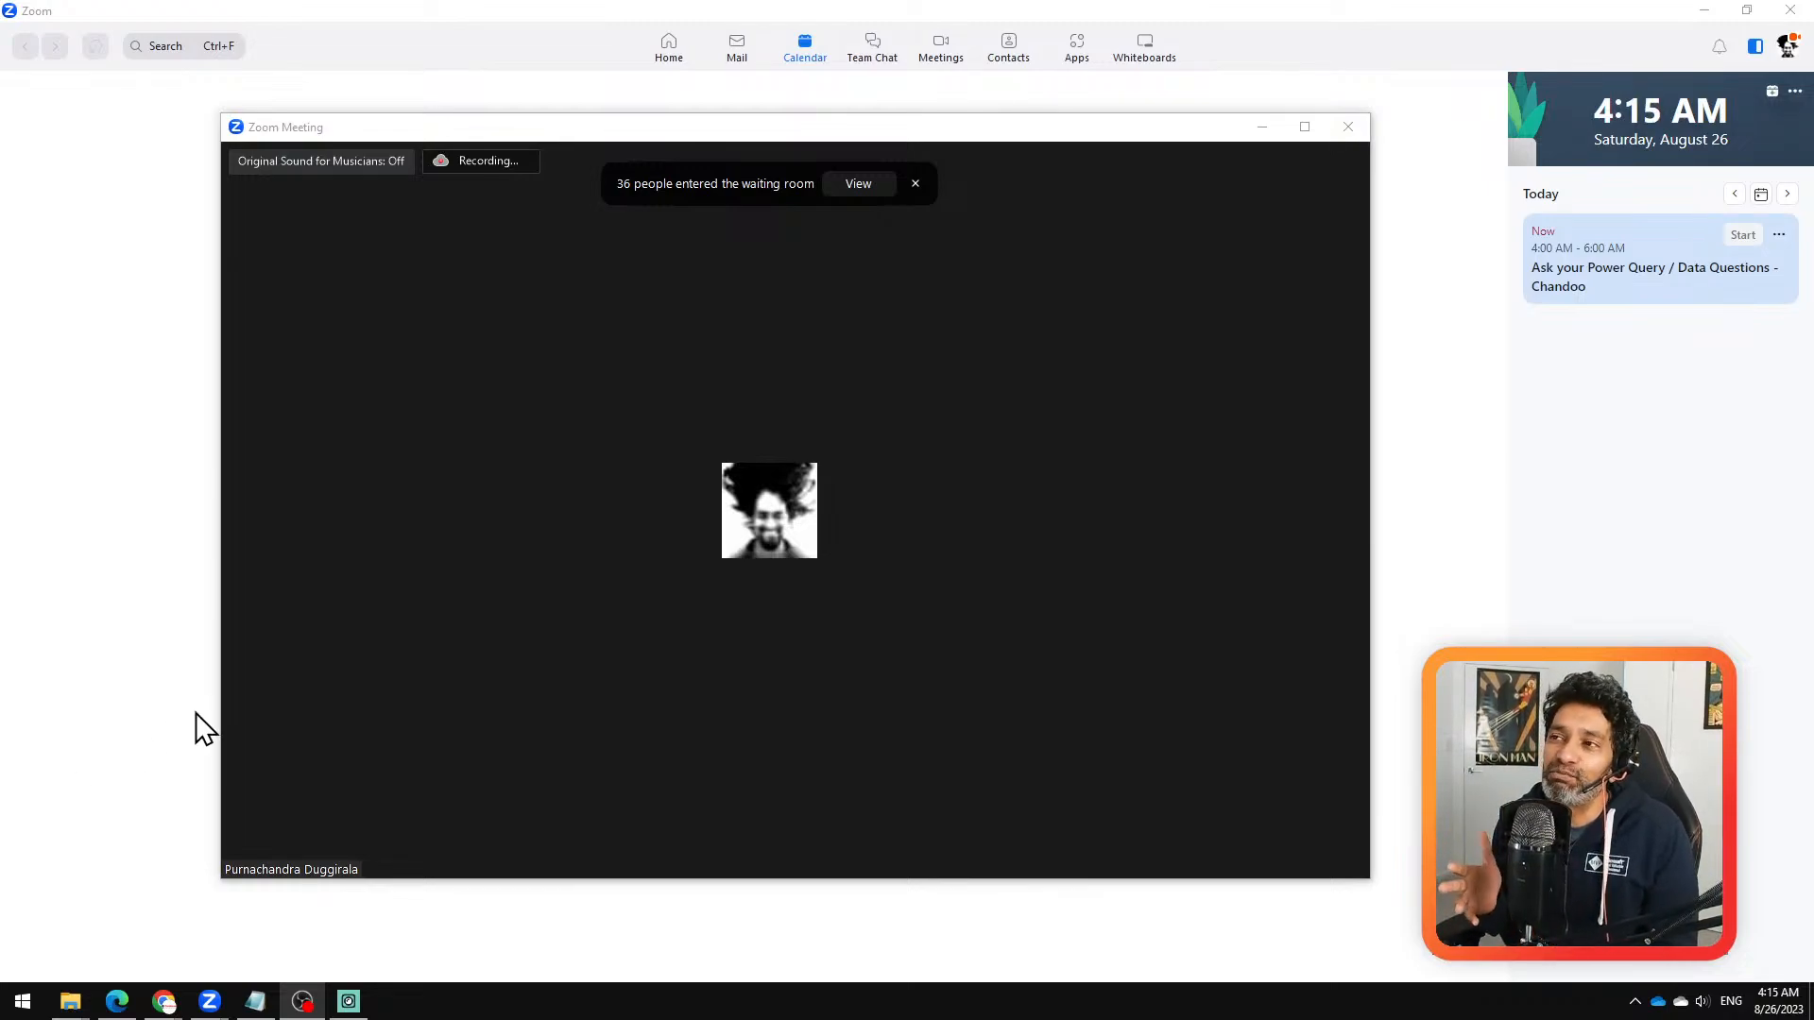
Step: Show the people in the waiting room and reposition the meeting window on the main screen
{"action": "mouse_move", "coordinate": [825, 570]}
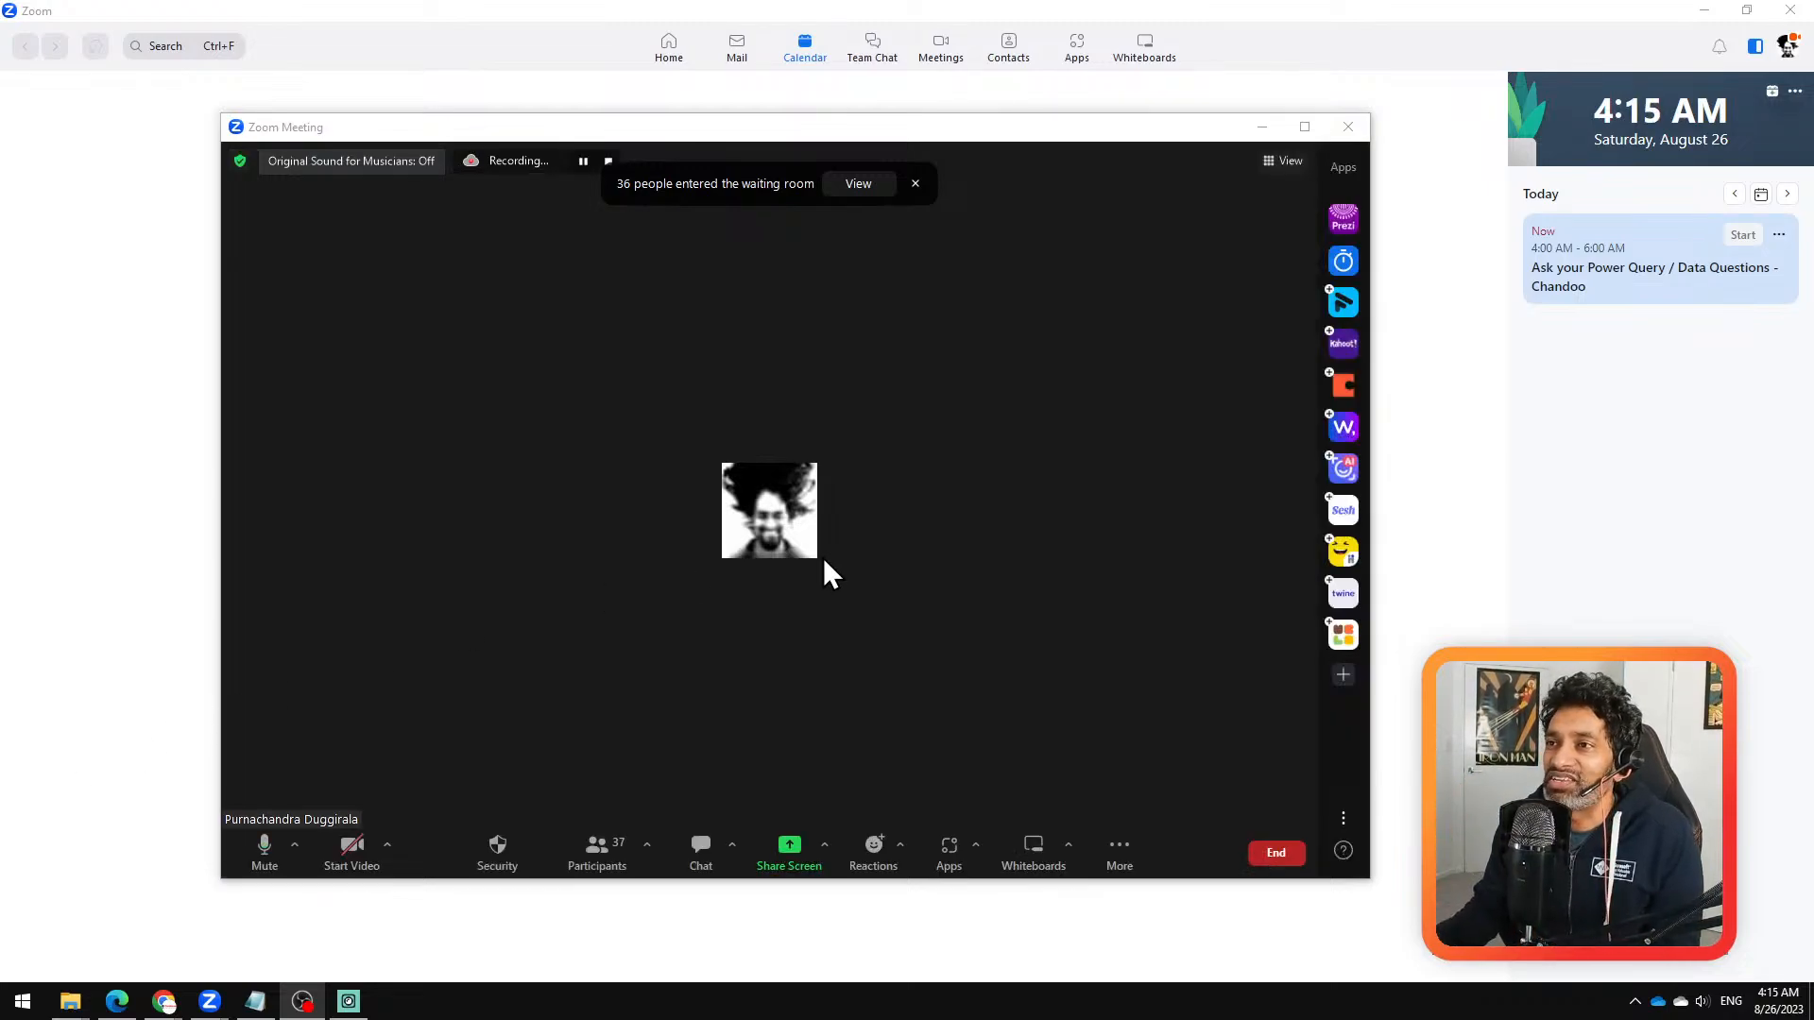
{"action": "left_click", "coordinate": [877, 188]}
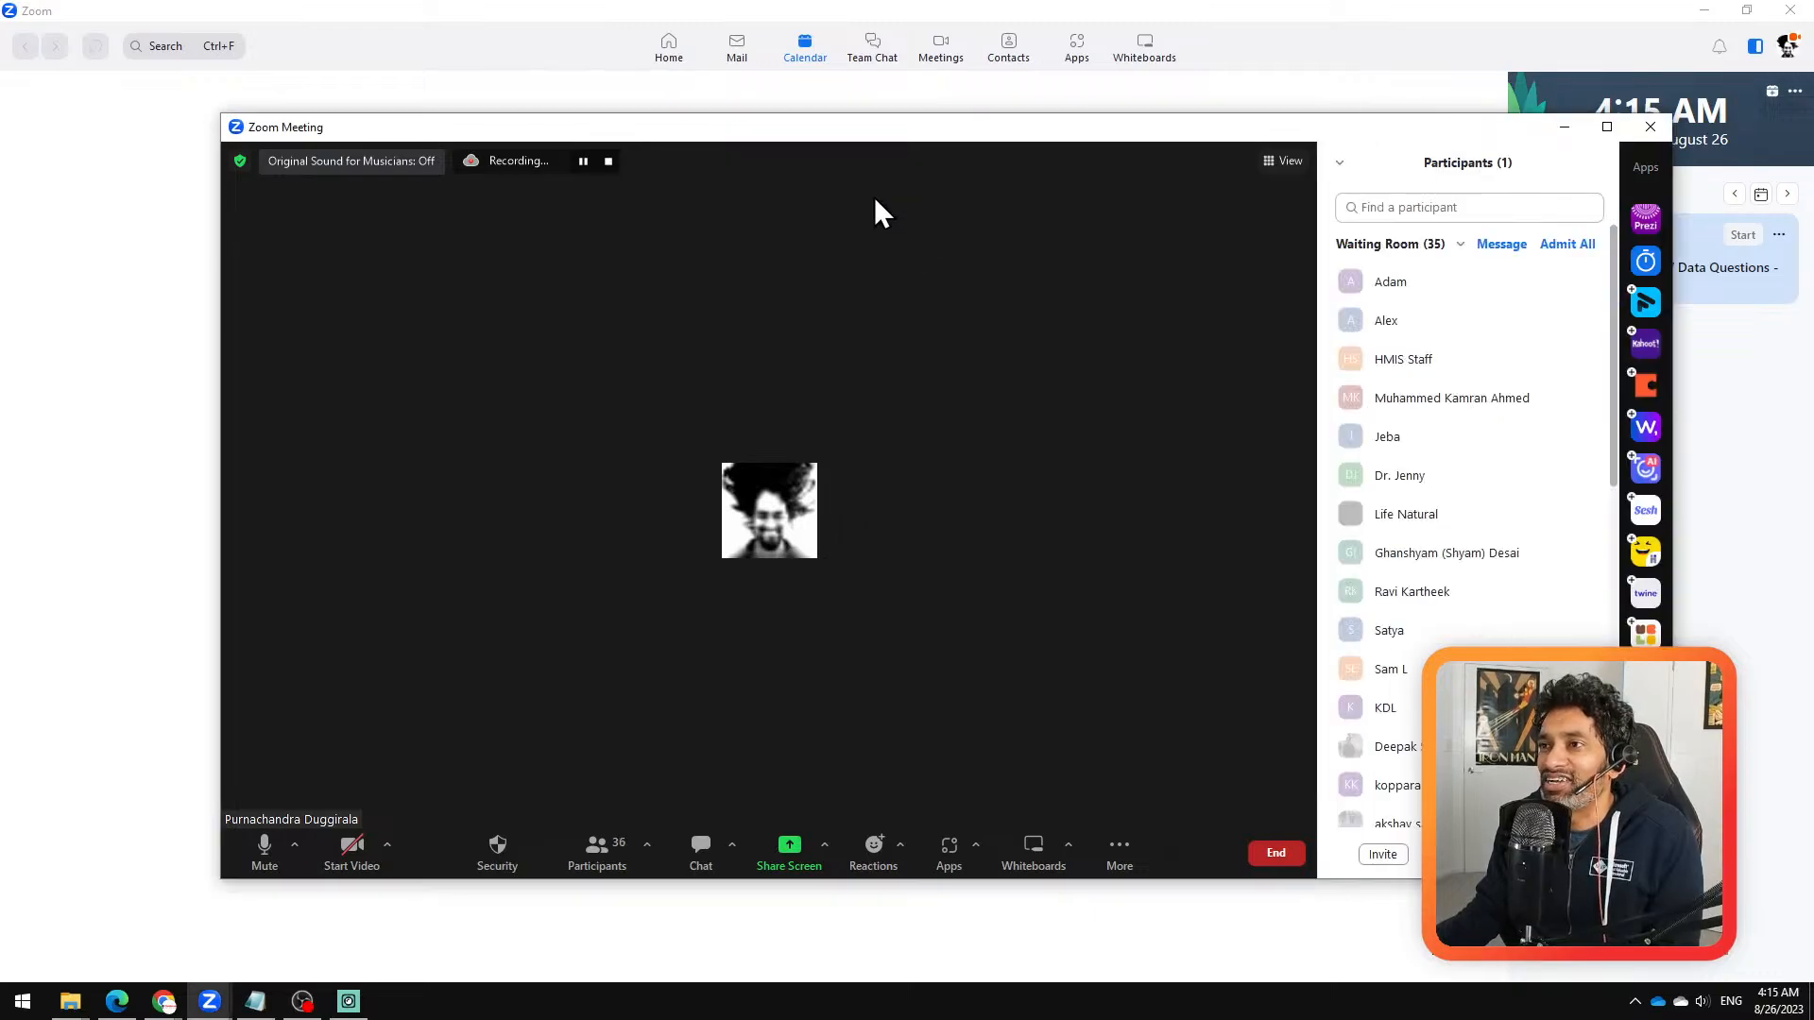
{"action": "left_click_drag", "start_coordinate": [1170, 123], "coordinate": [0, 898]}
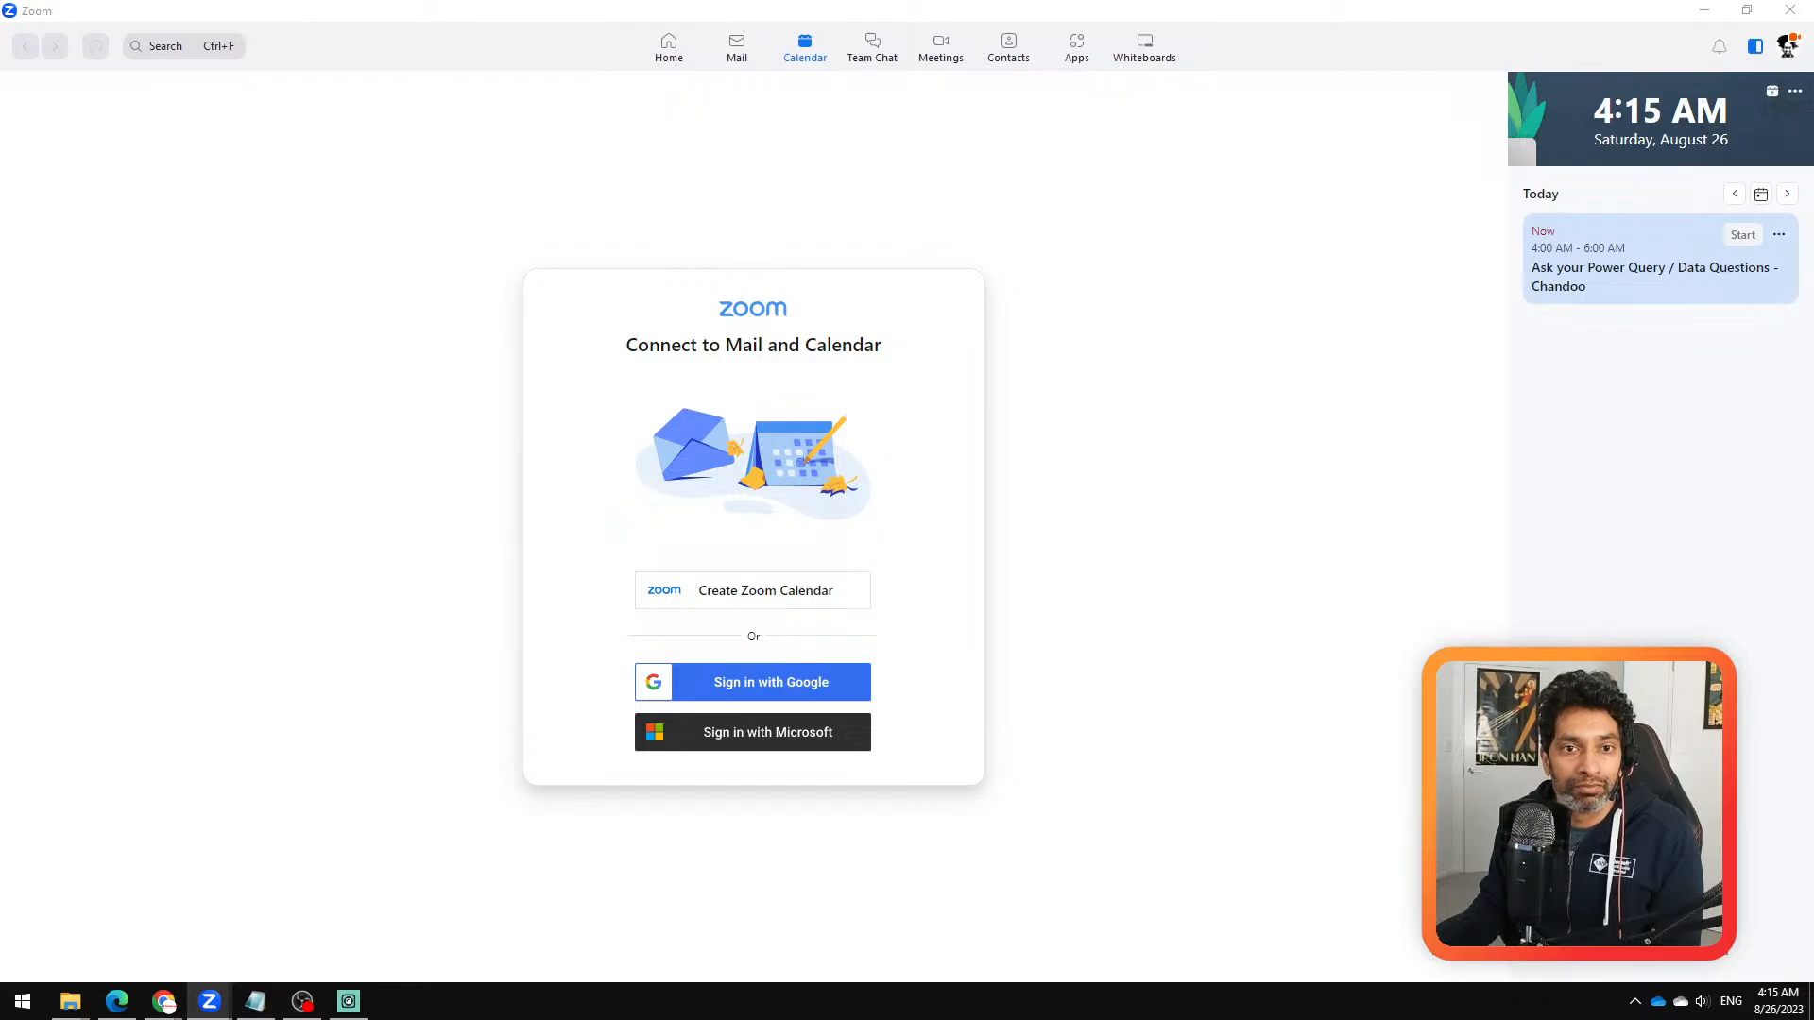
{"action": "left_click_drag", "start_coordinate": [184, 709], "coordinate": [1045, 23]}
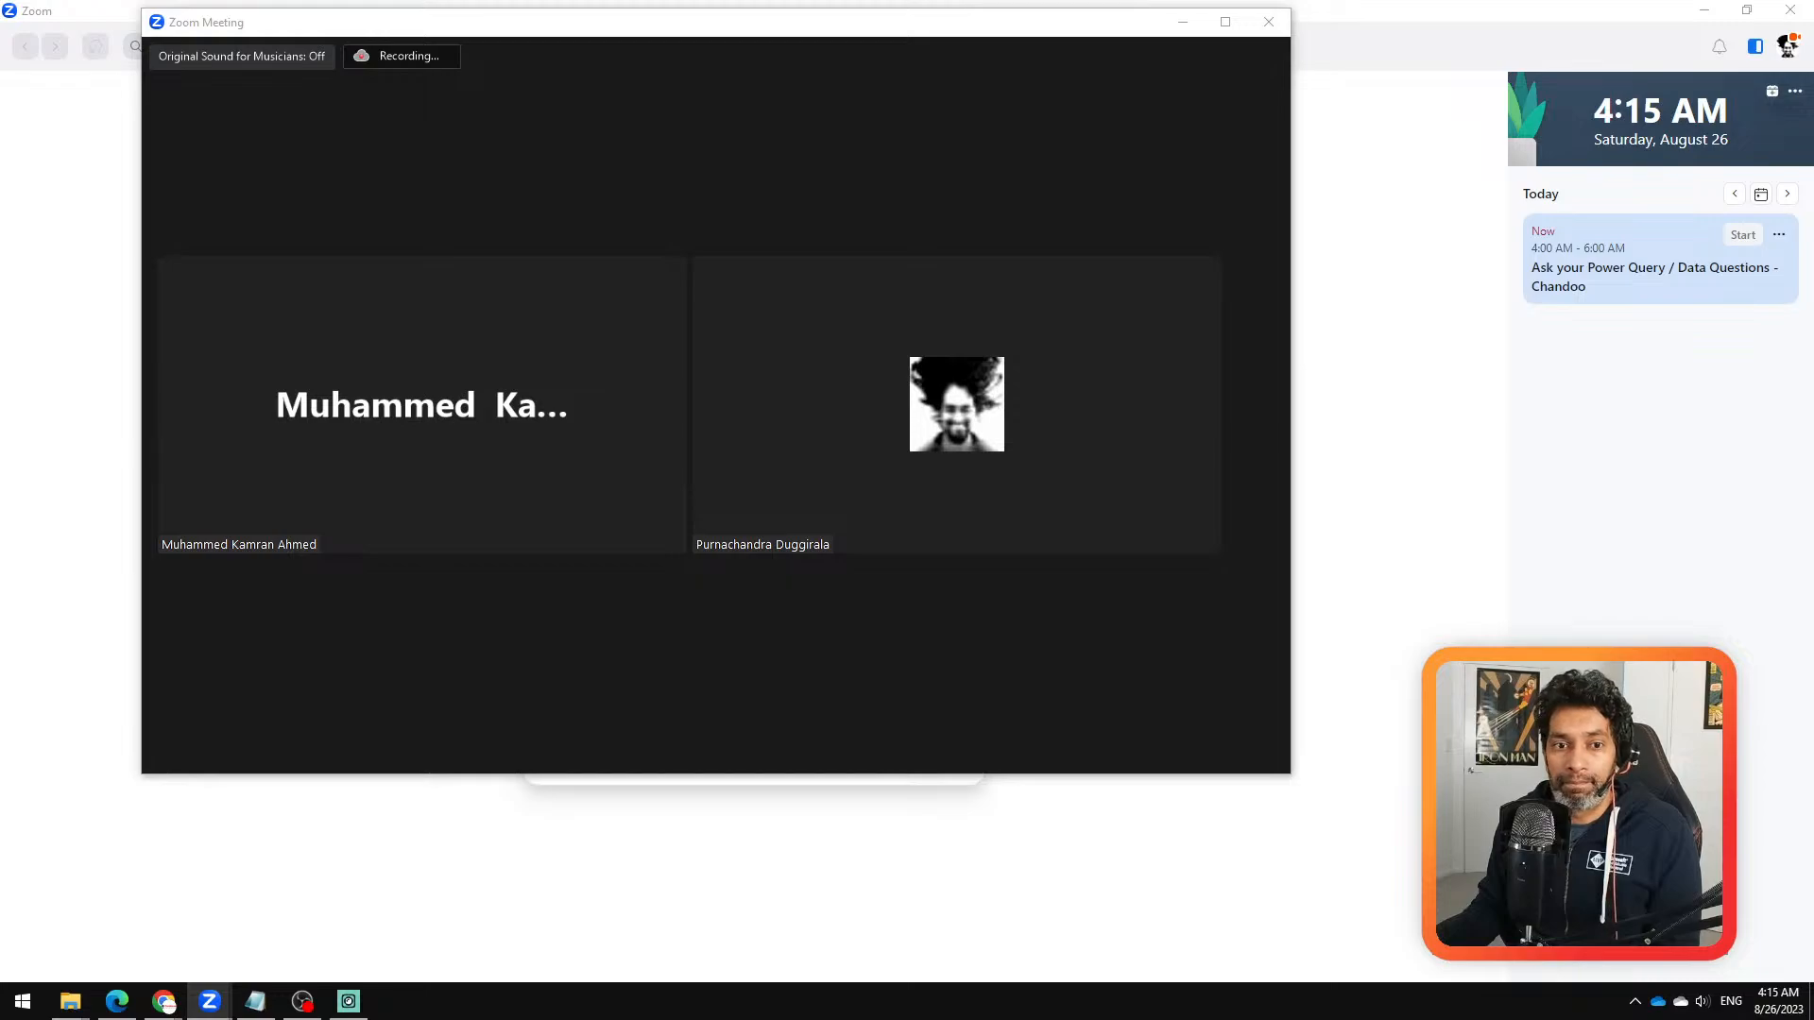
{"action": "mouse_move", "coordinate": [697, 245]}
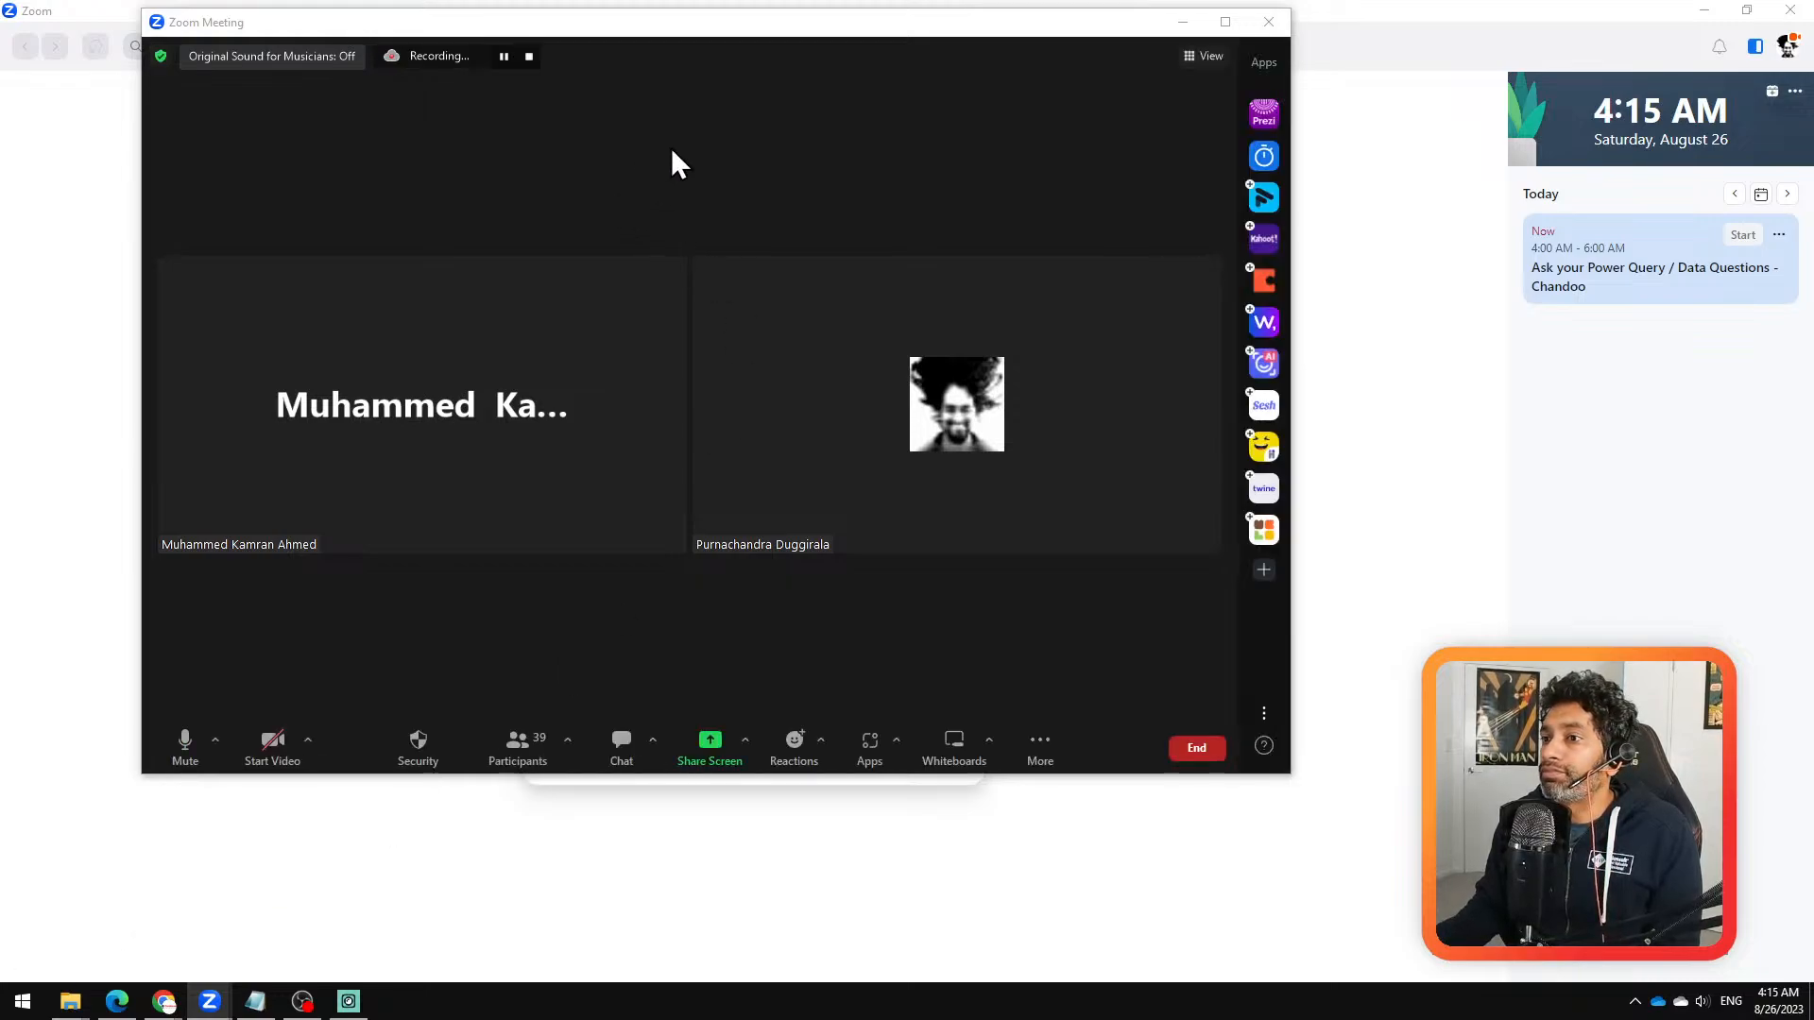
{"action": "left_click_drag", "start_coordinate": [671, 22], "coordinate": [847, 47]}
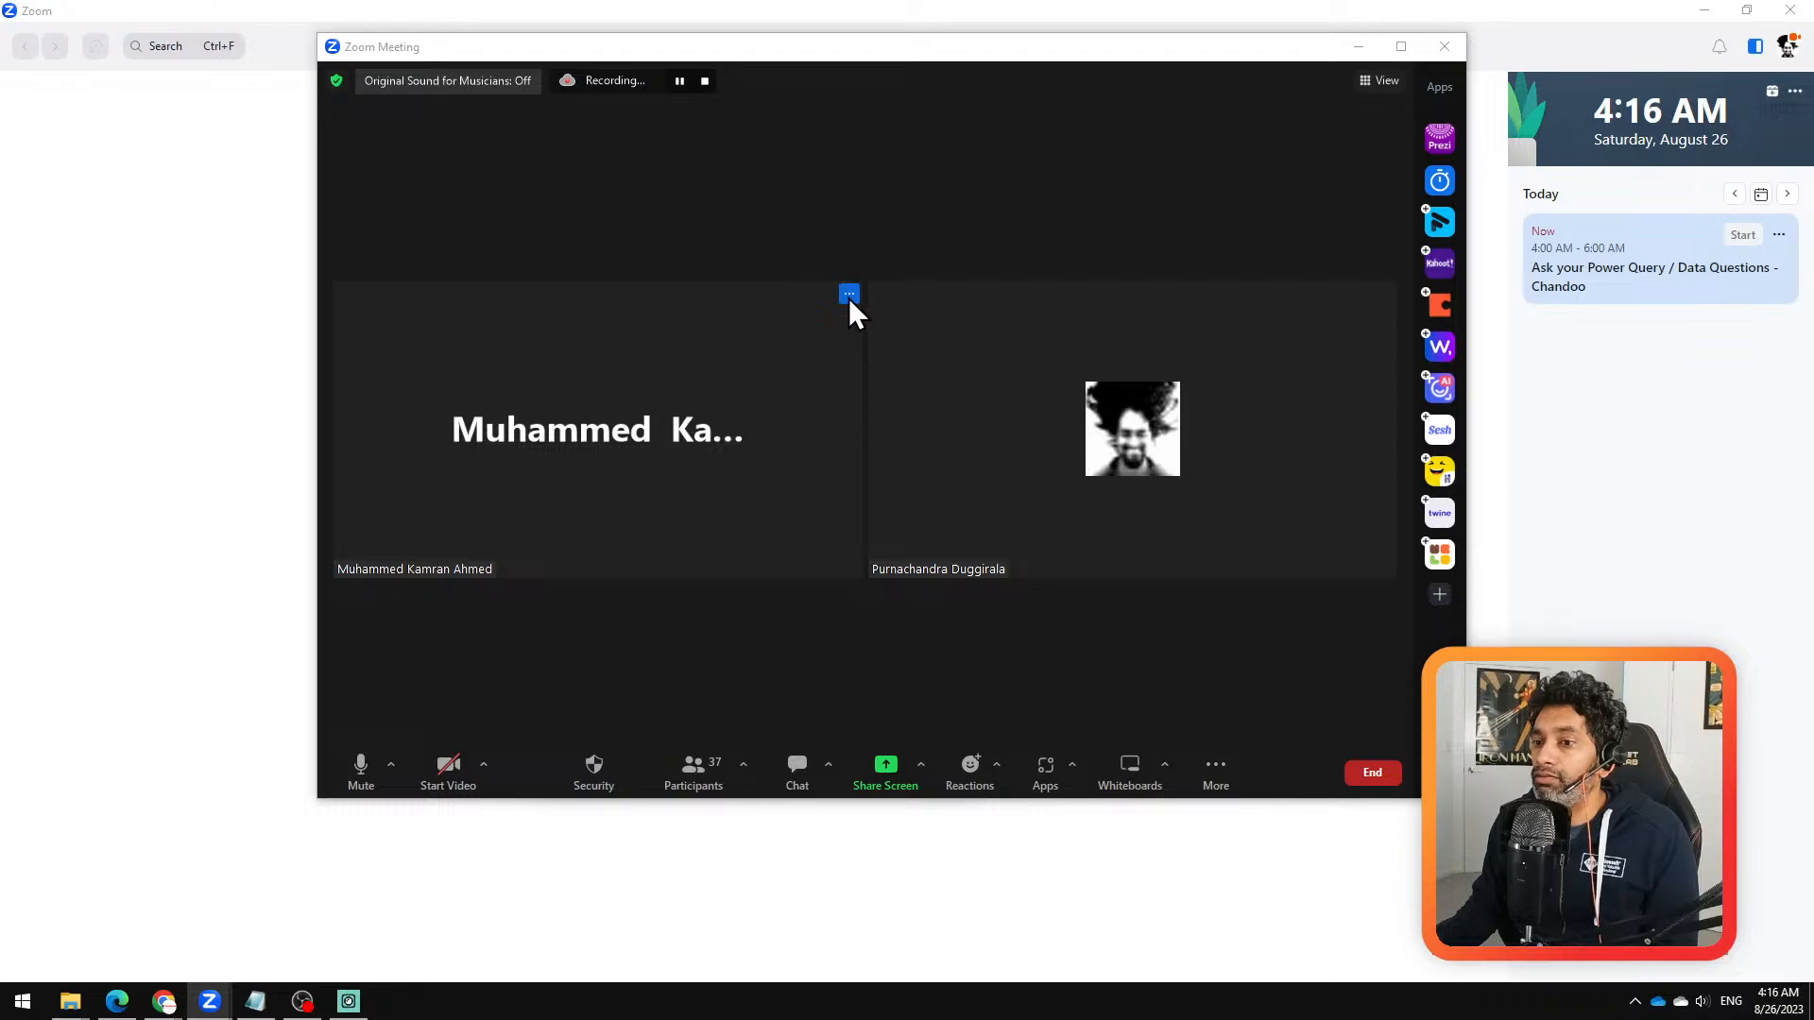
Step: Try to start the meeting video and switch the camera to Elgato Virtual Camera
{"action": "left_click", "coordinate": [454, 768]}
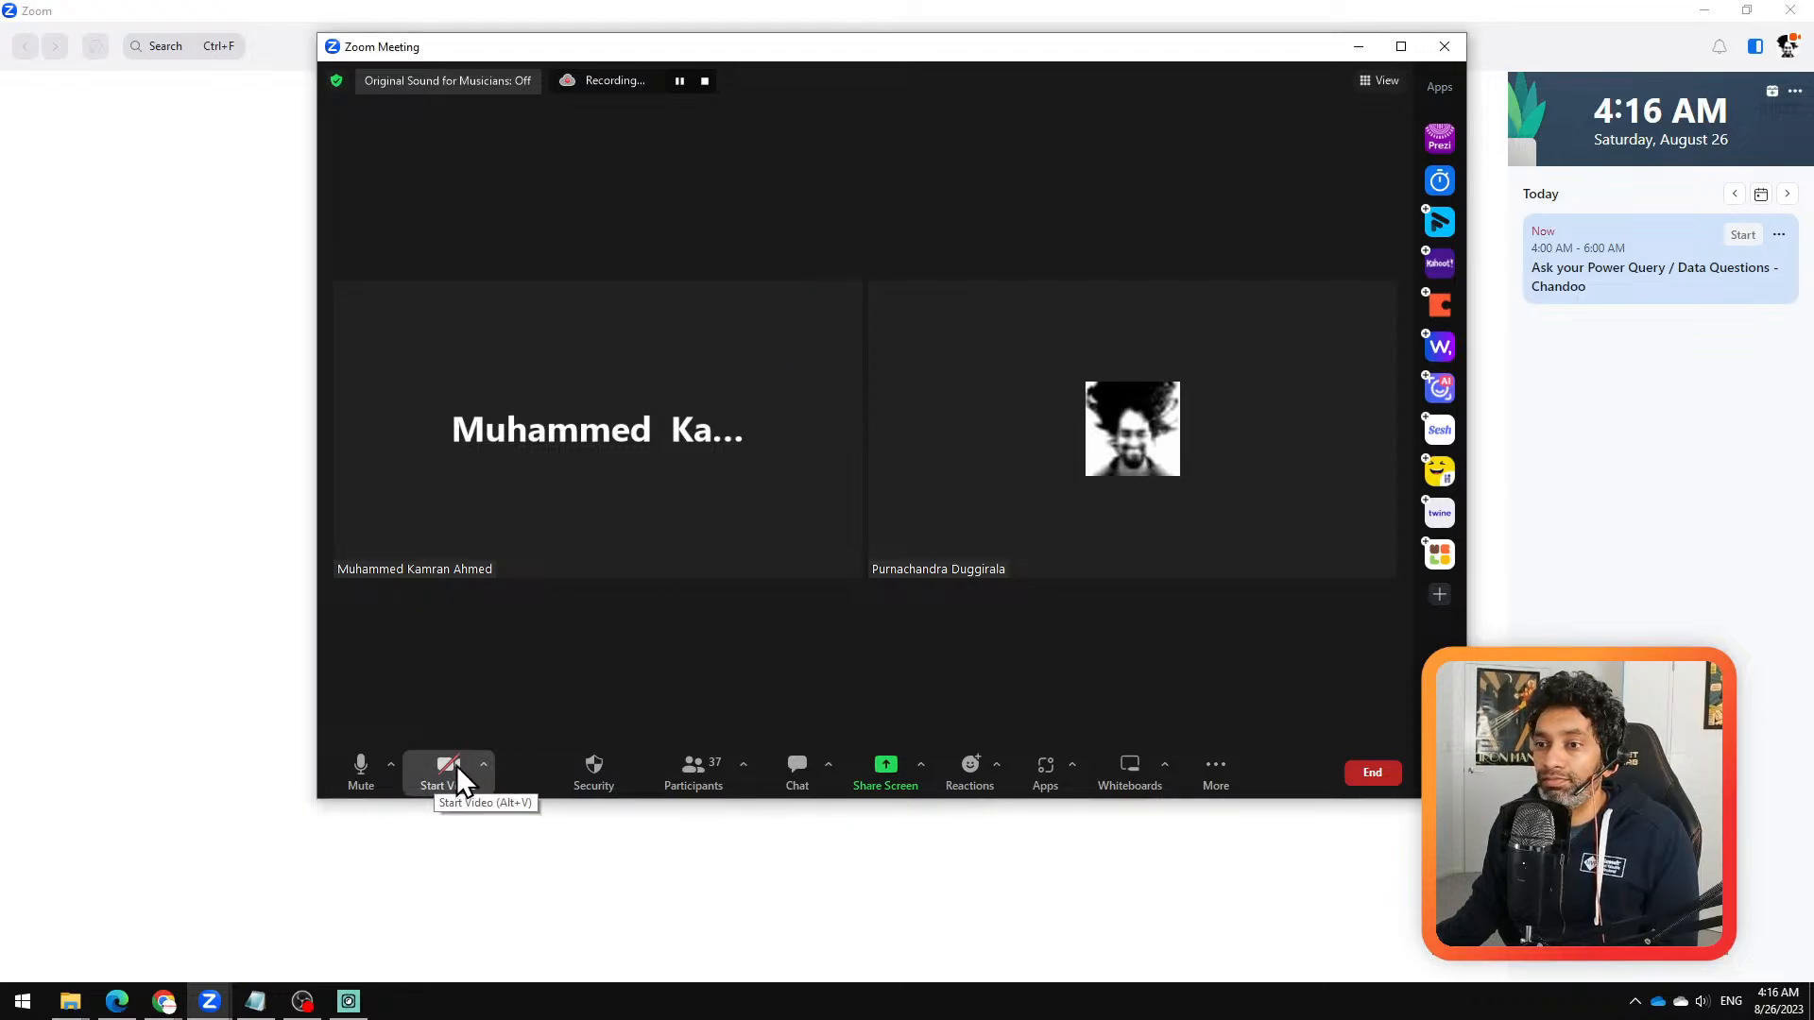
{"action": "left_click", "coordinate": [483, 766]}
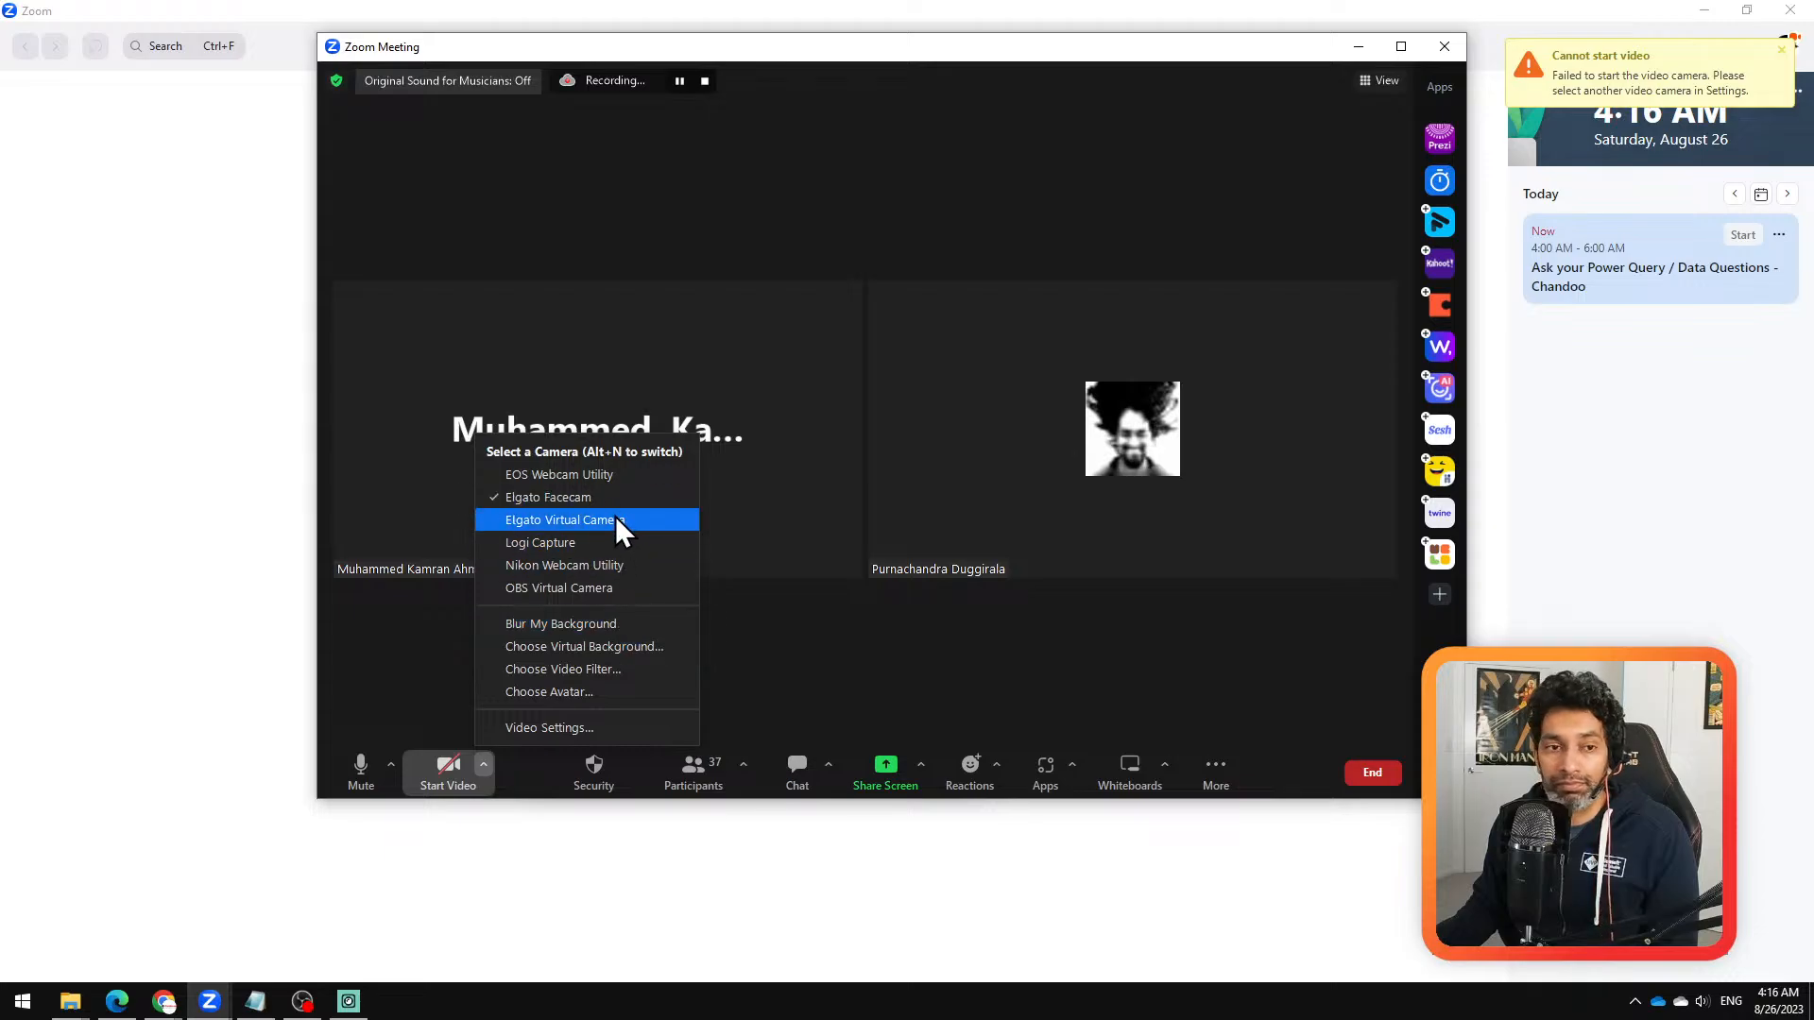
{"action": "left_click", "coordinate": [452, 780]}
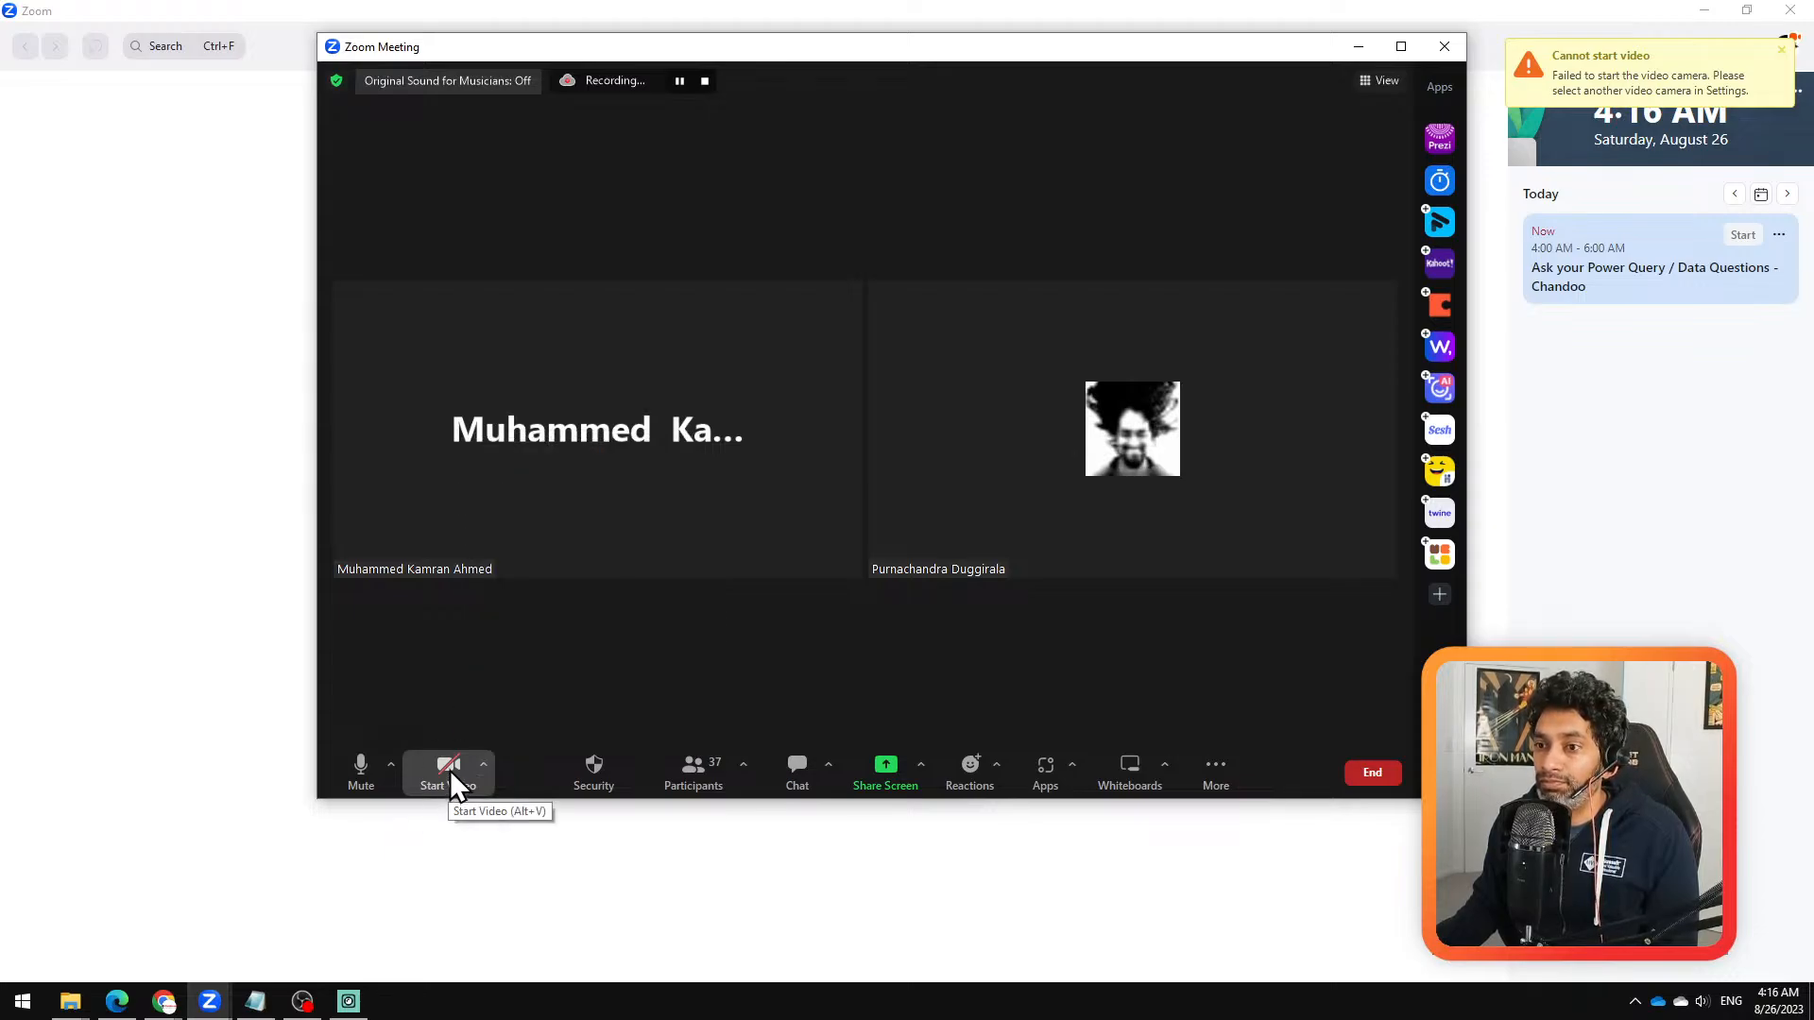
{"action": "left_click", "coordinate": [449, 781]}
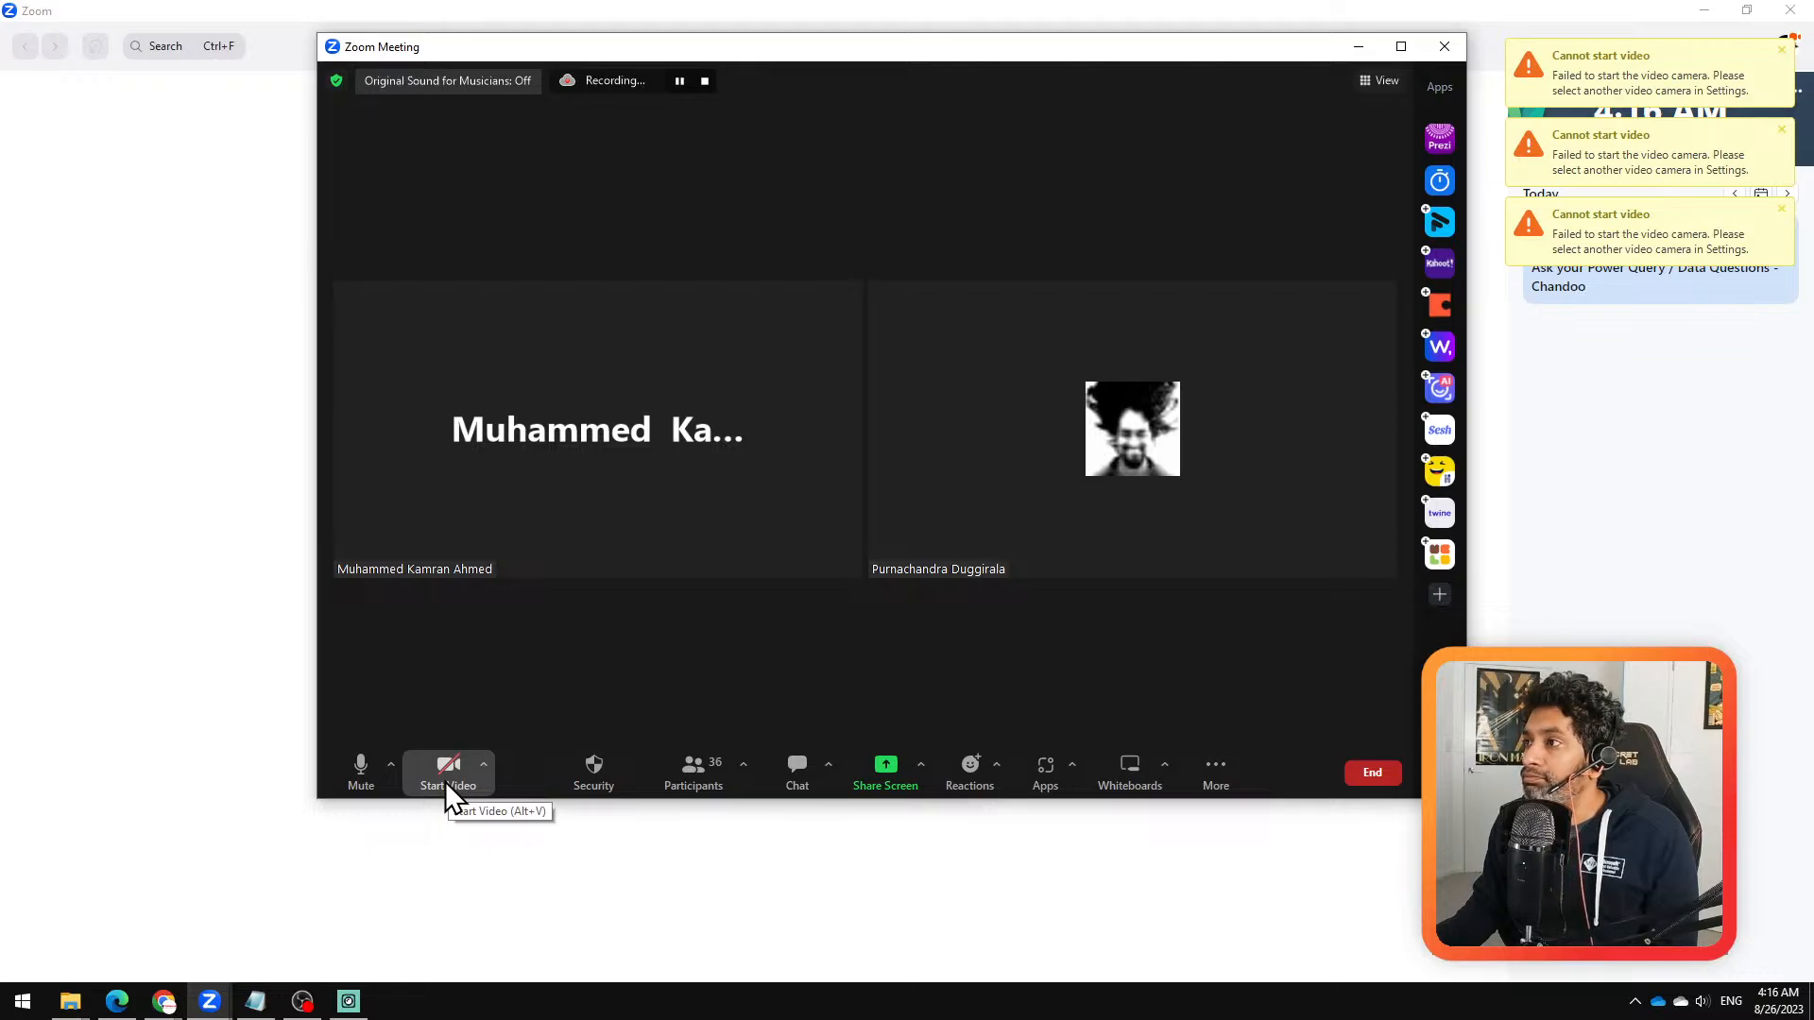
{"action": "left_click", "coordinate": [482, 765]}
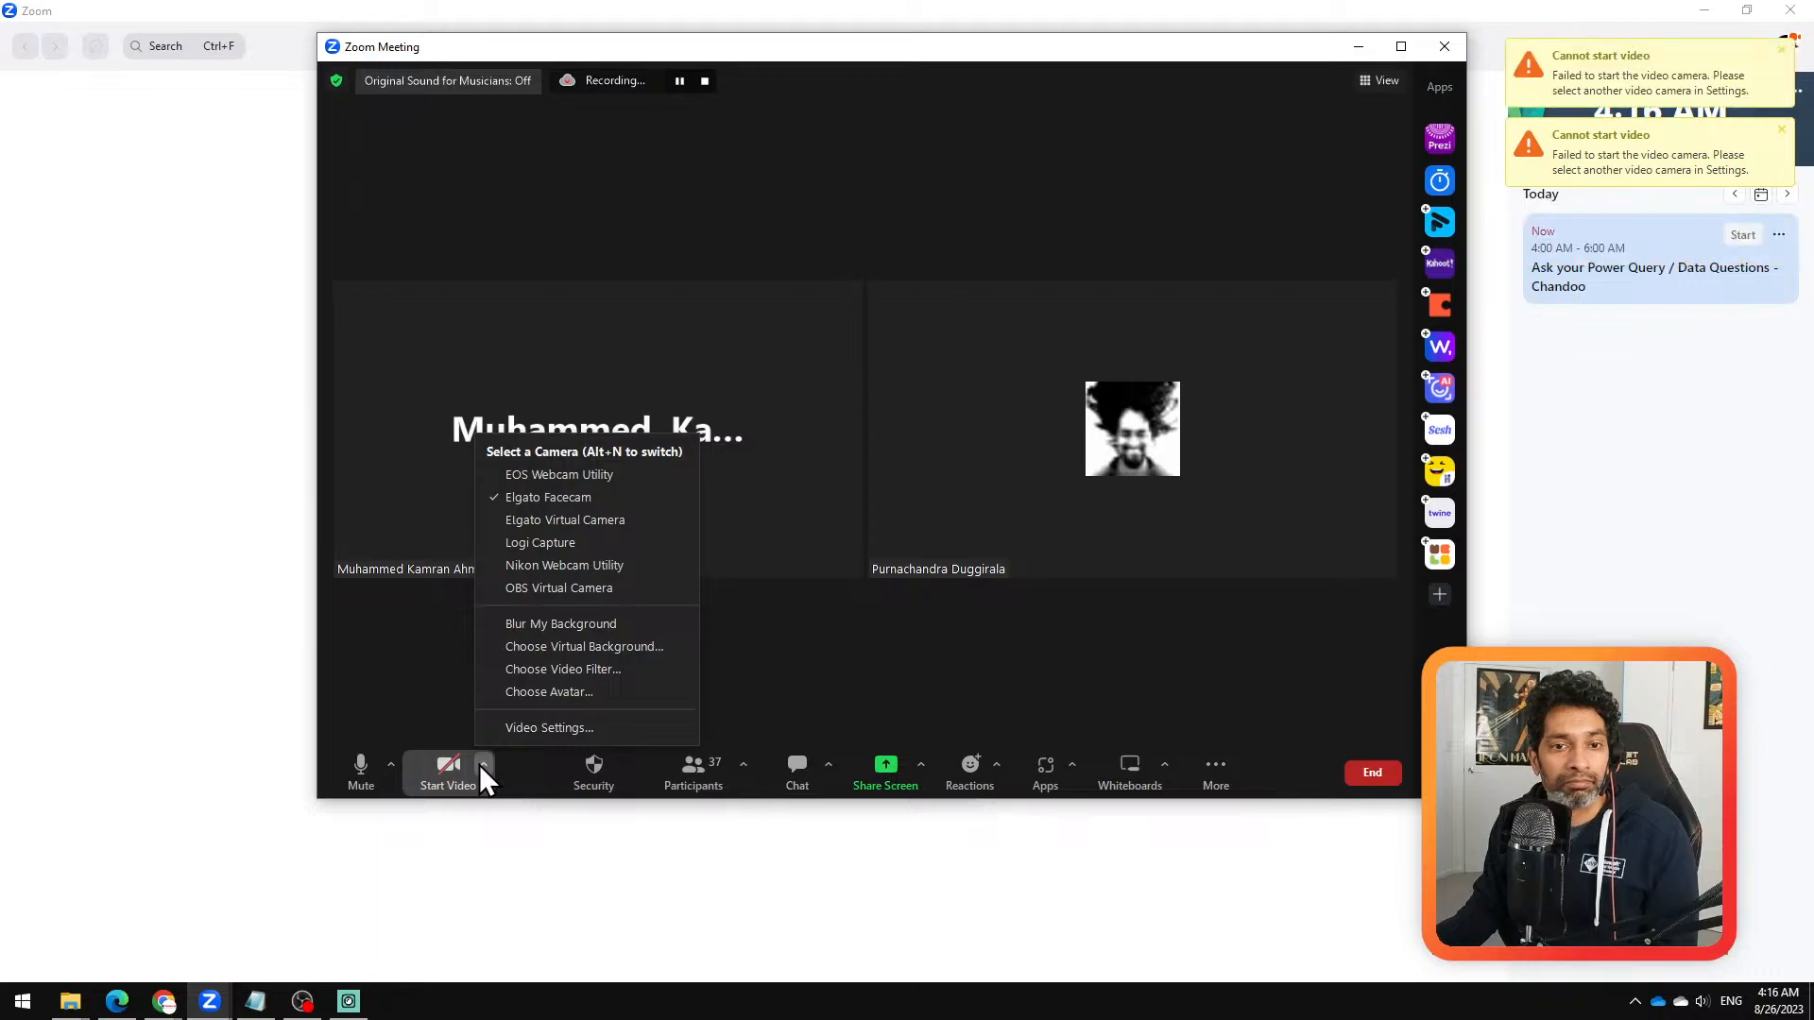
{"action": "left_click", "coordinate": [588, 496]}
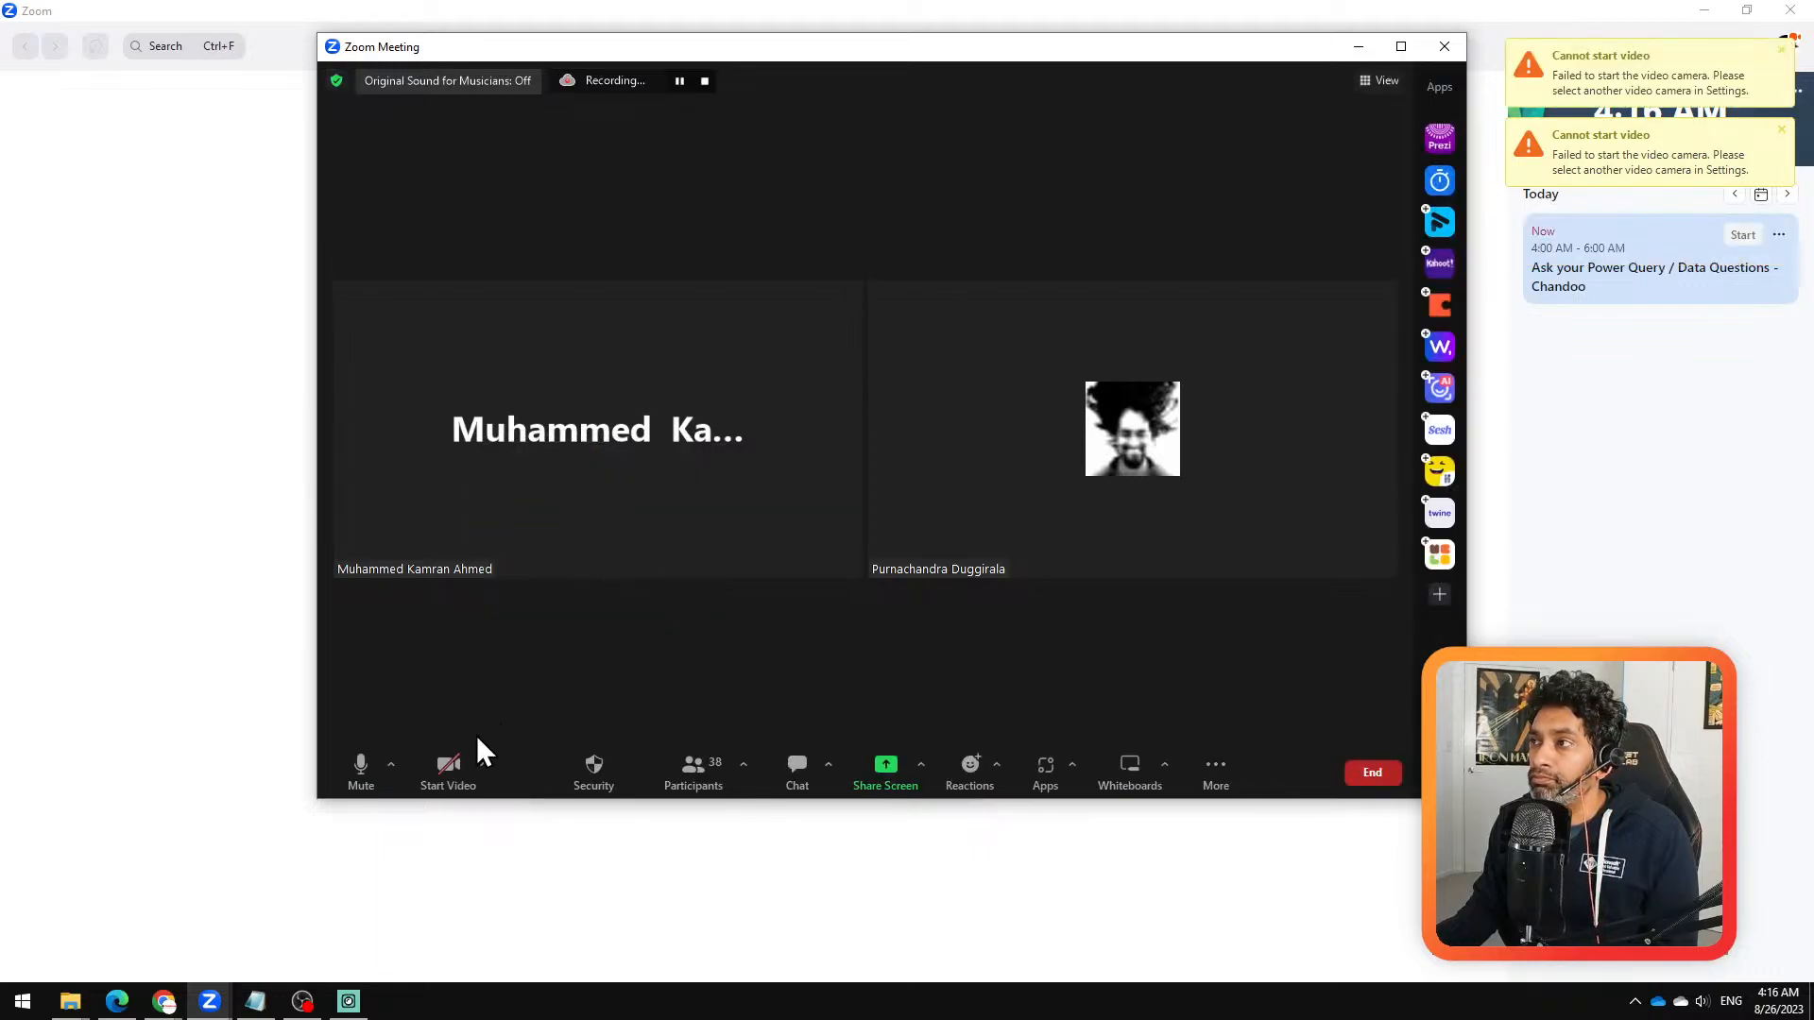
{"action": "left_click", "coordinate": [484, 763]}
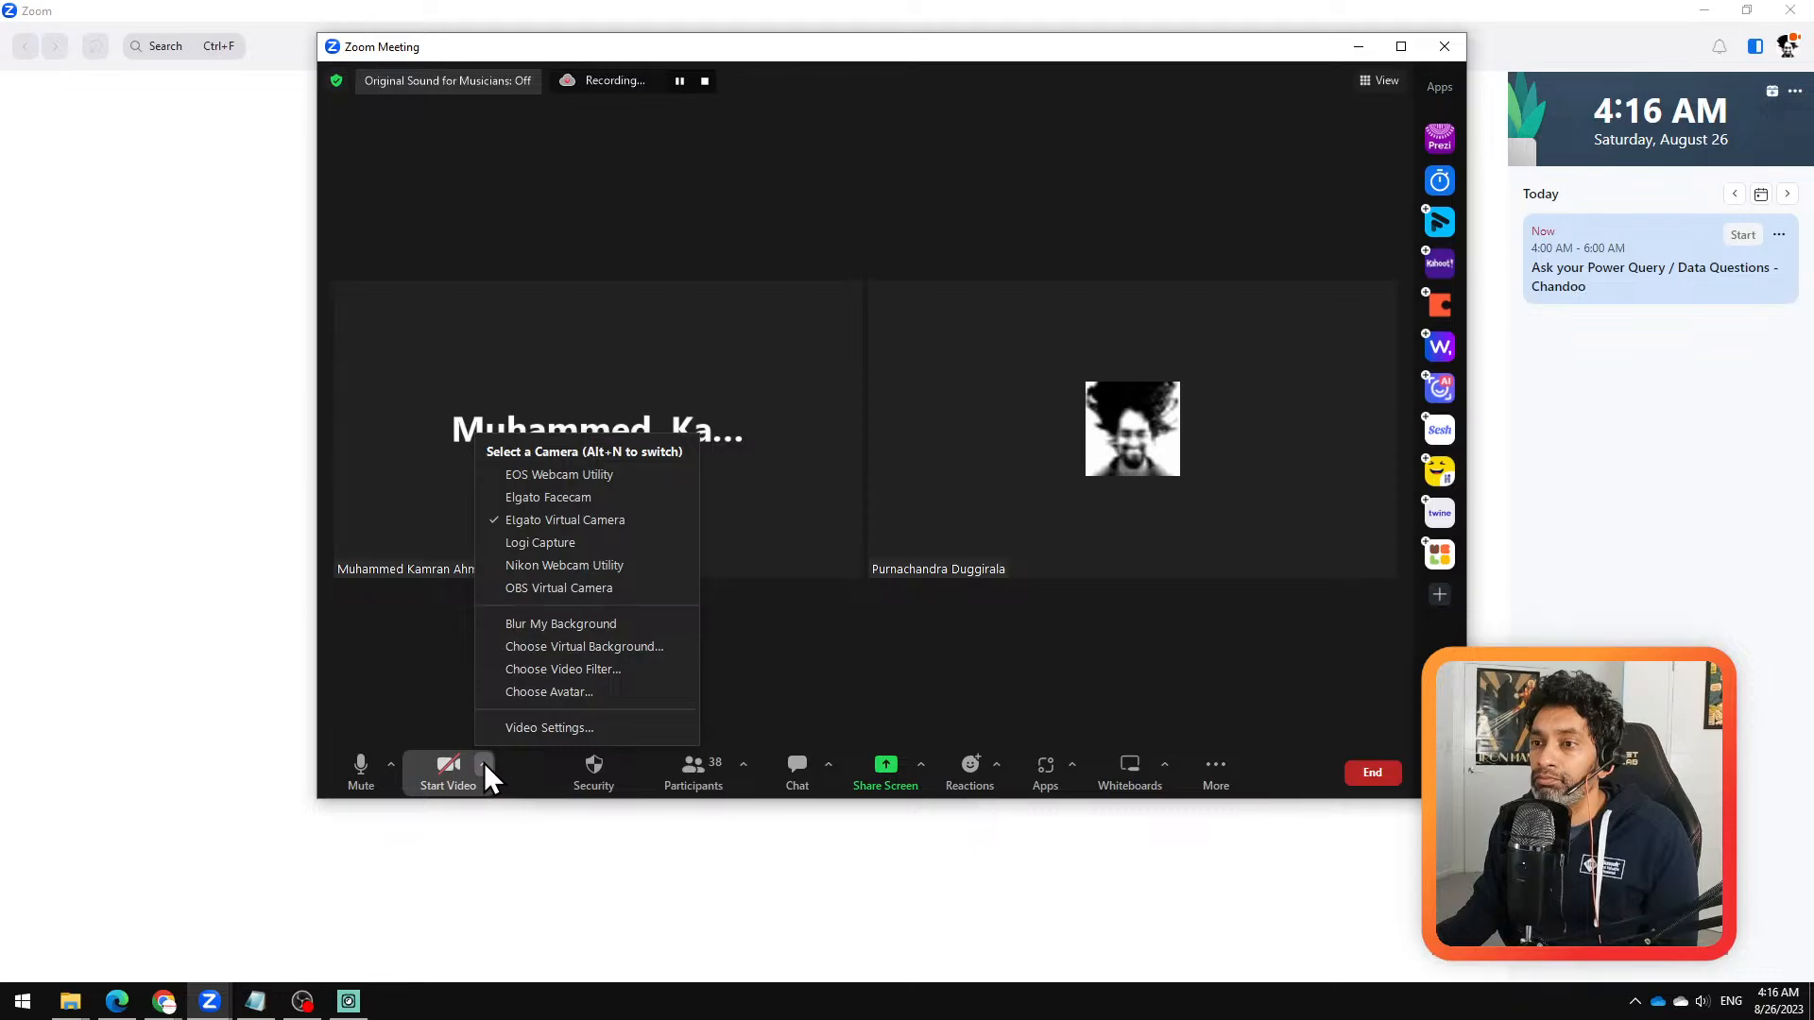
{"action": "left_click", "coordinate": [892, 654]}
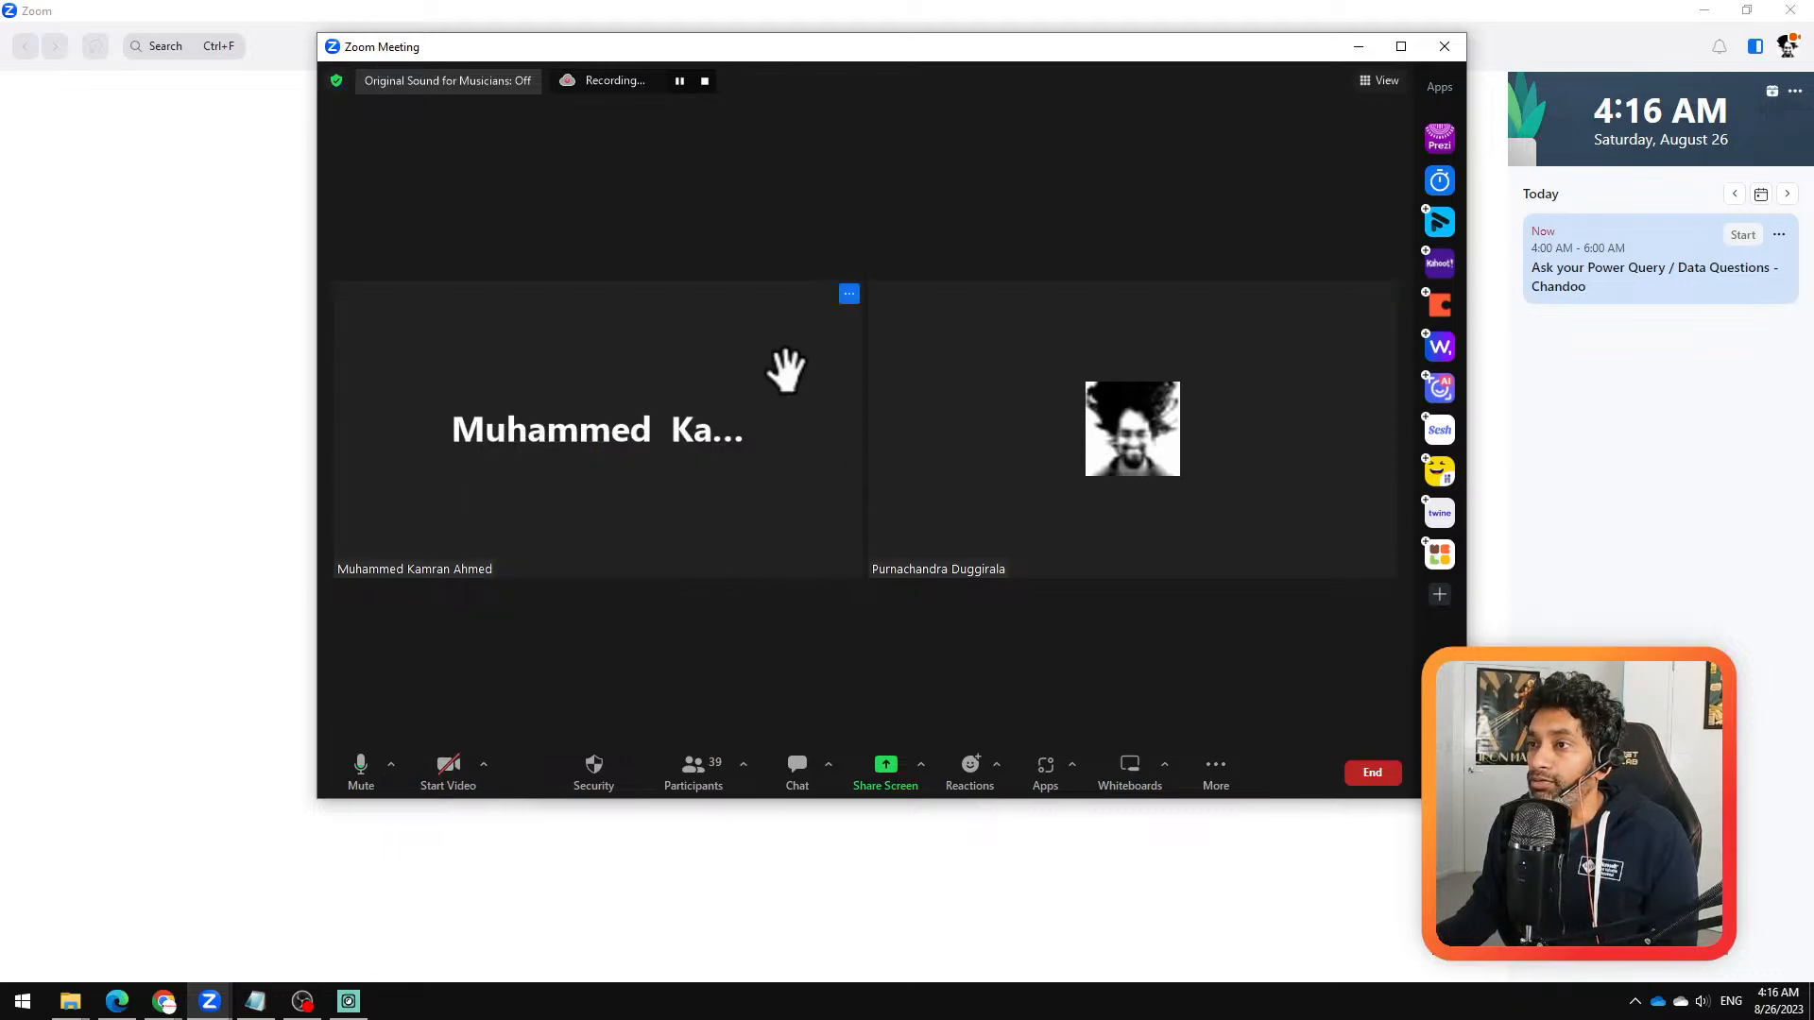
Step: Remove the other participant shown in the gallery from the meeting with Report to Zoom ticked, and leave the report form
{"action": "left_click", "coordinate": [848, 295]}
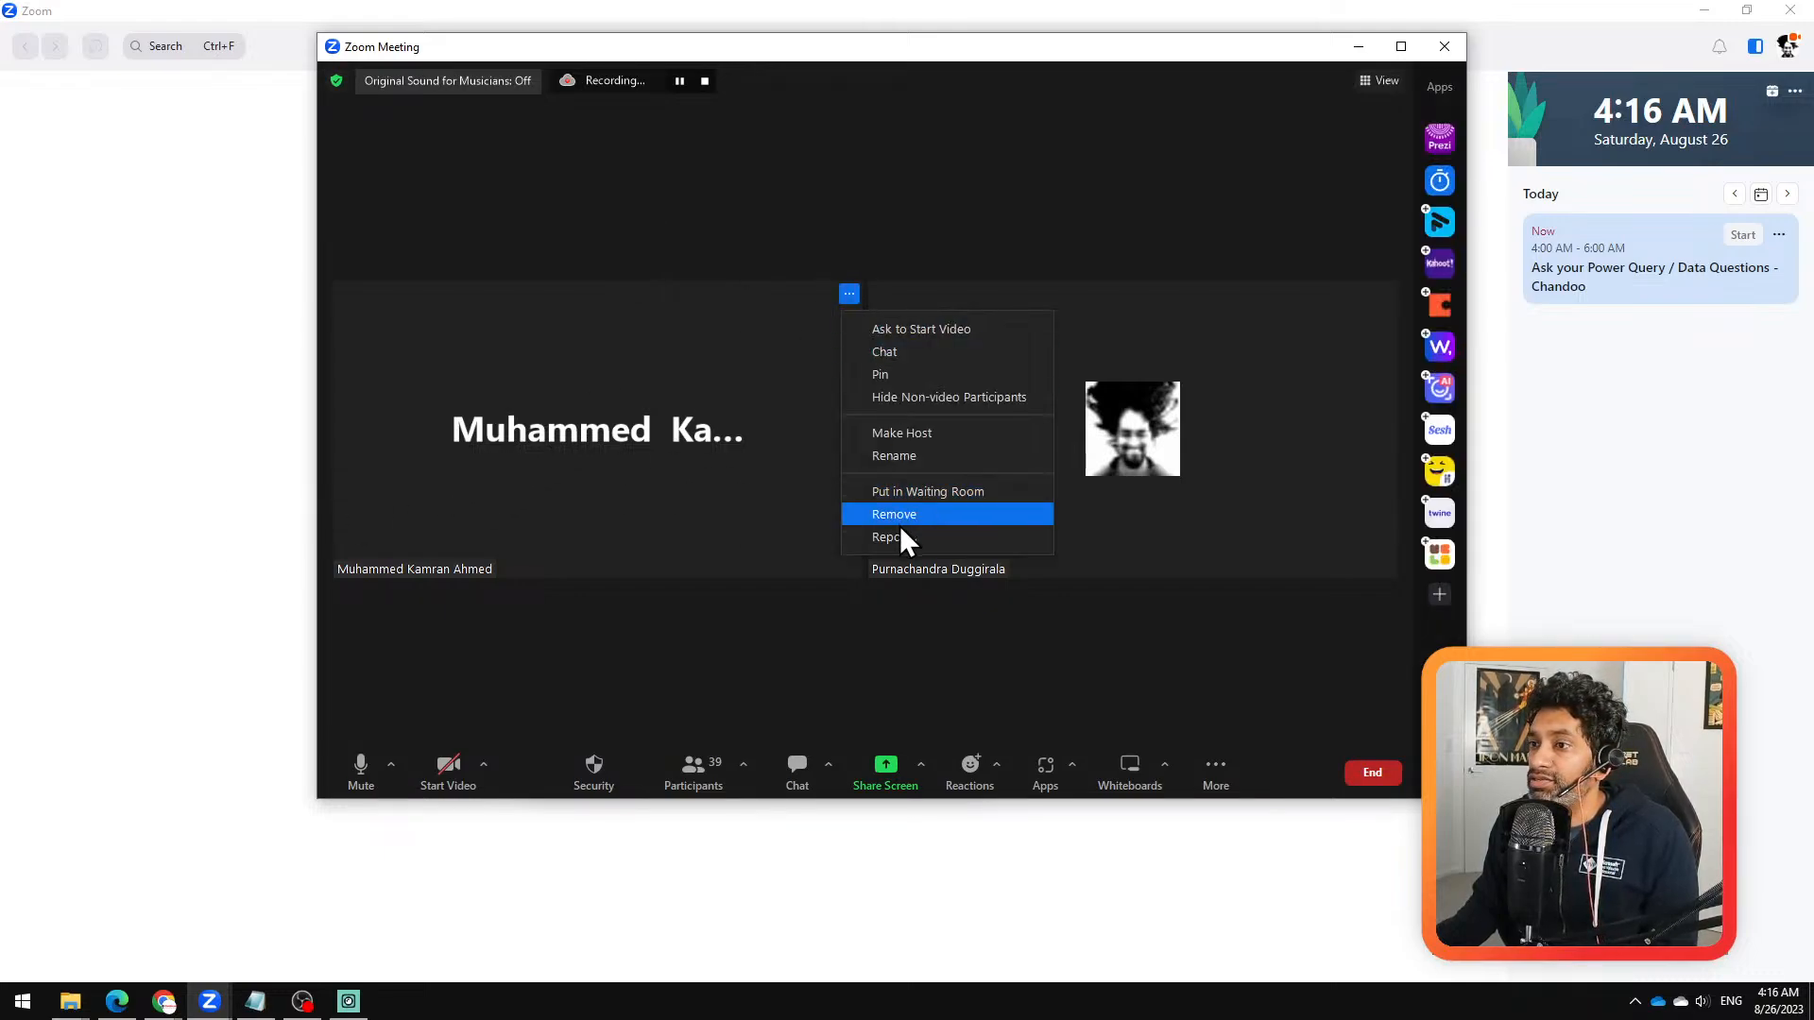
{"action": "left_click", "coordinate": [933, 515]}
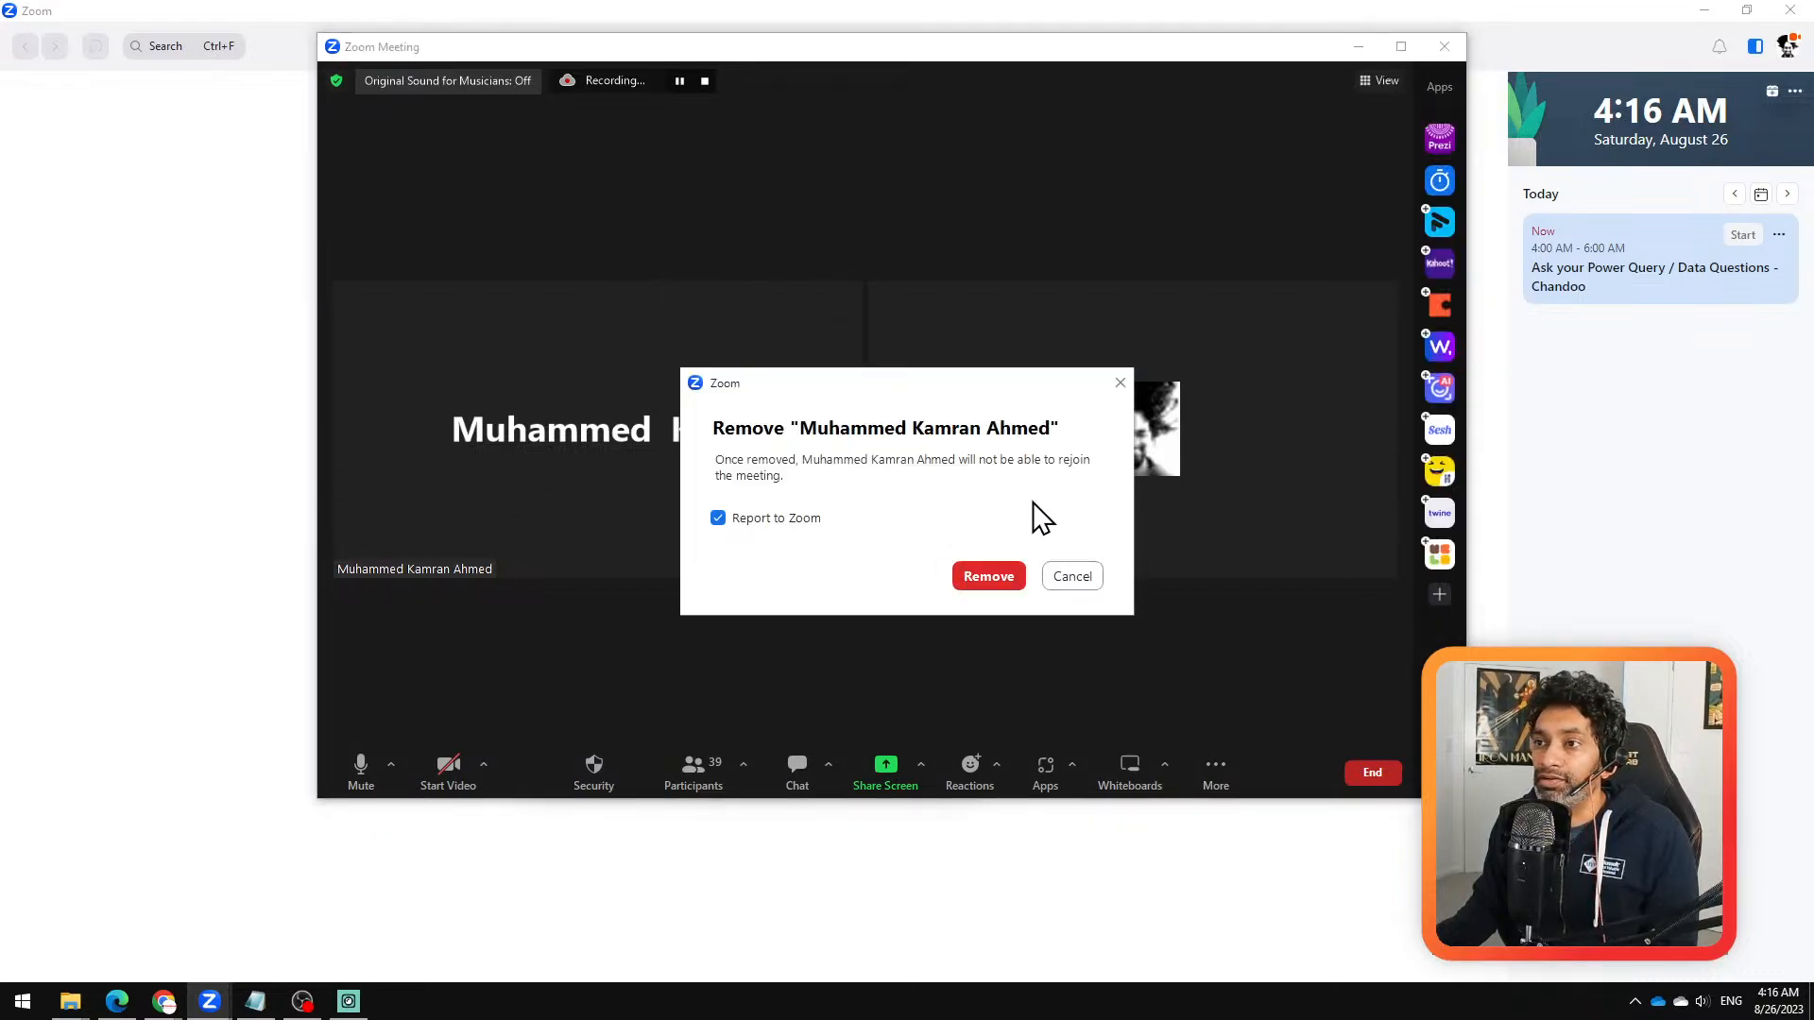
{"action": "left_click", "coordinate": [994, 584]}
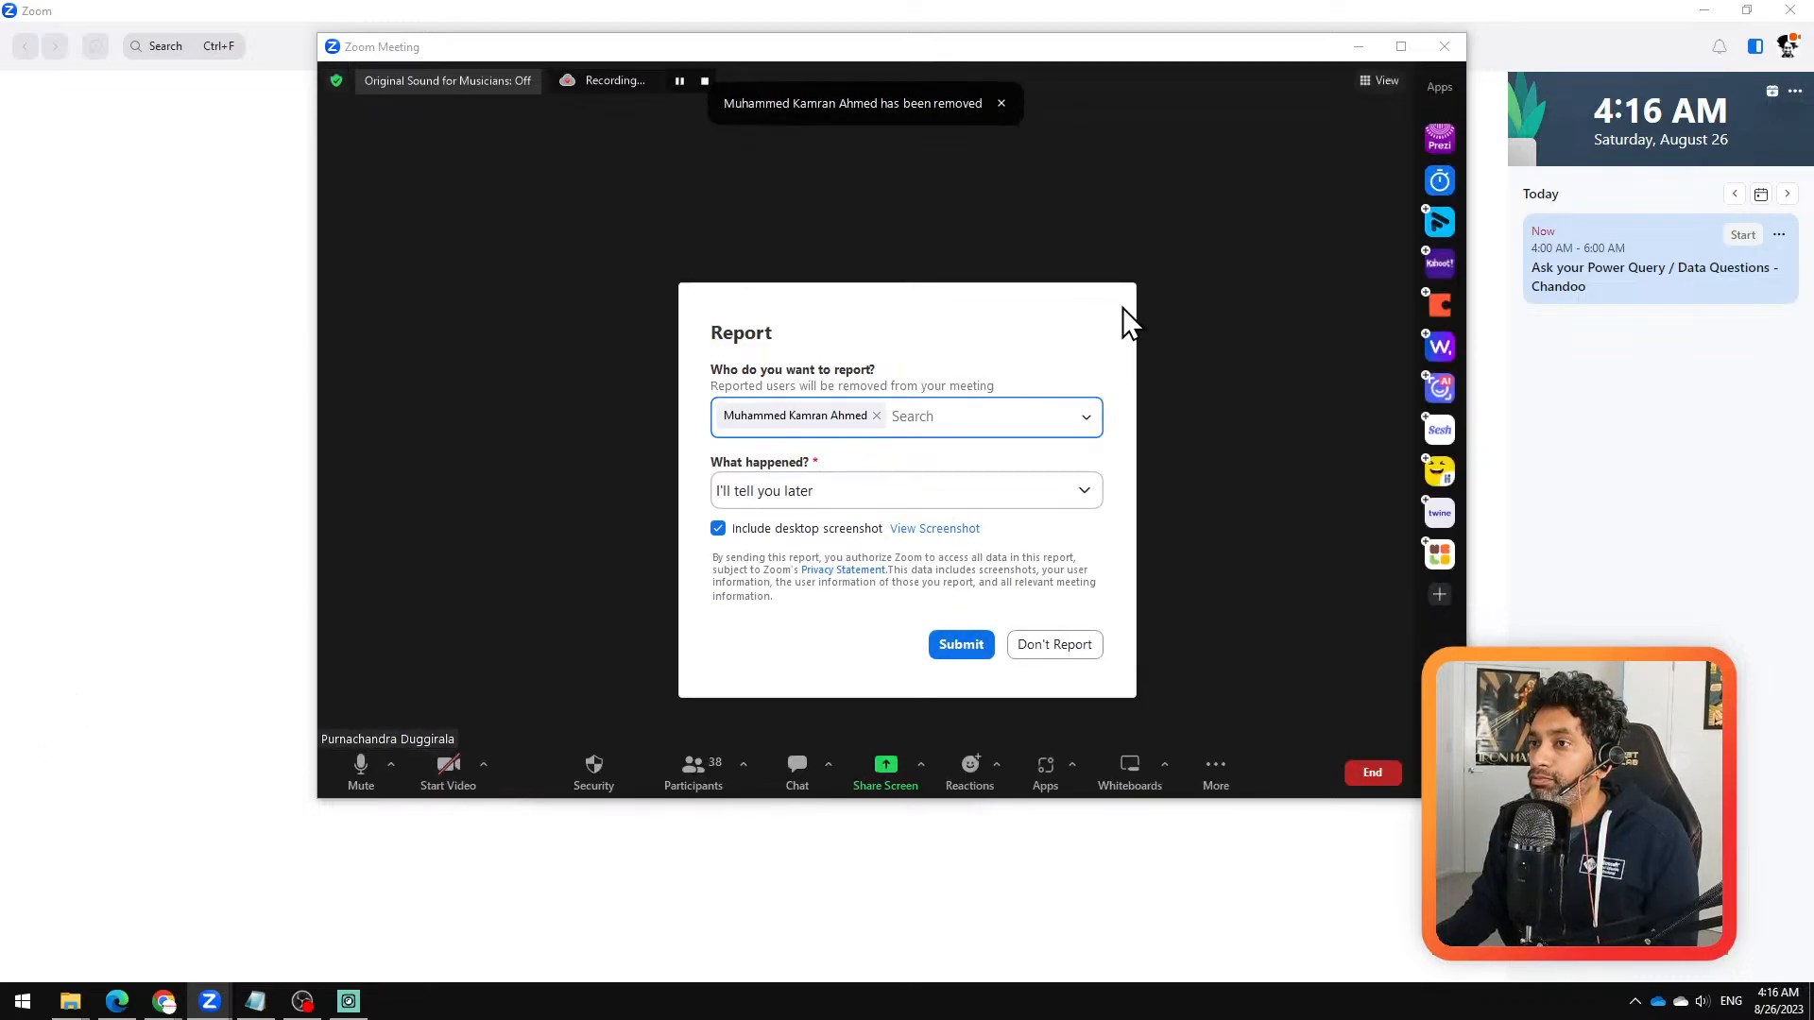
{"action": "left_click", "coordinate": [1211, 421]}
Step: Rearrange the meeting and participants windows, moving the meeting window off the main screen
{"action": "left_click_drag", "start_coordinate": [1129, 54], "coordinate": [0, 568]}
{"action": "left_click_drag", "start_coordinate": [878, 319], "coordinate": [0, 821]}
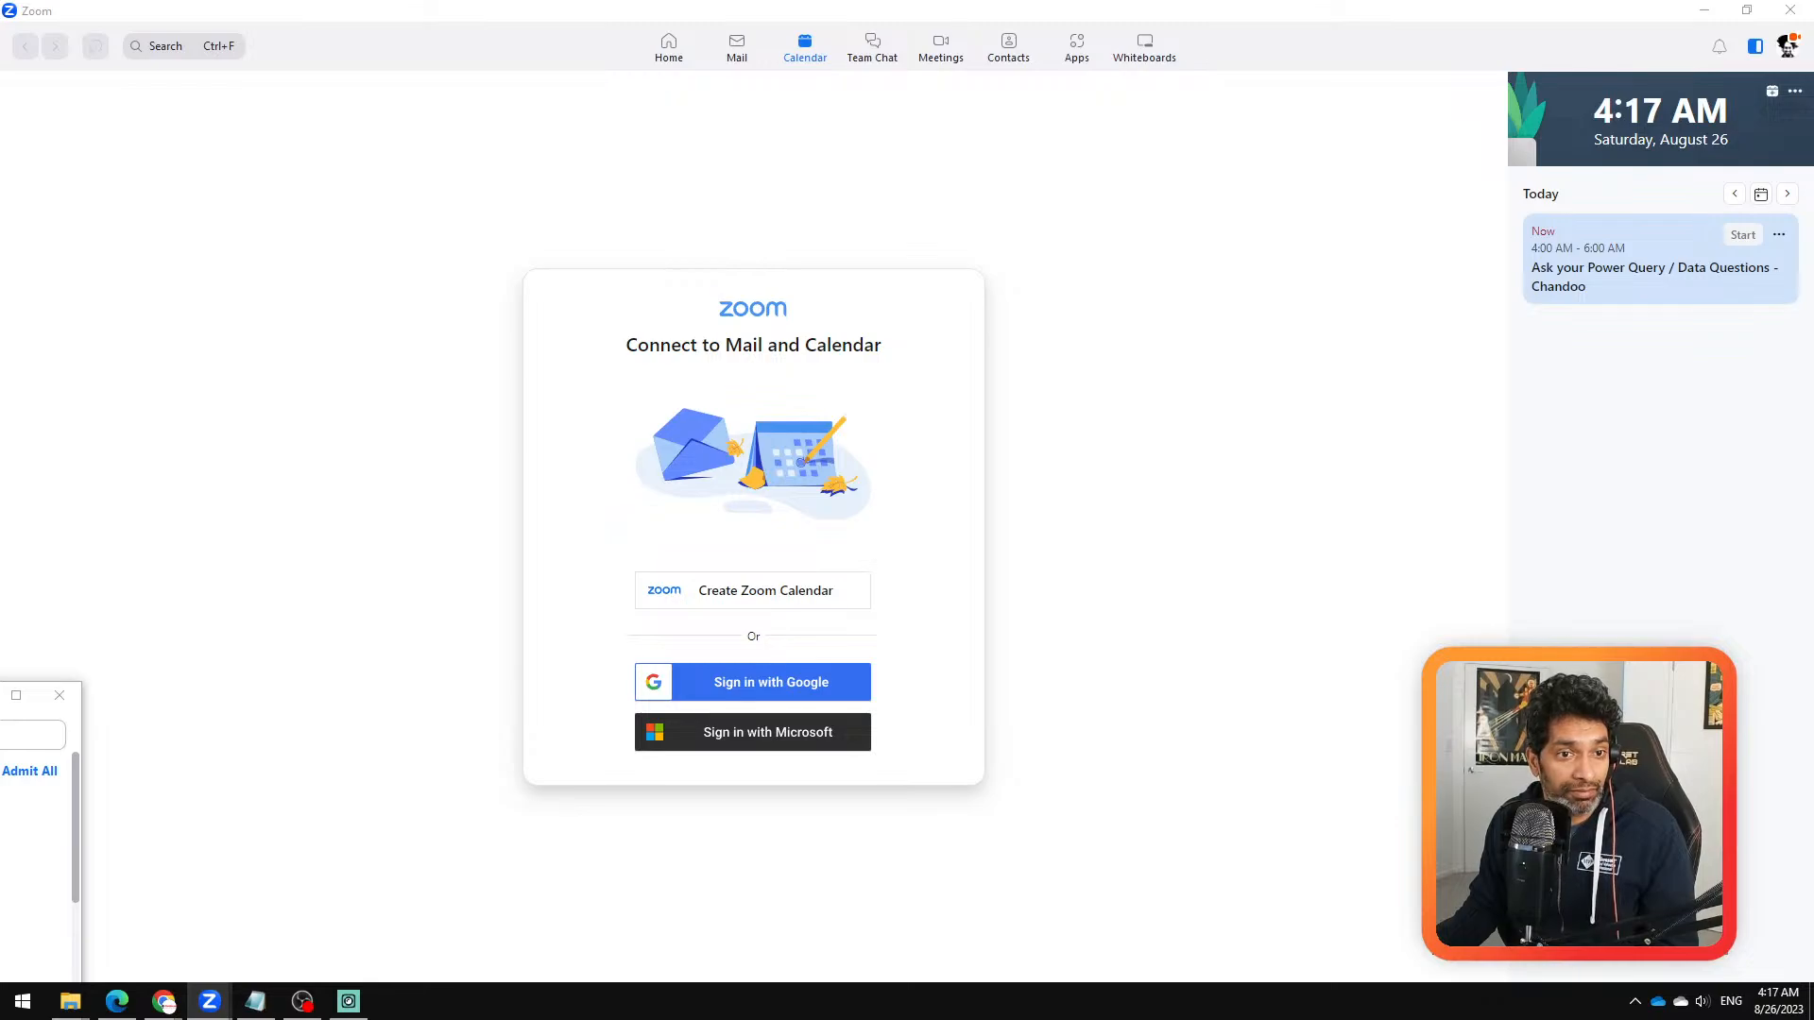
{"action": "left_click_drag", "start_coordinate": [0, 652], "coordinate": [904, 93]}
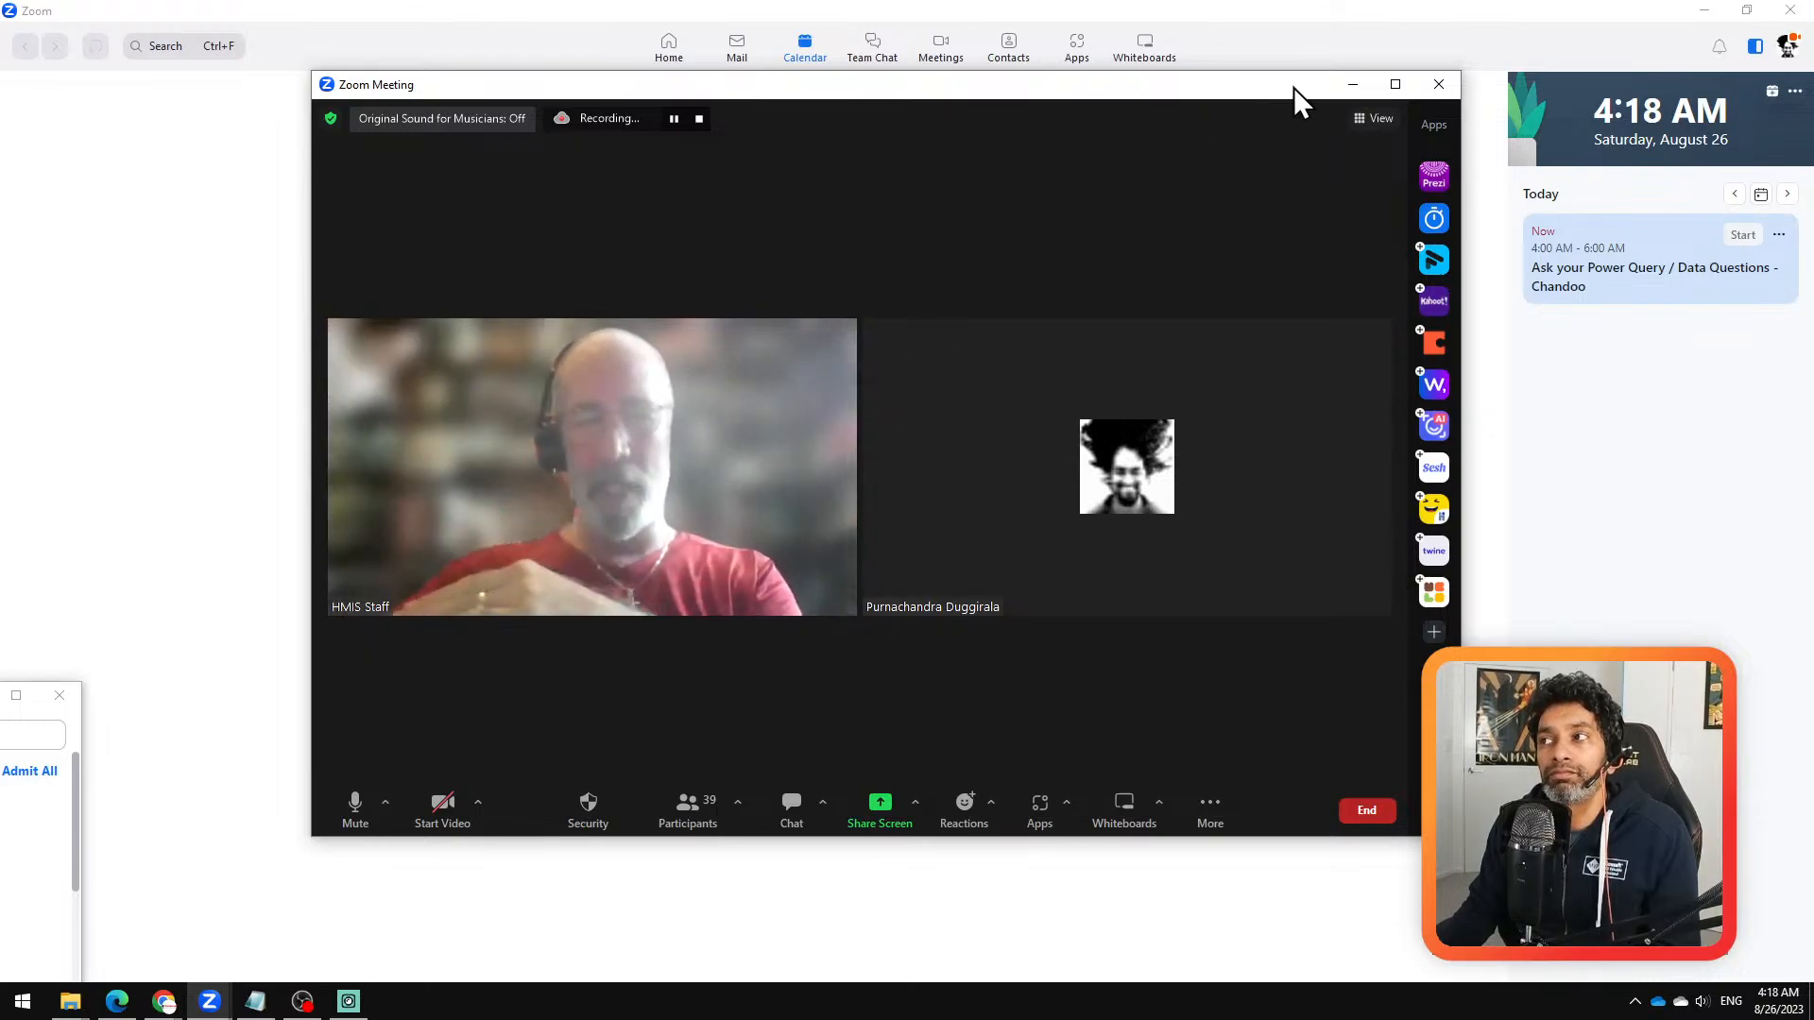
{"action": "left_click_drag", "start_coordinate": [1295, 88], "coordinate": [1343, 153]}
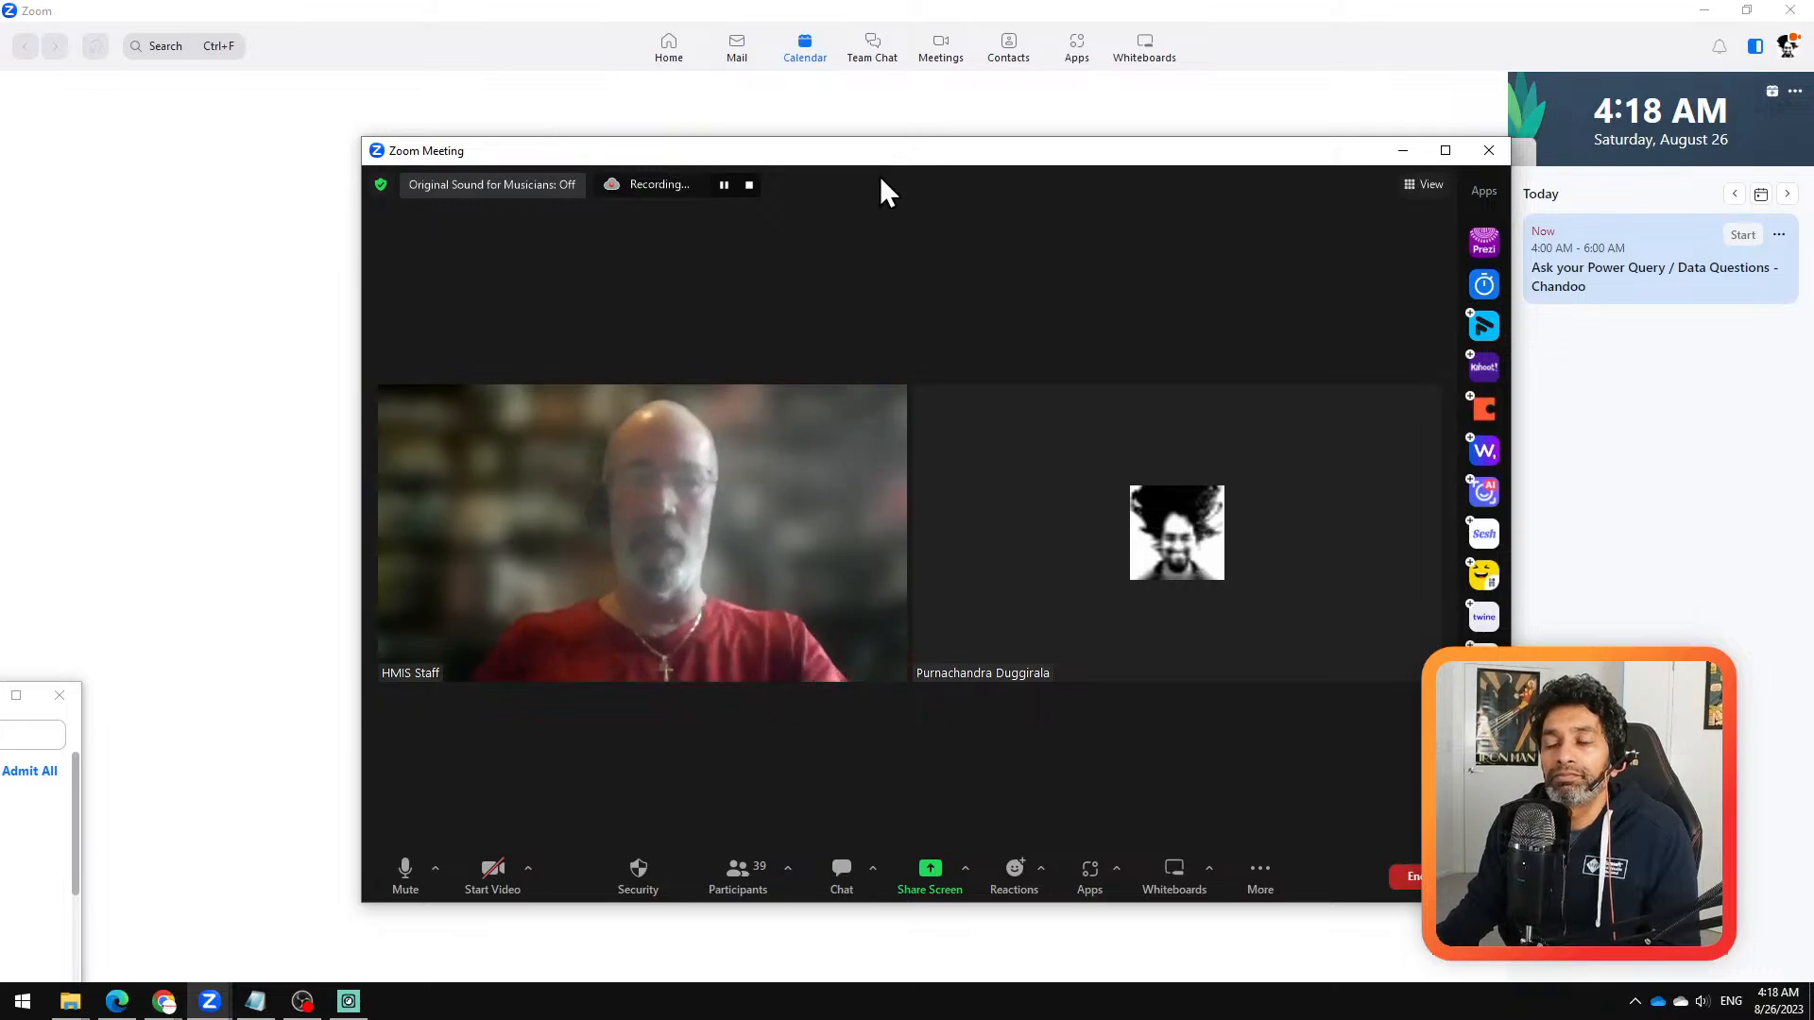
{"action": "left_click_drag", "start_coordinate": [960, 153], "coordinate": [0, 529]}
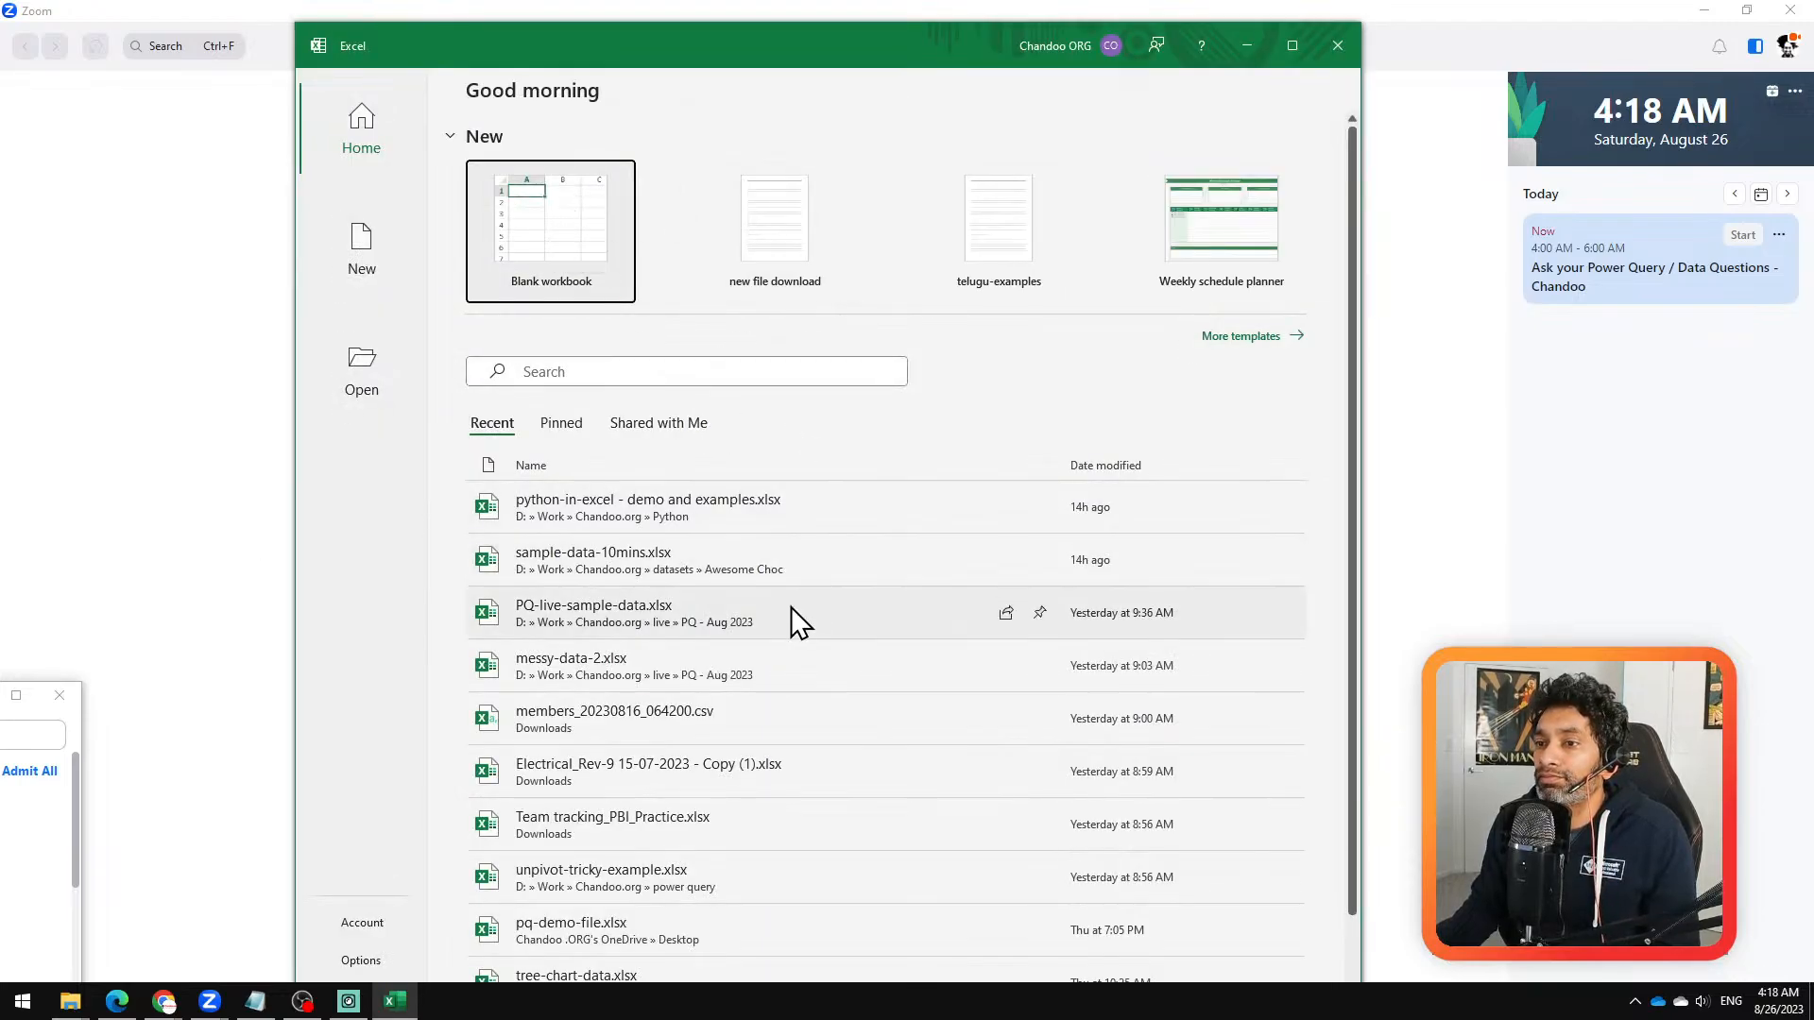
Step: Switch to Excel, open the recent workbook PQ-live-sample-data.xlsx and maximize its window
{"action": "left_click", "coordinate": [619, 619]}
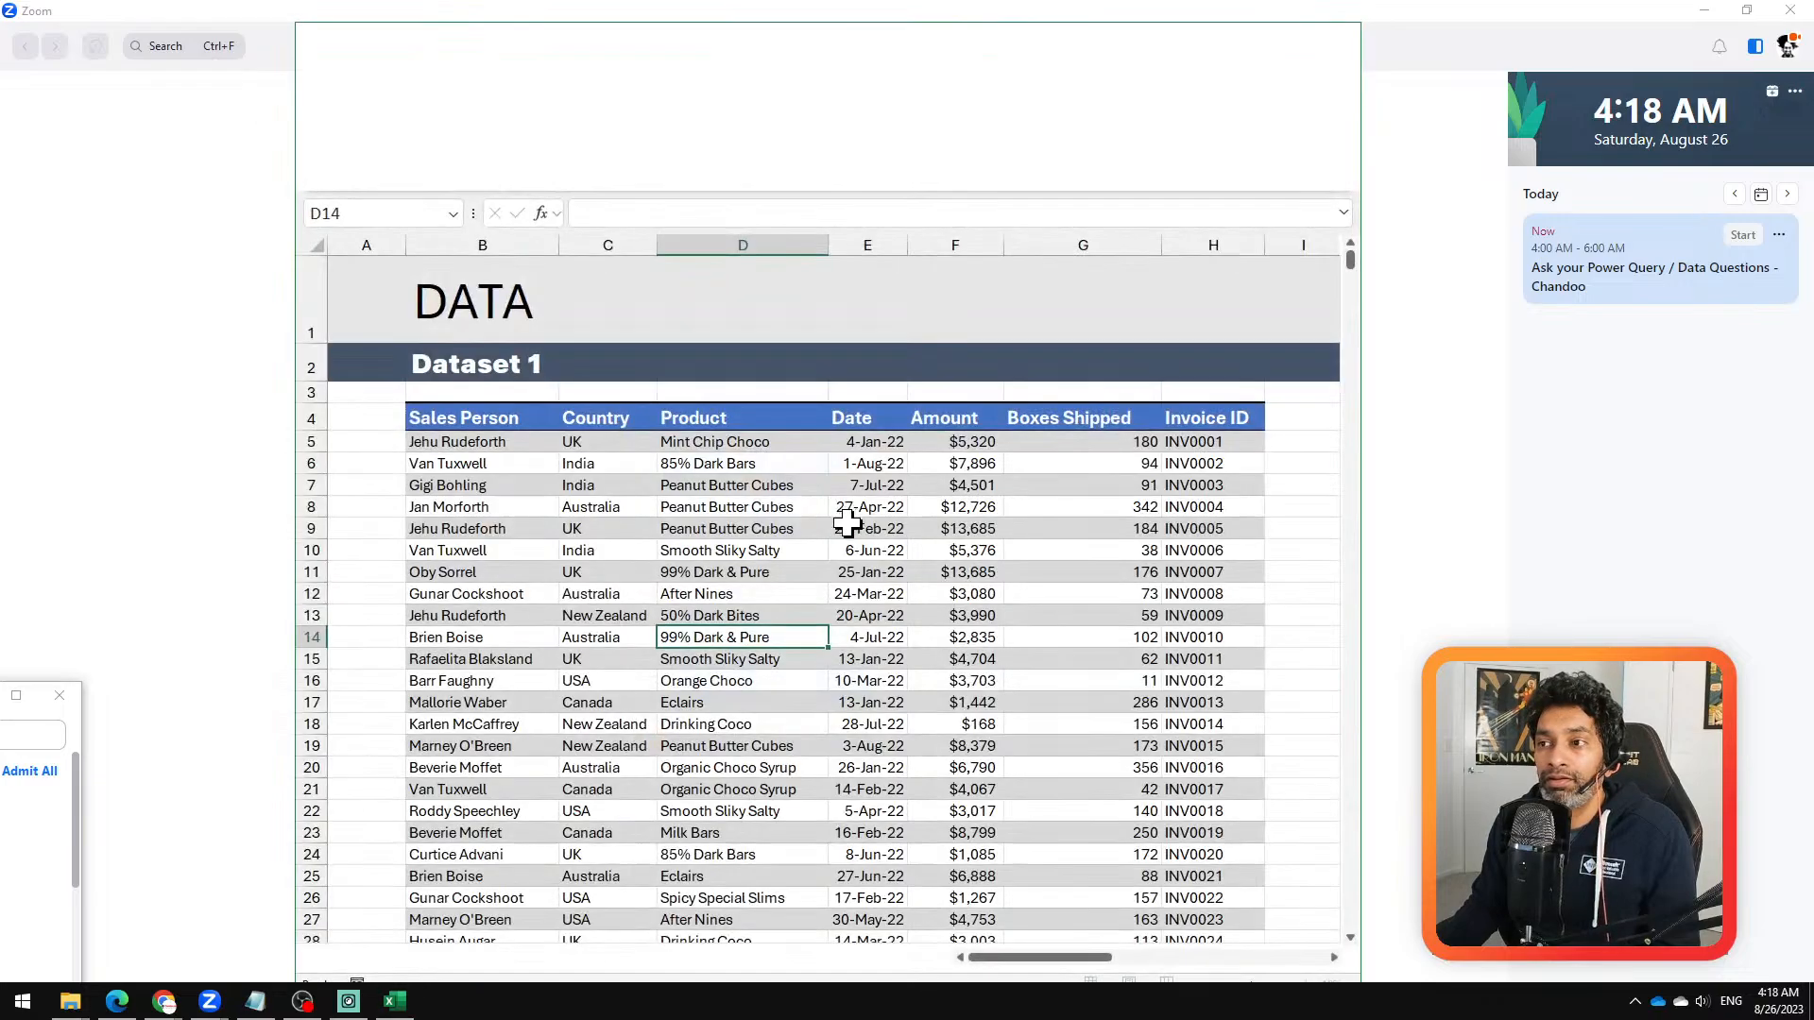
{"action": "left_click", "coordinate": [1296, 46]}
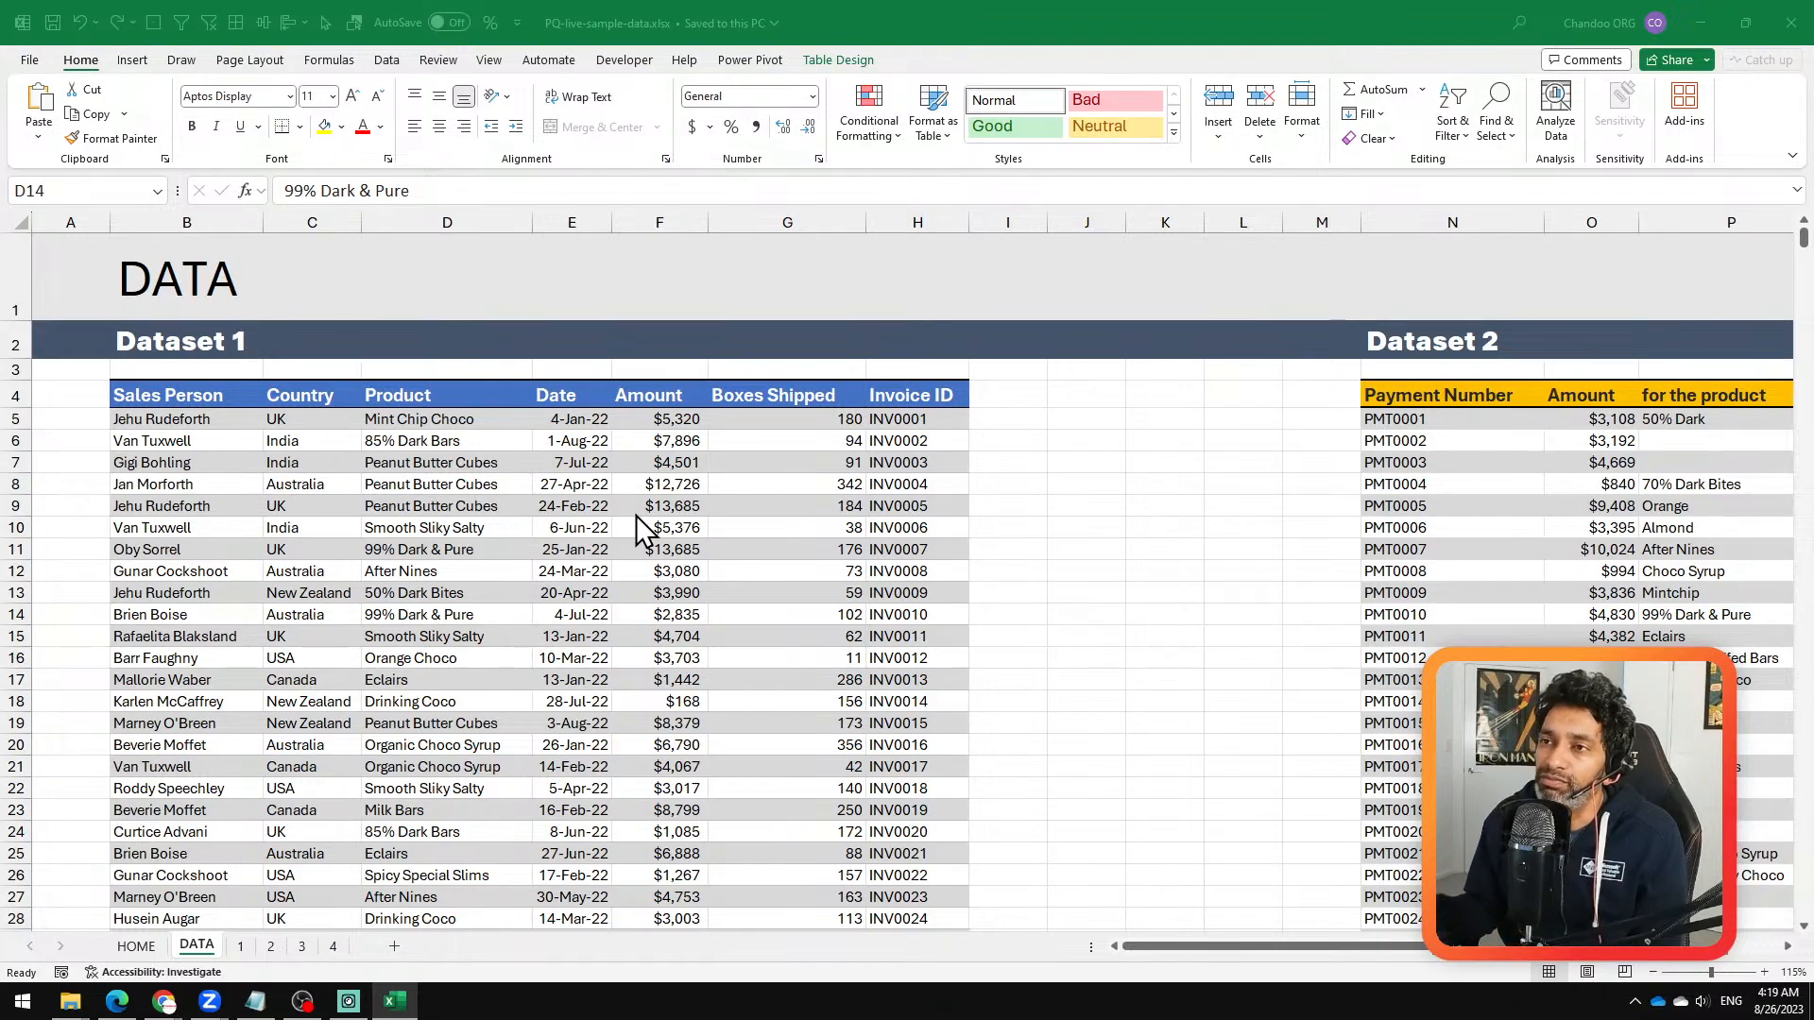
{"action": "left_click", "coordinate": [649, 418]}
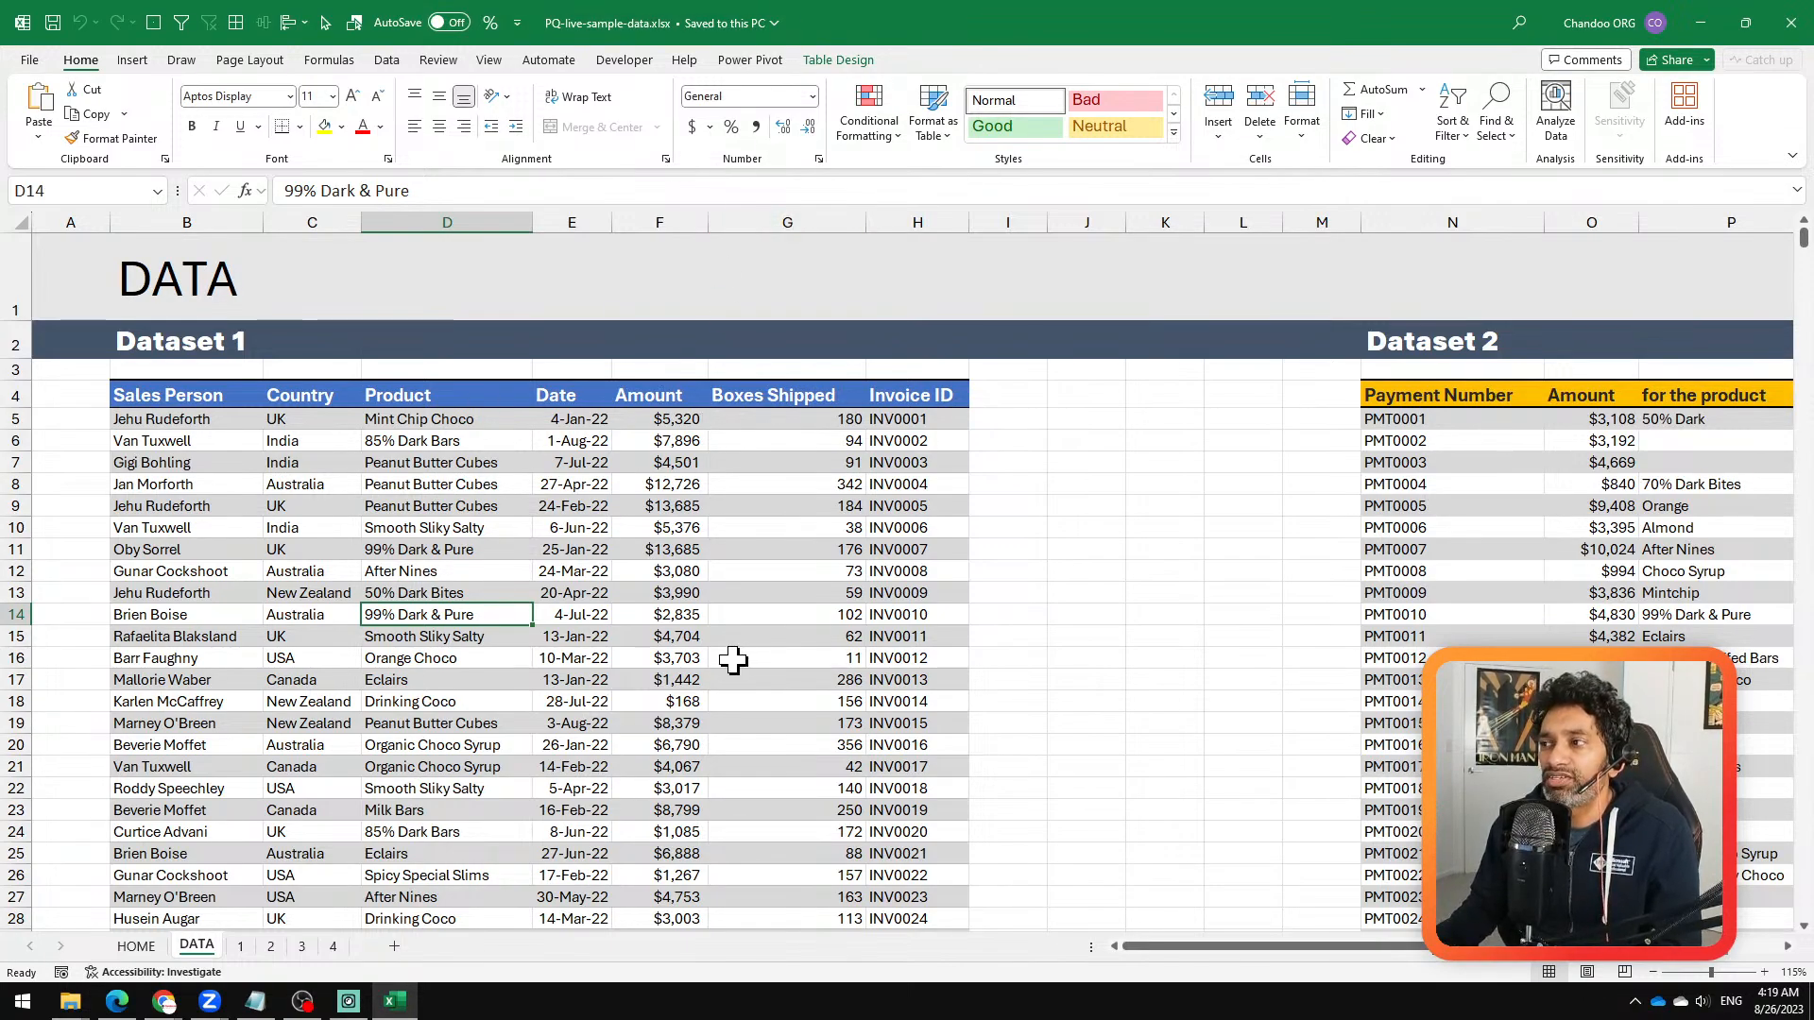
Step: Review Dataset 1 on the DATA sheet from its header row down to its last record and back
{"action": "scroll", "coordinate": [733, 660], "scroll_direction": "down", "scroll_amount": 3}
{"action": "scroll", "coordinate": [722, 661], "scroll_direction": "up", "scroll_amount": 2}
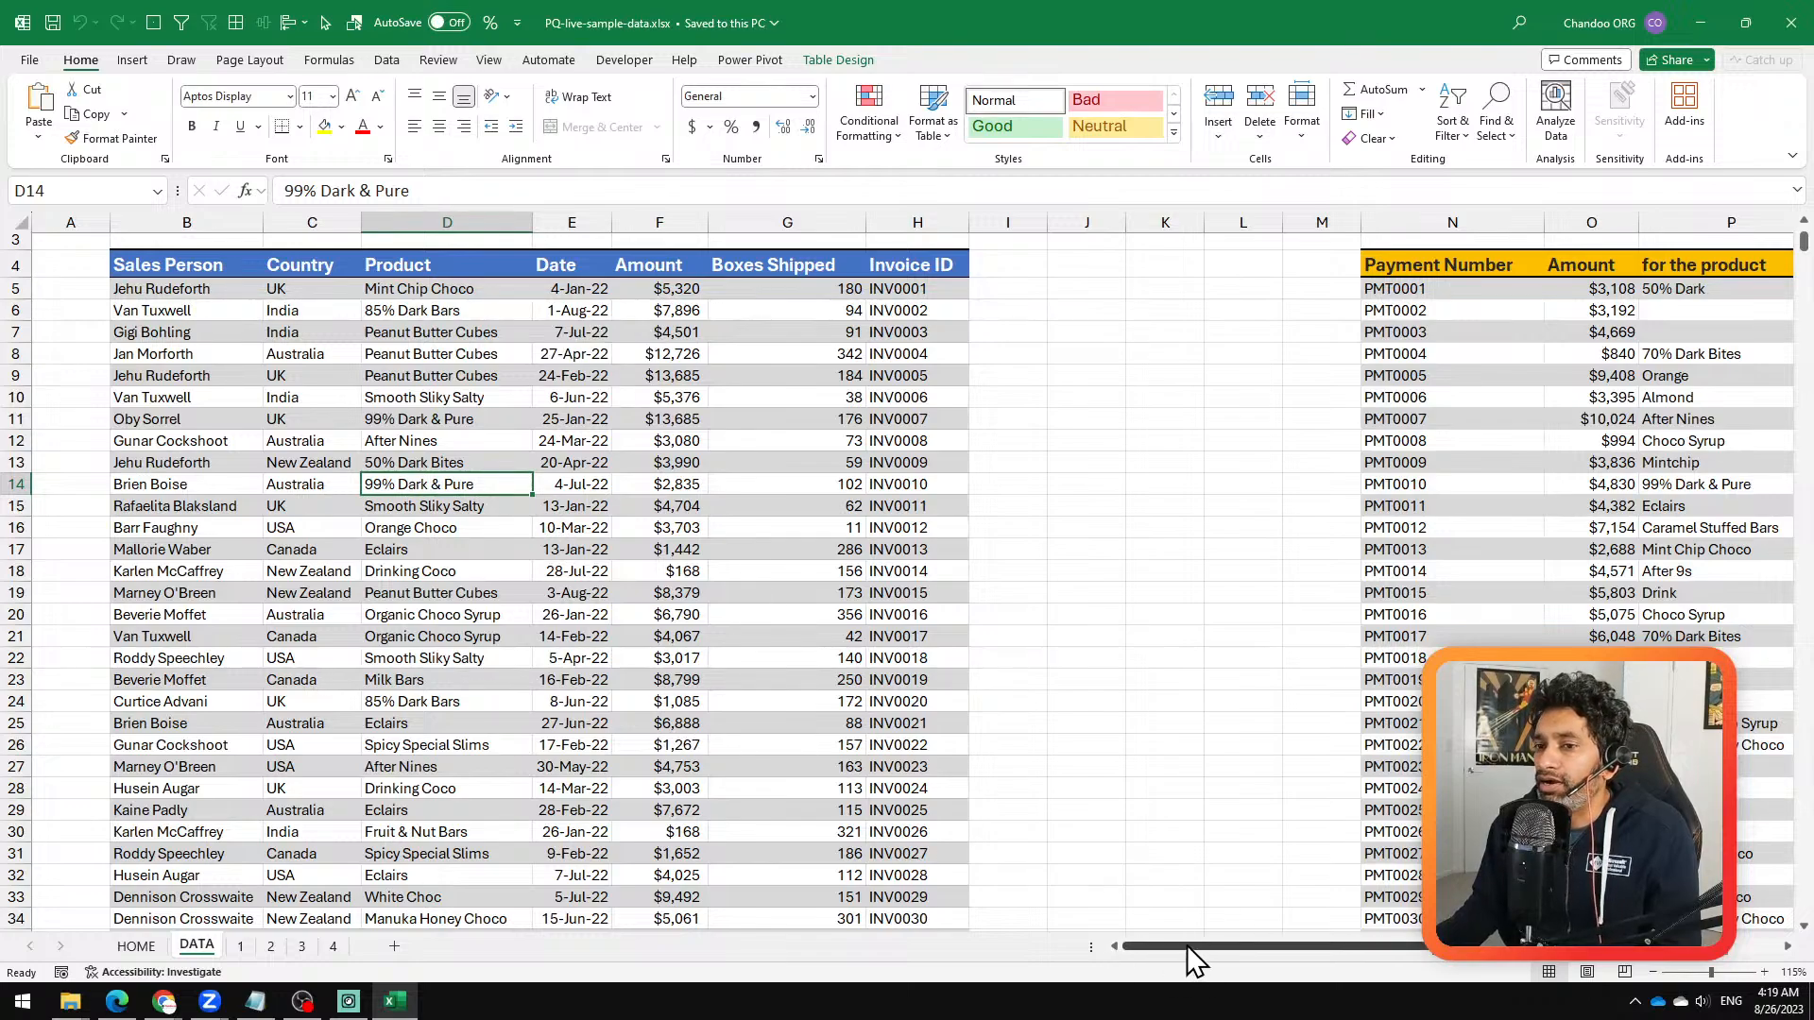
{"action": "left_click", "coordinate": [223, 268]}
{"action": "key", "text": "ctrl+Down"}
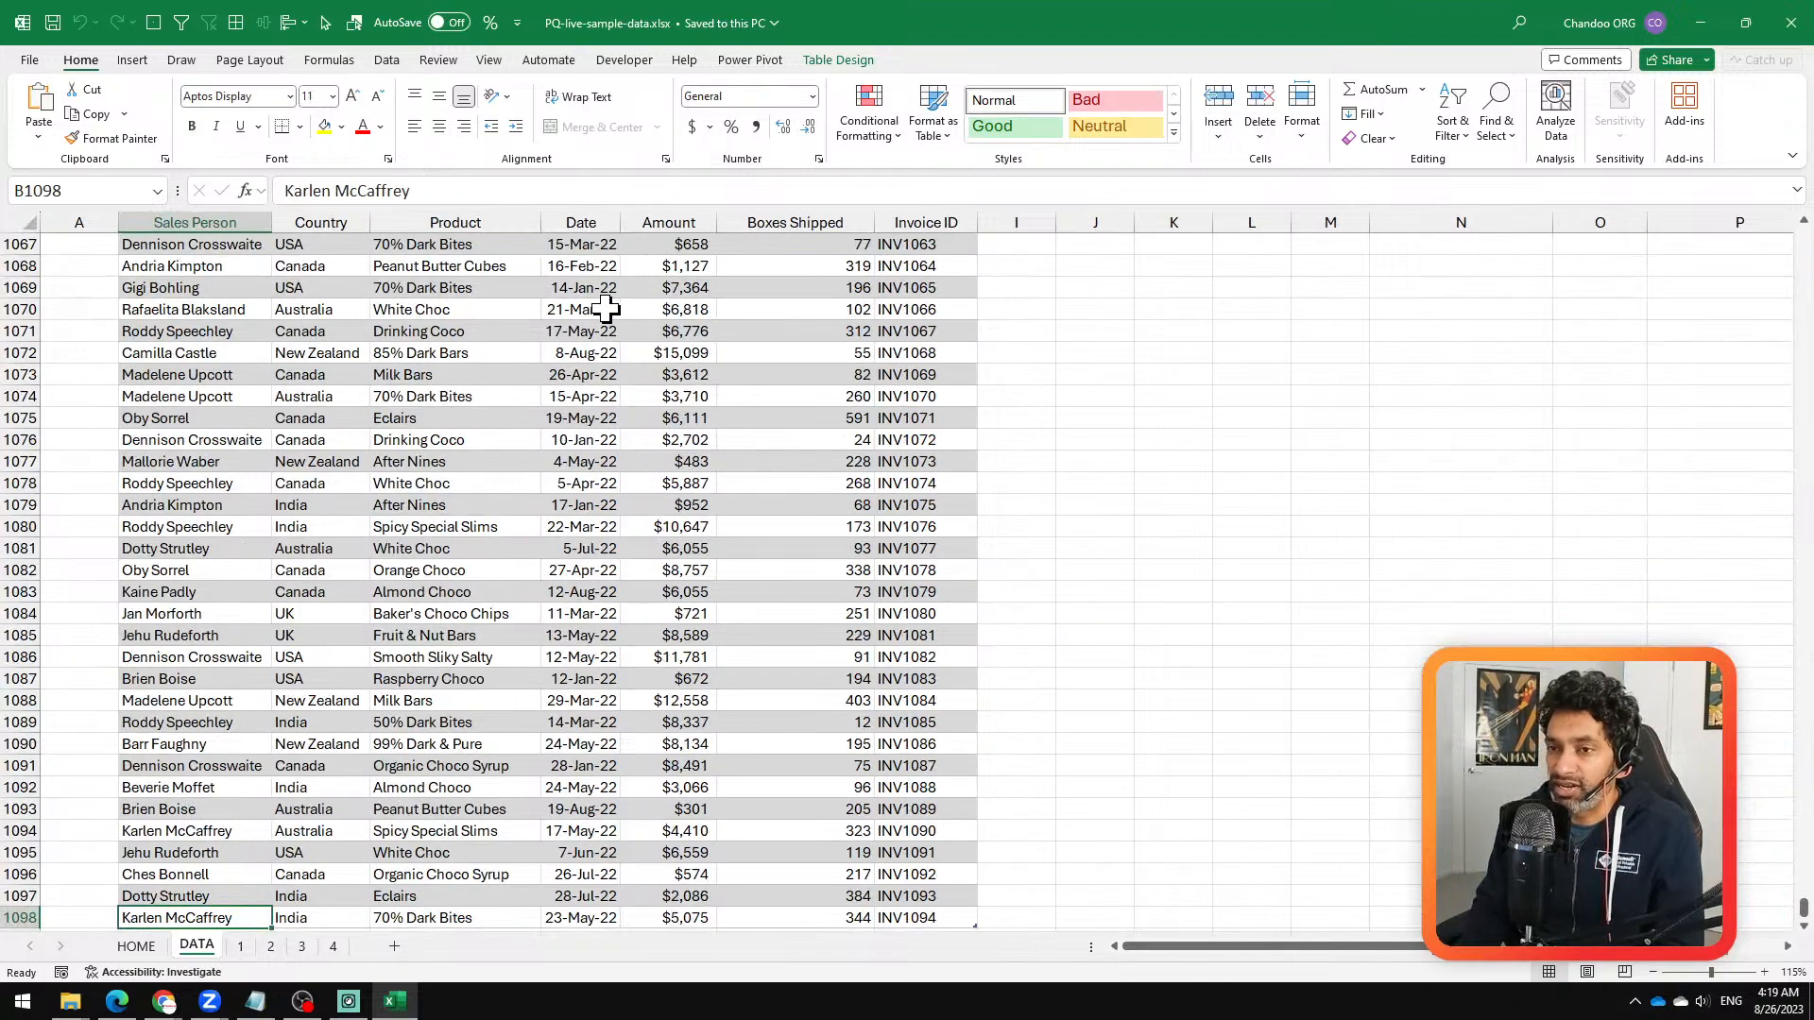
{"action": "key", "text": "ctrl+Up"}
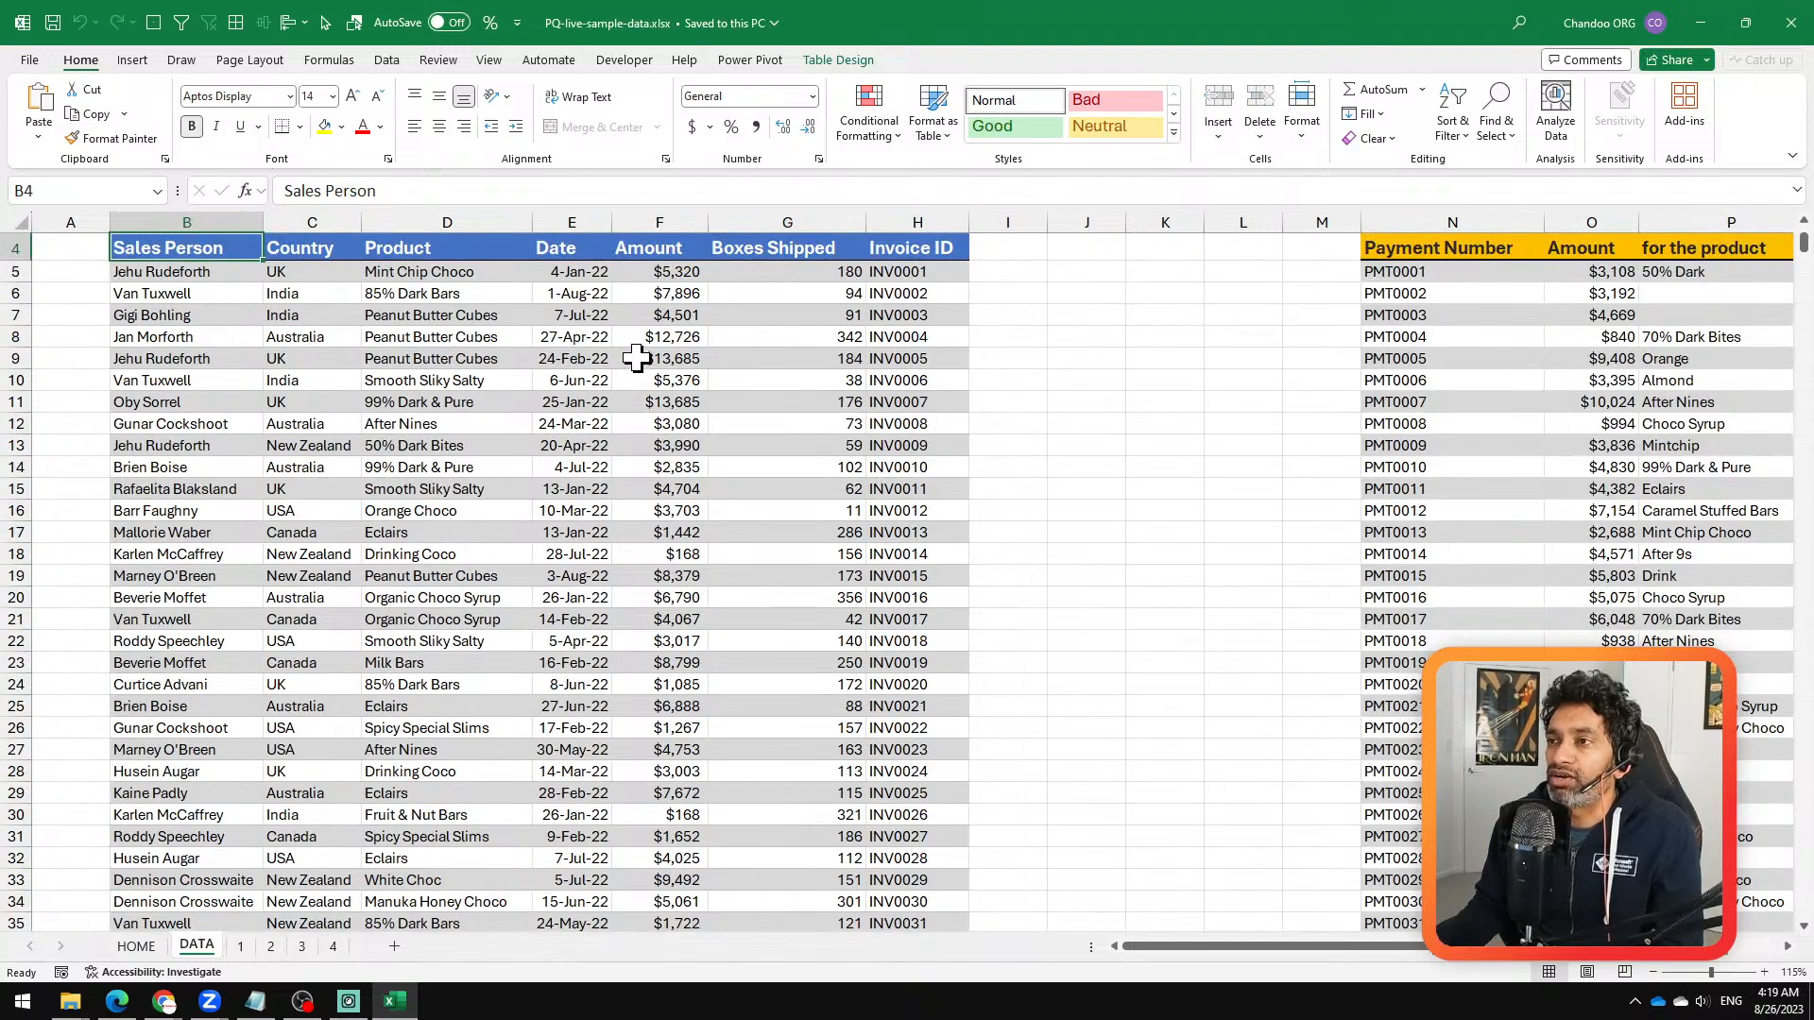
{"action": "scroll", "coordinate": [638, 359], "scroll_direction": "up", "scroll_amount": 1}
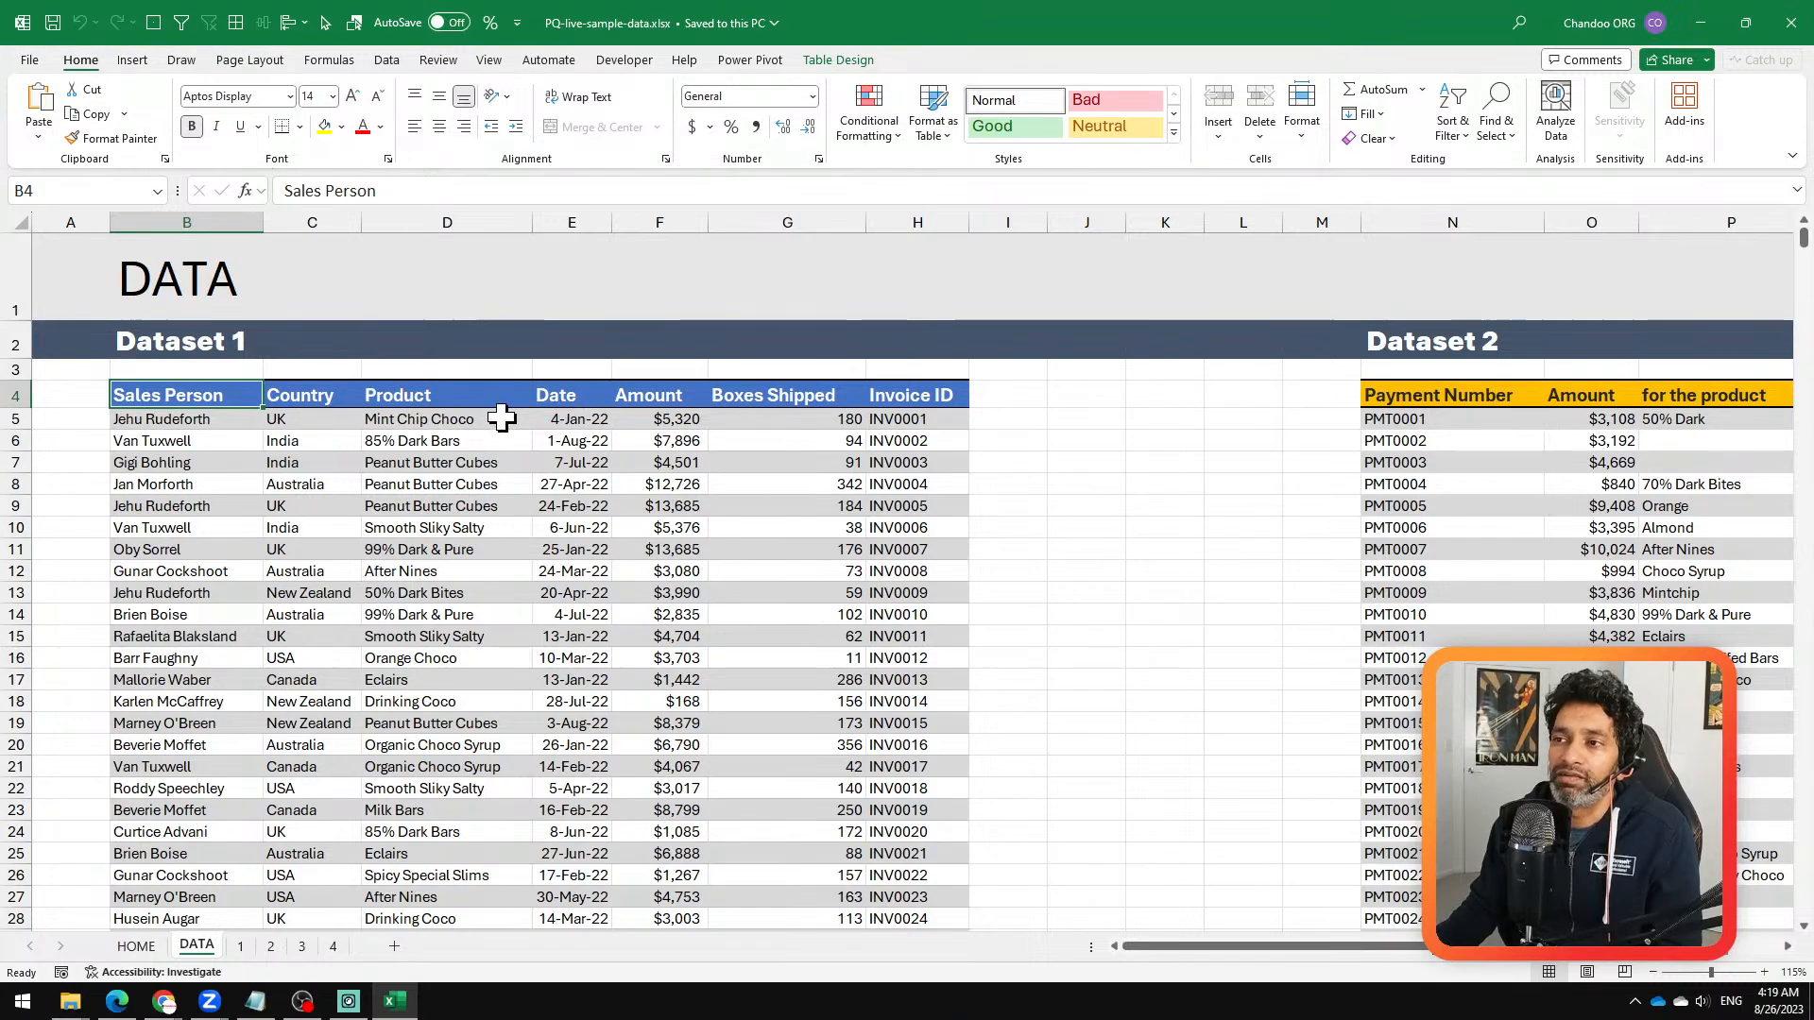
Step: Load the Dataset 1 table into the Power Query Editor with From Table/Range
{"action": "left_click", "coordinate": [395, 62]}
{"action": "left_click", "coordinate": [39, 130]}
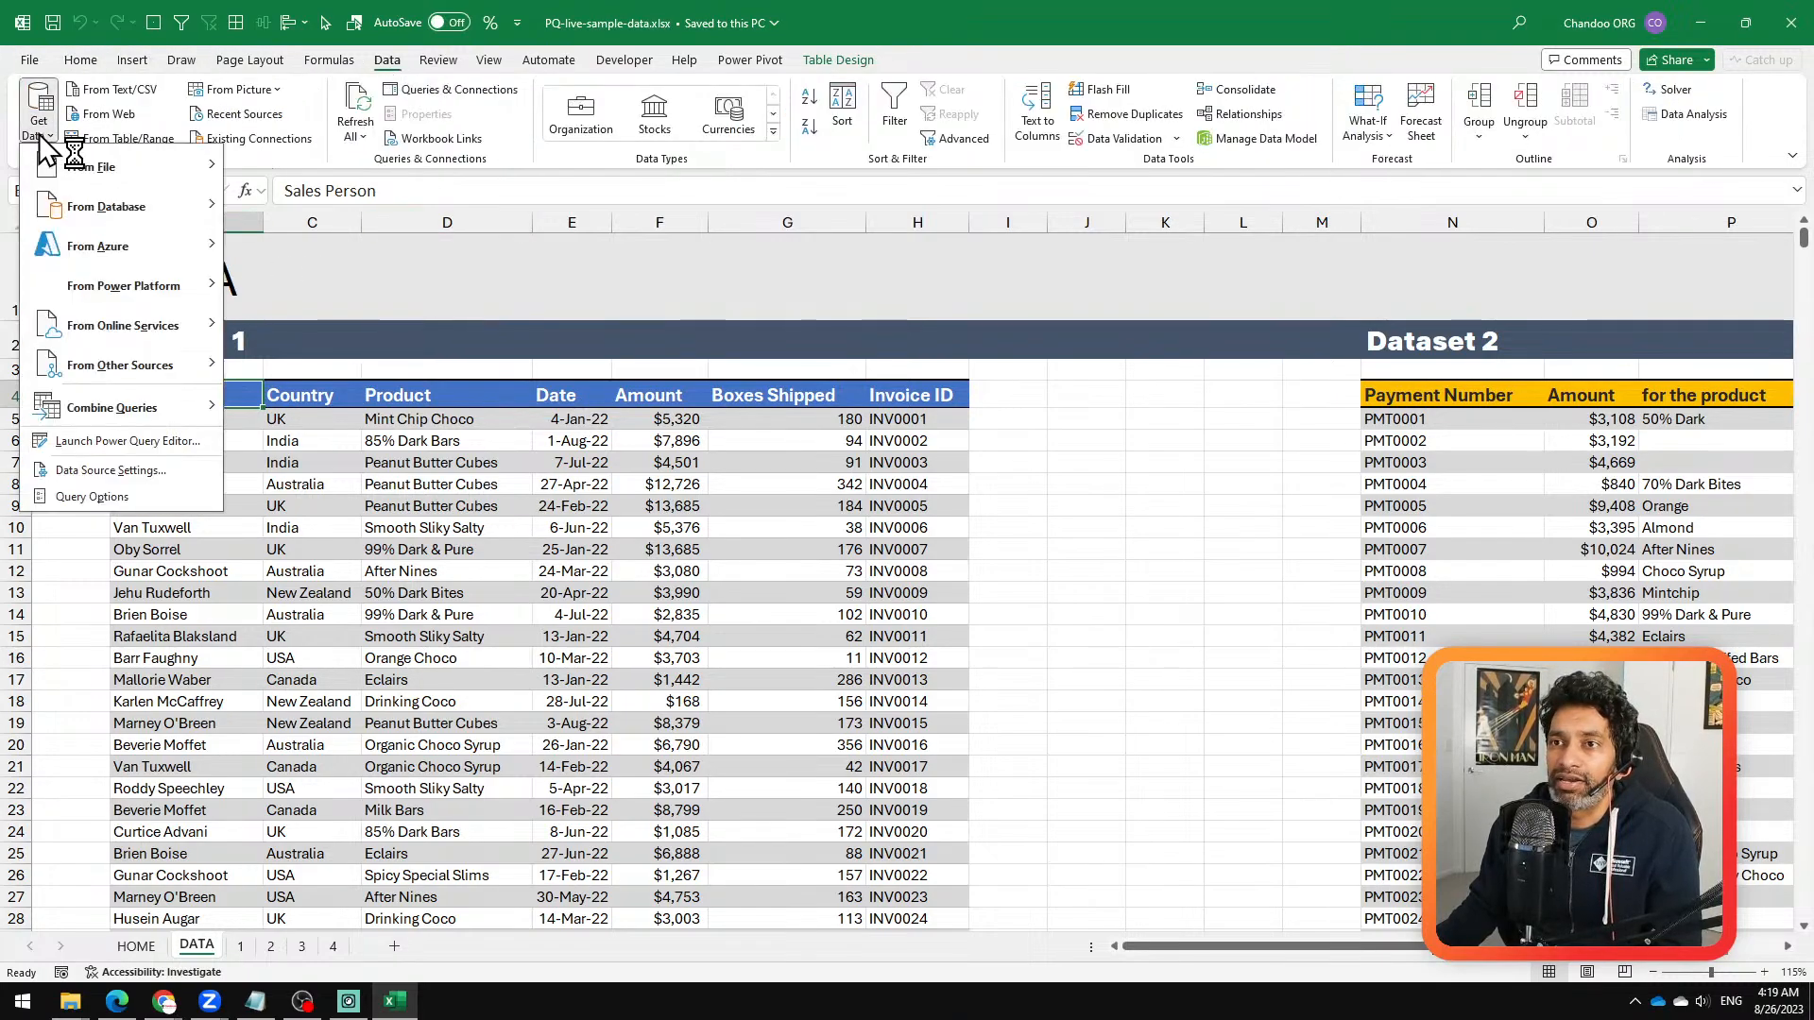
{"action": "left_click", "coordinate": [554, 595]}
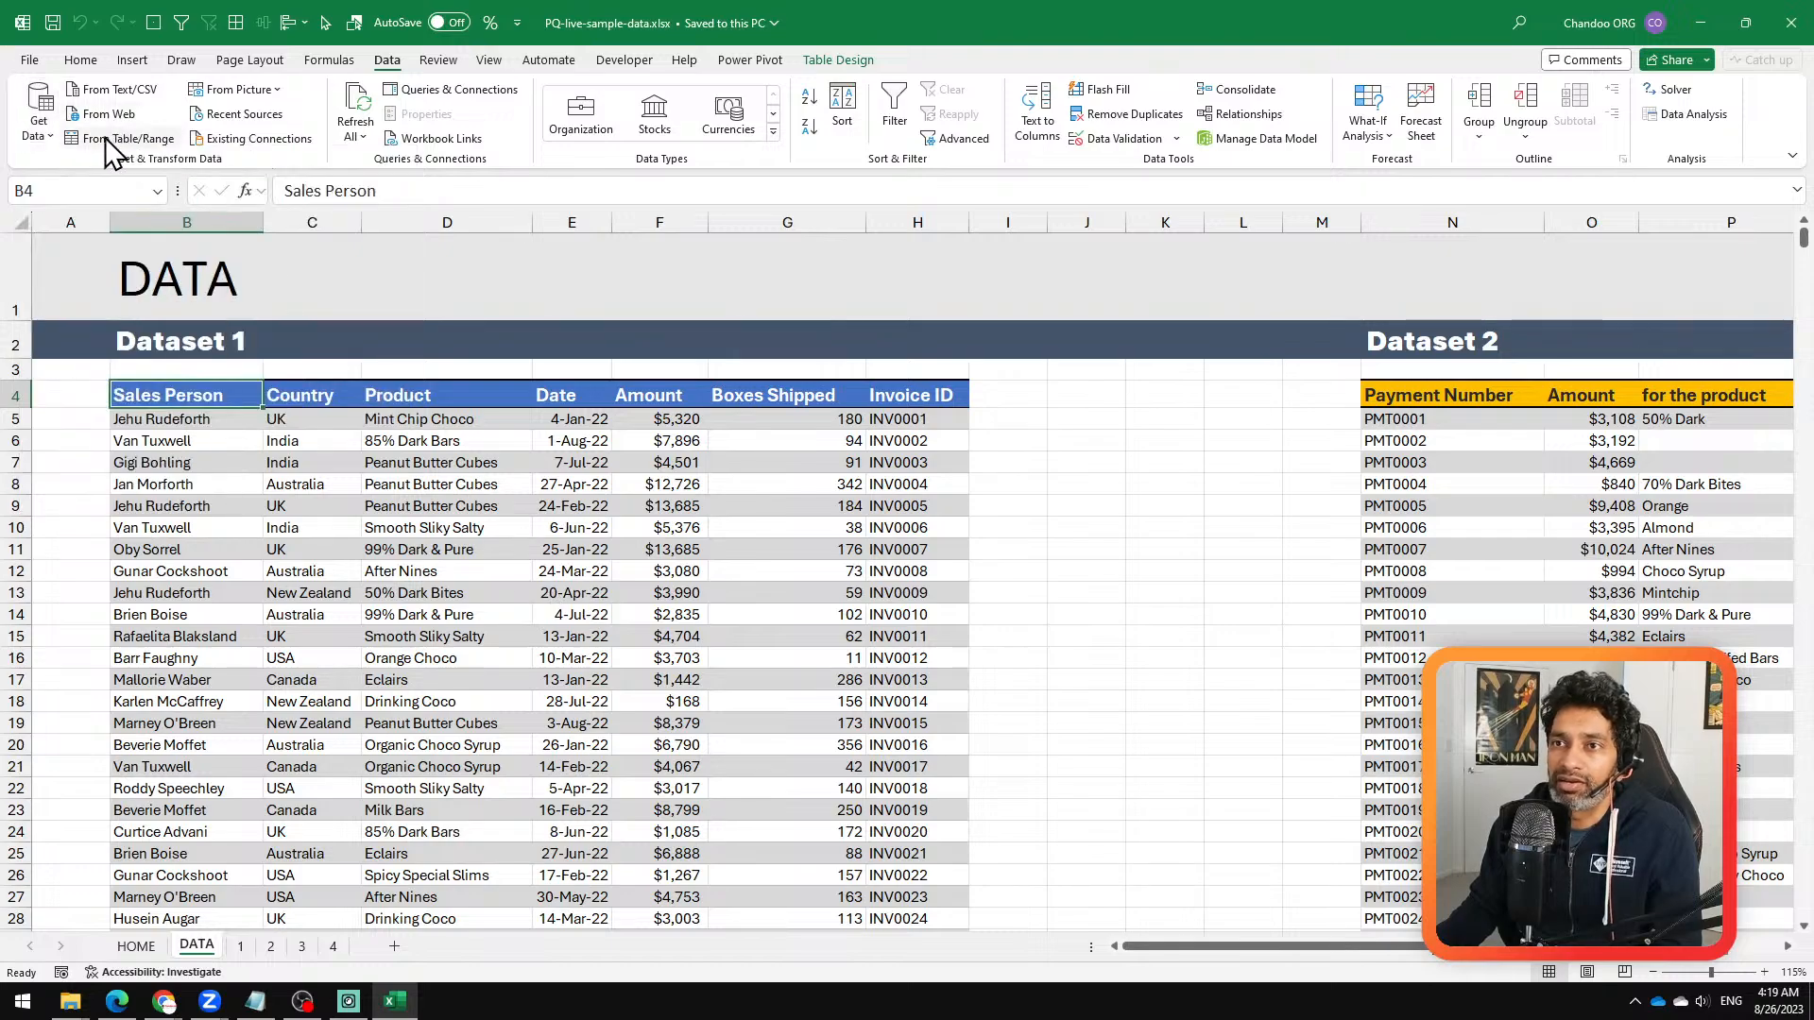
{"action": "left_click", "coordinate": [285, 441]}
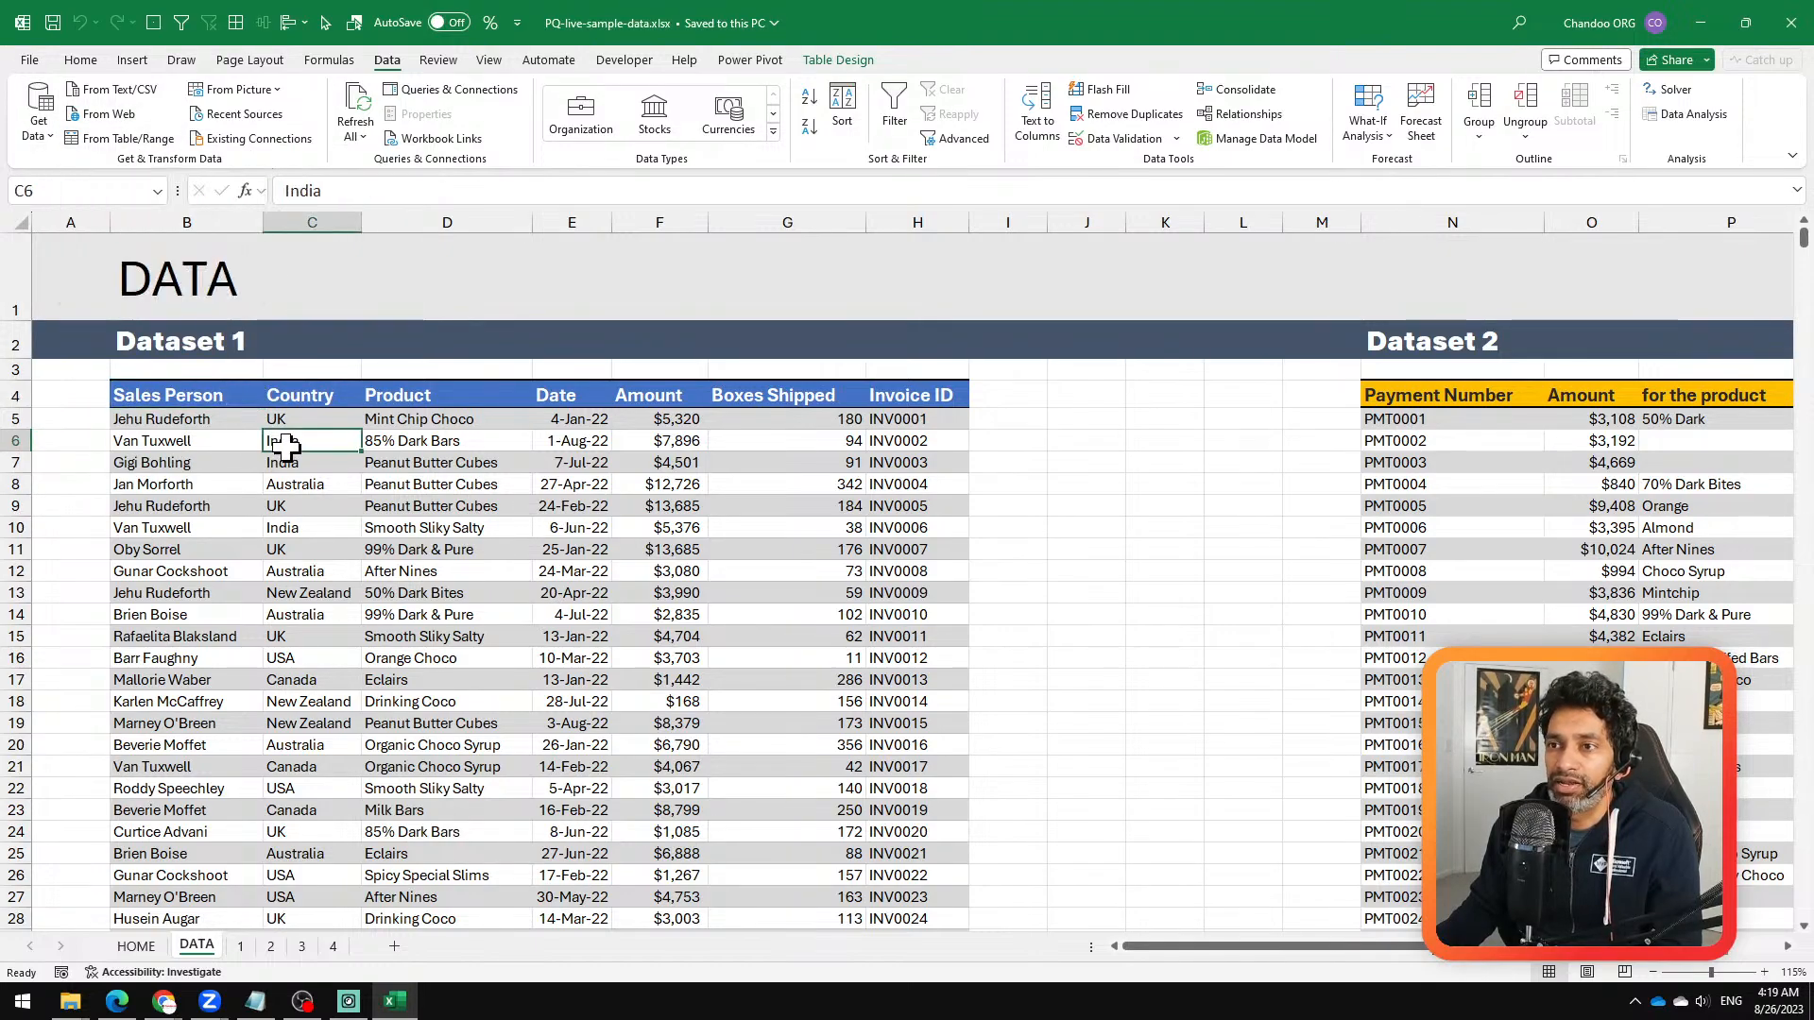
{"action": "left_click", "coordinate": [142, 138]}
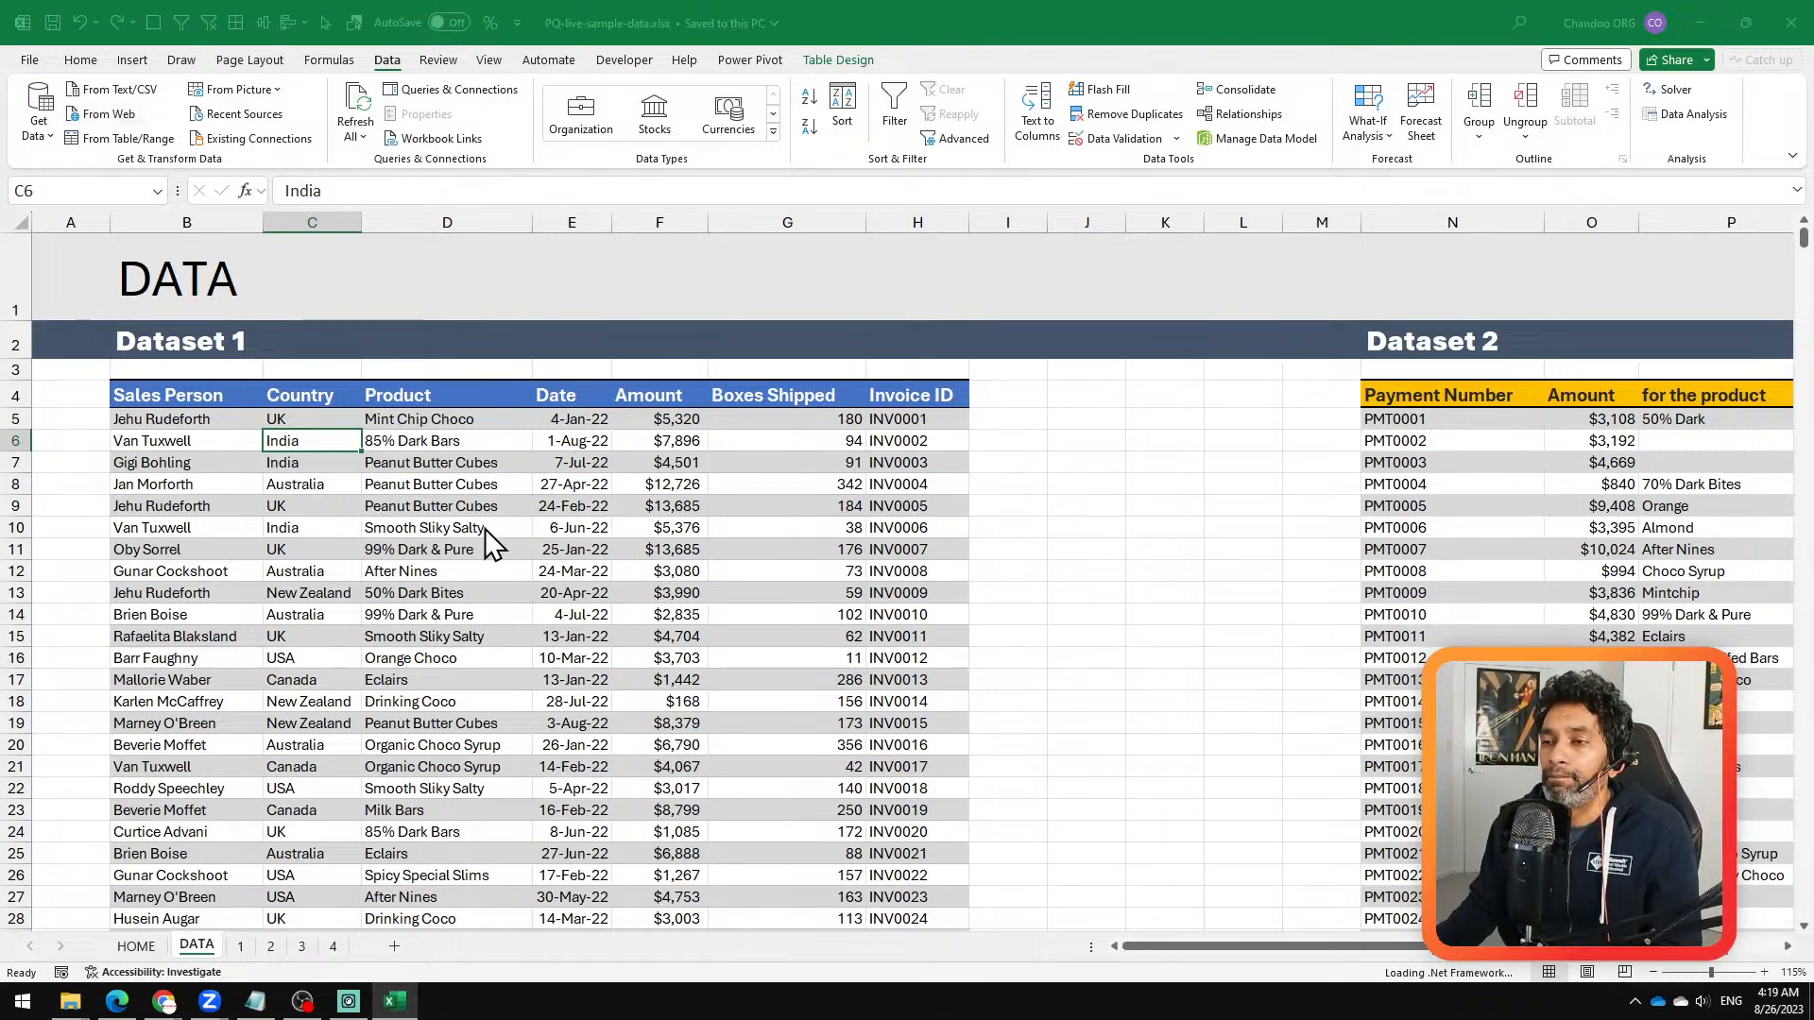
{"action": "left_click", "coordinate": [534, 525]}
{"action": "left_click", "coordinate": [394, 484]}
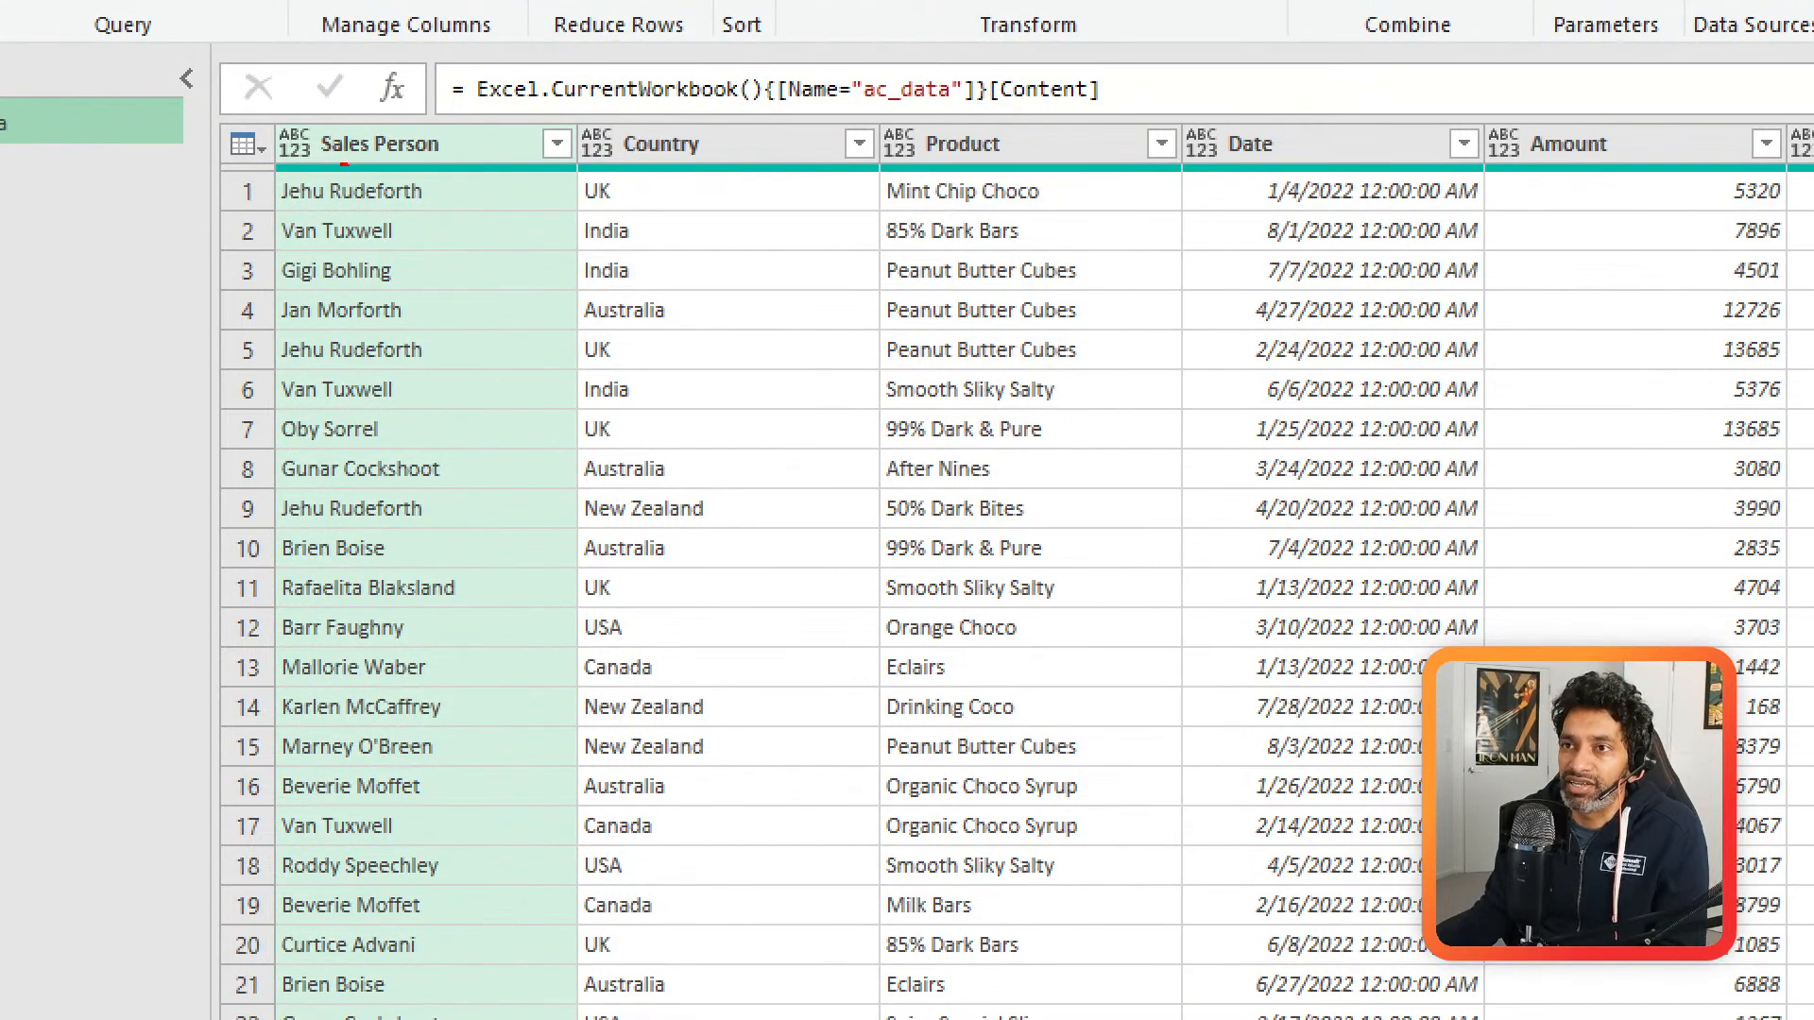
Step: Circle the repeated sales person's name in rows 1 and 5 of the Sales Person column with red pen annotations
{"action": "mouse_move", "coordinate": [349, 166]}
{"action": "left_mouse_down"}
{"action": "mouse_move", "coordinate": [356, 223]}
{"action": "mouse_move", "coordinate": [377, 166]}
{"action": "mouse_move", "coordinate": [326, 168]}
{"action": "left_mouse_up"}
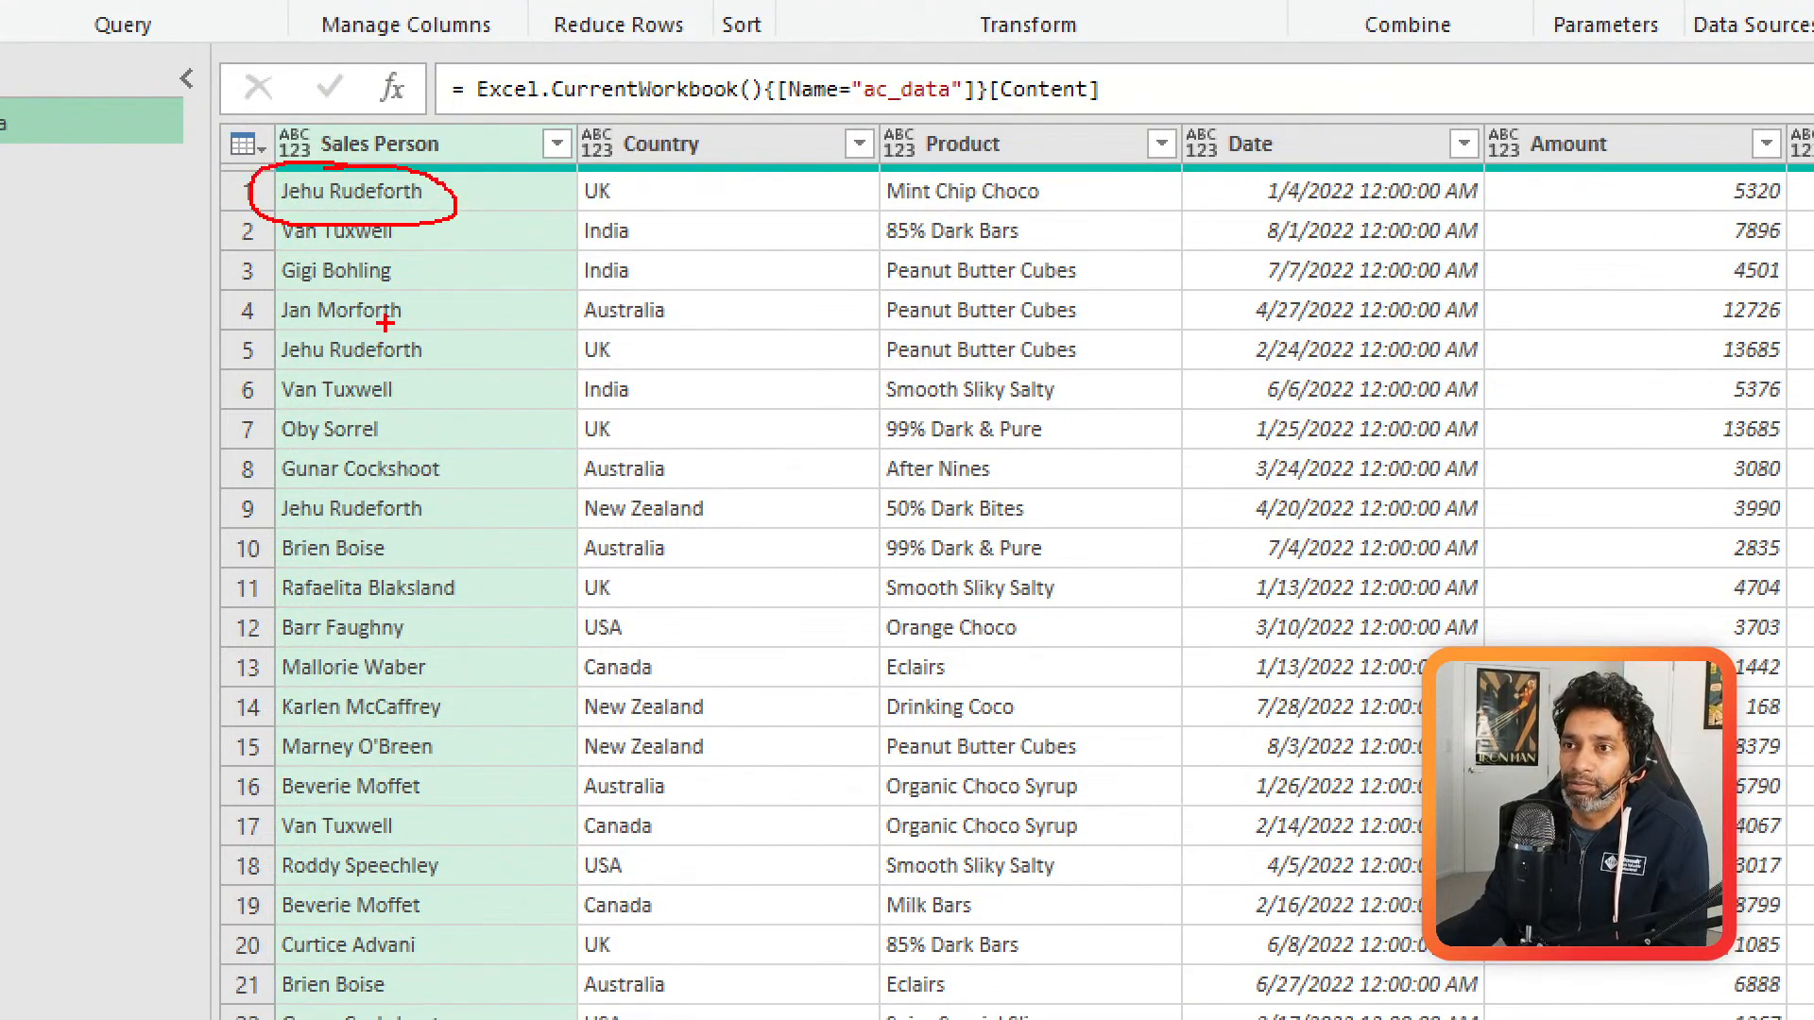
{"action": "mouse_move", "coordinate": [390, 318]}
{"action": "left_mouse_down"}
{"action": "mouse_move", "coordinate": [284, 330]}
{"action": "mouse_move", "coordinate": [414, 367]}
{"action": "mouse_move", "coordinate": [360, 319]}
{"action": "left_mouse_up"}
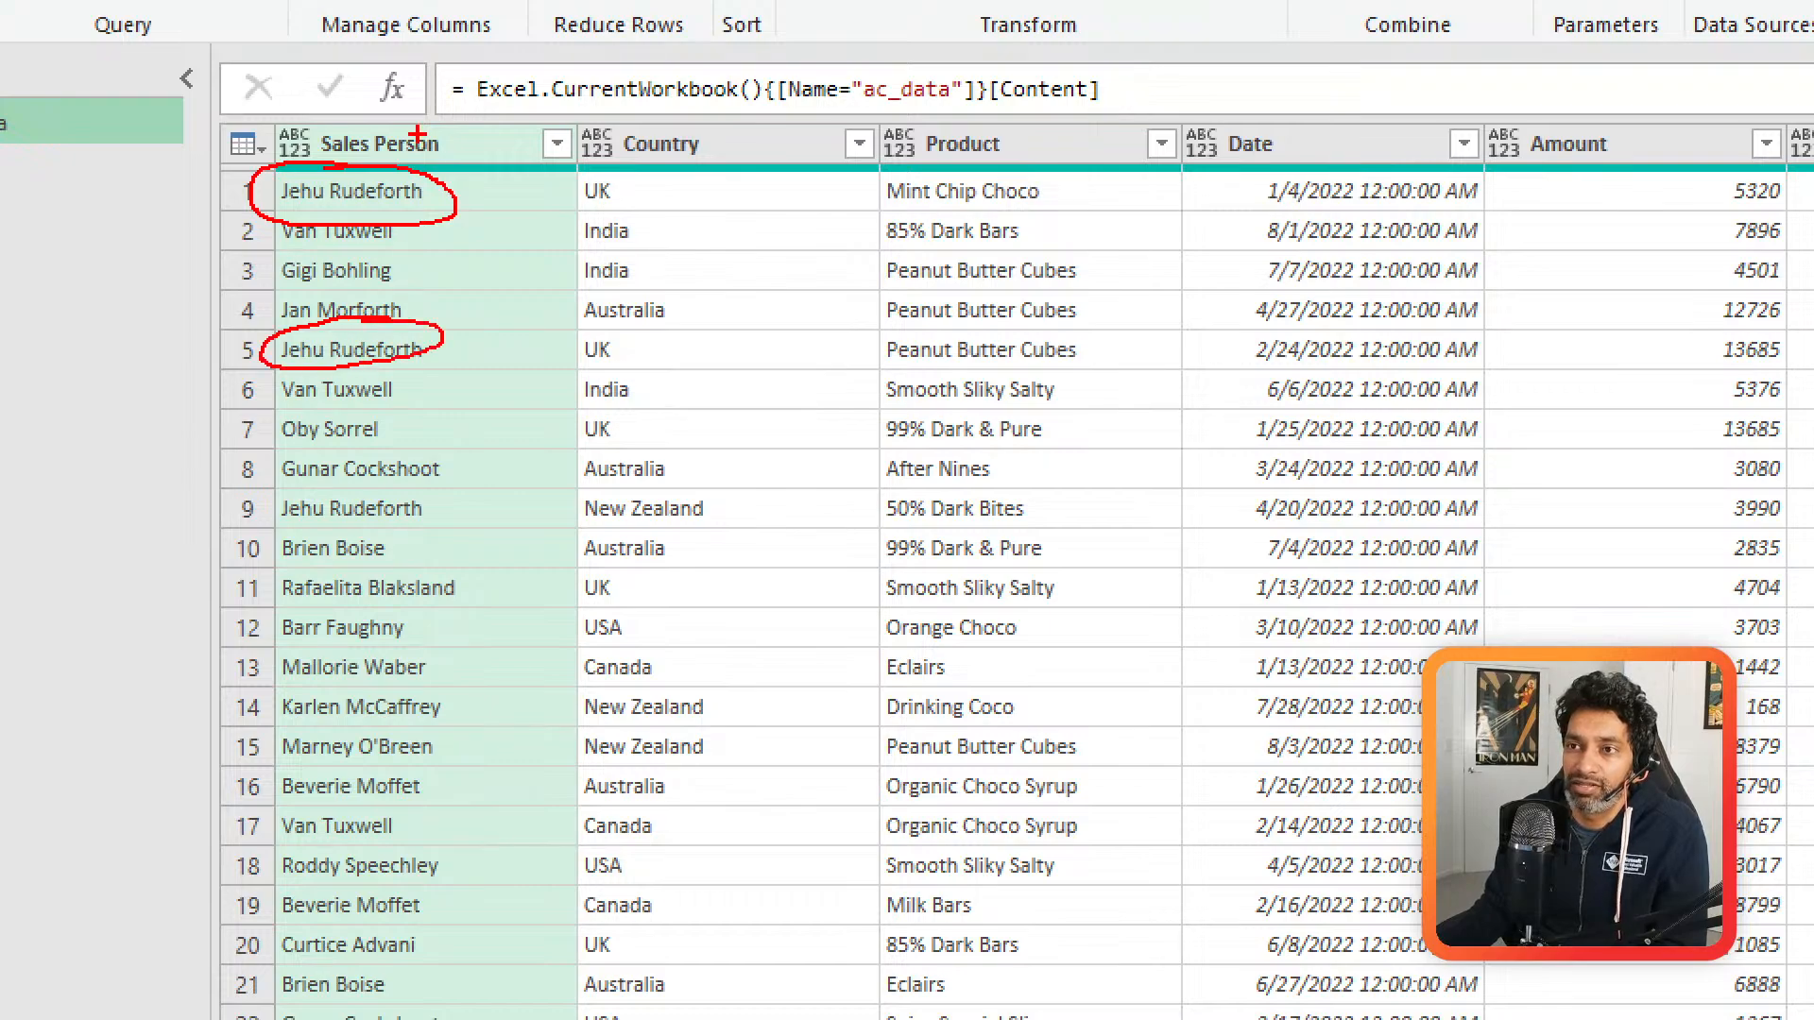
Step: Circle the repeated sales person's name in rows 2 and 6 with red pen annotations, and exit annotation mode
{"action": "mouse_move", "coordinate": [393, 217]}
{"action": "left_mouse_down"}
{"action": "mouse_move", "coordinate": [283, 214]}
{"action": "mouse_move", "coordinate": [392, 257]}
{"action": "mouse_move", "coordinate": [395, 217]}
{"action": "left_mouse_up"}
{"action": "mouse_move", "coordinate": [387, 374]}
{"action": "left_mouse_down"}
{"action": "mouse_move", "coordinate": [277, 380]}
{"action": "mouse_move", "coordinate": [397, 416]}
{"action": "mouse_move", "coordinate": [389, 376]}
{"action": "left_mouse_up"}
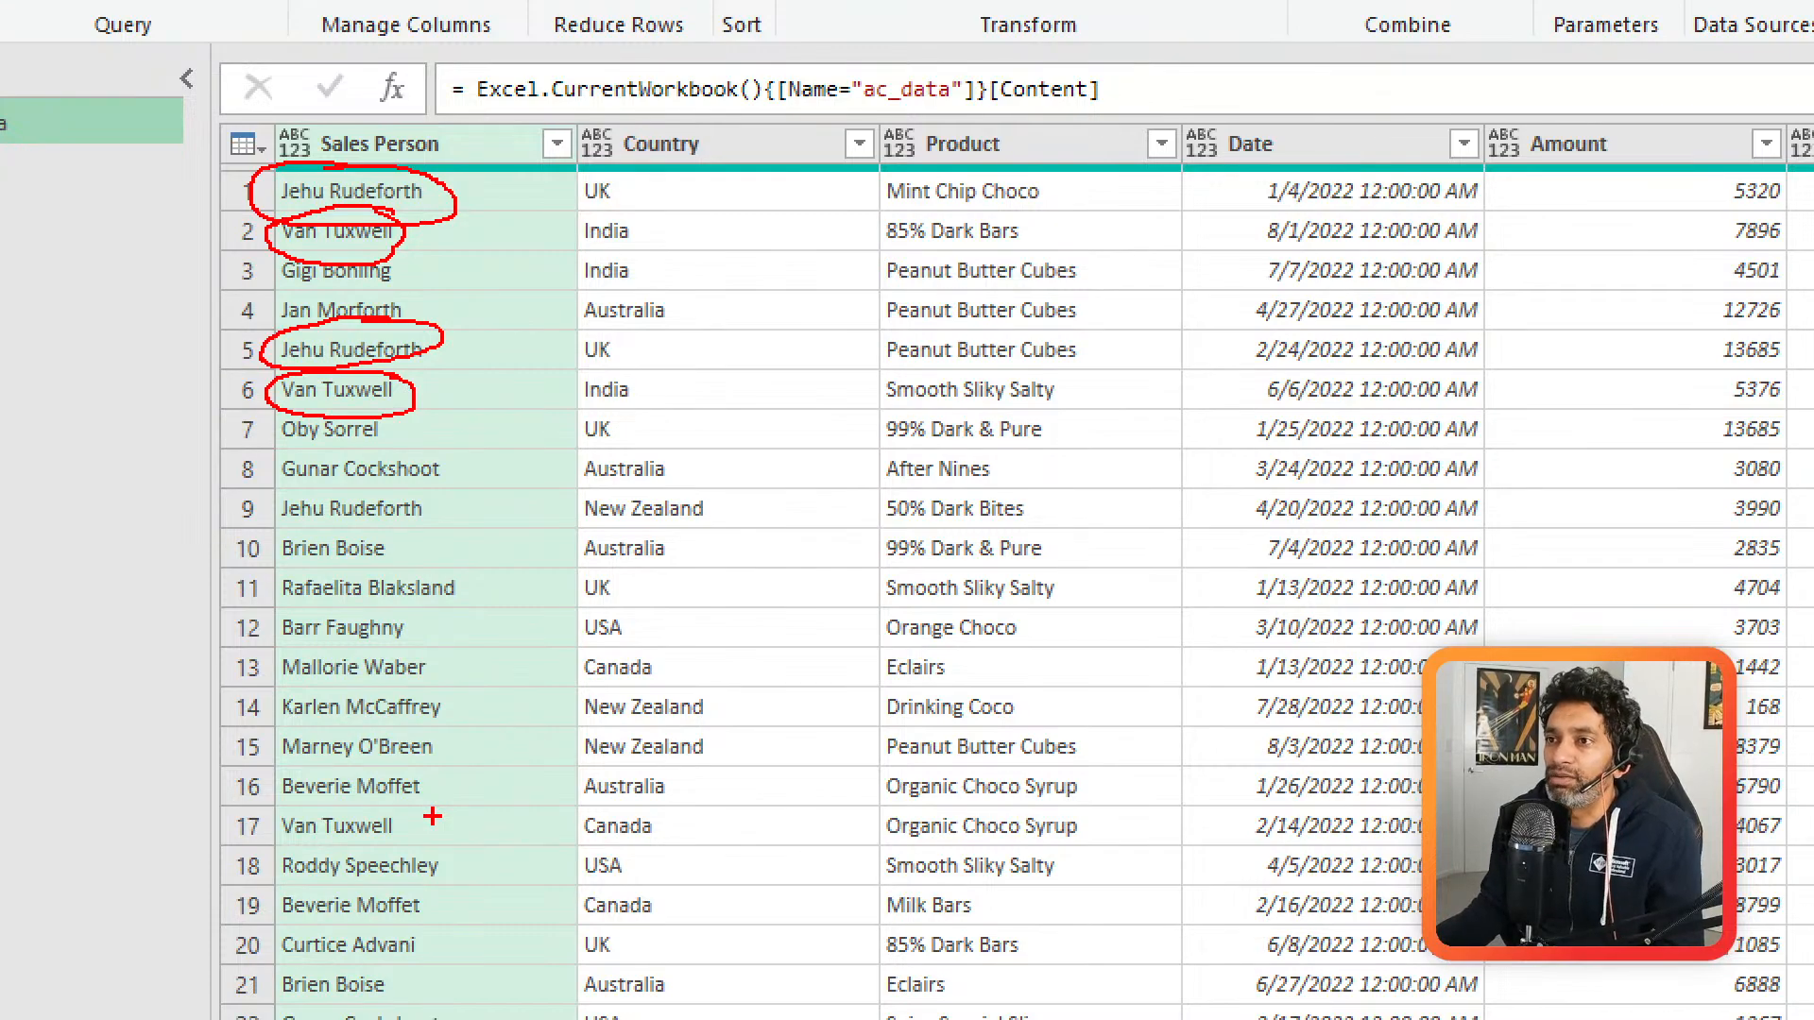
{"action": "key", "text": "Escape"}
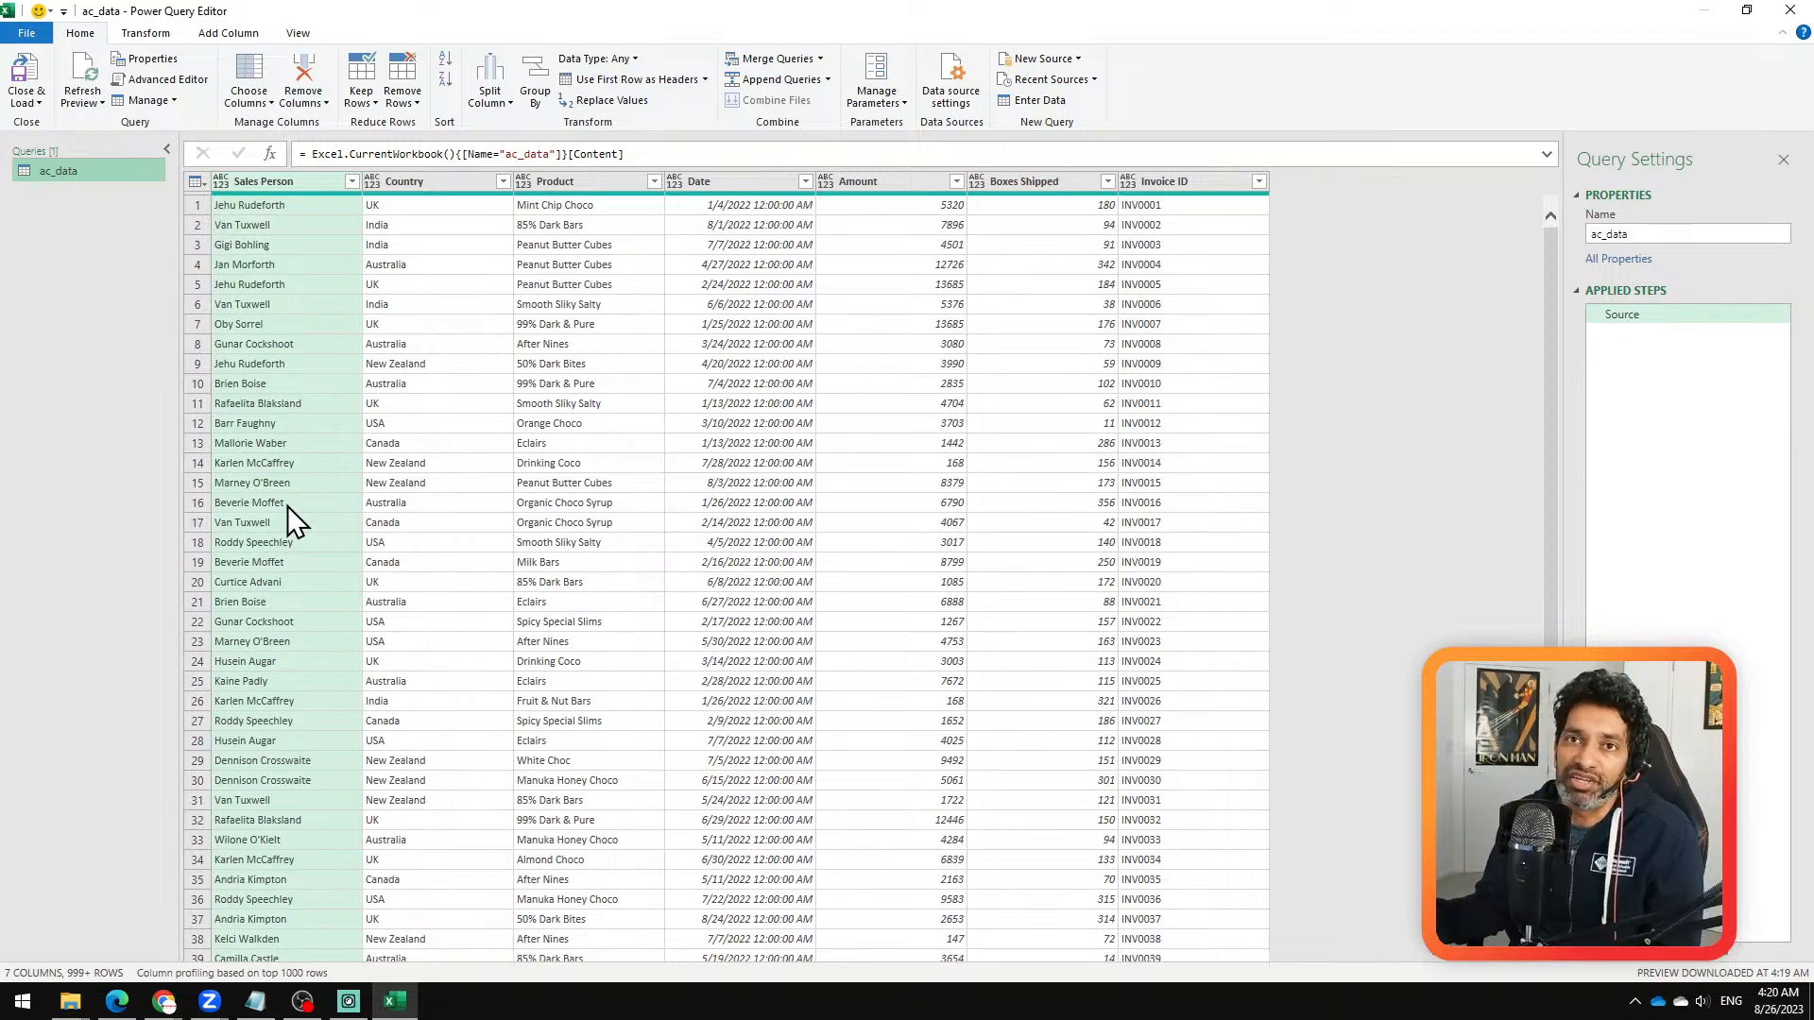
Step: Keep only the Sales Person and Product columns of the ac_data query by removing all other columns
{"action": "scroll", "coordinate": [661, 477], "scroll_direction": "down", "scroll_amount": 4}
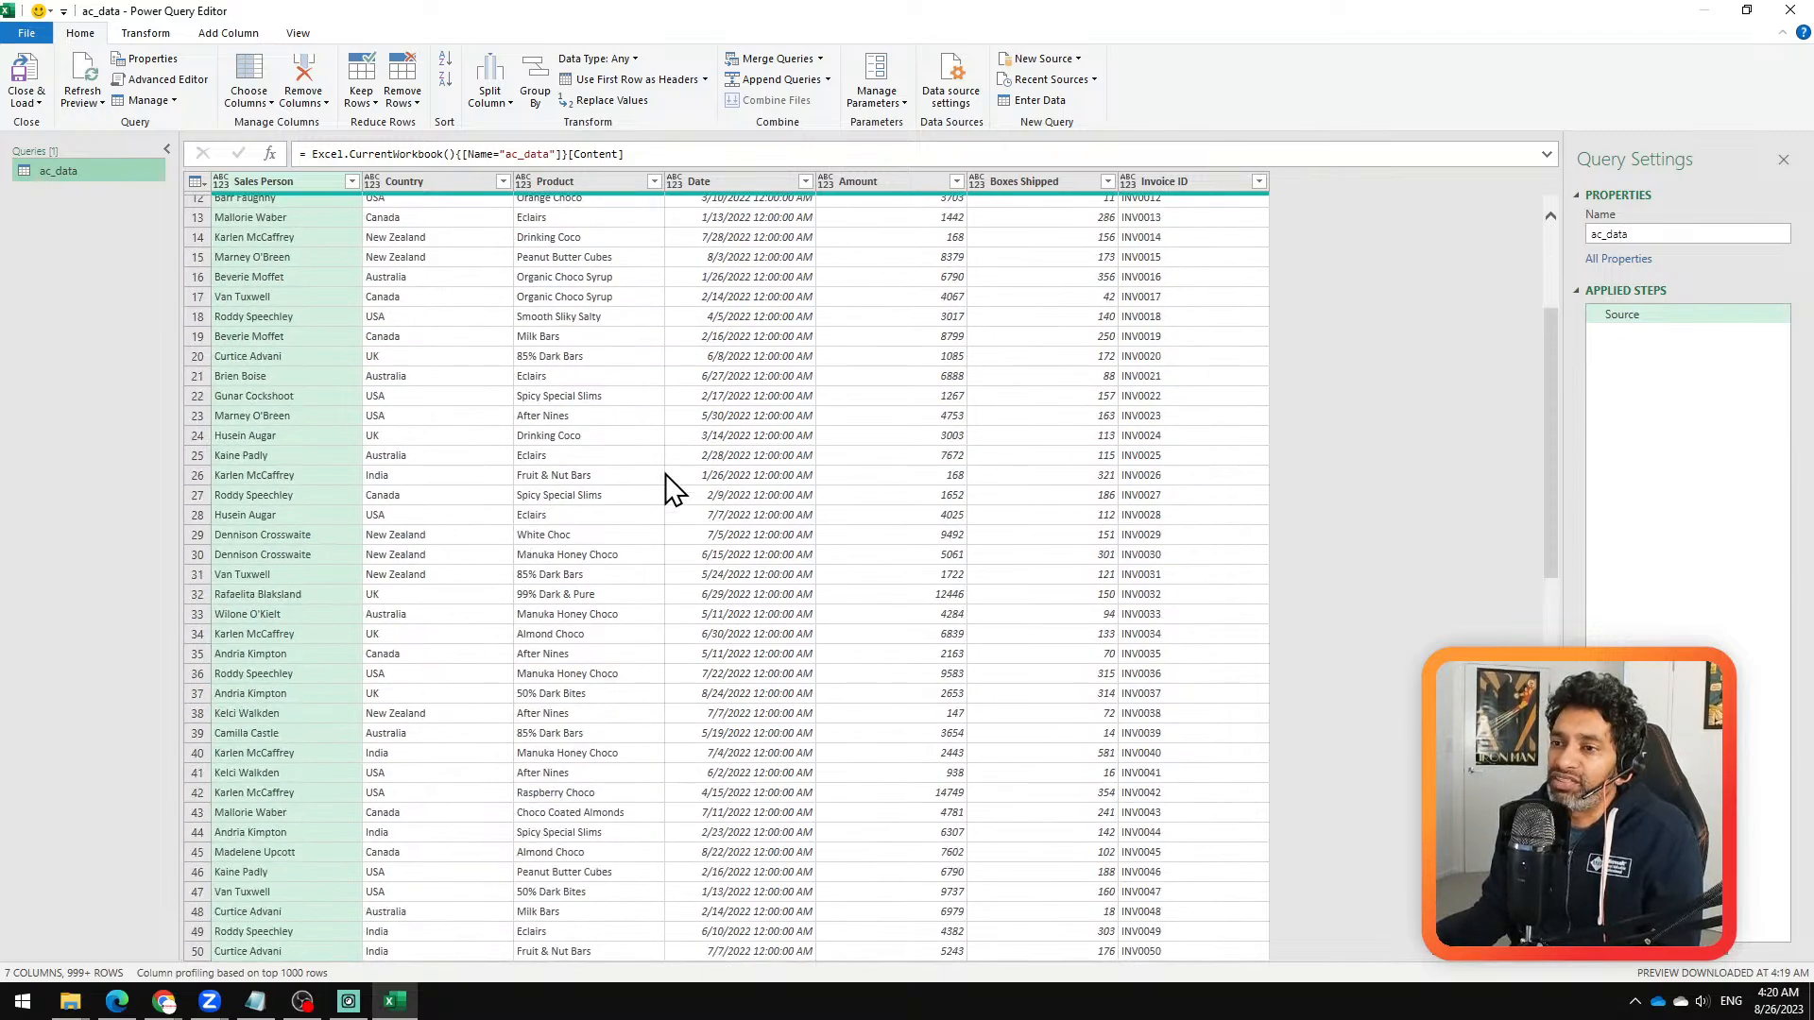
{"action": "scroll", "coordinate": [671, 487], "scroll_direction": "up", "scroll_amount": 4}
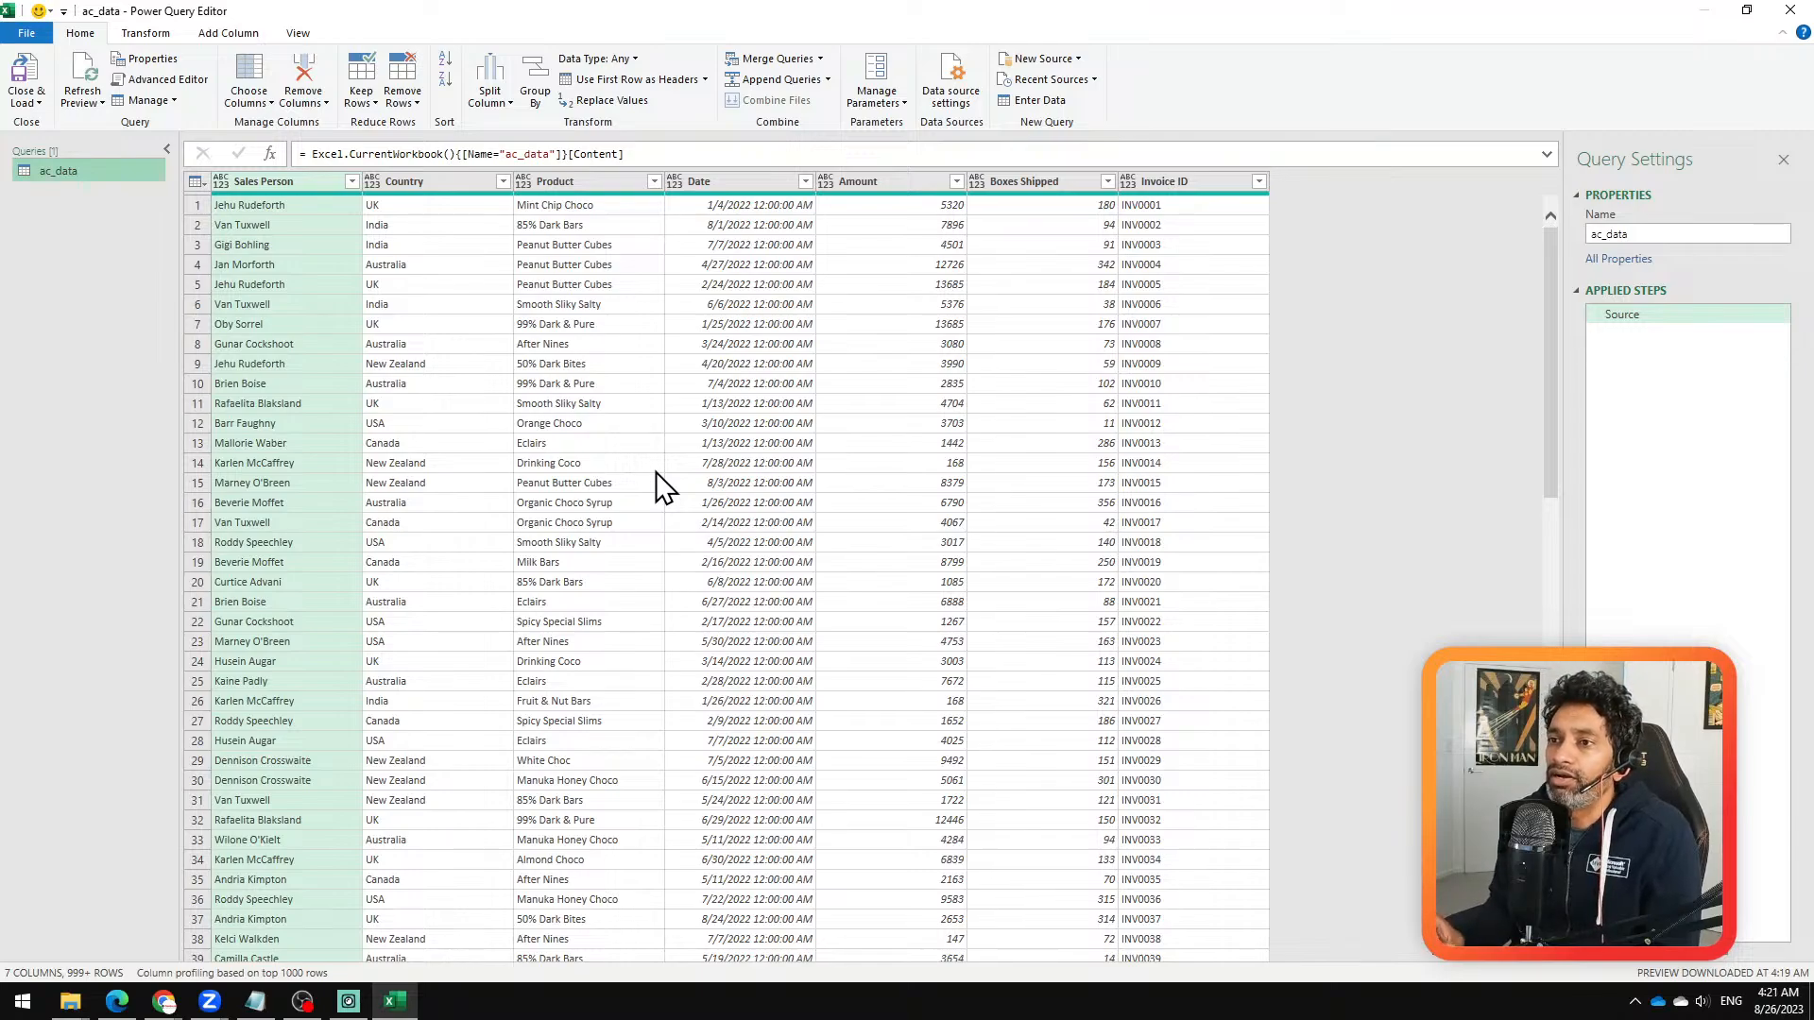
{"action": "left_click", "coordinate": [587, 180]}
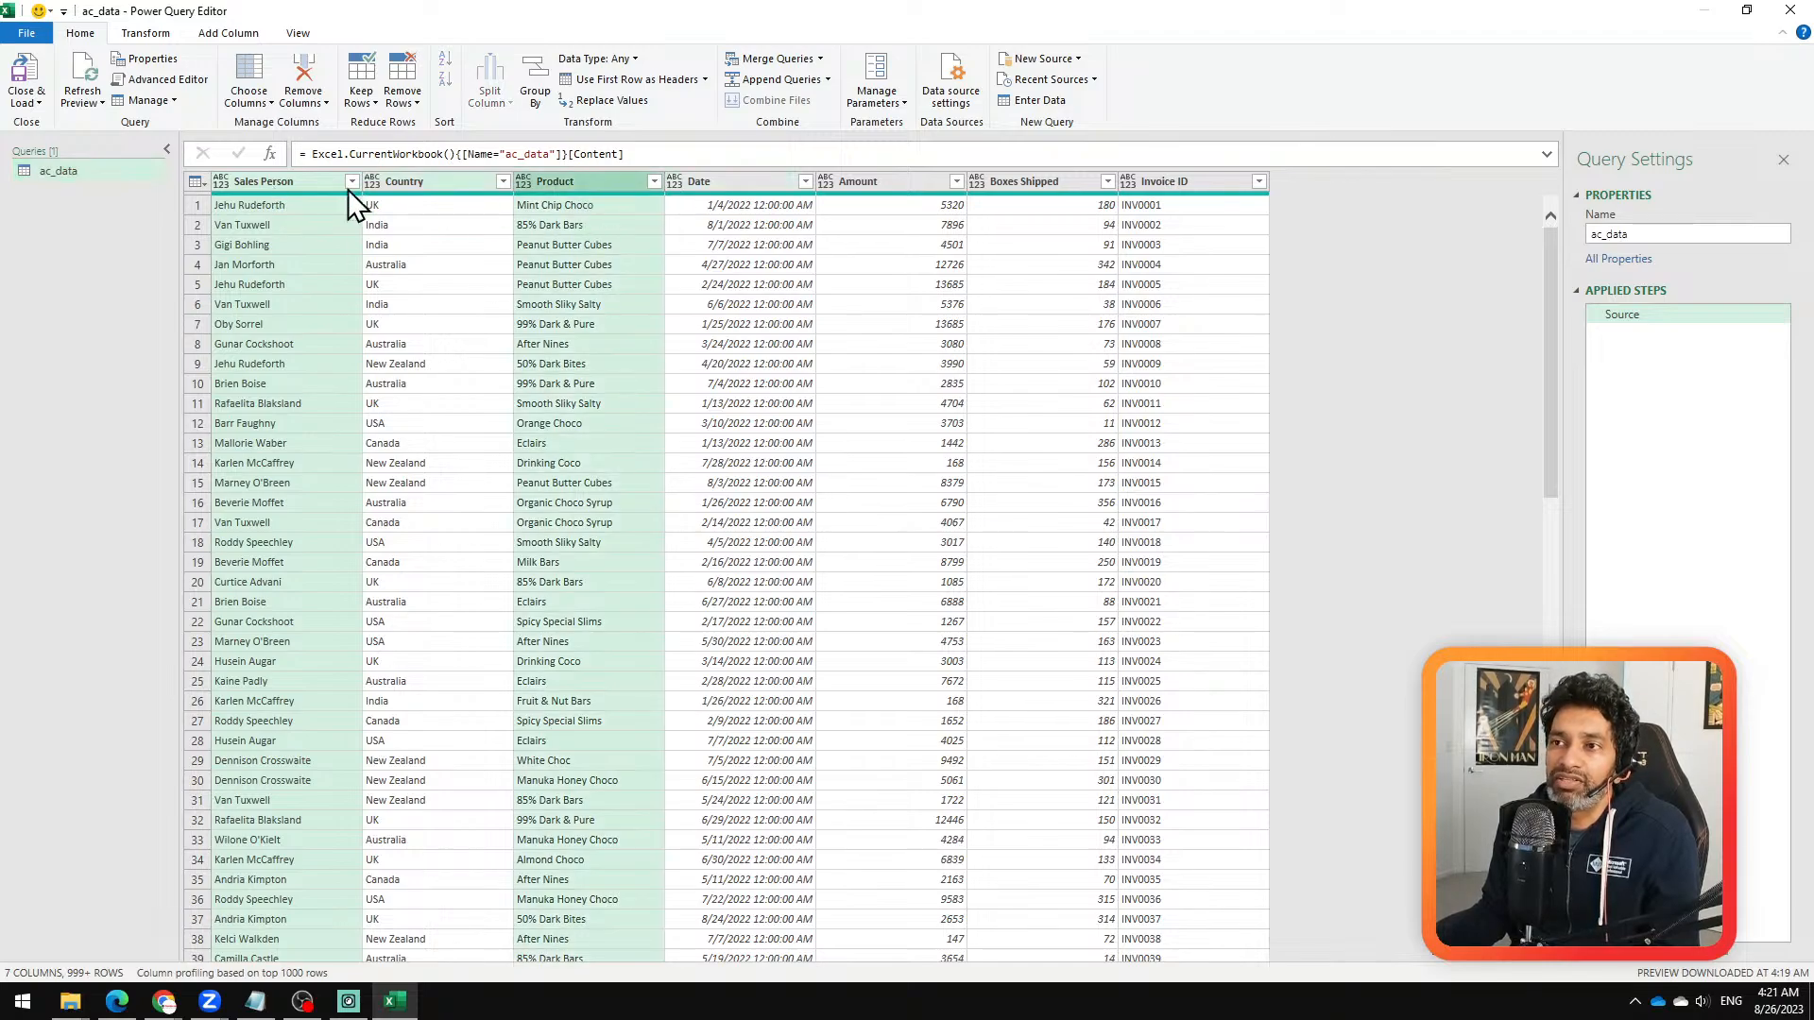
{"action": "right_click", "coordinate": [568, 187]}
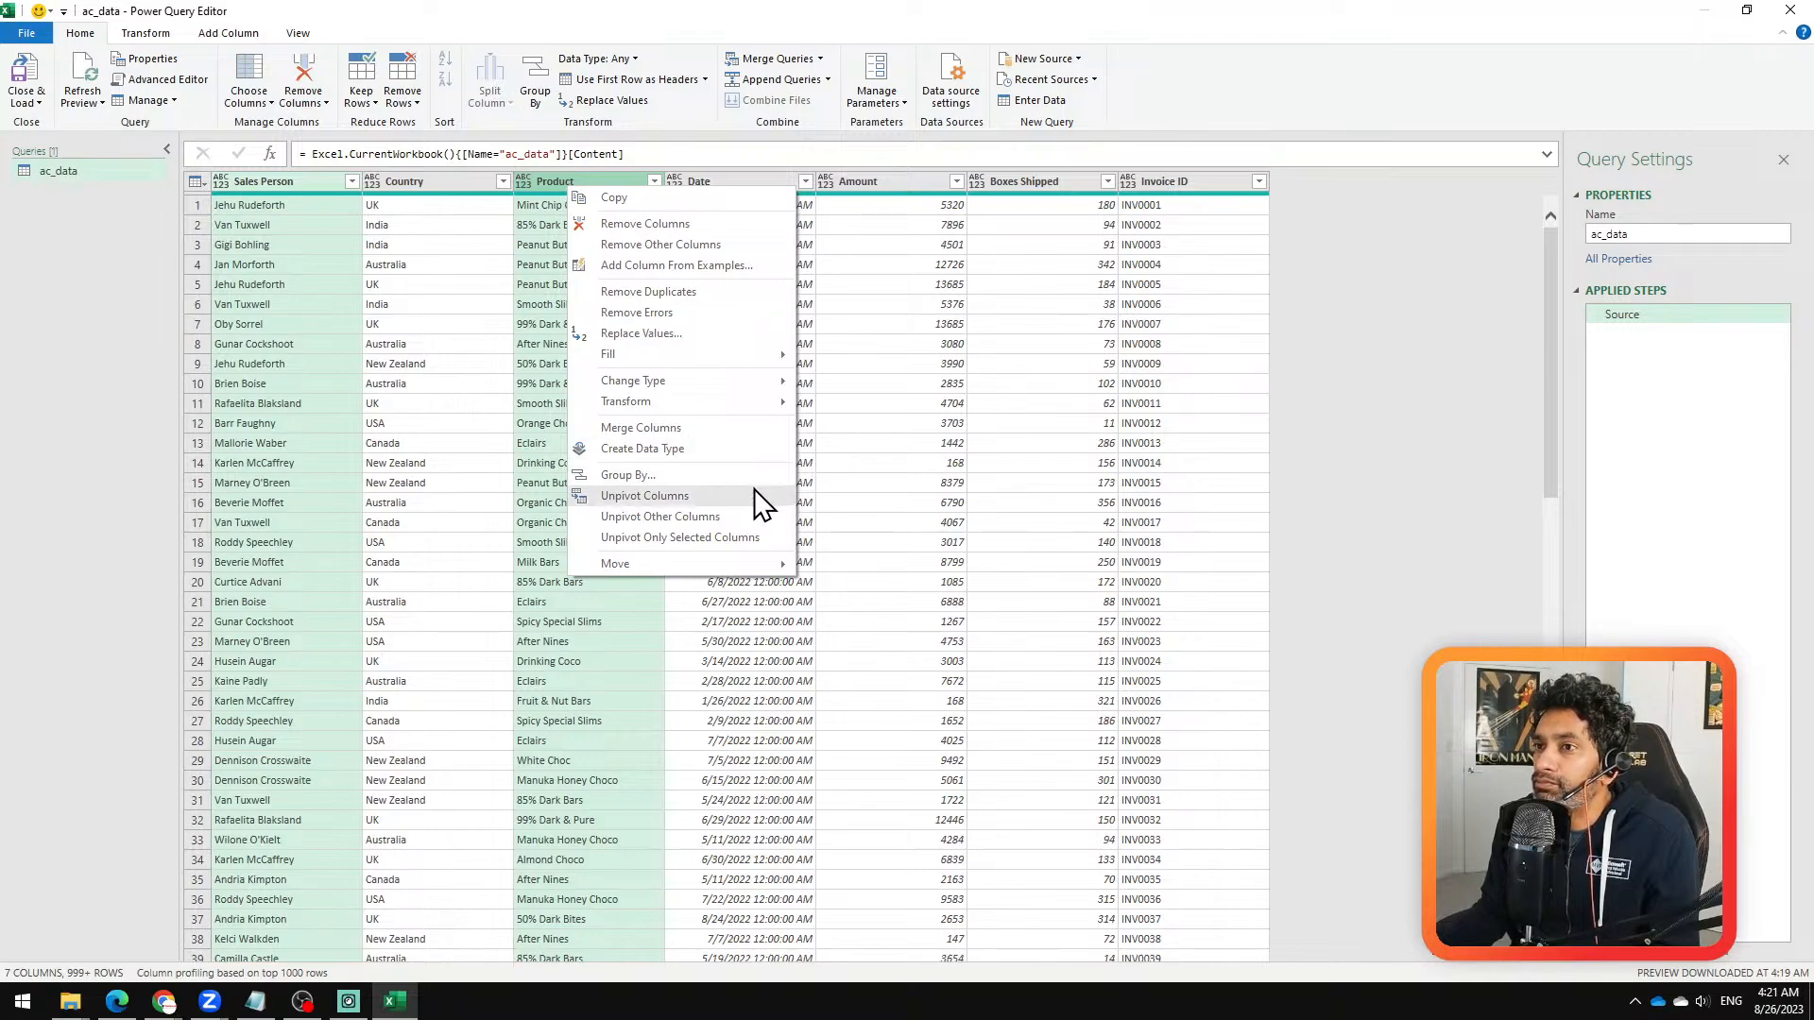
{"action": "left_click", "coordinate": [1361, 308]}
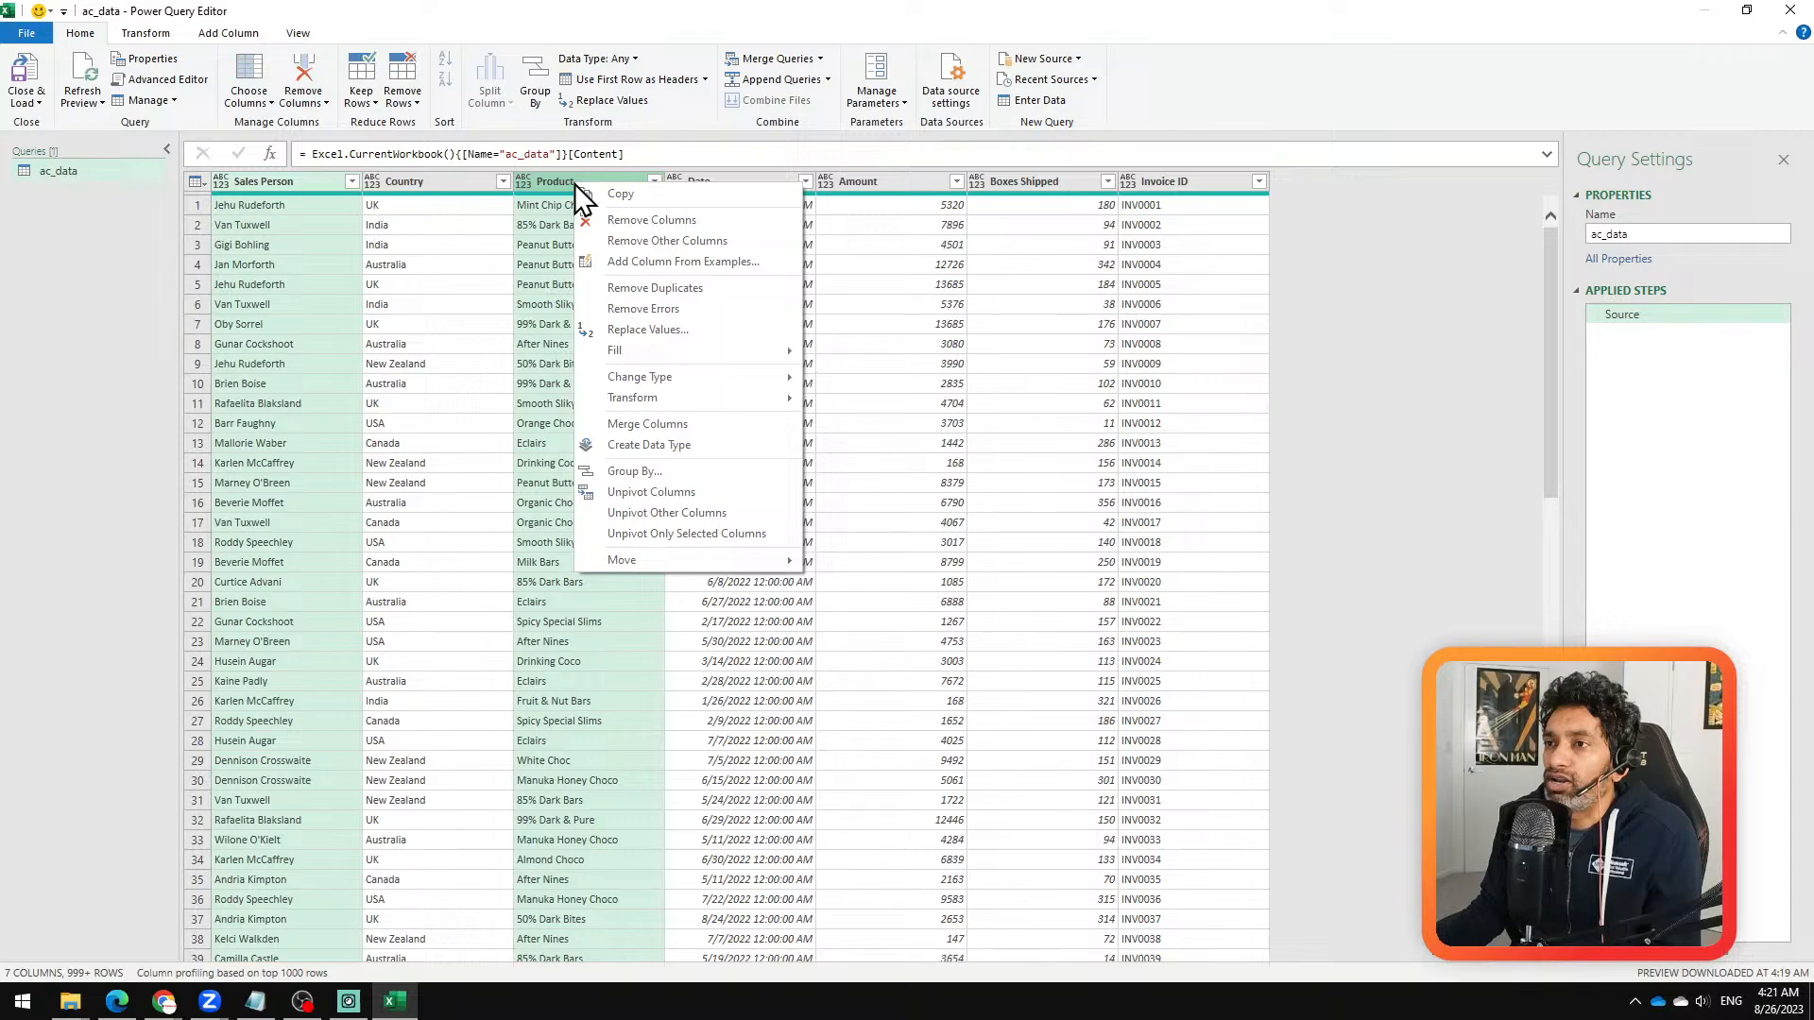
{"action": "left_click", "coordinate": [718, 238]}
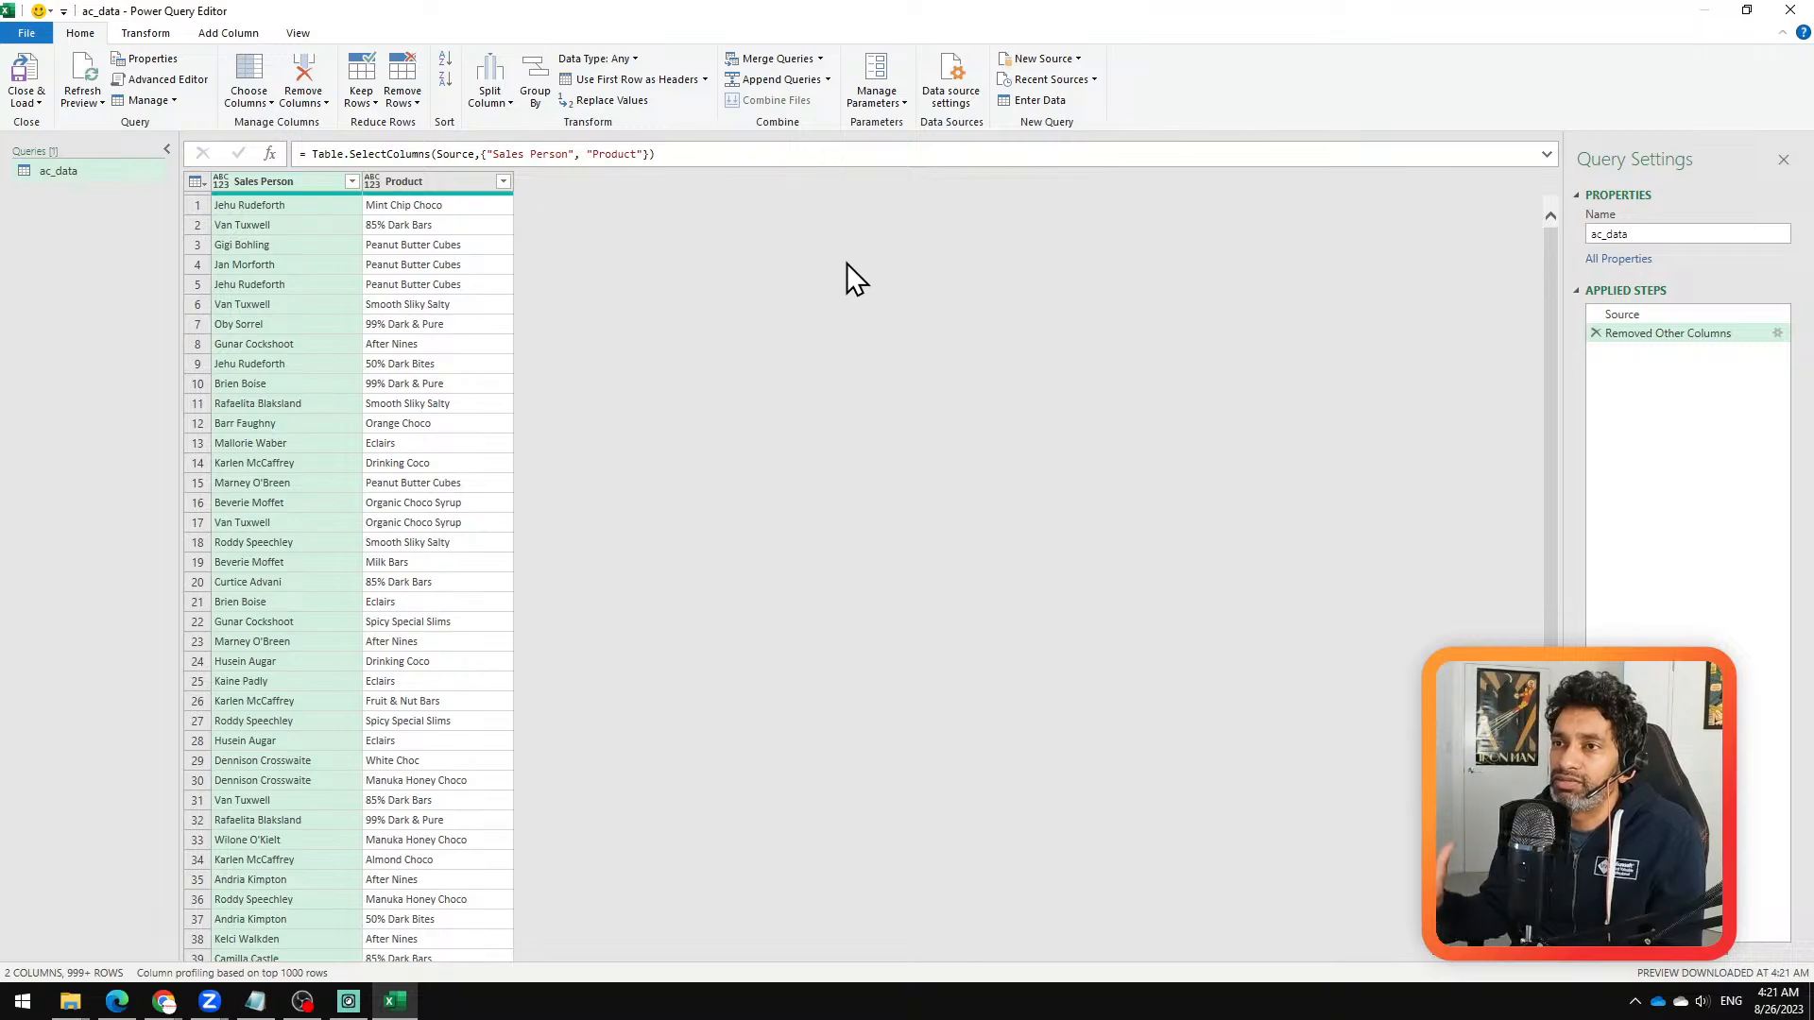
Step: Group the rows by Product with a Count Distinct Rows operation in a new column named Count
{"action": "left_click", "coordinate": [412, 183]}
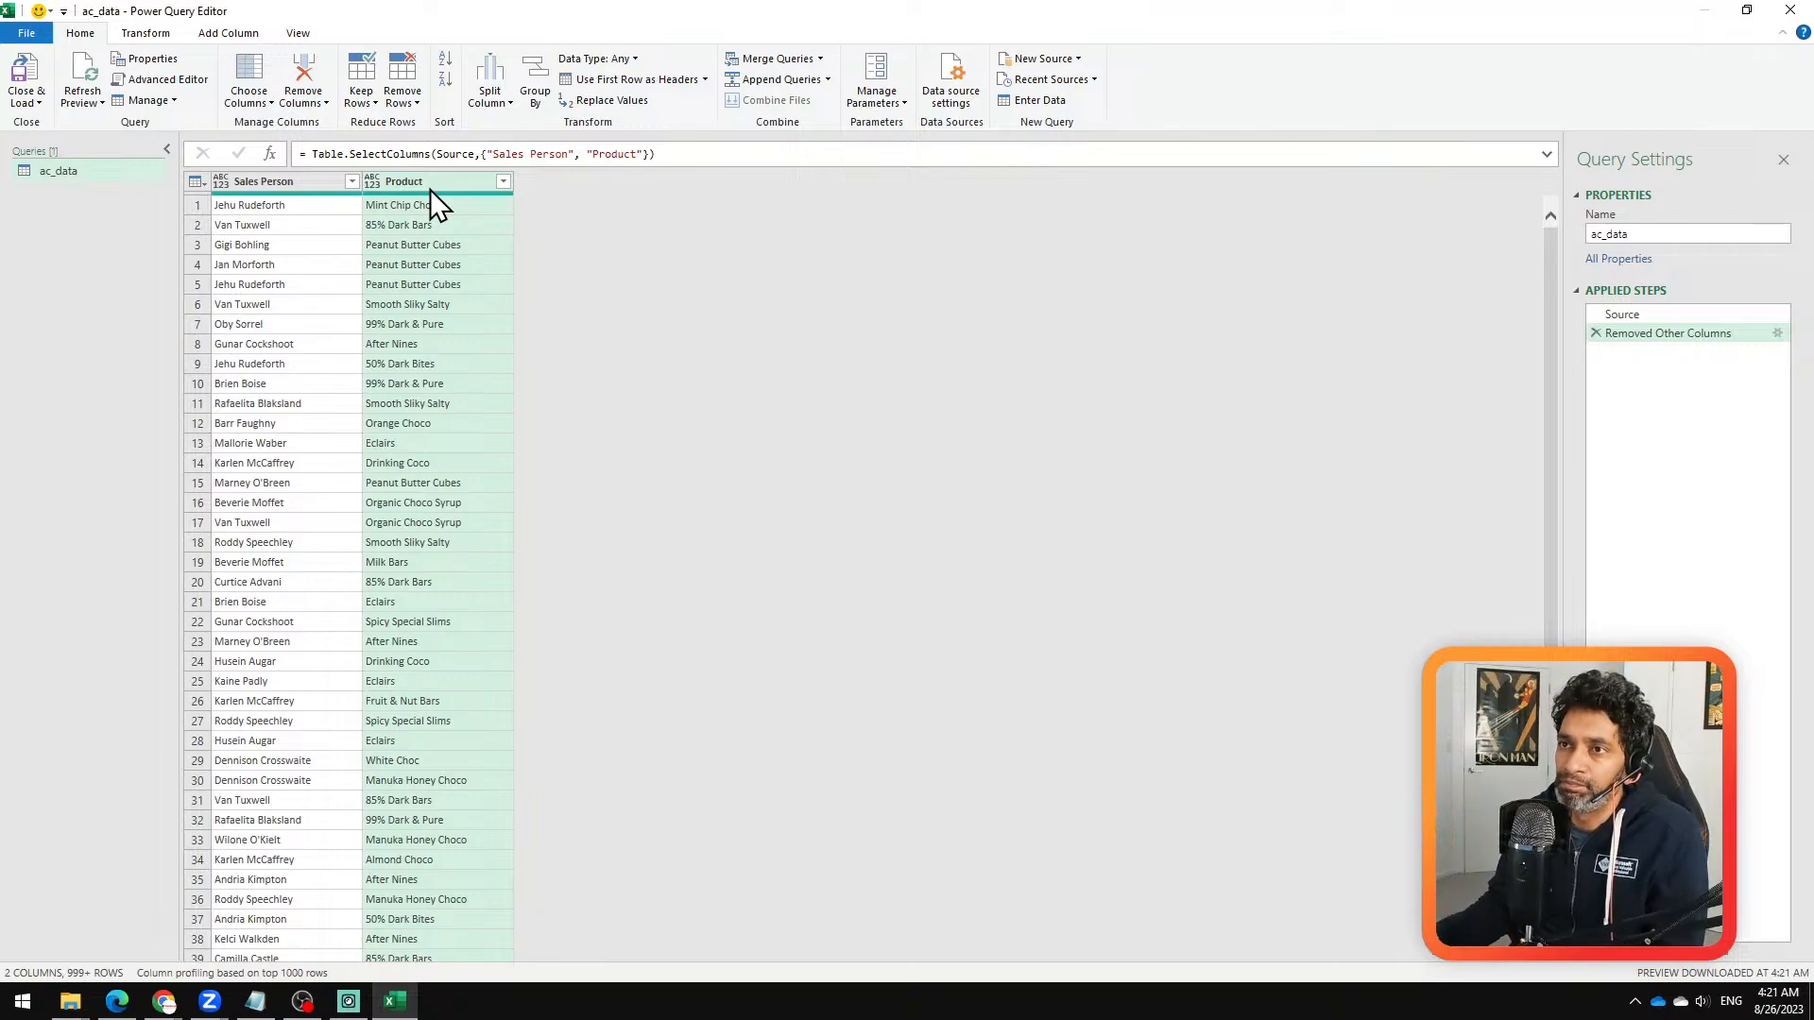
{"action": "left_click", "coordinate": [166, 36]}
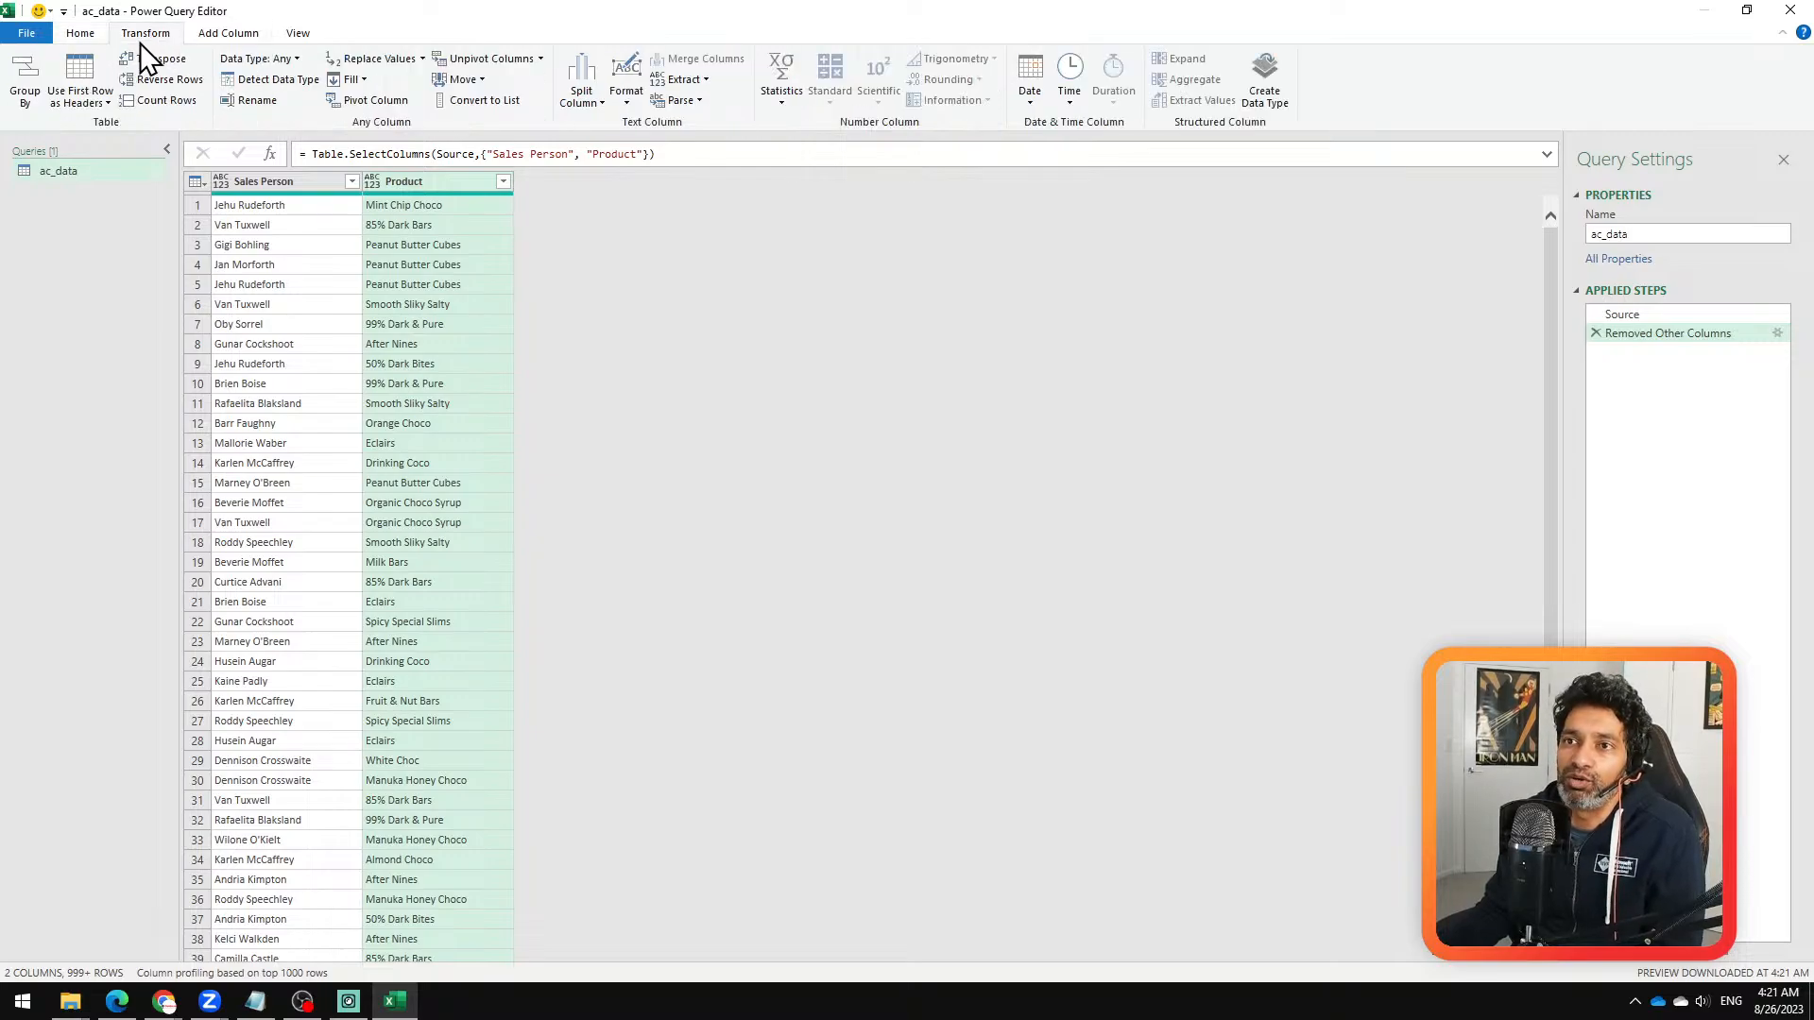
{"action": "left_click", "coordinate": [31, 95]}
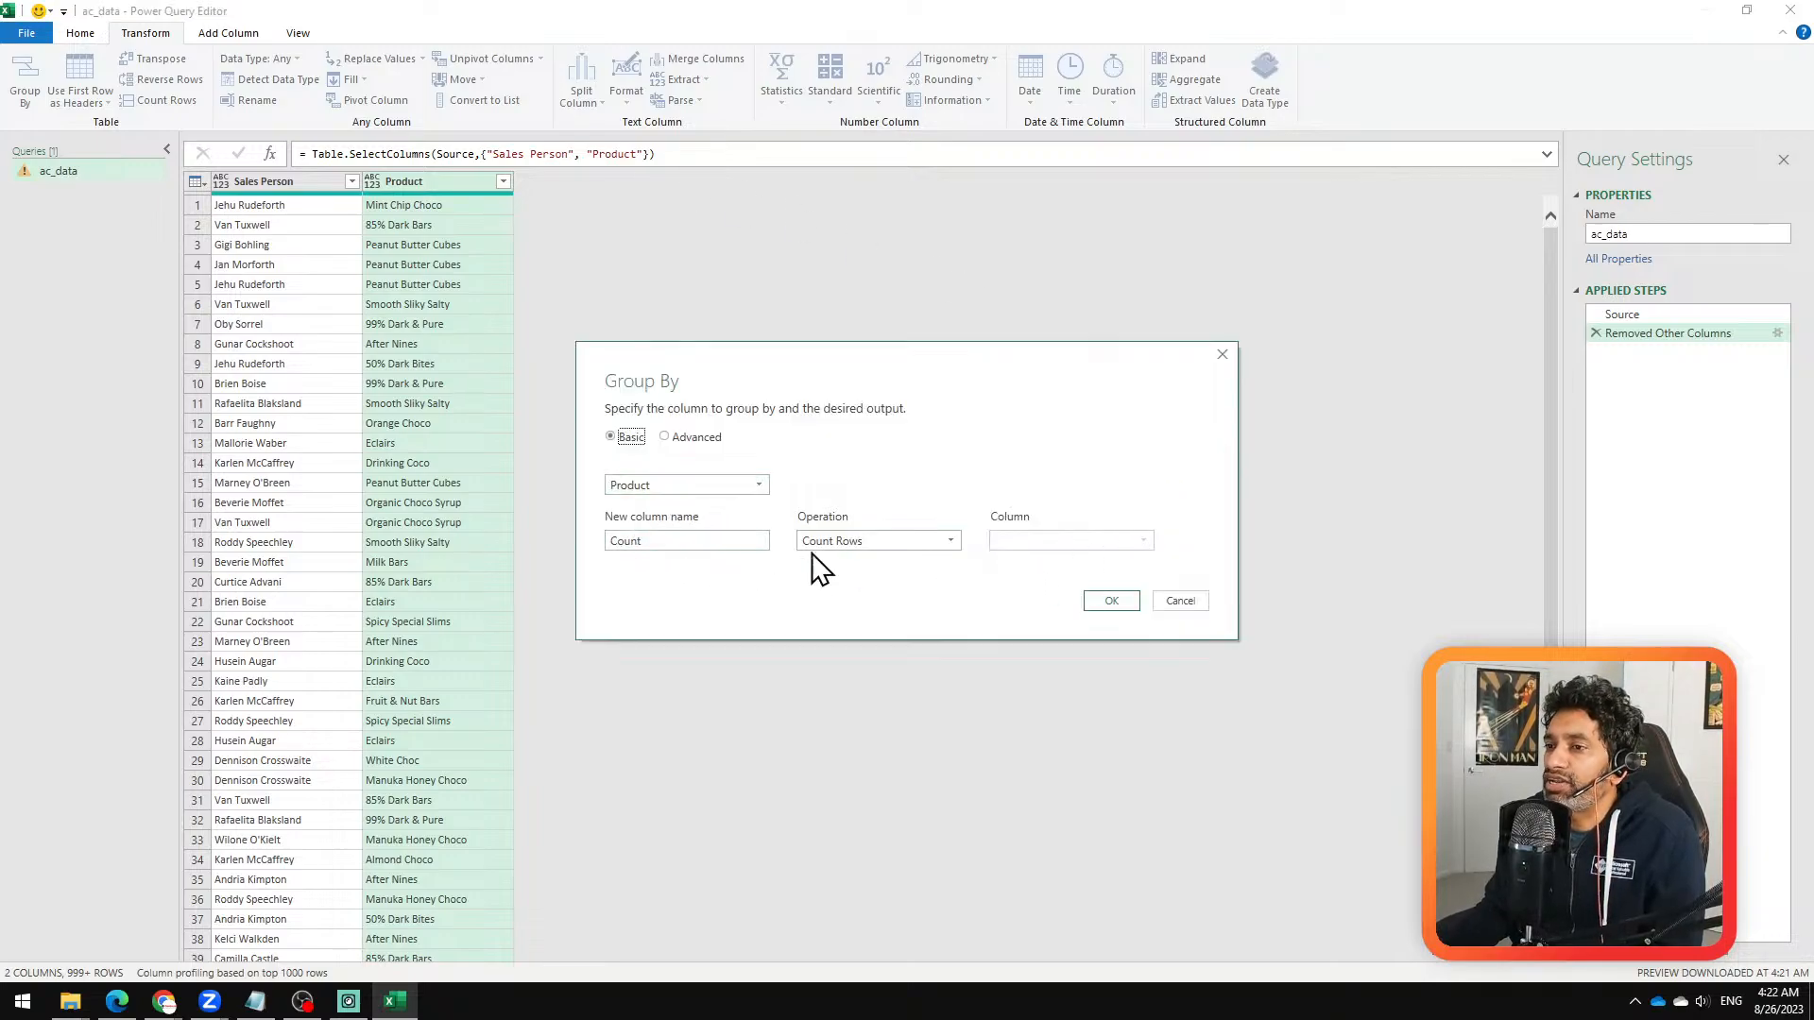
{"action": "left_click", "coordinate": [875, 543]}
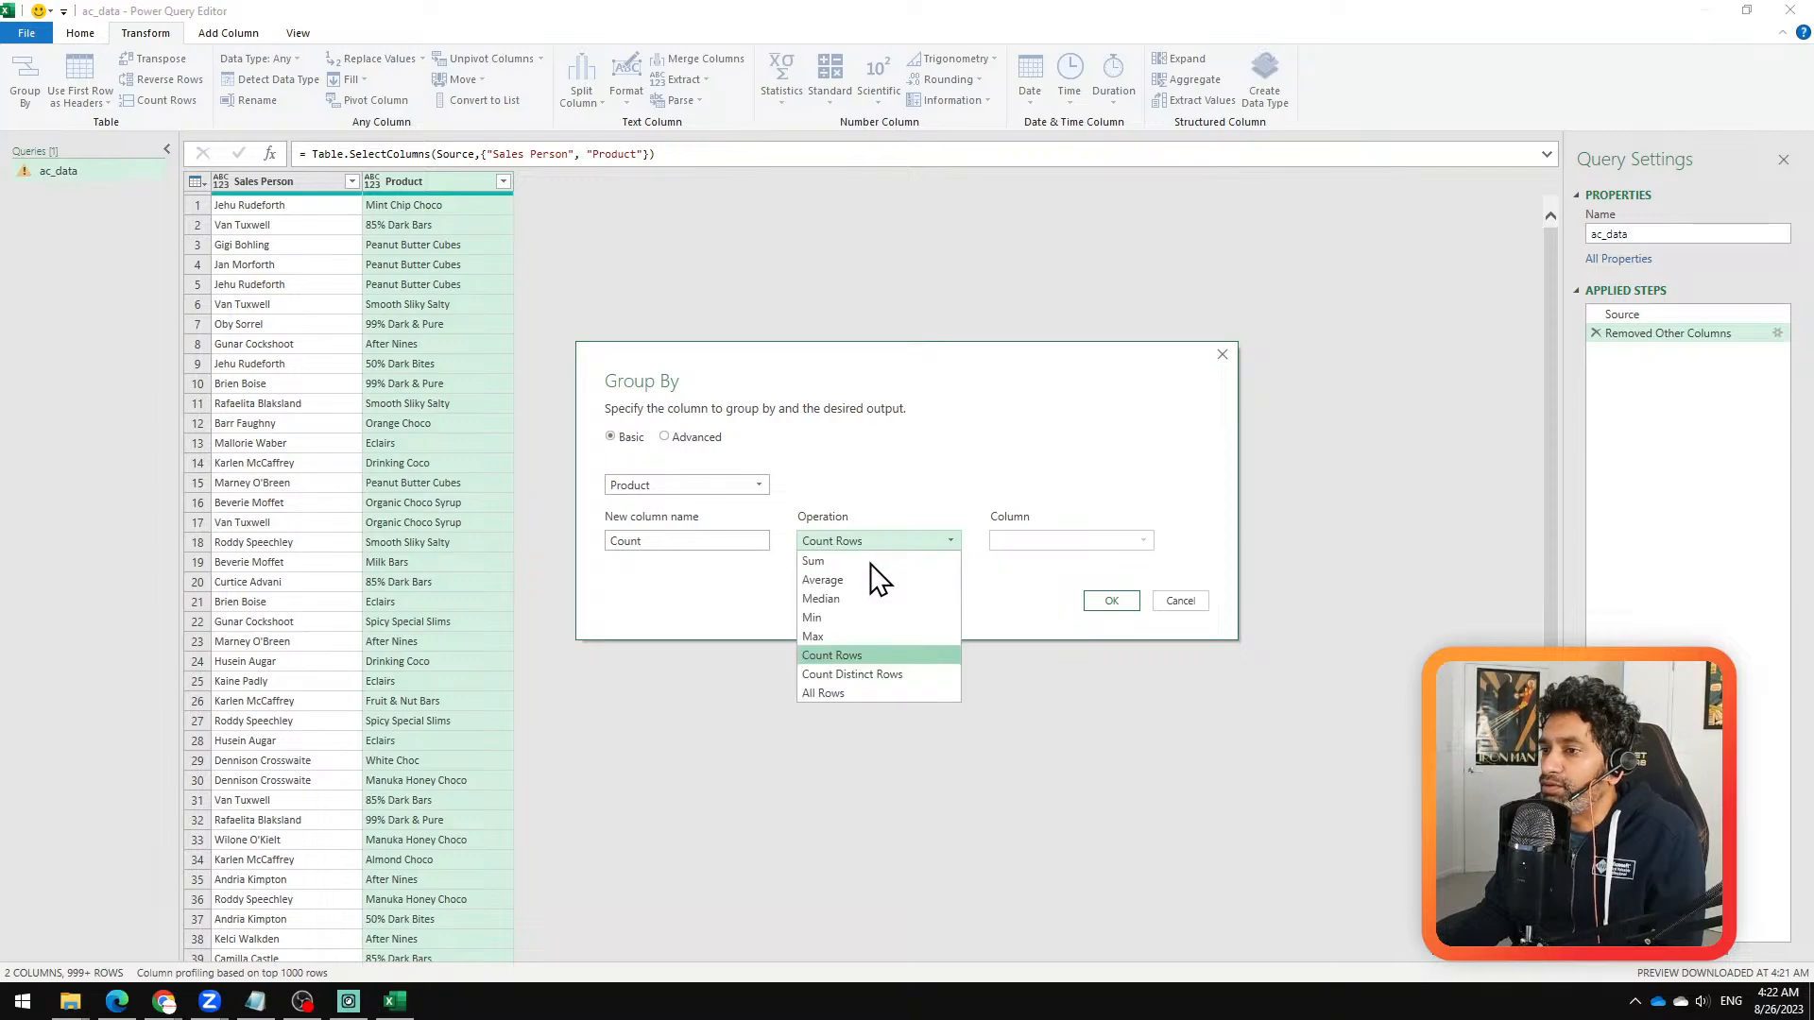
{"action": "left_click", "coordinate": [888, 672]}
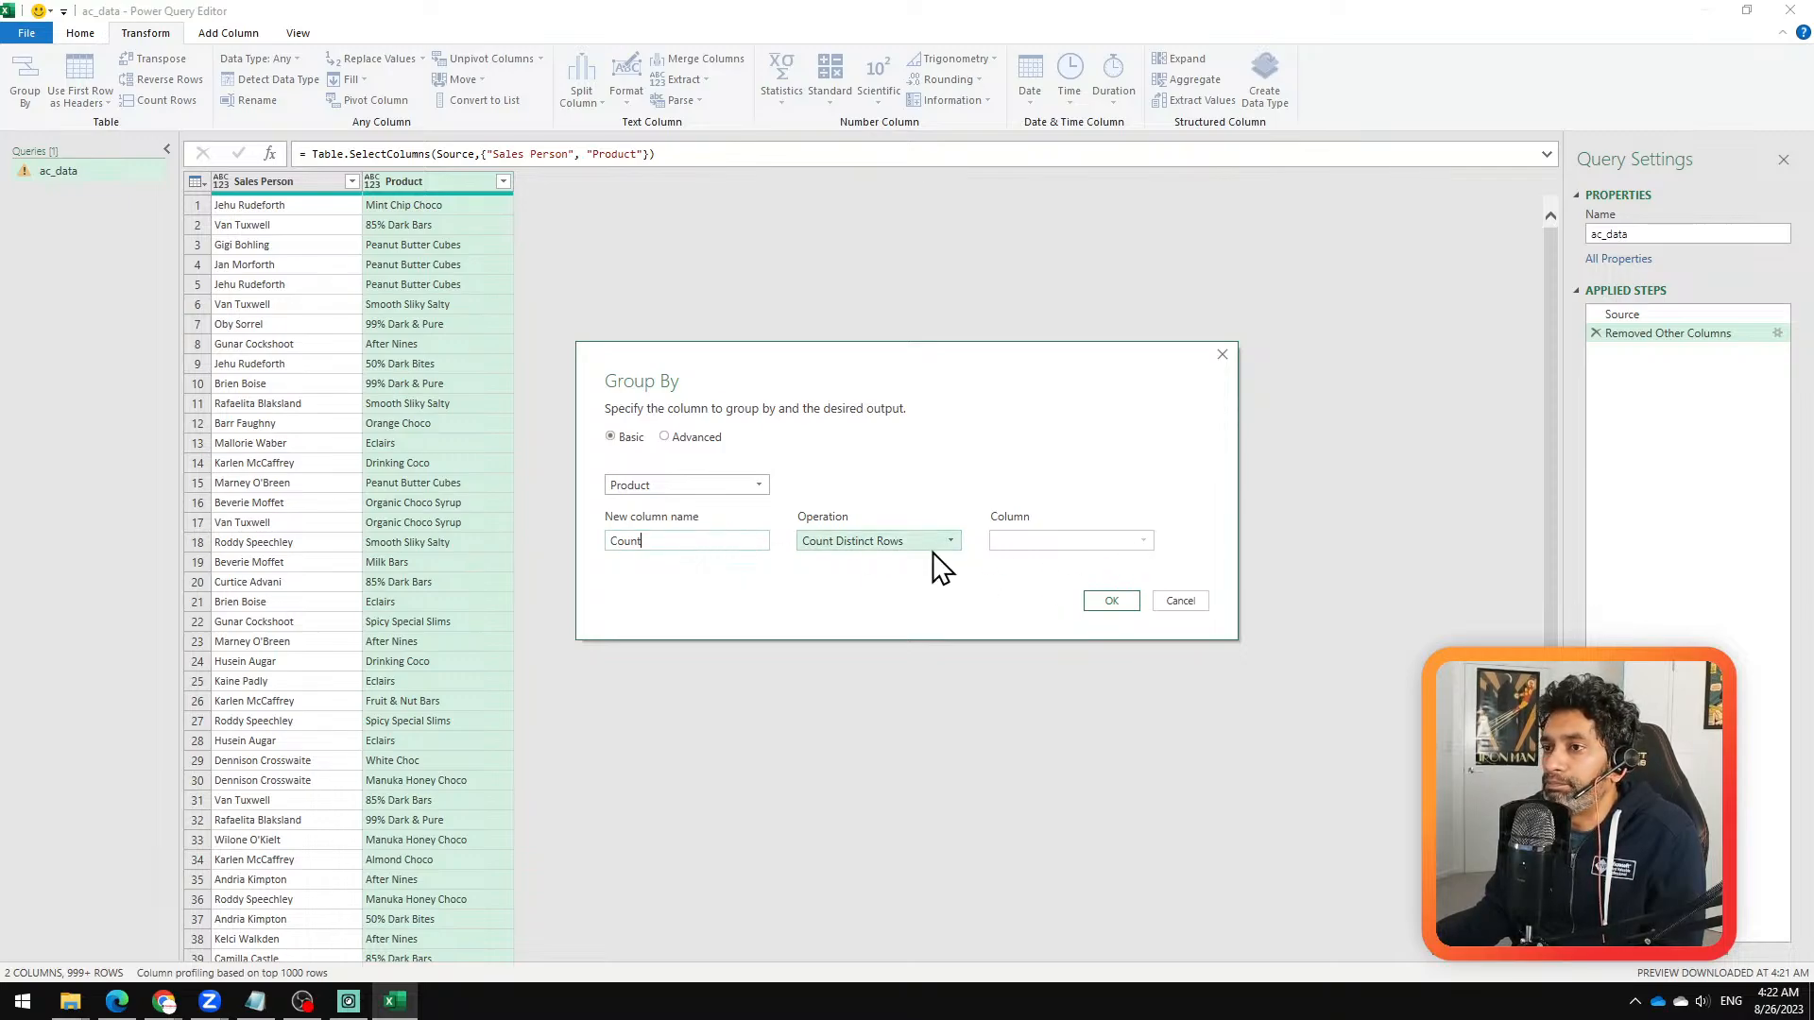
{"action": "left_click", "coordinate": [1112, 602]}
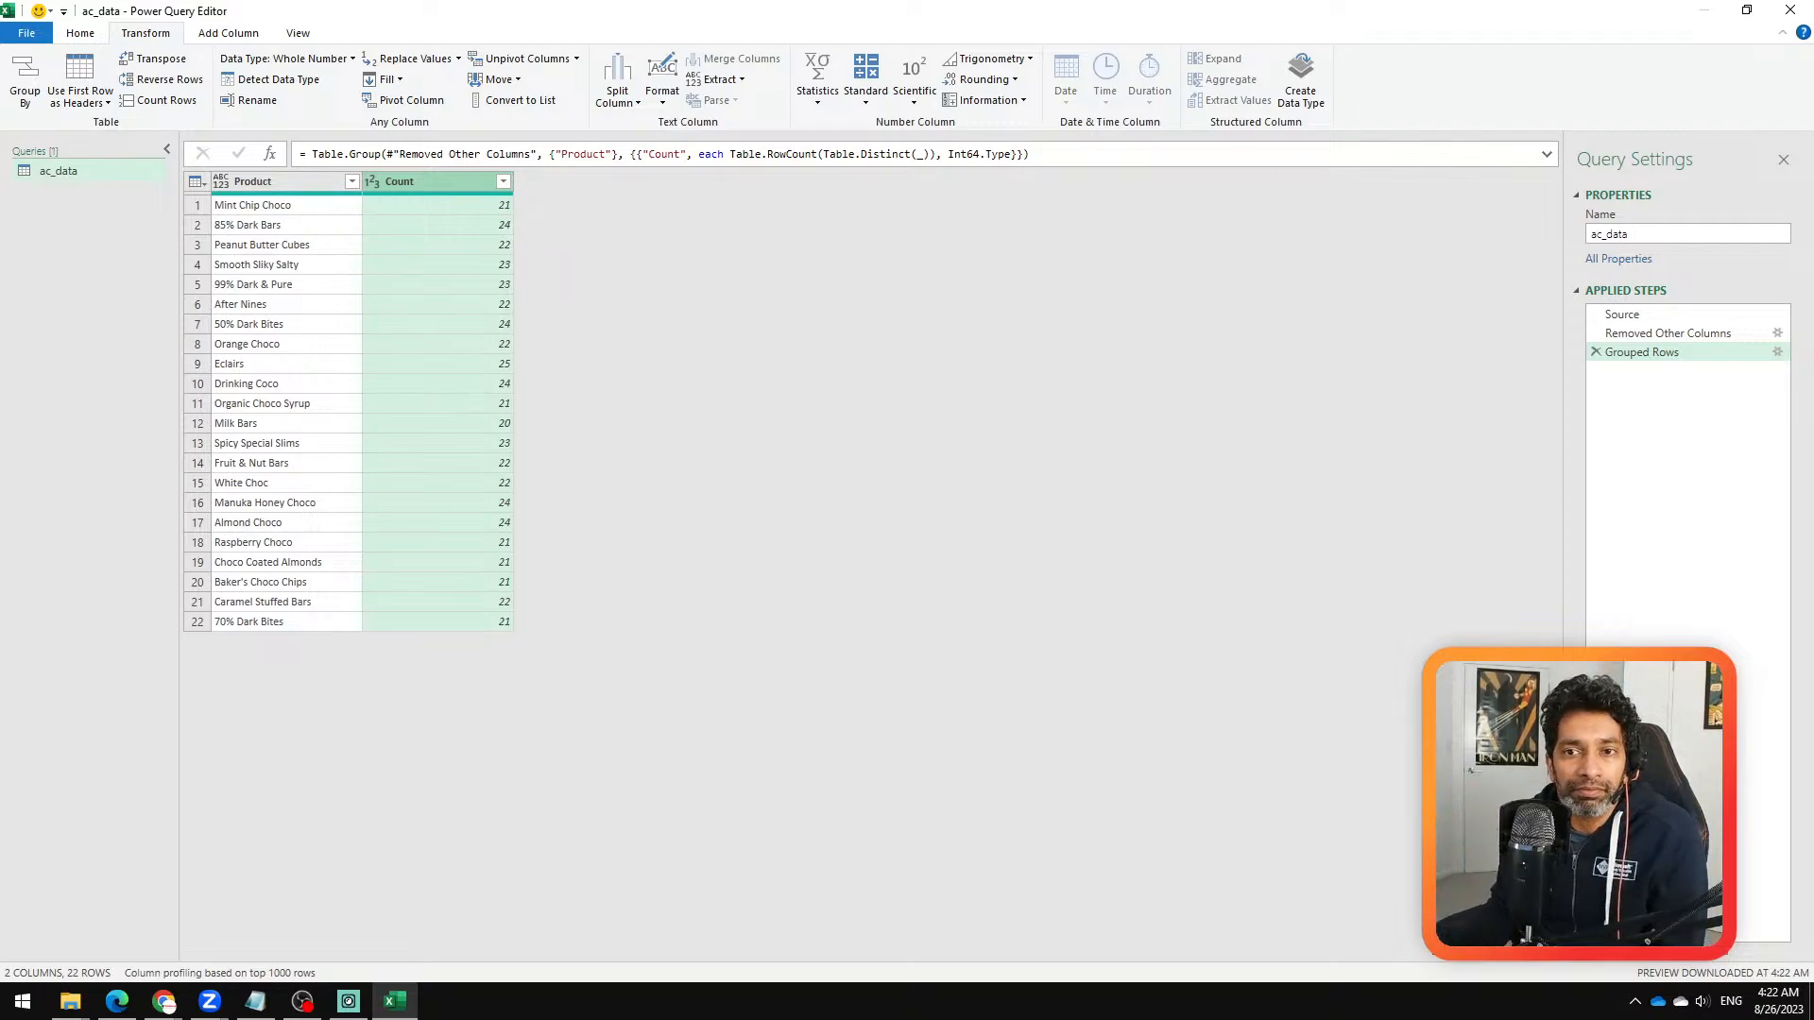
Step: Check the Source step against the Grouped Rows step and rename the query to product_counts
{"action": "left_click_drag", "start_coordinate": [894, 757], "coordinate": [1092, 575]}
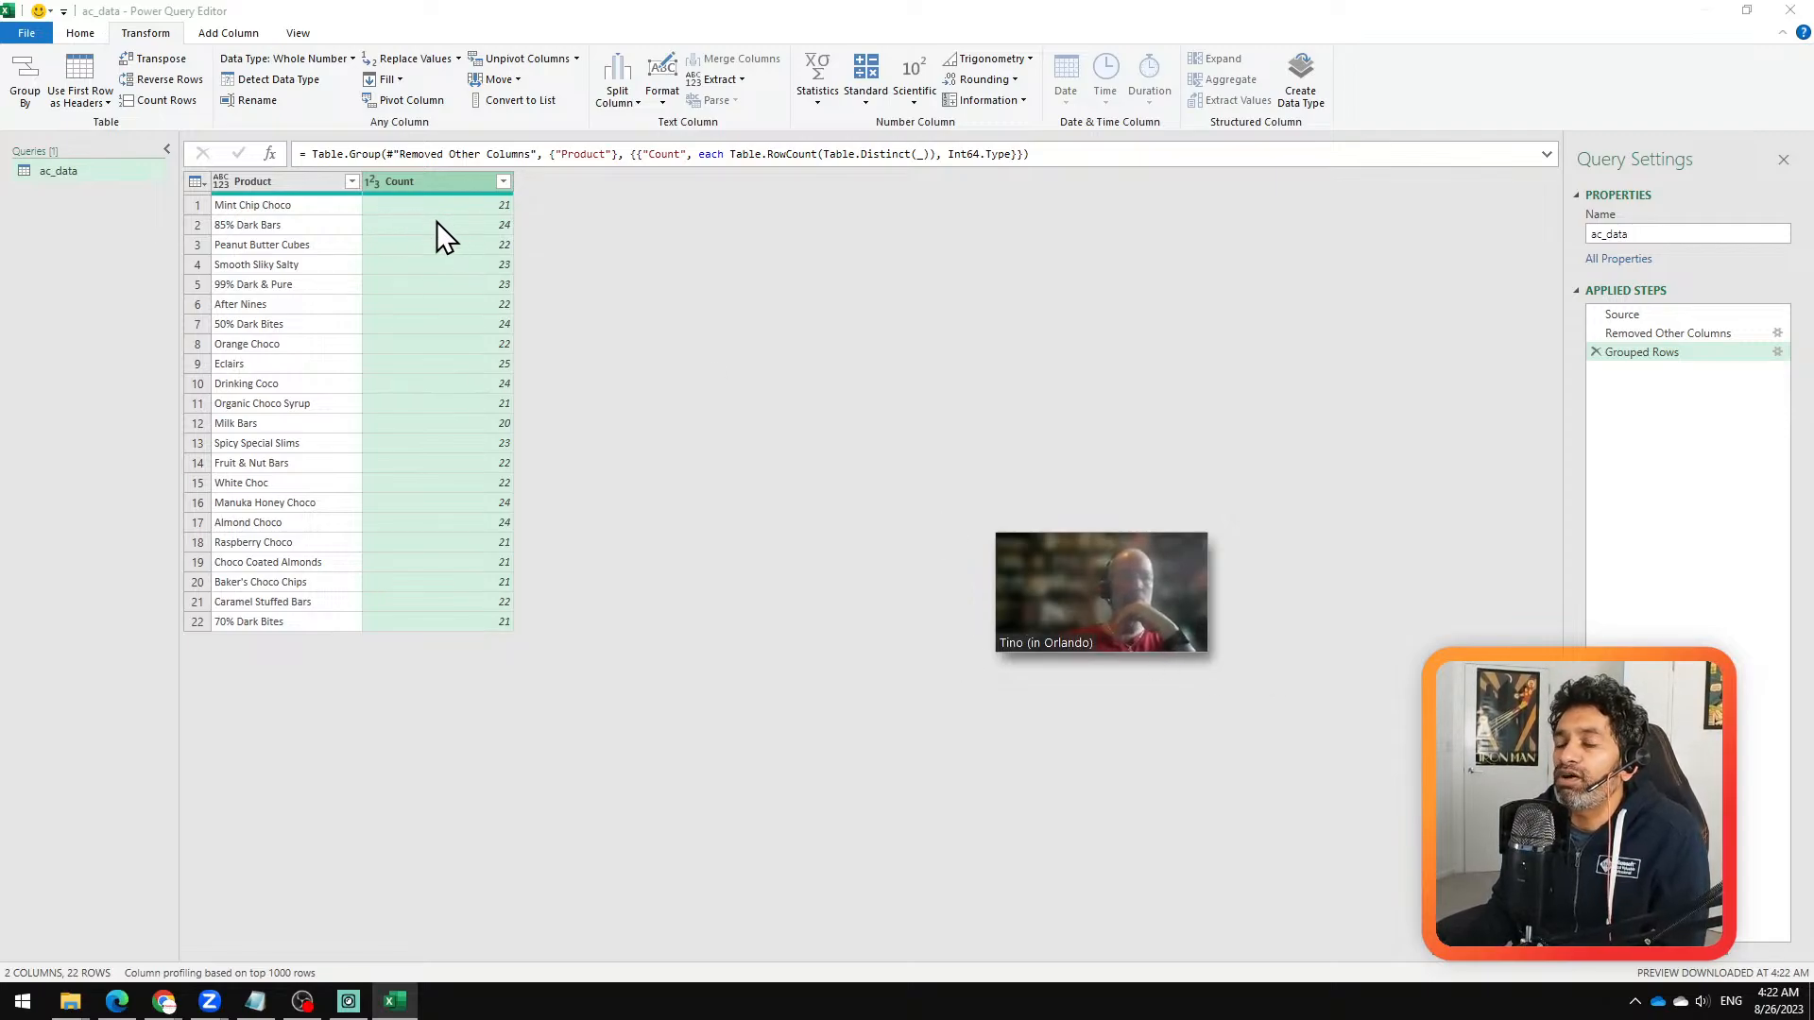
{"action": "left_click", "coordinate": [1666, 317]}
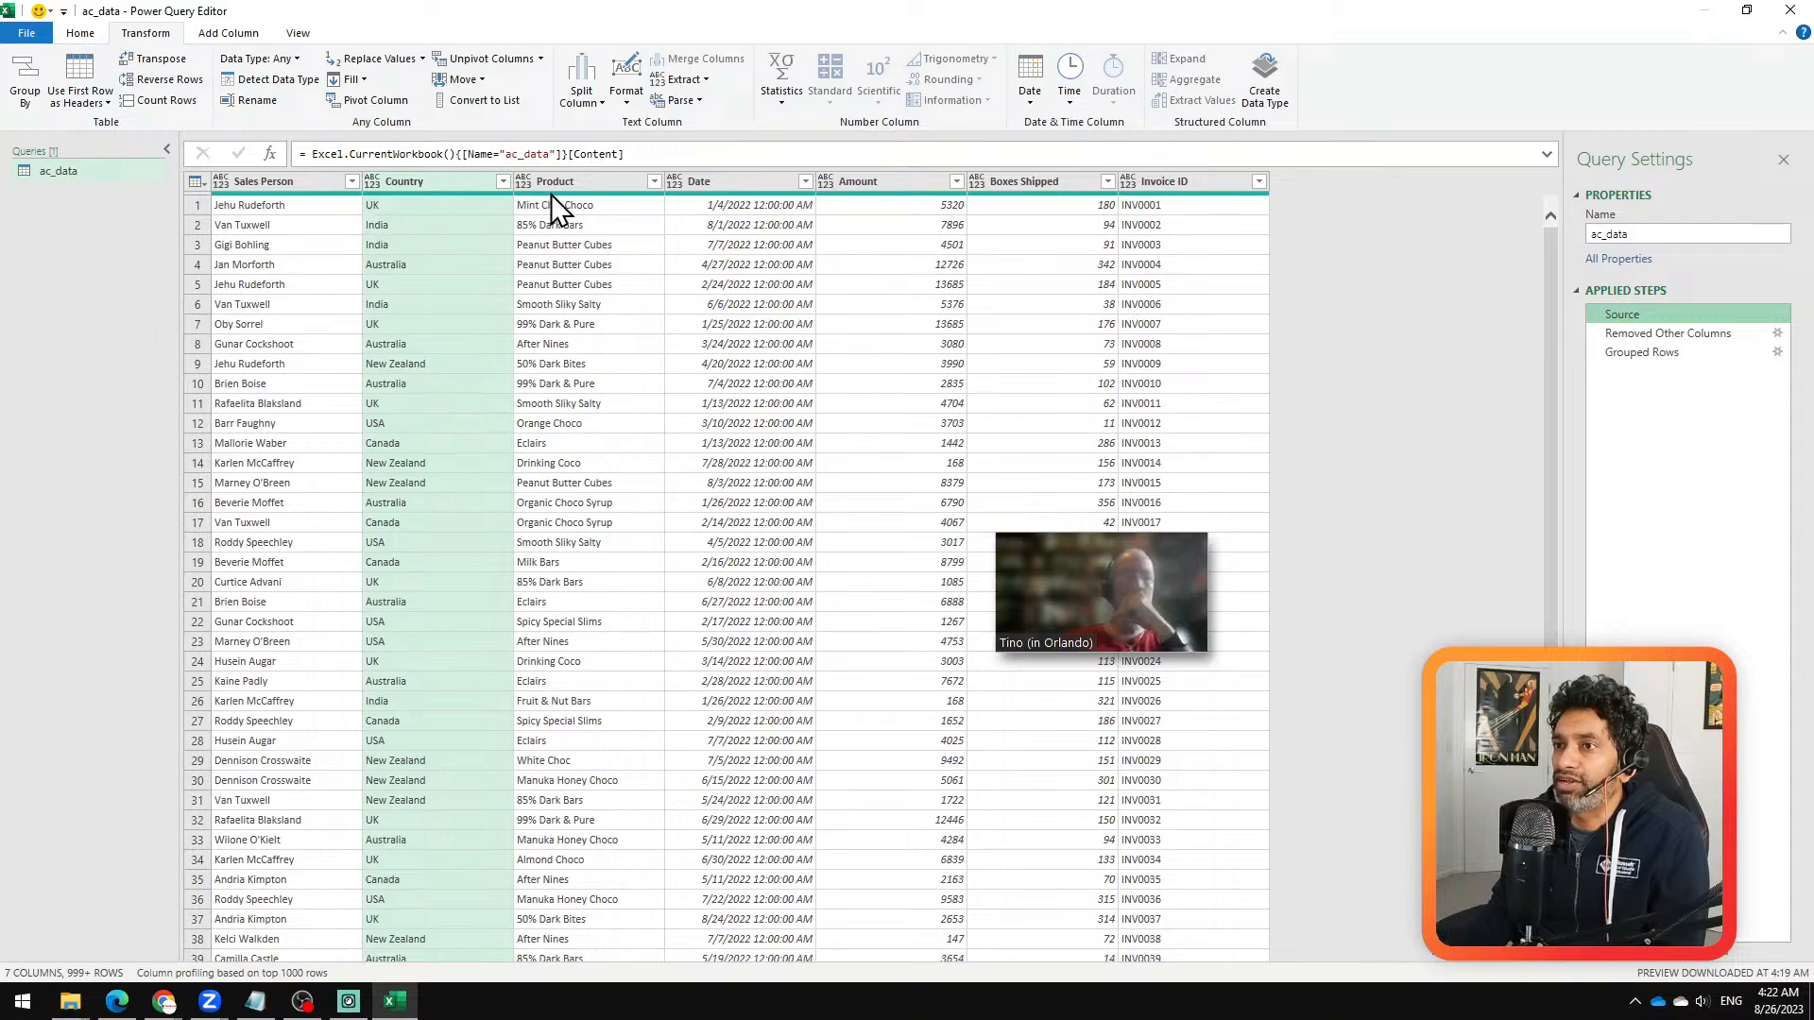
{"action": "left_click", "coordinate": [586, 182]}
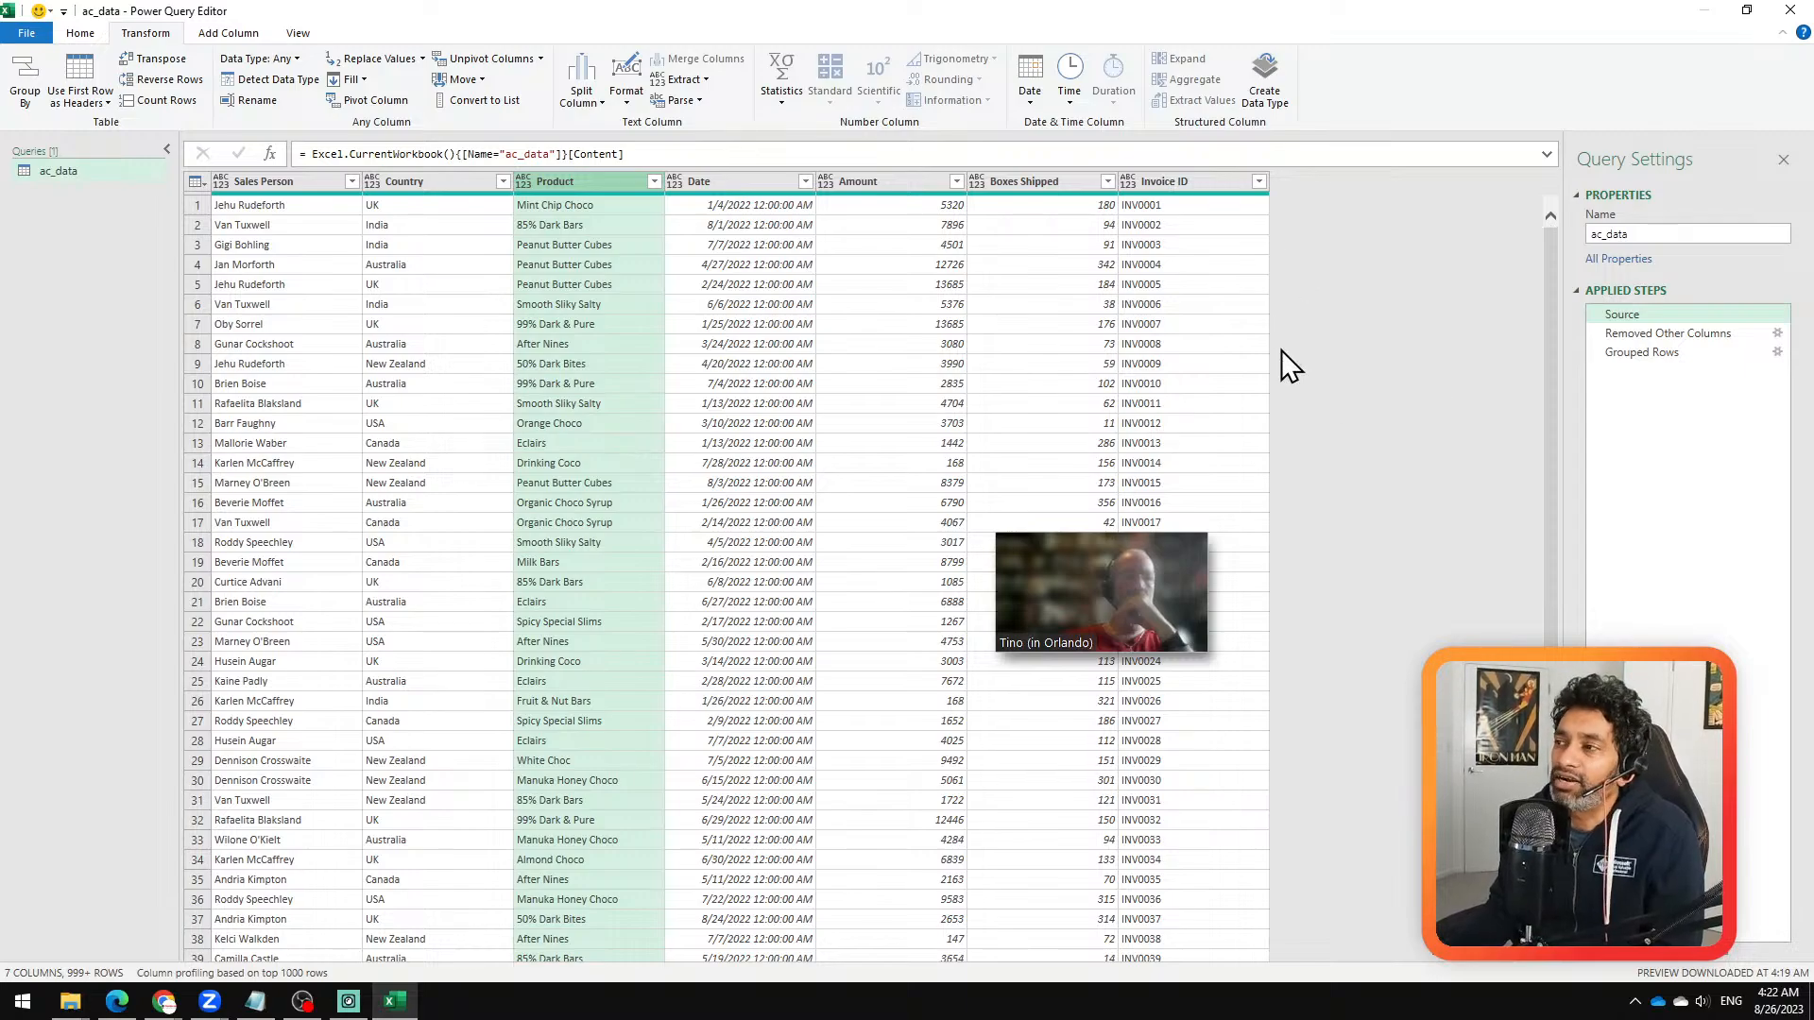
{"action": "left_click", "coordinate": [1631, 350]}
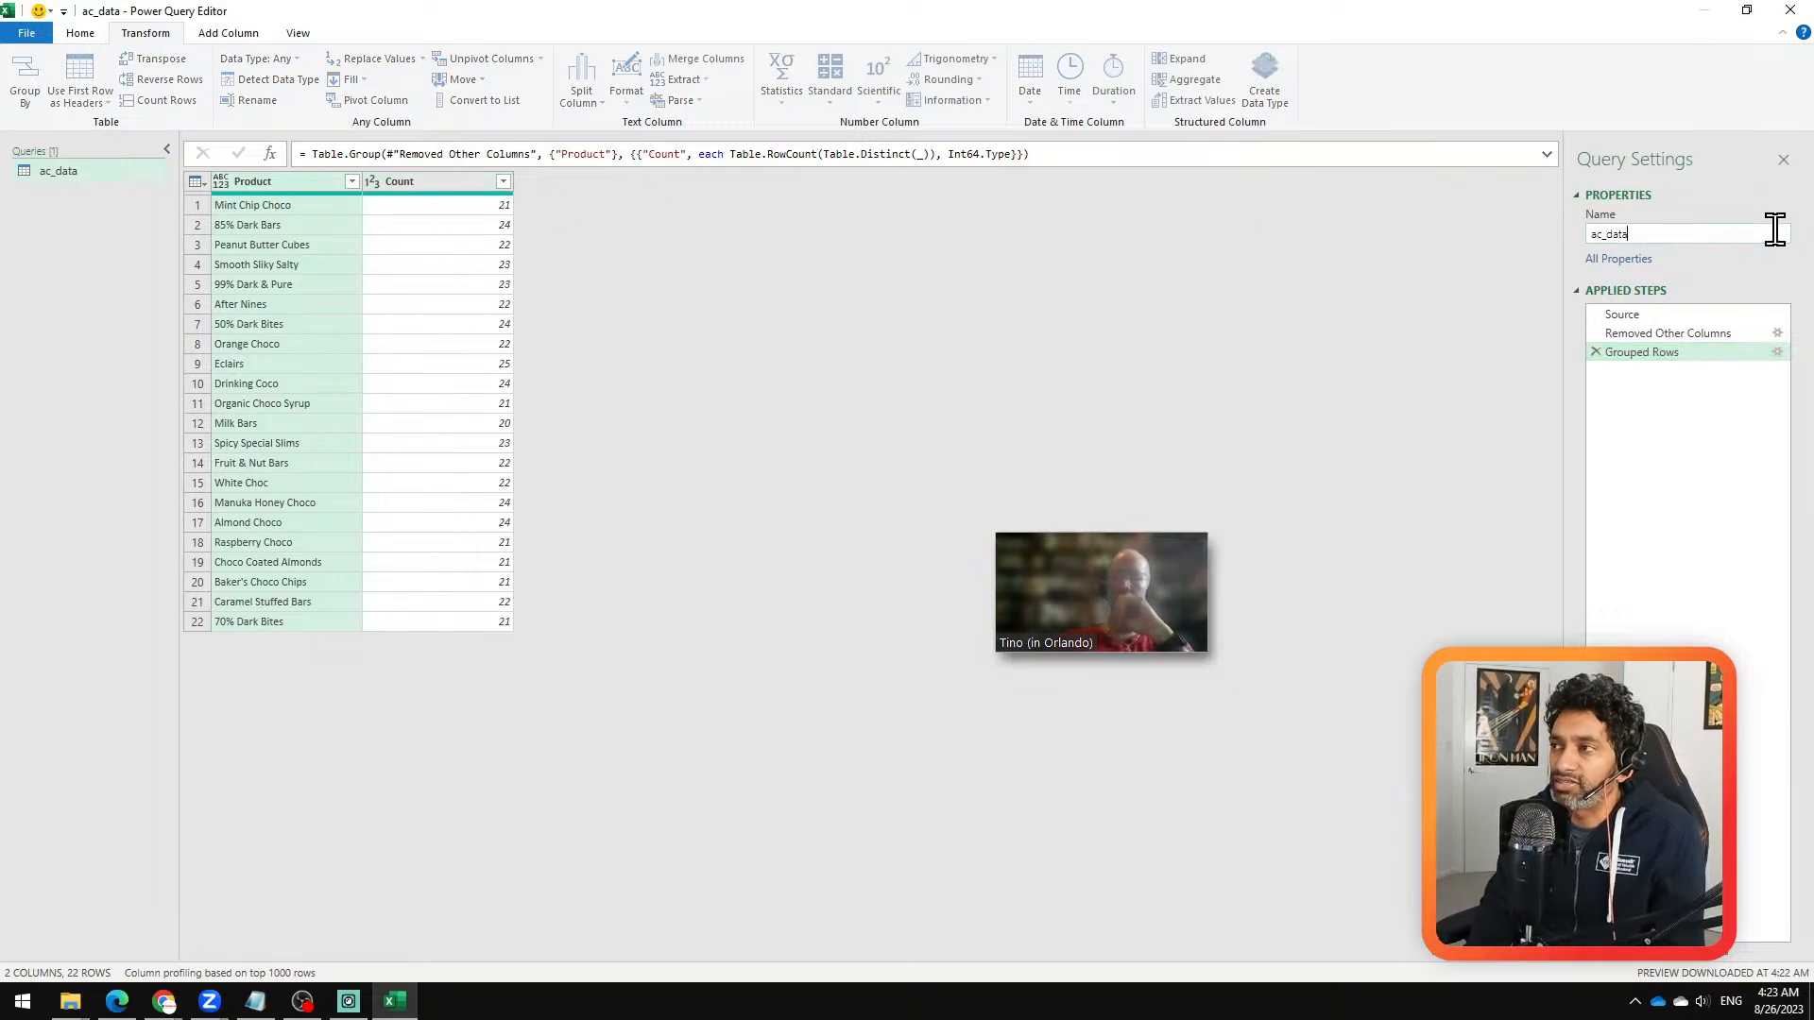
{"action": "key", "text": "BackSpace"}
{"action": "key", "text": "BackSpace"}
{"action": "key", "text": "BackSpace"}
{"action": "key", "text": "BackSpace"}
{"action": "key", "text": "BackSpace"}
{"action": "key", "text": "BackSpace"}
{"action": "key", "text": "BackSpace"}
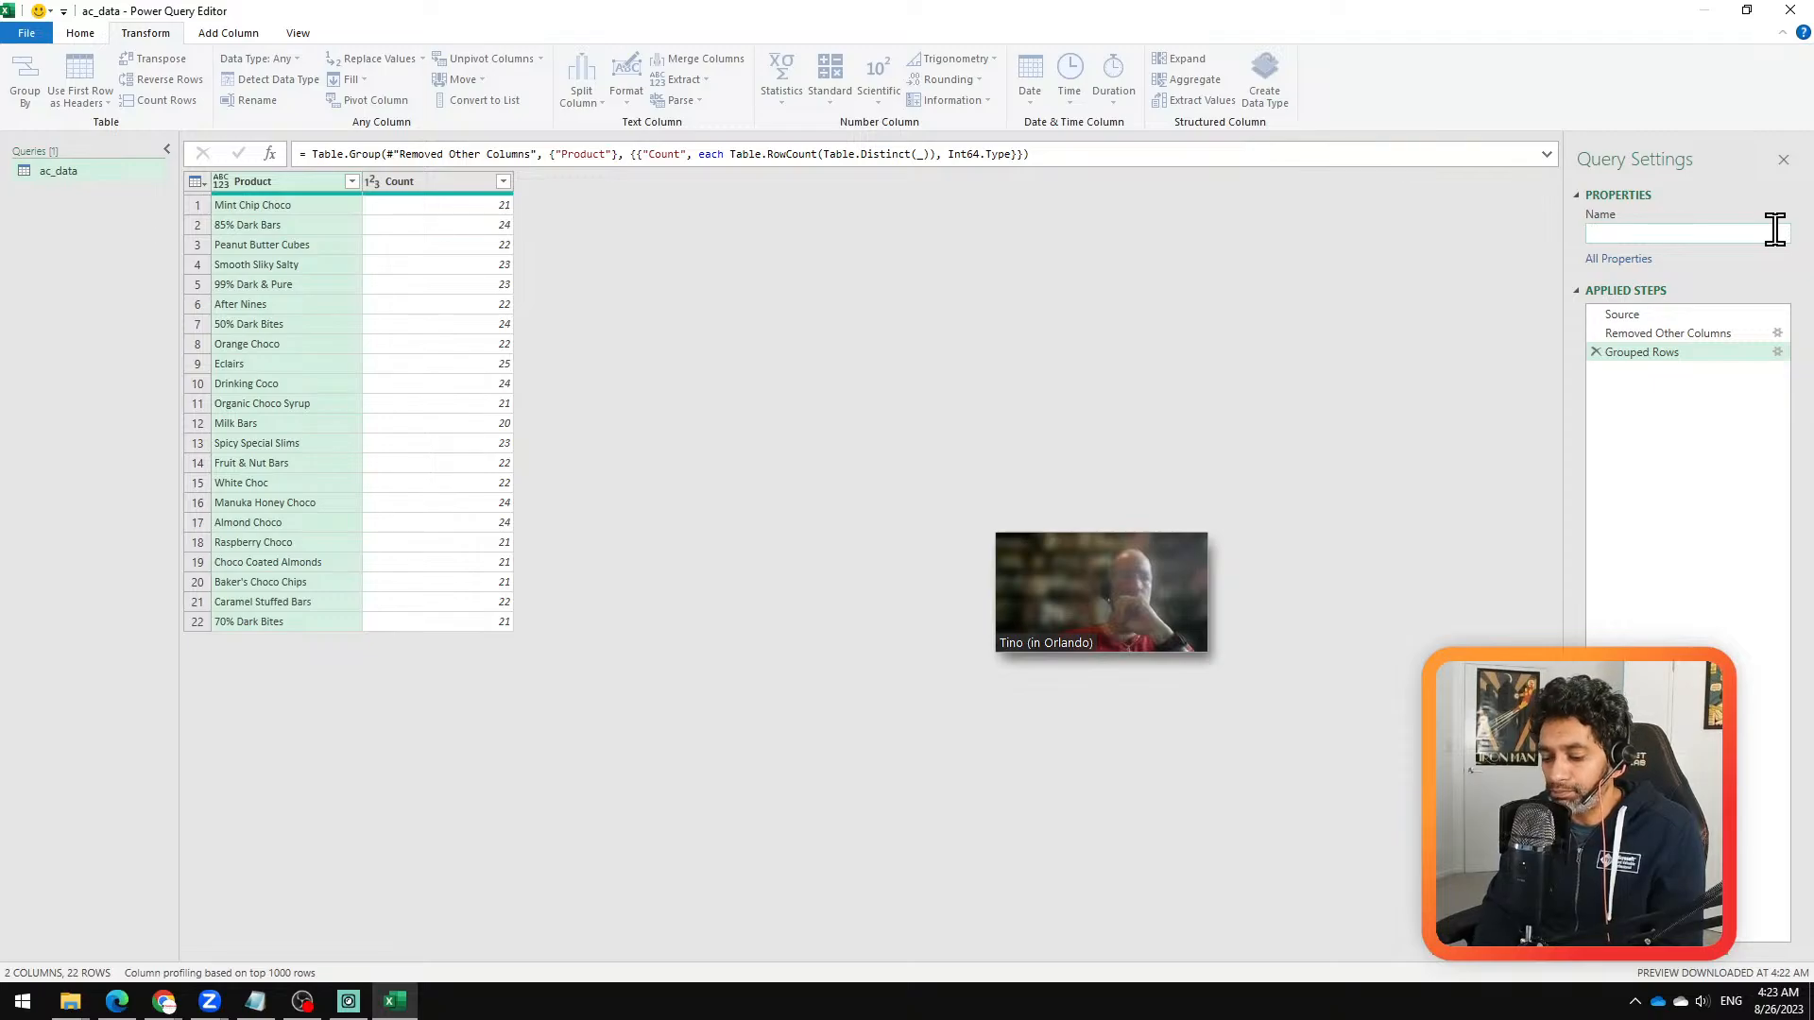
{"action": "type", "text": "product"}
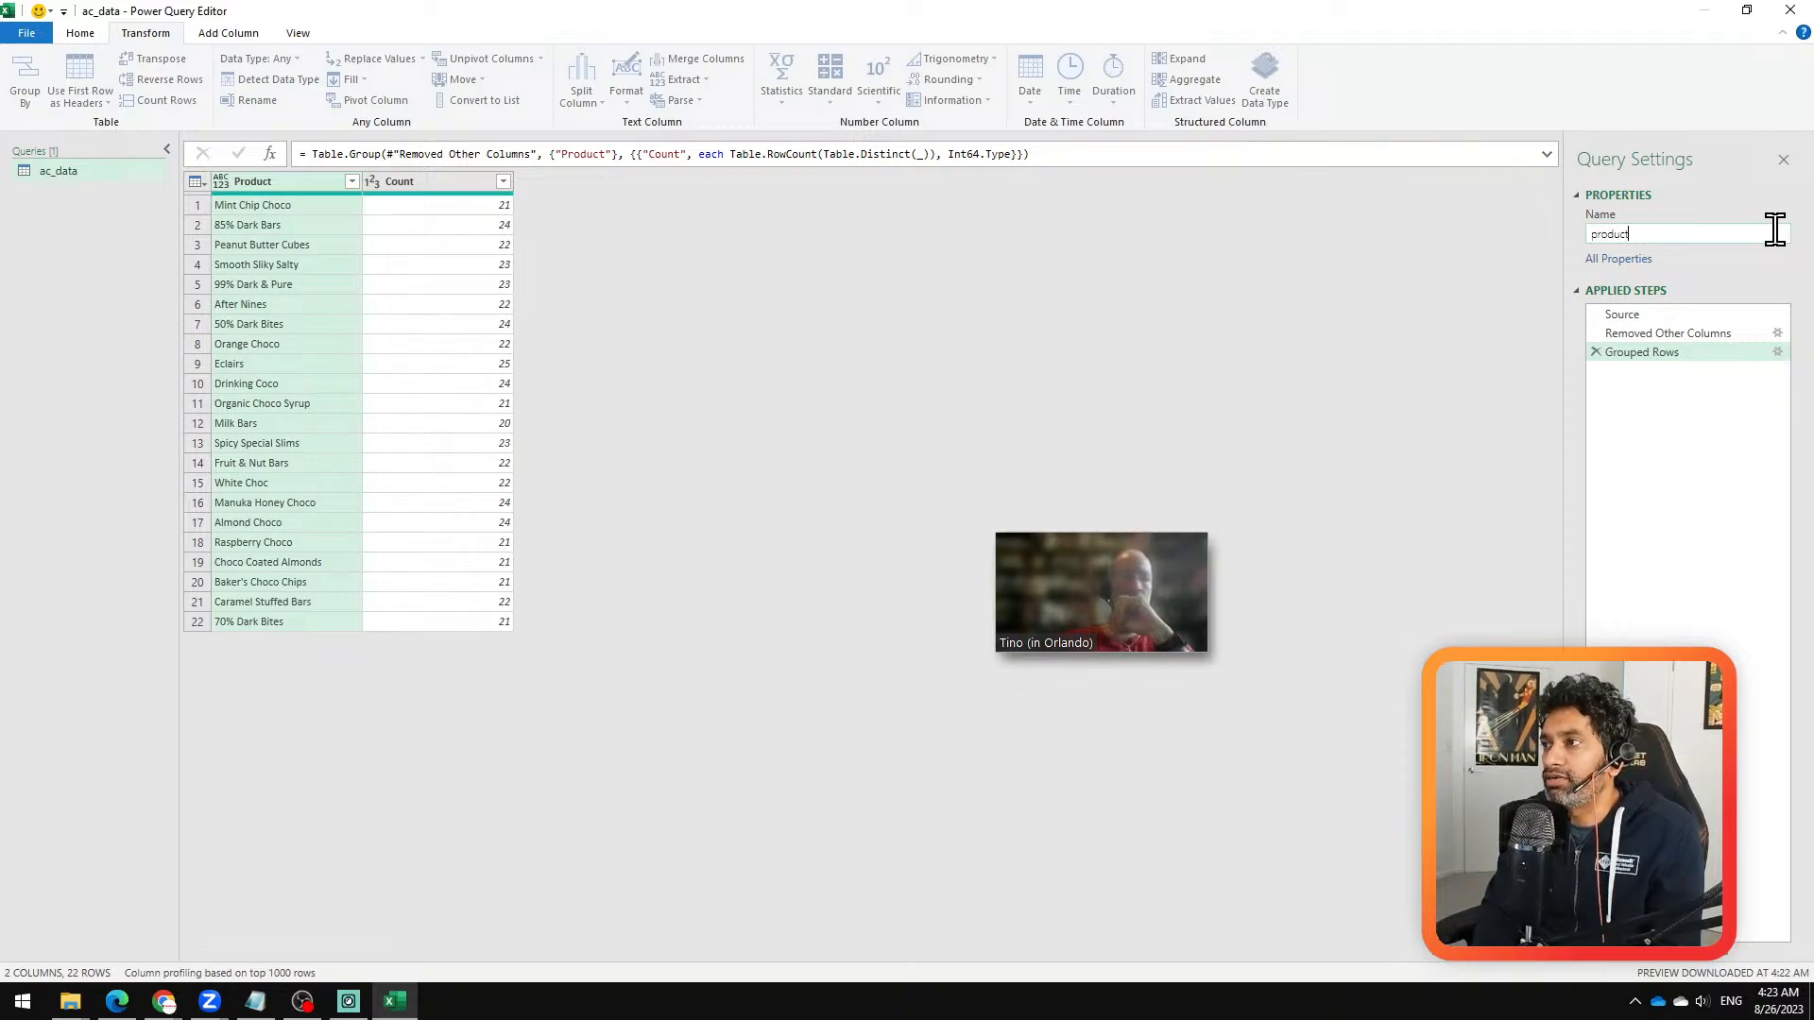
{"action": "type", "text": "_counts"}
{"action": "key", "text": "Return"}
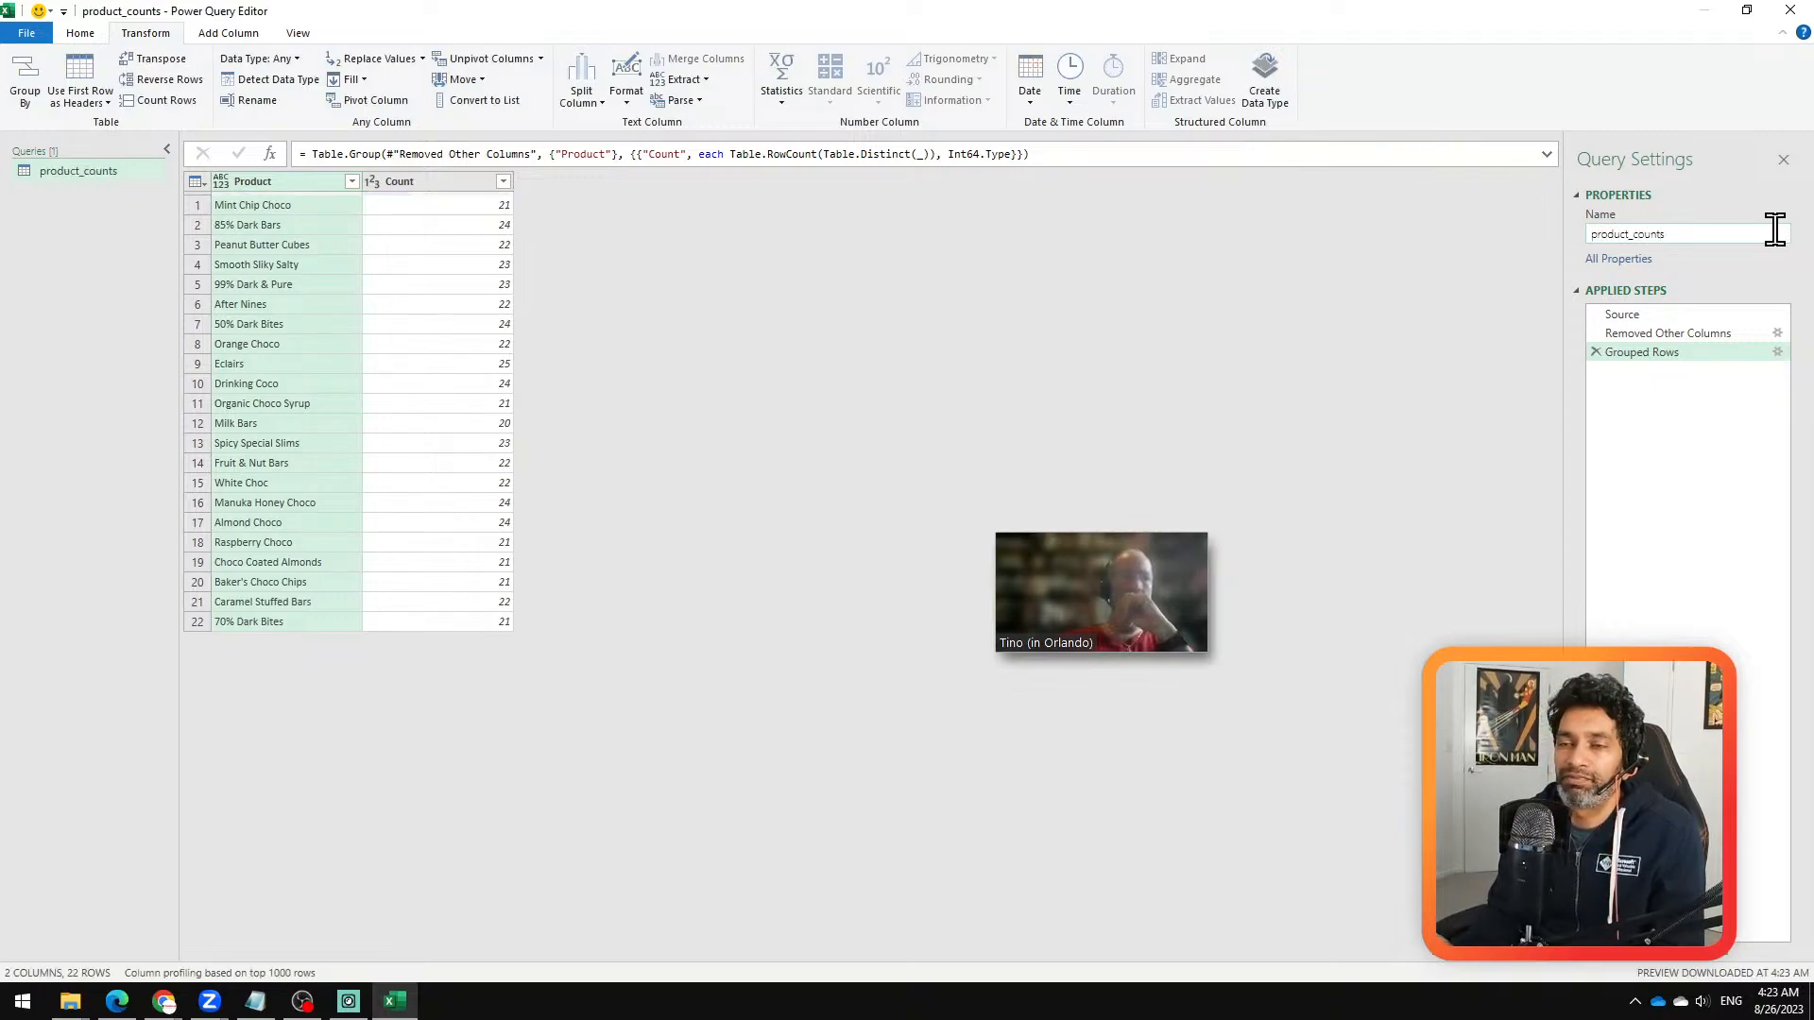
Step: Duplicate the product_counts query and rename the copy to all_data
{"action": "right_click", "coordinate": [71, 170]}
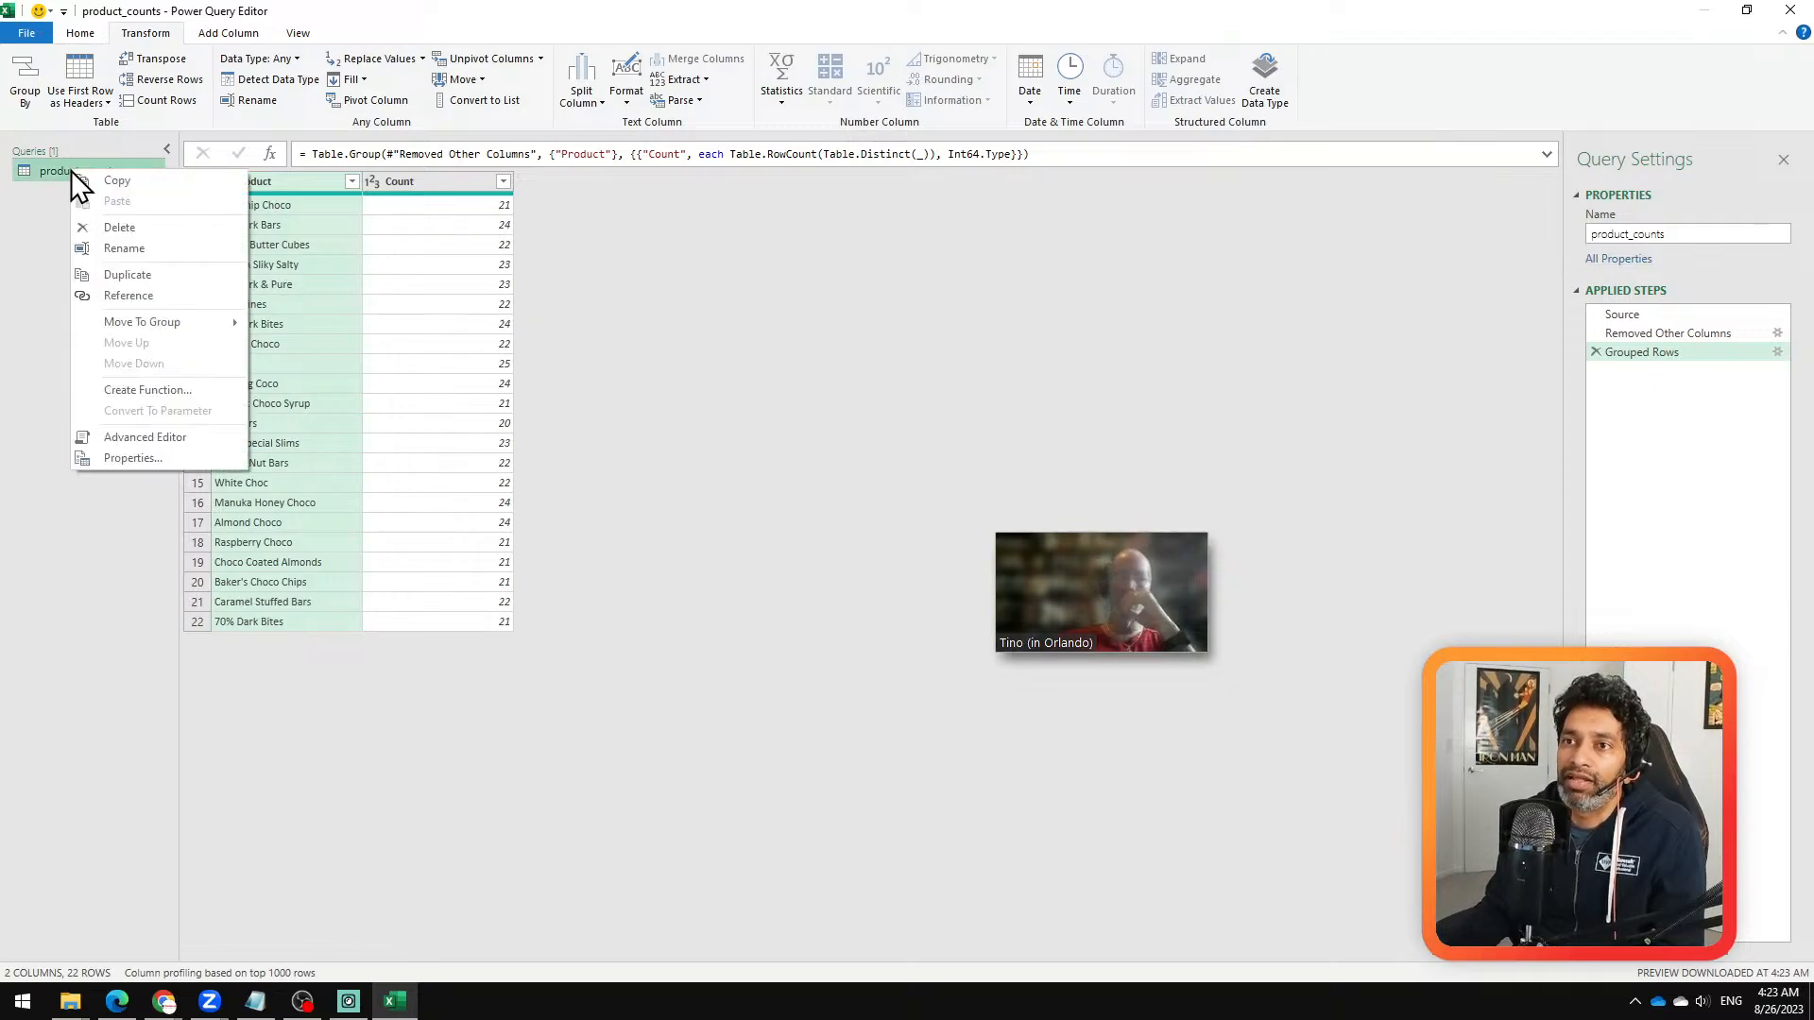
{"action": "left_click", "coordinate": [149, 274]}
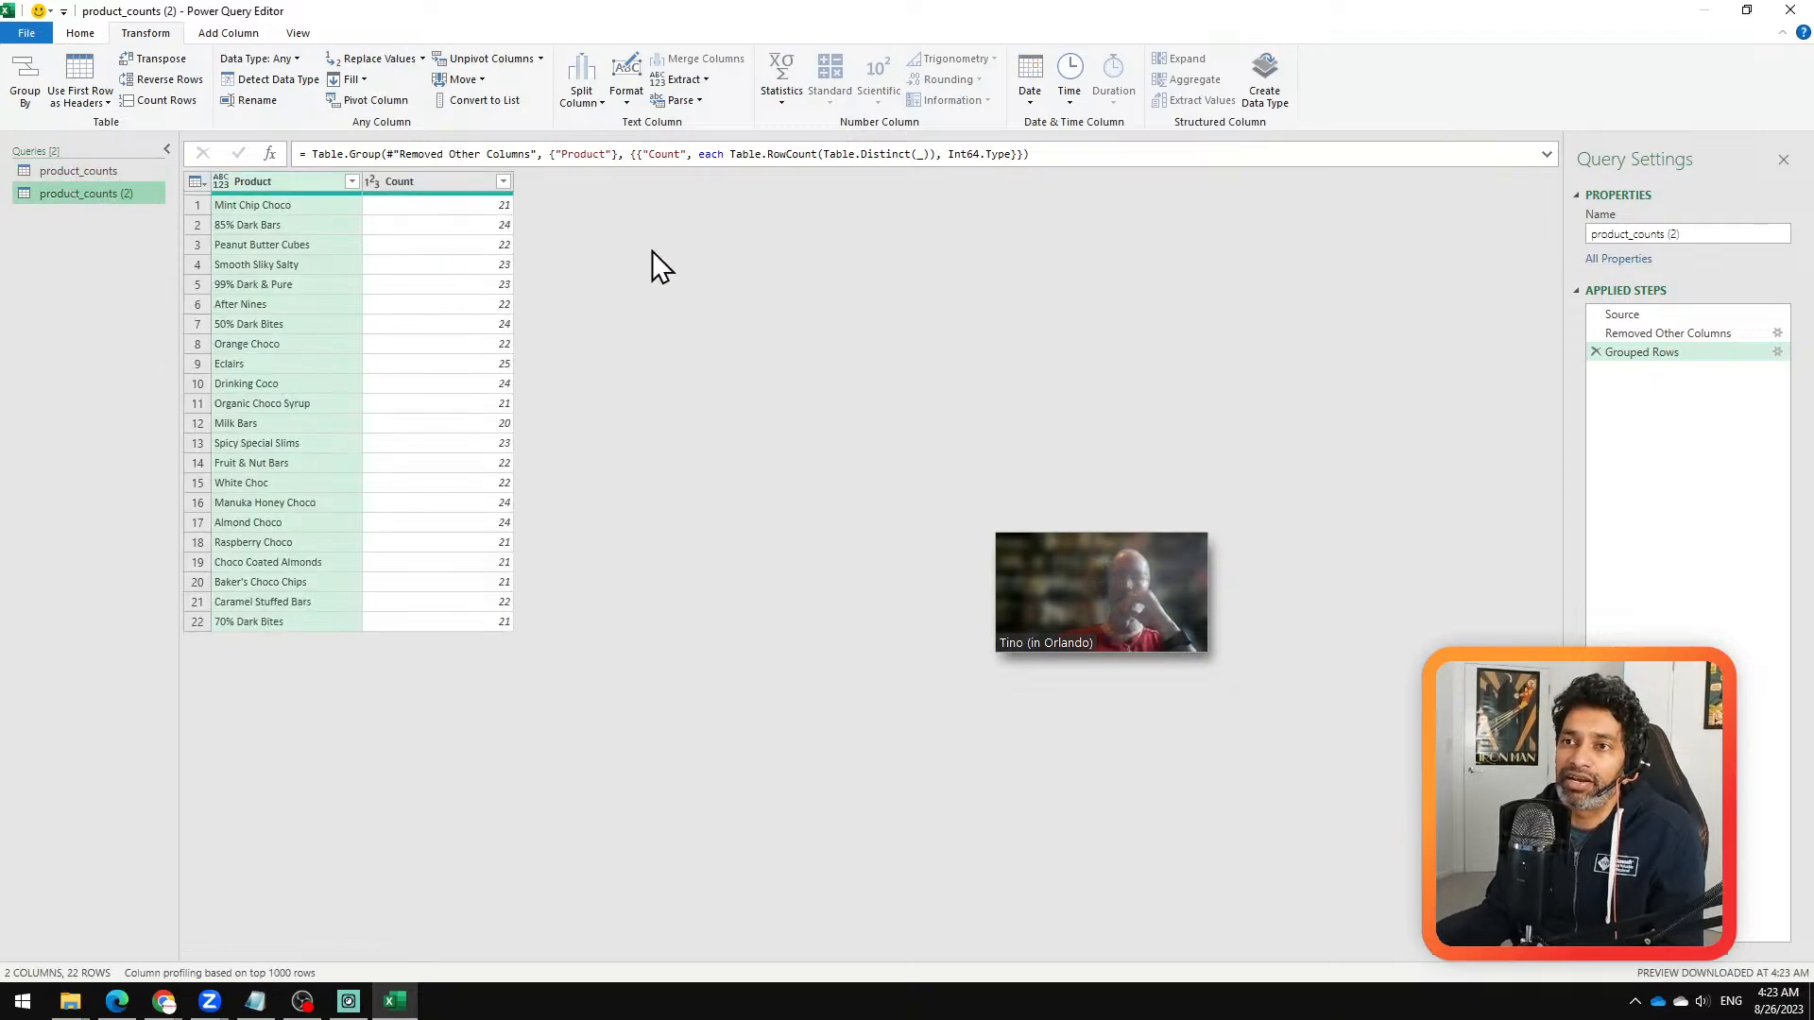
{"action": "left_click", "coordinate": [1719, 235]}
{"action": "key", "text": "ctrl+a"}
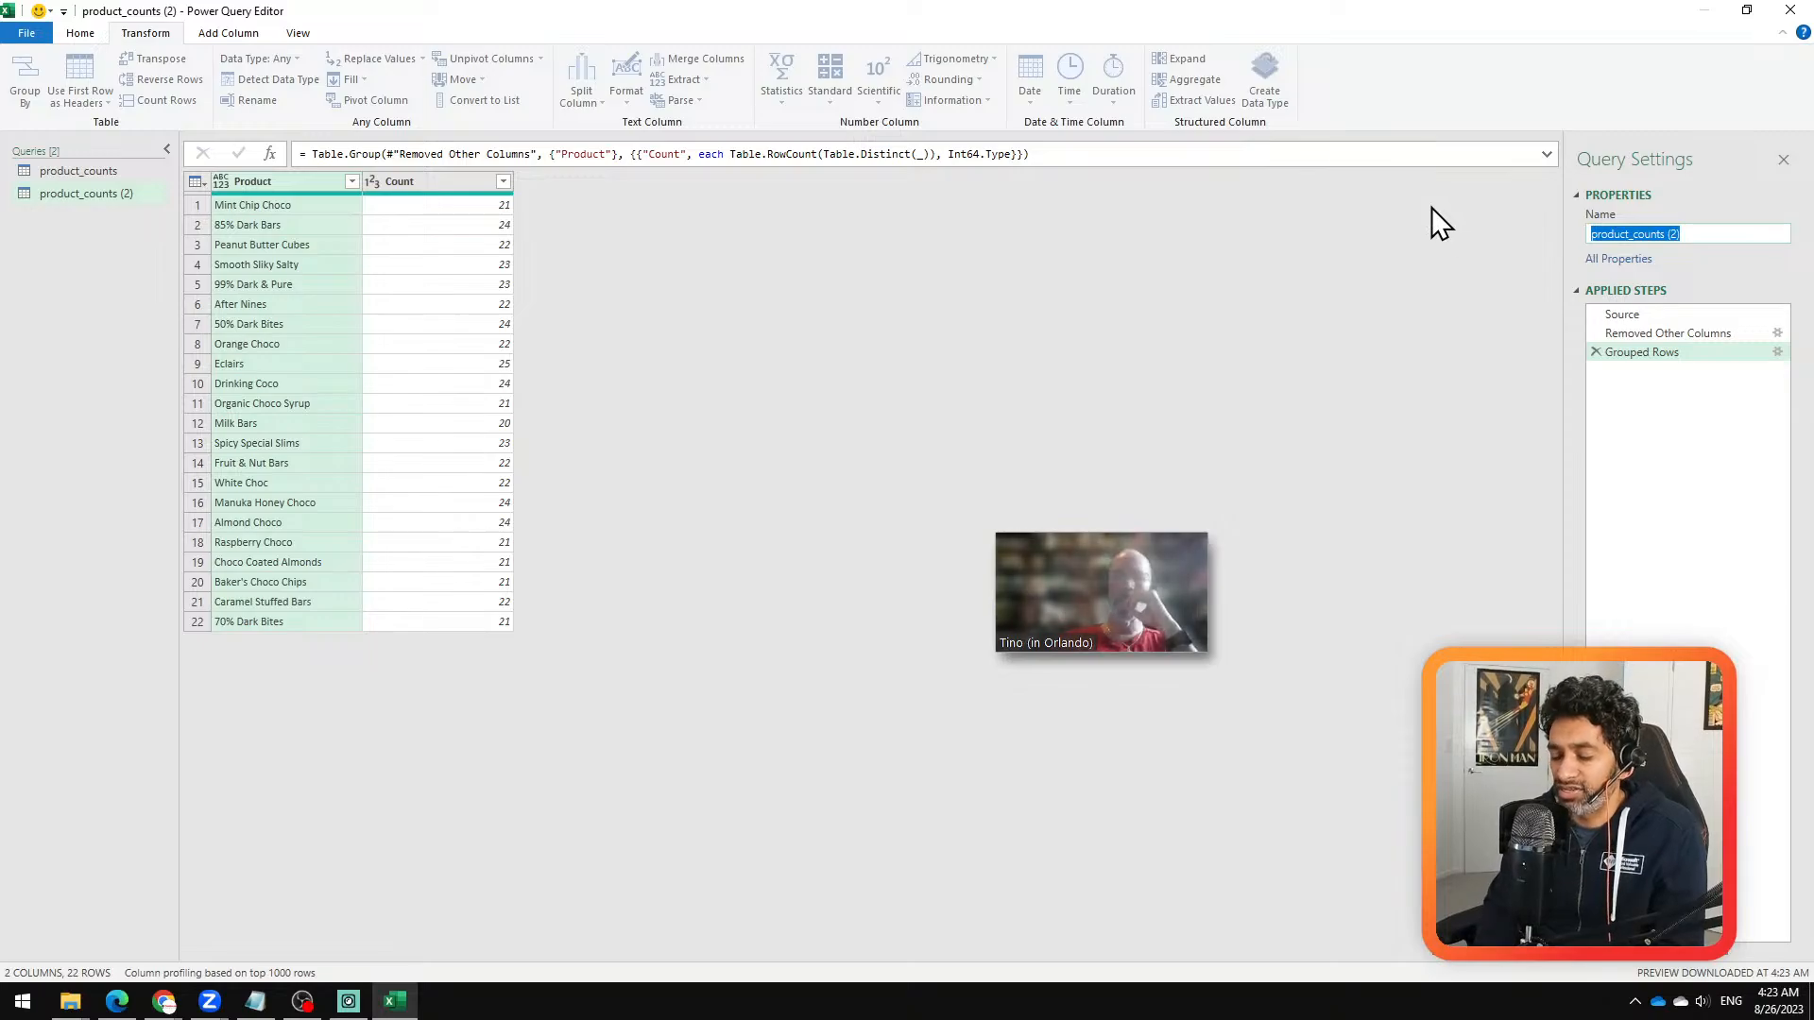
{"action": "type", "text": "all_data"}
{"action": "key", "text": "Return"}
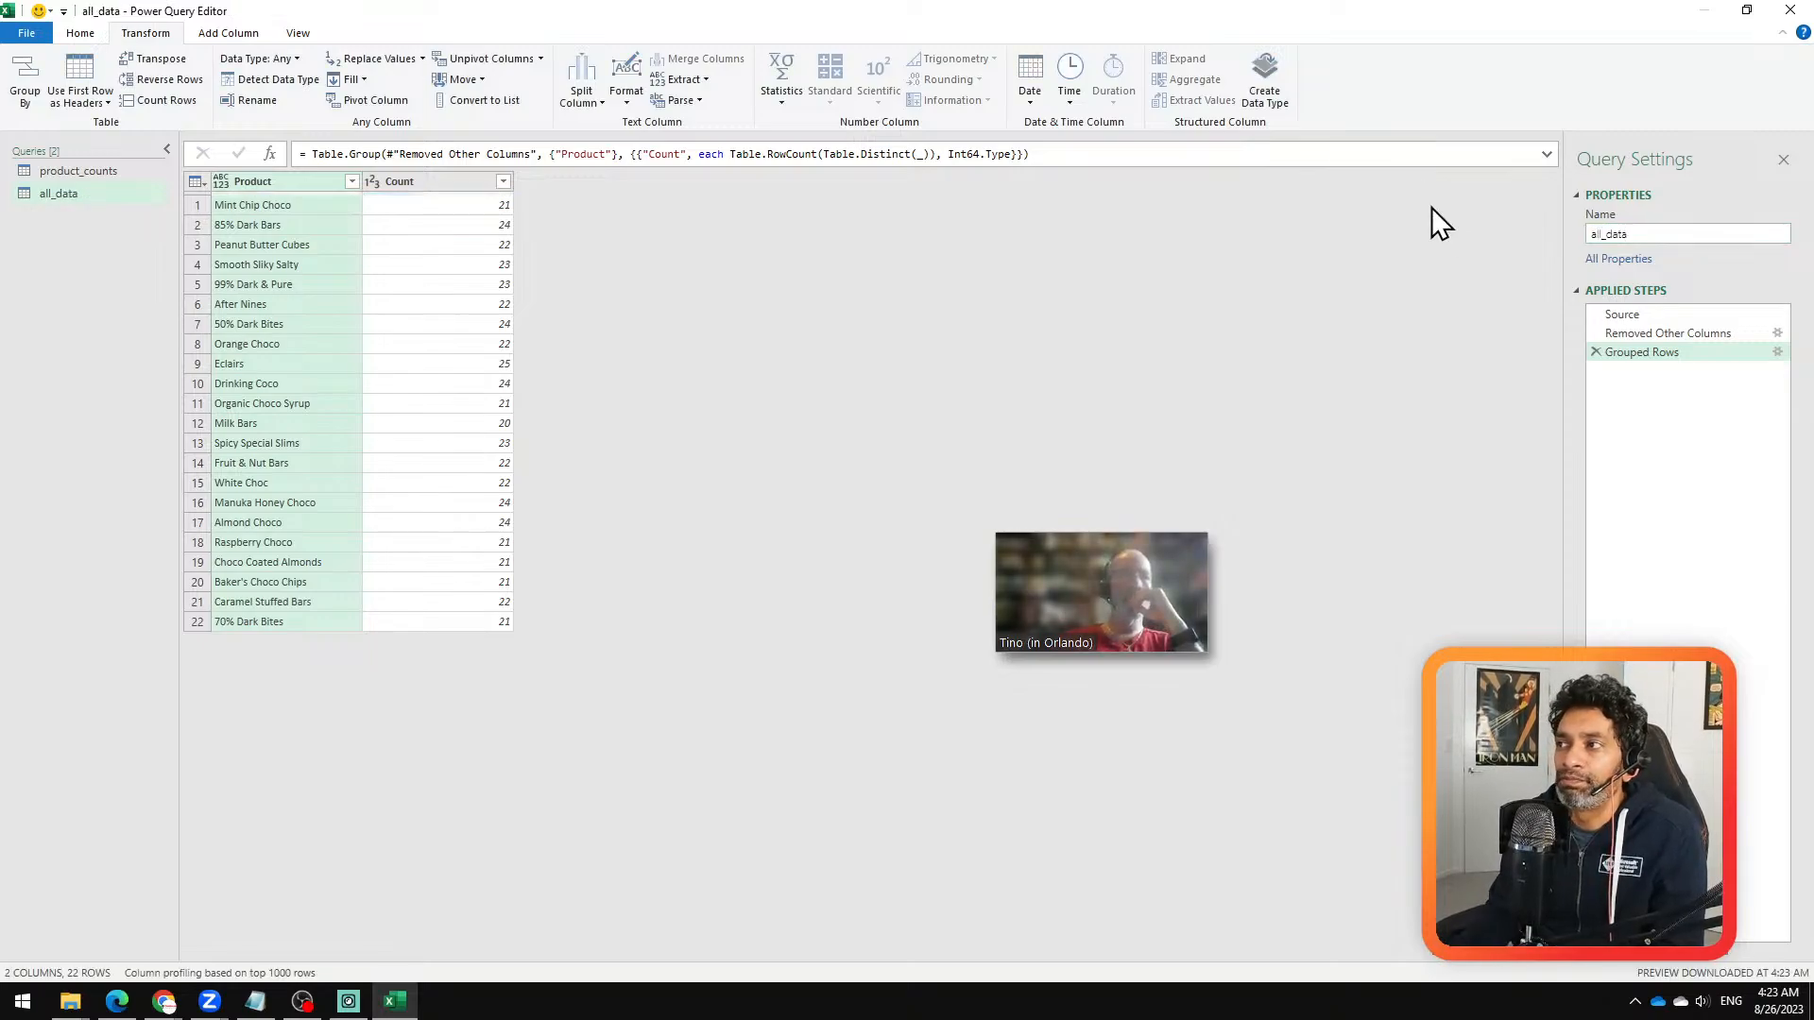
Step: Delete the Grouped Rows and Removed Other Columns steps from all_data and compare its Product column with product_counts
{"action": "left_click", "coordinate": [1596, 353]}
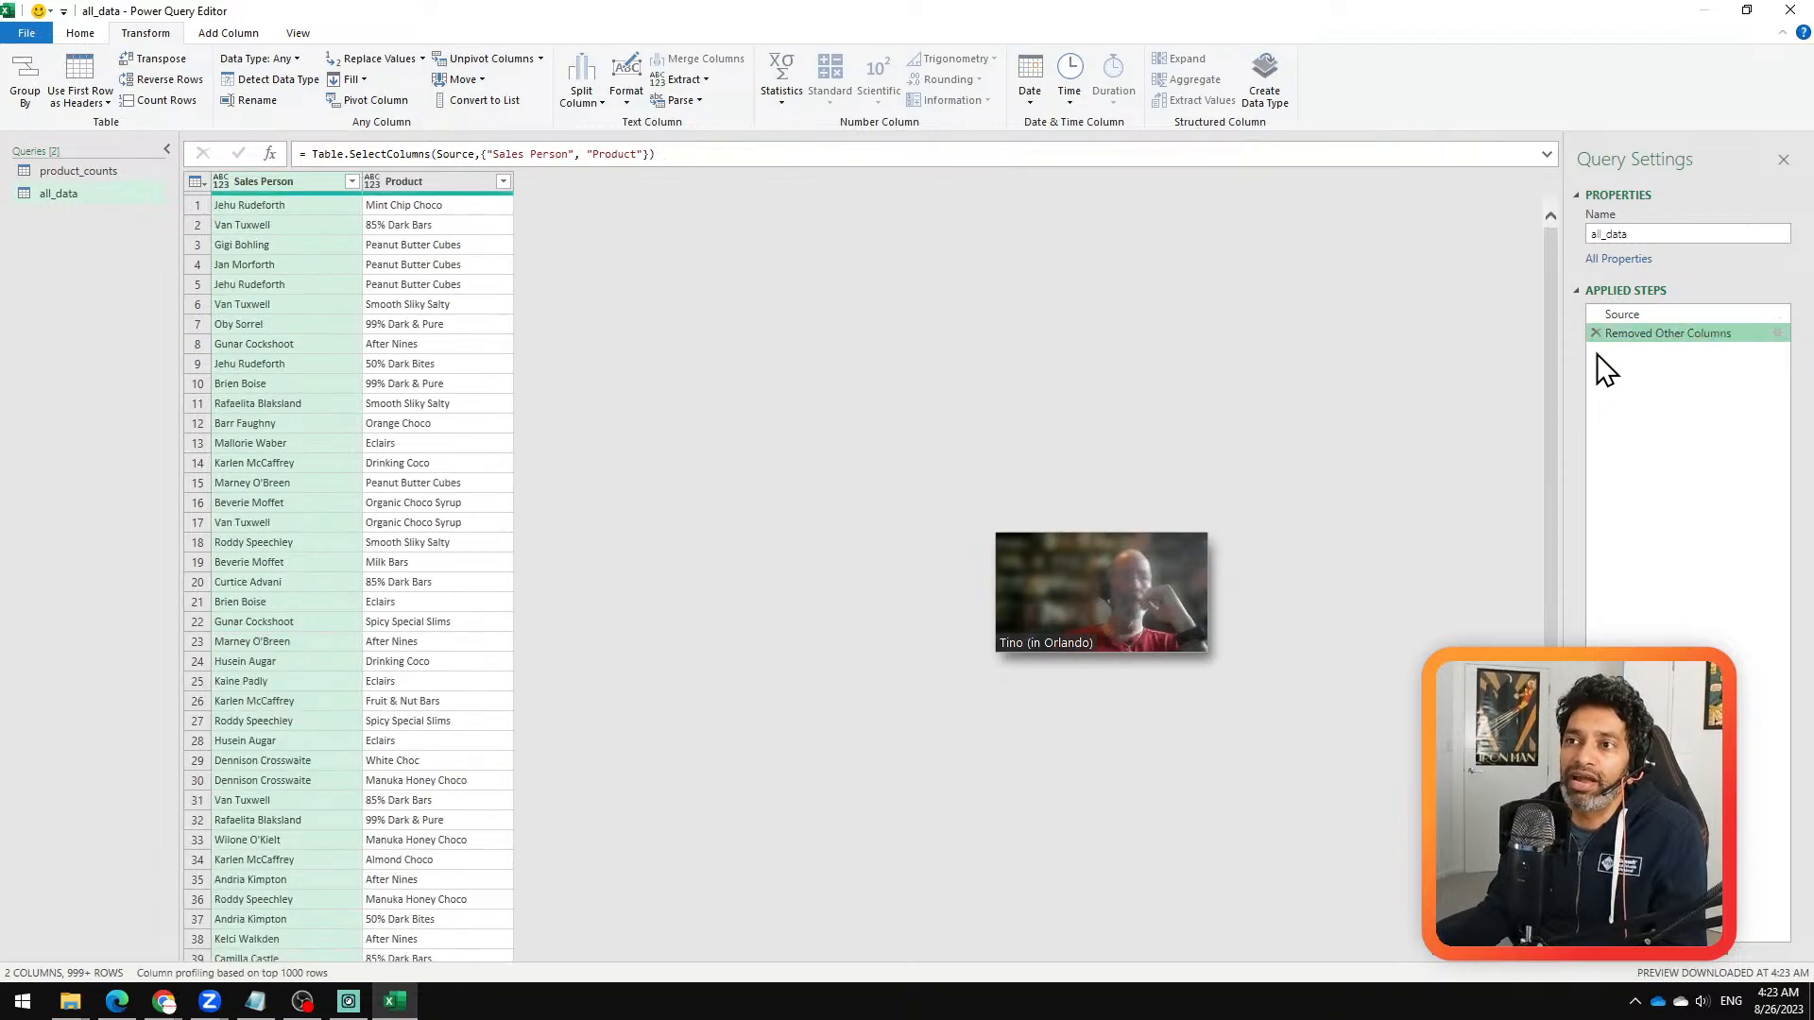
{"action": "left_click", "coordinate": [1597, 334]}
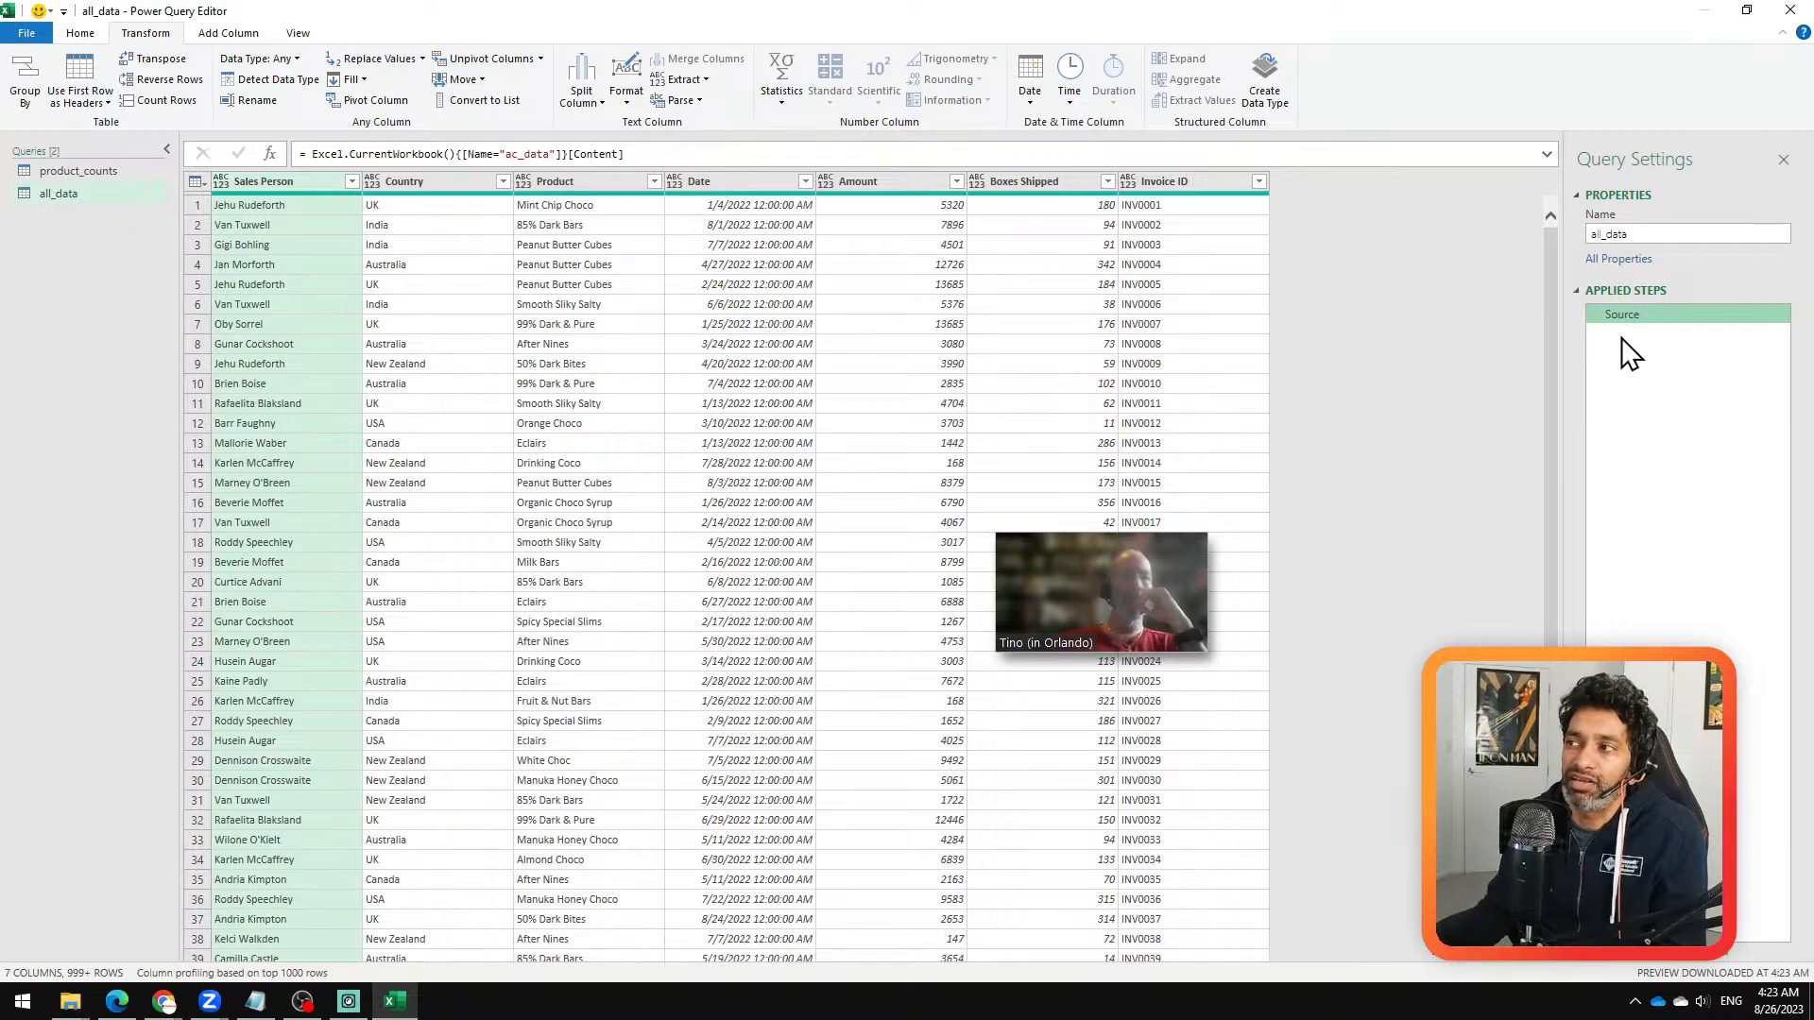
{"action": "left_click", "coordinate": [93, 173]}
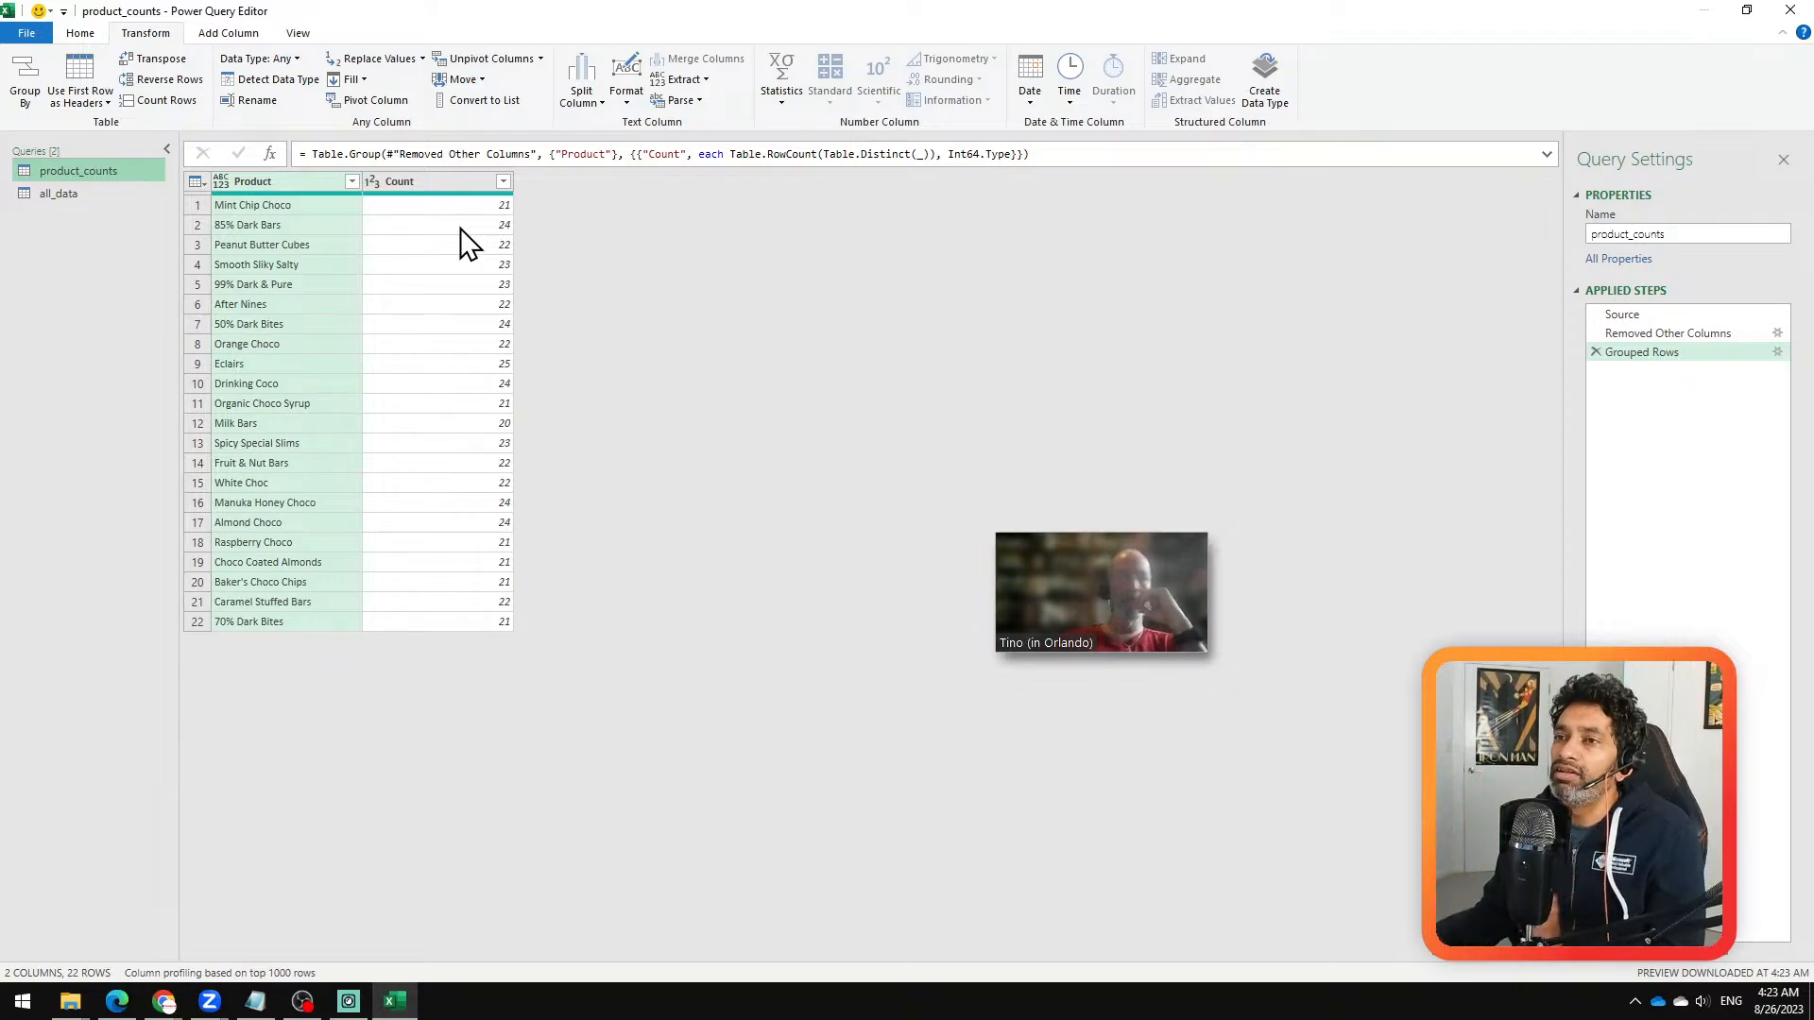
{"action": "left_click", "coordinate": [43, 191]}
{"action": "left_click", "coordinate": [611, 177]}
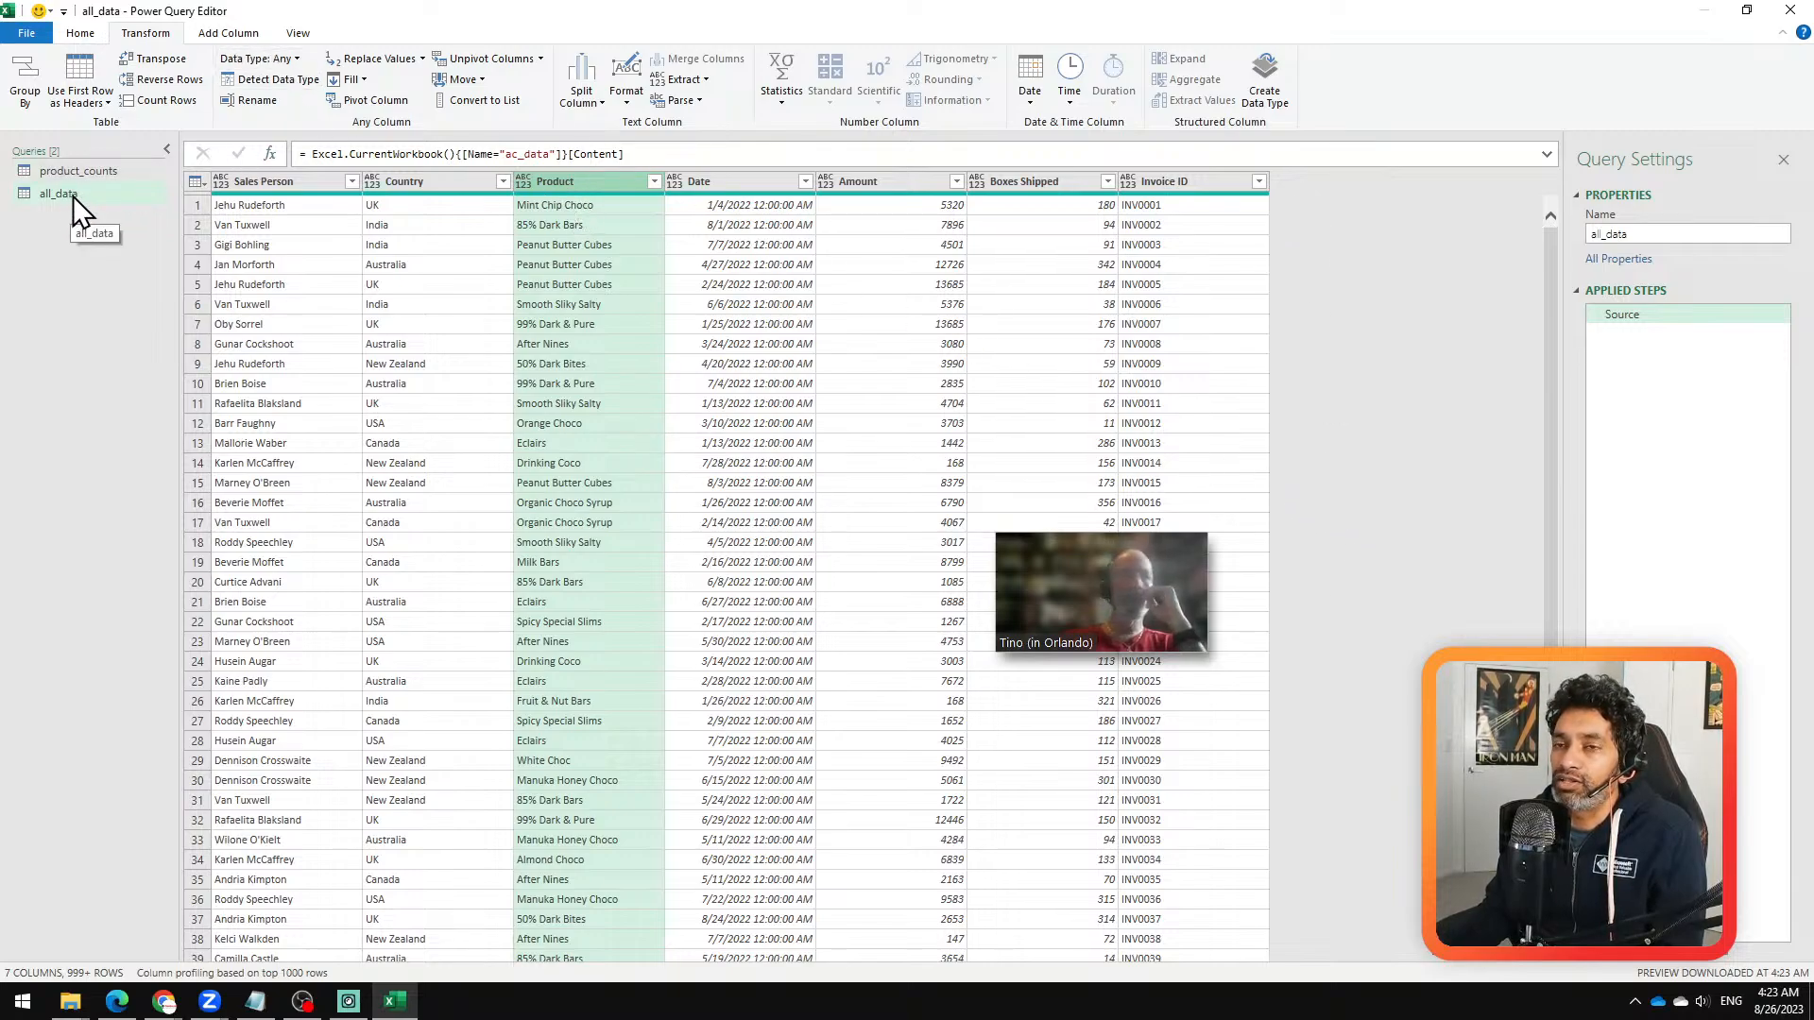
Step: Set up a Left Outer merge of all_data with product_counts, matching on the Product column in both tables
{"action": "left_click", "coordinate": [81, 34]}
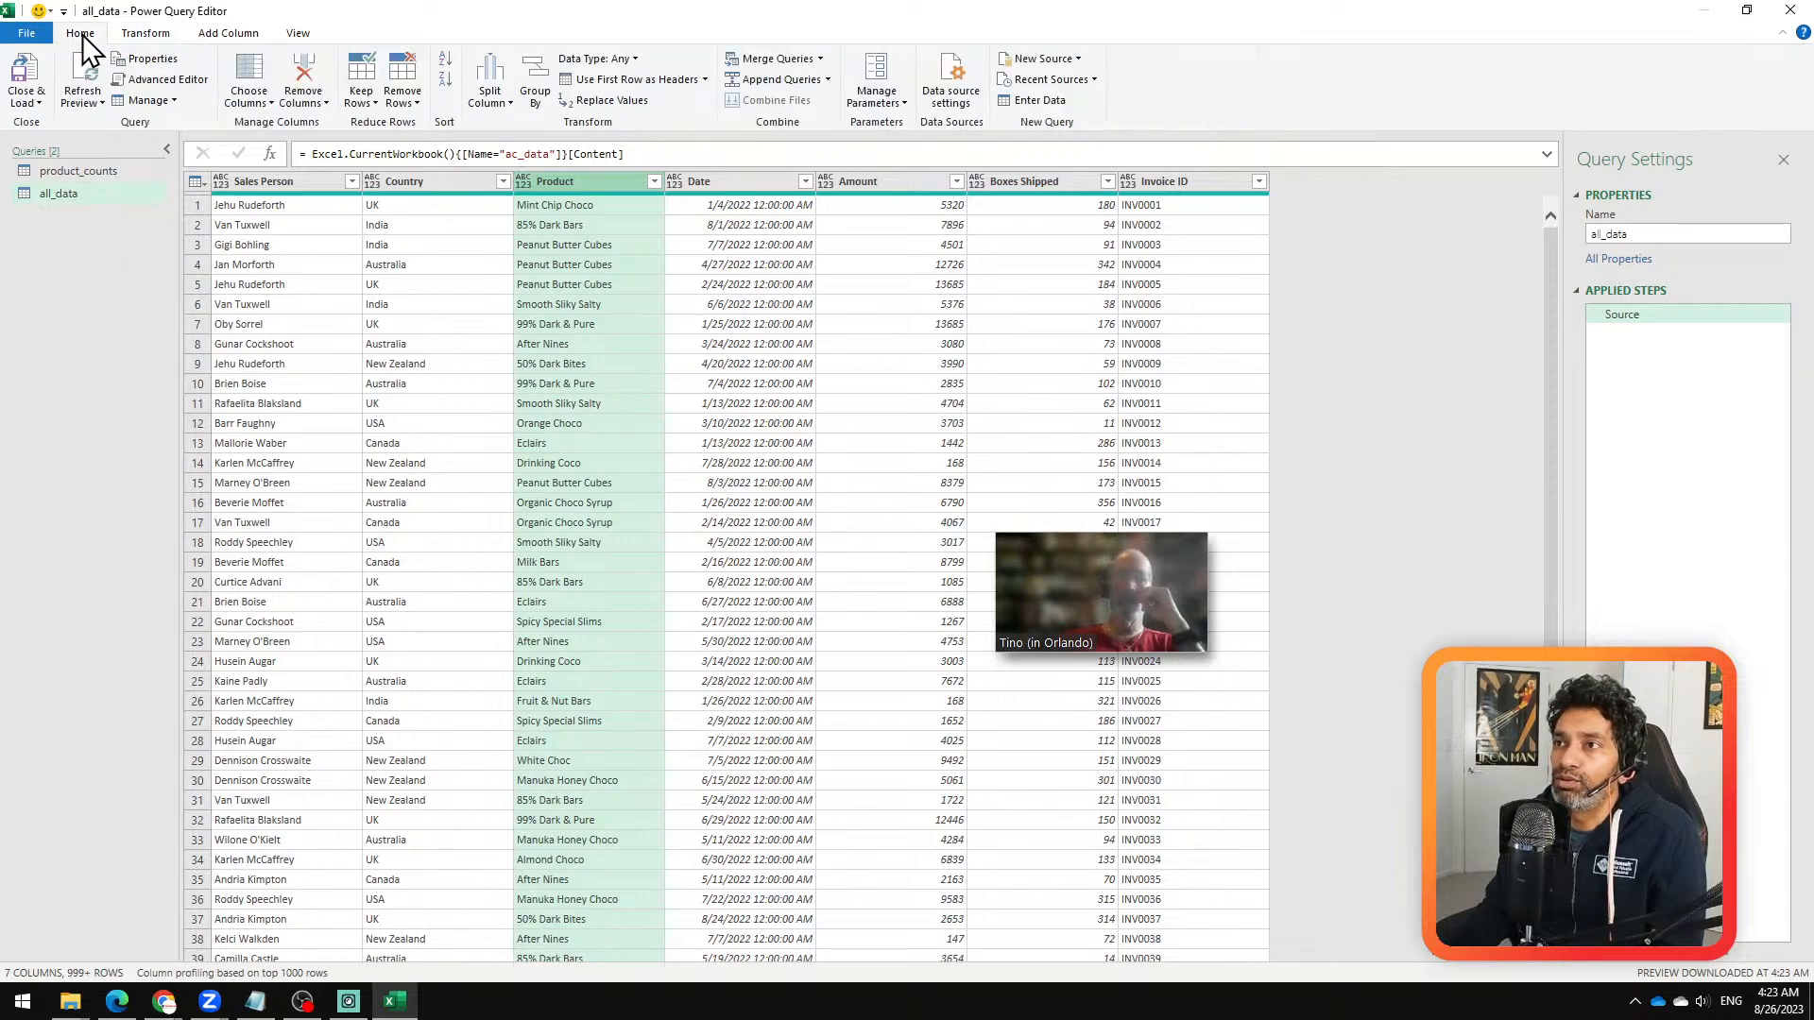
{"action": "left_click", "coordinate": [779, 58]}
{"action": "left_click_drag", "start_coordinate": [1028, 581], "coordinate": [2, 895]}
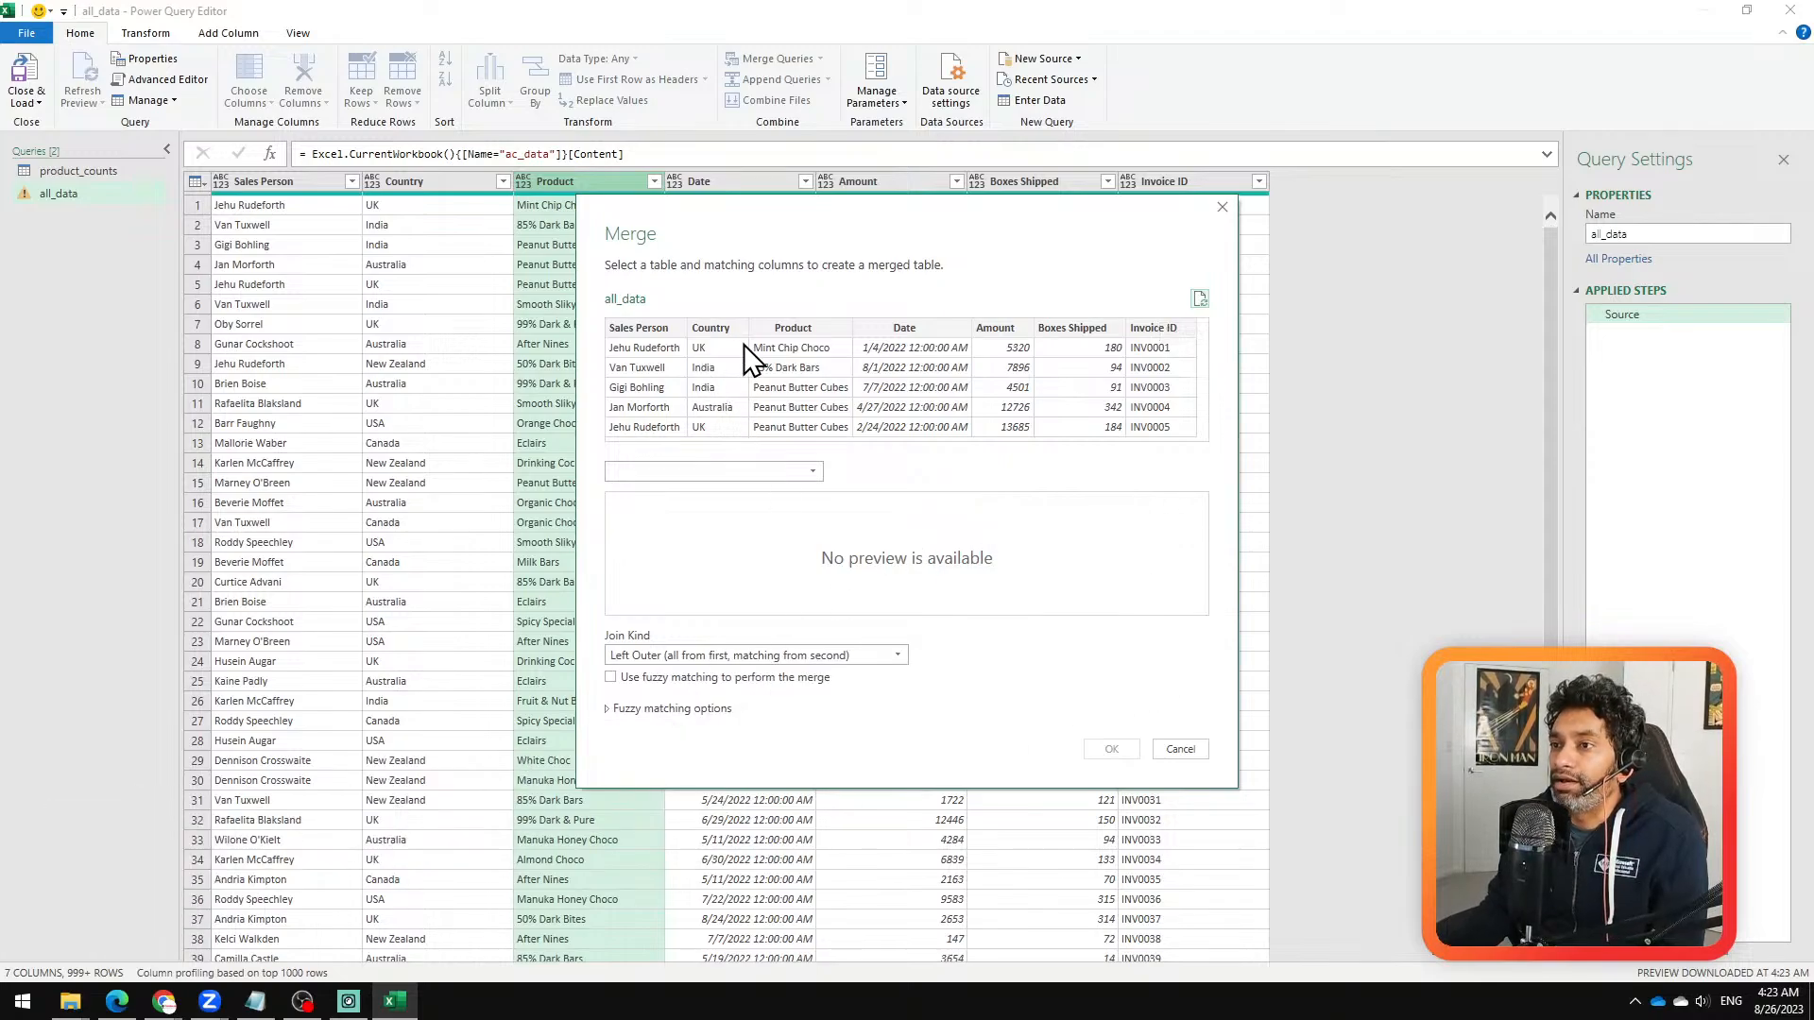
{"action": "left_click", "coordinate": [784, 327]}
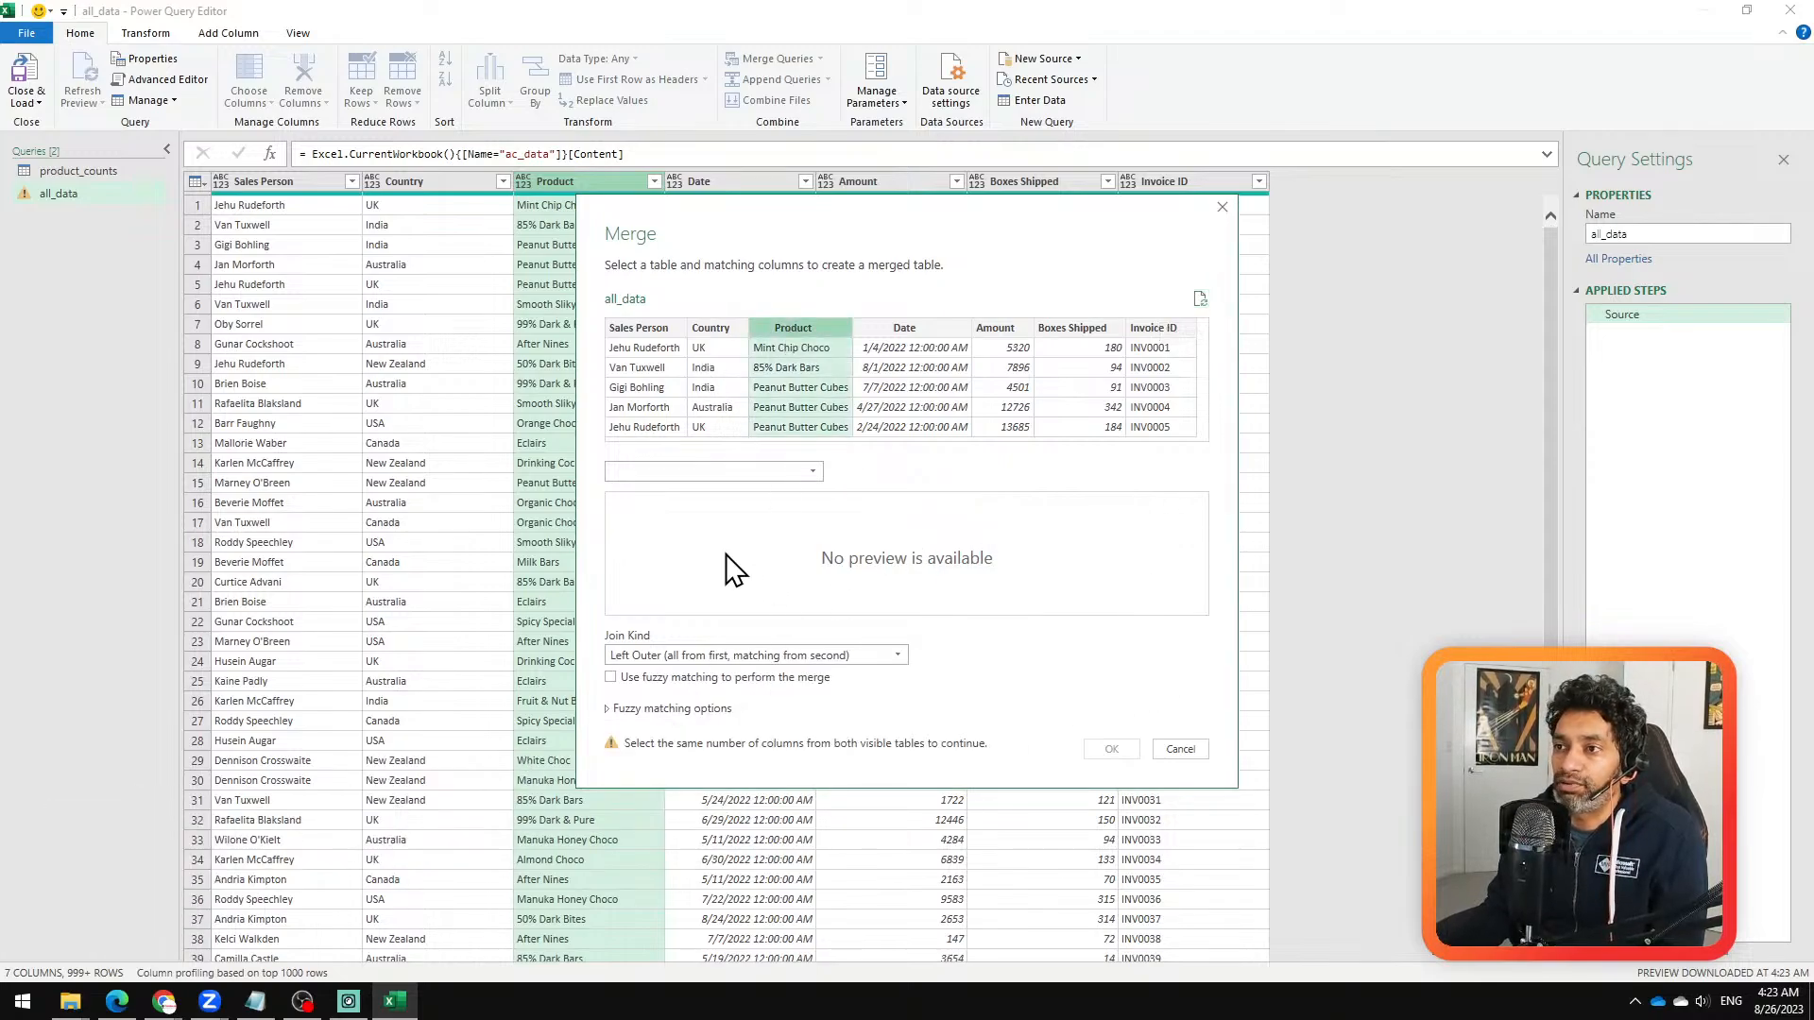
{"action": "left_click", "coordinate": [718, 471]}
{"action": "left_click", "coordinate": [691, 510]}
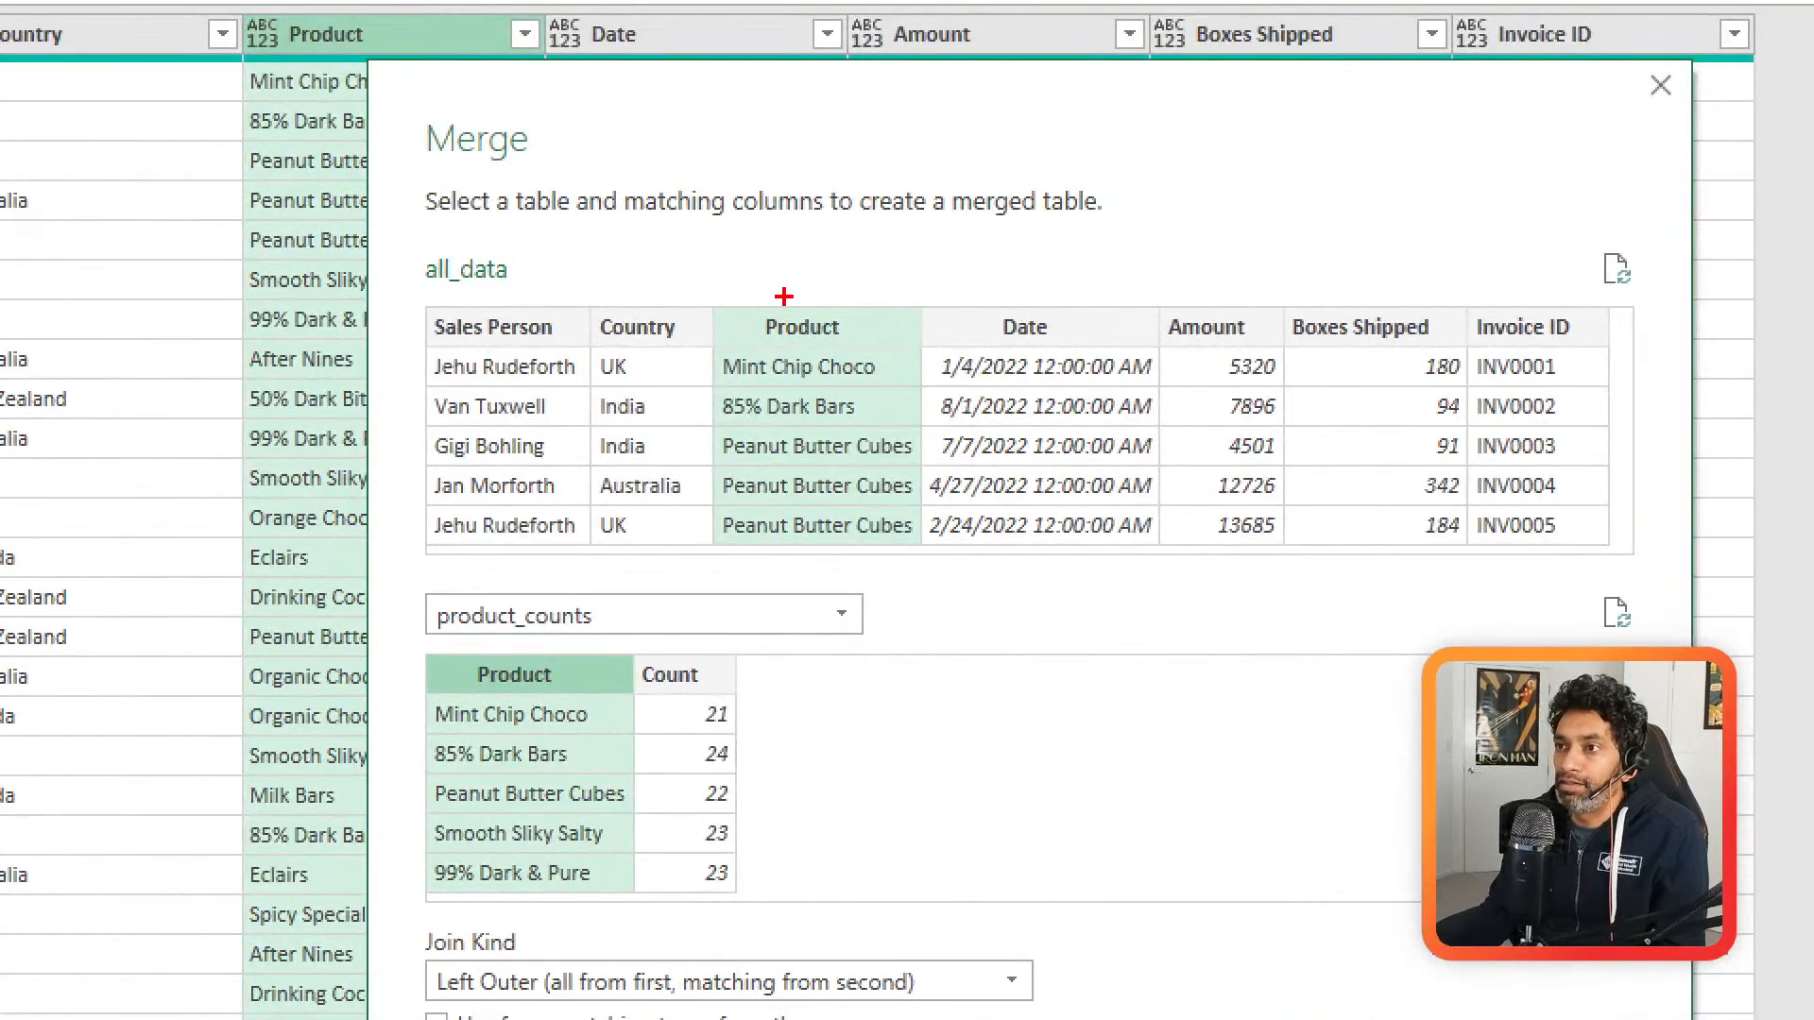
Step: Circle the Product header of both tables in the Merge dialog with red pen annotations
{"action": "mouse_move", "coordinate": [784, 297]}
{"action": "left_mouse_down"}
{"action": "mouse_move", "coordinate": [850, 359]}
{"action": "mouse_move", "coordinate": [704, 280]}
{"action": "left_mouse_up"}
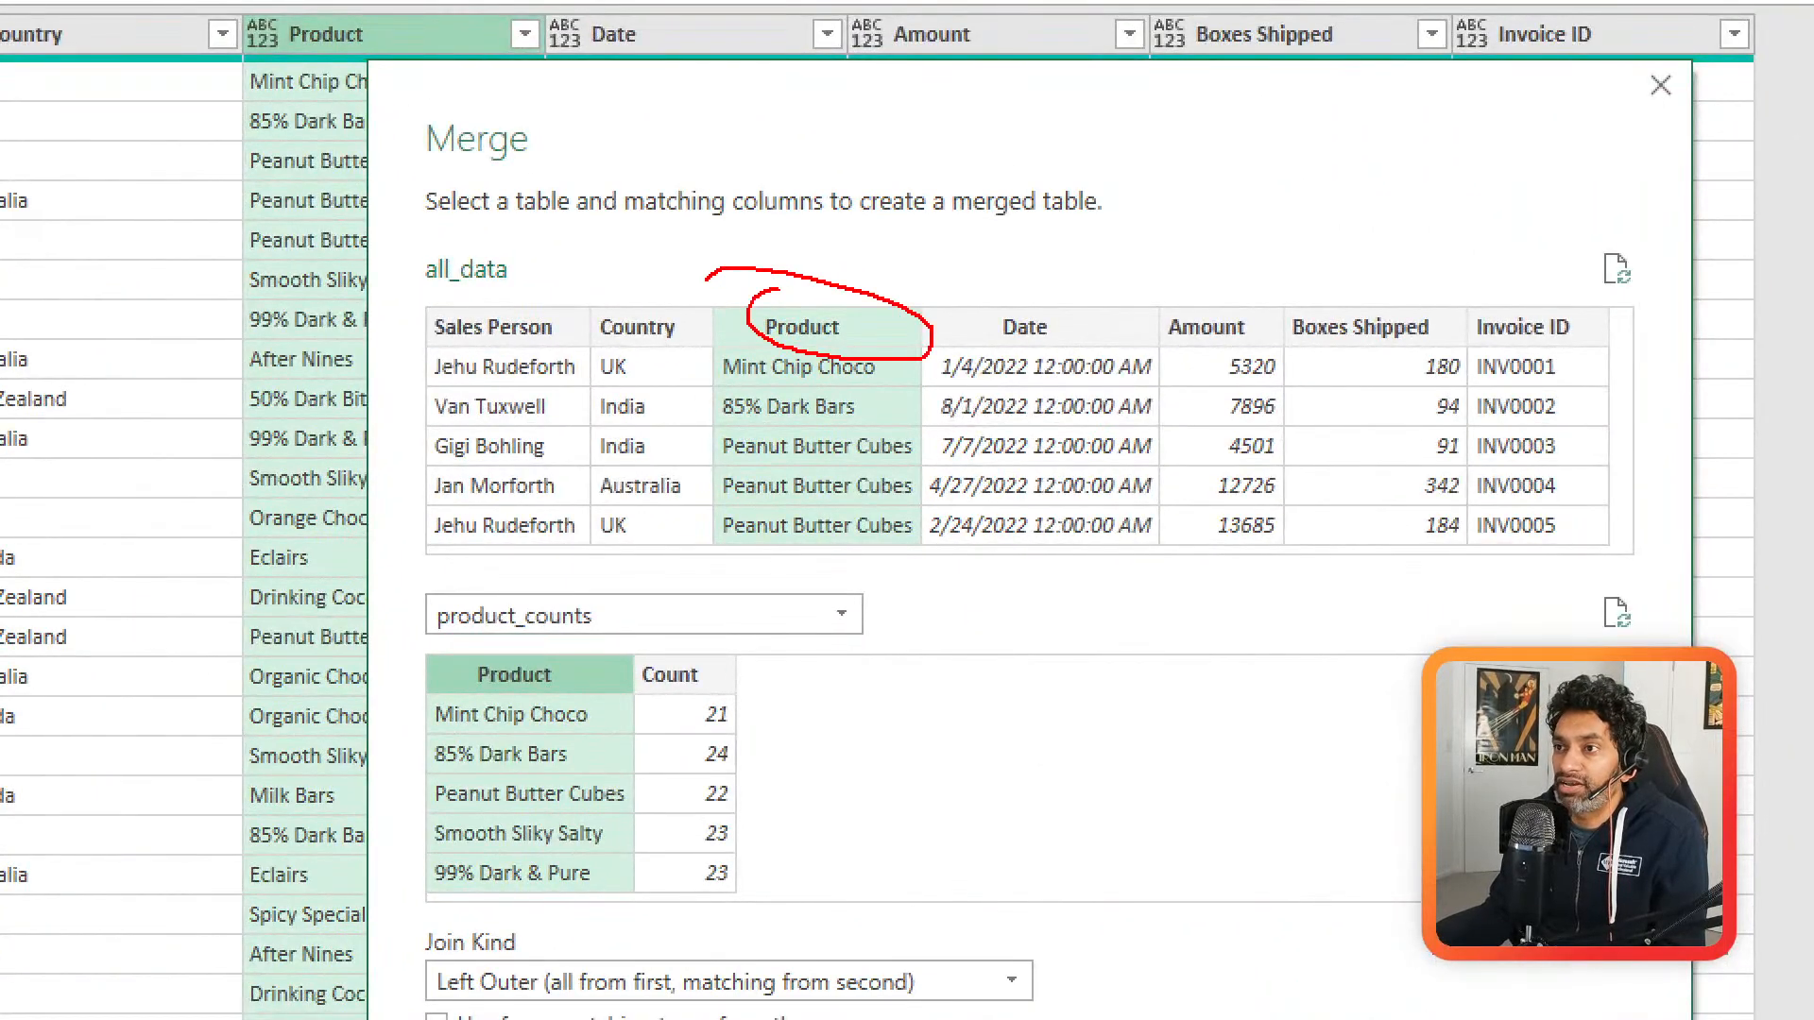
{"action": "mouse_move", "coordinate": [542, 650]}
{"action": "left_mouse_down"}
{"action": "mouse_move", "coordinate": [489, 650]}
{"action": "mouse_move", "coordinate": [569, 675]}
{"action": "mouse_move", "coordinate": [529, 648]}
{"action": "left_mouse_up"}
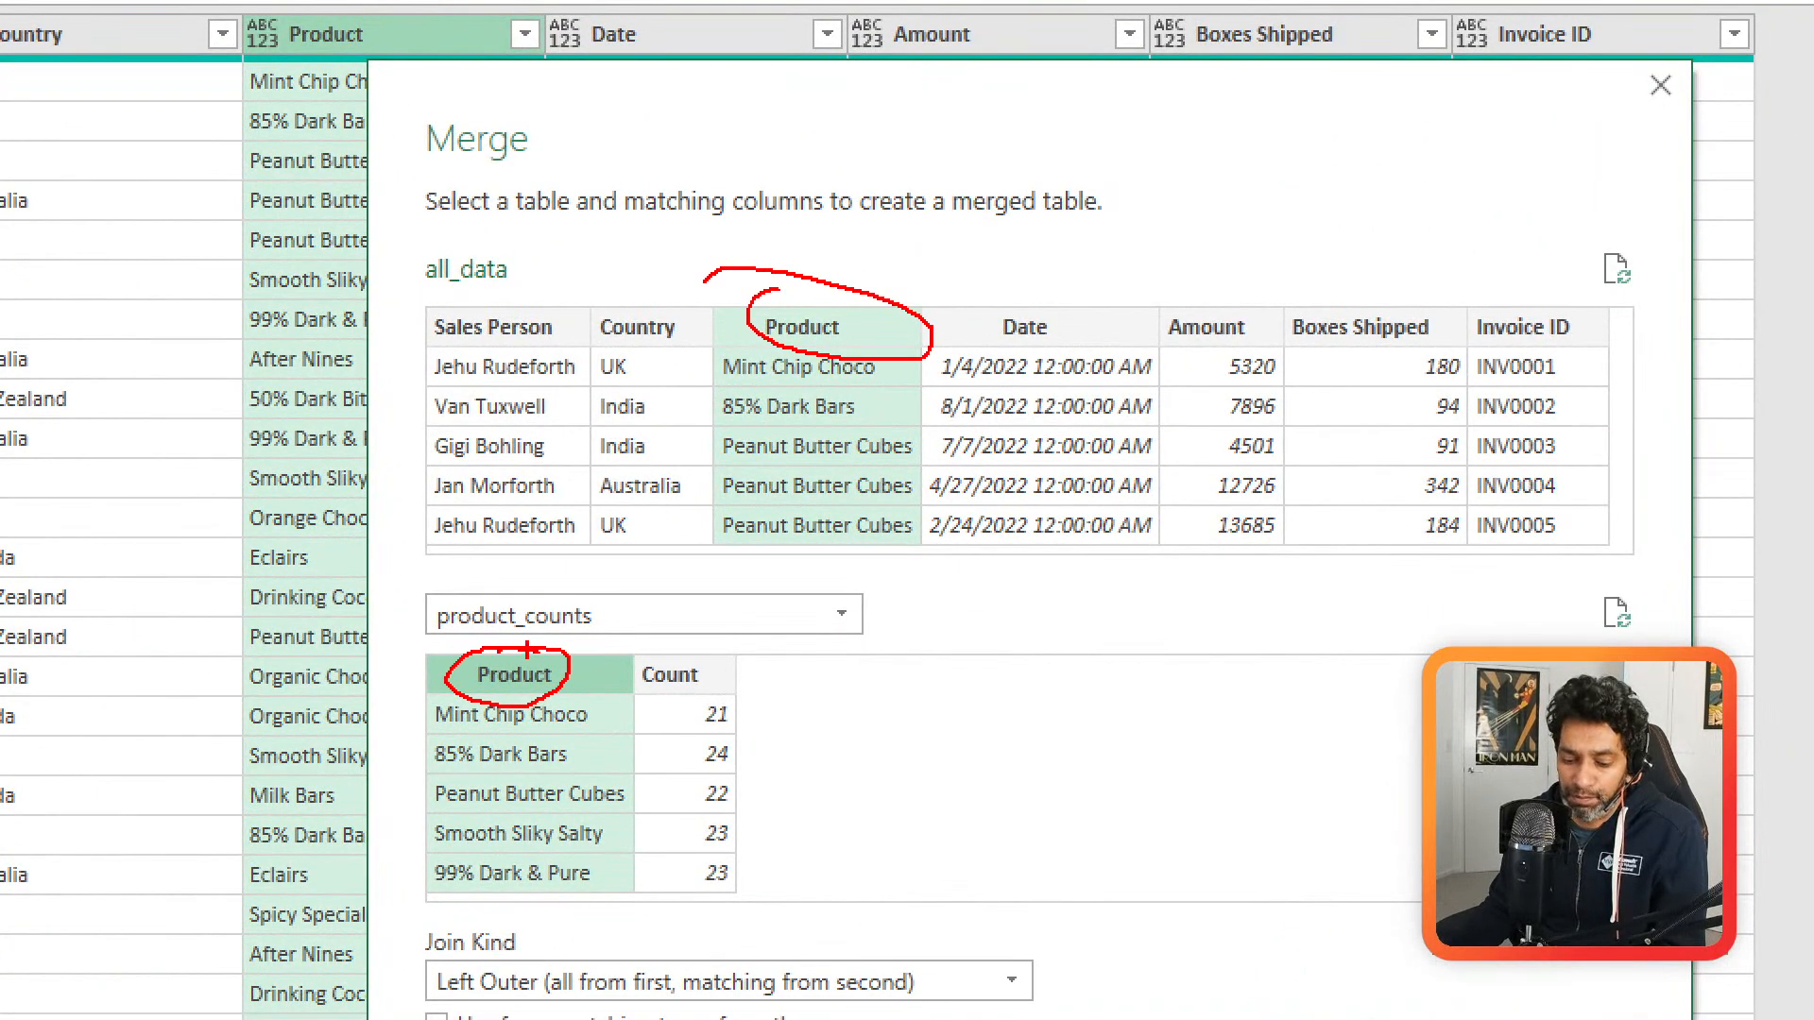
Step: Link the two Product headers with a red pen stroke and apply the merge of all_data with product_counts
{"action": "mouse_move", "coordinate": [803, 360]}
{"action": "left_mouse_down"}
{"action": "mouse_move", "coordinate": [580, 682]}
{"action": "mouse_move", "coordinate": [808, 406]}
{"action": "mouse_move", "coordinate": [806, 383]}
{"action": "mouse_move", "coordinate": [566, 672]}
{"action": "left_mouse_up"}
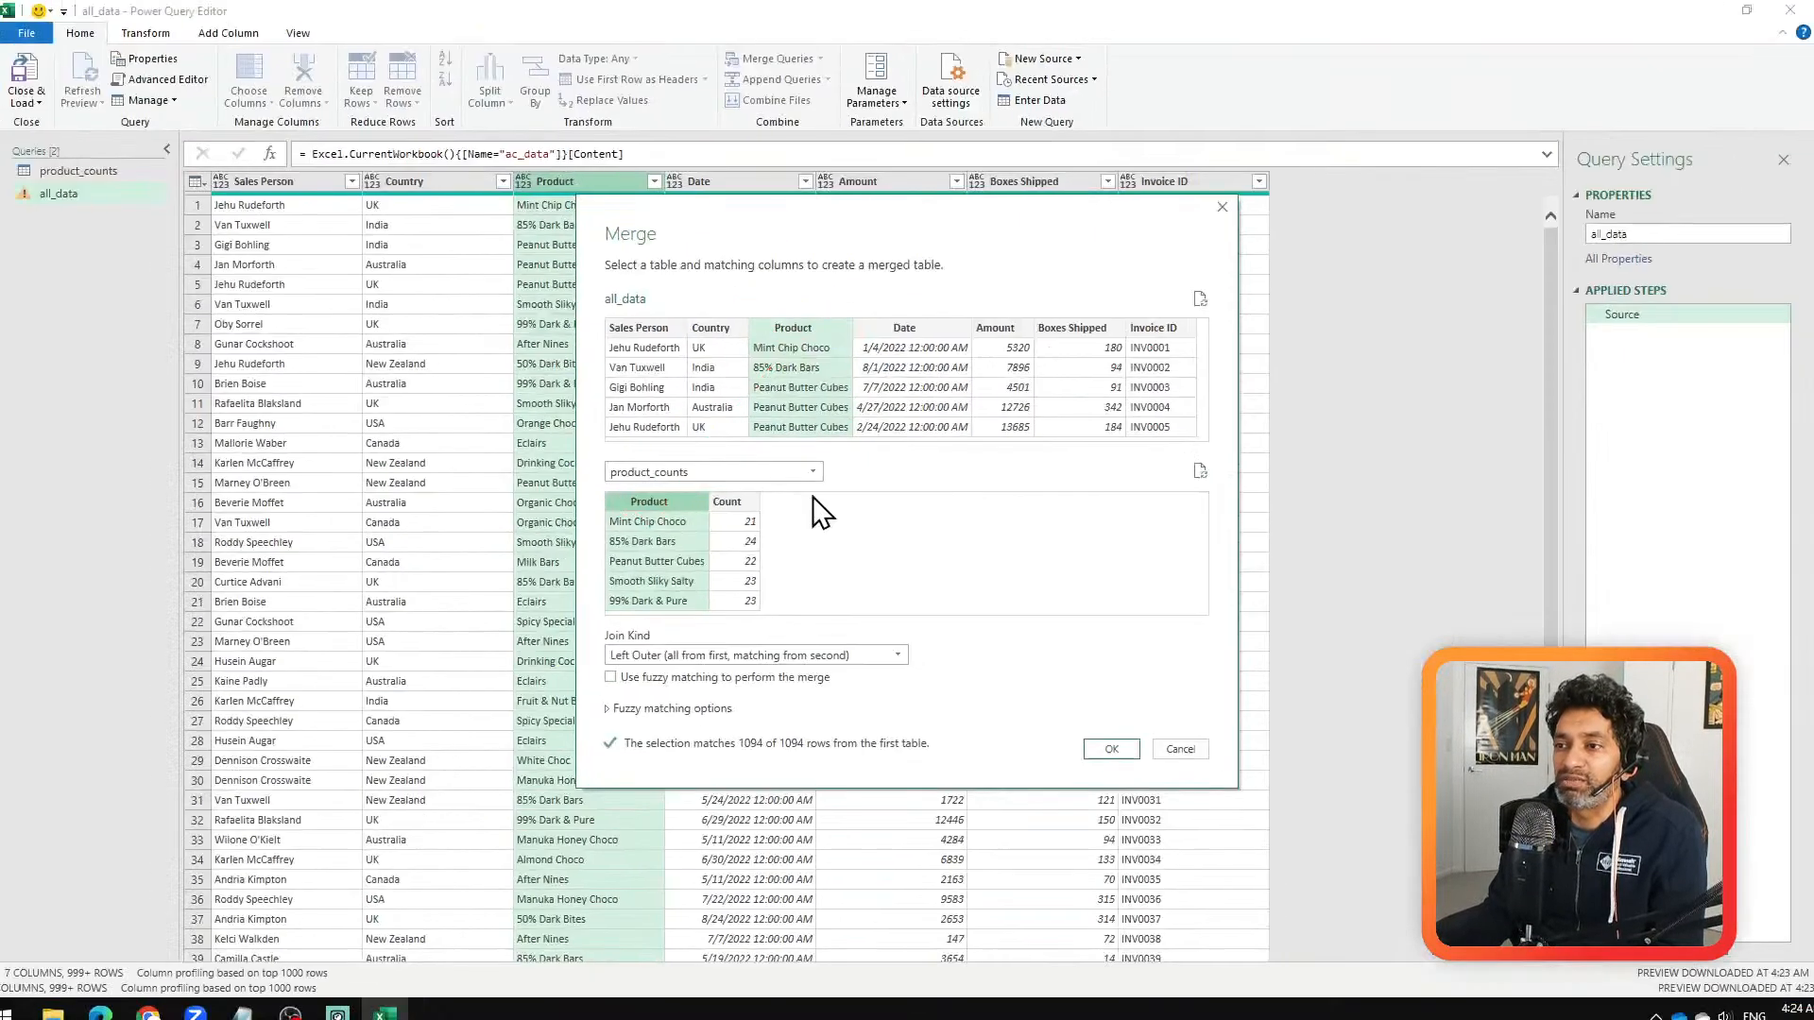
{"action": "left_click", "coordinate": [1113, 749]}
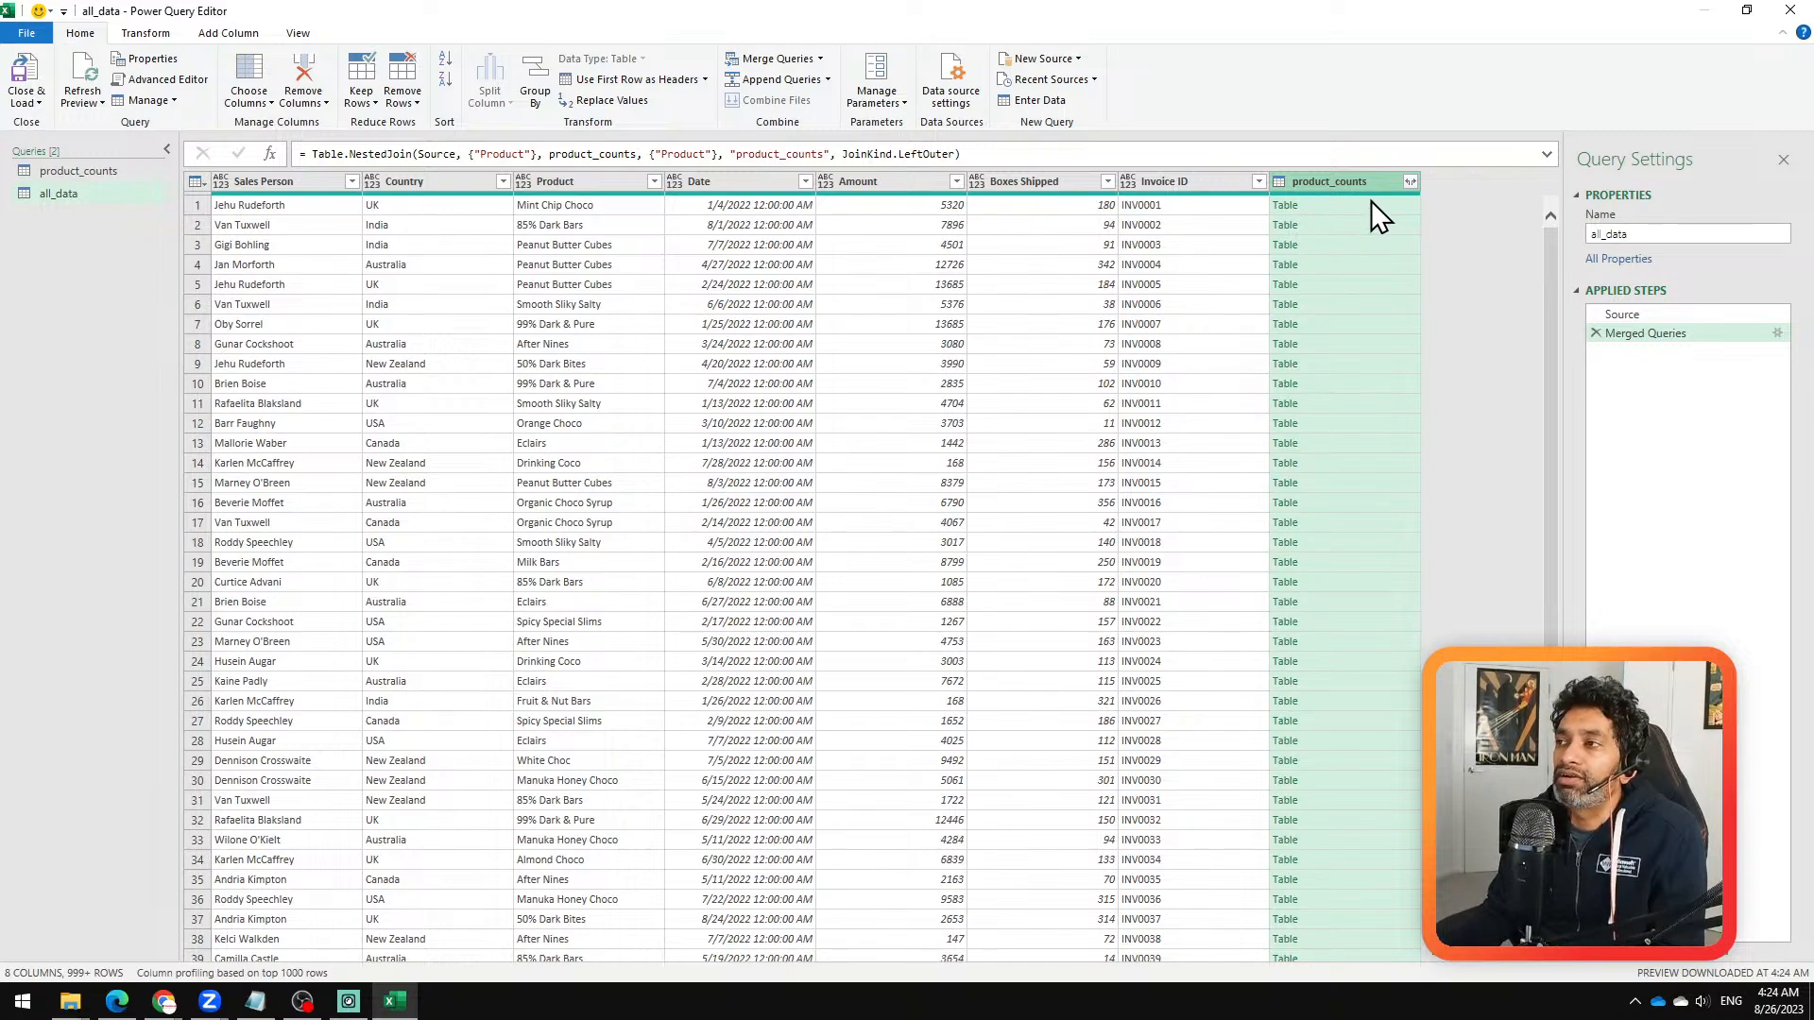
Step: Expand the merged product_counts column to only the Count field without the original column name prefix, and review the rows
{"action": "left_click", "coordinate": [1410, 181]}
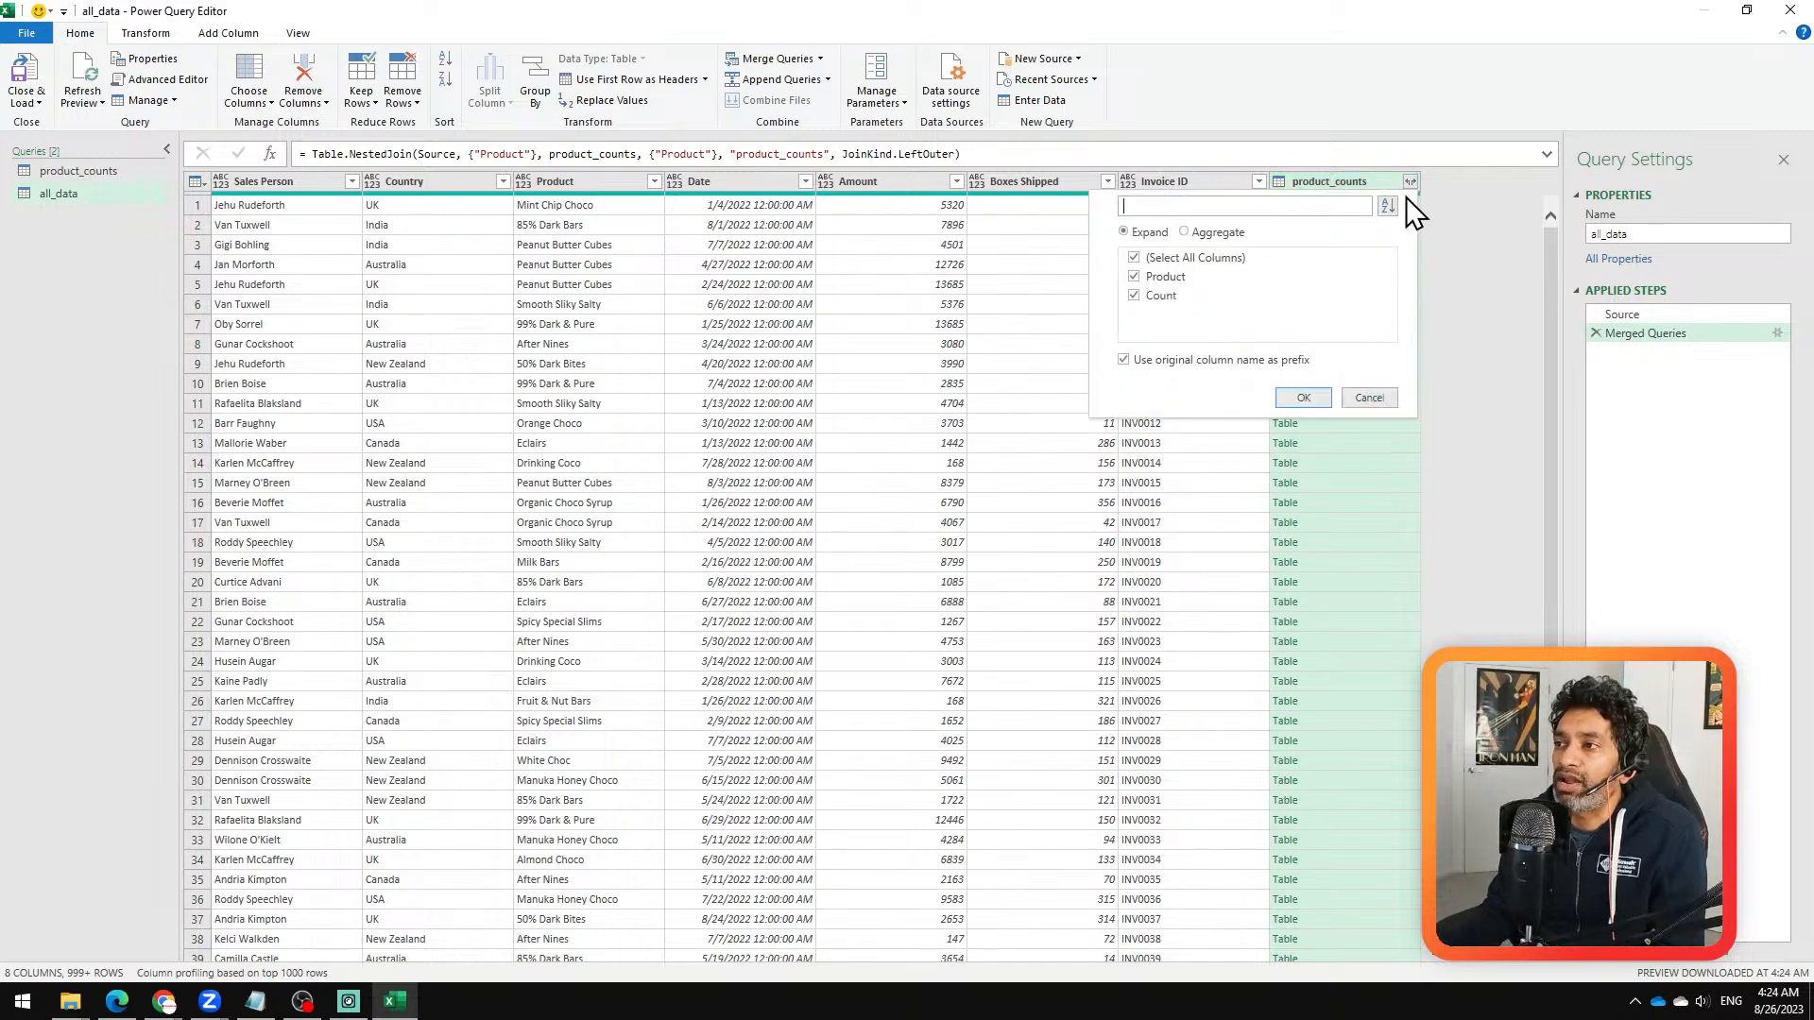
{"action": "left_click", "coordinate": [1172, 259]}
{"action": "left_click", "coordinate": [1171, 360]}
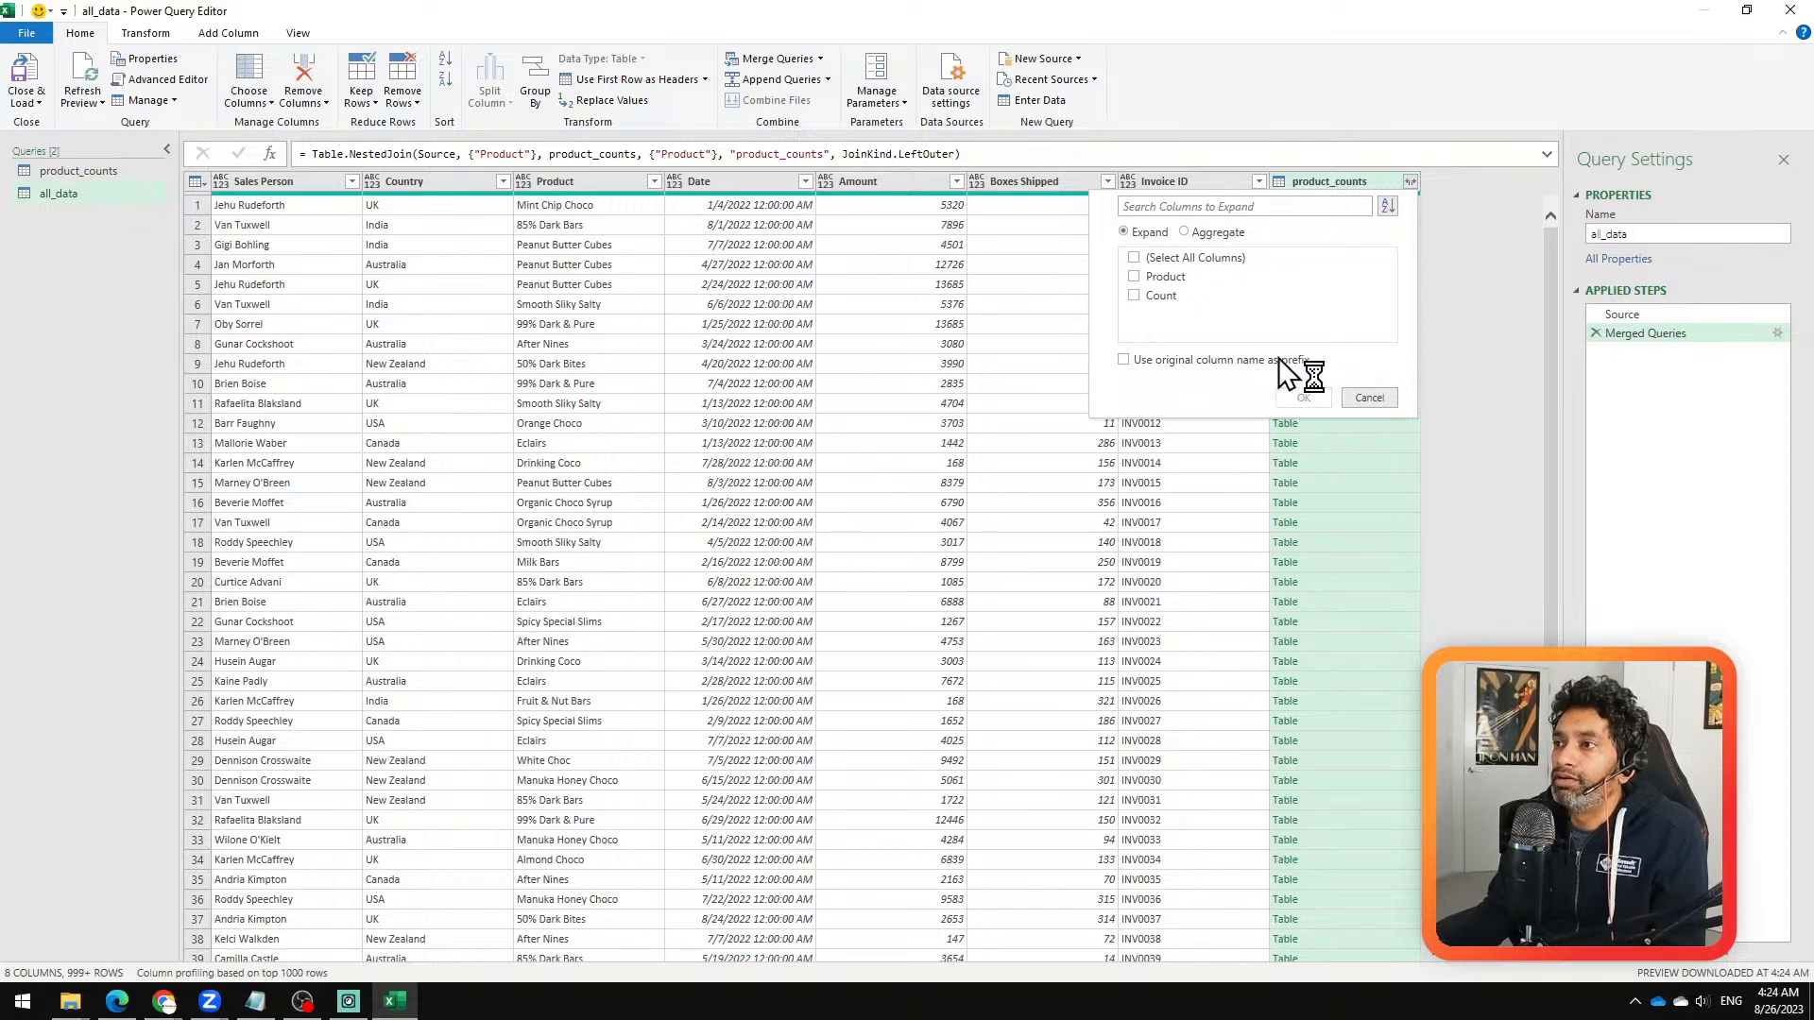
{"action": "left_click", "coordinate": [1152, 299]}
{"action": "left_click", "coordinate": [1301, 398]}
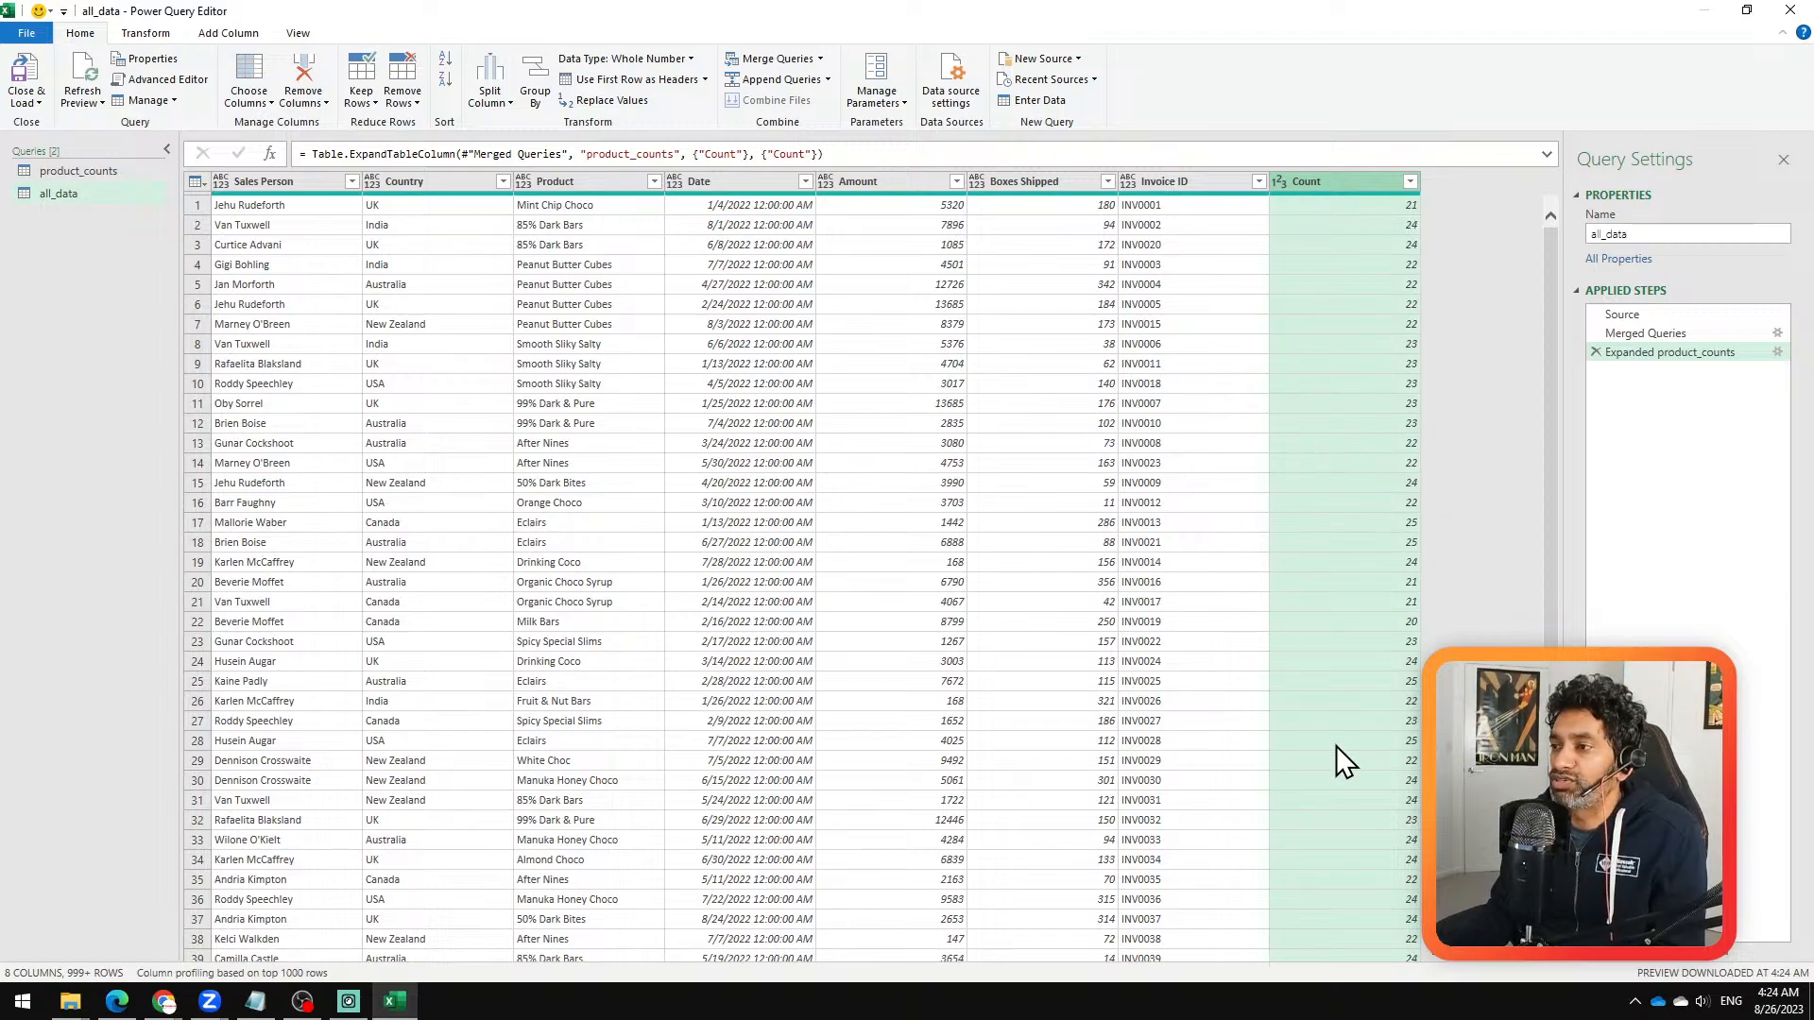
{"action": "scroll", "coordinate": [1205, 679], "scroll_direction": "down", "scroll_amount": 5}
{"action": "scroll", "coordinate": [1215, 679], "scroll_direction": "up", "scroll_amount": 5}
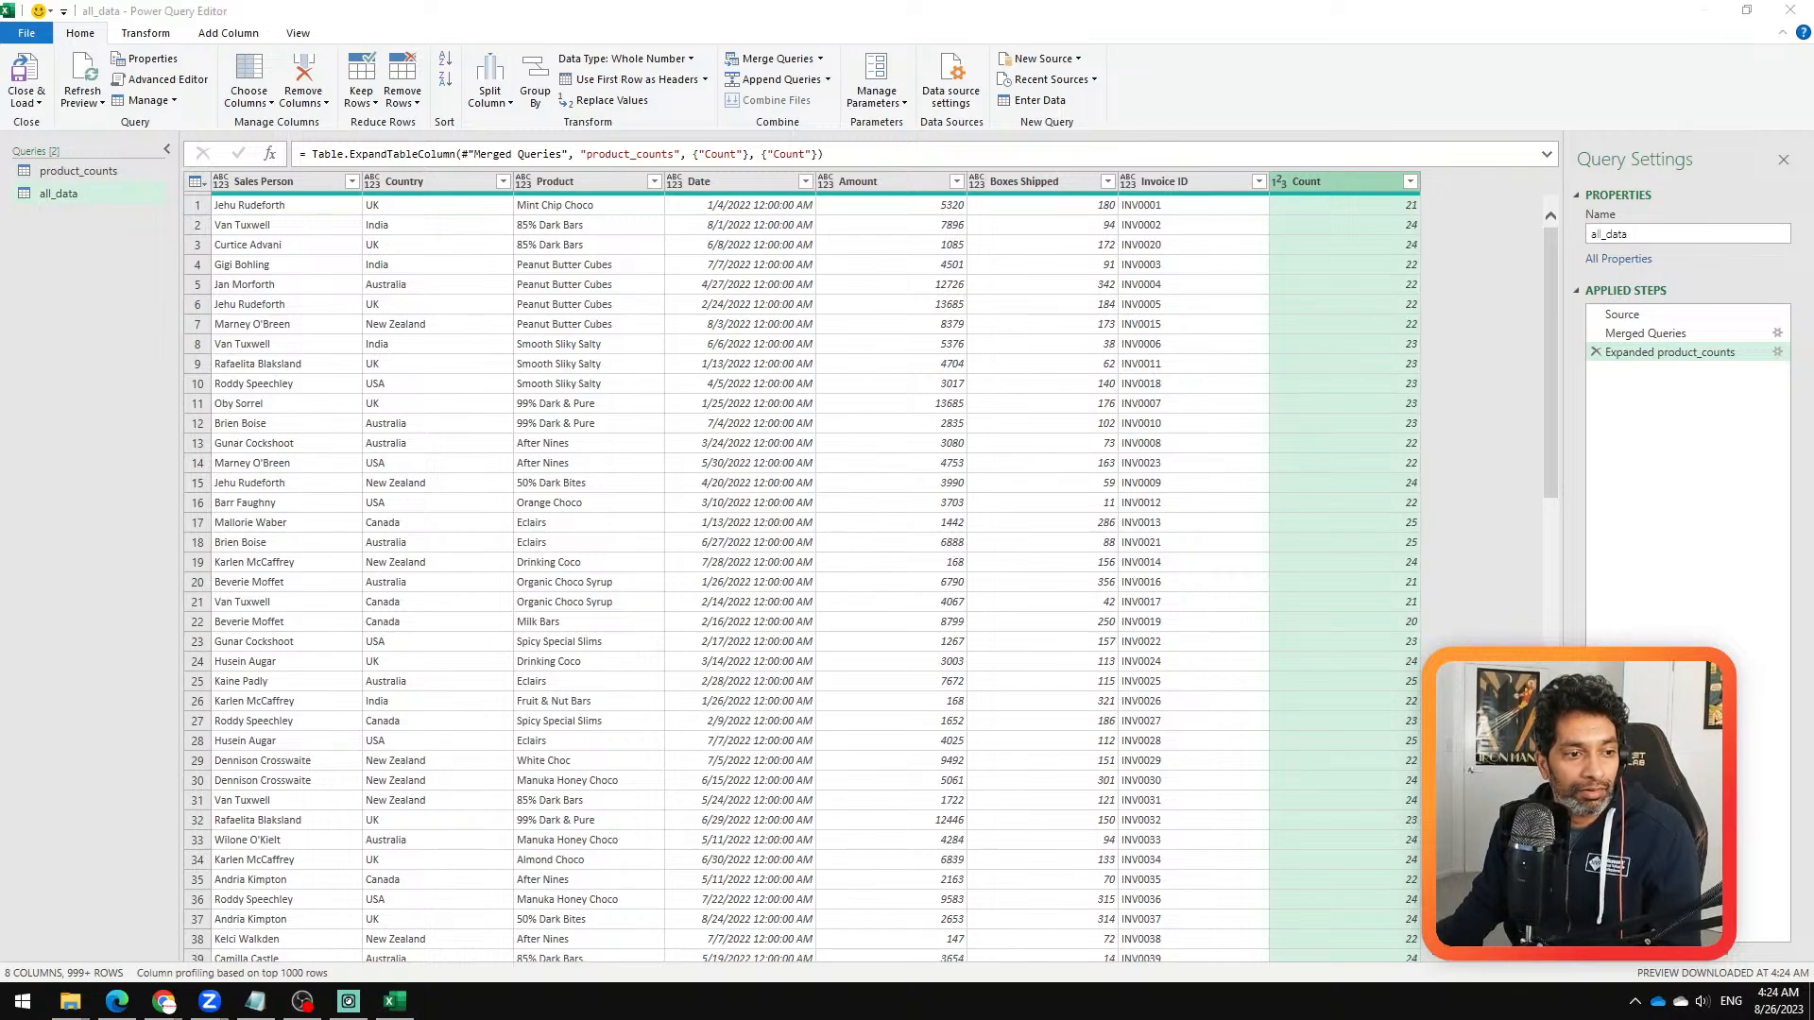
Step: Switch to Zoom, decline restarting it to apply the setting, and bring up the Zoom Meeting window
{"action": "key", "text": "alt+Tab"}
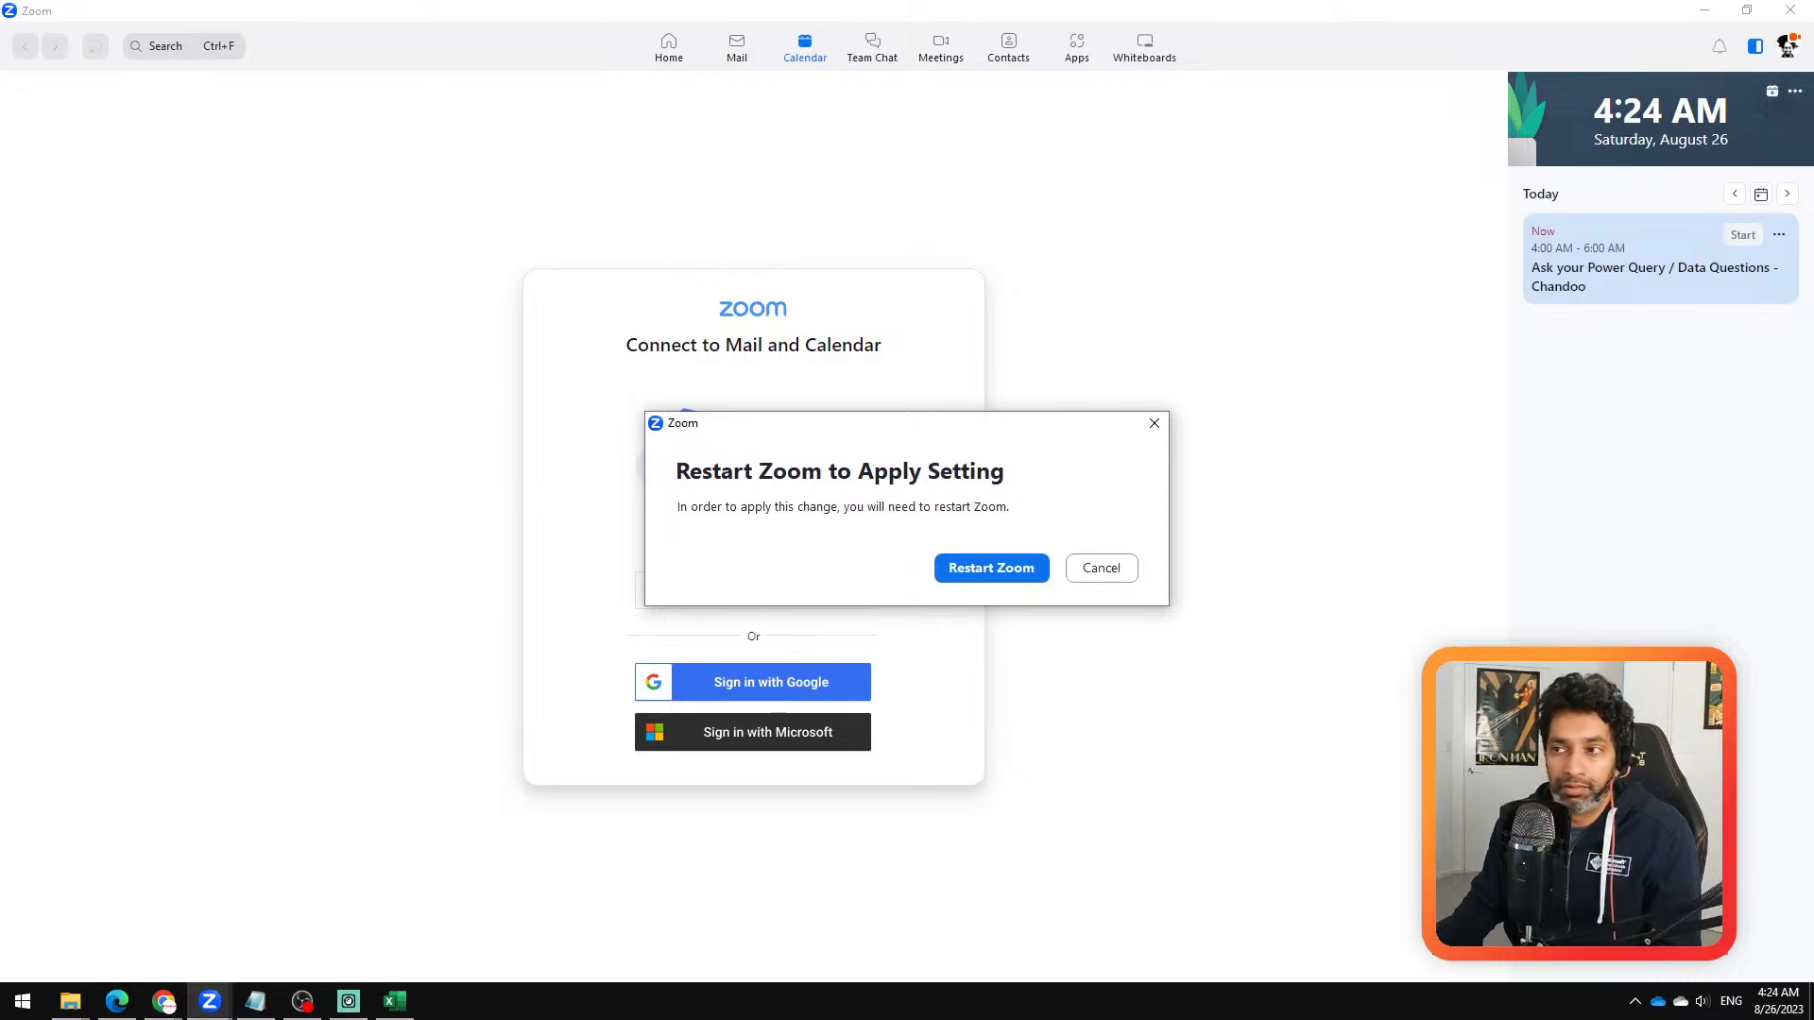
{"action": "left_click", "coordinate": [1114, 565]}
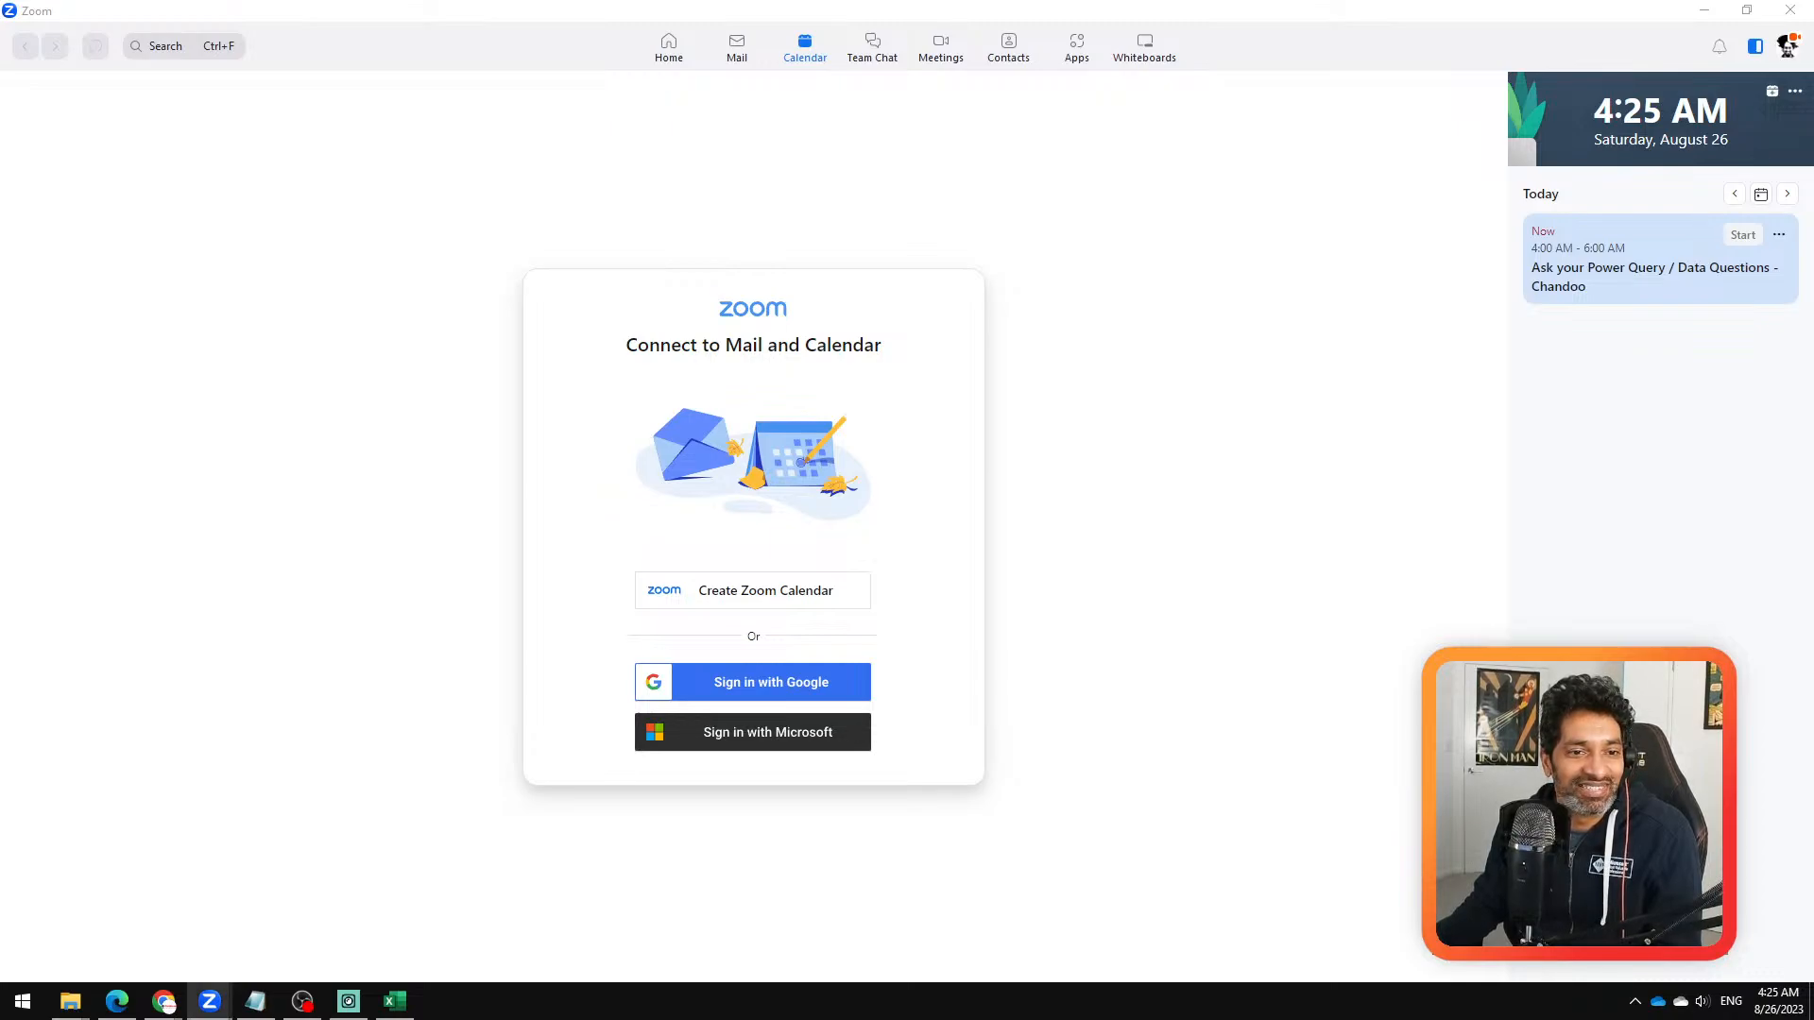
{"action": "left_click_drag", "start_coordinate": [0, 641], "coordinate": [932, 143]}
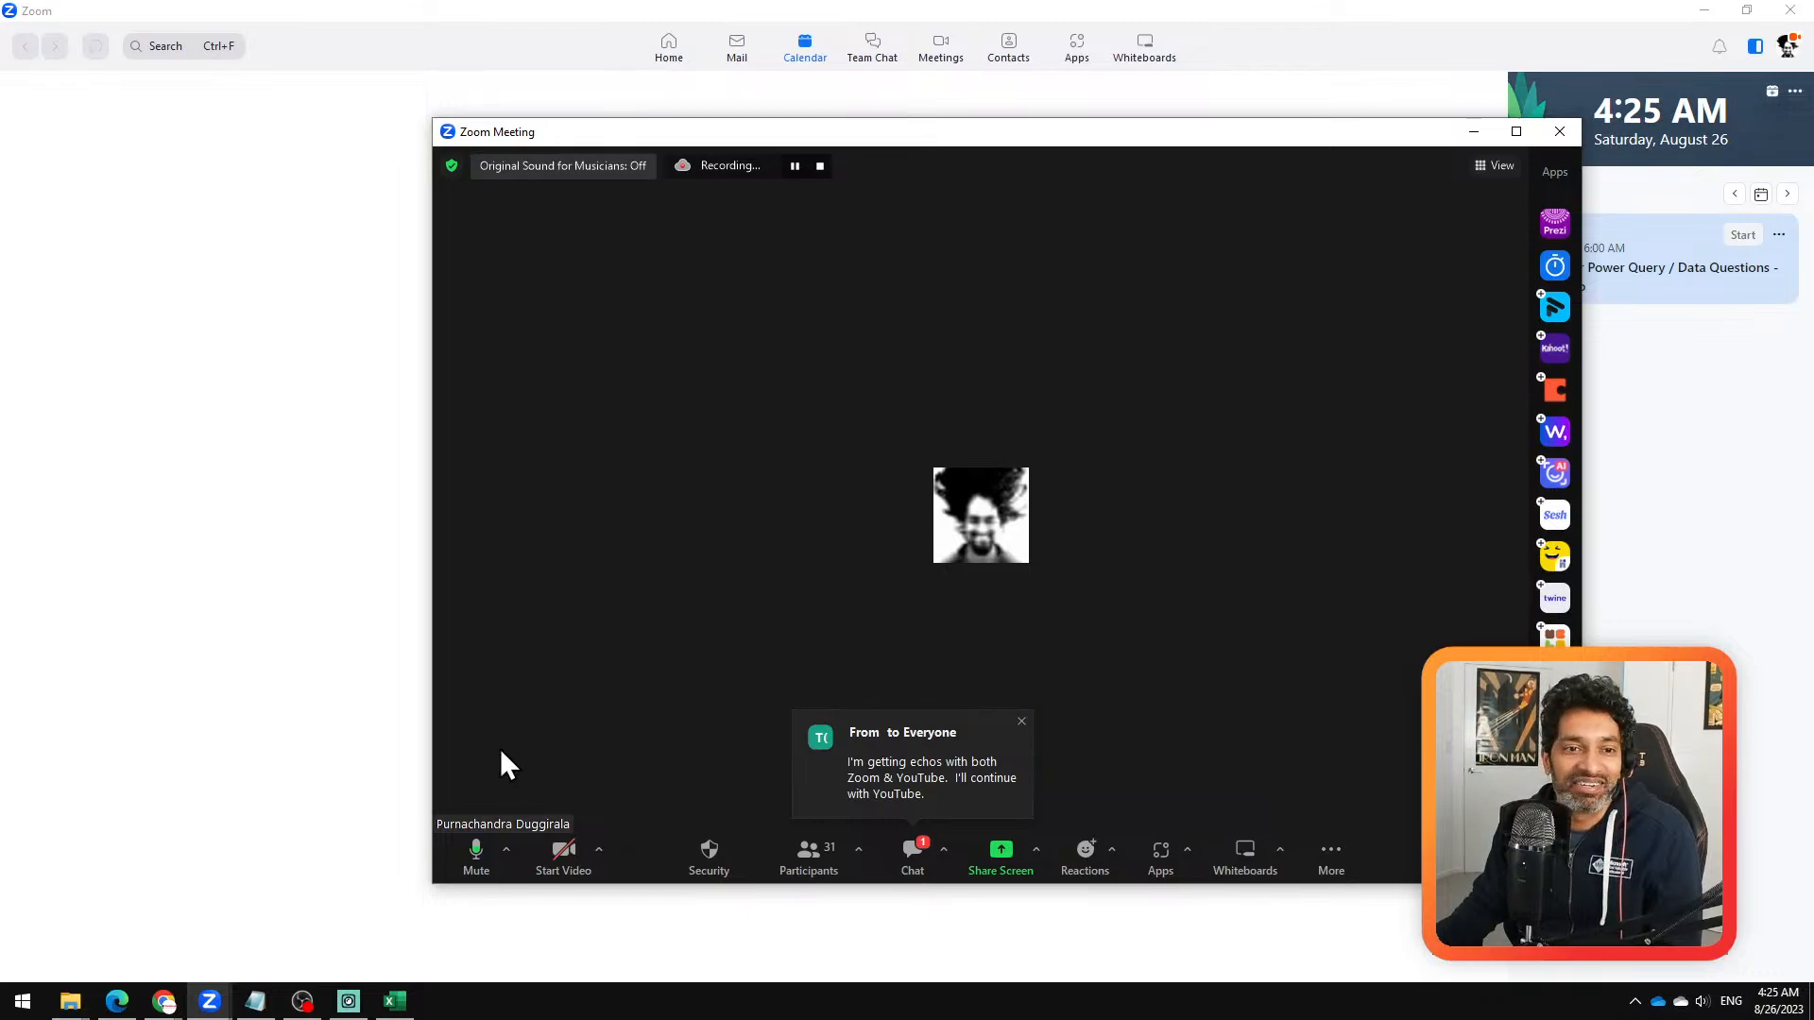
{"action": "key", "text": "alt+Tab"}
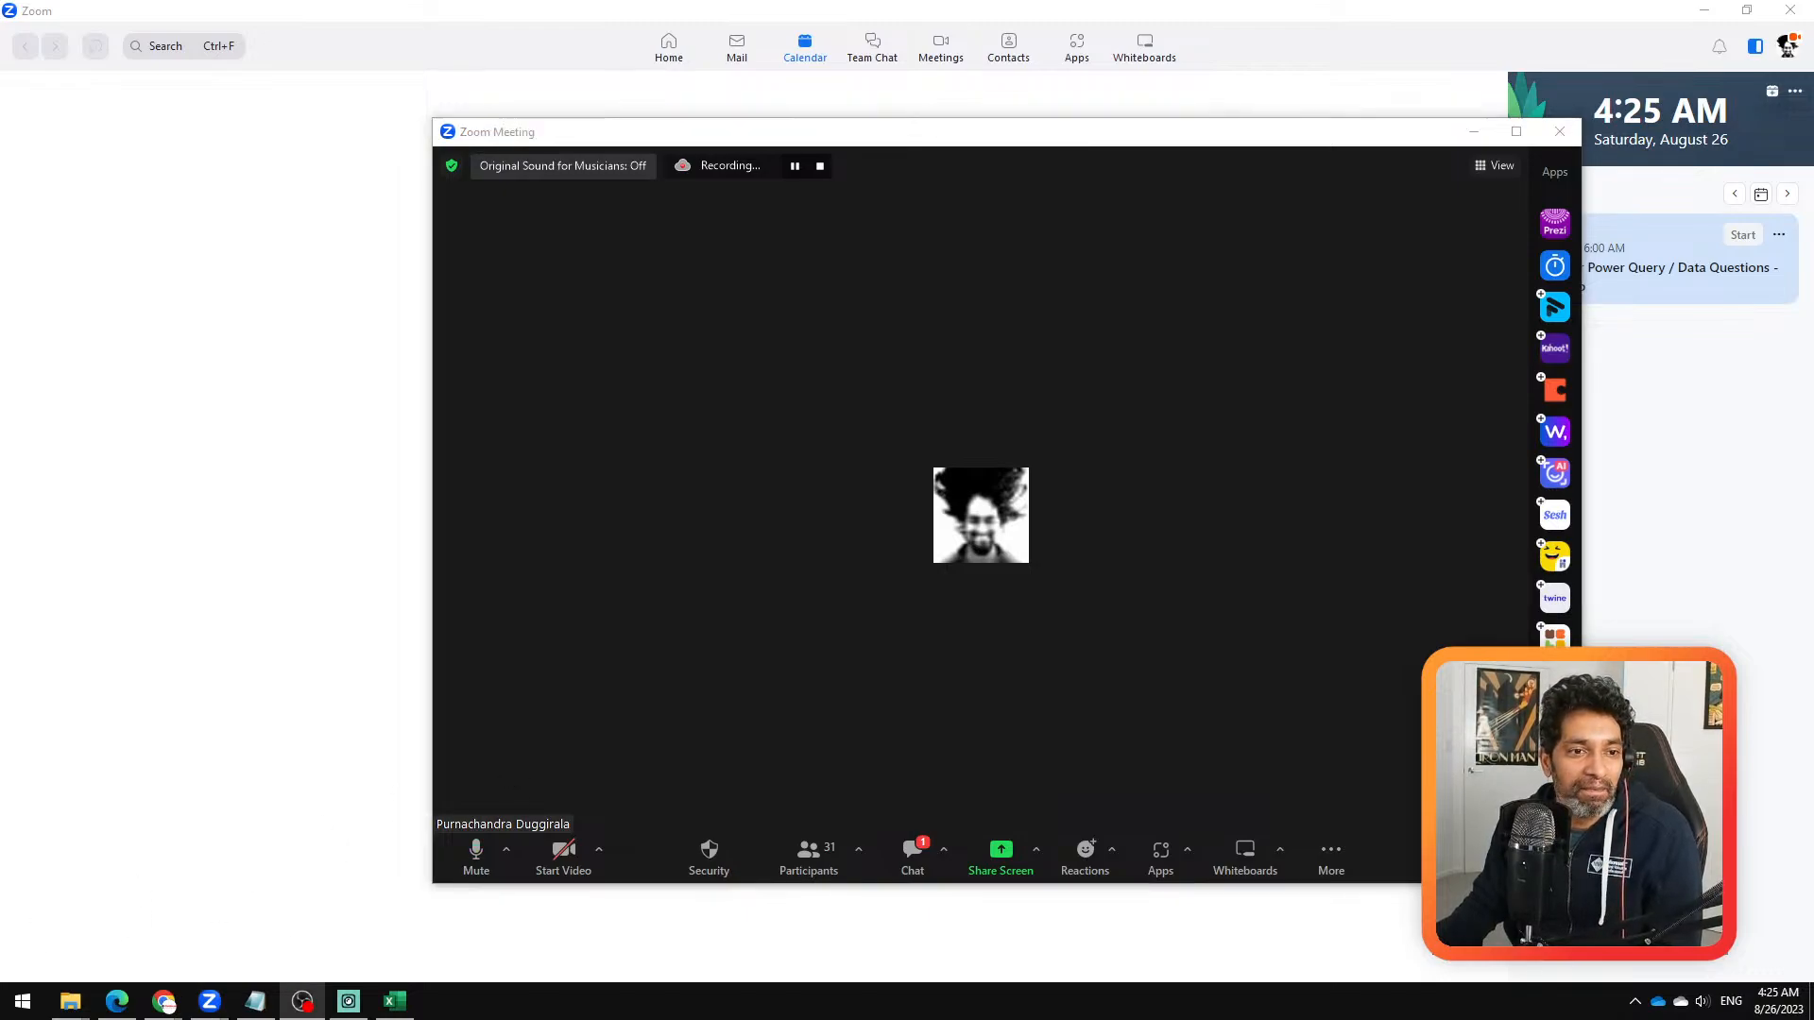
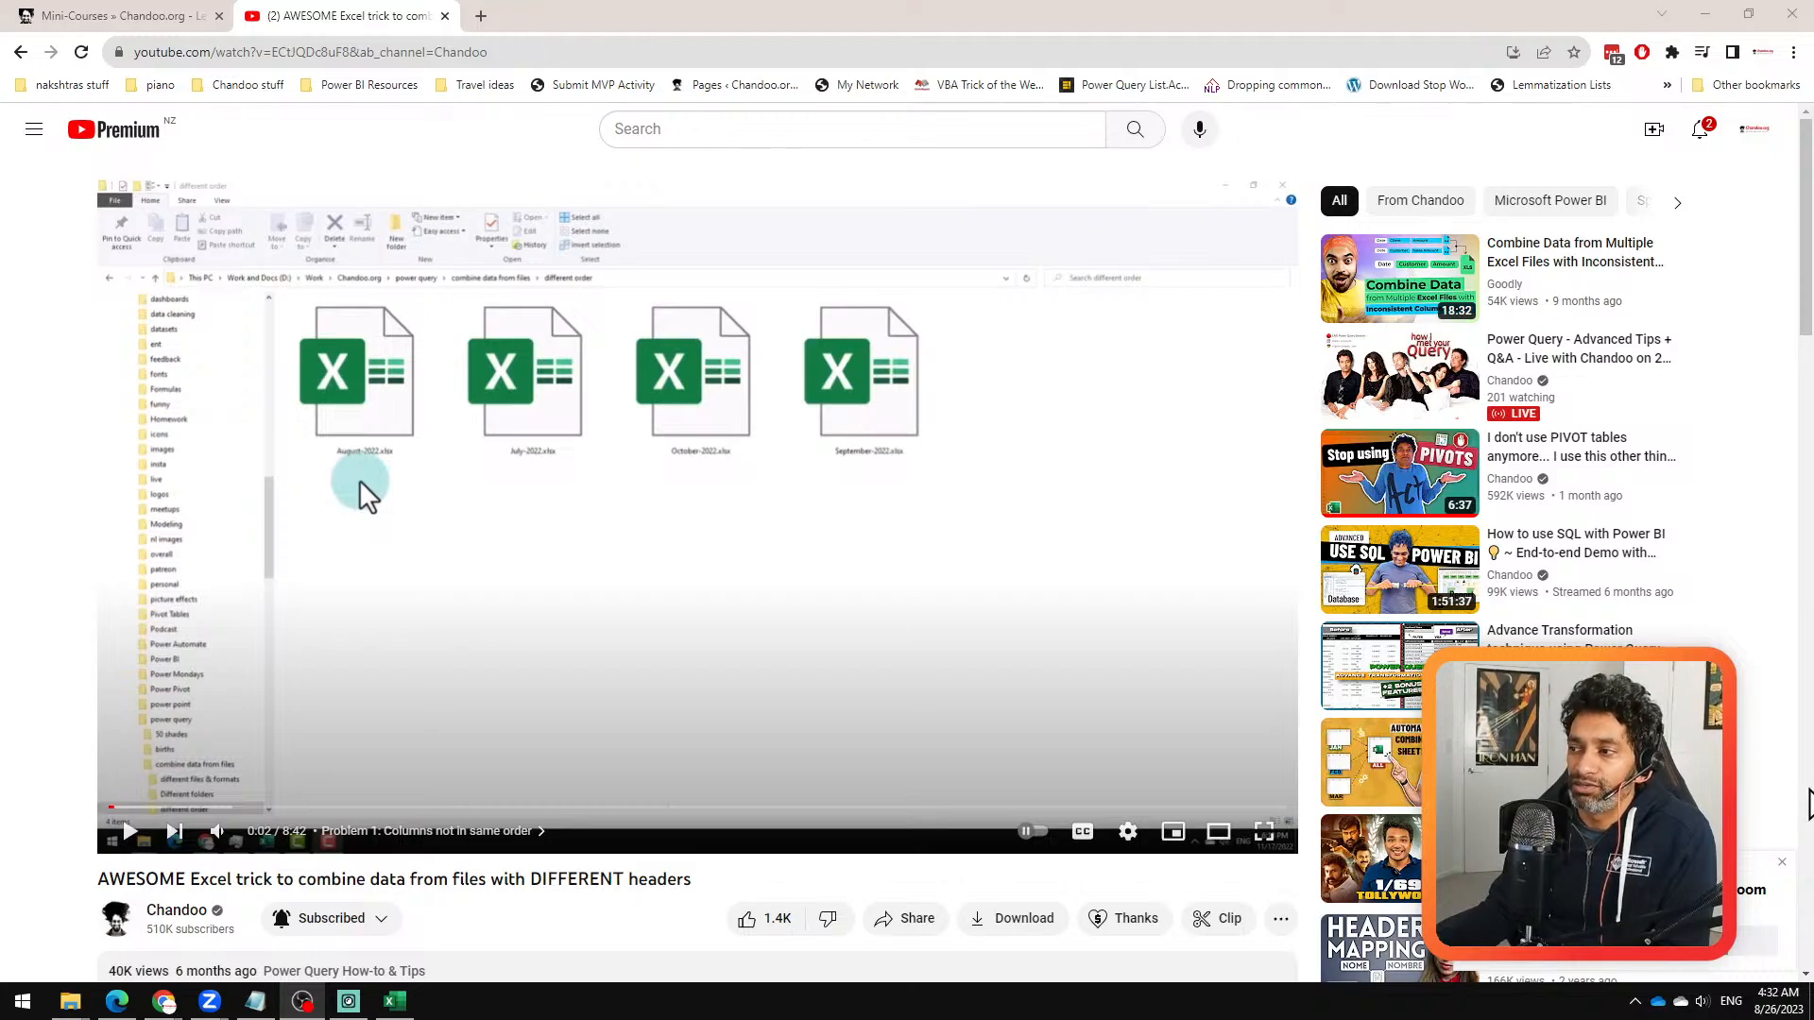
Step: Minimize the browser and move the Twidget live chat window off the screen to clear the view of the Zoom meeting
{"action": "scroll", "coordinate": [1794, 780], "scroll_direction": "down", "scroll_amount": 3}
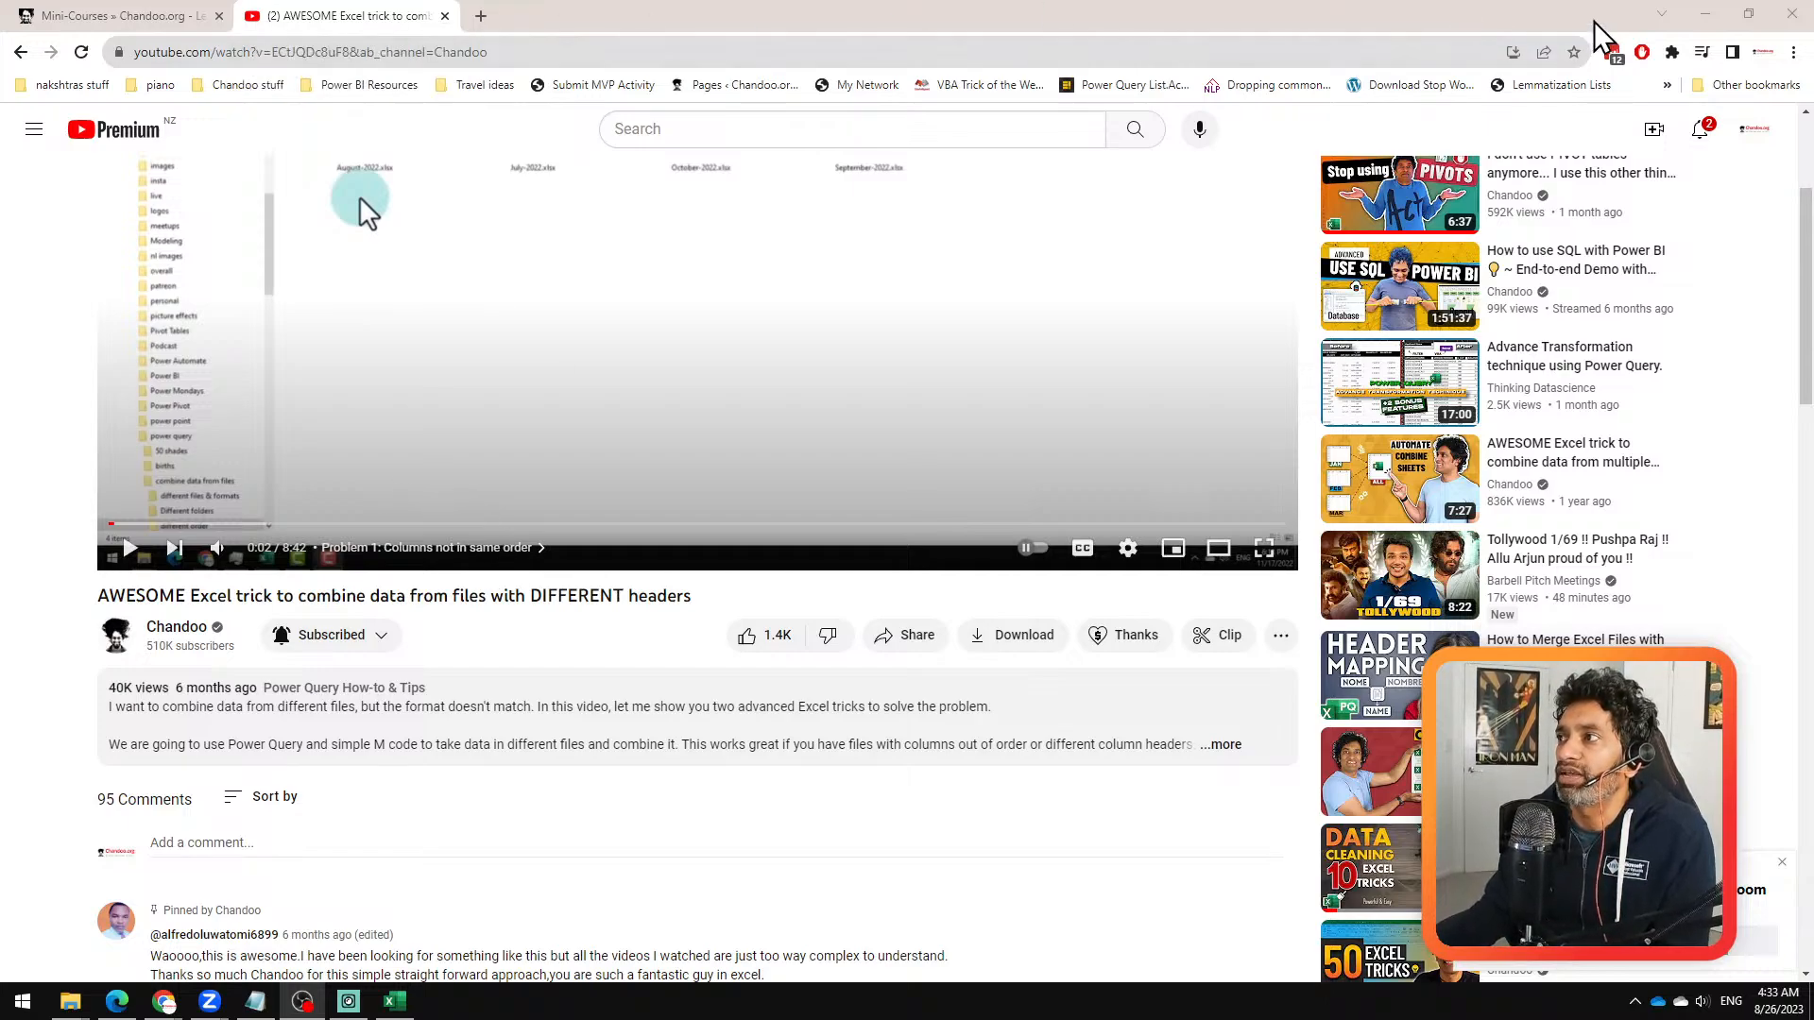
{"action": "left_click", "coordinate": [1705, 13]}
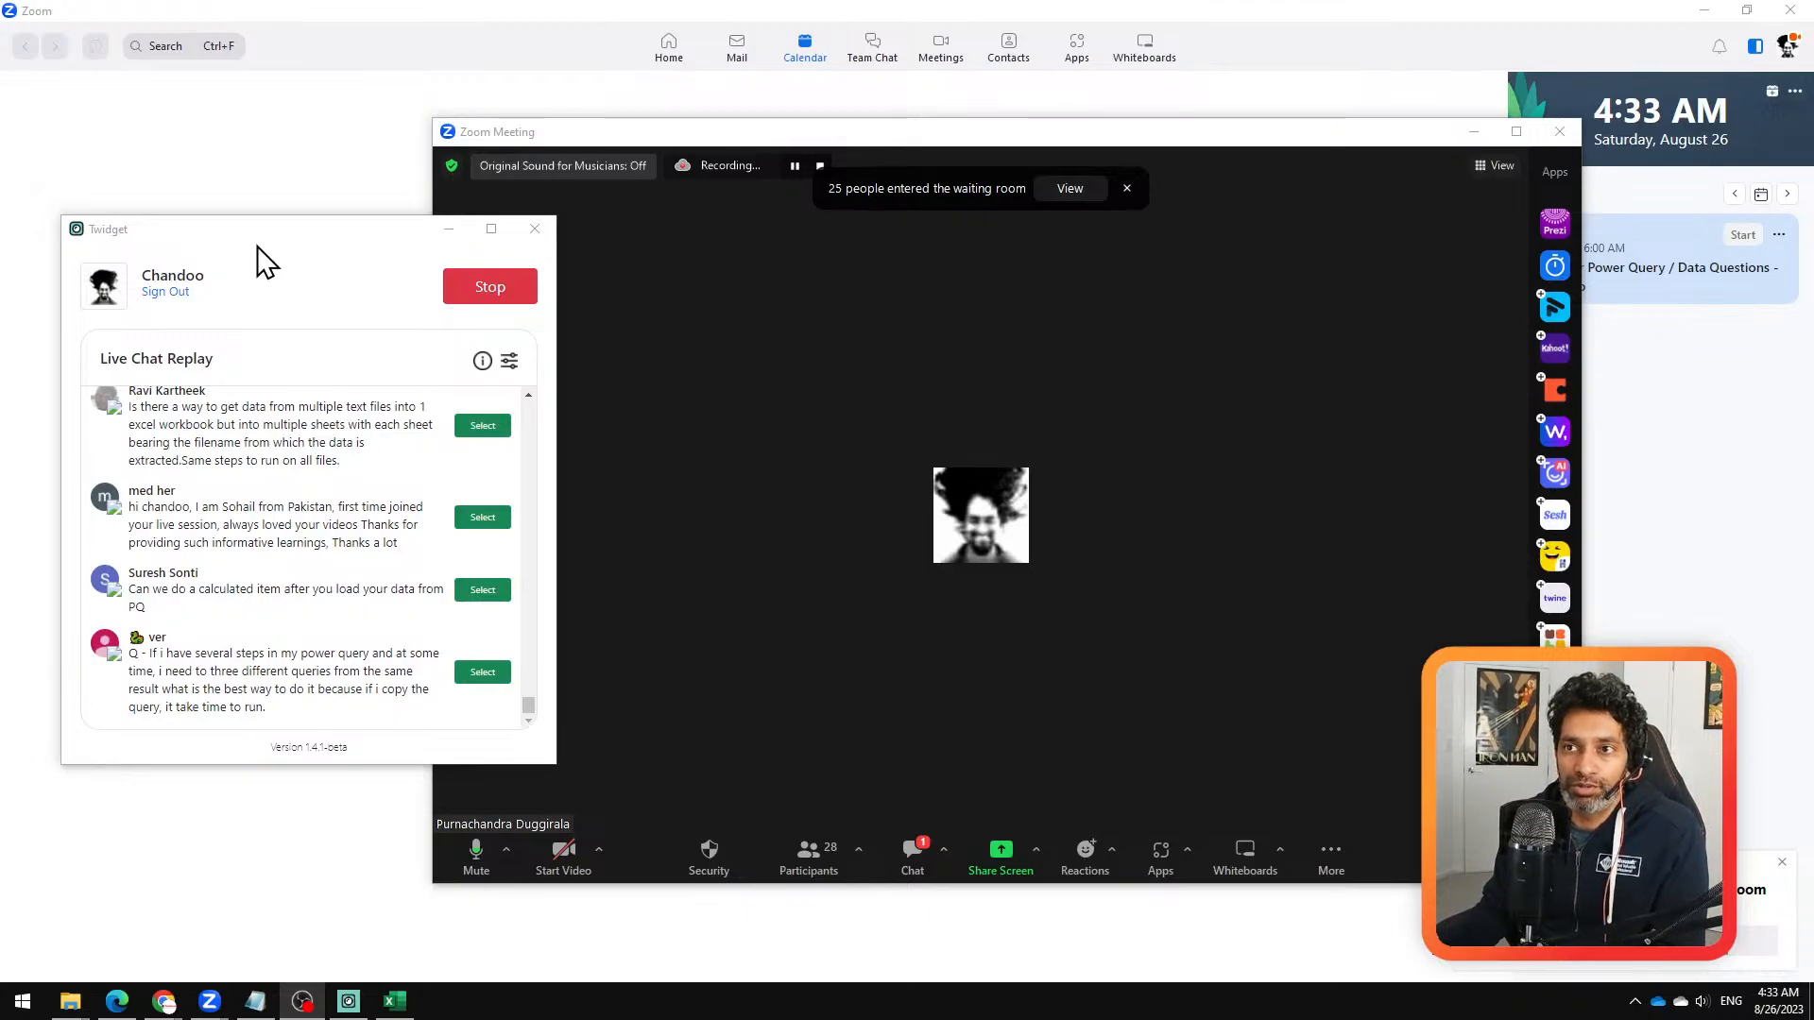
{"action": "left_click_drag", "start_coordinate": [256, 234], "coordinate": [4, 749]}
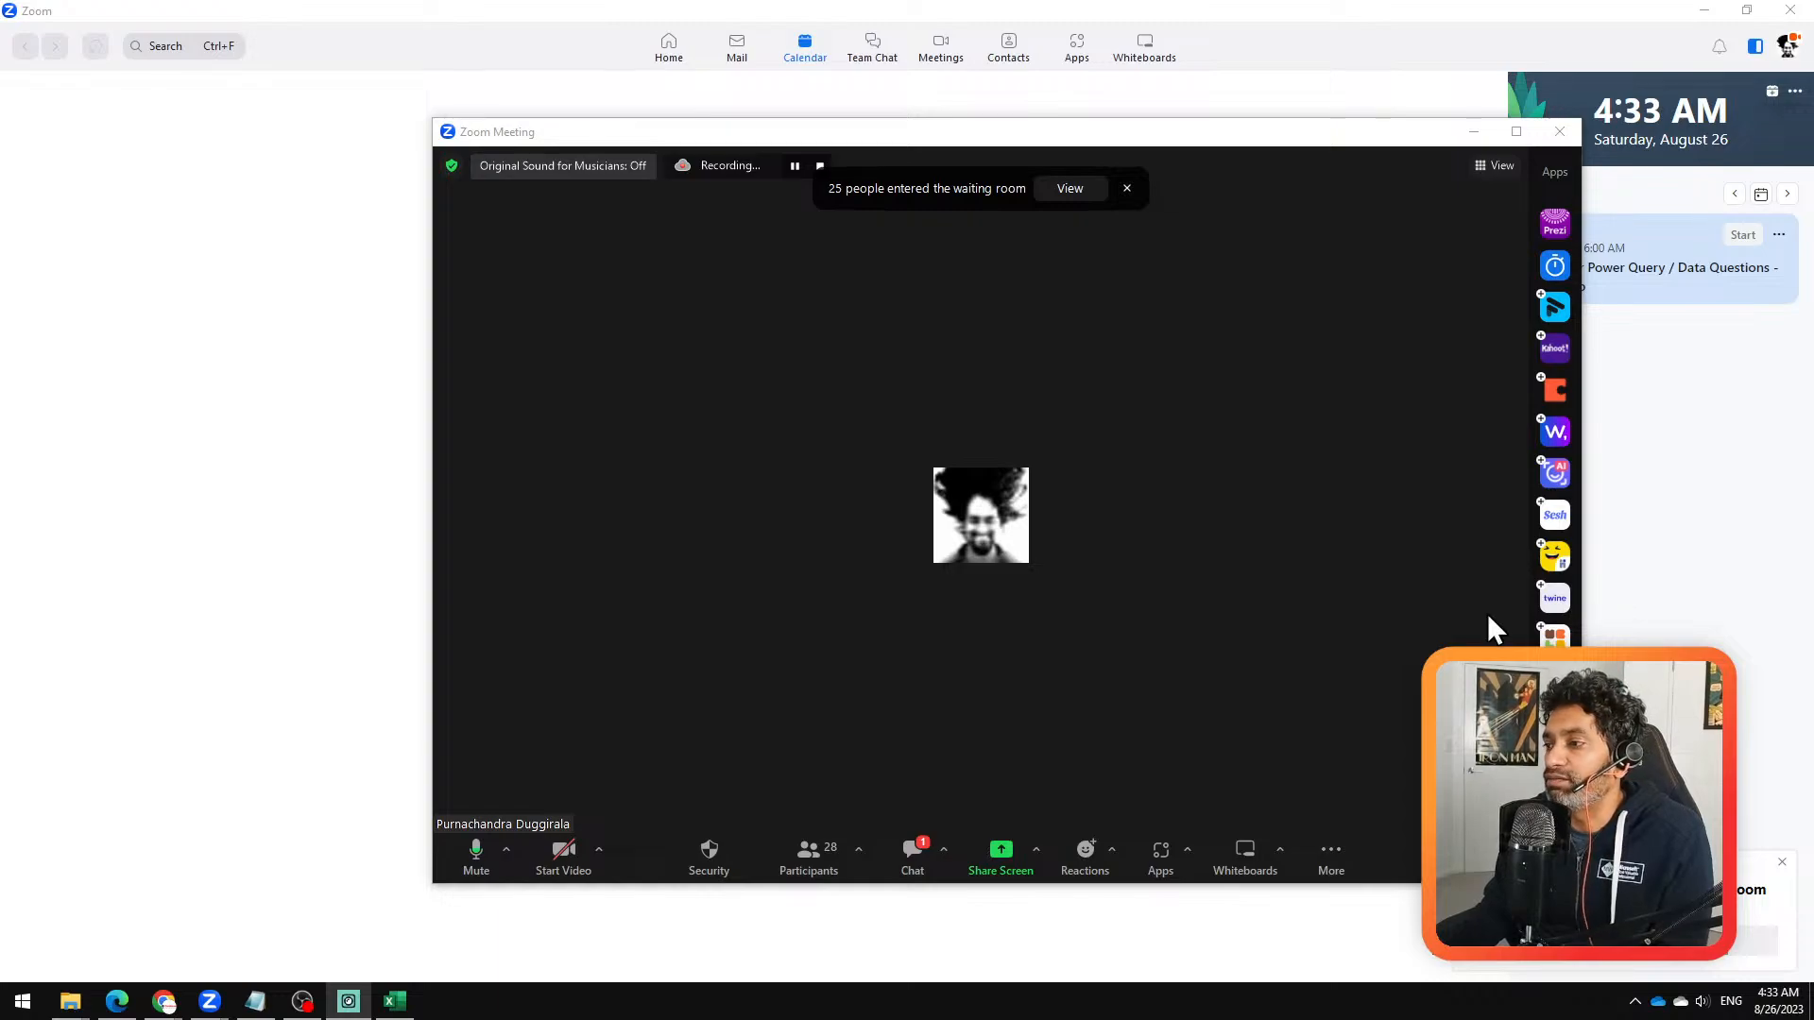
{"action": "left_click", "coordinate": [1587, 942]}
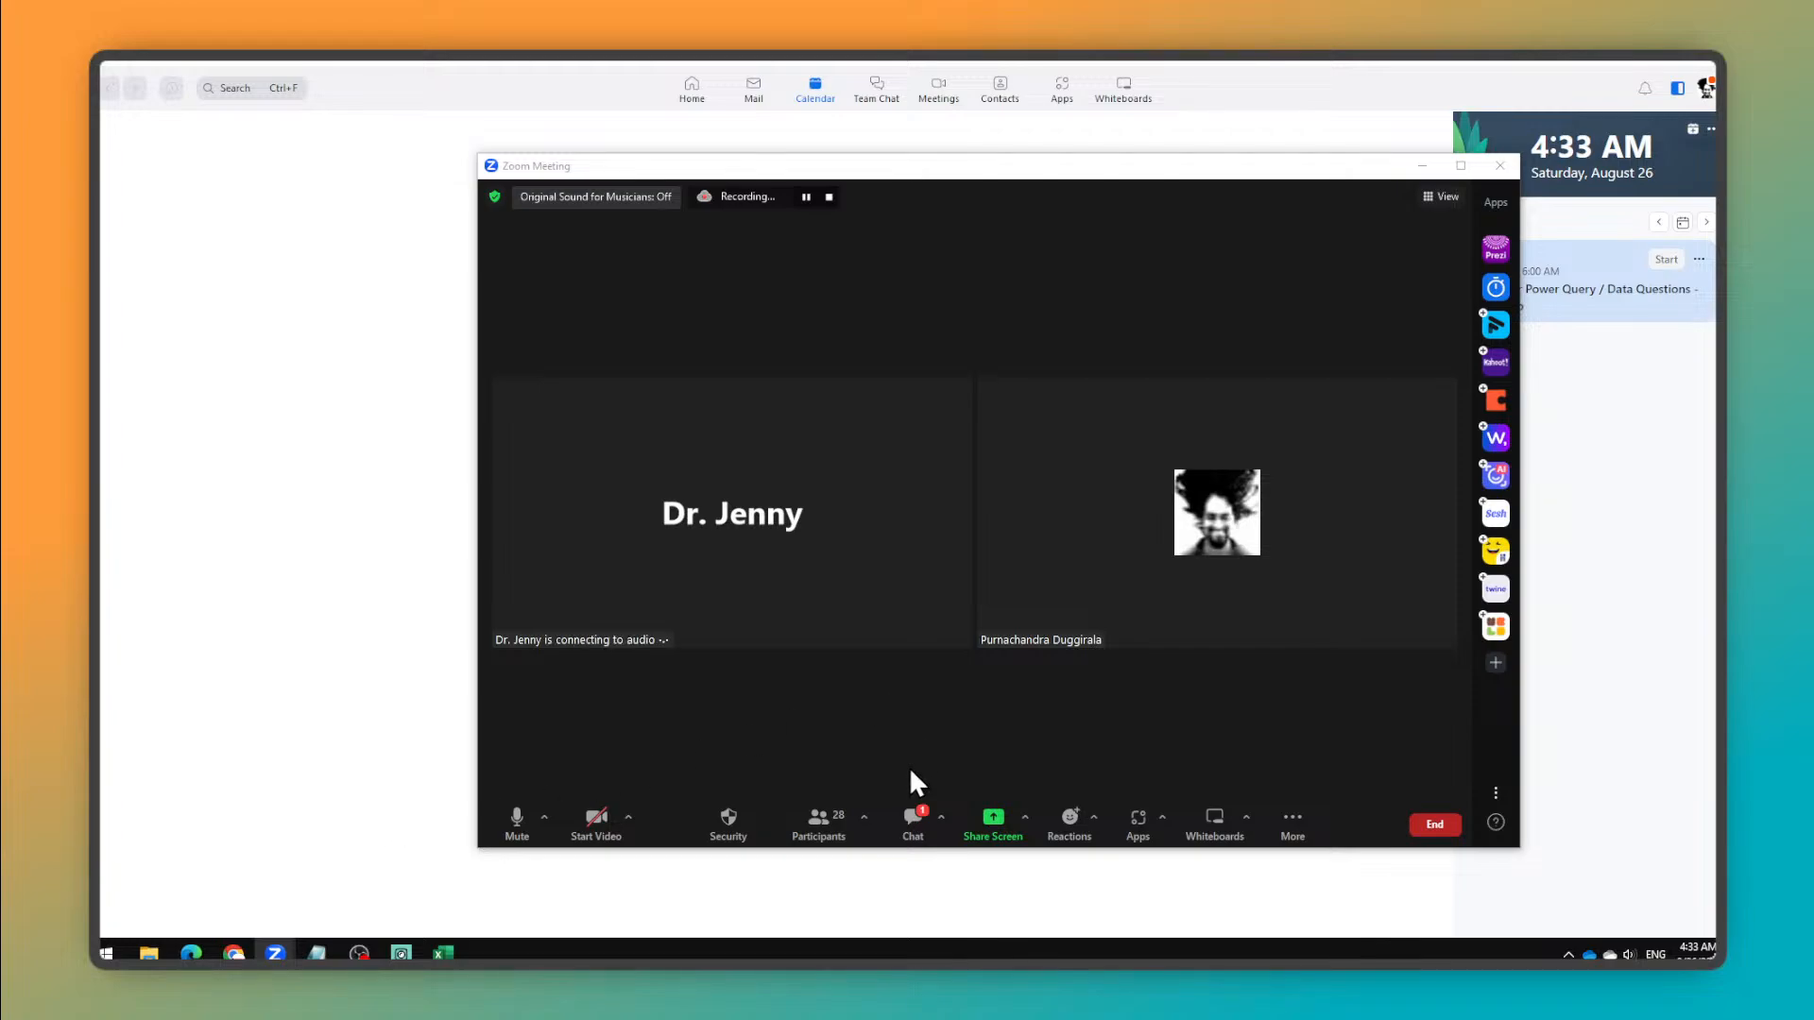
Step: Try to start the Zoom video and select Elgato Facecam as the camera
{"action": "left_click", "coordinate": [592, 820]}
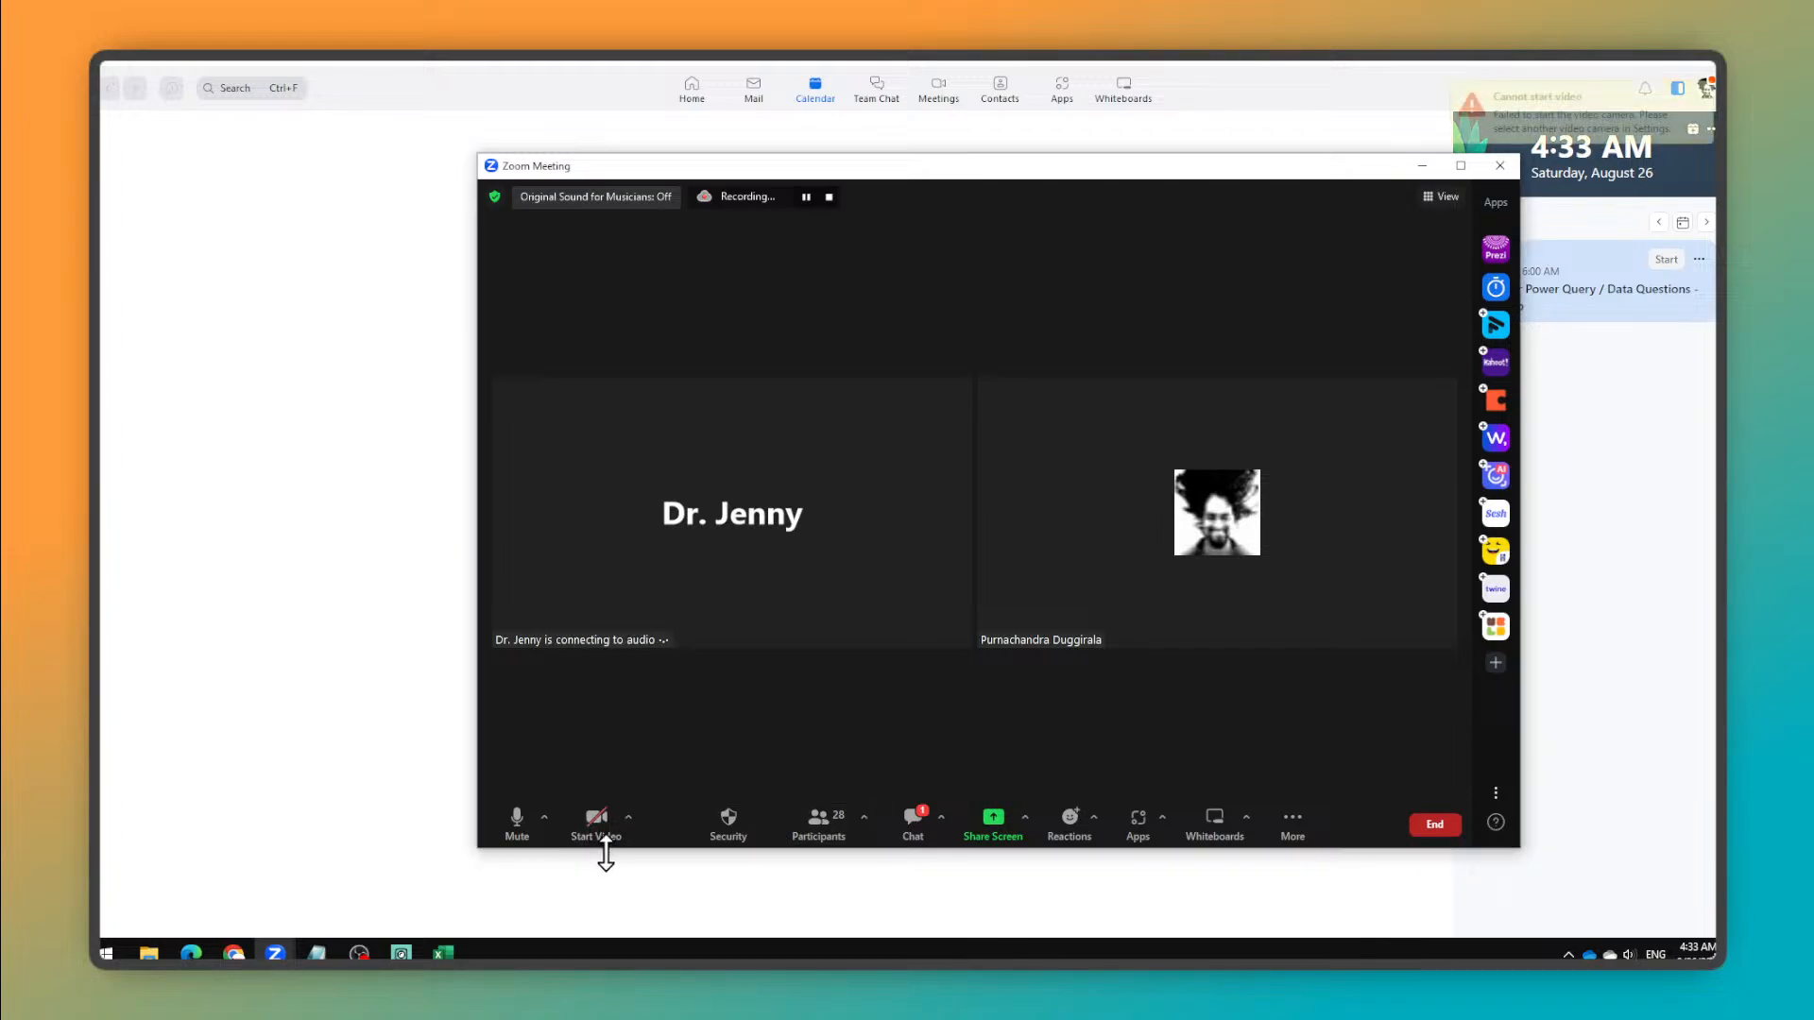
{"action": "left_click", "coordinate": [629, 816]}
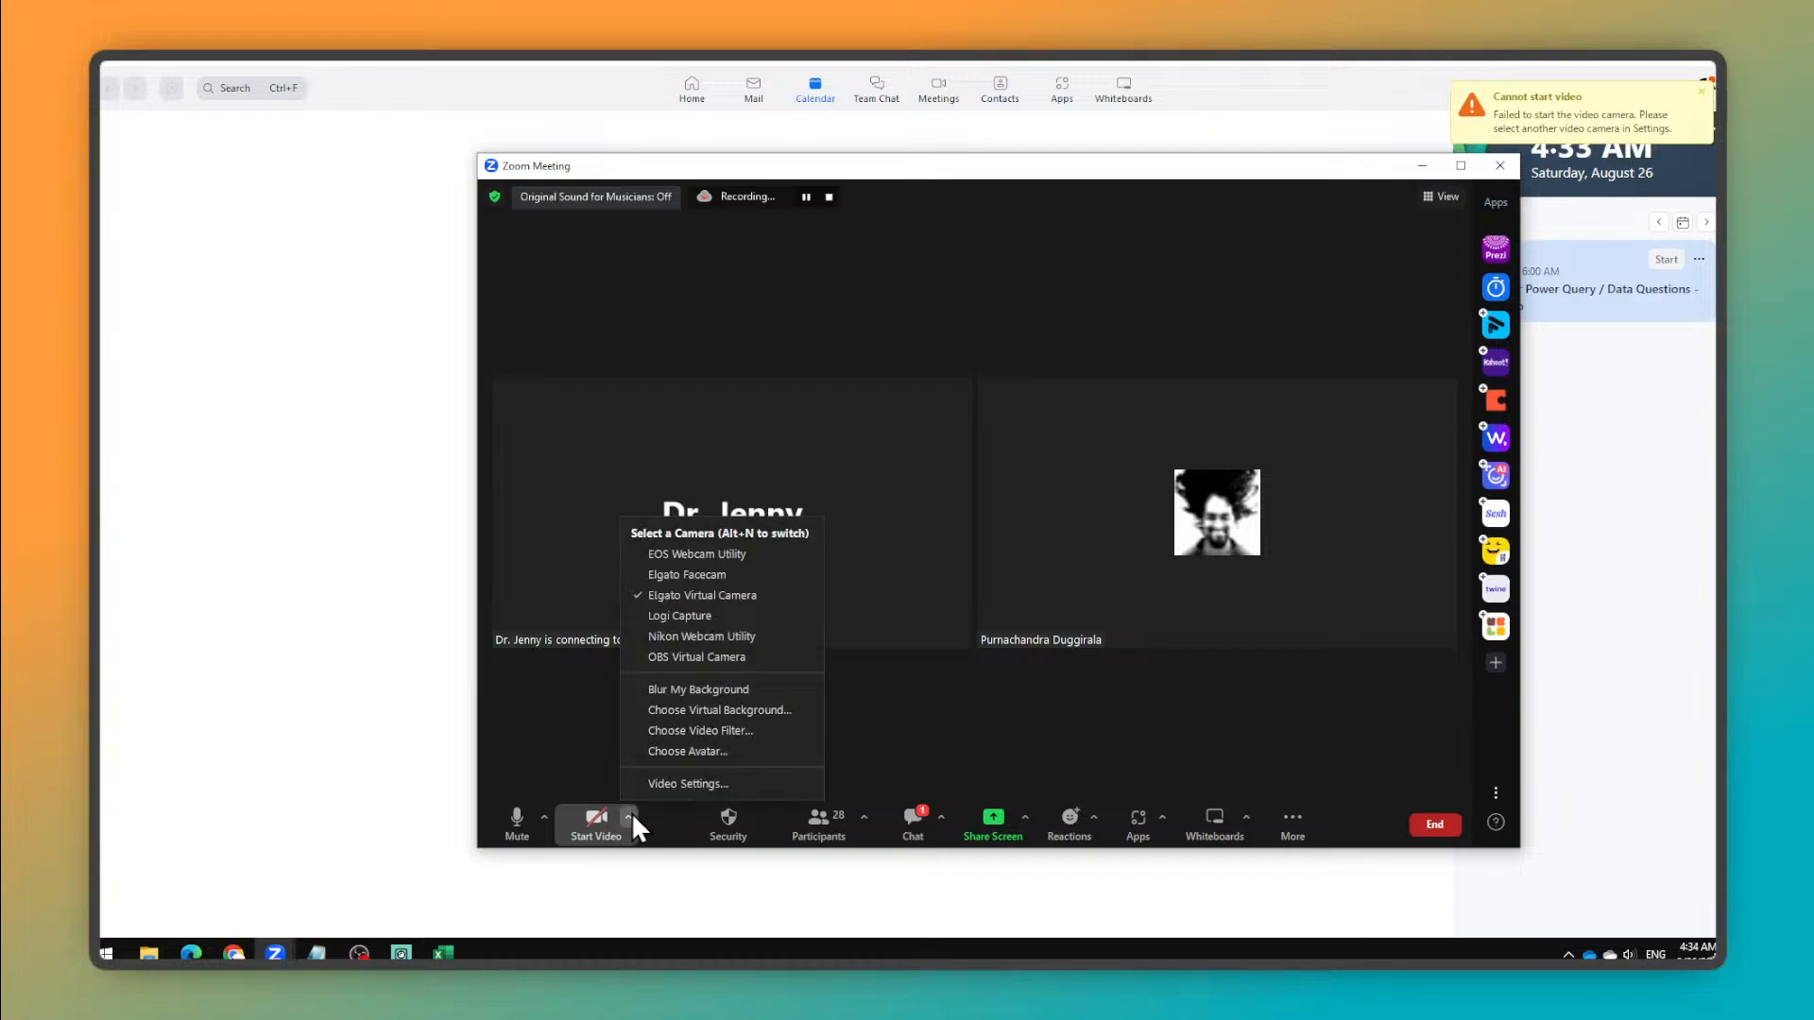
{"action": "left_click", "coordinate": [720, 580]}
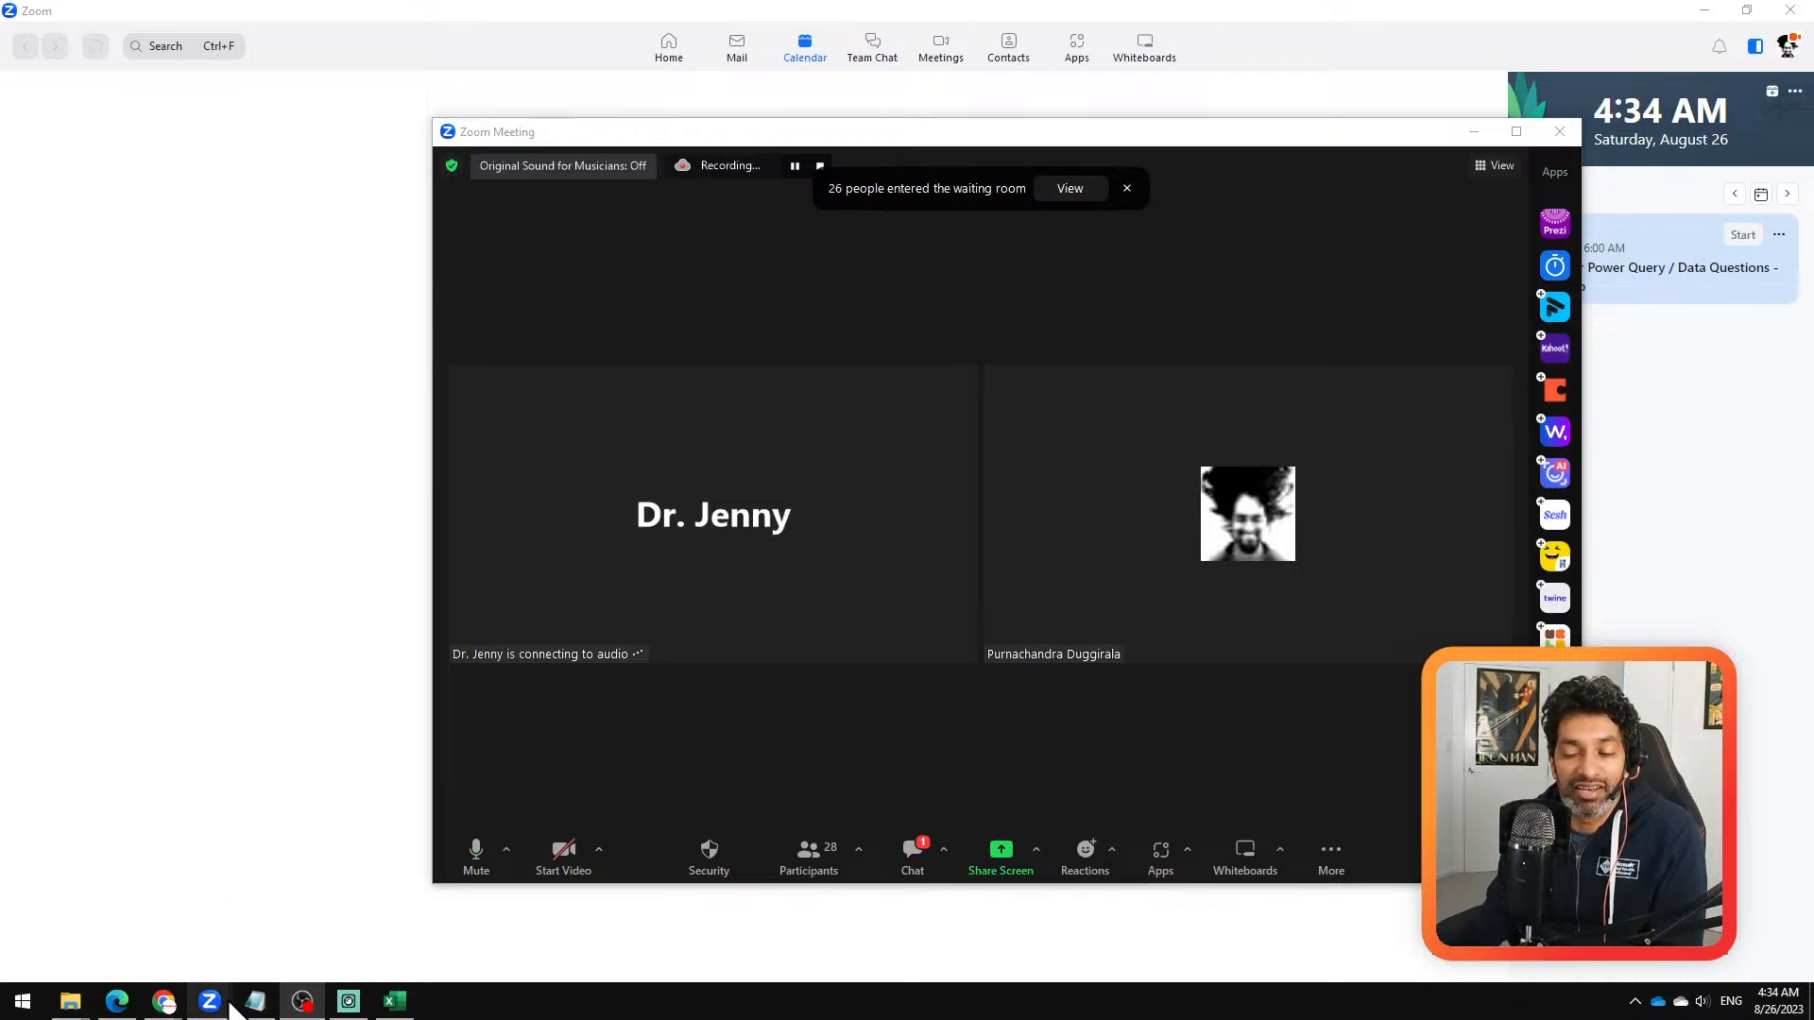
{"action": "mouse_move", "coordinate": [215, 1005]}
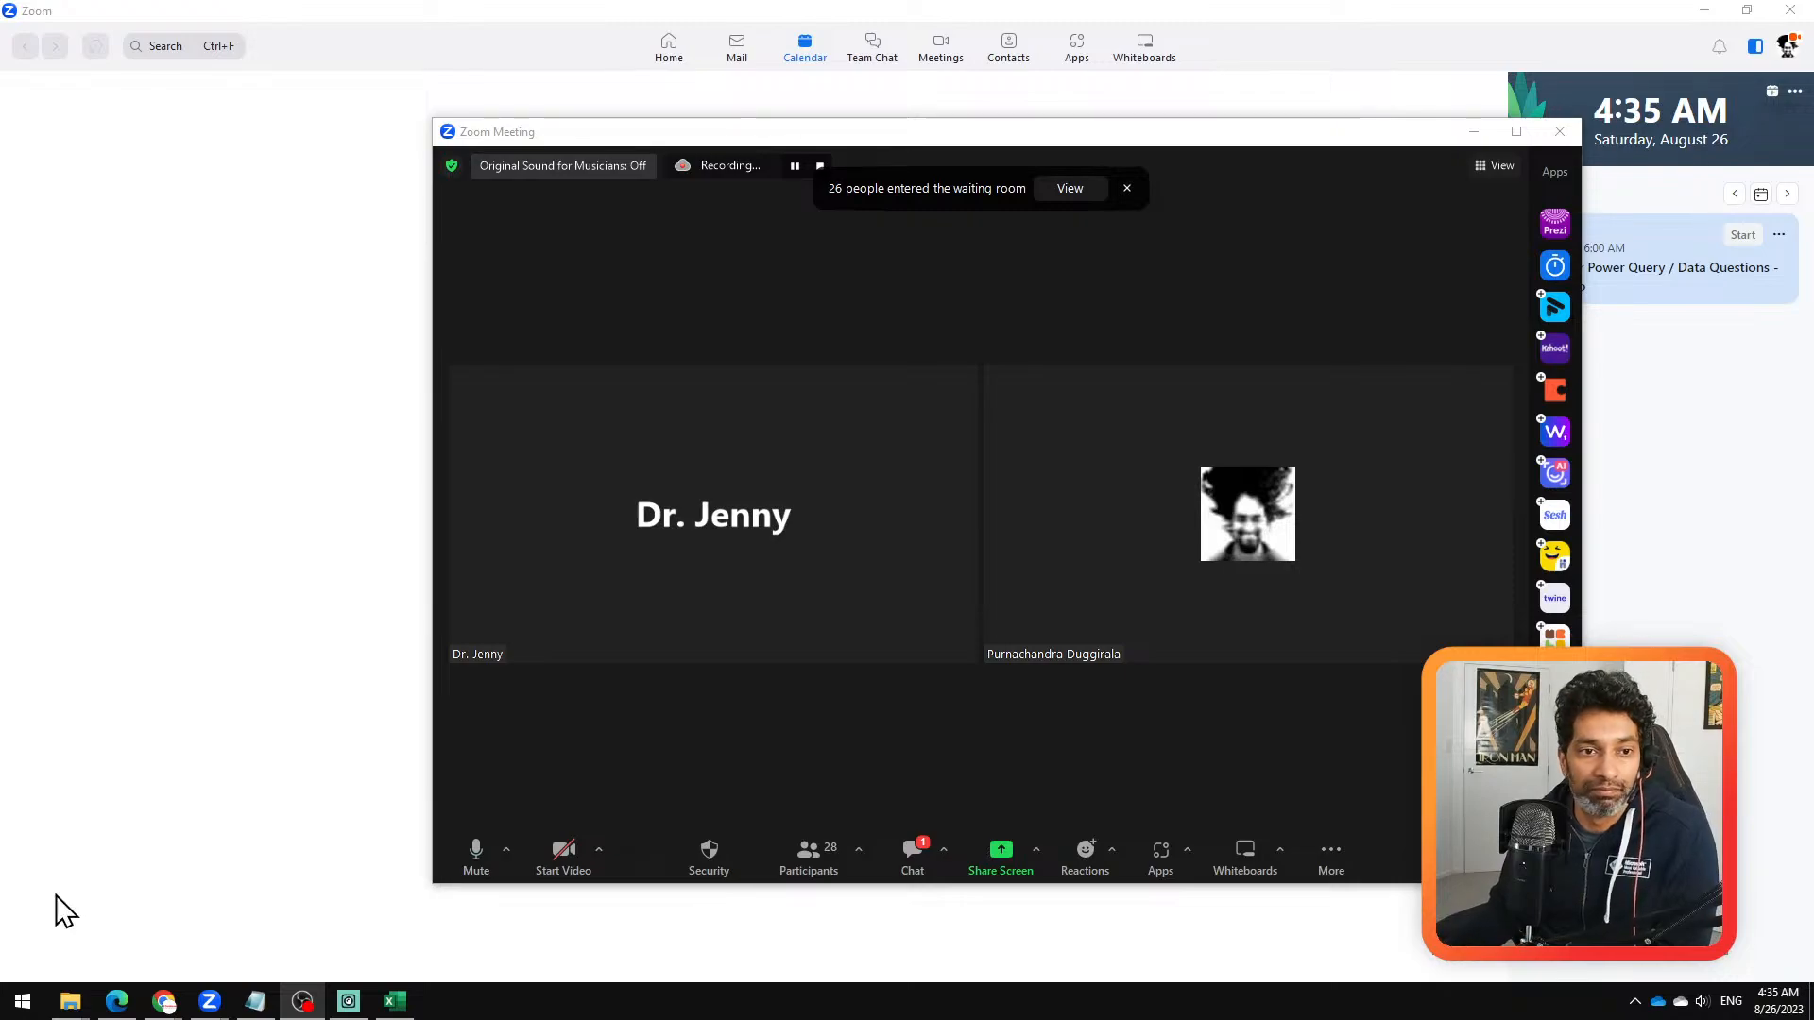
{"action": "left_click", "coordinate": [671, 716]}
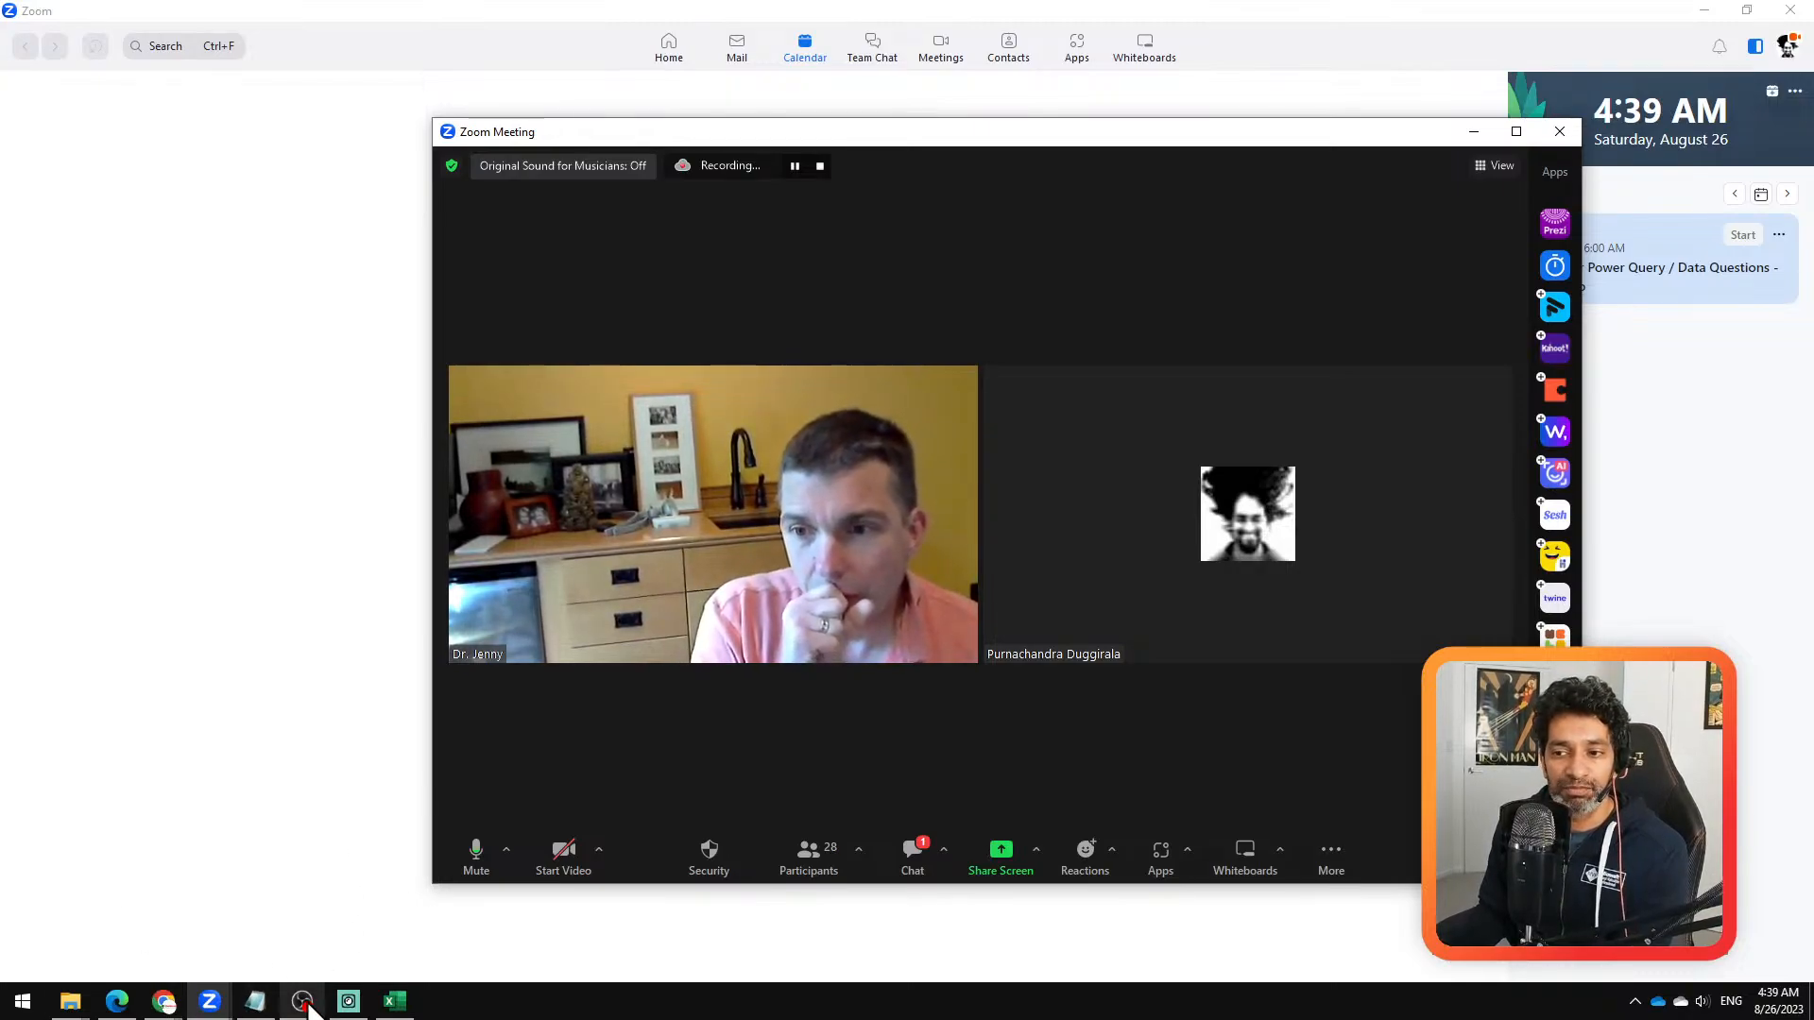
{"action": "left_click", "coordinate": [348, 1002]}
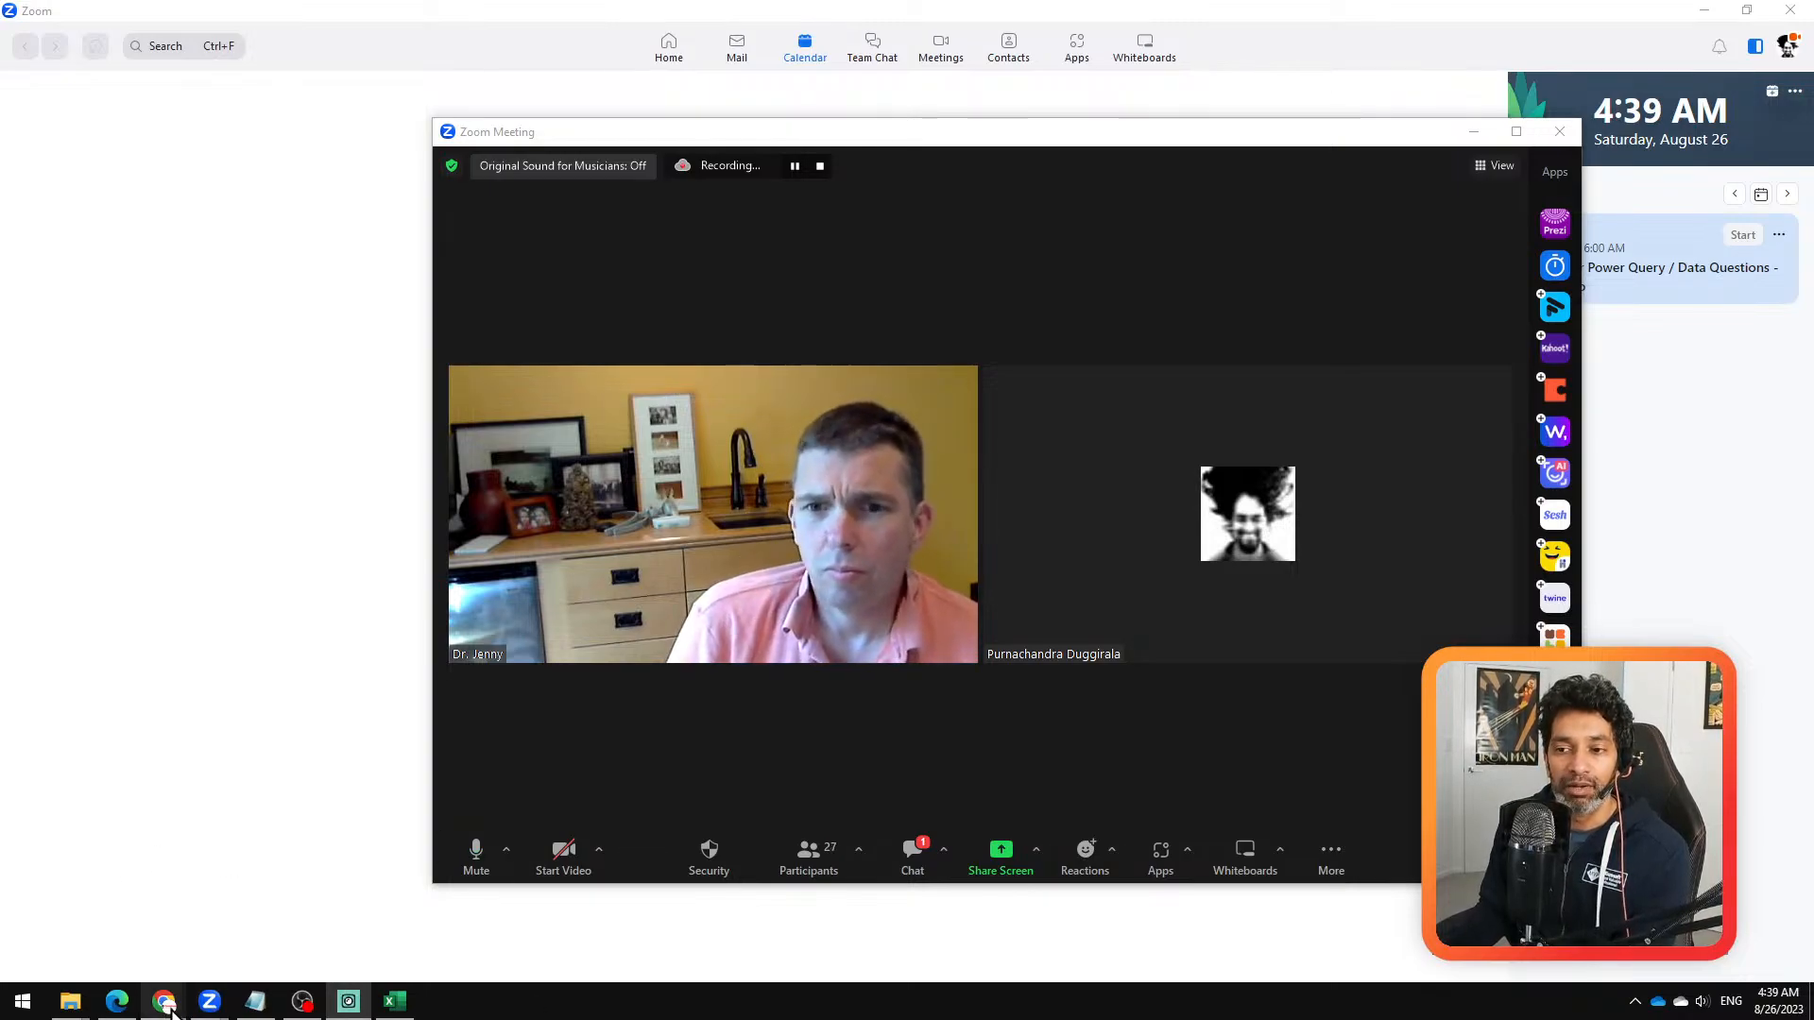
Step: Switch to the Chrome window with the YouTube video and open the OneDrive home address in a new tab
{"action": "mouse_move", "coordinate": [165, 1007]}
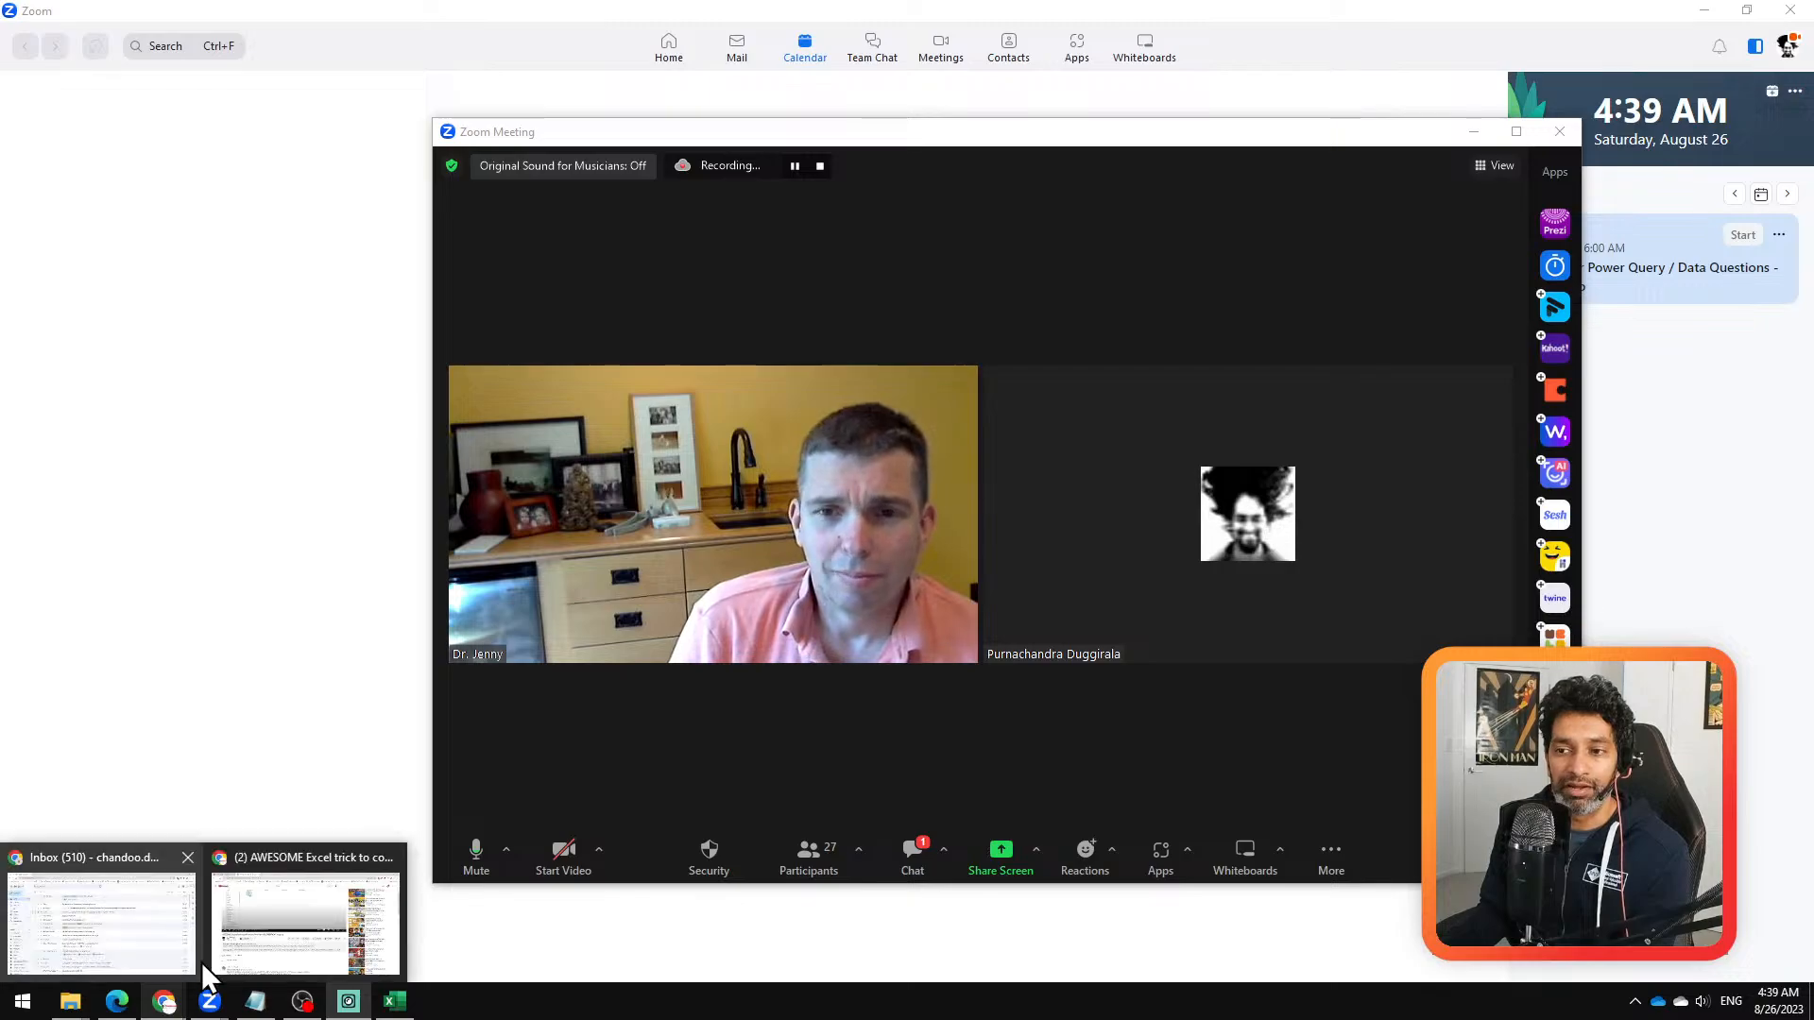
{"action": "left_click", "coordinate": [307, 931]}
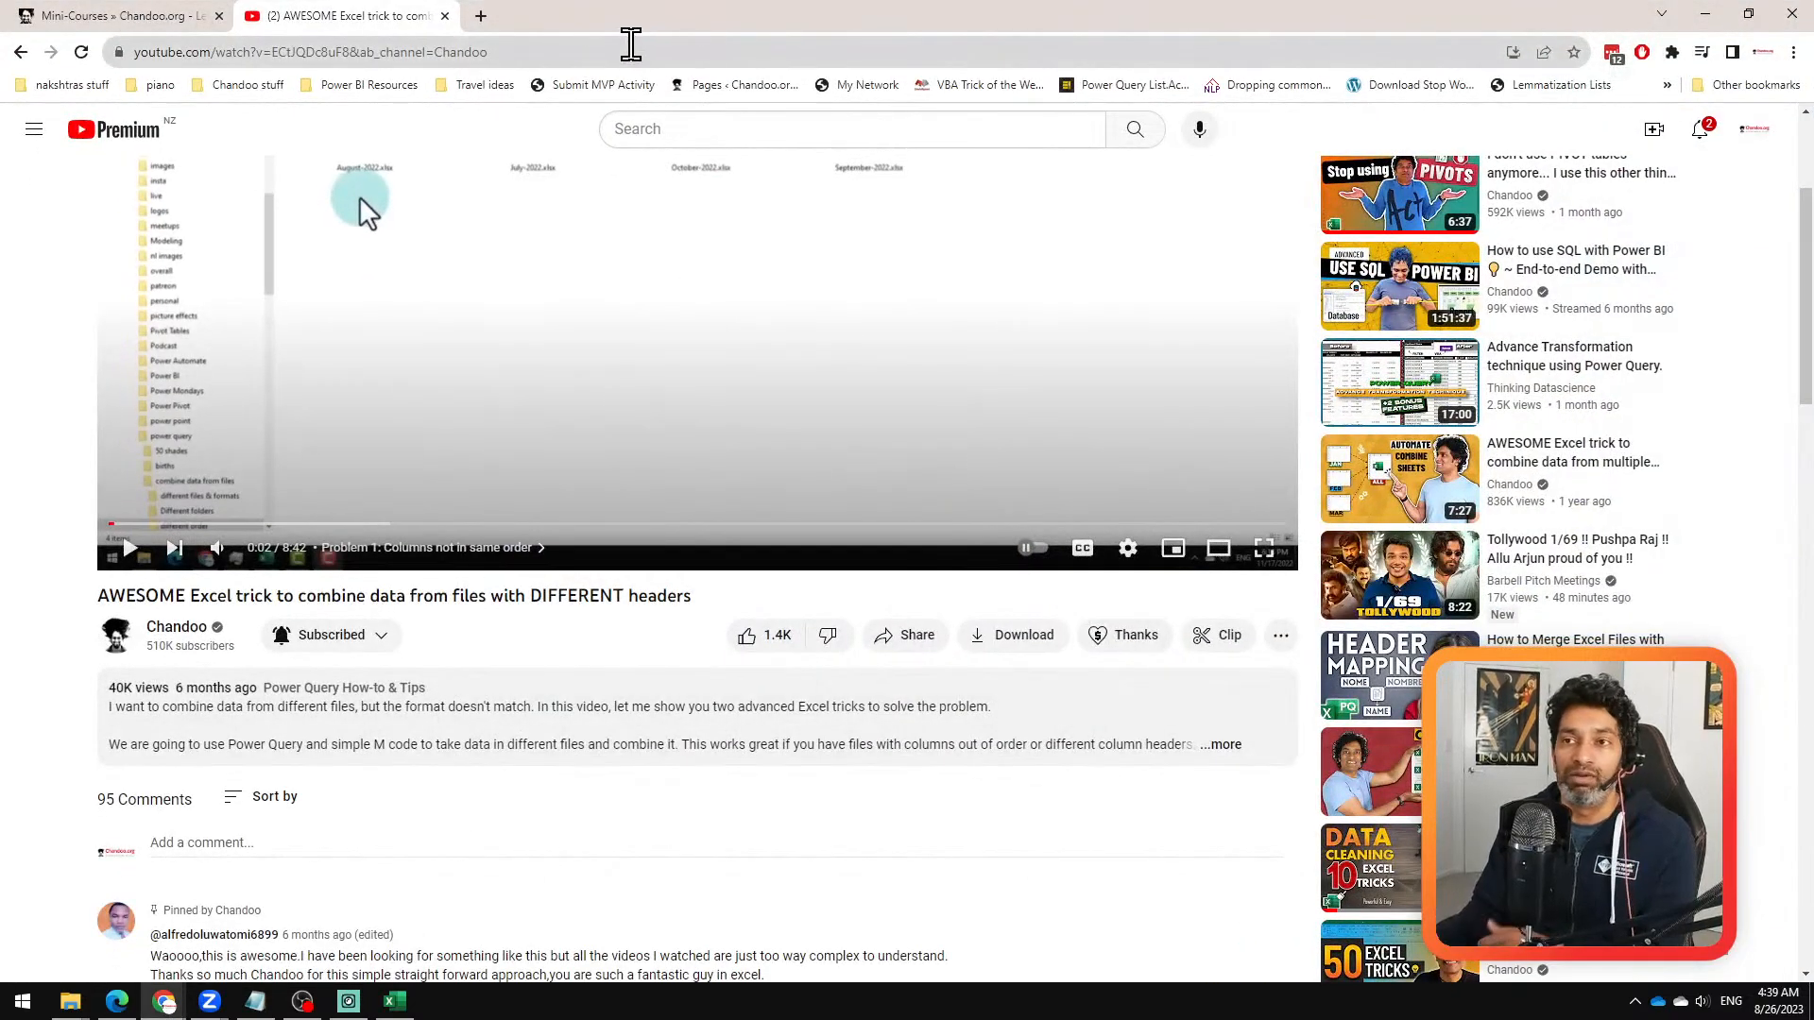
{"action": "left_click", "coordinate": [480, 17]}
{"action": "type", "text": "my"}
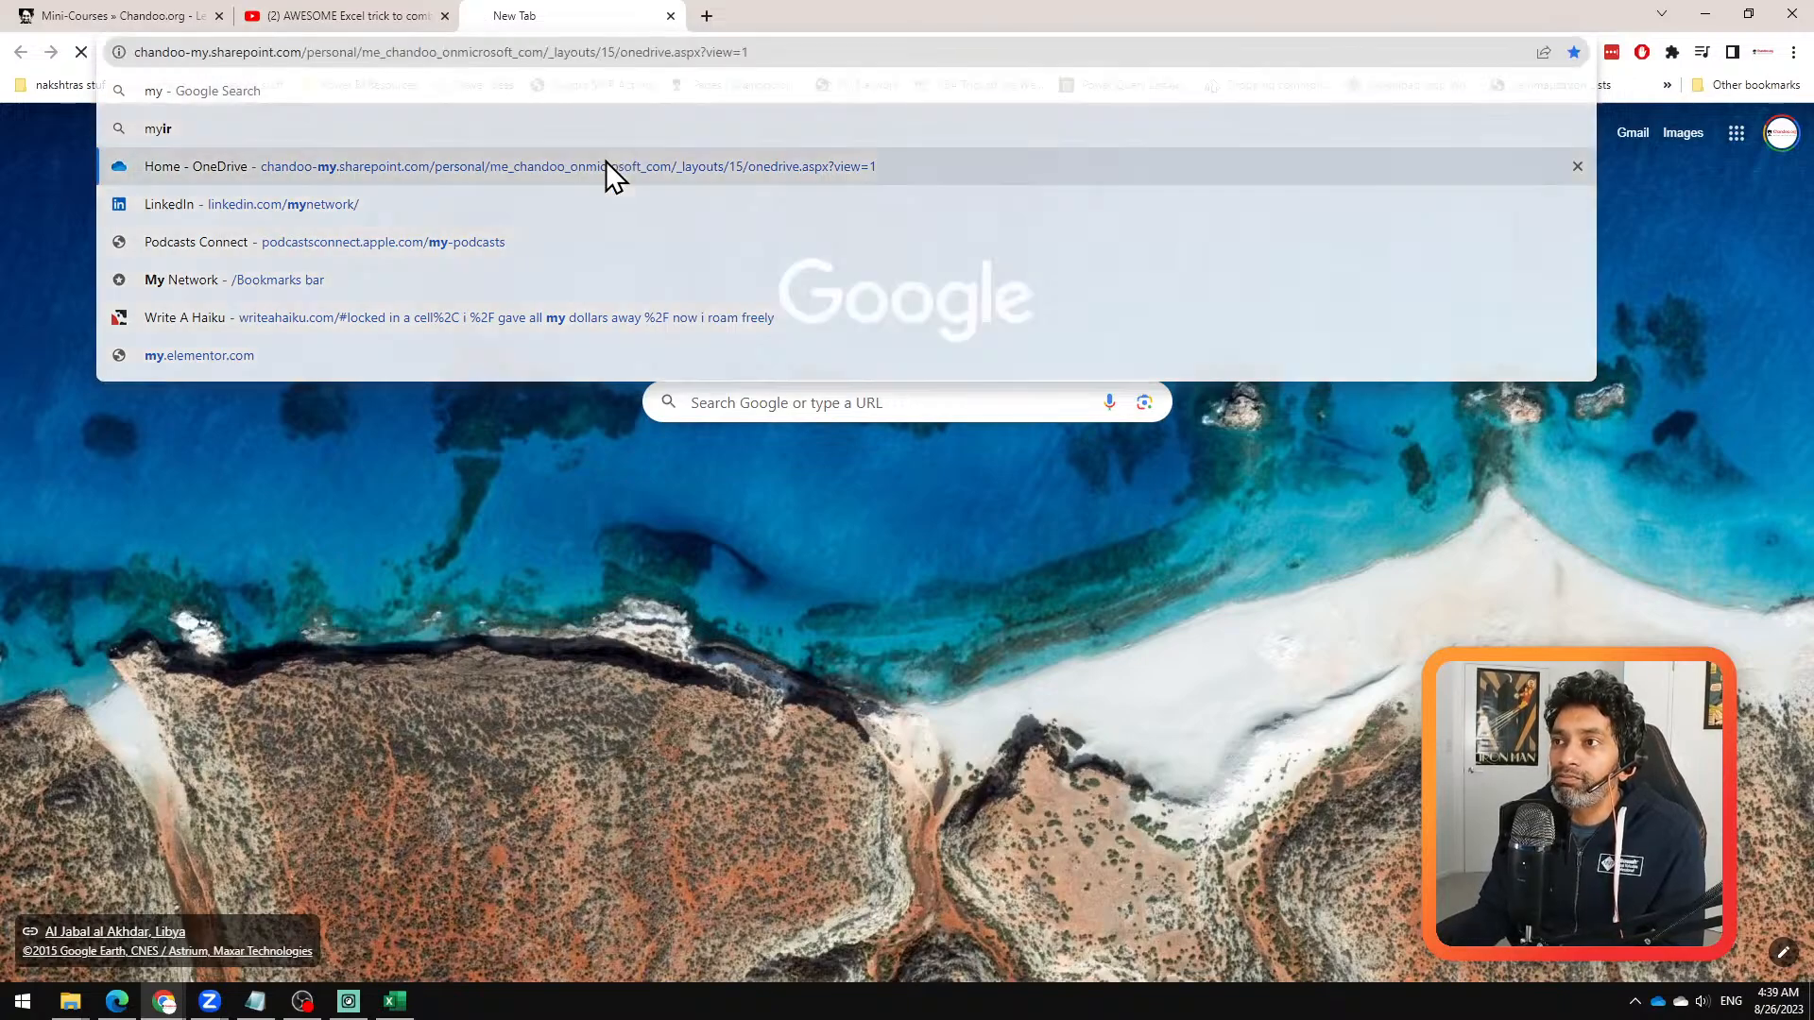
{"action": "left_click", "coordinate": [609, 168]}
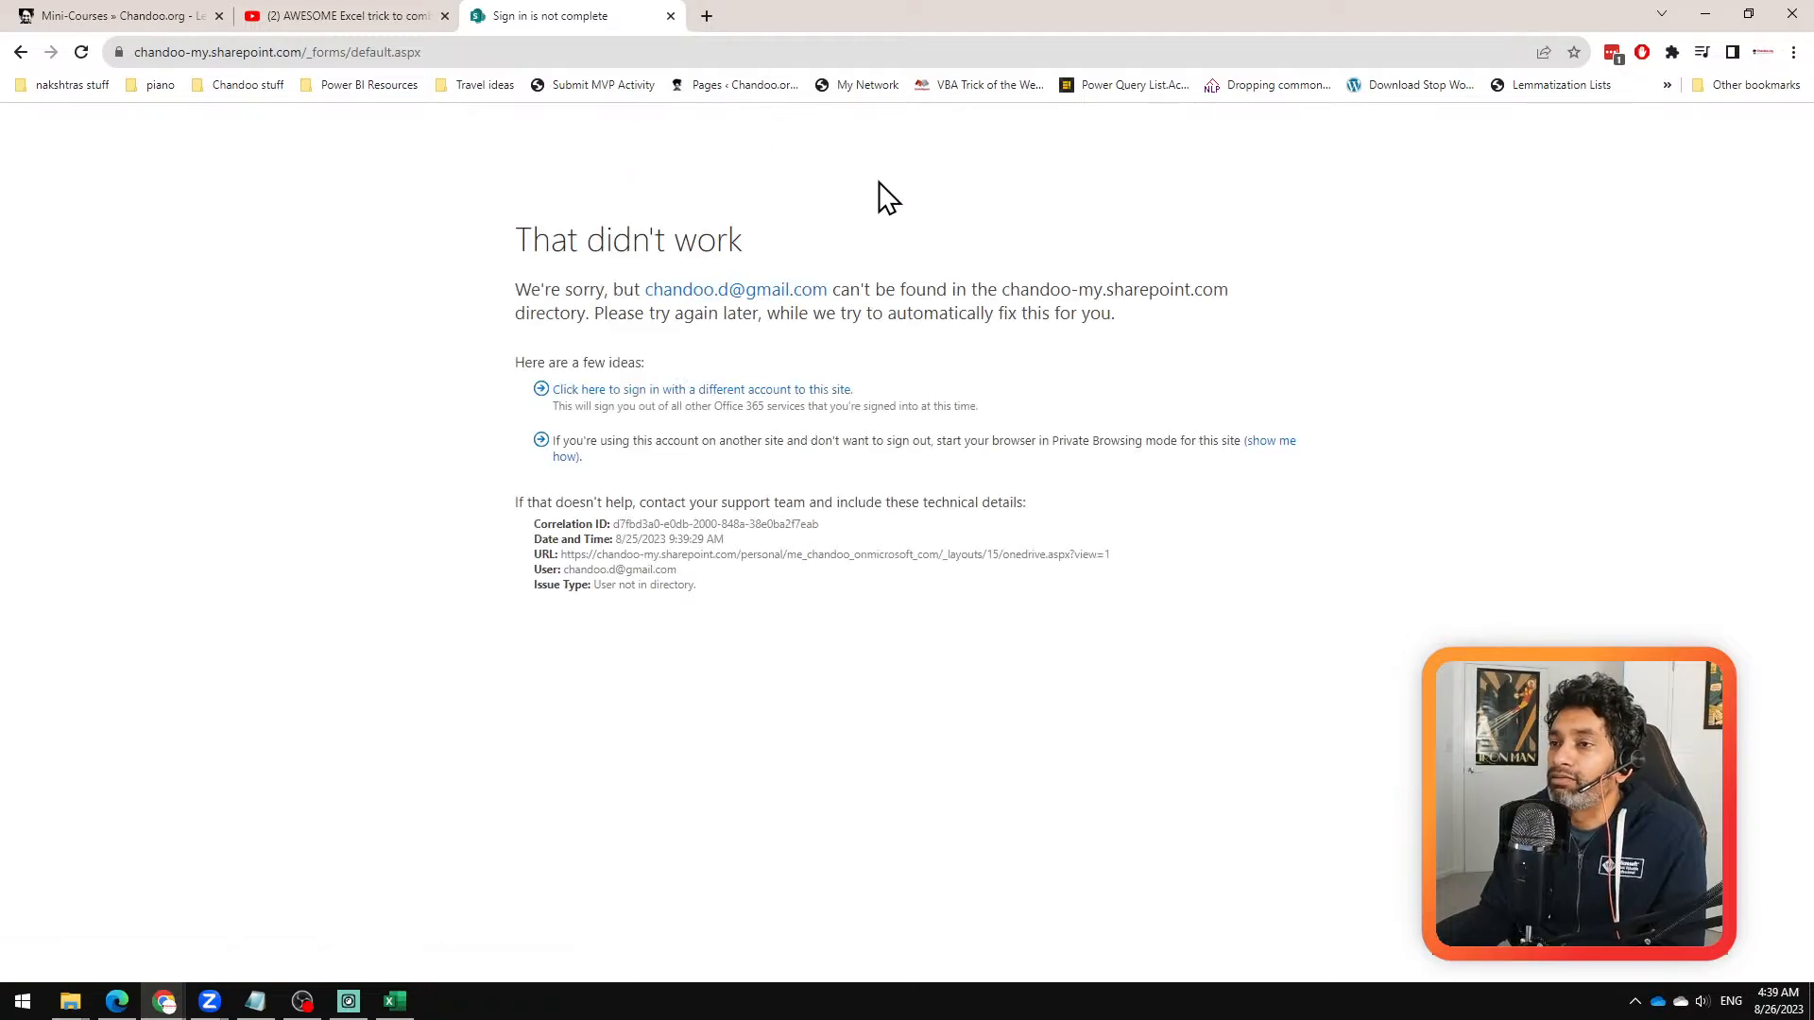
Step: Sign in to OneDrive with the other organisational account, submitting its account password
{"action": "left_click", "coordinate": [725, 390]}
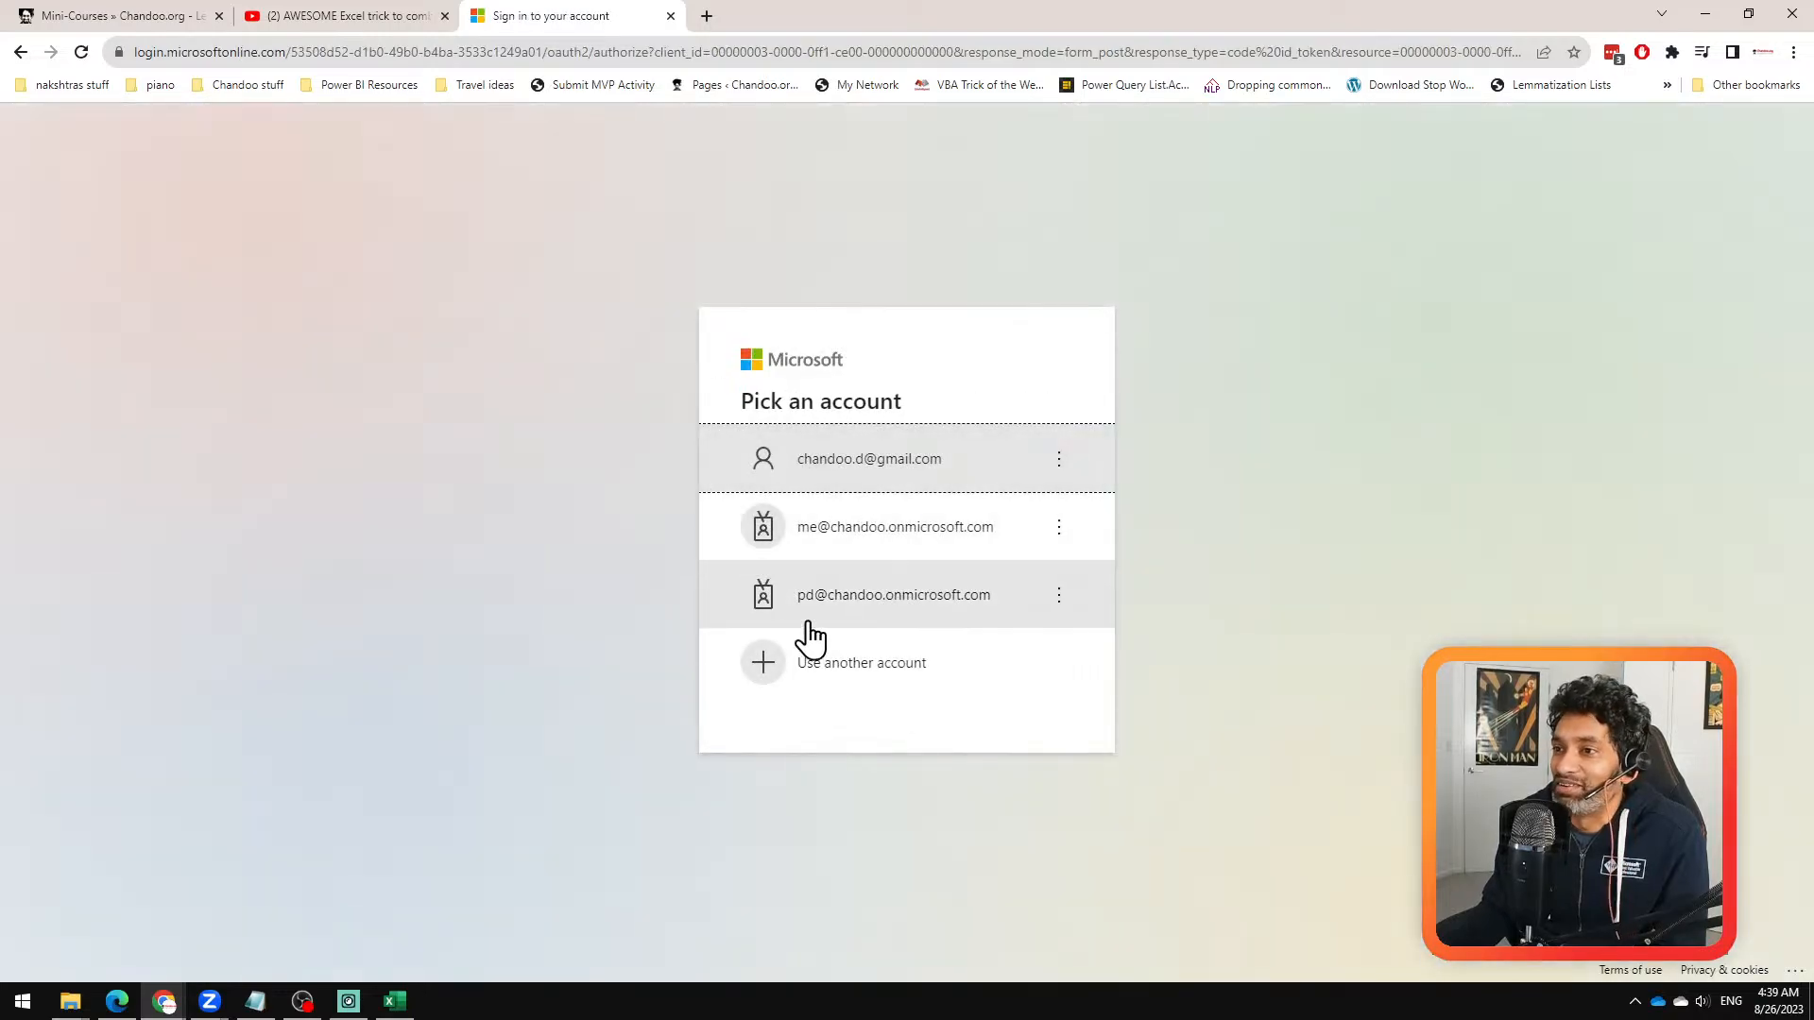
{"action": "left_click", "coordinate": [855, 510]}
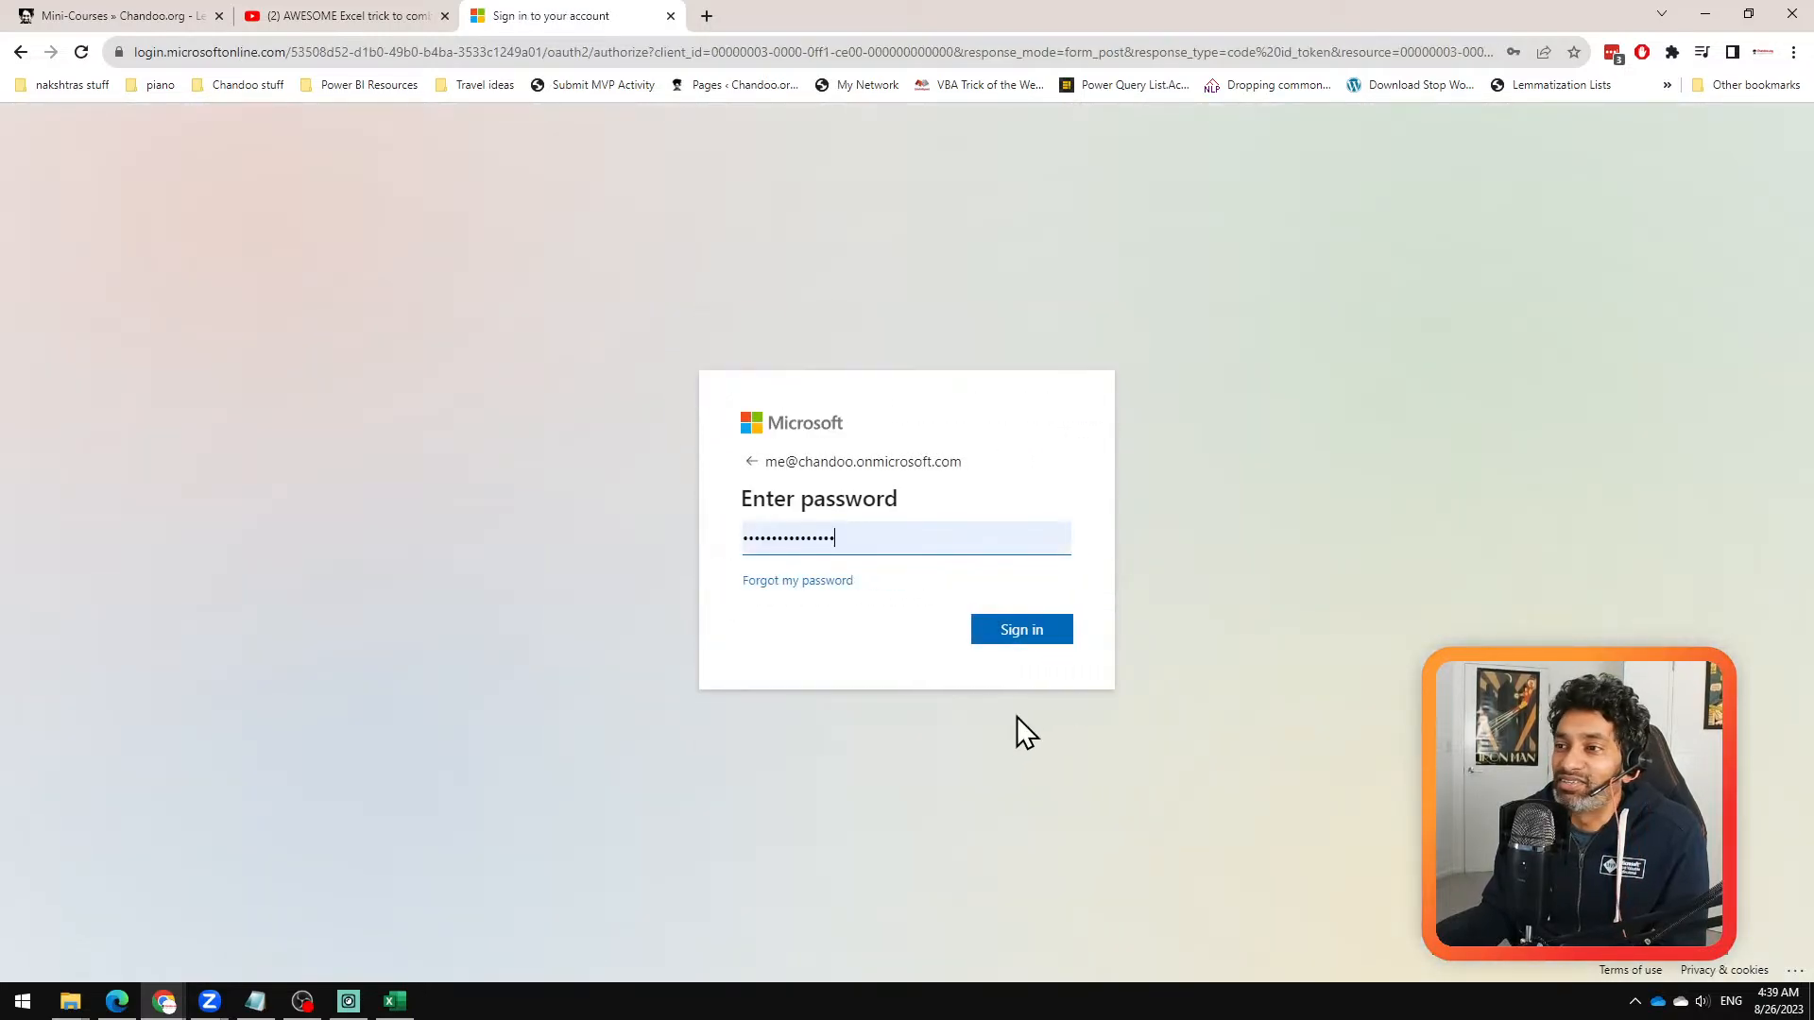
{"action": "left_click", "coordinate": [1022, 631]}
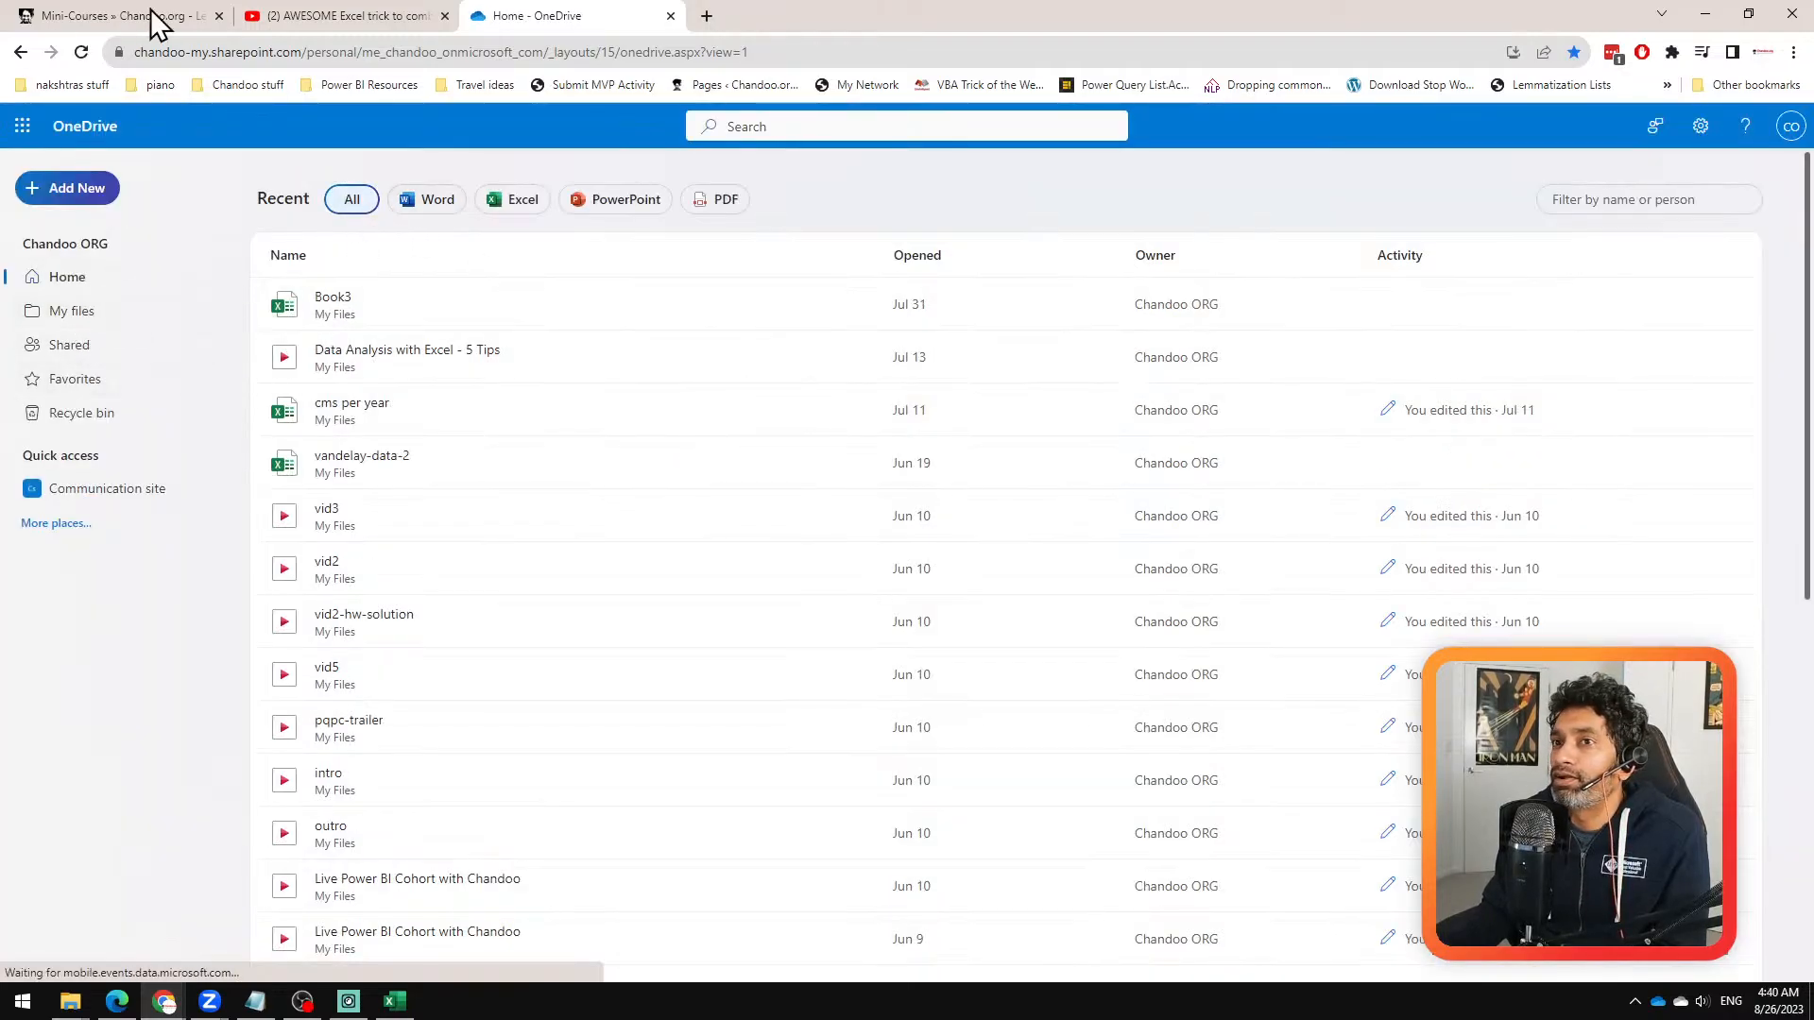
Step: Try to reach the SharePoint site by cutting the OneDrive address back to chandoo-my.sharepoint.com/personal/ and removing the personal part as well
{"action": "left_click", "coordinate": [29, 133]}
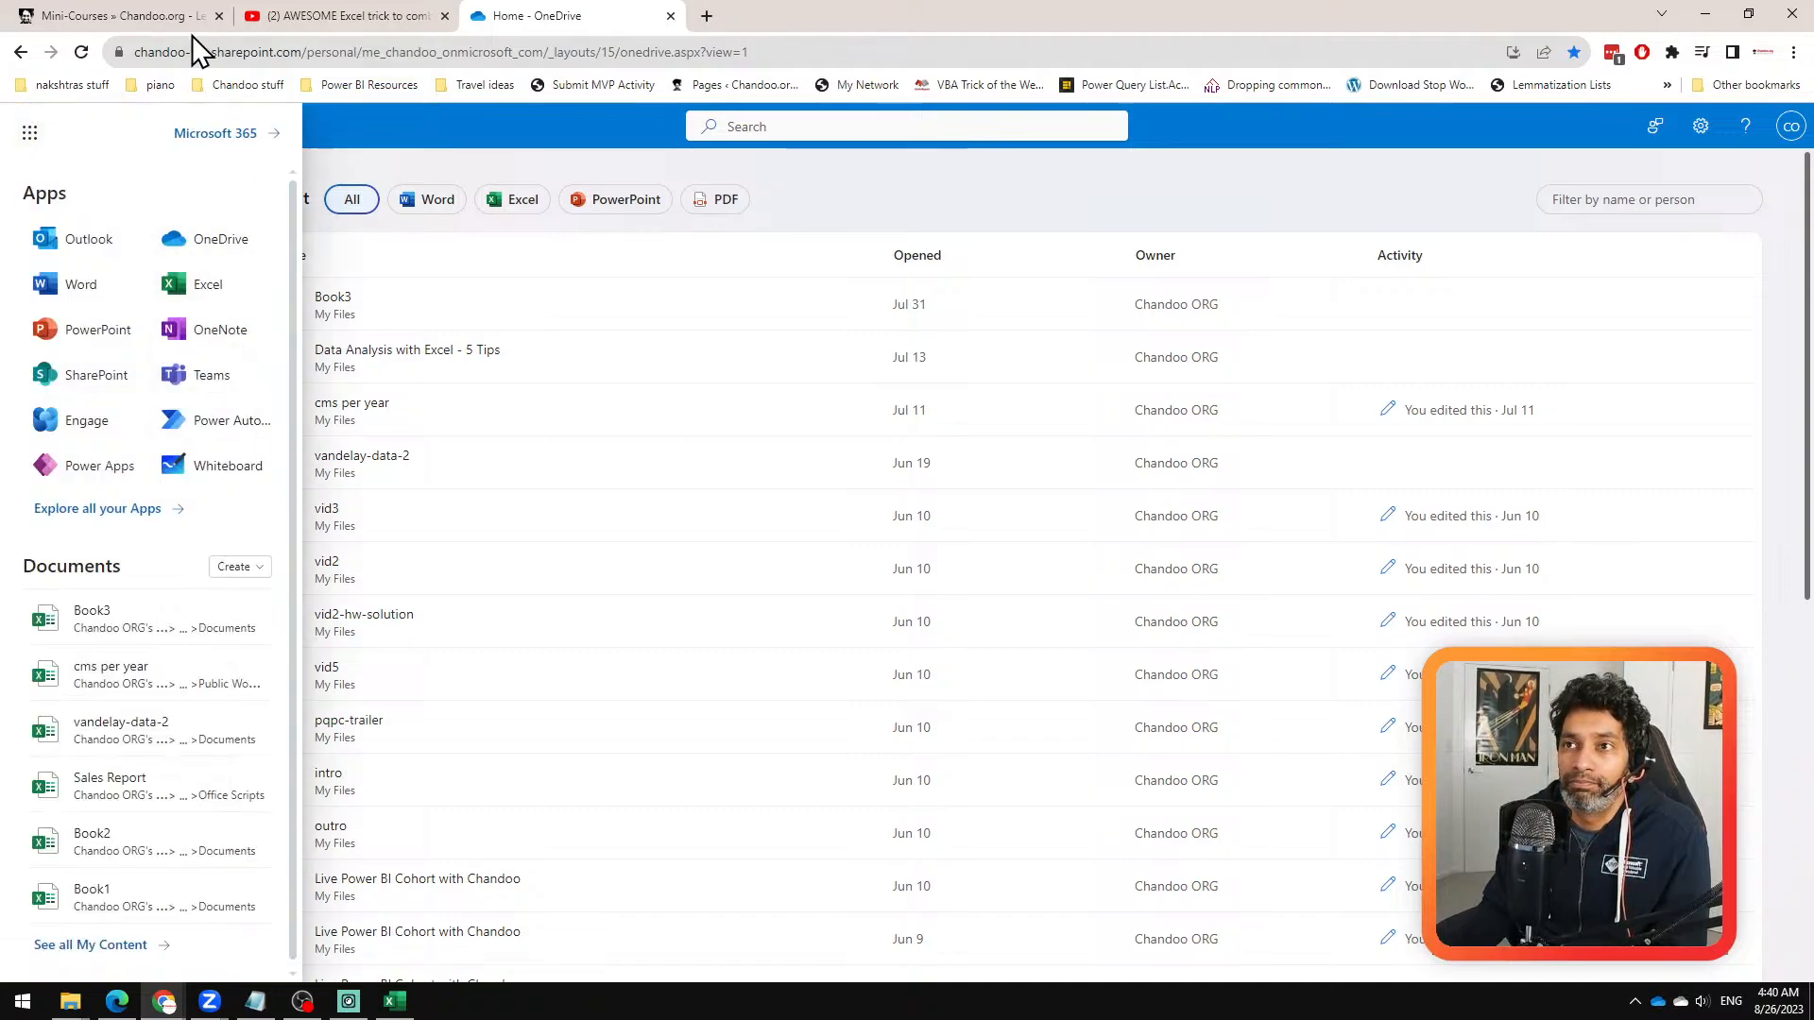
{"action": "left_click", "coordinate": [326, 55]}
{"action": "left_click", "coordinate": [323, 53]}
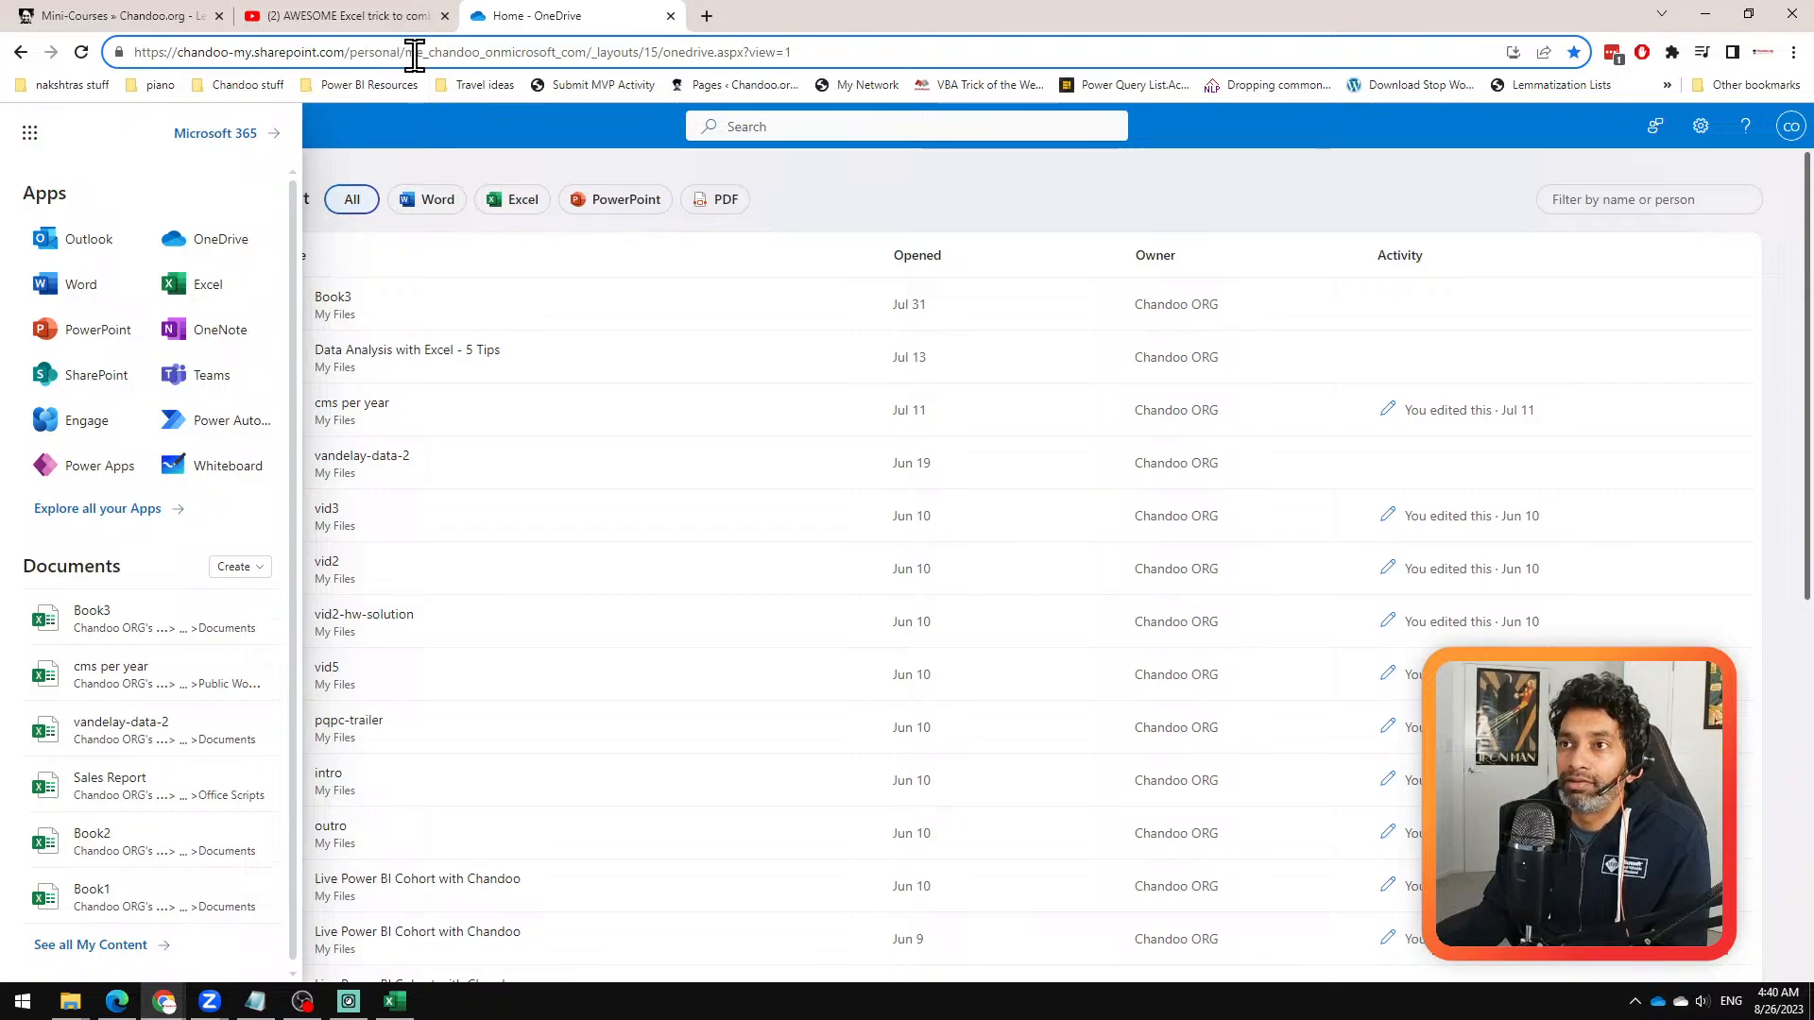
{"action": "left_click_drag", "start_coordinate": [407, 53], "coordinate": [902, 32]}
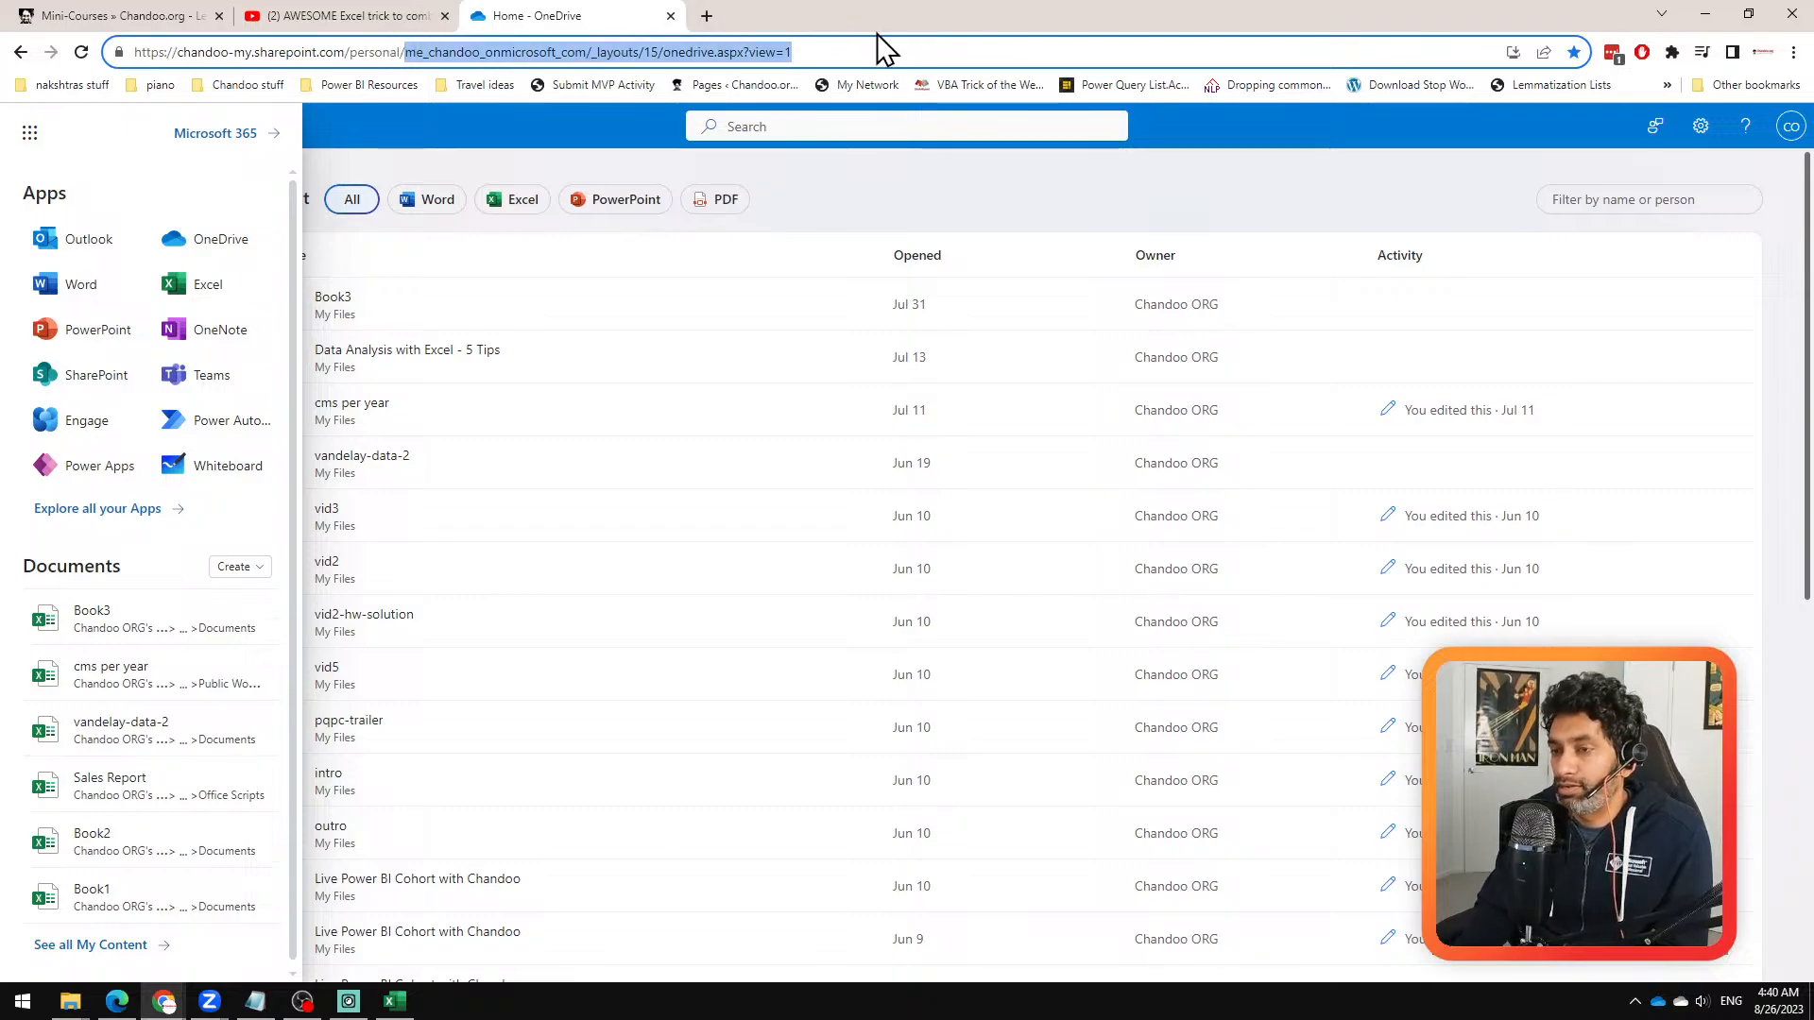
{"action": "key", "text": "BackSpace"}
{"action": "key", "text": "Return"}
{"action": "left_click", "coordinate": [329, 53]}
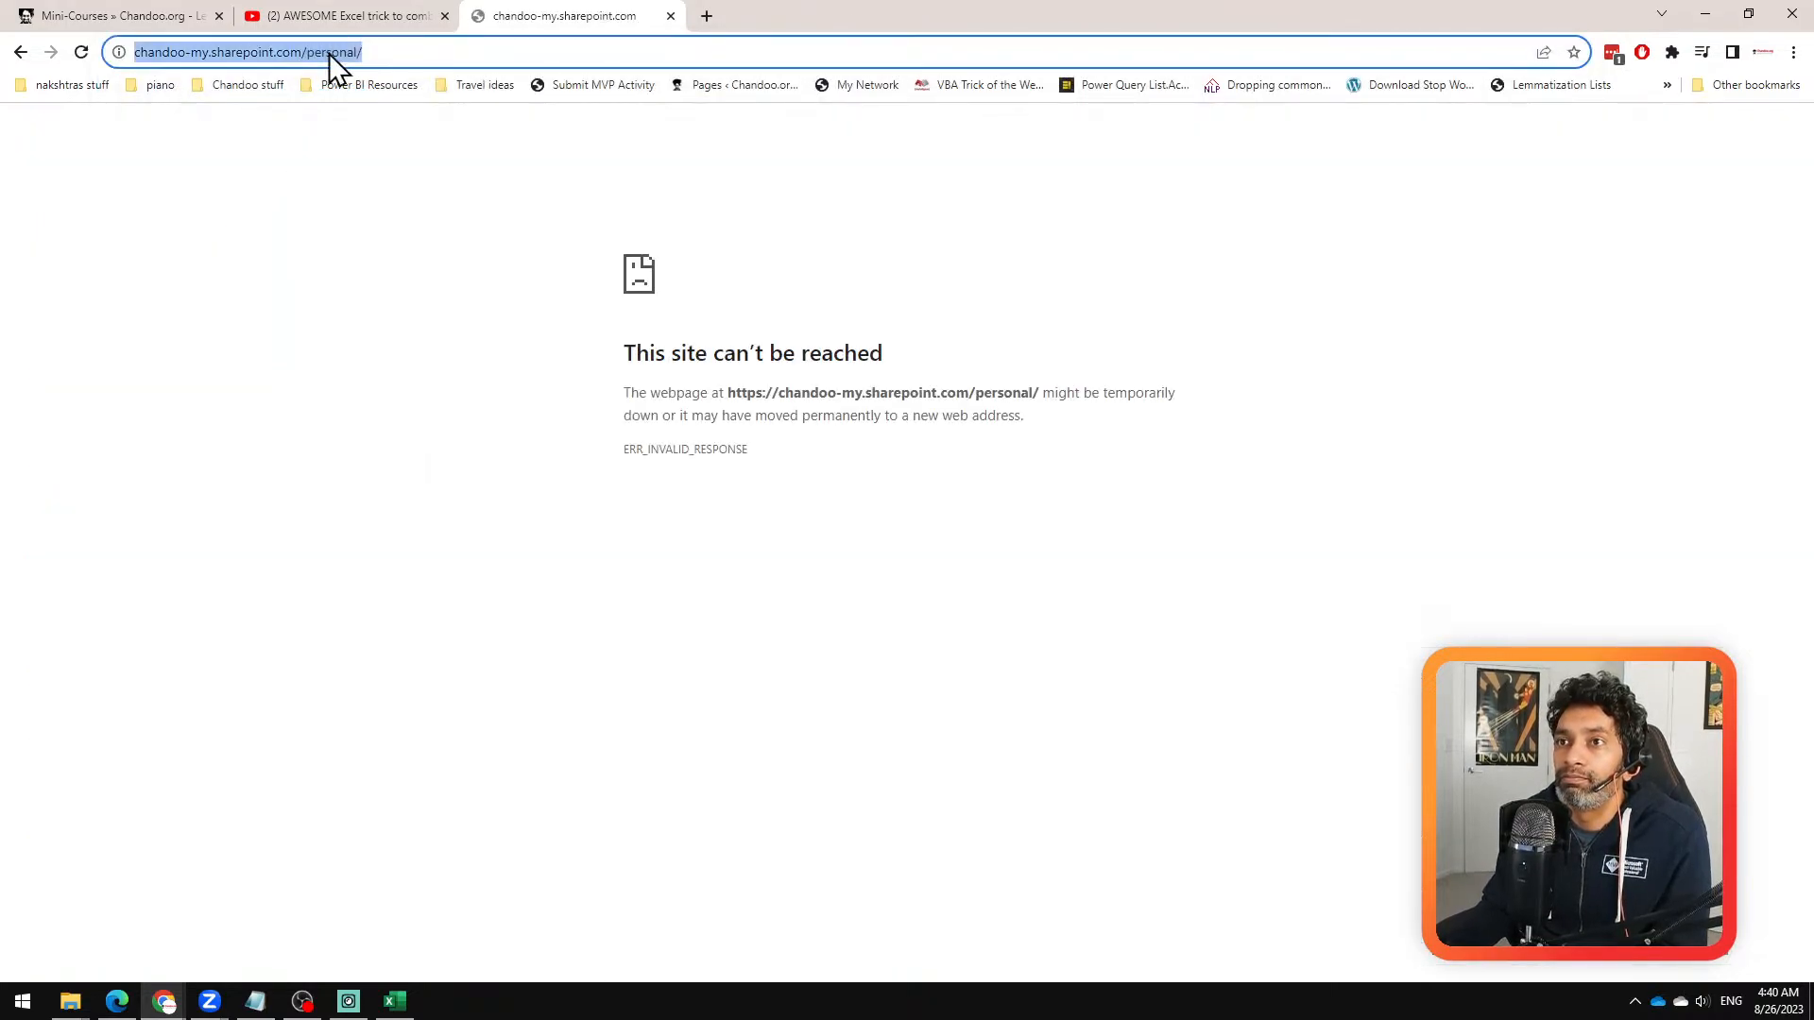
{"action": "double_click", "coordinate": [375, 52]}
{"action": "key", "text": "BackSpace"}
{"action": "key", "text": "Return"}
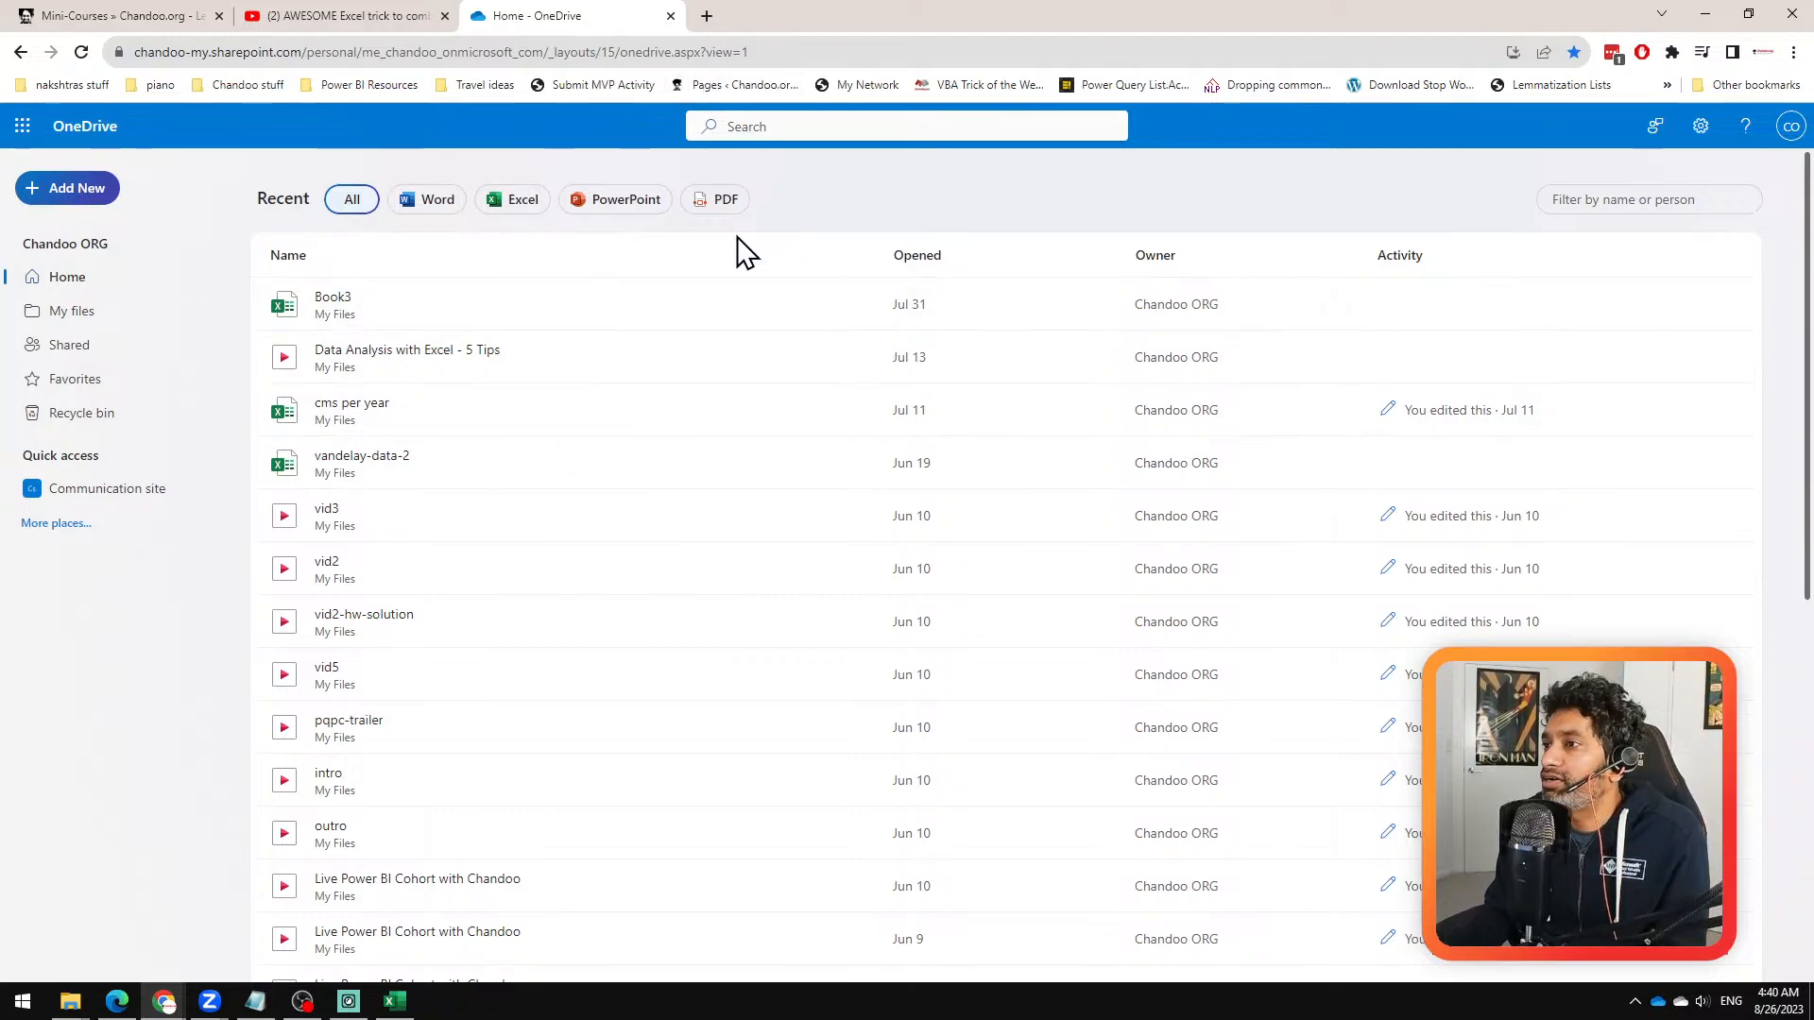
Step: Open SharePoint from the Microsoft 365 apps and dismiss its start page introduction
{"action": "scroll", "coordinate": [690, 352], "scroll_direction": "down", "scroll_amount": 1}
{"action": "scroll", "coordinate": [691, 352], "scroll_direction": "up", "scroll_amount": 1}
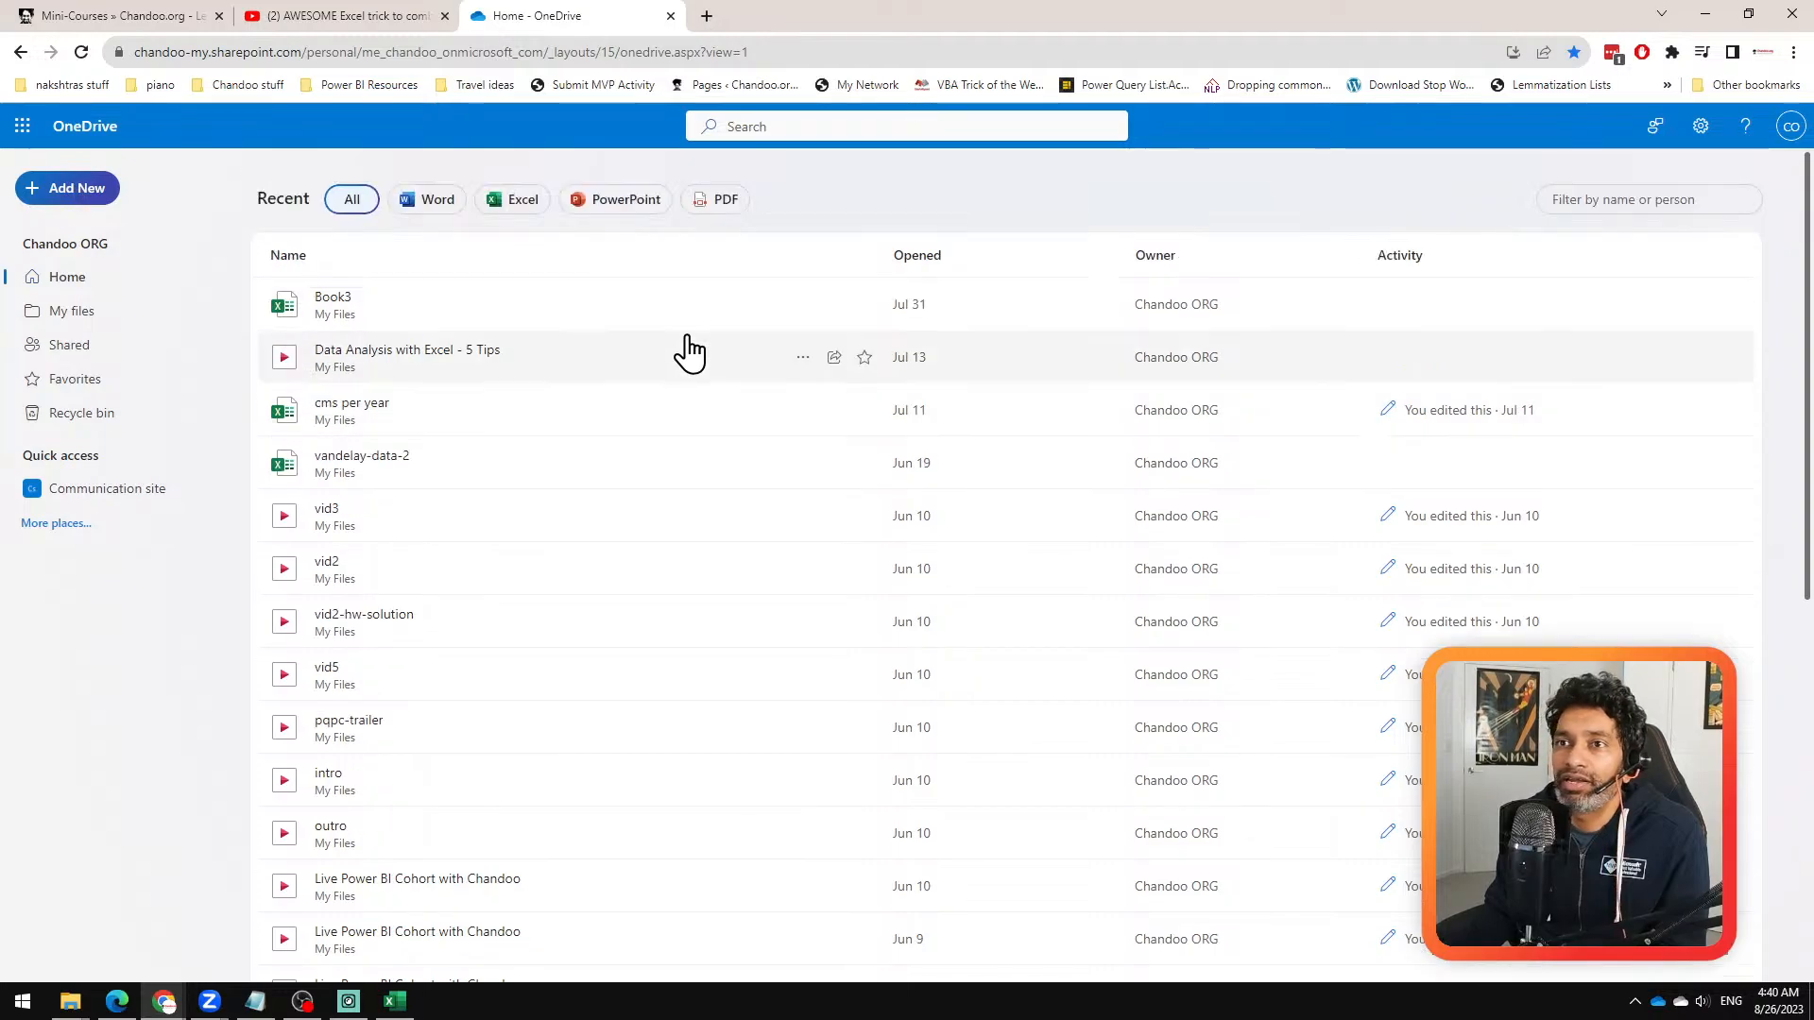
{"action": "left_click", "coordinate": [24, 131]}
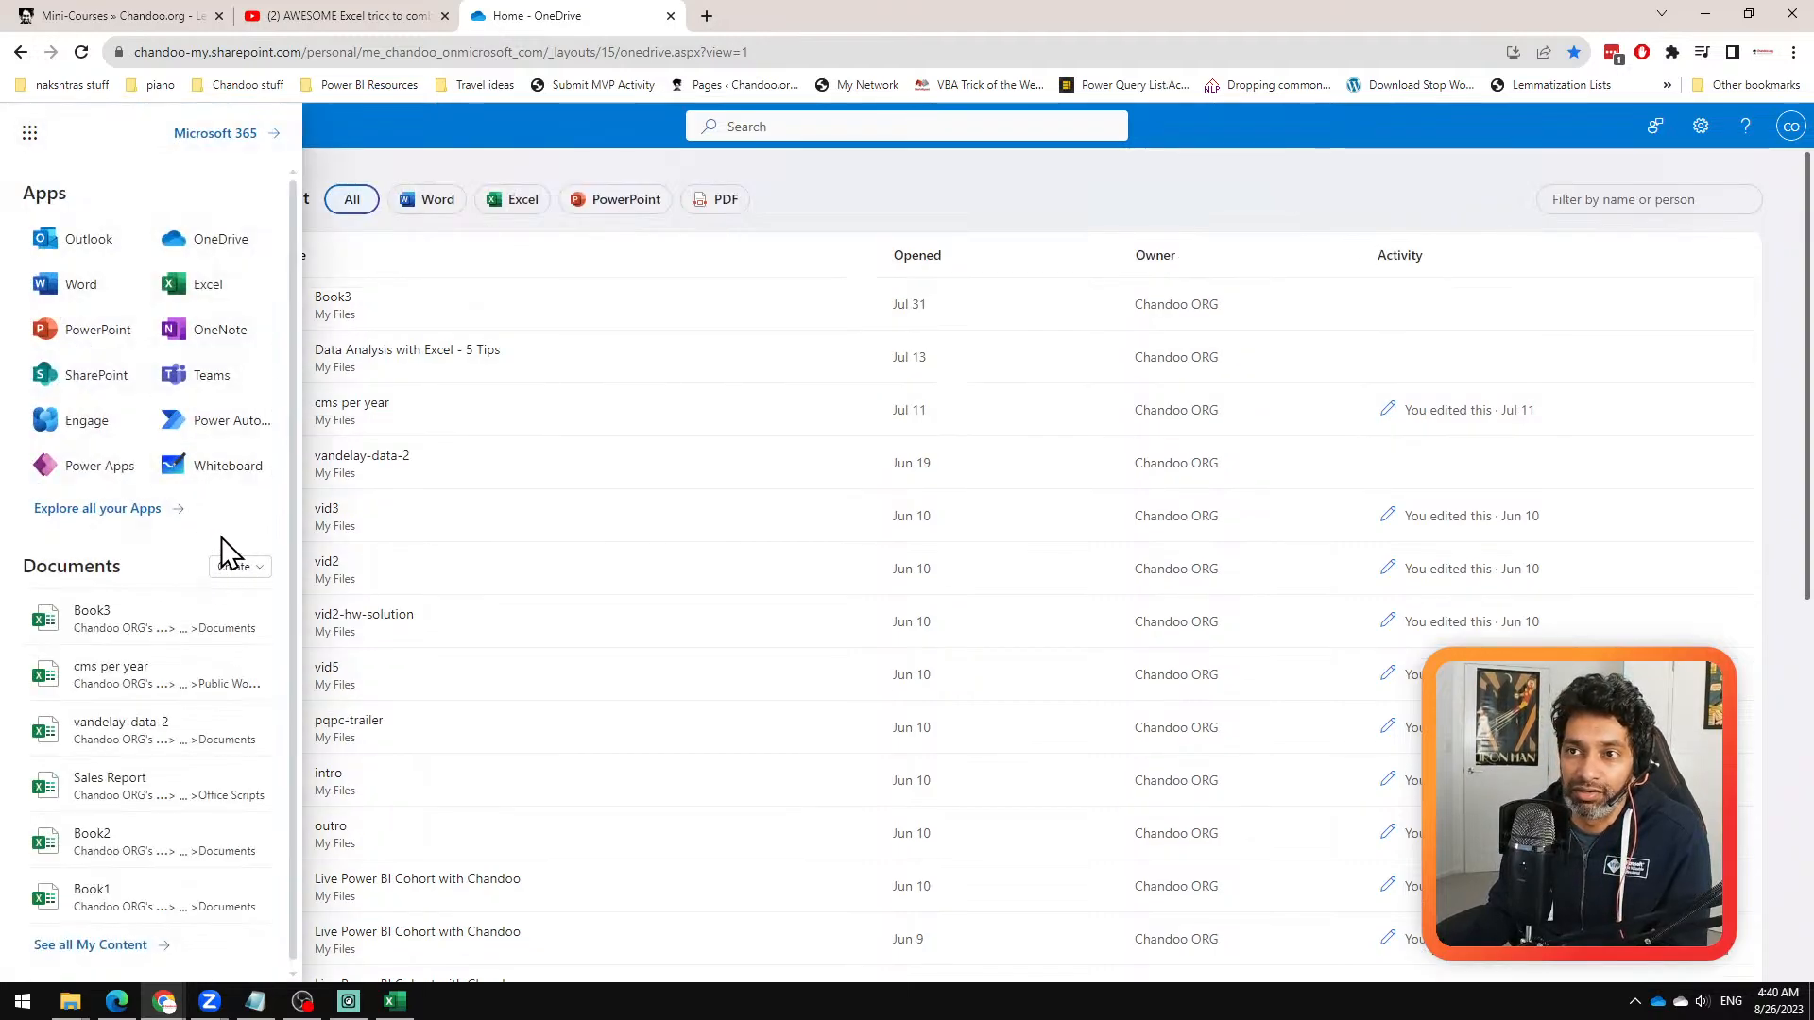
{"action": "left_click", "coordinate": [53, 378]}
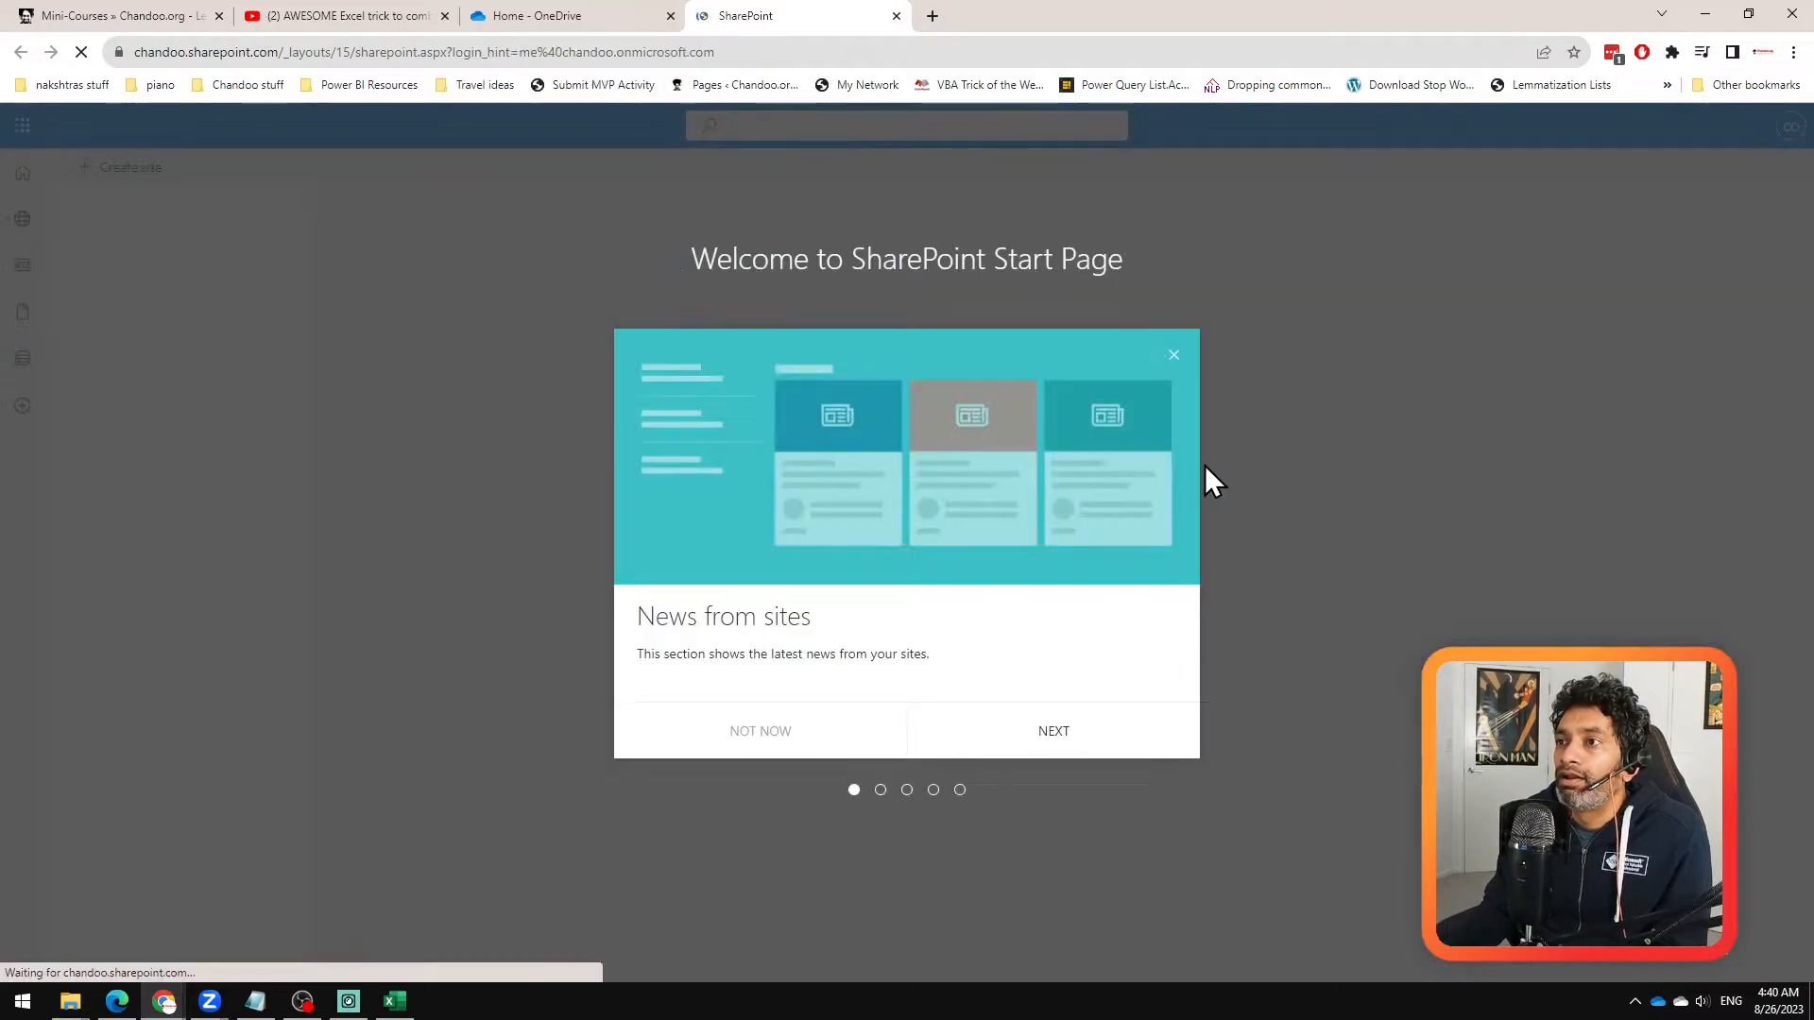
{"action": "left_click", "coordinate": [762, 742]}
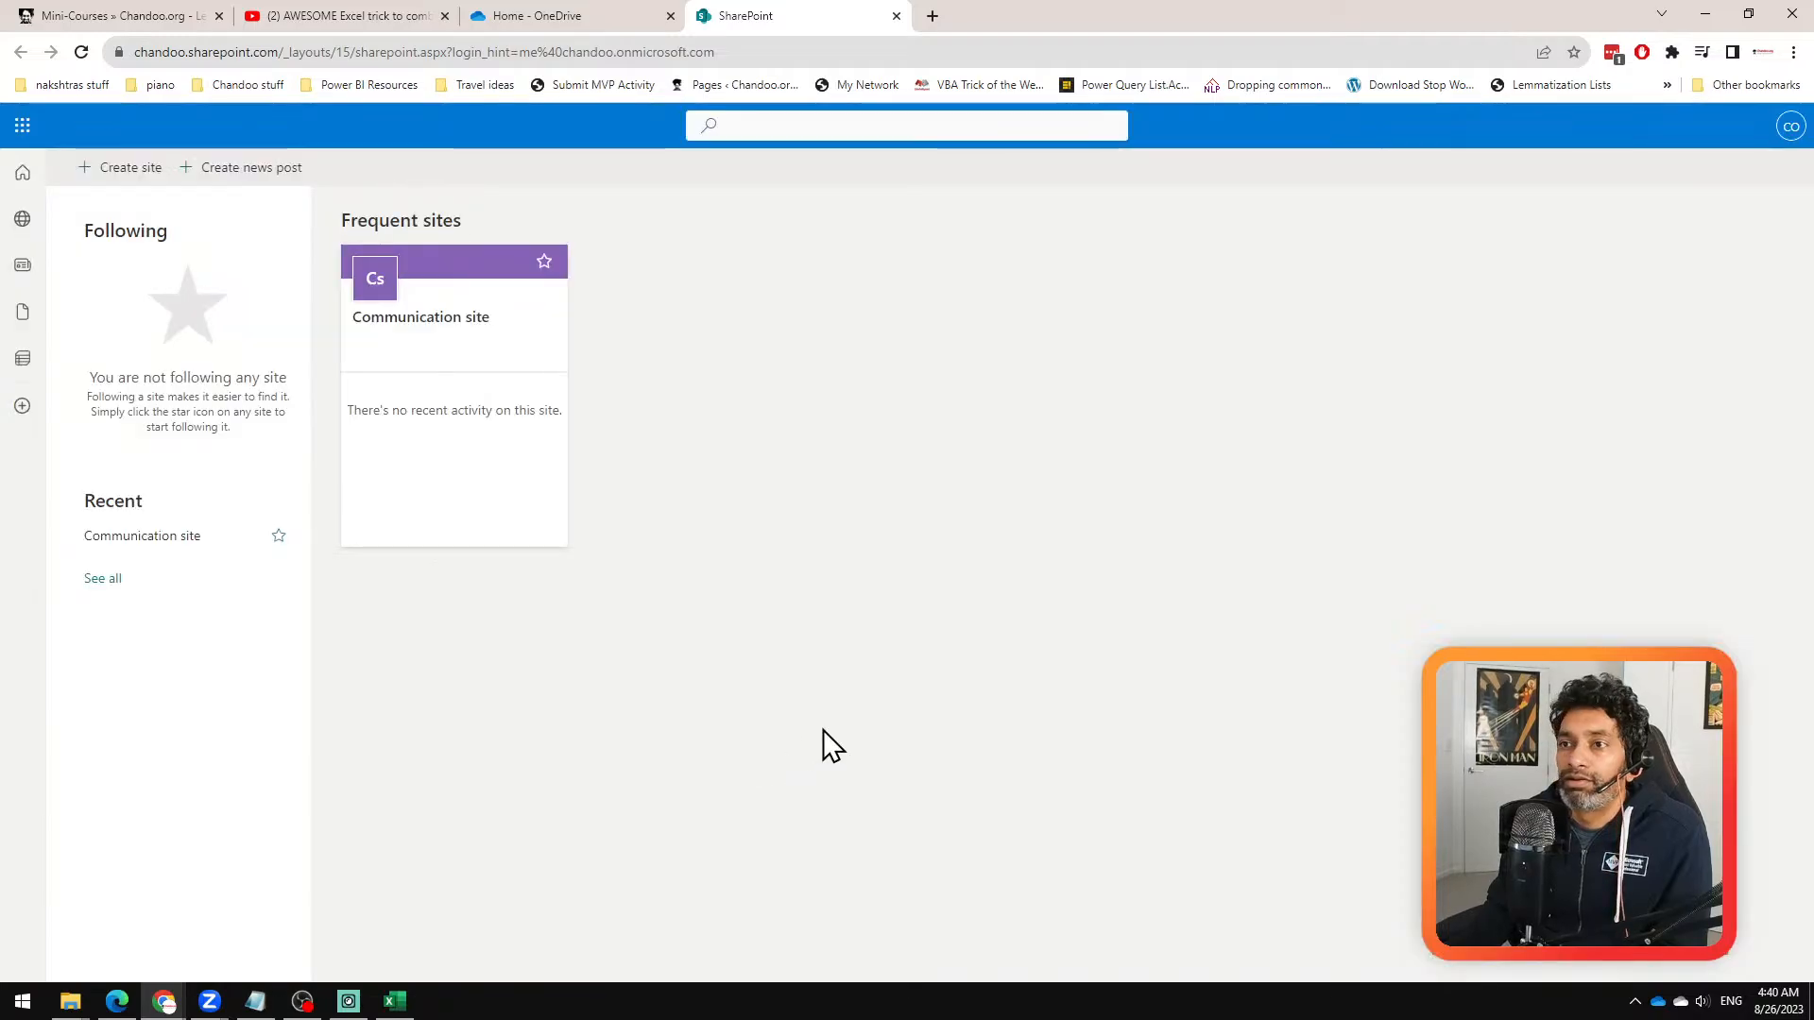
Step: Open the Documents library of the Communication site and highlight its full web address
{"action": "left_click", "coordinate": [433, 321]}
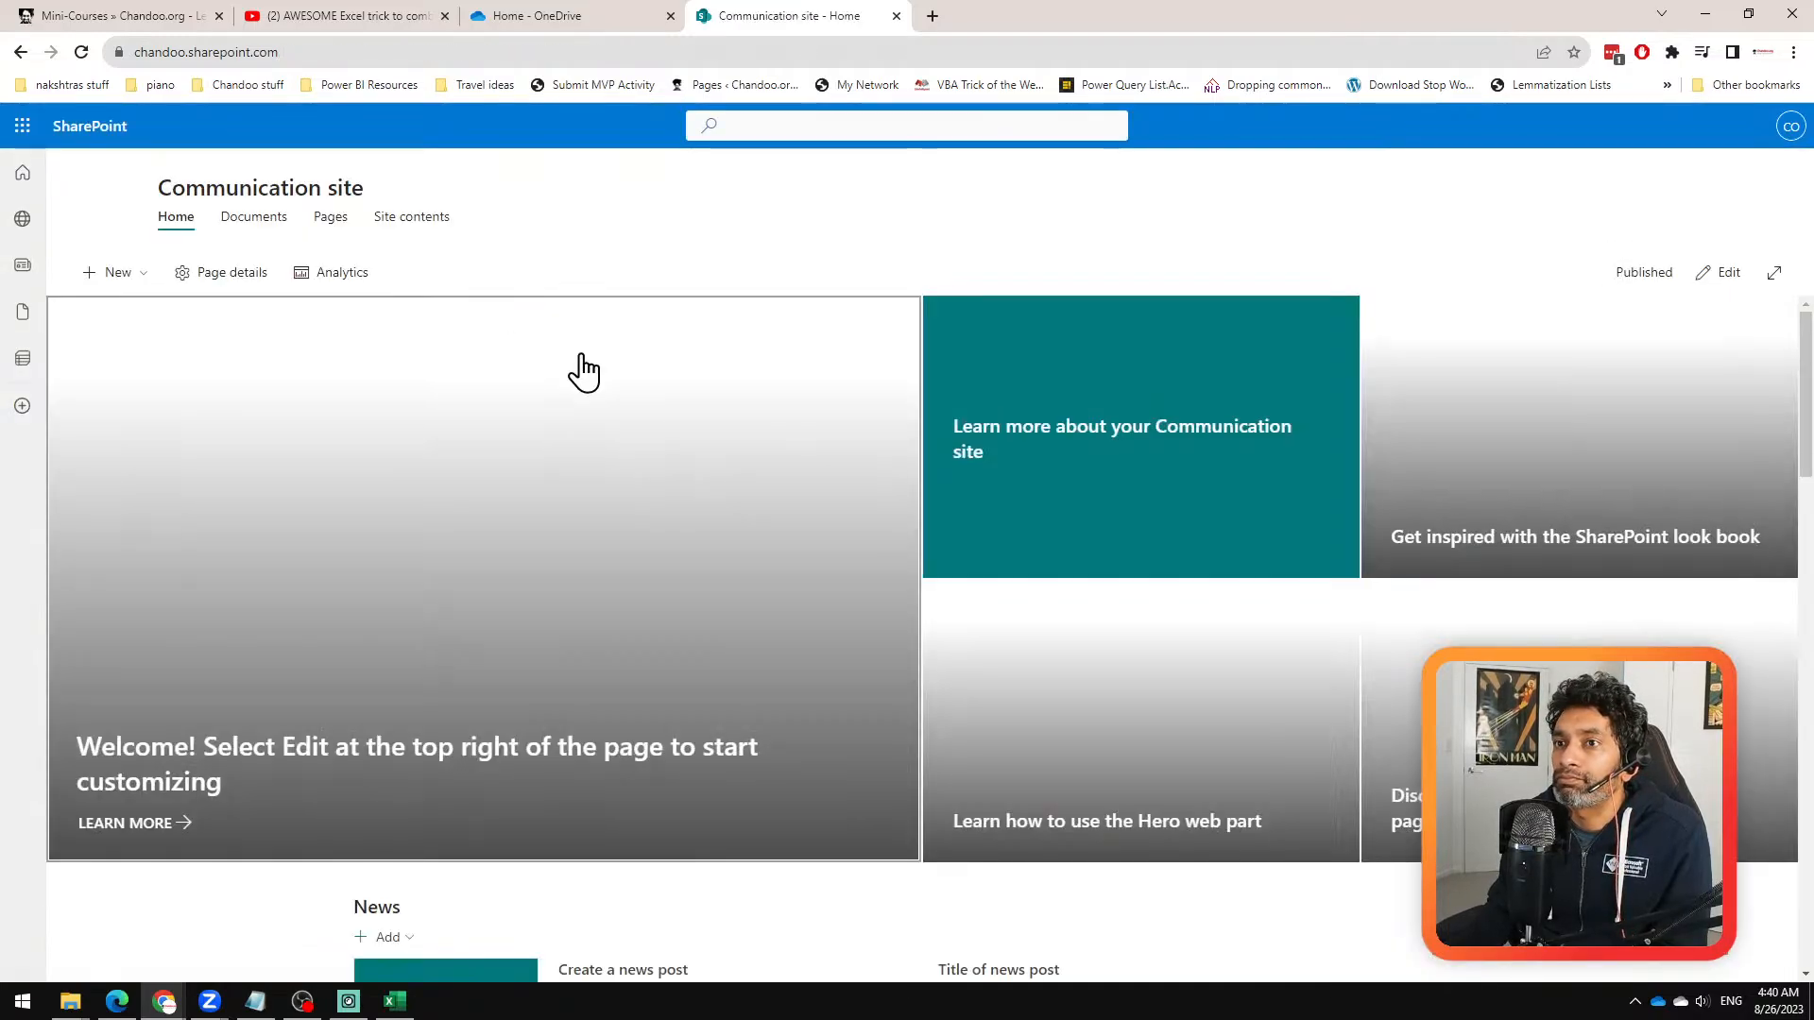
{"action": "left_click", "coordinate": [257, 219]}
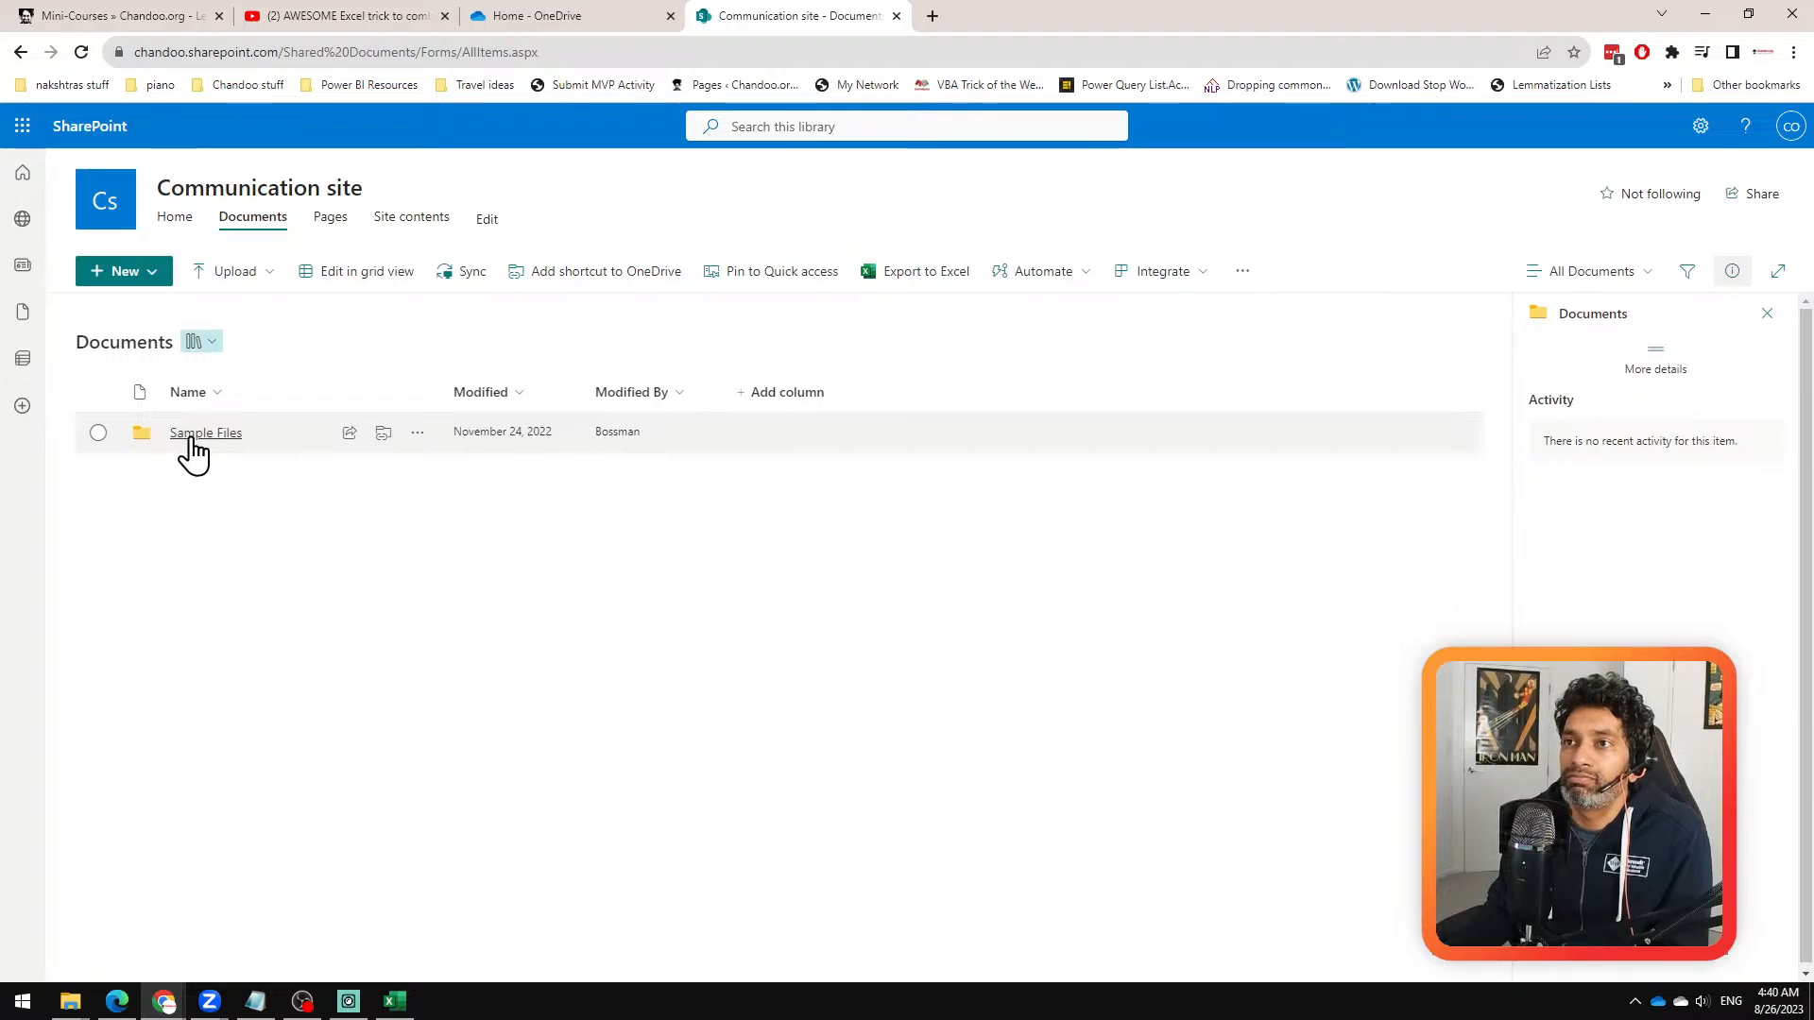
{"action": "left_click", "coordinate": [648, 55]}
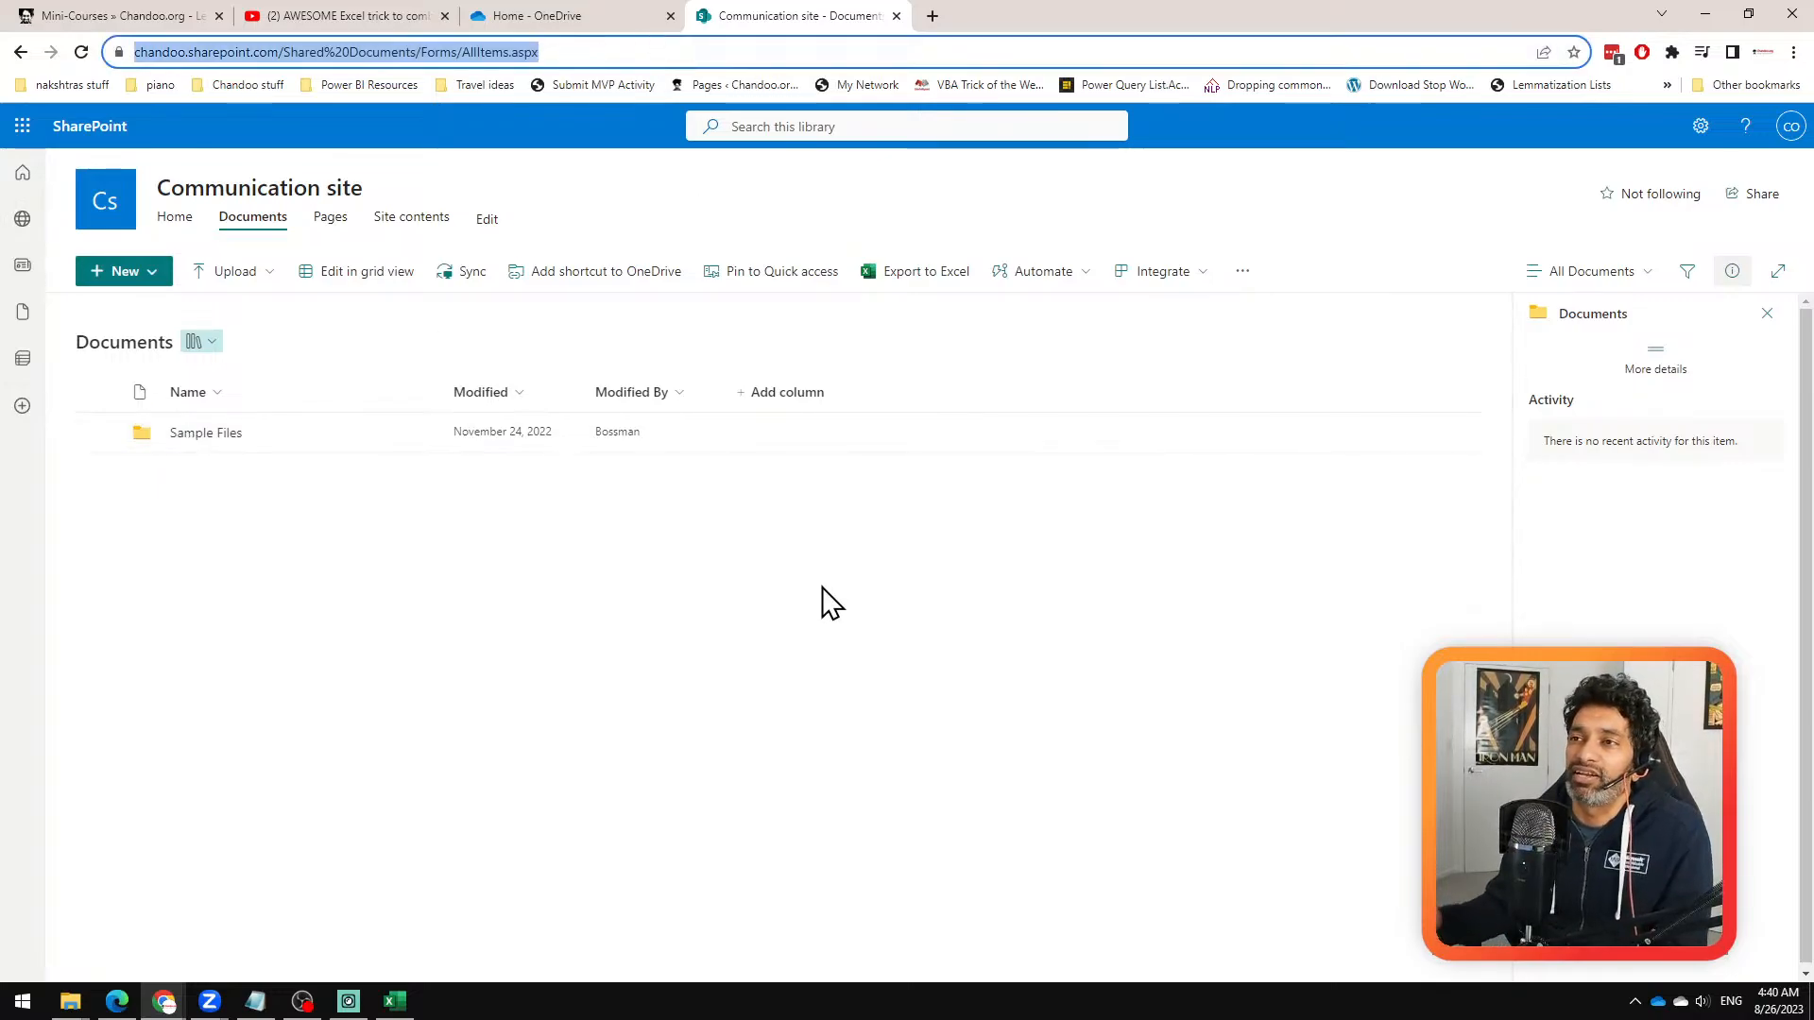
Step: Open the Sample Files folder and go down through A Folder to Another Folder
{"action": "left_click", "coordinate": [195, 436]}
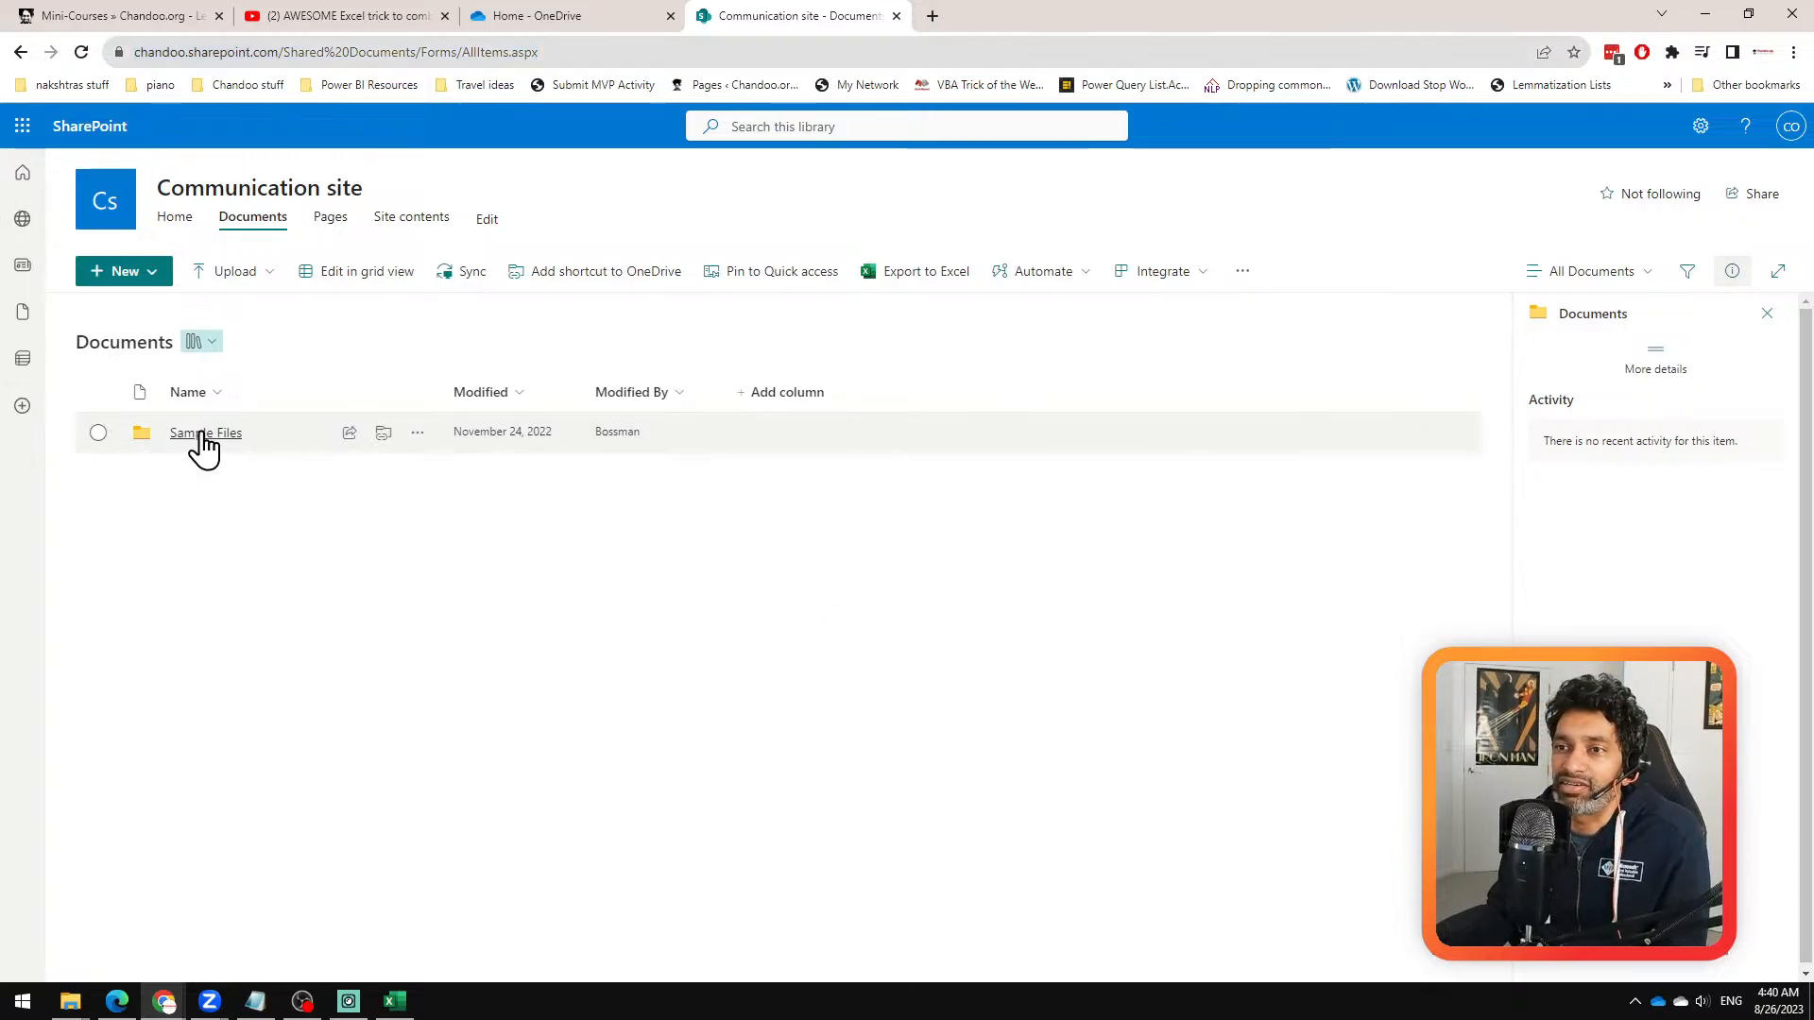
{"action": "left_click", "coordinate": [201, 437]}
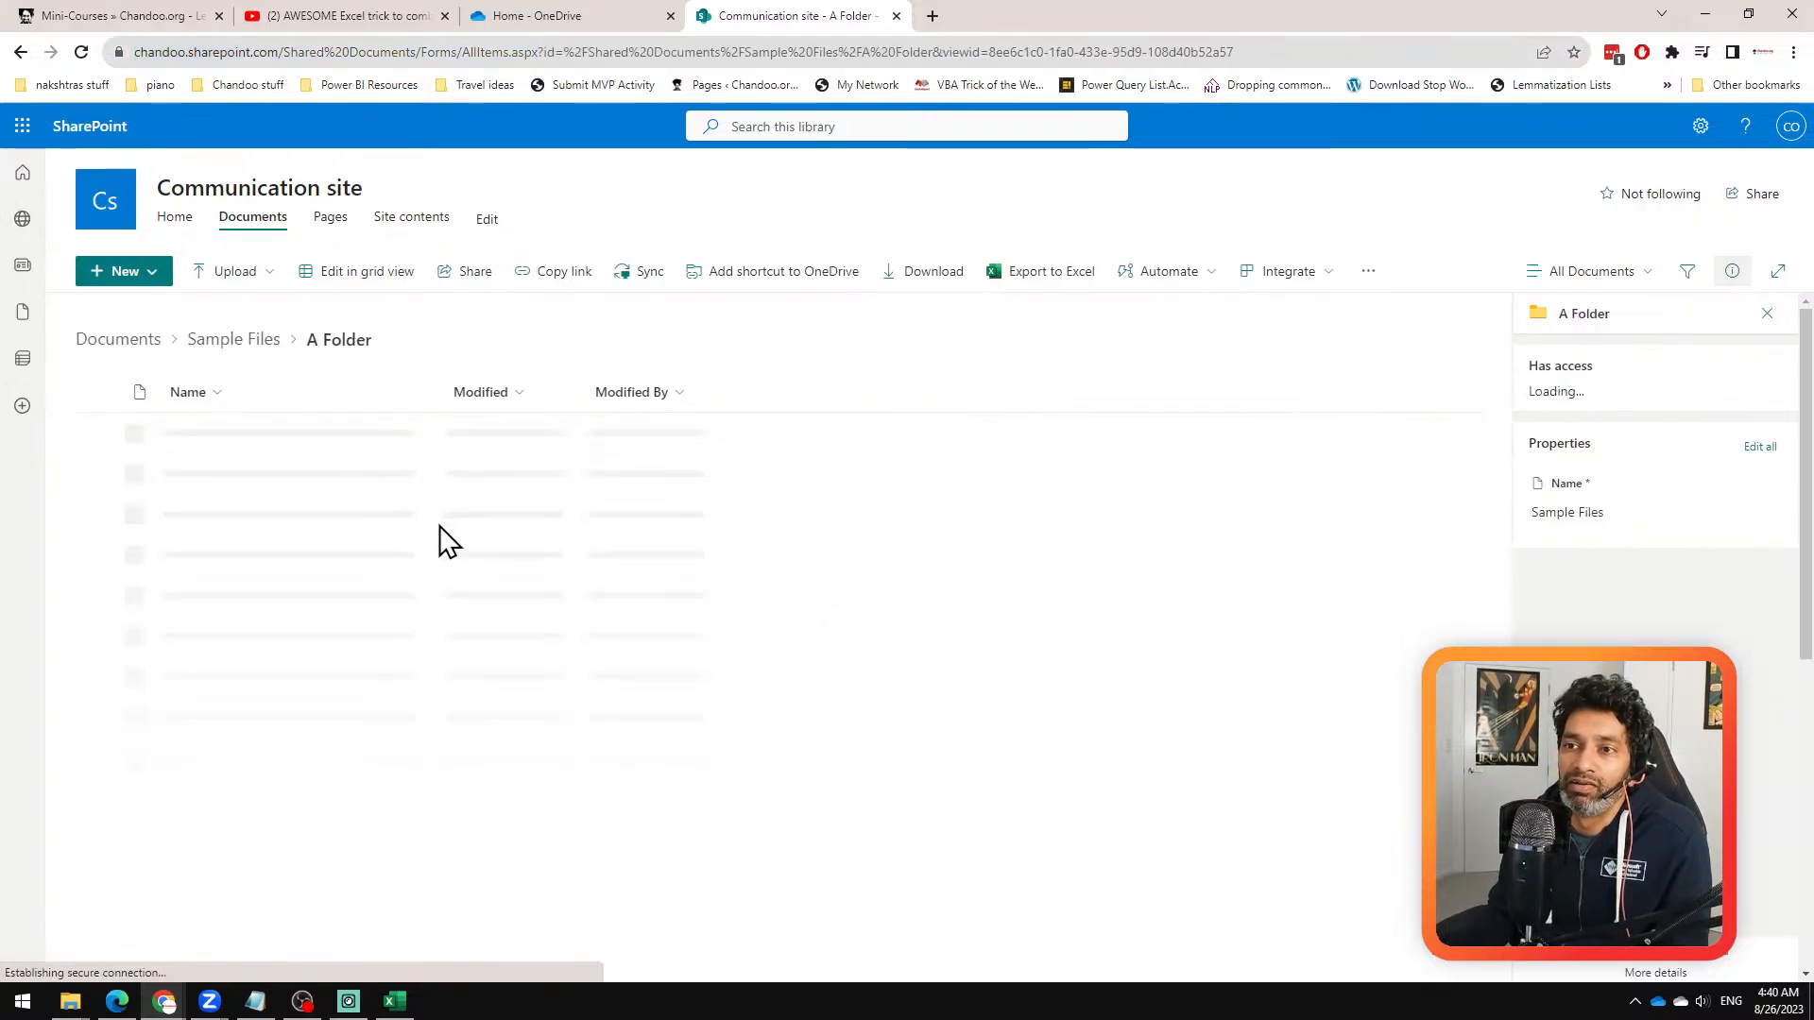
{"action": "left_click", "coordinate": [201, 437]}
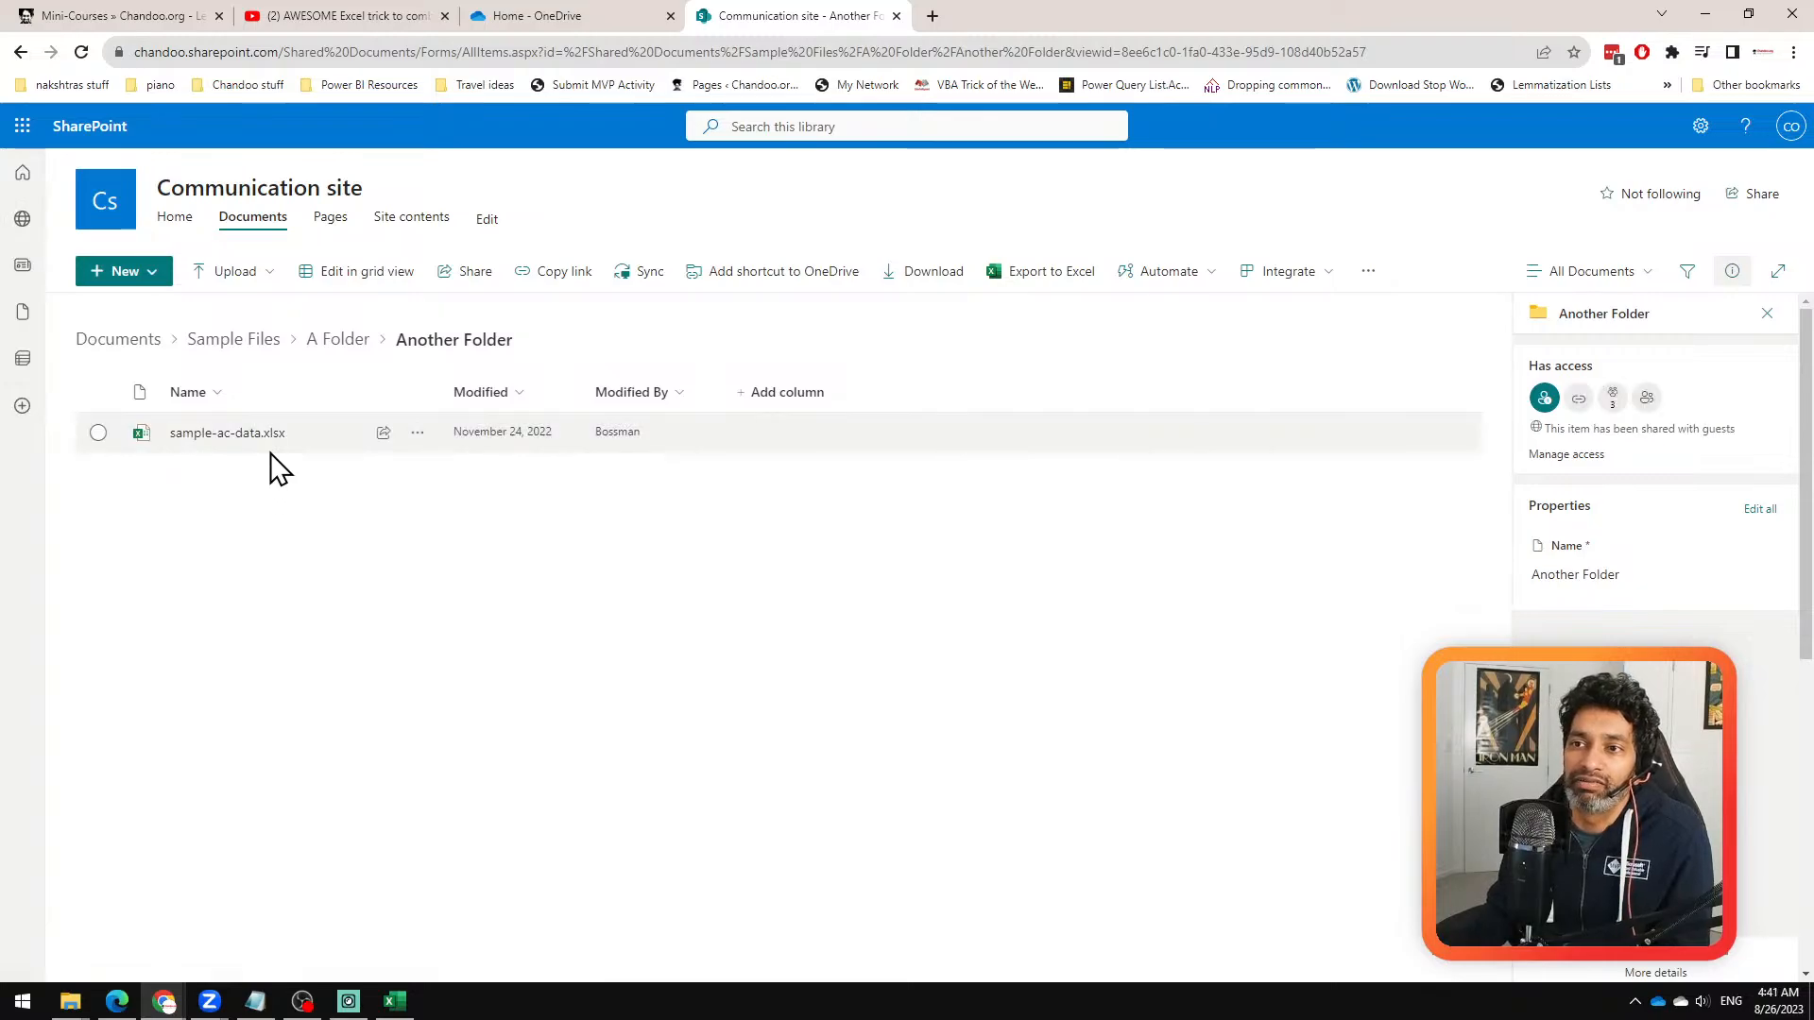
Step: Return to the top level of the Documents library, highlight its web address, and reload the library
{"action": "left_click", "coordinate": [163, 352]}
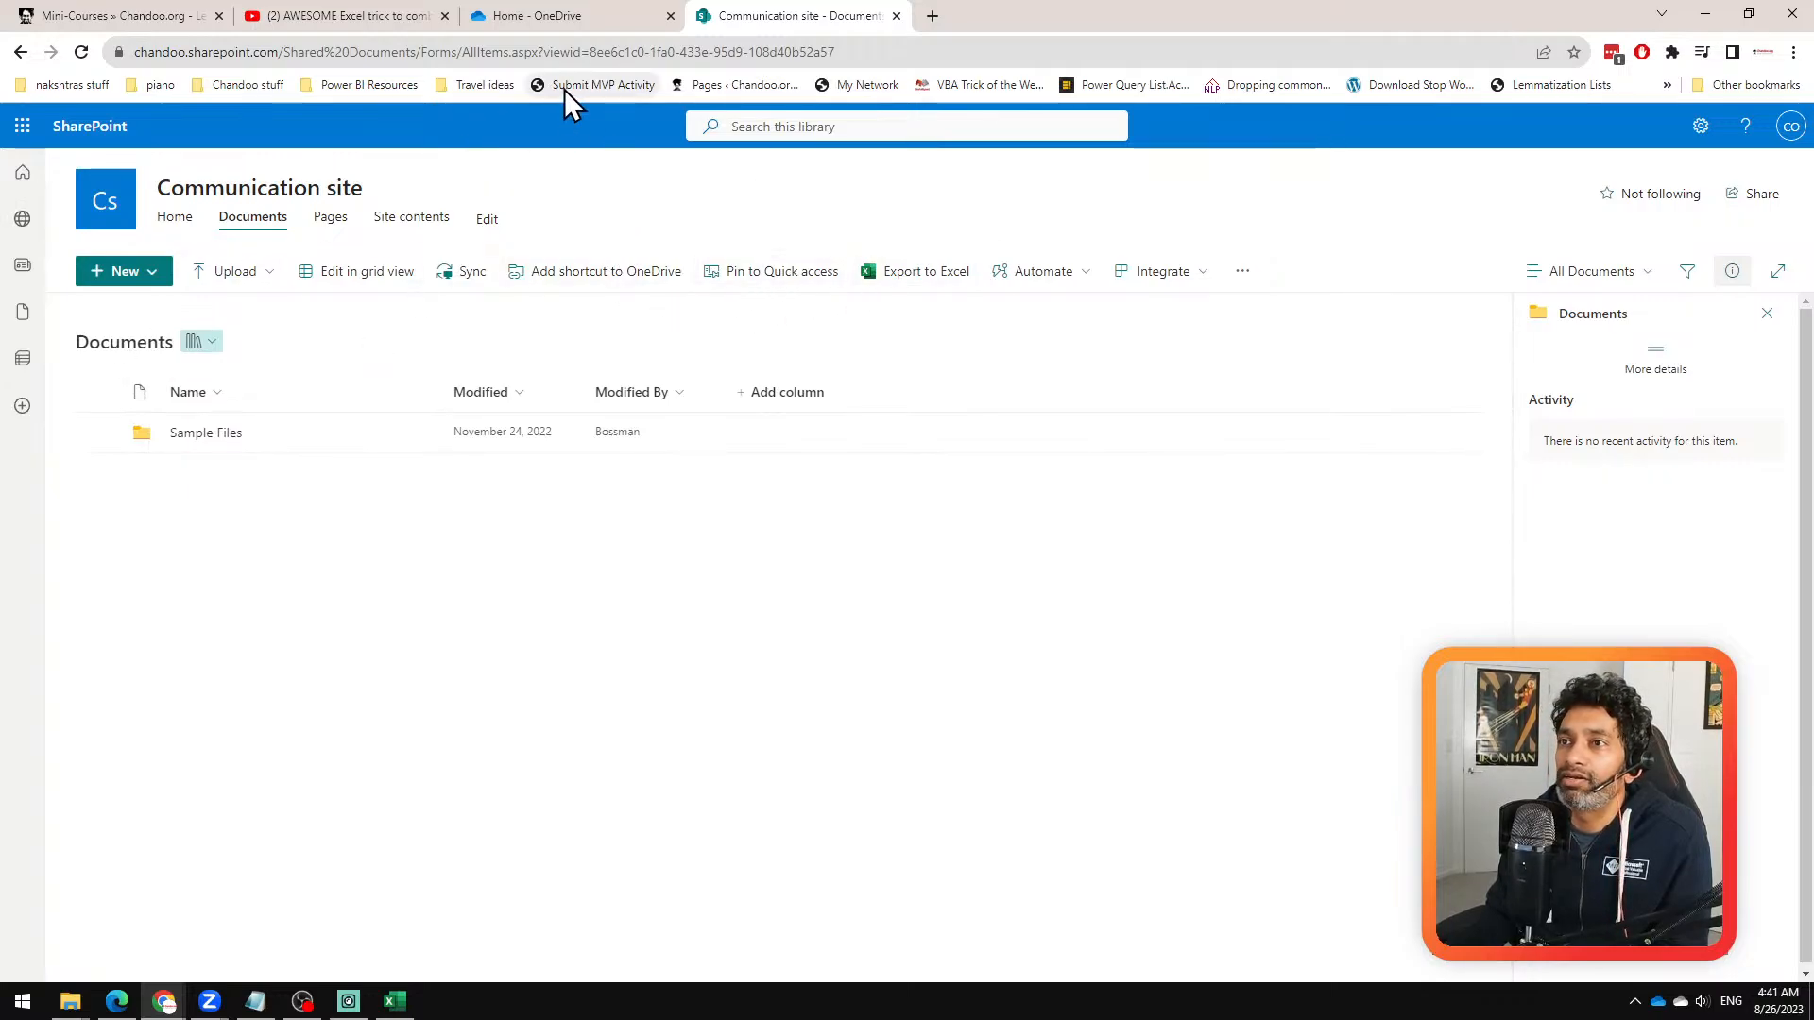
{"action": "left_click", "coordinate": [595, 55]}
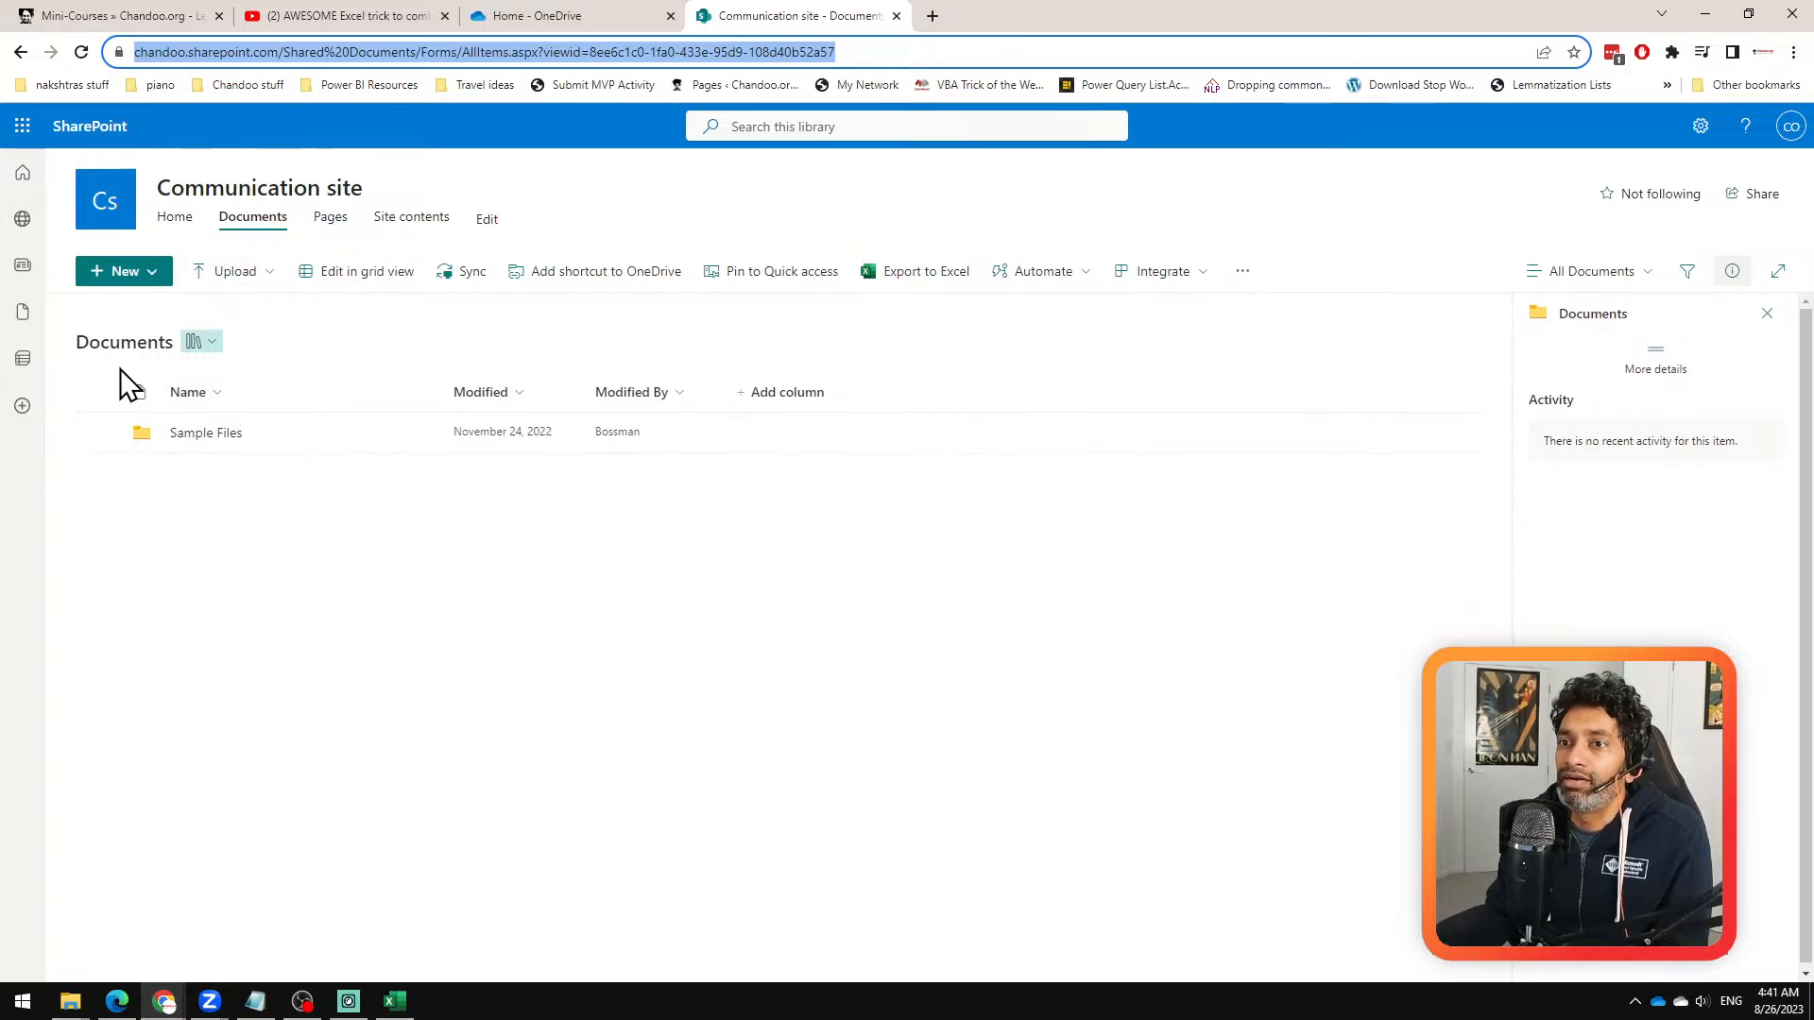
{"action": "left_click", "coordinate": [227, 220]}
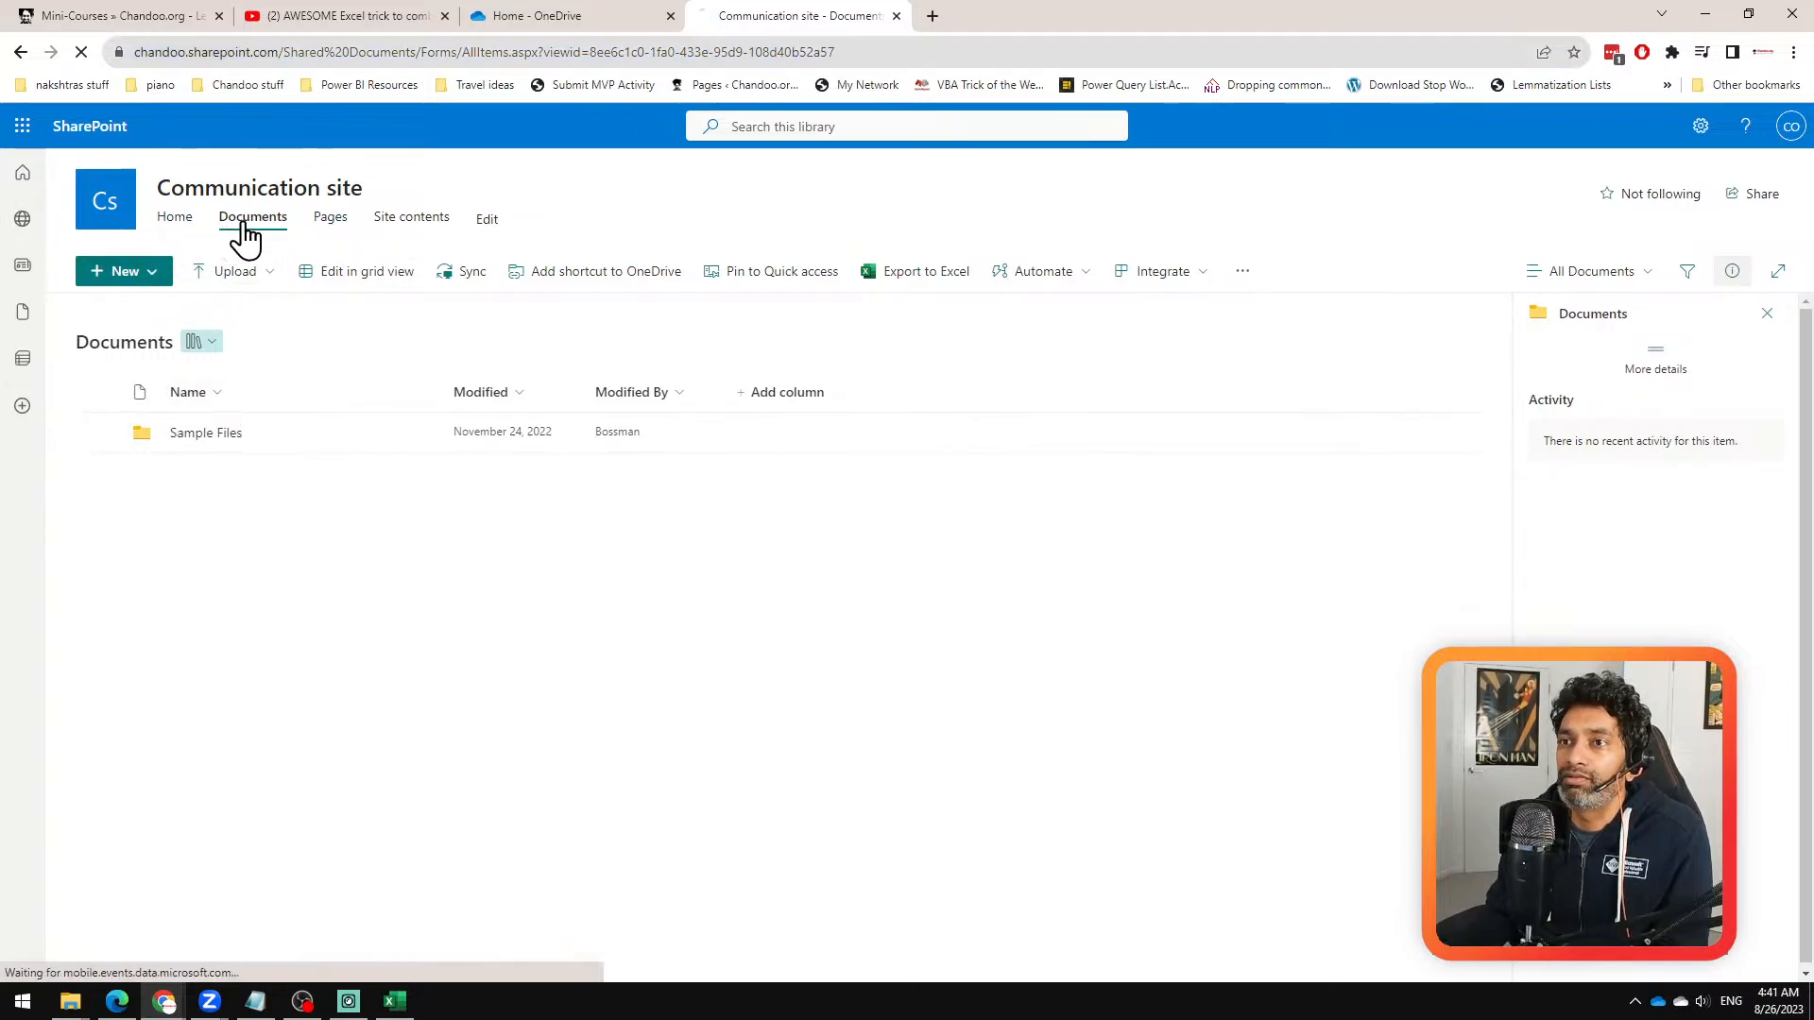
Step: Copy the Documents library's web address and start a new SharePoint folder query in Excel's Power Query Editor
{"action": "left_click", "coordinate": [671, 55]}
{"action": "key", "text": "ctrl+c"}
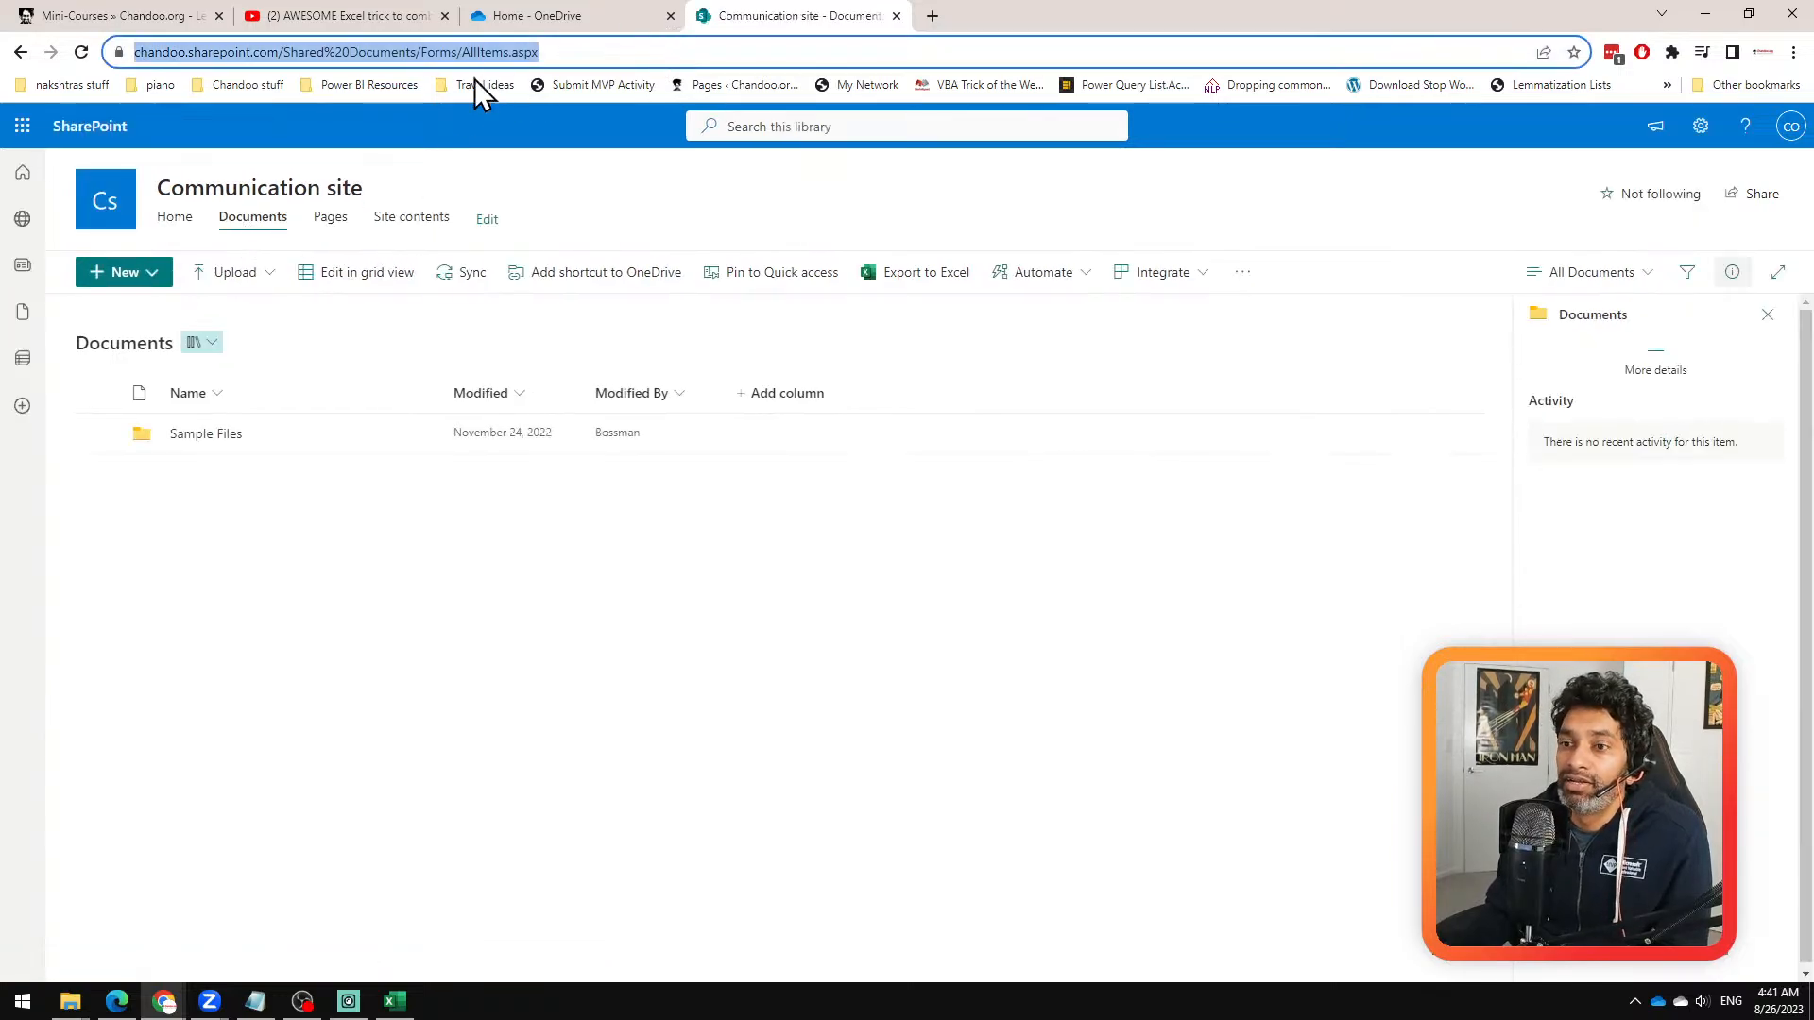
{"action": "left_click", "coordinate": [401, 1003]}
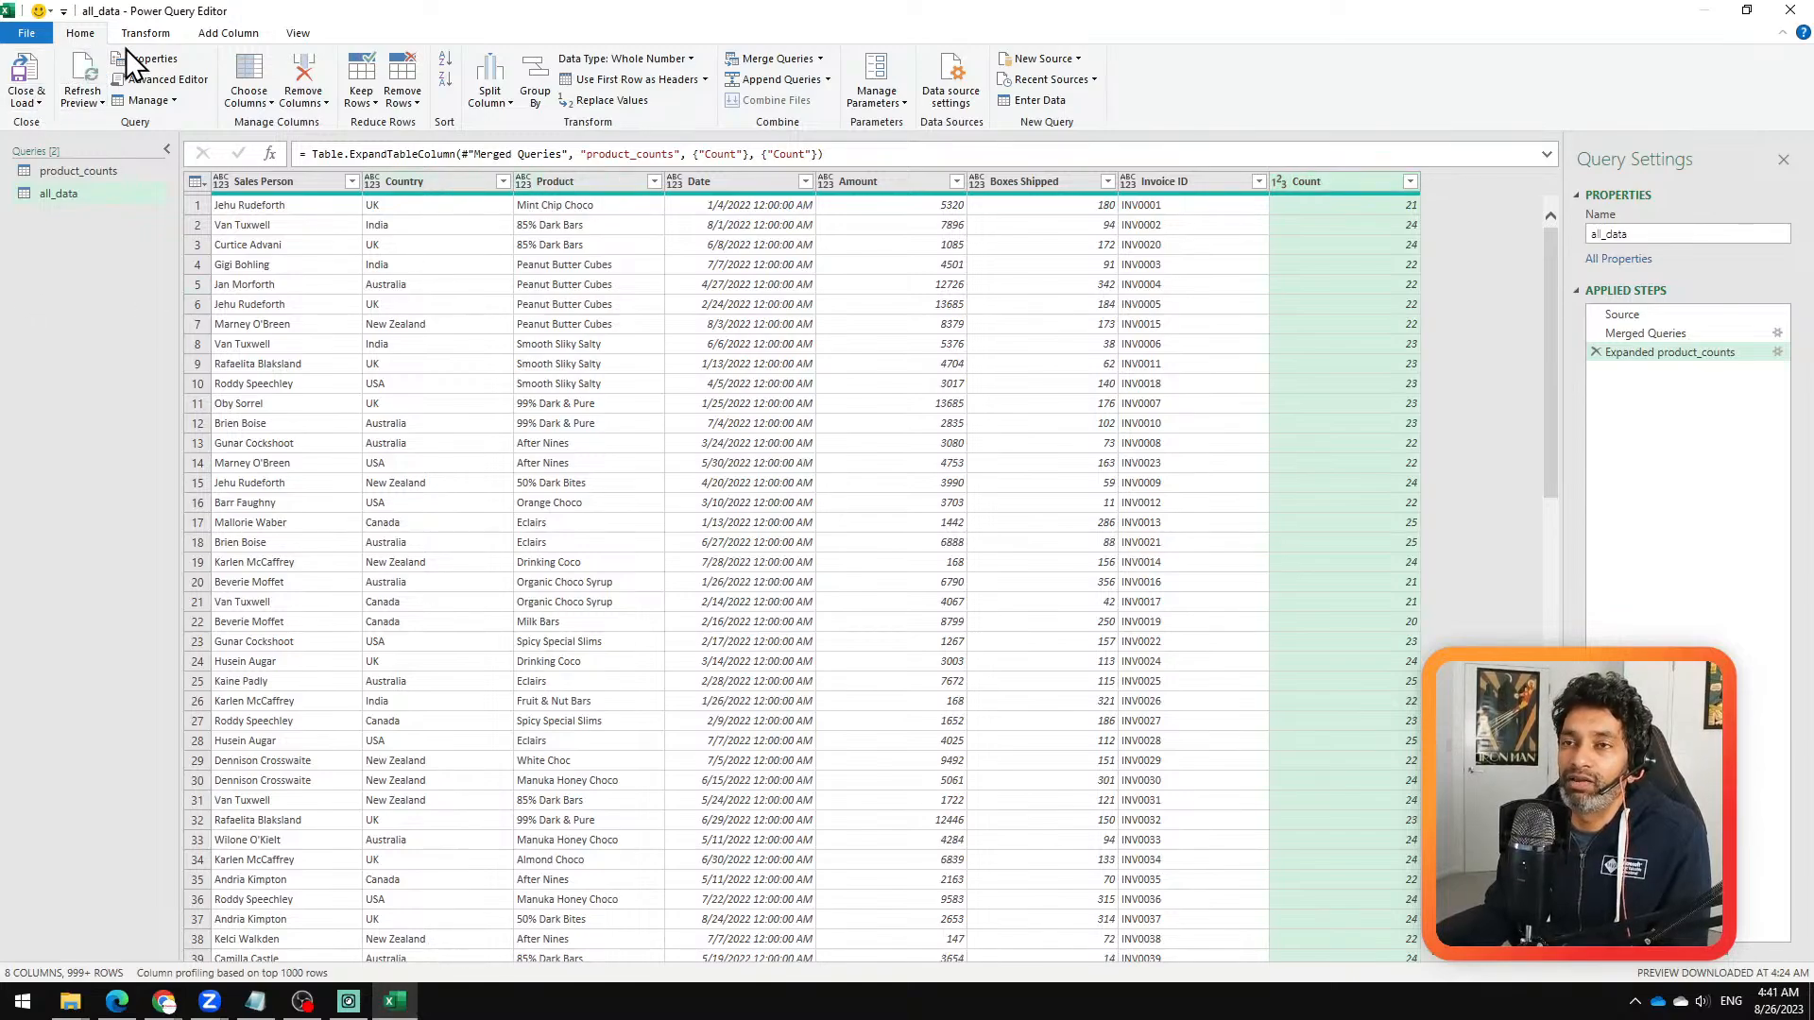
{"action": "right_click", "coordinate": [75, 270]}
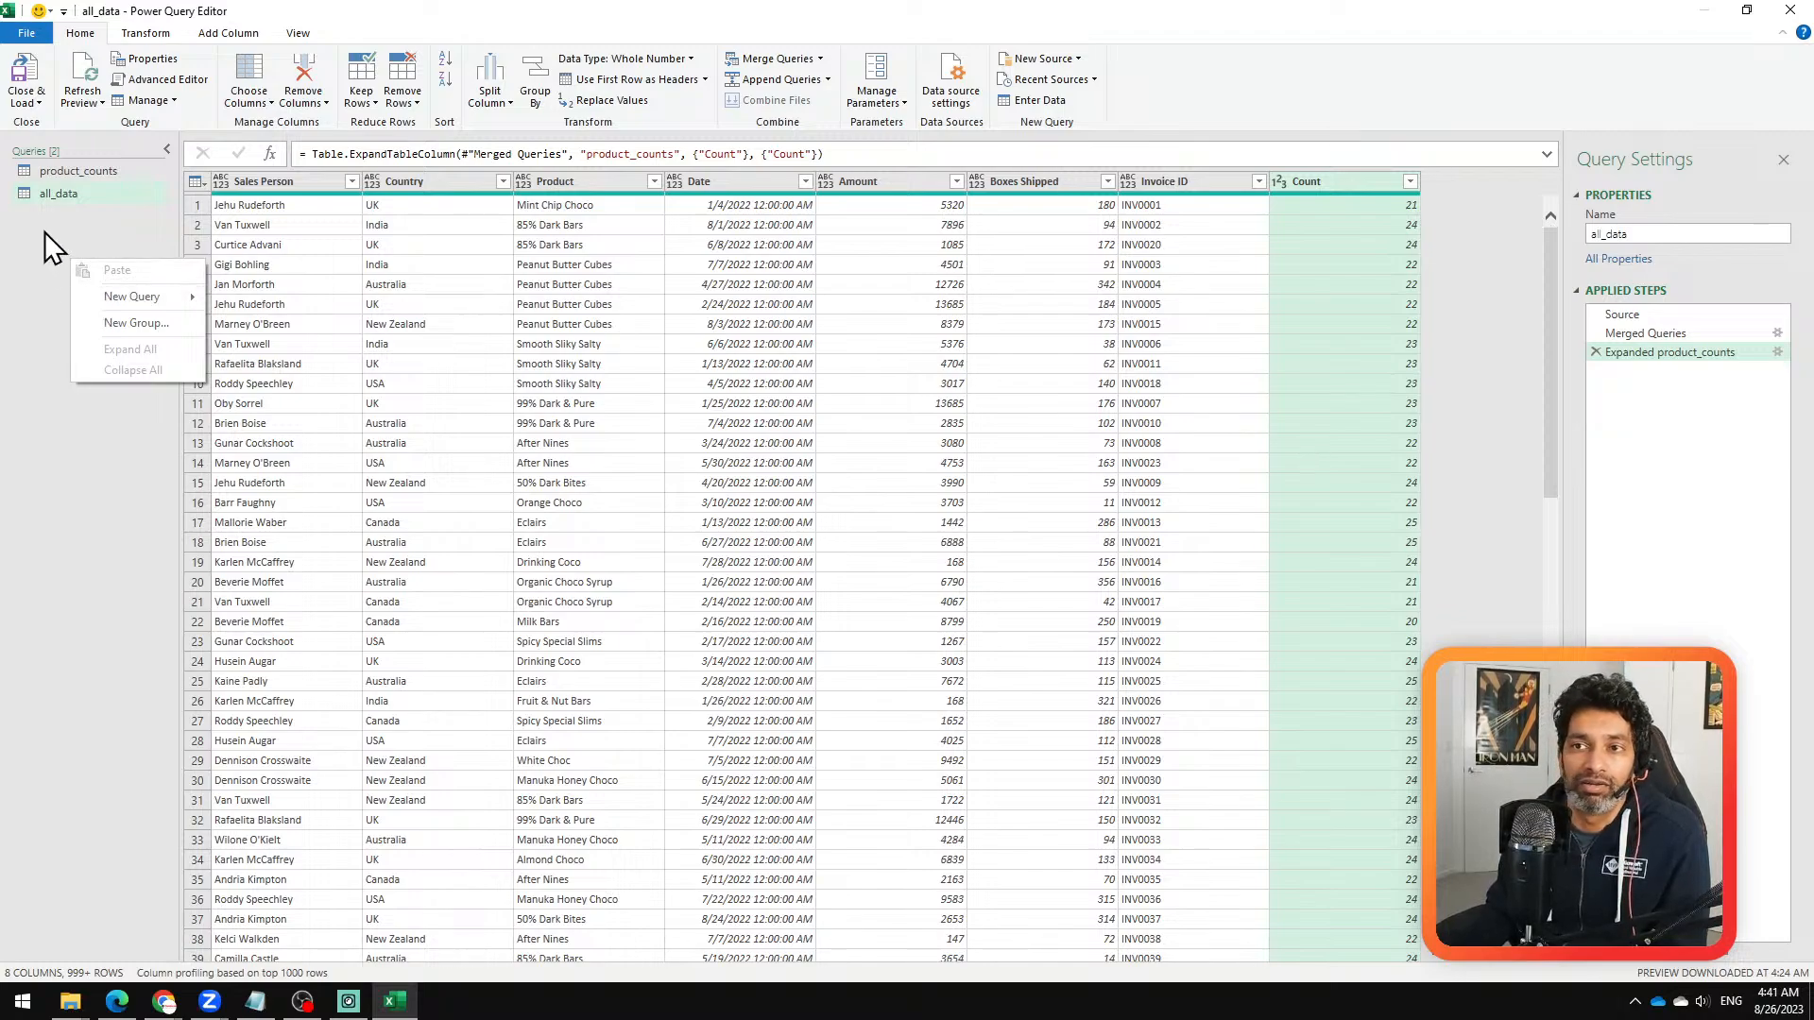
{"action": "mouse_move", "coordinate": [115, 297]}
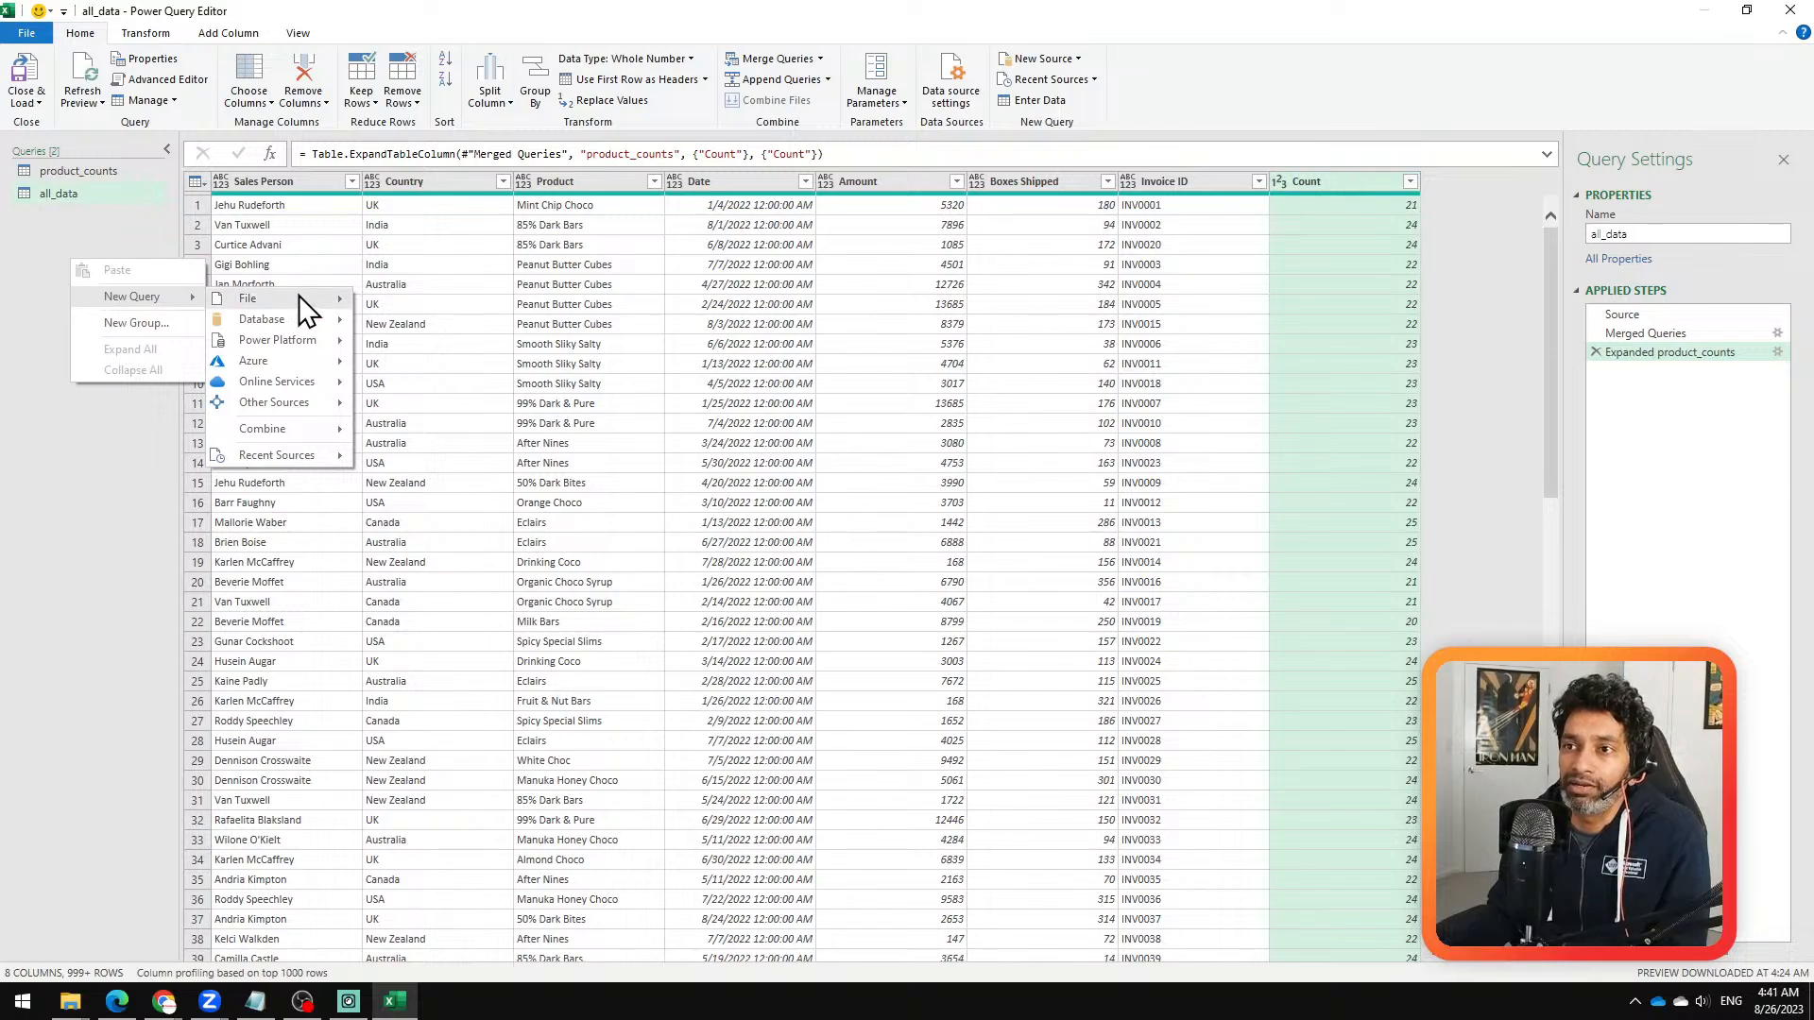
{"action": "mouse_move", "coordinate": [298, 297]}
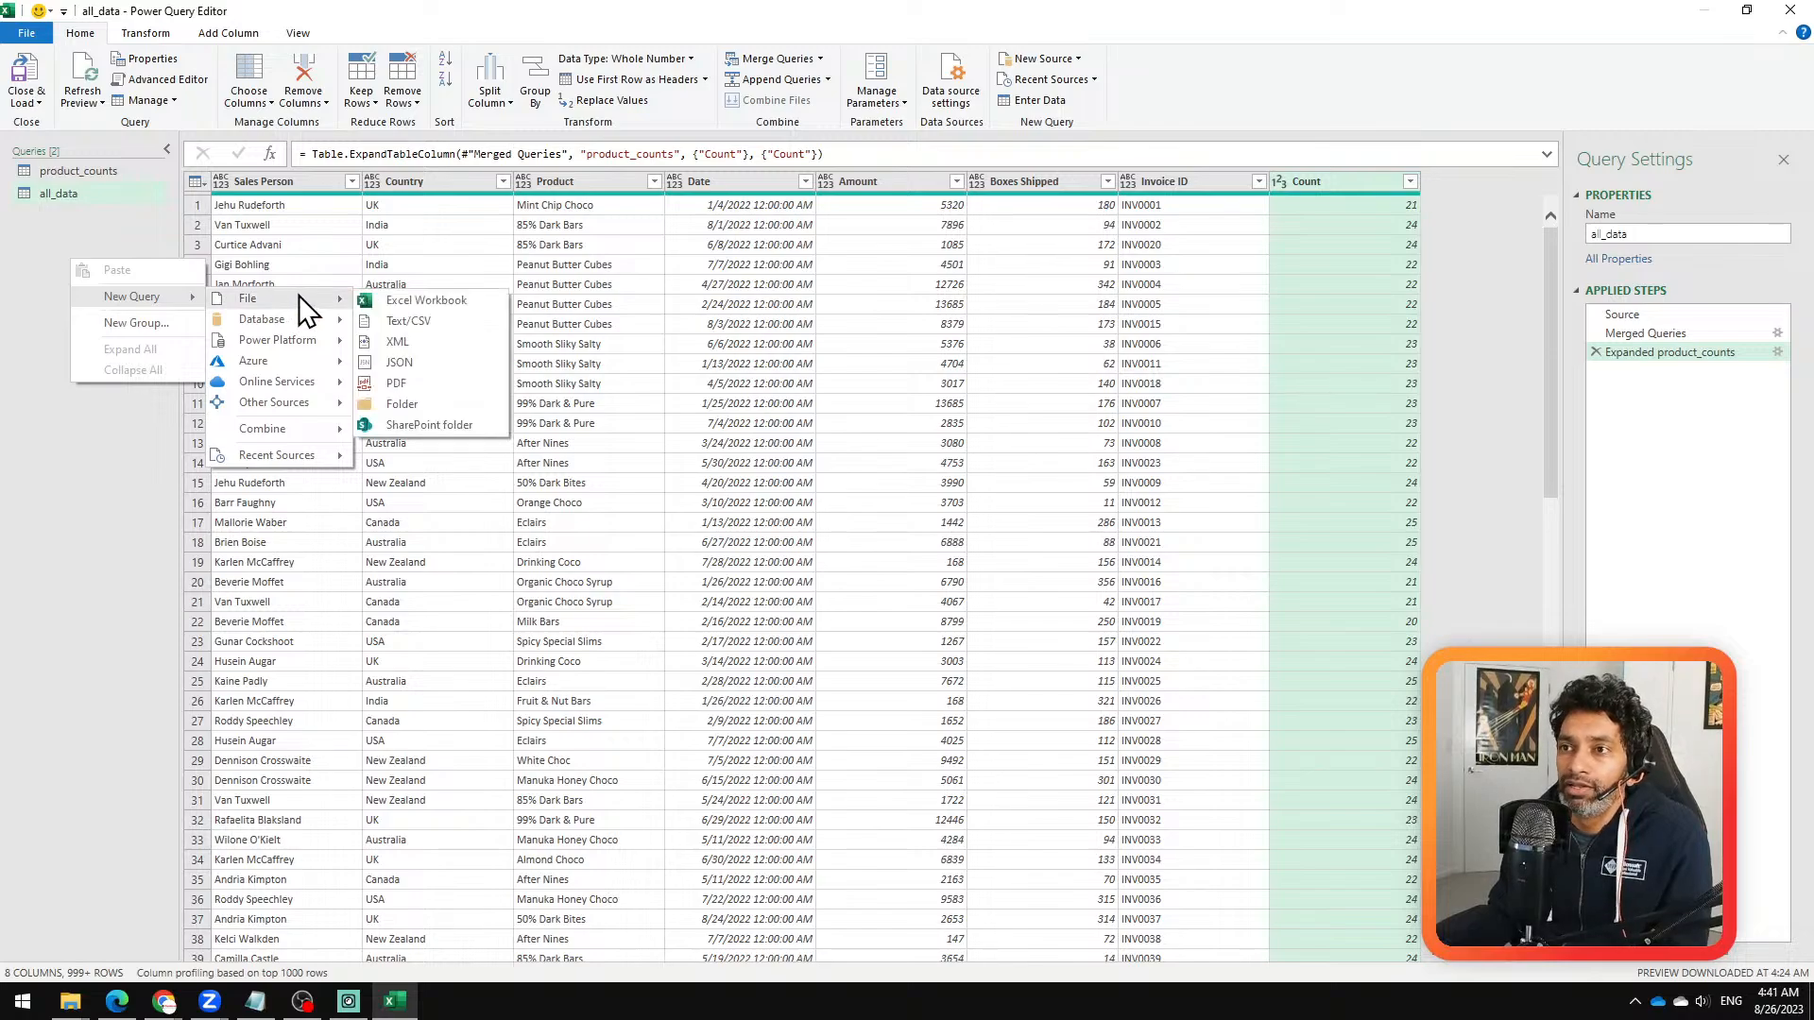
{"action": "left_click", "coordinate": [440, 425]}
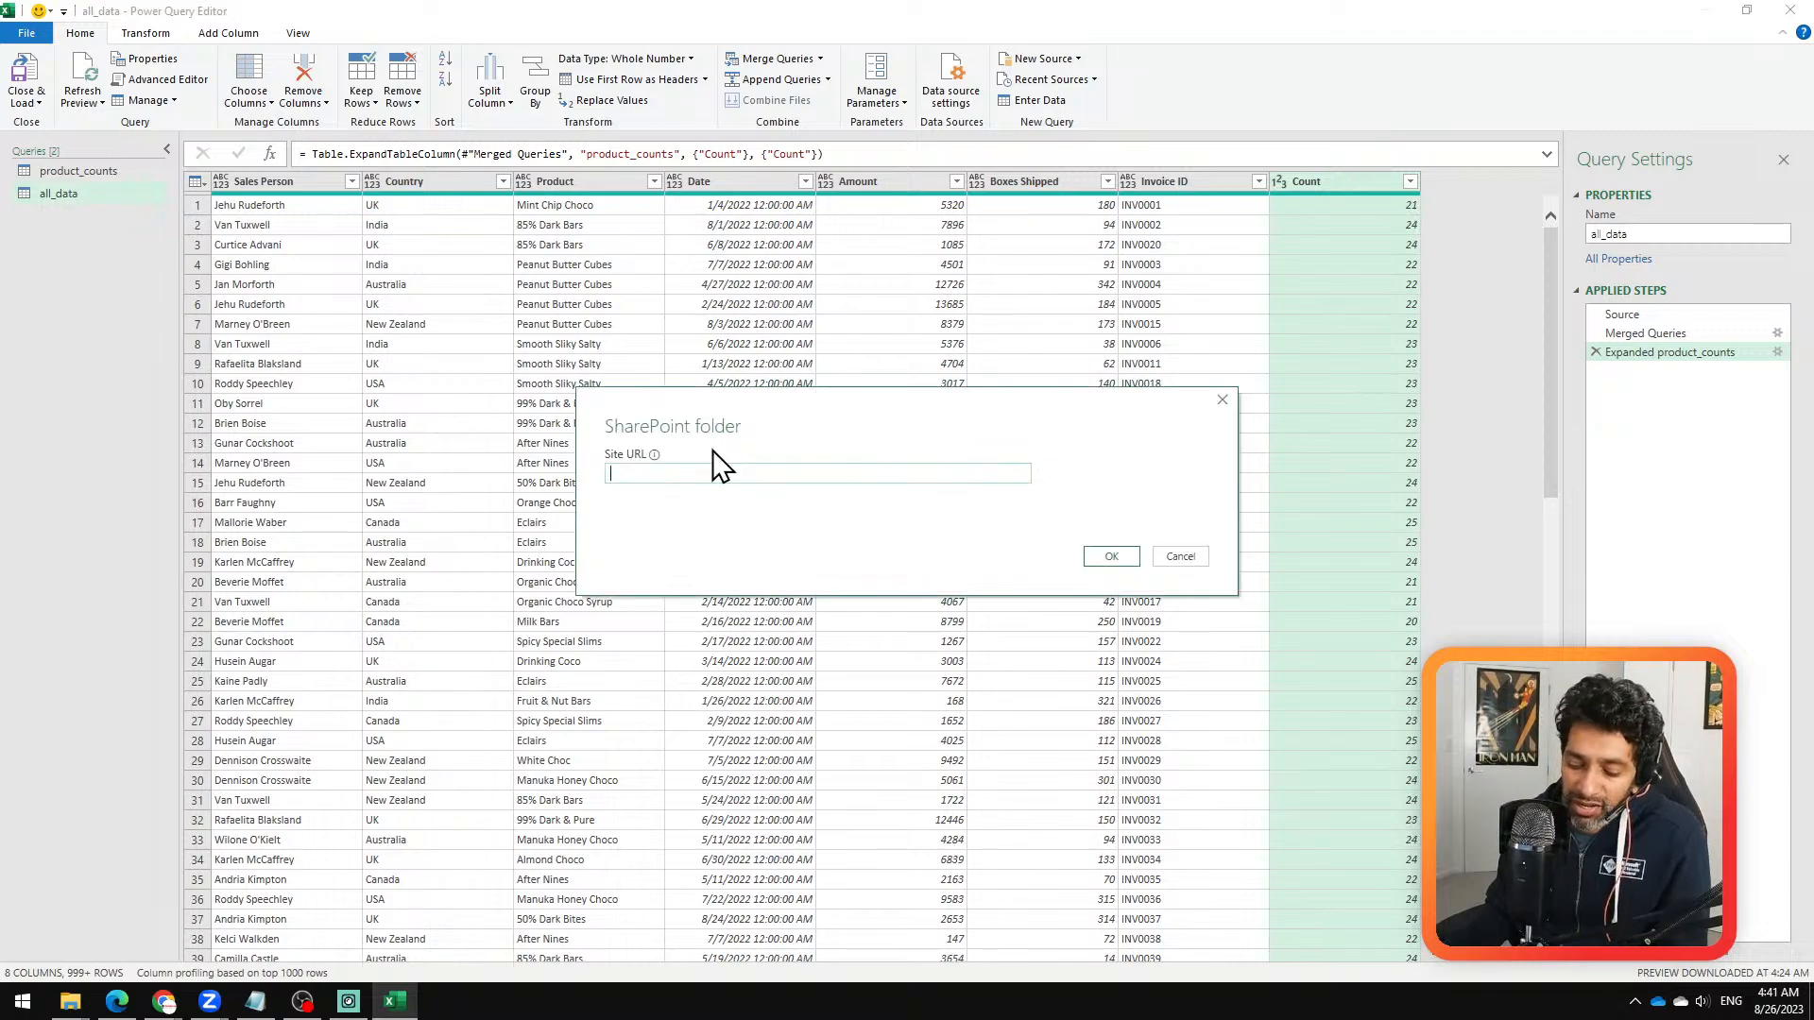
{"action": "key", "text": "ctrl+v"}
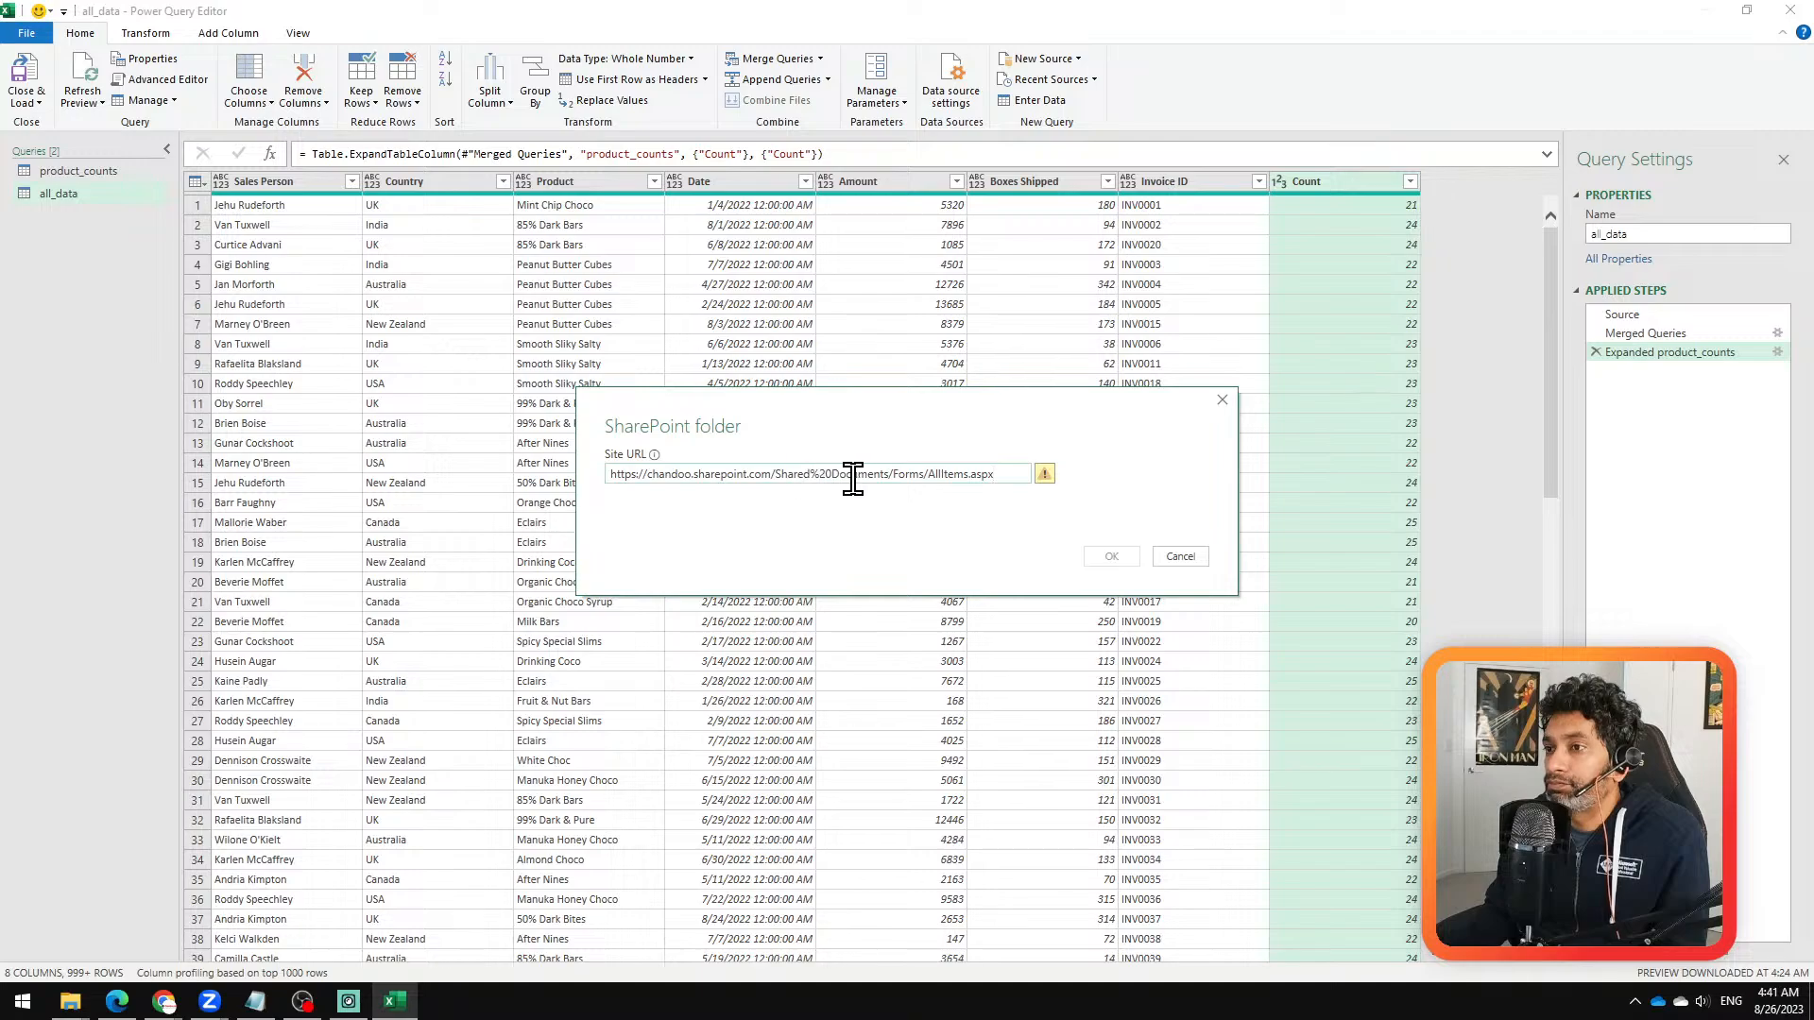
{"action": "left_click_drag", "start_coordinate": [770, 473], "coordinate": [1073, 494]}
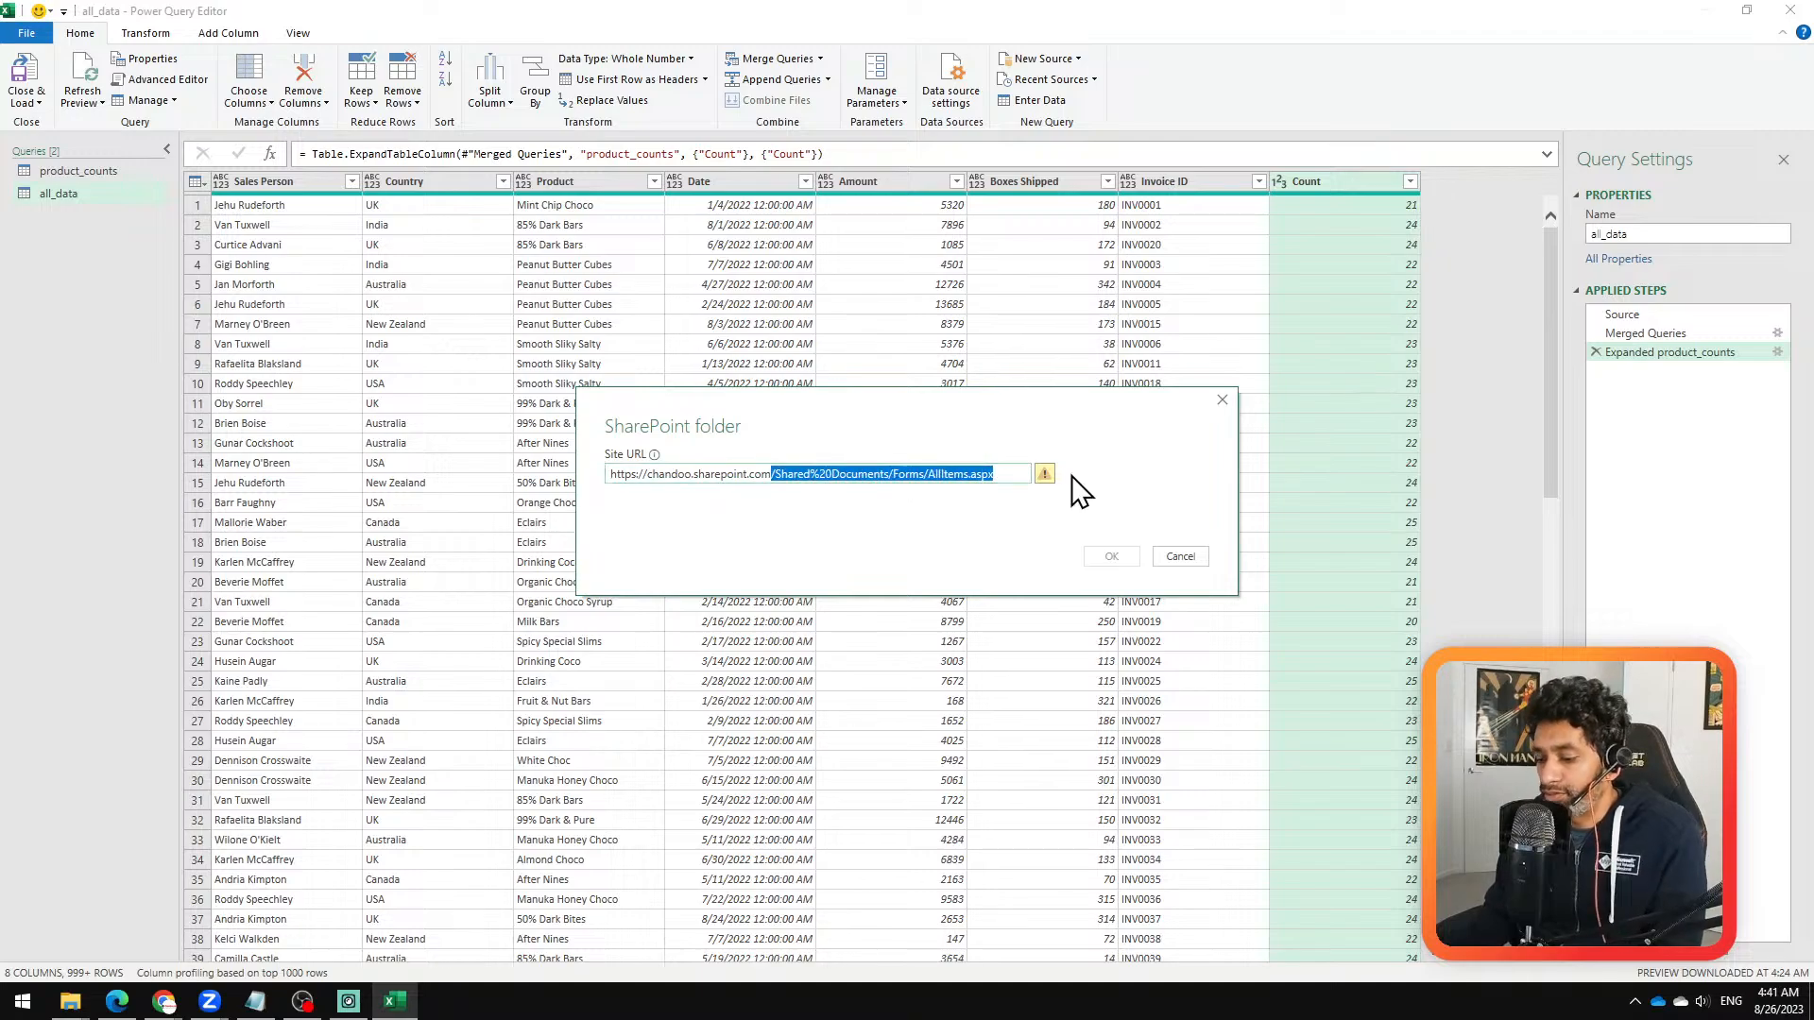
{"action": "left_click", "coordinate": [1012, 473]}
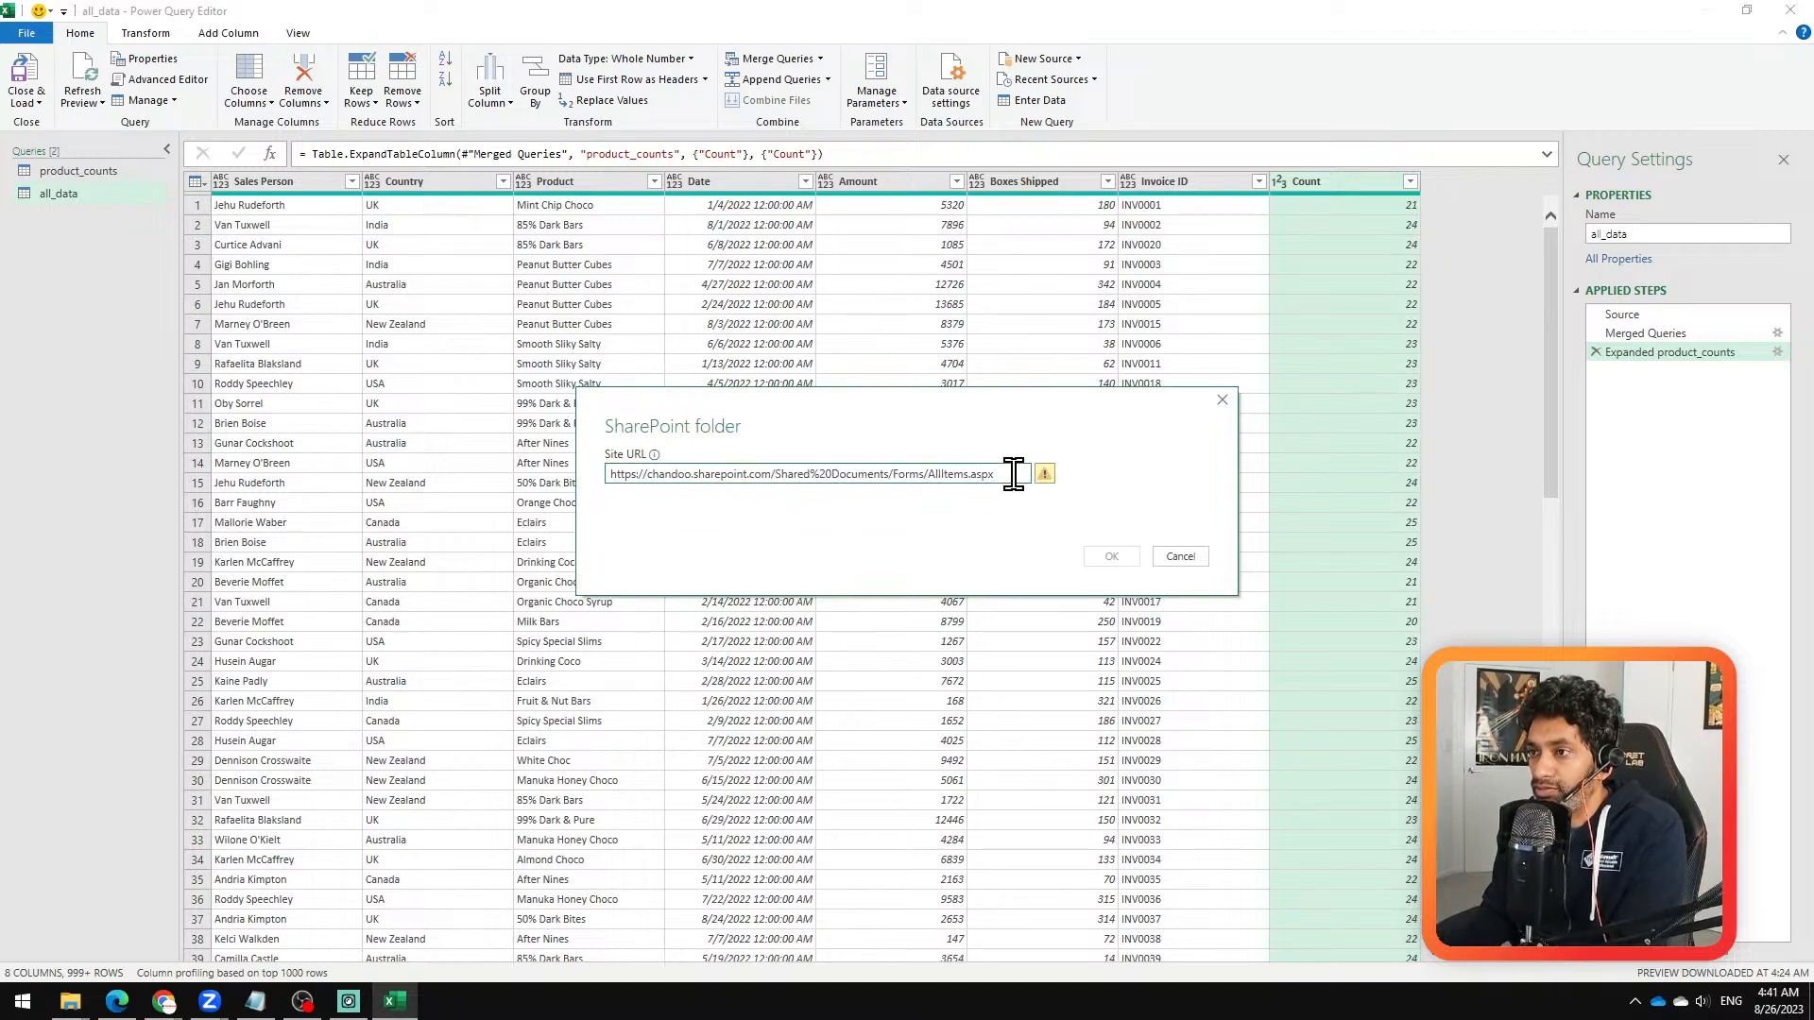
{"action": "left_click_drag", "start_coordinate": [1012, 473], "coordinate": [905, 476]}
{"action": "key", "text": "Delete"}
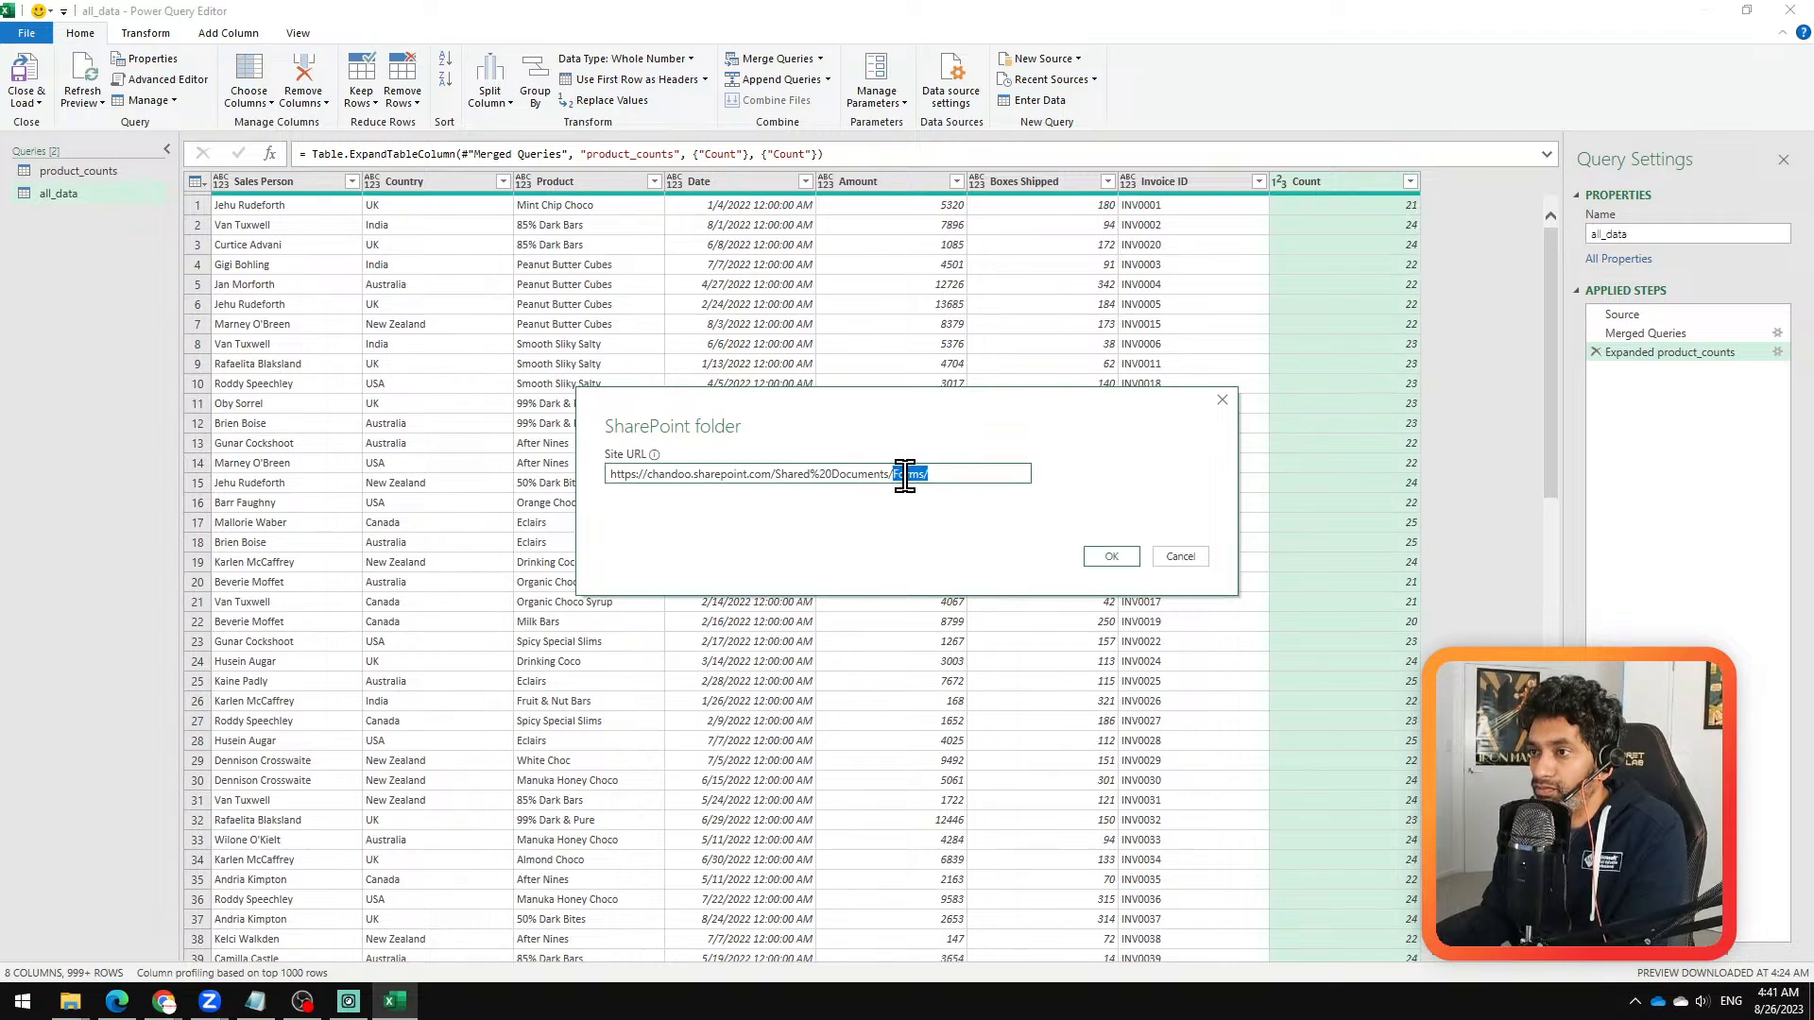
{"action": "key", "text": "Delete"}
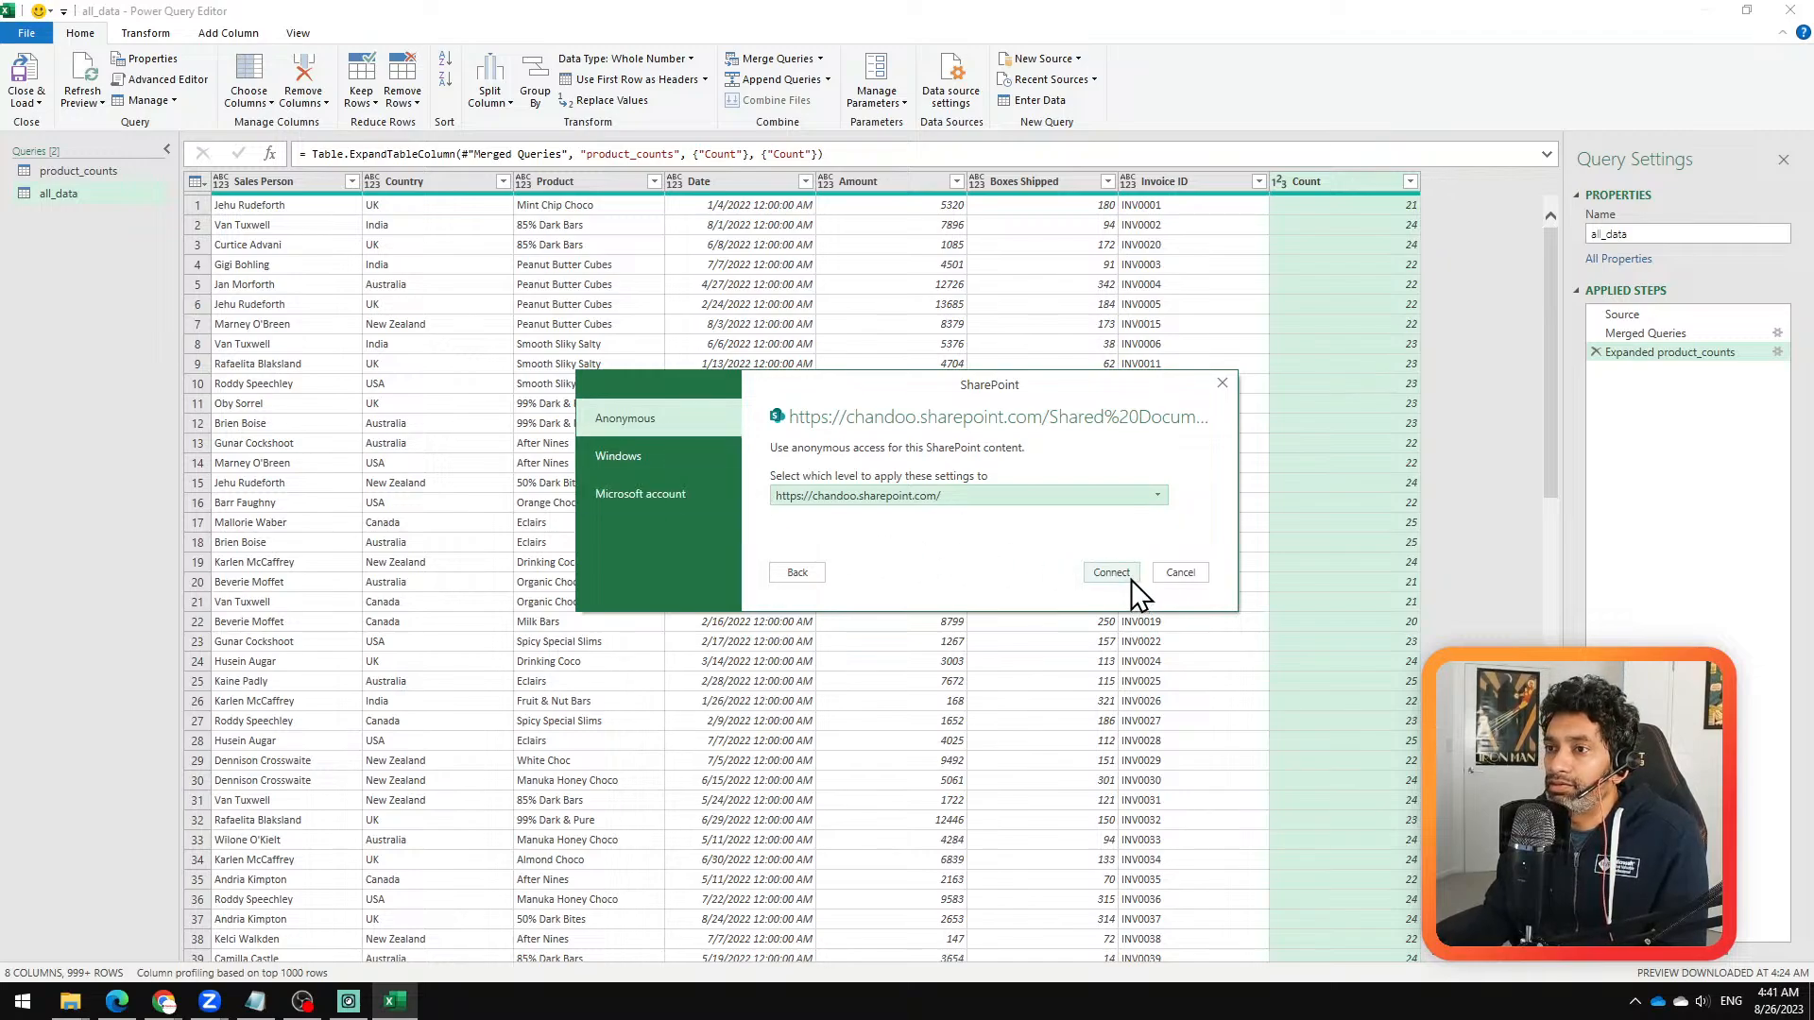
Step: Choose Microsoft account authentication, sign in, try to connect to the library, and return to editing the connection
{"action": "left_click", "coordinate": [650, 459]}
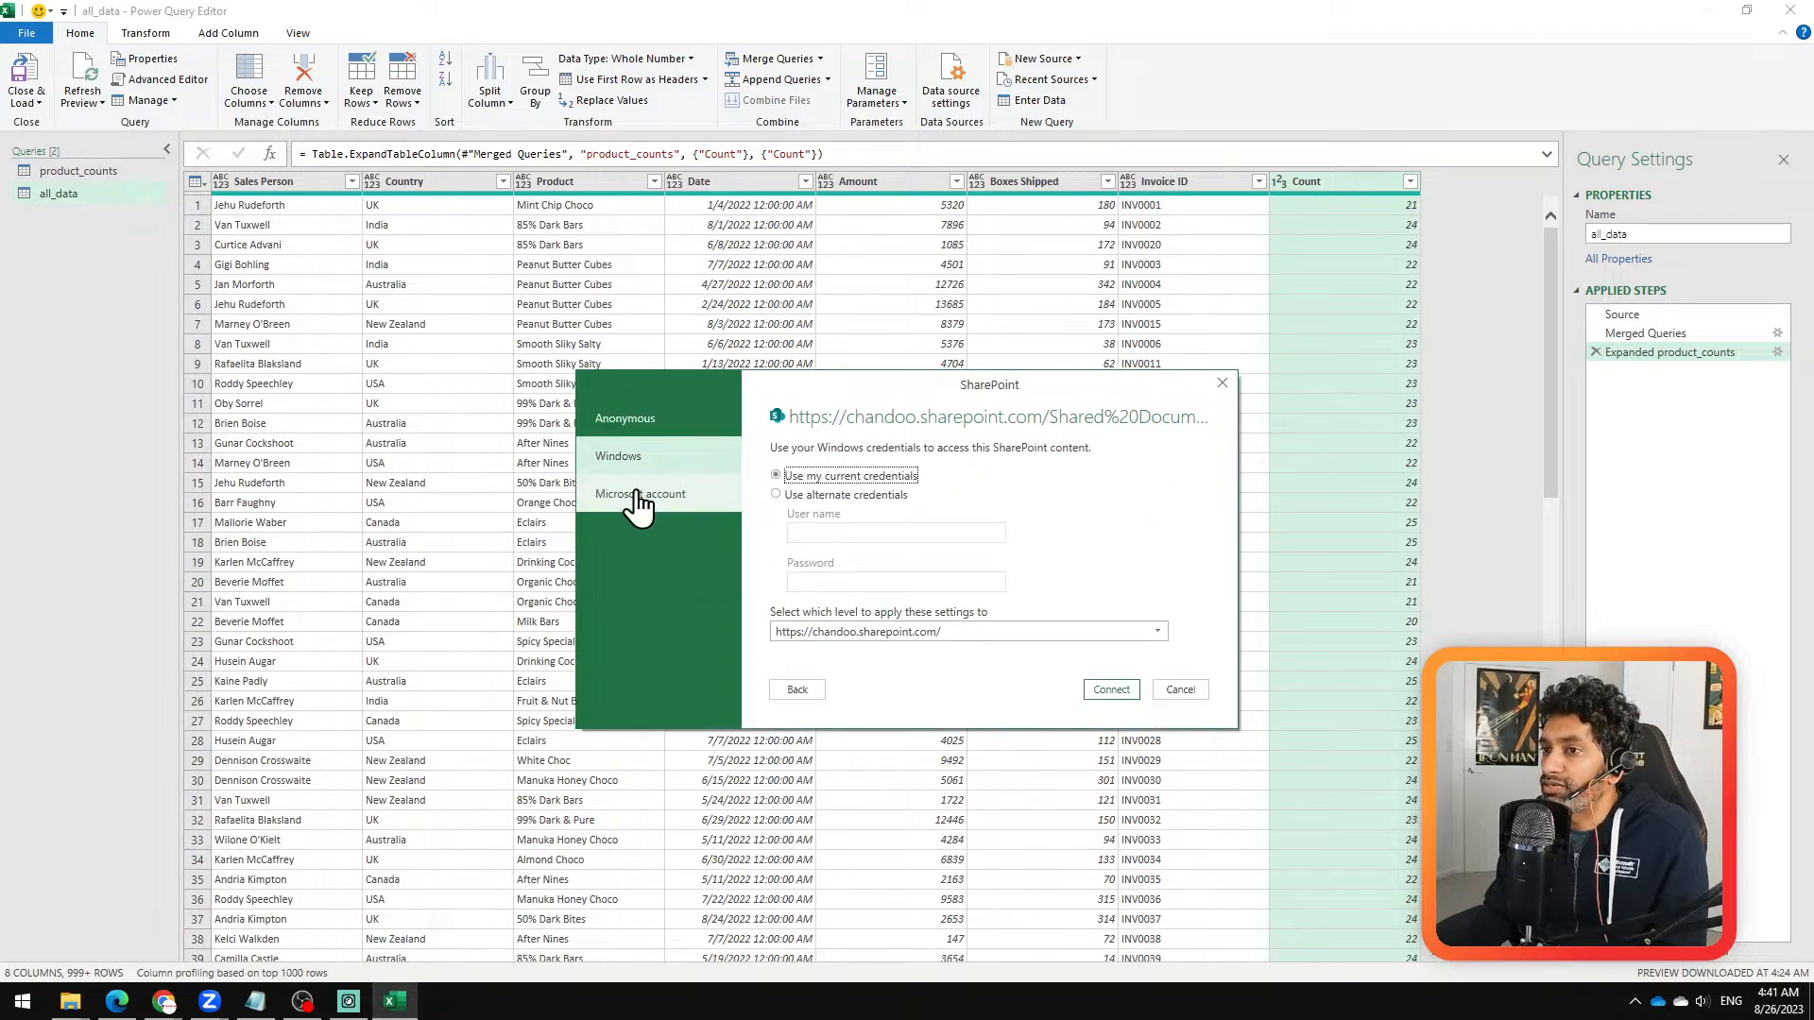
{"action": "left_click", "coordinate": [647, 480]}
{"action": "left_click", "coordinate": [650, 492]}
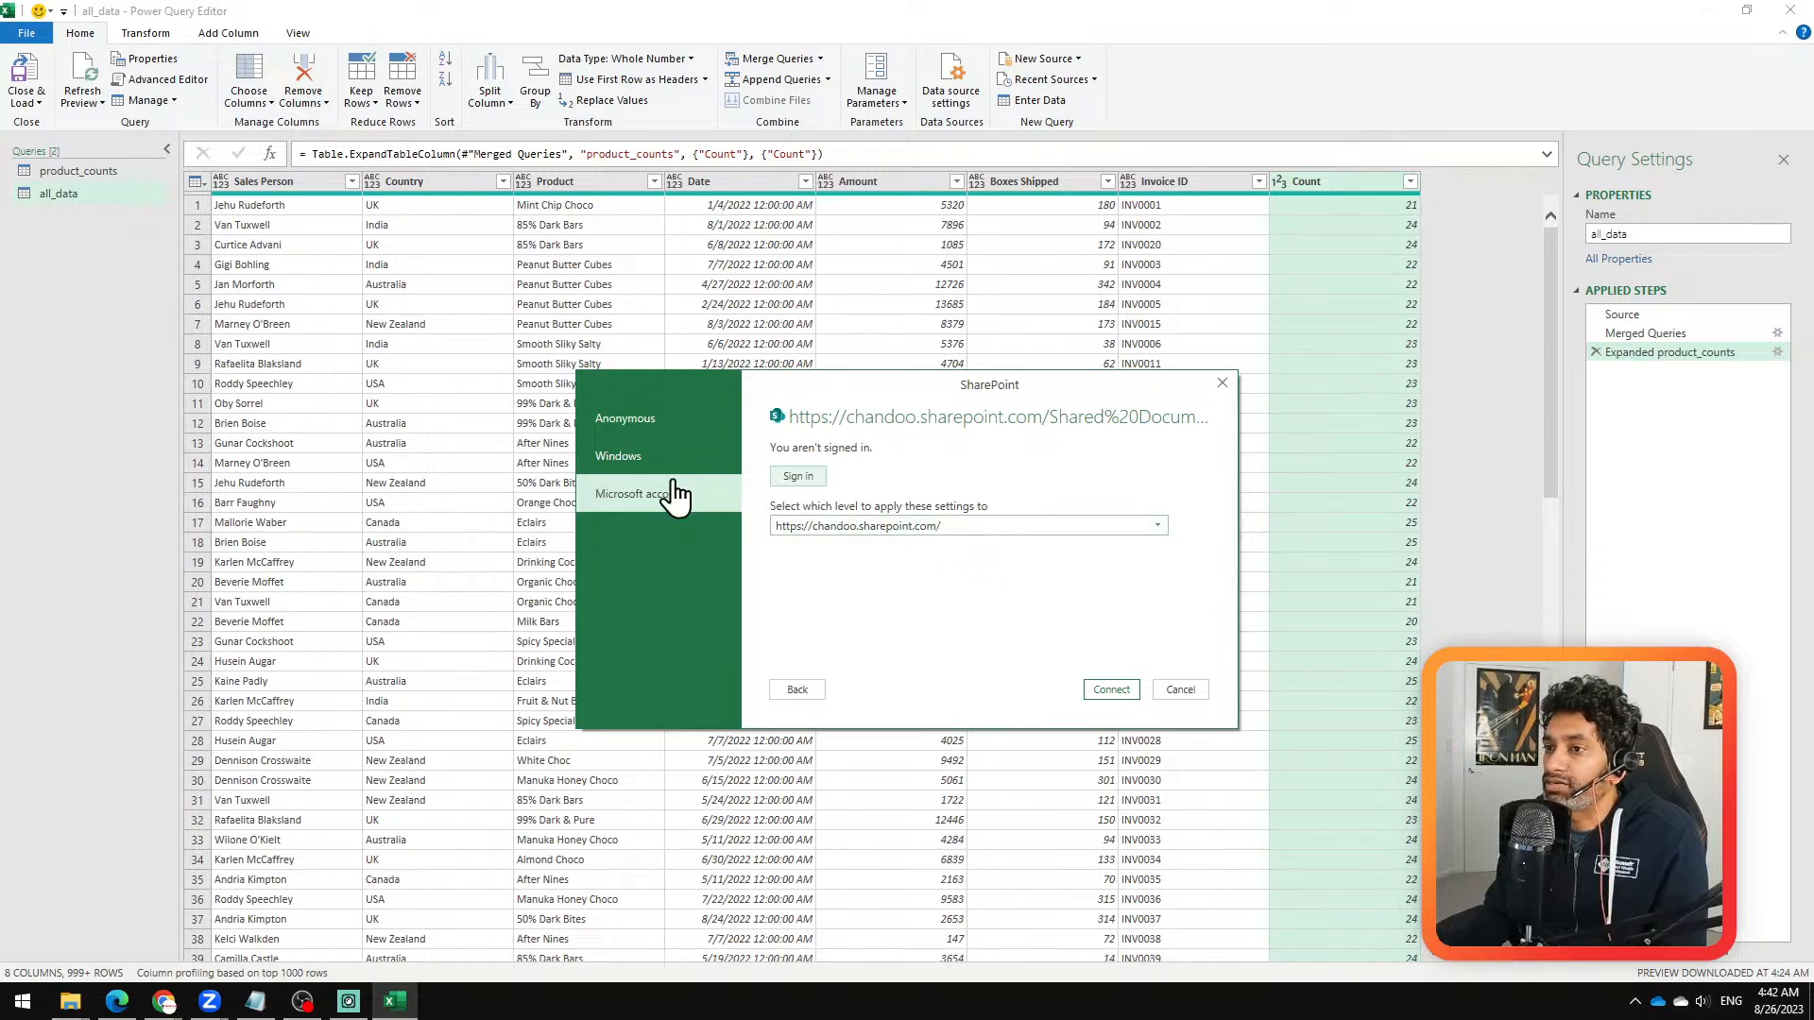
{"action": "left_click", "coordinate": [630, 469]}
{"action": "left_click", "coordinate": [631, 500]}
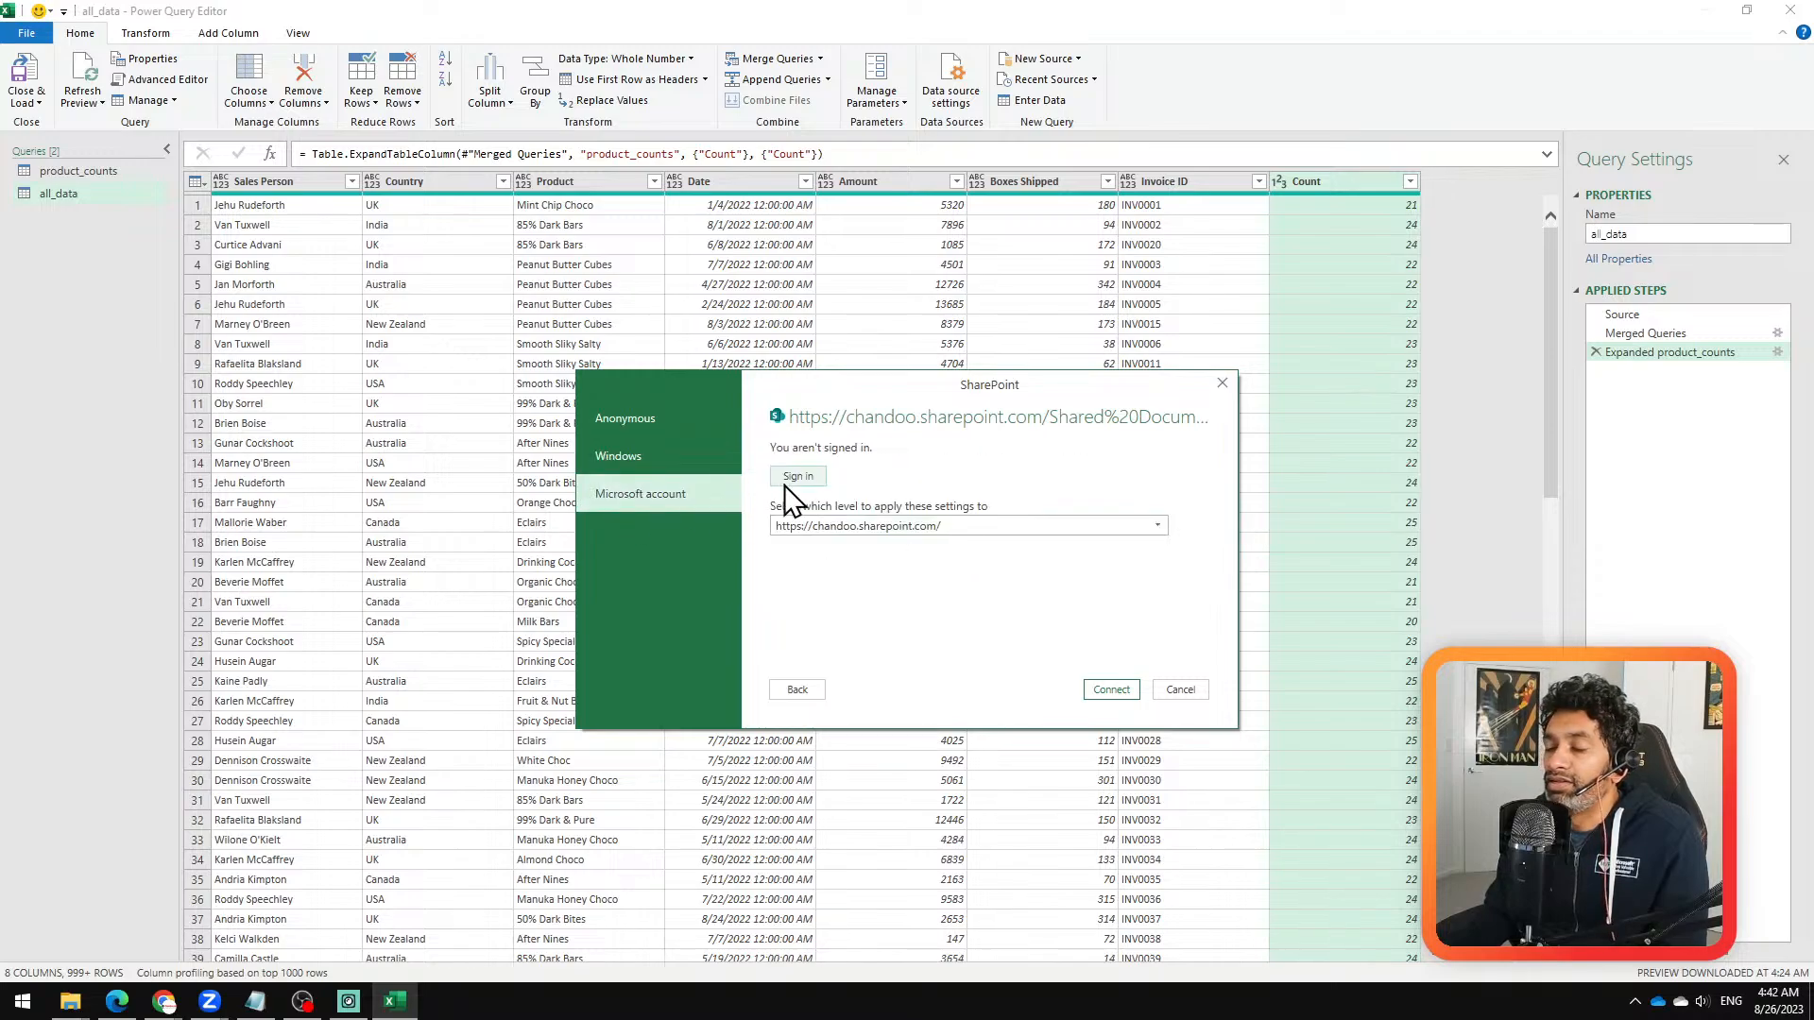
{"action": "left_click", "coordinate": [796, 477]}
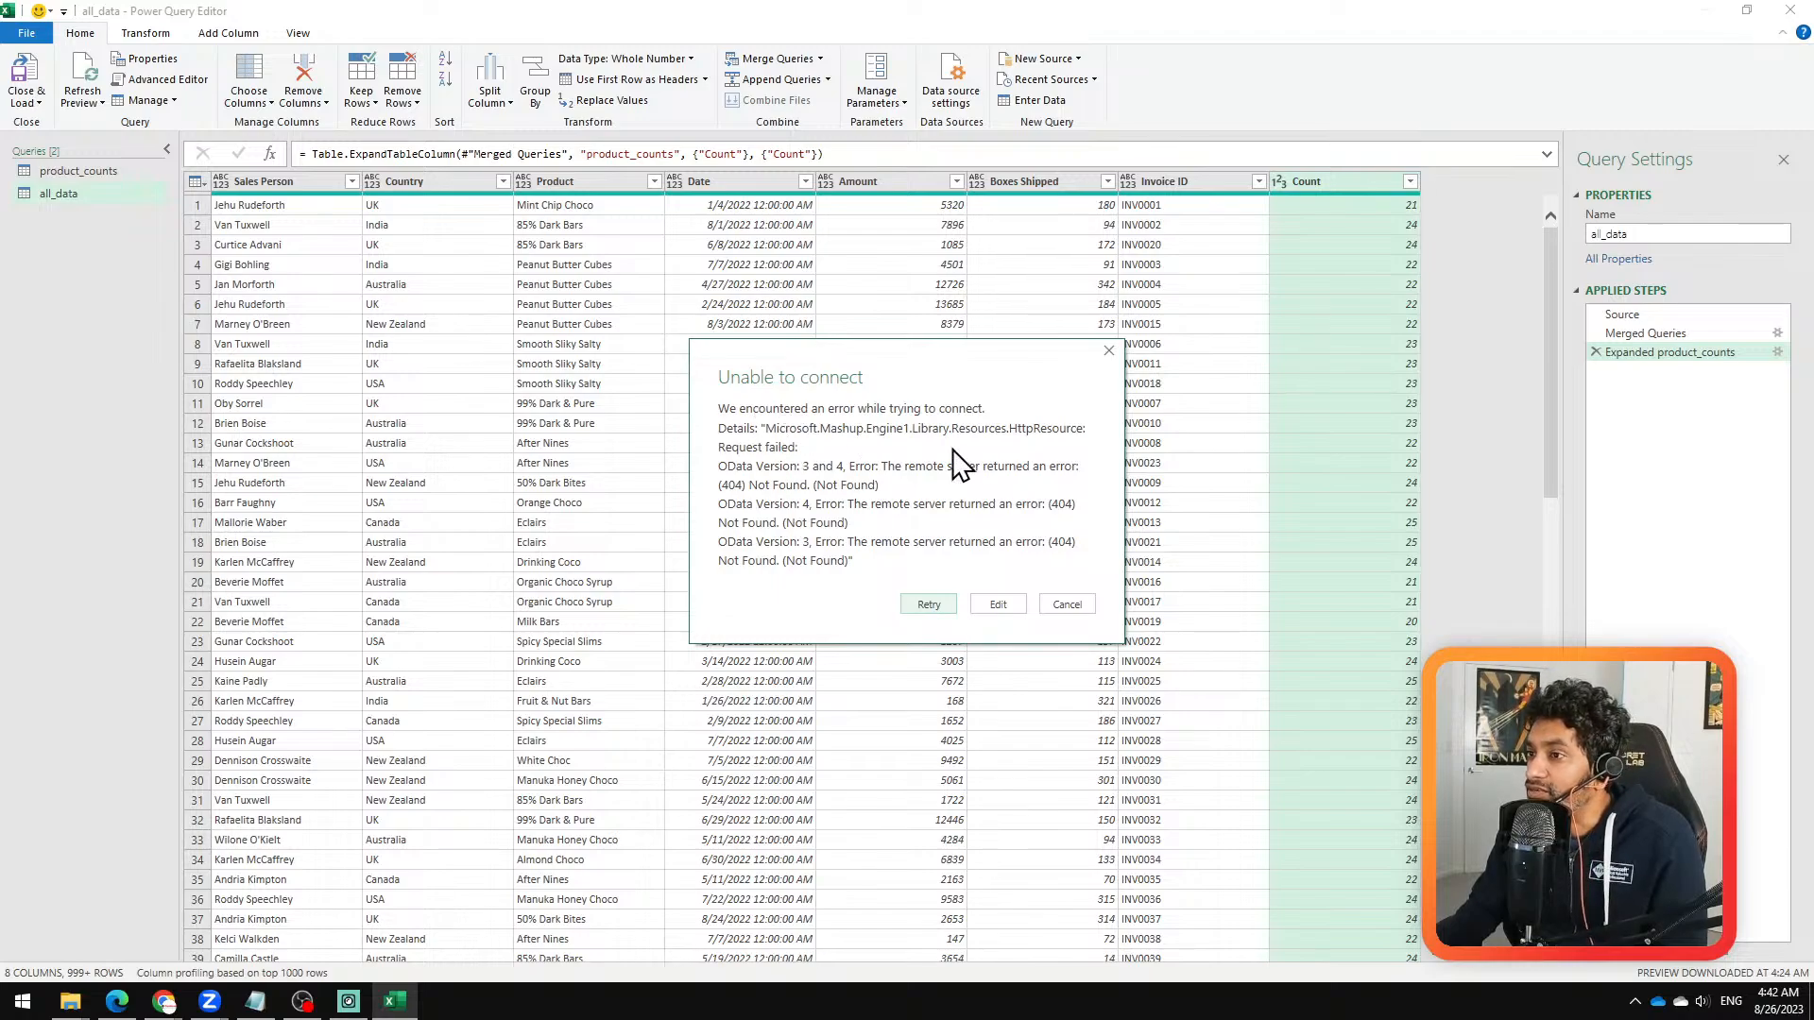
{"action": "double_click", "coordinate": [732, 484]}
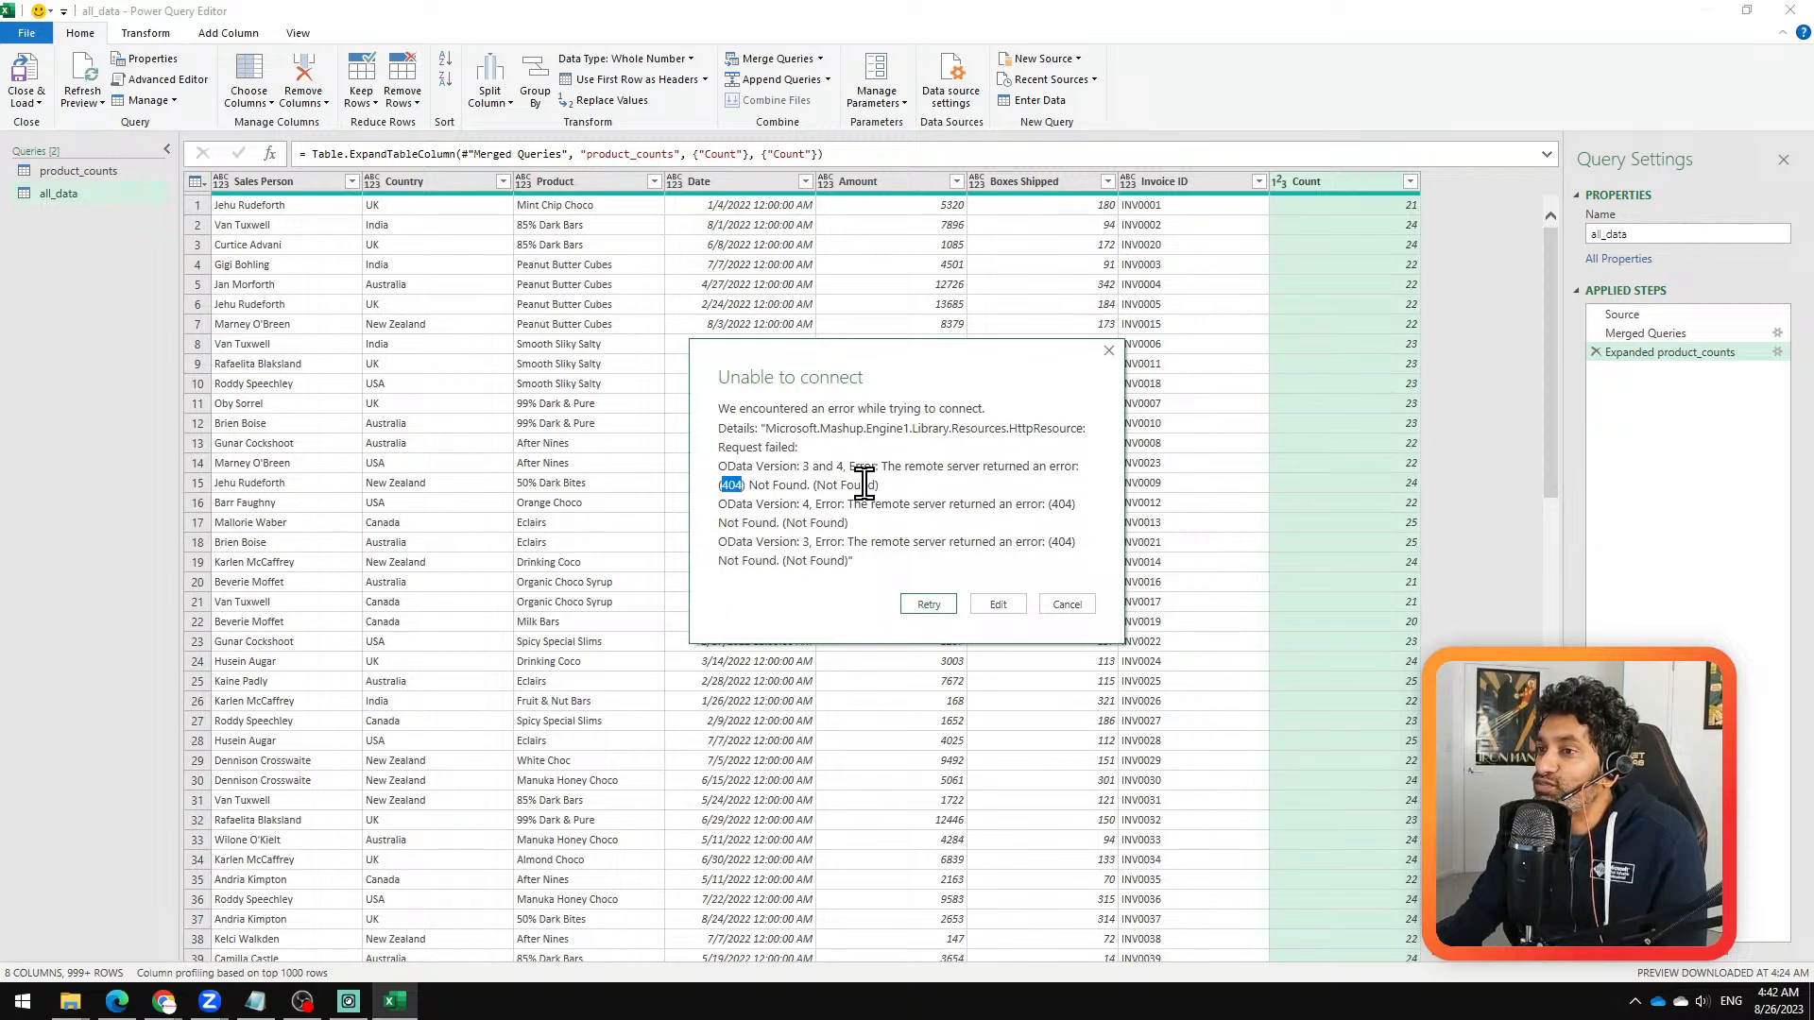
{"action": "left_click", "coordinate": [984, 609]}
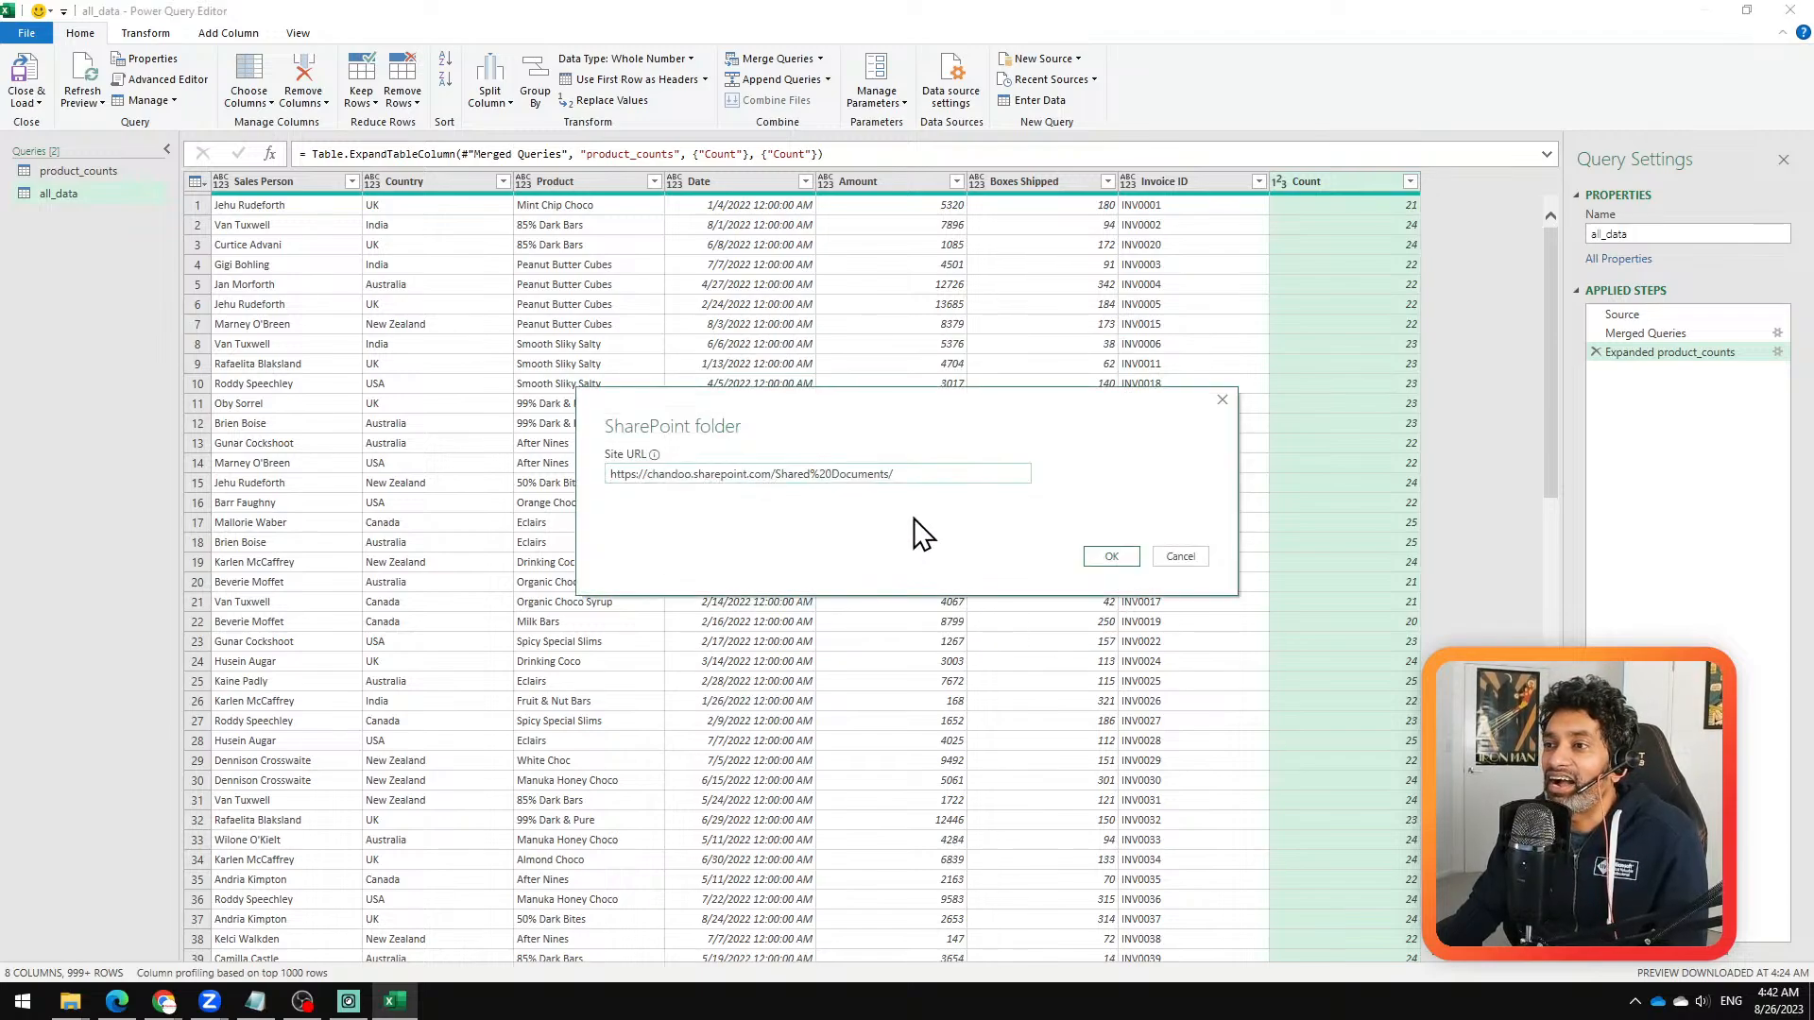
Step: Switch to SharePoint in the browser and copy a sharing link for the Sample Files folder
{"action": "left_click", "coordinate": [923, 467]}
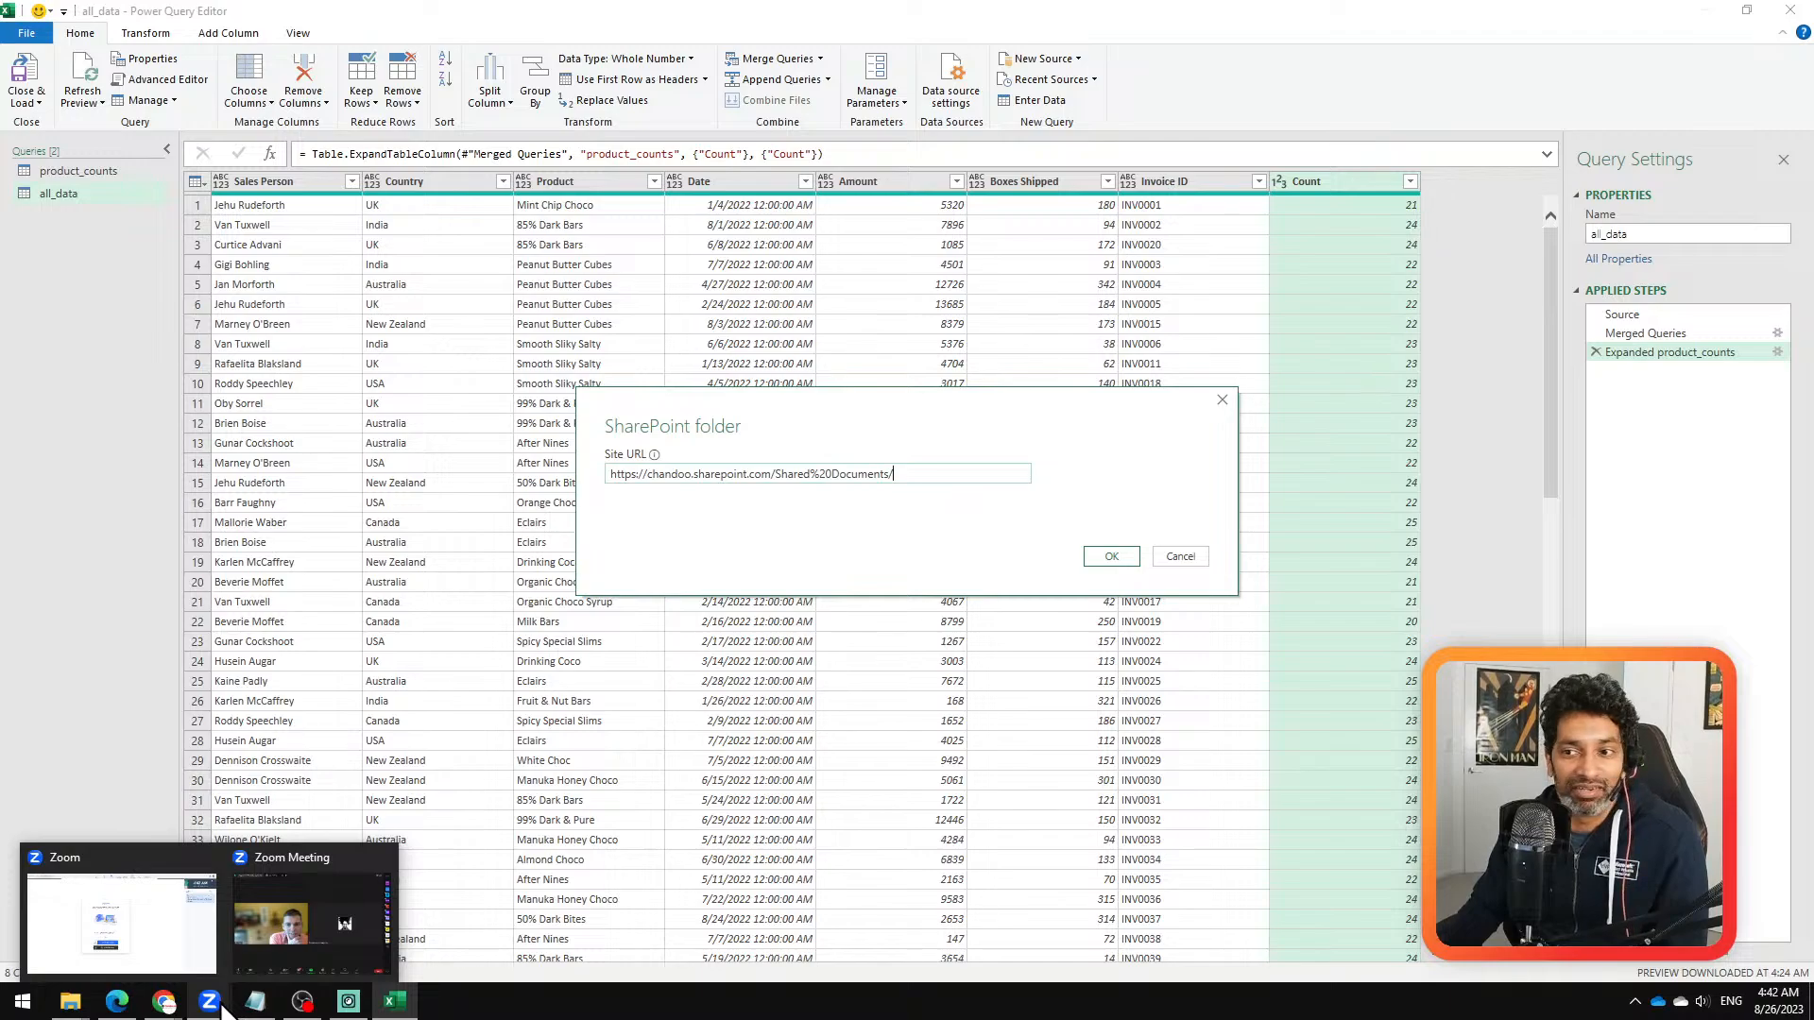
{"action": "mouse_move", "coordinate": [163, 1001]}
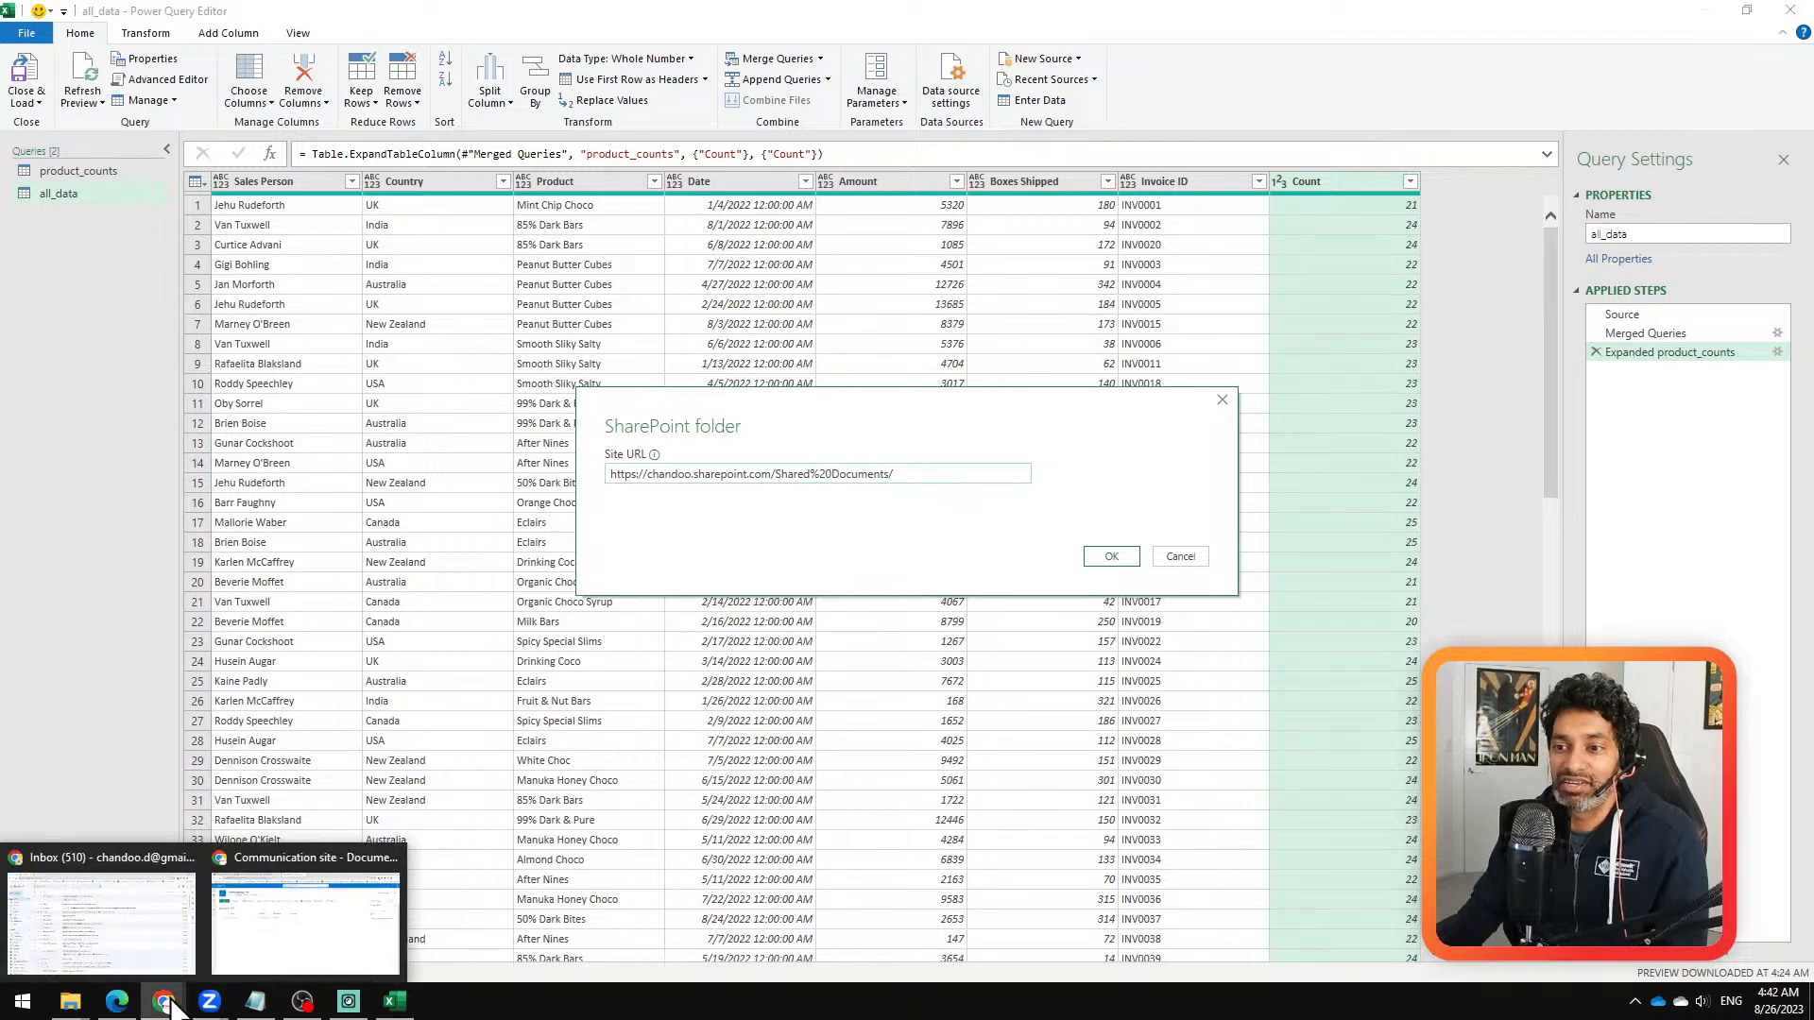
{"action": "left_click", "coordinate": [340, 918]}
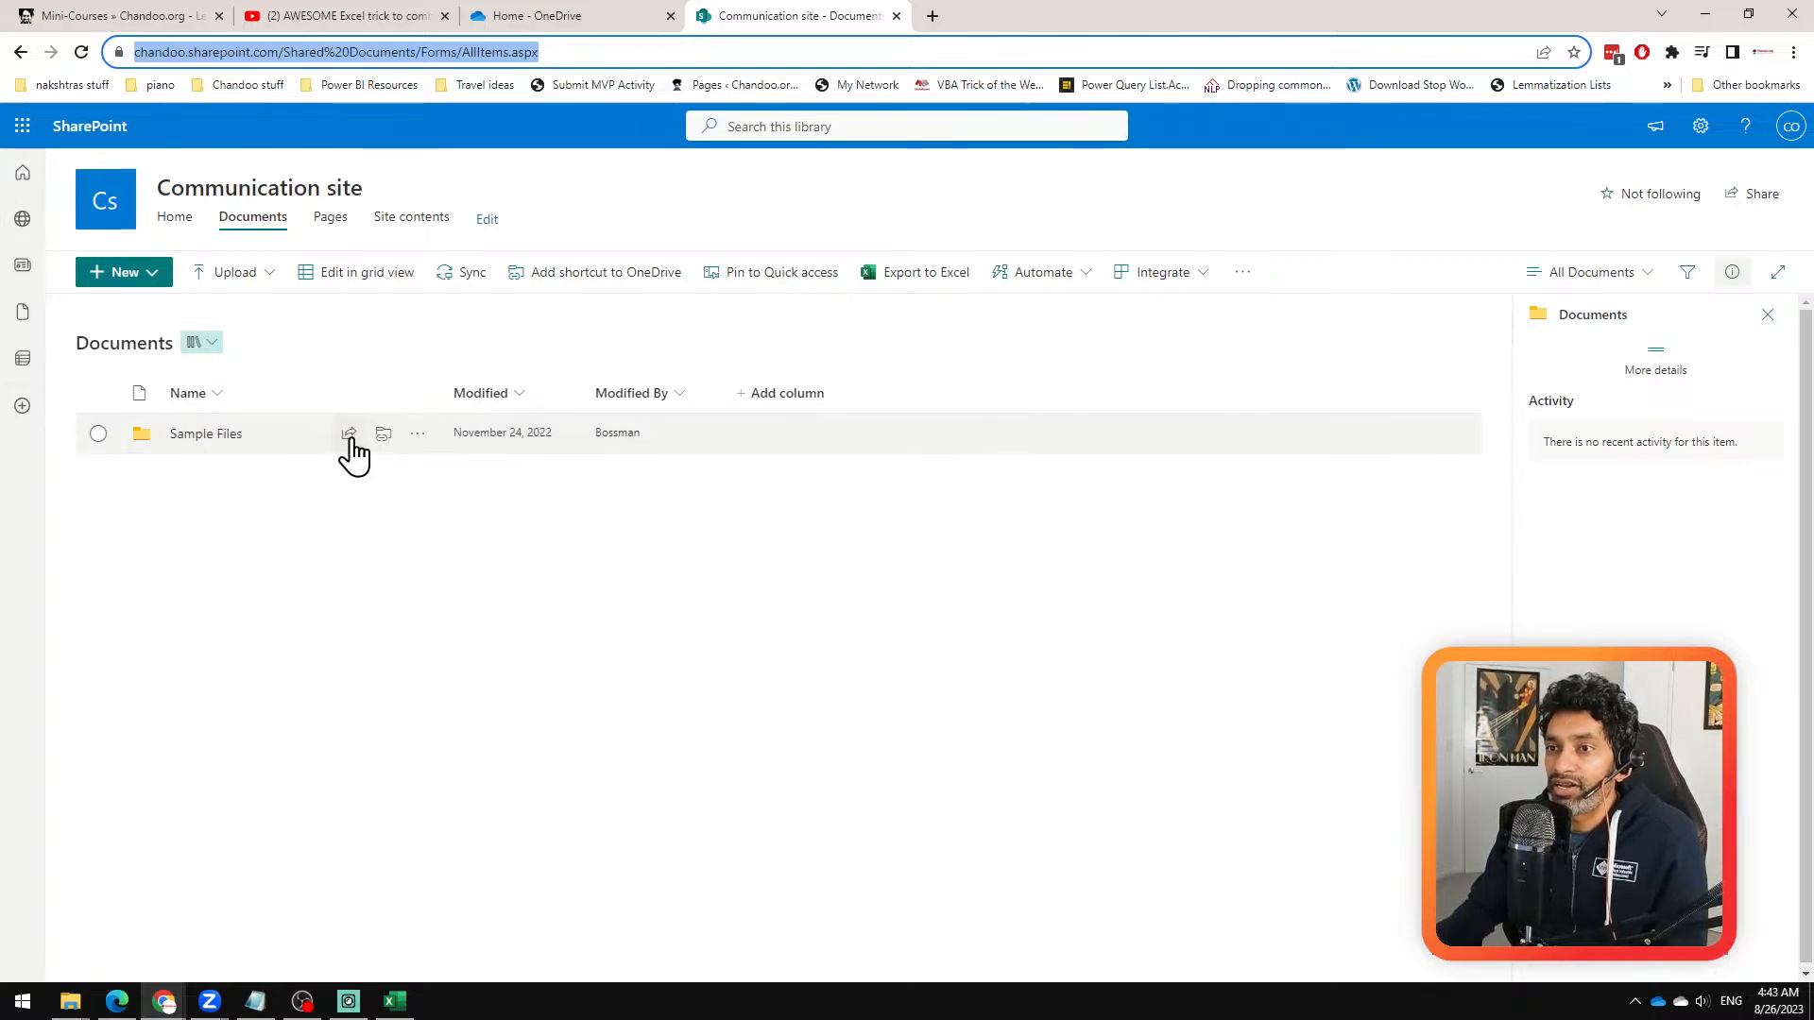
{"action": "left_click", "coordinate": [347, 441]}
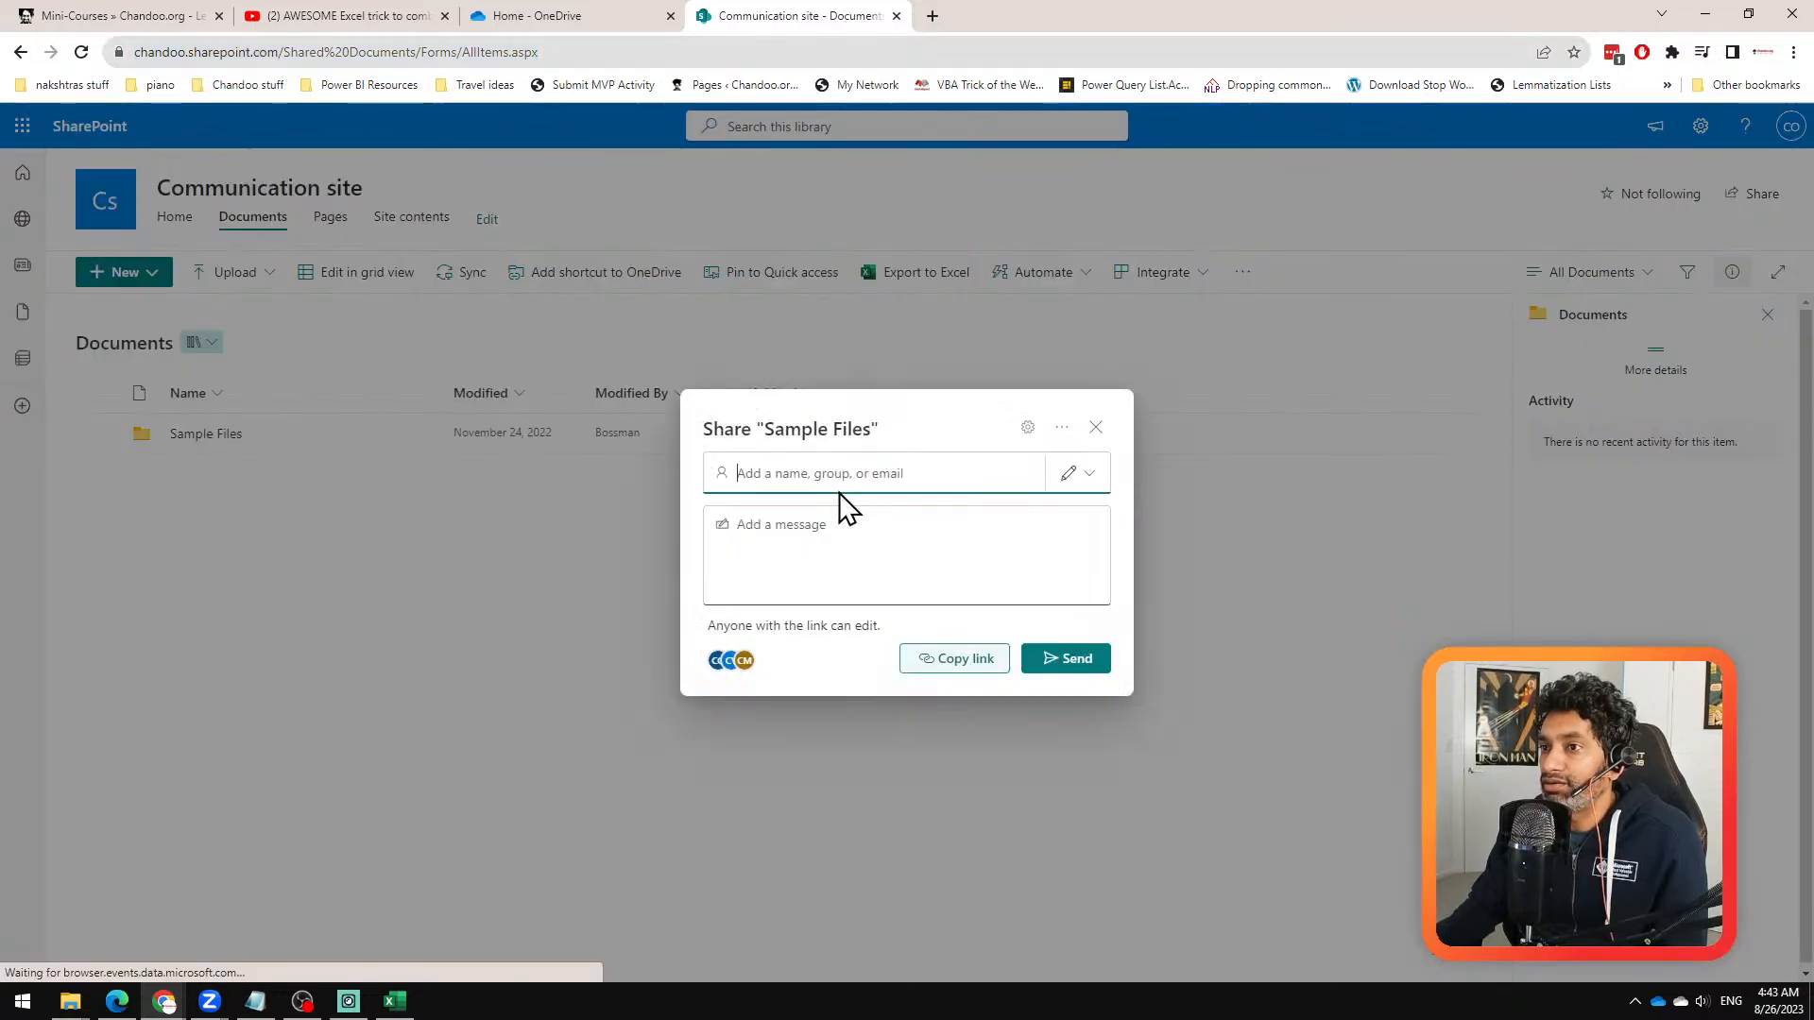
{"action": "left_click", "coordinate": [940, 672]}
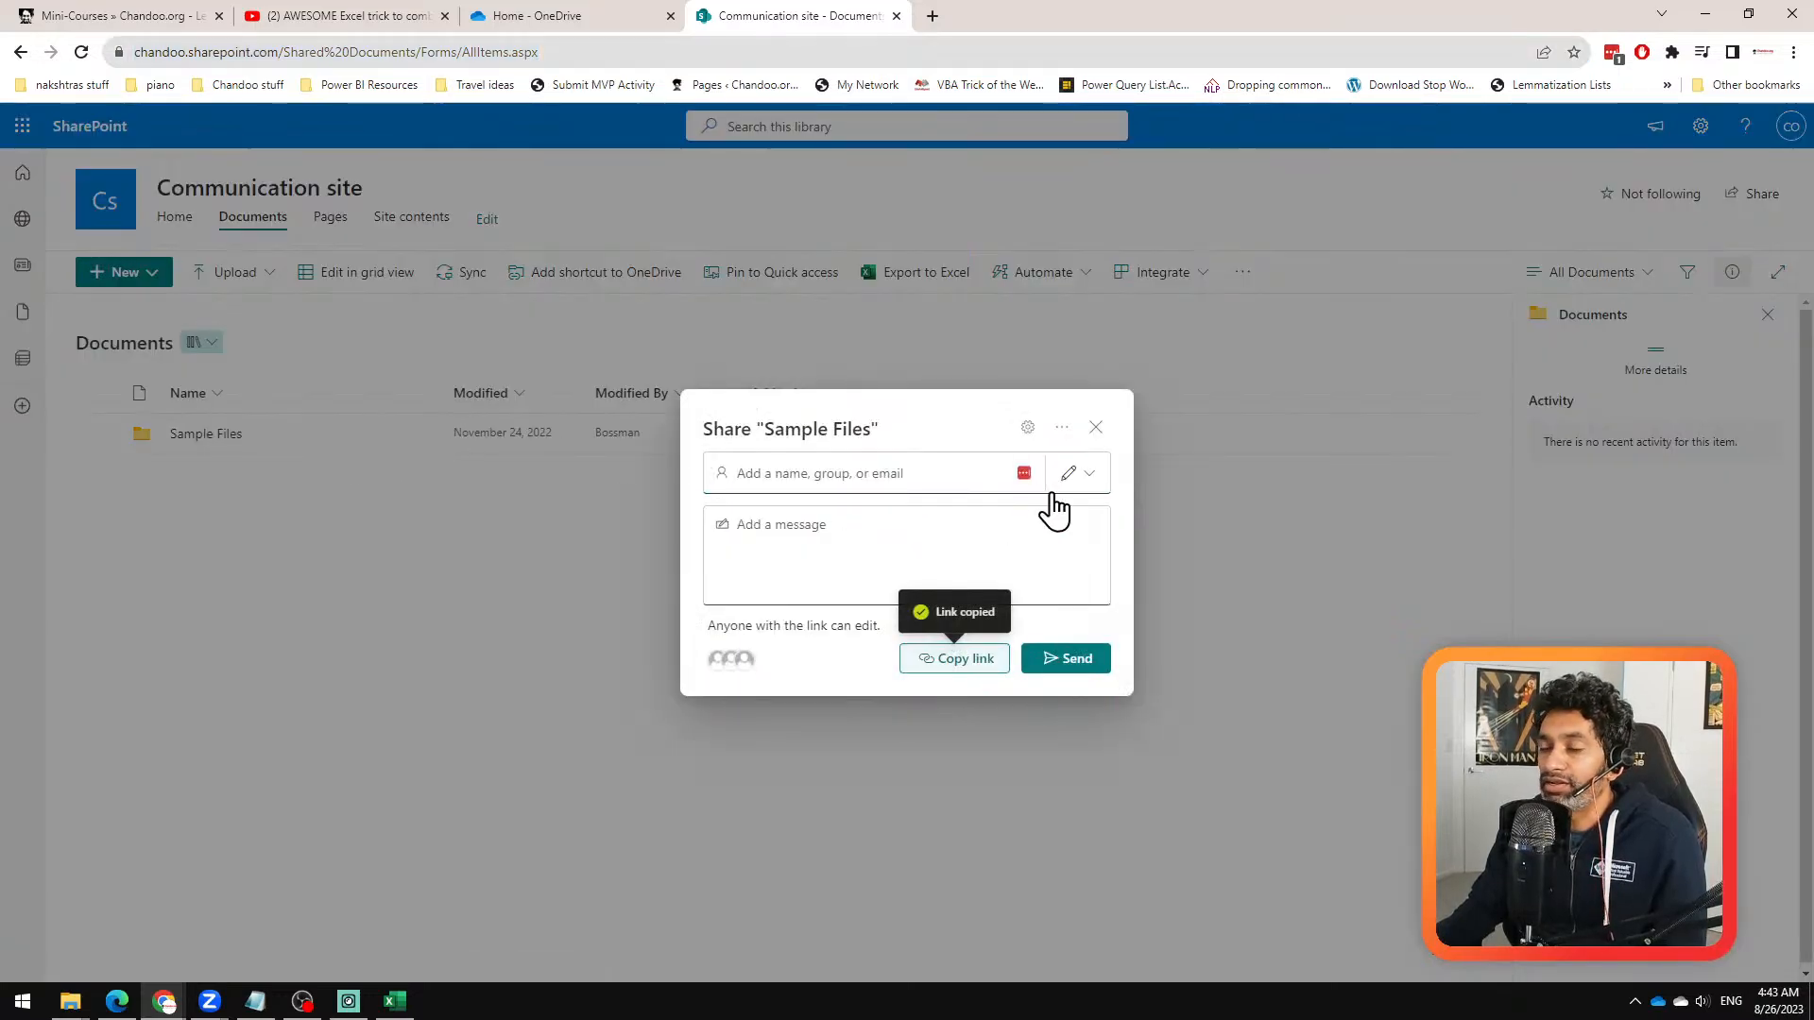
Step: Replace the query's site URL in Power Query Editor with the copied Sample Files sharing link and try to connect
{"action": "left_click", "coordinate": [395, 1001]}
{"action": "left_click_drag", "start_coordinate": [922, 469], "coordinate": [572, 486]}
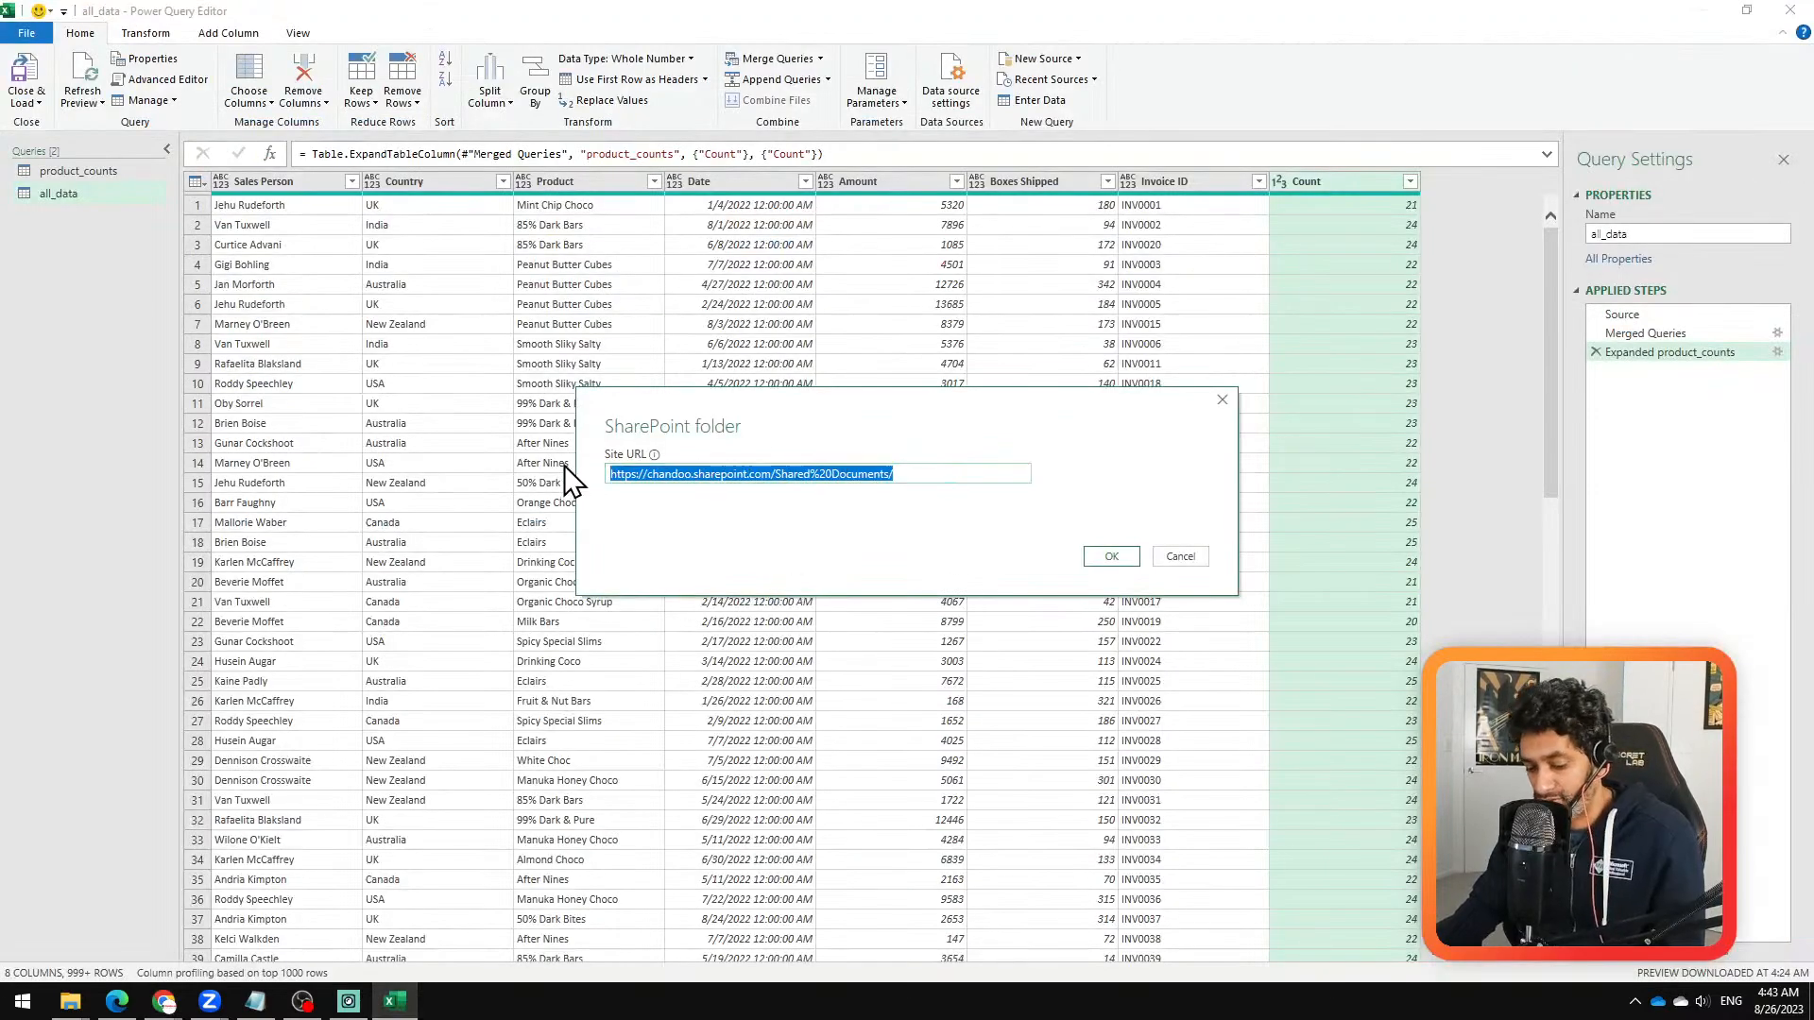
{"action": "key", "text": "ctrl+v"}
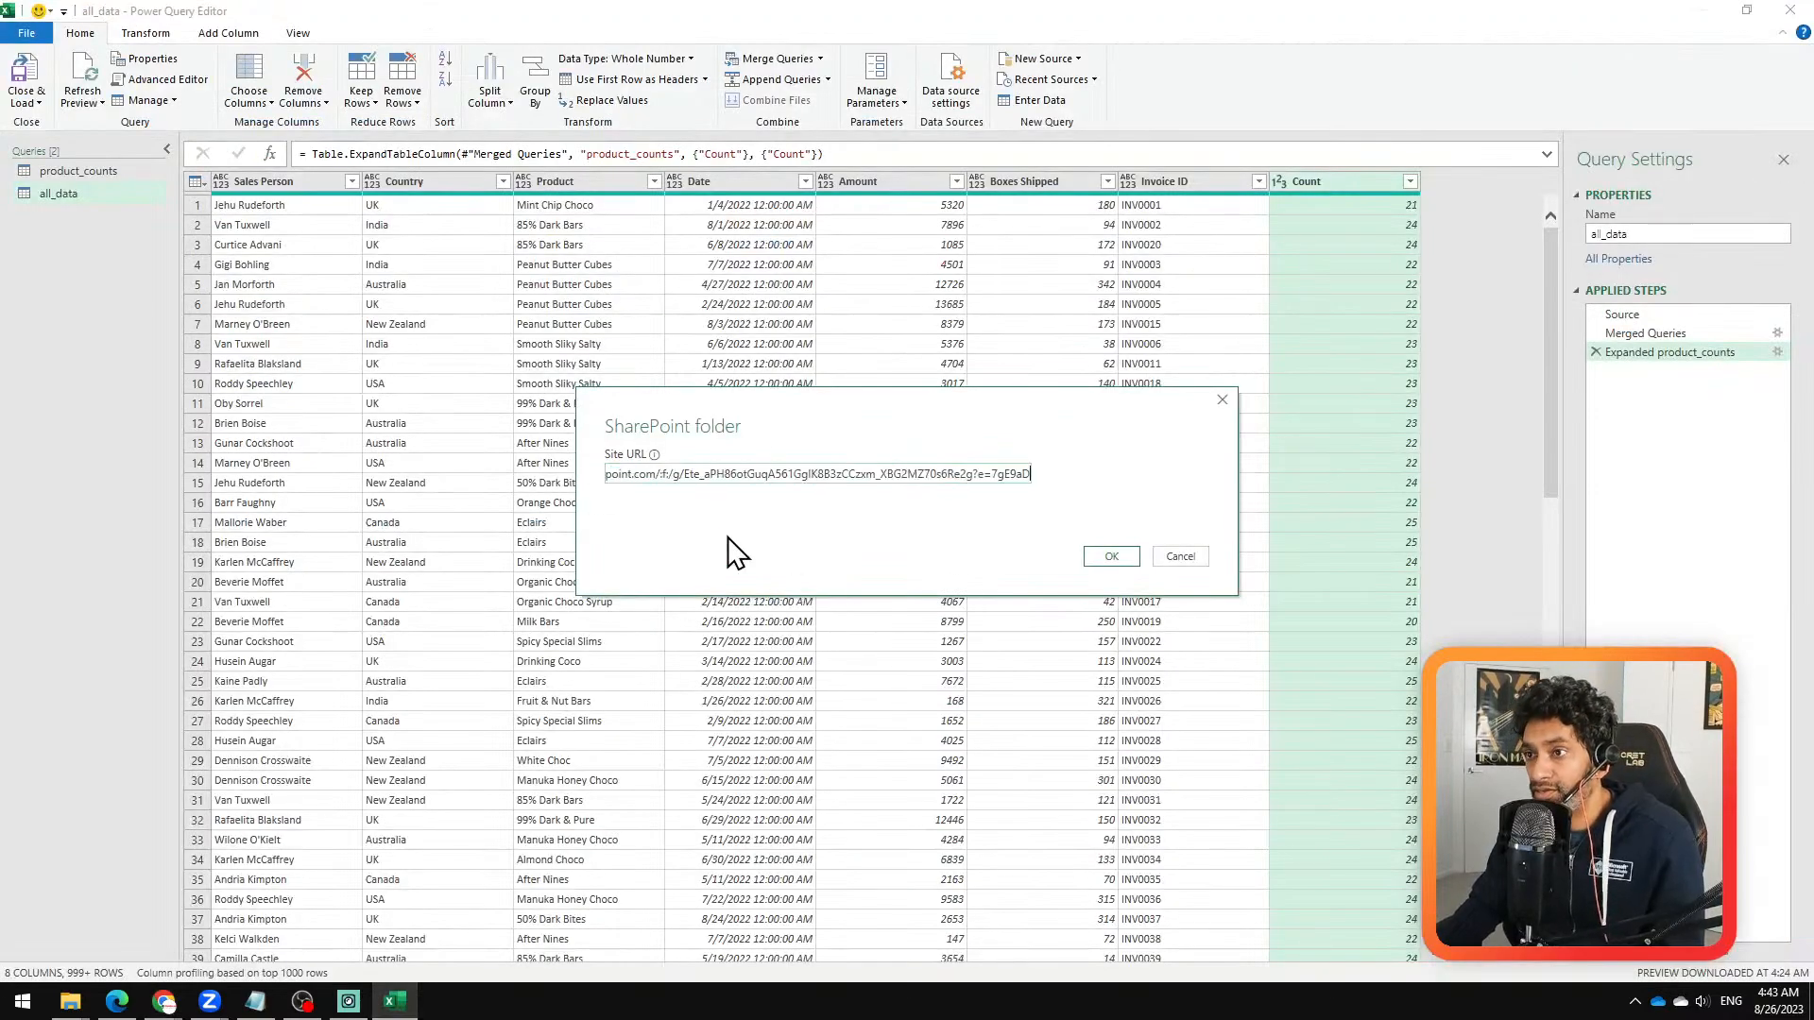
{"action": "left_click", "coordinate": [1108, 561]}
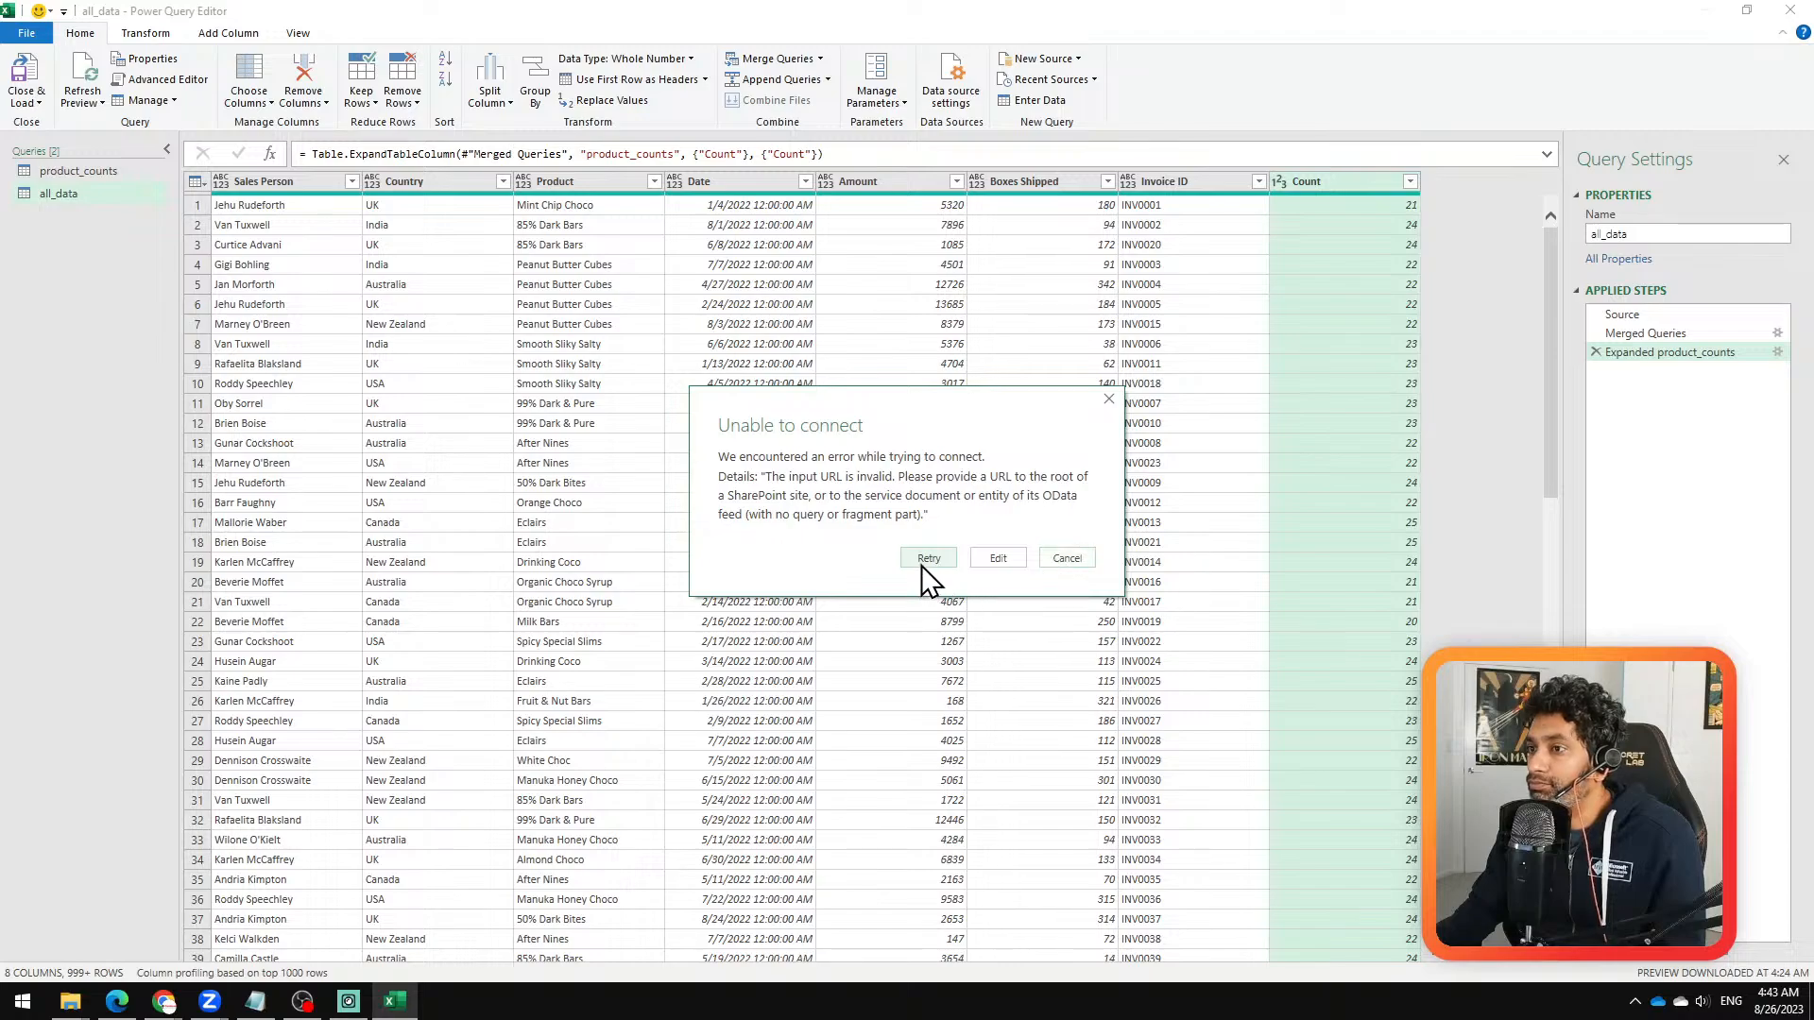
{"action": "left_click", "coordinate": [1015, 564]}
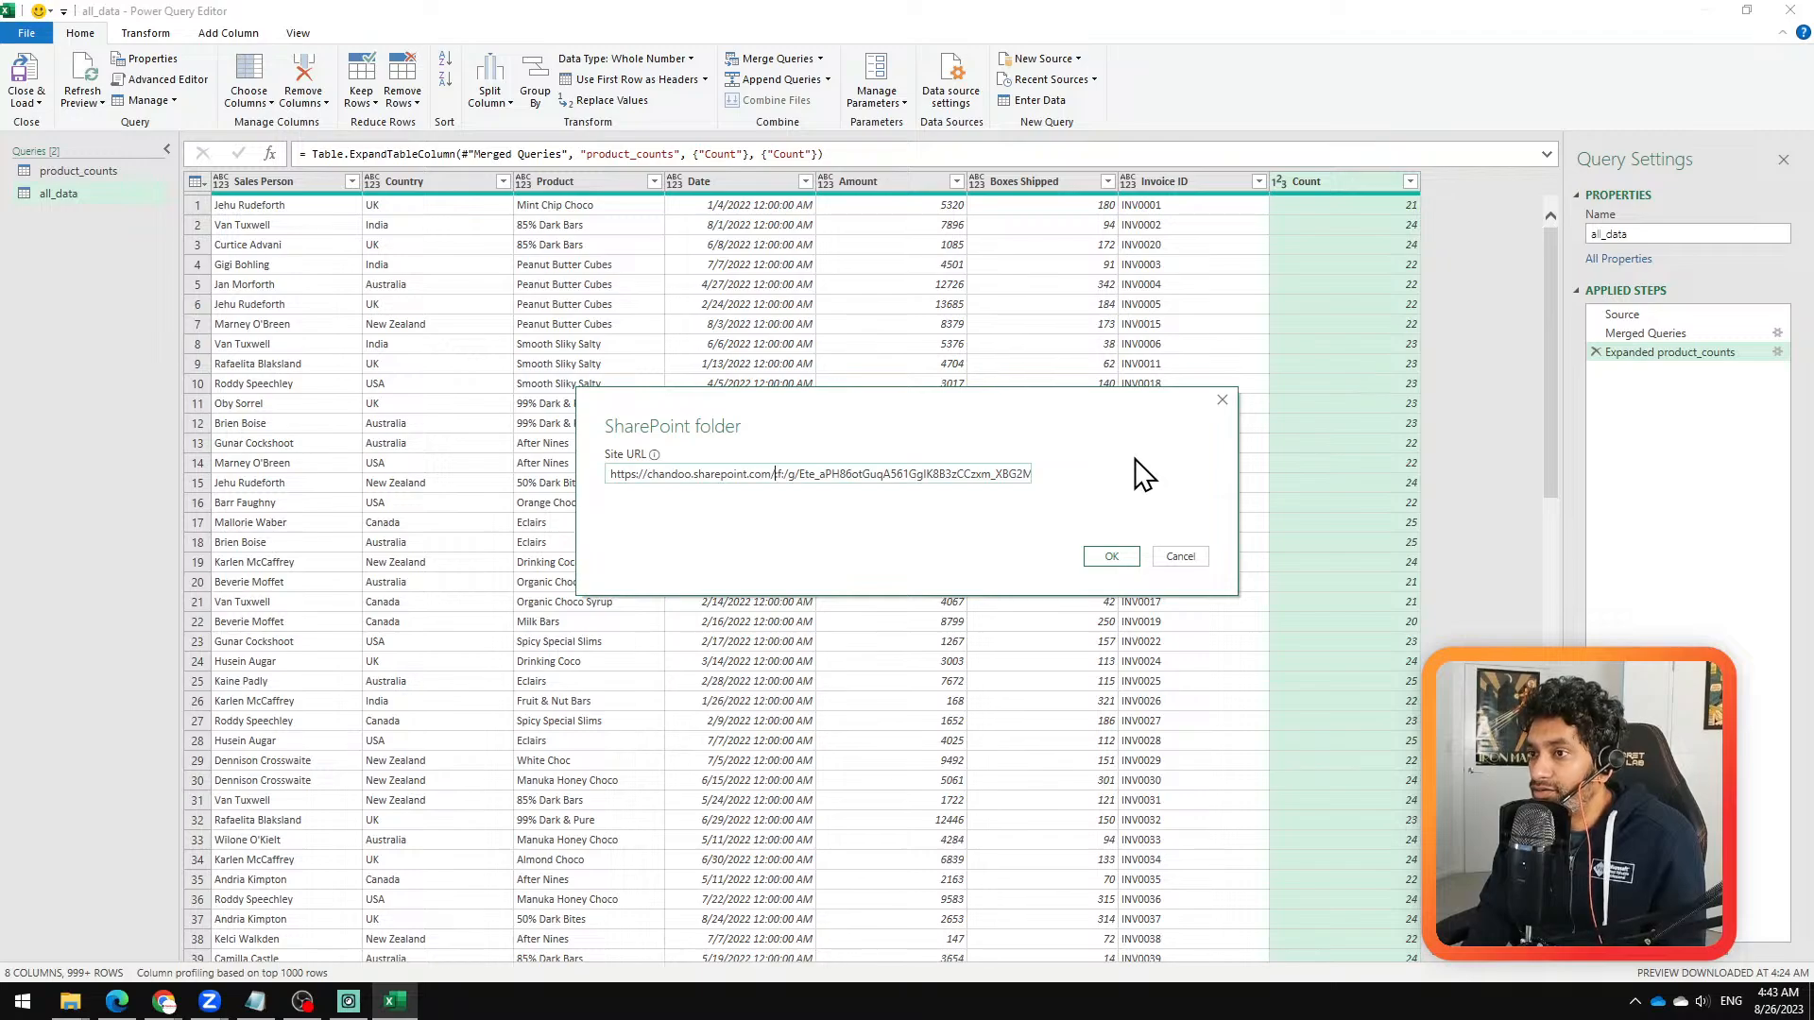
{"action": "key", "text": "shift+End"}
{"action": "key", "text": "Delete"}
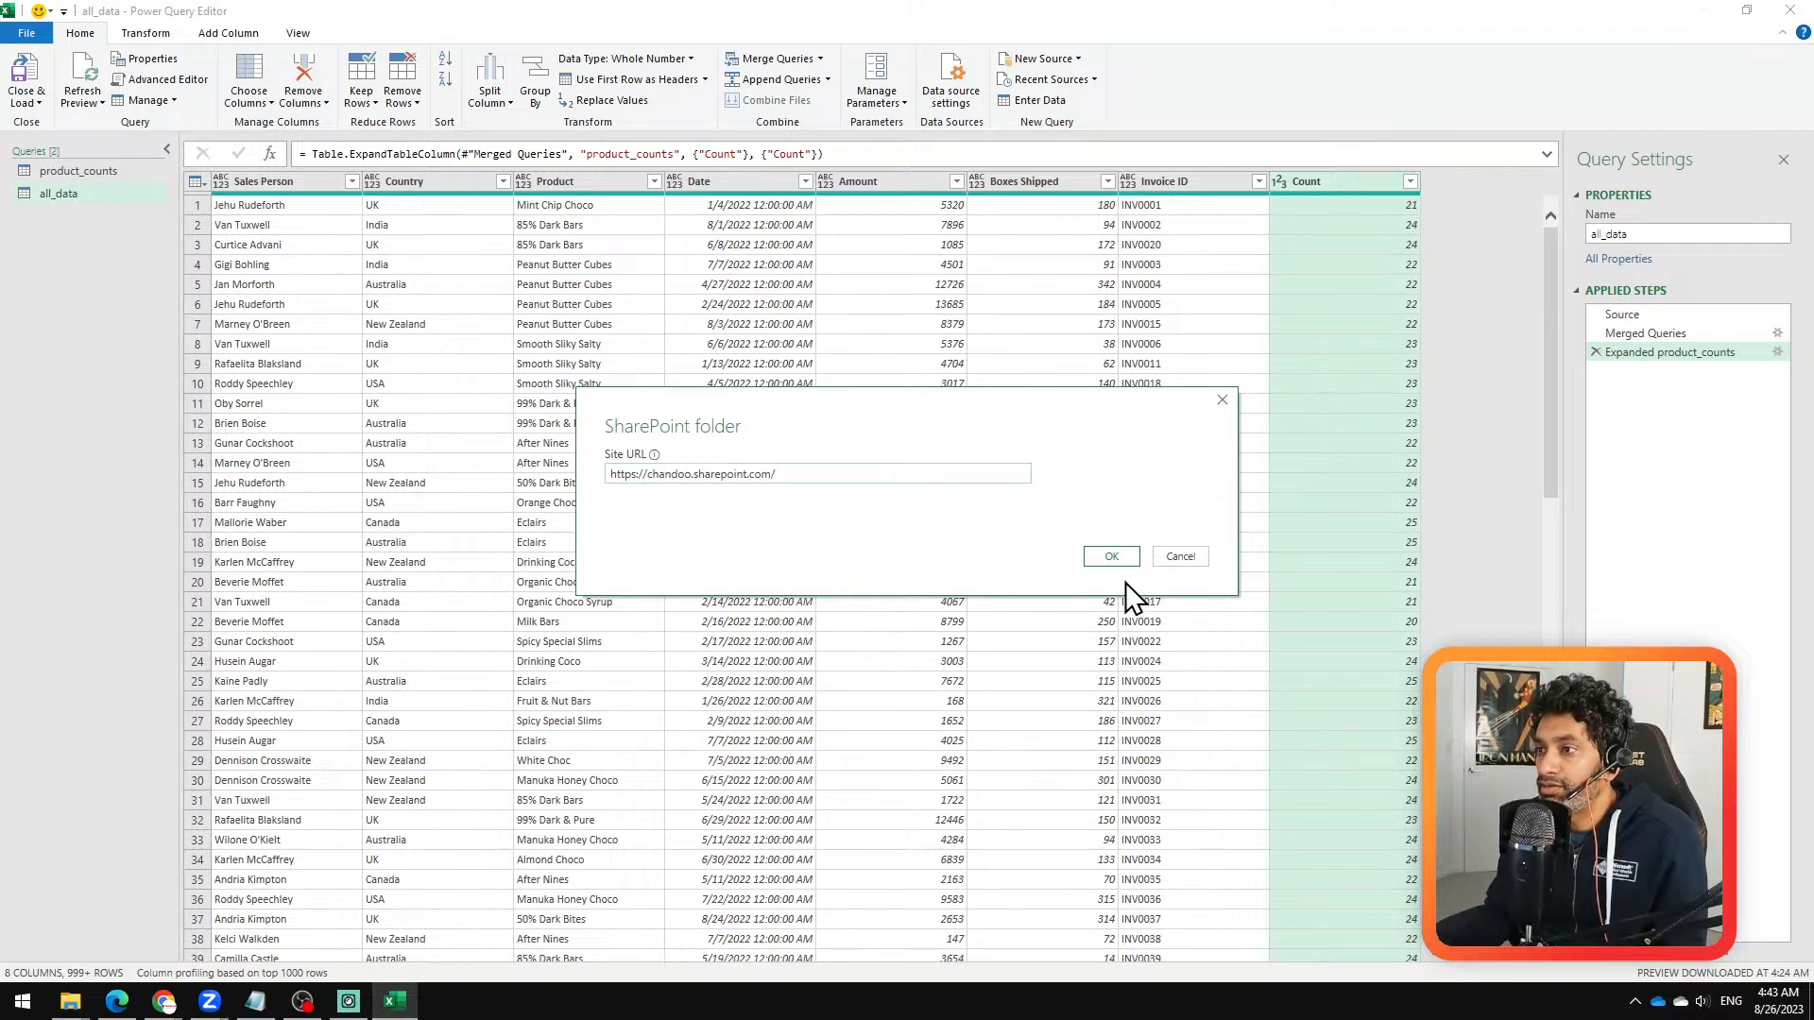
{"action": "left_click", "coordinate": [1119, 555]}
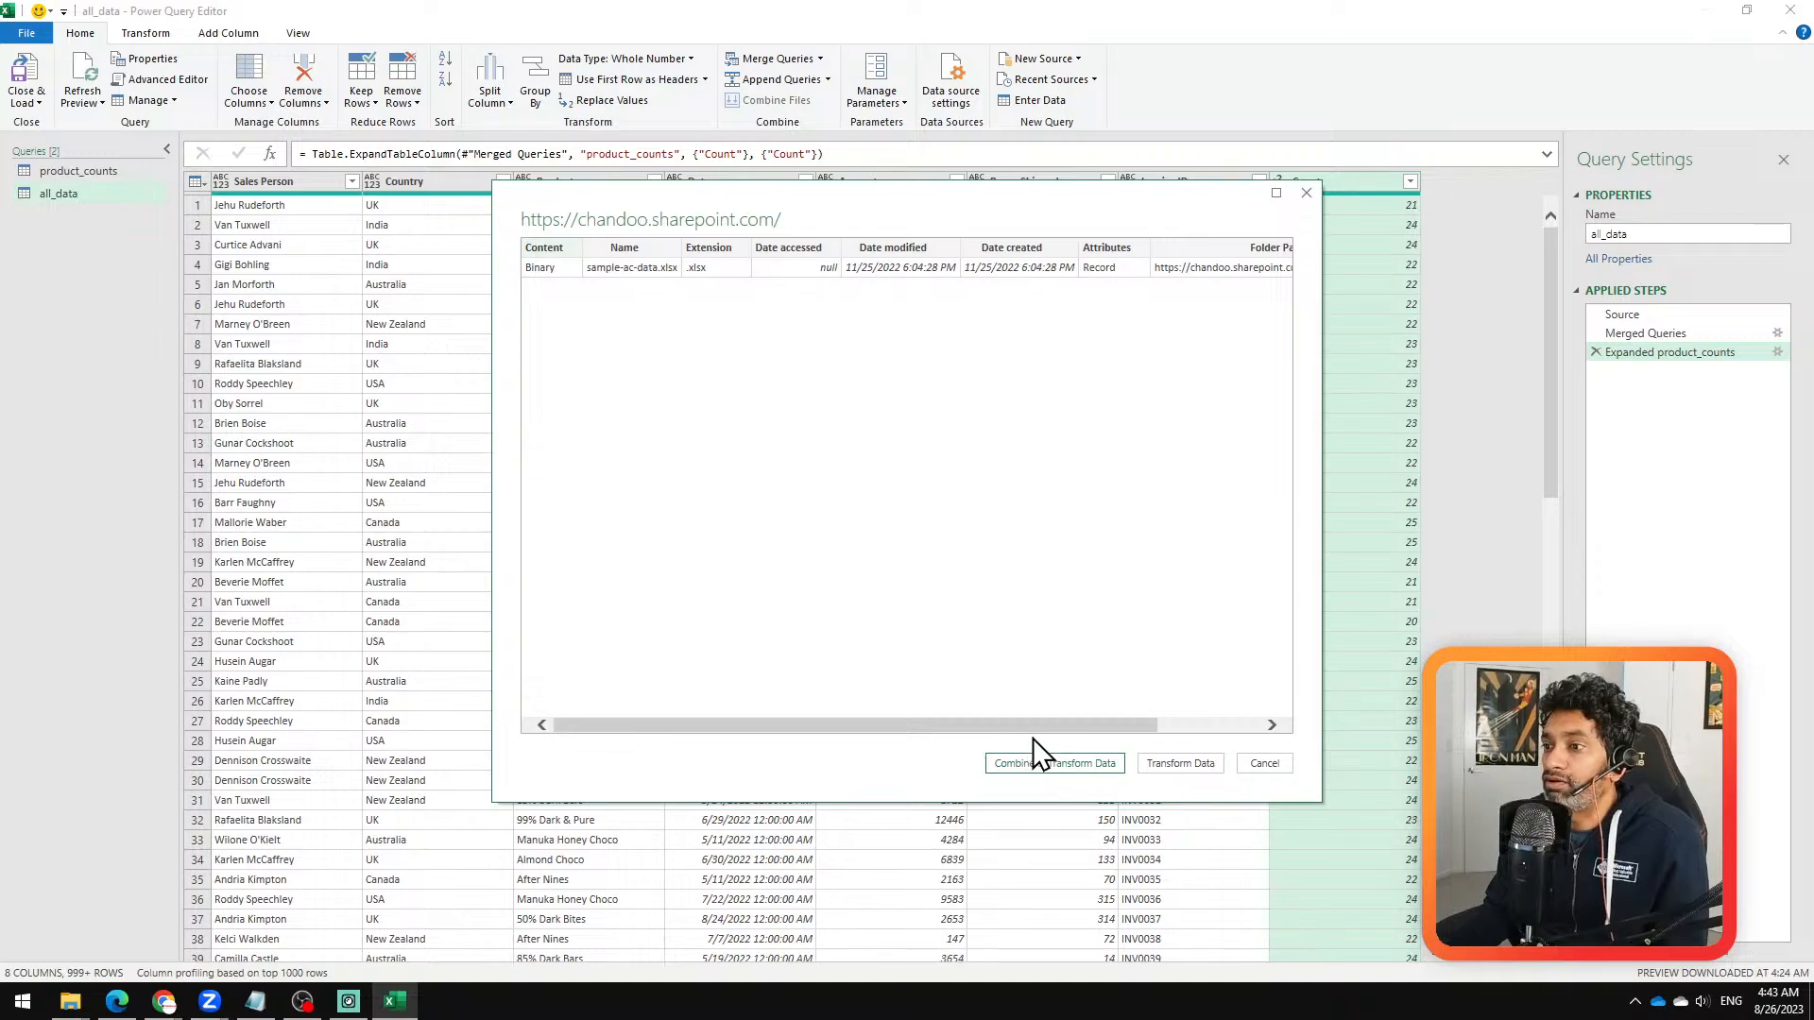
{"action": "left_click_drag", "start_coordinate": [1033, 728], "coordinate": [741, 725]}
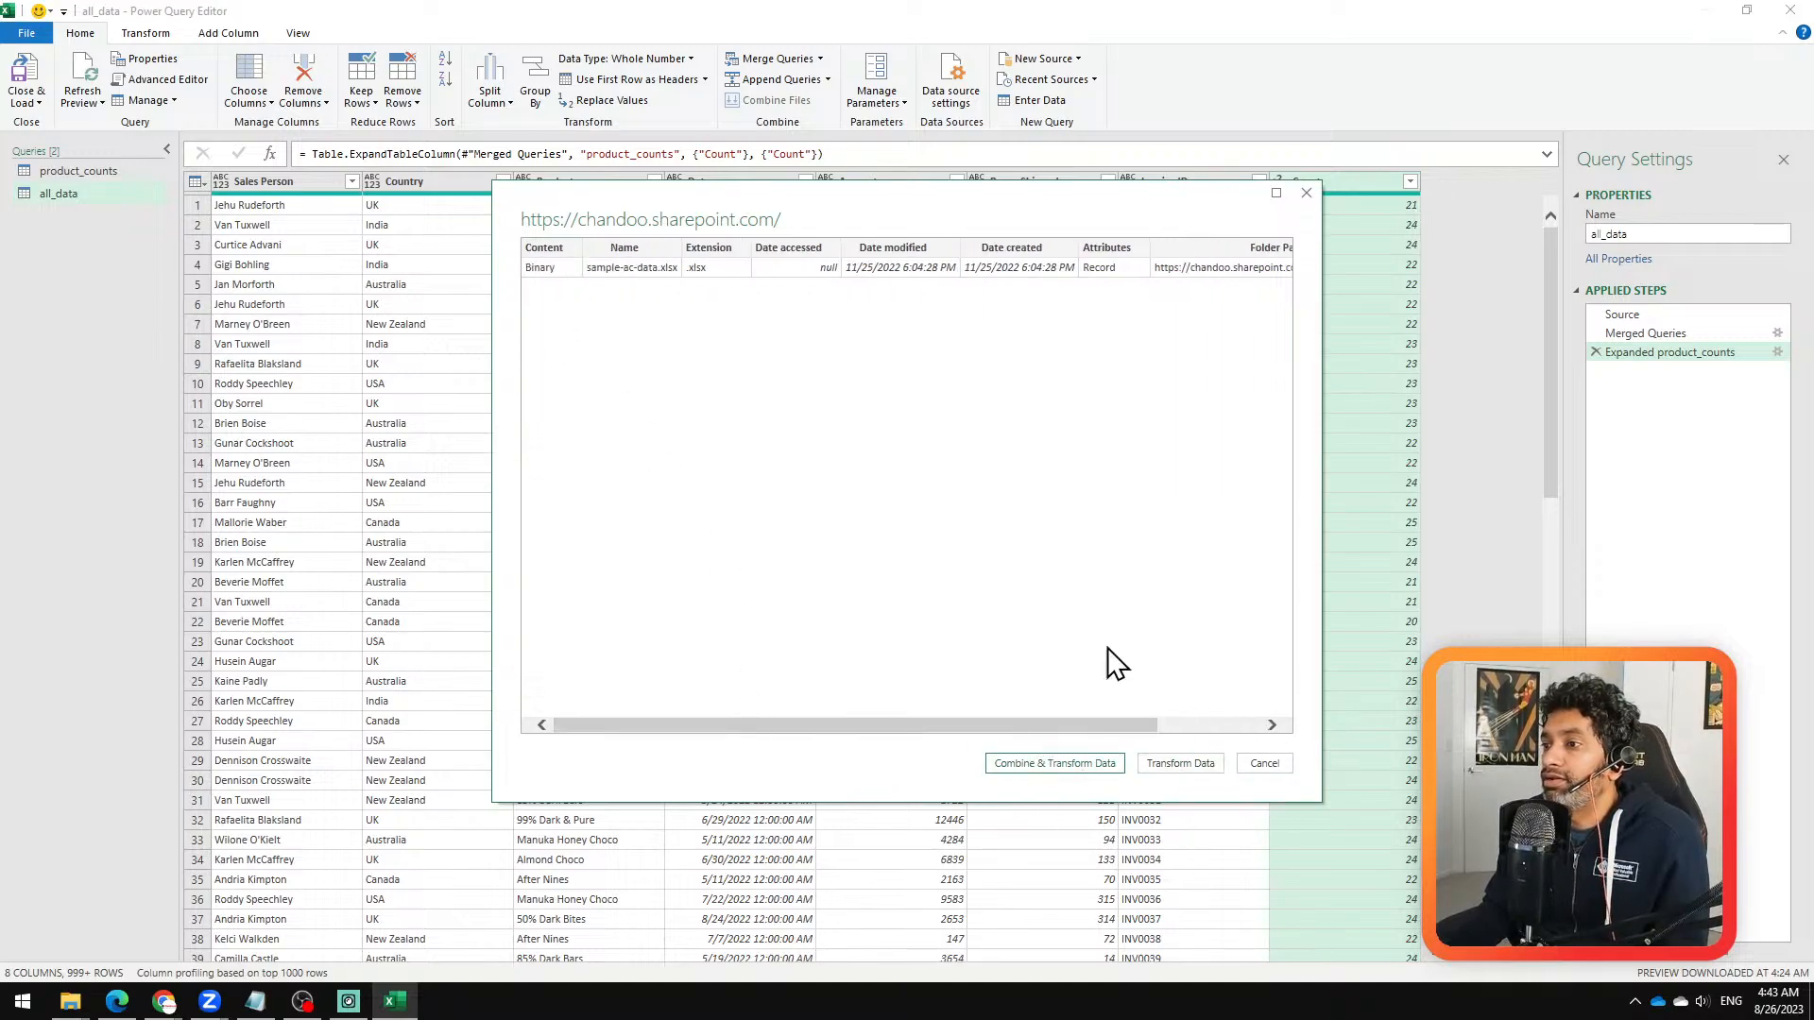
{"action": "left_click", "coordinate": [1182, 764]}
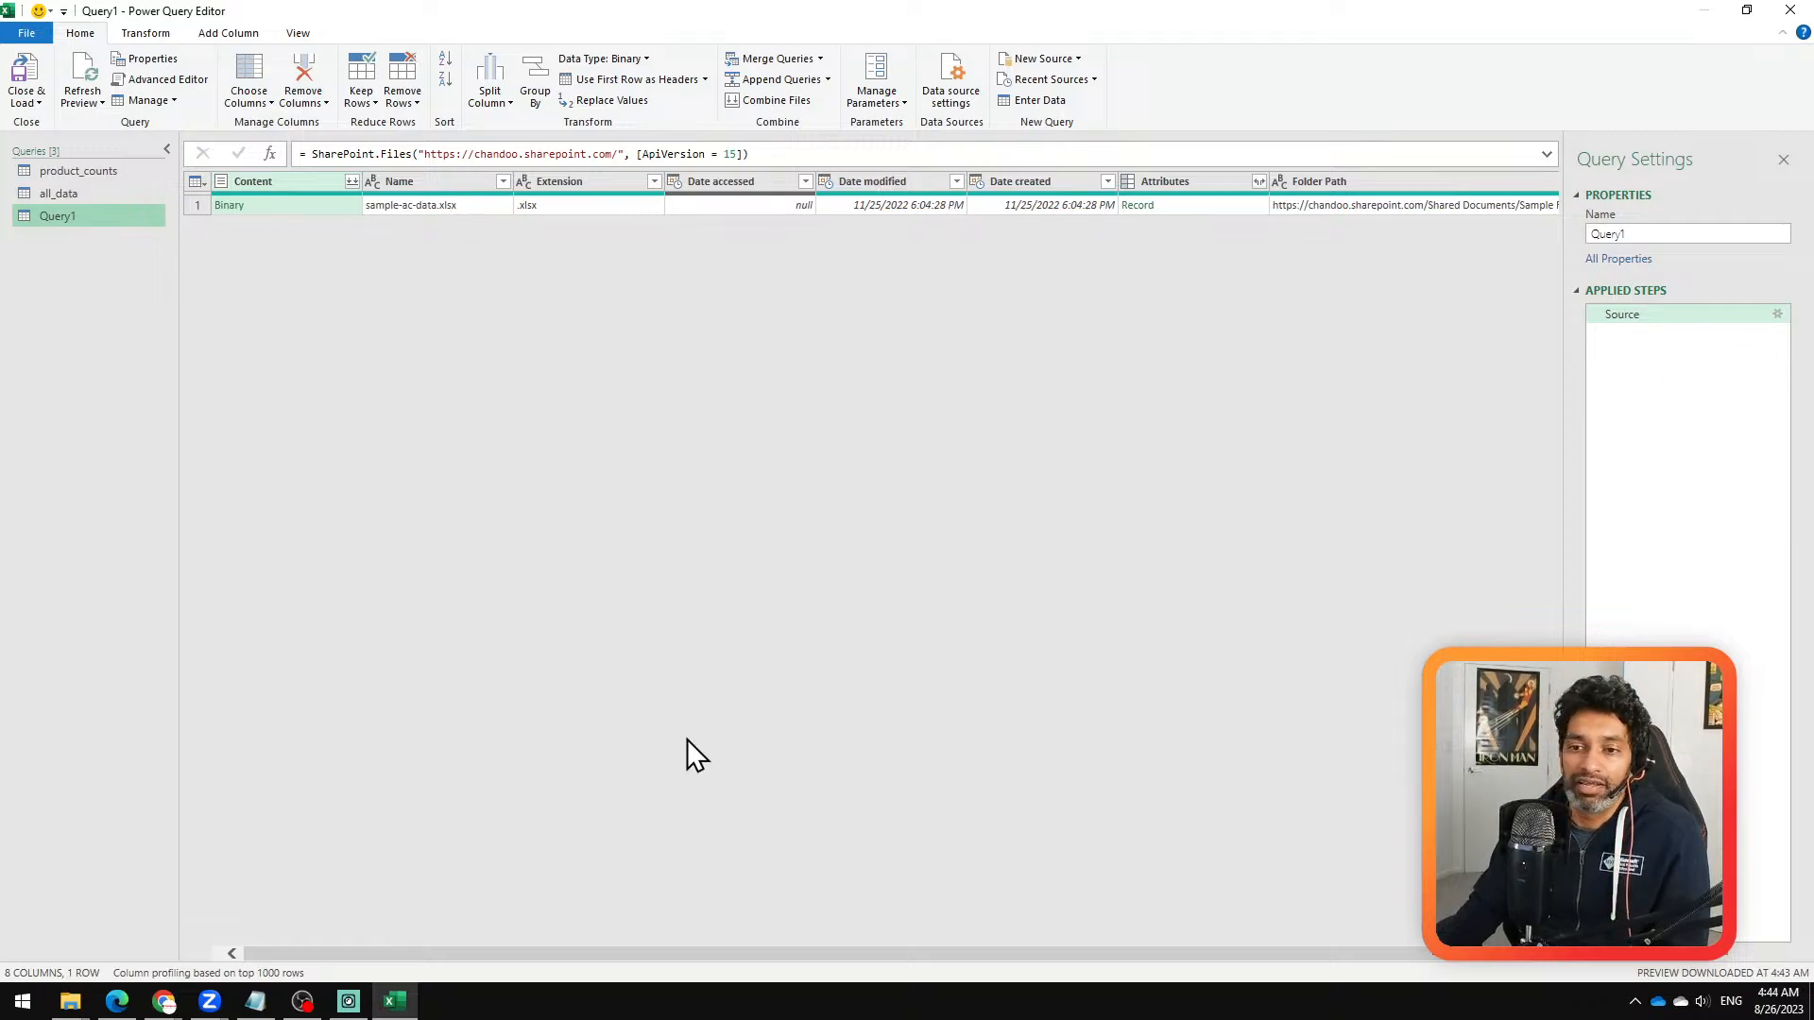
Step: Bring up the Zoom meeting window to check on the participants
{"action": "left_click", "coordinate": [209, 1000]}
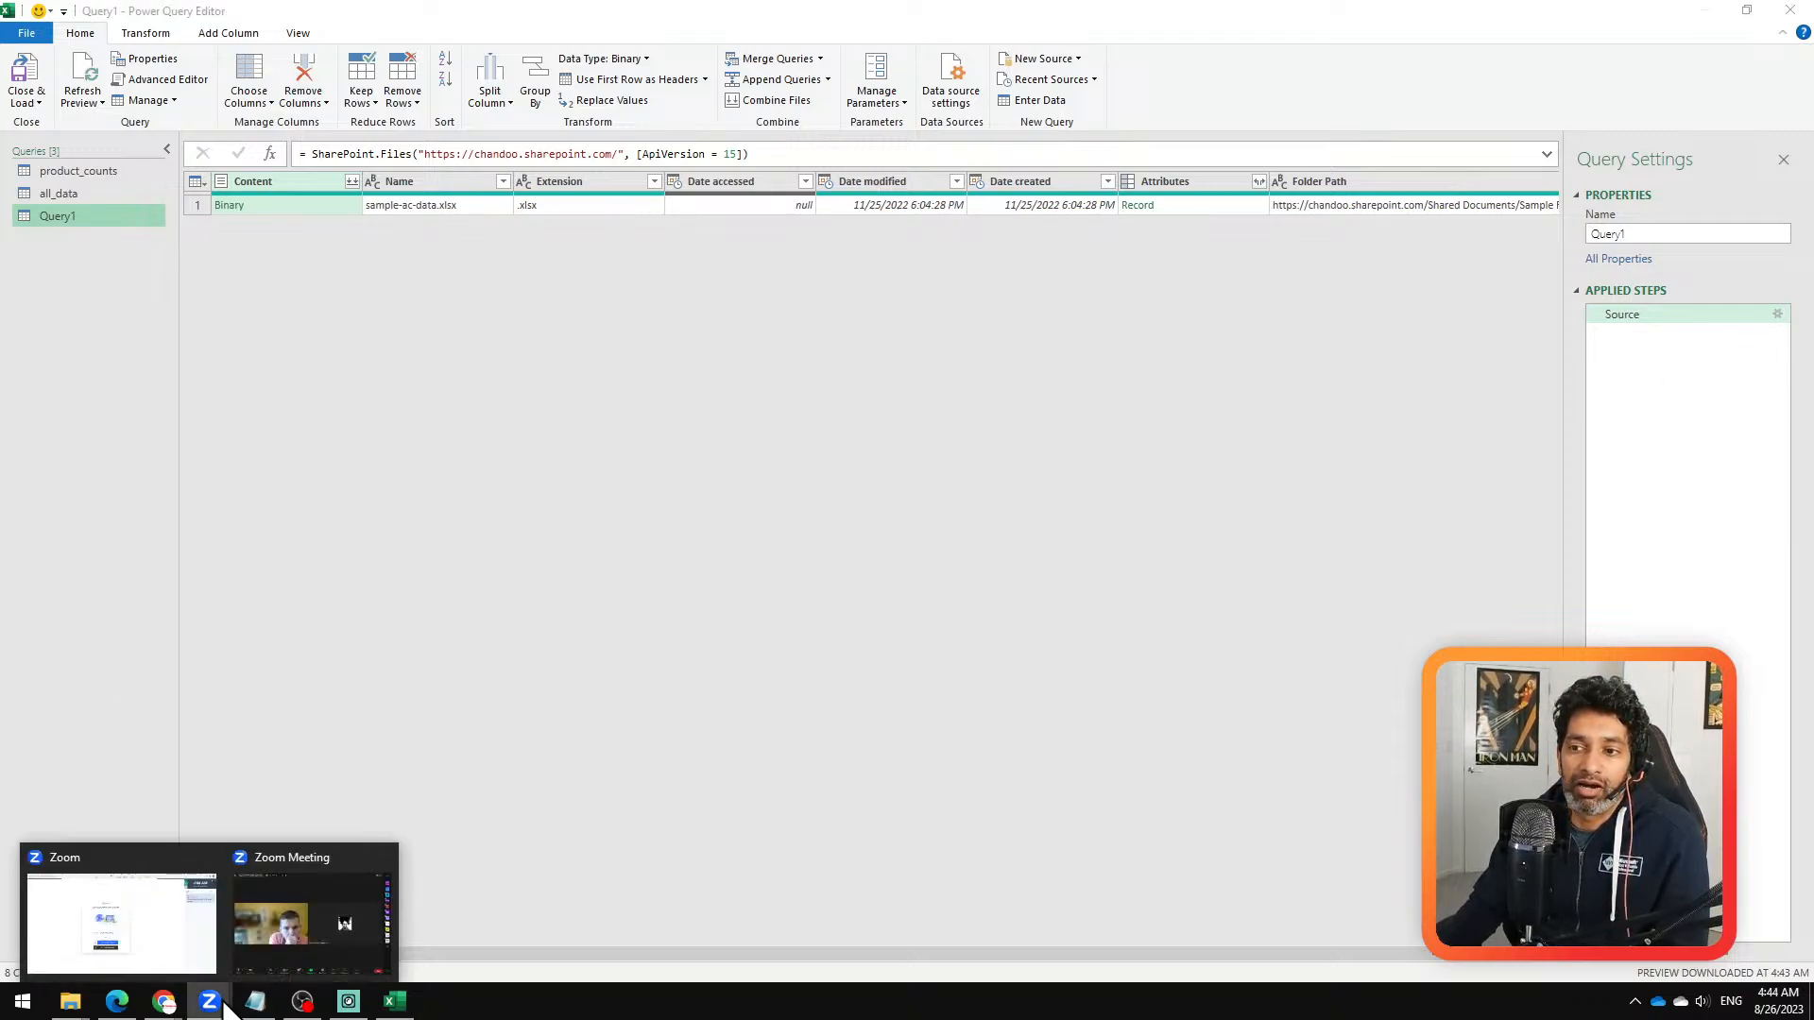
{"action": "left_click", "coordinate": [298, 911]}
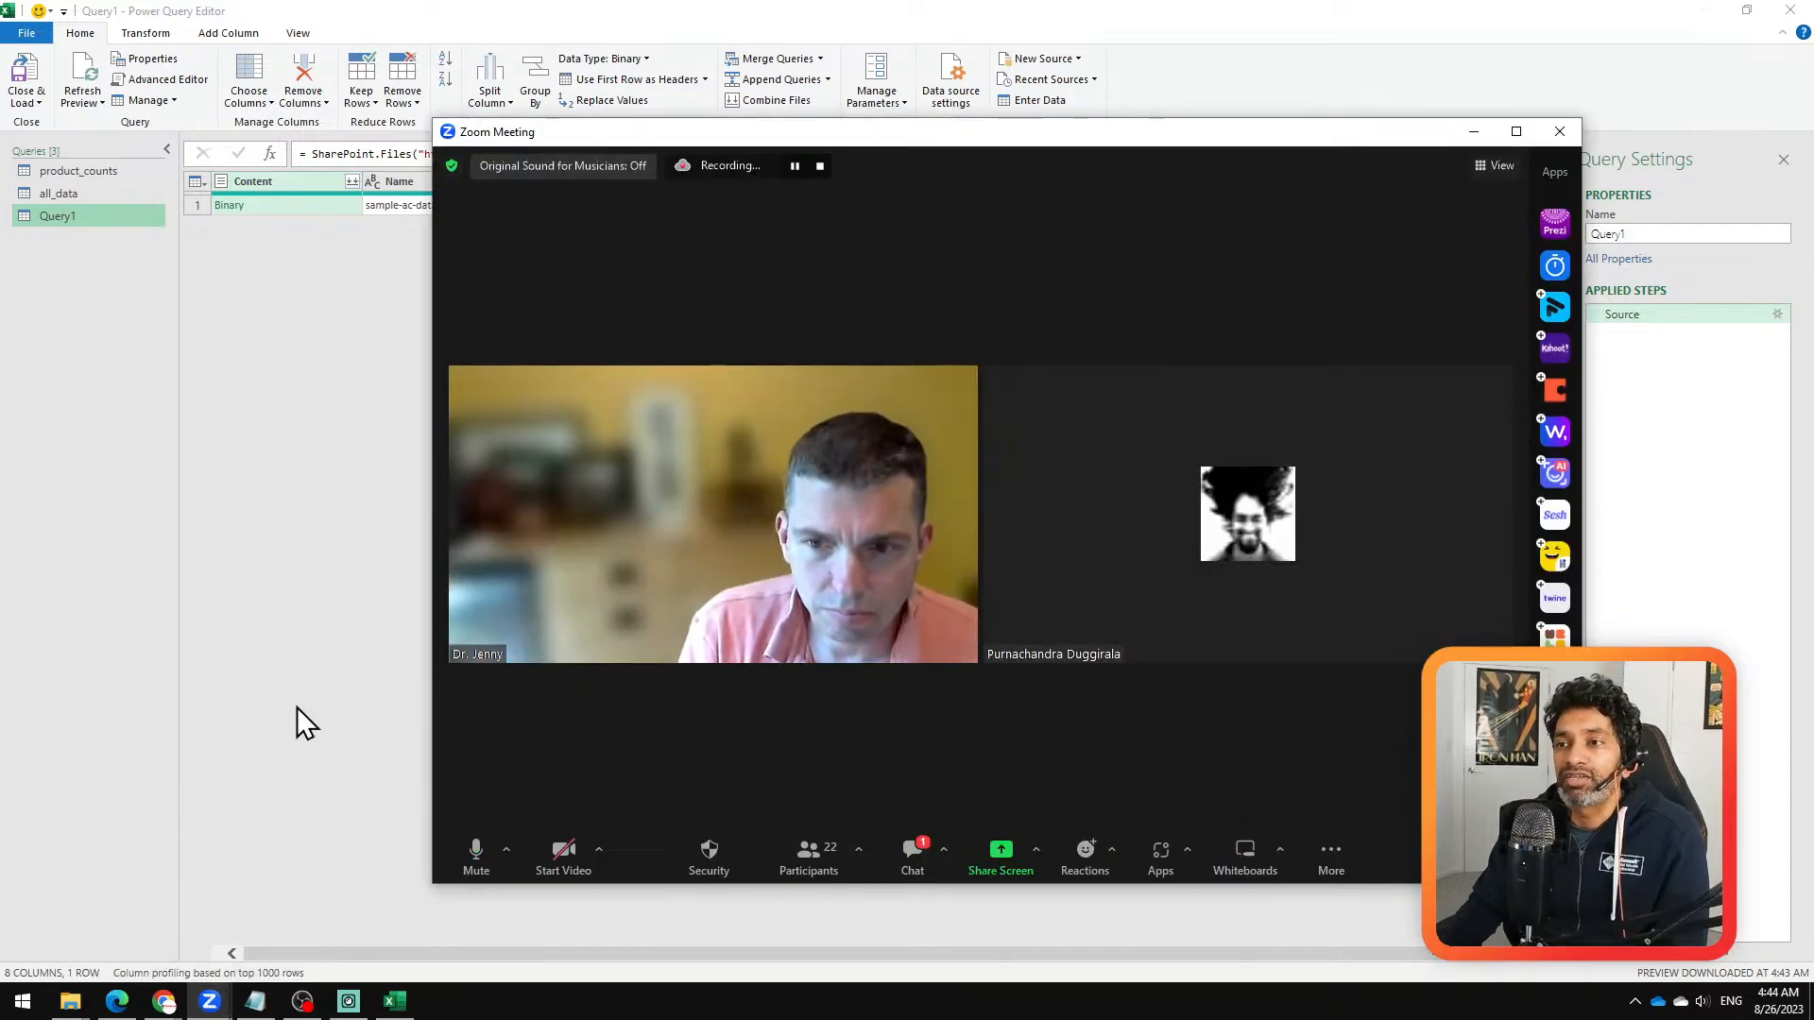
Step: Switch to SharePoint in the browser and look through the Sample Files folder's full details in the Documents library
{"action": "left_click", "coordinate": [163, 1001]}
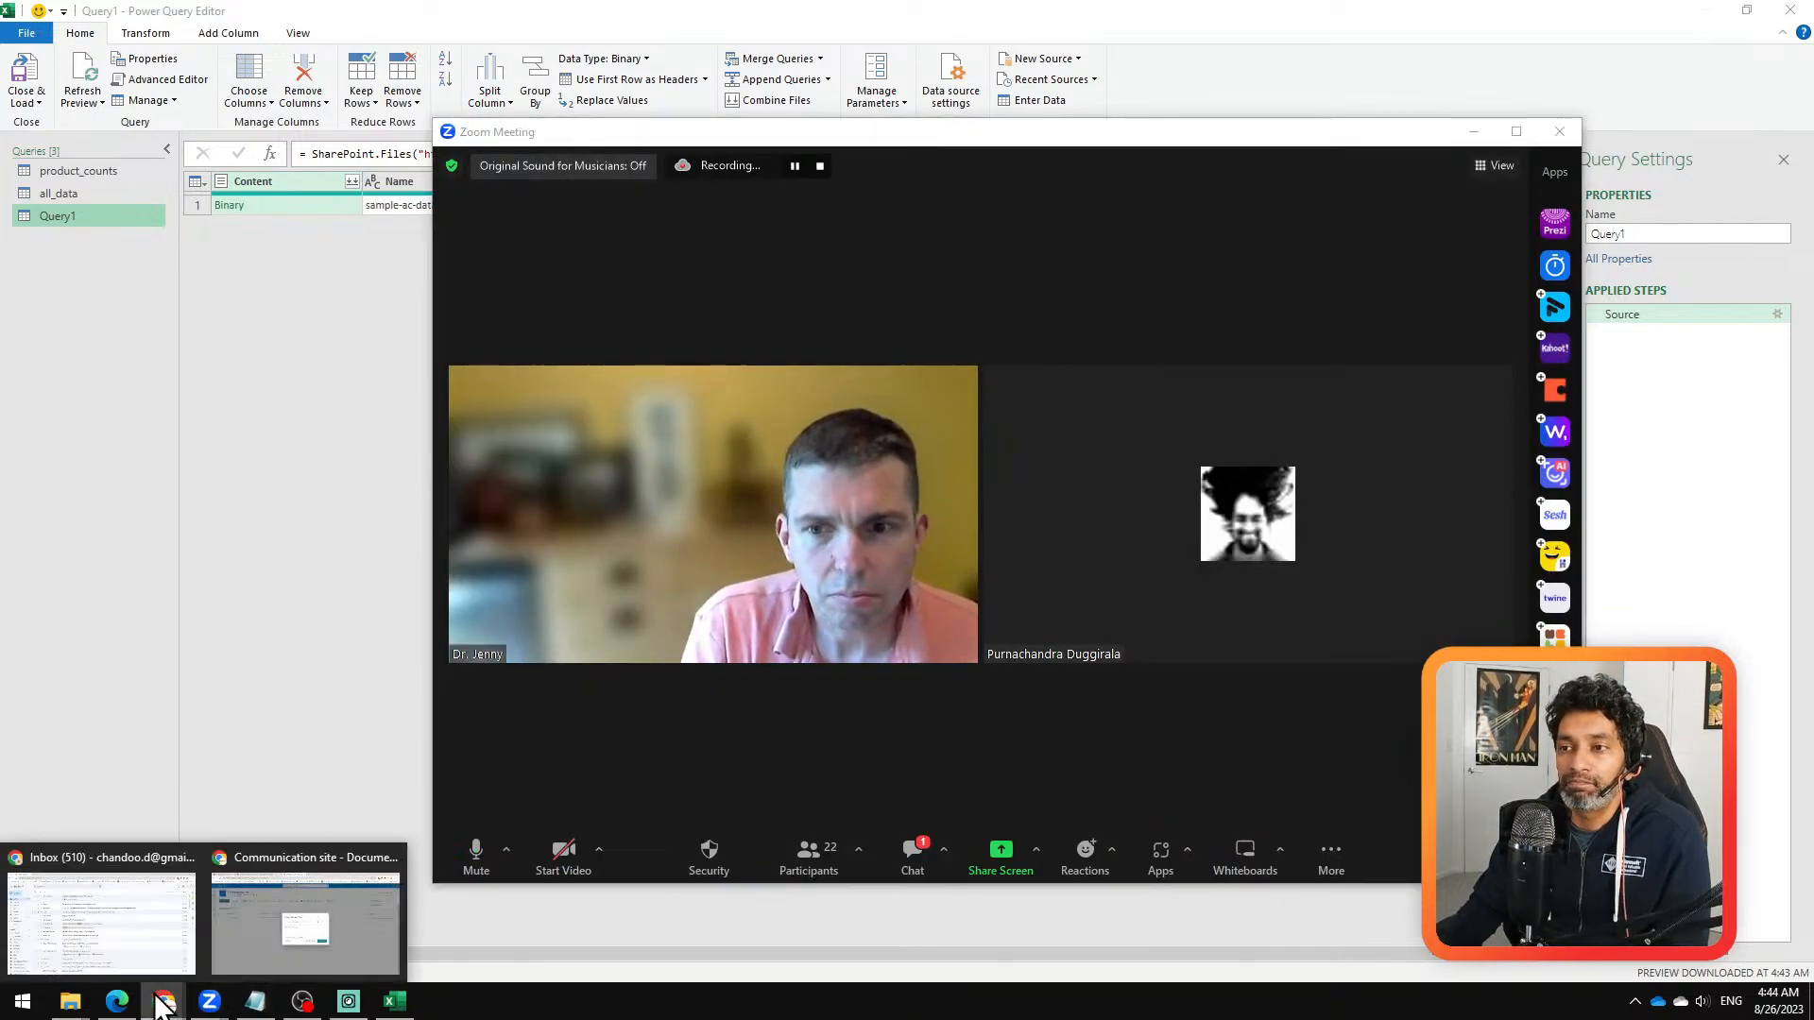
{"action": "left_click", "coordinate": [244, 943]}
{"action": "left_click", "coordinate": [857, 786]}
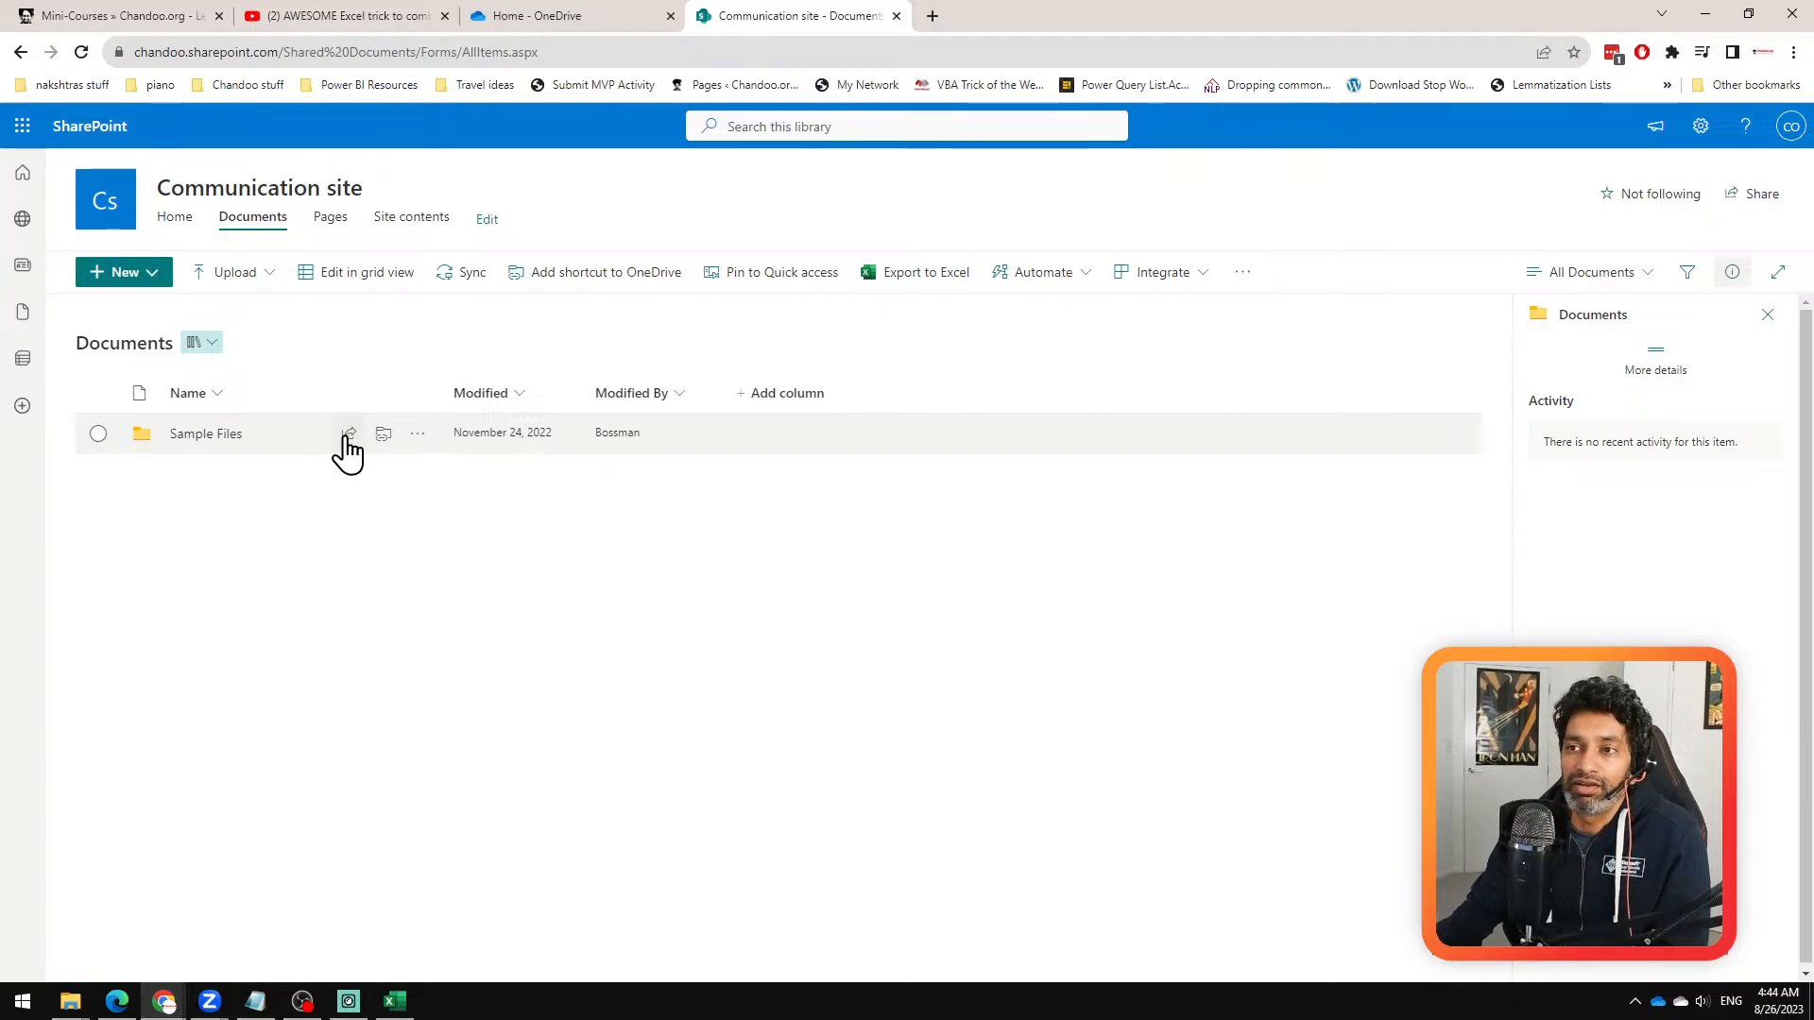
{"action": "left_click", "coordinate": [418, 440]}
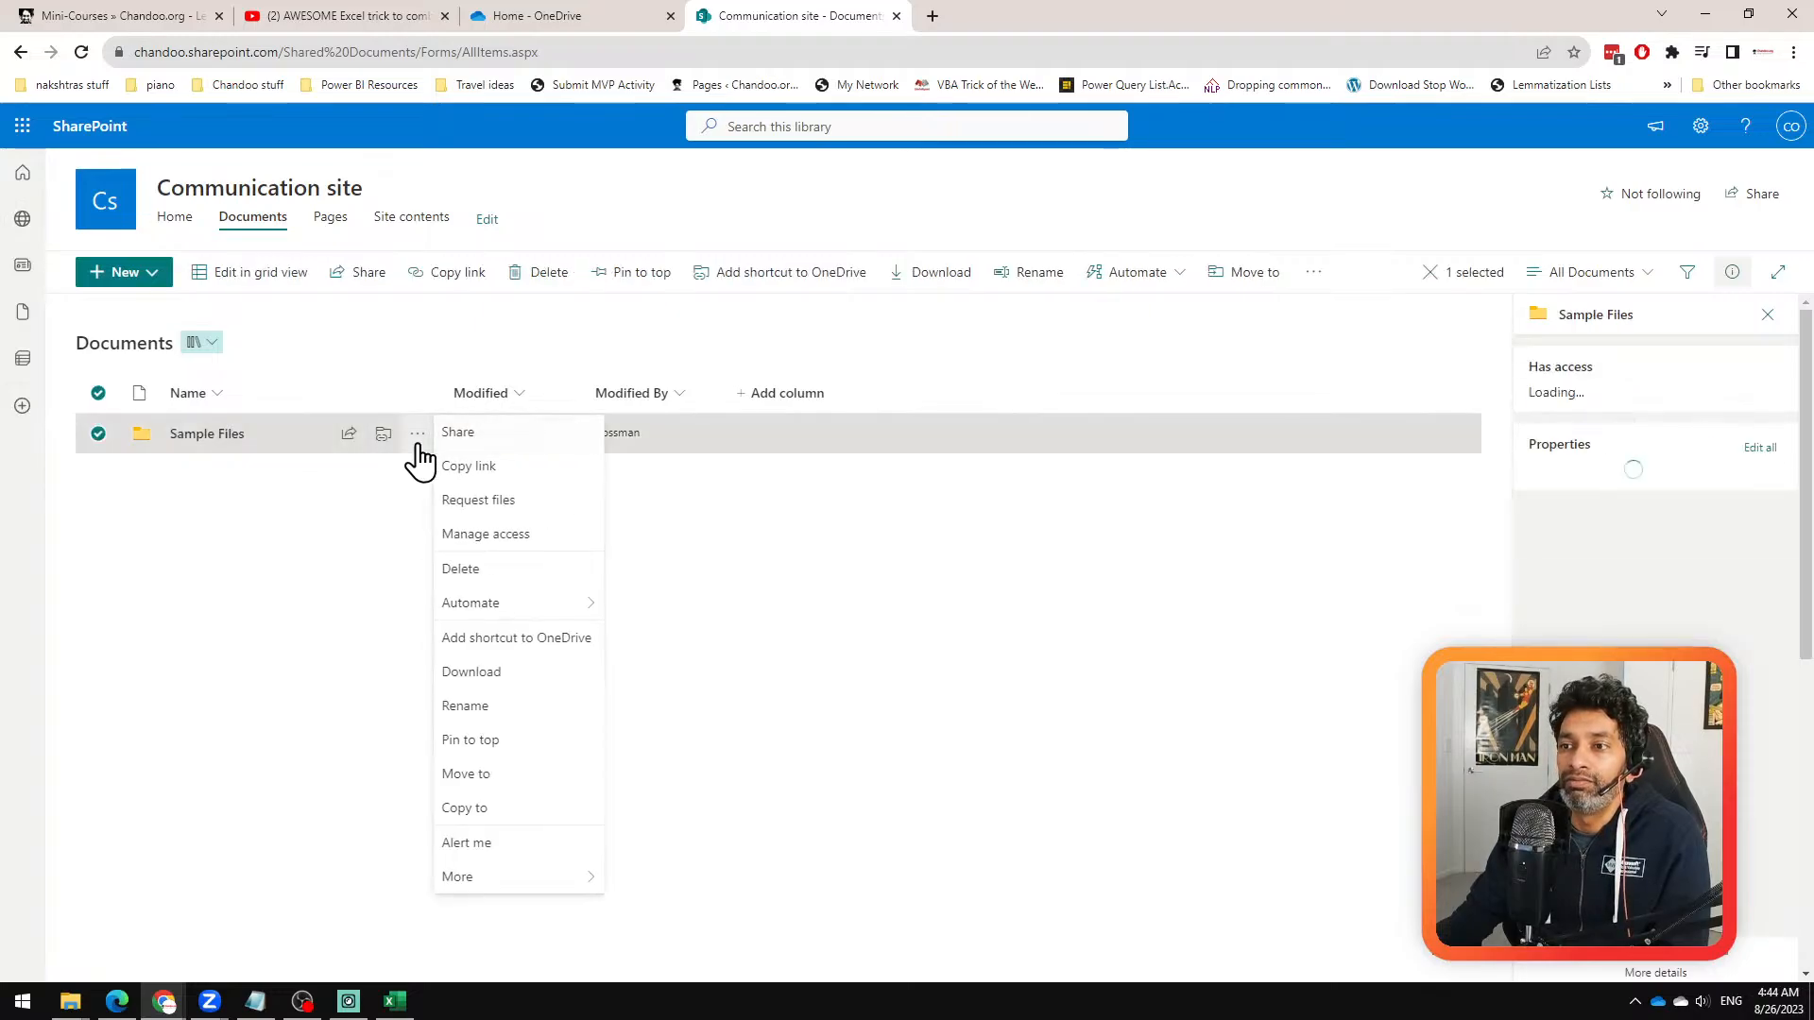
{"action": "left_click", "coordinate": [484, 946]}
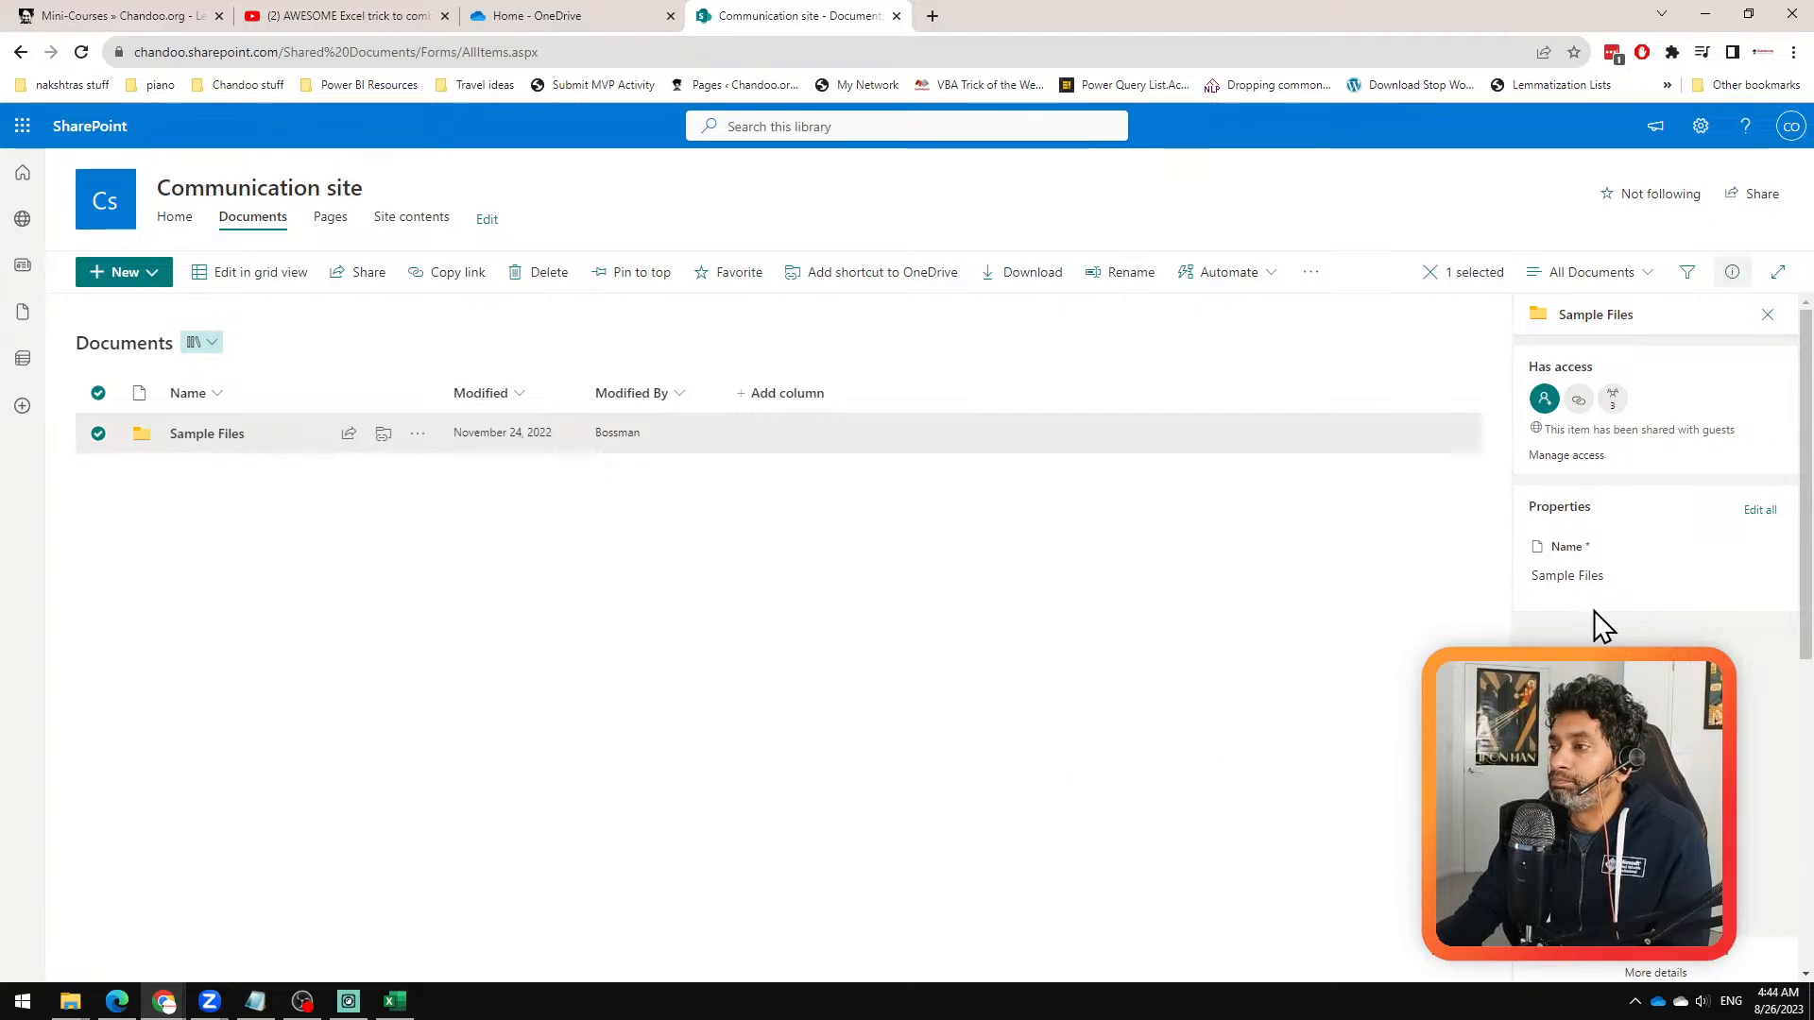
{"action": "left_click", "coordinate": [1657, 971]}
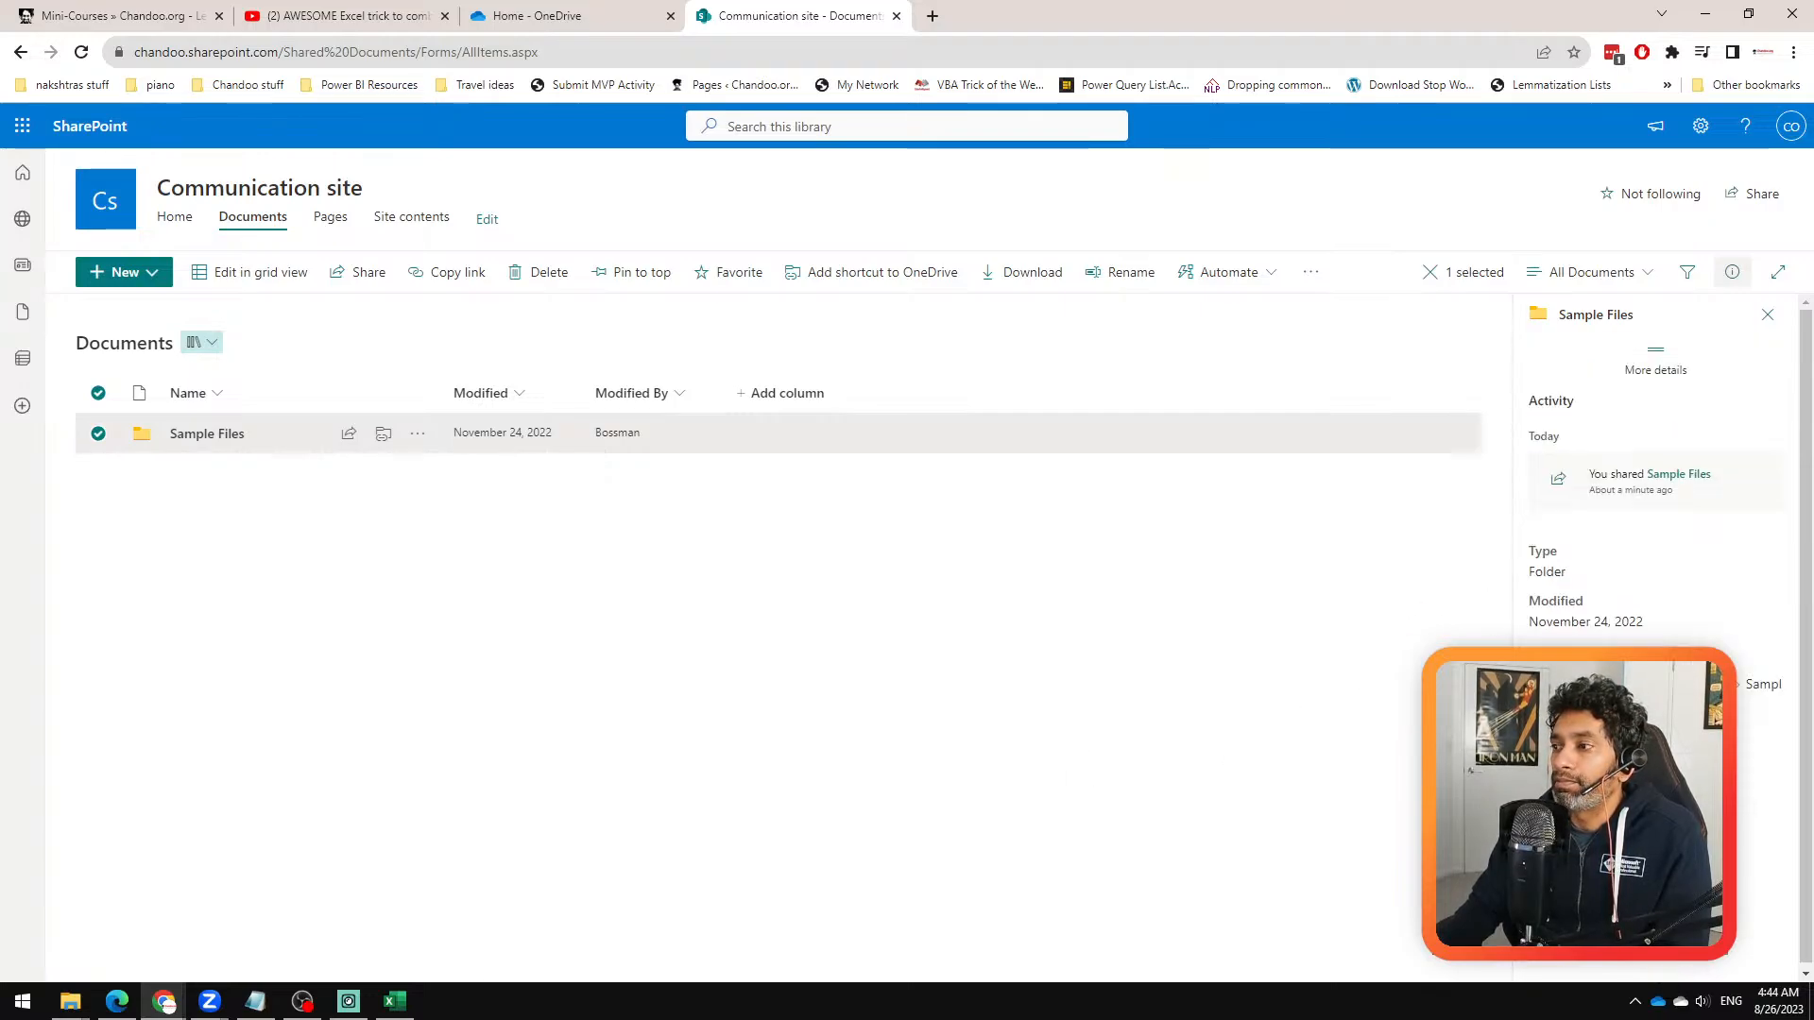
{"action": "key", "text": "Down"}
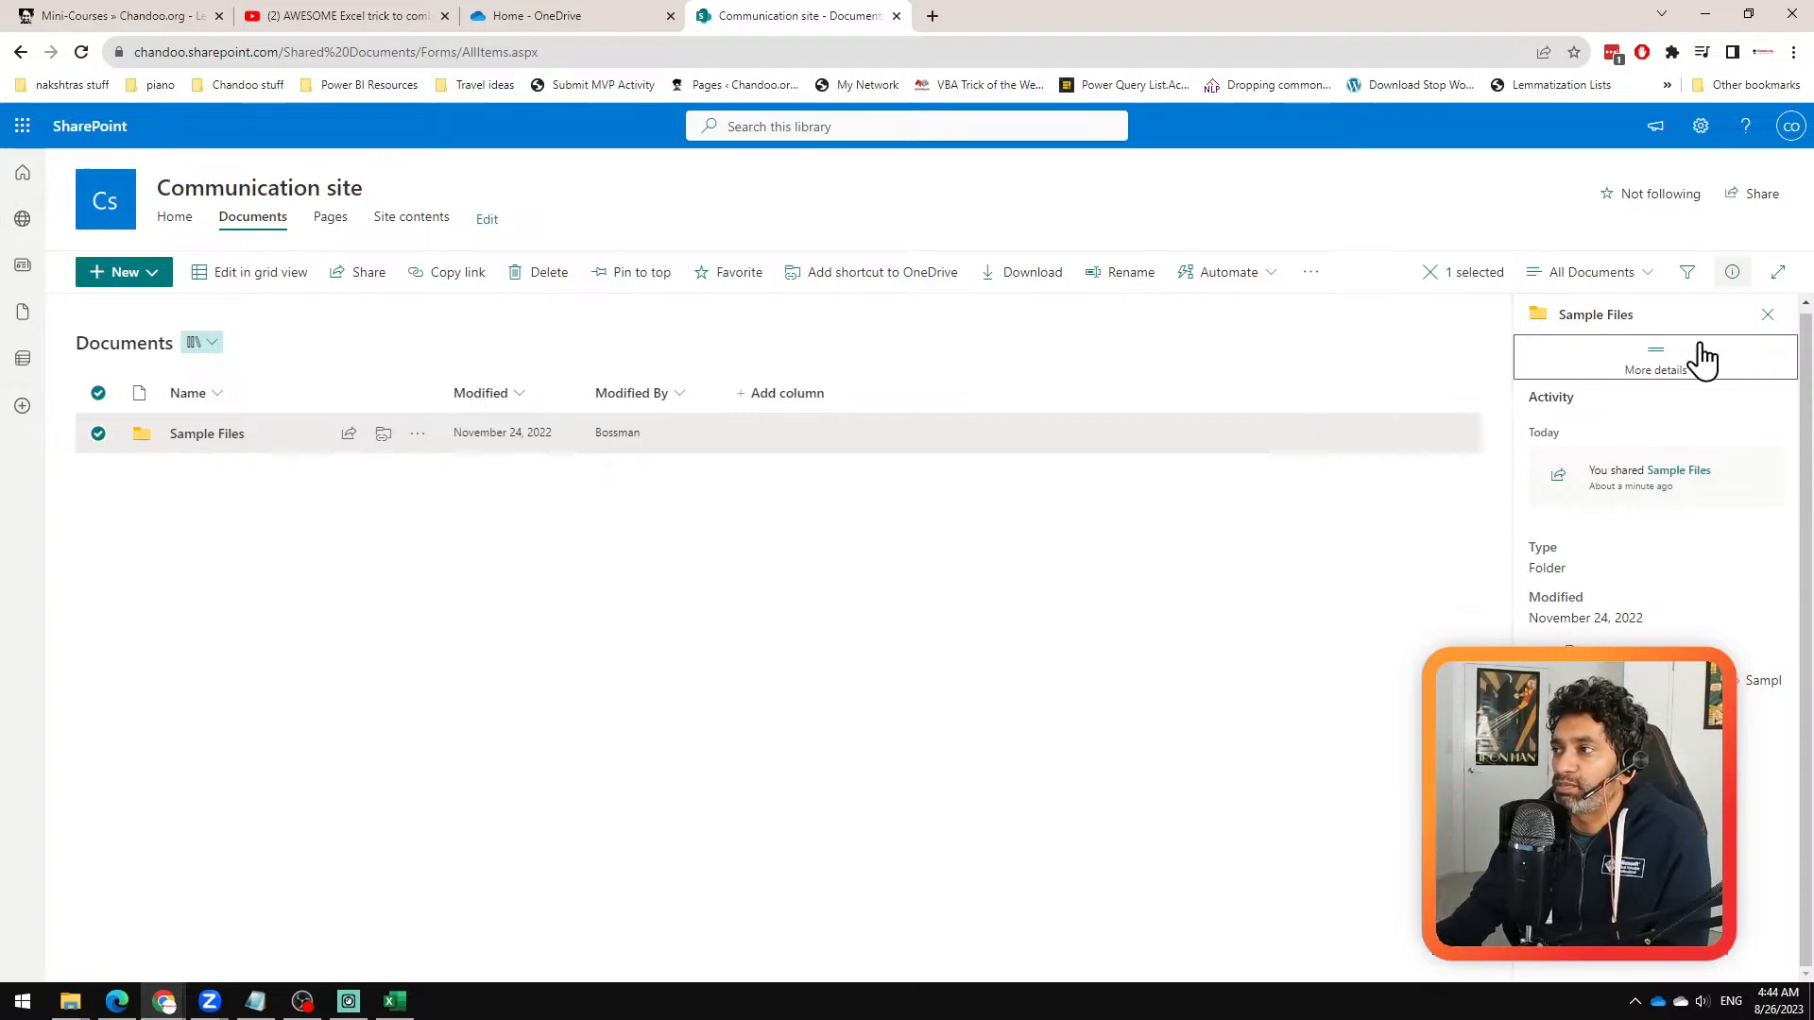
{"action": "left_click", "coordinate": [1766, 316]}
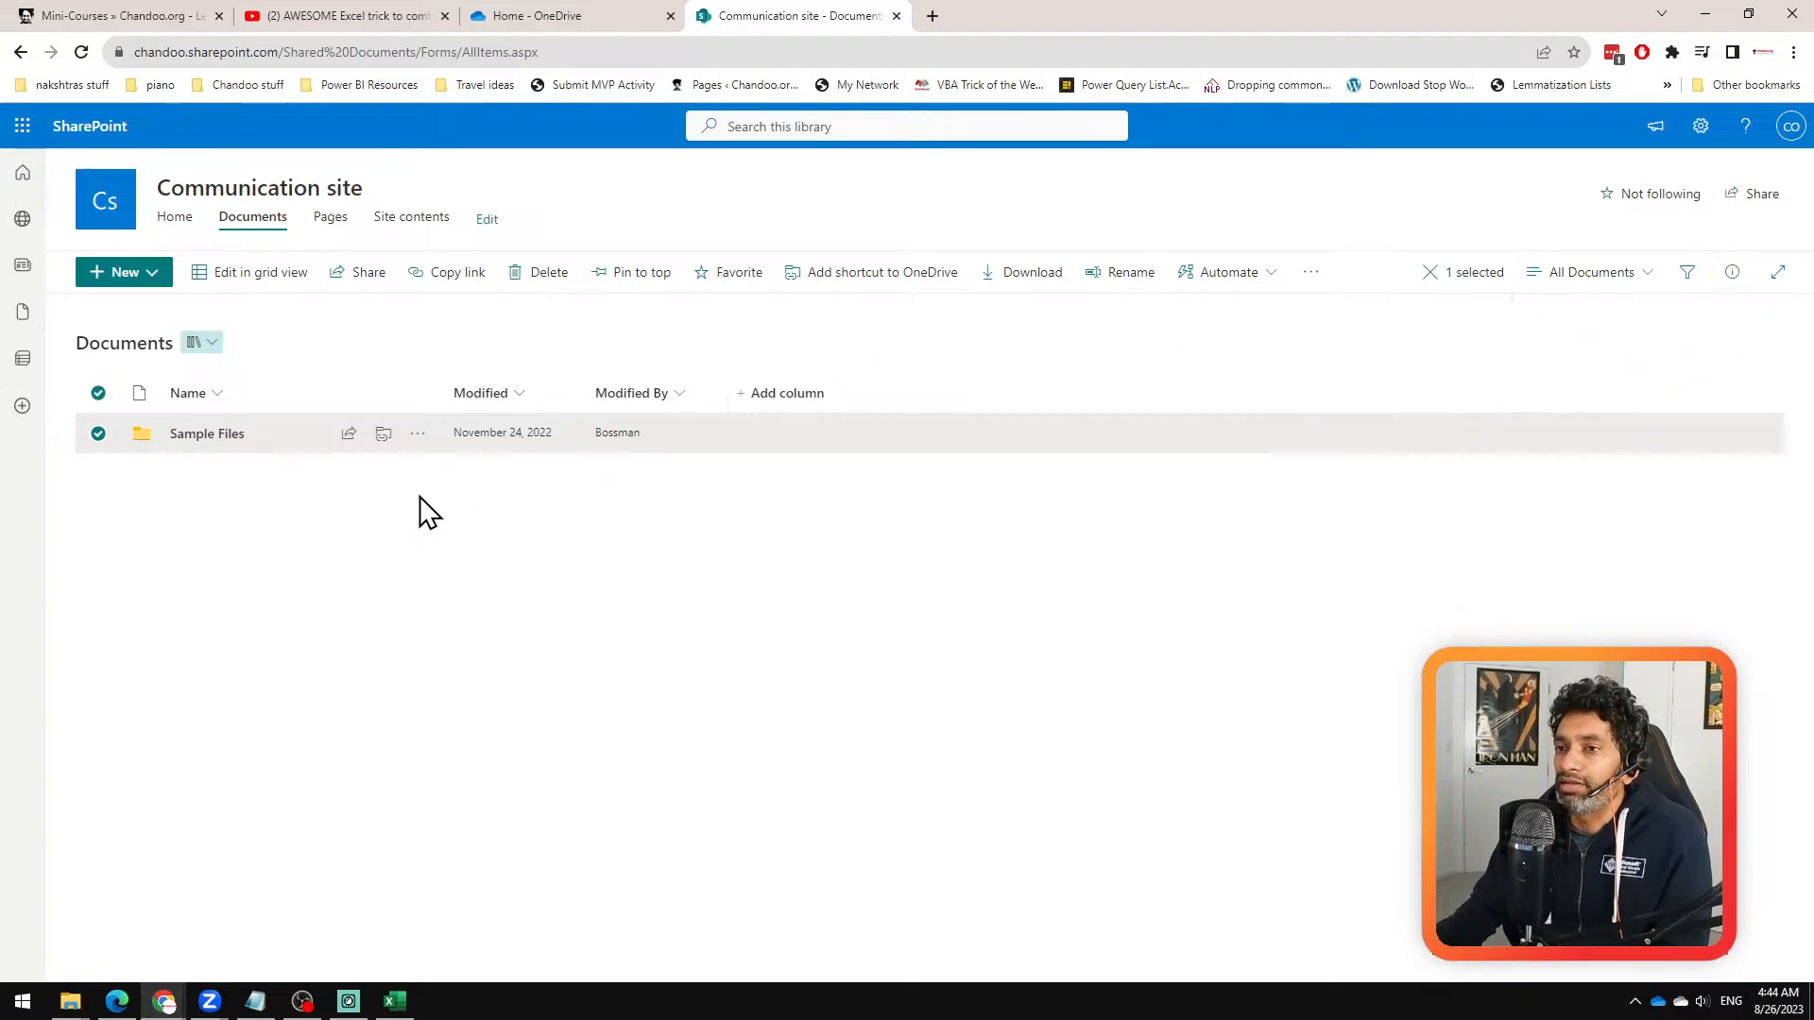
Step: Reopen the Sample Files folder's full details and copy the folder's path
{"action": "left_click", "coordinate": [417, 437]}
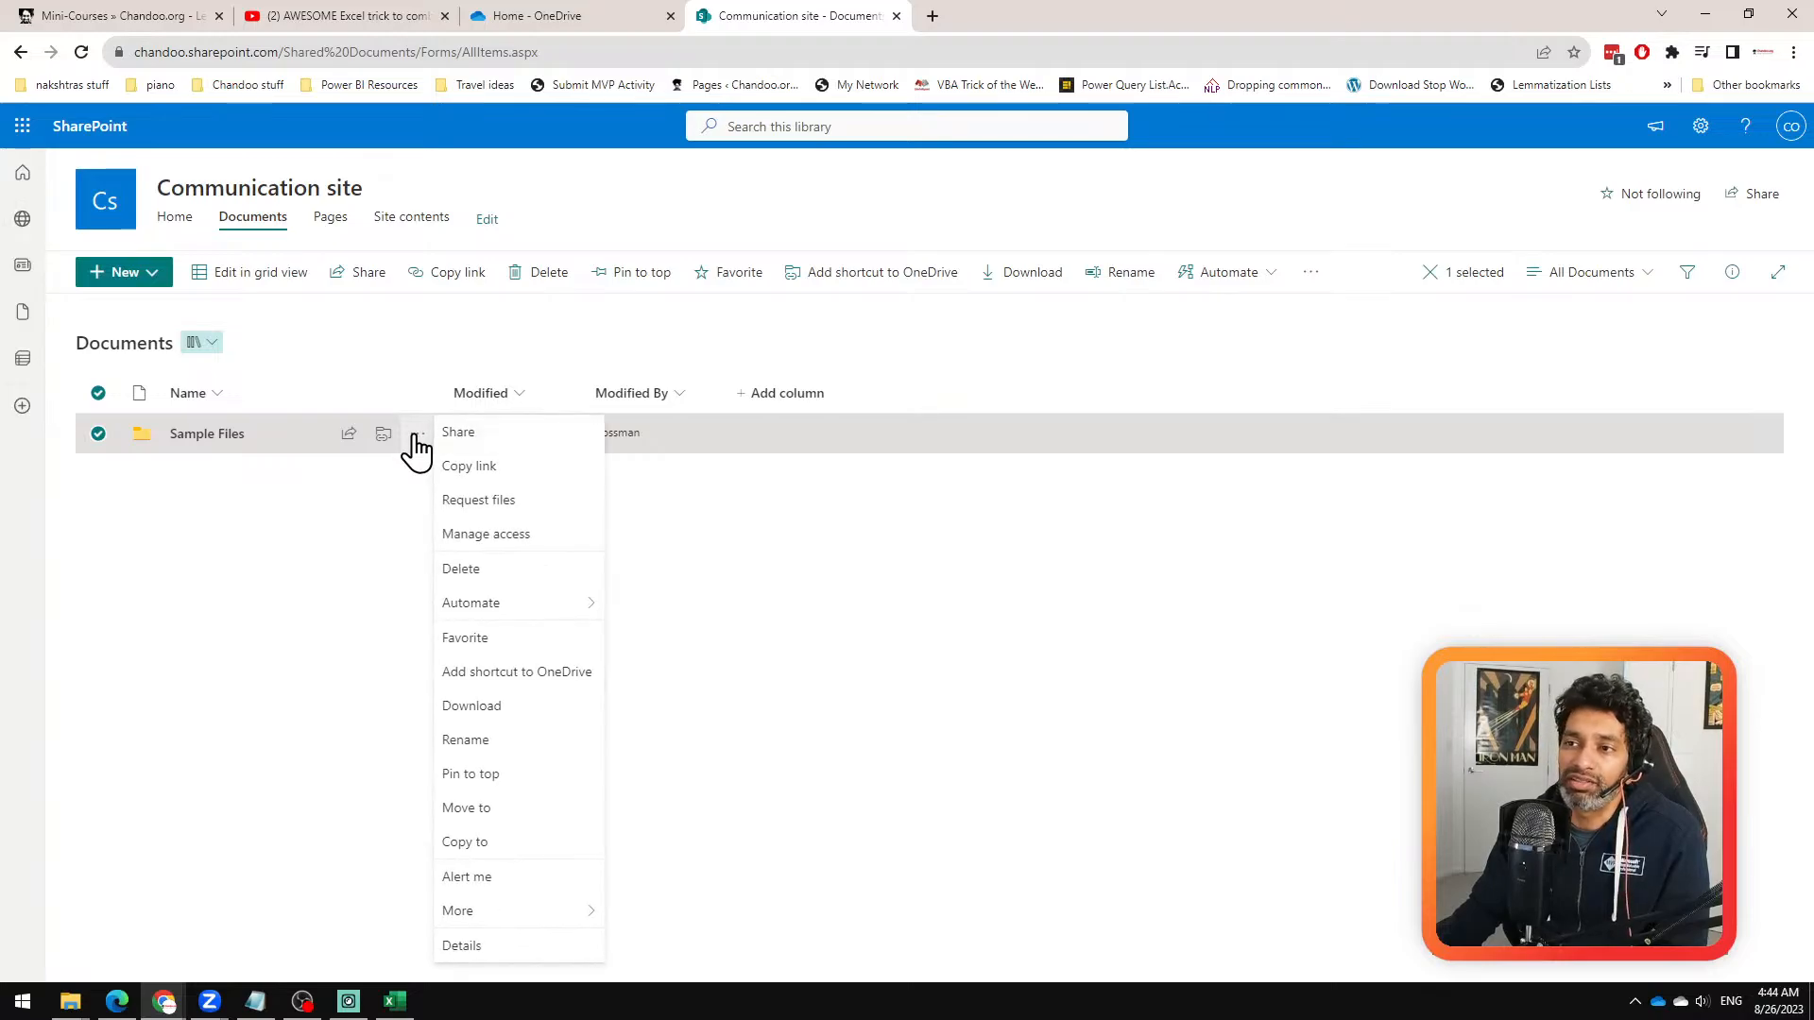
{"action": "left_click", "coordinate": [501, 949]}
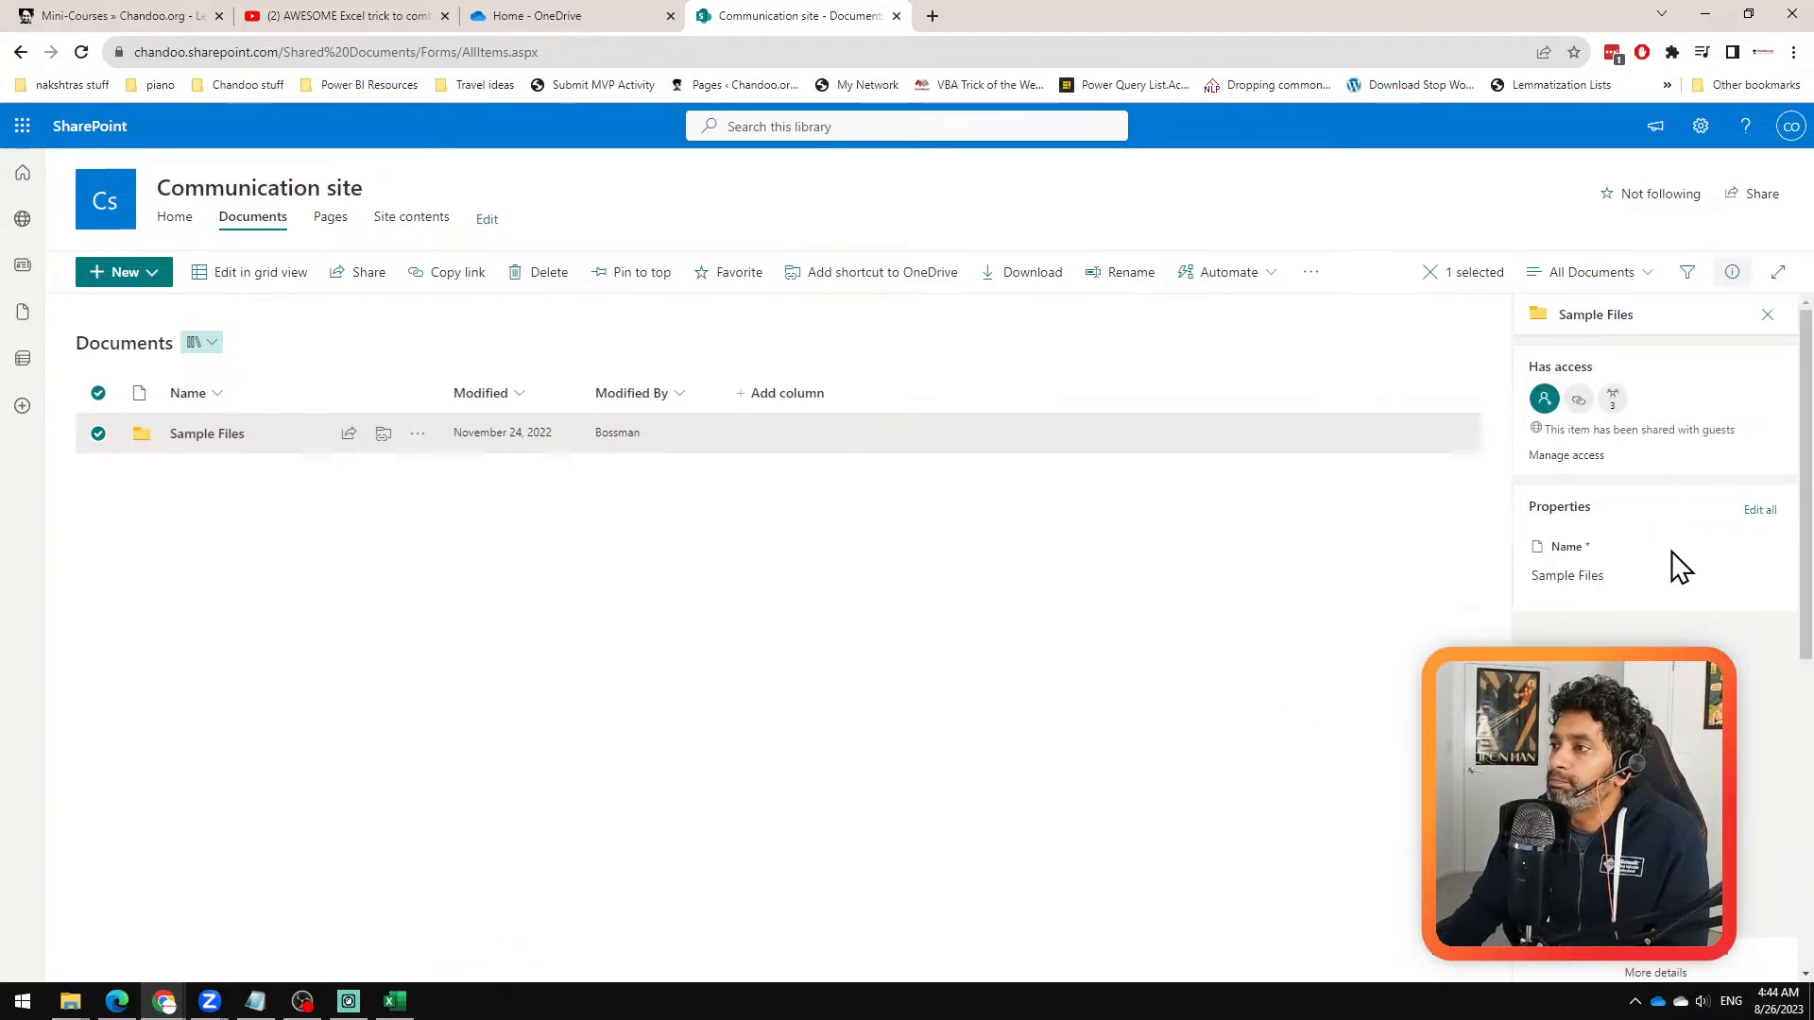
{"action": "left_click", "coordinate": [1641, 973]}
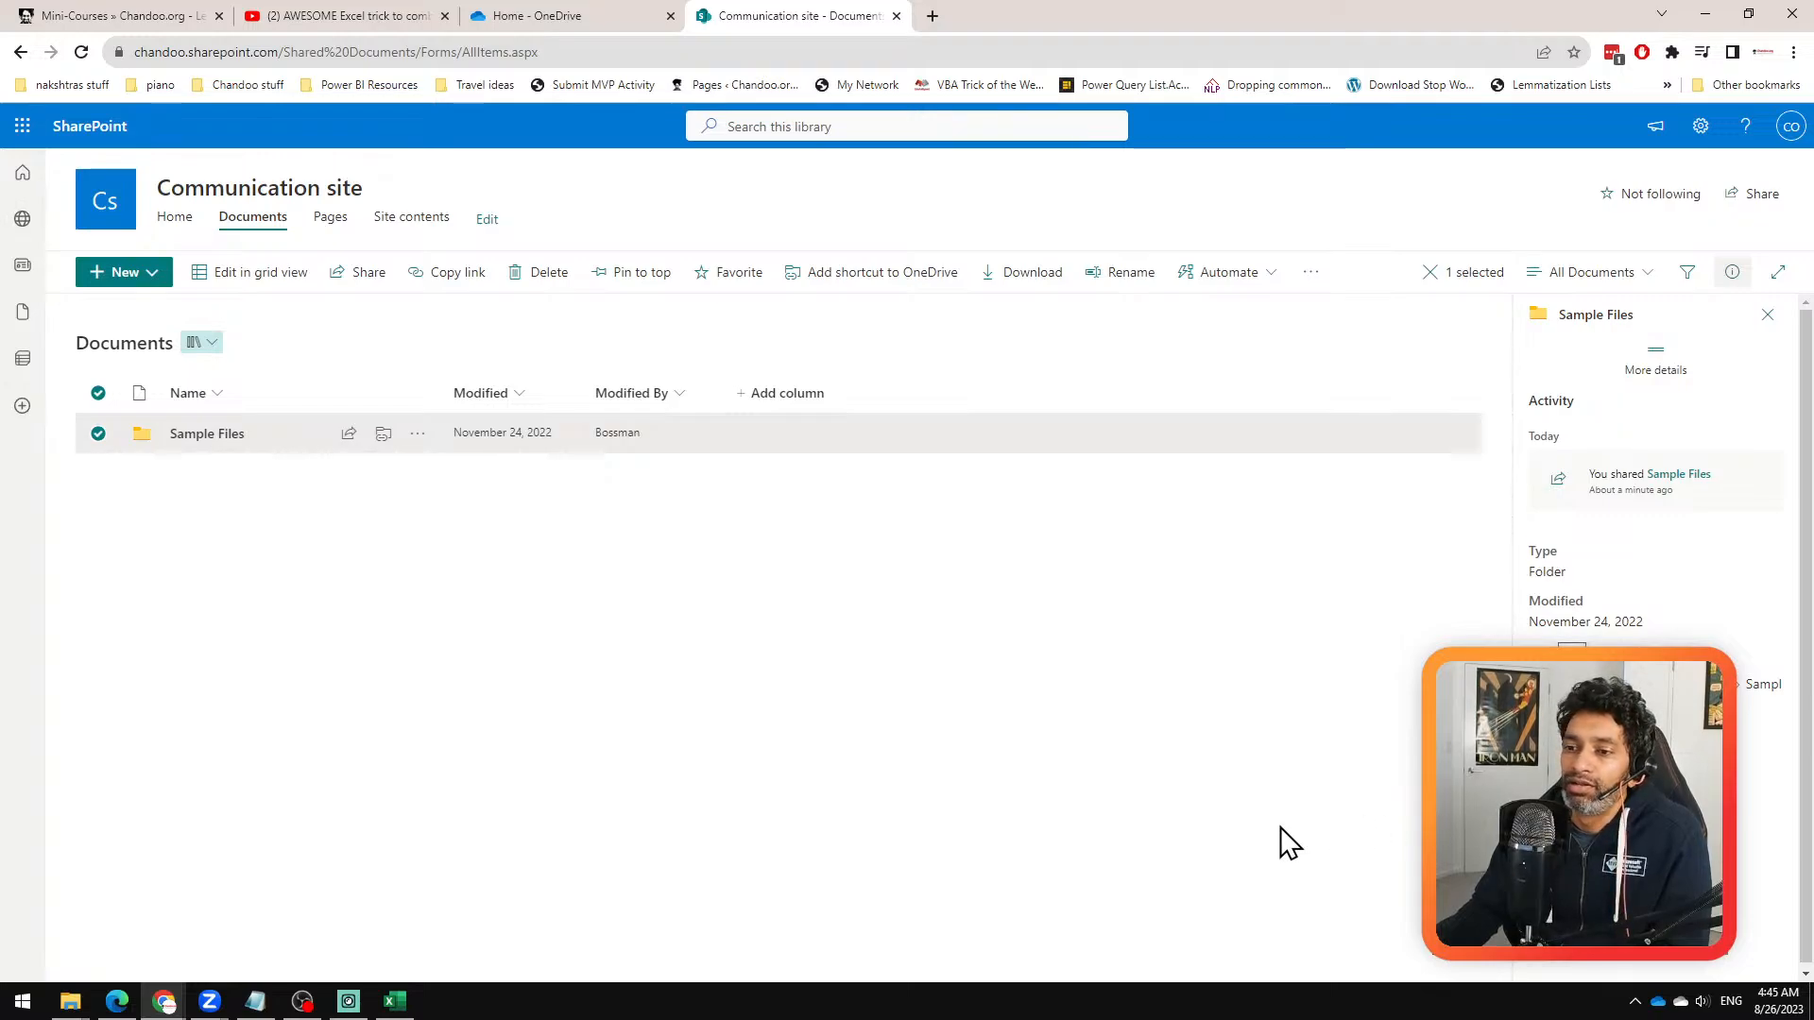
{"action": "left_click", "coordinate": [253, 1003]}
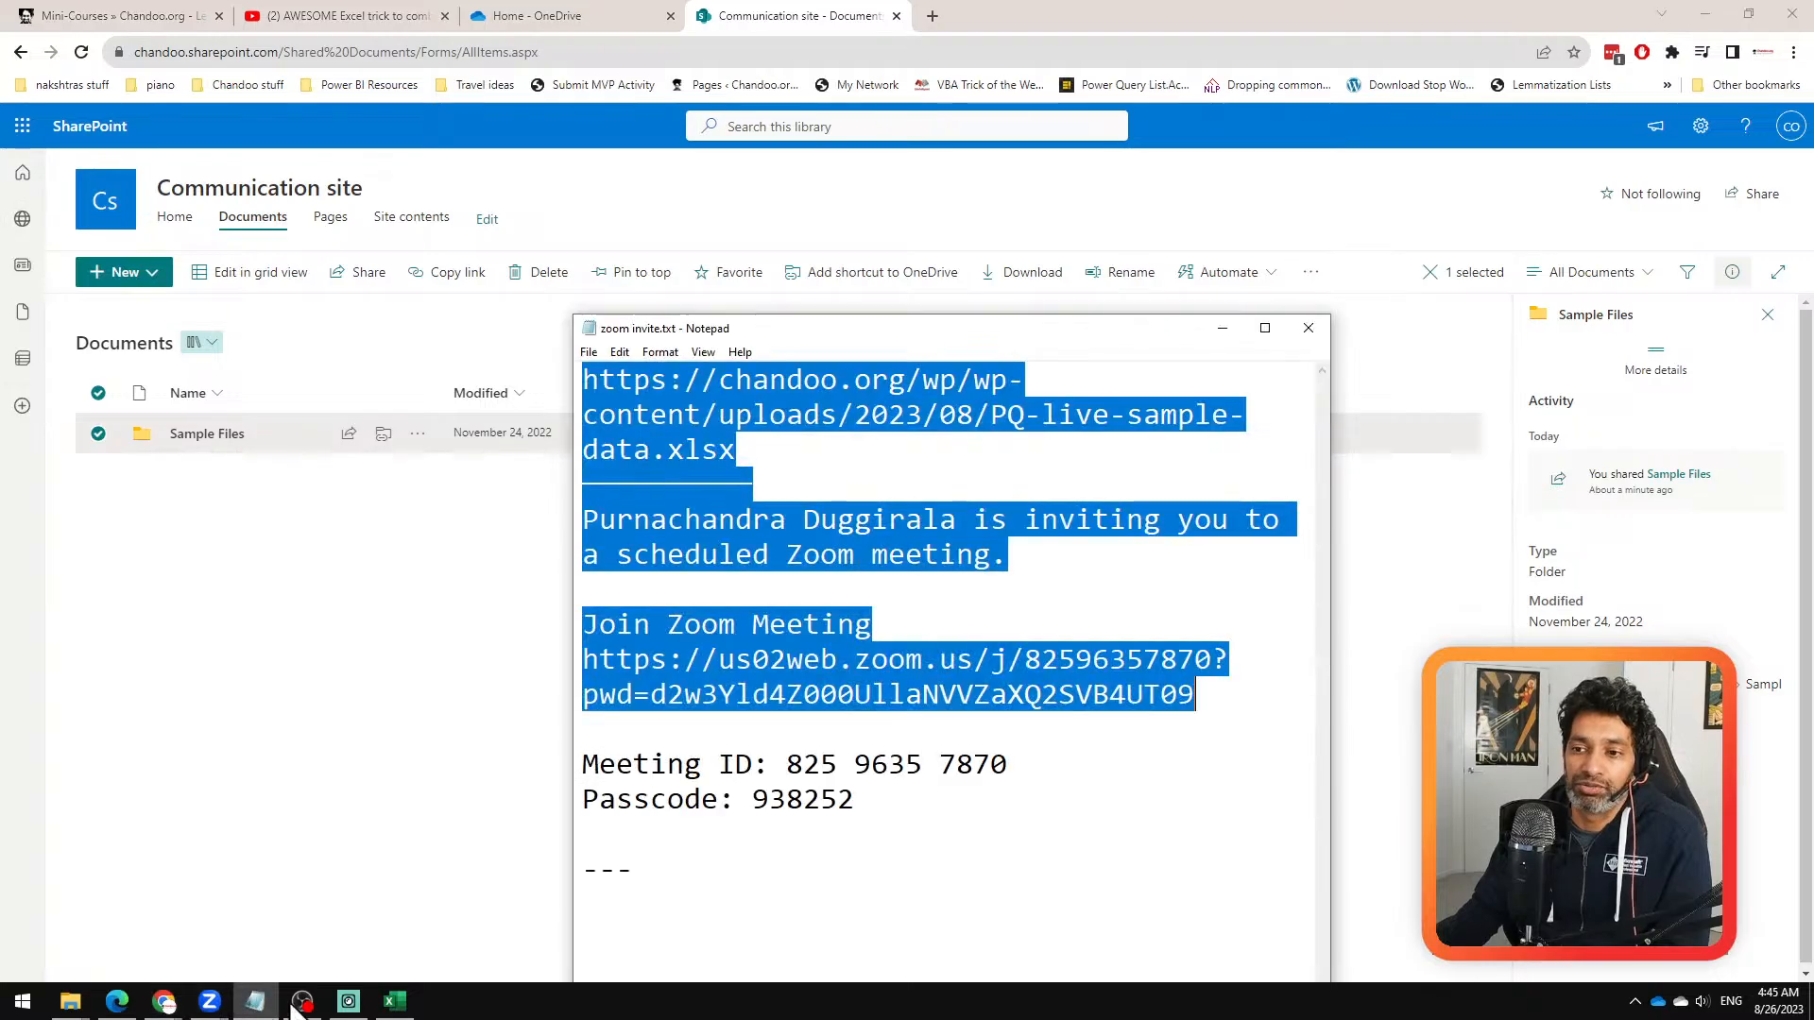
{"action": "left_click", "coordinate": [1033, 862]}
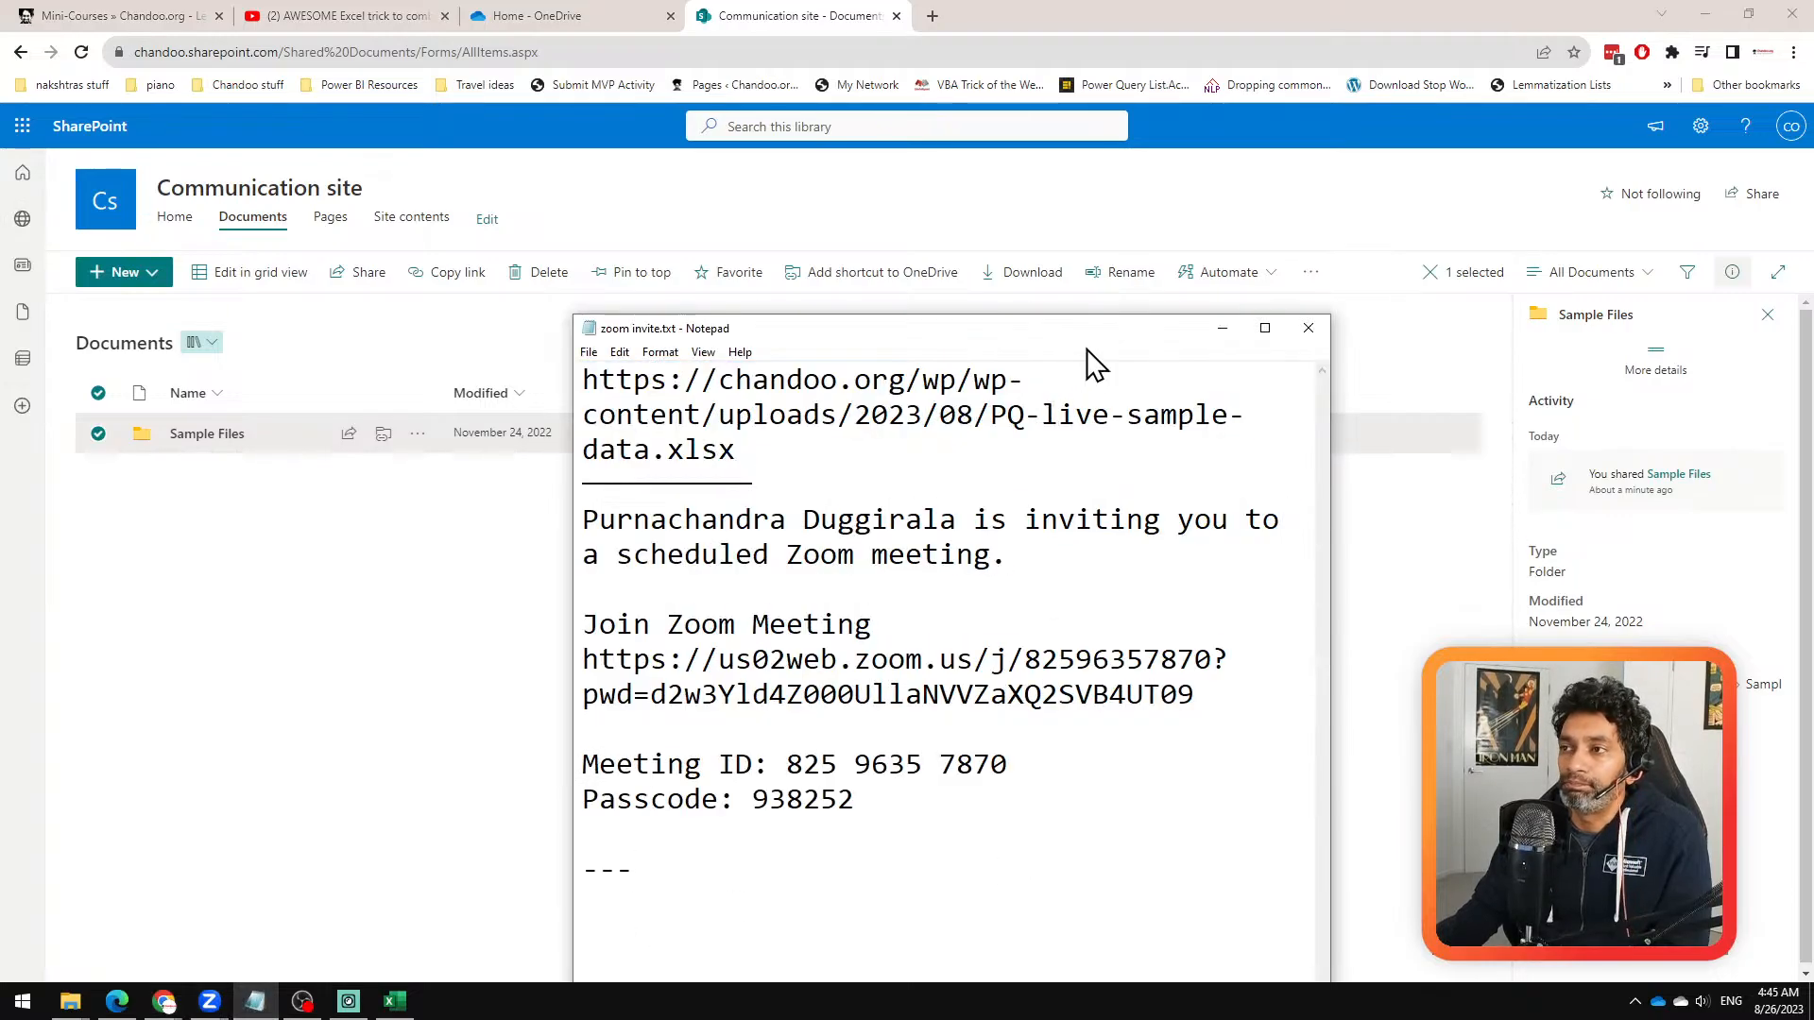
{"action": "left_click_drag", "start_coordinate": [982, 327], "coordinate": [0, 718]}
{"action": "left_click", "coordinate": [471, 741]}
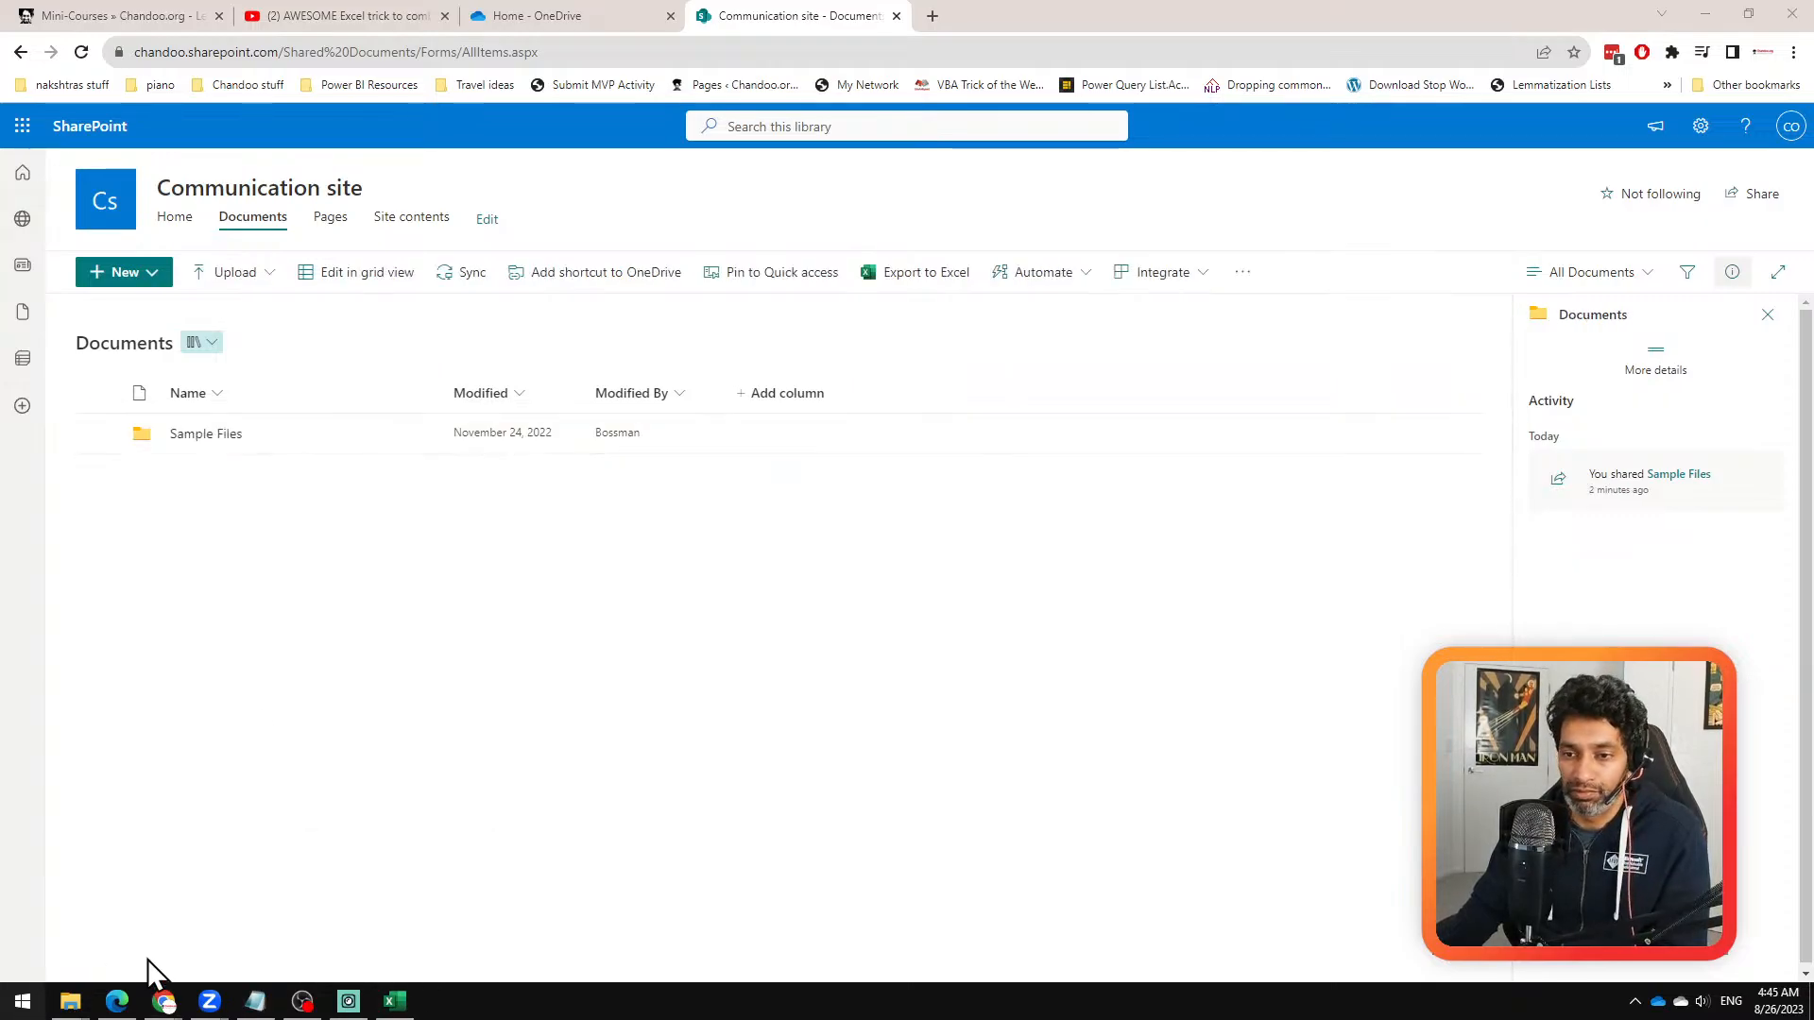
{"action": "key", "text": "super"}
{"action": "type", "text": "note"}
{"action": "key", "text": "Return"}
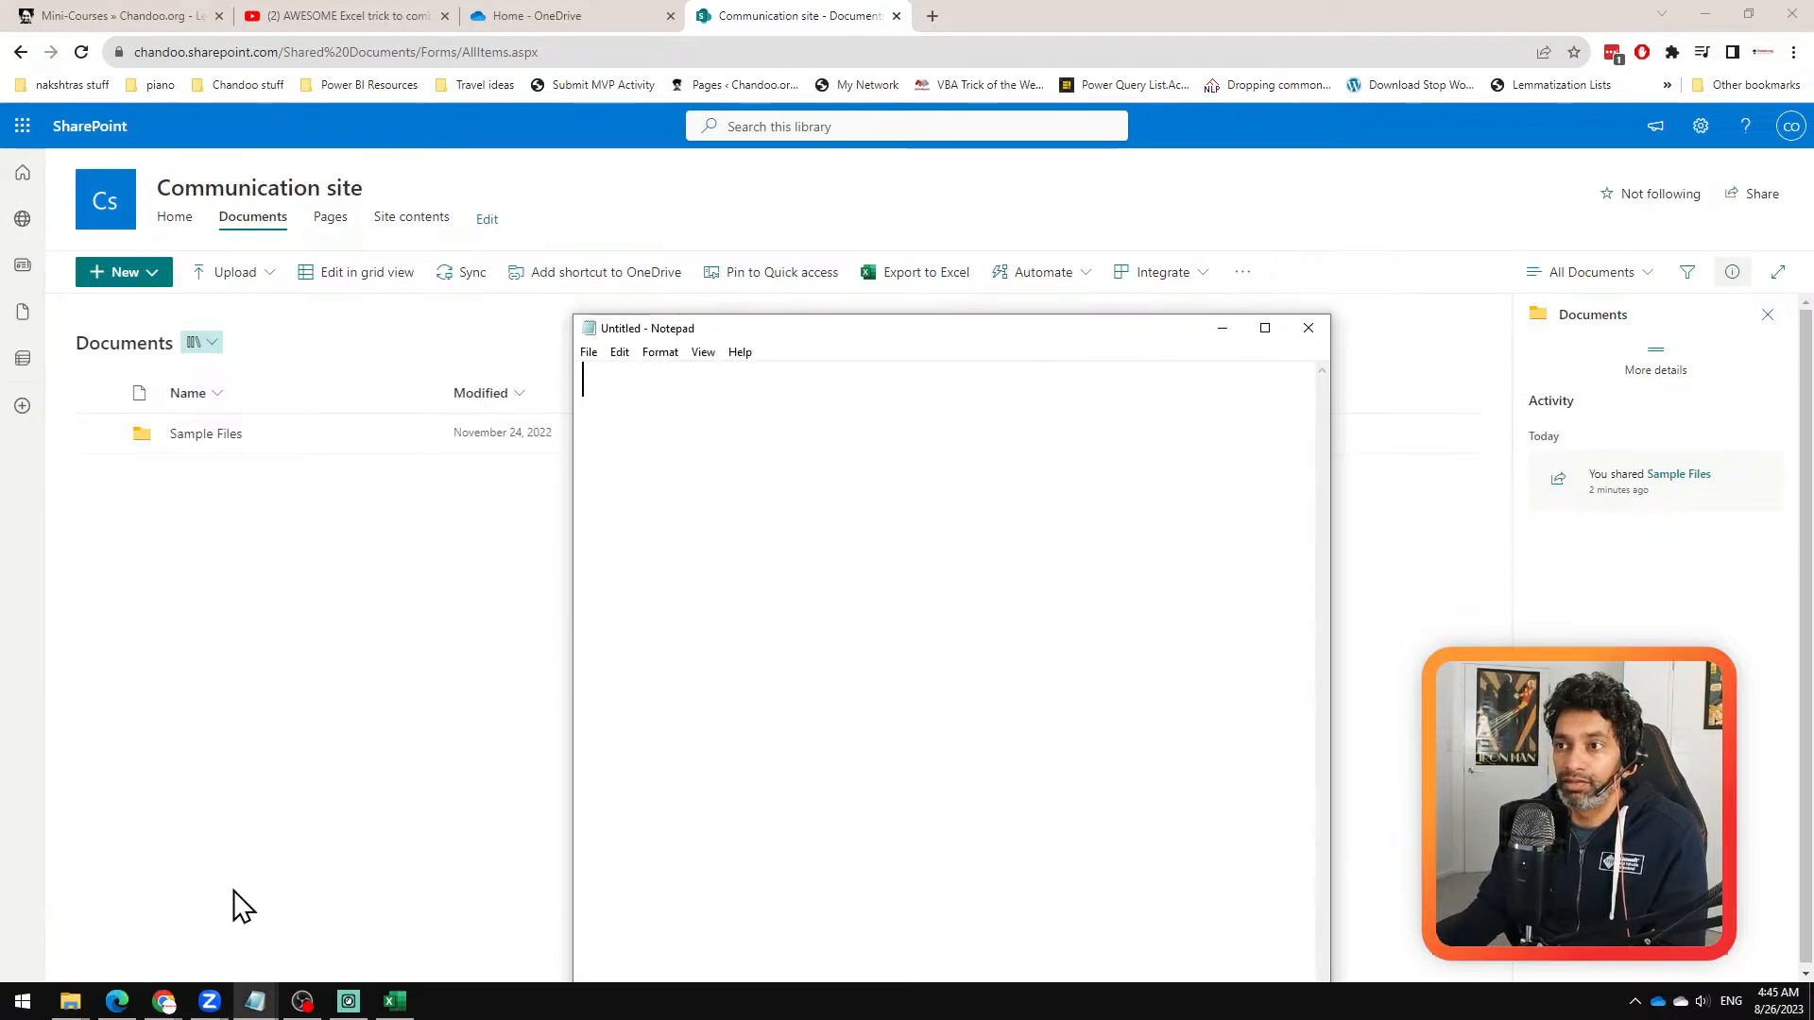
{"action": "type", "text": "https://chandoo.sharepoint.com/Shared%20Documents/Sample%20Files"}
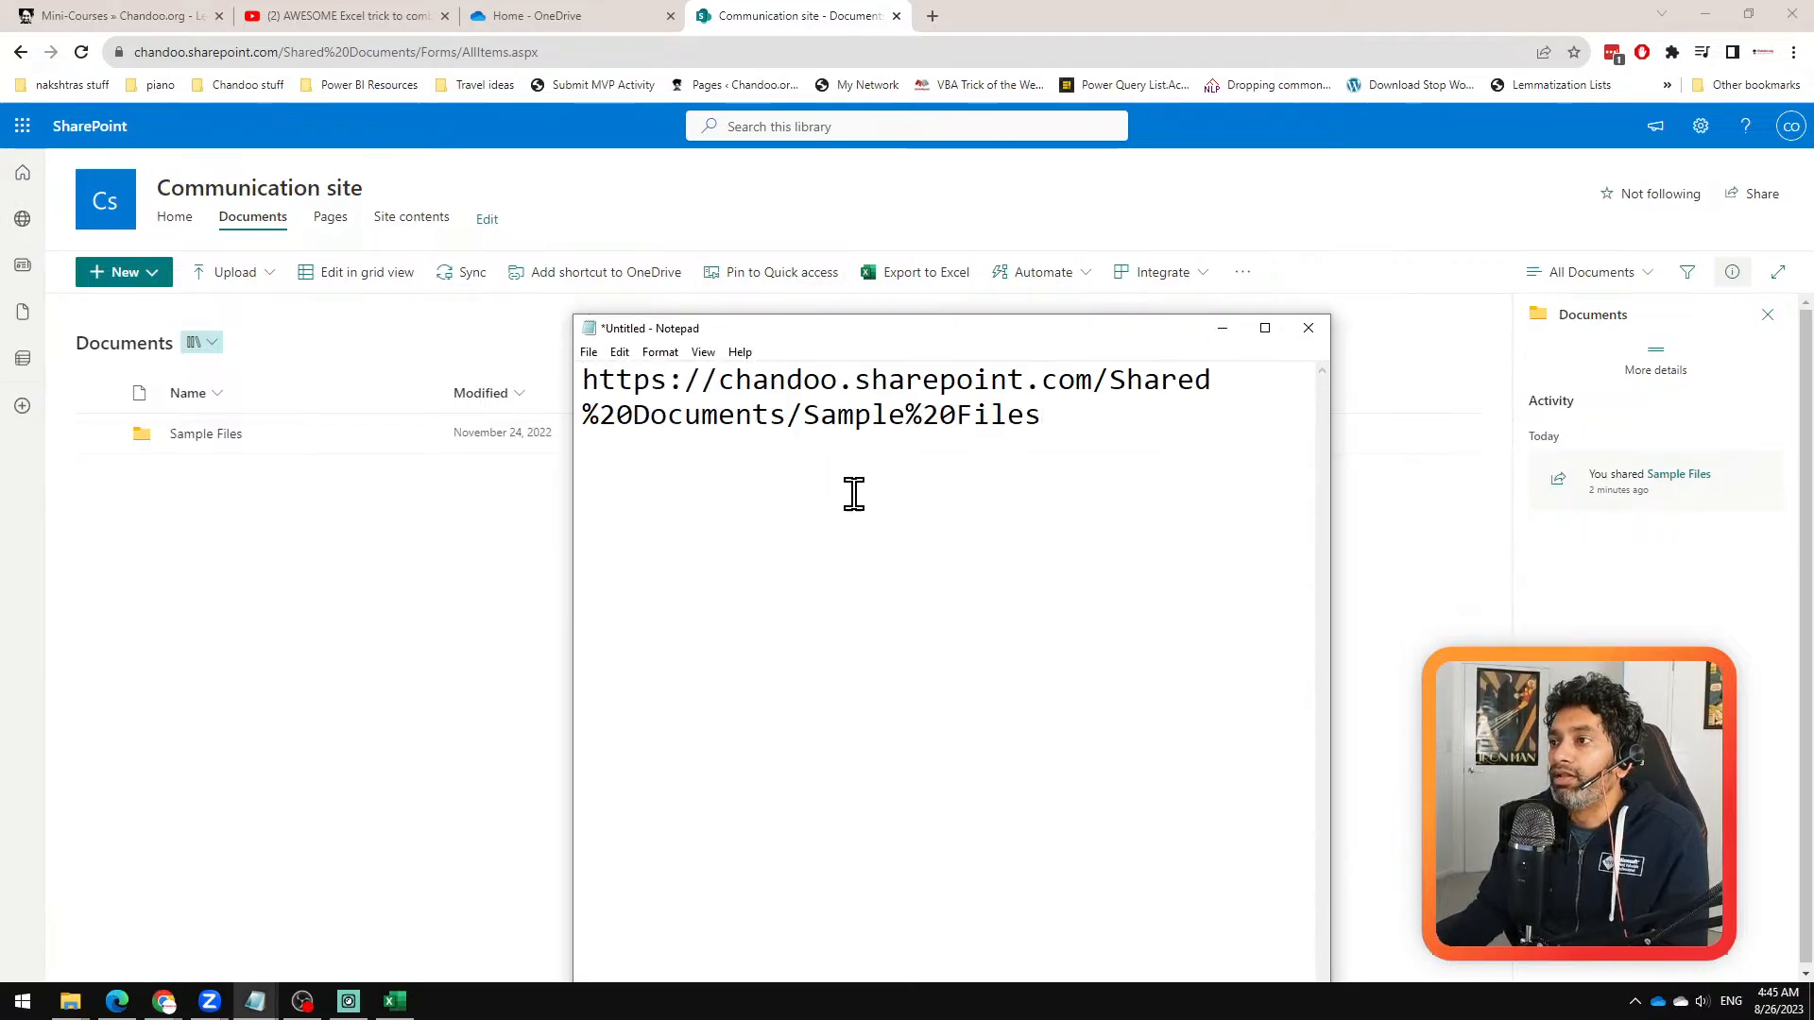
{"action": "key", "text": "ctrl+a"}
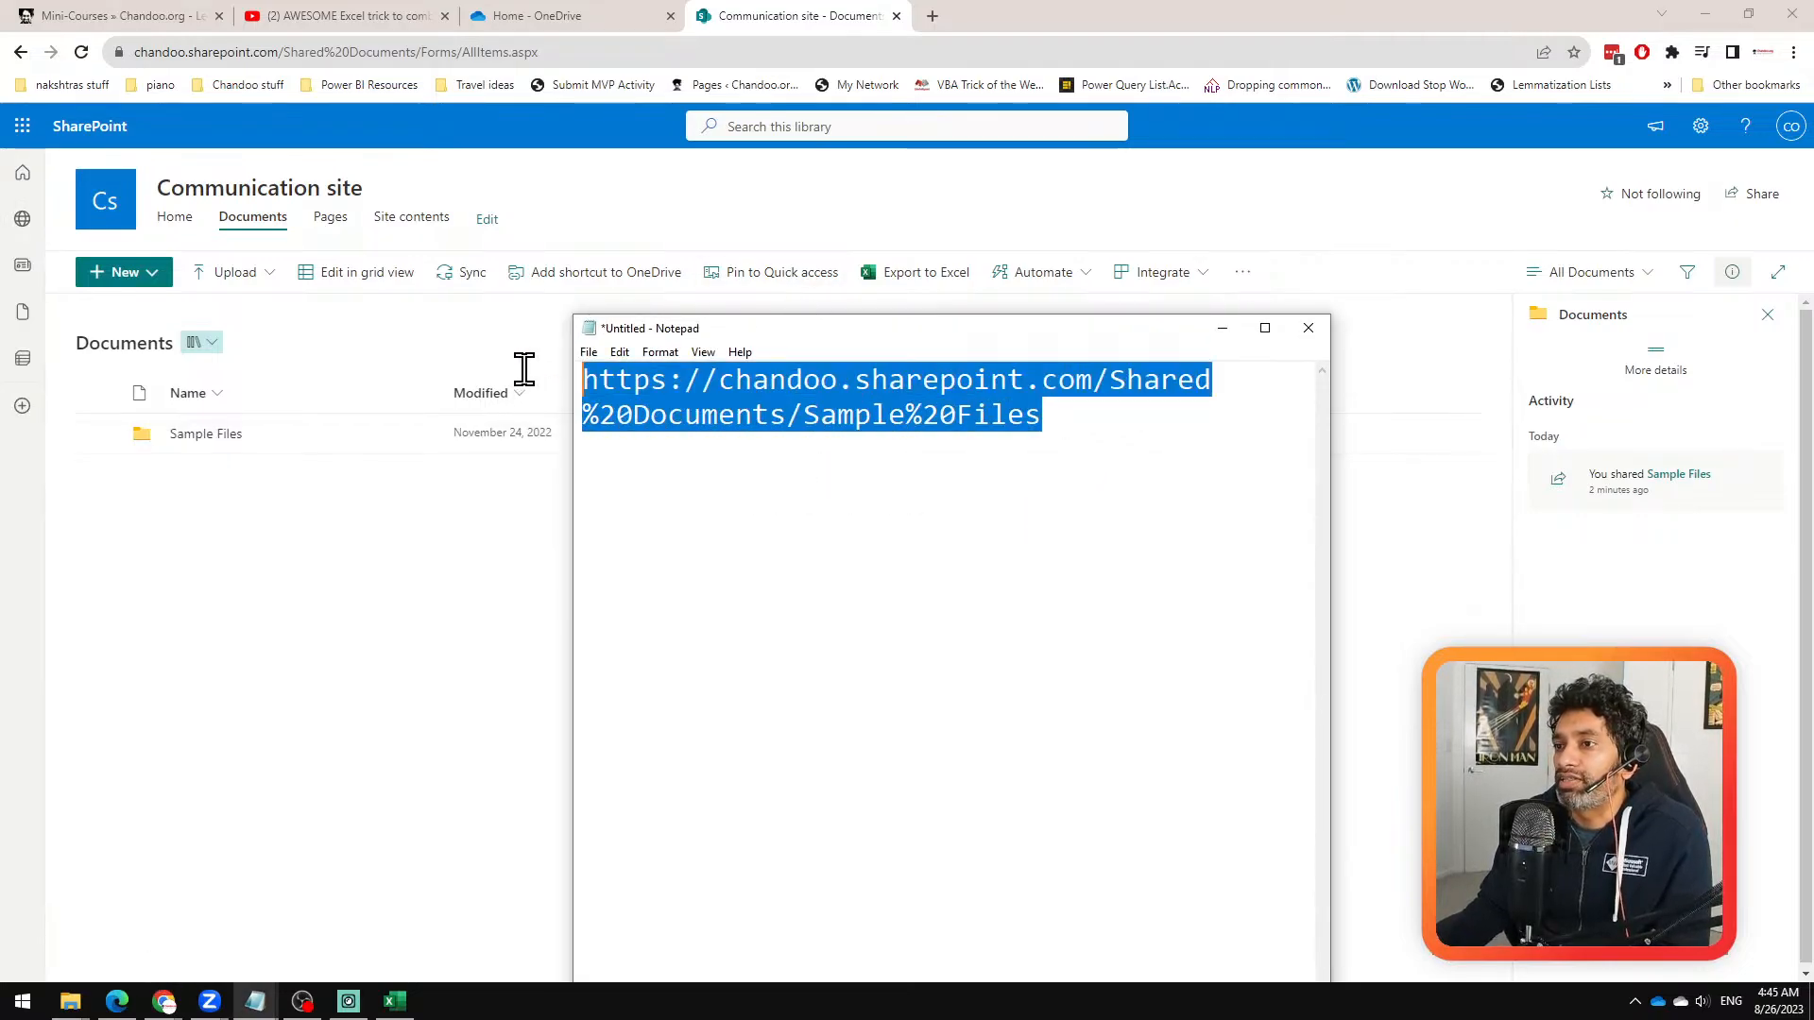
{"action": "left_click", "coordinate": [1047, 515]}
{"action": "left_click_drag", "start_coordinate": [1043, 416], "coordinate": [547, 377]}
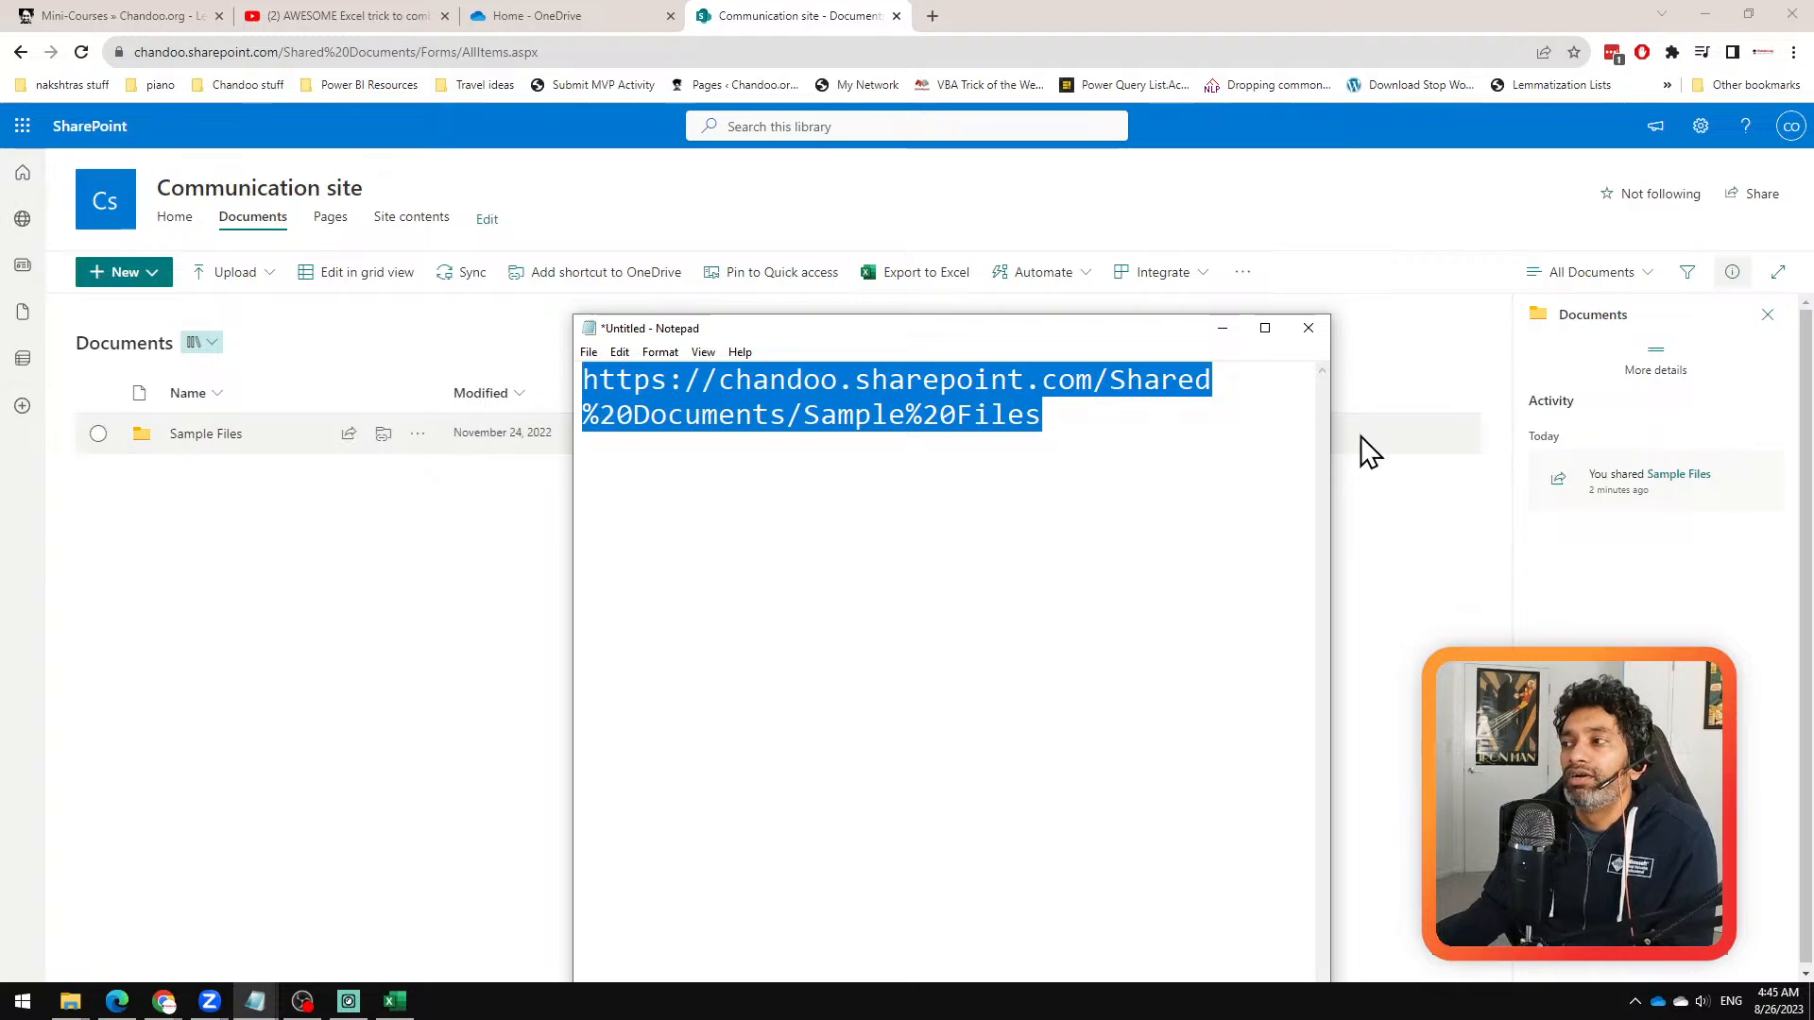
Step: Put the Notepad note away and return to the SharePoint file list query in Power Query Editor
{"action": "left_click", "coordinate": [1224, 329]}
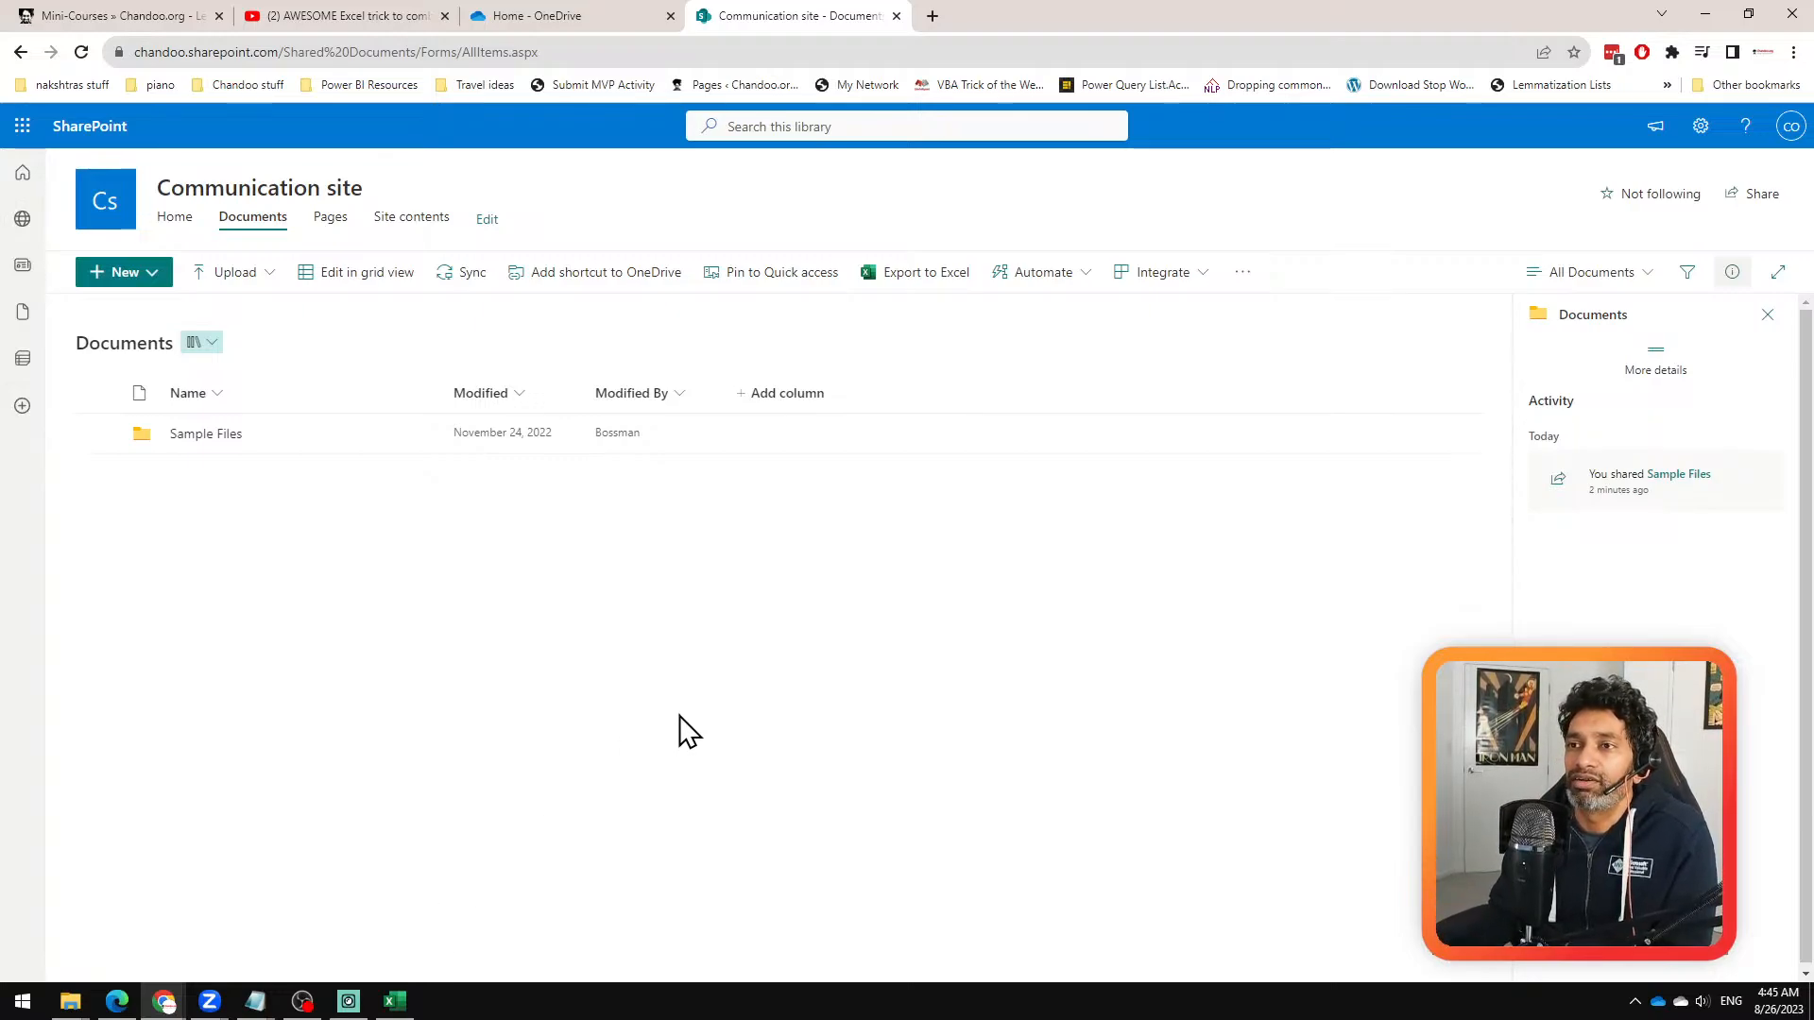
{"action": "left_click", "coordinate": [395, 1001]}
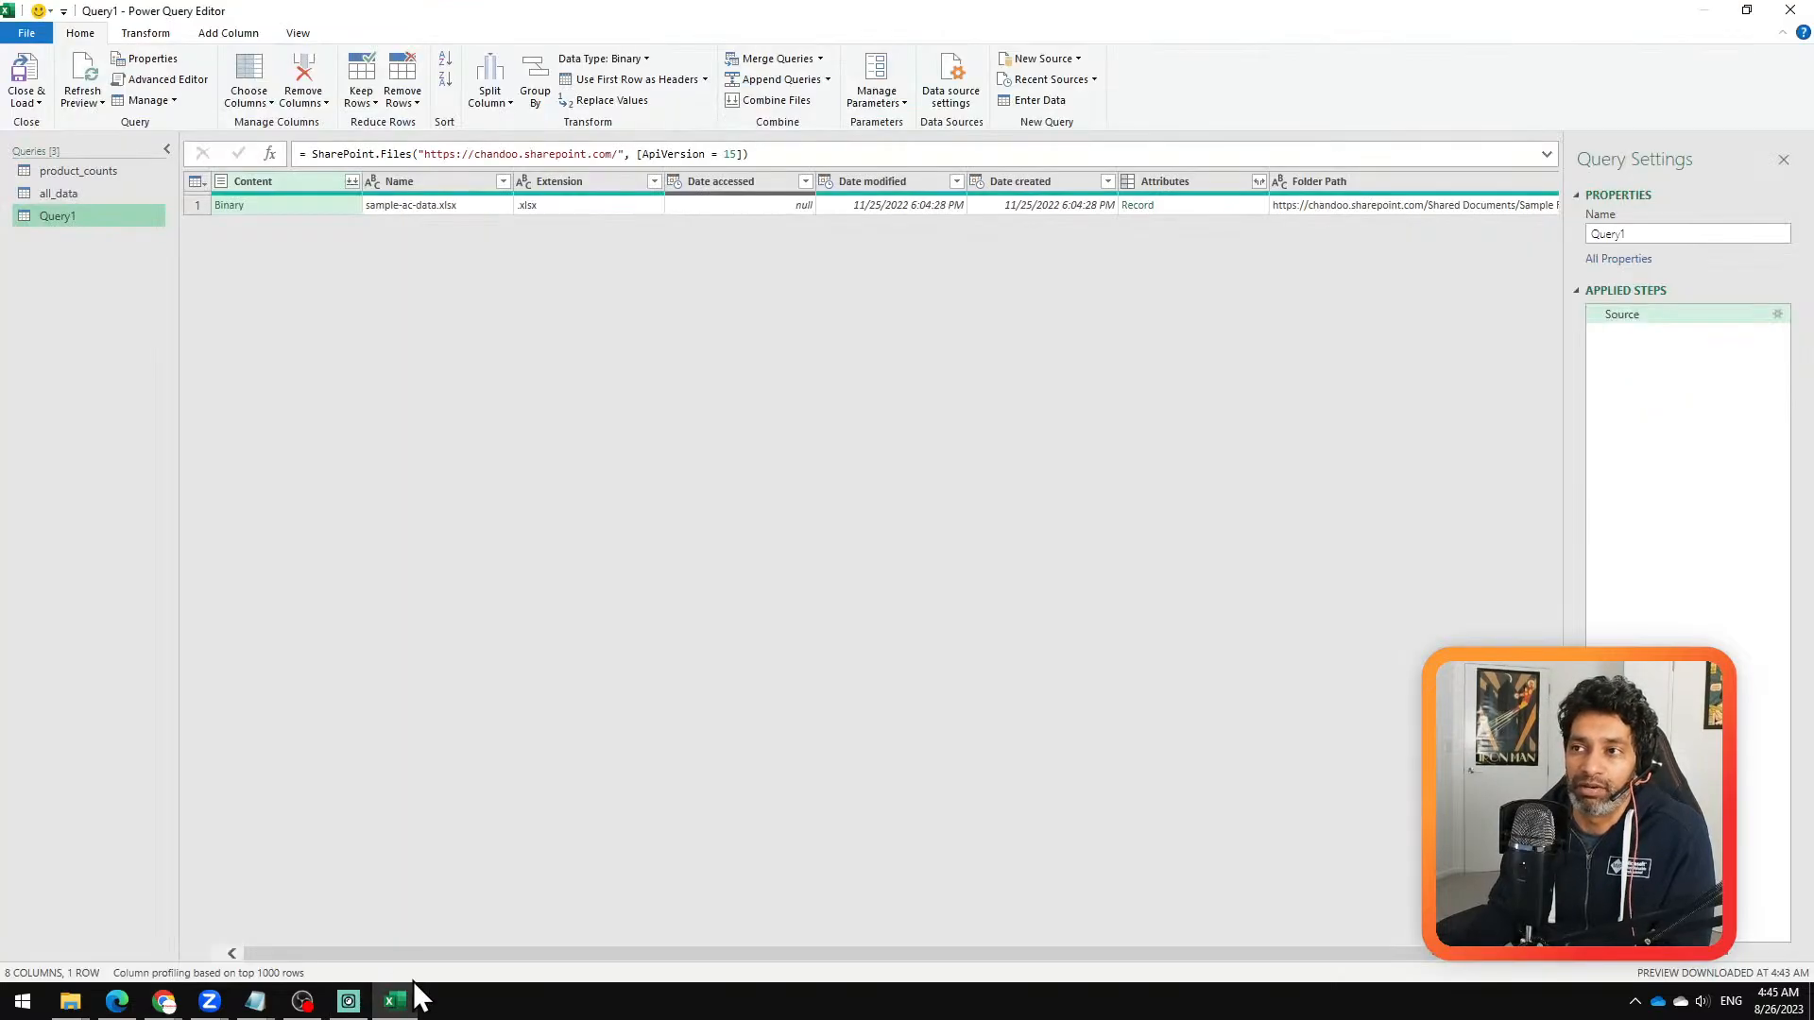
{"action": "left_click", "coordinate": [396, 1005]}
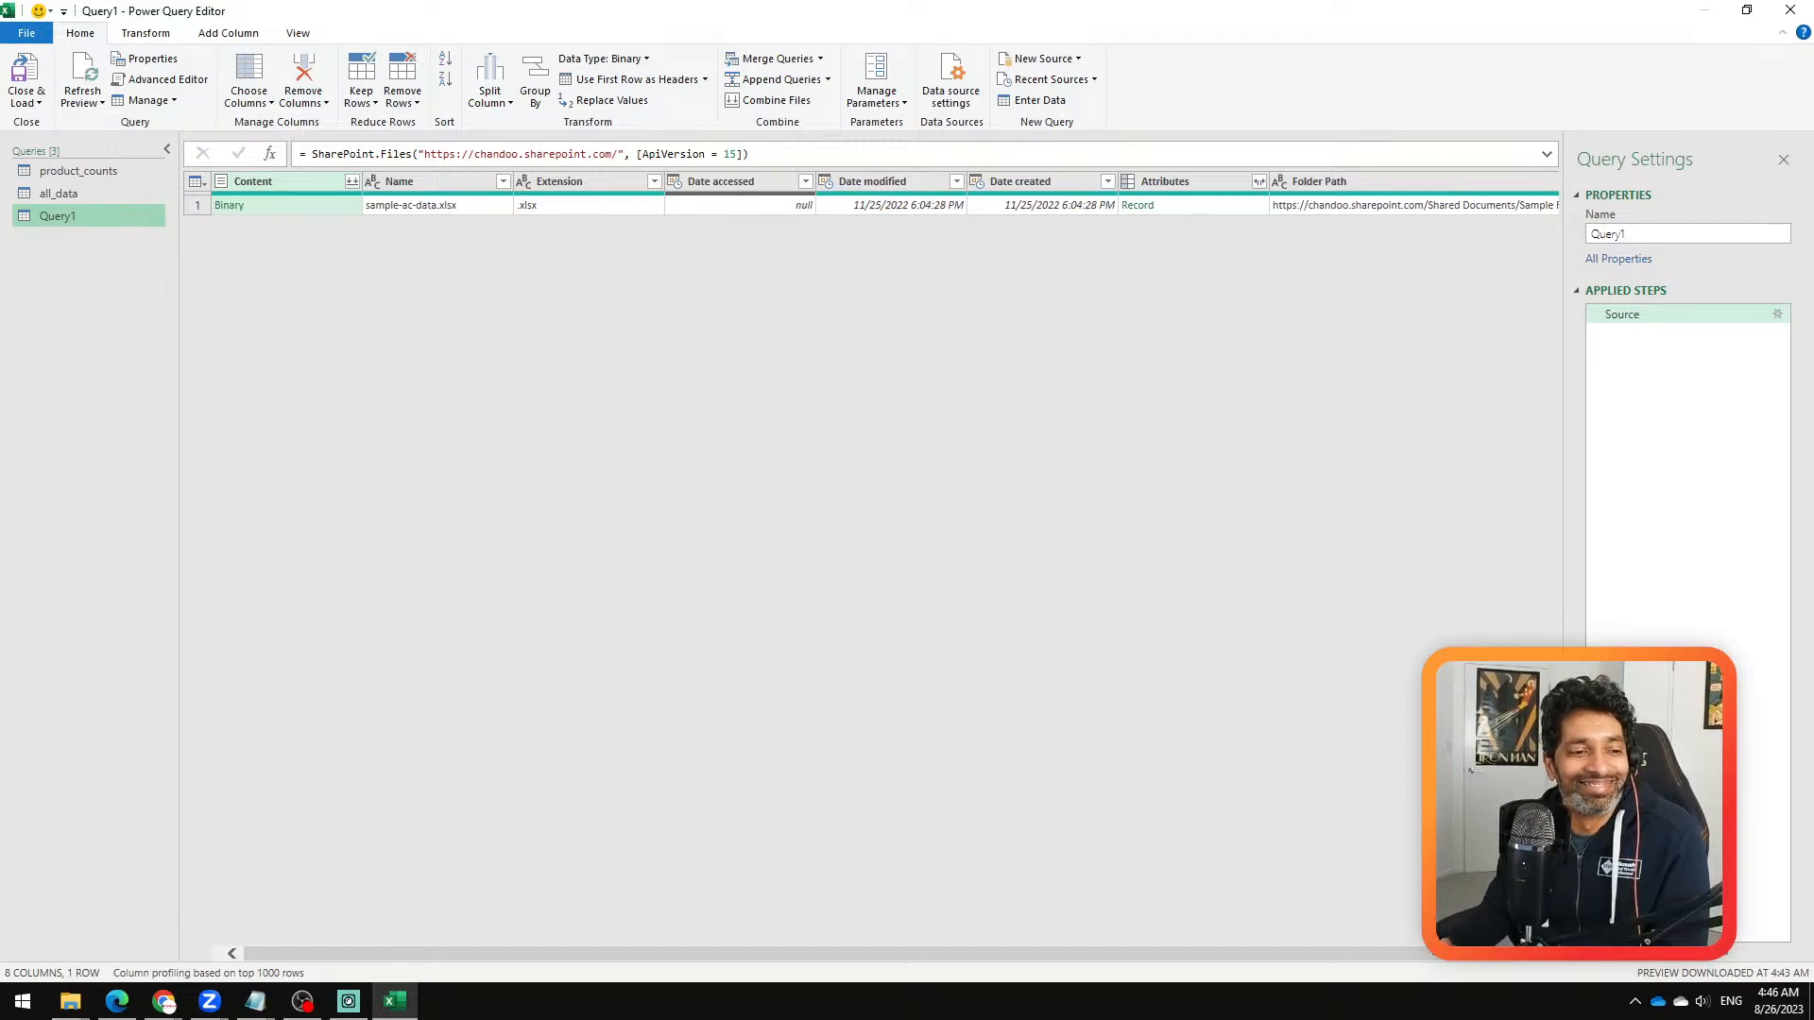
Step: Switch to the Zoom meeting and remove the participant whose camera is on, without reporting them to Zoom
{"action": "left_click", "coordinate": [210, 1001]}
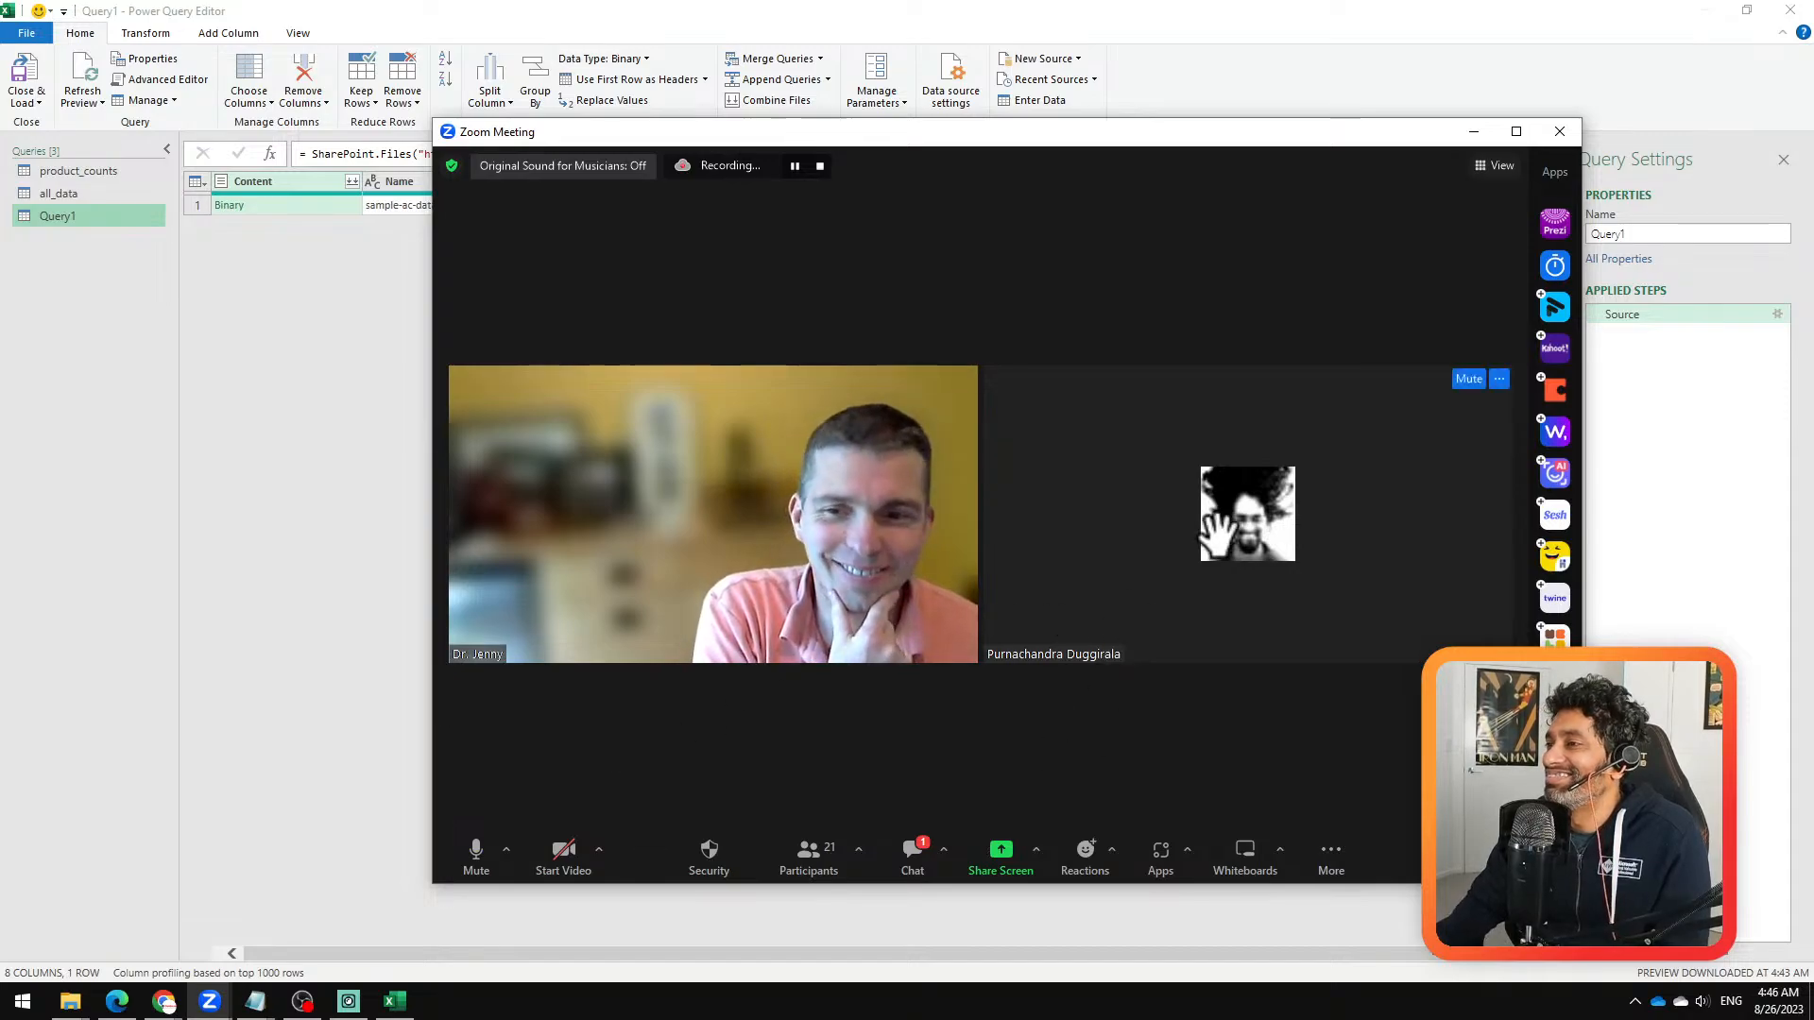
{"action": "mouse_move", "coordinate": [898, 393]}
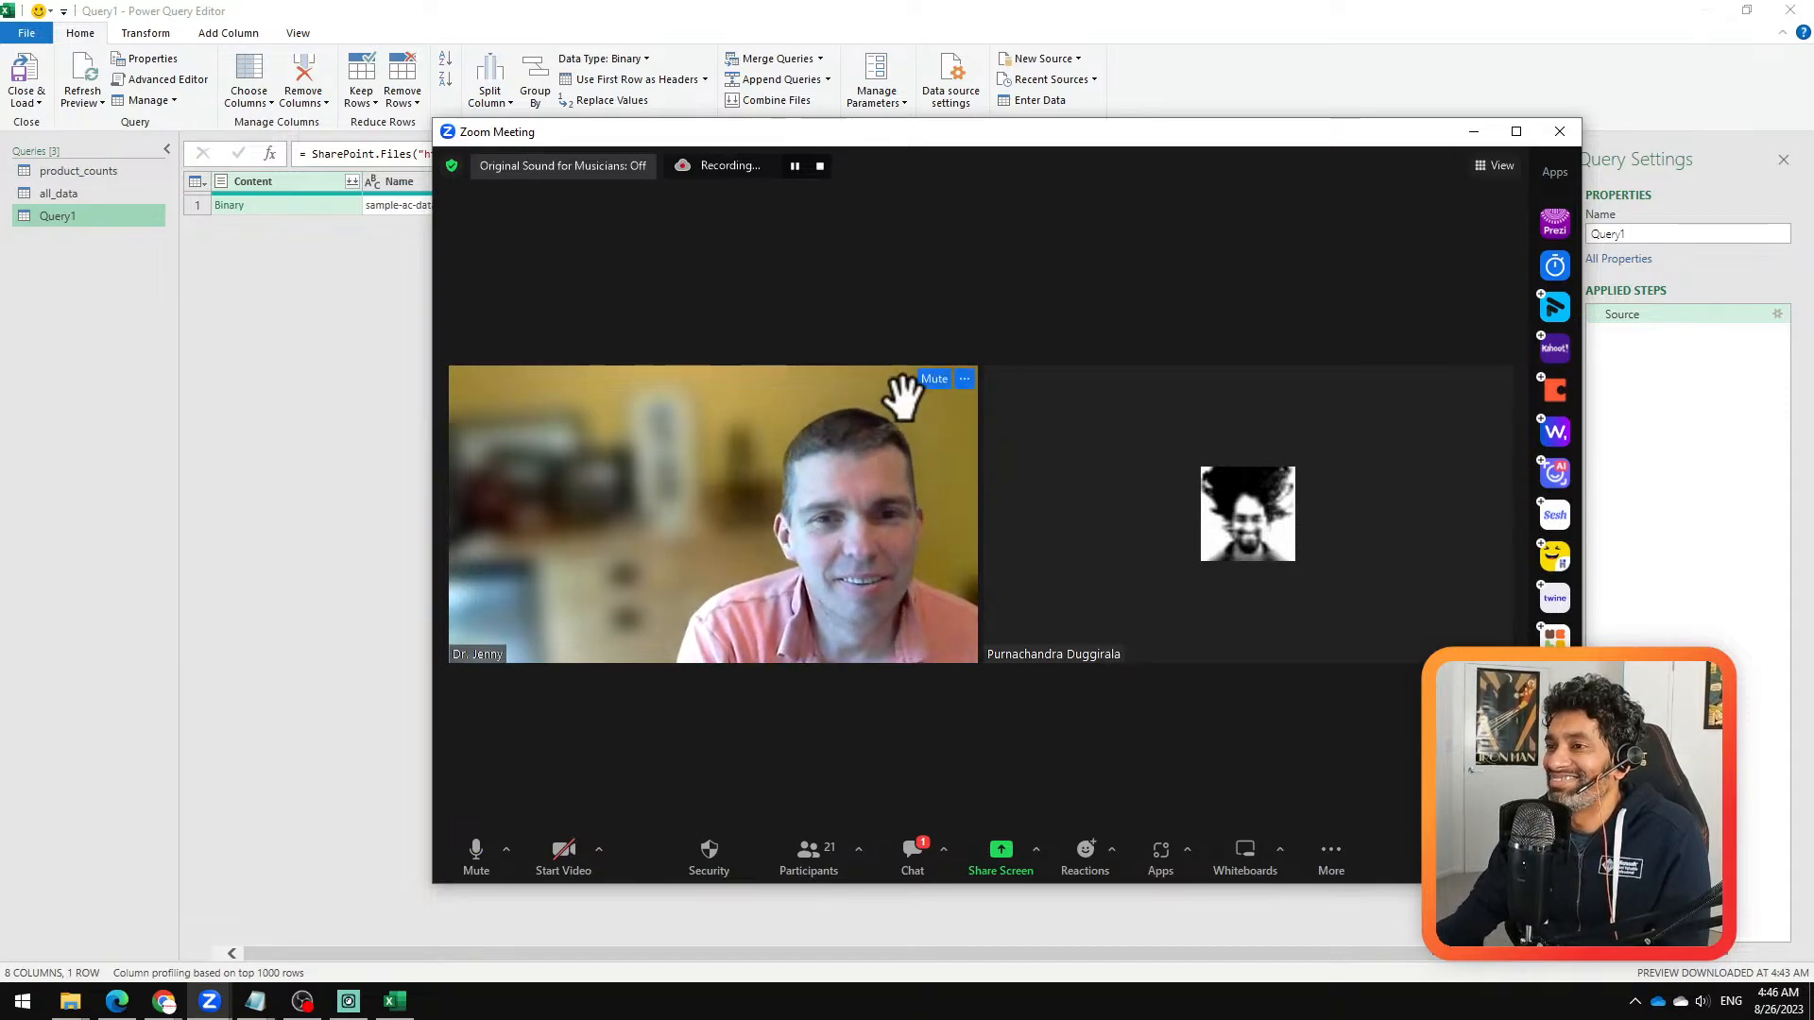
{"action": "left_click", "coordinate": [964, 379]}
{"action": "left_click", "coordinate": [1011, 636]}
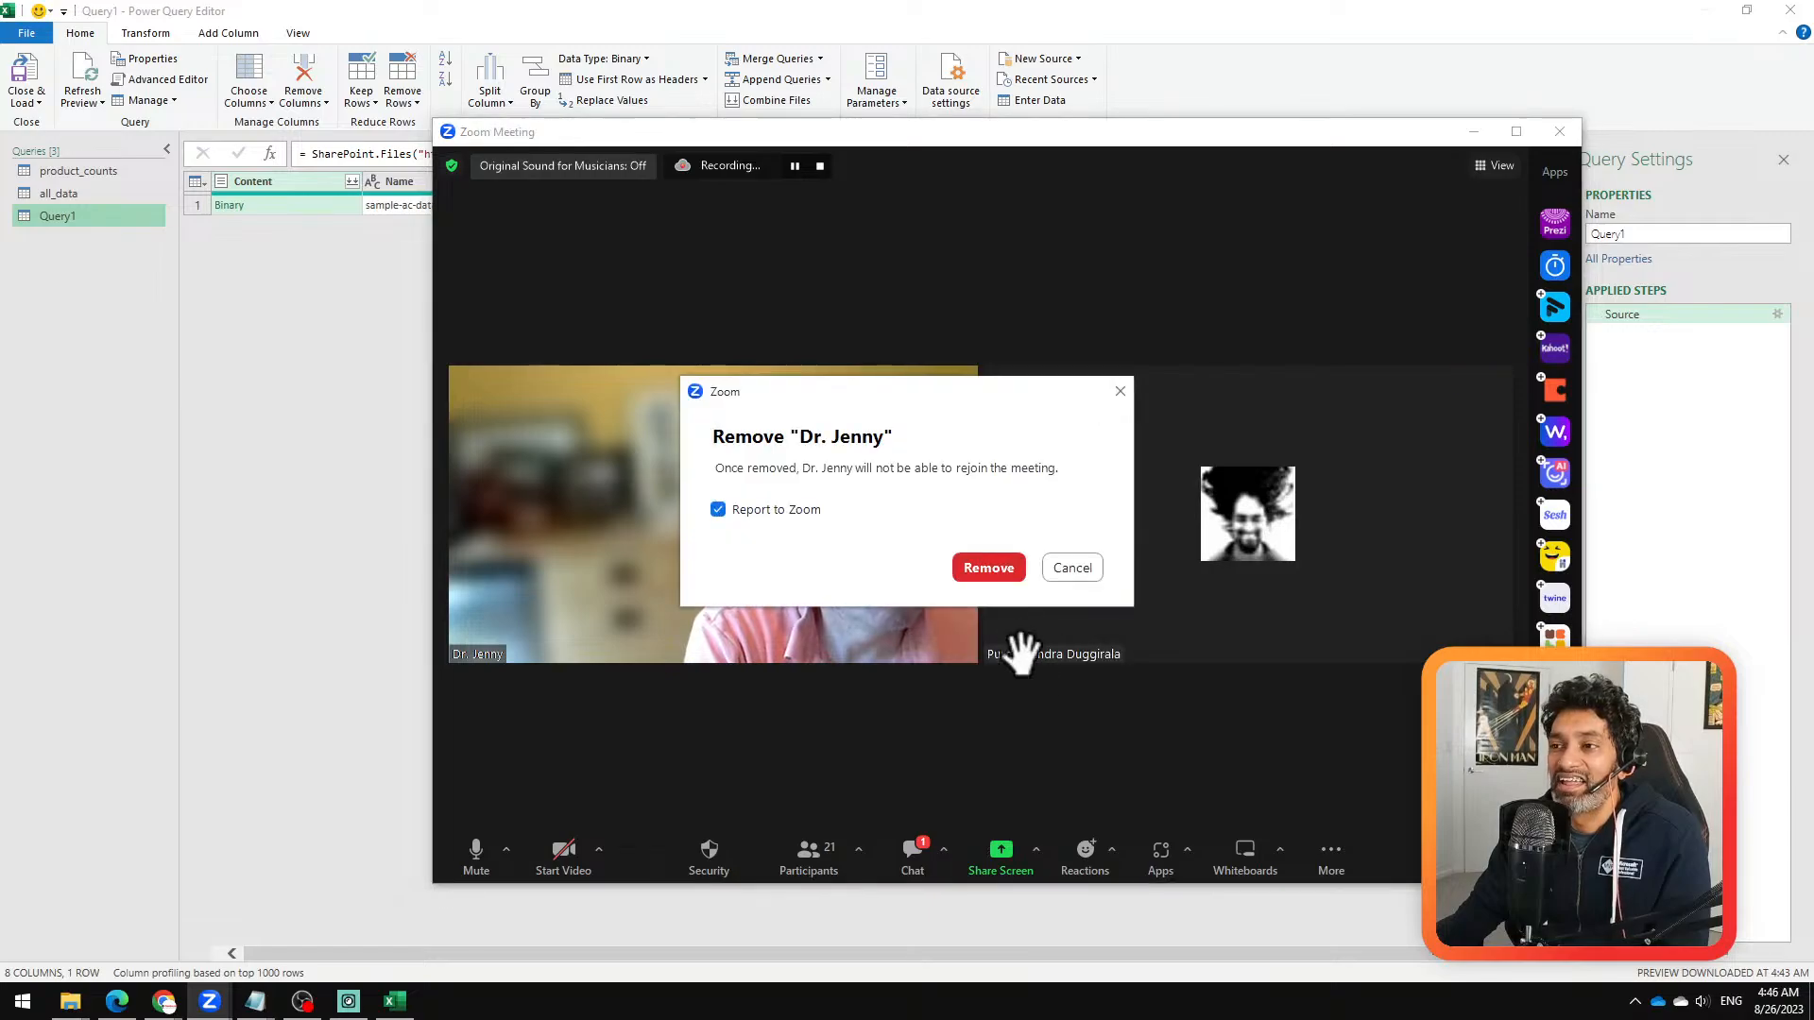
{"action": "left_click", "coordinate": [739, 514]}
{"action": "left_click", "coordinate": [988, 568]}
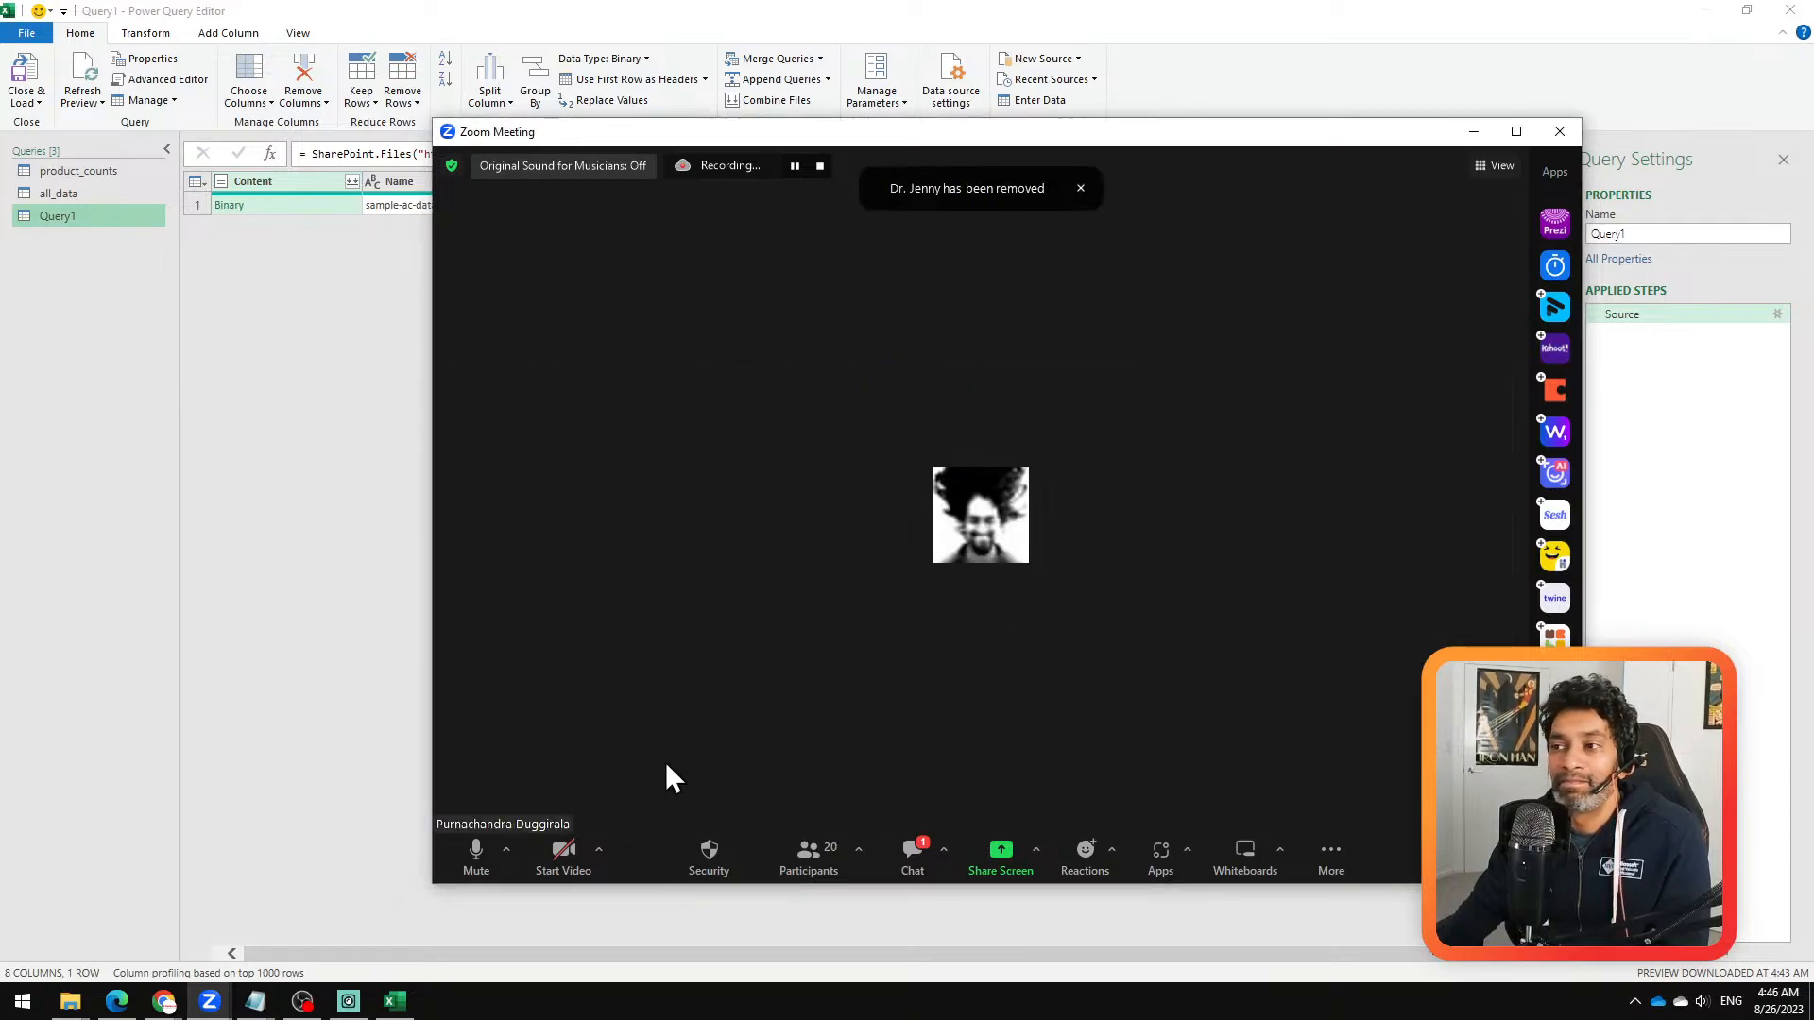
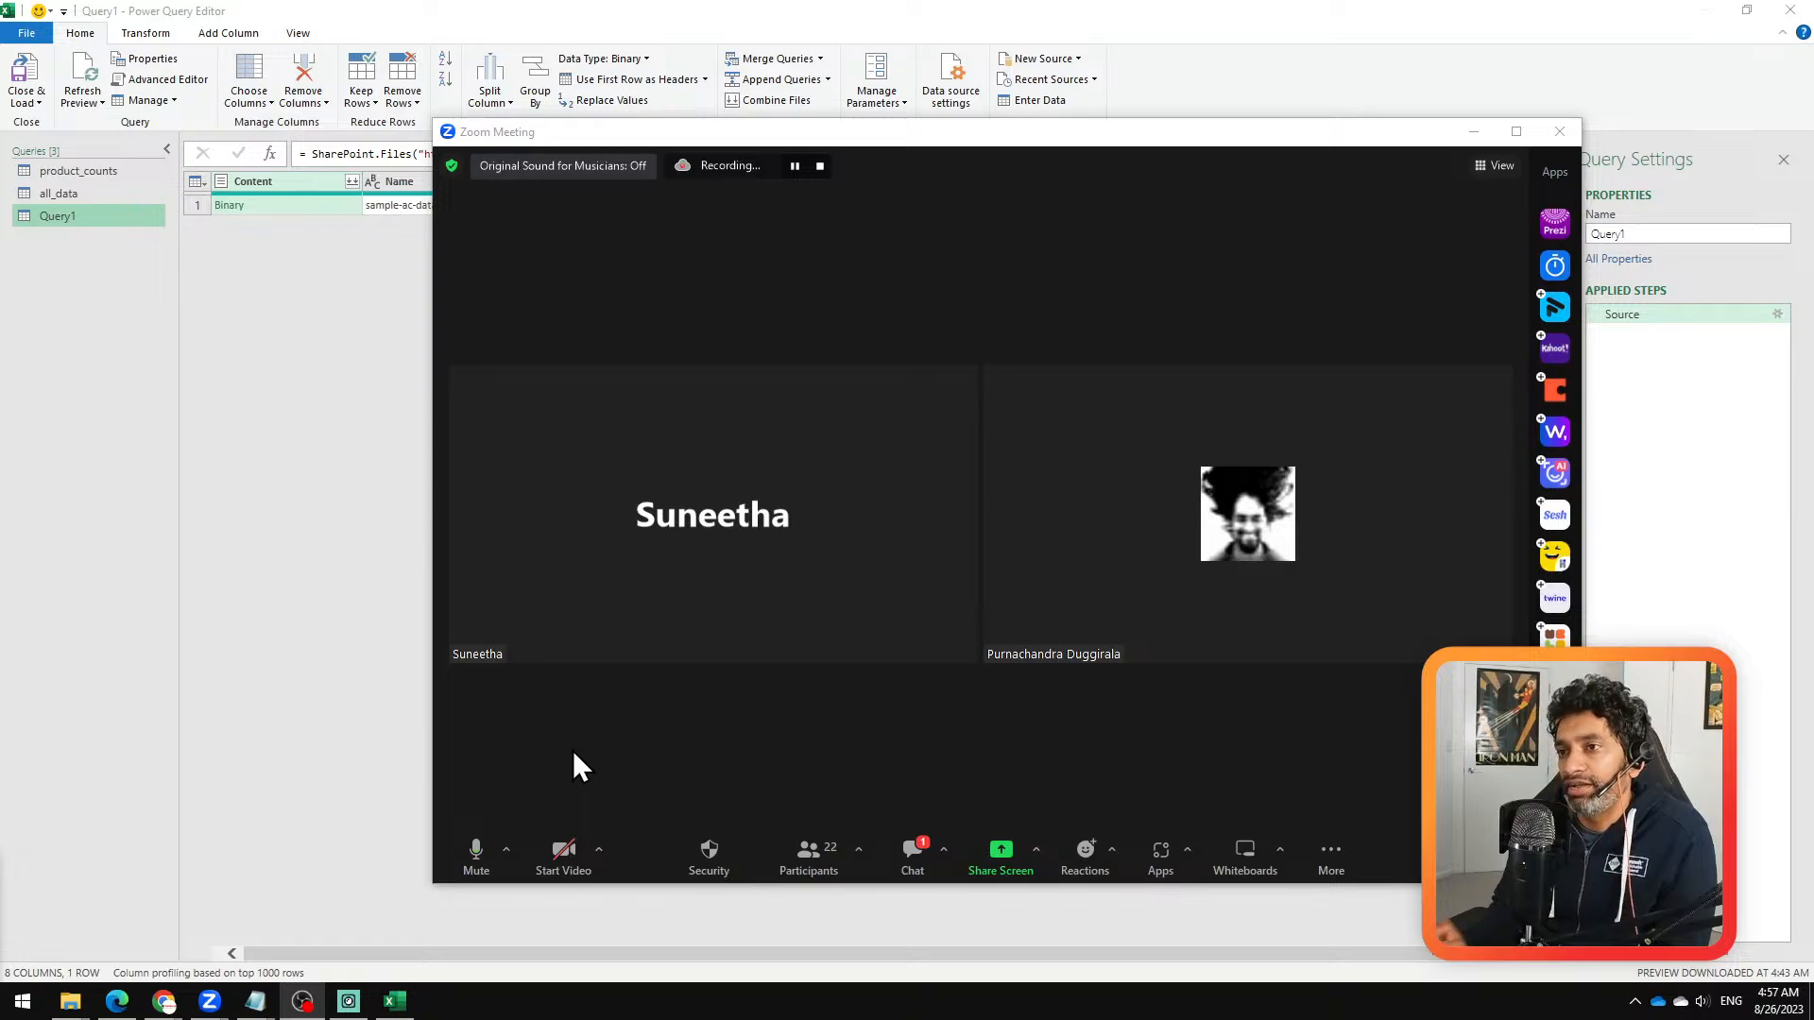
Step: Put the Zoom meeting away, launch Power BI Desktop and switch to its new untitled report
{"action": "left_click", "coordinate": [1476, 132]}
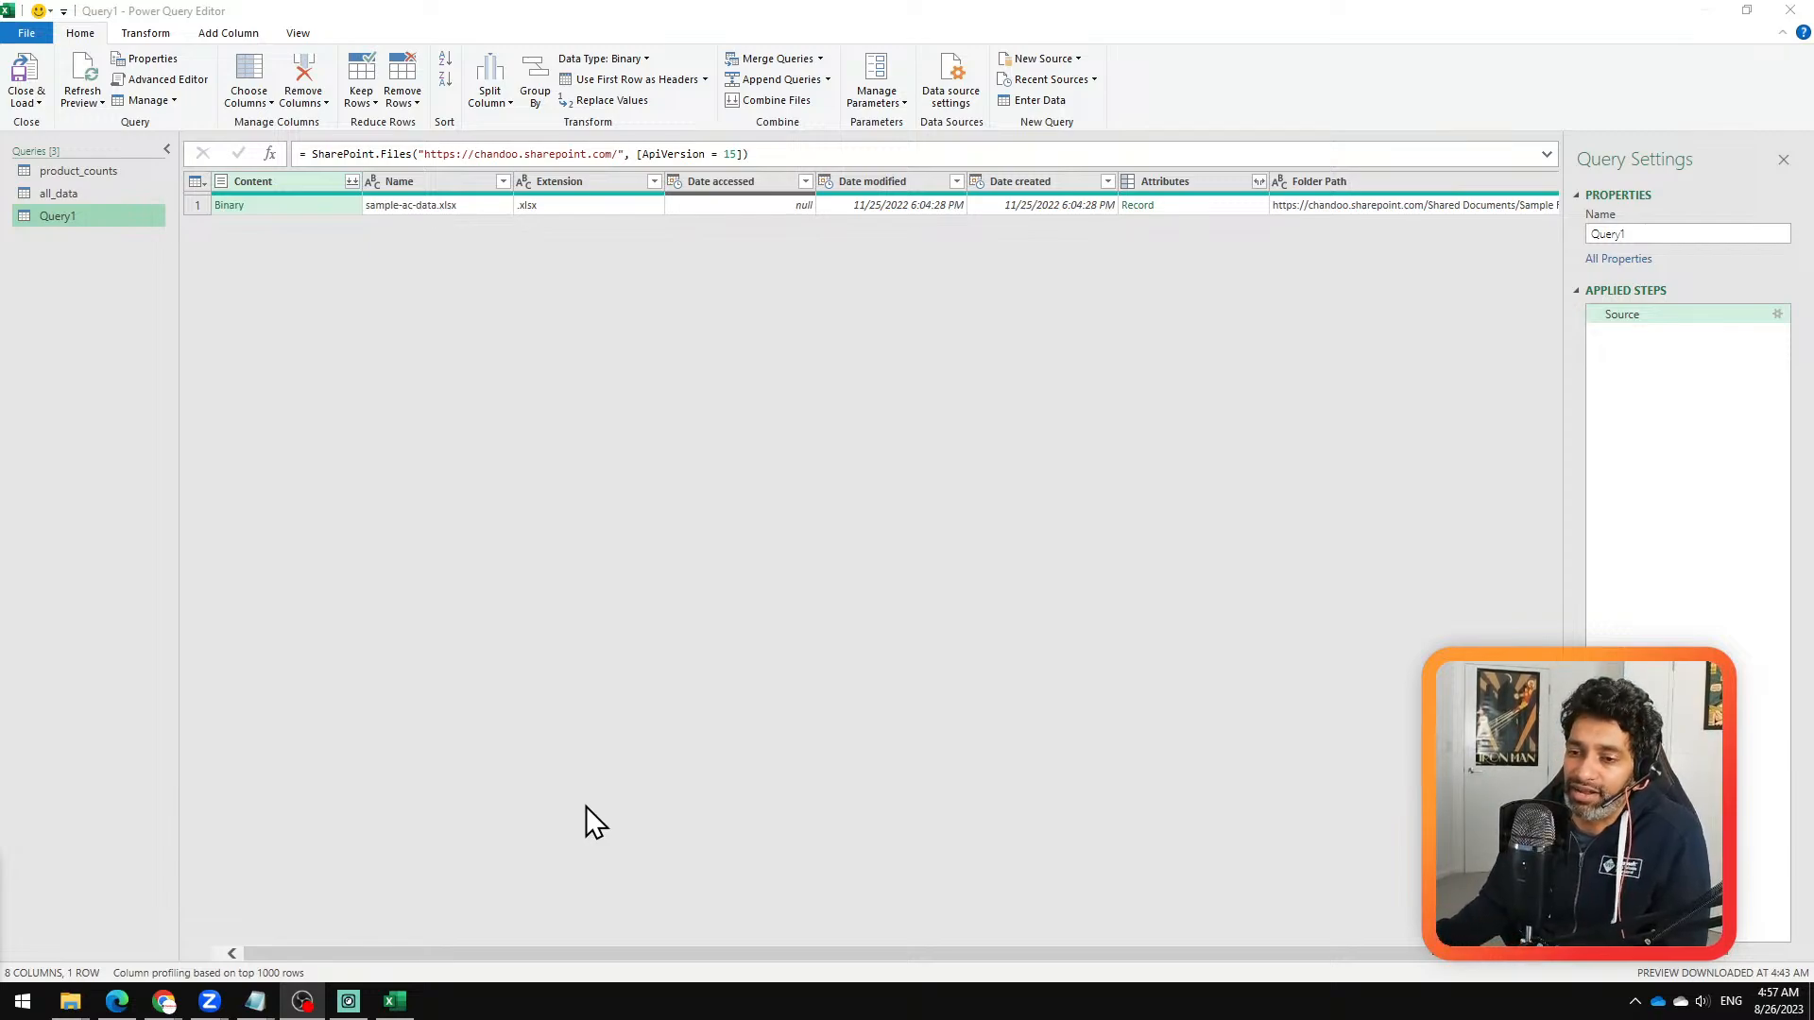
{"action": "left_click", "coordinate": [23, 999]}
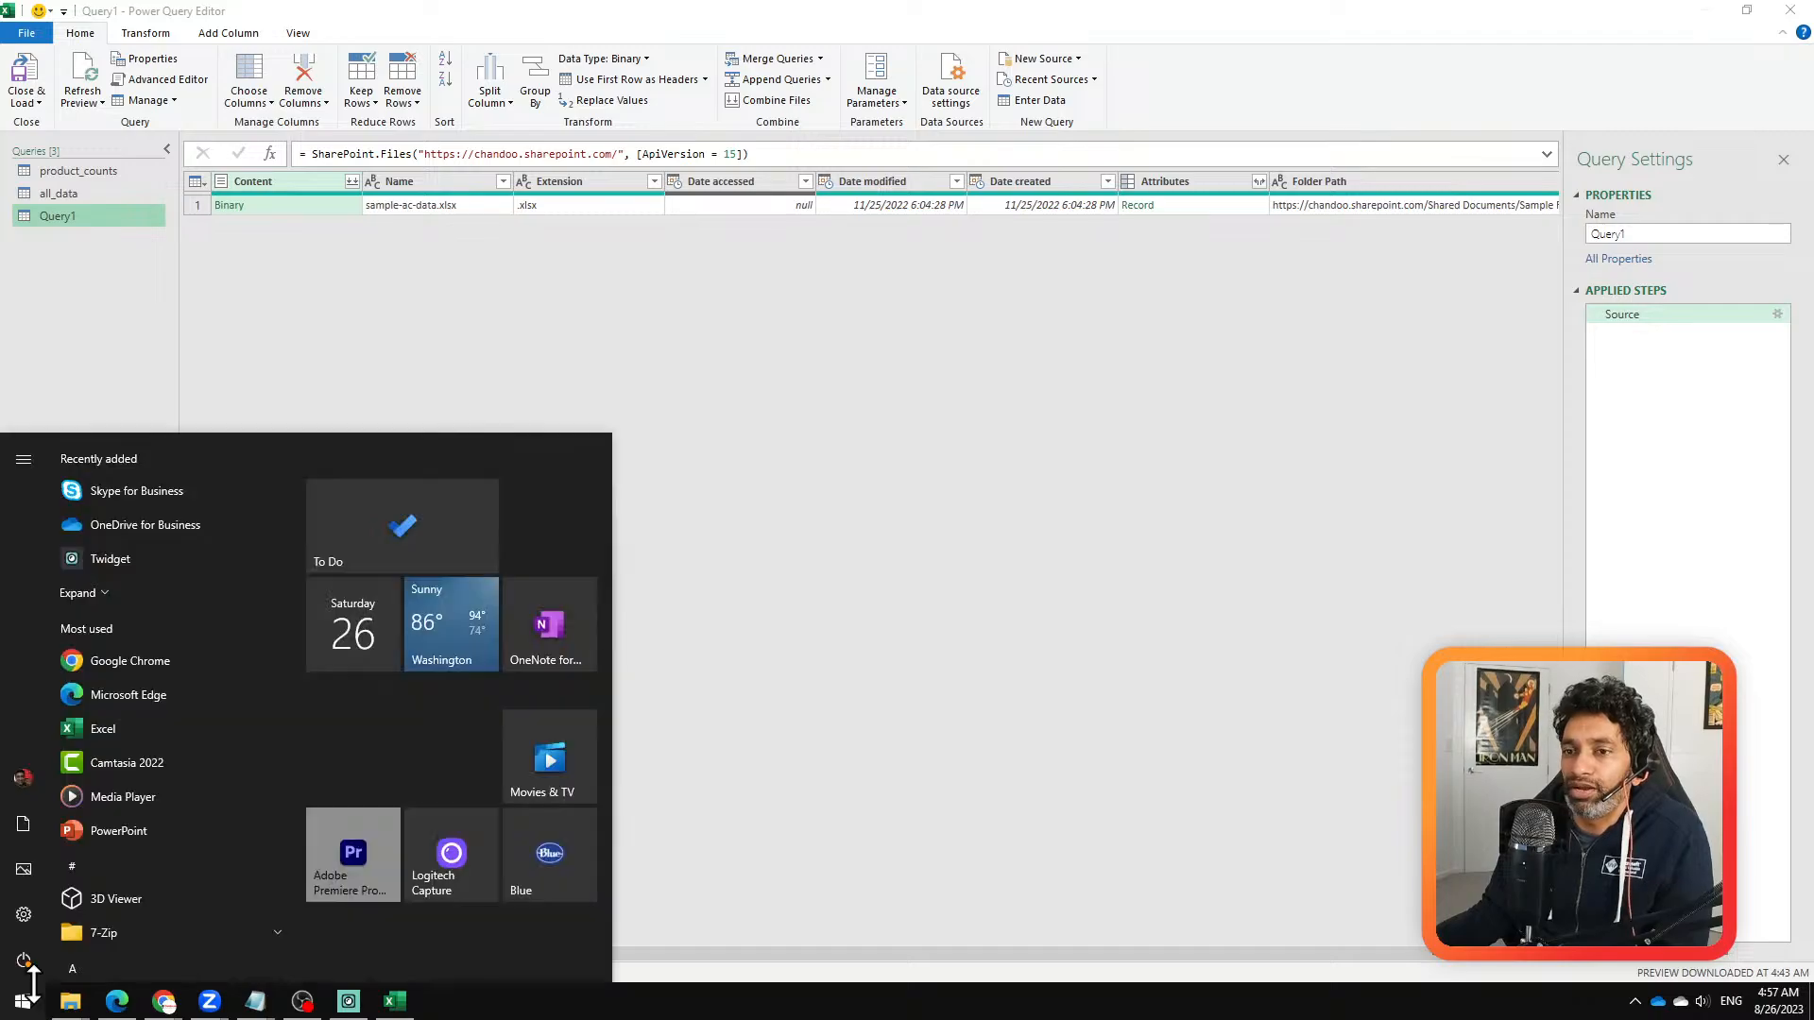
{"action": "key", "text": "Escape"}
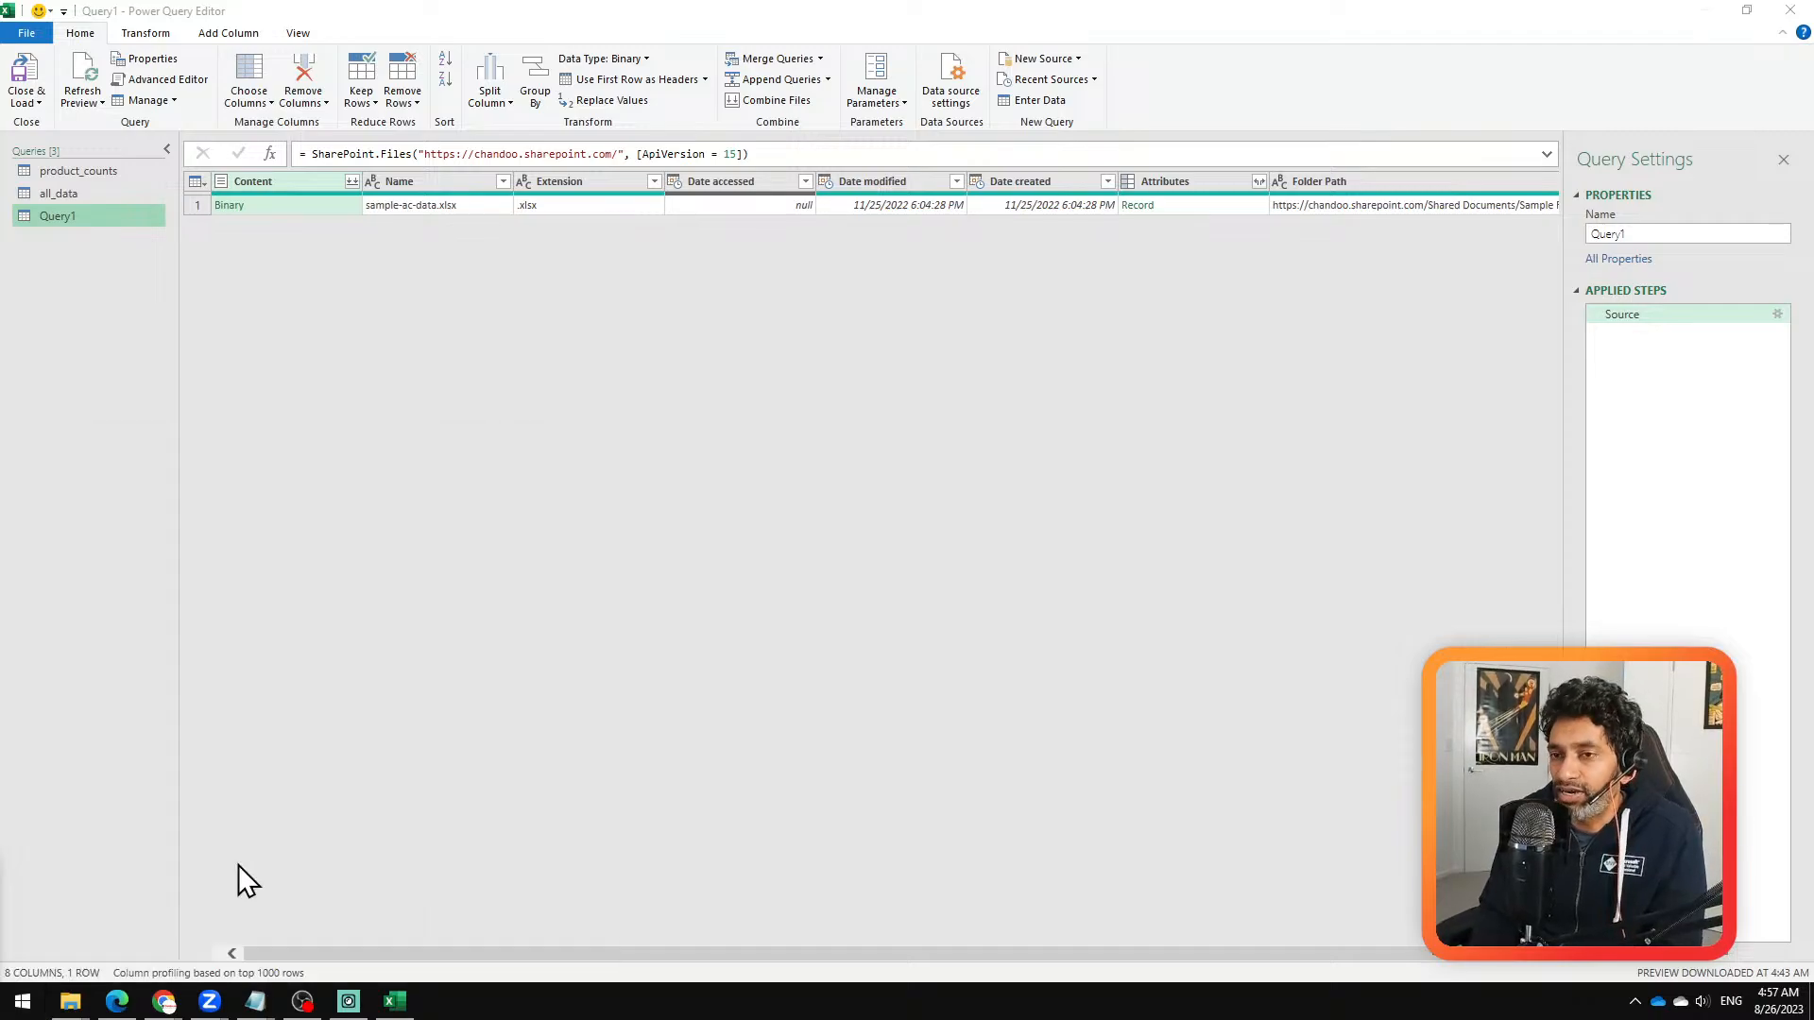
{"action": "key", "text": "super"}
{"action": "type", "text": "power"}
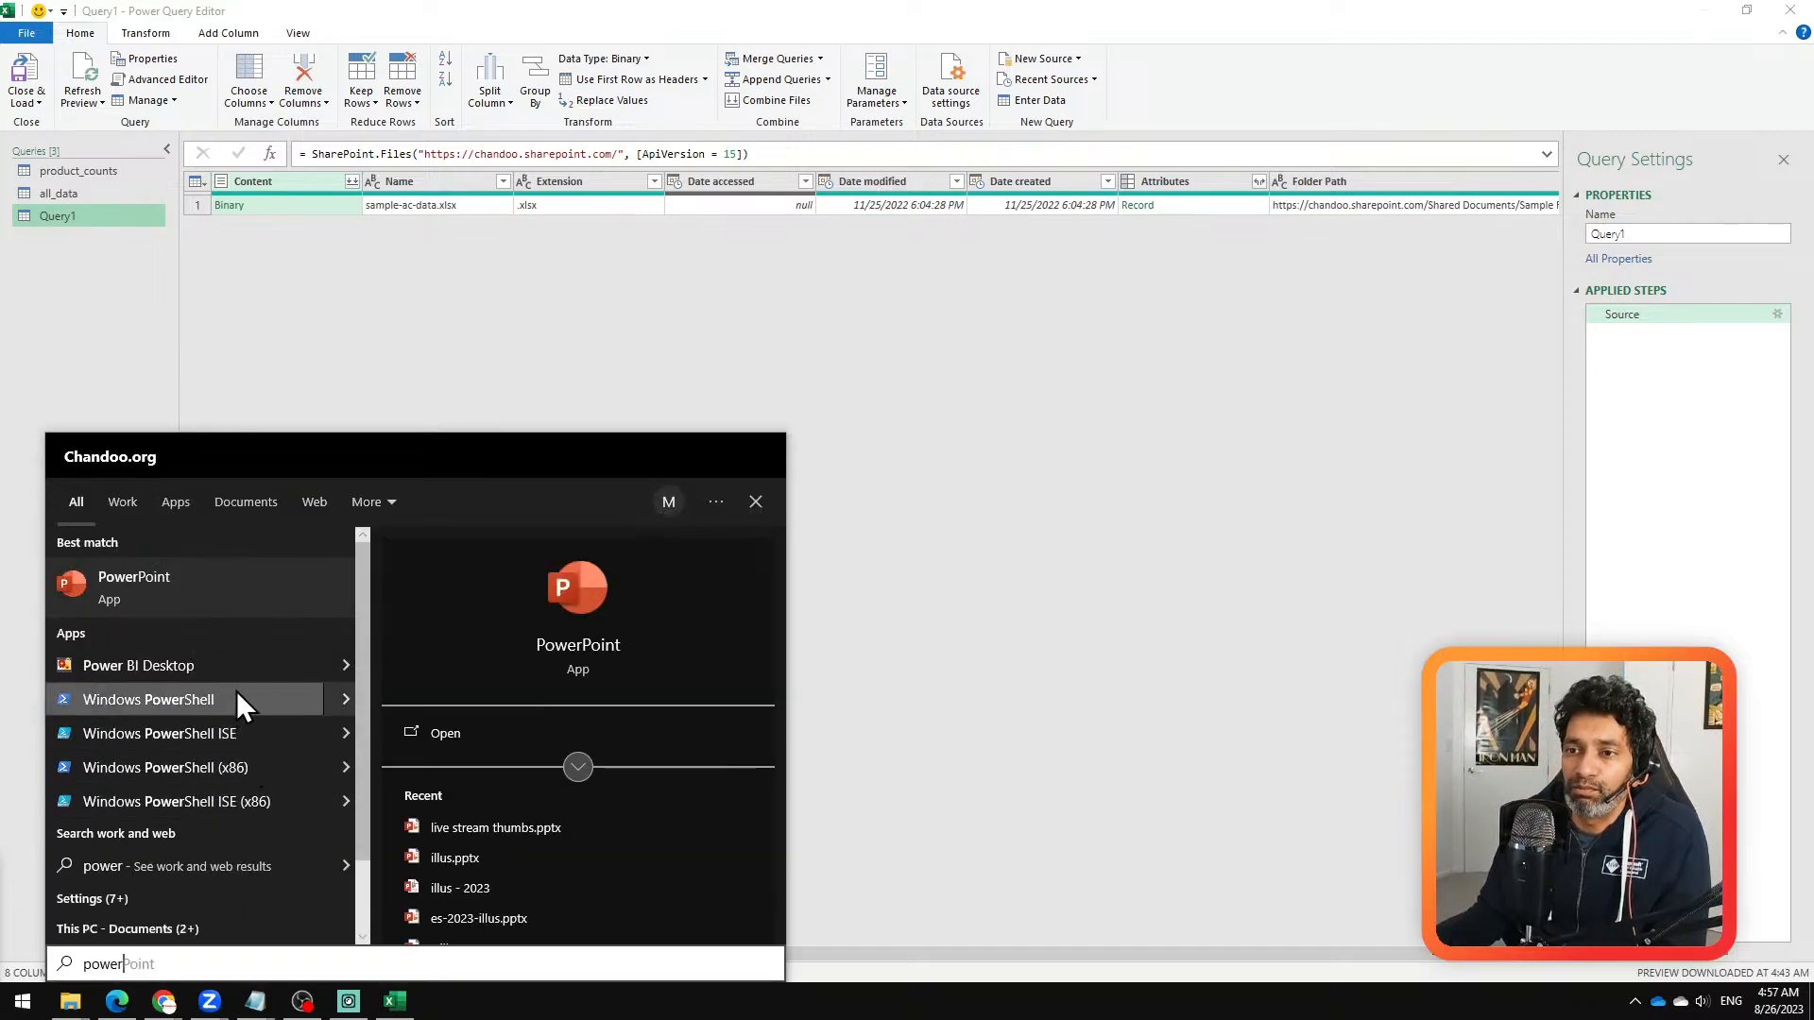
{"action": "left_click", "coordinate": [236, 676]}
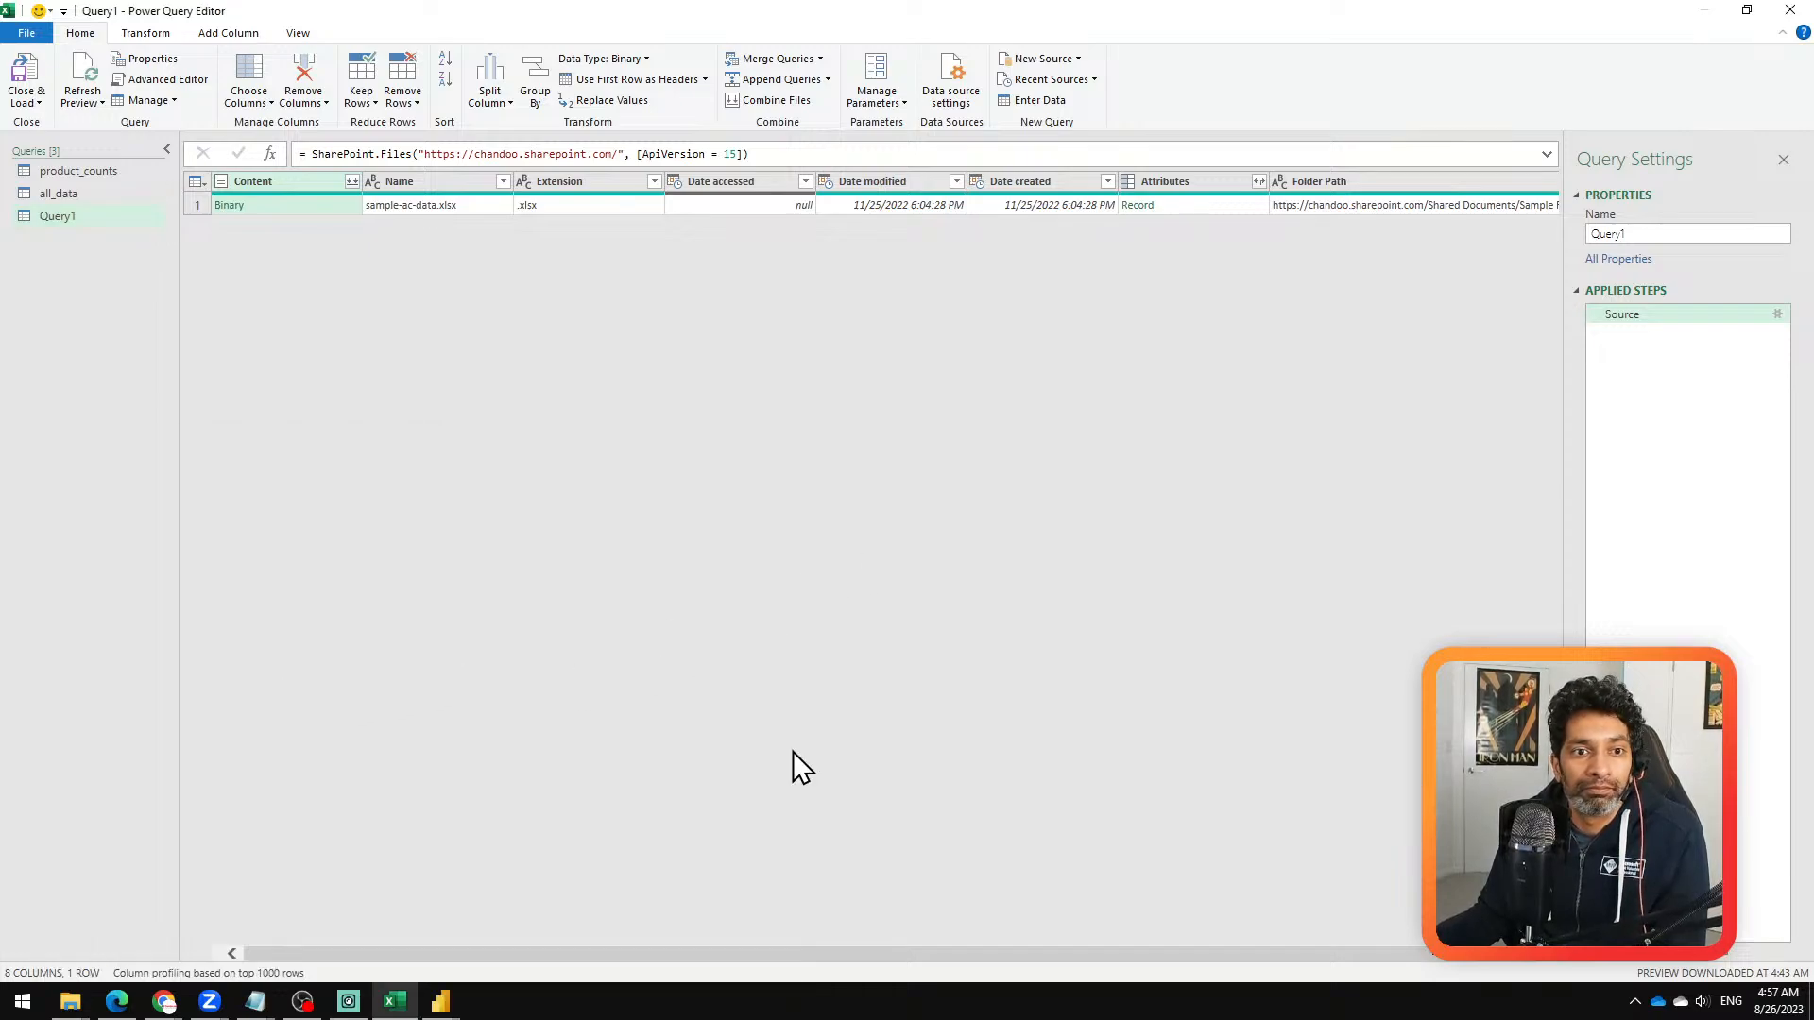
{"action": "left_click", "coordinate": [440, 1002]}
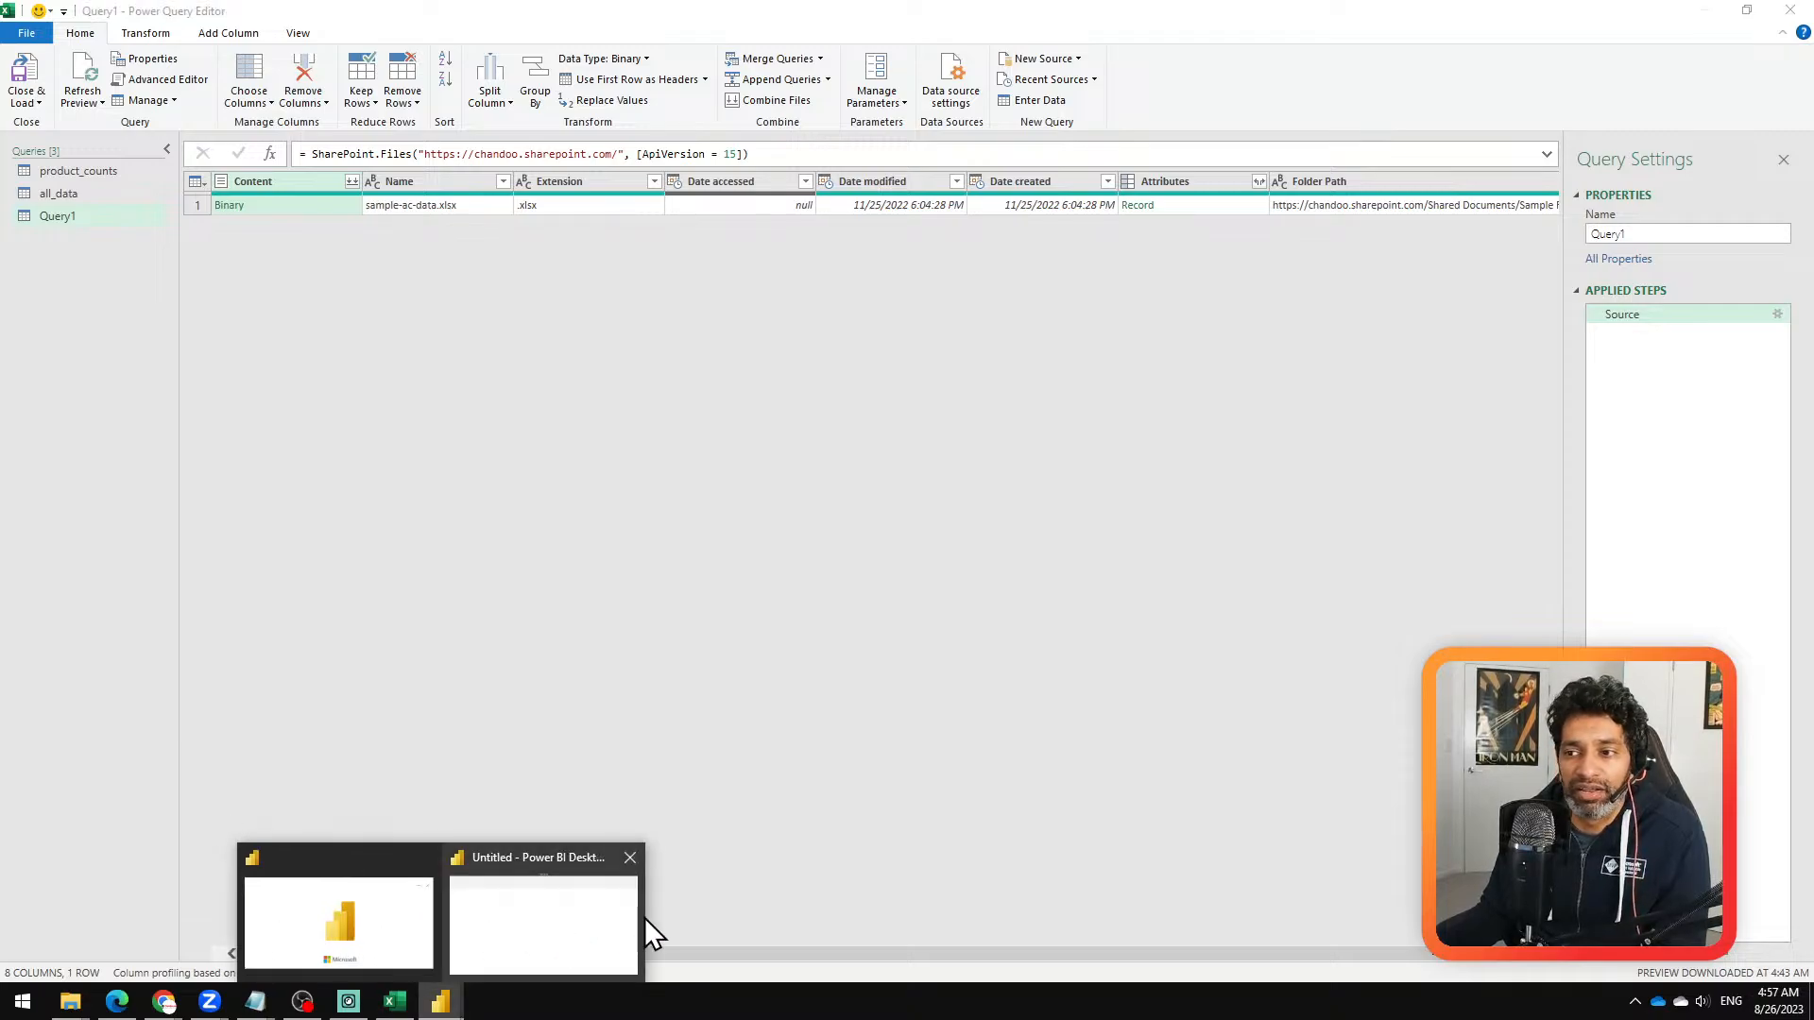
{"action": "left_click", "coordinate": [576, 909]}
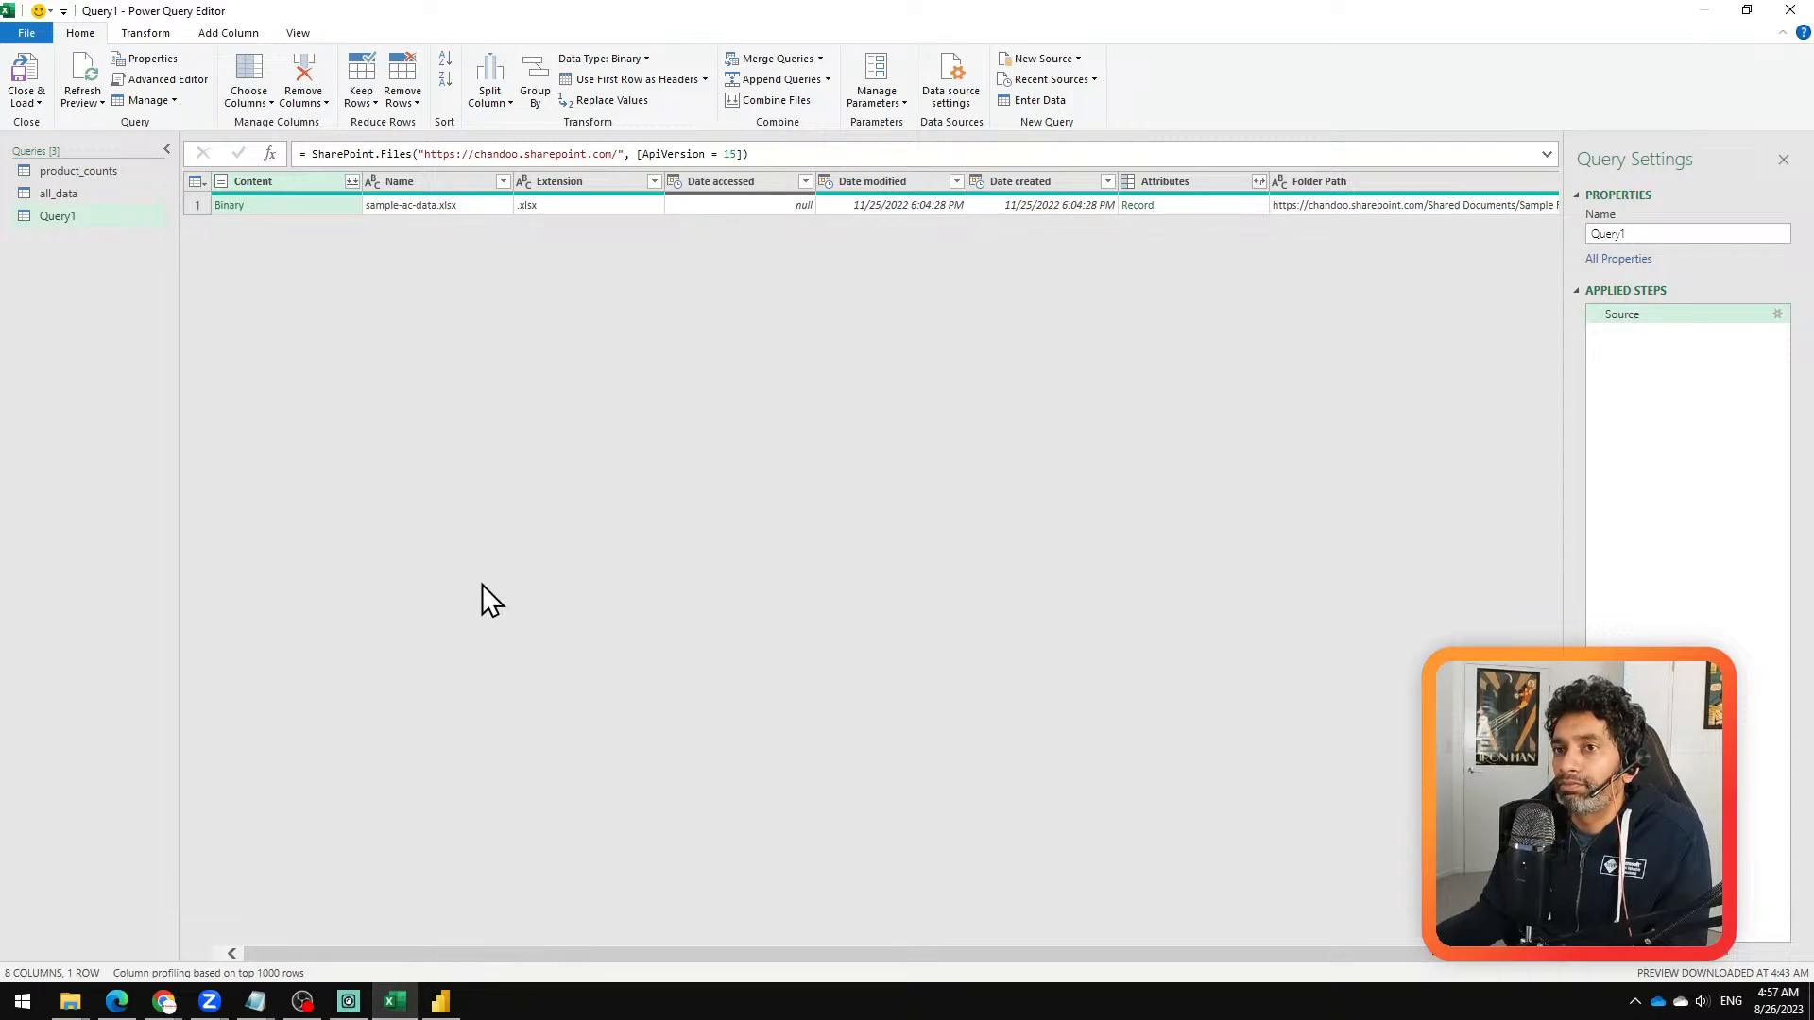
{"action": "left_click", "coordinate": [440, 1001]}
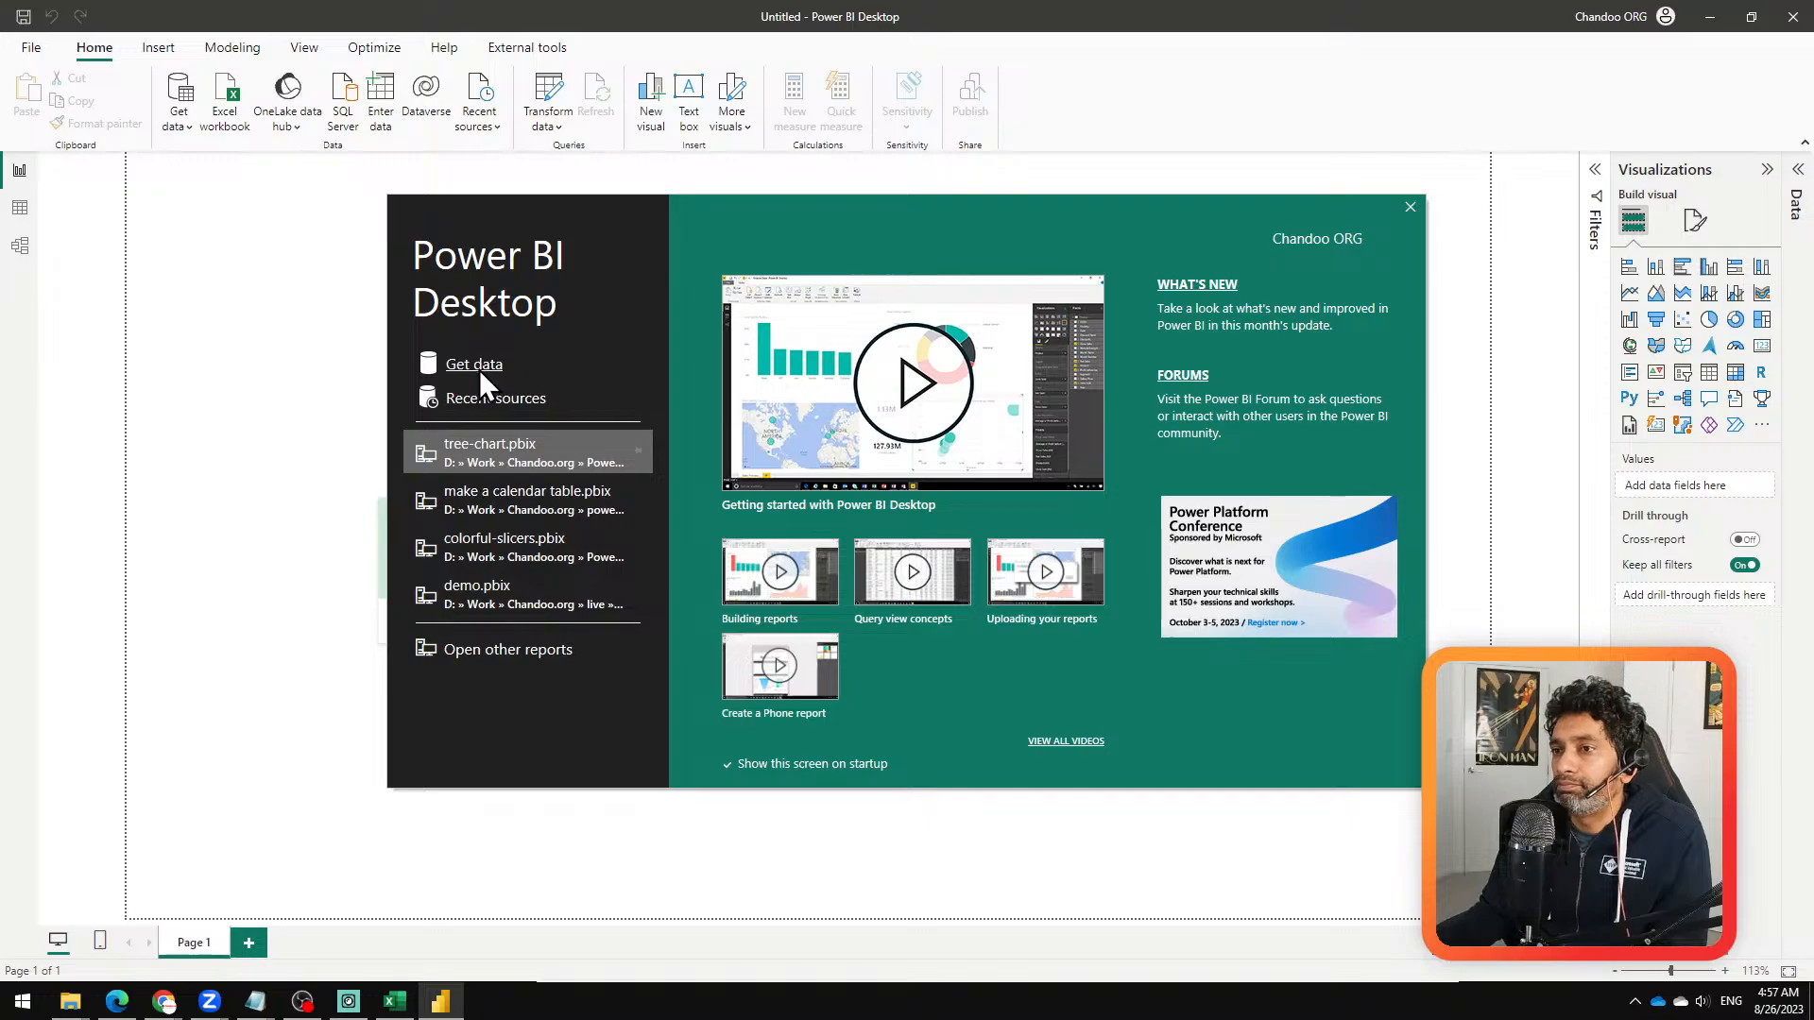
Step: Connect to the recent source sample-data-10mins.xlsx and open its Shipments sheet for transformation in Power Query
{"action": "left_click", "coordinate": [484, 396]}
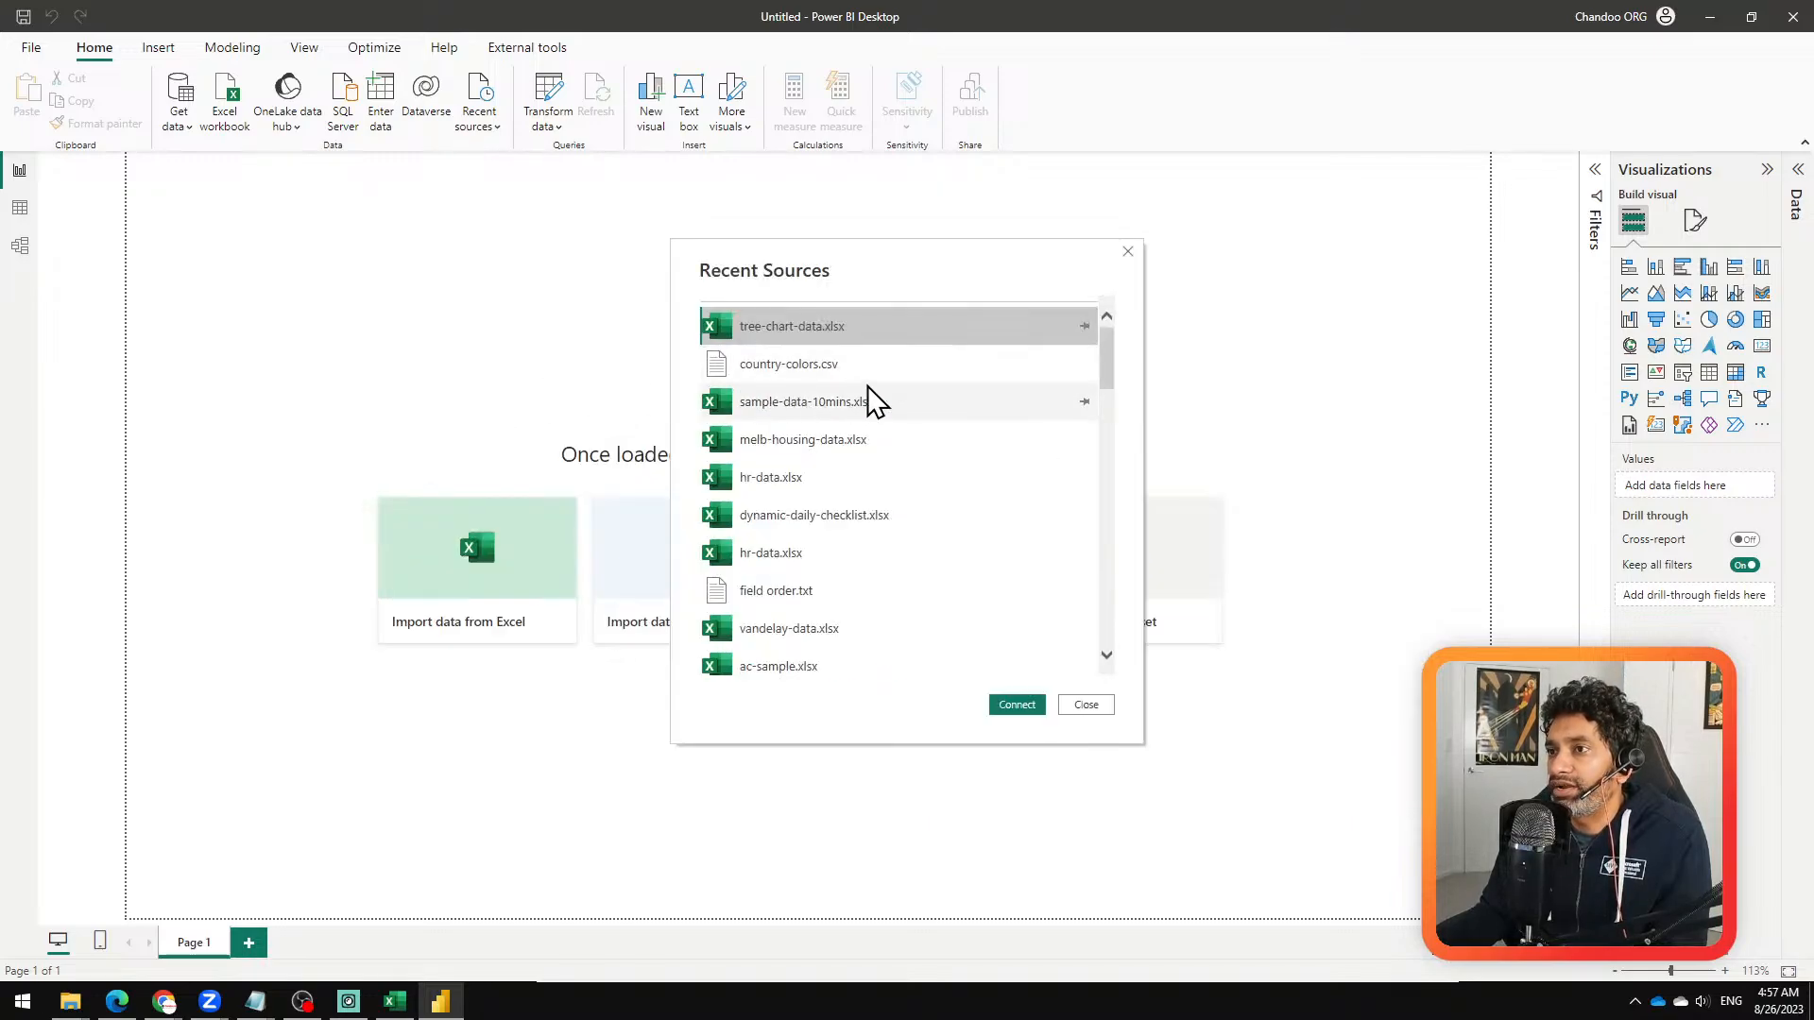
{"action": "left_click", "coordinate": [807, 400]}
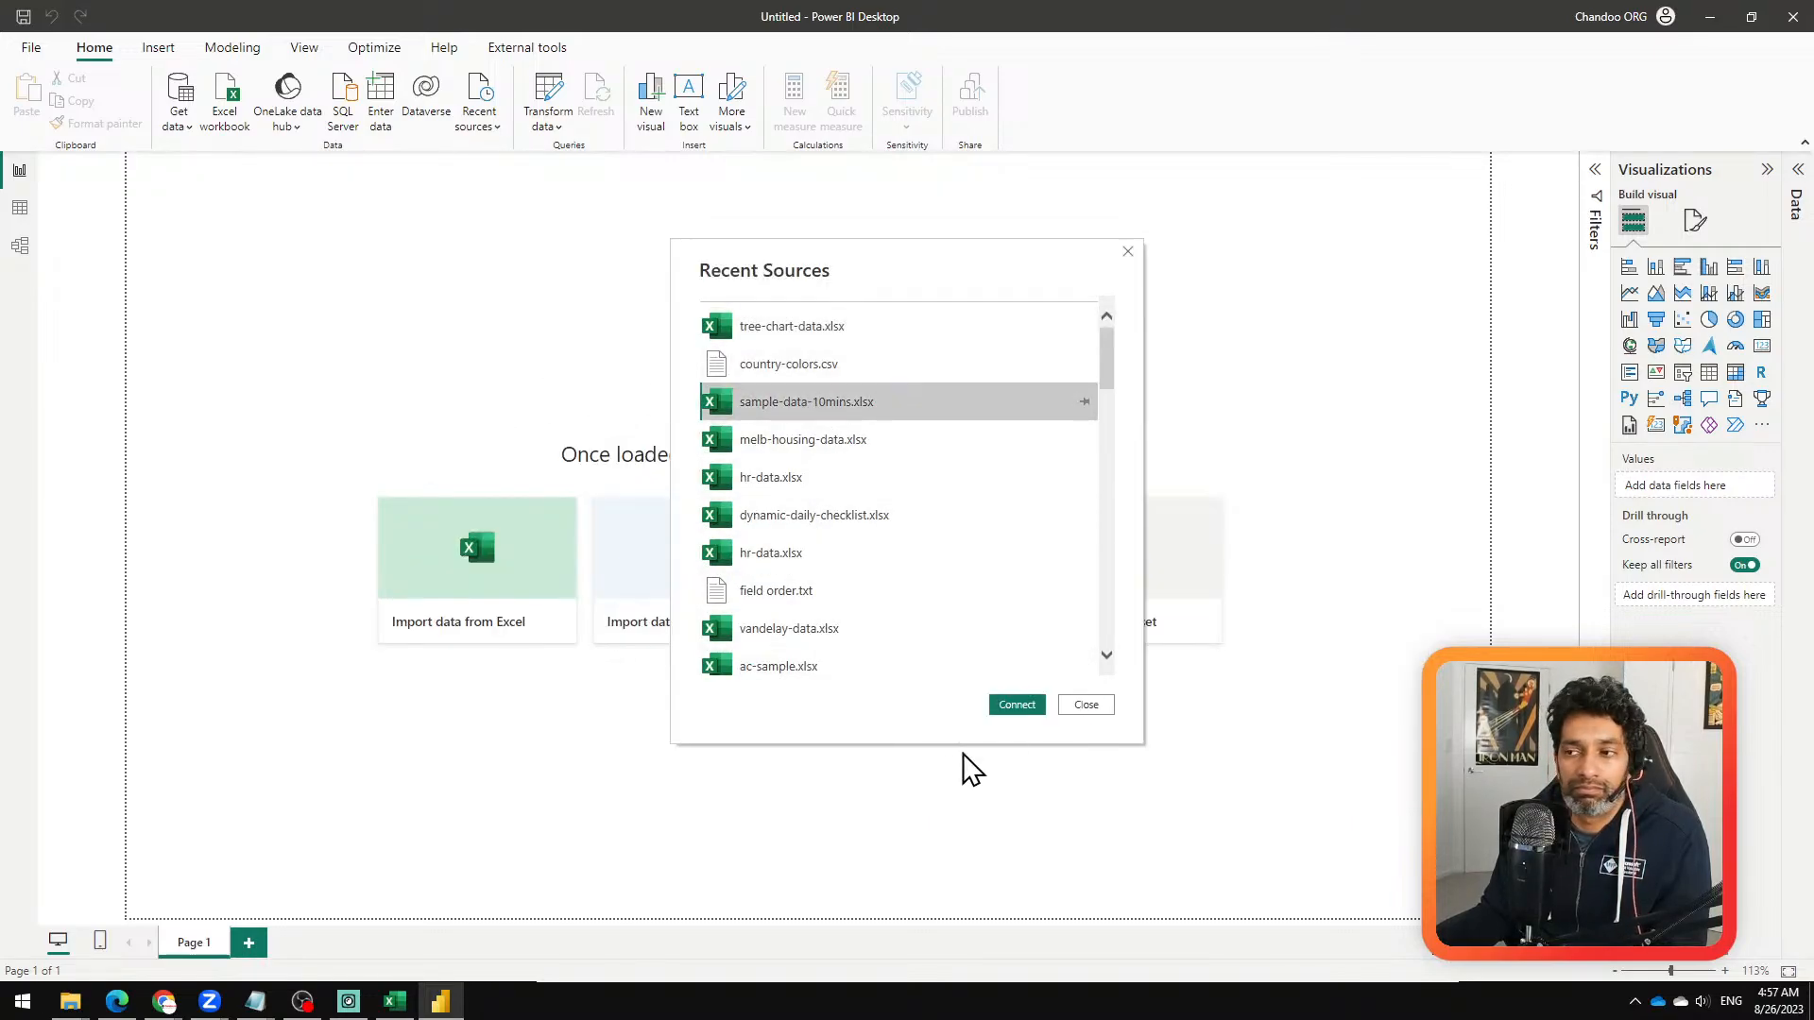
{"action": "left_click", "coordinate": [1009, 707]}
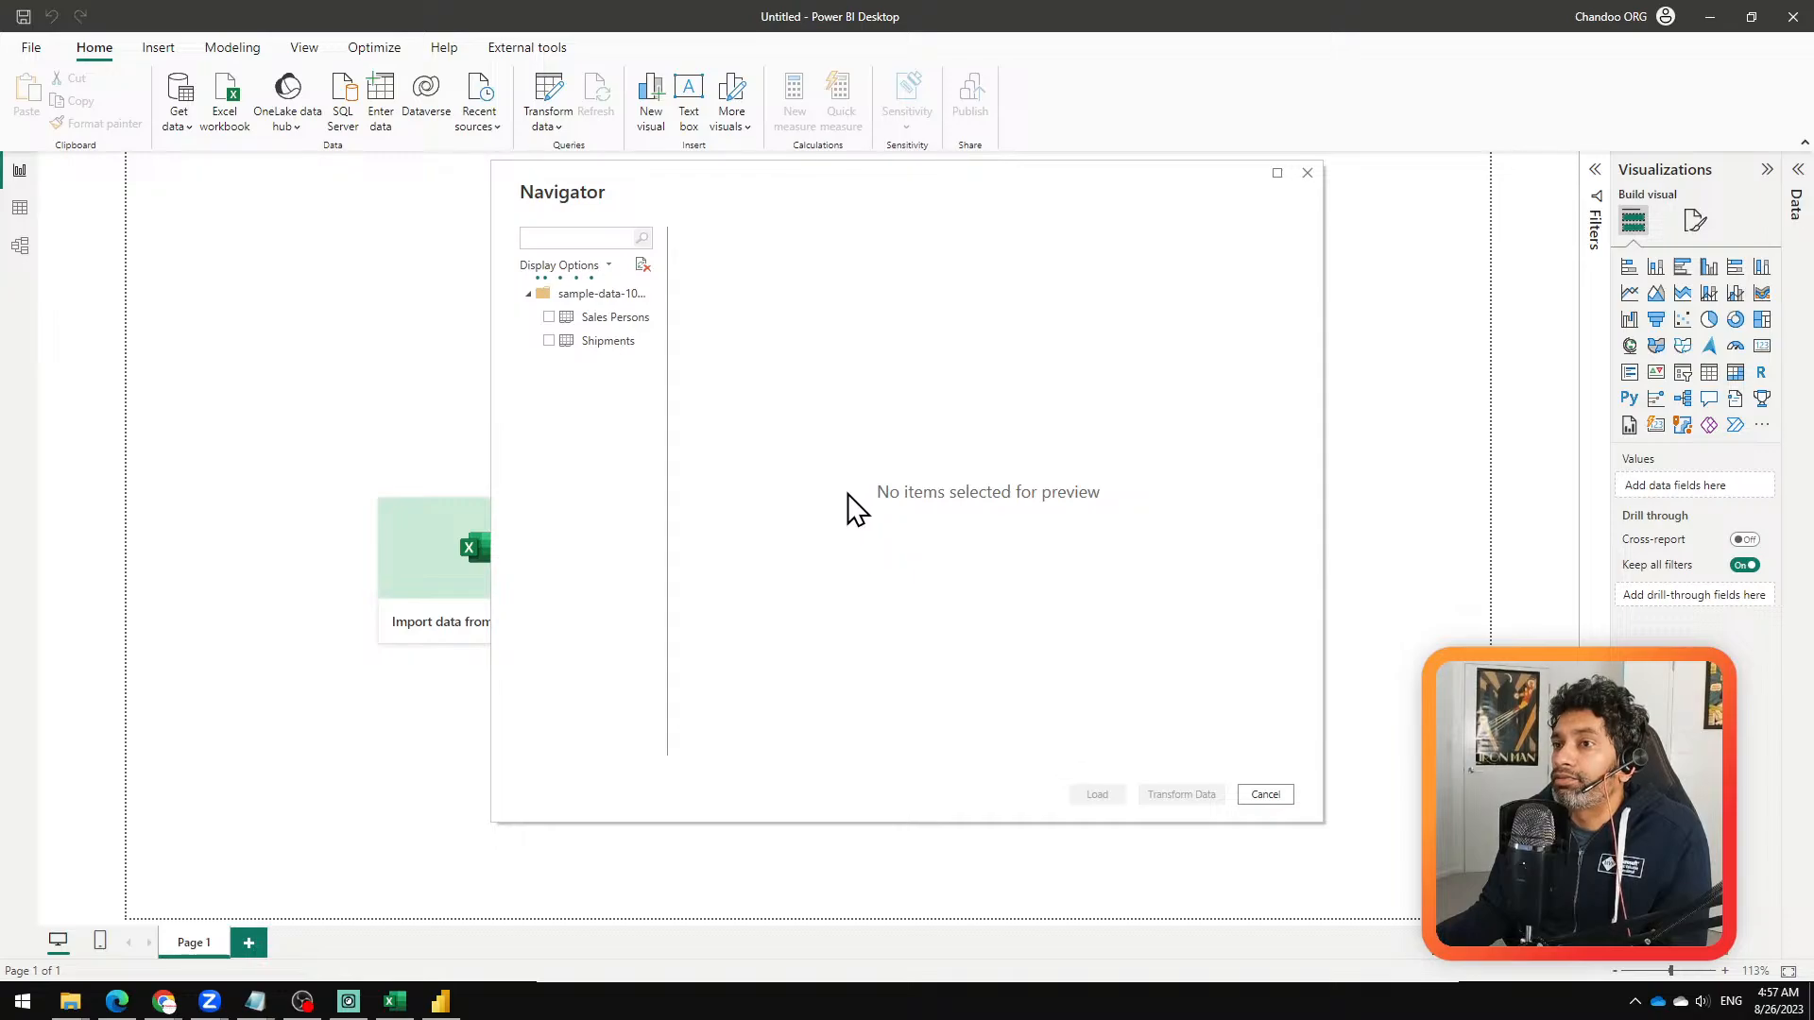
{"action": "left_click", "coordinate": [609, 319]}
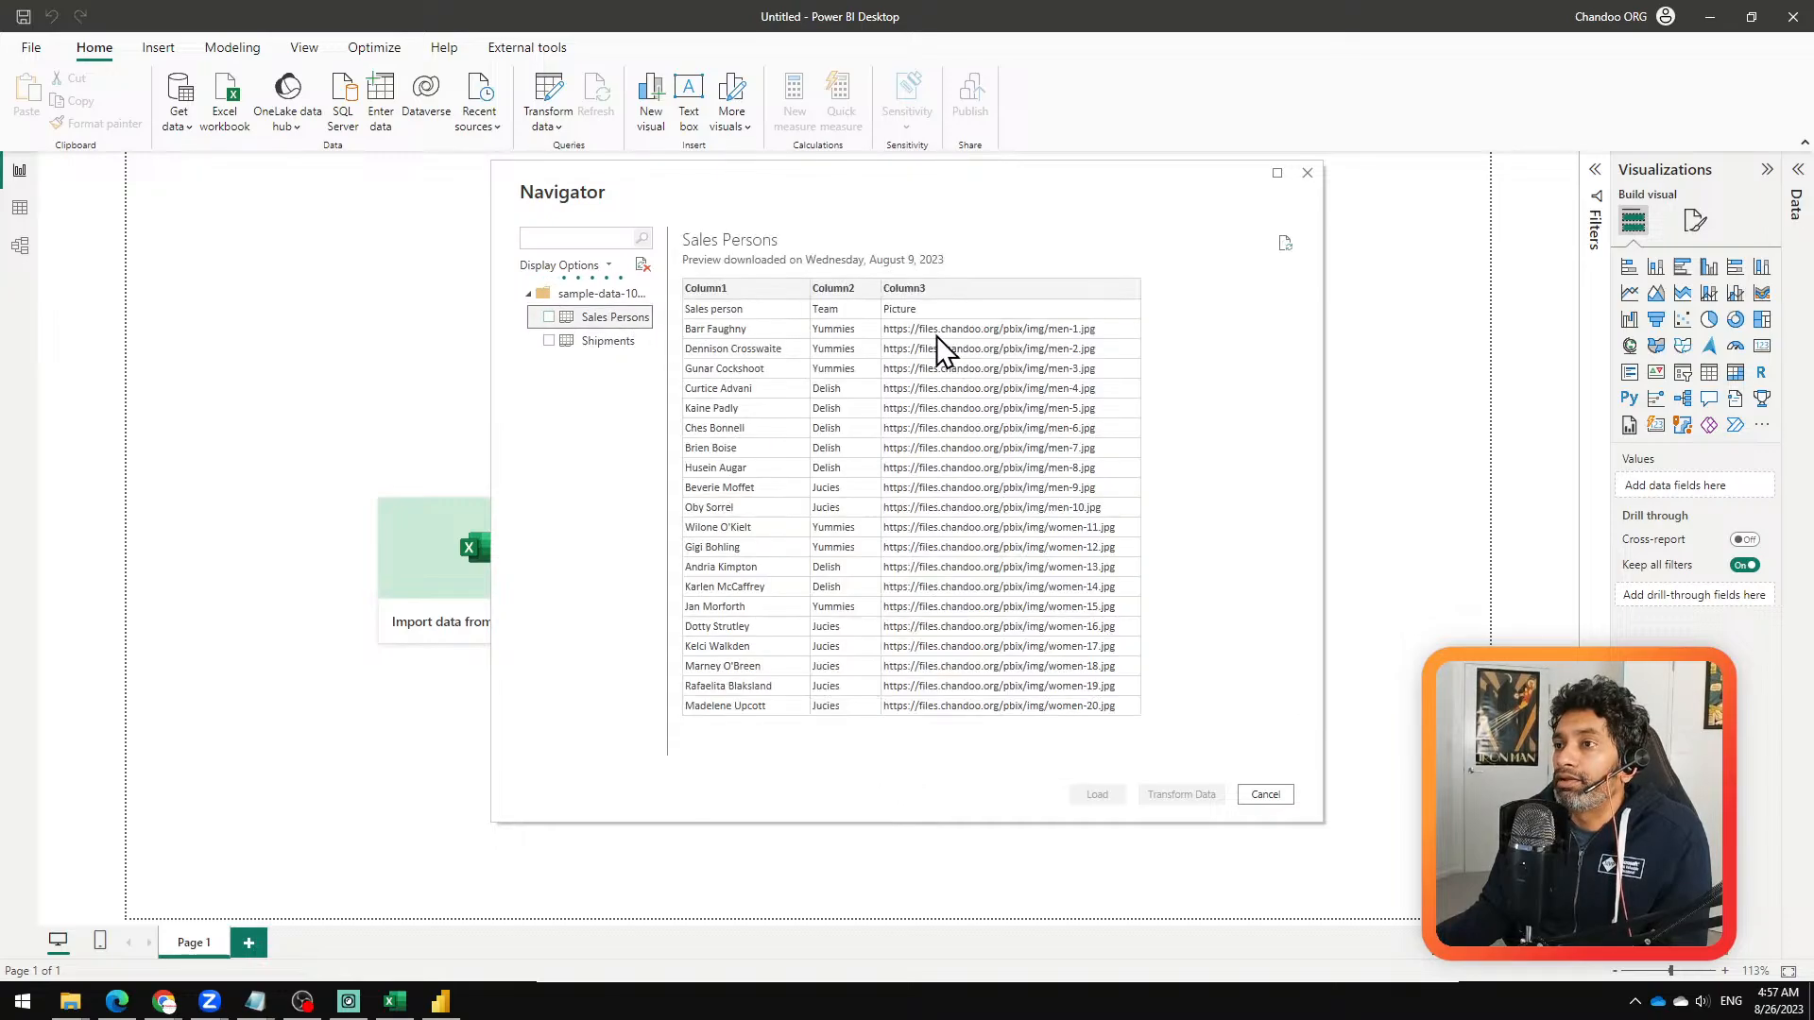
{"action": "left_click", "coordinate": [567, 344]}
{"action": "left_click", "coordinate": [549, 341]}
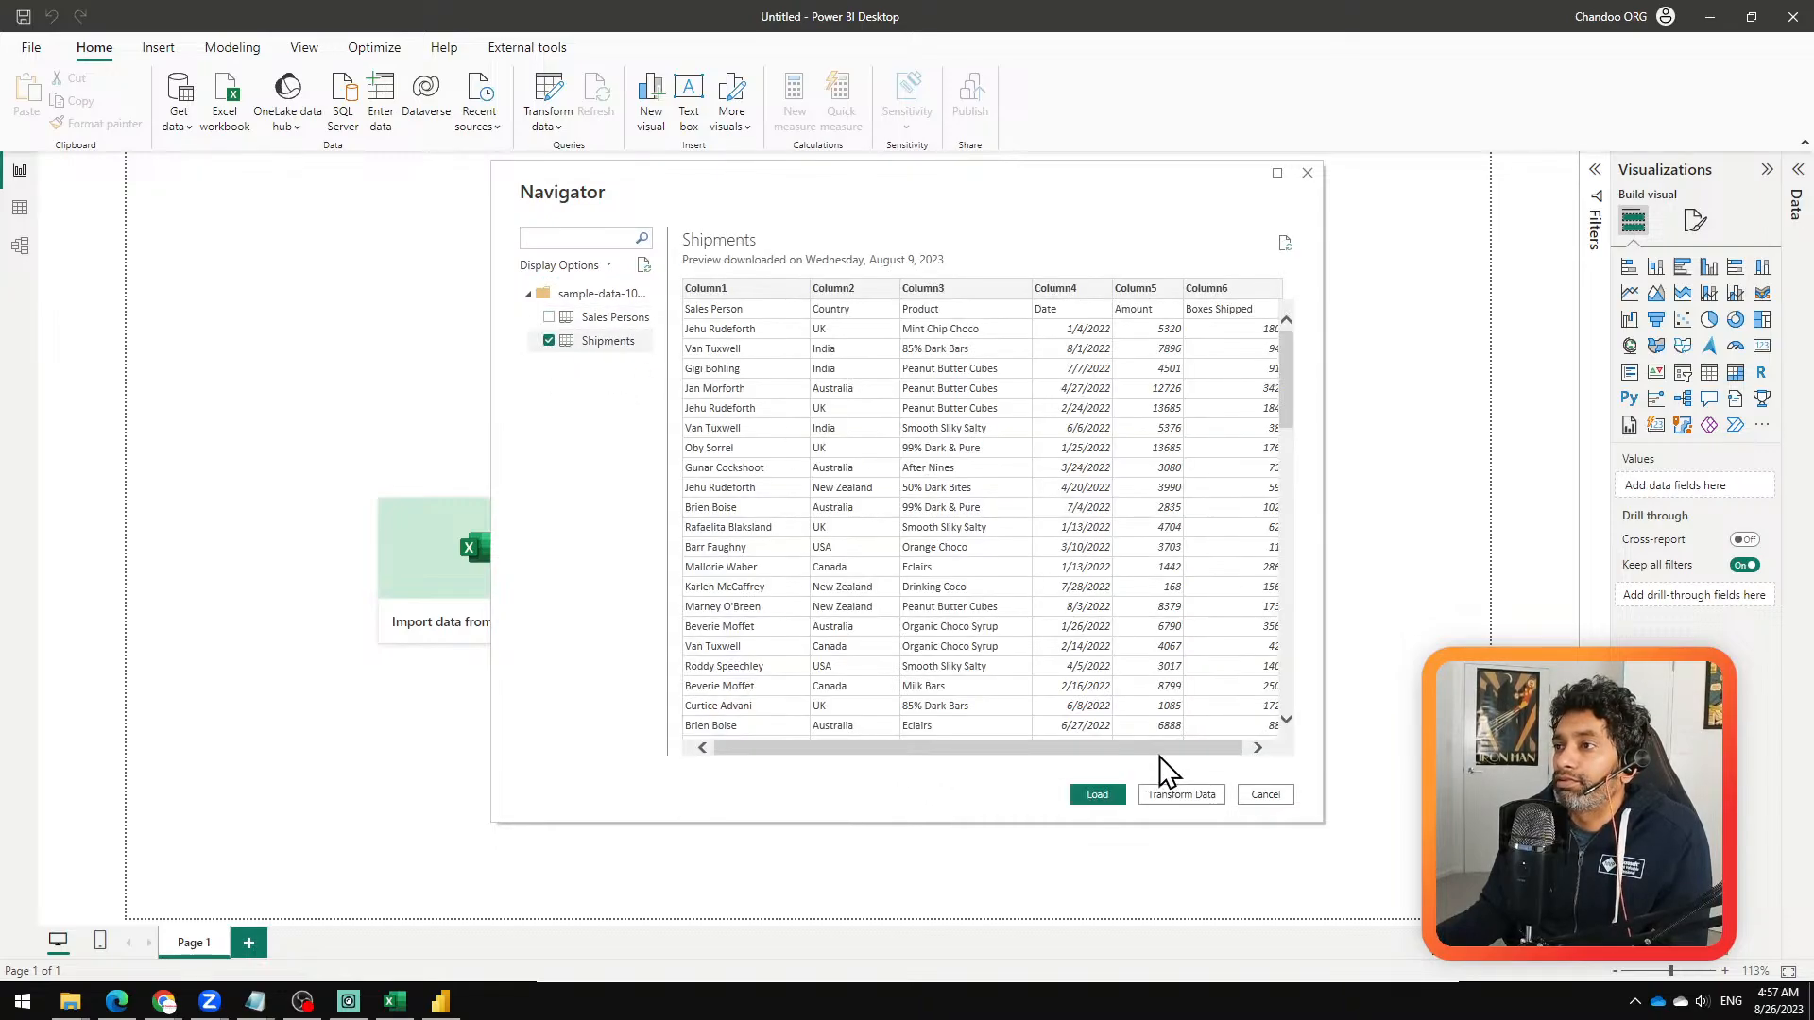
{"action": "left_click", "coordinate": [1172, 795]}
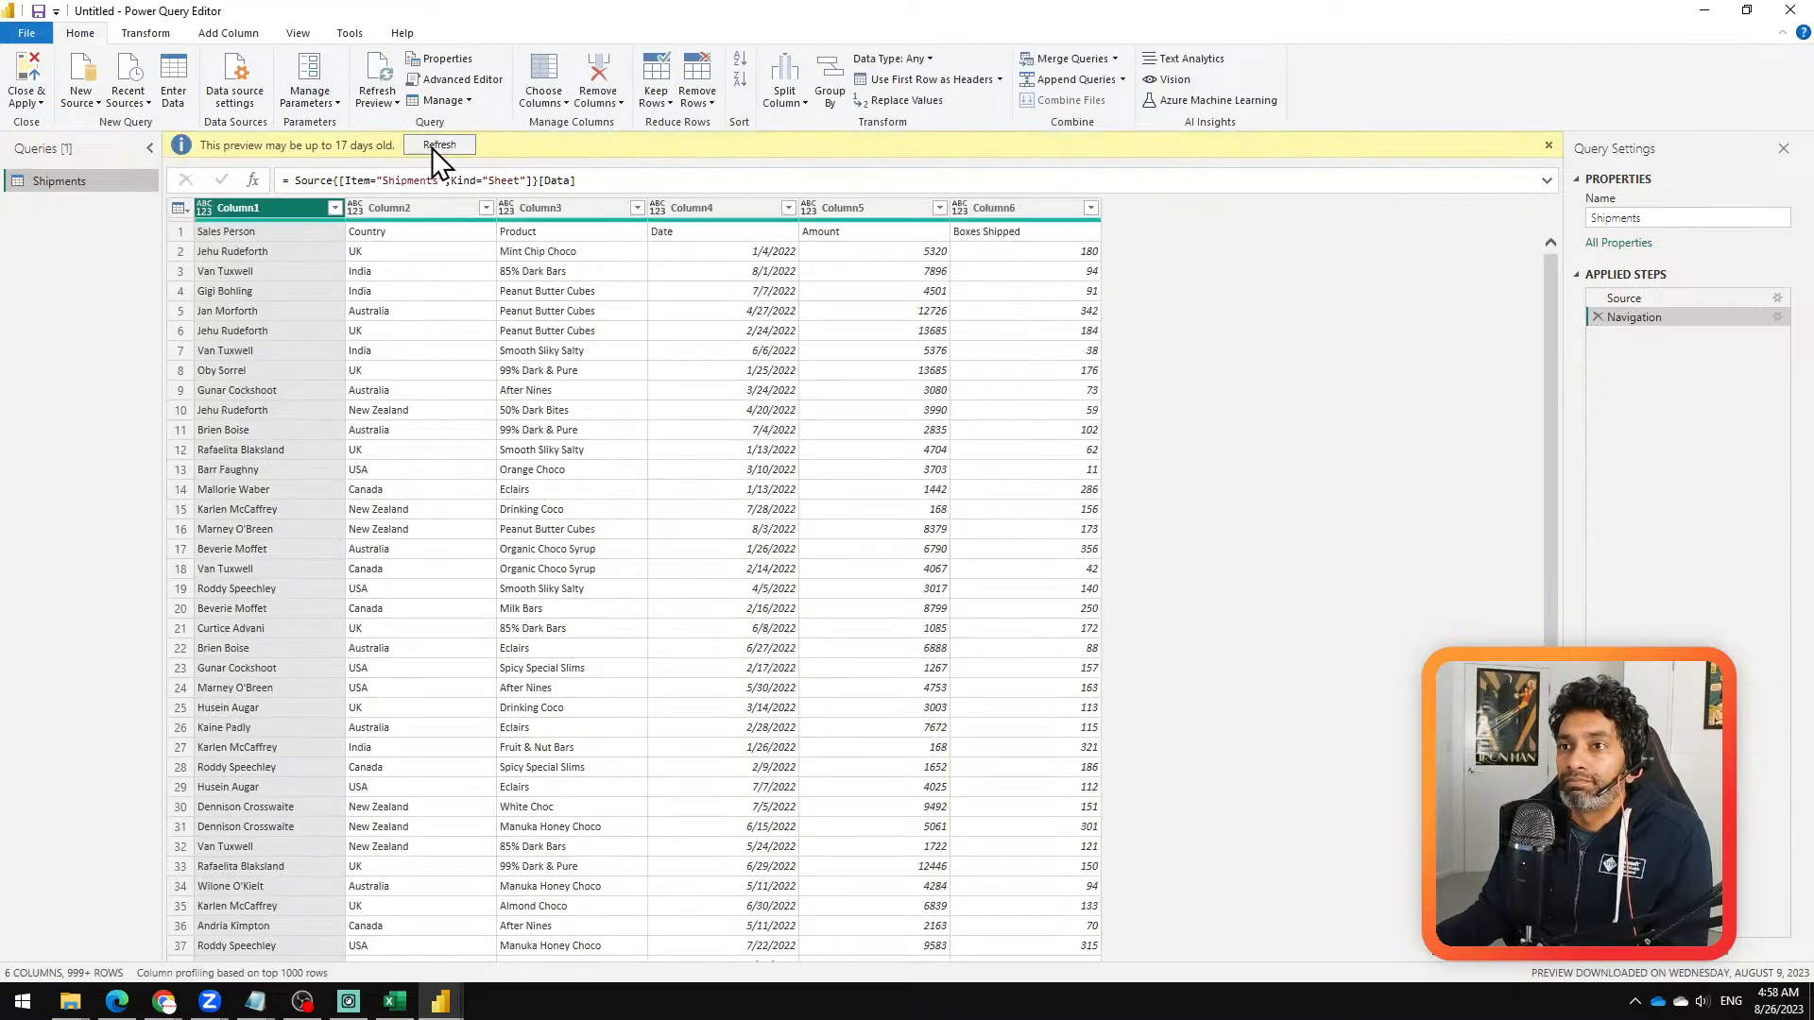
Step: Promote the first row of Shipments to headers and set the Date column's data type to Date
{"action": "left_click", "coordinate": [926, 83]}
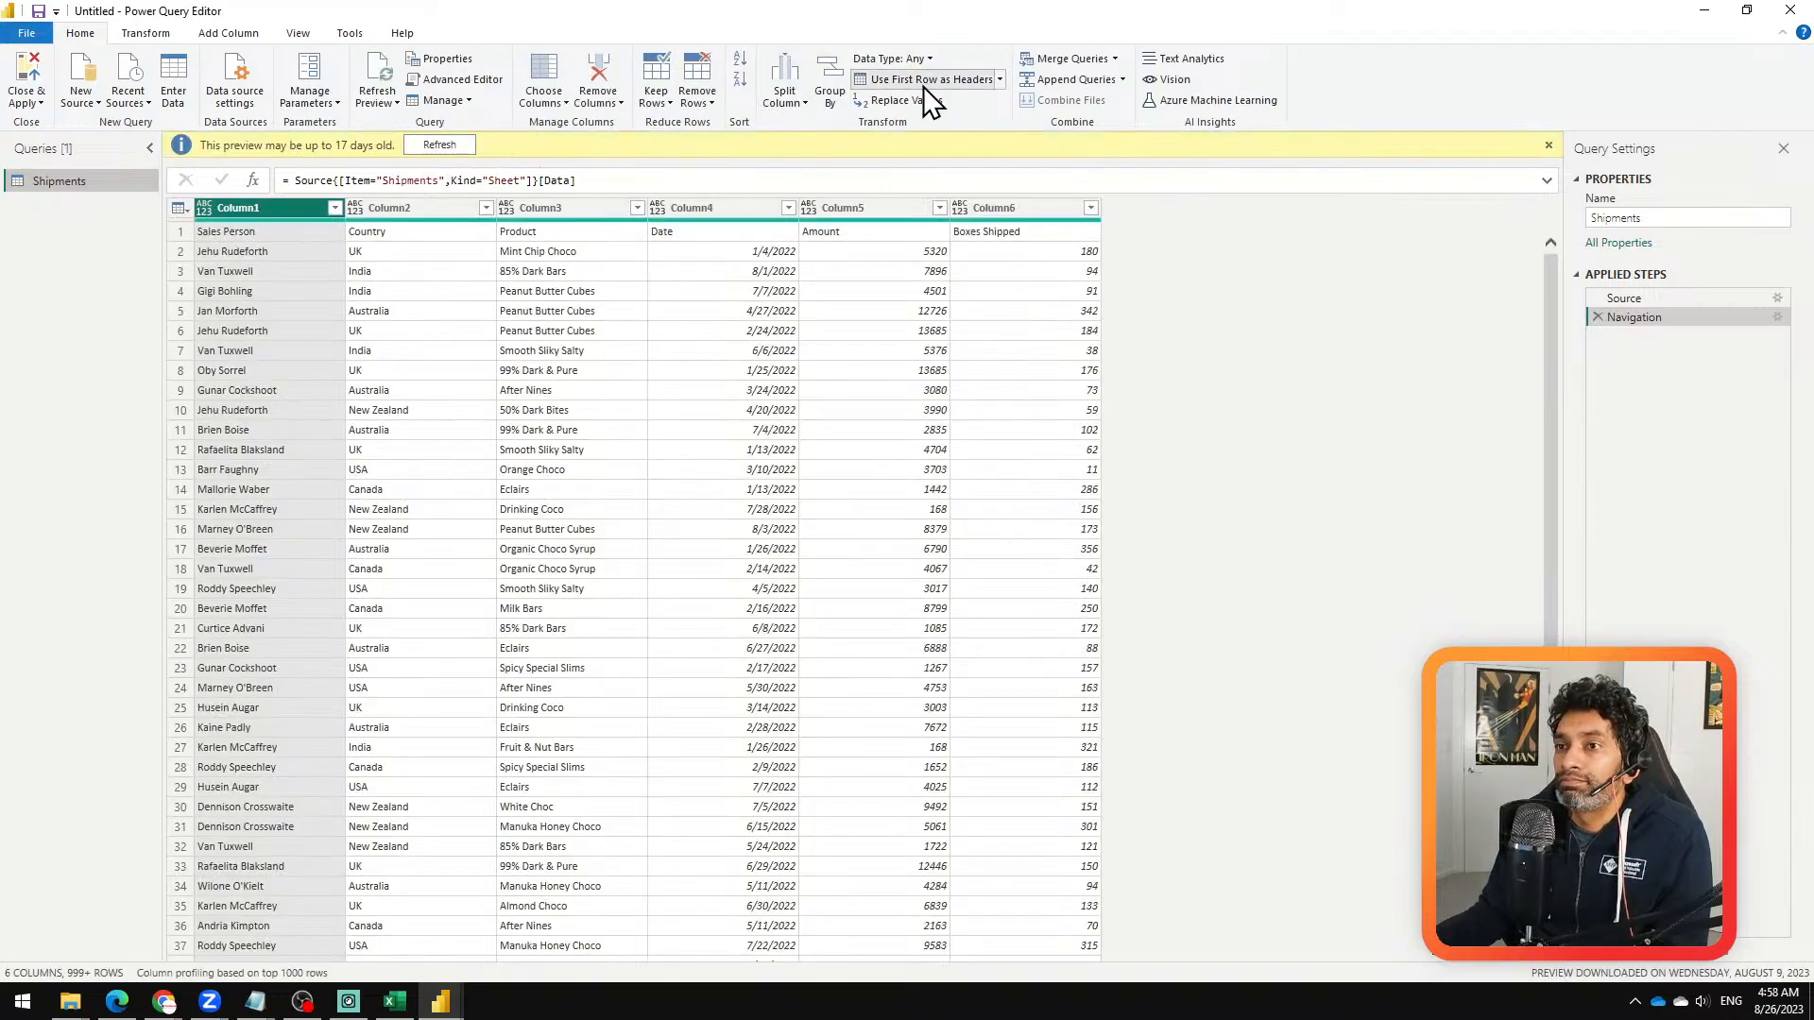
{"action": "right_click", "coordinate": [722, 178]}
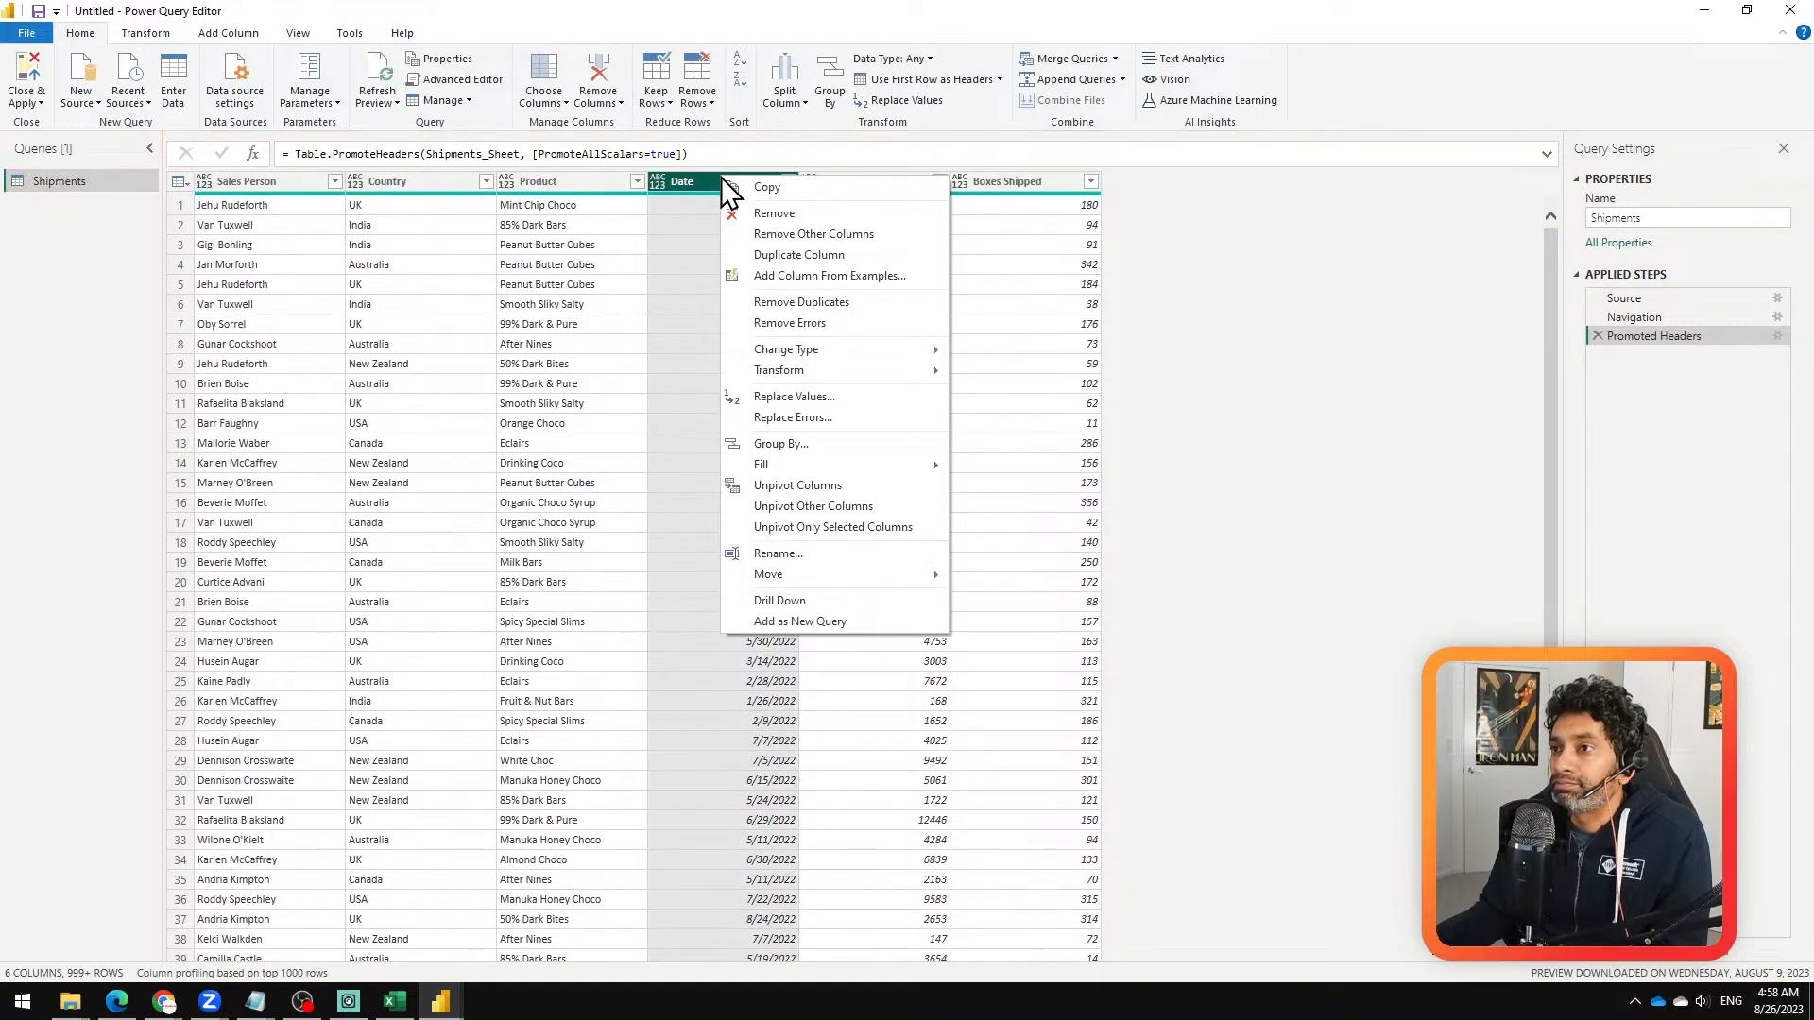
{"action": "mouse_move", "coordinate": [934, 359]}
{"action": "left_click", "coordinate": [994, 460]}
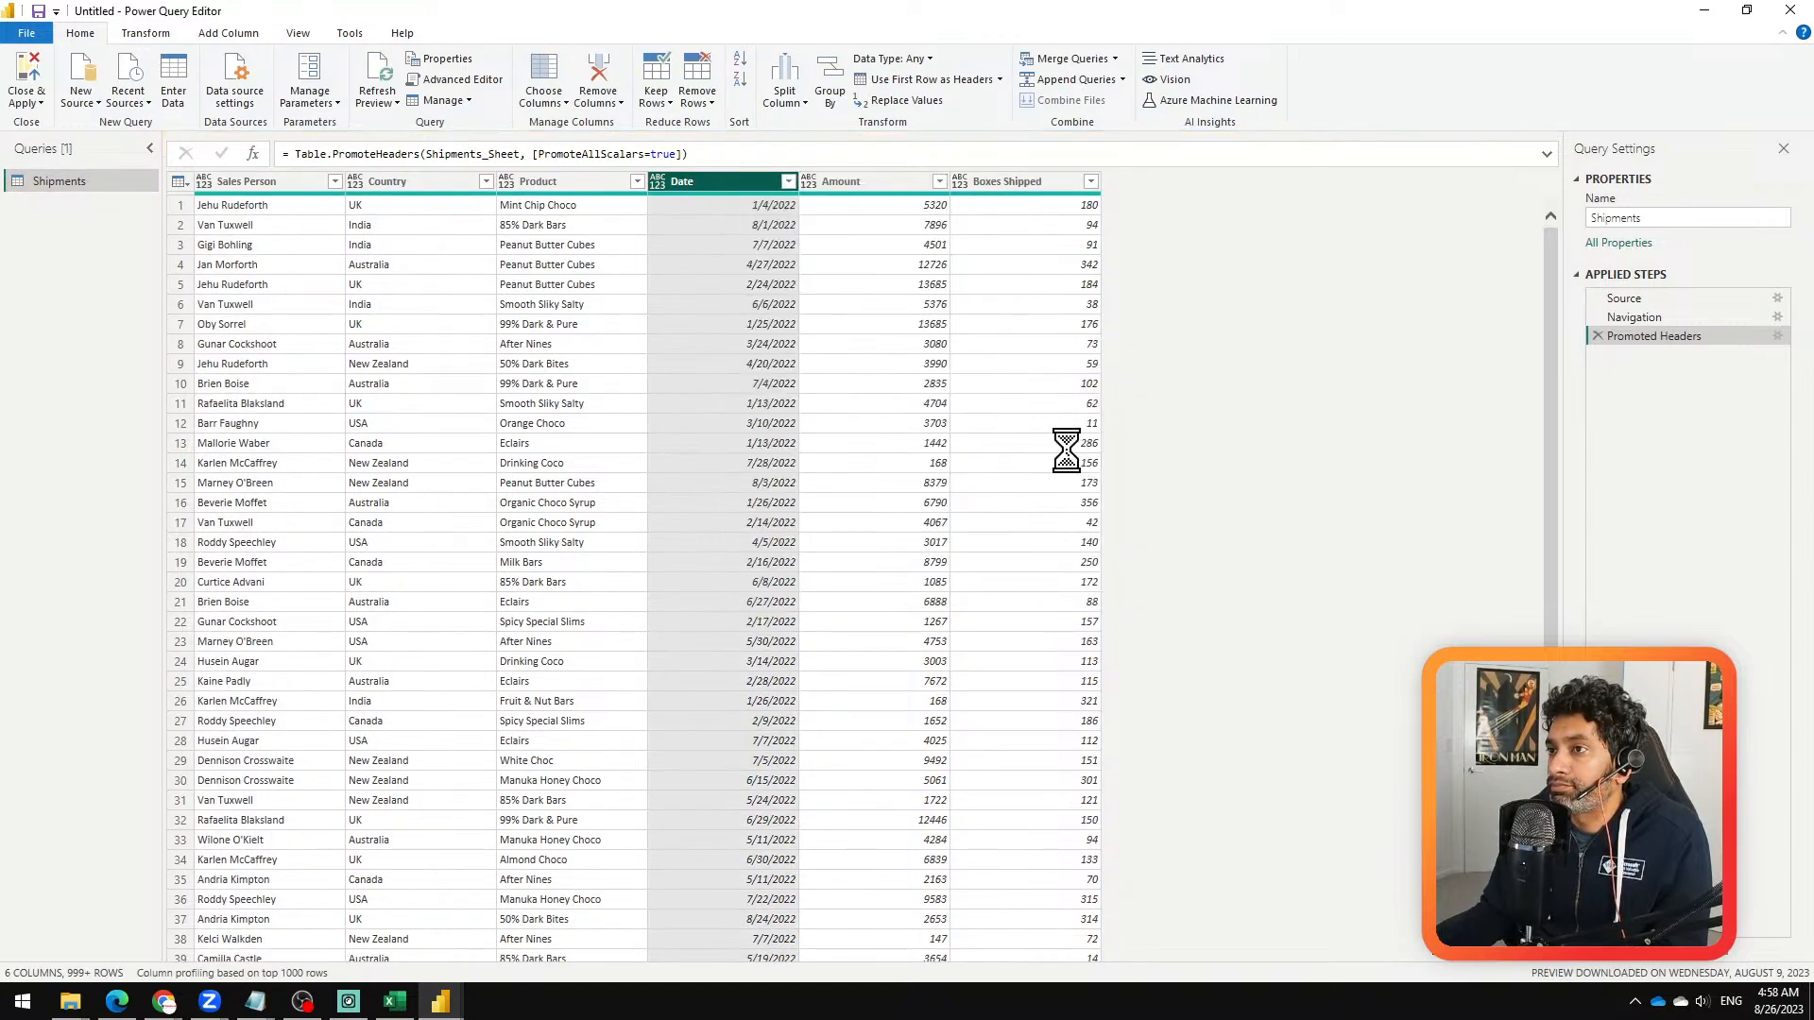
Step: Change the Amount and Boxes Shipped columns to whole numbers and apply the query changes to the report
{"action": "left_click", "coordinate": [877, 180]}
{"action": "right_click", "coordinate": [876, 180]}
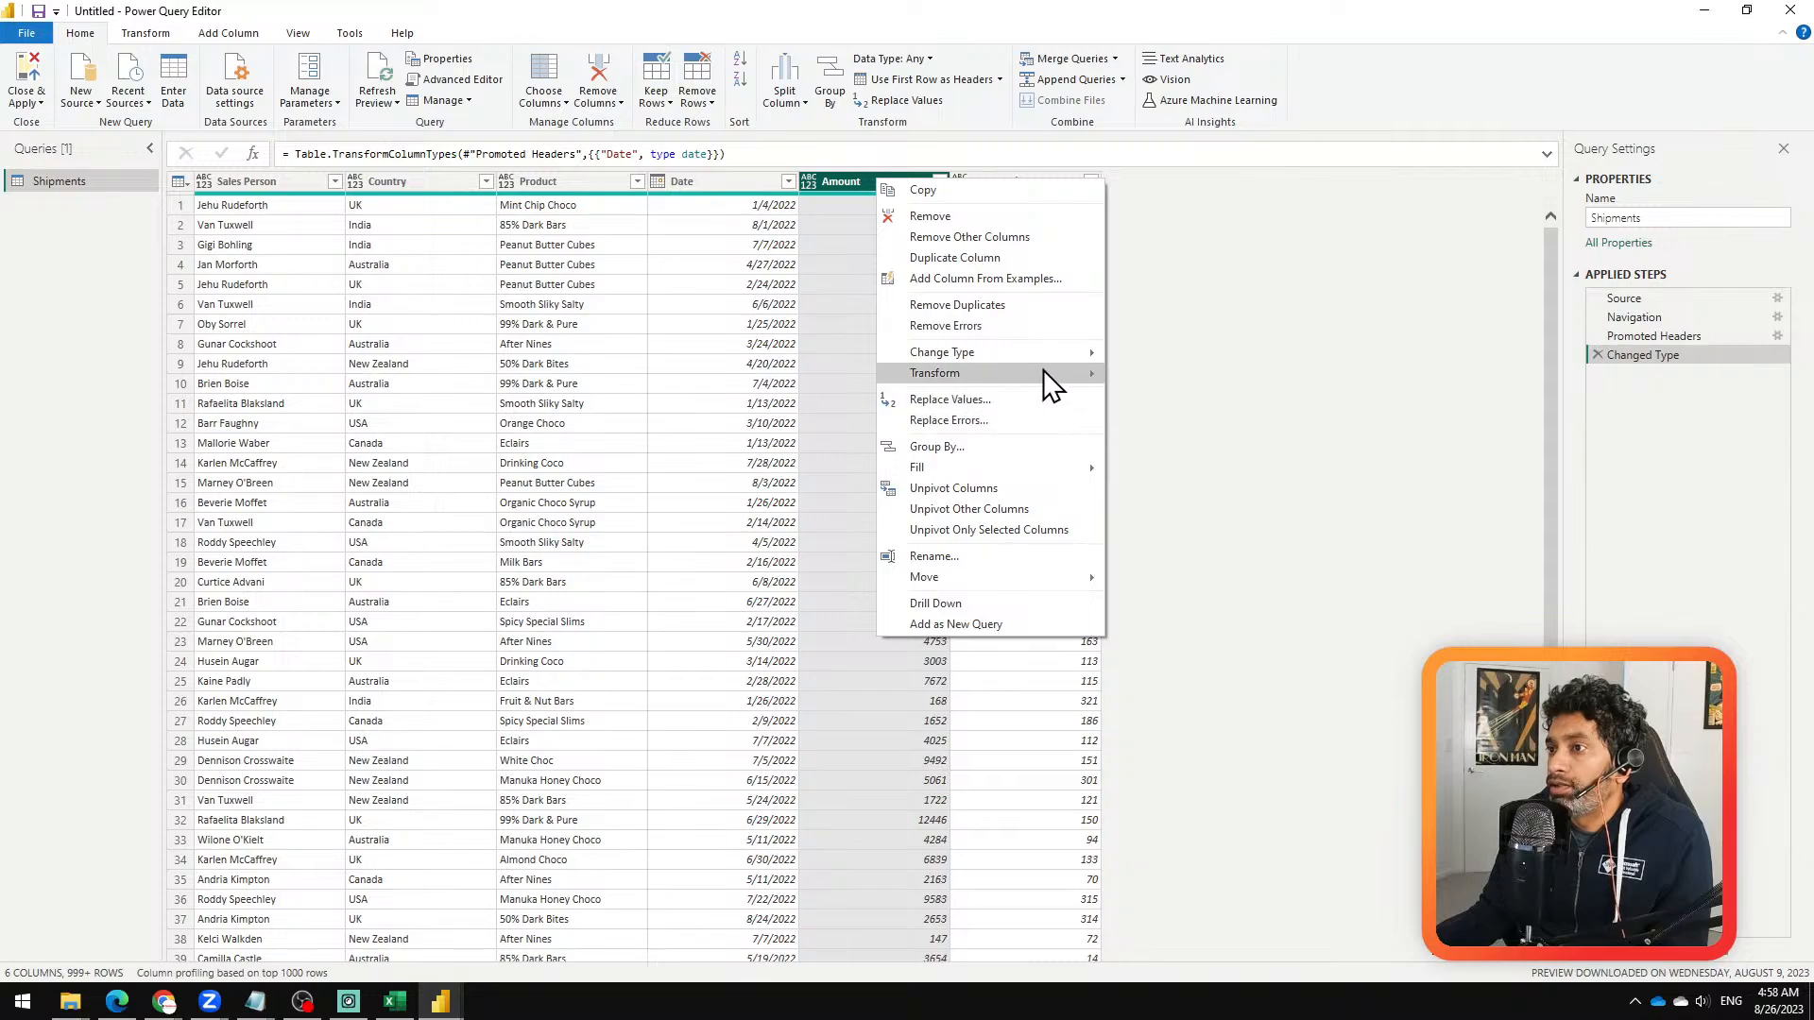
{"action": "left_click", "coordinate": [1125, 187]}
{"action": "left_click", "coordinate": [1065, 178], "text": "ctrl"}
{"action": "right_click", "coordinate": [1068, 180]}
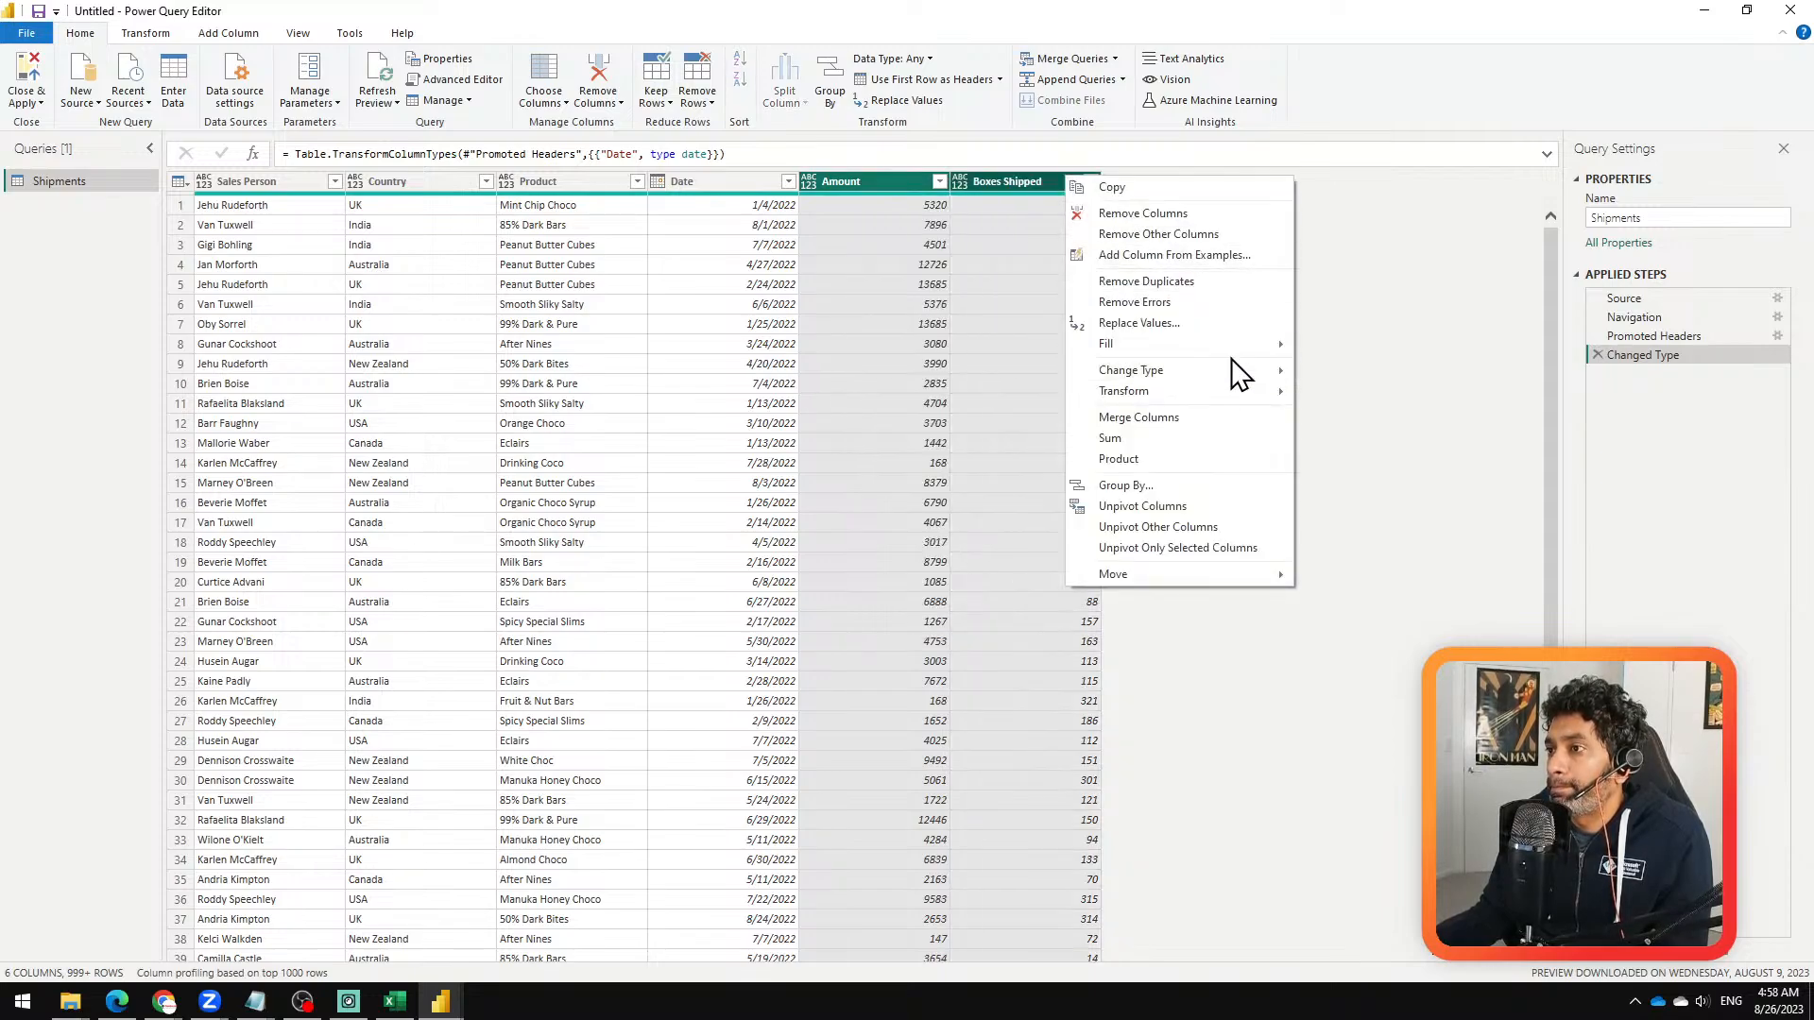
{"action": "mouse_move", "coordinate": [1234, 369]}
{"action": "left_click", "coordinate": [1365, 414]}
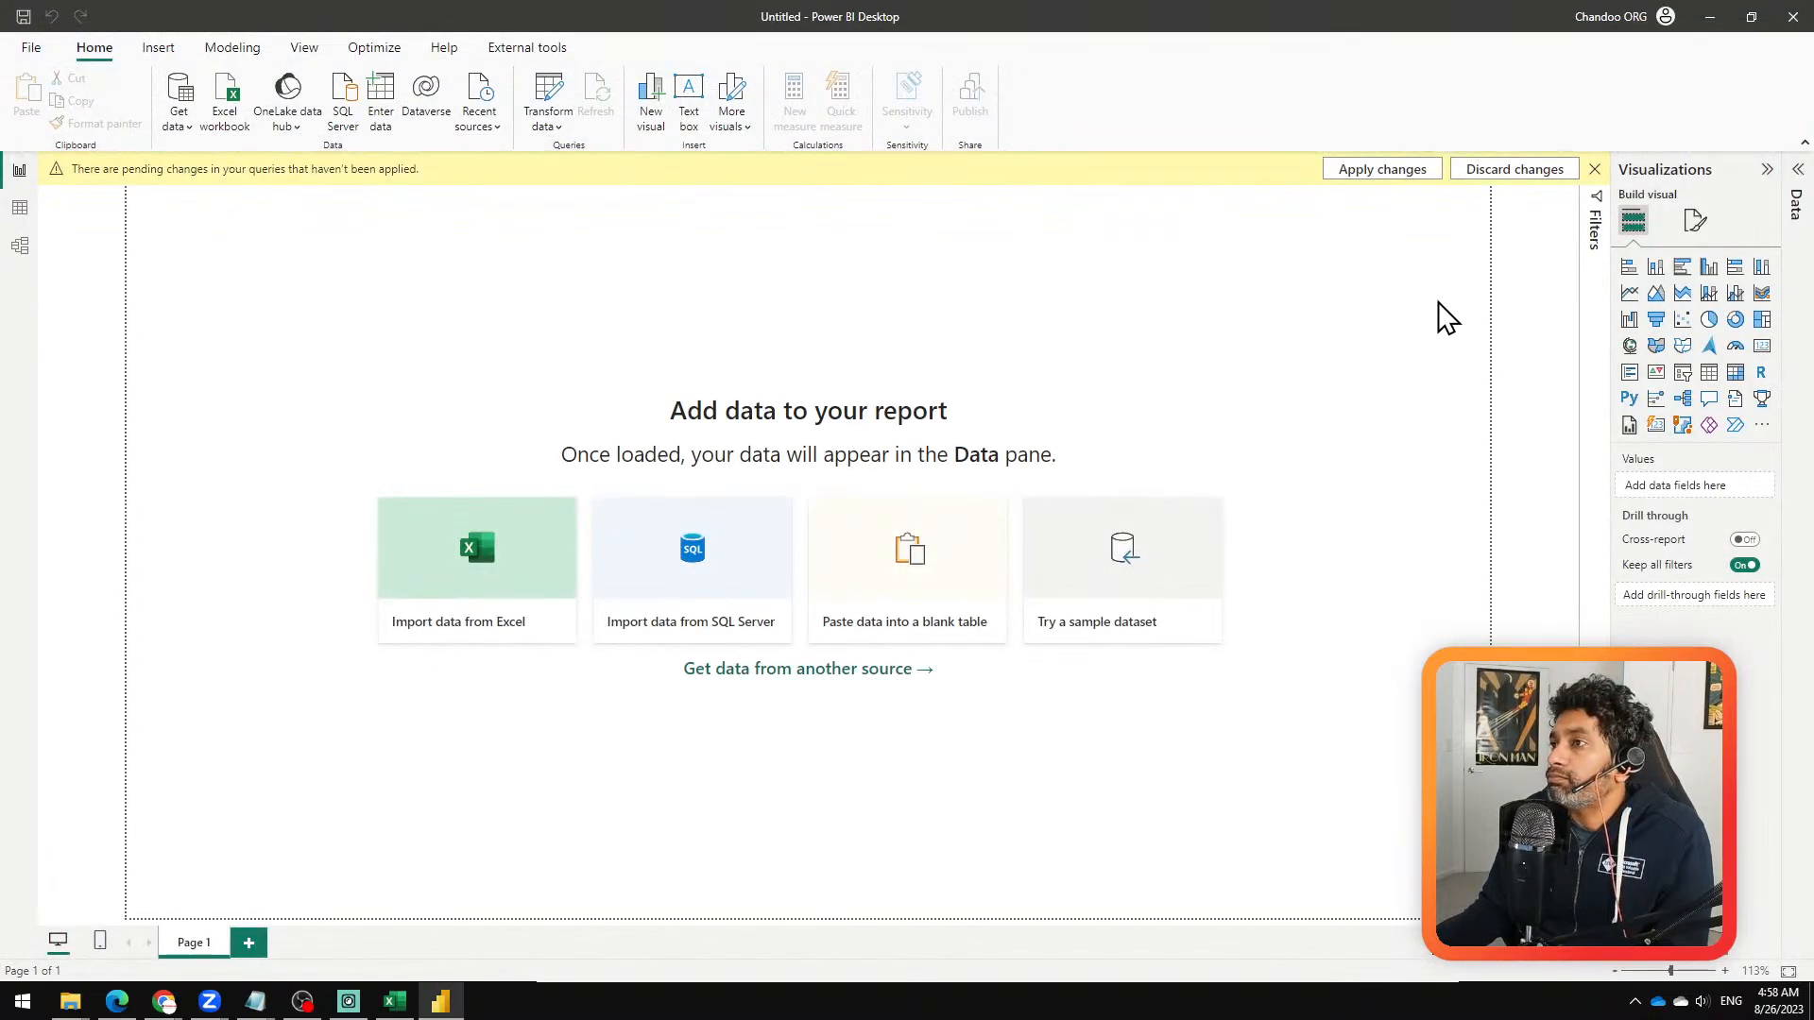
Step: Show the report's data fields and expand the Shipments table
{"action": "left_click", "coordinate": [1797, 172]}
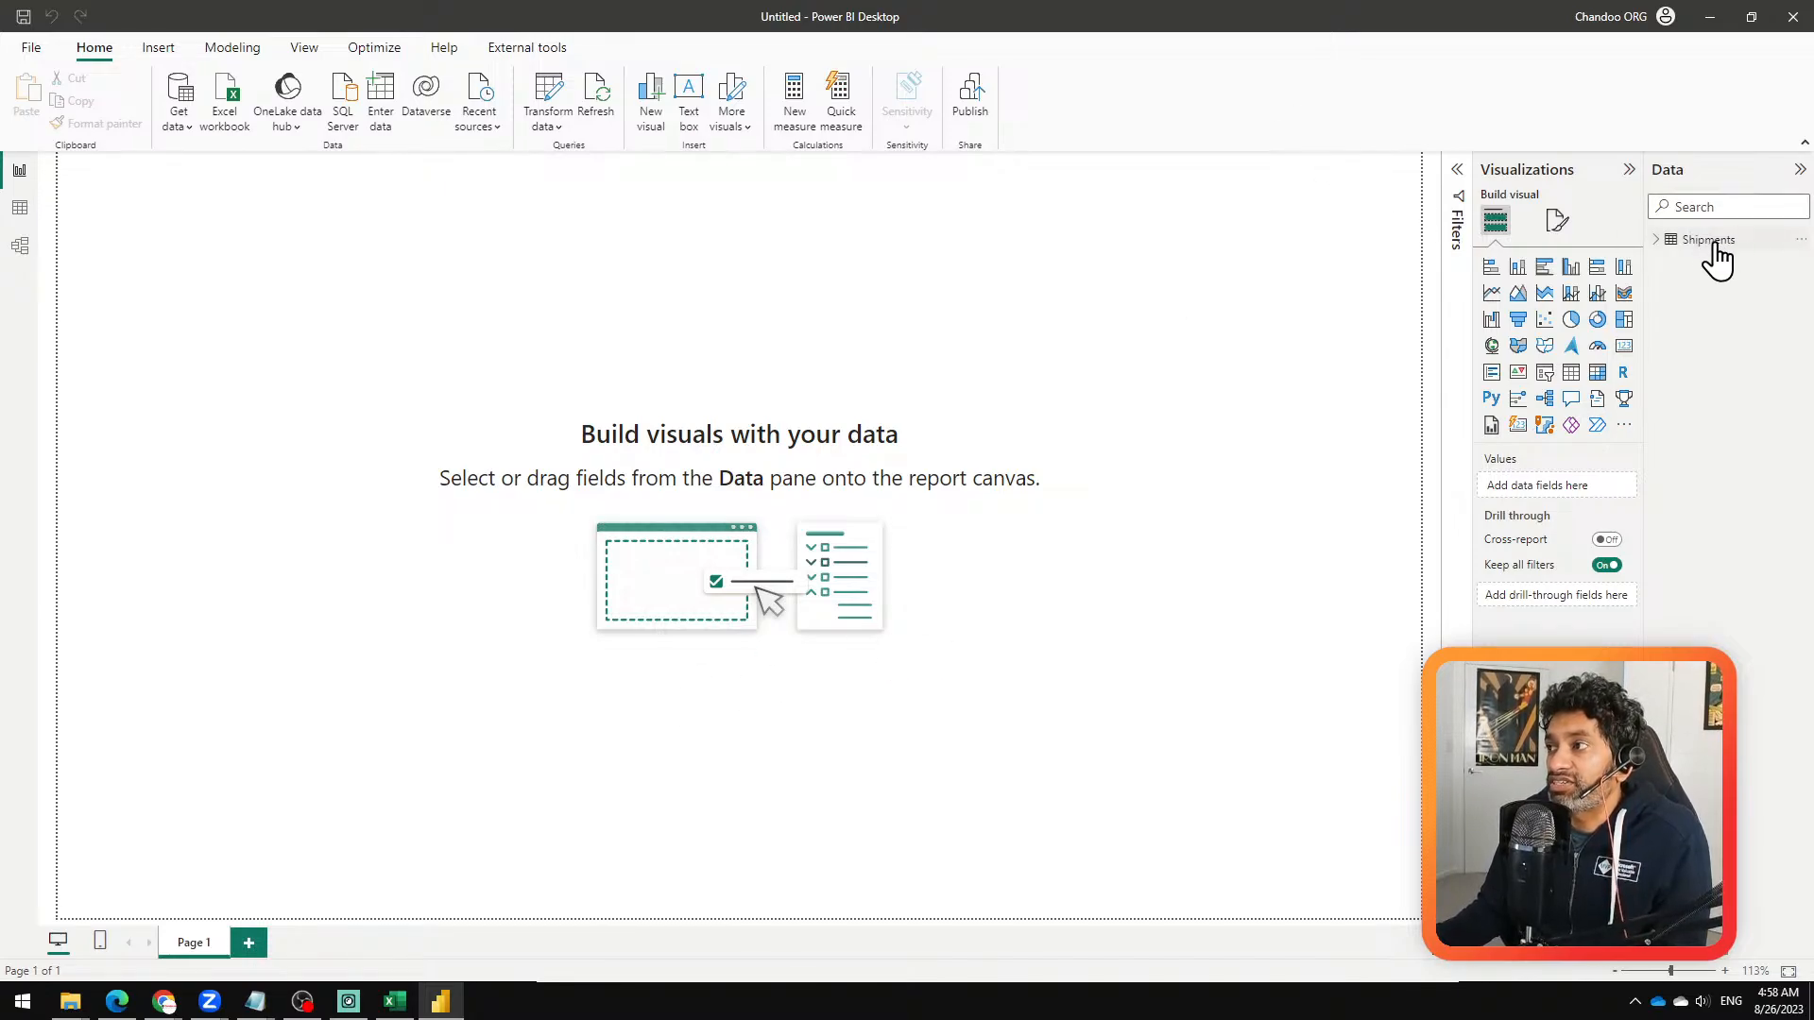
{"action": "mouse_move", "coordinate": [1713, 246]}
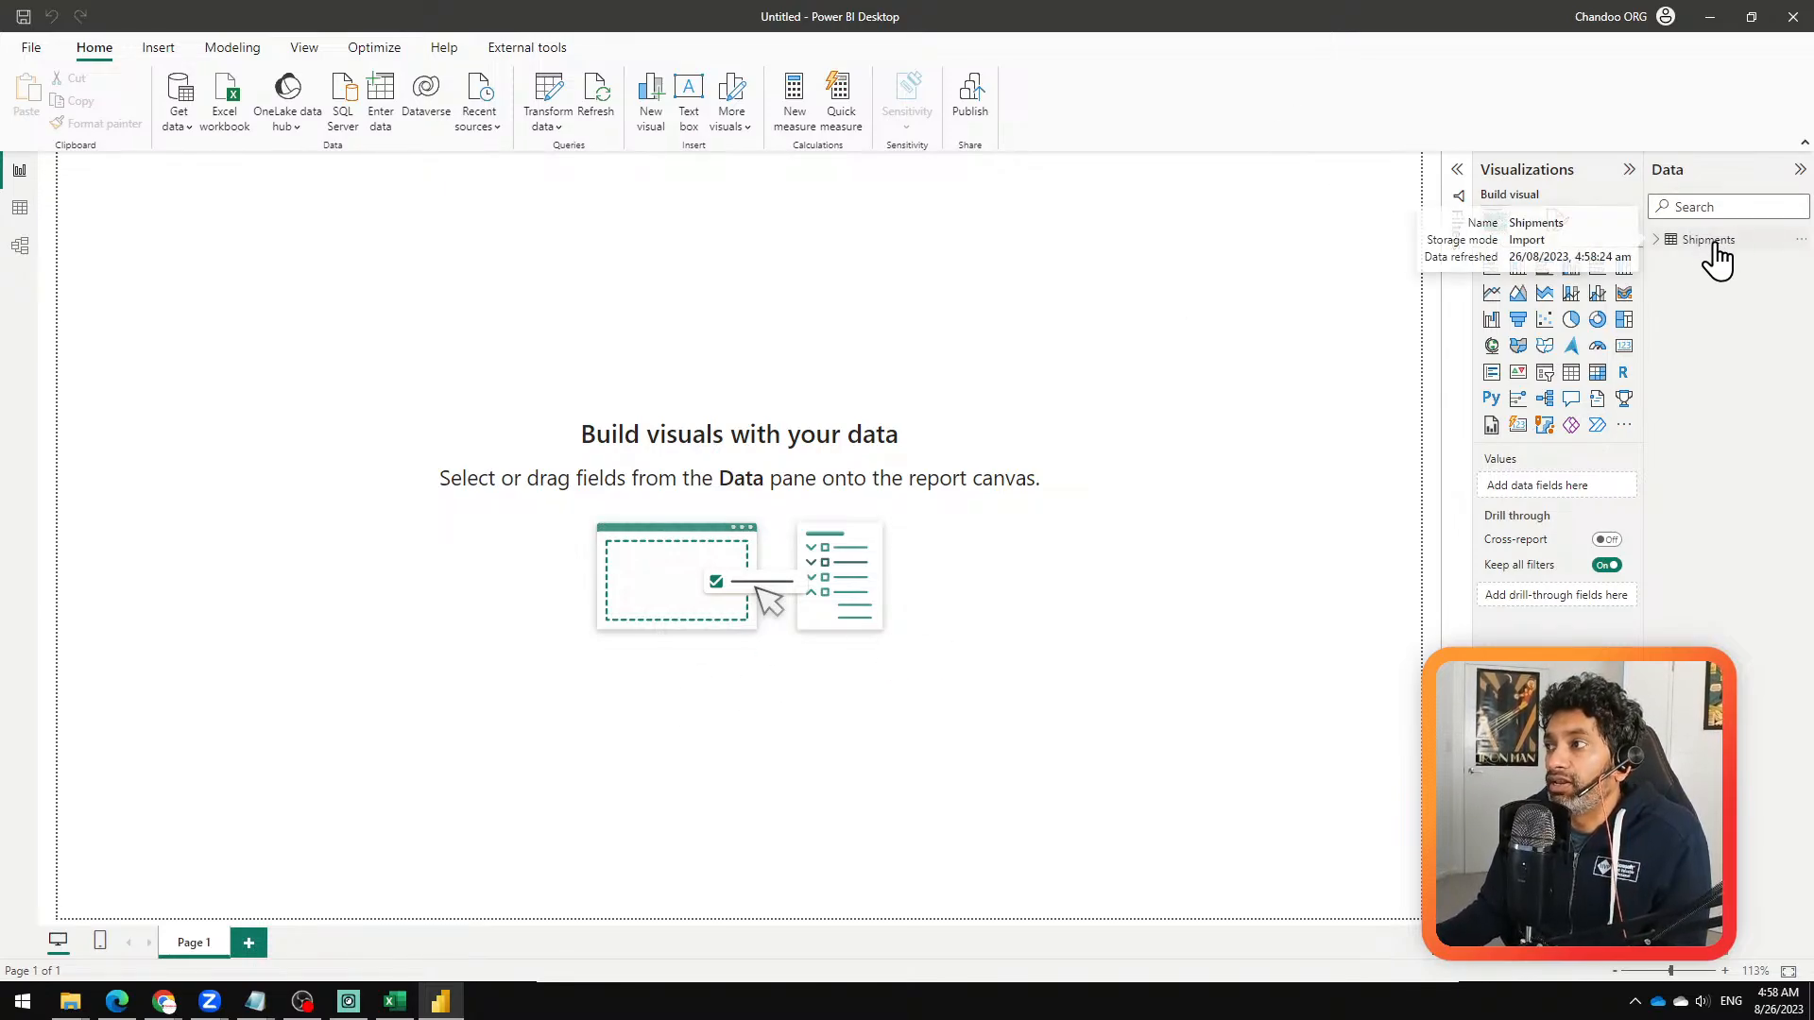
{"action": "left_click", "coordinate": [1658, 241]}
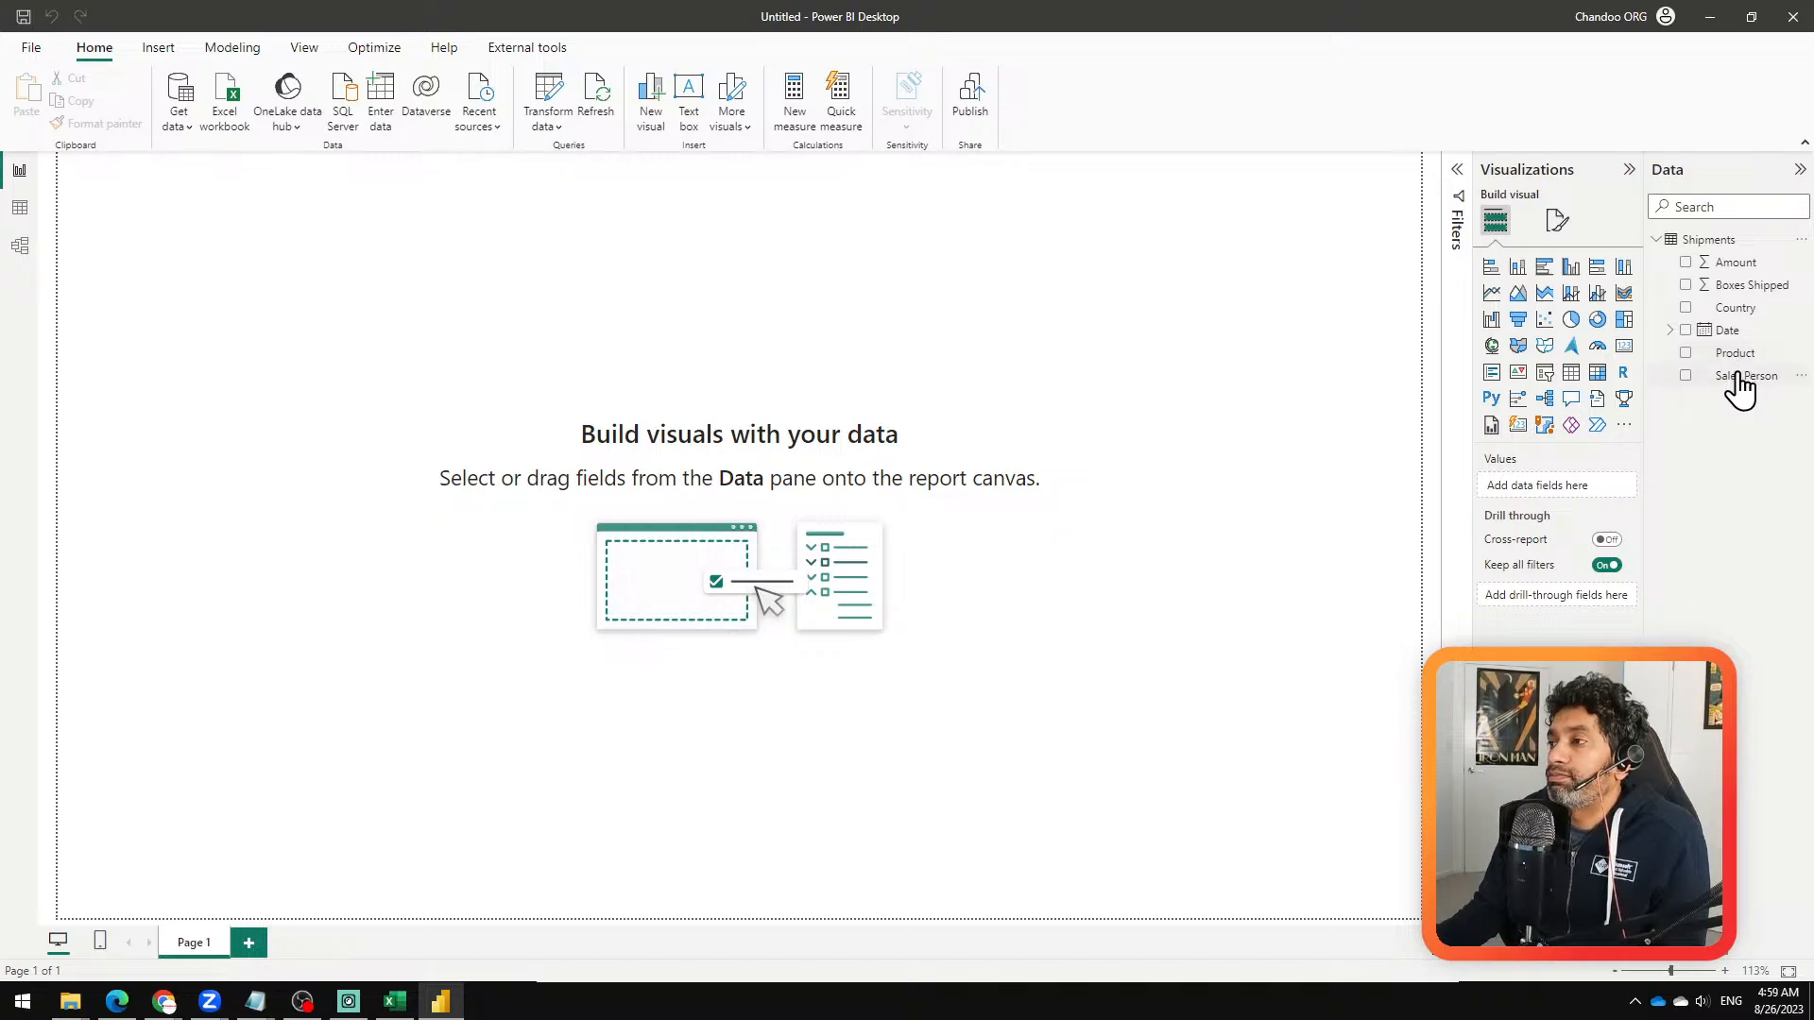
Step: Create a measure in the Shipments table with the formula Total Amount = SUM(Shipments[Amount])
{"action": "right_click", "coordinate": [1699, 240]}
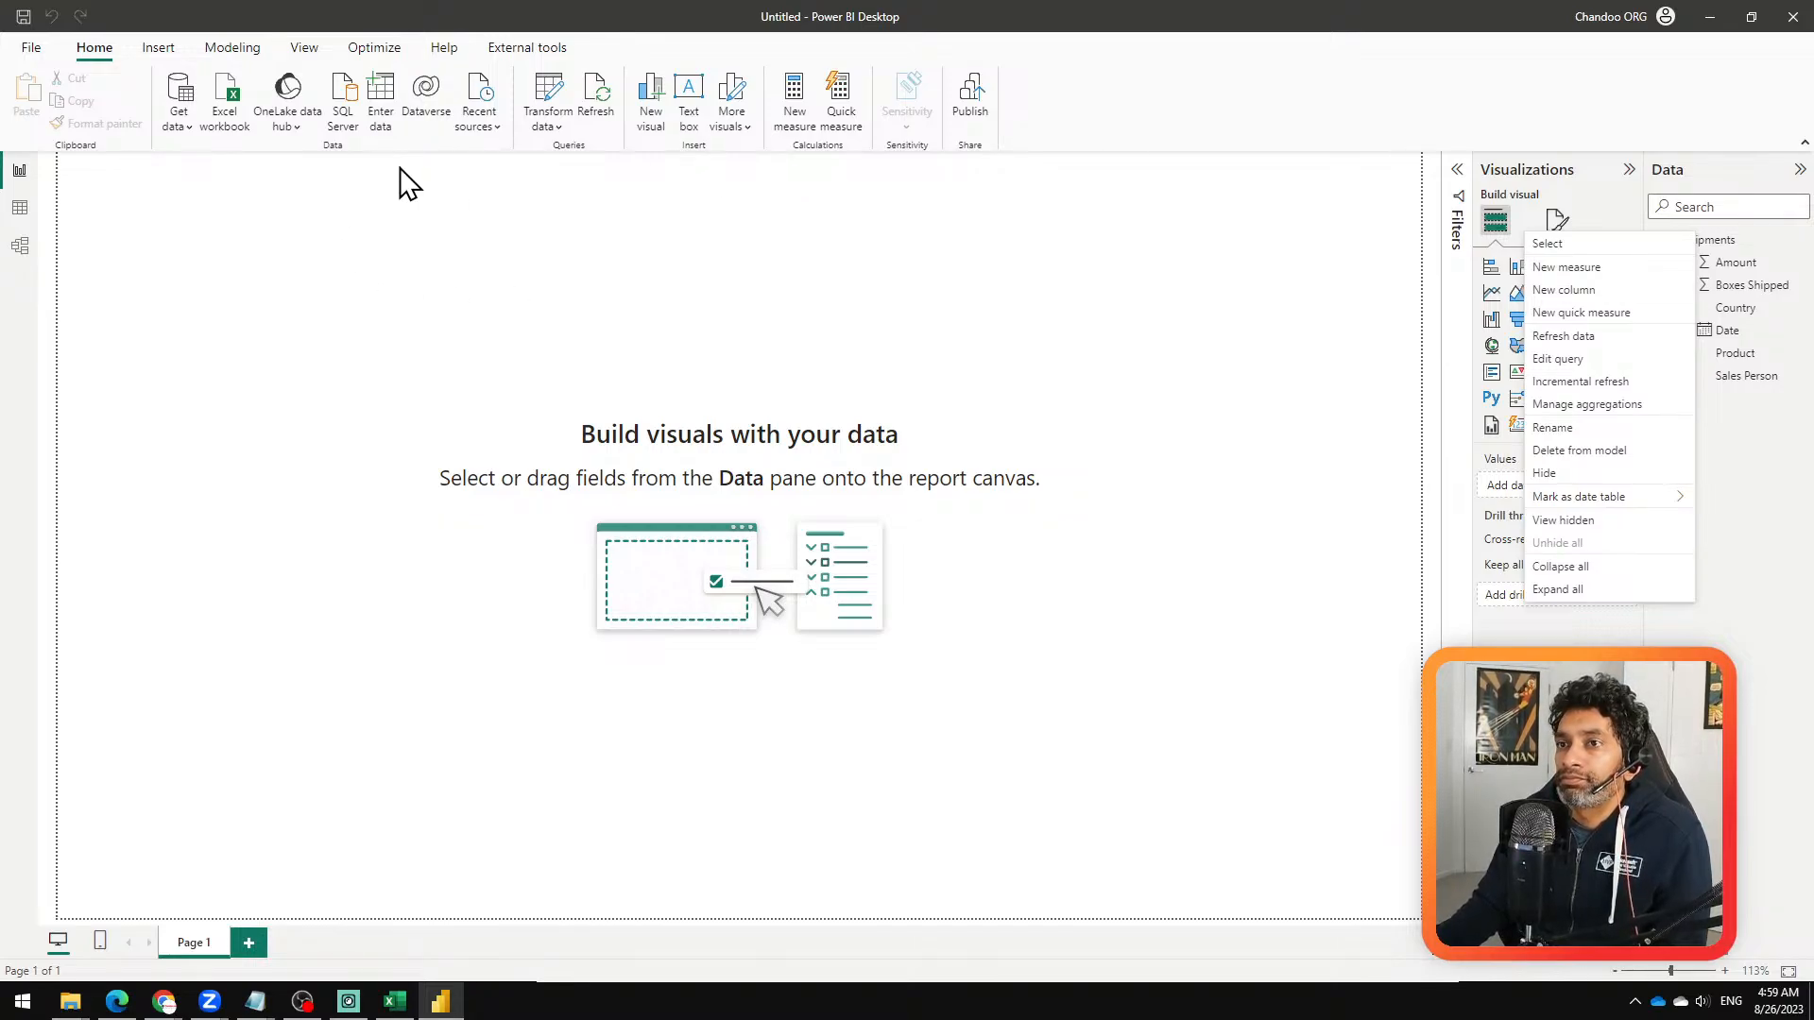
{"action": "left_click", "coordinate": [1572, 267]}
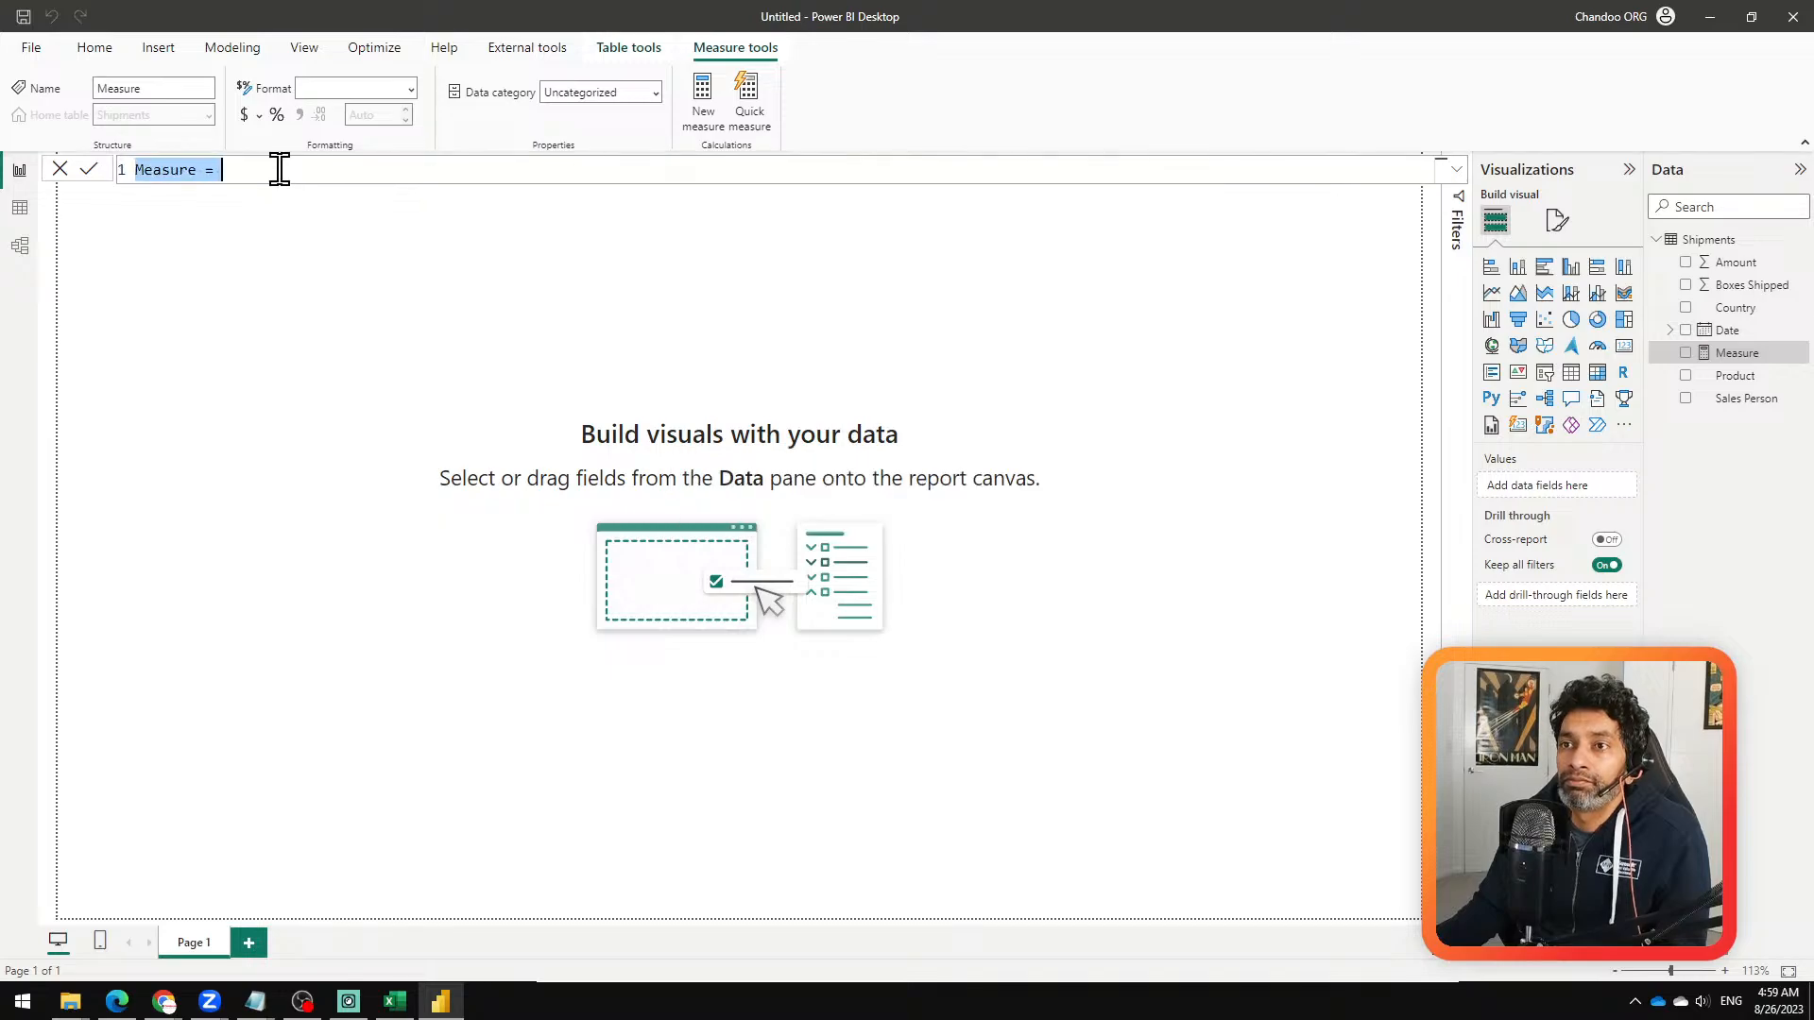
{"action": "scroll", "coordinate": [283, 171], "scroll_direction": "up", "scroll_amount": 2}
{"action": "type", "text": "Total"}
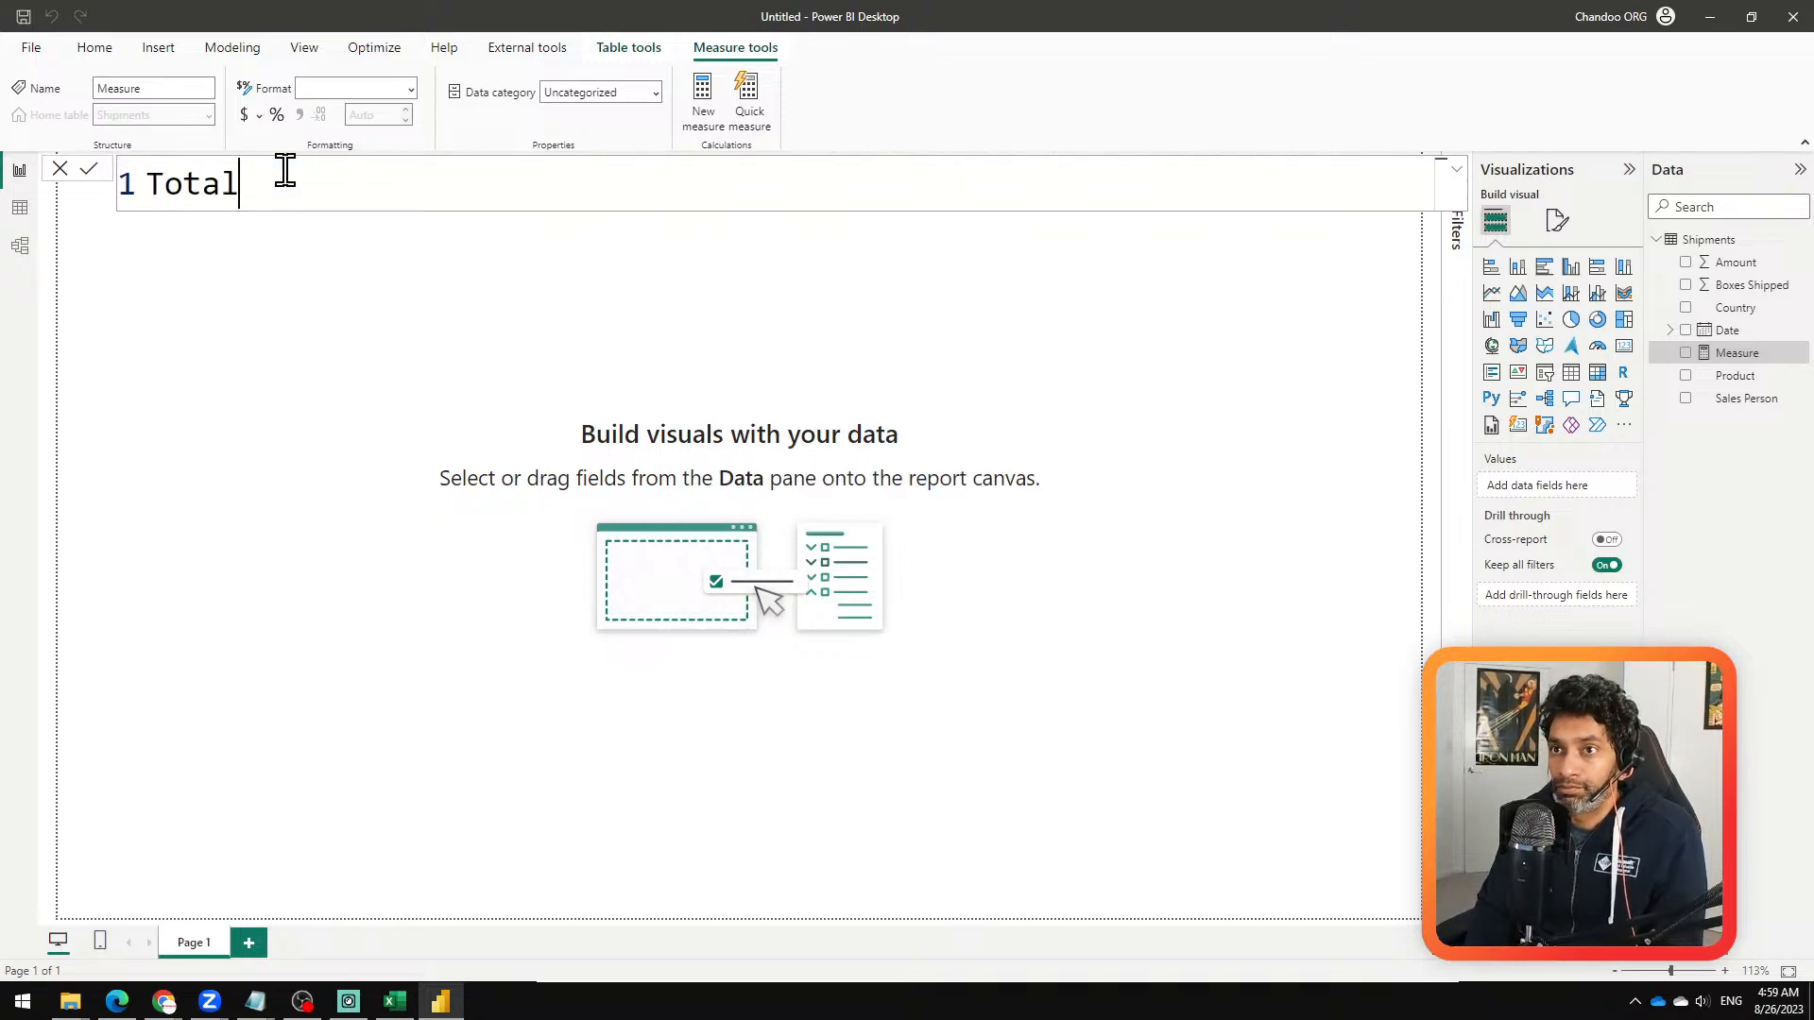
{"action": "type", "text": " Amount =-"}
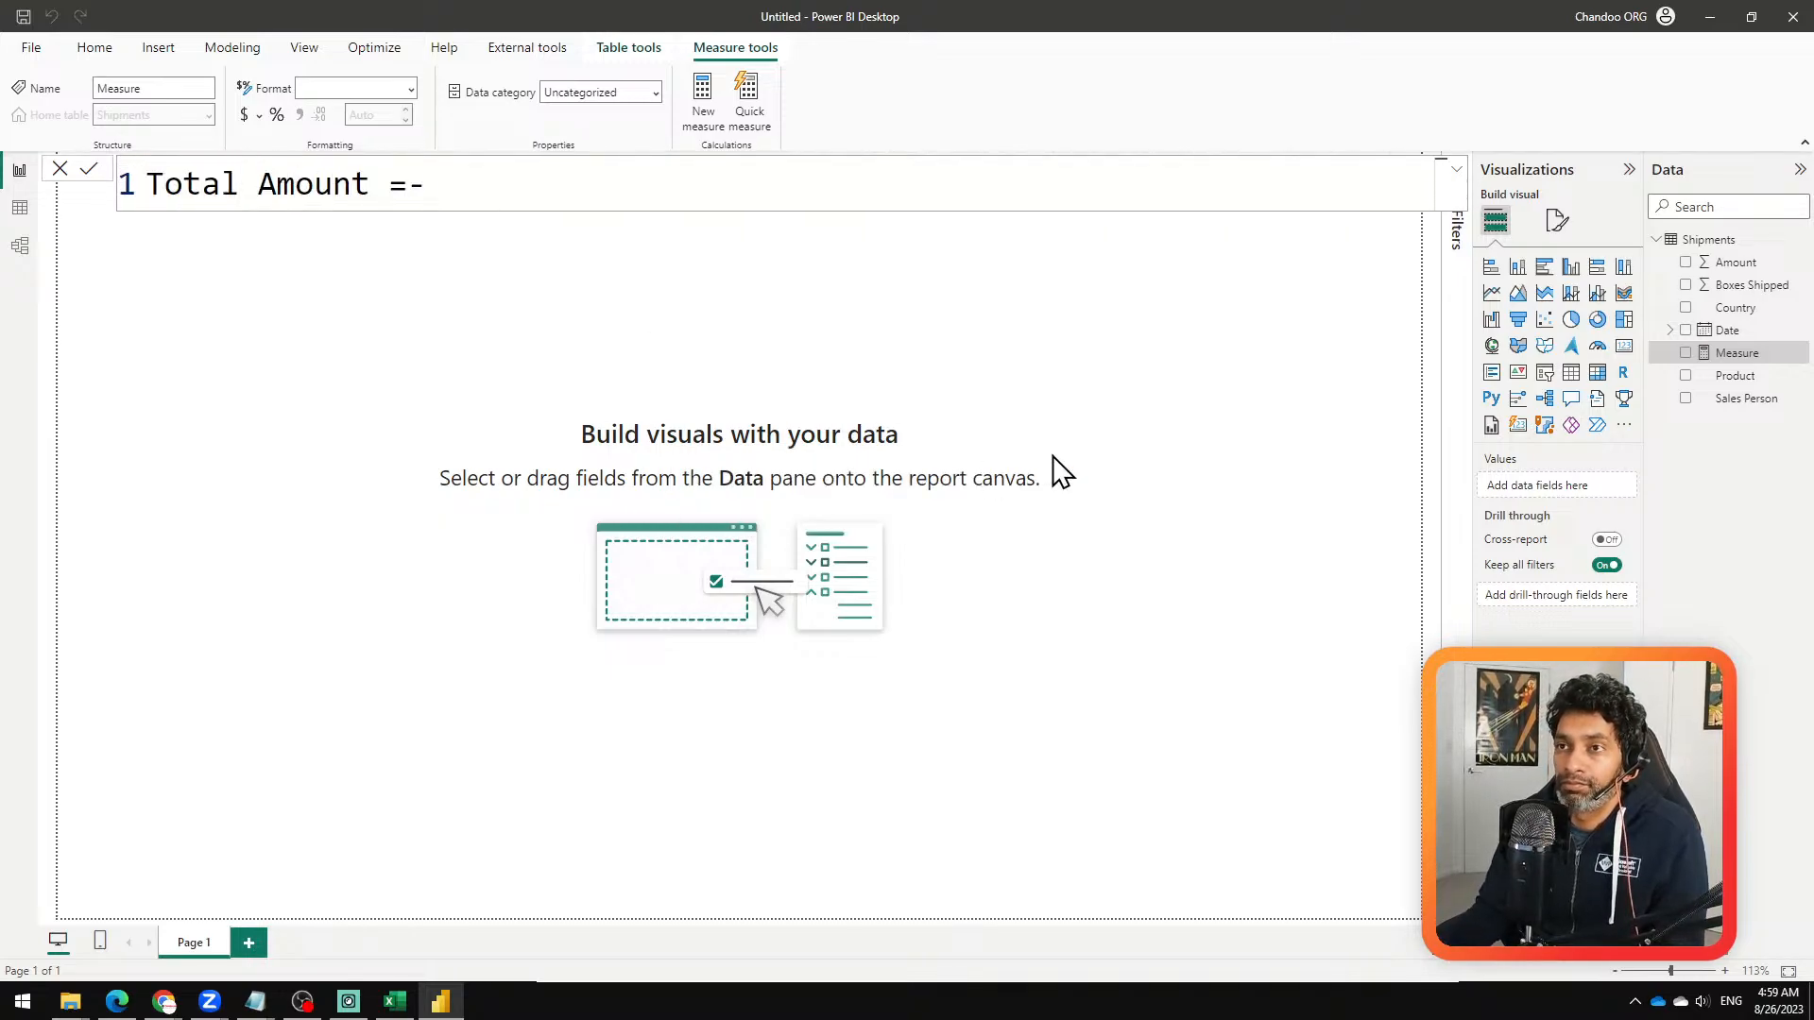
{"action": "key", "text": "BackSpace"}
{"action": "type", "text": "sim"}
{"action": "key", "text": "BackSpace"}
{"action": "key", "text": "BackSpace"}
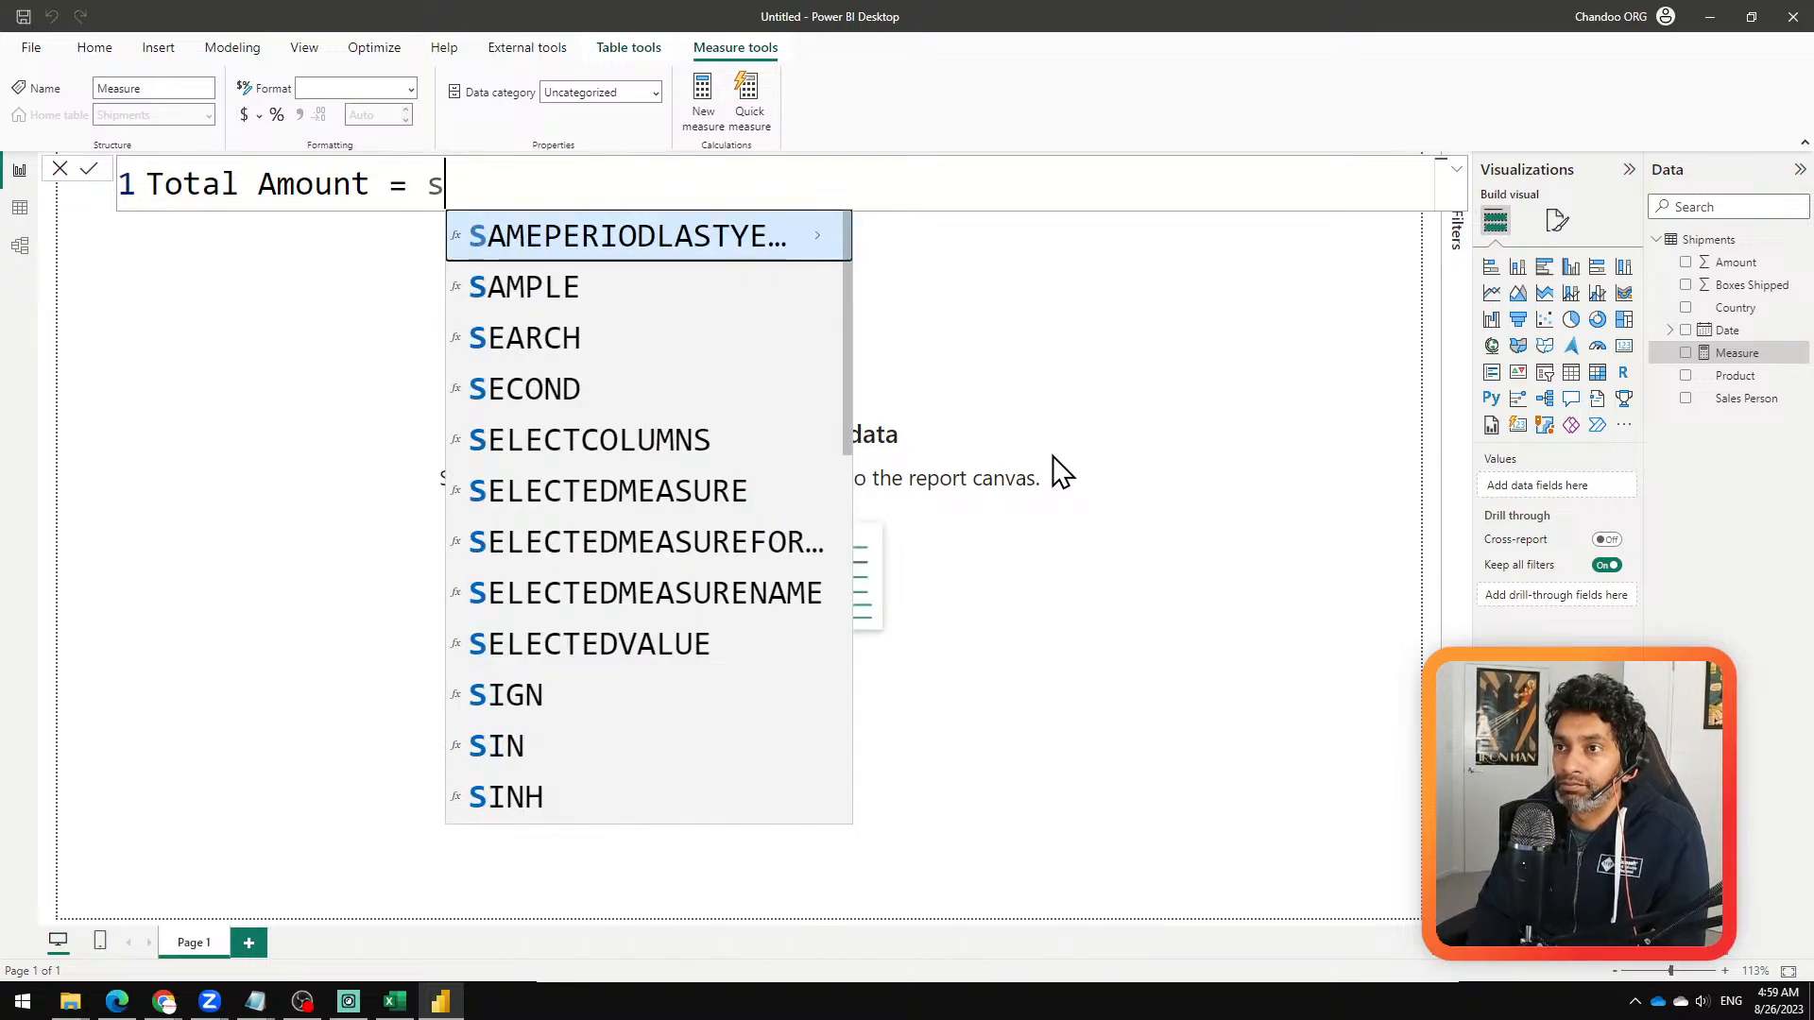
{"action": "type", "text": "um"}
{"action": "key", "text": "Tab"}
{"action": "type", "text": "am"}
{"action": "key", "text": "Tab"}
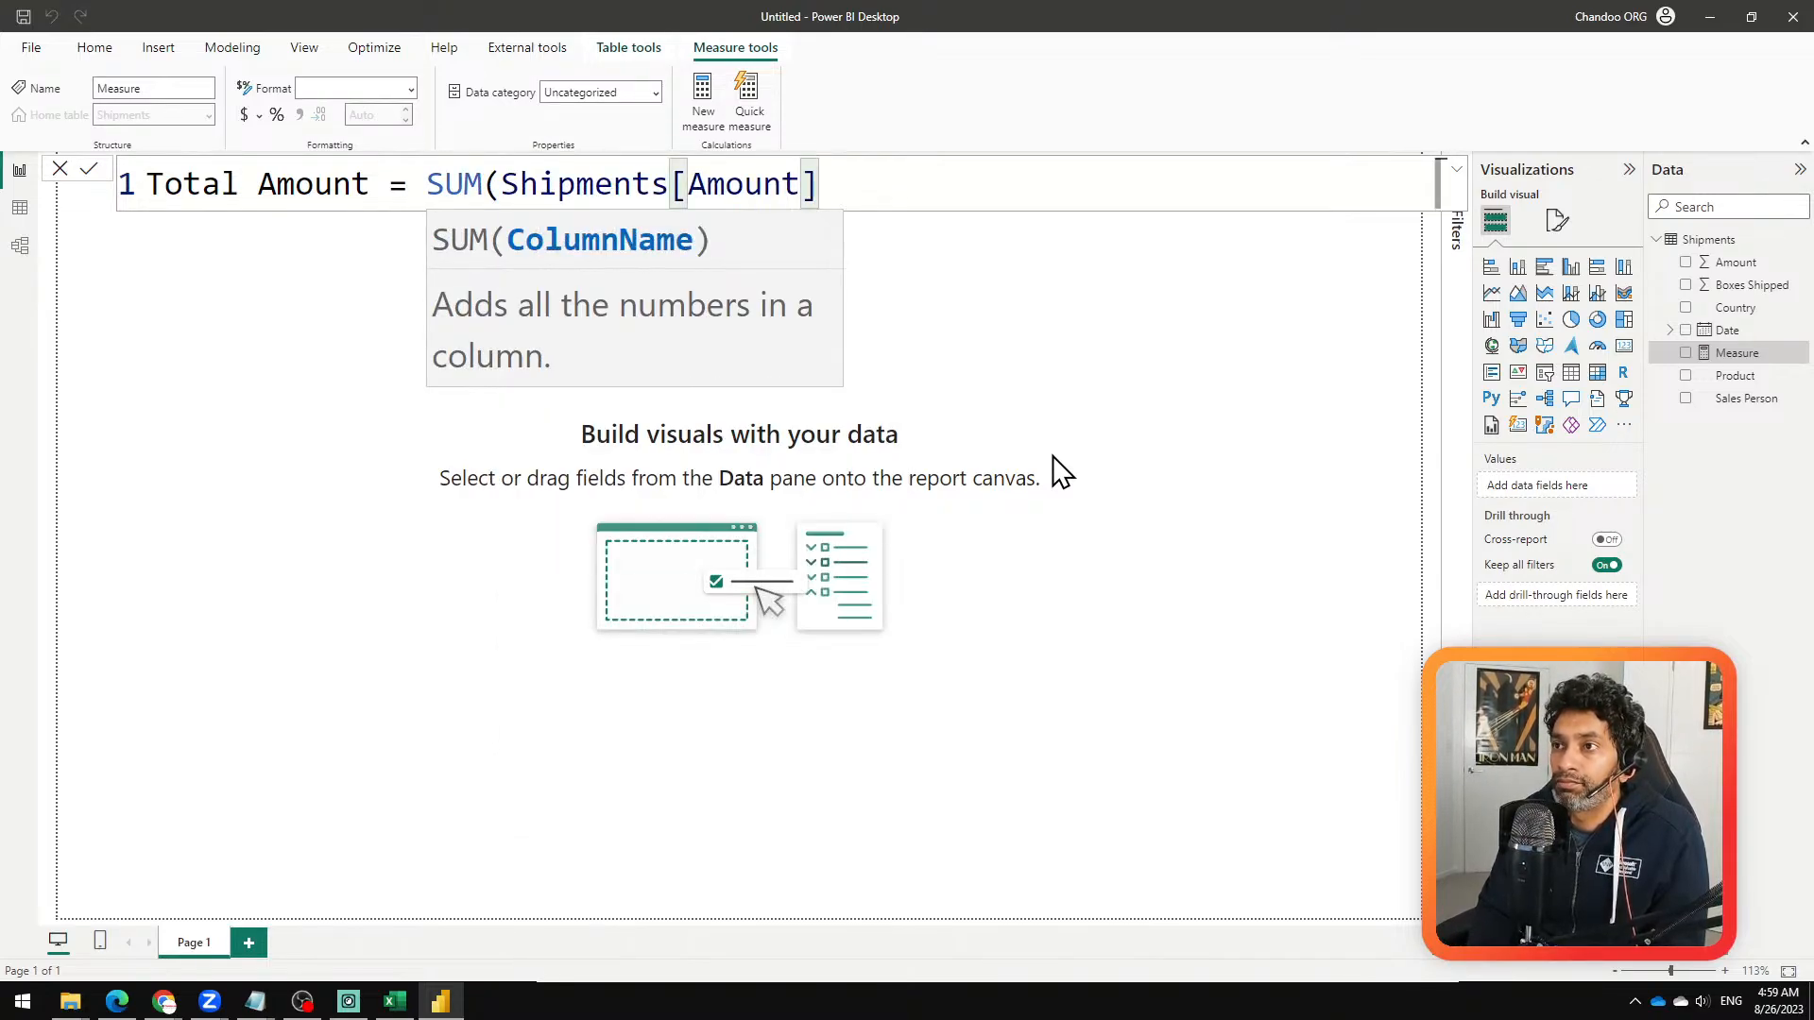
{"action": "type", "text": ")"}
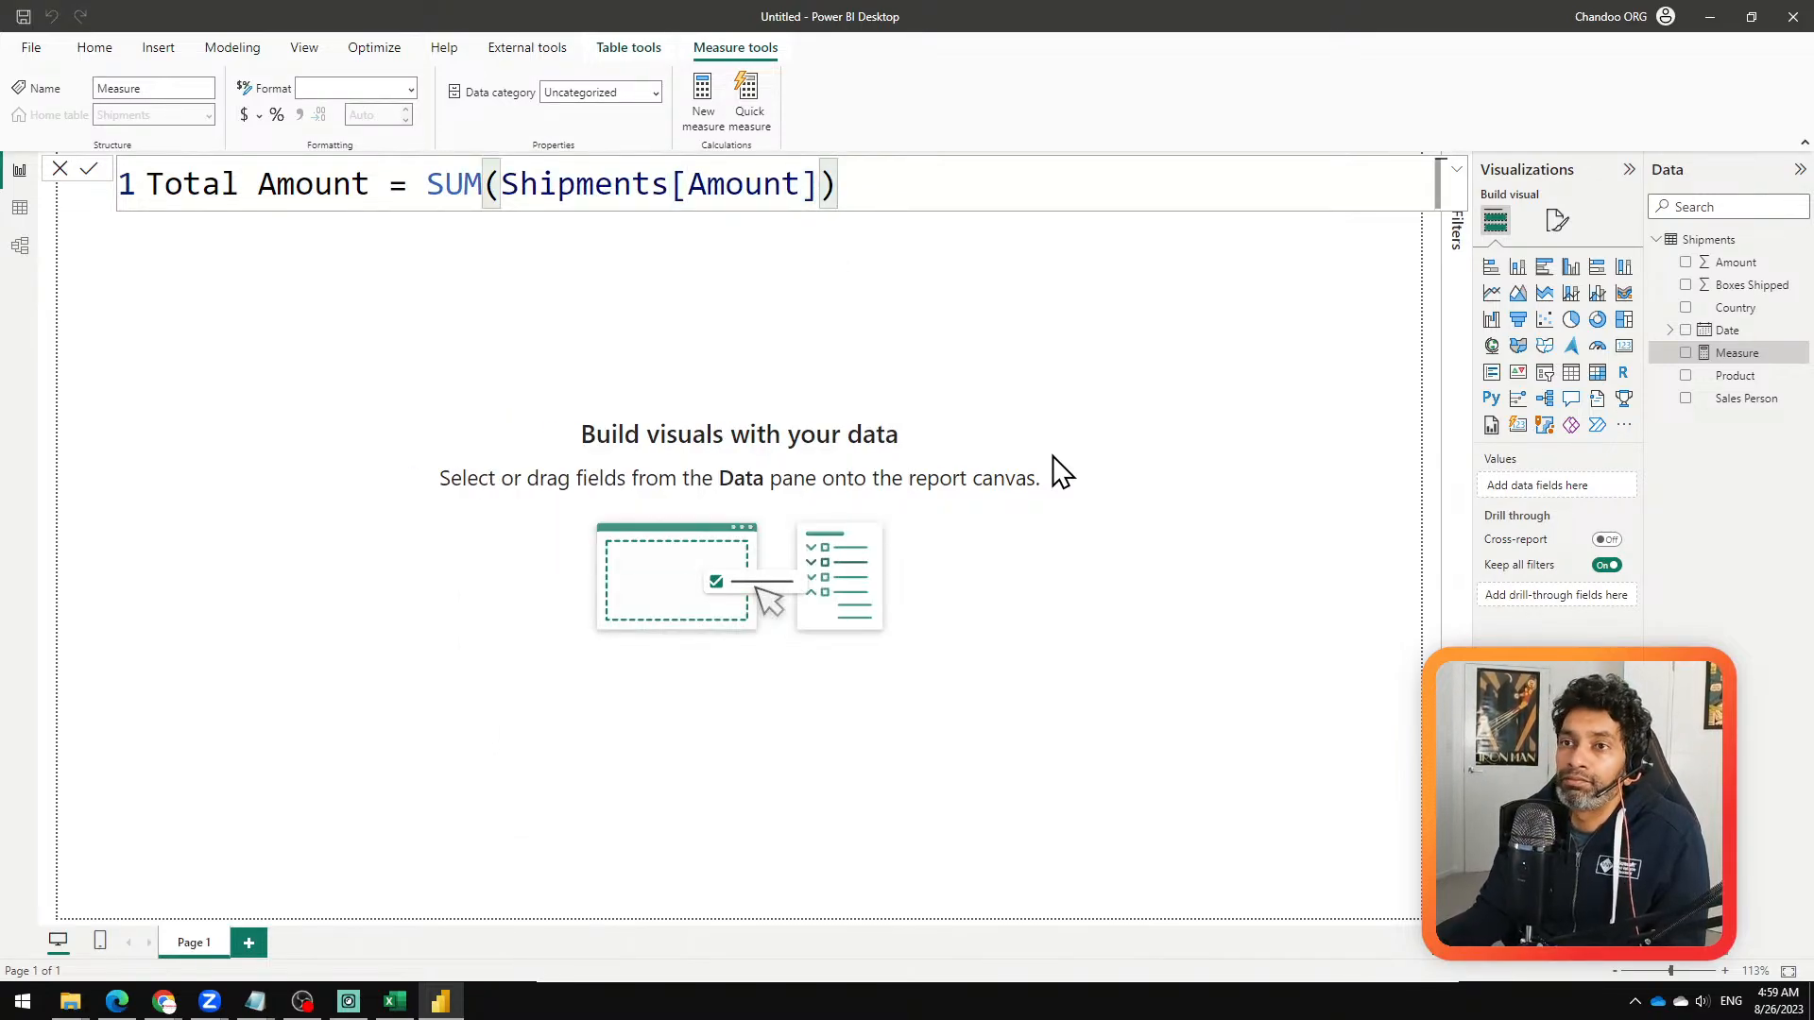
{"action": "left_click", "coordinate": [88, 170]}
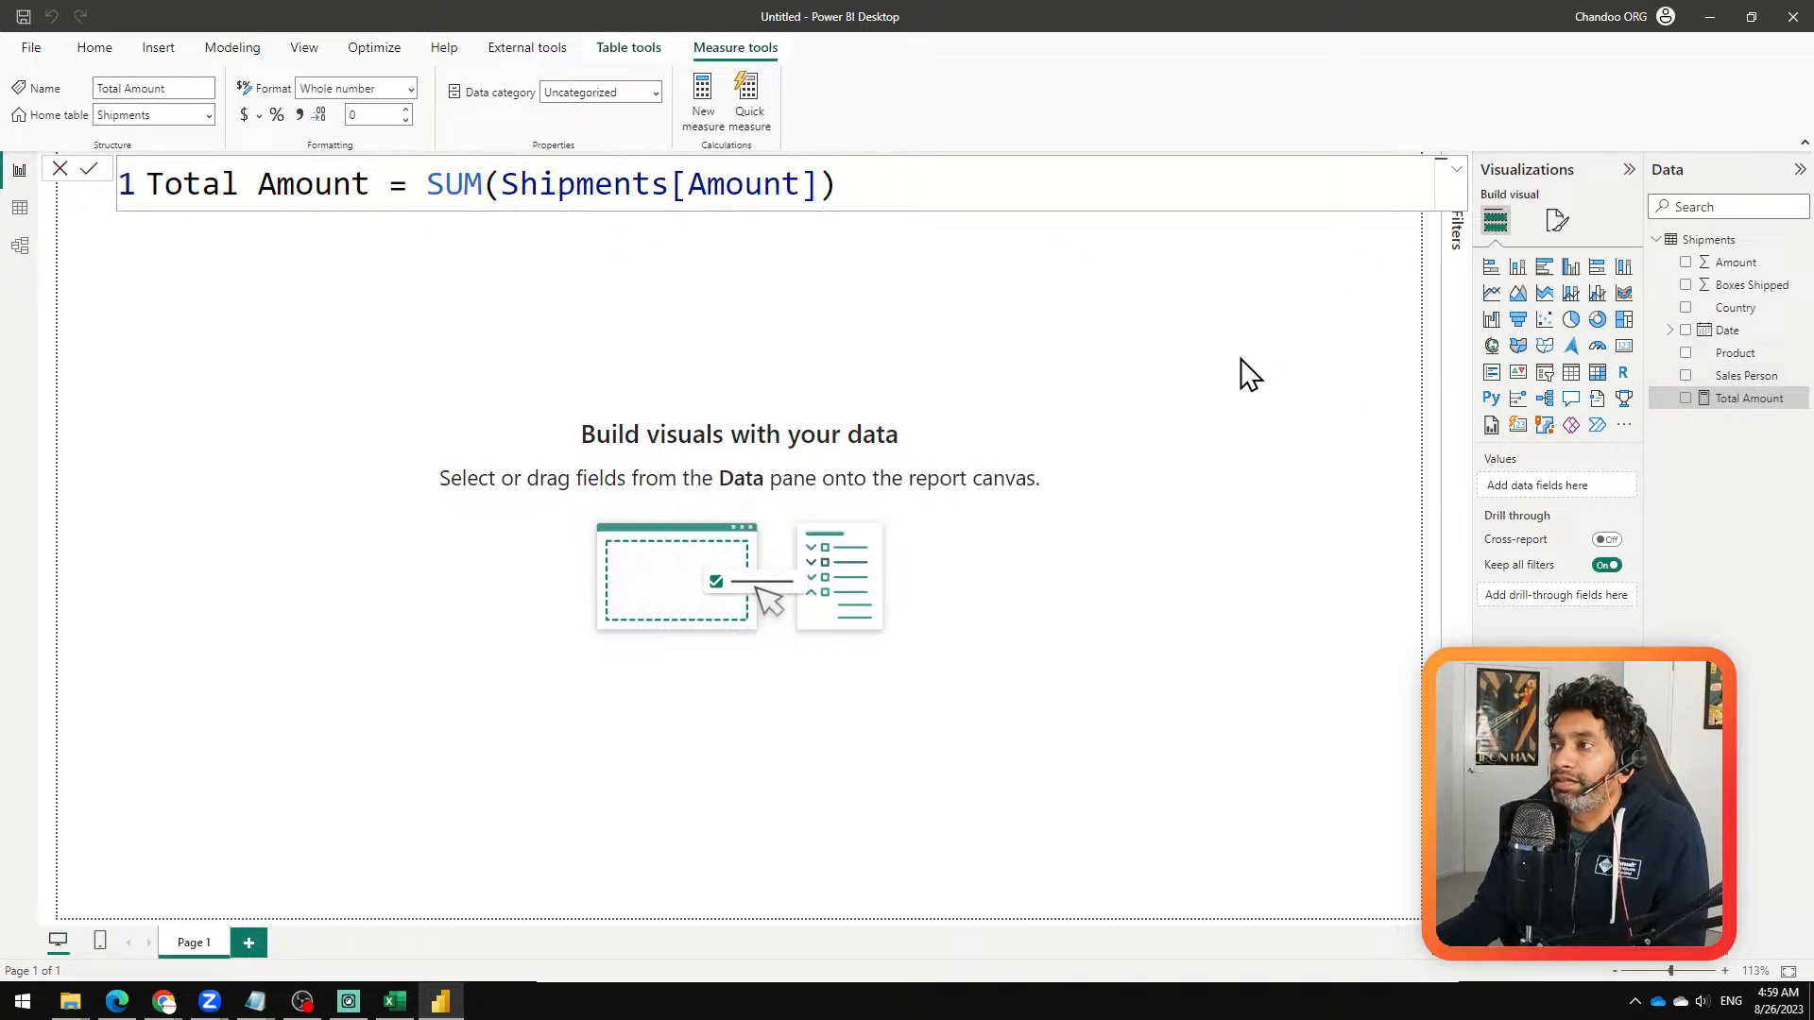
Step: Add an enlarged table visual to the page showing the Date hierarchy's Year, Quarter and Month, without Day
{"action": "left_click", "coordinate": [1571, 372]}
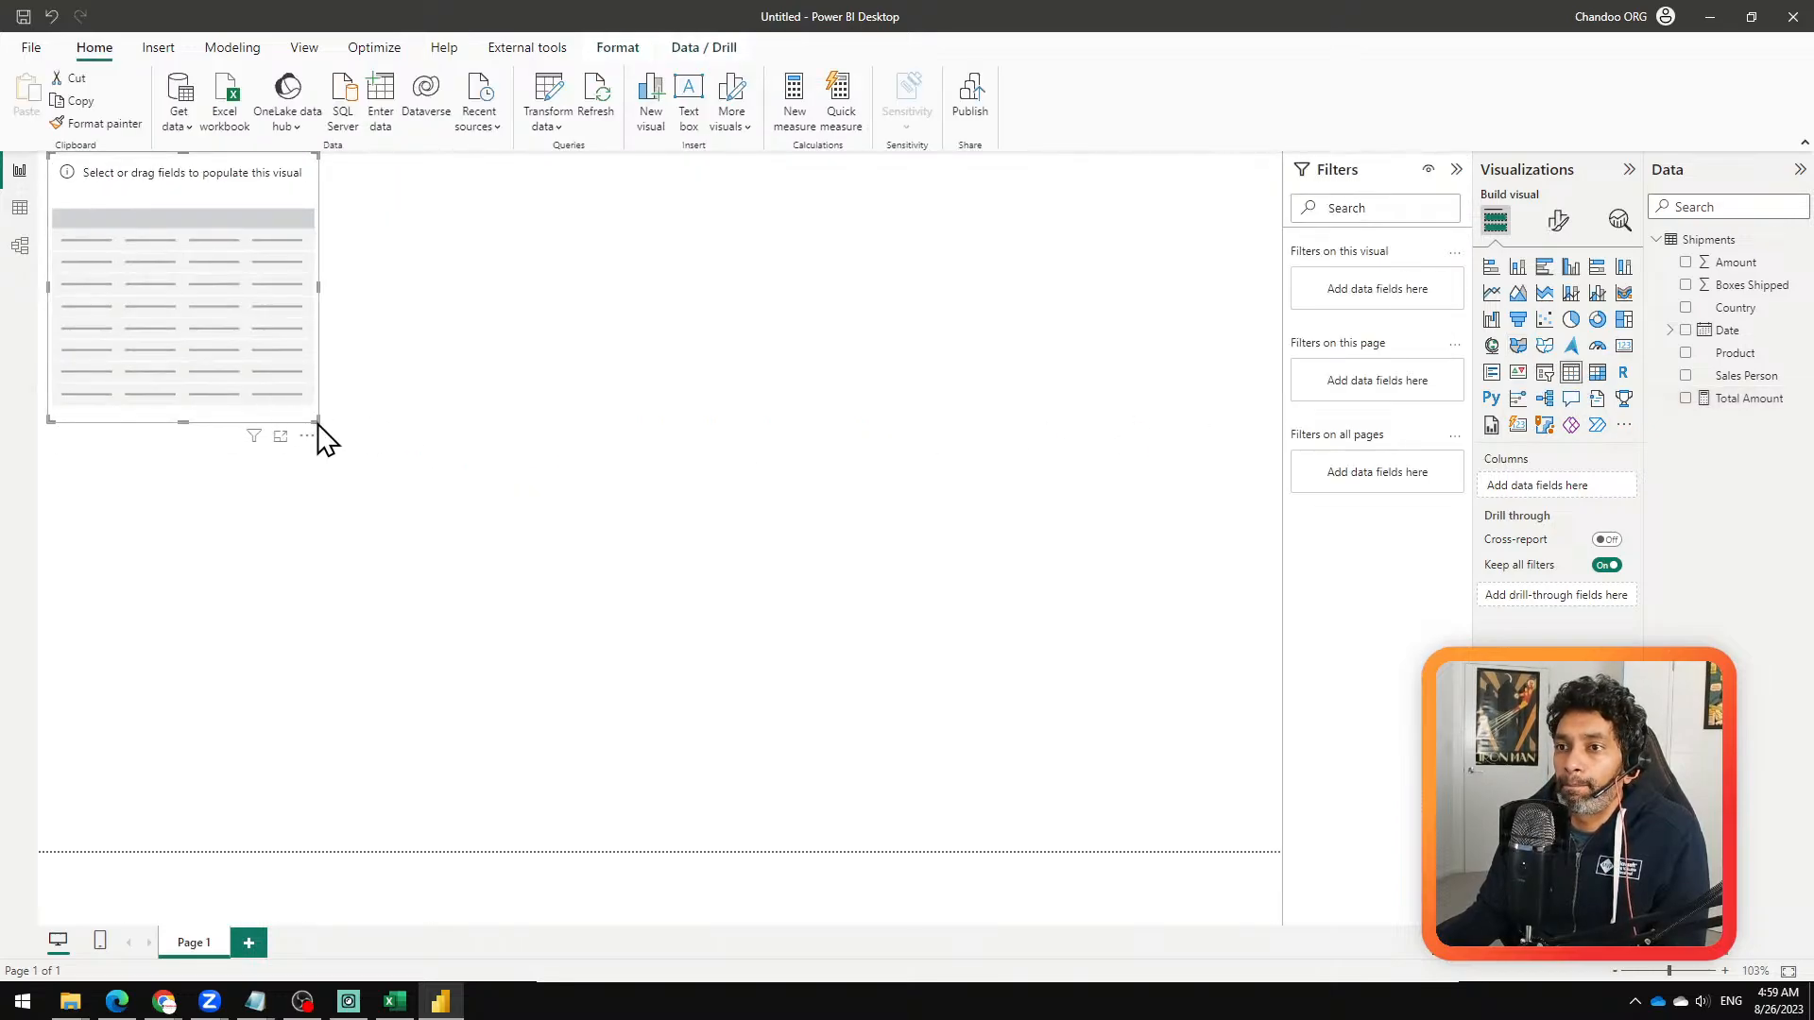
{"action": "left_click_drag", "start_coordinate": [318, 423], "coordinate": [785, 774]}
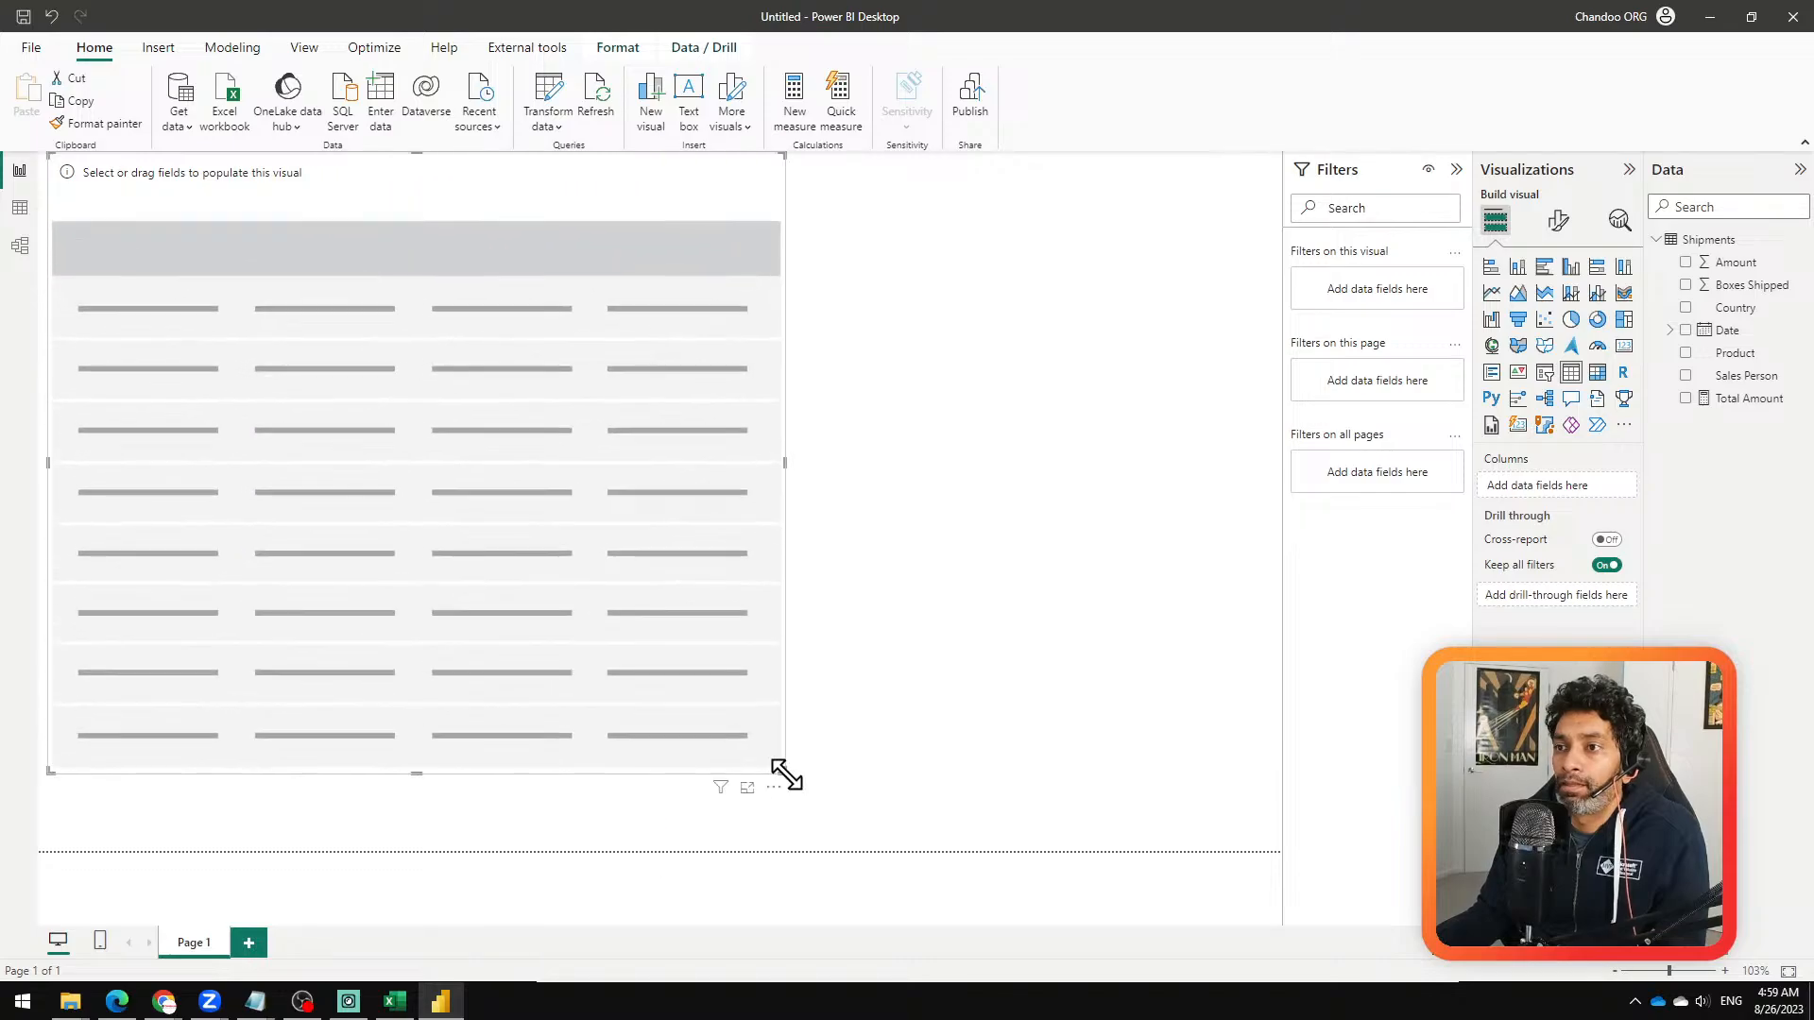
{"action": "left_click", "coordinate": [1685, 330]}
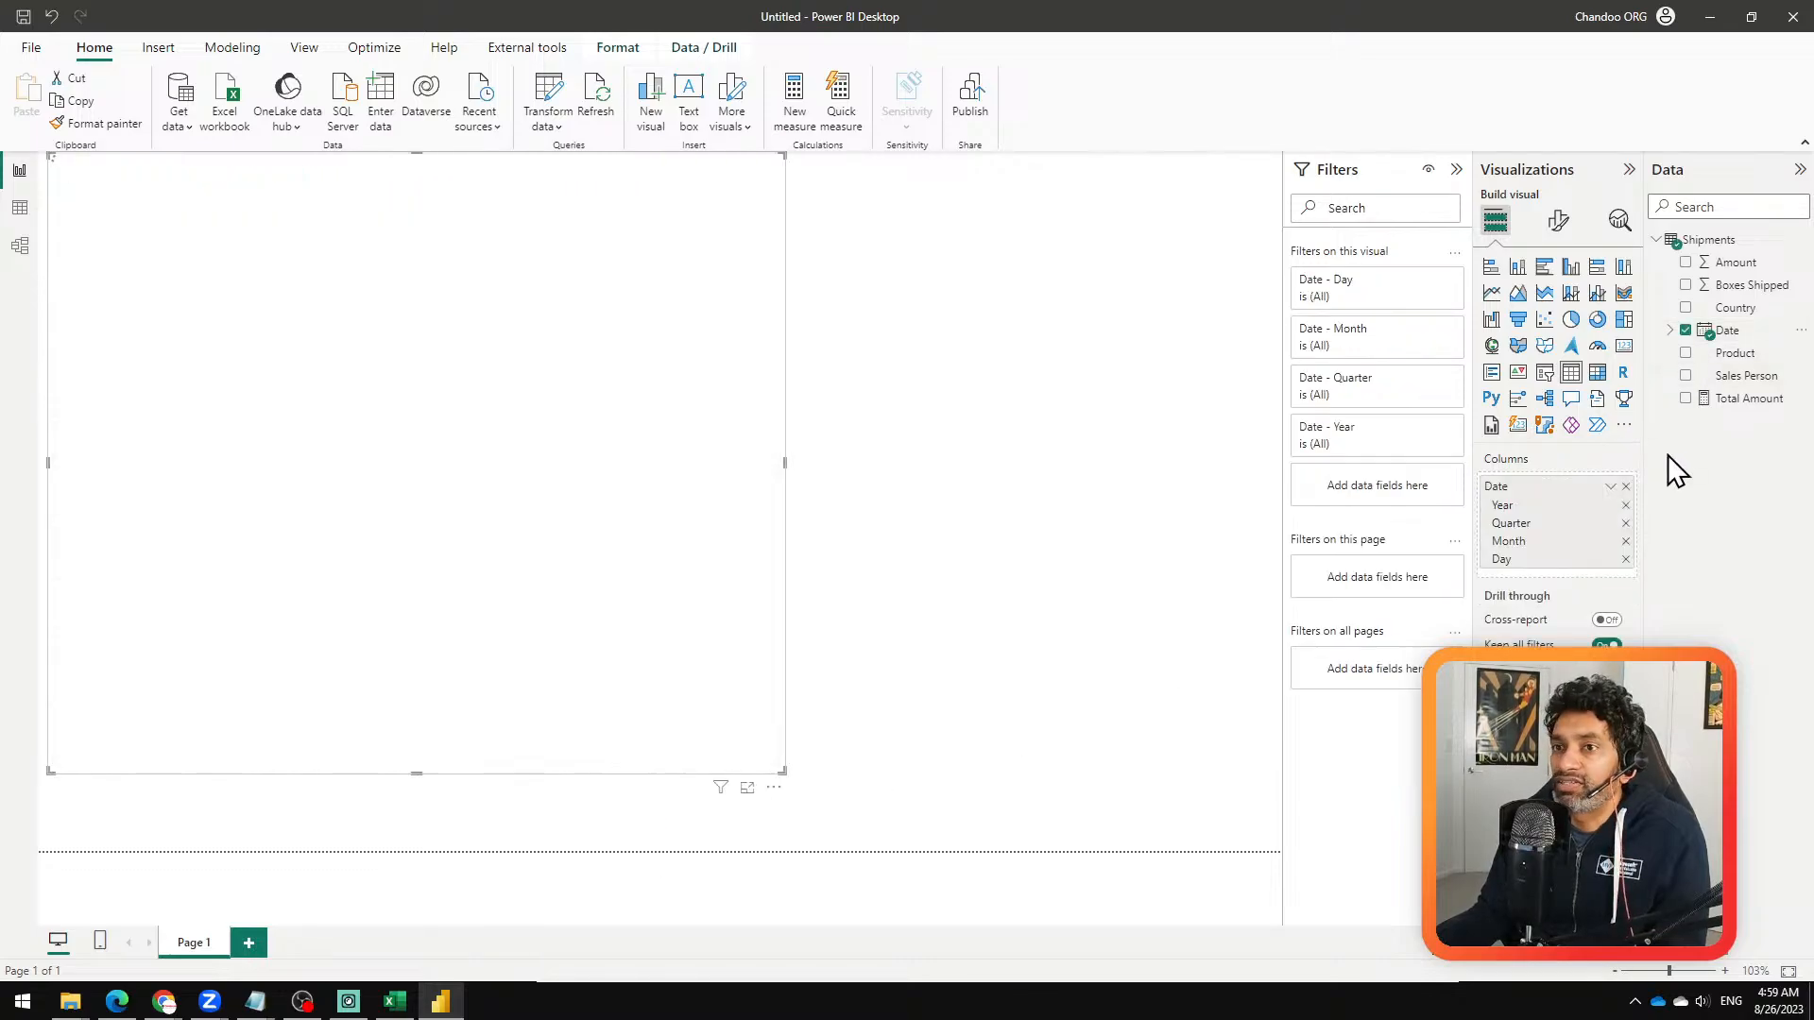
{"action": "left_click", "coordinate": [1625, 559]}
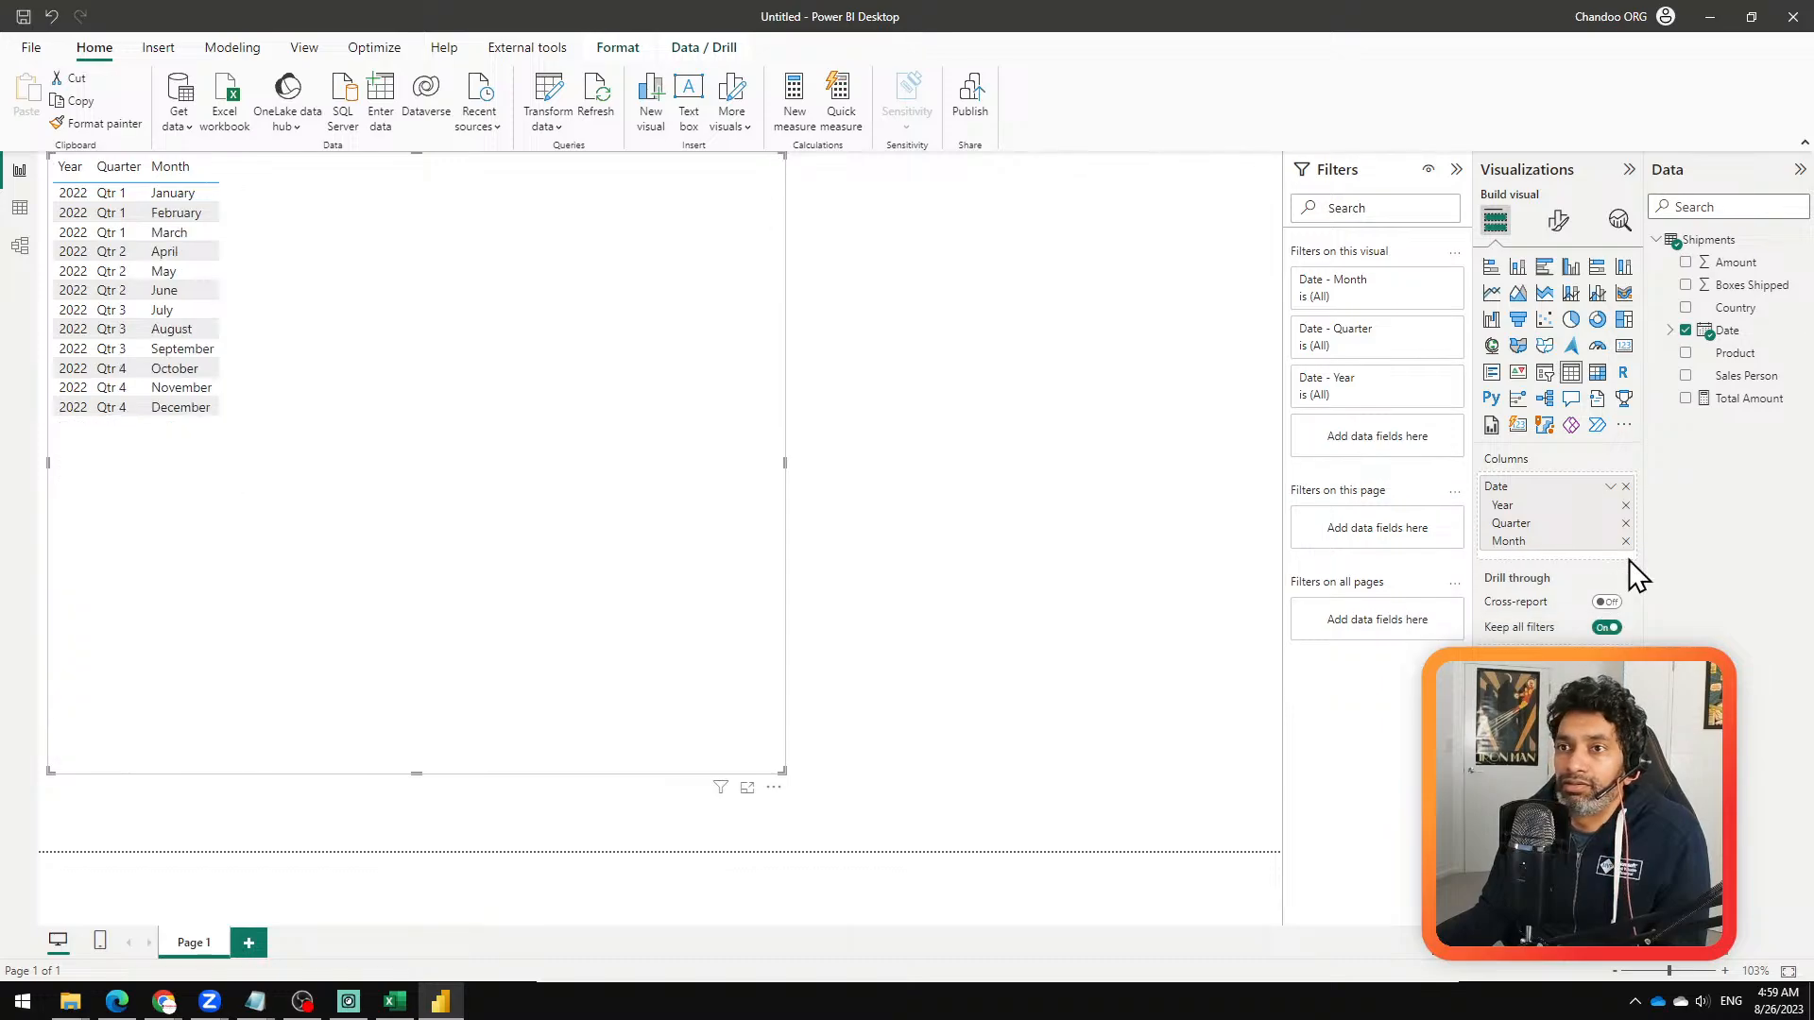
Step: Remove the Quarter level from the table visual and add the Total Amount measure as a column
{"action": "left_click", "coordinate": [1625, 524]}
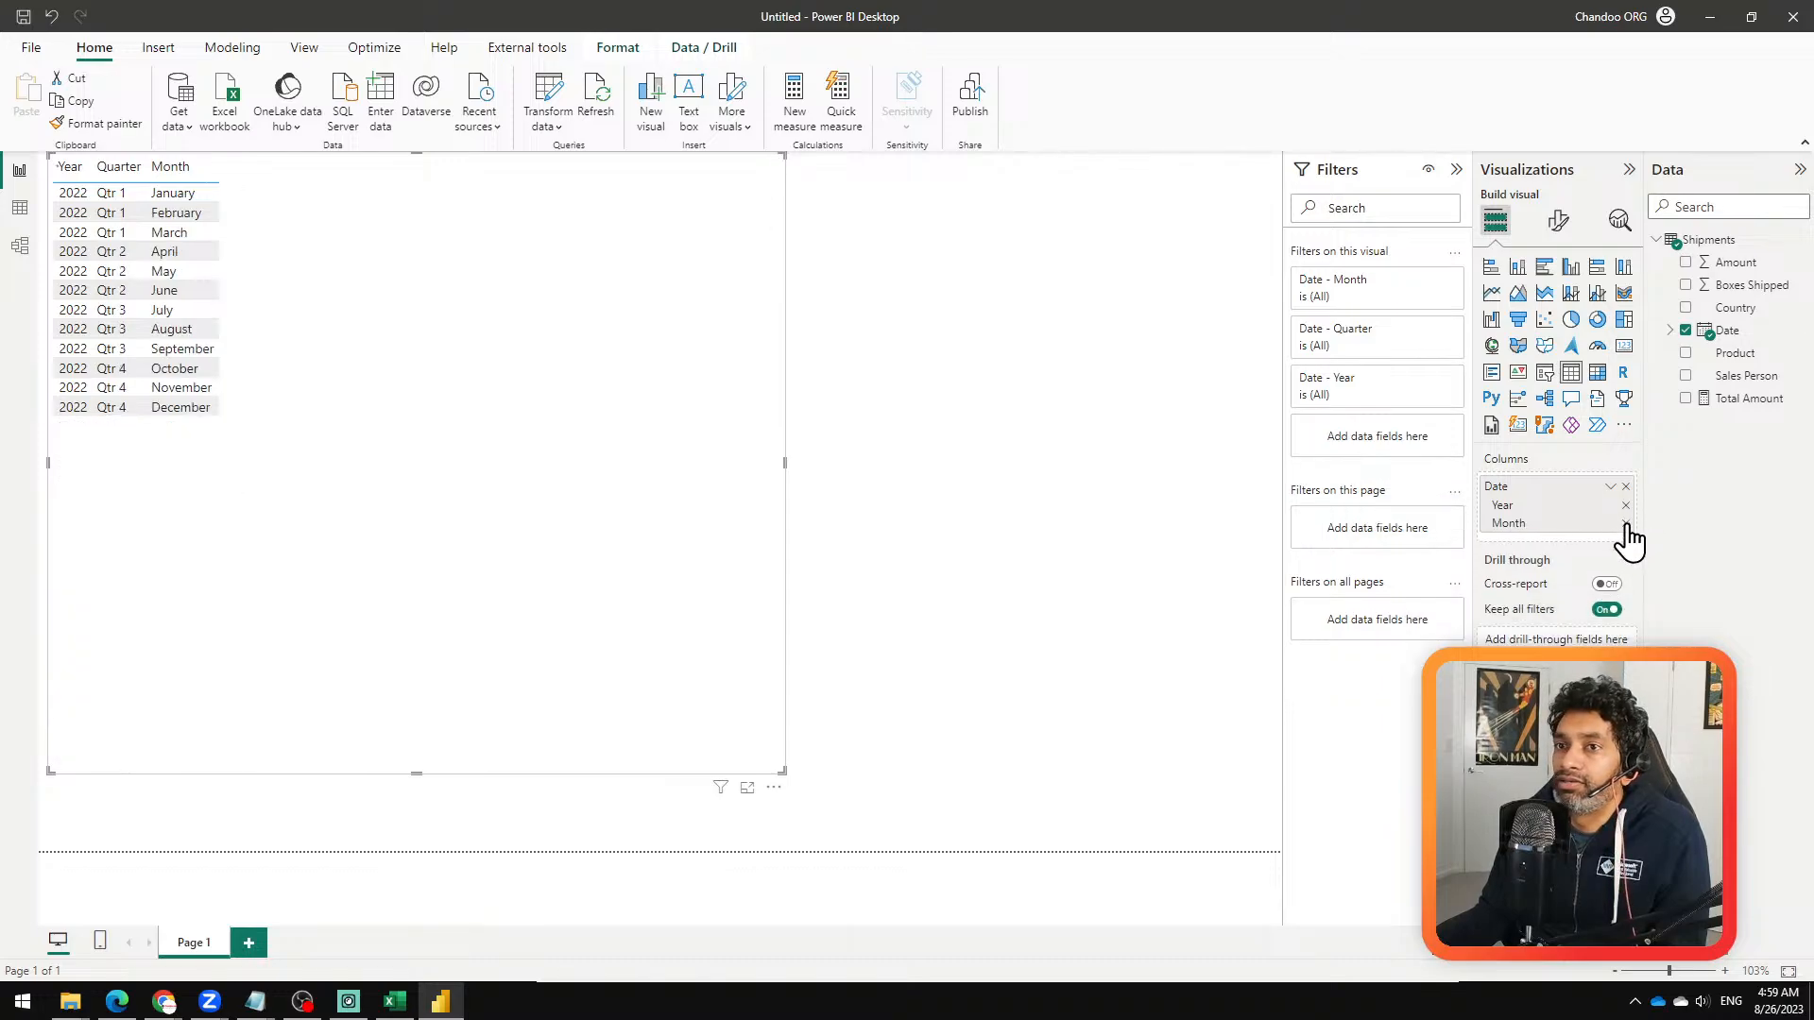
{"action": "left_click", "coordinate": [1685, 398]}
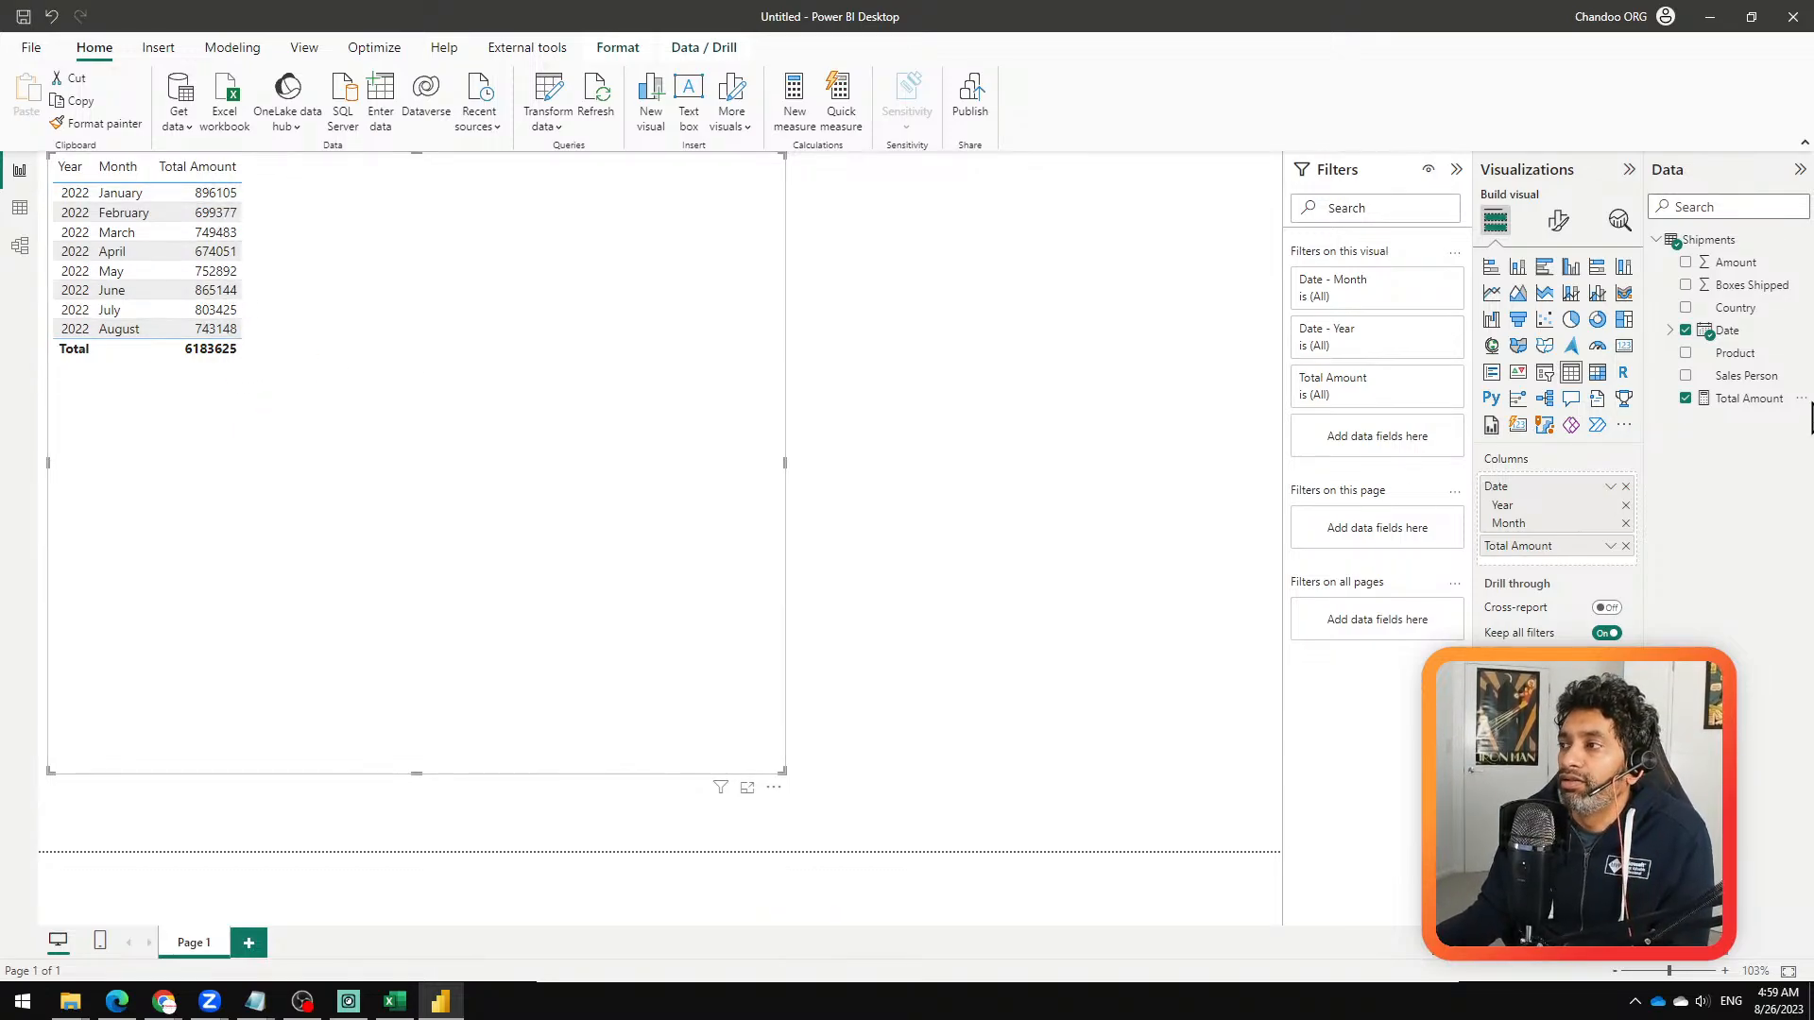
Step: Format the Total Amount measure as dollar currency
{"action": "left_click", "coordinate": [1743, 397]}
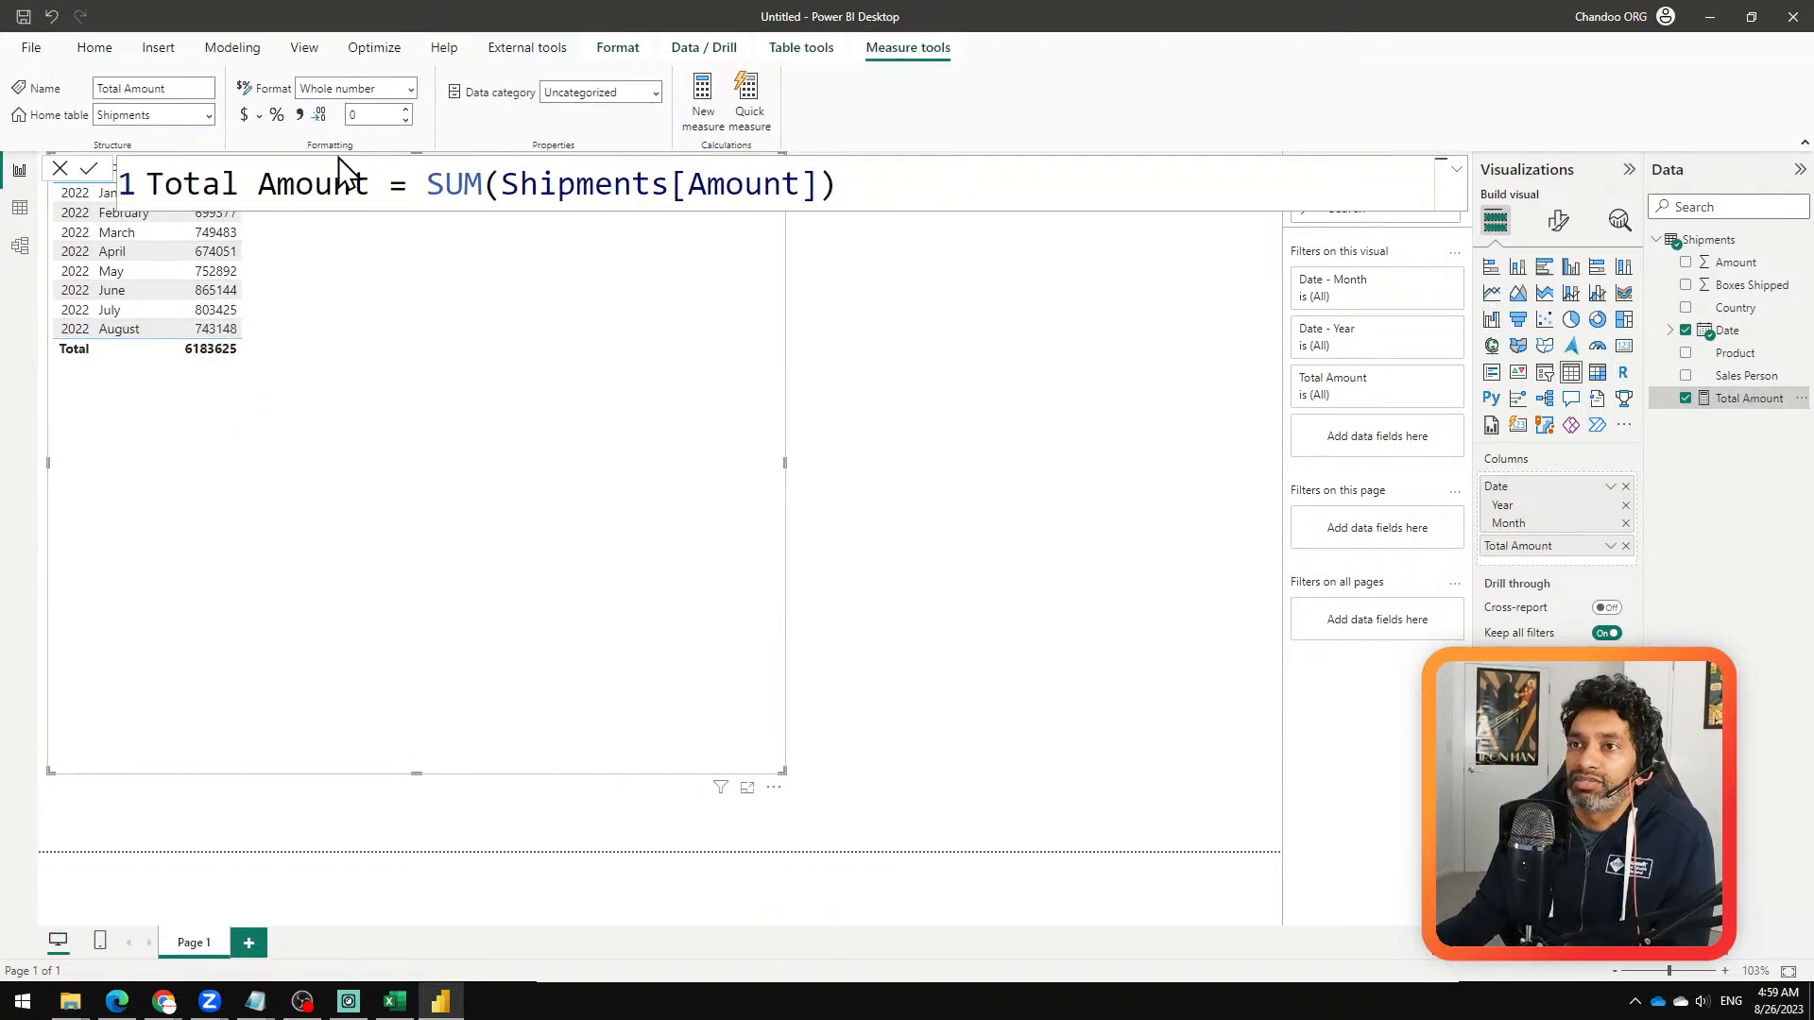
{"action": "left_click", "coordinate": [248, 116]}
{"action": "left_click", "coordinate": [1039, 425]}
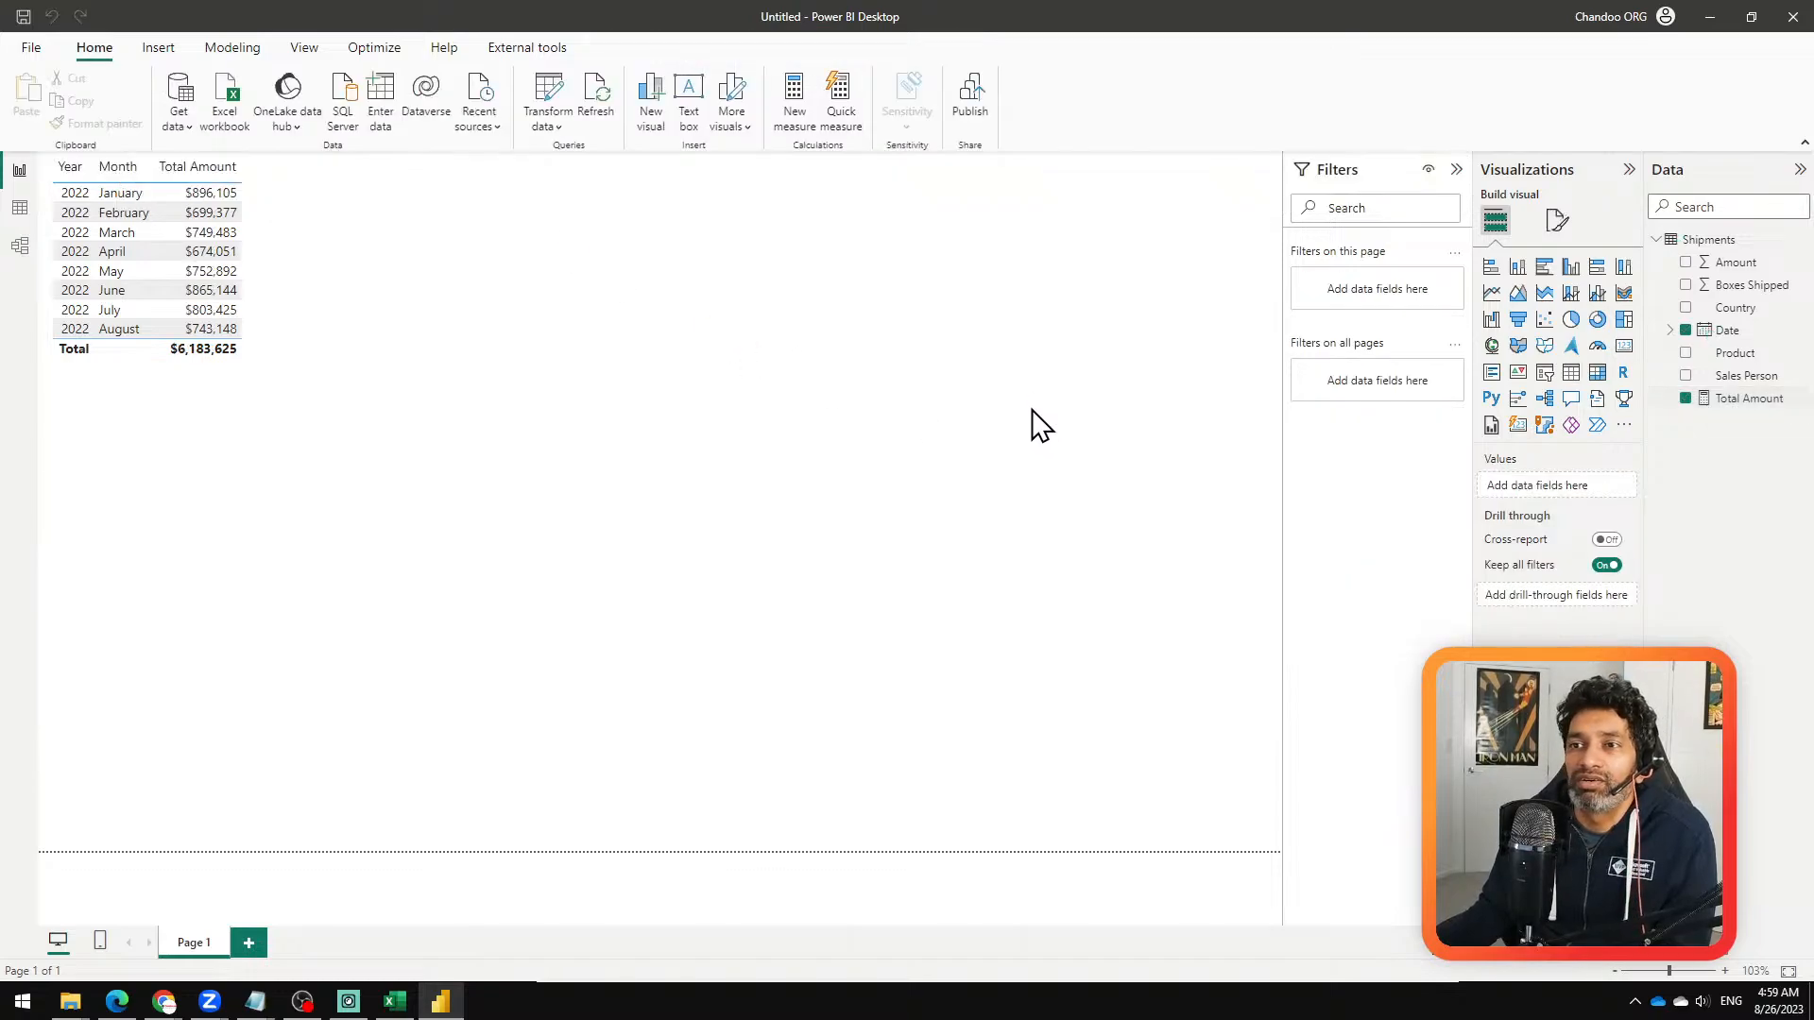
Step: Set the table visual's global font size to 16
{"action": "left_click", "coordinate": [660, 524]}
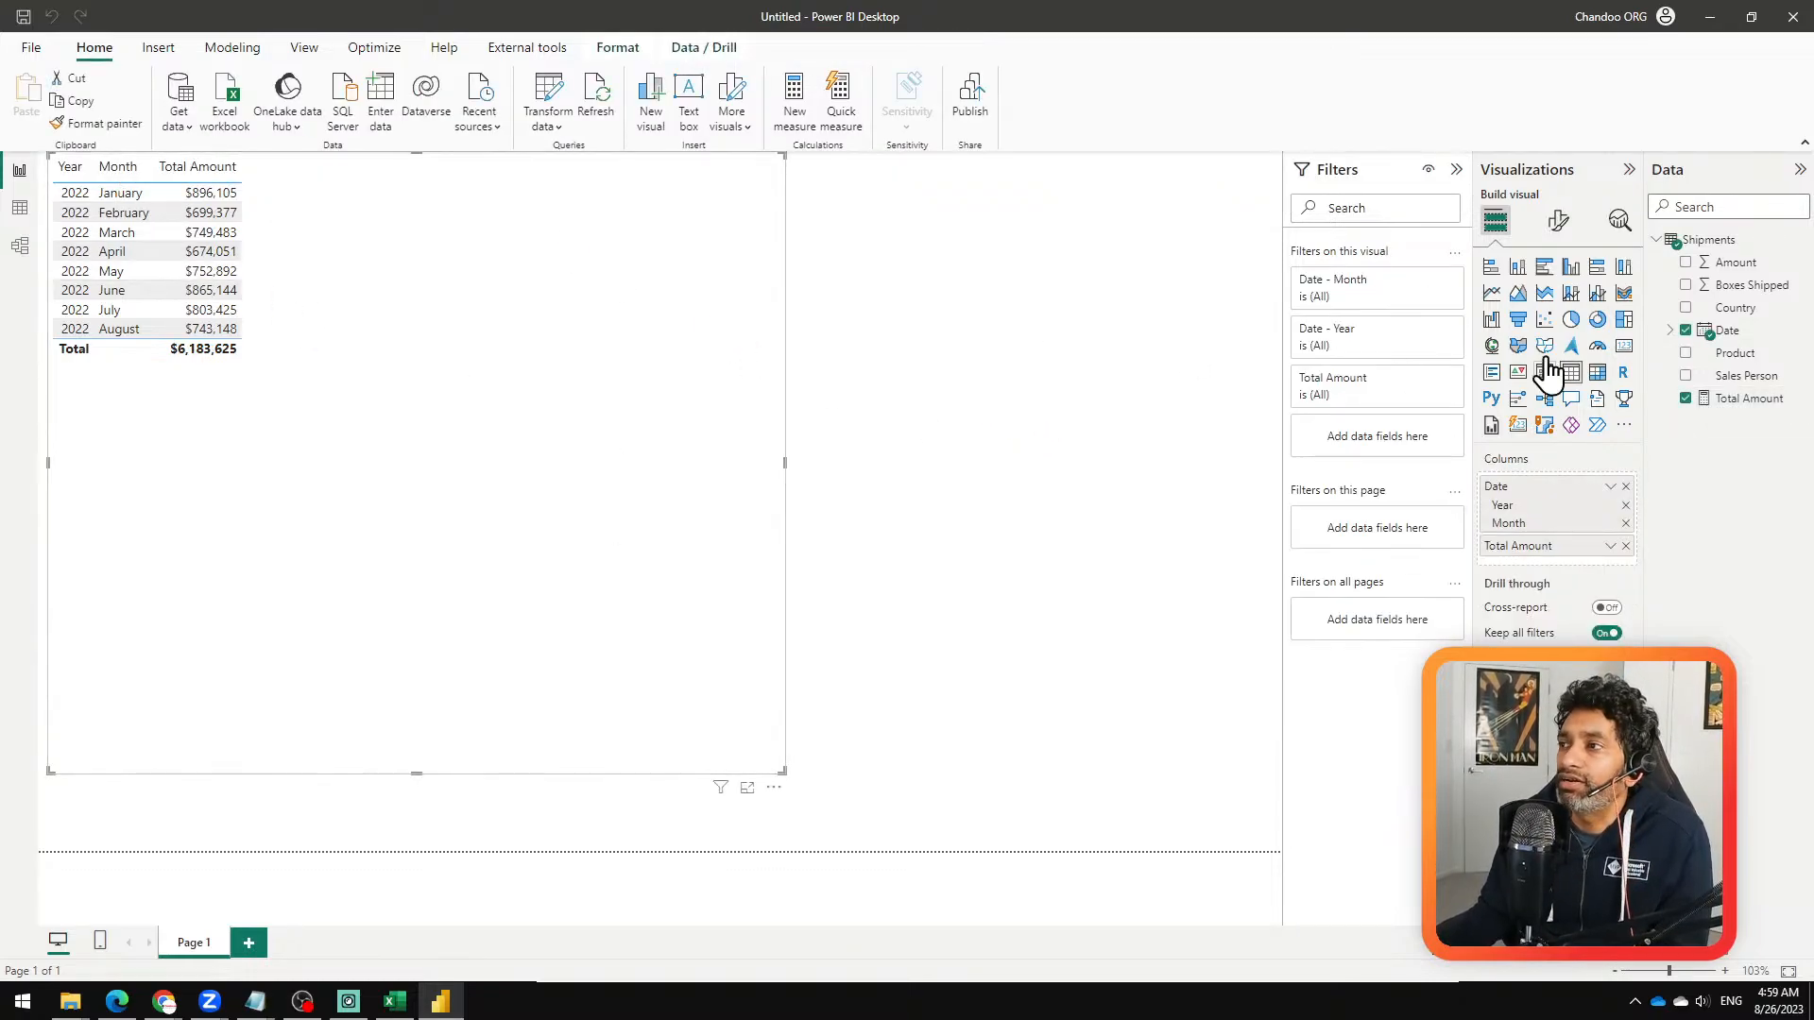
{"action": "left_click", "coordinate": [1559, 220]}
{"action": "left_click", "coordinate": [1539, 270]}
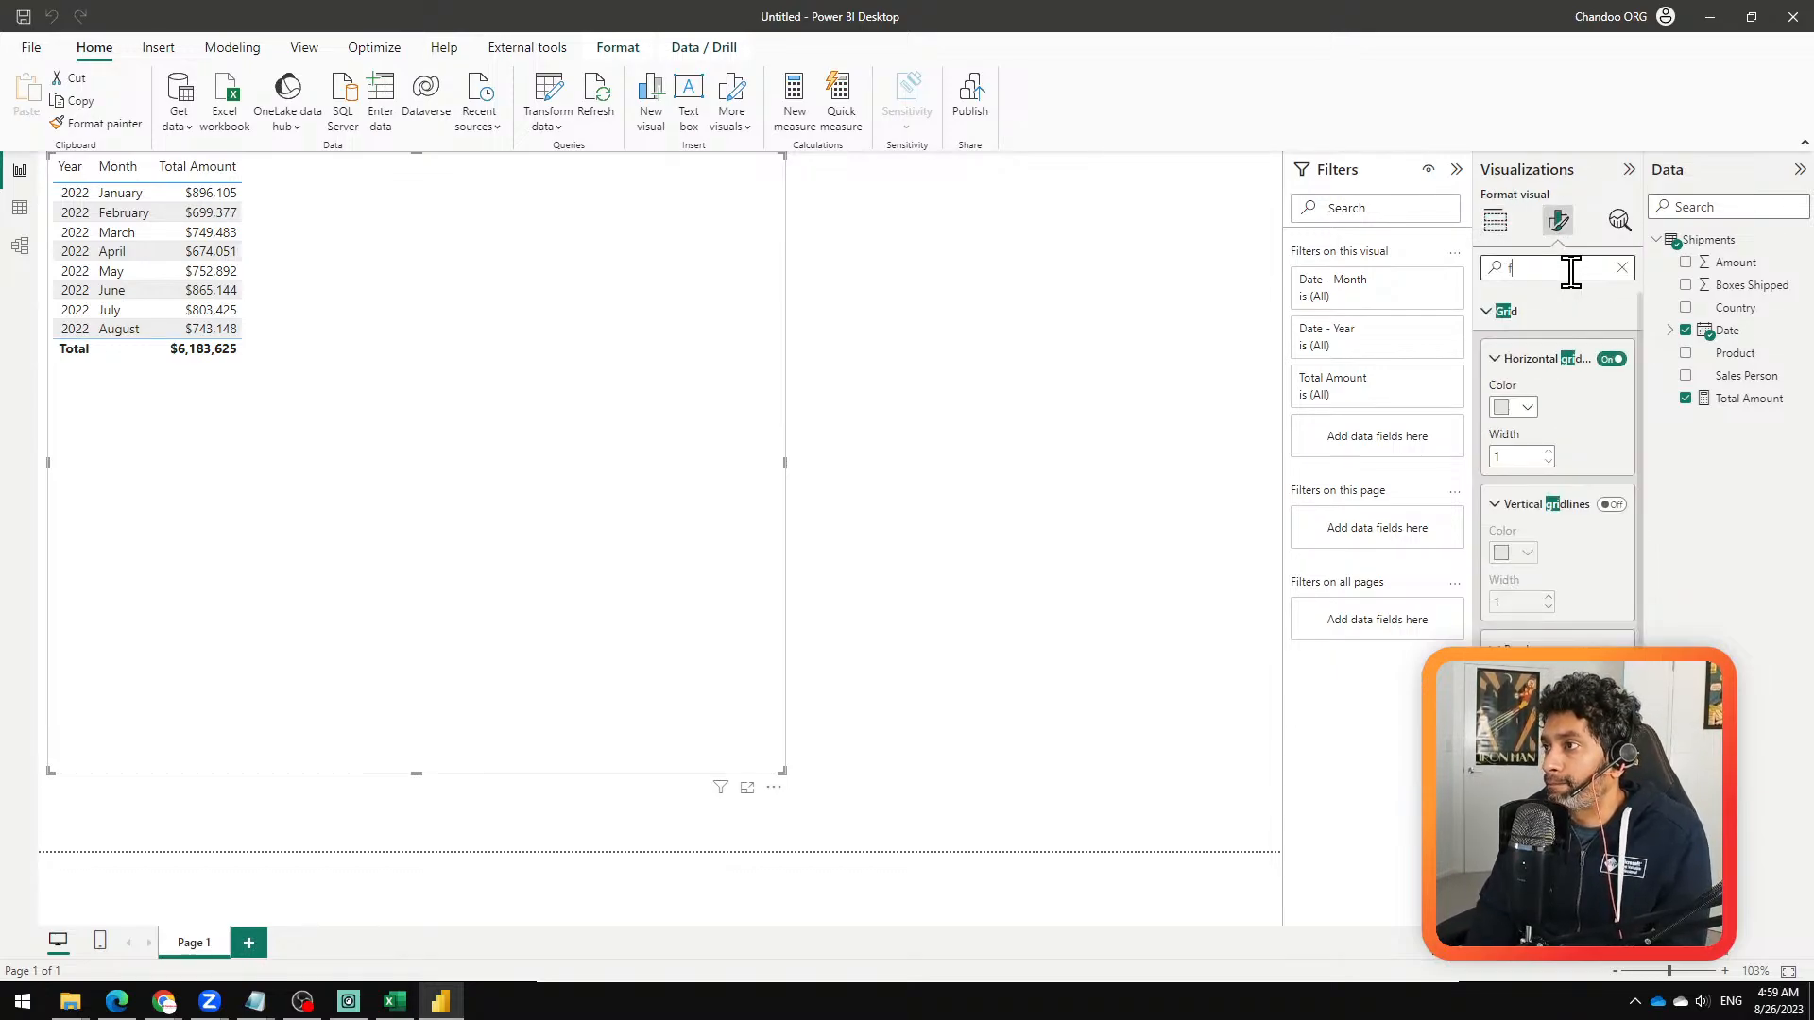
{"action": "type", "text": "font"}
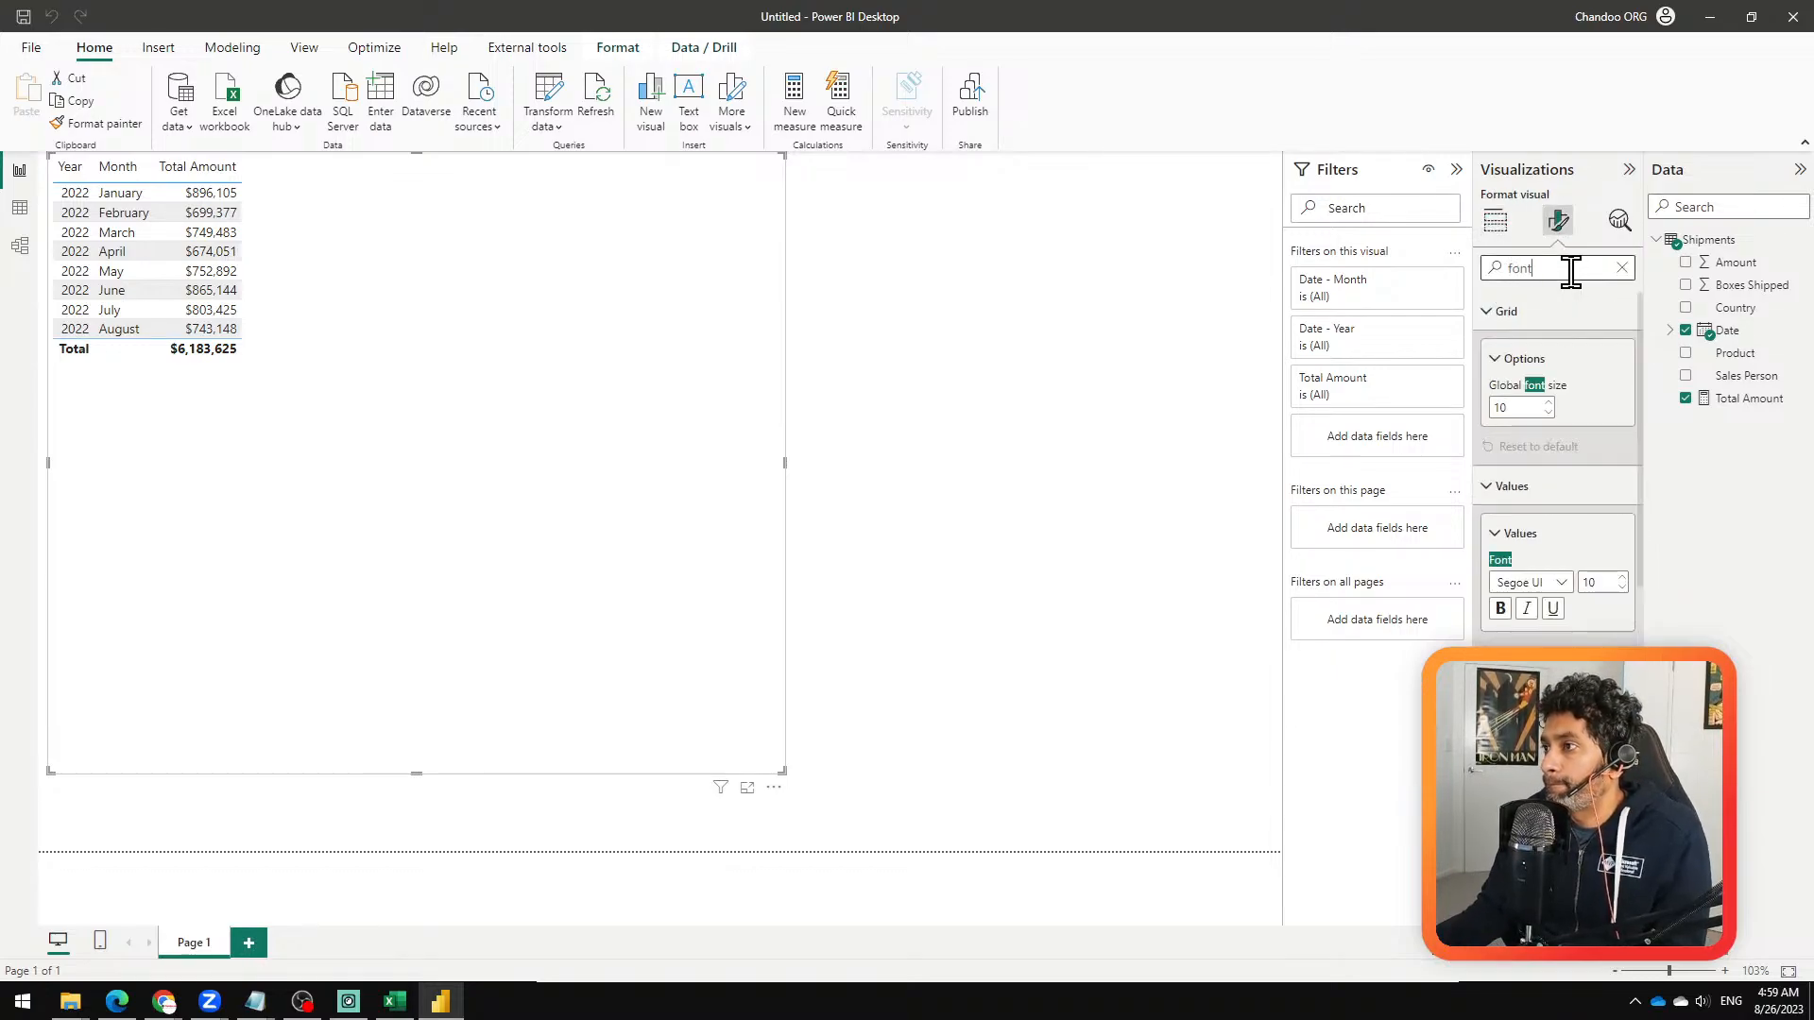
{"action": "double_click", "coordinate": [1518, 409]}
{"action": "type", "text": "16"}
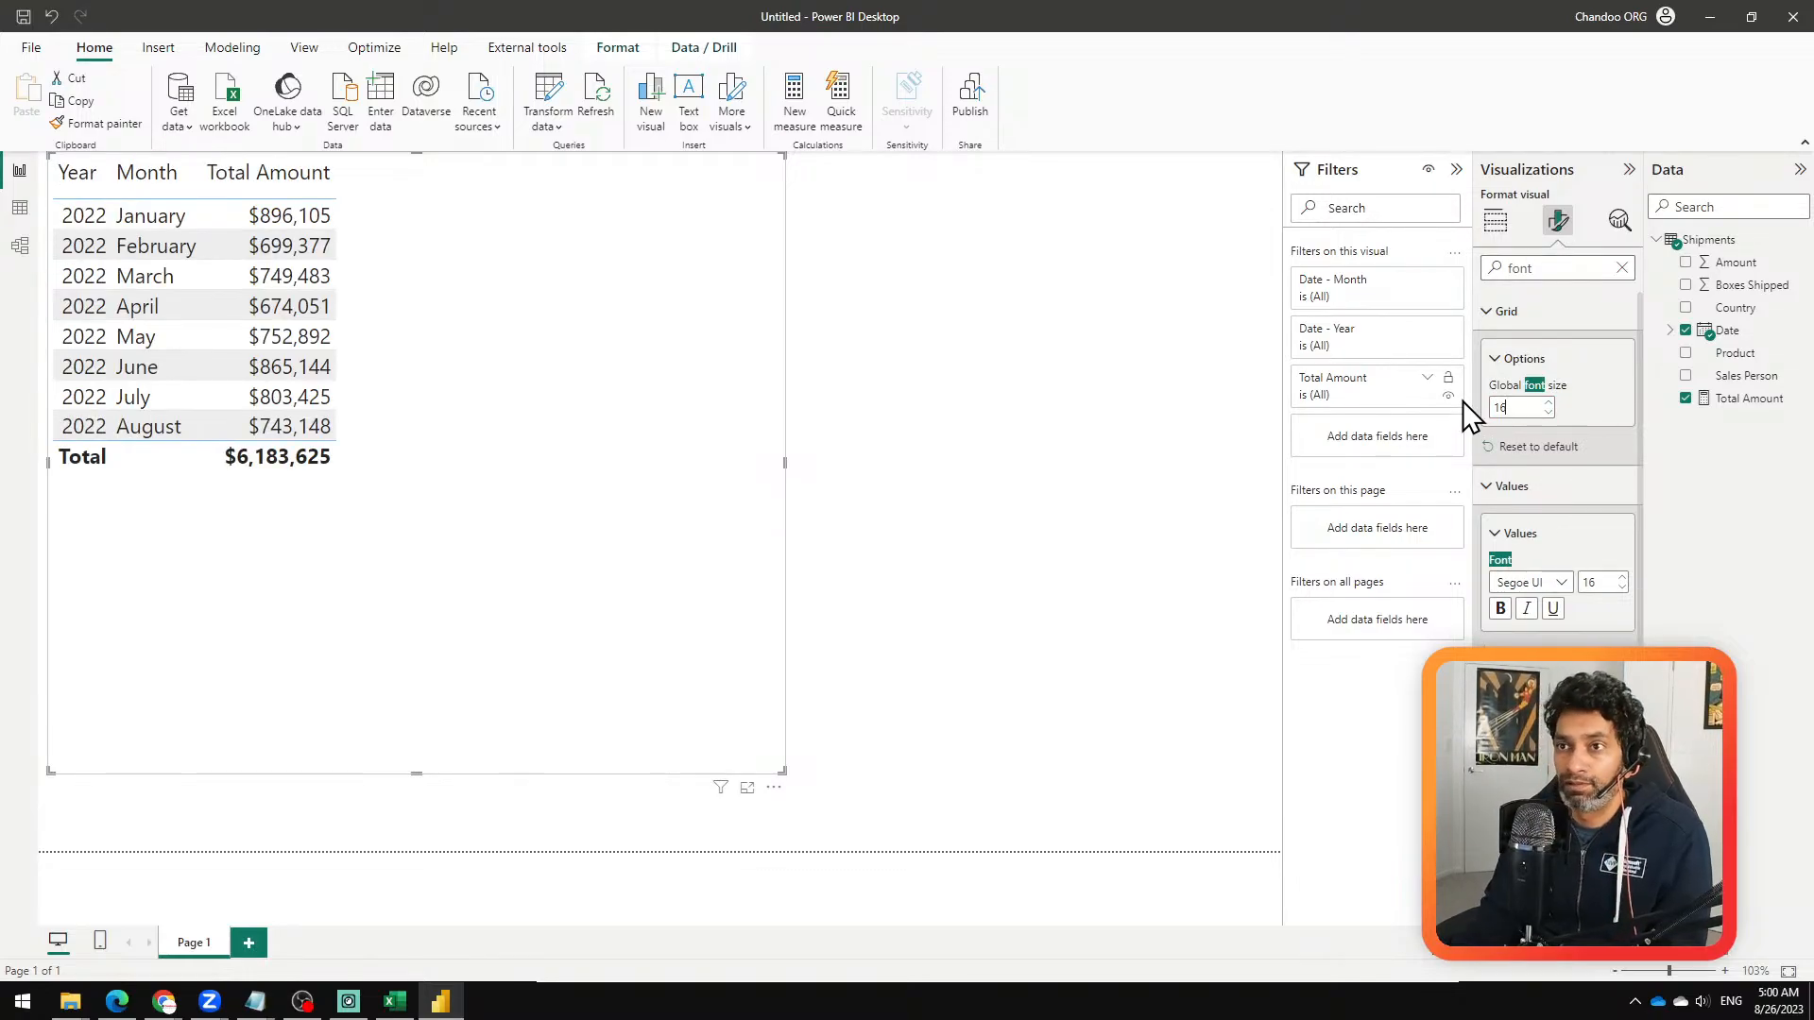
{"action": "left_click", "coordinate": [1178, 466]}
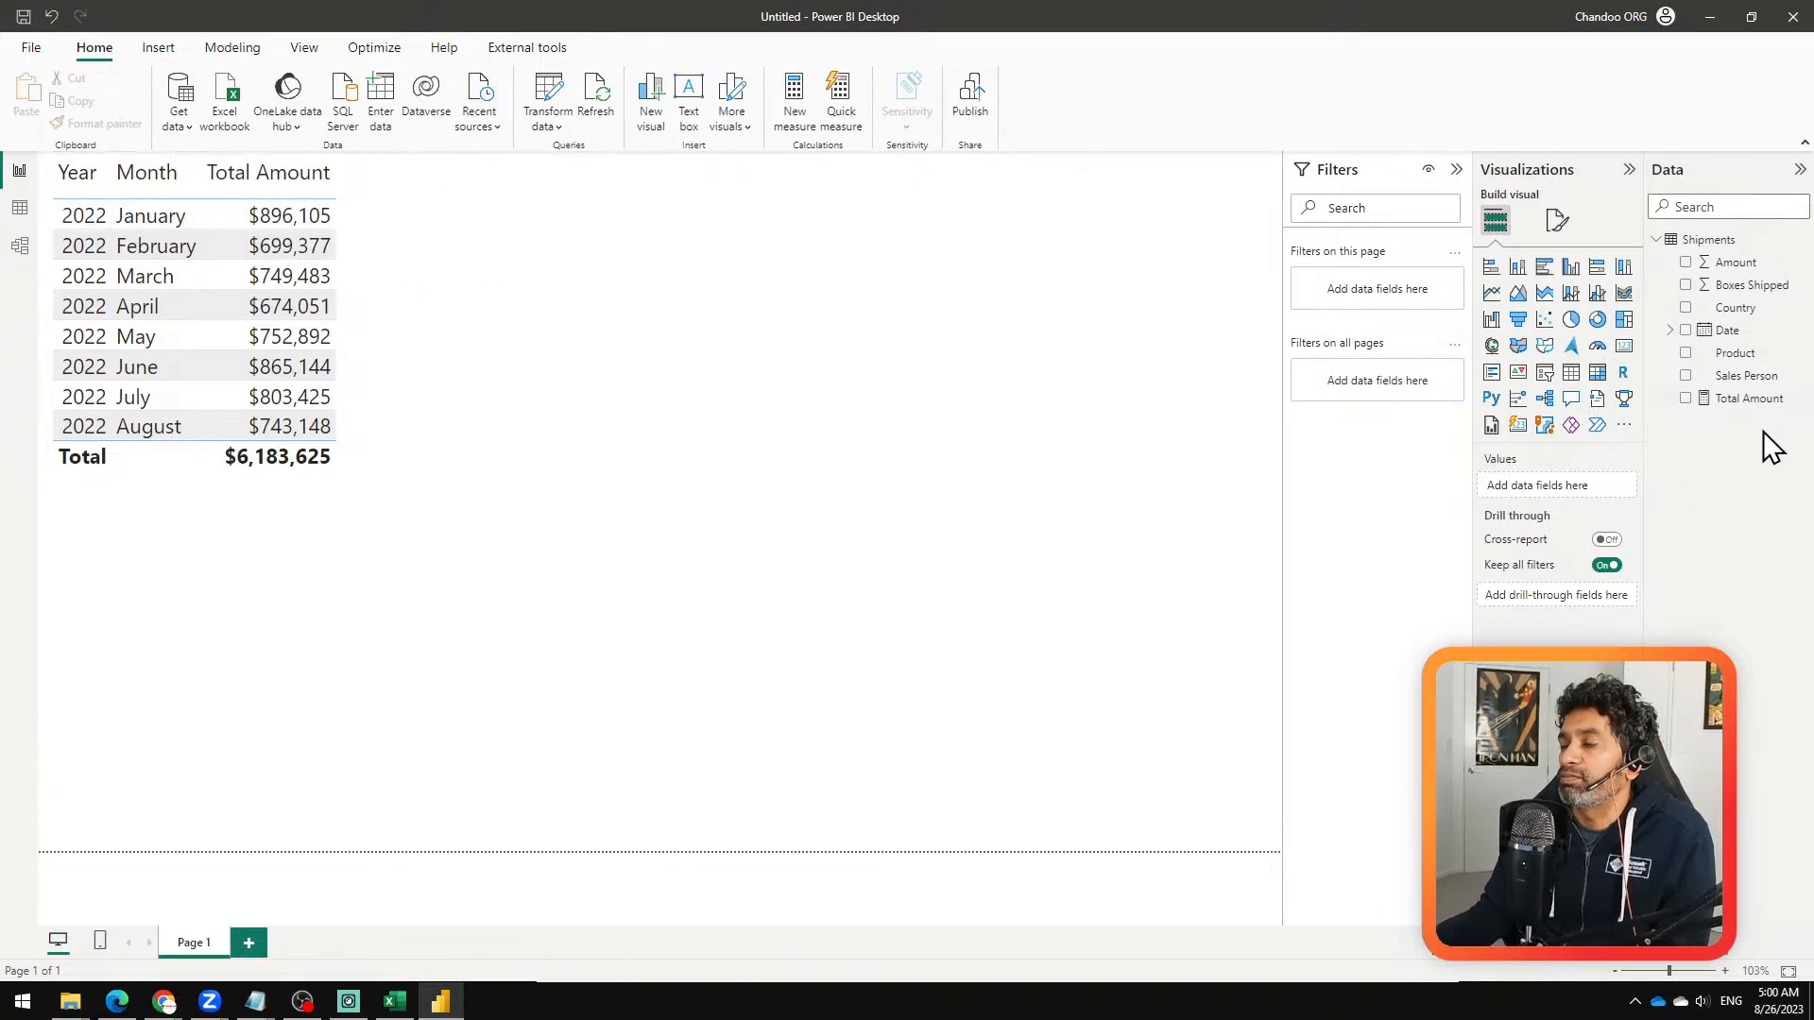
Step: Start a new measure in the Shipments table named Prev. month total amount, with its formula beginning on a second line
{"action": "right_click", "coordinate": [1687, 242]}
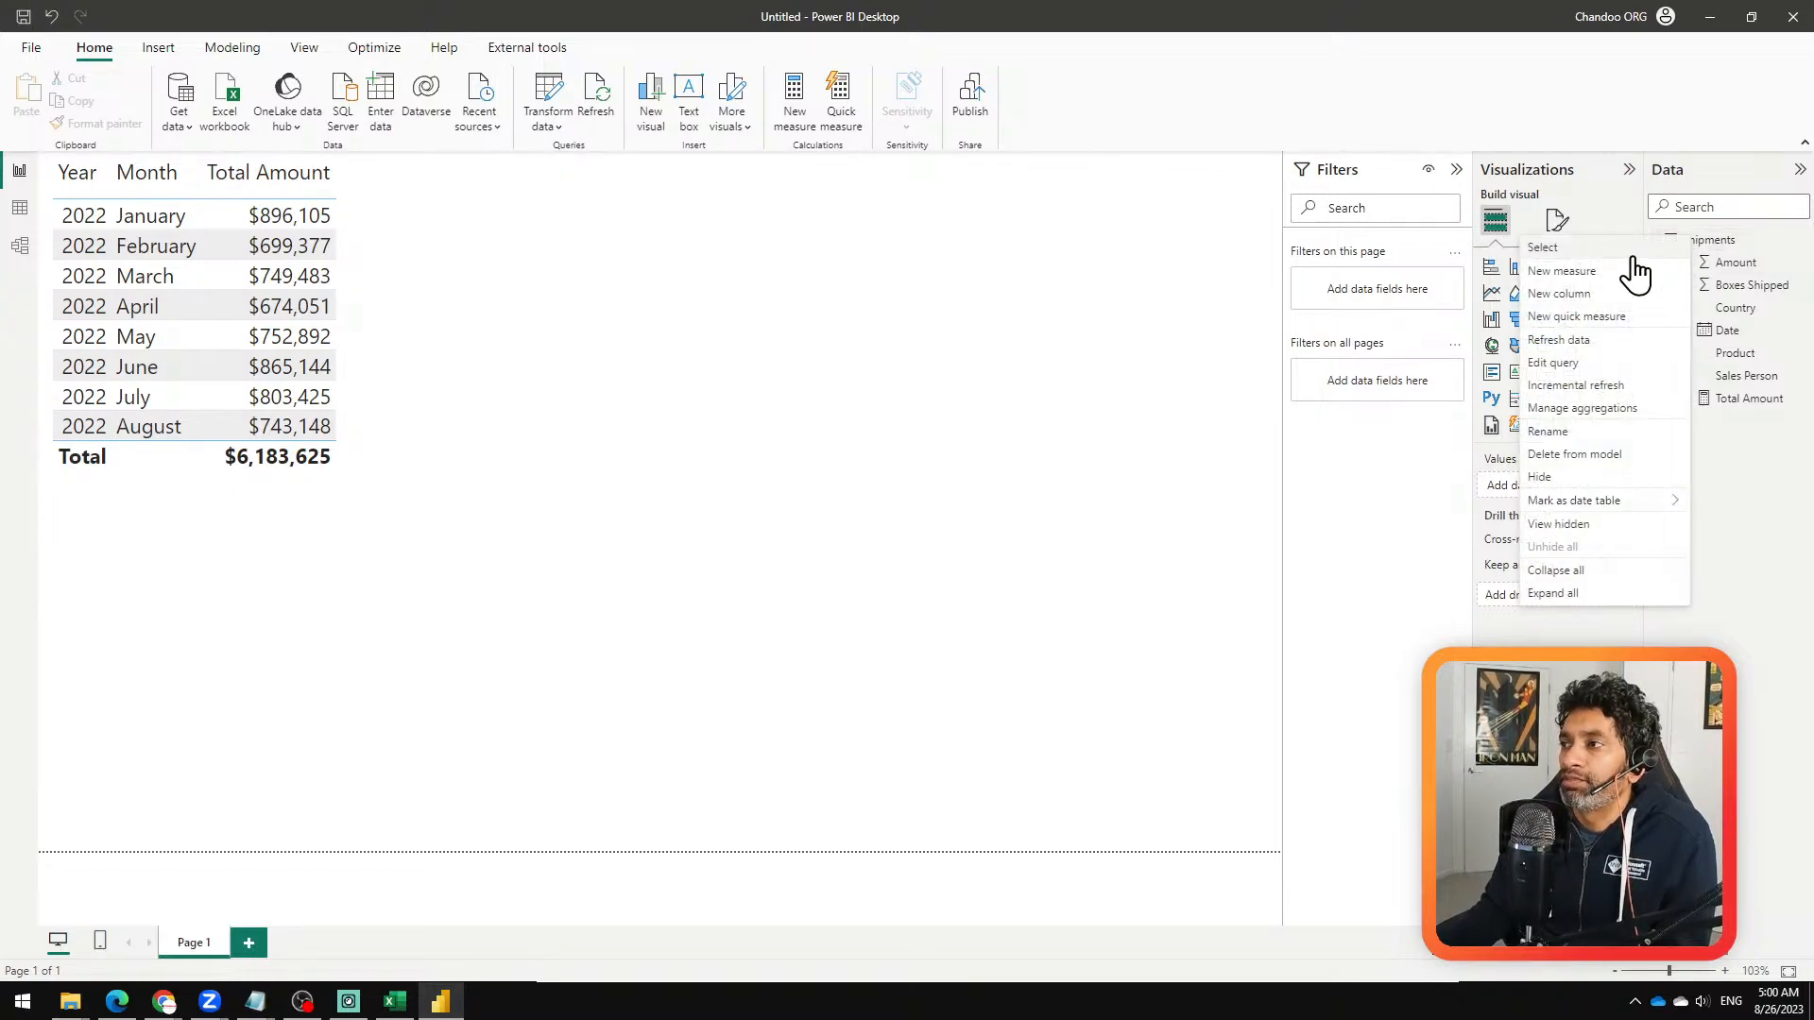
{"action": "left_click", "coordinate": [1619, 277]}
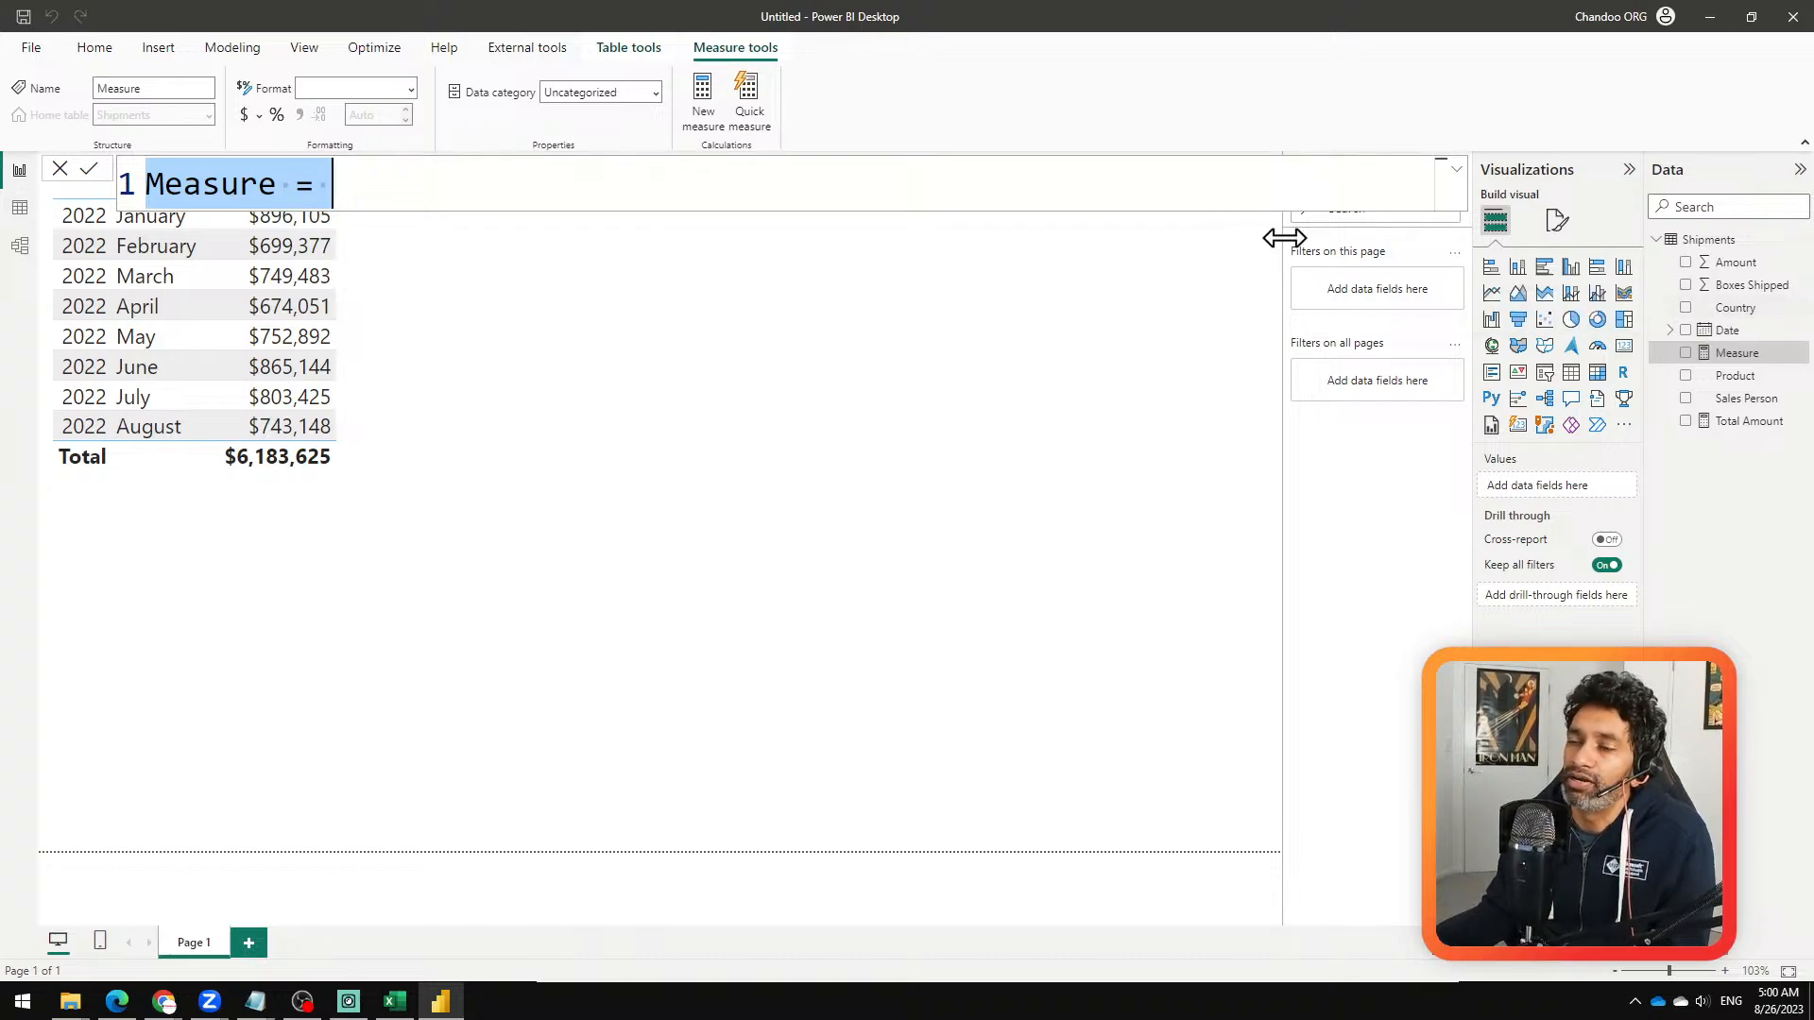
{"action": "type", "text": "Pr"}
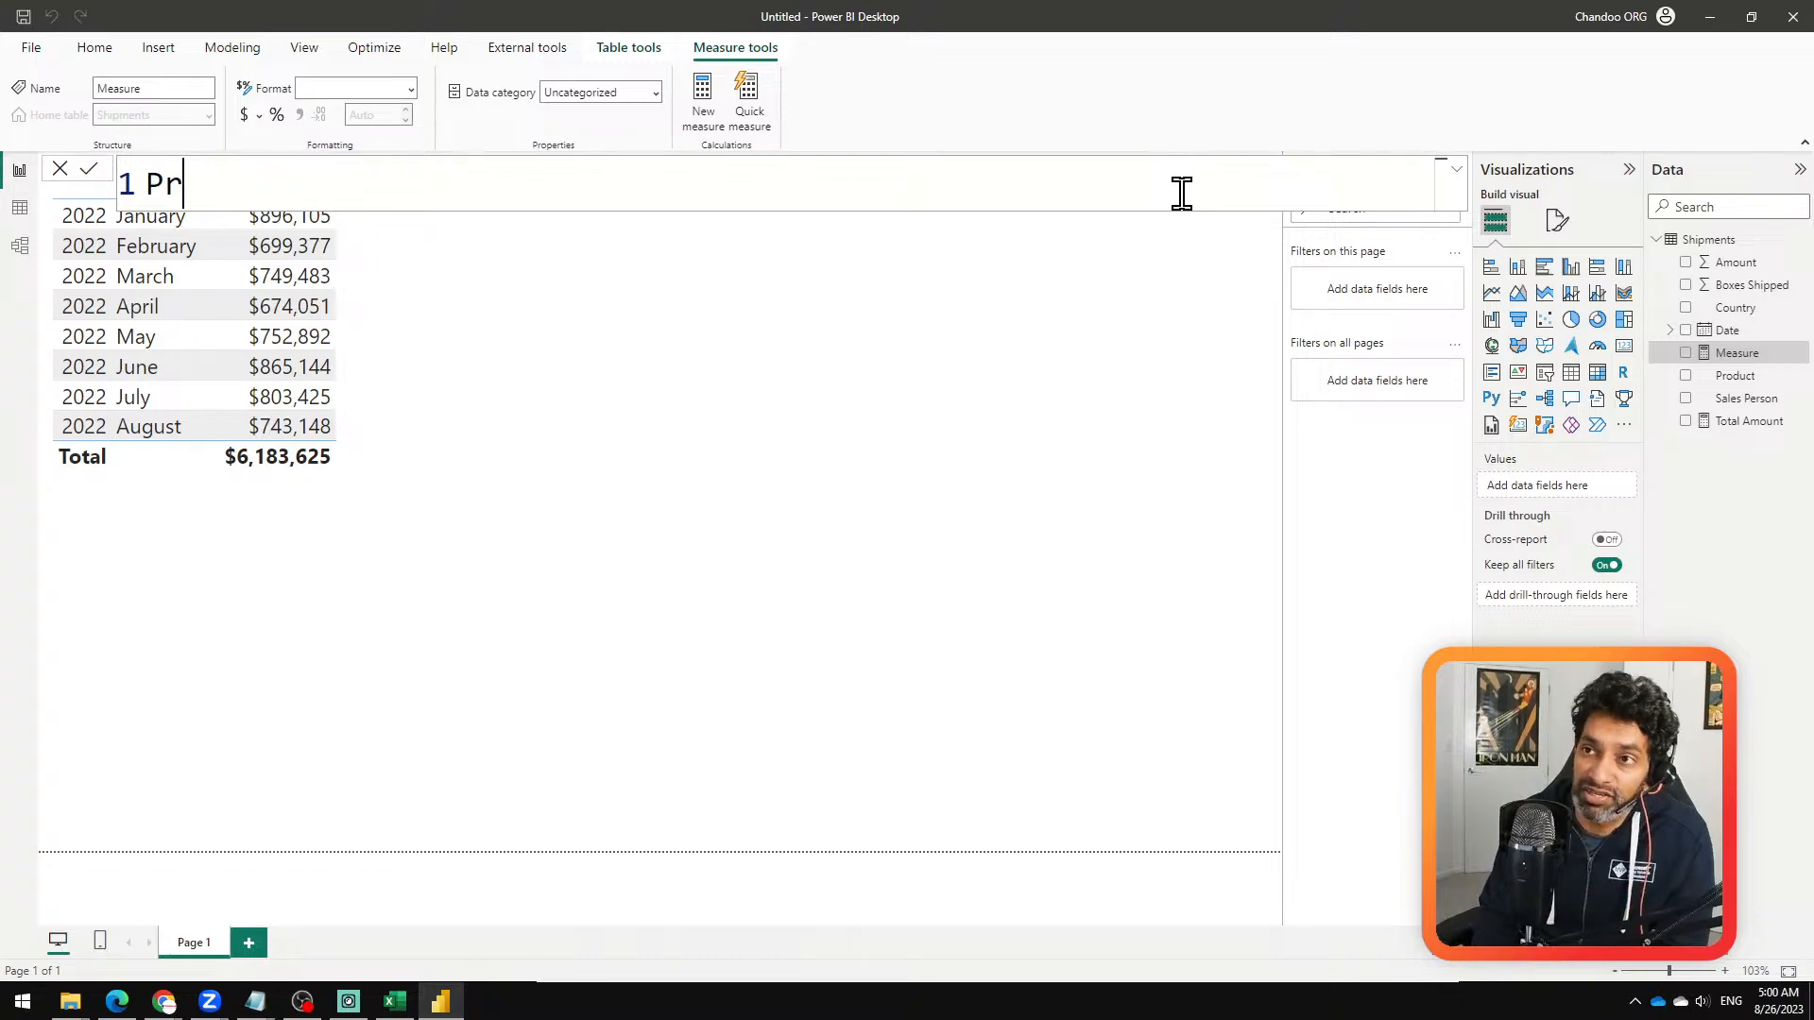
{"action": "type", "text": "ev. m"}
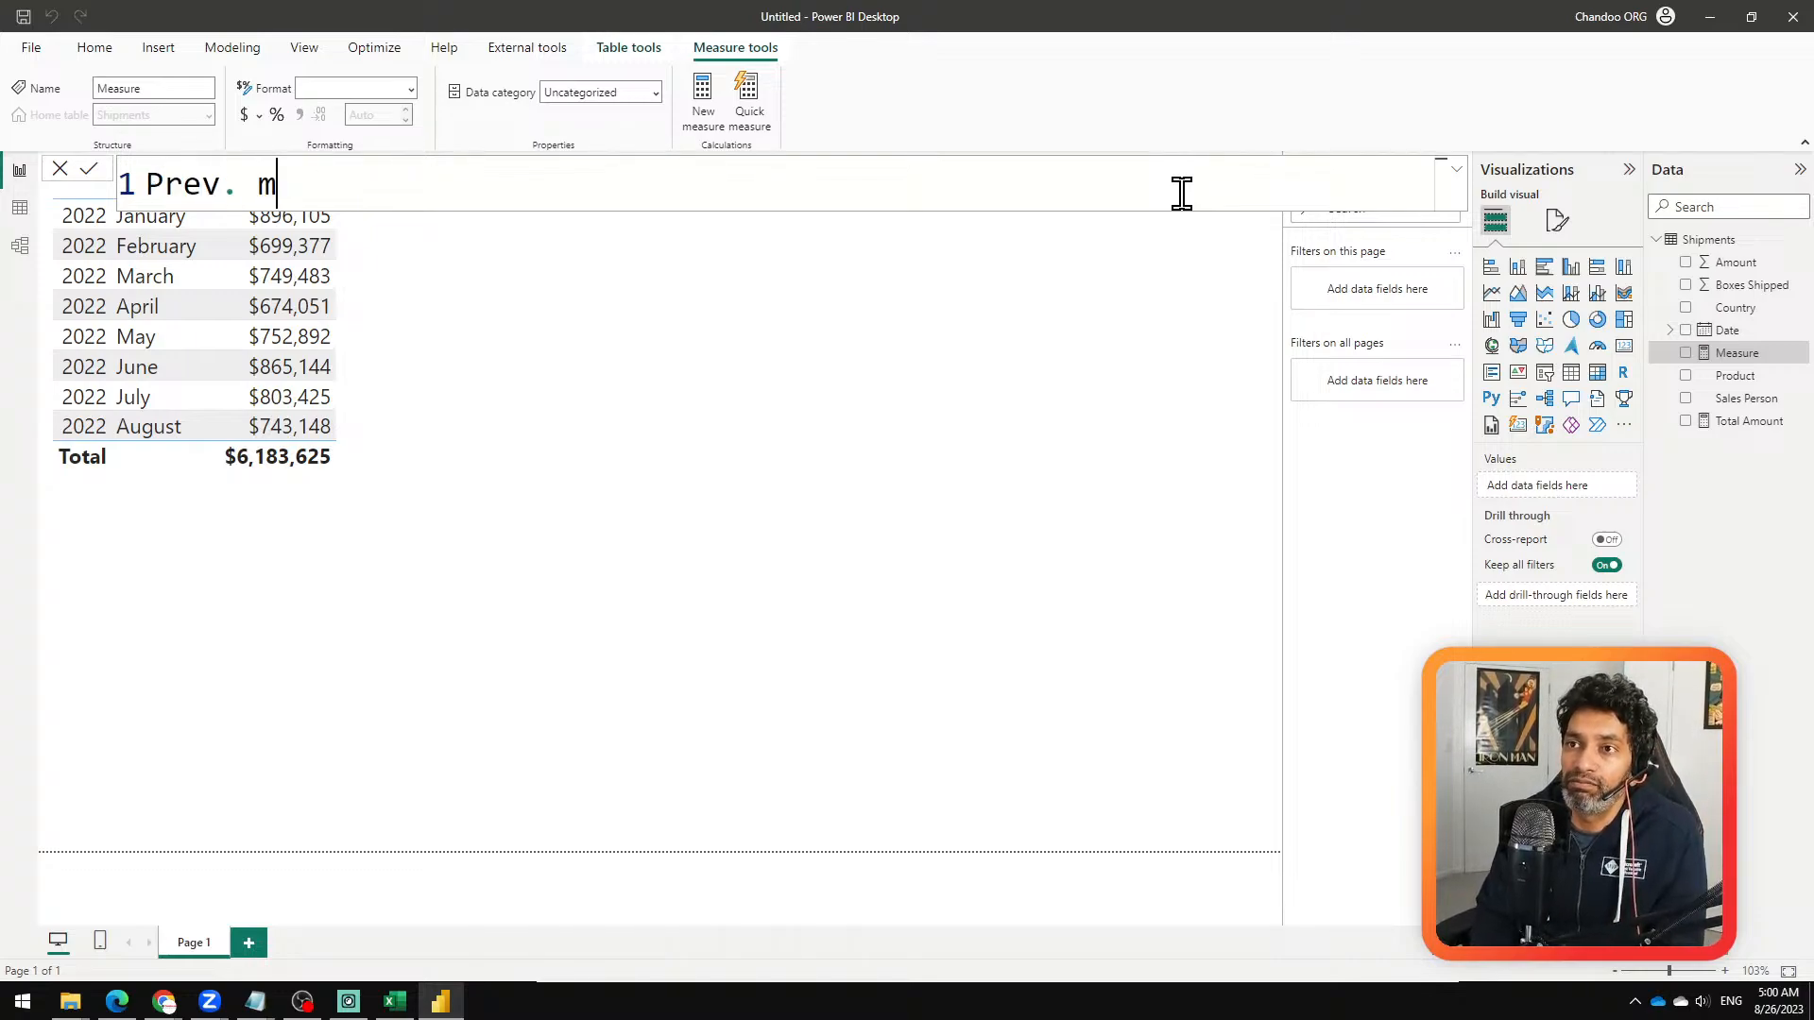
{"action": "type", "text": "onth total"}
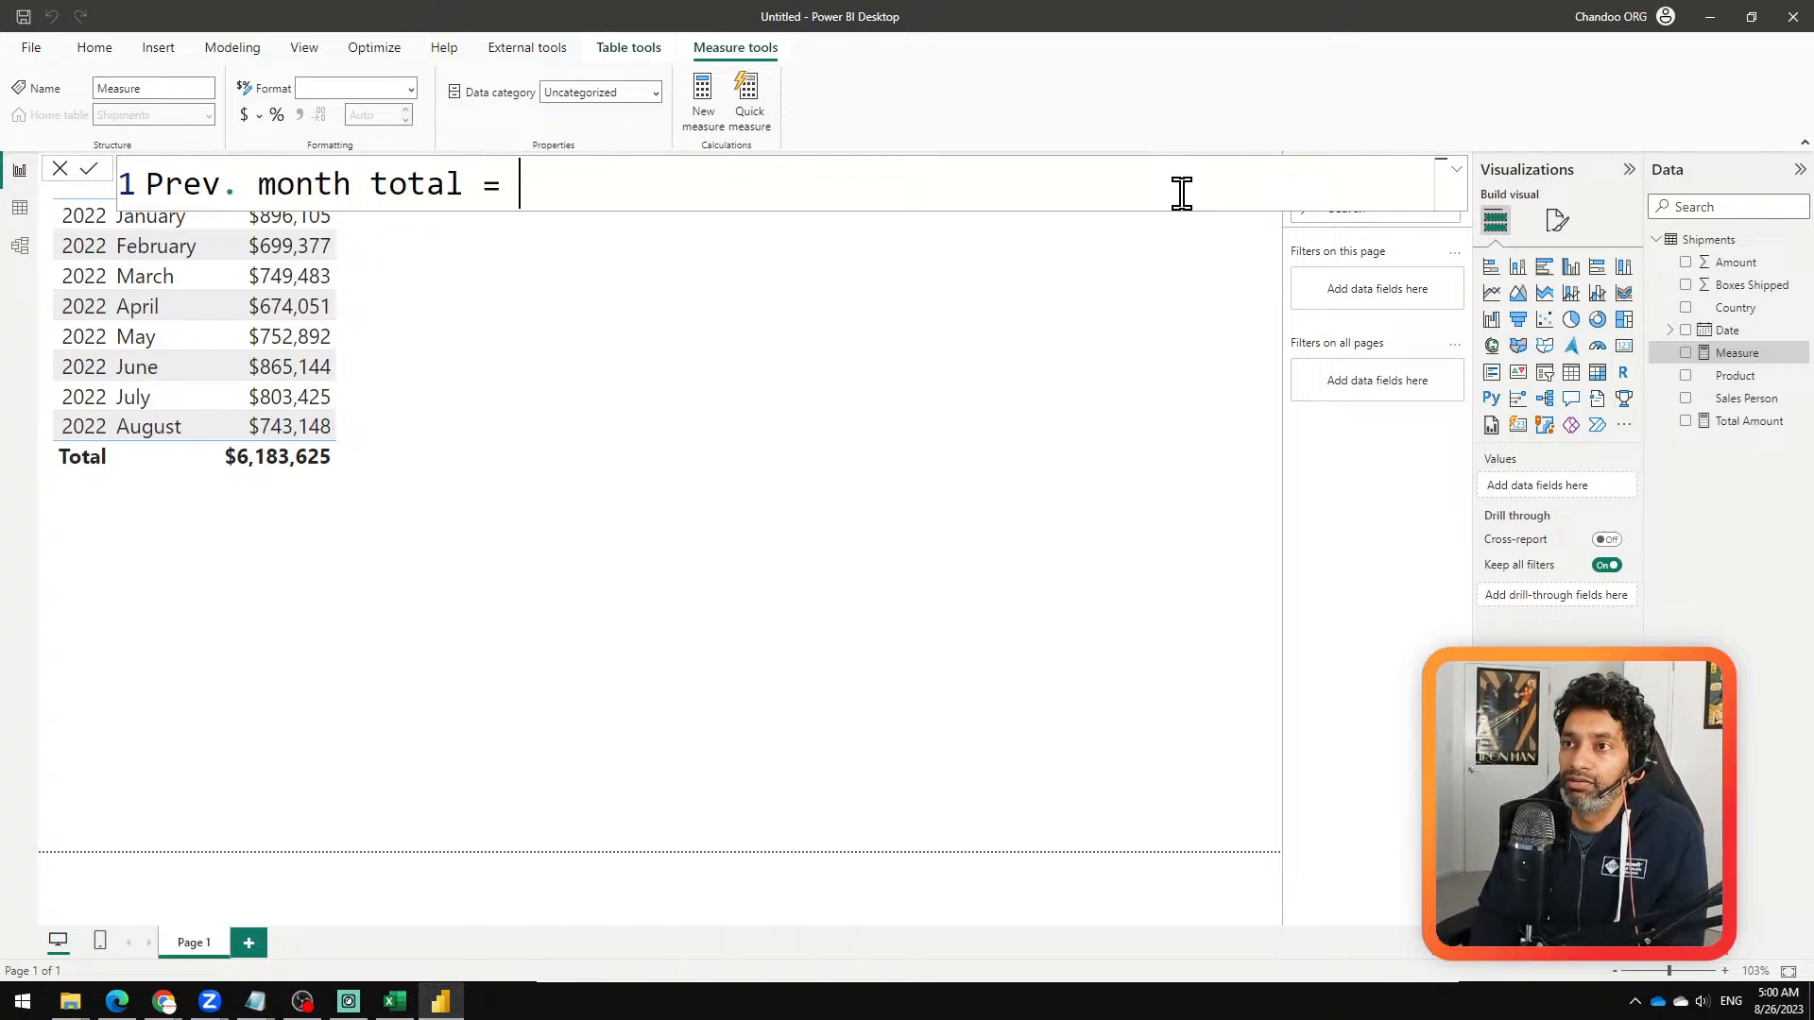
{"action": "type", "text": " amount ="}
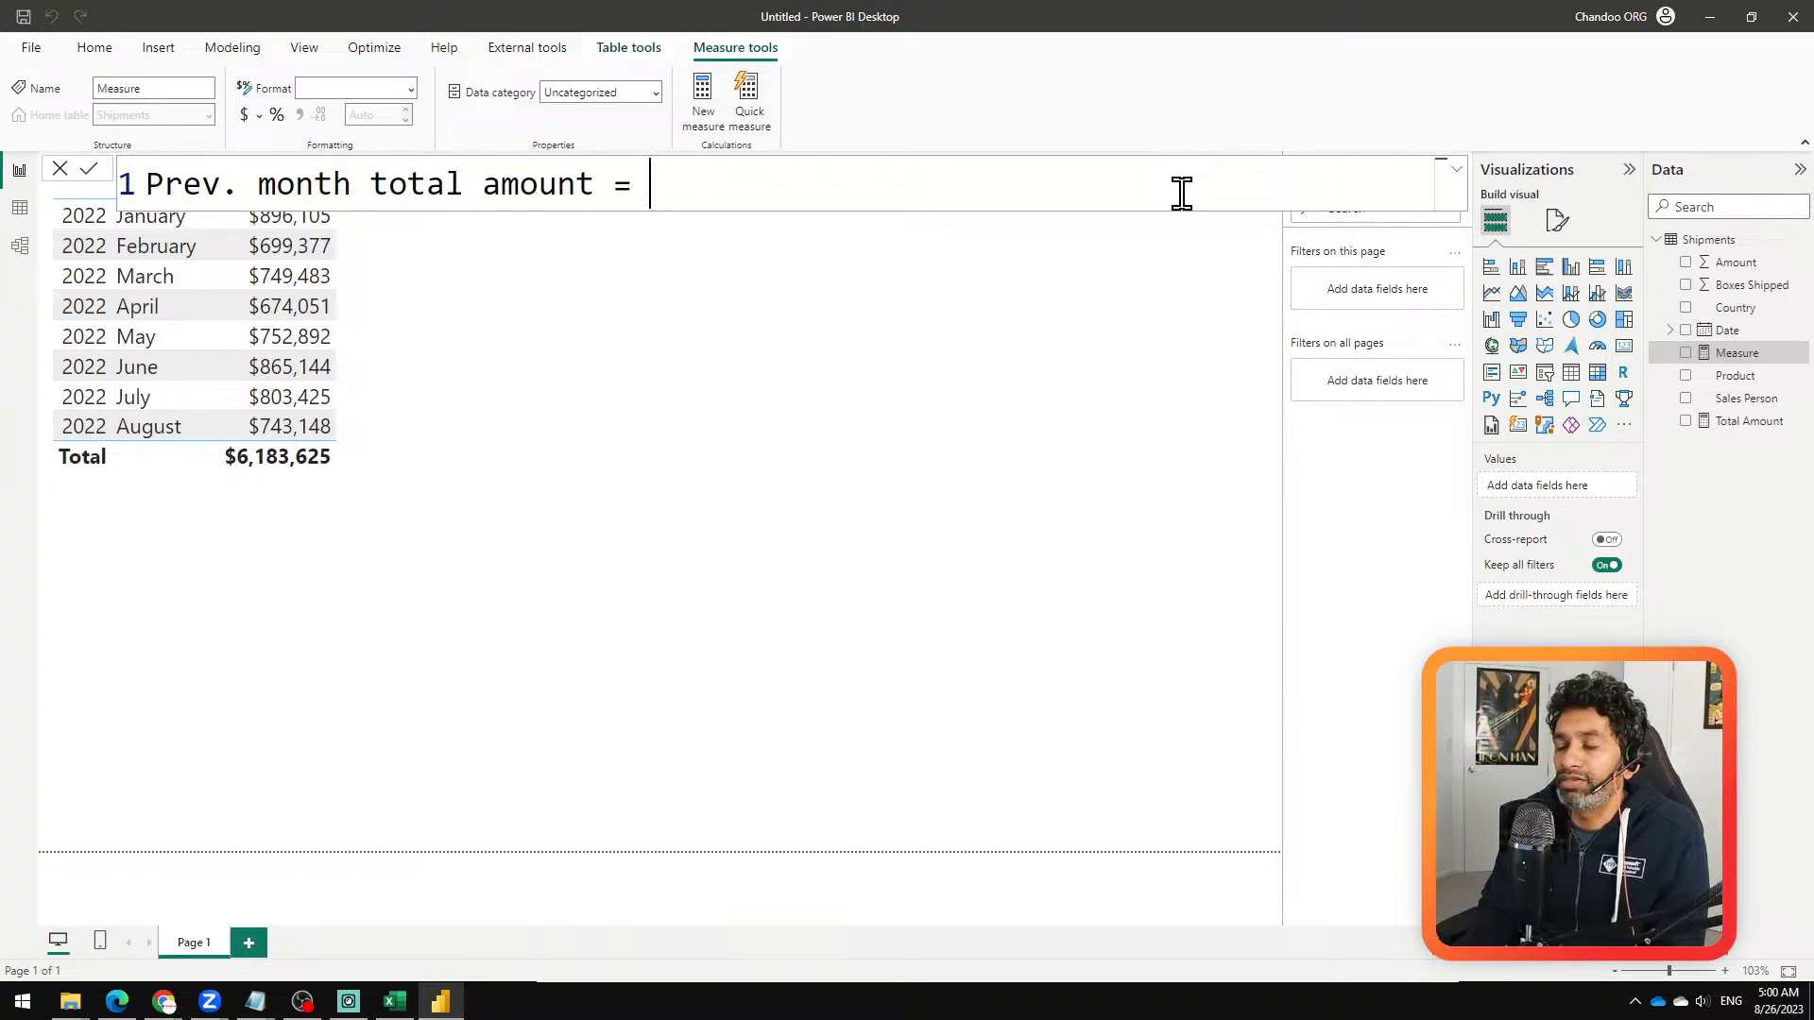
{"action": "key", "text": "shift+Return"}
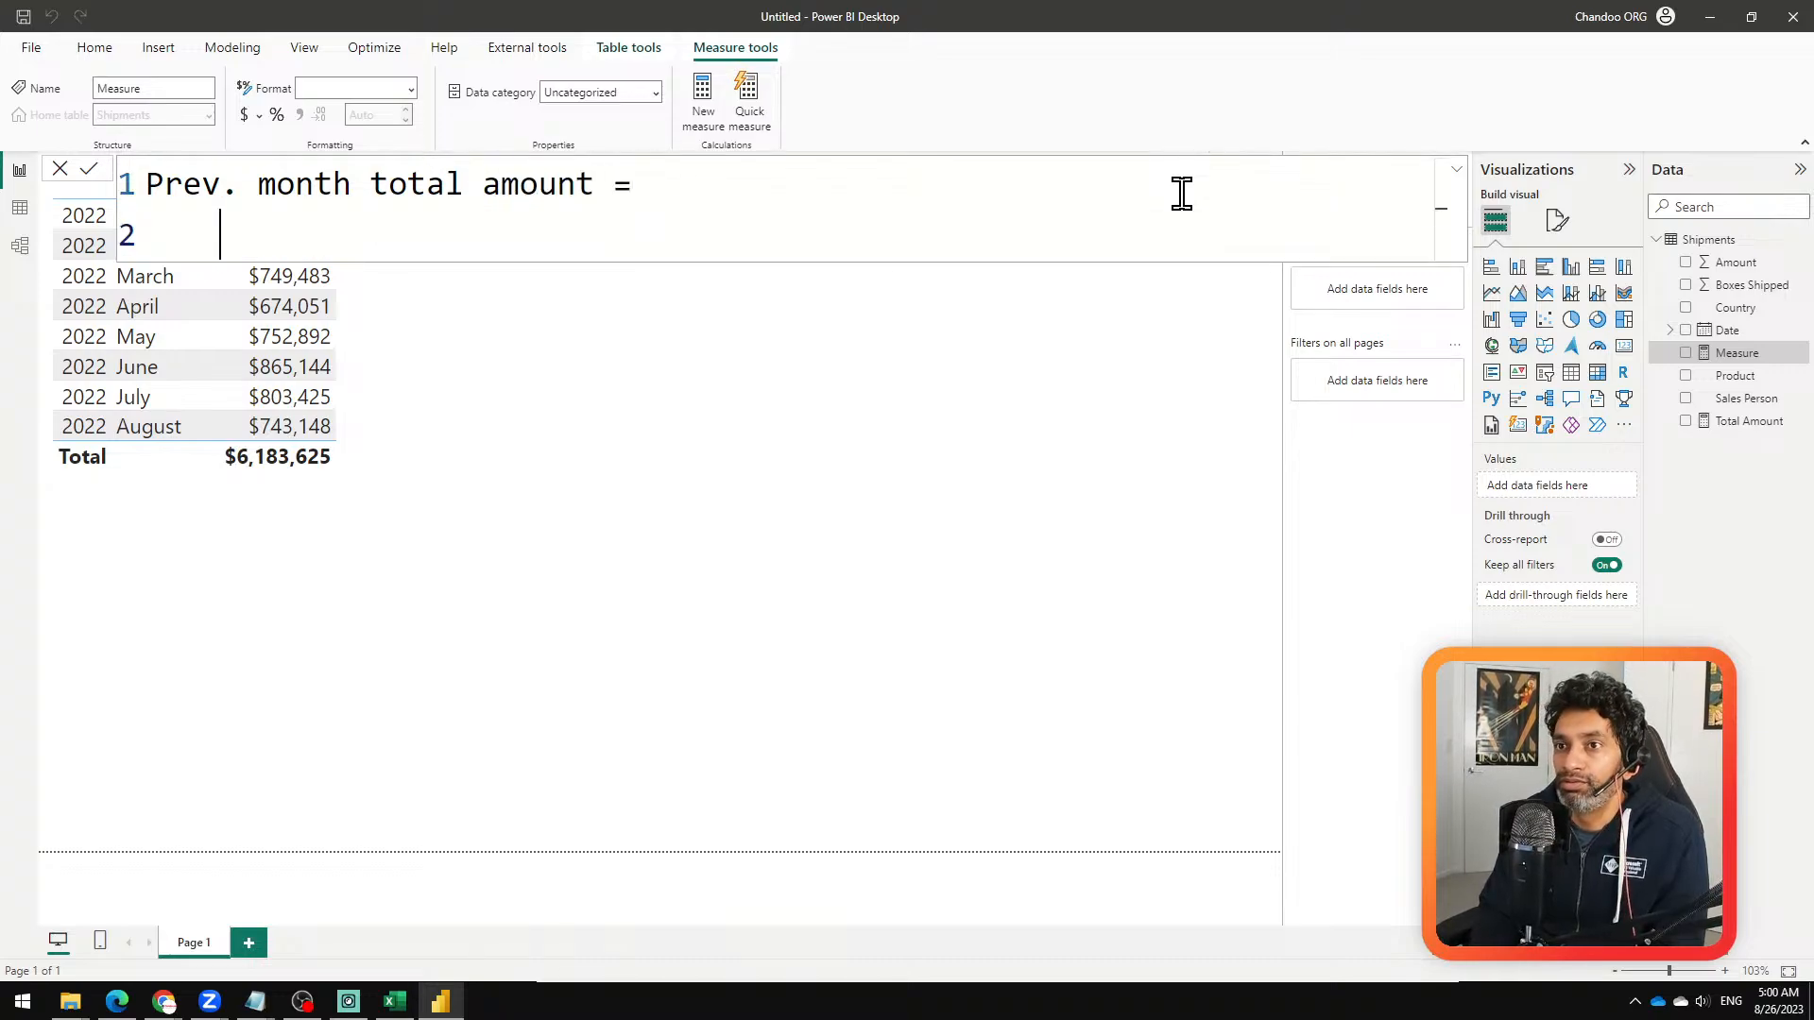
Step: Begin the measure's formula with CALCULATE and use [Total Amount] as its expression
{"action": "type", "text": "calc"}
{"action": "key", "text": "Tab"}
{"action": "type", "text": "["}
{"action": "key", "text": "Tab"}
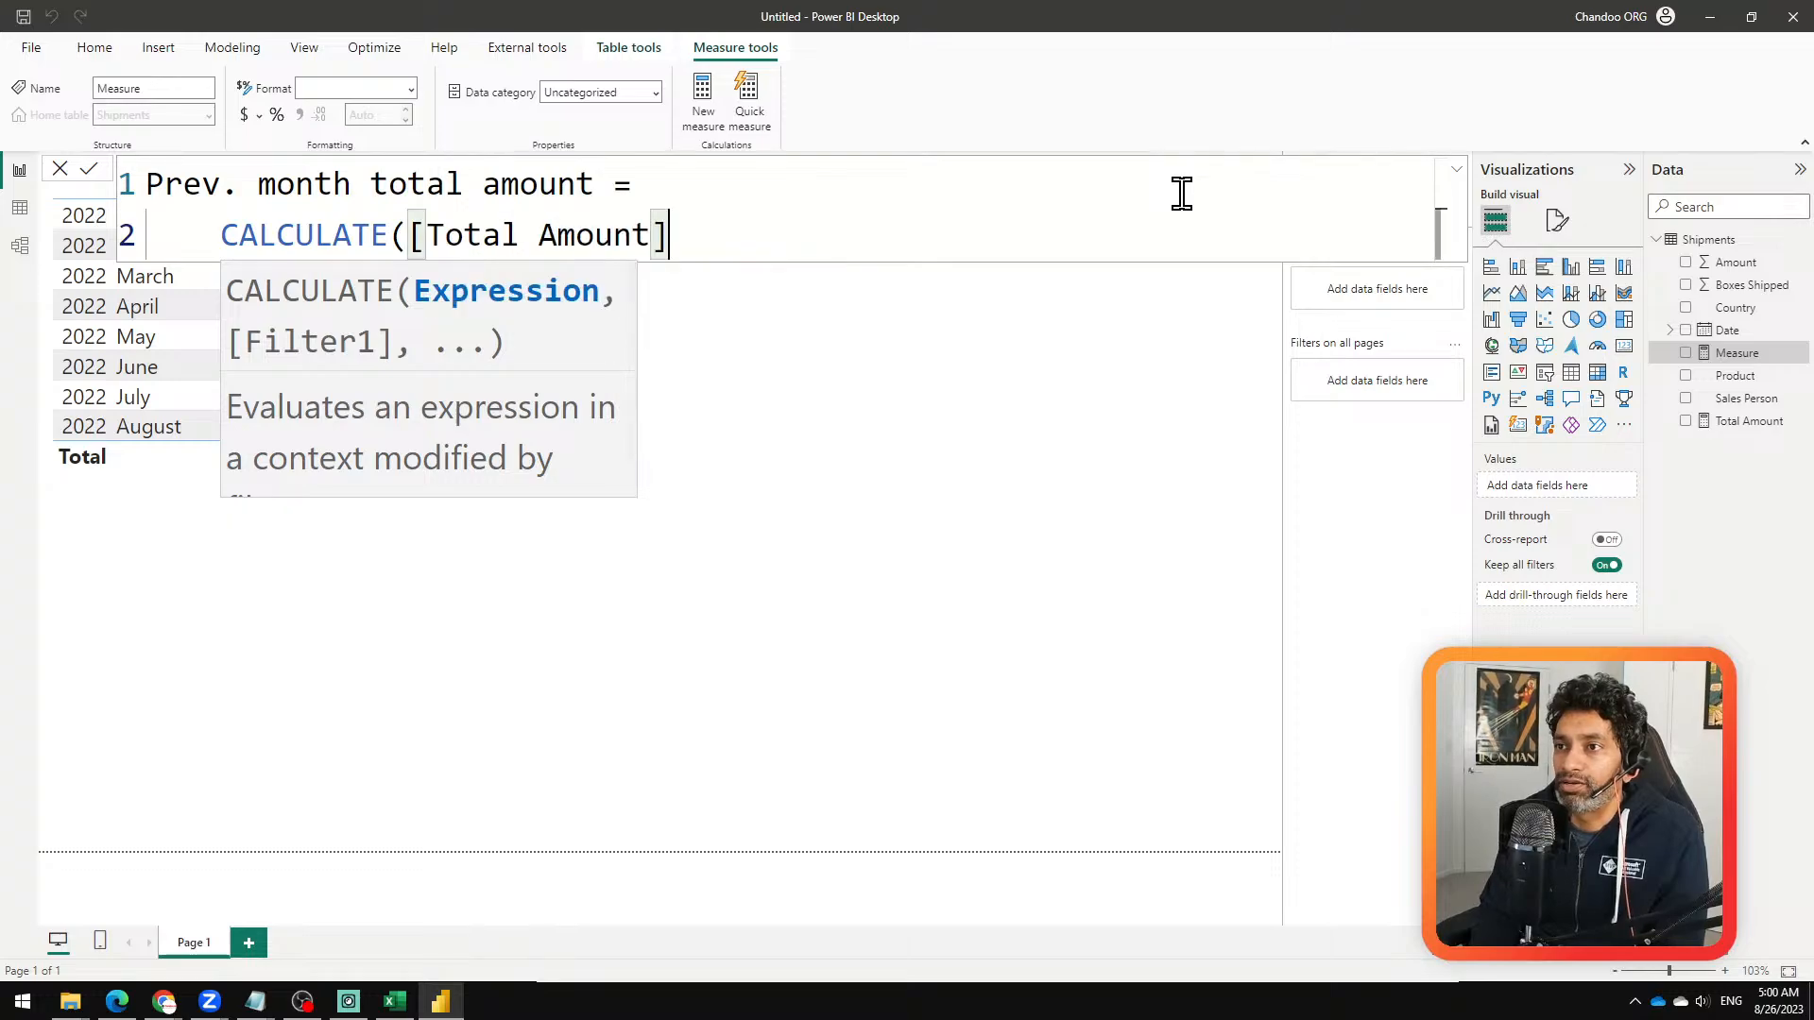
{"action": "type", "text": ","}
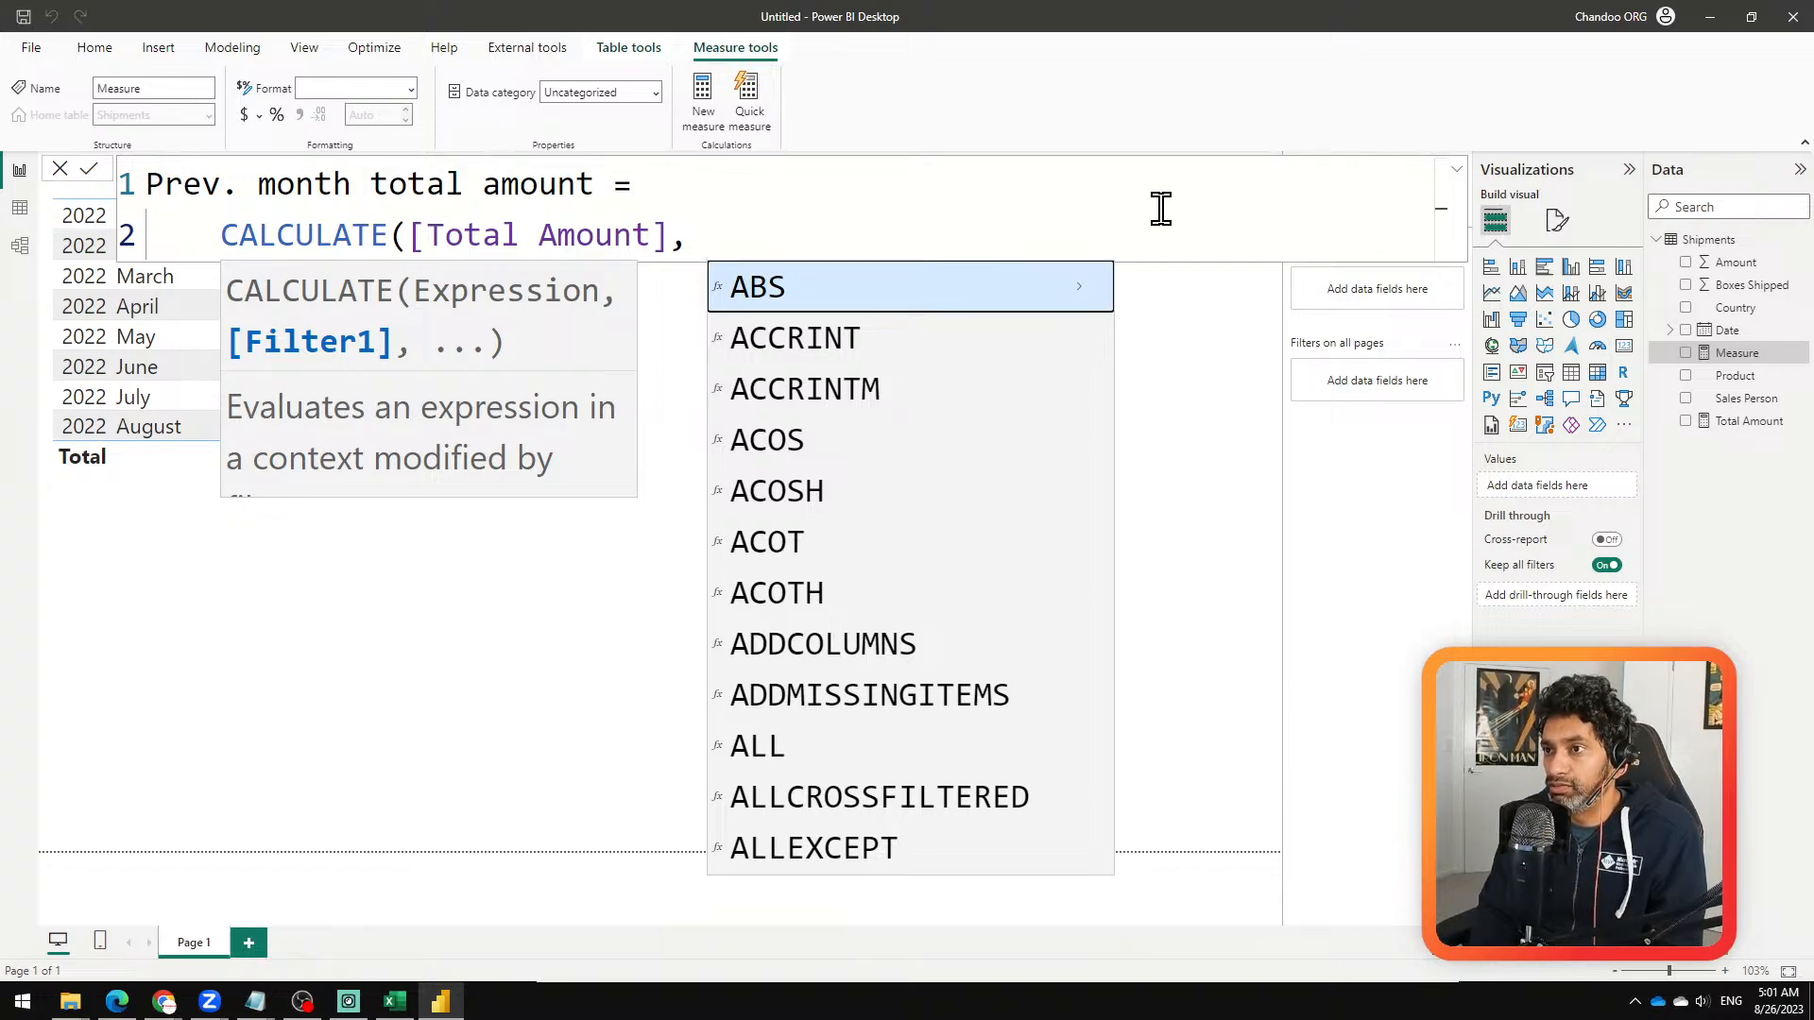
{"action": "type", "text": "pre"}
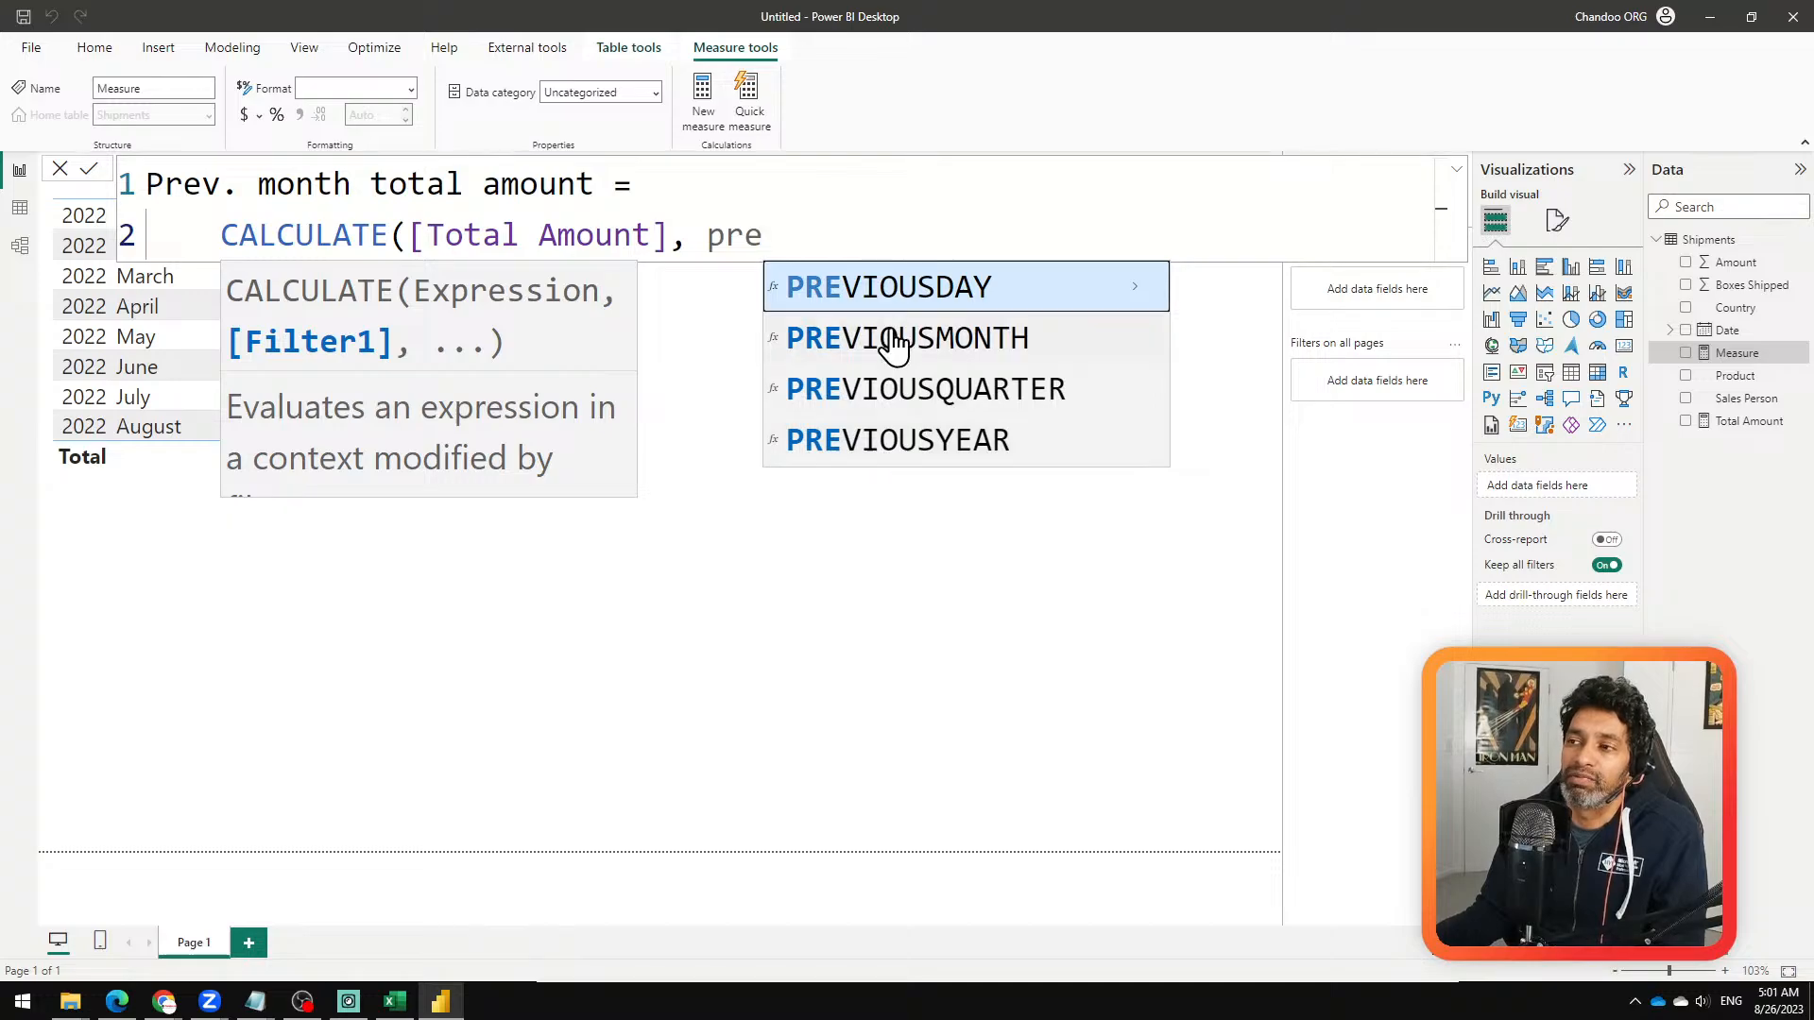
{"action": "key", "text": "BackSpace"}
{"action": "key", "text": "BackSpace"}
{"action": "key", "text": "BackSpace"}
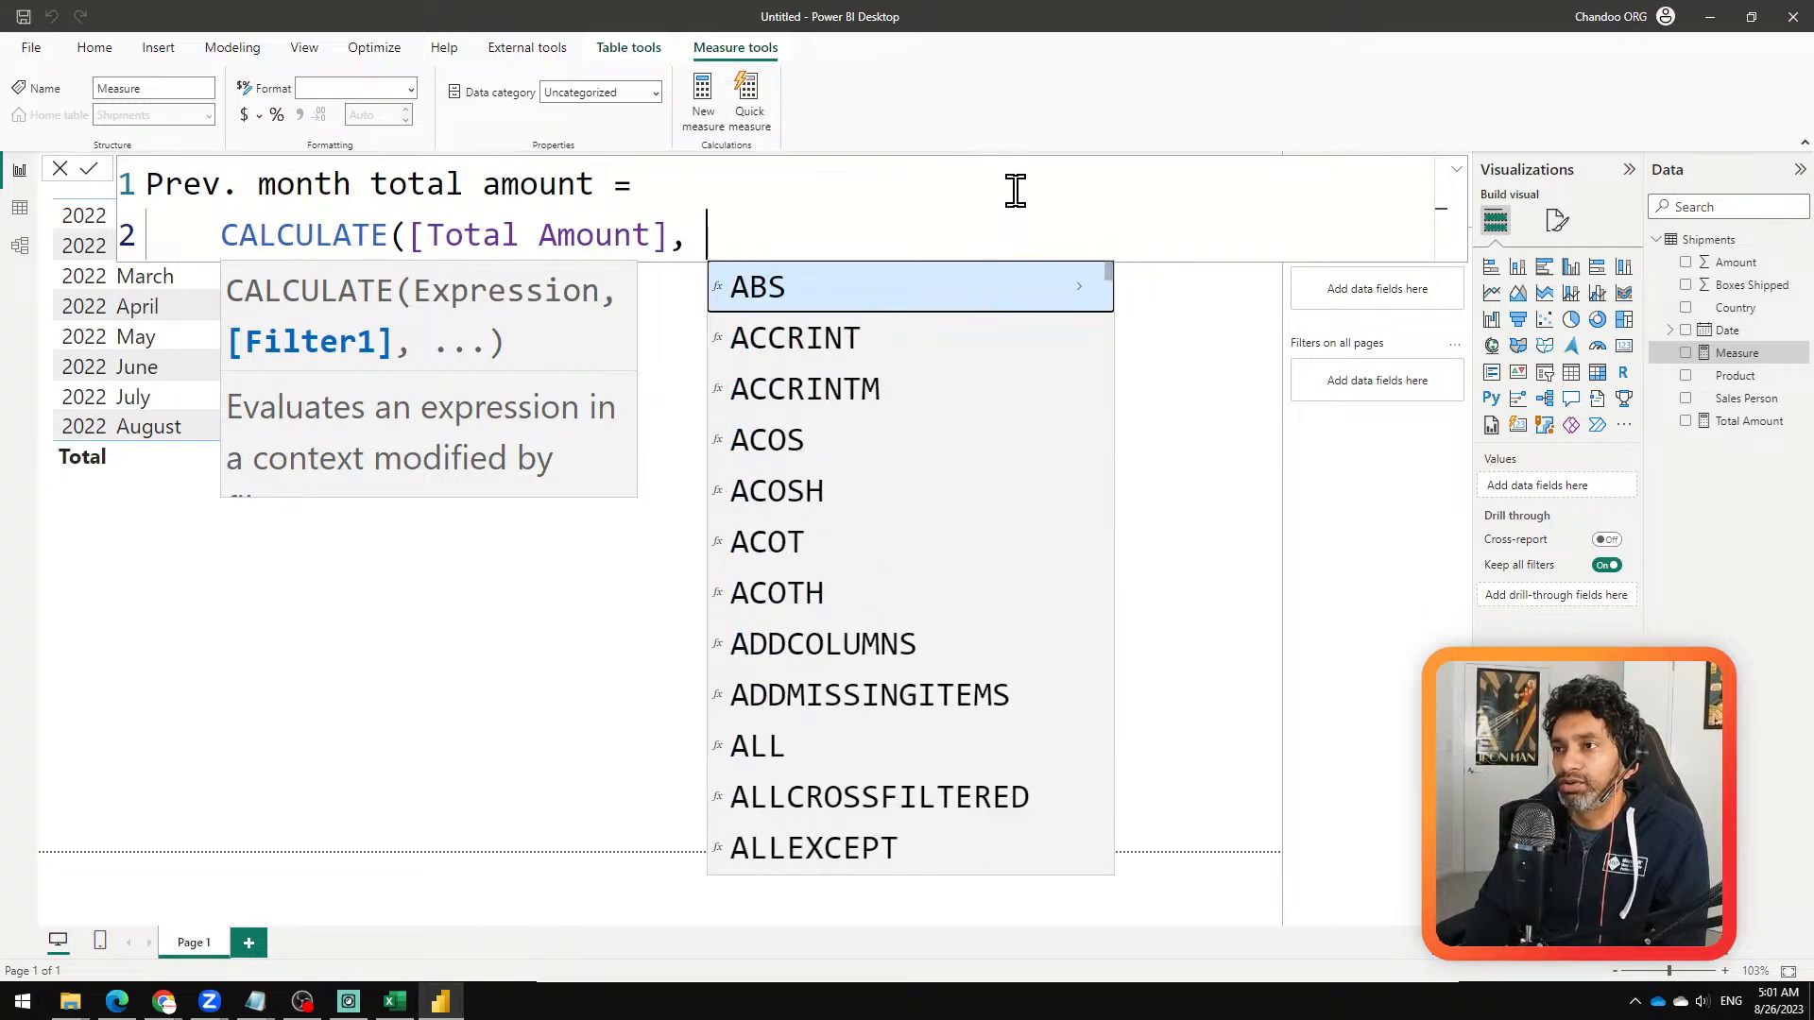
{"action": "type", "text": "same"}
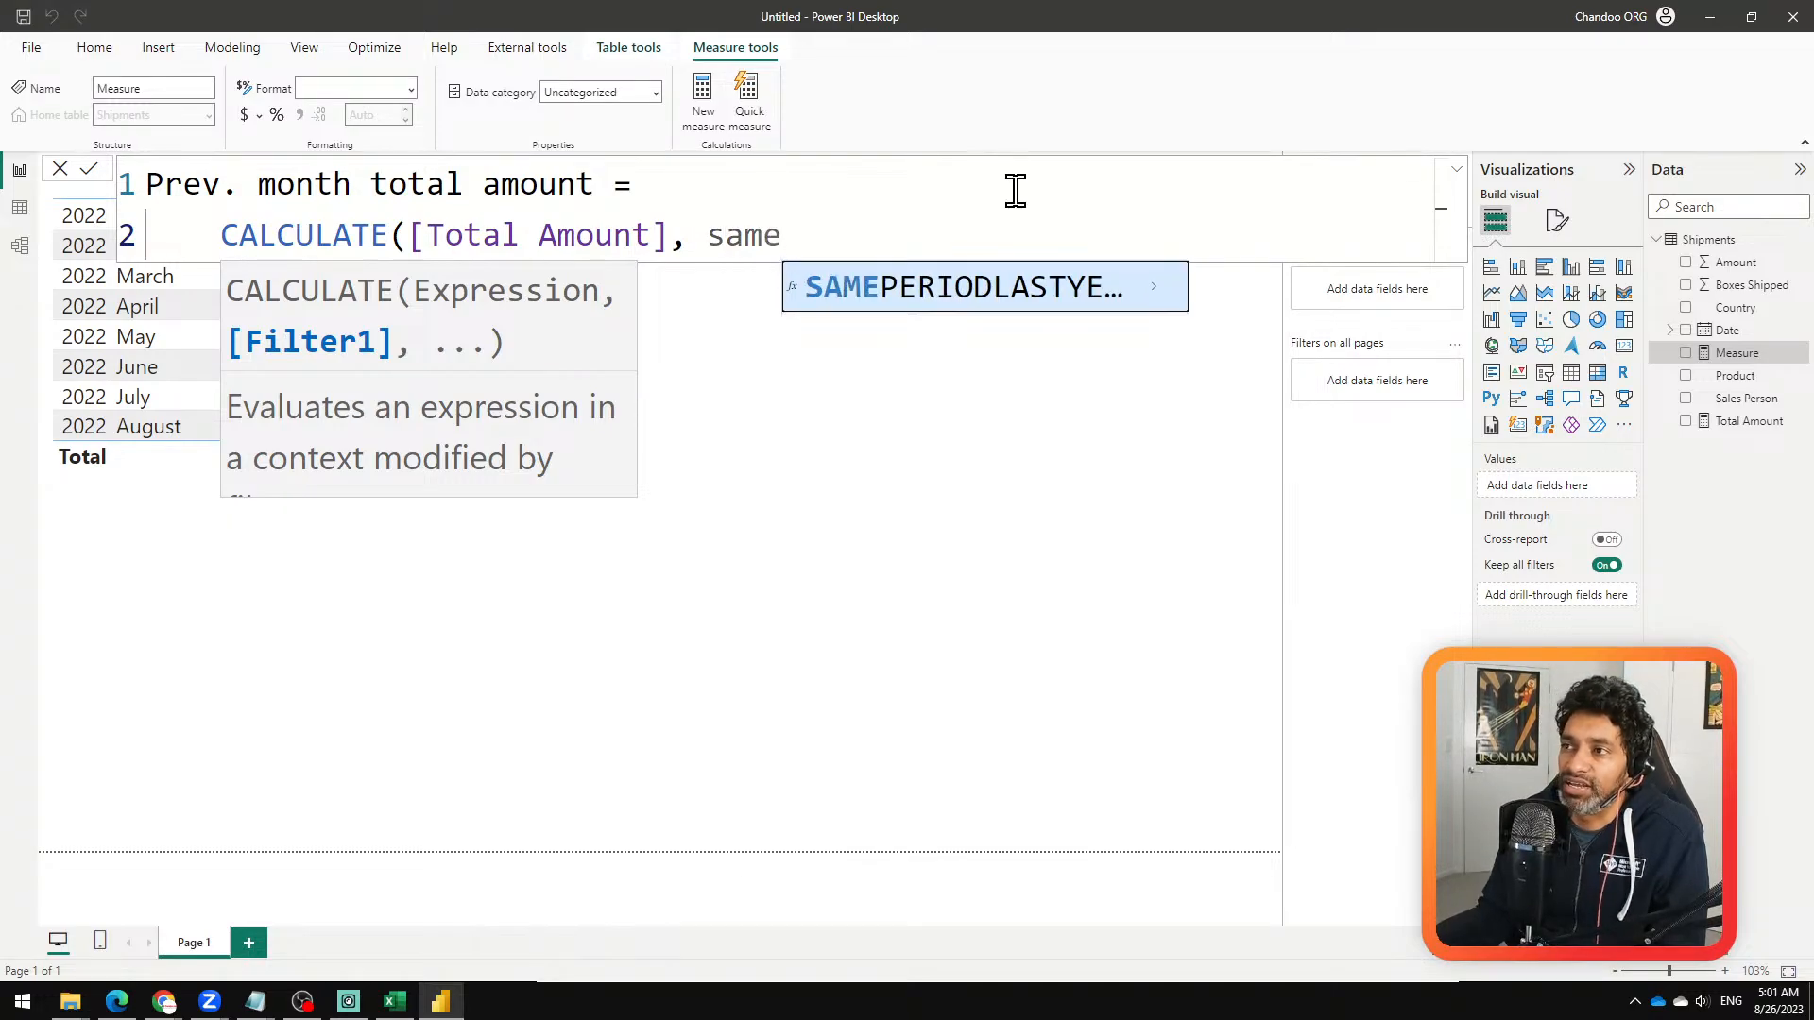
{"action": "key", "text": "Tab"}
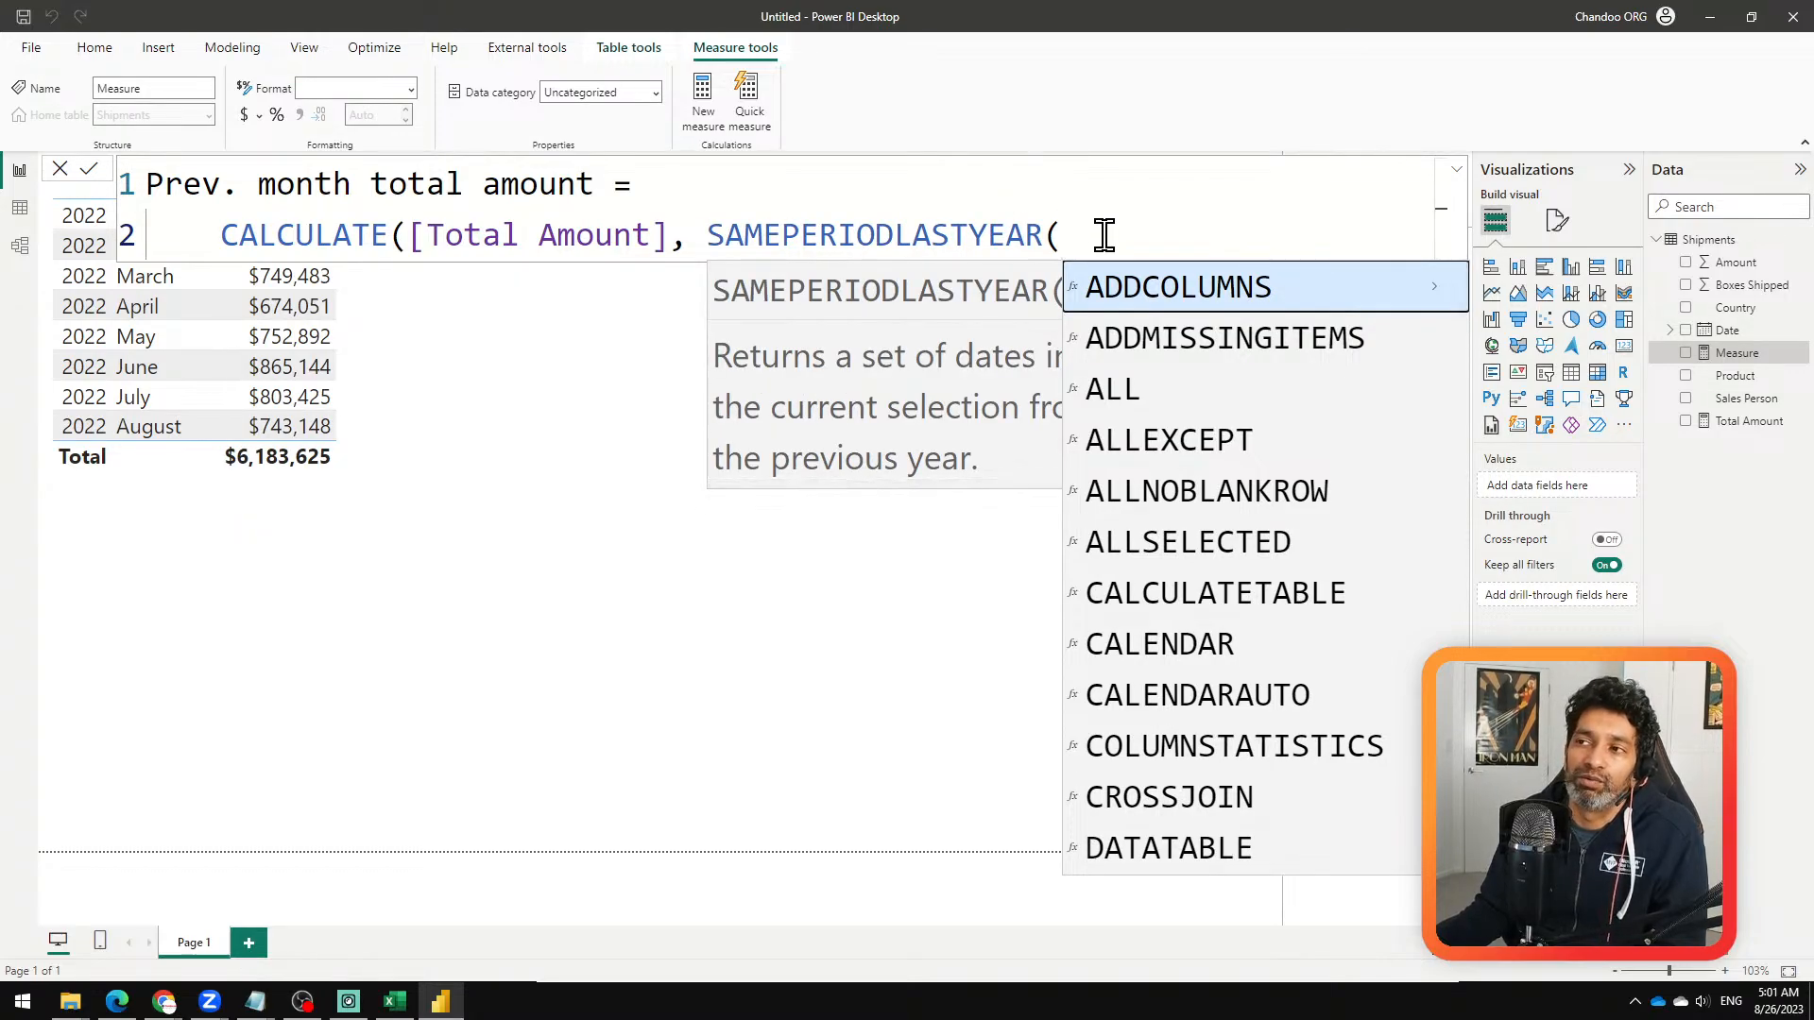
{"action": "left_click_drag", "start_coordinate": [708, 234], "coordinate": [1199, 195]}
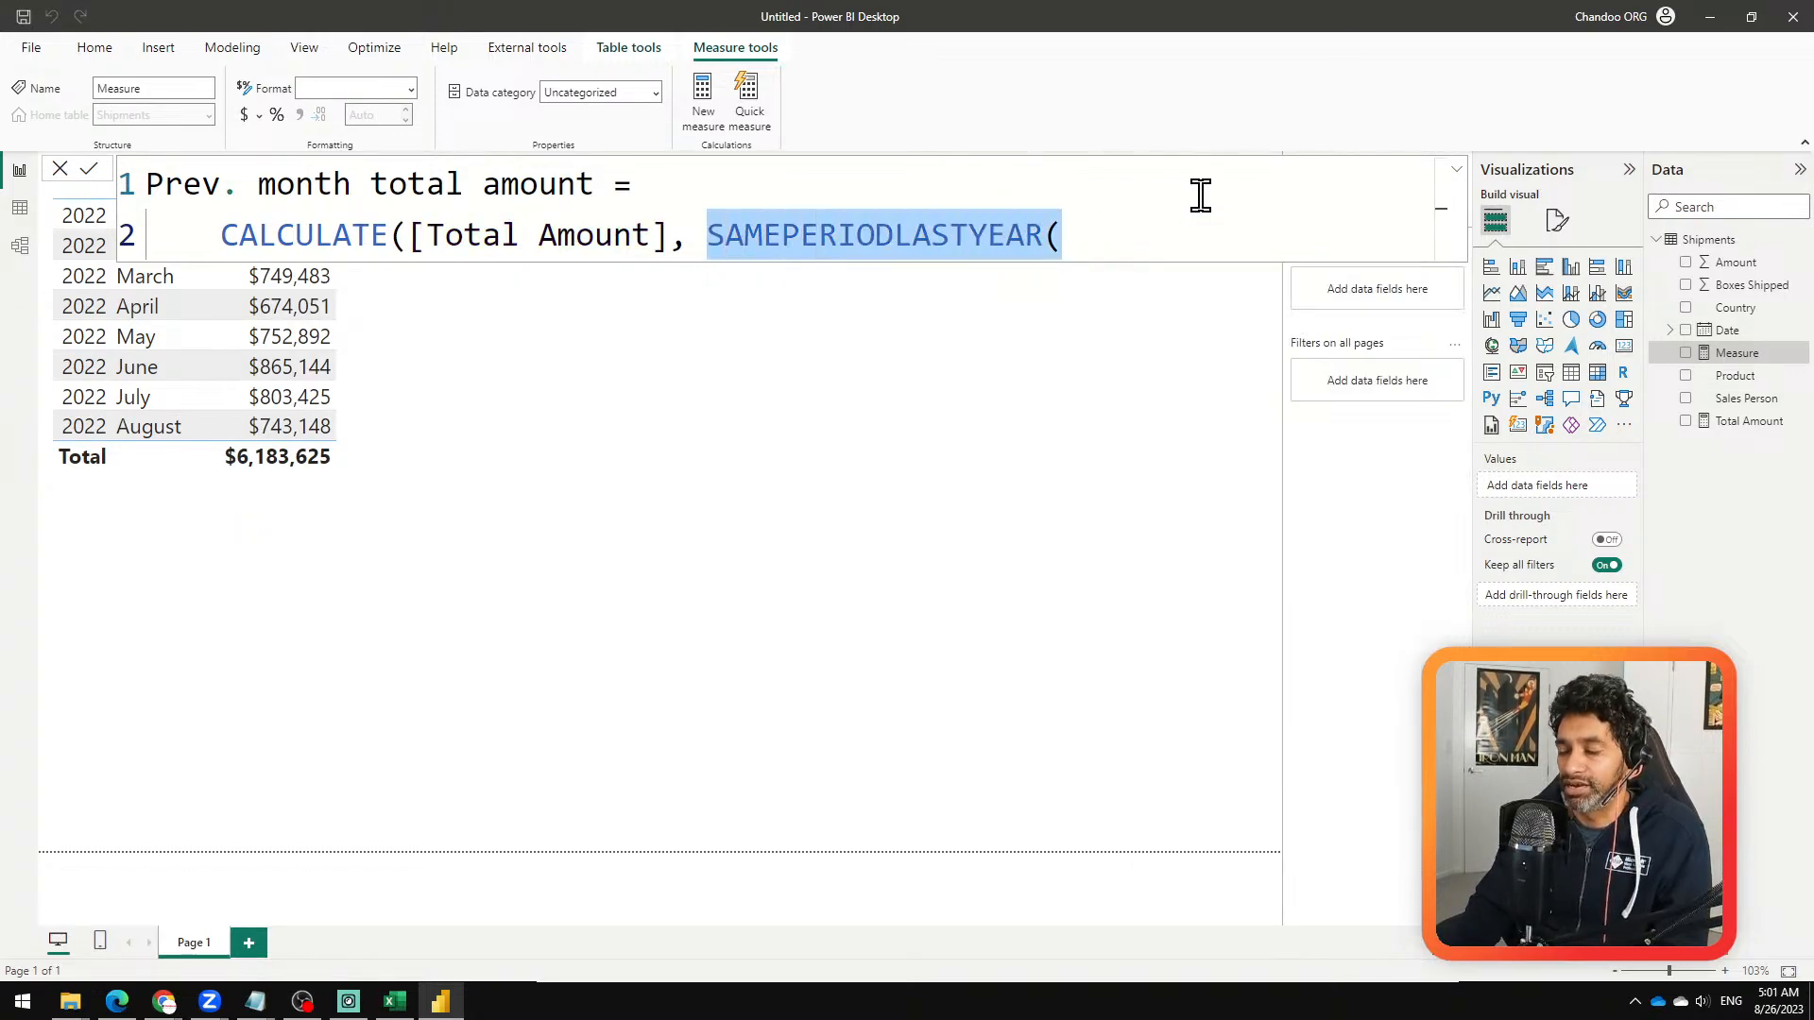
{"action": "key", "text": "BackSpace"}
Step: Complete the CALCULATE formula with the filter PREVIOUSMONTH(Shipments[Date]) and commit the measure
{"action": "type", "text": "pre"}
{"action": "key", "text": "Down"}
{"action": "key", "text": "Tab"}
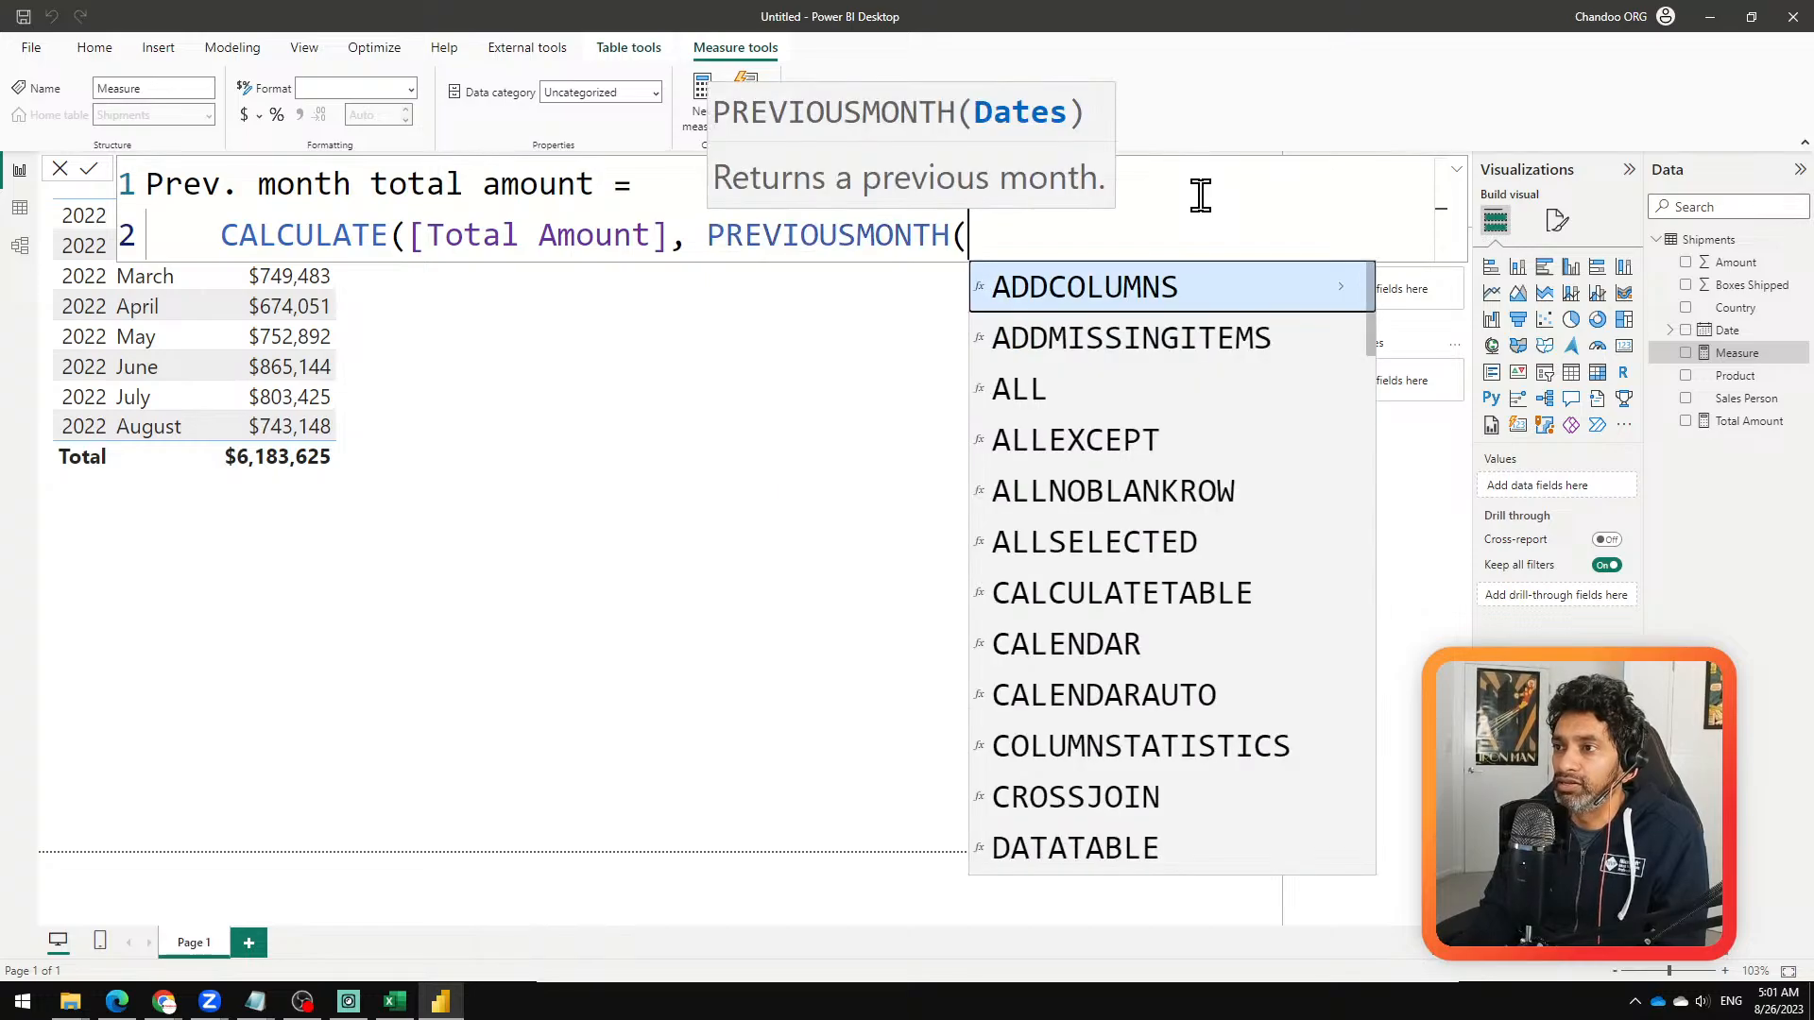
{"action": "type", "text": "sh"}
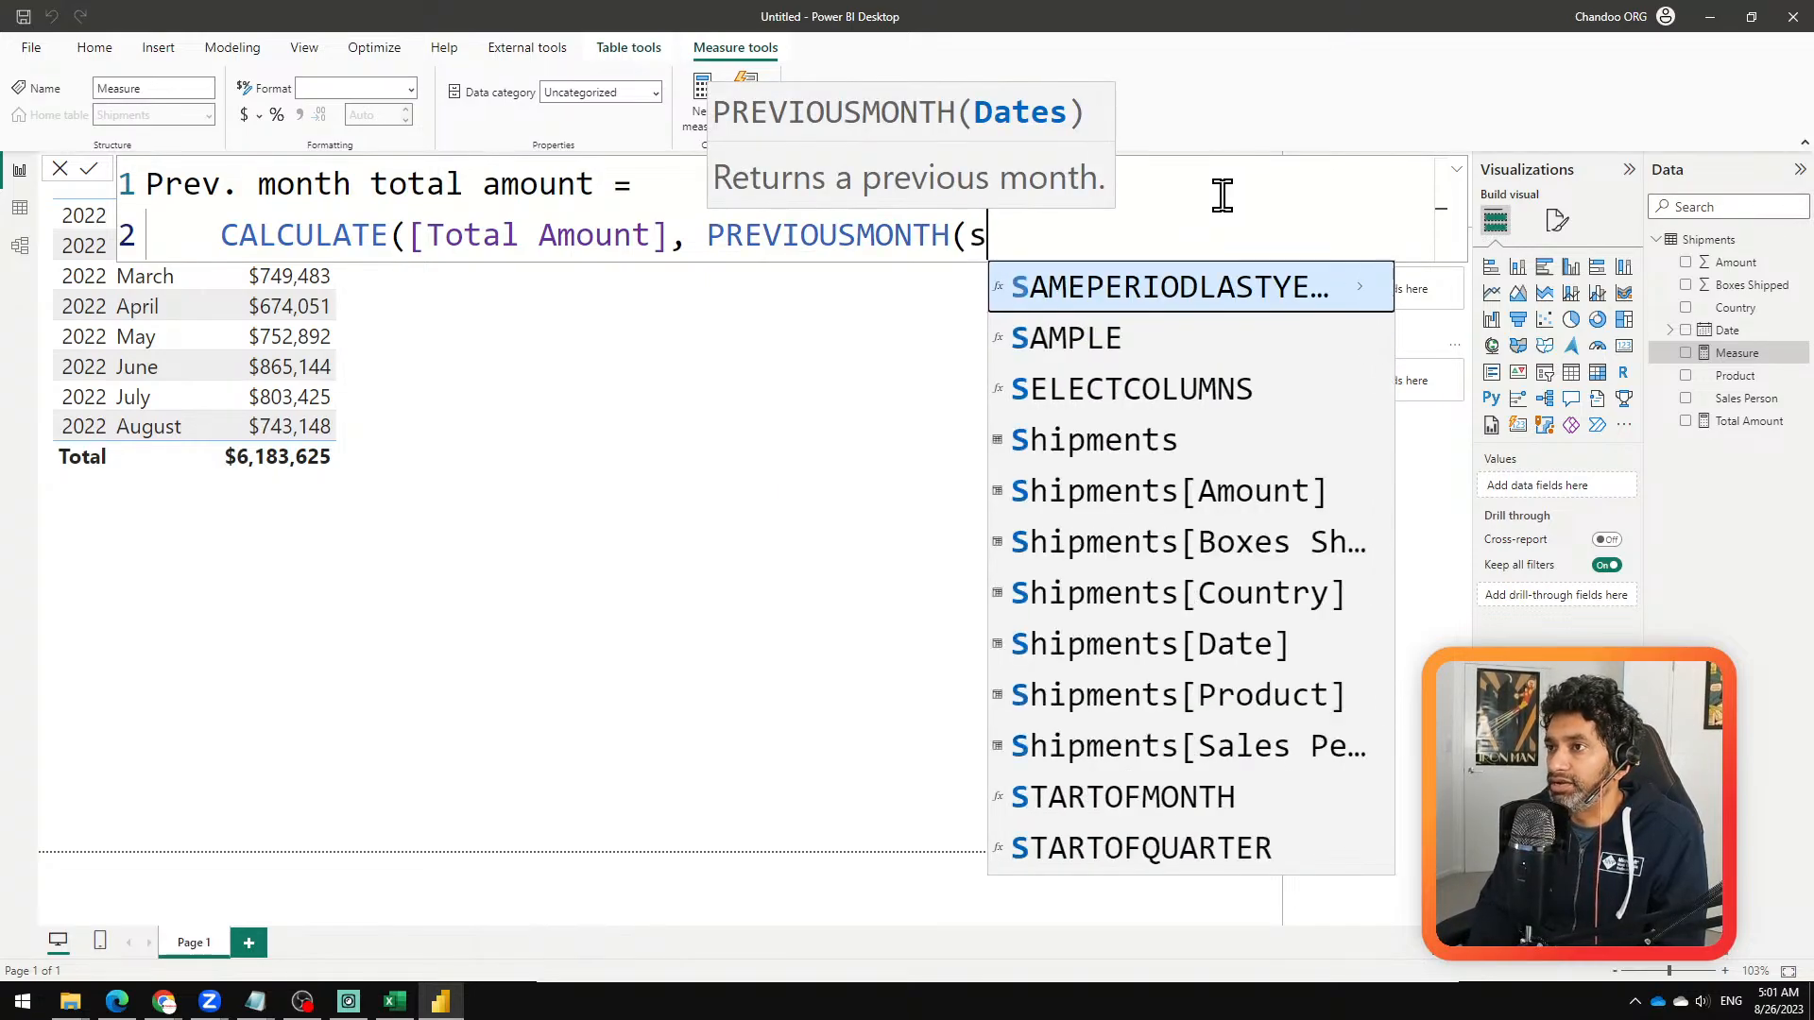
{"action": "key", "text": "Down"}
{"action": "key", "text": "Down"}
{"action": "key", "text": "Down"}
{"action": "key", "text": "Down"}
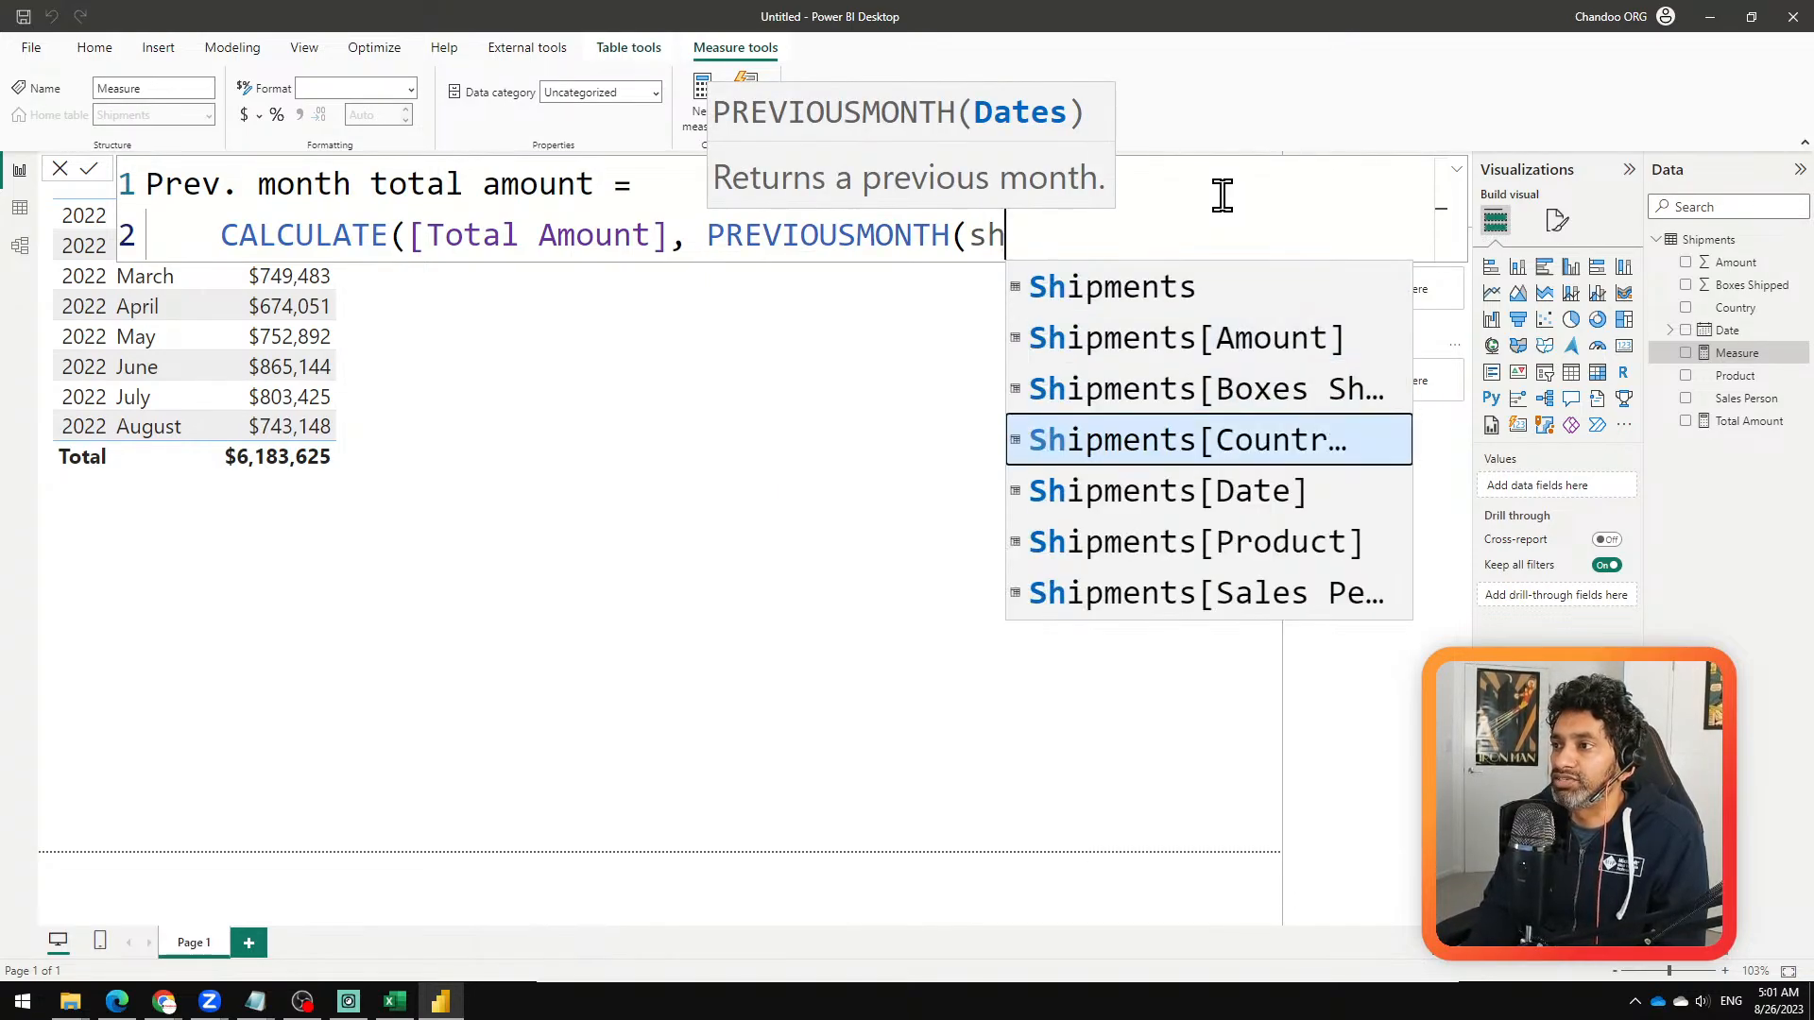
{"action": "key", "text": "Tab"}
{"action": "type", "text": ")"}
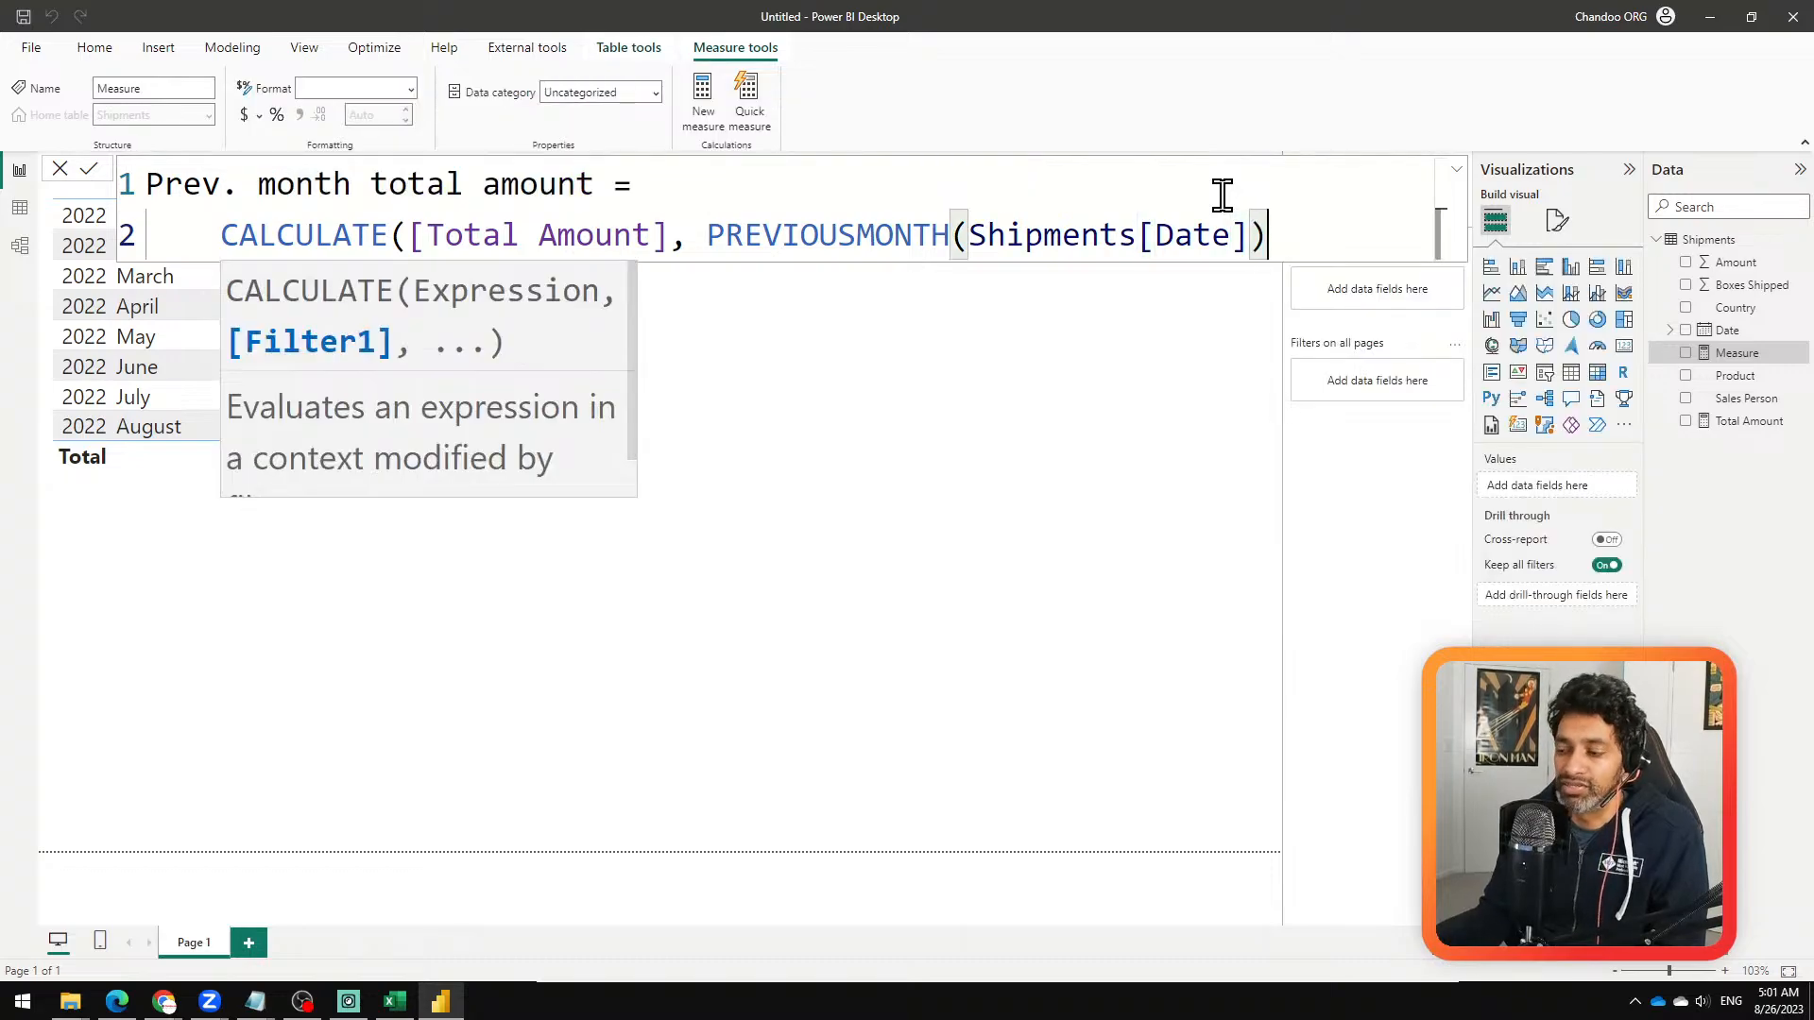
{"action": "type", "text": ")"}
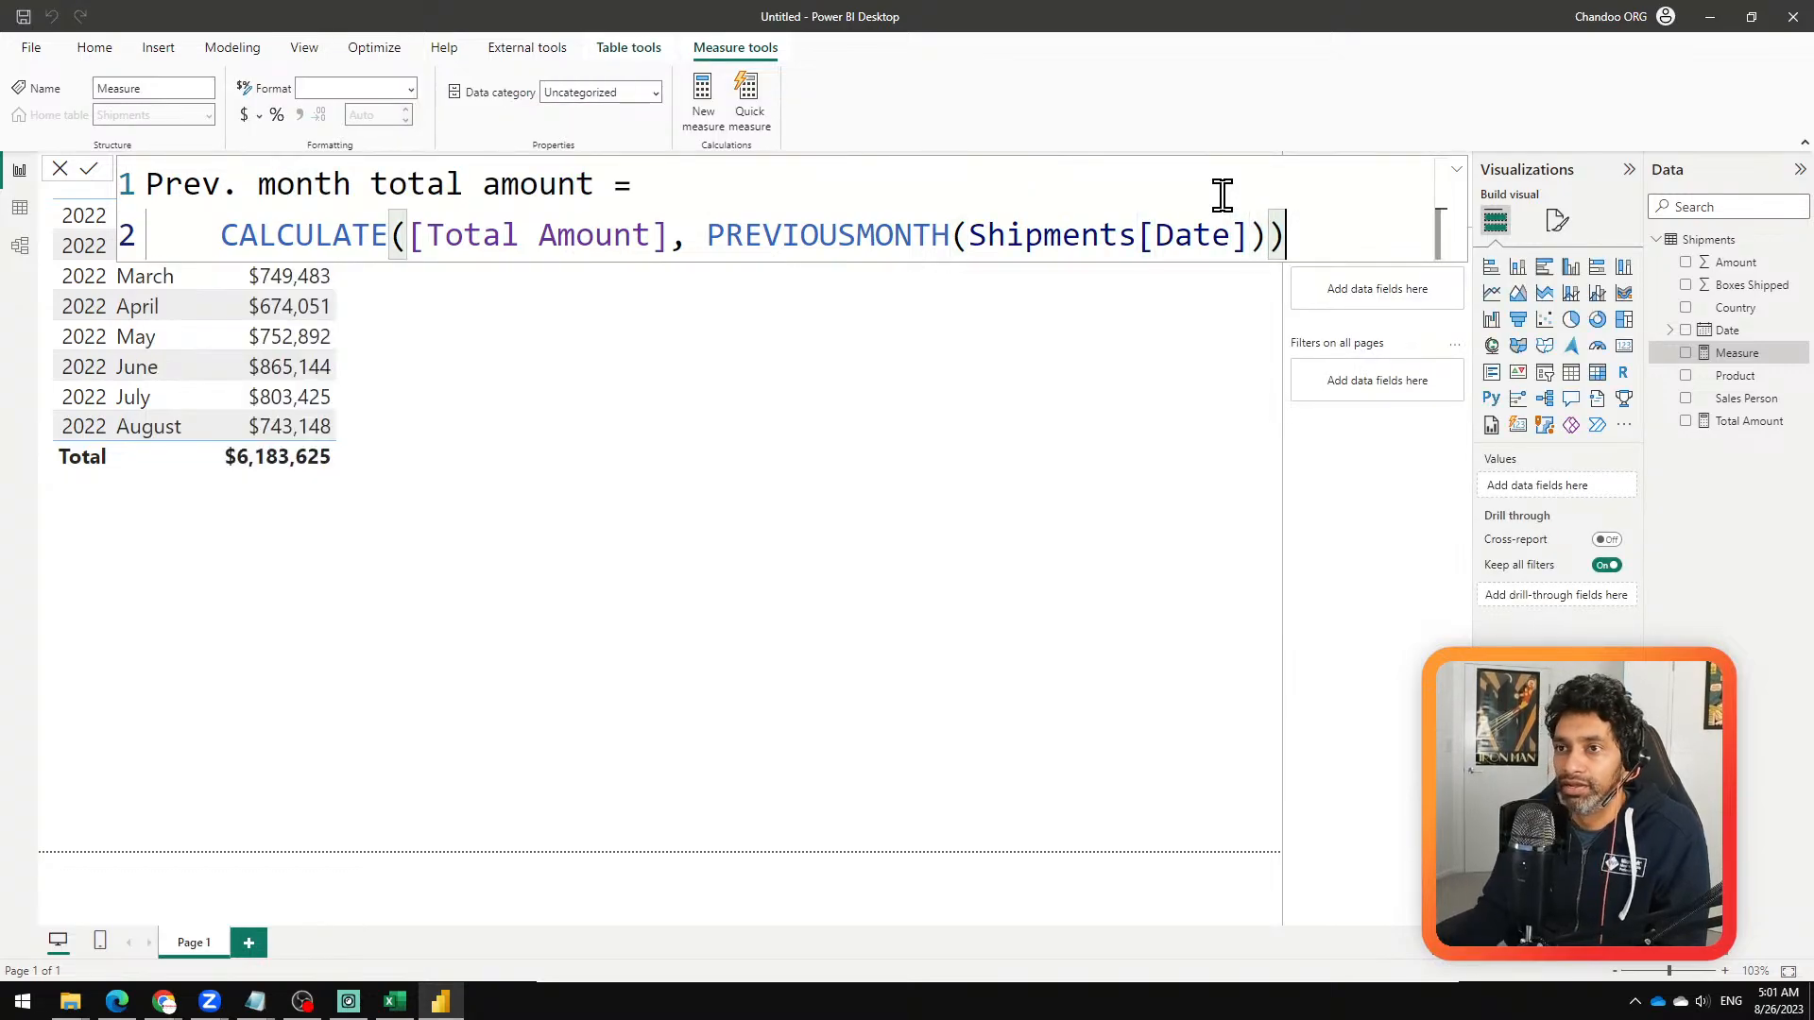
{"action": "left_click", "coordinate": [88, 169]}
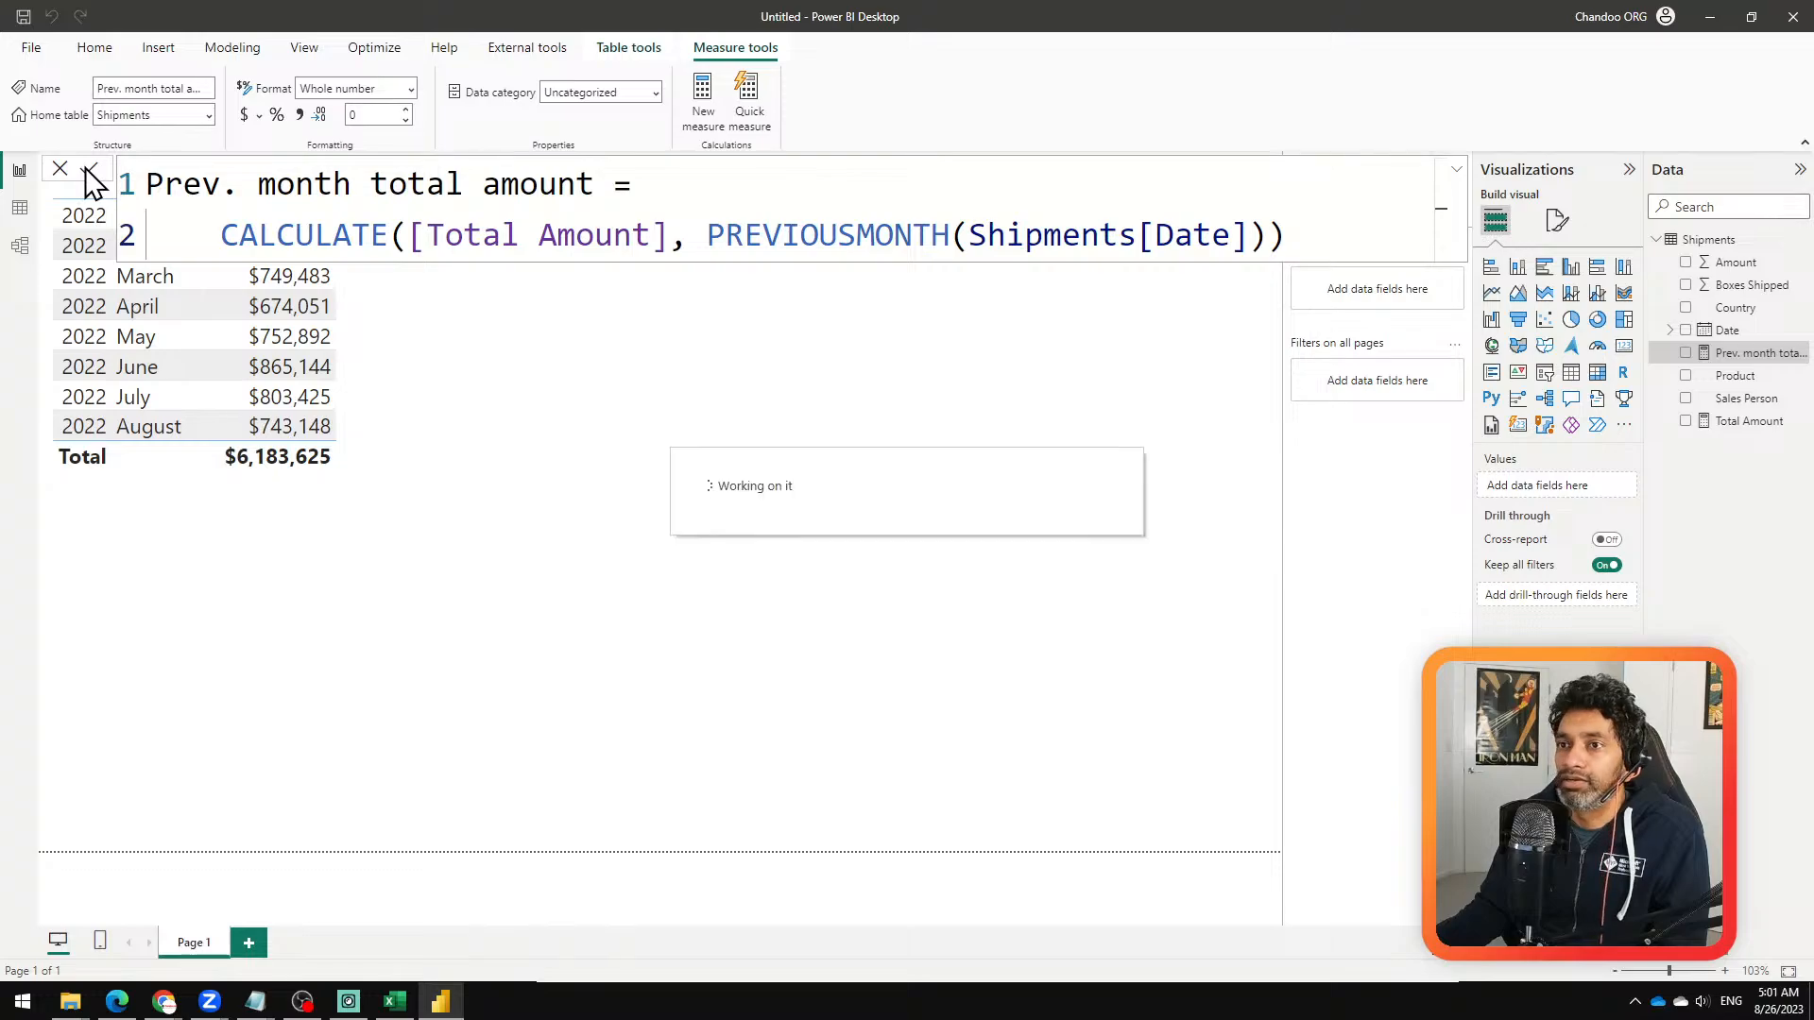
Step: Add the Prev. month total amount measure to the existing table visual, deleting any separate chart created for it
{"action": "left_click", "coordinate": [1686, 353]}
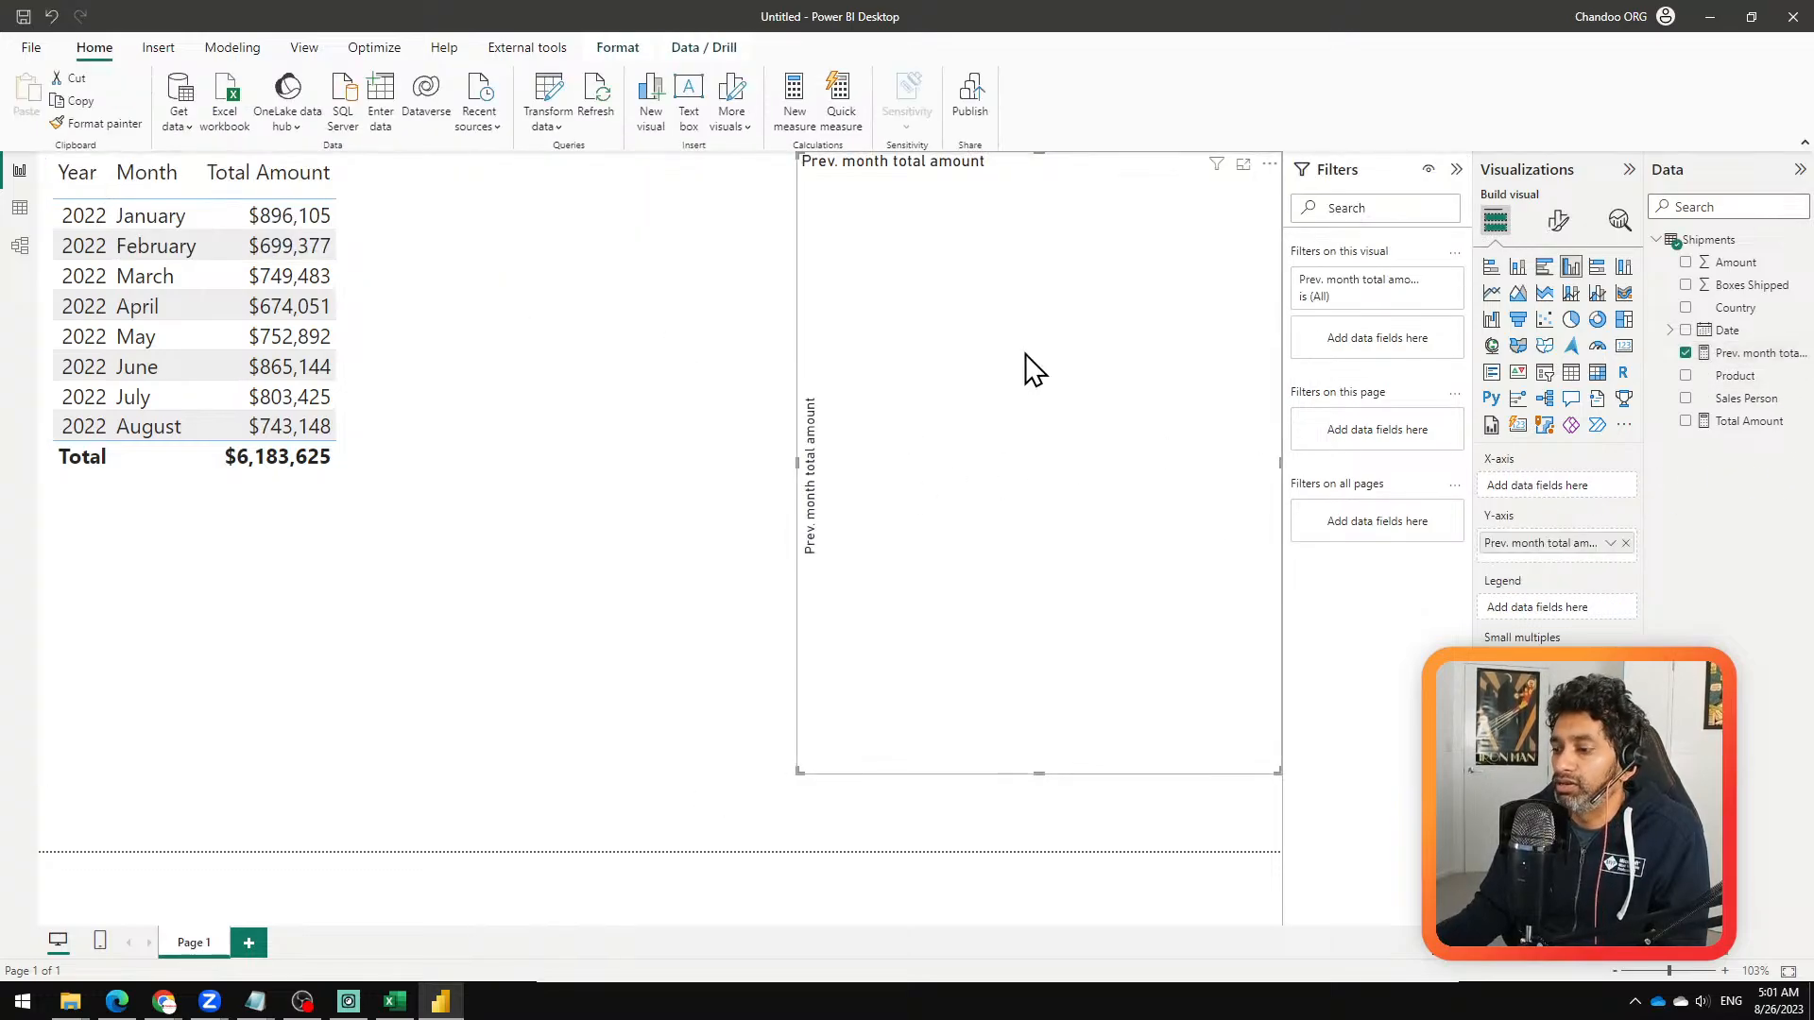
{"action": "key", "text": "Delete"}
{"action": "left_click", "coordinate": [674, 327]}
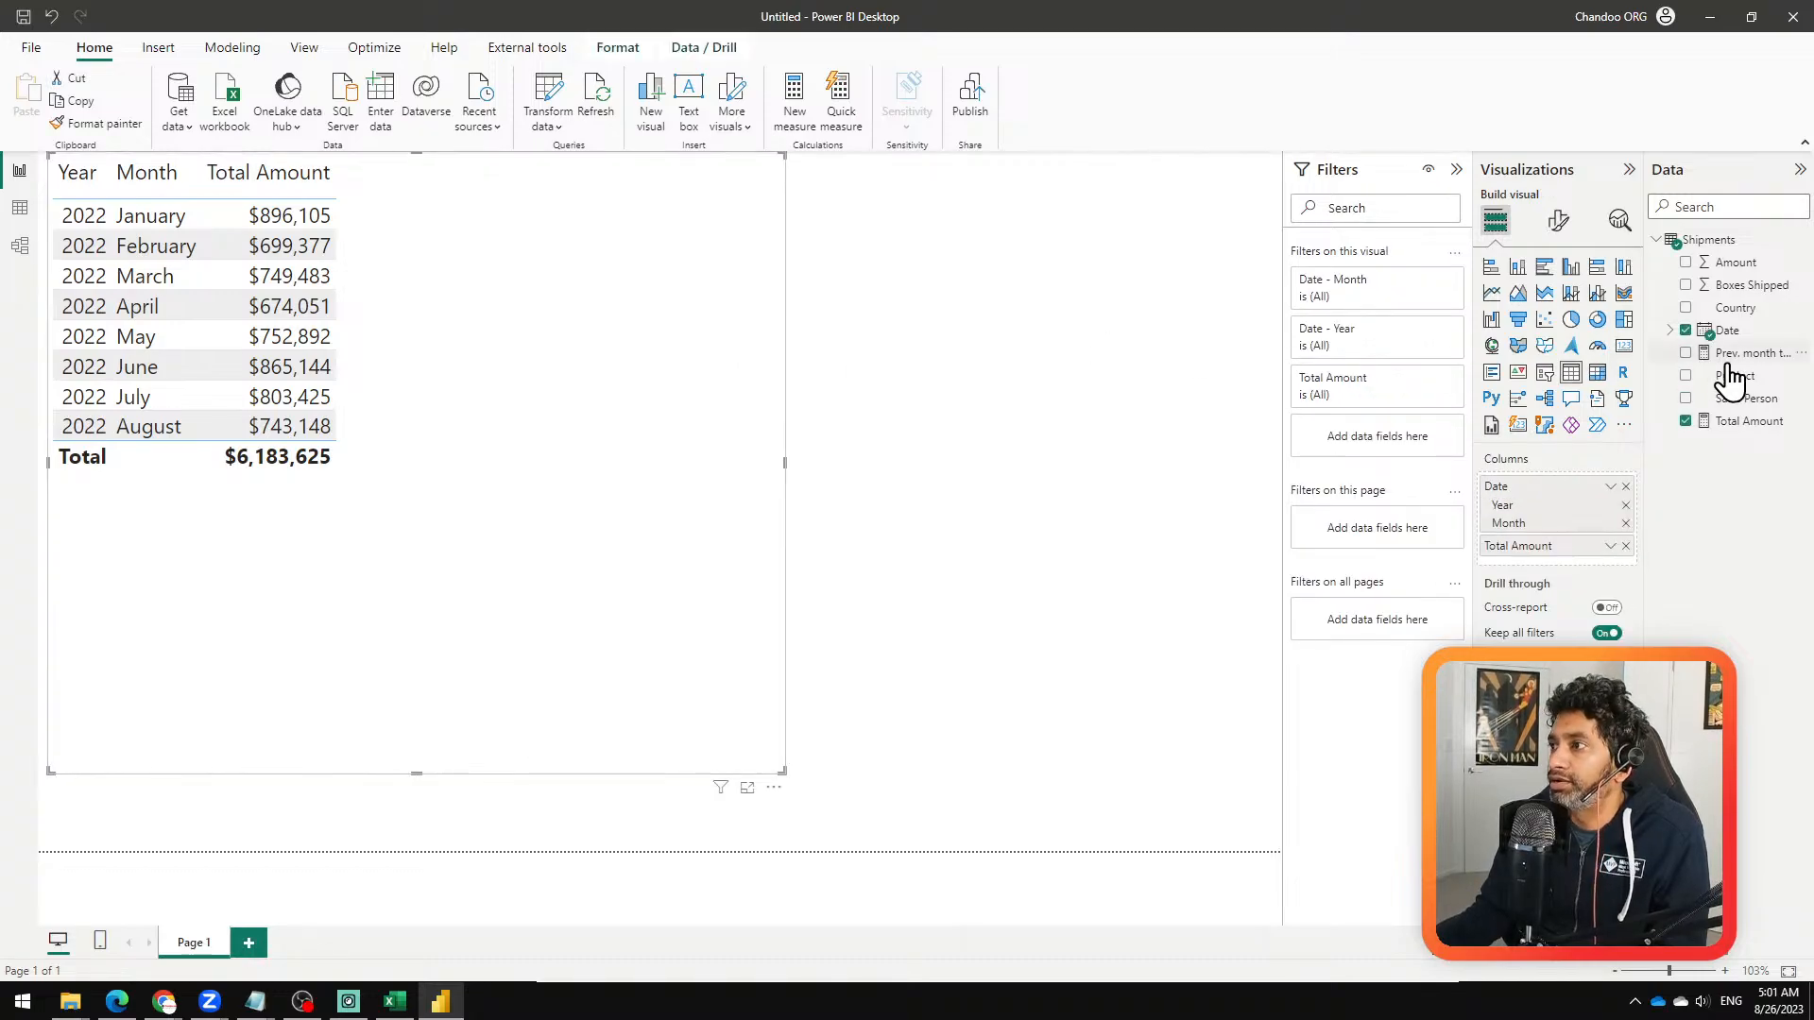
{"action": "left_click", "coordinate": [1685, 353]}
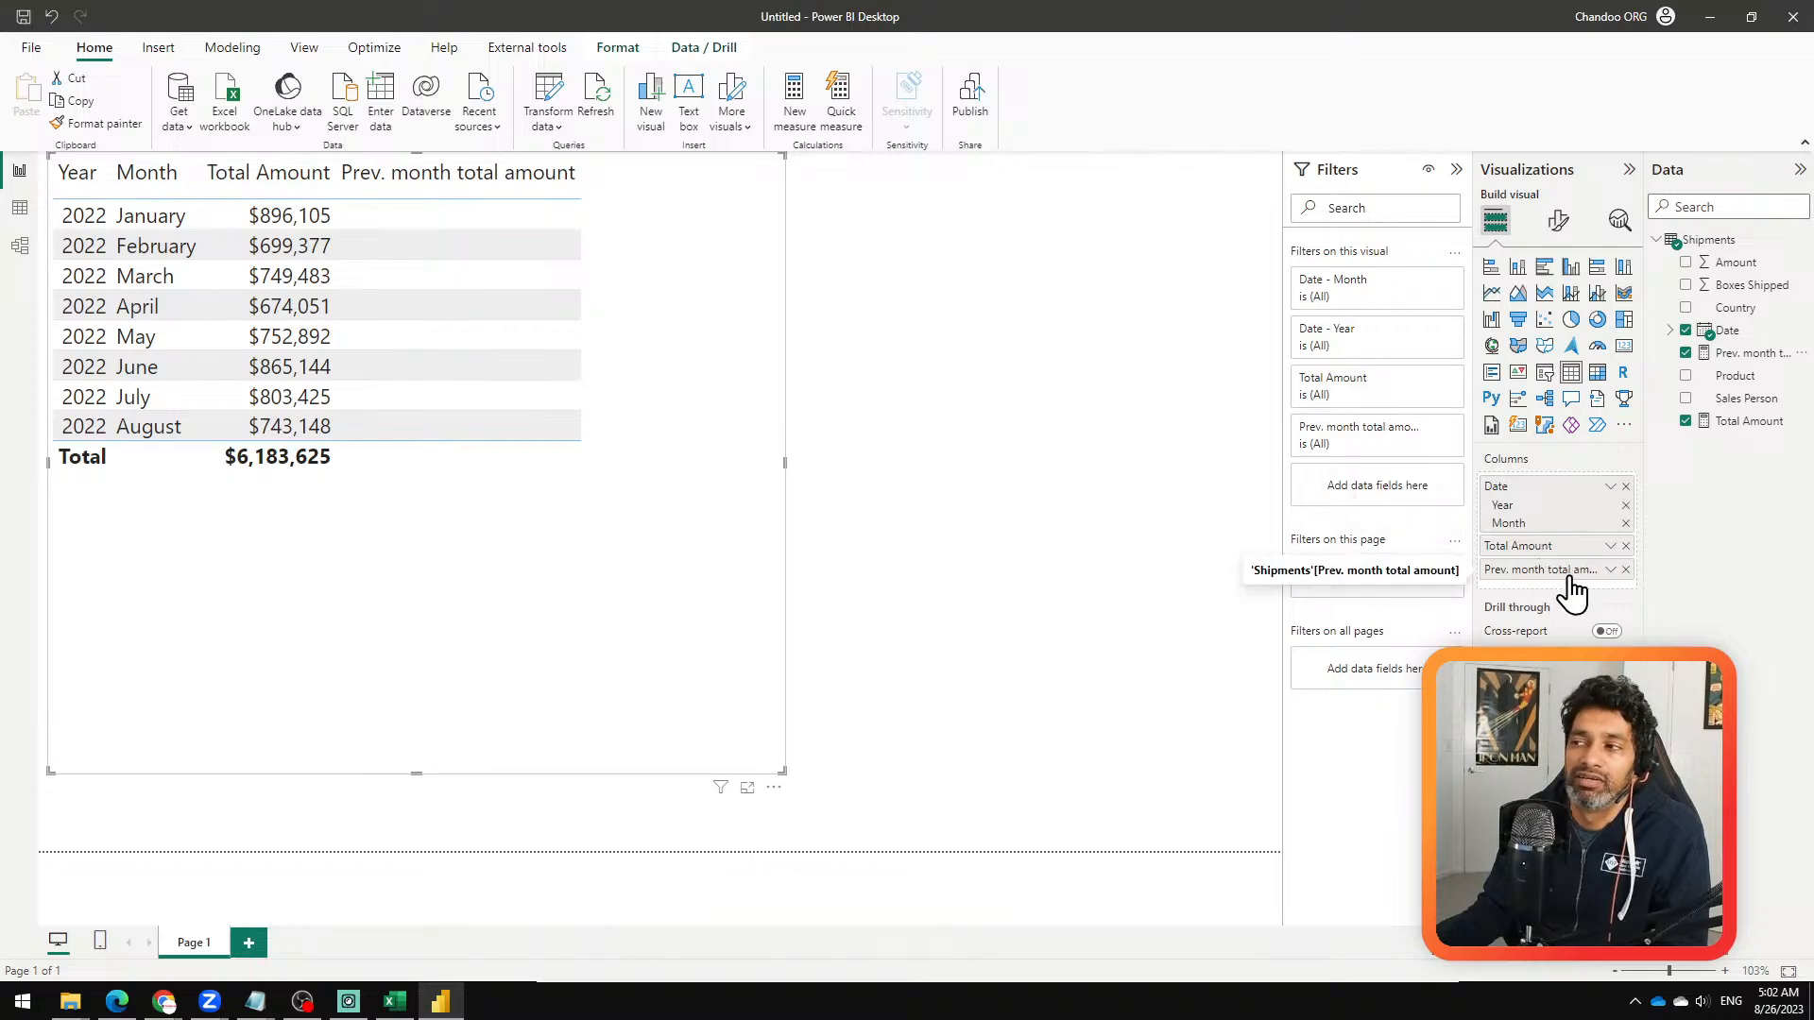
Step: Review the Prev. month total amount formula, and set the table visual's Date field to plain Date instead of Date Hierarchy
{"action": "left_click", "coordinate": [1753, 352]}
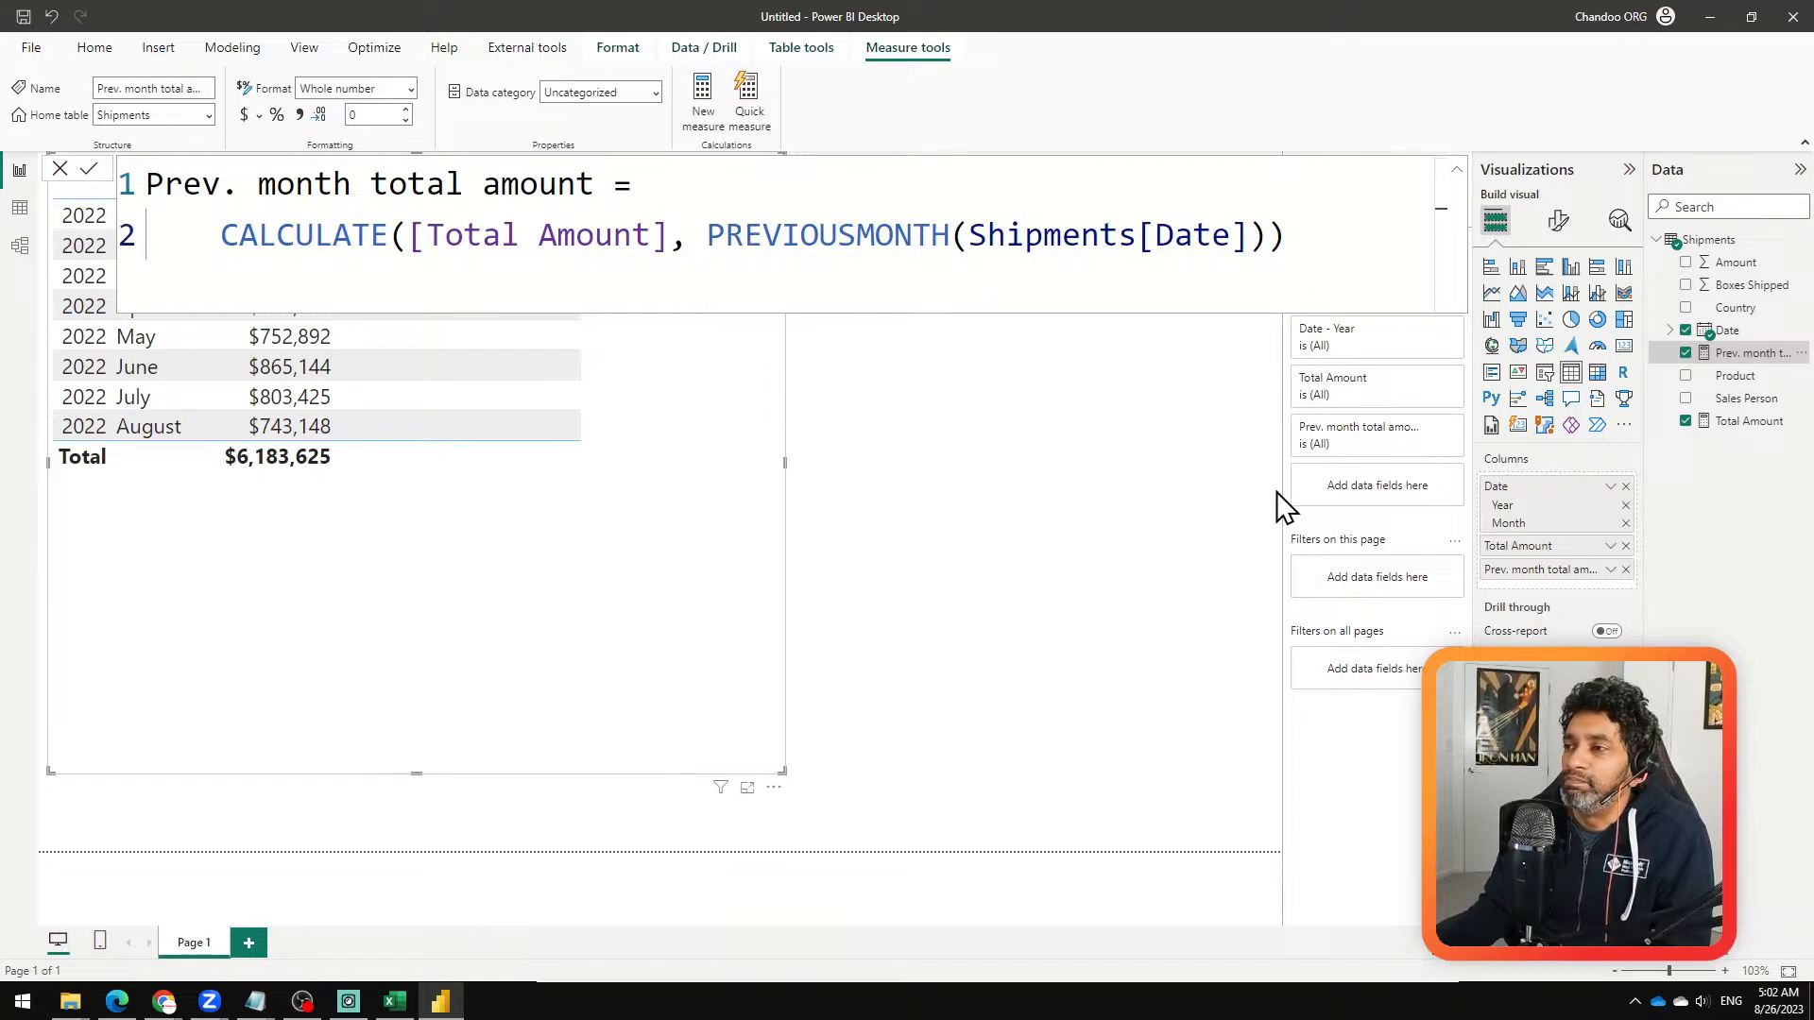
{"action": "left_click", "coordinate": [574, 599]}
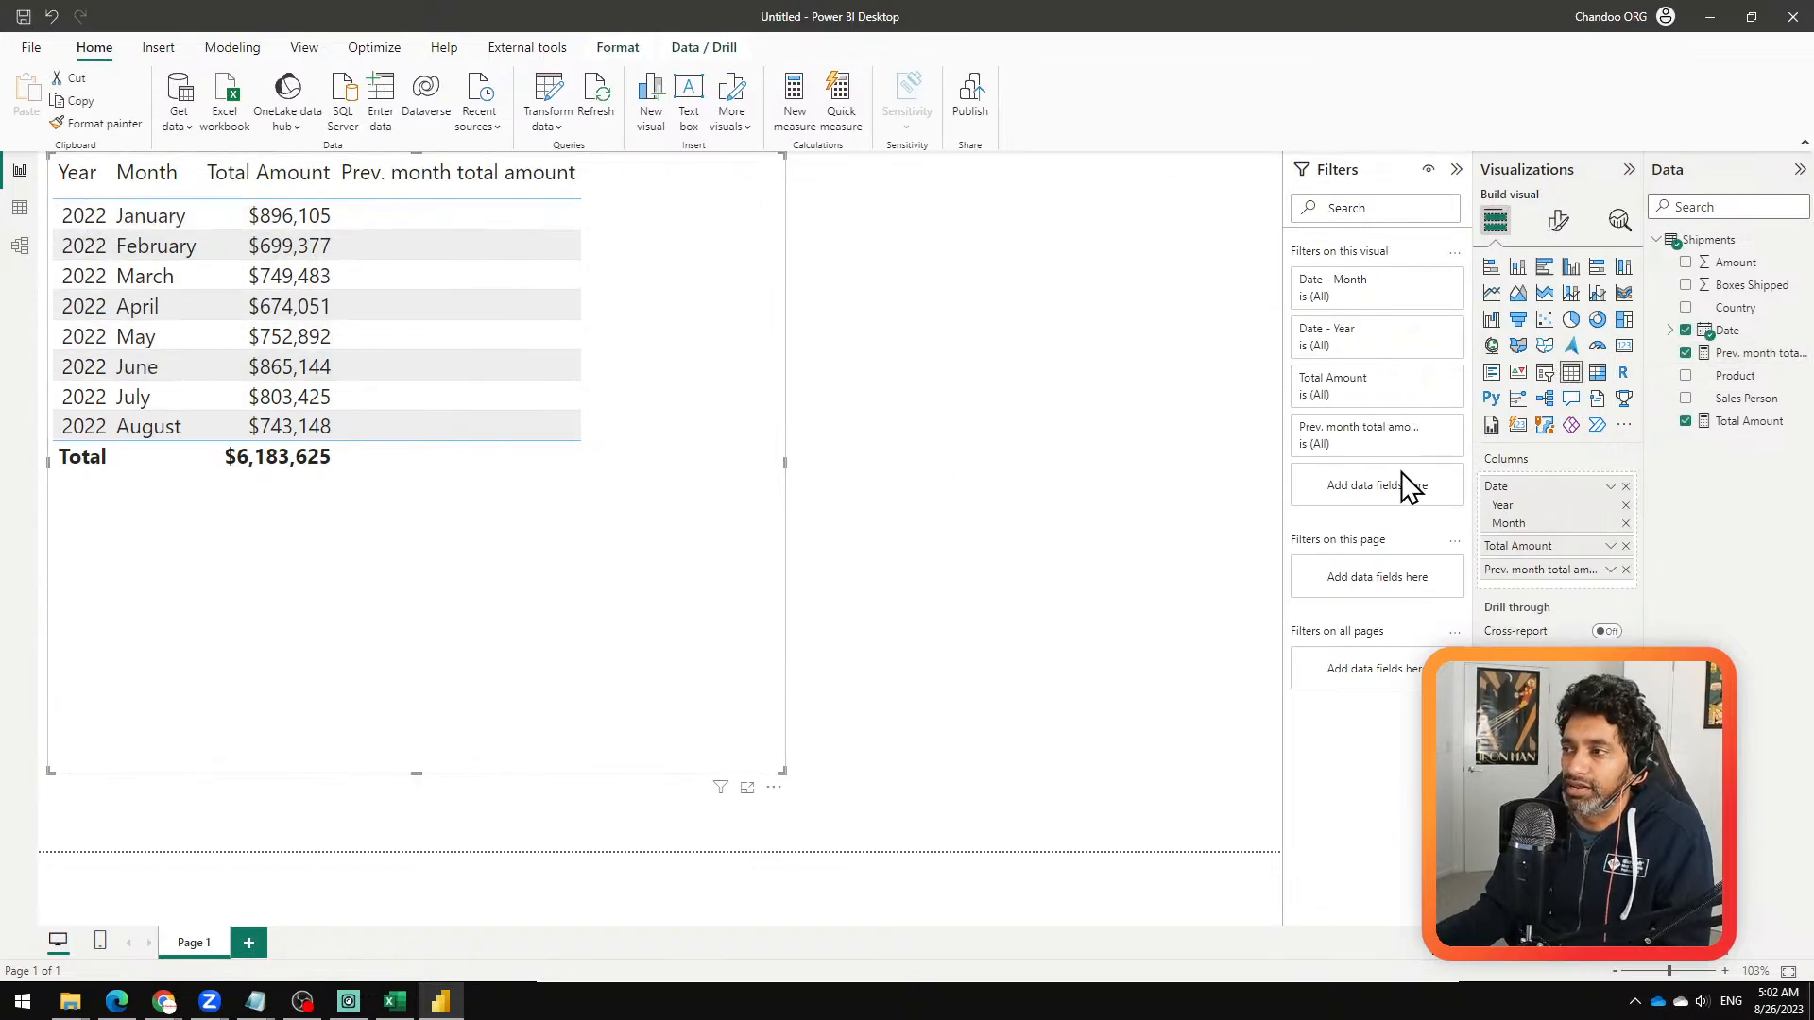
{"action": "left_click", "coordinate": [1610, 486]}
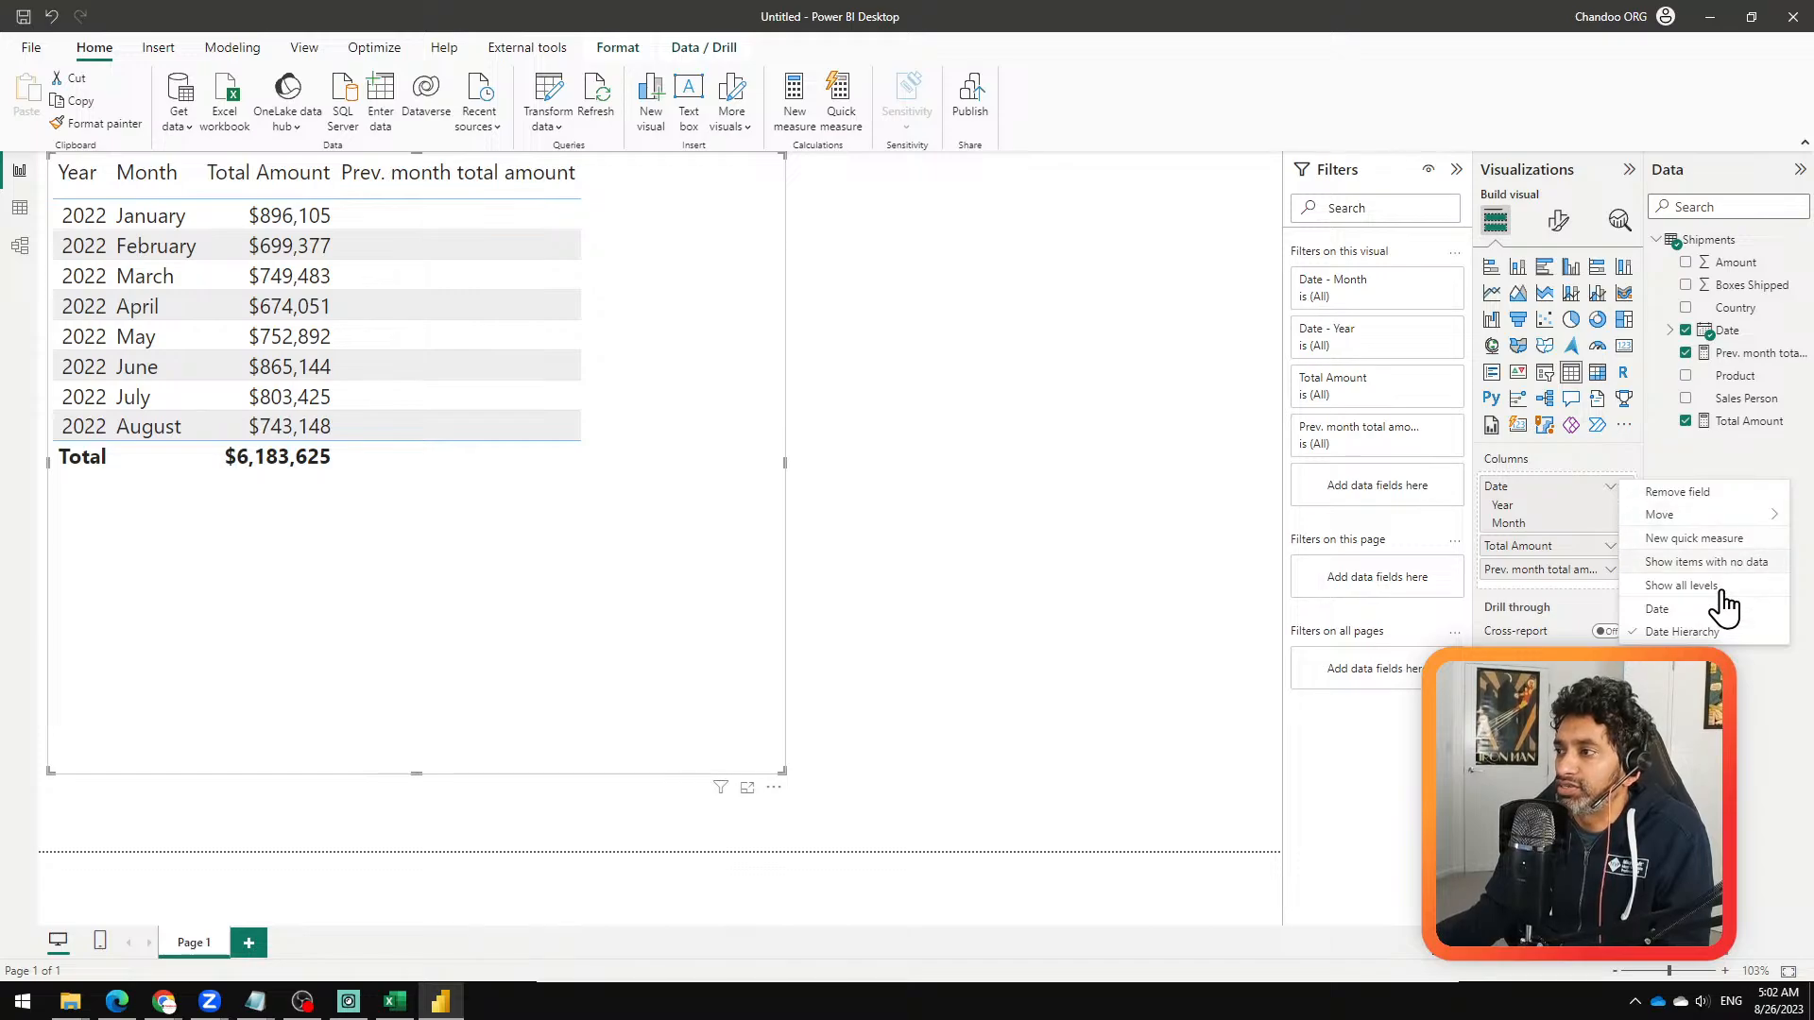
{"action": "left_click", "coordinate": [1657, 608]}
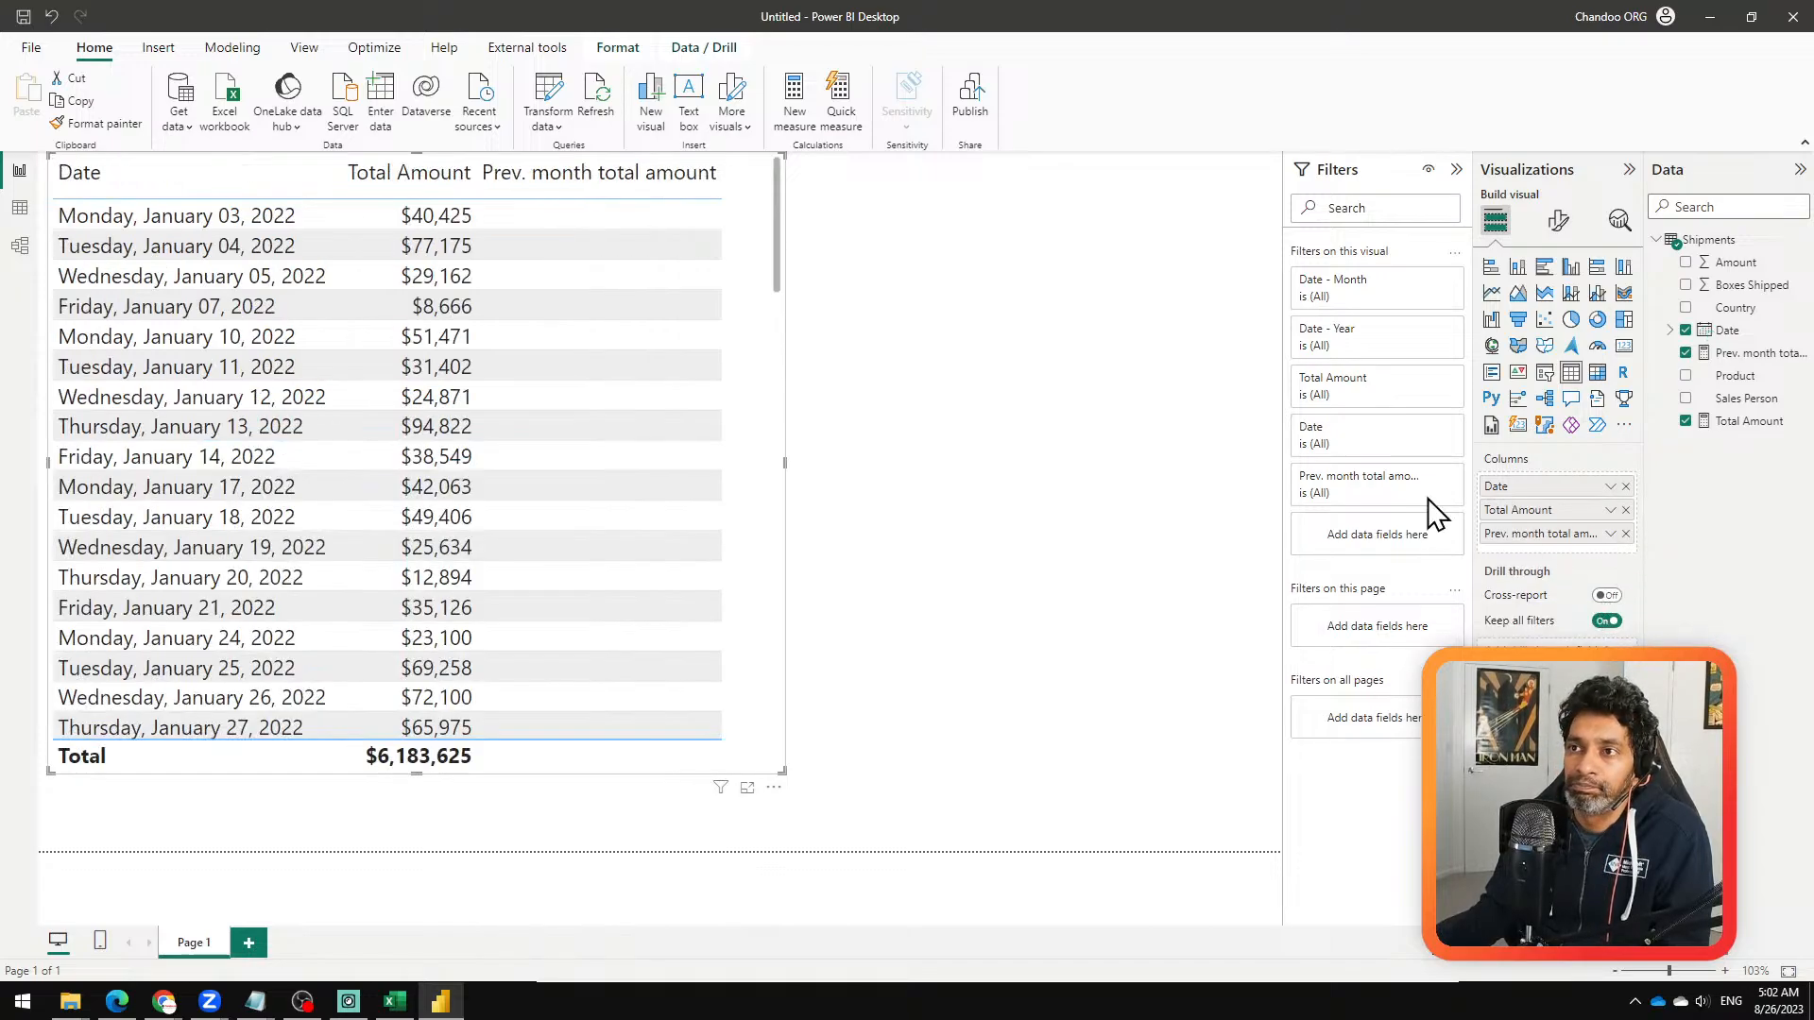
Step: Examine the Prev. month total amount column across the daily rows, comparing where each month of 2022 begins
{"action": "scroll", "coordinate": [563, 400], "scroll_direction": "down", "scroll_amount": 5}
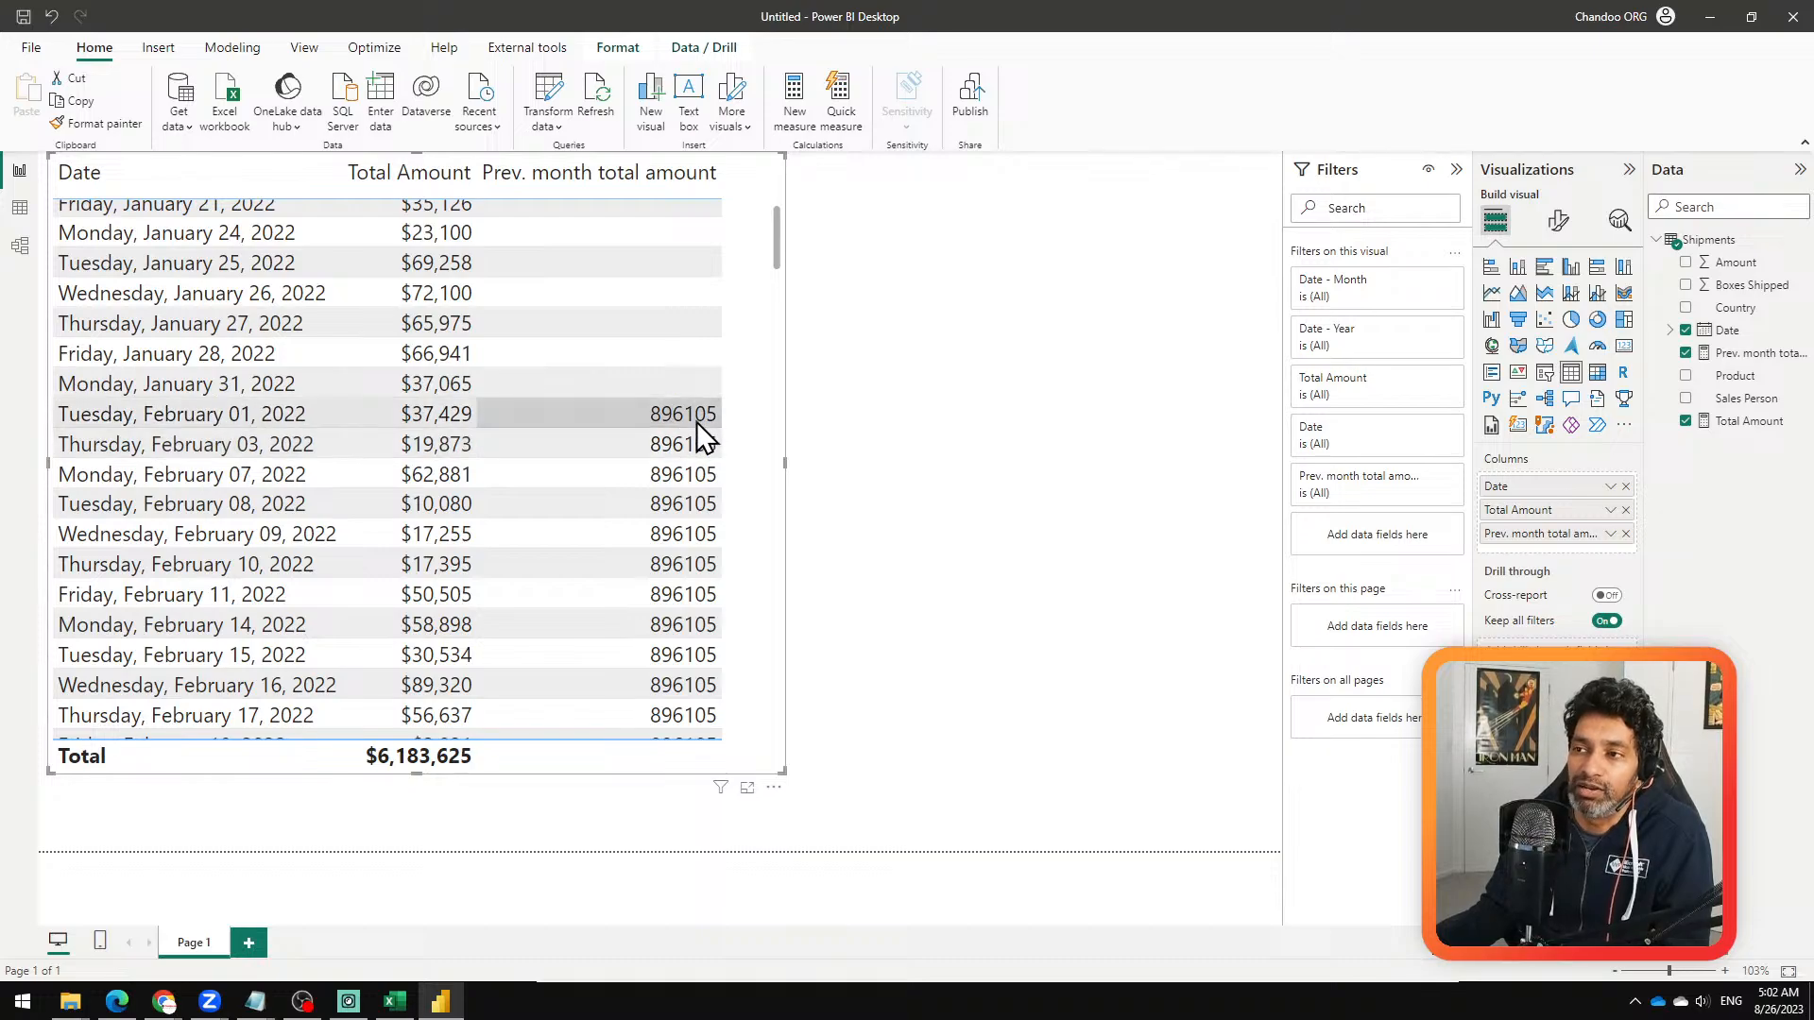
{"action": "scroll", "coordinate": [675, 416], "scroll_direction": "down", "scroll_amount": 2}
{"action": "scroll", "coordinate": [669, 378], "scroll_direction": "up", "scroll_amount": 1}
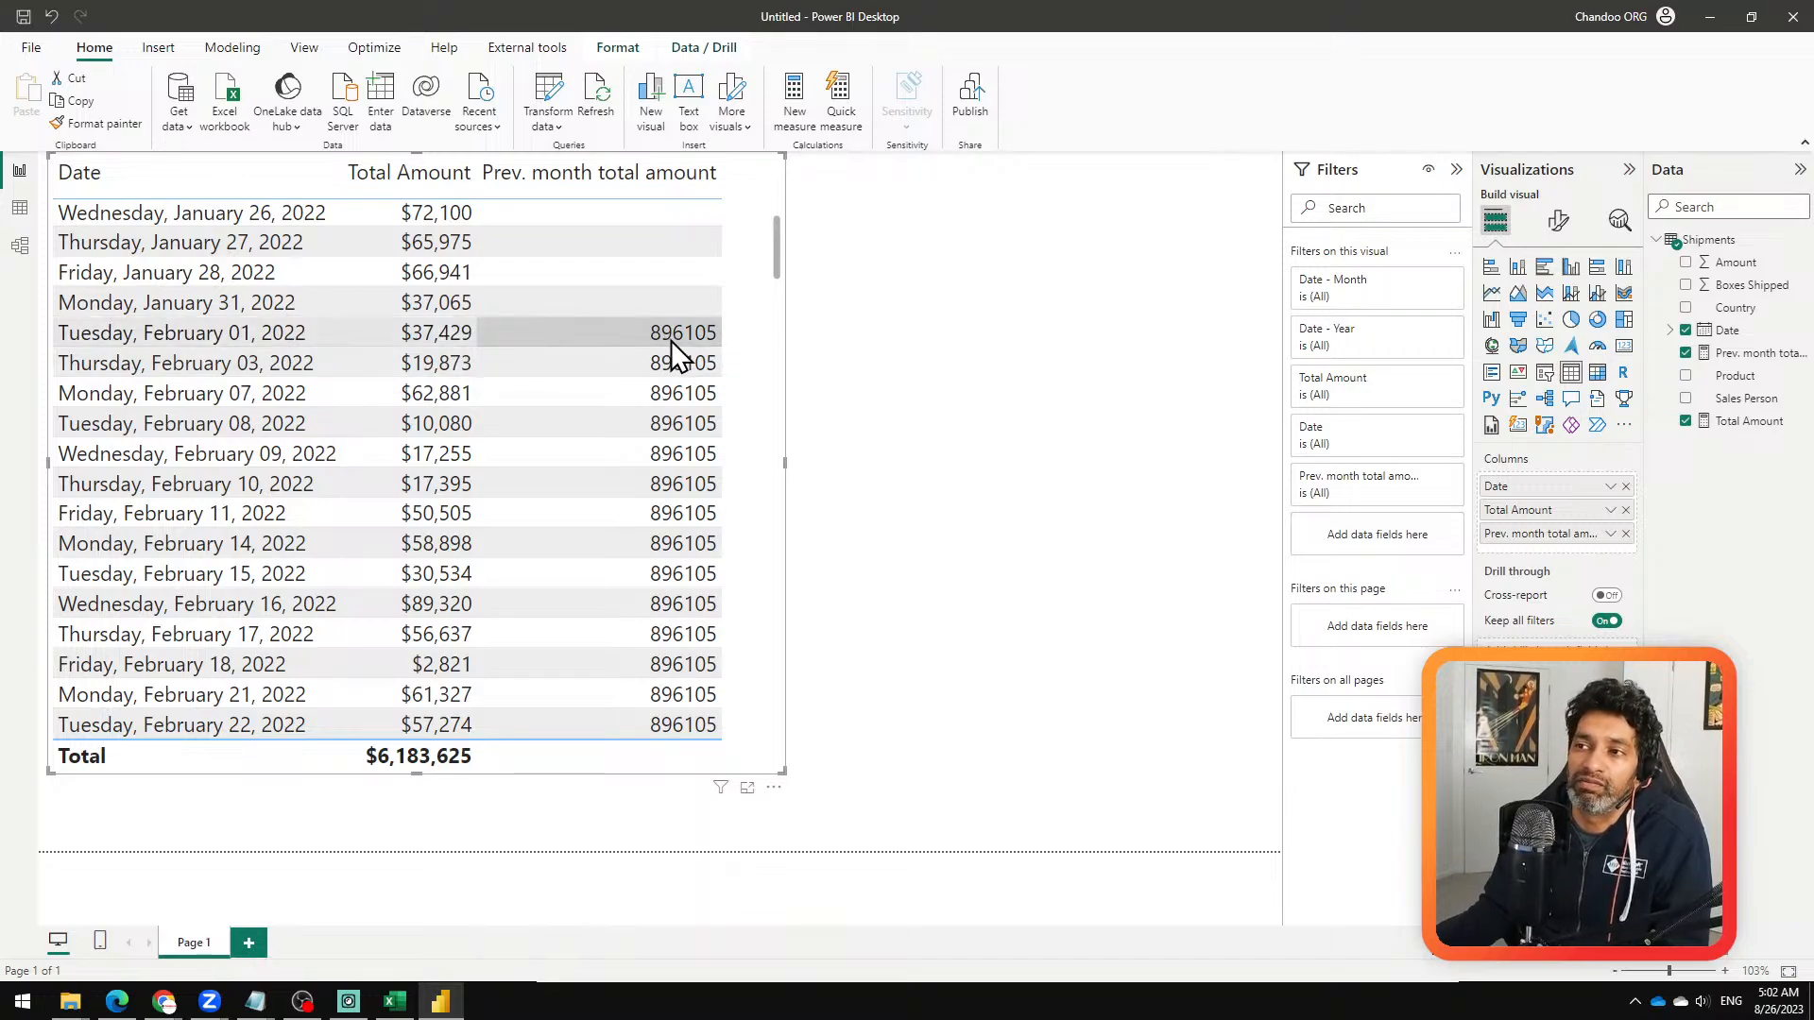
{"action": "scroll", "coordinate": [671, 359], "scroll_direction": "down", "scroll_amount": 6}
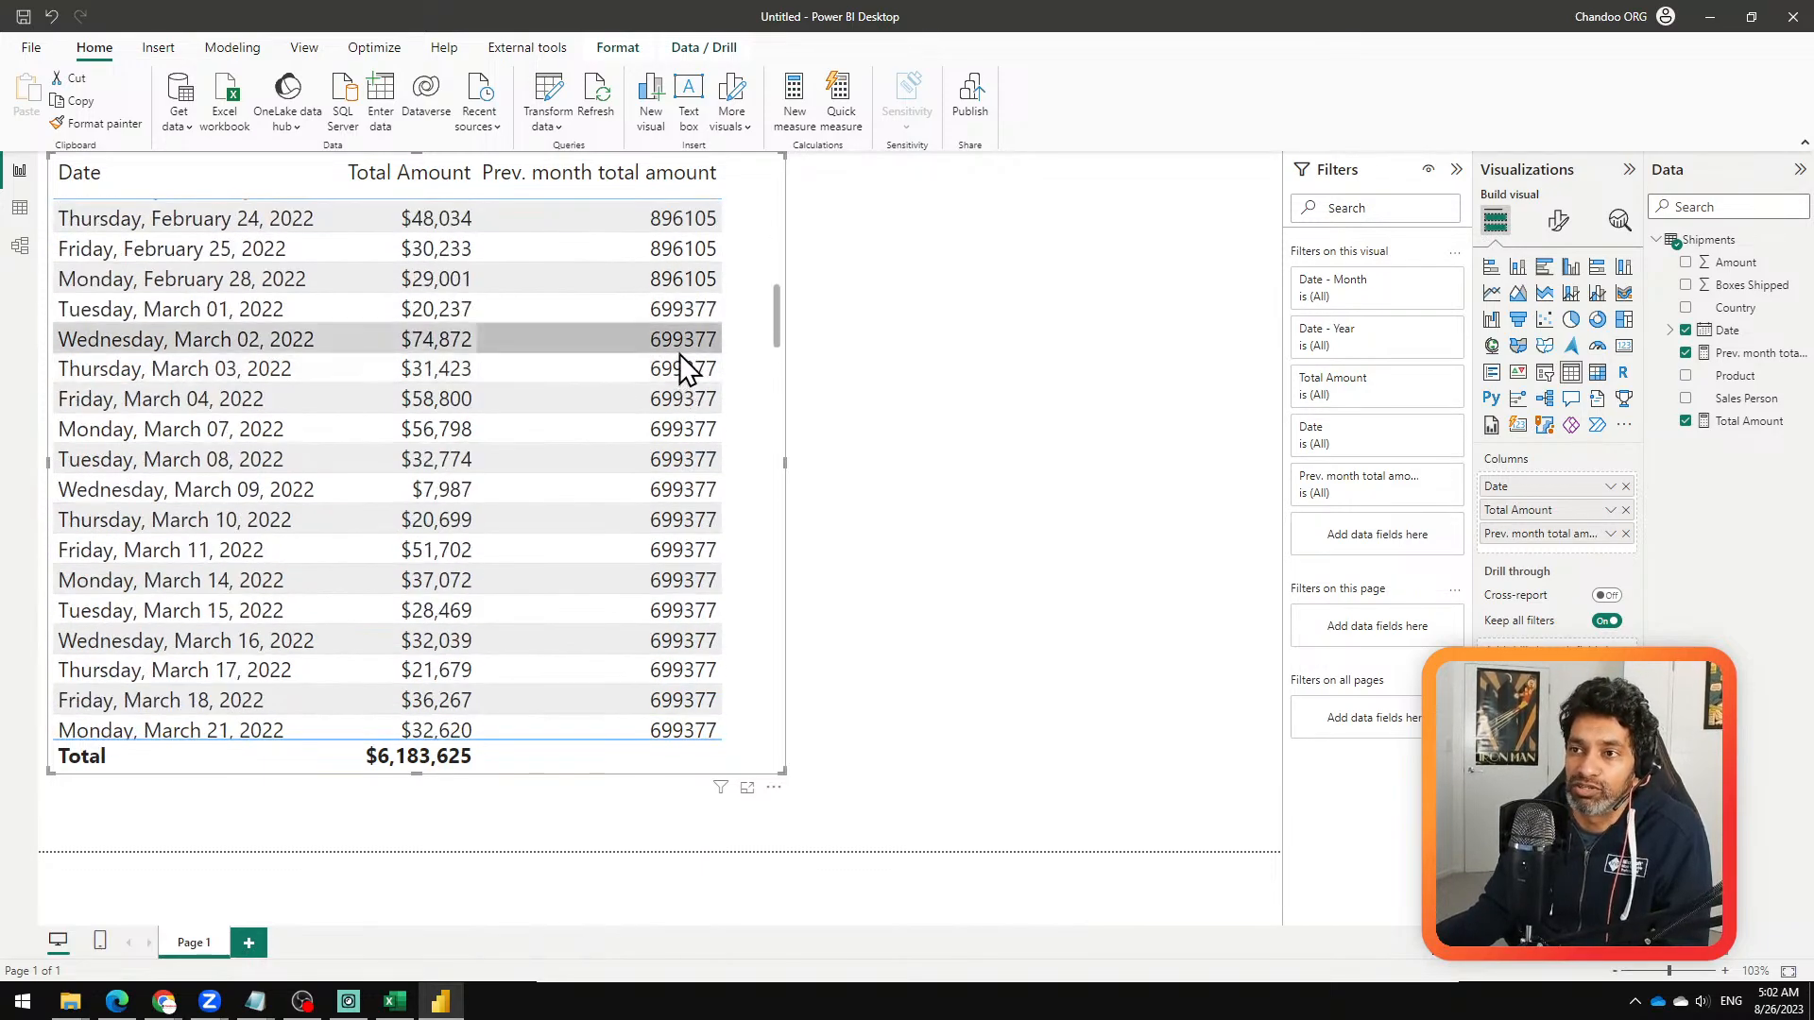
{"action": "scroll", "coordinate": [678, 350], "scroll_direction": "down", "scroll_amount": 8}
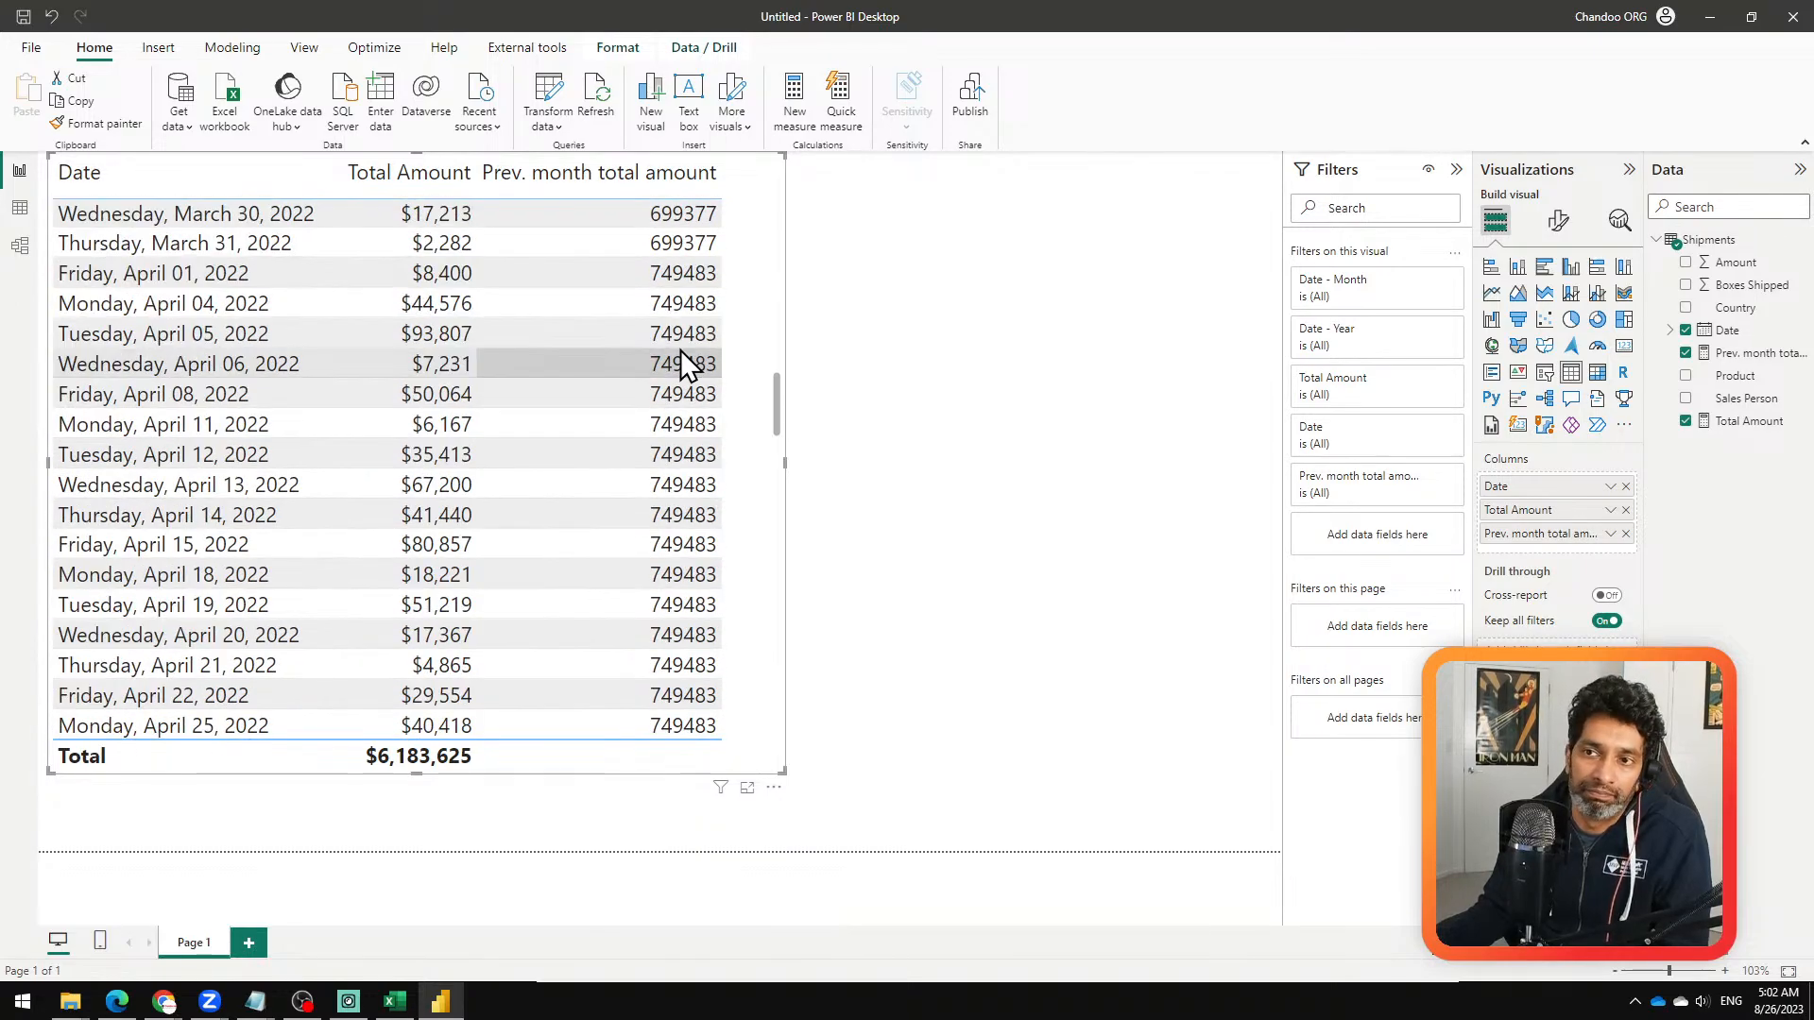
{"action": "scroll", "coordinate": [680, 349], "scroll_direction": "down", "scroll_amount": 5}
{"action": "scroll", "coordinate": [681, 349], "scroll_direction": "up", "scroll_amount": 20}
{"action": "scroll", "coordinate": [680, 354], "scroll_direction": "down", "scroll_amount": 5}
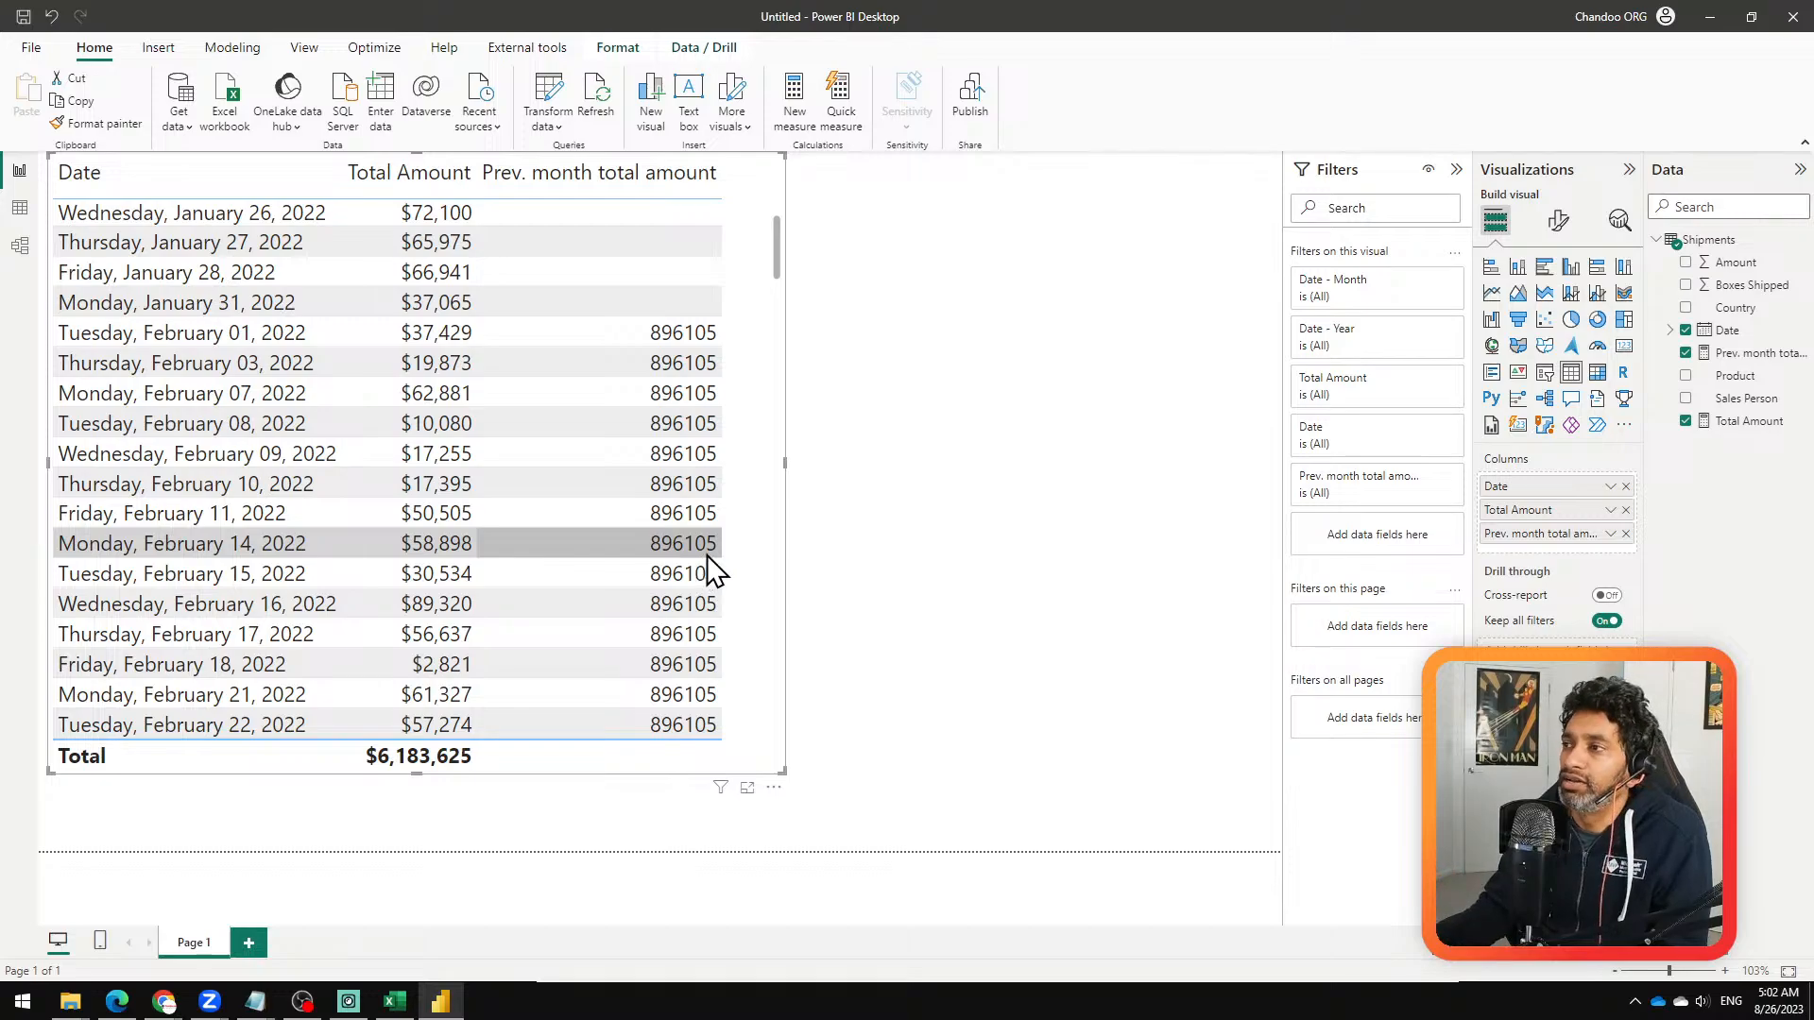
Step: Inspect the Shipments table's data, then return to the report and highlight PREVIOUSMONTH(Shipments[Date]) in the Prev. month total amount formula
{"action": "left_click", "coordinate": [20, 208]}
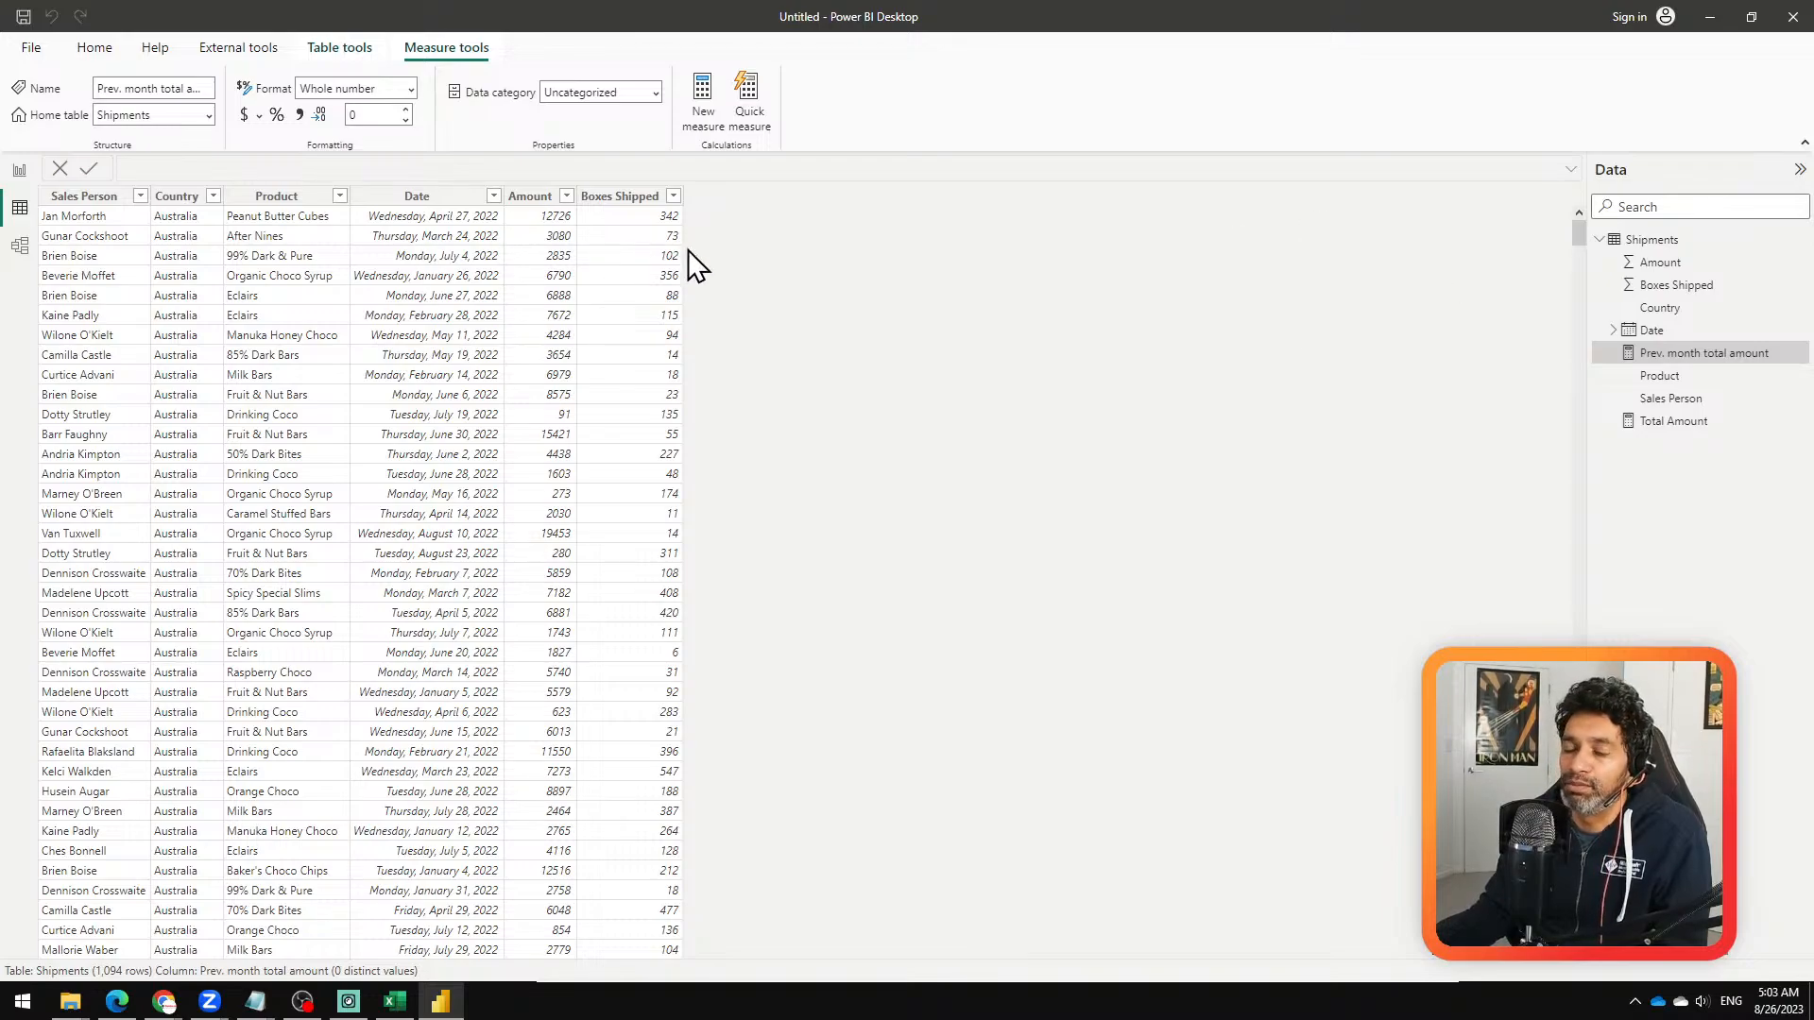
{"action": "left_click", "coordinate": [20, 170]}
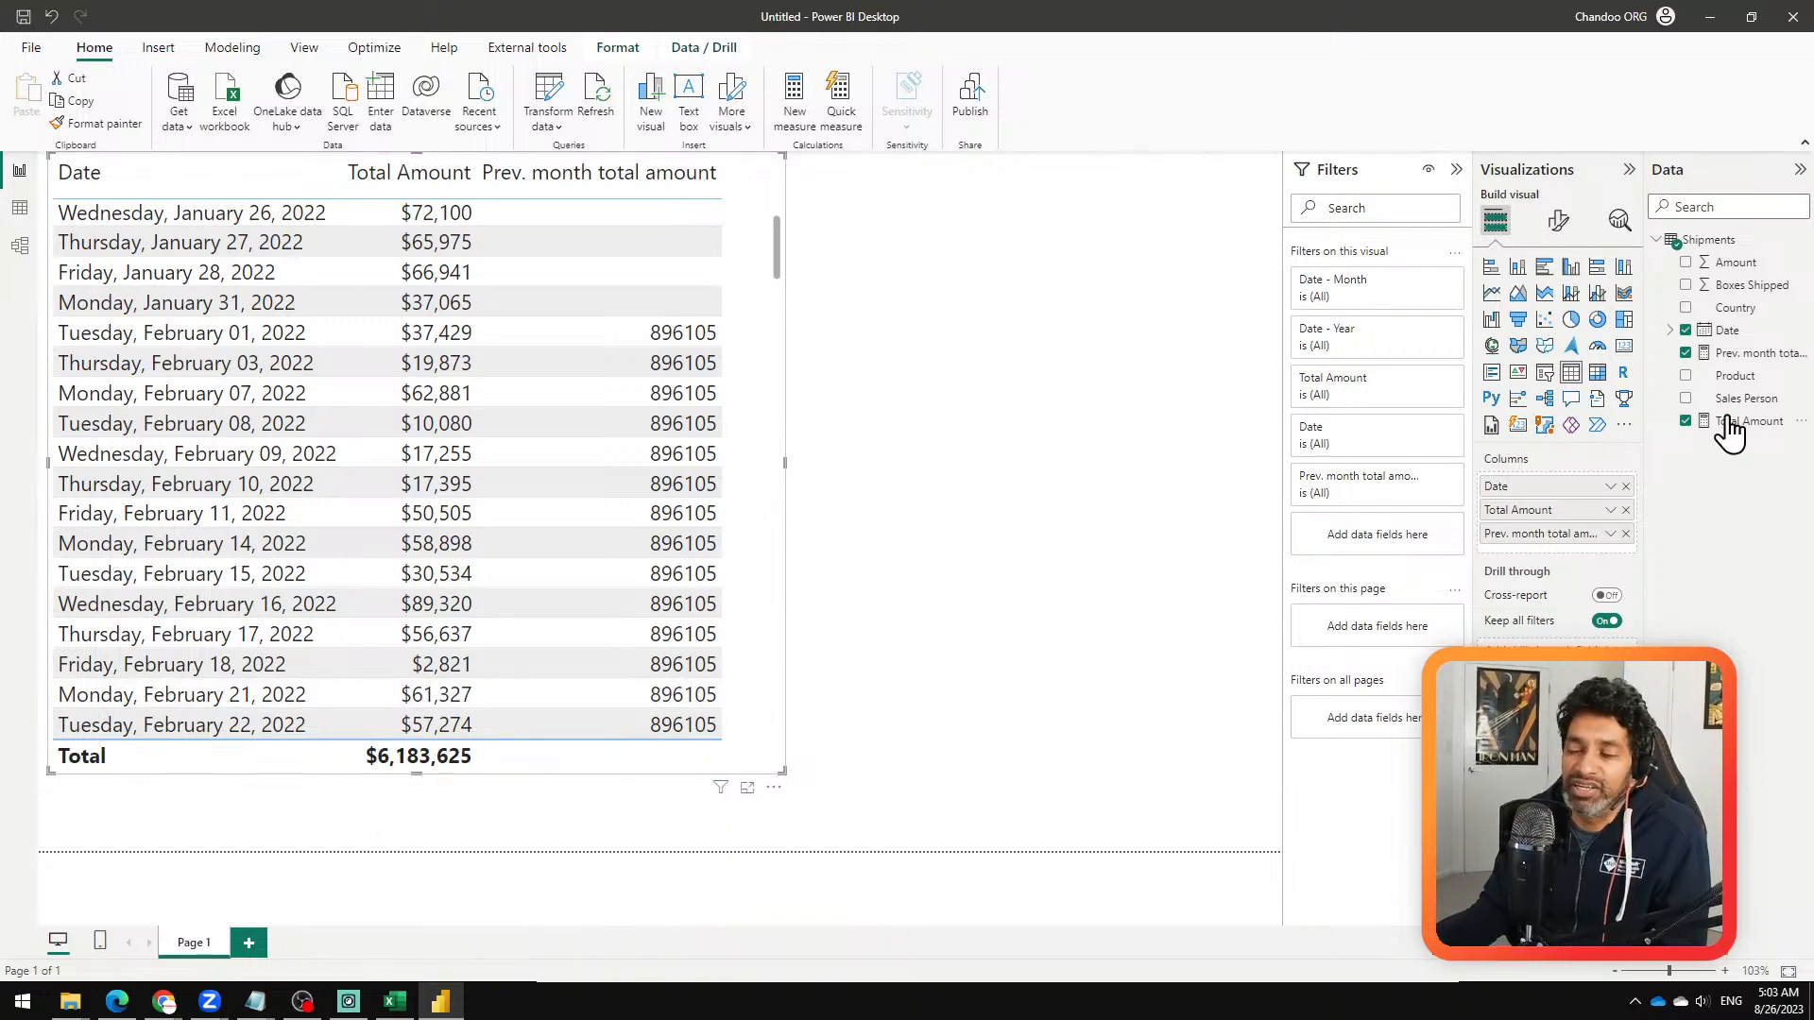
{"action": "left_click", "coordinate": [1748, 353]}
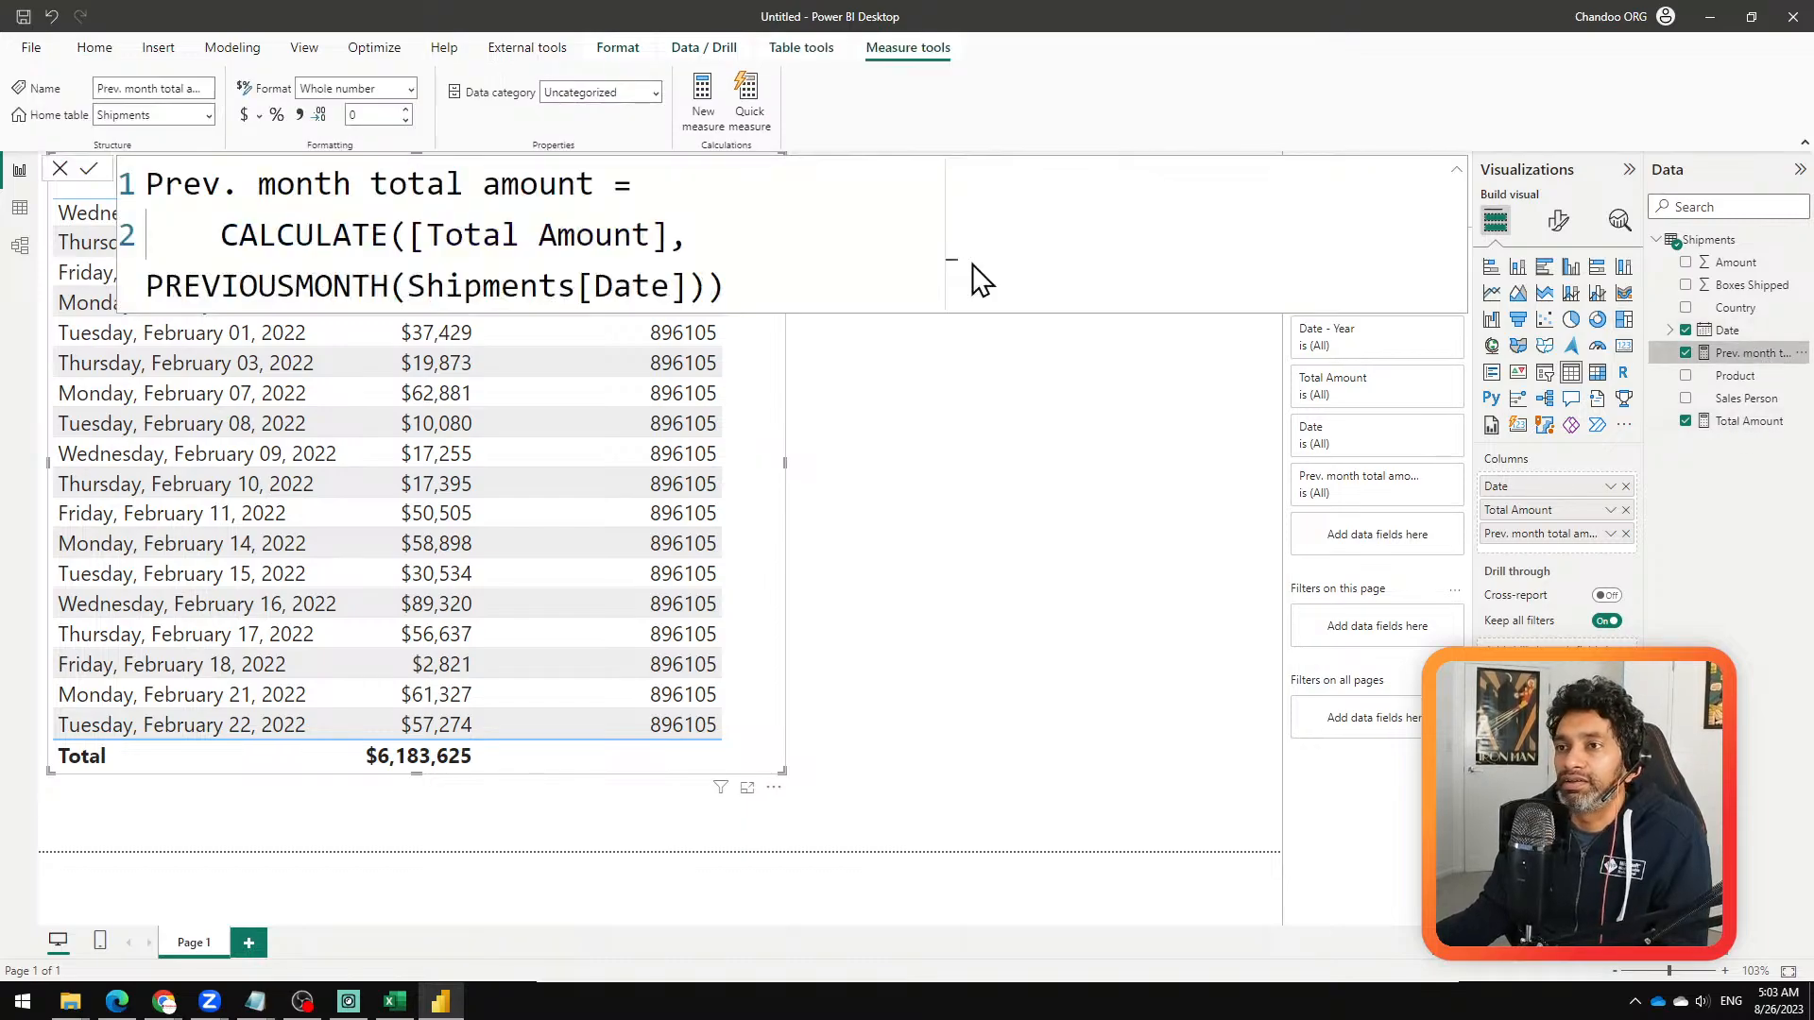
{"action": "left_click_drag", "start_coordinate": [707, 236], "coordinate": [1271, 251]}
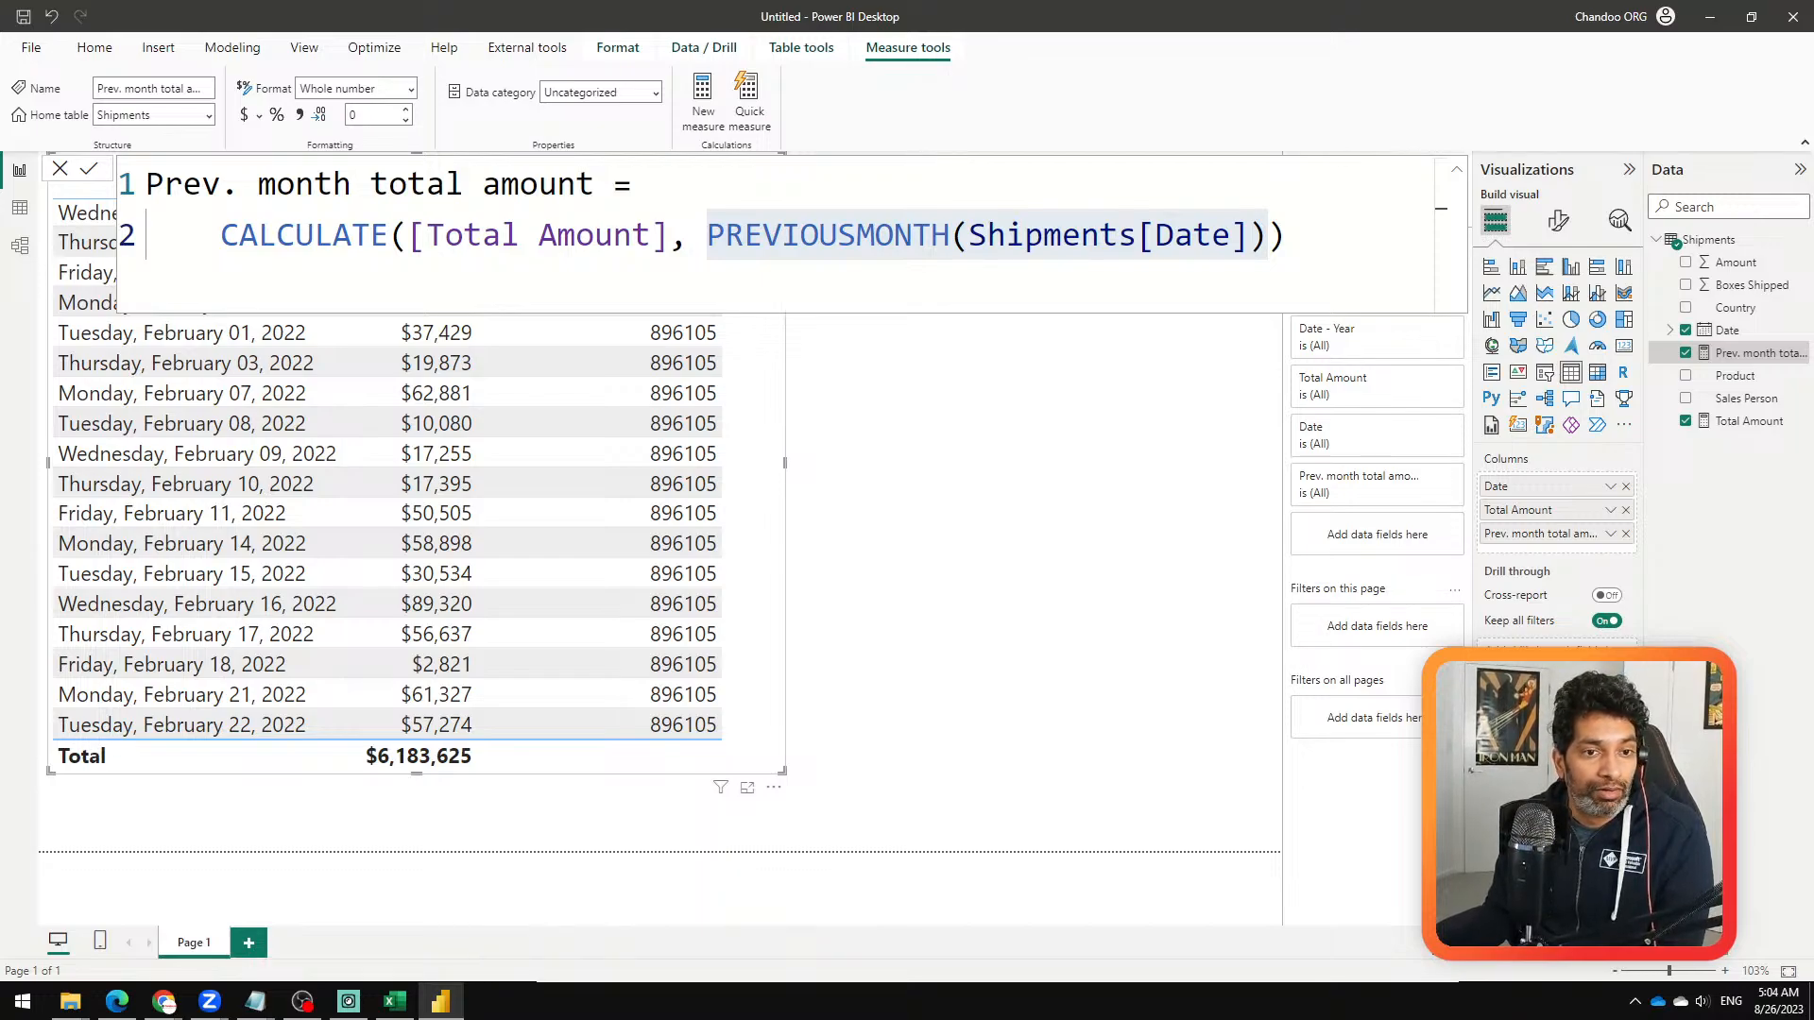
Step: Switch to the Zoom meeting and remove the other participant shown beside the host, without reporting them to Zoom
{"action": "left_click", "coordinate": [210, 1001]}
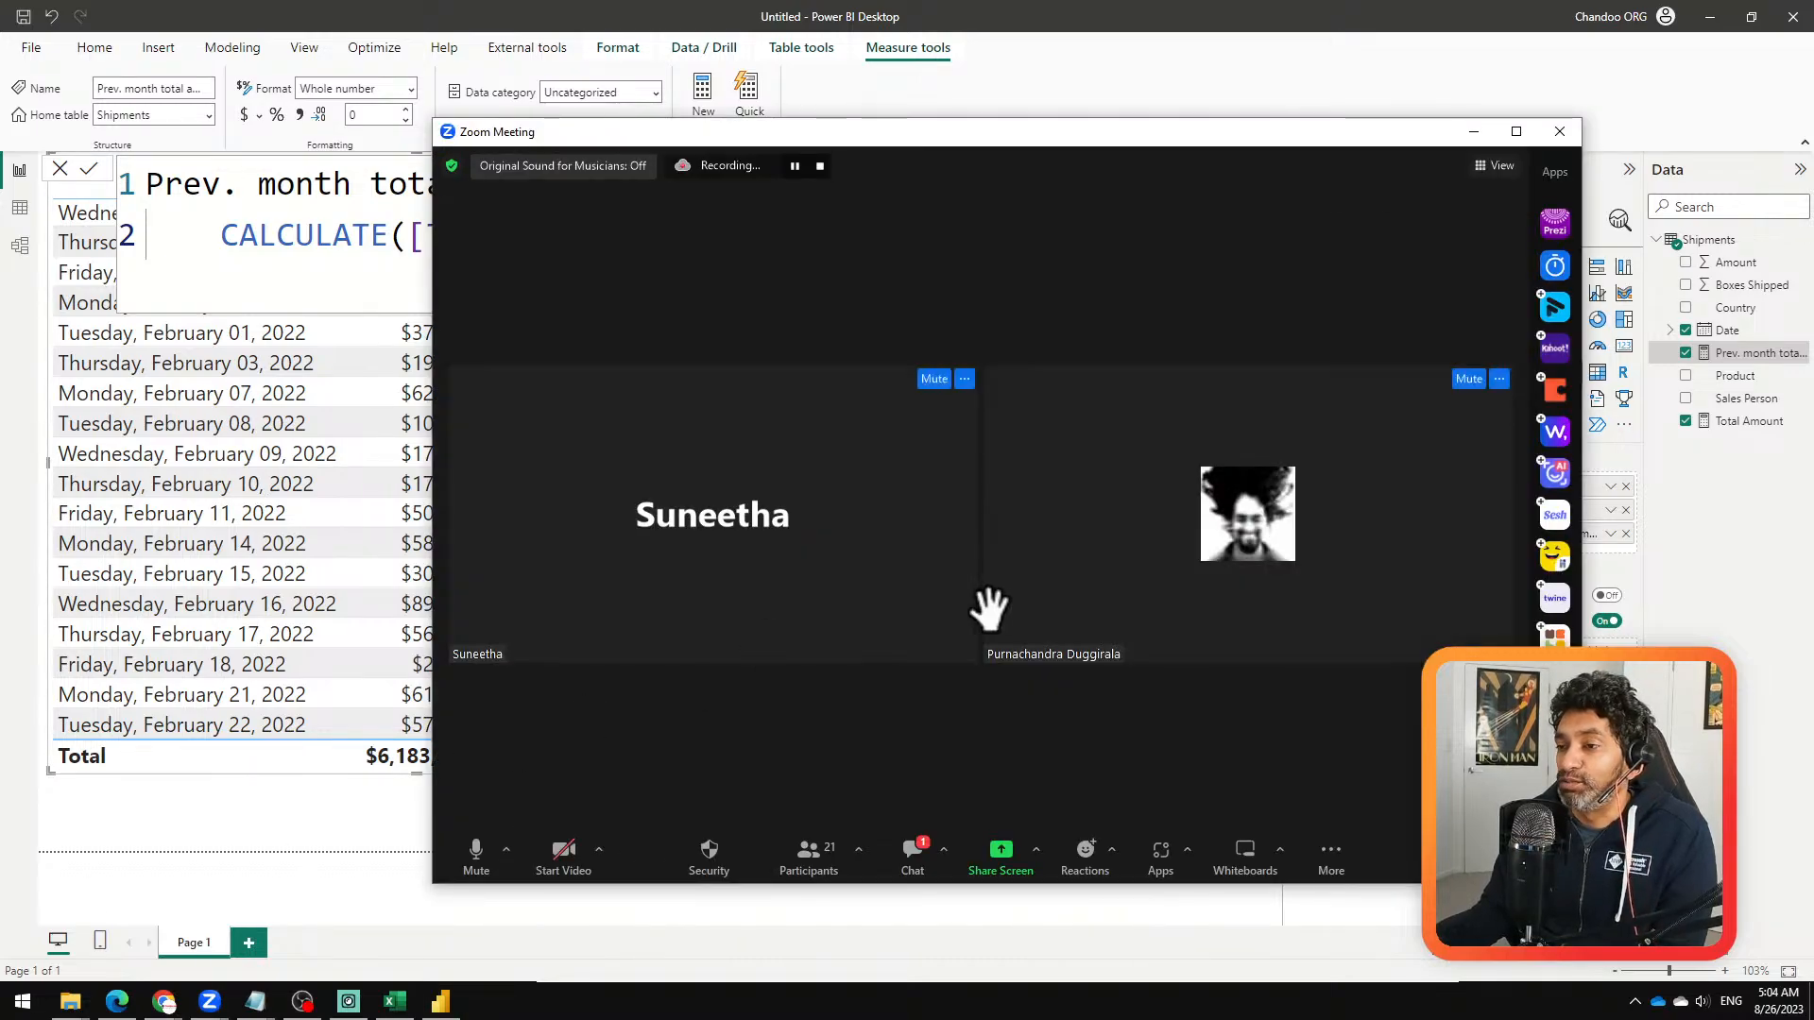
{"action": "left_click", "coordinate": [964, 379]}
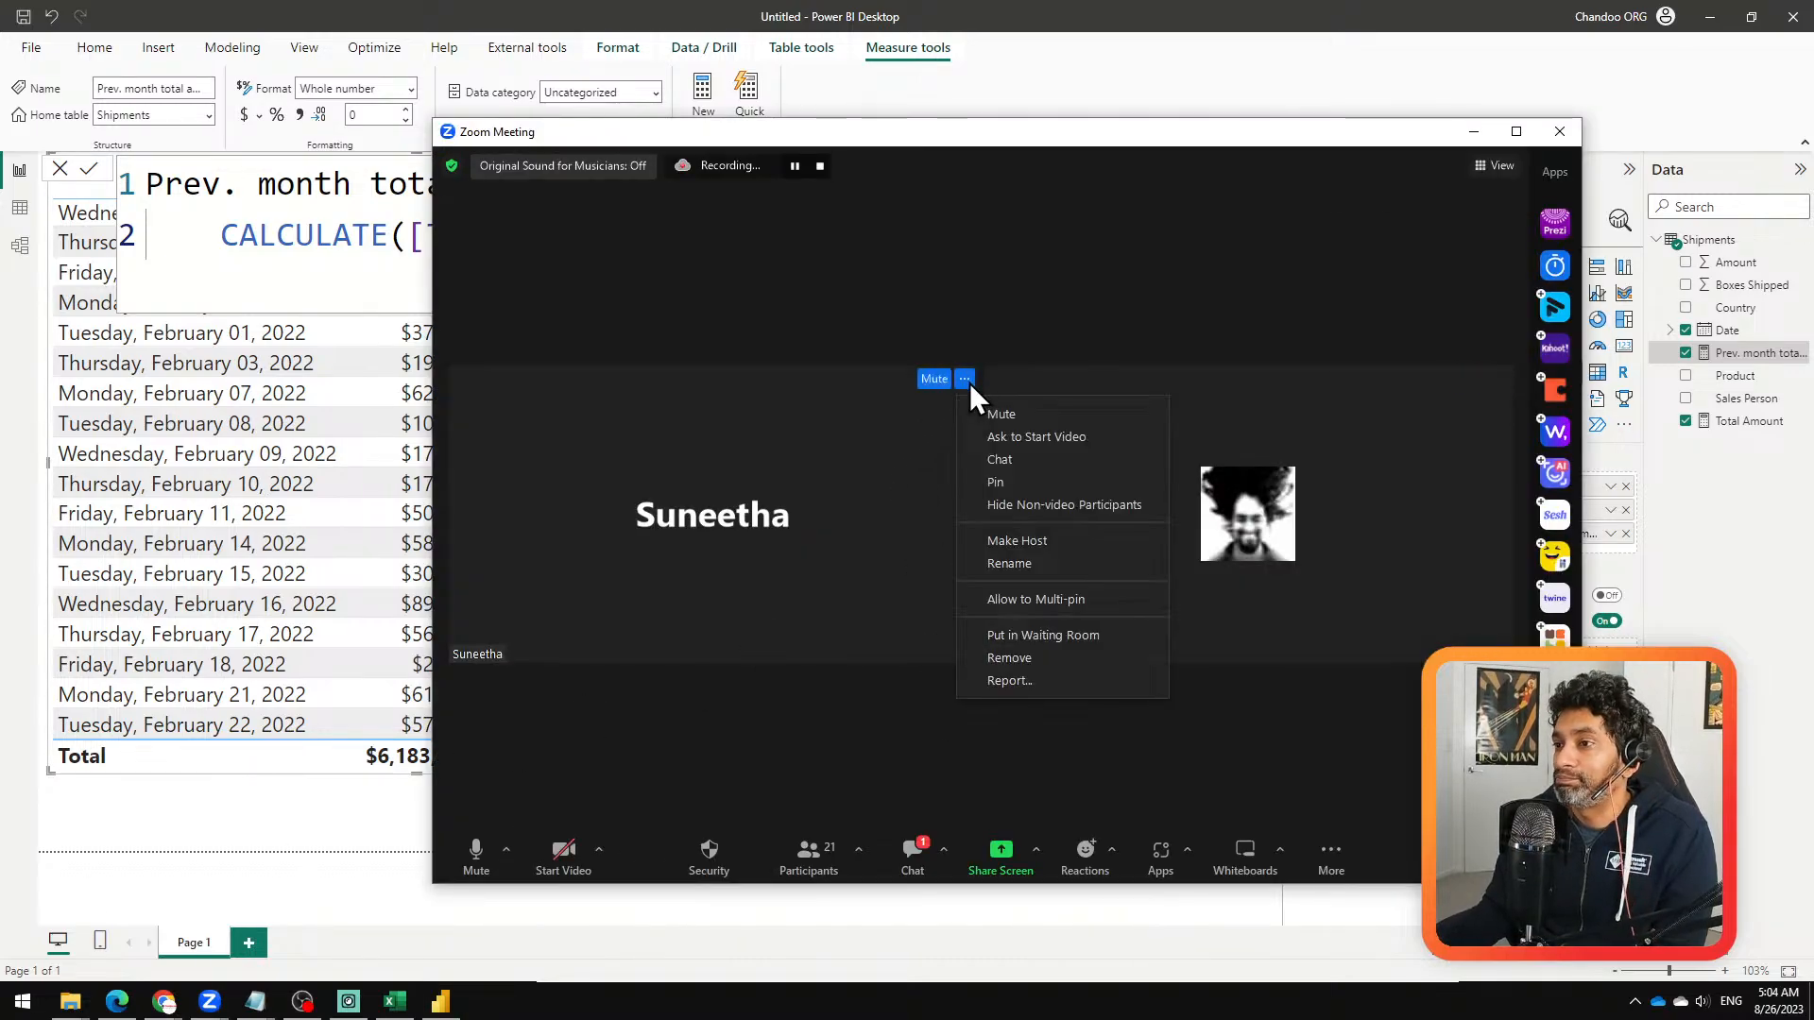
{"action": "left_click", "coordinate": [1031, 659]}
{"action": "left_click", "coordinate": [774, 519]}
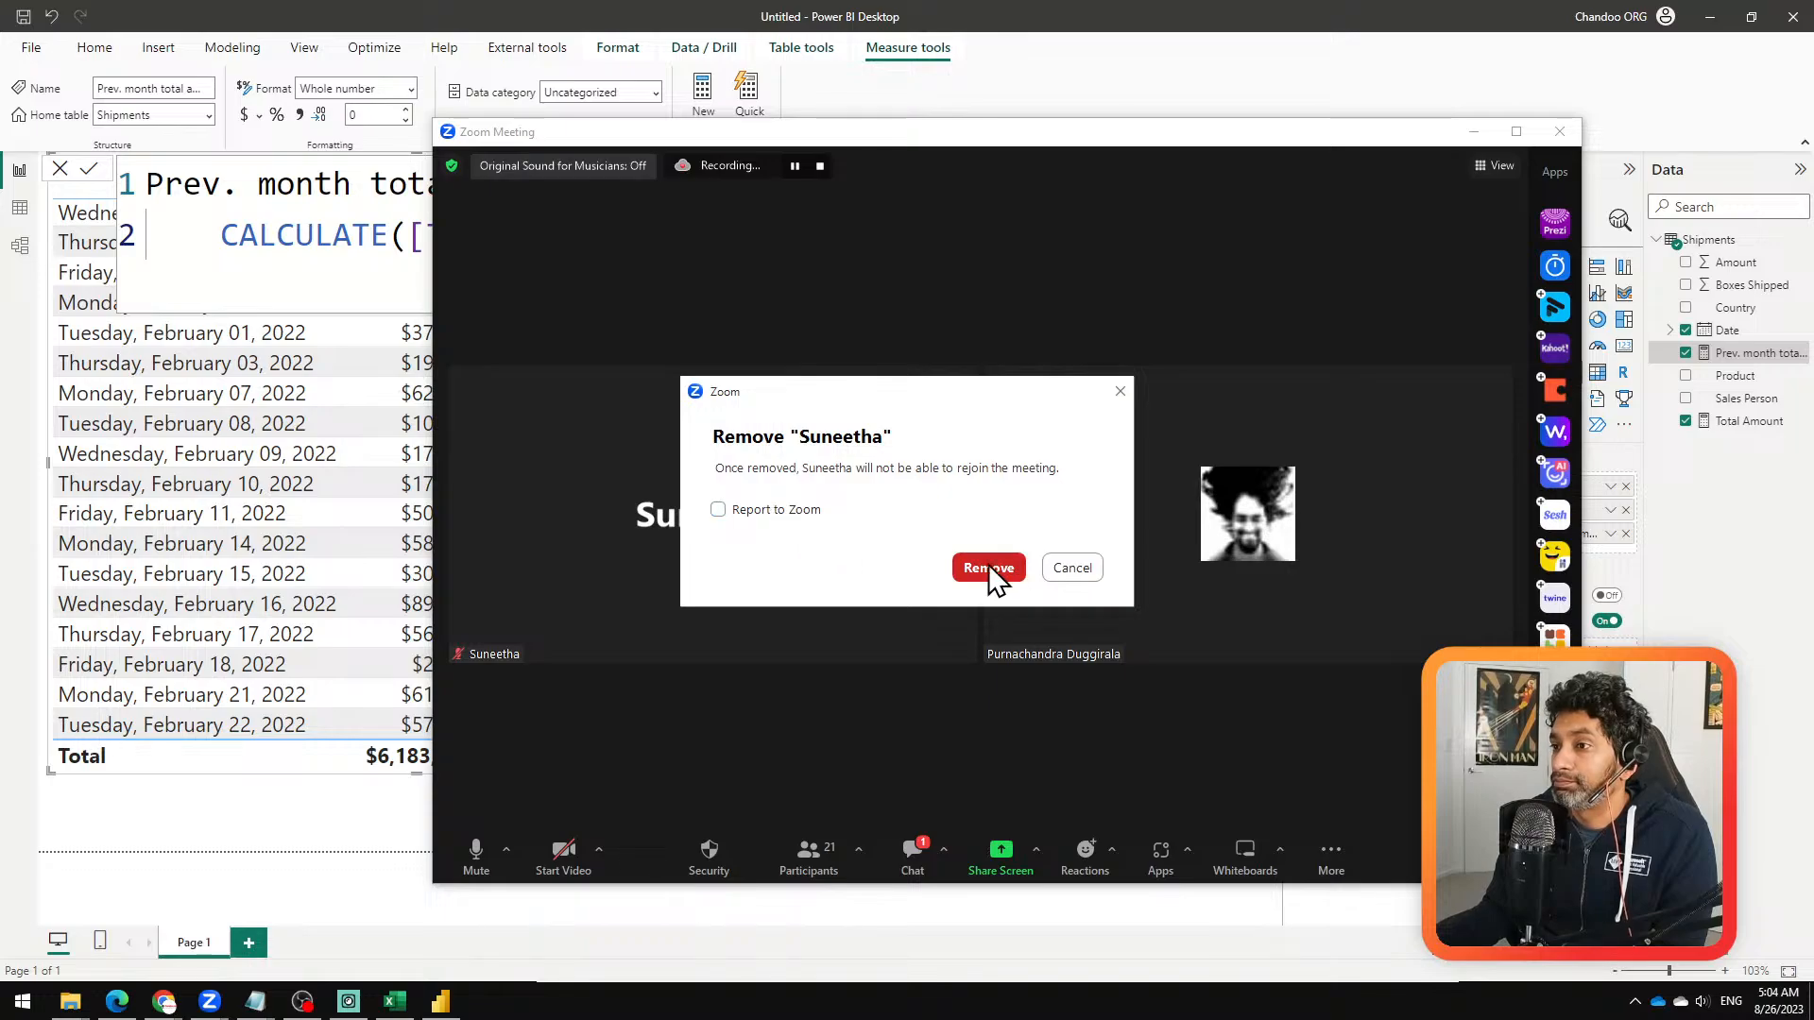
{"action": "left_click", "coordinate": [988, 564]}
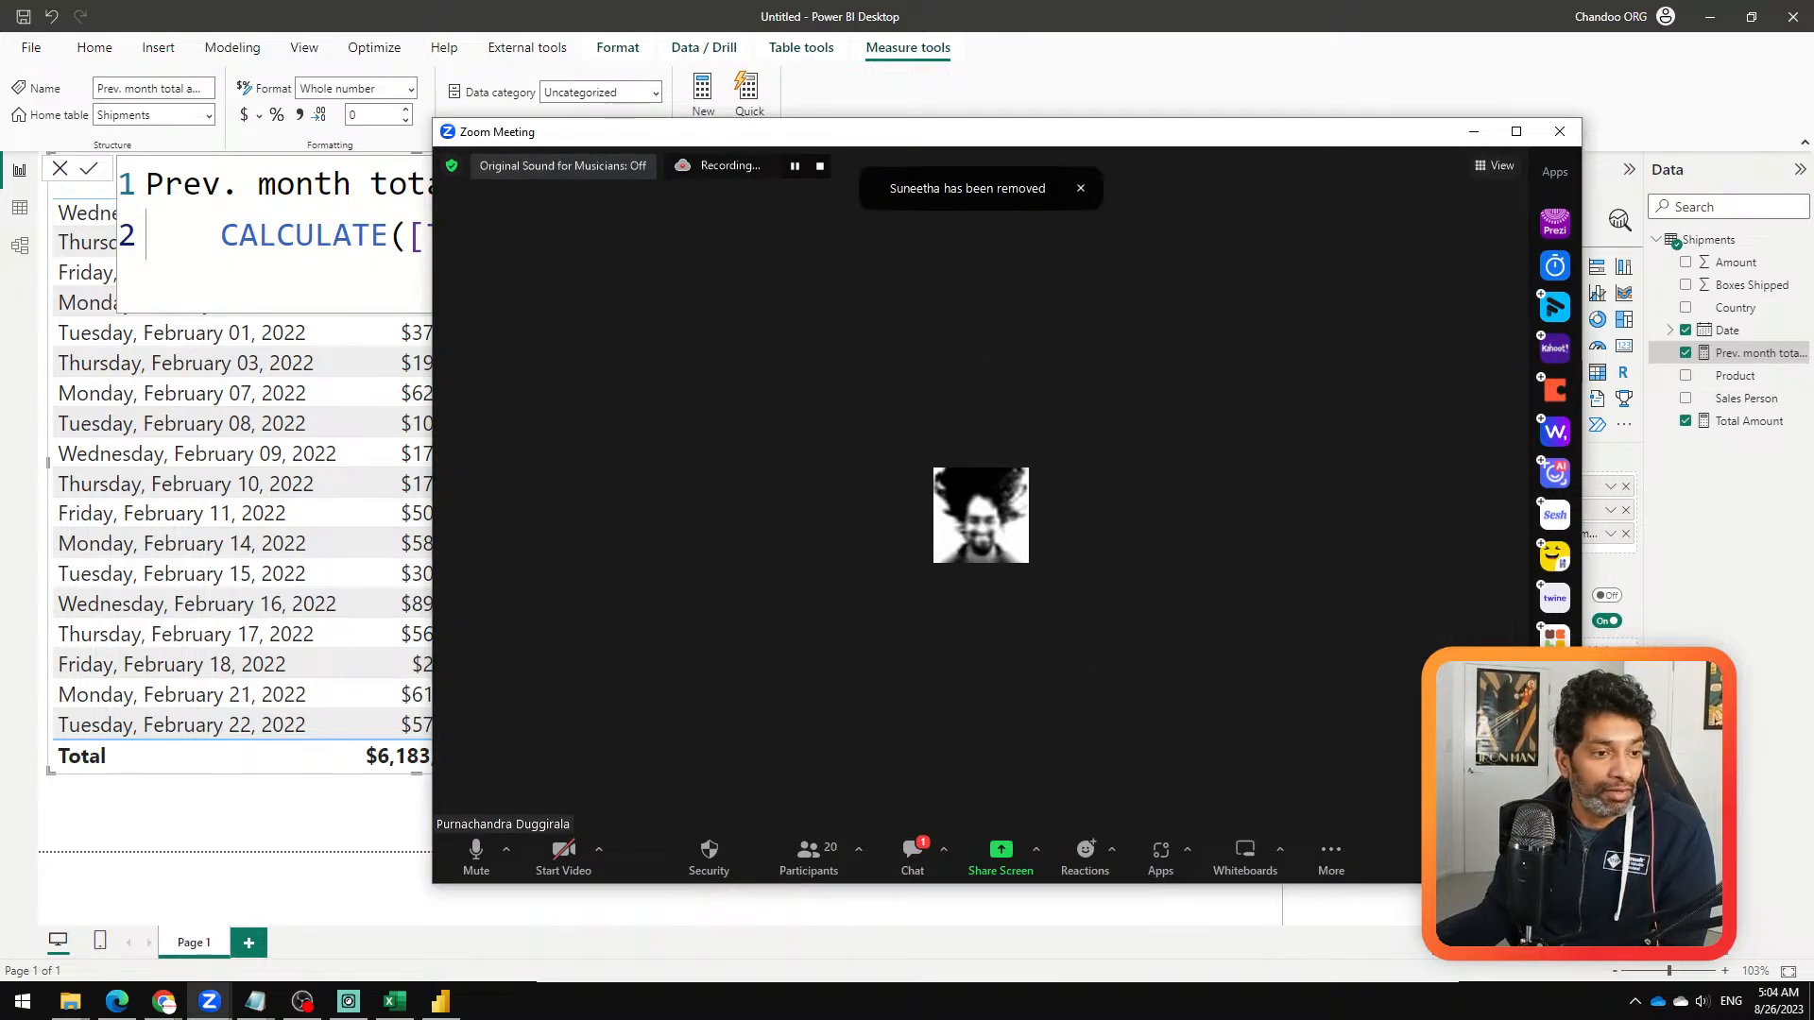
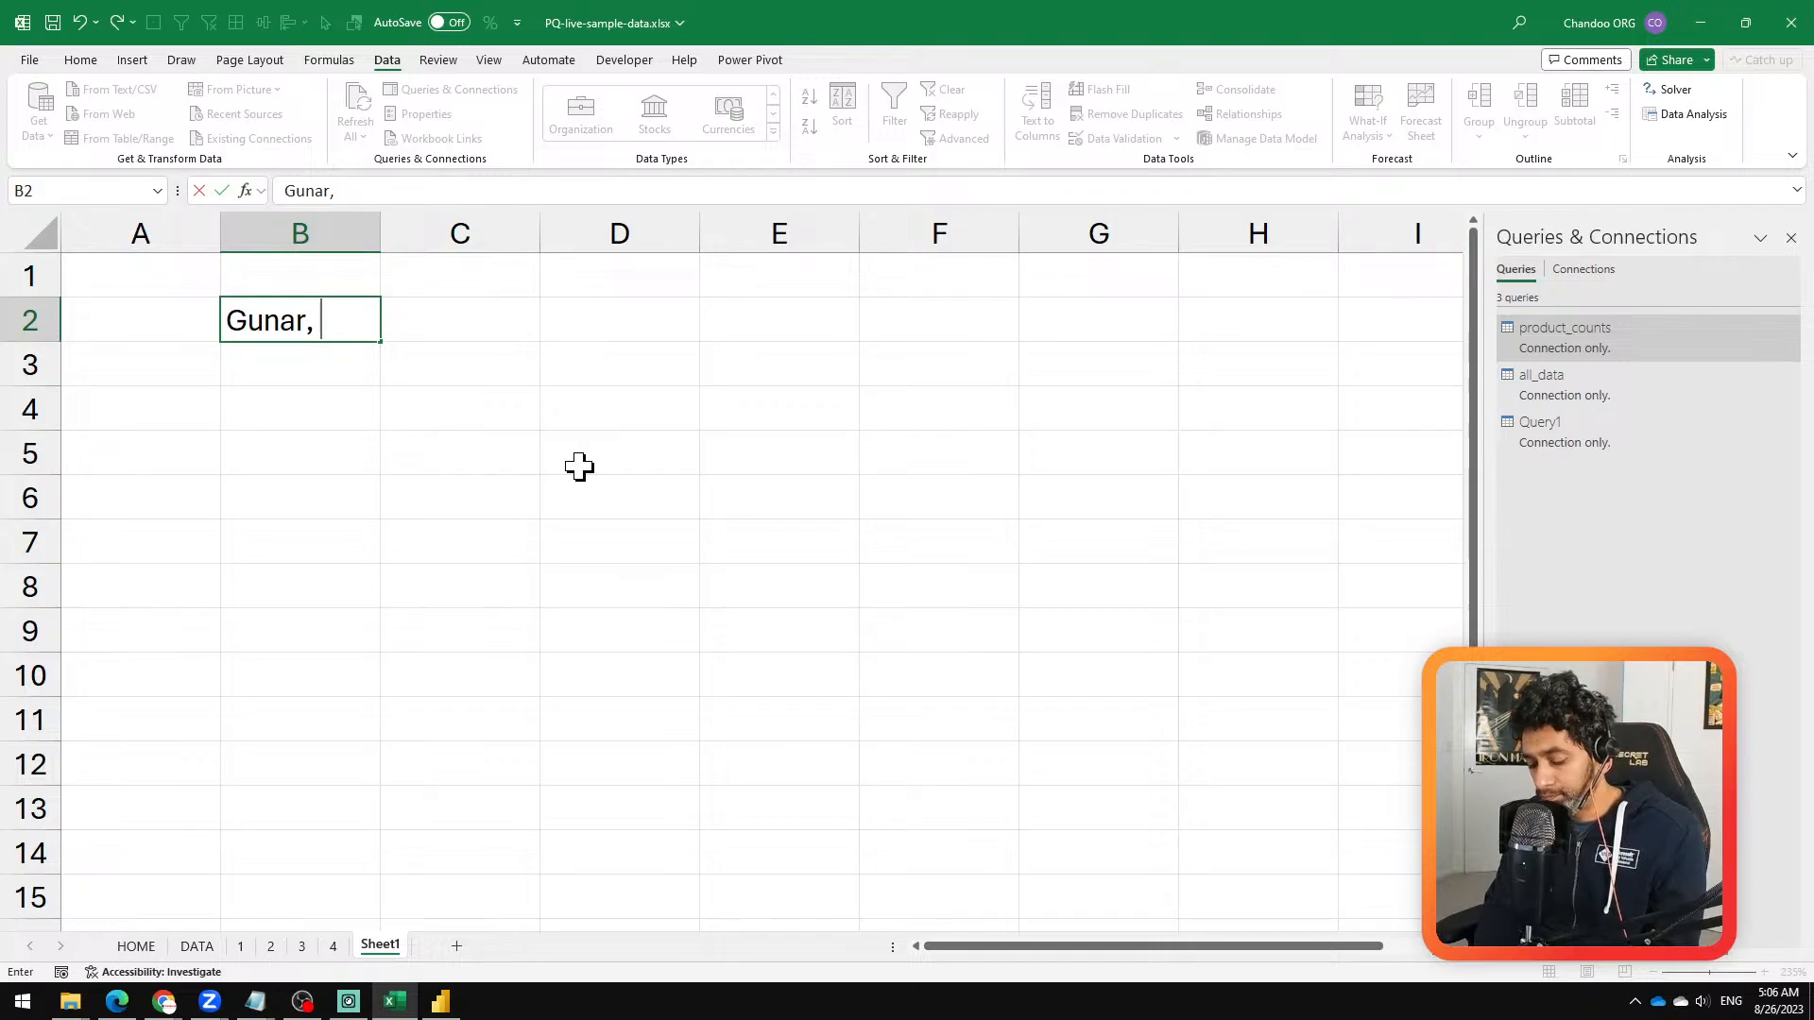
Step: Complete the comma-separated list of five first names in cell B2 of Sheet1
{"action": "type", "text": "Suresh, "}
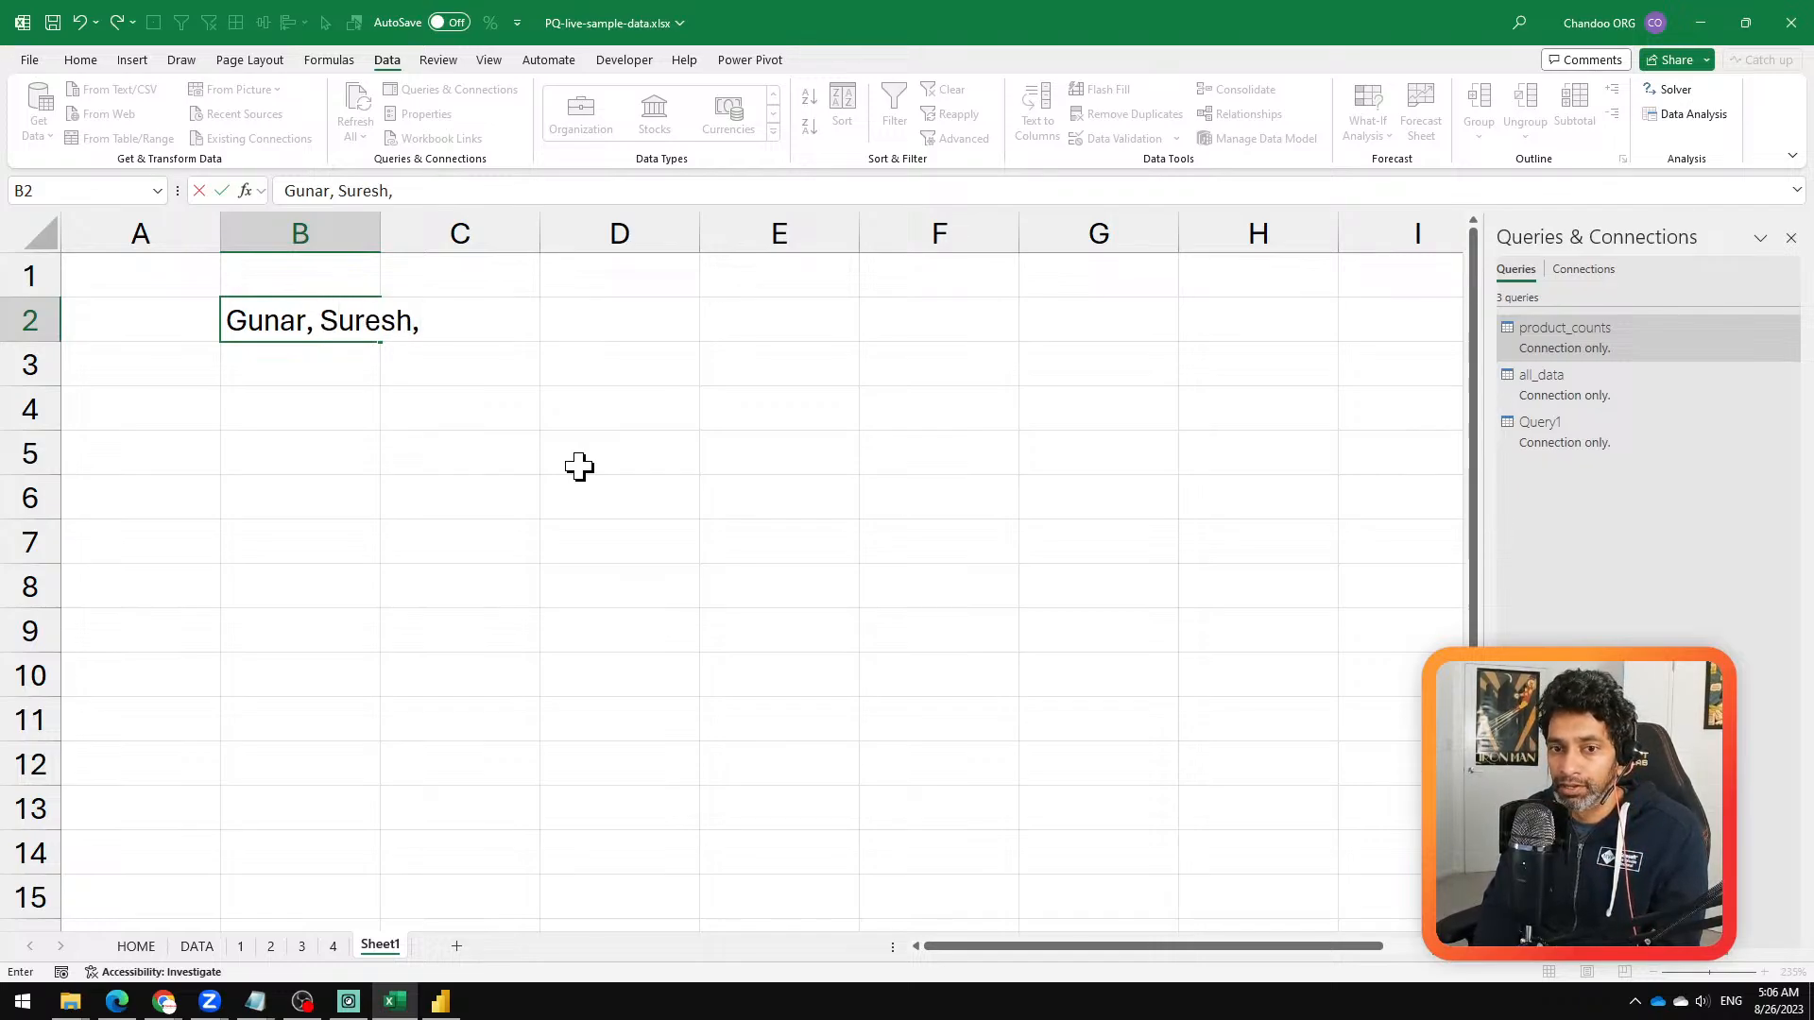
{"action": "type", "text": "Ravi,"}
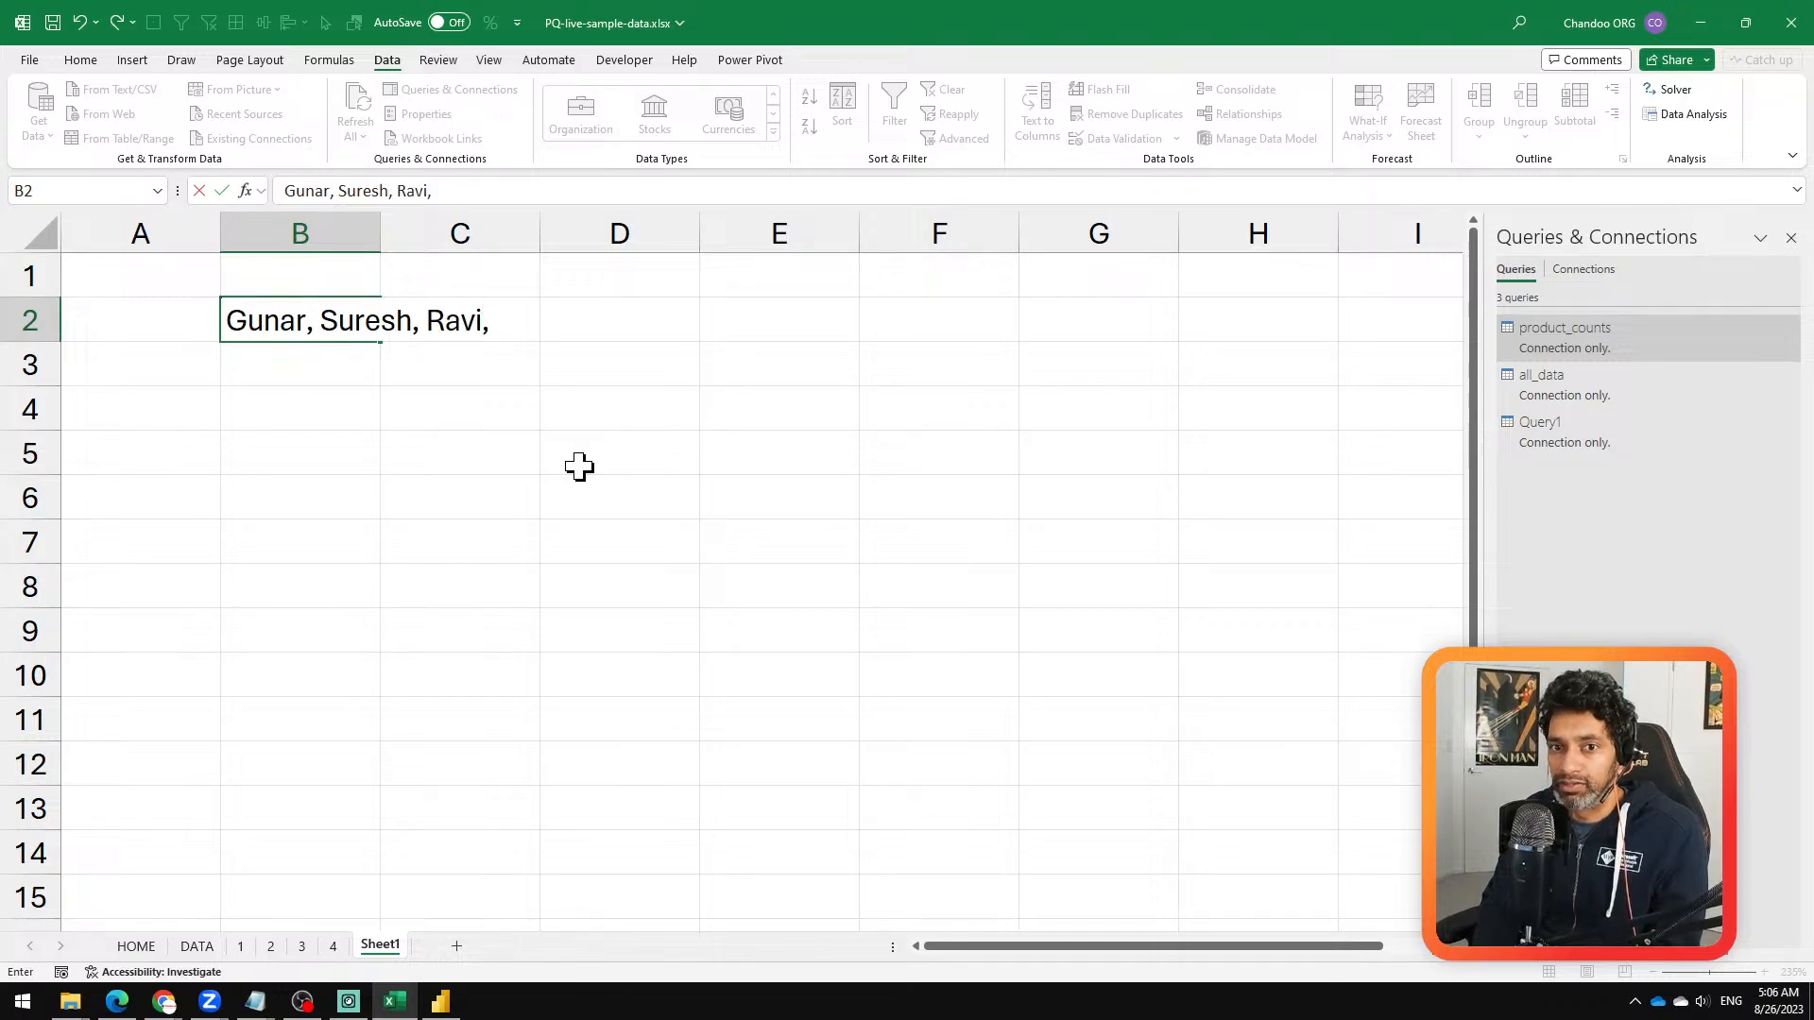
{"action": "type", "text": " Adam,"}
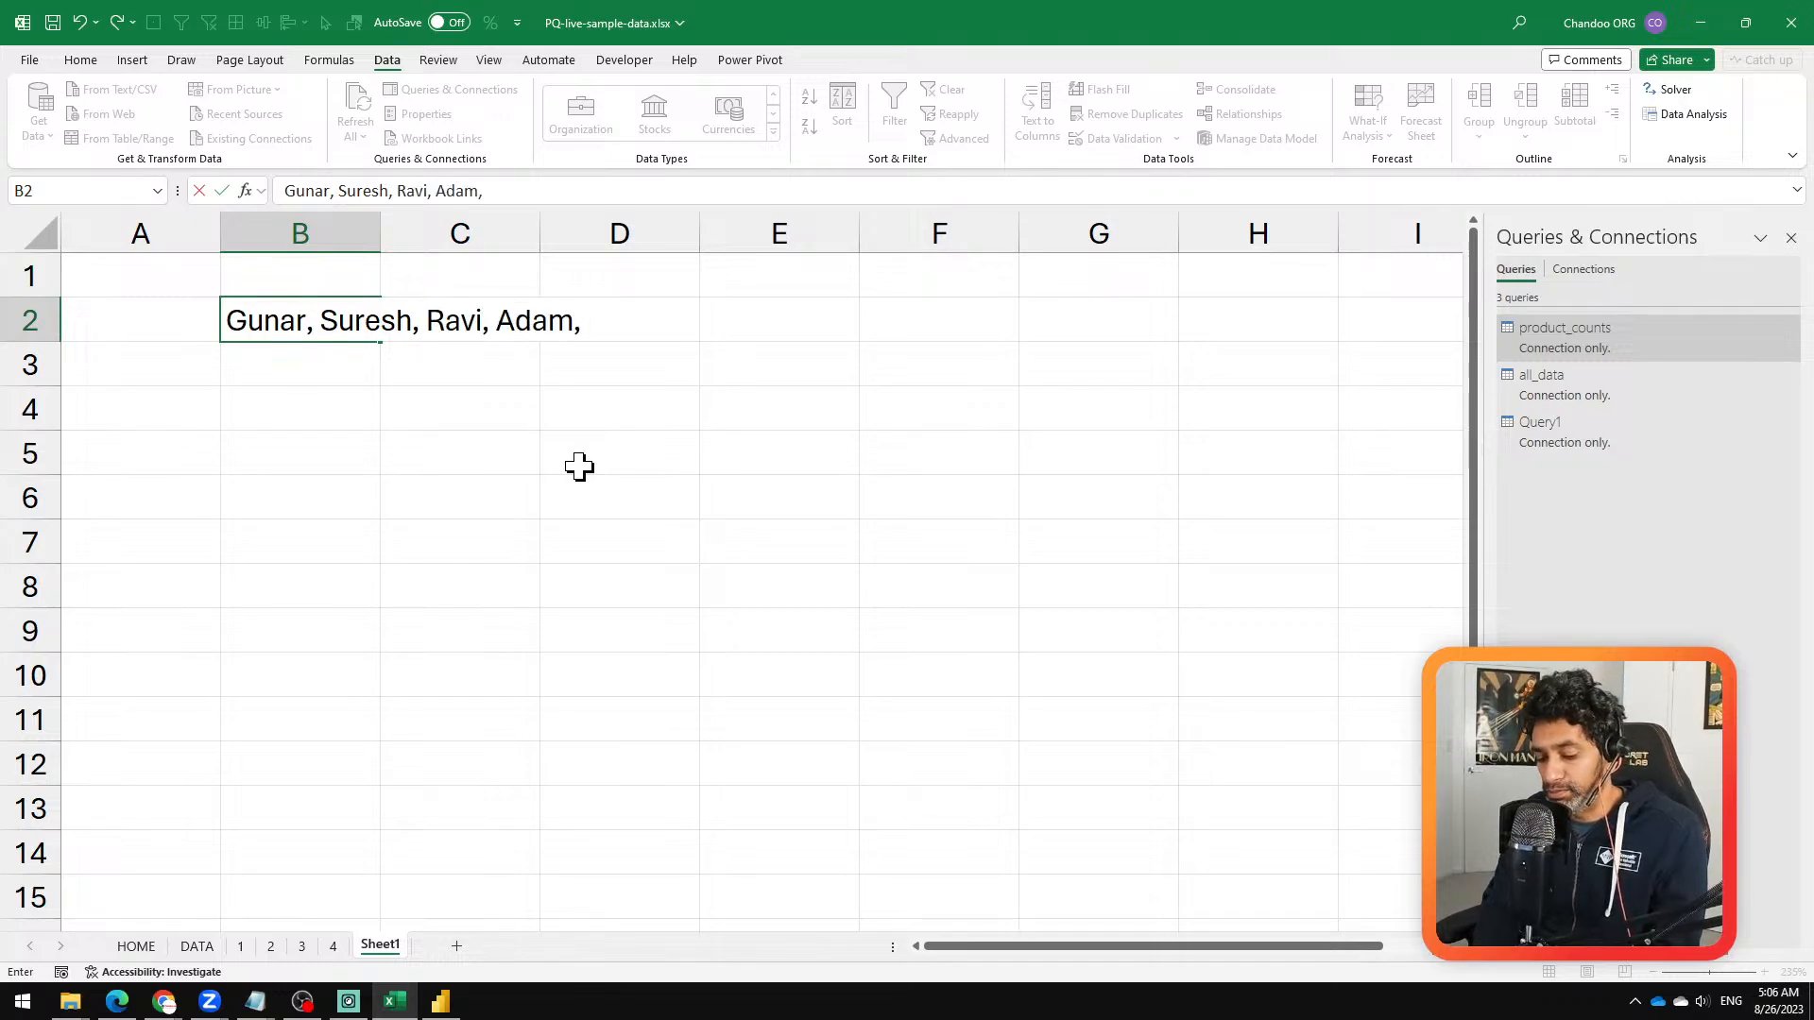
{"action": "type", "text": " Cynthia"}
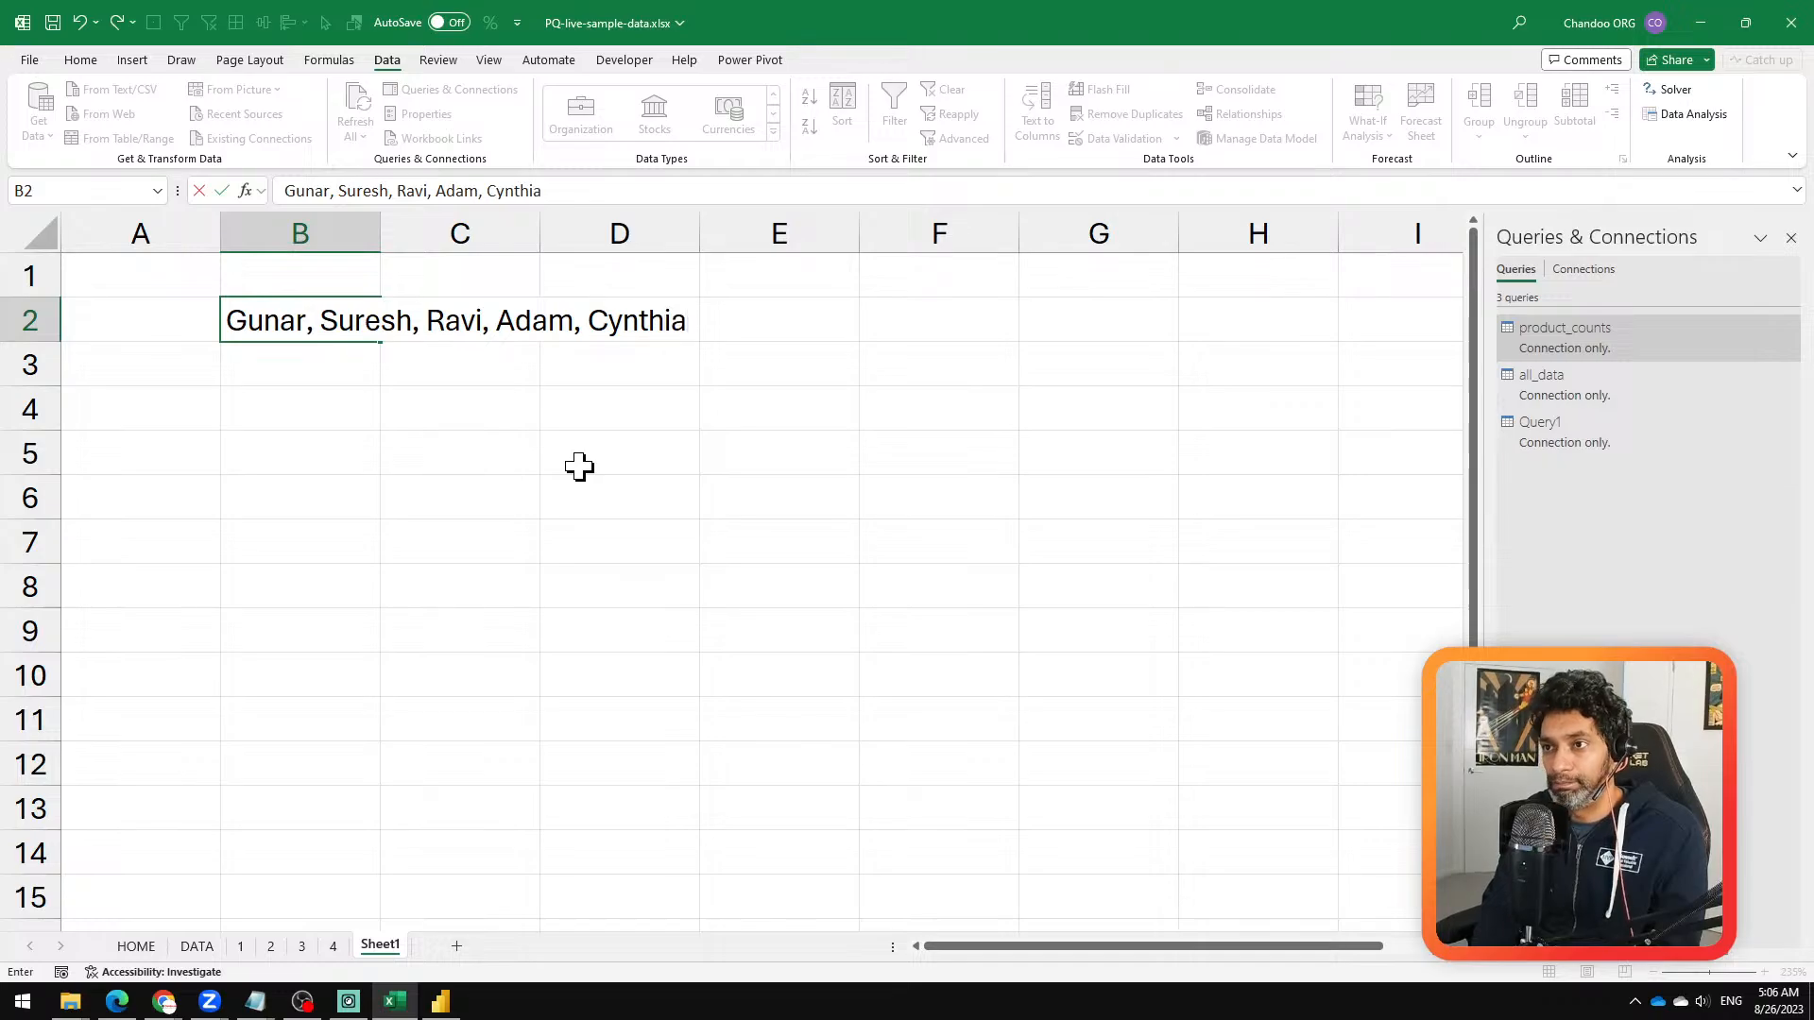
{"action": "key", "text": "ctrl+Return"}
Step: Merge and center cells B2:F2 so the name list spans all five columns
{"action": "left_click", "coordinate": [405, 454]}
{"action": "left_click", "coordinate": [316, 315]}
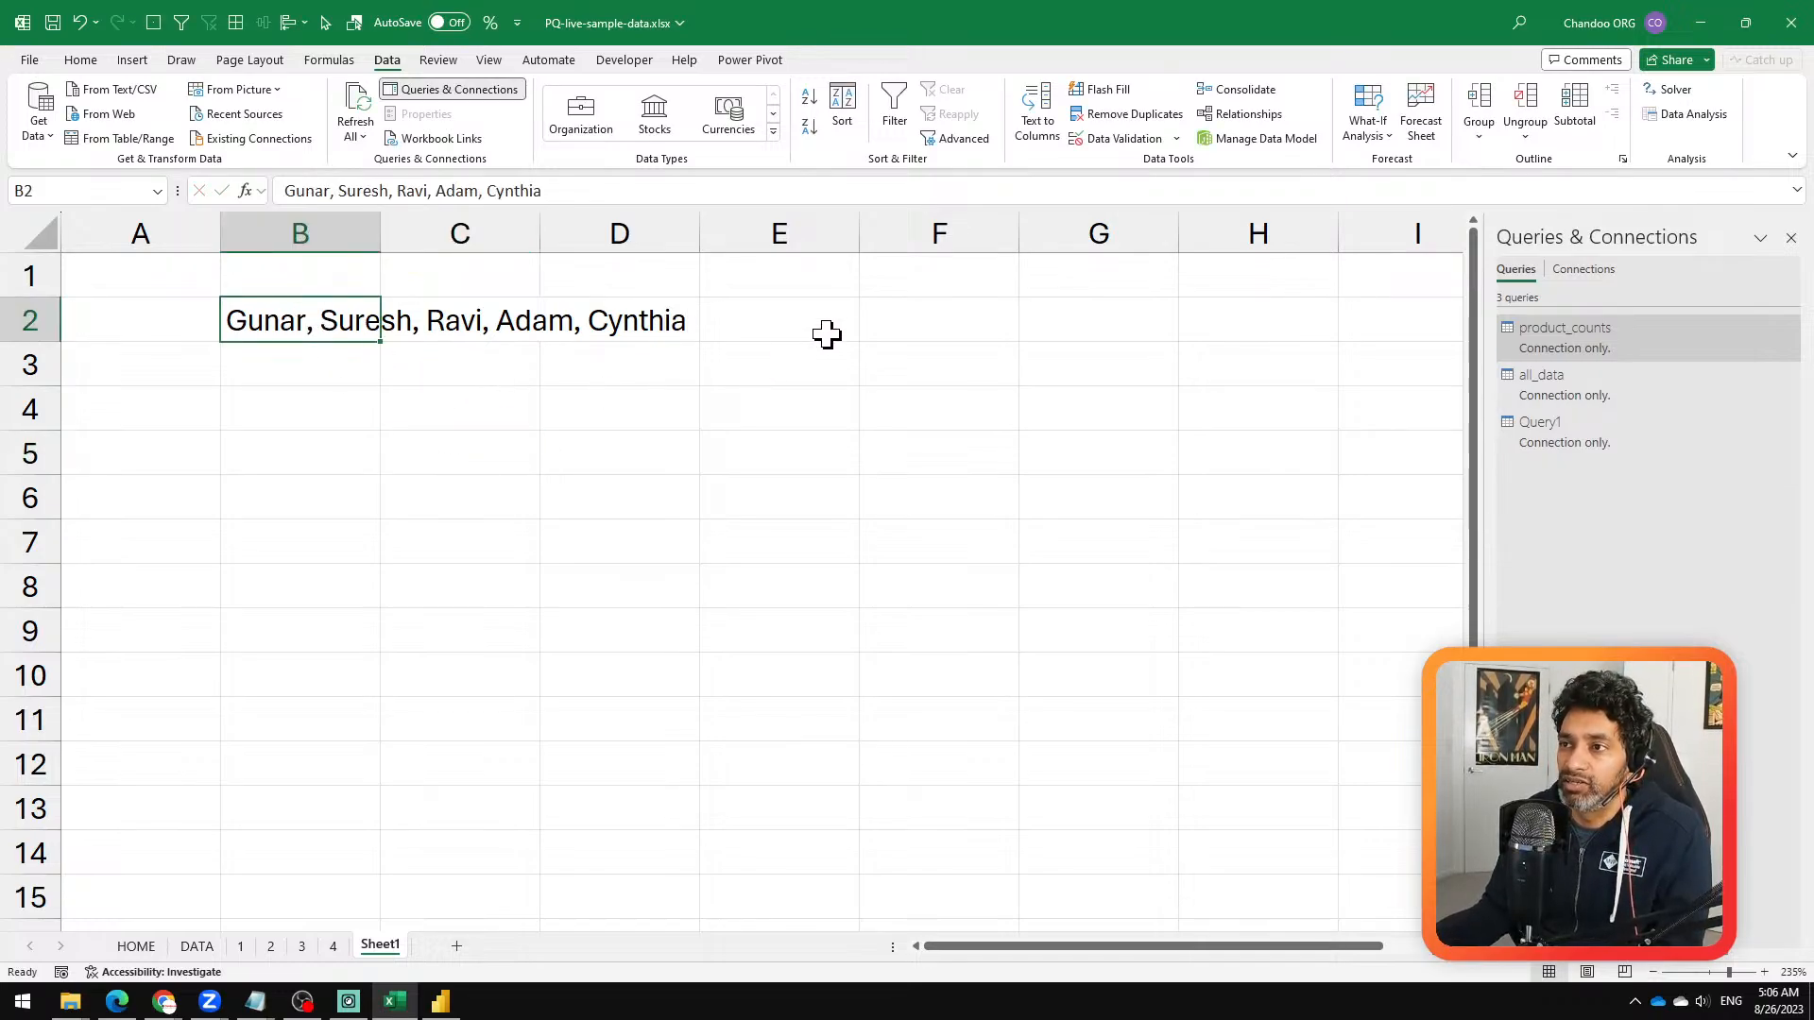
{"action": "left_click", "coordinate": [929, 333], "text": "shift"}
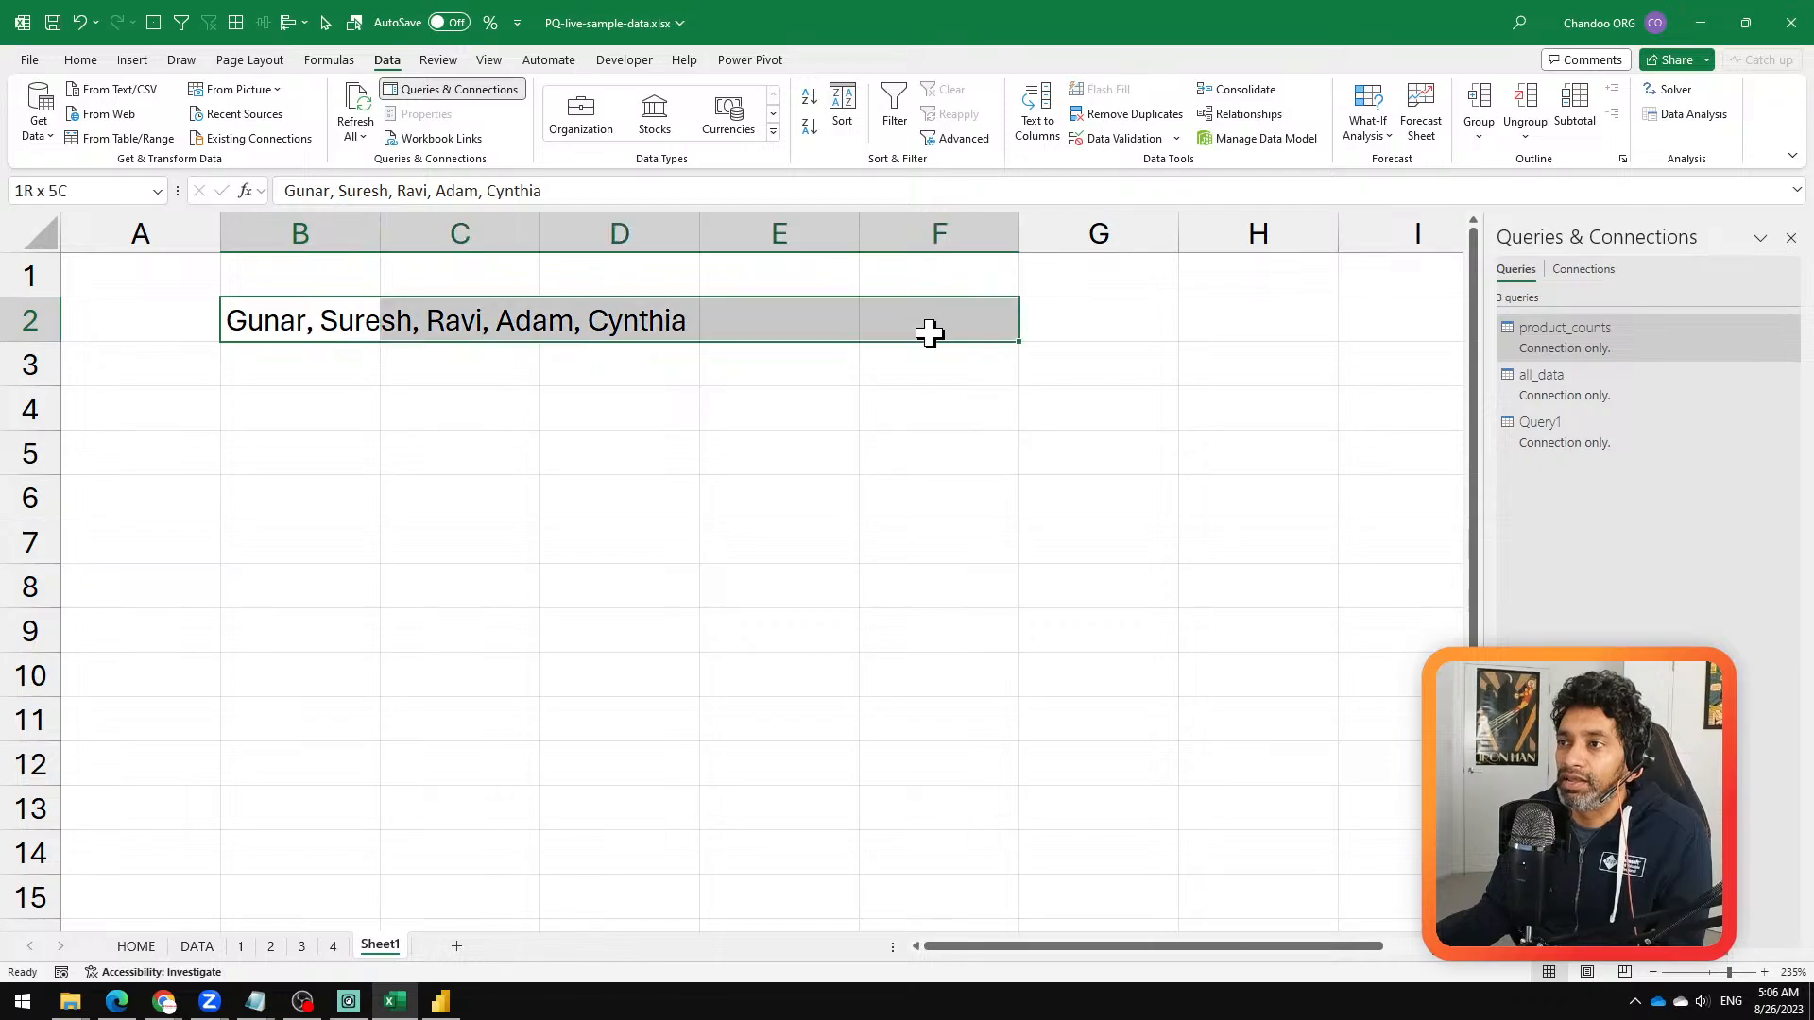
{"action": "left_click", "coordinate": [81, 63]}
{"action": "left_click", "coordinate": [602, 126]}
{"action": "left_click", "coordinate": [615, 466]}
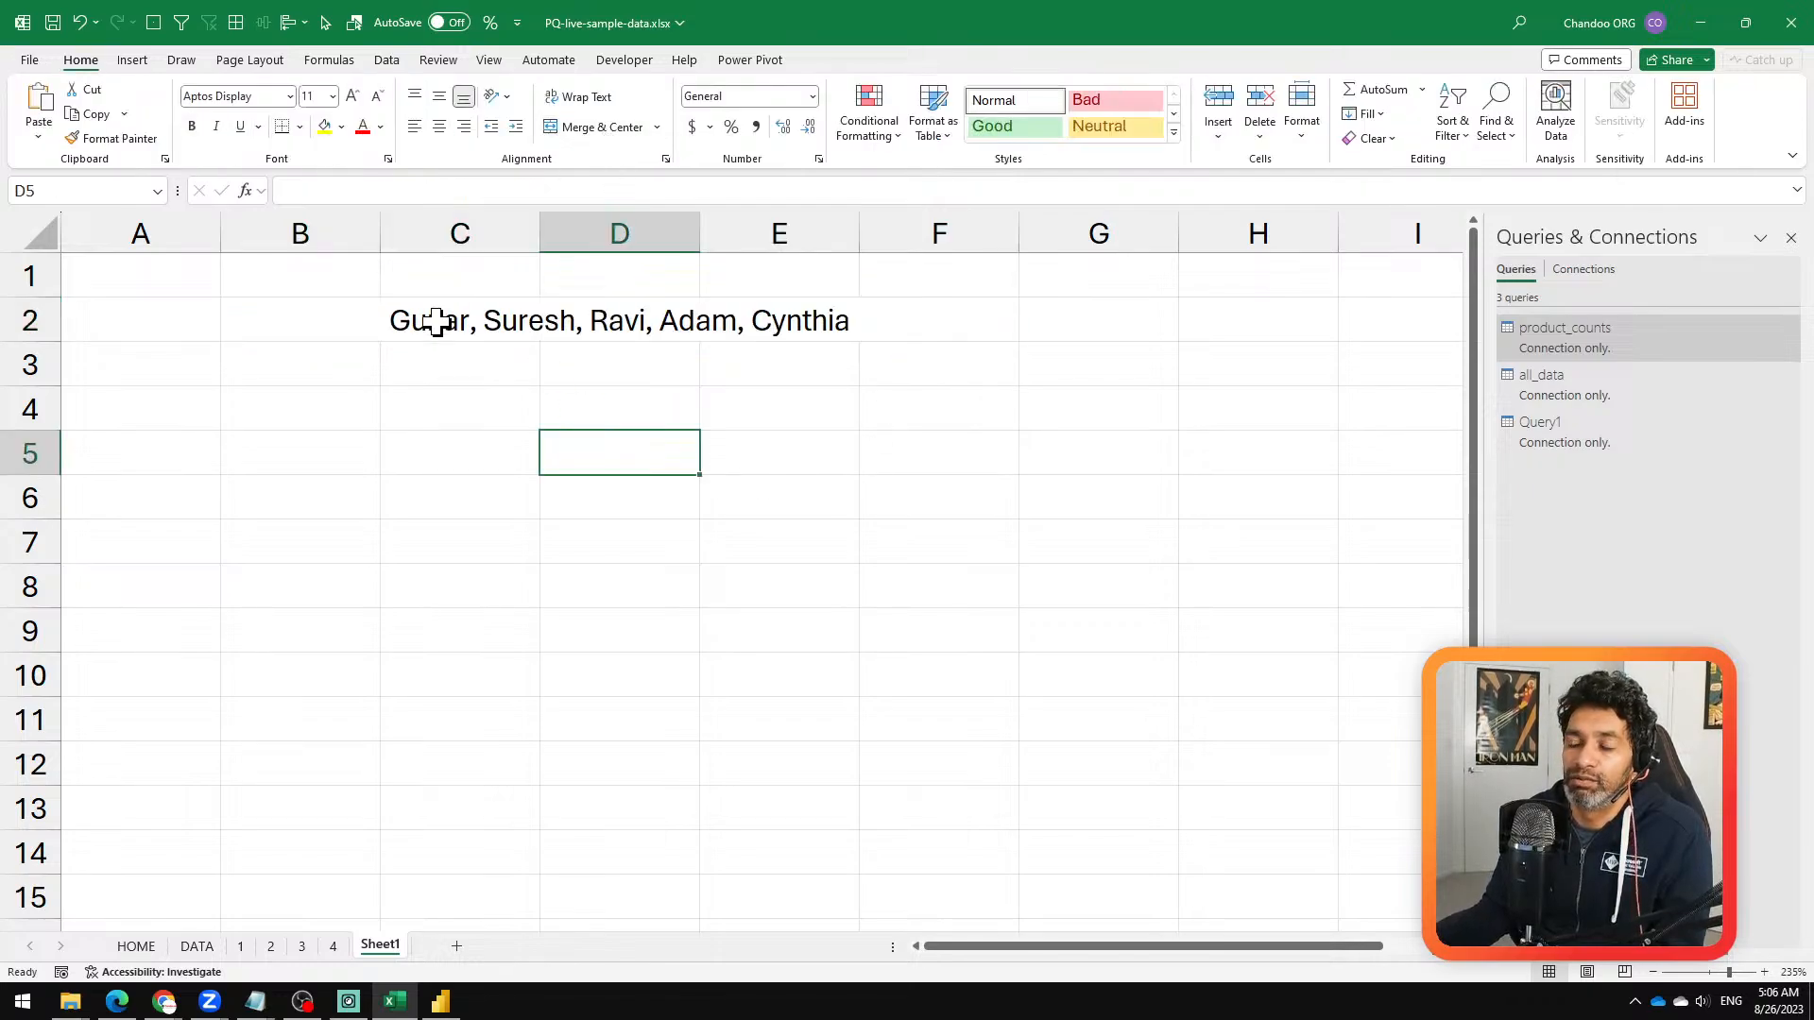
Step: Examine how the merged cell across B2:F2 behaves when it and its neighbouring cells are selected
{"action": "left_click", "coordinate": [437, 316]}
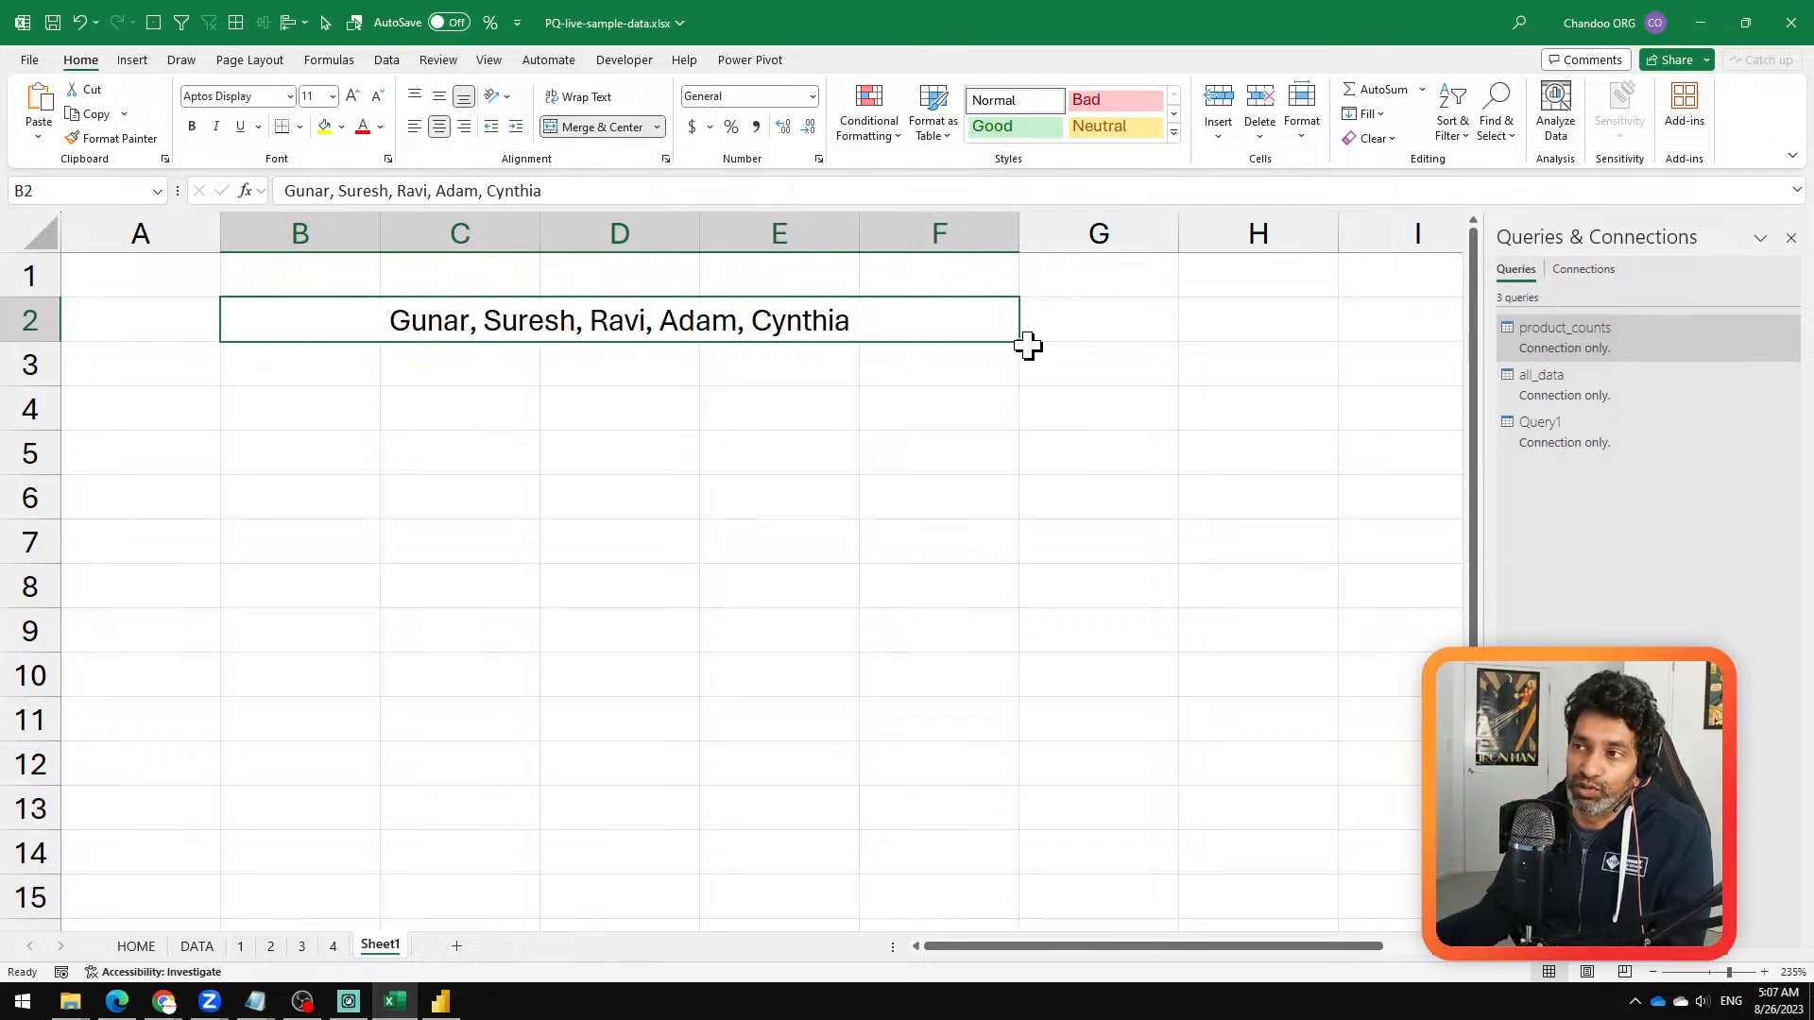
{"action": "left_click", "coordinate": [870, 417]}
{"action": "left_click_drag", "start_coordinate": [216, 316], "coordinate": [916, 320]}
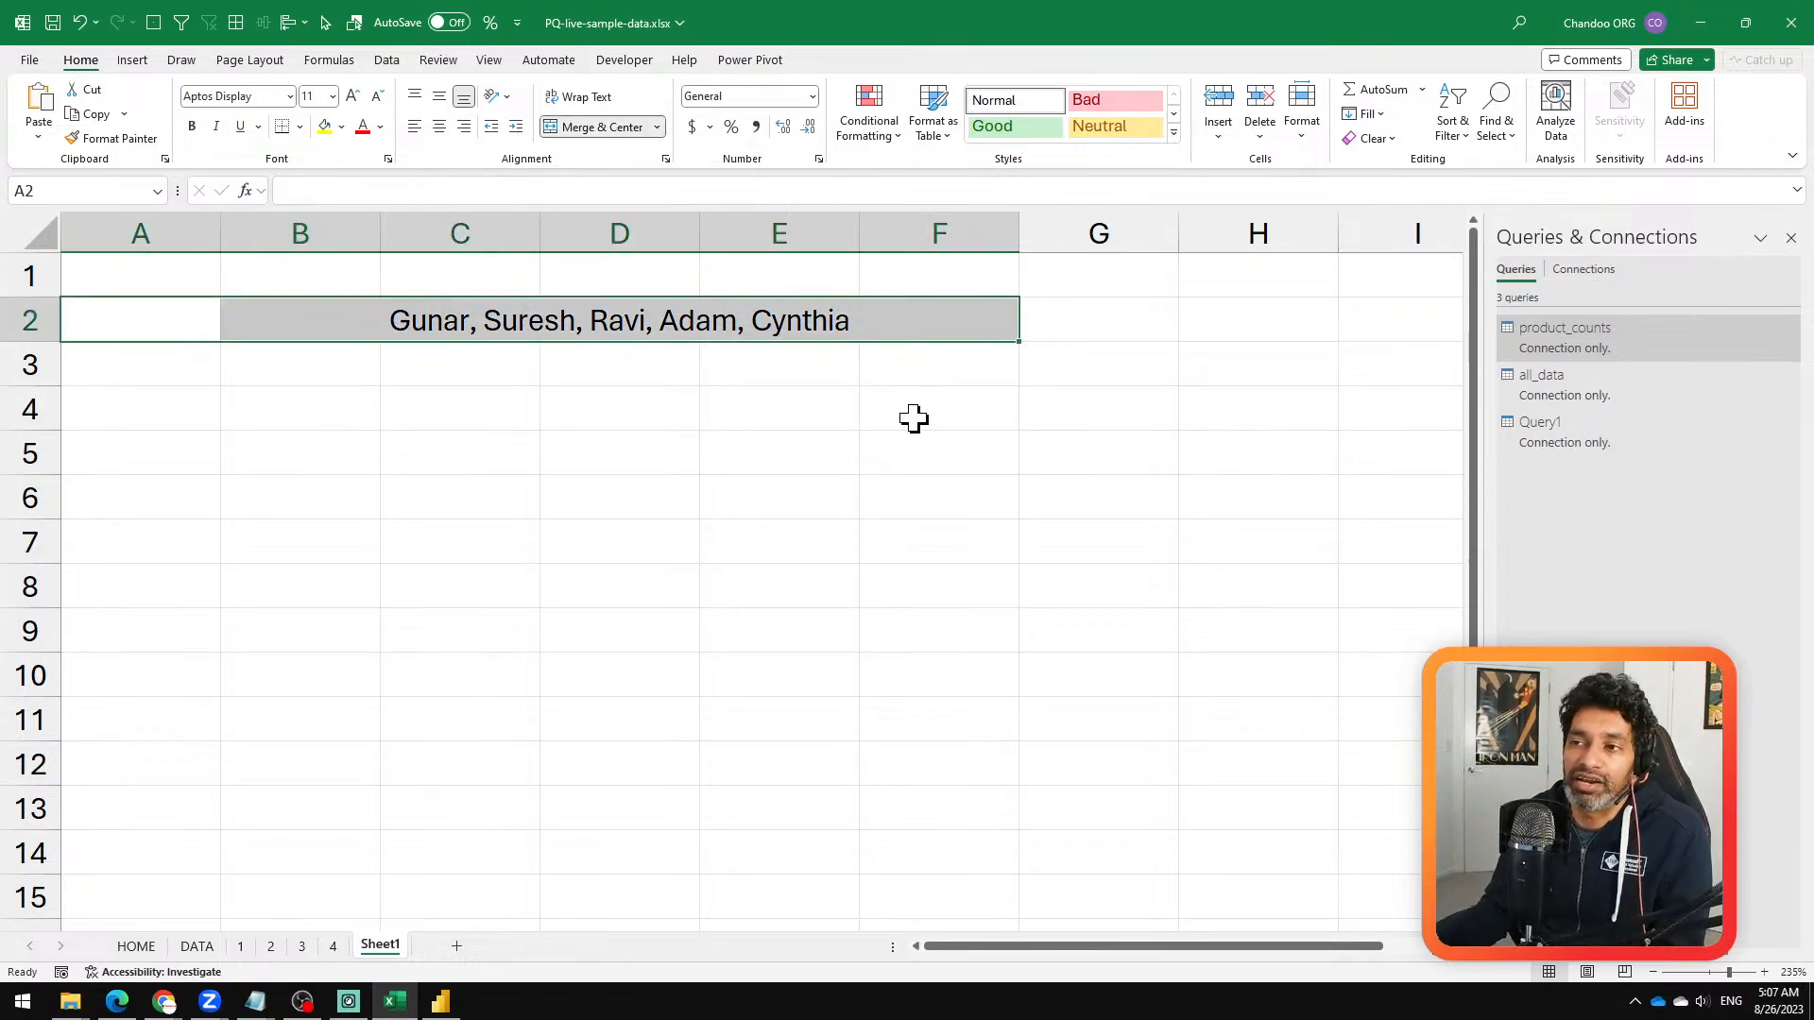
{"action": "left_click", "coordinate": [692, 385]}
{"action": "left_click", "coordinate": [306, 326]}
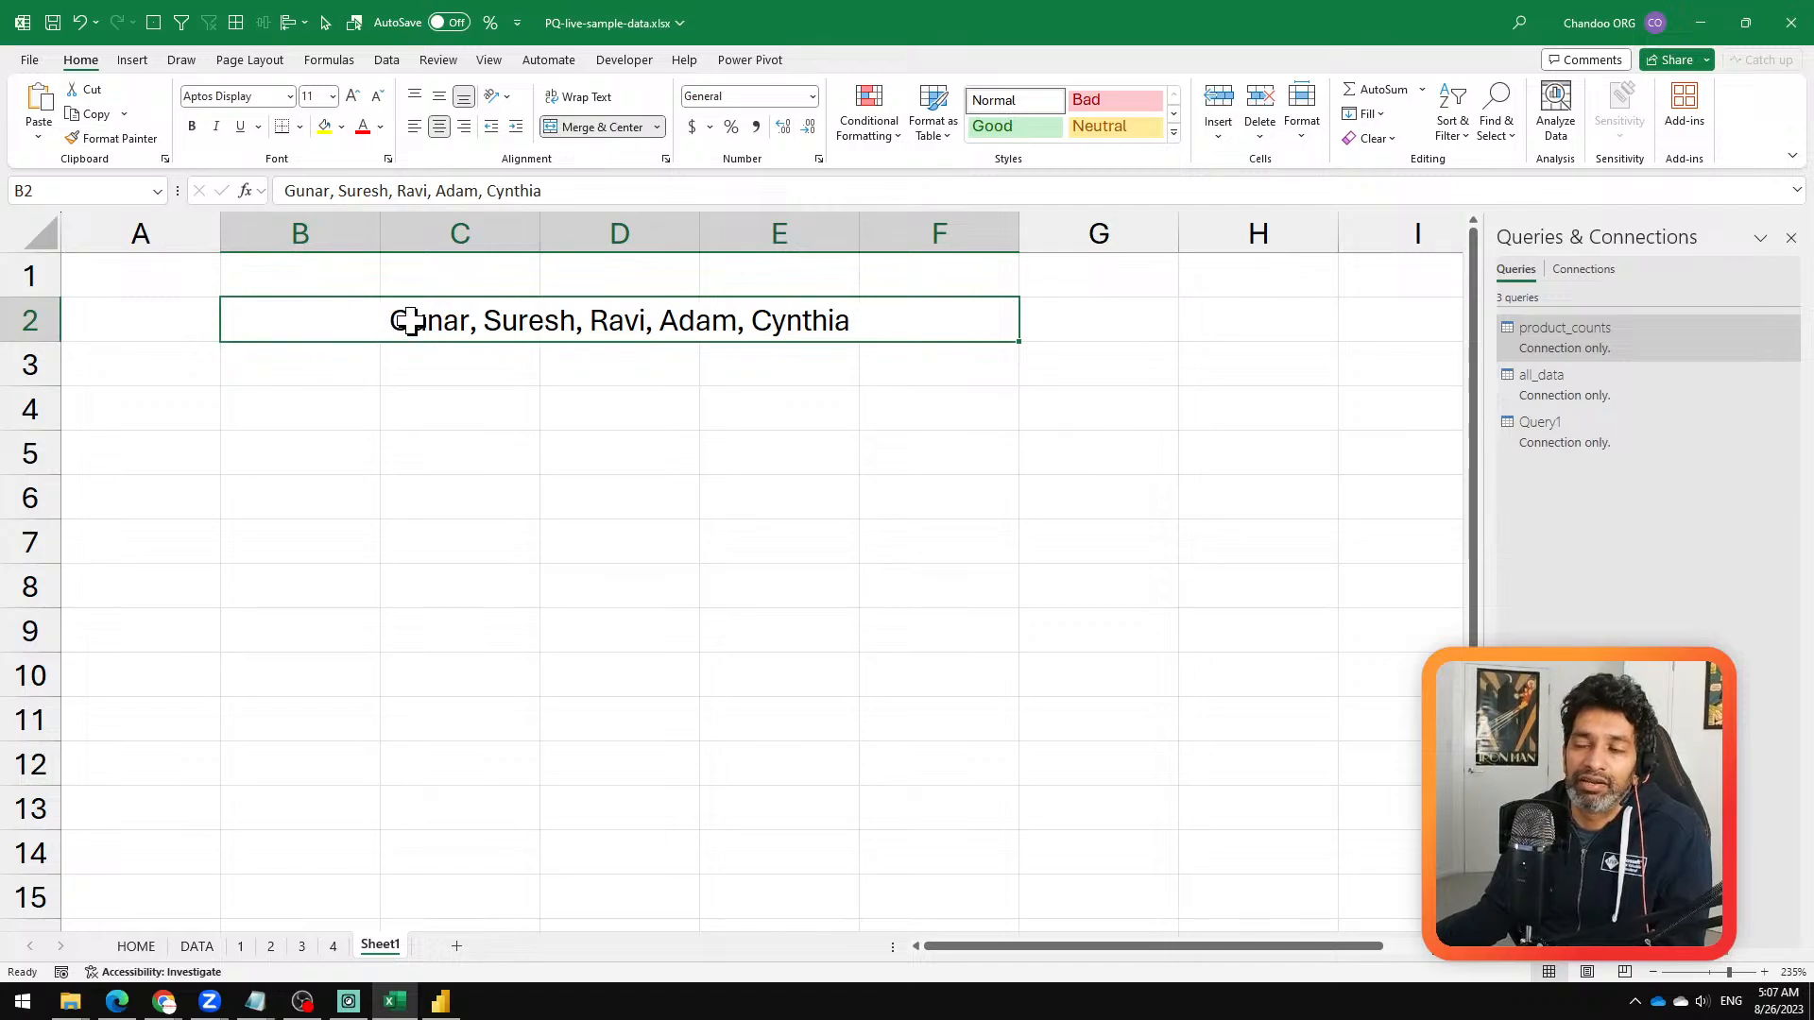
{"action": "left_click", "coordinate": [673, 436]}
Step: Give the merged cell in row 2 the defined name "merged"
{"action": "left_click", "coordinate": [323, 321]}
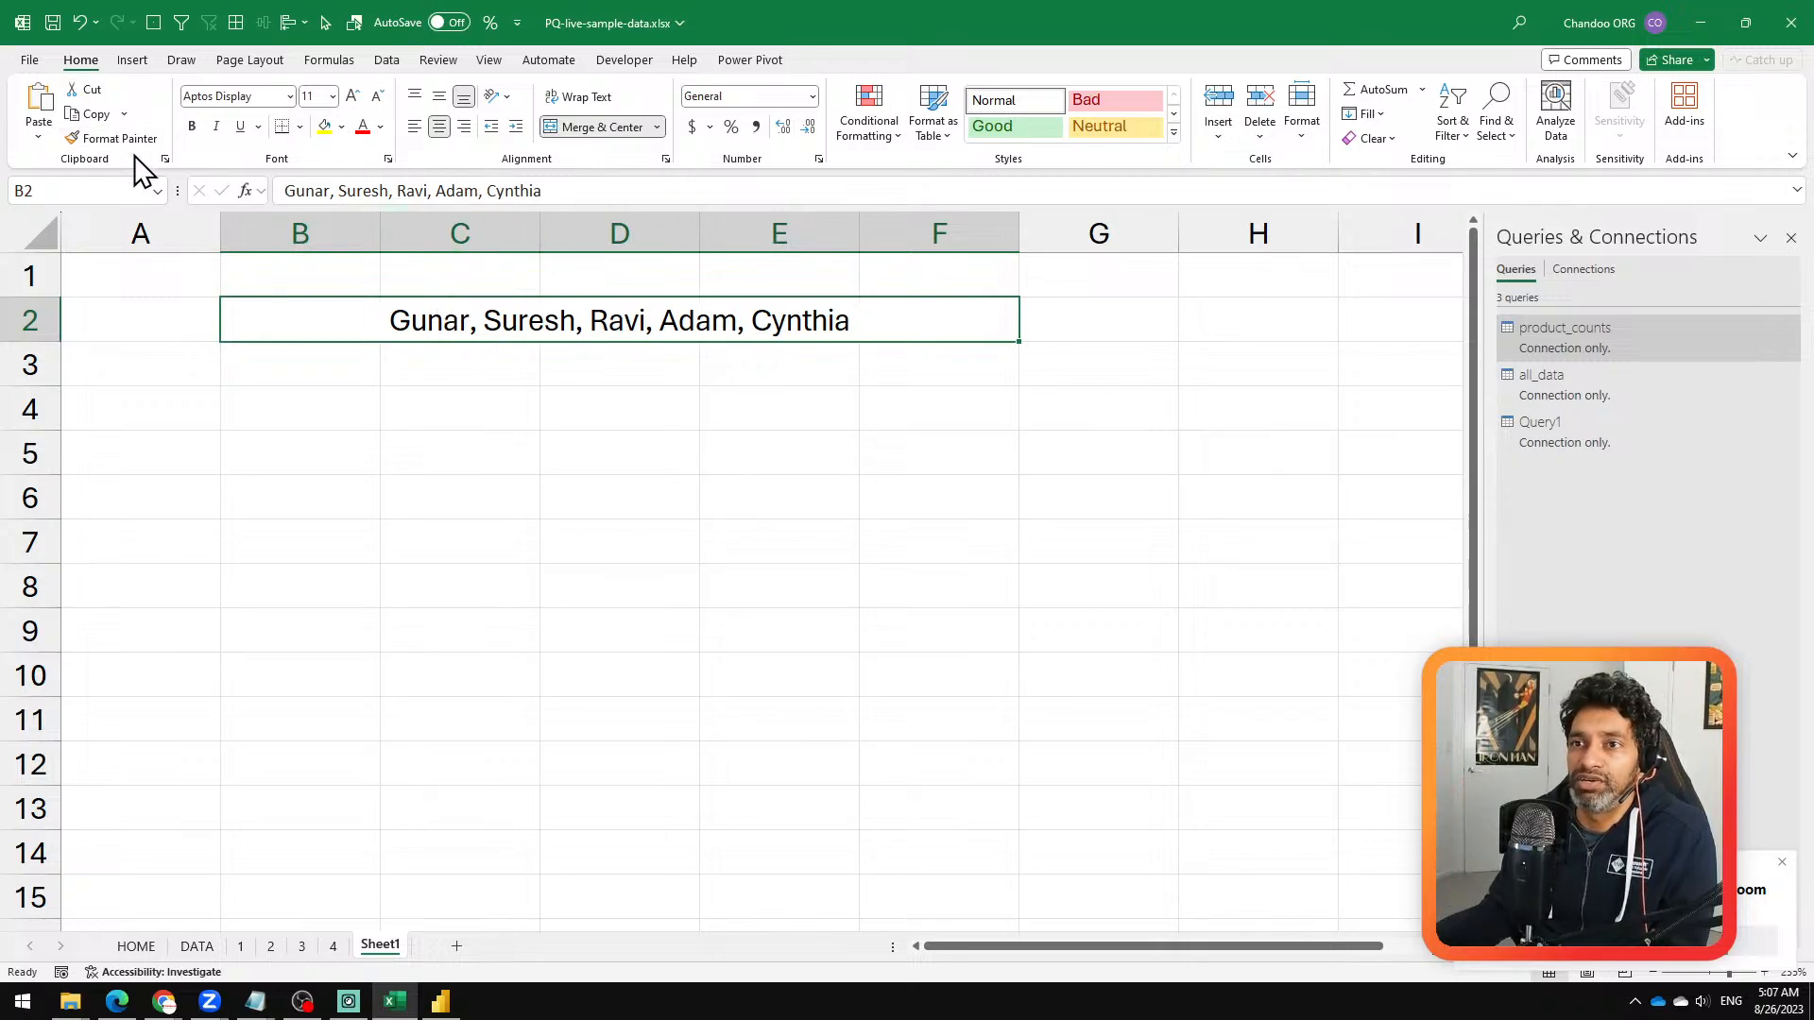
{"action": "left_click", "coordinate": [102, 194]}
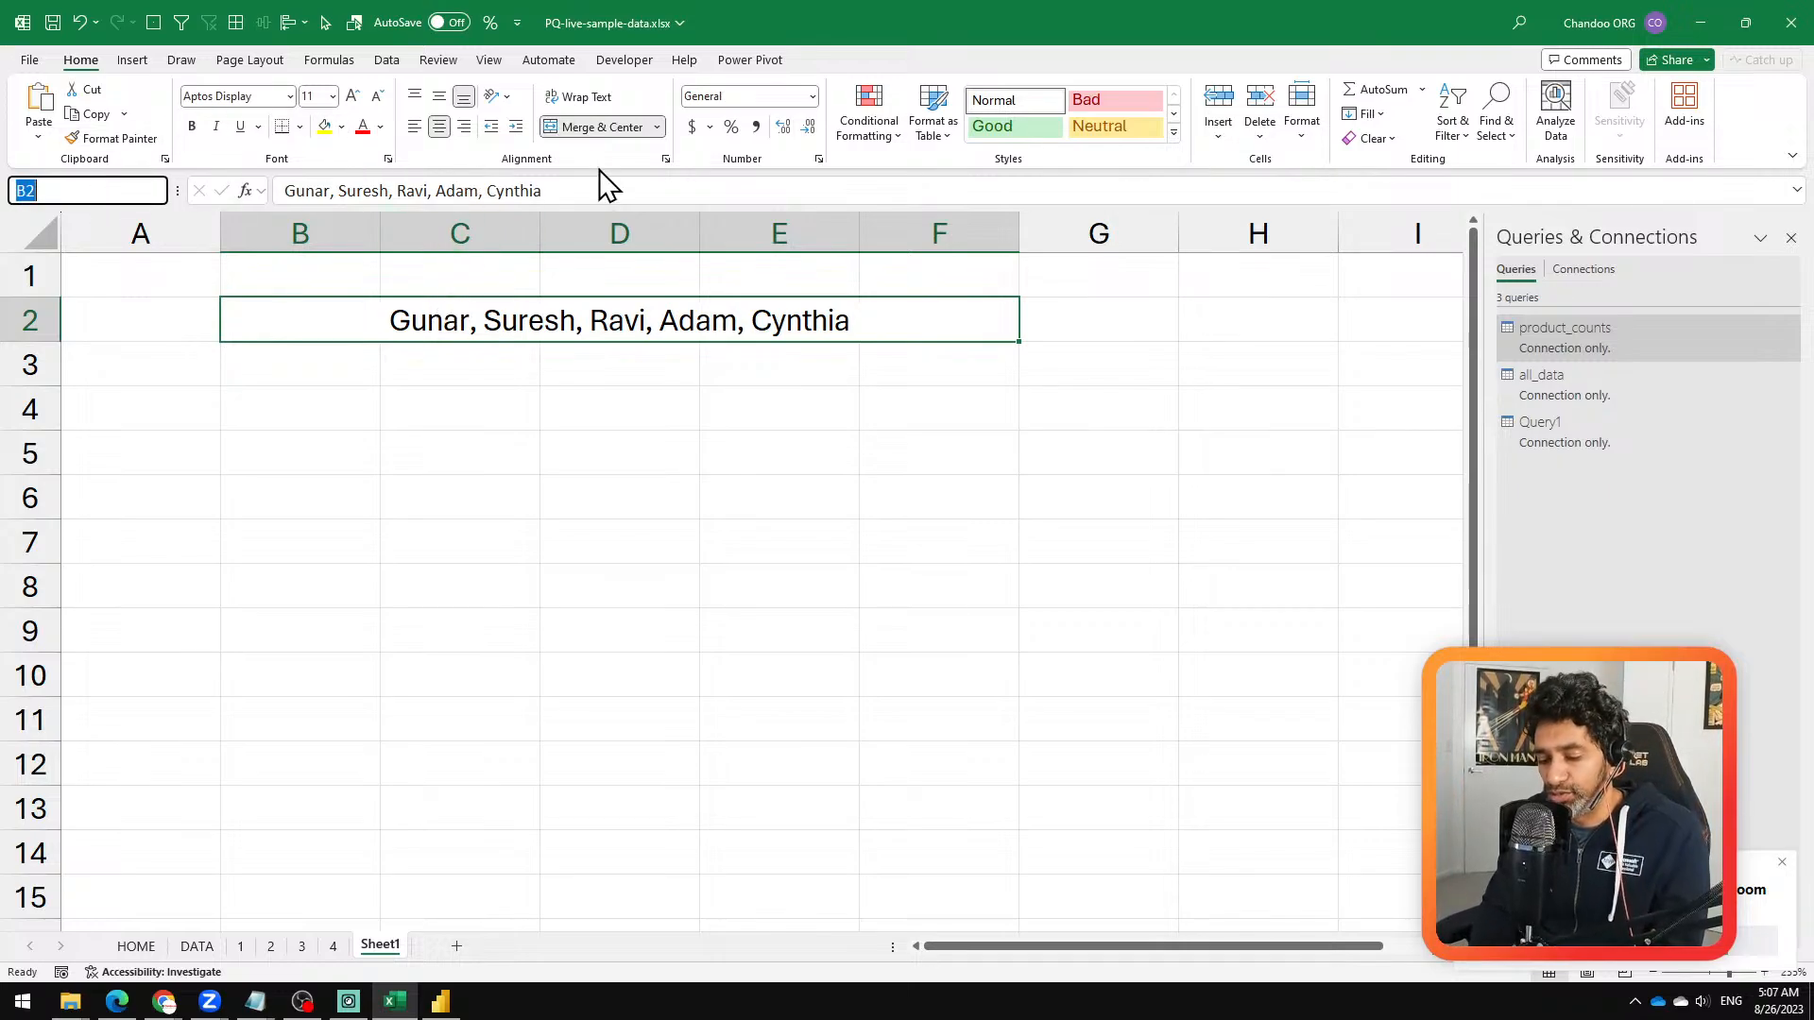
{"action": "type", "text": "merged"}
{"action": "key", "text": "Return"}
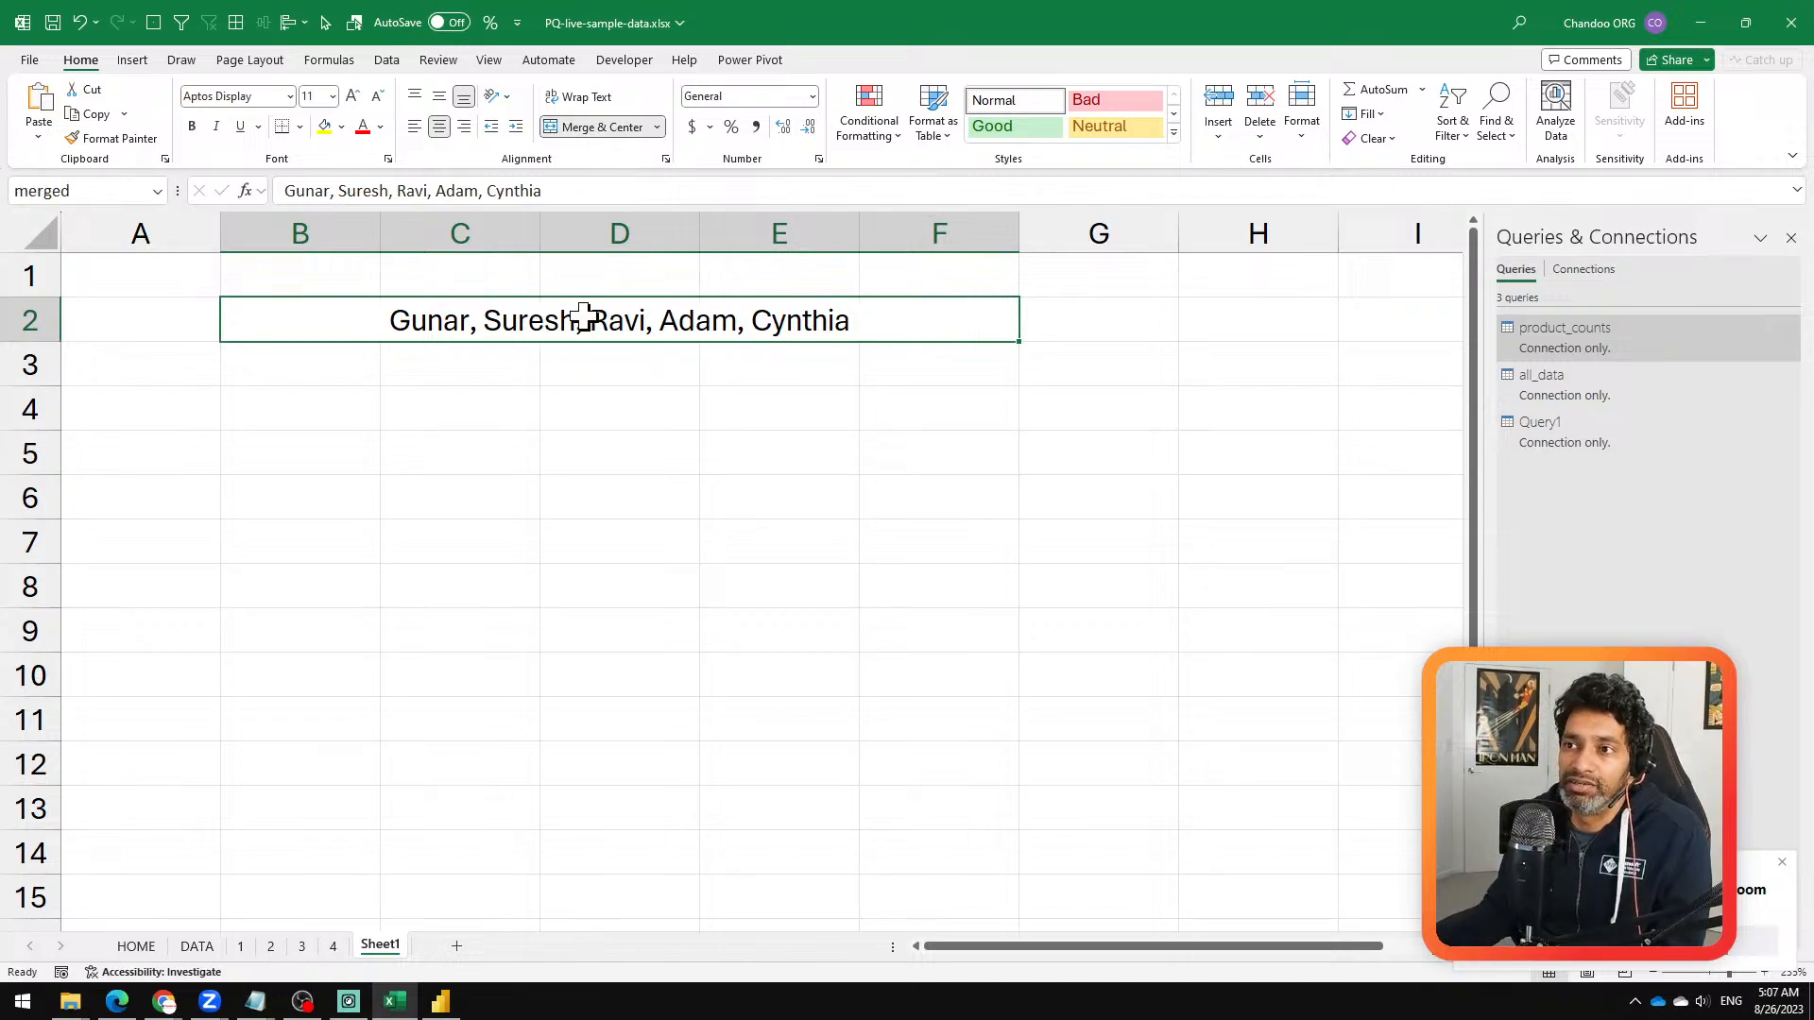
{"action": "left_click", "coordinate": [458, 415]}
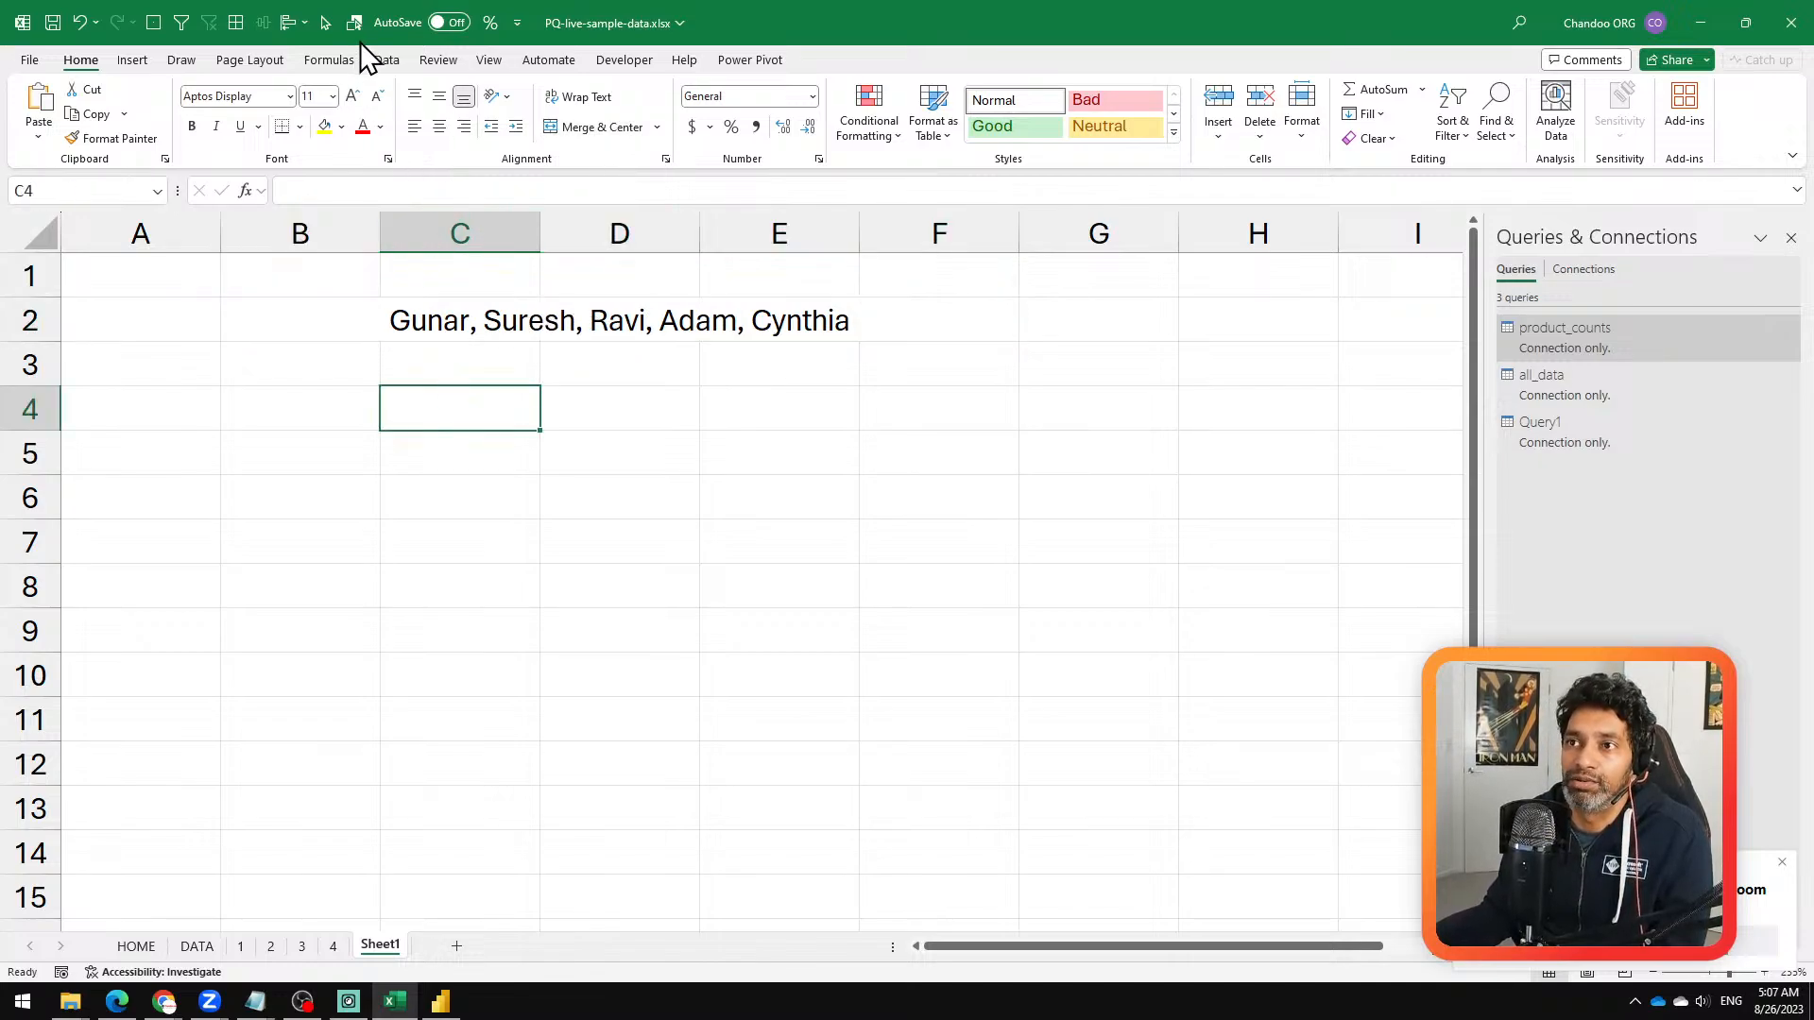
{"action": "left_click", "coordinate": [386, 60]}
{"action": "left_click", "coordinate": [404, 330]}
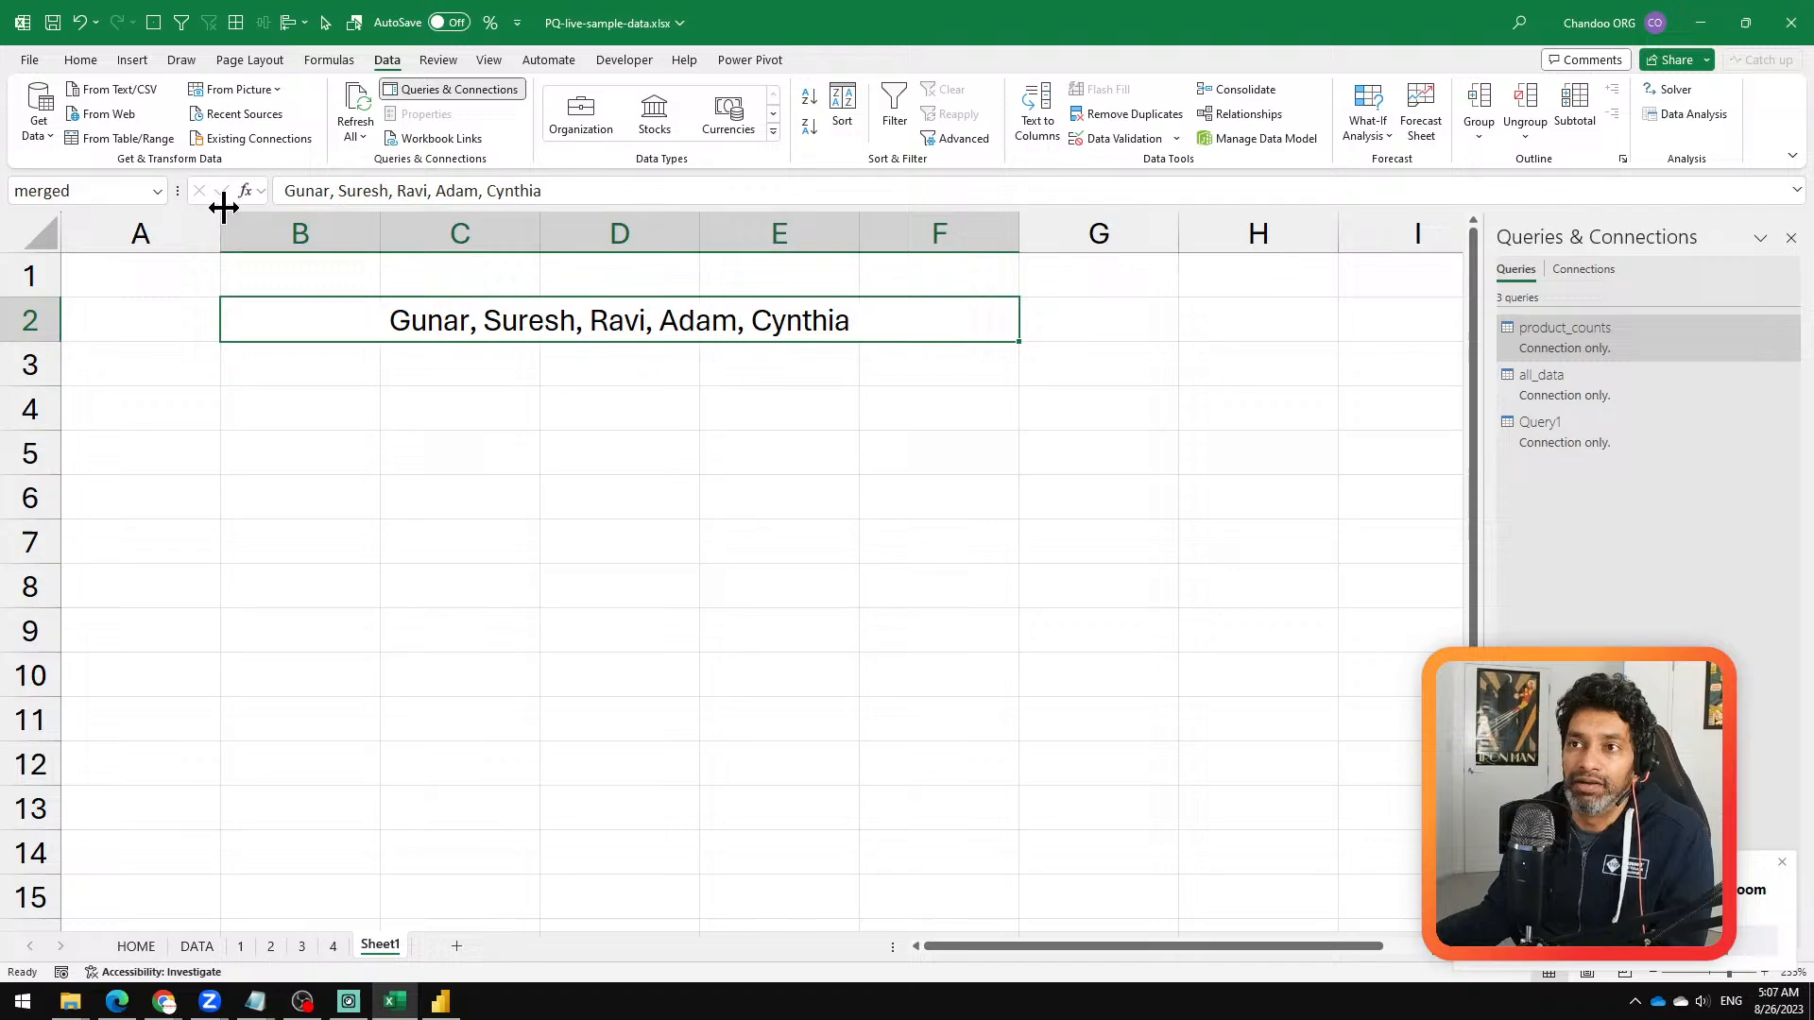
{"action": "left_click", "coordinate": [151, 139]}
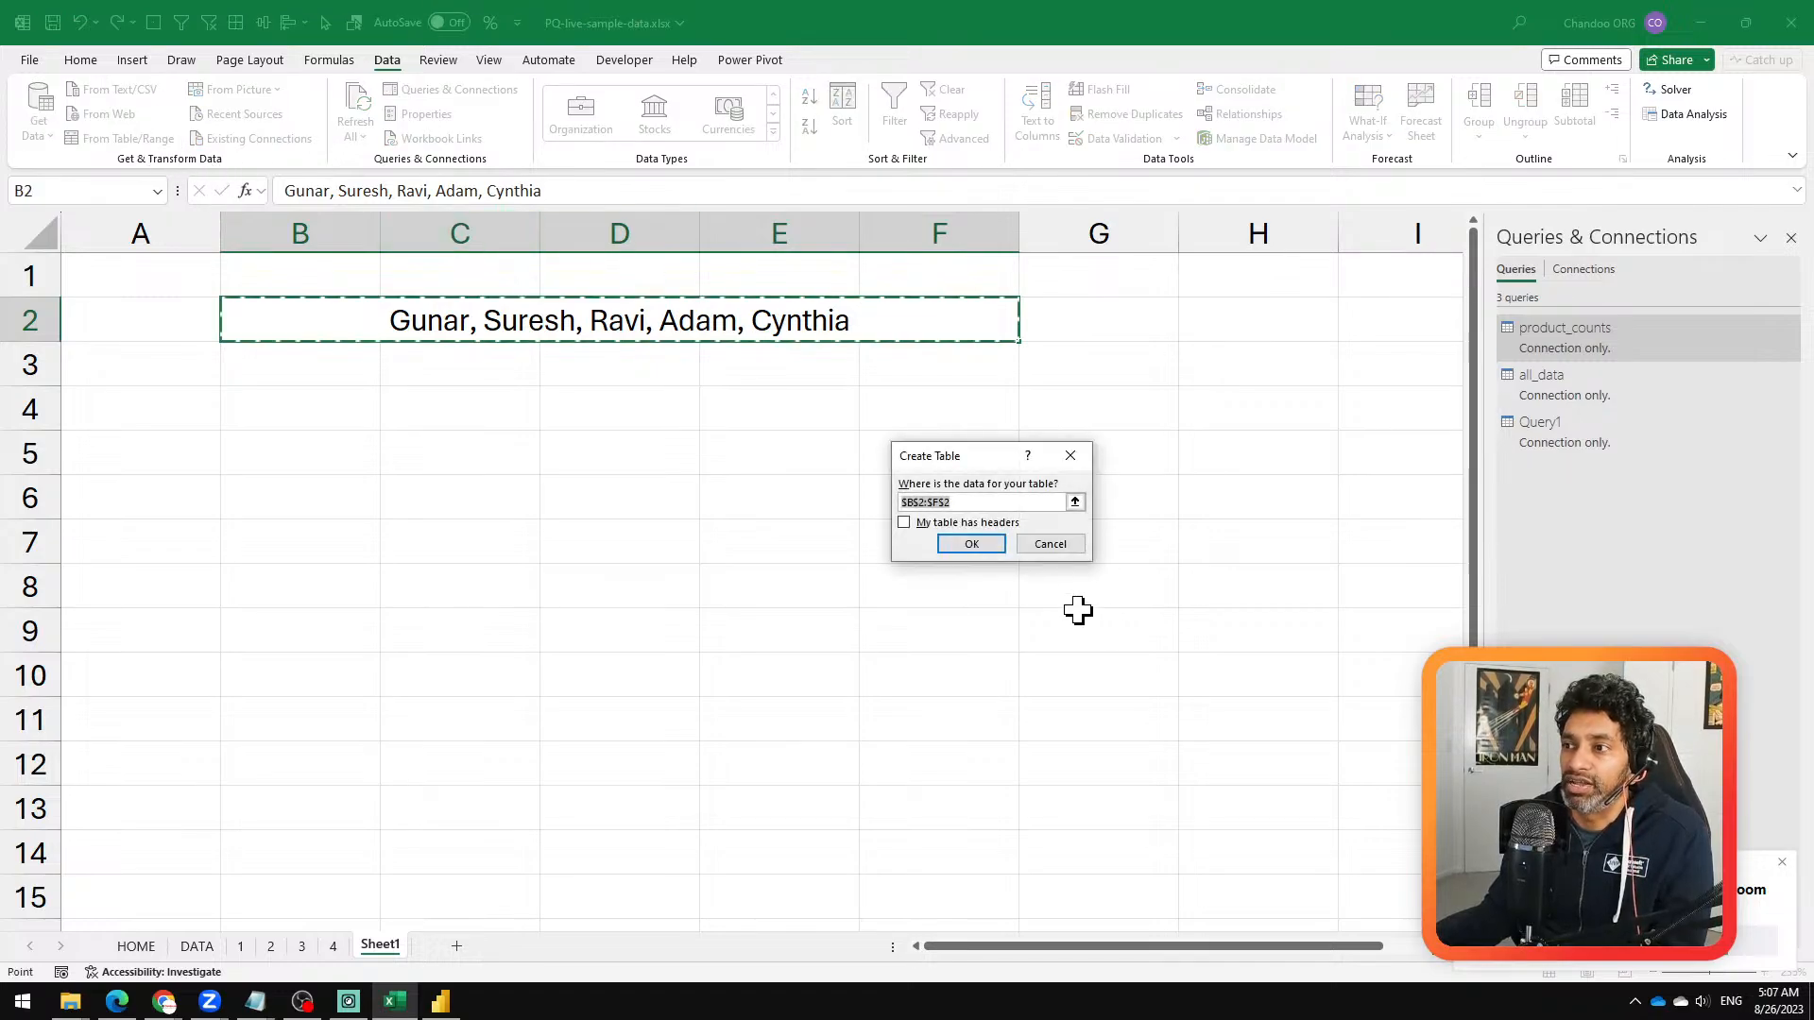
{"action": "left_click", "coordinate": [1066, 546]}
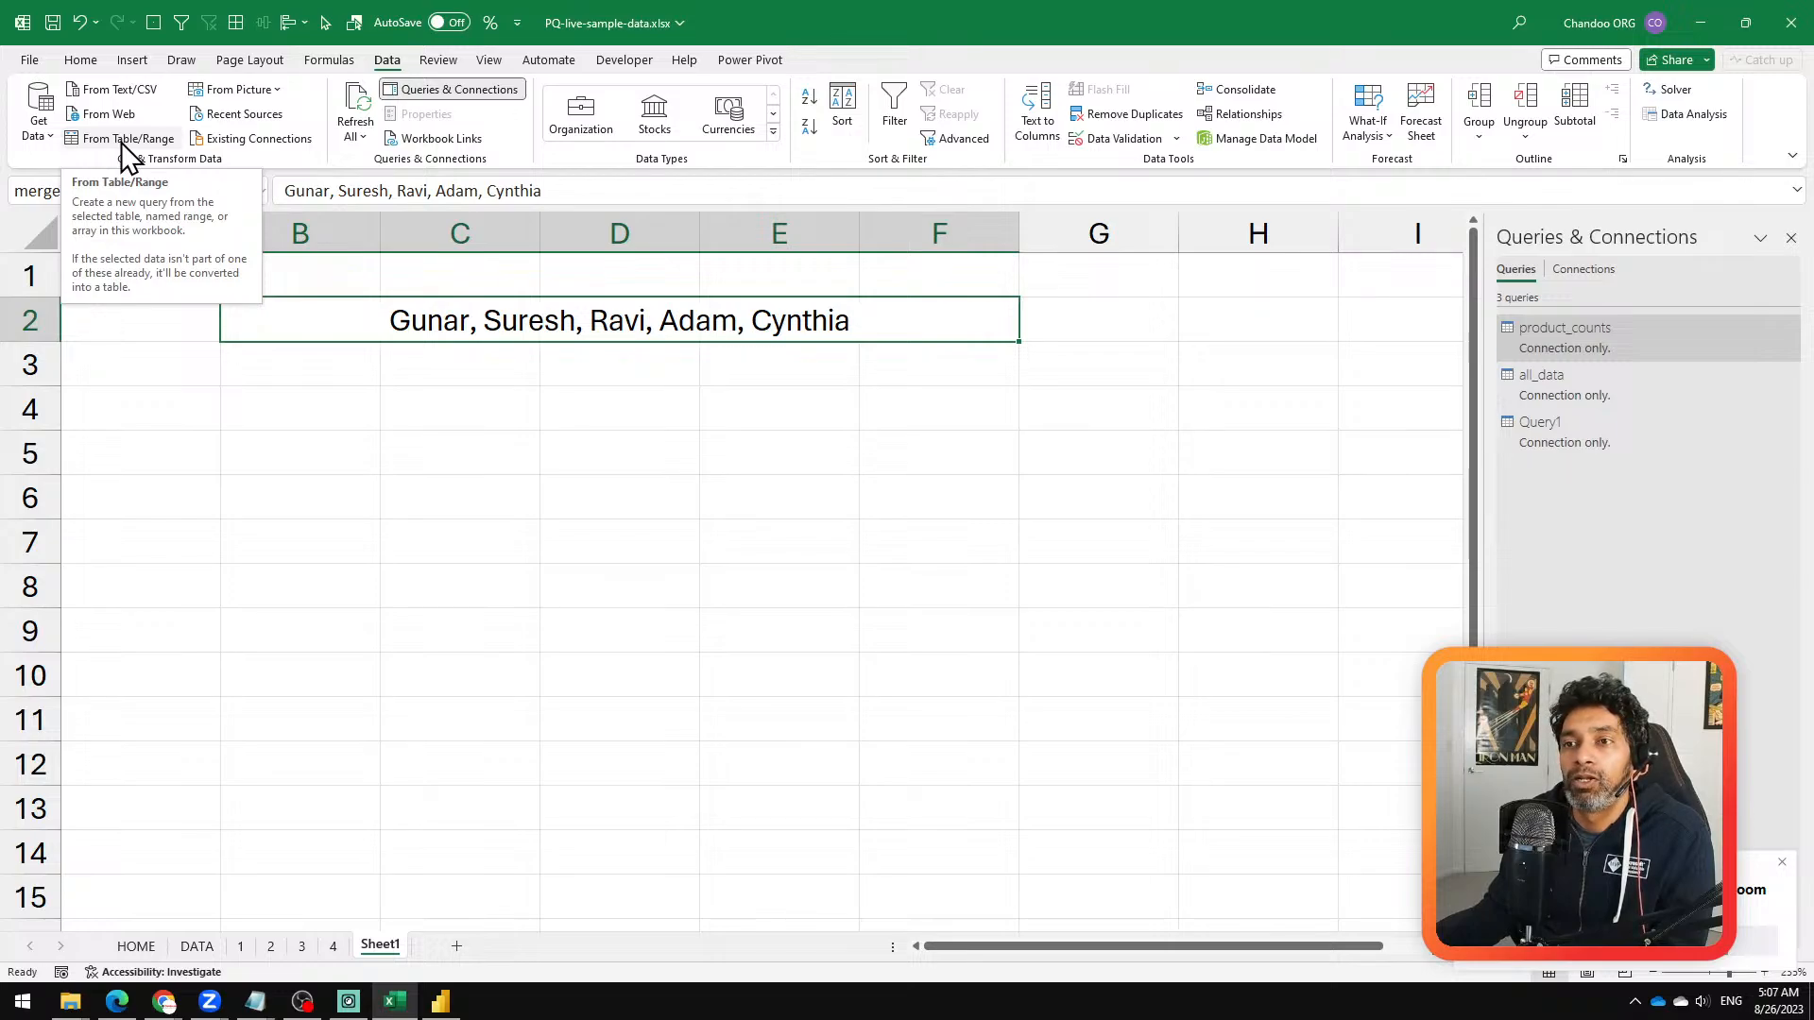
{"action": "left_click", "coordinate": [559, 440]}
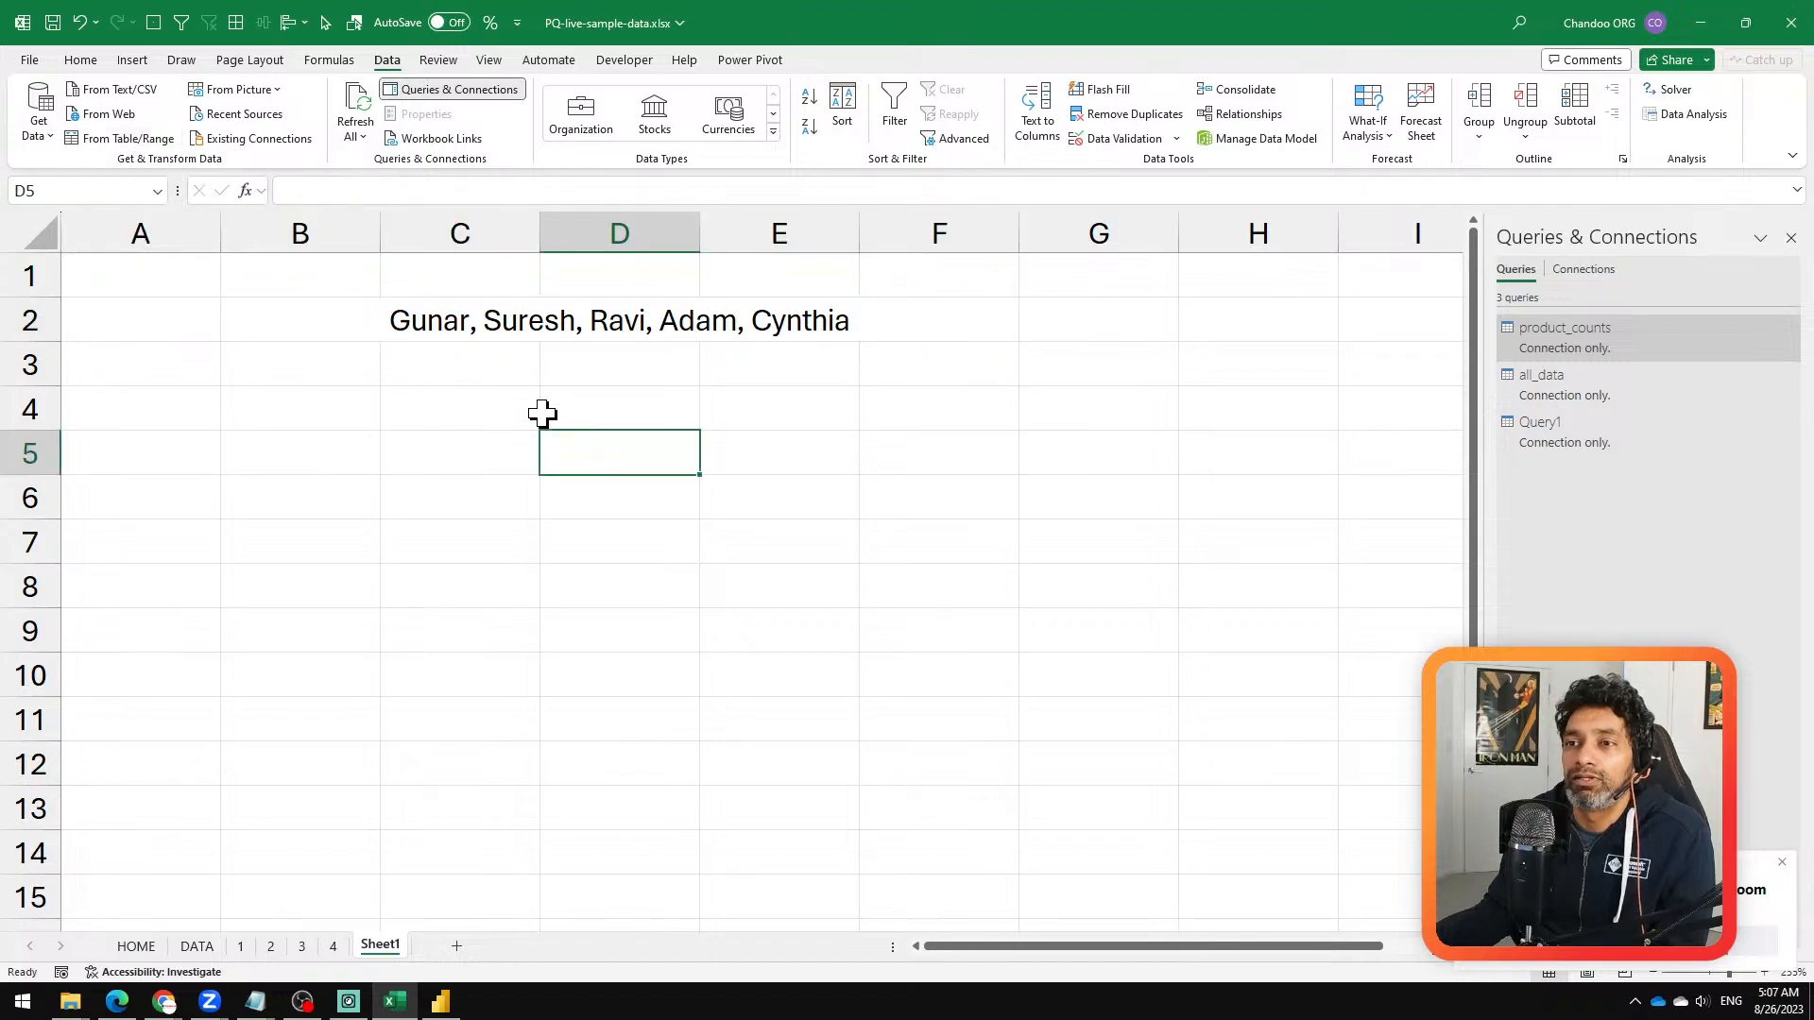
{"action": "left_click", "coordinate": [324, 312]}
{"action": "left_click", "coordinate": [457, 365]}
Step: Redefine the name "merged" so that it refers to =Sheet1!$B$2:$F$3
{"action": "left_click", "coordinate": [296, 312]}
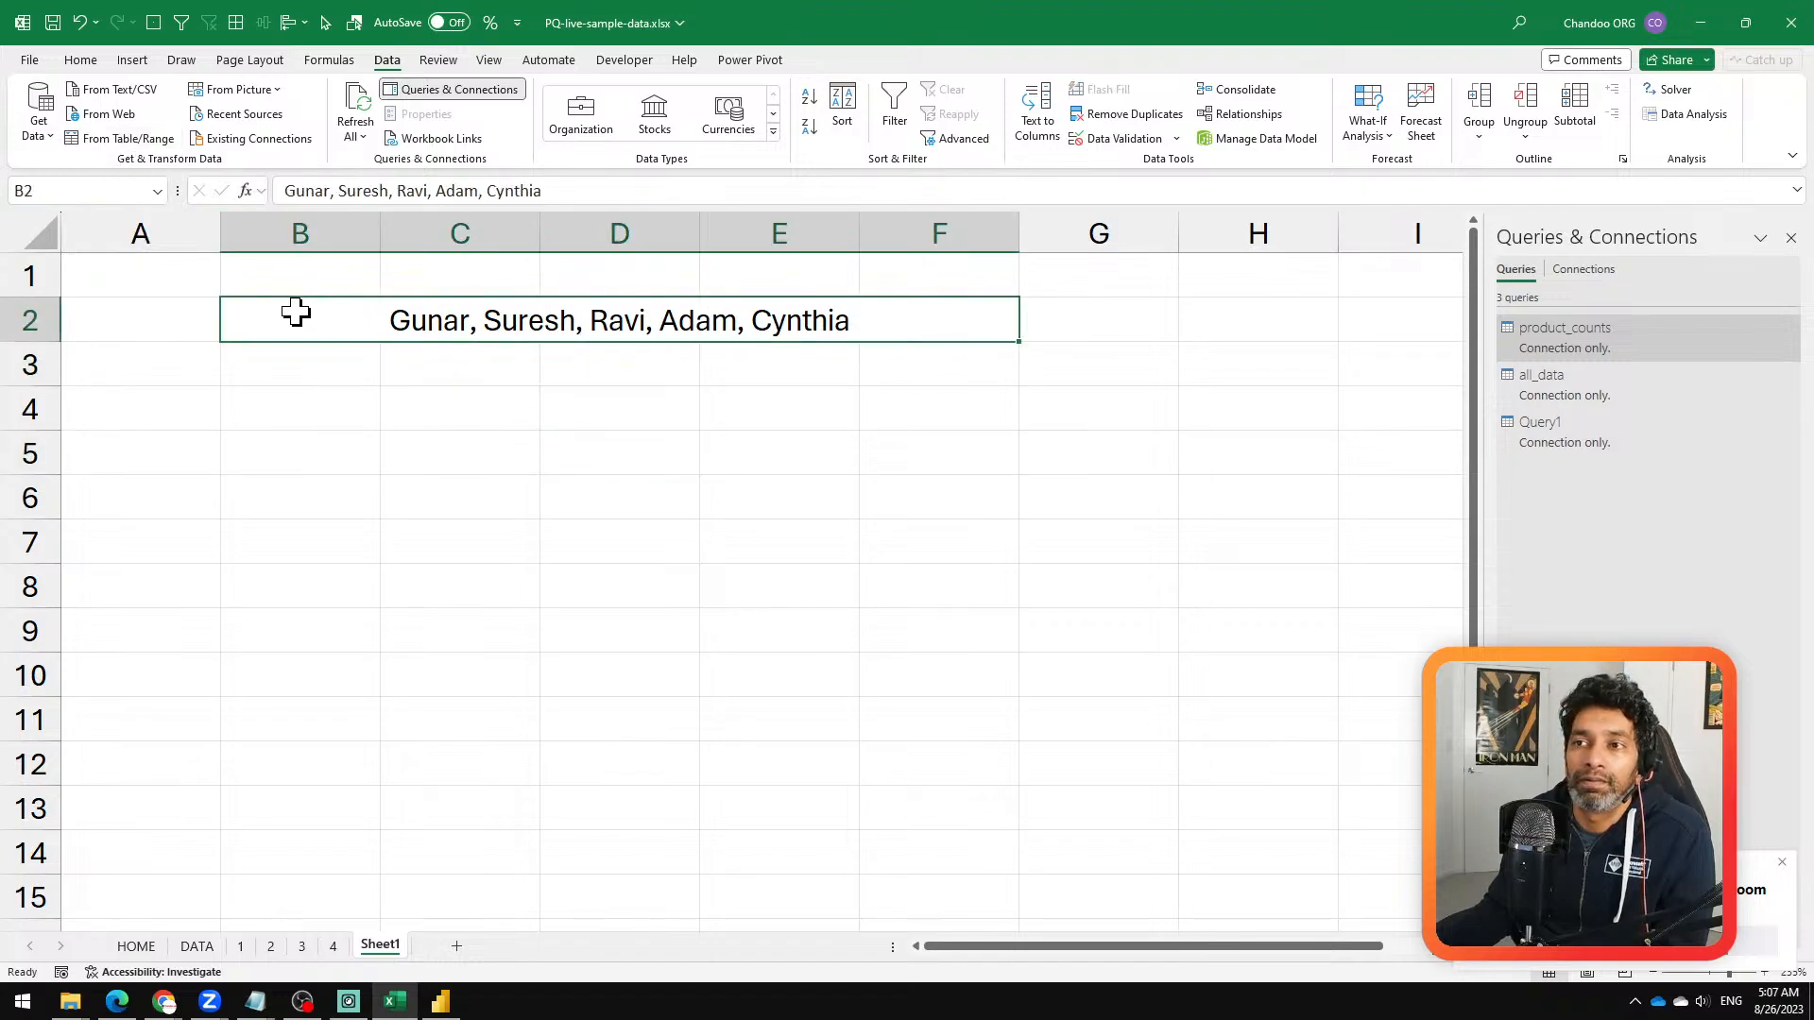
{"action": "left_click", "coordinate": [330, 60]}
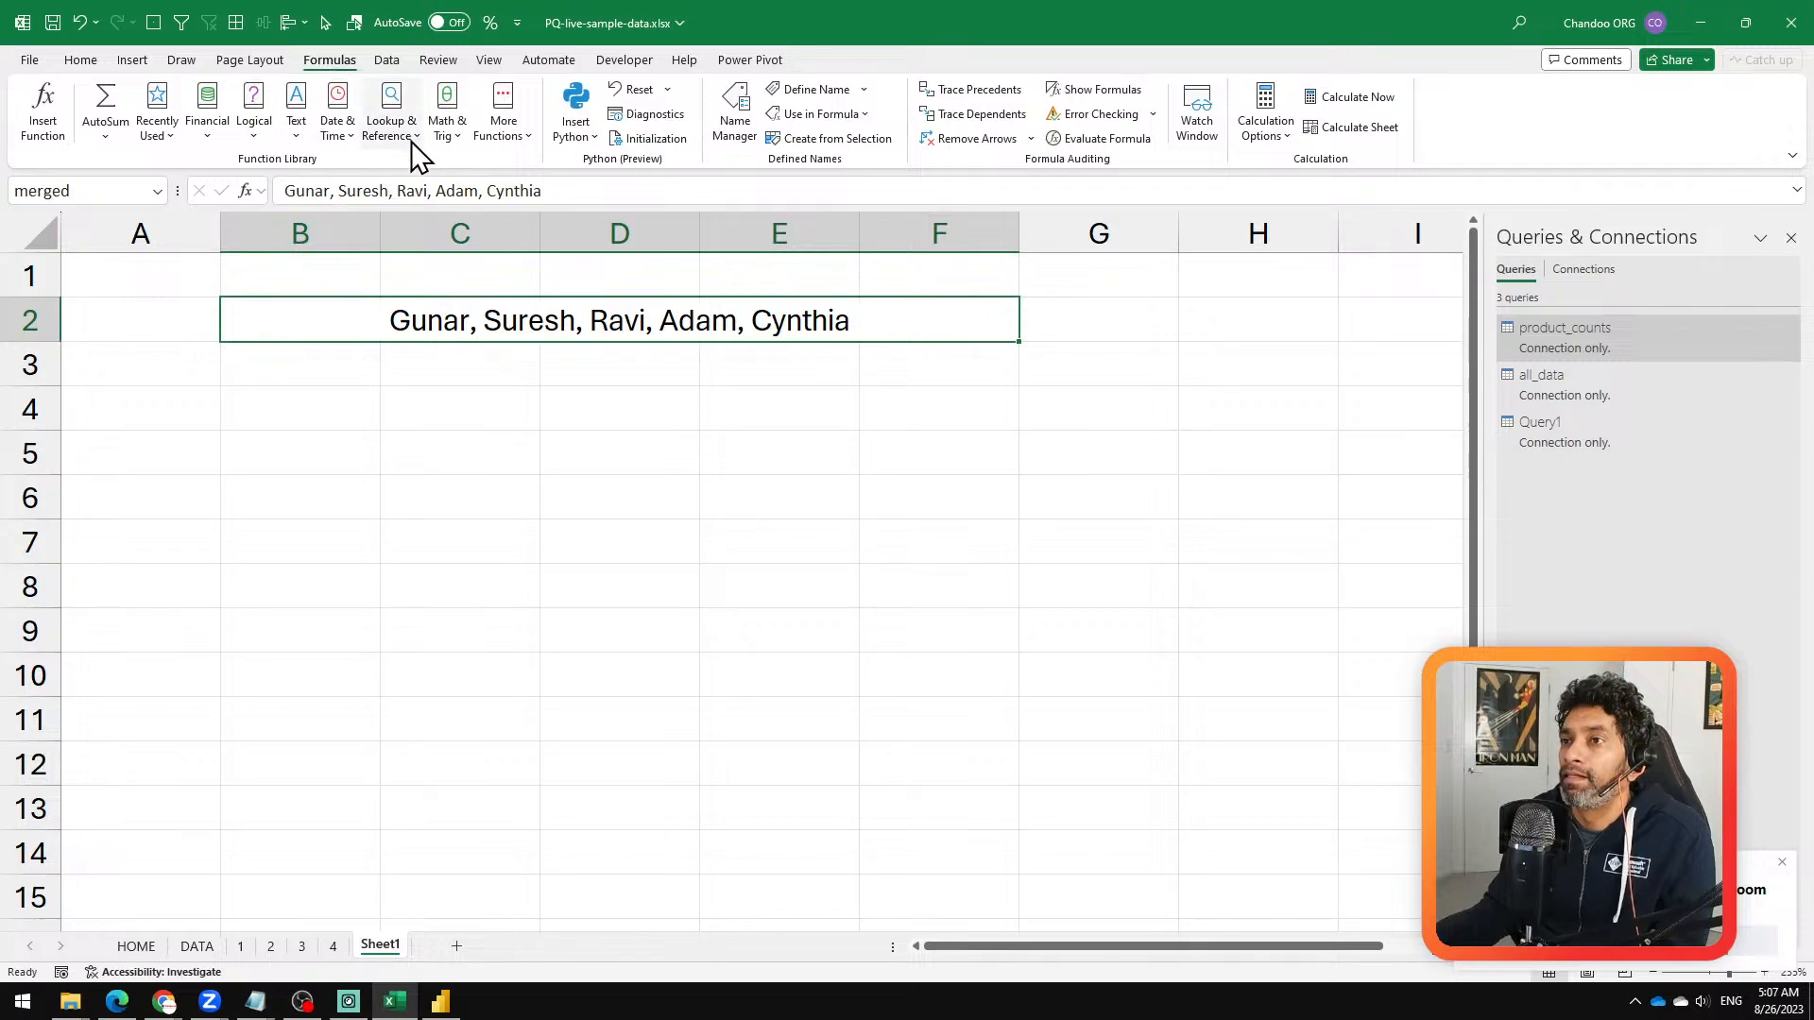
{"action": "left_click", "coordinate": [758, 131]}
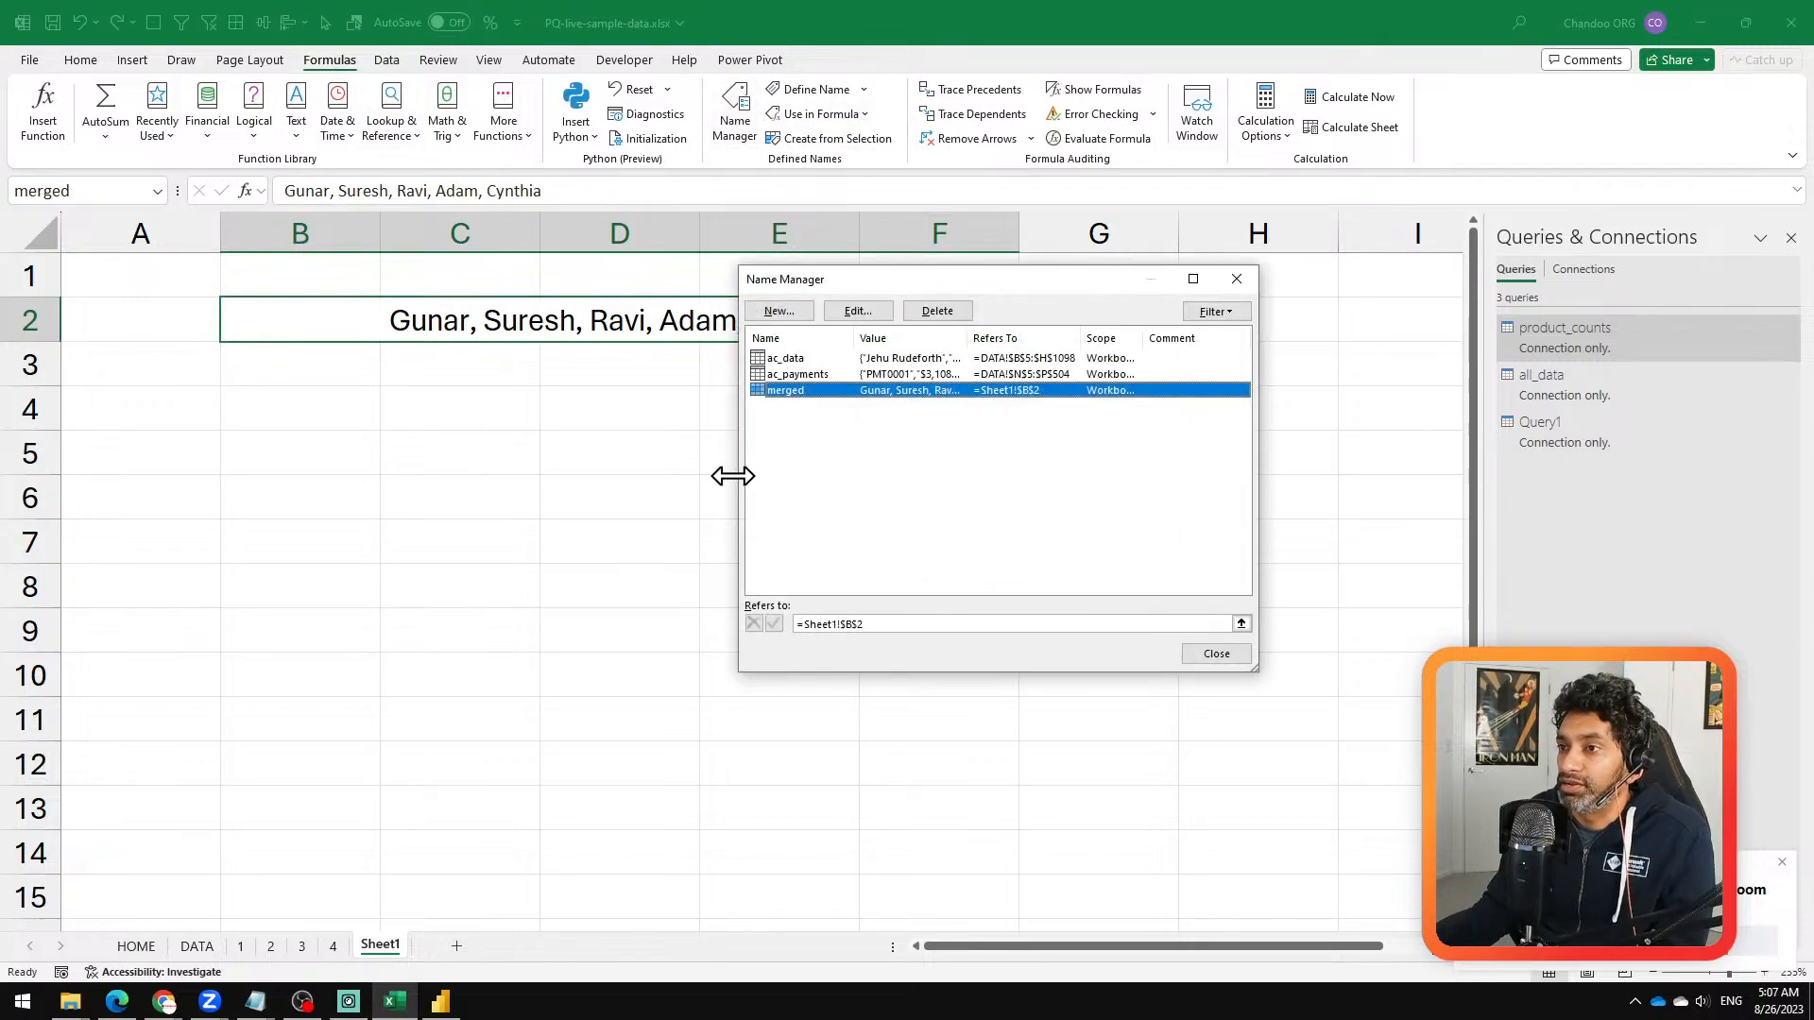
{"action": "left_click", "coordinate": [893, 624]}
{"action": "left_click", "coordinate": [856, 312]}
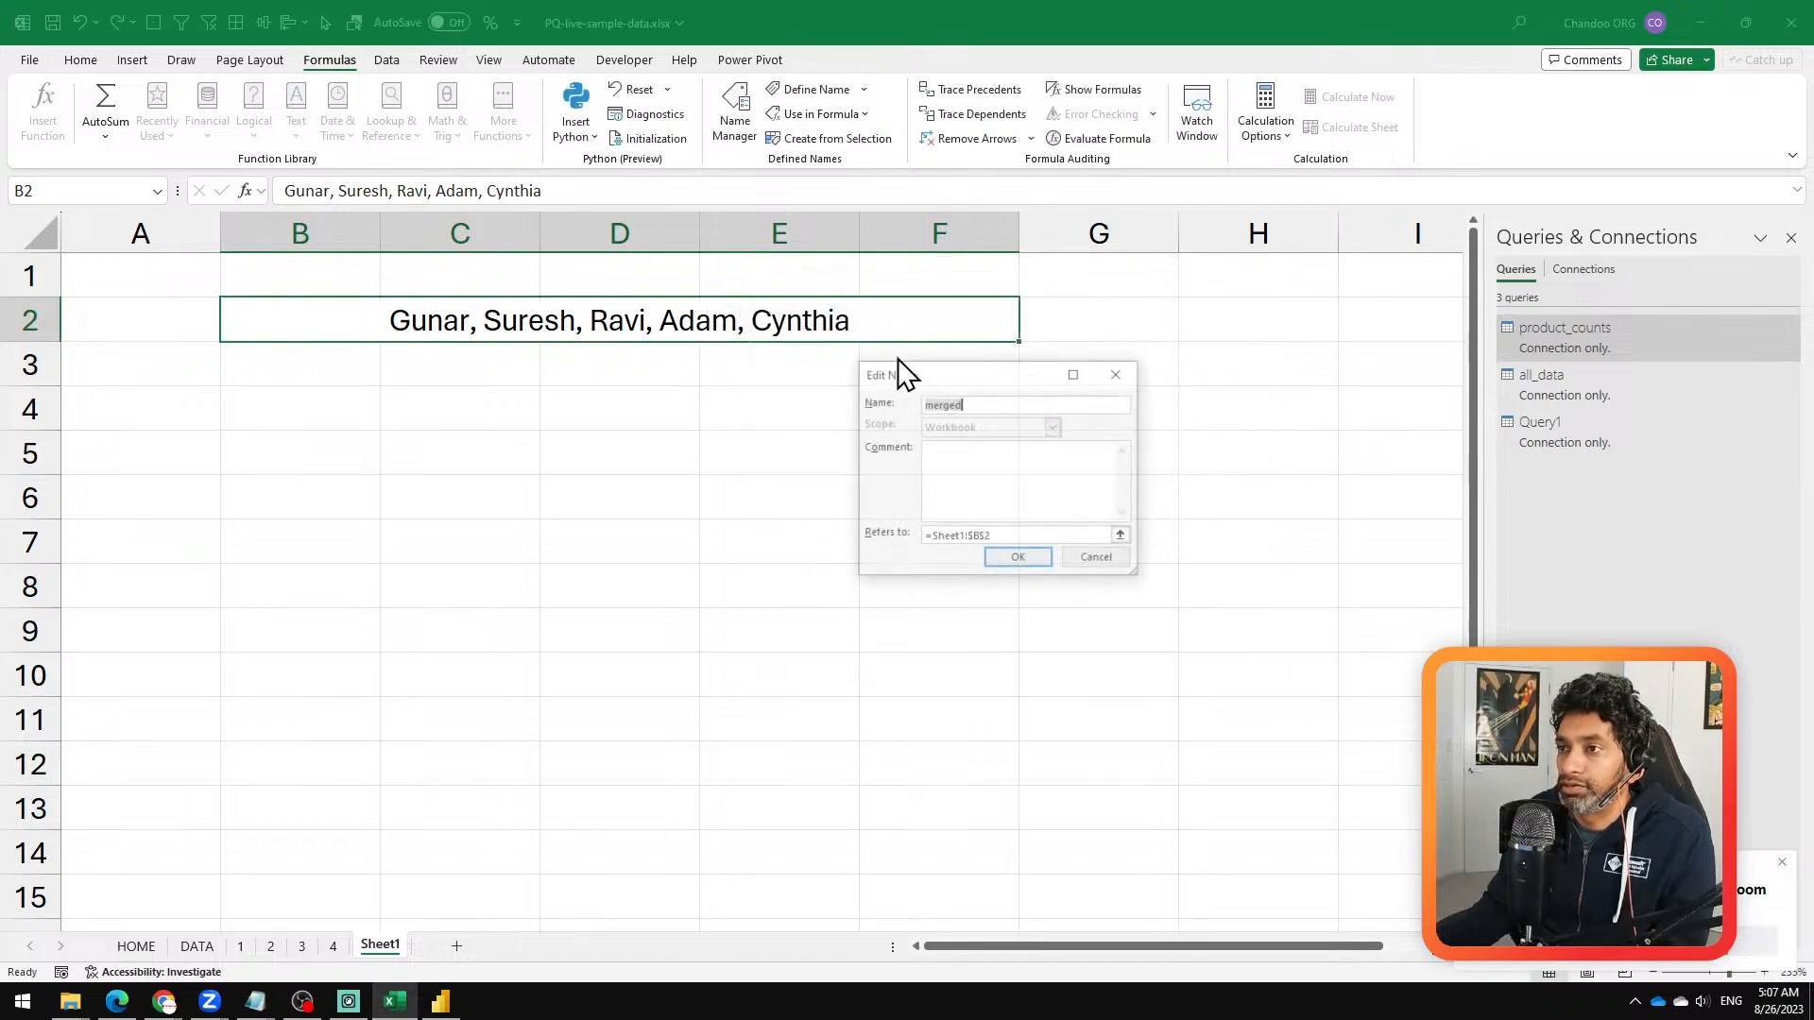
{"action": "left_click", "coordinate": [1005, 536]}
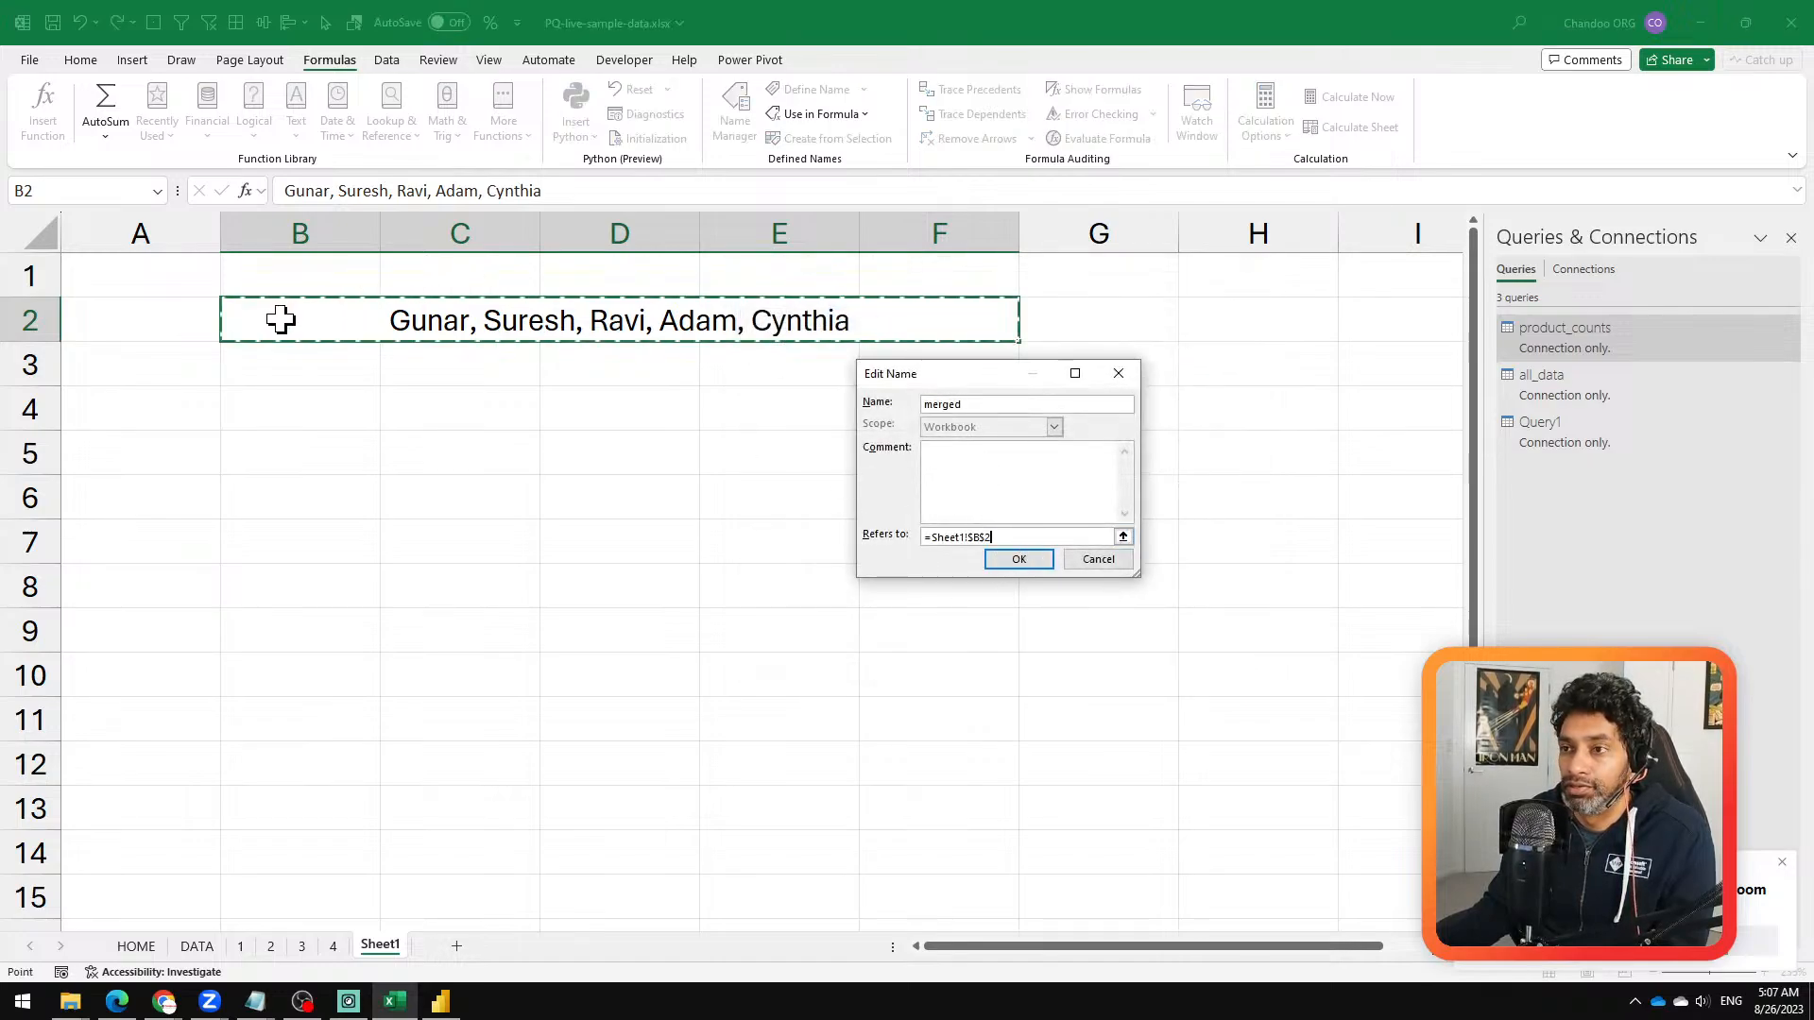
{"action": "left_click_drag", "start_coordinate": [275, 315], "coordinate": [988, 360]}
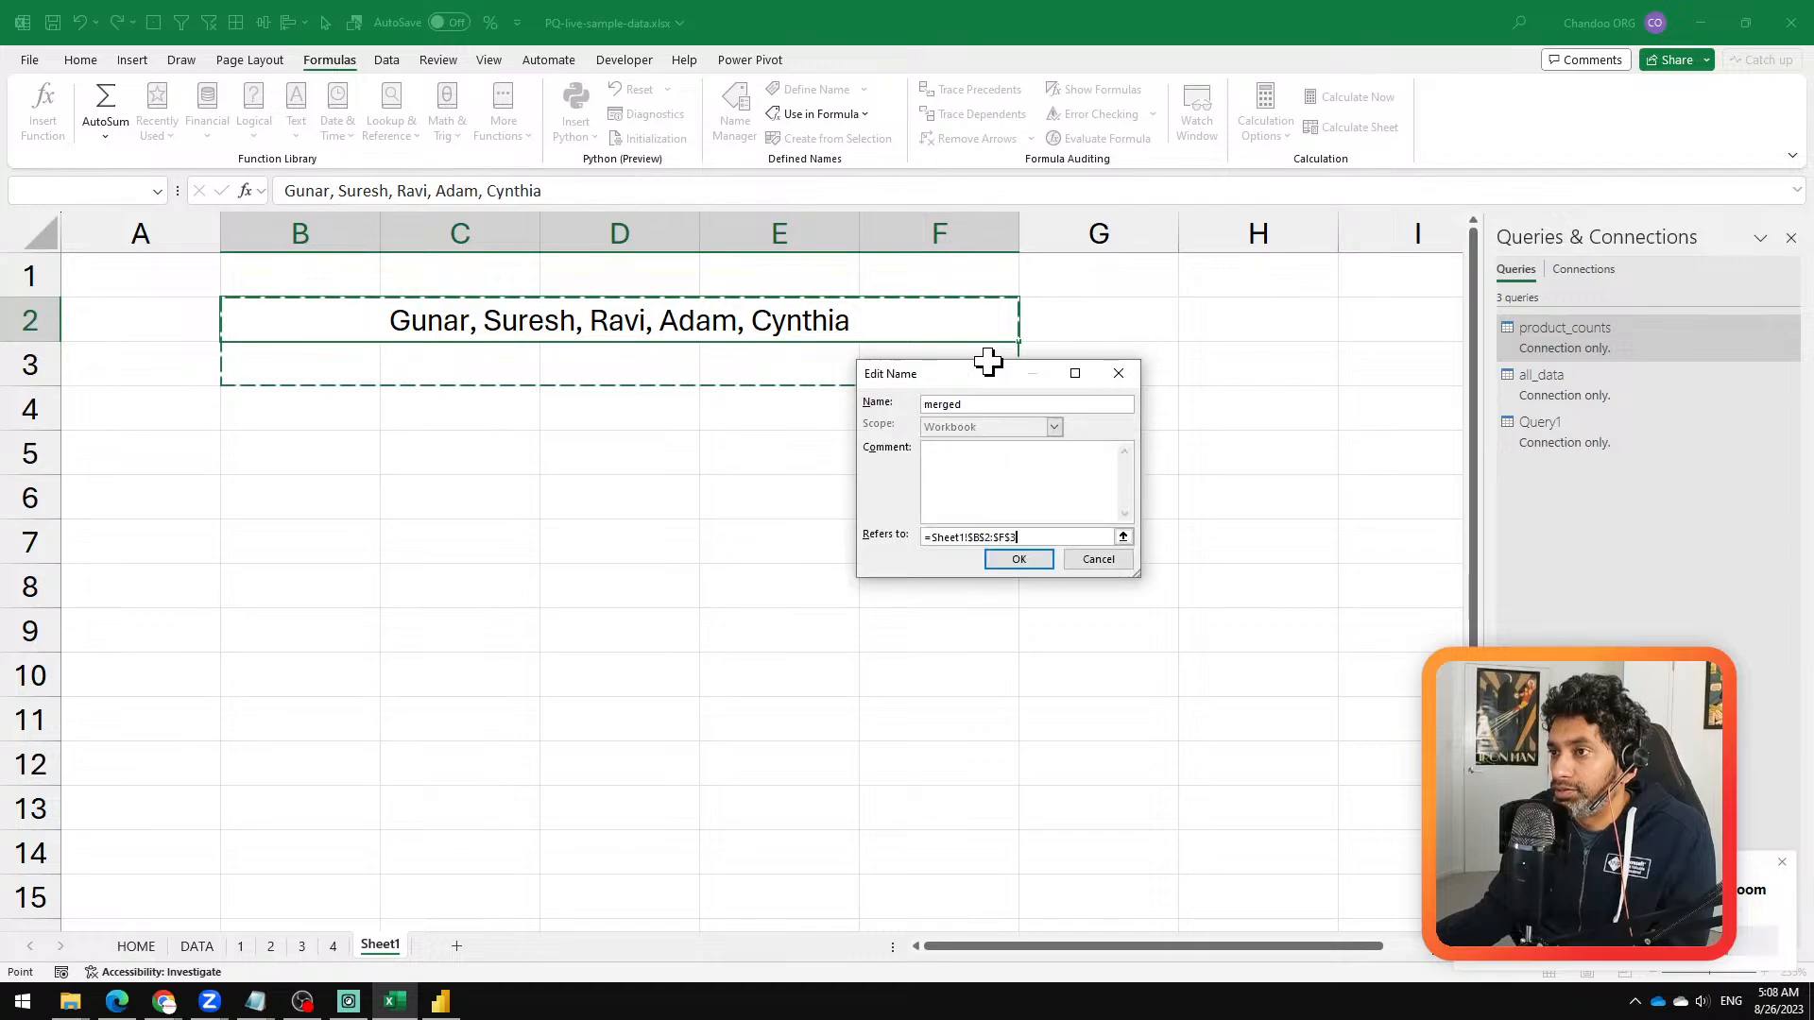
{"action": "left_click", "coordinate": [1032, 560]}
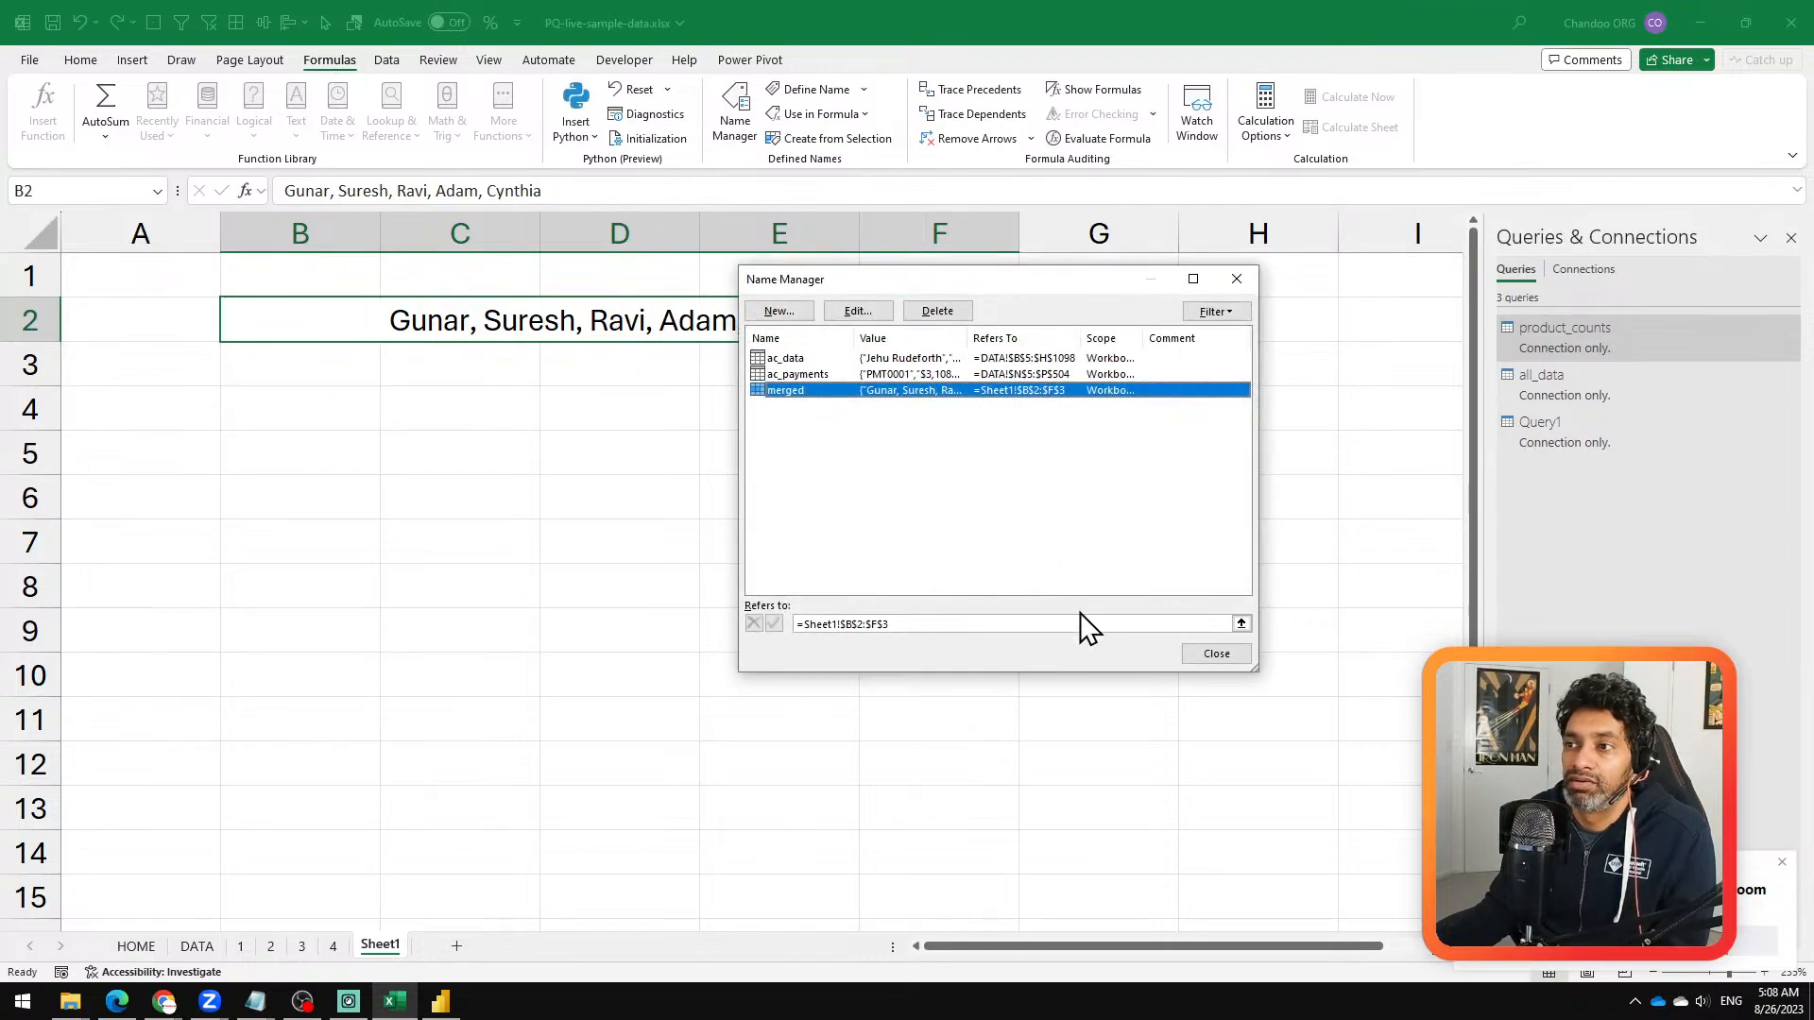
{"action": "left_click", "coordinate": [1211, 652]}
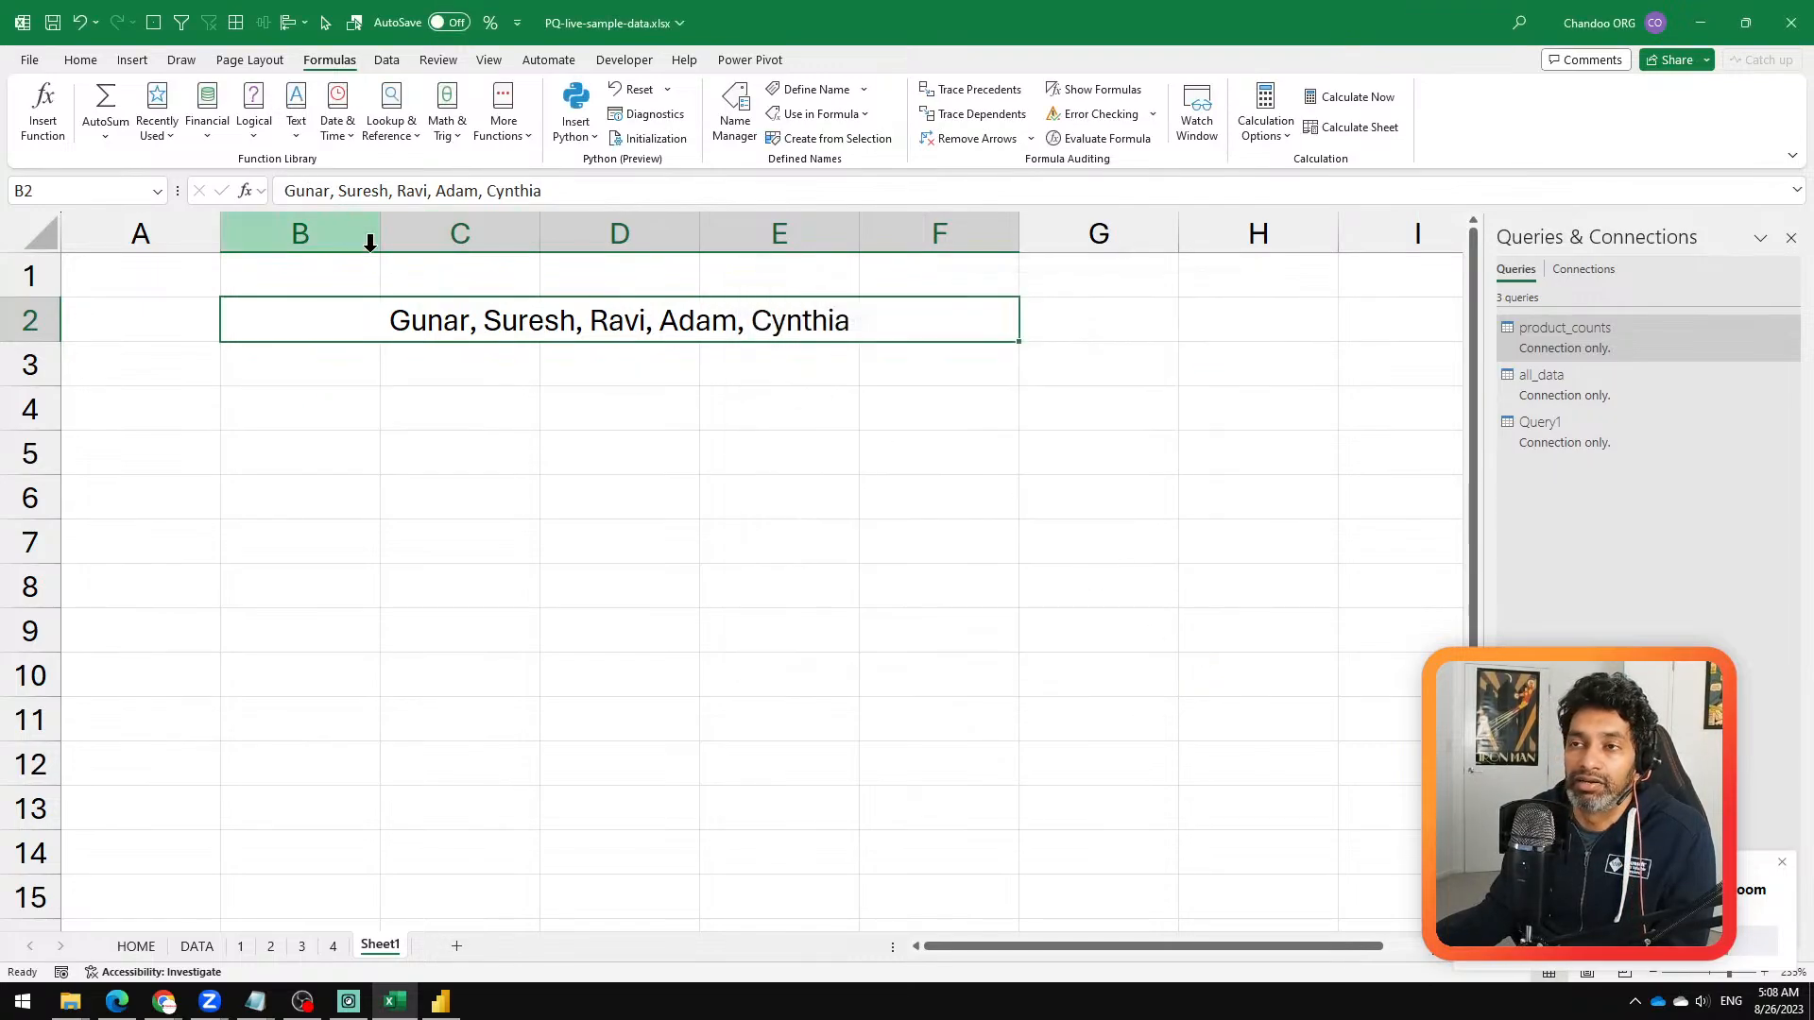
Step: Load the named range "merged" into Power Query Editor and remove all columns other than Column1
{"action": "left_click_drag", "start_coordinate": [540, 326], "coordinate": [623, 348]}
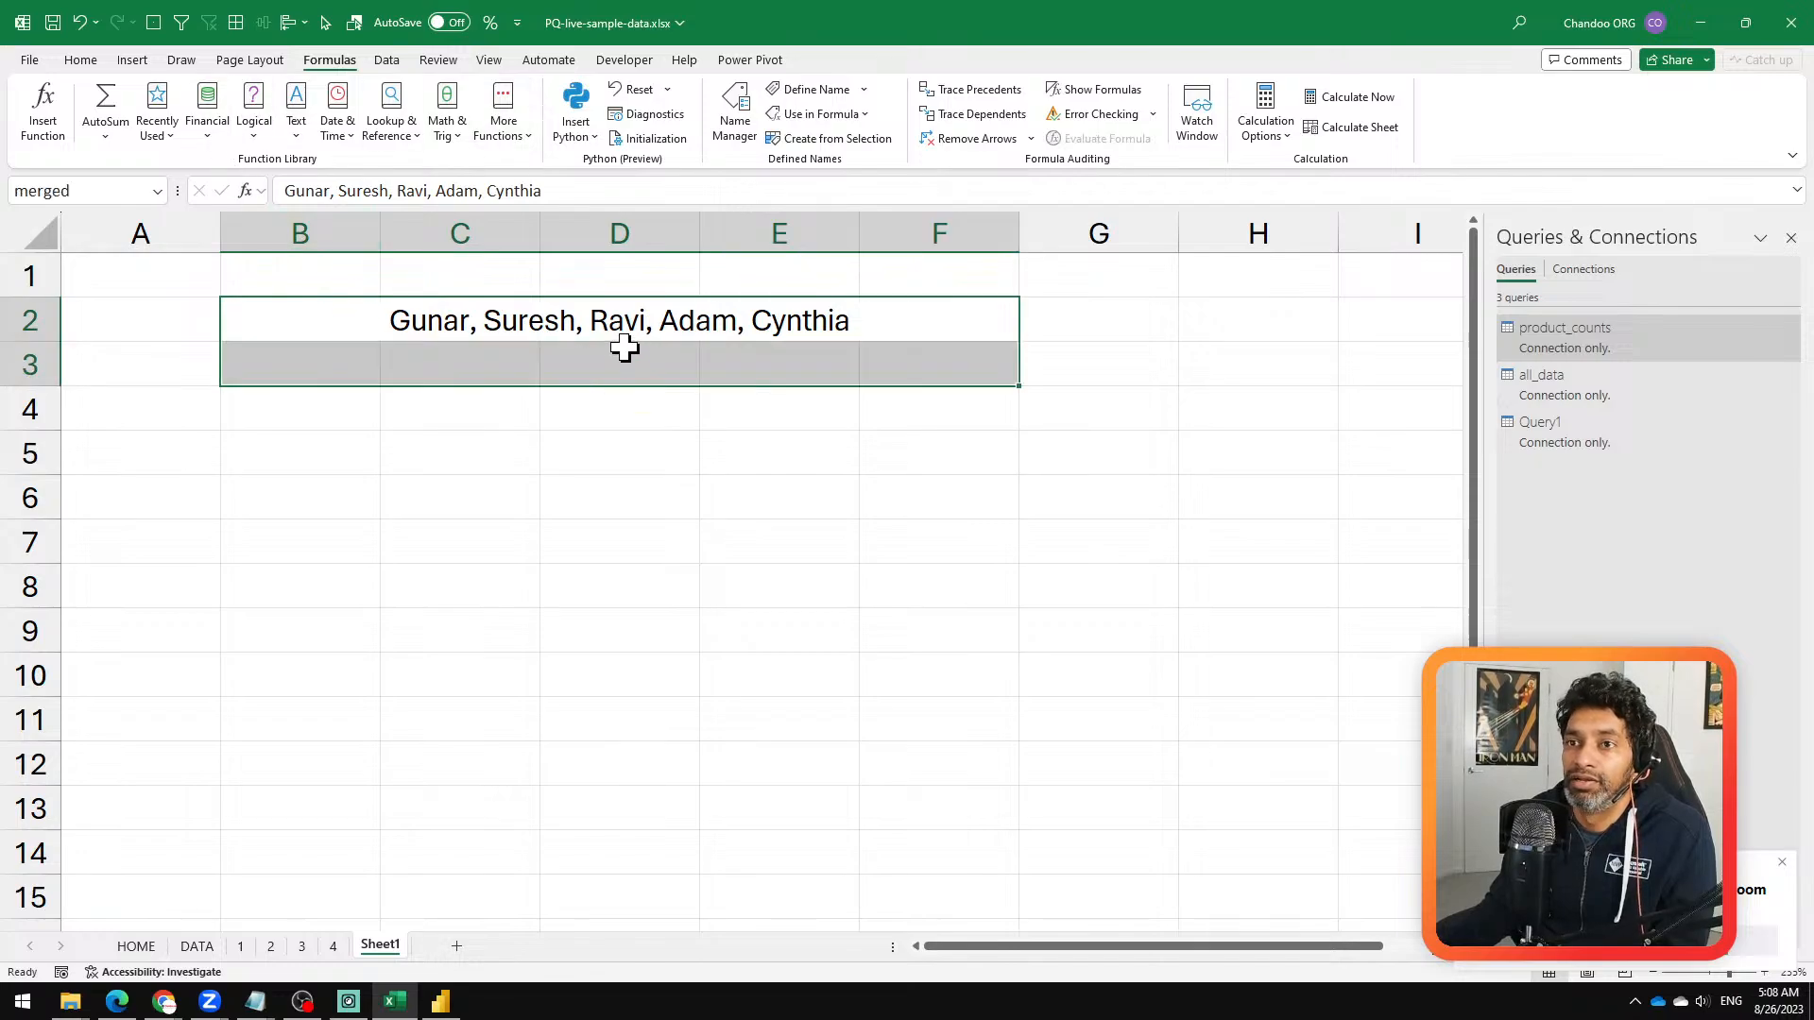
{"action": "left_click", "coordinate": [384, 60]}
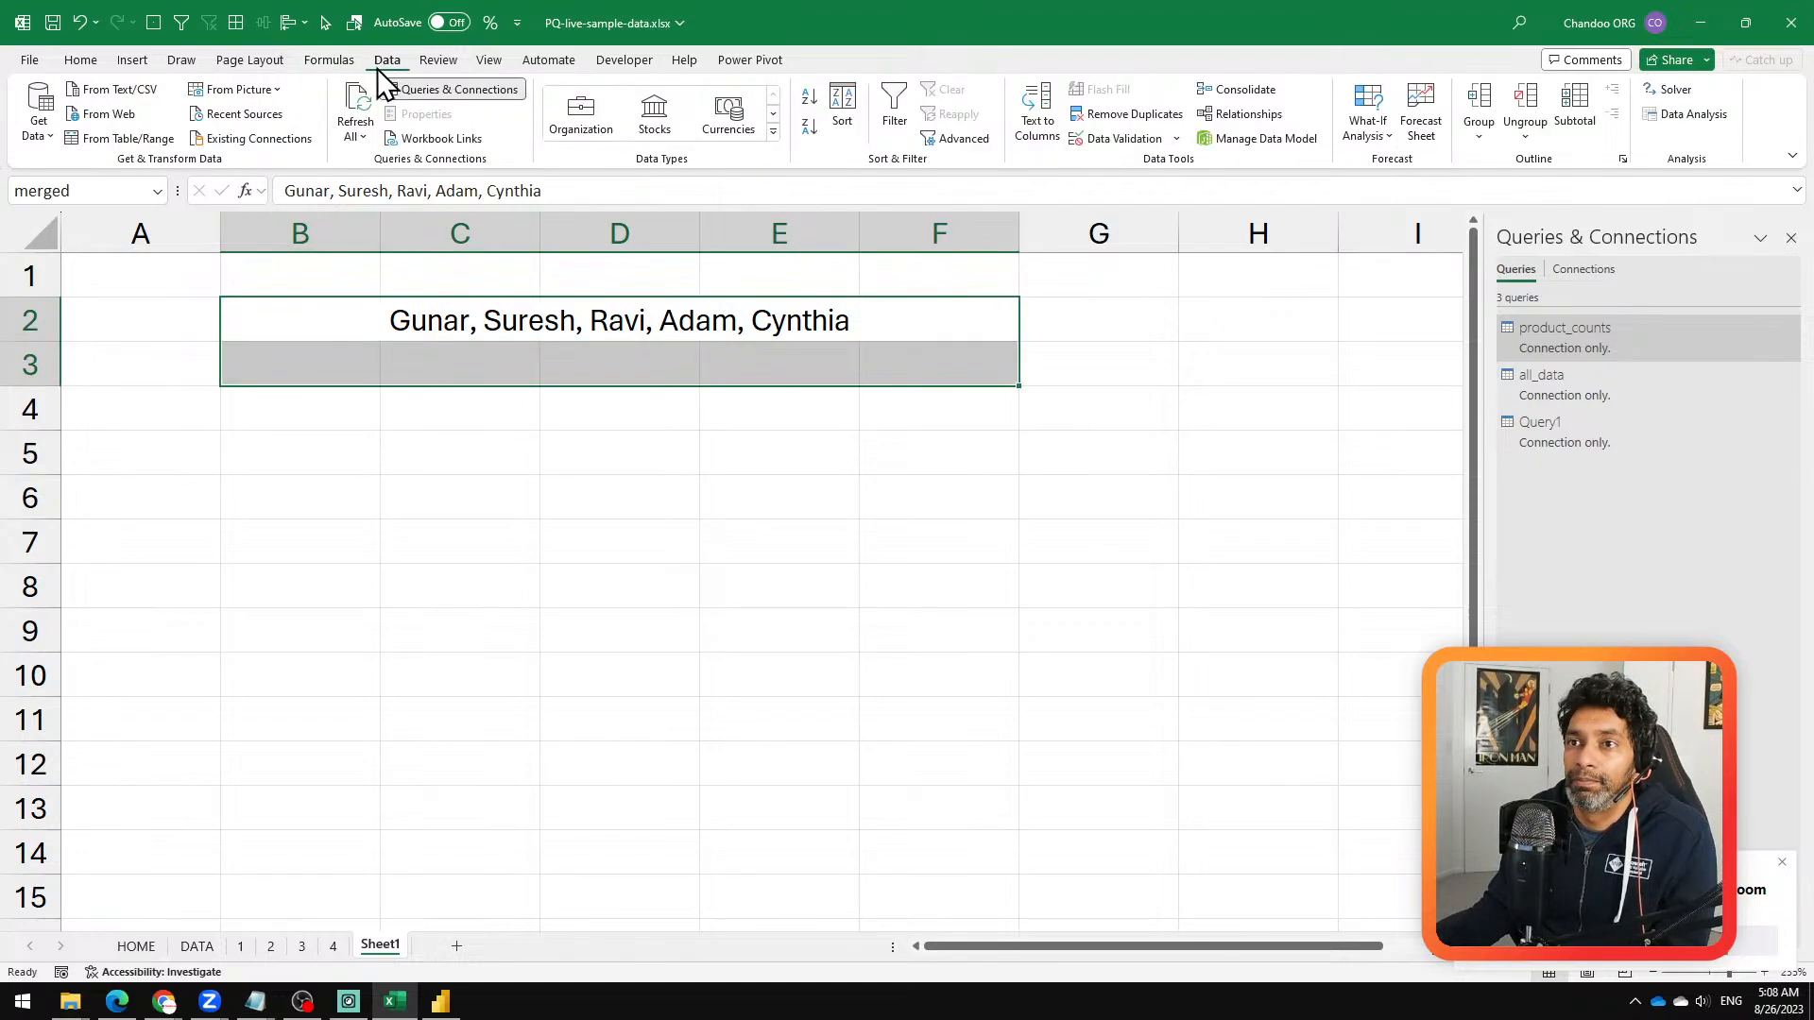
{"action": "left_click", "coordinate": [127, 140]}
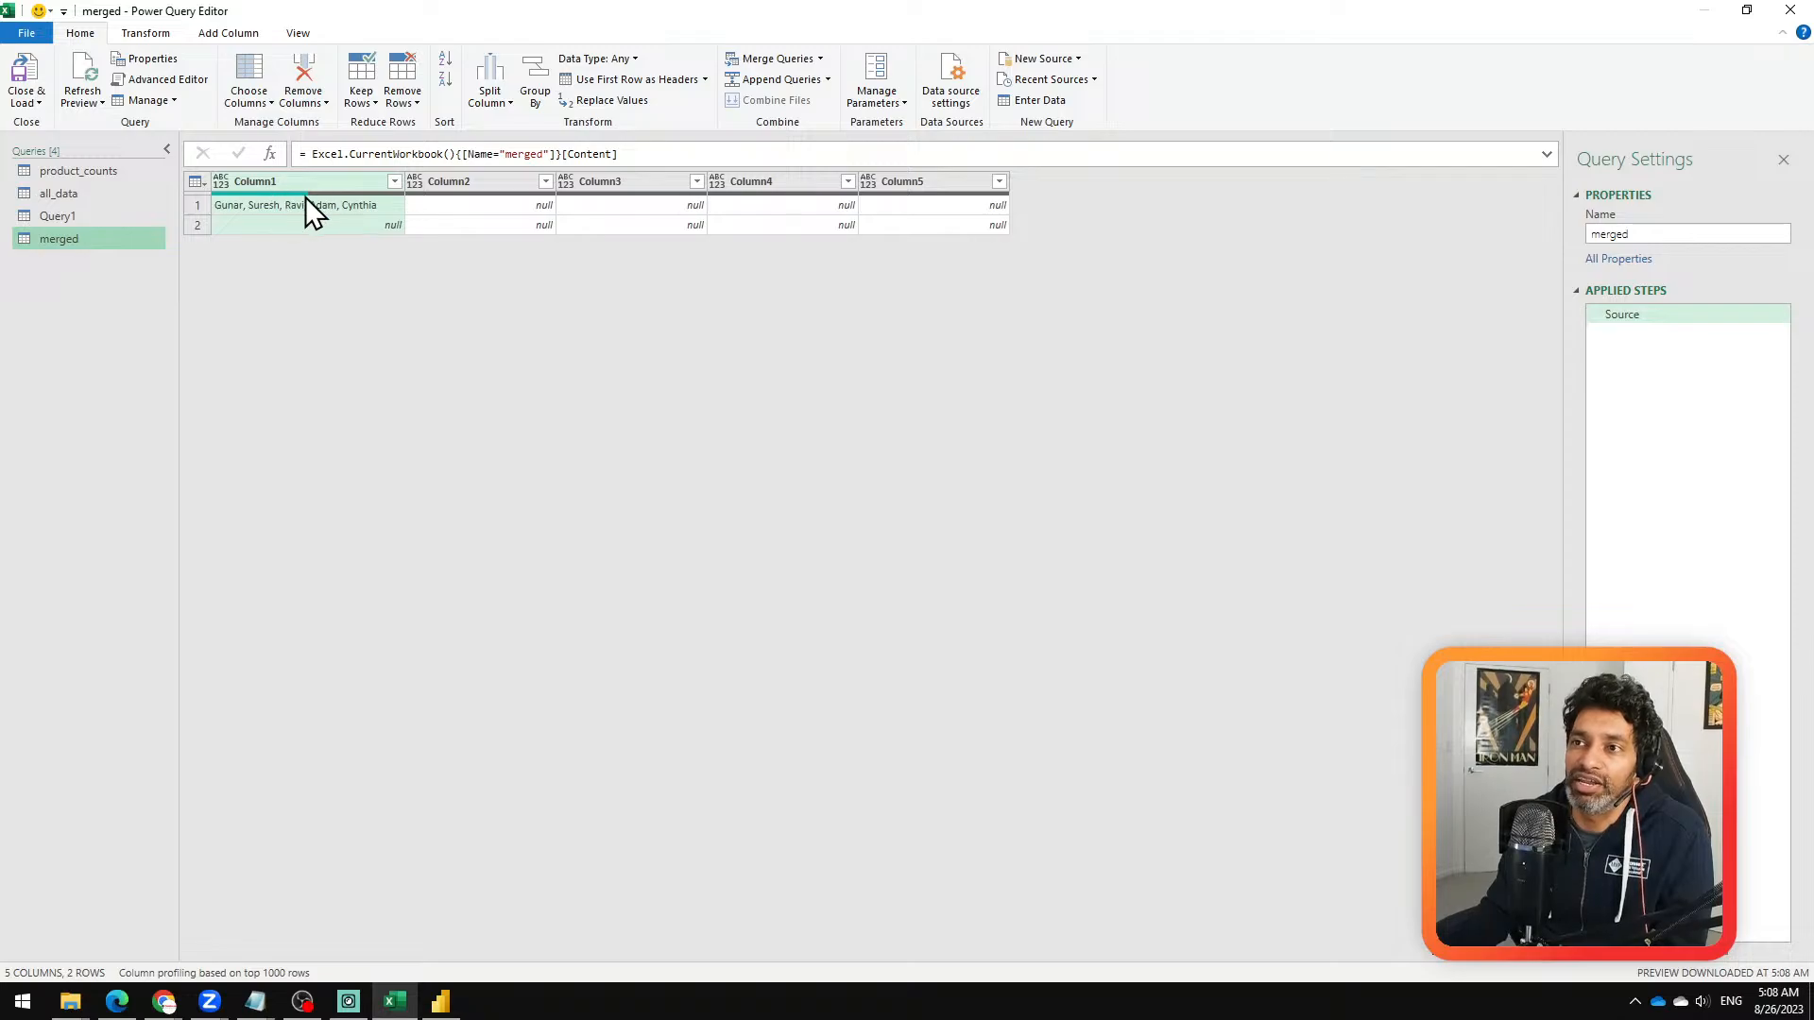
{"action": "right_click", "coordinate": [344, 179]}
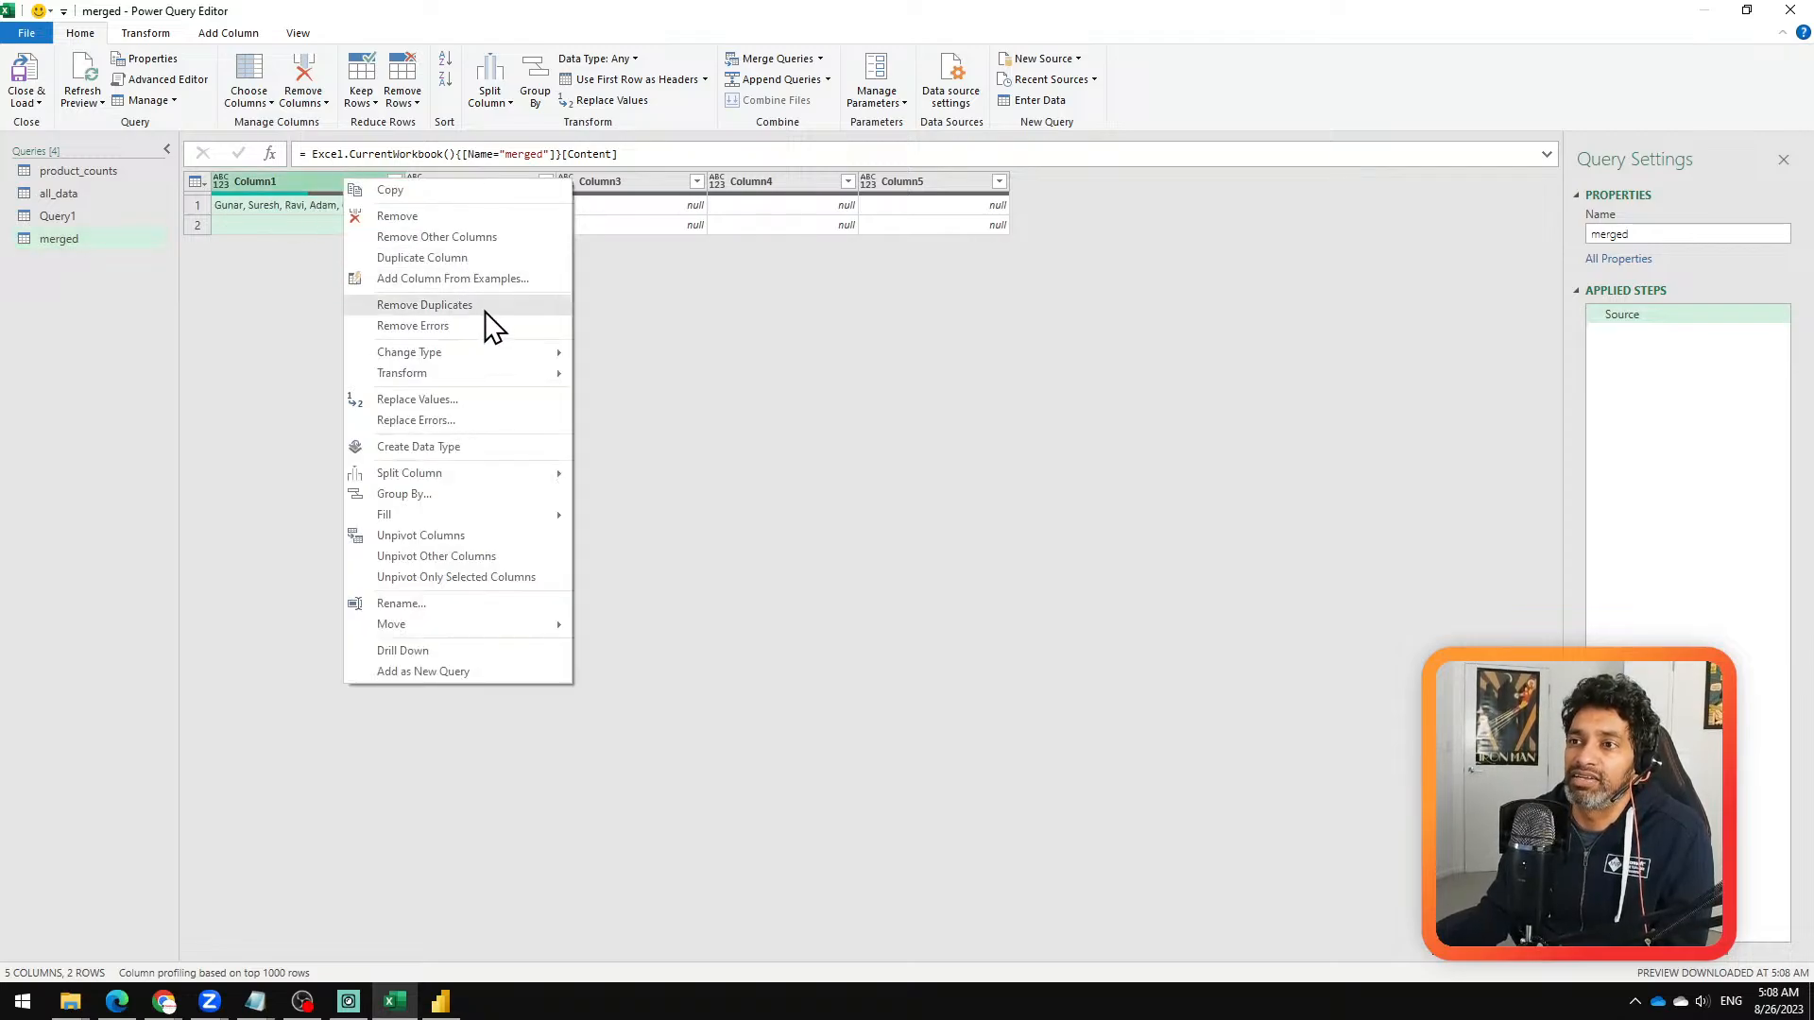
{"action": "left_click", "coordinate": [484, 251]}
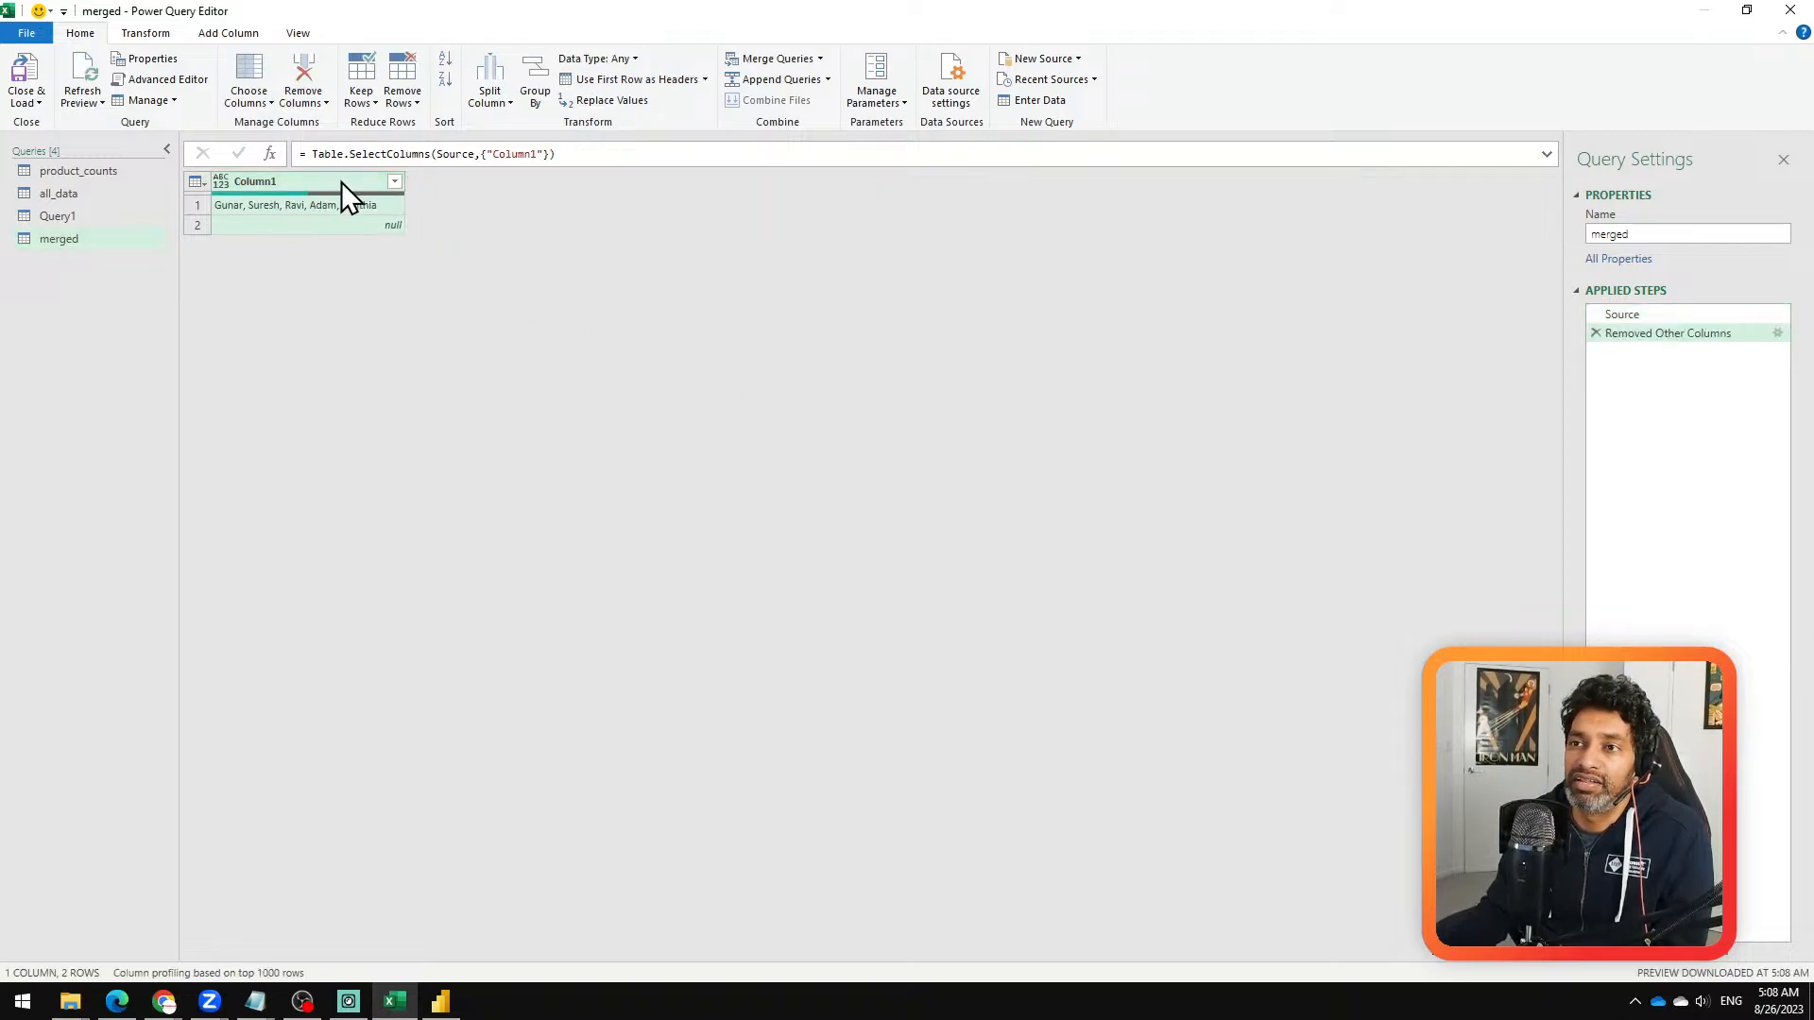
Step: Try filtering the null row out of Column1 in the merged query, and delete that filter step
{"action": "left_click", "coordinate": [395, 181]}
{"action": "left_click", "coordinate": [129, 395]}
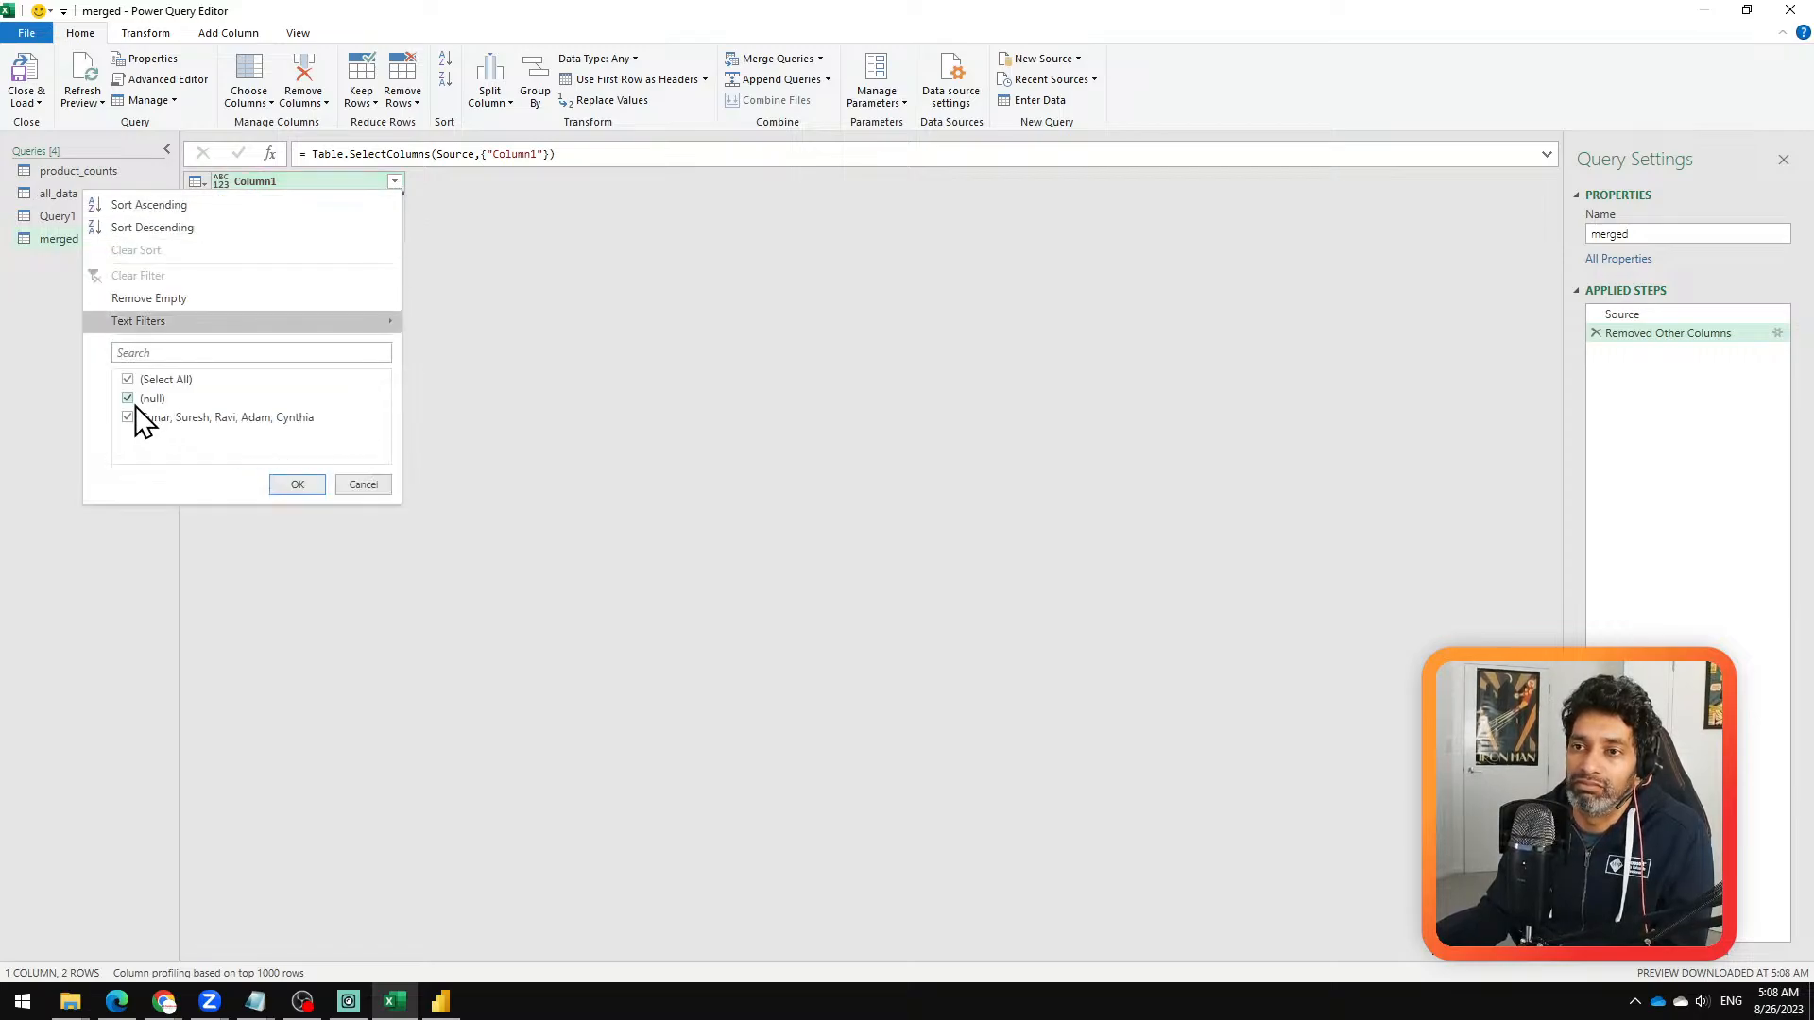
{"action": "left_click", "coordinate": [305, 481]}
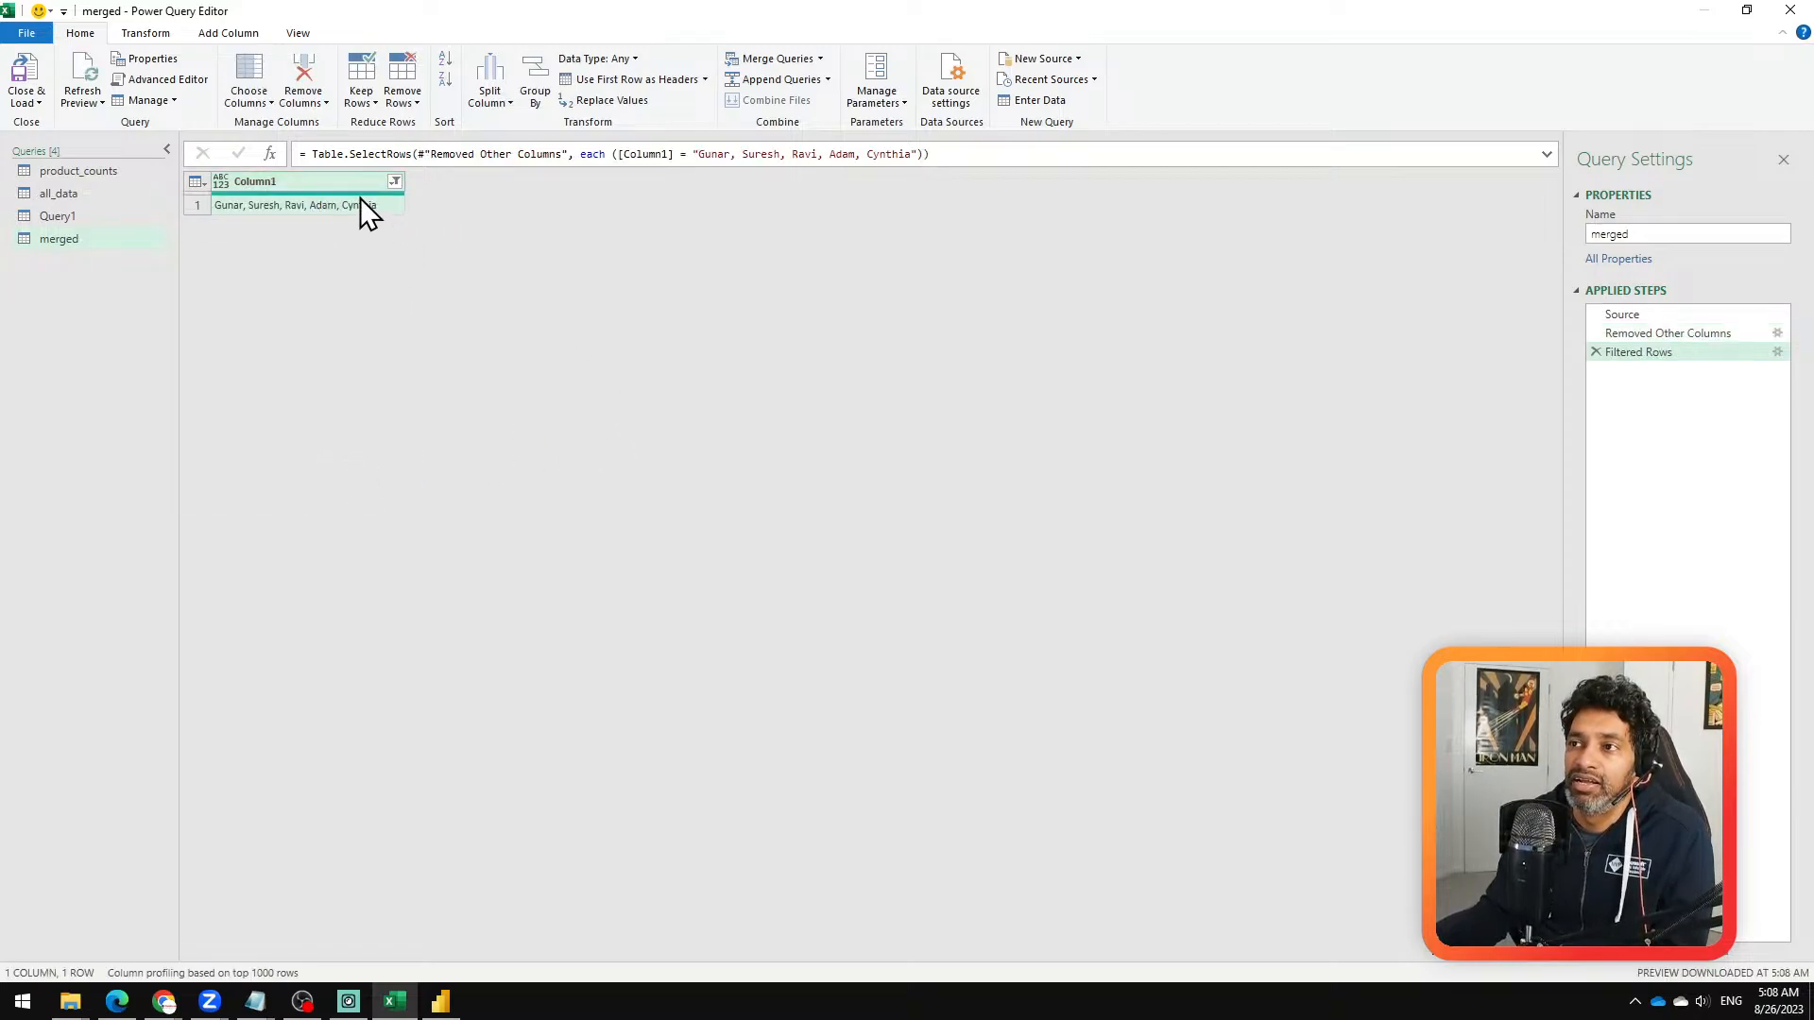
{"action": "left_click", "coordinate": [1596, 352]}
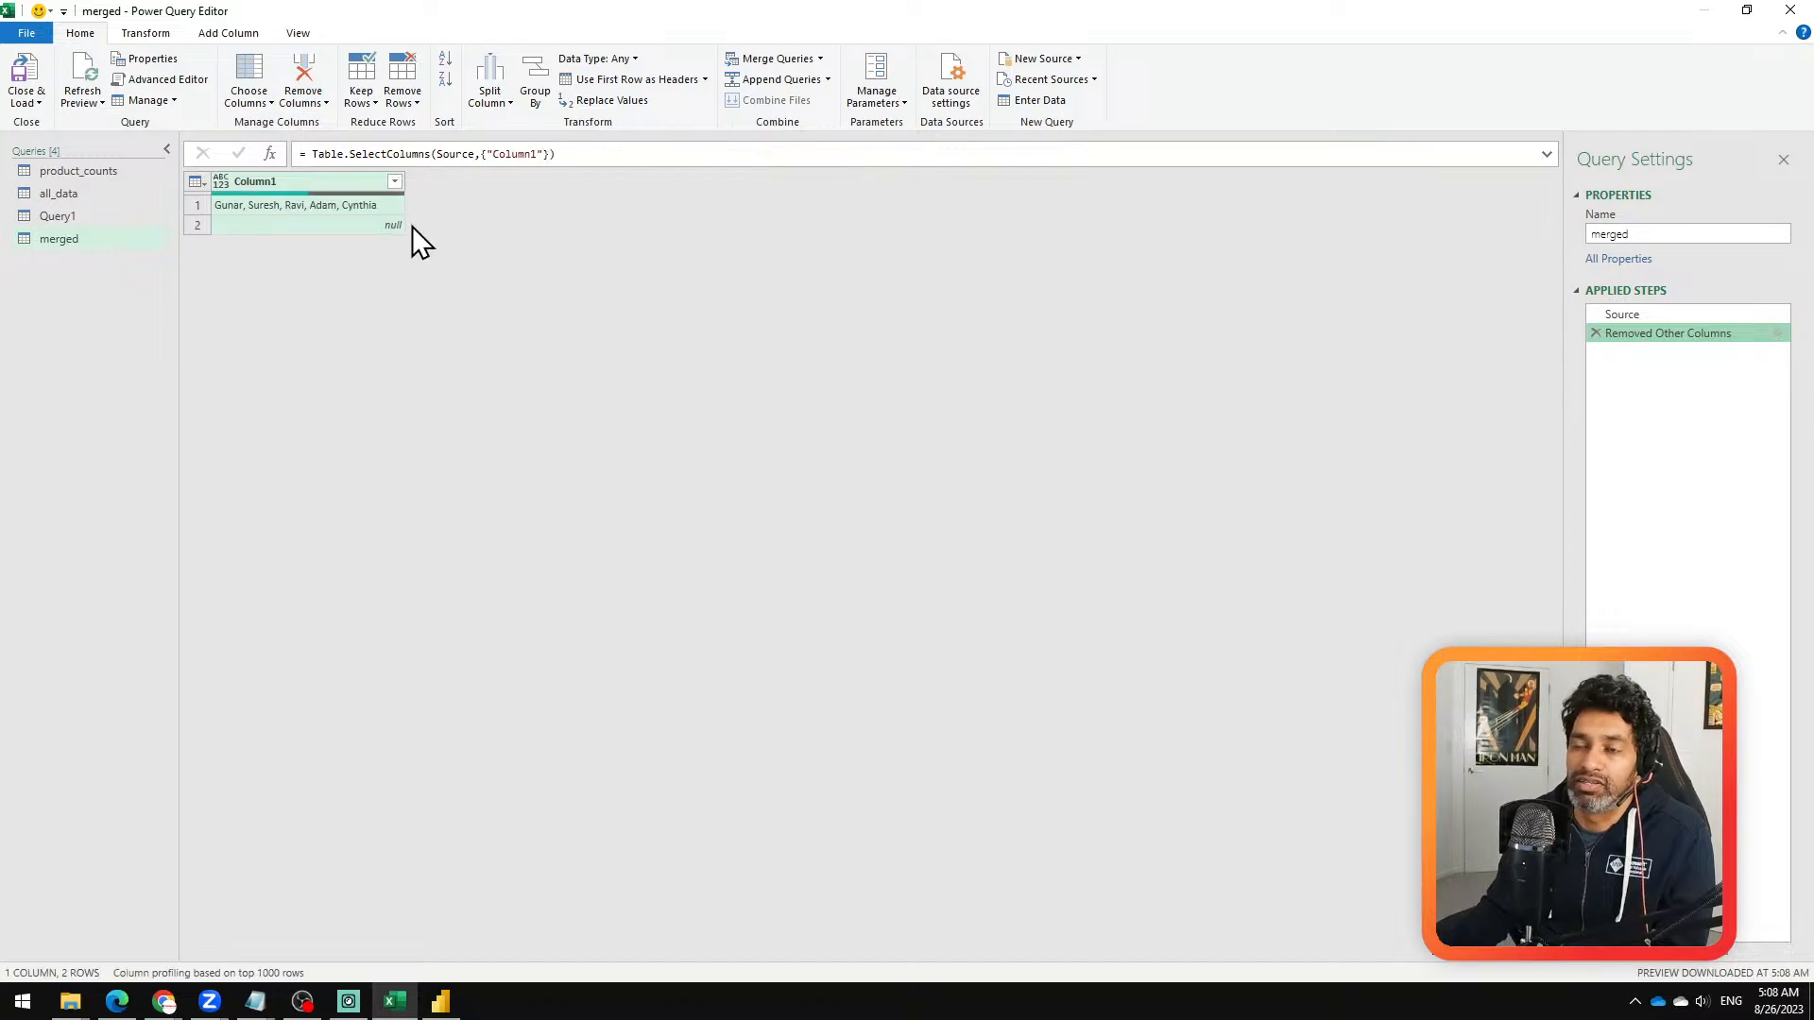
Step: Split Column1 of the merged query by comma at each occurrence of the delimiter, into rows
{"action": "right_click", "coordinate": [310, 185]}
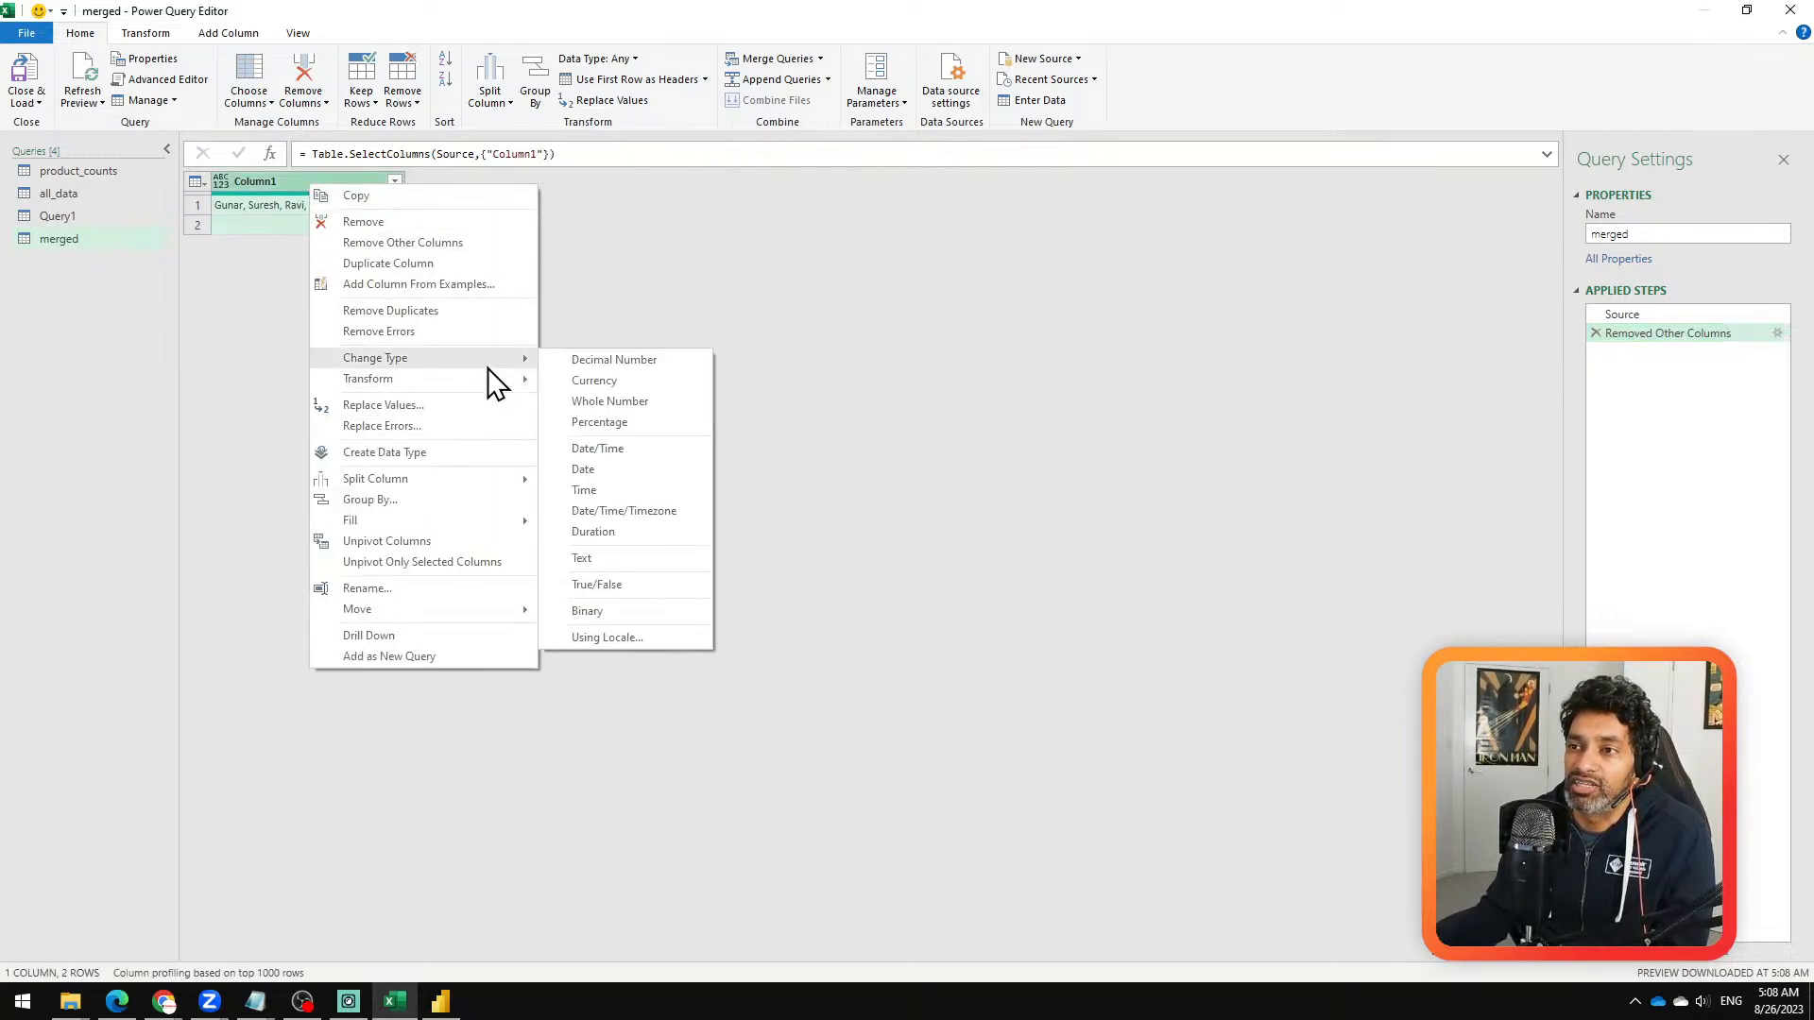
{"action": "mouse_move", "coordinate": [488, 380]}
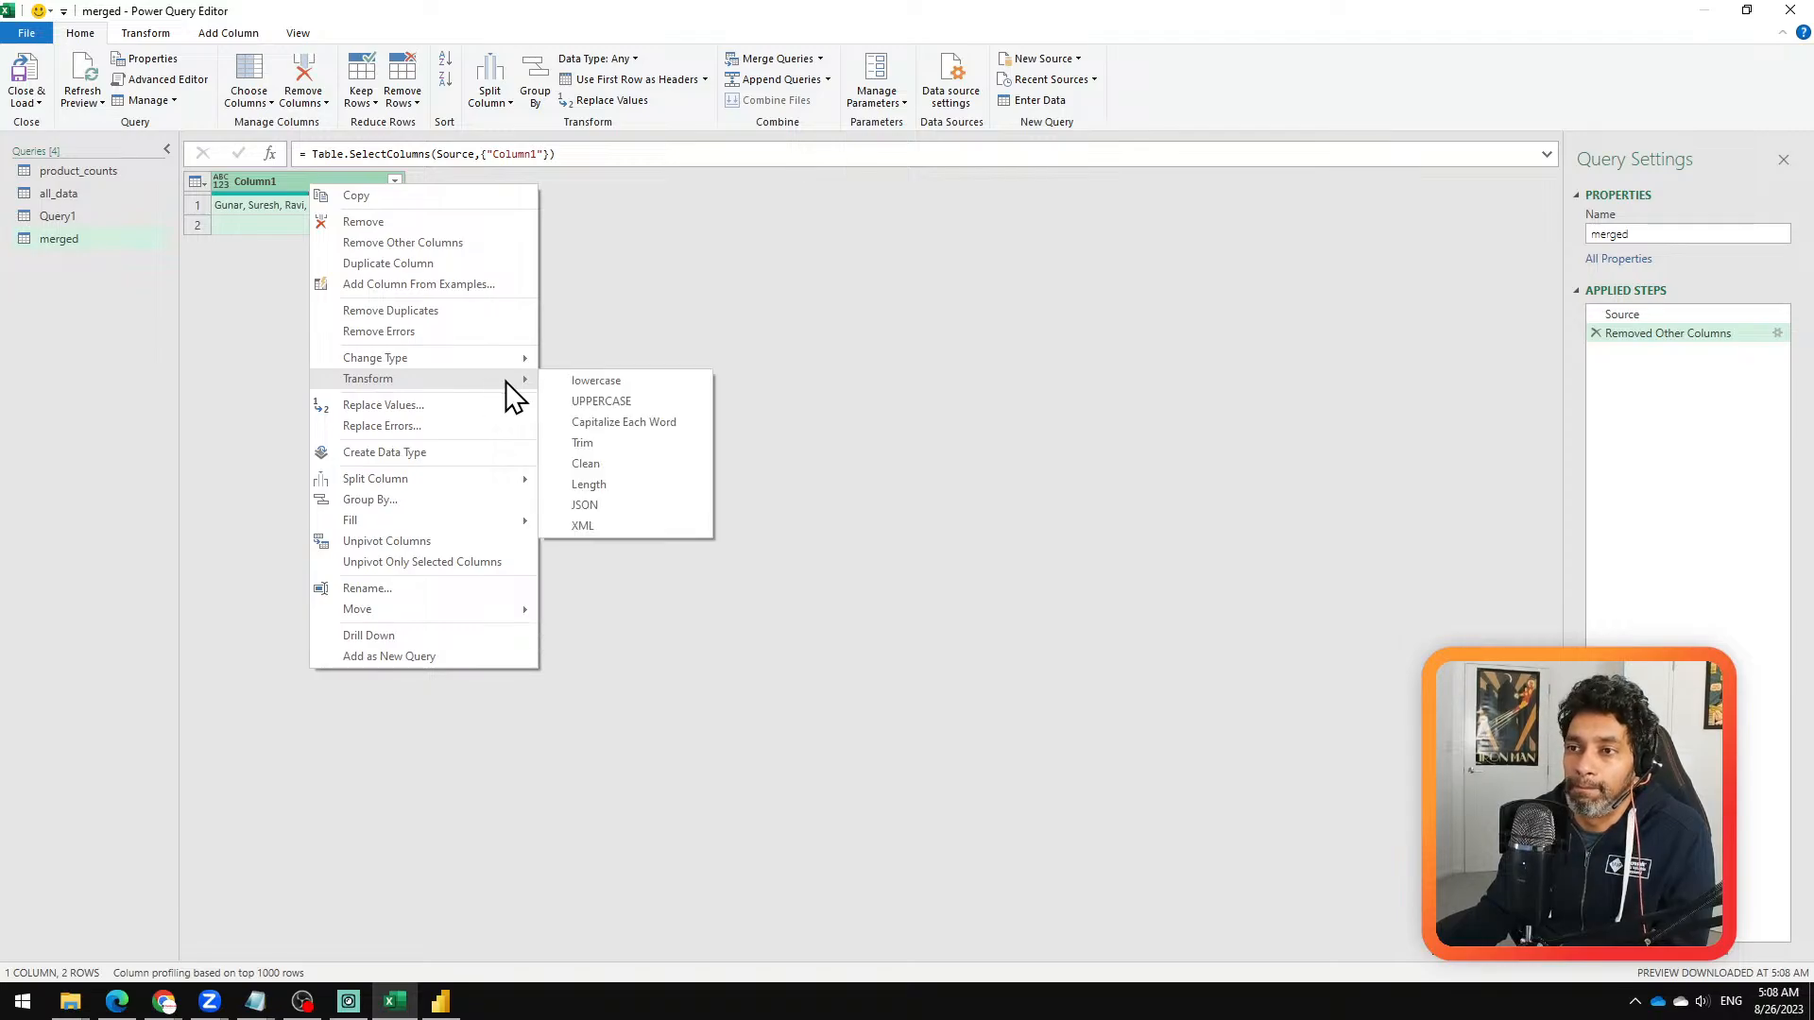
{"action": "mouse_move", "coordinate": [458, 482]}
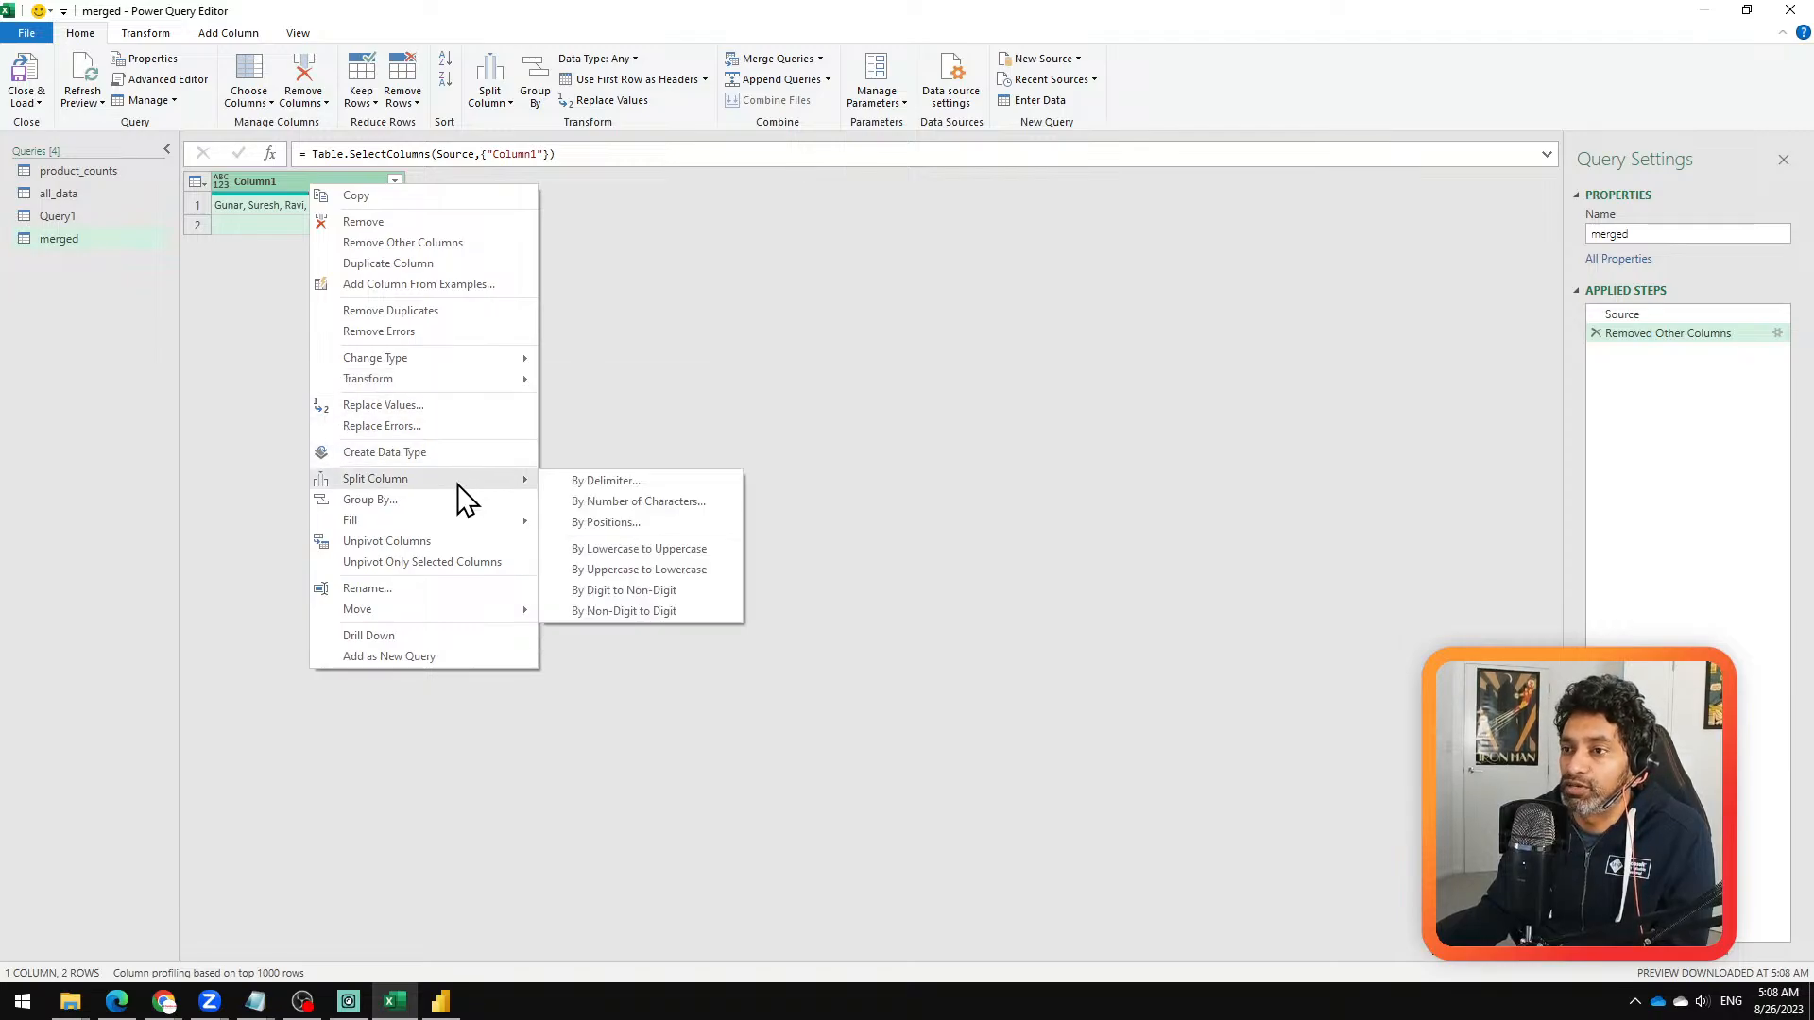
{"action": "left_click", "coordinate": [635, 488]}
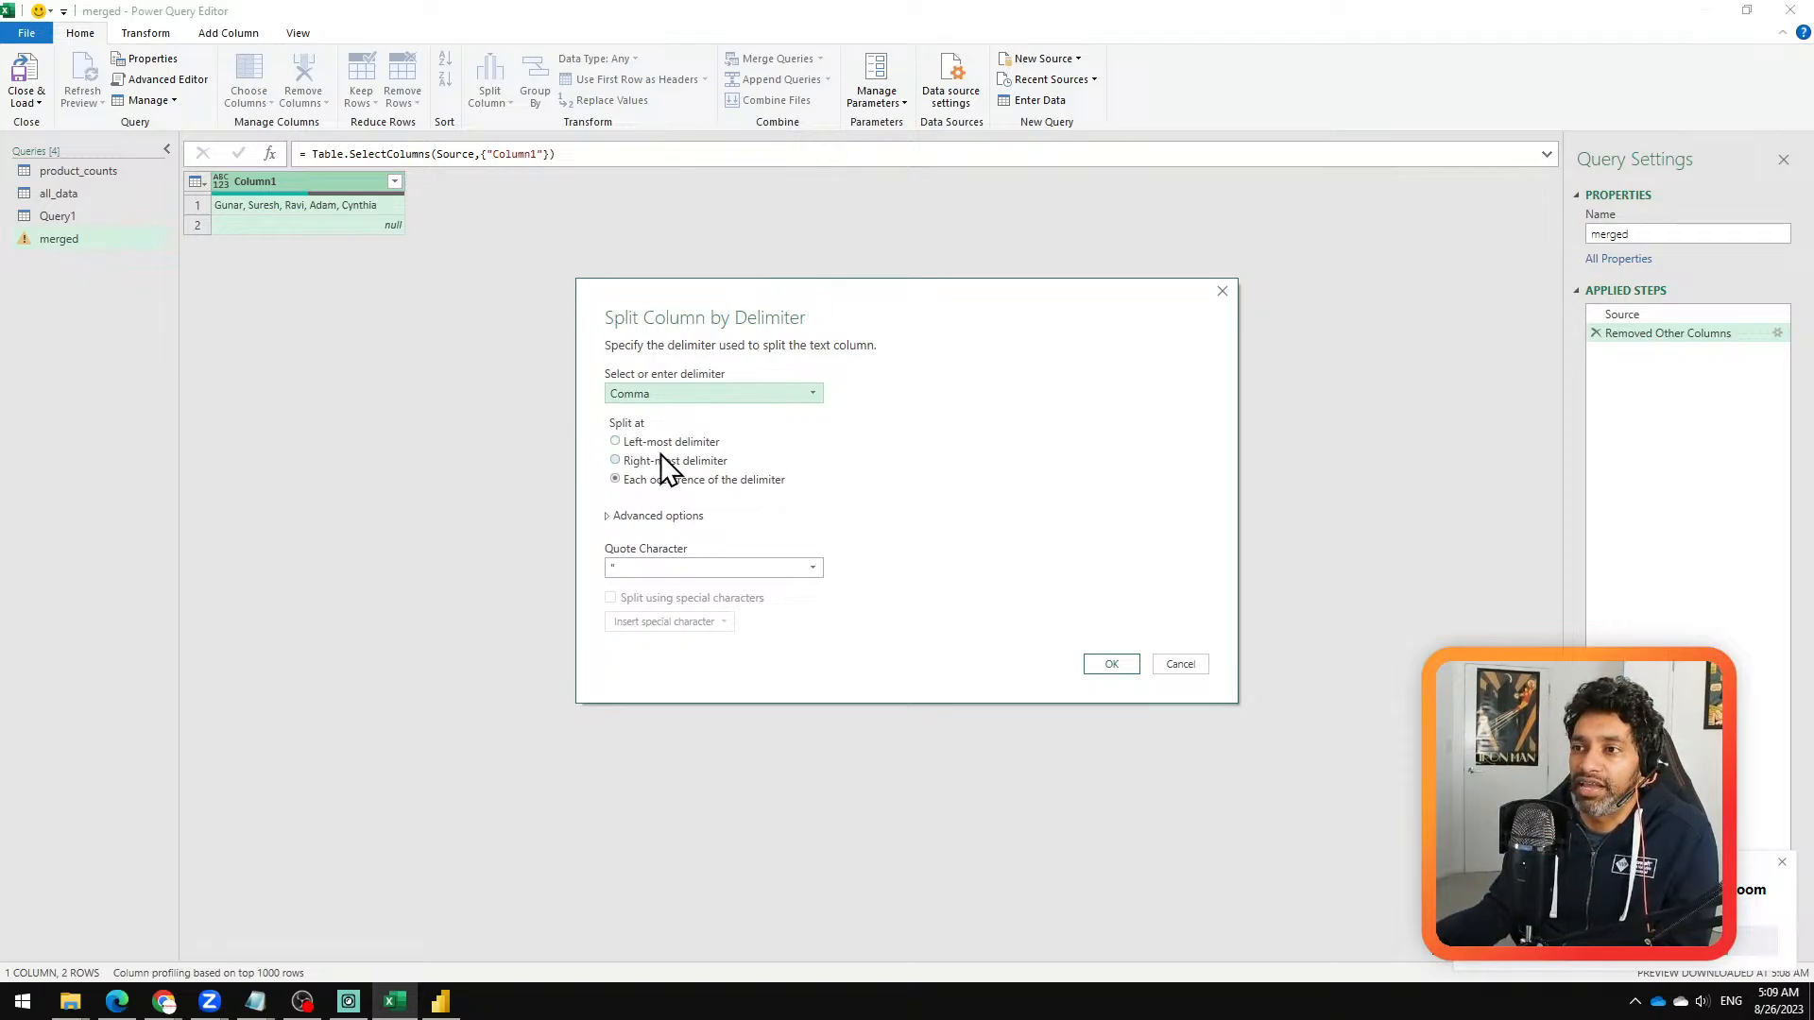
{"action": "left_click", "coordinate": [662, 516]}
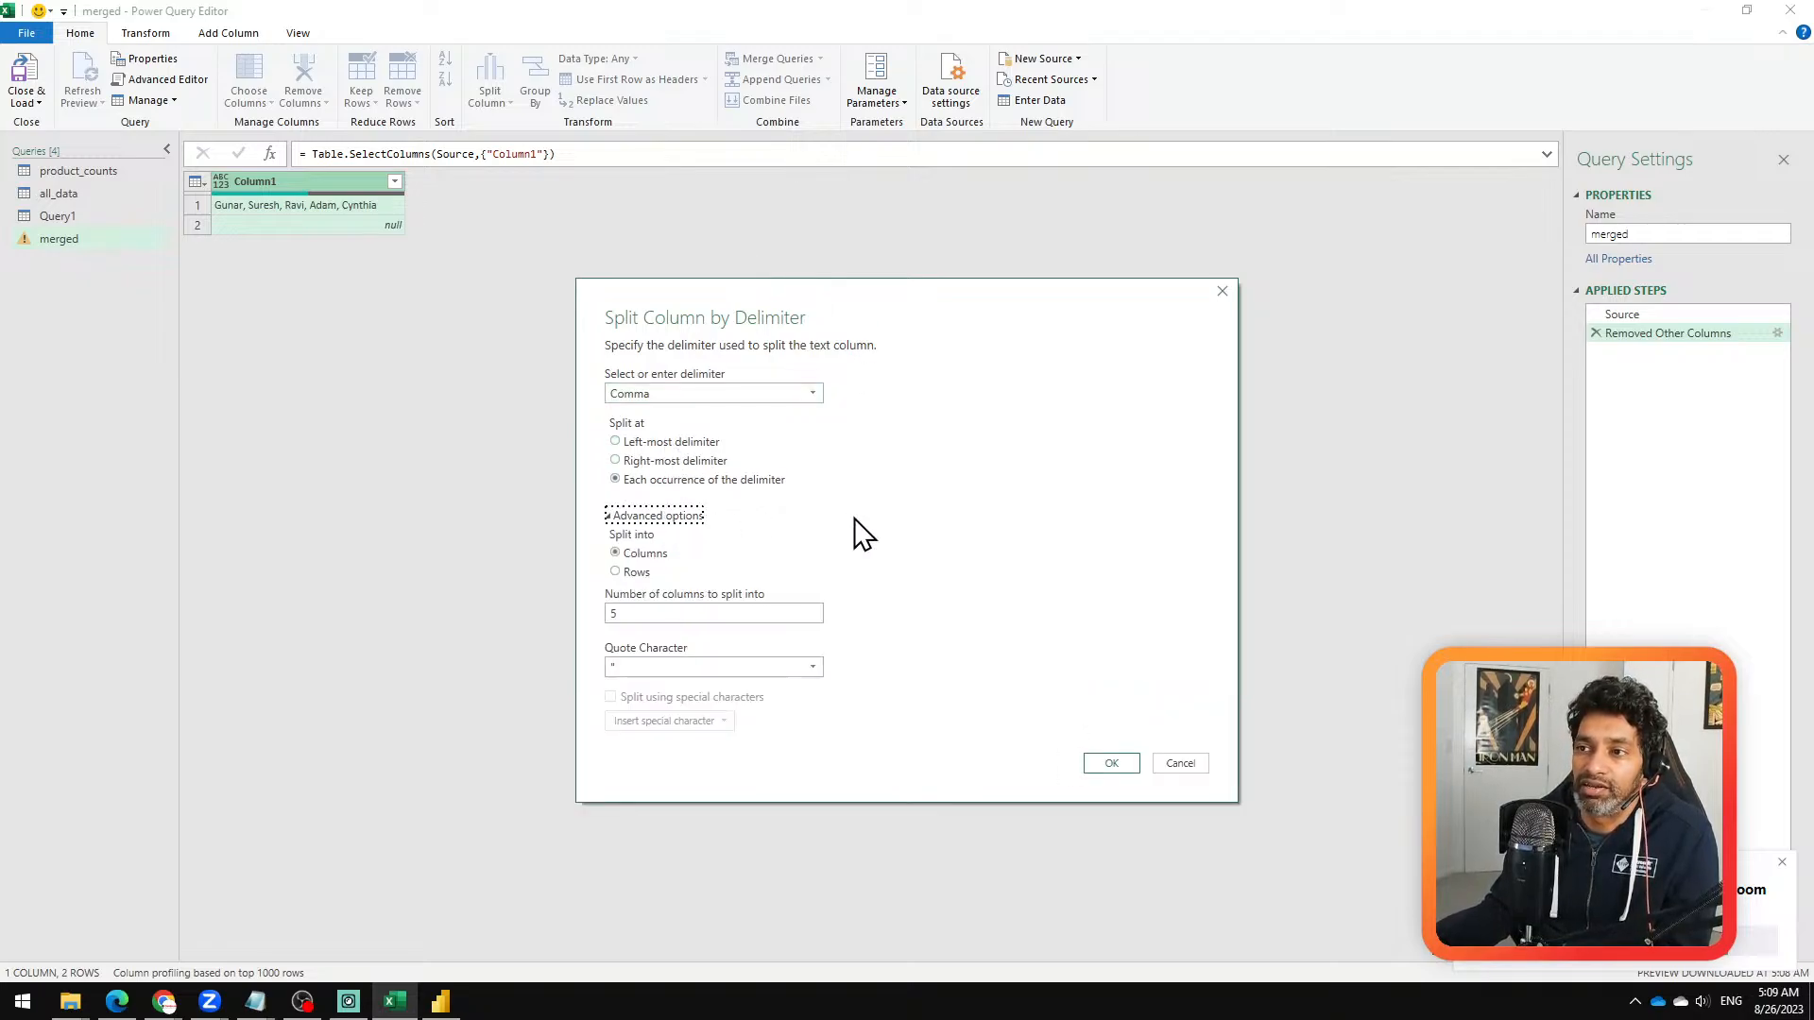
{"action": "left_click", "coordinate": [642, 572]}
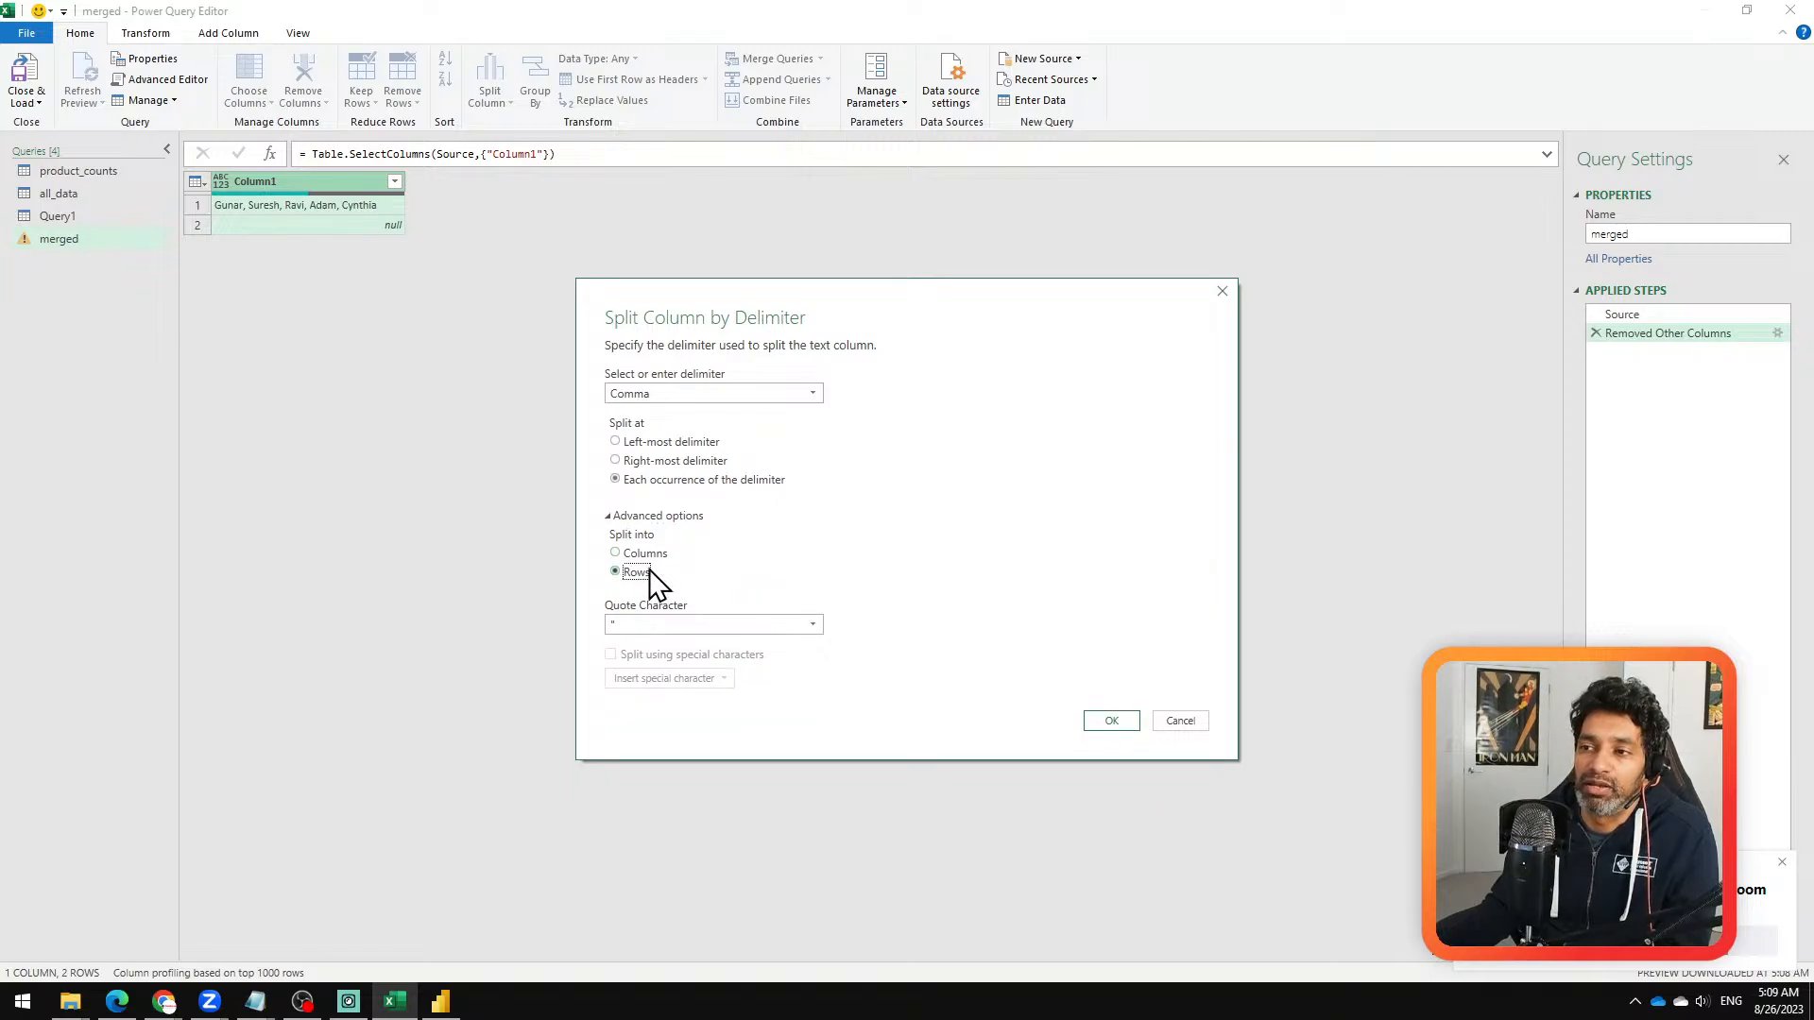
{"action": "left_click", "coordinate": [1112, 721]}
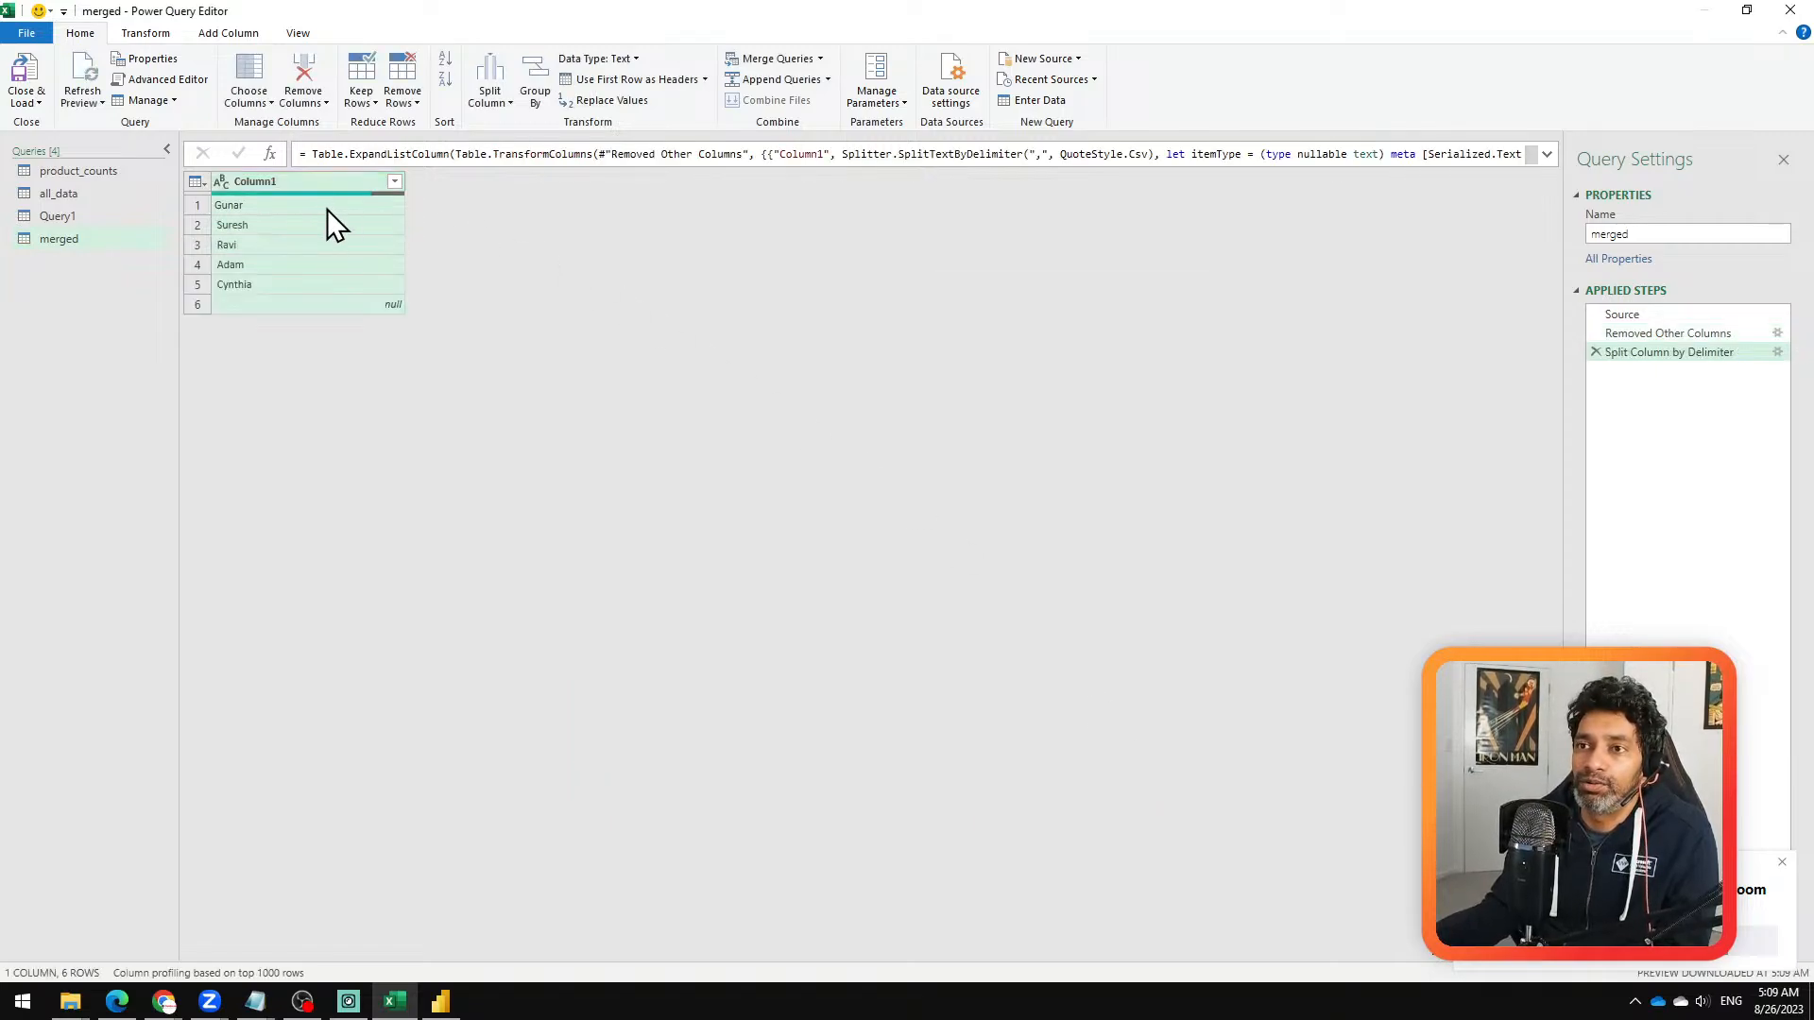
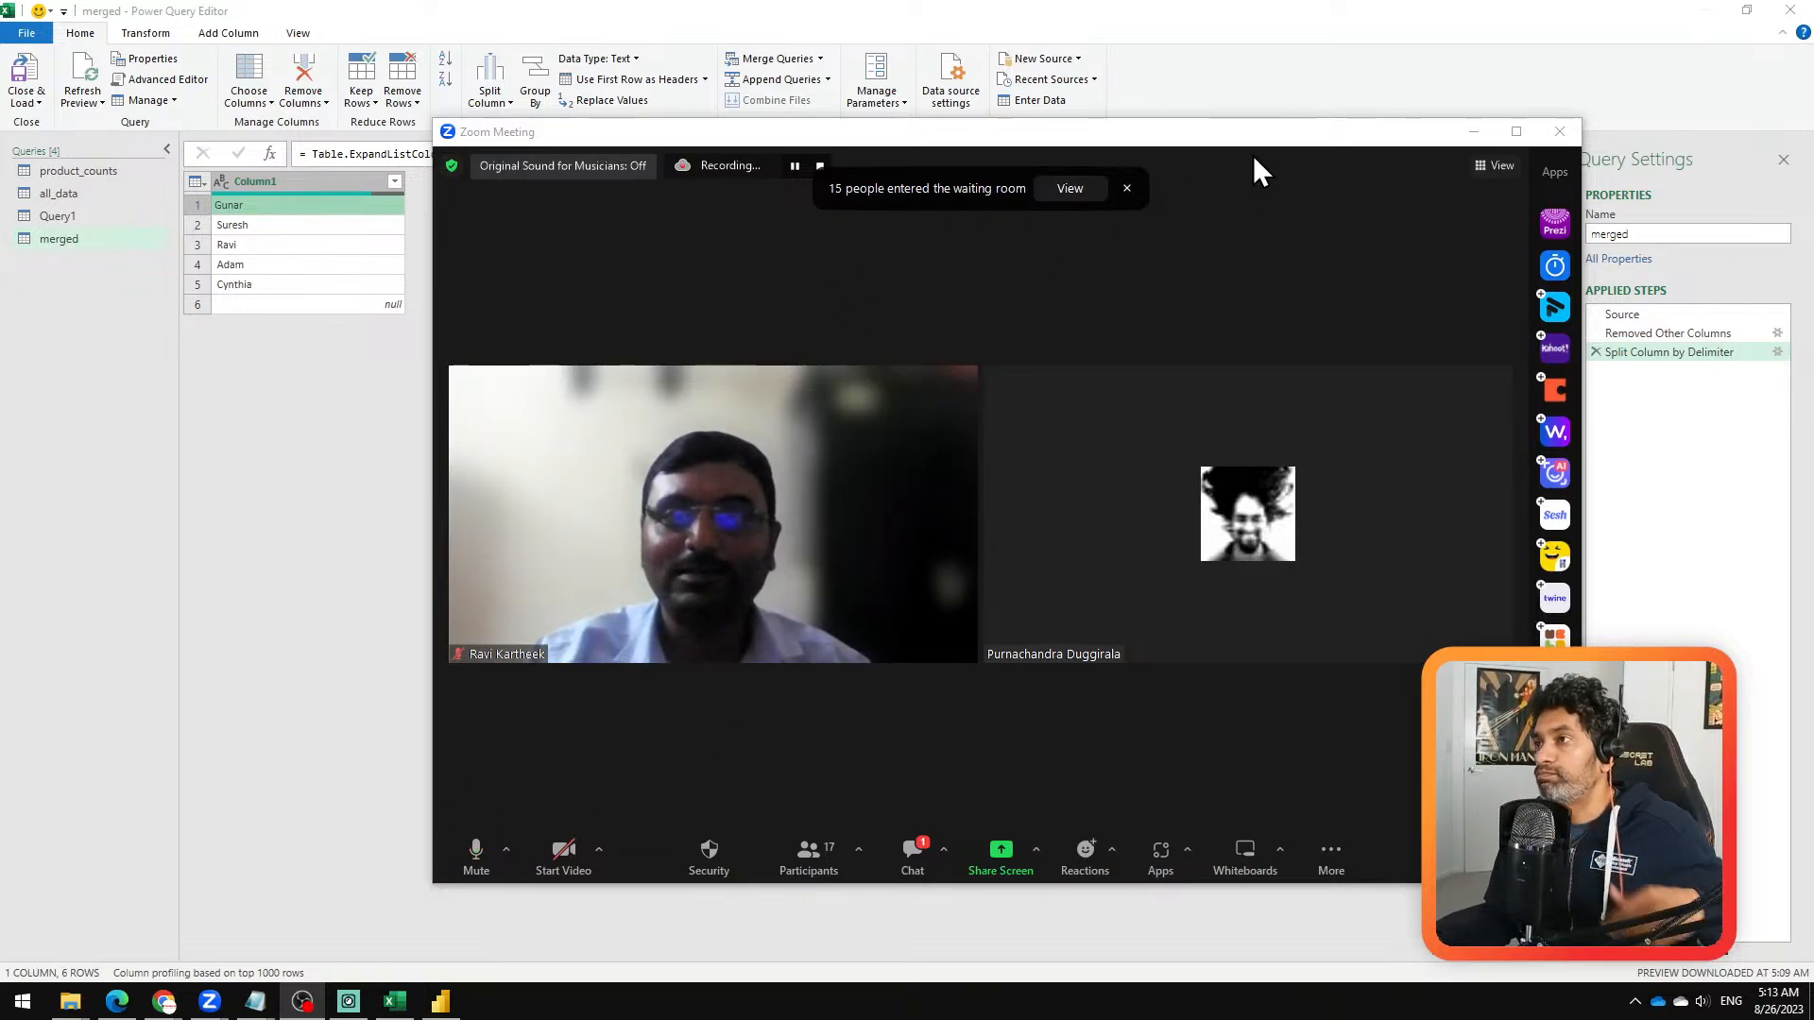
Step: Minimize the Zoom meeting window and open the all_data query in Power Query Editor
{"action": "left_click_drag", "start_coordinate": [1249, 150], "coordinate": [1204, 151]}
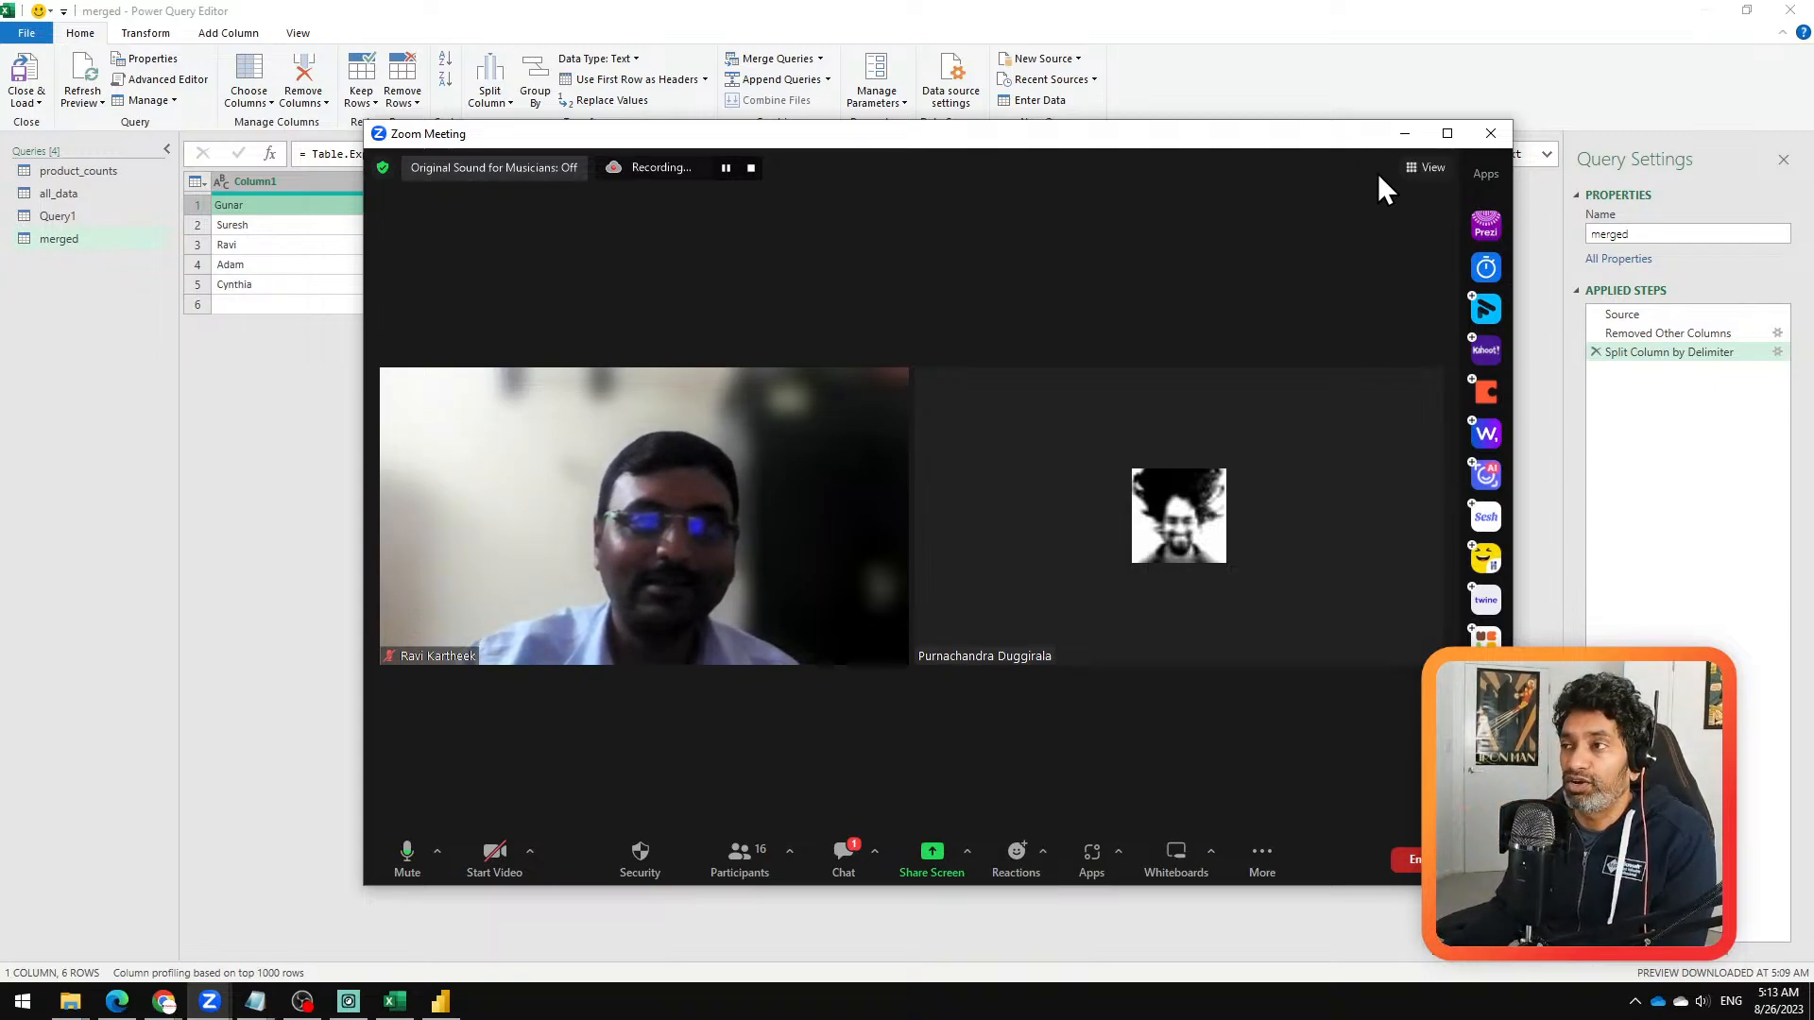
{"action": "left_click", "coordinate": [1406, 134]}
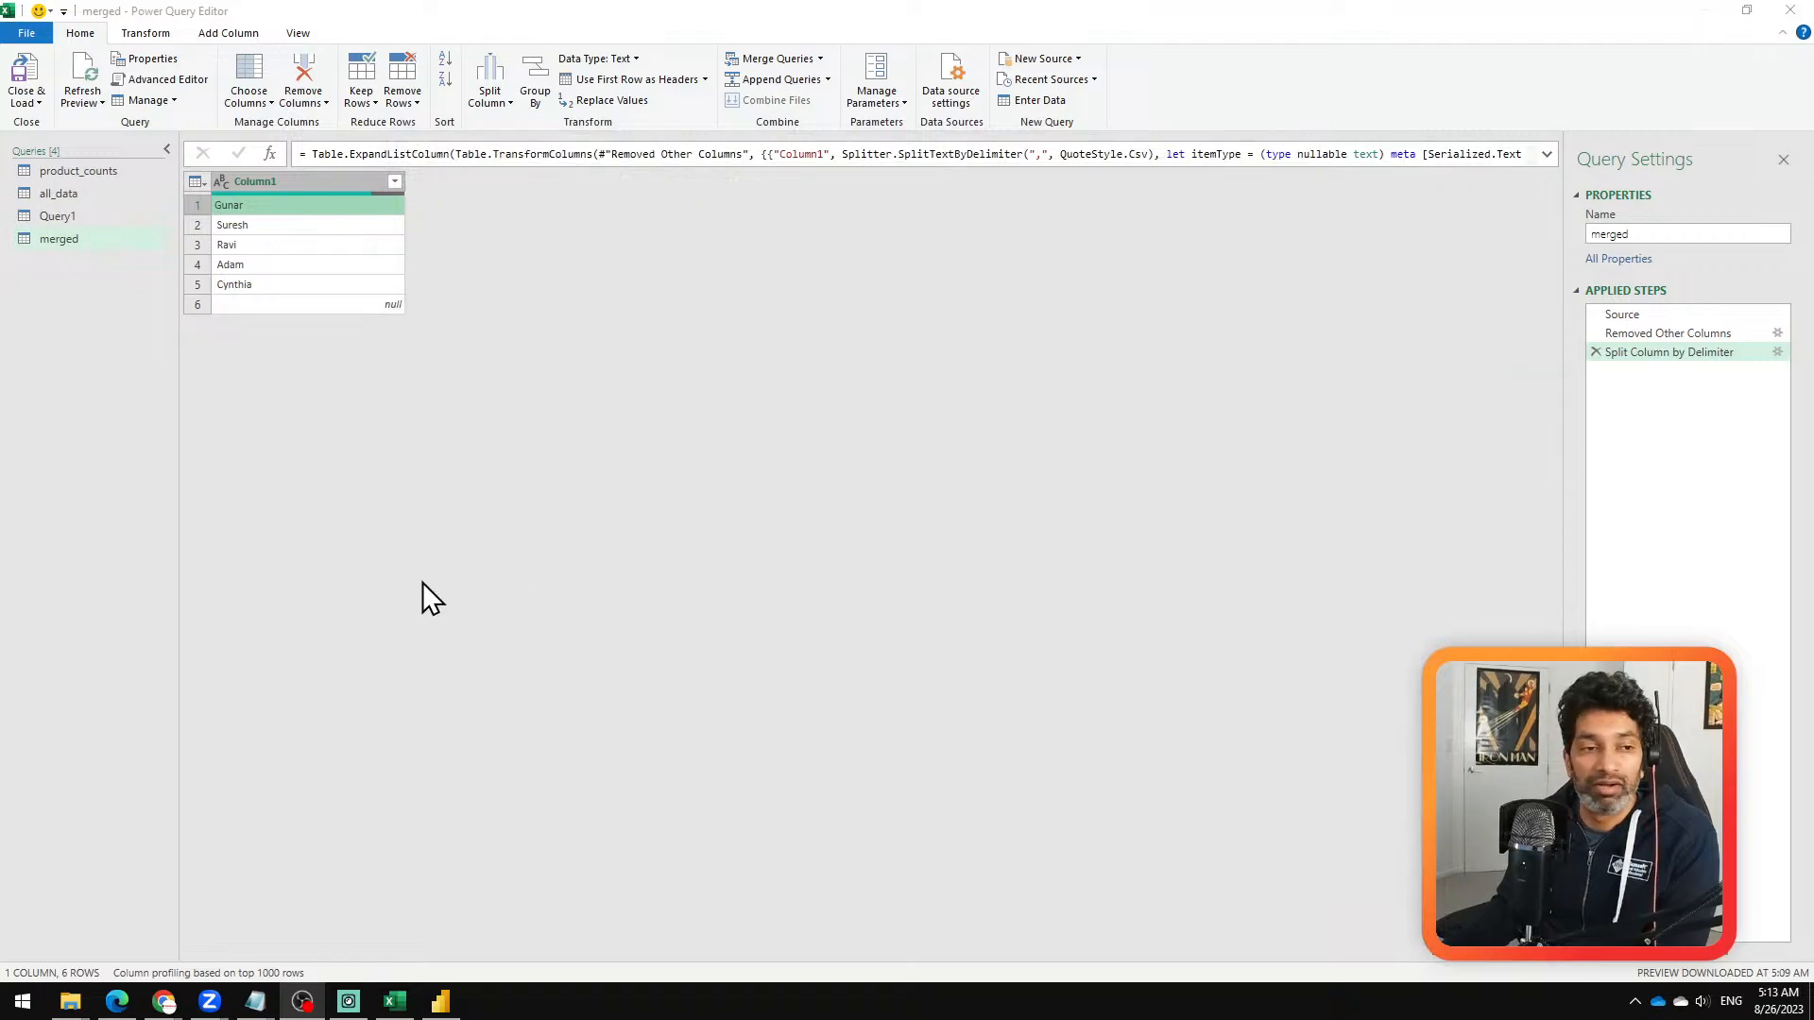
{"action": "left_click", "coordinate": [100, 191]}
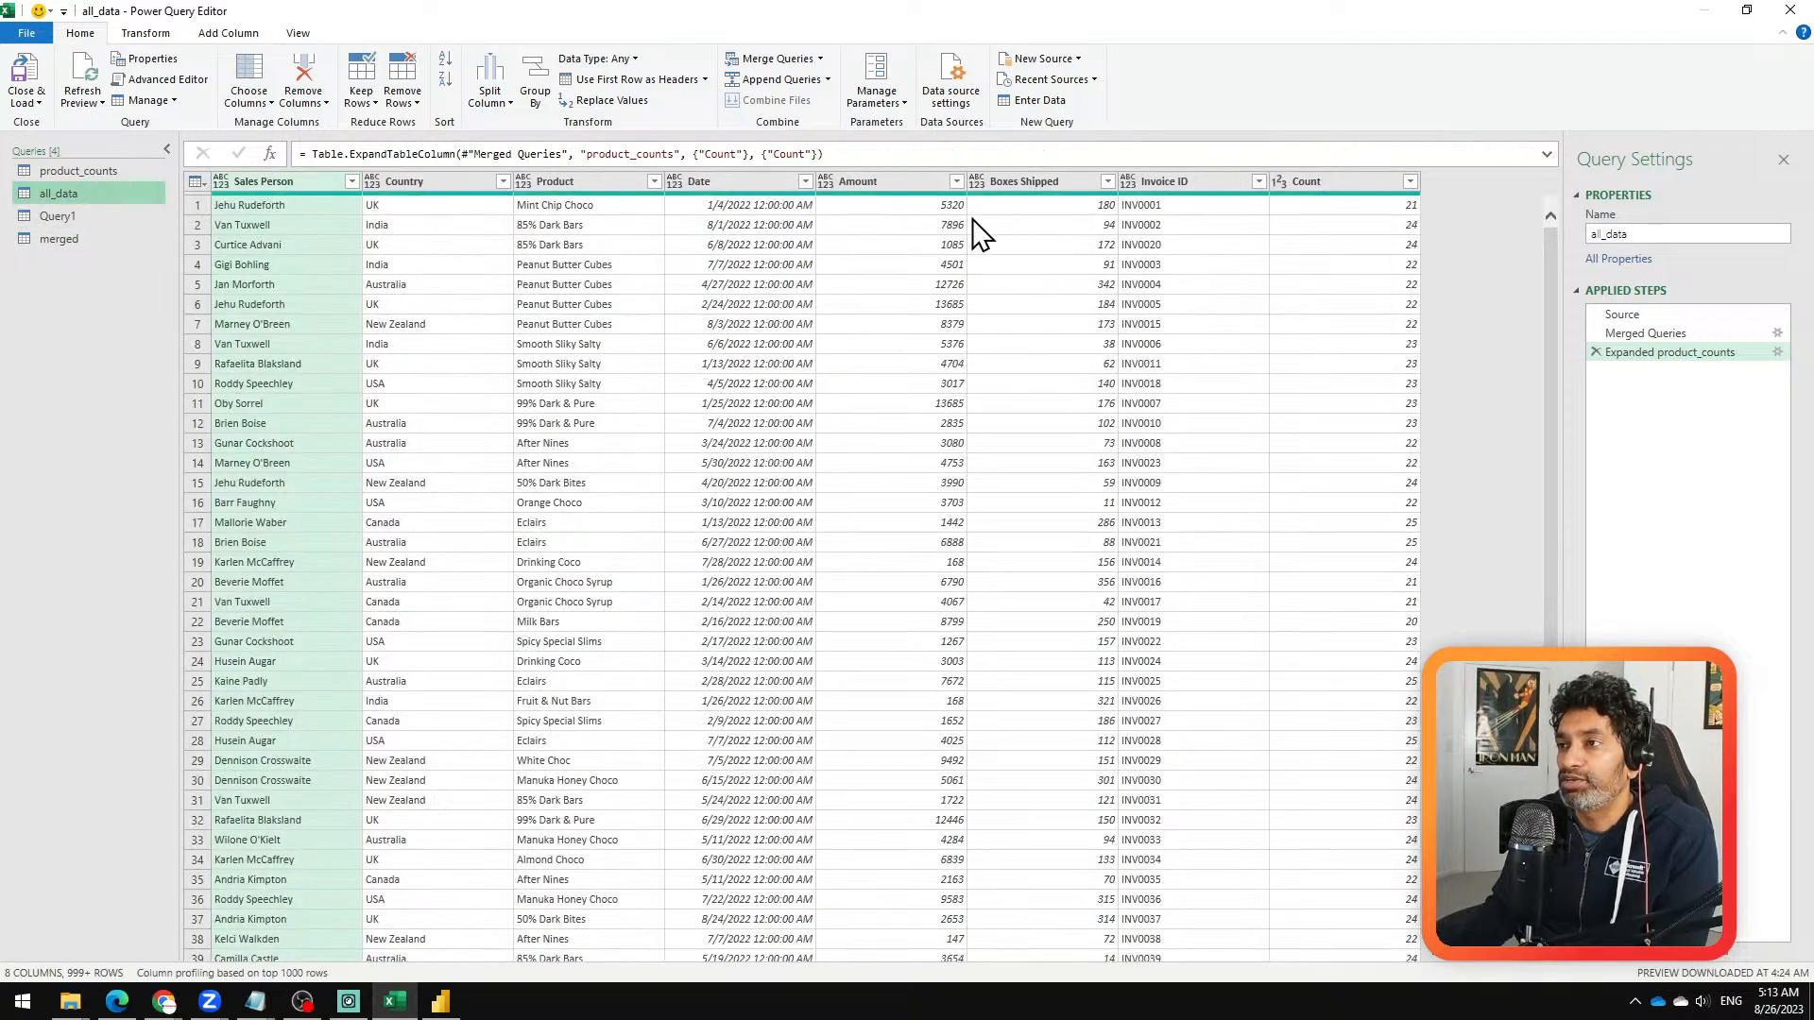
Step: Start a locale-based type change on the Amount column with Whole Number as the data type
{"action": "right_click", "coordinate": [876, 178]}
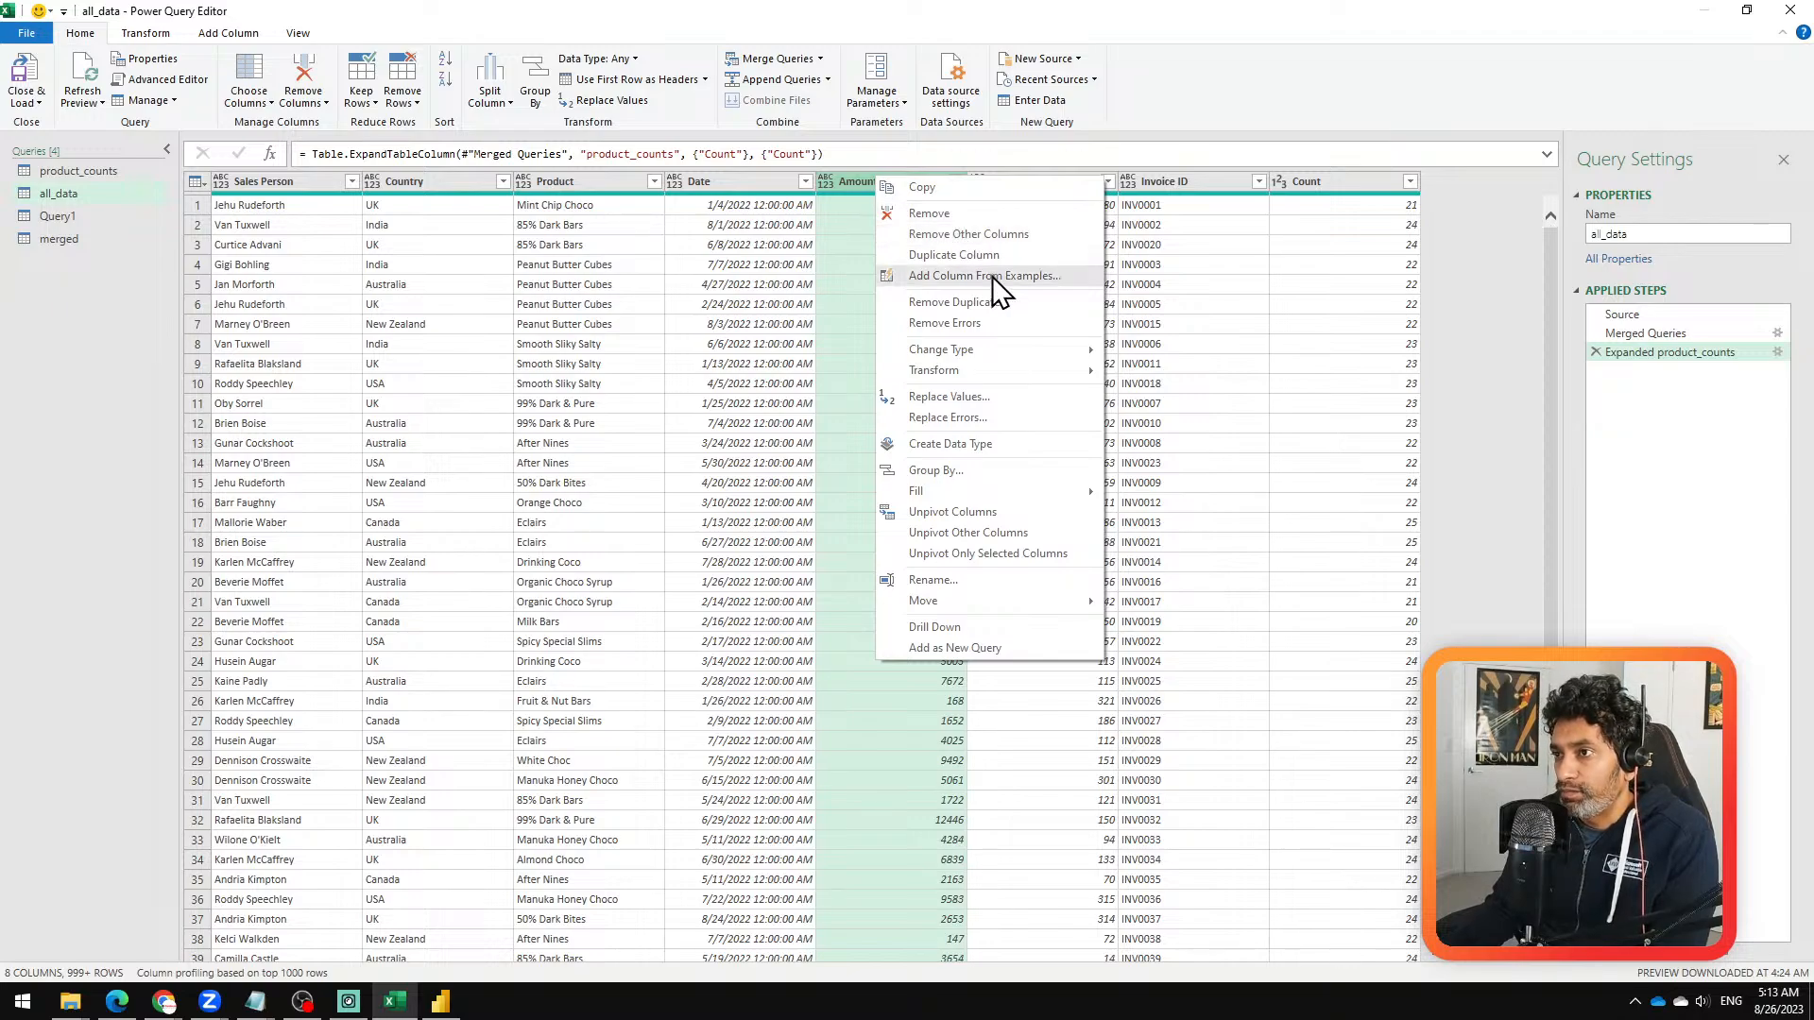
{"action": "mouse_move", "coordinate": [983, 348]}
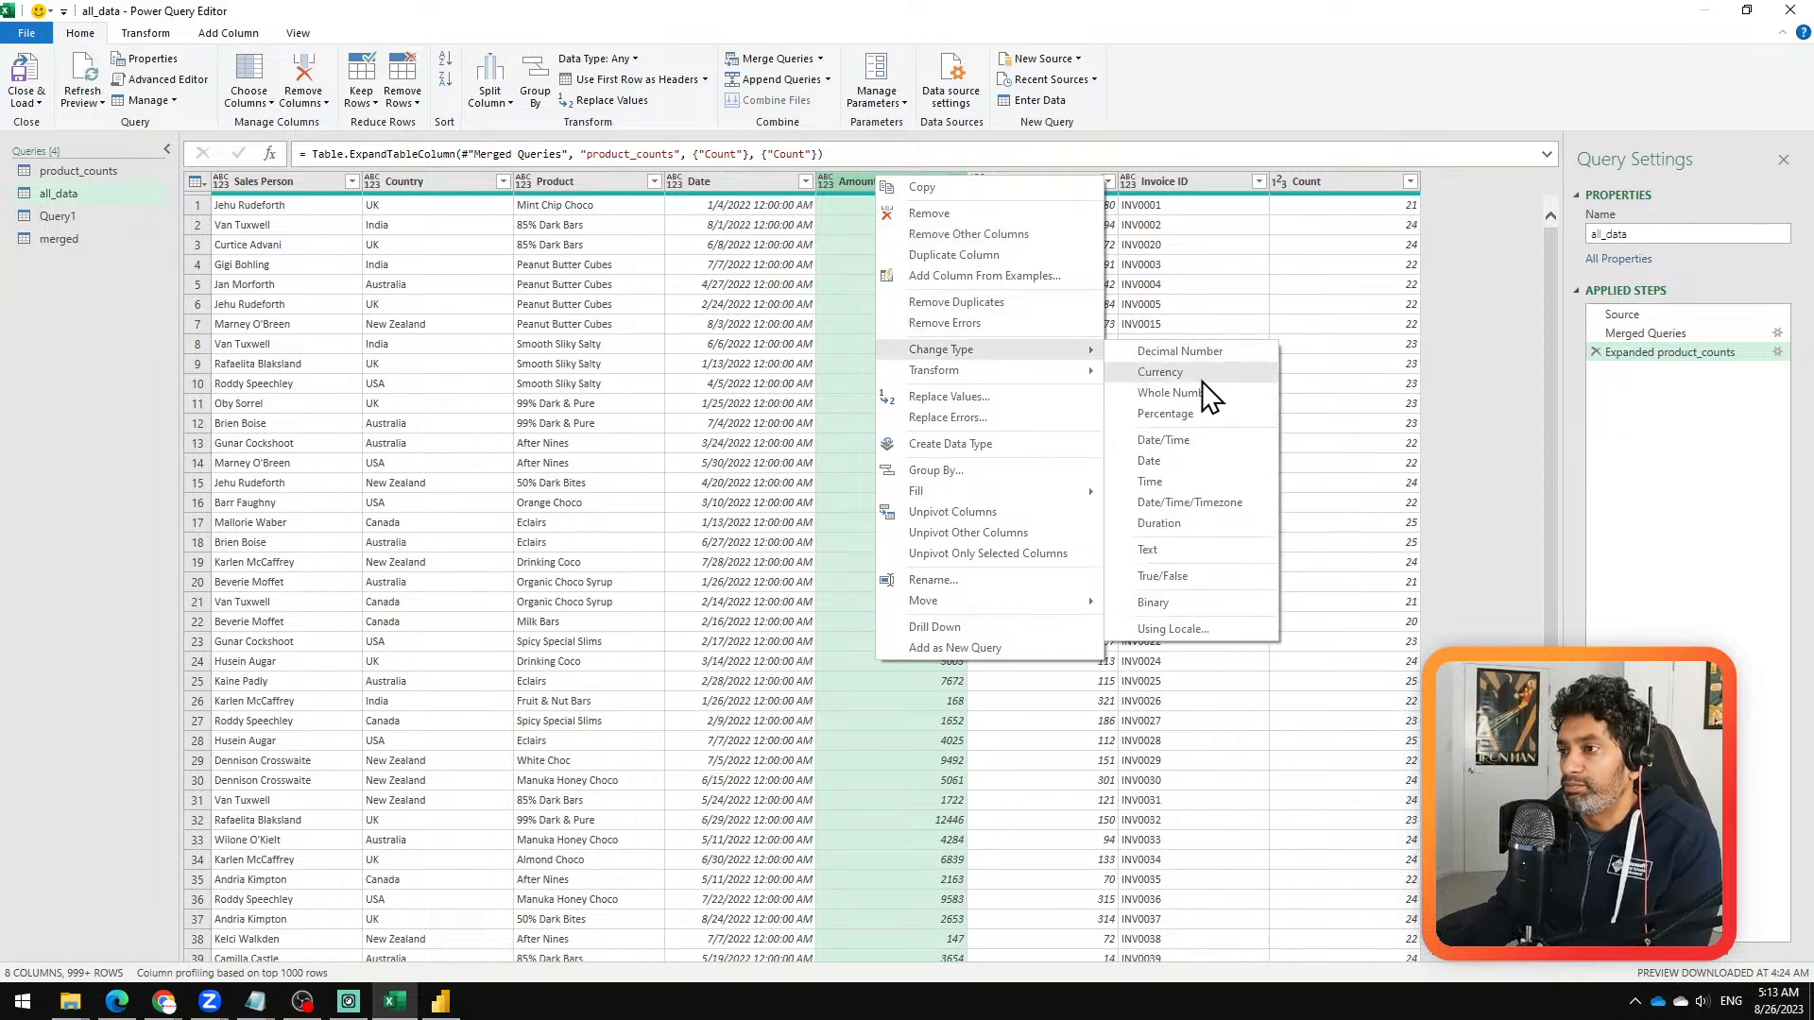
{"action": "left_click", "coordinate": [1177, 627]}
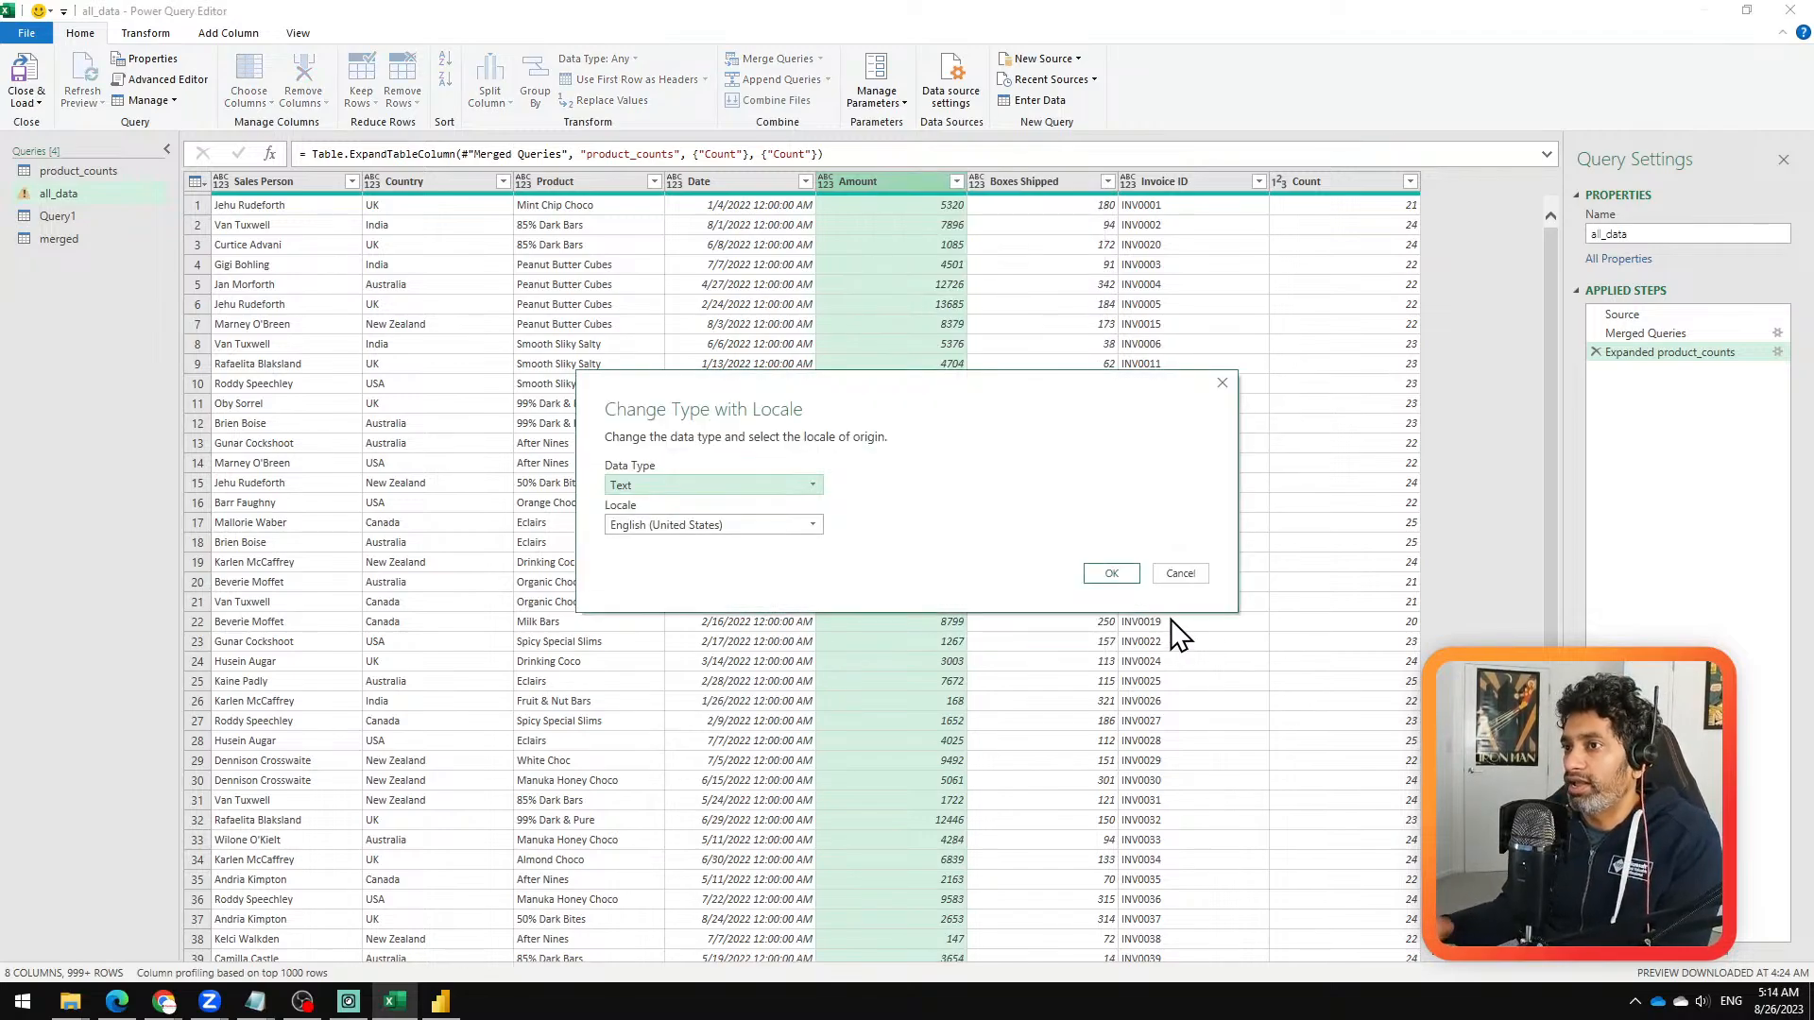
{"action": "left_click", "coordinate": [780, 484]}
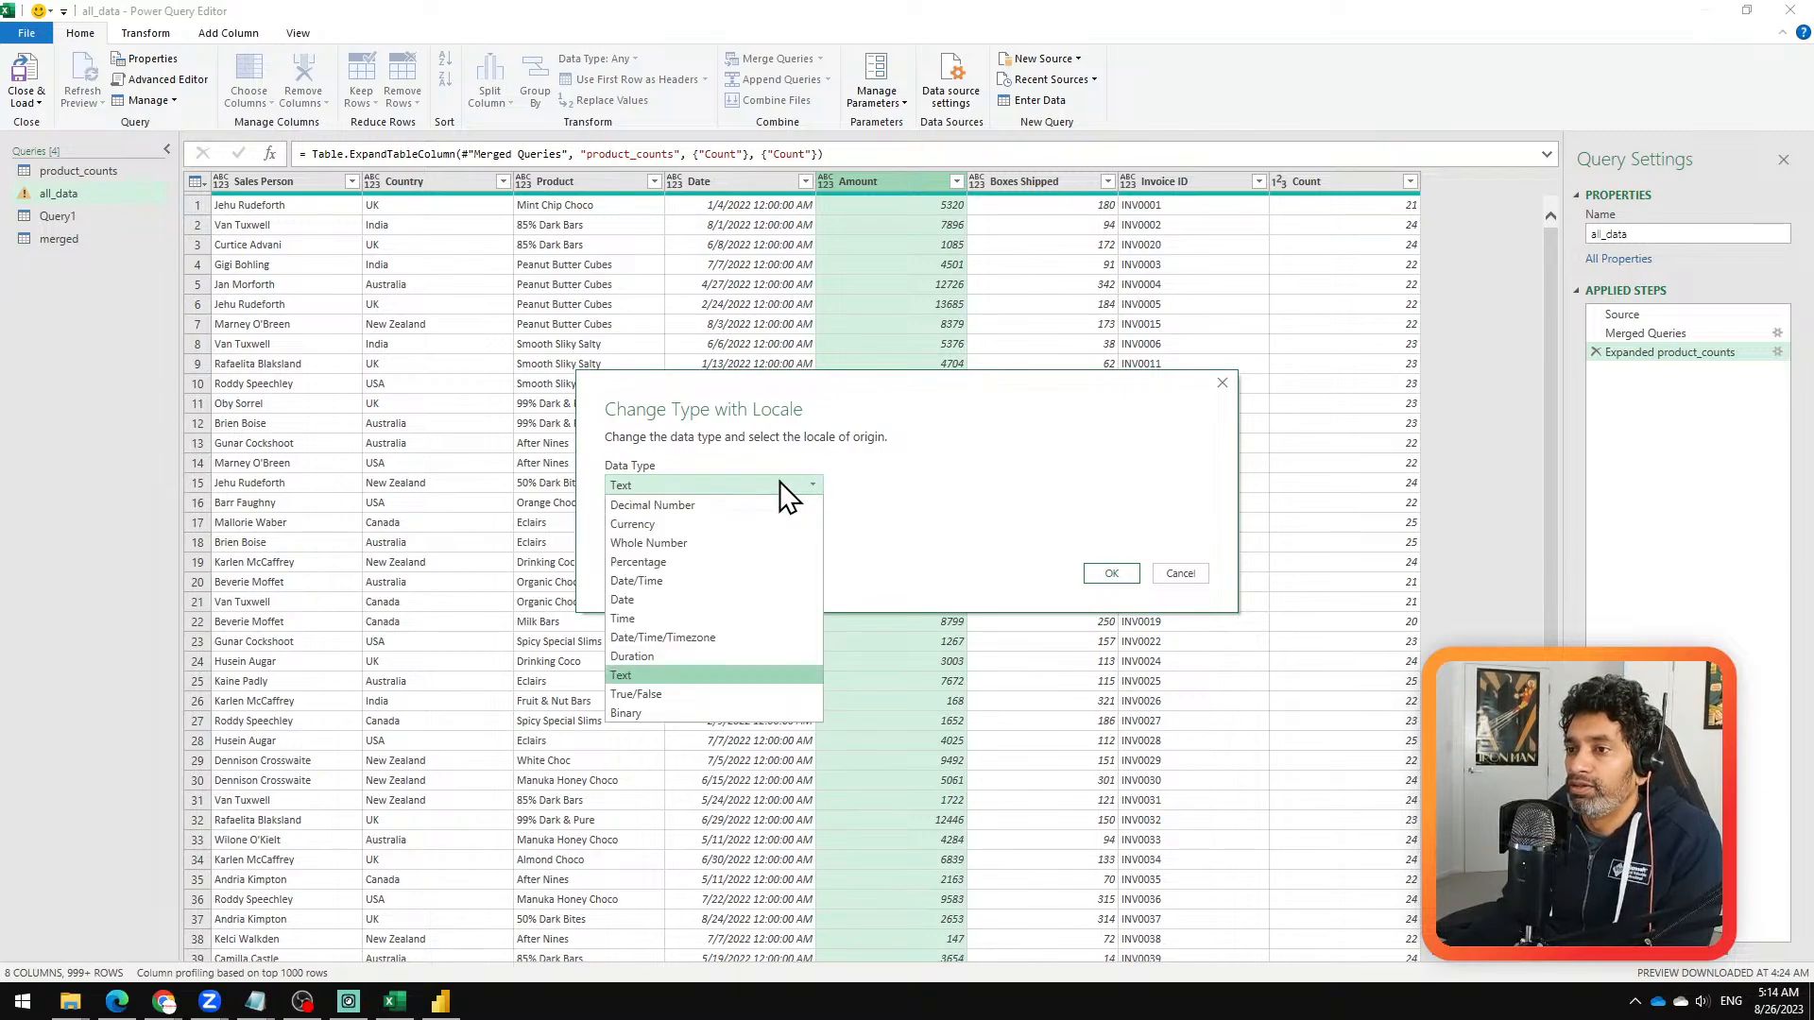
{"action": "left_click", "coordinate": [693, 546]}
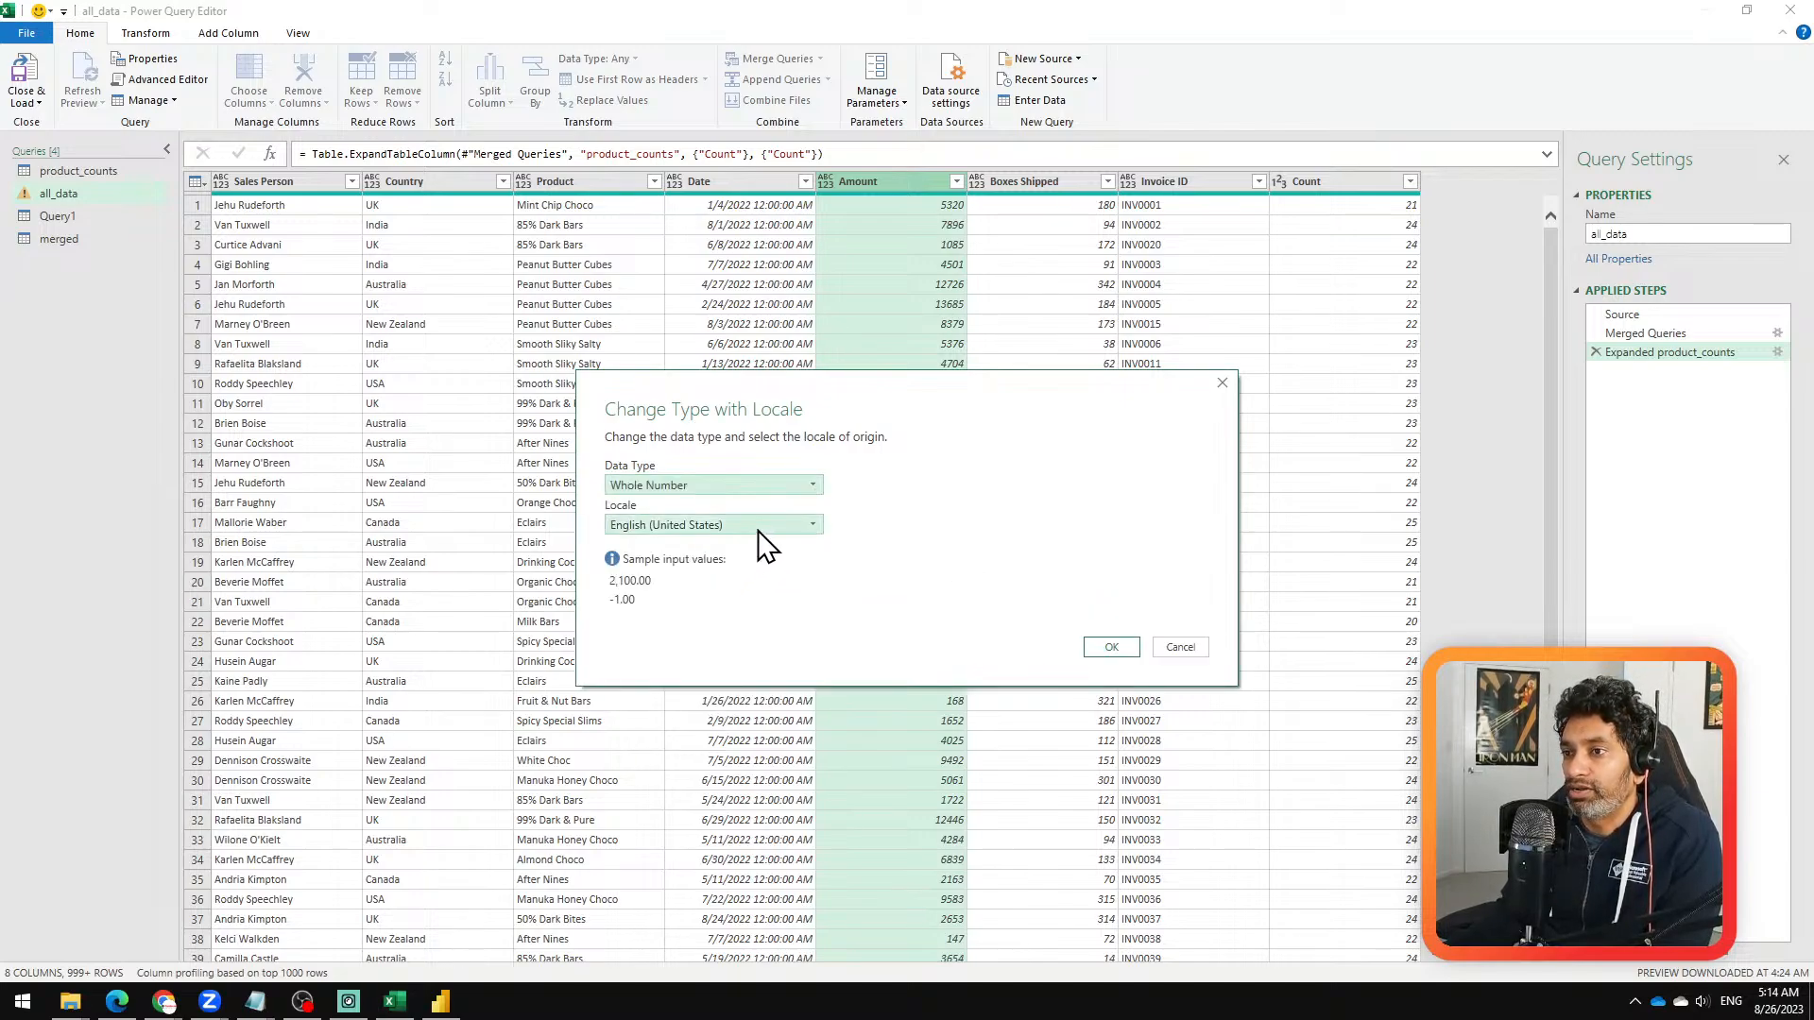
Step: Examine the locales and data types offered for the Amount column's type change, and cancel it
{"action": "left_click", "coordinate": [757, 526]}
{"action": "left_click_drag", "start_coordinate": [909, 667], "coordinate": [910, 575]}
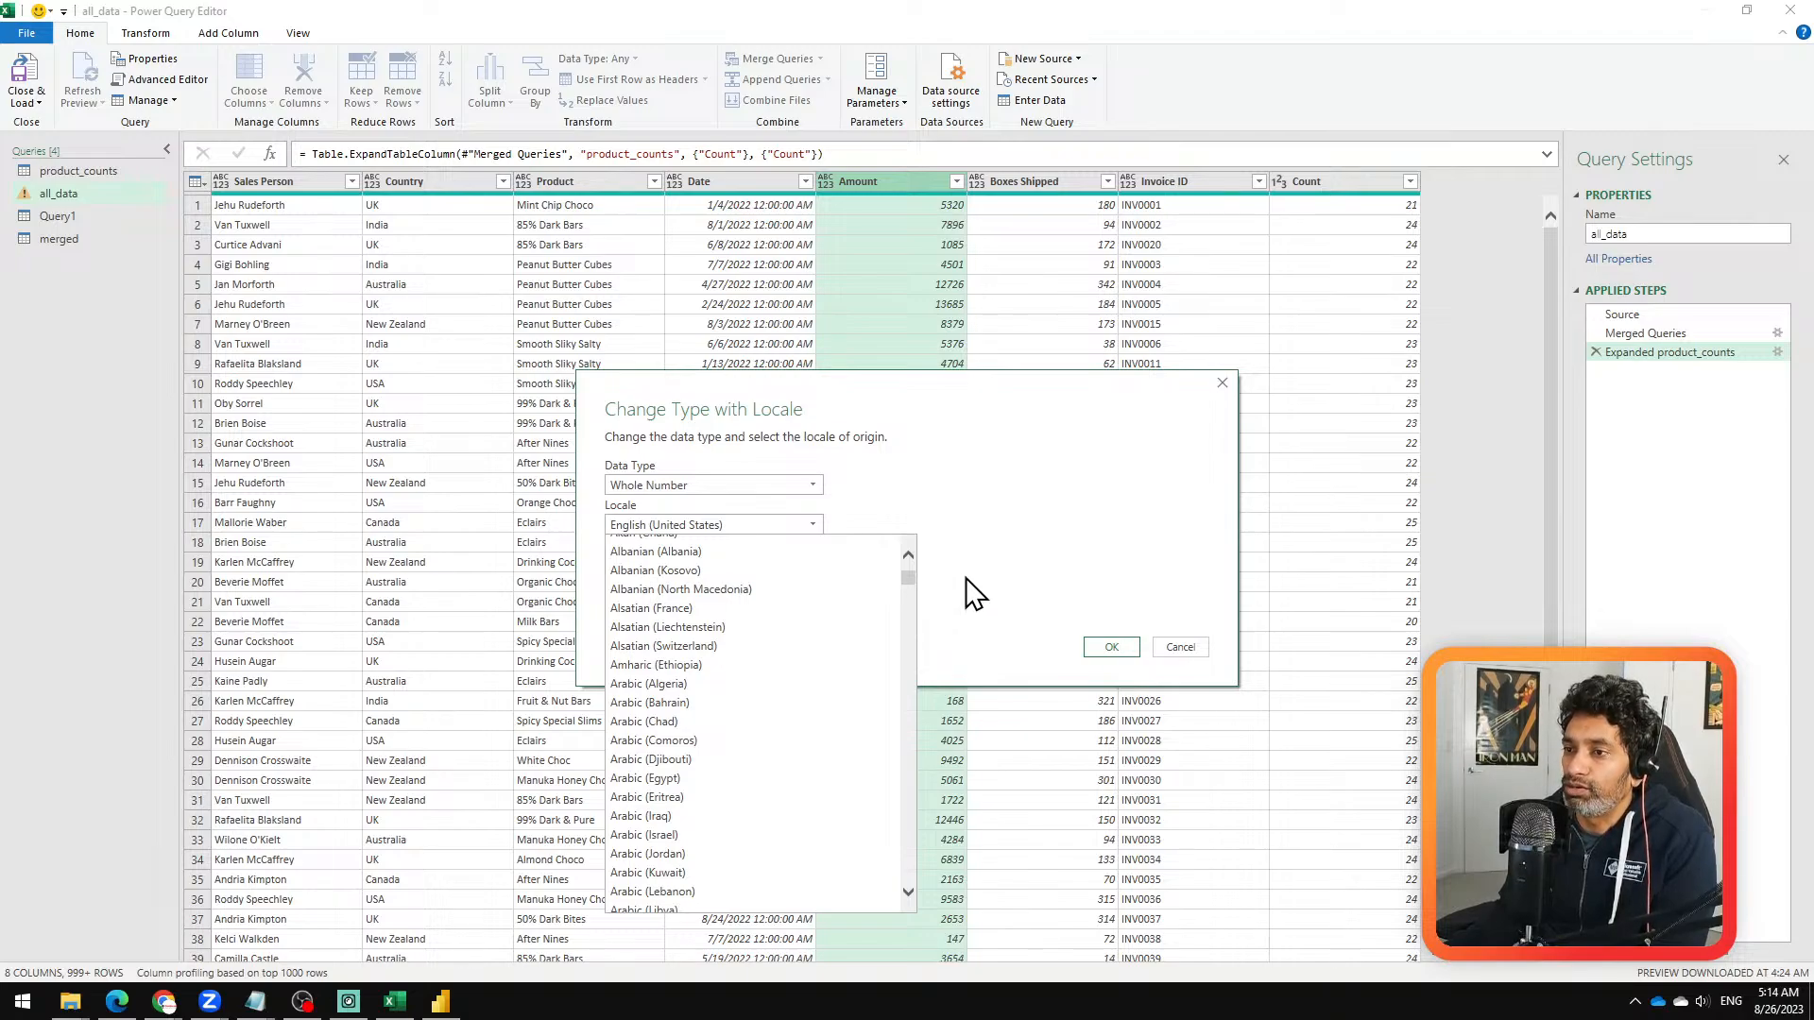
{"action": "left_click_drag", "start_coordinate": [912, 578], "coordinate": [914, 591]}
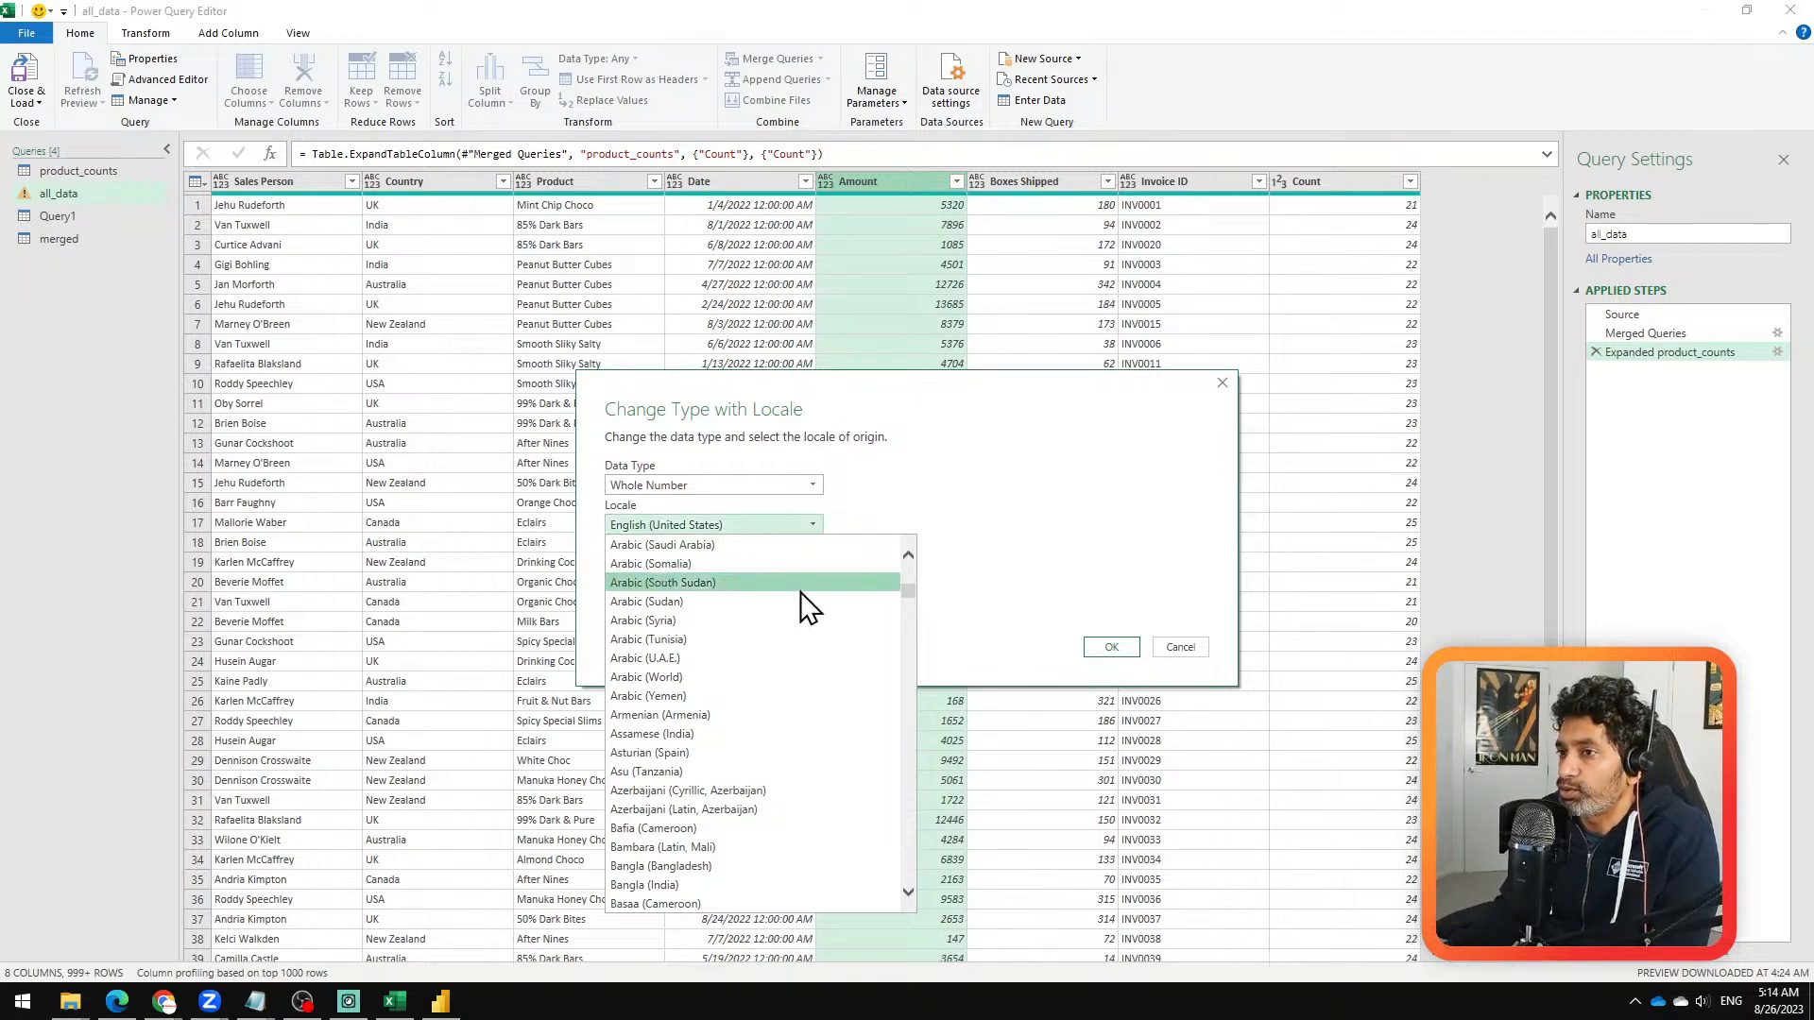
{"action": "left_click_drag", "start_coordinate": [910, 592], "coordinate": [955, 604]}
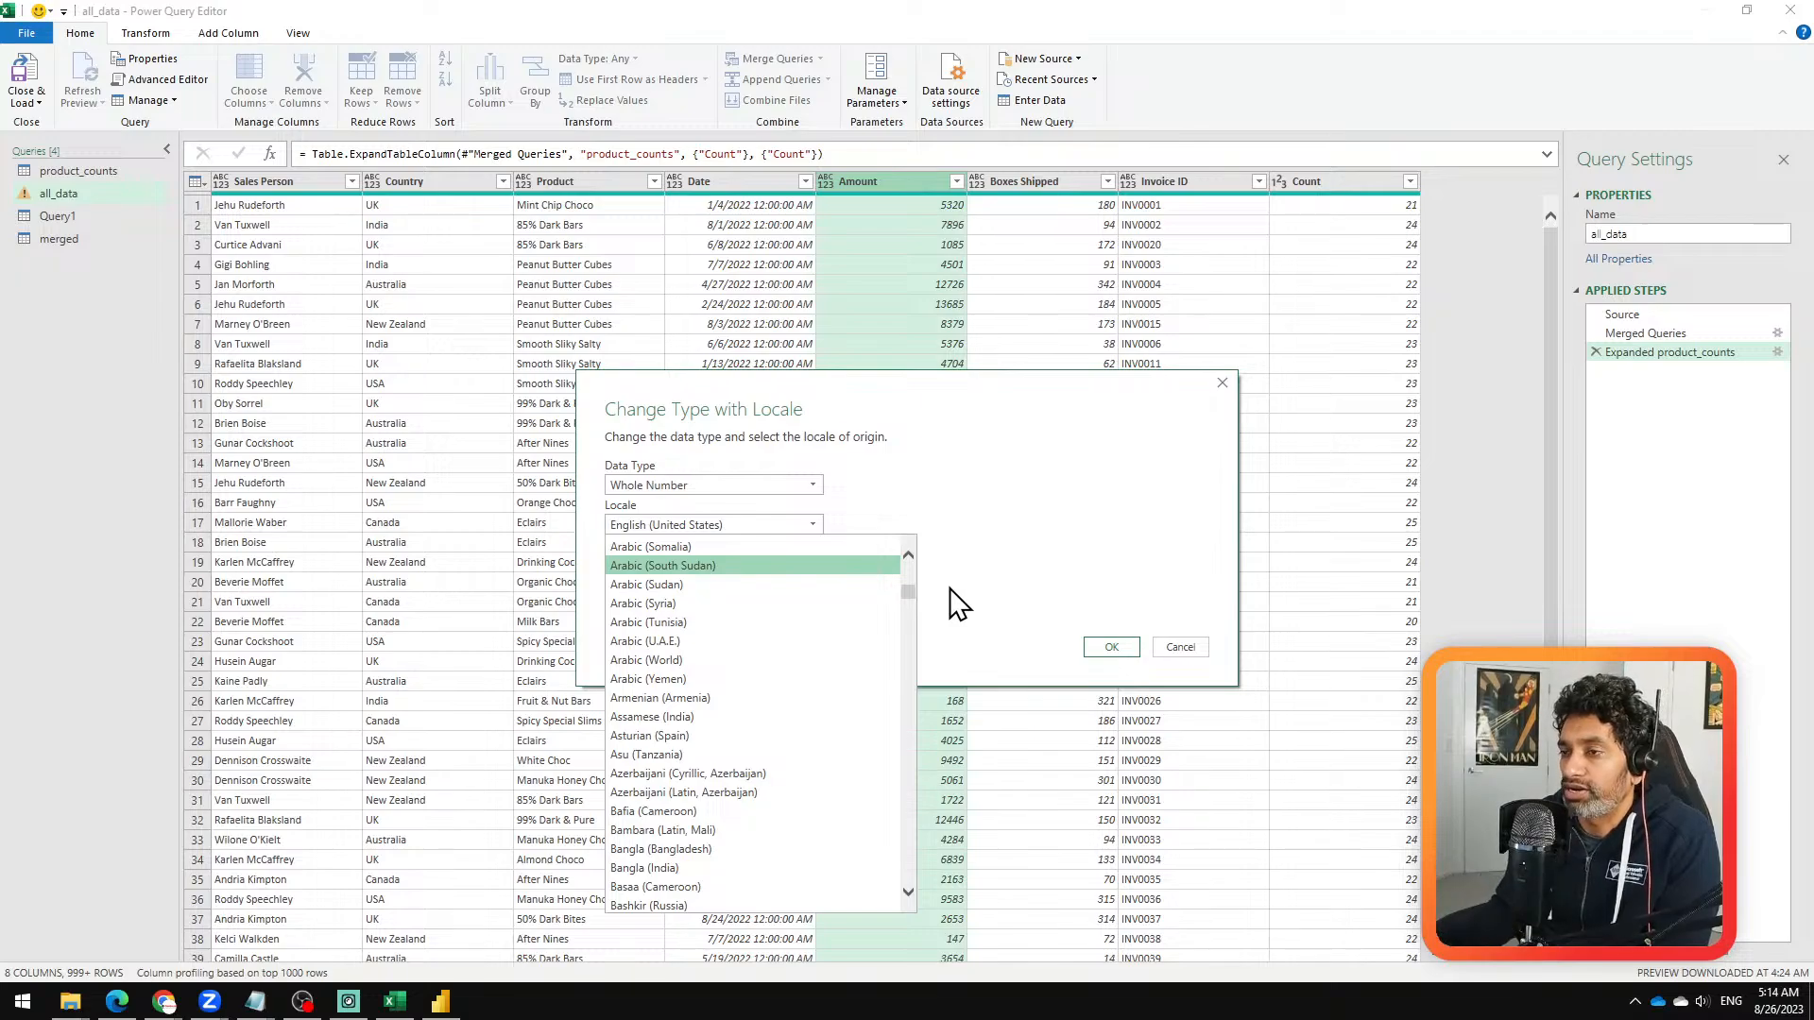
{"action": "left_click", "coordinate": [955, 604]}
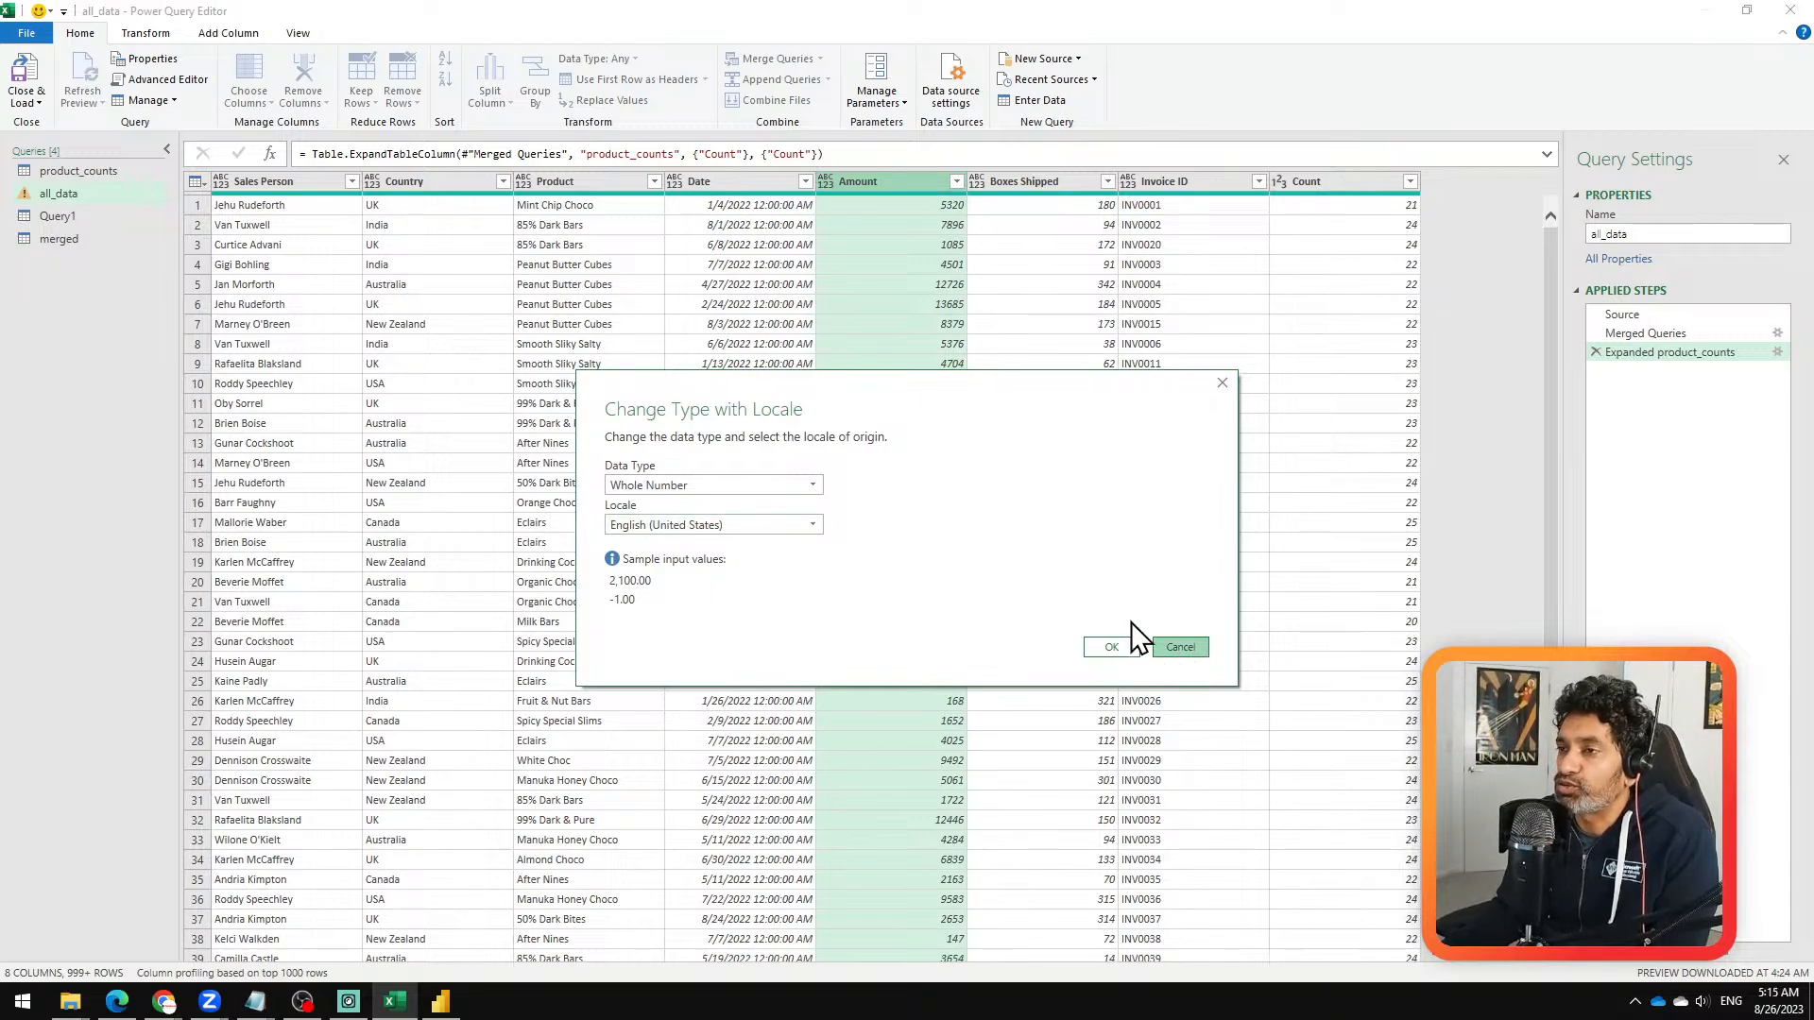
{"action": "left_click", "coordinate": [746, 484]}
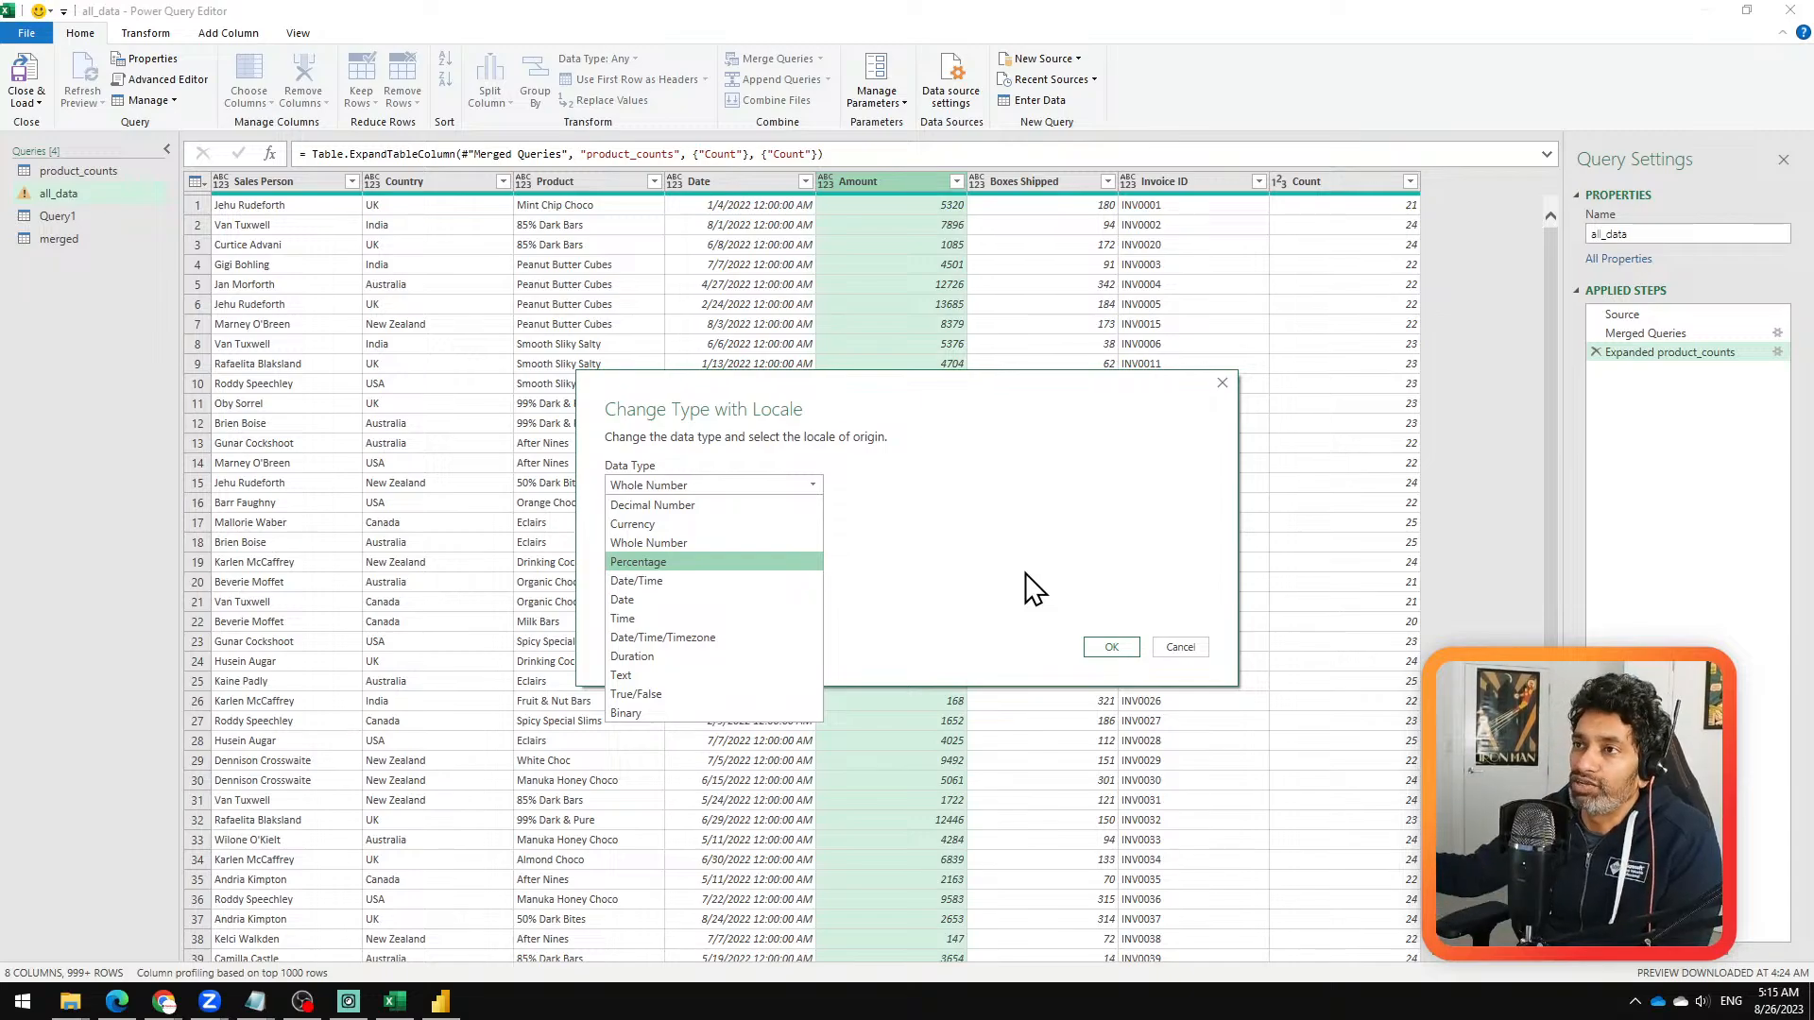
{"action": "left_click", "coordinate": [1181, 648]}
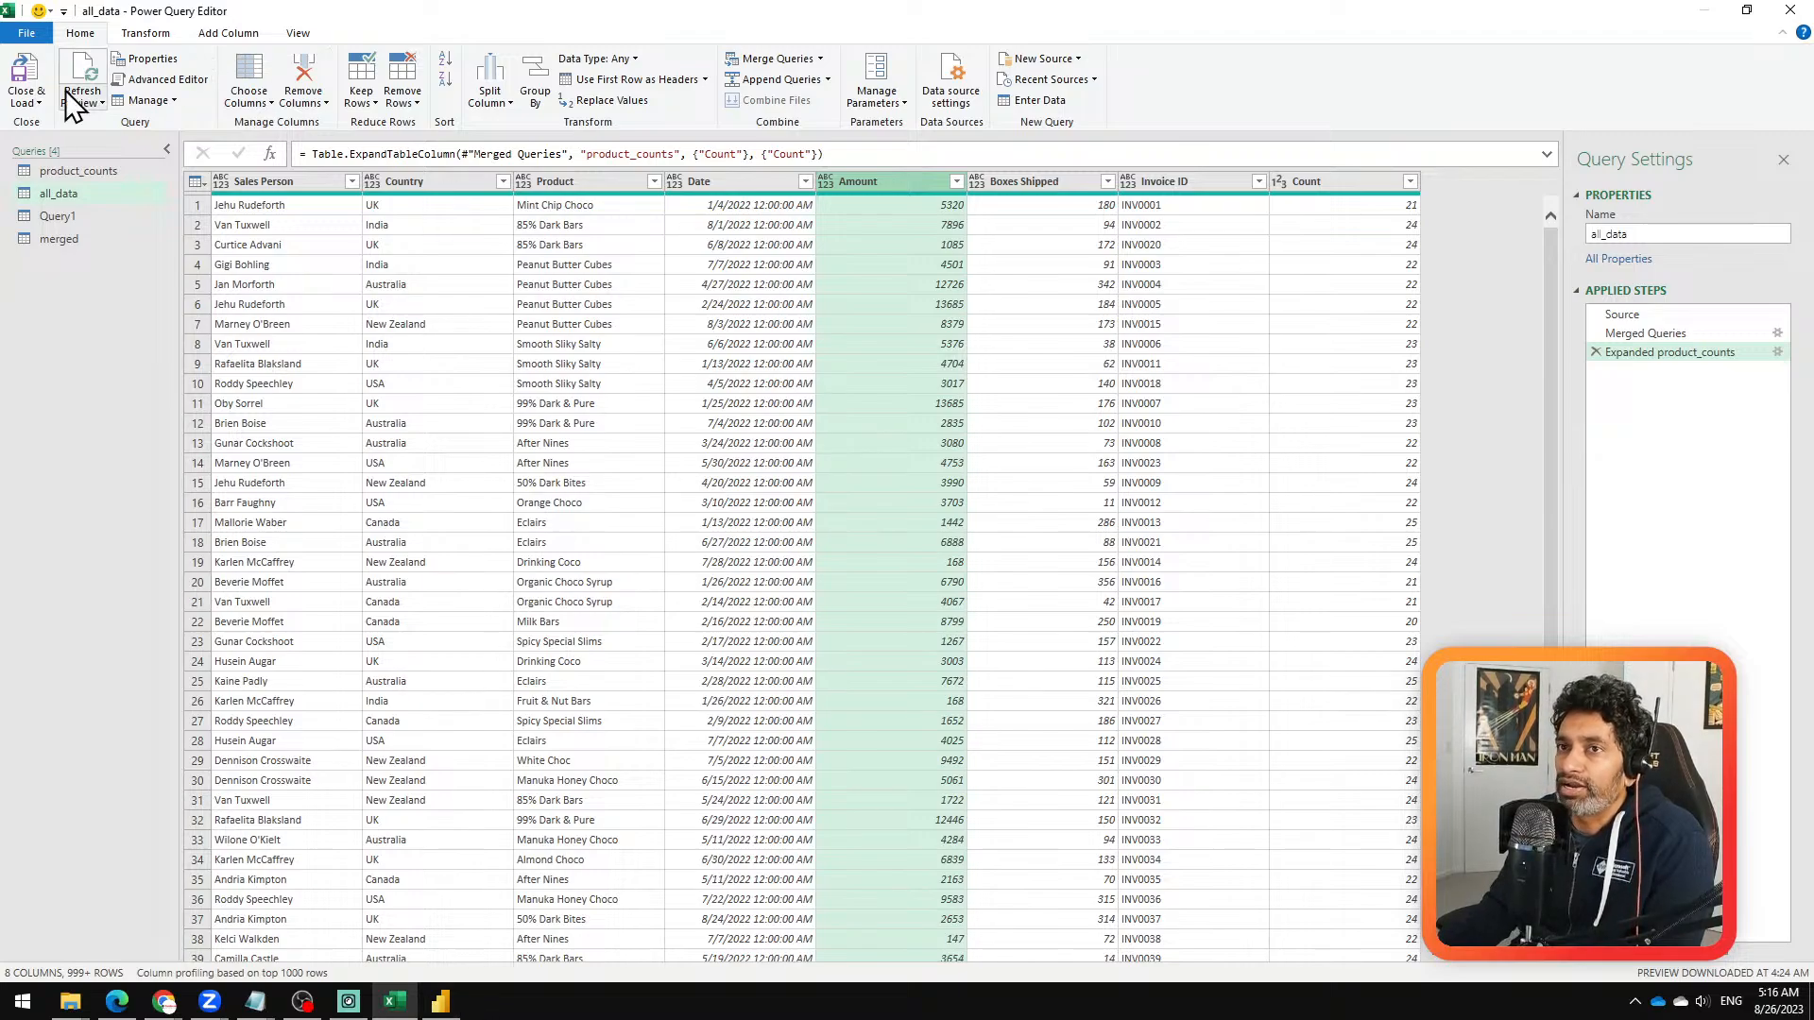
Step: Close the query editor and load the merged query as Only Create Connection
{"action": "left_click", "coordinate": [34, 104]}
{"action": "left_click", "coordinate": [94, 144]}
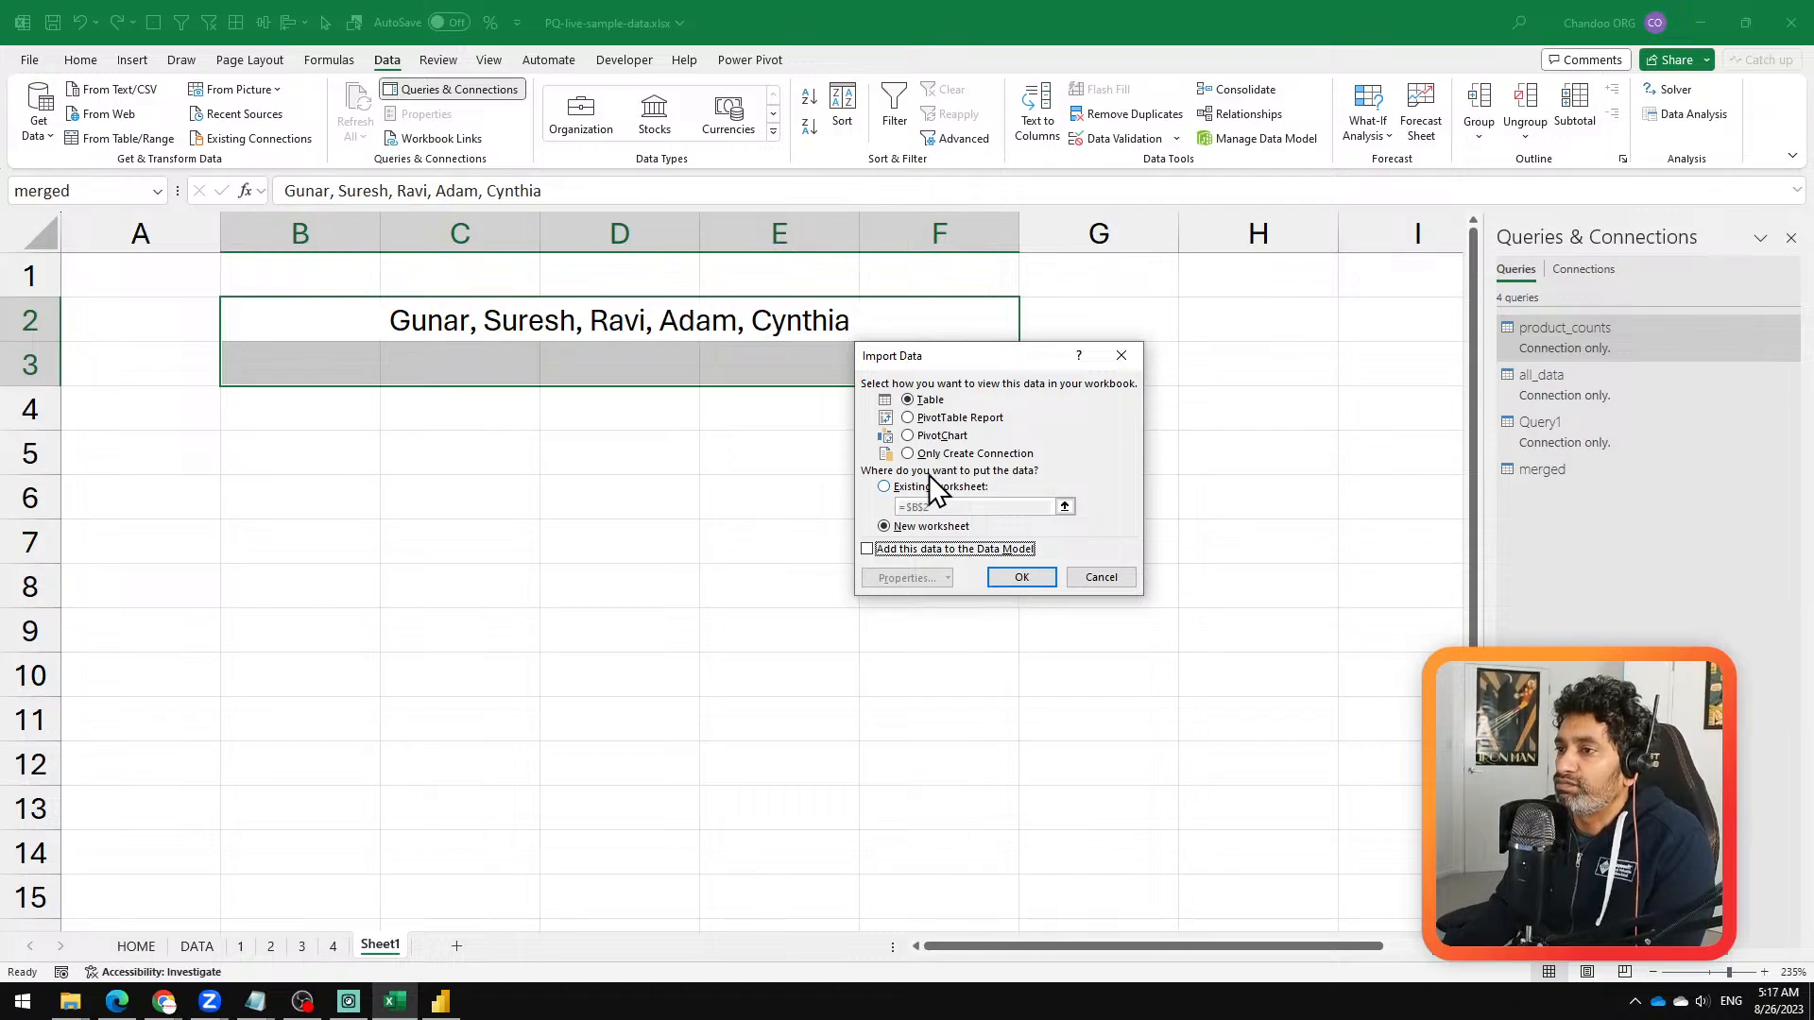
{"action": "left_click", "coordinate": [940, 453]}
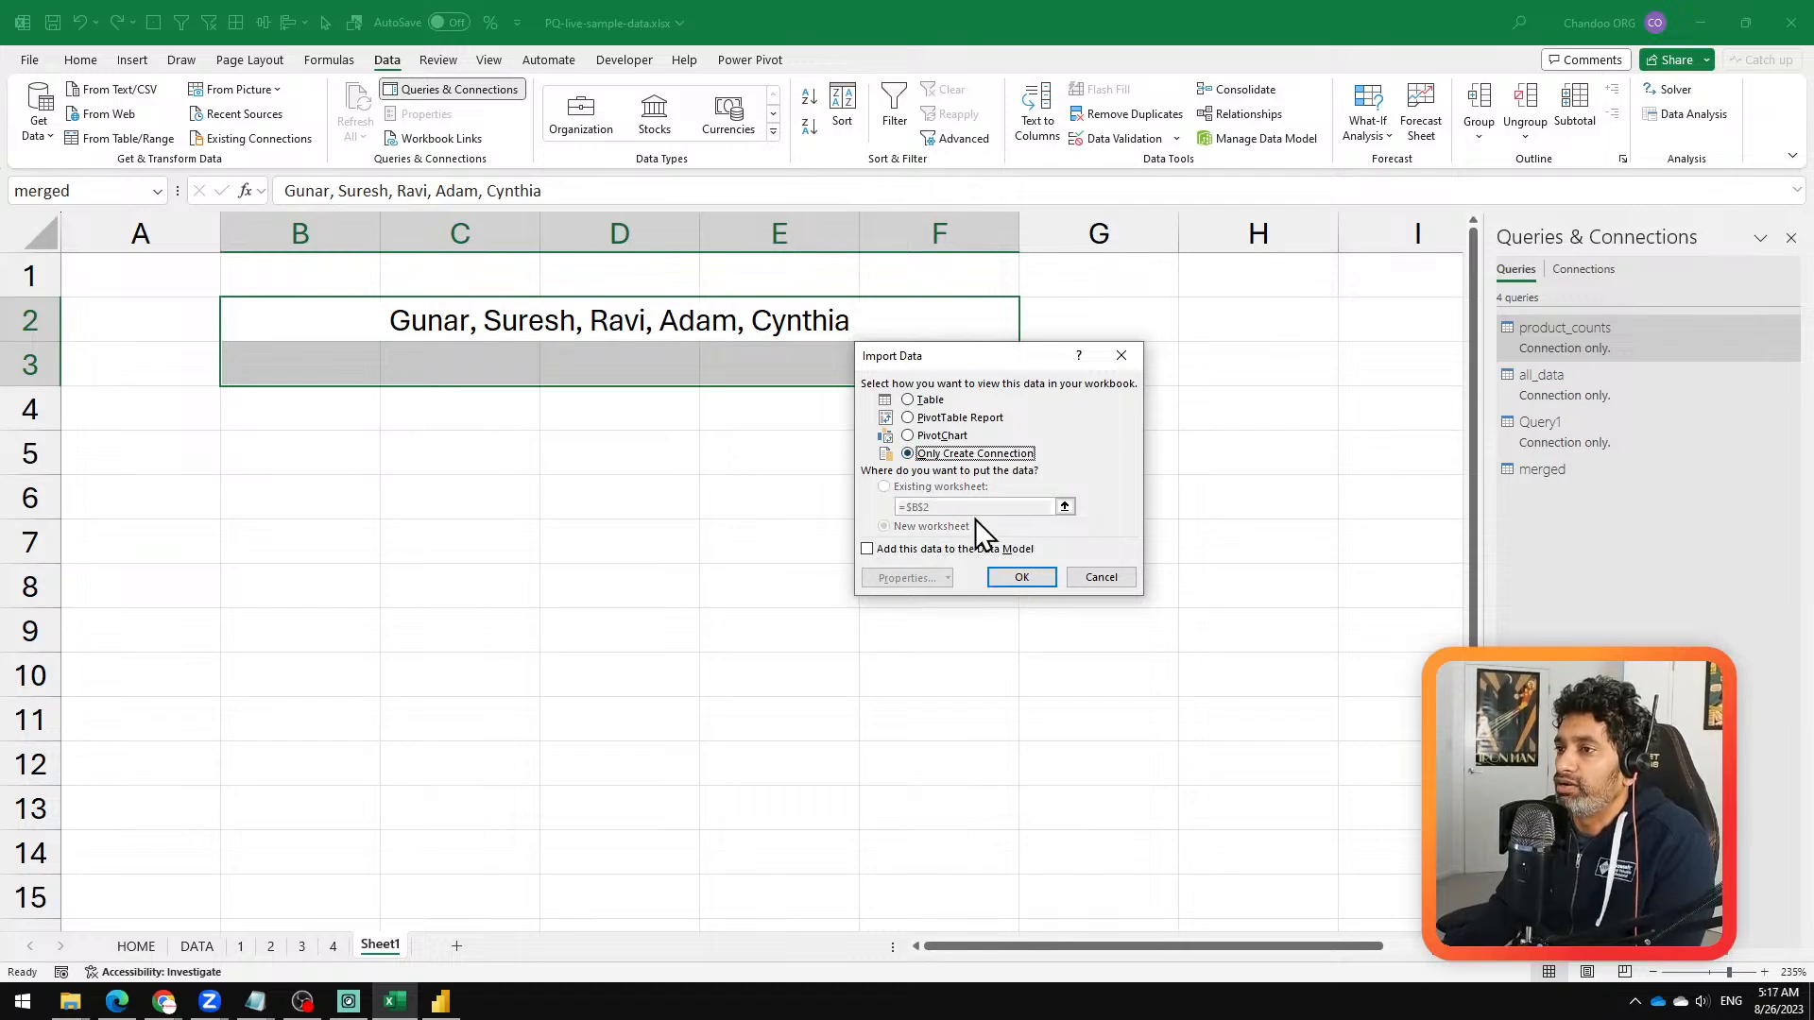
{"action": "left_click", "coordinate": [1020, 578]}
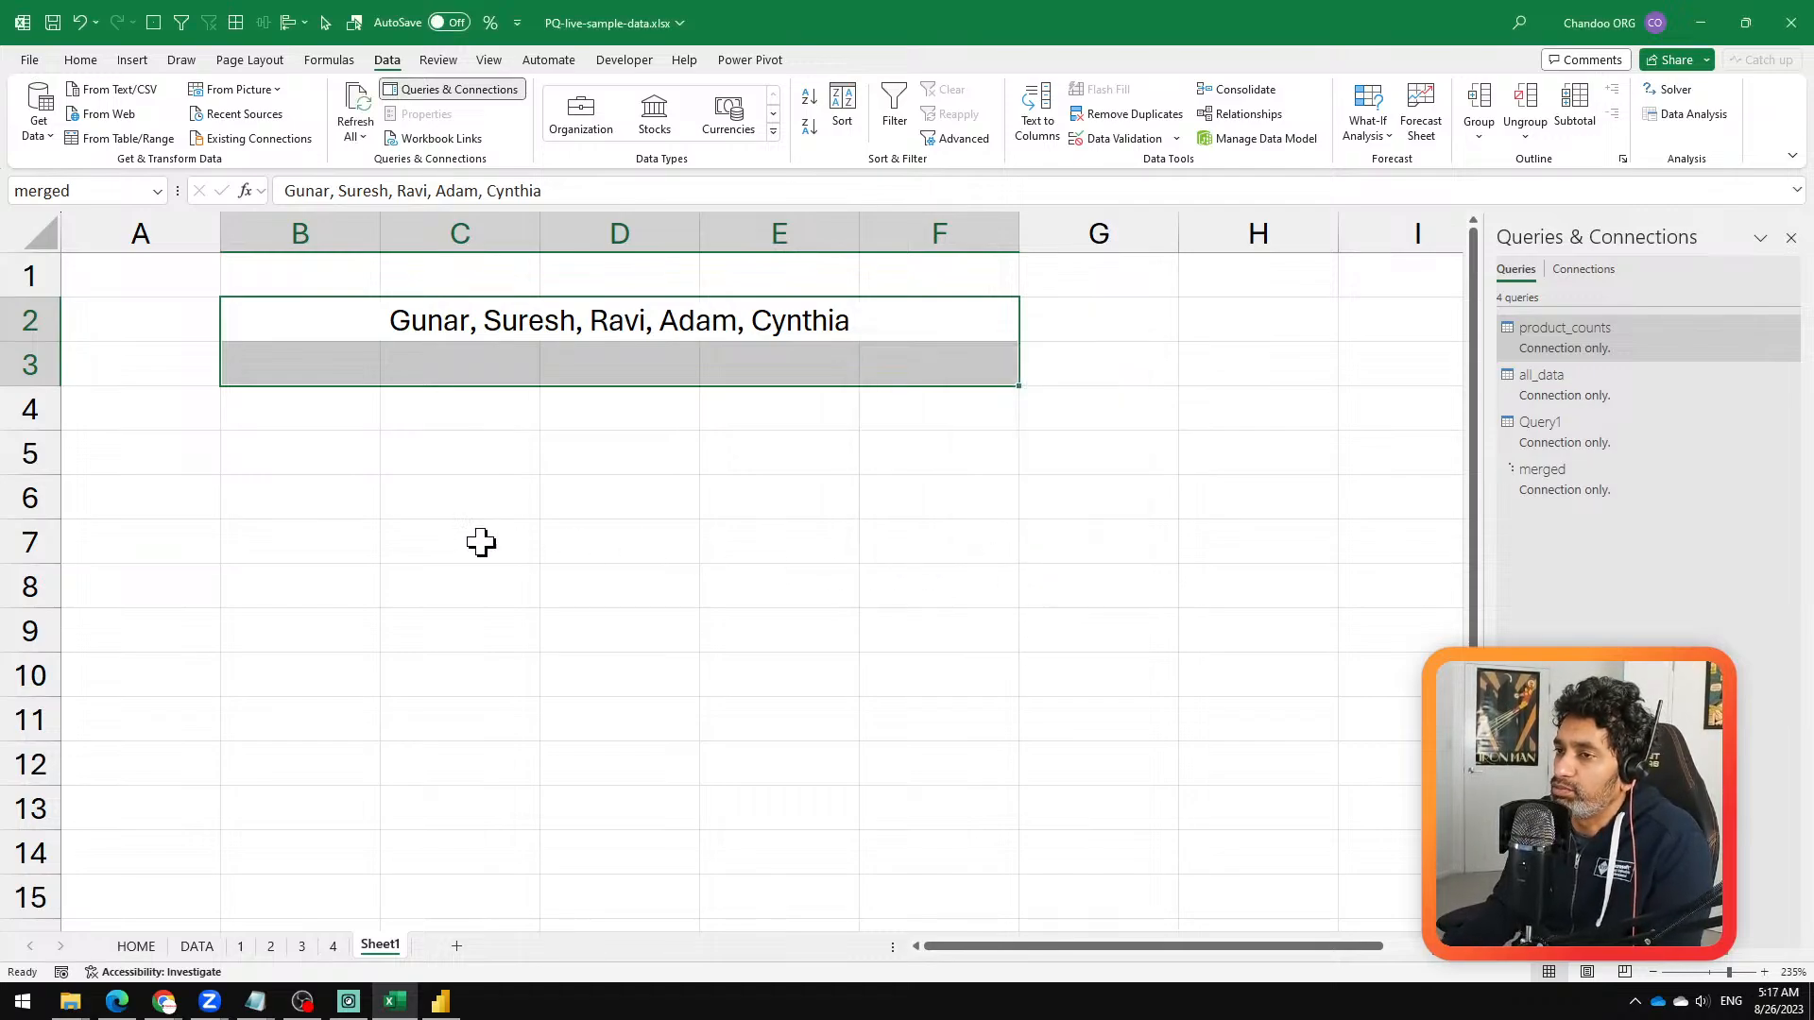
Step: Enter Col 1 in cell B8 of Sheet1 and fill the header series across to Col 5 in F8
{"action": "left_click", "coordinate": [329, 570]}
{"action": "scroll", "coordinate": [416, 515], "scroll_direction": "down", "scroll_amount": 1}
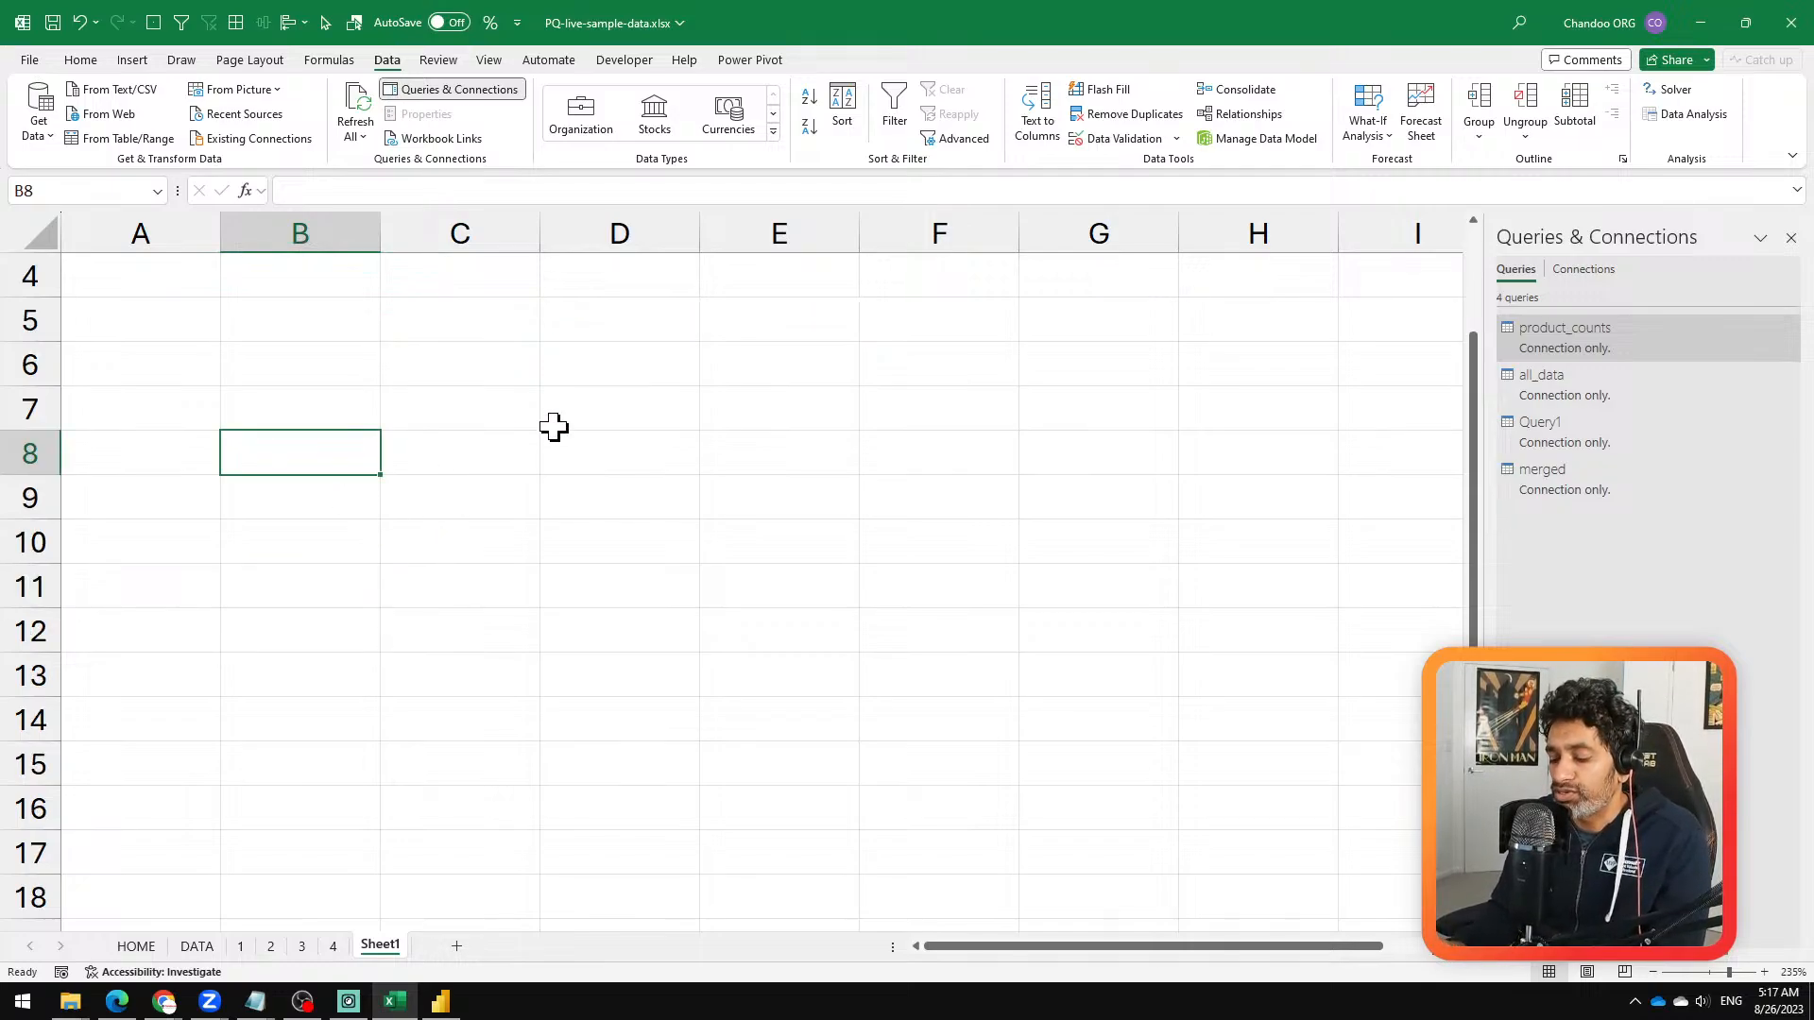
{"action": "type", "text": "Col"}
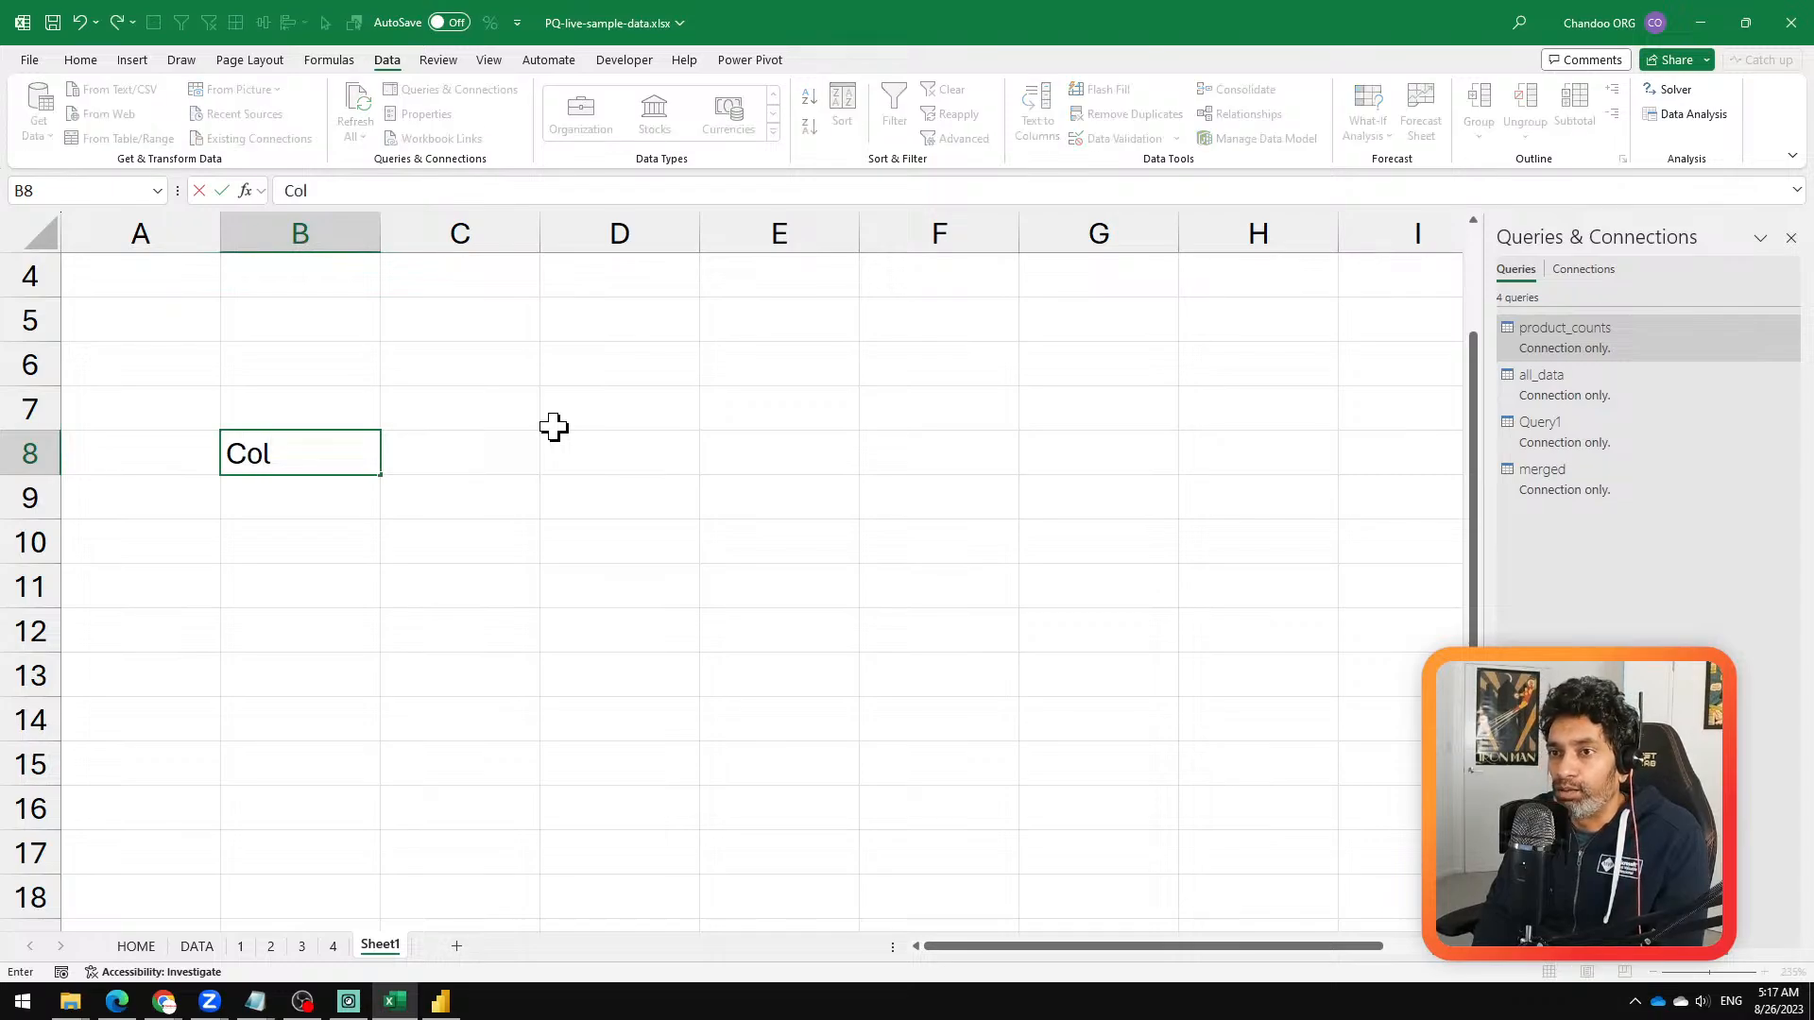
{"action": "type", "text": " 1"}
{"action": "key", "text": "Tab"}
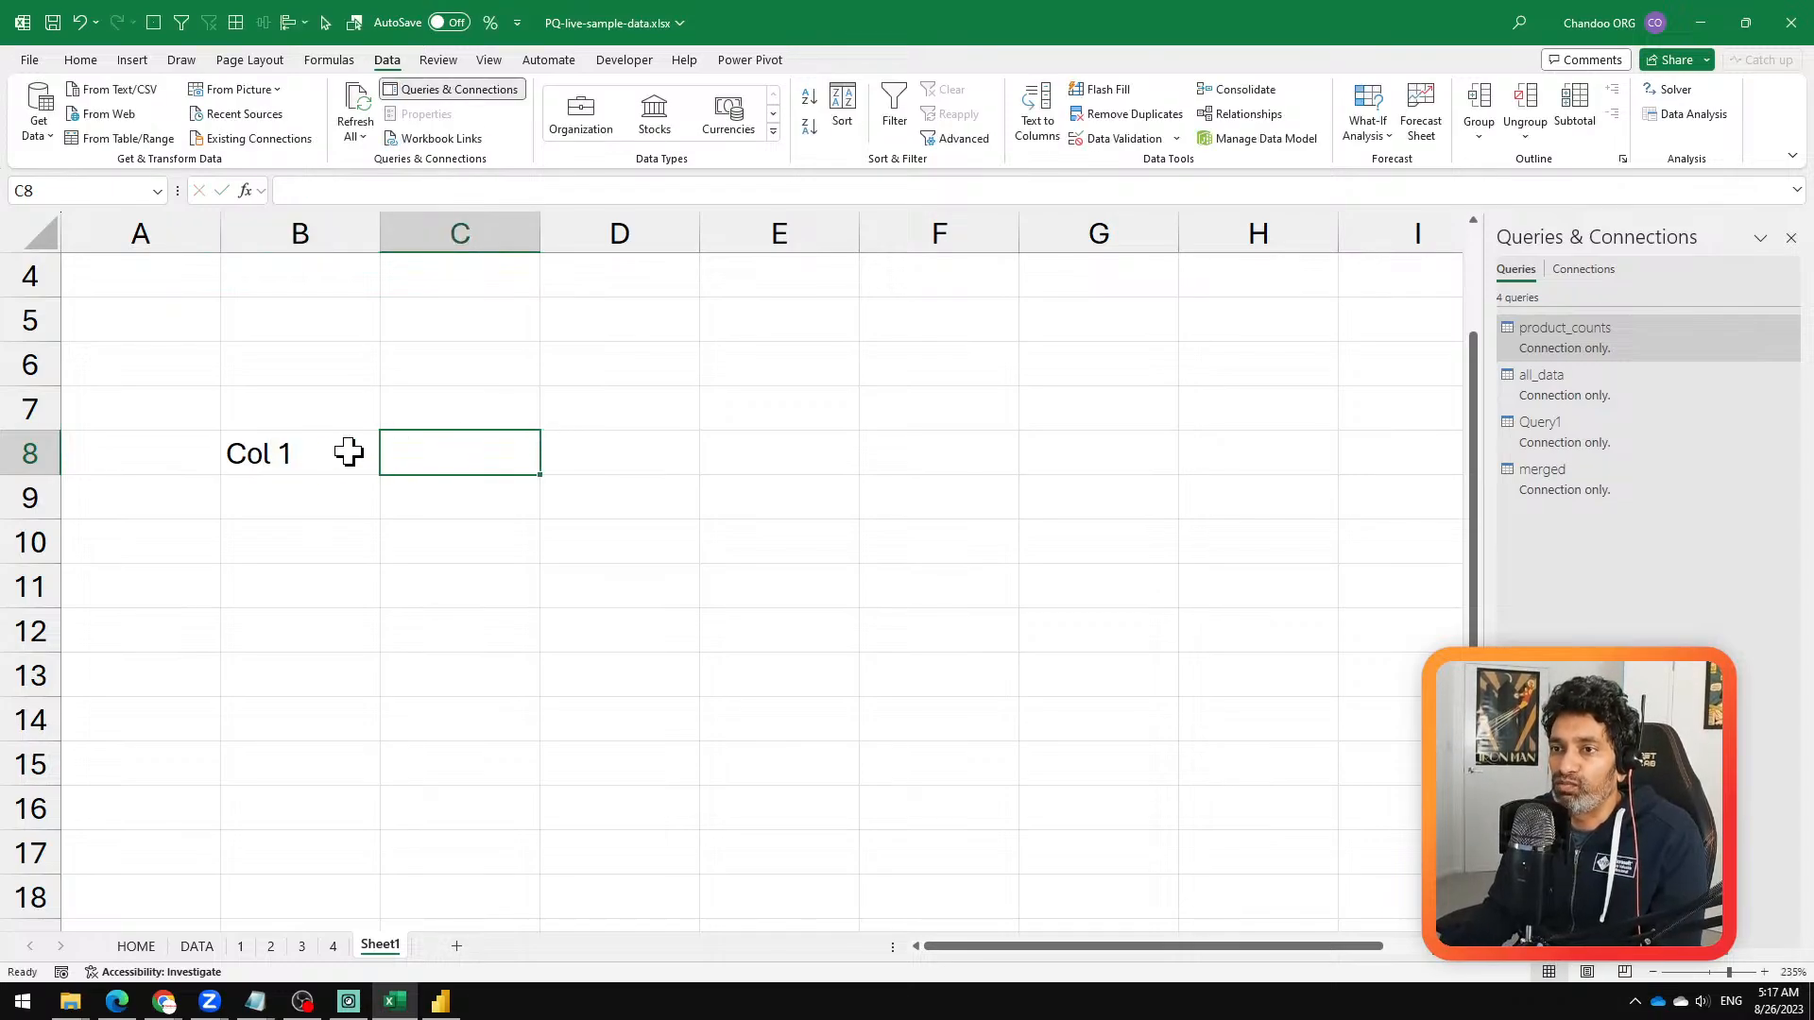
{"action": "left_click", "coordinate": [359, 458]}
{"action": "left_click_drag", "start_coordinate": [379, 479], "coordinate": [1030, 477]}
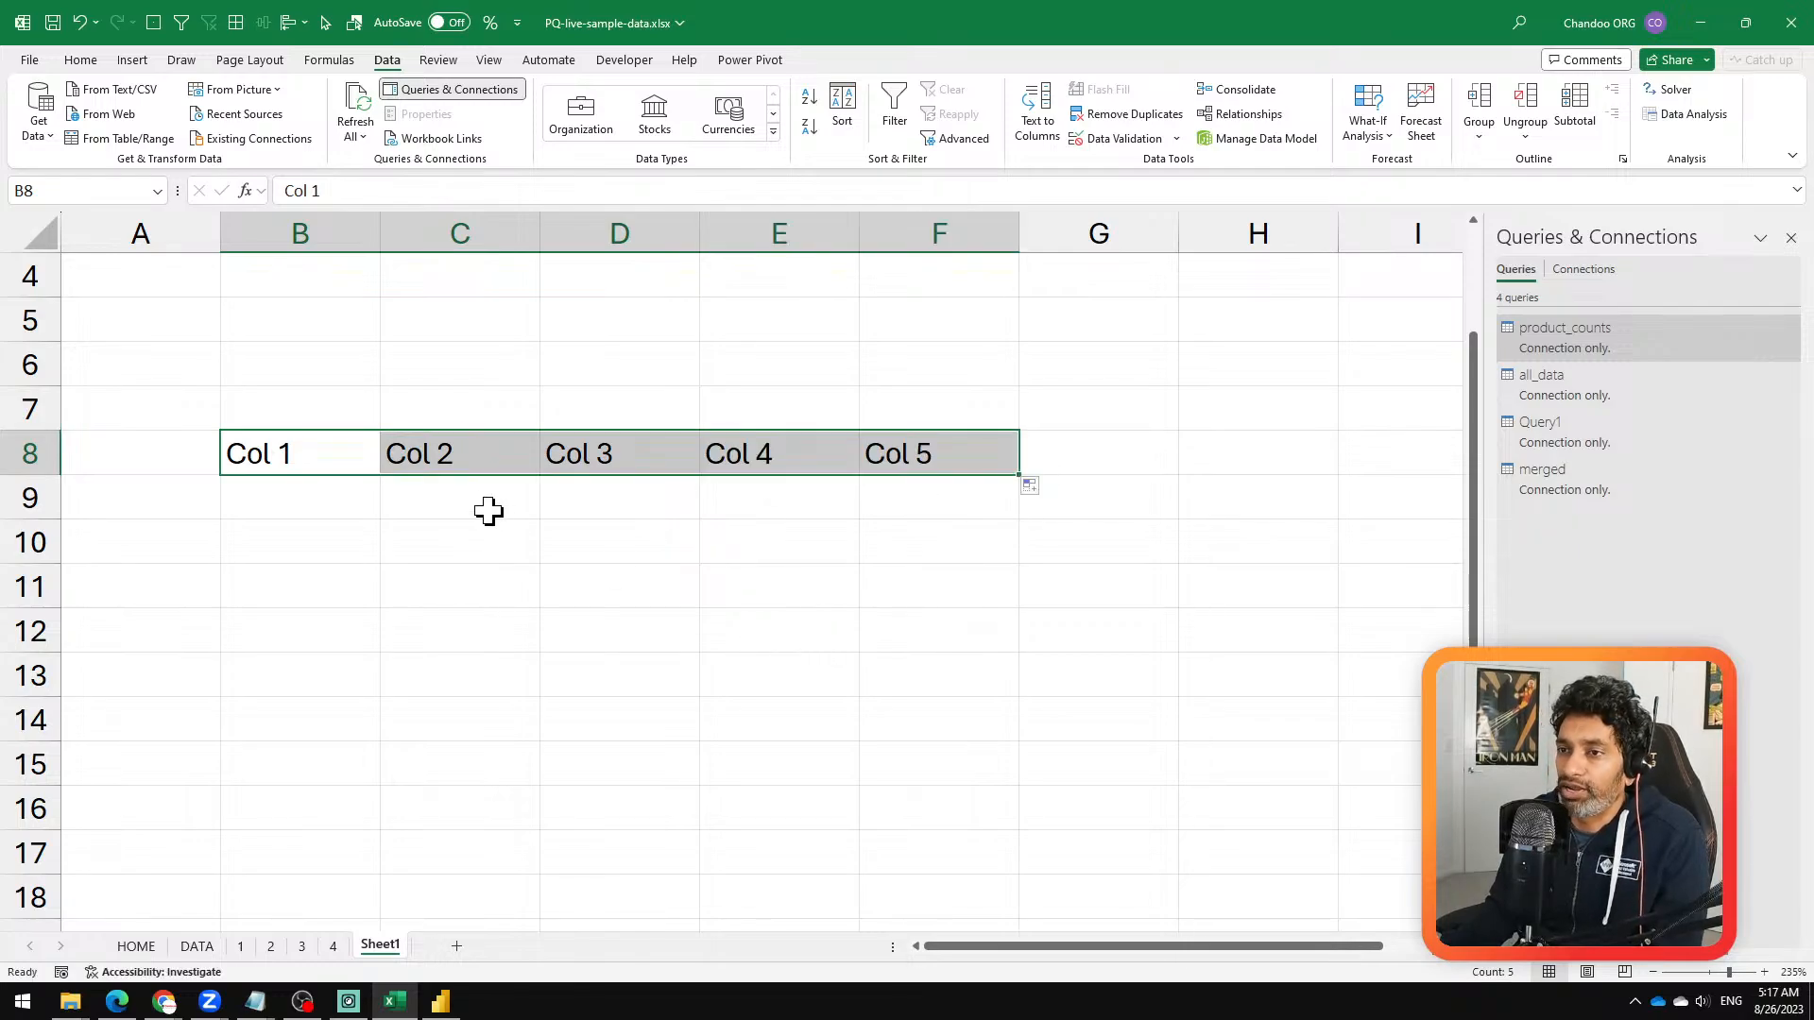
Step: Enter a, b and c in cells B9 to D9 under Col 1, Col 2 and Col 3
{"action": "left_click", "coordinate": [326, 498]}
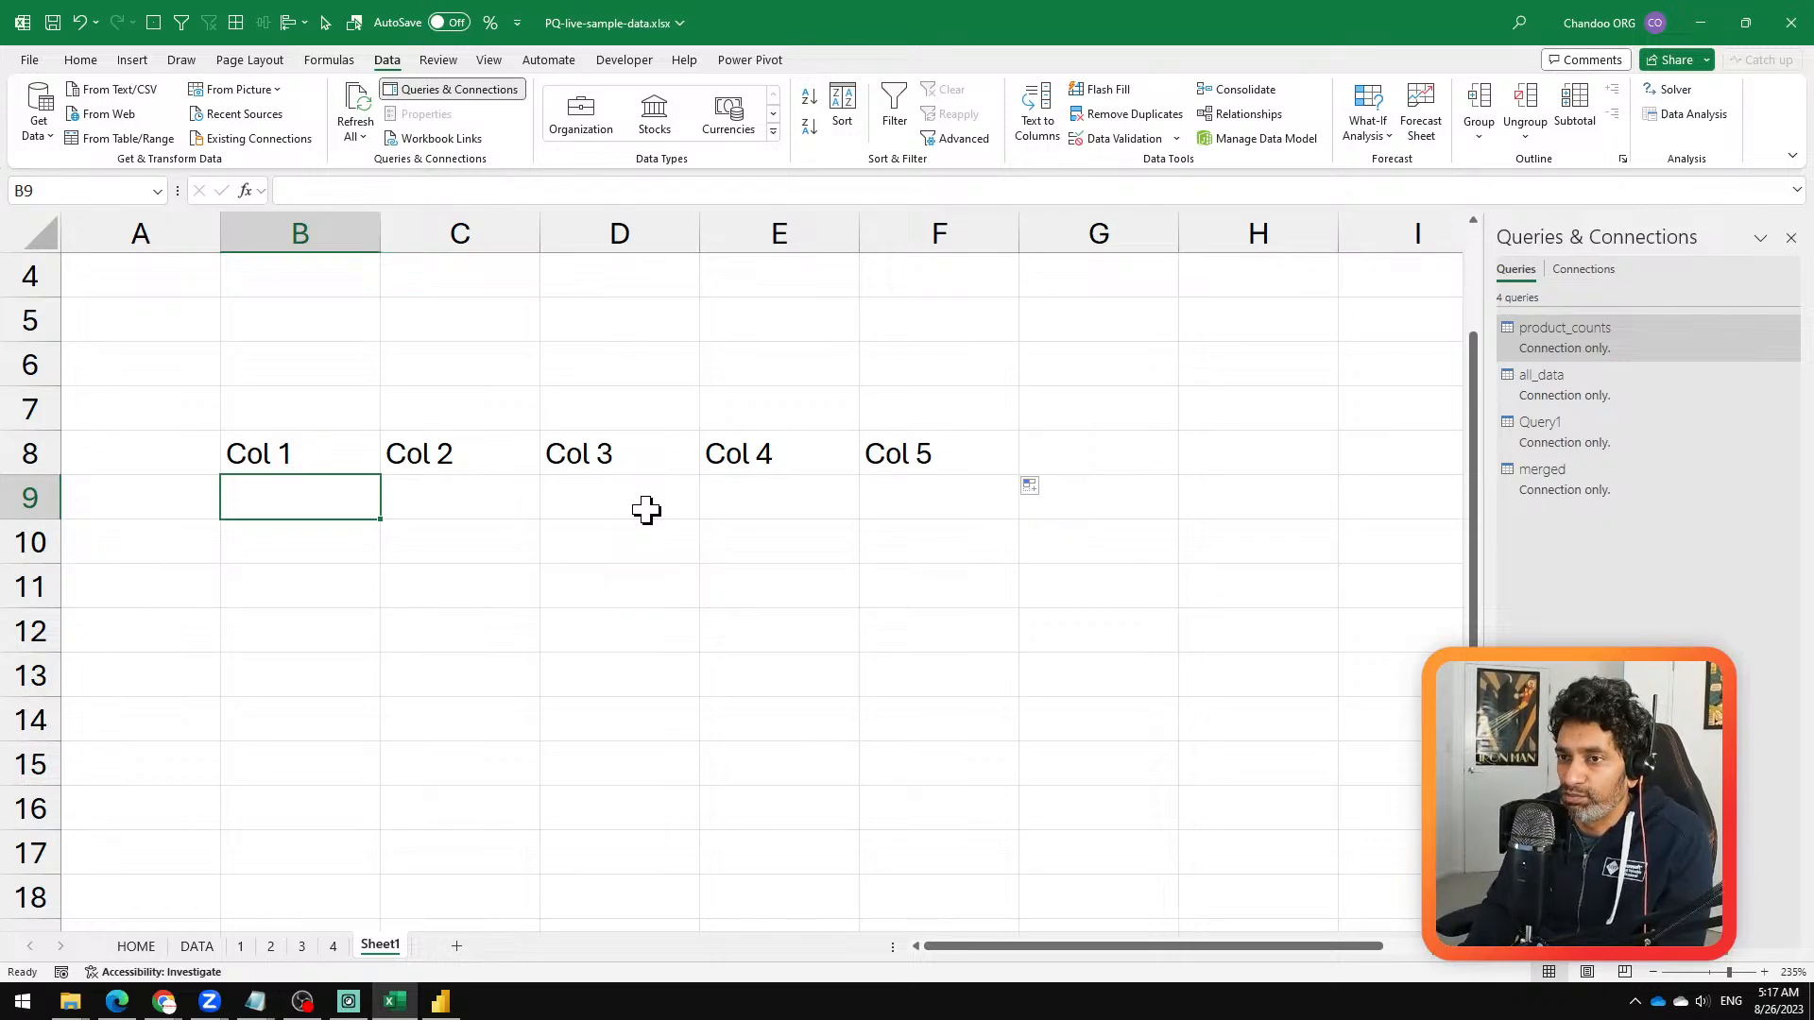
{"action": "type", "text": "a"}
{"action": "key", "text": "Tab"}
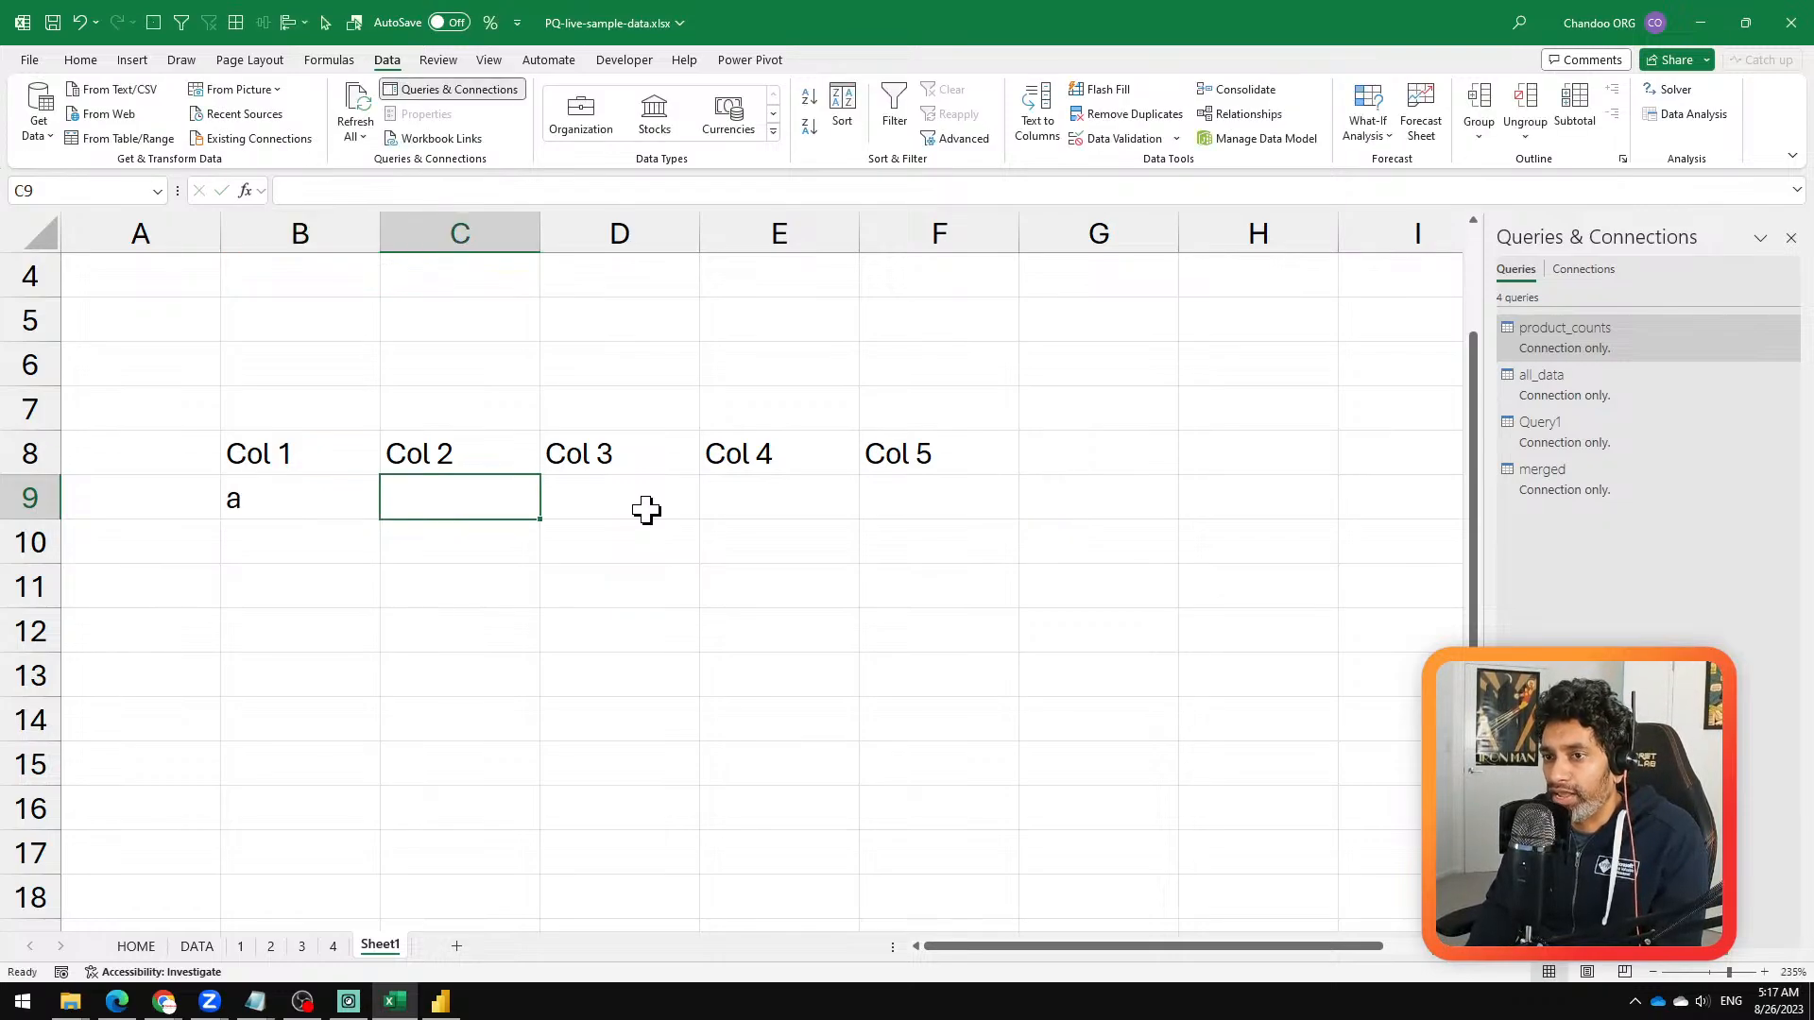
{"action": "type", "text": "b"}
{"action": "key", "text": "Tab"}
{"action": "type", "text": "c"}
{"action": "key", "text": "Return"}
{"action": "key", "text": "Up"}
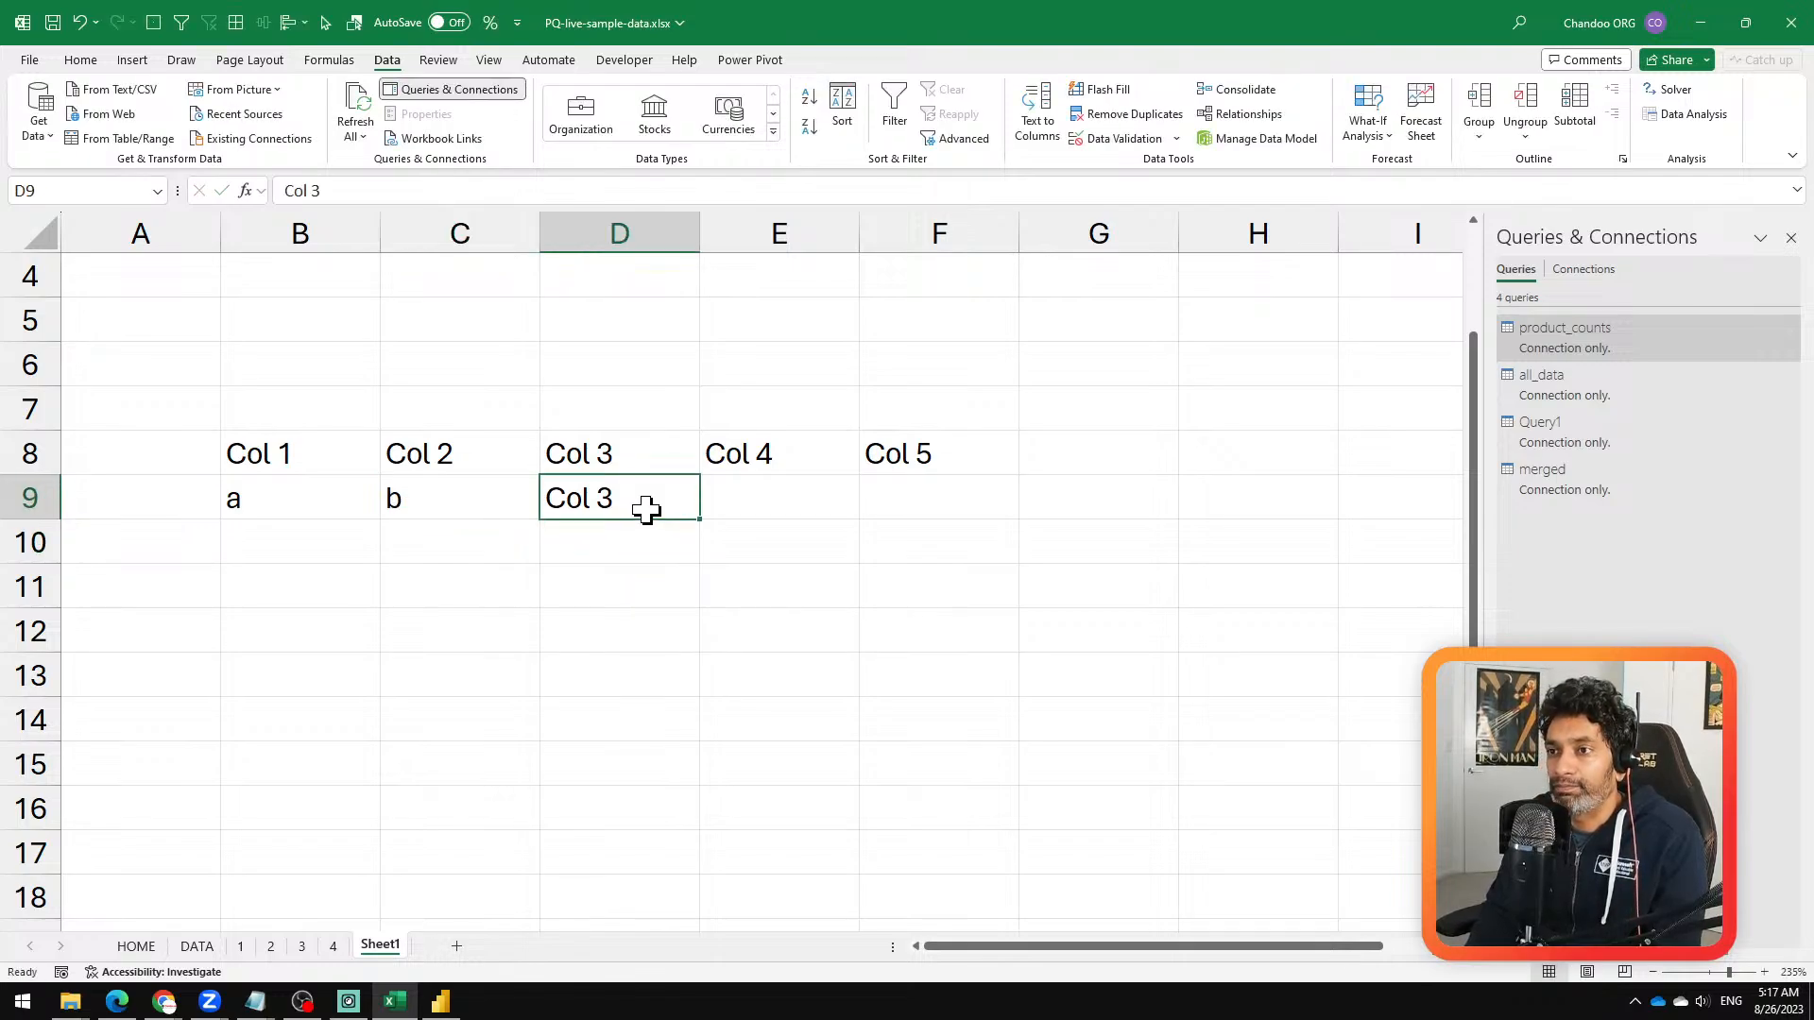
{"action": "type", "text": "c"}
{"action": "key", "text": "BackSpace"}
{"action": "key", "text": "Return"}
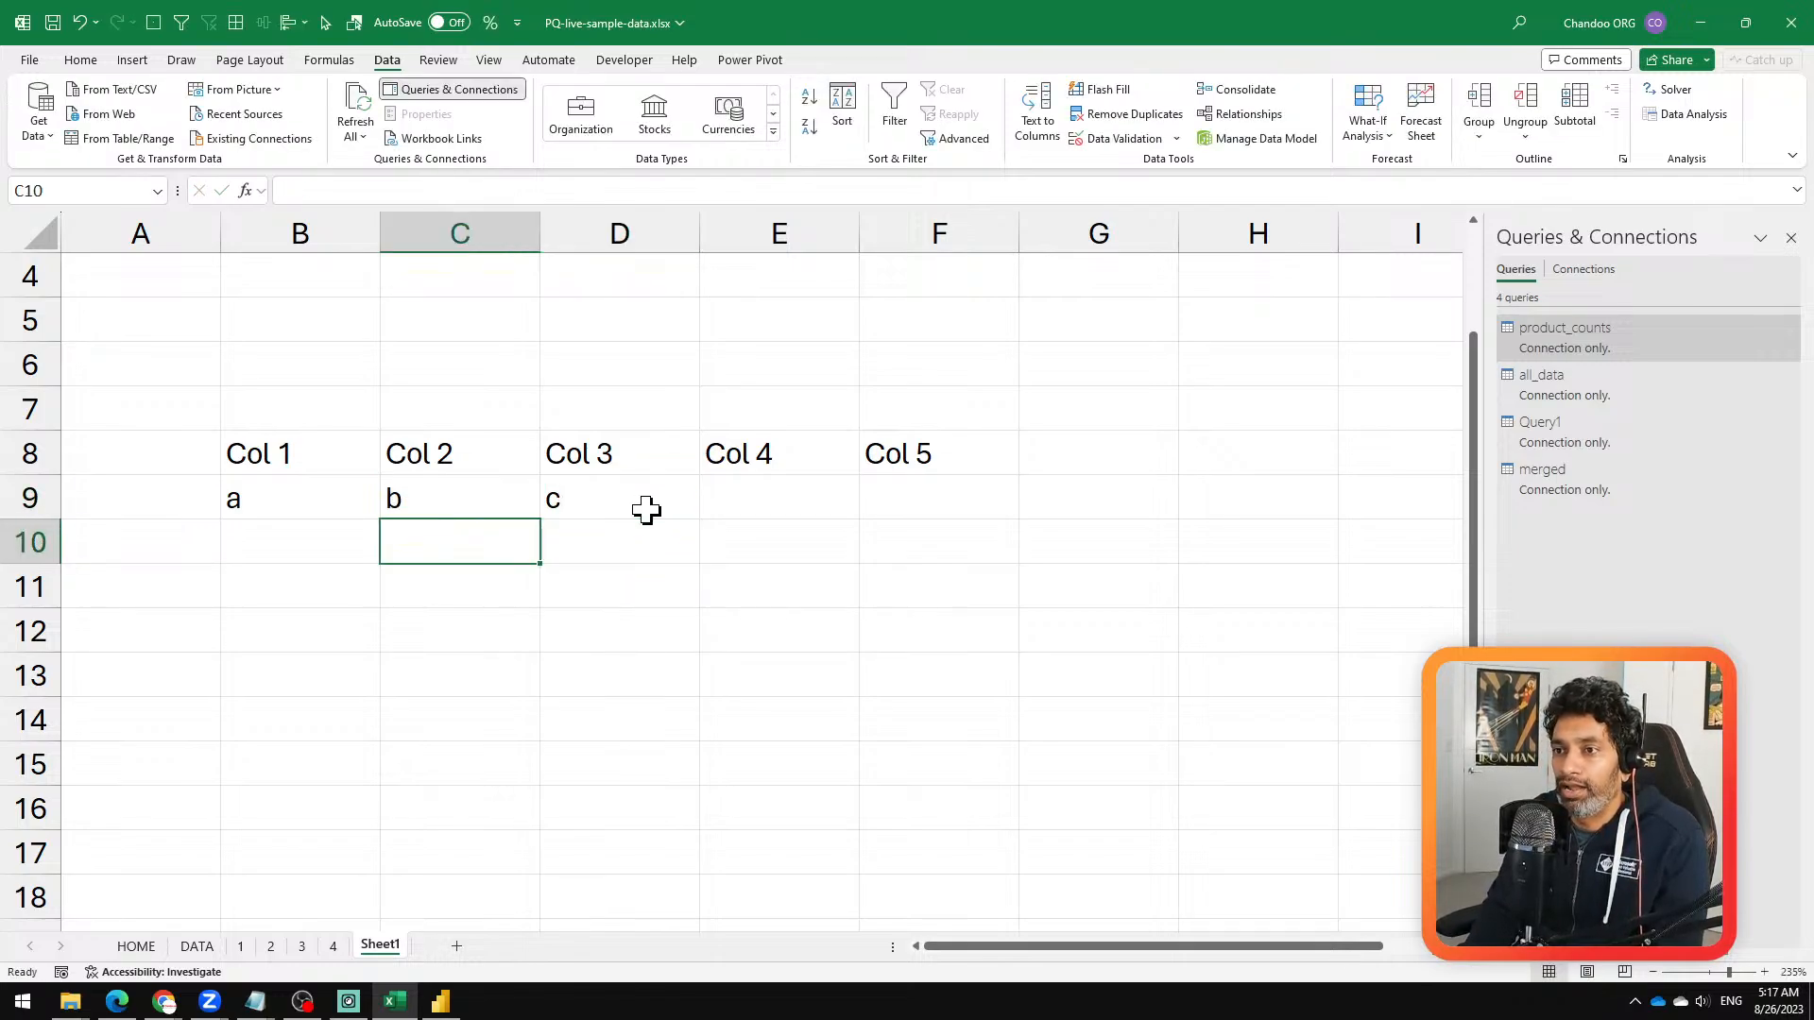
Step: Enter d, e and f in cells C10 to E10 under Col 2, Col 3 and Col 4
{"action": "type", "text": "d"}
{"action": "key", "text": "Tab"}
{"action": "type", "text": "f"}
{"action": "key", "text": "BackSpace"}
{"action": "type", "text": "e"}
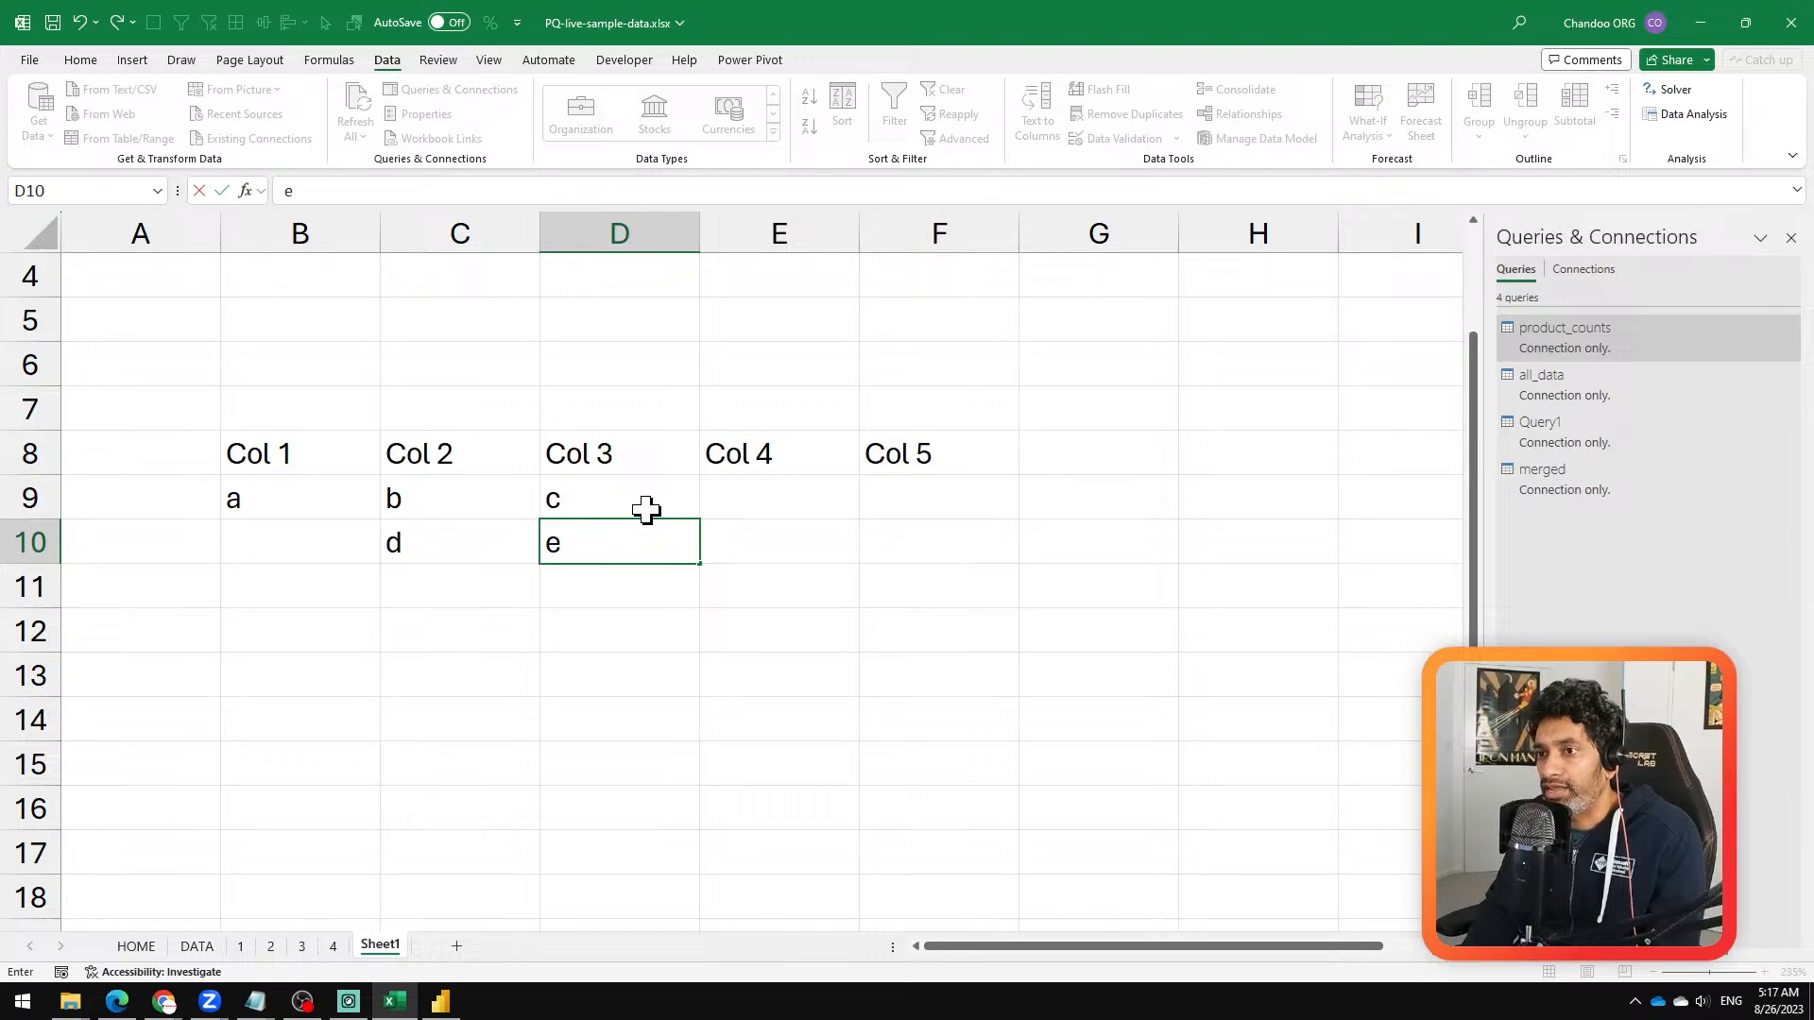
{"action": "key", "text": "Tab"}
{"action": "type", "text": "f"}
{"action": "key", "text": "Return"}
{"action": "key", "text": "Left"}
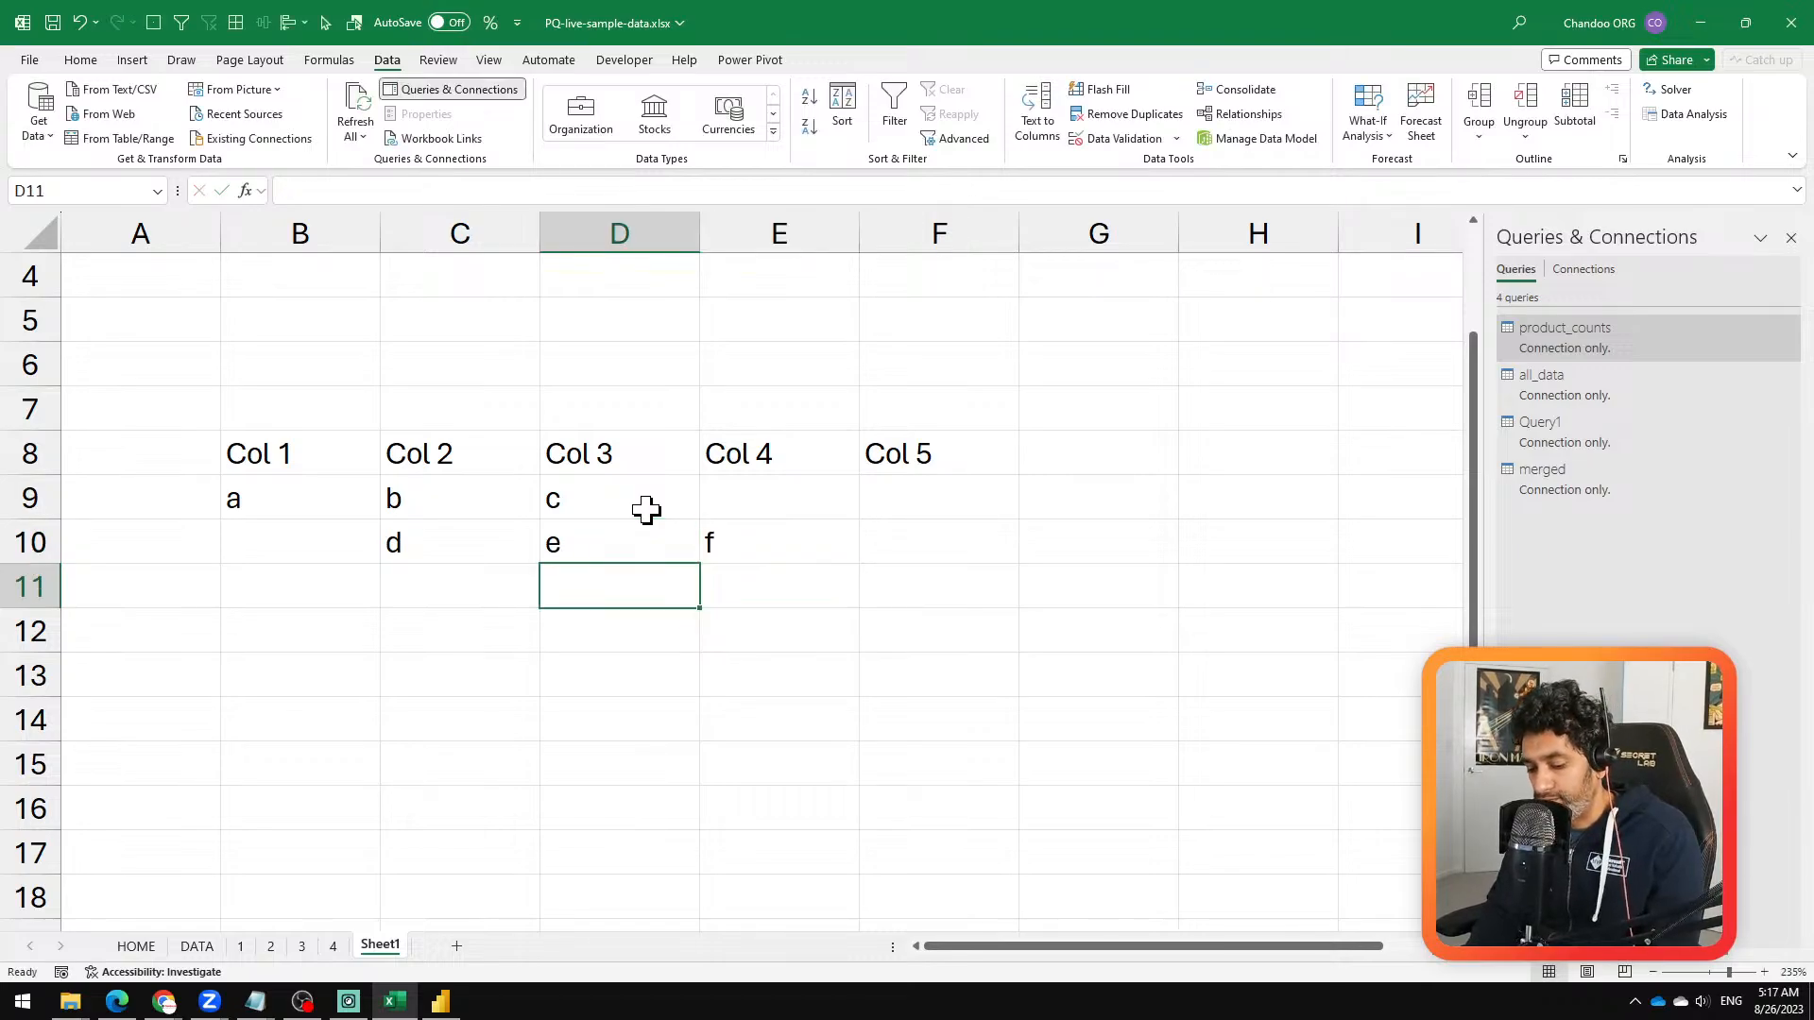
Step: Enter g, h and k in cells D11 to F11 under Col 3, Col 4 and Col 5
{"action": "type", "text": "g"}
{"action": "key", "text": "Tab"}
{"action": "type", "text": "h"}
{"action": "key", "text": "Tab"}
{"action": "type", "text": "k"}
{"action": "key", "text": "Tab"}
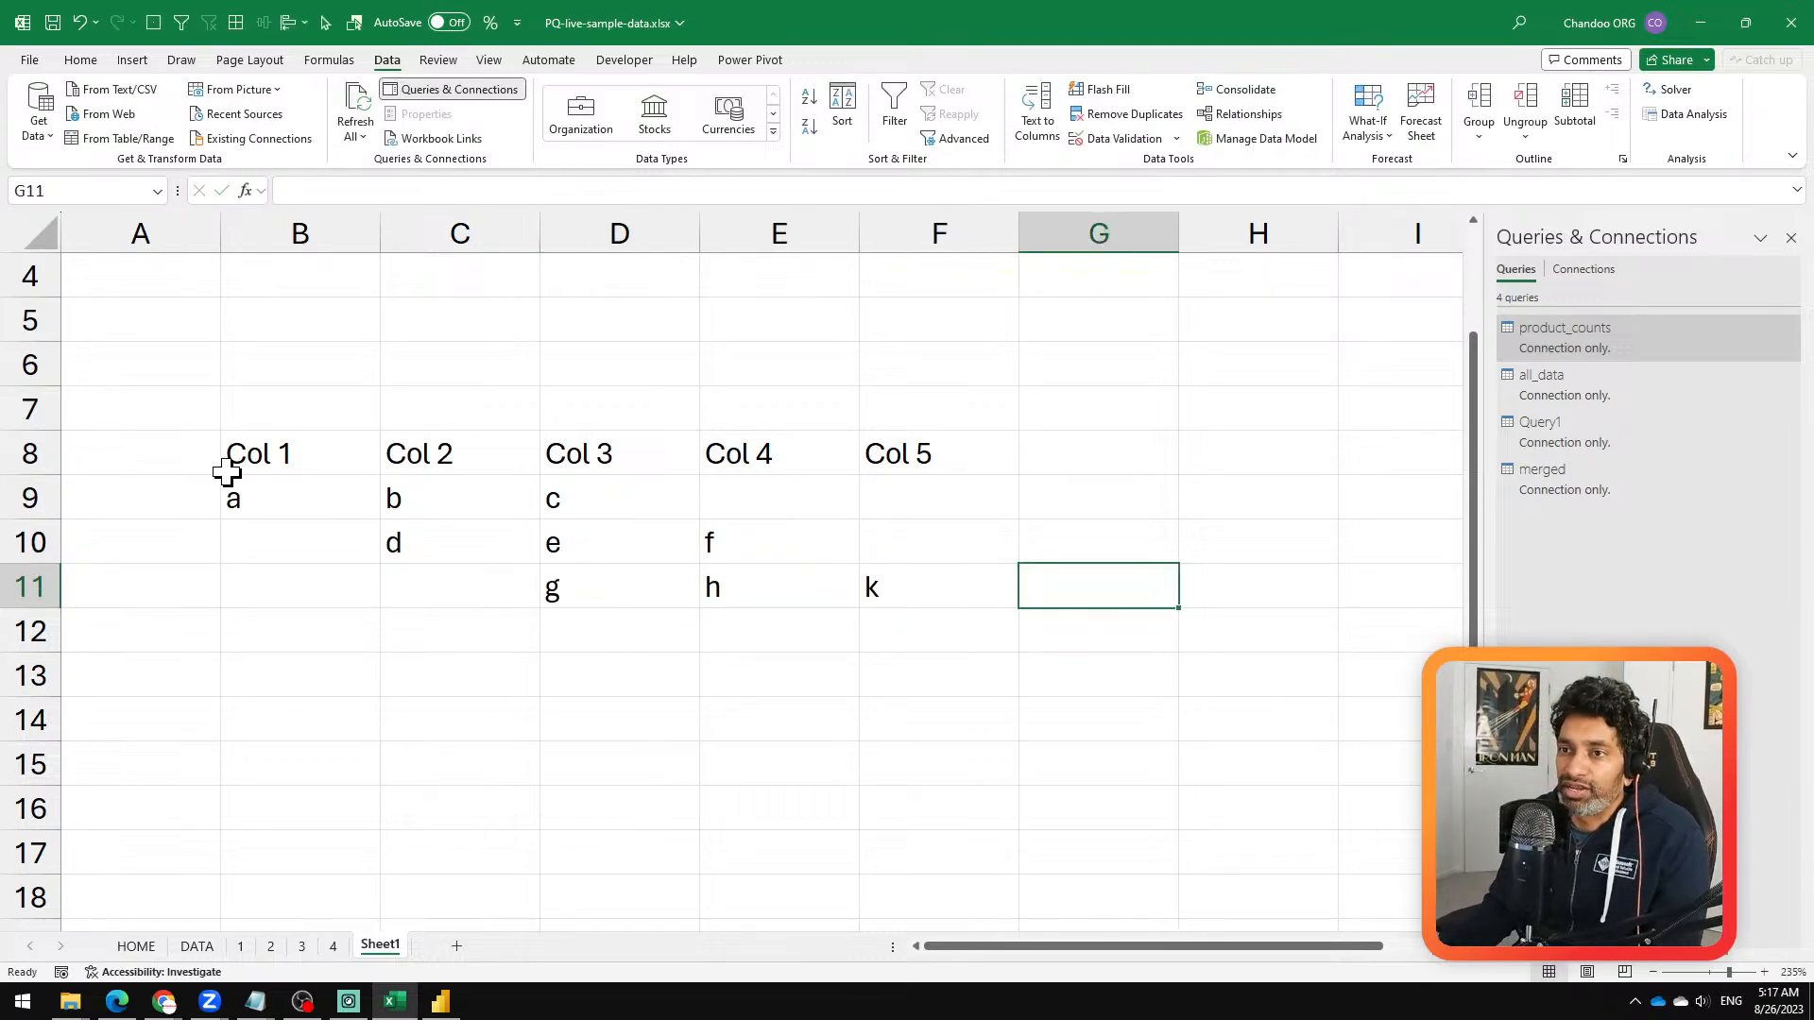
{"action": "left_click_drag", "start_coordinate": [227, 473], "coordinate": [907, 587]}
{"action": "left_click", "coordinate": [314, 545]}
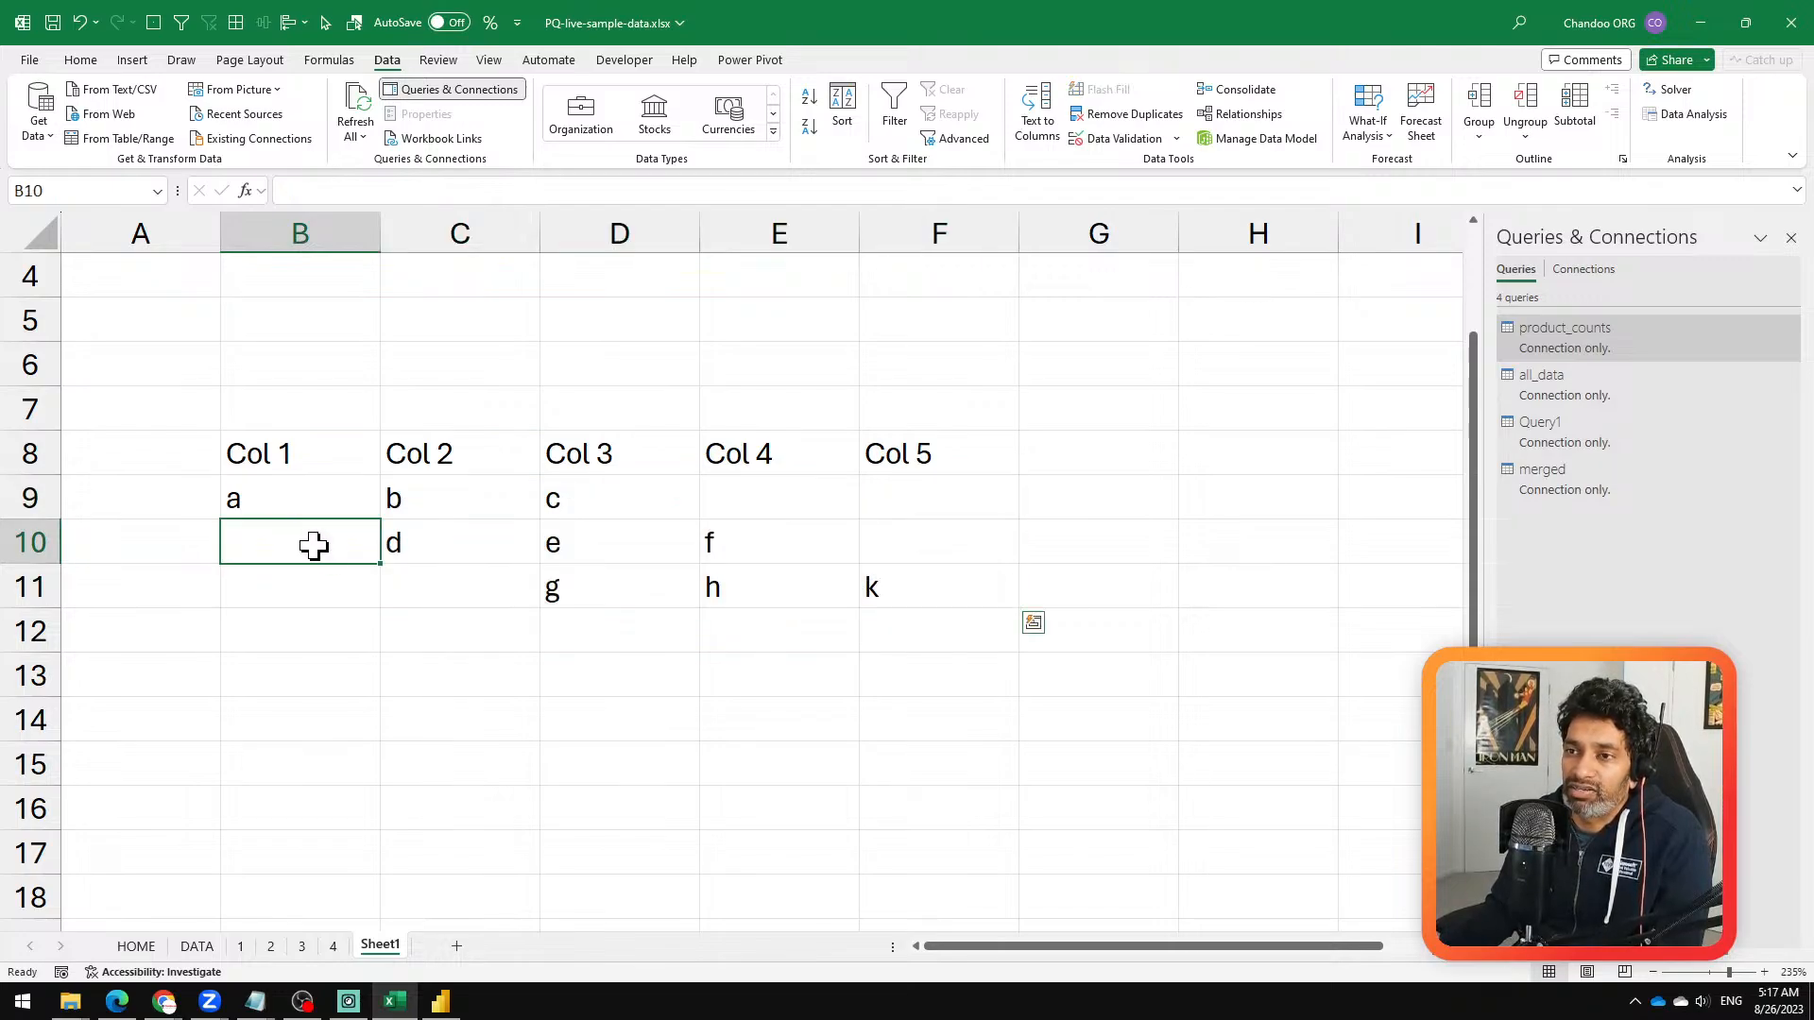
{"action": "left_click", "coordinate": [368, 586]}
{"action": "left_click", "coordinate": [429, 595]}
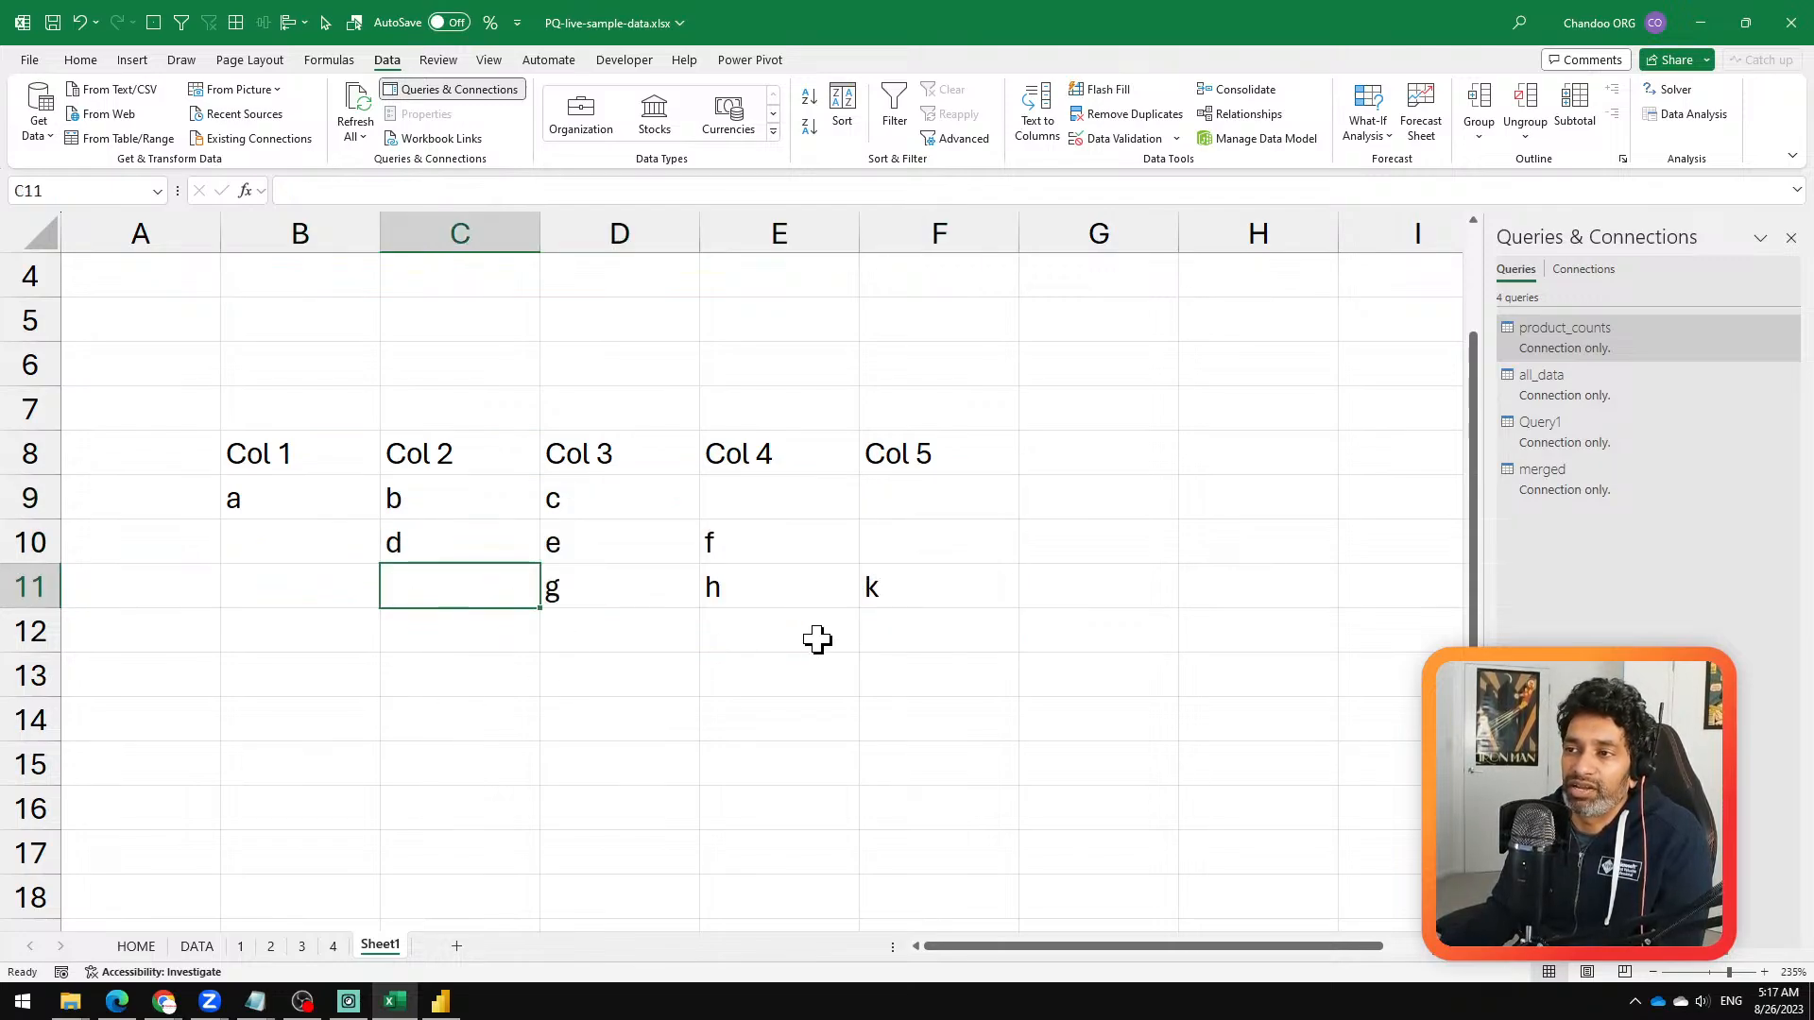
Step: Convert the range B8:F11 to a table with headers and load it into Power Query Editor
{"action": "left_click_drag", "start_coordinate": [270, 454], "coordinate": [891, 587]}
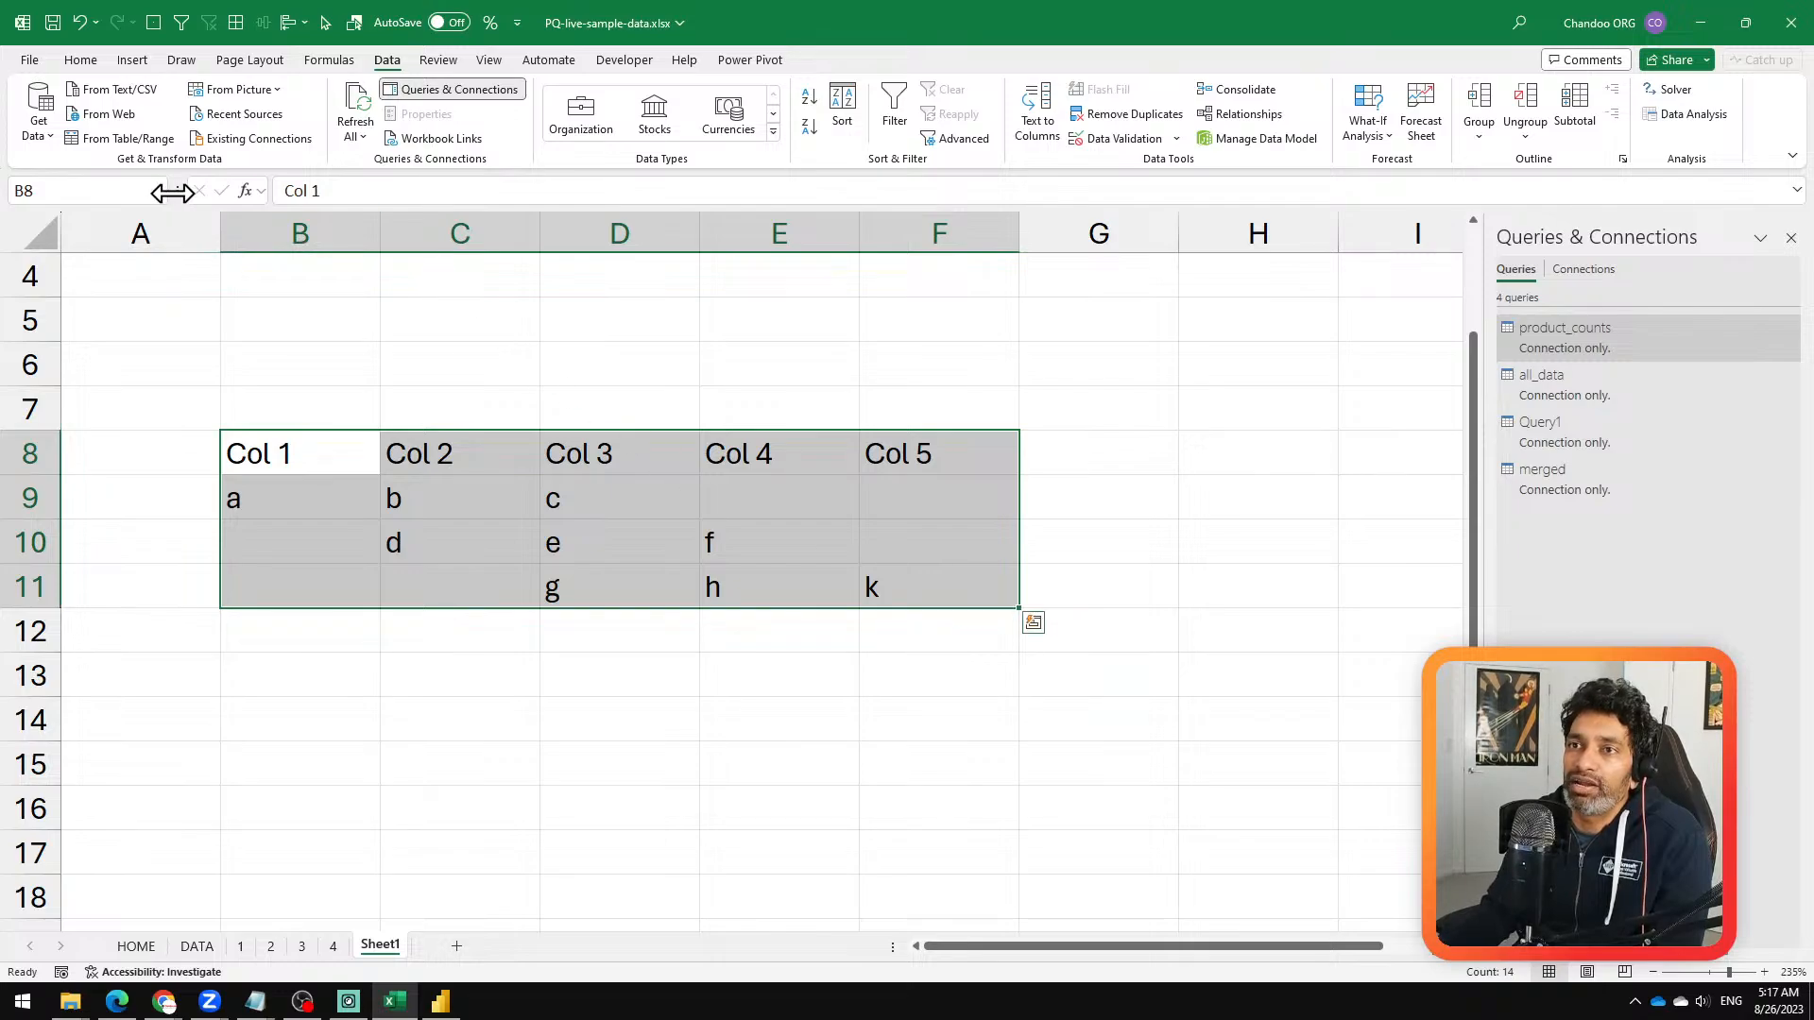
{"action": "left_click", "coordinate": [130, 138]}
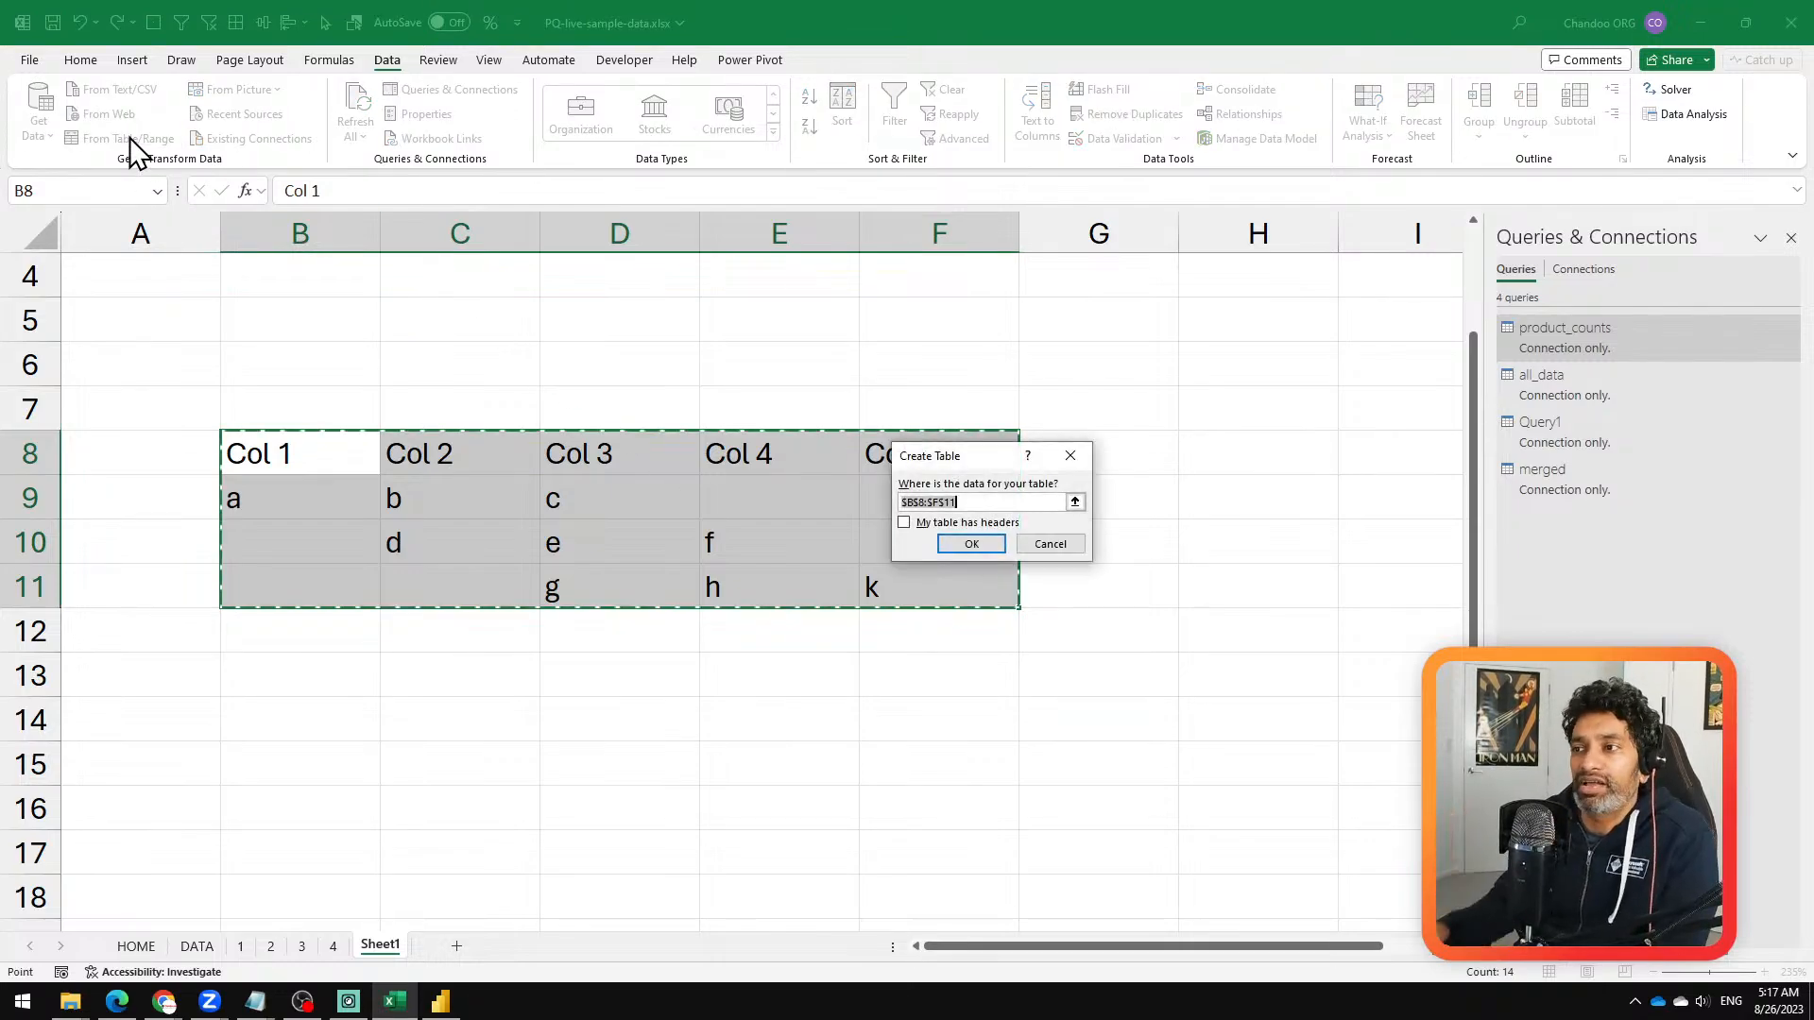
{"action": "left_click", "coordinate": [965, 522]}
{"action": "left_click", "coordinate": [971, 544]}
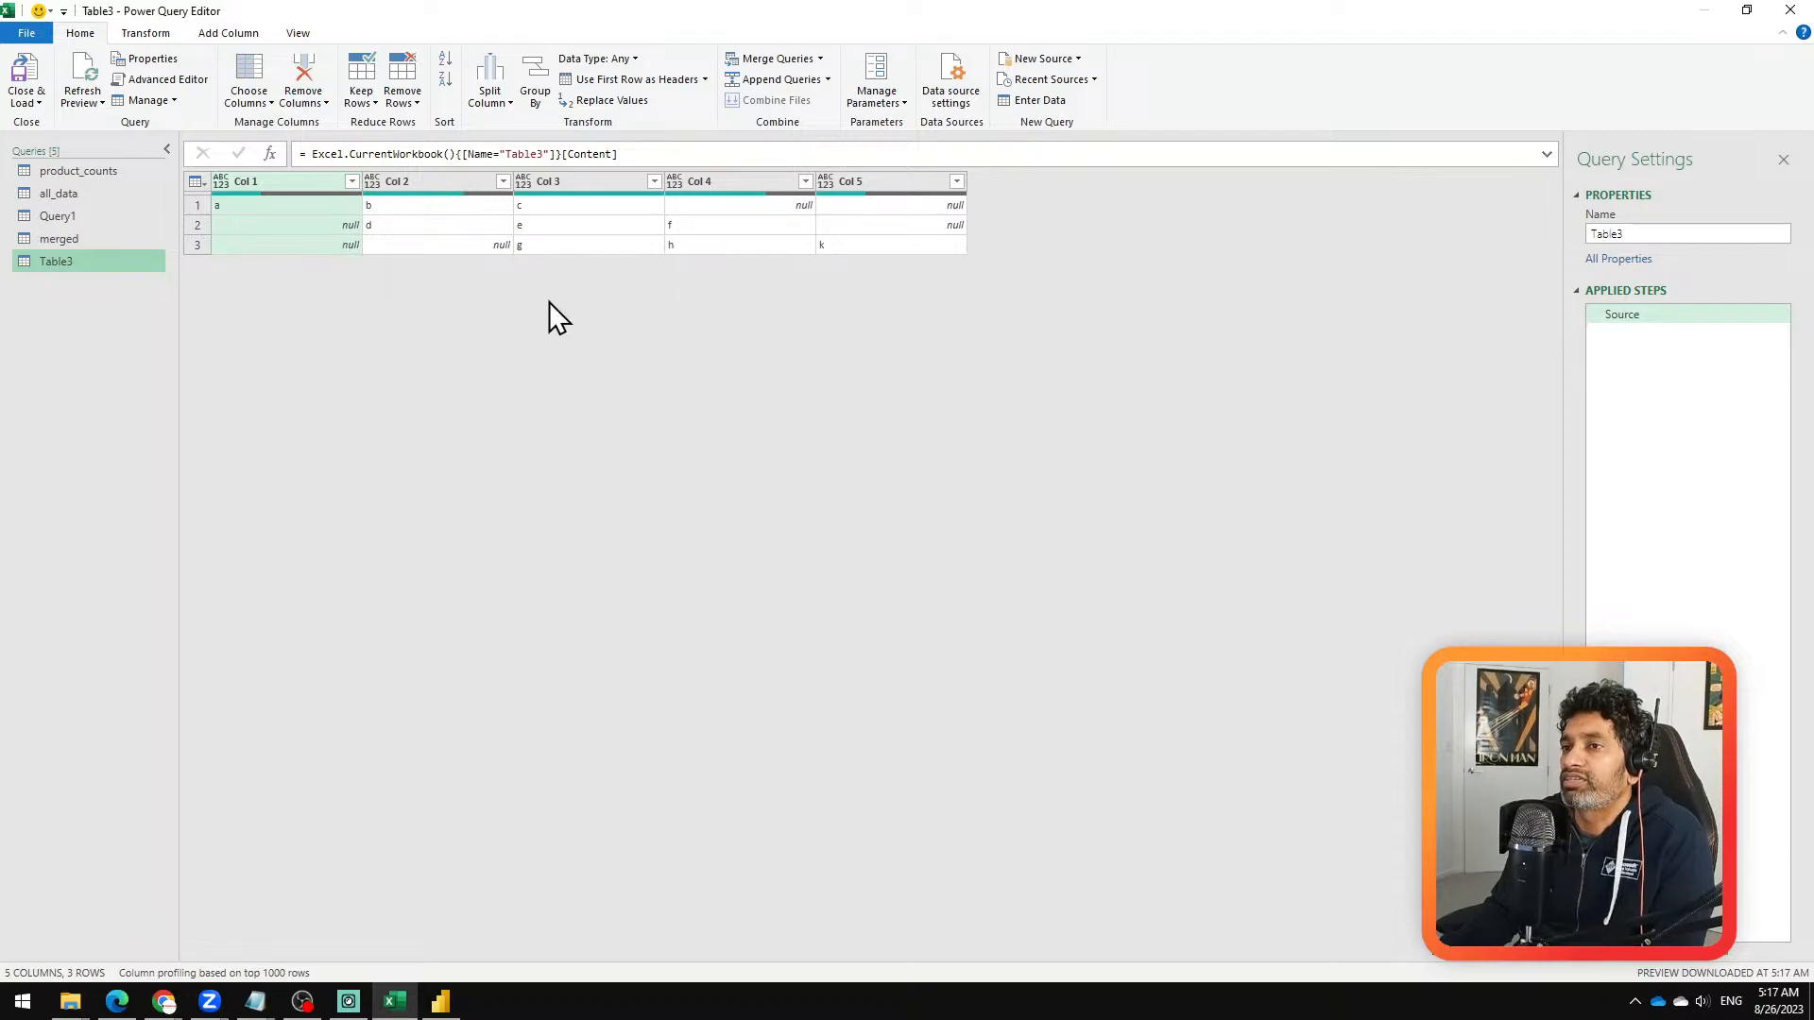
Step: Merge columns Col 1 through Col 5 into one column named Merged, using @ as the custom separator
{"action": "left_click", "coordinate": [302, 224]}
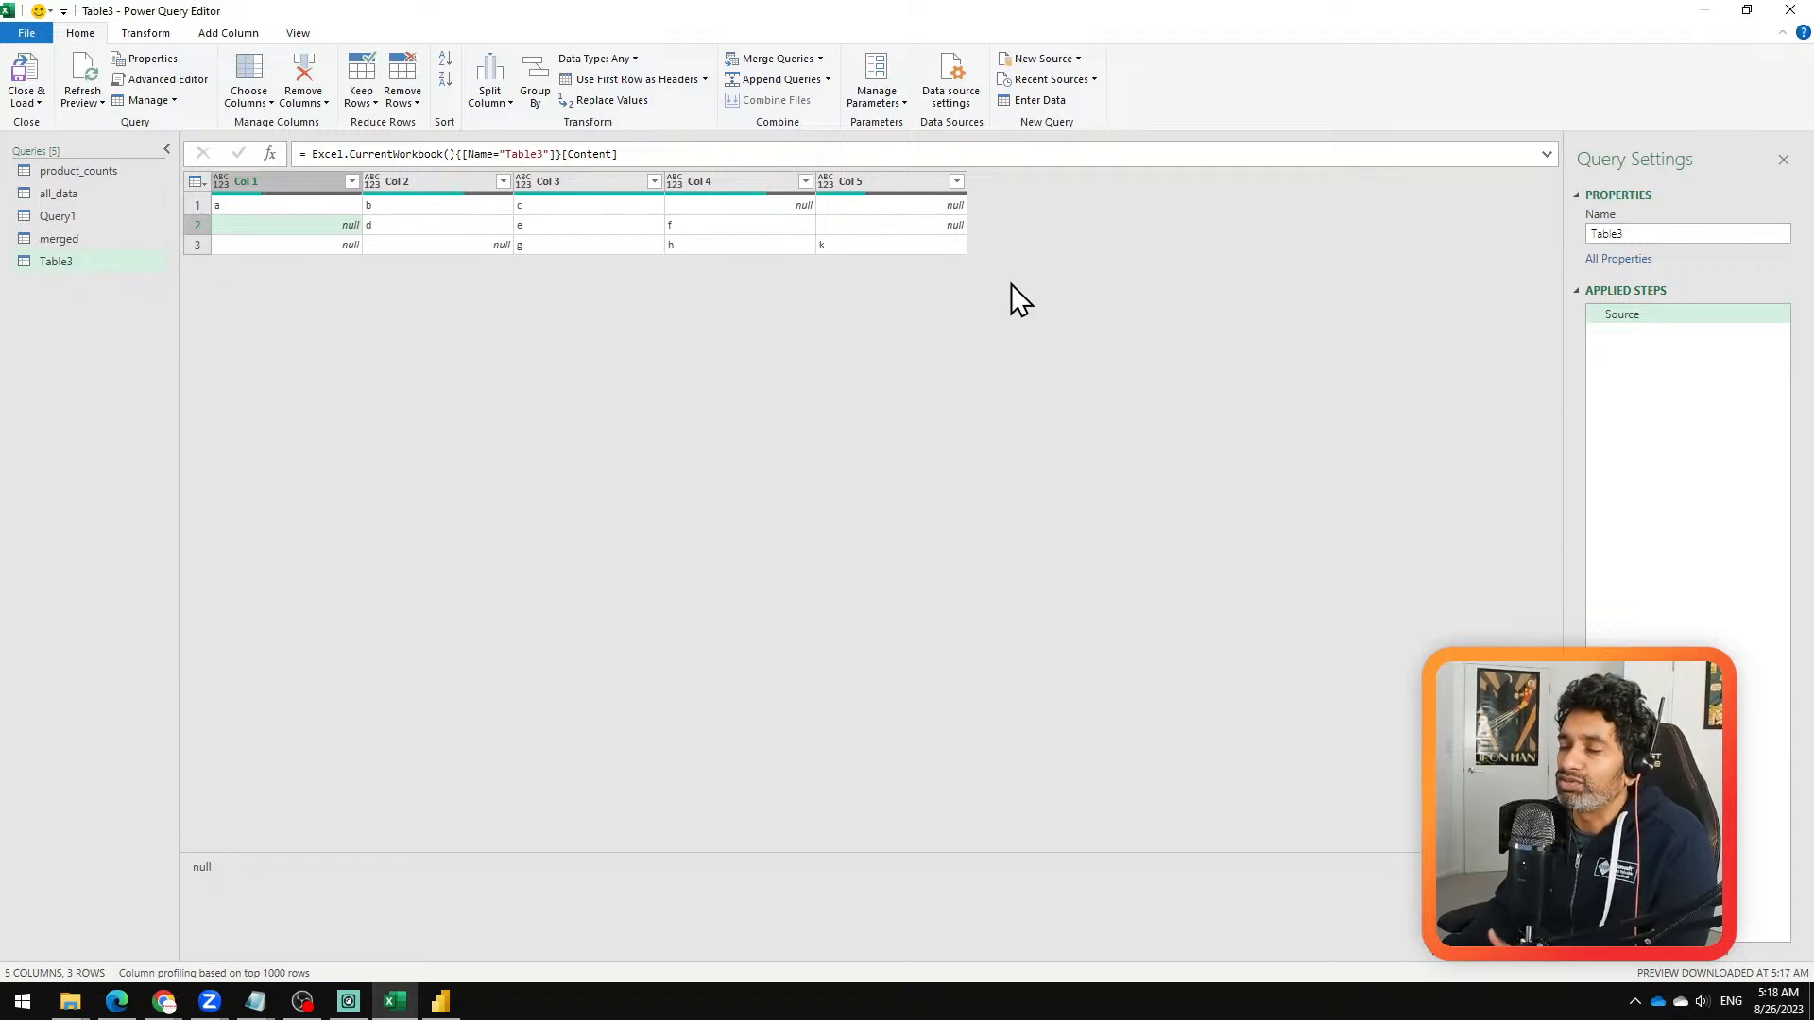
{"action": "left_click", "coordinate": [252, 184]}
{"action": "left_click", "coordinate": [887, 185], "text": "shift"}
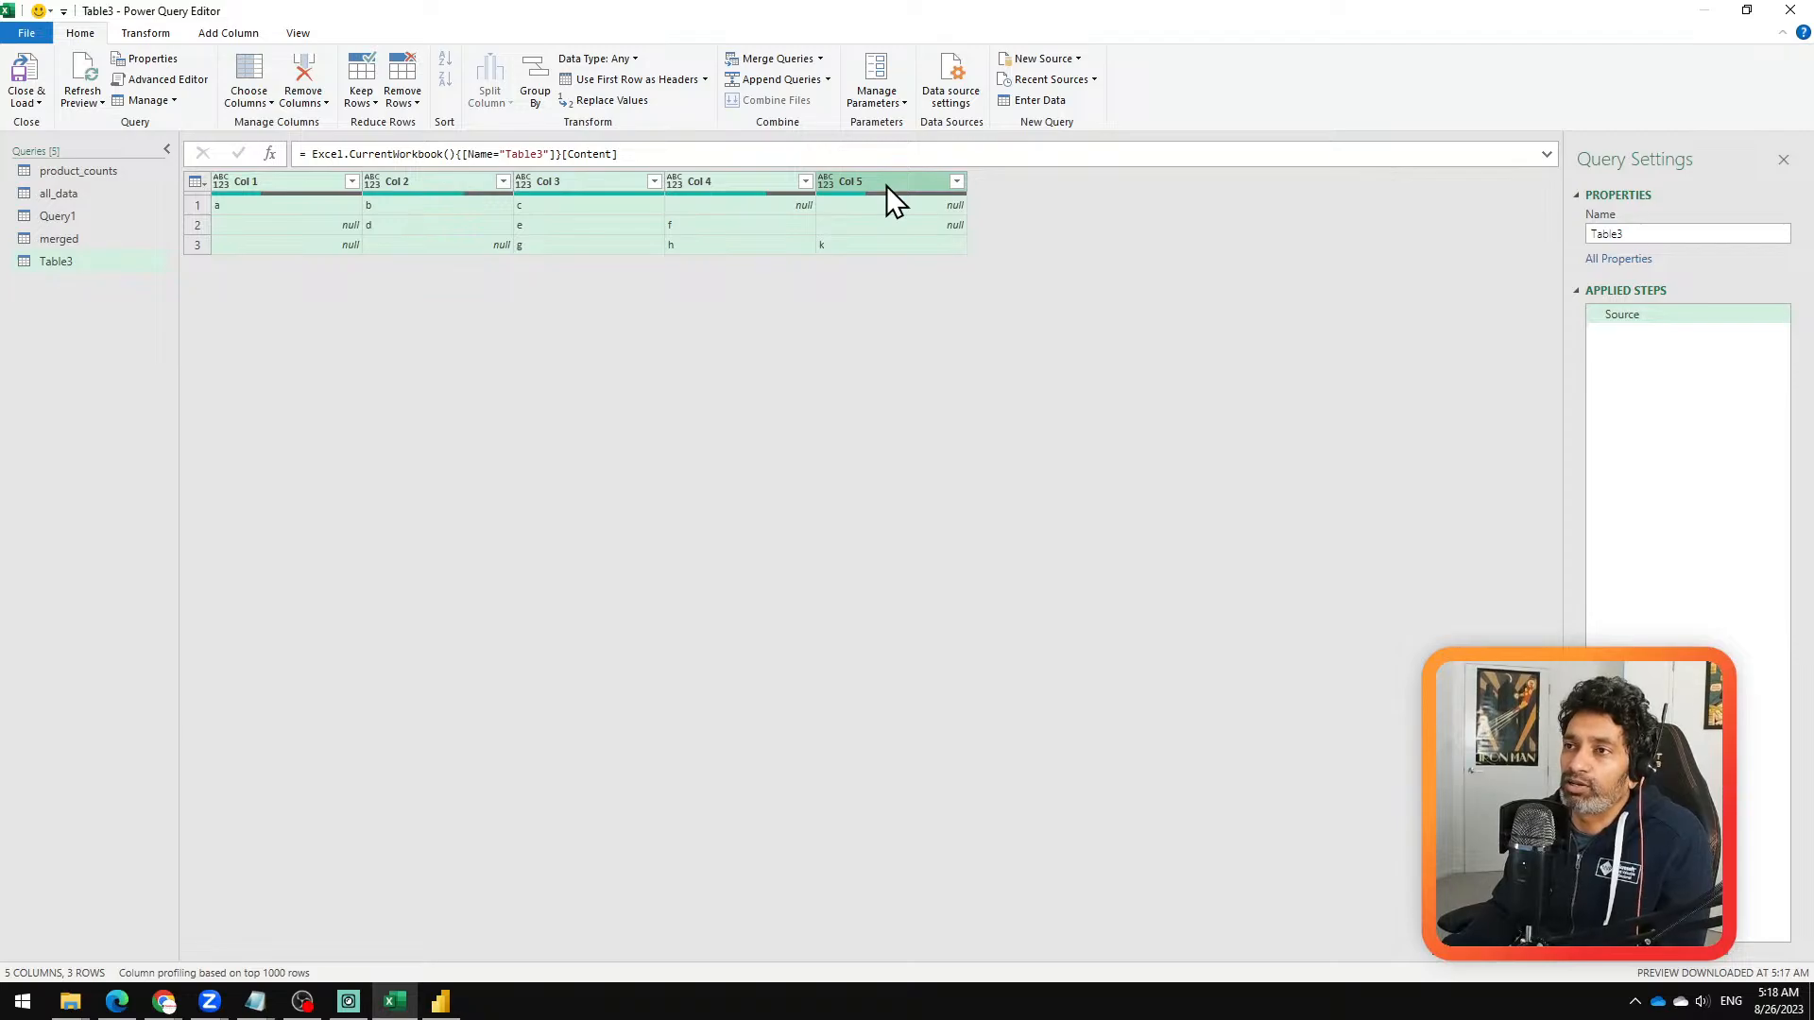
{"action": "right_click", "coordinate": [886, 185]}
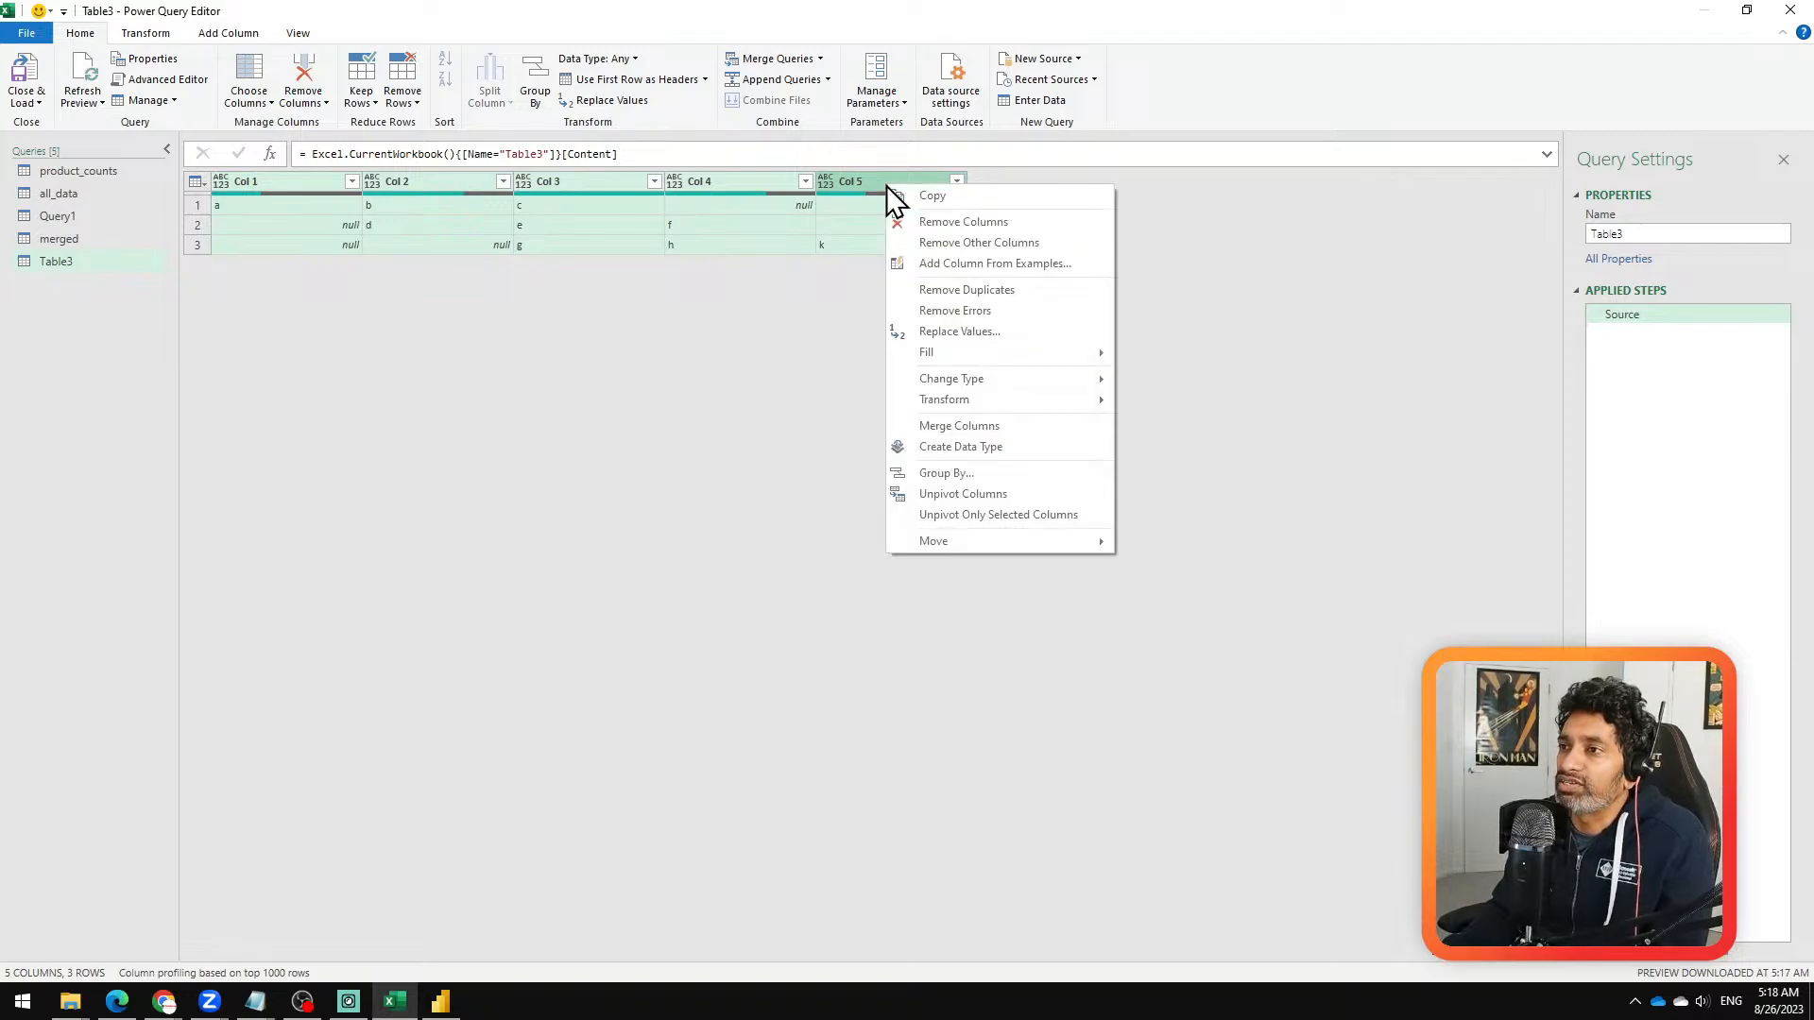
{"action": "left_click", "coordinate": [1071, 428]}
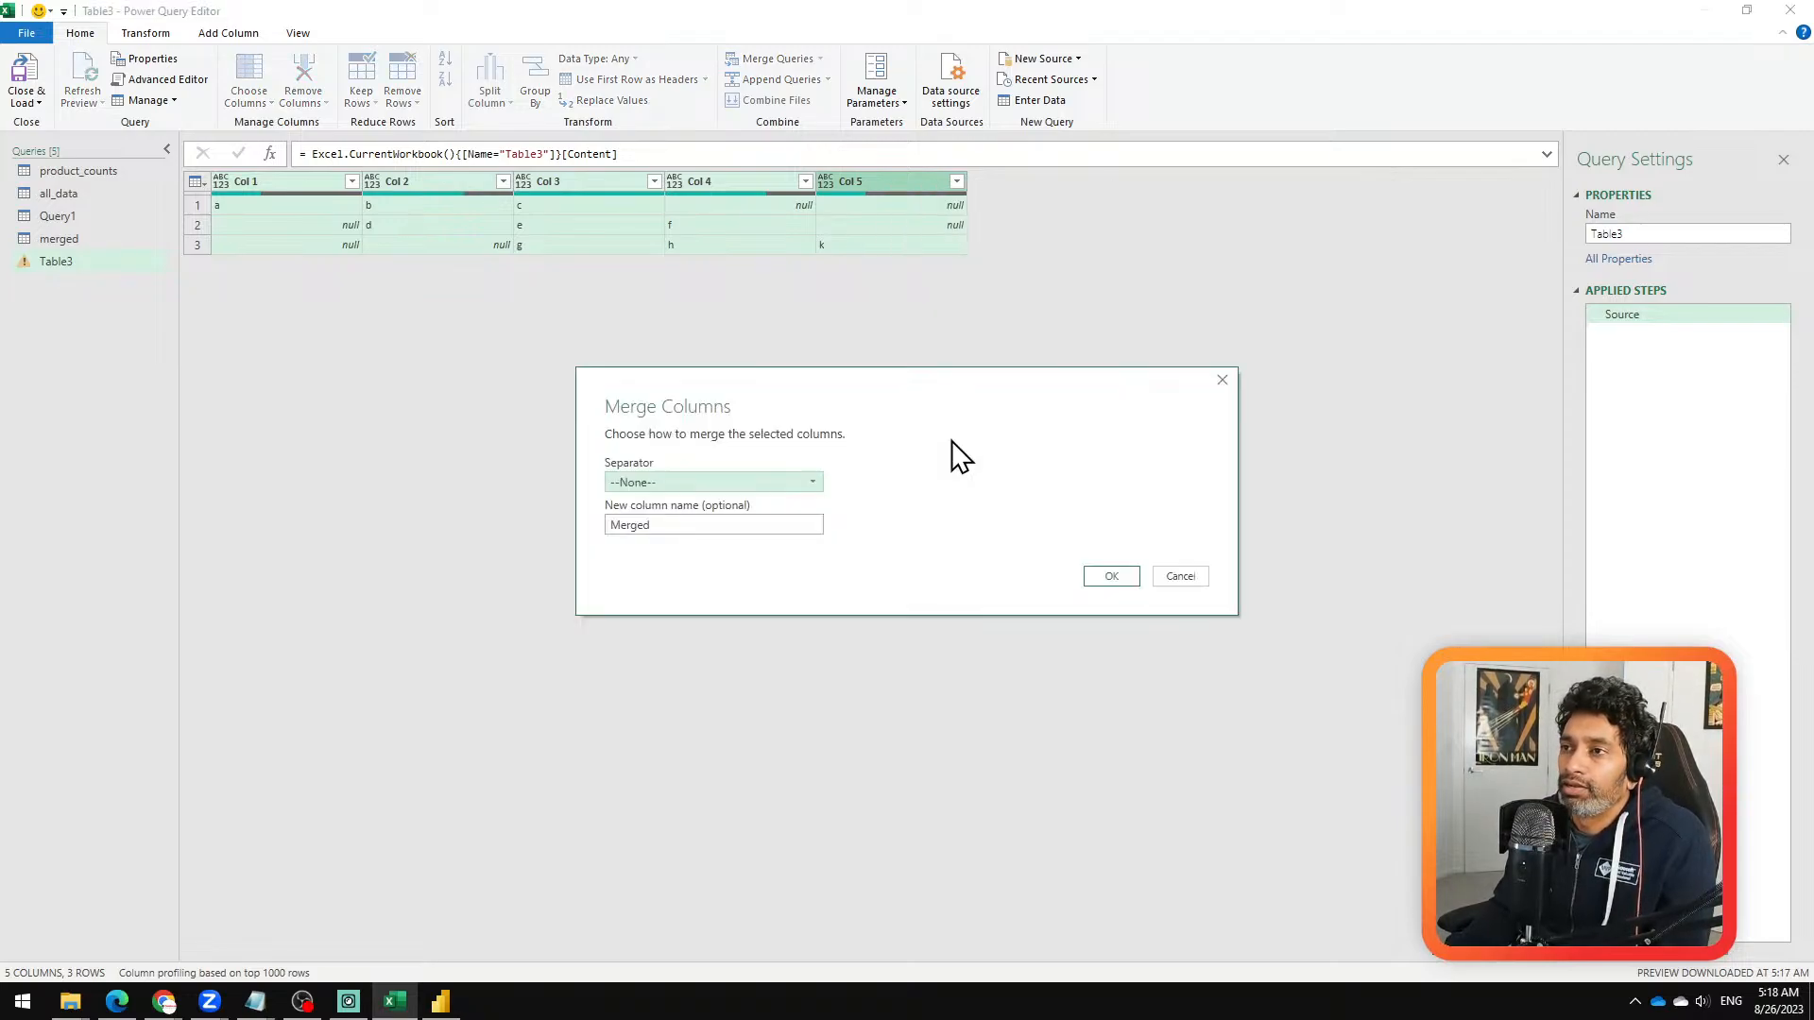
{"action": "left_click", "coordinate": [695, 480]}
{"action": "left_click", "coordinate": [680, 631]}
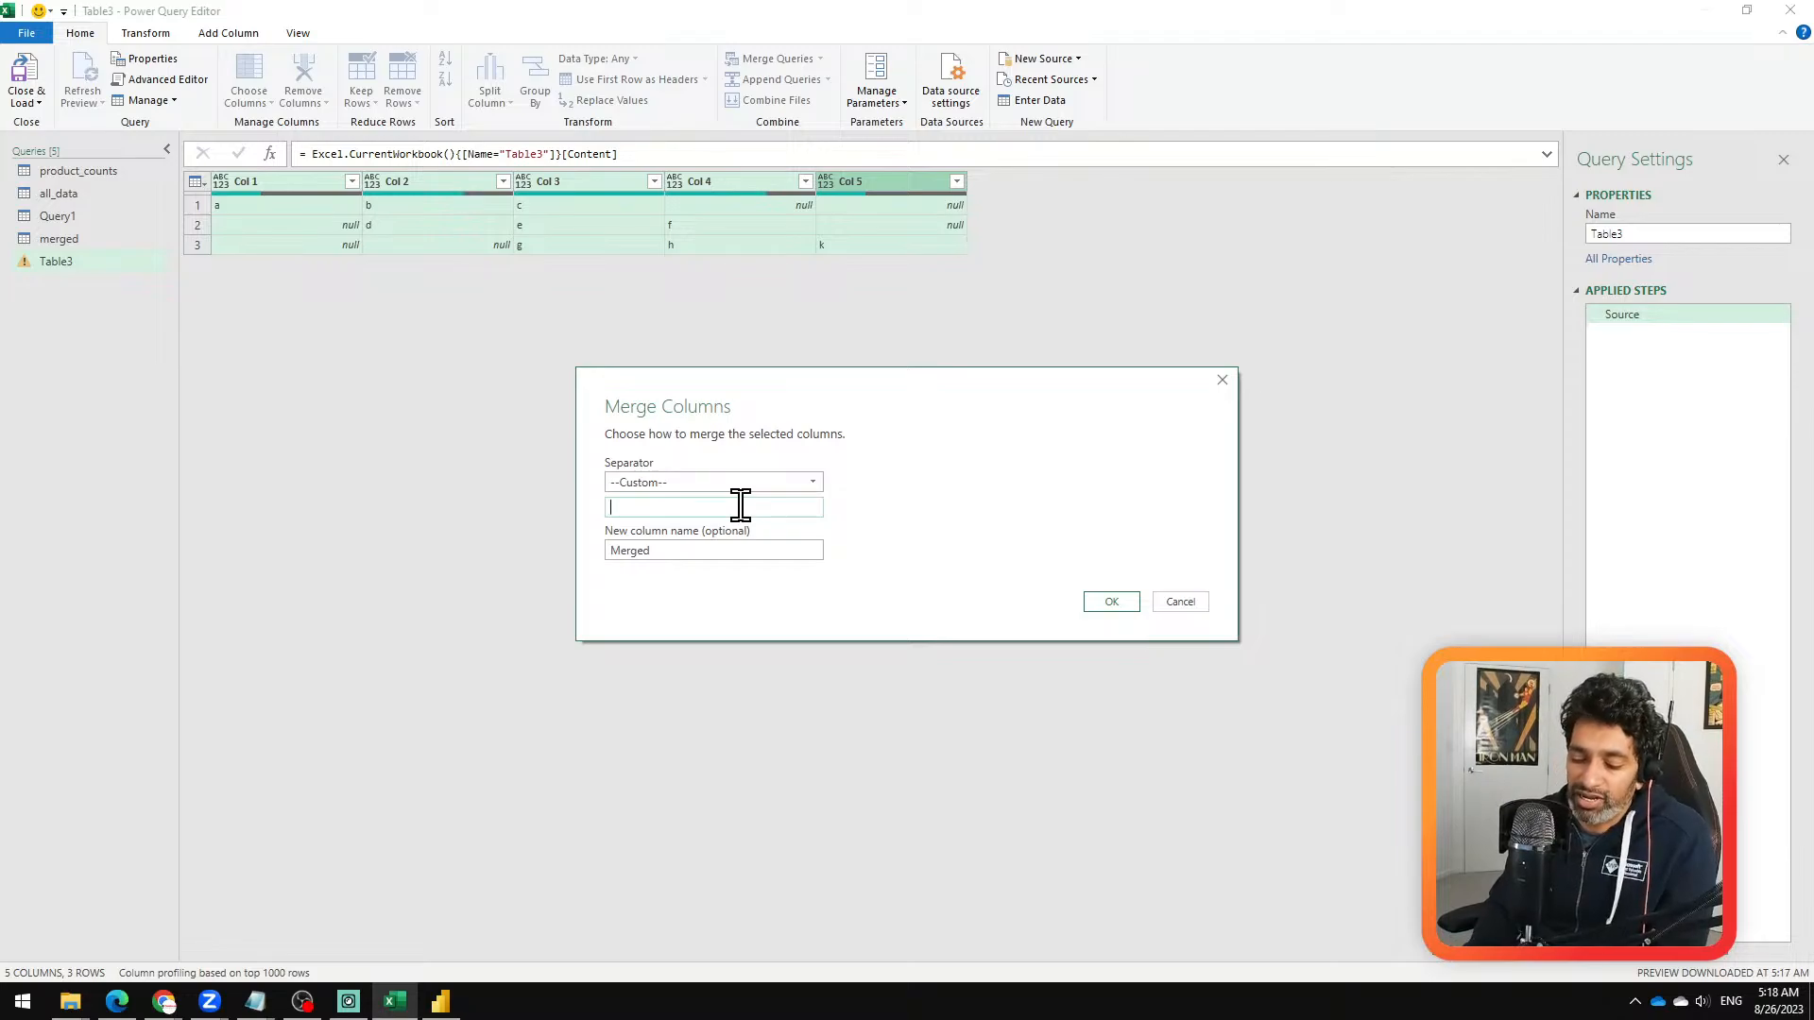
{"action": "type", "text": "@"}
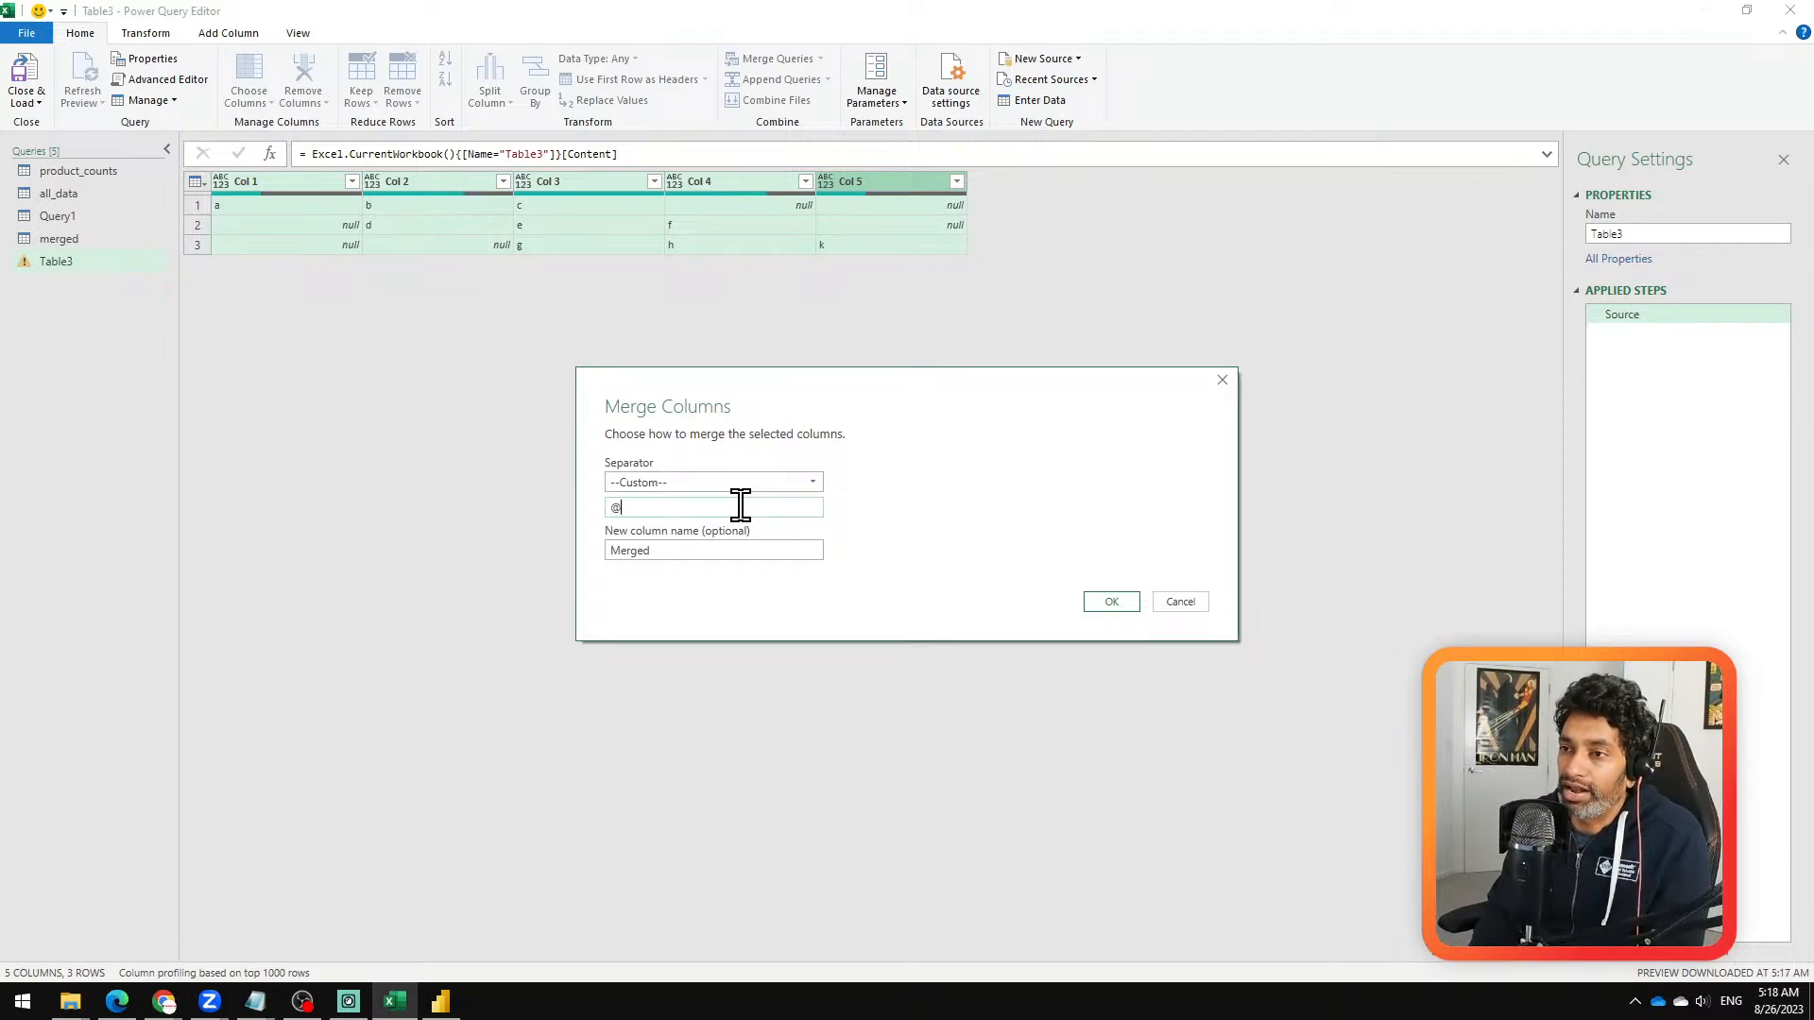
{"action": "left_click", "coordinate": [1112, 605]}
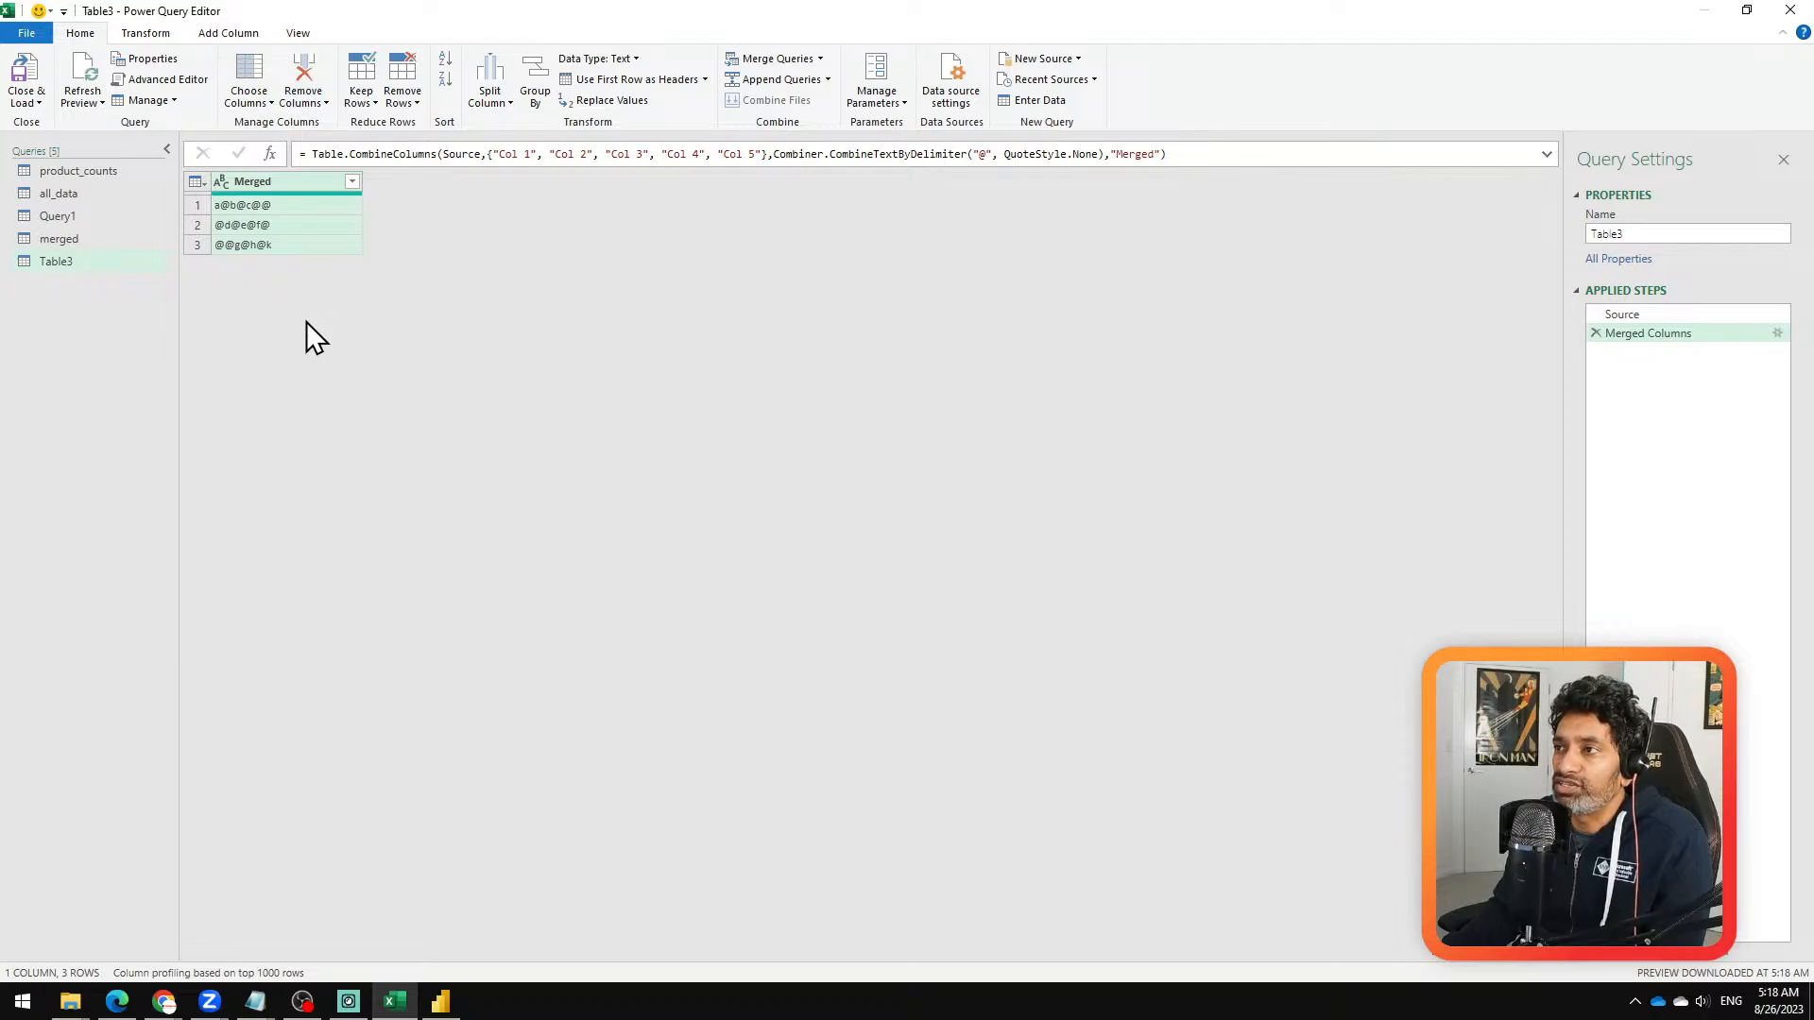
Step: Try splitting the Merged column at each occurrence of the @ delimiter, and remove that split step
{"action": "right_click", "coordinate": [293, 193]}
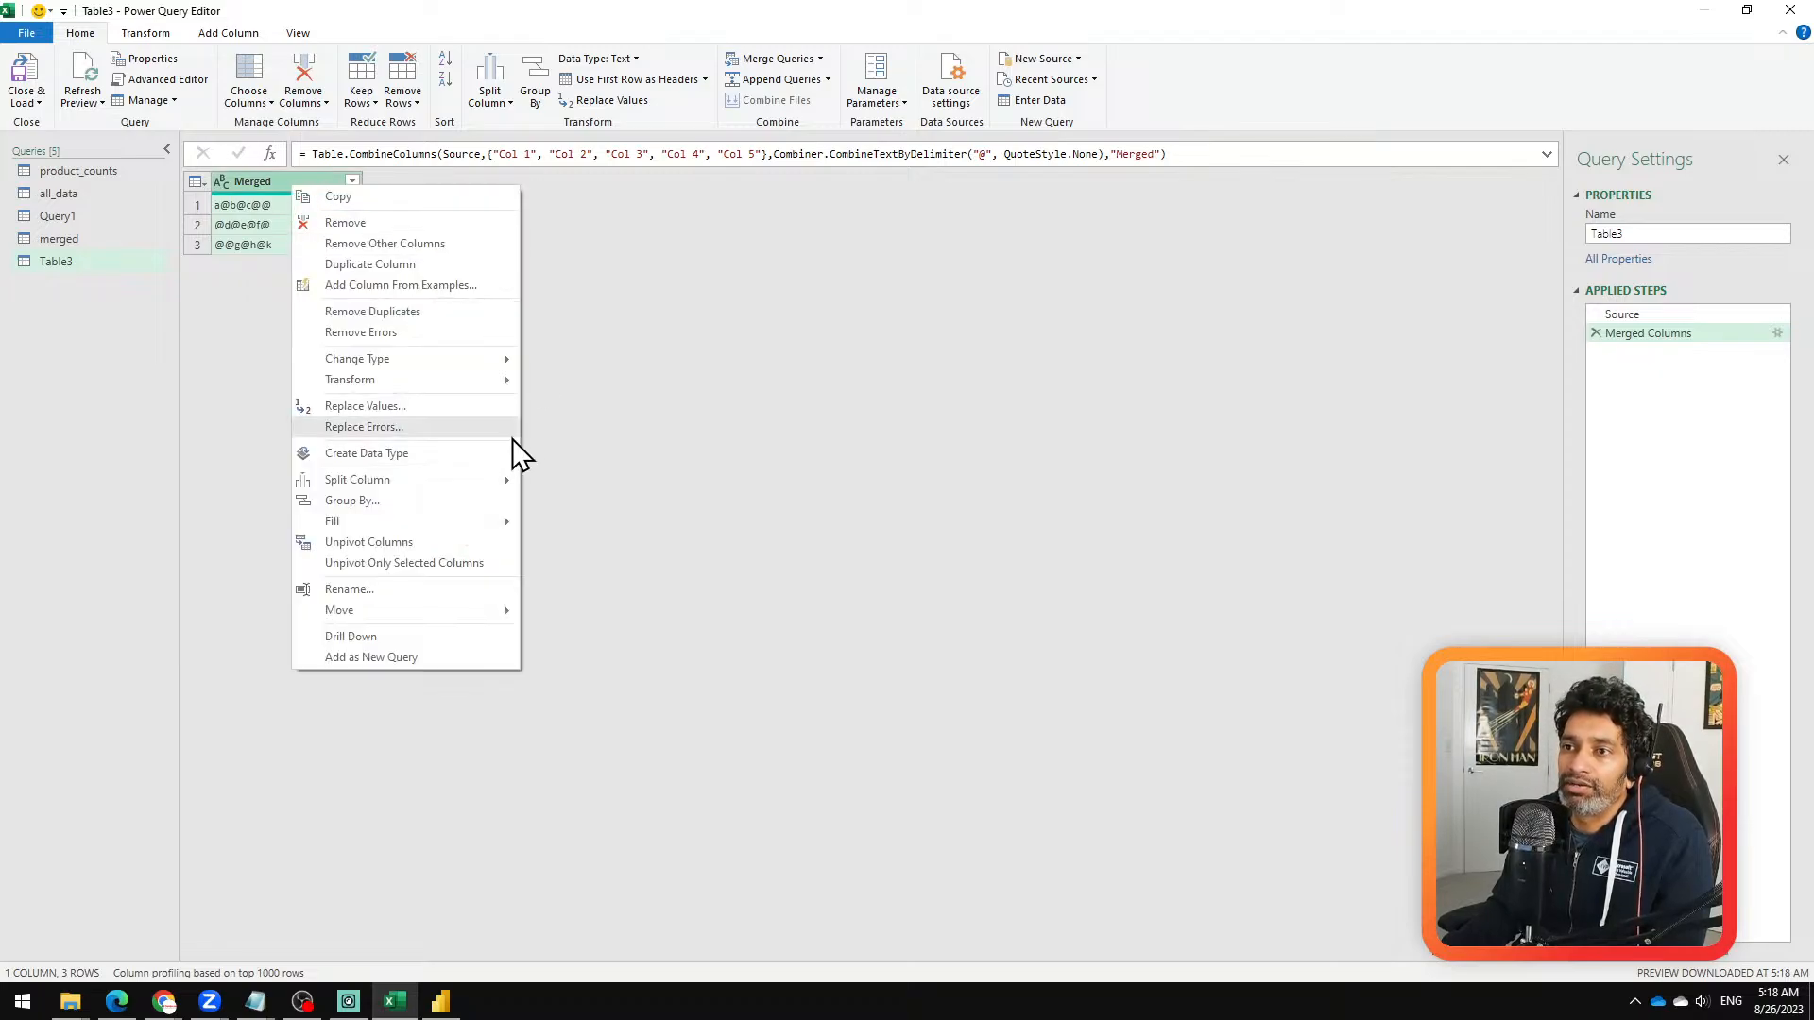
{"action": "mouse_move", "coordinate": [451, 480]}
{"action": "left_click", "coordinate": [640, 480]}
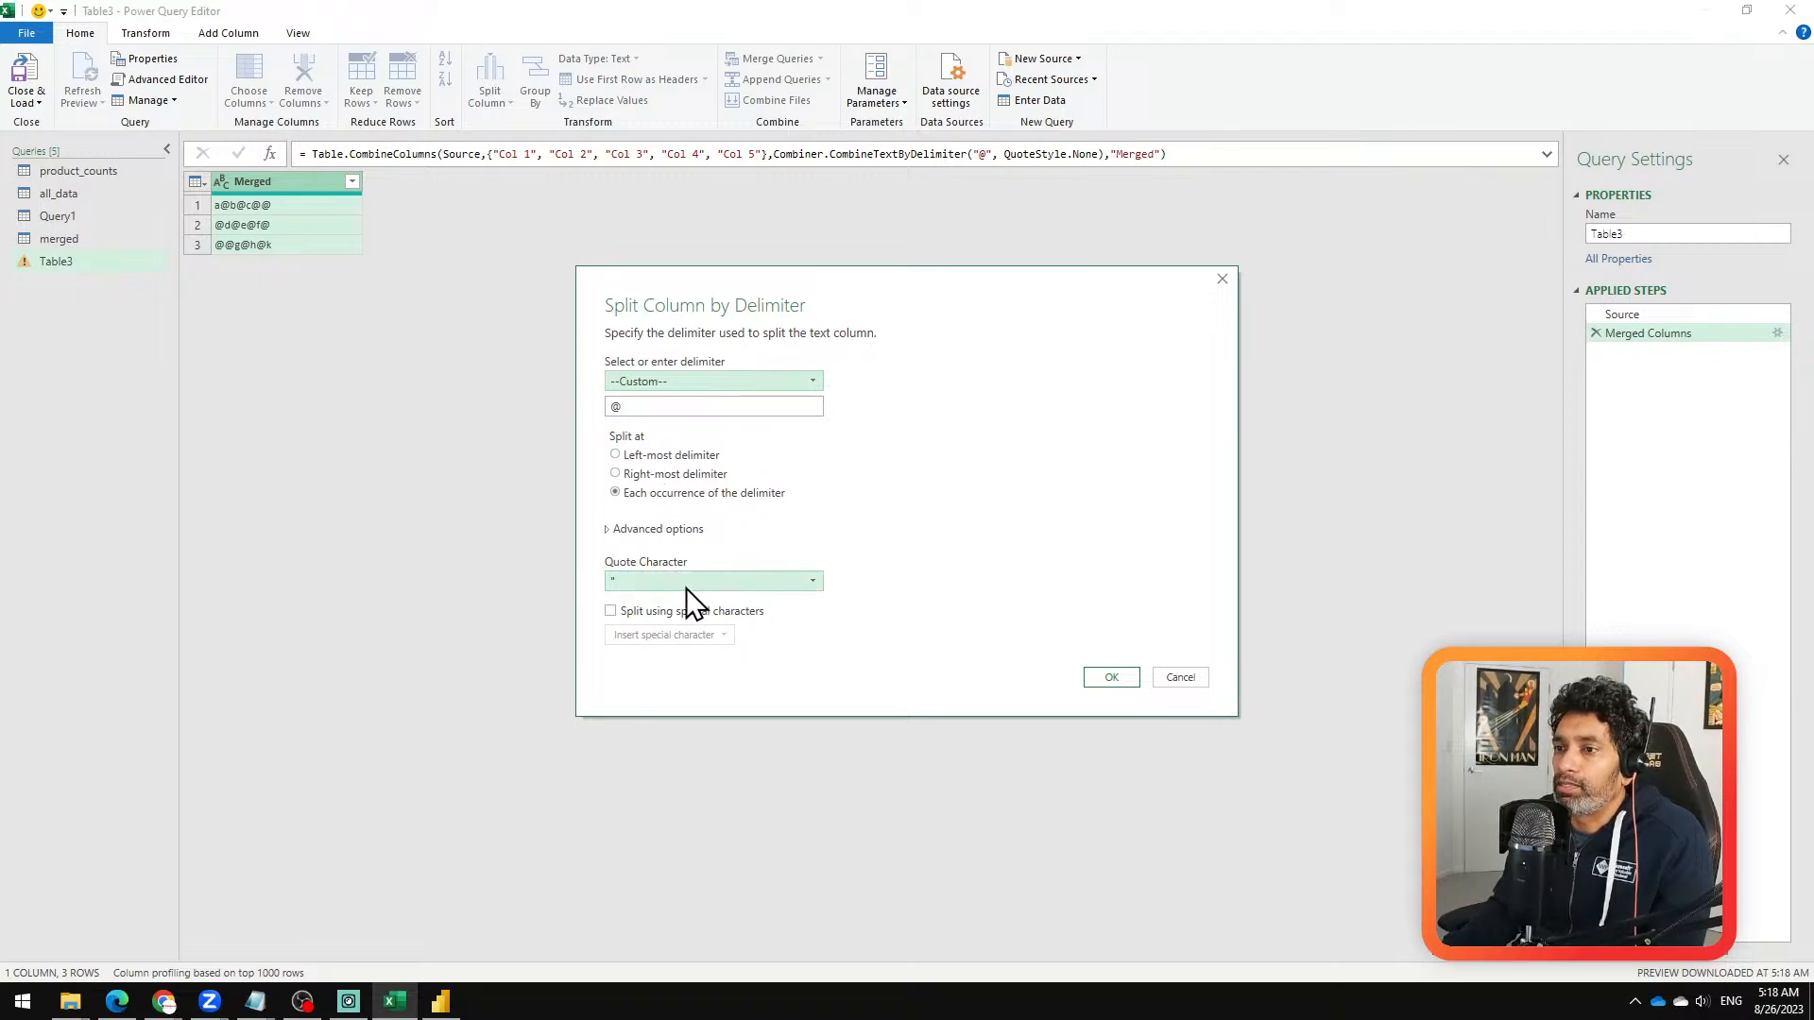
{"action": "left_click", "coordinate": [1102, 678]}
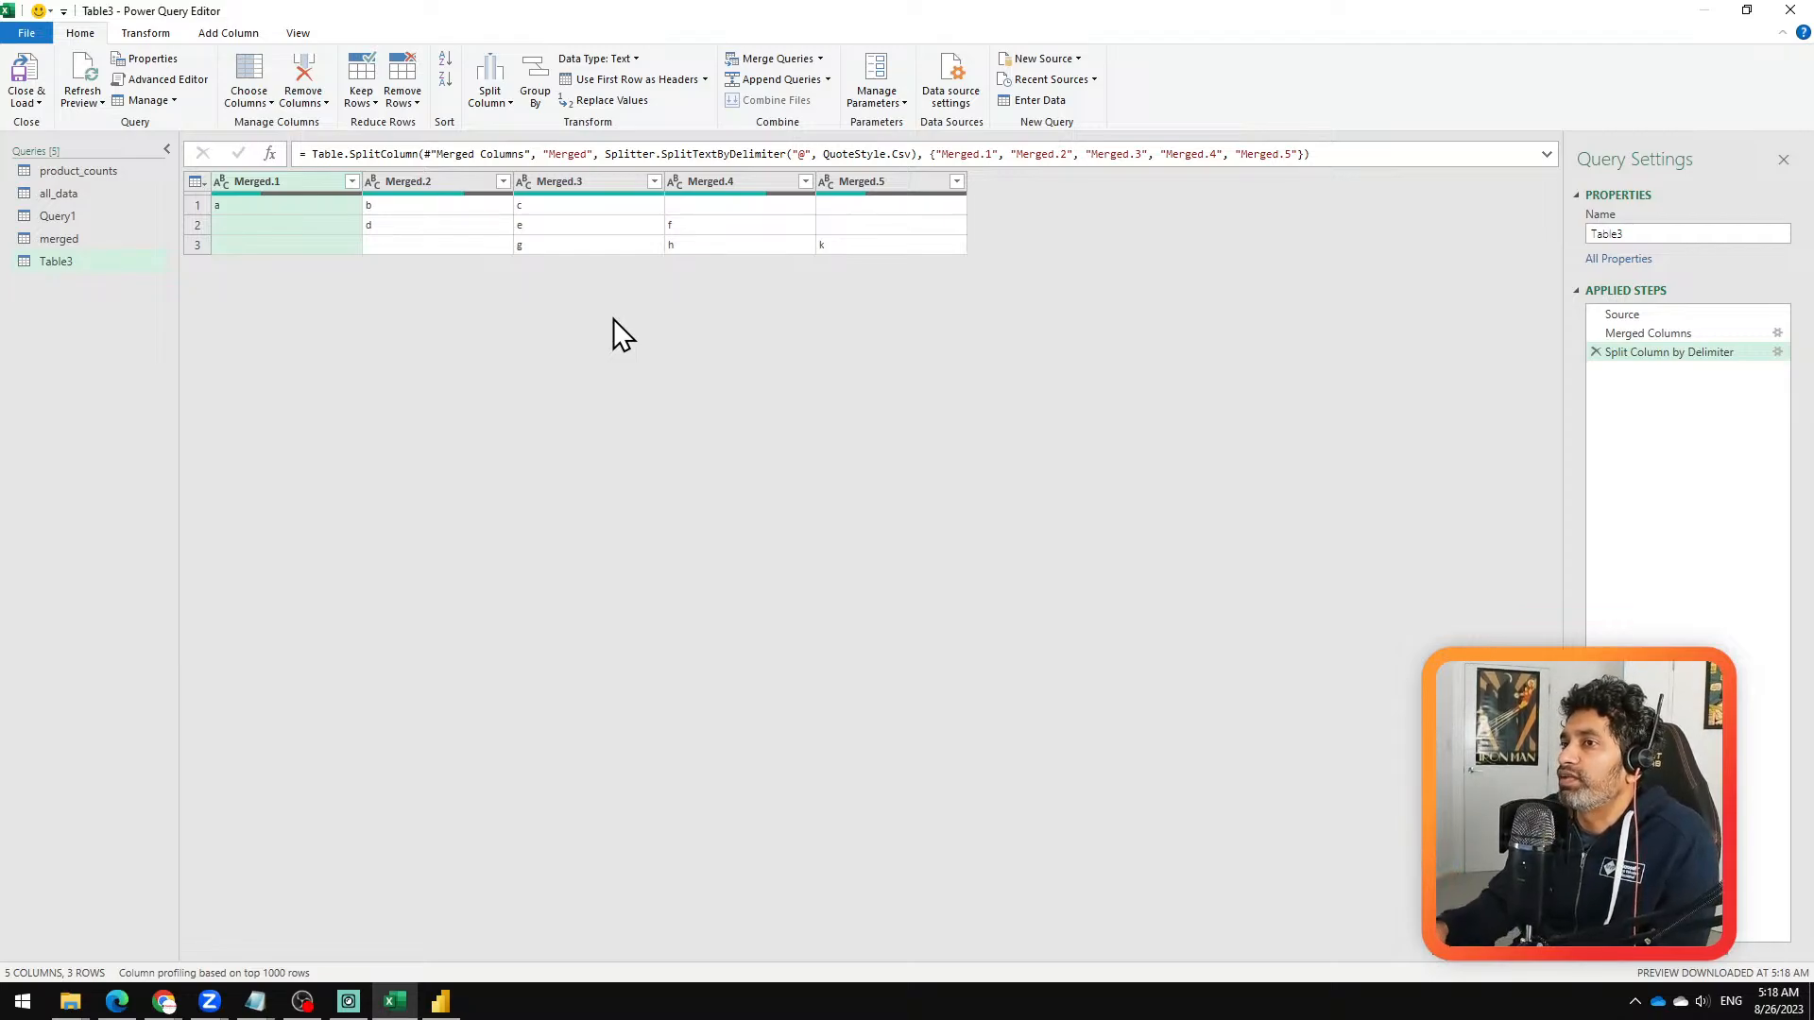
{"action": "left_click", "coordinate": [1595, 352]}
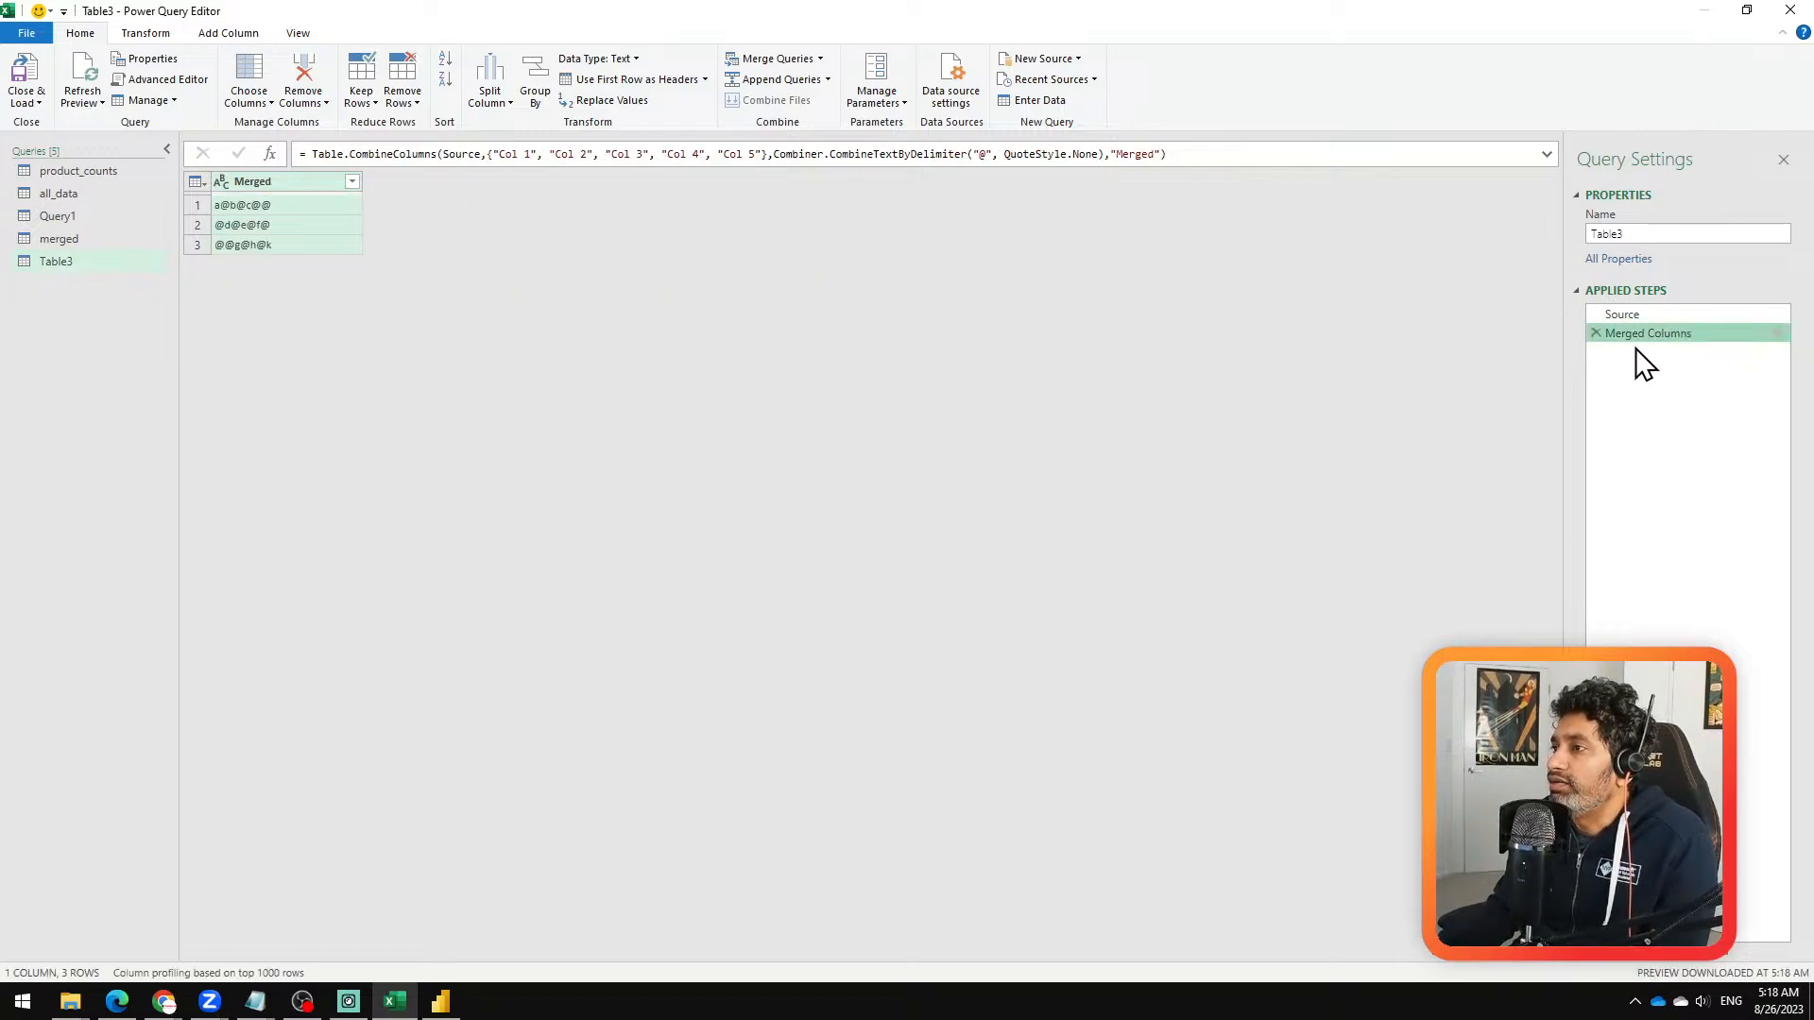
Step: Try splitting the Merged column by the @ delimiter into 3 columns, and remove both the split and the merge steps
{"action": "right_click", "coordinate": [245, 186]}
{"action": "mouse_move", "coordinate": [434, 480]}
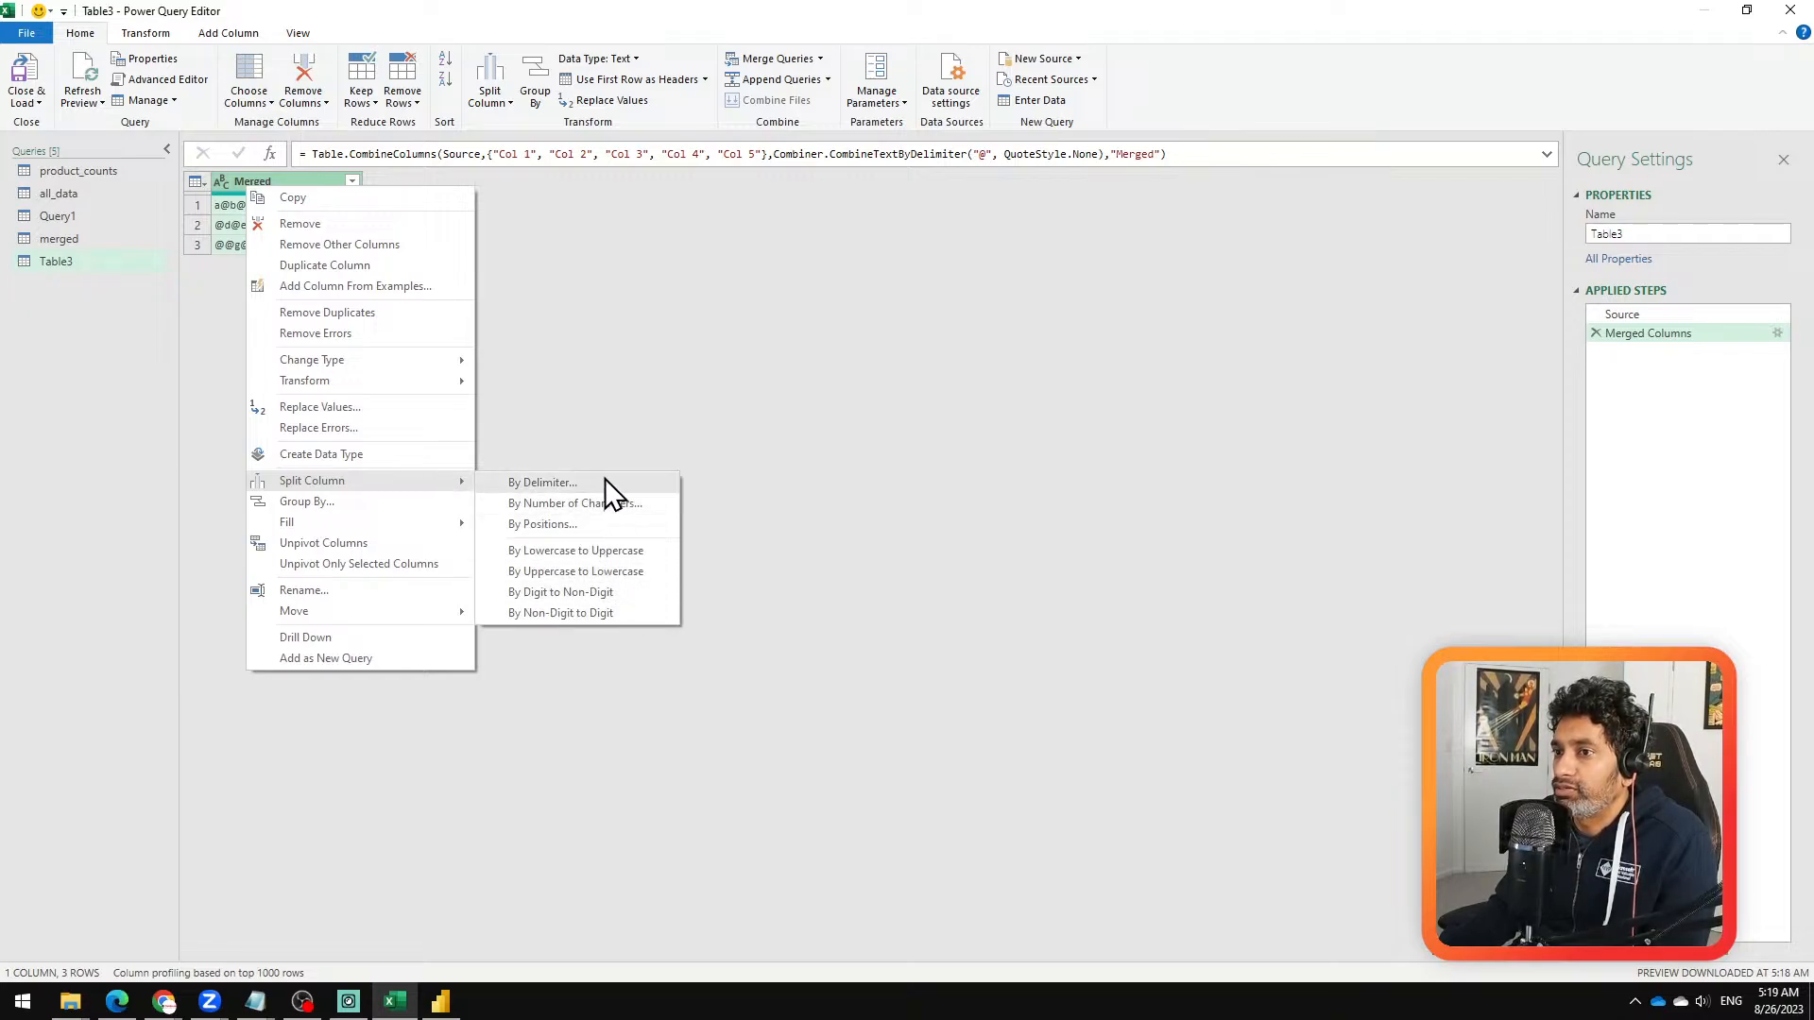
{"action": "left_click", "coordinate": [604, 484]}
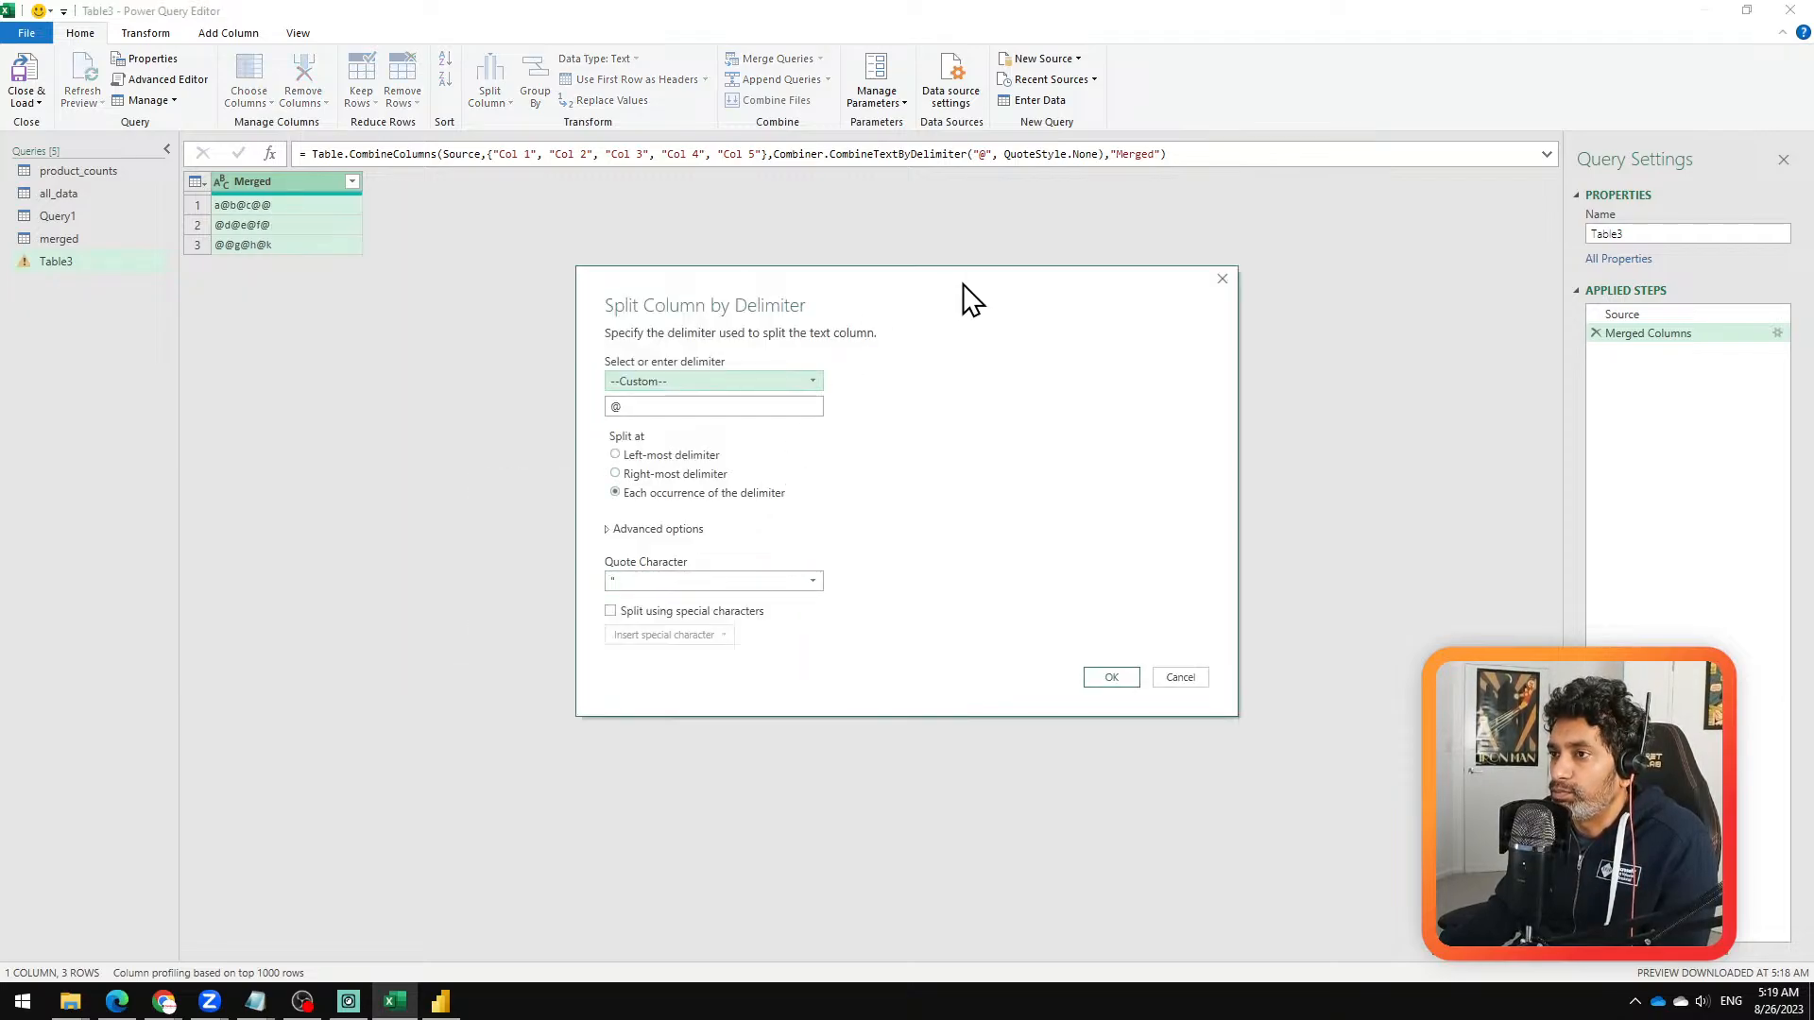
{"action": "left_click", "coordinate": [714, 457]}
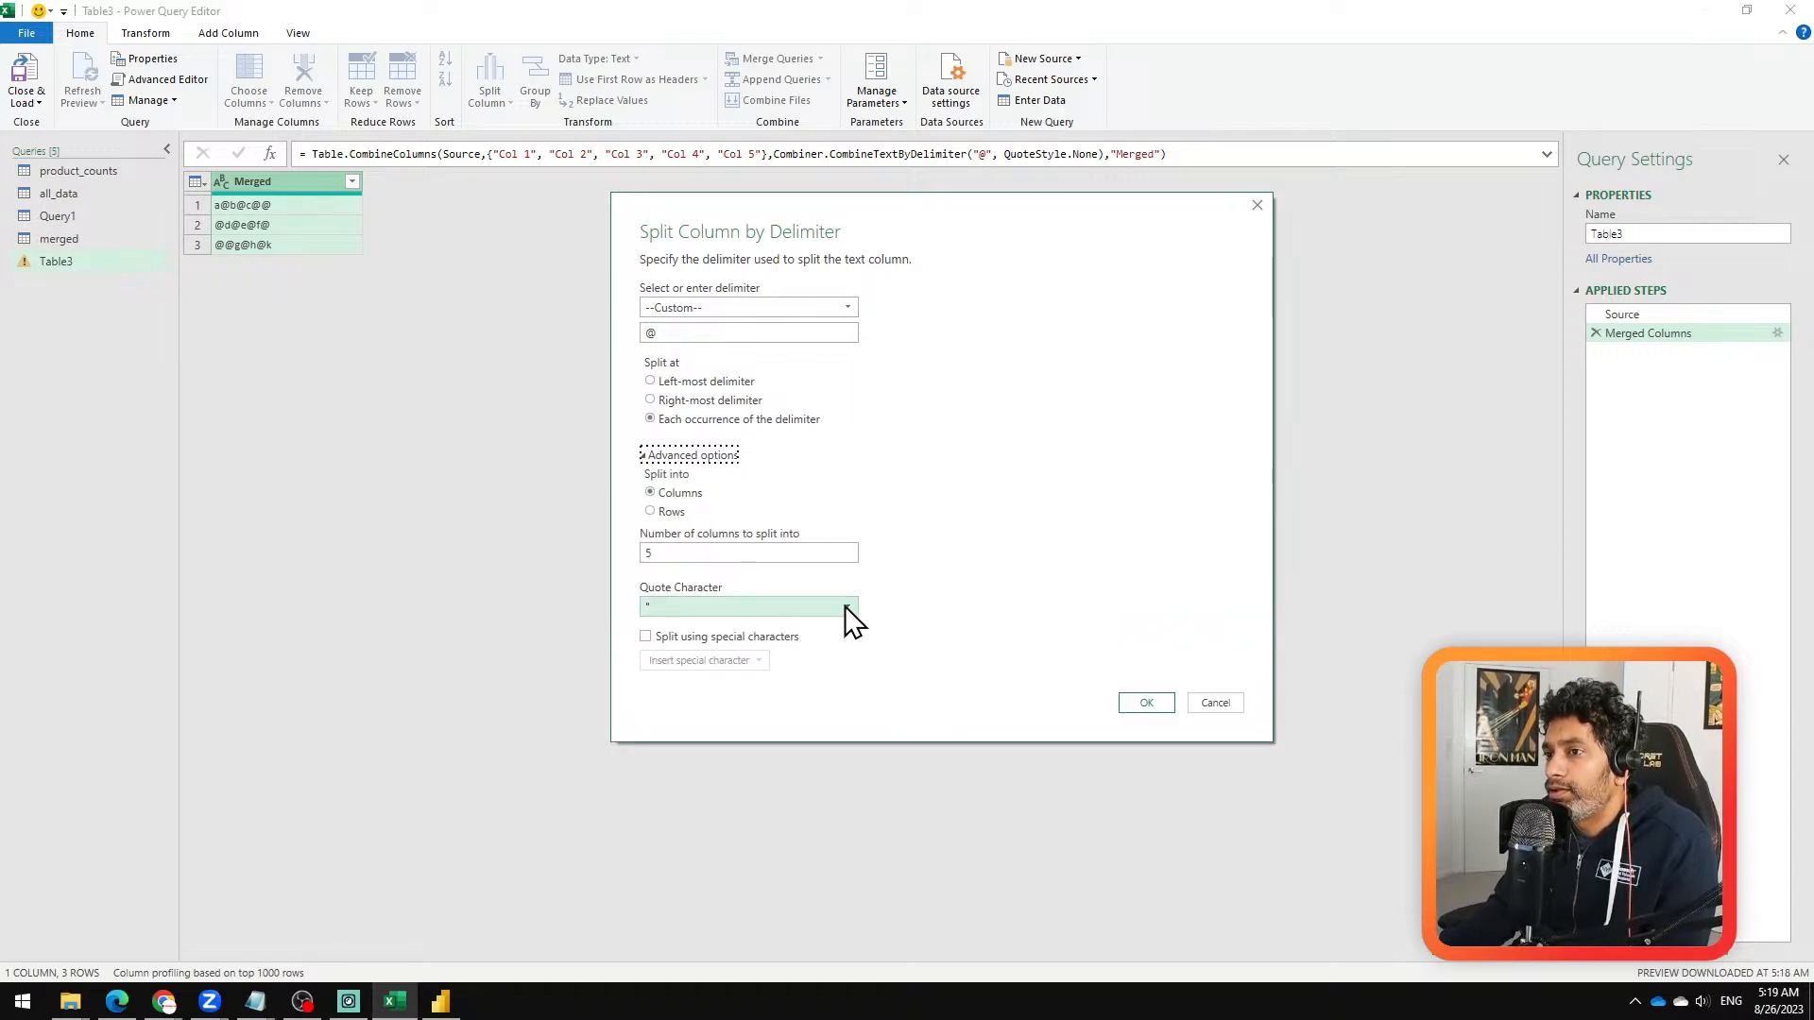
{"action": "double_click", "coordinate": [763, 551]}
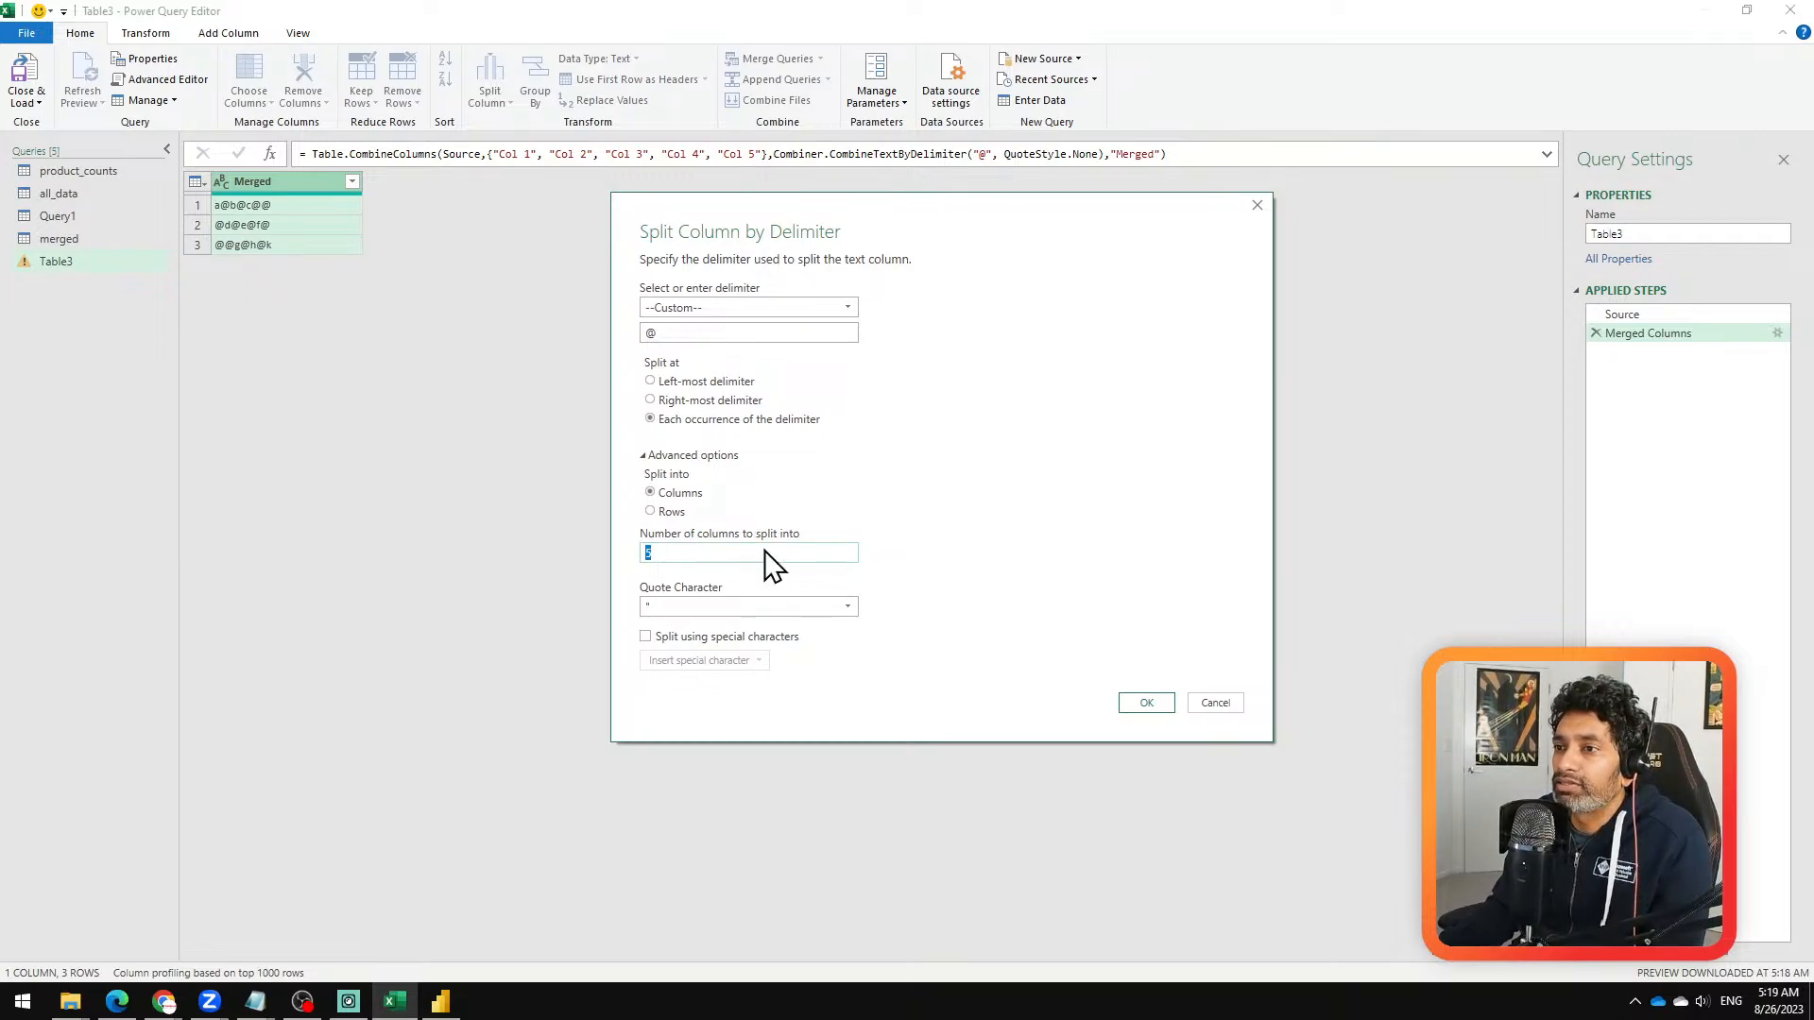
{"action": "type", "text": "3"}
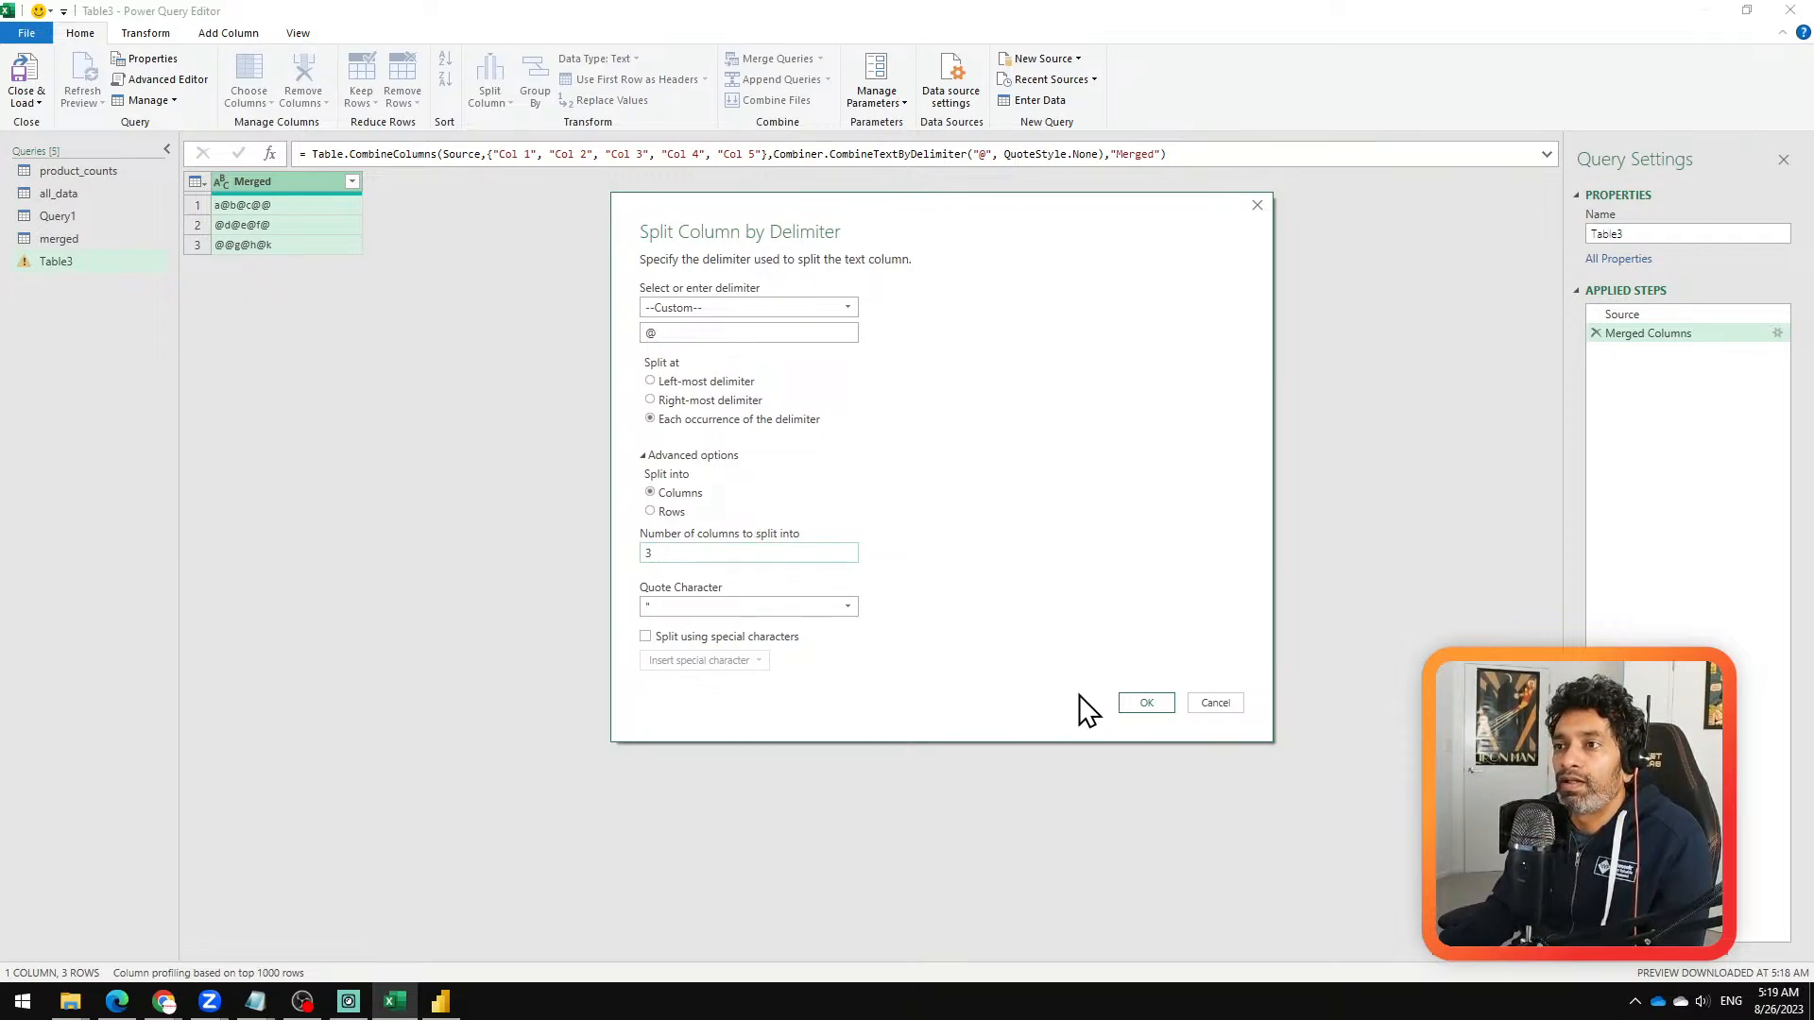
{"action": "left_click", "coordinate": [1146, 703]}
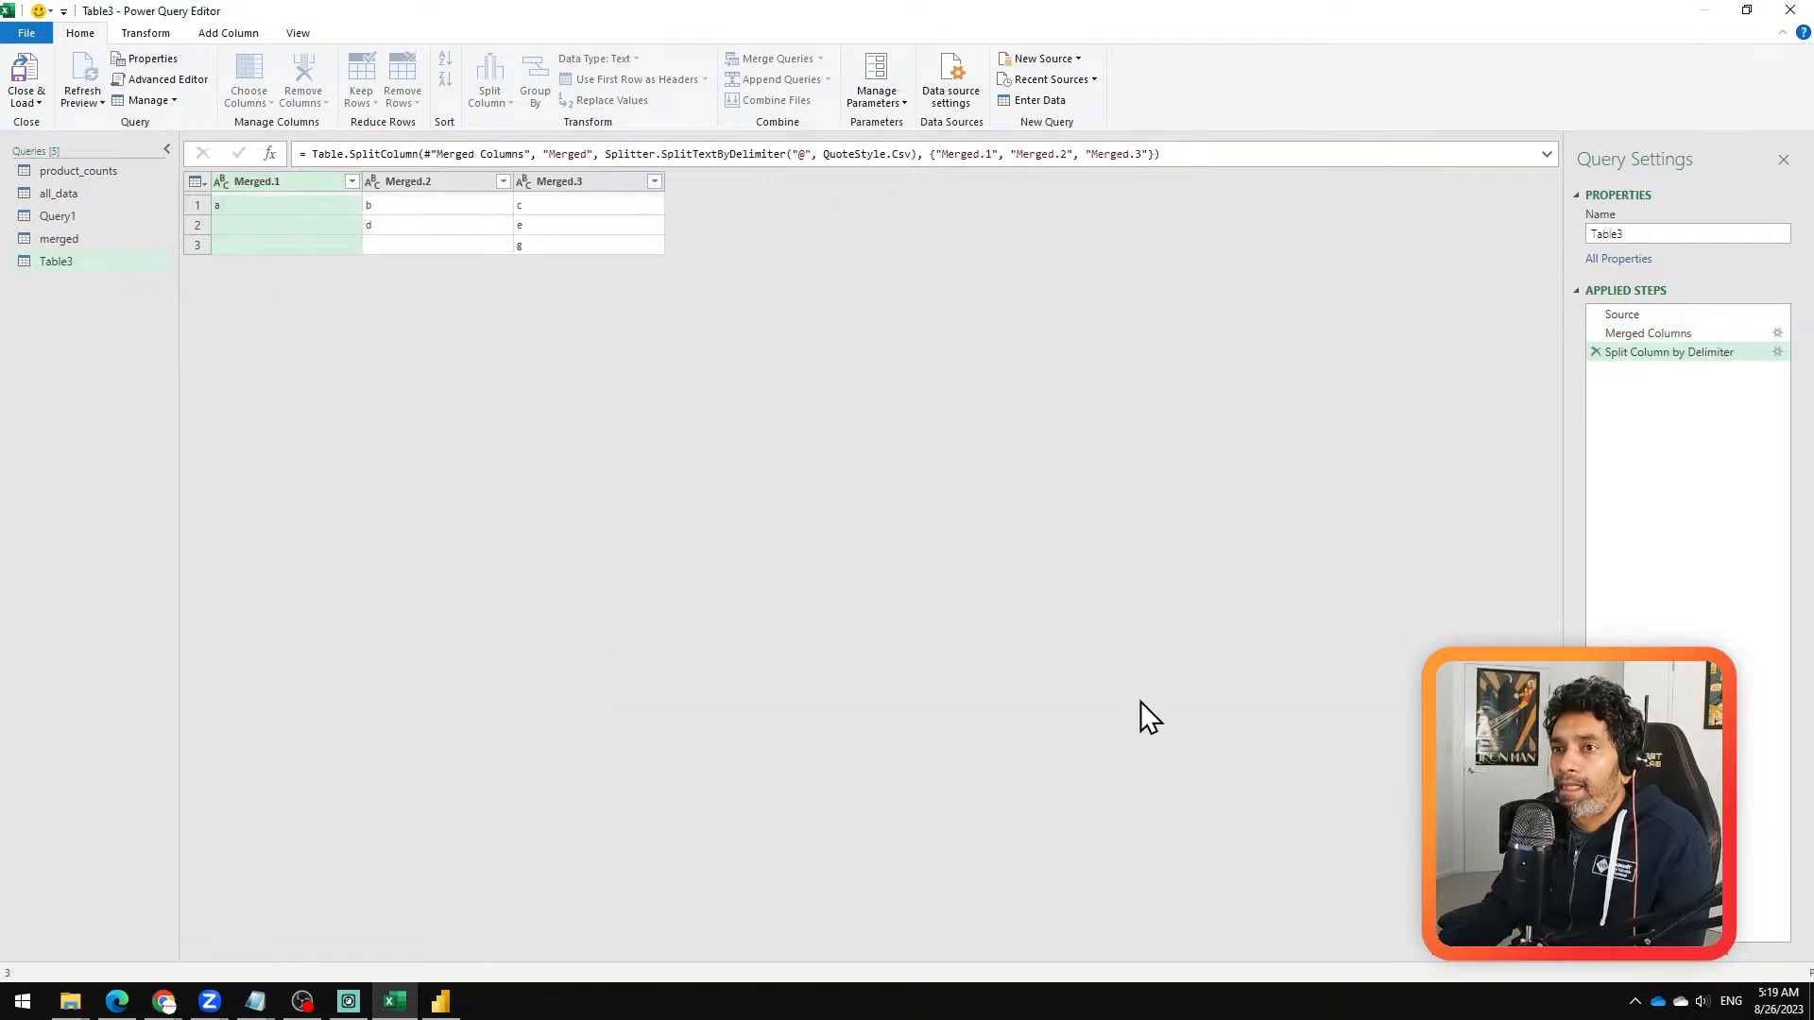
{"action": "left_click", "coordinate": [1596, 352]}
{"action": "left_click", "coordinate": [1595, 335]}
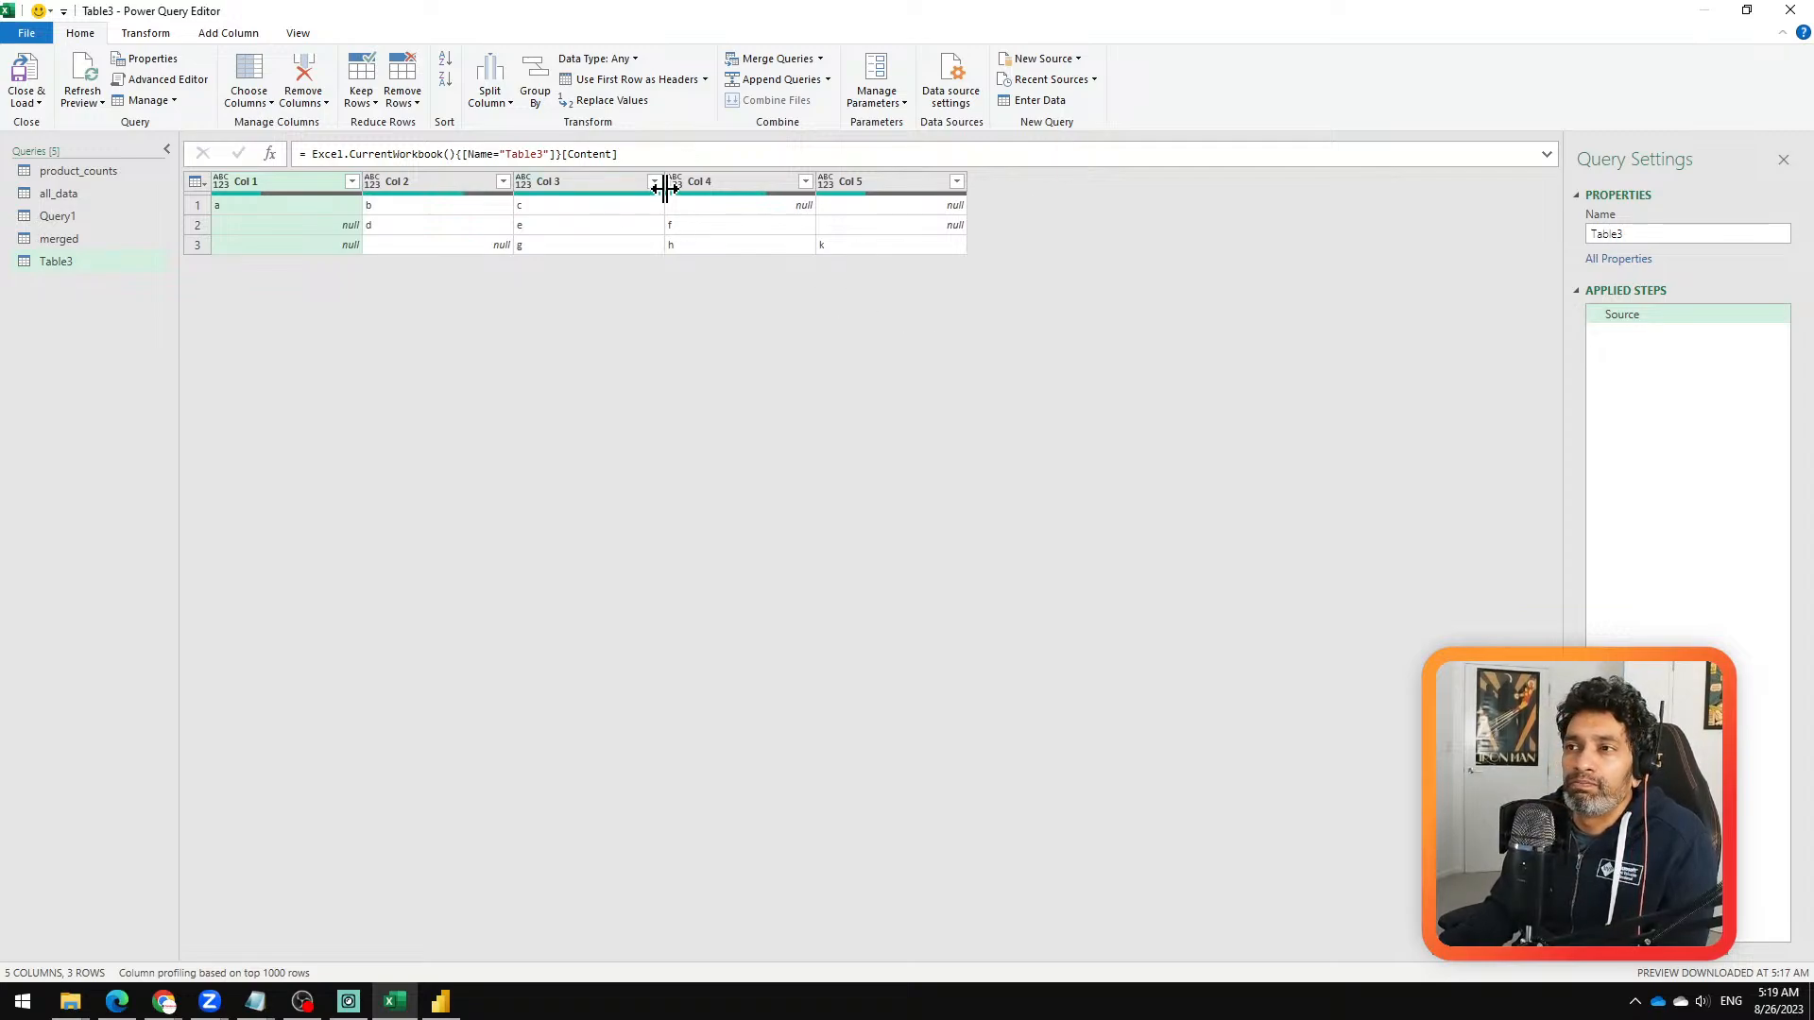
Step: Try transposing the table, and remove the transpose step
{"action": "left_click", "coordinate": [156, 33]}
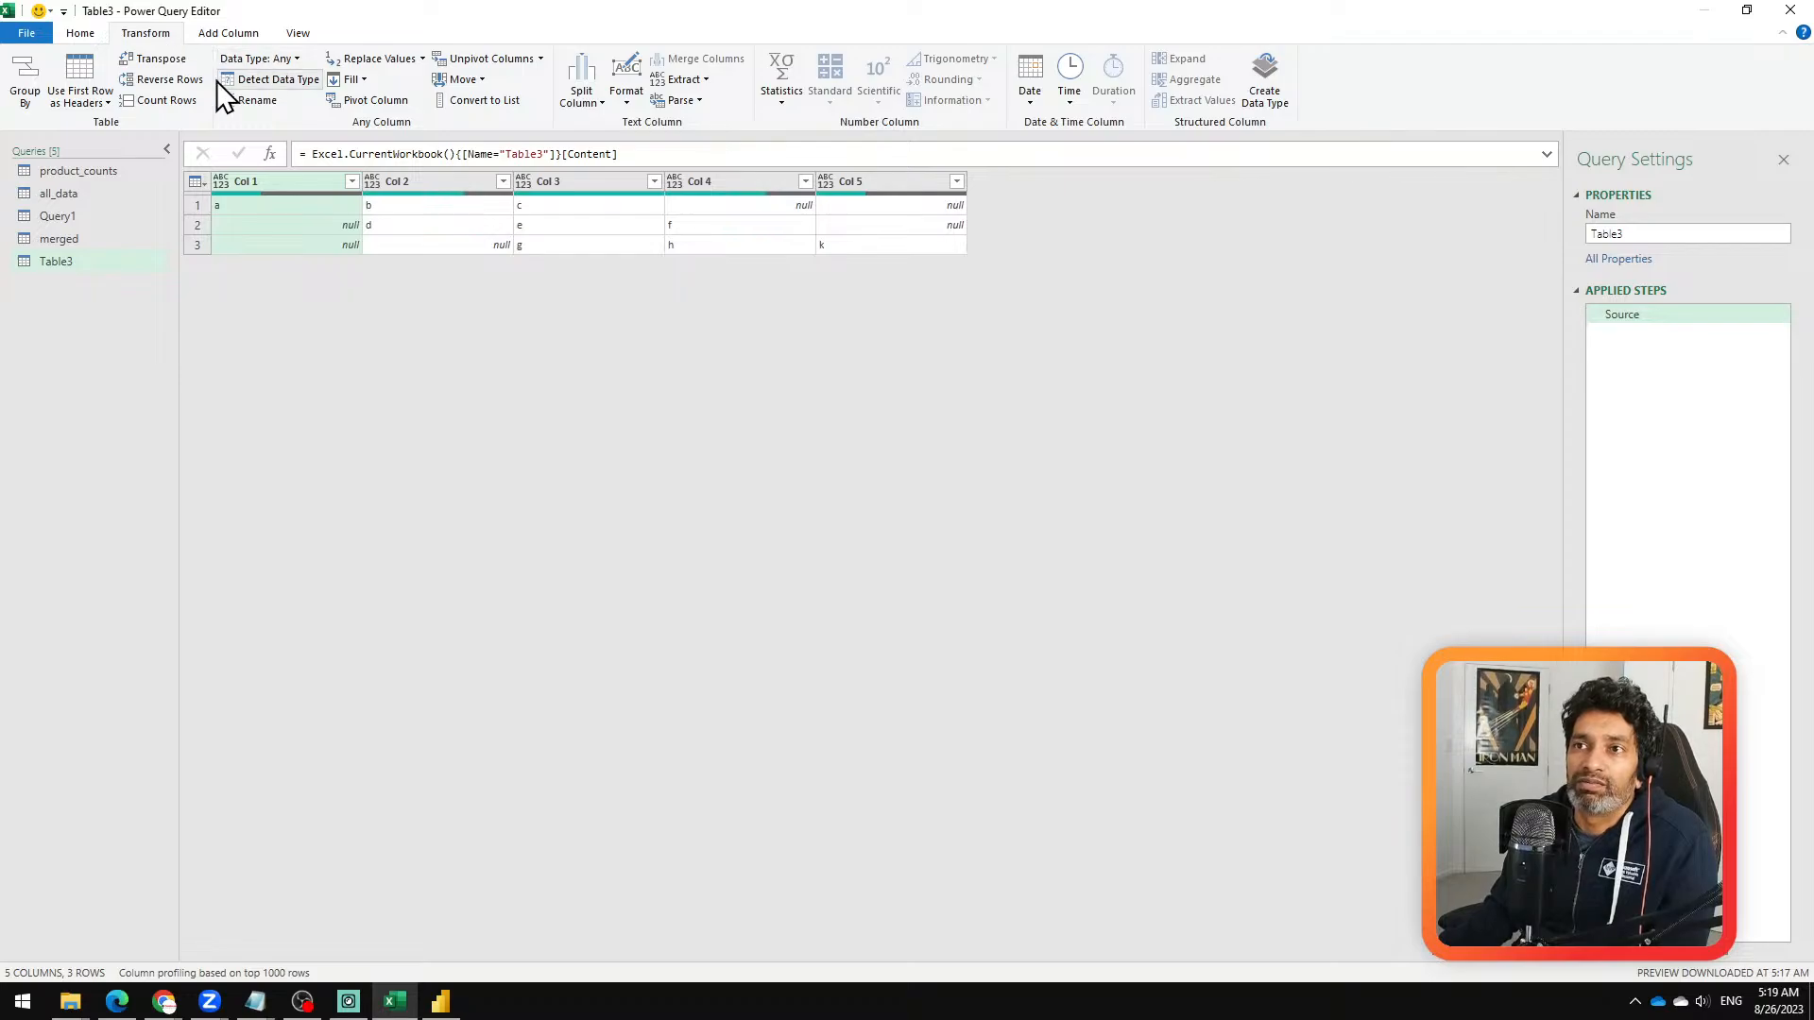
{"action": "left_click", "coordinate": [158, 60]}
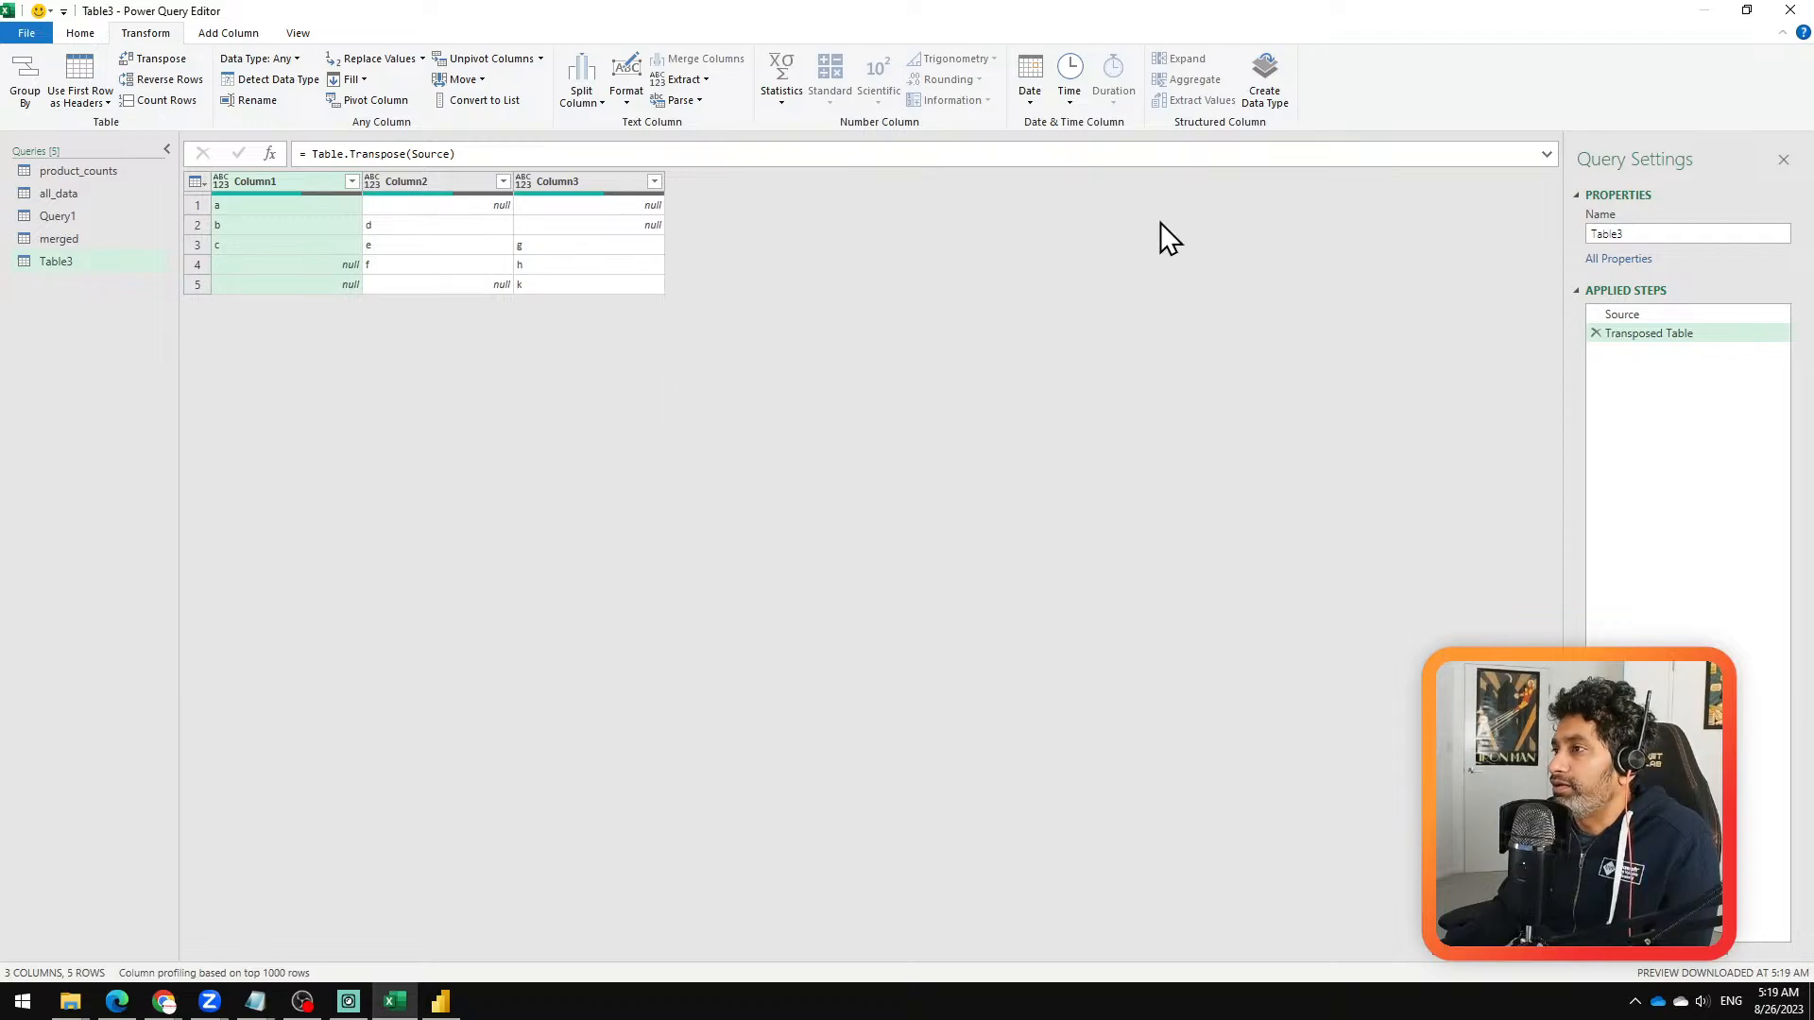
{"action": "left_click", "coordinate": [1595, 333]}
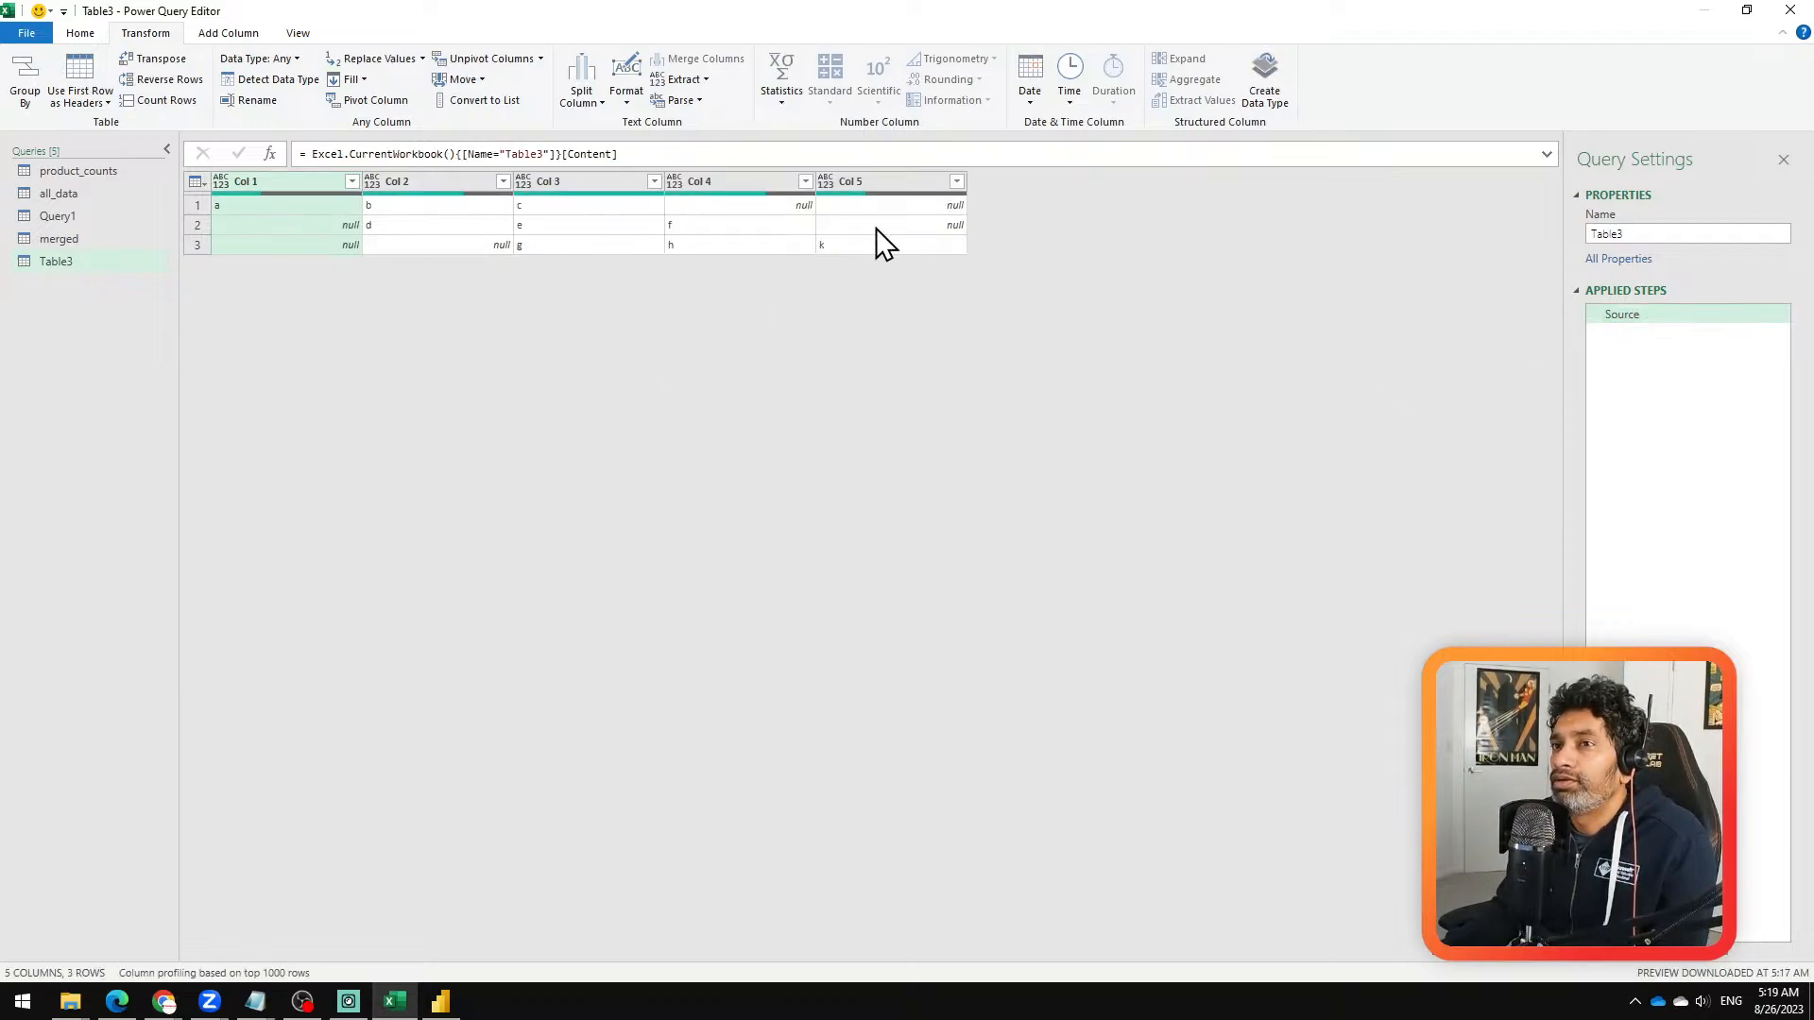
{"action": "left_click", "coordinate": [229, 35]}
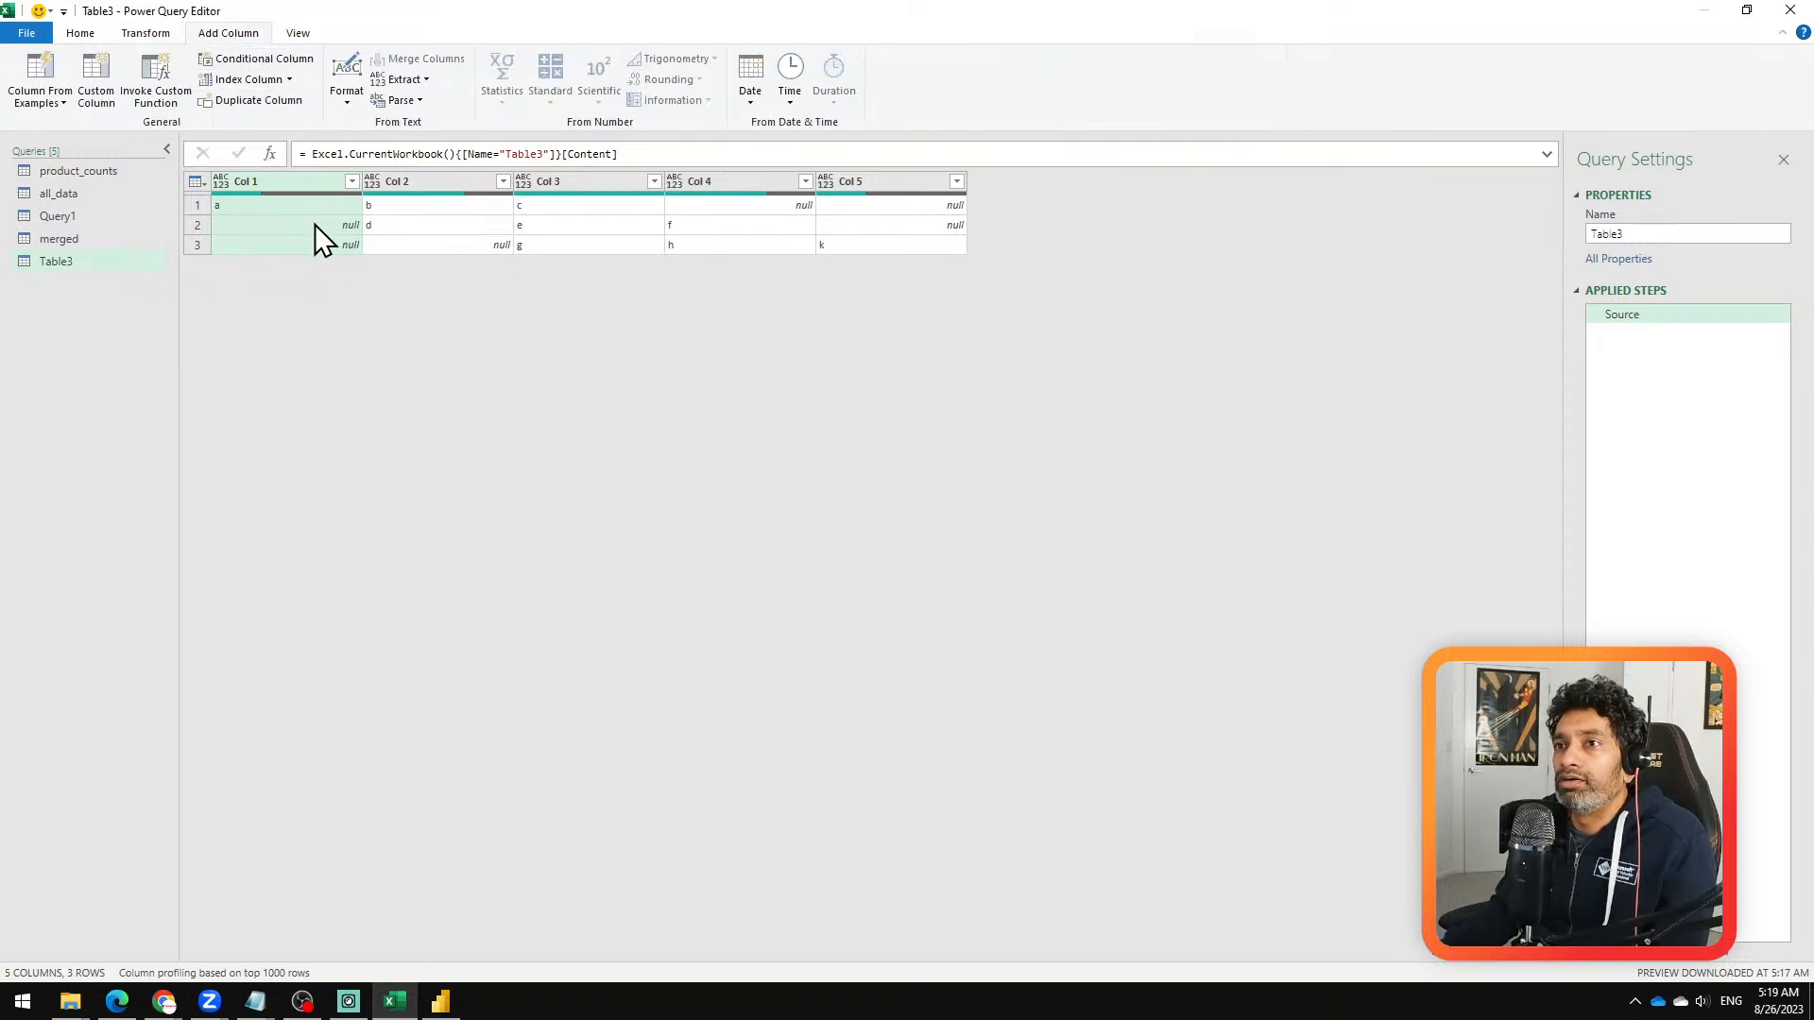
{"action": "left_click", "coordinate": [876, 179], "text": "shift"}
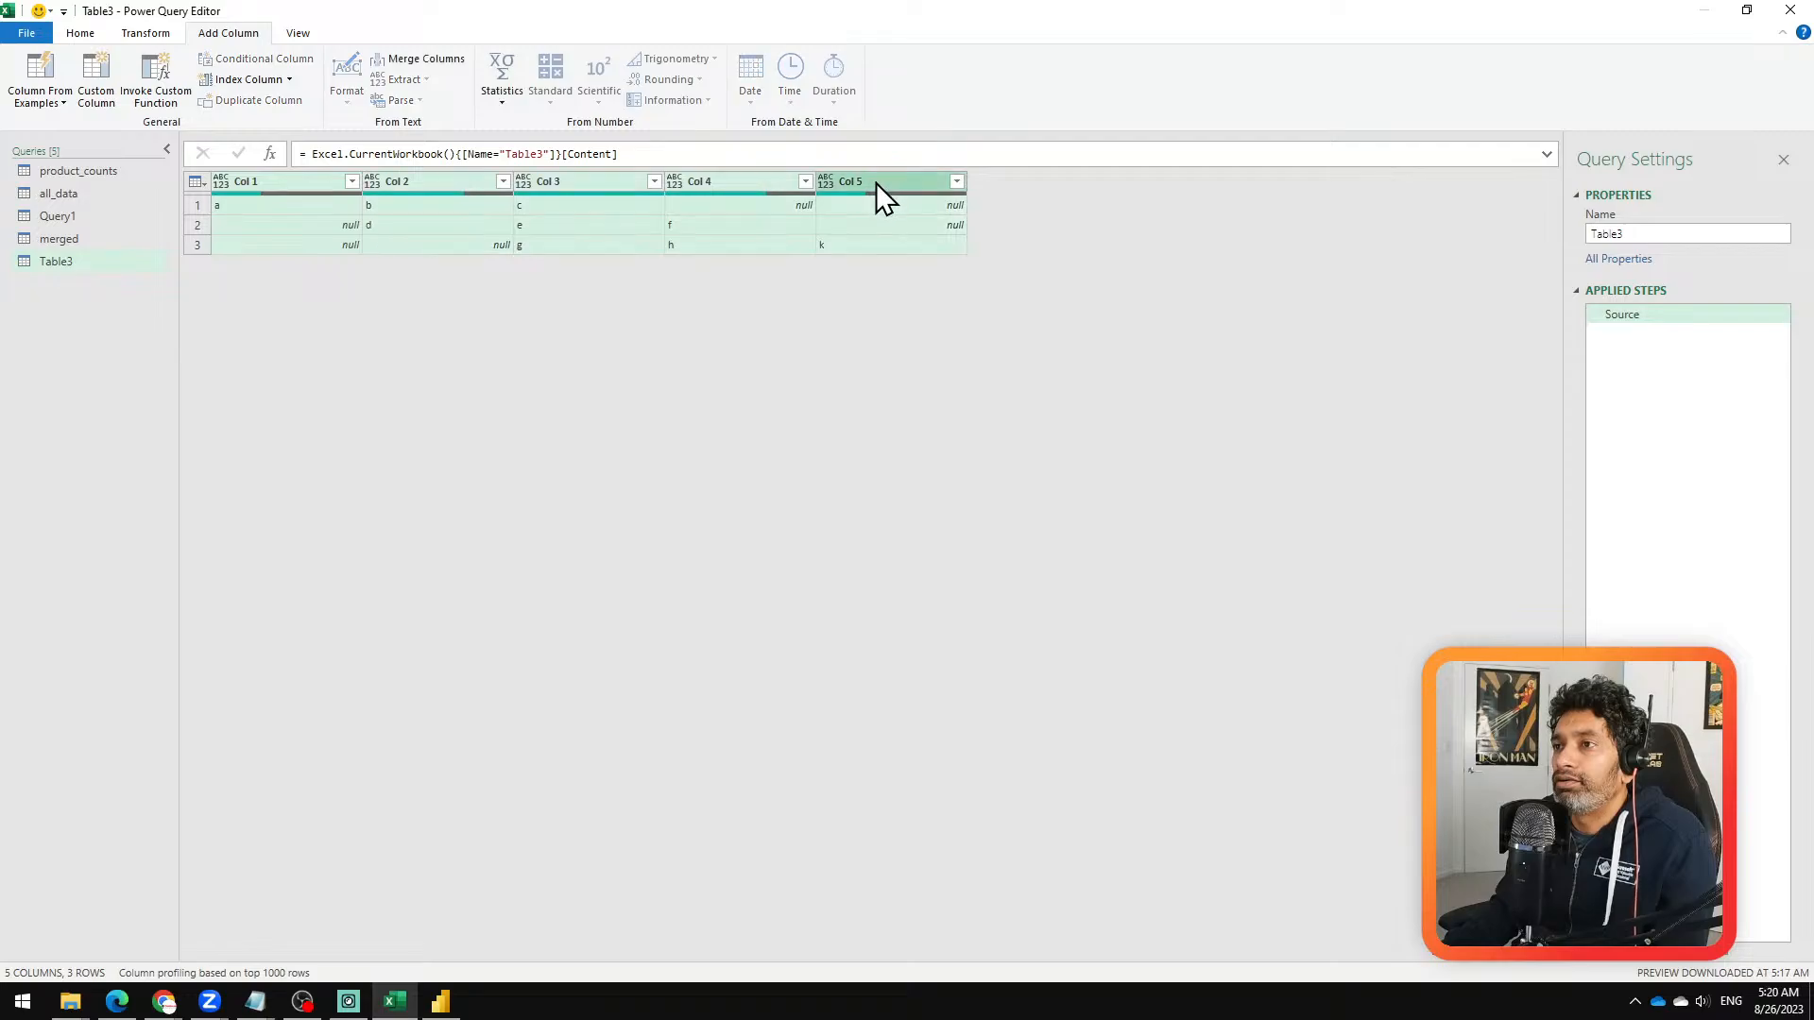
{"action": "left_click", "coordinate": [146, 34]}
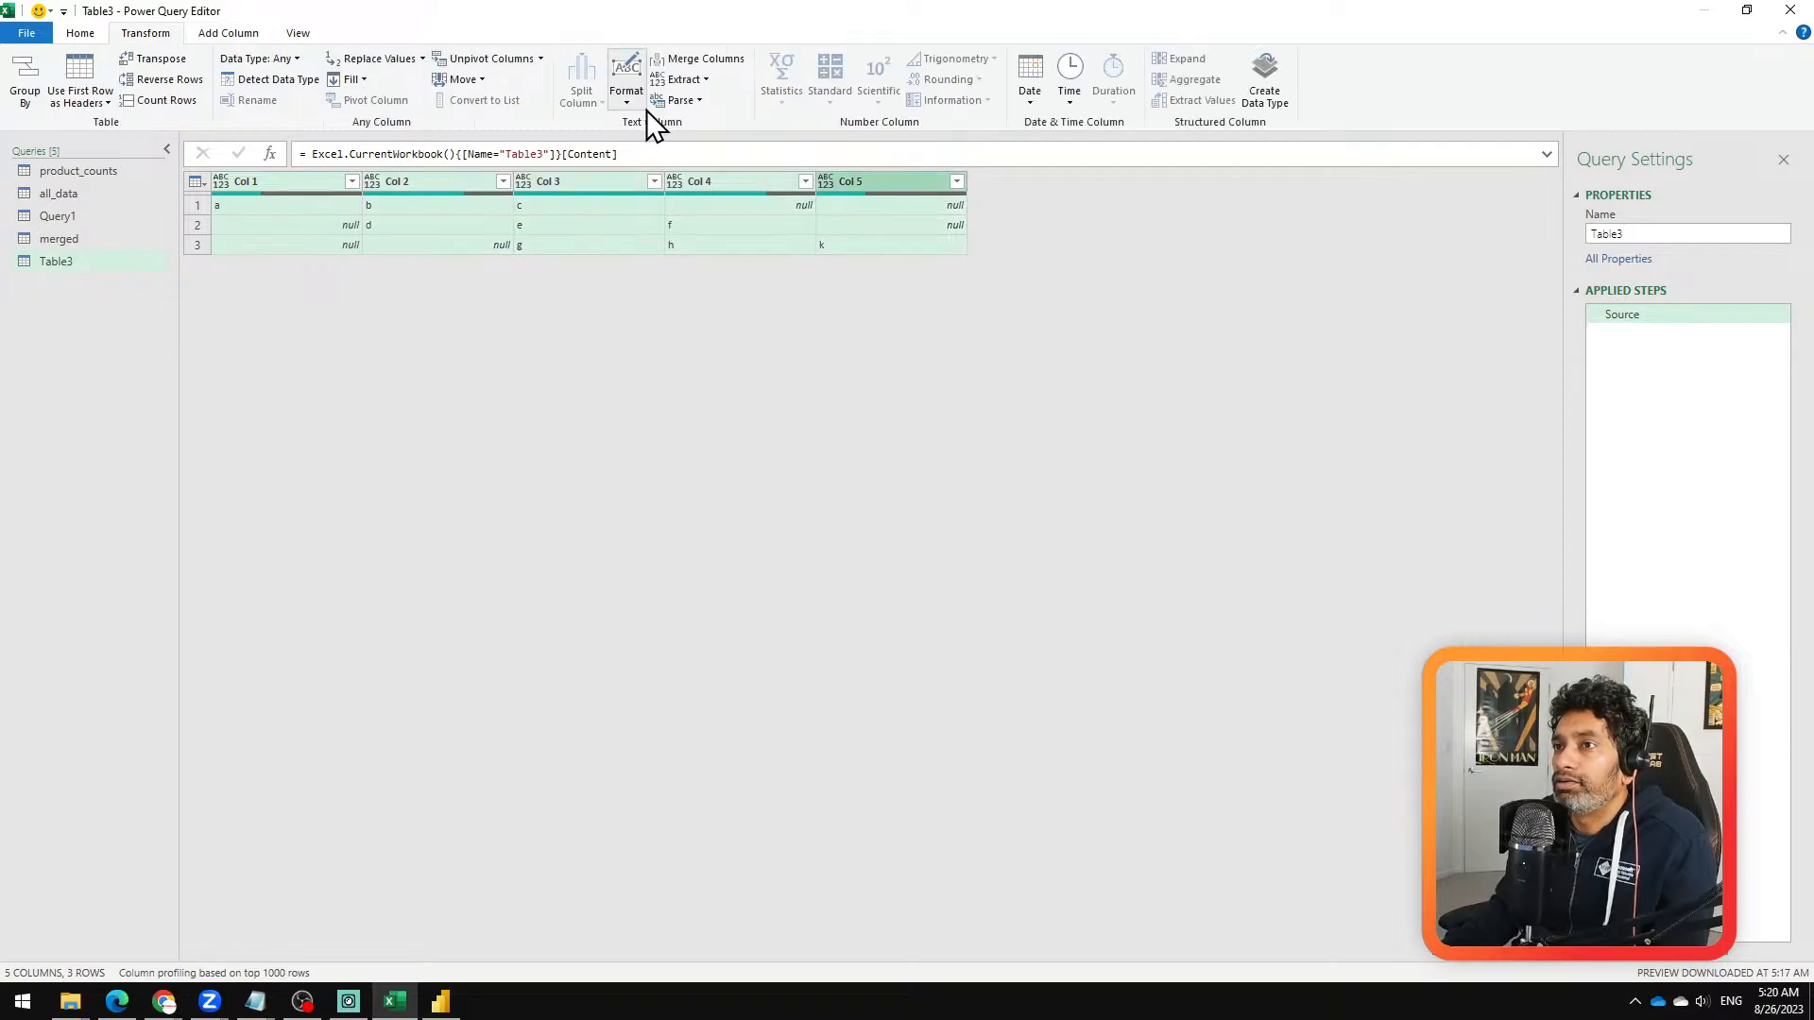
{"action": "left_click", "coordinate": [623, 102]}
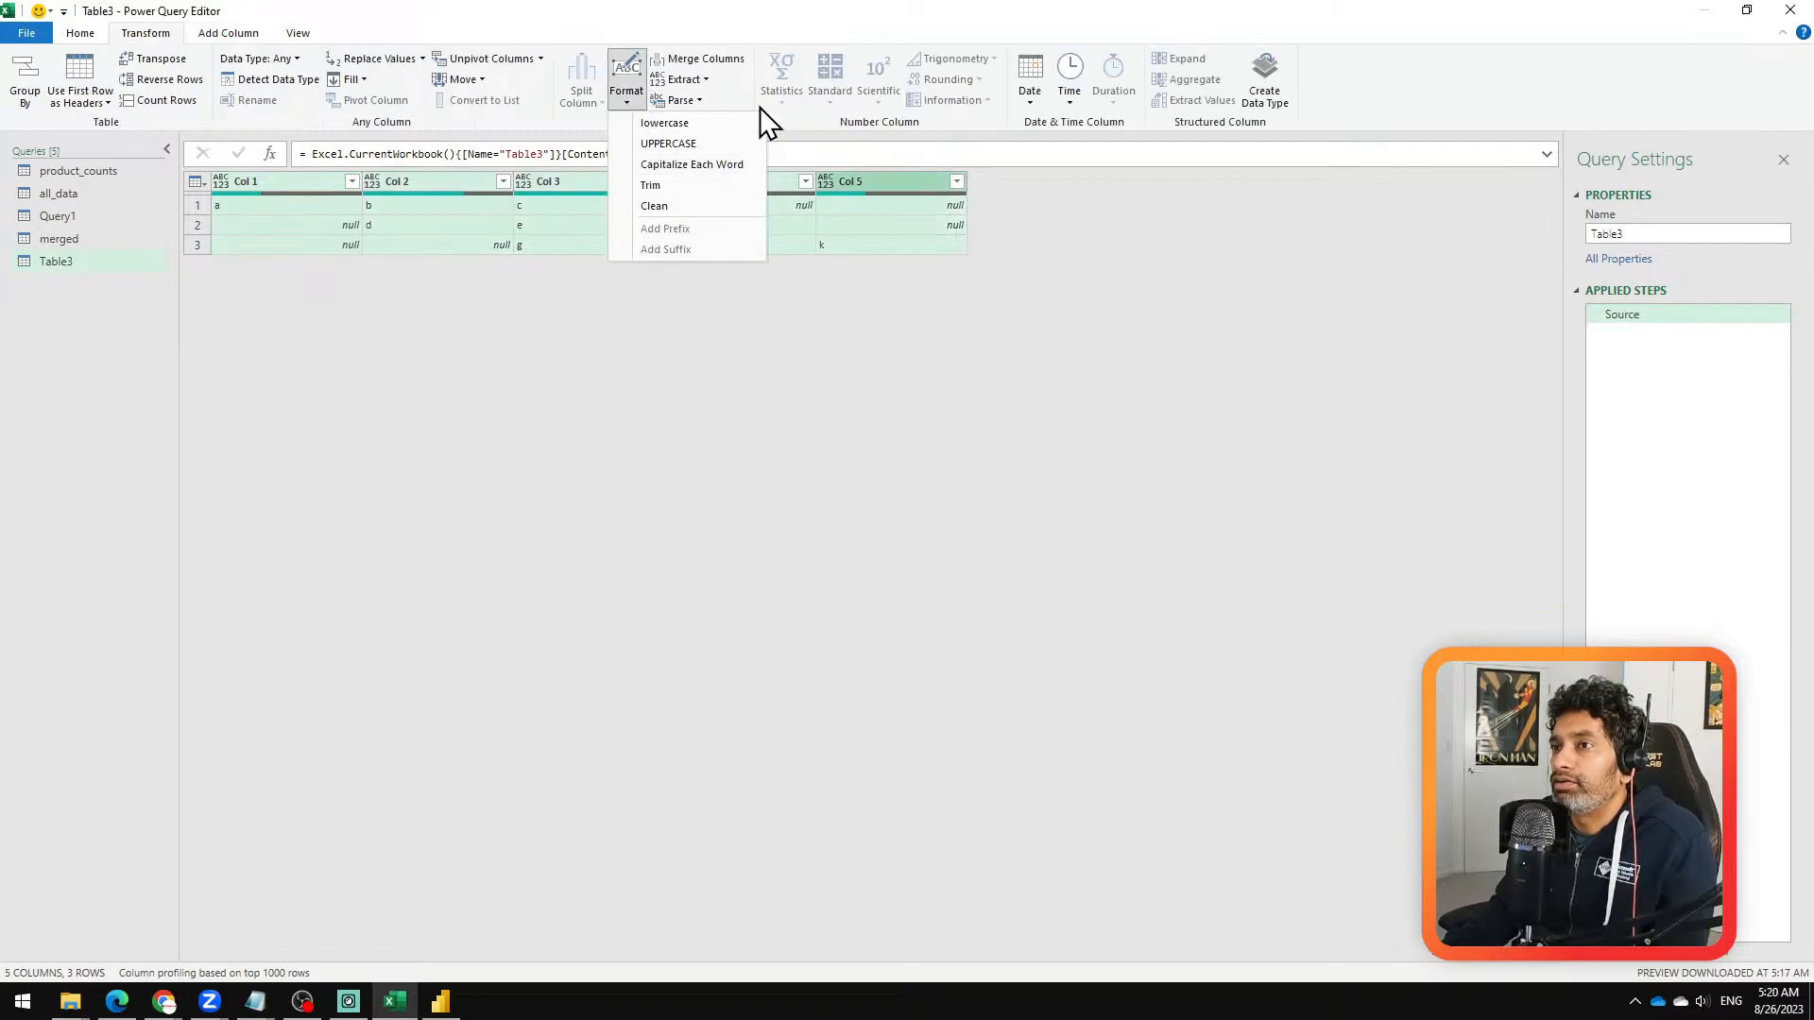
{"action": "left_click", "coordinate": [732, 95]}
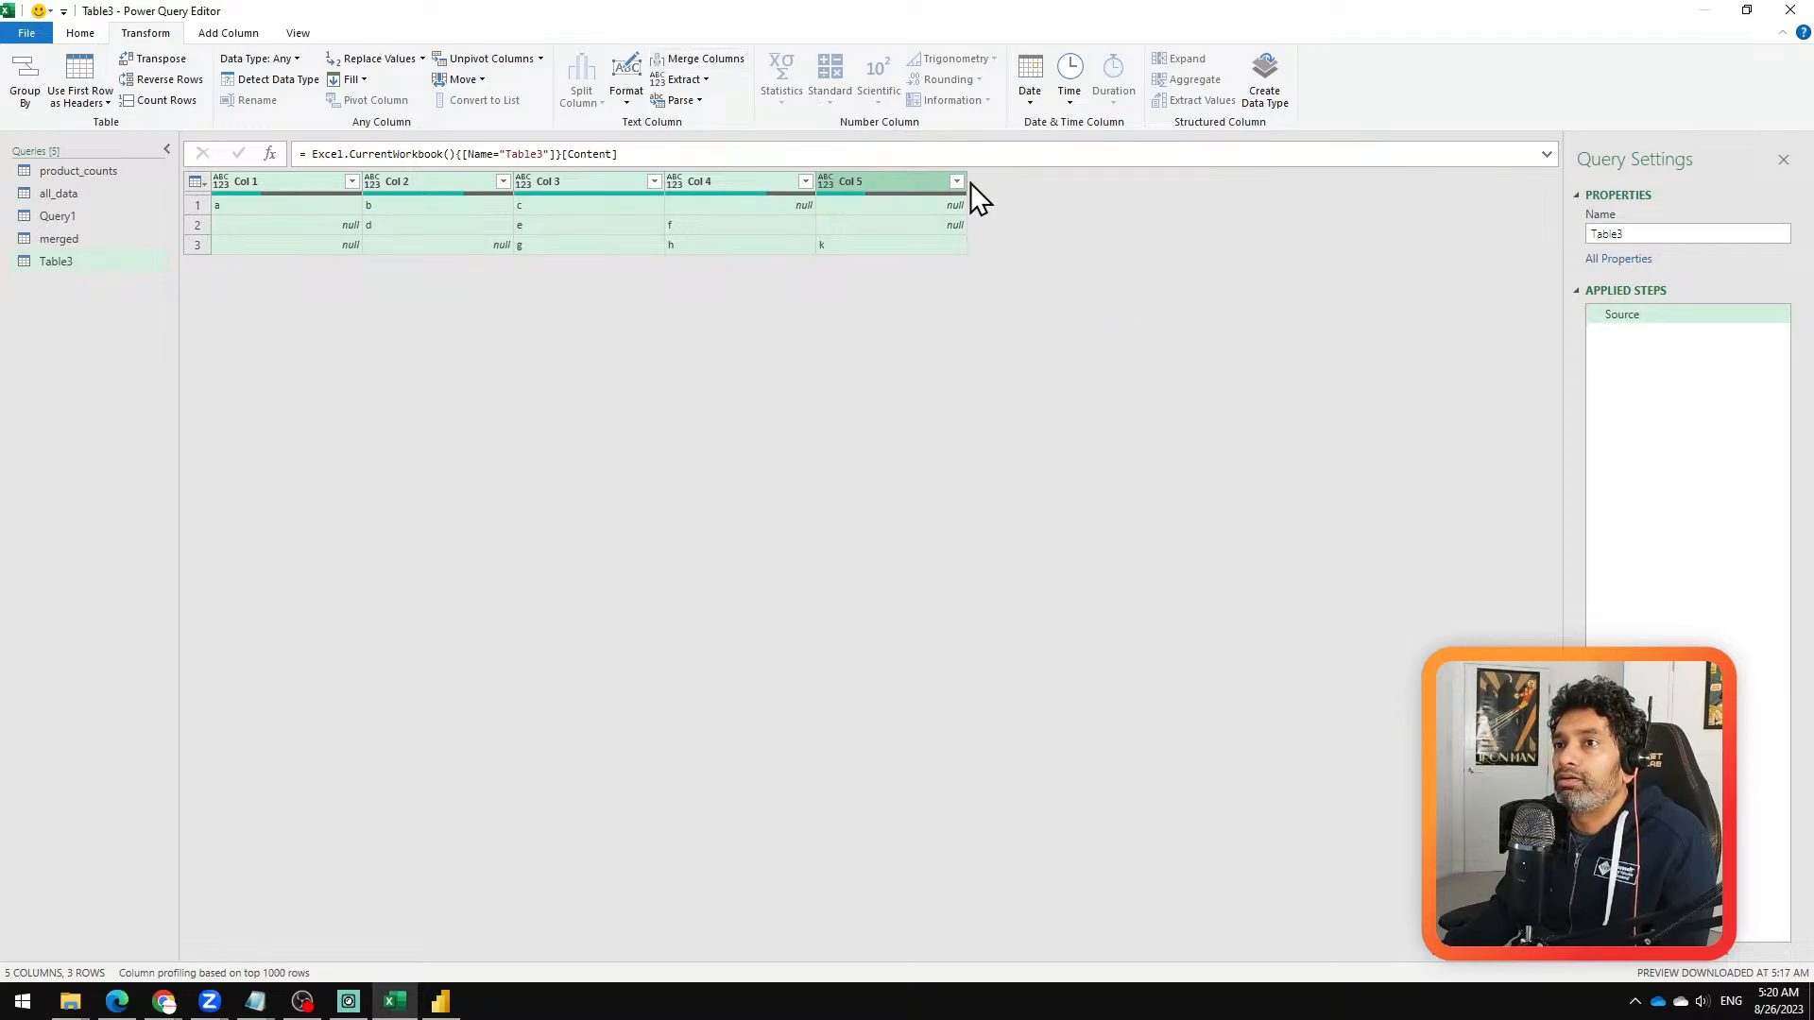
{"action": "left_click", "coordinate": [722, 62]}
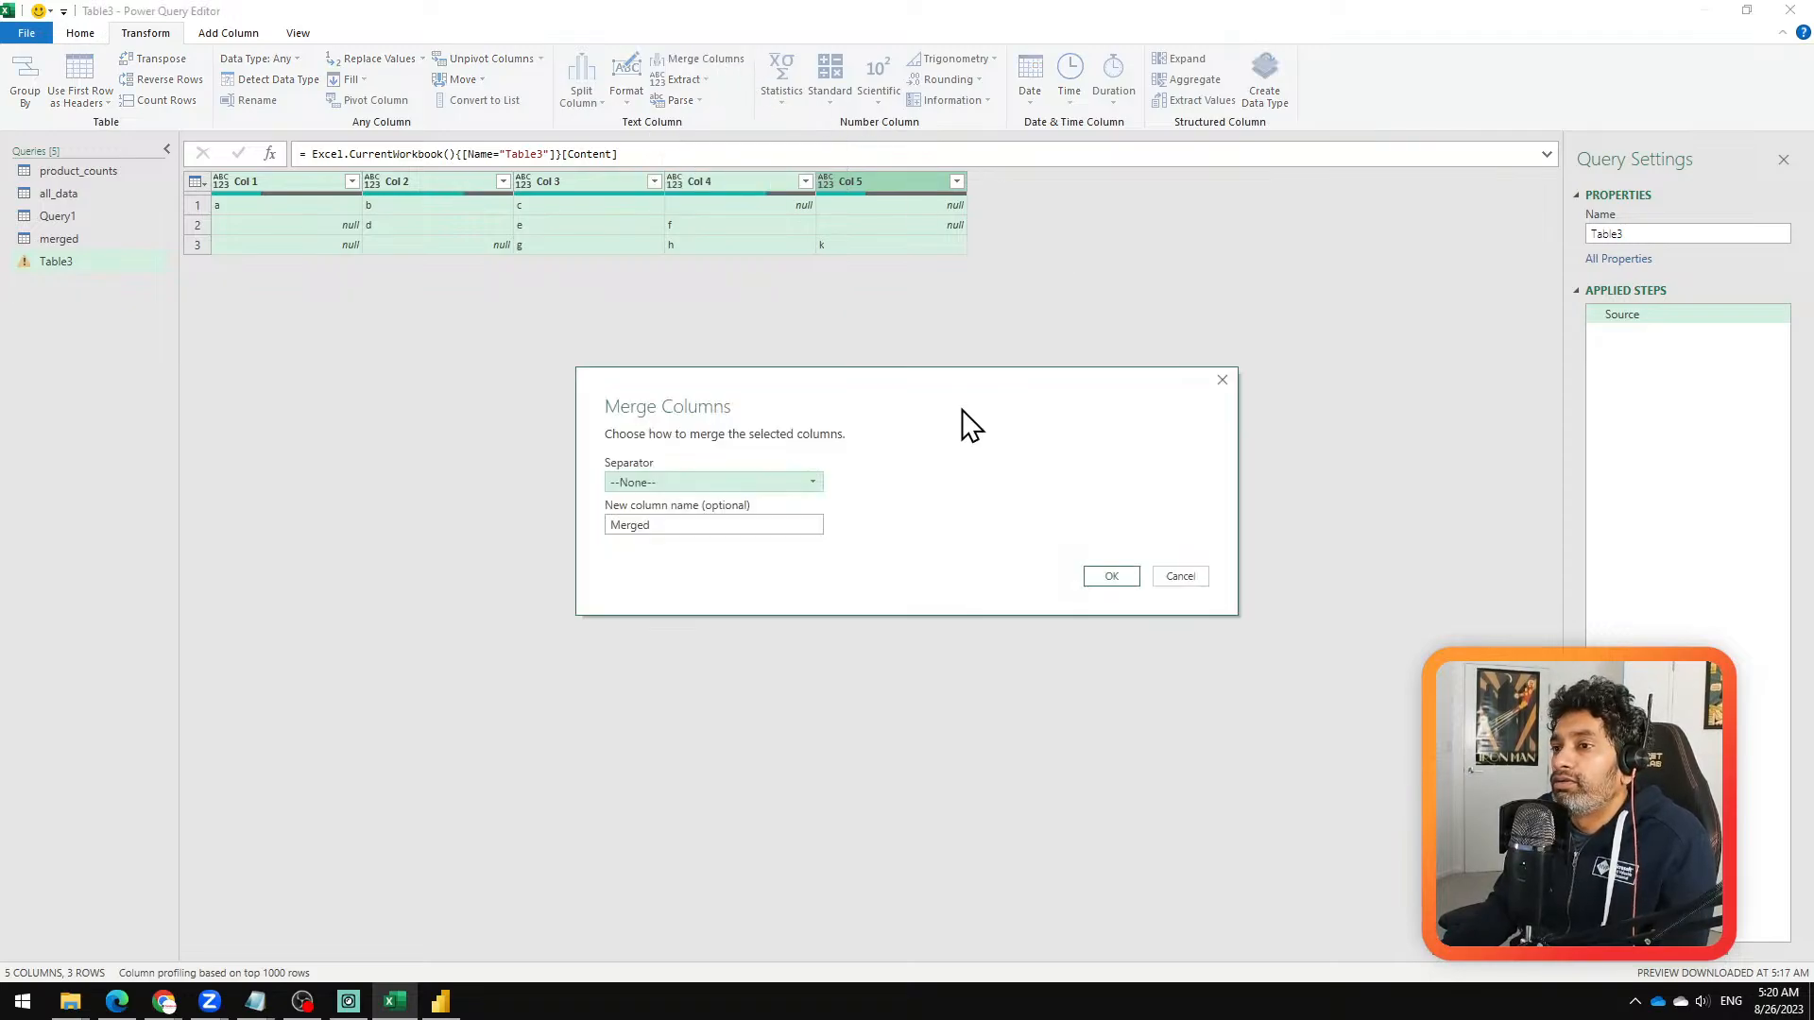
{"action": "left_click", "coordinate": [818, 482]}
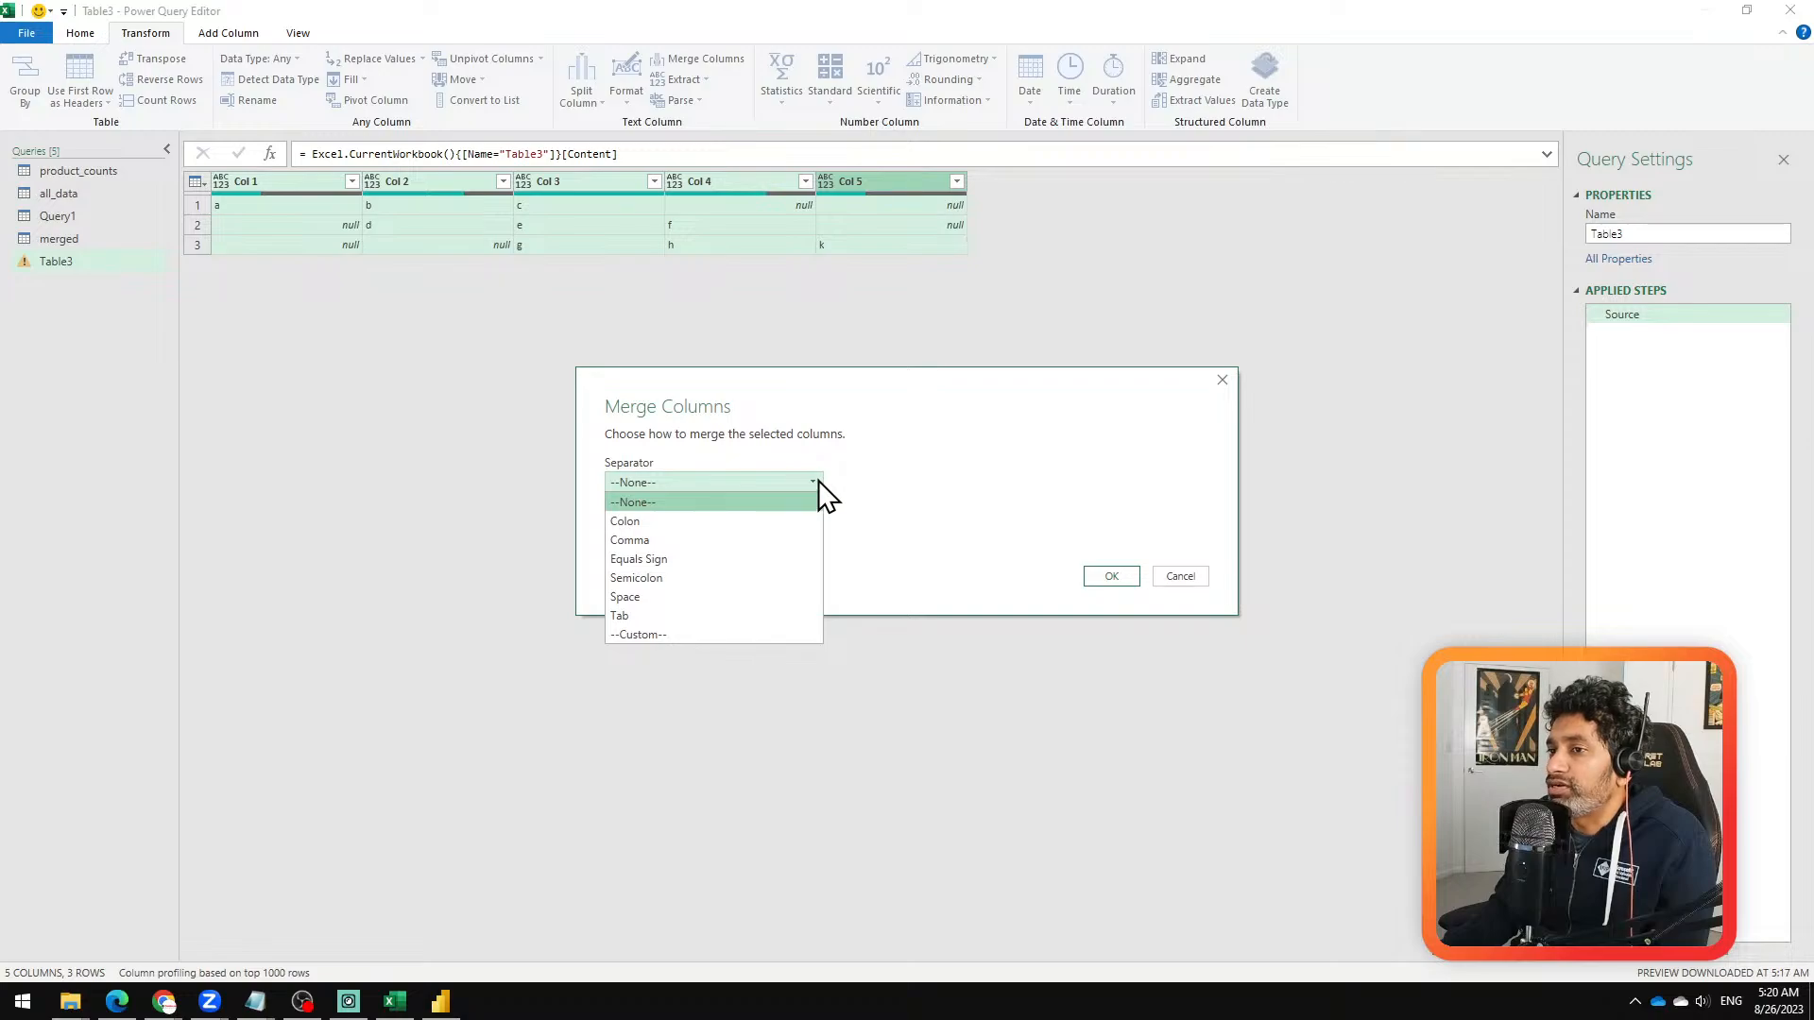
{"action": "left_click", "coordinate": [818, 480]}
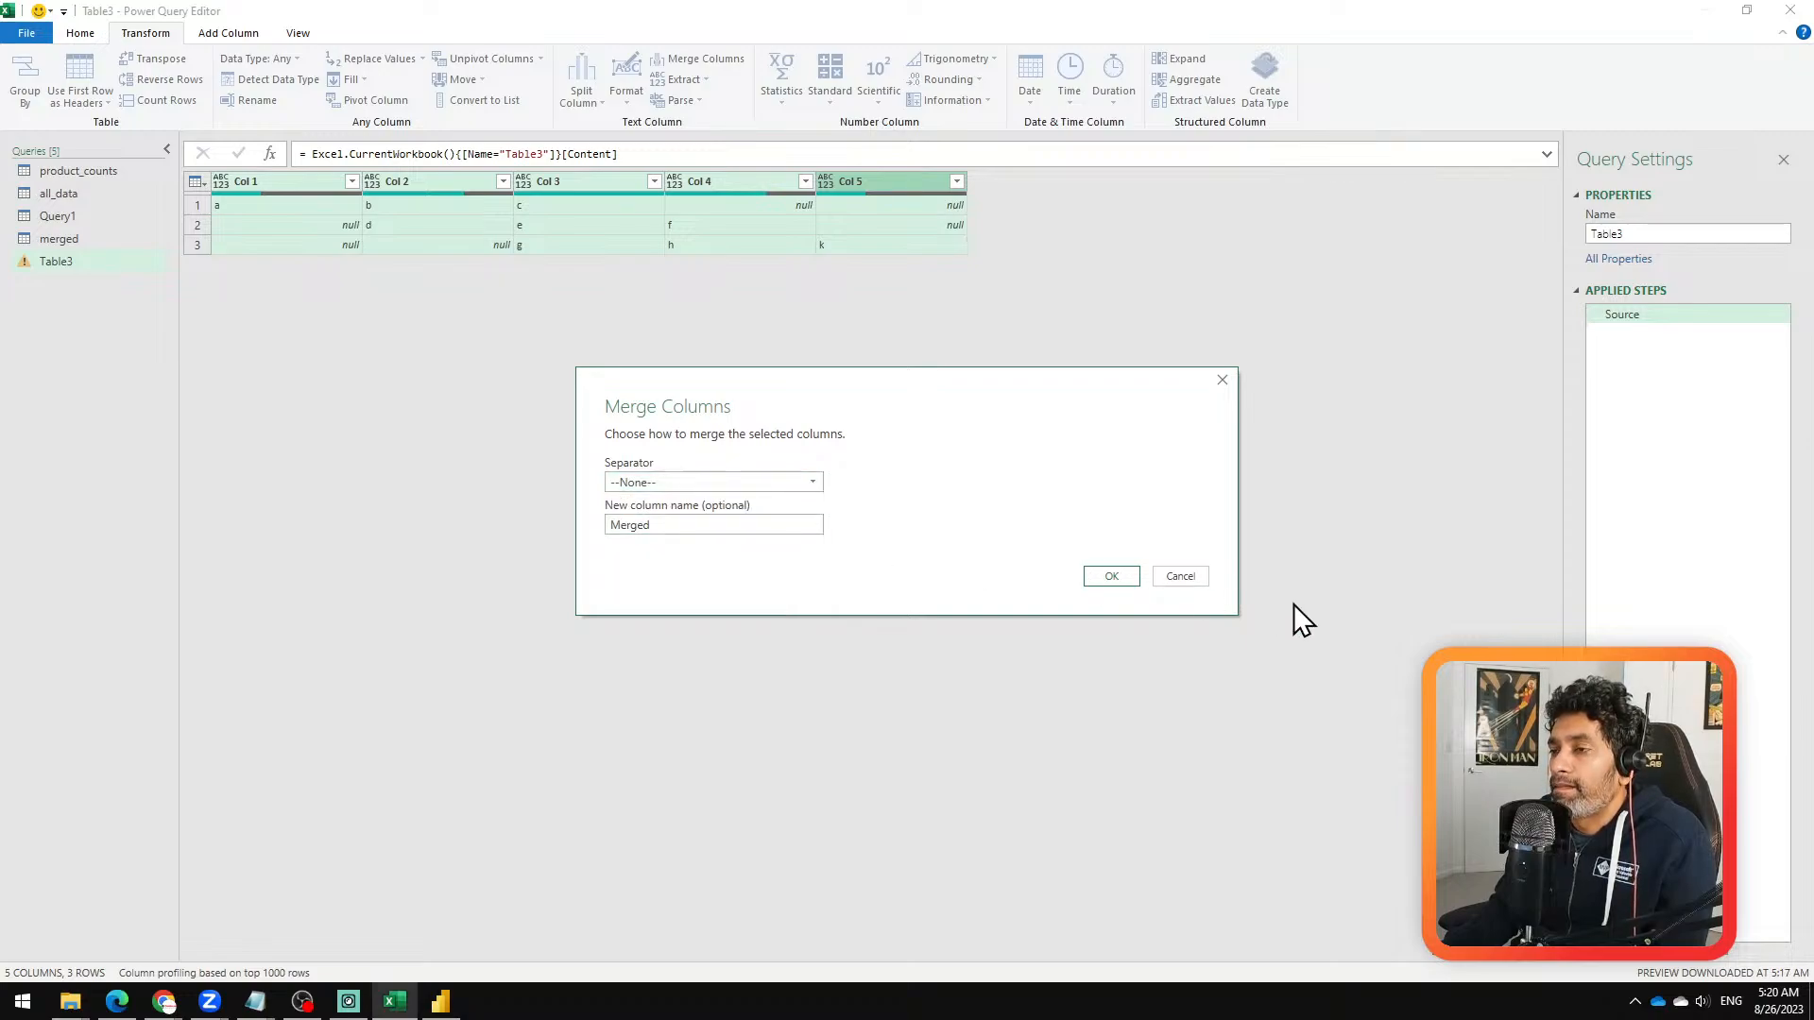
{"action": "key", "text": "Escape"}
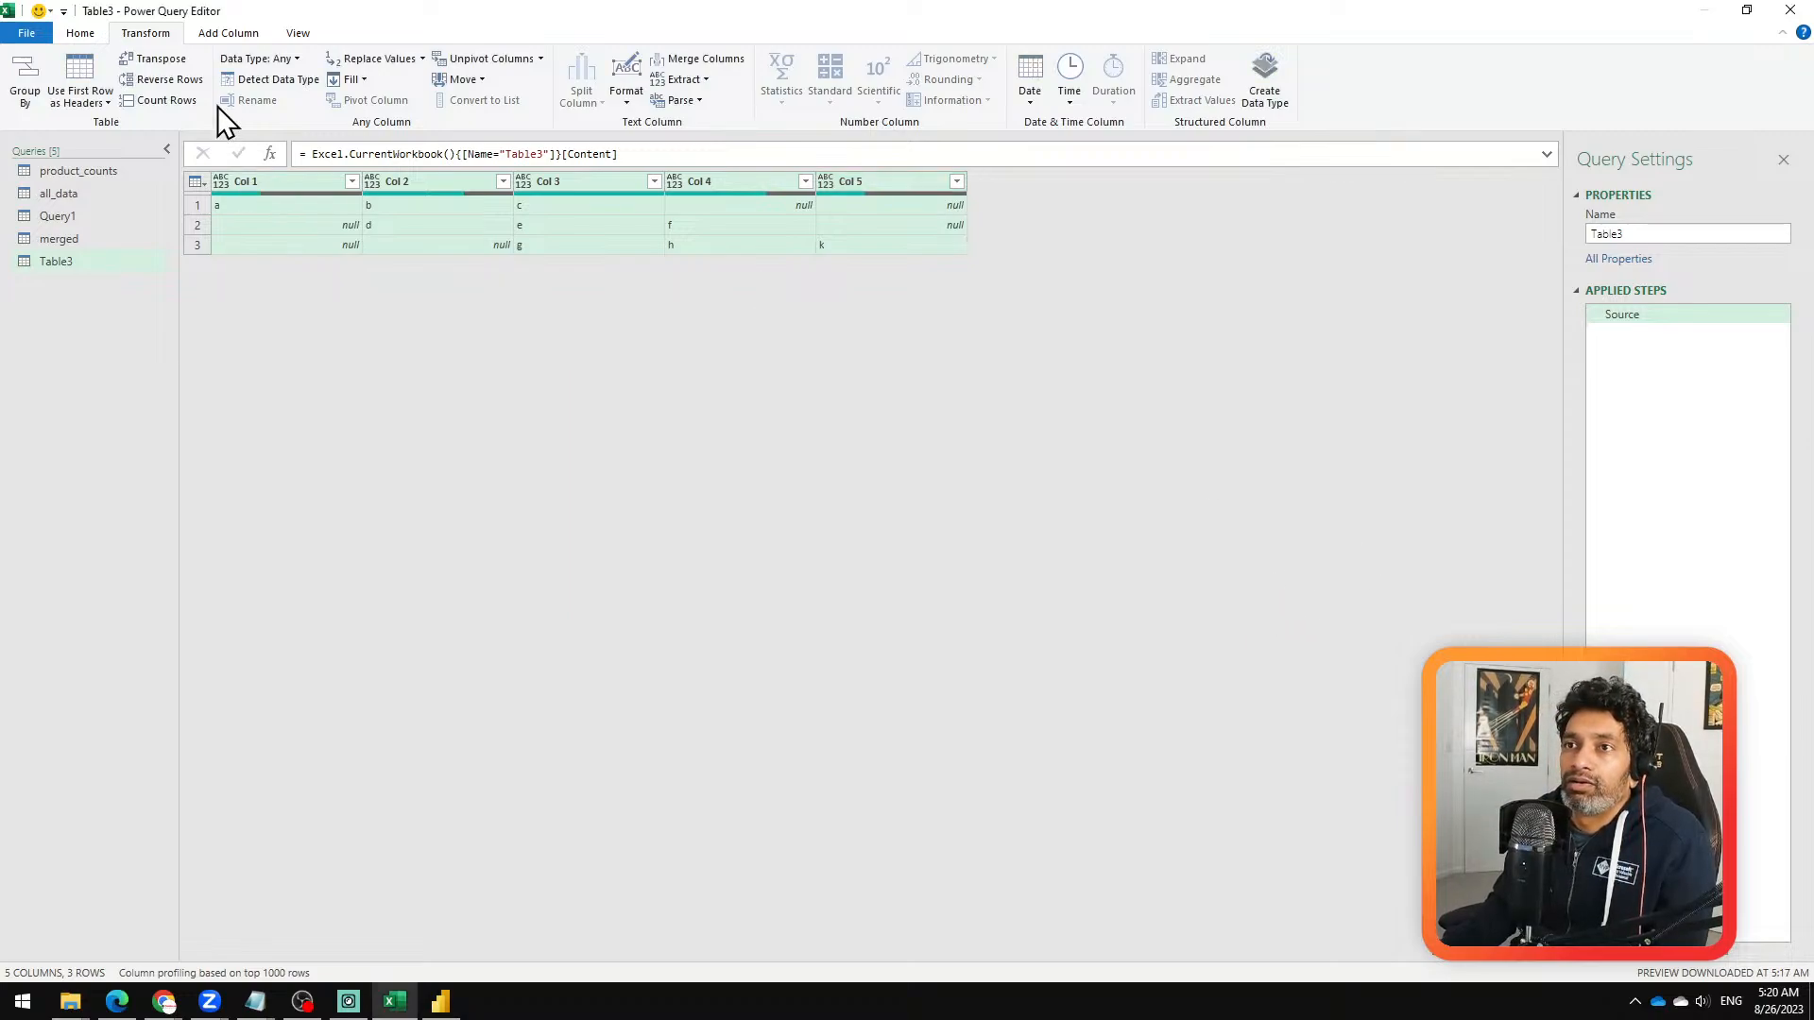
{"action": "left_click", "coordinate": [223, 31]}
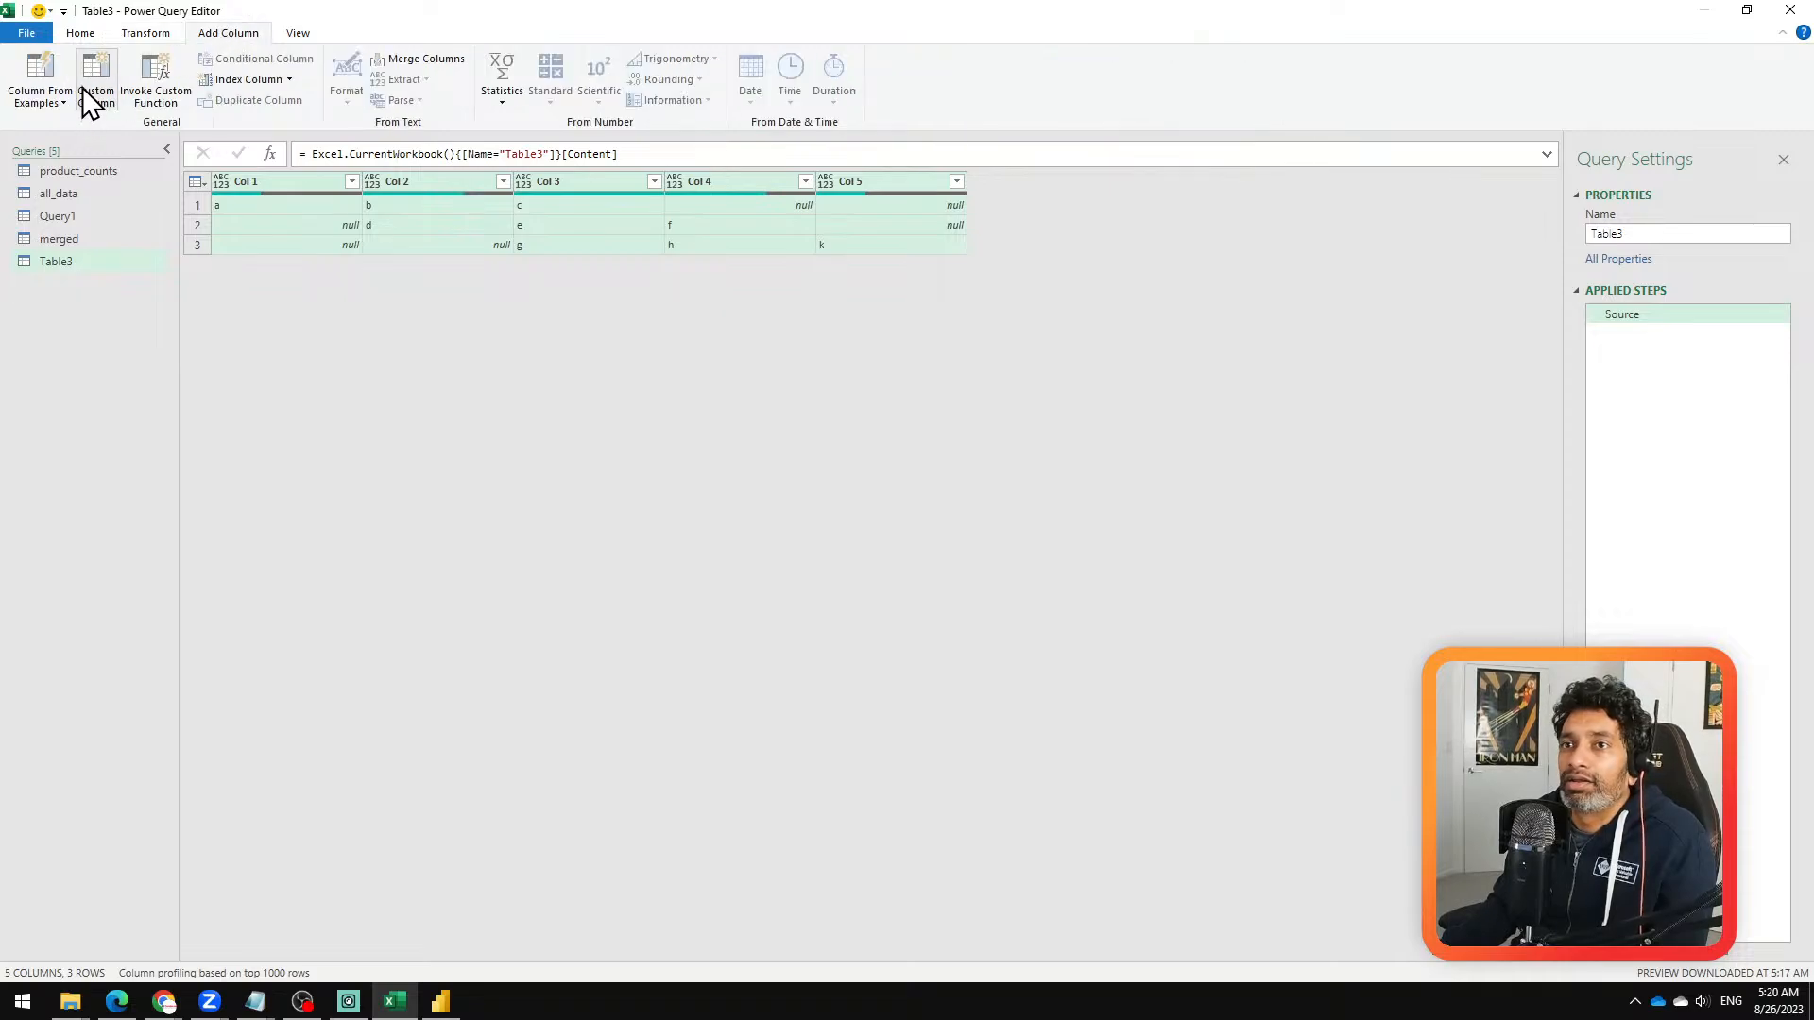
{"action": "left_click", "coordinate": [83, 87]}
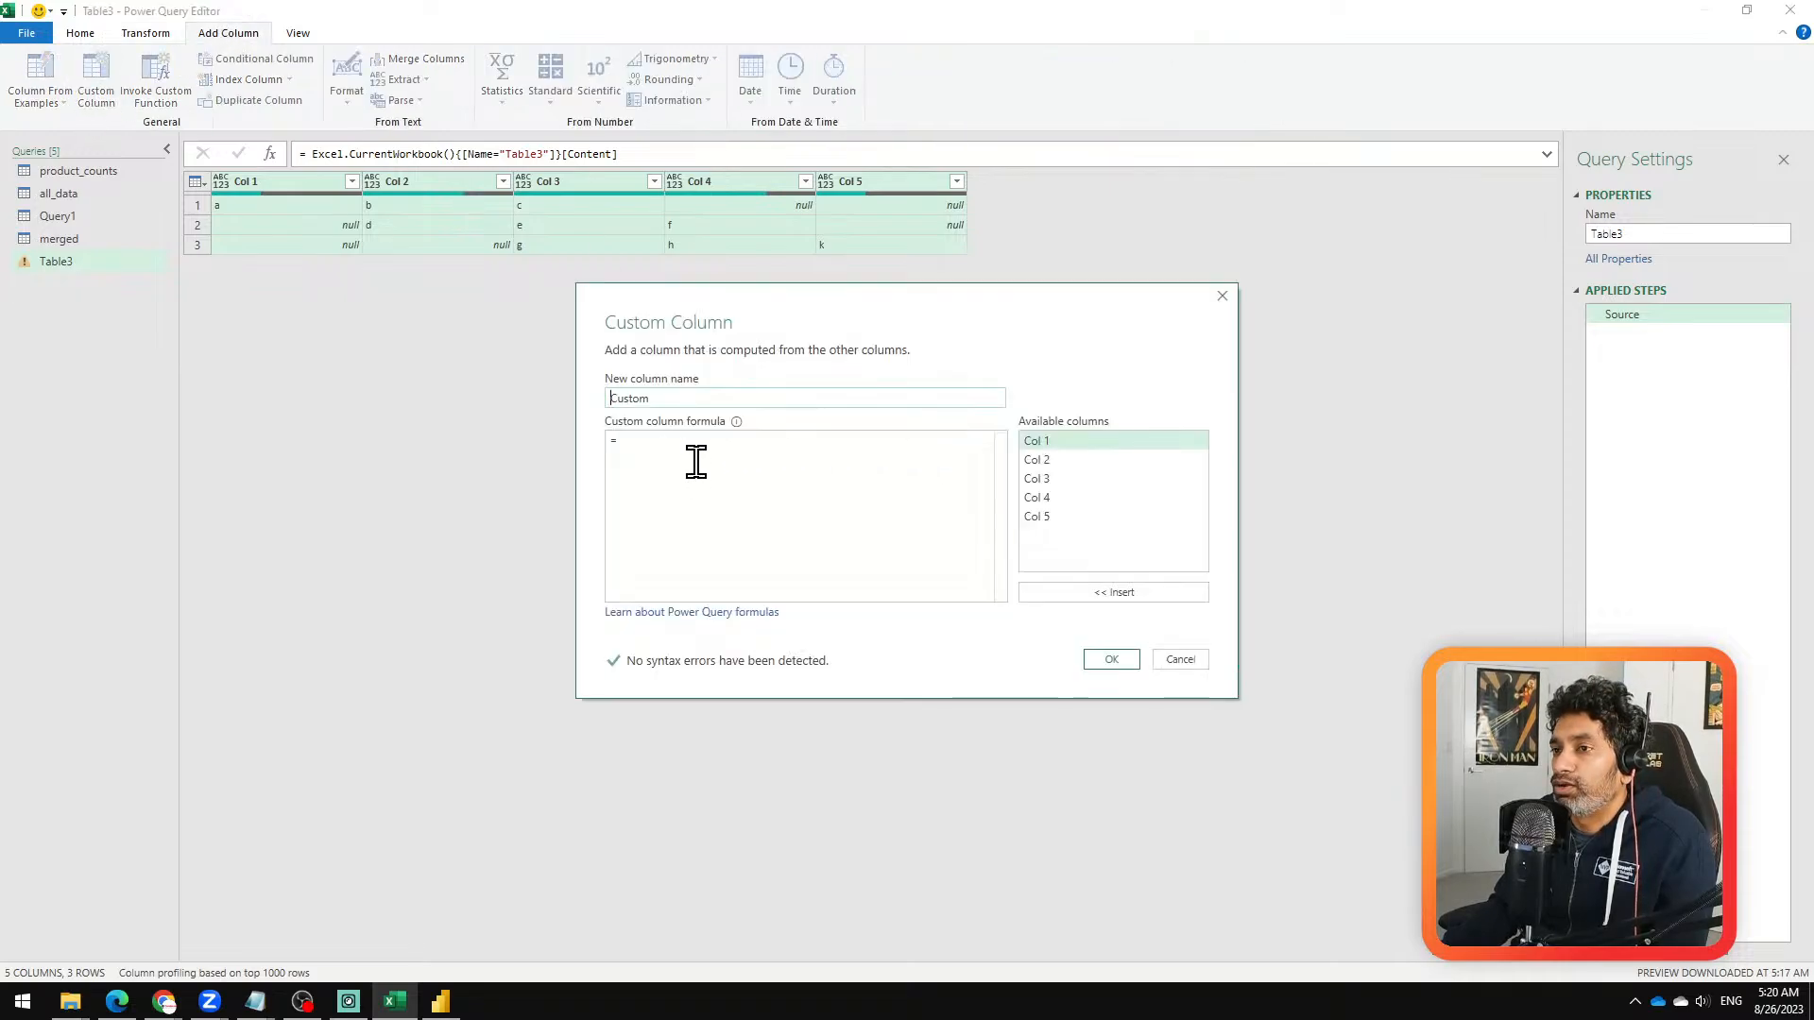
{"action": "left_click", "coordinate": [696, 461]}
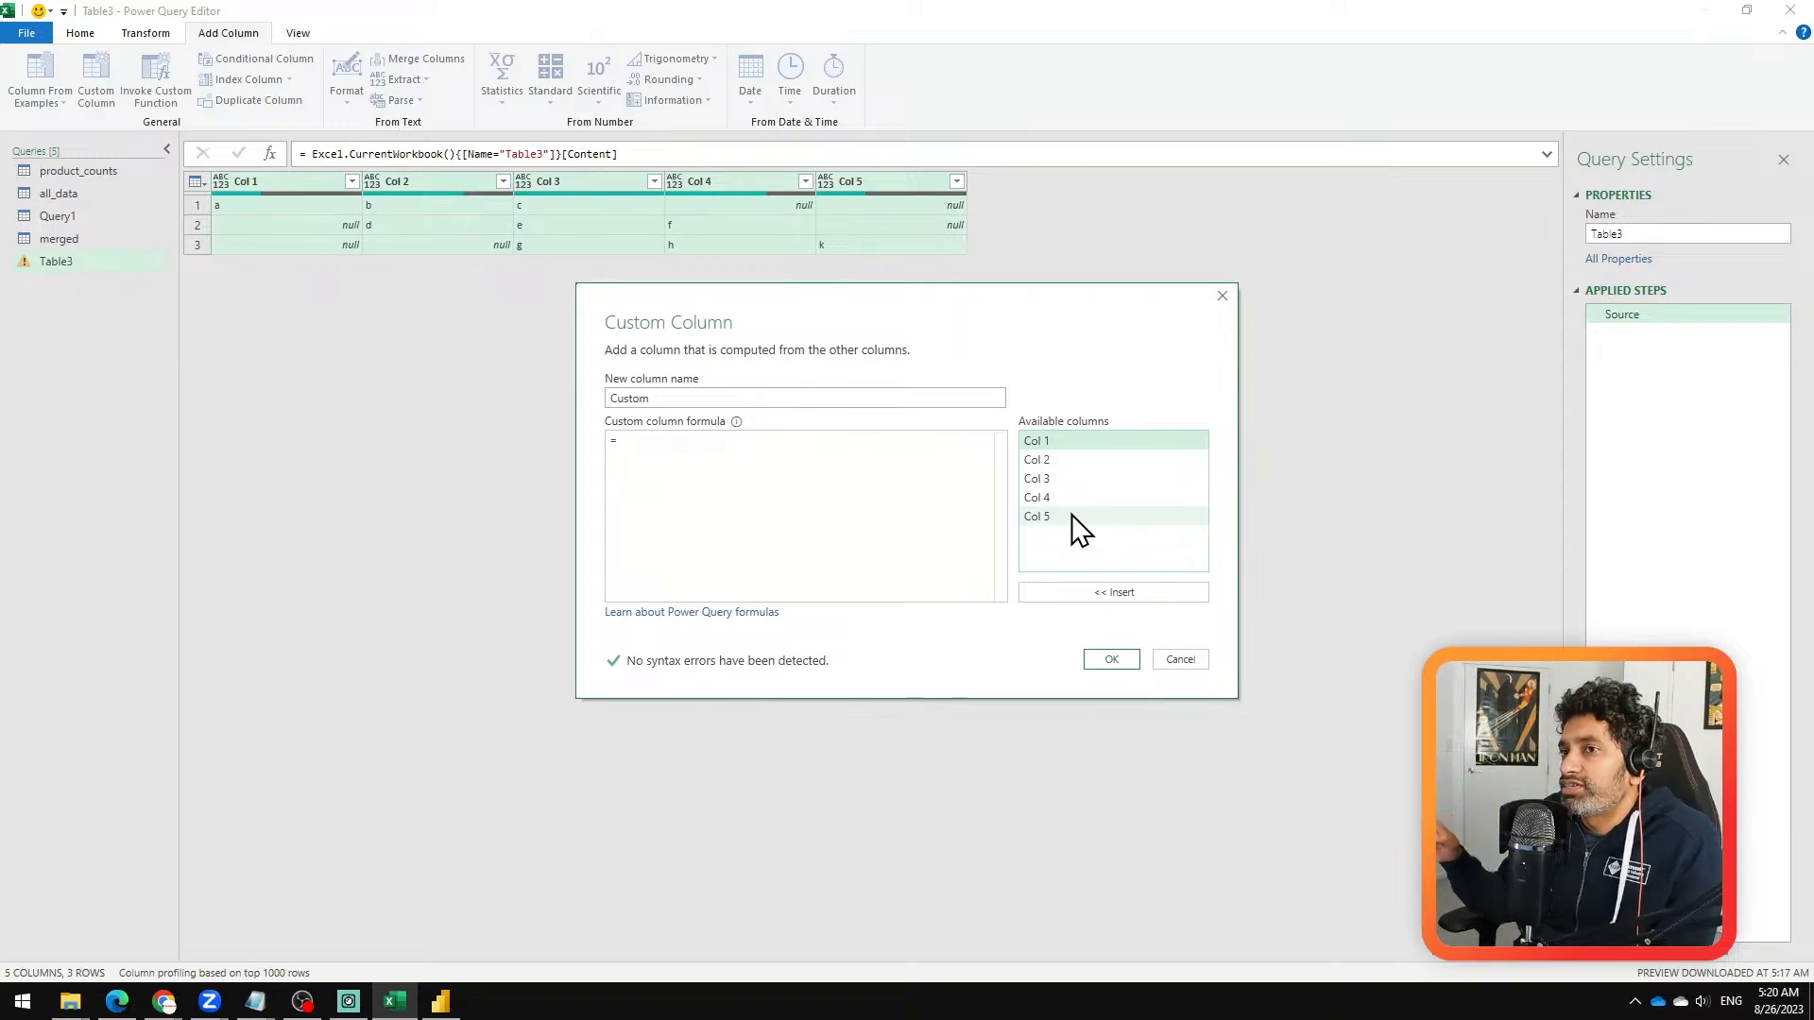
{"action": "left_click", "coordinate": [1190, 661]}
Step: Add a custom step that converts the source table to a list with the formula Table.ToList(Source)
{"action": "left_click", "coordinate": [268, 153]}
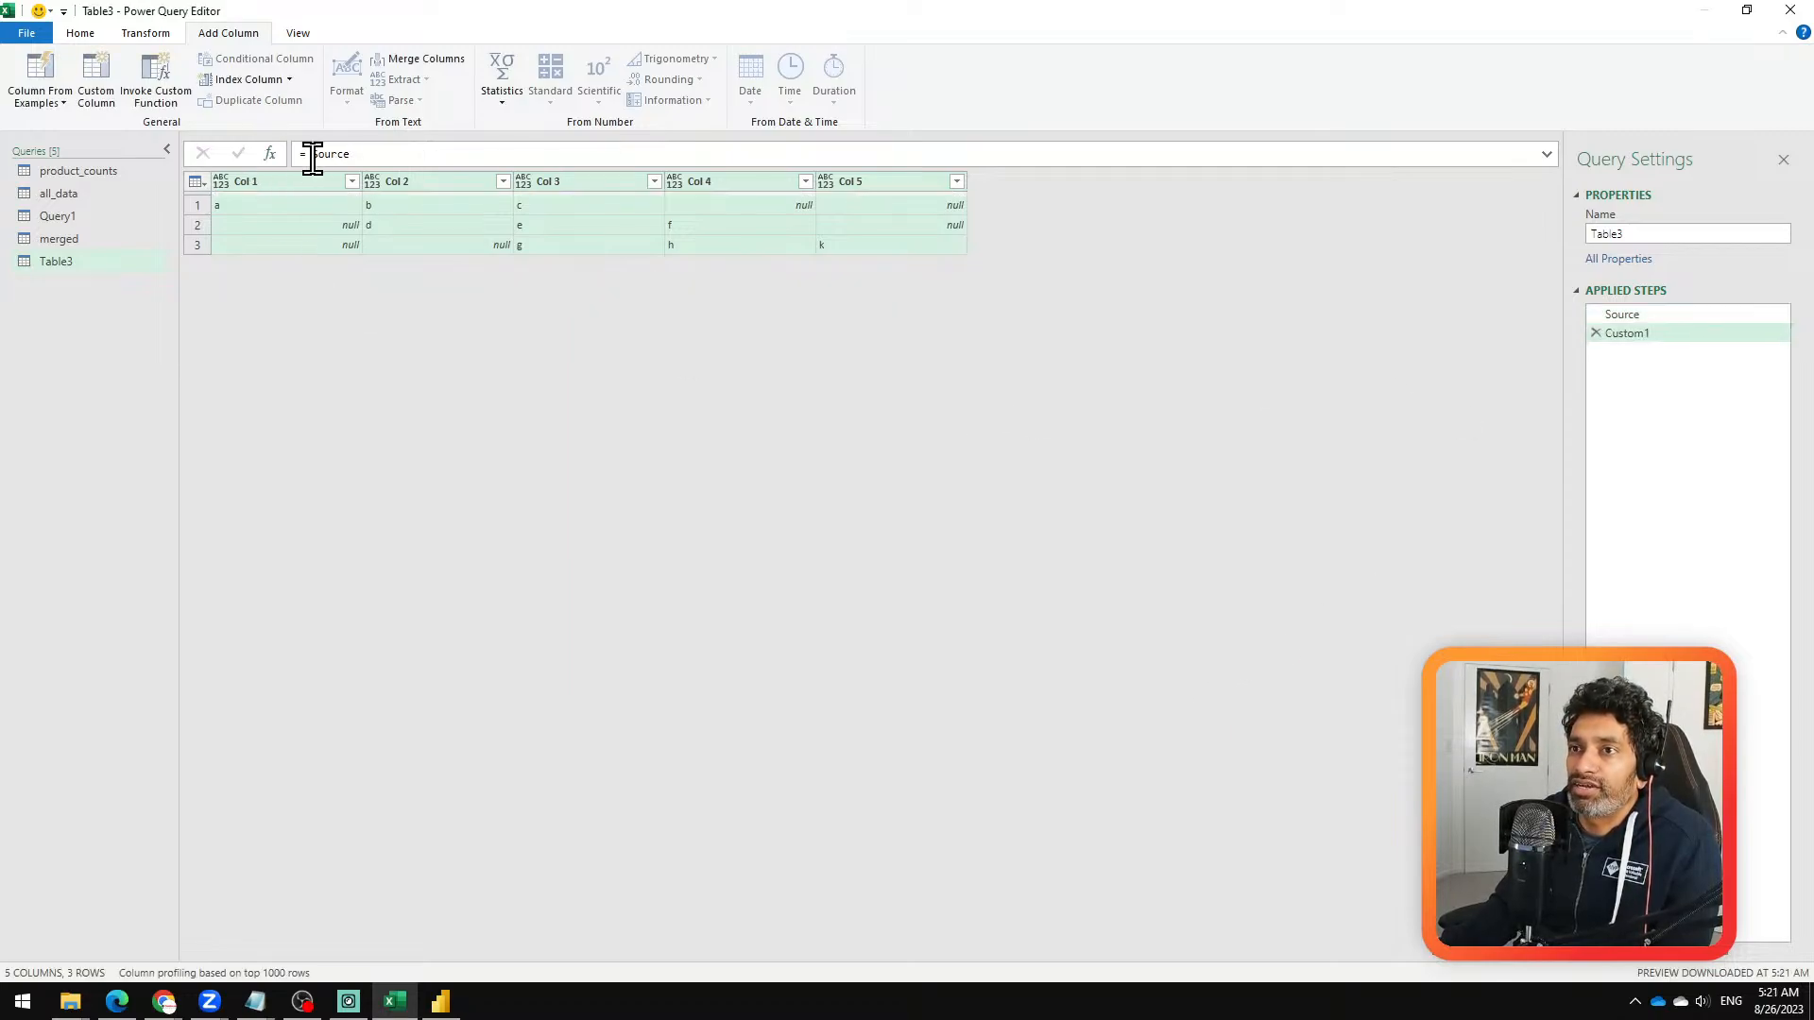
{"action": "left_click", "coordinate": [310, 153]}
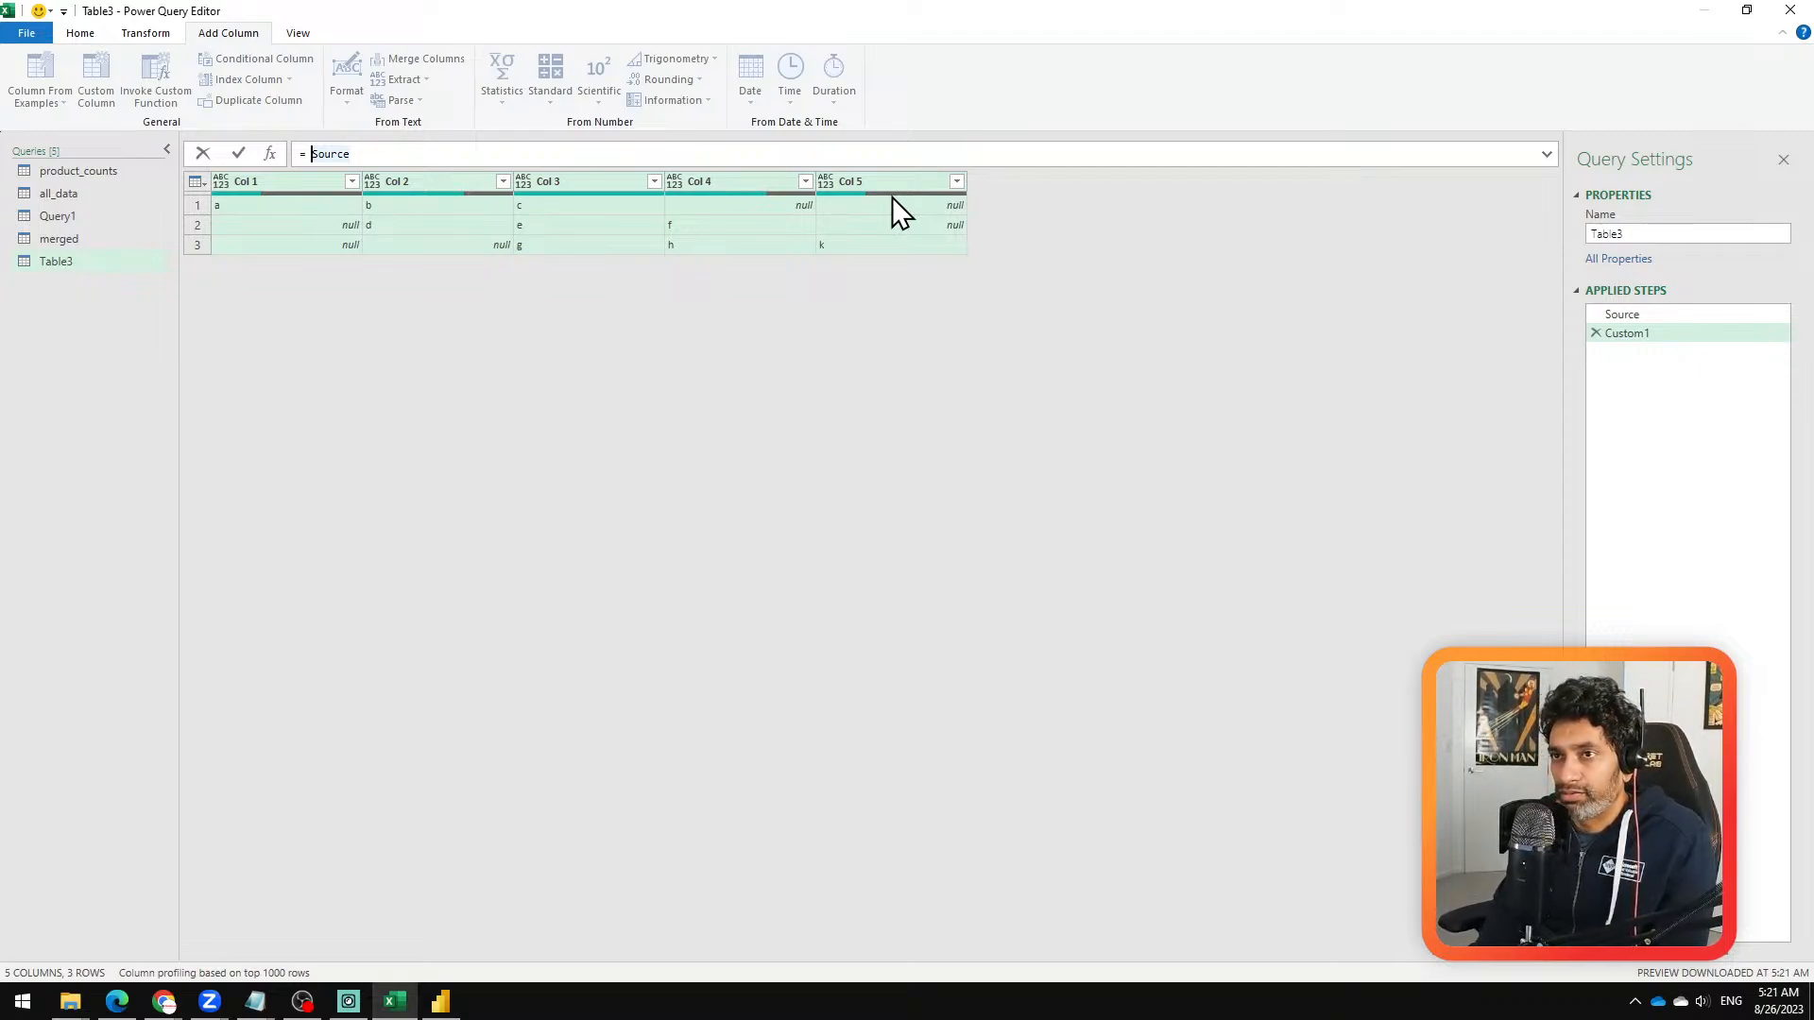
{"action": "key", "text": "shift+End"}
{"action": "key", "text": "Delete"}
{"action": "type", "text": "tolist"}
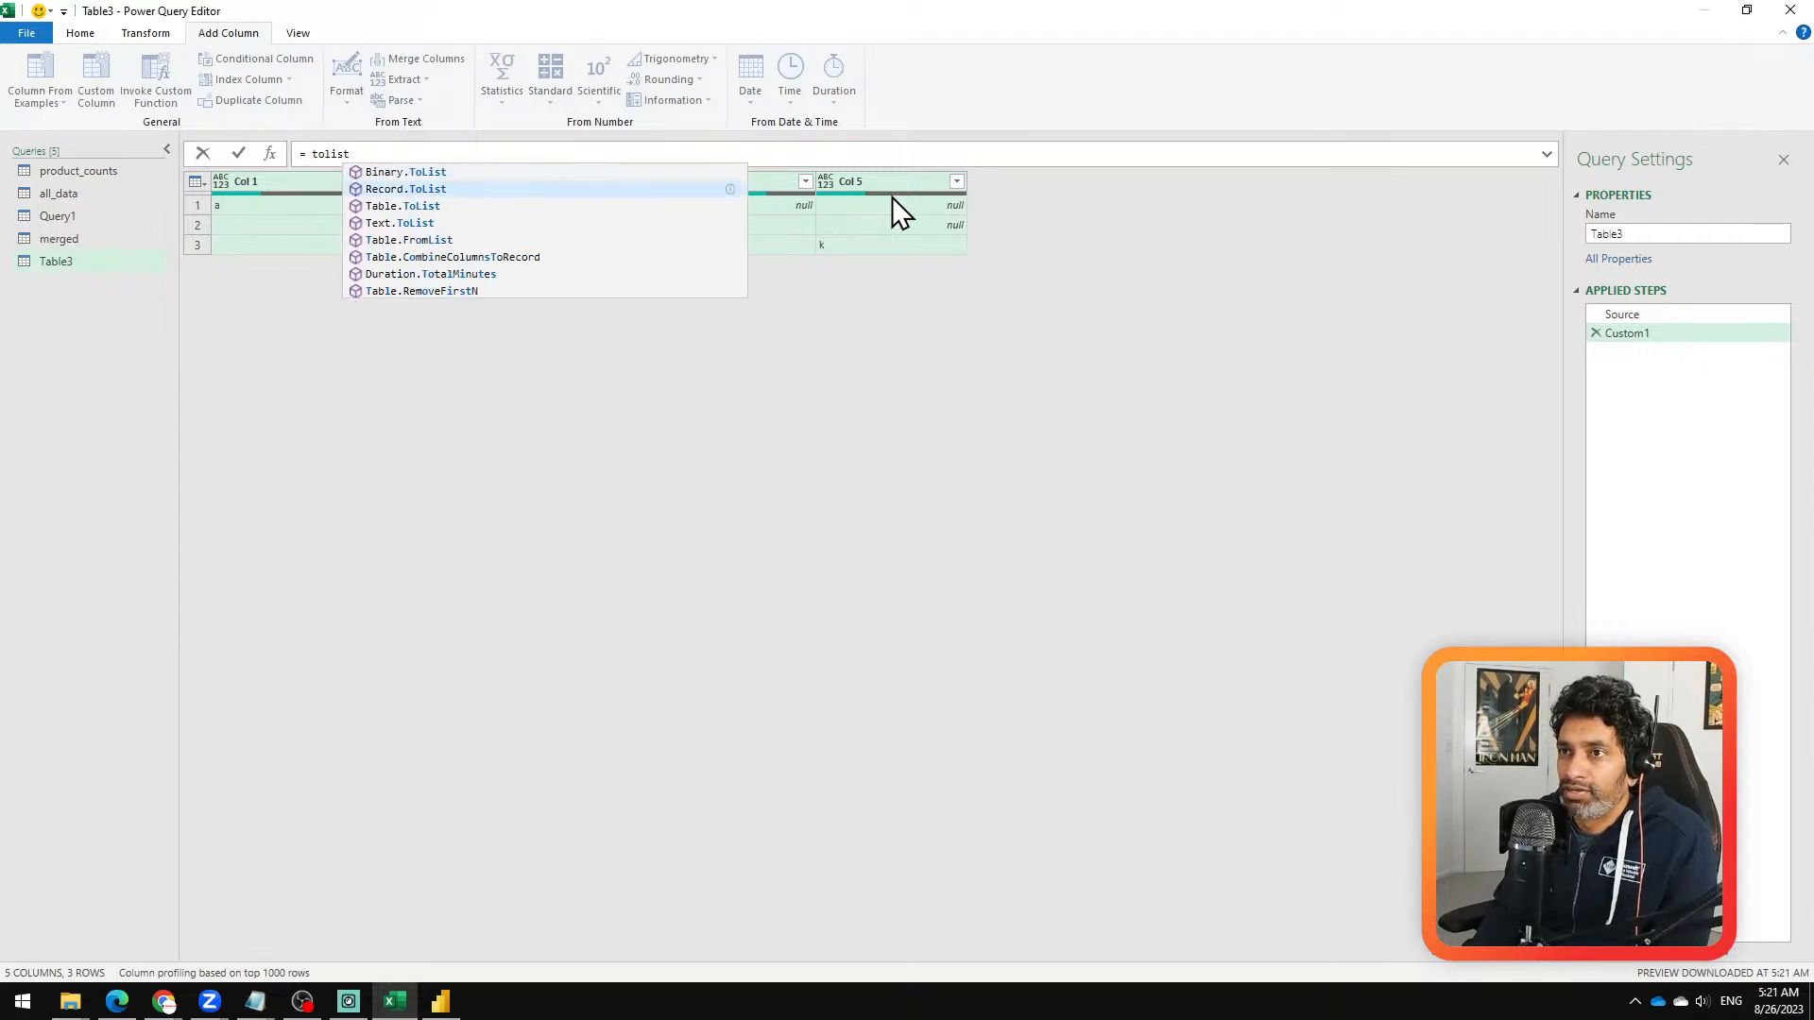
{"action": "key", "text": "Down"}
{"action": "key", "text": "Down"}
{"action": "key", "text": "Tab"}
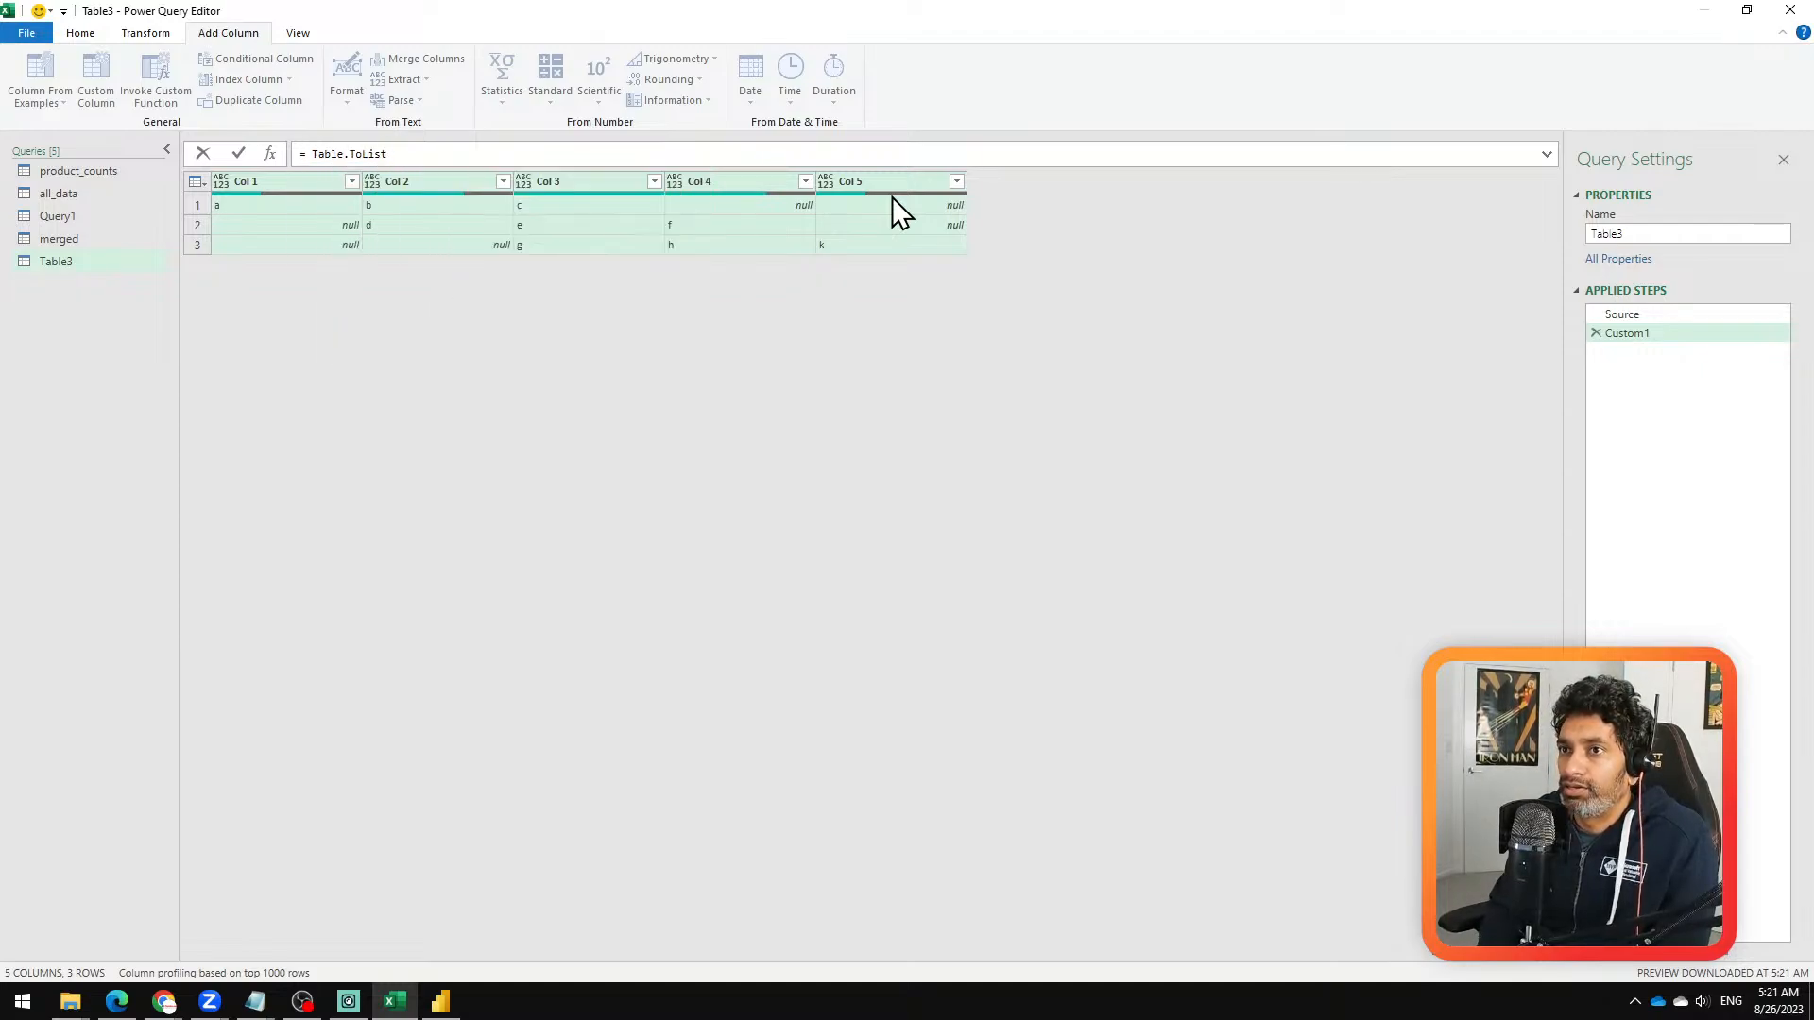
{"action": "type", "text": "(Sour"}
{"action": "key", "text": "Tab"}
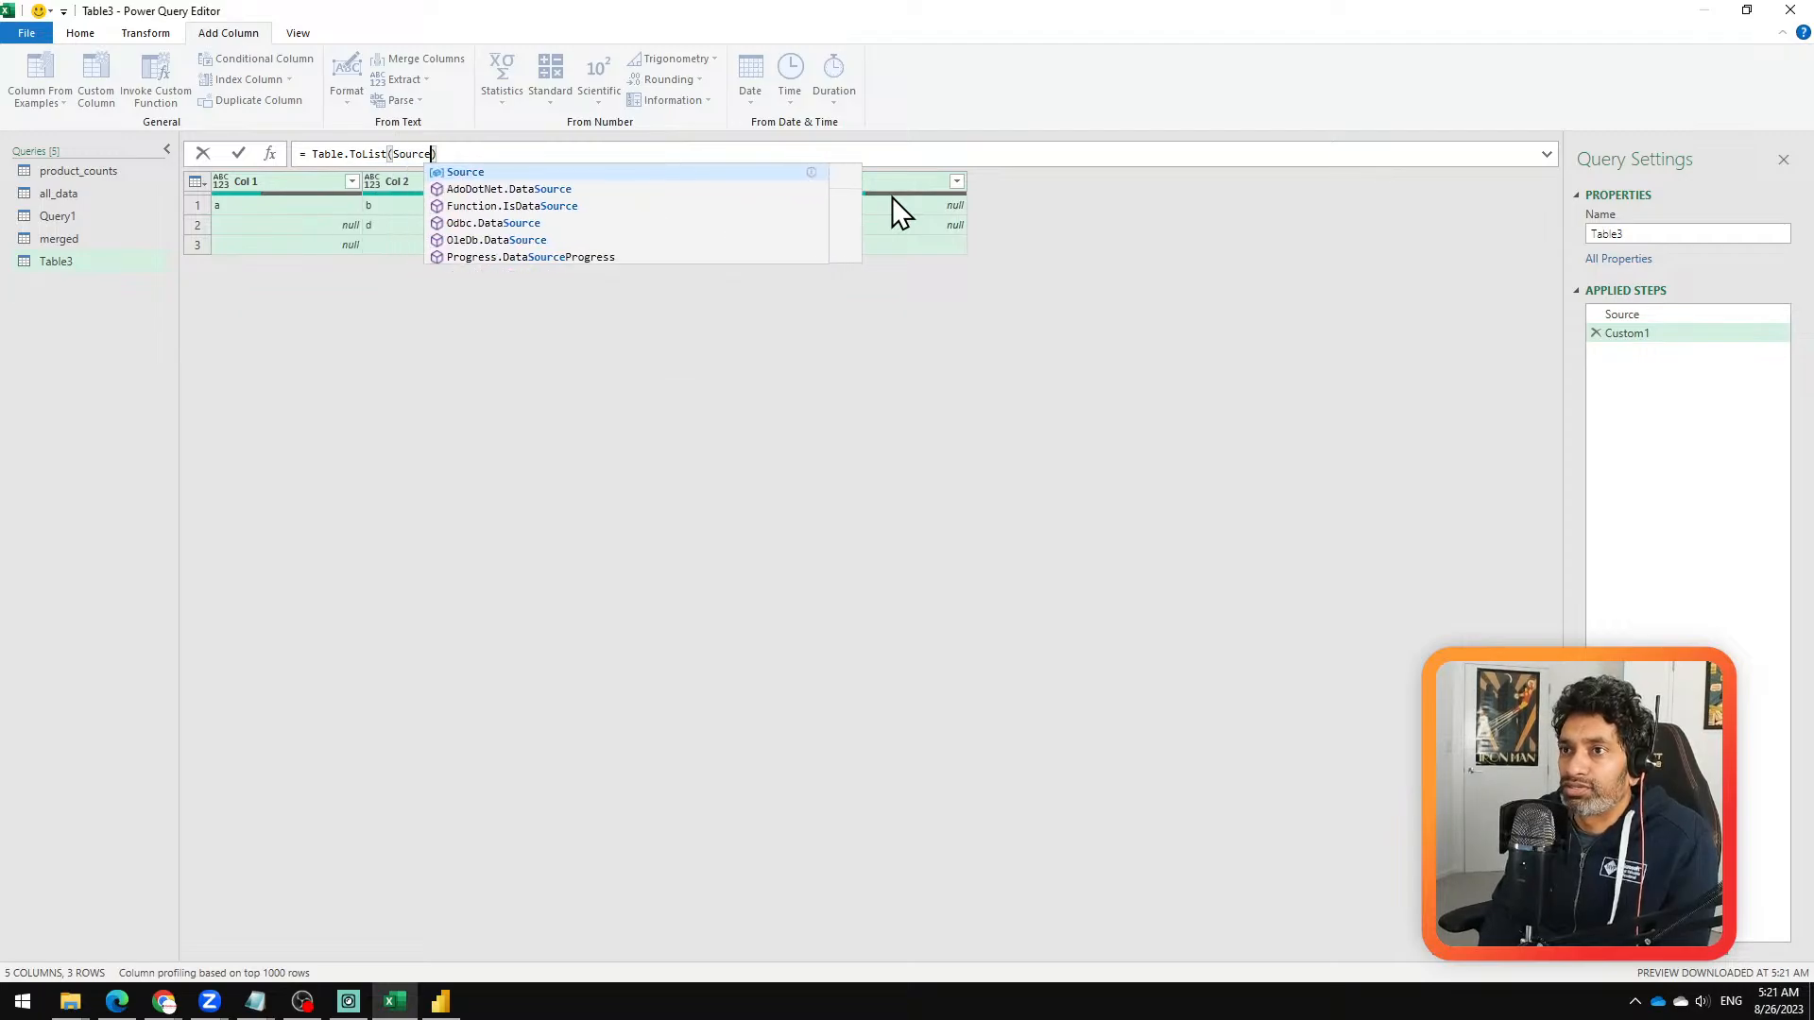
{"action": "key", "text": "Return"}
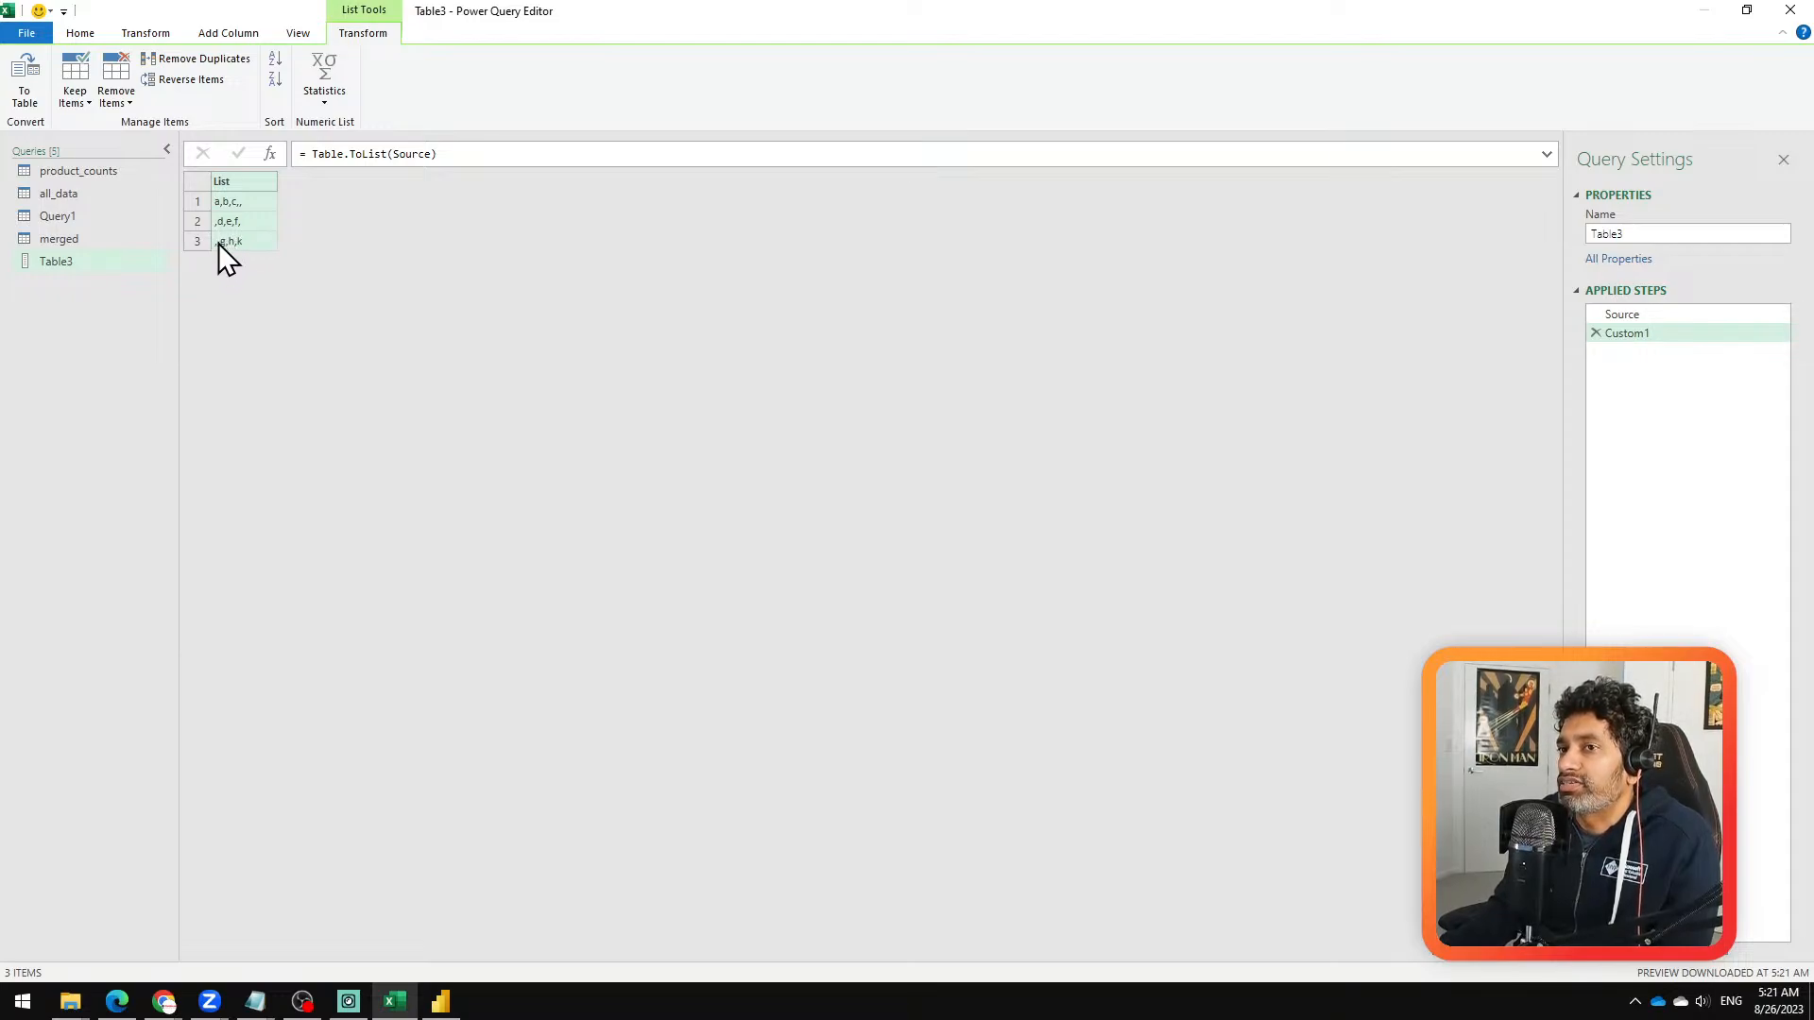
Step: Try adding a second argument to the Table.ToList formula, restore it to Table.ToList(Source), and remove the custom step
{"action": "left_click", "coordinate": [430, 154]}
{"action": "key", "text": "BackSpace"}
{"action": "type", "text": ","}
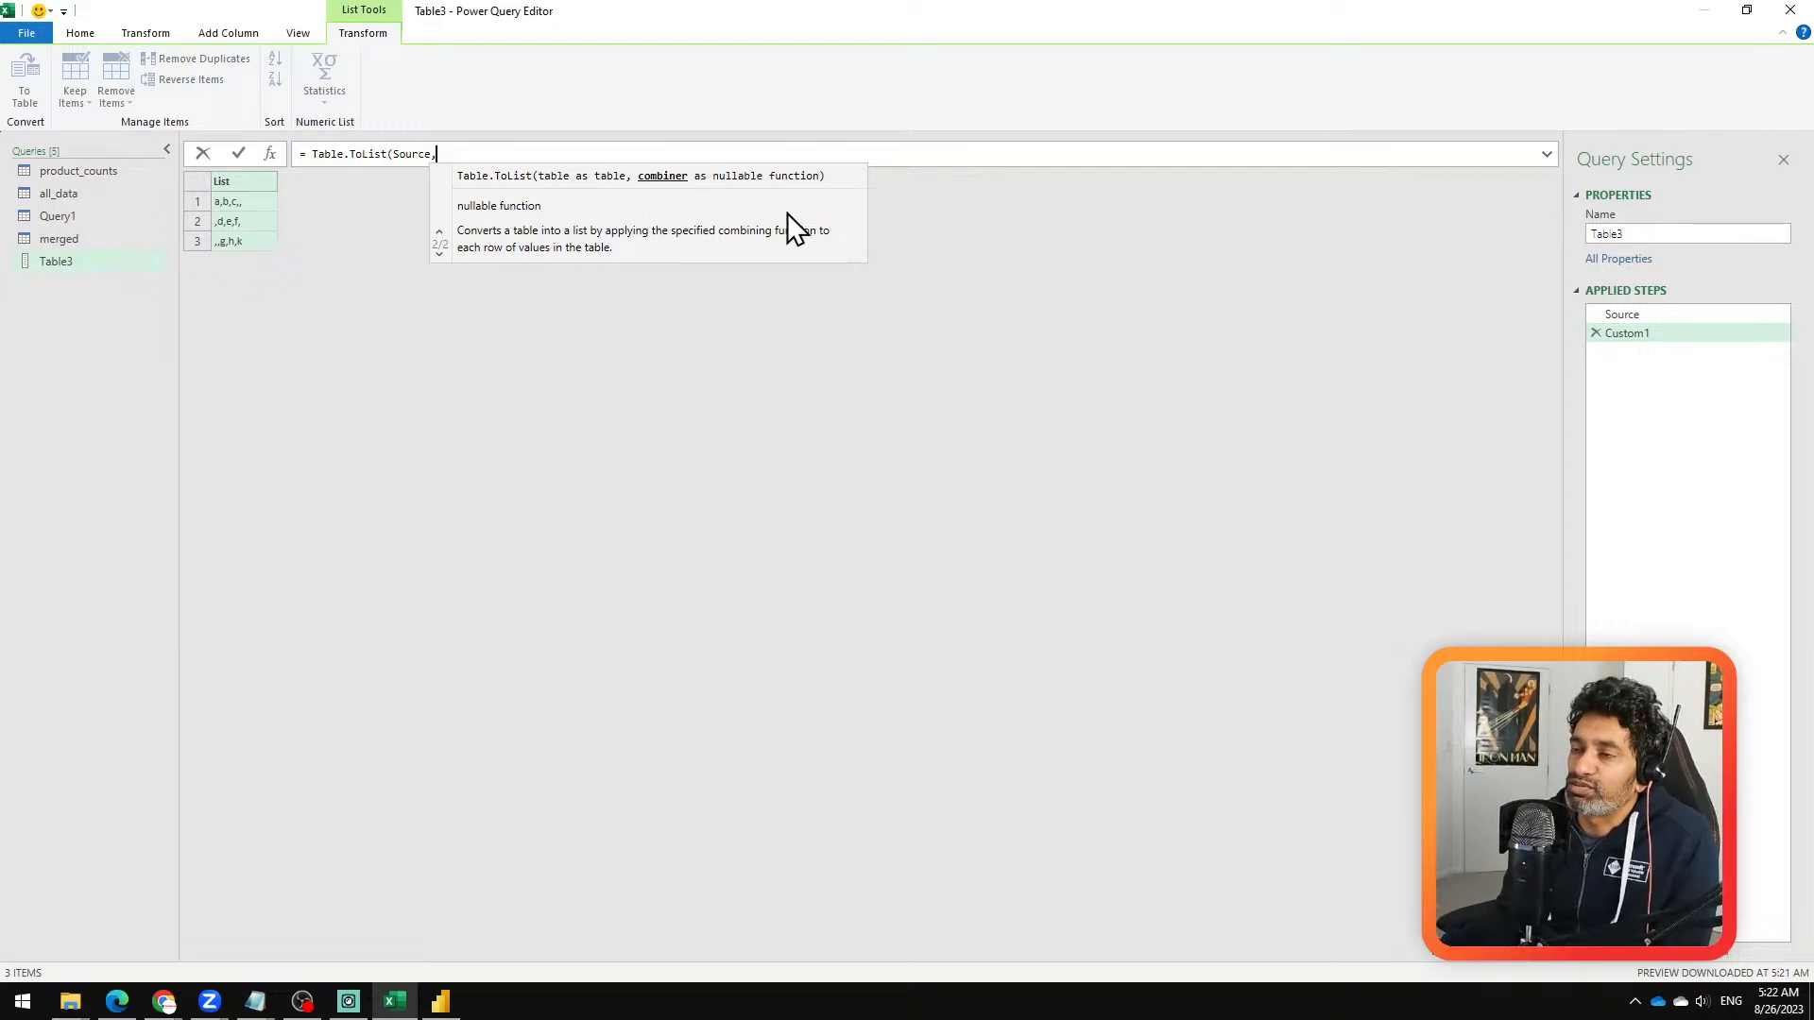
{"action": "key", "text": "Escape"}
{"action": "key", "text": "BackSpace"}
{"action": "type", "text": ")"}
{"action": "key", "text": "Return"}
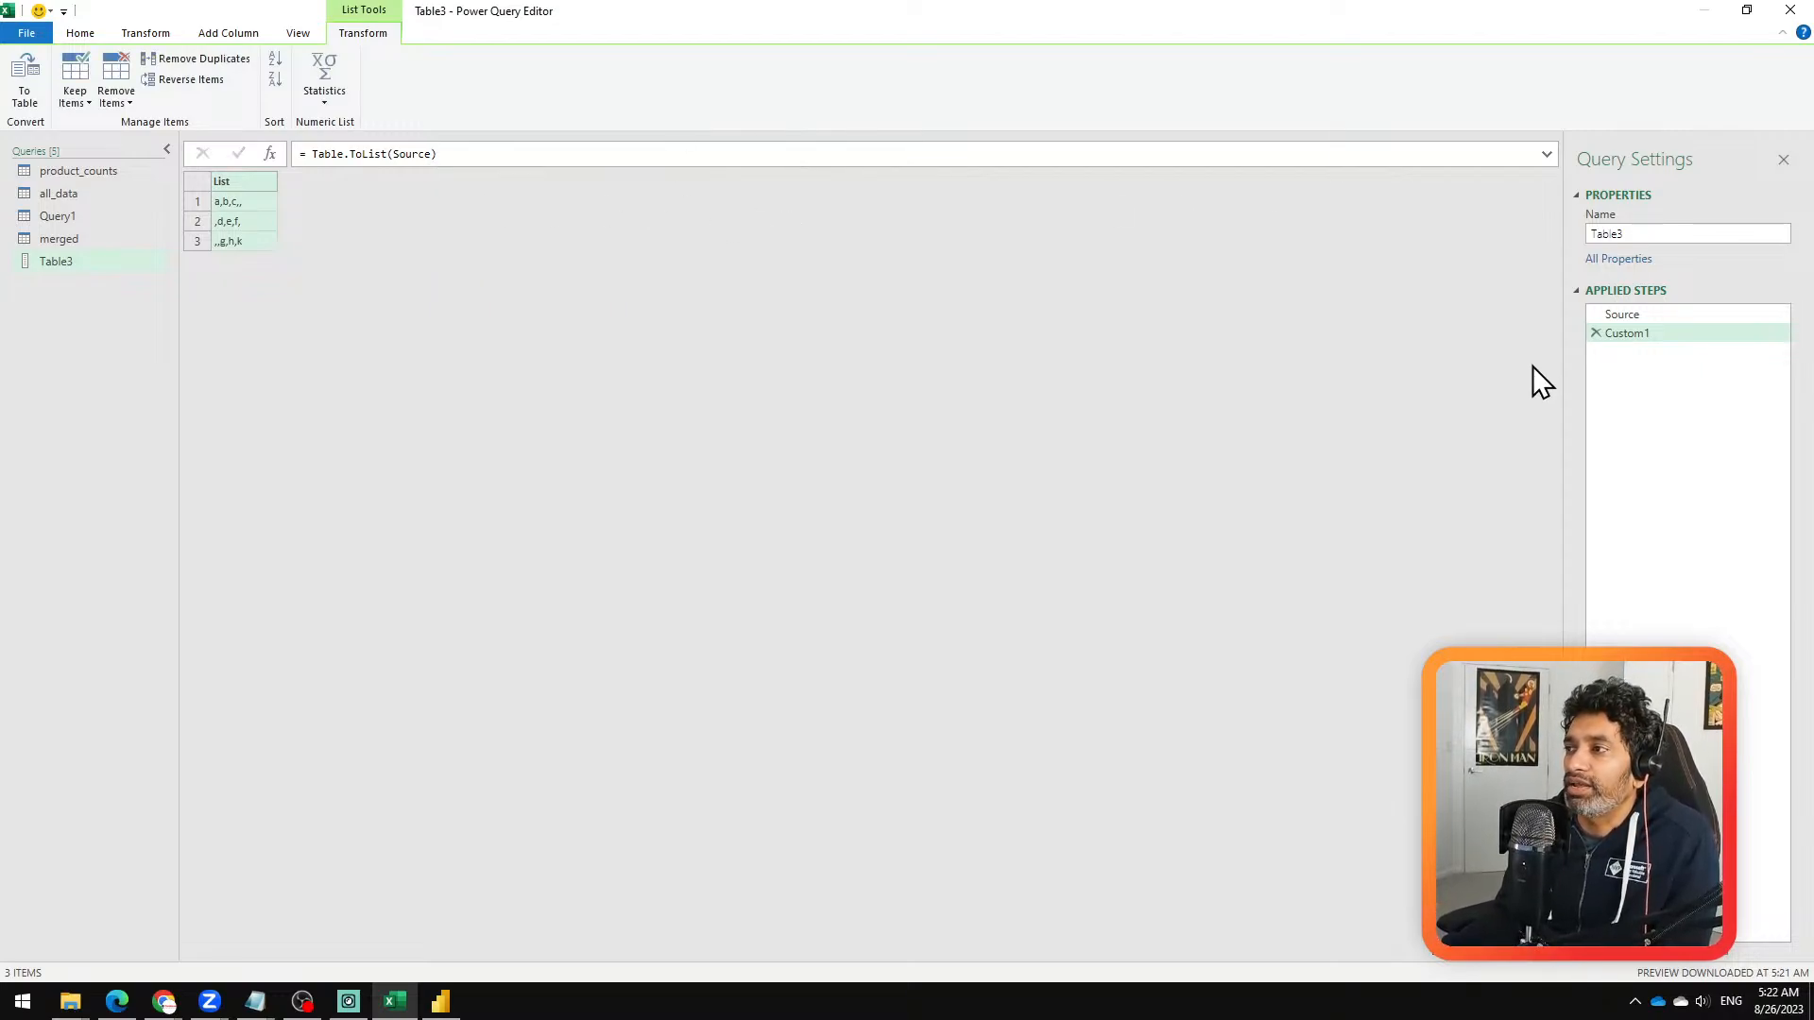
{"action": "left_click", "coordinate": [1595, 333]}
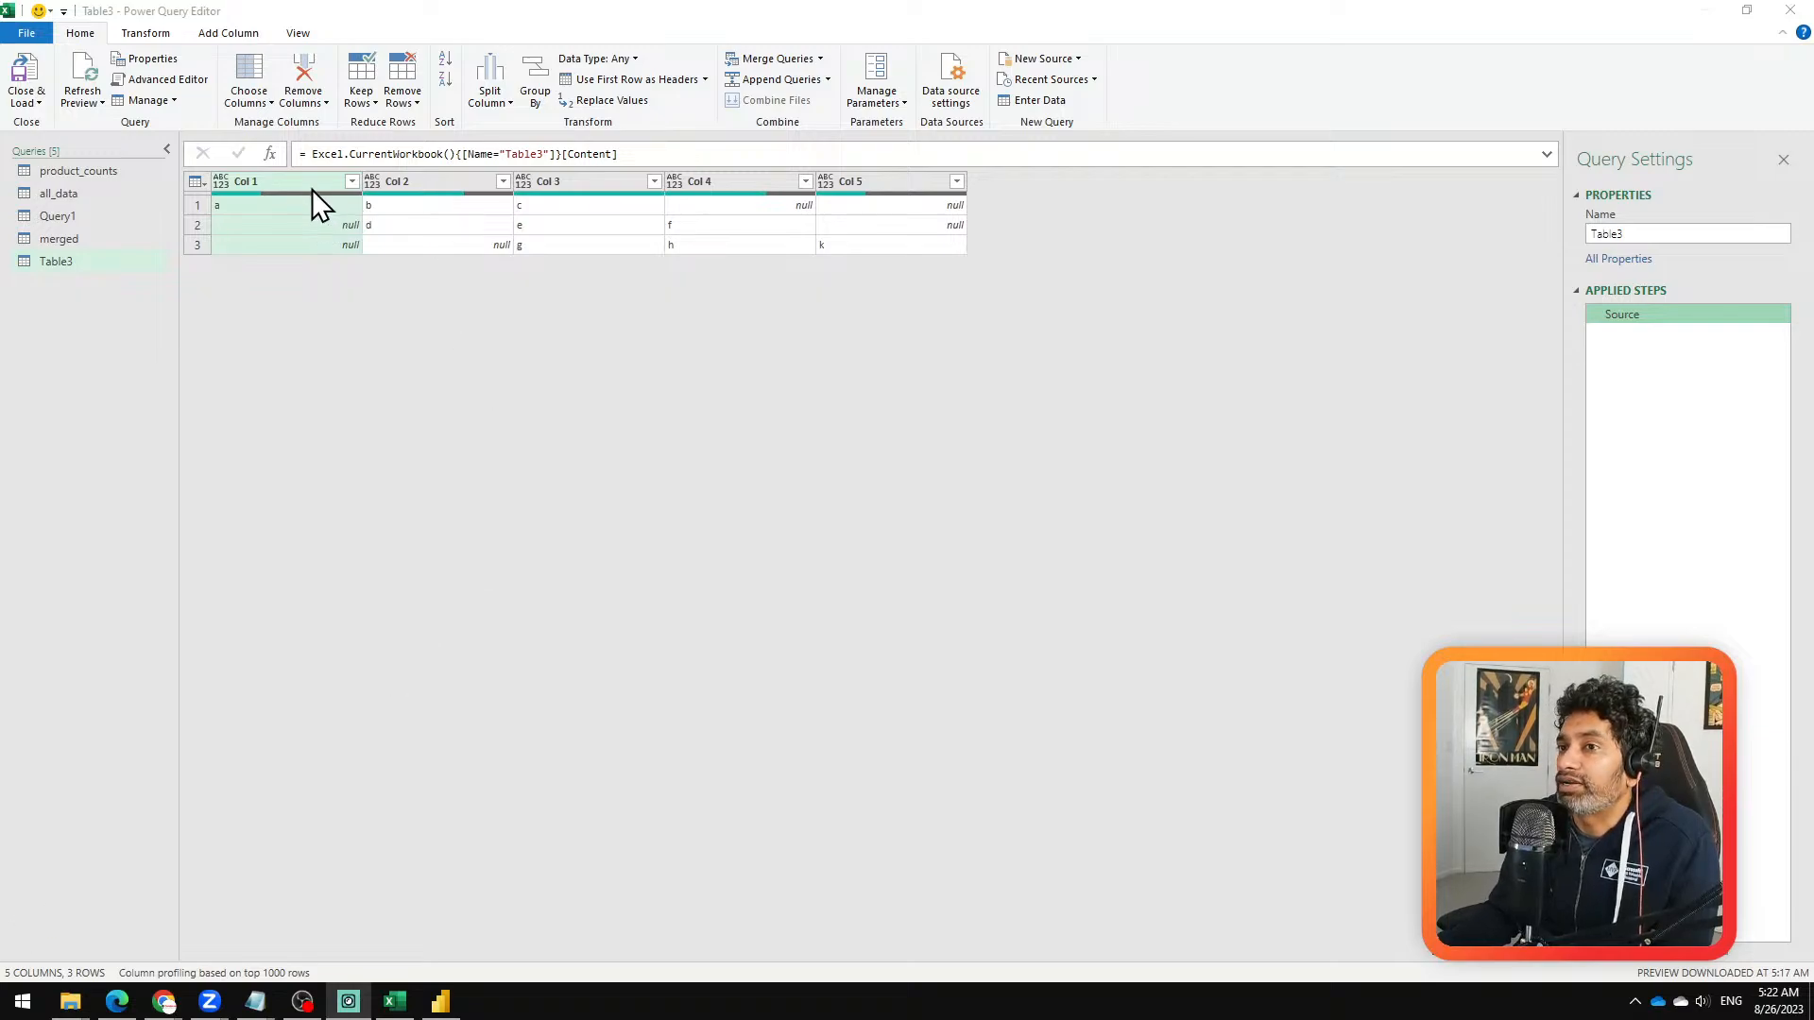
Step: Try transposing the table and writing a list-conversion formula in a custom step, and remove both the custom and transpose steps
{"action": "left_click", "coordinate": [151, 34]}
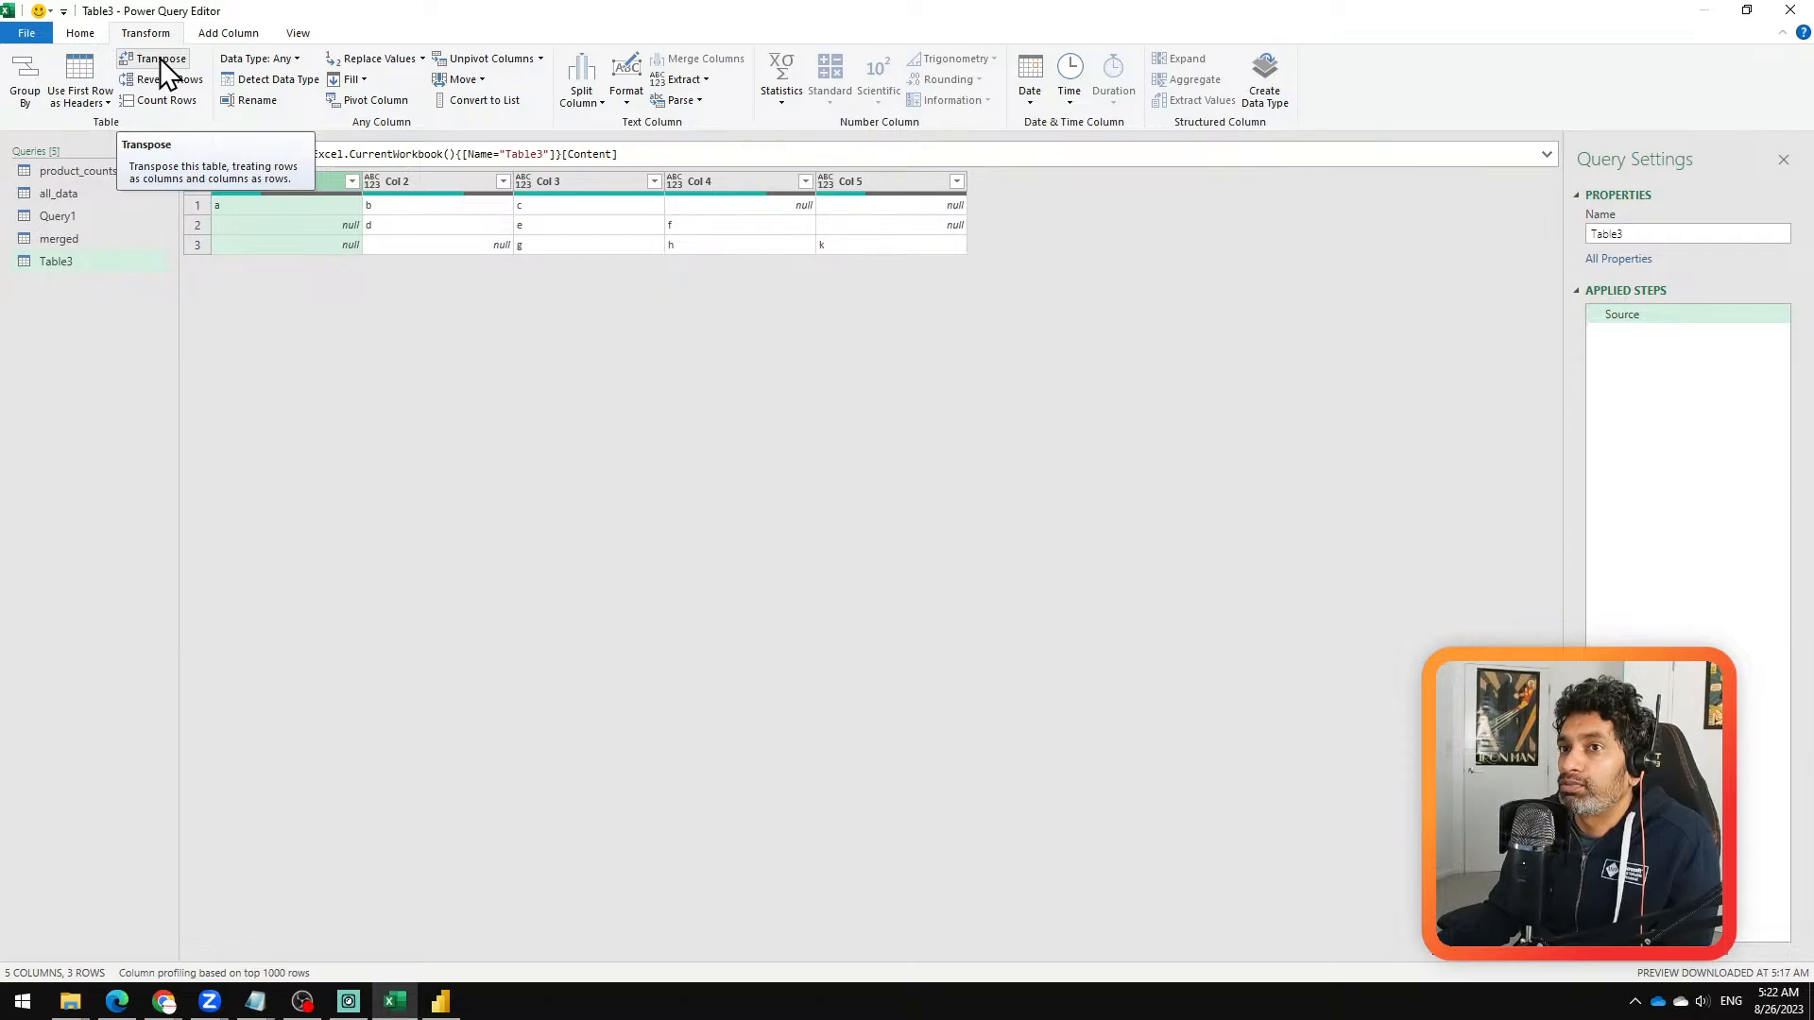
{"action": "left_click", "coordinate": [161, 58]}
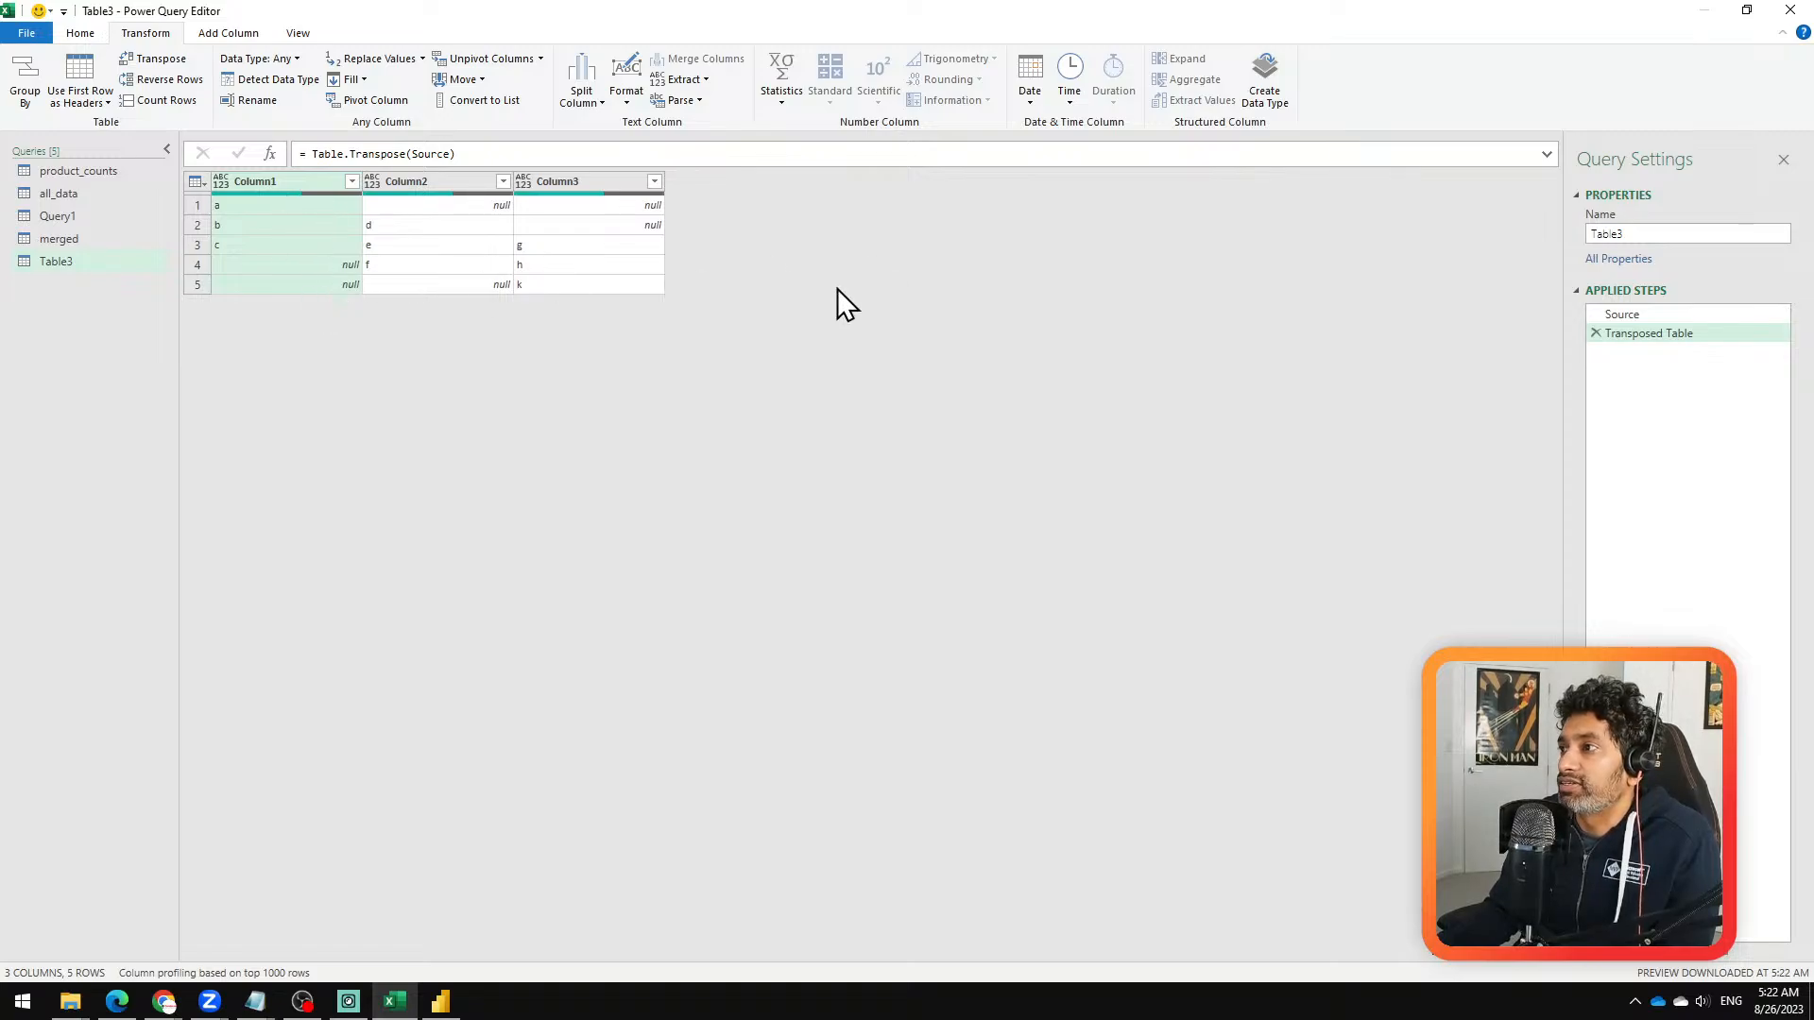
{"action": "left_click", "coordinate": [270, 154]}
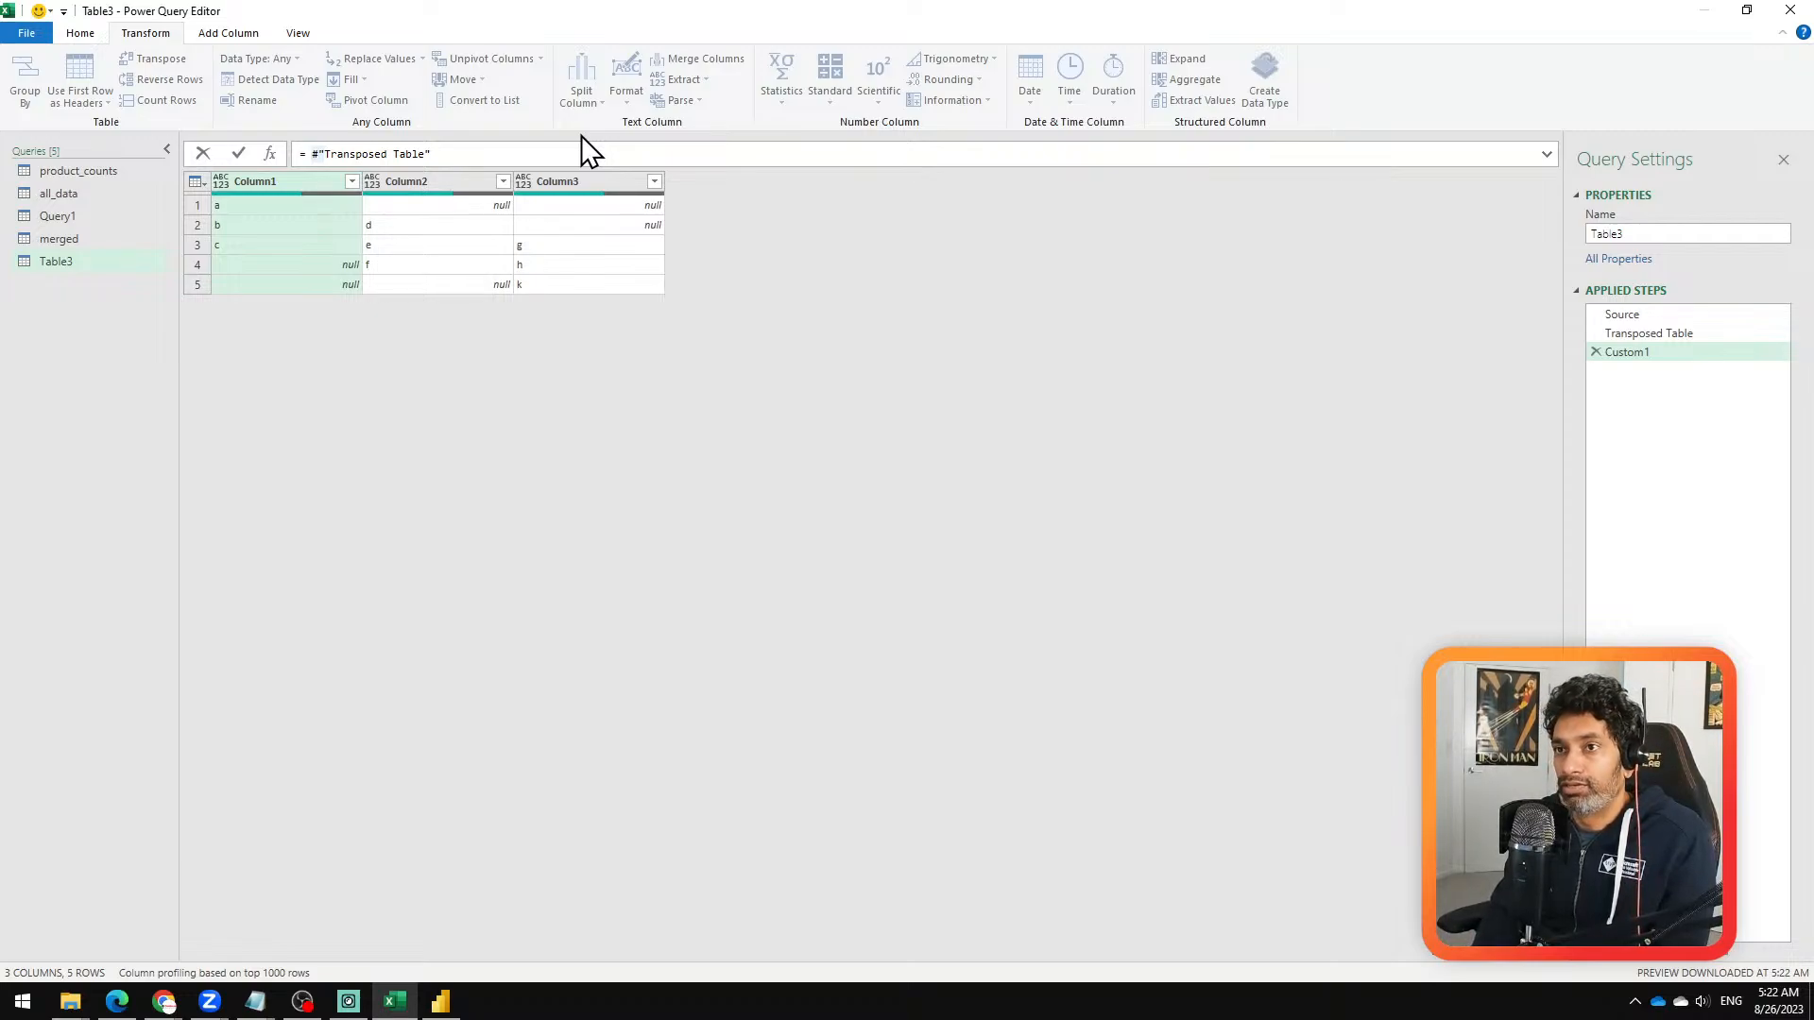
{"action": "type", "text": "ta"}
{"action": "key", "text": "shift+End"}
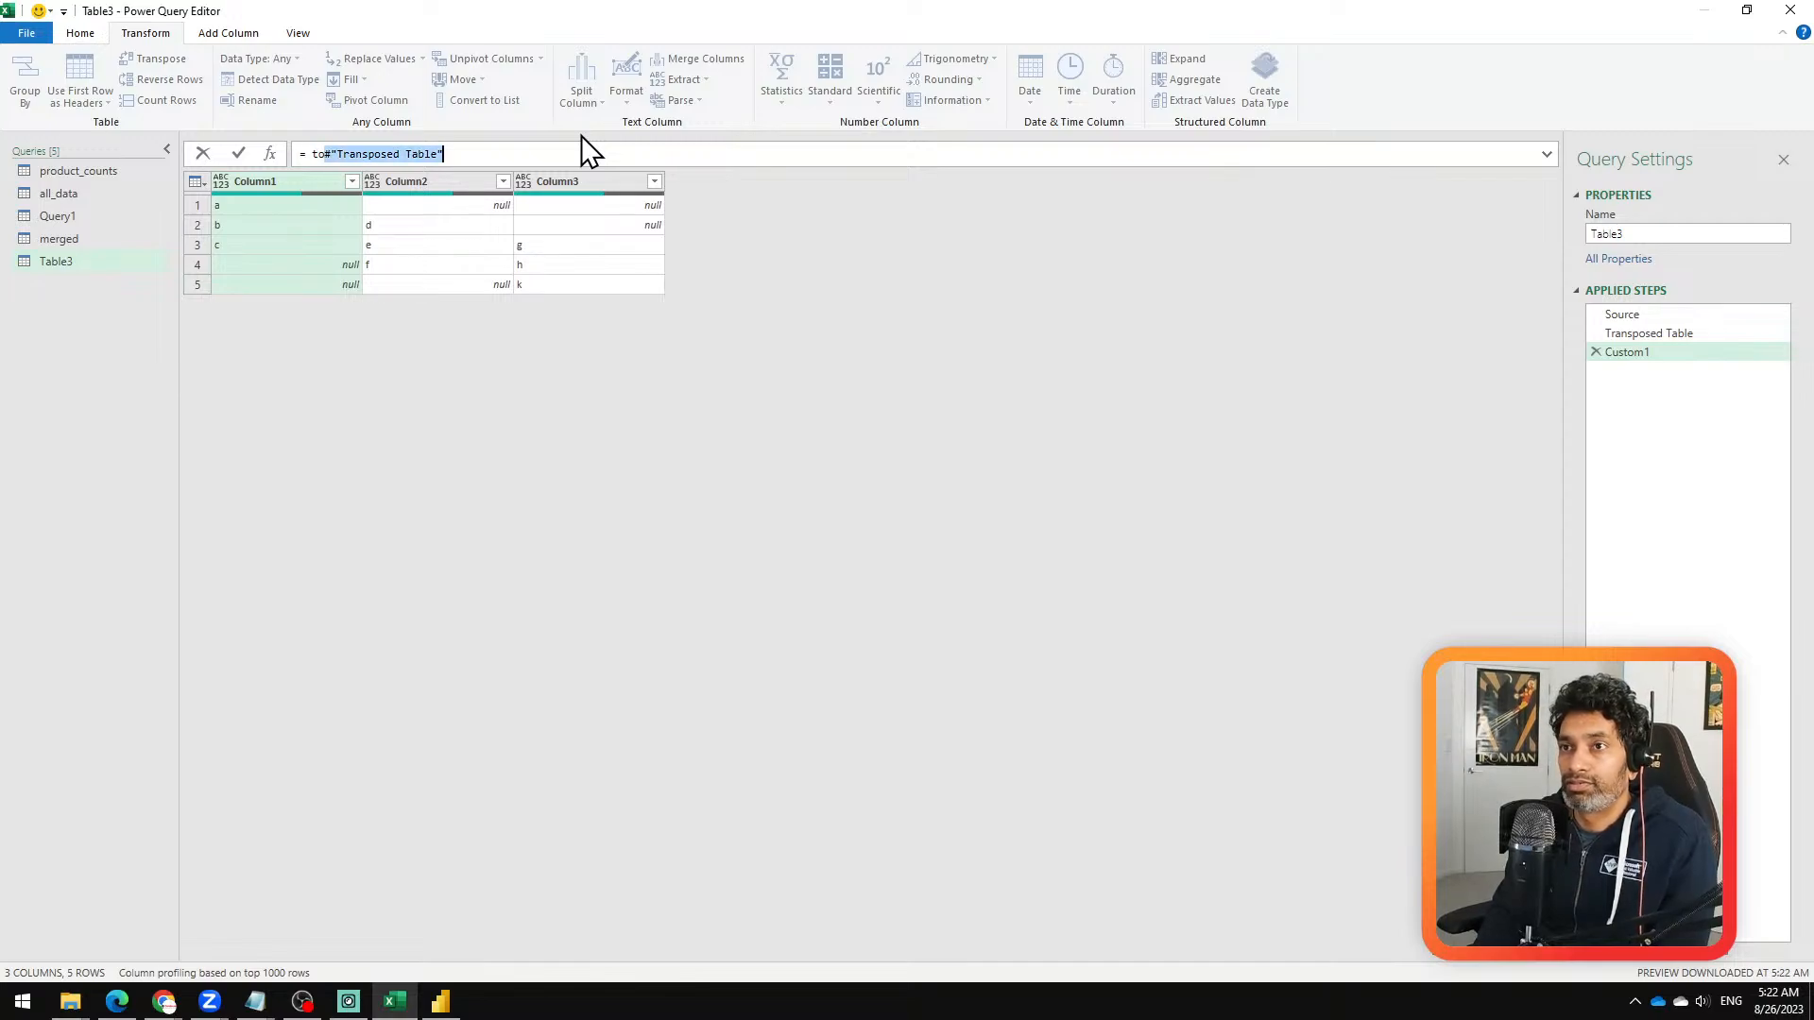
{"action": "key", "text": "Delete"}
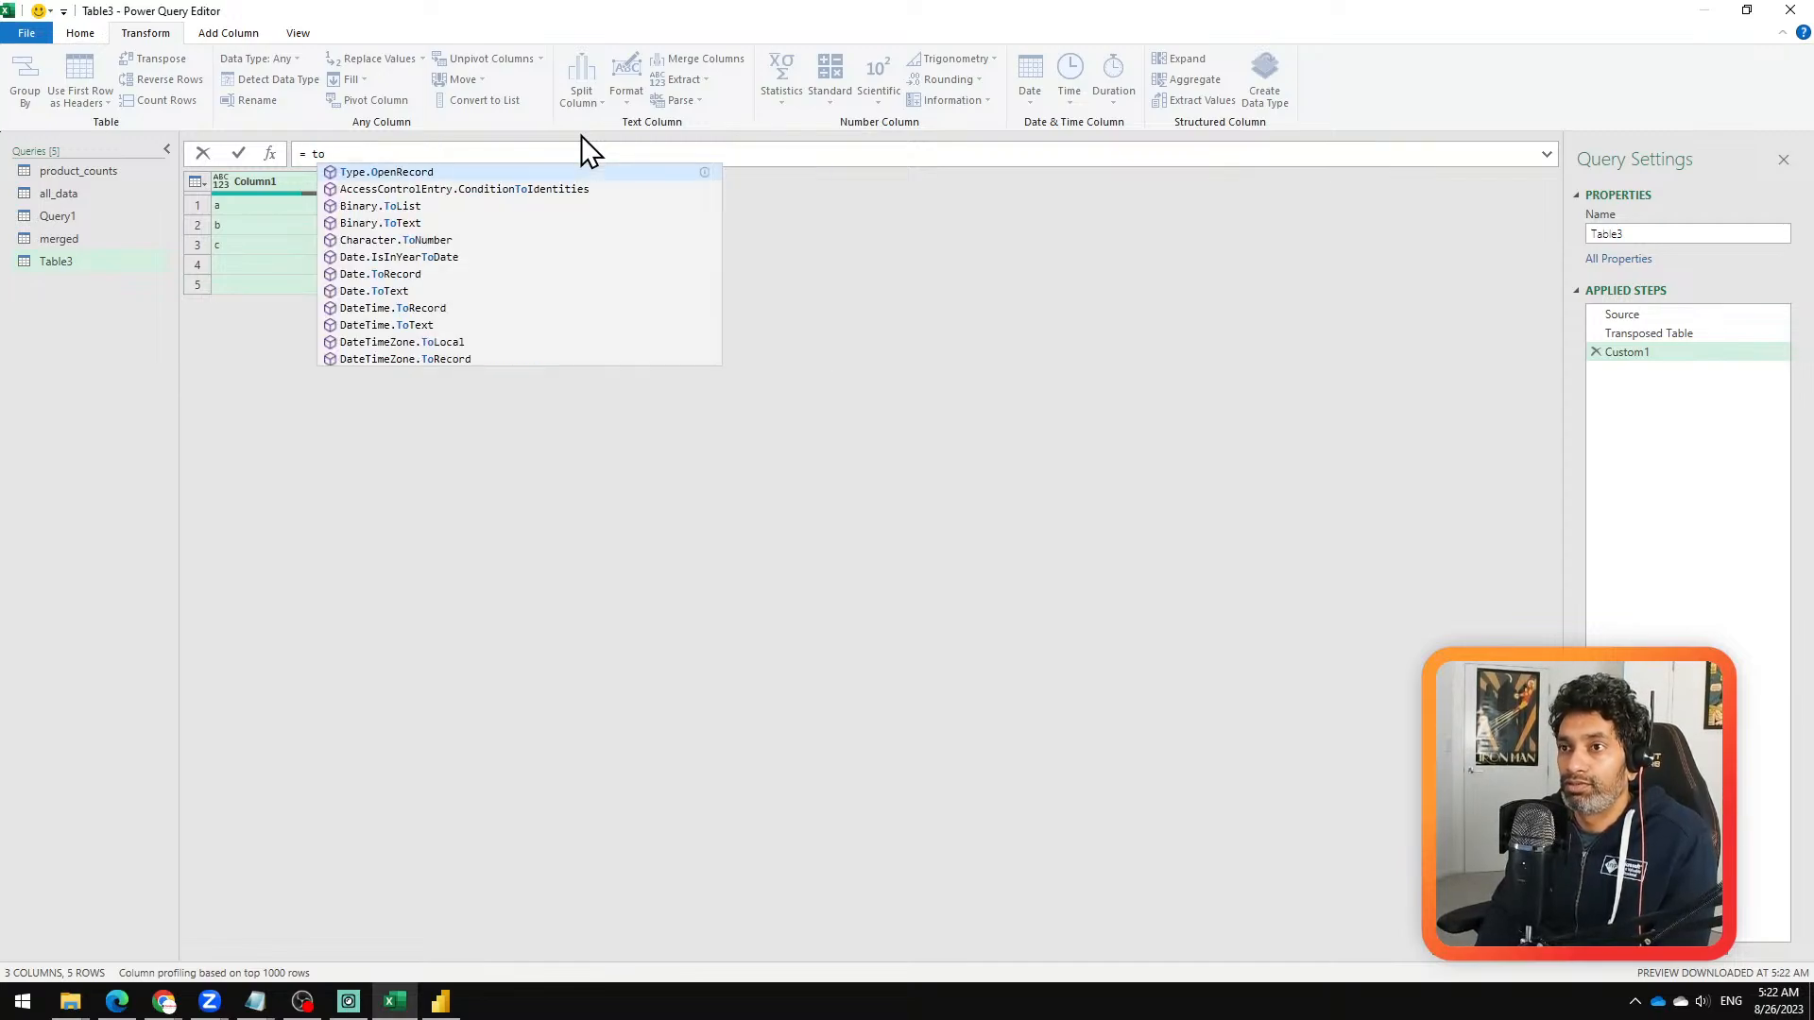
{"action": "type", "text": "li"}
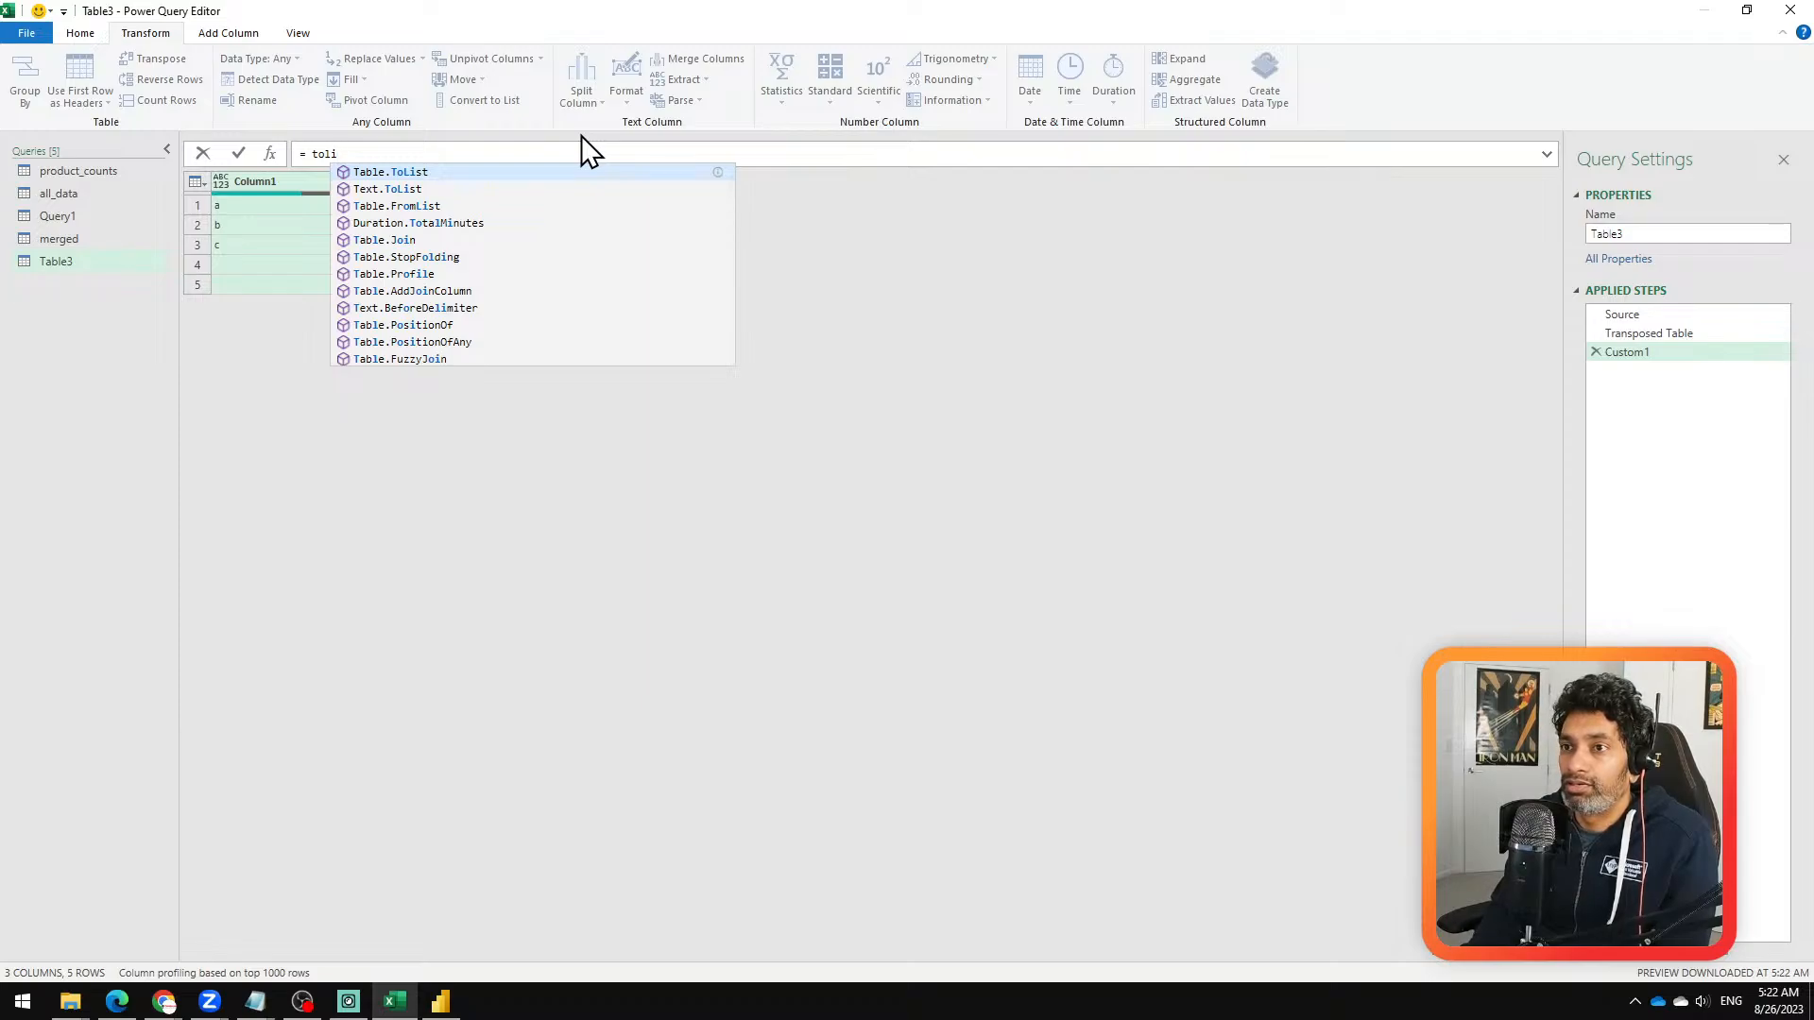
{"action": "key", "text": "BackSpace"}
{"action": "key", "text": "BackSpace"}
{"action": "key", "text": "BackSpace"}
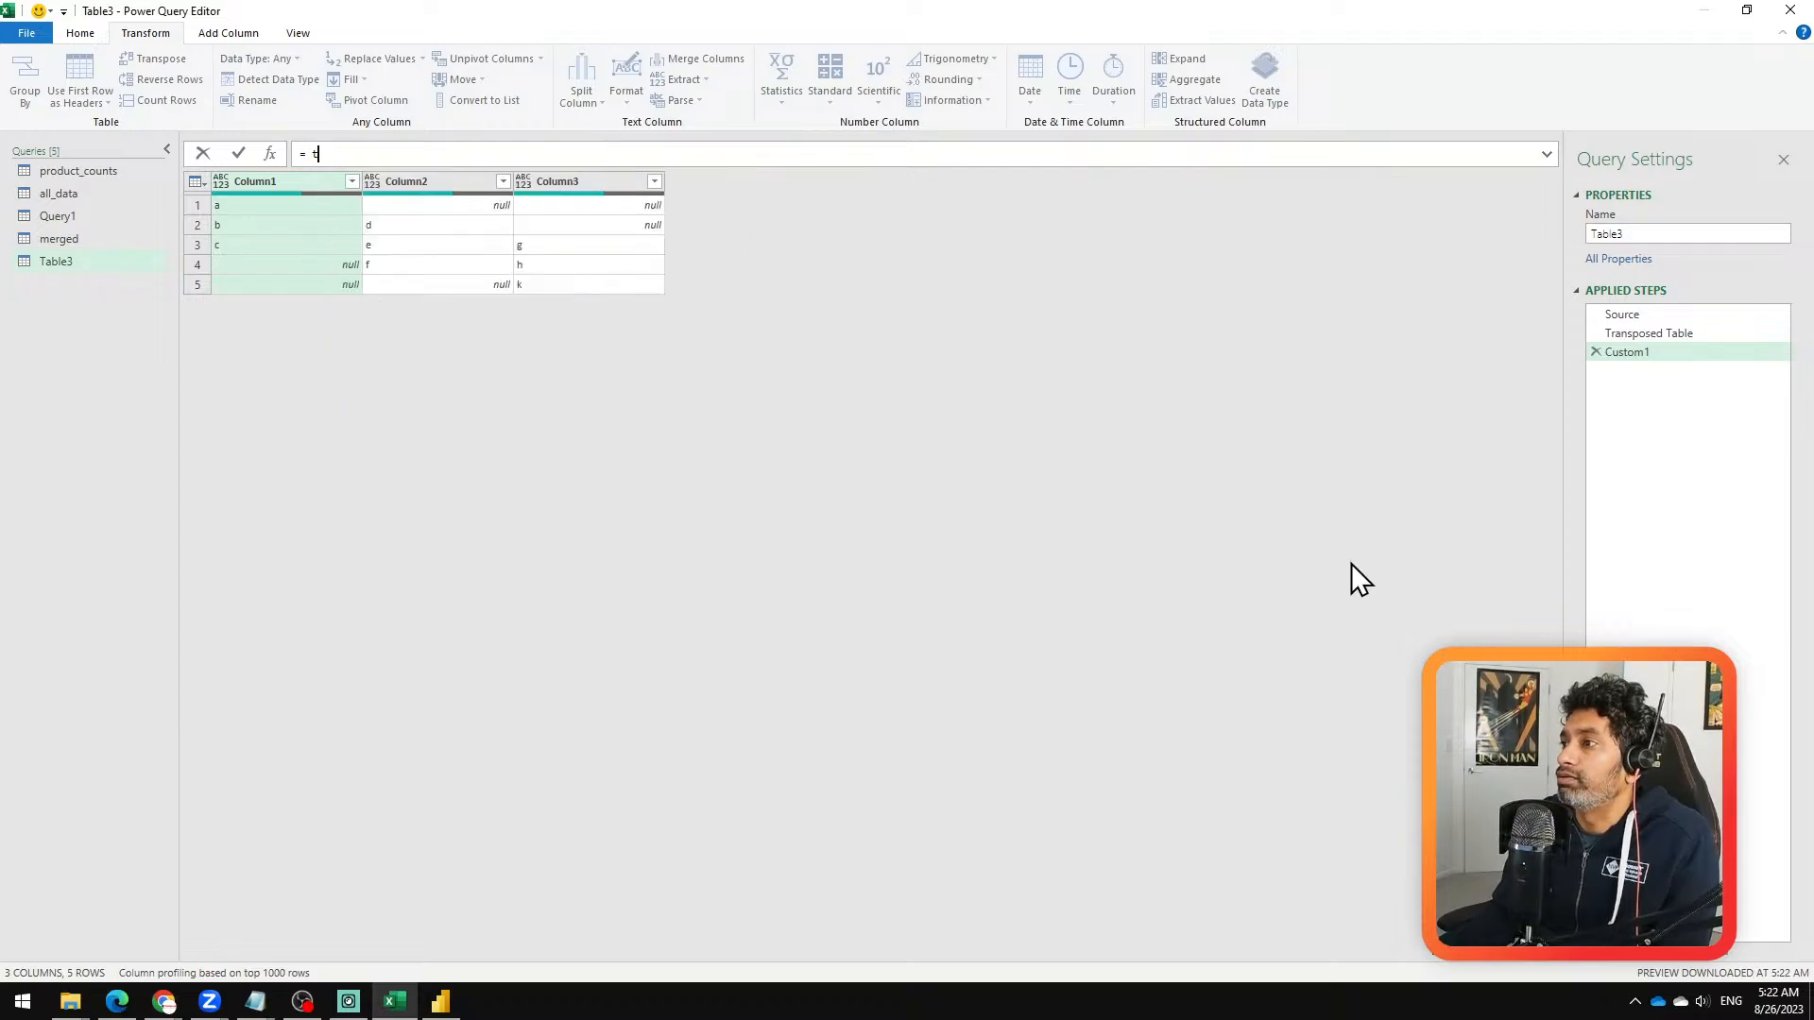
{"action": "key", "text": "Return"}
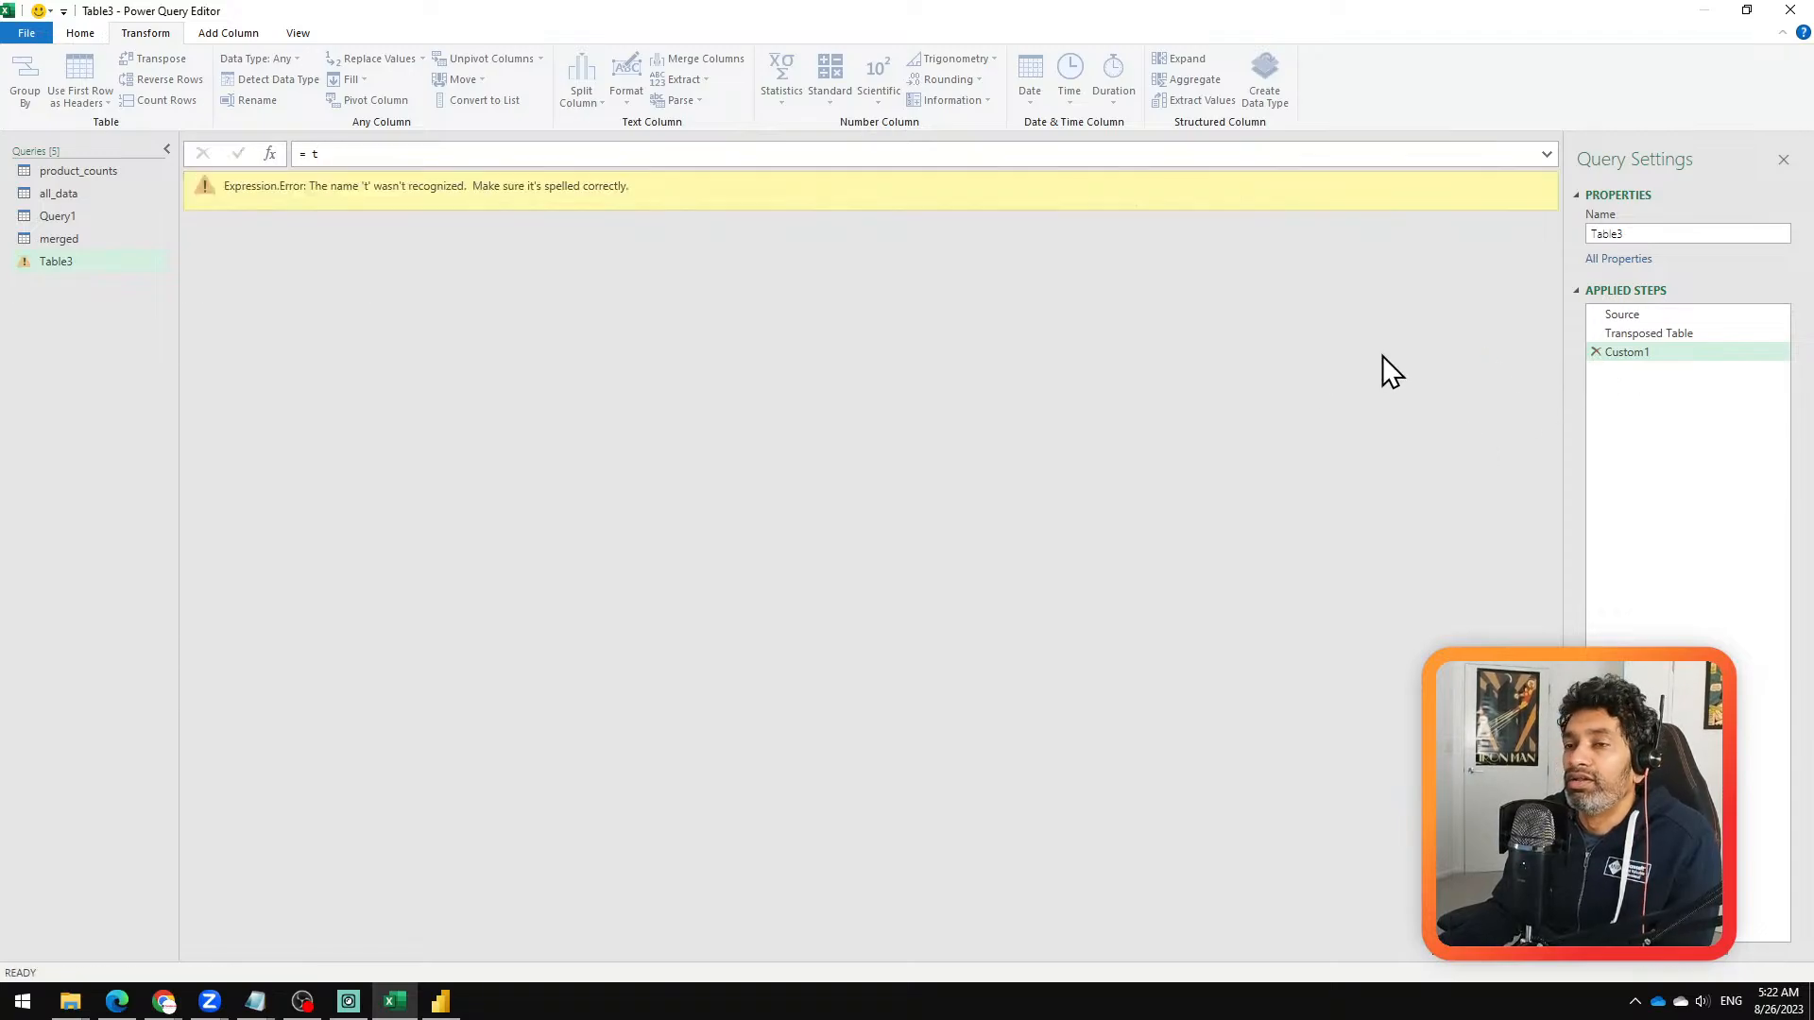
{"action": "left_click", "coordinate": [1625, 352]}
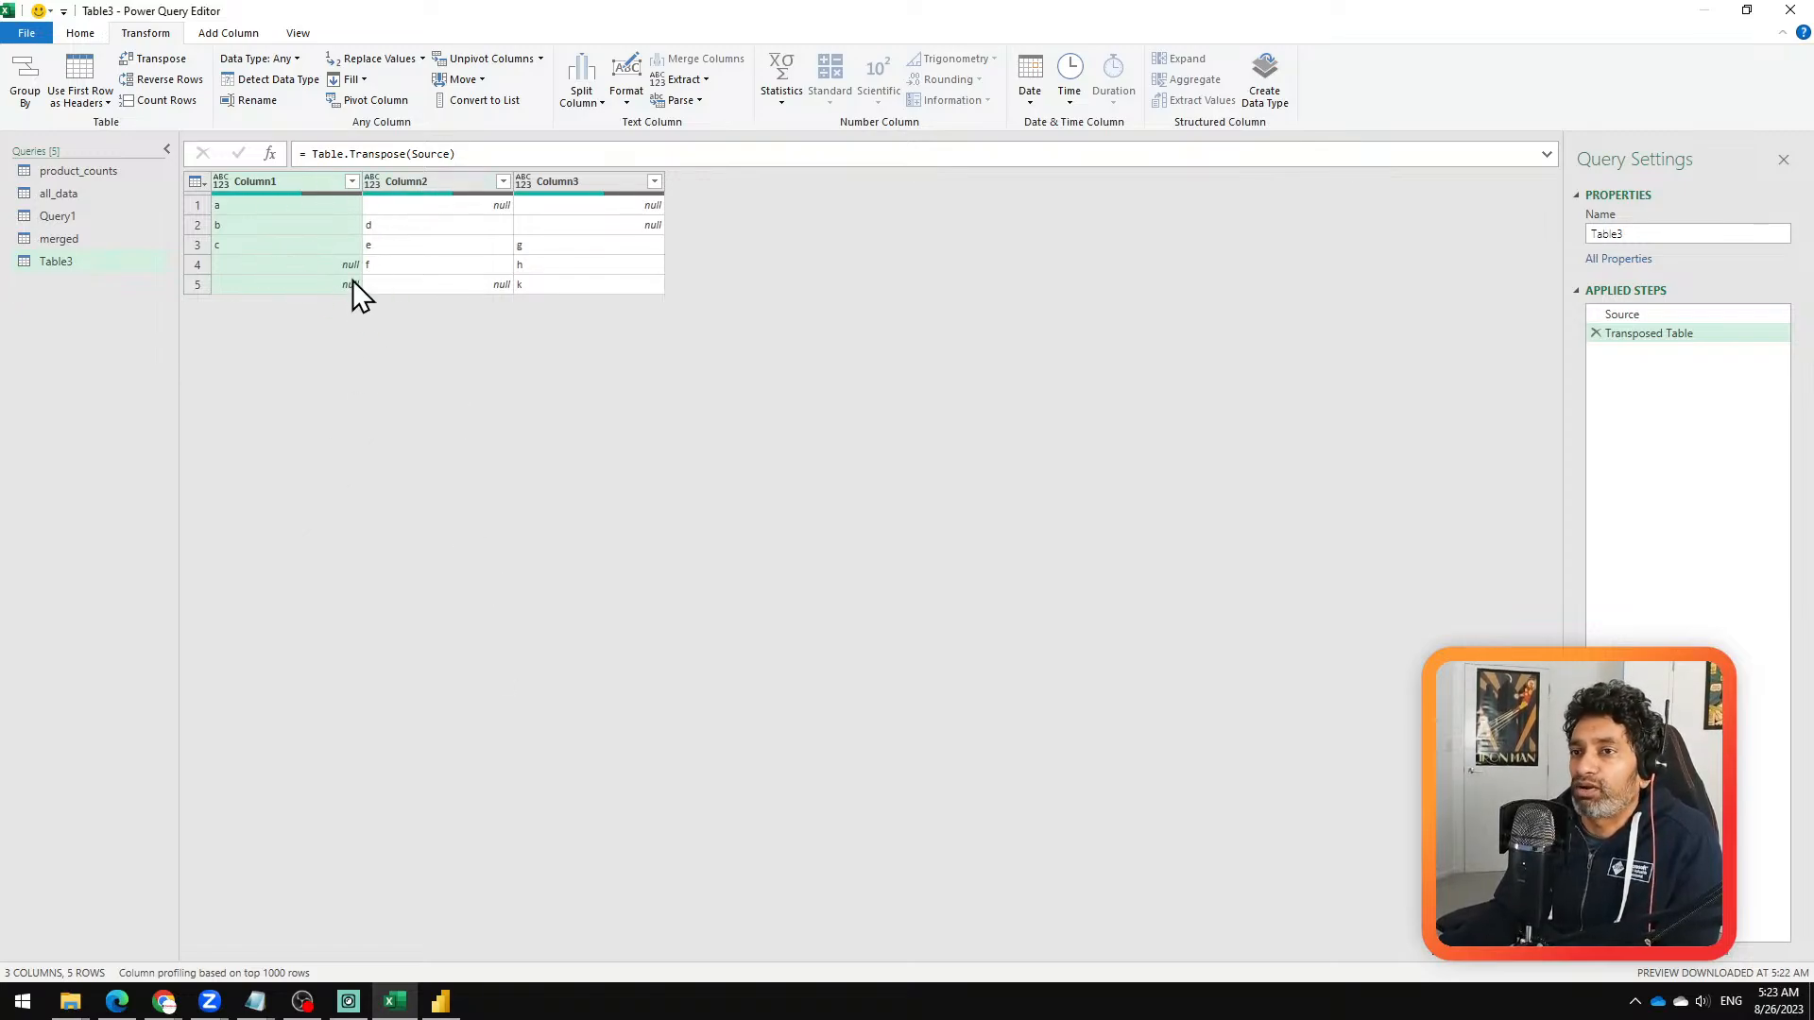
{"action": "left_click", "coordinate": [1597, 333]}
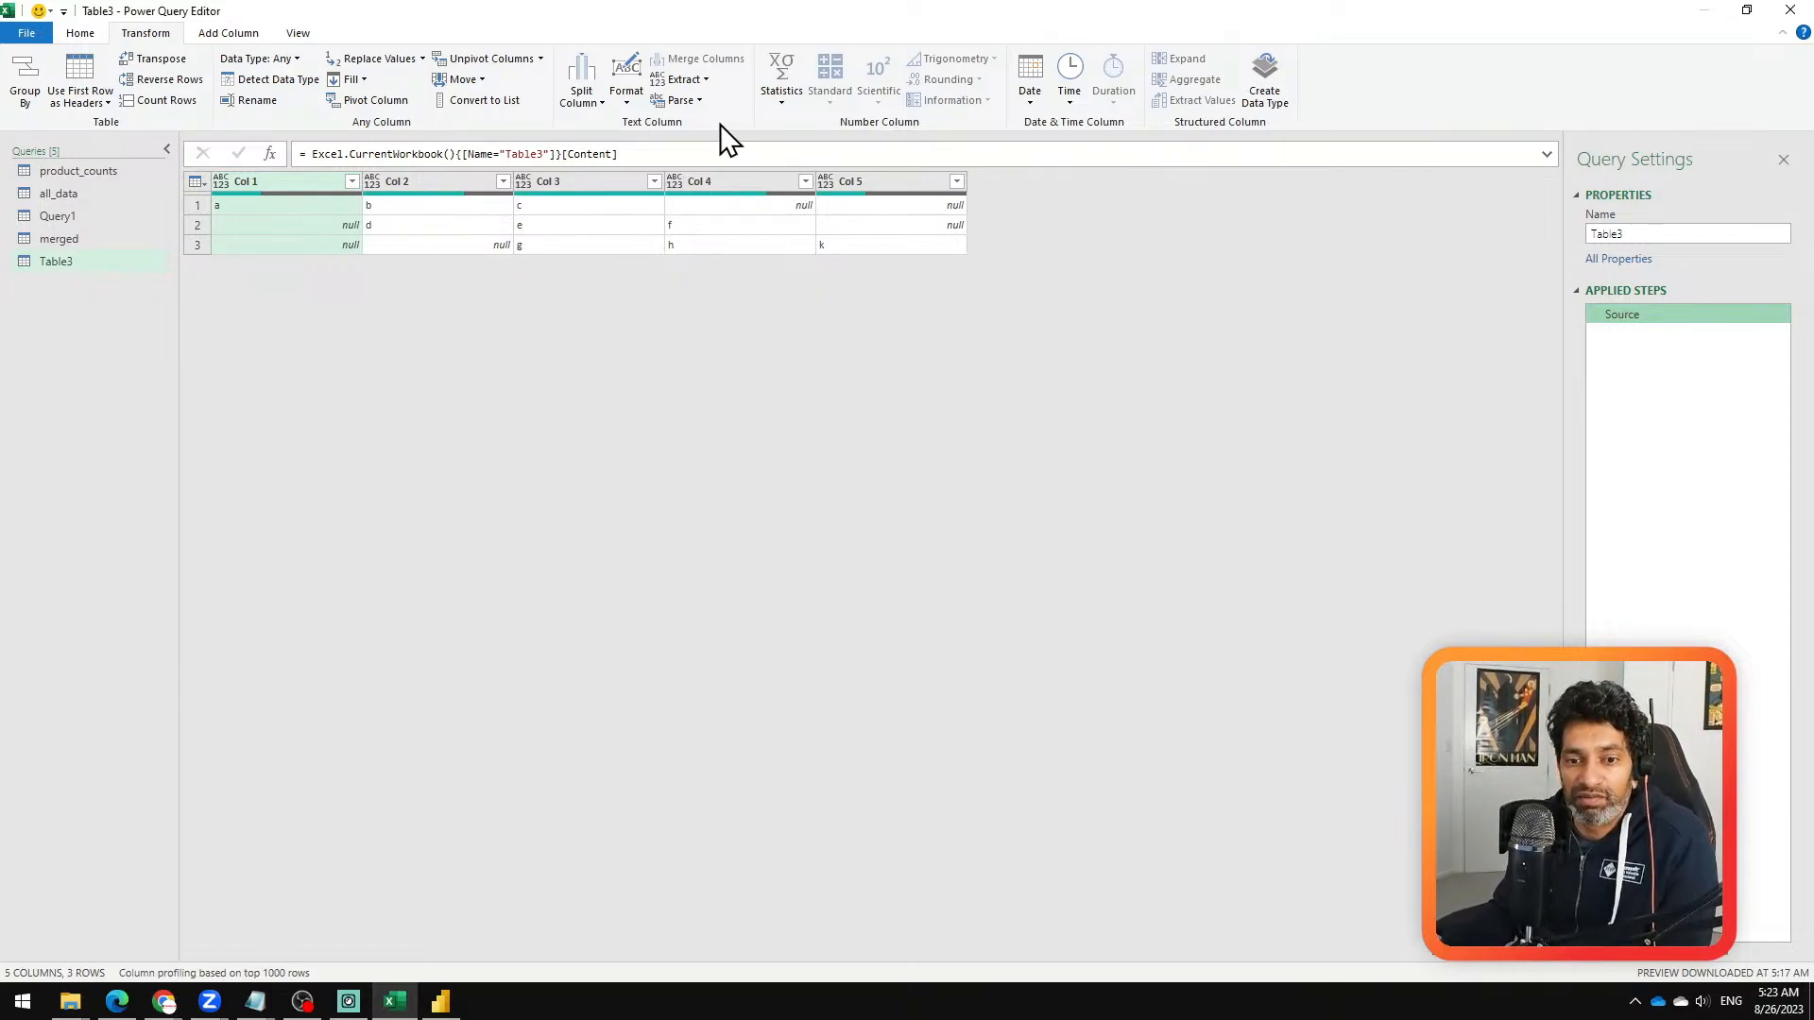
Step: Try unpivoting columns Col 1 through Col 5, and remove the unpivot step
{"action": "left_click", "coordinate": [937, 181], "text": "shift"}
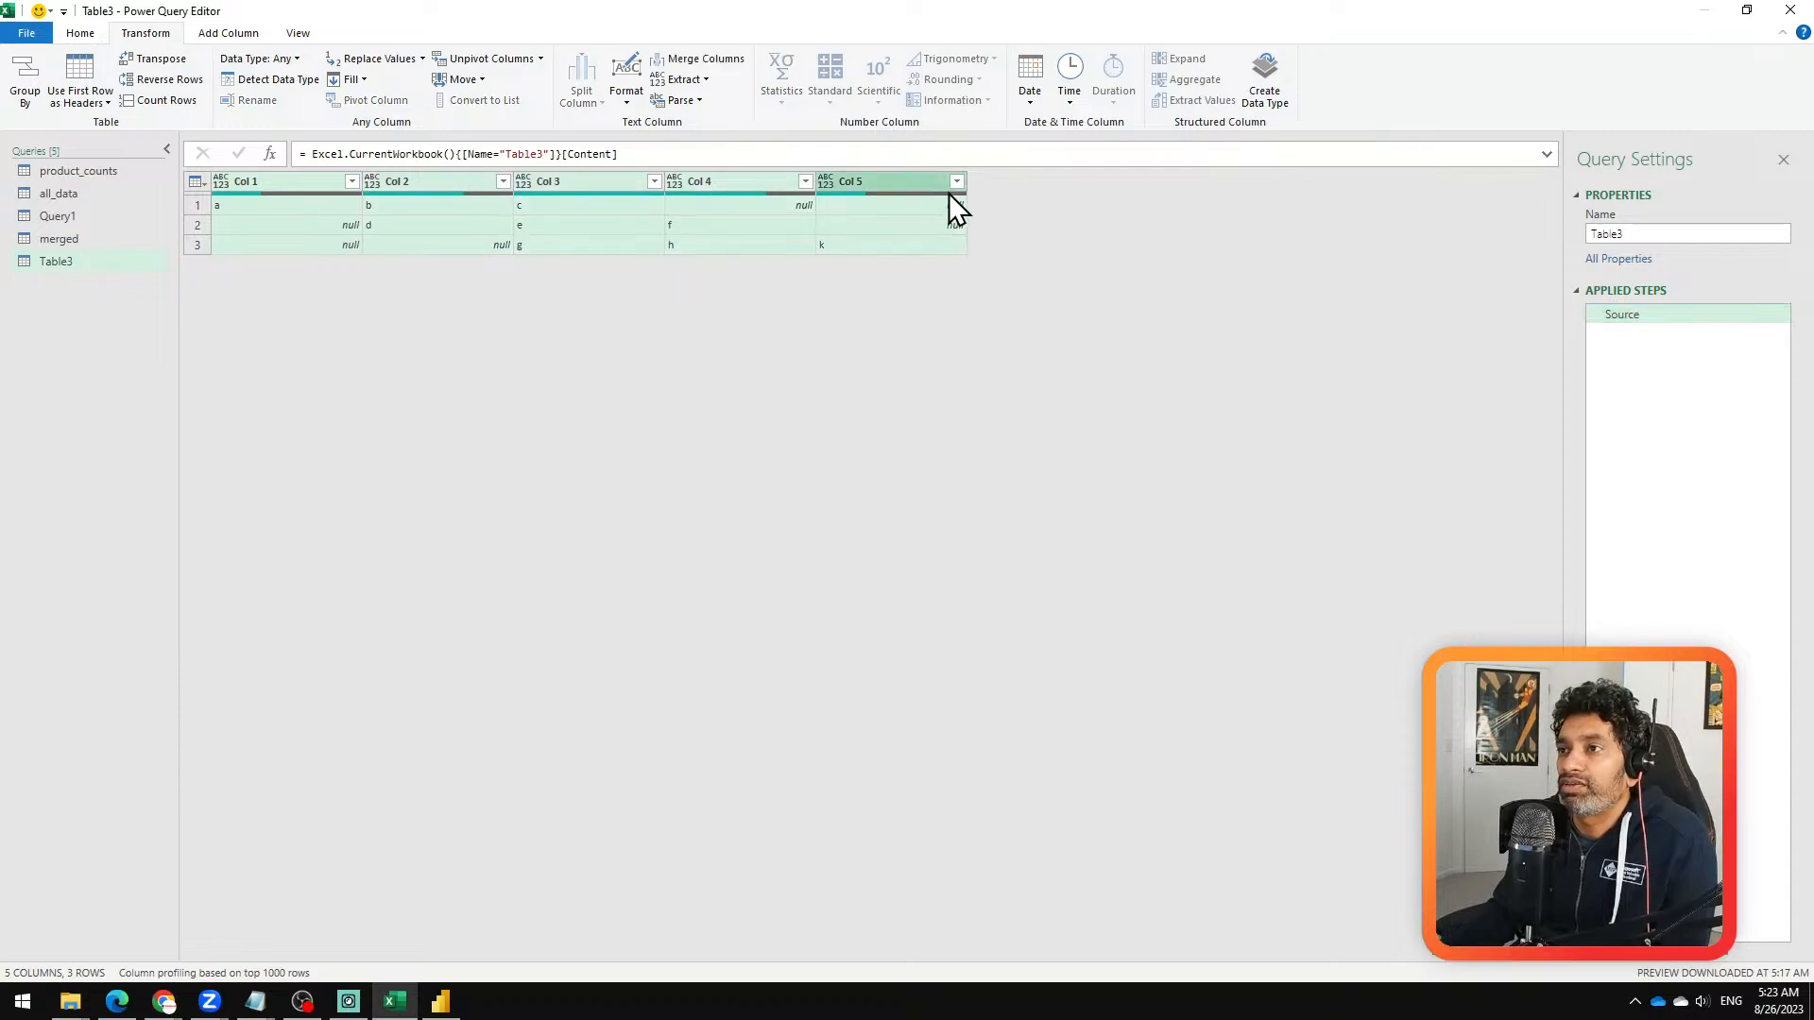
{"action": "right_click", "coordinate": [308, 185]}
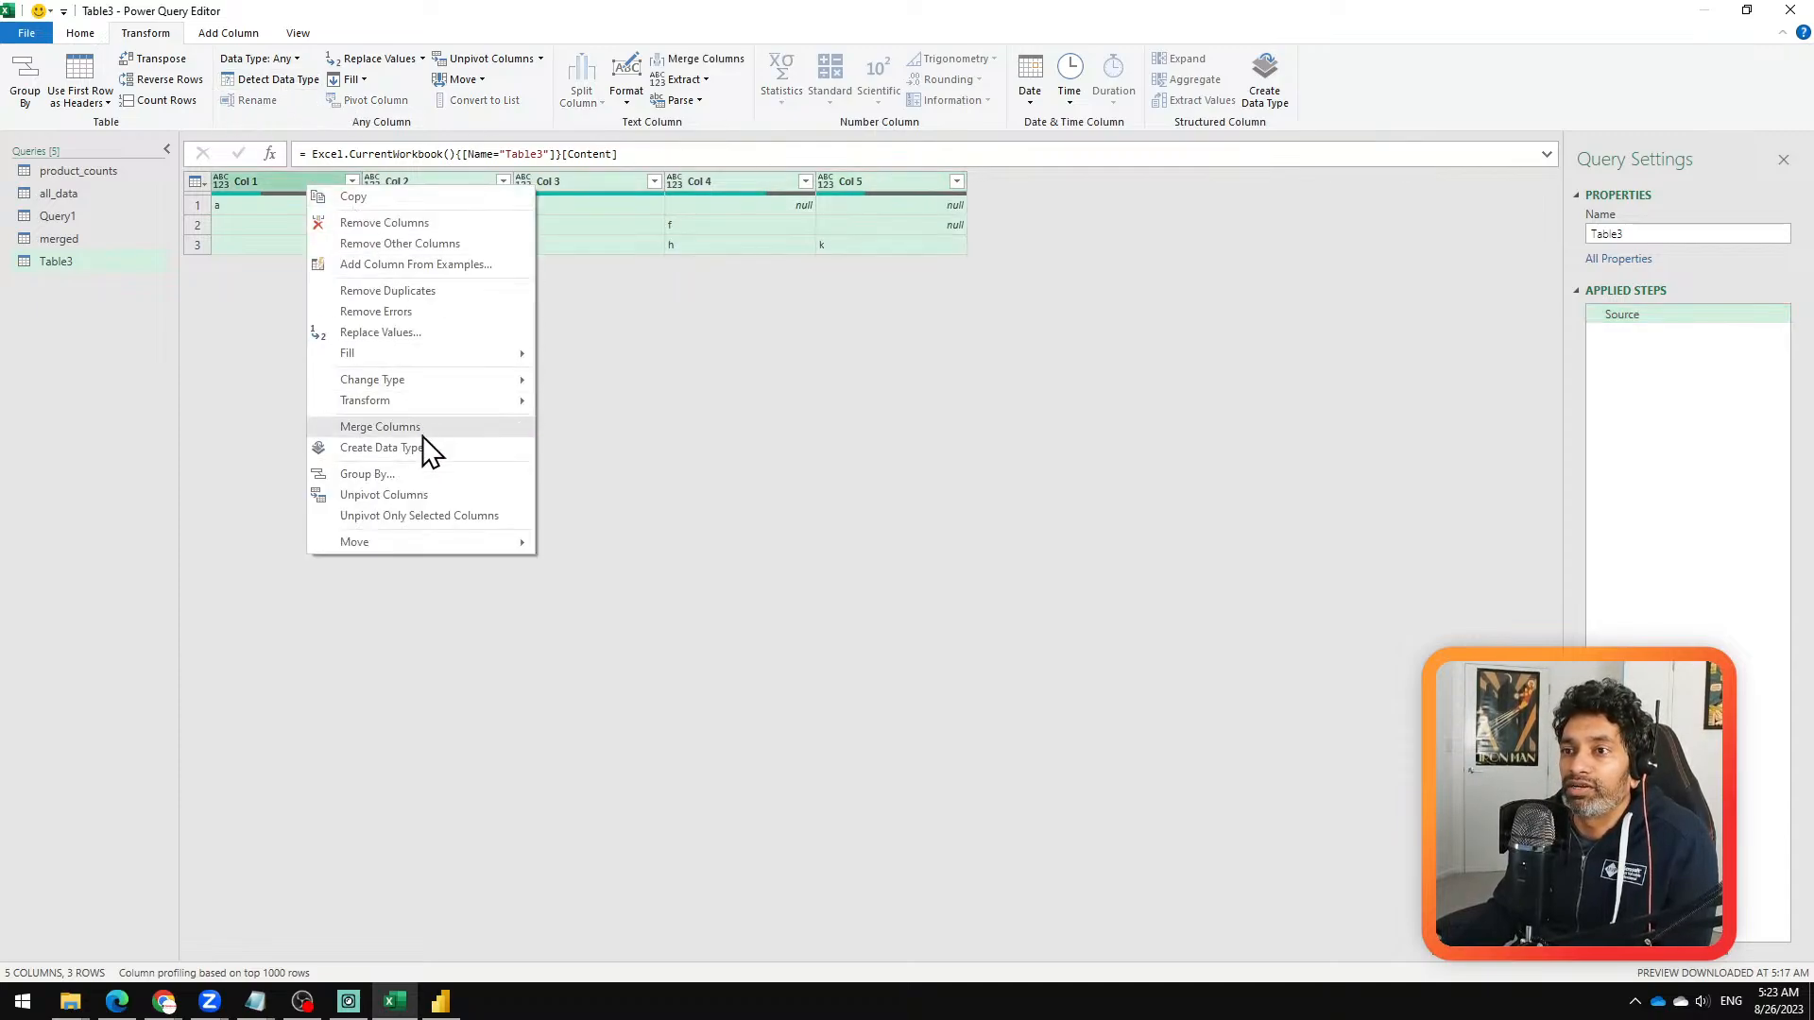
{"action": "left_click", "coordinate": [425, 495]}
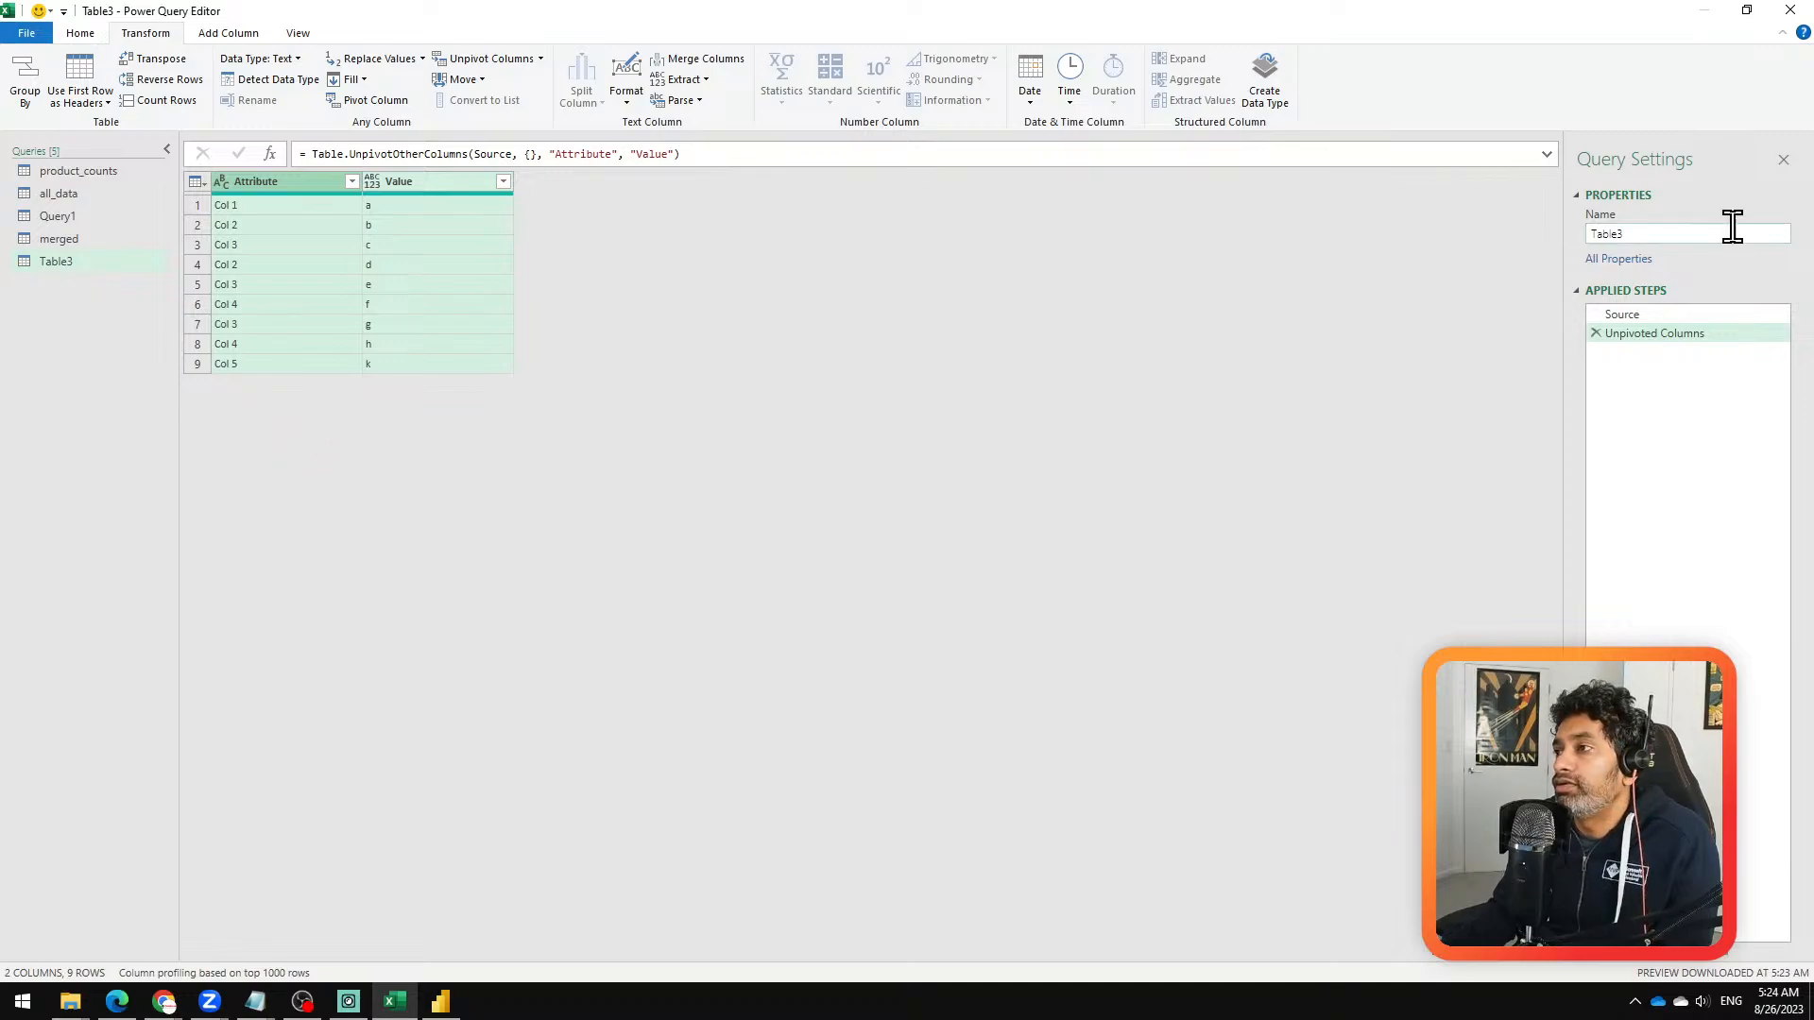
{"action": "left_click", "coordinate": [1595, 333]}
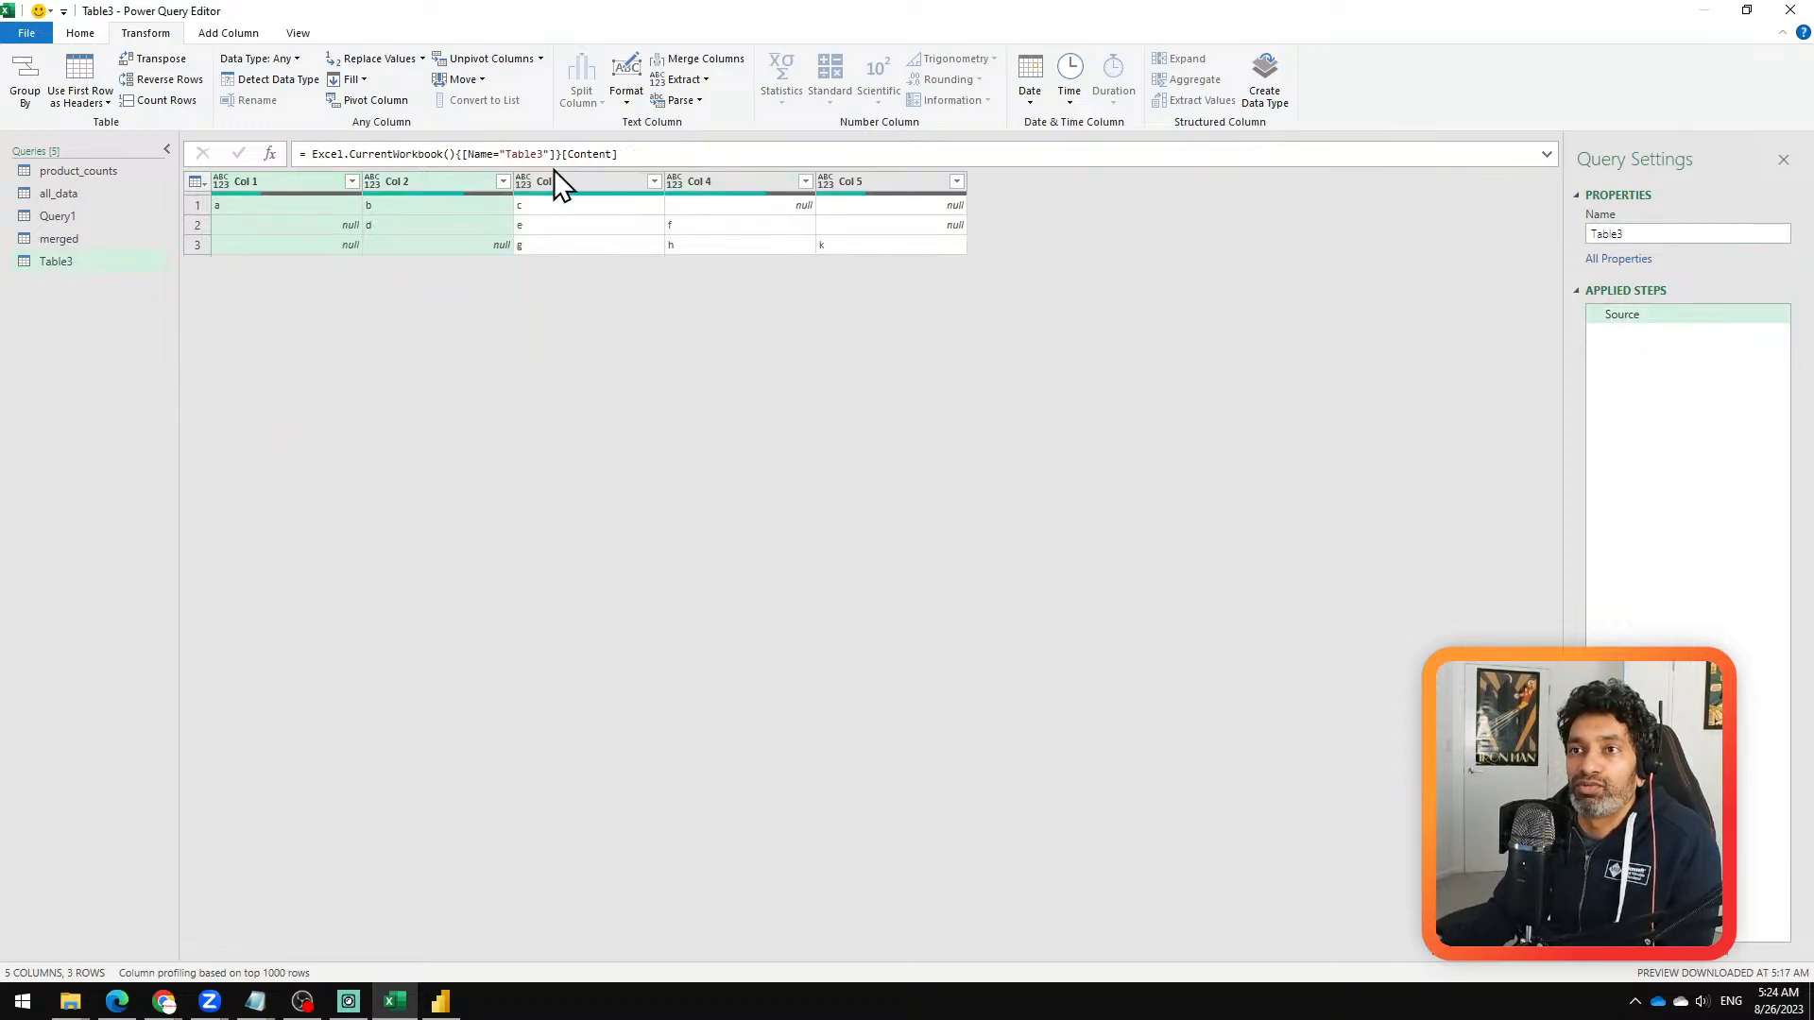
Step: Transpose the source table and unpivot Column1, Column2 and Column3 into attribute-value pairs
{"action": "left_click", "coordinate": [162, 59]}
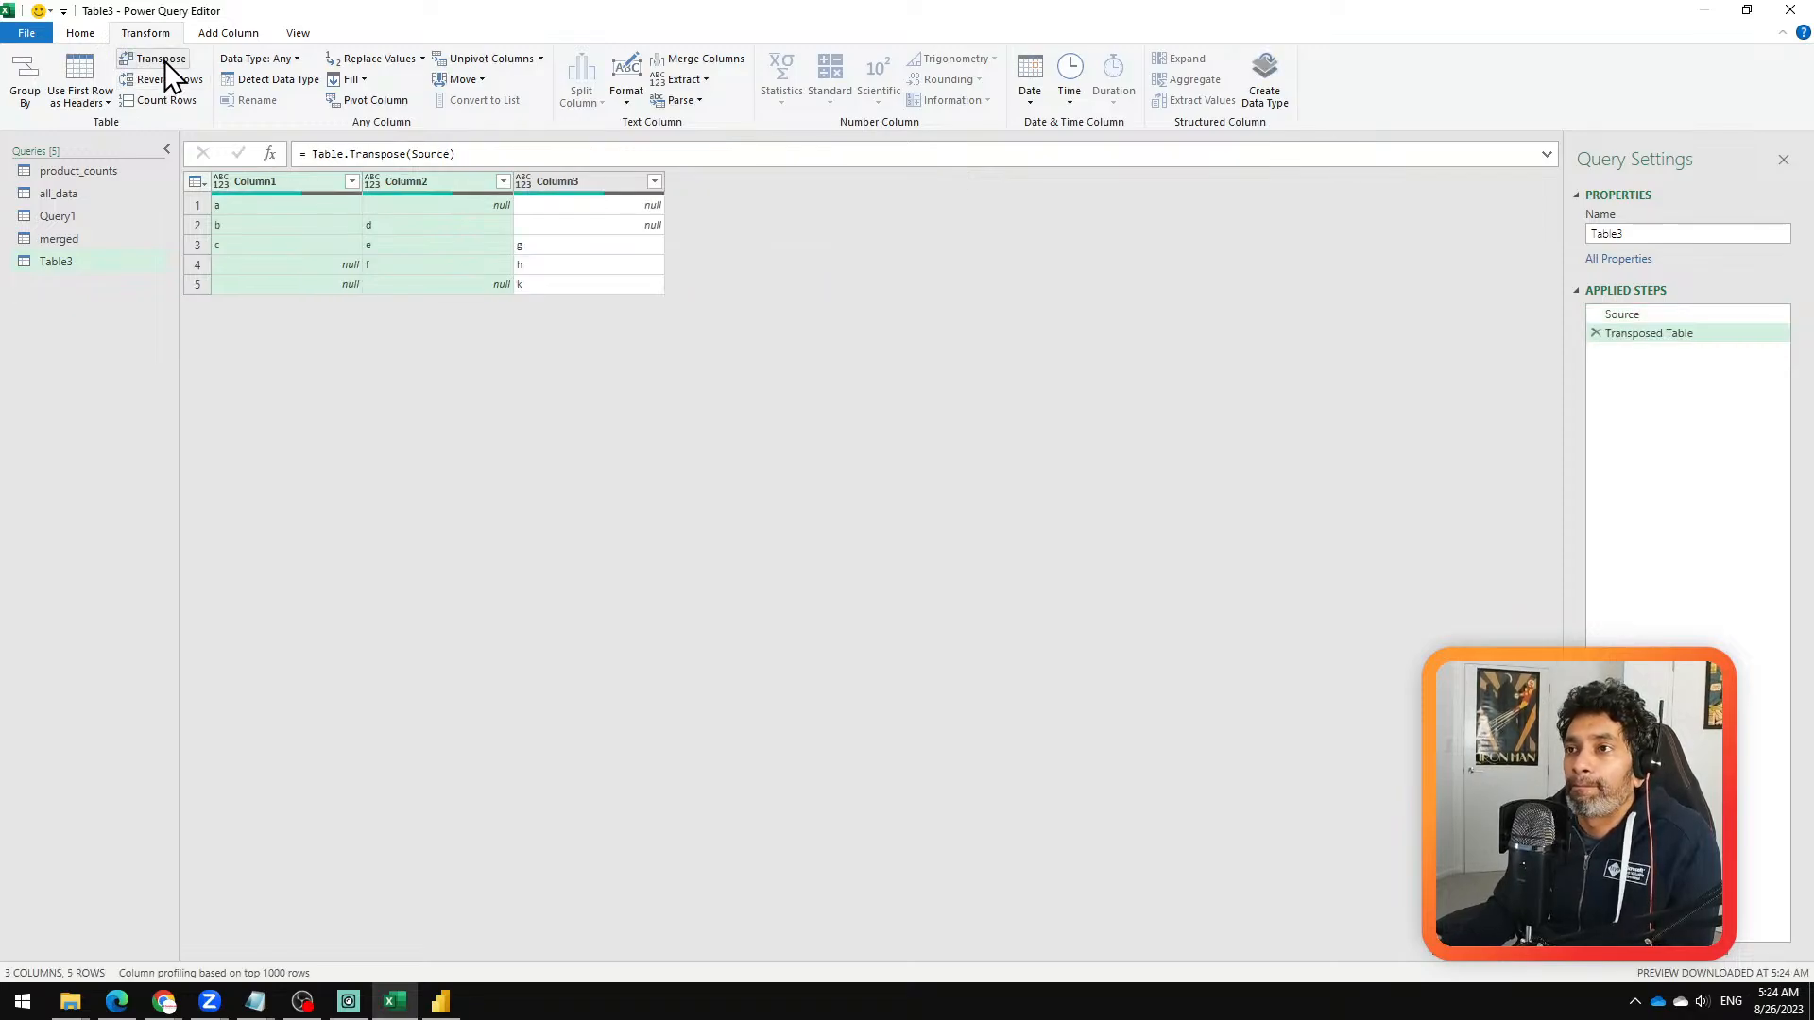
{"action": "left_click", "coordinate": [588, 180]}
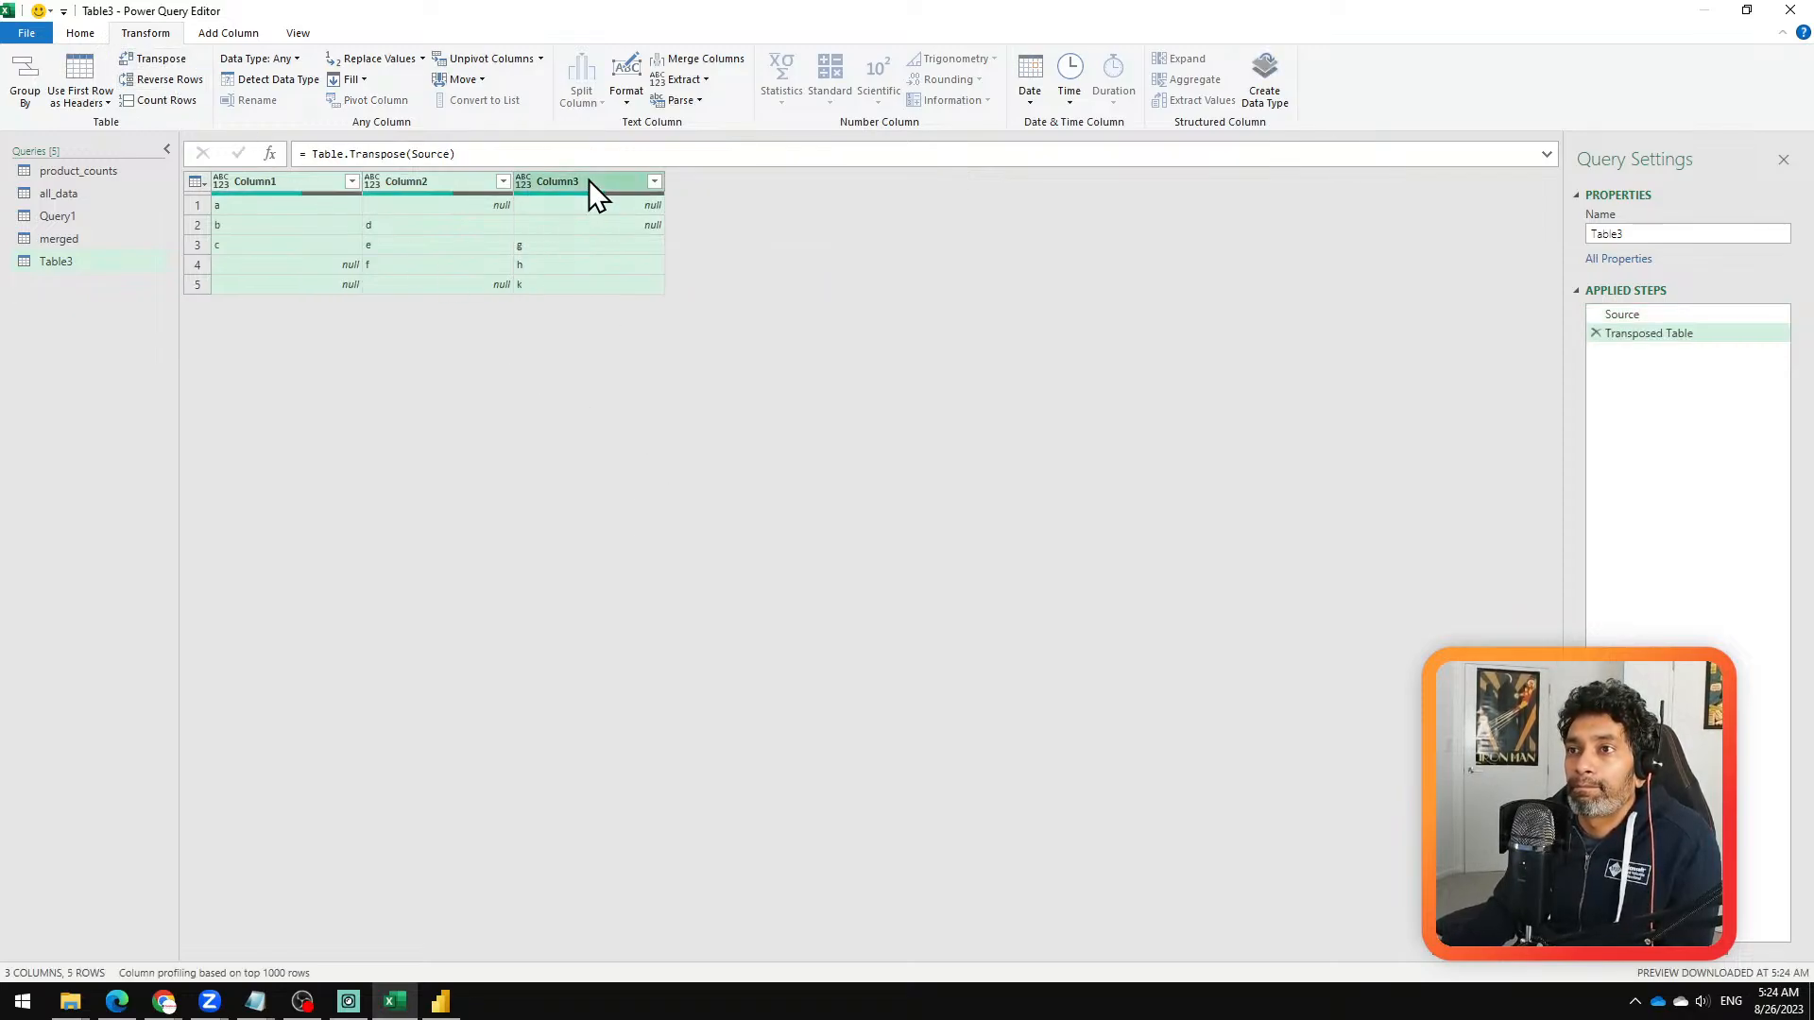
{"action": "right_click", "coordinate": [588, 179]}
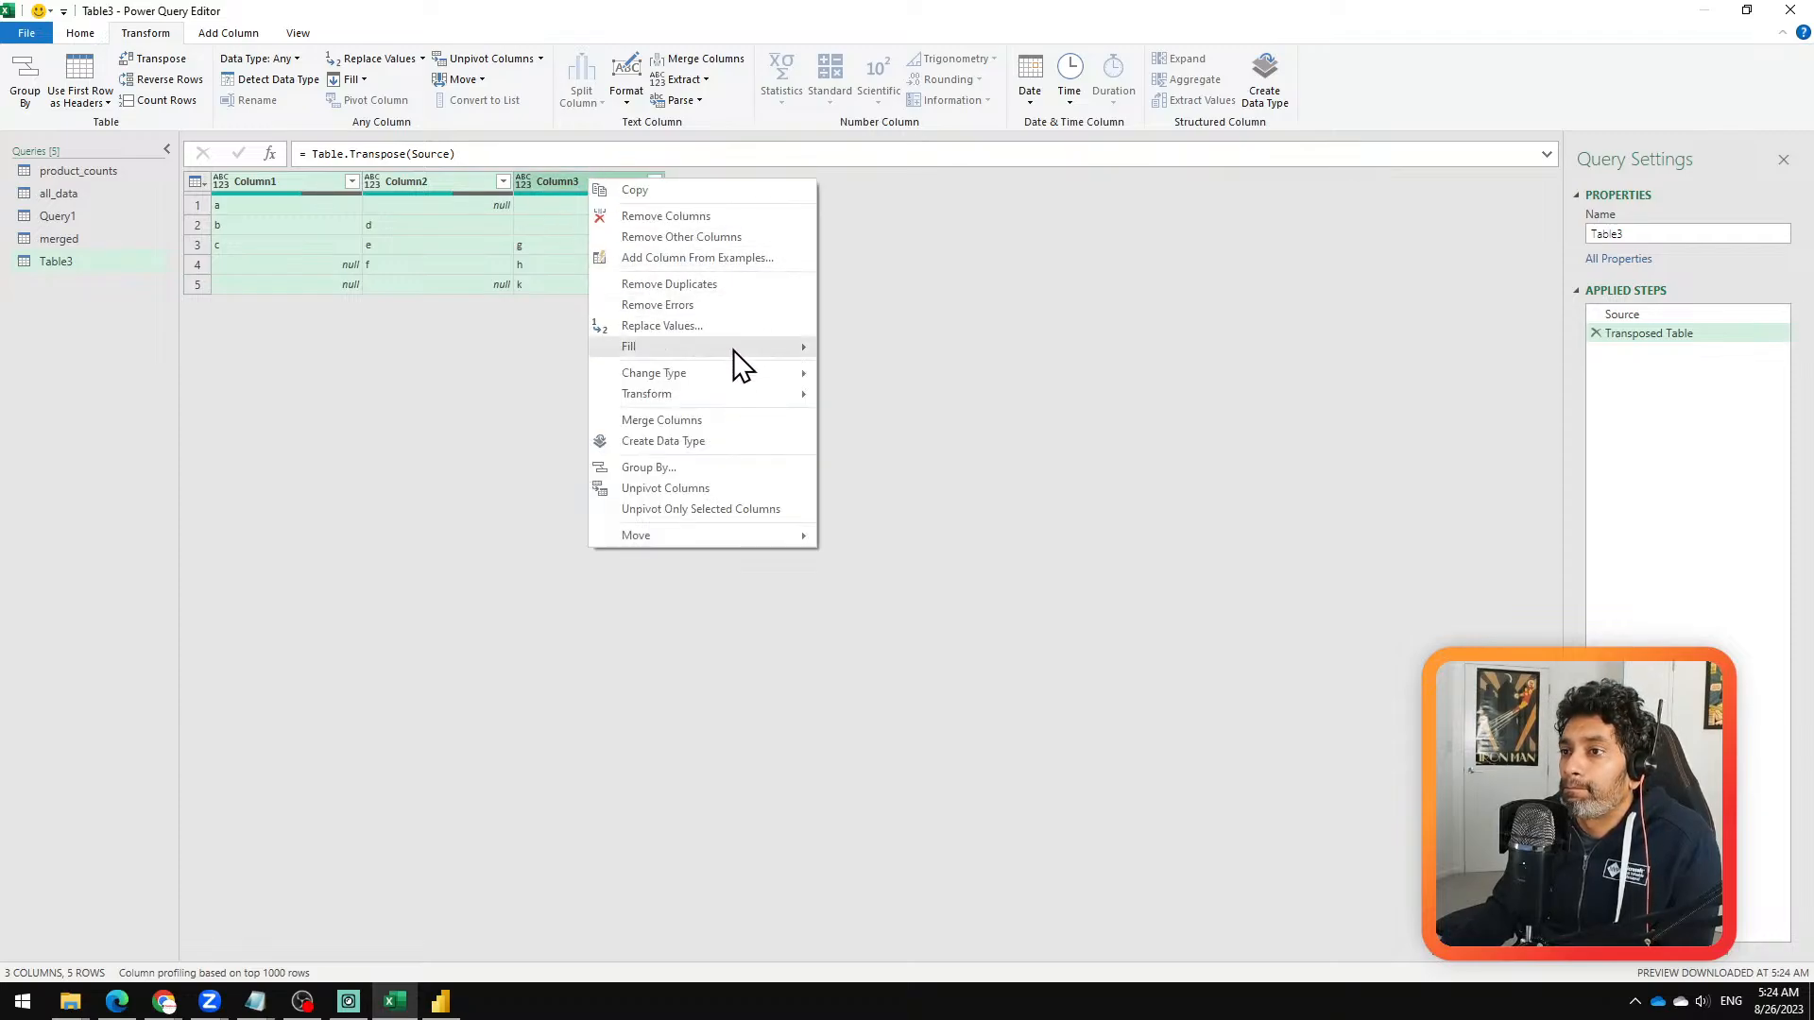
{"action": "left_click", "coordinate": [740, 489]}
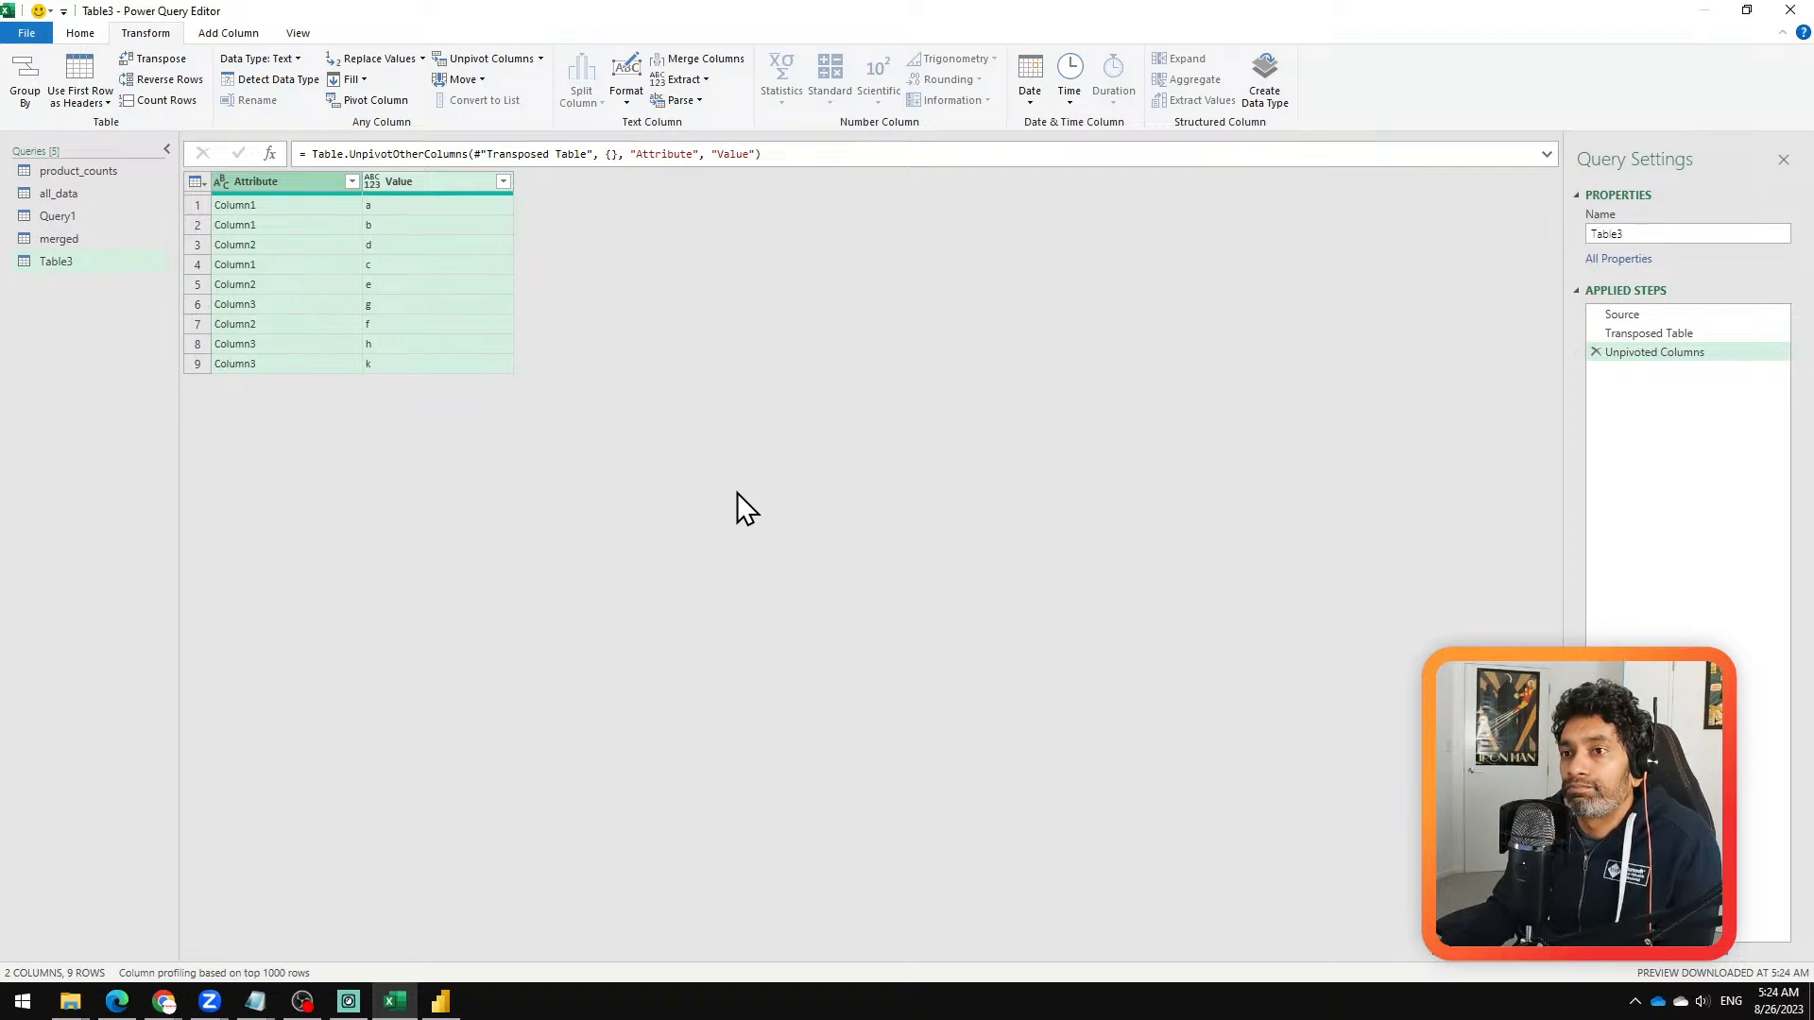
Step: Group the unpivoted rows by Attribute into a Count column, using the All Rows operation
{"action": "left_click", "coordinate": [326, 183]}
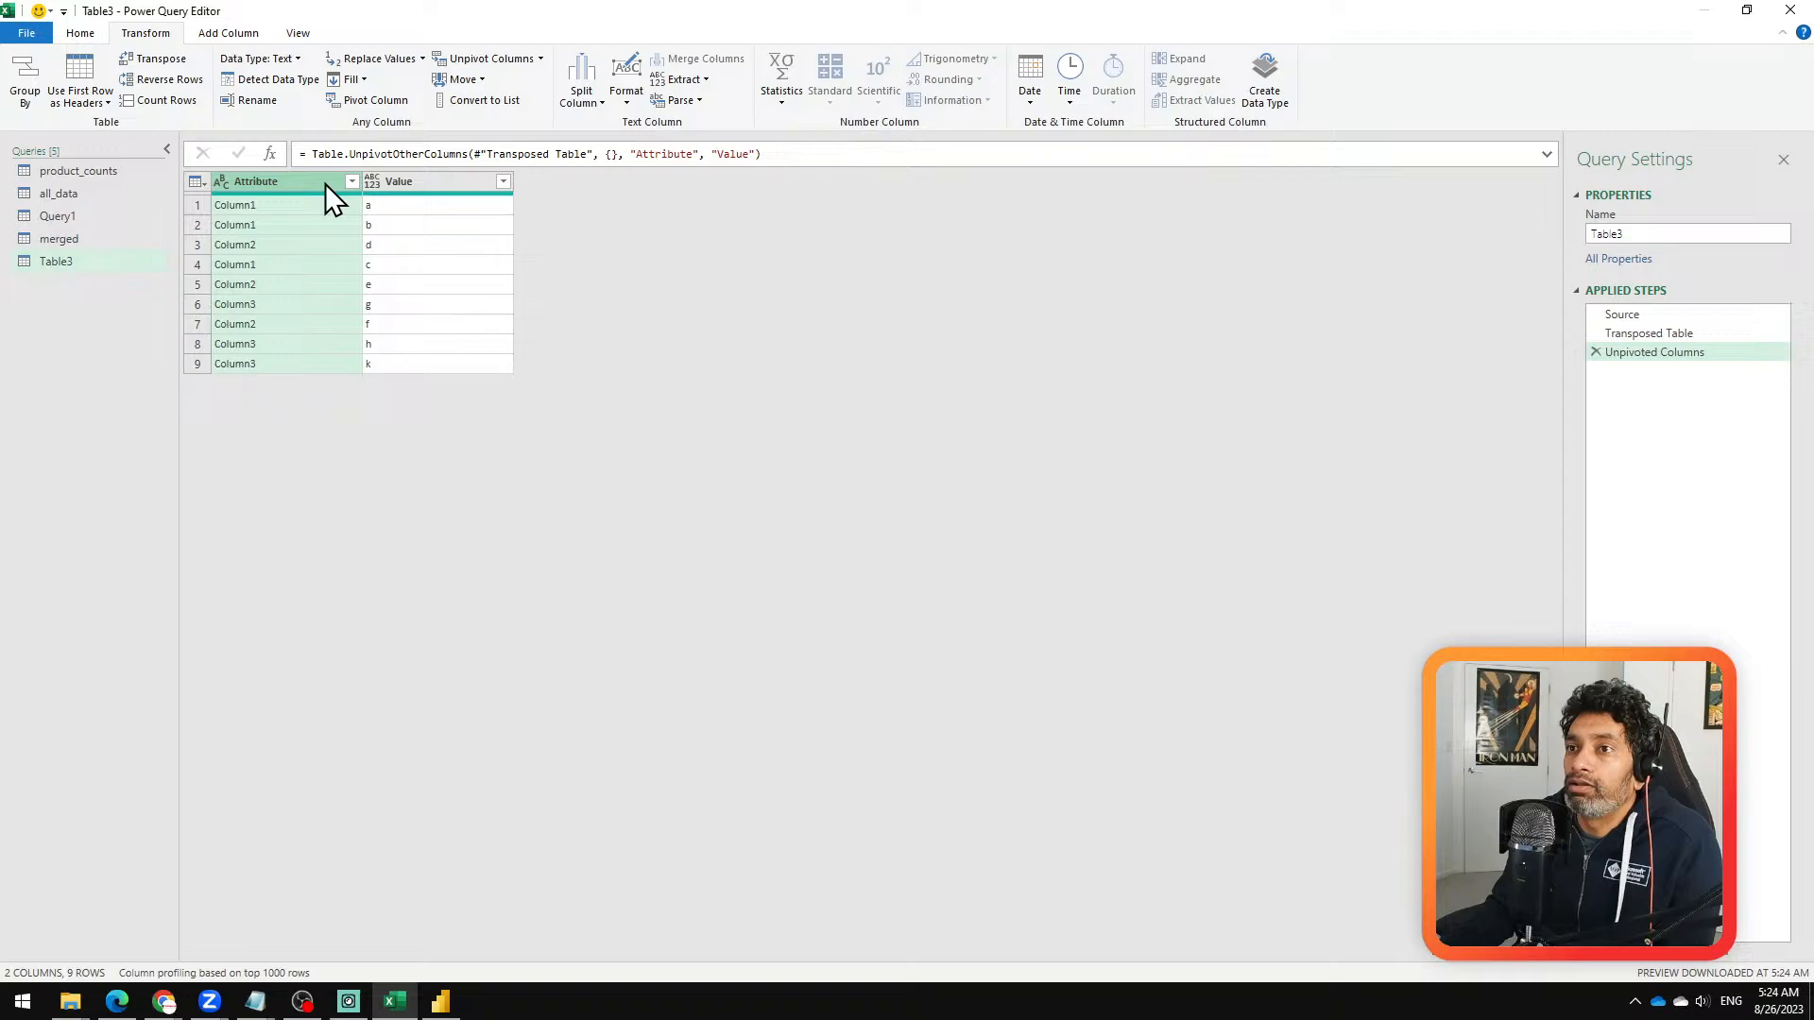
{"action": "left_click", "coordinate": [26, 95]}
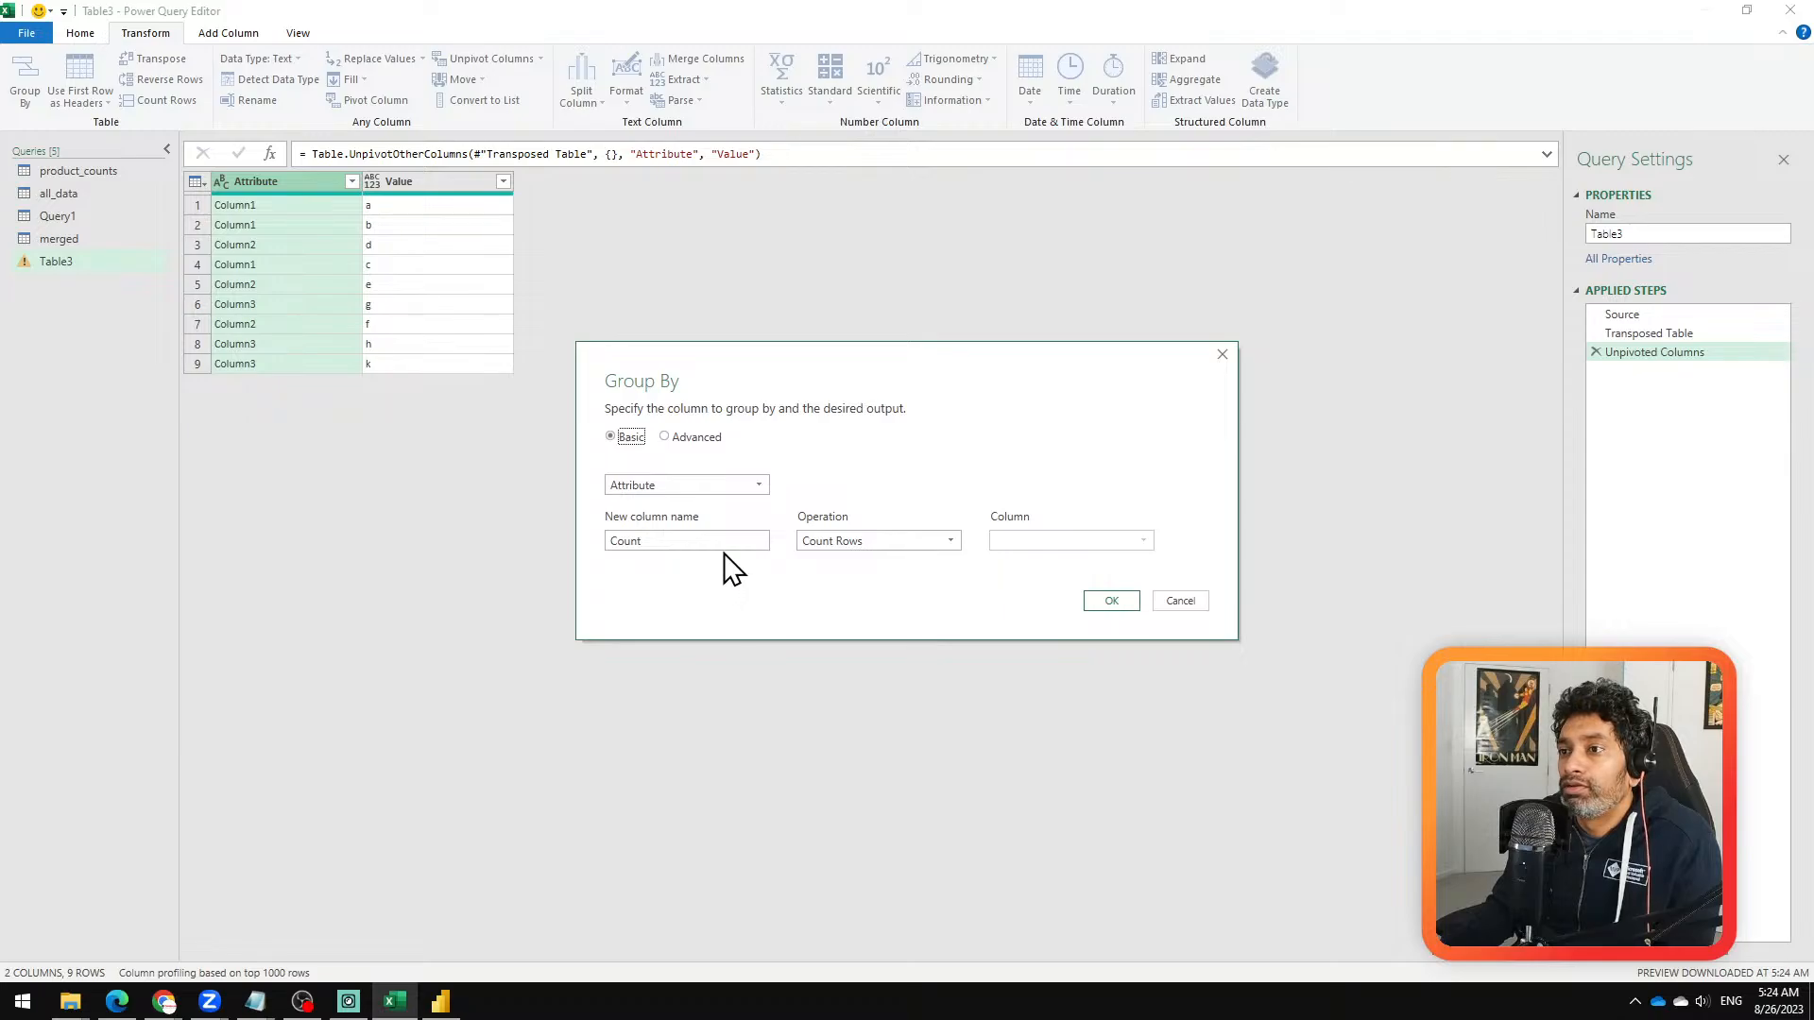
{"action": "left_click", "coordinate": [850, 544]}
{"action": "left_click", "coordinate": [874, 694]}
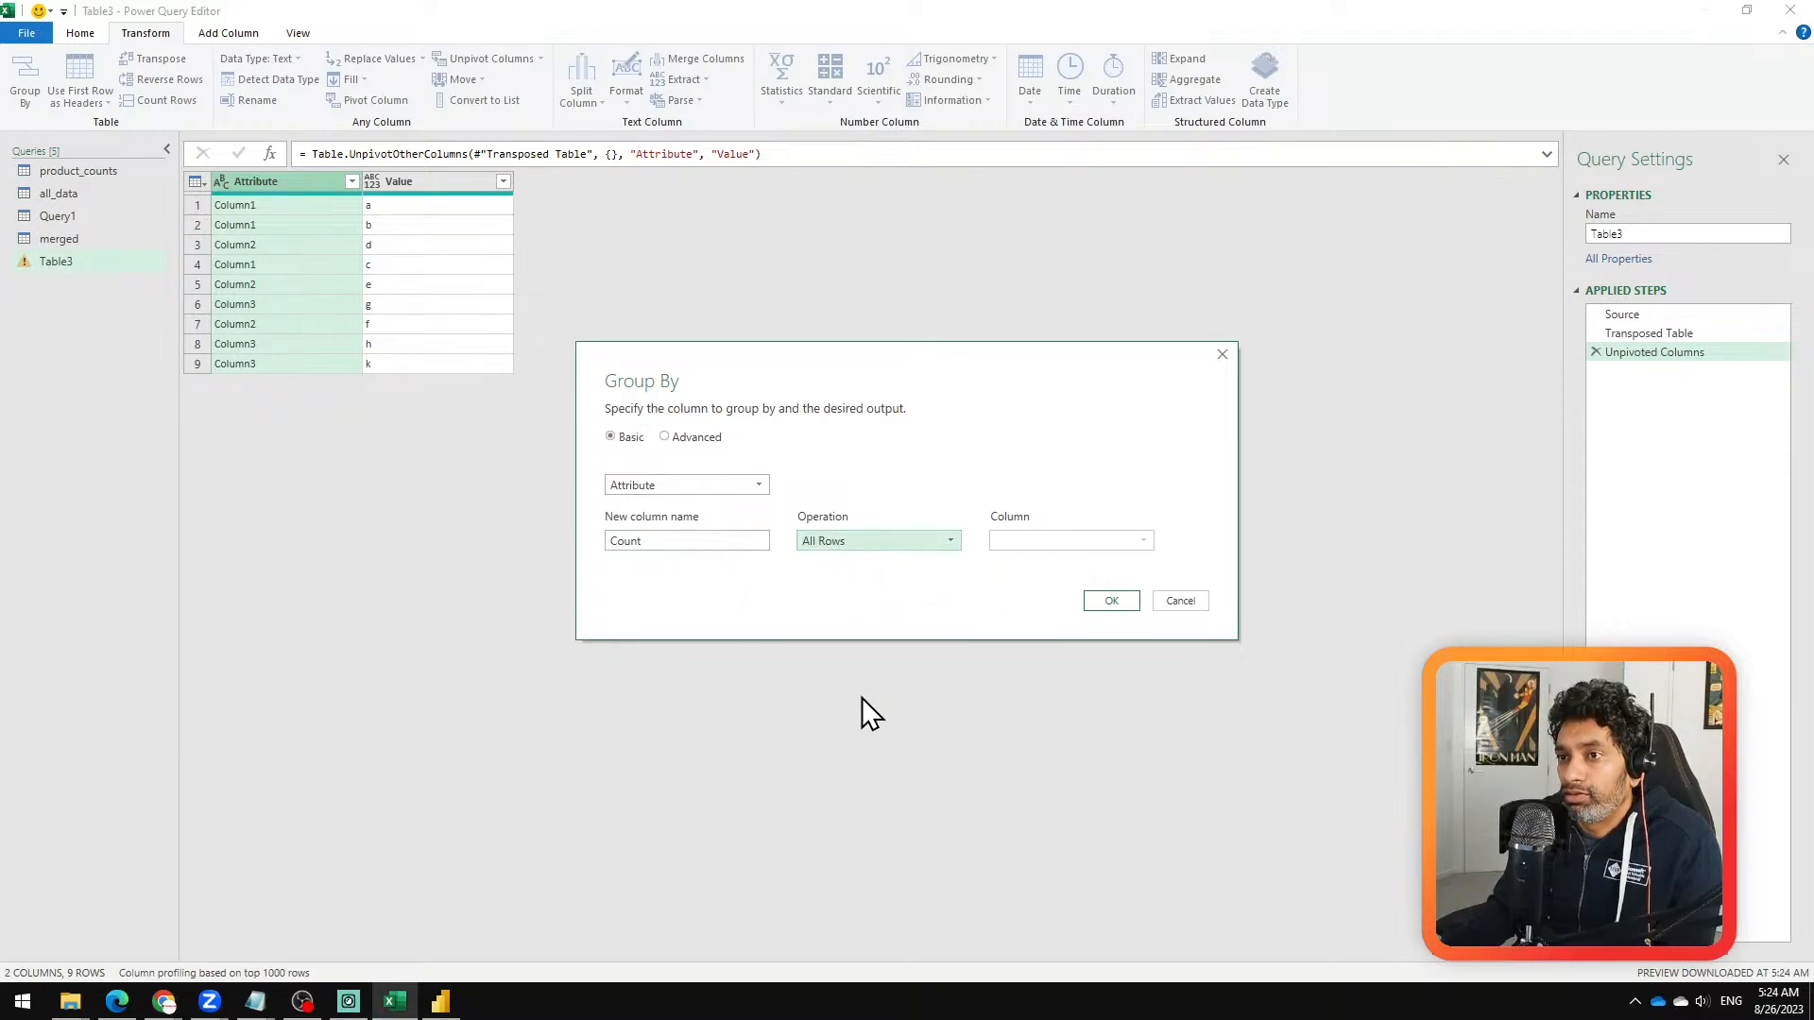
{"action": "left_click", "coordinate": [1134, 604]}
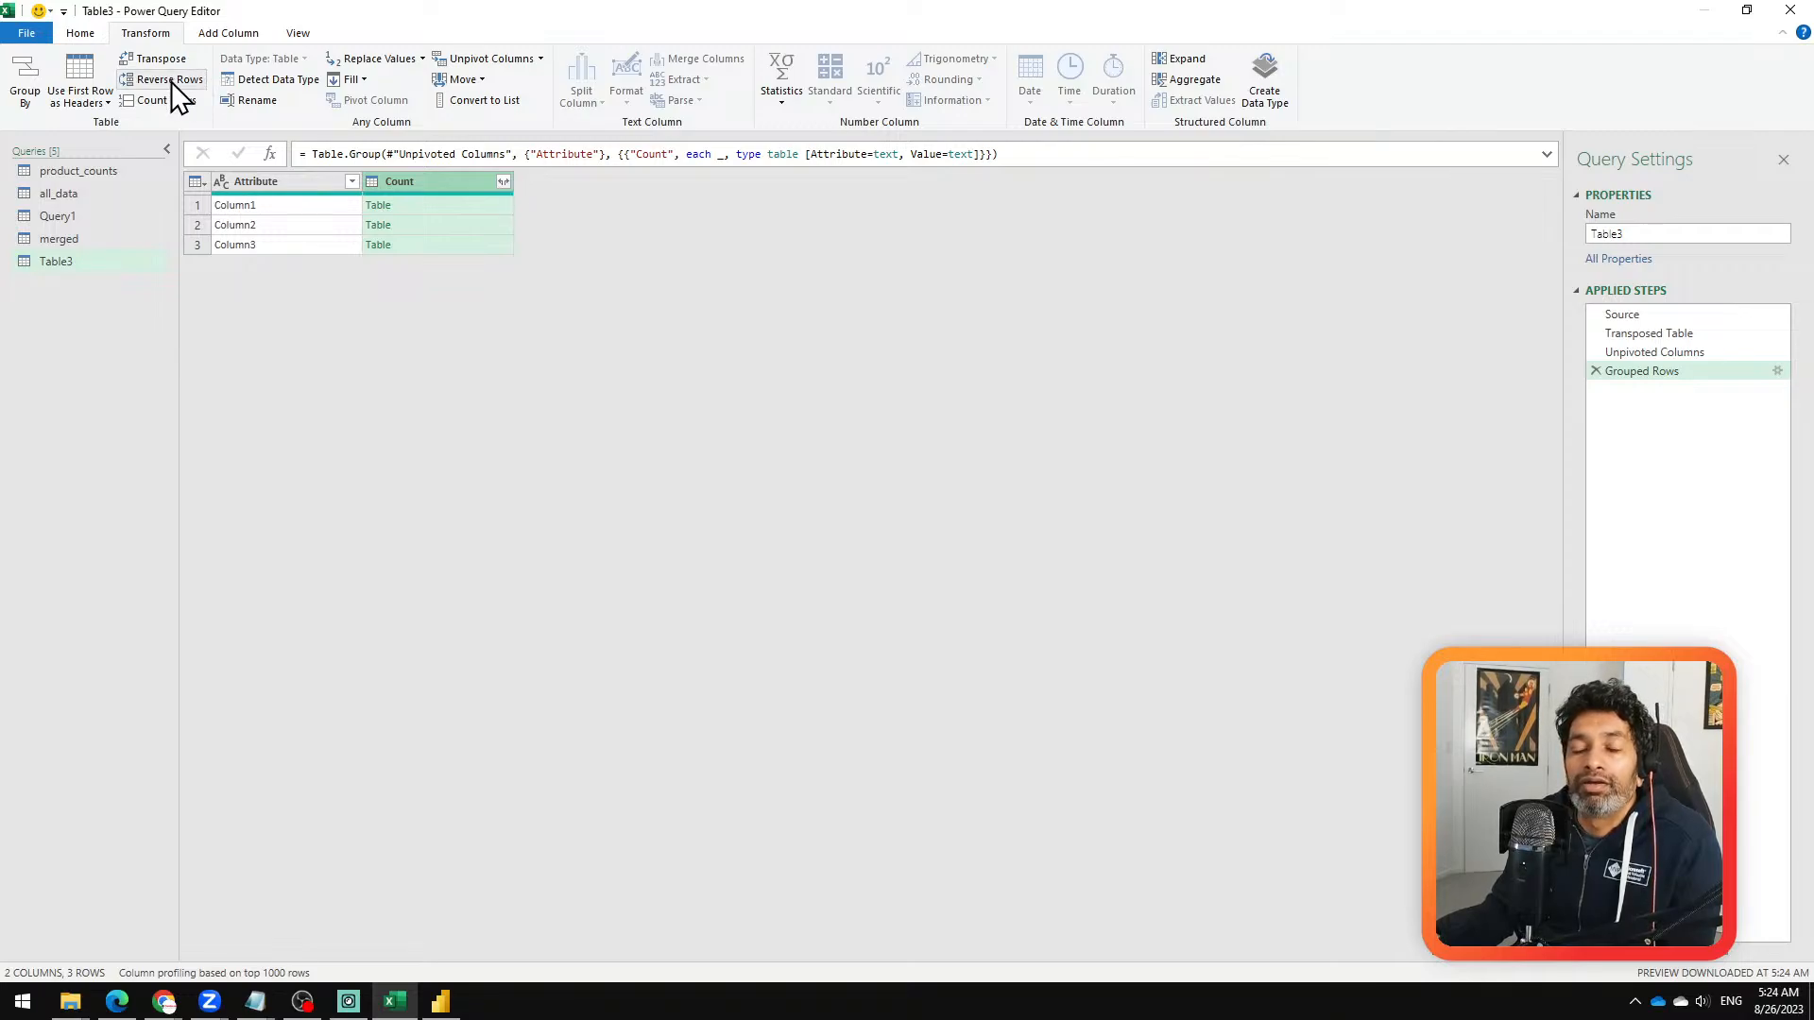
Step: Try transposing the grouped table, and remove that second transpose step
{"action": "left_click", "coordinate": [162, 59]}
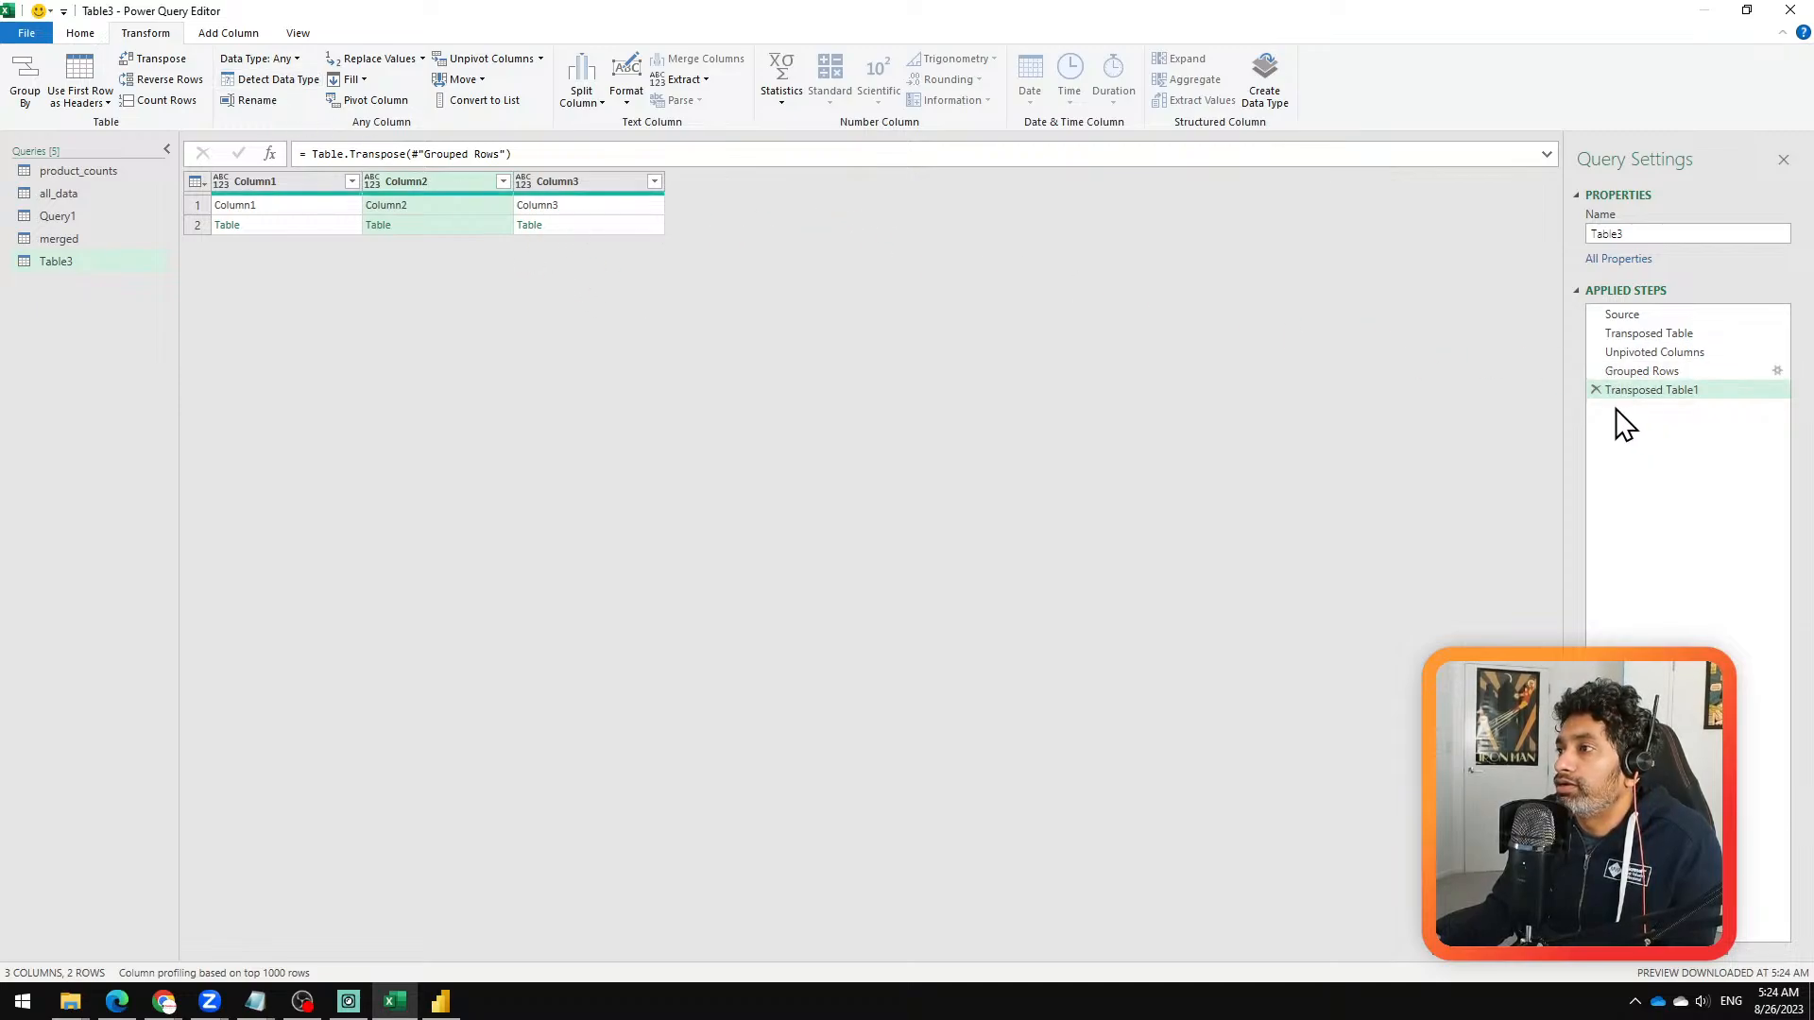
{"action": "left_click", "coordinate": [1596, 389]}
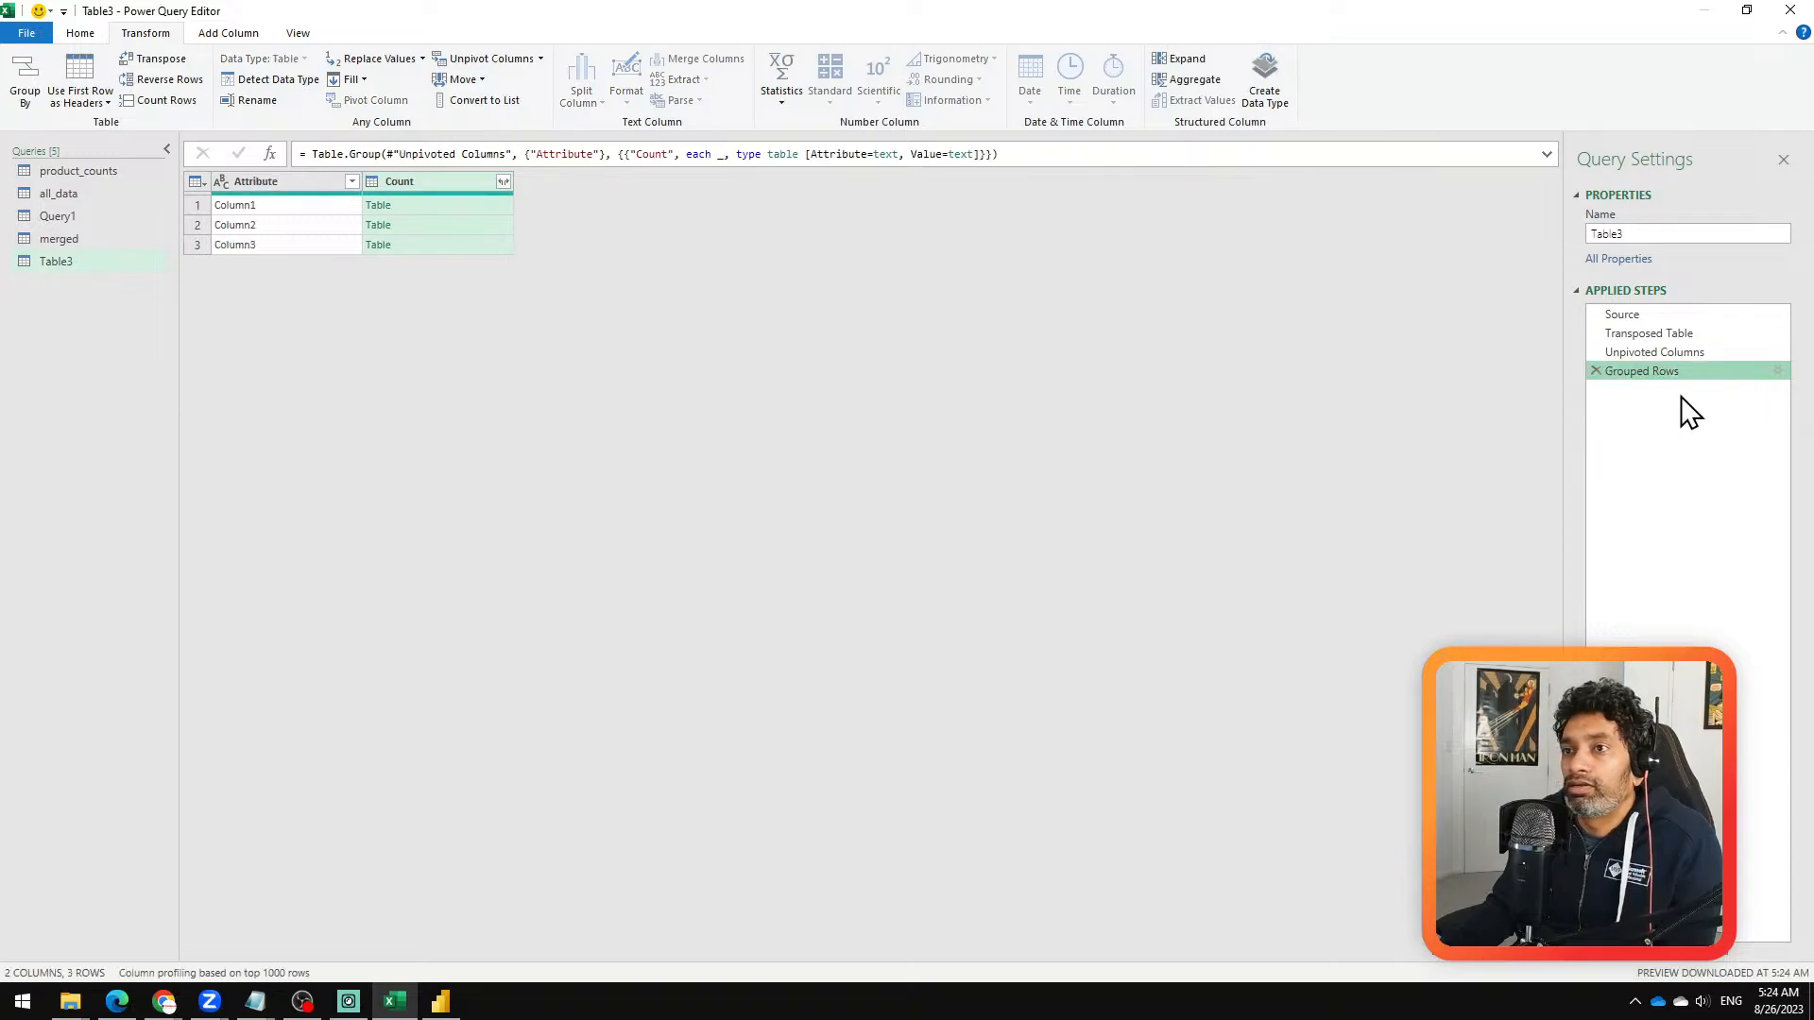
Step: Expand the nested tables in the Count column to only the Value field, keeping the original column name as prefix
{"action": "left_click", "coordinate": [504, 181]}
{"action": "left_click", "coordinate": [253, 276]}
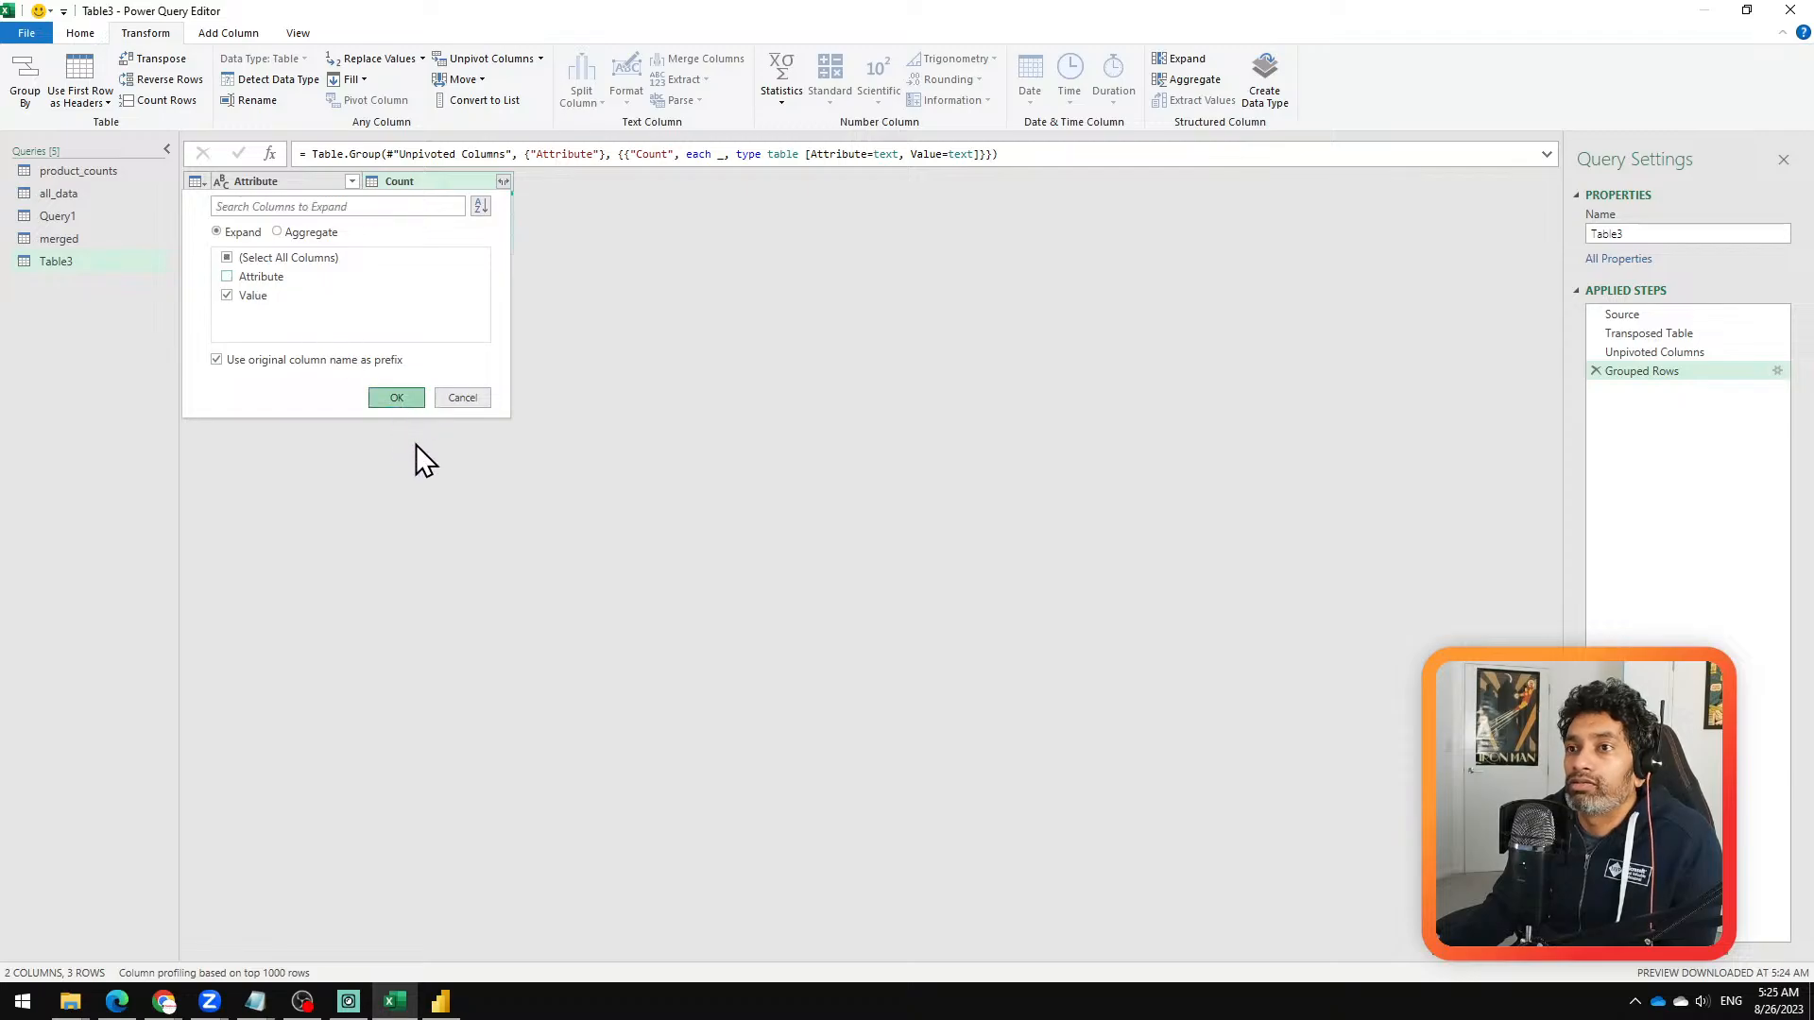
{"action": "left_click", "coordinate": [397, 397]}
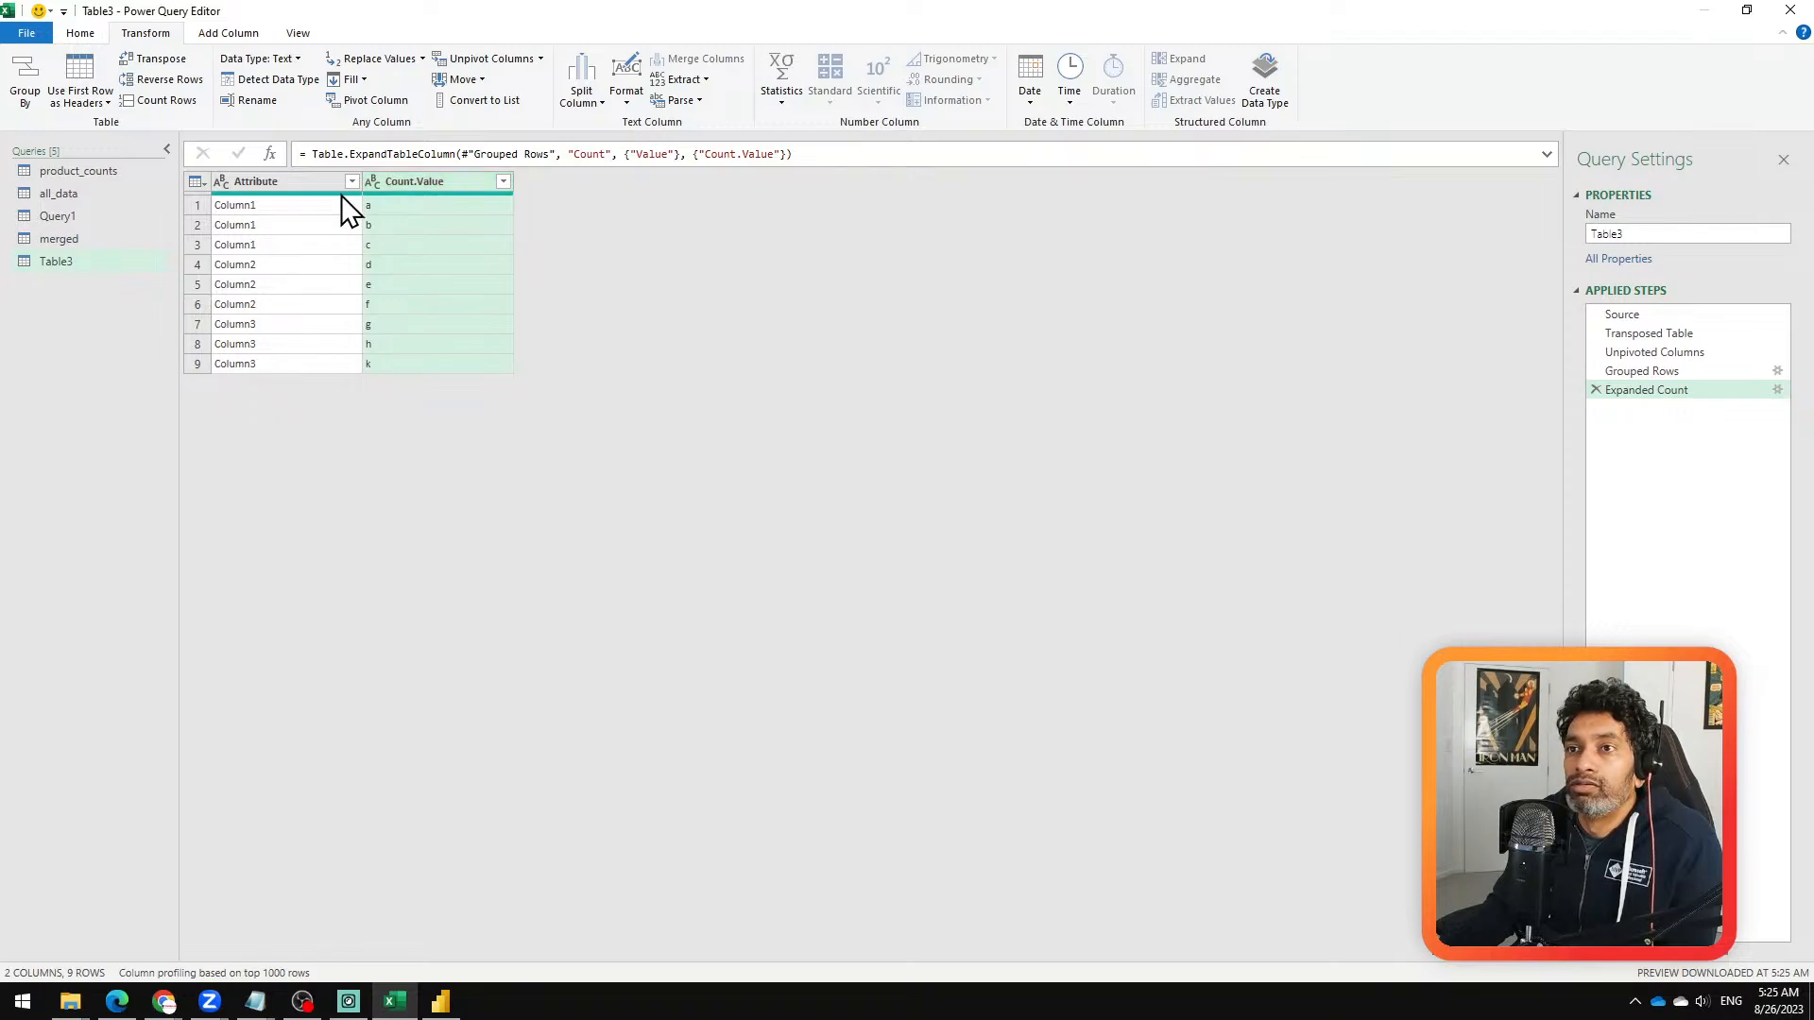
Step: Try unpivoting the Attribute column of the expanded table, and remove that unpivot step from the query
{"action": "right_click", "coordinate": [315, 183]}
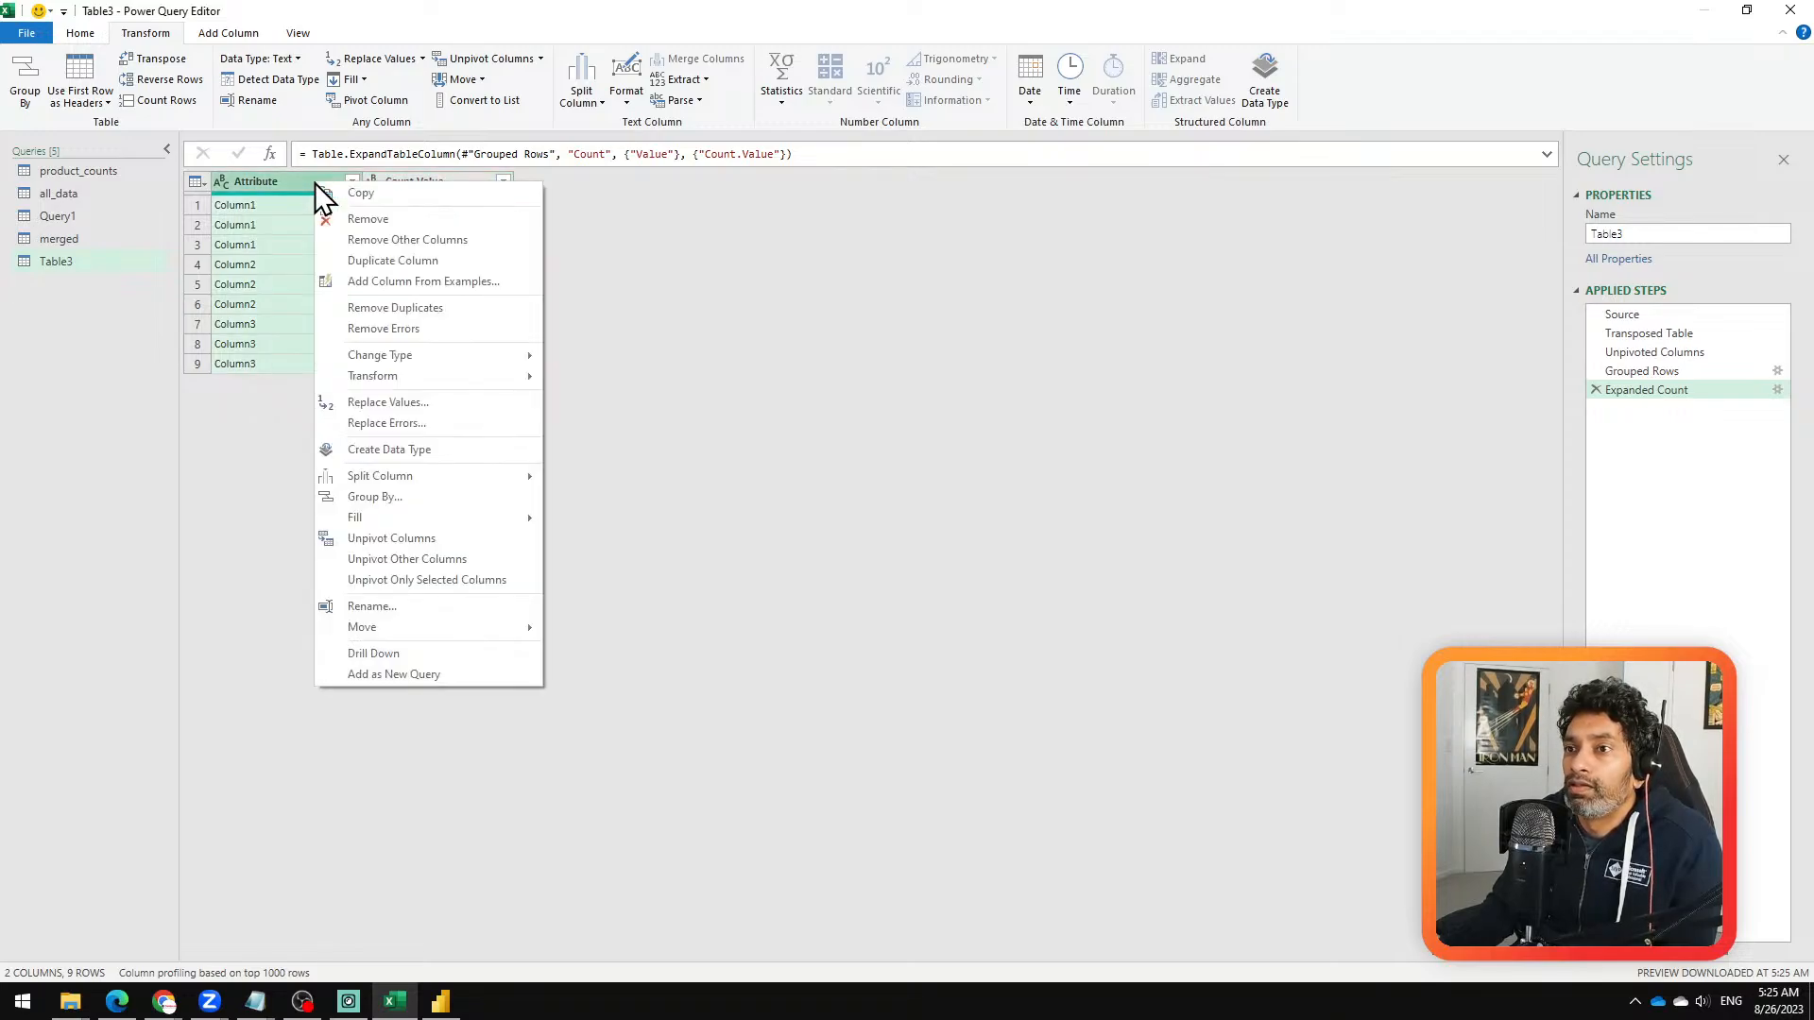
{"action": "left_click", "coordinate": [504, 541]}
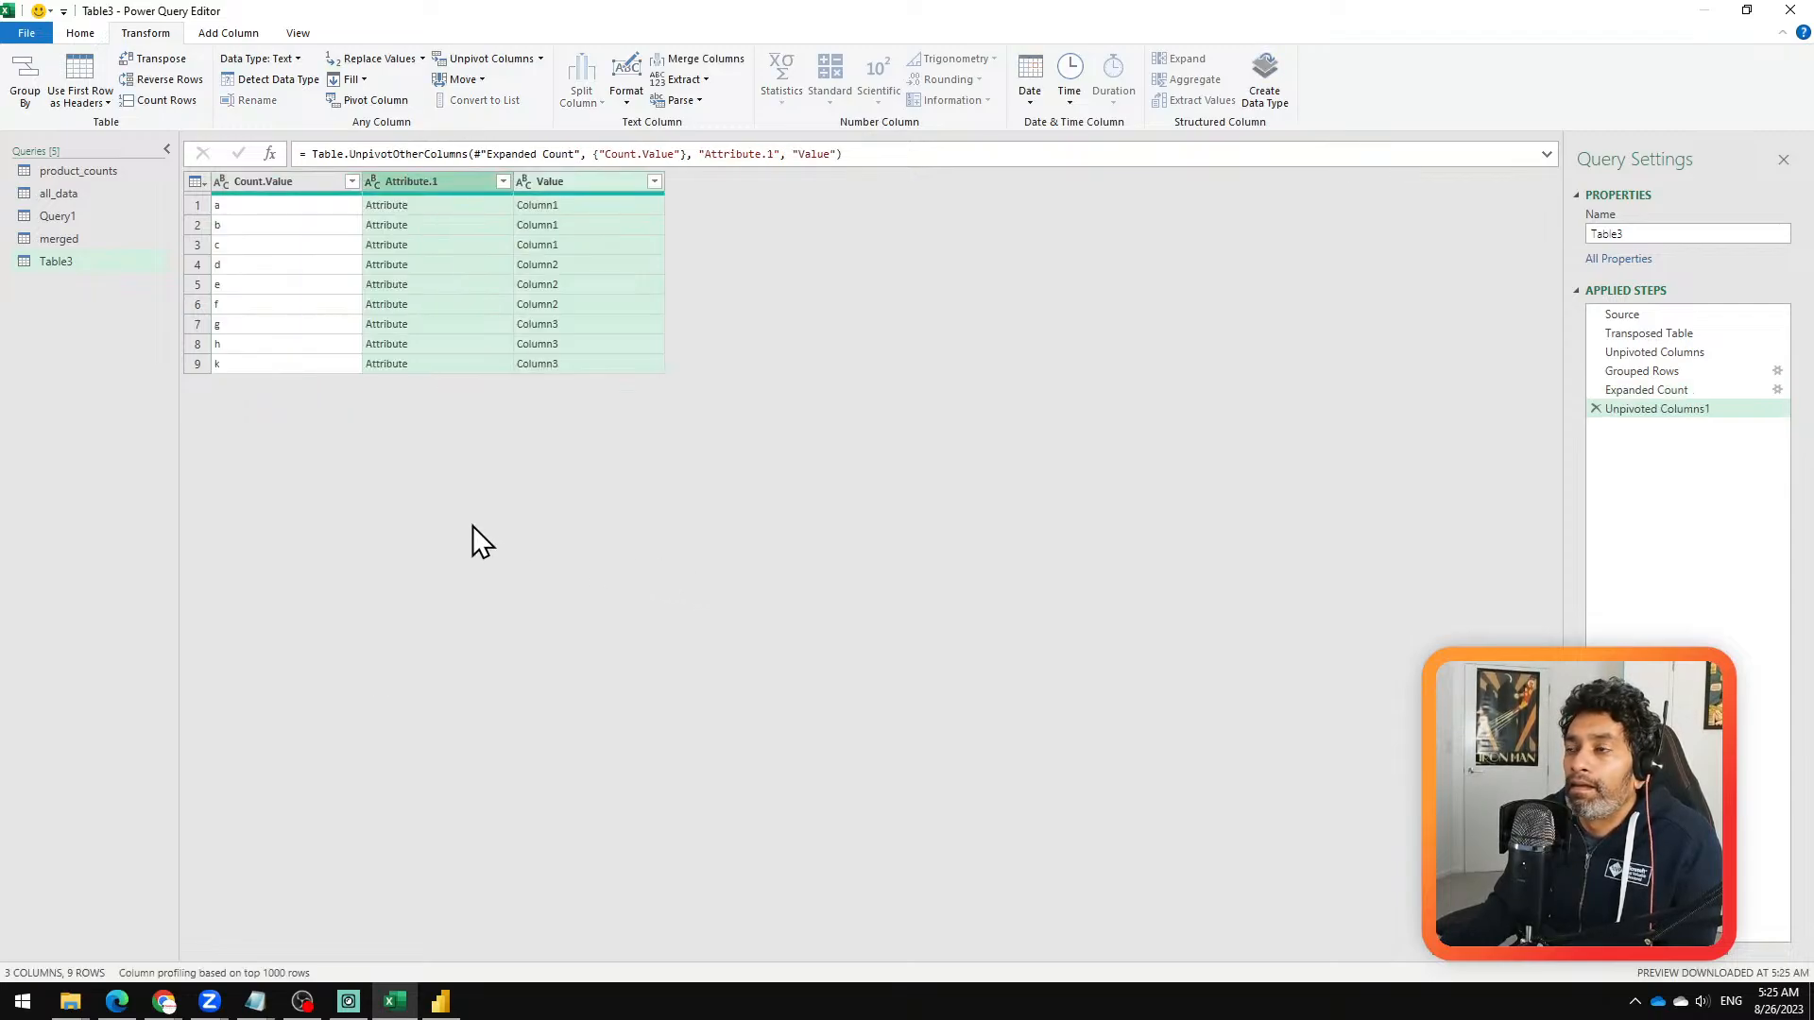
{"action": "left_click", "coordinate": [1596, 408]}
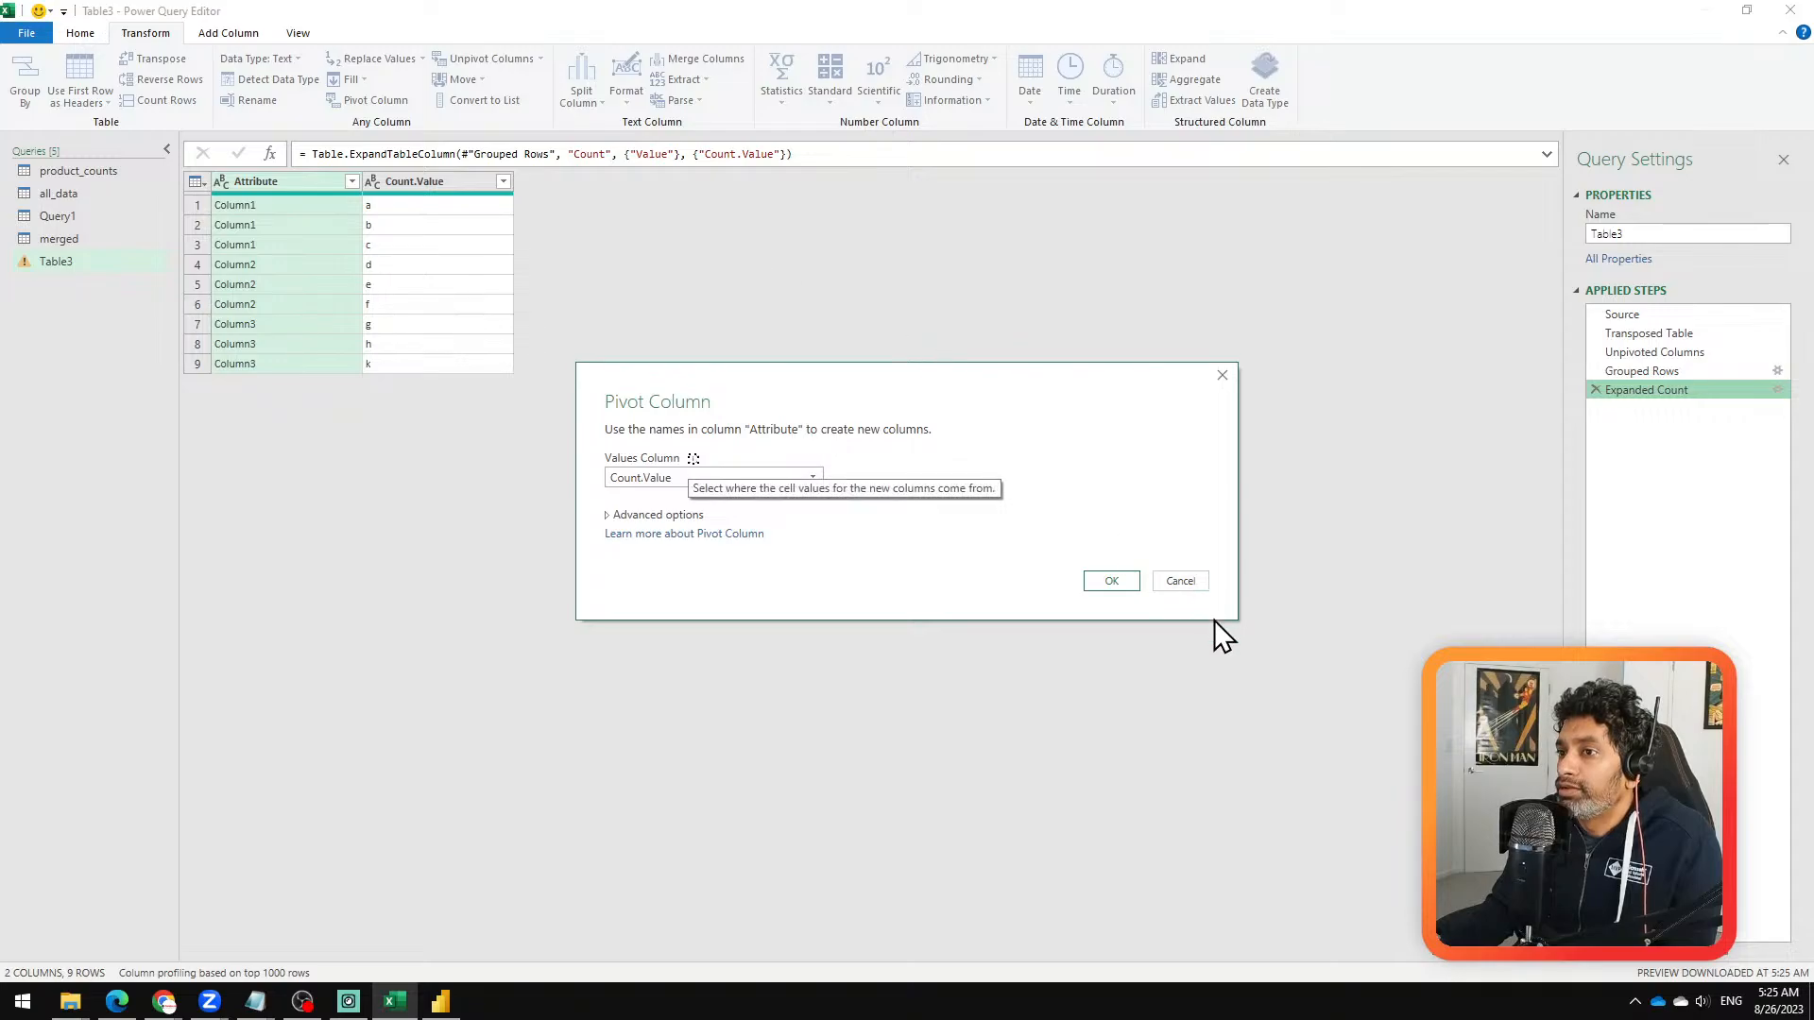
Step: Try pivoting the Attribute column with Count.Value as the values column and Don't Aggregate, and remove that pivot step
{"action": "left_click", "coordinate": [813, 476]}
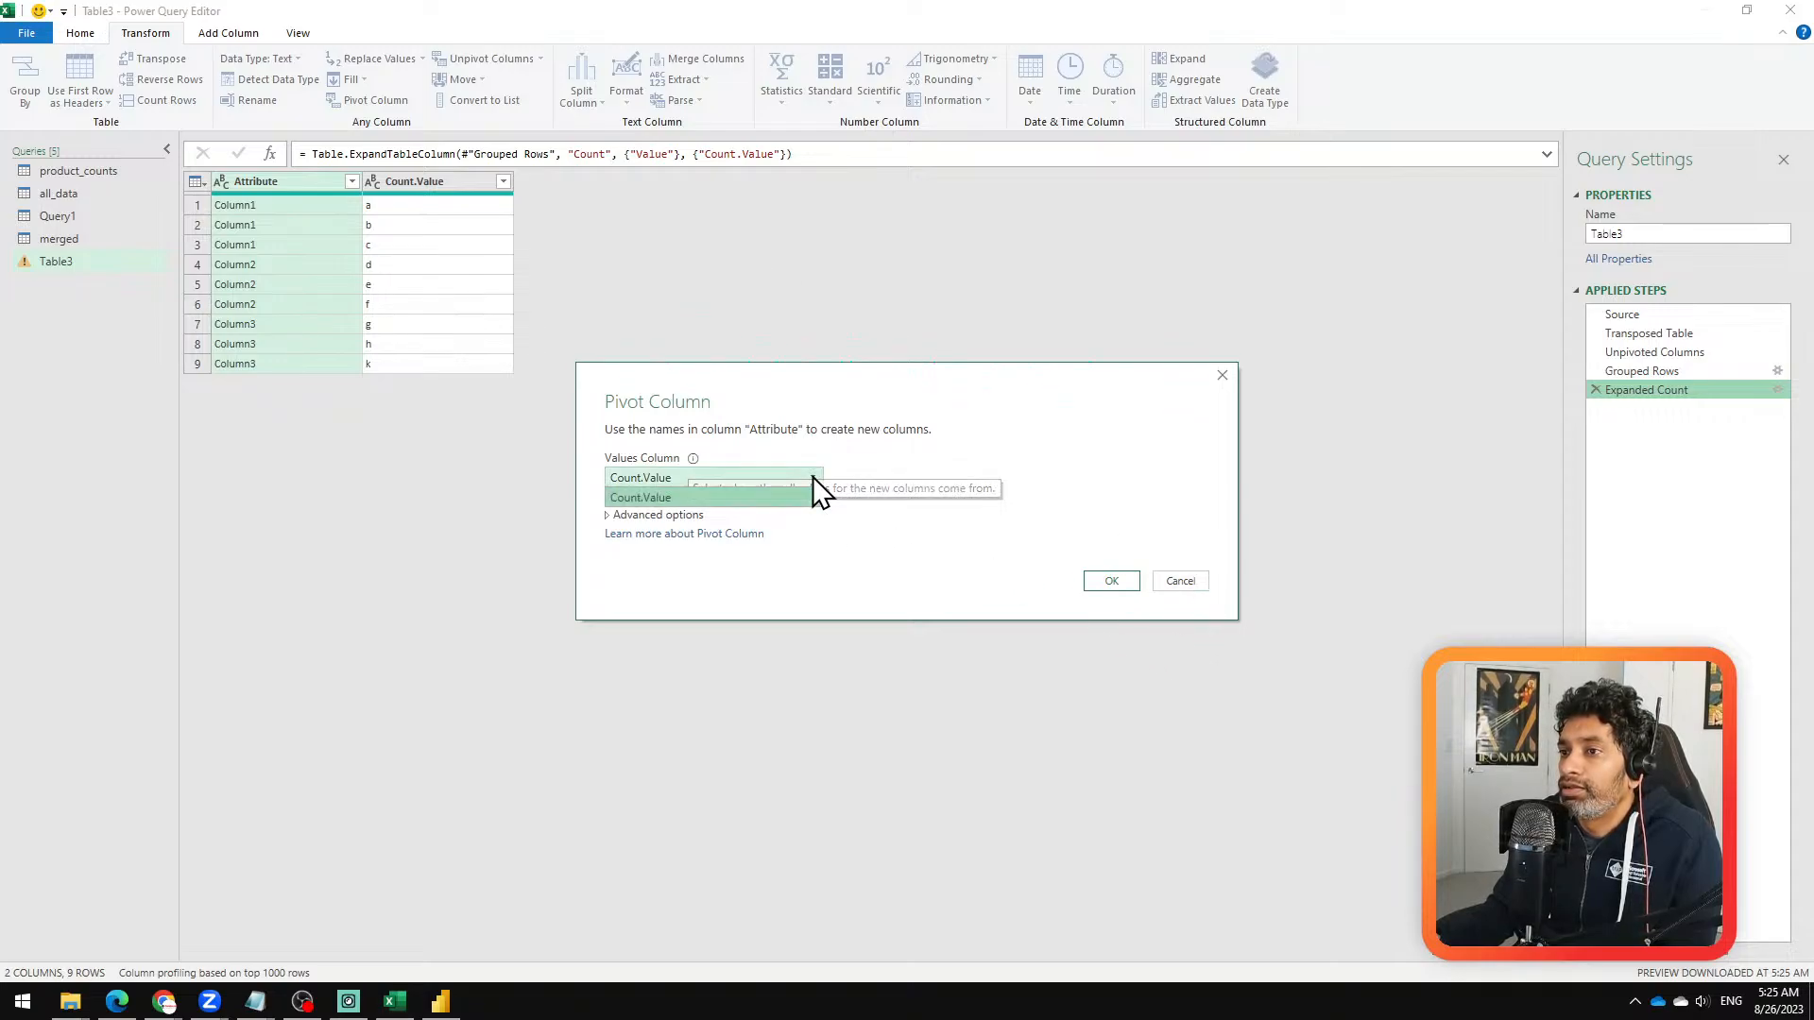
{"action": "left_click", "coordinate": [803, 482]}
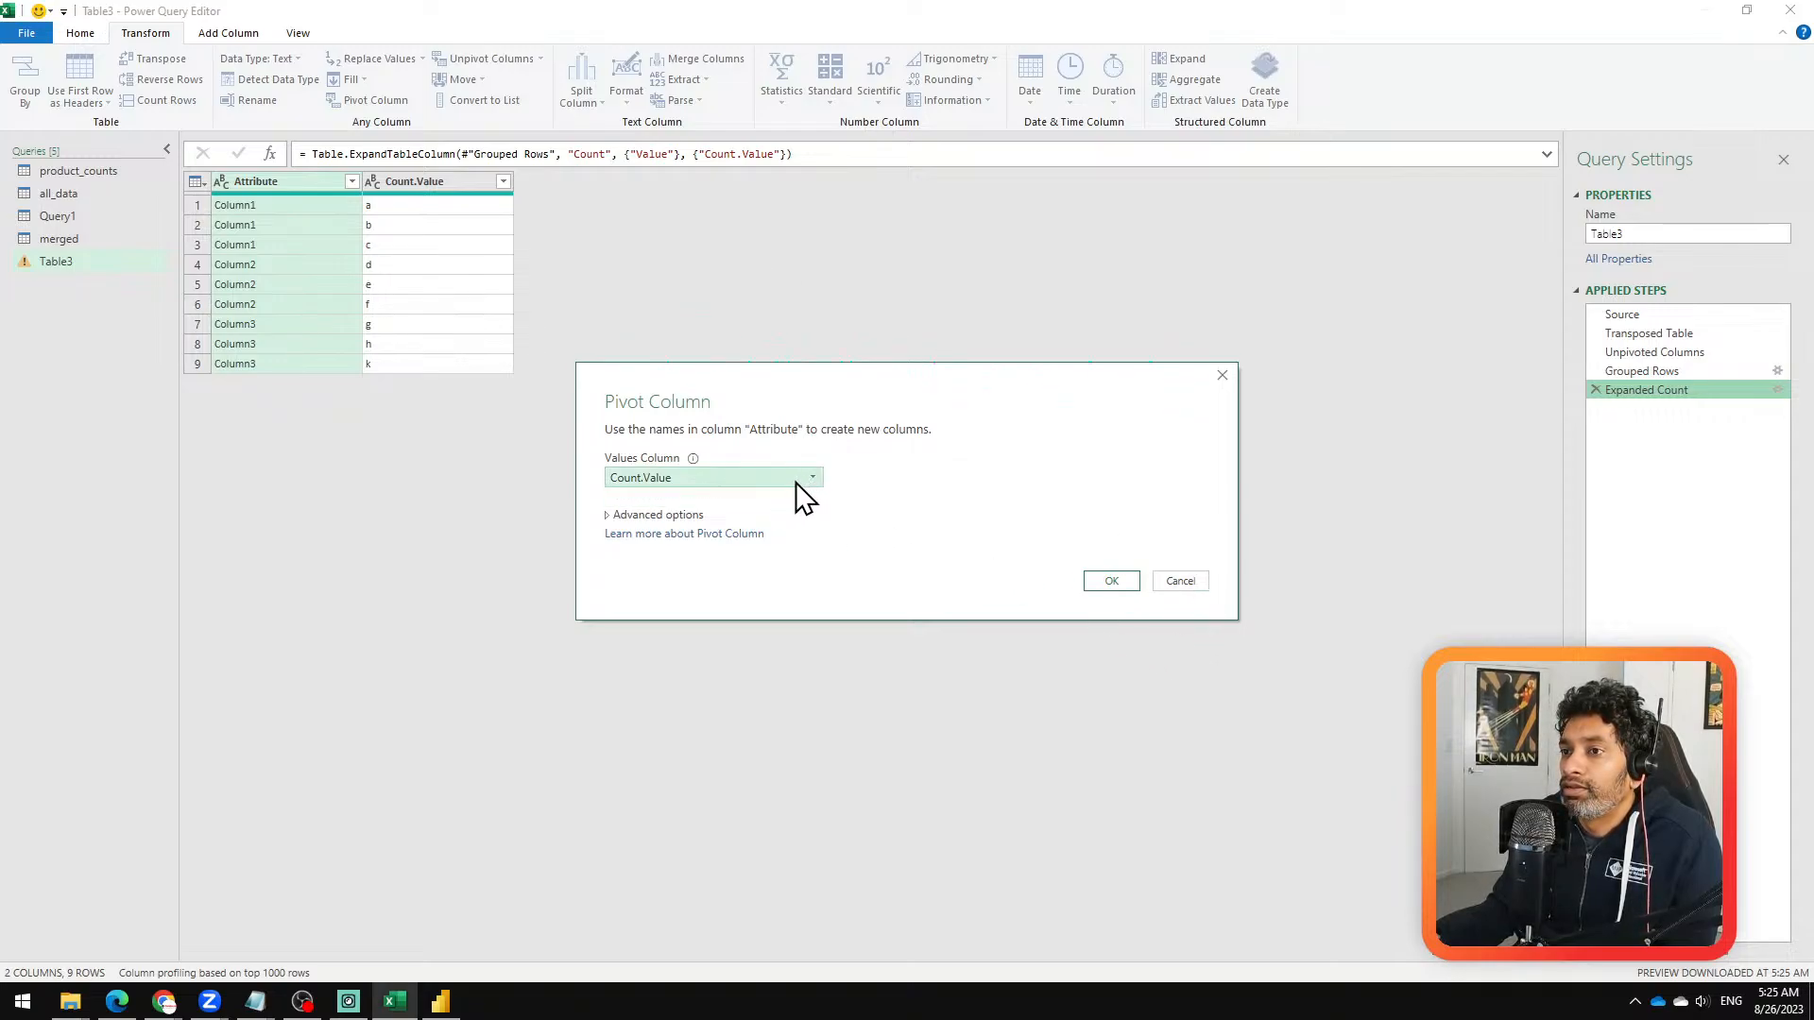
{"action": "left_click", "coordinate": [667, 513]}
{"action": "left_click", "coordinate": [812, 555]}
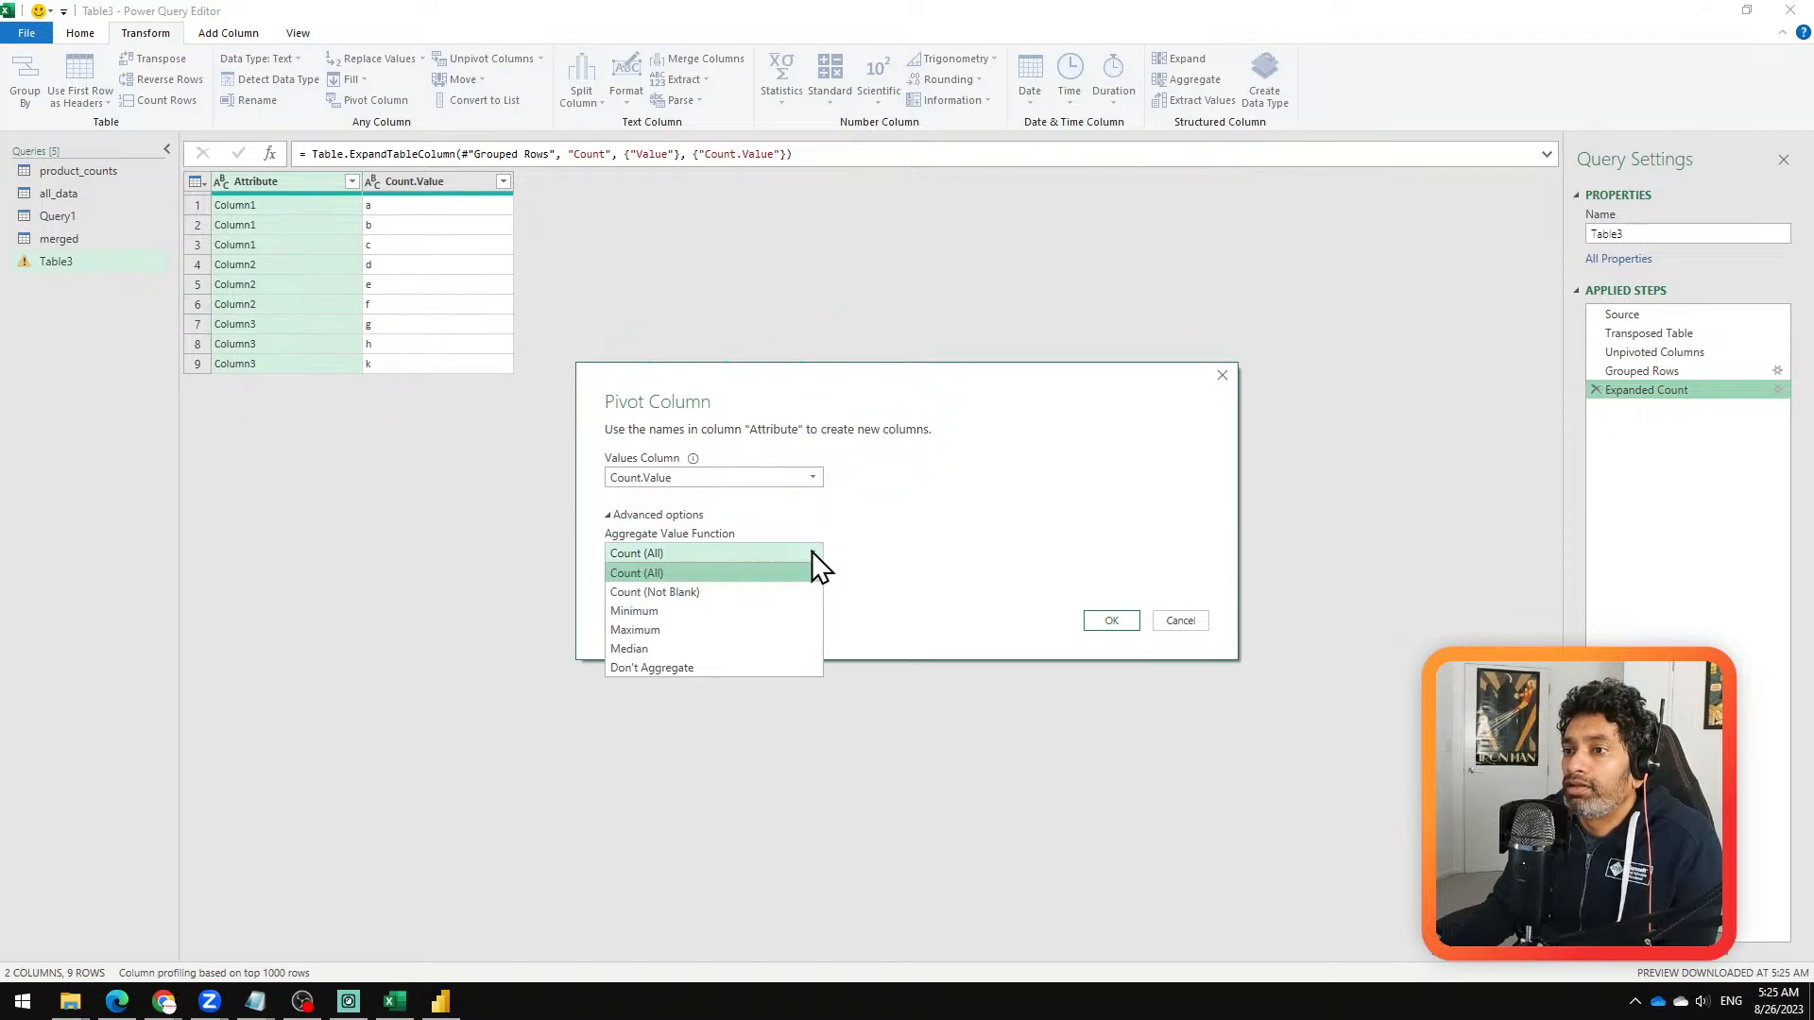
{"action": "left_click", "coordinate": [725, 667]}
{"action": "left_click", "coordinate": [1110, 622]}
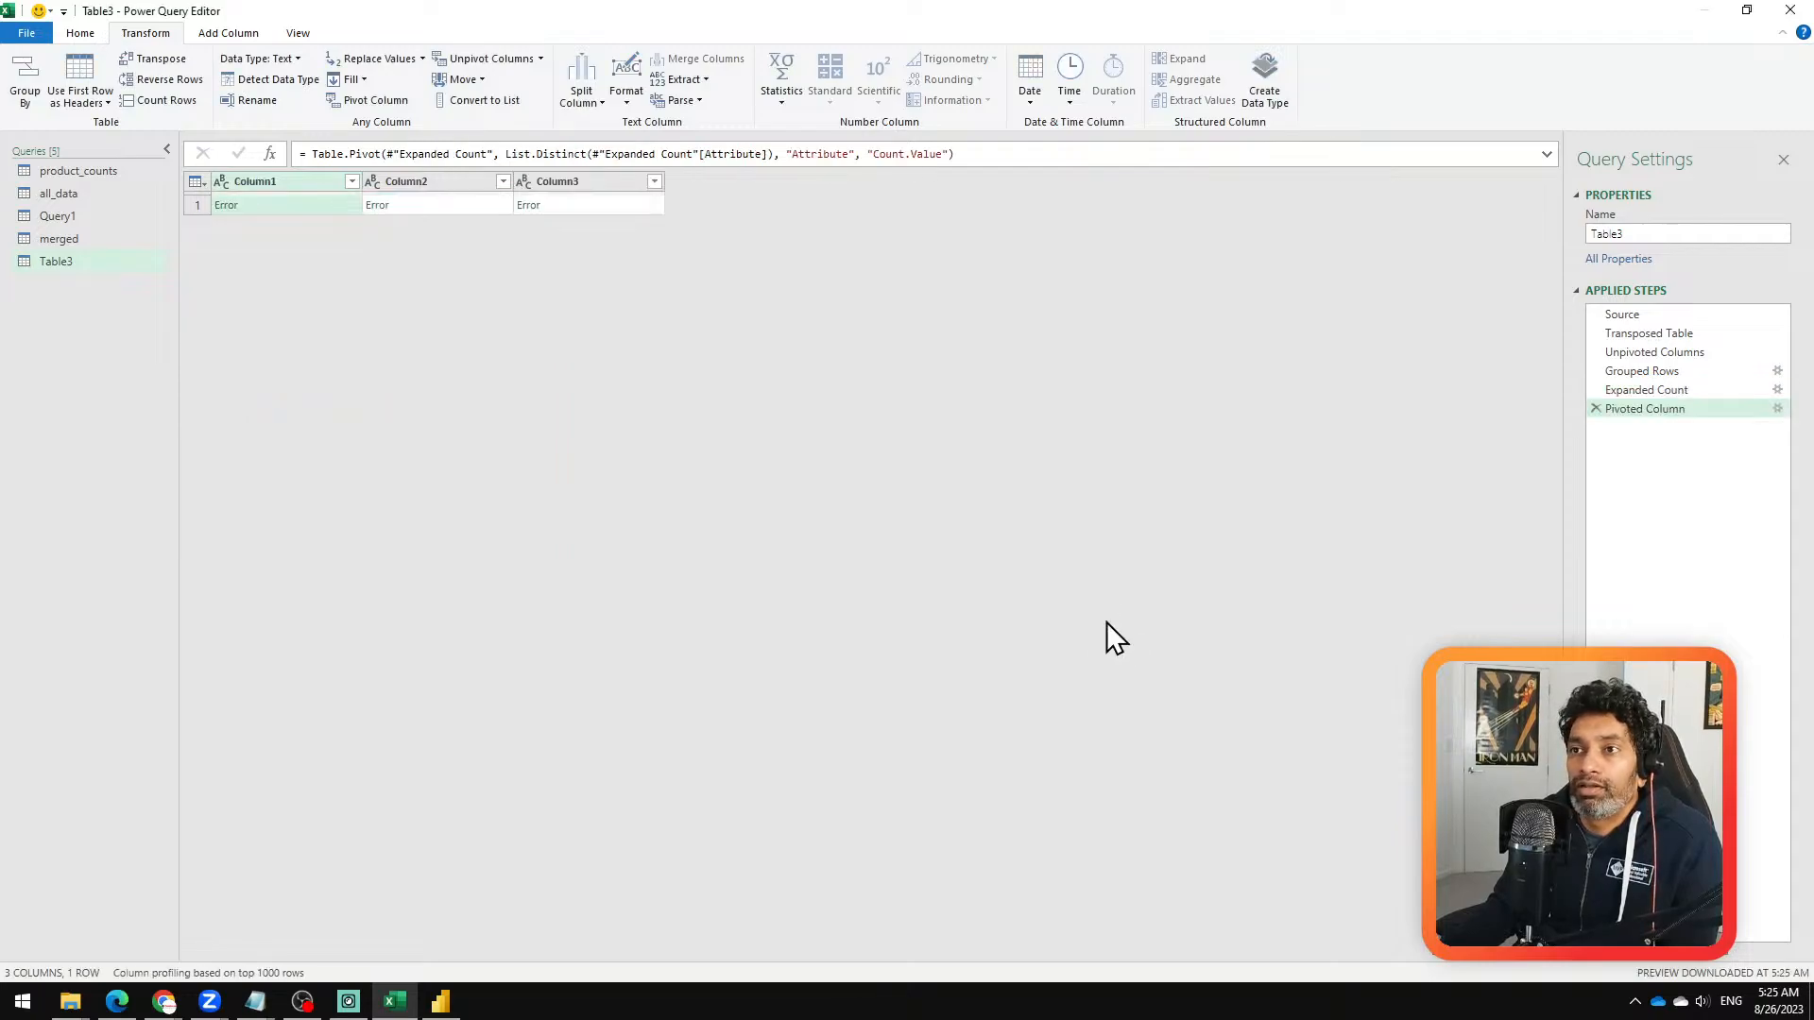
{"action": "left_click", "coordinate": [1597, 408]}
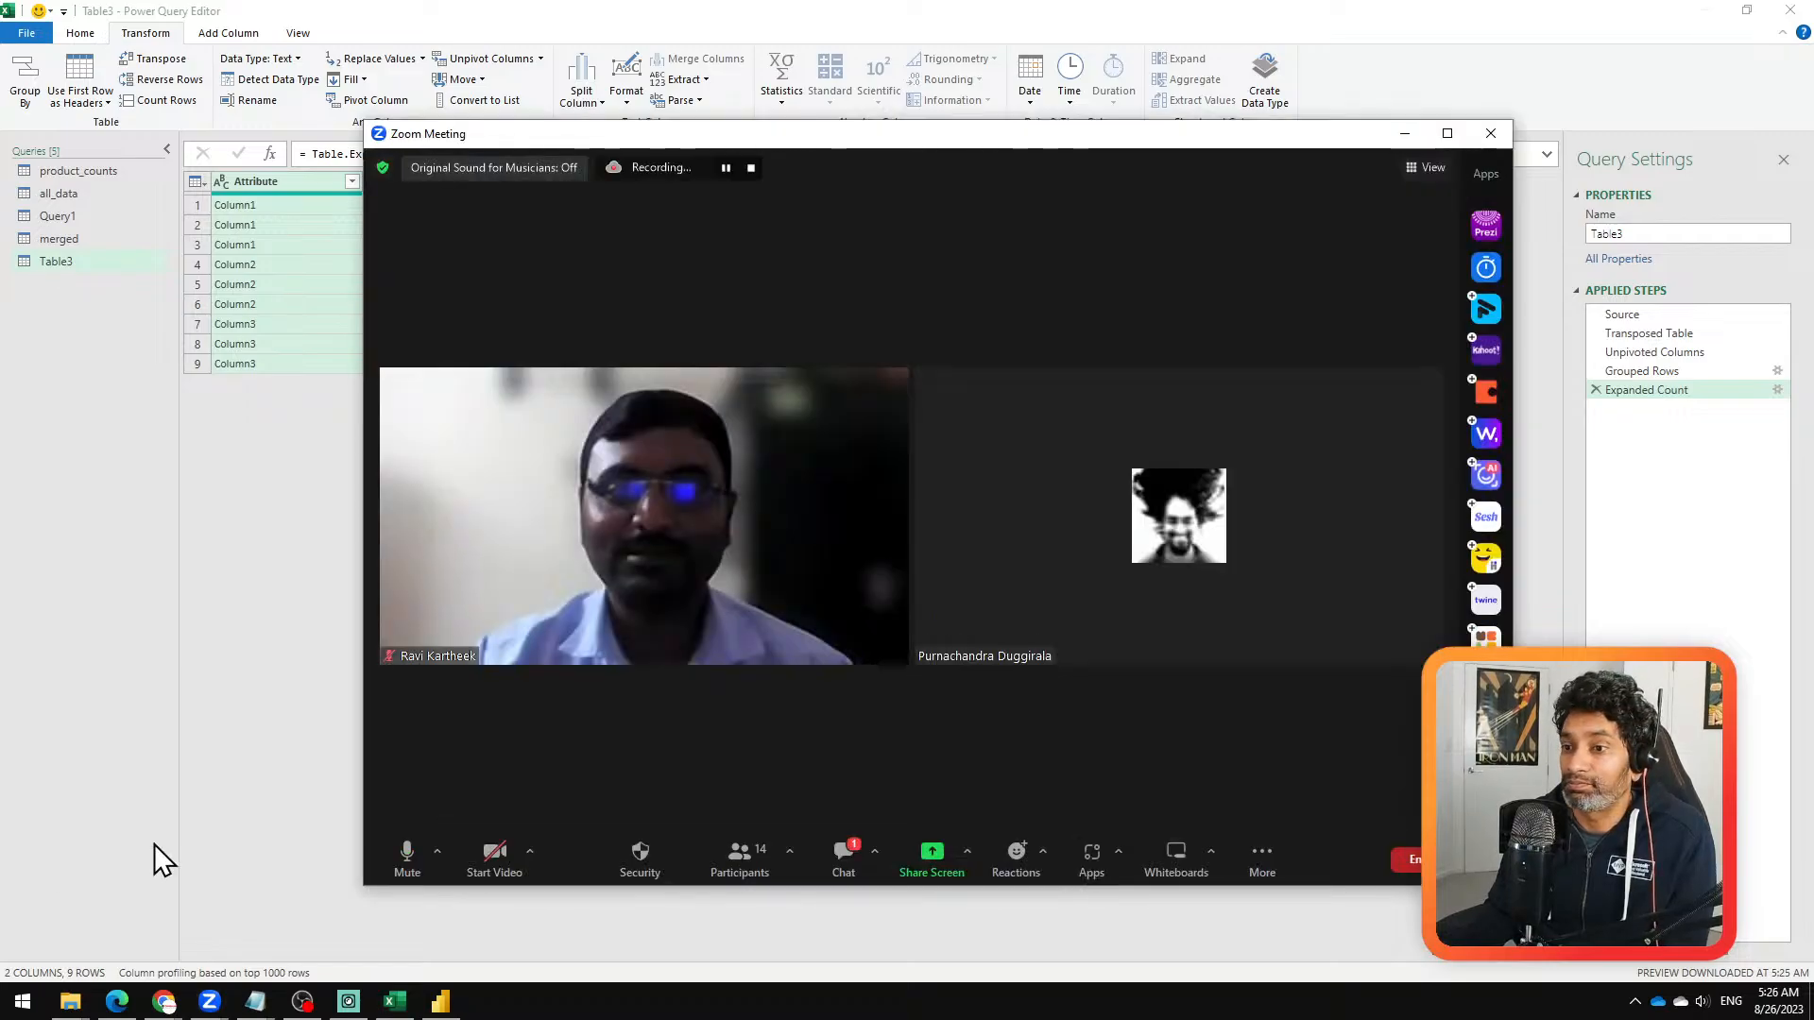
Step: Switch to the Zoom meeting and remove the participant whose video is on, leaving Report to Zoom unchecked
{"action": "left_click", "coordinate": [896, 381]}
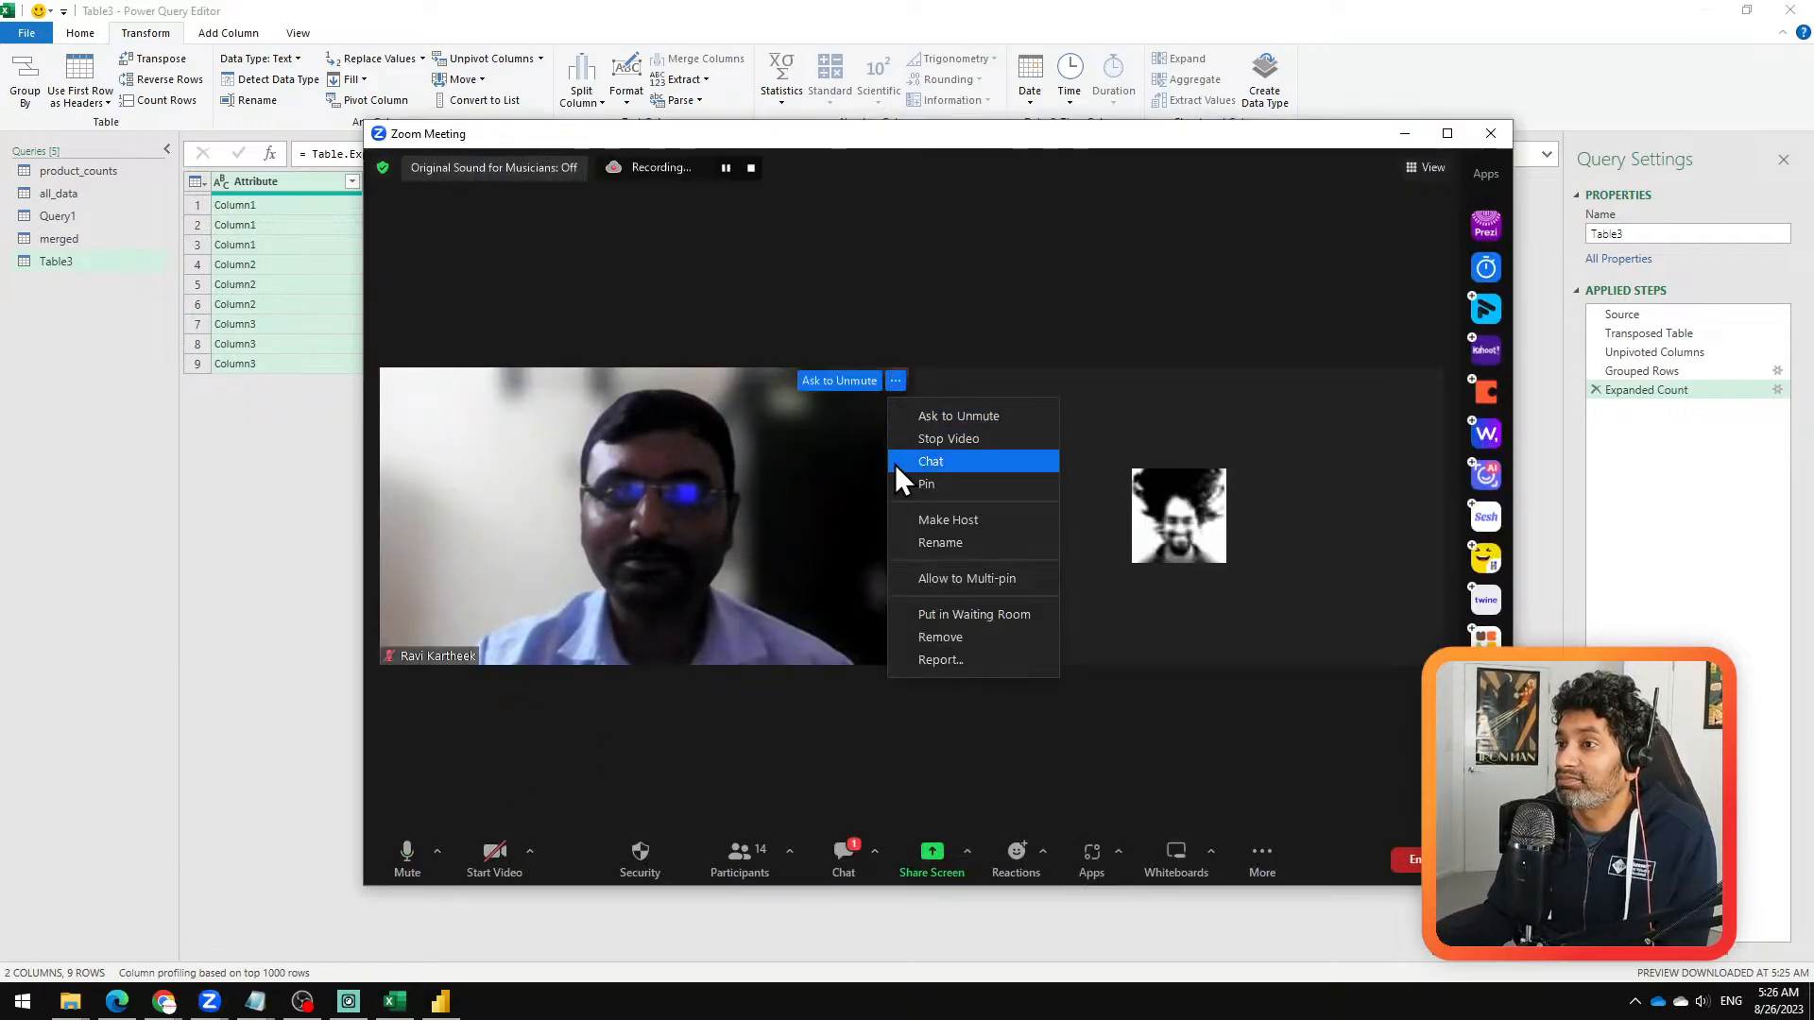
{"action": "left_click", "coordinate": [942, 633]}
{"action": "left_click", "coordinate": [789, 515]}
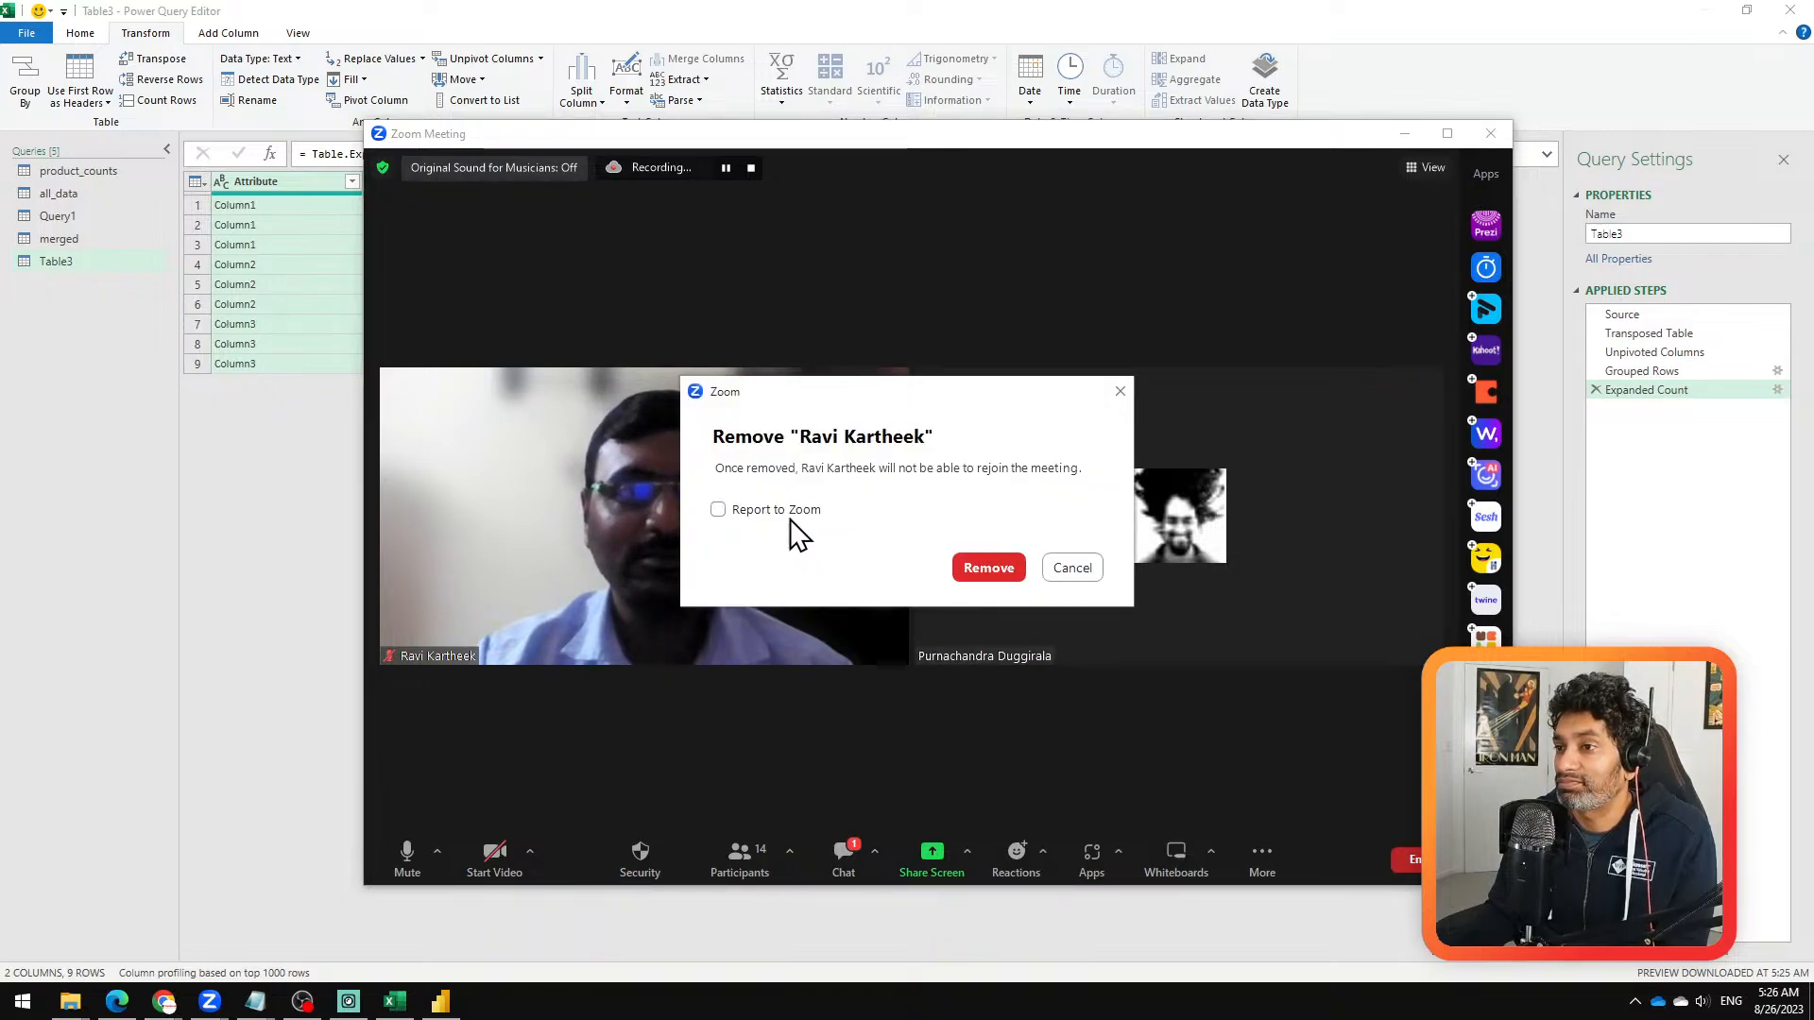
{"action": "left_click", "coordinate": [988, 572]}
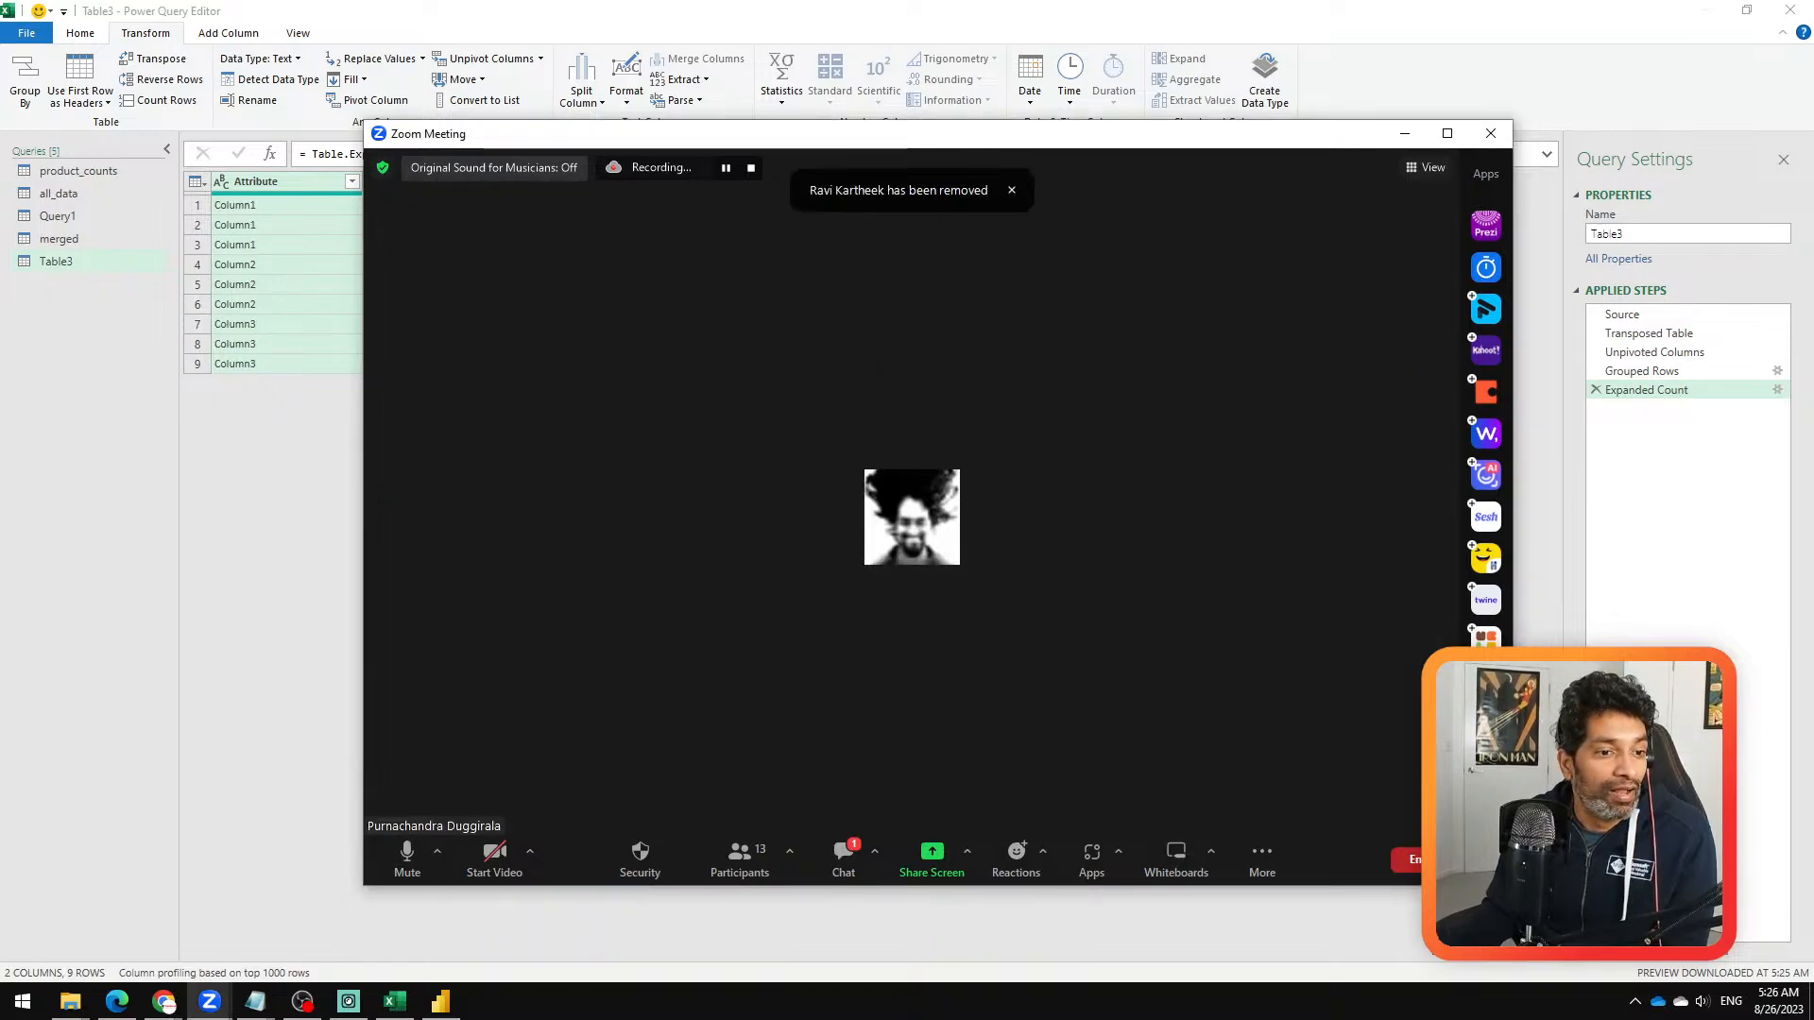
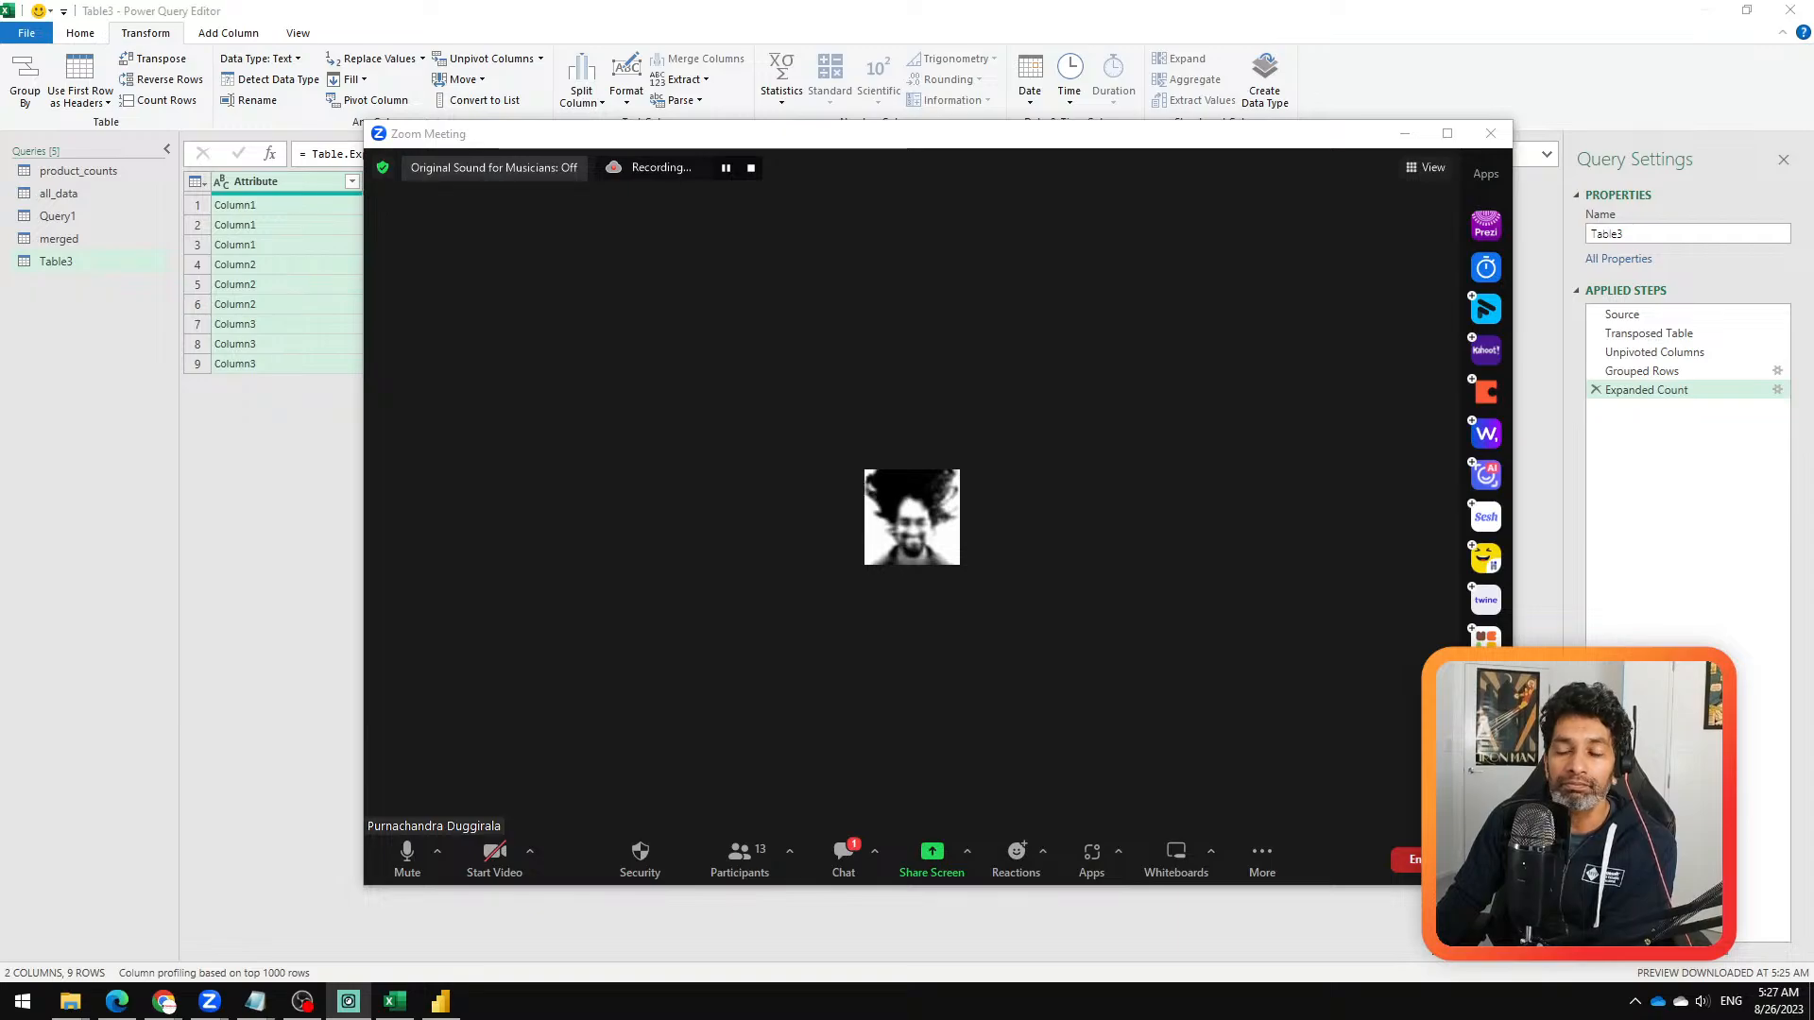
Step: Return to Power Query, review Table3's complete M code in the Advanced Editor with all lines selected, and close it without changes
{"action": "left_click", "coordinate": [1404, 135]}
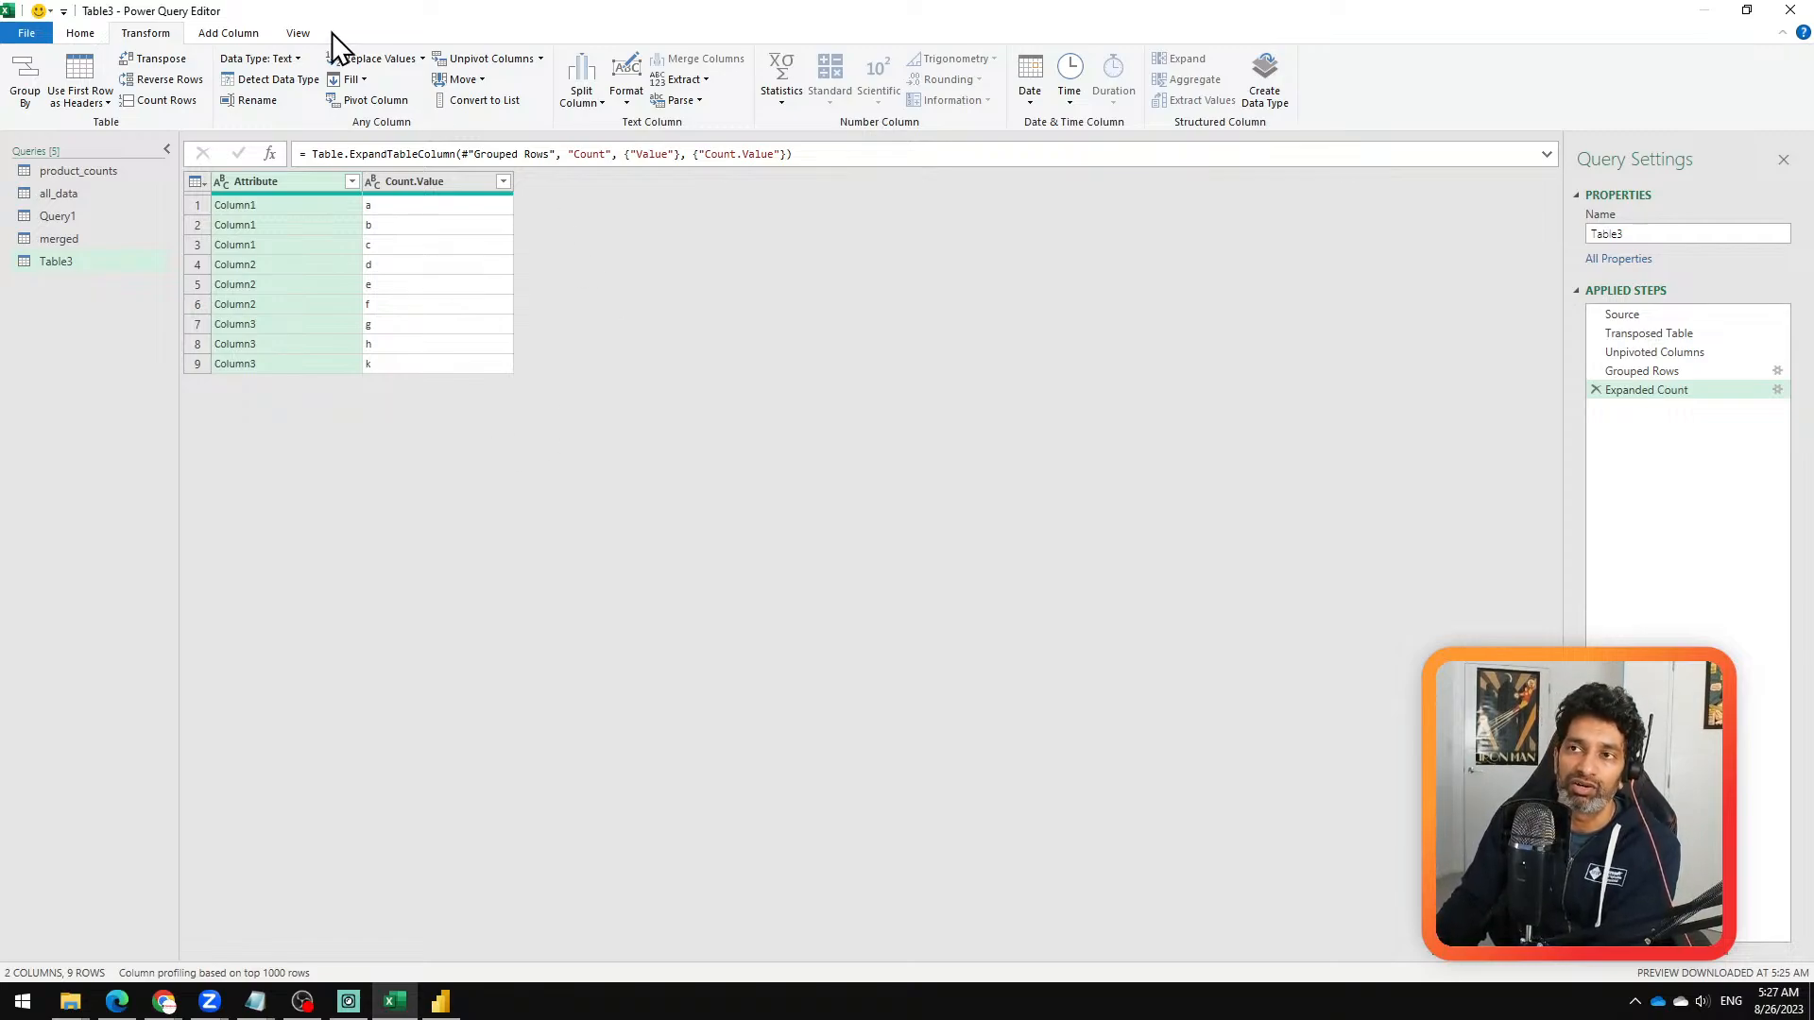
{"action": "left_click", "coordinate": [289, 33]}
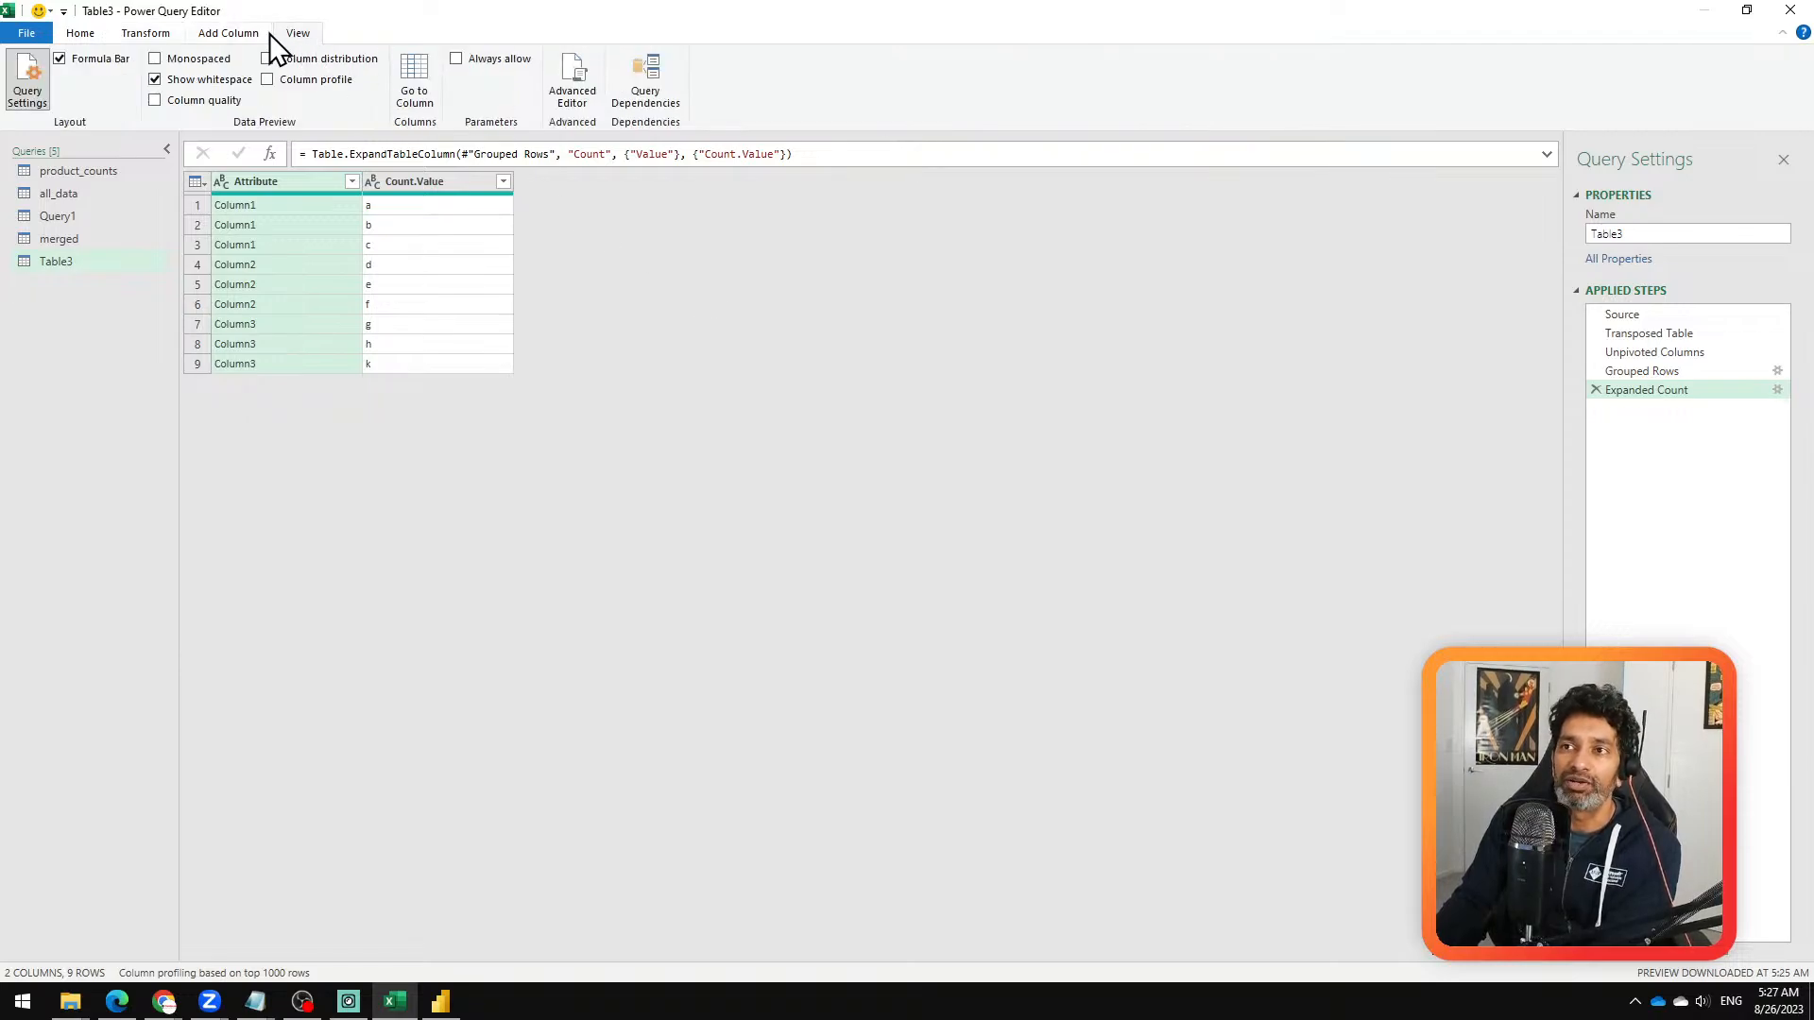
{"action": "left_click", "coordinate": [573, 85]}
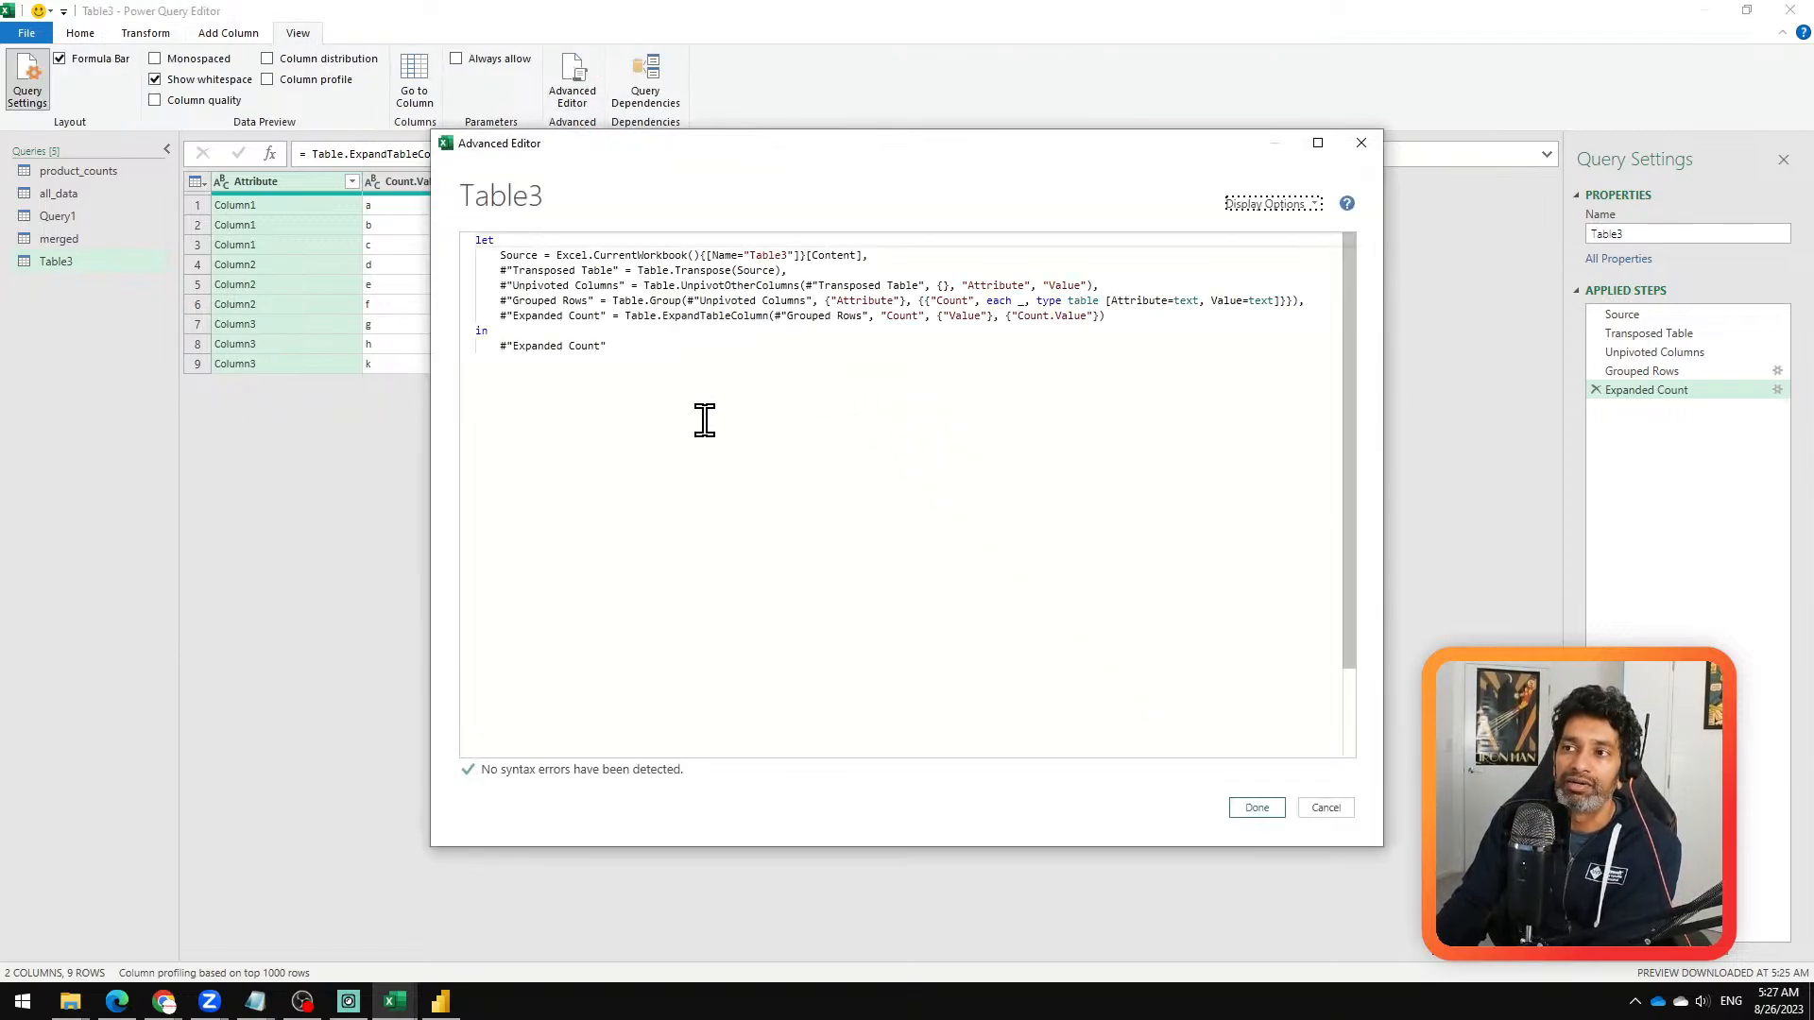
{"action": "key", "text": "ctrl+a"}
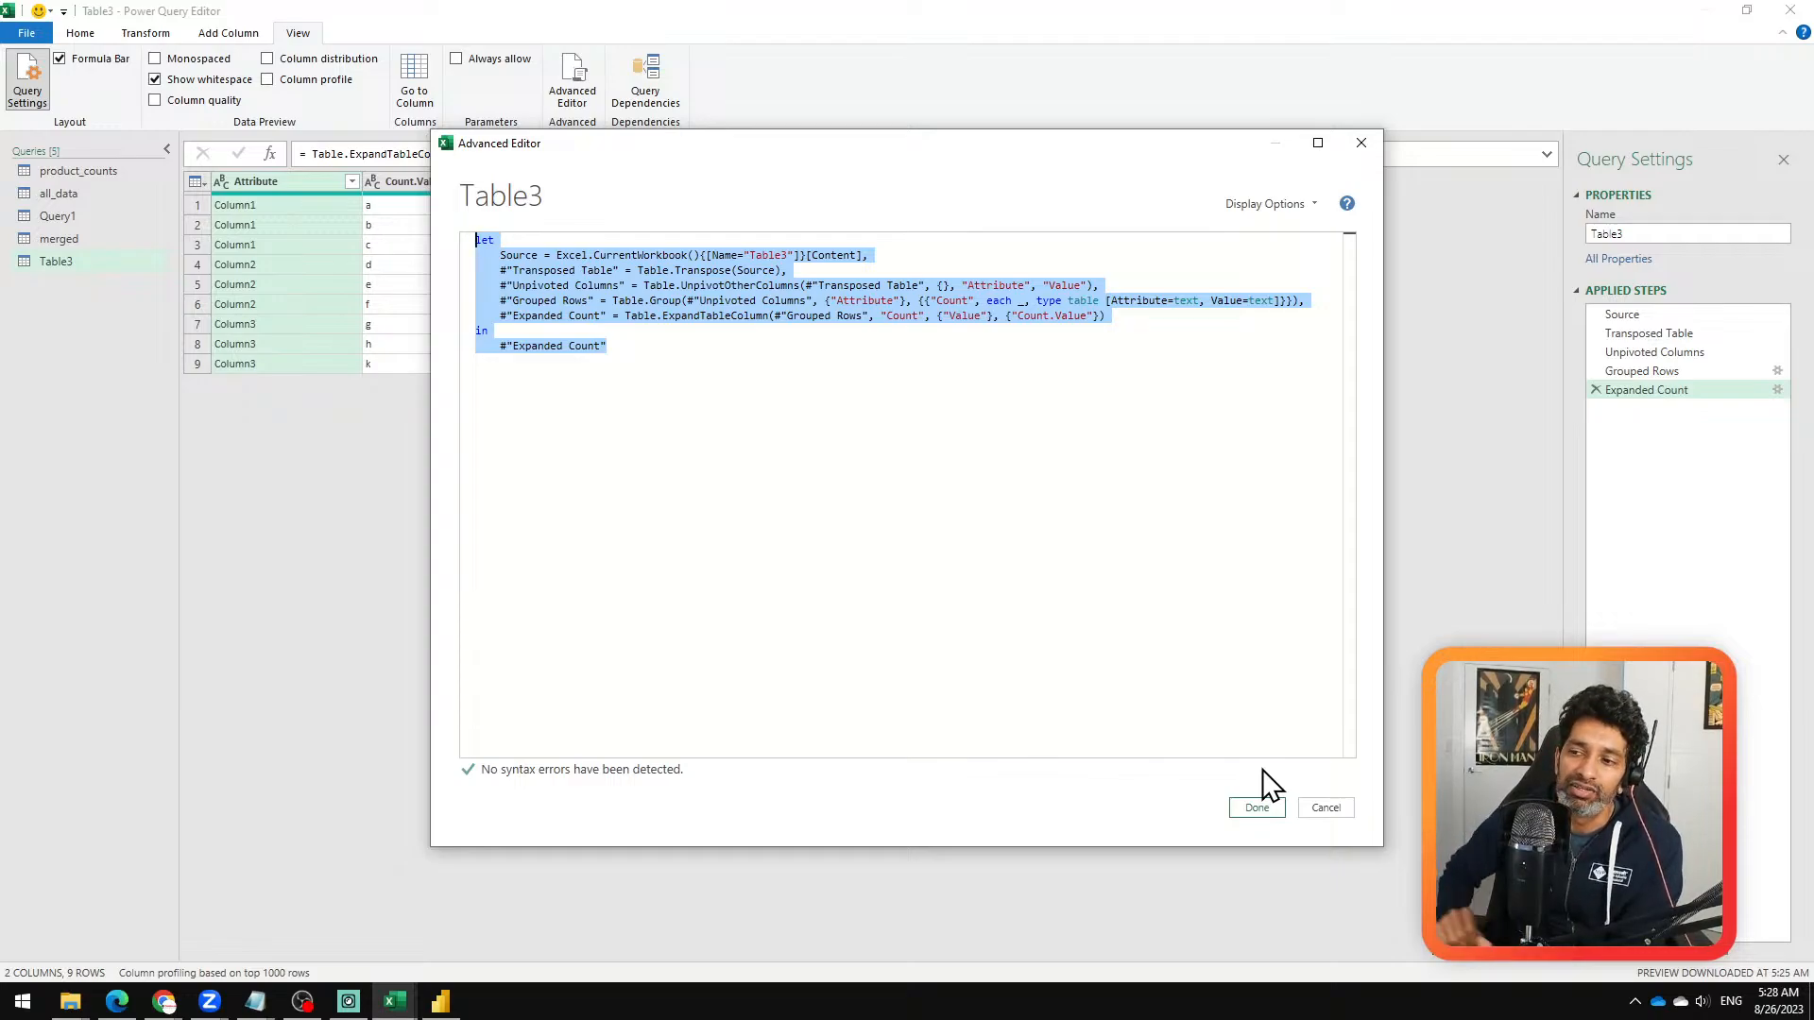
{"action": "left_click", "coordinate": [1336, 812]}
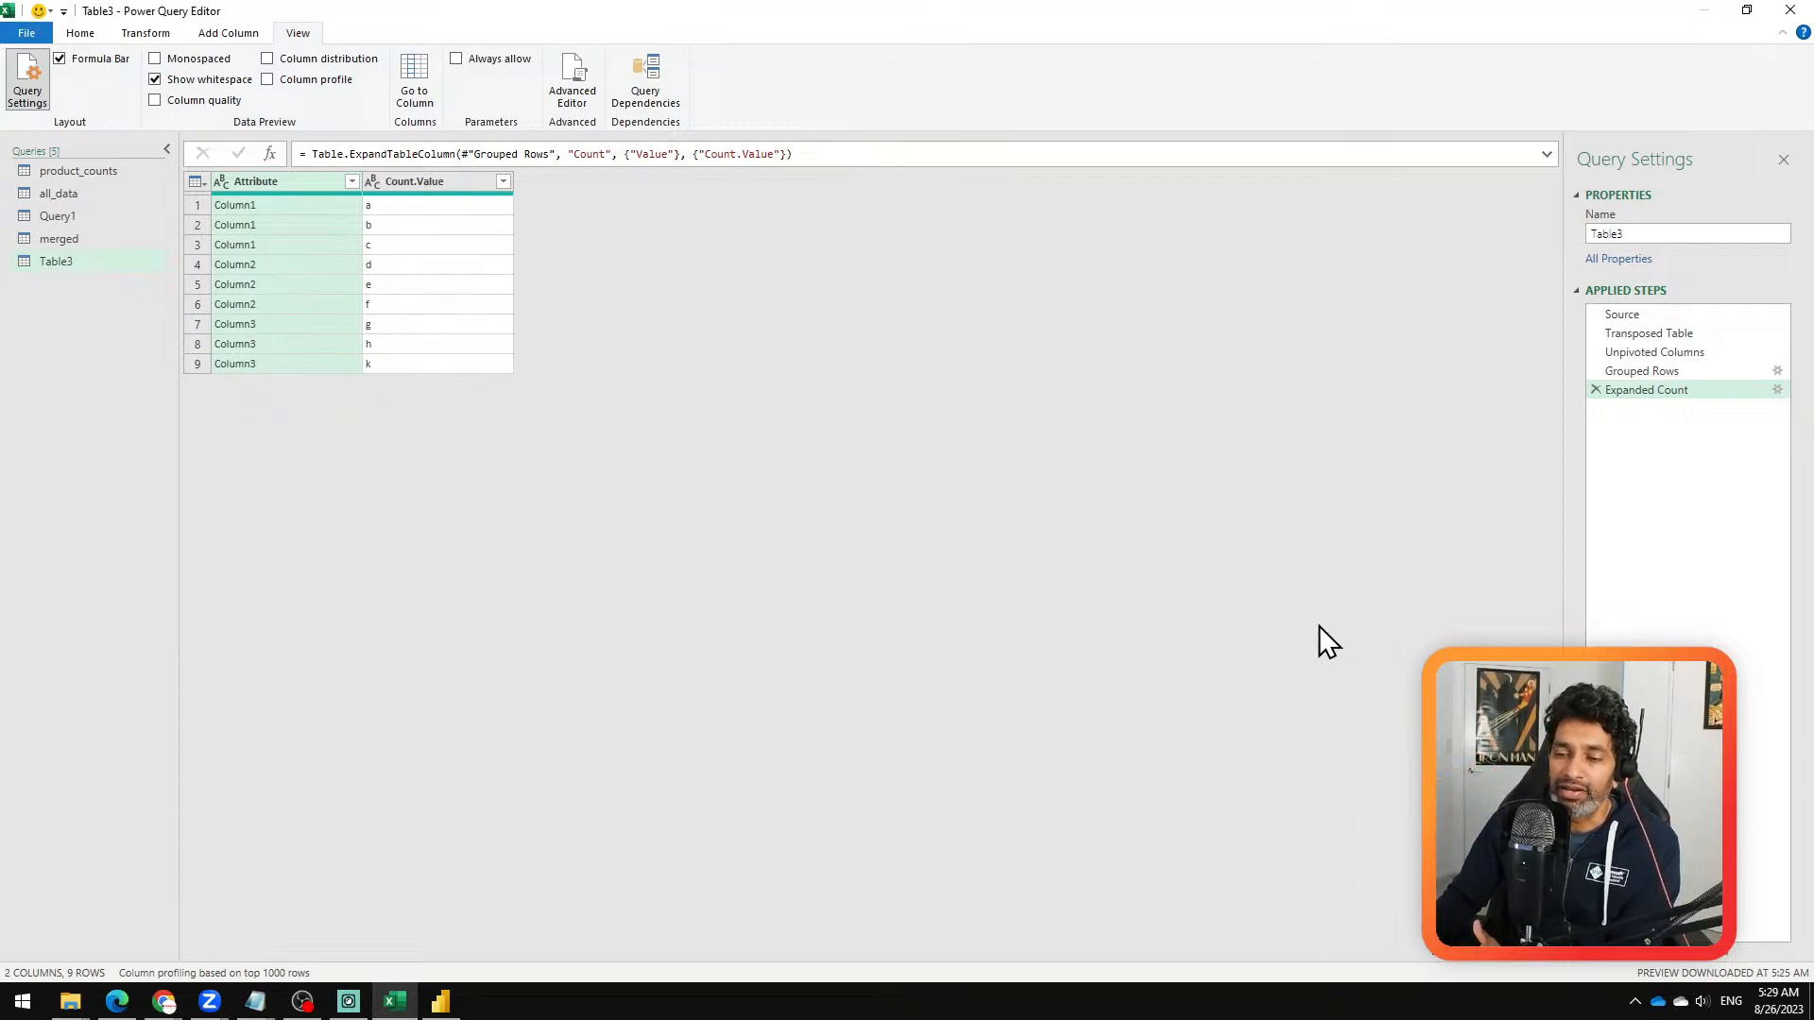
Step: Open a blank Notepad window as a drawing backdrop, and move and enlarge it to cover most of the Power Query editor
{"action": "left_click", "coordinate": [23, 1003]}
{"action": "key", "text": "Escape"}
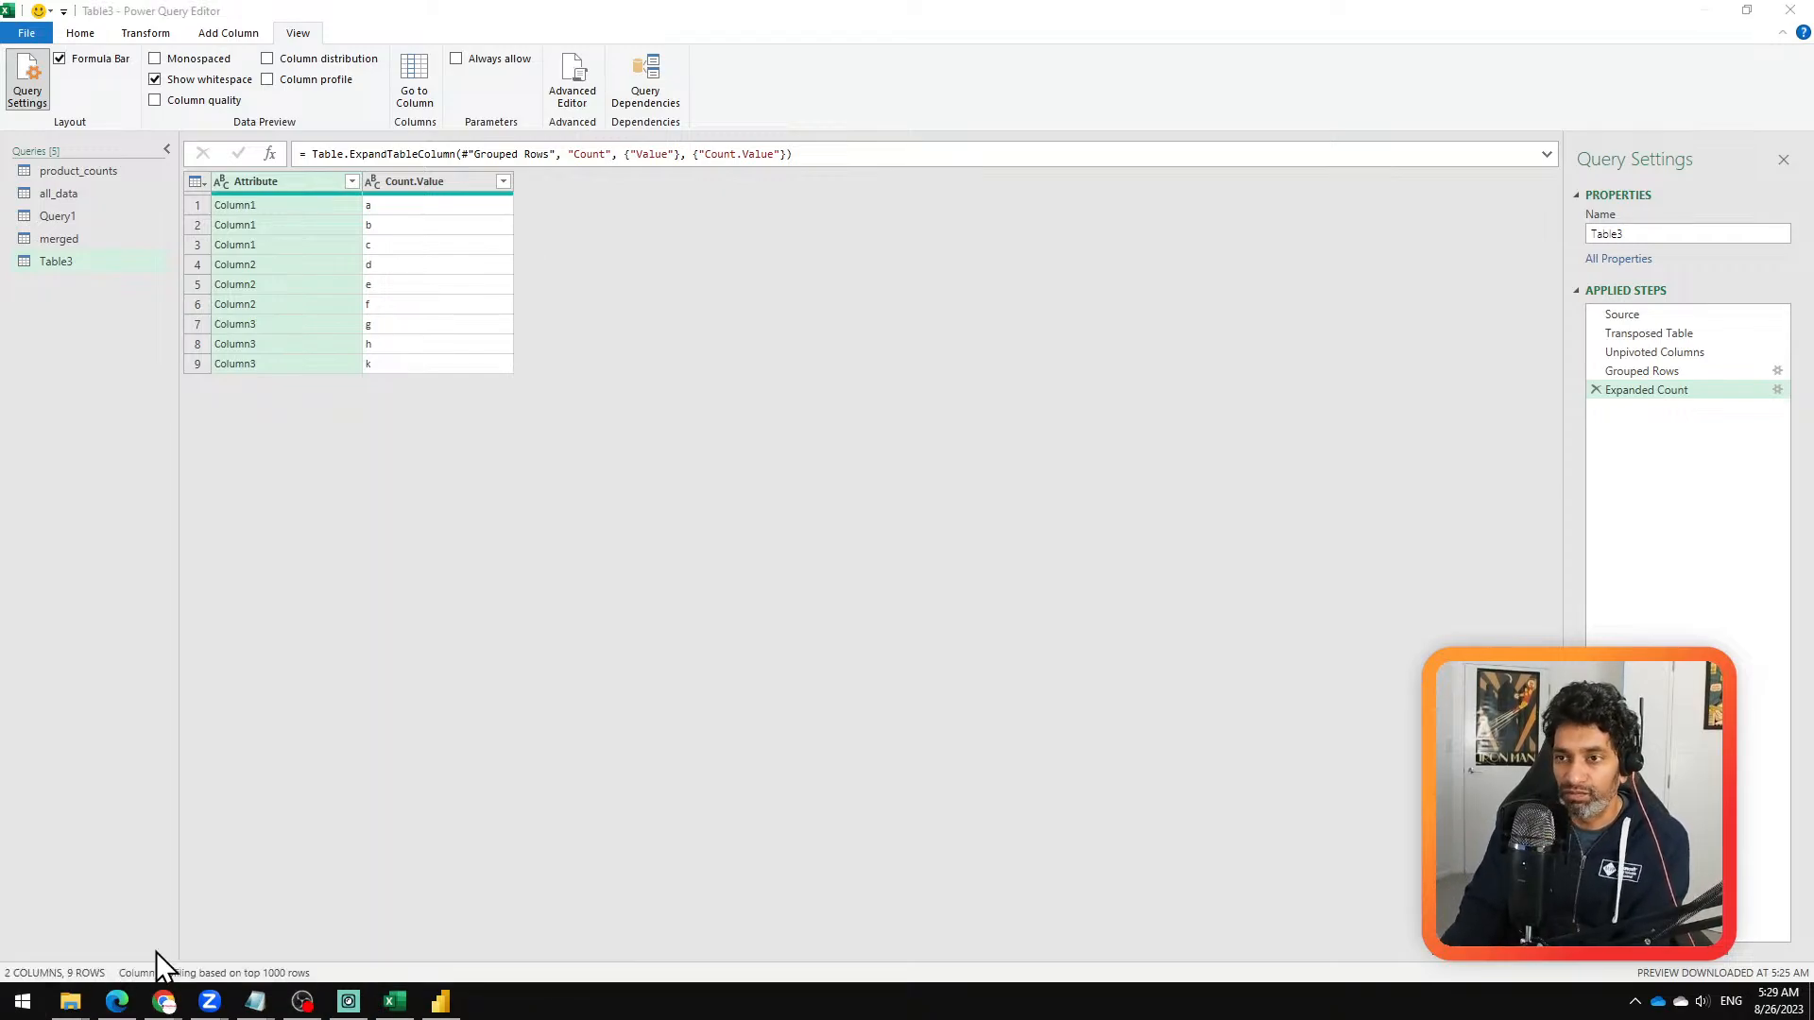
{"action": "key", "text": "super"}
{"action": "type", "text": "notepad"}
{"action": "key", "text": "Return"}
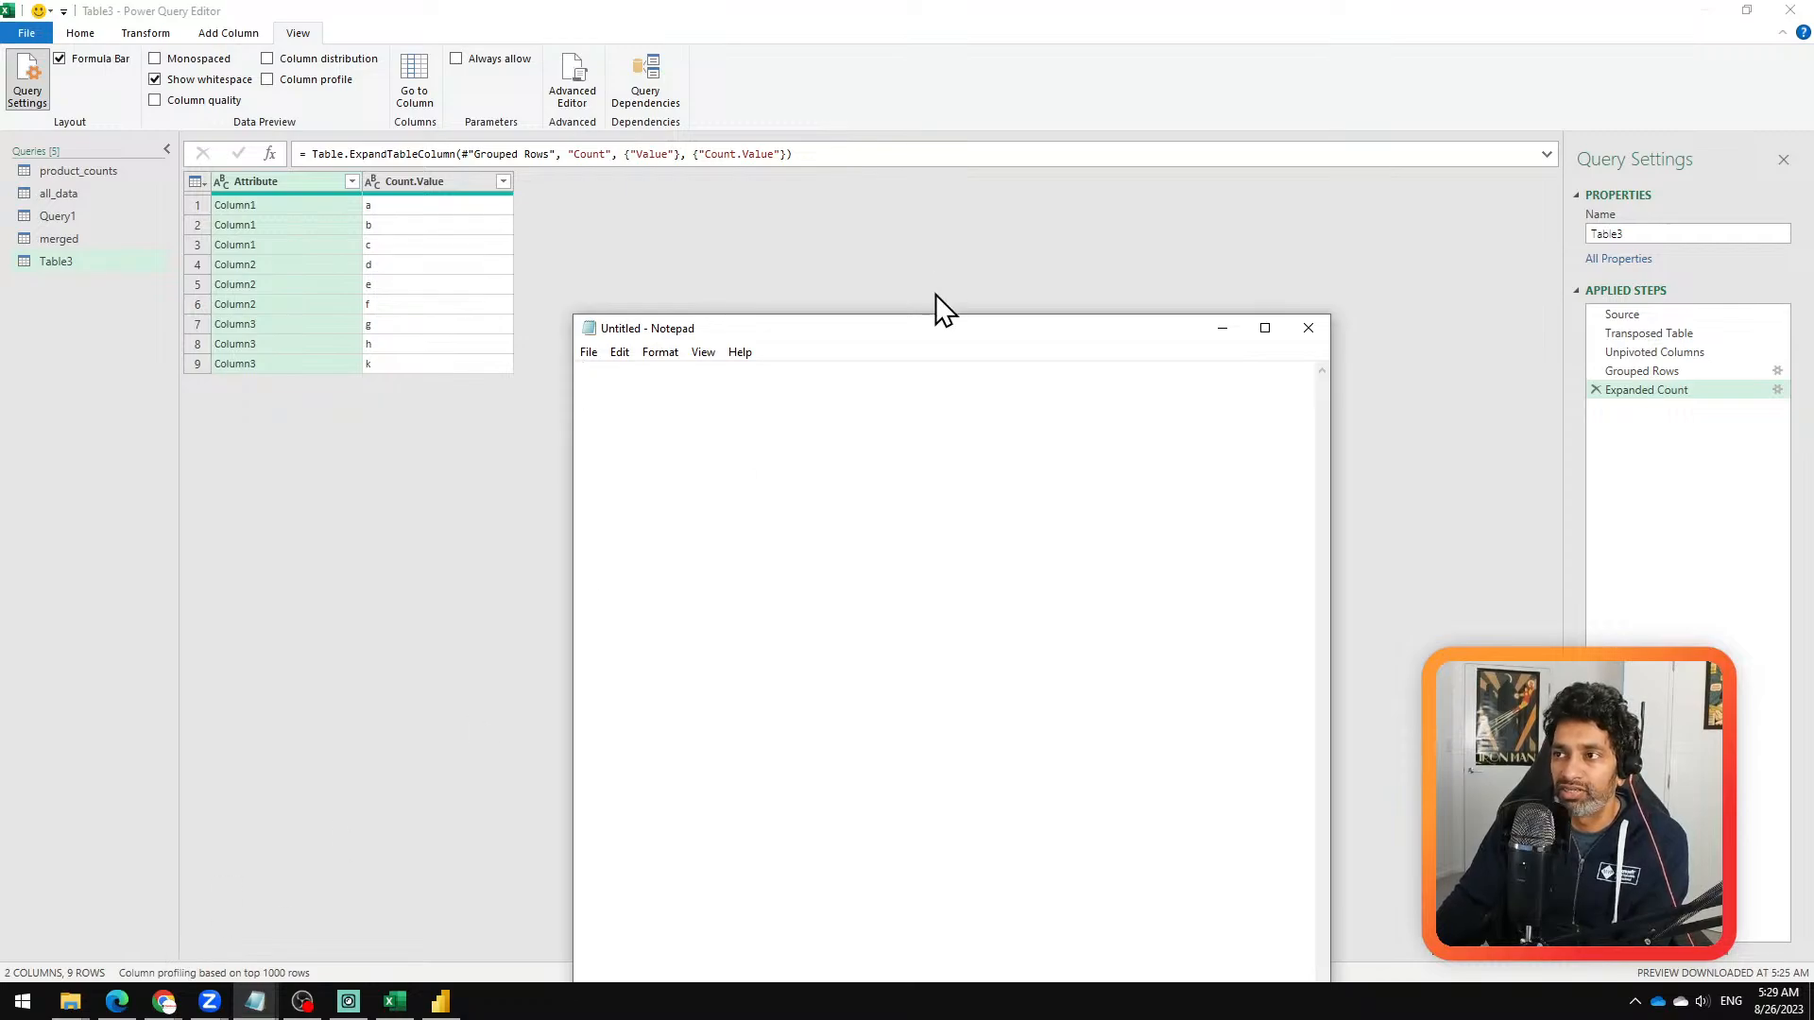
{"action": "left_click_drag", "start_coordinate": [955, 333], "coordinate": [809, 48]}
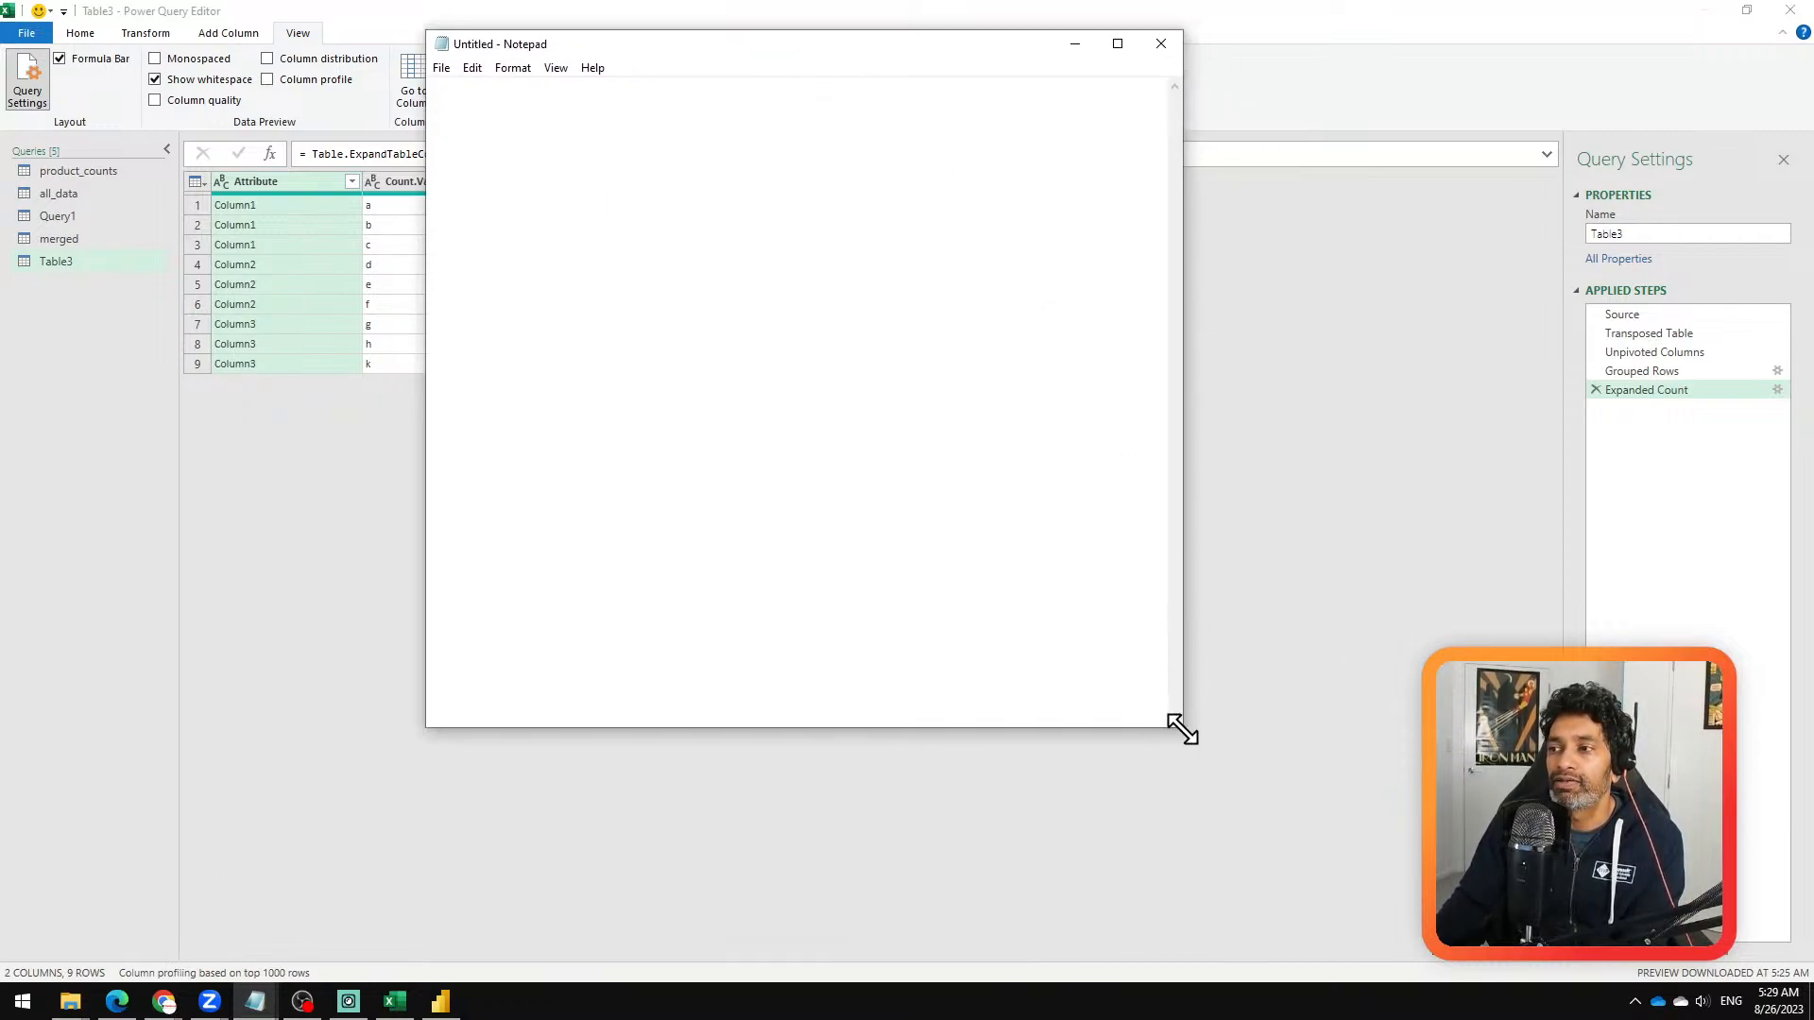
{"action": "left_click_drag", "start_coordinate": [1181, 728], "coordinate": [1545, 925]}
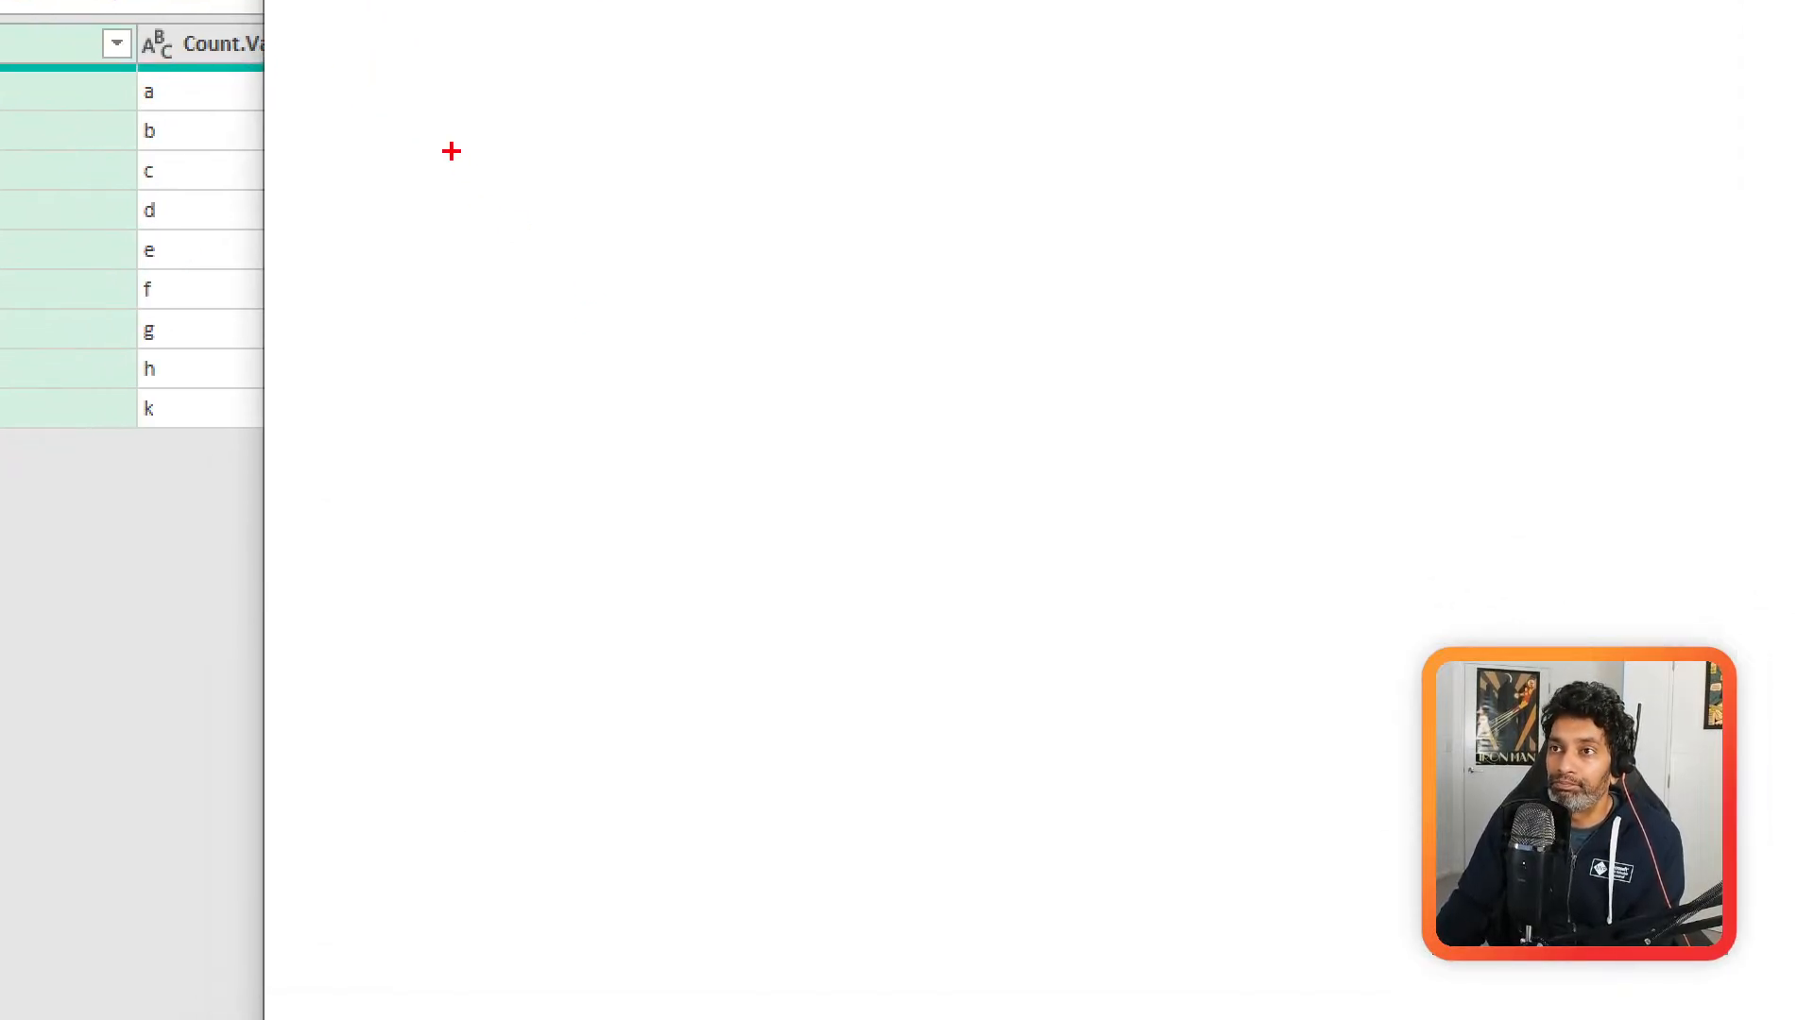
Step: Magnify the blank area and draw a large red rectangle containing boxes labelled PQ and XL T, with DB written beneath it
{"action": "left_click_drag", "start_coordinate": [450, 151], "coordinate": [845, 639]}
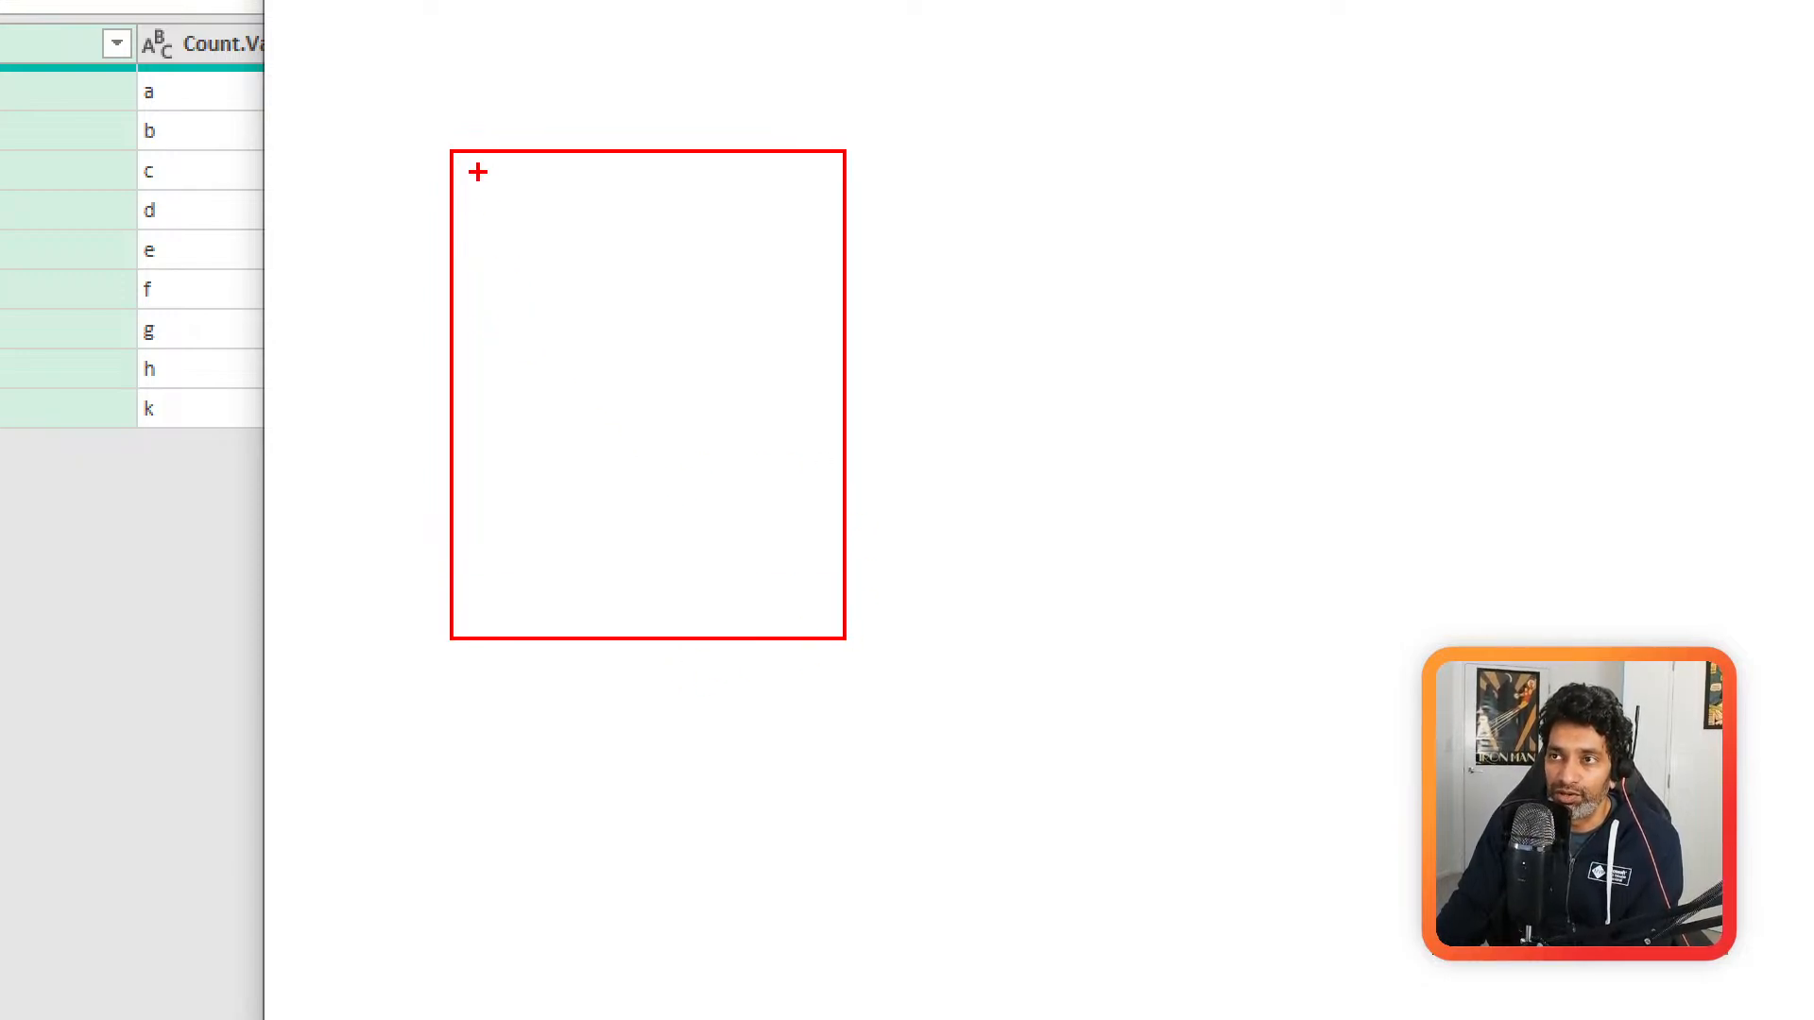
{"action": "left_click_drag", "start_coordinate": [489, 178], "coordinate": [717, 337]}
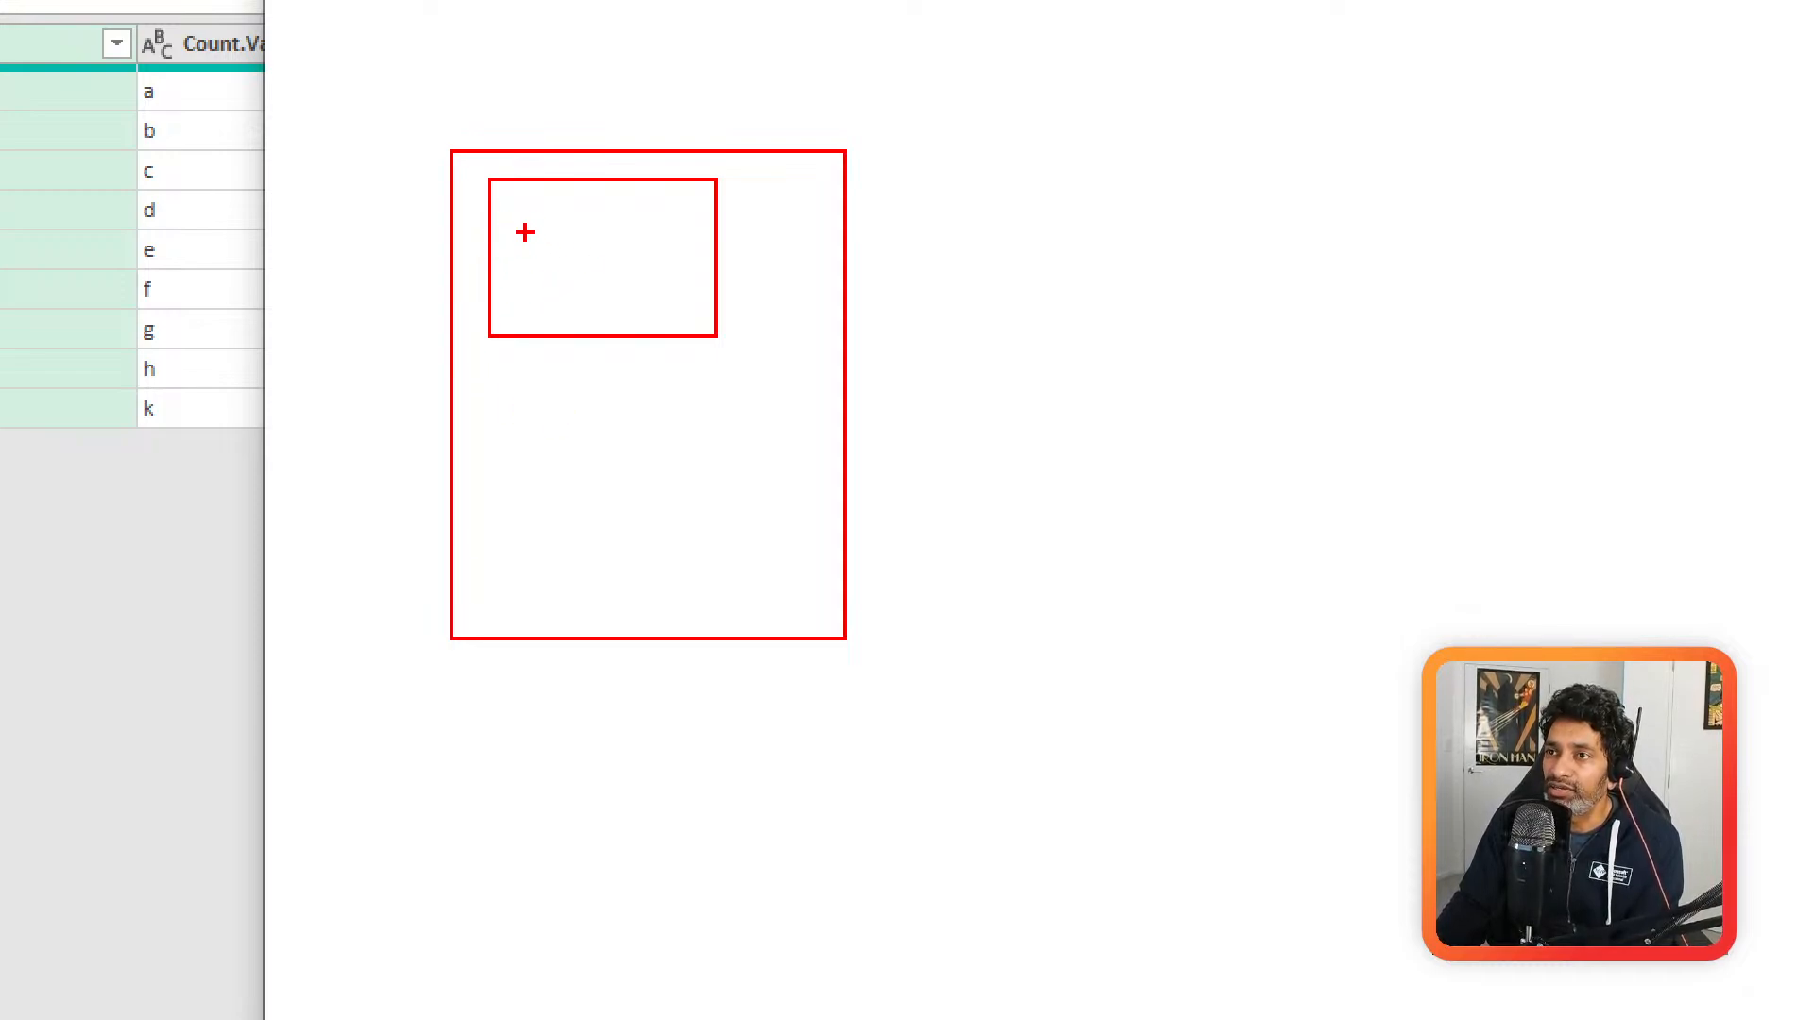
{"action": "mouse_move", "coordinate": [536, 234]}
{"action": "left_mouse_down"}
{"action": "mouse_move", "coordinate": [540, 274]}
{"action": "mouse_move", "coordinate": [587, 274]}
{"action": "mouse_move", "coordinate": [578, 250]}
{"action": "mouse_move", "coordinate": [607, 289]}
{"action": "left_mouse_up"}
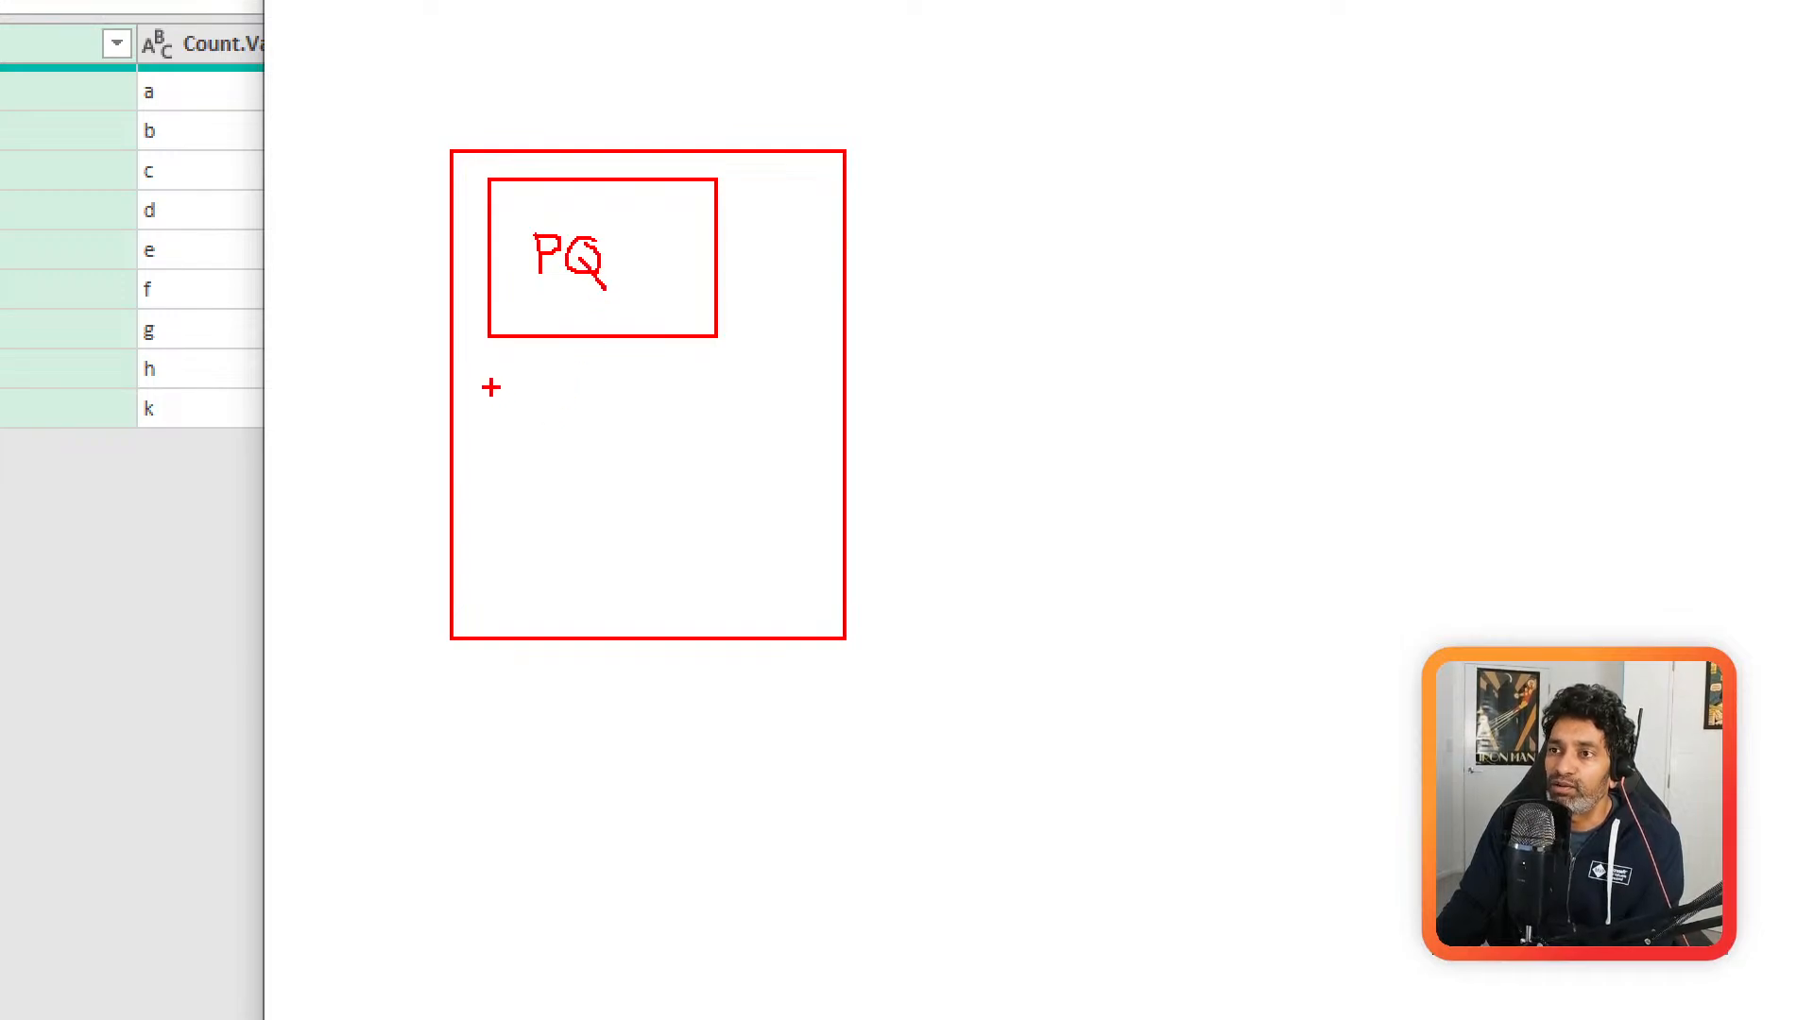
{"action": "left_click_drag", "start_coordinate": [491, 381], "coordinate": [793, 614]}
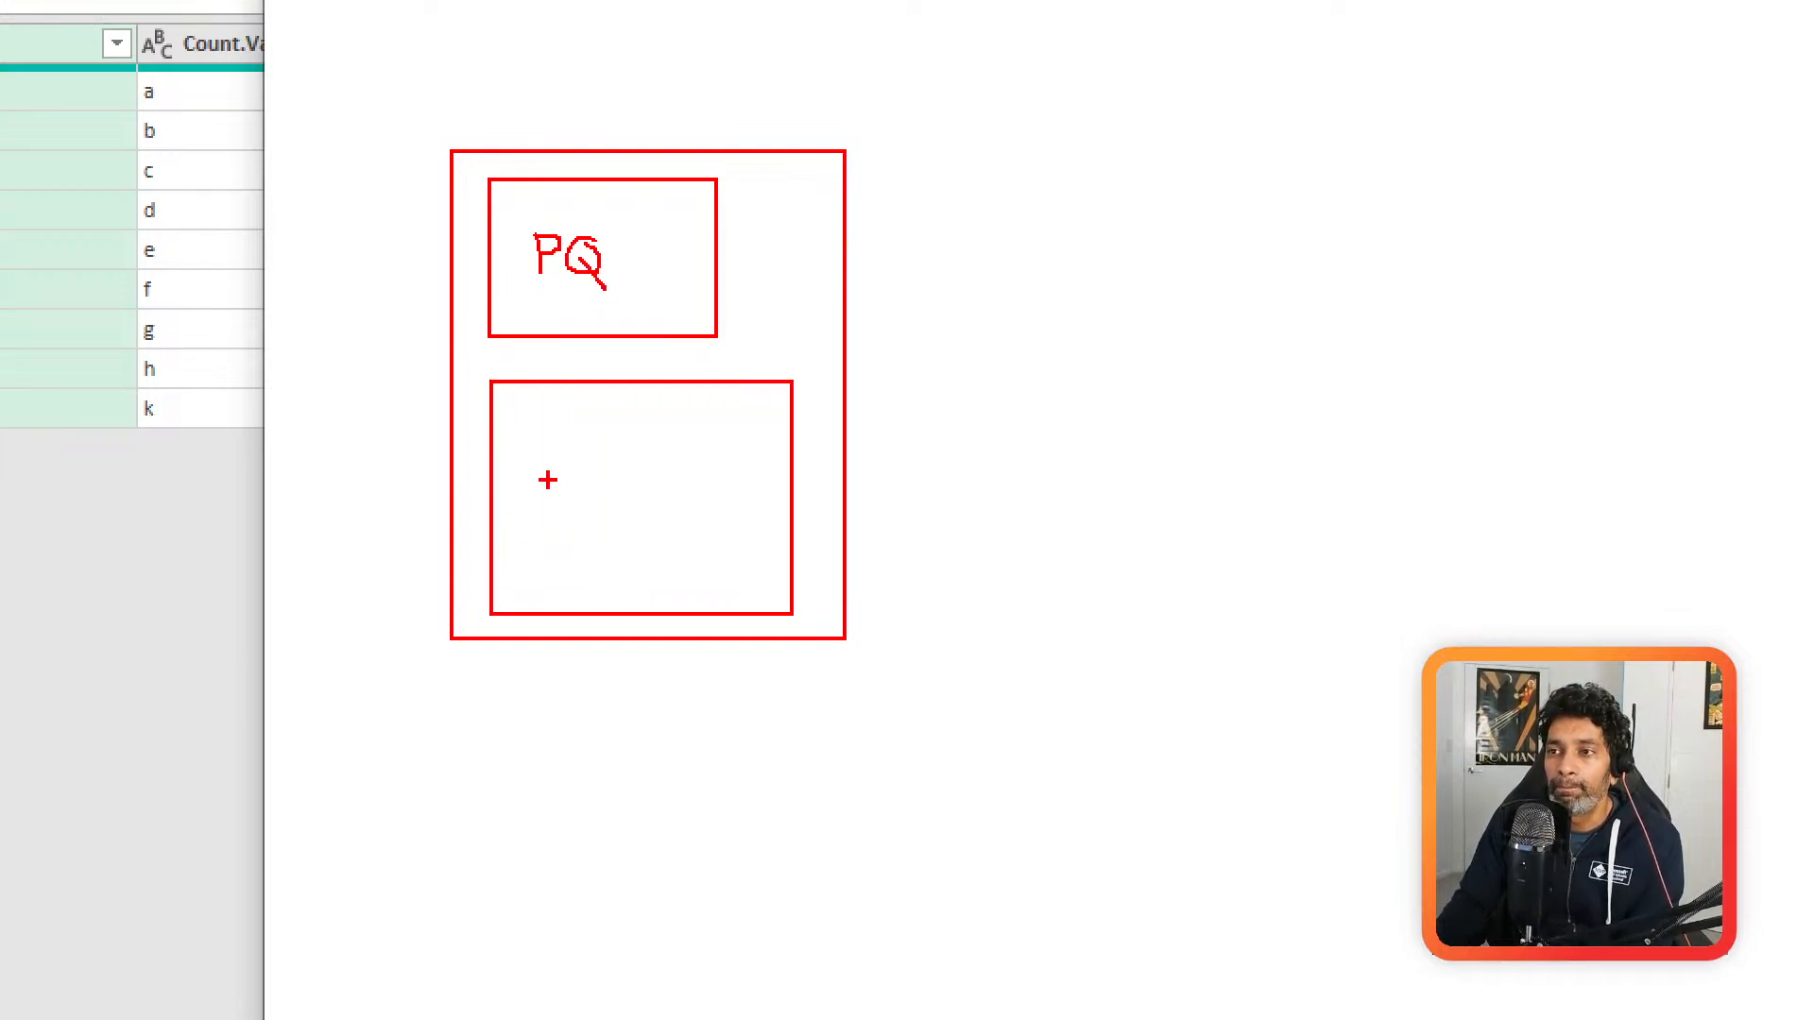
{"action": "mouse_move", "coordinate": [557, 474]}
{"action": "left_mouse_down"}
{"action": "mouse_move", "coordinate": [609, 506]}
{"action": "mouse_move", "coordinate": [565, 513]}
{"action": "mouse_move", "coordinate": [722, 501]}
{"action": "mouse_move", "coordinate": [747, 450]}
{"action": "left_mouse_up"}
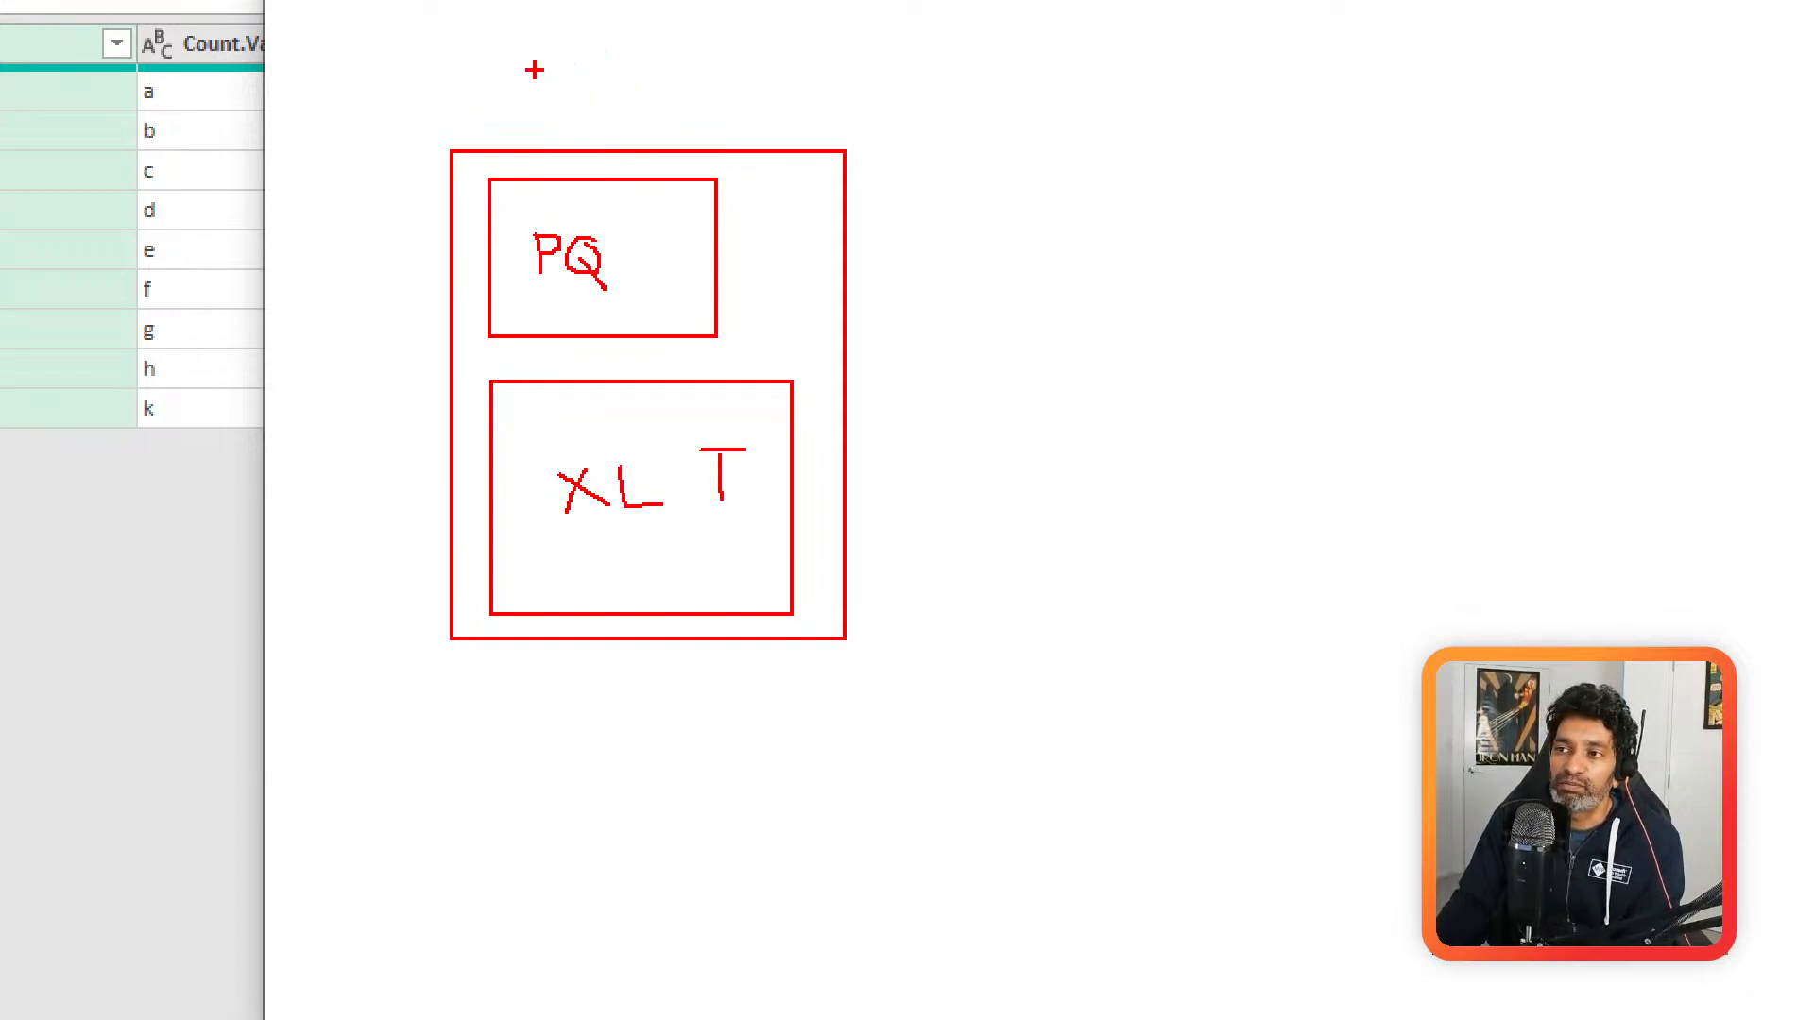
{"action": "mouse_move", "coordinate": [536, 708]}
{"action": "left_mouse_down"}
{"action": "mouse_move", "coordinate": [540, 760]}
{"action": "mouse_move", "coordinate": [631, 760]}
{"action": "left_mouse_up"}
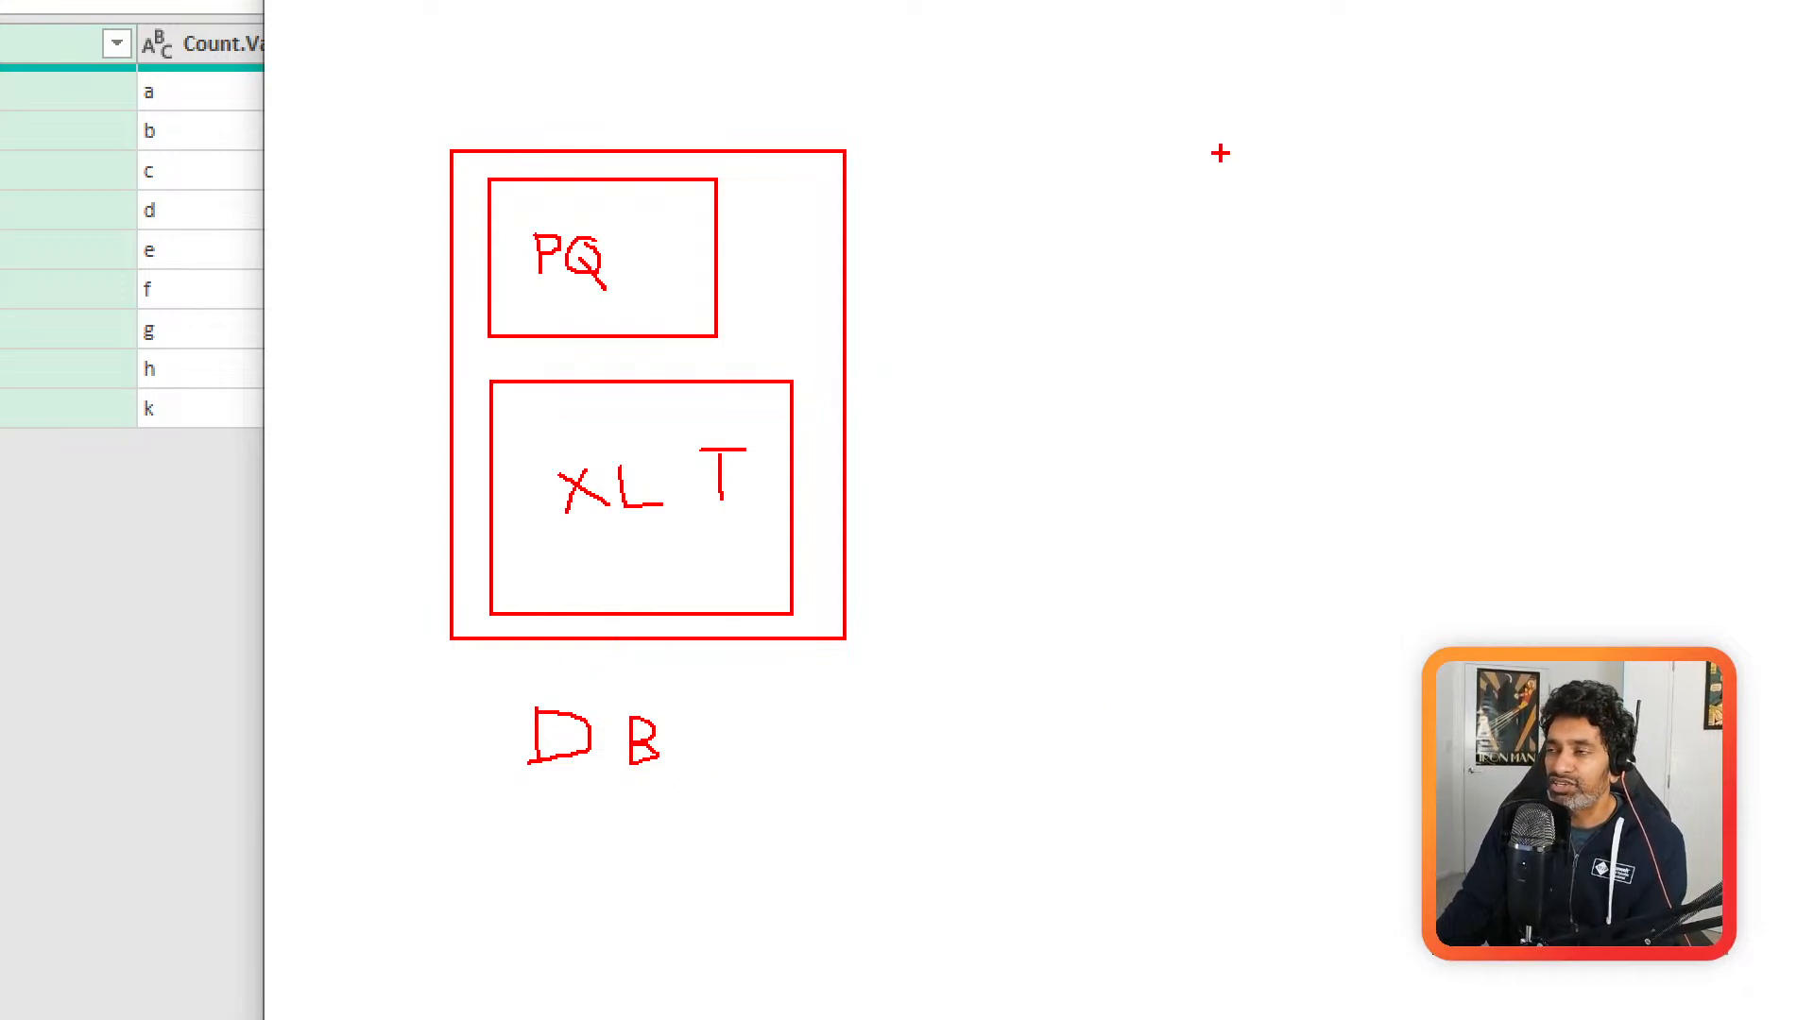
Step: Draw a box labelled SP/NW/W to the right of the diagram, with a larger empty rectangle below it
{"action": "left_click_drag", "start_coordinate": [1080, 113], "coordinate": [1441, 340]}
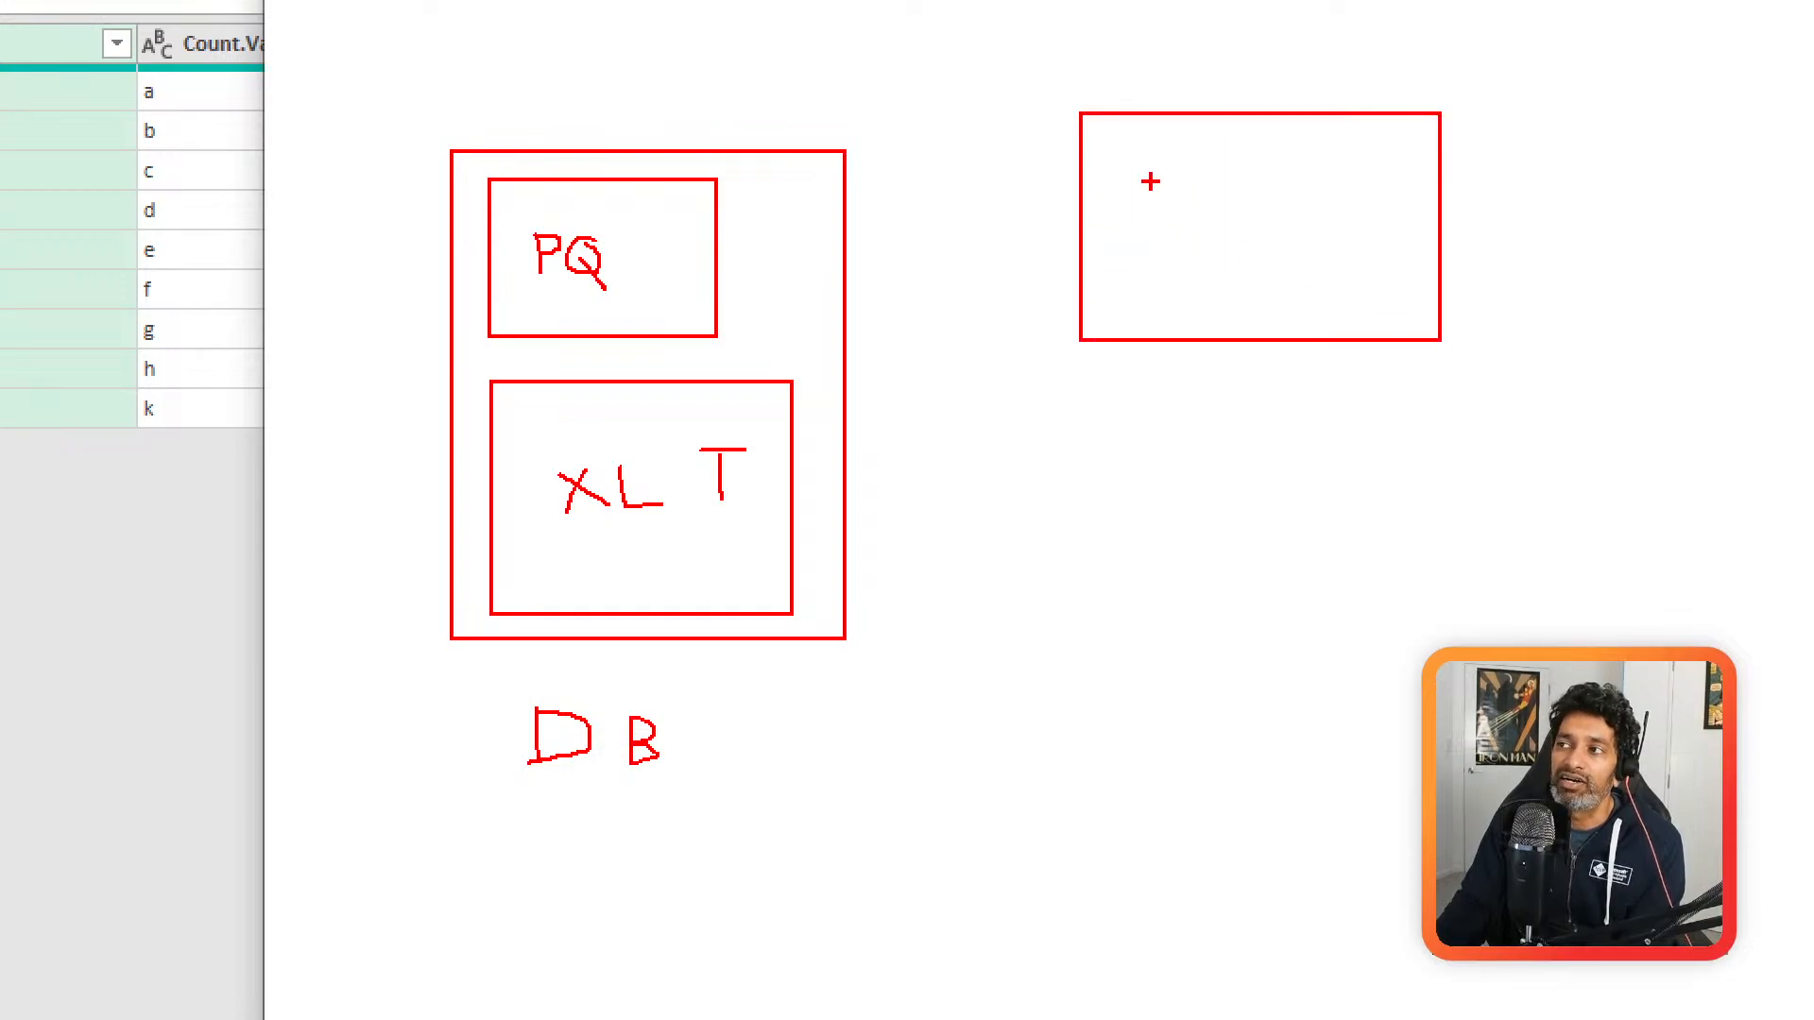
{"action": "mouse_move", "coordinate": [1146, 170]}
{"action": "left_mouse_down"}
{"action": "mouse_move", "coordinate": [1124, 202]}
{"action": "mouse_move", "coordinate": [1173, 212]}
{"action": "mouse_move", "coordinate": [1195, 274]}
{"action": "mouse_move", "coordinate": [1317, 222]}
{"action": "mouse_move", "coordinate": [1339, 274]}
{"action": "mouse_move", "coordinate": [1384, 248]}
{"action": "left_mouse_up"}
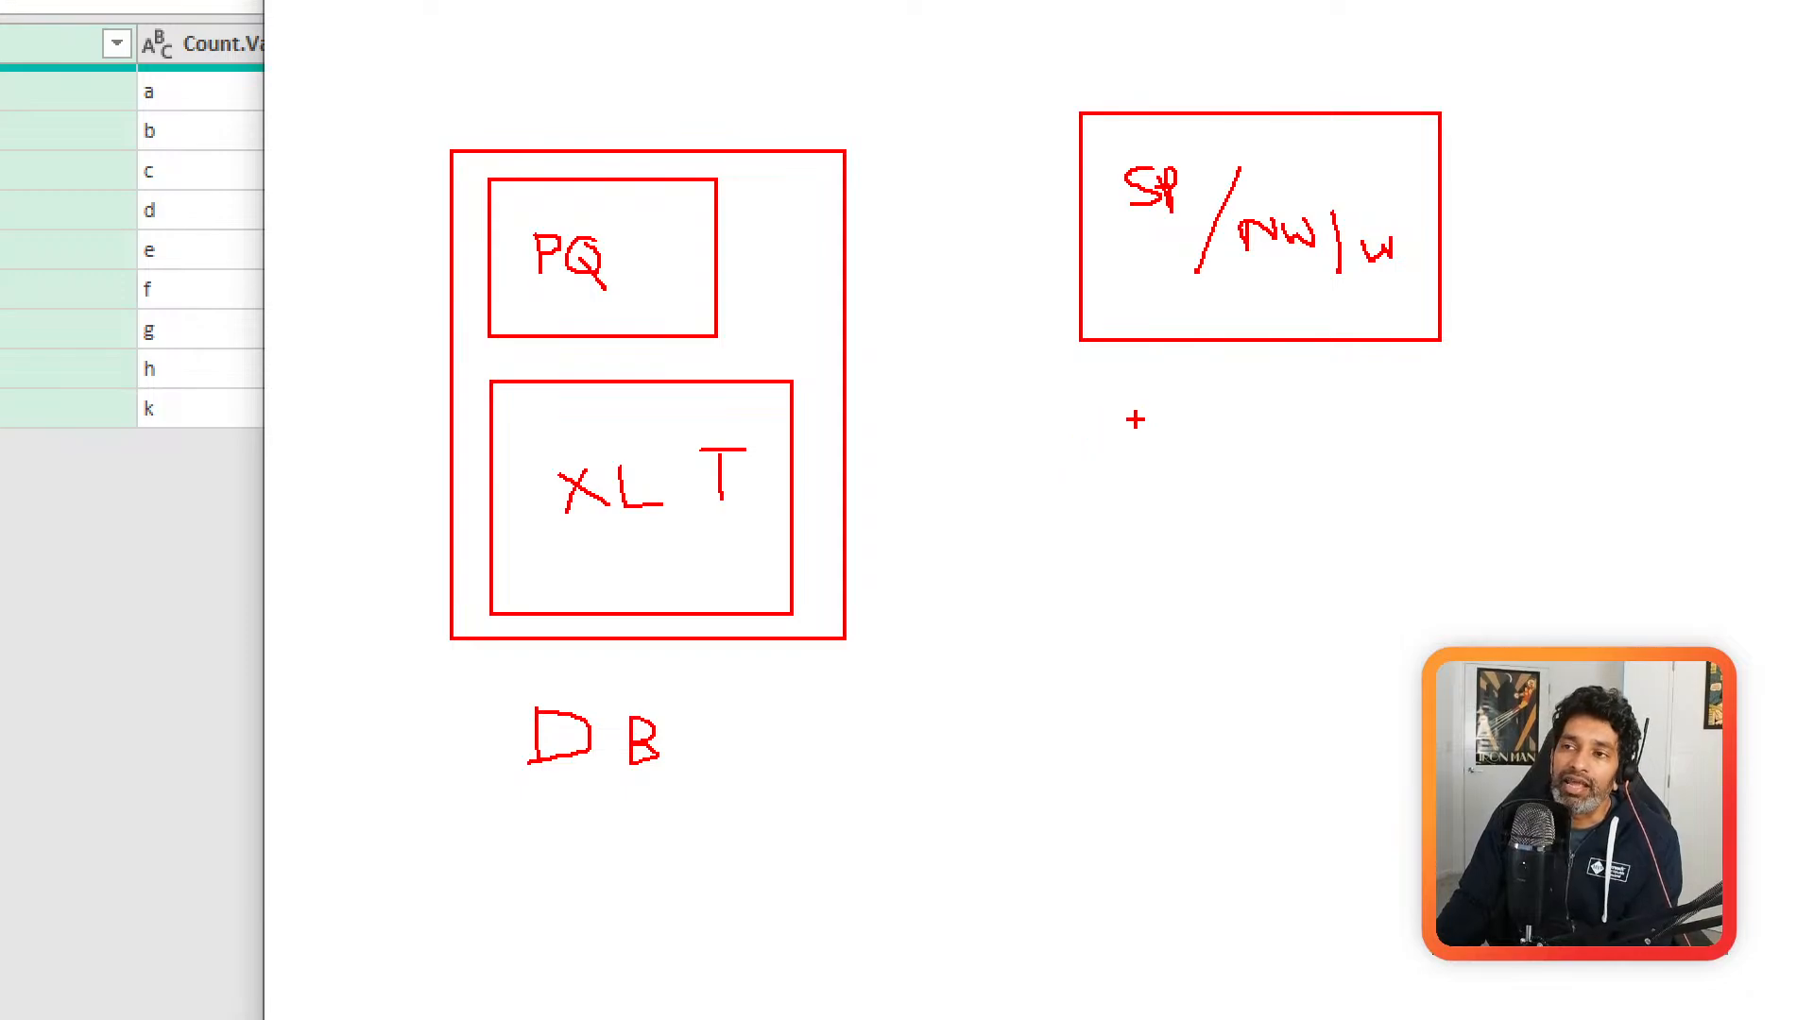
{"action": "left_click_drag", "start_coordinate": [1096, 493], "coordinate": [1525, 904]}
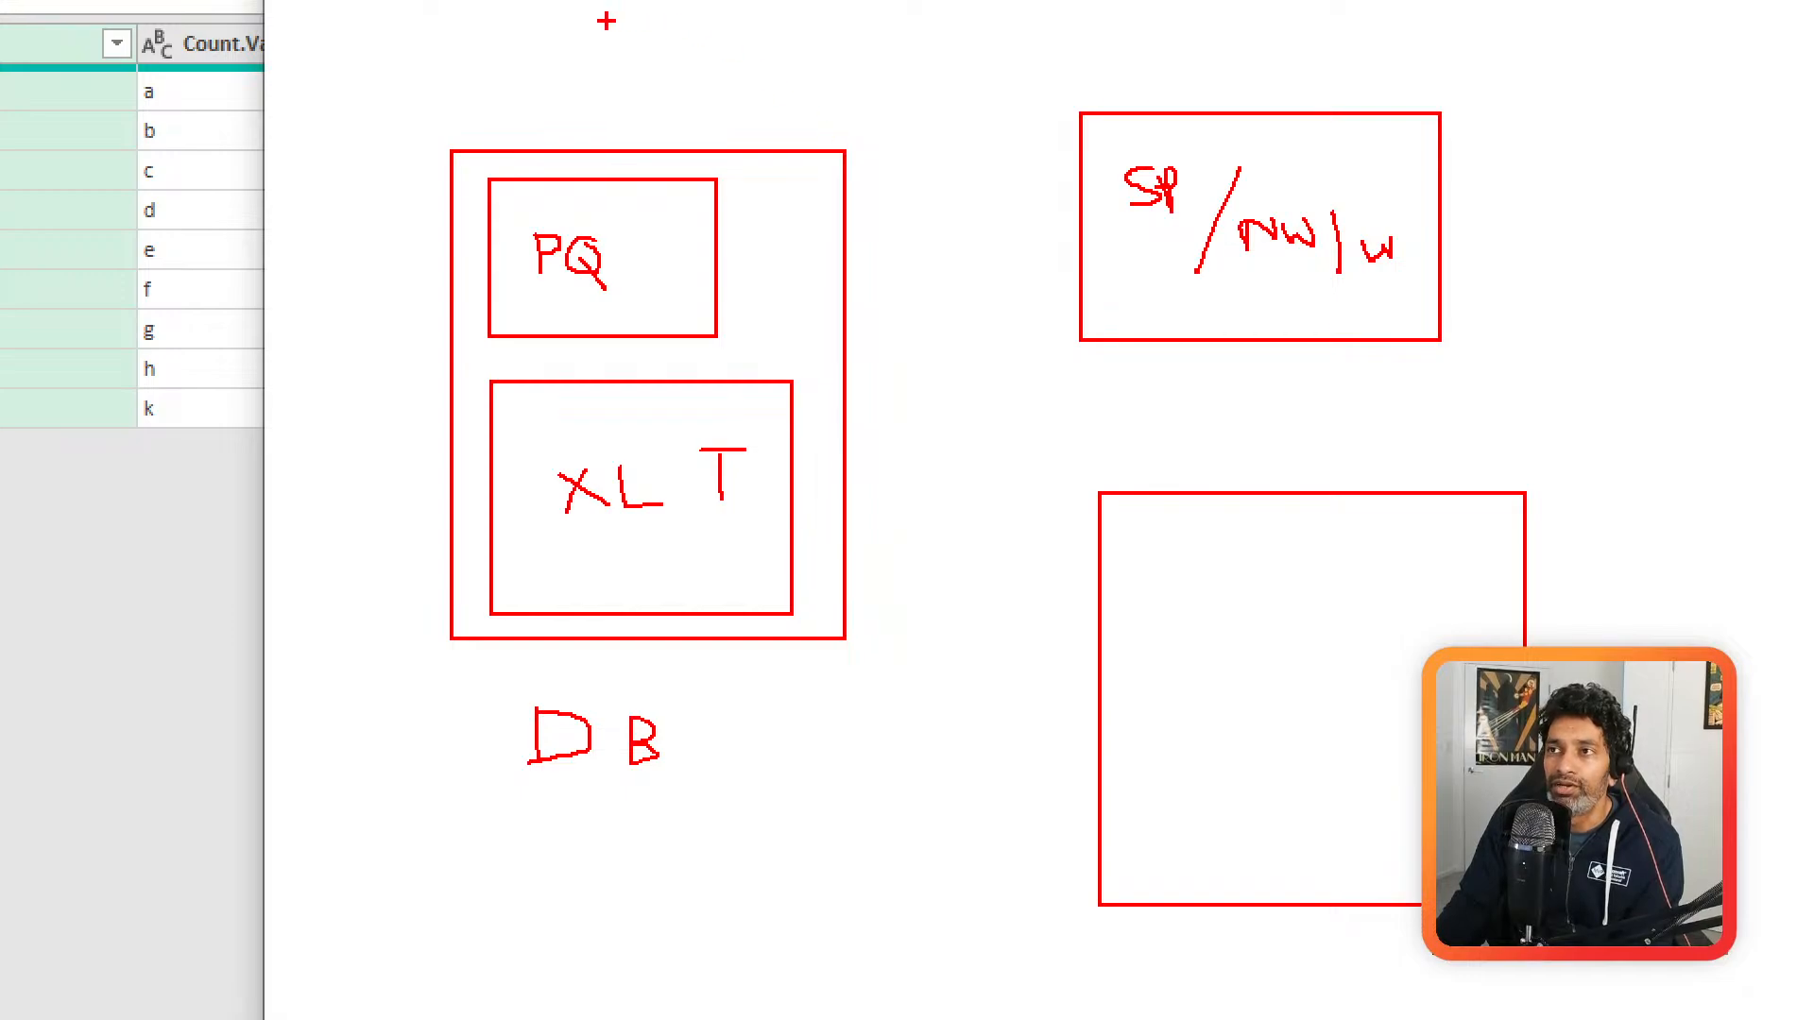
Step: Write y above the PQ and XL T diagram and them to the right of the SP/NW/W box
{"action": "mouse_move", "coordinate": [605, 24]}
{"action": "left_mouse_down"}
{"action": "mouse_move", "coordinate": [632, 21]}
{"action": "mouse_move", "coordinate": [606, 87]}
{"action": "left_mouse_up"}
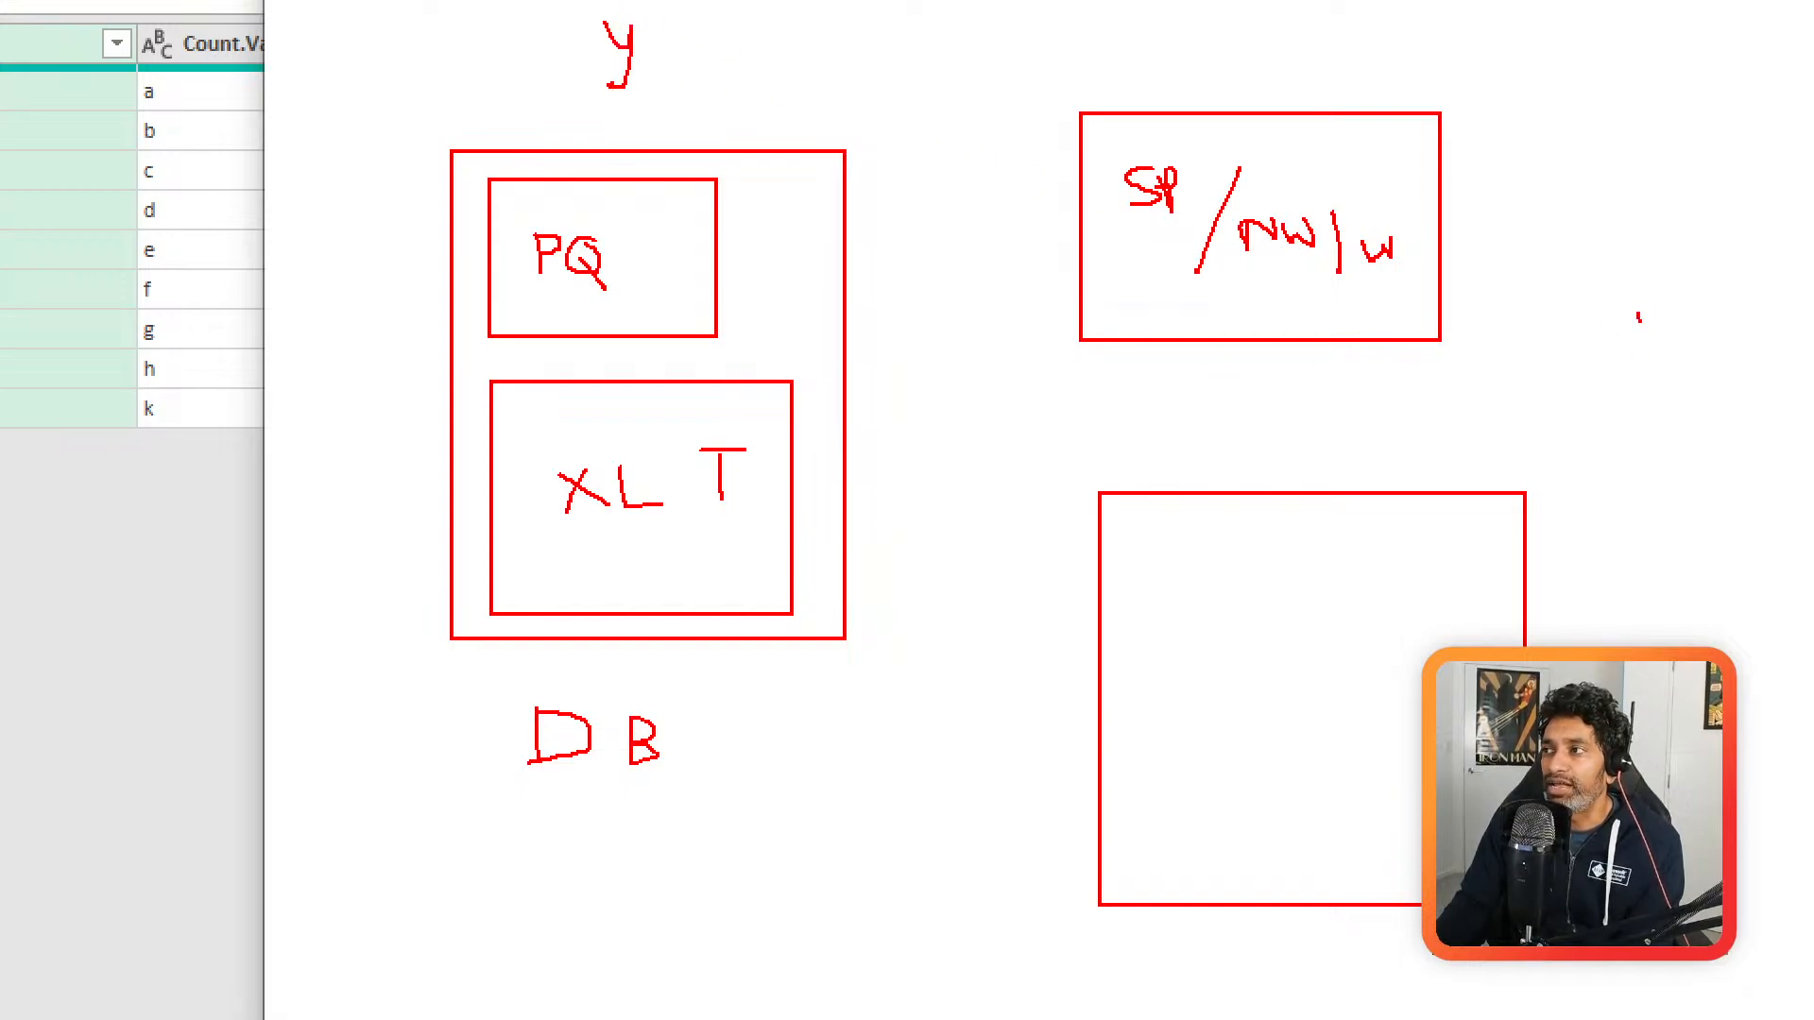
{"action": "left_click_drag", "start_coordinate": [1640, 315], "coordinate": [1652, 364]}
{"action": "left_click_drag", "start_coordinate": [1631, 350], "coordinate": [1736, 354]}
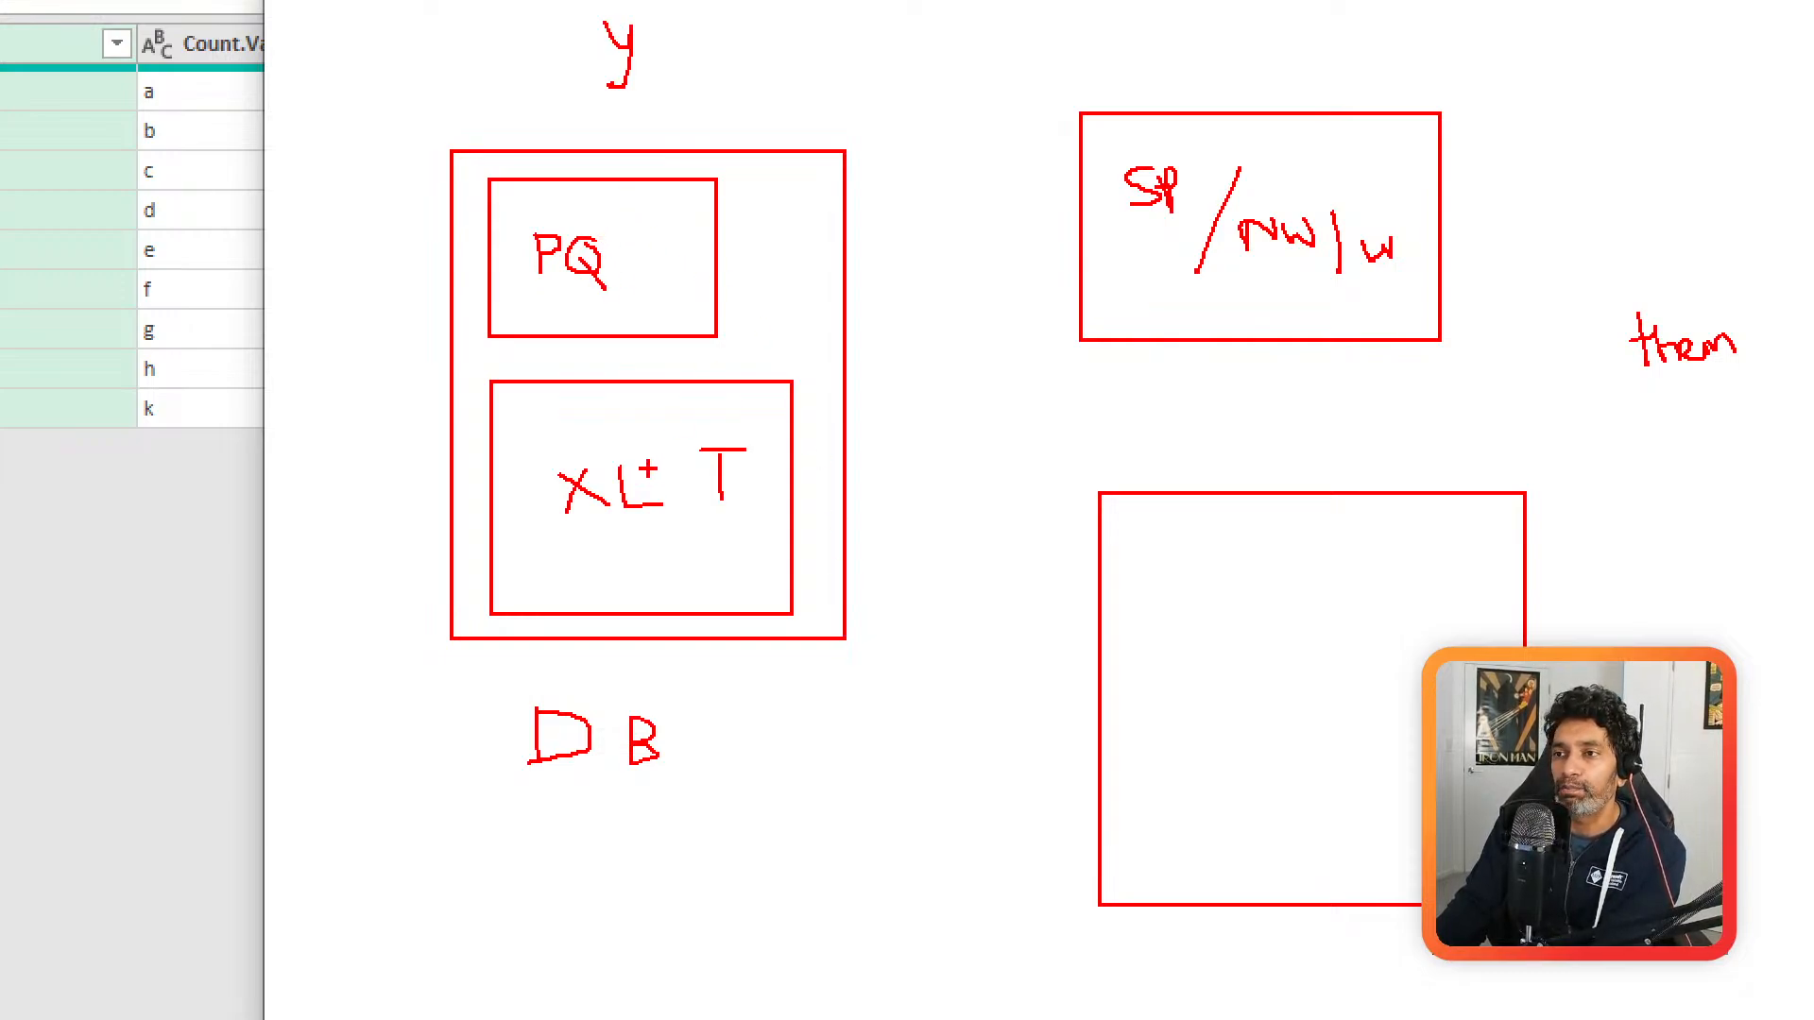
Step: Write PB DS under XL T, circle it, and draw three curved lines from the circle toward the boxes on the right
{"action": "left_click_drag", "start_coordinate": [615, 568], "coordinate": [759, 587]}
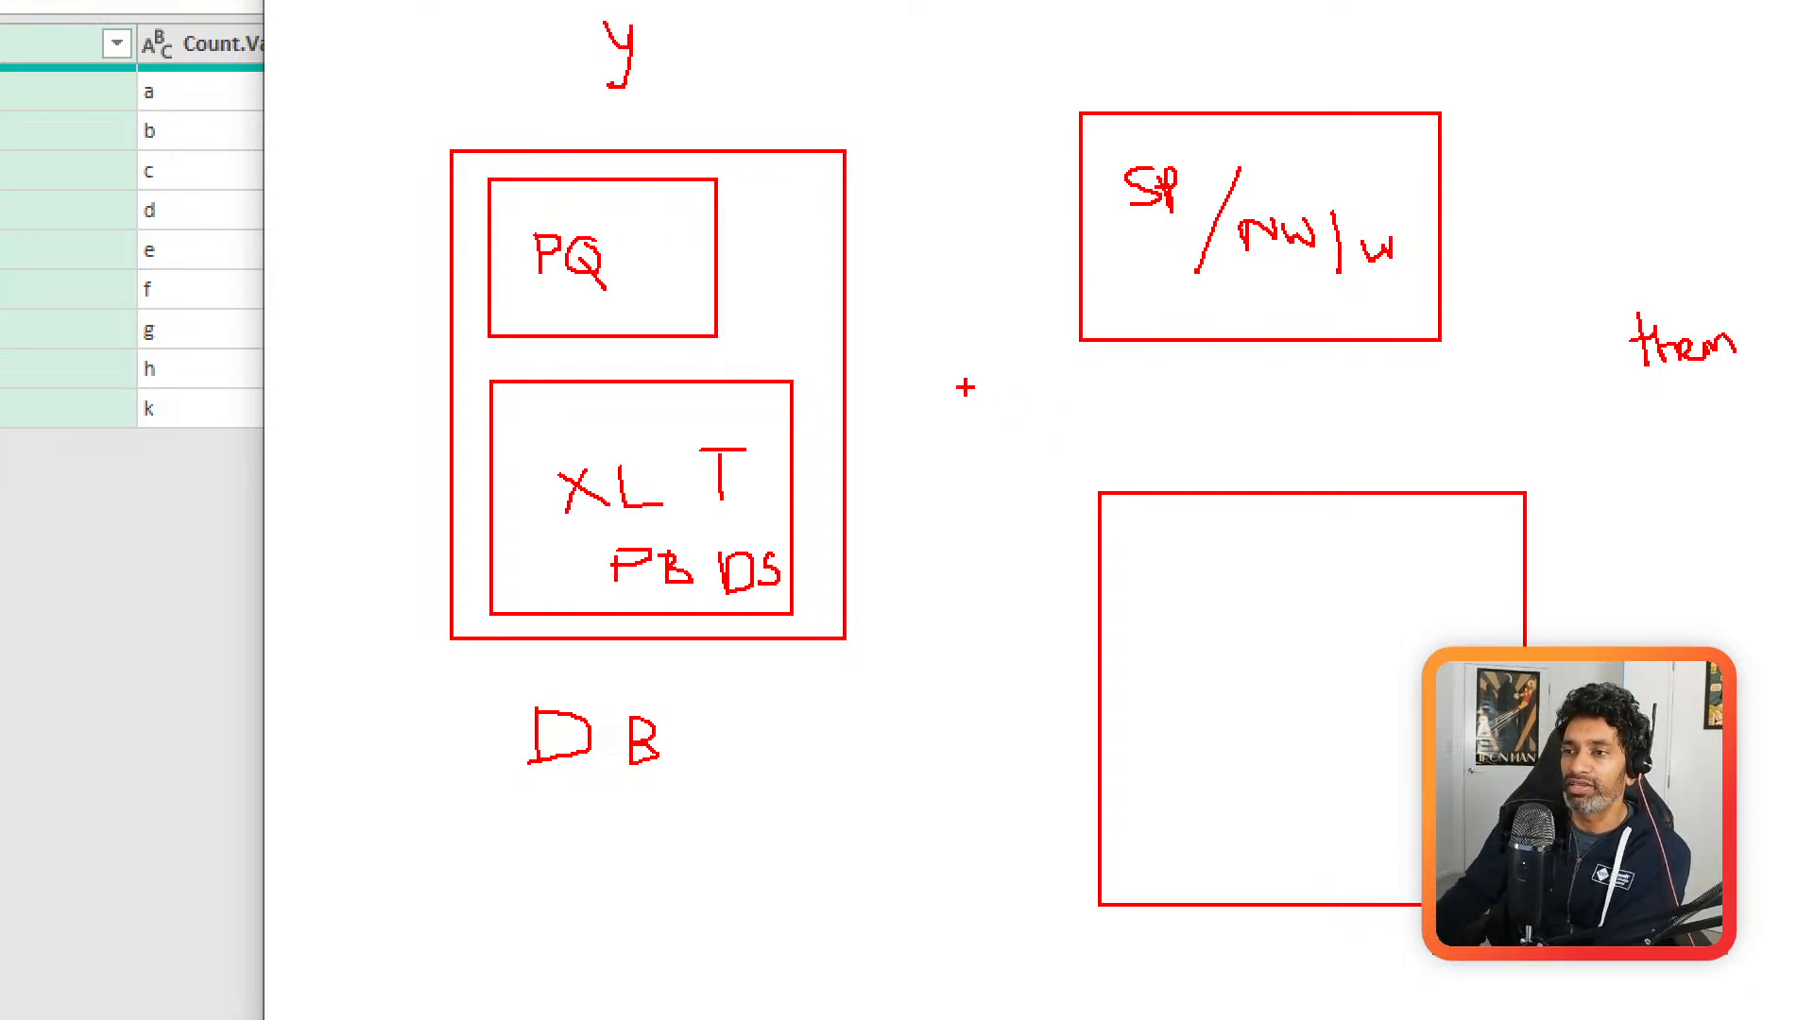
{"action": "mouse_move", "coordinate": [759, 538]}
{"action": "left_mouse_down"}
{"action": "mouse_move", "coordinate": [628, 521]}
{"action": "mouse_move", "coordinate": [792, 610]}
{"action": "mouse_move", "coordinate": [732, 527]}
{"action": "left_mouse_up"}
{"action": "left_click_drag", "start_coordinate": [824, 590], "coordinate": [1022, 837]}
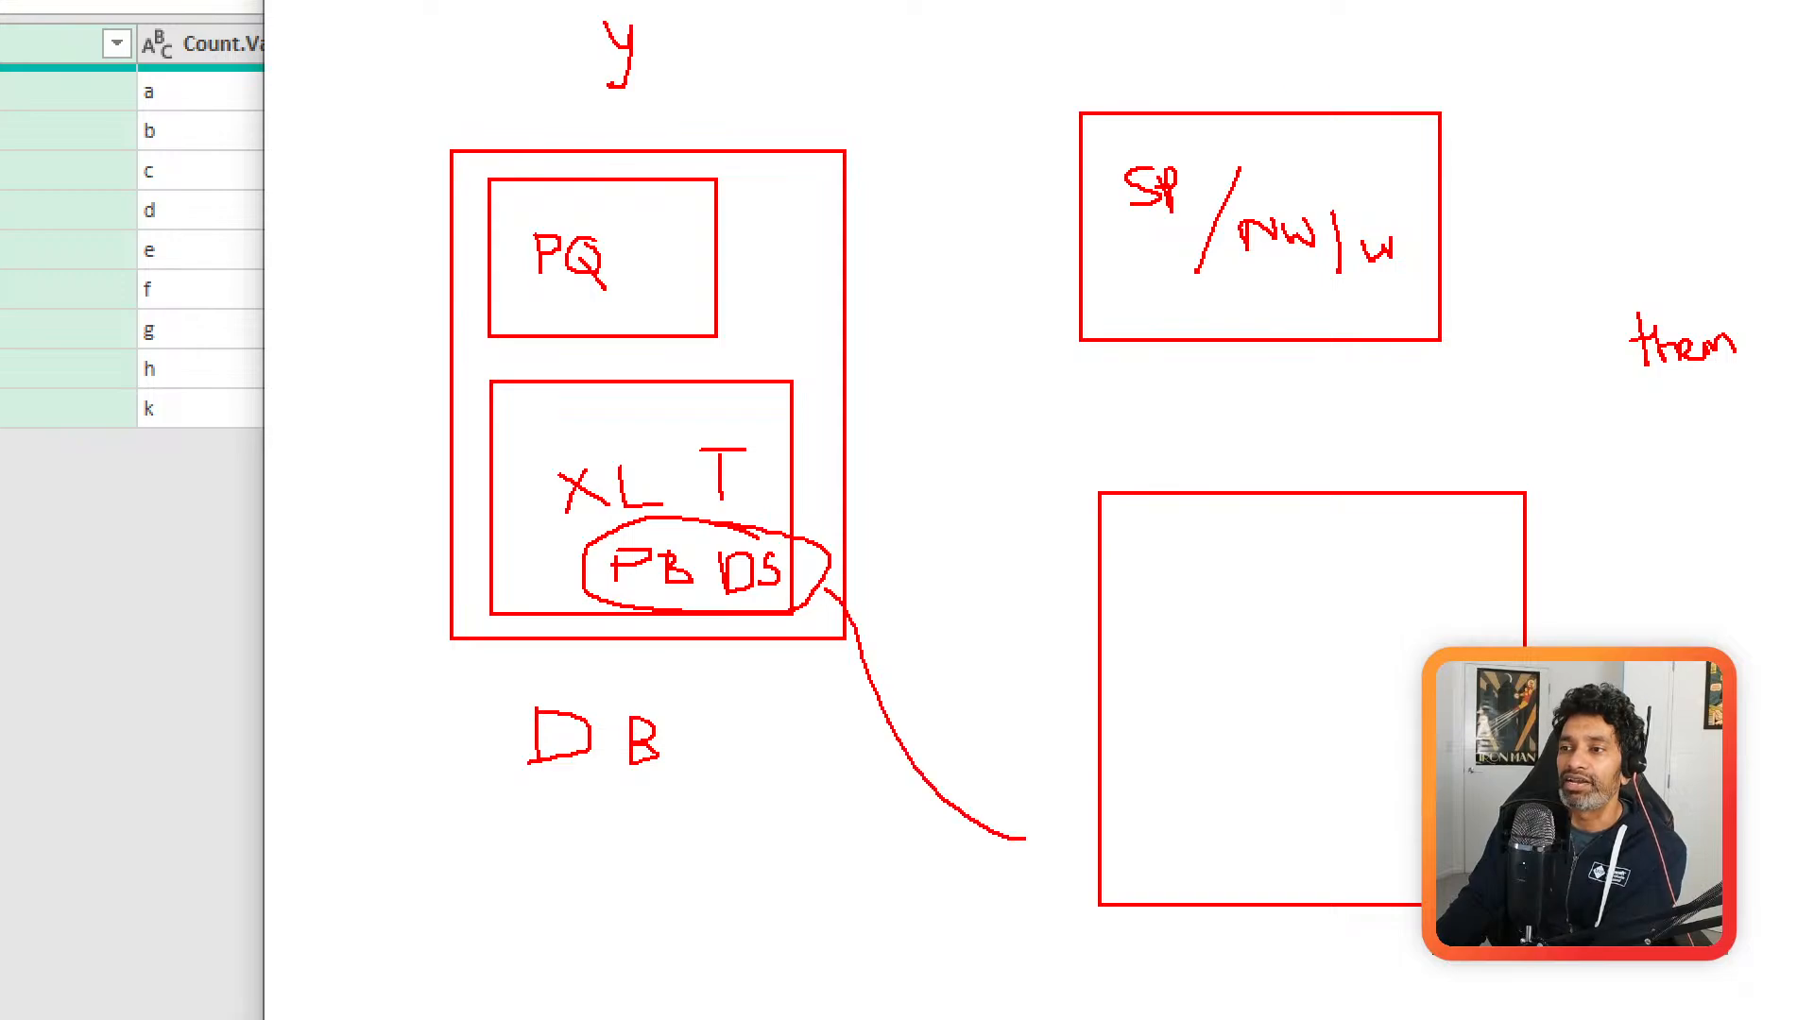
{"action": "left_click_drag", "start_coordinate": [827, 566], "coordinate": [994, 433]}
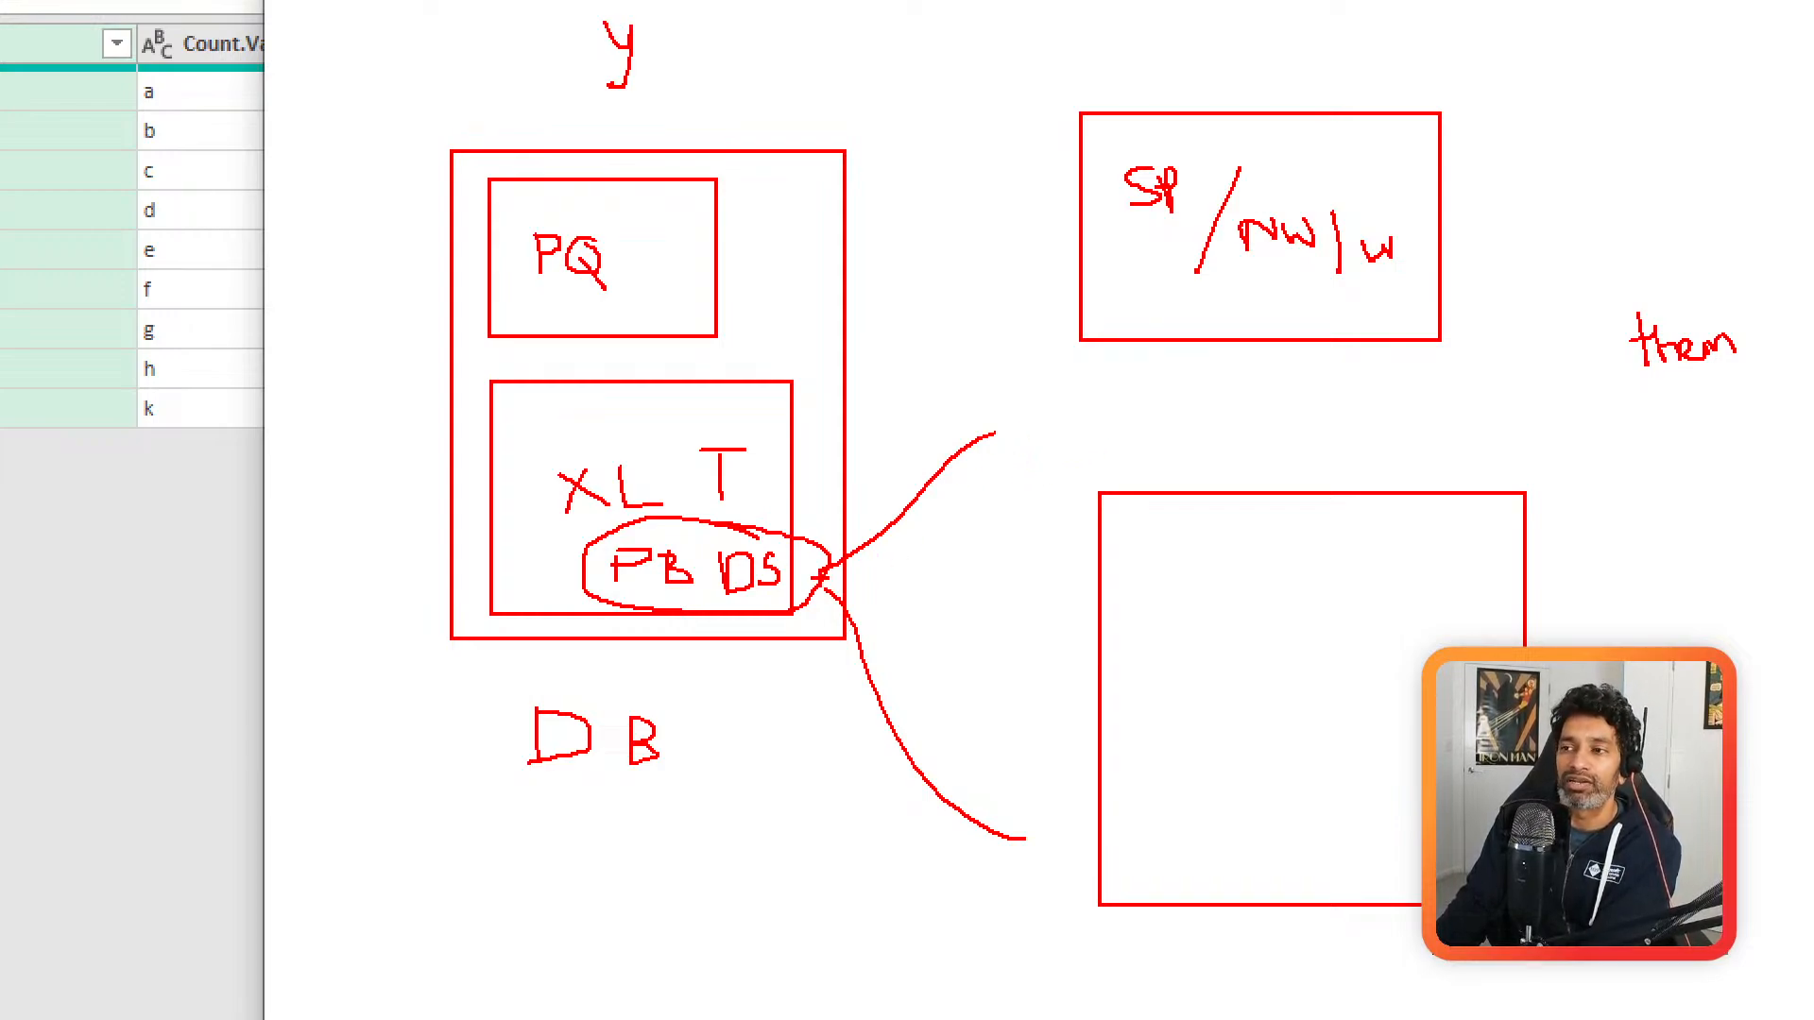
{"action": "left_click_drag", "start_coordinate": [818, 573], "coordinate": [1036, 504]}
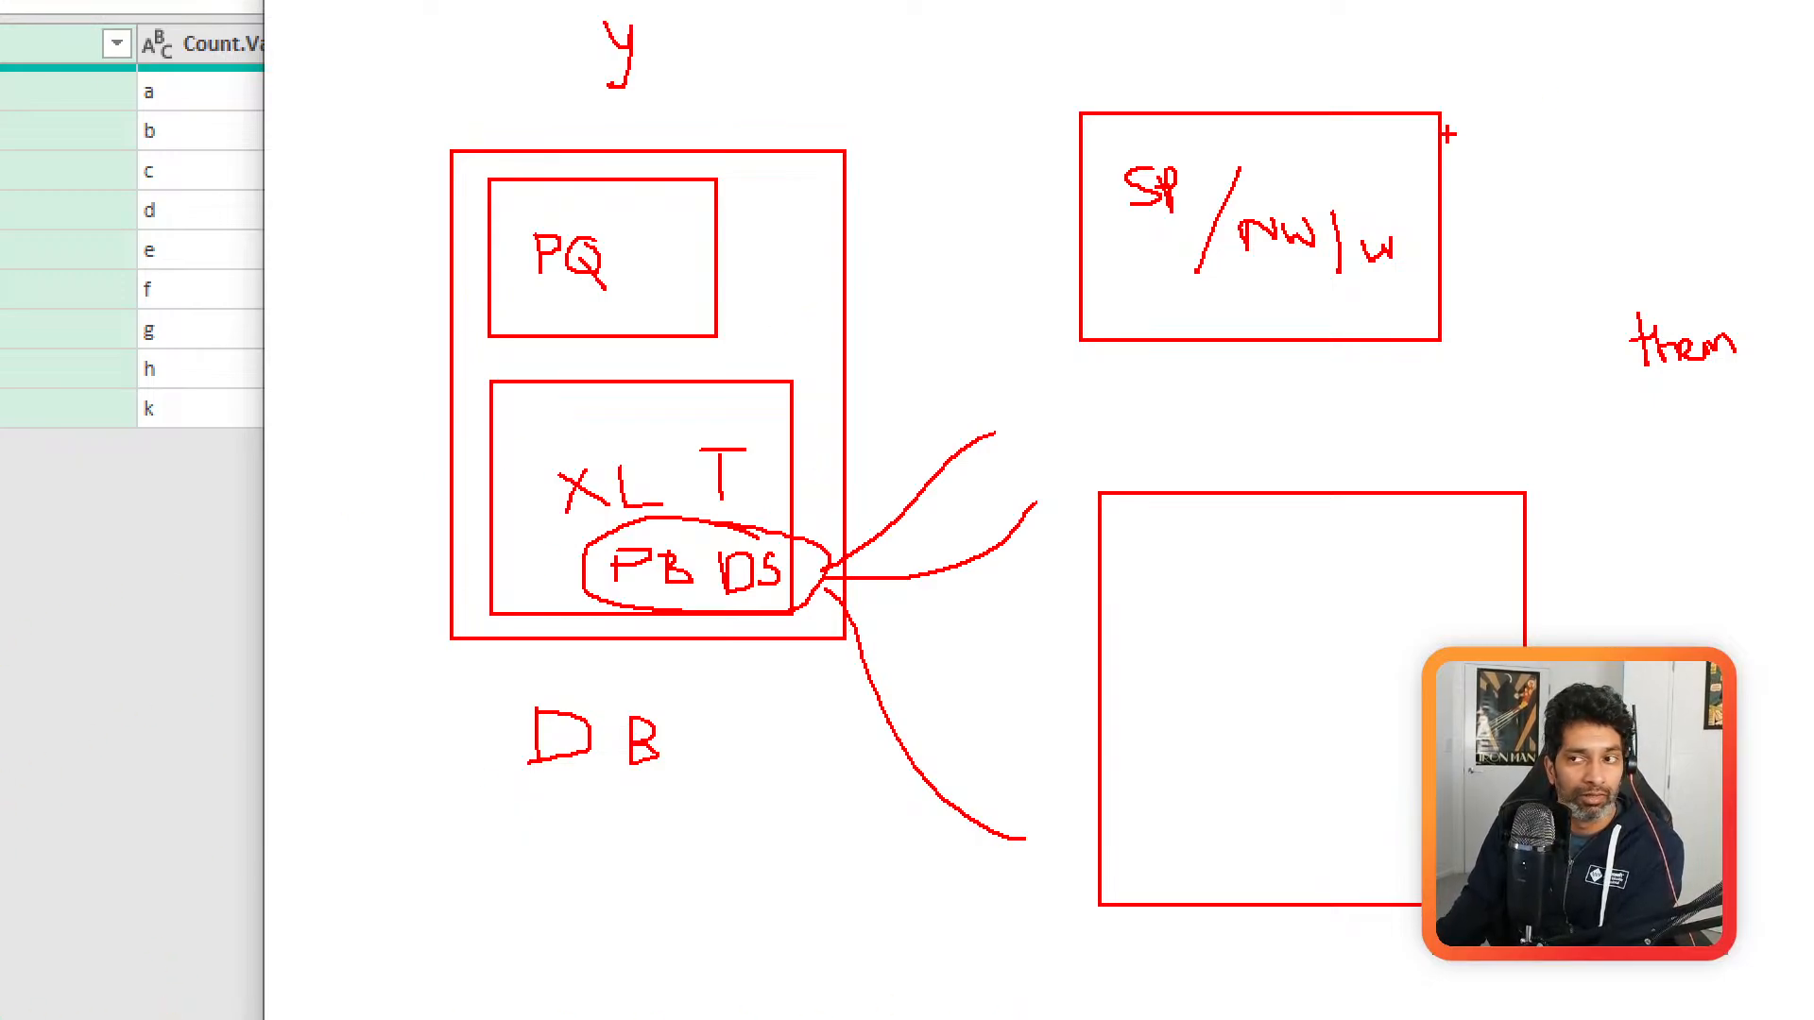
Step: Leave the screen drawing mode and close the blank Notepad window to return to the Table3 query
{"action": "key", "text": "Escape"}
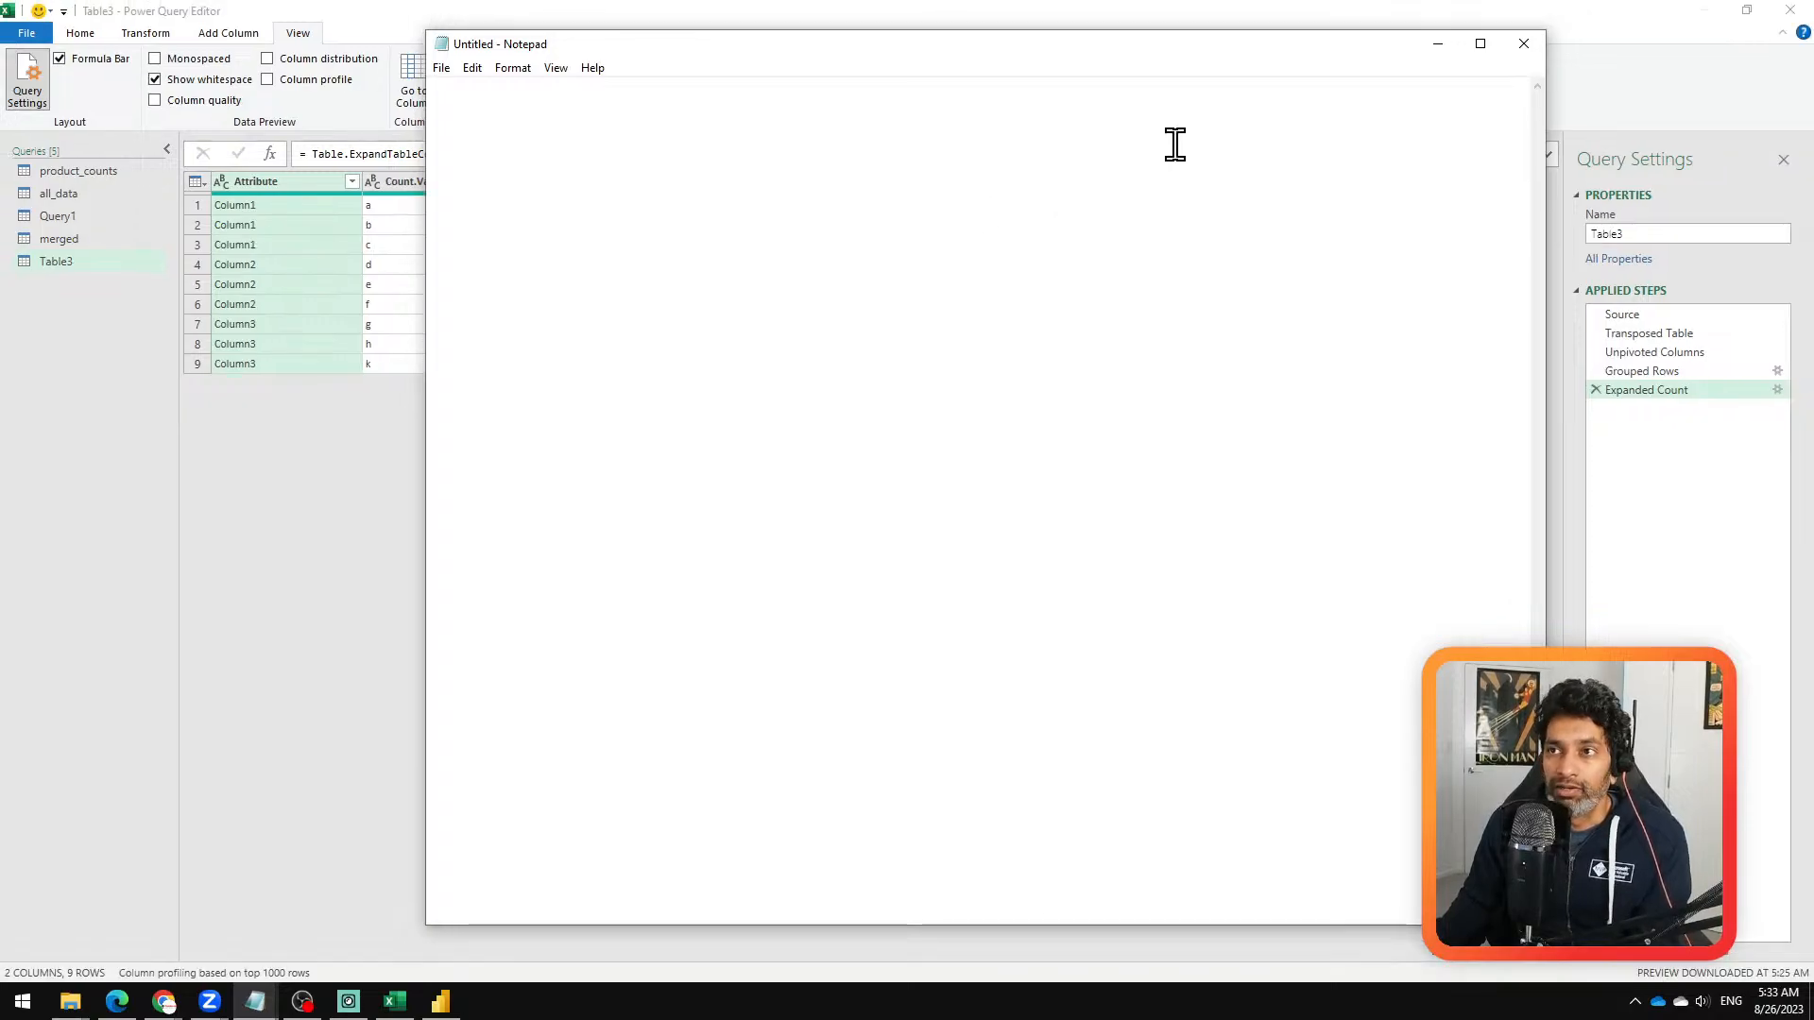
{"action": "left_click", "coordinate": [1526, 41]}
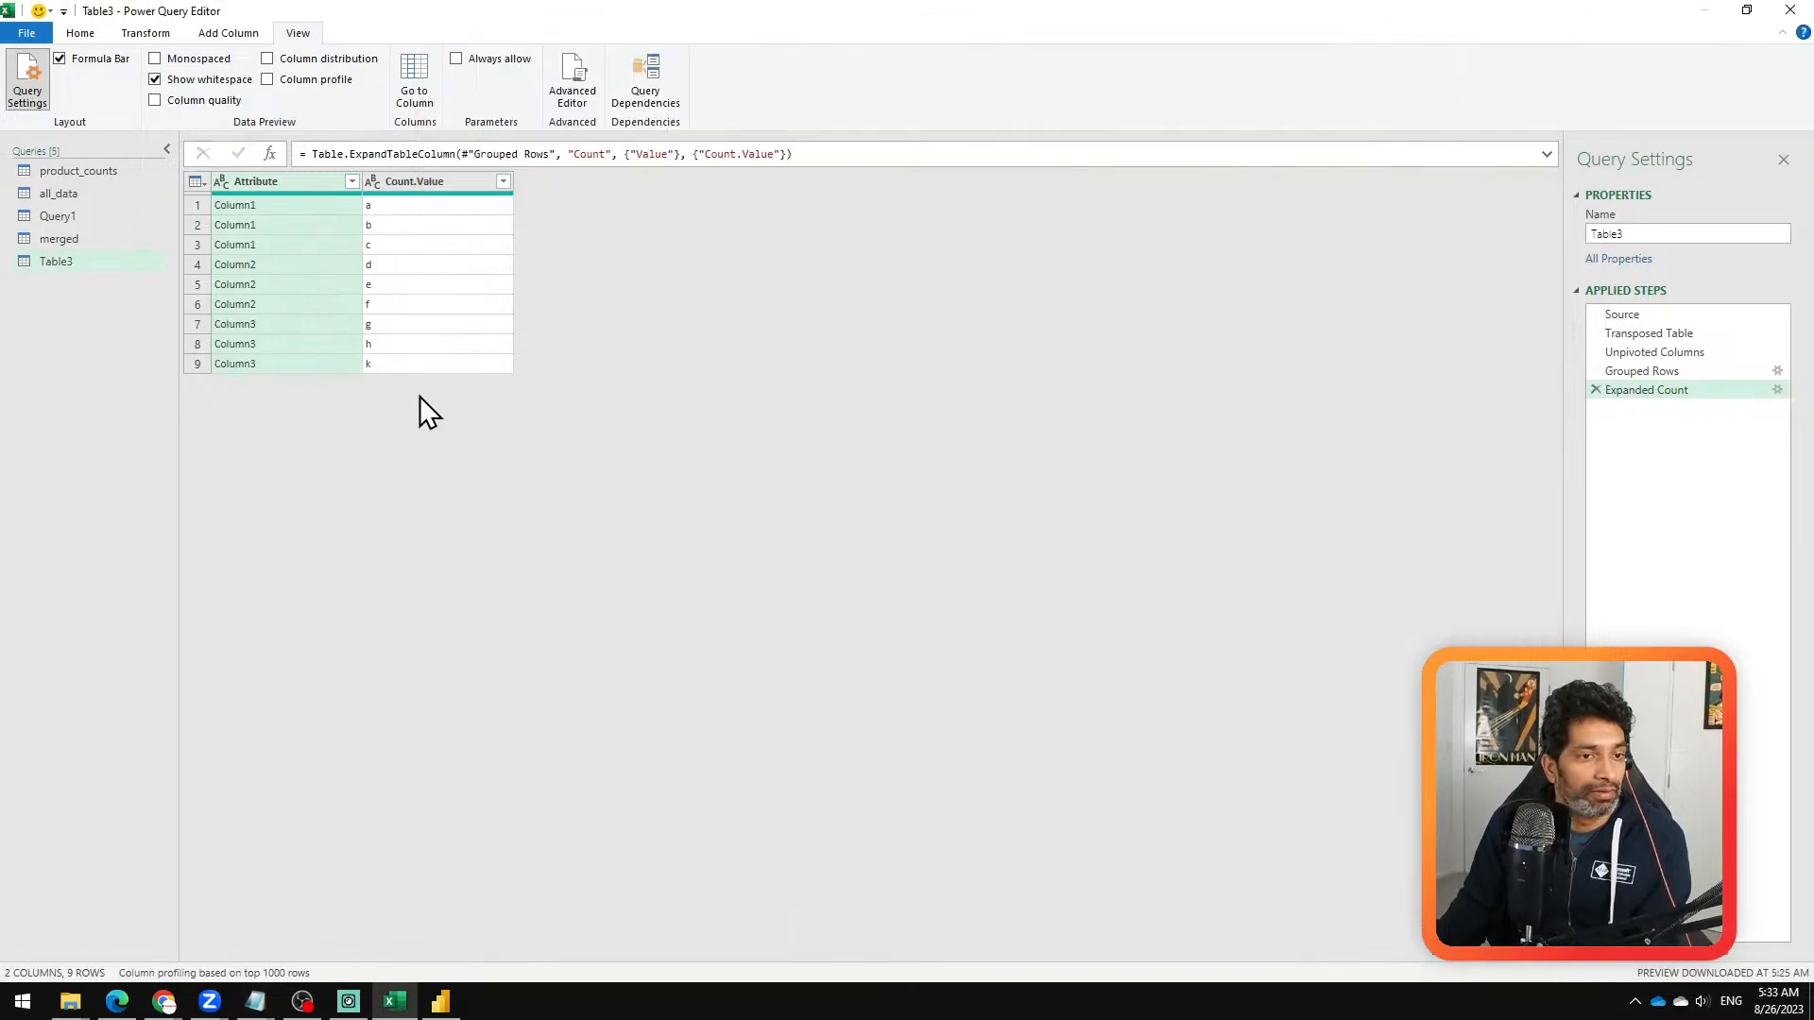
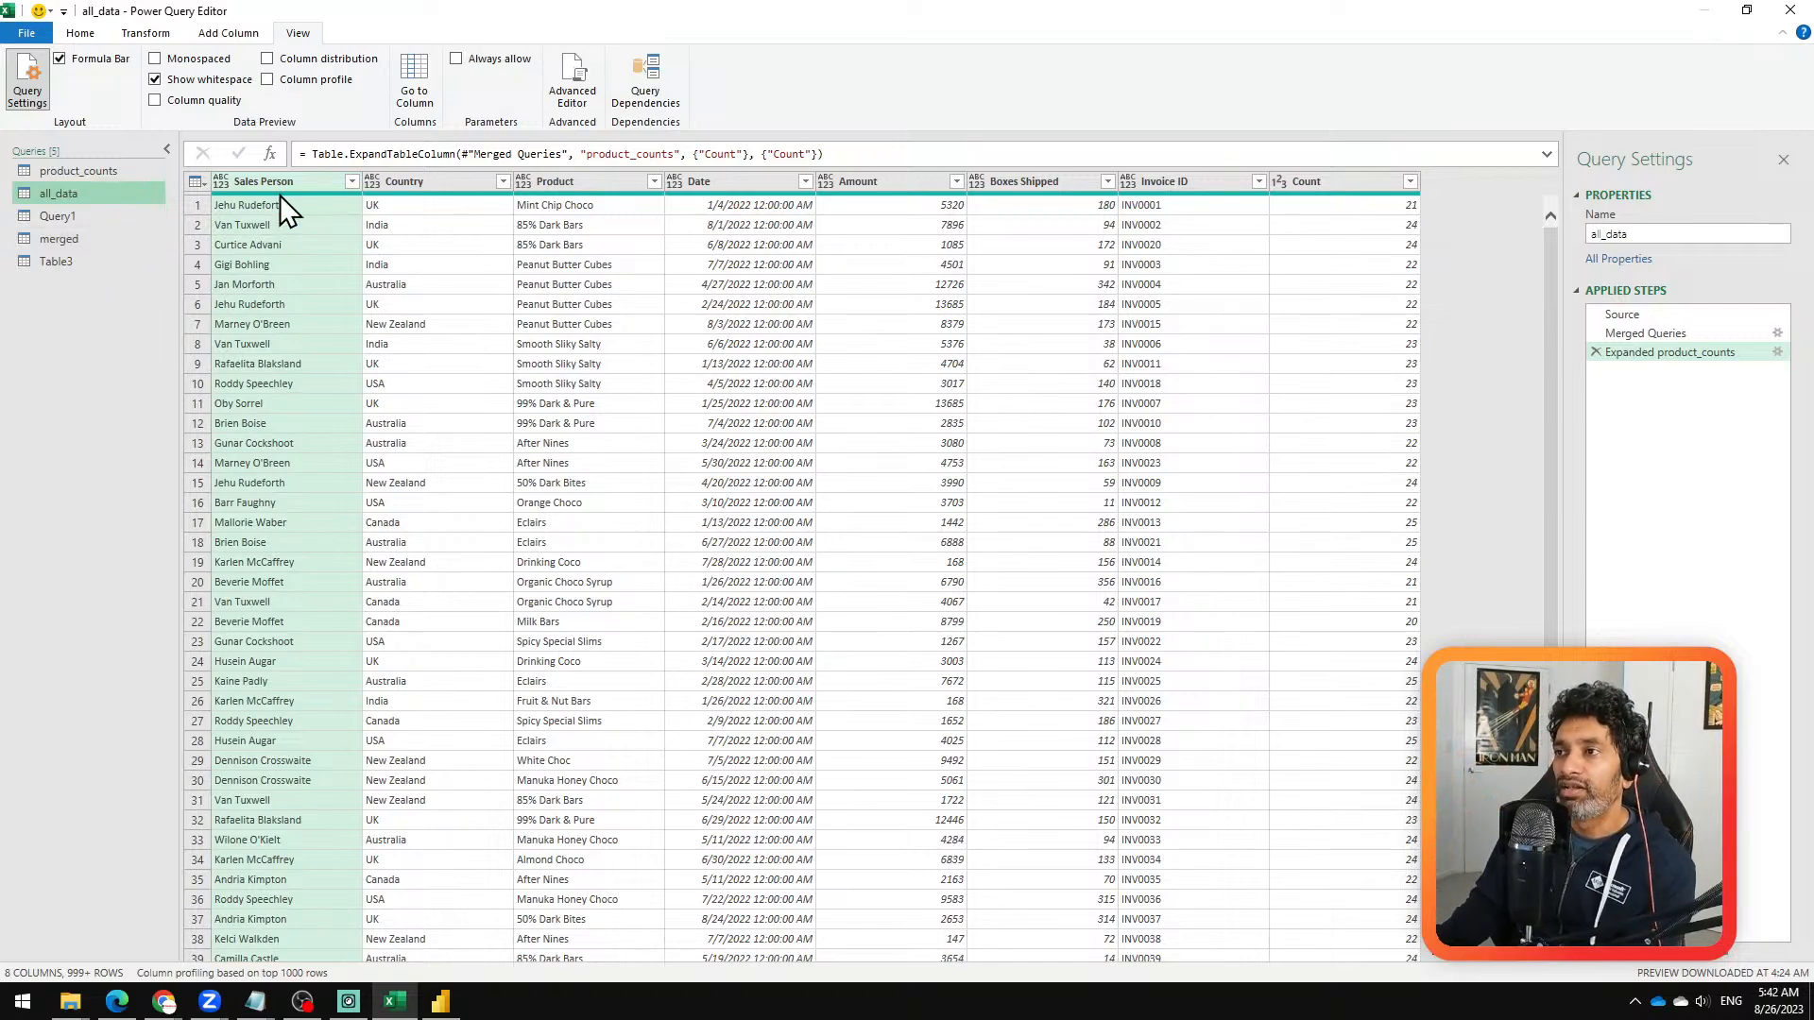
Step: Close the query editor, loading the new query as a connection only, and add a blank worksheet after Sheet1
{"action": "left_click", "coordinate": [81, 34]}
{"action": "left_click", "coordinate": [36, 104]}
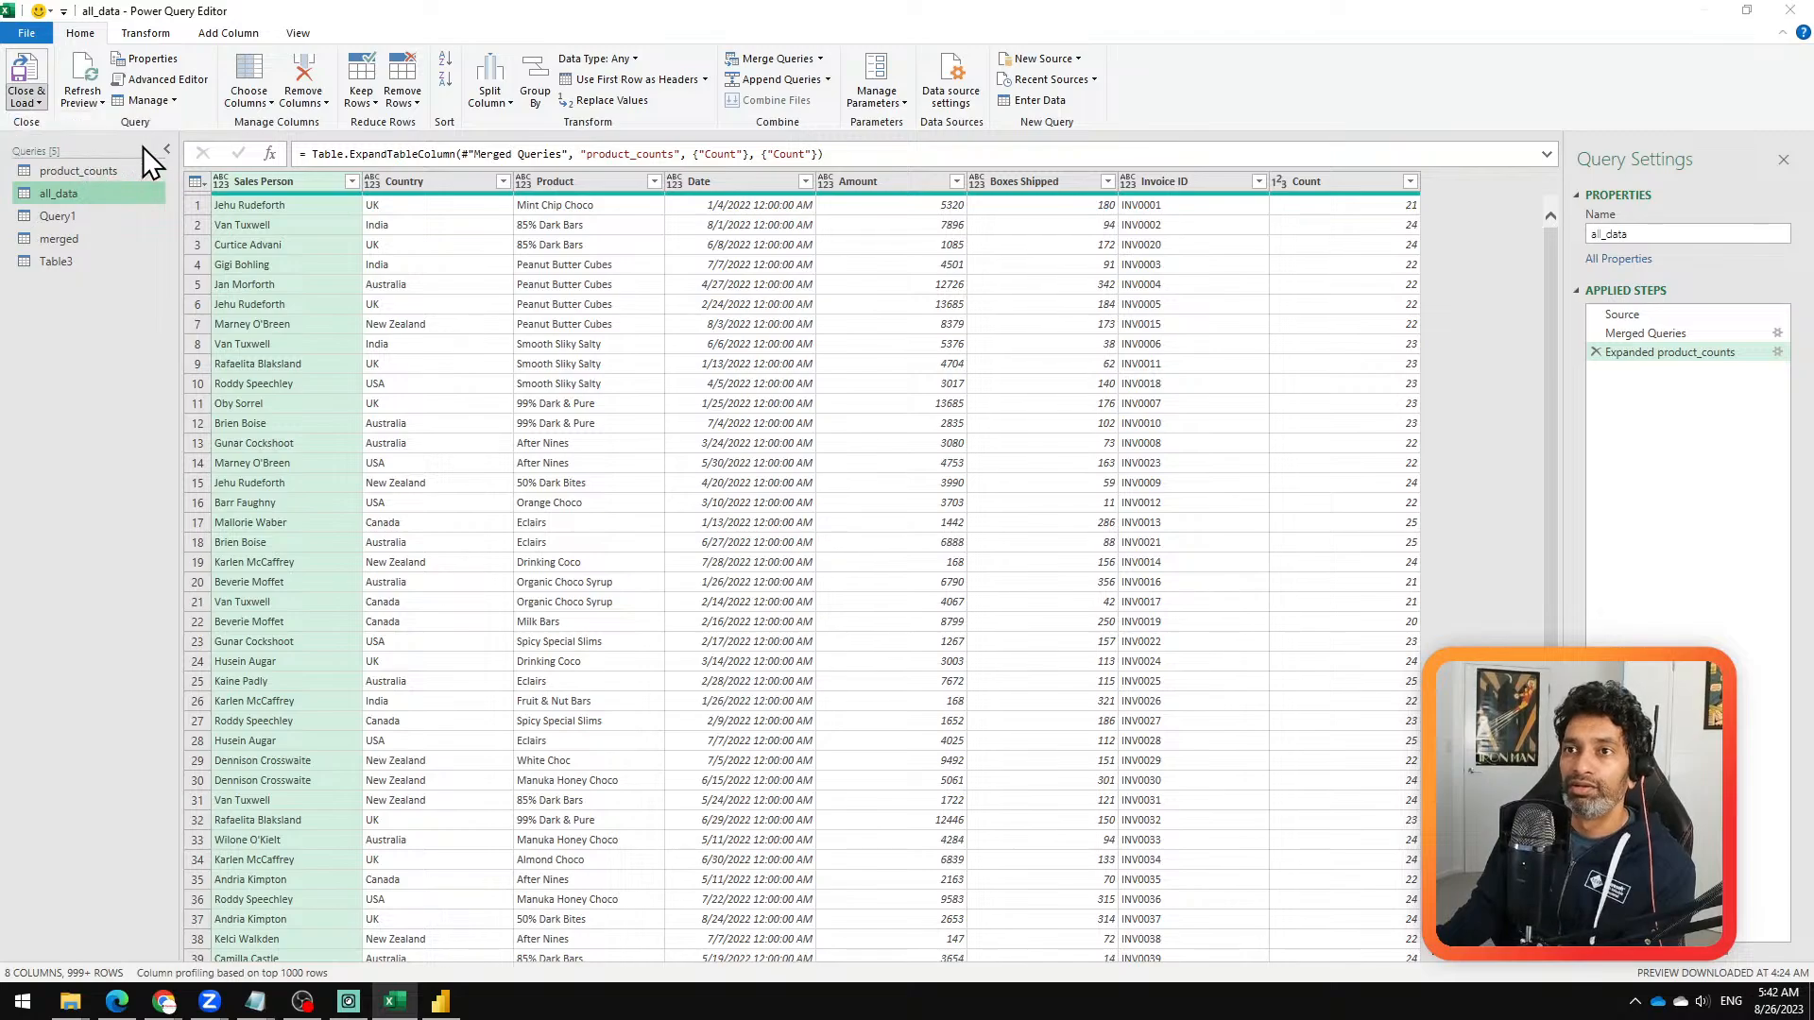
{"action": "left_click", "coordinate": [142, 148]}
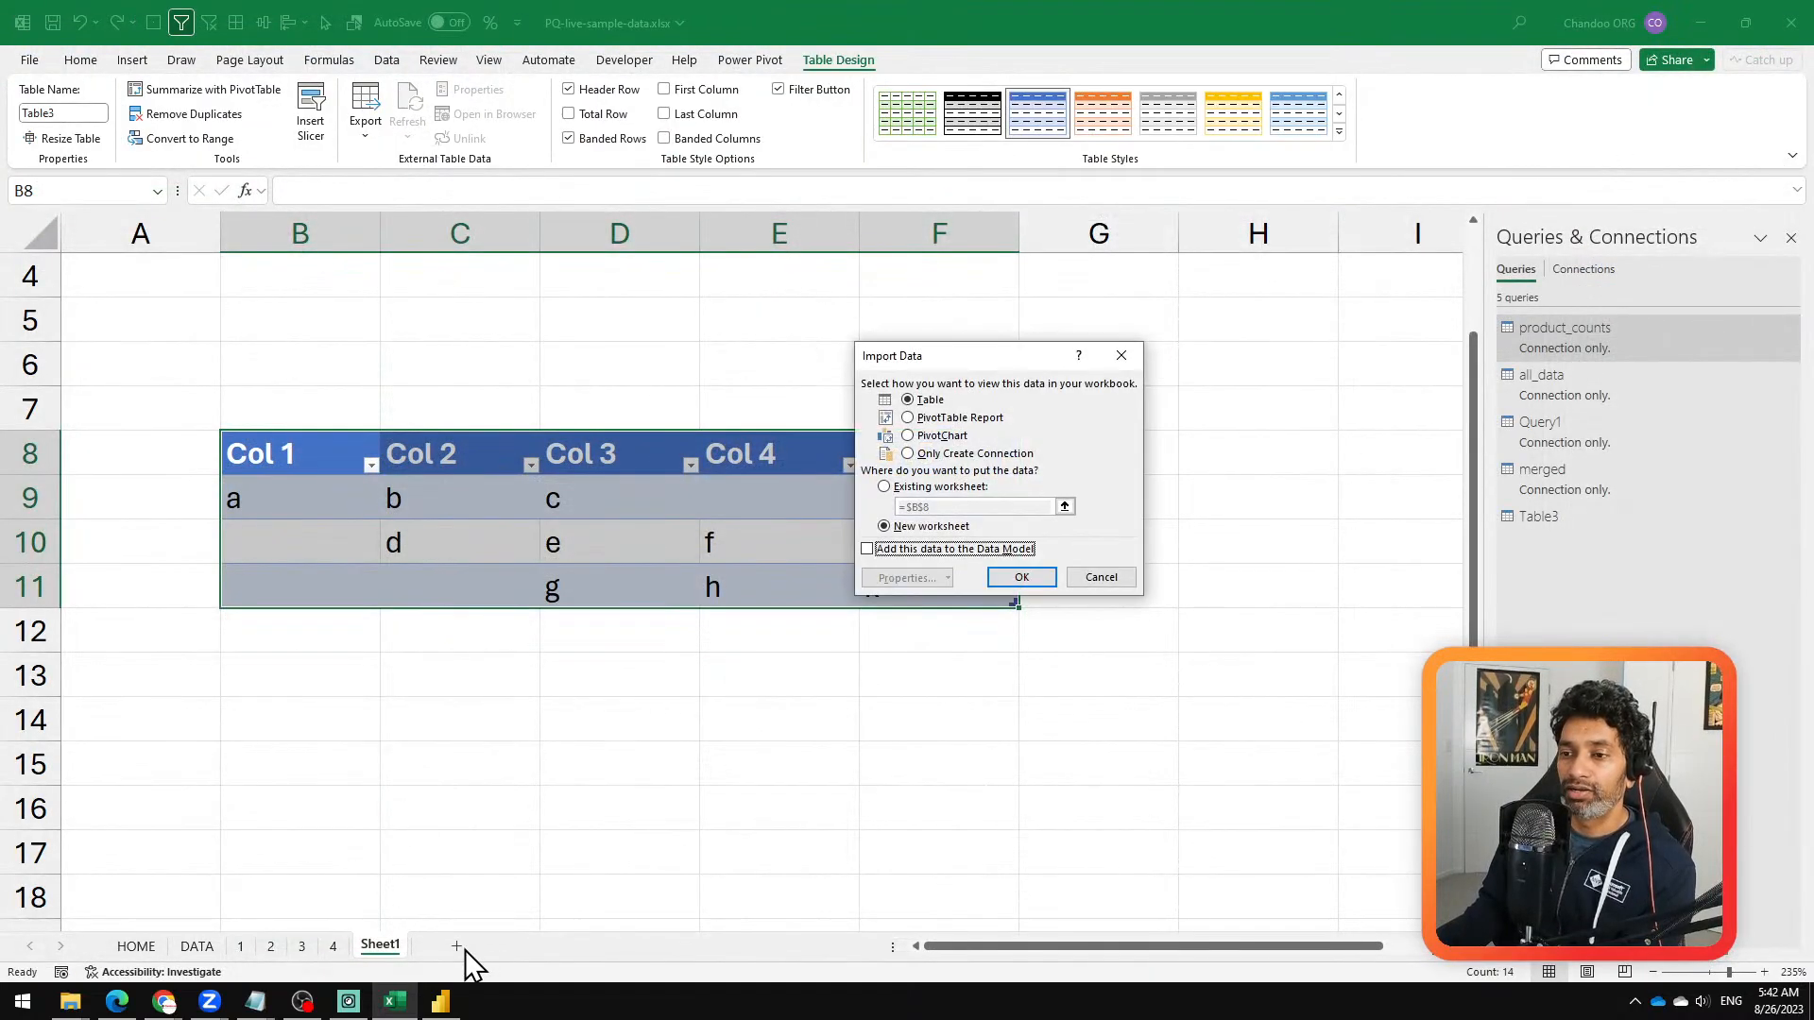
{"action": "left_click", "coordinate": [959, 455]}
{"action": "left_click", "coordinate": [1030, 578]}
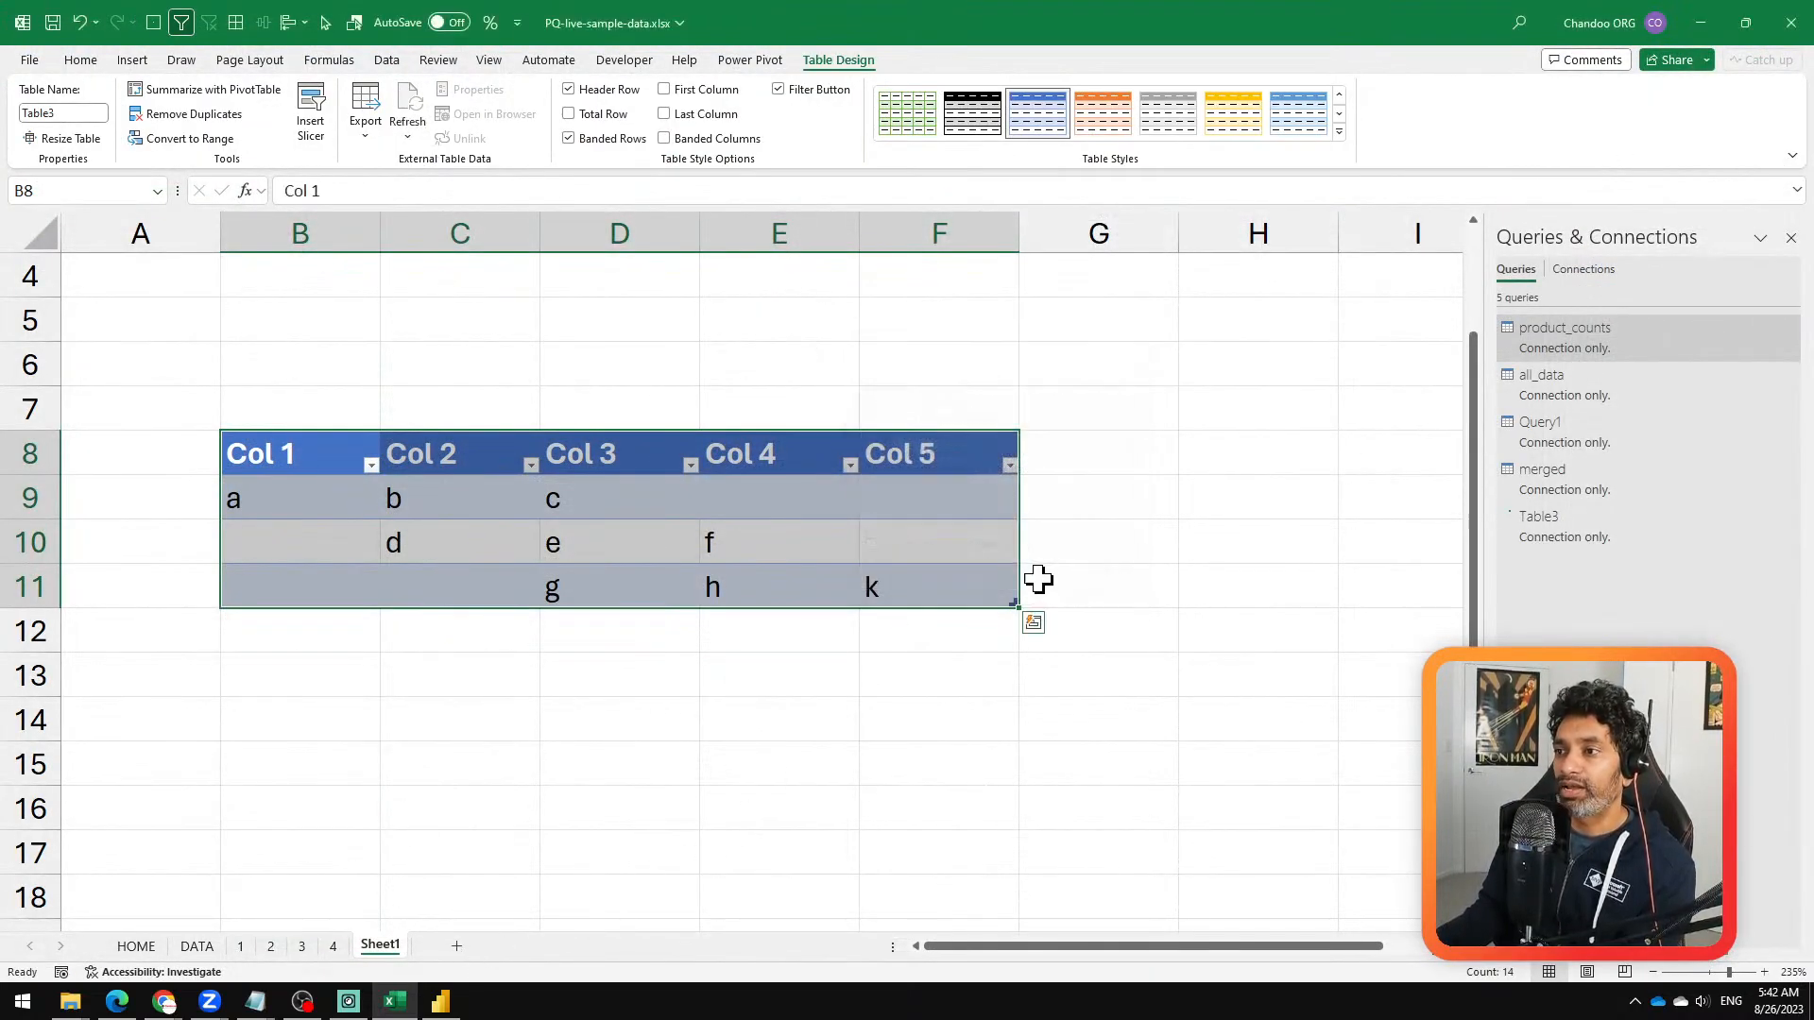
{"action": "left_click", "coordinate": [456, 946]}
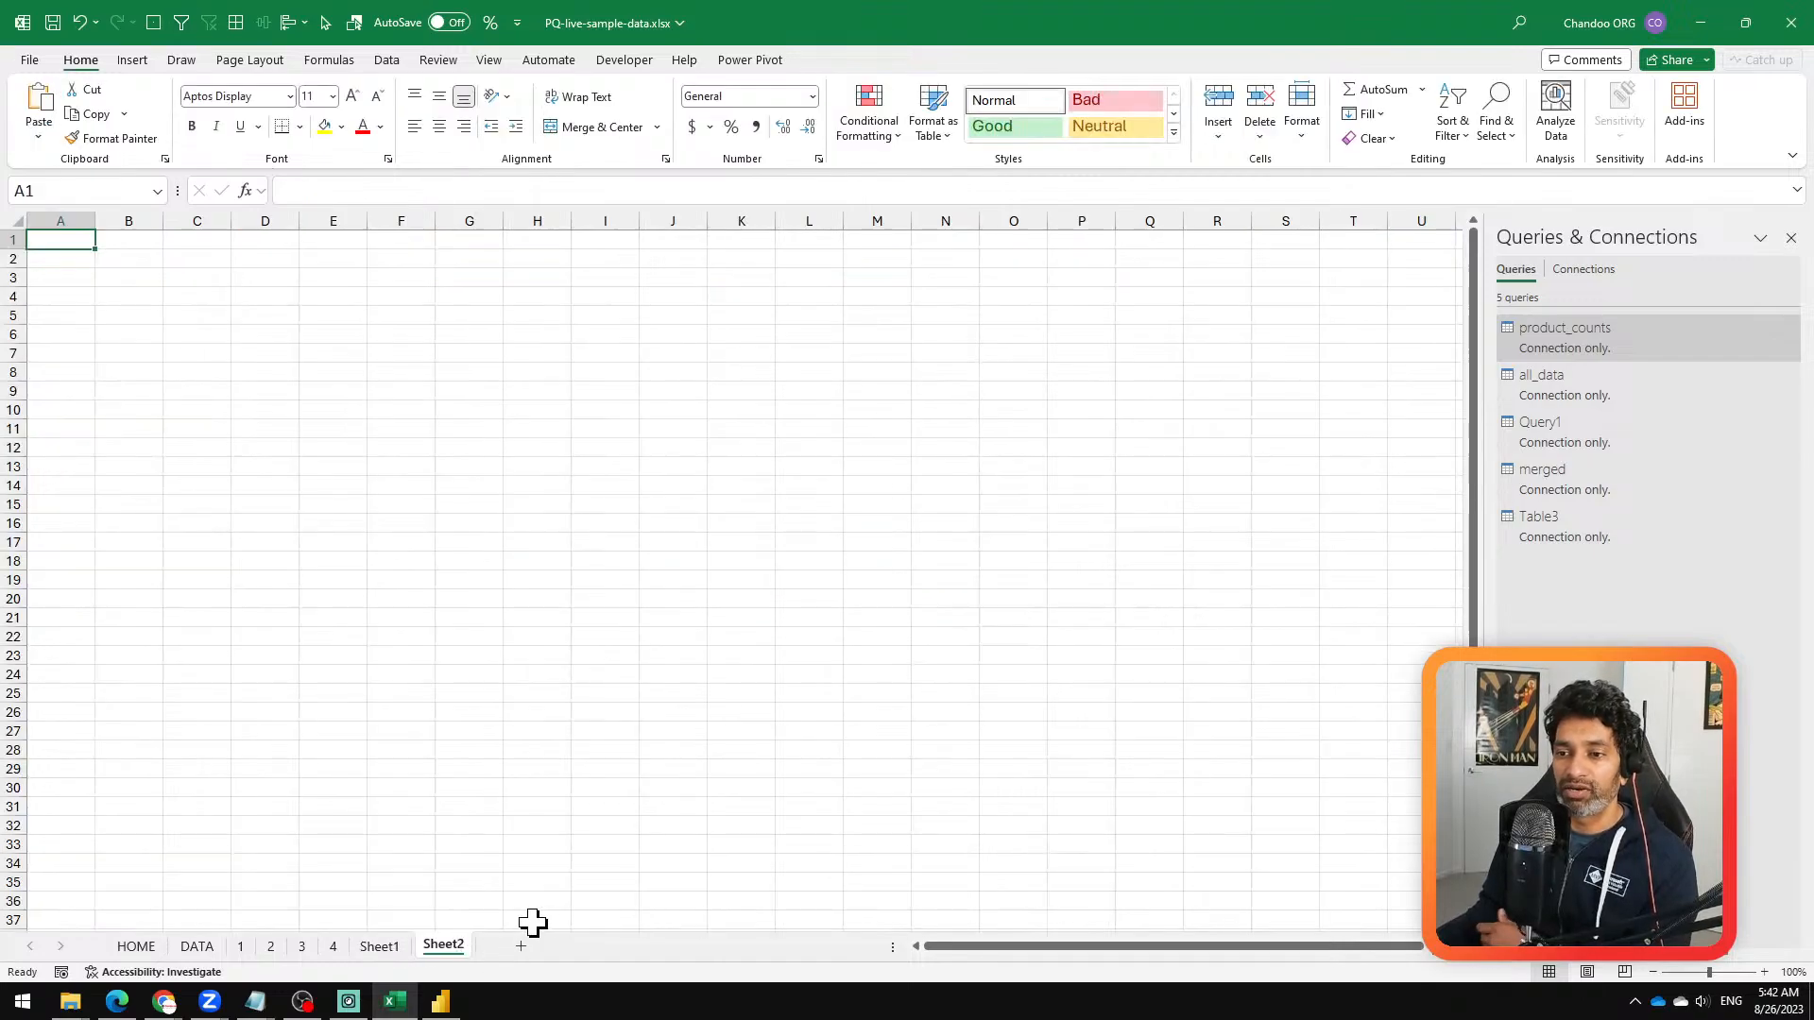
{"action": "left_click", "coordinate": [265, 947]}
{"action": "left_click", "coordinate": [238, 949]}
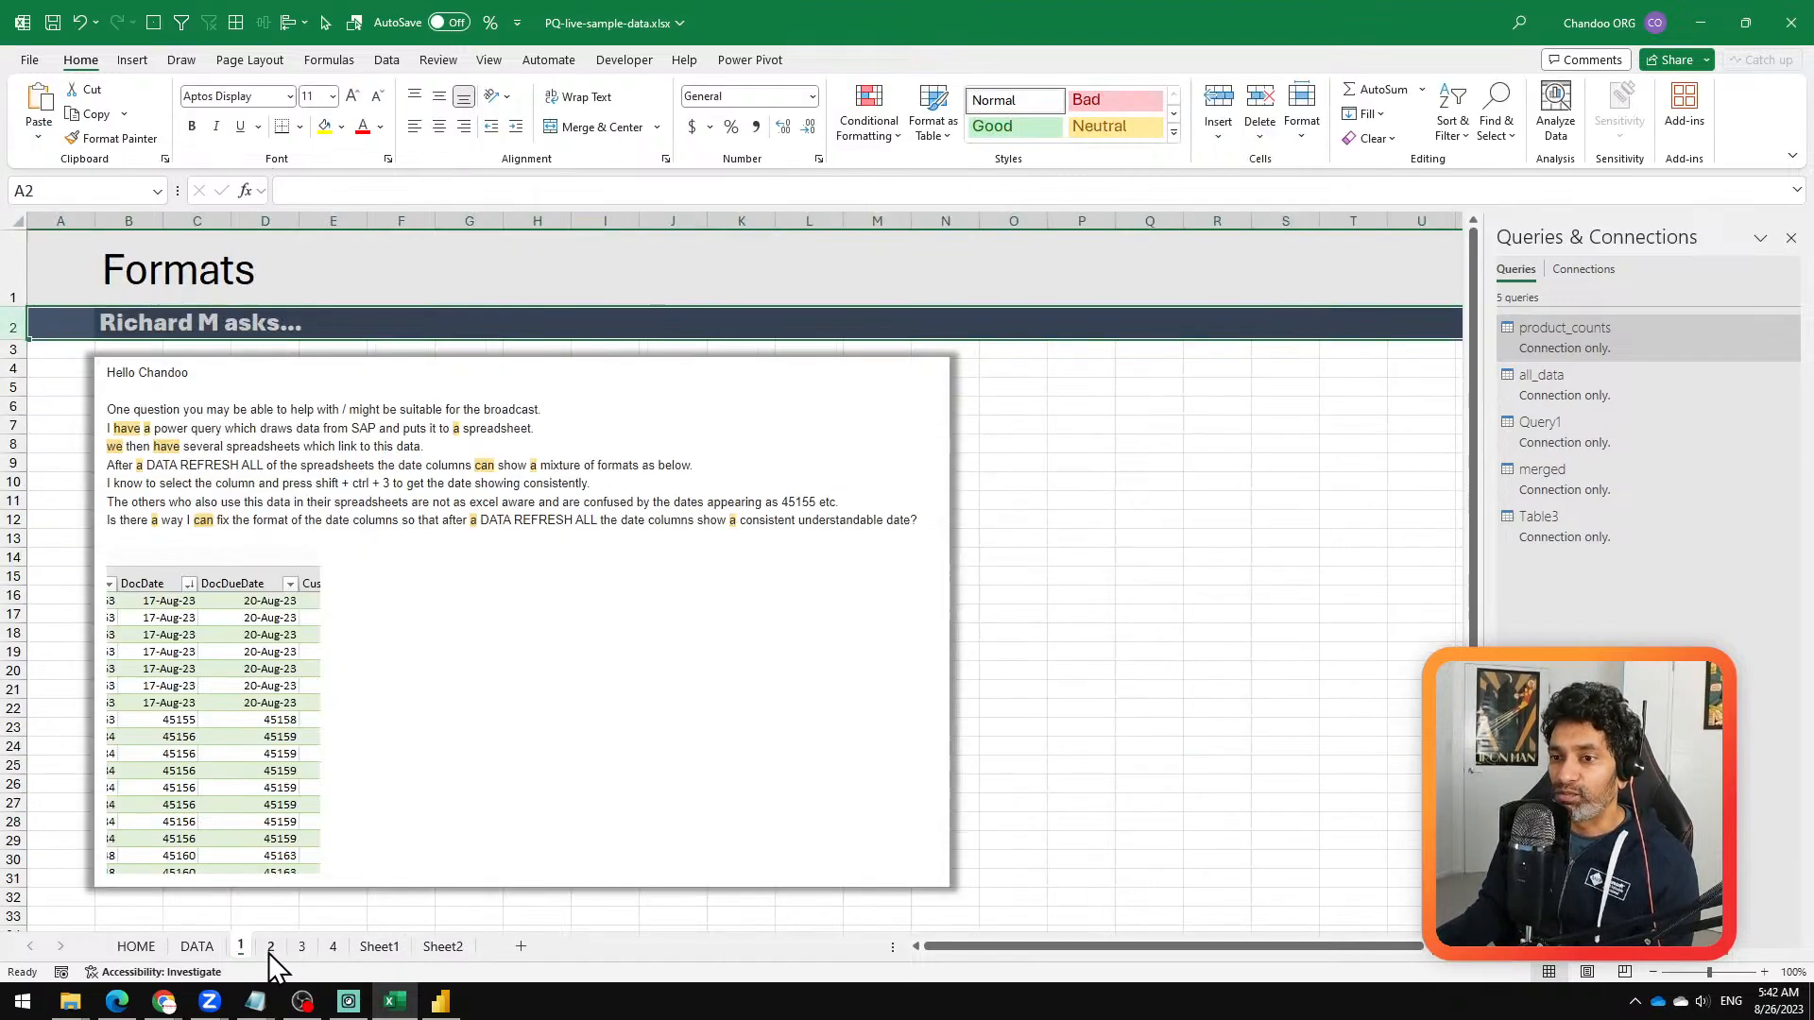
{"action": "left_click", "coordinate": [304, 948]}
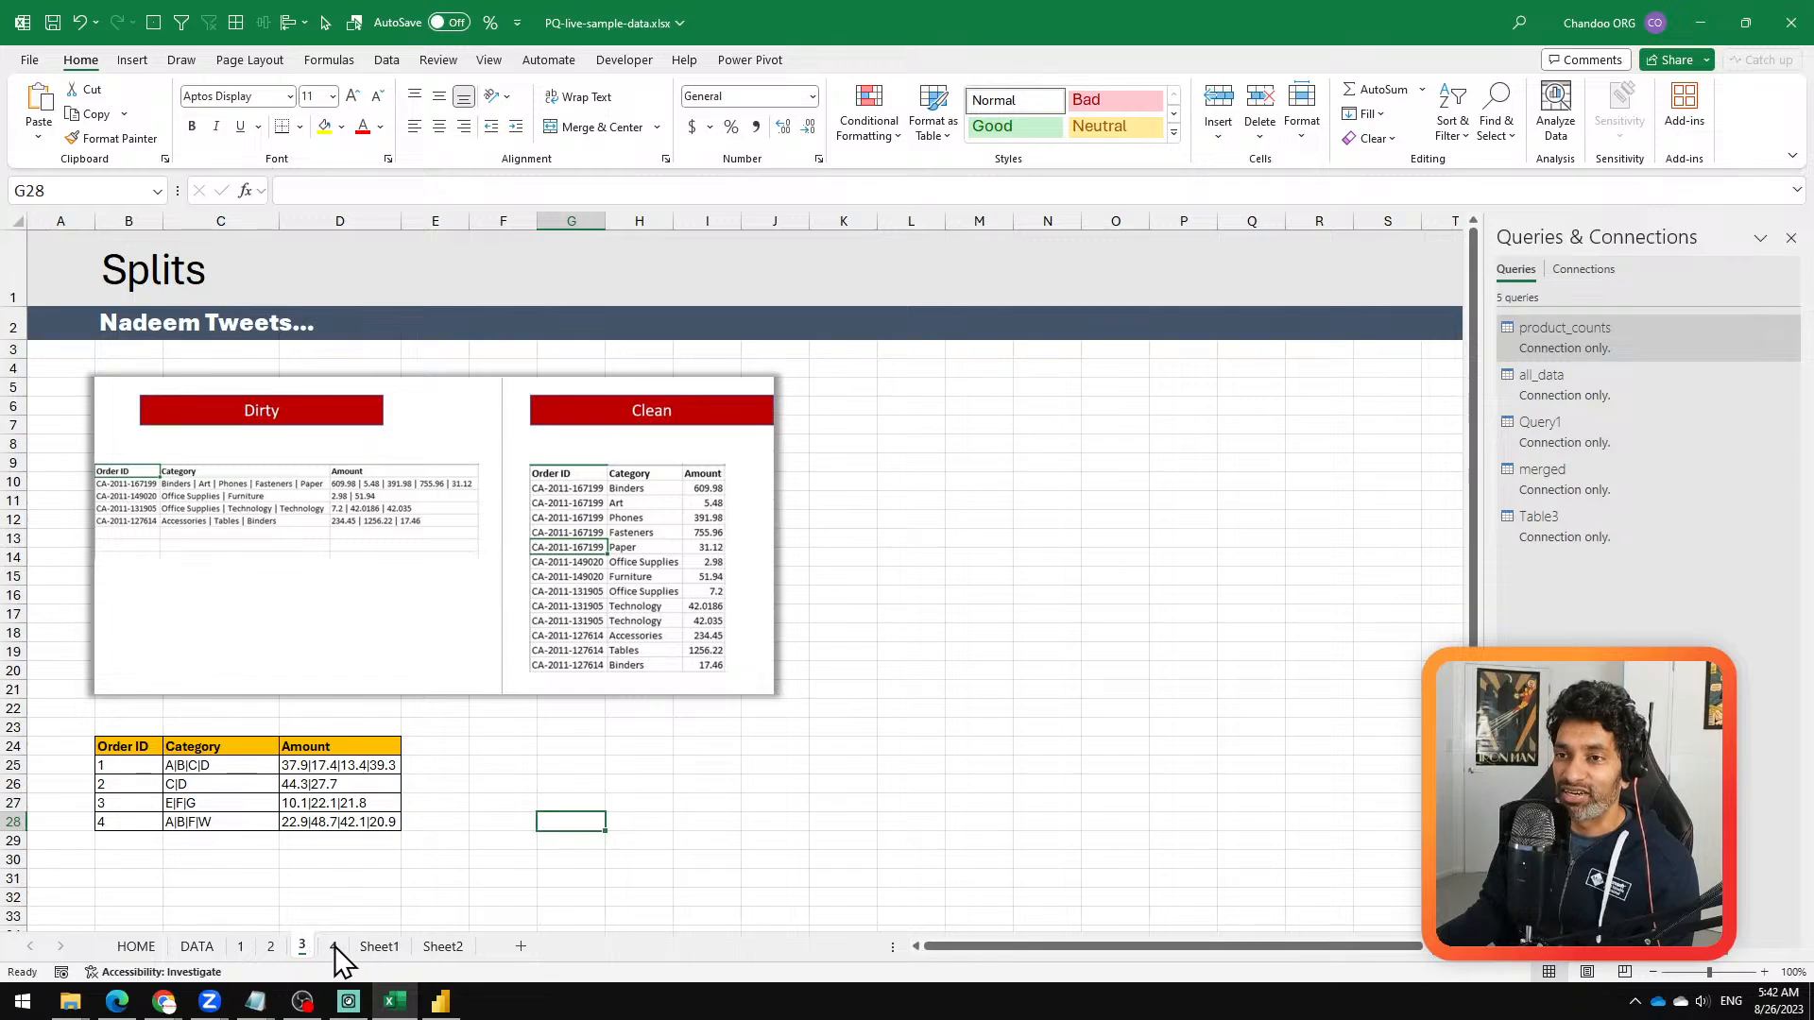
{"action": "left_click", "coordinate": [334, 946]}
{"action": "left_click", "coordinate": [440, 947]}
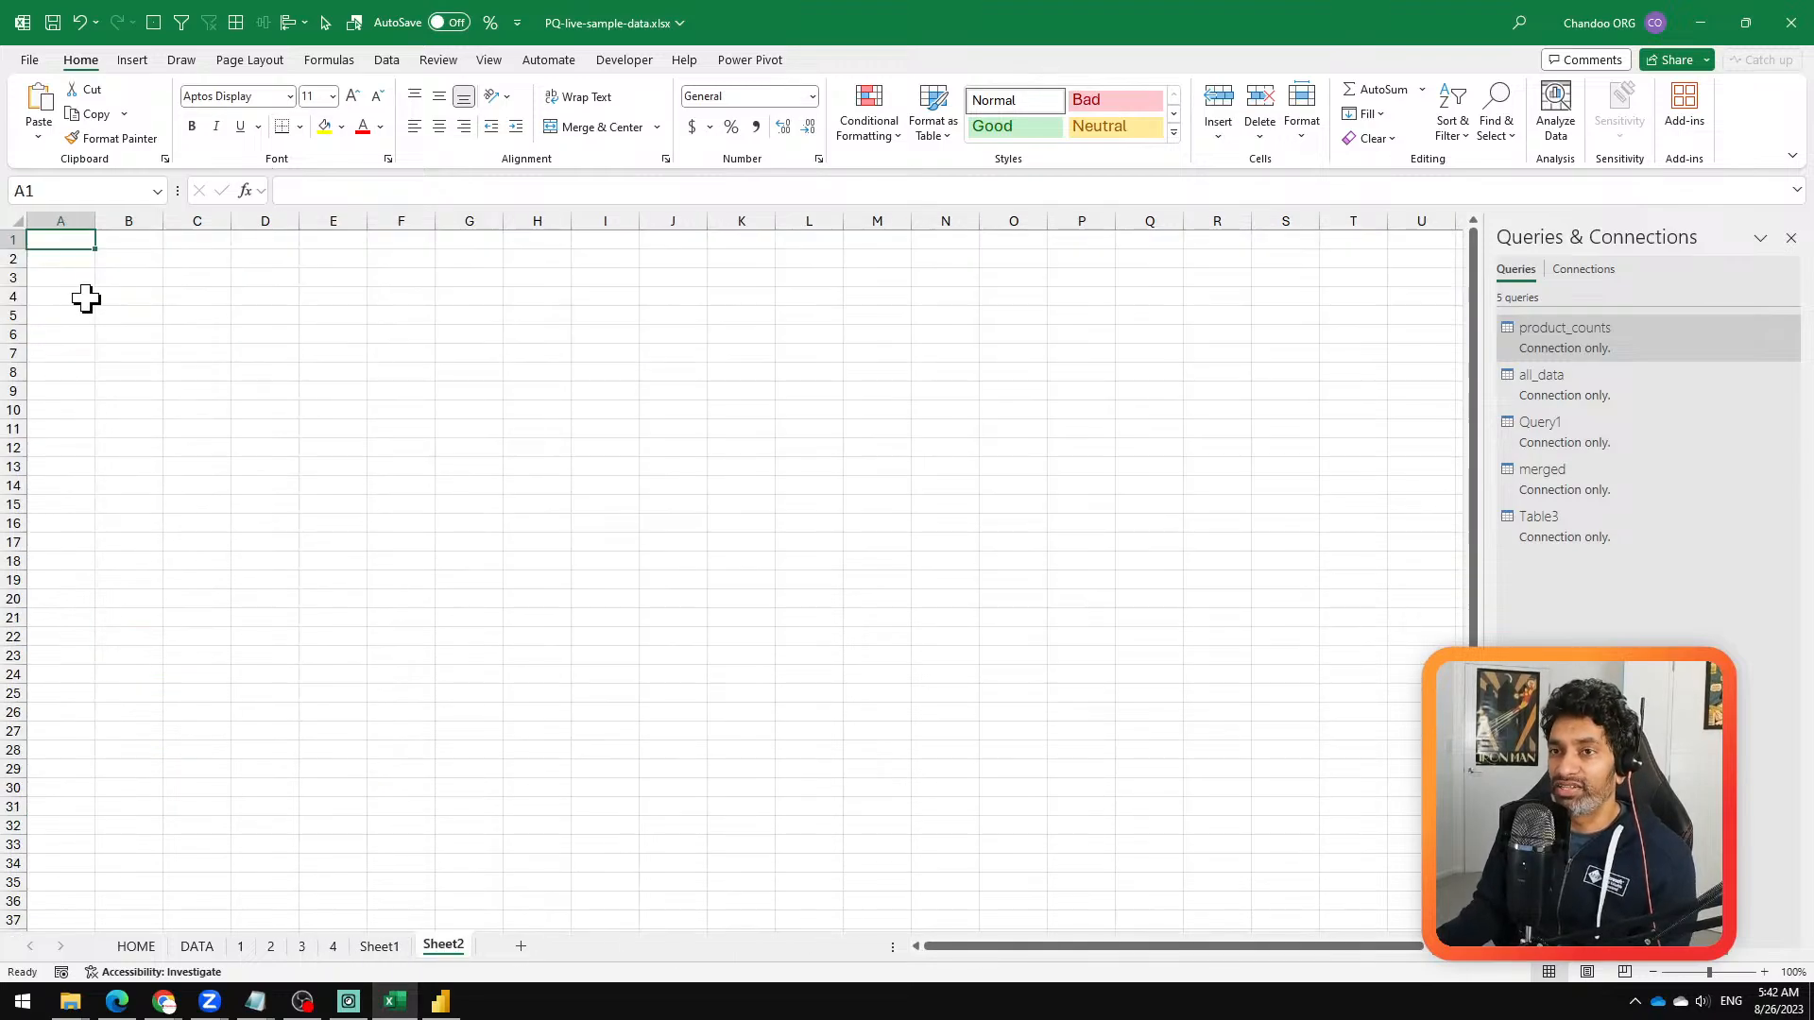
Step: Copy Dataset 1's Product, Date and Amount columns on the DATA sheet, from the header row down to row 41
{"action": "left_click", "coordinate": [196, 947]}
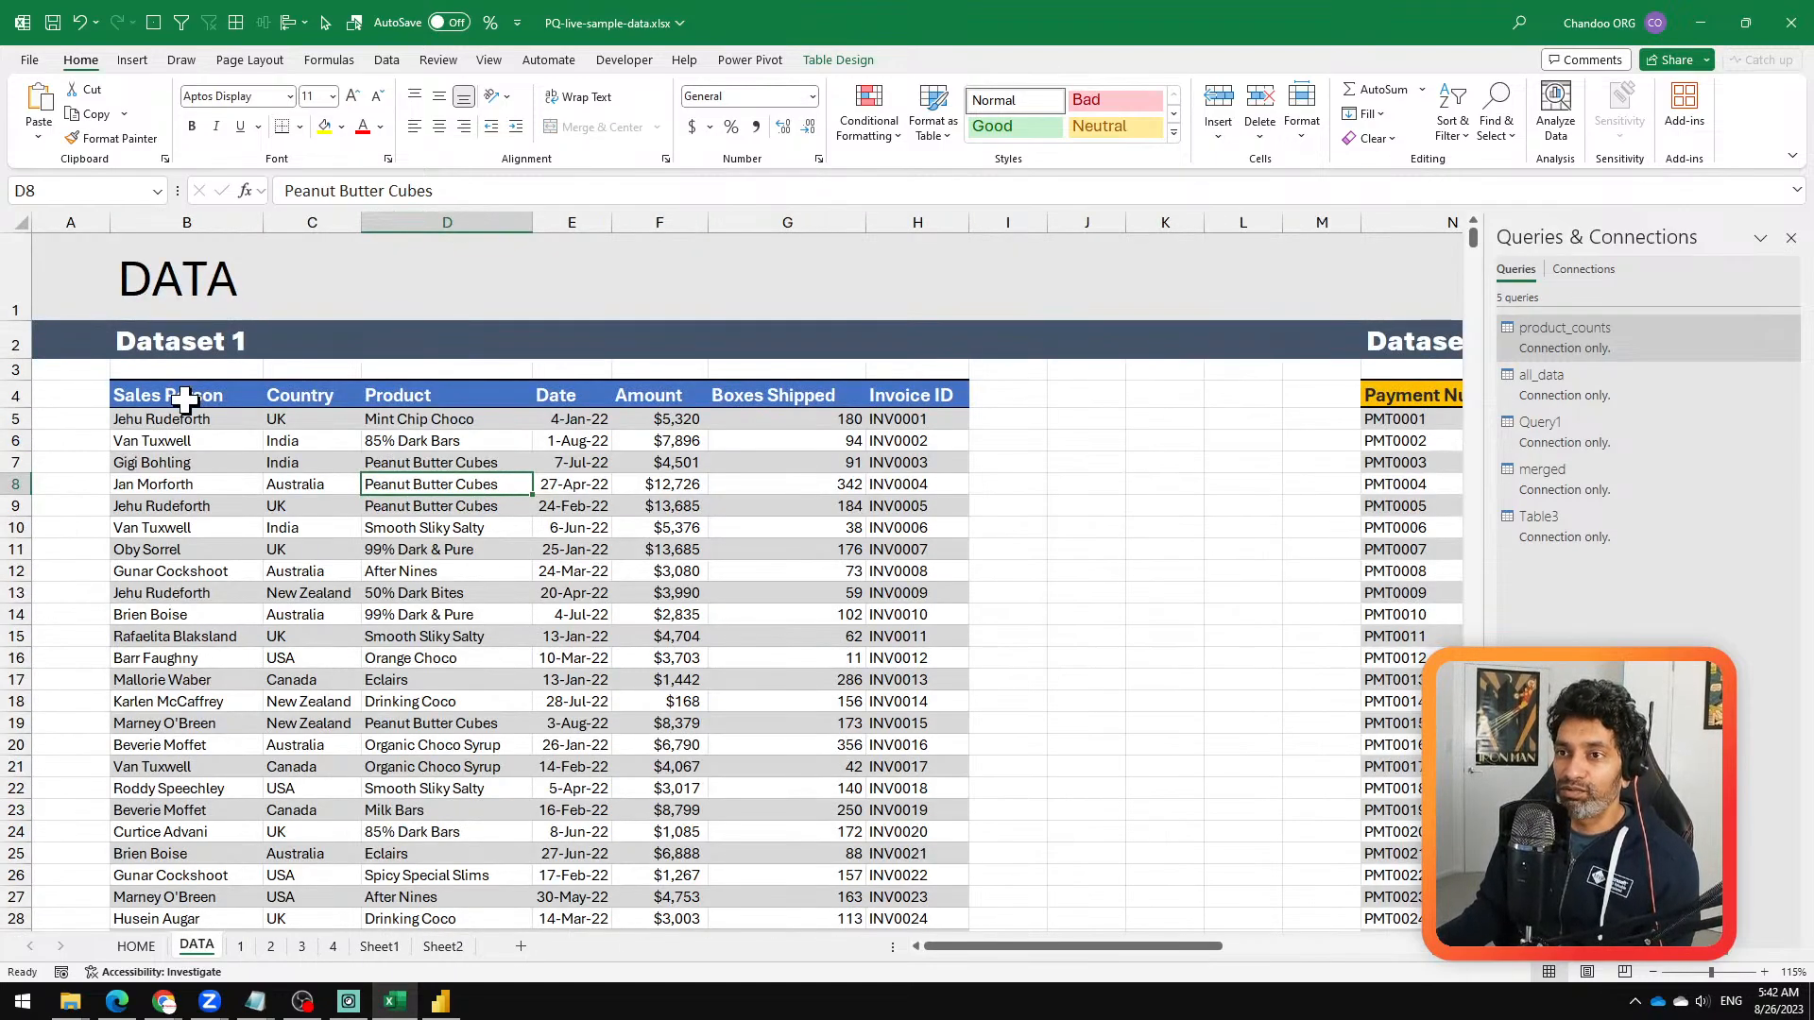
{"action": "left_click", "coordinate": [457, 401]}
{"action": "left_click_drag", "start_coordinate": [457, 402], "coordinate": [470, 850]}
{"action": "key", "text": "ctrl+q"}
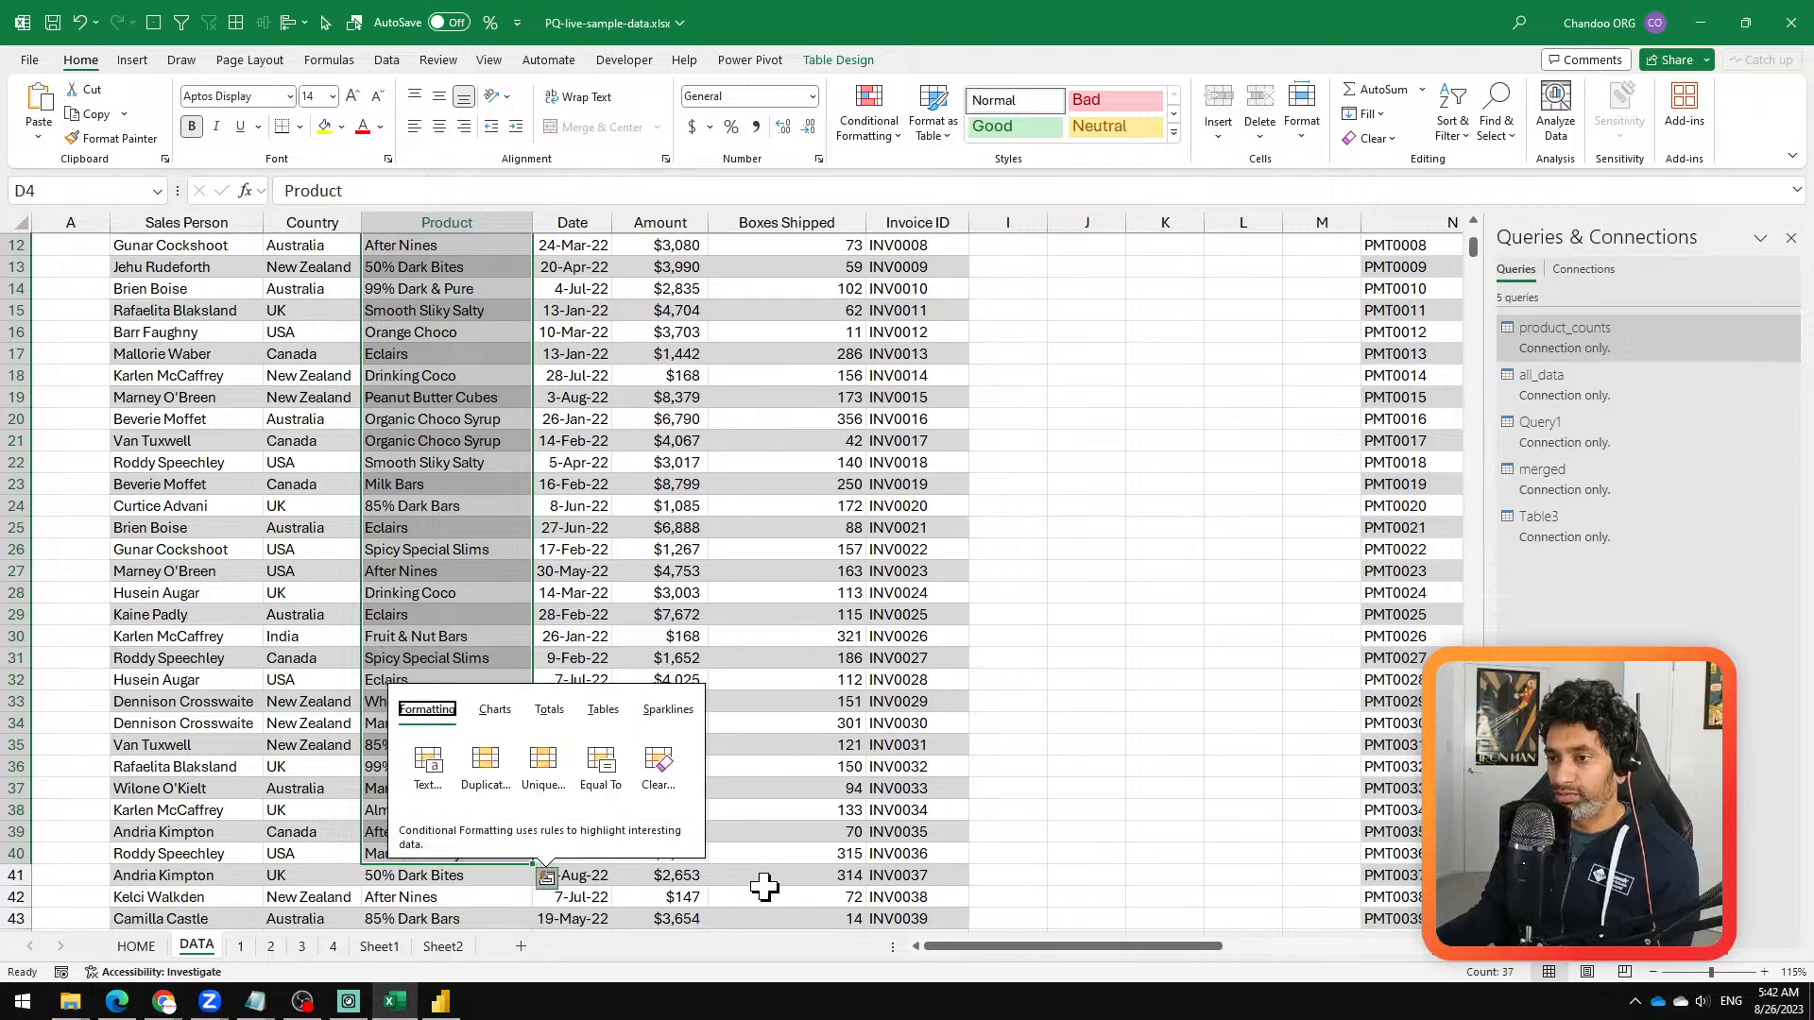
{"action": "left_click", "coordinate": [685, 876], "text": "shift"}
{"action": "key", "text": "ctrl+c"}
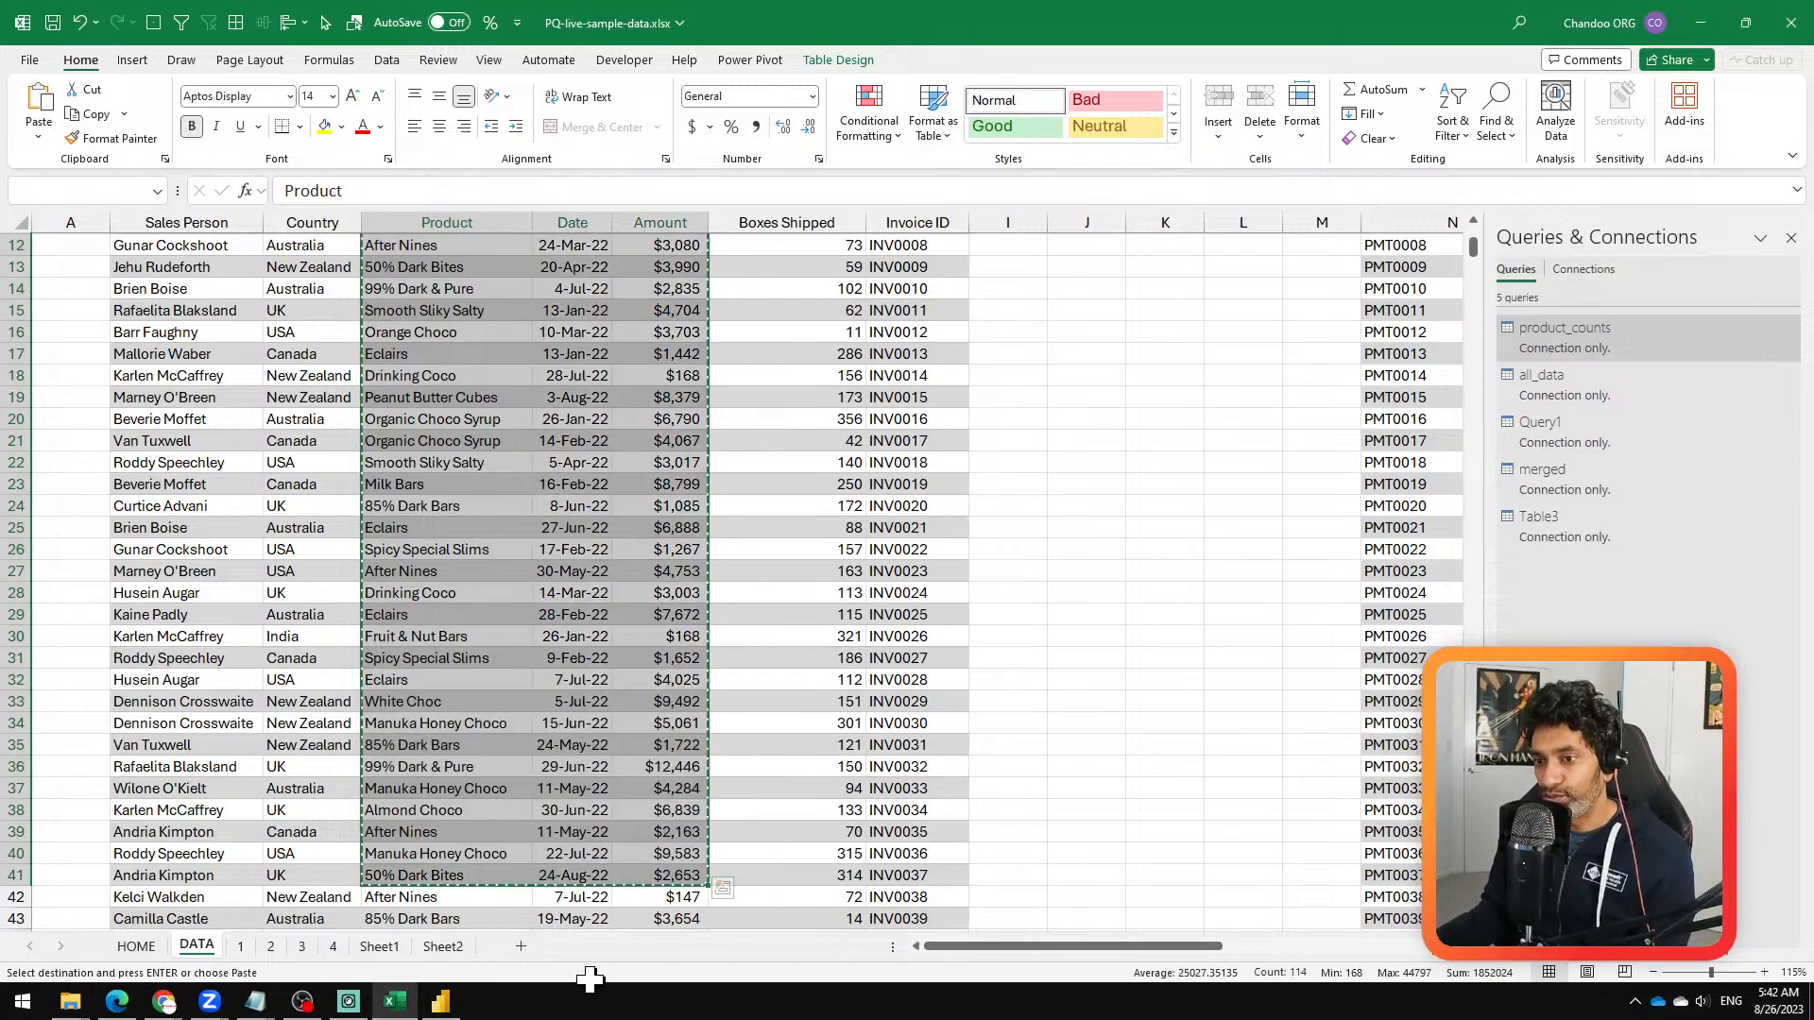
Step: Paste the copied product, date and amount data as values at cell B2 of Sheet2
{"action": "left_click", "coordinate": [442, 946]}
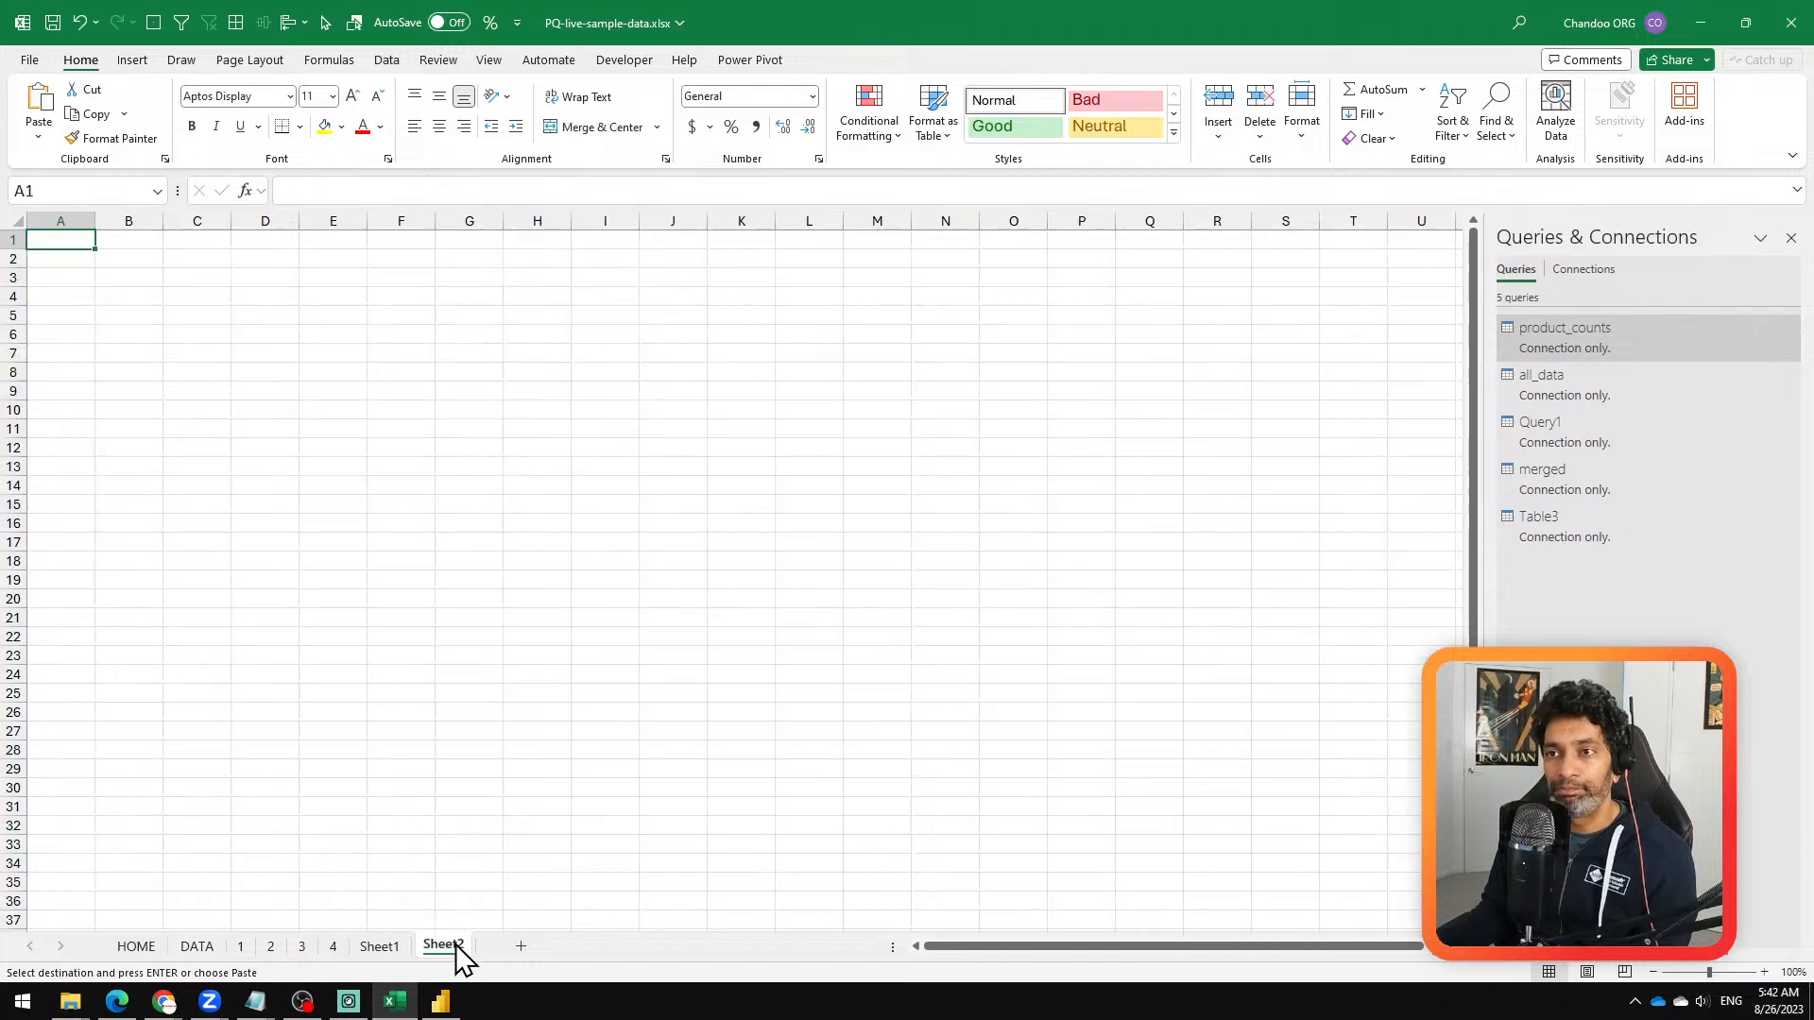
{"action": "right_click", "coordinate": [125, 264]}
{"action": "left_click", "coordinate": [207, 400]}
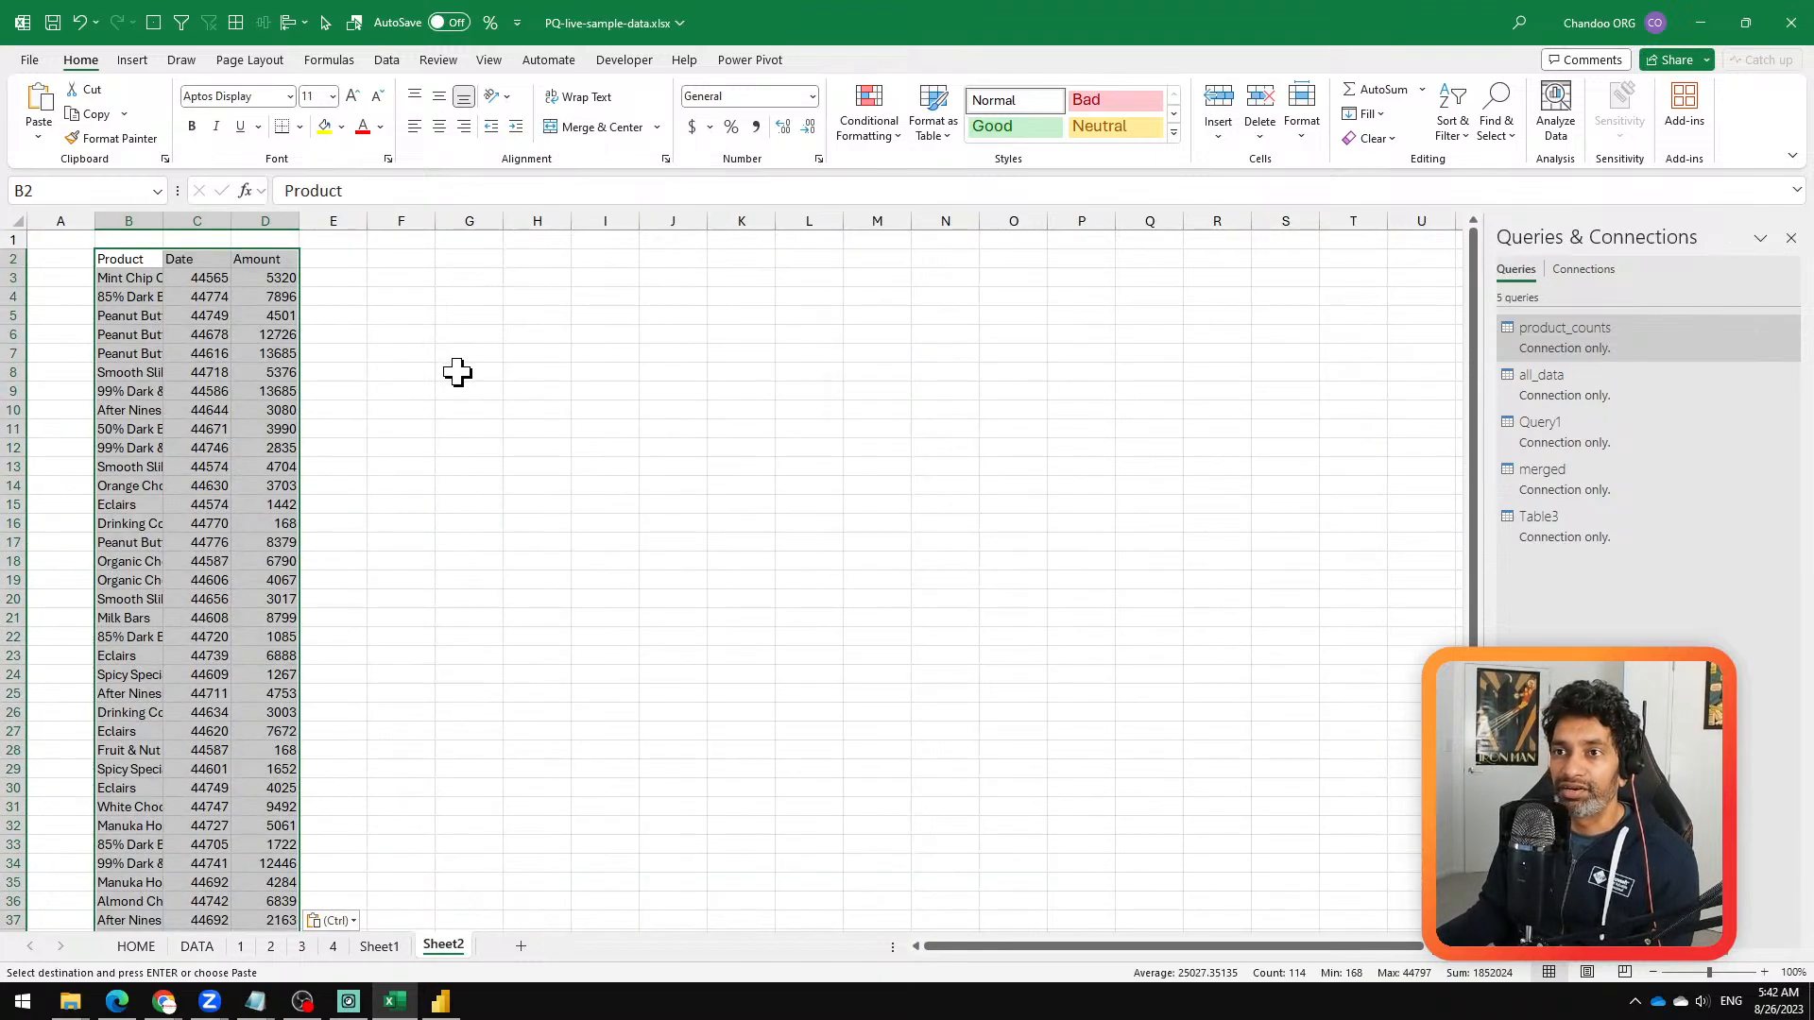
Step: Delete the Date column from the pasted data and widen the Product column to fit its text
{"action": "left_click", "coordinate": [197, 221]}
{"action": "right_click", "coordinate": [197, 223]}
{"action": "left_click", "coordinate": [383, 435]}
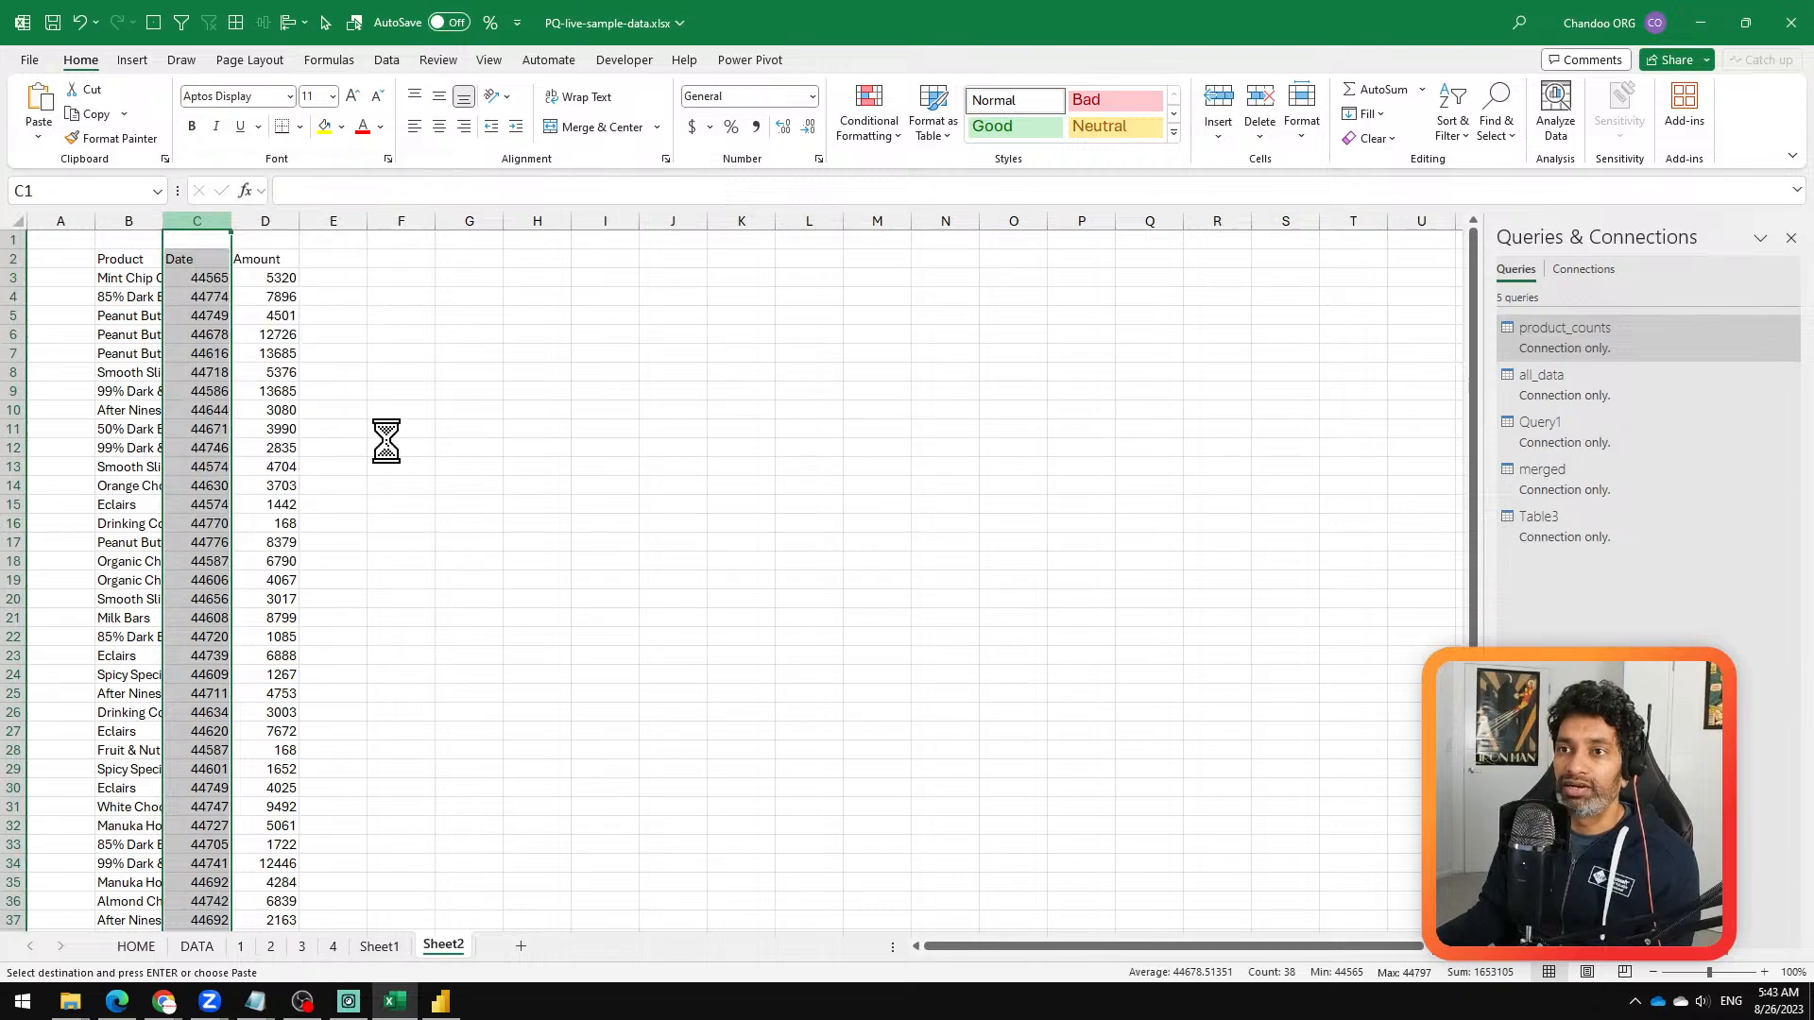
{"action": "left_click_drag", "start_coordinate": [128, 221], "coordinate": [250, 342]}
{"action": "double_click", "coordinate": [167, 227]}
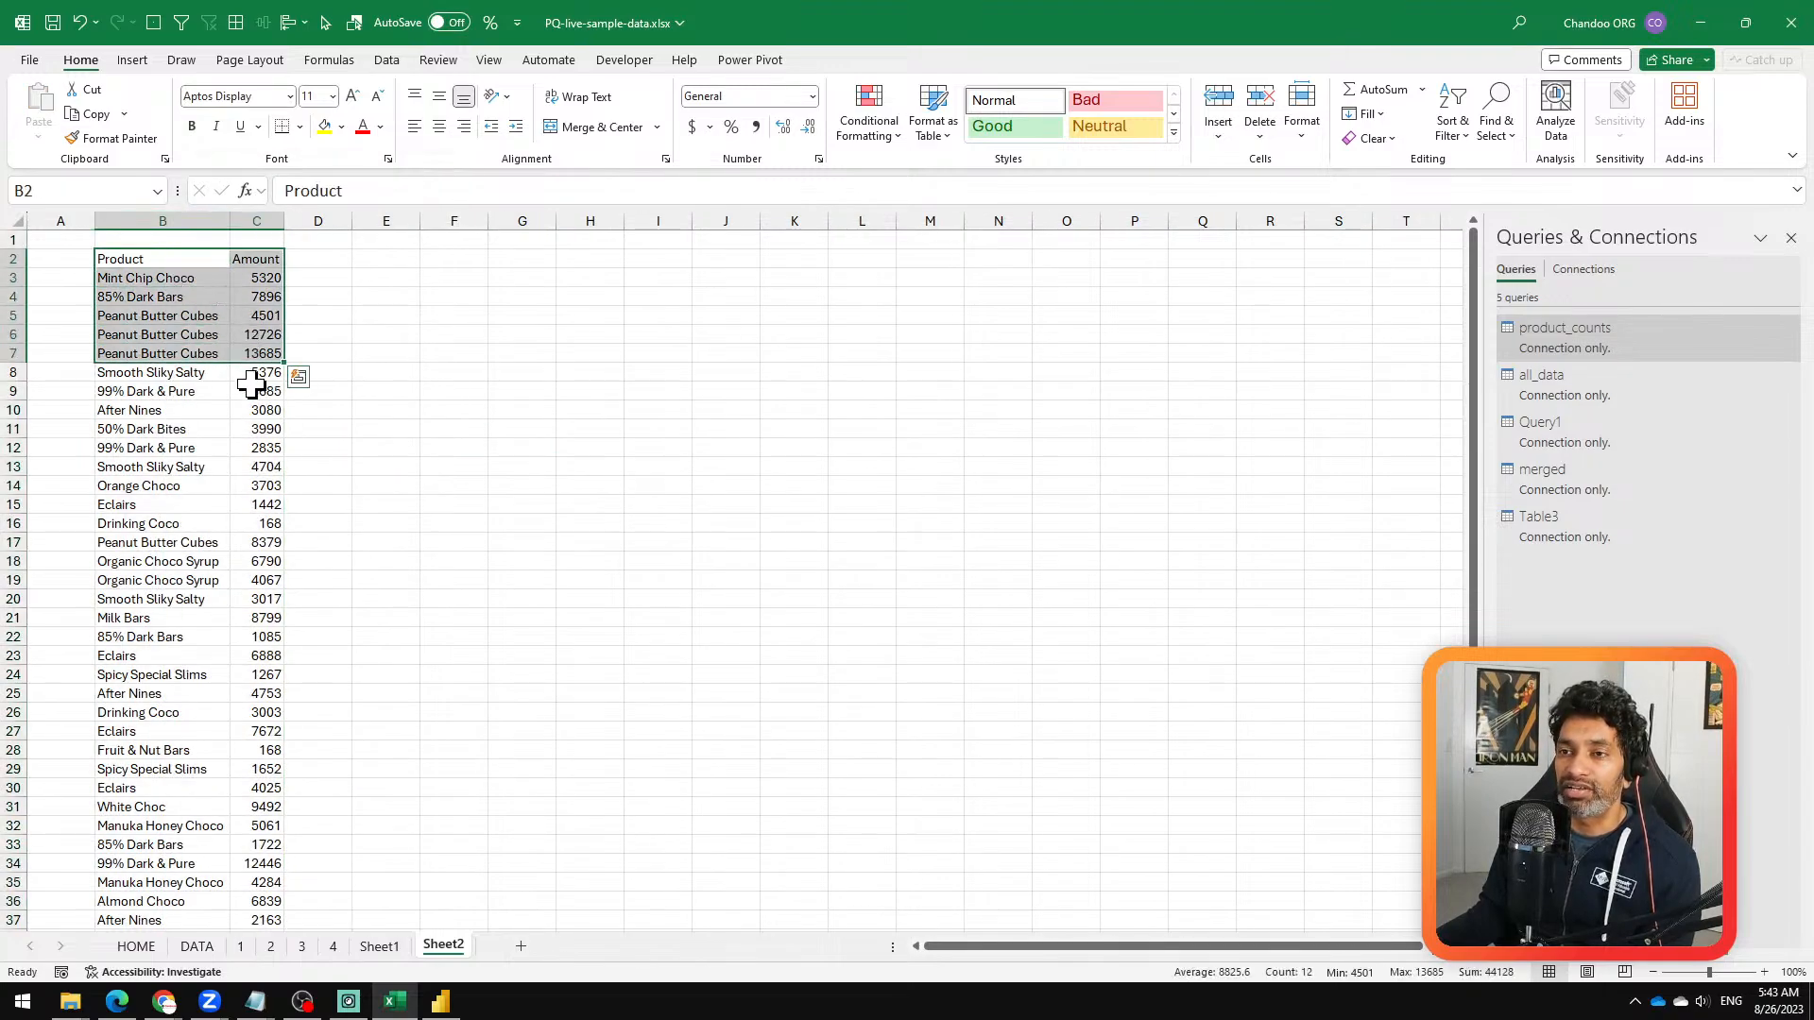
Step: Convert the Product and Amount data into a table with headers and name it ac_some
{"action": "left_click", "coordinate": [256, 388]}
{"action": "key", "text": "ctrl+t"}
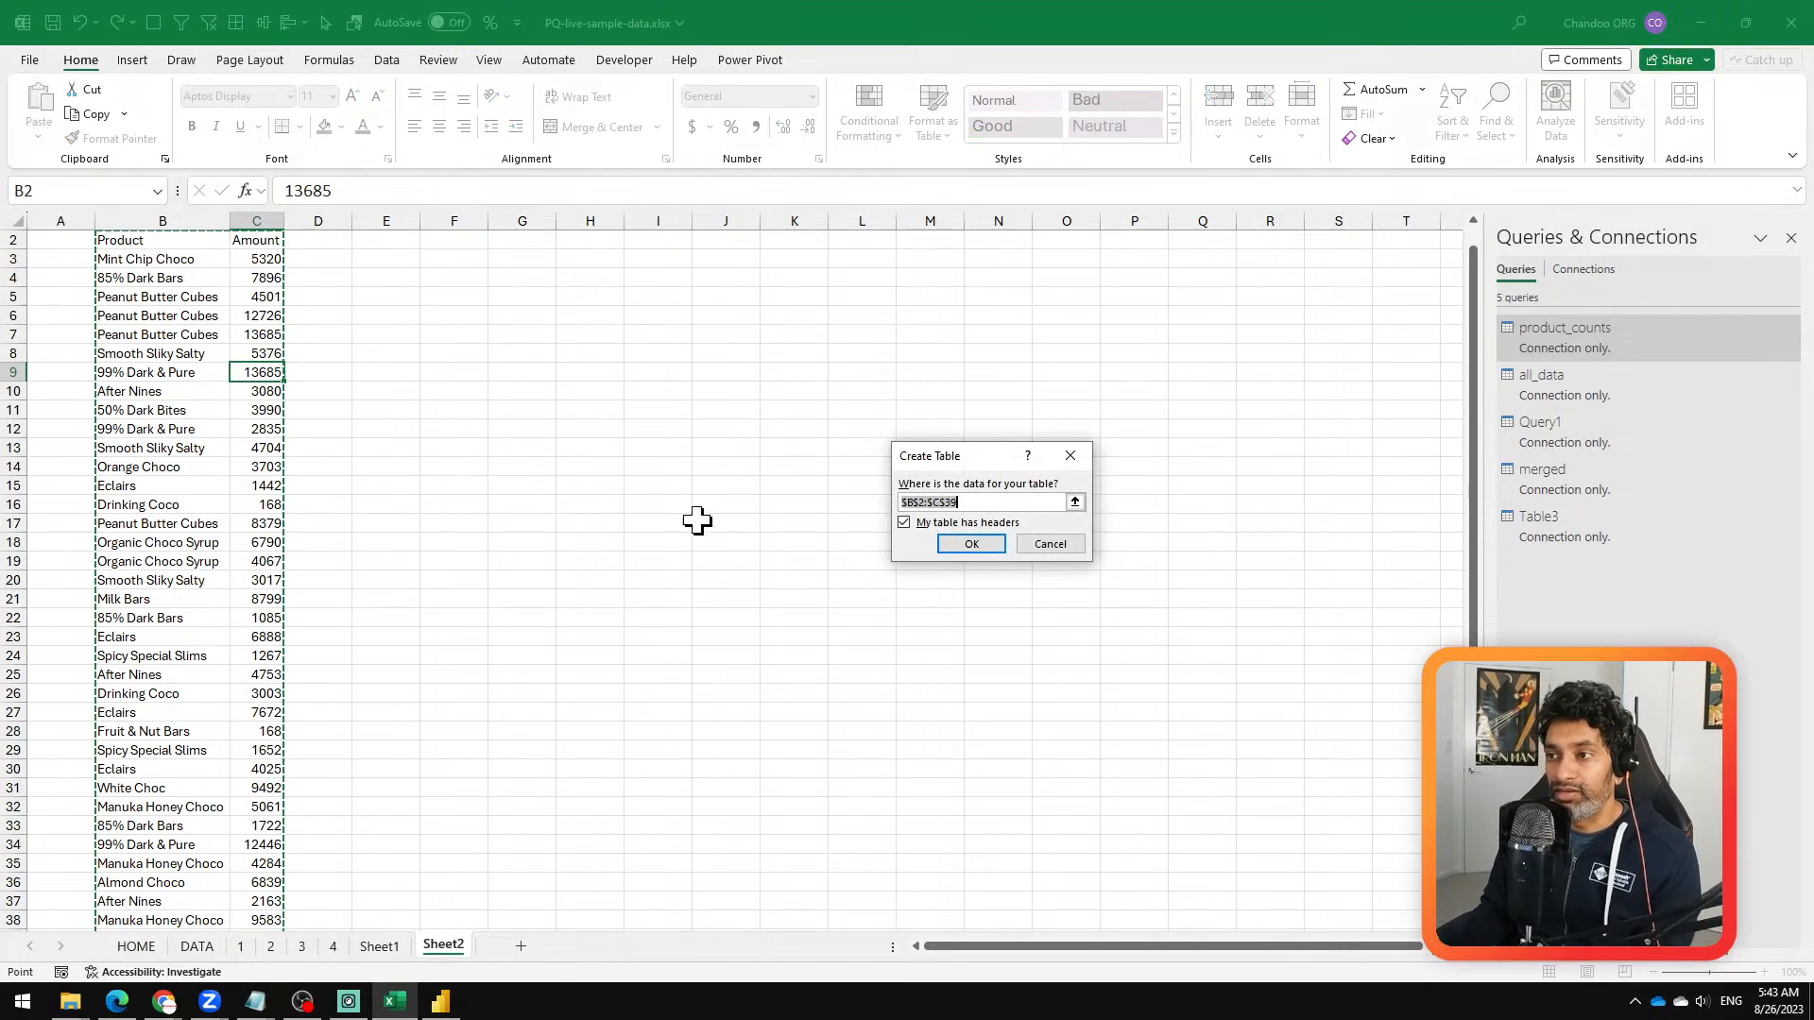
{"action": "left_click", "coordinate": [973, 541]}
{"action": "left_click", "coordinate": [64, 112]}
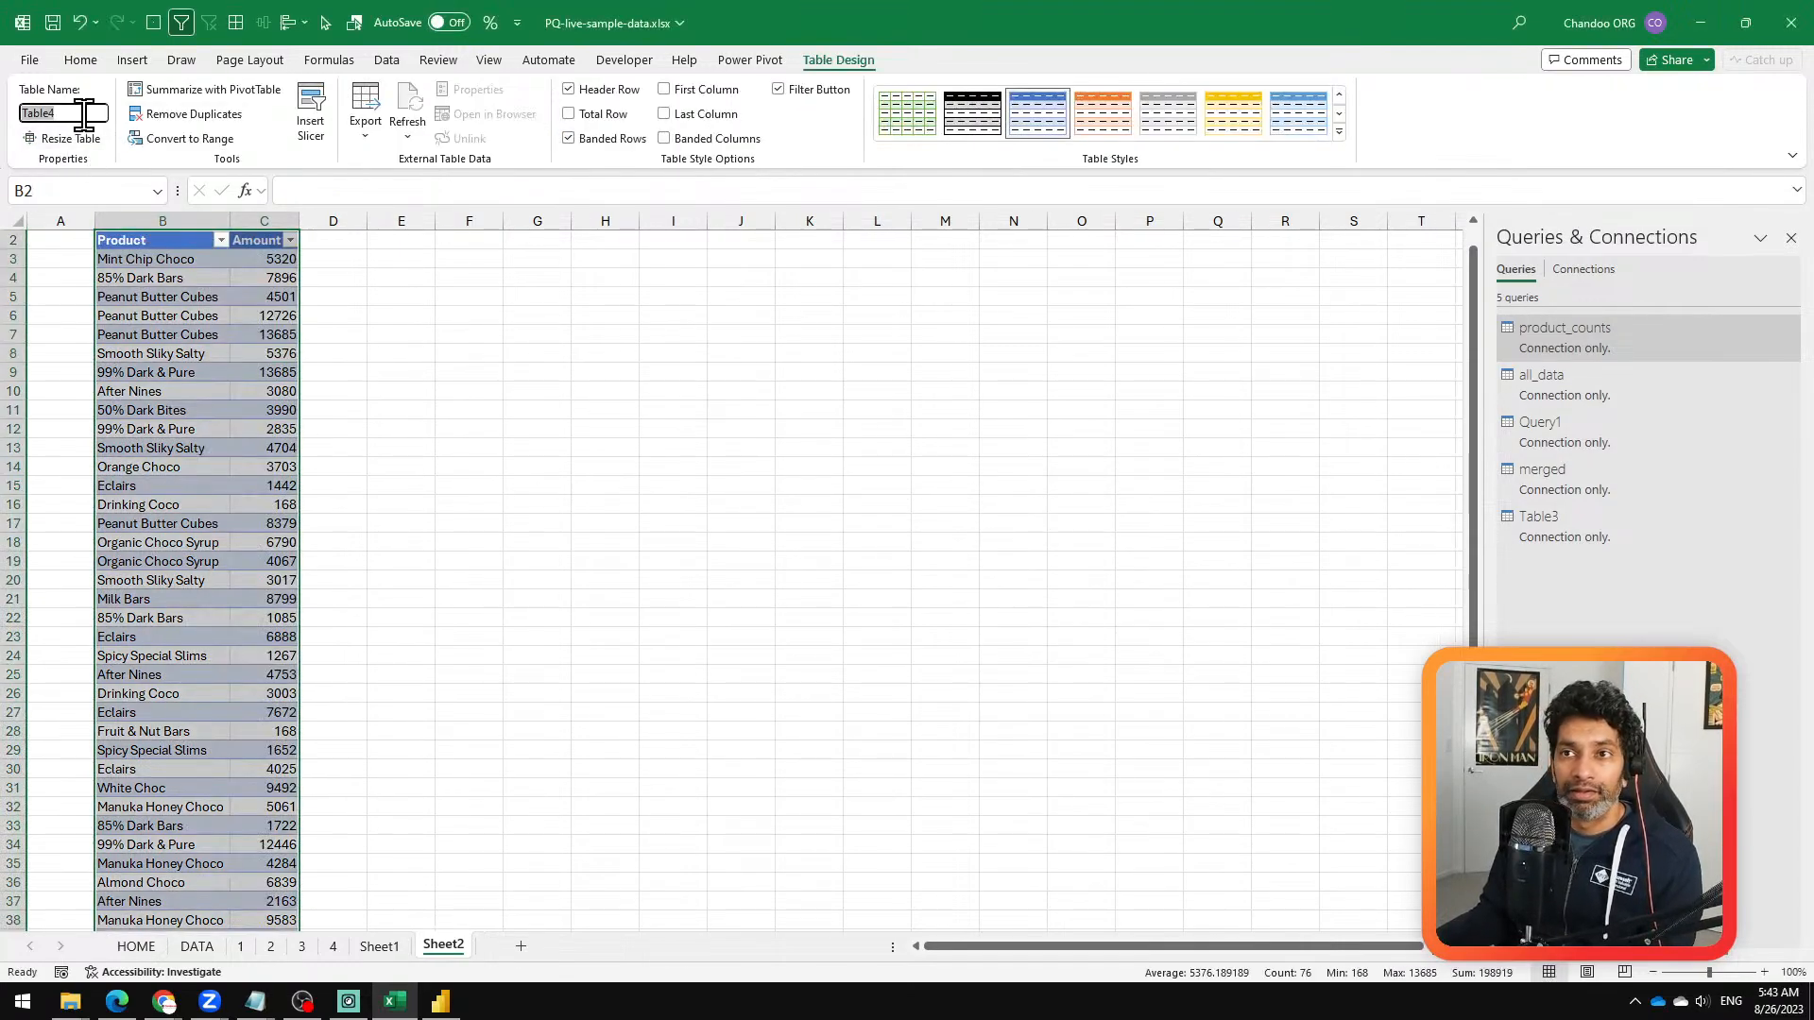
{"action": "type", "text": "ac_some"}
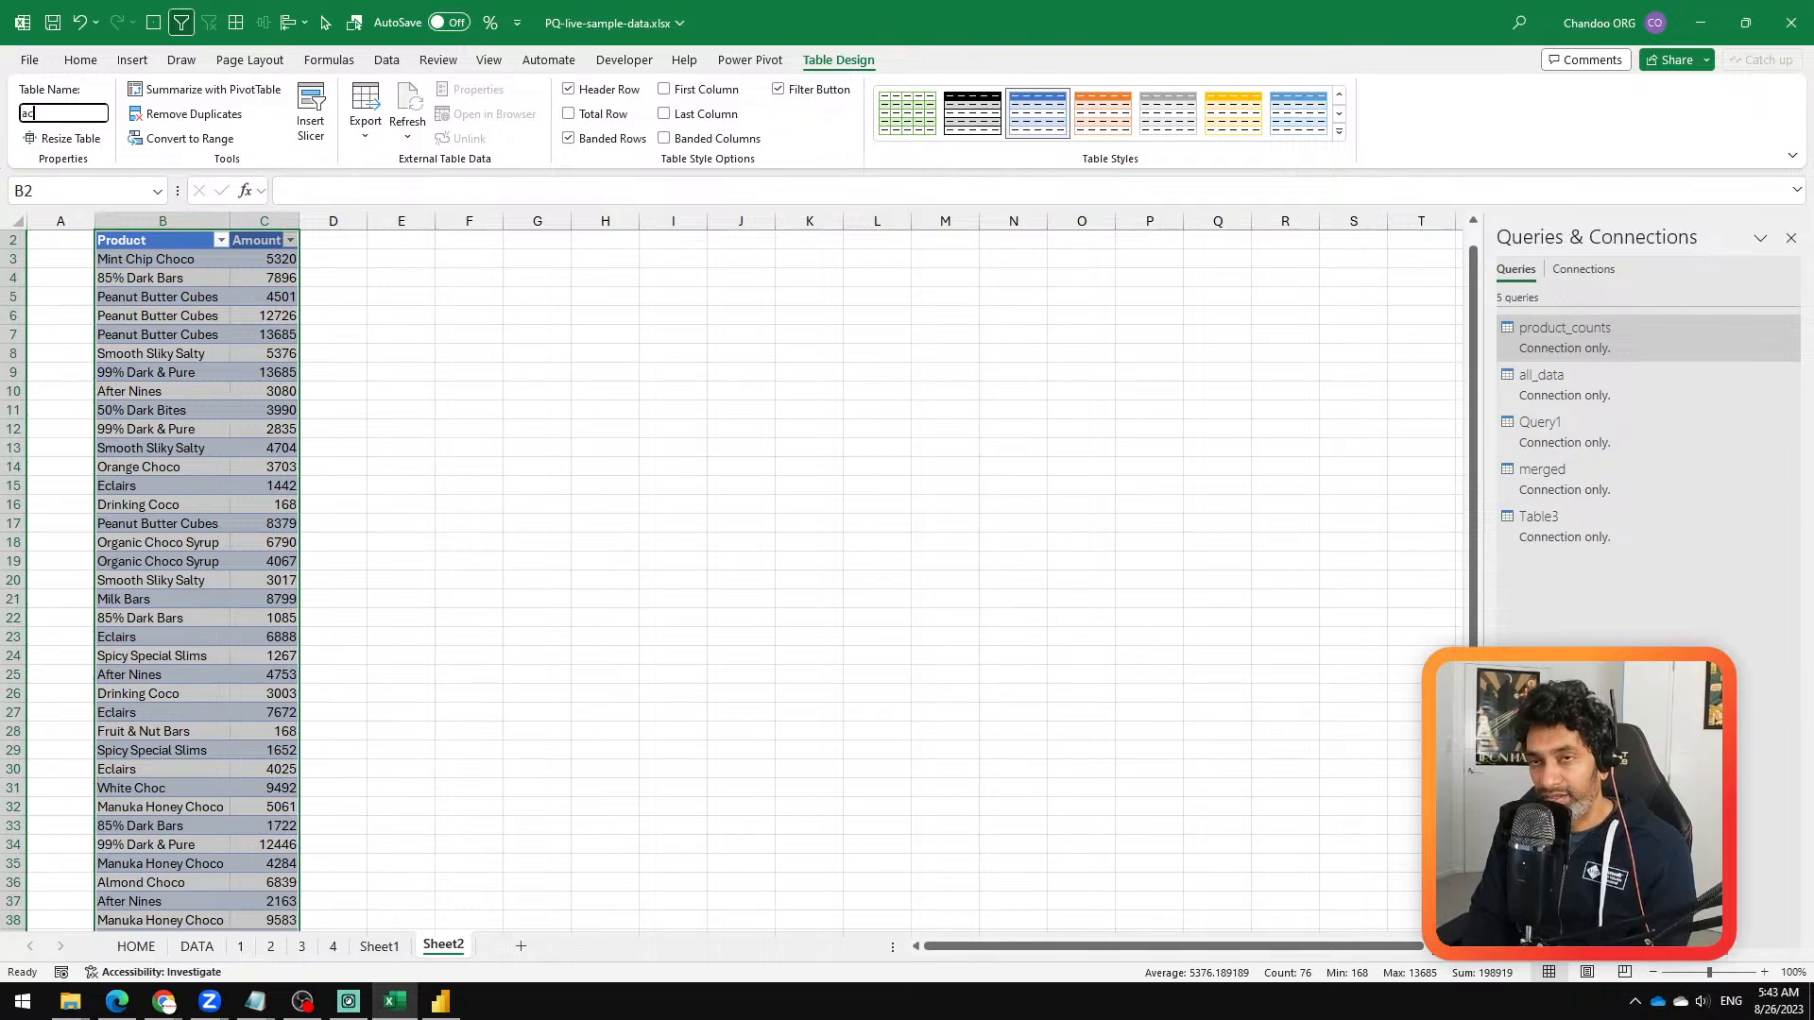
{"action": "key", "text": "Return"}
Step: Examine the product rows and their amounts in the ac_some table, including the Peanut Butter Cubes rows
{"action": "left_click", "coordinate": [202, 354]}
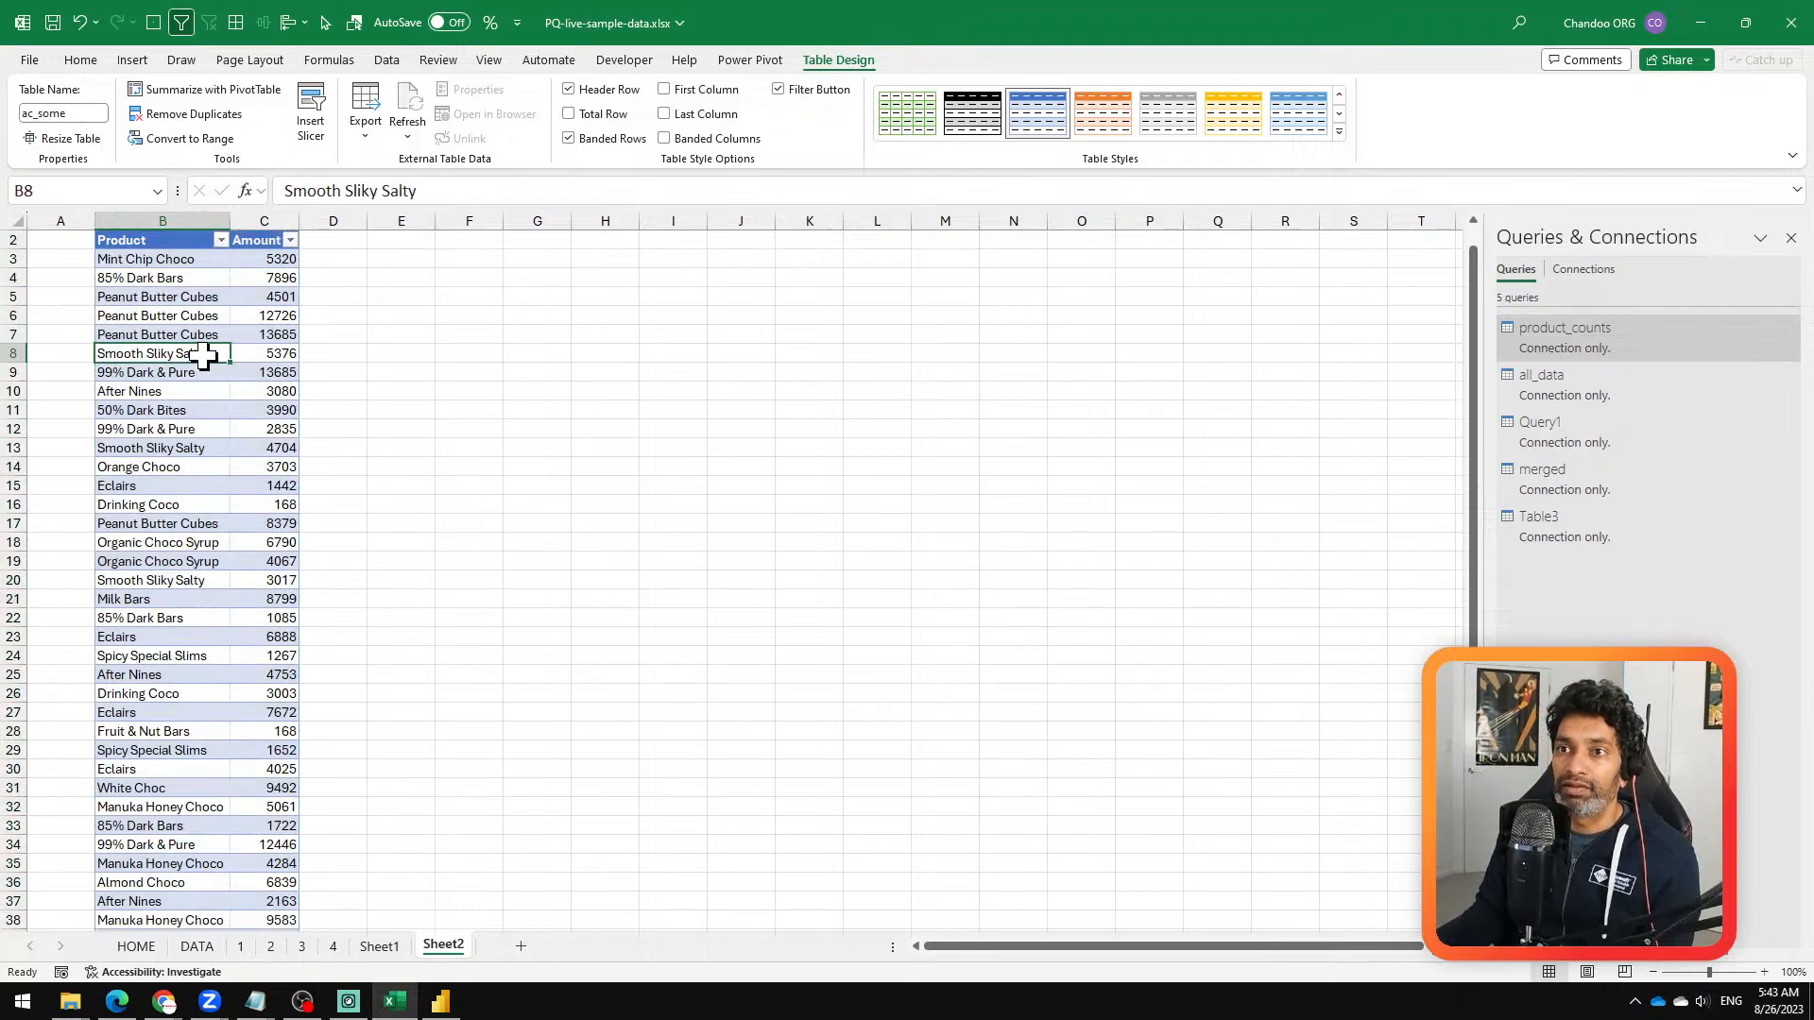
{"action": "scroll", "coordinate": [202, 356], "scroll_direction": "up", "scroll_amount": 20, "text": "ctrl"}
{"action": "scroll", "coordinate": [358, 385], "scroll_direction": "down", "scroll_amount": 2, "text": "ctrl"}
{"action": "scroll", "coordinate": [397, 380], "scroll_direction": "up", "scroll_amount": 1}
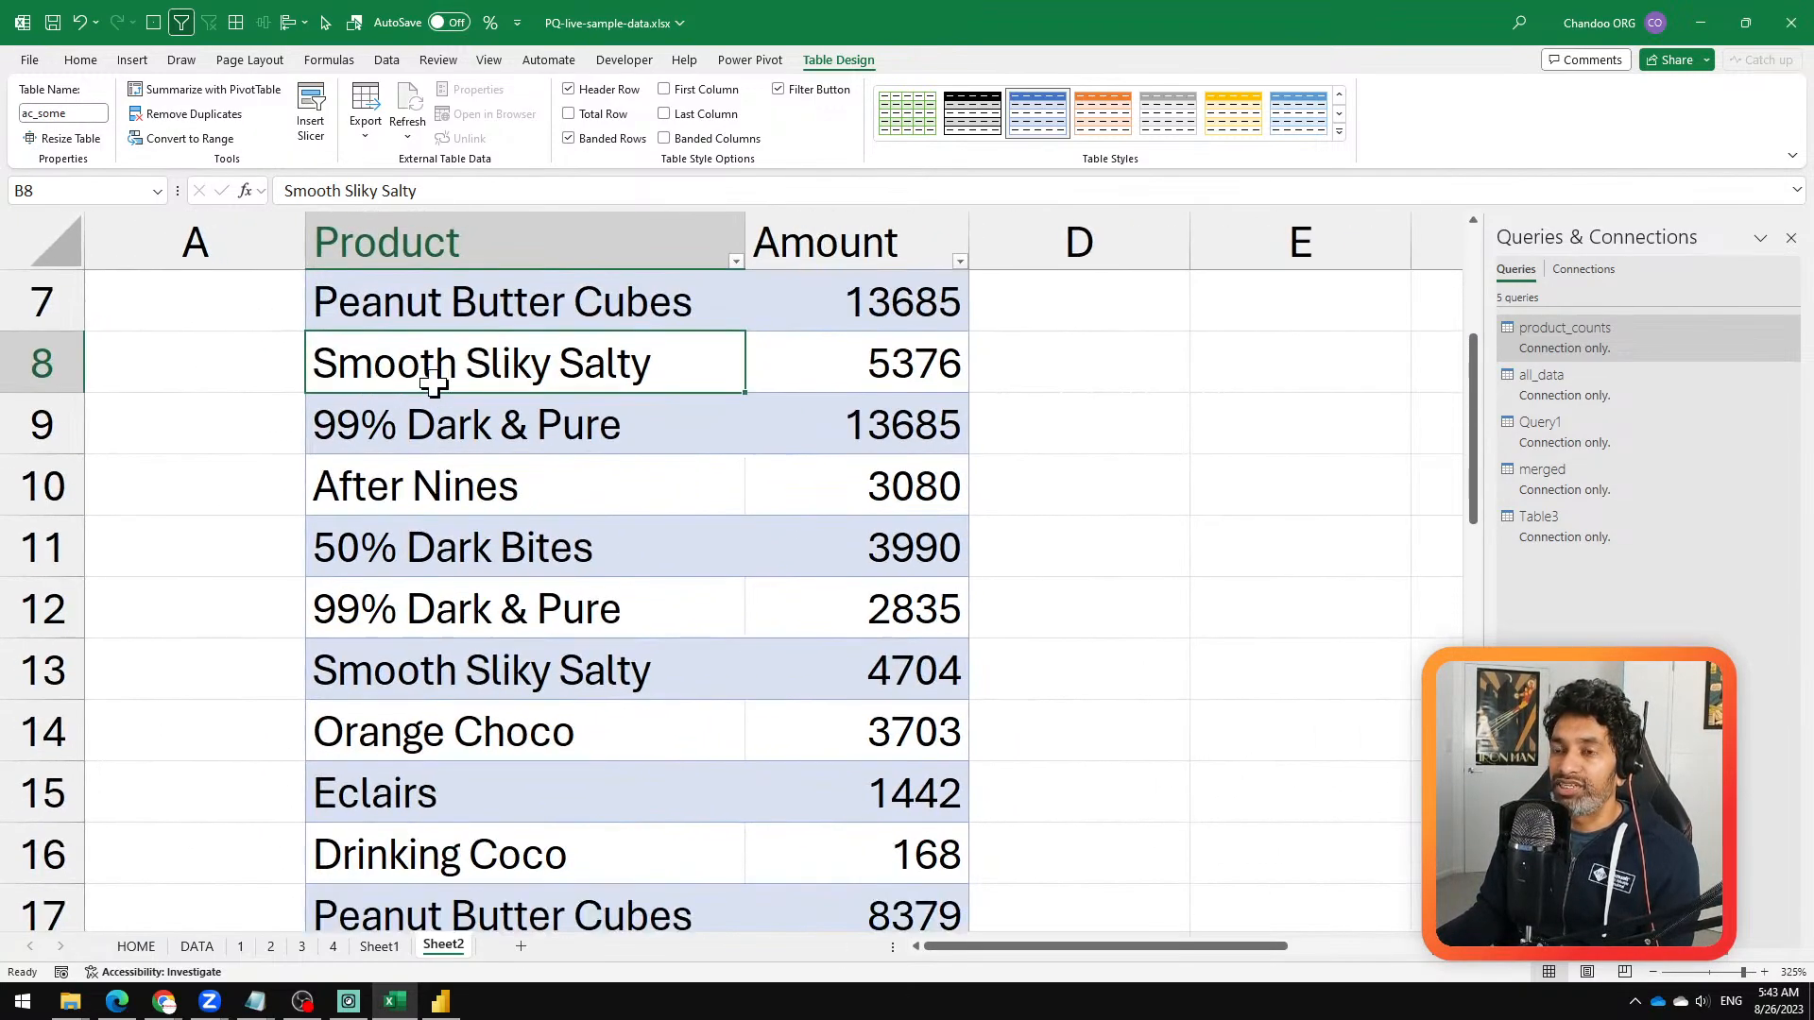
{"action": "scroll", "coordinate": [467, 387], "scroll_direction": "down", "scroll_amount": 5}
{"action": "scroll", "coordinate": [470, 406], "scroll_direction": "down", "scroll_amount": 4}
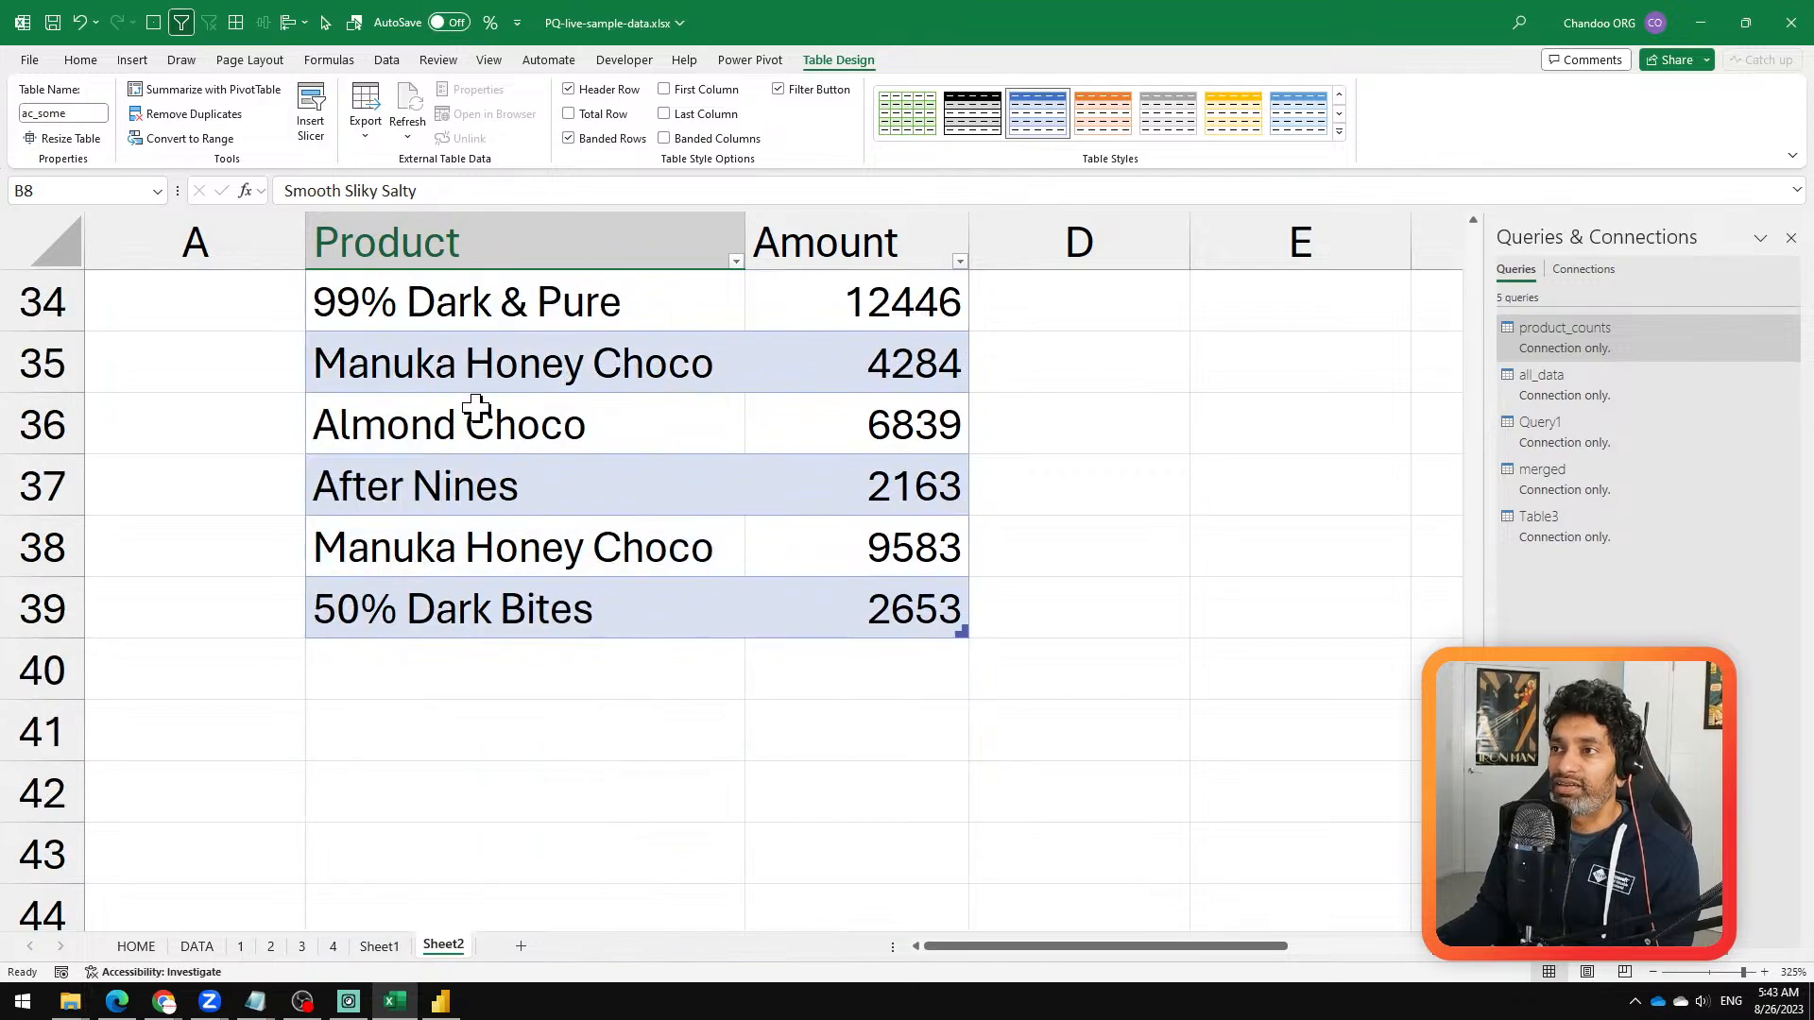
{"action": "scroll", "coordinate": [474, 406], "scroll_direction": "up", "scroll_amount": 11}
{"action": "left_click", "coordinate": [508, 430]}
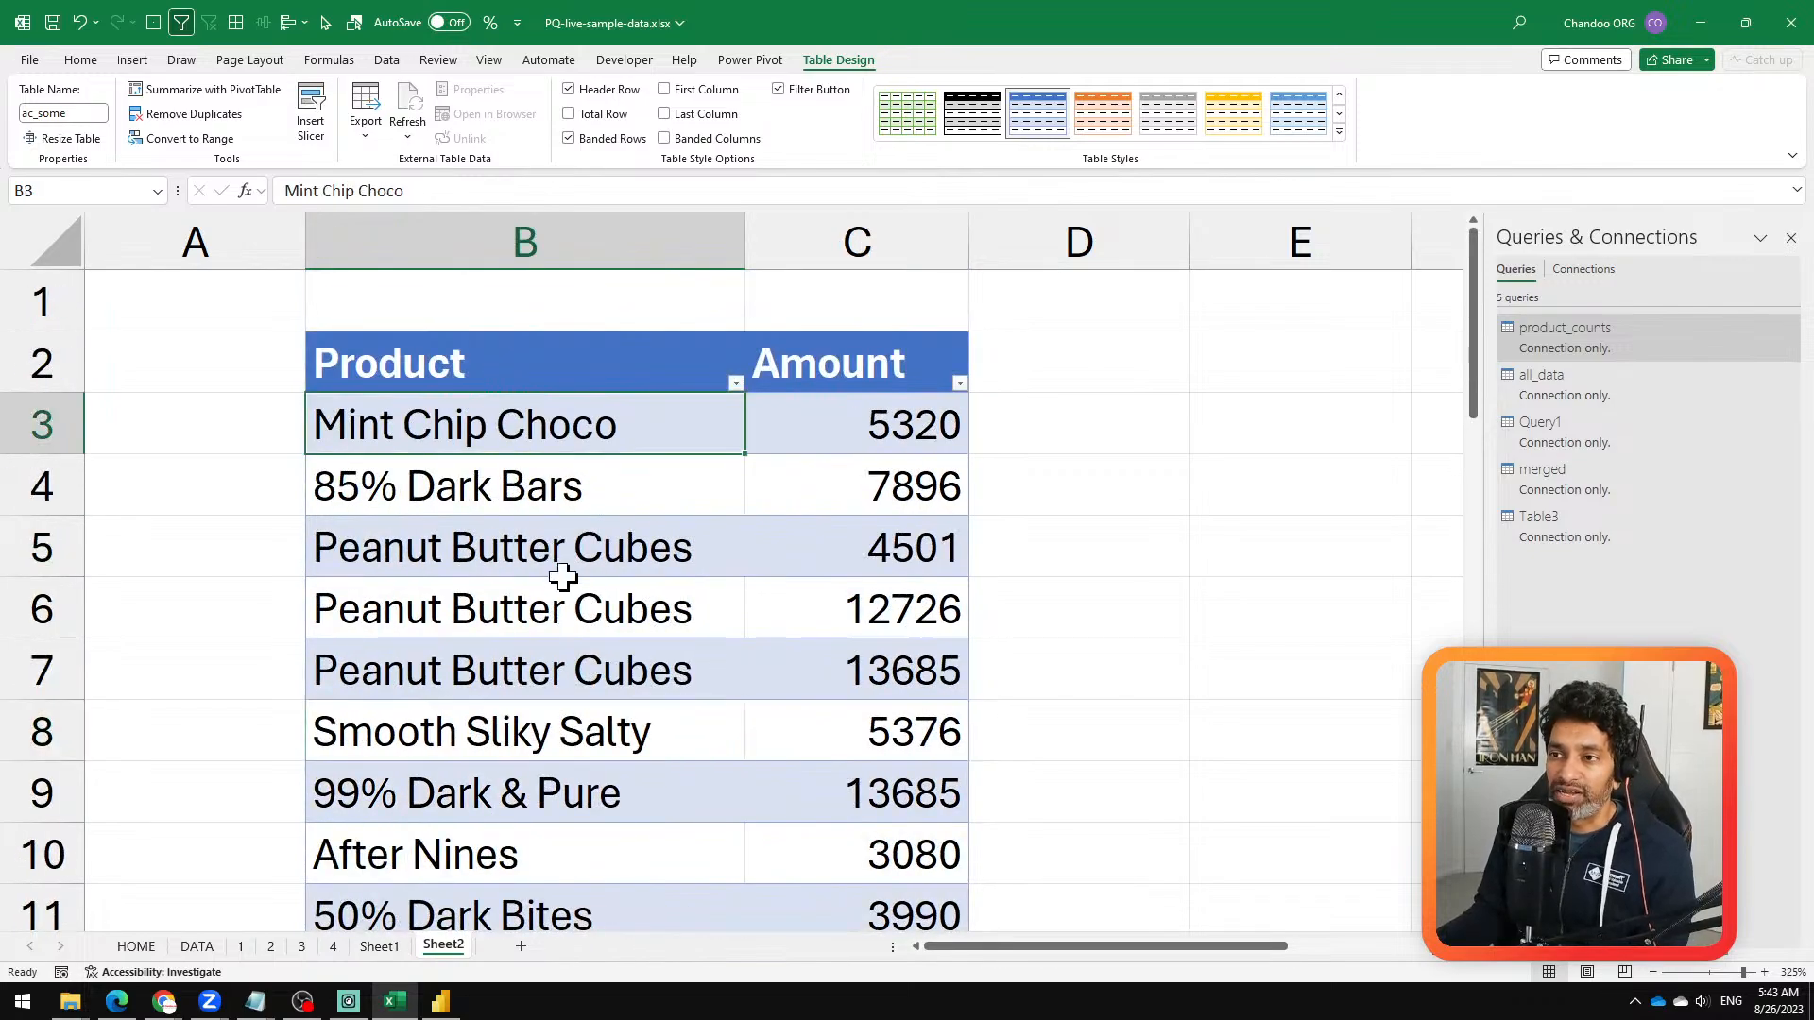
{"action": "left_click_drag", "start_coordinate": [565, 570], "coordinate": [591, 657]}
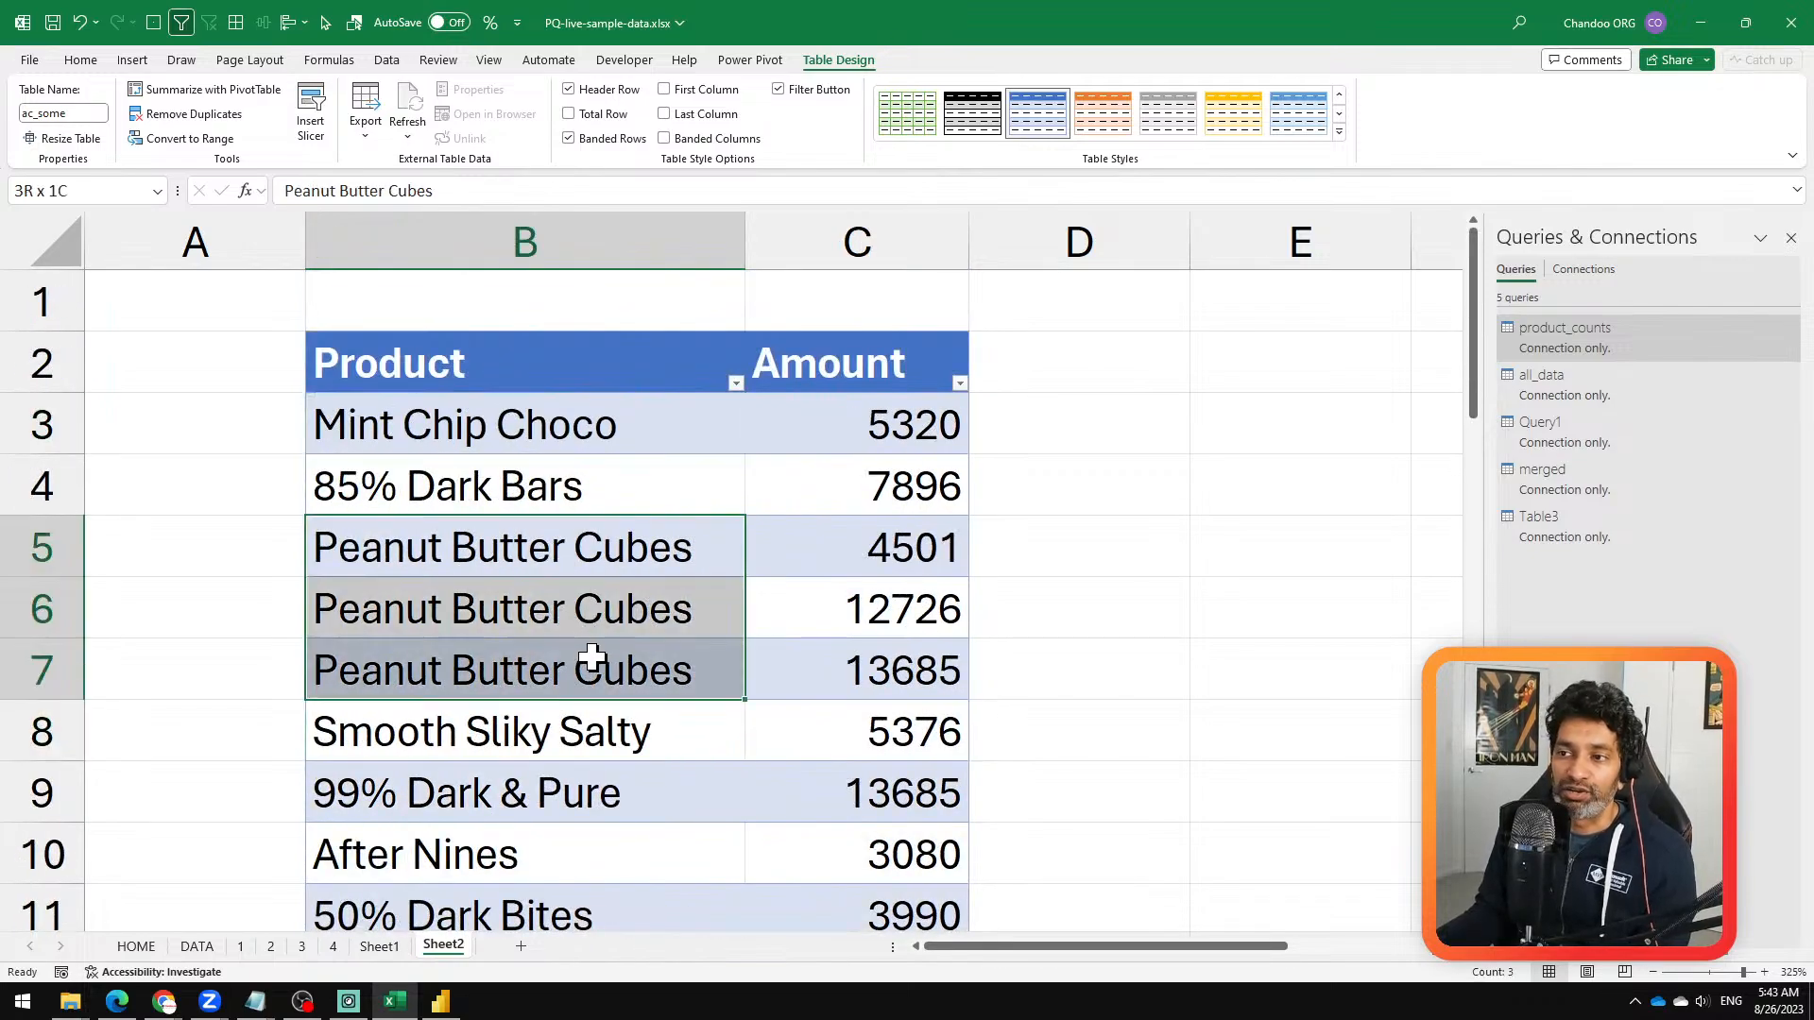
{"action": "left_click", "coordinate": [778, 547]}
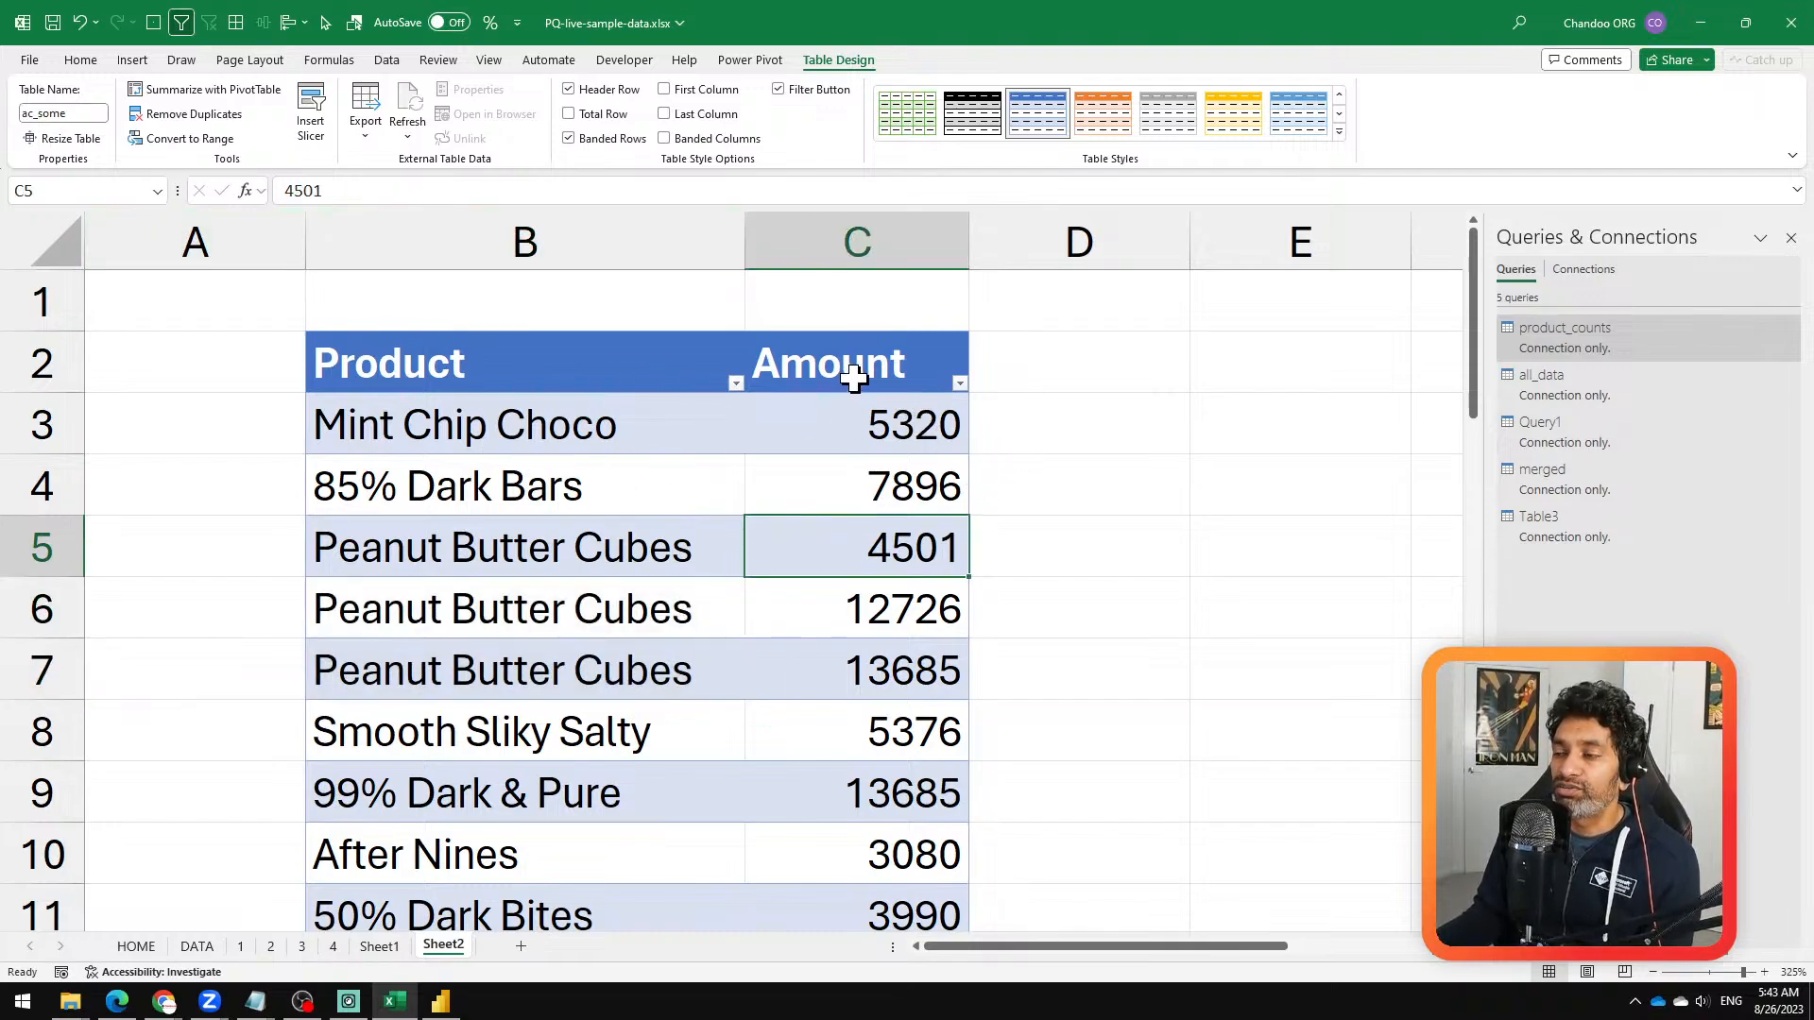
{"action": "left_click", "coordinate": [897, 419]}
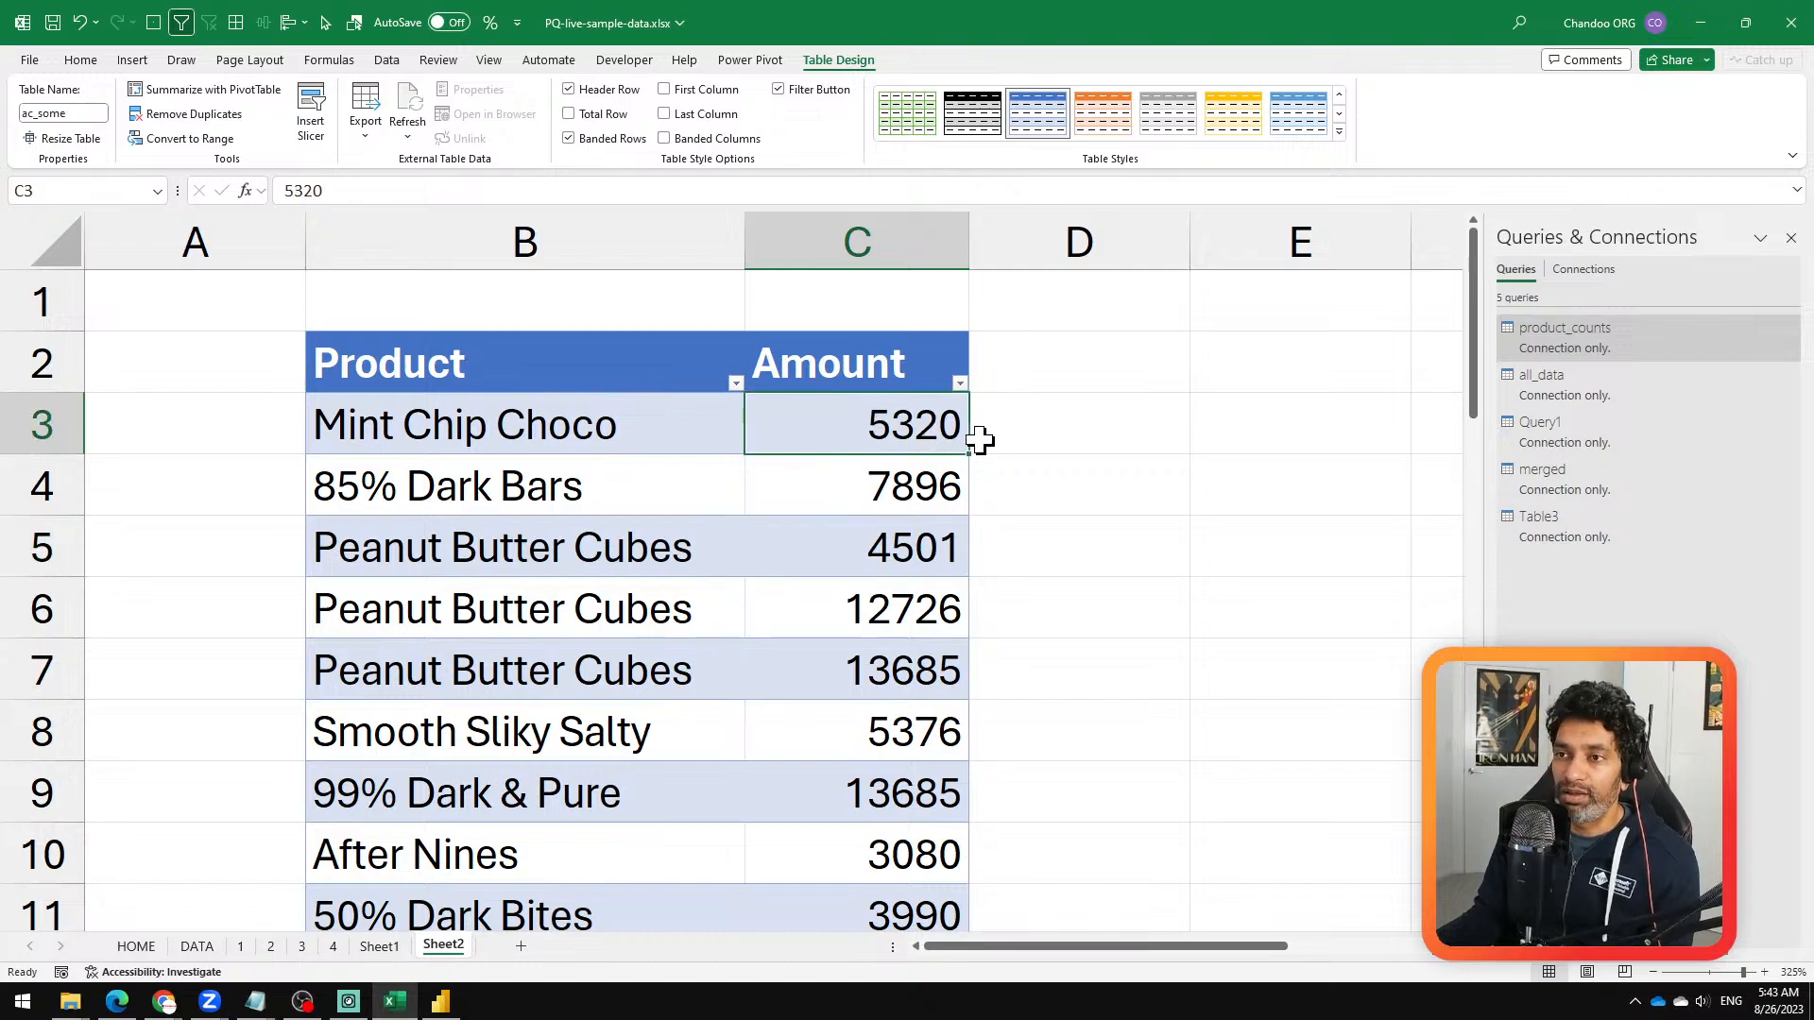
{"action": "left_click", "coordinate": [1001, 418]}
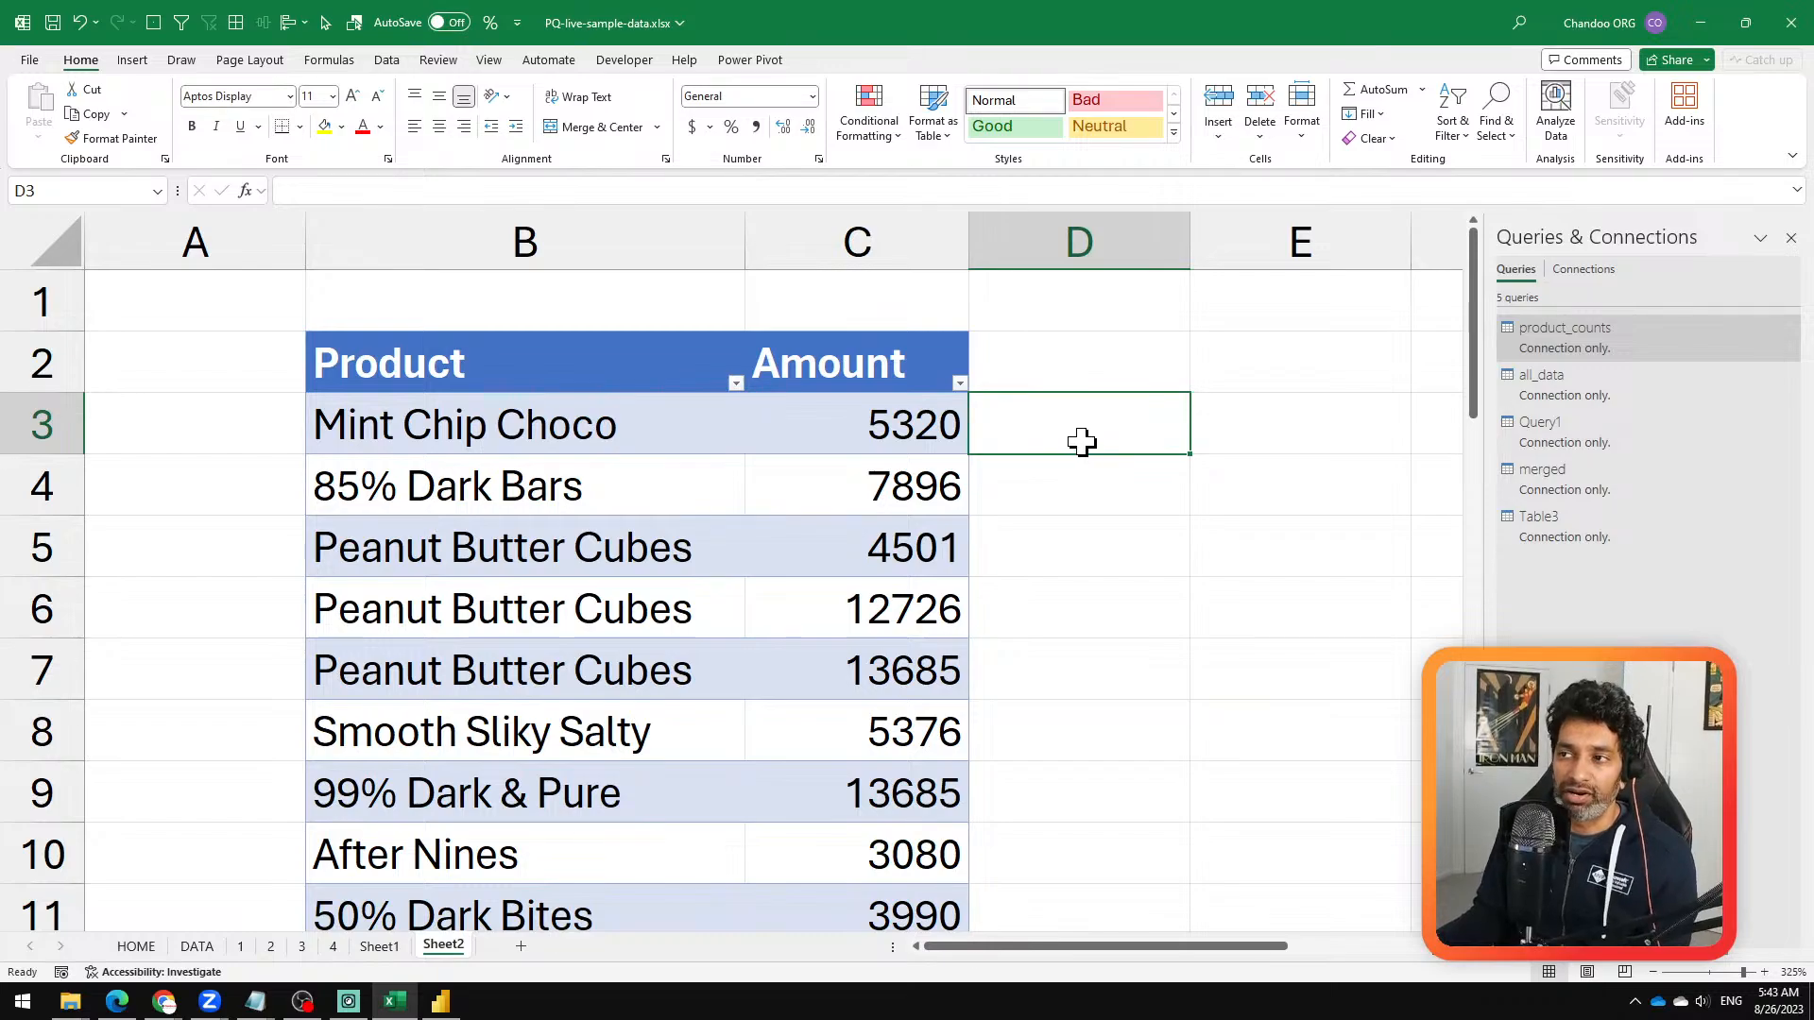
{"action": "left_click", "coordinate": [916, 427]}
{"action": "left_click", "coordinate": [1039, 422]}
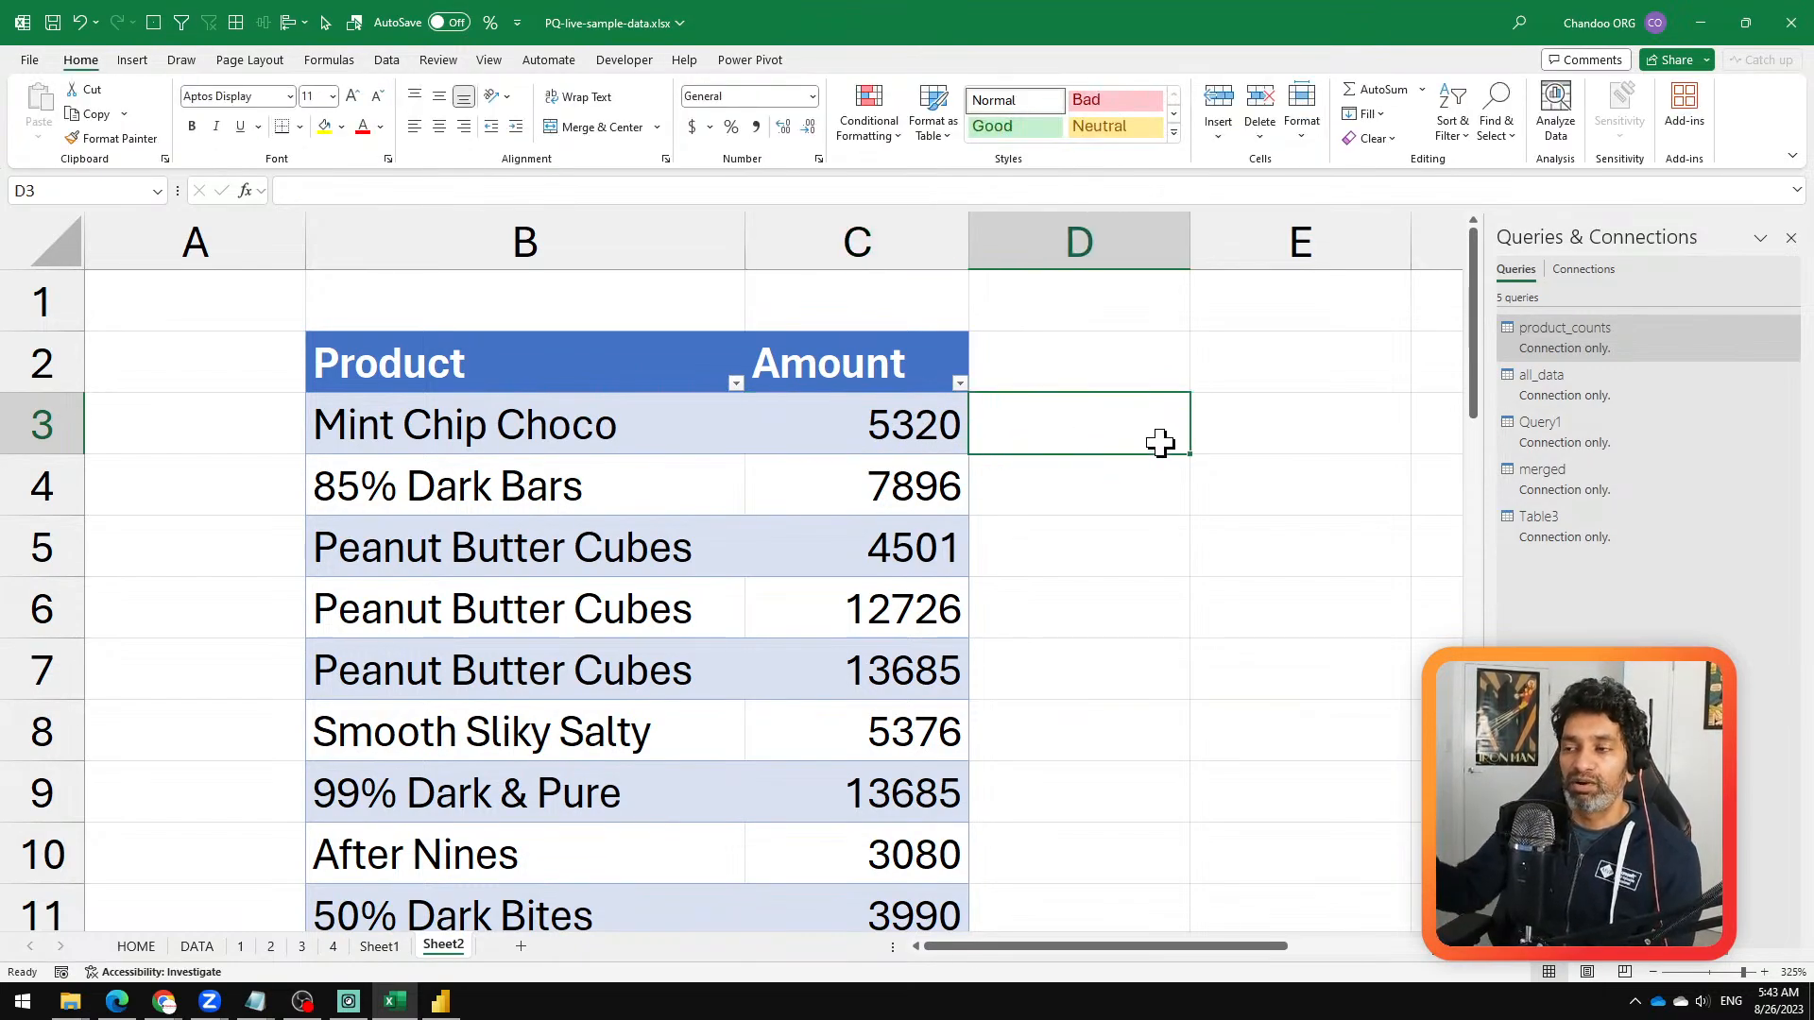
{"action": "left_click", "coordinate": [590, 425]}
{"action": "scroll", "coordinate": [931, 559], "scroll_direction": "down", "scroll_amount": 2}
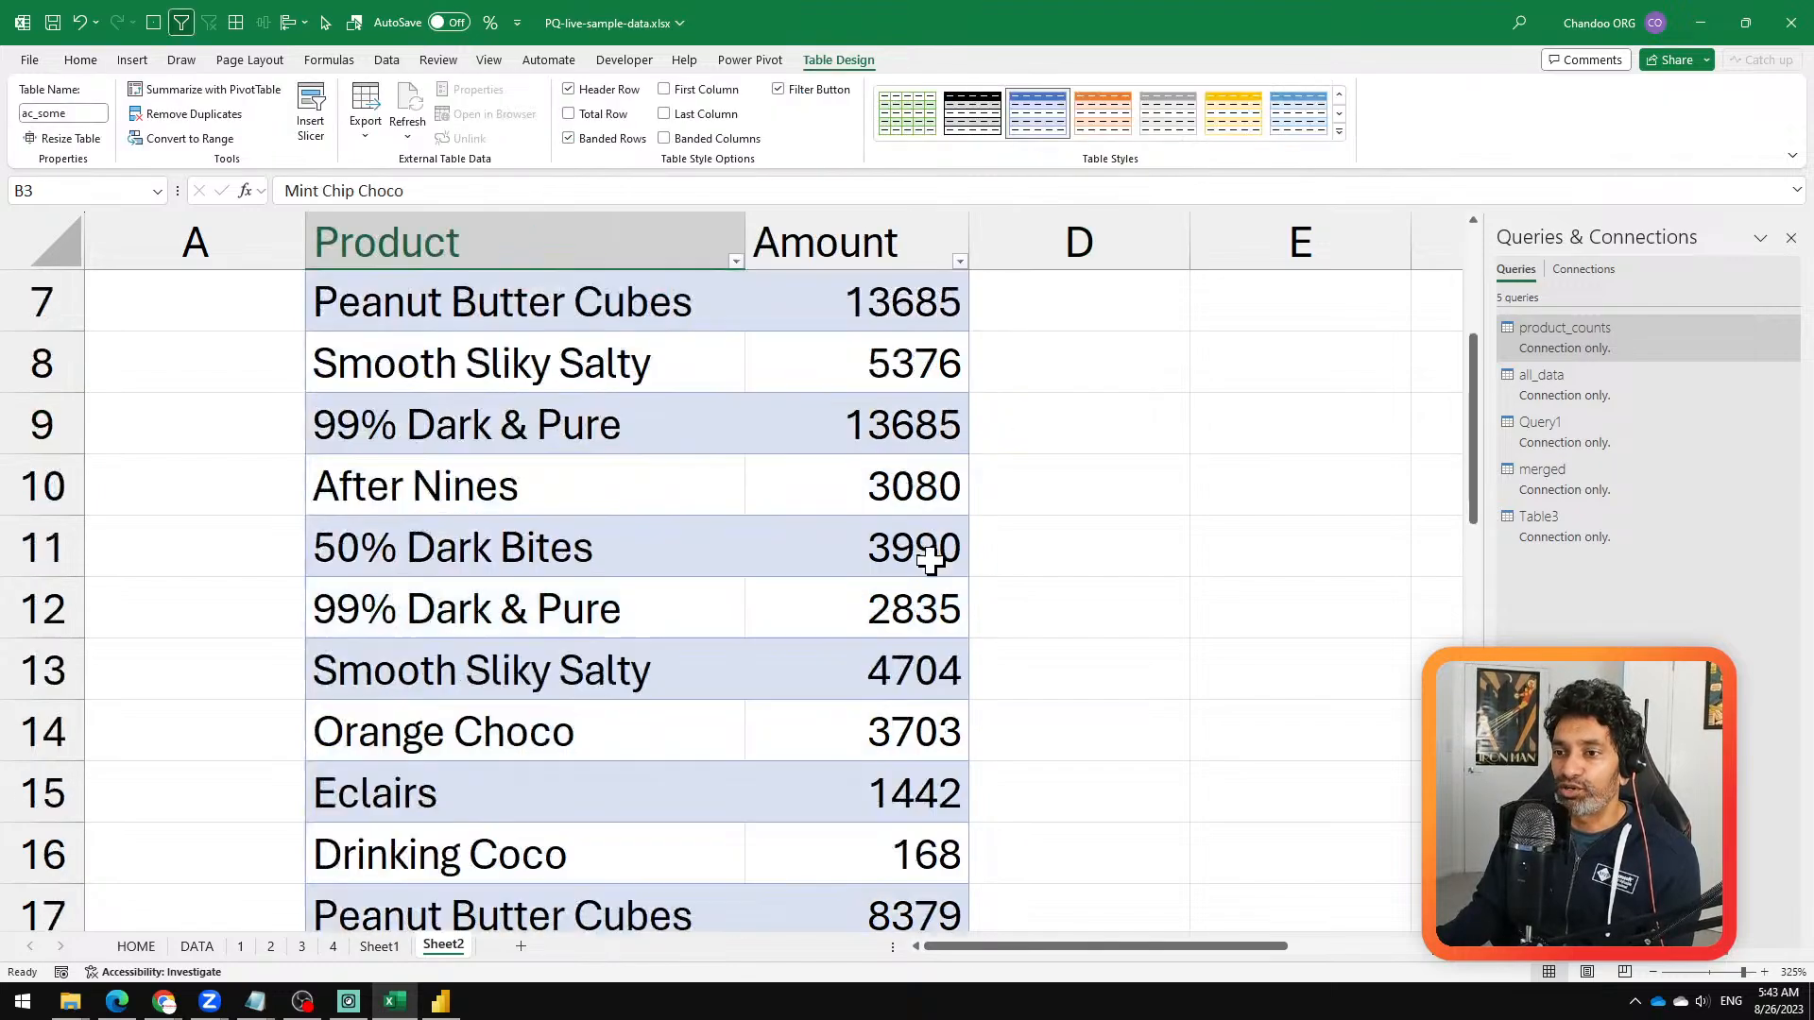
{"action": "scroll", "coordinate": [930, 560], "scroll_direction": "down", "scroll_amount": 4}
{"action": "scroll", "coordinate": [930, 559], "scroll_direction": "up", "scroll_amount": 6}
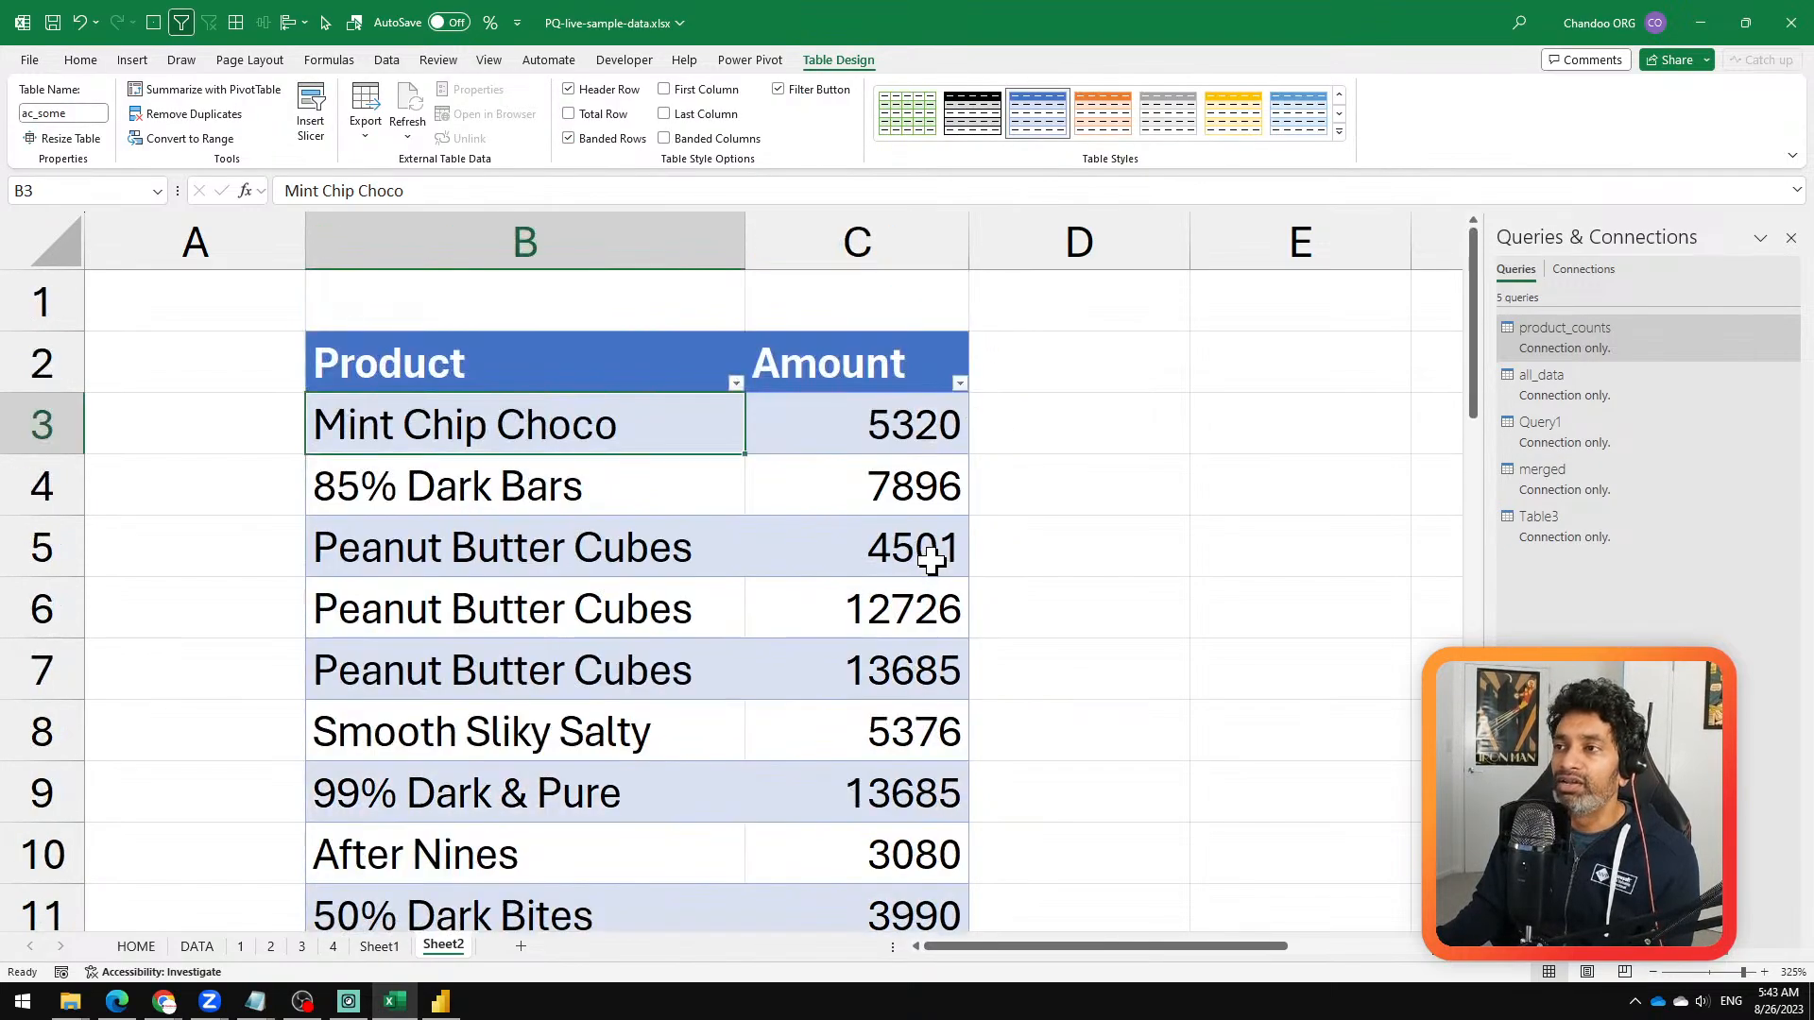
{"action": "left_click", "coordinate": [1072, 442]}
{"action": "scroll", "coordinate": [1083, 843], "scroll_direction": "down", "scroll_amount": 1}
{"action": "scroll", "coordinate": [1082, 843], "scroll_direction": "down", "scroll_amount": 1}
{"action": "scroll", "coordinate": [1073, 838], "scroll_direction": "up", "scroll_amount": 2}
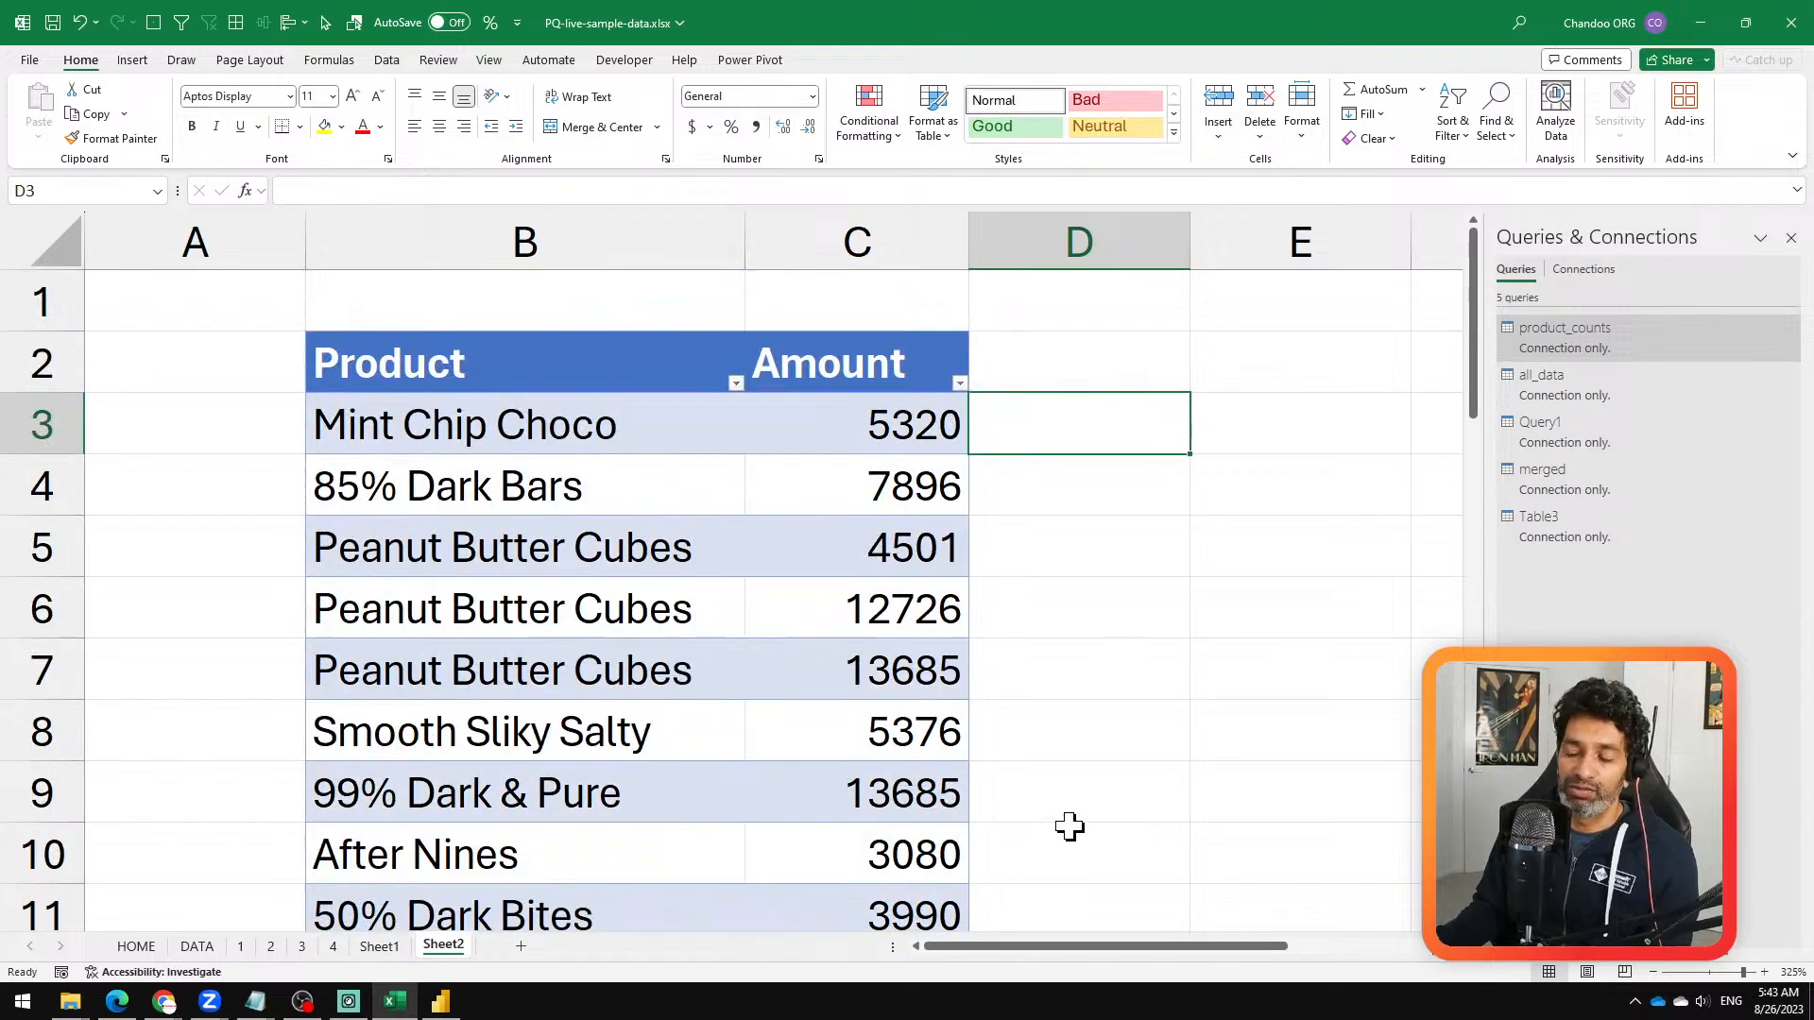
Step: Load the ac_some table into Power Query as a new query
{"action": "left_click", "coordinate": [665, 551]}
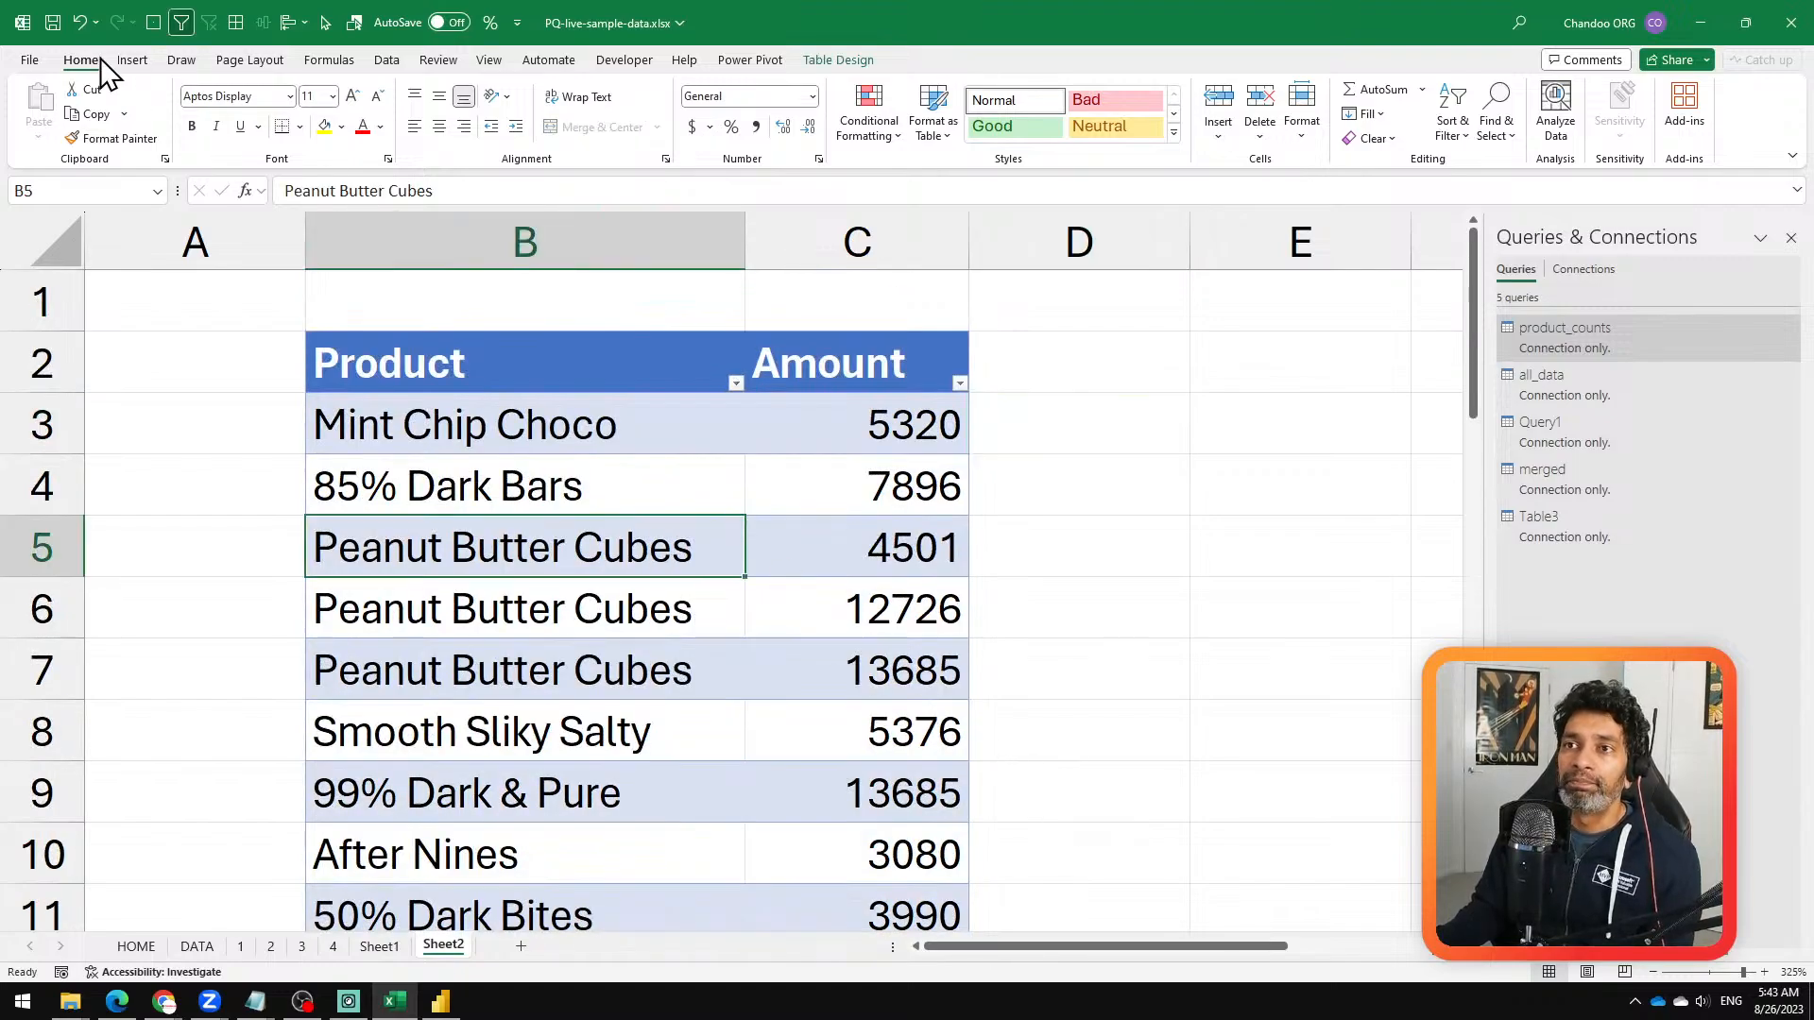
{"action": "left_click", "coordinate": [132, 61]}
{"action": "left_click", "coordinate": [387, 61]}
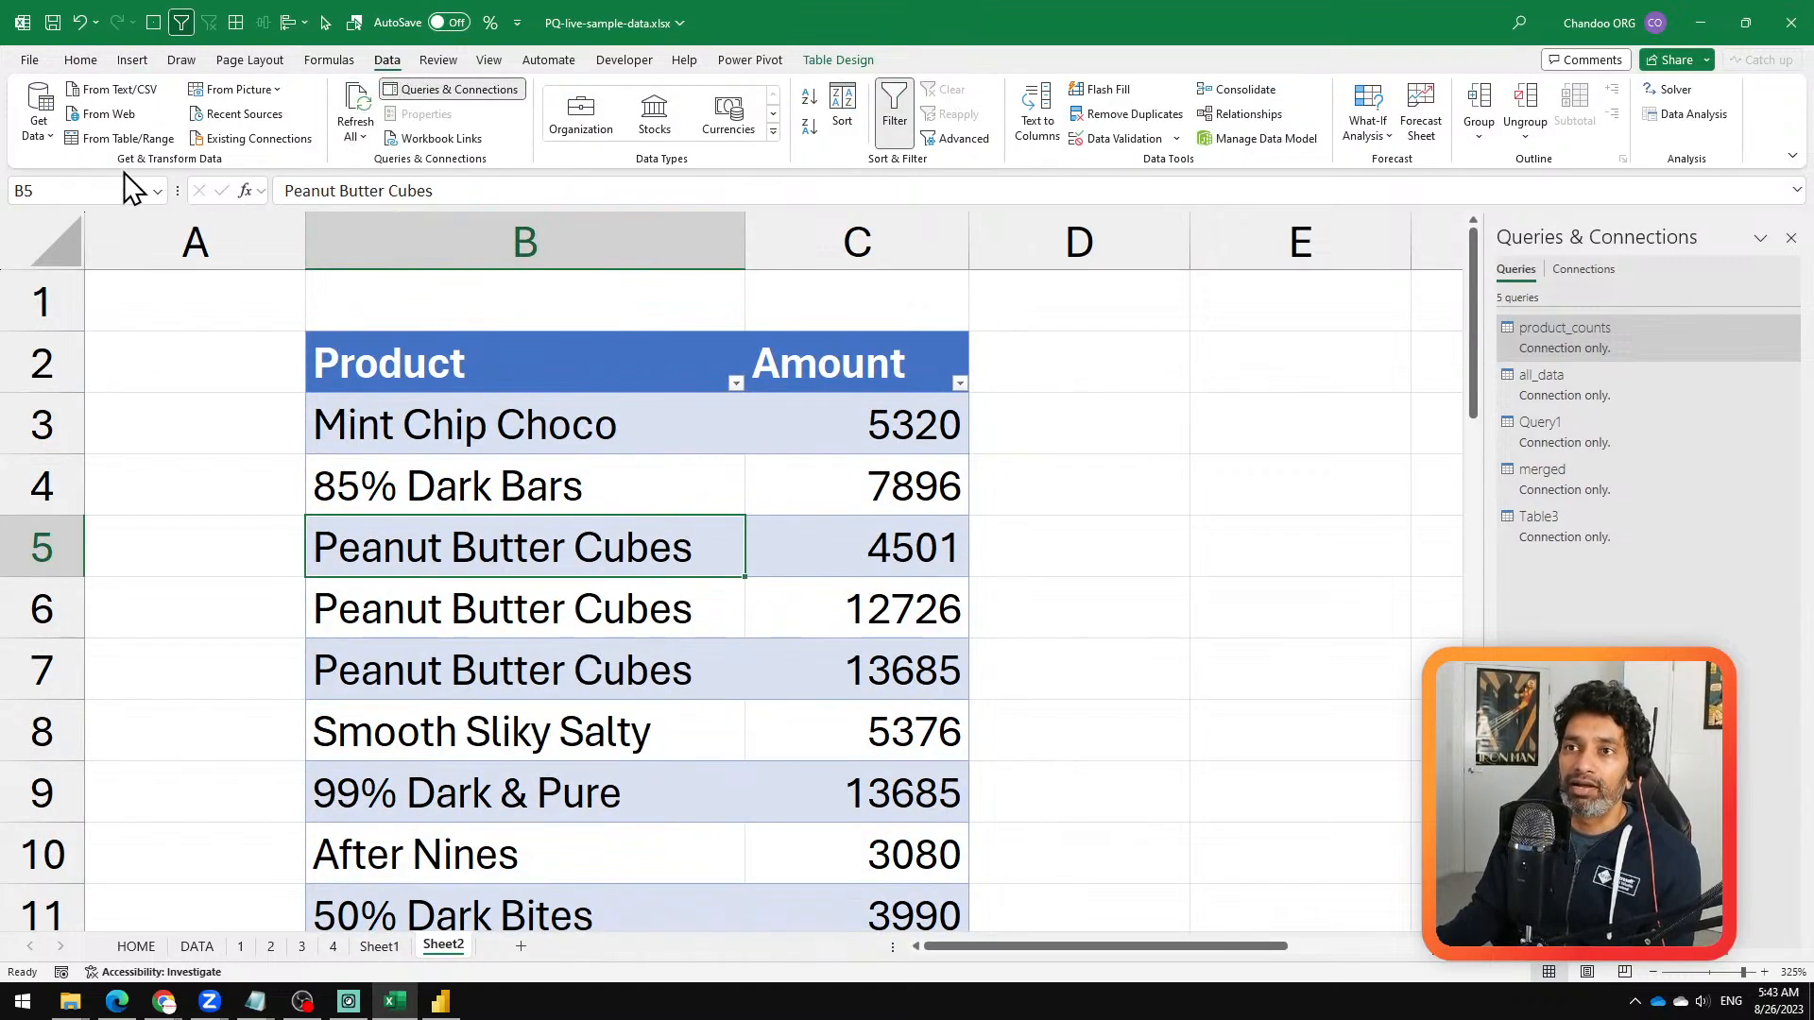
{"action": "left_click", "coordinate": [116, 144]}
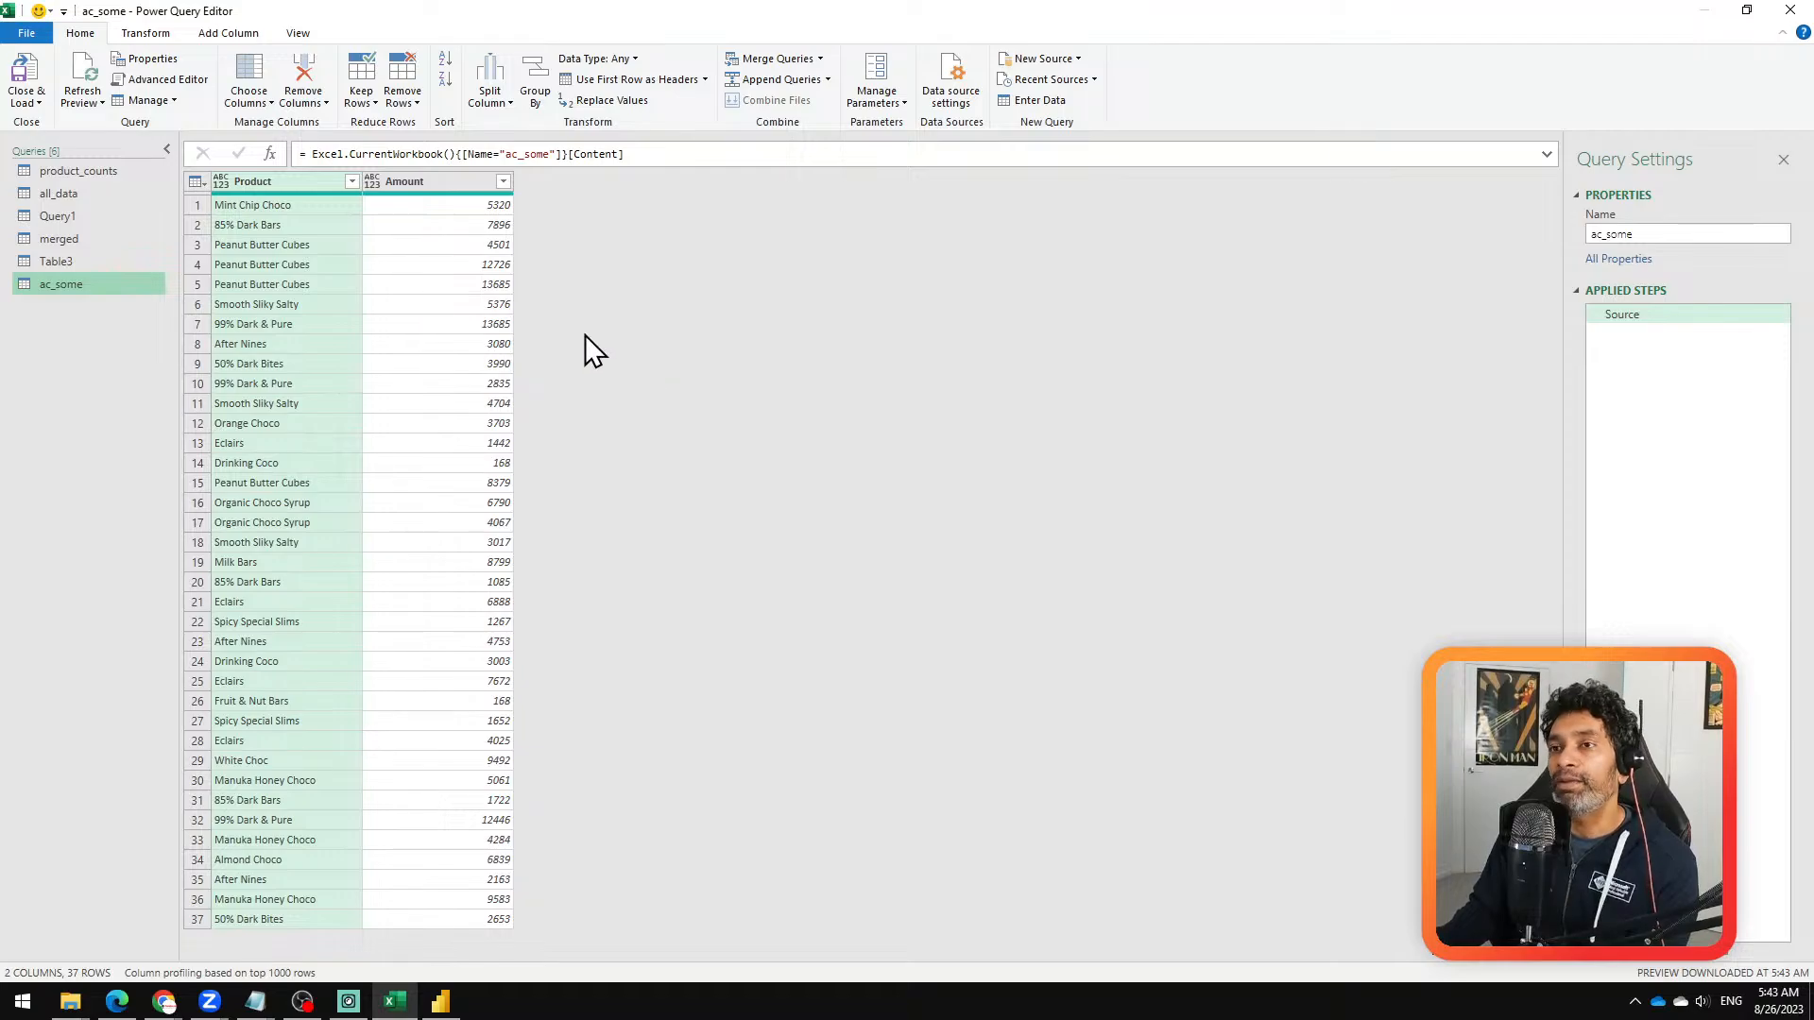
Step: Set up a Group By on Product with a new column Total Amount that sums the Amount column
{"action": "left_click", "coordinate": [269, 187]}
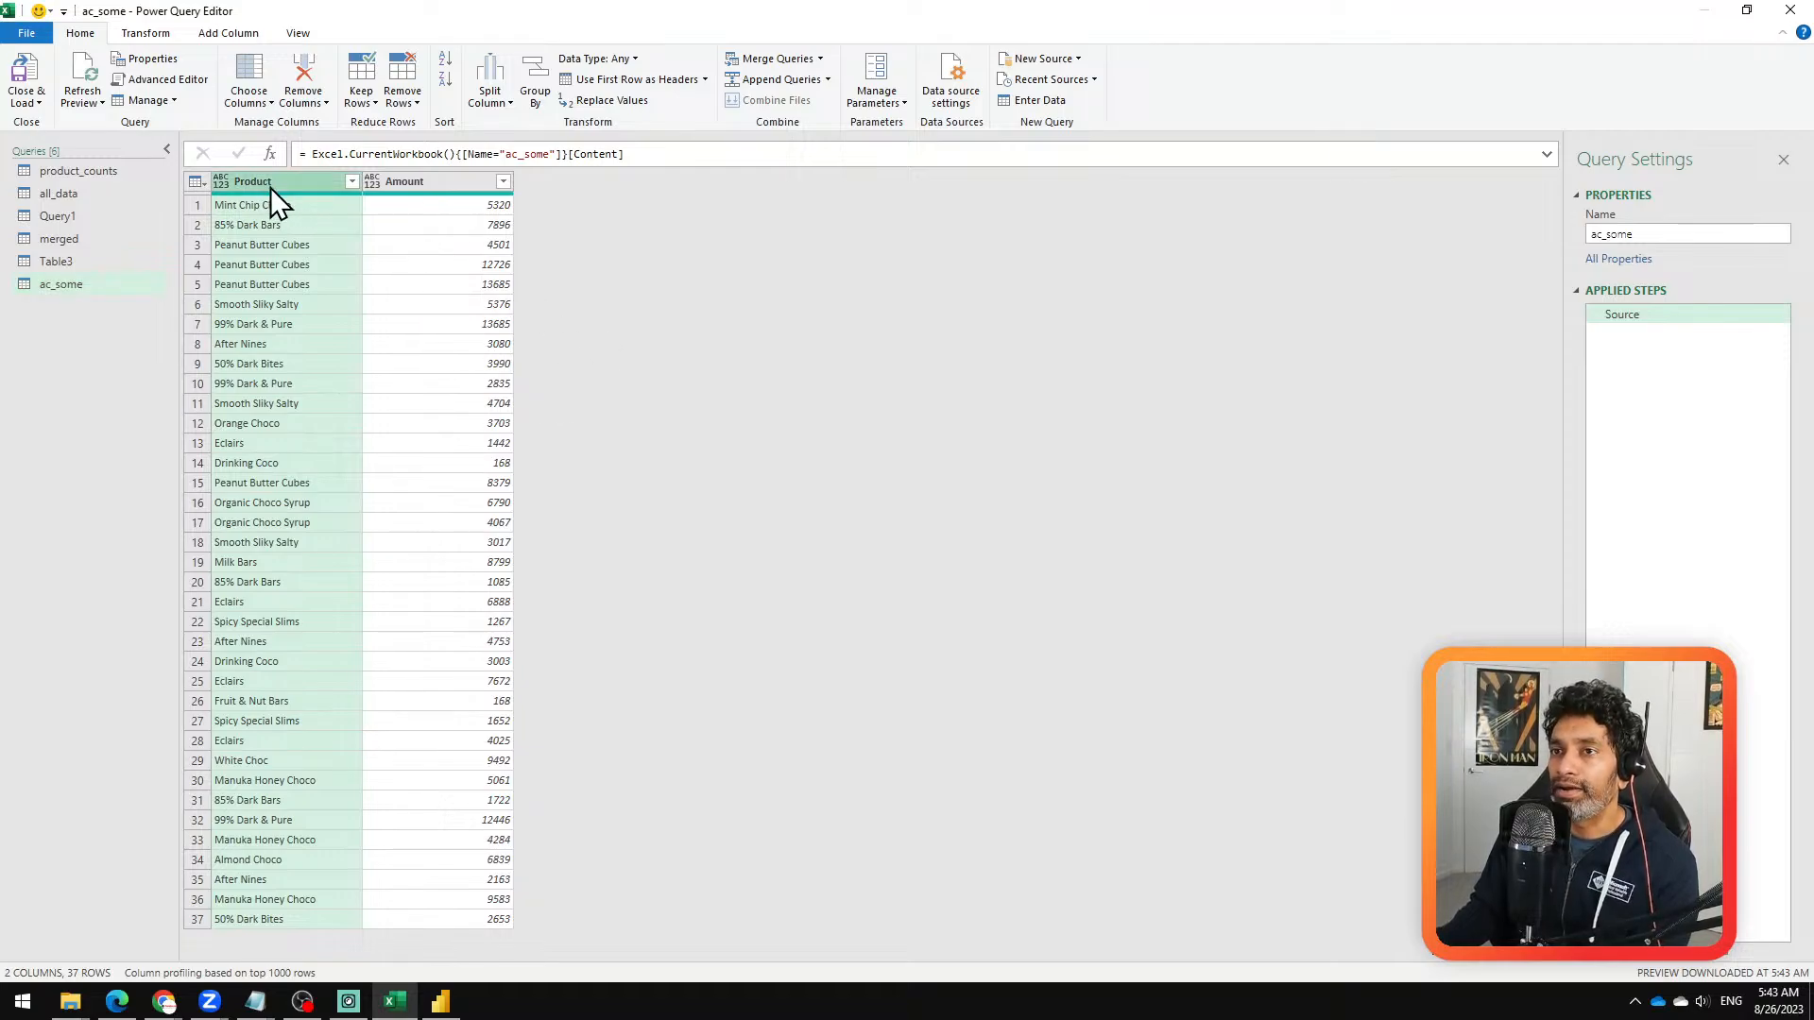
{"action": "left_click", "coordinate": [153, 35]}
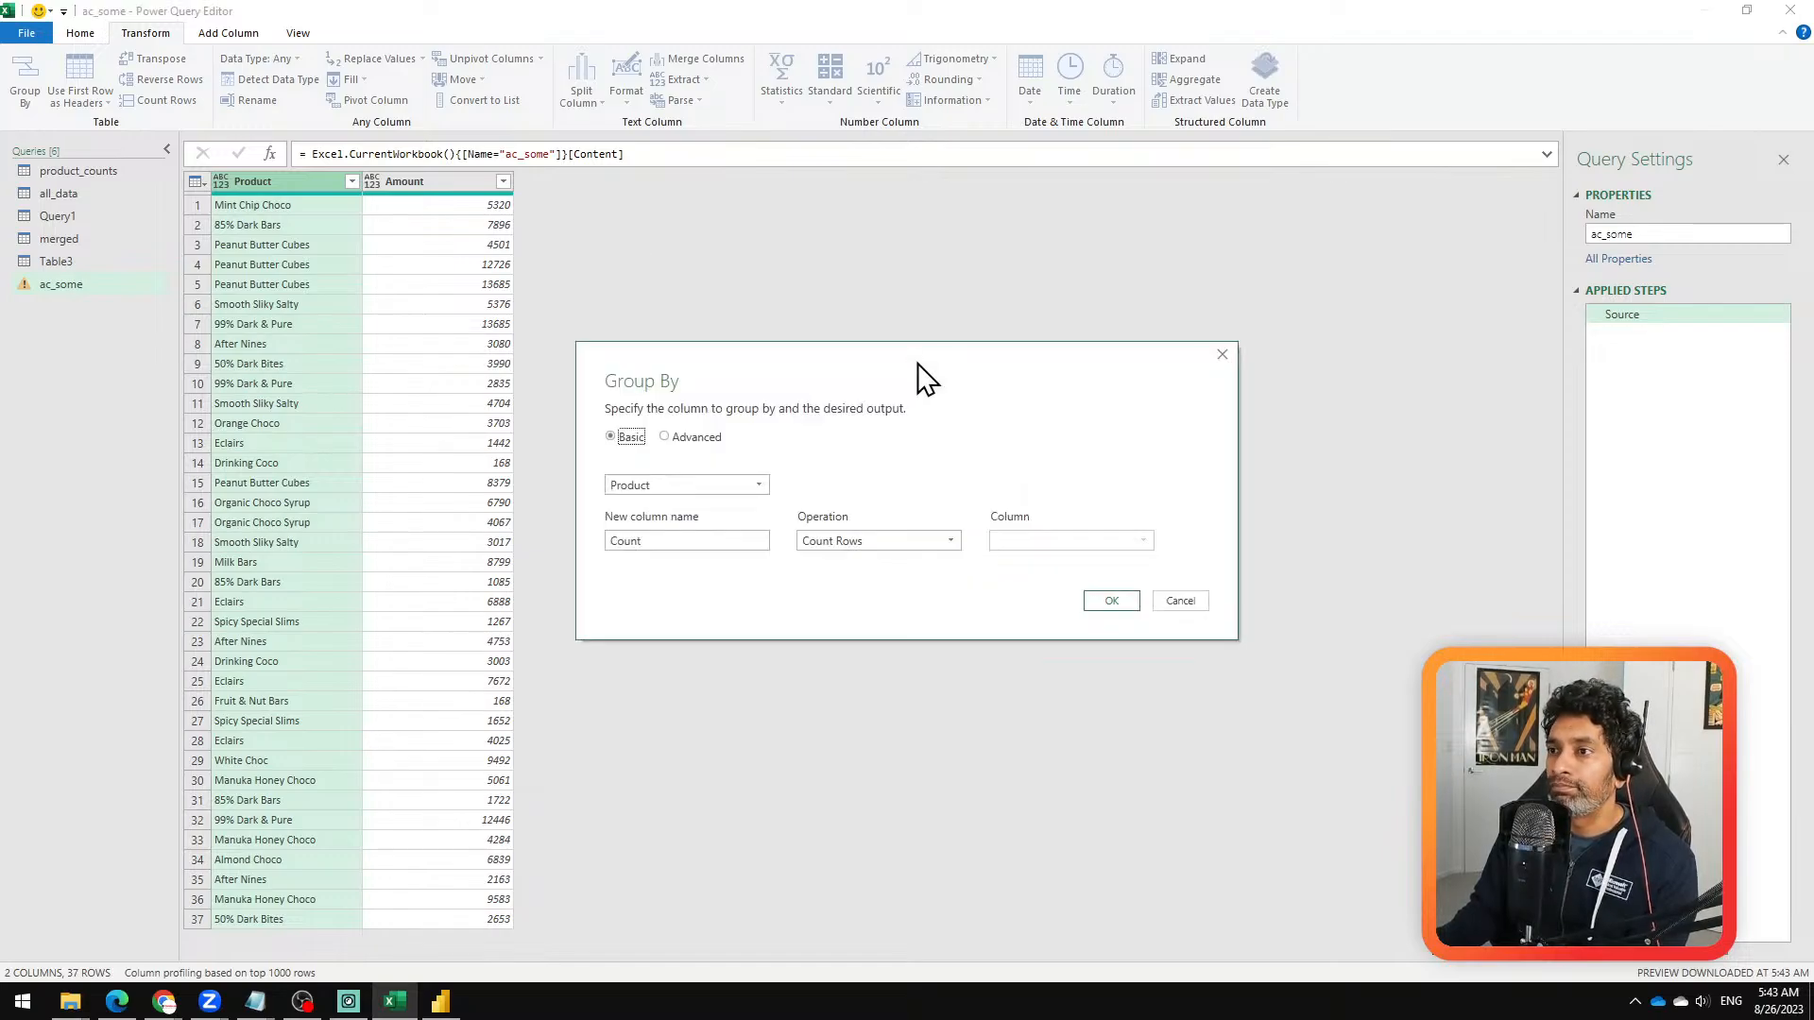
{"action": "double_click", "coordinate": [700, 542]}
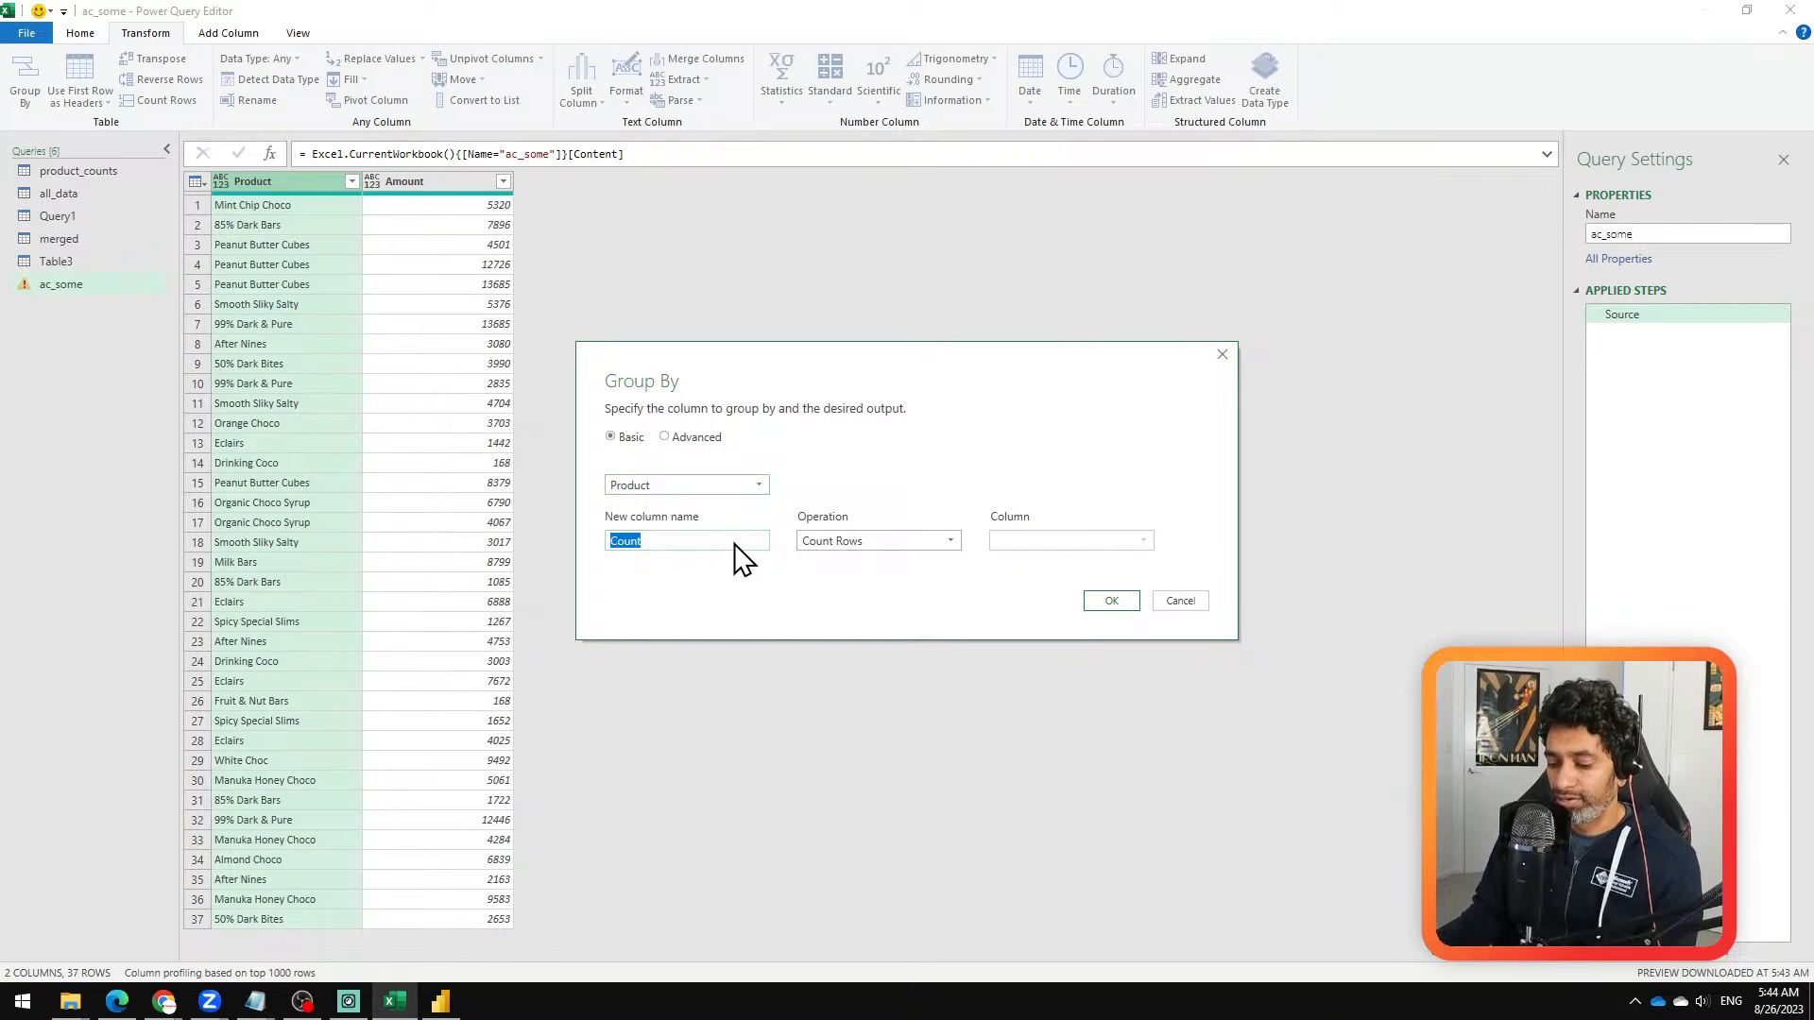
{"action": "key", "text": "BackSpace"}
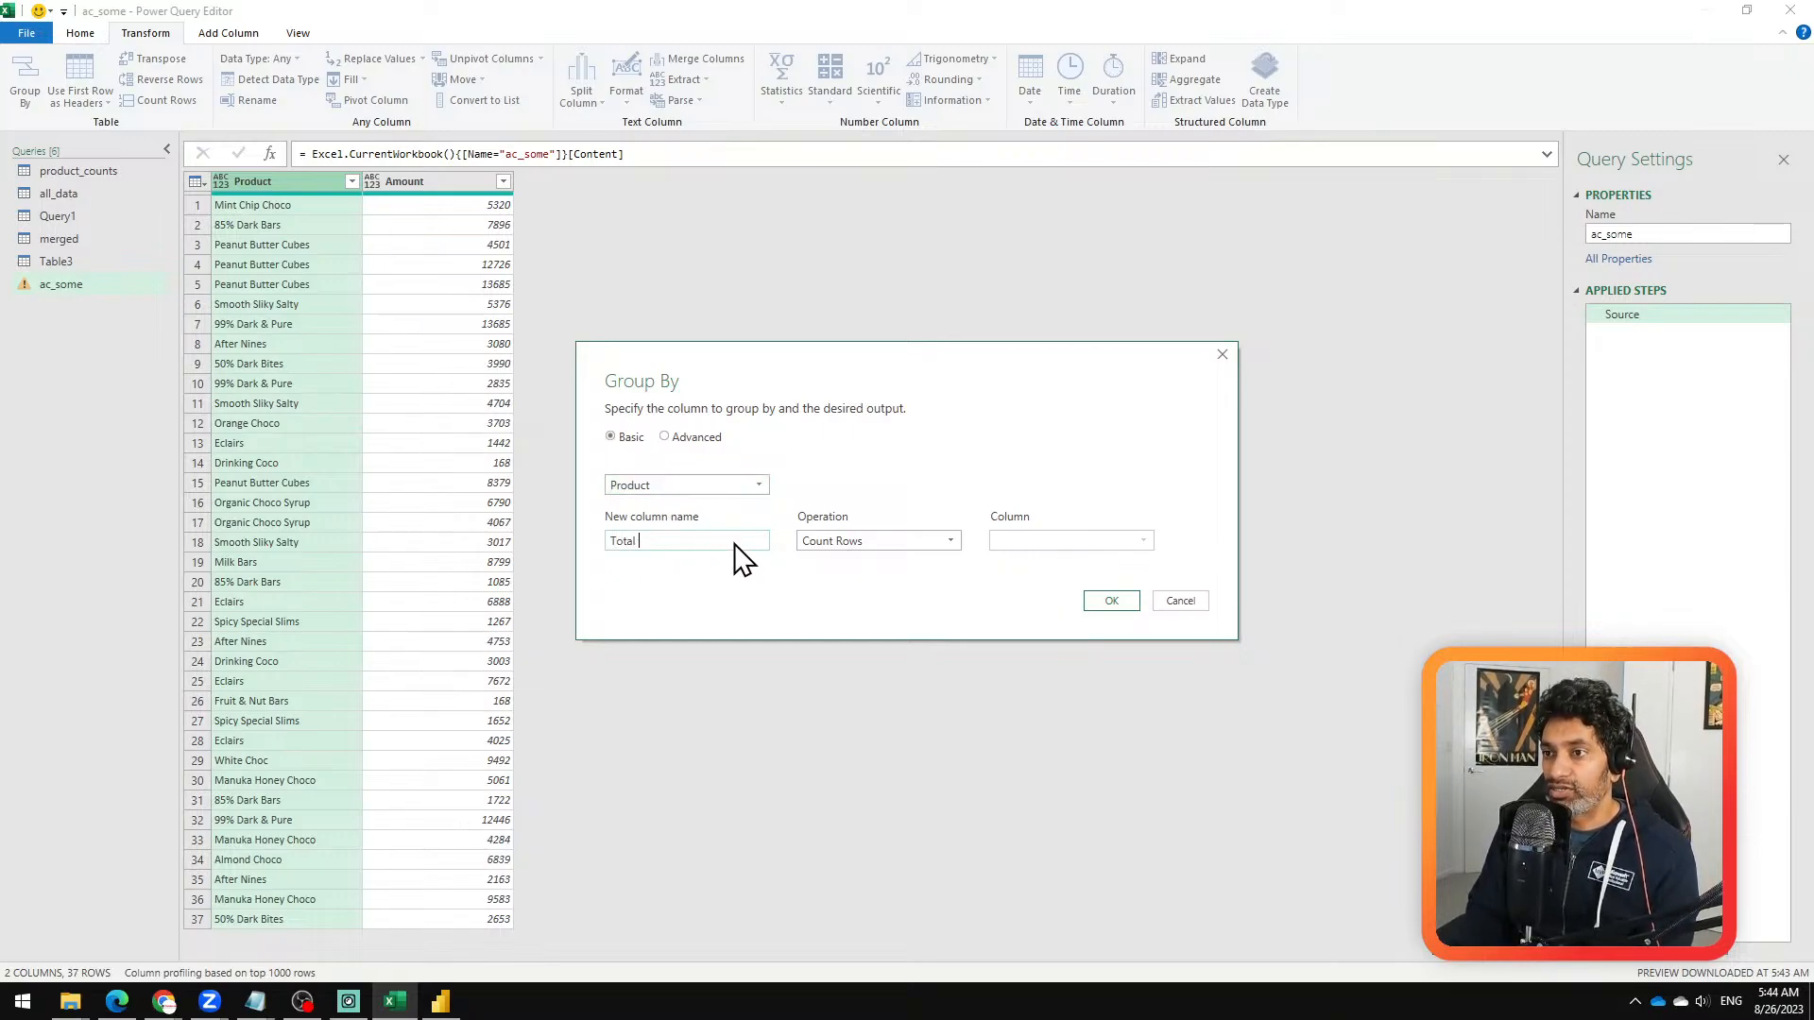
{"action": "type", "text": "Total Amo"}
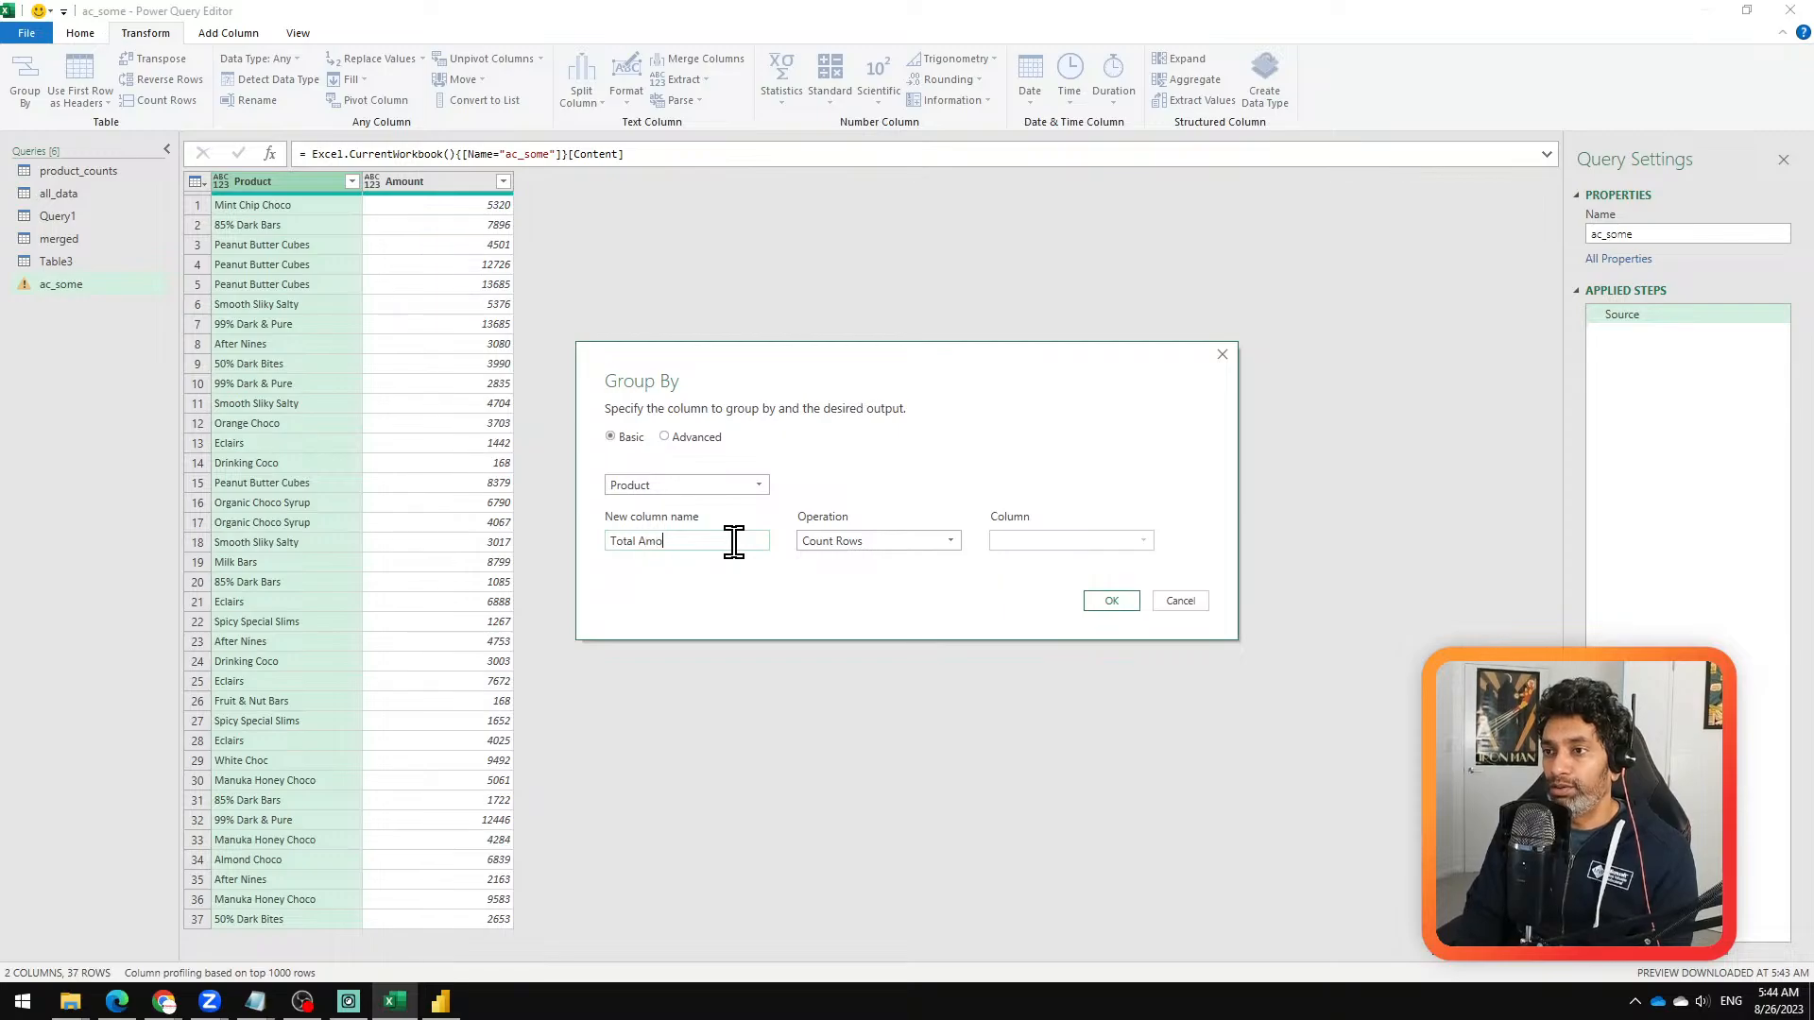
{"action": "type", "text": "unt"}
{"action": "left_click", "coordinate": [831, 542]}
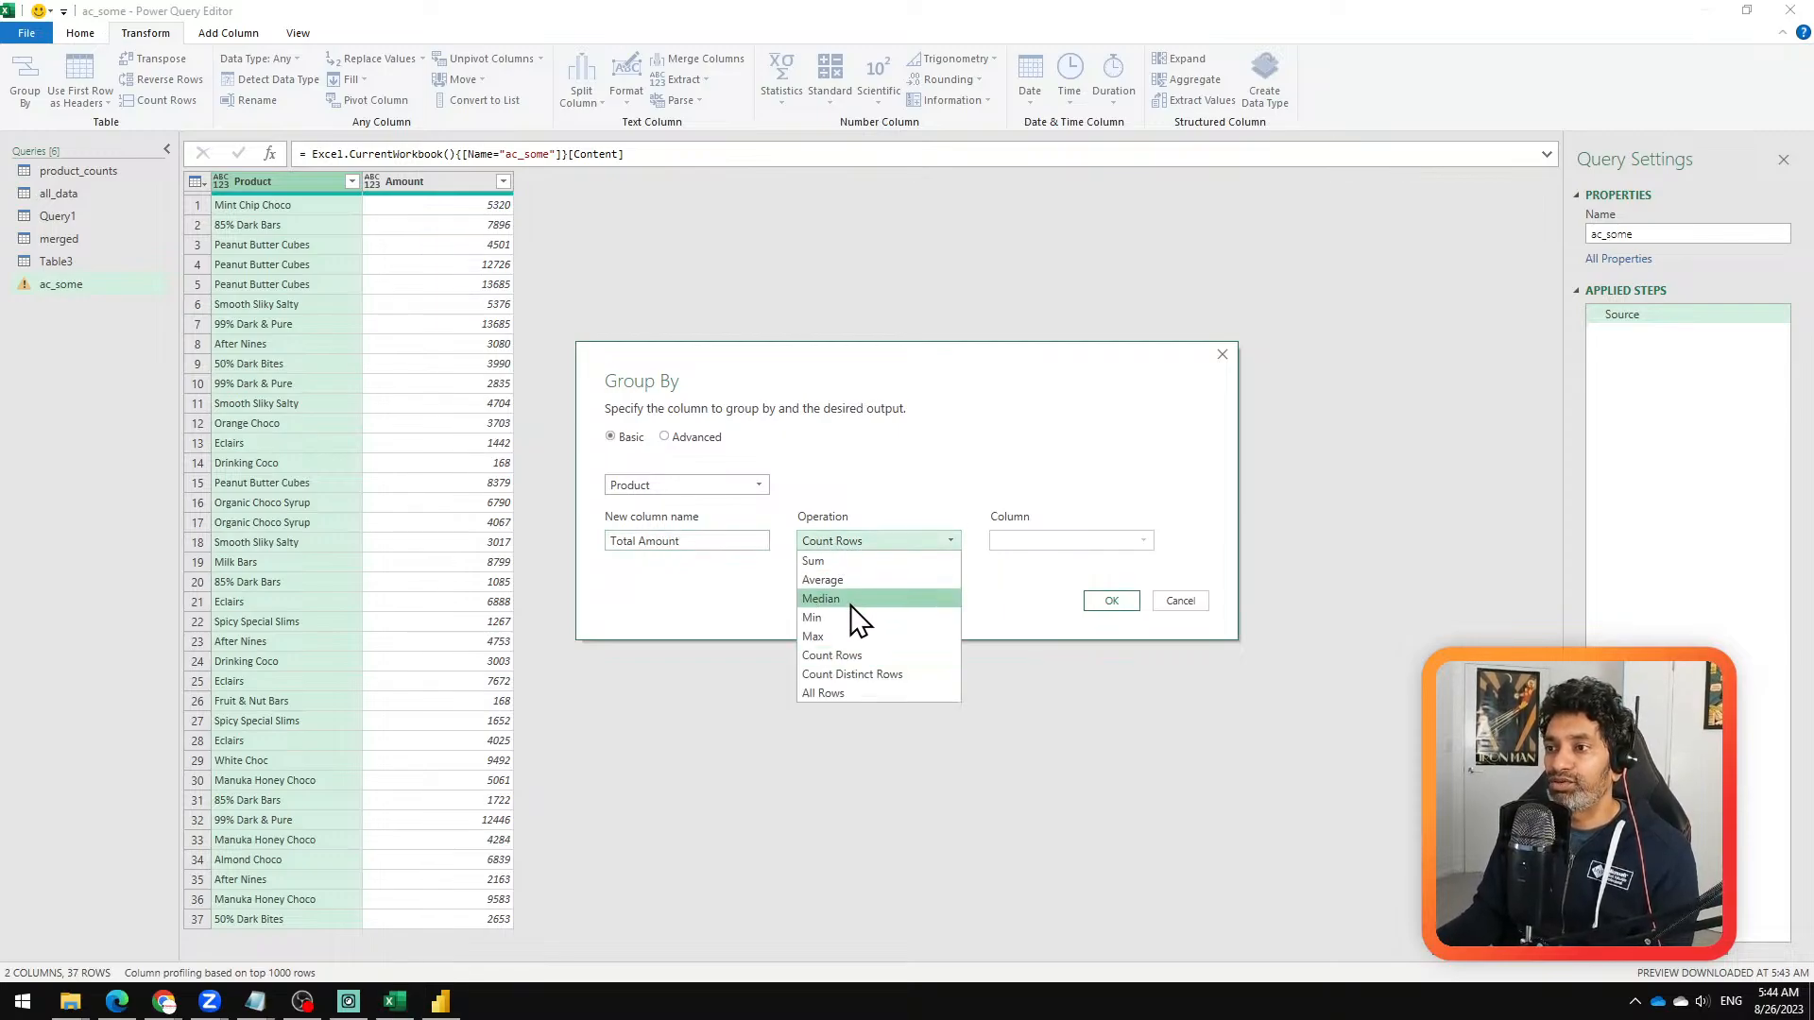
{"action": "left_click", "coordinate": [833, 560]}
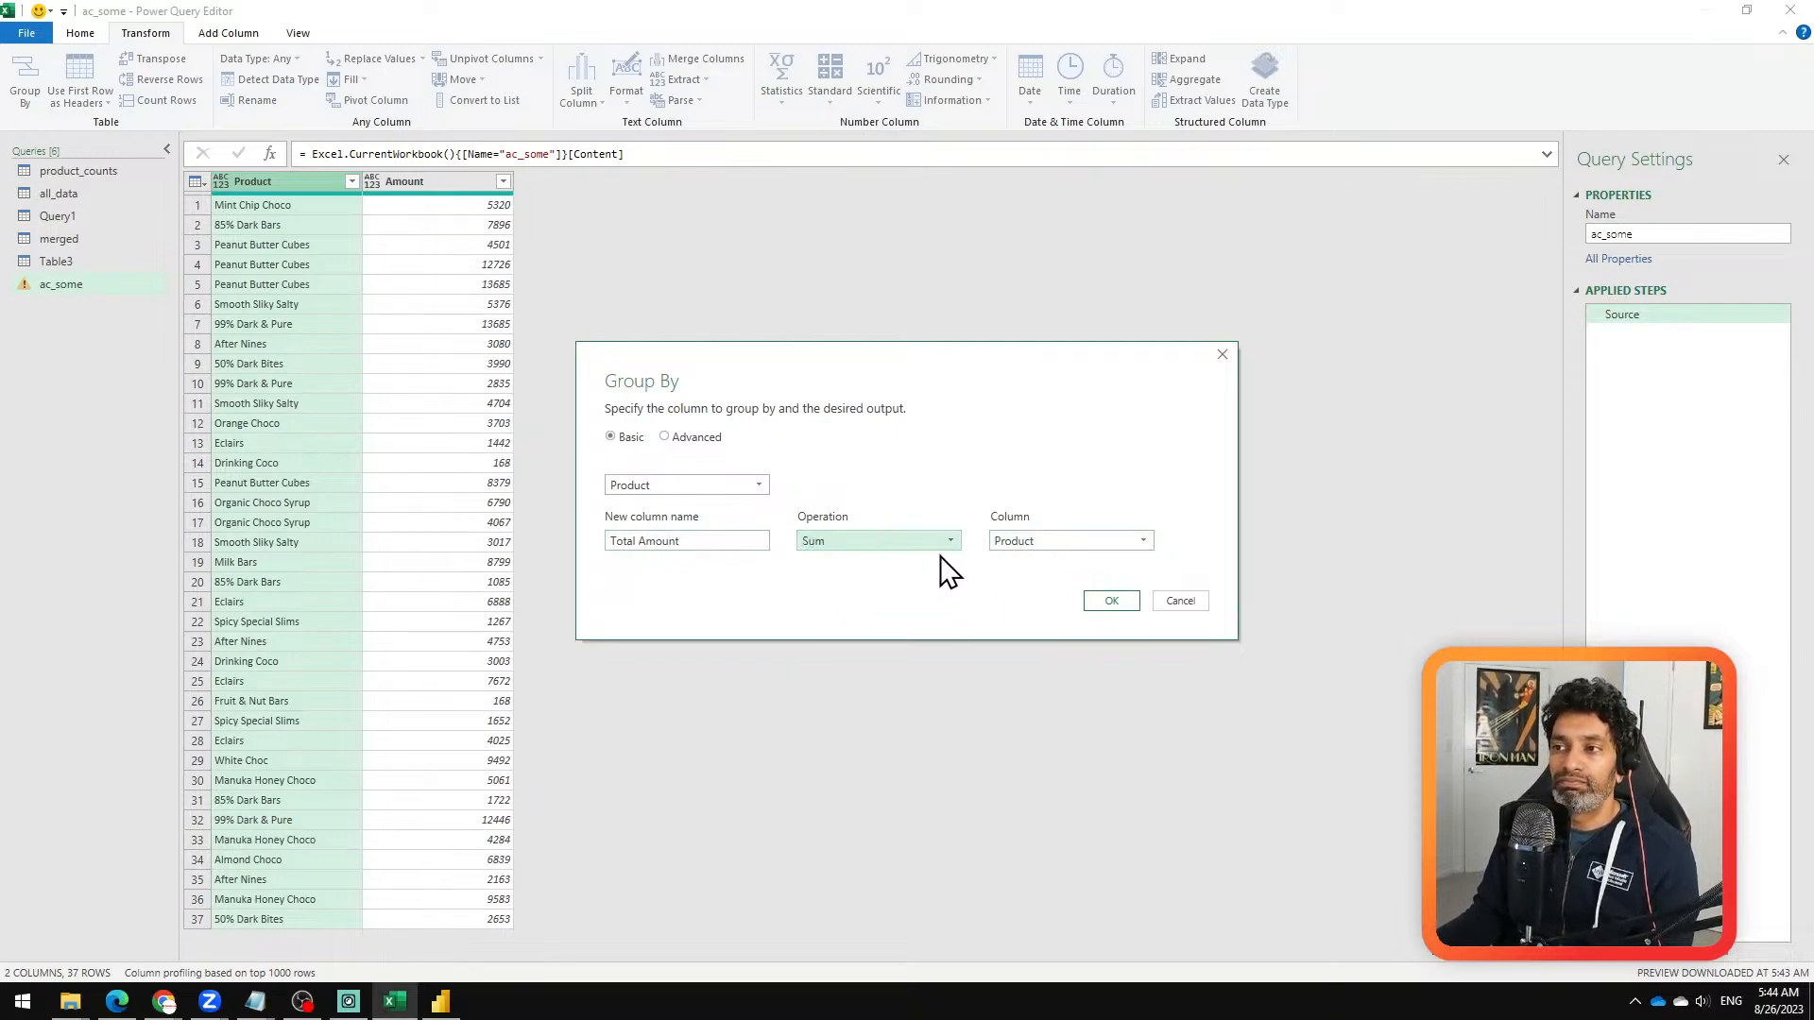
{"action": "left_click", "coordinate": [1078, 544]}
{"action": "left_click", "coordinate": [1058, 578]}
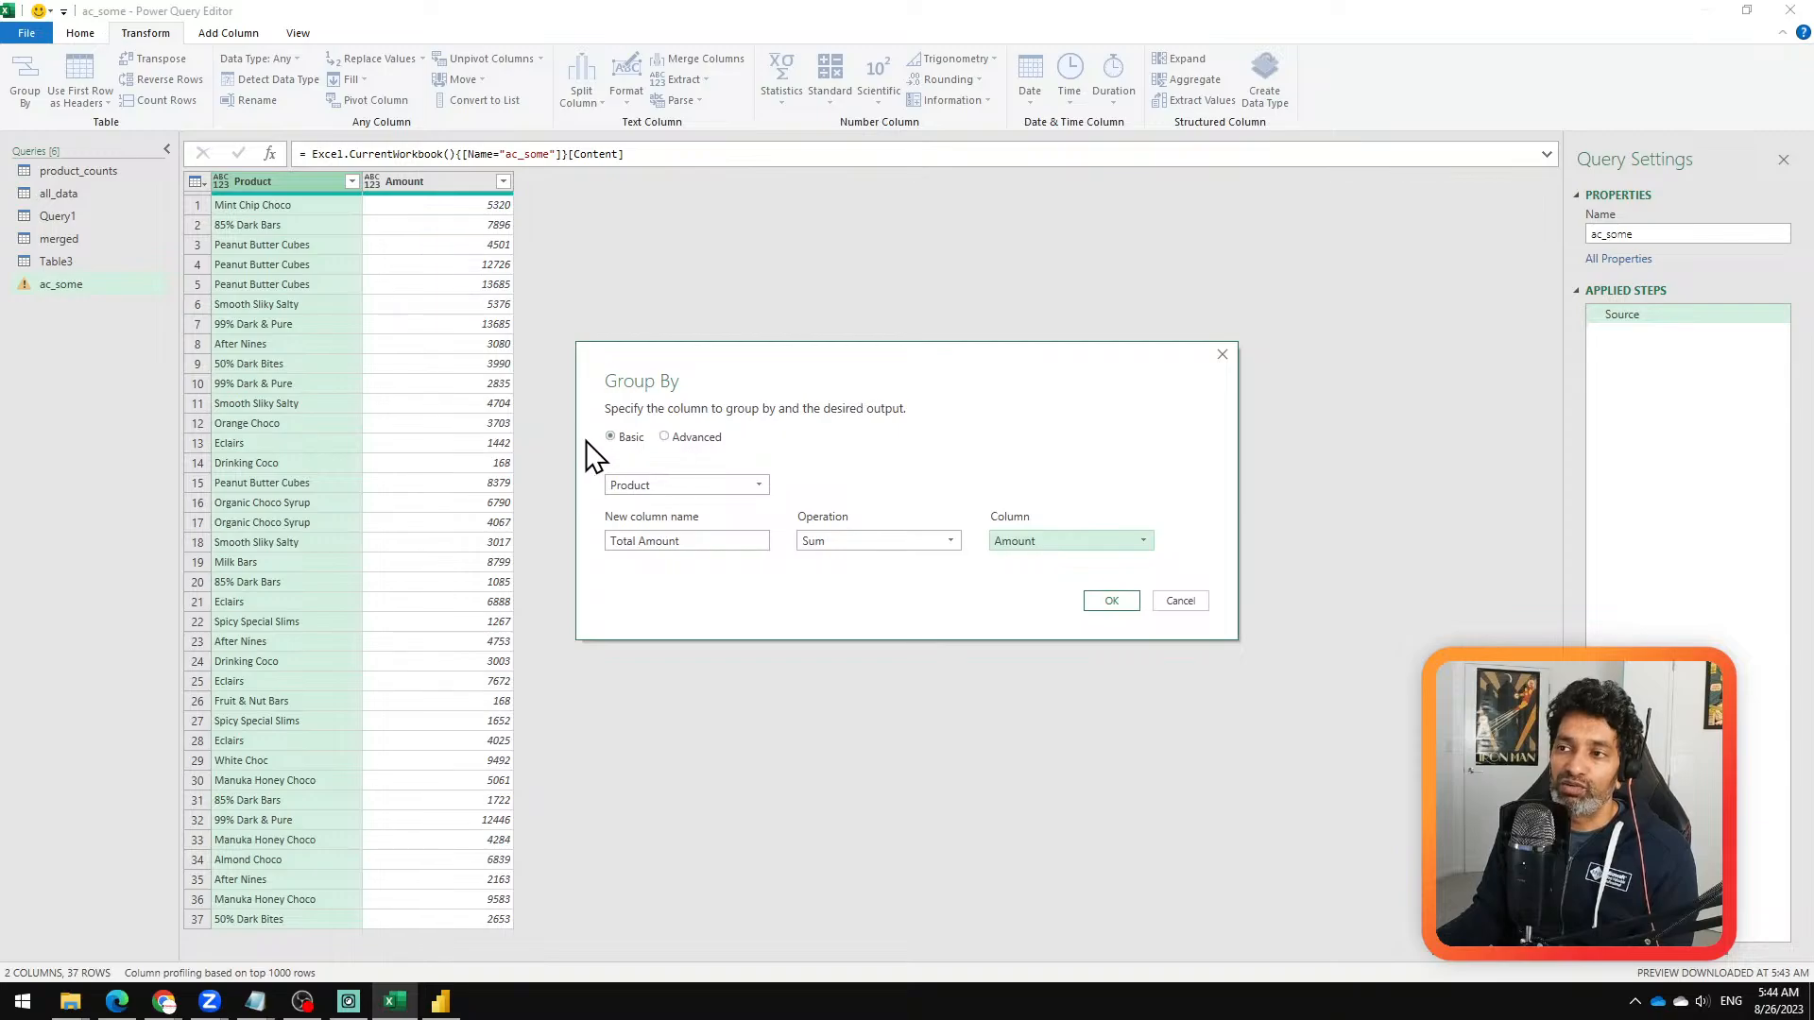
Step: Switch the grouping to Advanced, add an aggregation named All Amounts using All Rows, and apply the grouping
{"action": "left_click", "coordinate": [682, 437]}
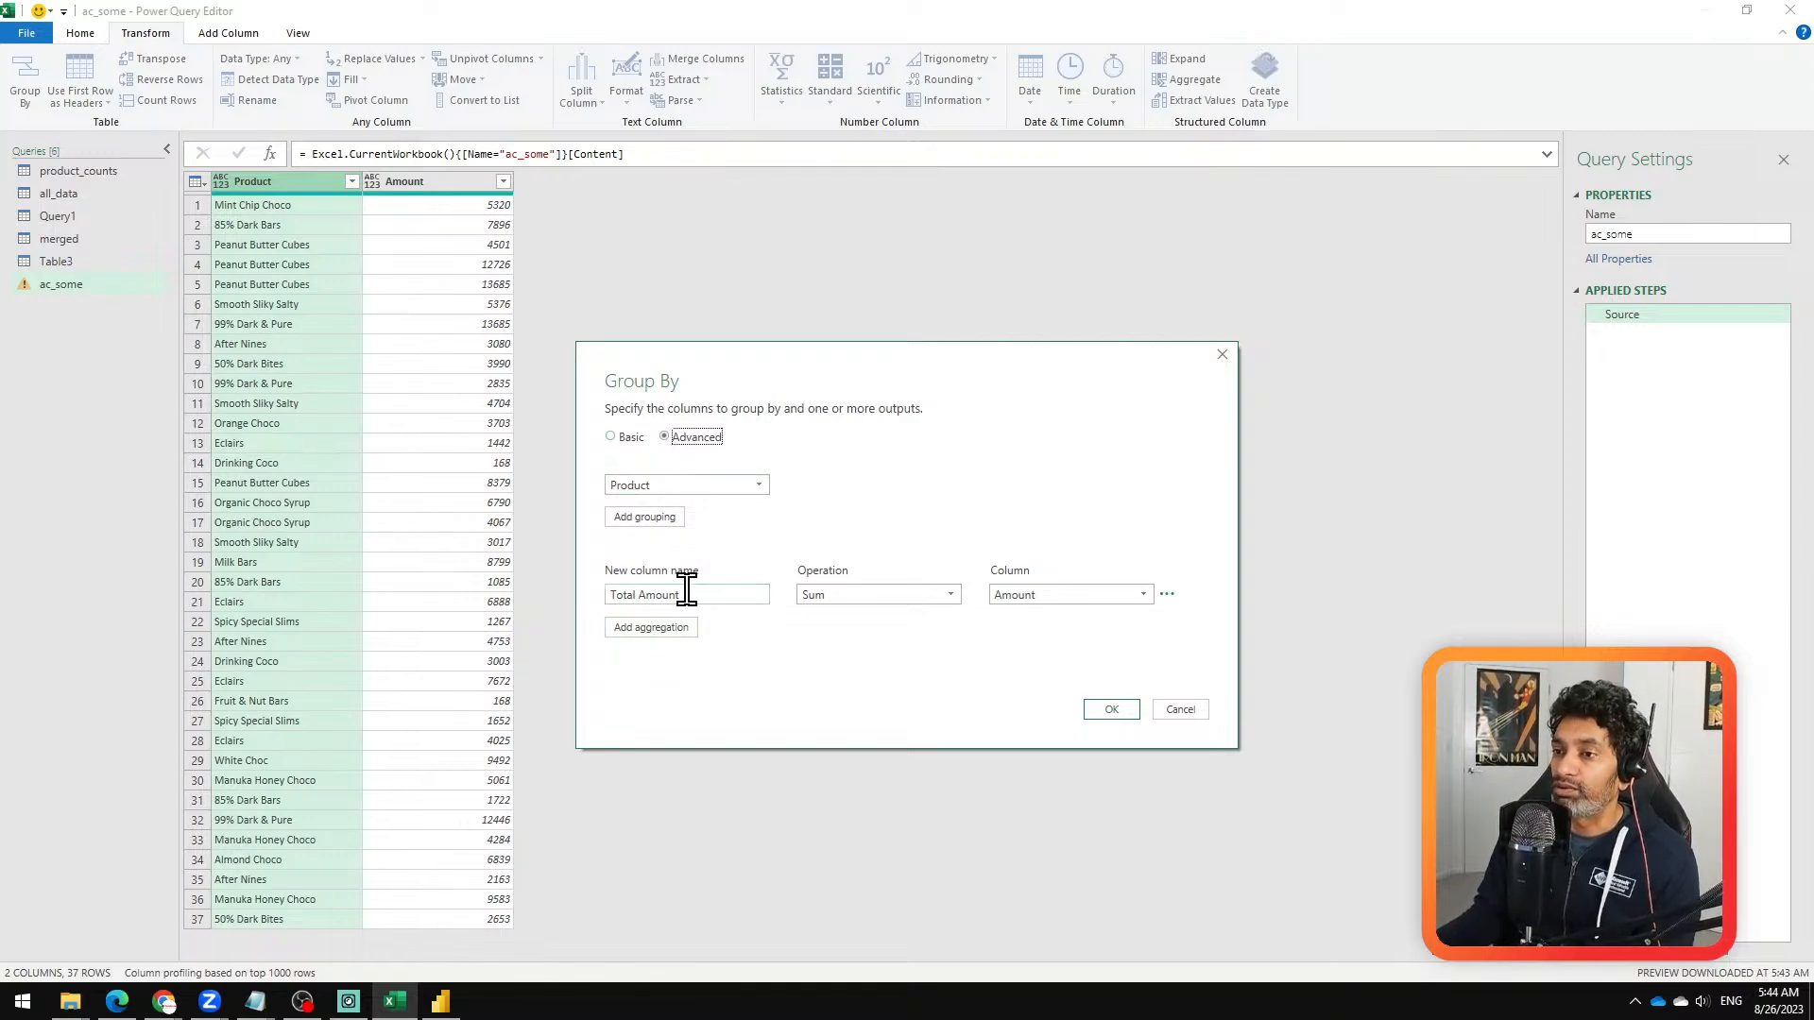
{"action": "left_click", "coordinate": [664, 631]}
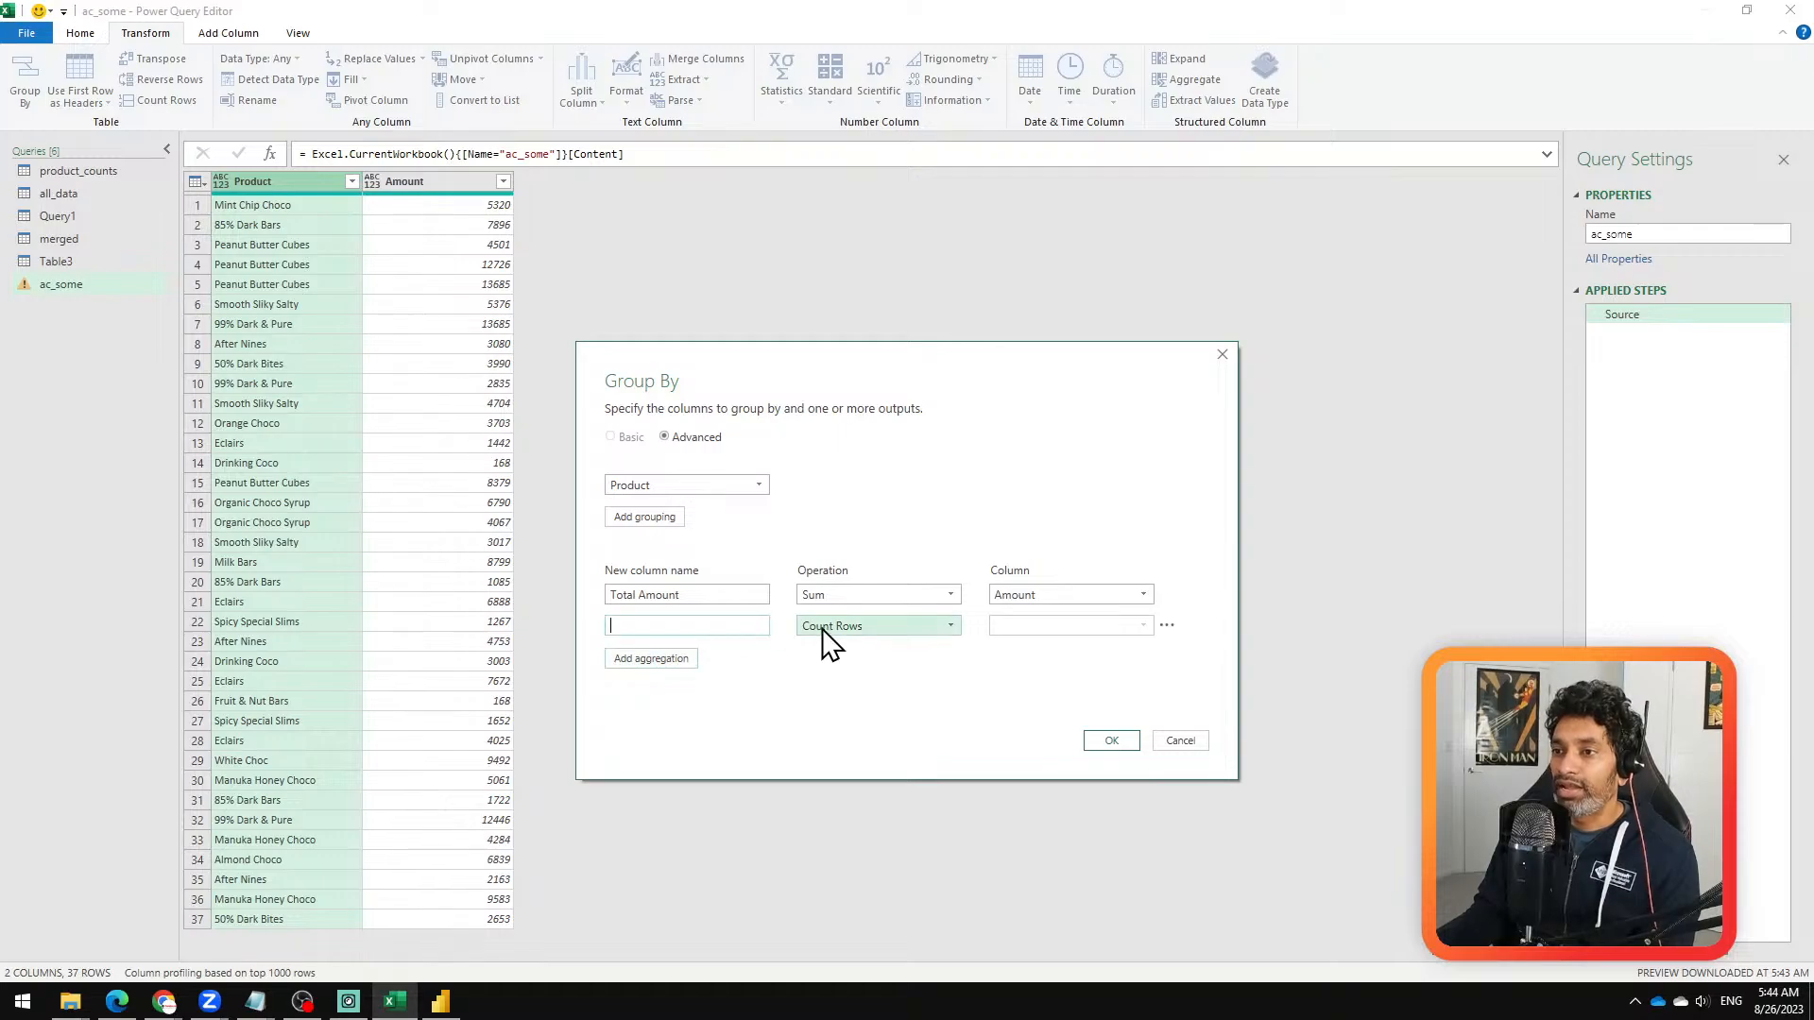
{"action": "type", "text": "All Am"}
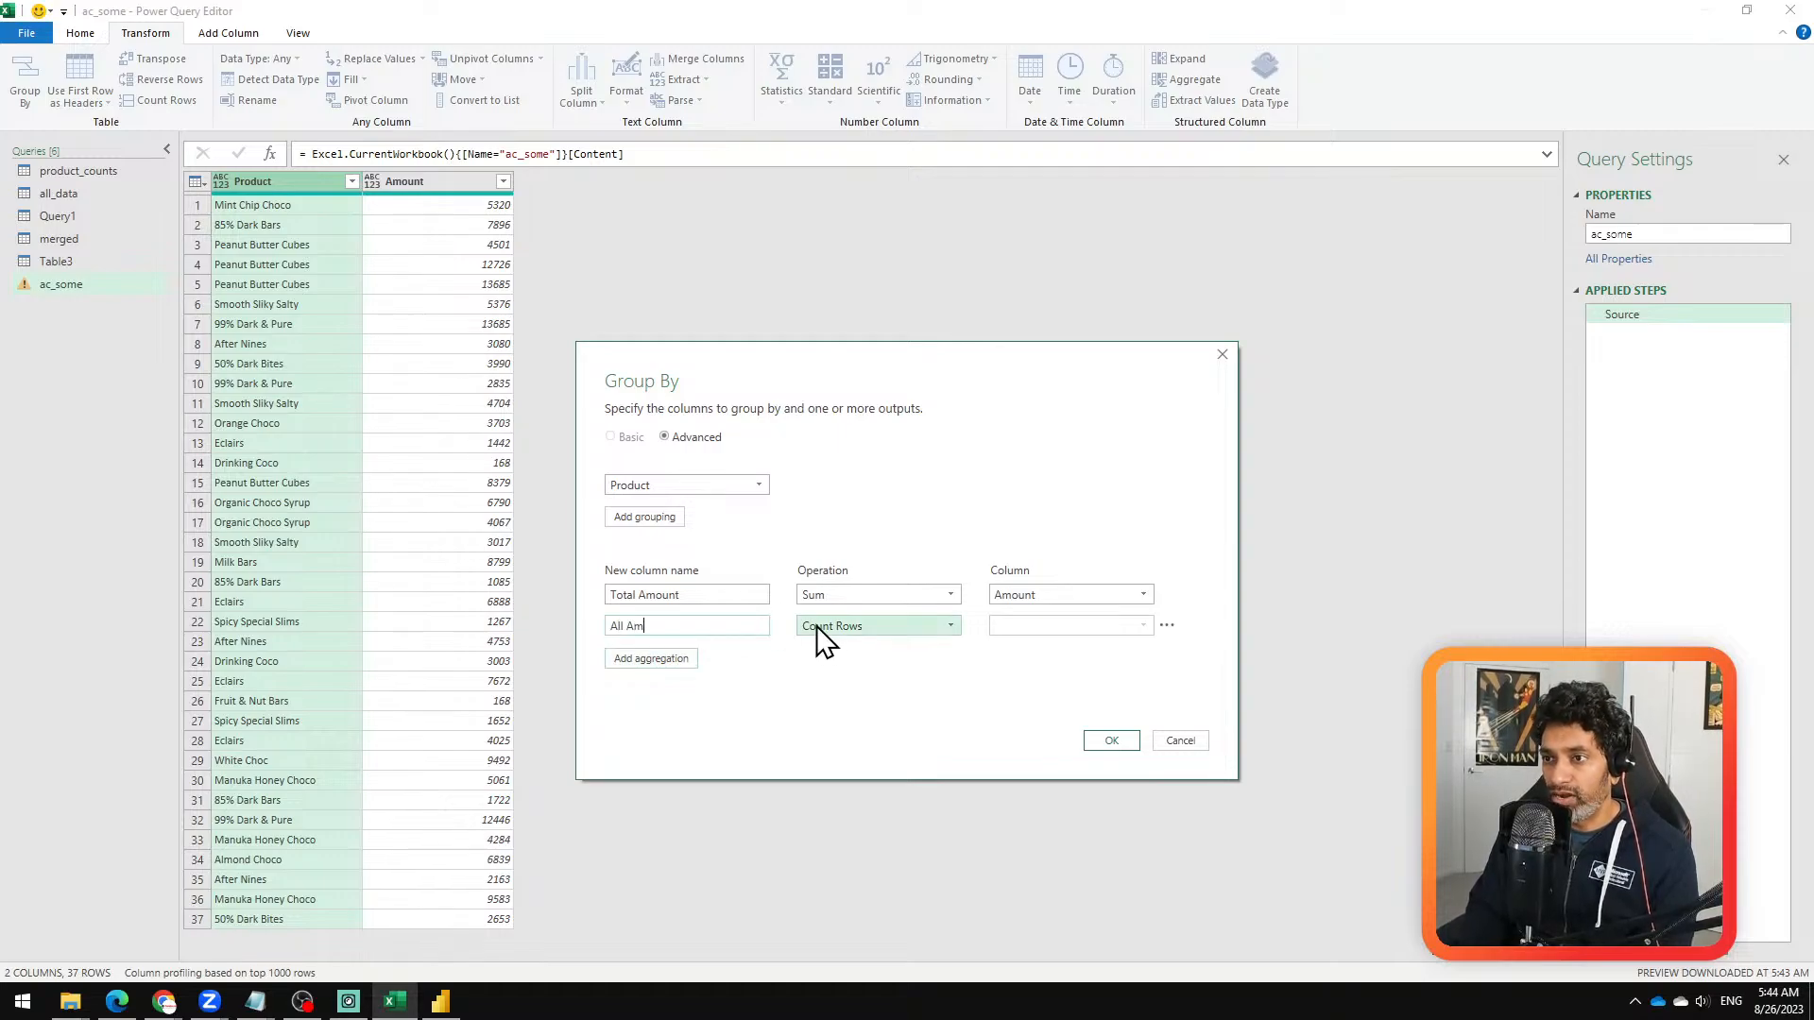
{"action": "type", "text": "ounts"}
{"action": "left_click", "coordinate": [846, 625]}
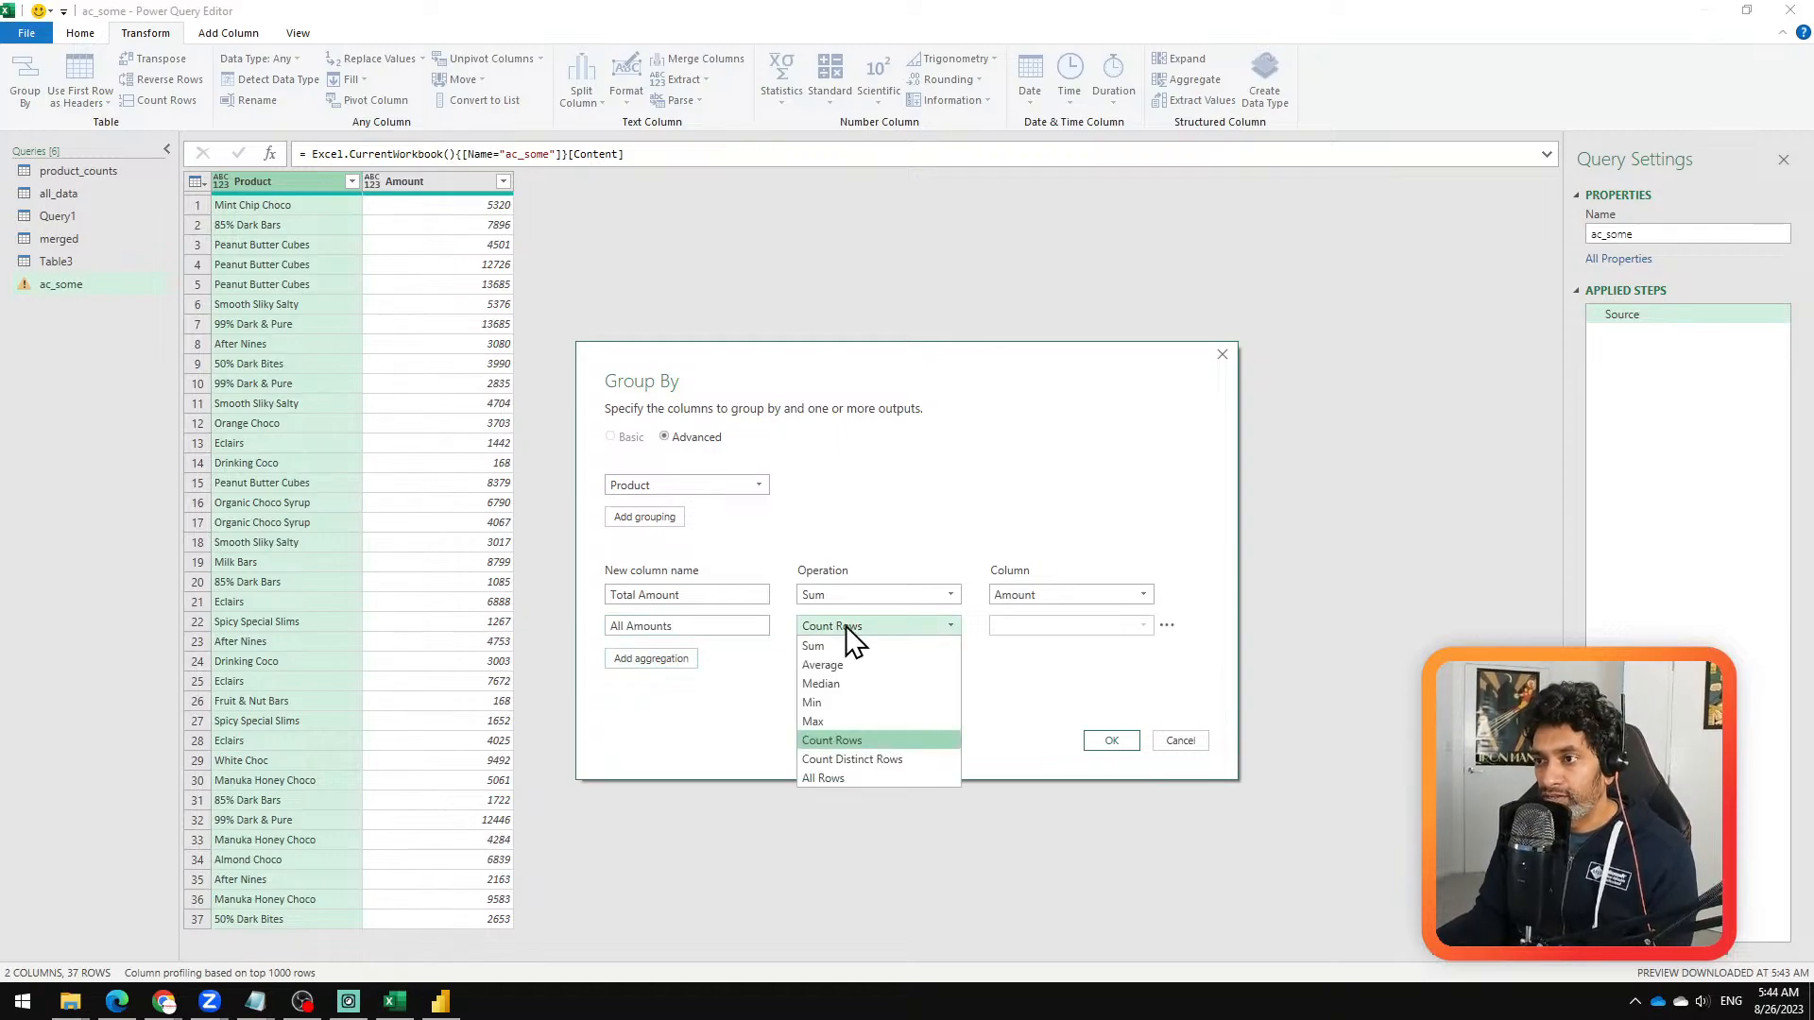
{"action": "left_click", "coordinate": [831, 778]}
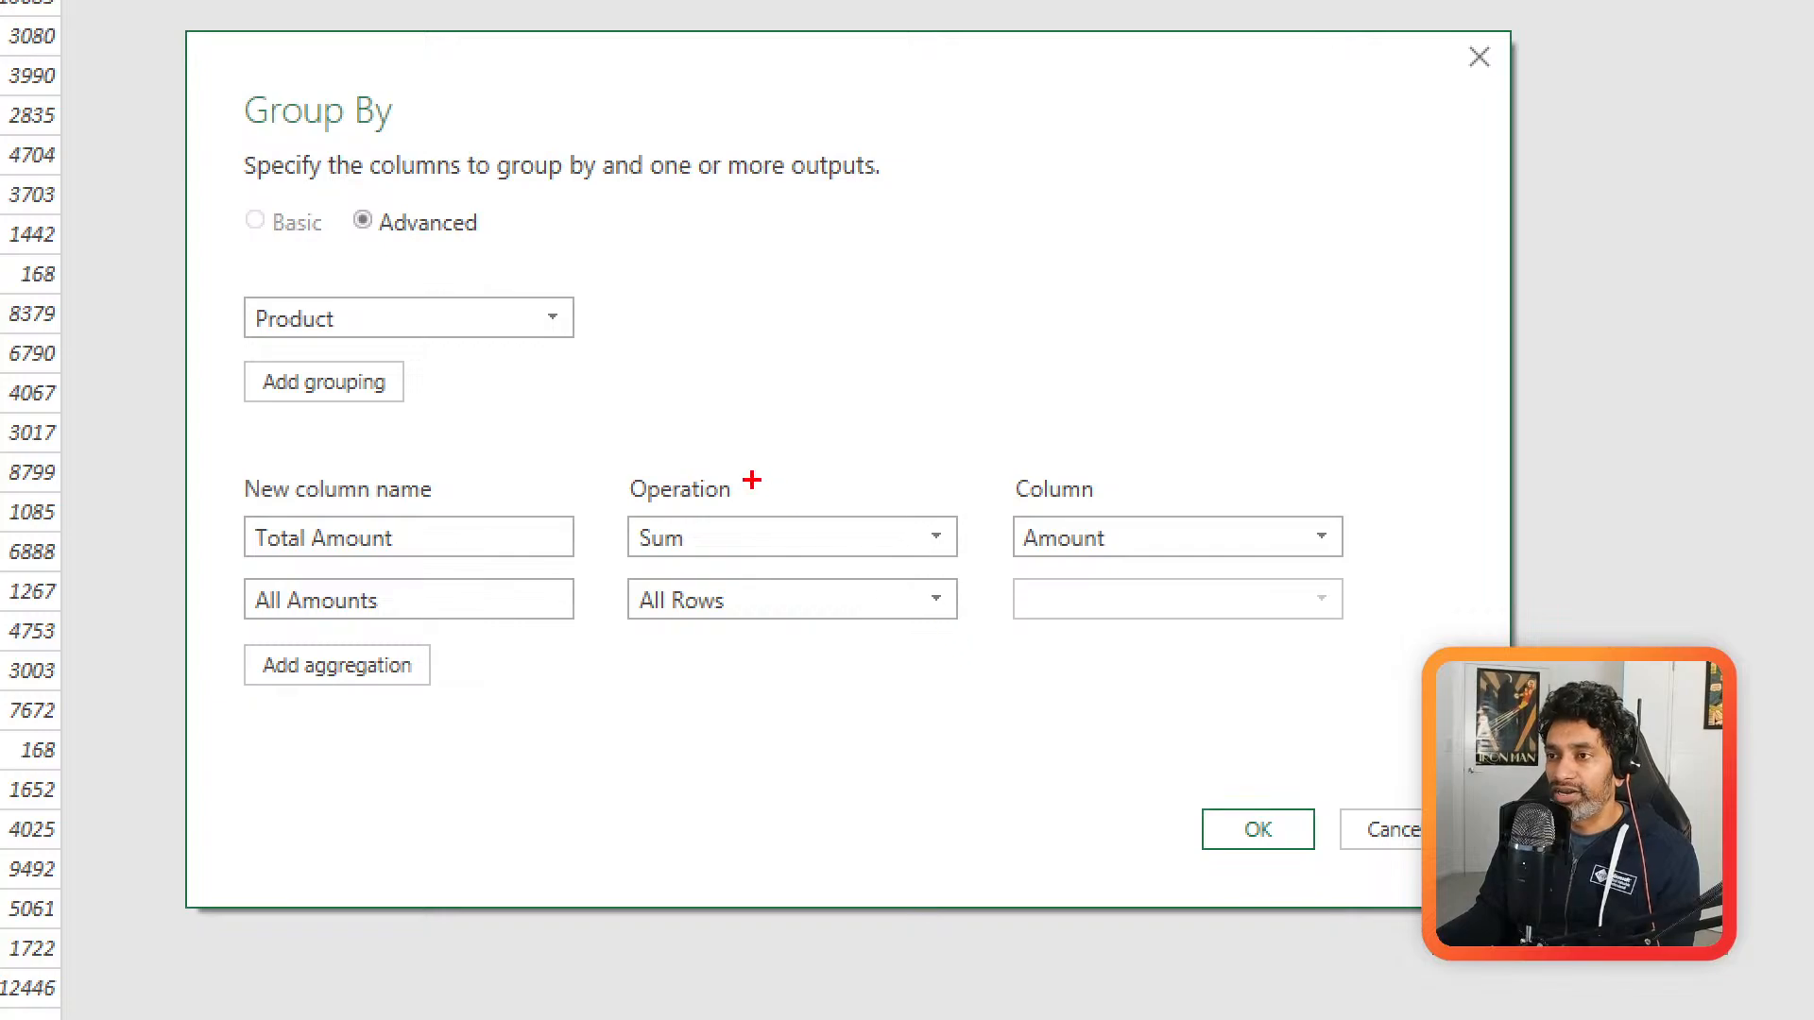
{"action": "mouse_move", "coordinate": [751, 480]}
{"action": "left_mouse_down"}
{"action": "mouse_move", "coordinate": [592, 529]}
{"action": "mouse_move", "coordinate": [752, 477]}
{"action": "left_mouse_up"}
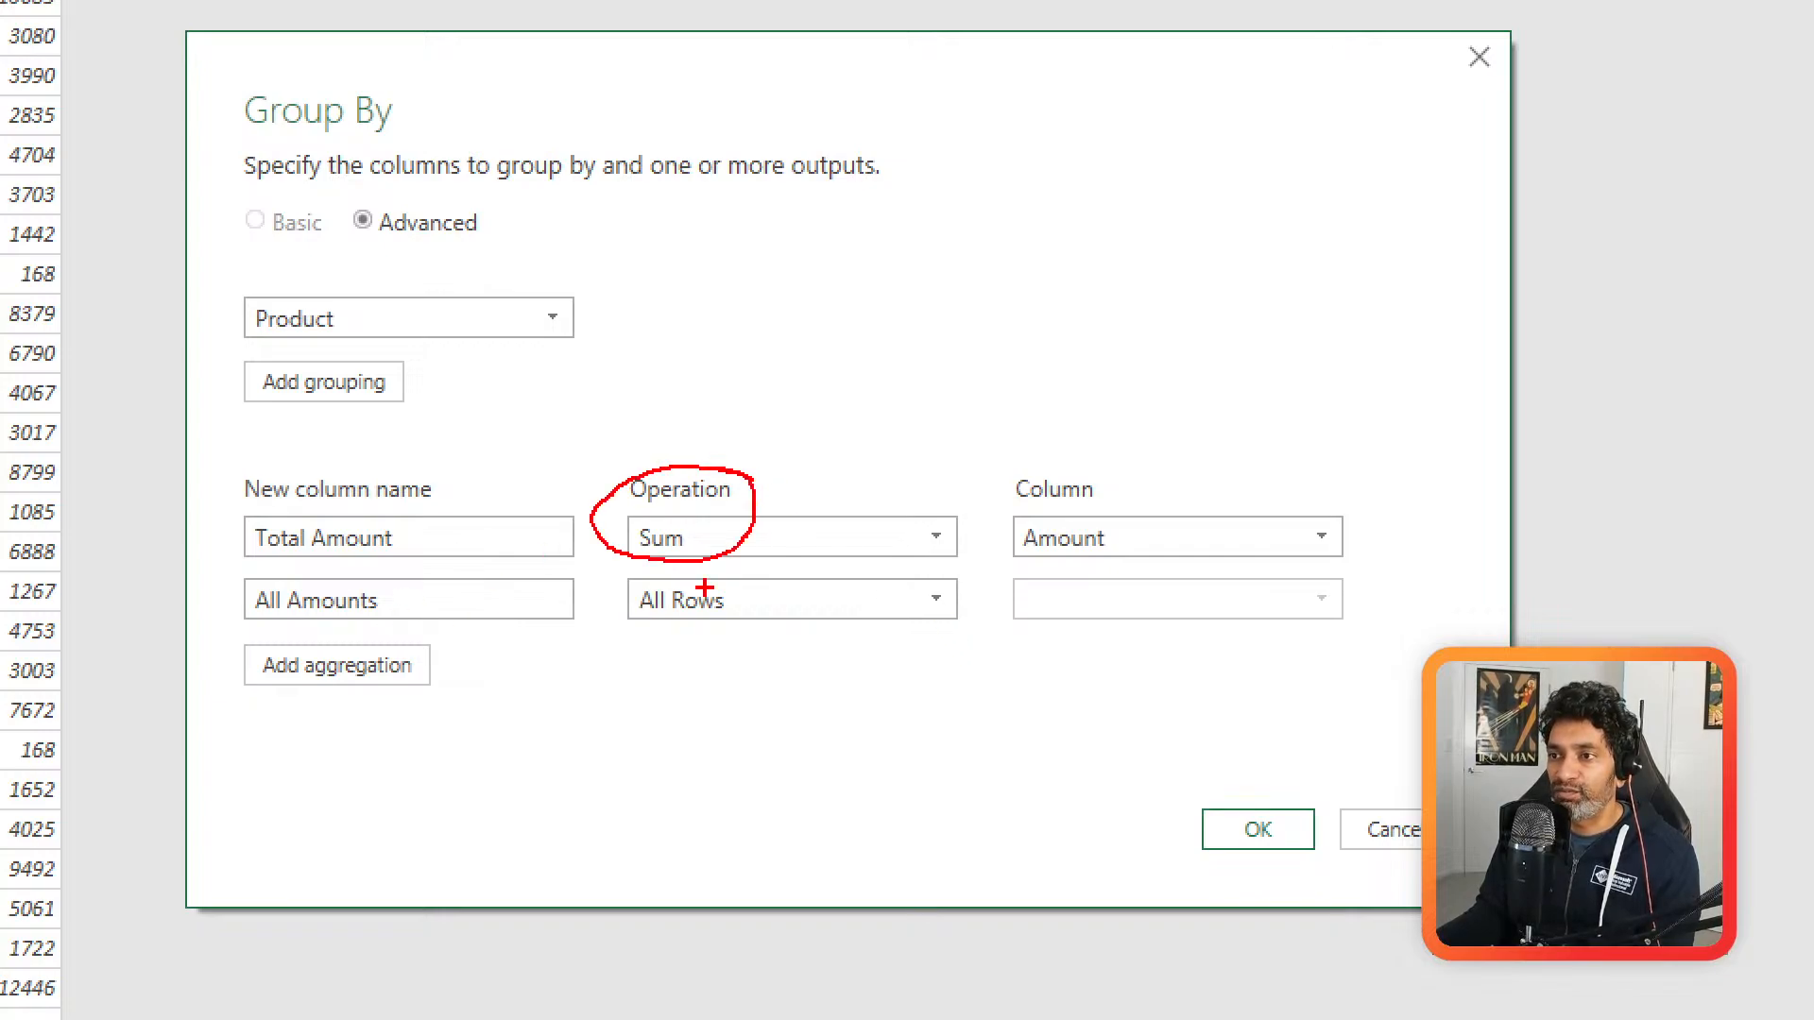
{"action": "mouse_move", "coordinate": [705, 588]}
{"action": "left_mouse_down"}
{"action": "mouse_move", "coordinate": [604, 593]}
{"action": "mouse_move", "coordinate": [745, 612]}
{"action": "mouse_move", "coordinate": [672, 579]}
{"action": "left_mouse_up"}
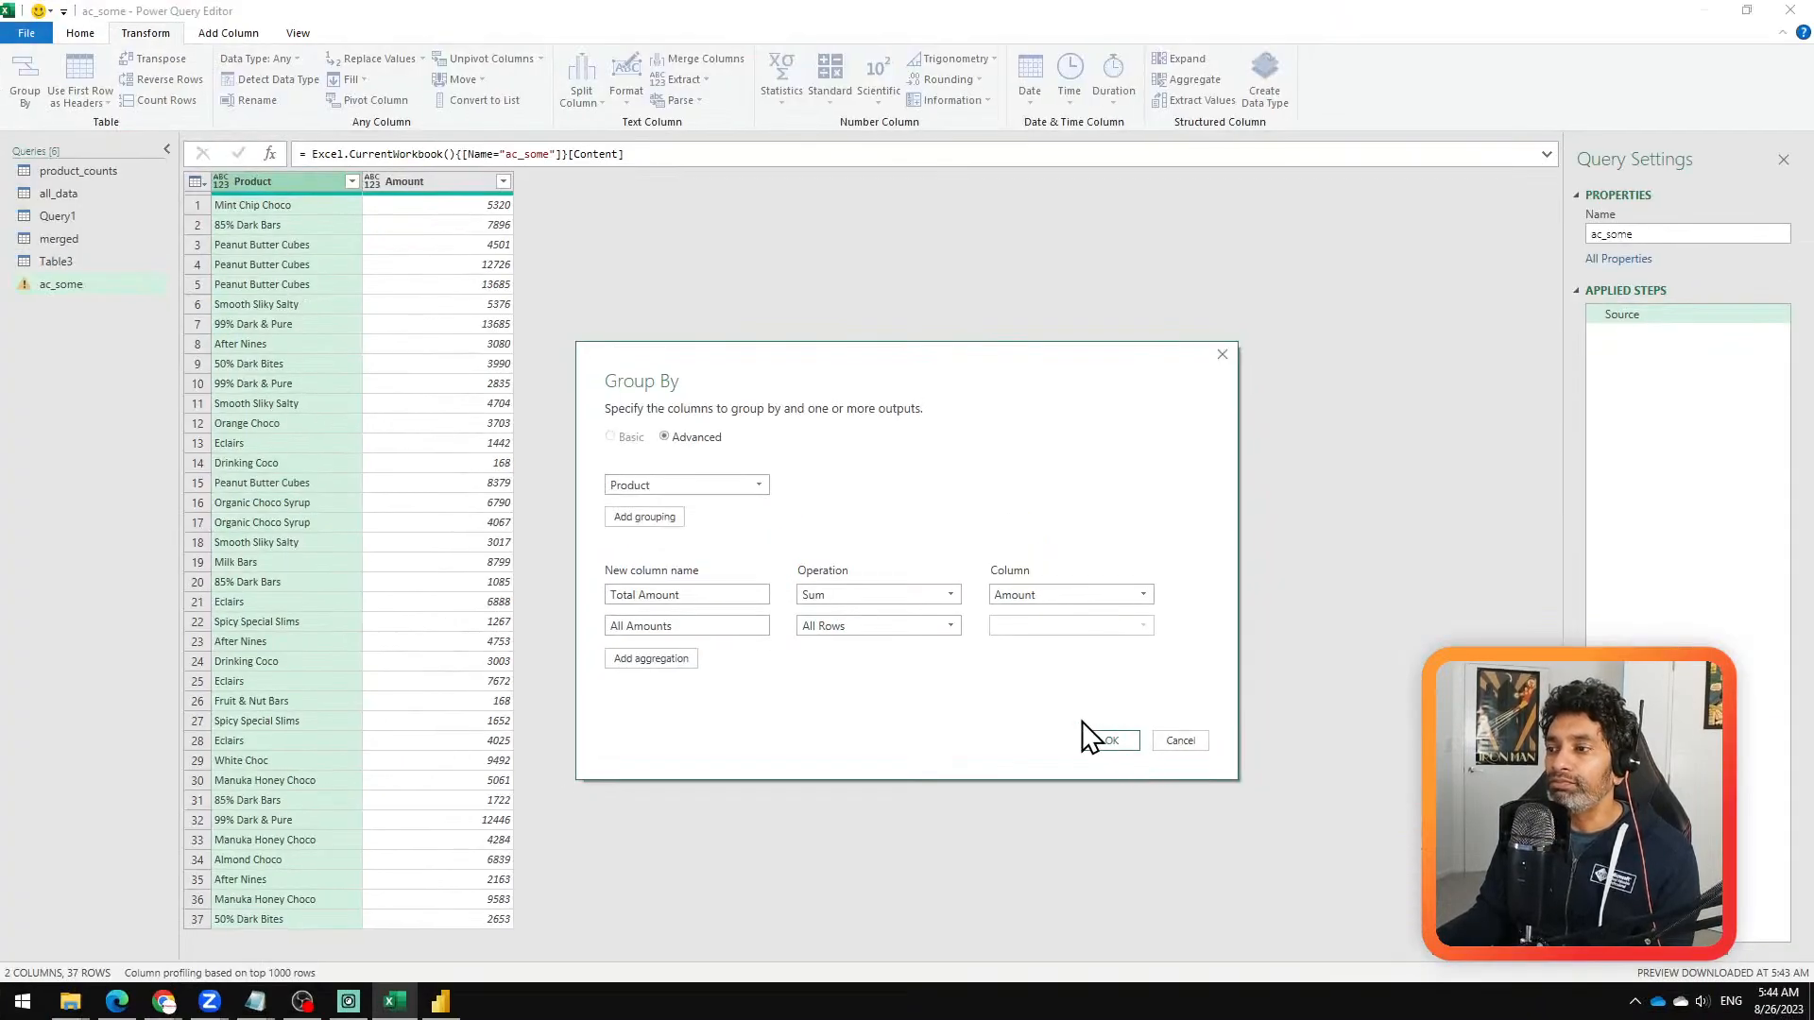
{"action": "left_click", "coordinate": [1257, 828]}
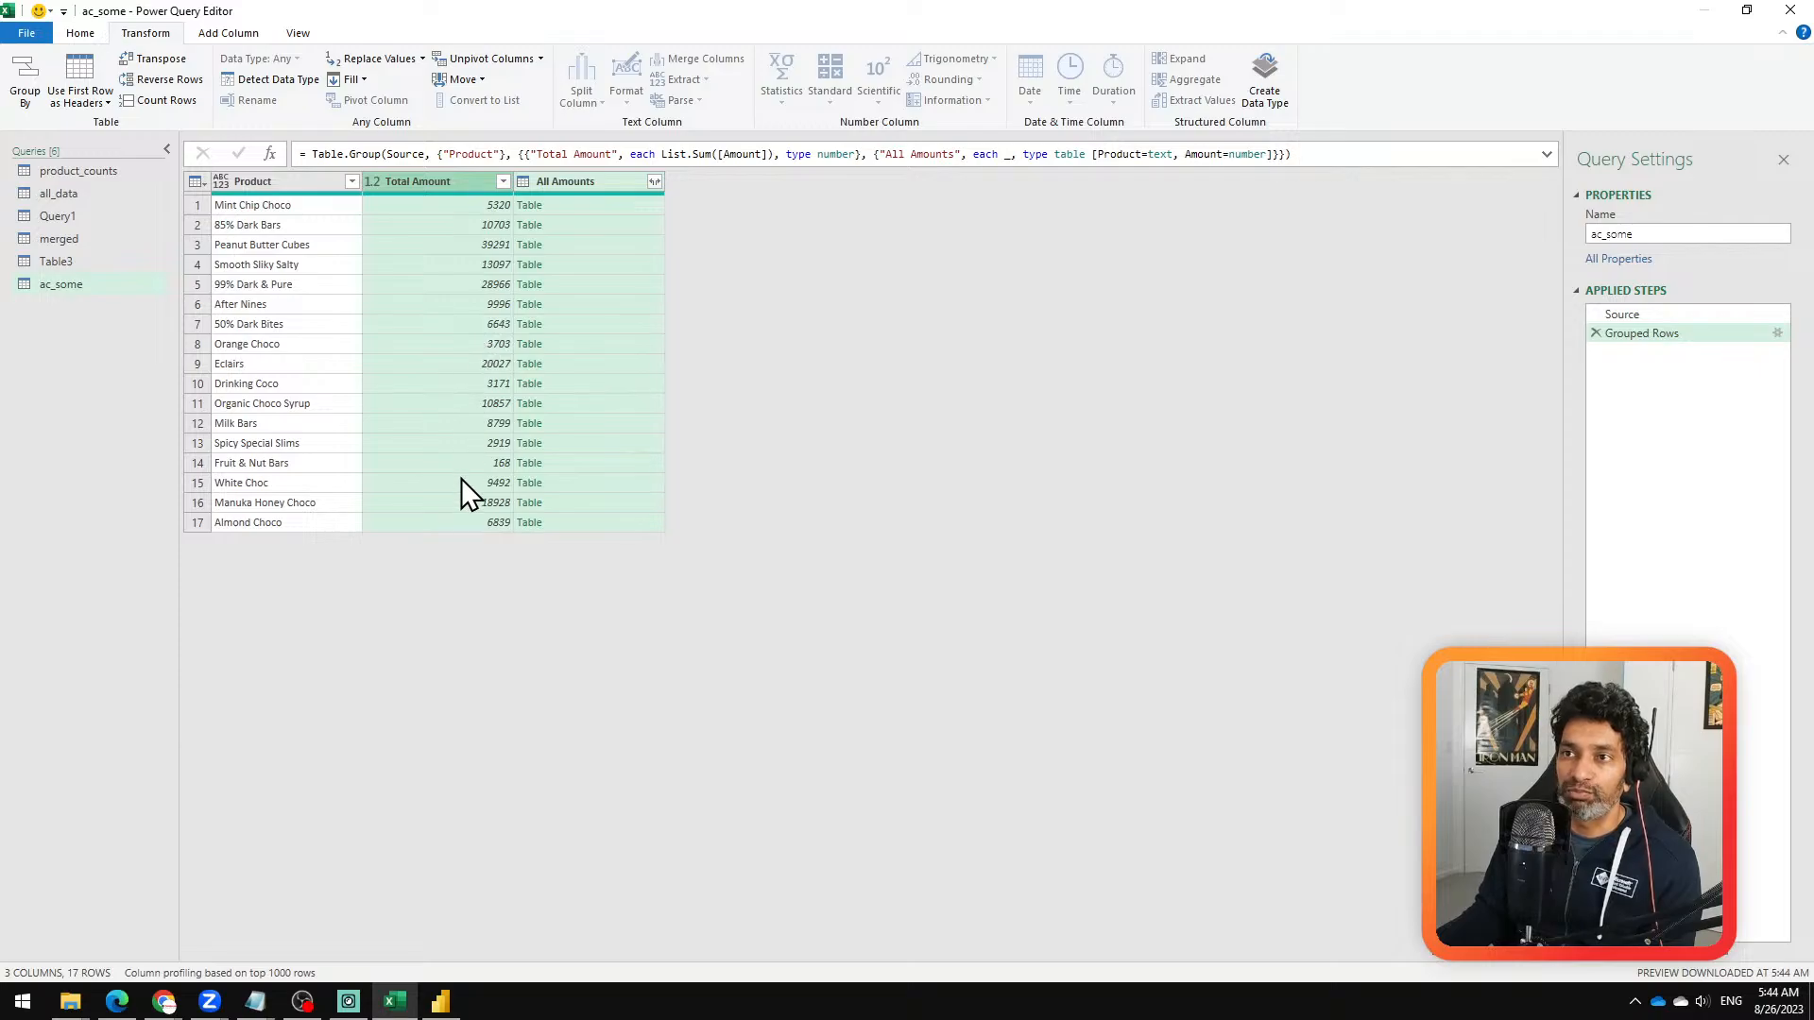
Step: Preview the nested All Amounts tables for Mint Chip Choco and Peanut Butter Cubes in an enlarged preview pane
{"action": "left_click", "coordinate": [552, 206]}
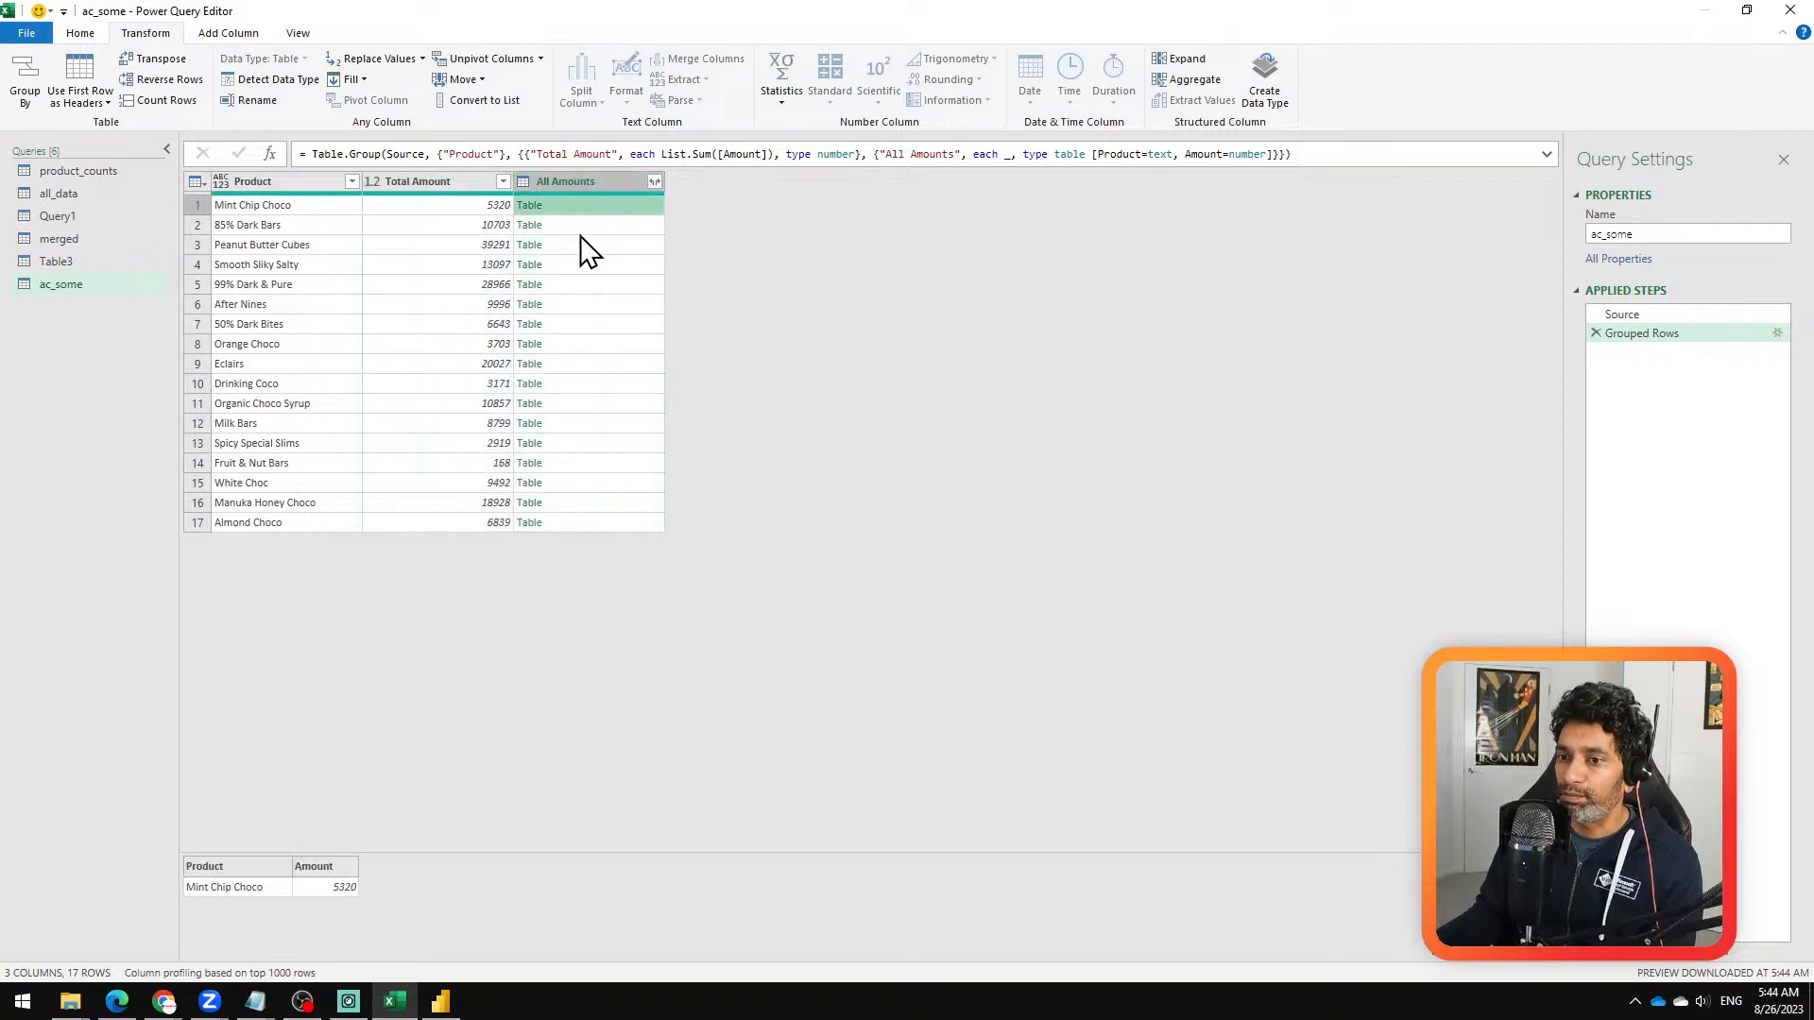
{"action": "left_click_drag", "start_coordinate": [632, 856], "coordinate": [665, 608]}
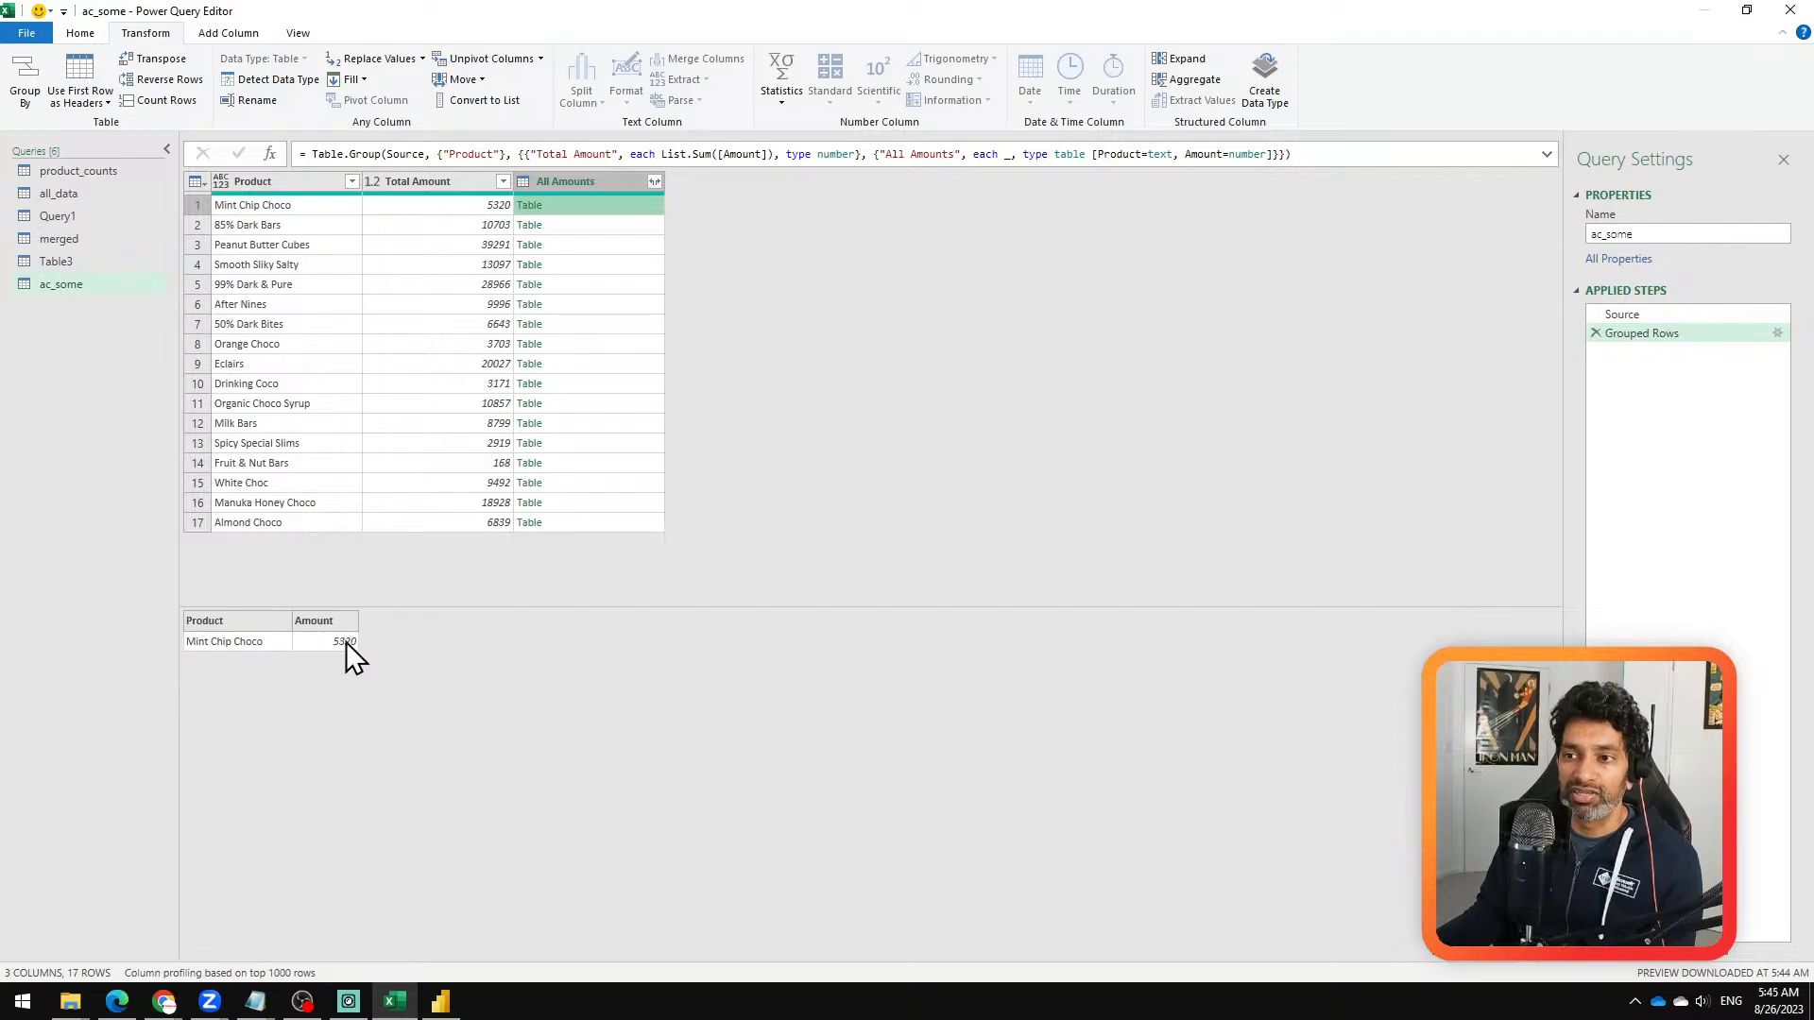
{"action": "left_click", "coordinate": [554, 248]}
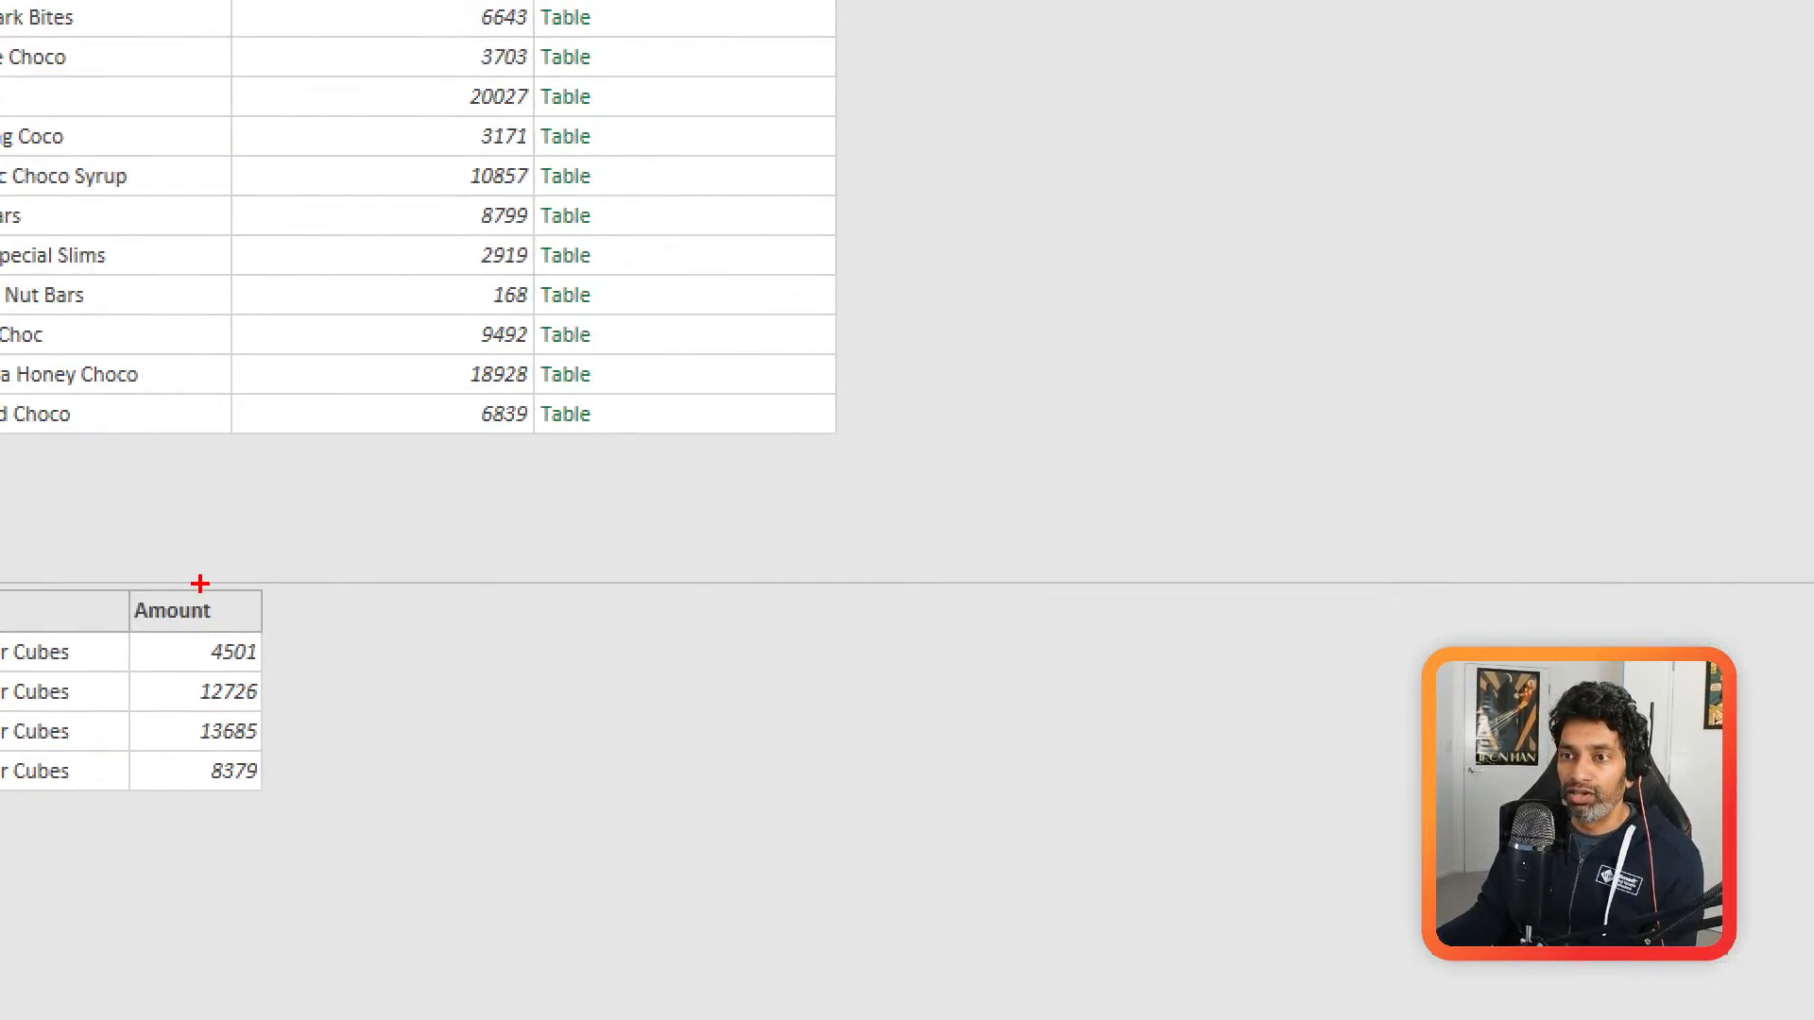
{"action": "mouse_move", "coordinate": [172, 570]}
{"action": "left_mouse_down"}
{"action": "mouse_move", "coordinate": [132, 793]}
{"action": "mouse_move", "coordinate": [208, 569]}
{"action": "mouse_move", "coordinate": [122, 557]}
{"action": "left_mouse_up"}
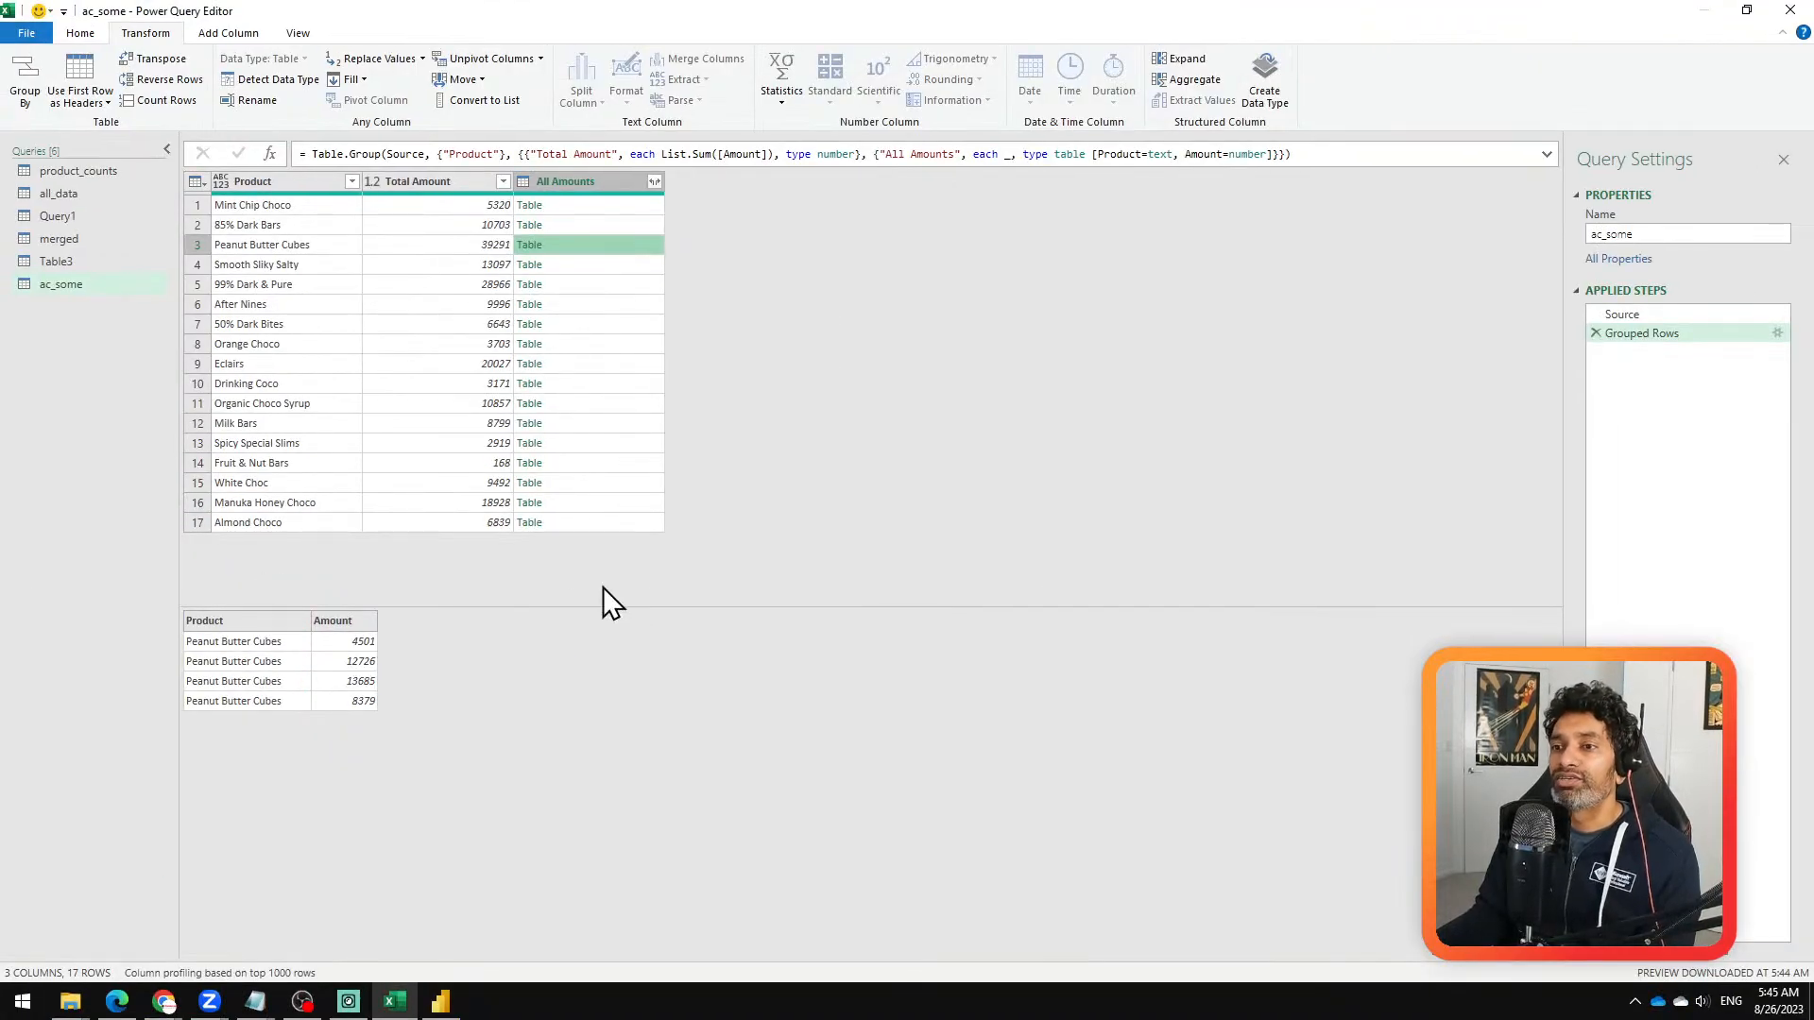
Step: Expand the All Amounts column to only the Amount field, without the original column name as prefix
{"action": "left_click", "coordinate": [653, 181]}
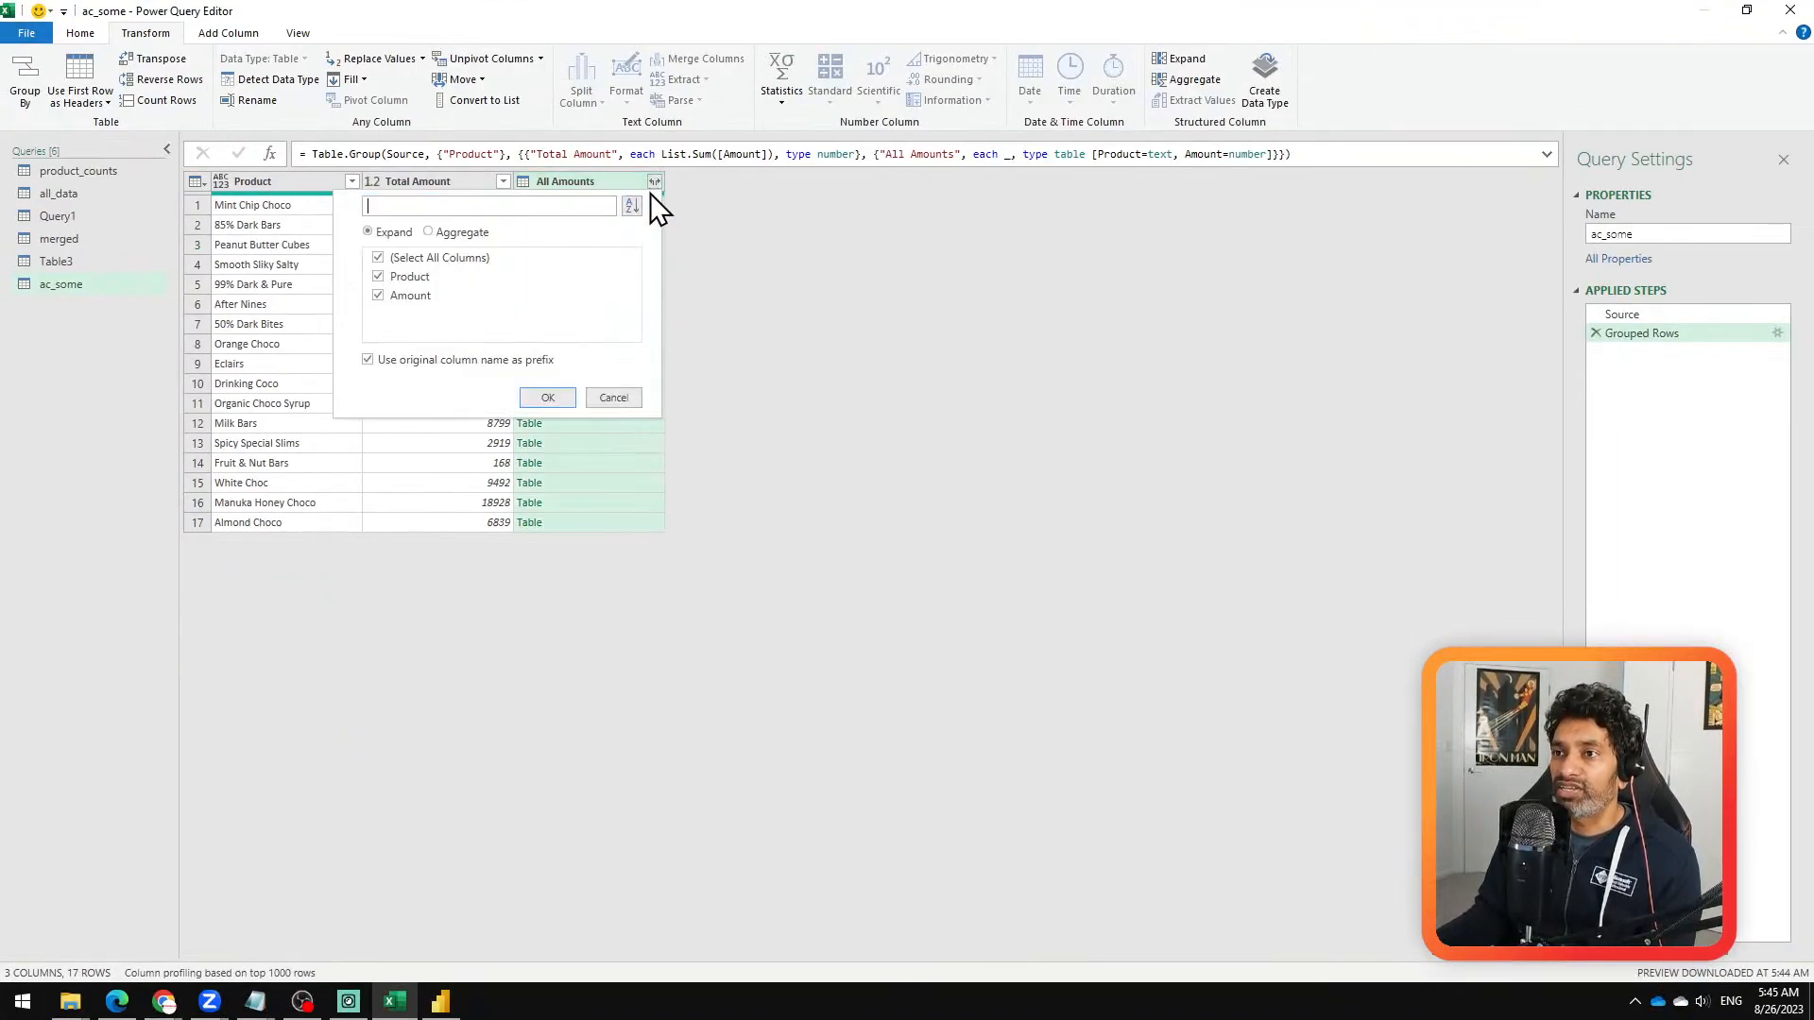
{"action": "left_click", "coordinate": [416, 277]}
{"action": "left_click", "coordinate": [439, 359]}
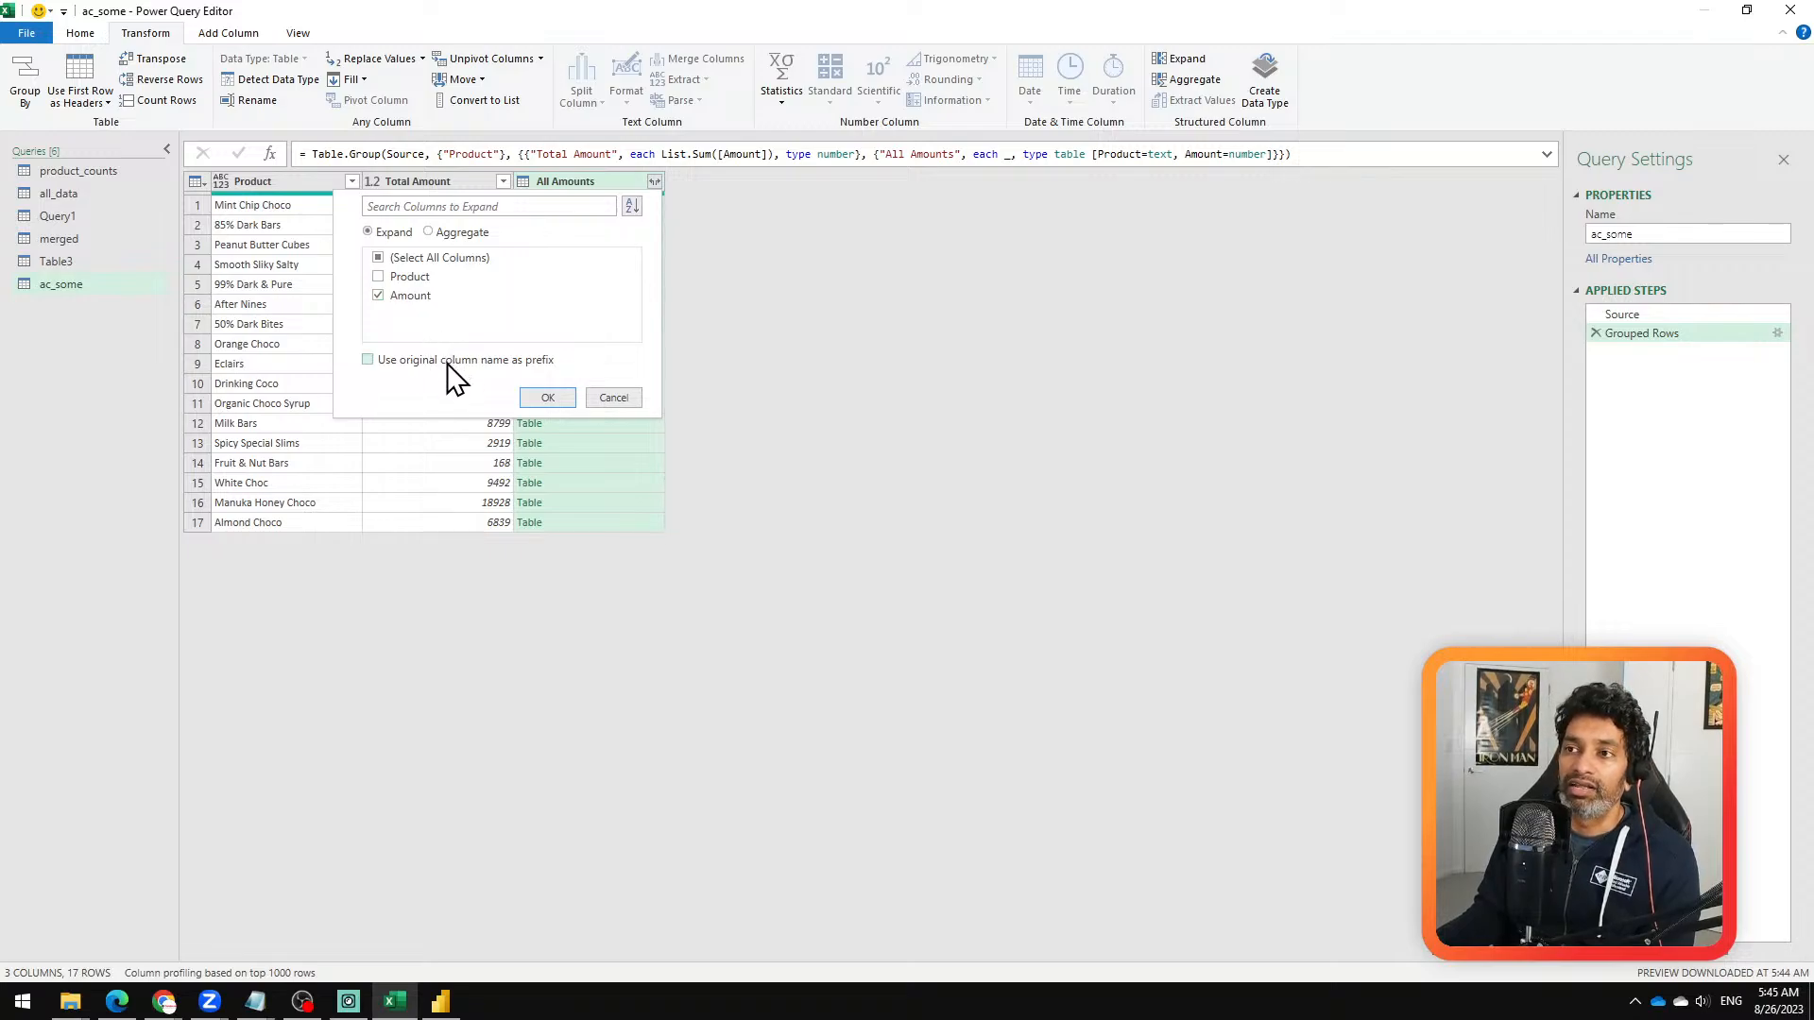
{"action": "left_click", "coordinate": [552, 397]}
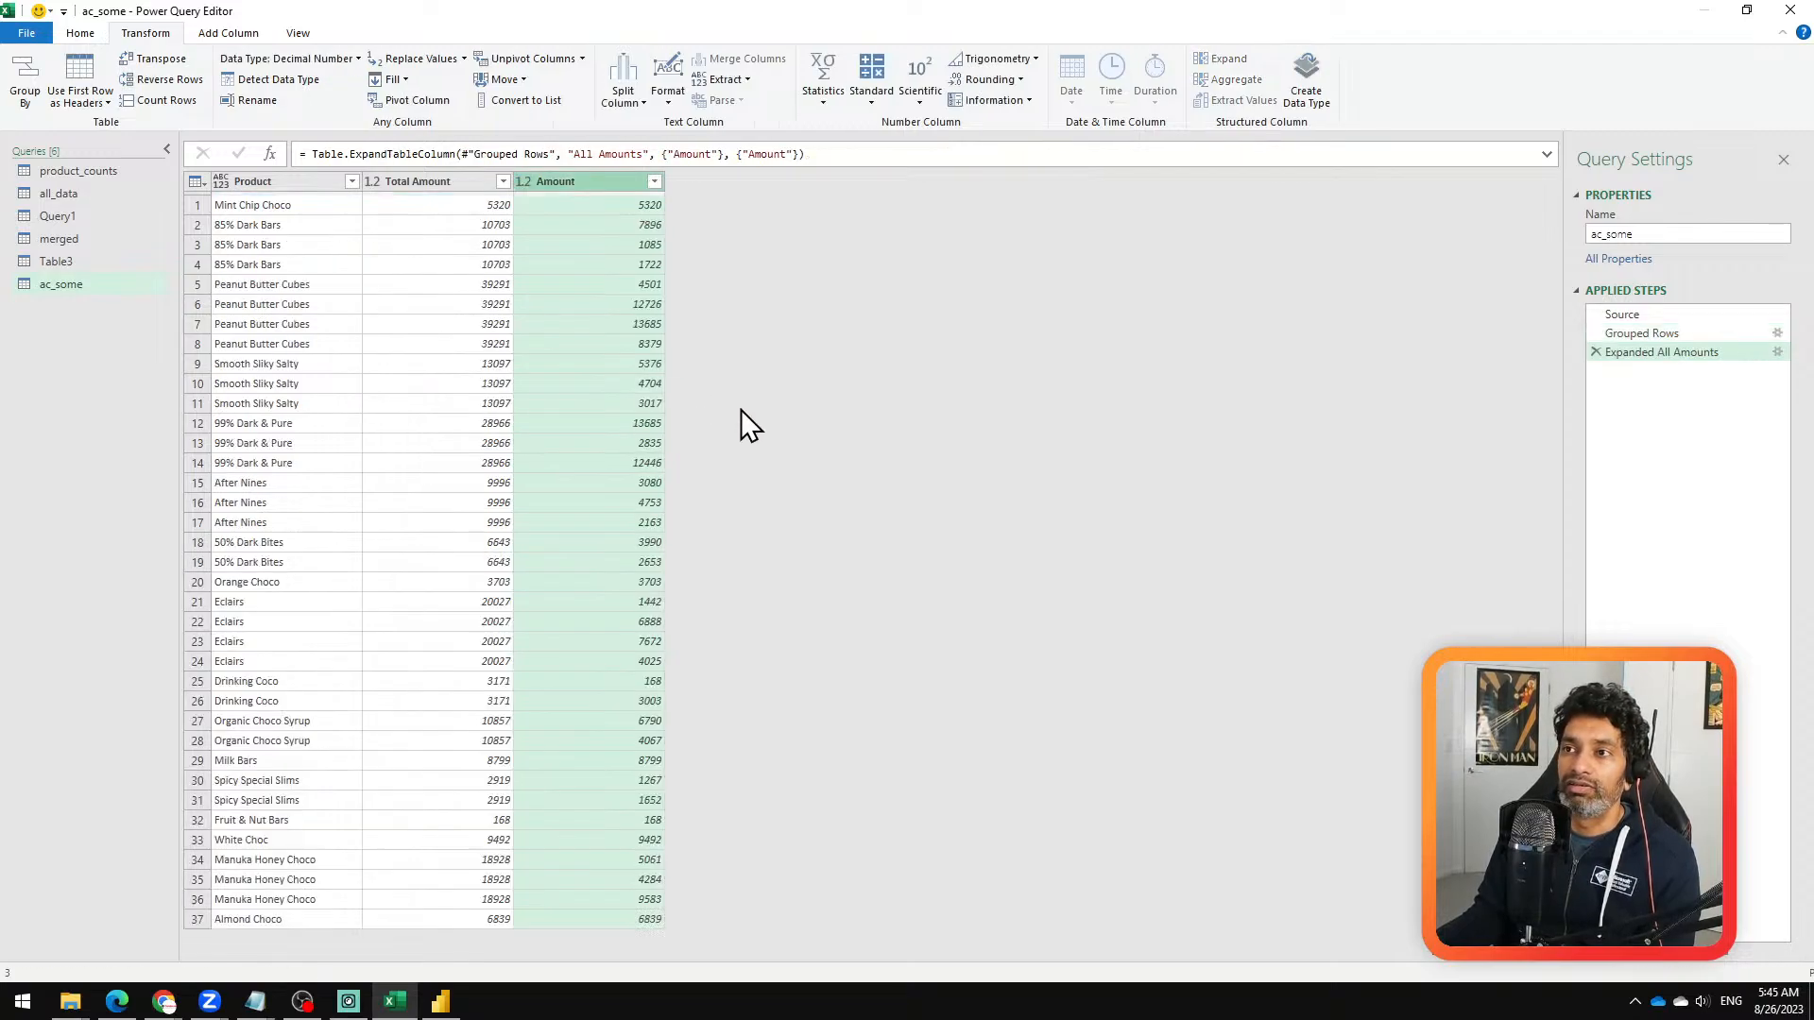
Step: Compare the Total Amount column with the individual Amount column, and view the product_counts query
{"action": "left_click", "coordinate": [457, 182]}
{"action": "left_click", "coordinate": [625, 181]}
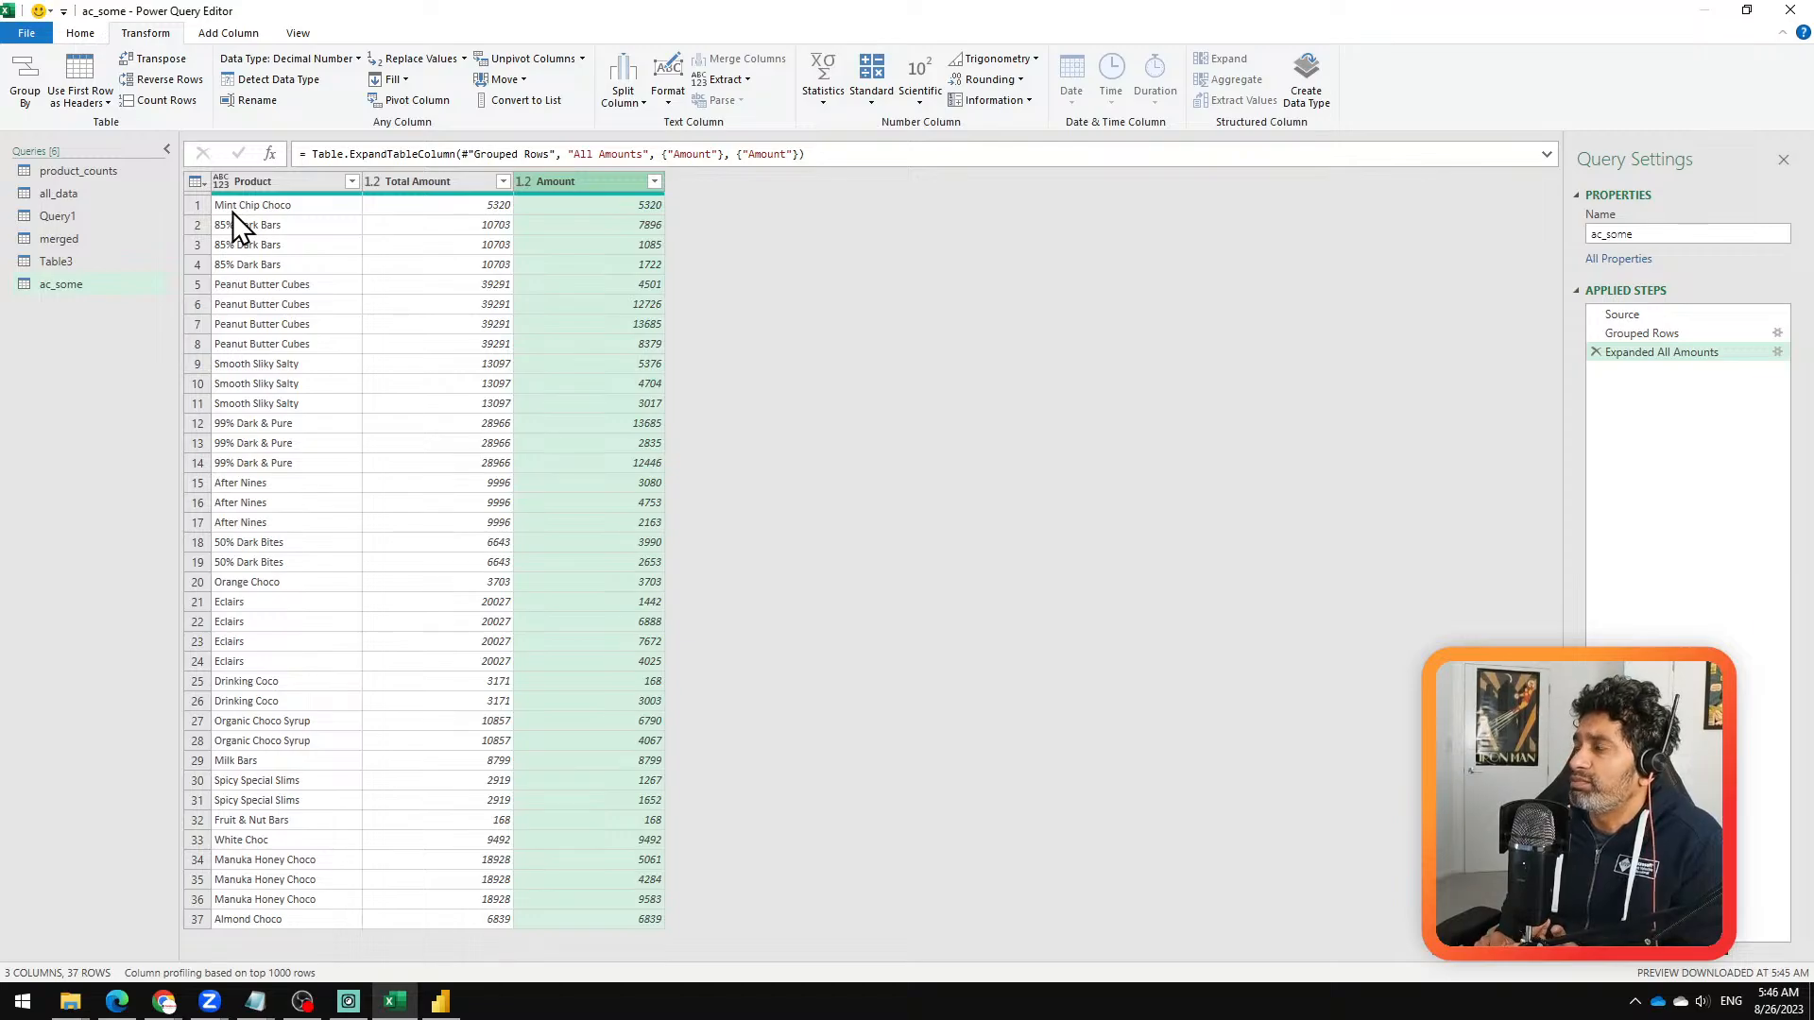
{"action": "left_click", "coordinate": [418, 185]}
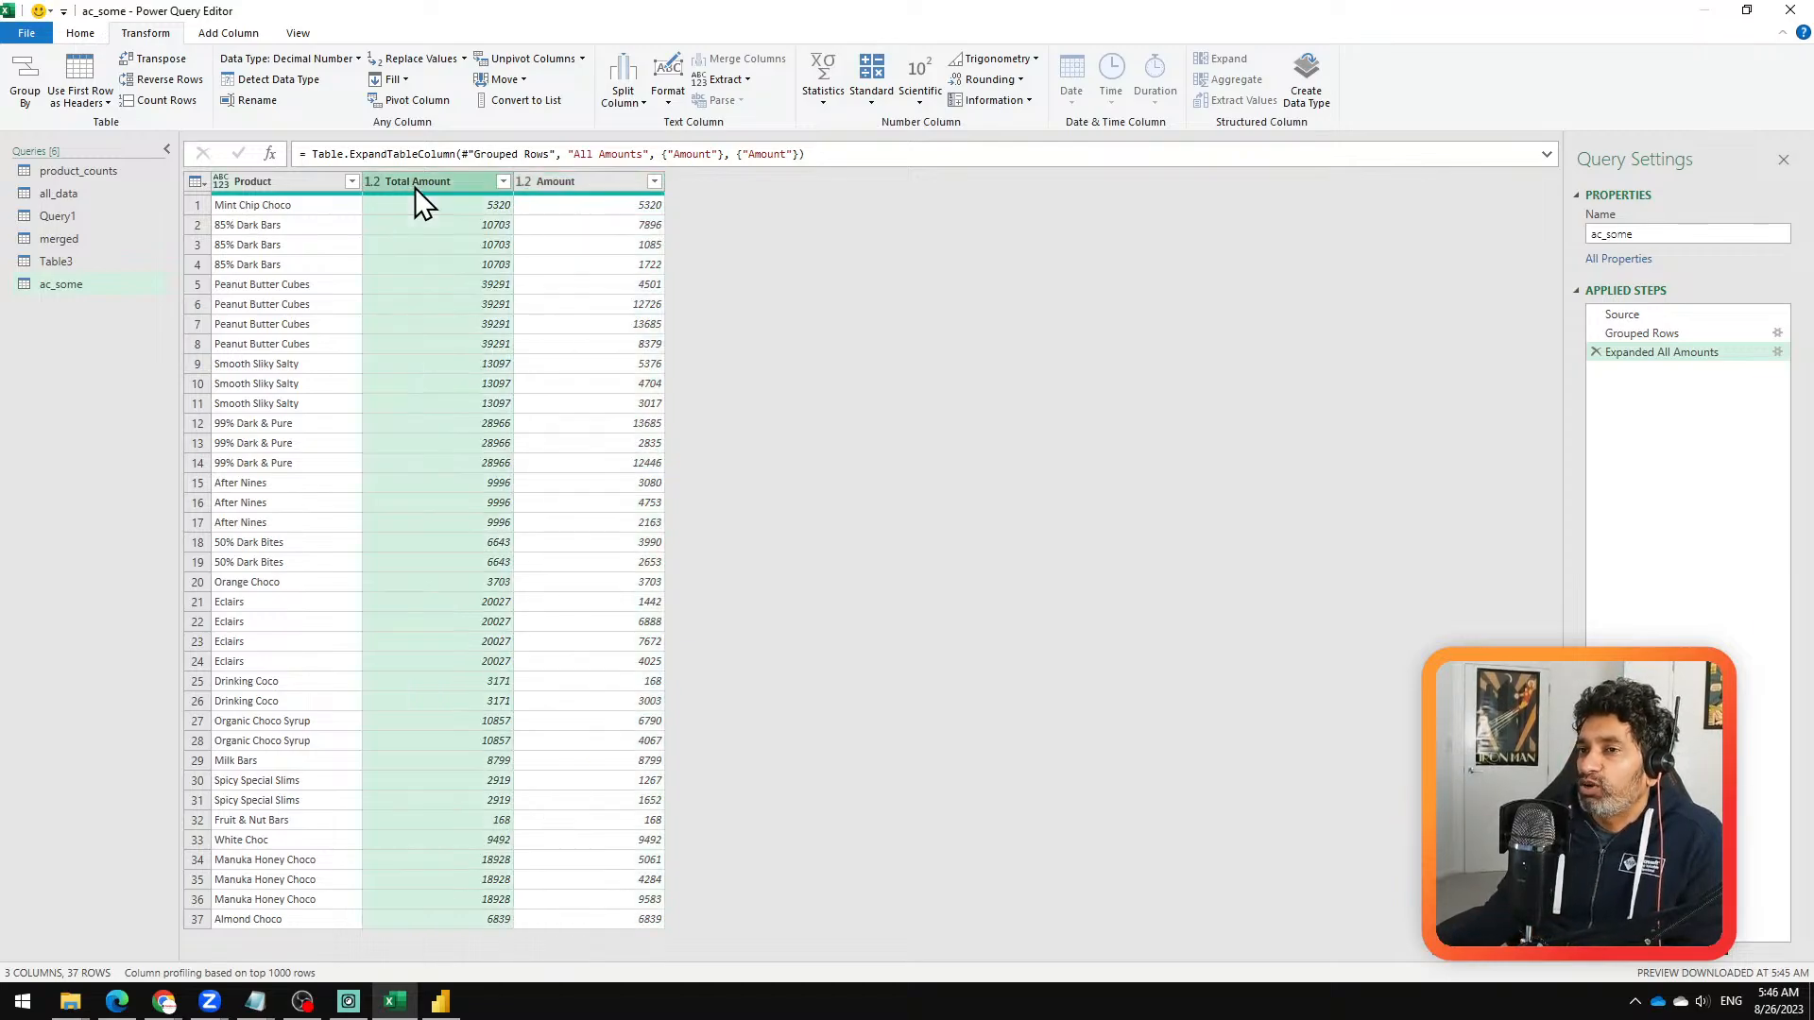
{"action": "left_click", "coordinate": [578, 193]}
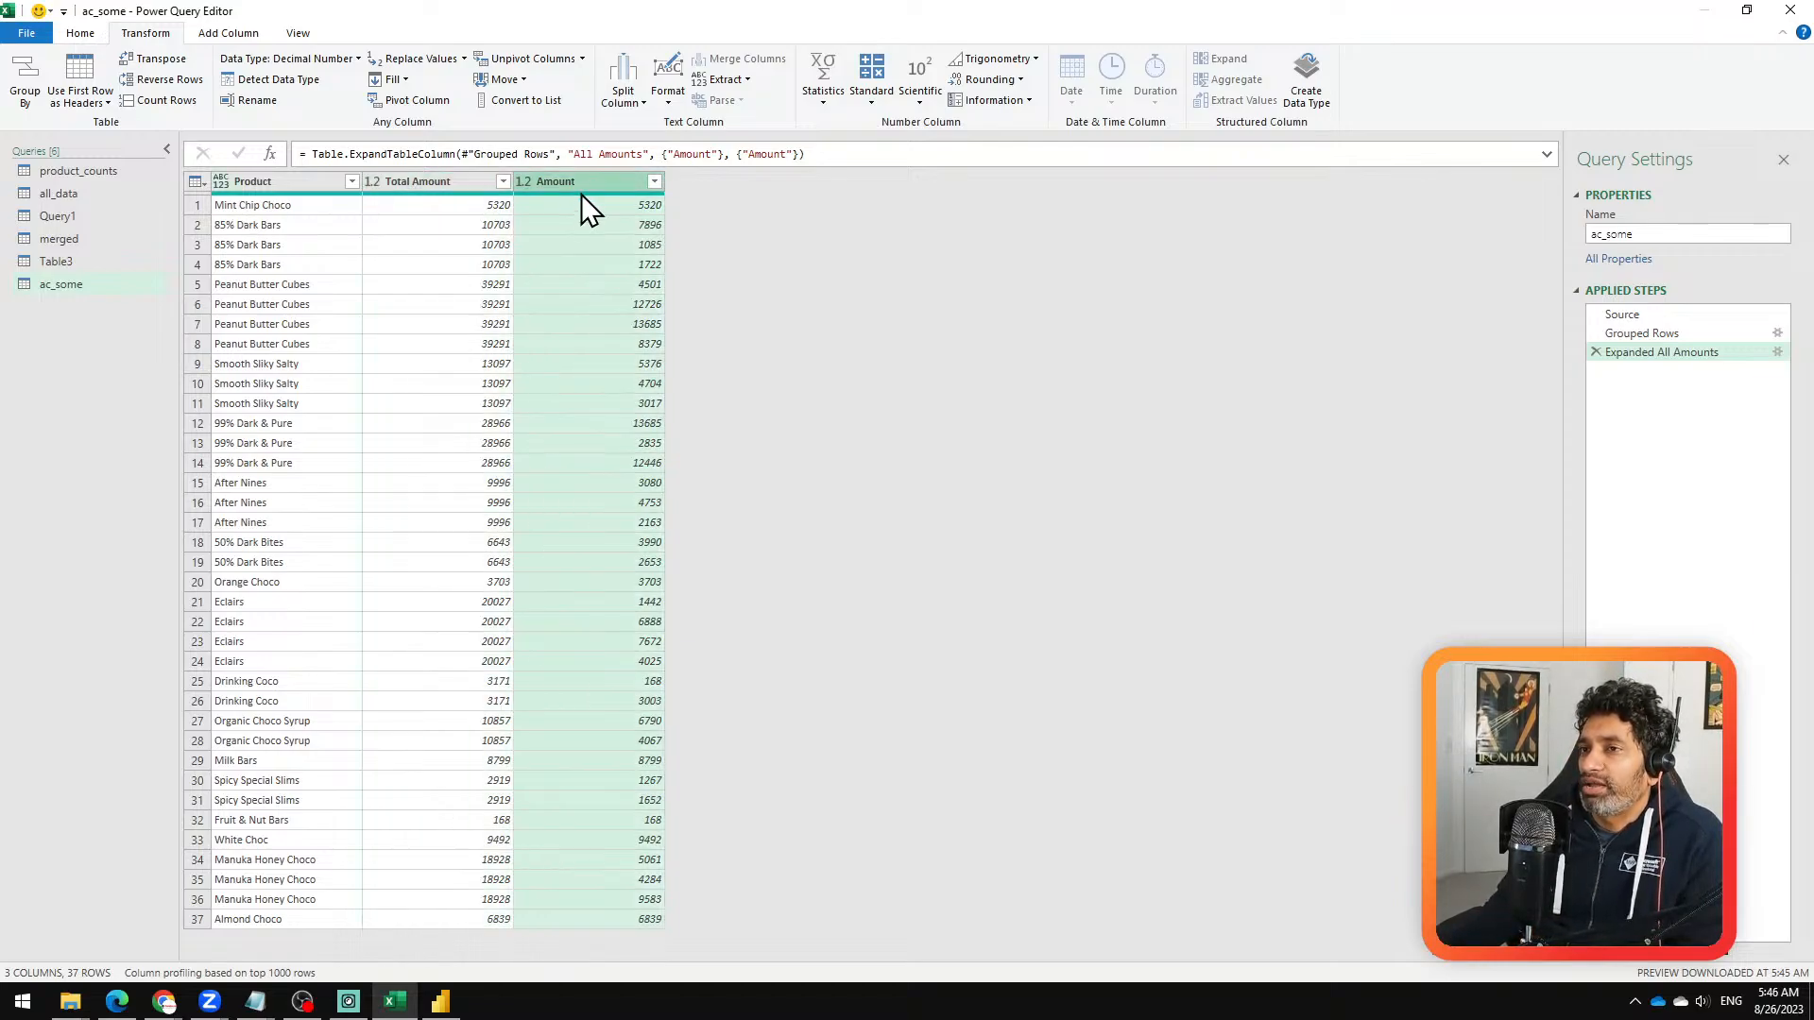
{"action": "left_click", "coordinate": [448, 179]}
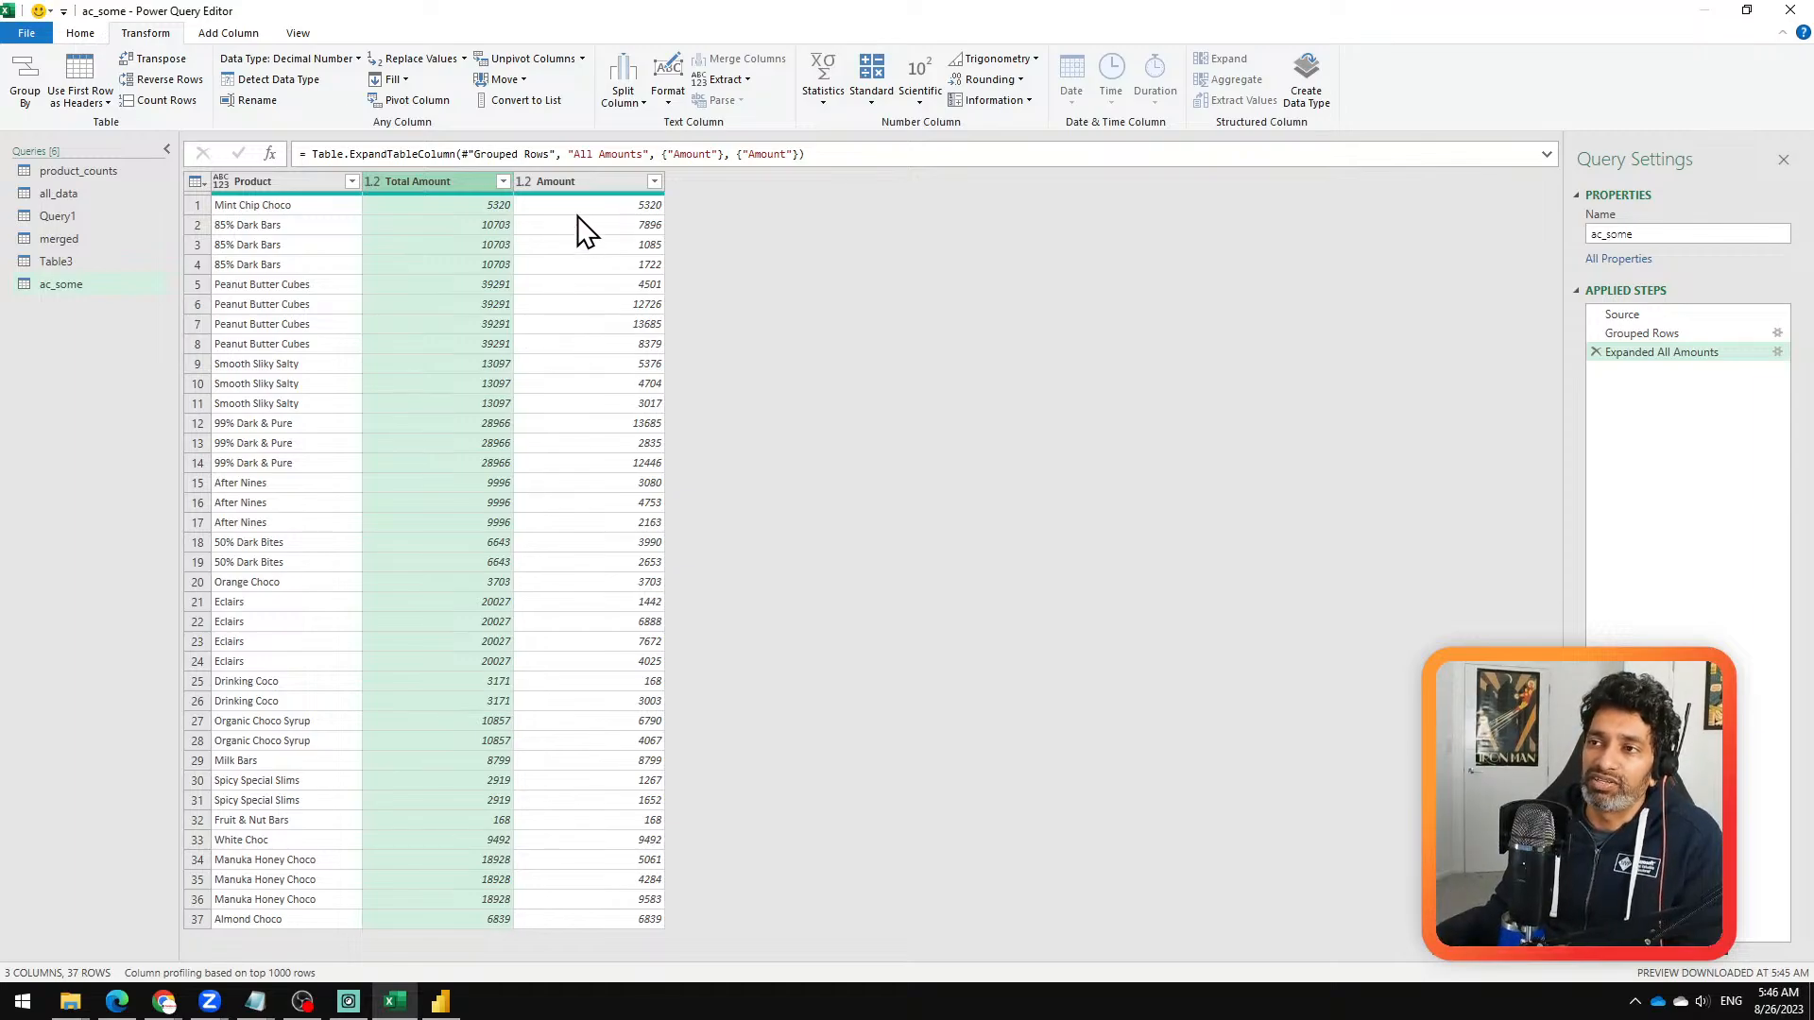
{"action": "left_click", "coordinate": [534, 181]}
{"action": "left_click", "coordinate": [482, 183]}
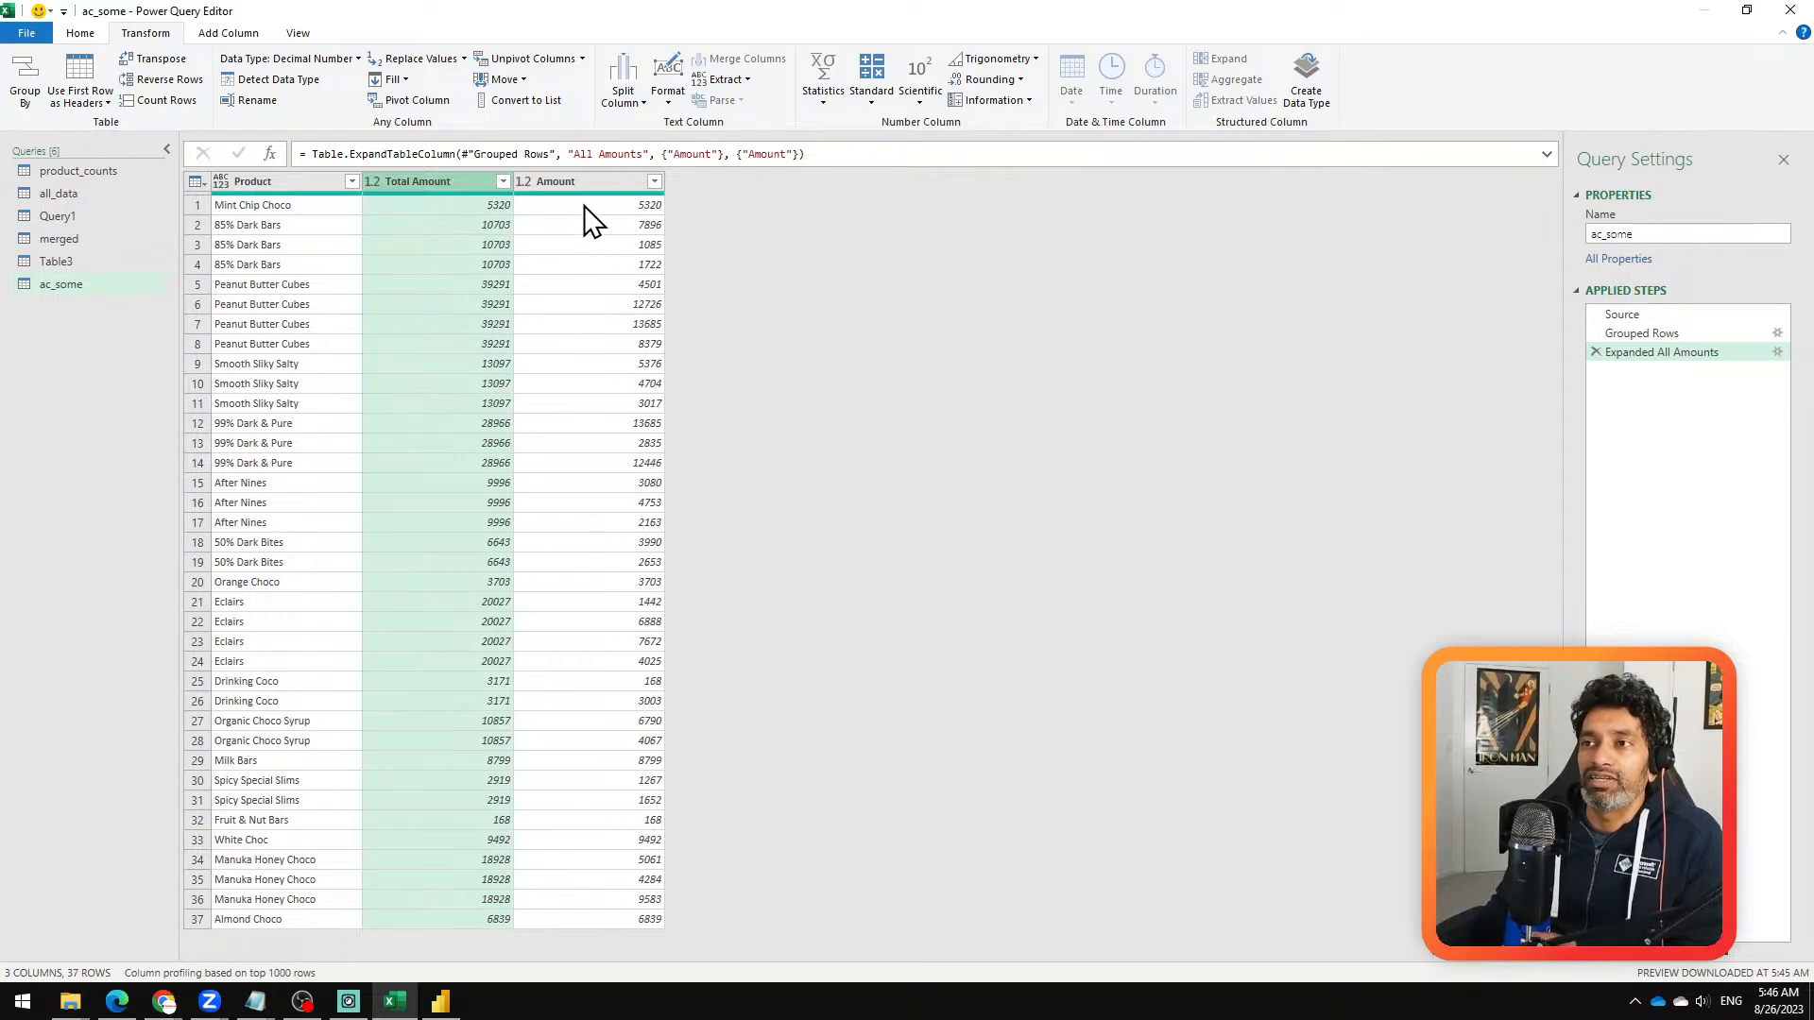
{"action": "left_click", "coordinate": [594, 178]}
{"action": "mouse_move", "coordinate": [632, 195]}
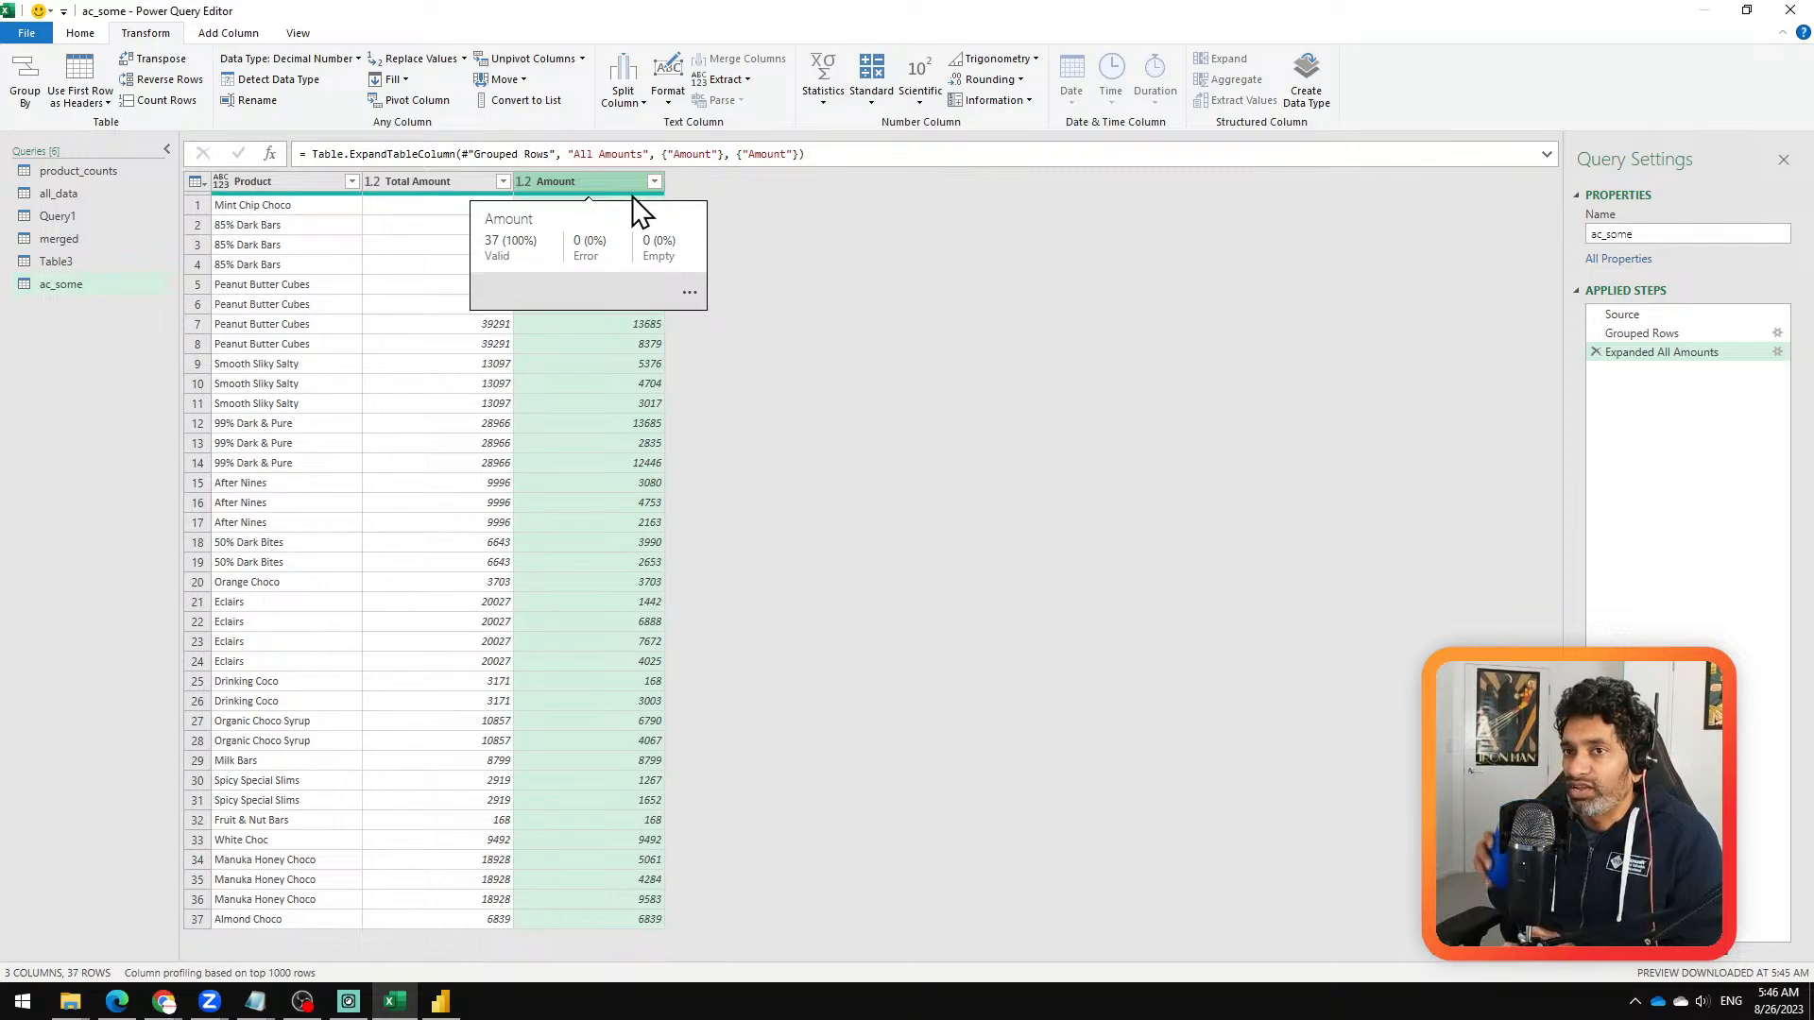
{"action": "left_click", "coordinate": [94, 173]}
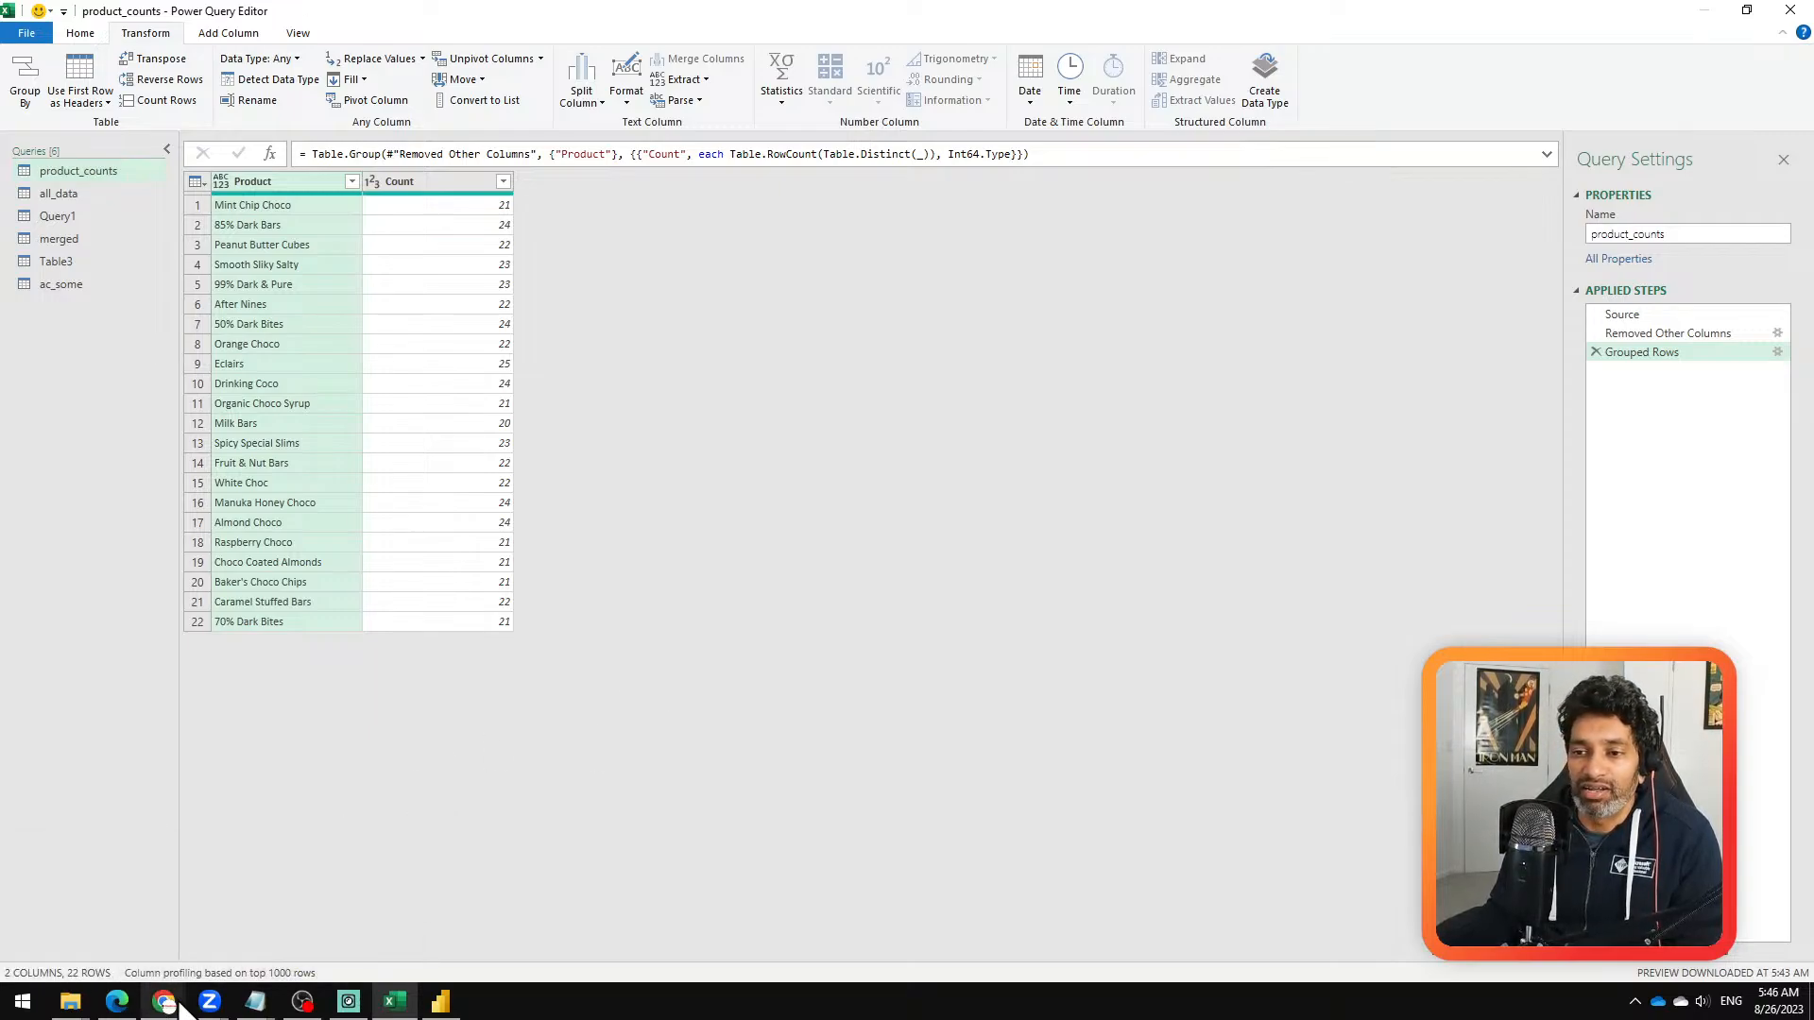
Step: Switch to Chrome and open the All Posts archive of Chandoo.org in a new tab from the Mini-Courses page
{"action": "mouse_move", "coordinate": [158, 975]}
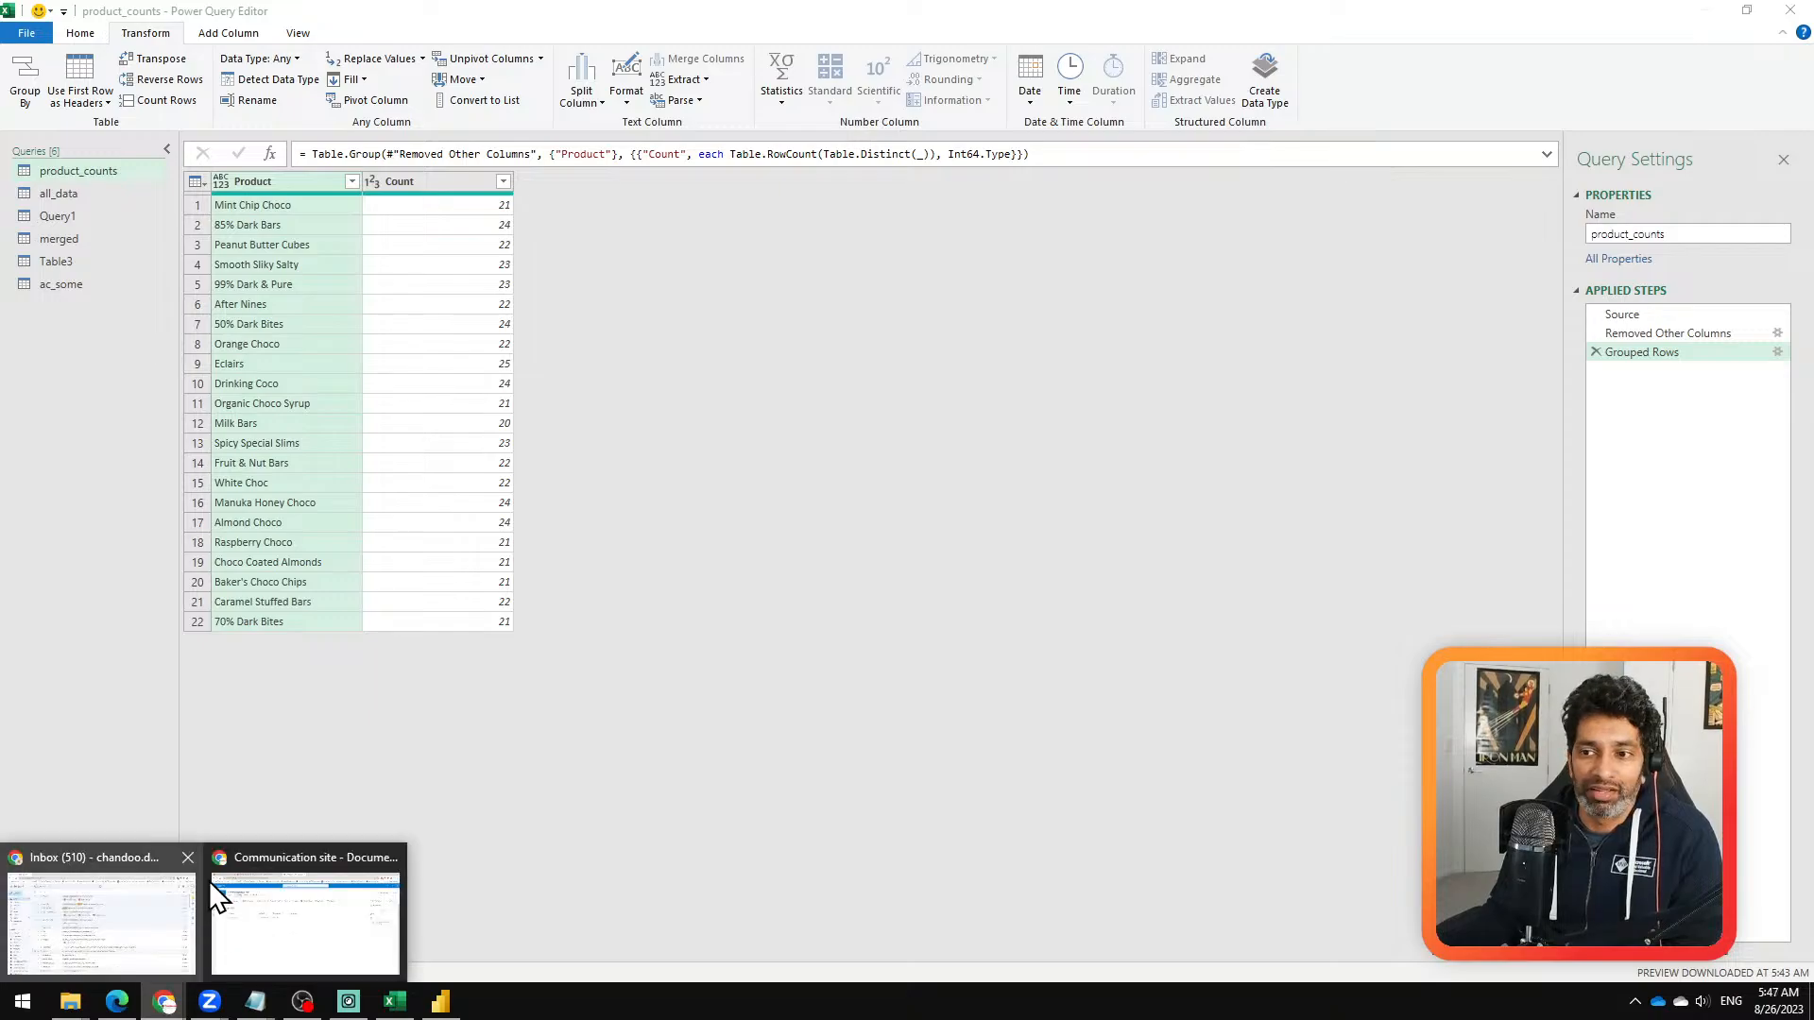
{"action": "left_click", "coordinate": [281, 879]}
{"action": "left_click", "coordinate": [198, 16]}
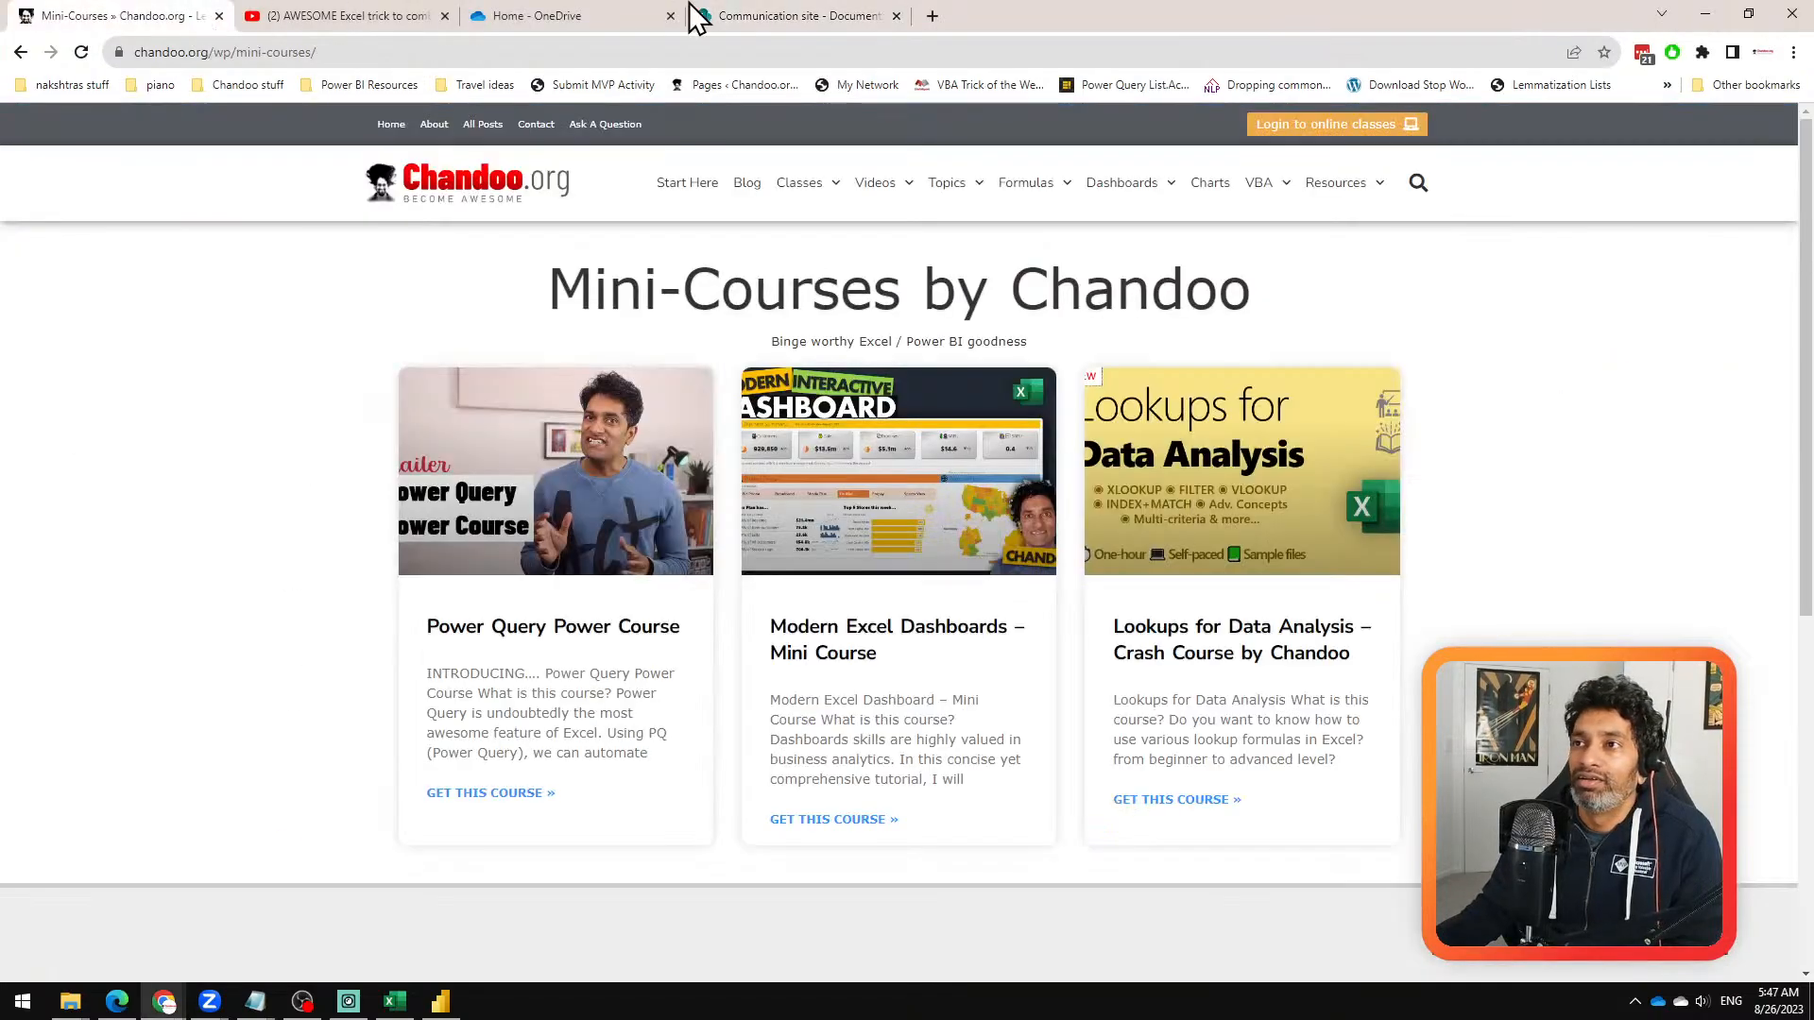
{"action": "middle_click", "coordinate": [481, 126]}
{"action": "left_click", "coordinate": [355, 21]}
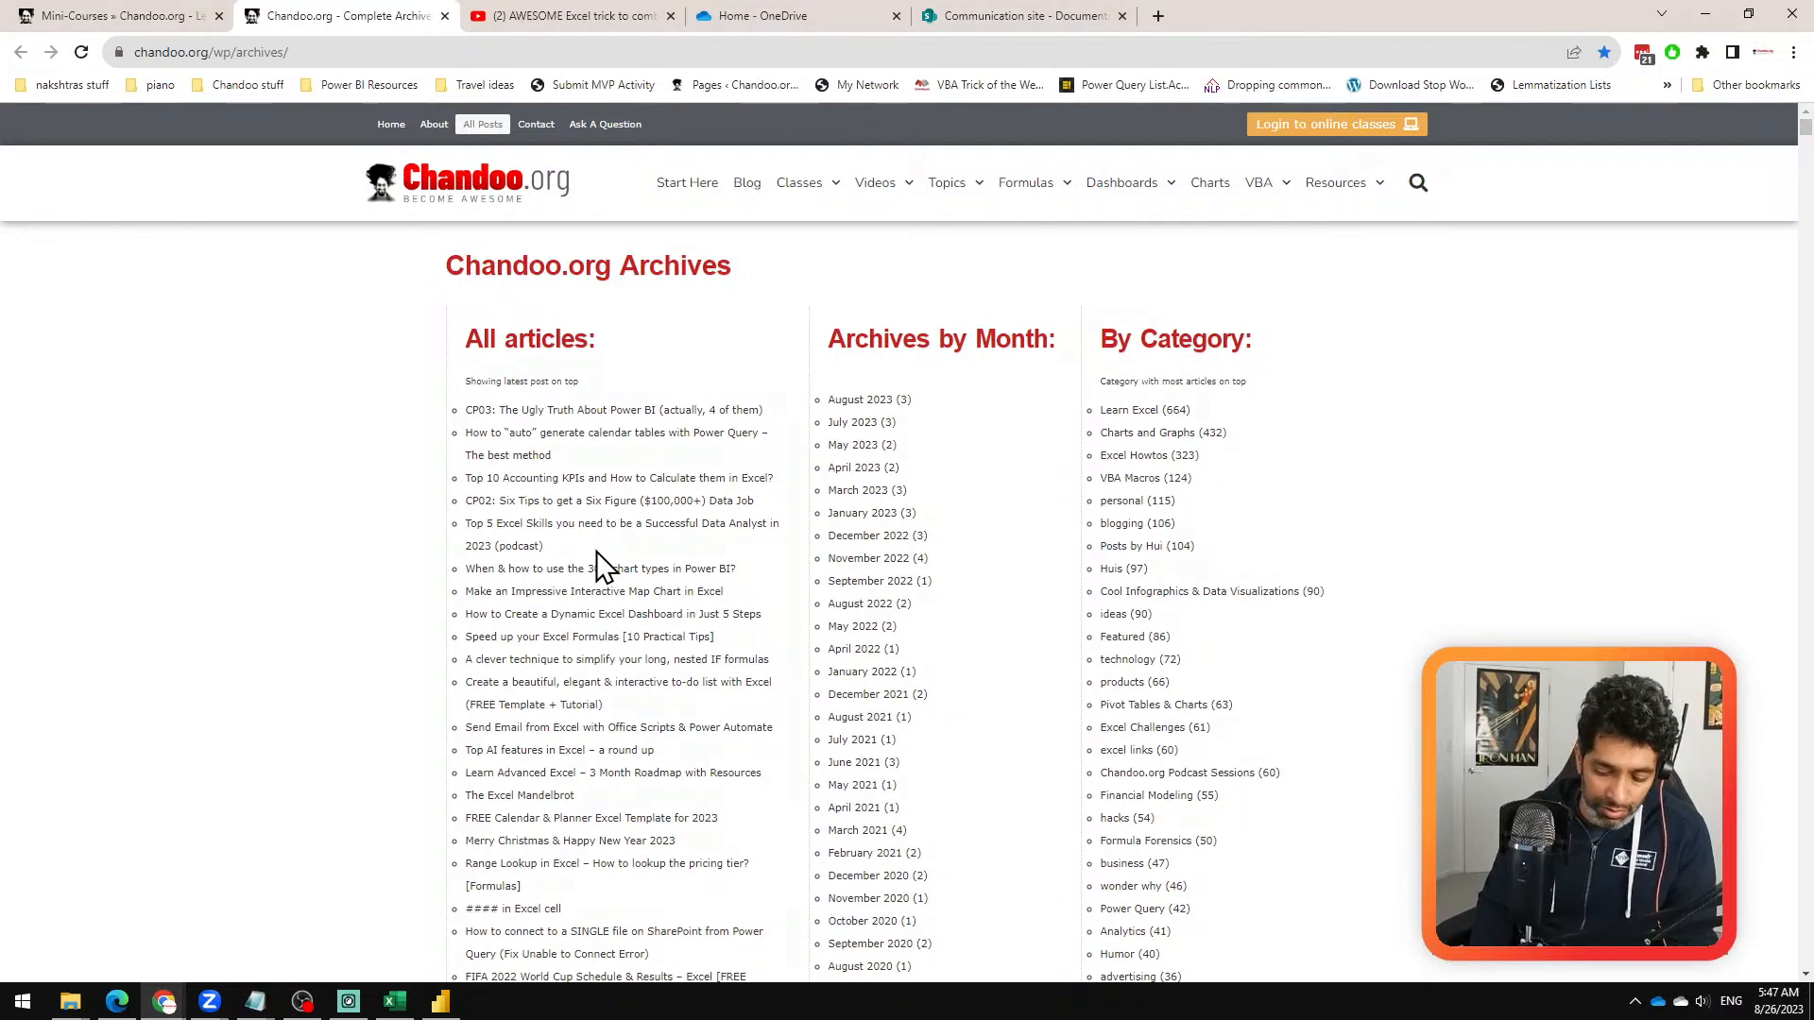
Step: Search the Chandoo.org archives page for "power query"
{"action": "key", "text": "ctrl+f"}
{"action": "type", "text": "po"}
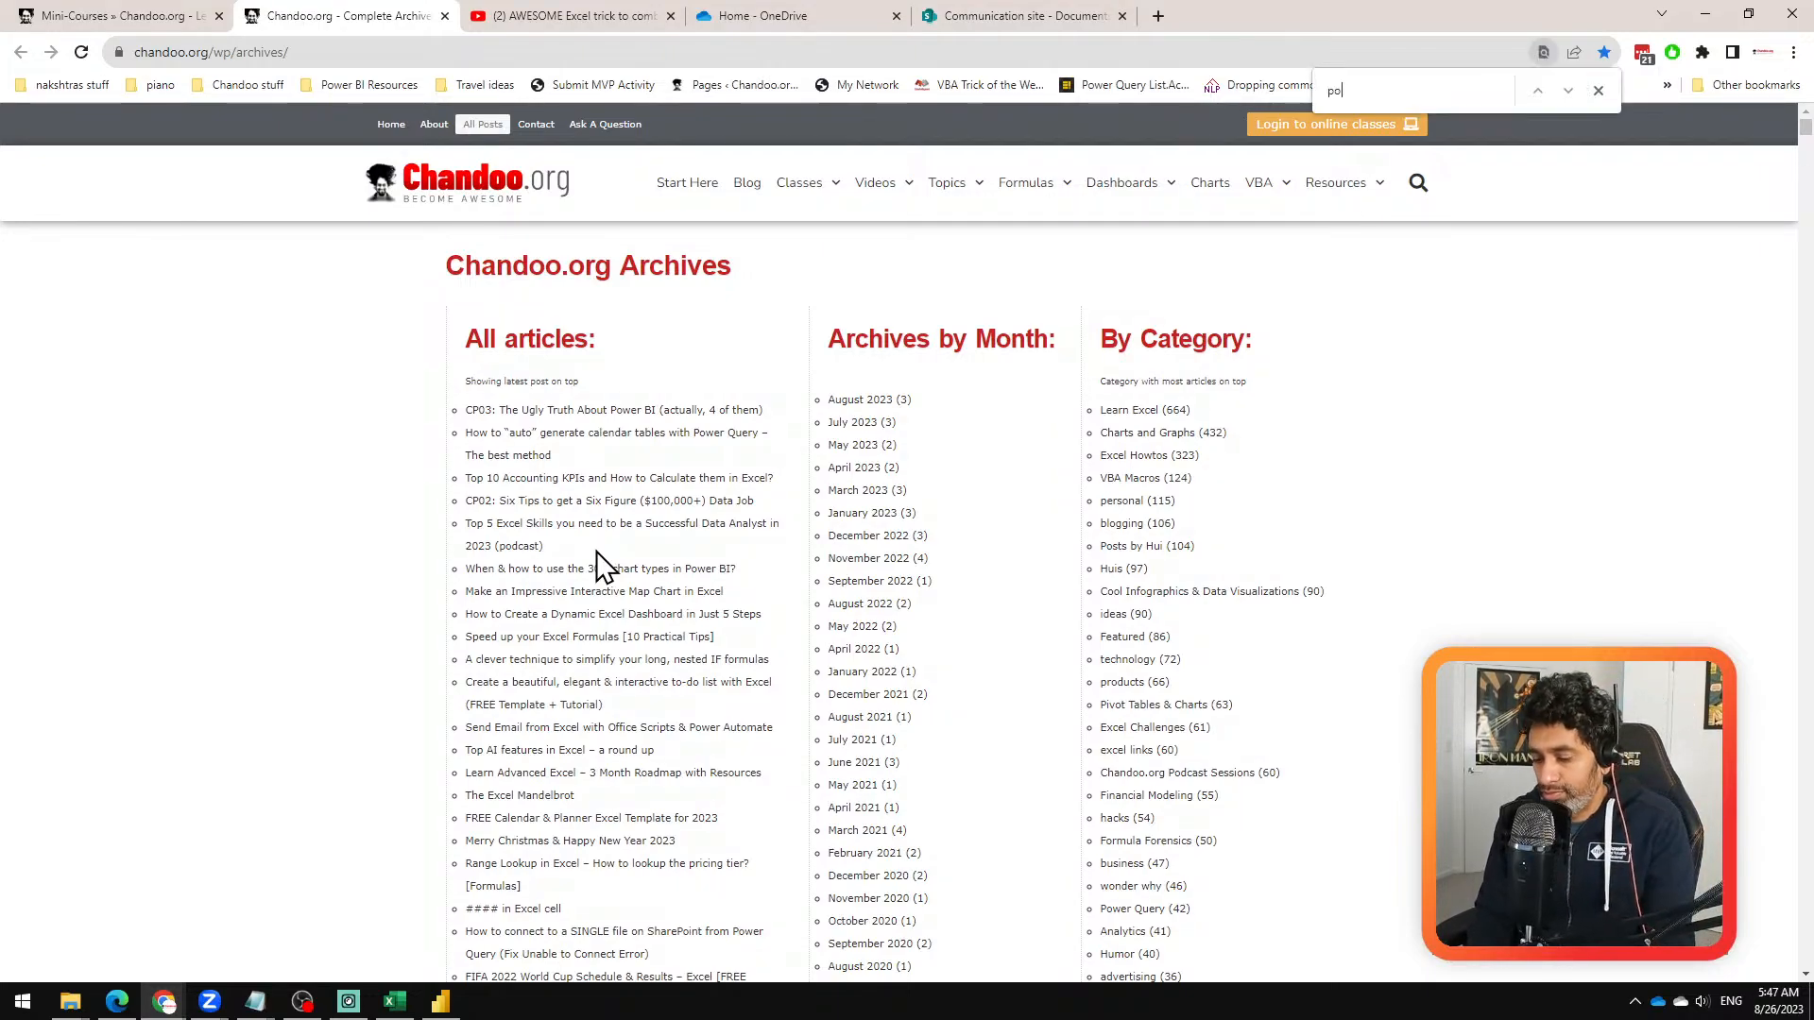
{"action": "type", "text": "wer query"}
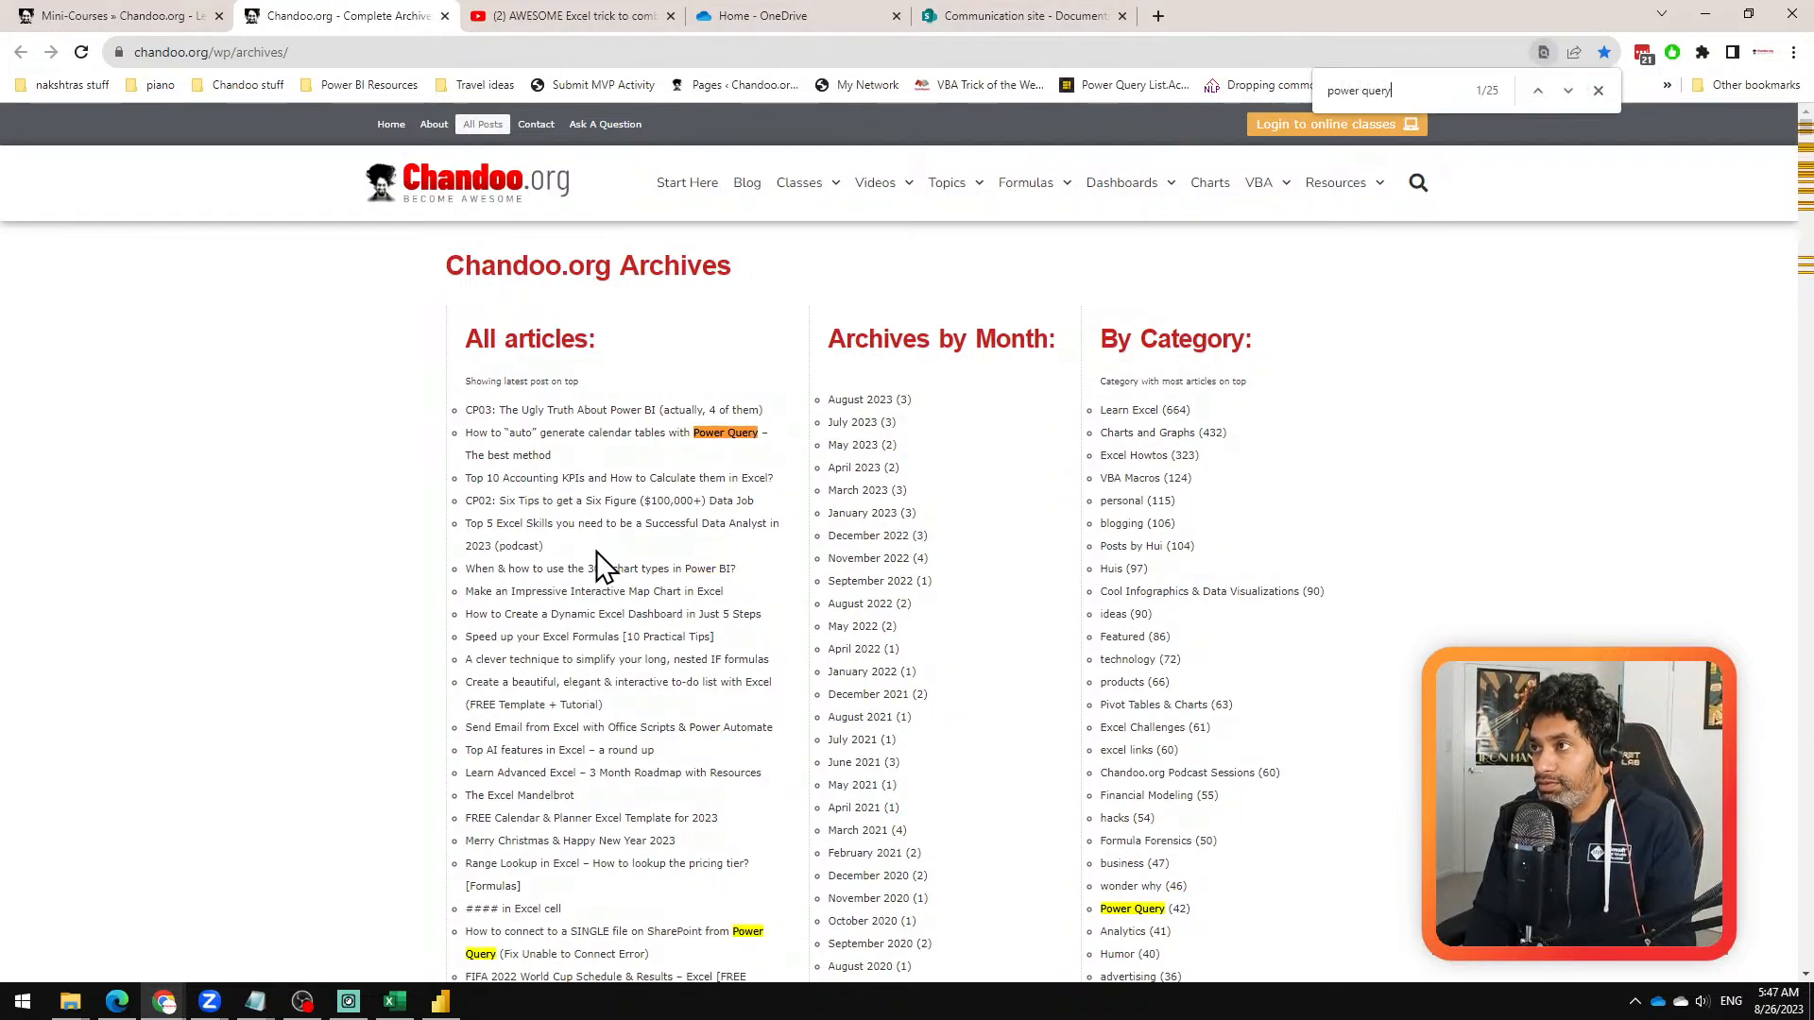
Step: Browse the archive's article list for the highlighted Power Query titles, and return to the Power Query Editor
{"action": "scroll", "coordinate": [1270, 631], "scroll_direction": "down", "scroll_amount": 13}
{"action": "scroll", "coordinate": [1270, 631], "scroll_direction": "down", "scroll_amount": 10}
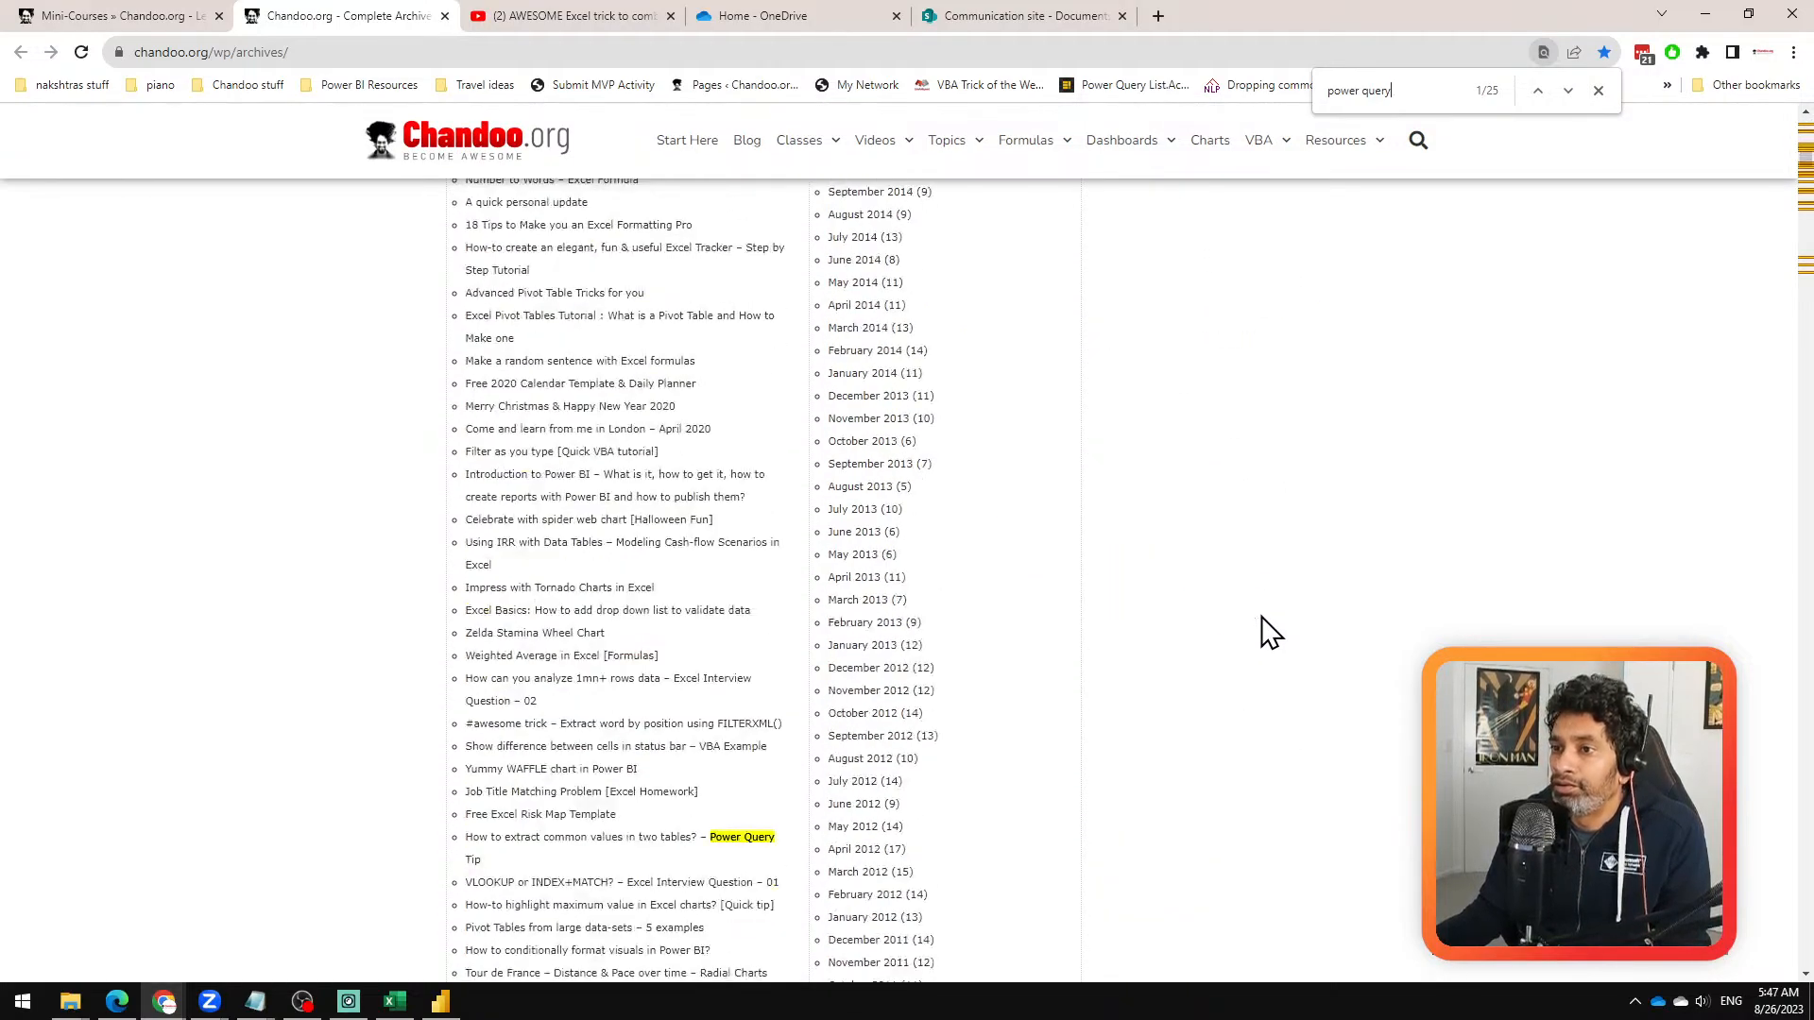
{"action": "scroll", "coordinate": [1270, 631], "scroll_direction": "down", "scroll_amount": 20}
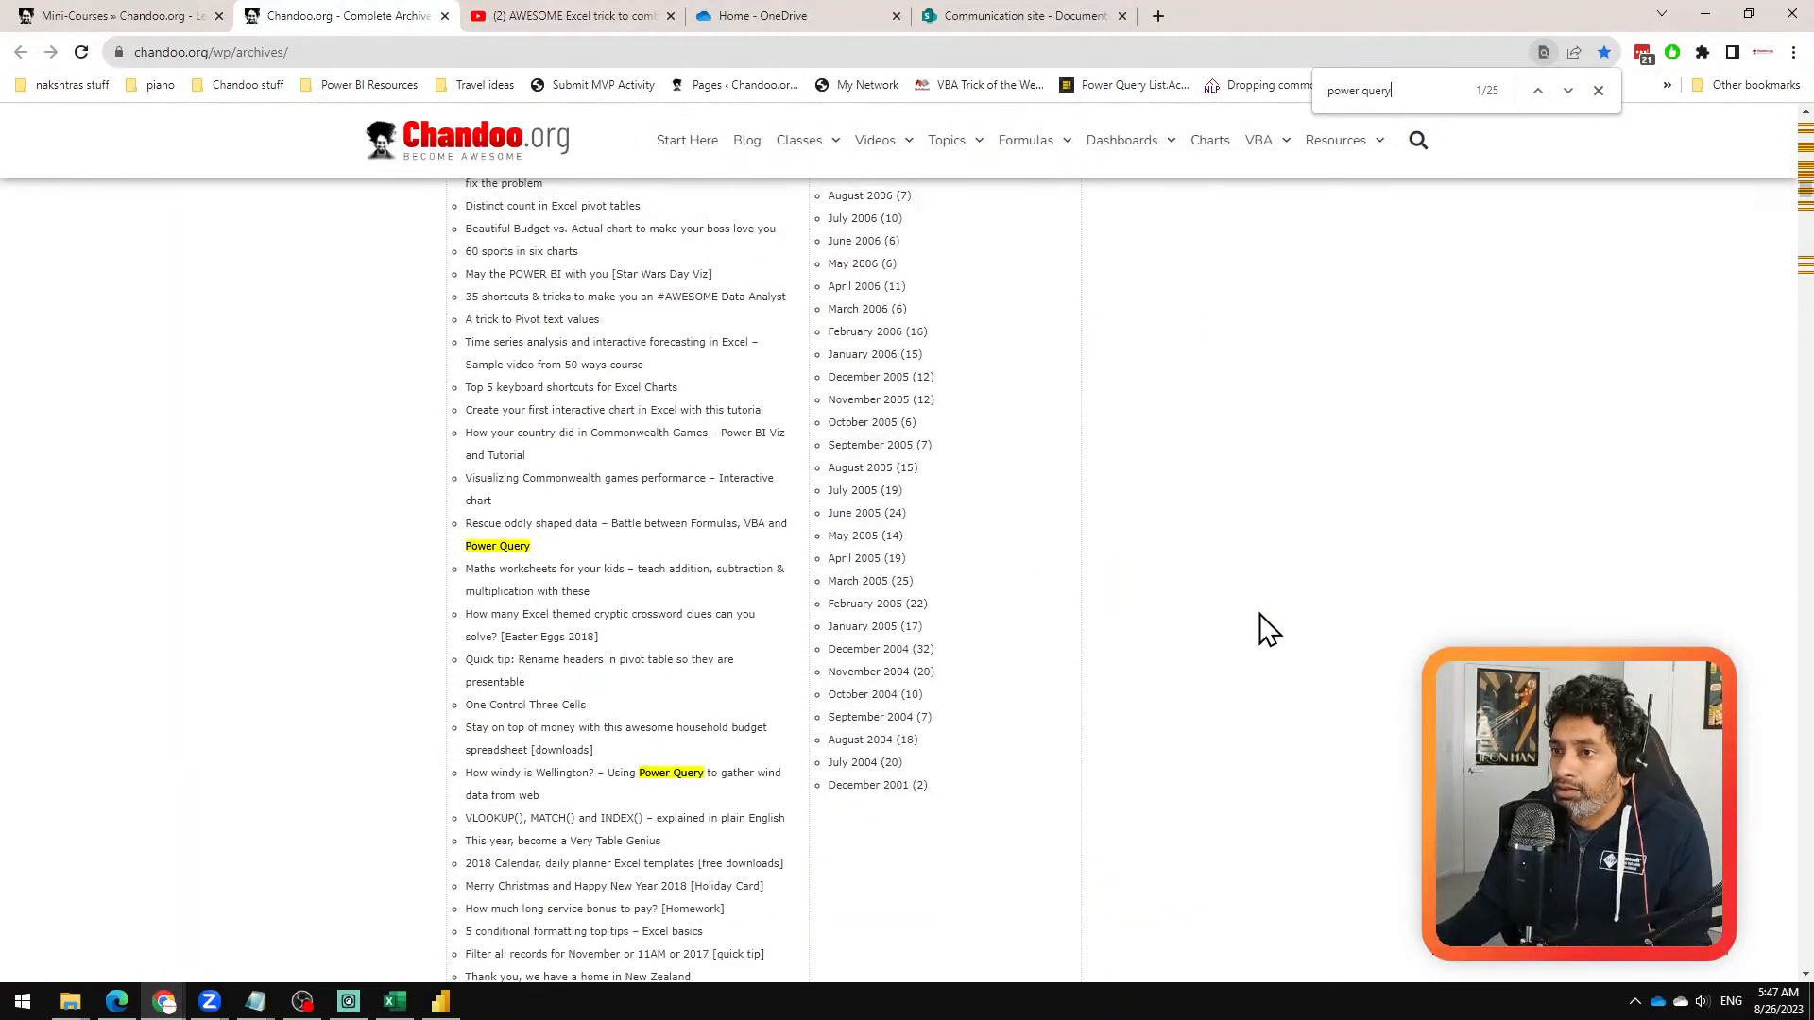
{"action": "scroll", "coordinate": [1271, 631], "scroll_direction": "down", "scroll_amount": 6}
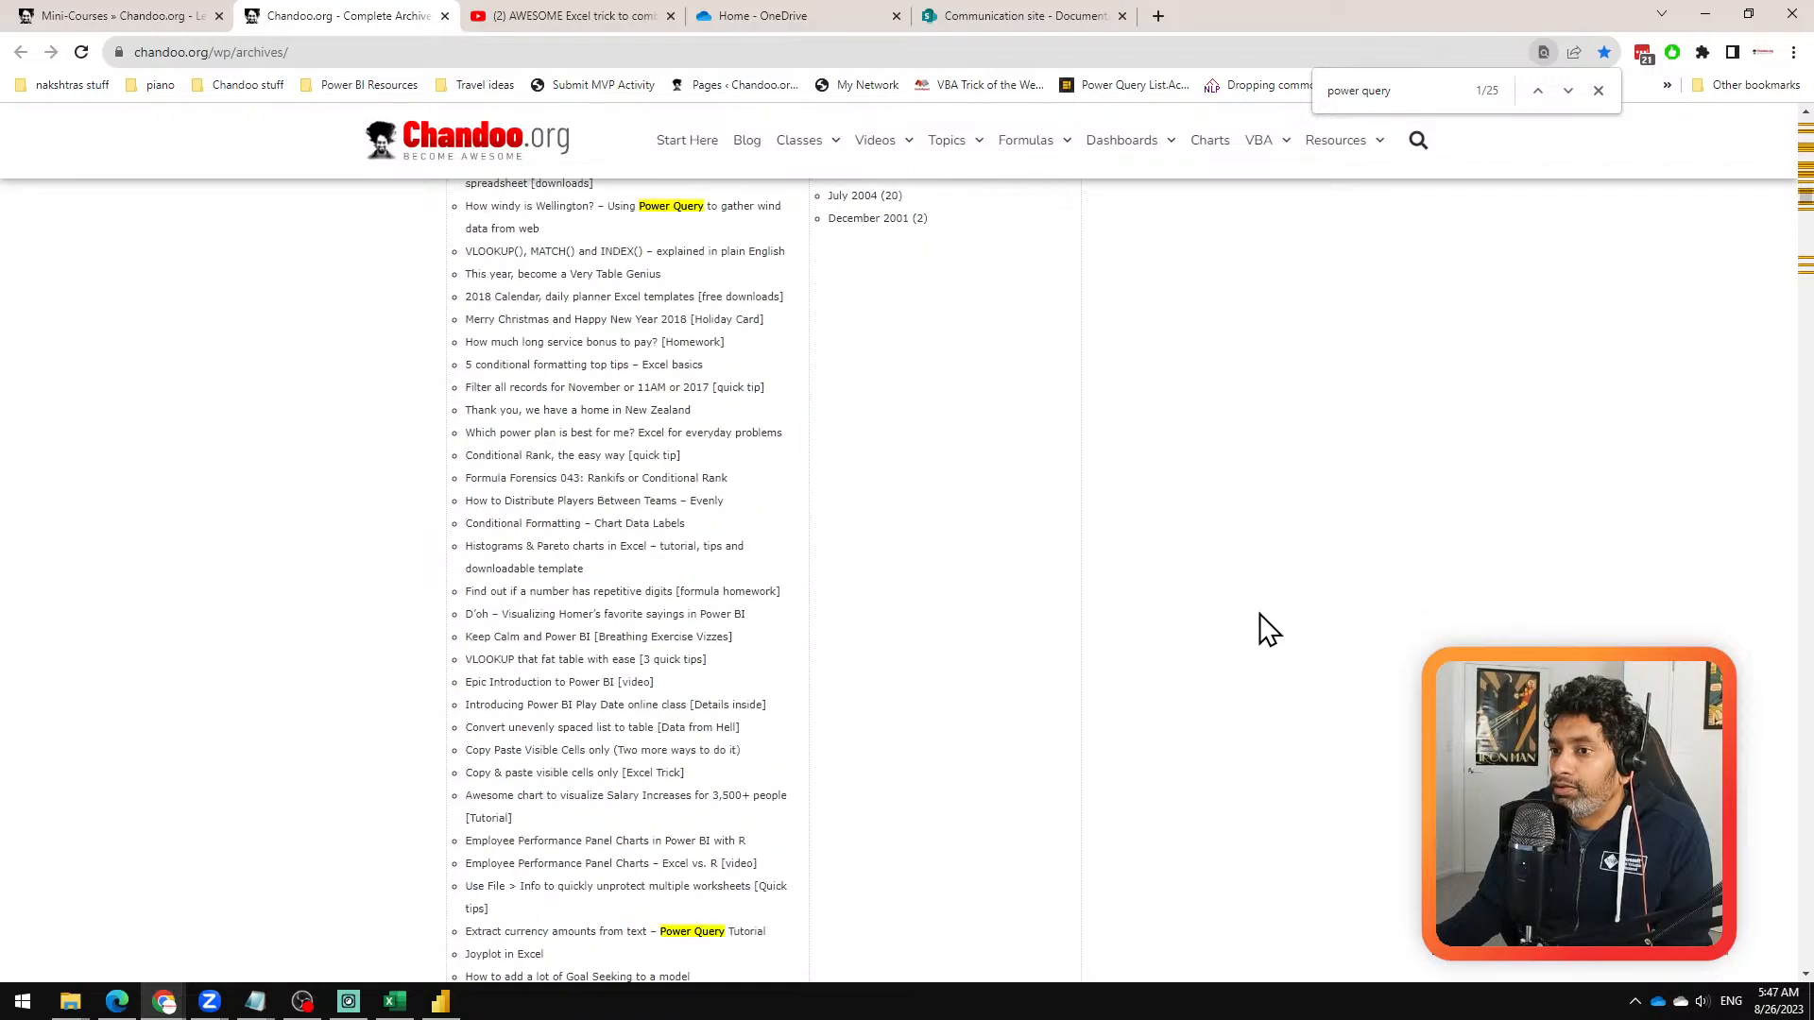
{"action": "scroll", "coordinate": [1271, 631], "scroll_direction": "down", "scroll_amount": 2}
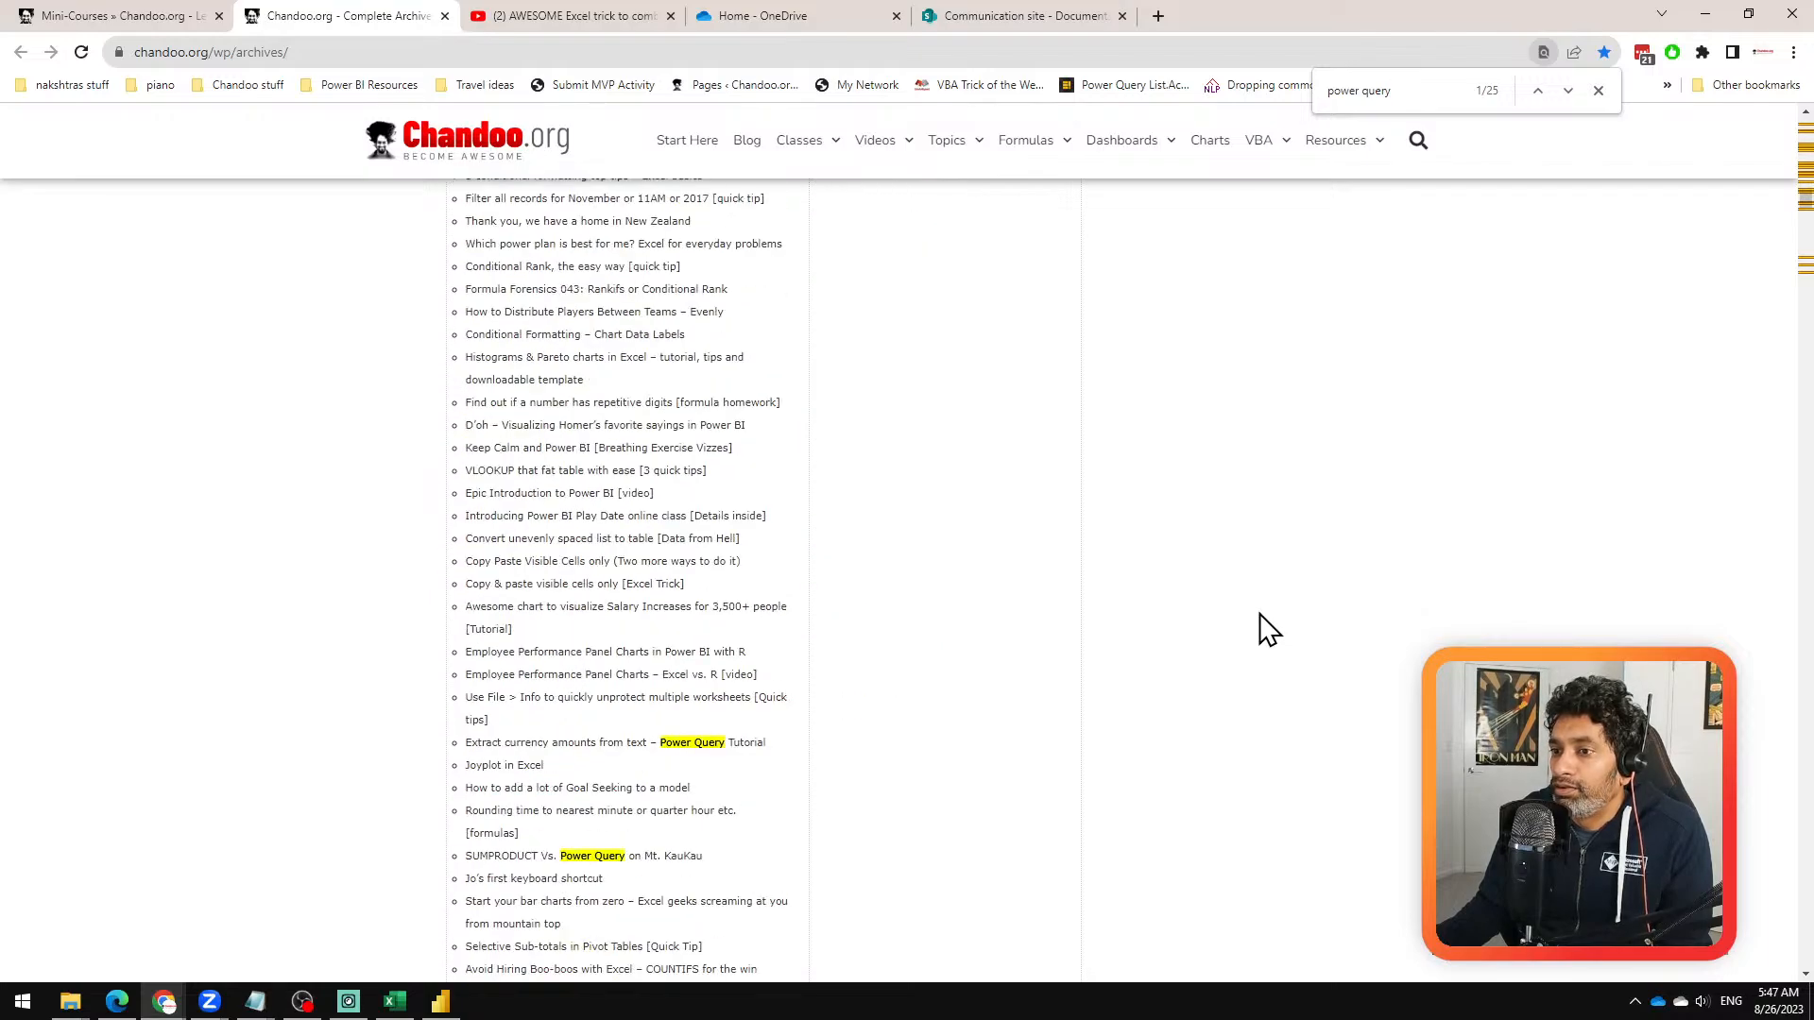
{"action": "scroll", "coordinate": [1271, 631], "scroll_direction": "down", "scroll_amount": 4}
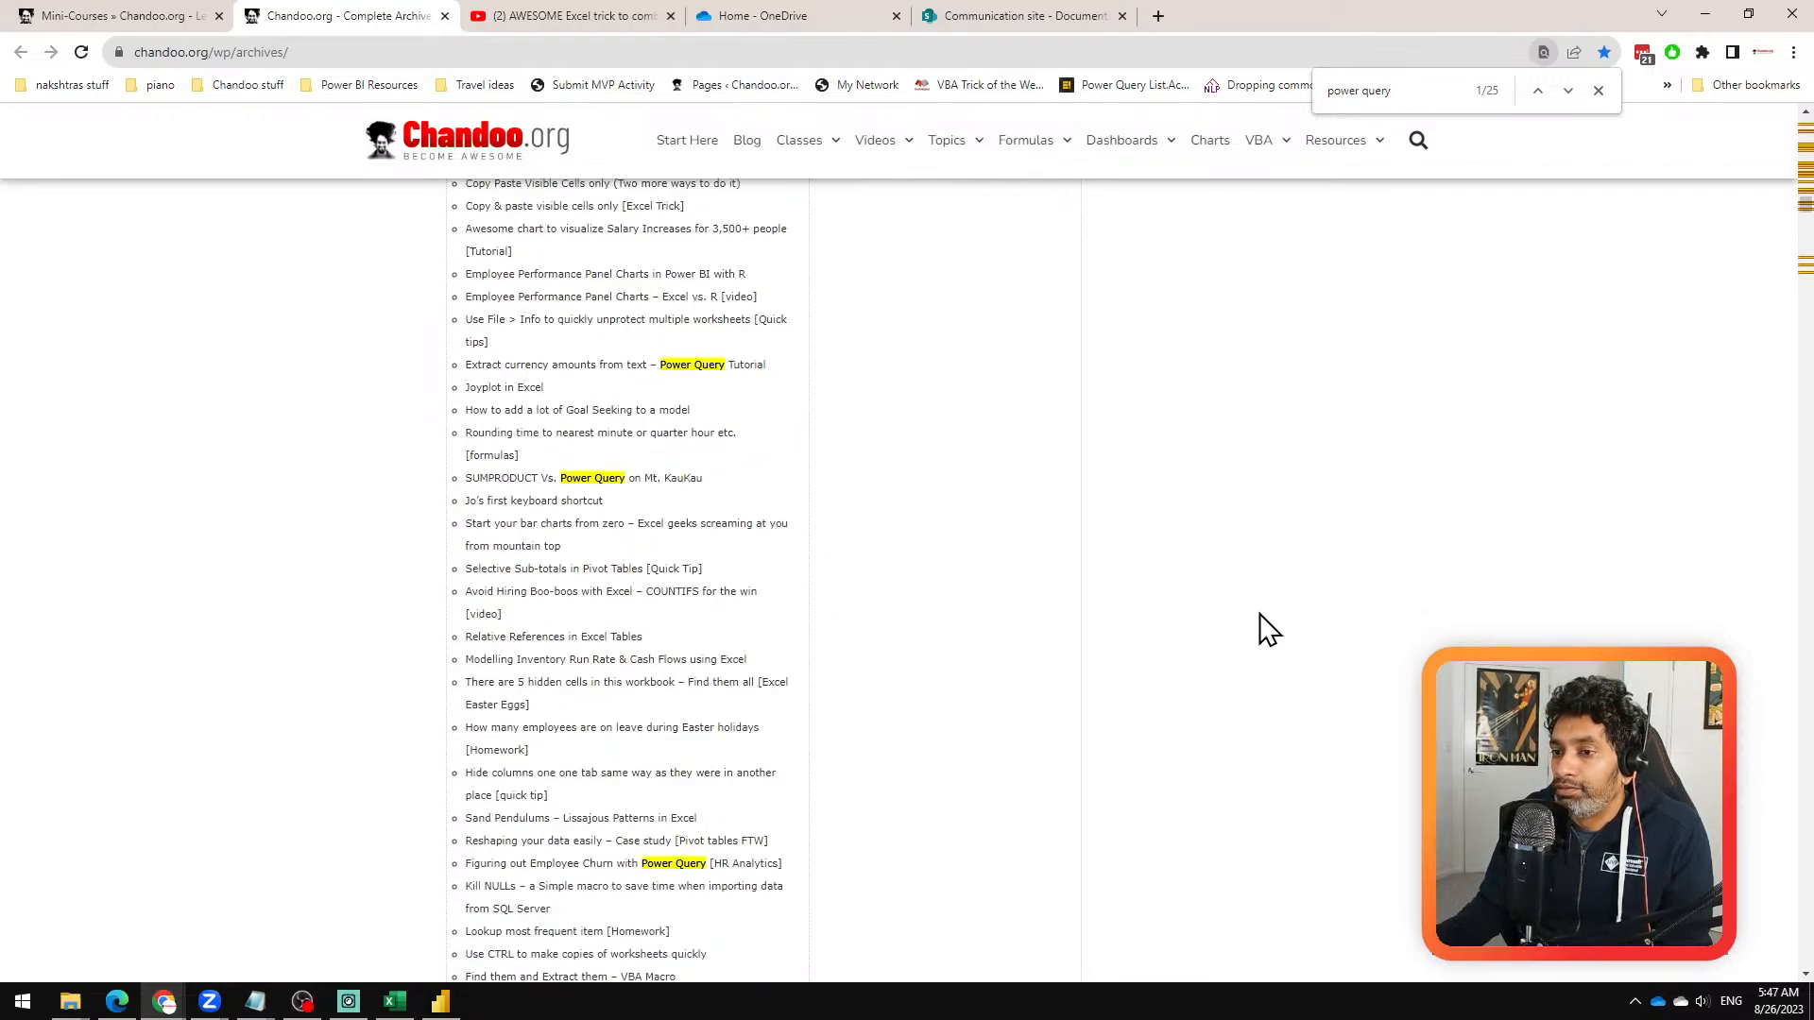
{"action": "scroll", "coordinate": [1268, 631], "scroll_direction": "down", "scroll_amount": 15}
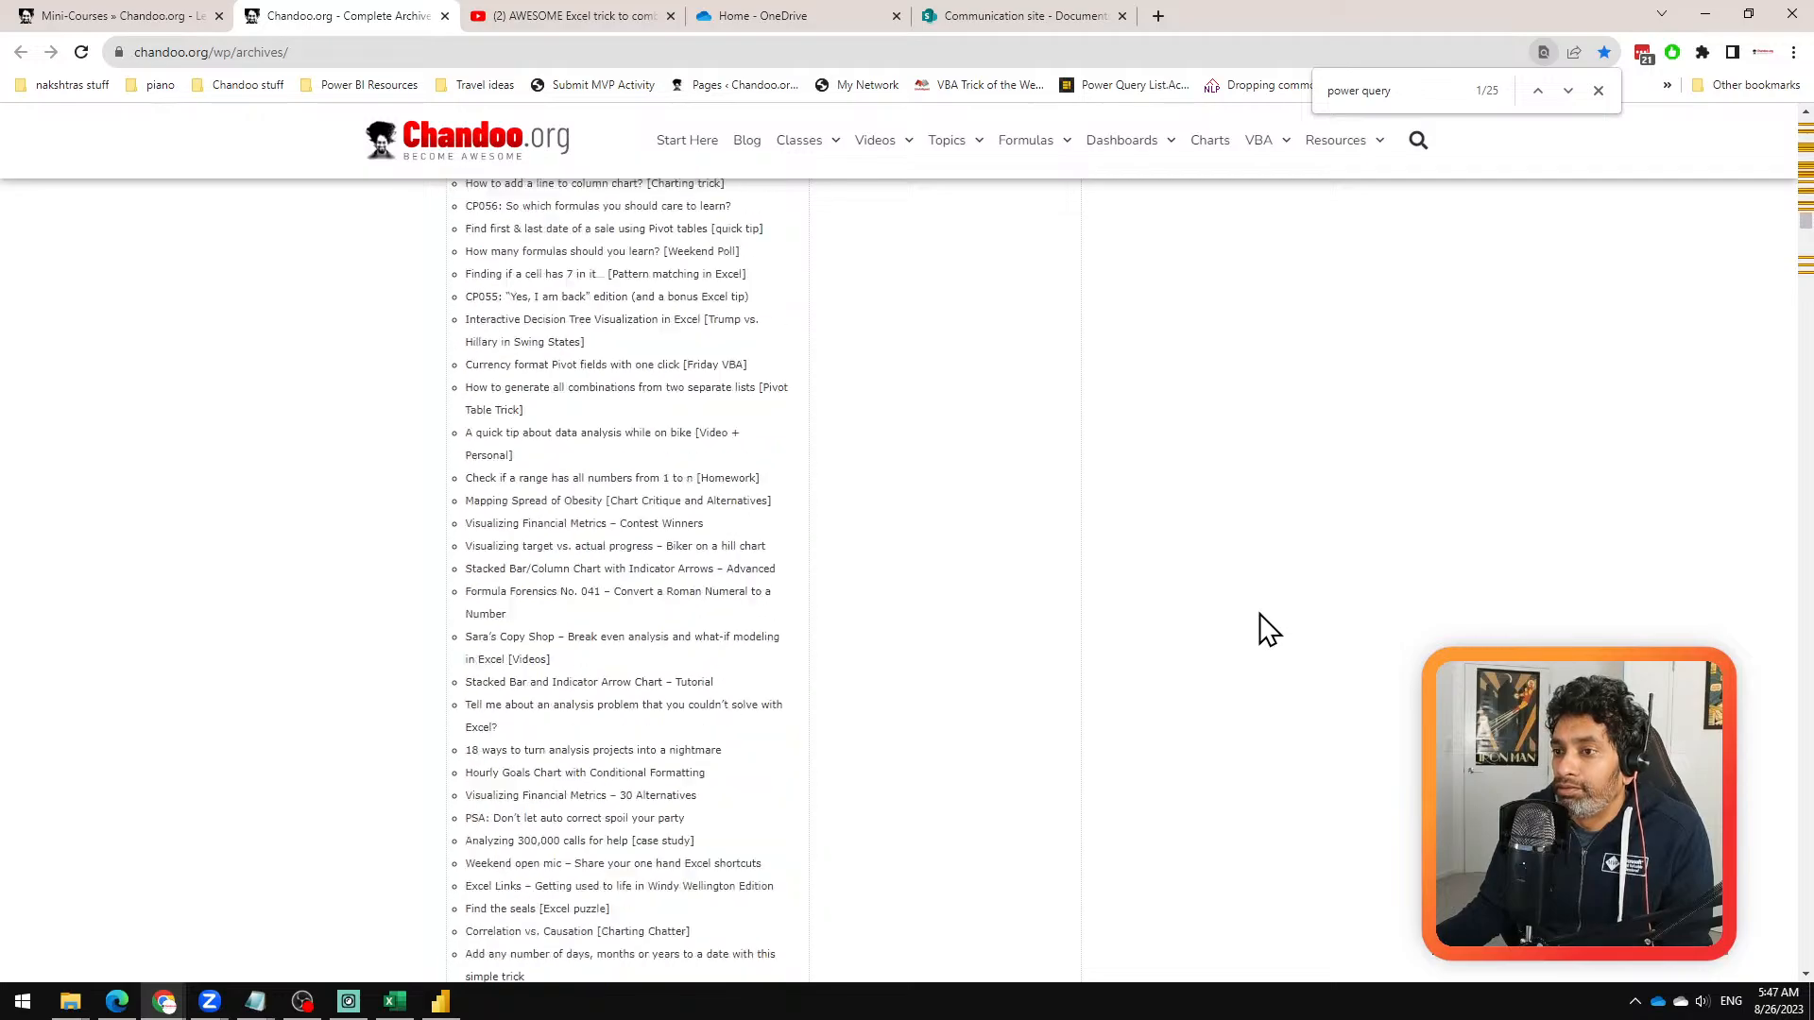
{"action": "scroll", "coordinate": [1269, 631], "scroll_direction": "down", "scroll_amount": 8}
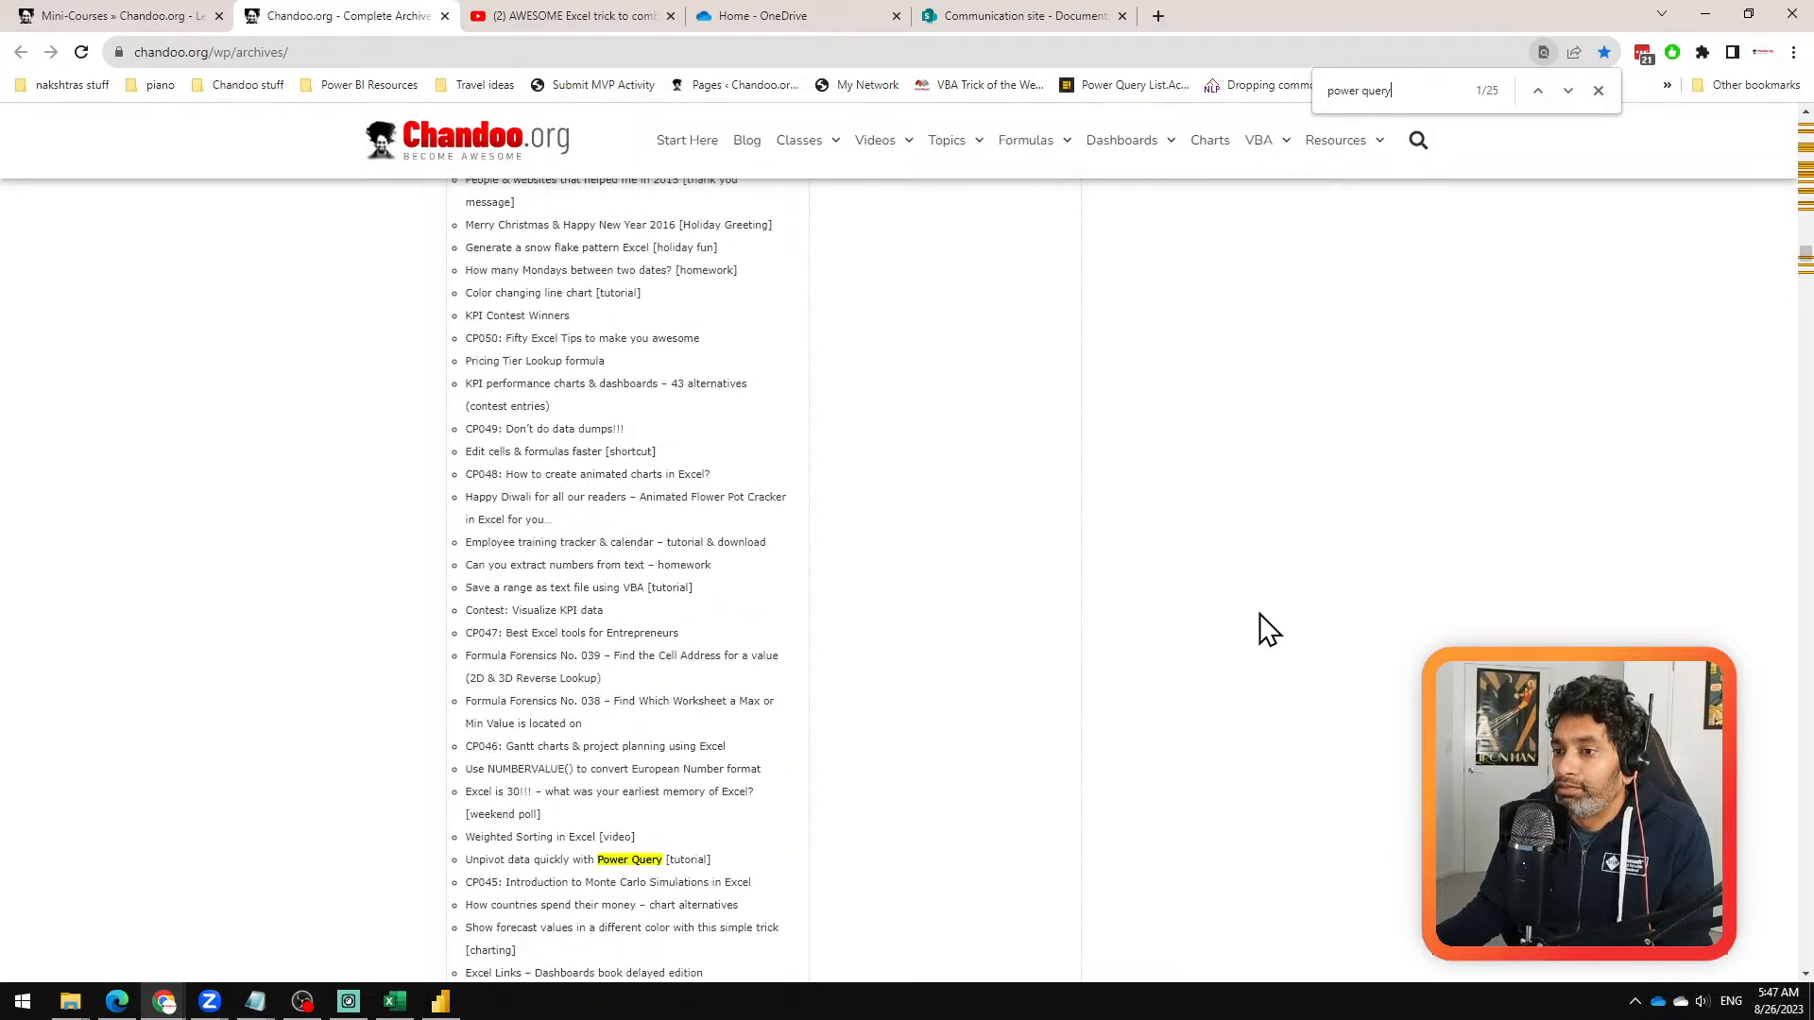
{"action": "scroll", "coordinate": [1268, 631], "scroll_direction": "down", "scroll_amount": 9}
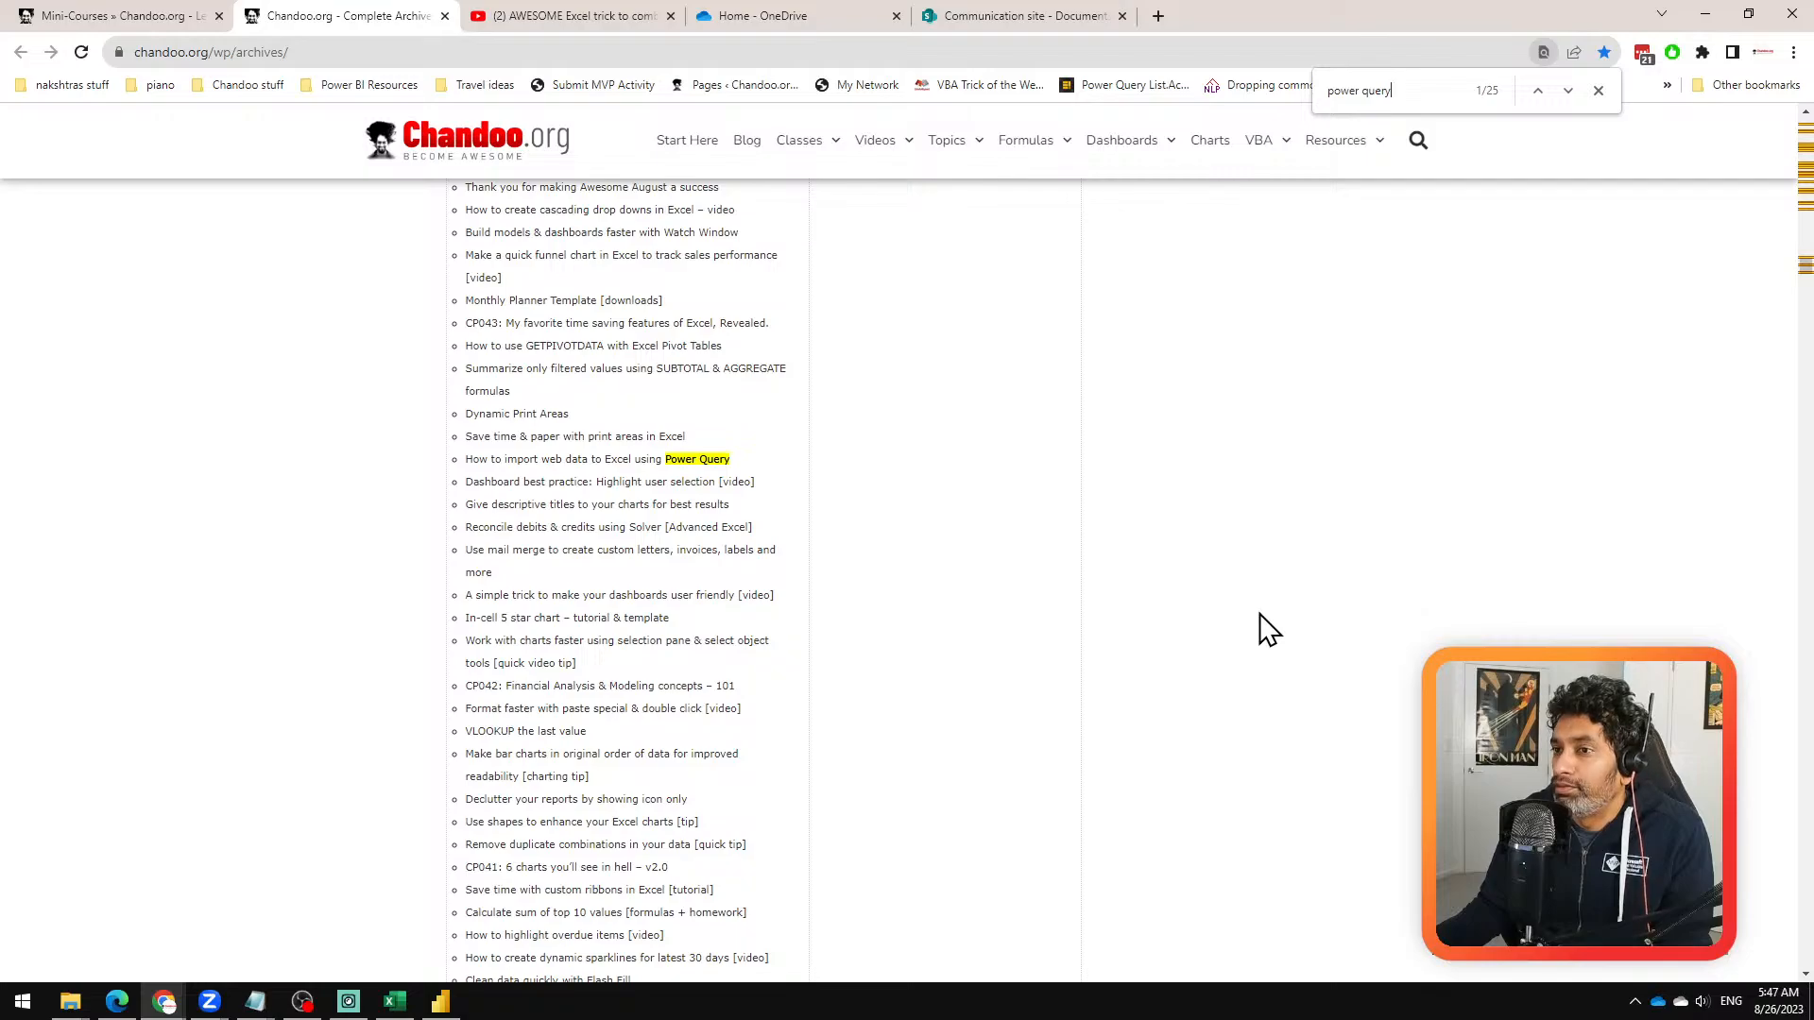
{"action": "scroll", "coordinate": [1269, 631], "scroll_direction": "down", "scroll_amount": 6}
{"action": "scroll", "coordinate": [1269, 631], "scroll_direction": "down", "scroll_amount": 20}
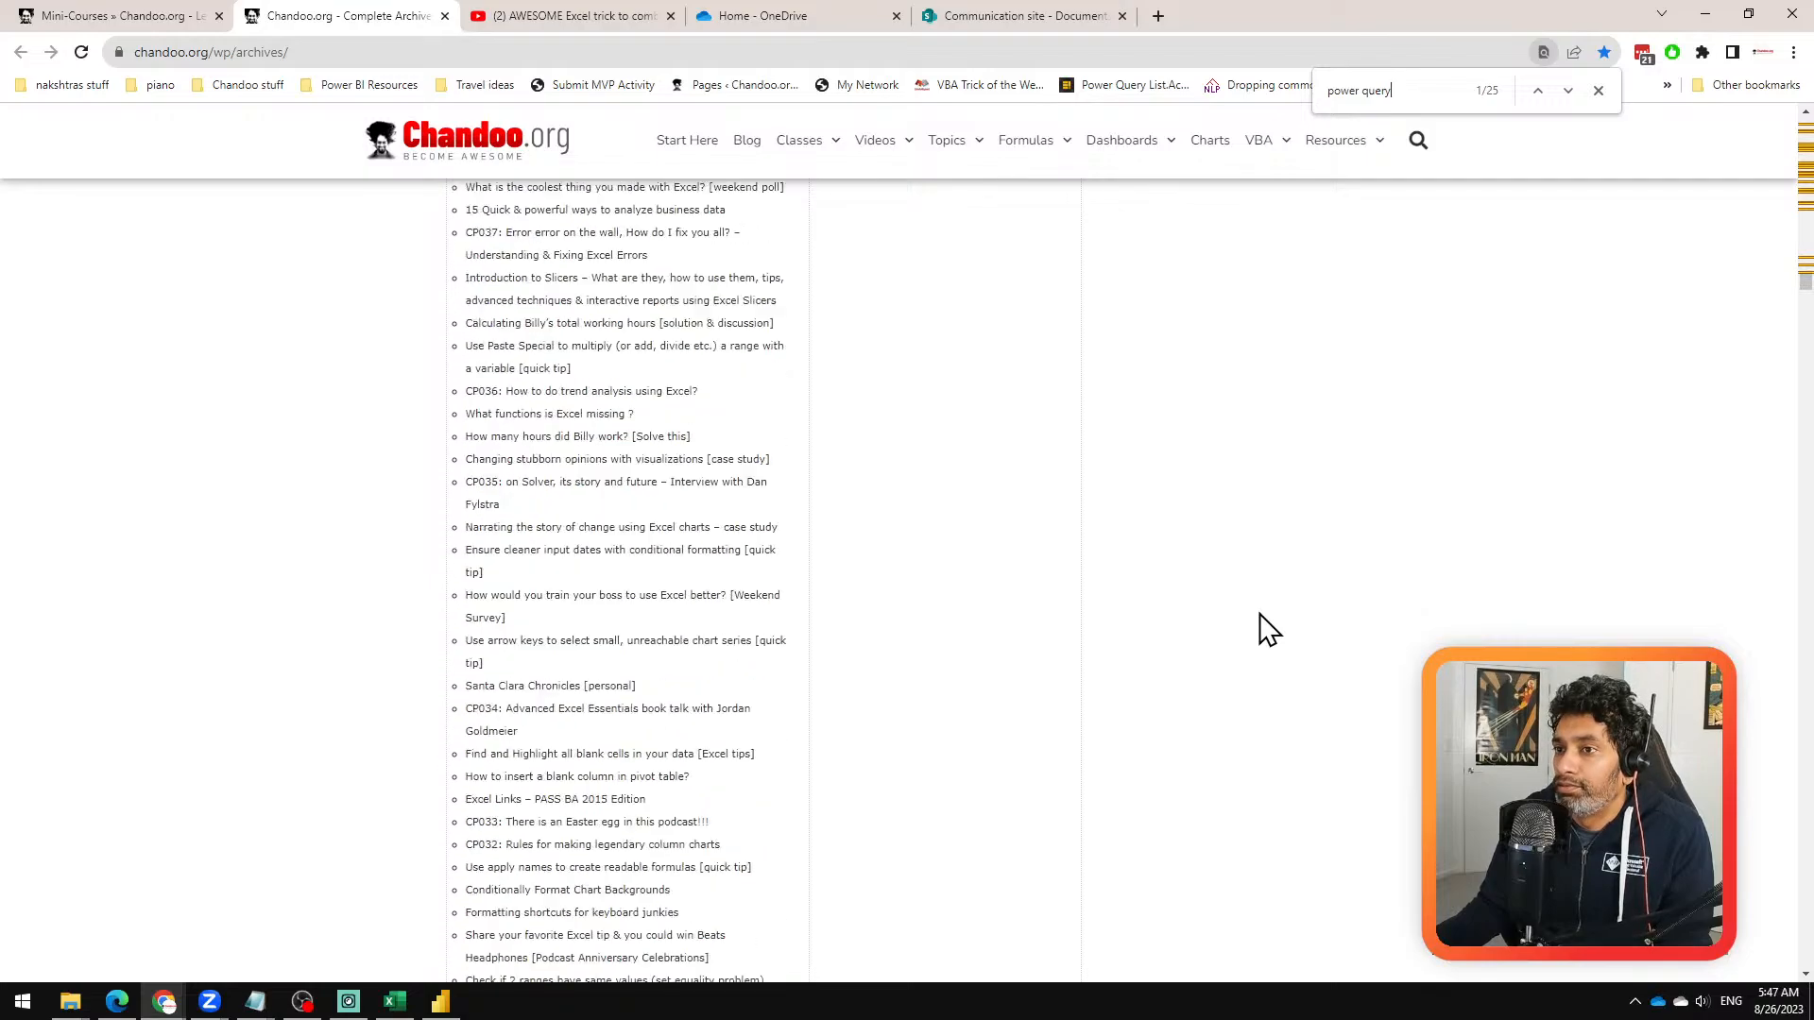
{"action": "scroll", "coordinate": [1269, 631], "scroll_direction": "up", "scroll_amount": 20}
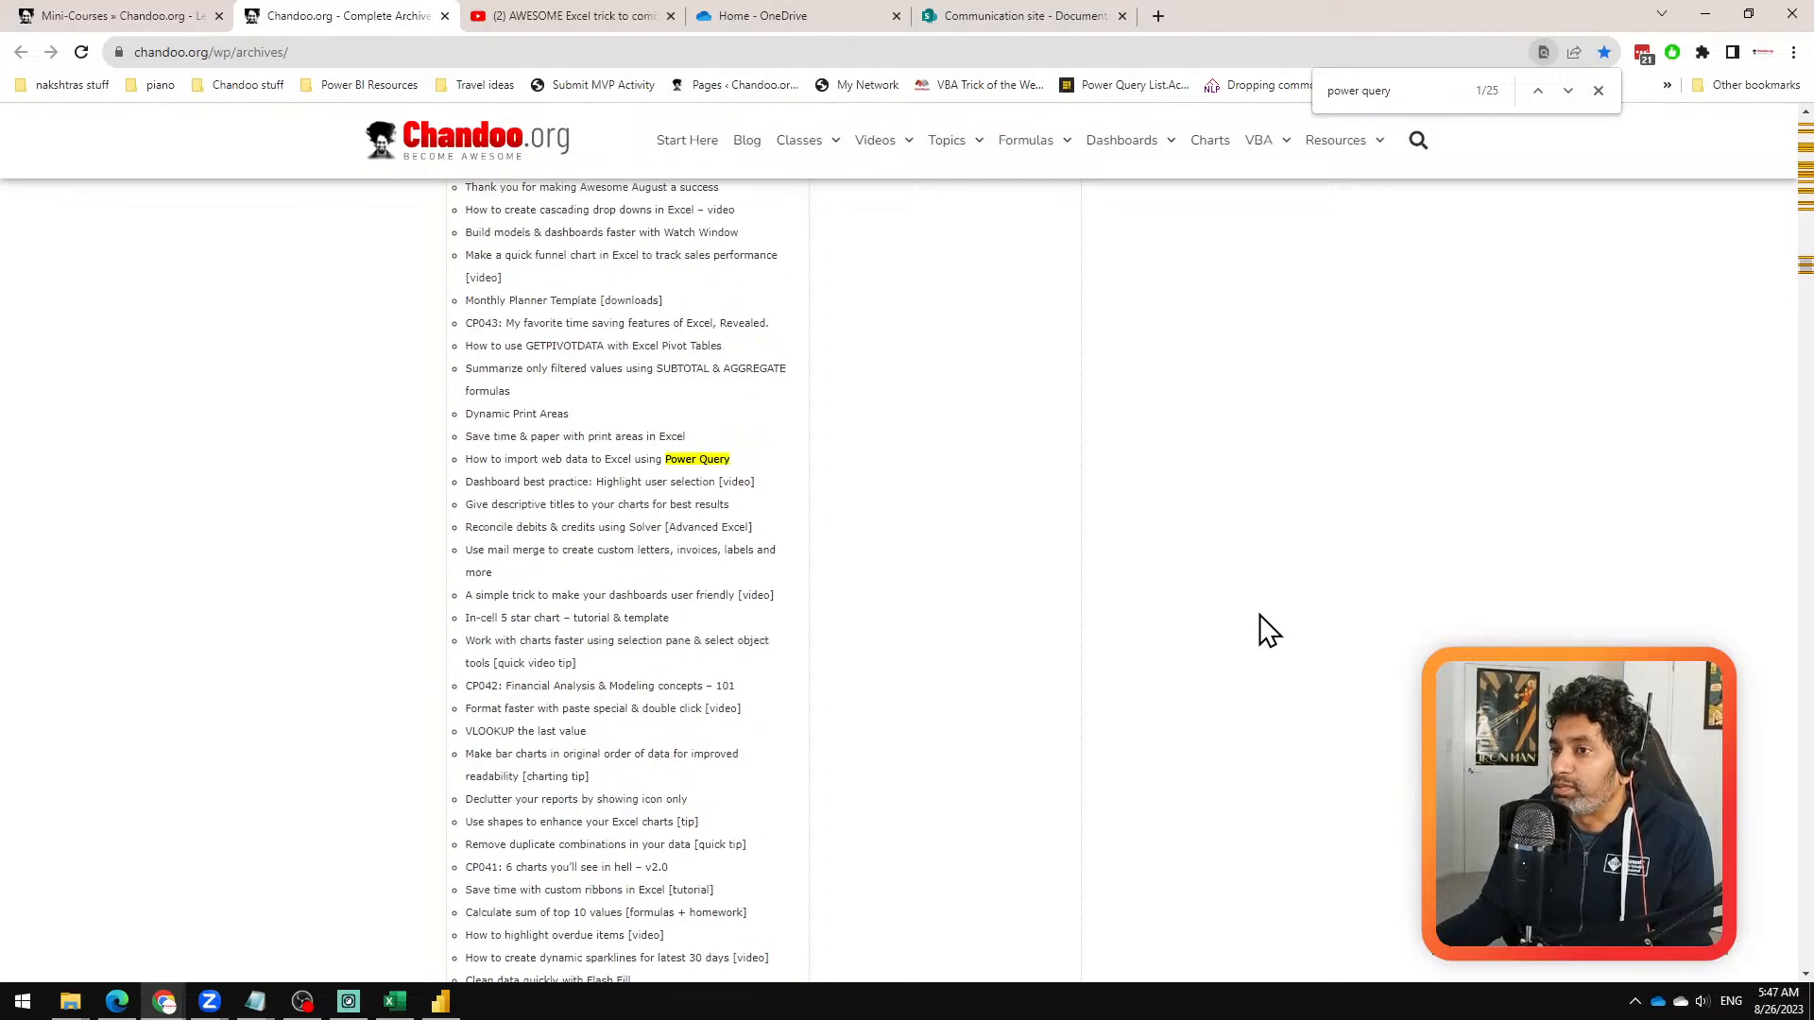
{"action": "scroll", "coordinate": [798, 511], "scroll_direction": "up", "scroll_amount": 2}
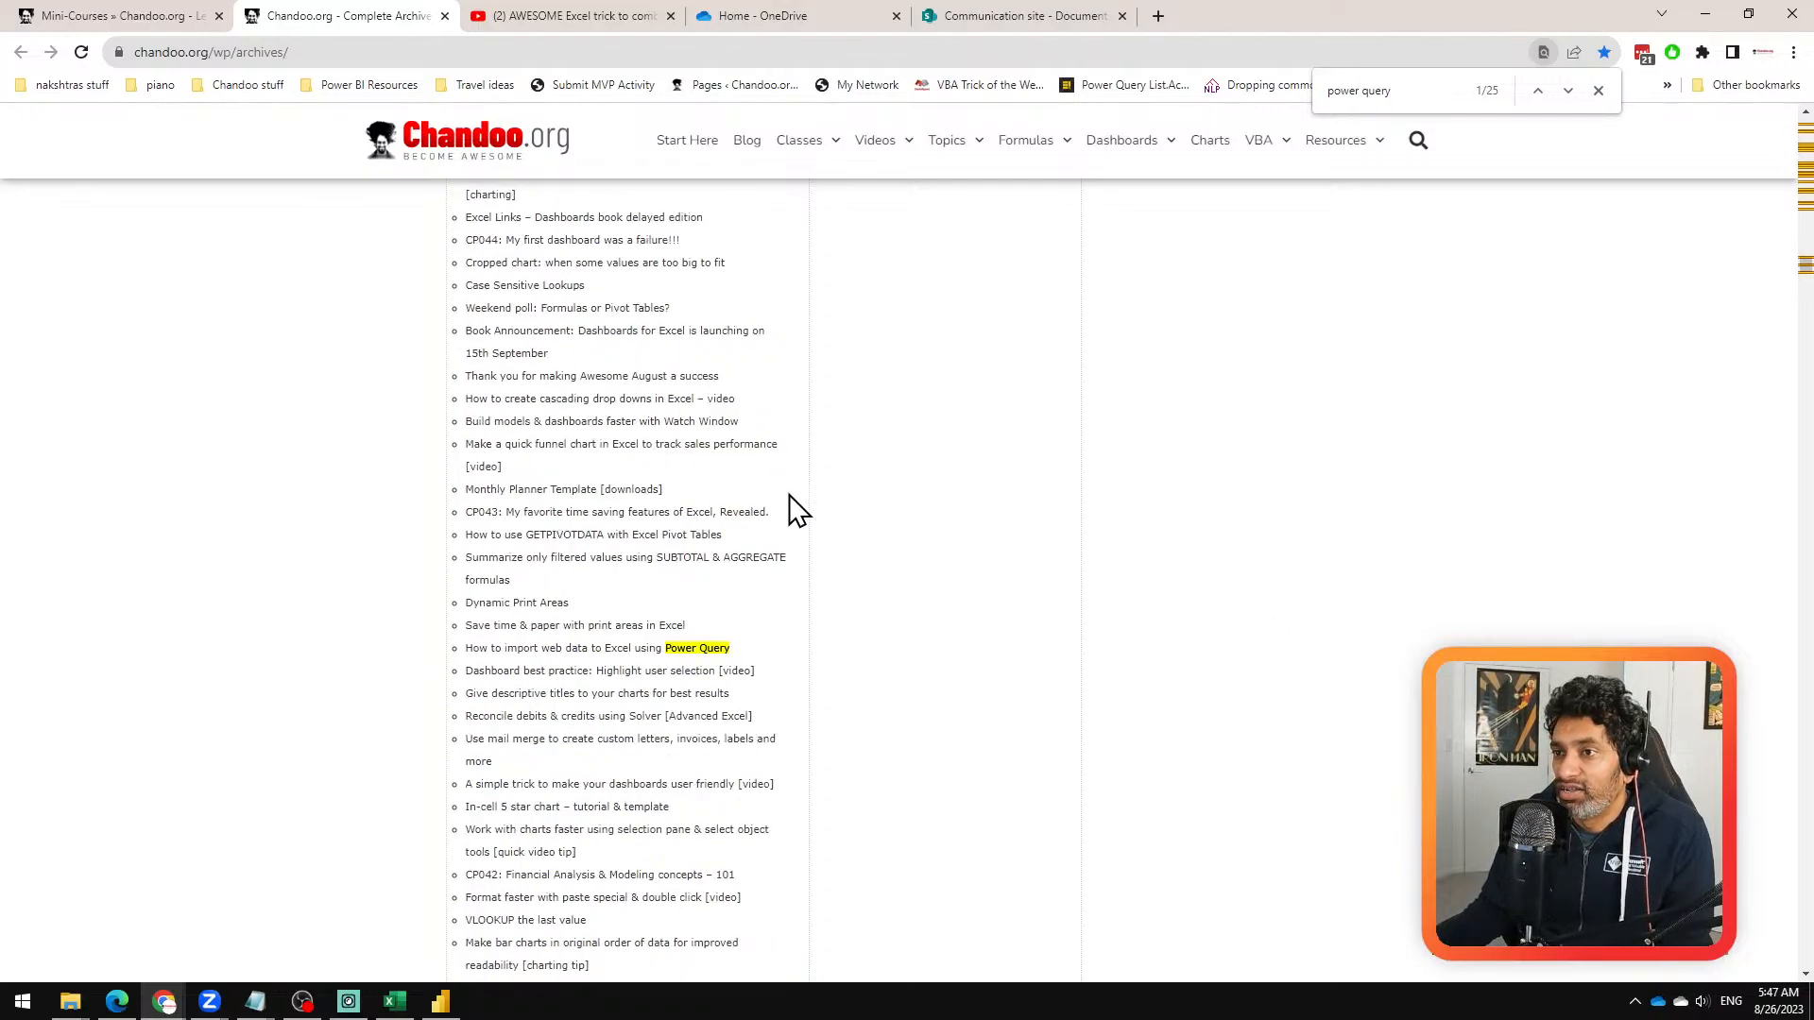
{"action": "scroll", "coordinate": [798, 511], "scroll_direction": "up", "scroll_amount": 4}
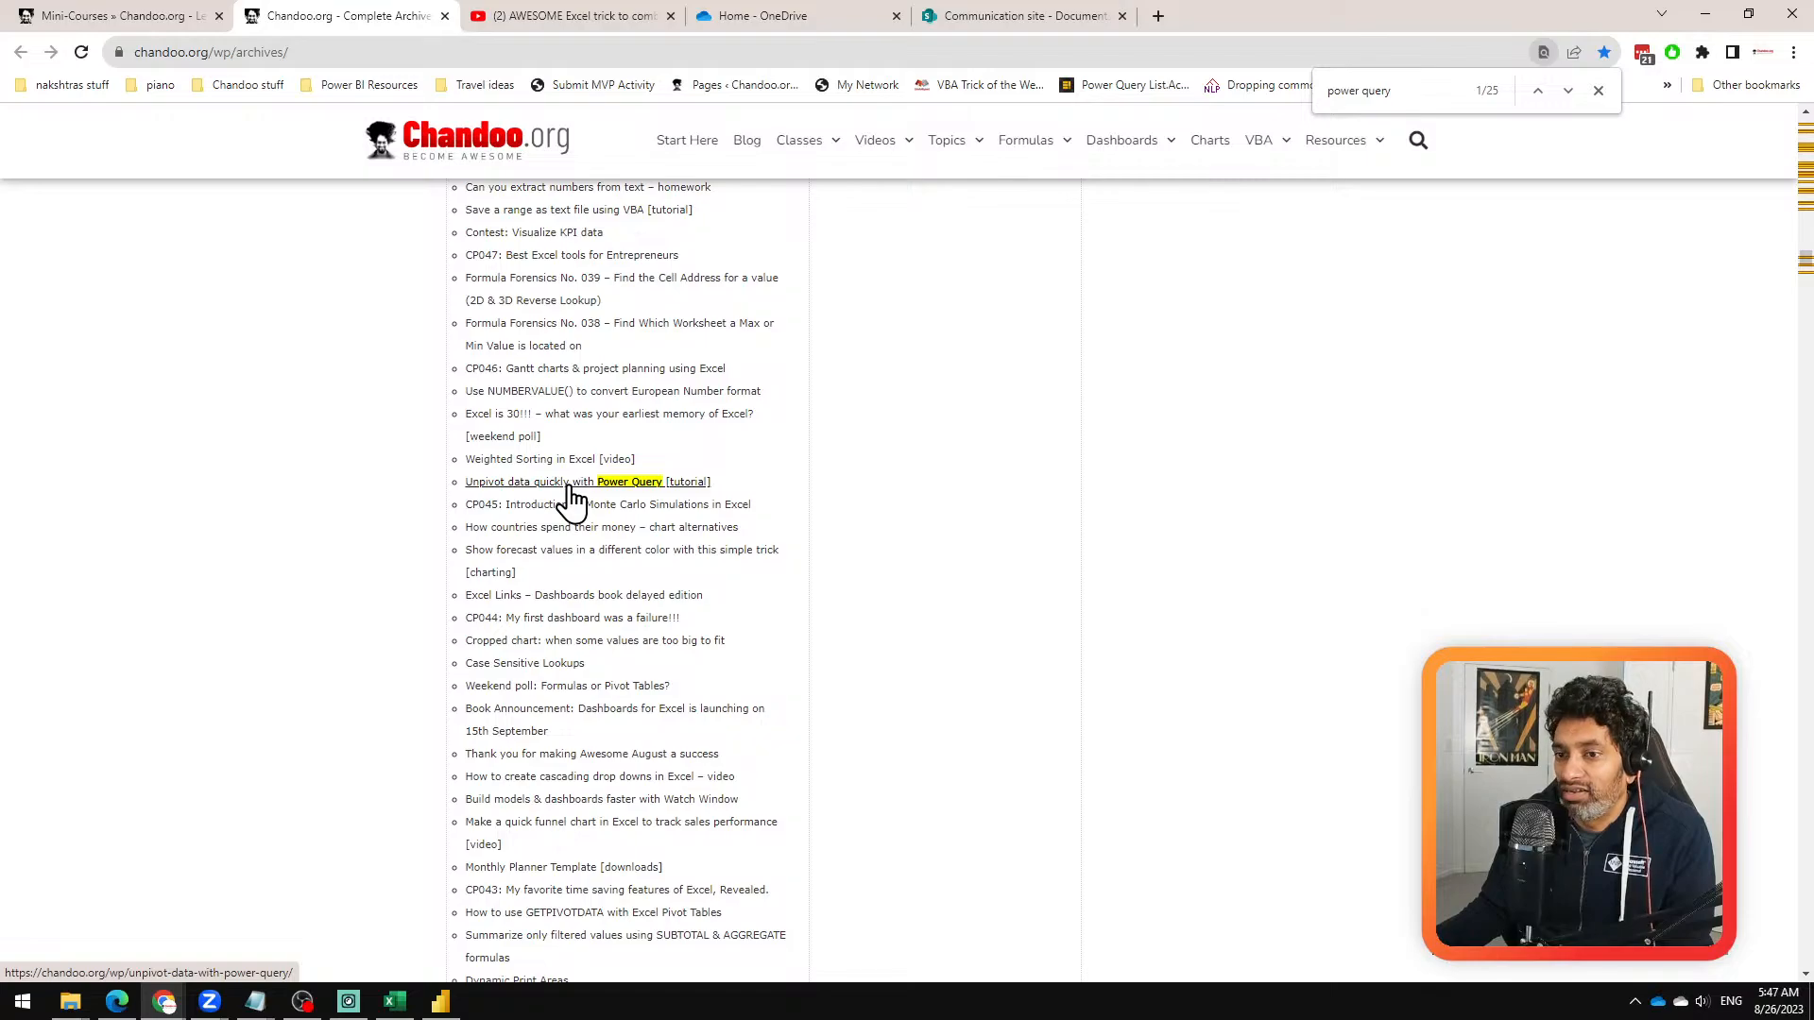
{"action": "scroll", "coordinate": [591, 505], "scroll_direction": "up", "scroll_amount": 6}
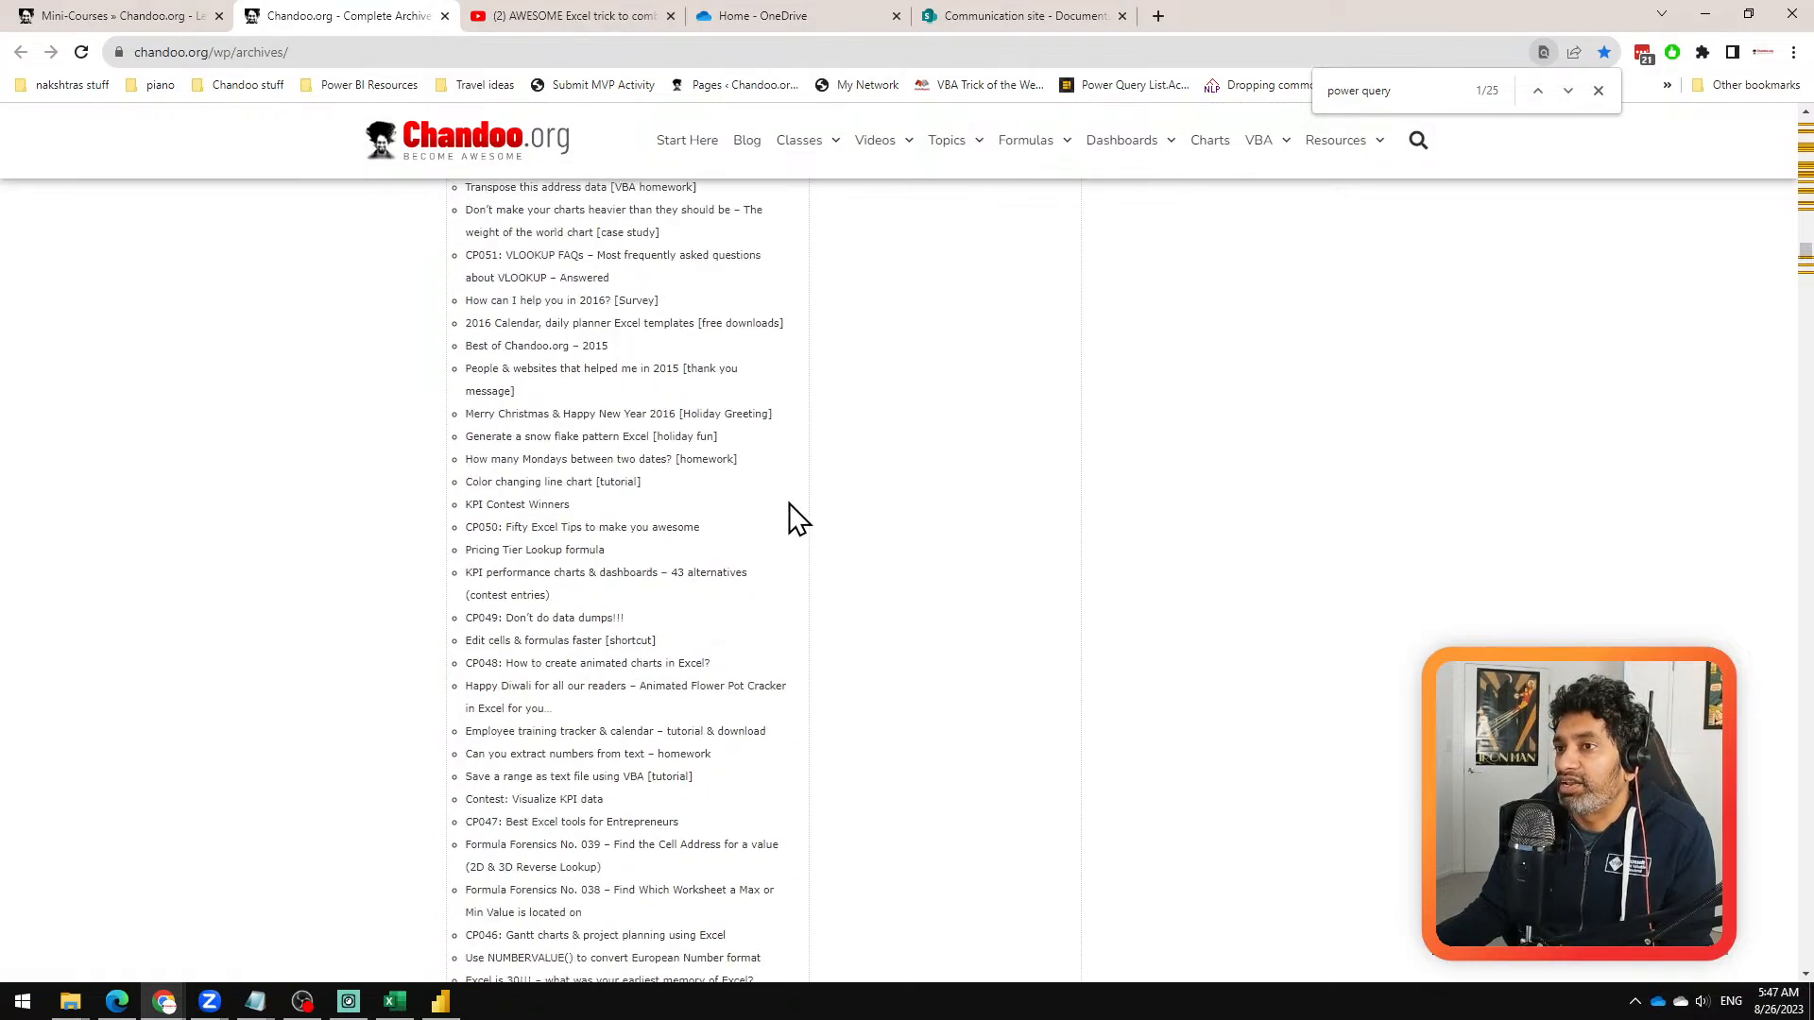
{"action": "scroll", "coordinate": [793, 518], "scroll_direction": "up", "scroll_amount": 10}
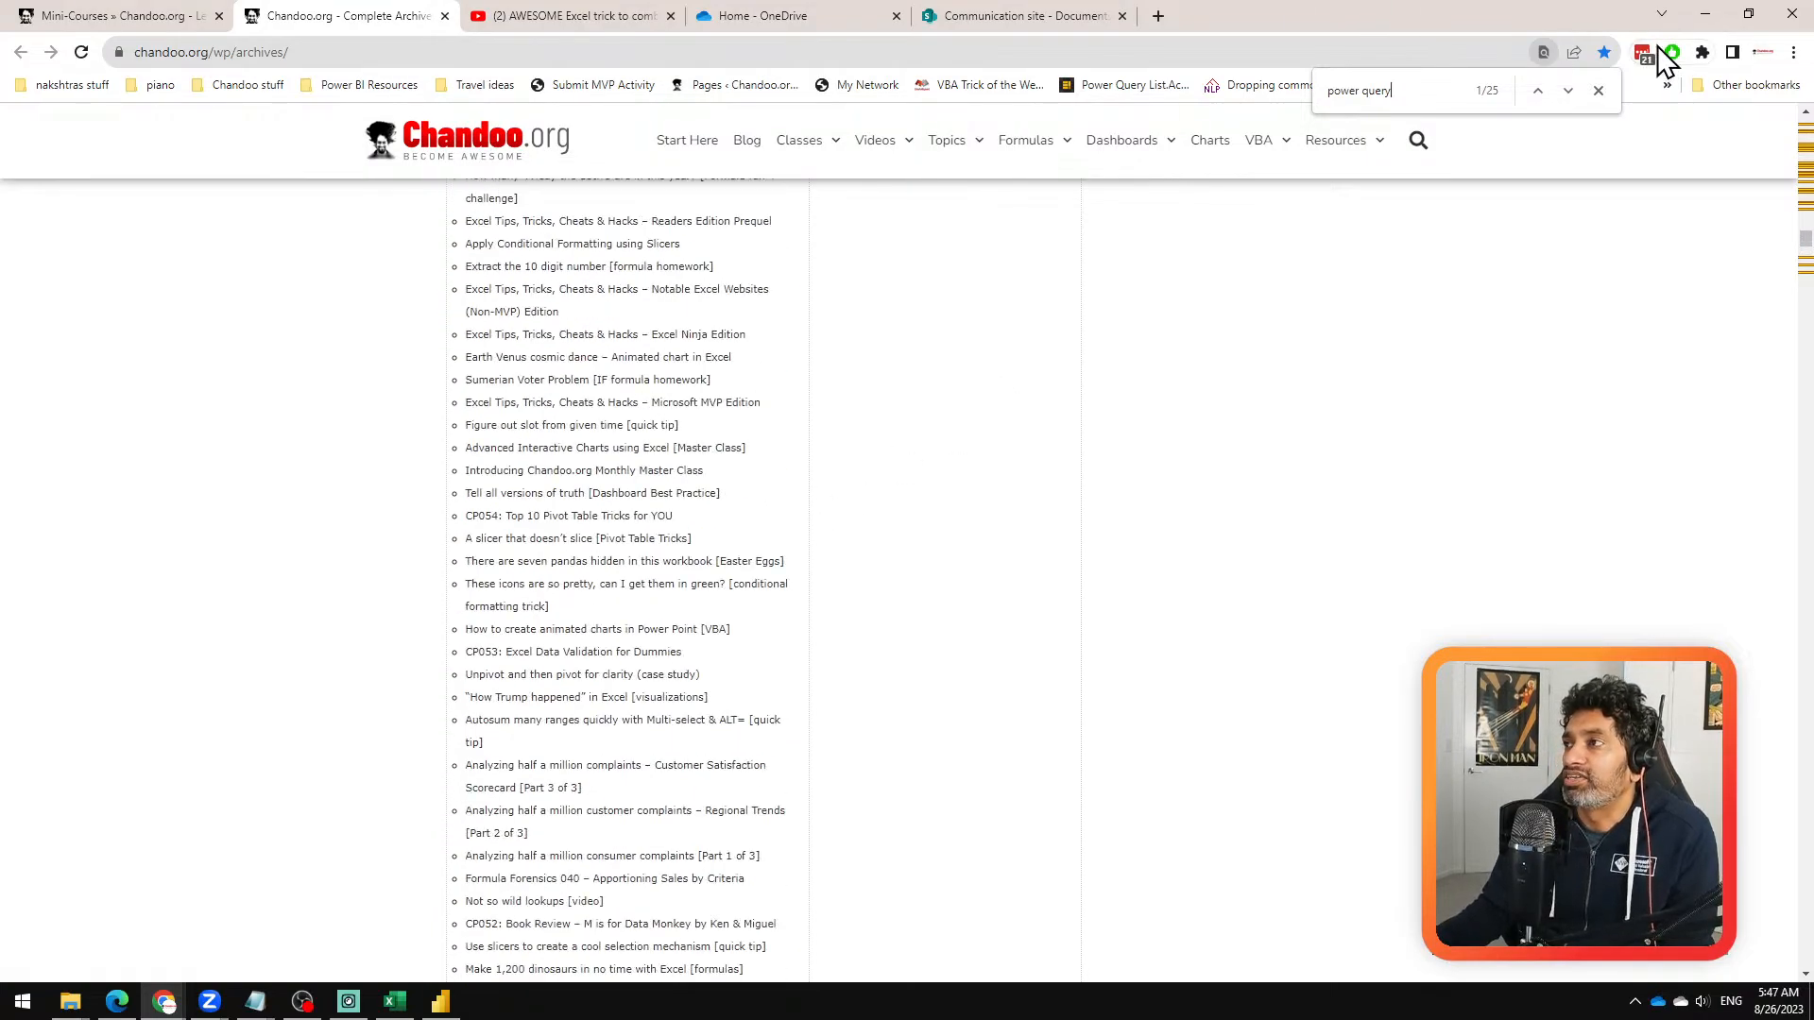
{"action": "left_click", "coordinate": [1705, 14]}
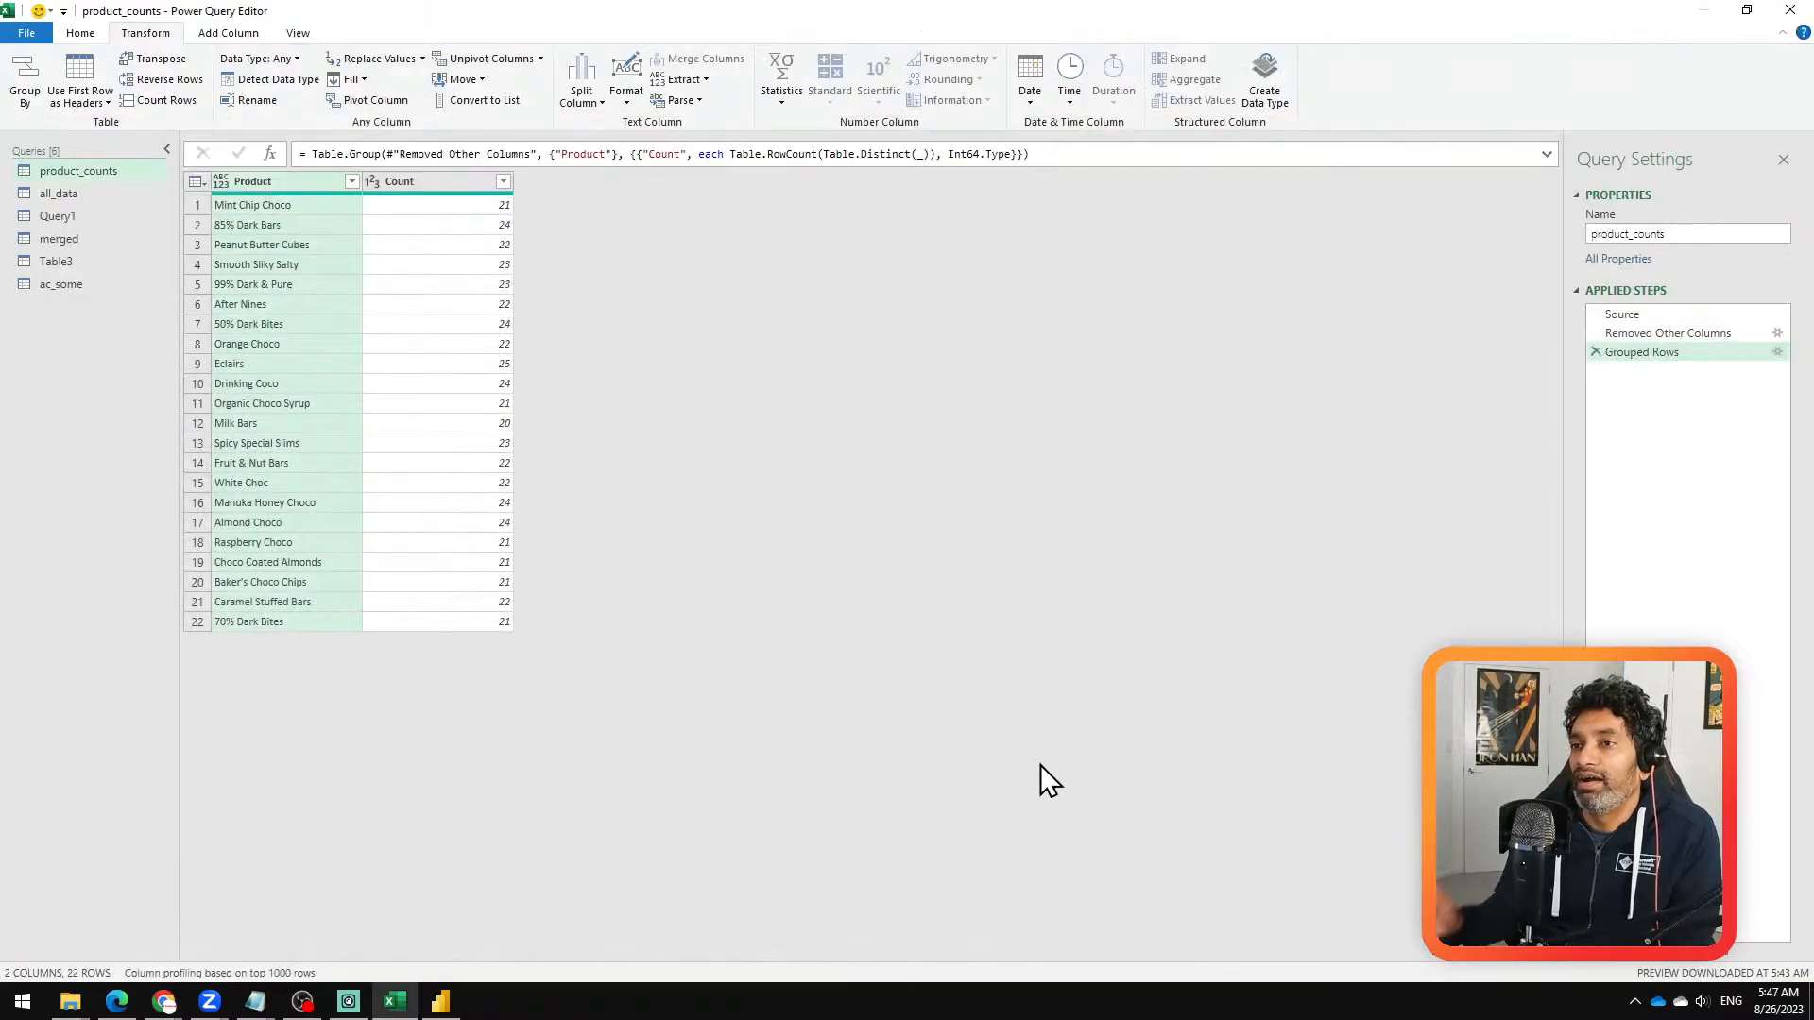
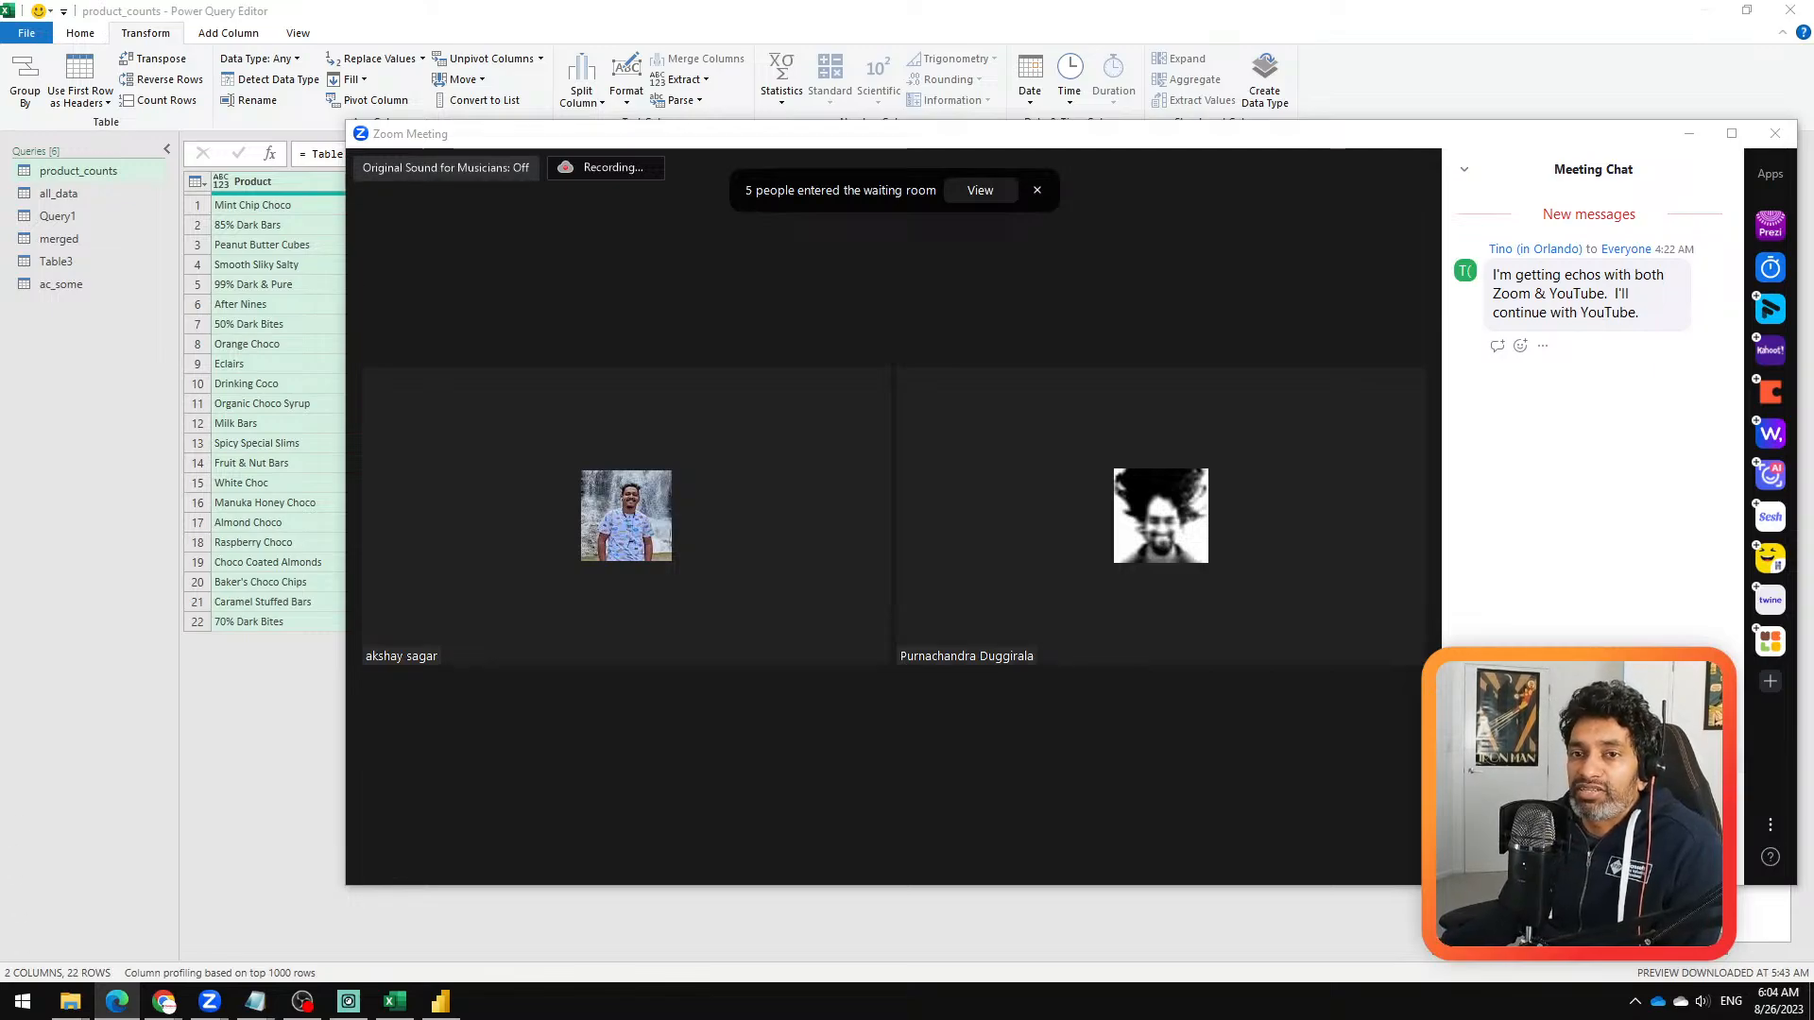
Step: Return to the Power Query Editor and look through the product_counts, all_data and ac_some queries, highlighting the Product column in all_data
{"action": "key", "text": "alt+Tab"}
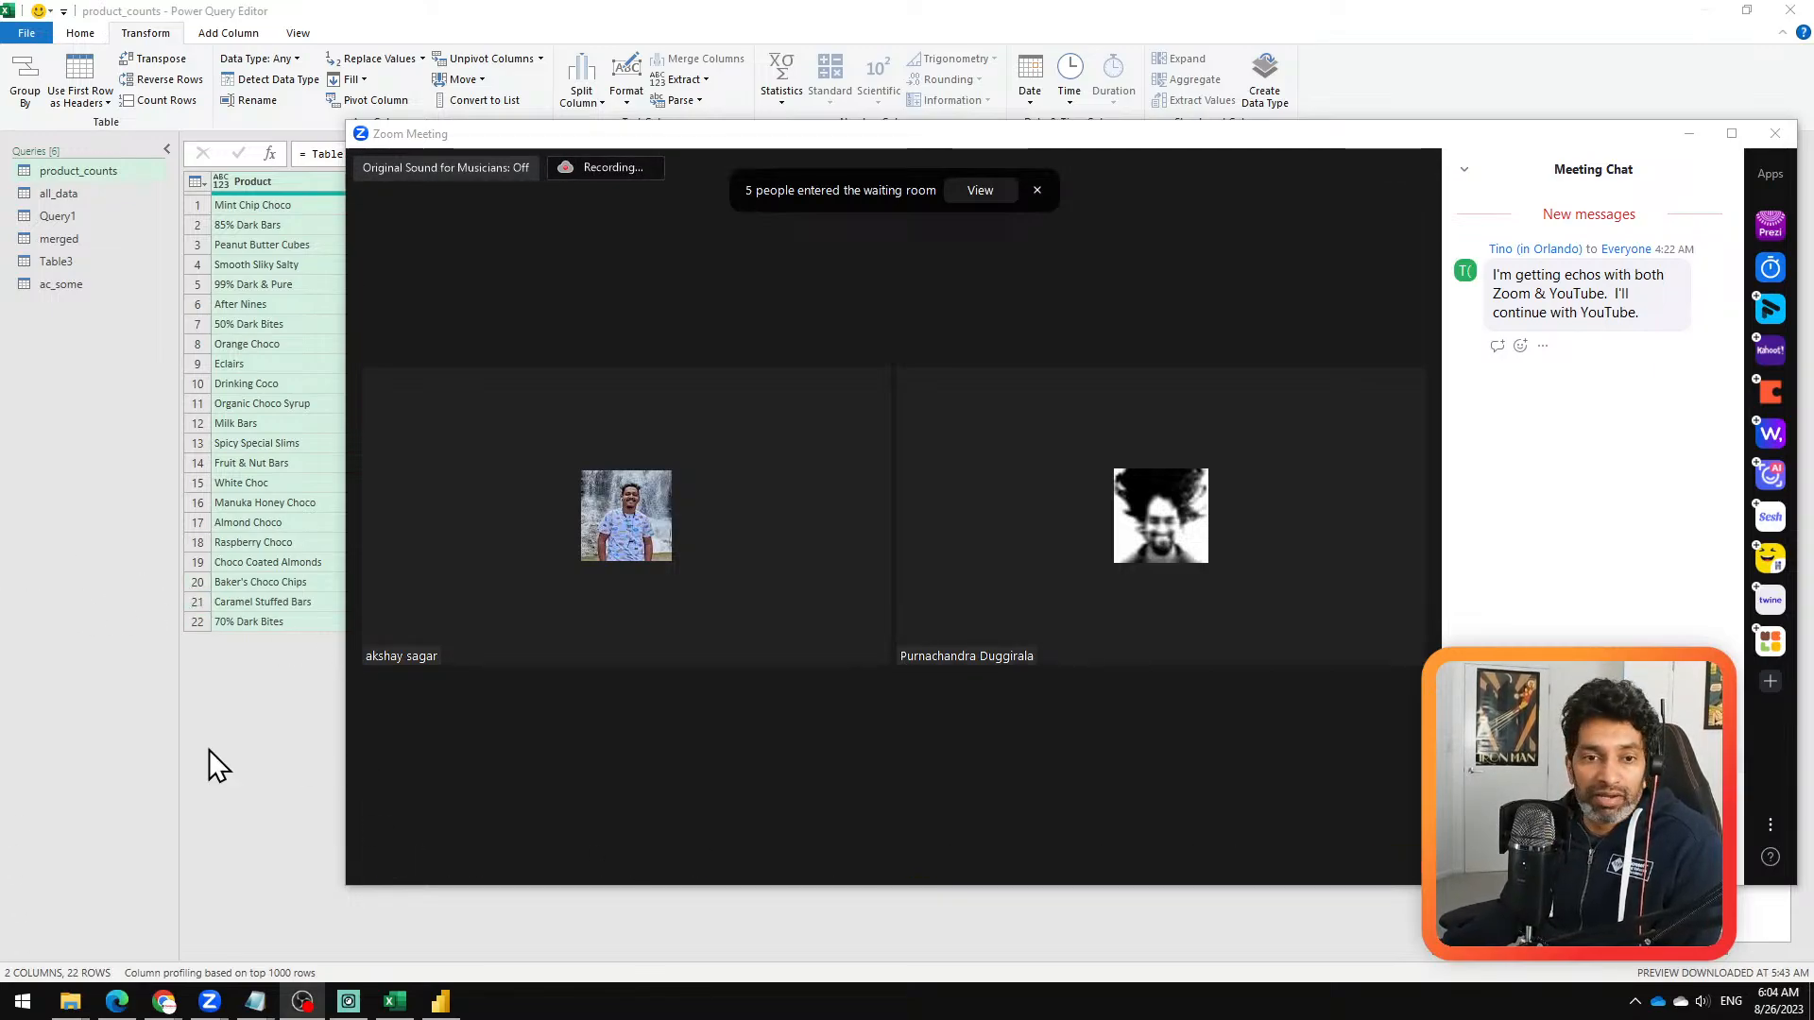
{"action": "left_click", "coordinate": [280, 734]}
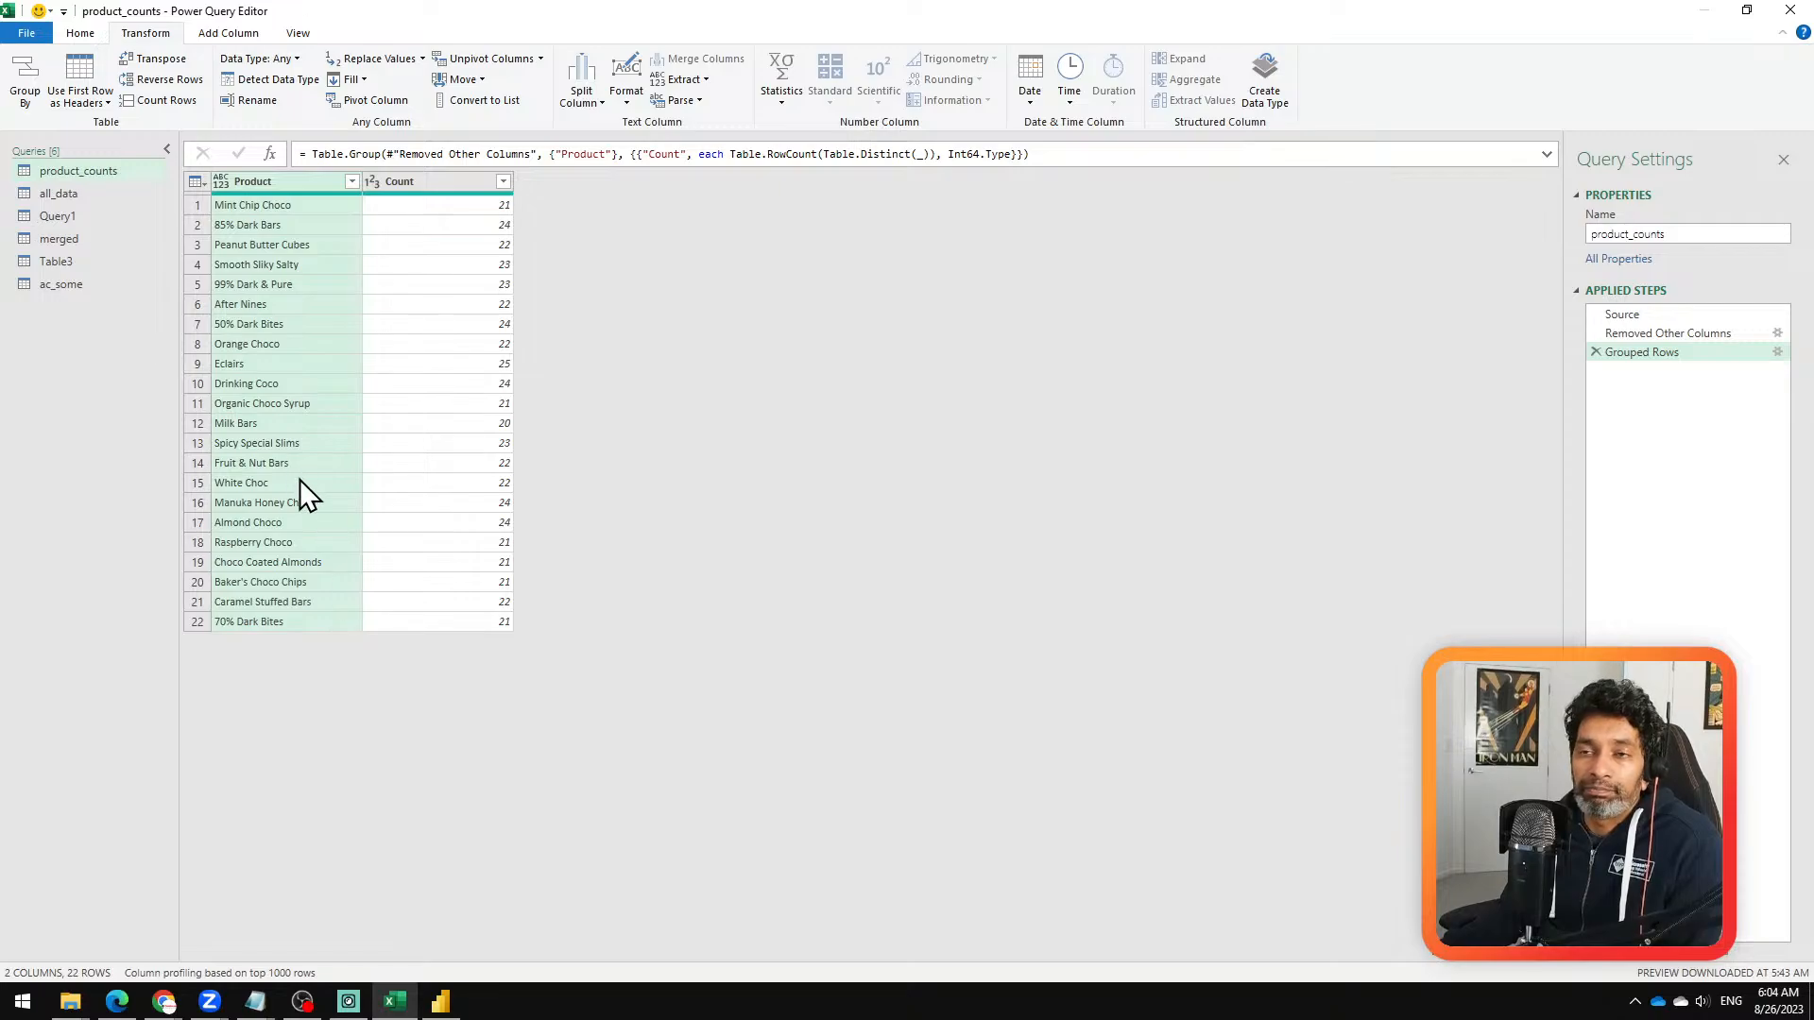
{"action": "left_click", "coordinate": [109, 196]}
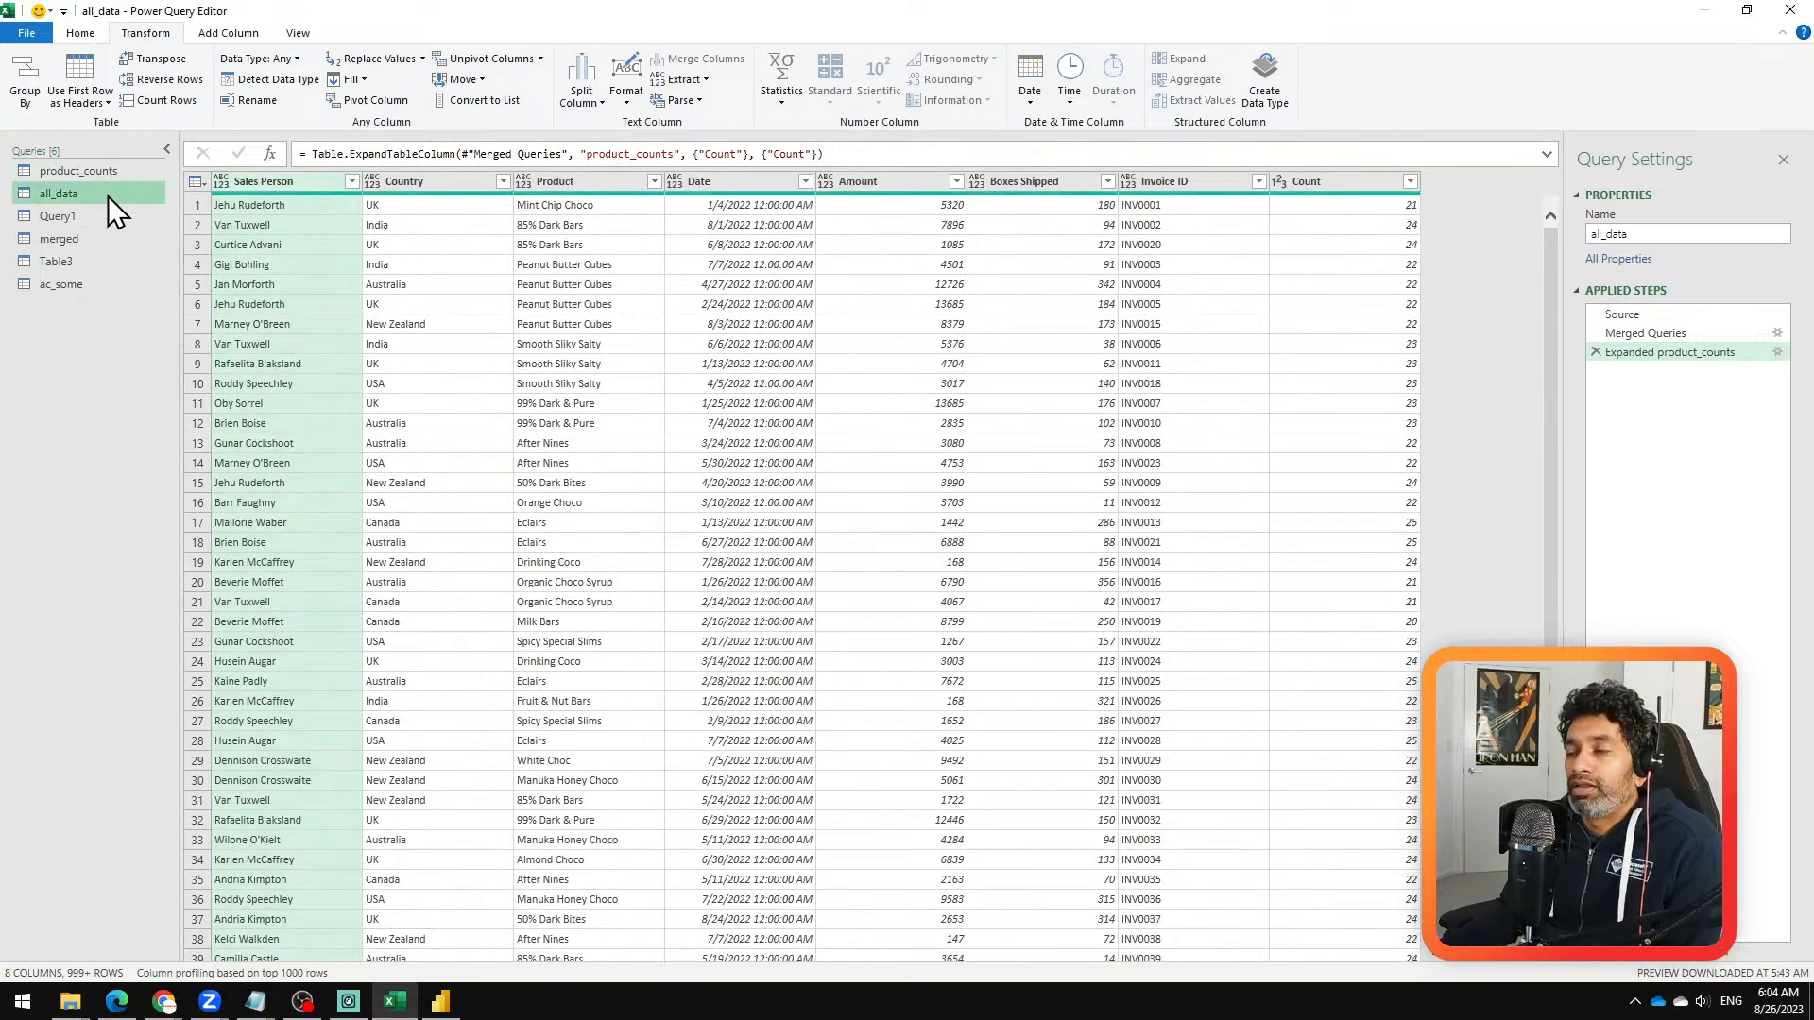
{"action": "left_click", "coordinate": [102, 285]}
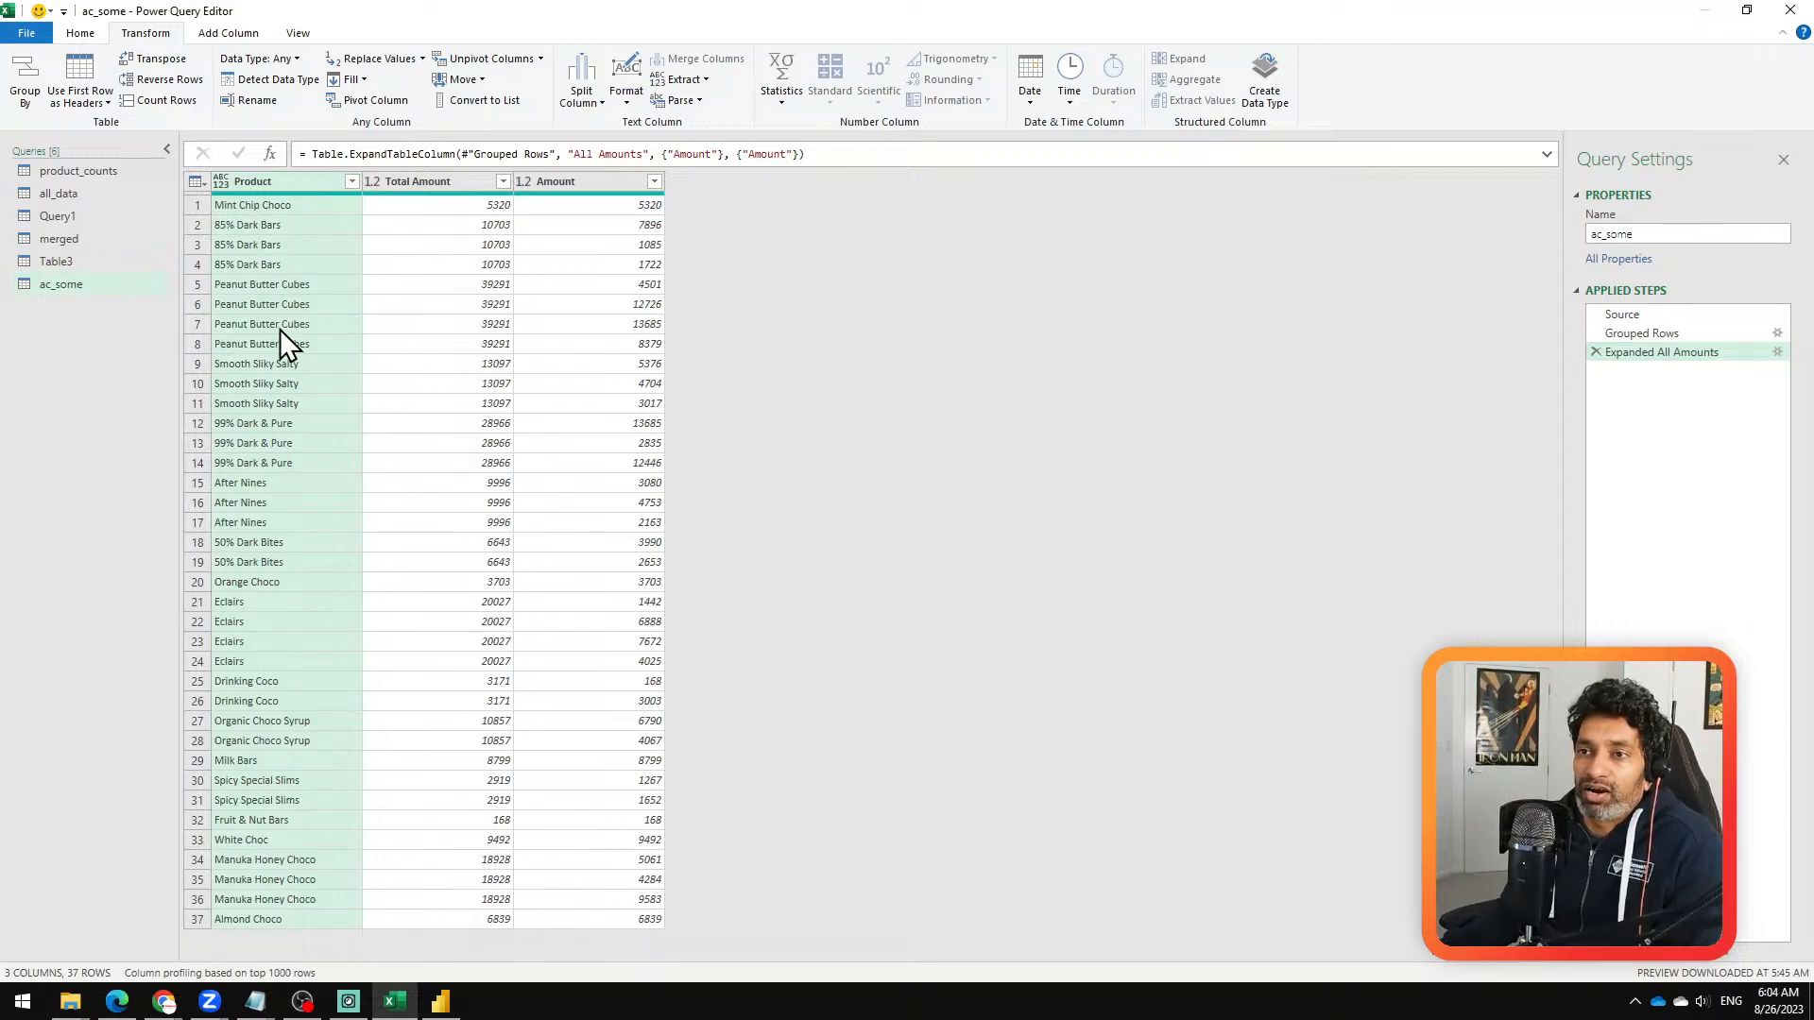
{"action": "left_click", "coordinate": [116, 174]}
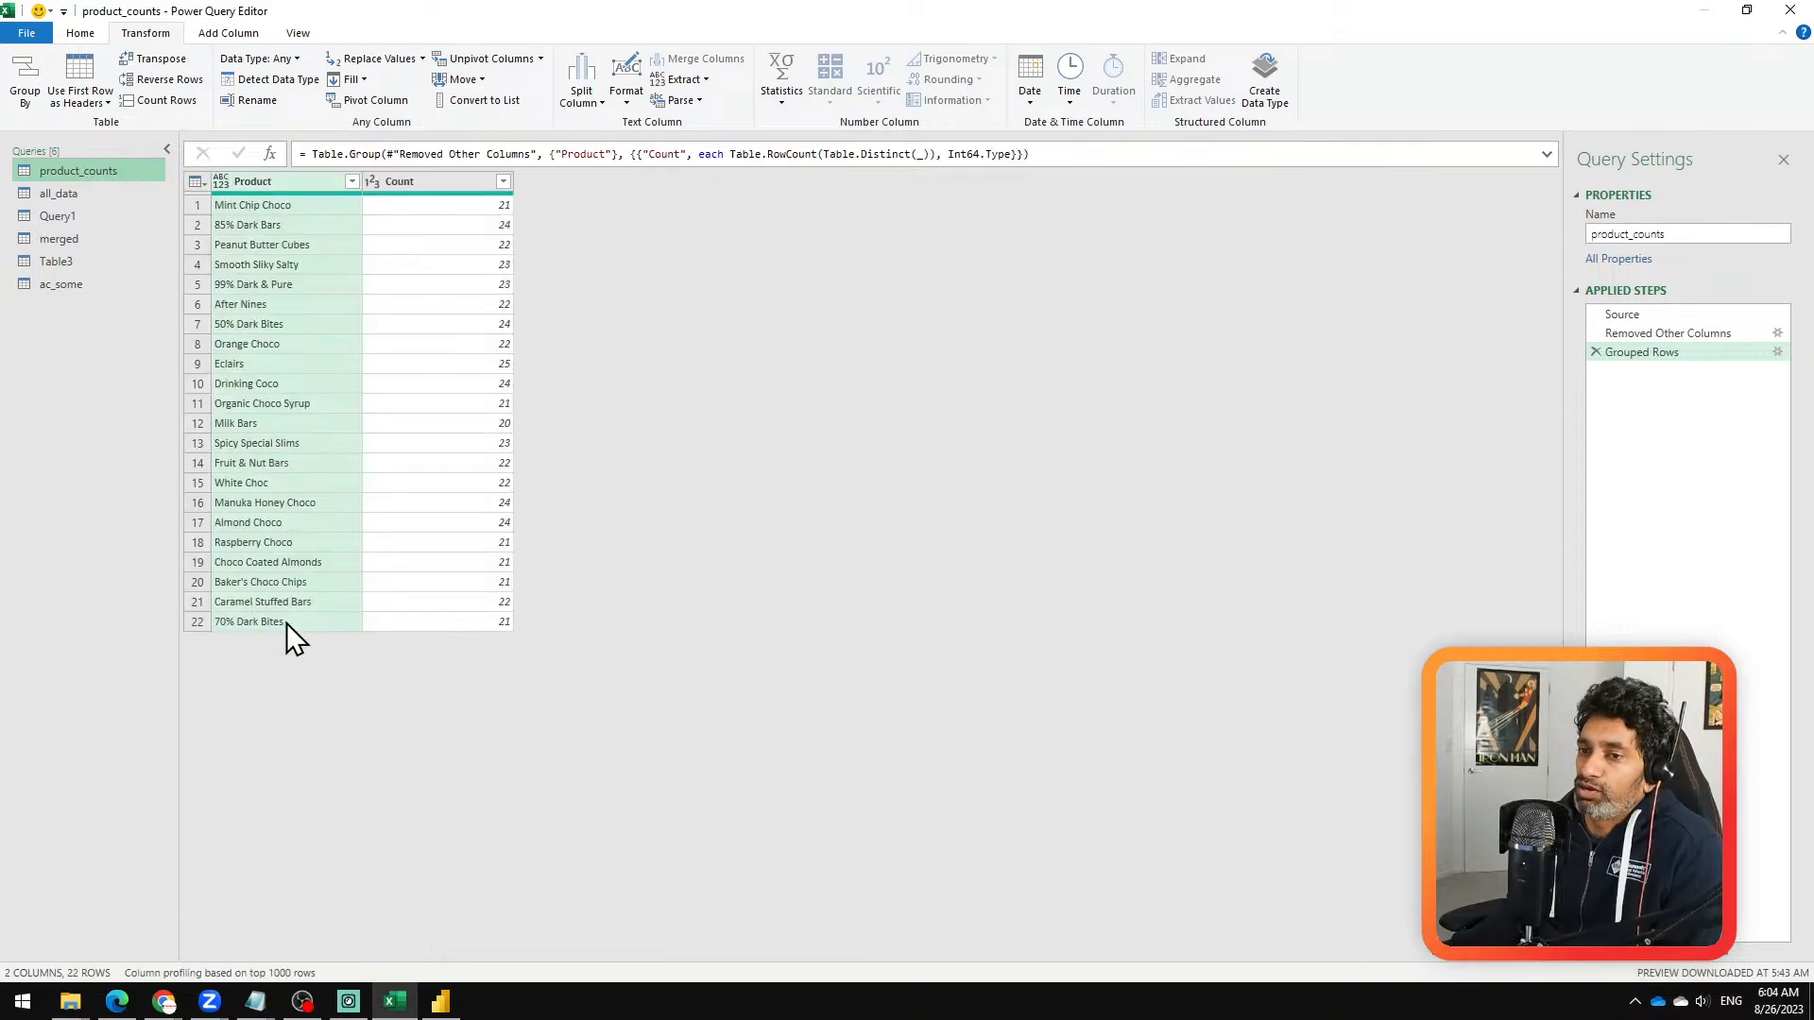
{"action": "left_click", "coordinate": [82, 191]}
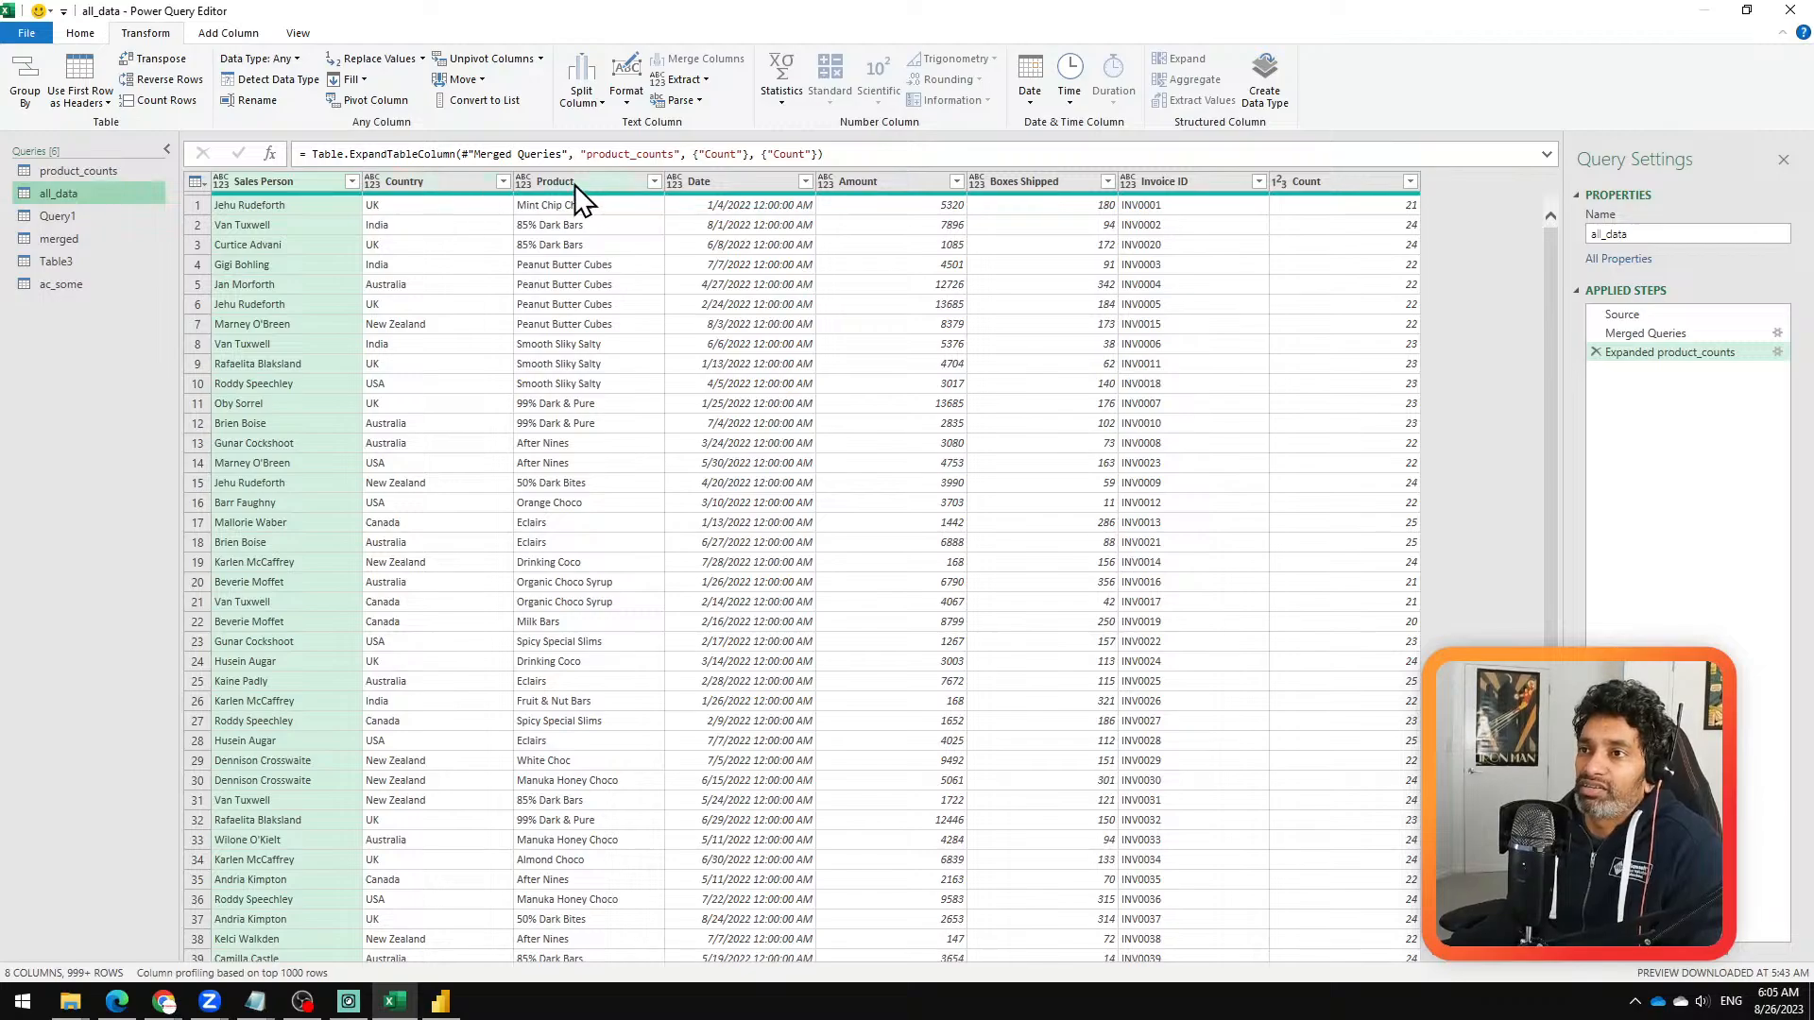
{"action": "left_click", "coordinate": [575, 184]}
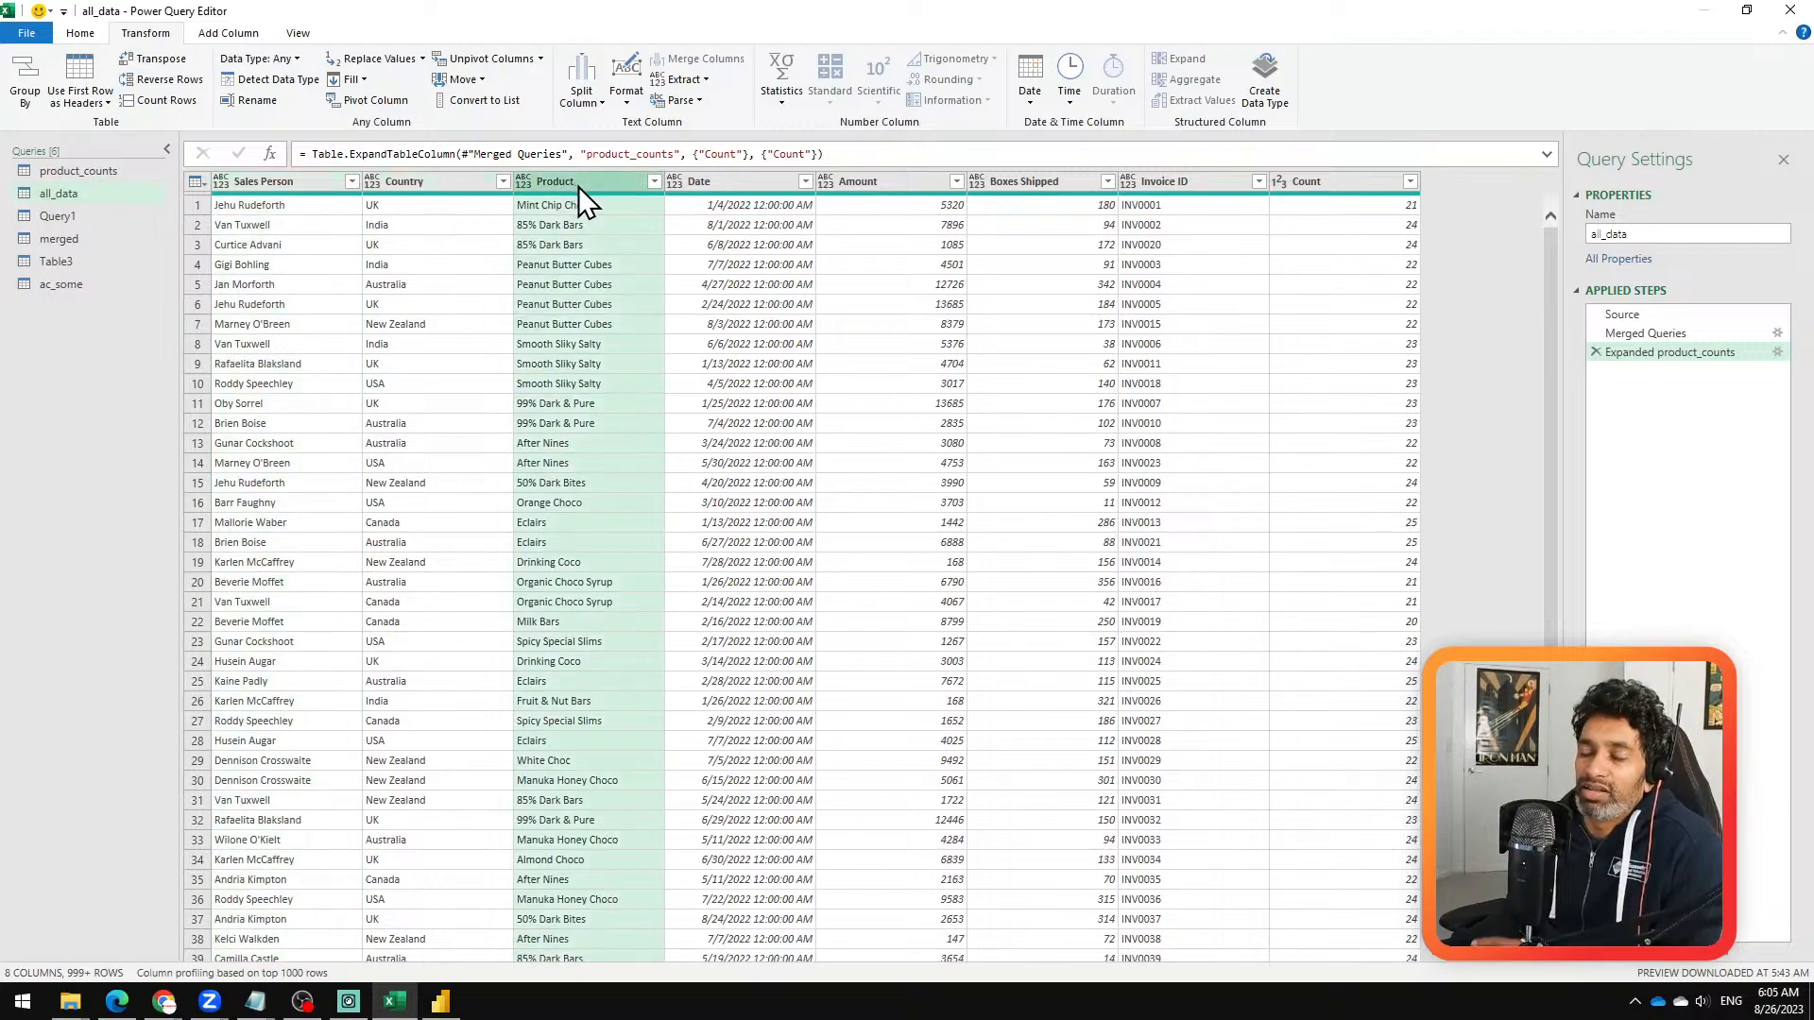
{"action": "left_click", "coordinate": [69, 288]}
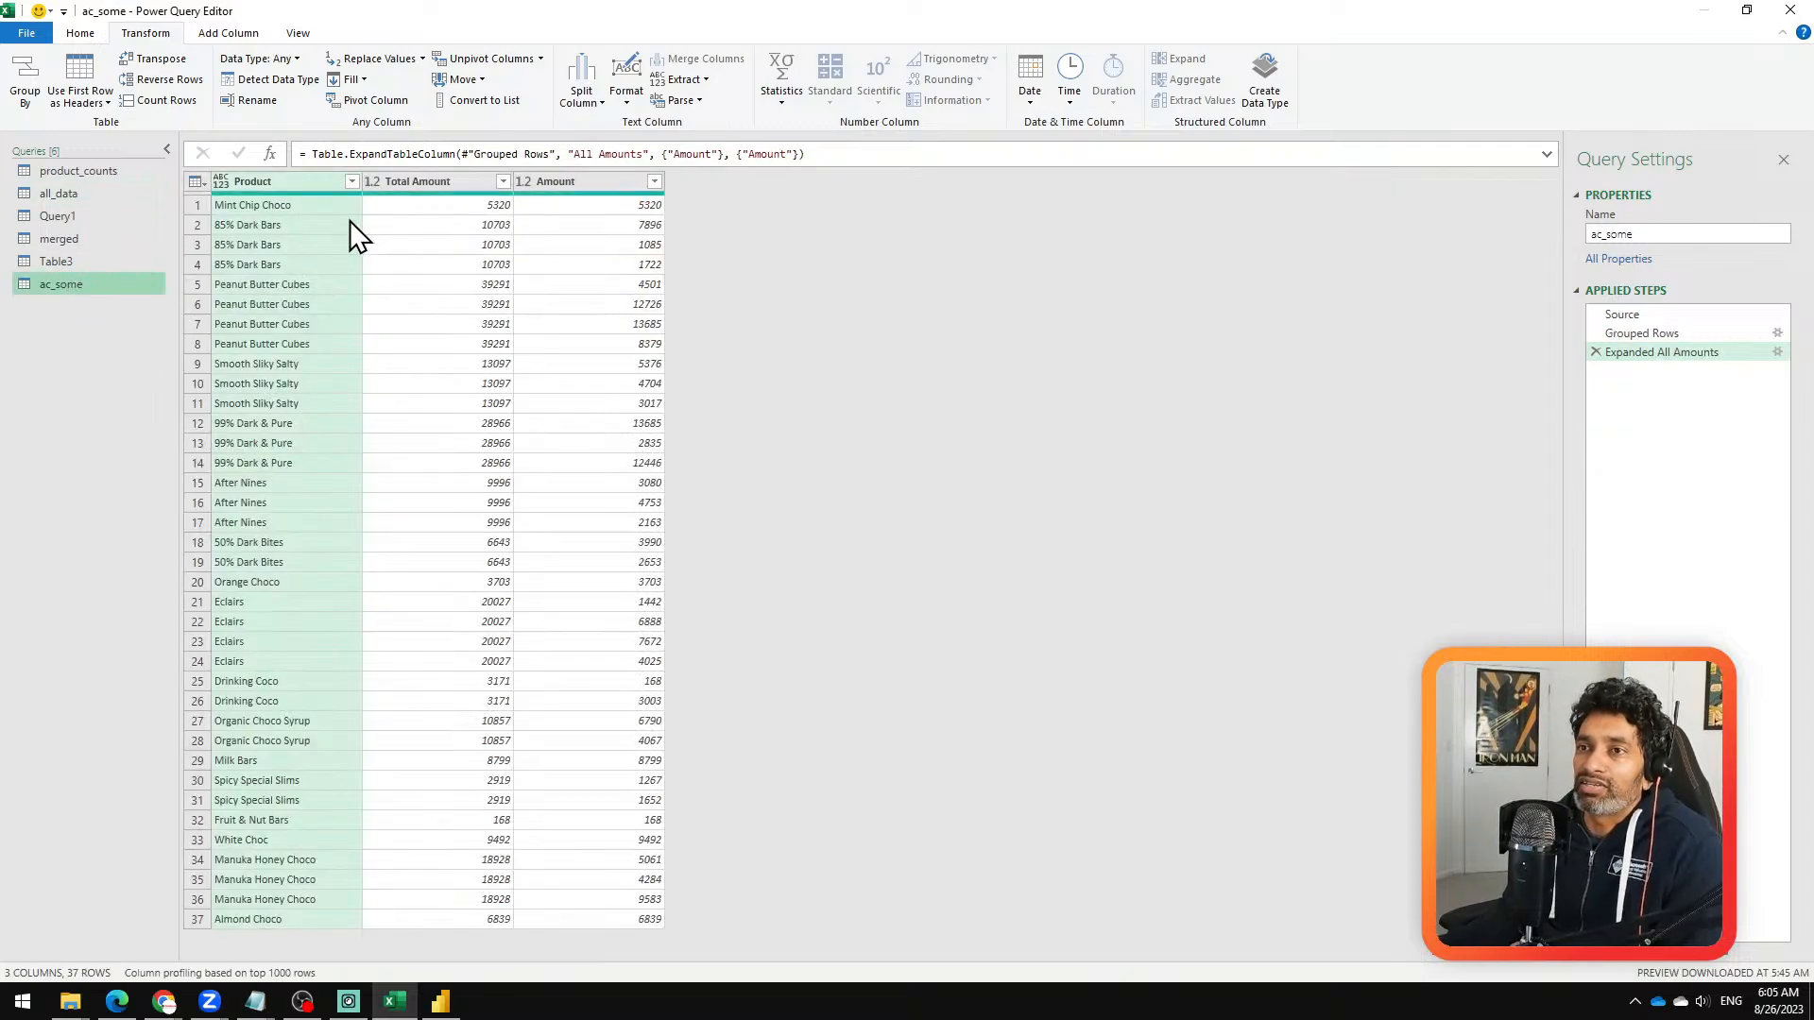
Step: Set up a merge of the ac_some query with all_data, matching both tables on the Product column
{"action": "left_click", "coordinate": [104, 32]}
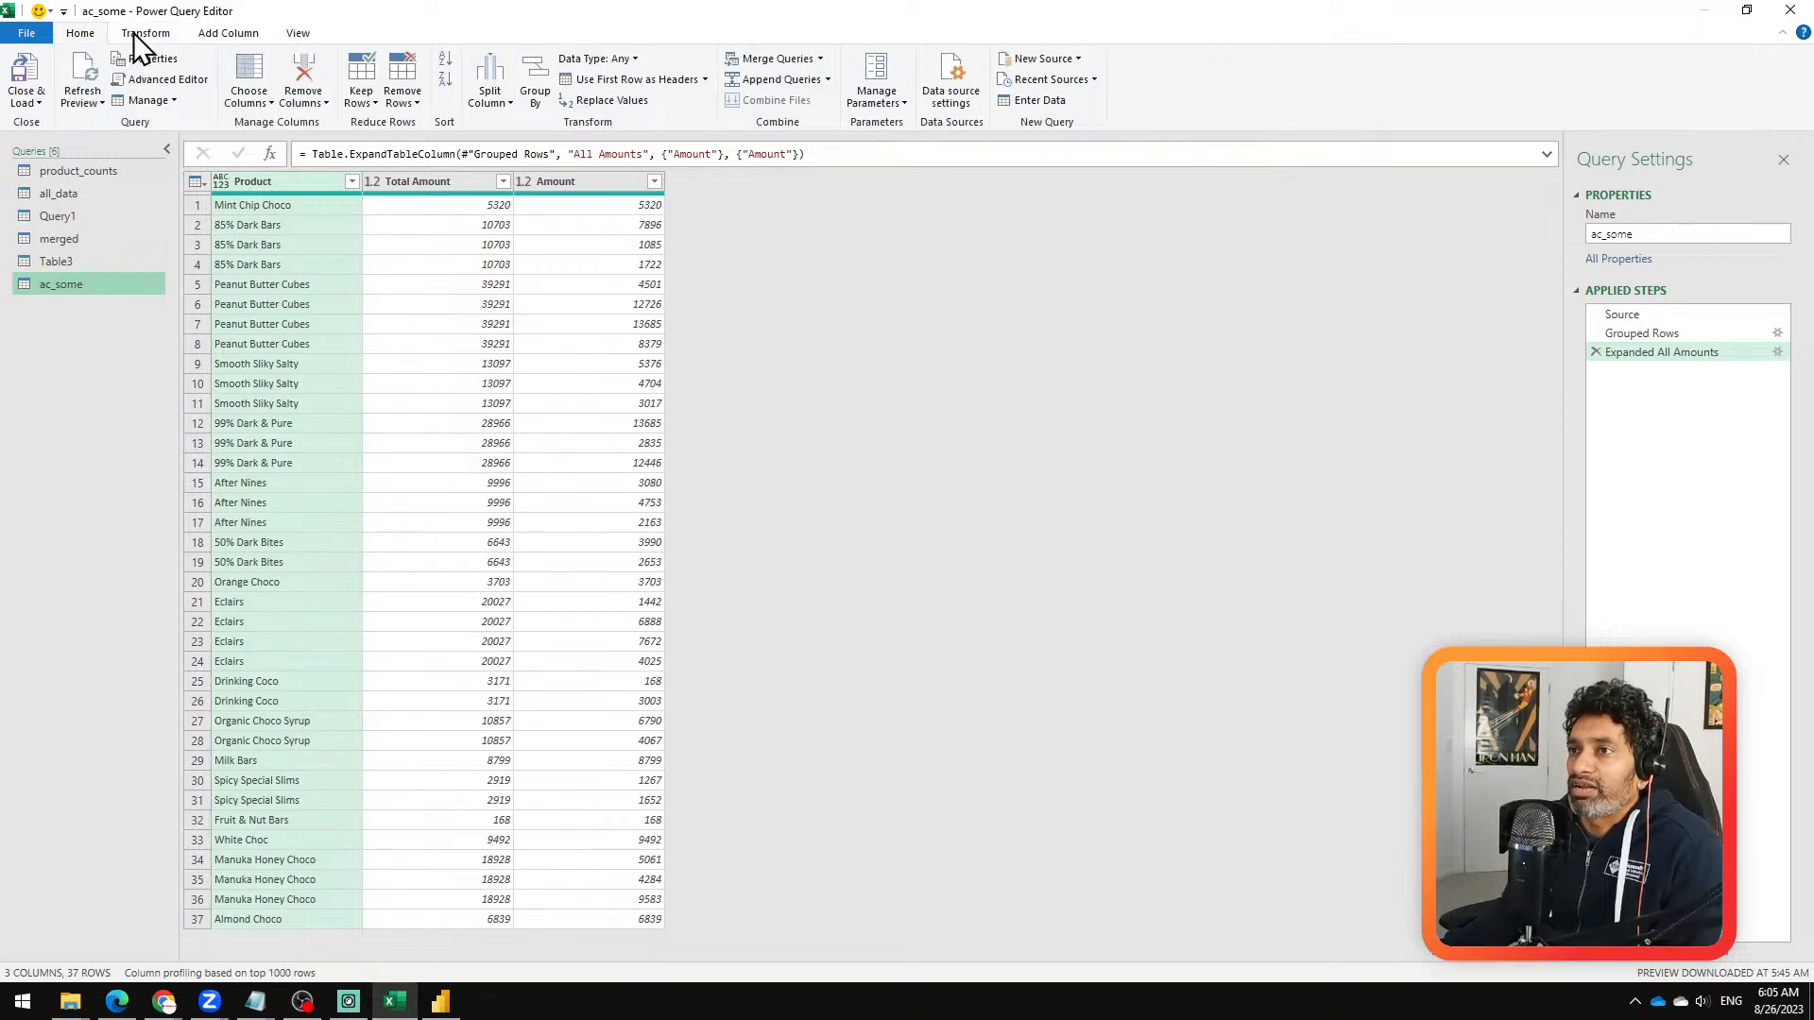
{"action": "left_click", "coordinate": [791, 58]}
{"action": "left_click", "coordinate": [655, 343]}
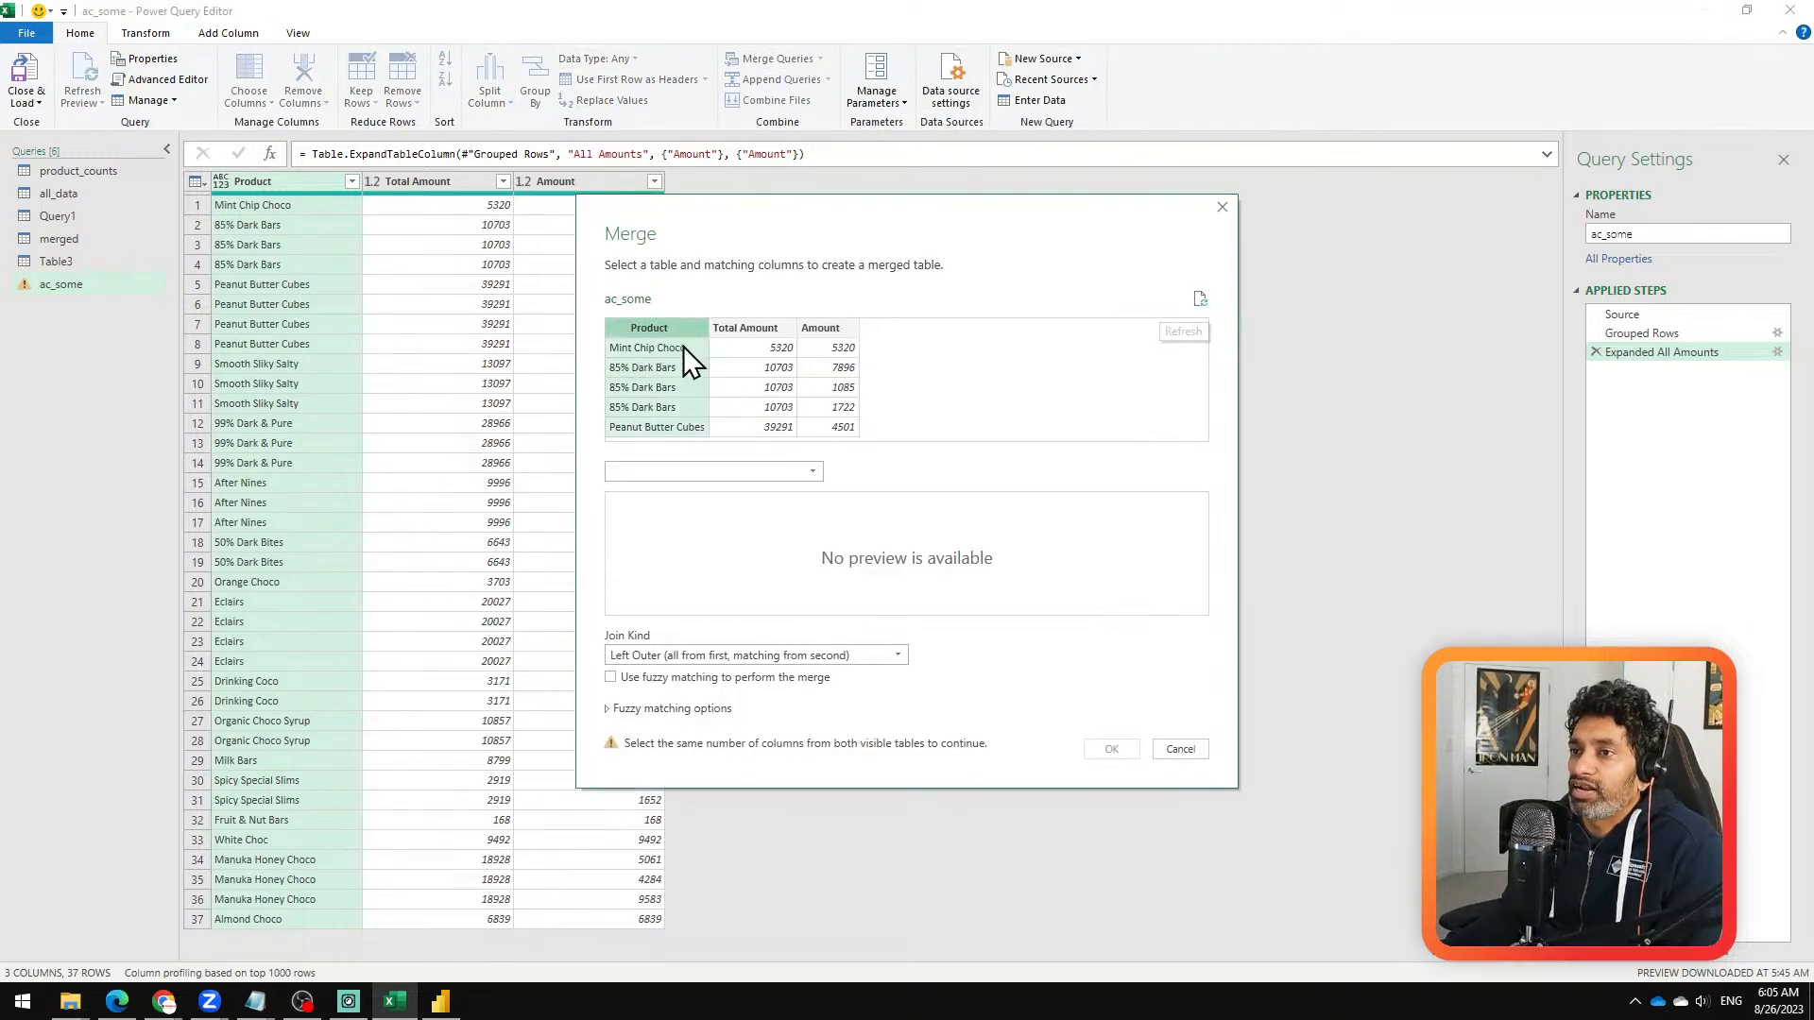
{"action": "left_click", "coordinate": [718, 473]}
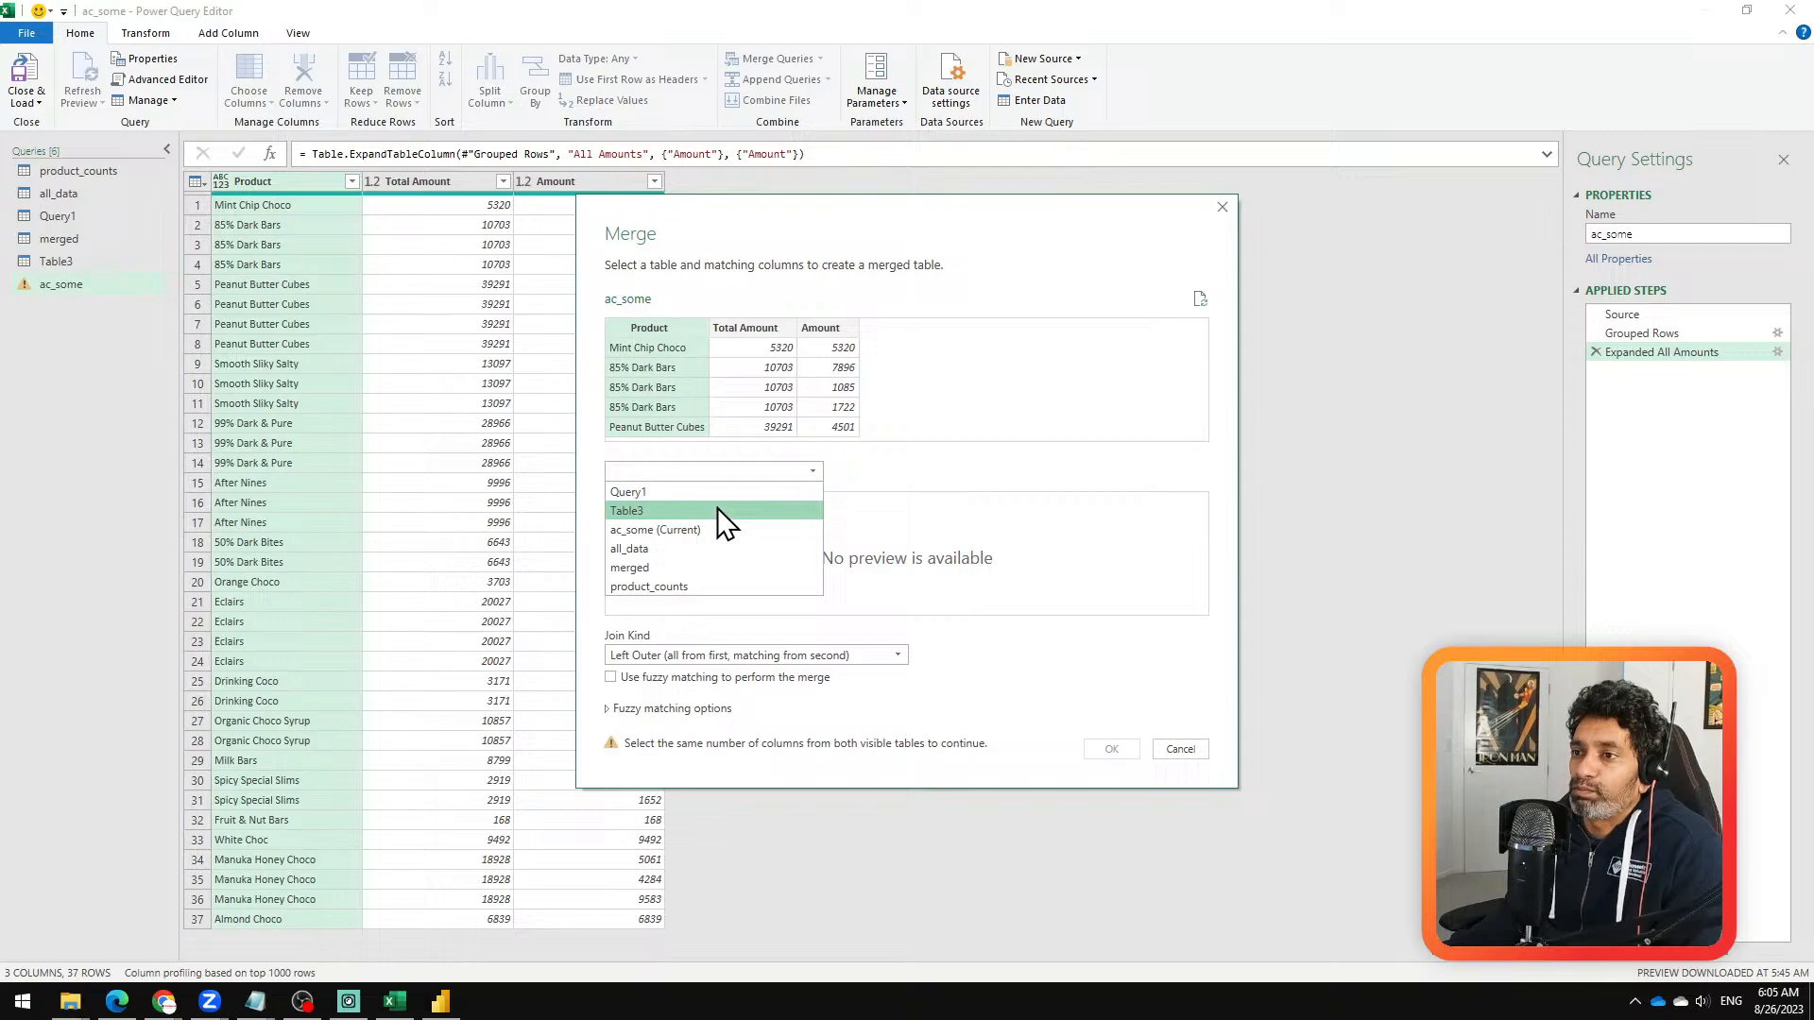
{"action": "left_click", "coordinate": [695, 554]}
{"action": "left_click", "coordinate": [826, 501]}
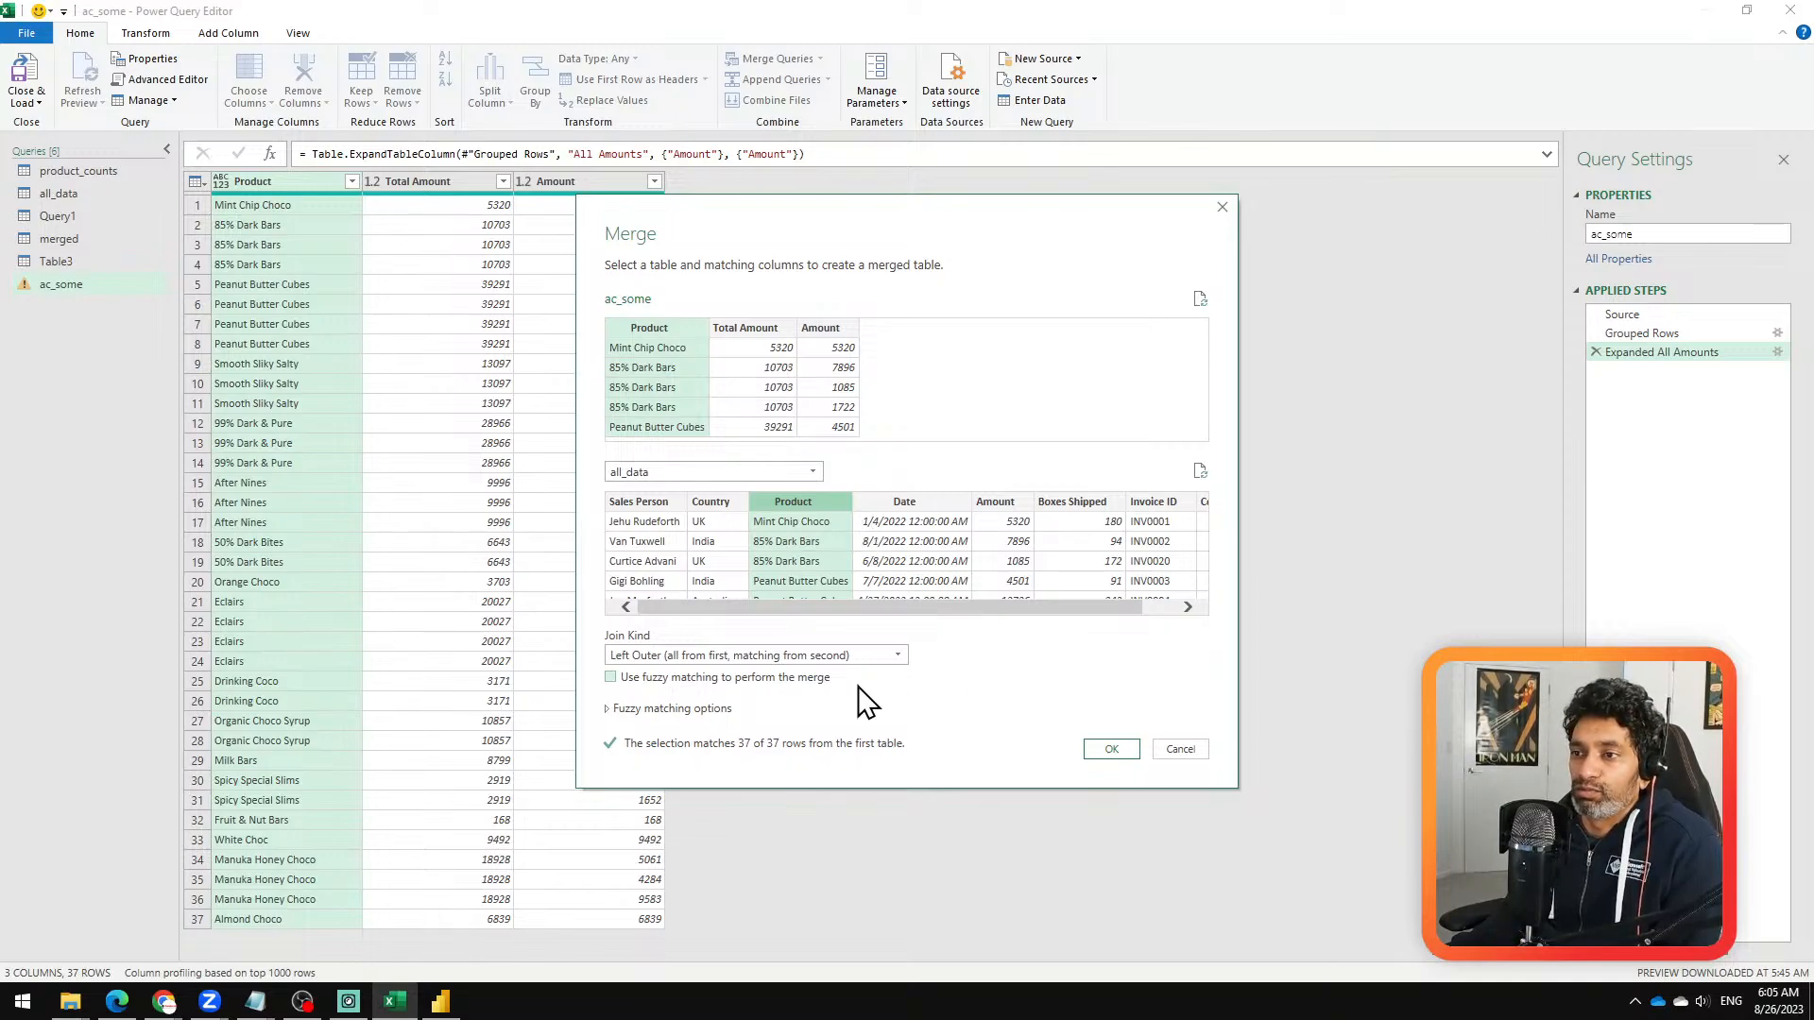
Step: Try a fuzzy left outer merge that also matches Total Amount to Amount, cancel the merge, and switch to the Zoom meeting
{"action": "left_click", "coordinate": [695, 708]}
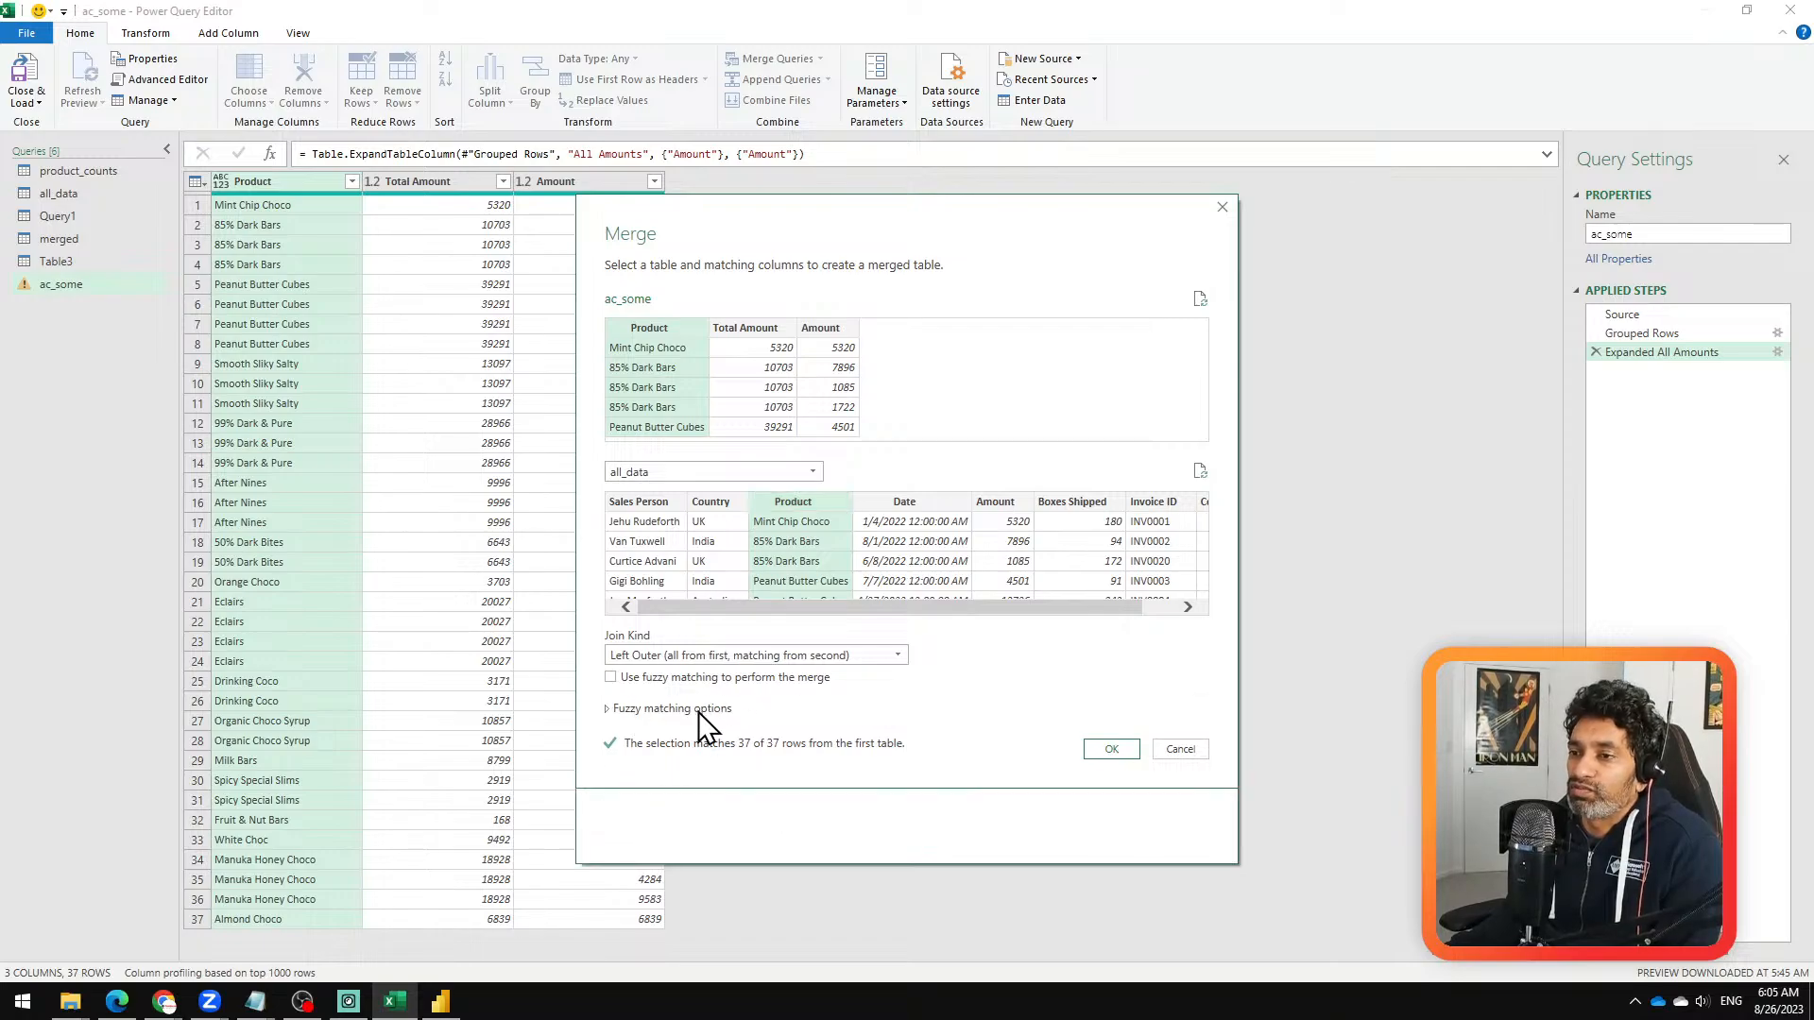
{"action": "left_click", "coordinate": [699, 712]}
{"action": "left_click", "coordinate": [797, 656]}
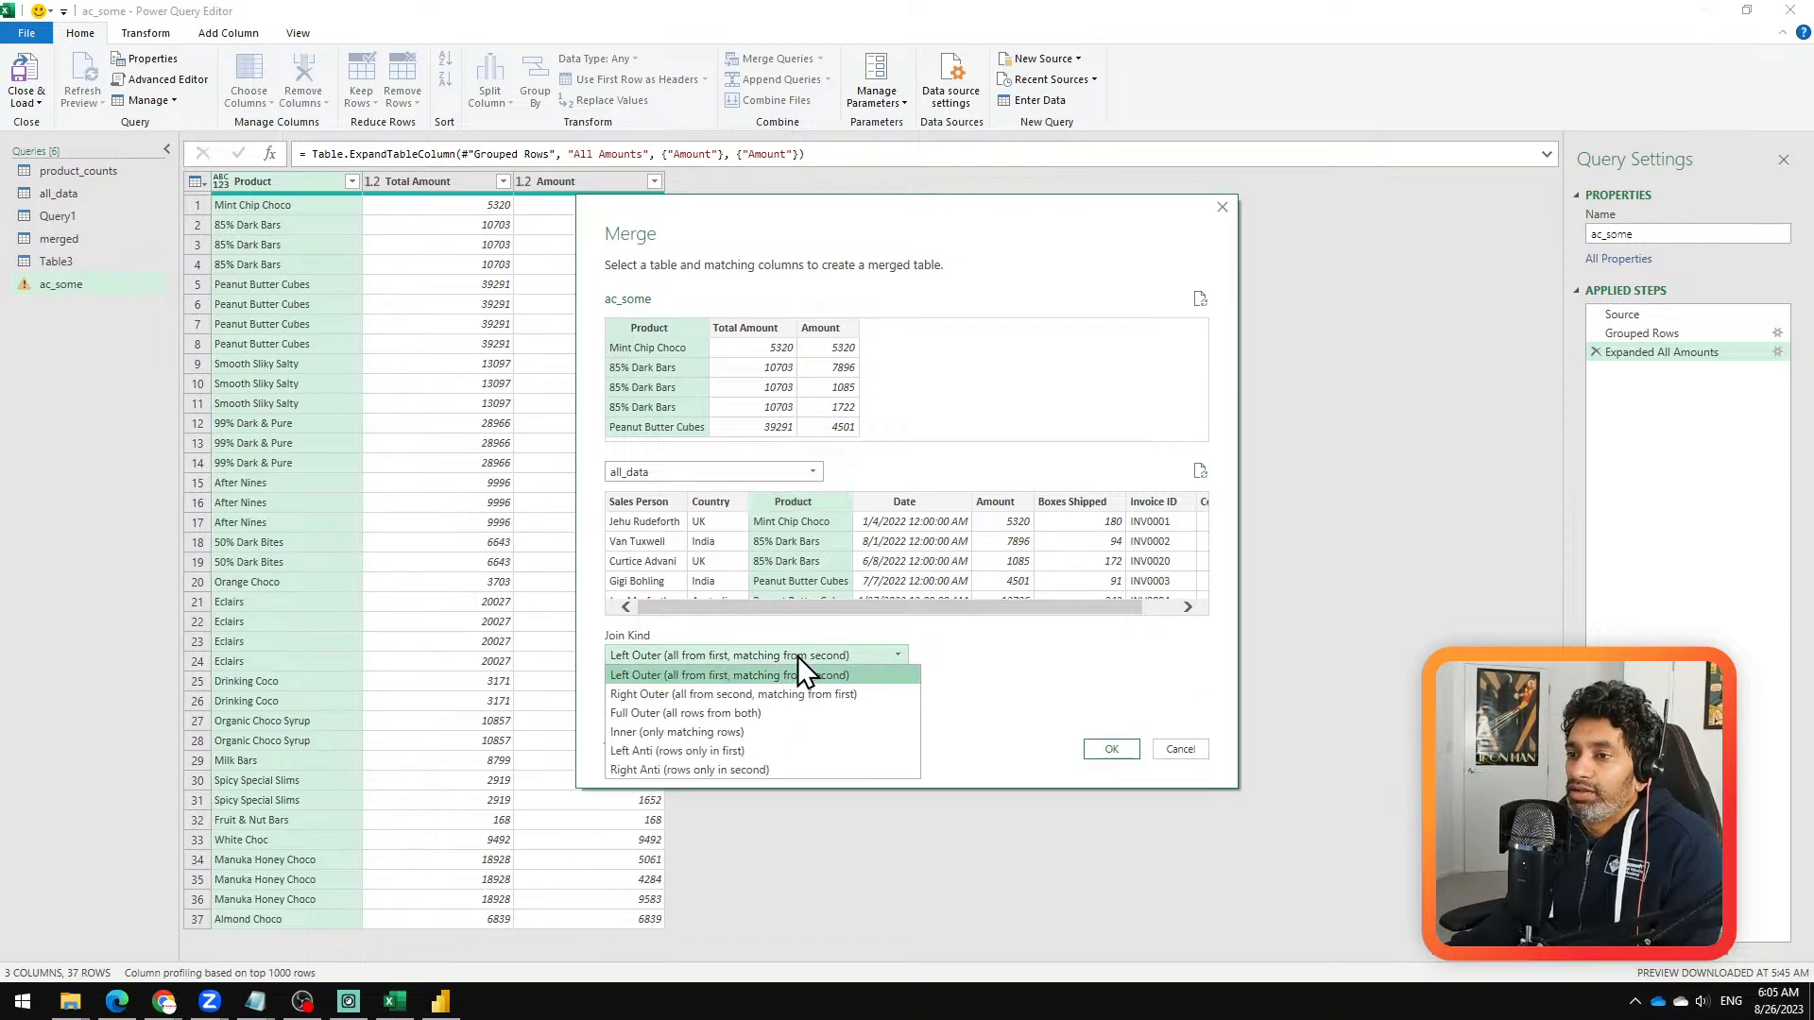
{"action": "left_click", "coordinate": [1072, 691]}
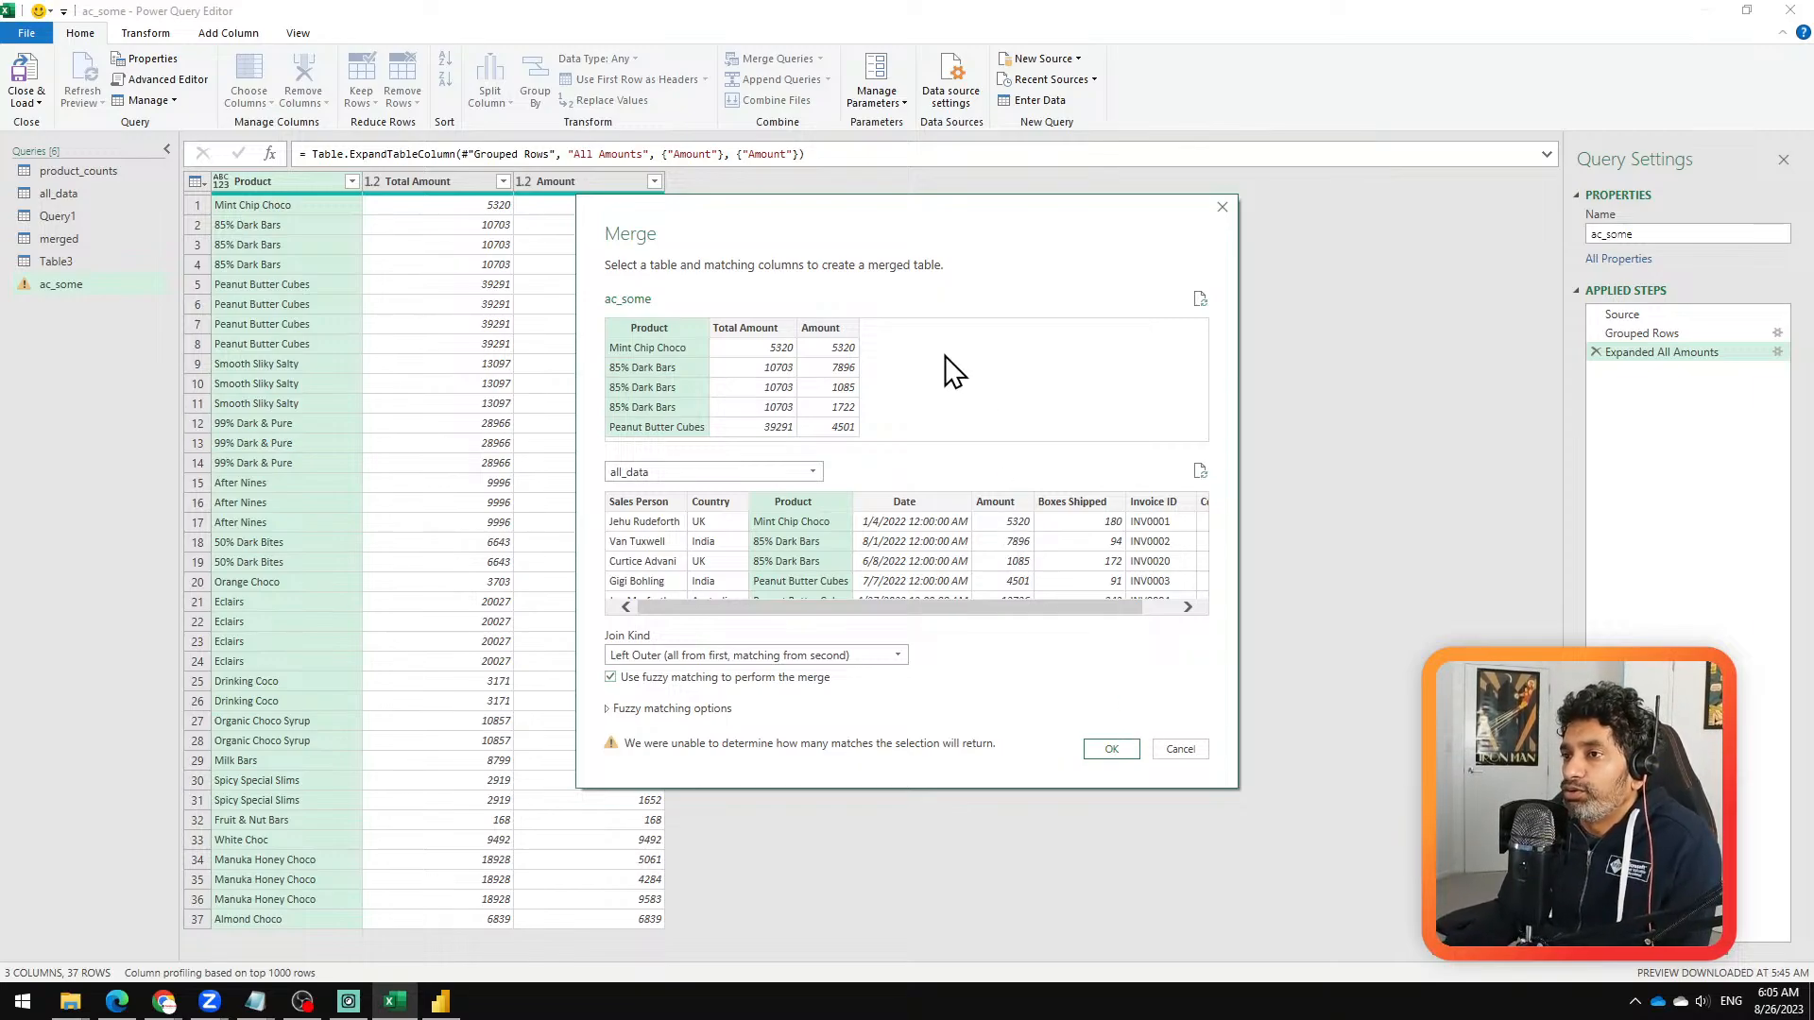
{"action": "left_click", "coordinate": [753, 331], "text": "ctrl"}
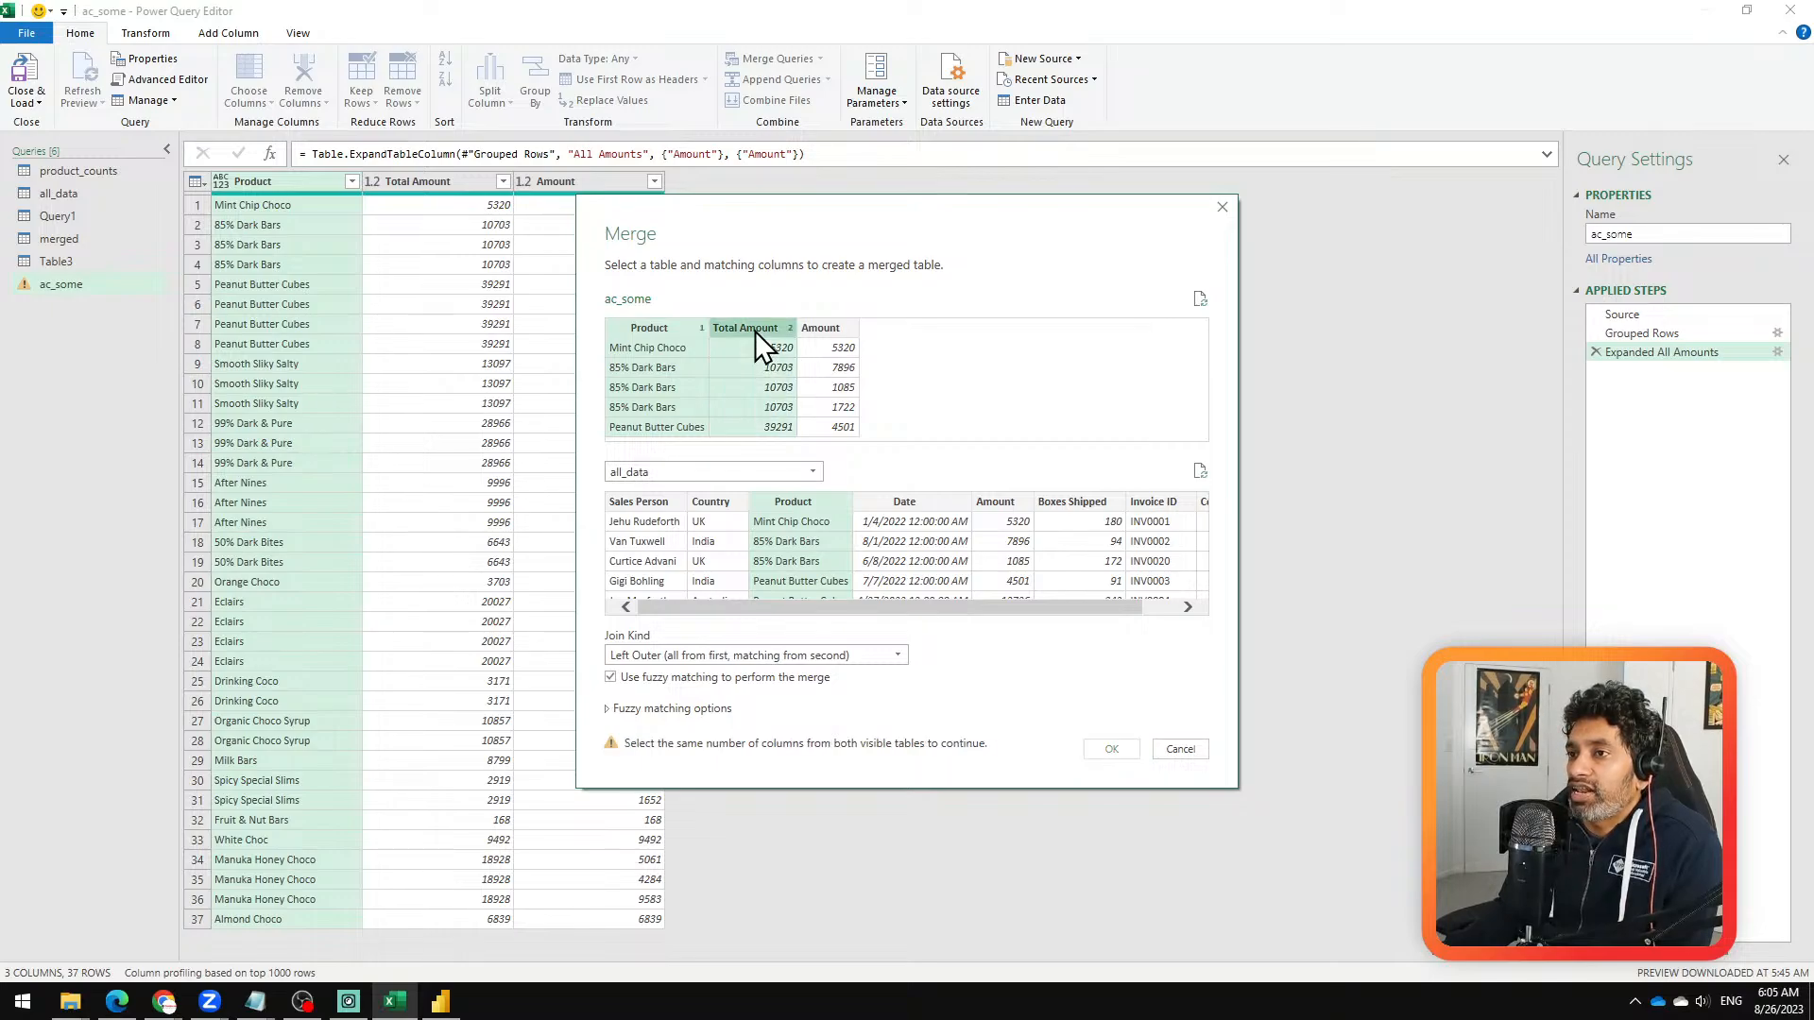
{"action": "left_click", "coordinate": [1010, 514], "text": "ctrl"}
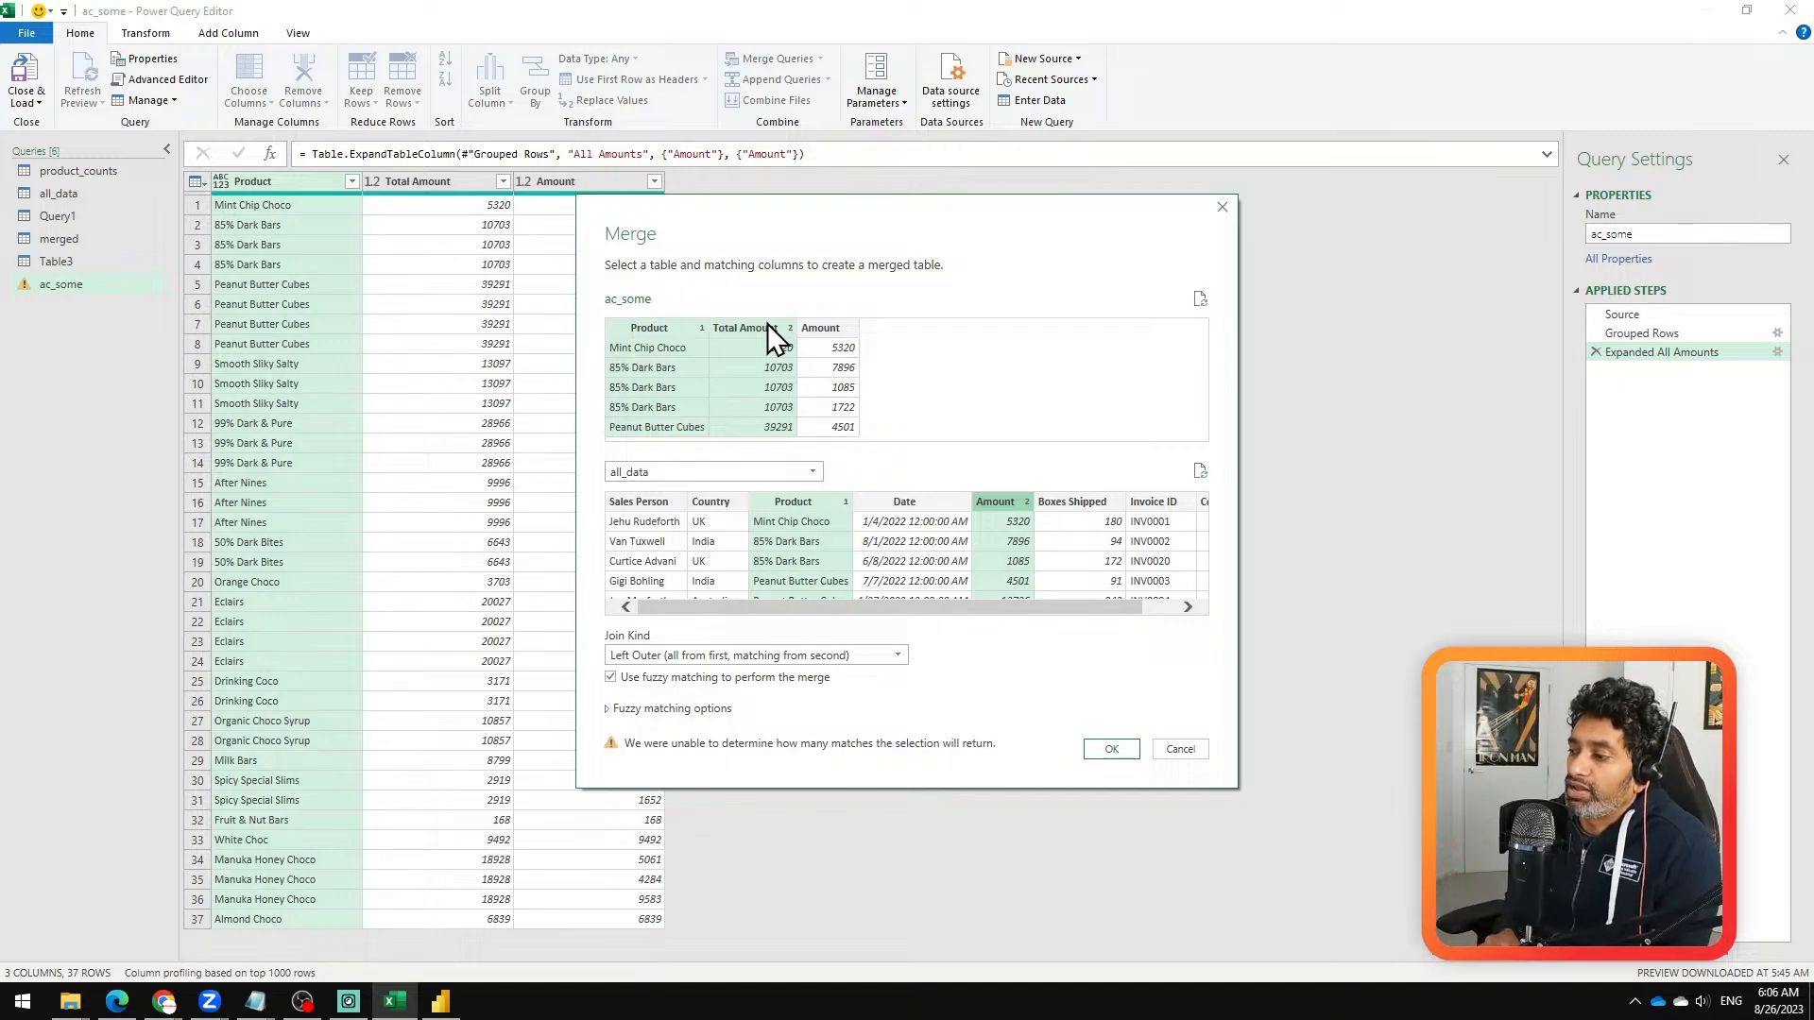
{"action": "left_click", "coordinate": [1180, 749]}
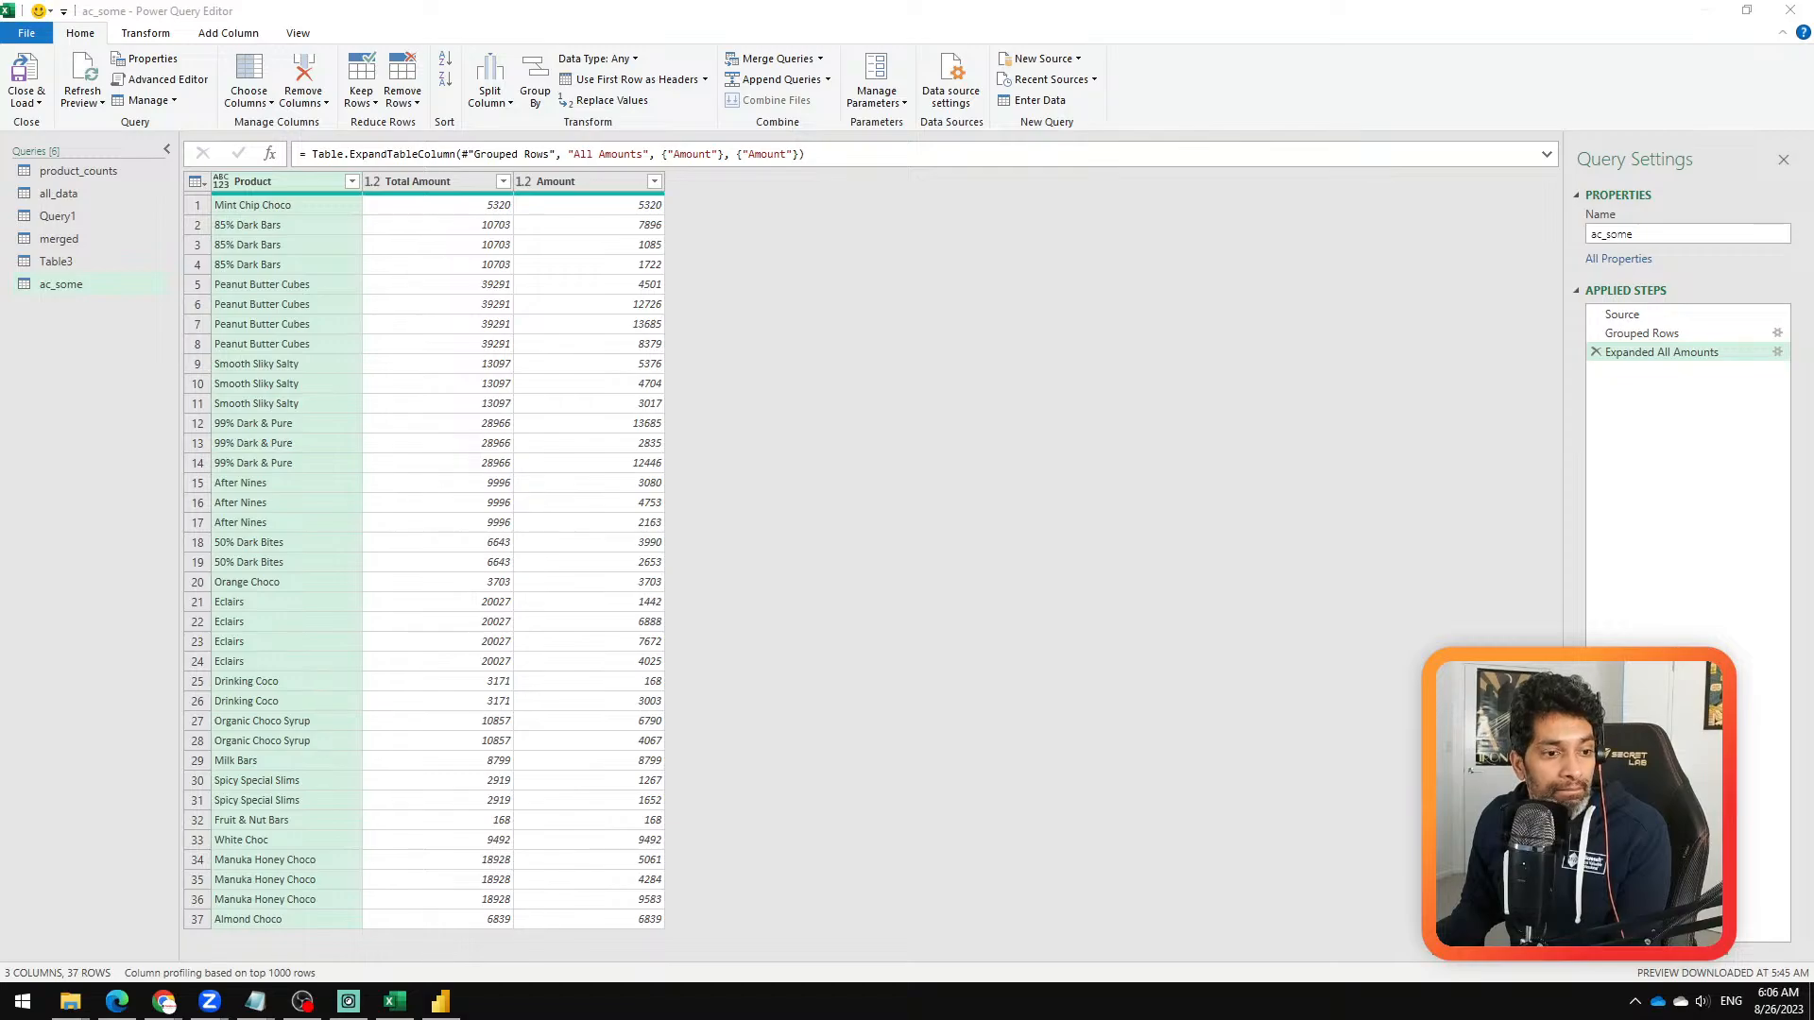
{"action": "key", "text": "alt+Tab"}
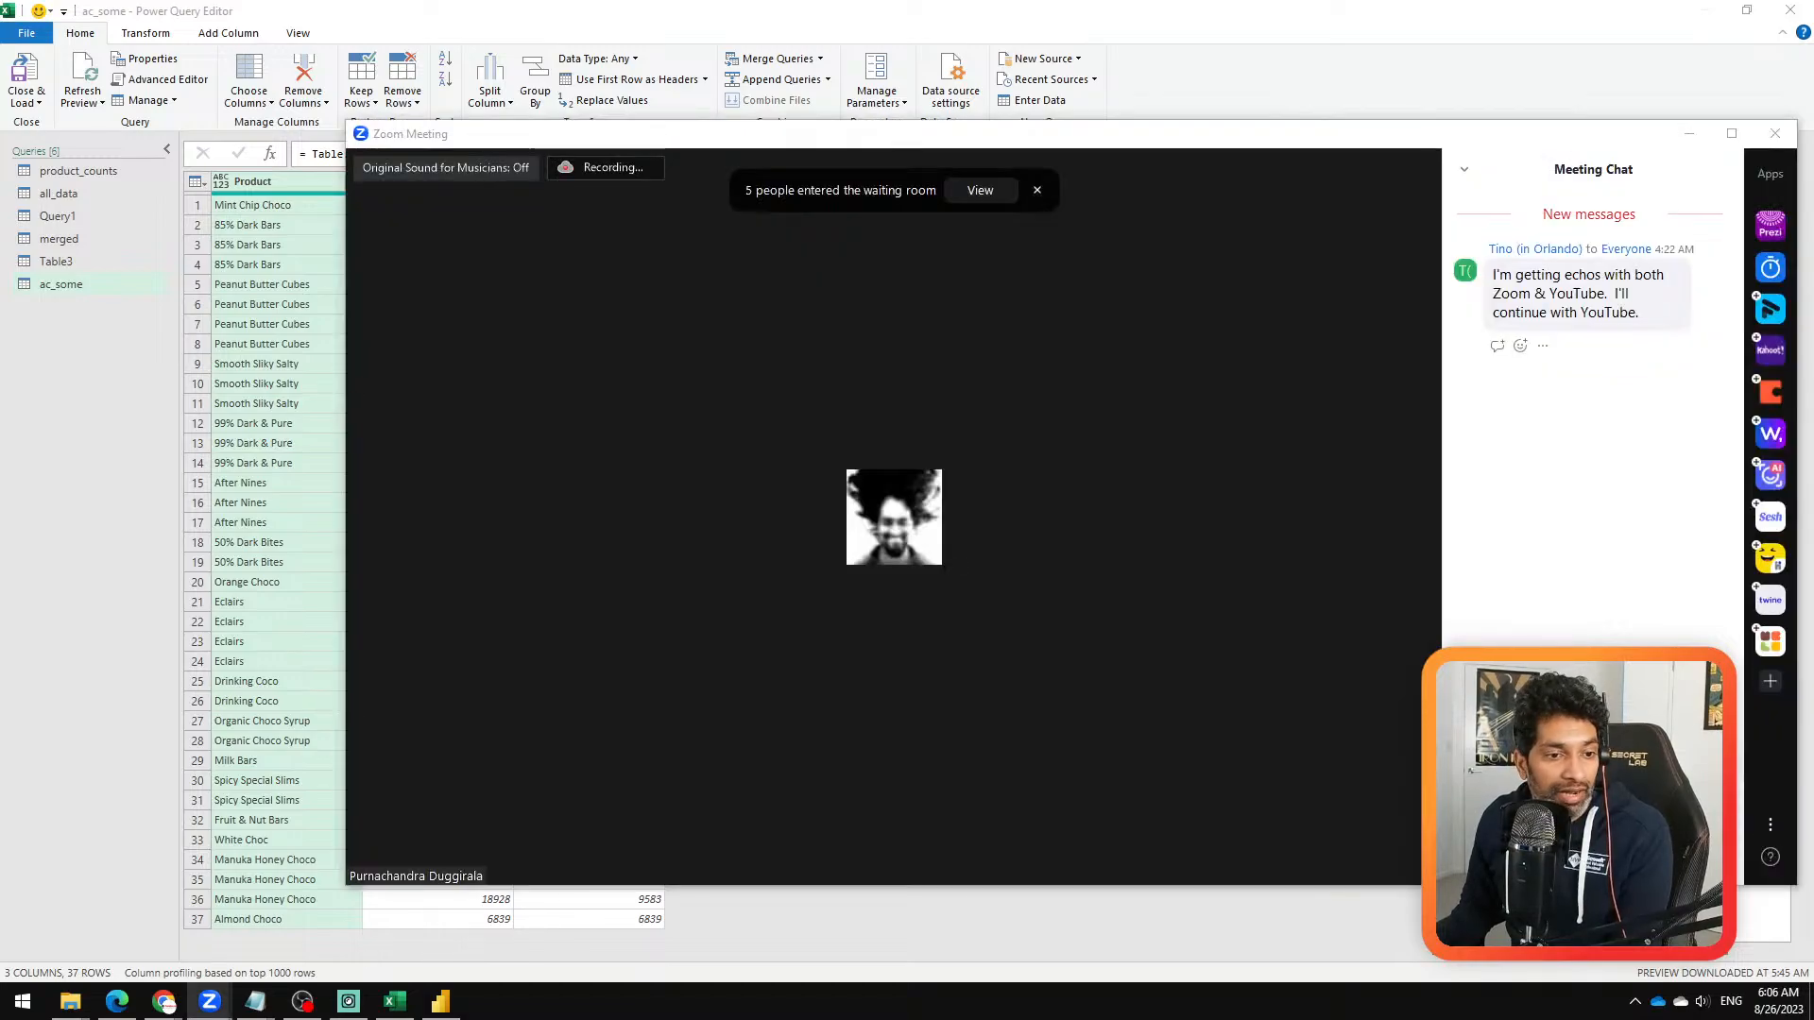
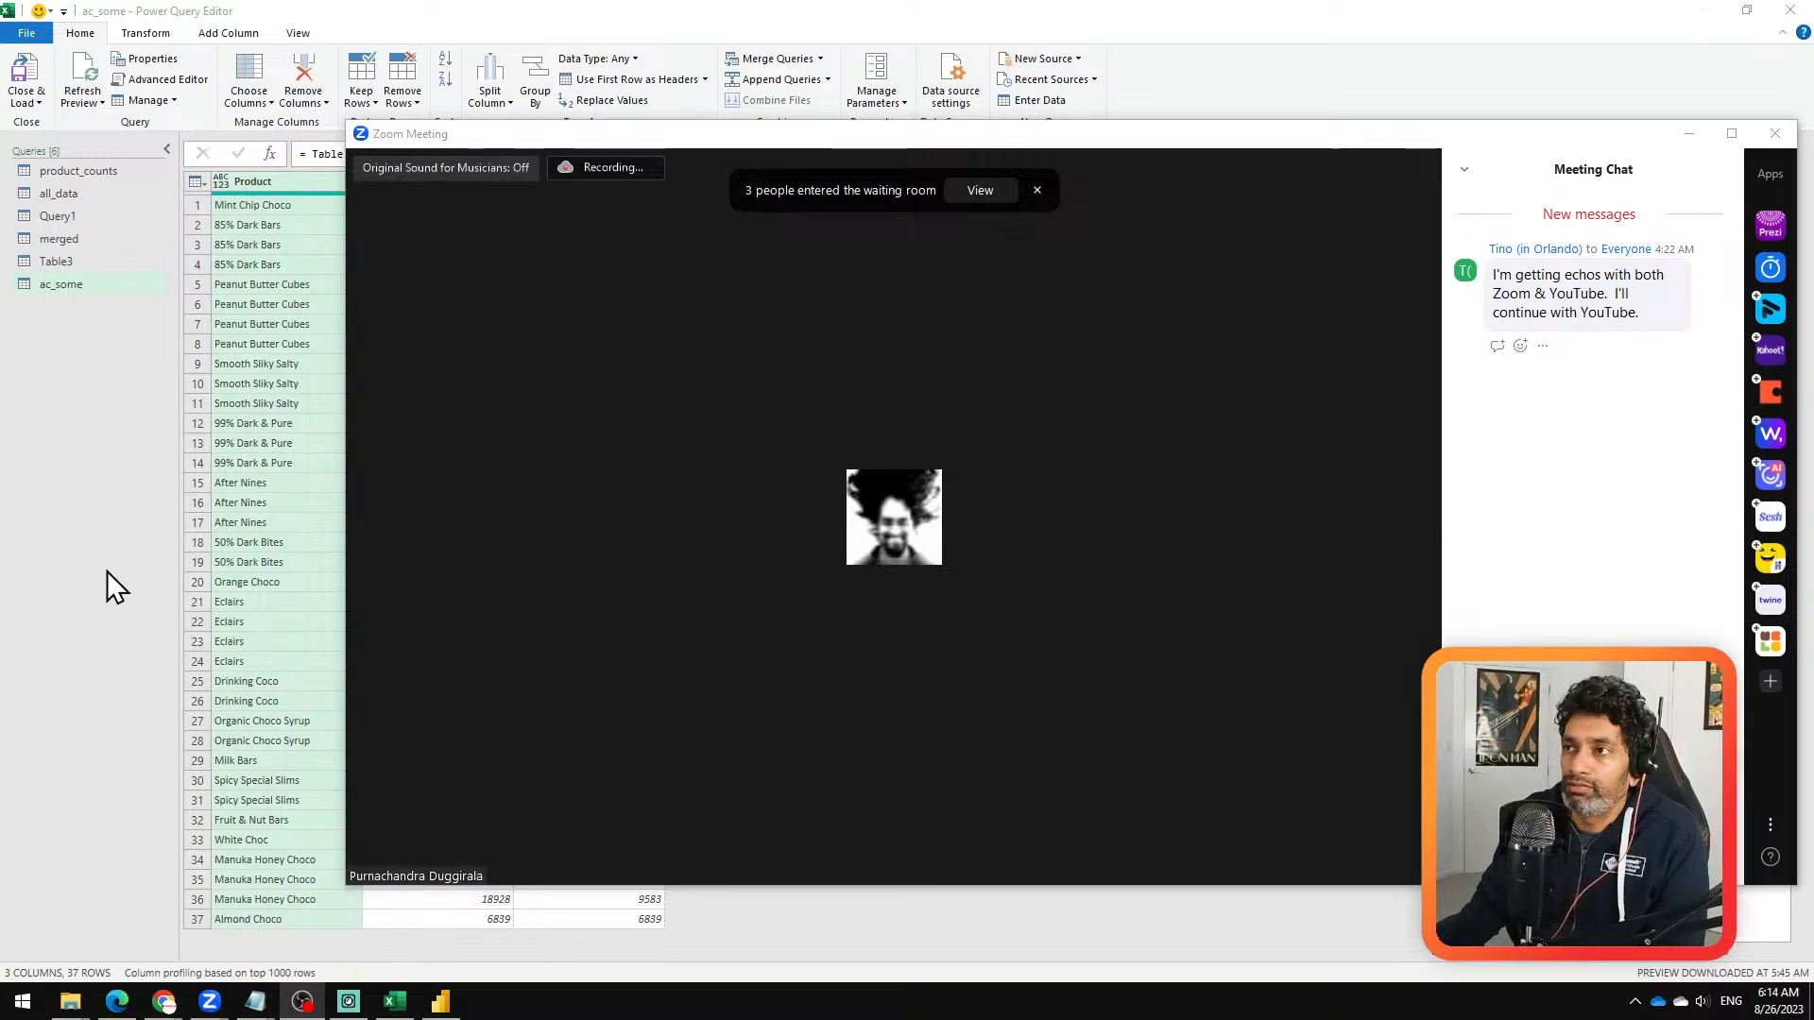
Step: Minimize the Zoom meeting and highlight the Product, Total Amount and Amount columns of the ac_some query one after another
{"action": "left_click", "coordinate": [1689, 134]}
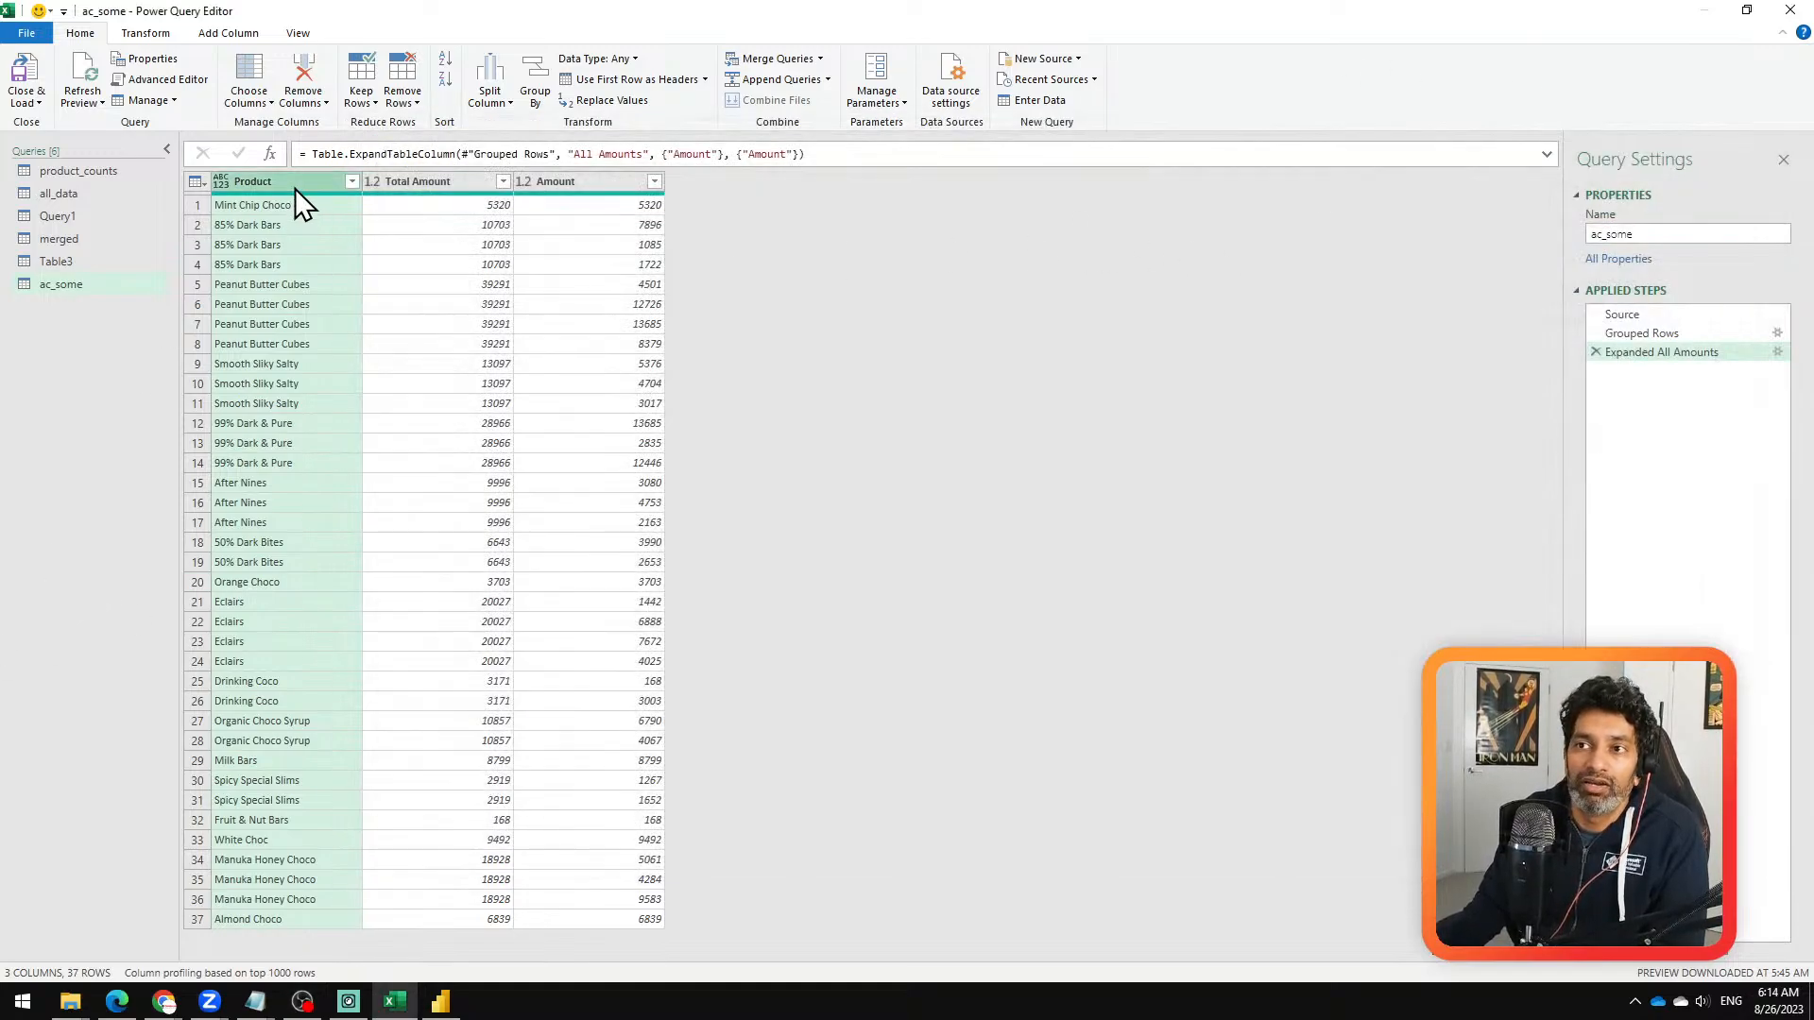
{"action": "left_click", "coordinate": [435, 182]}
{"action": "left_click", "coordinate": [551, 179]}
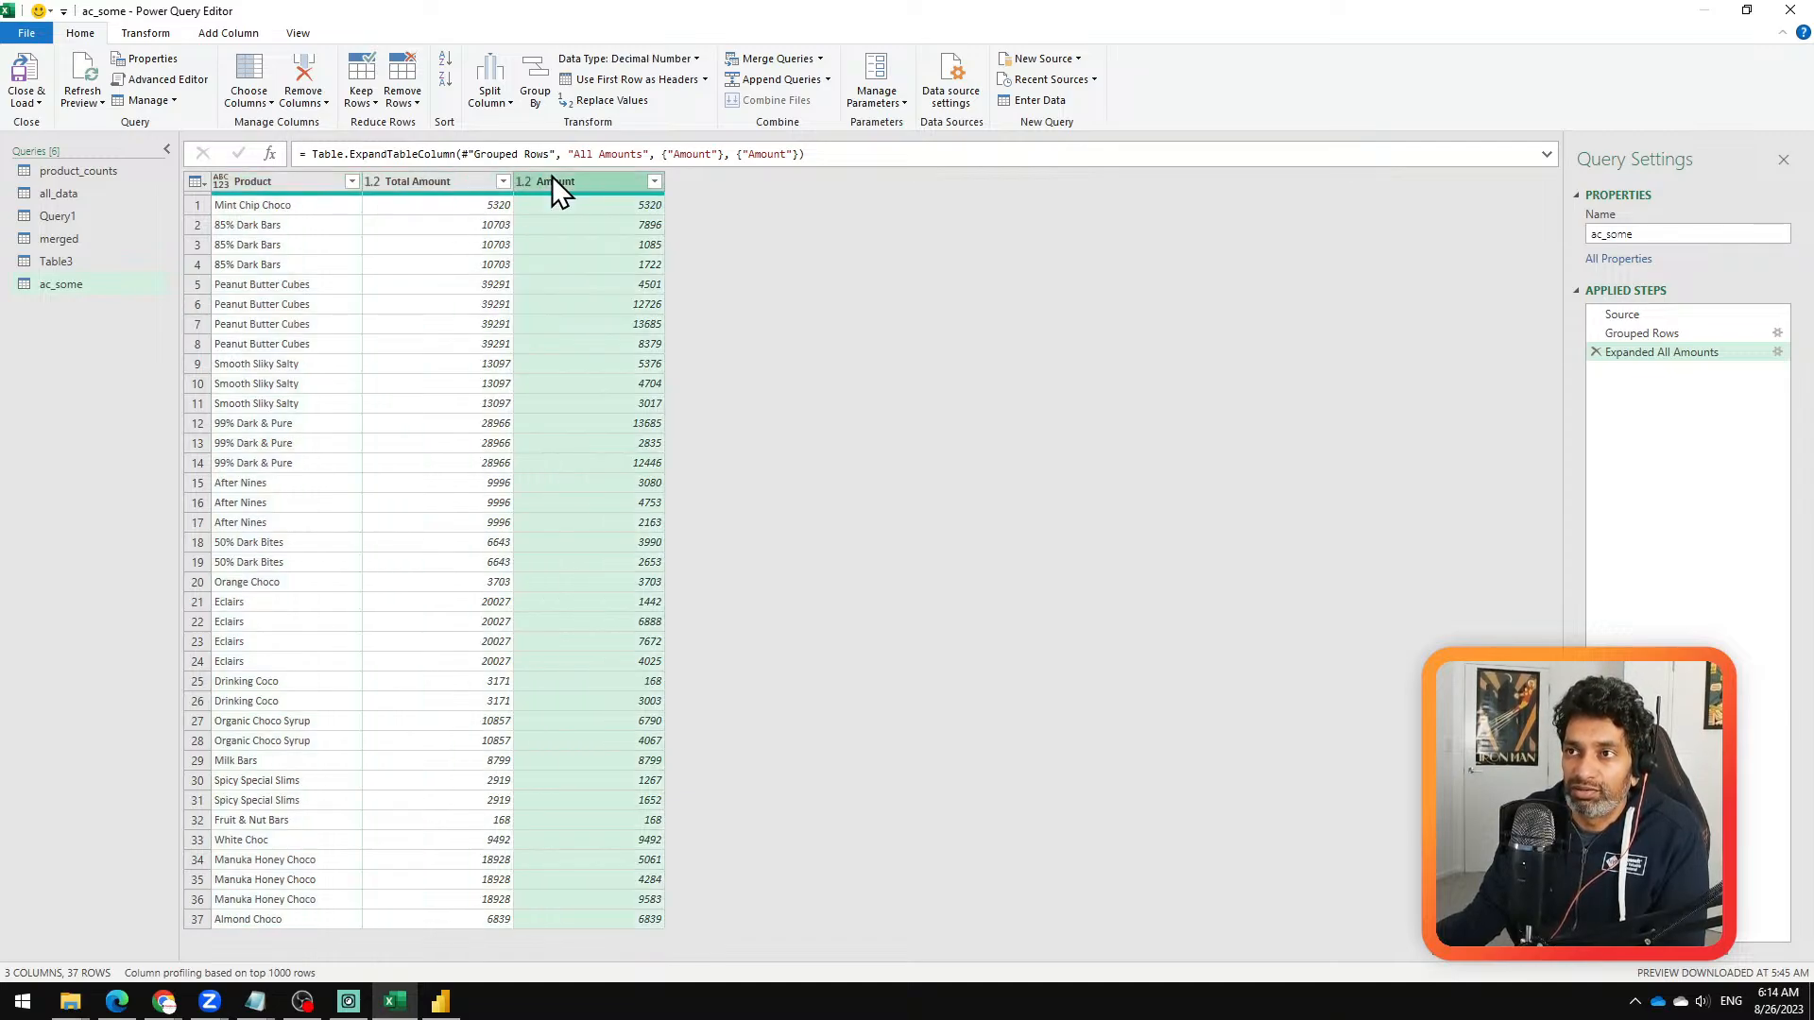
{"action": "left_click", "coordinate": [263, 180]}
{"action": "left_click", "coordinate": [401, 181]}
{"action": "left_click", "coordinate": [581, 180]}
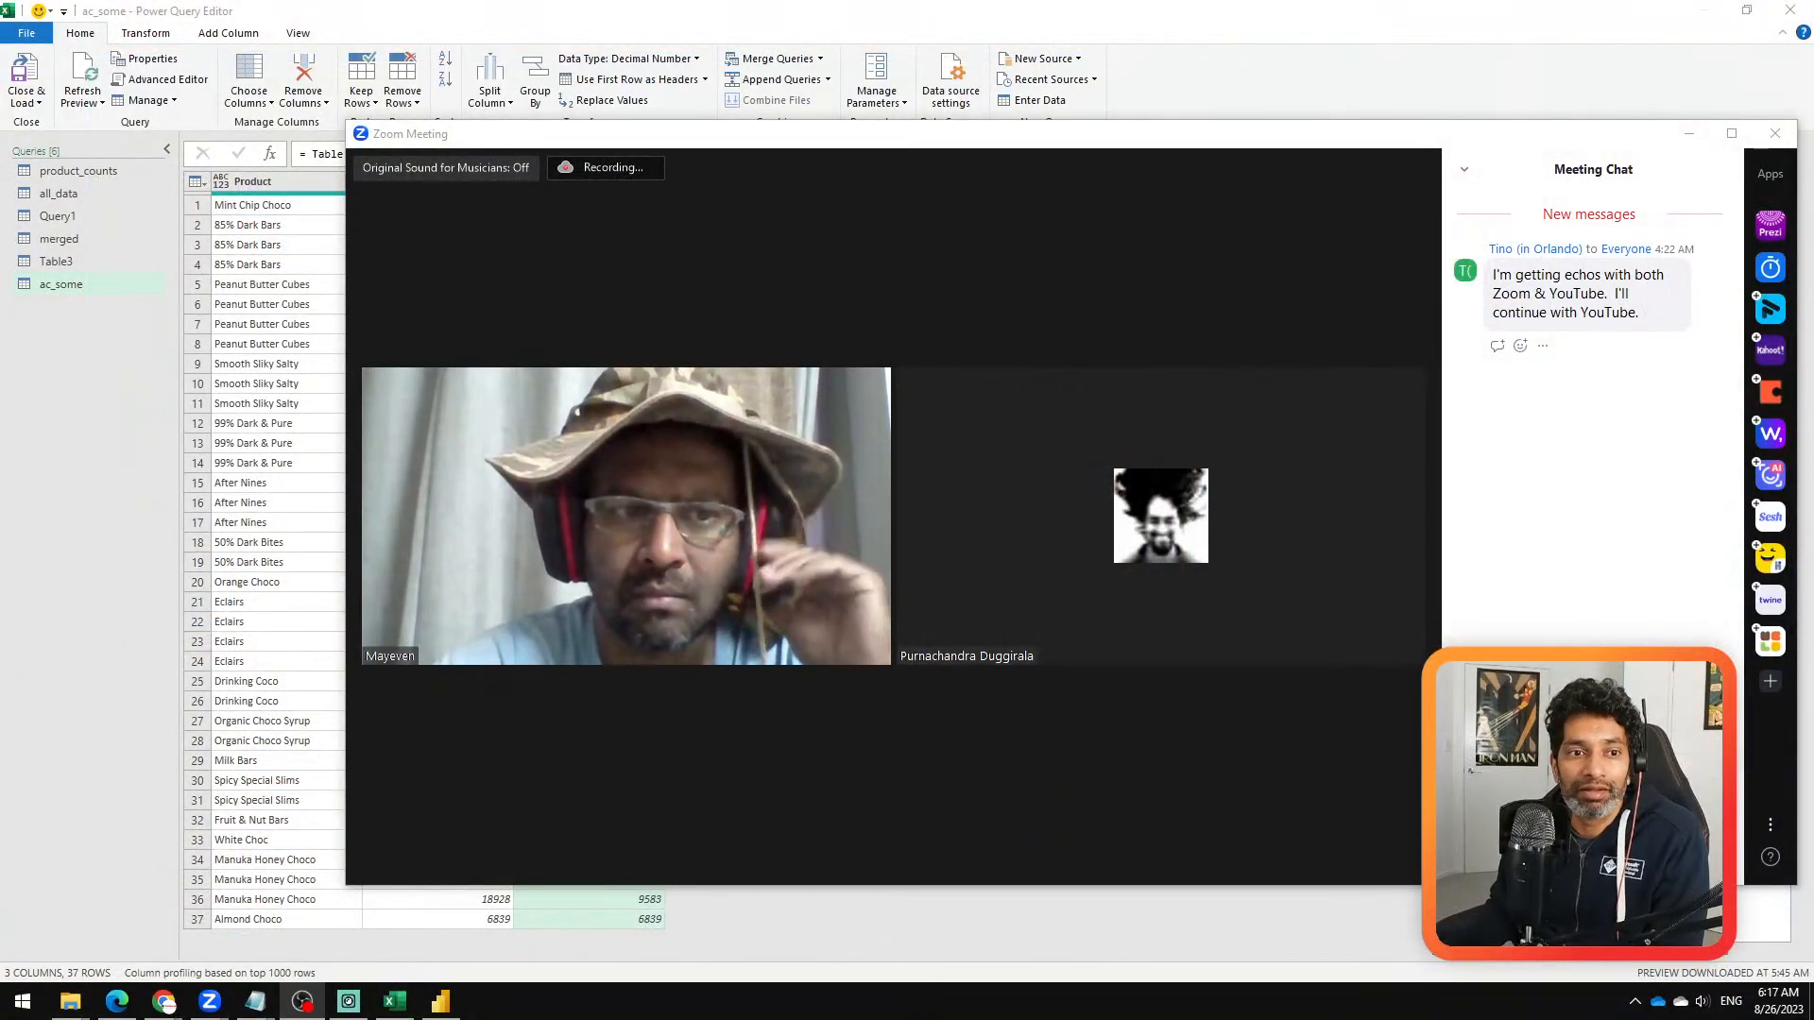
{"action": "mouse_move", "coordinate": [655, 854]}
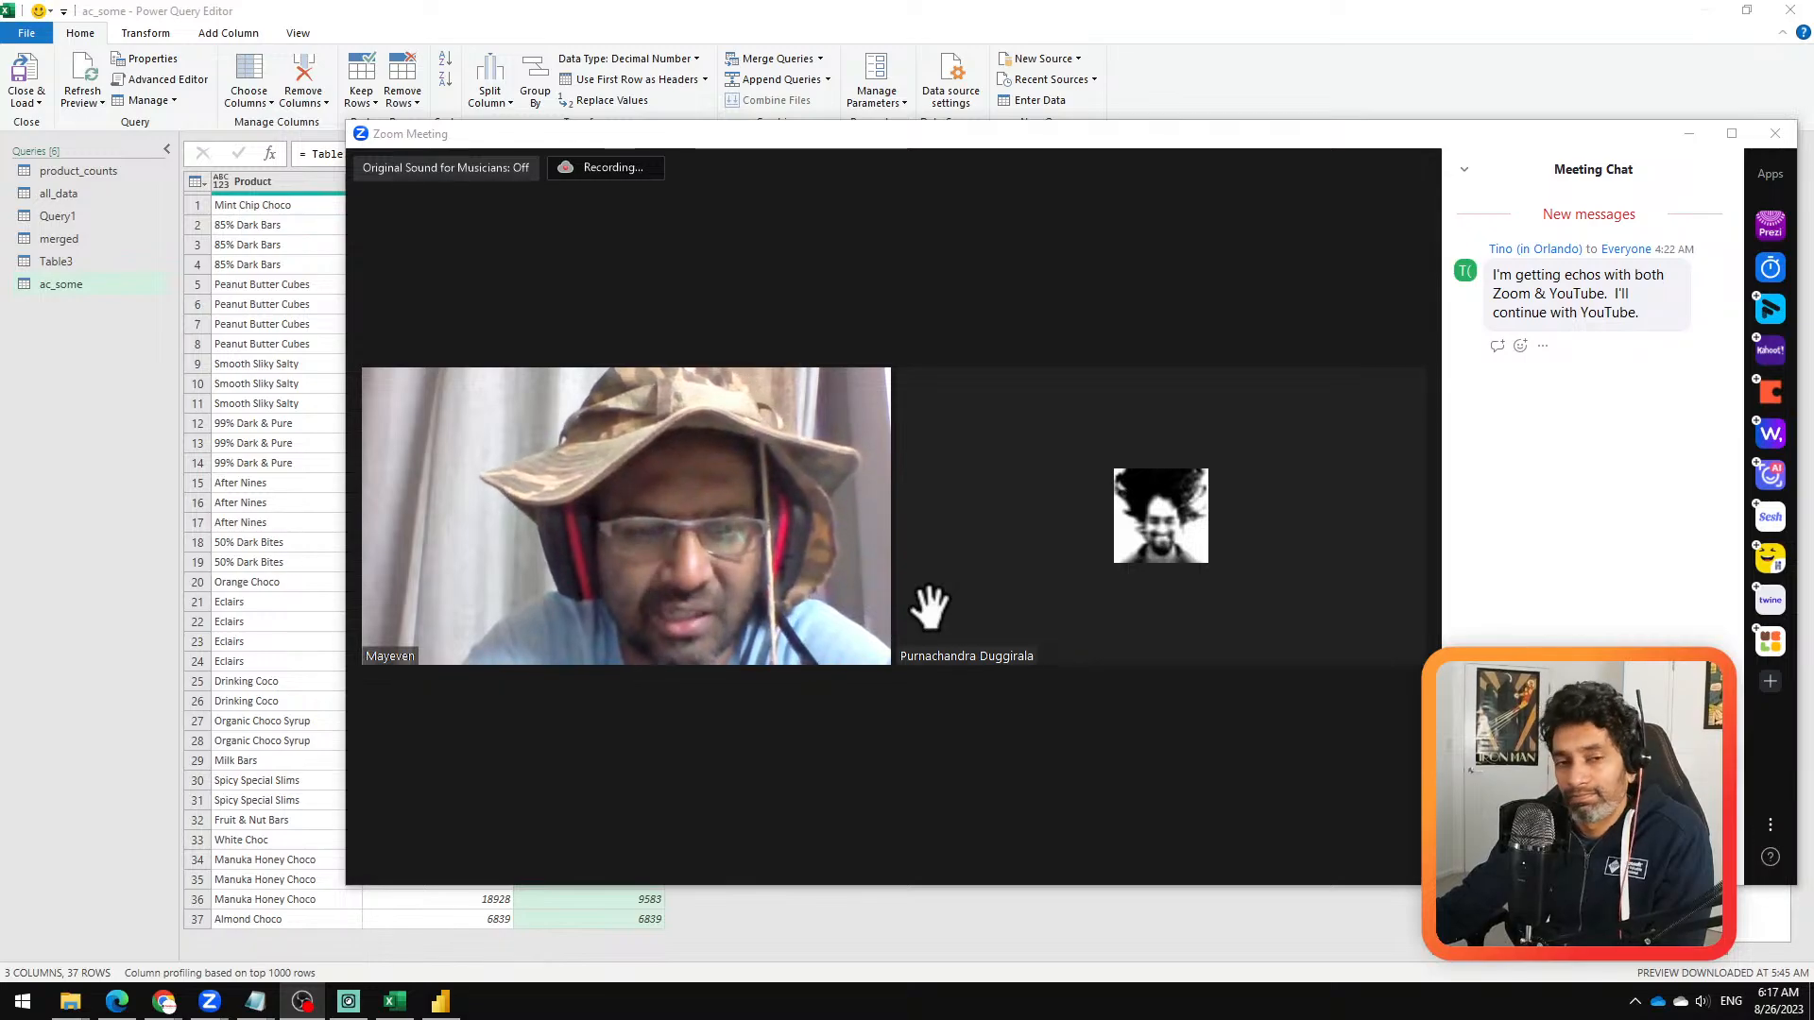
{"action": "mouse_move", "coordinate": [867, 612]}
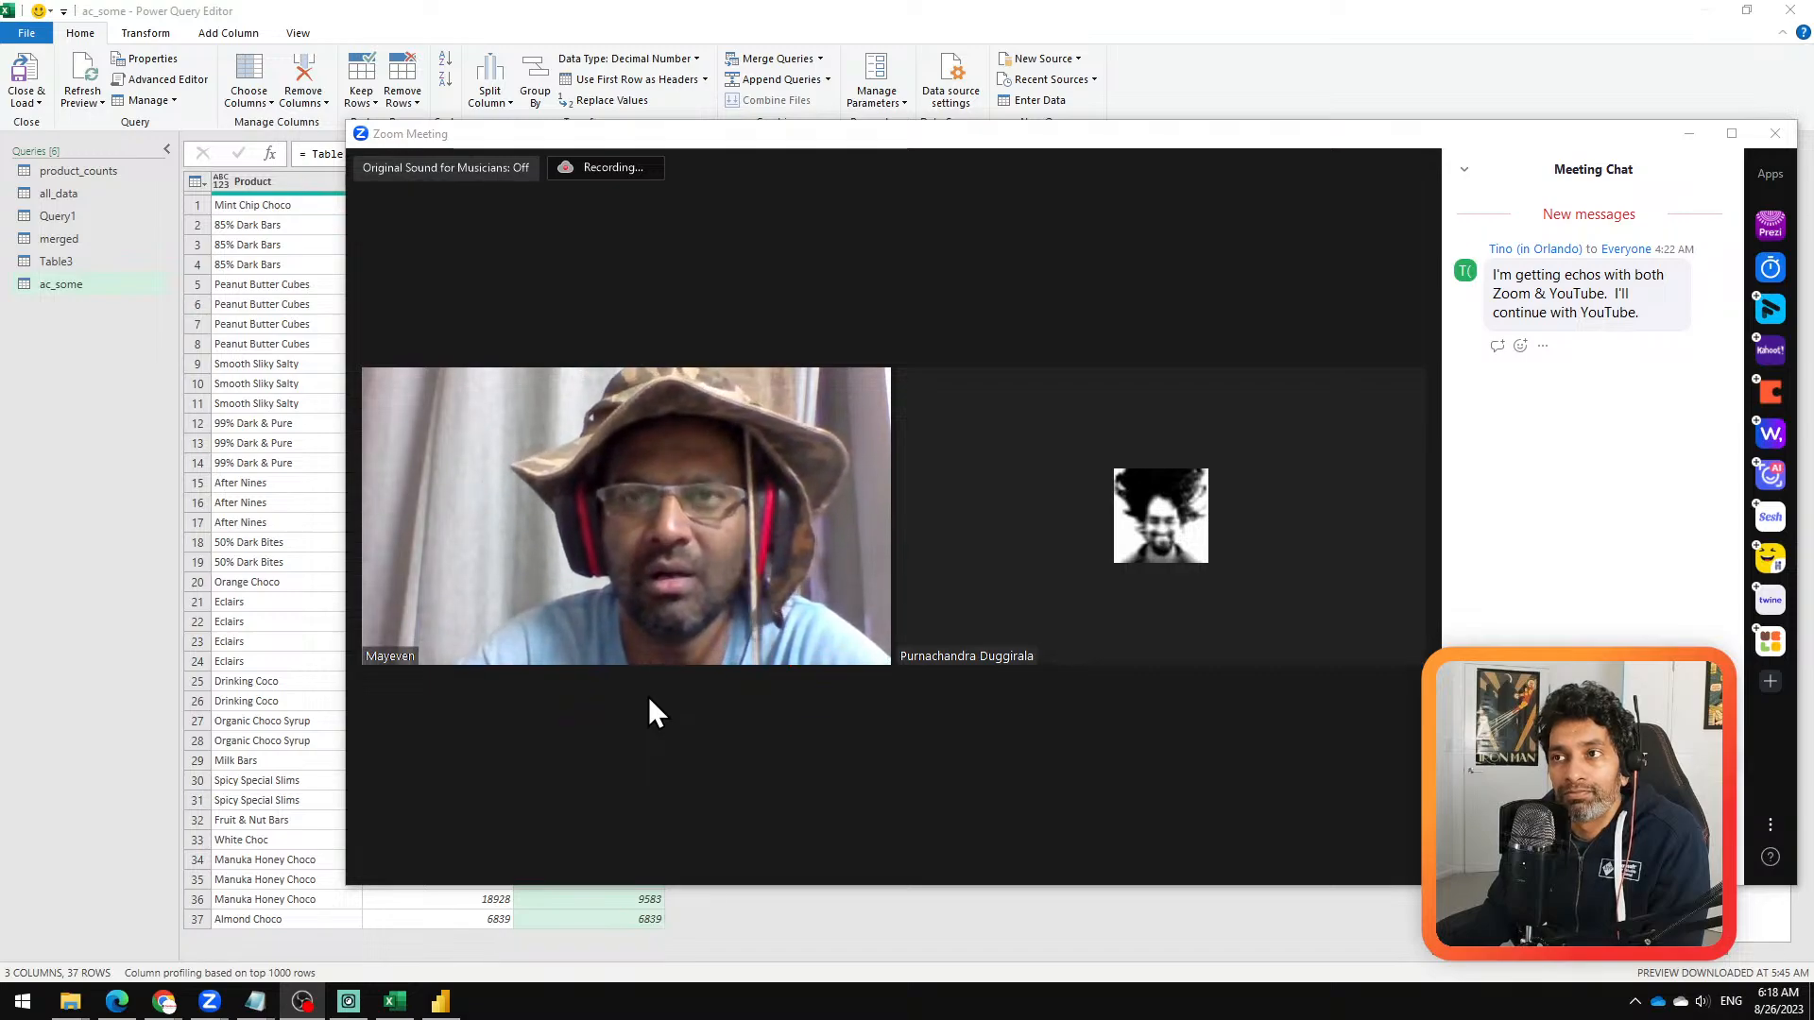
{"action": "mouse_move", "coordinate": [648, 697]}
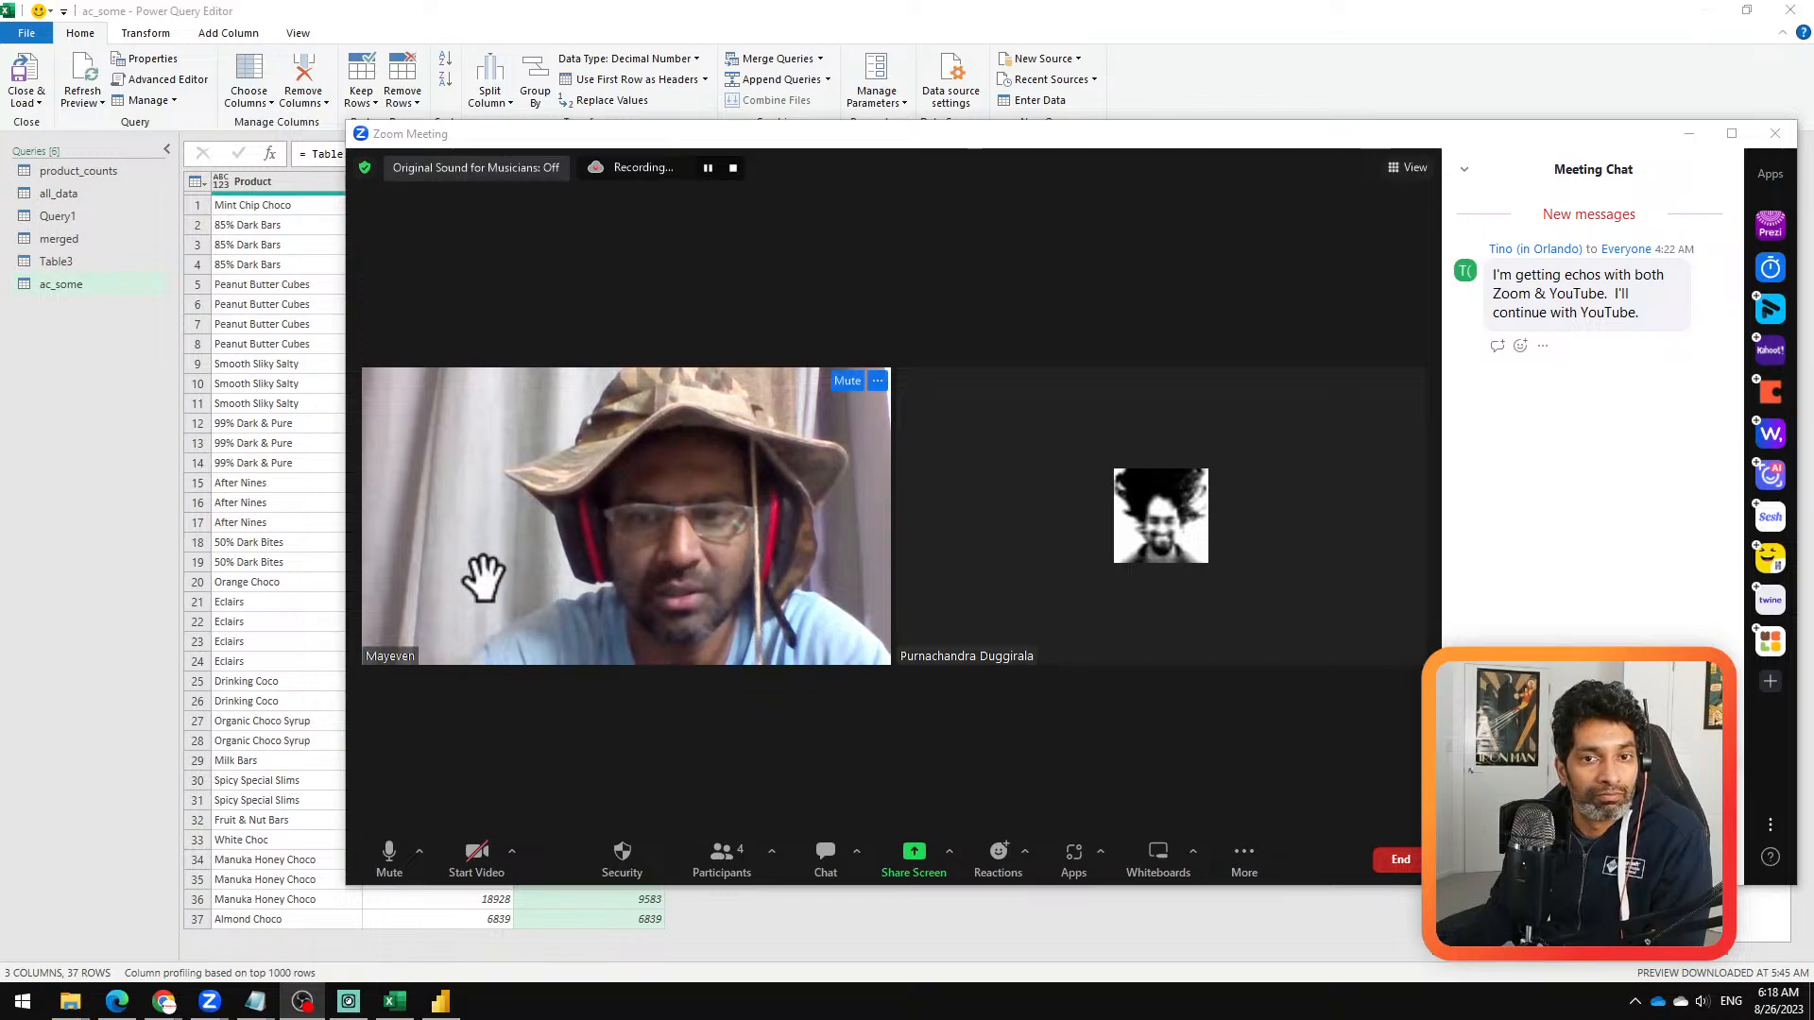
Step: Return to the Power Query Editor and show the Duplicate and Reference options available for the ac_some query
{"action": "left_click", "coordinate": [266, 712]}
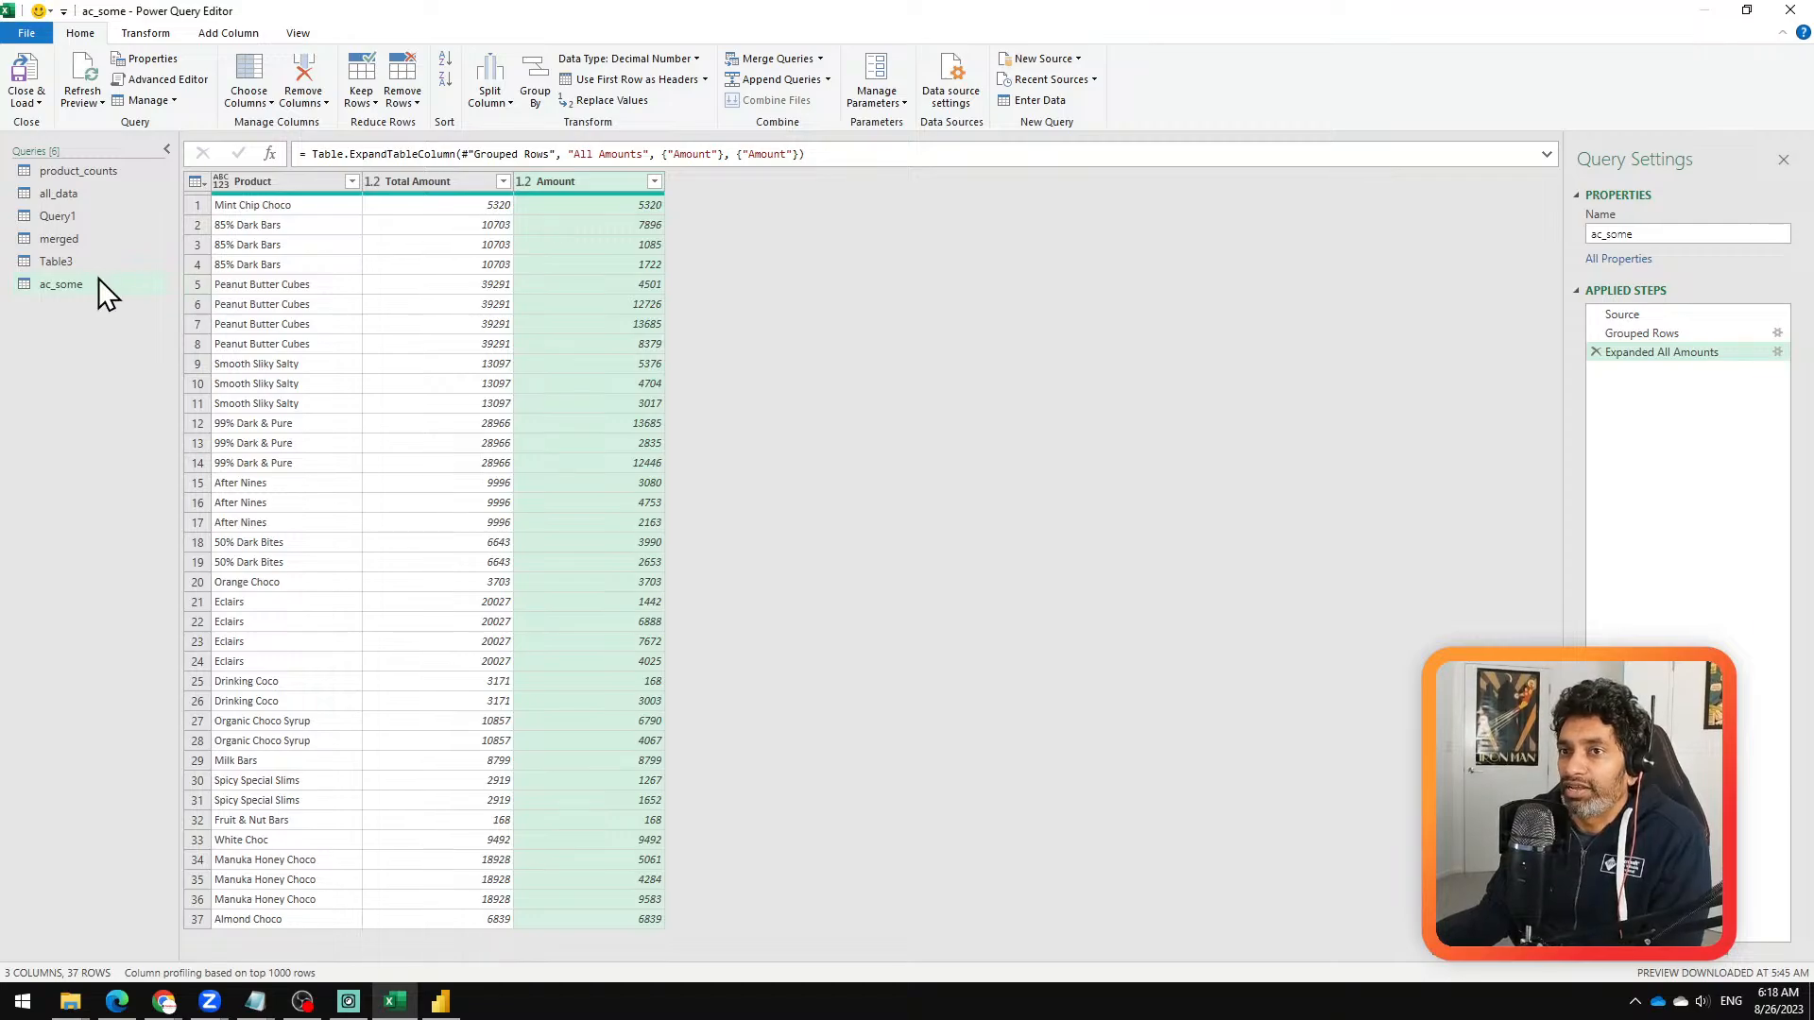
{"action": "right_click", "coordinate": [73, 285]}
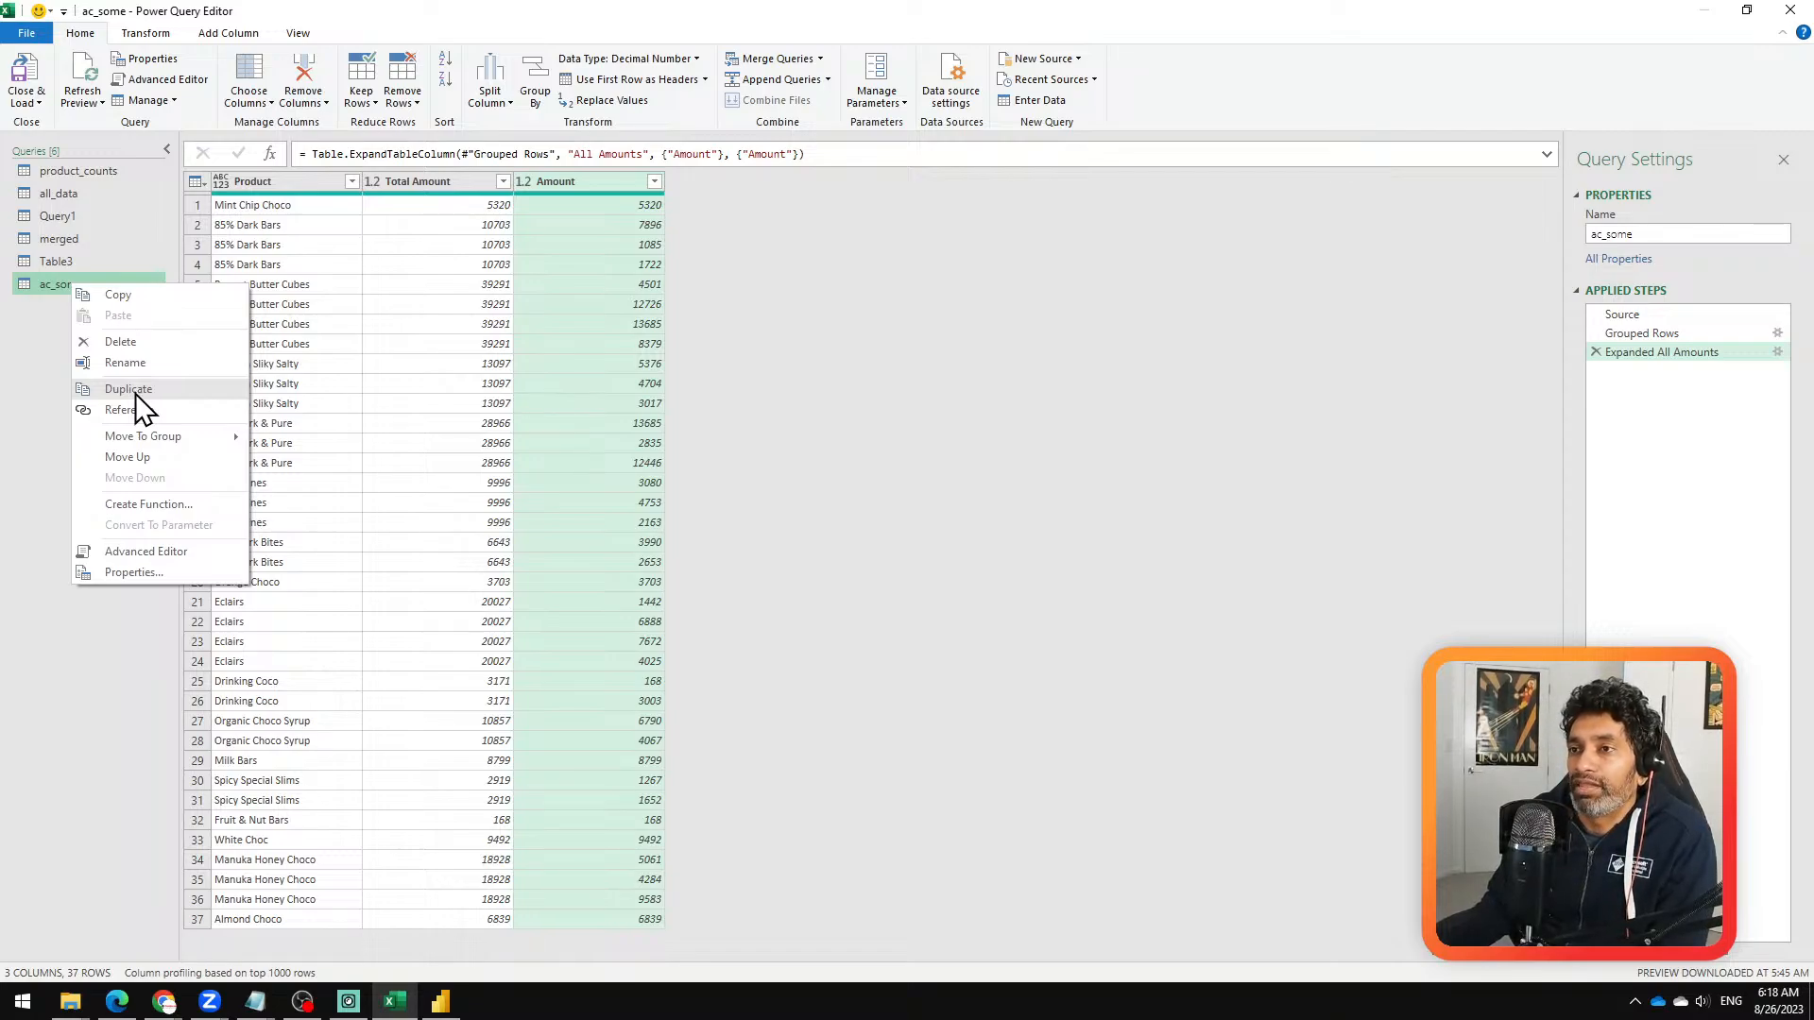
{"action": "left_click", "coordinate": [797, 328]}
{"action": "right_click", "coordinate": [76, 293]}
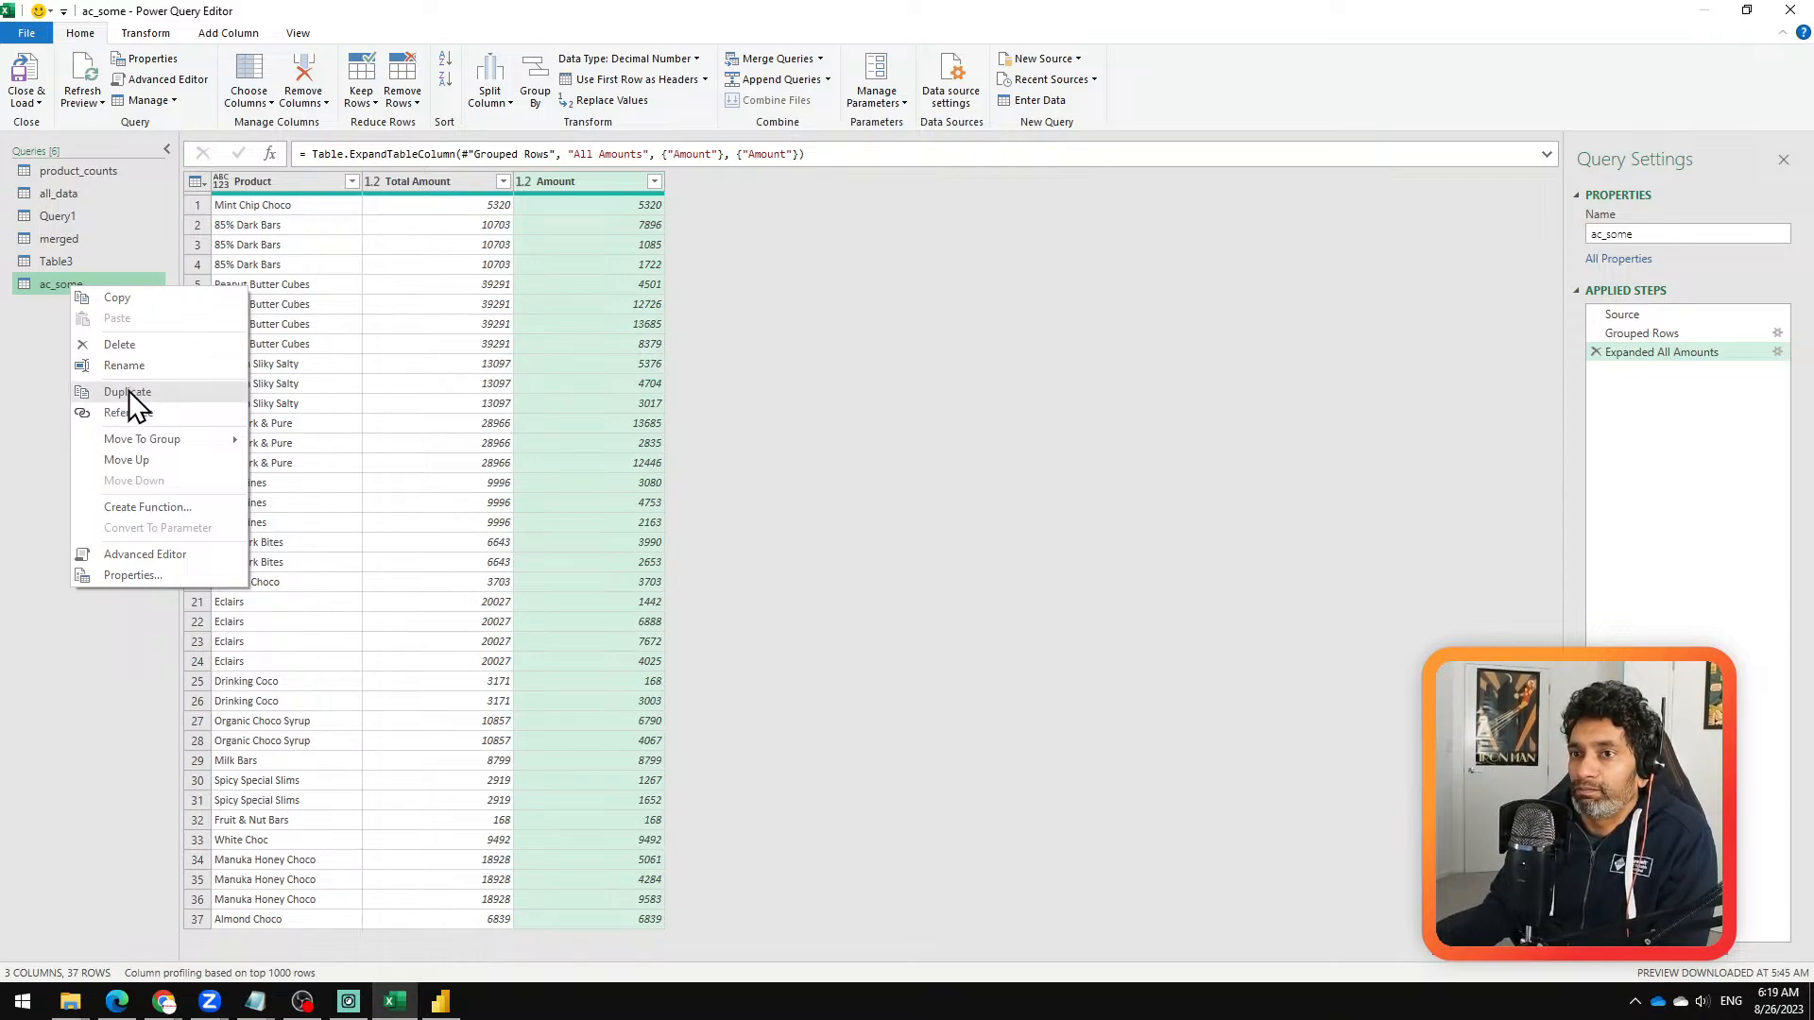
{"action": "left_click", "coordinate": [46, 449]}
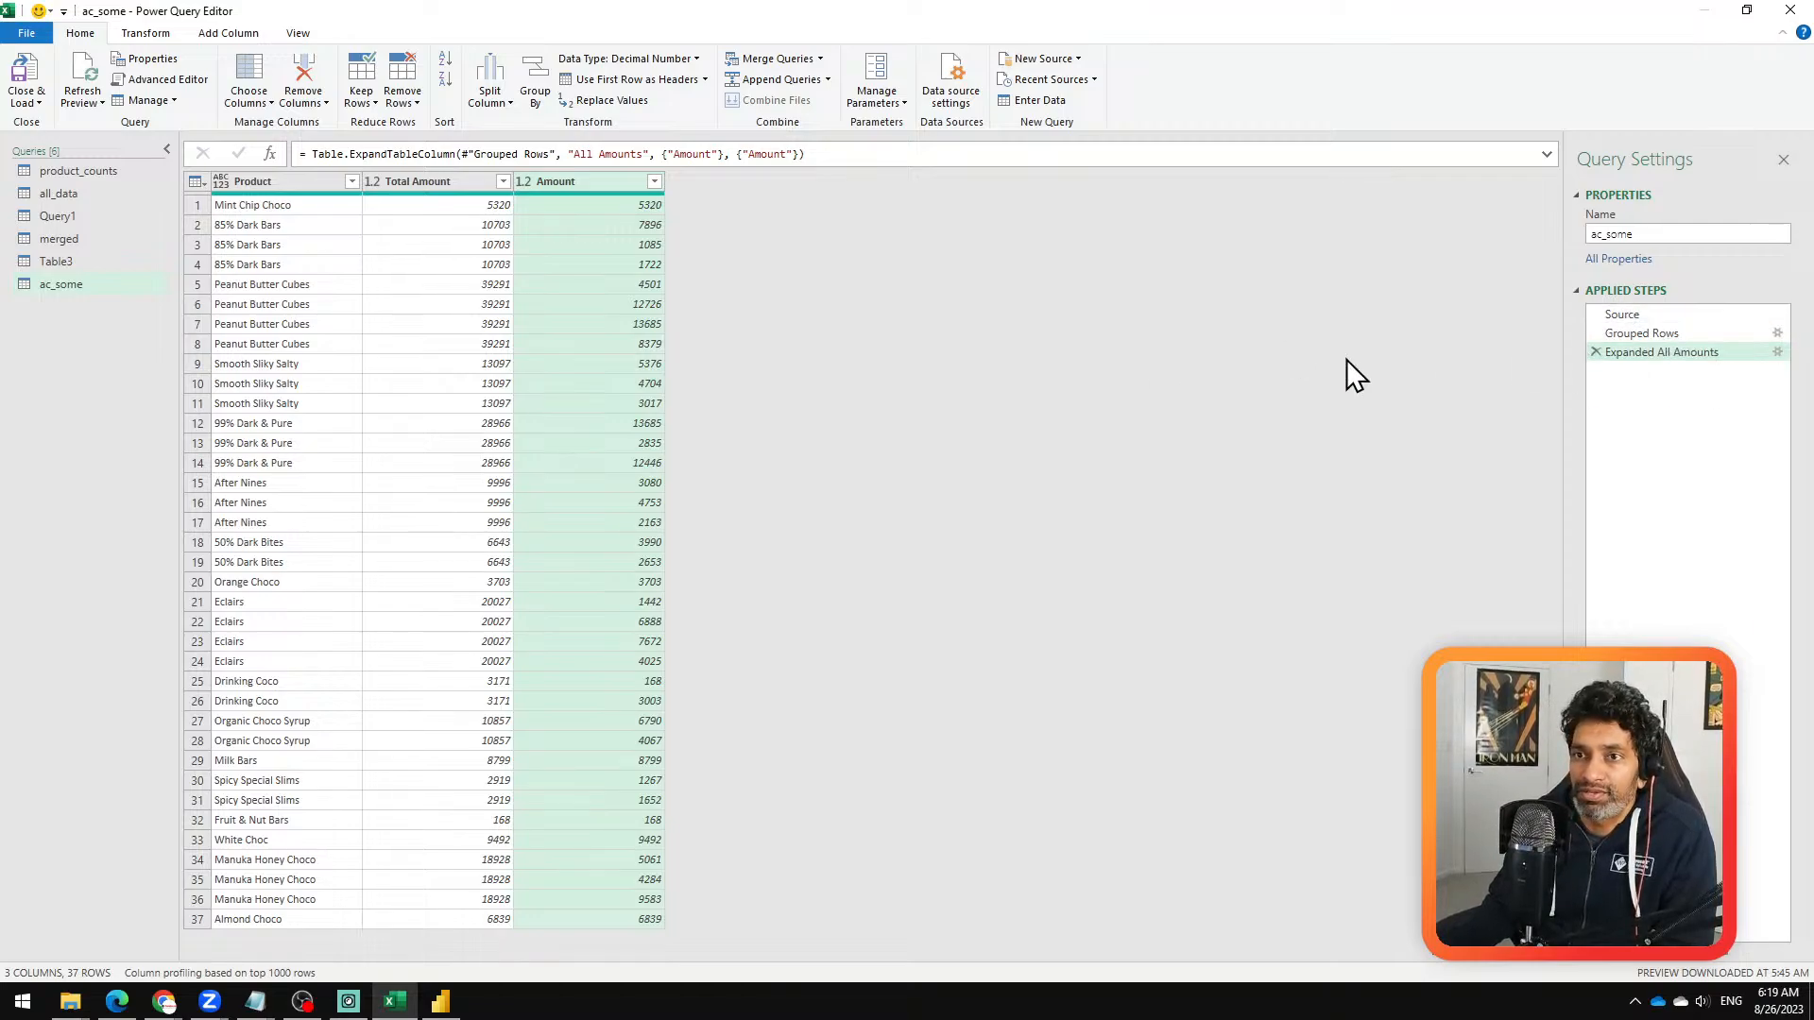
Step: Duplicate the ac_some query to show its copied steps, and delete the ac_some (2) duplicate
{"action": "right_click", "coordinate": [151, 285]}
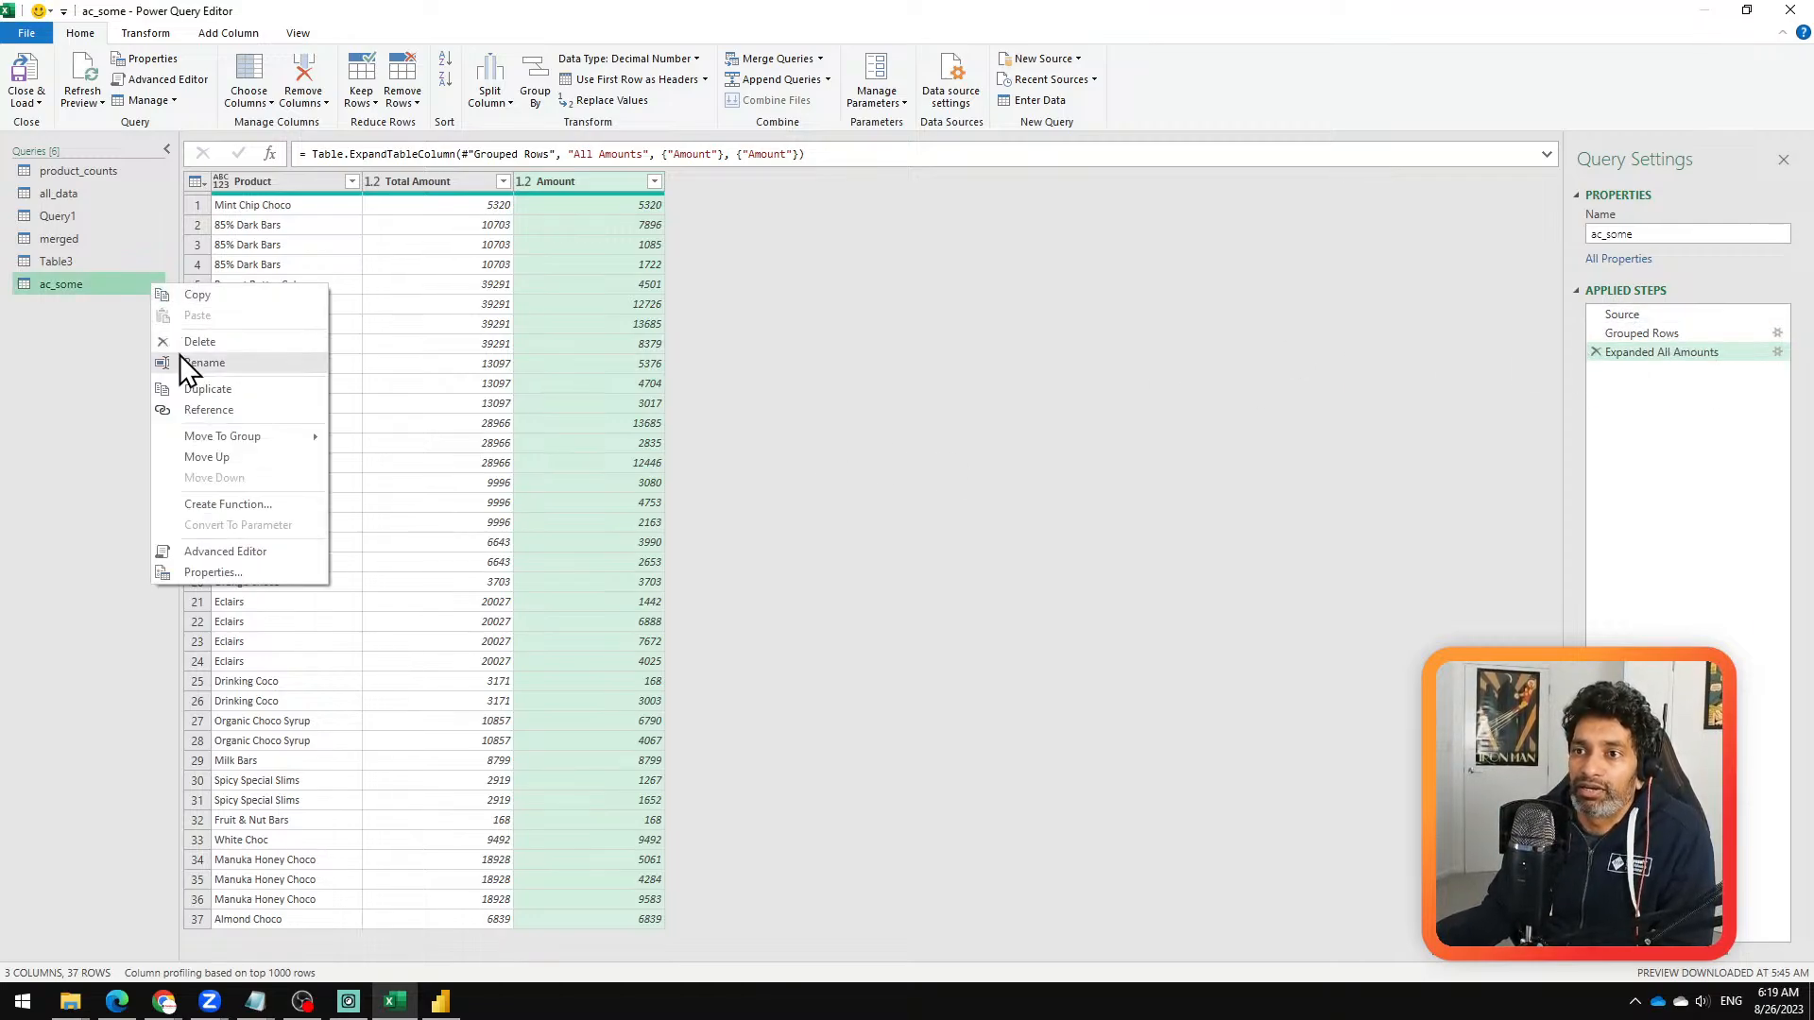
{"action": "left_click", "coordinate": [187, 385]}
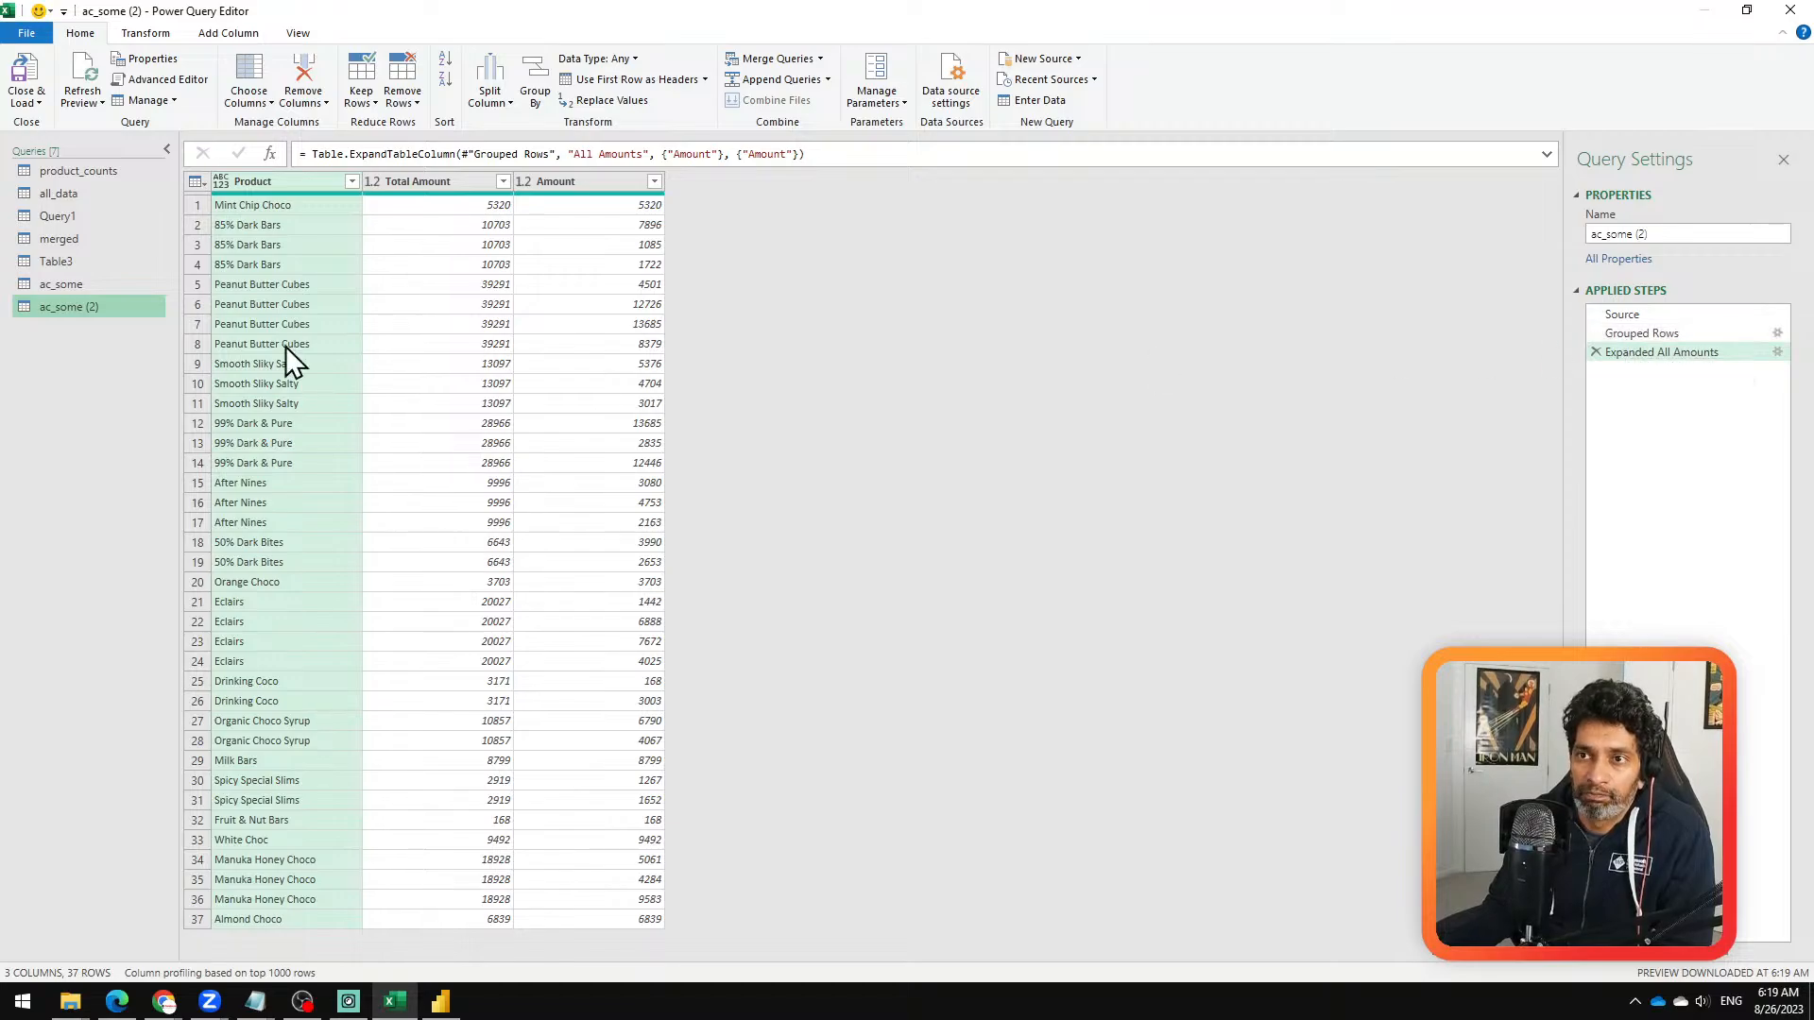
{"action": "right_click", "coordinate": [76, 312]}
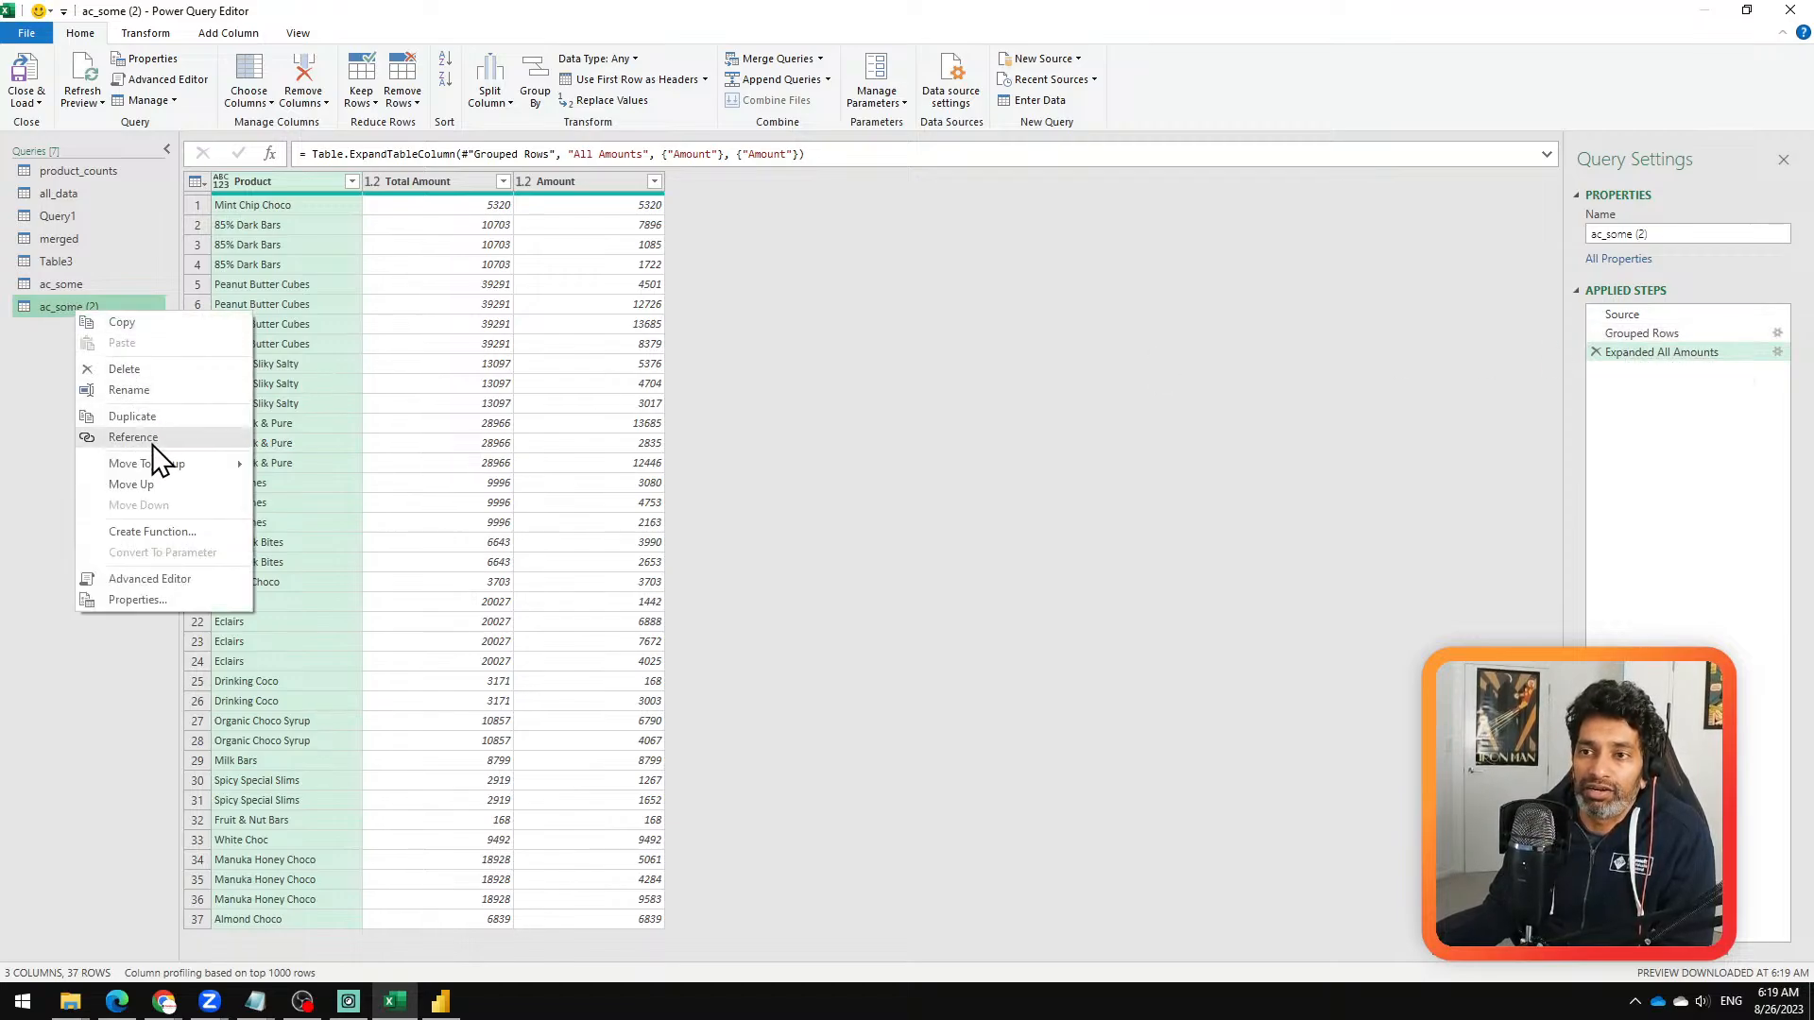
{"action": "left_click", "coordinate": [71, 325]}
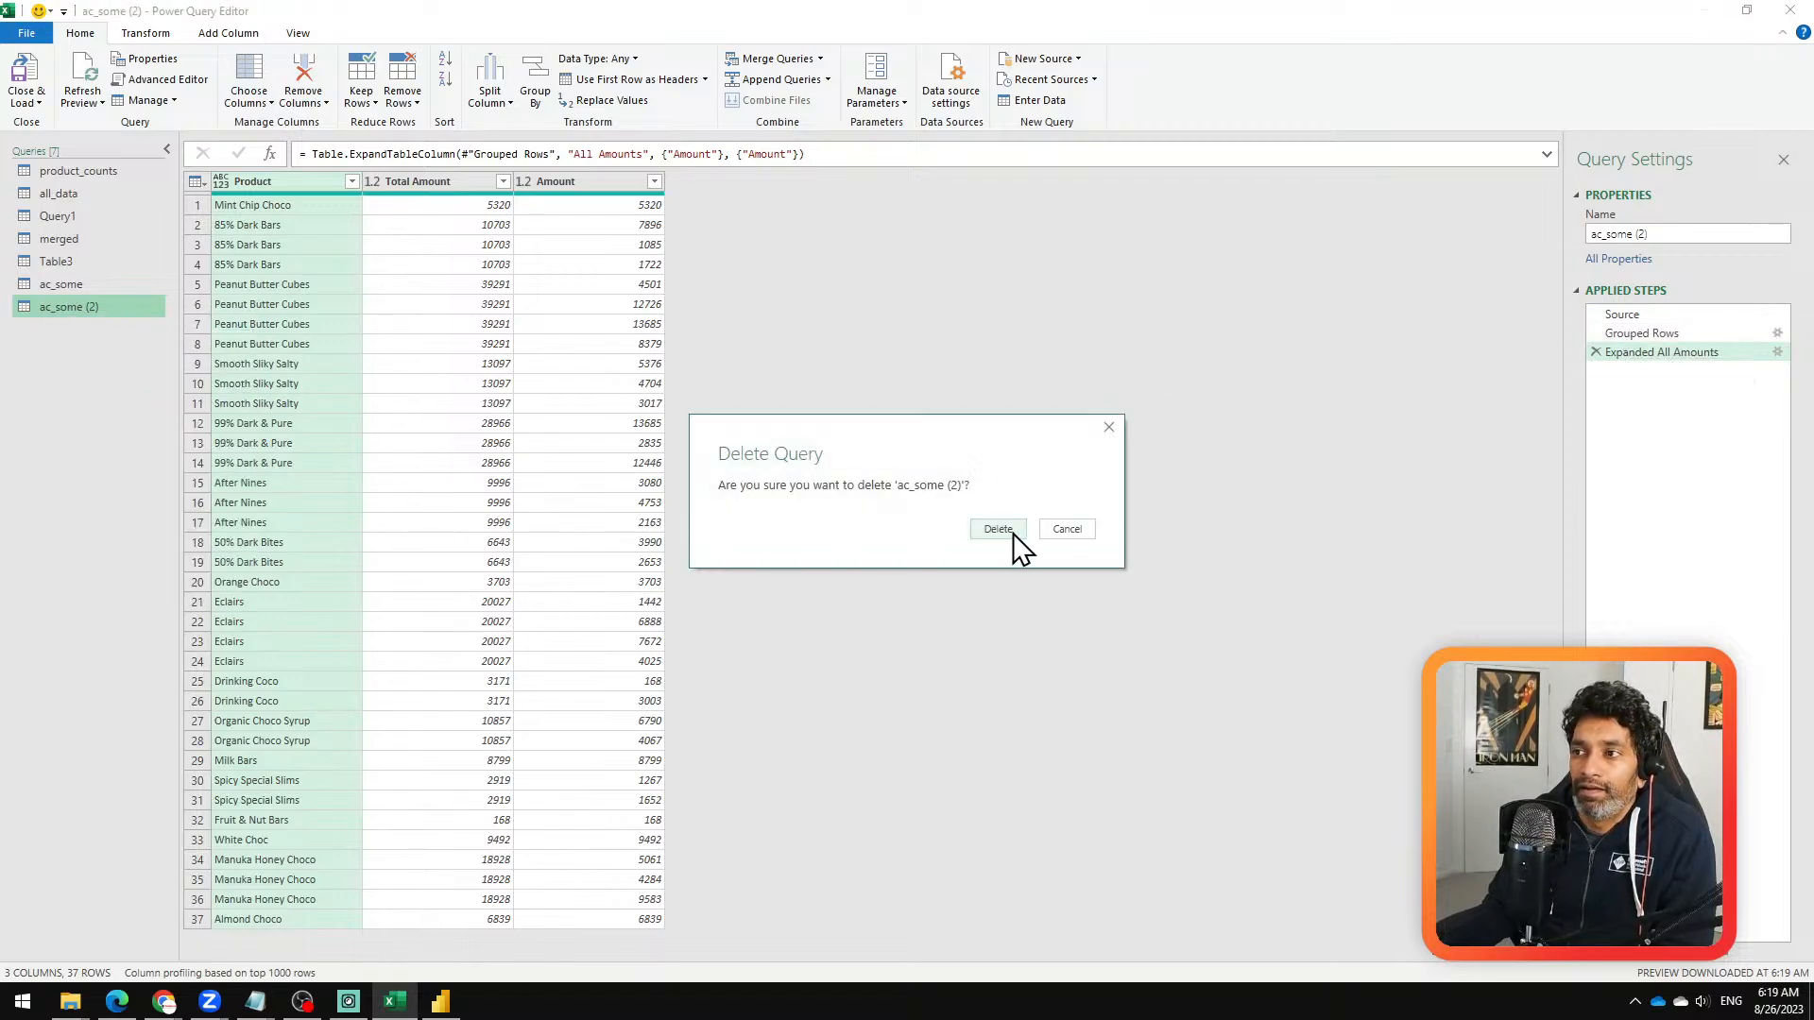
{"action": "left_click", "coordinate": [1013, 532]}
Step: Create a reference query from ac_some and view the original and the new ac_some (2) query in turn
{"action": "right_click", "coordinate": [70, 288]}
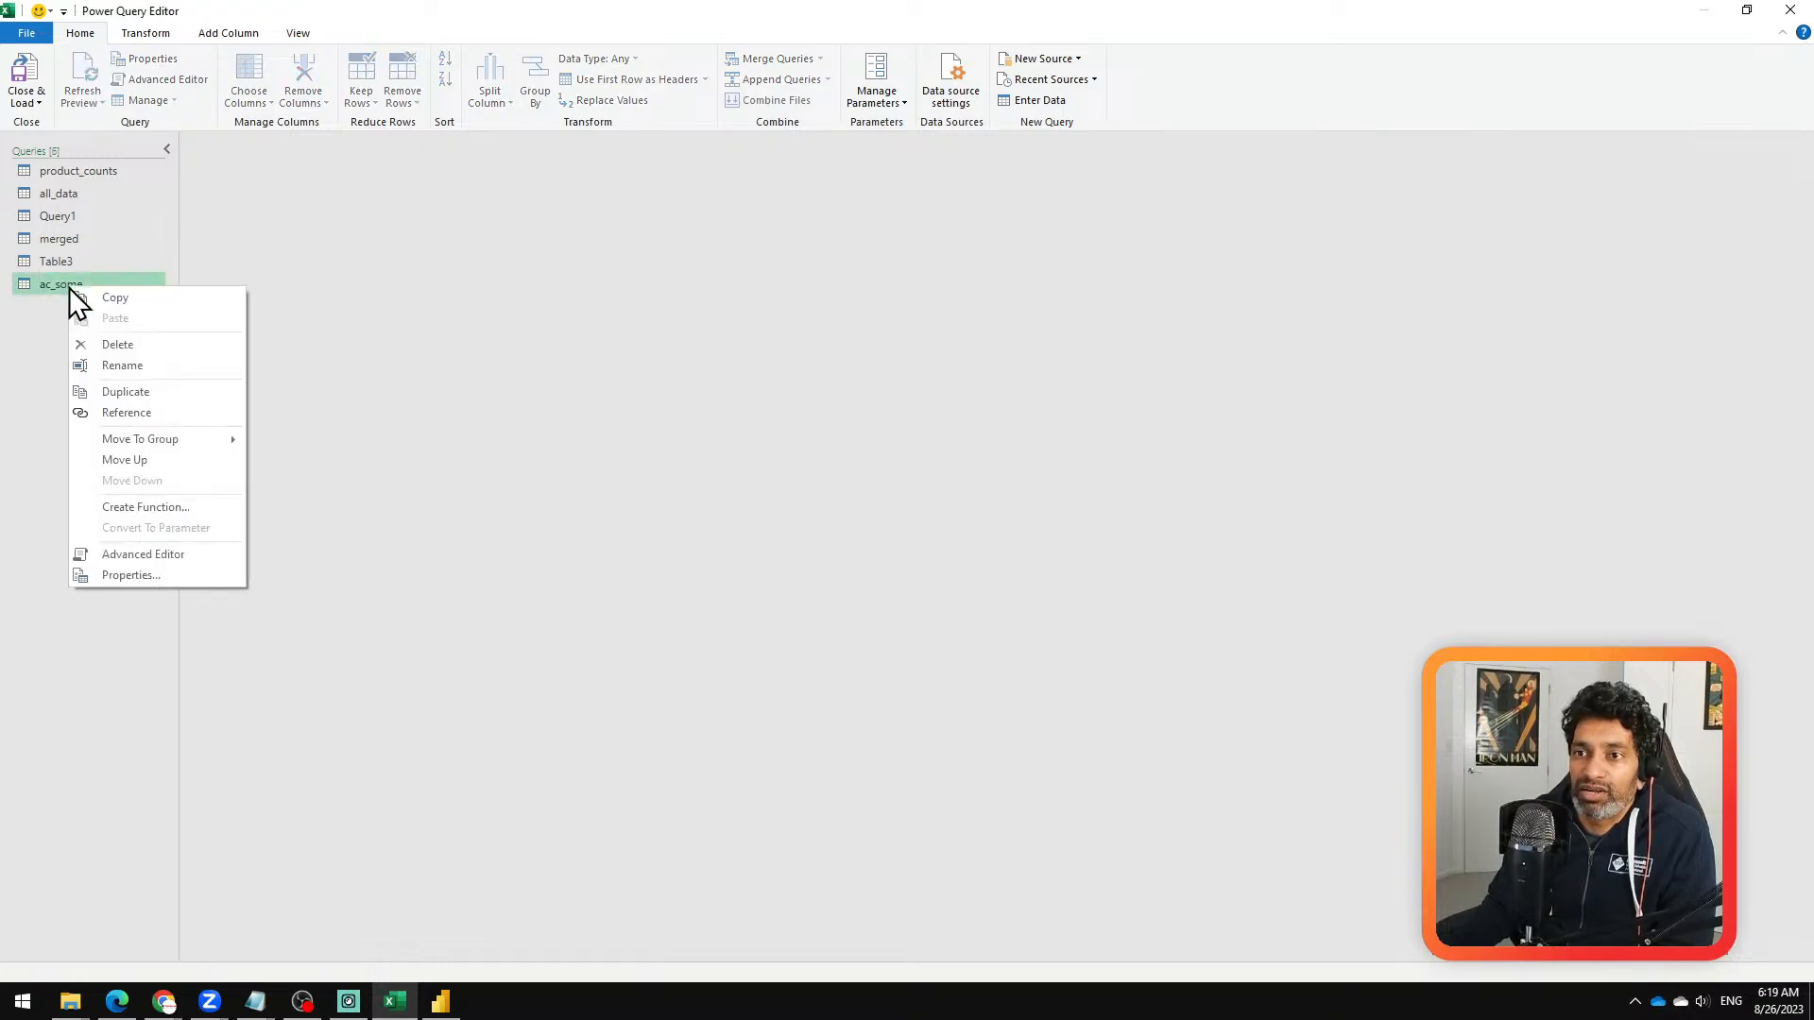
{"action": "left_click", "coordinate": [123, 413]}
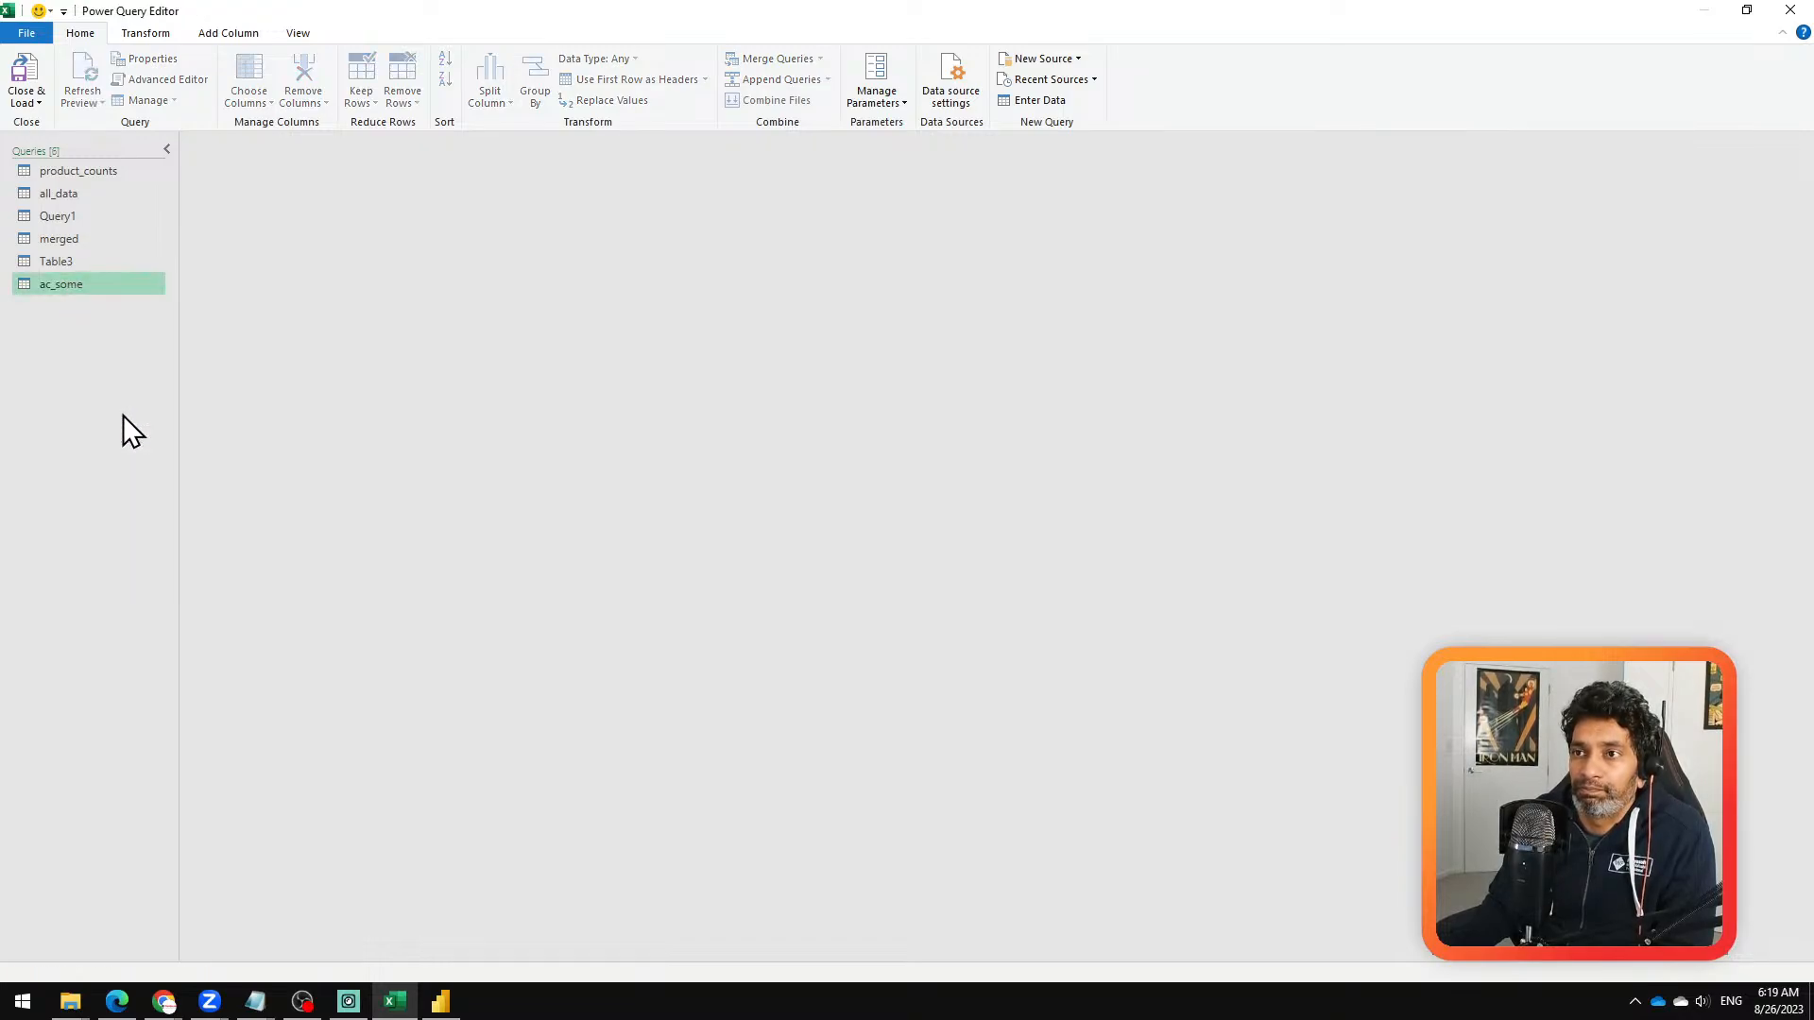
{"action": "left_click", "coordinate": [77, 287]}
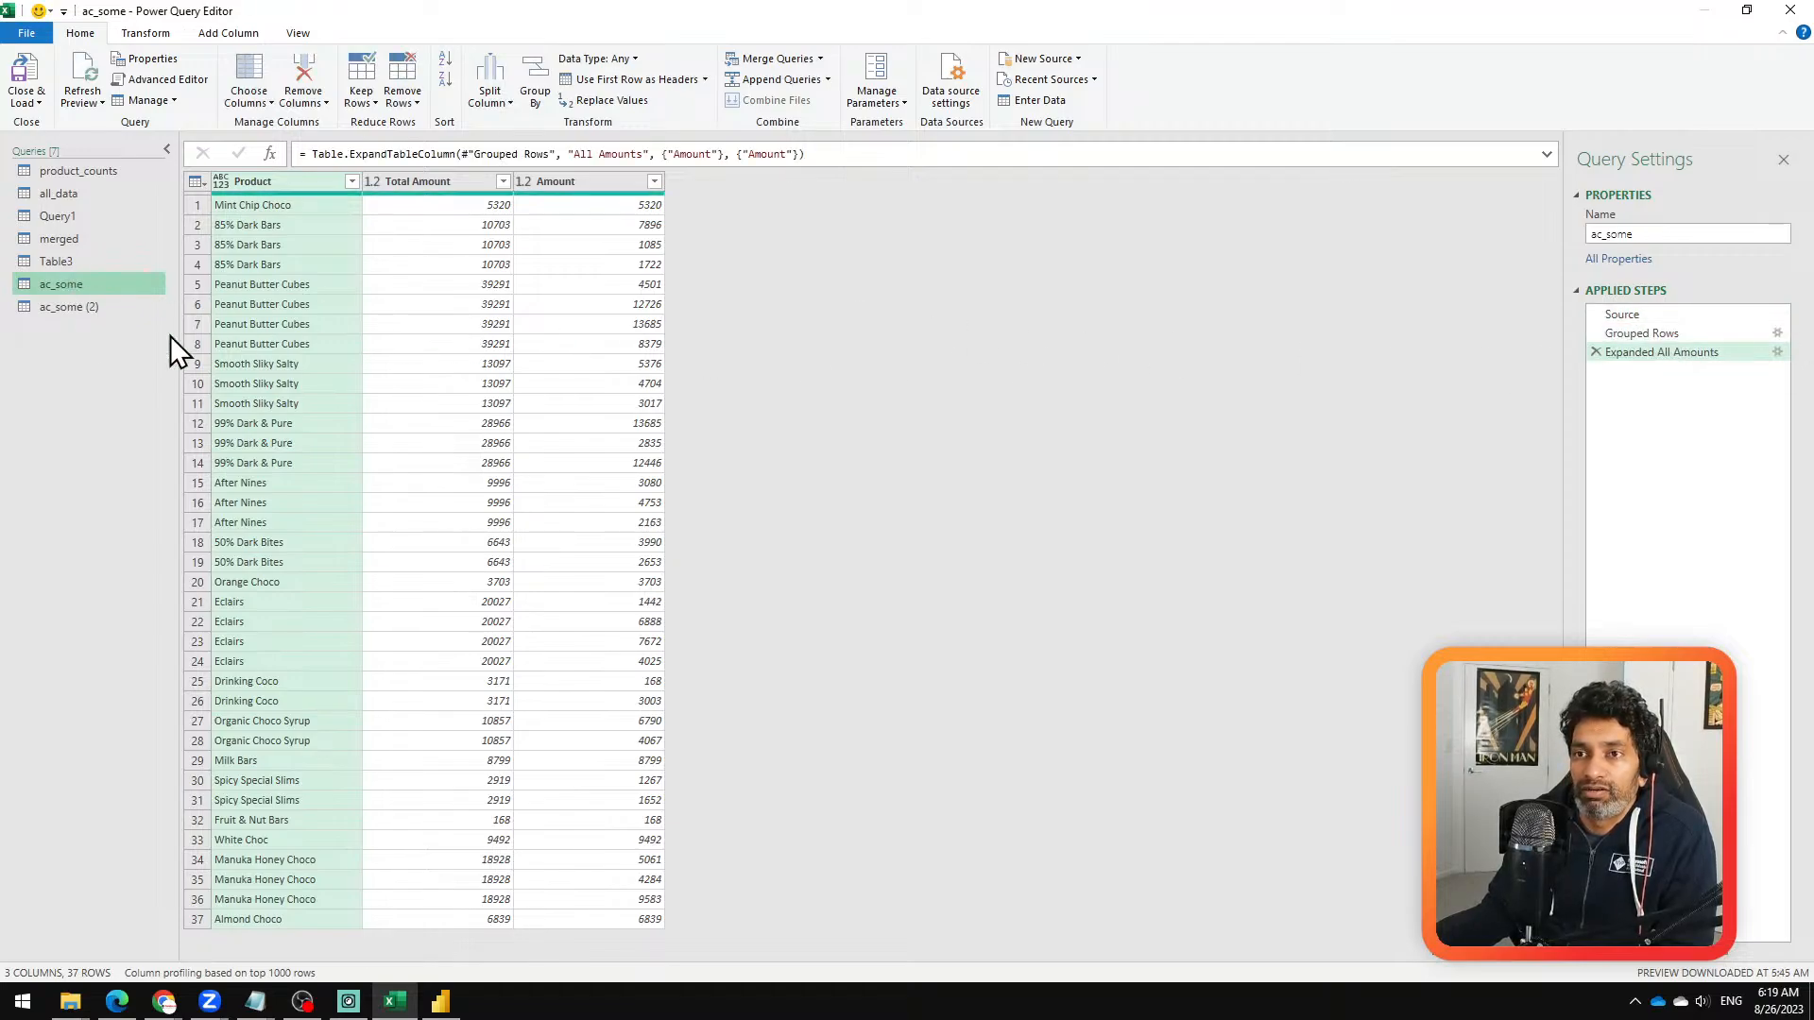
{"action": "left_click", "coordinate": [93, 307]}
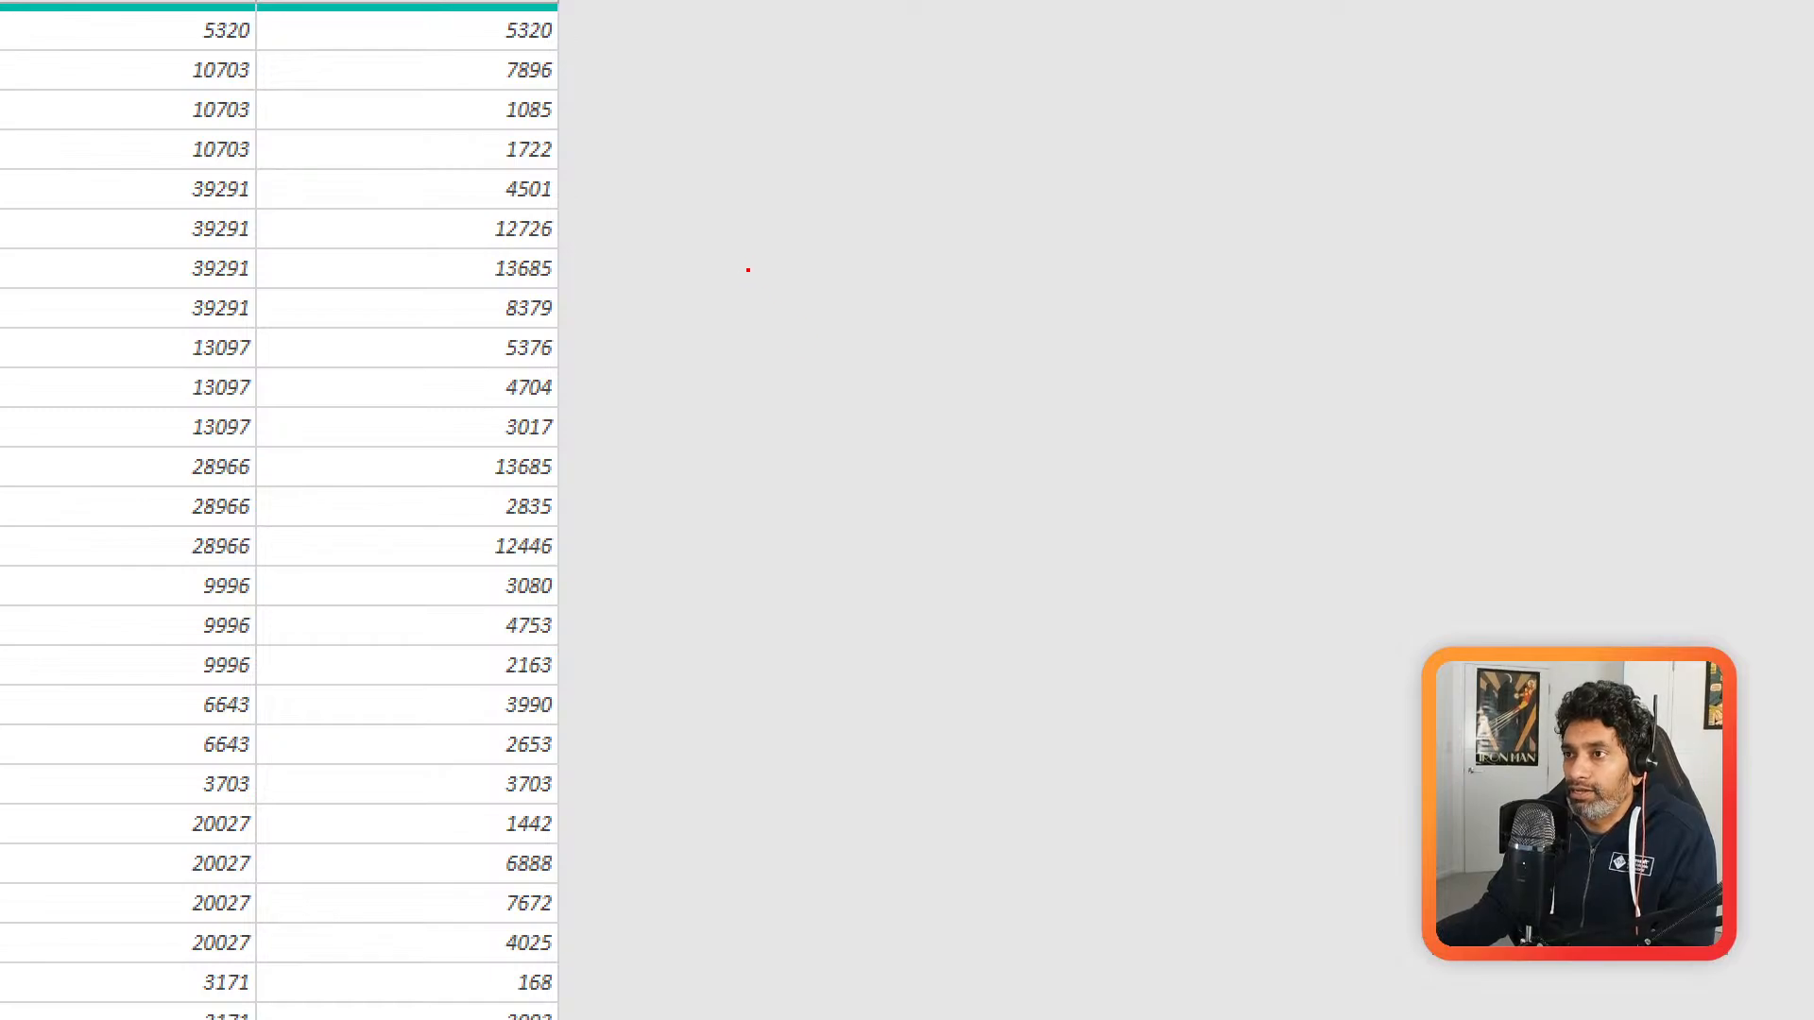
Step: Sketch a box labelled Q1 with an arrow to a box labelled Q2 as a screen annotation, and clear it
{"action": "mouse_move", "coordinate": [914, 172]}
{"action": "left_mouse_down"}
{"action": "mouse_move", "coordinate": [1171, 401]}
{"action": "mouse_move", "coordinate": [1135, 409]}
{"action": "left_mouse_up"}
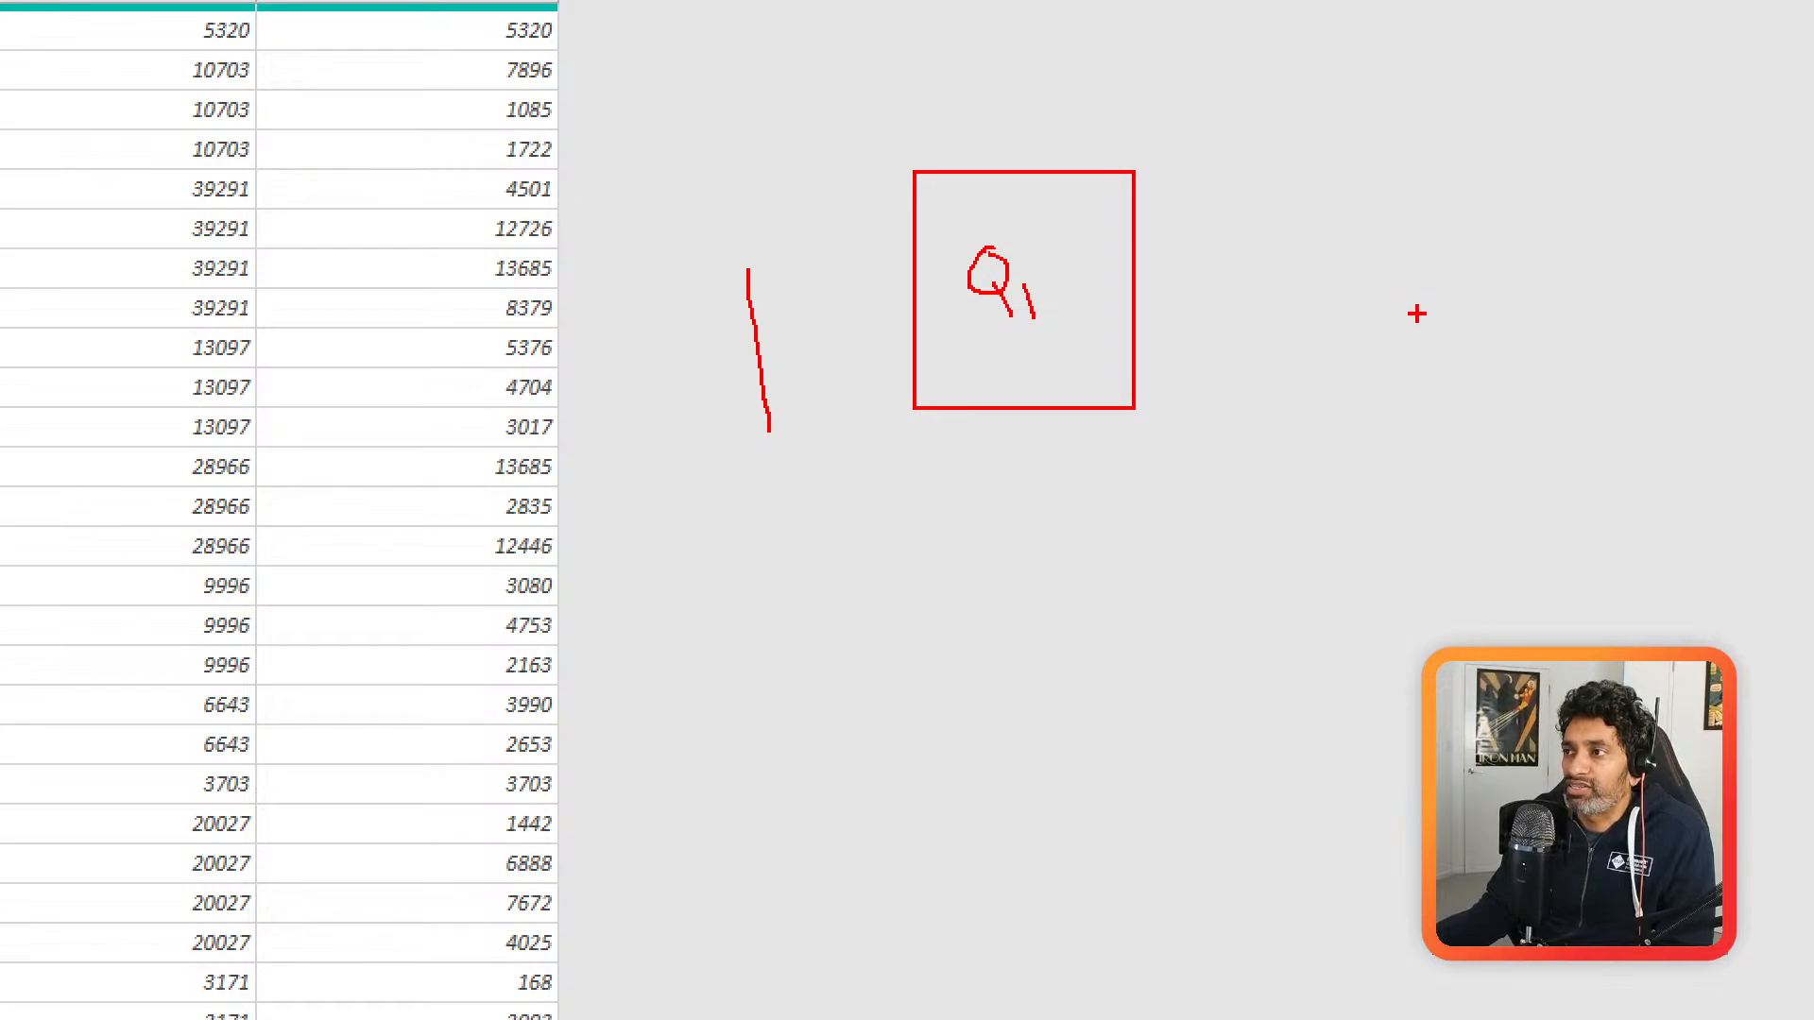
{"action": "left_click_drag", "start_coordinate": [1366, 322], "coordinate": [1605, 559]}
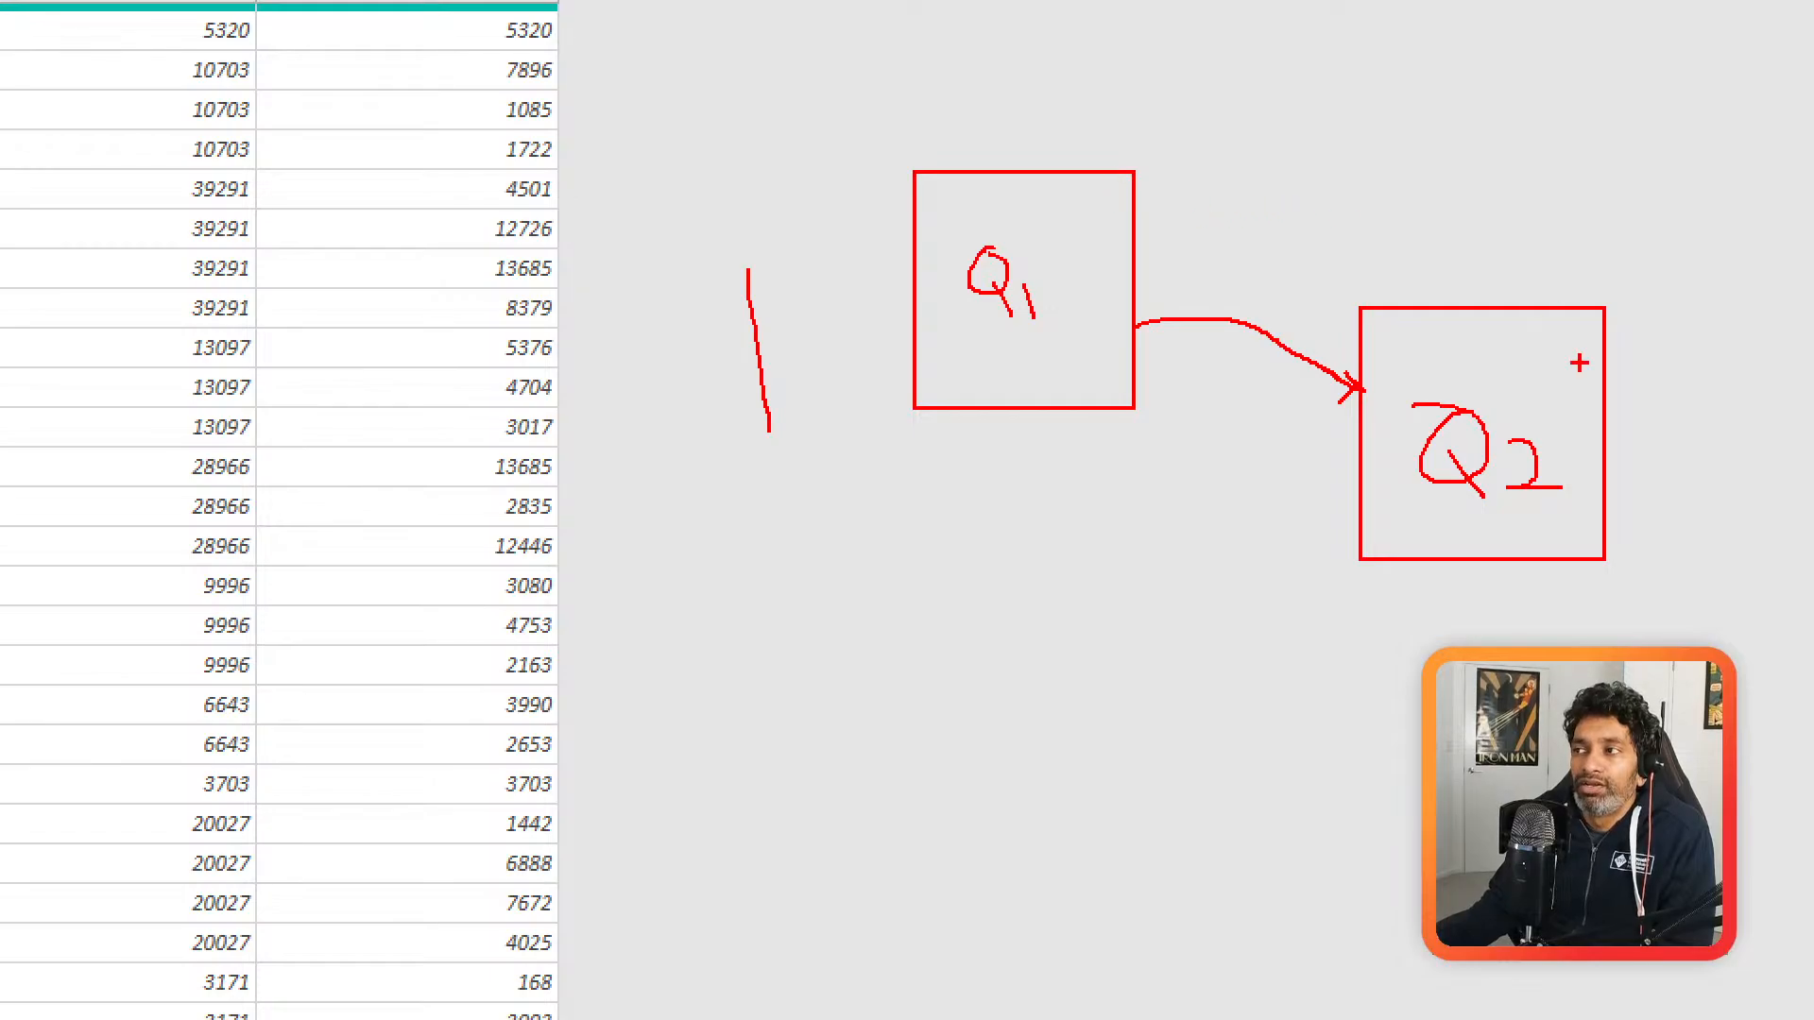
{"action": "key", "text": "Escape"}
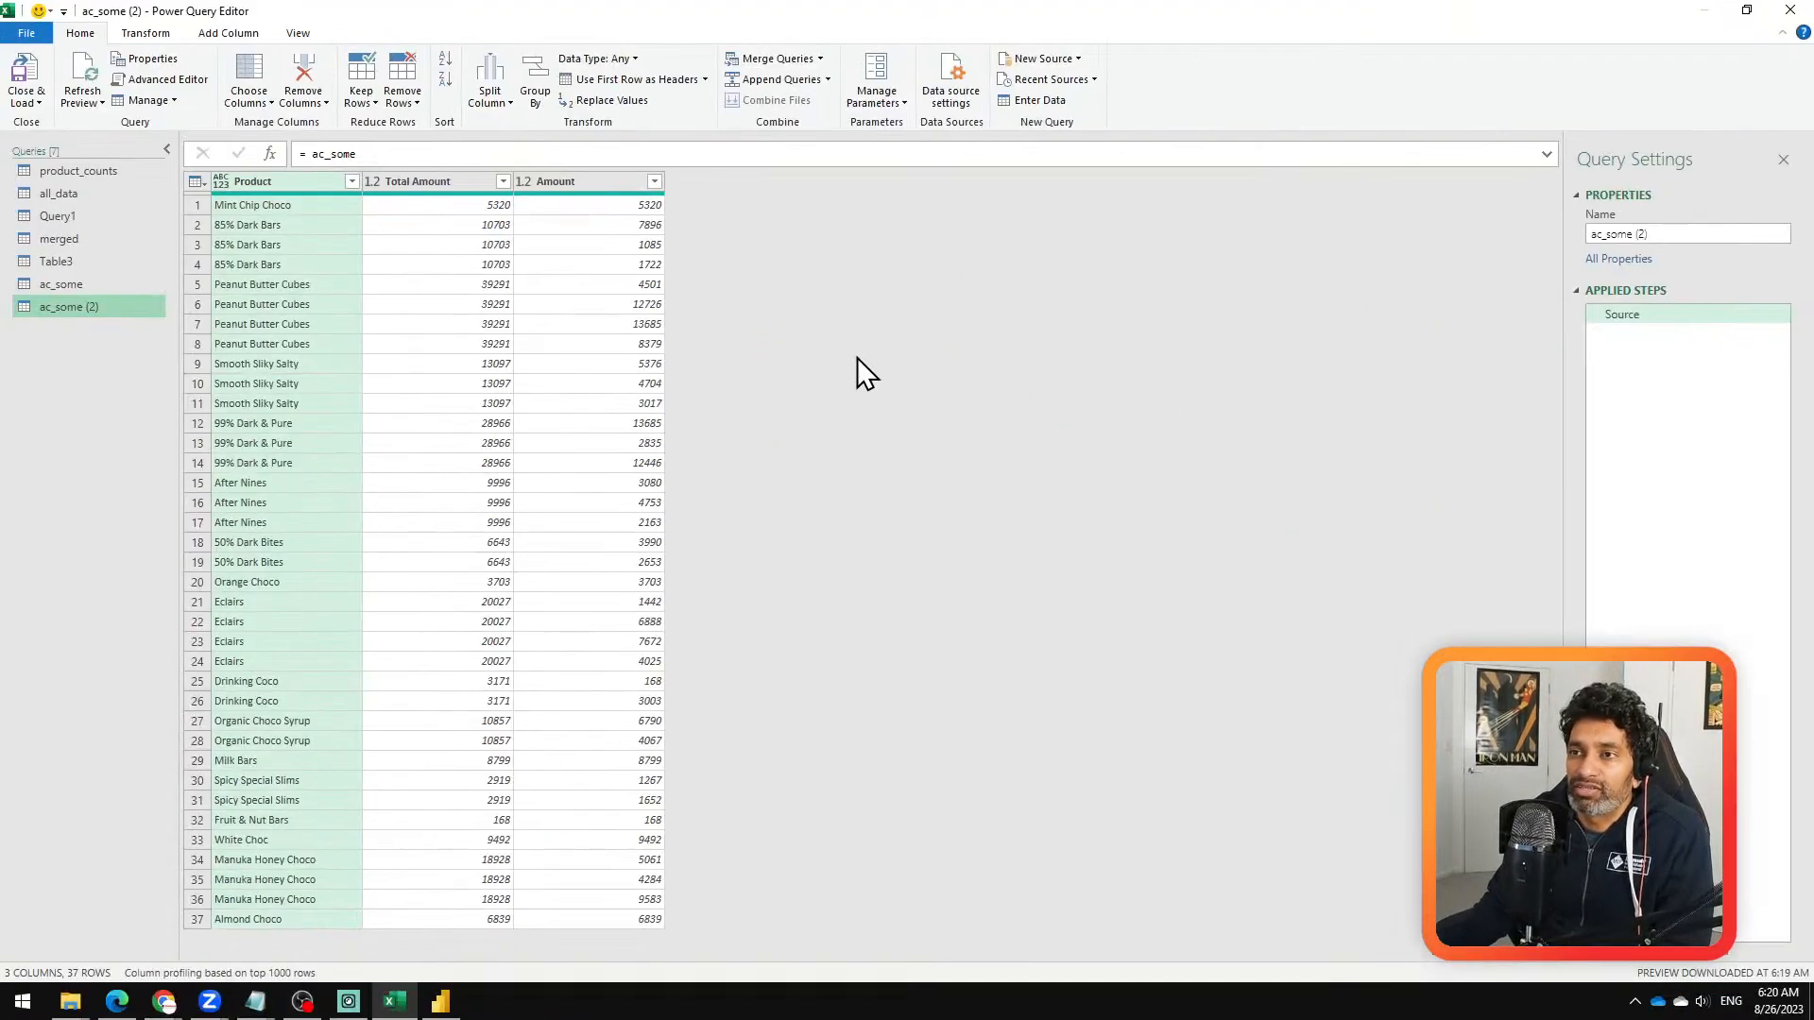
Step: Remove the Total Amount column from the ac_some (2) query
{"action": "left_click", "coordinate": [455, 186]}
{"action": "right_click", "coordinate": [456, 186]}
{"action": "left_click", "coordinate": [522, 225]}
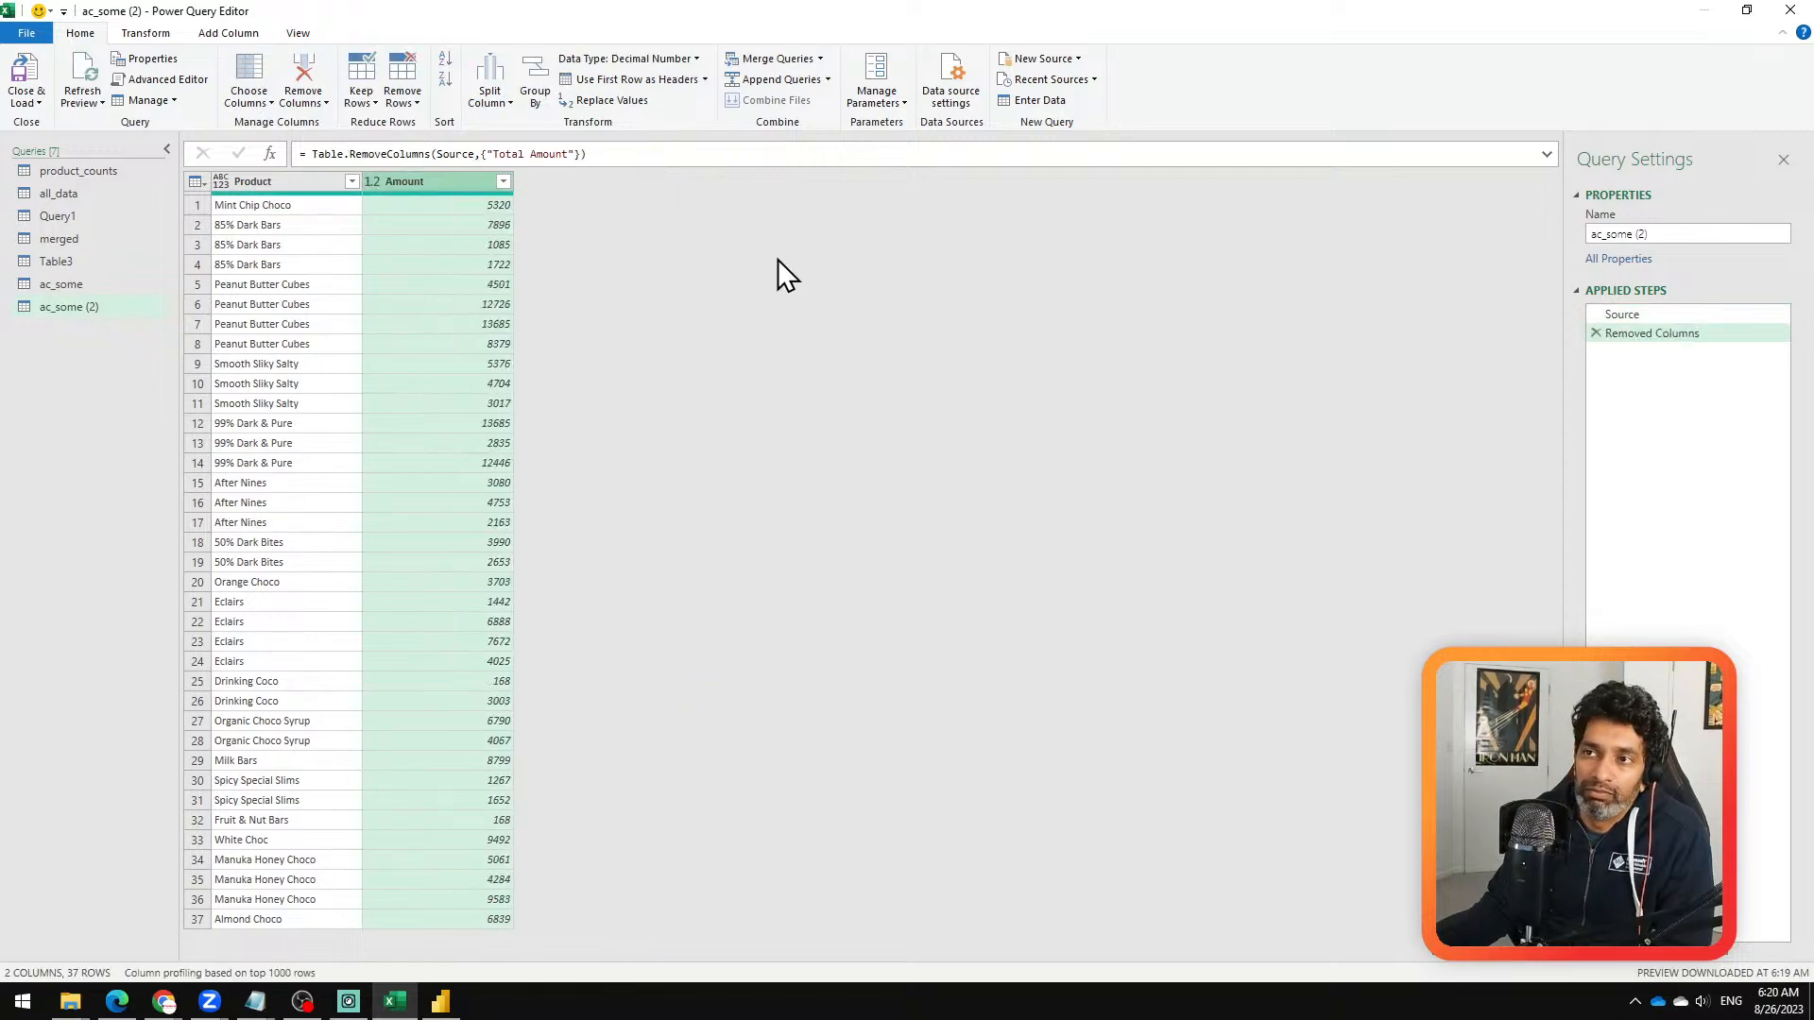
Step: Filter the Product column of ac_some (2) to exclude Almond Choco, Drinking Coco and Eclairs
{"action": "left_click", "coordinate": [351, 181]}
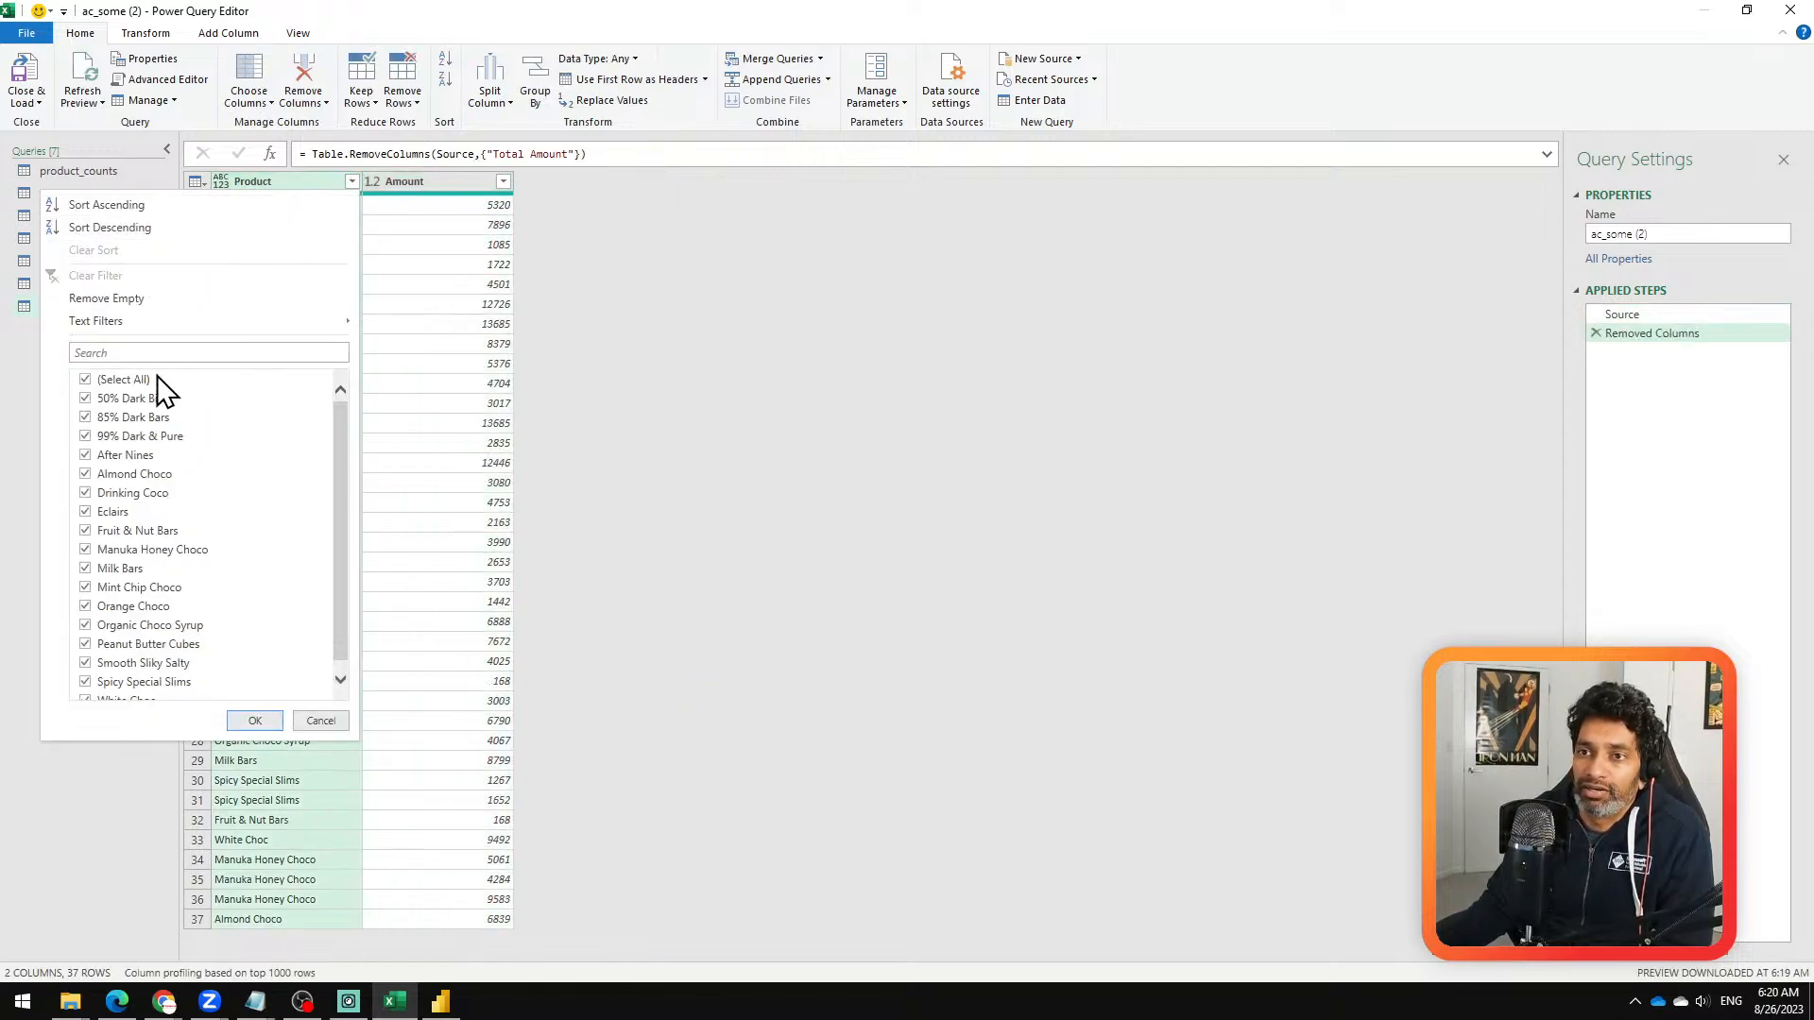
{"action": "left_click", "coordinate": [149, 492]}
{"action": "left_click", "coordinate": [142, 473]}
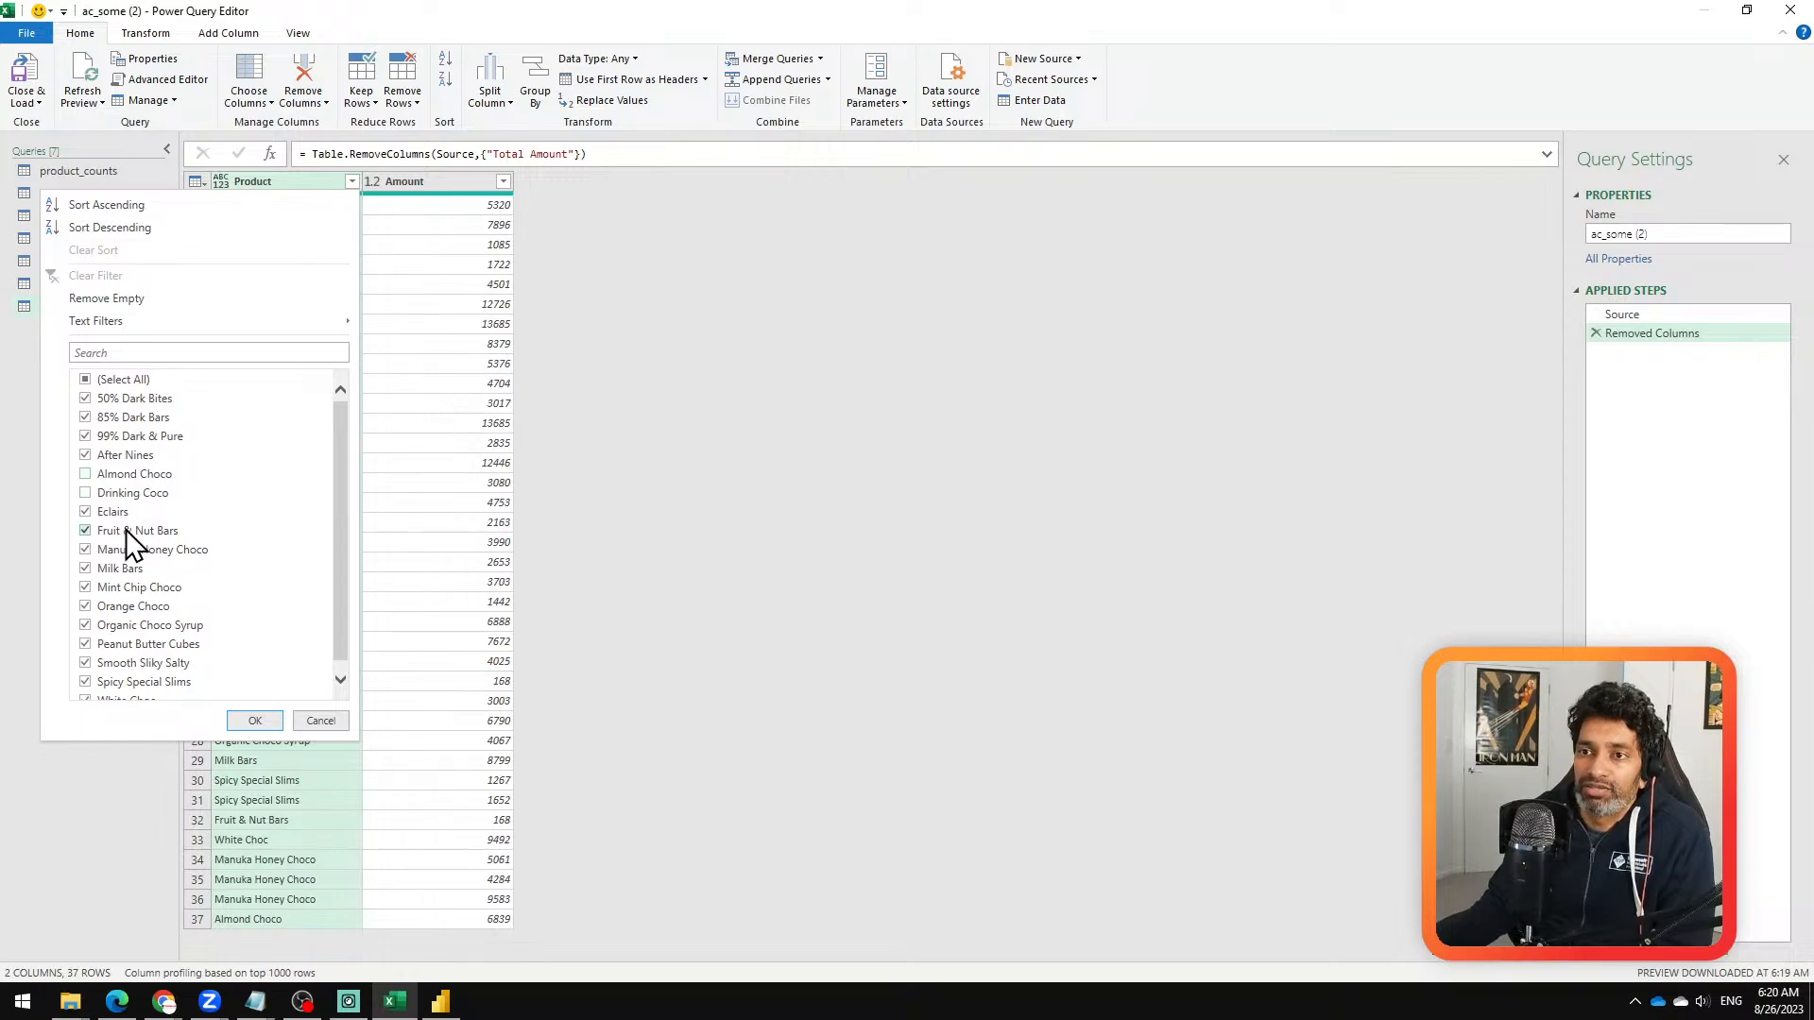
{"action": "left_click", "coordinate": [255, 720]}
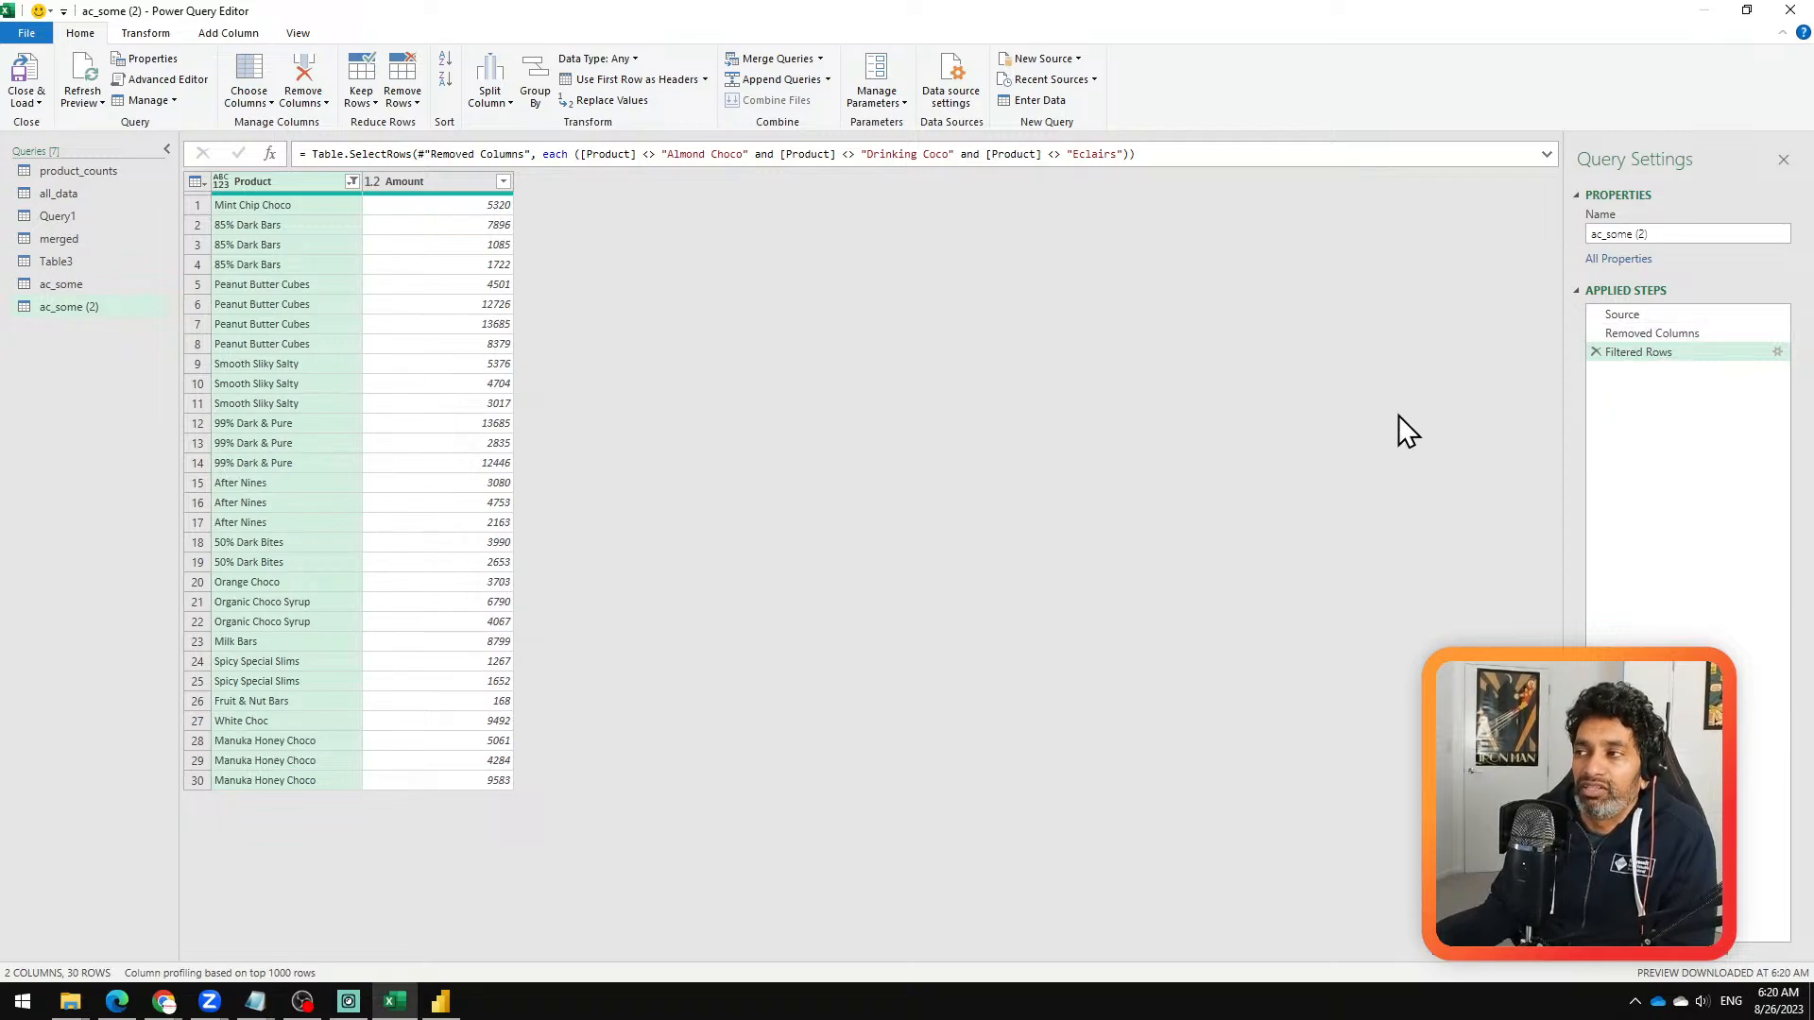
Step: Compare the original ac_some query with the filtered ac_some (2) reference query by switching between them
{"action": "left_click", "coordinate": [123, 286]}
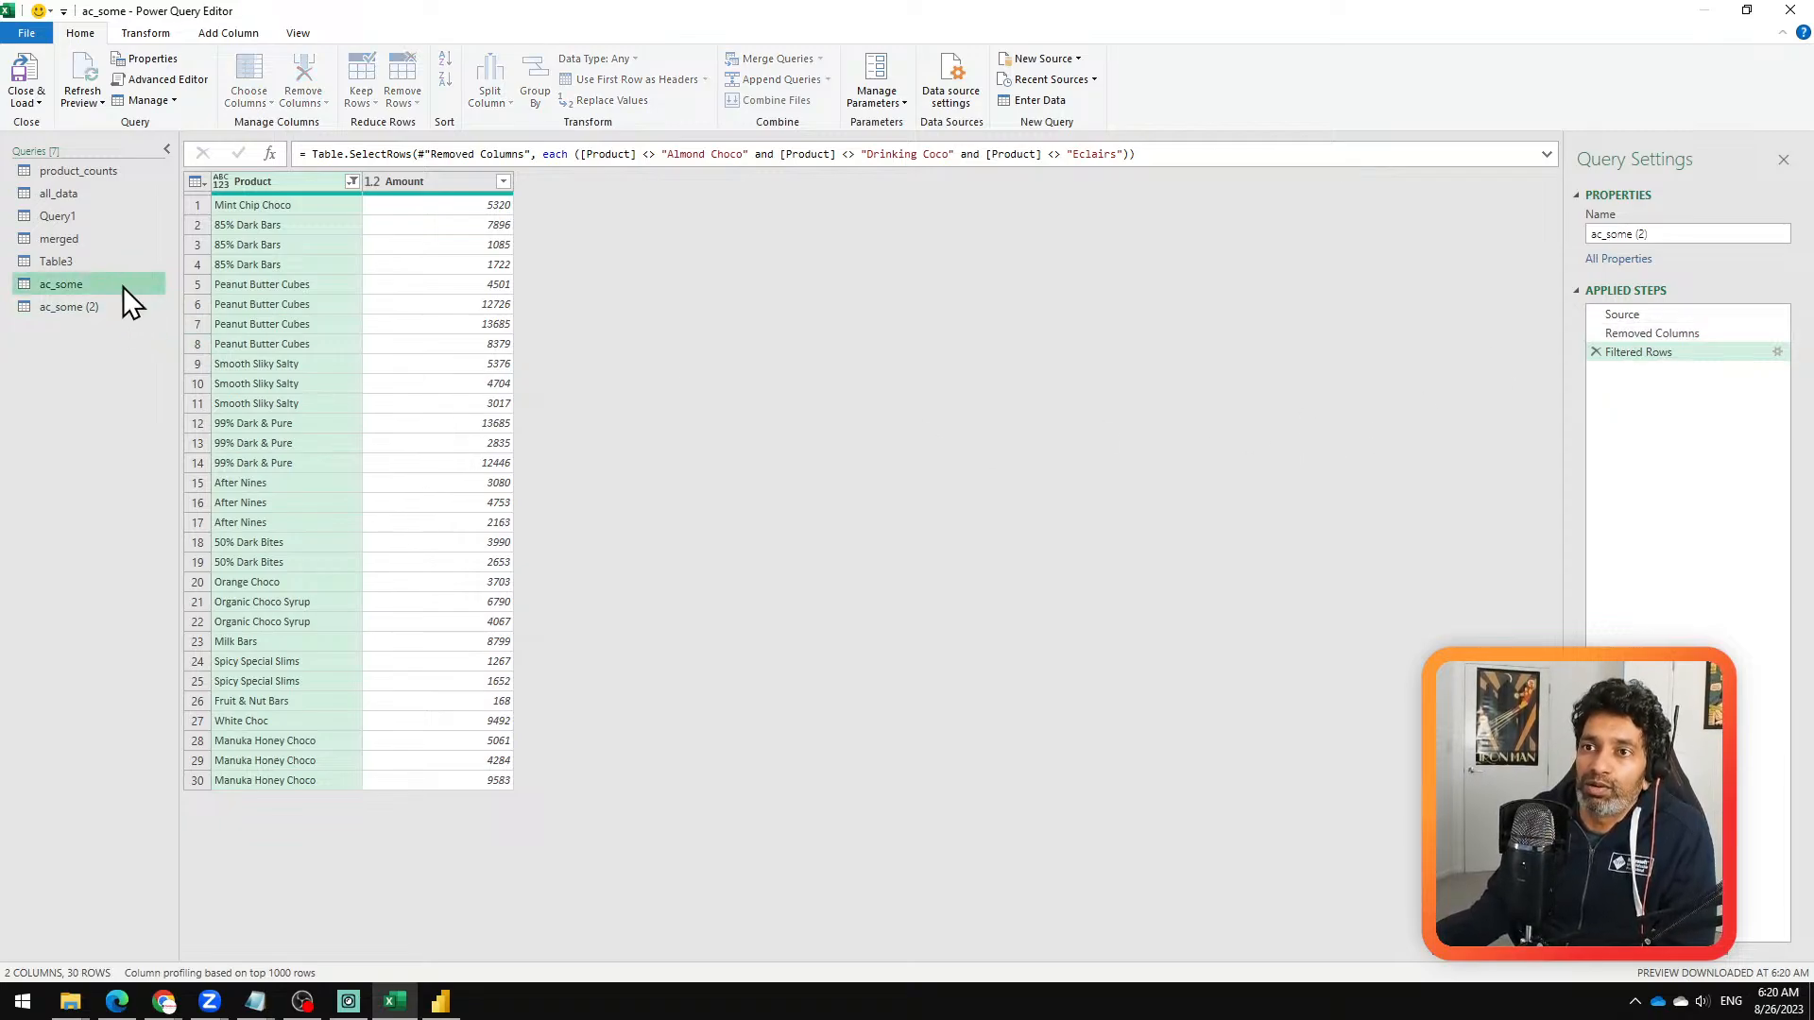
{"action": "left_click", "coordinate": [122, 308]}
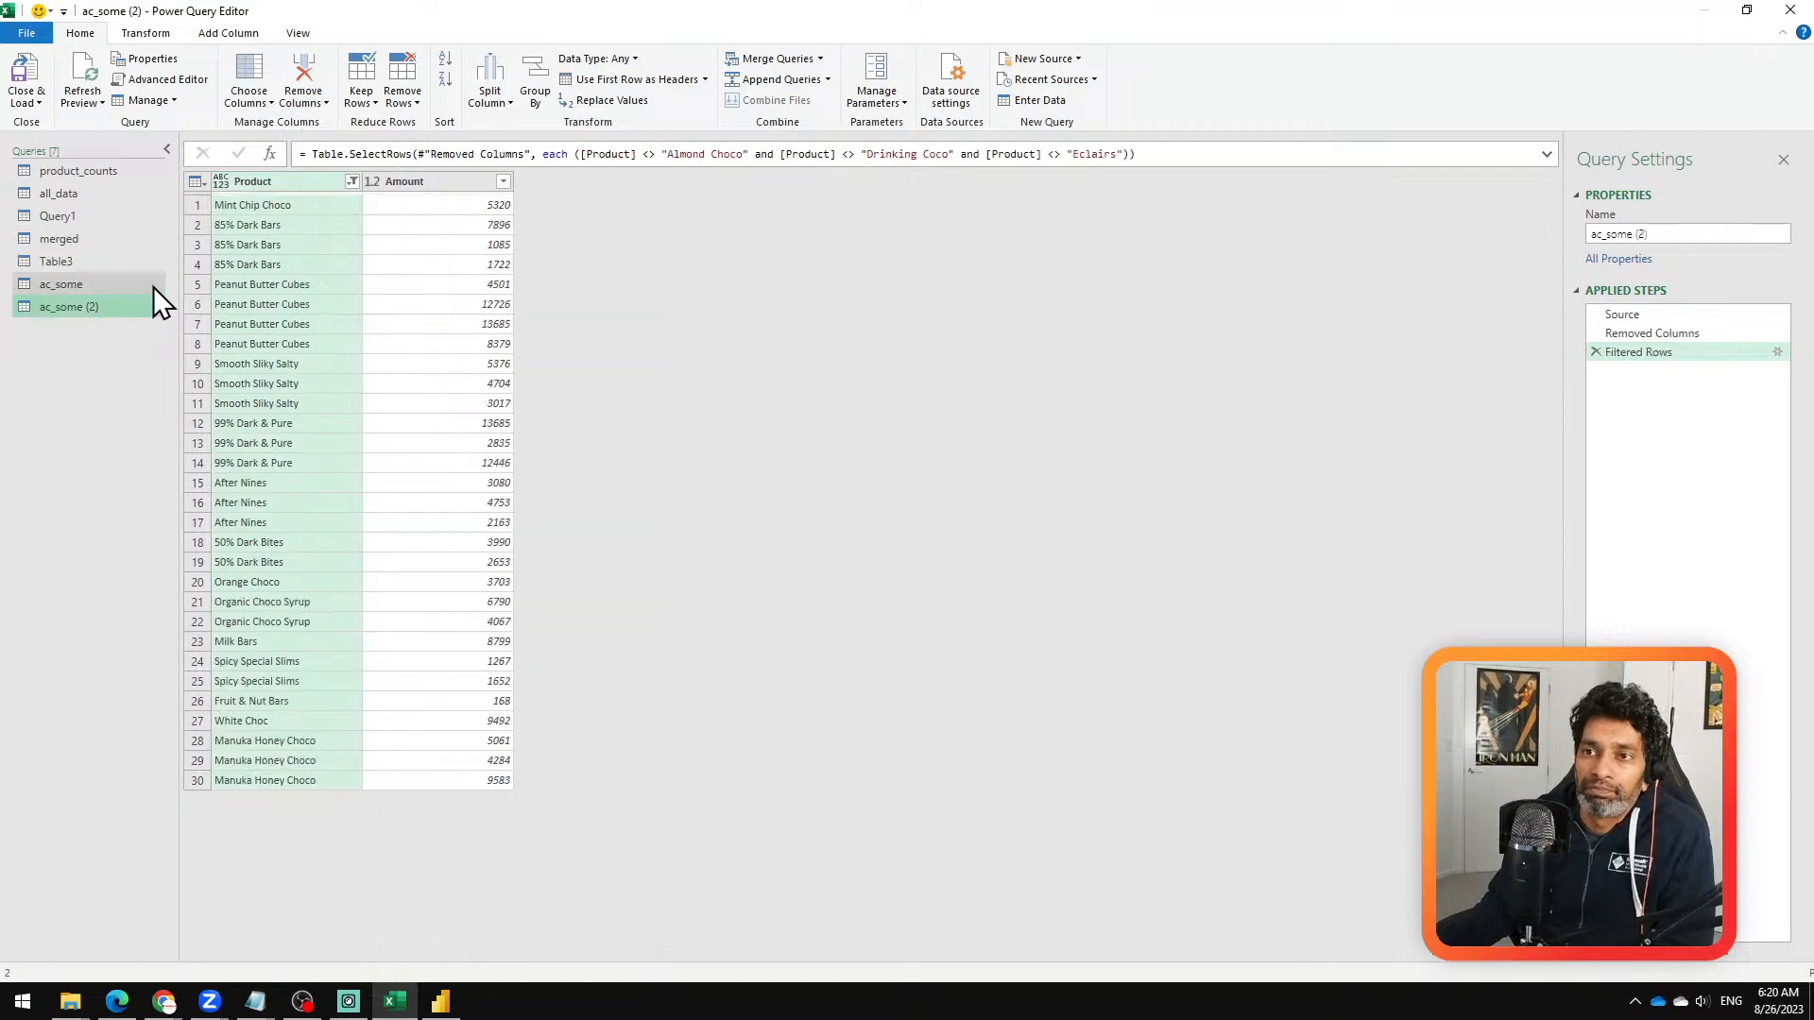
{"action": "left_click", "coordinate": [138, 284]}
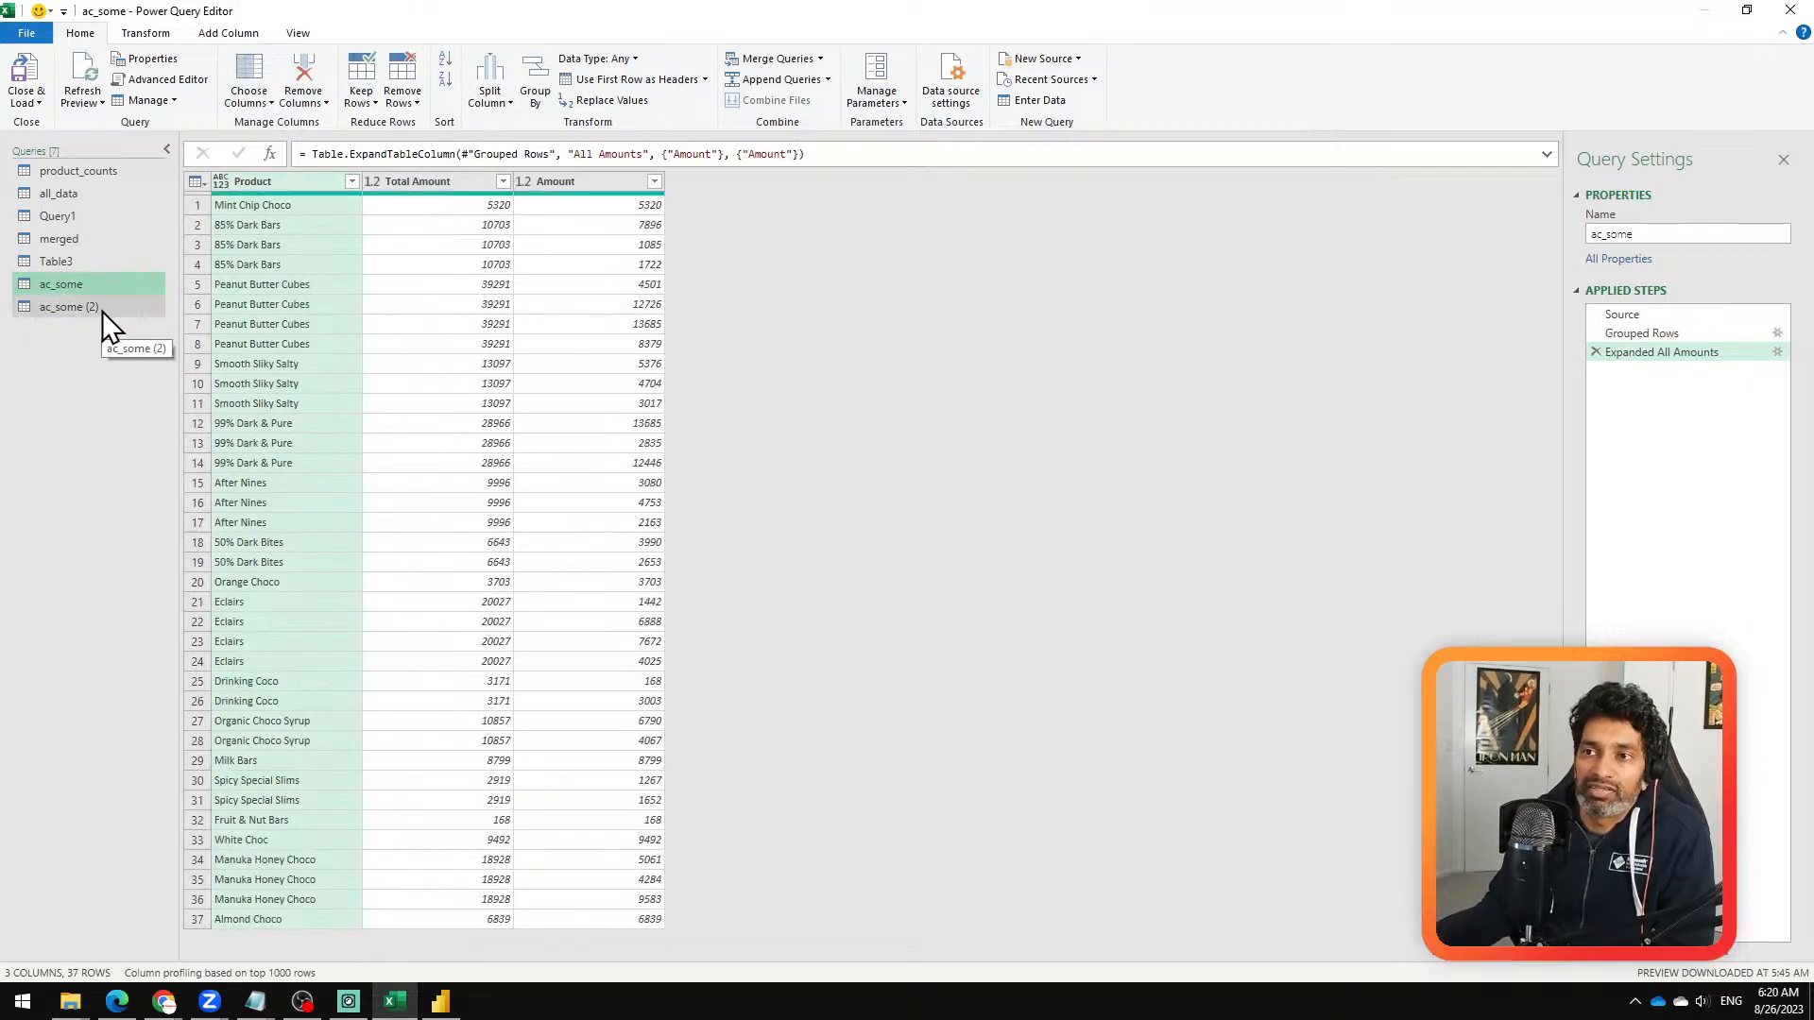
{"action": "left_click", "coordinate": [101, 309]}
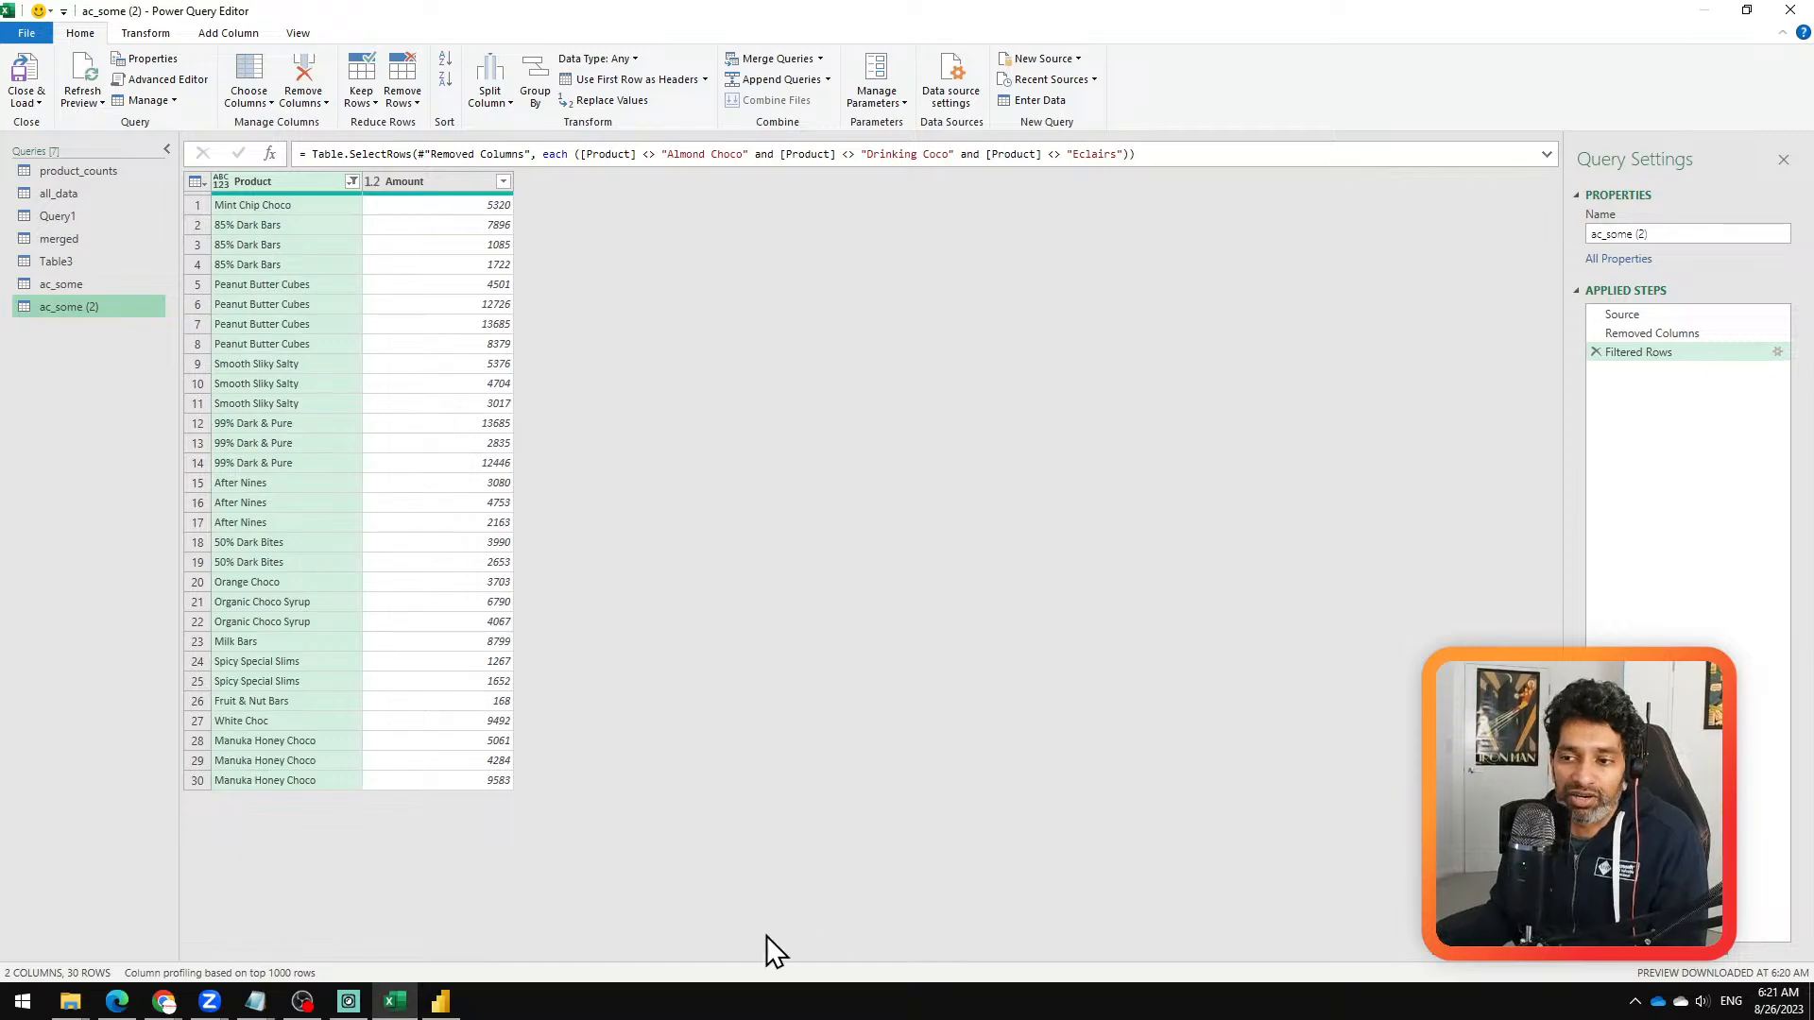
Step: Switch to the Zoom meeting and remove the participant whose camera is on from the call
{"action": "mouse_move", "coordinate": [217, 1006]}
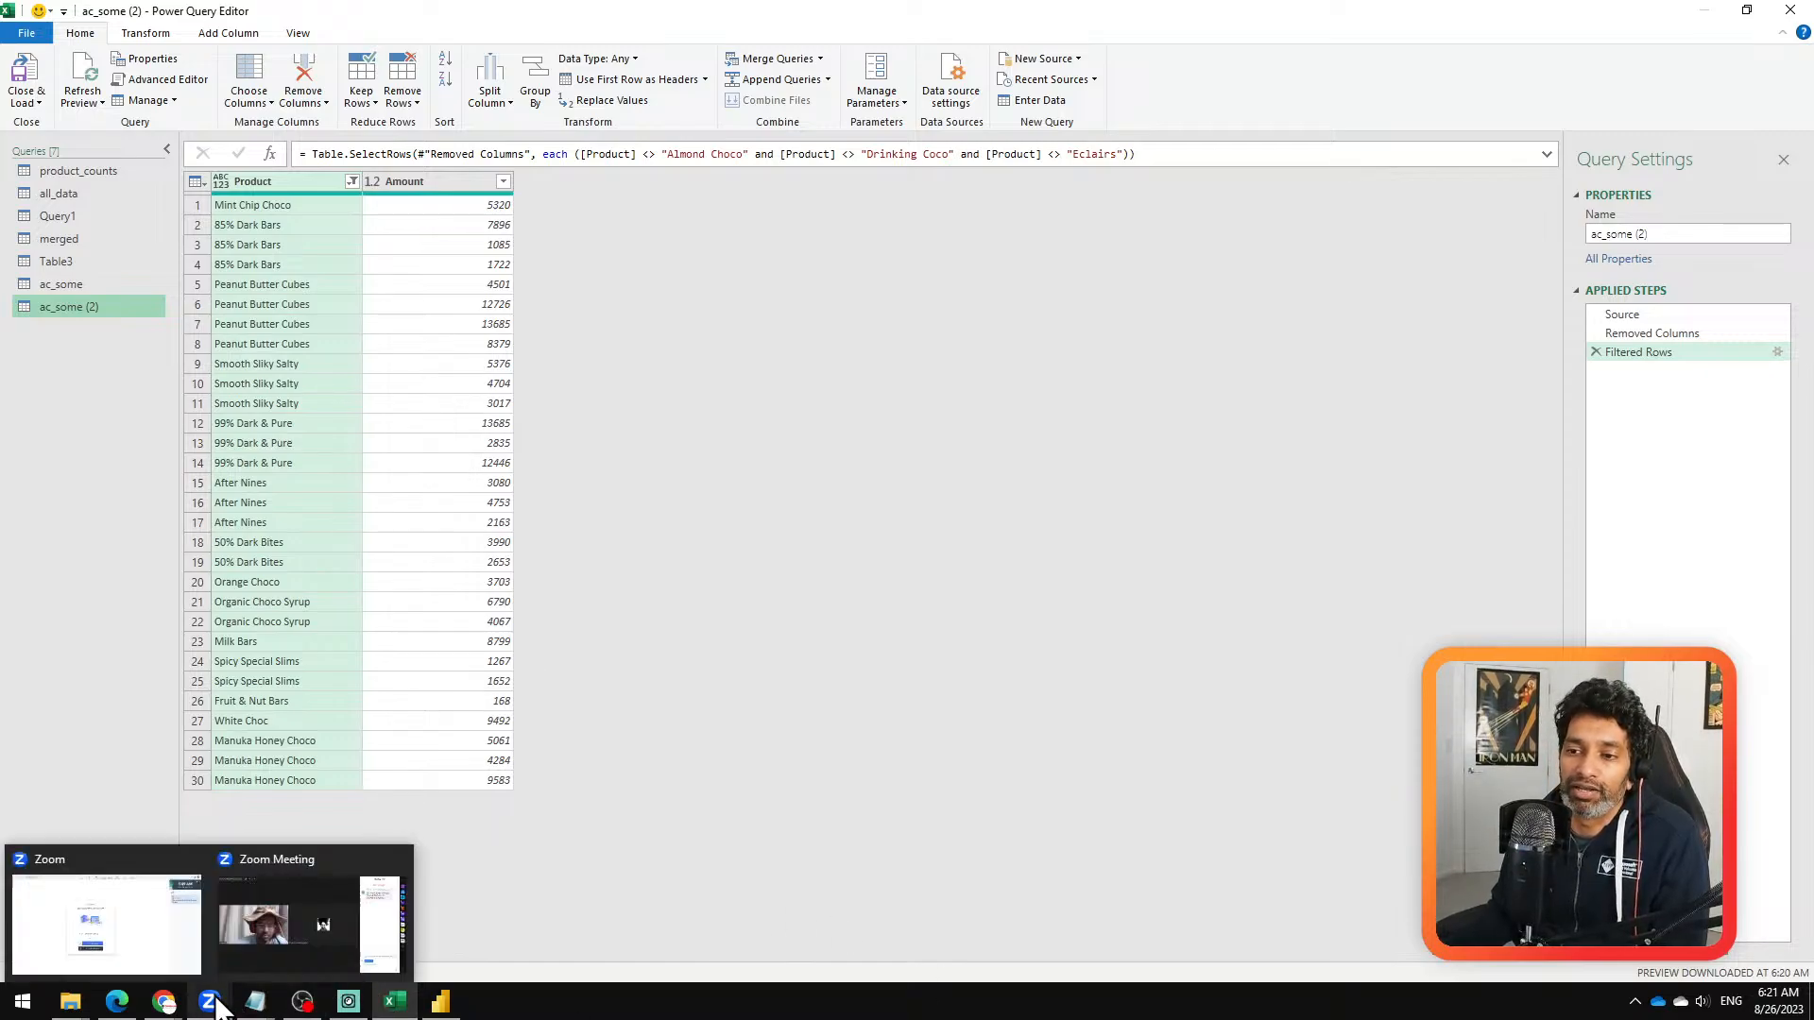
{"action": "left_click", "coordinate": [255, 942]}
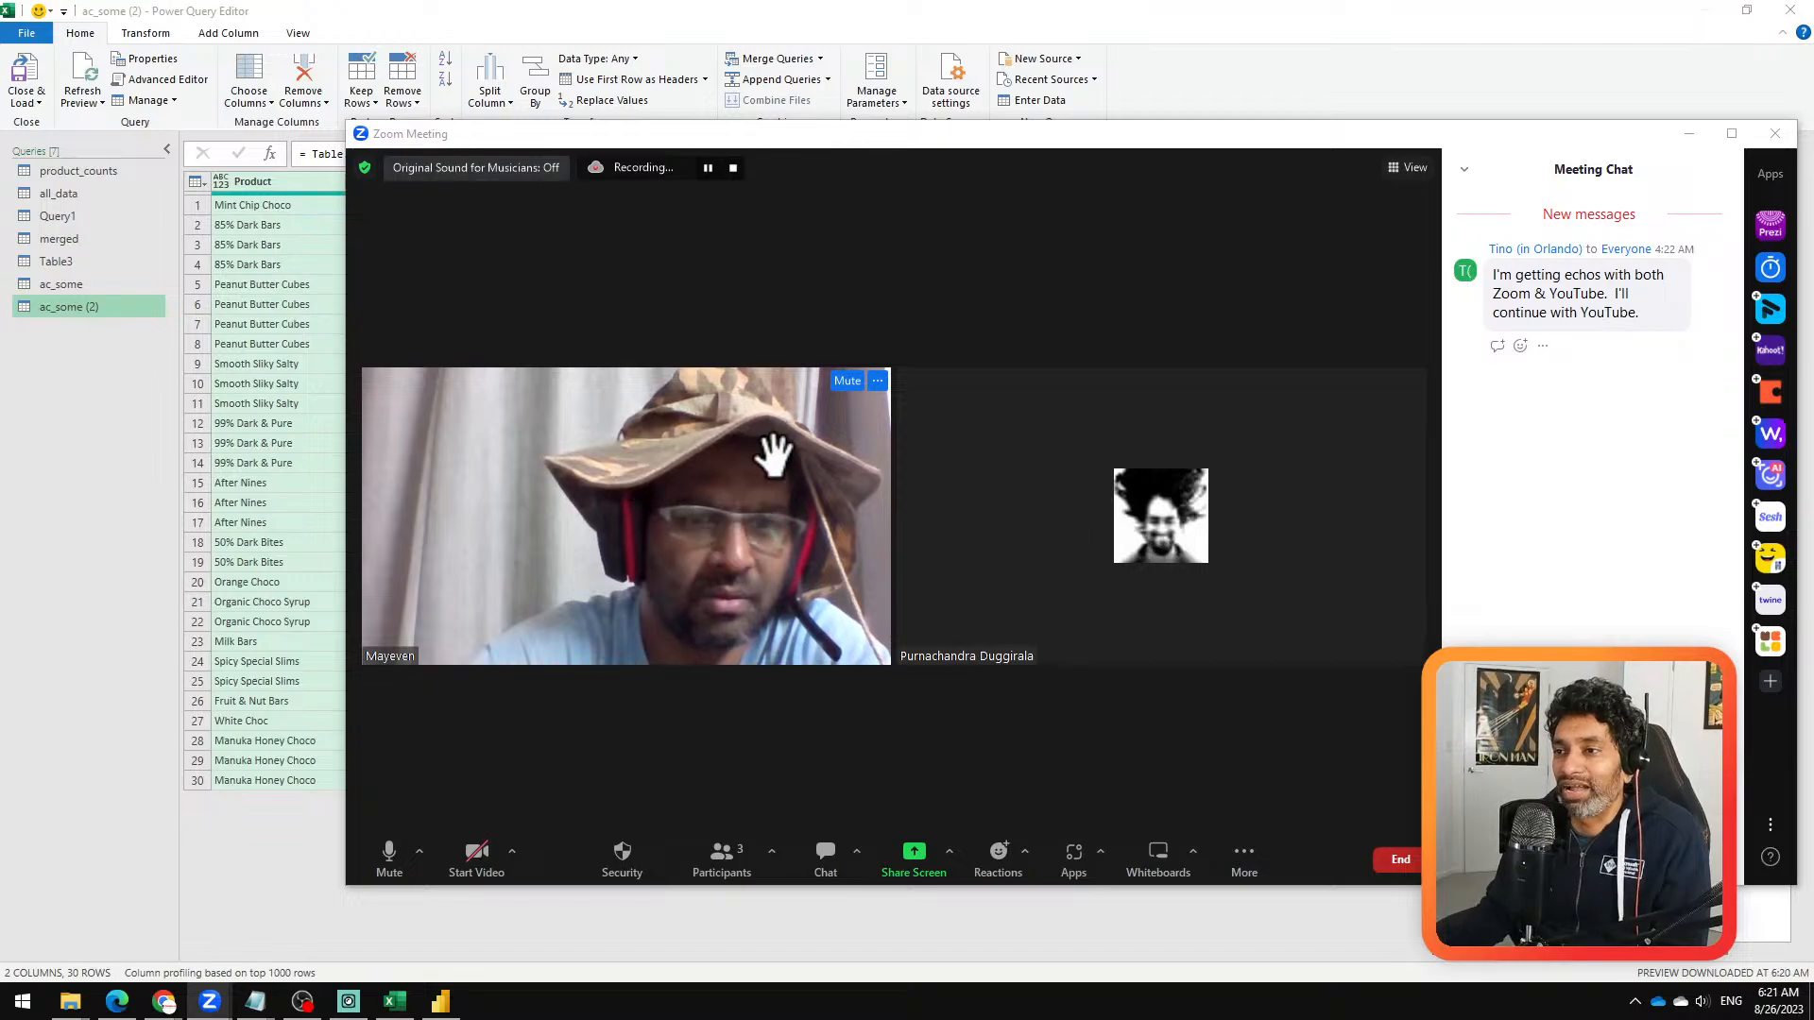
{"action": "left_click", "coordinate": [877, 381]}
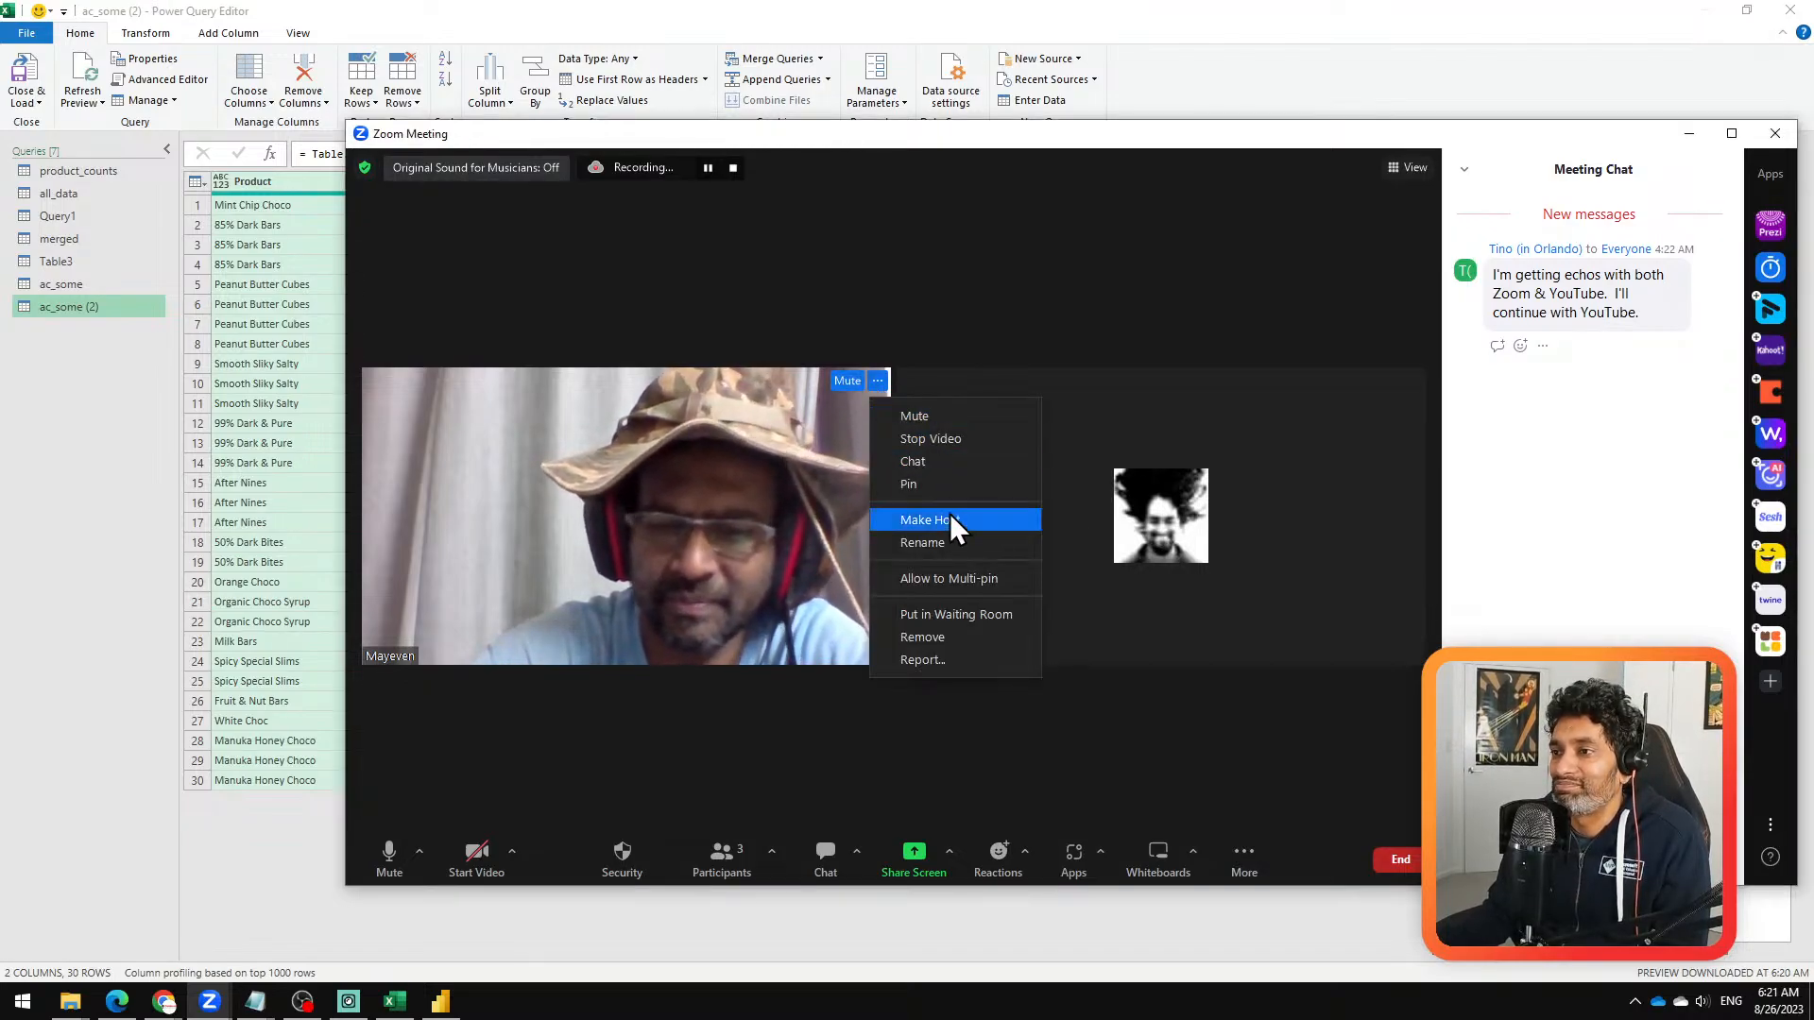
{"action": "left_click", "coordinate": [930, 636]}
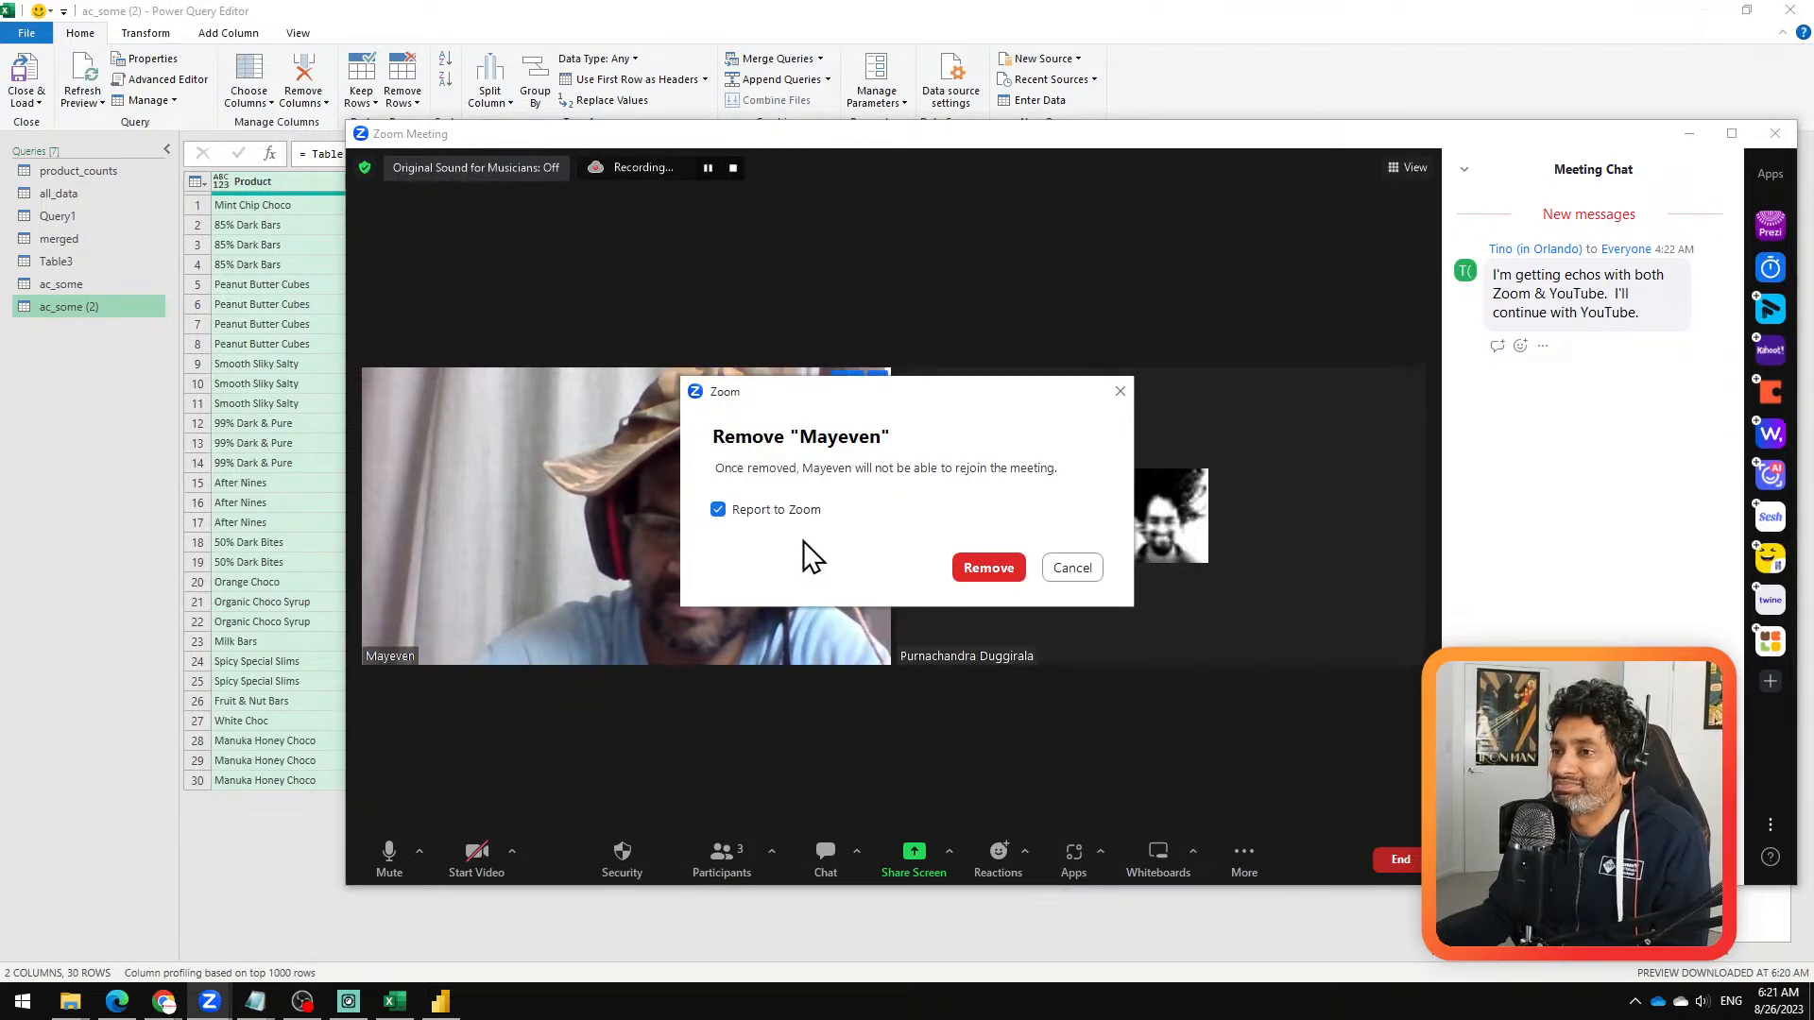
{"action": "left_click", "coordinate": [990, 570]}
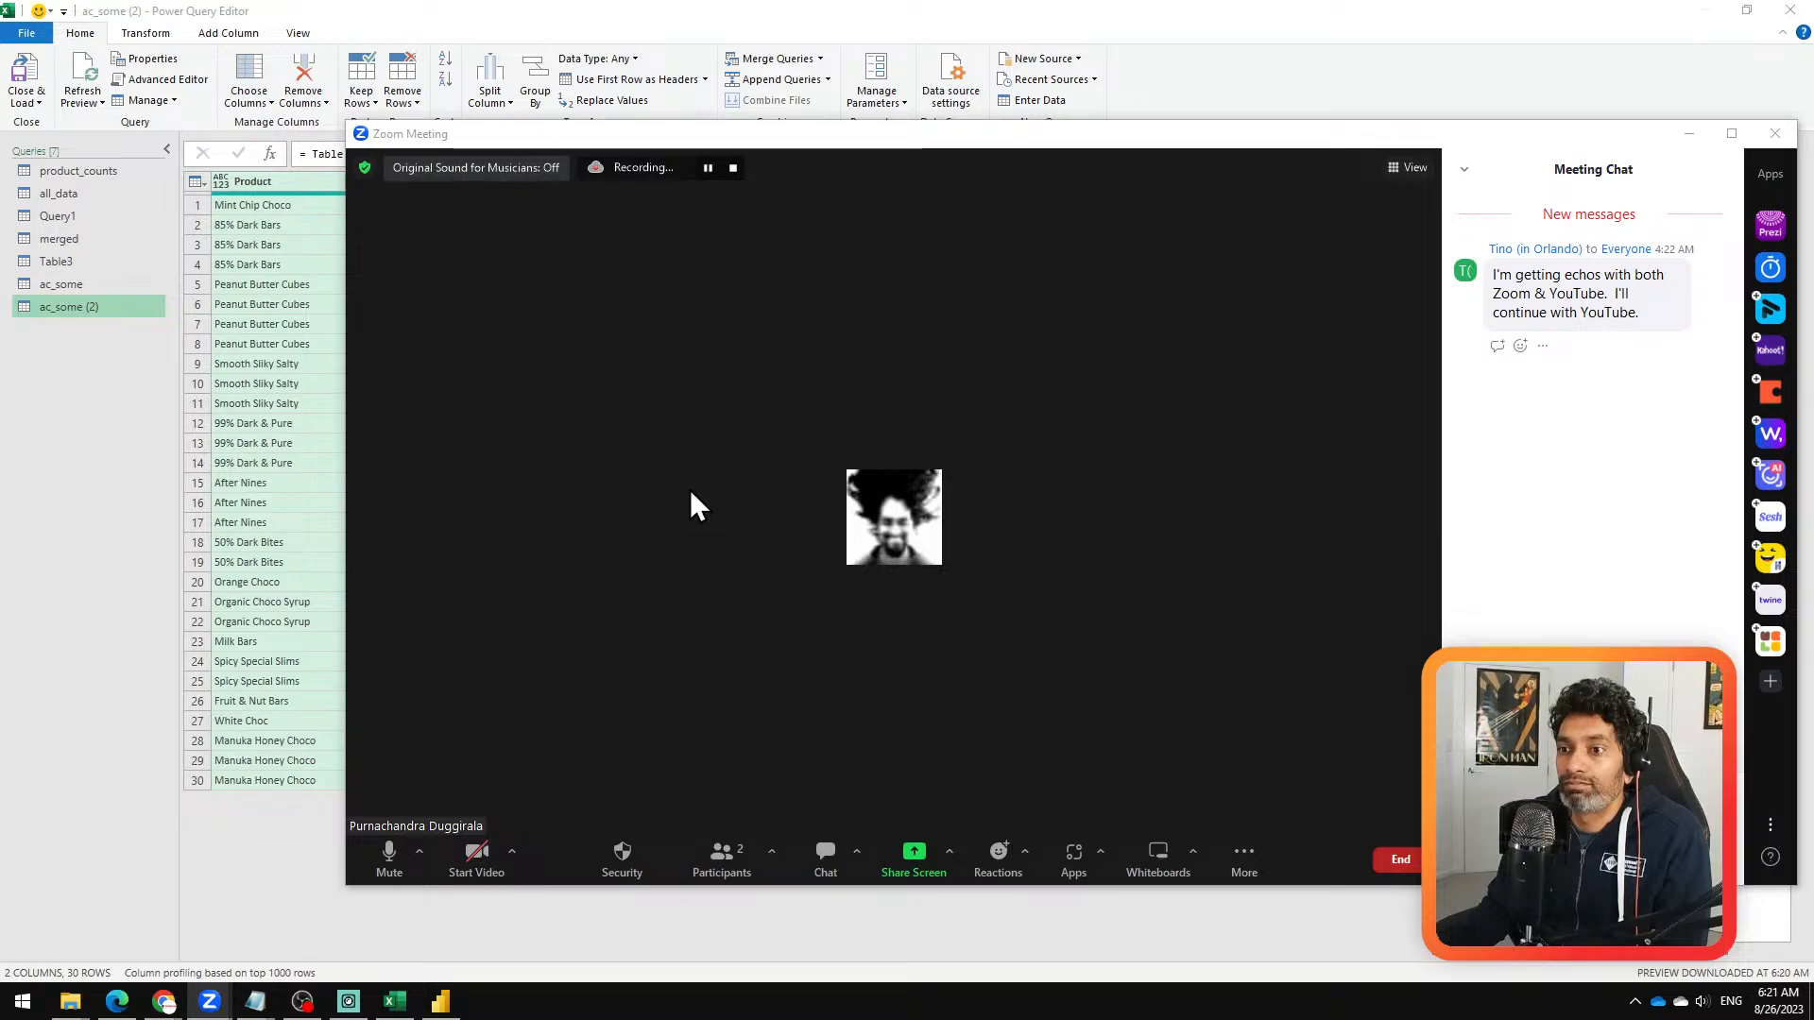
{"action": "mouse_move", "coordinate": [223, 1002]}
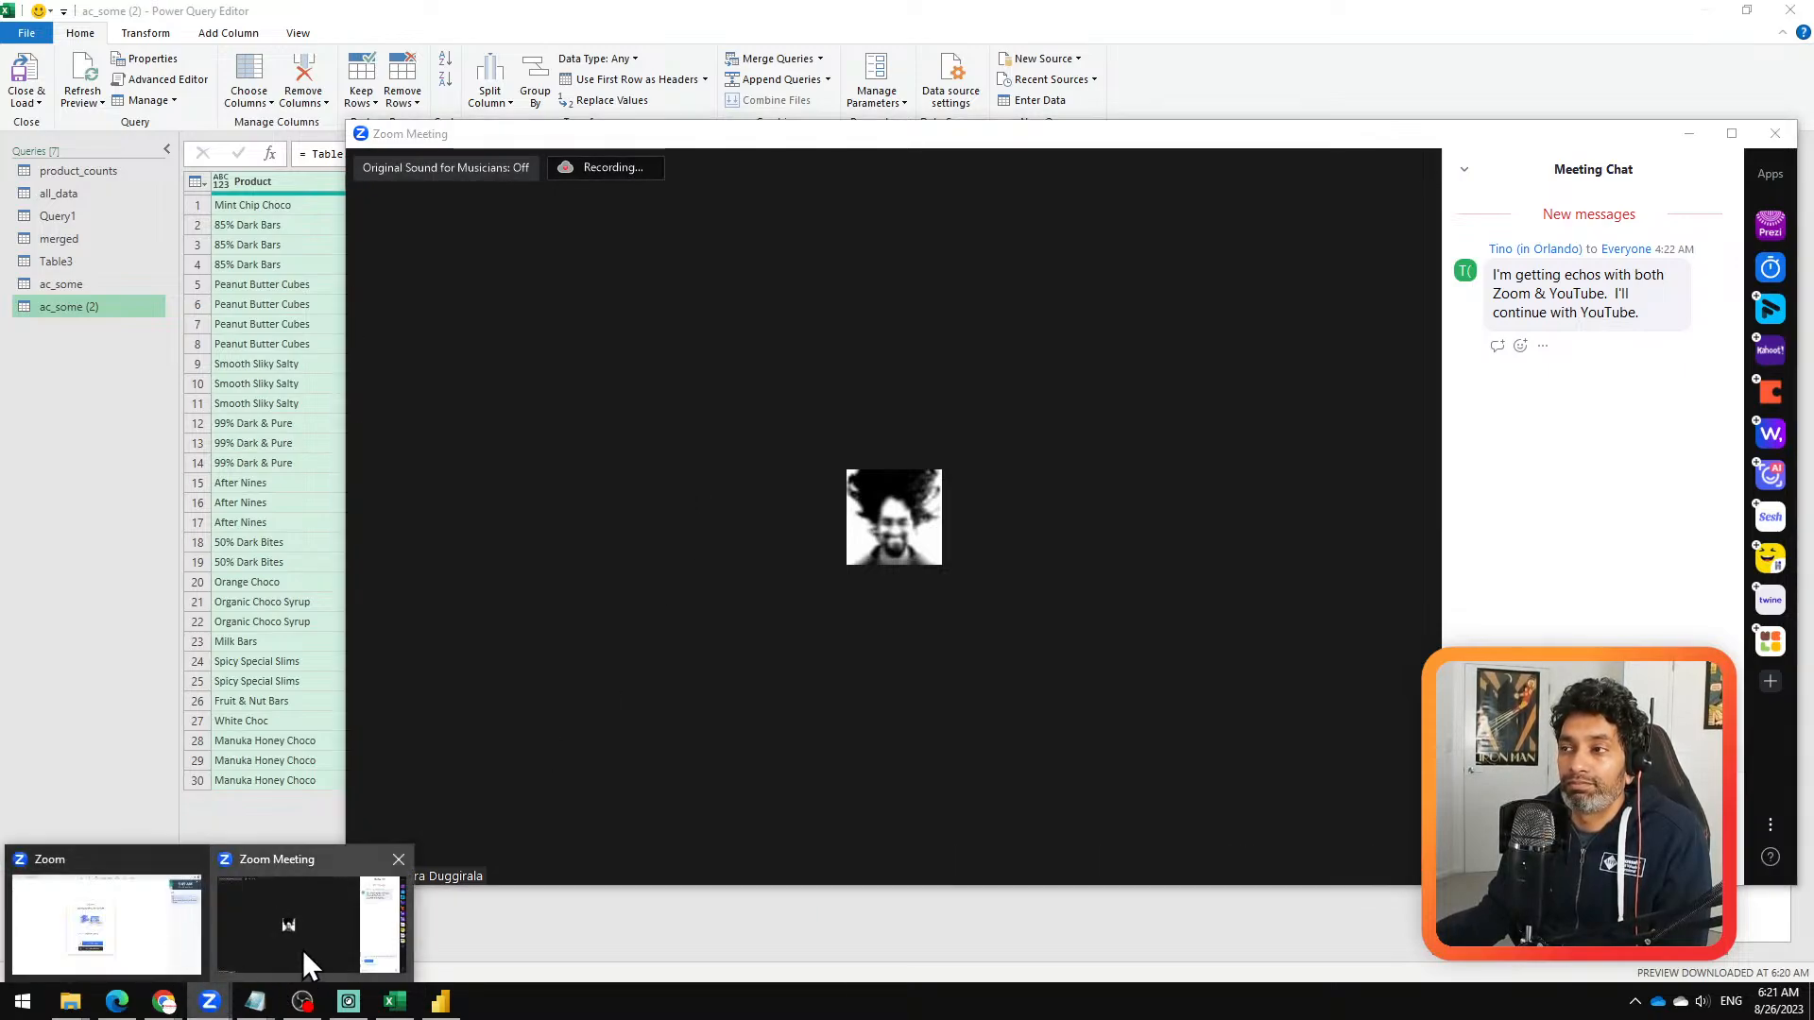
Step: Bring the Zoom meeting window to the front and dismiss the waiting room notification
{"action": "left_click", "coordinate": [302, 949]}
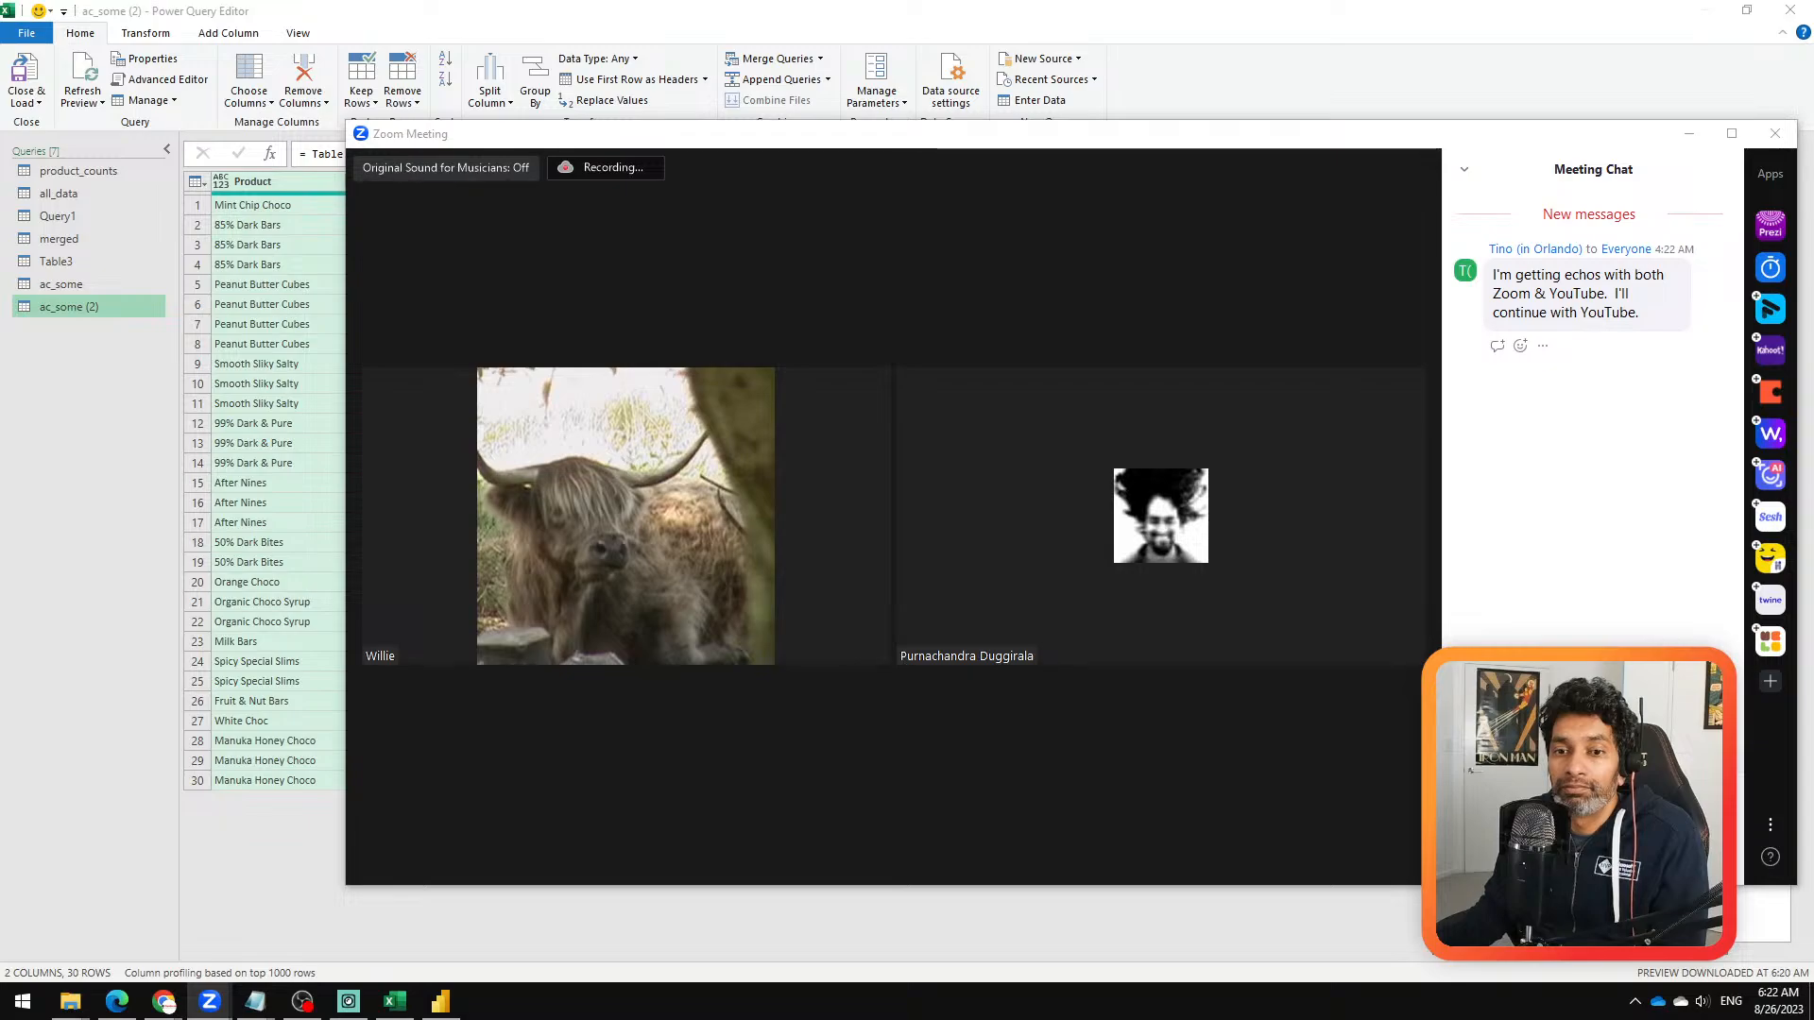
{"action": "key", "text": "alt+Tab"}
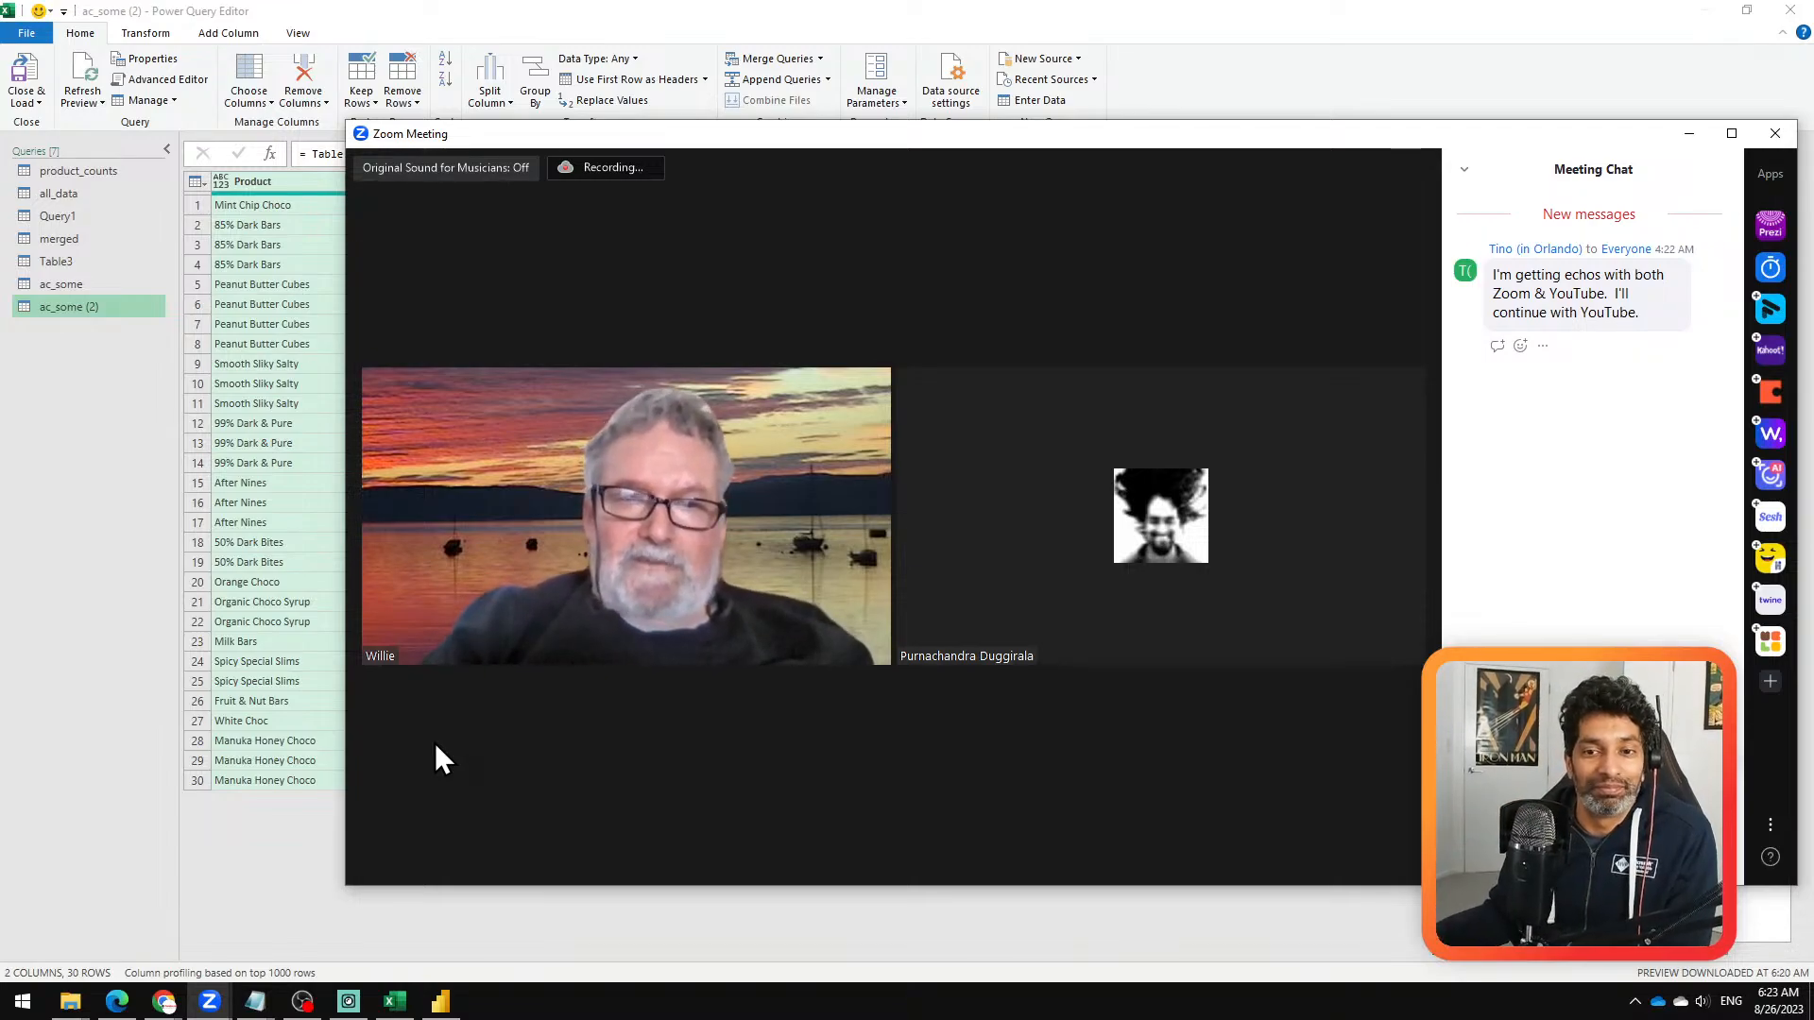
{"action": "mouse_move", "coordinate": [435, 741]}
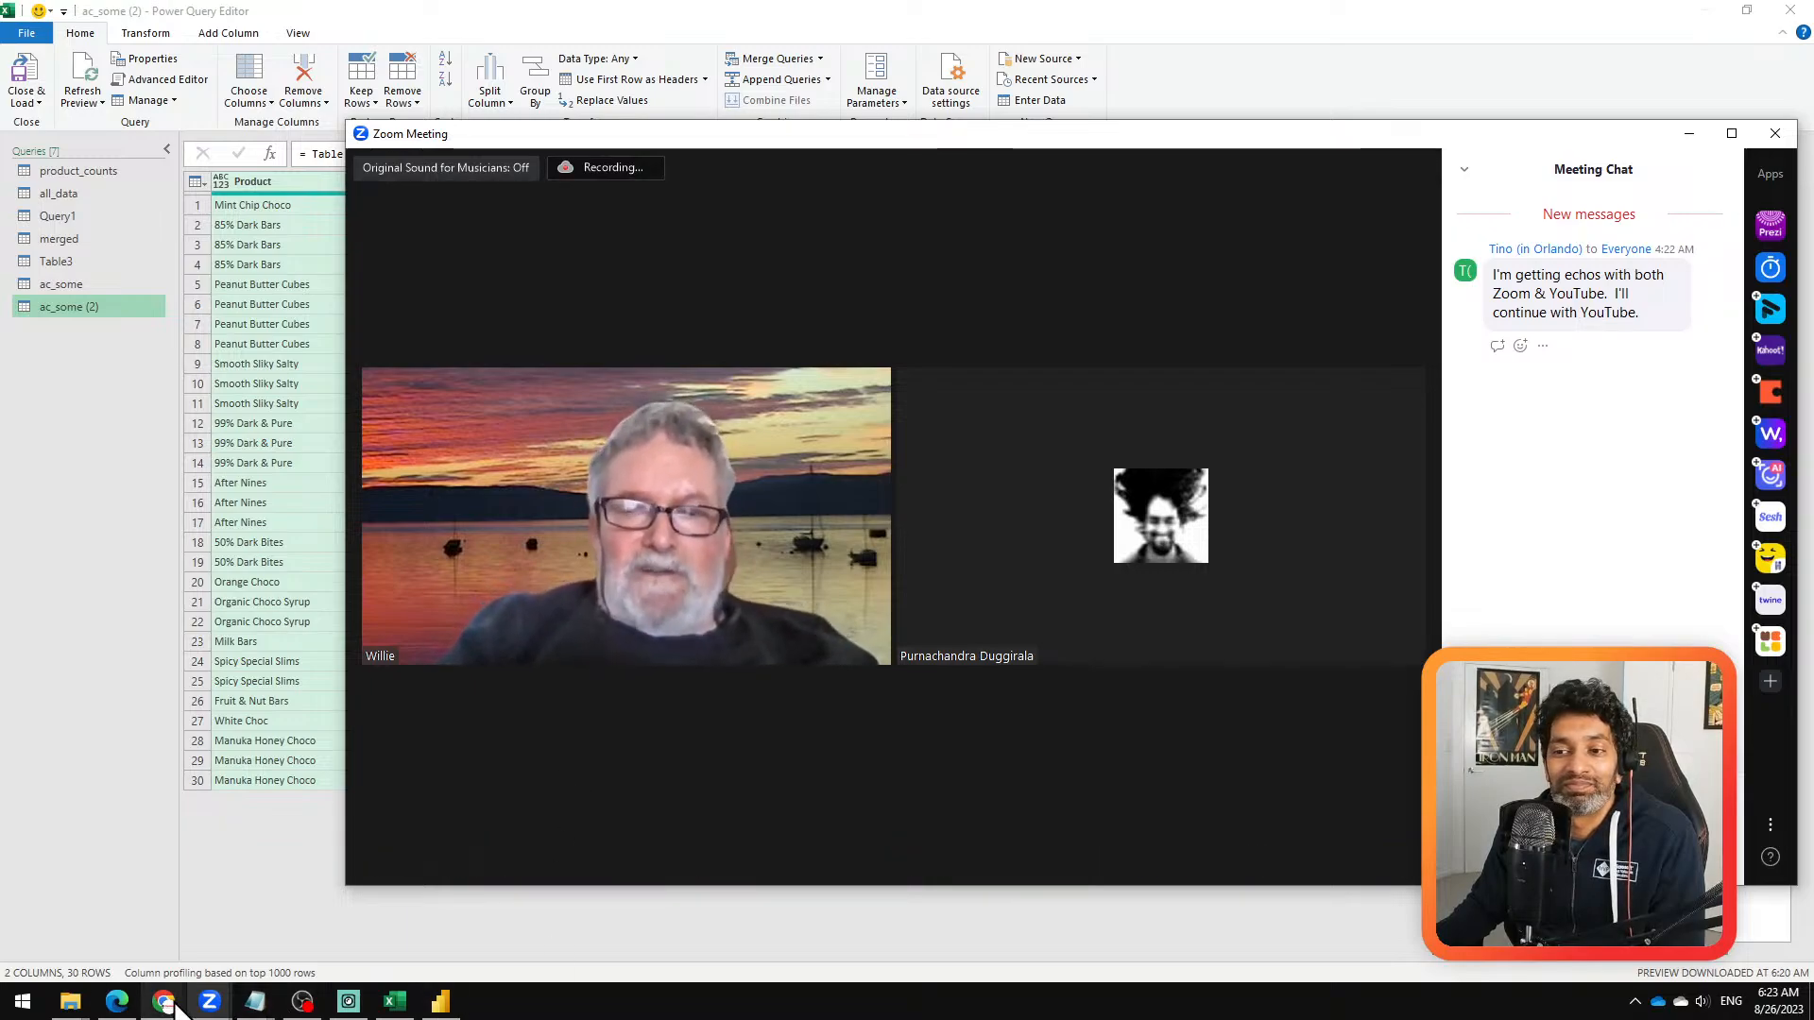
{"action": "mouse_move", "coordinate": [176, 1007]}
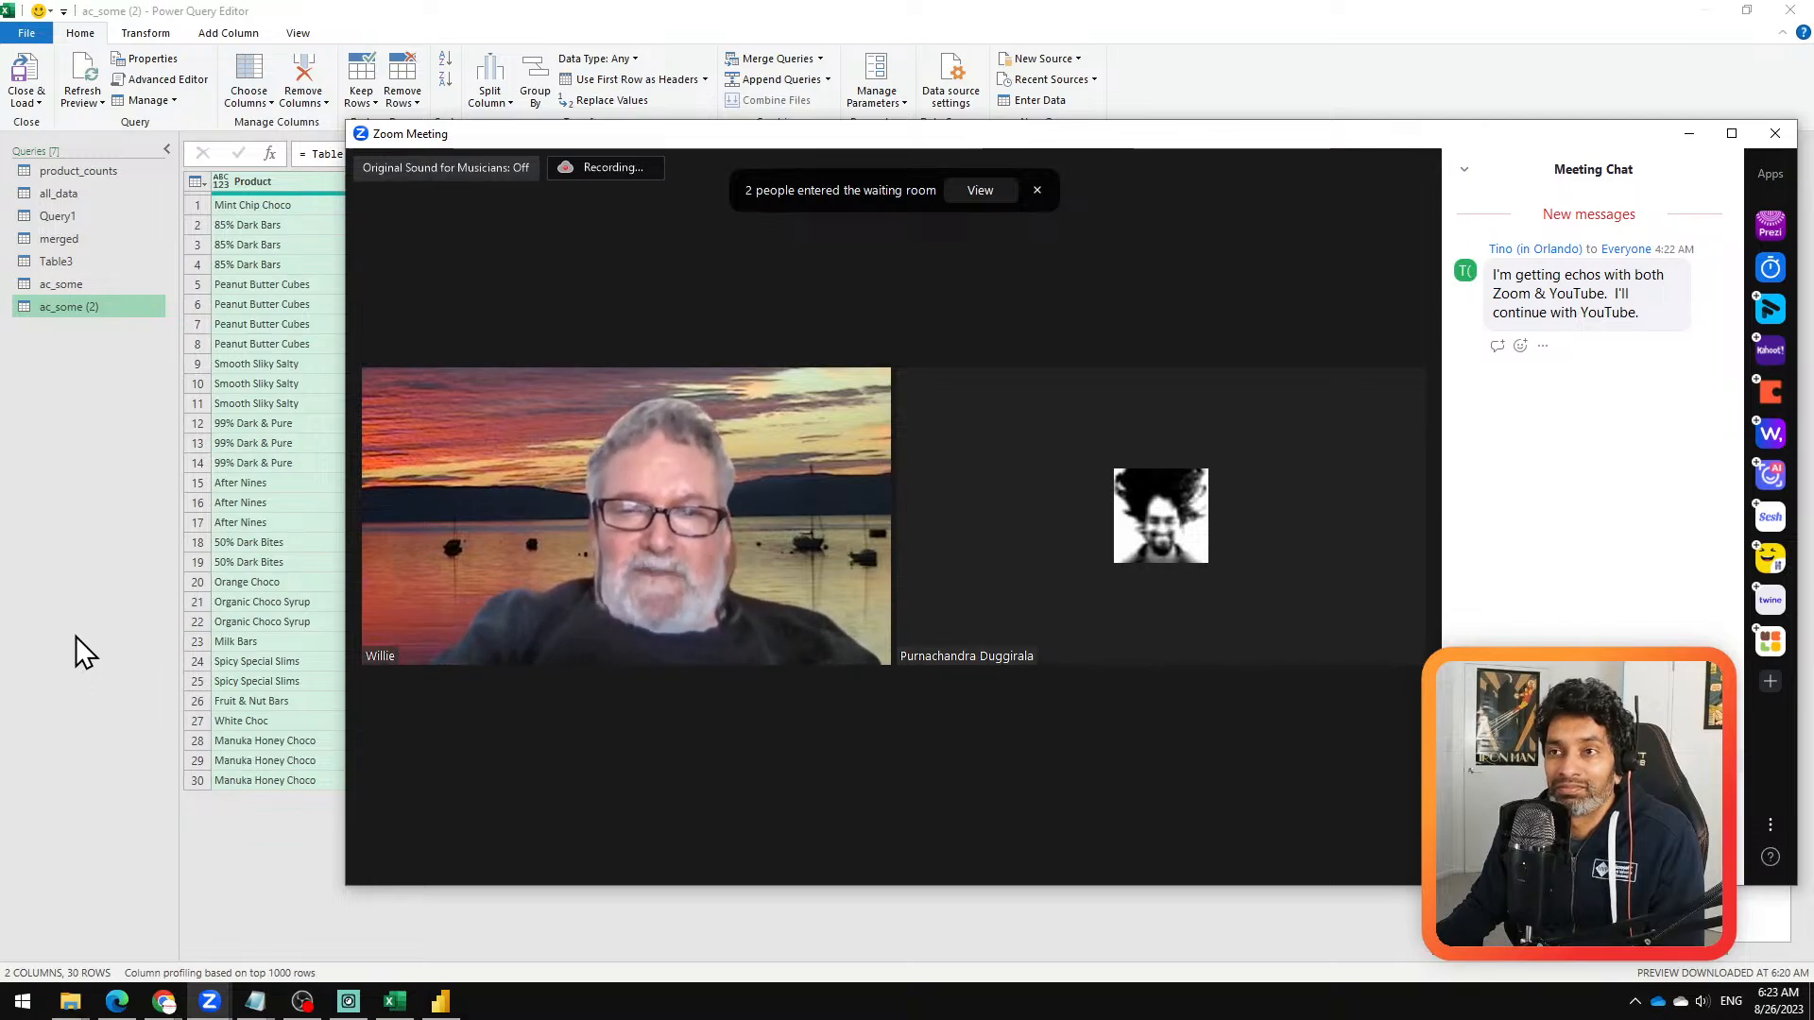
{"action": "left_click", "coordinate": [1037, 190]}
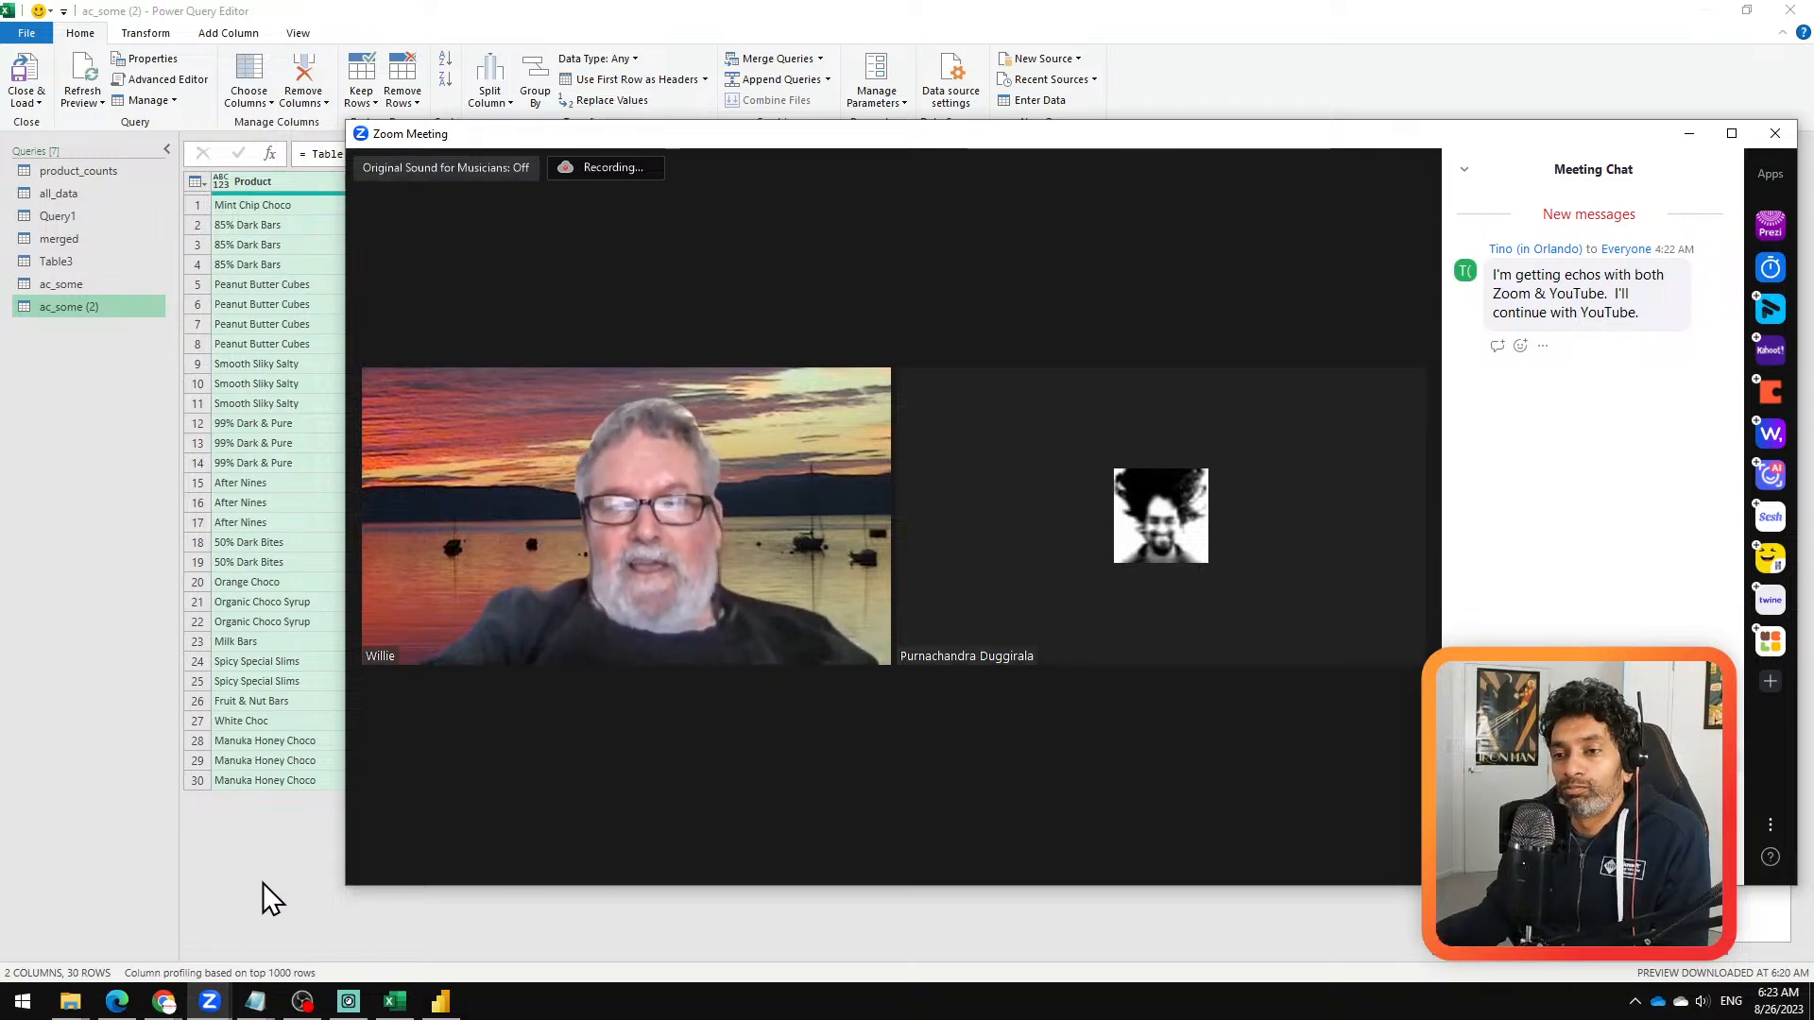
Step: Return to the Power Query Editor and switch to File Explorer to locate the sample PDF folder
{"action": "left_click", "coordinate": [124, 1001]}
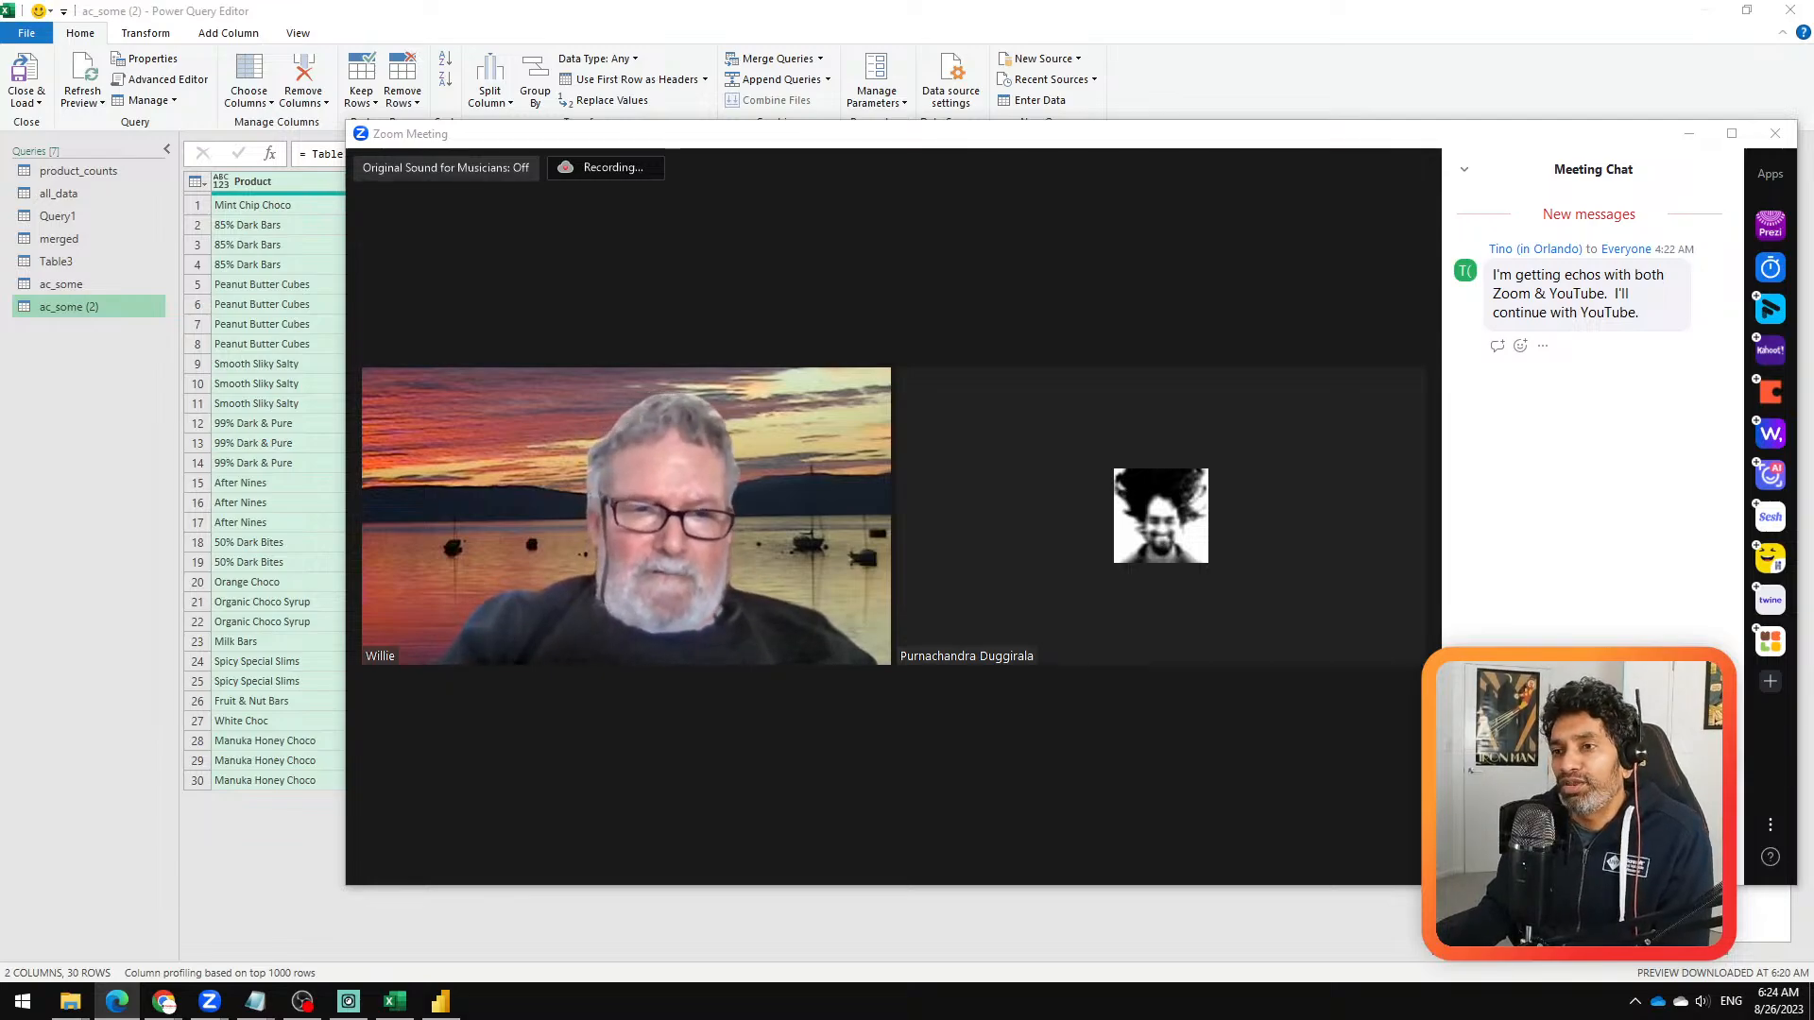
{"action": "left_click", "coordinate": [247, 896]}
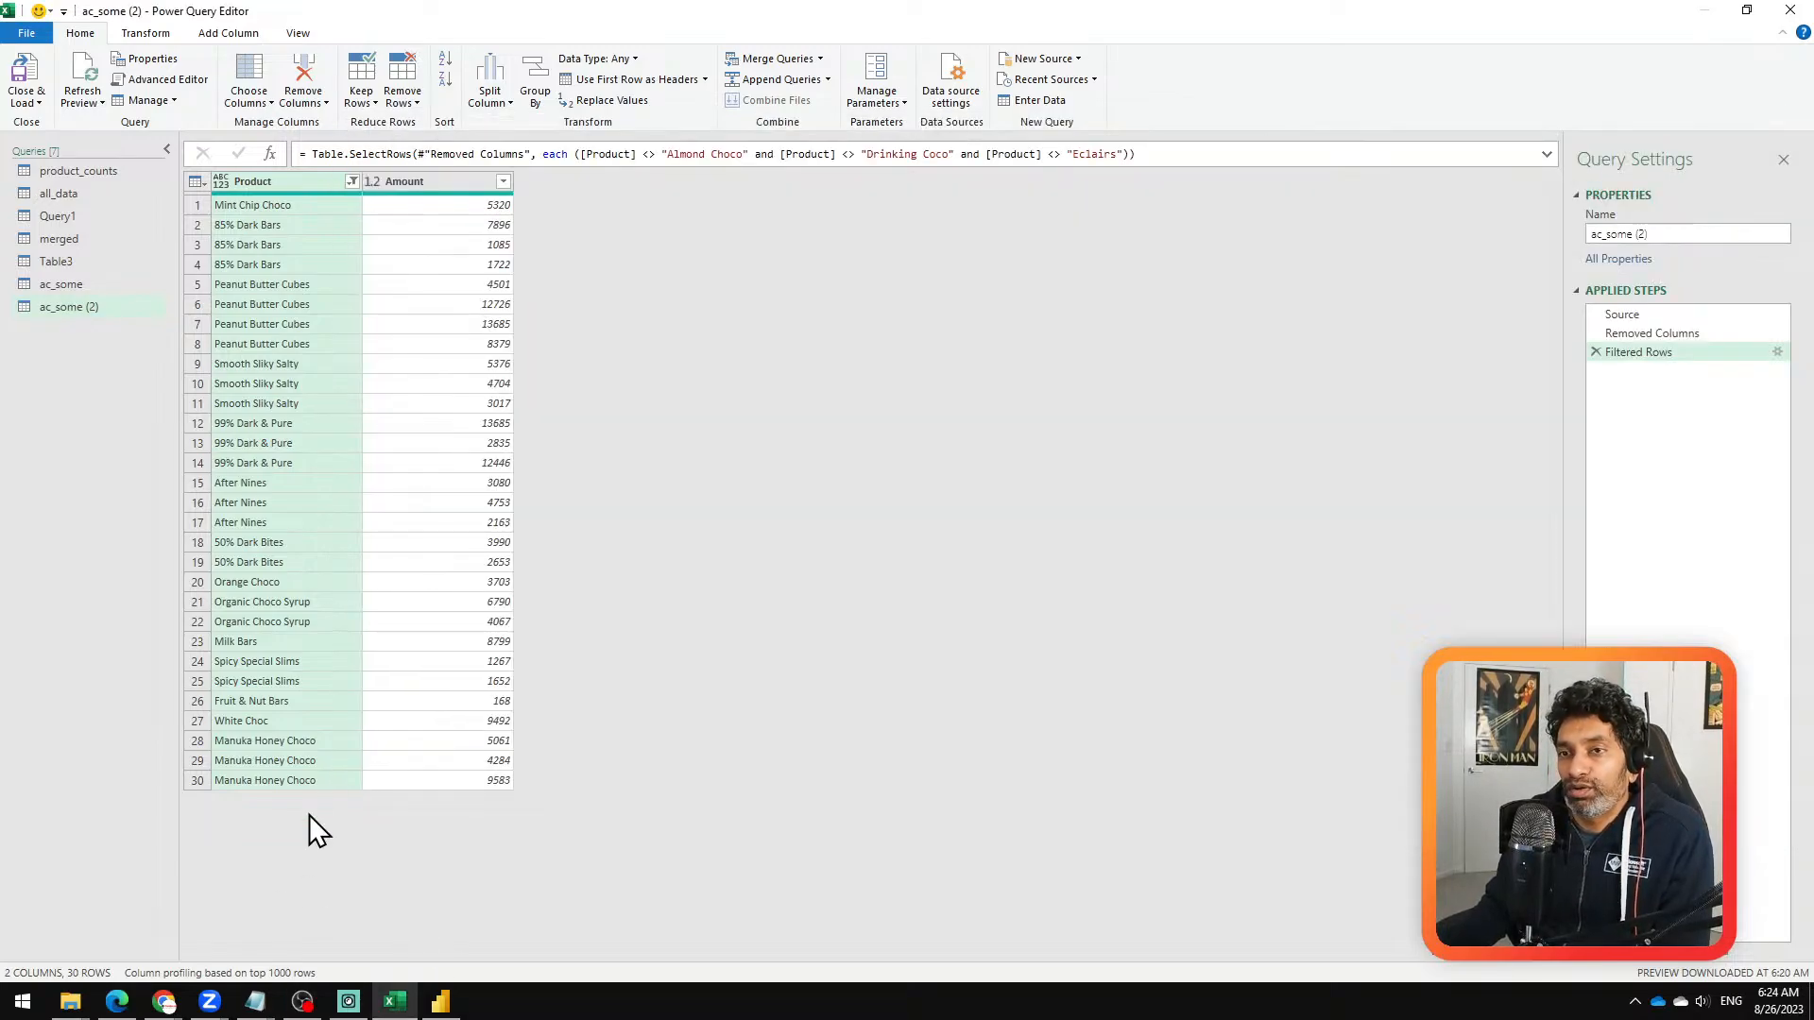
{"action": "mouse_move", "coordinate": [82, 1002]}
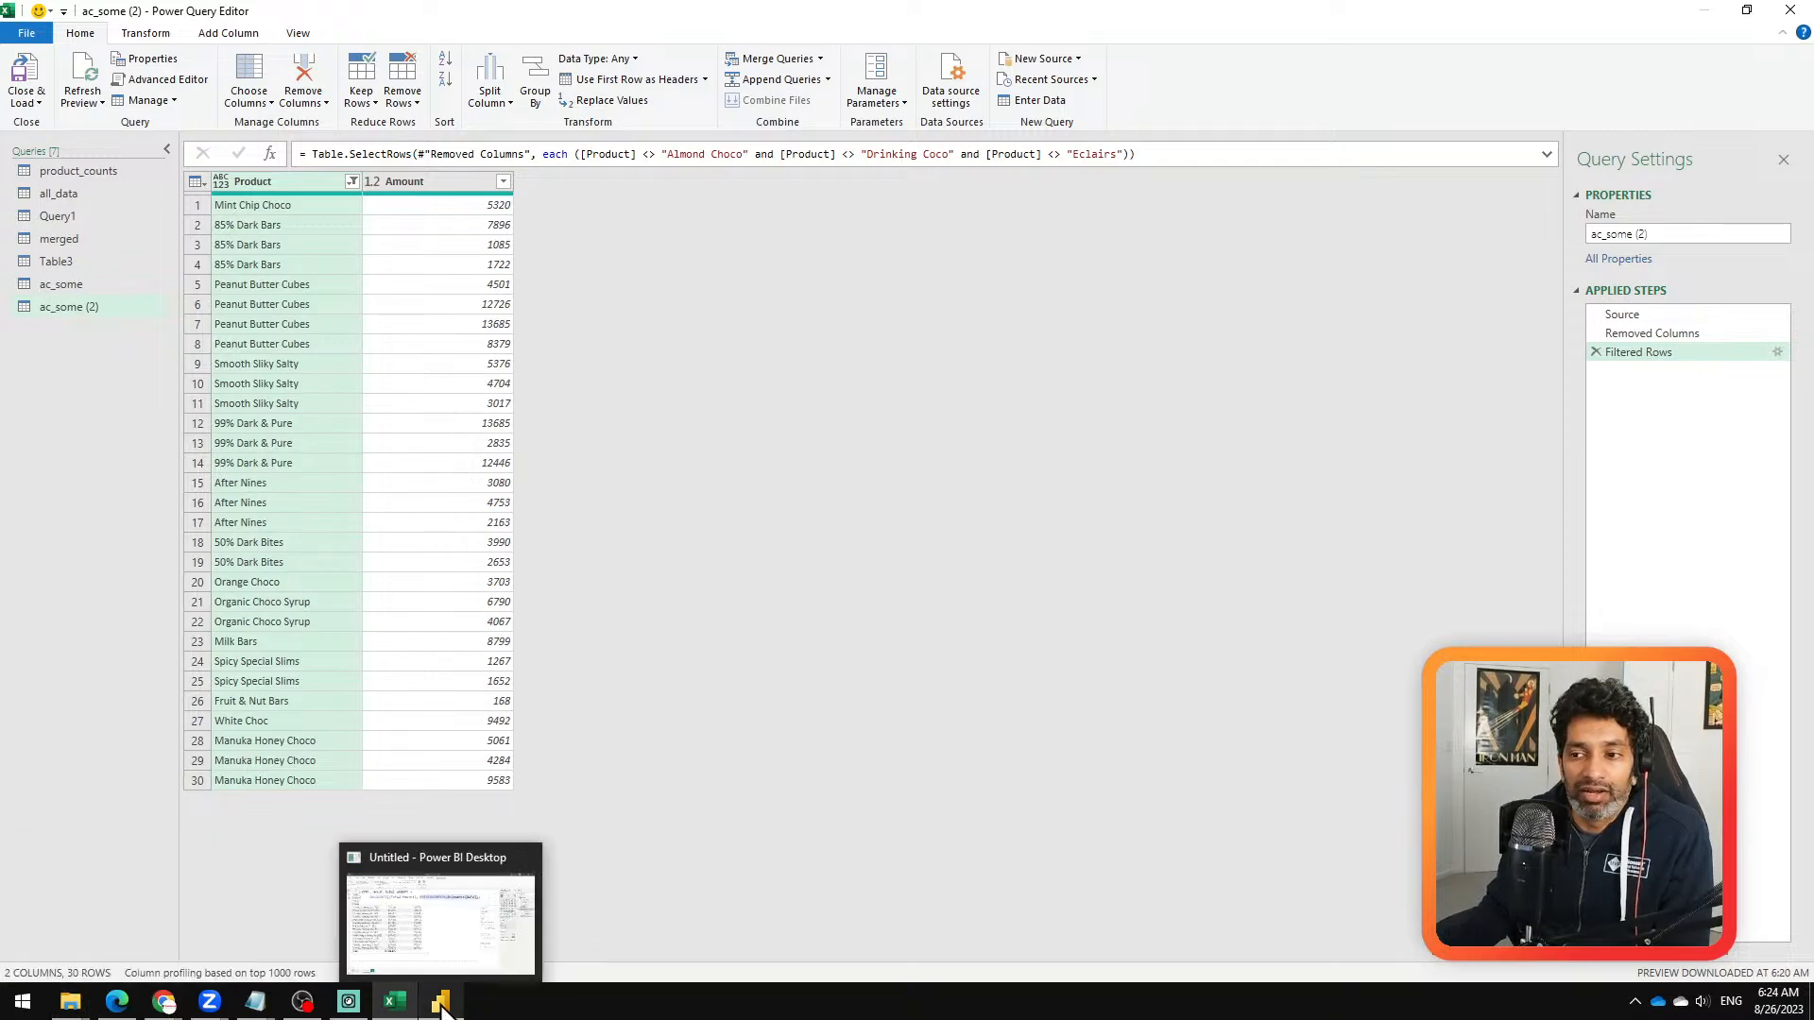
{"action": "mouse_move", "coordinate": [301, 1000]}
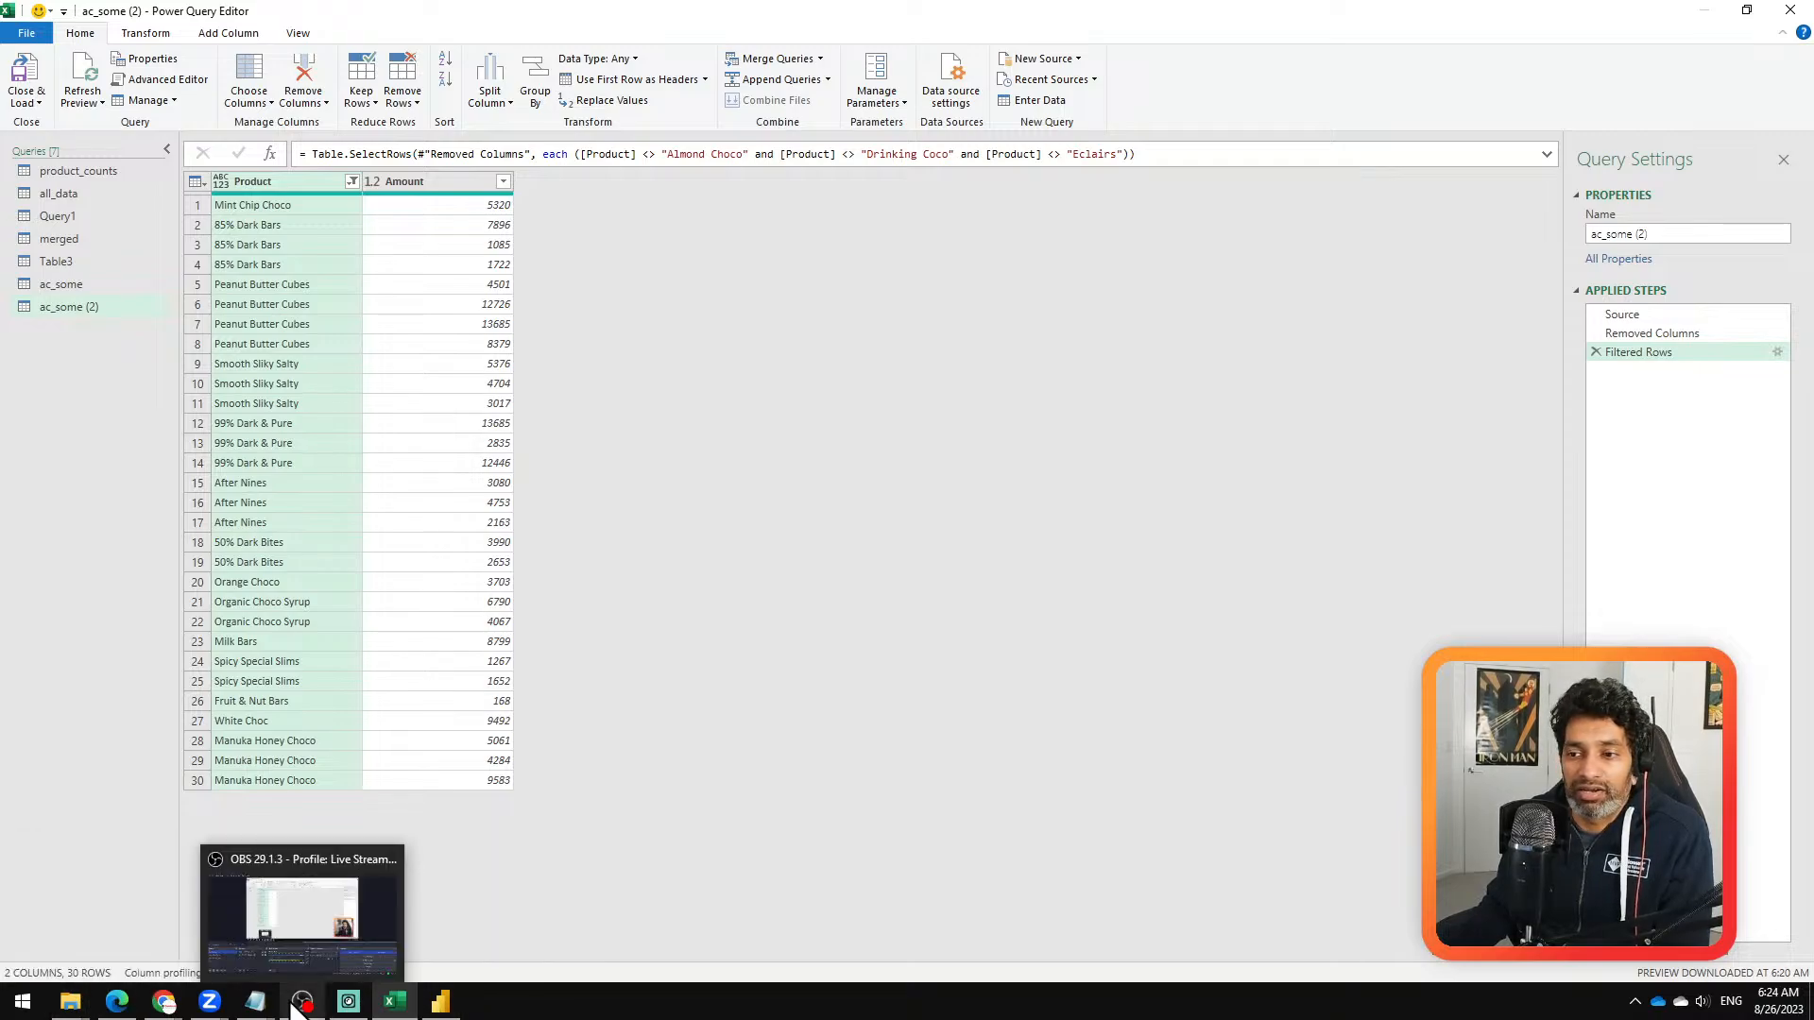
{"action": "left_click", "coordinate": [272, 916]}
{"action": "mouse_move", "coordinate": [70, 1000]}
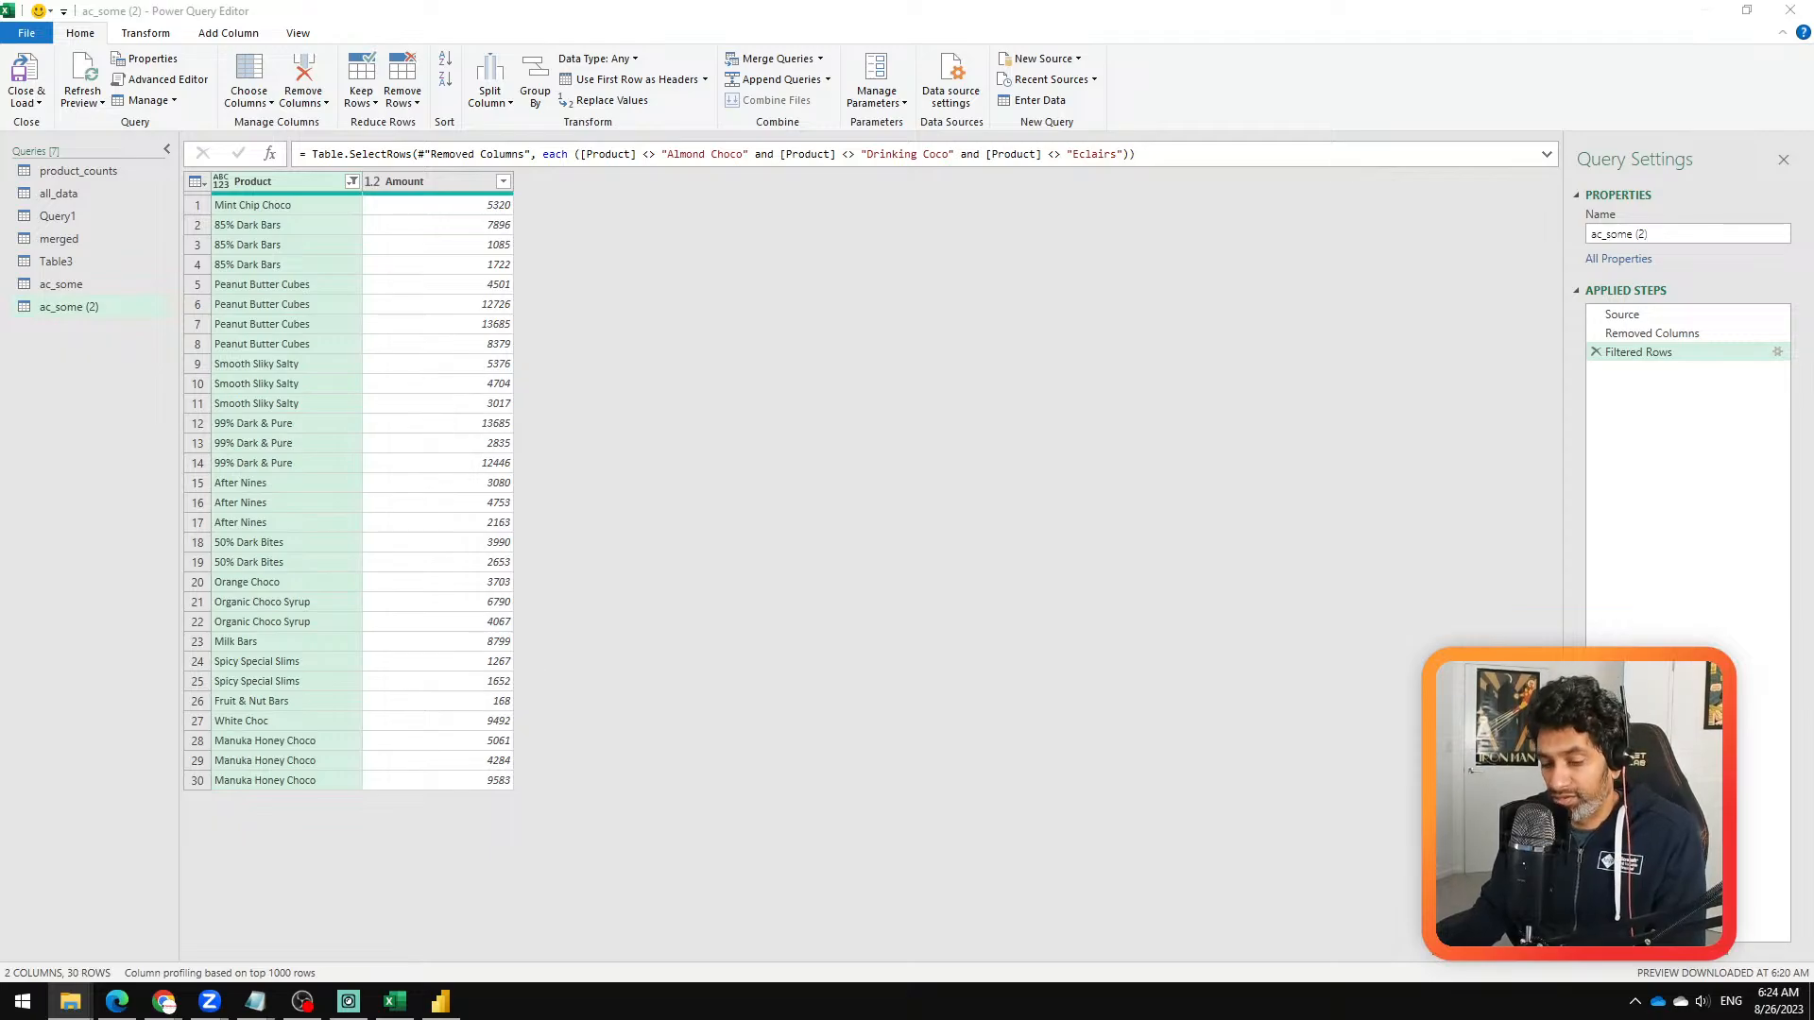
Step: Start a new PDF query on Credit Card Statement - Aug 2020.pdf from D:\Work\Chandoo.org\power query\PDF to Excel\Multiple
{"action": "right_click", "coordinate": [37, 363]}
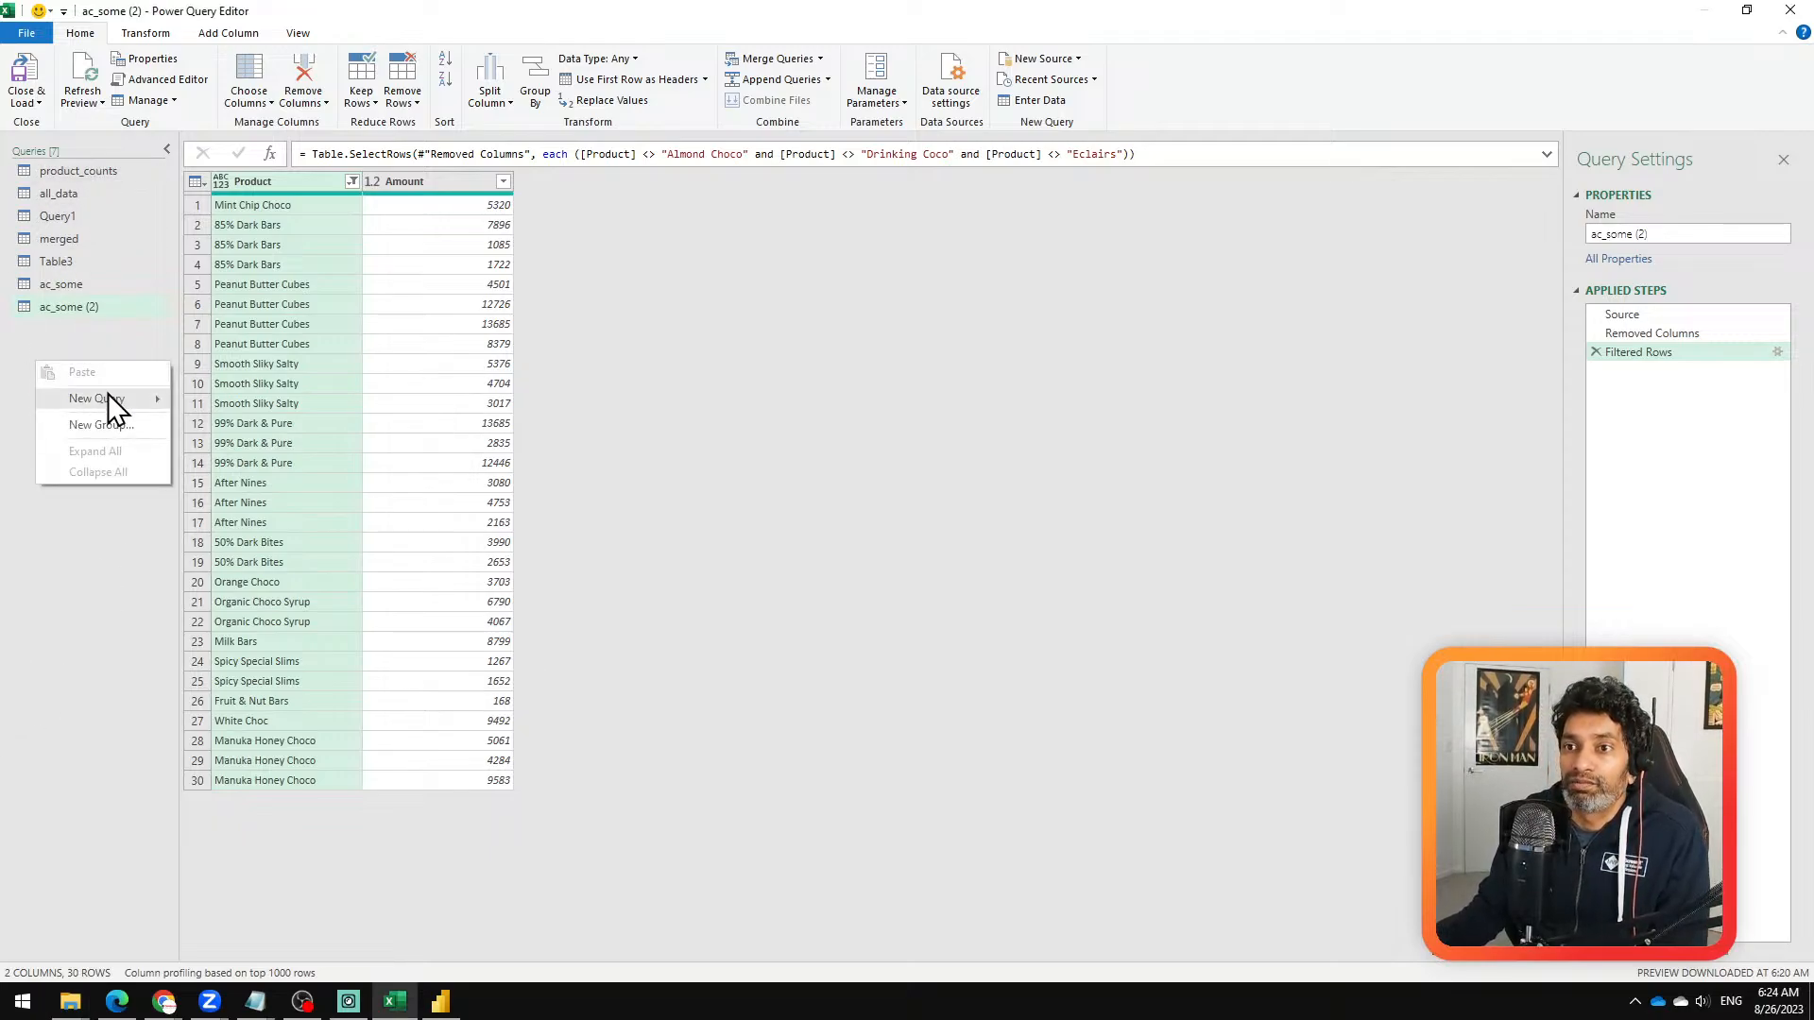
{"action": "mouse_move", "coordinate": [128, 396]}
{"action": "mouse_move", "coordinate": [272, 404]}
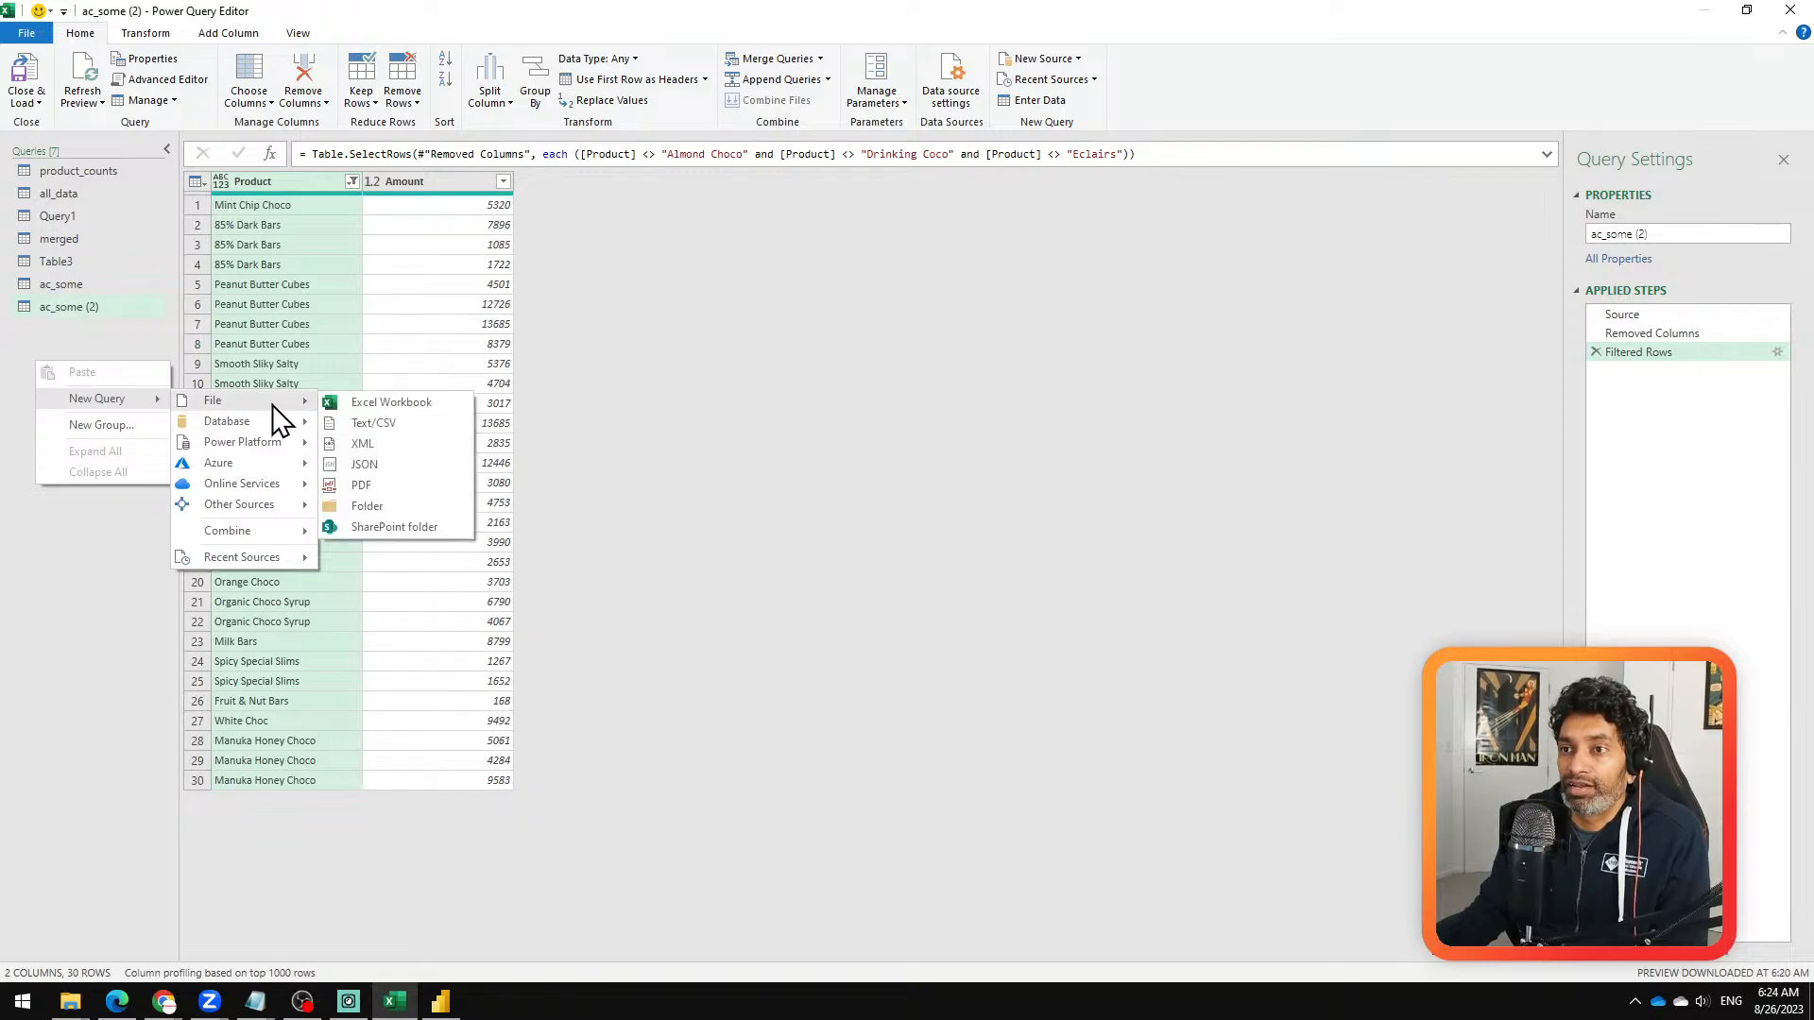
{"action": "left_click", "coordinate": [395, 488]}
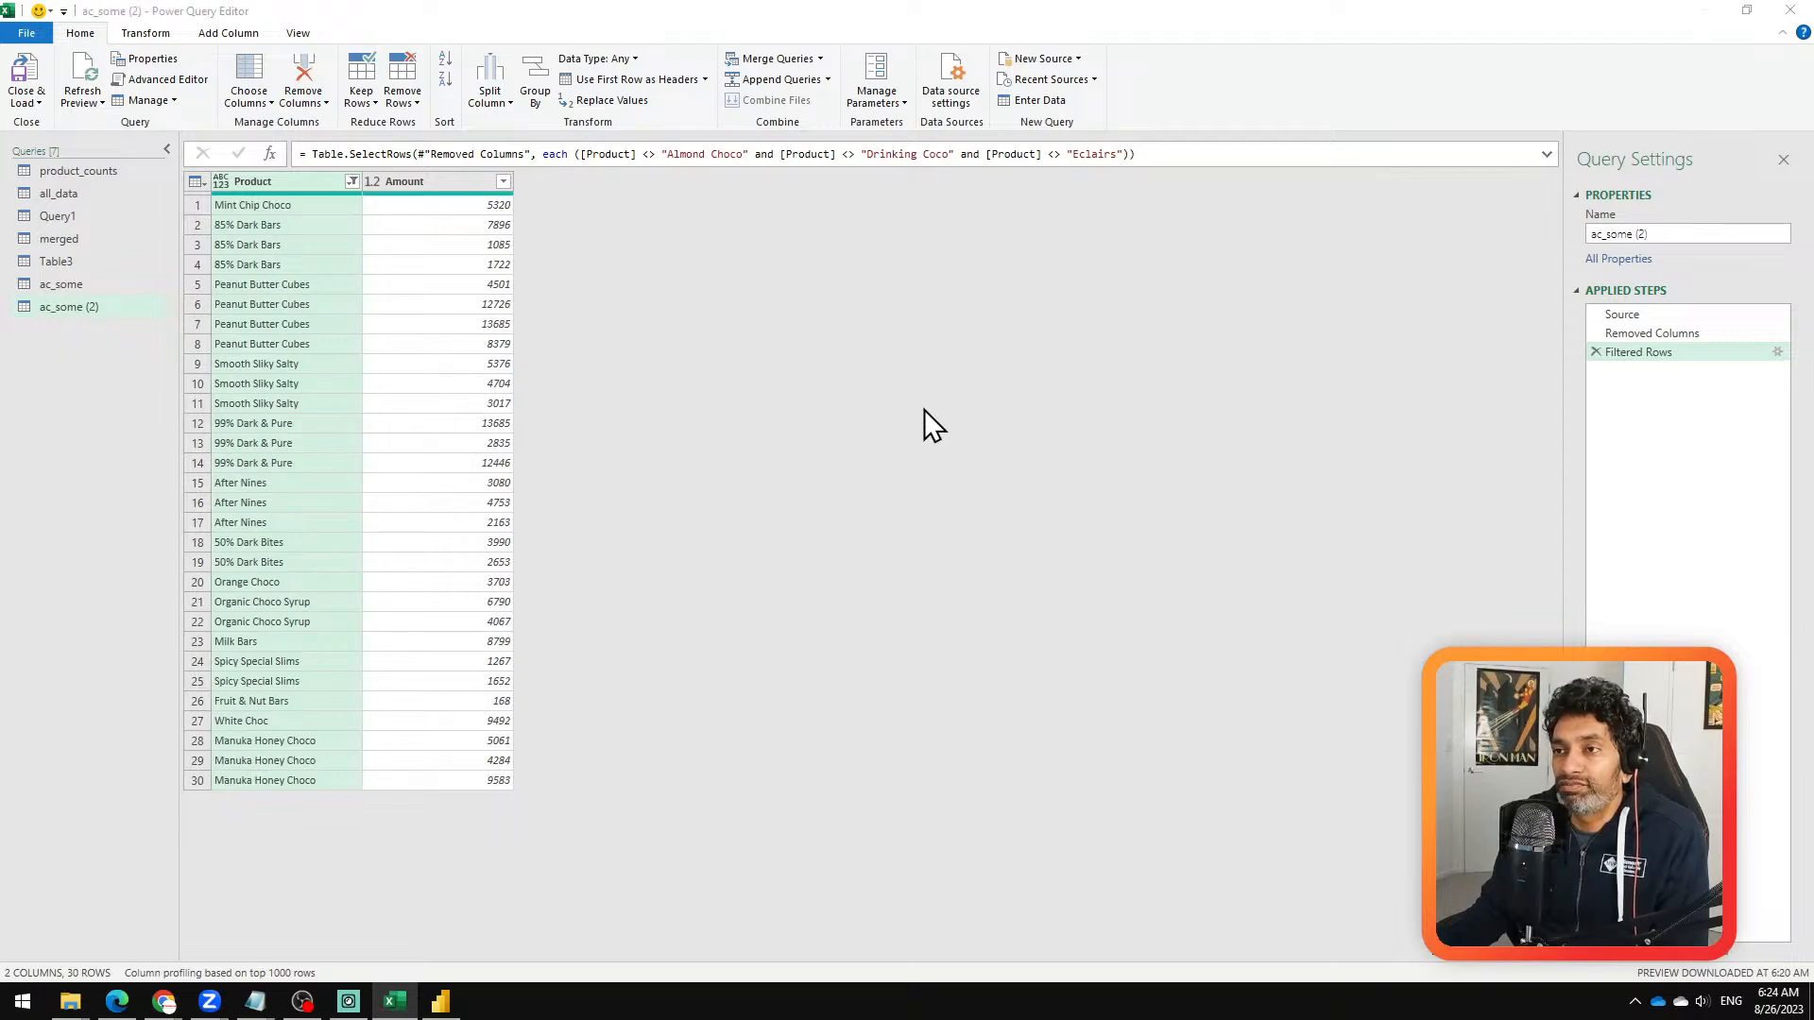
{"action": "type", "text": "D:\\Work\\Chandoo.org\\power query\\PDF to Excel\\Multiple"}
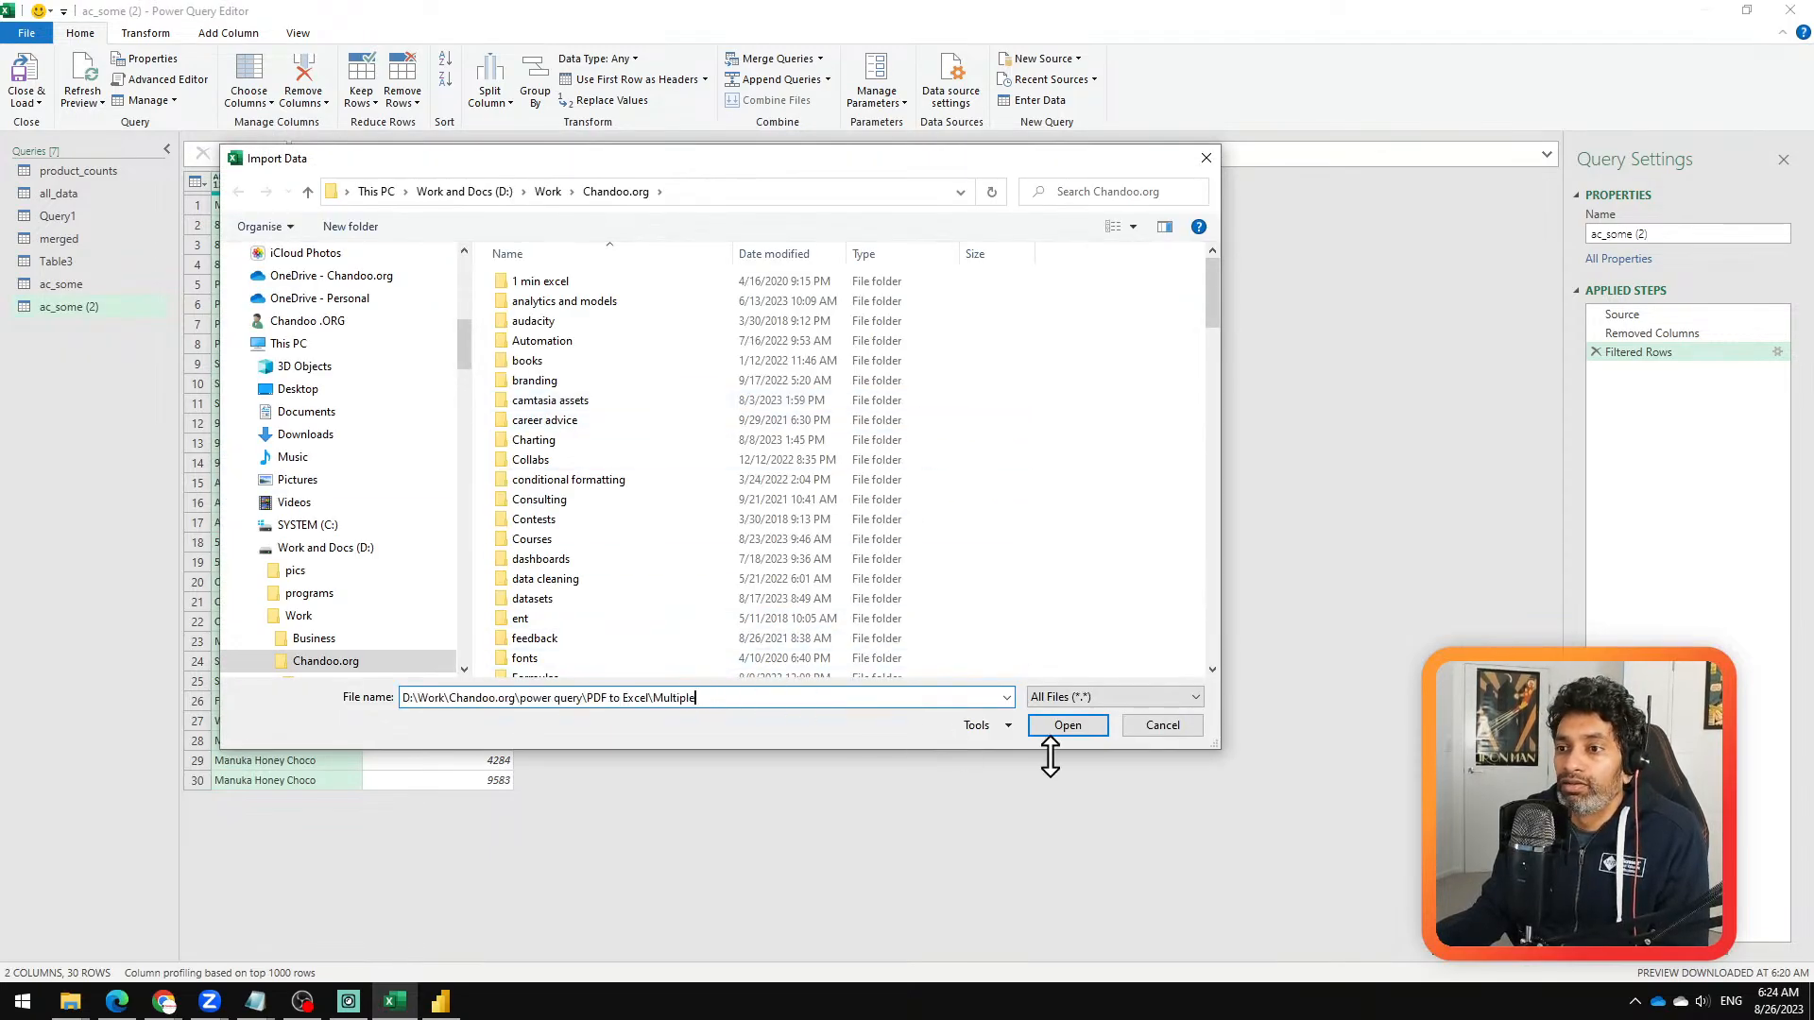
{"action": "left_click", "coordinate": [1059, 726]}
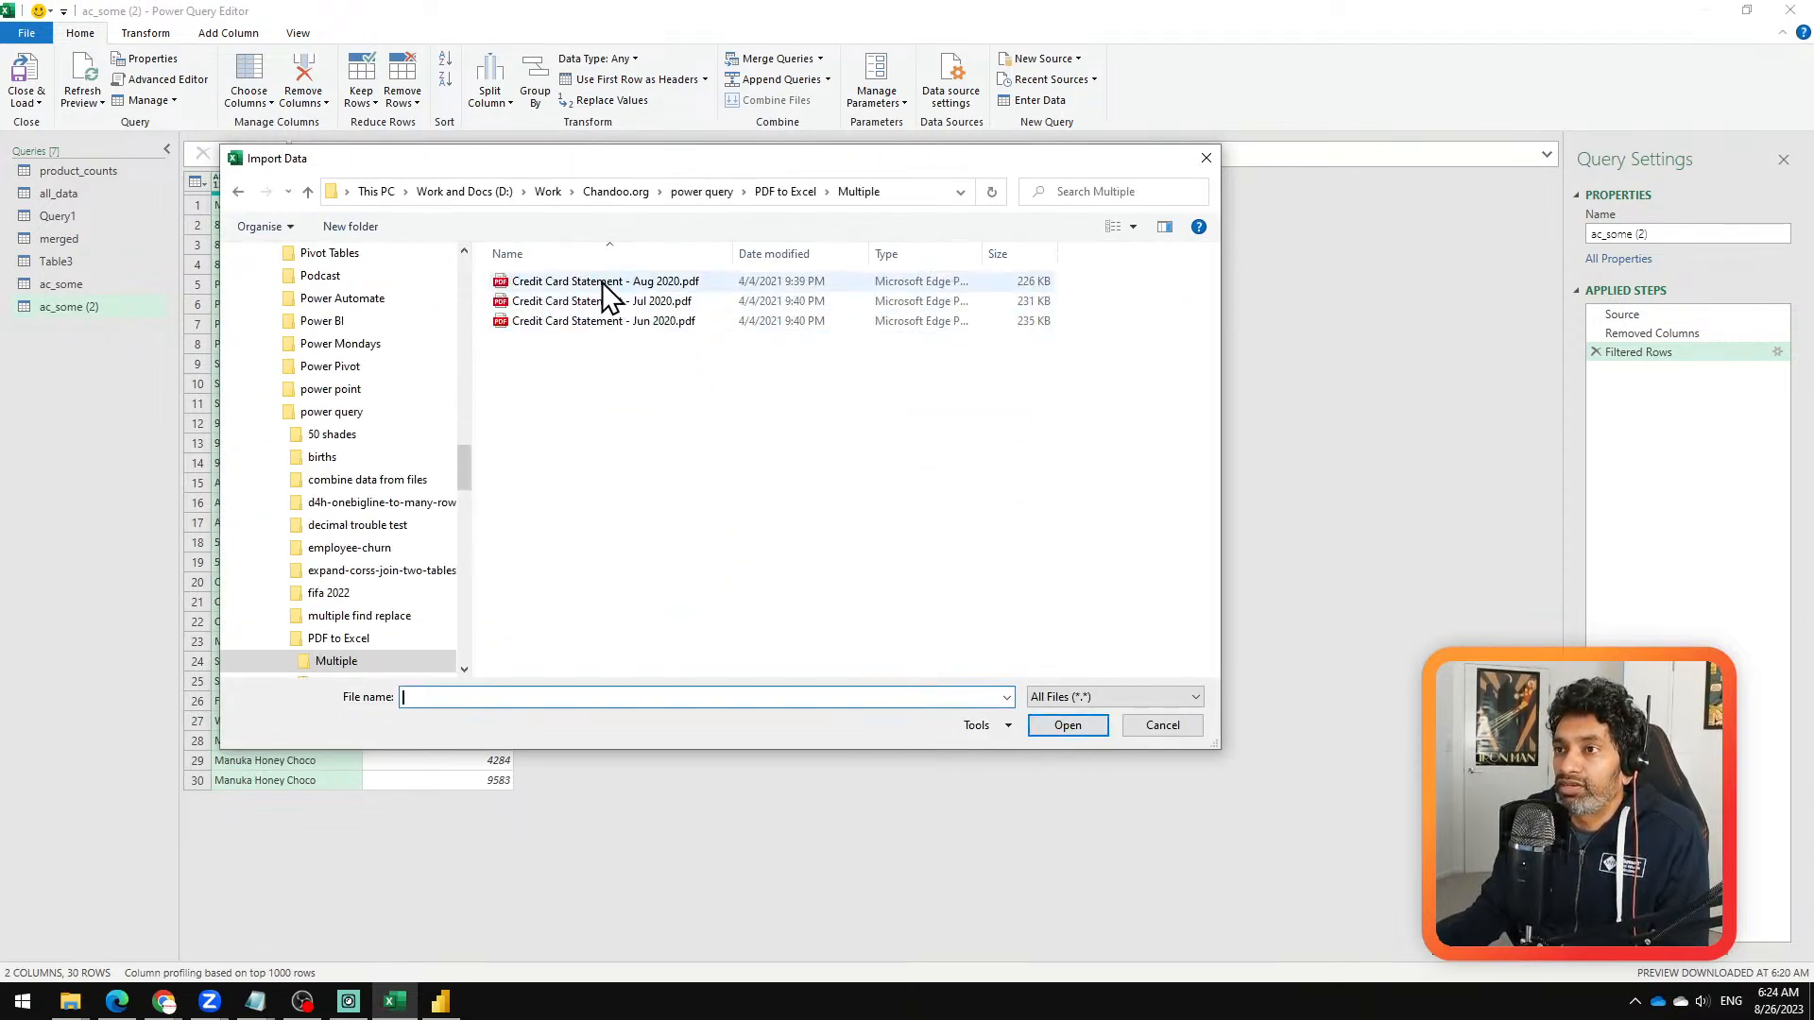
{"action": "left_click", "coordinate": [602, 281]}
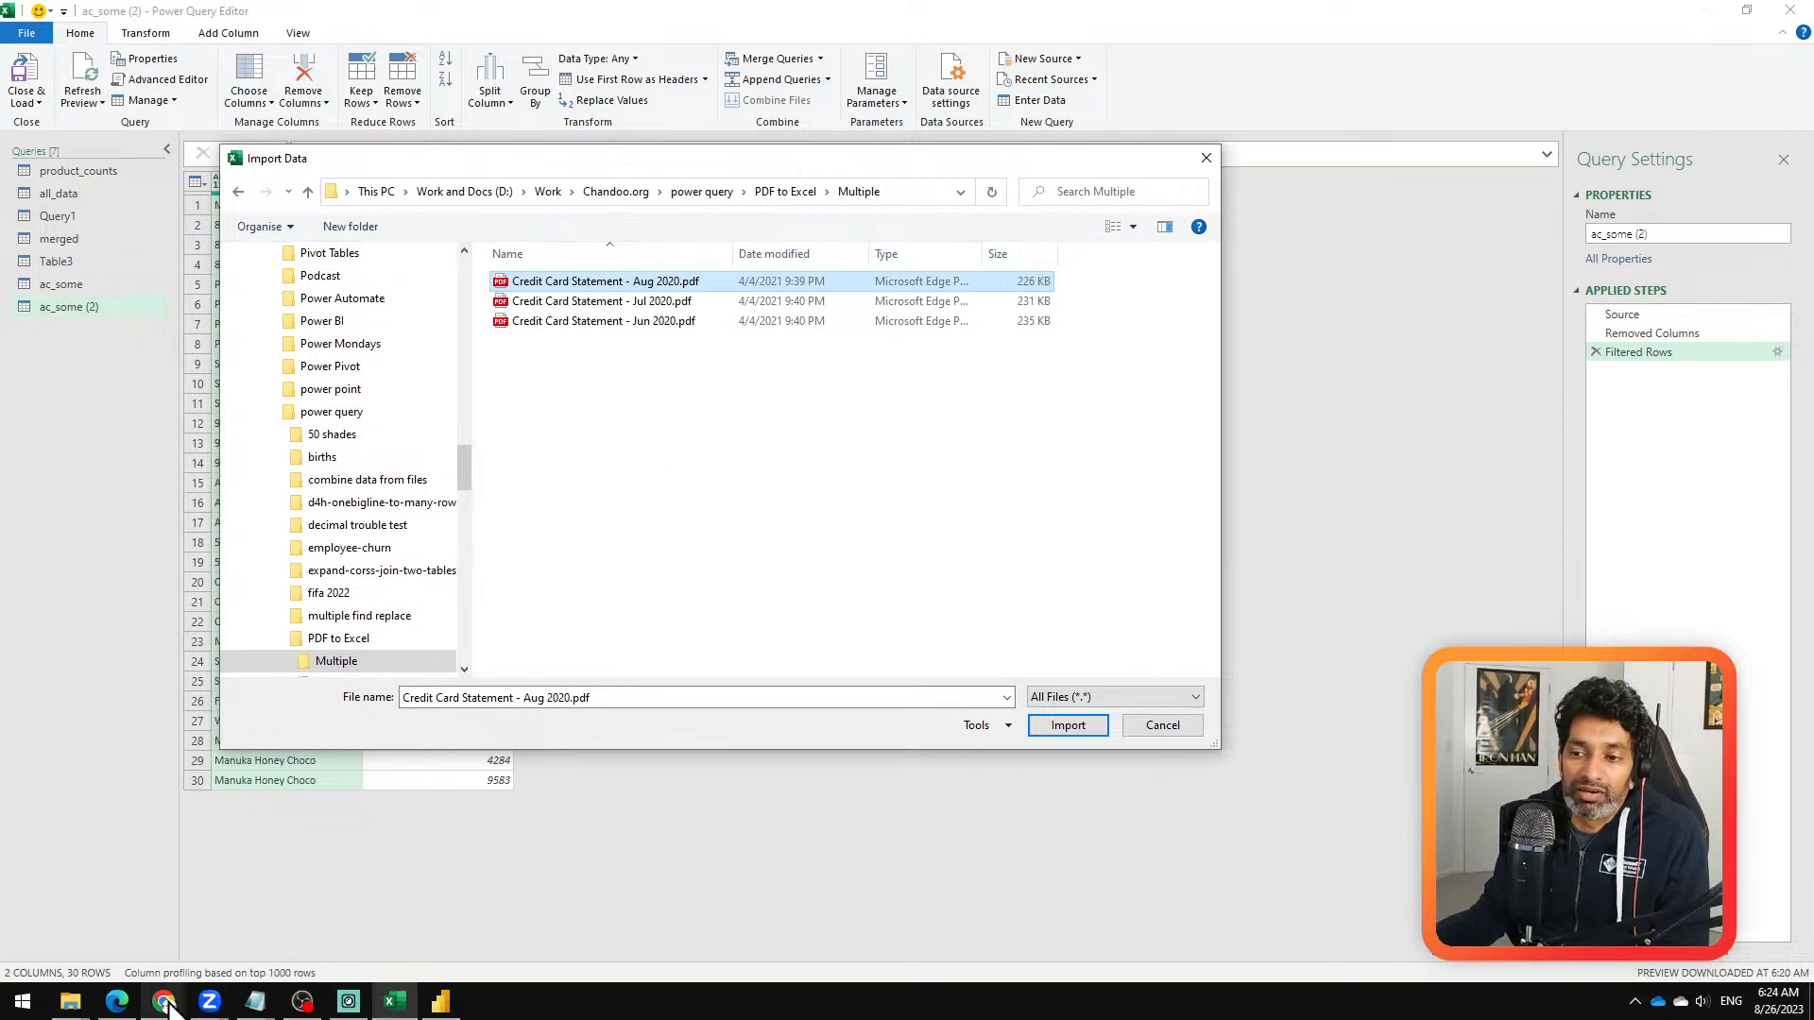
{"action": "left_click", "coordinate": [131, 1003]}
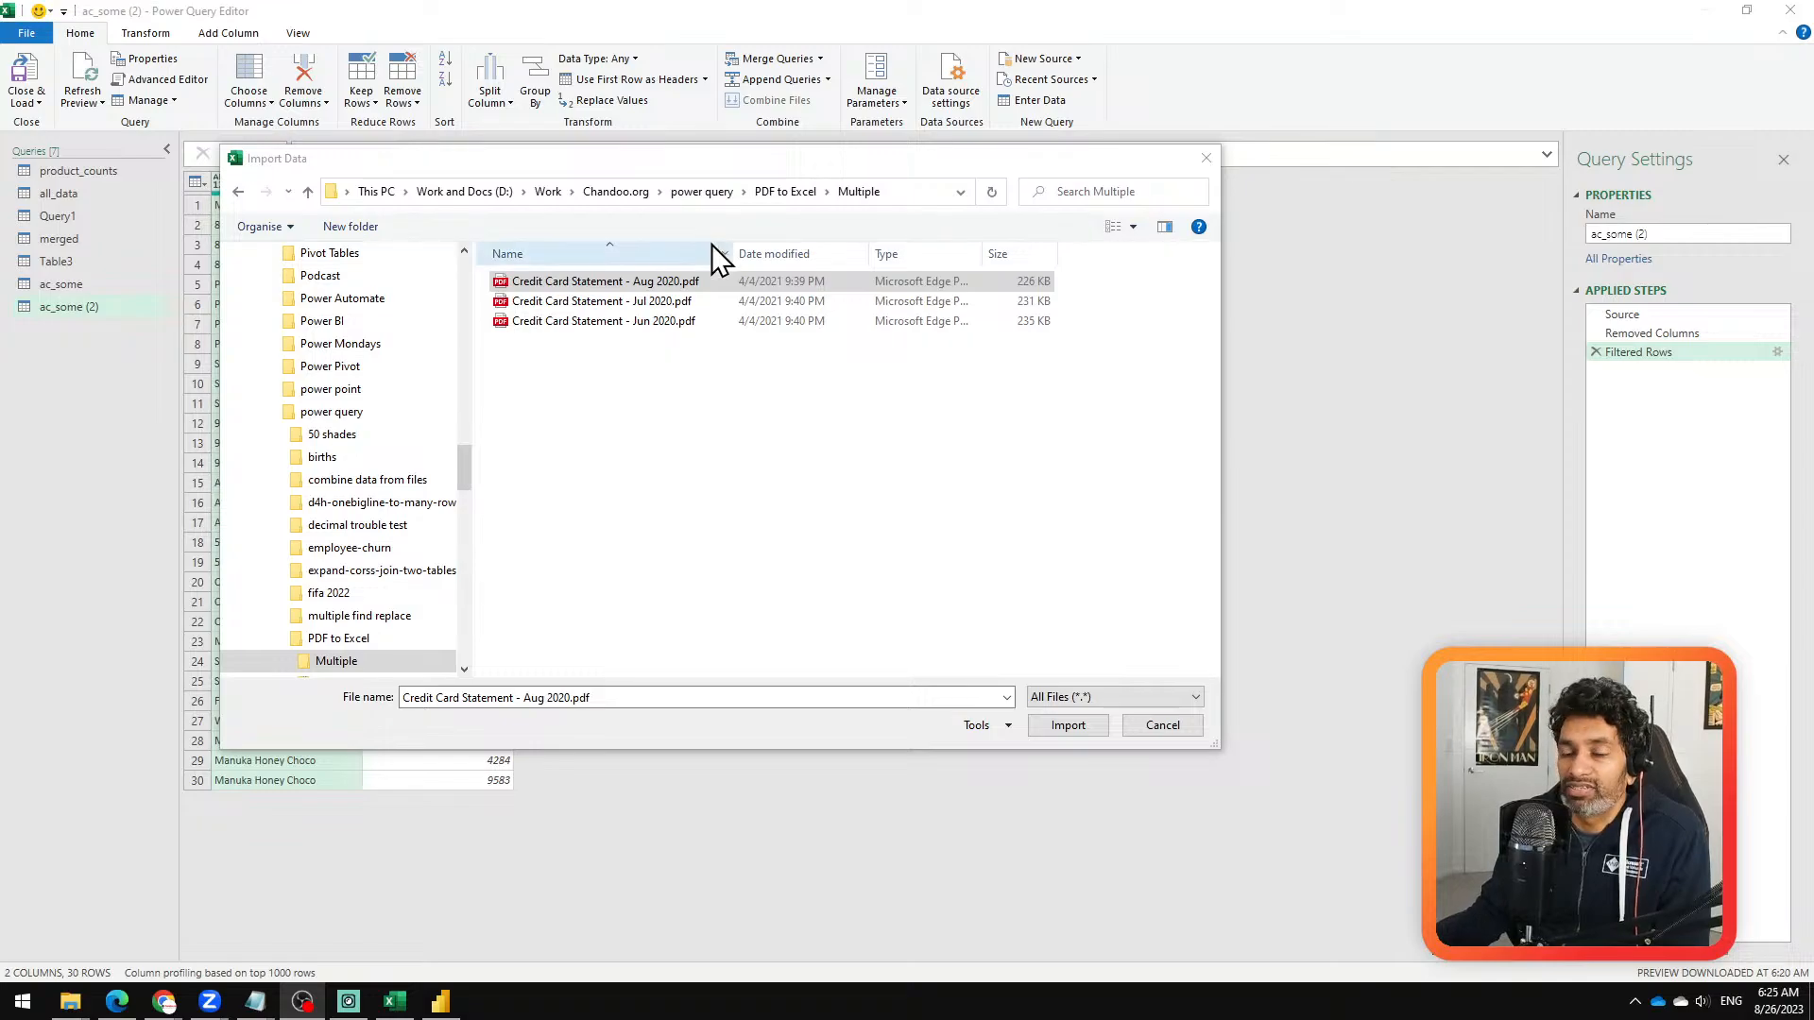
{"action": "left_click", "coordinate": [1059, 721]}
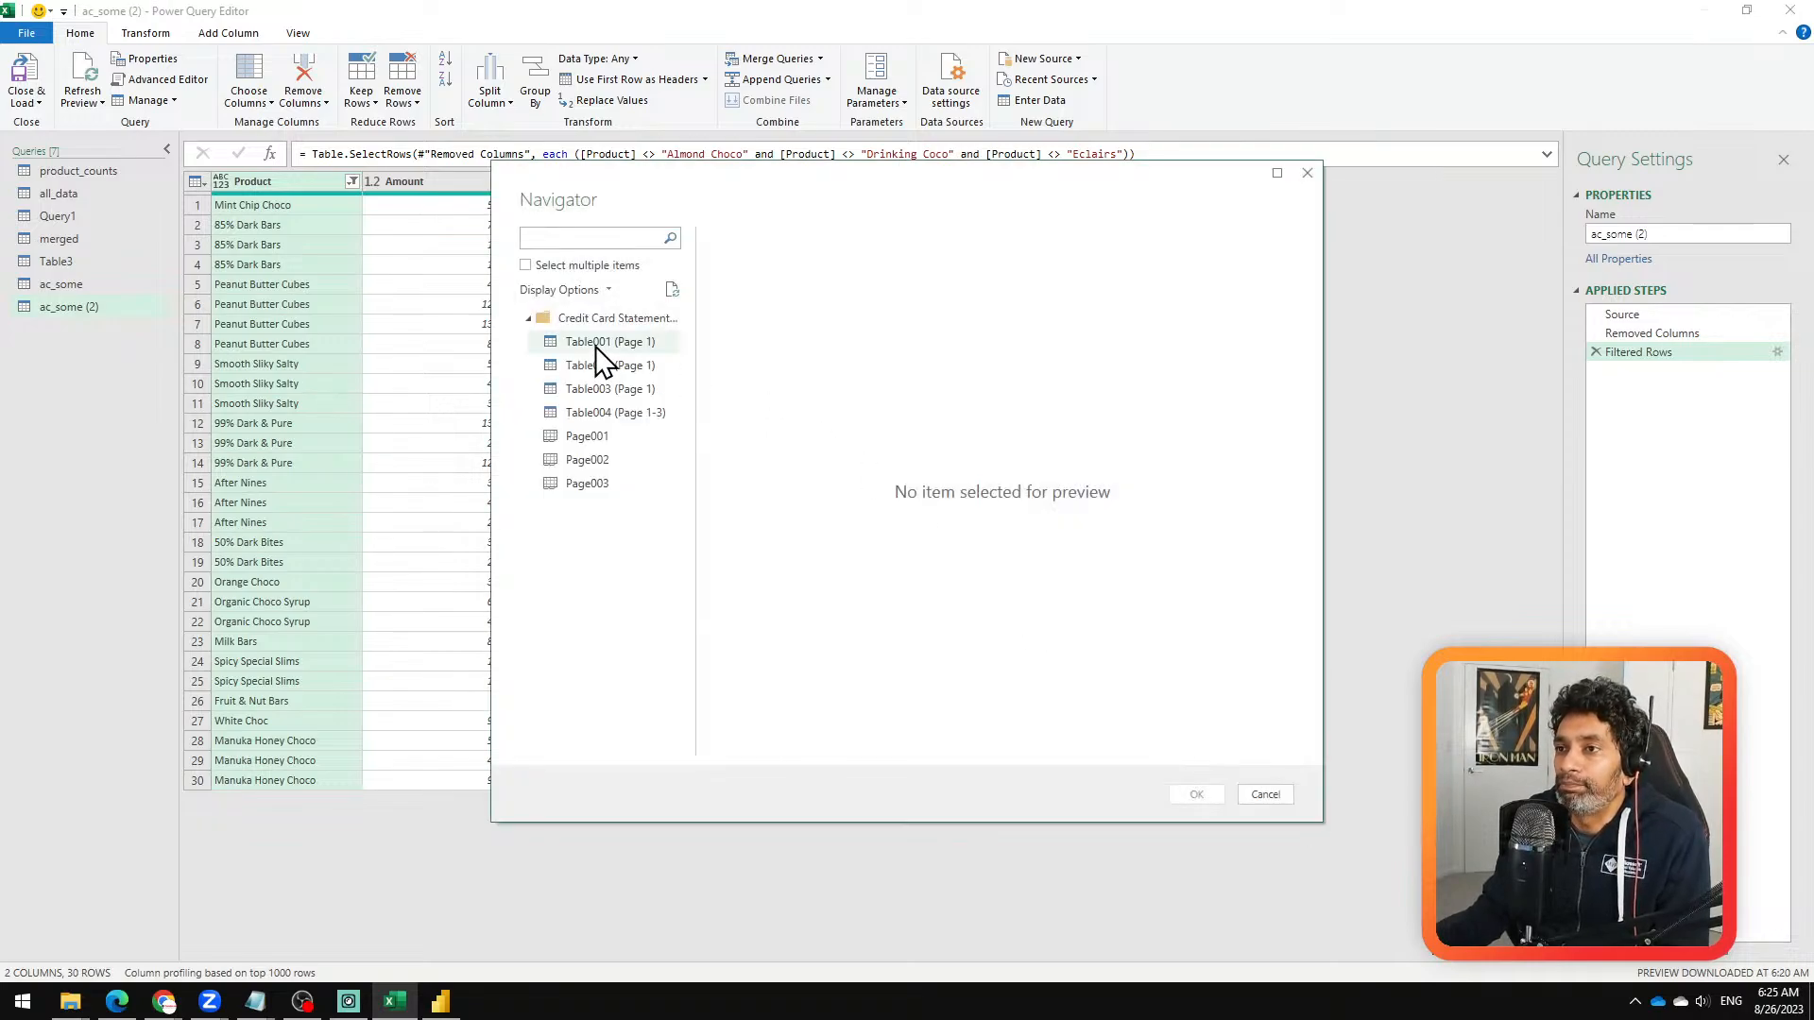
Step: Preview Table001, Table003 and Table004 (Page 1-3) of the August statement PDF, widening the Navigator and its item list
{"action": "left_click", "coordinate": [599, 339]}
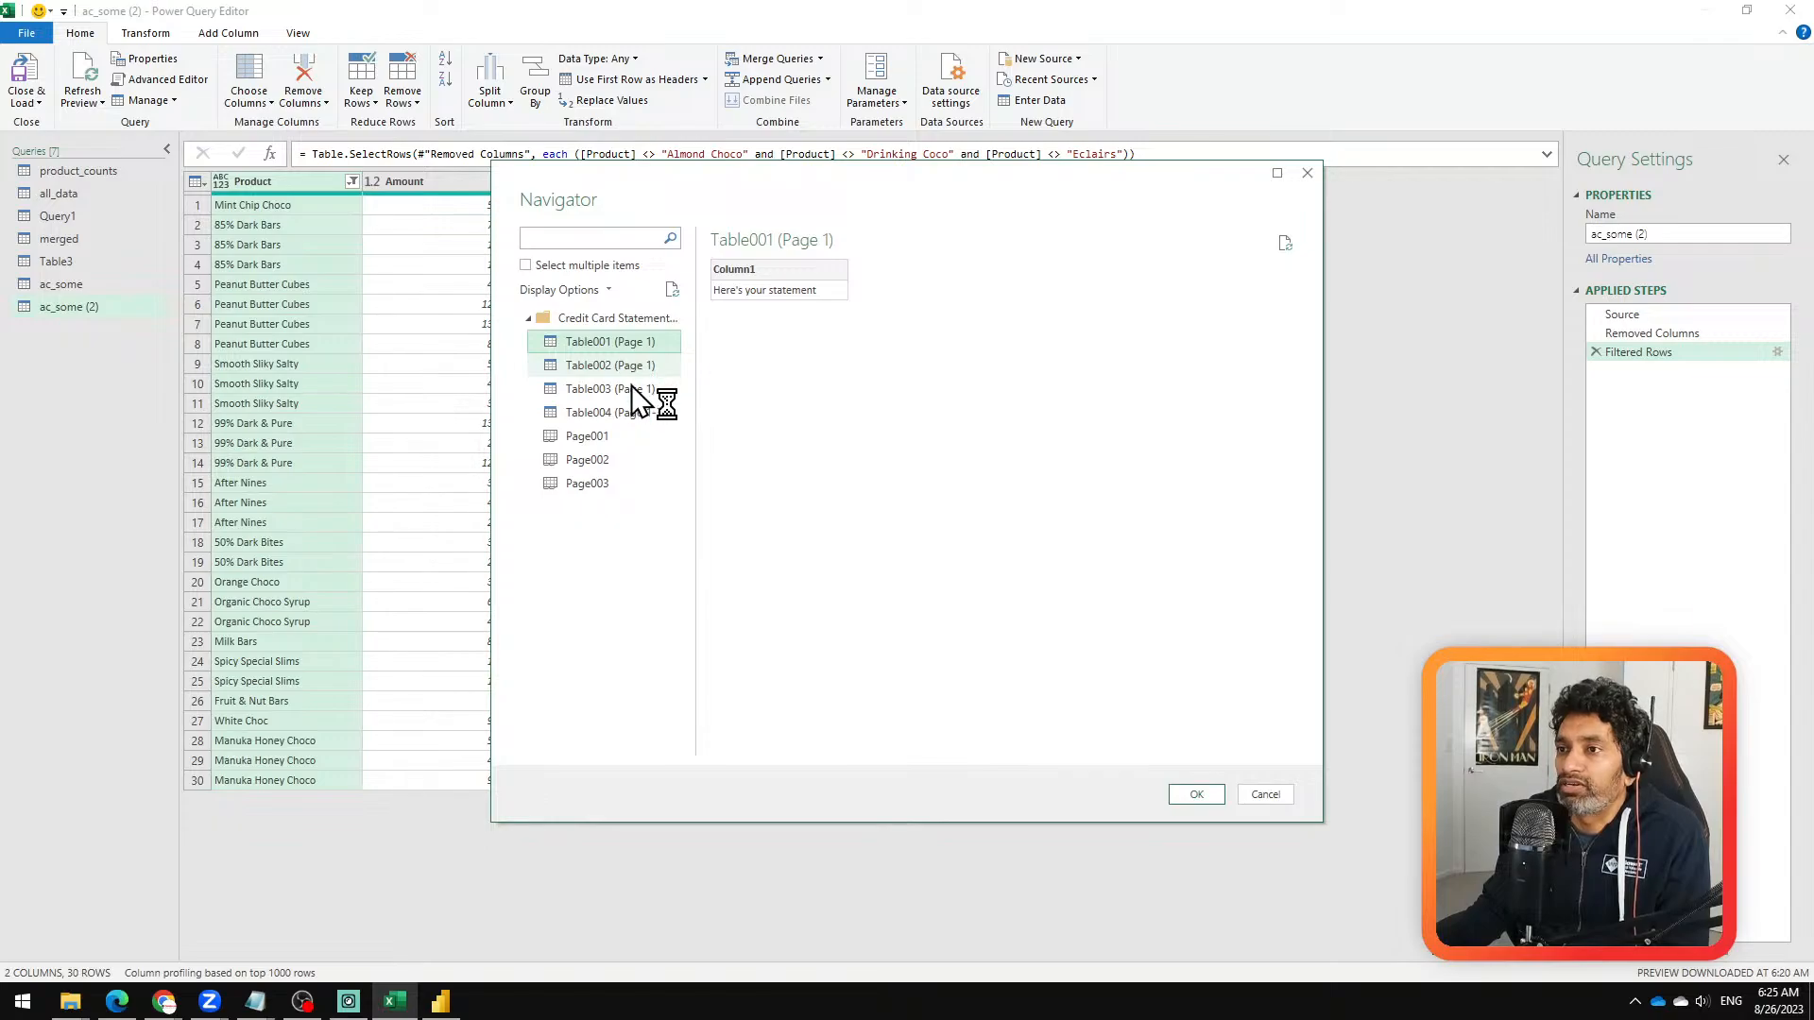
{"action": "left_click", "coordinate": [631, 389]}
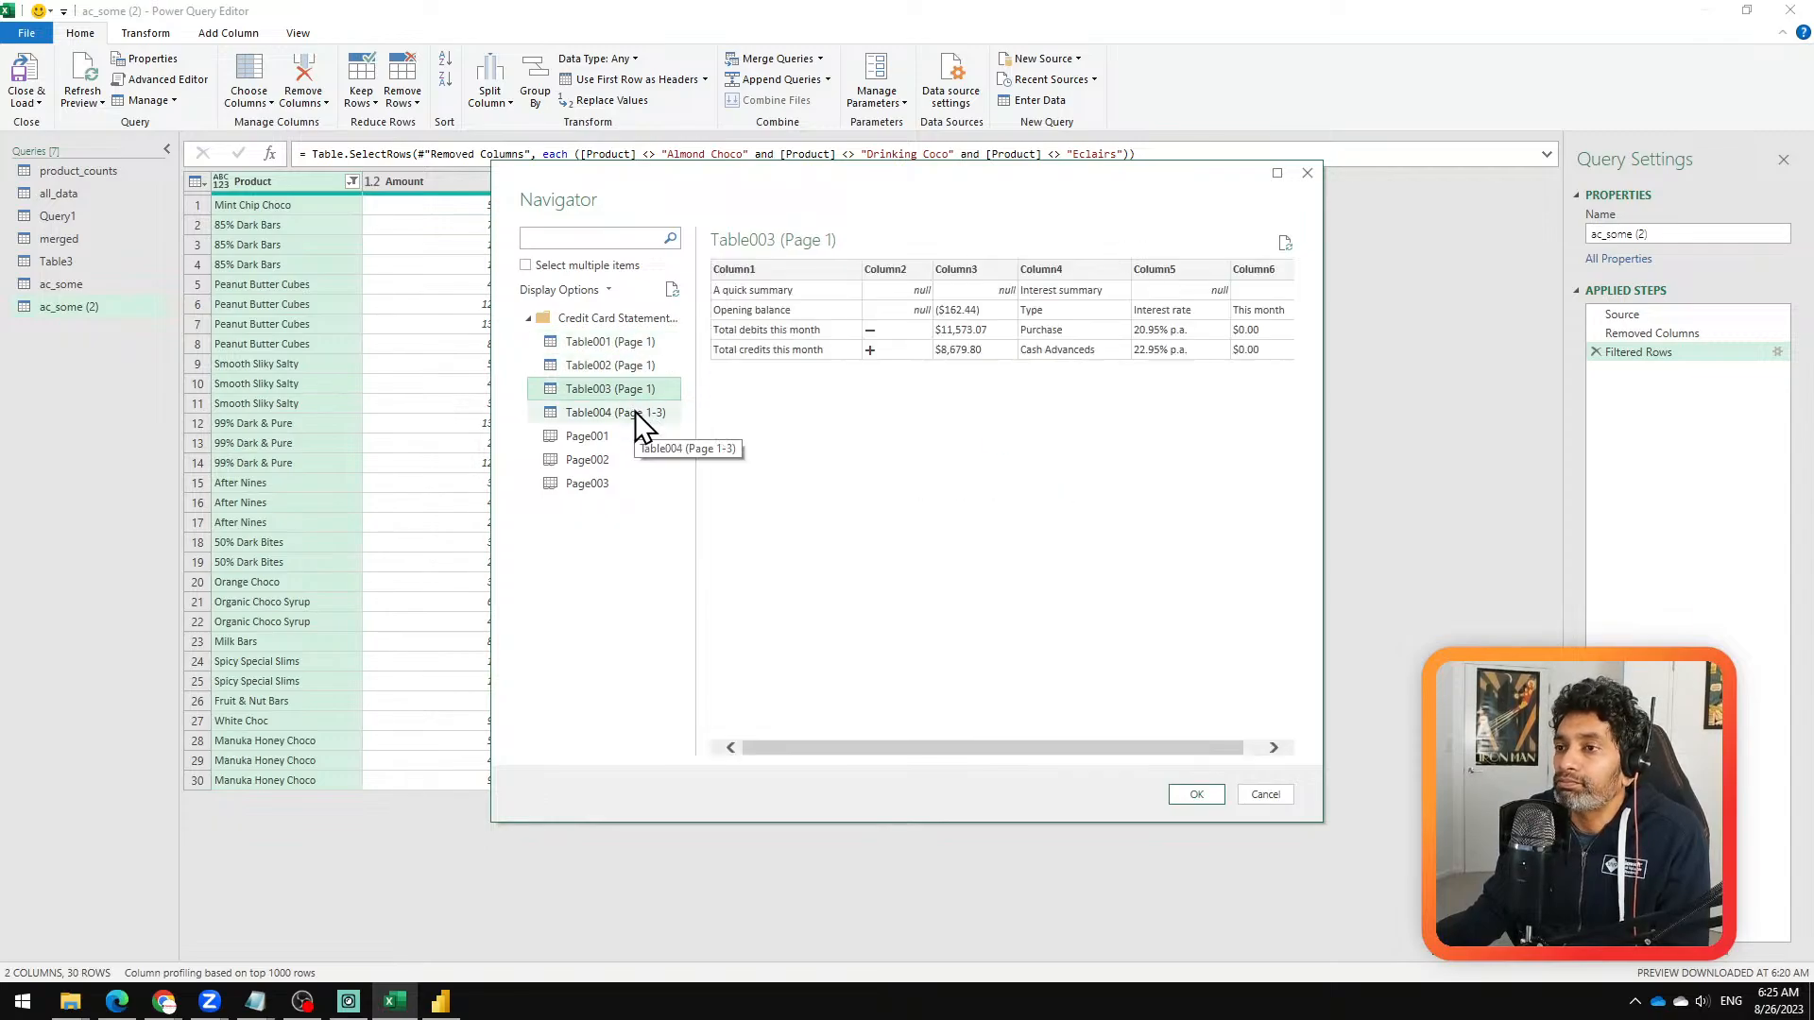
{"action": "left_click", "coordinate": [635, 413]}
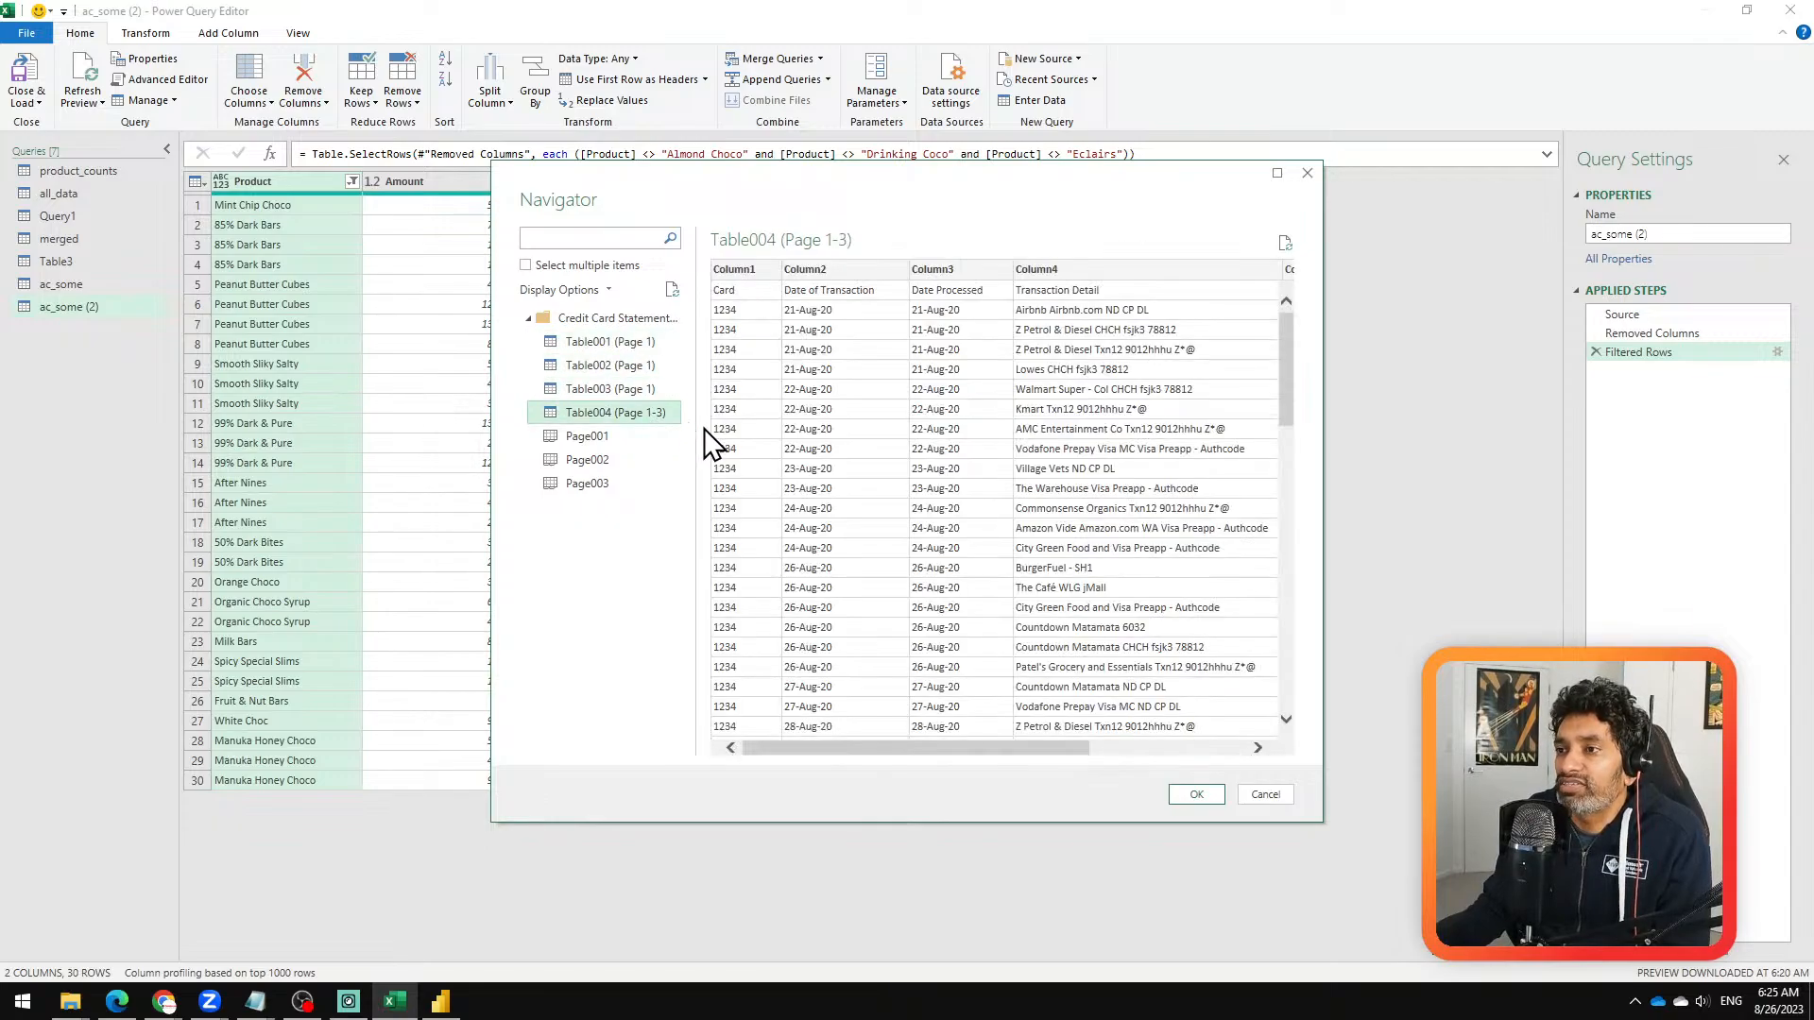
{"action": "left_click_drag", "start_coordinate": [696, 430], "coordinate": [798, 433]}
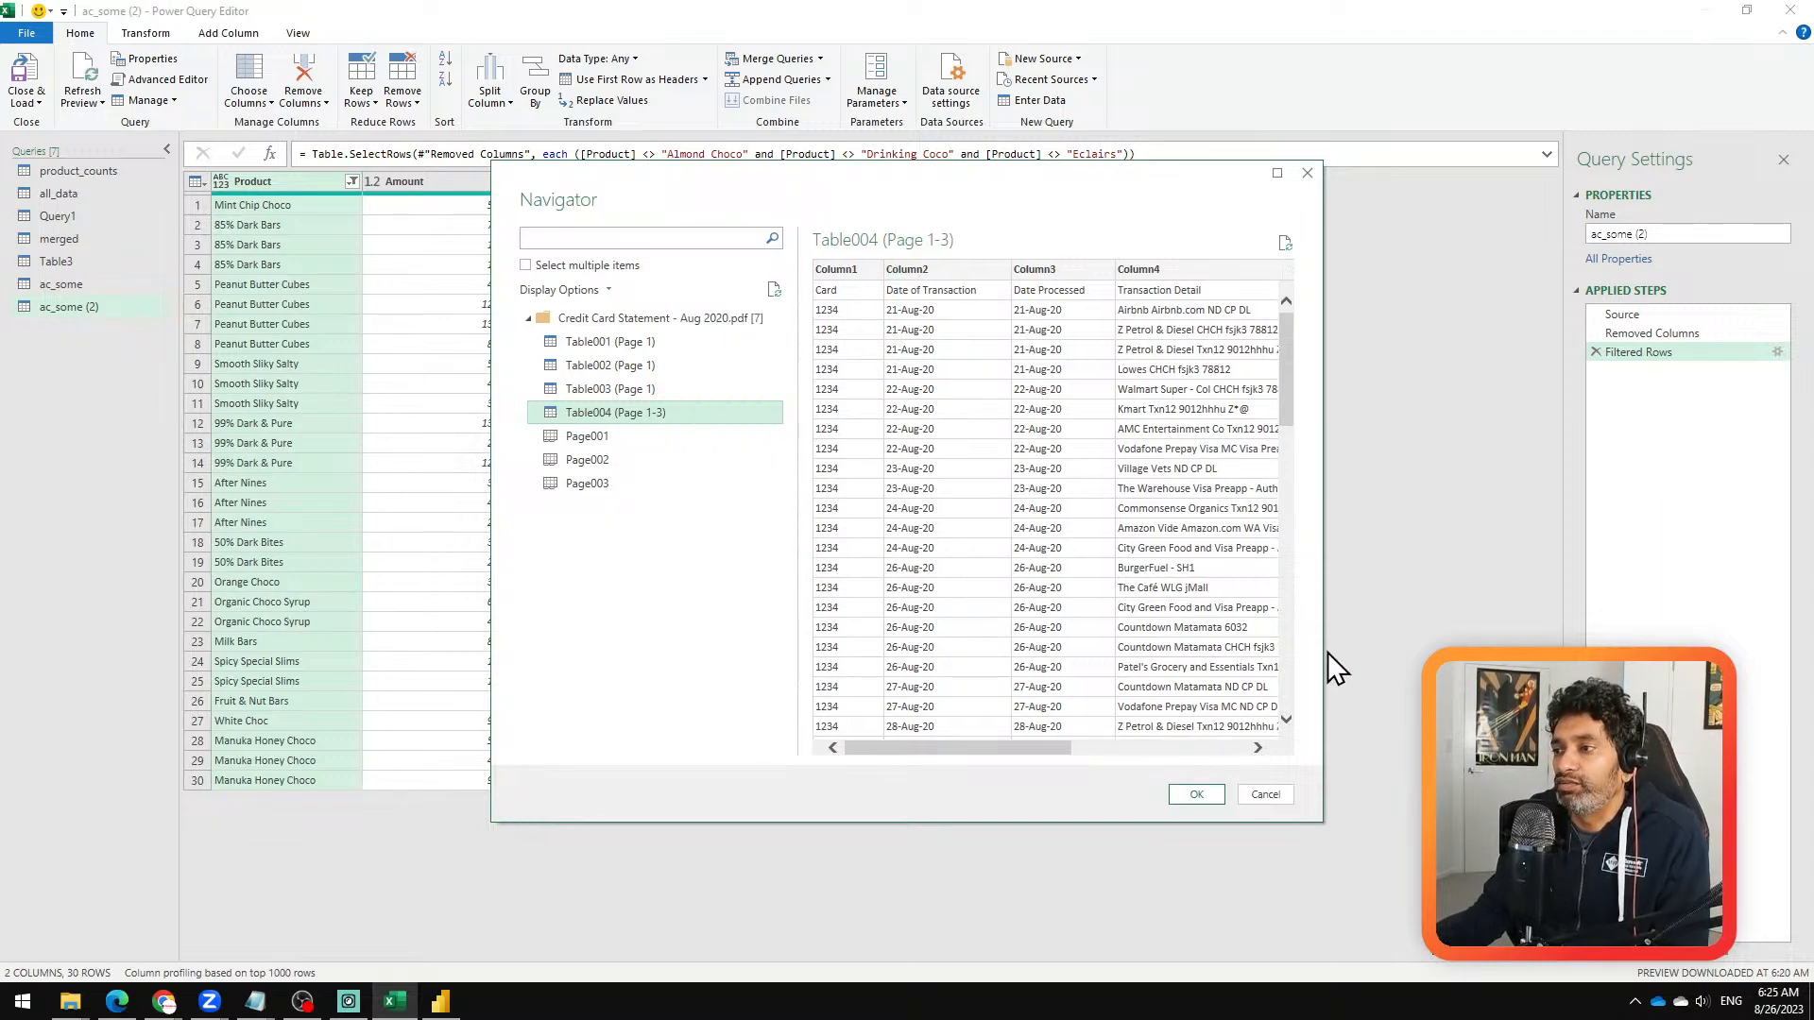
{"action": "left_click_drag", "start_coordinate": [1322, 649], "coordinate": [1515, 649]}
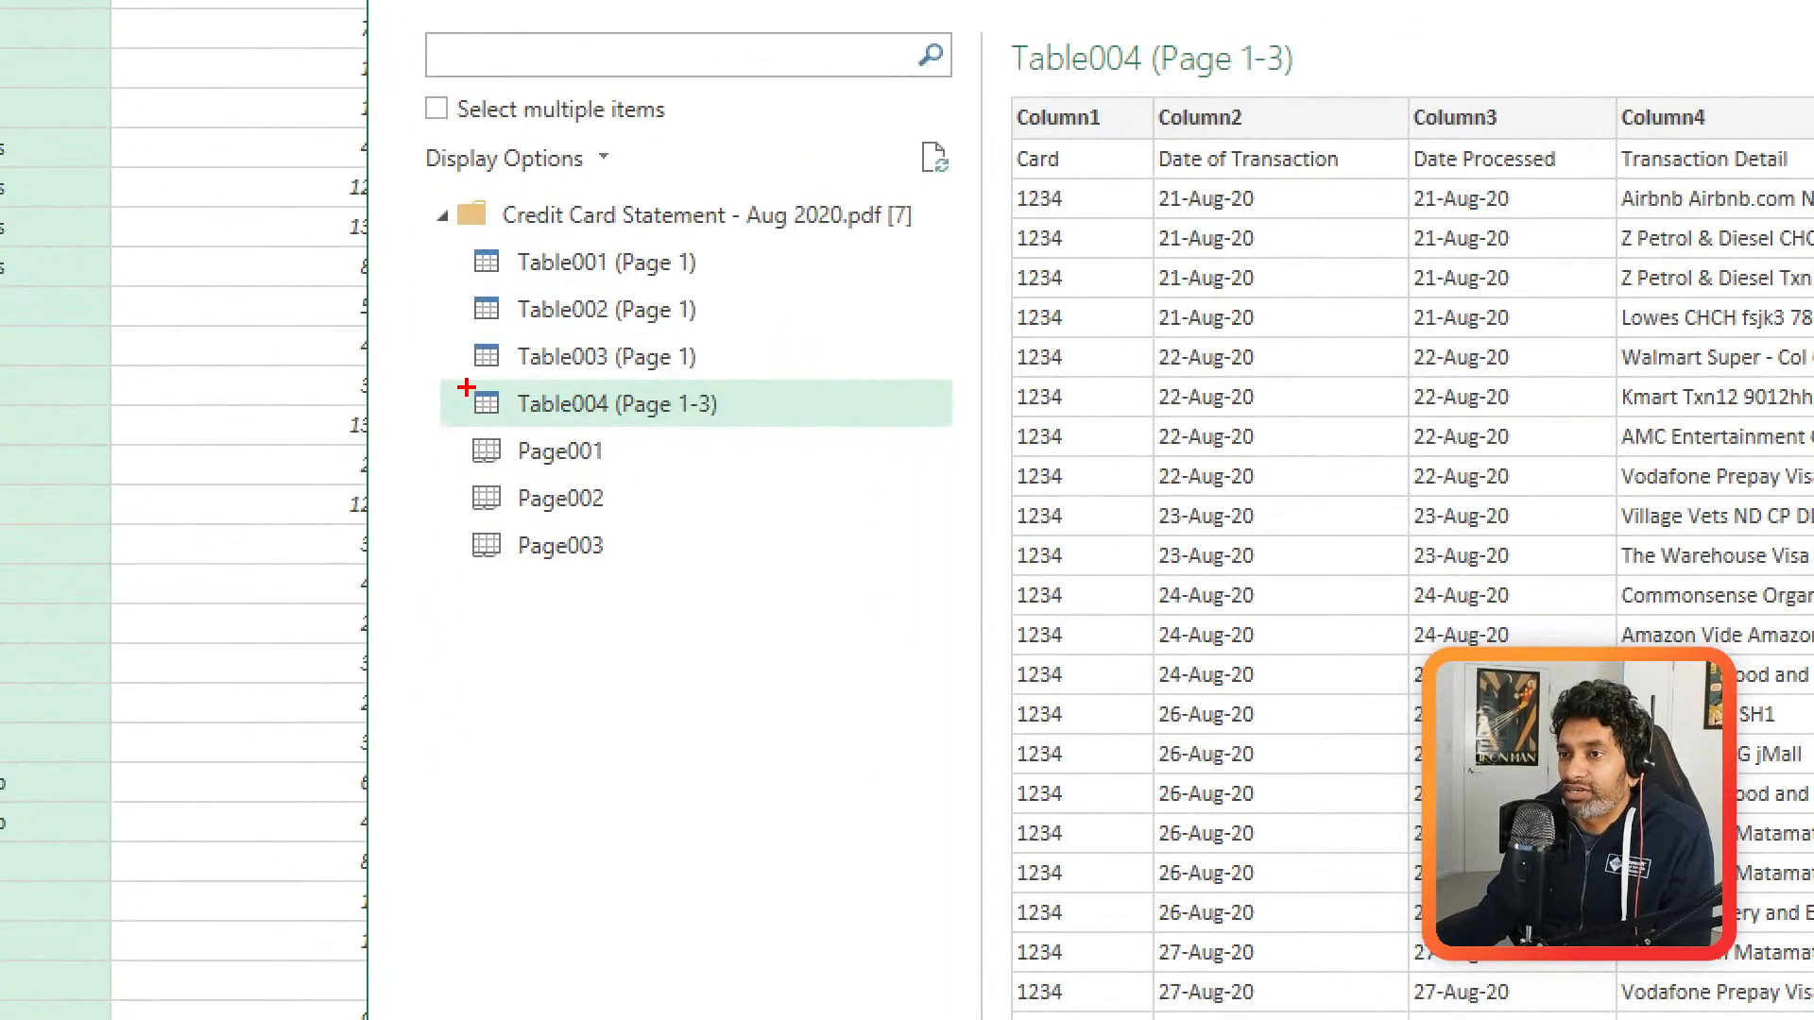
{"action": "mouse_move", "coordinate": [445, 387]}
{"action": "left_mouse_down"}
{"action": "mouse_move", "coordinate": [472, 428]}
{"action": "mouse_move", "coordinate": [441, 423]}
{"action": "mouse_move", "coordinate": [751, 430]}
{"action": "left_mouse_up"}
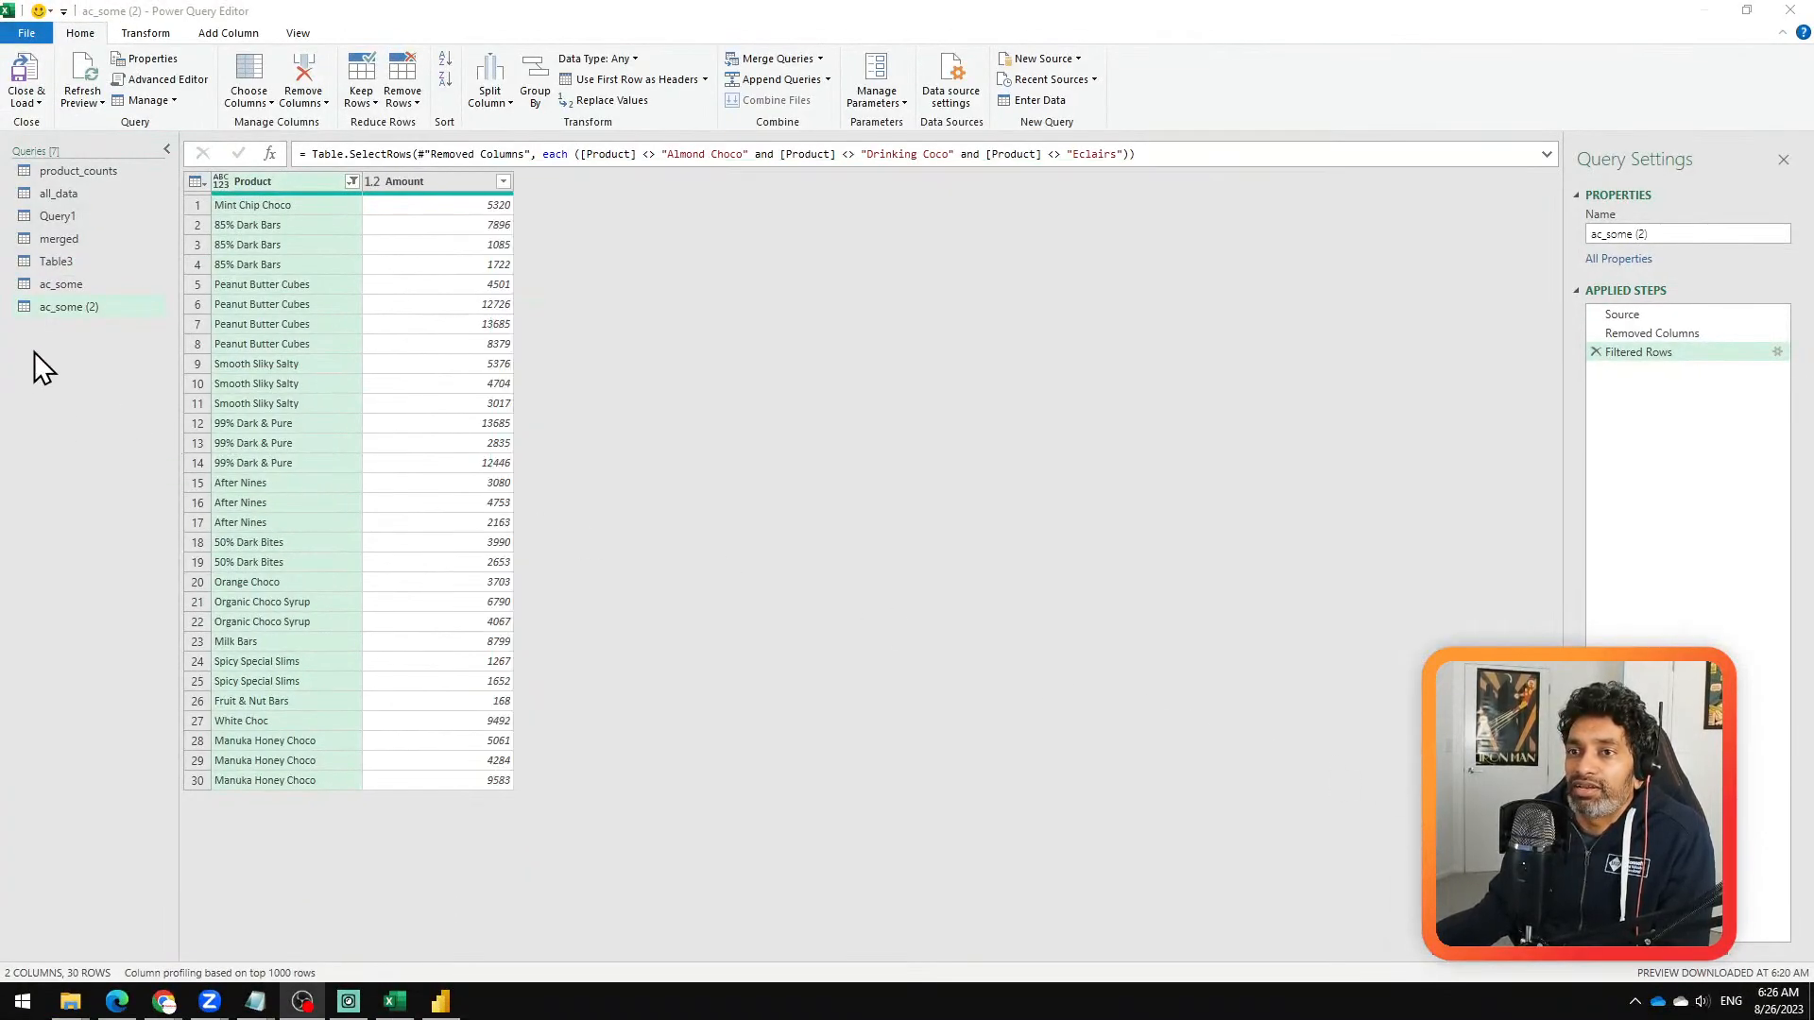
Step: Start a new folder query on D:\Work\Chandoo.org\power query\PDF to Excel\Multiple and choose to combine and transform its PDF files
{"action": "right_click", "coordinate": [34, 352]}
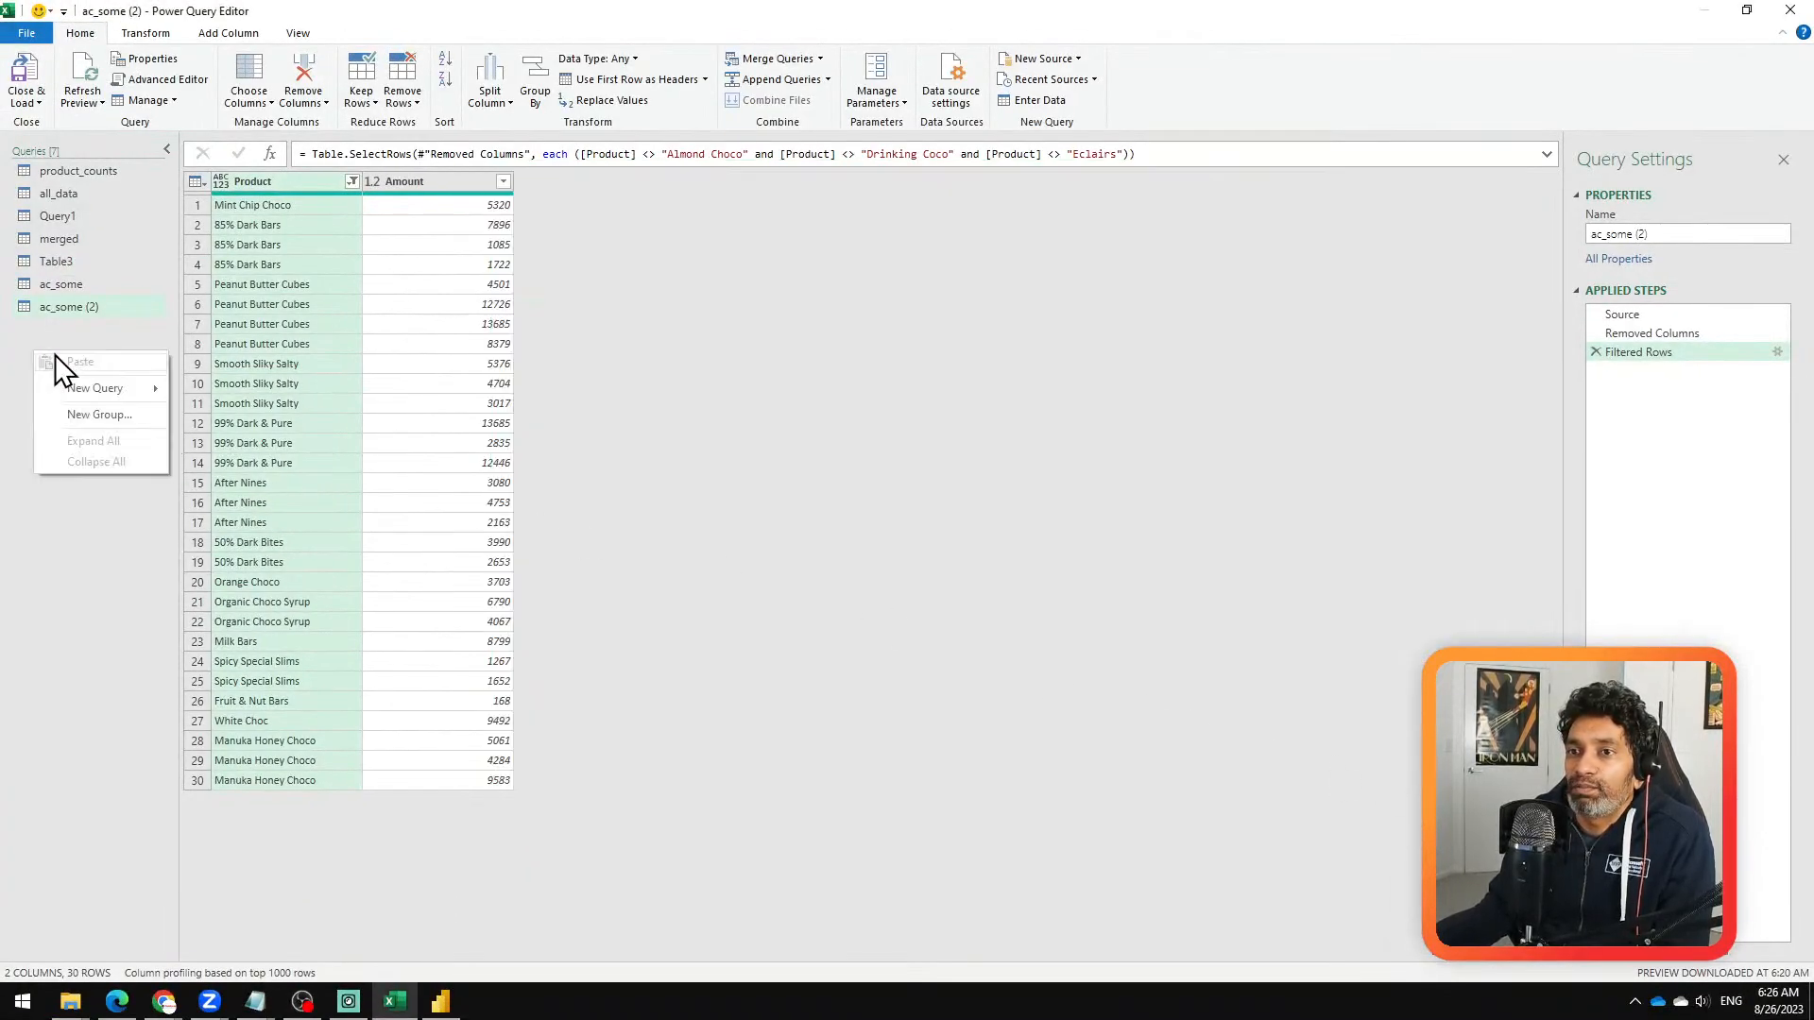
{"action": "mouse_move", "coordinate": [94, 385]}
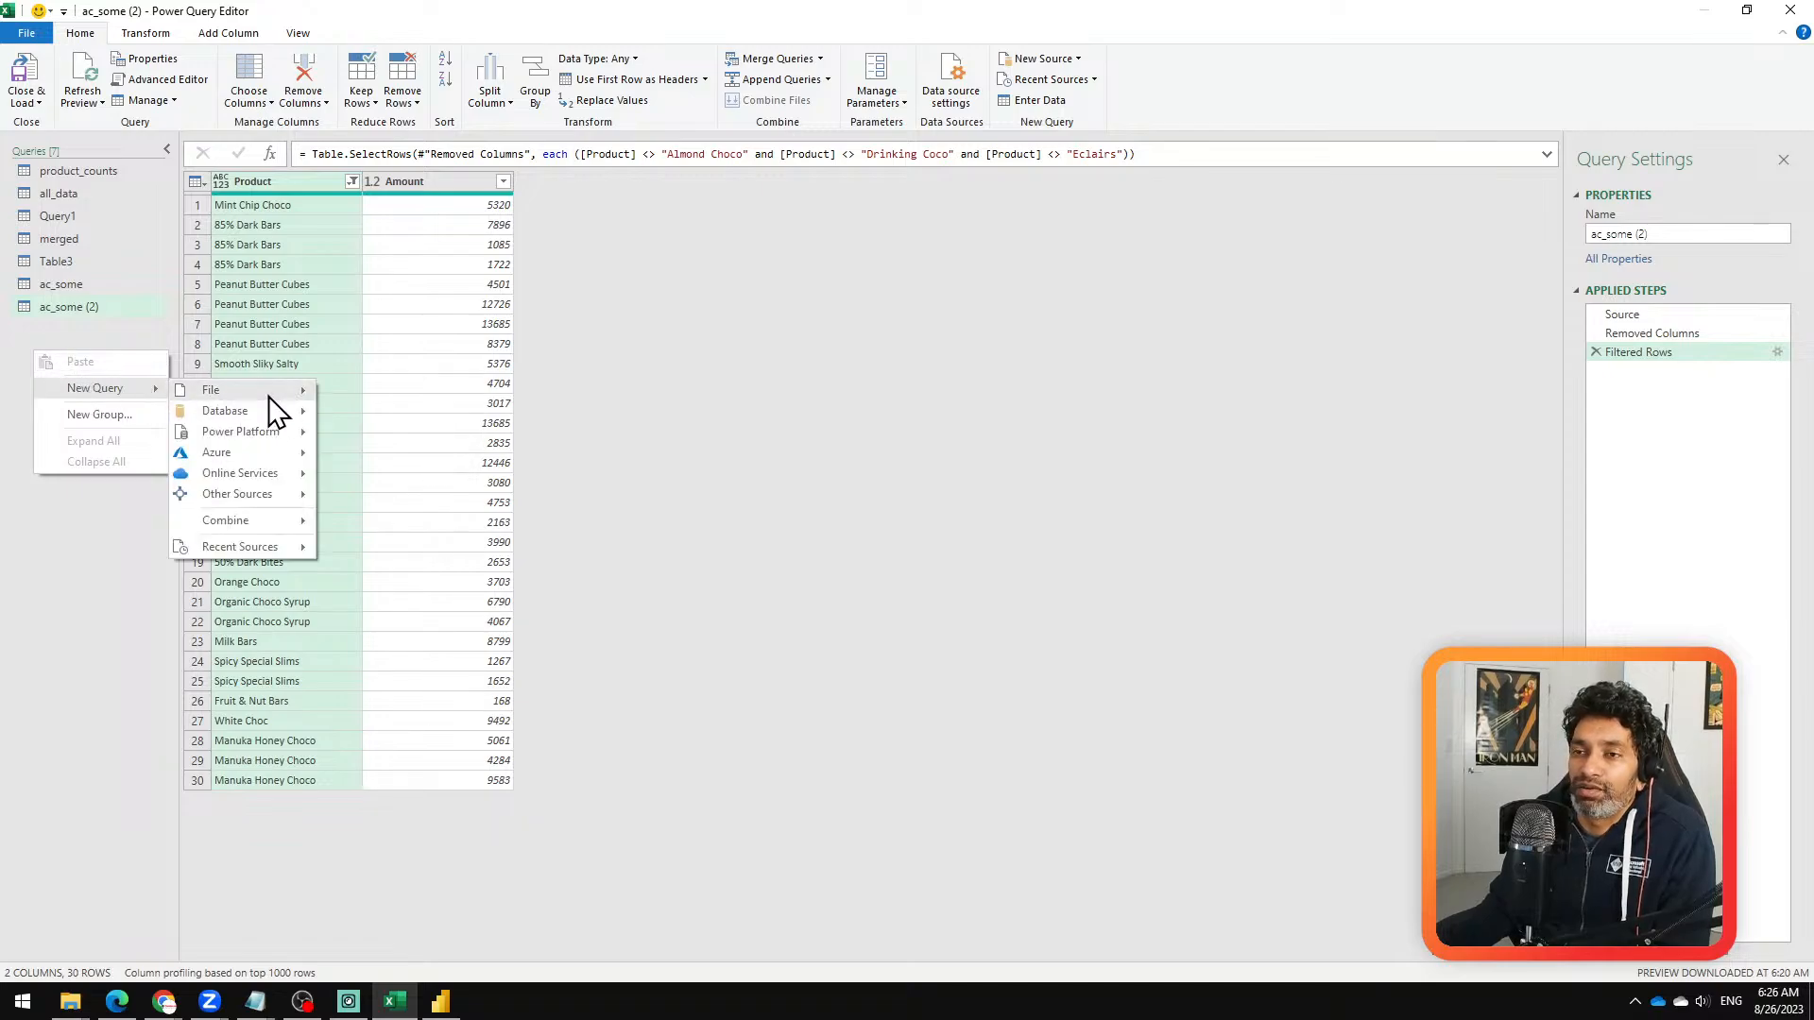
{"action": "mouse_move", "coordinate": [255, 411]}
{"action": "left_click", "coordinate": [396, 493]}
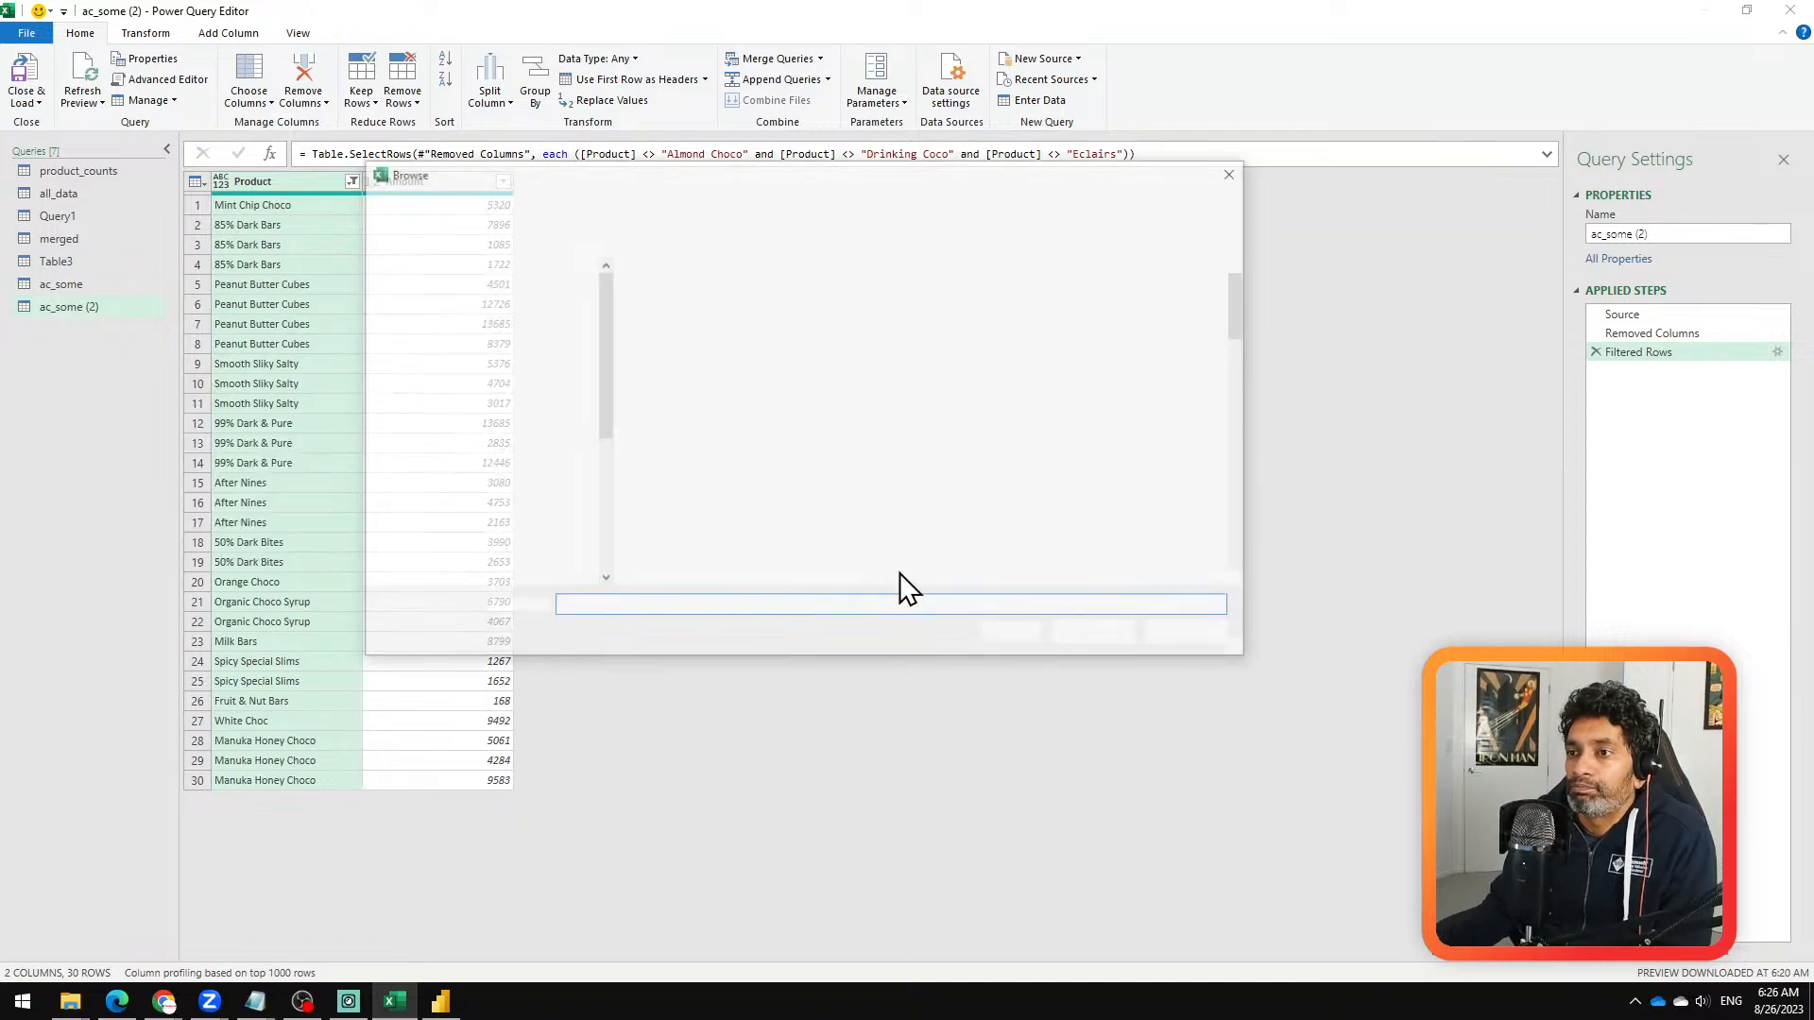
{"action": "type", "text": "D:\\Work\\Chandoo.org\\power query\\PDF to Excel\\Multiple"}
{"action": "left_click", "coordinate": [1098, 637]}
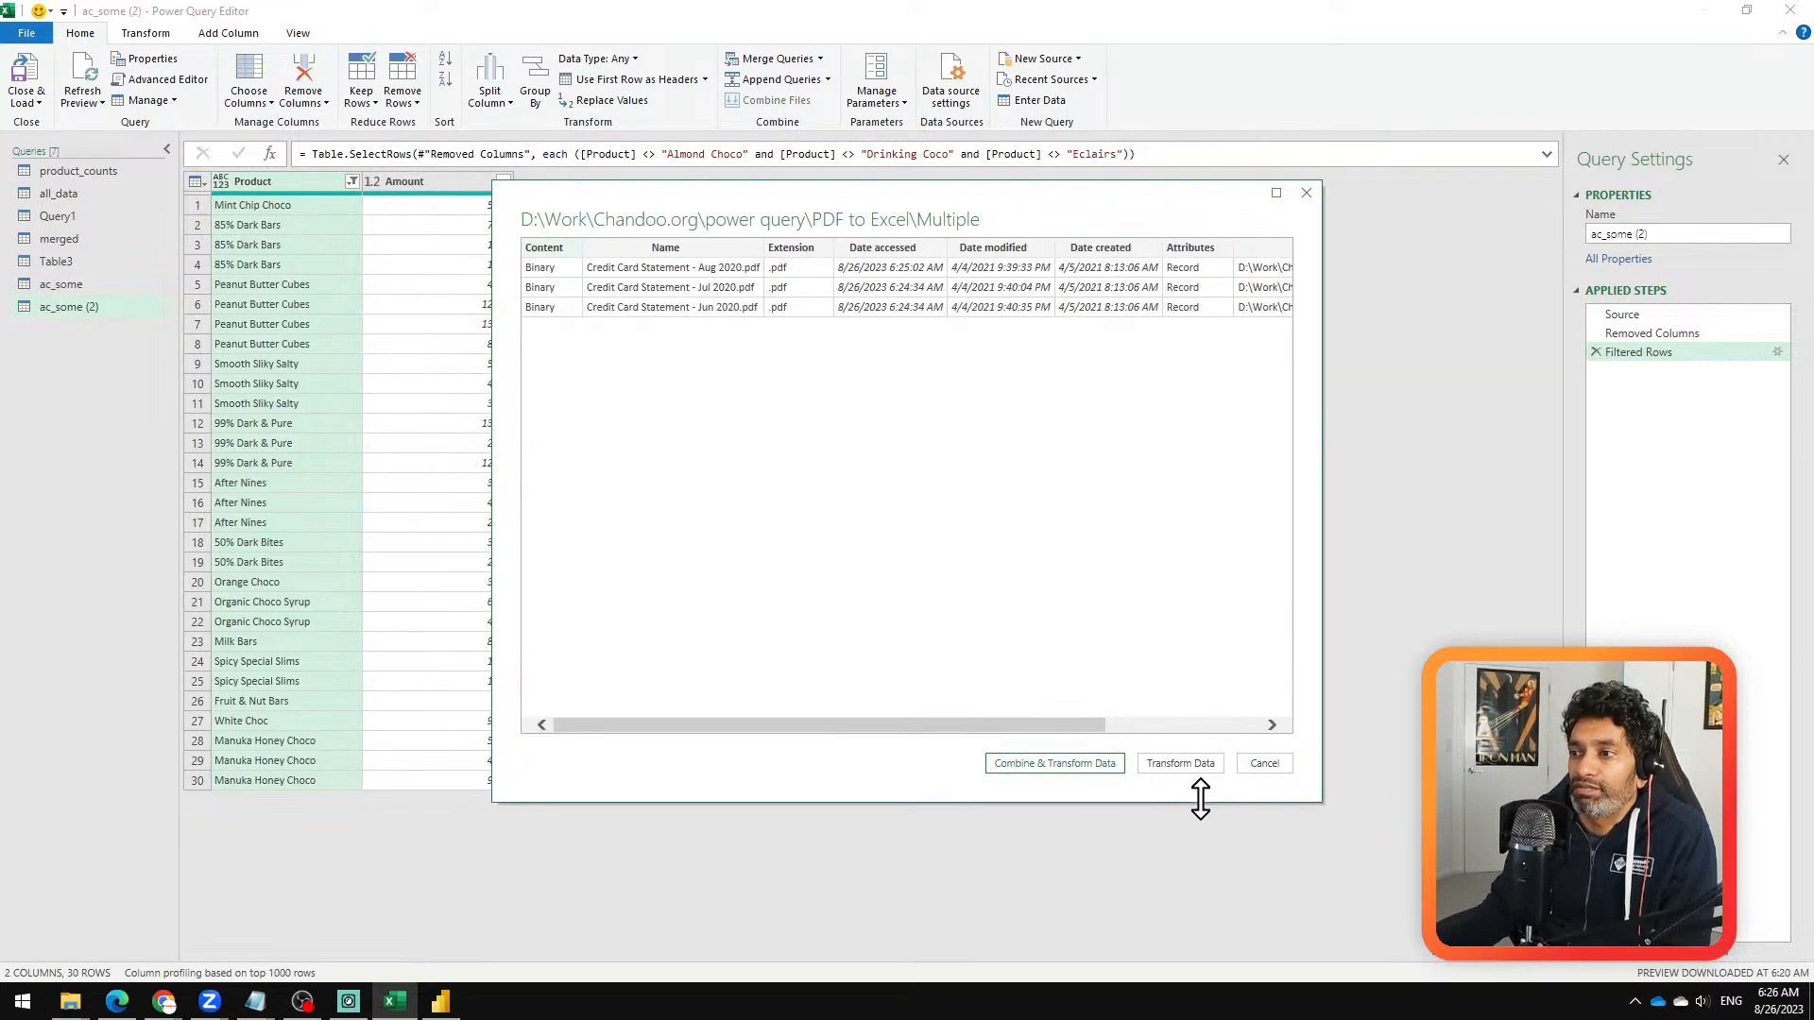
{"action": "left_click", "coordinate": [1093, 768]}
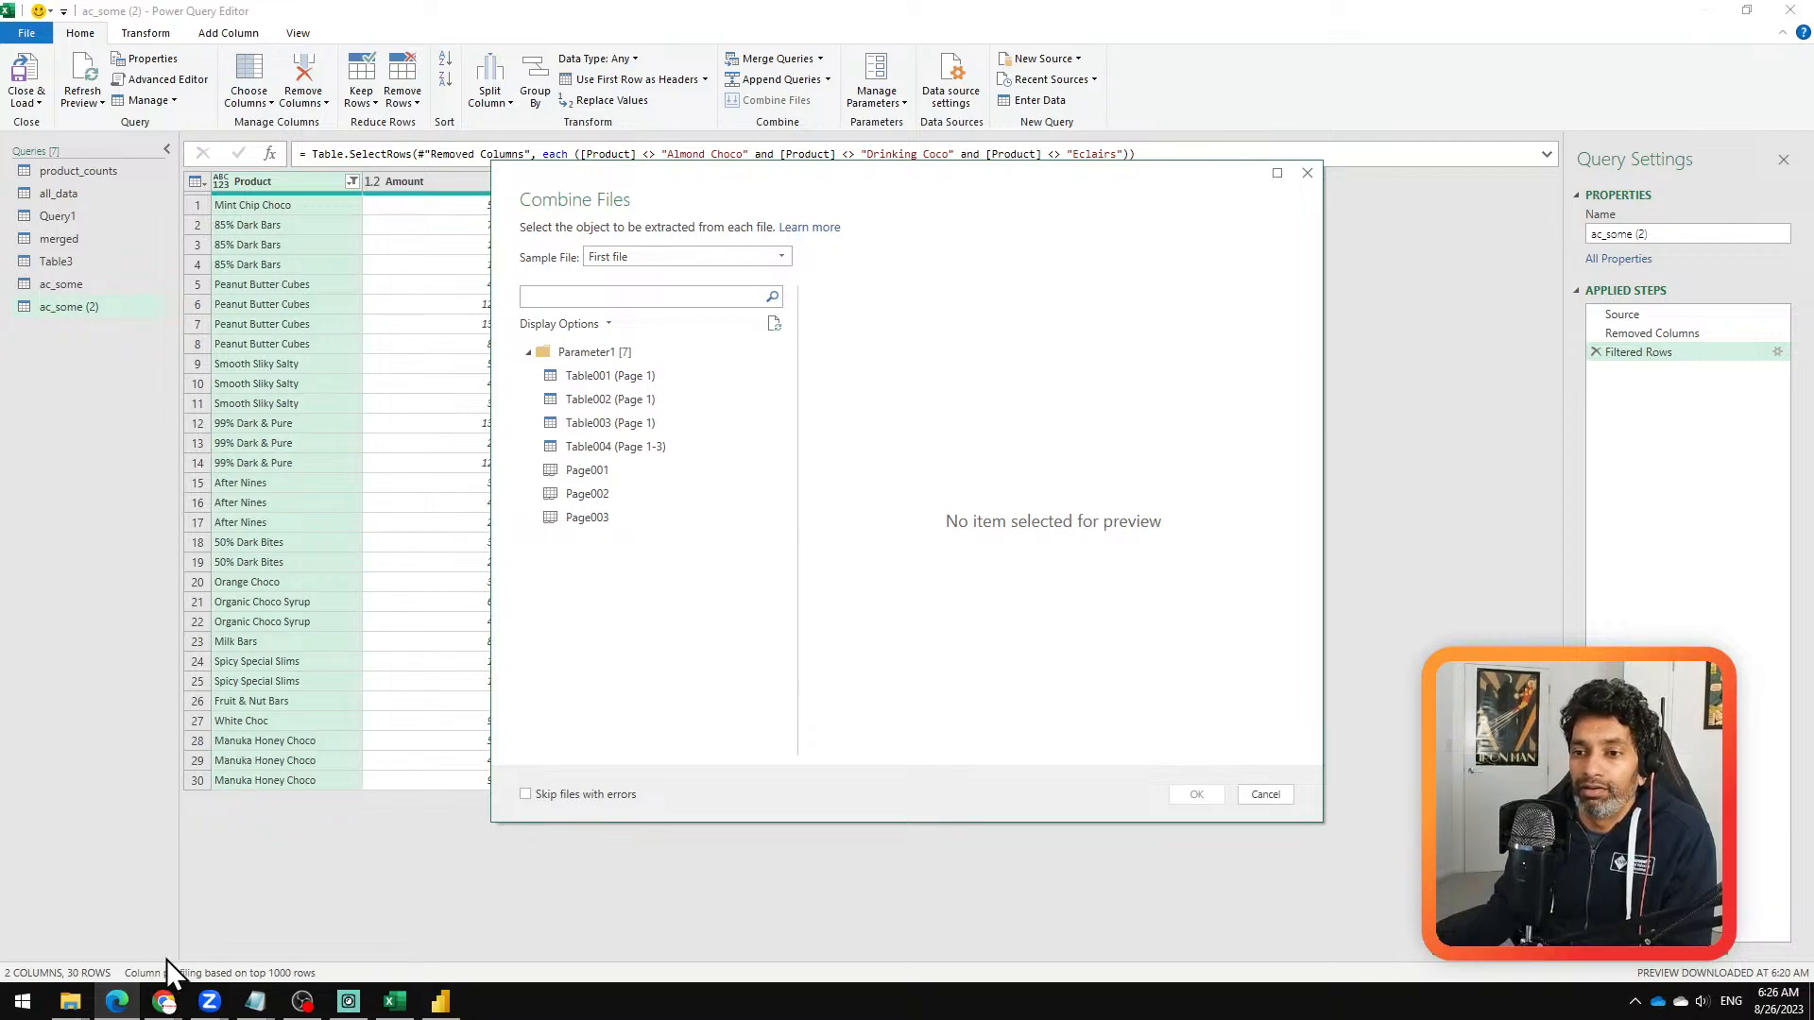
Step: Switch to Chrome, load the YouTube video "Convert PDF to Excel effortlessly (one file or combine many)" from the copied URL and pause it
{"action": "mouse_move", "coordinate": [163, 999]}
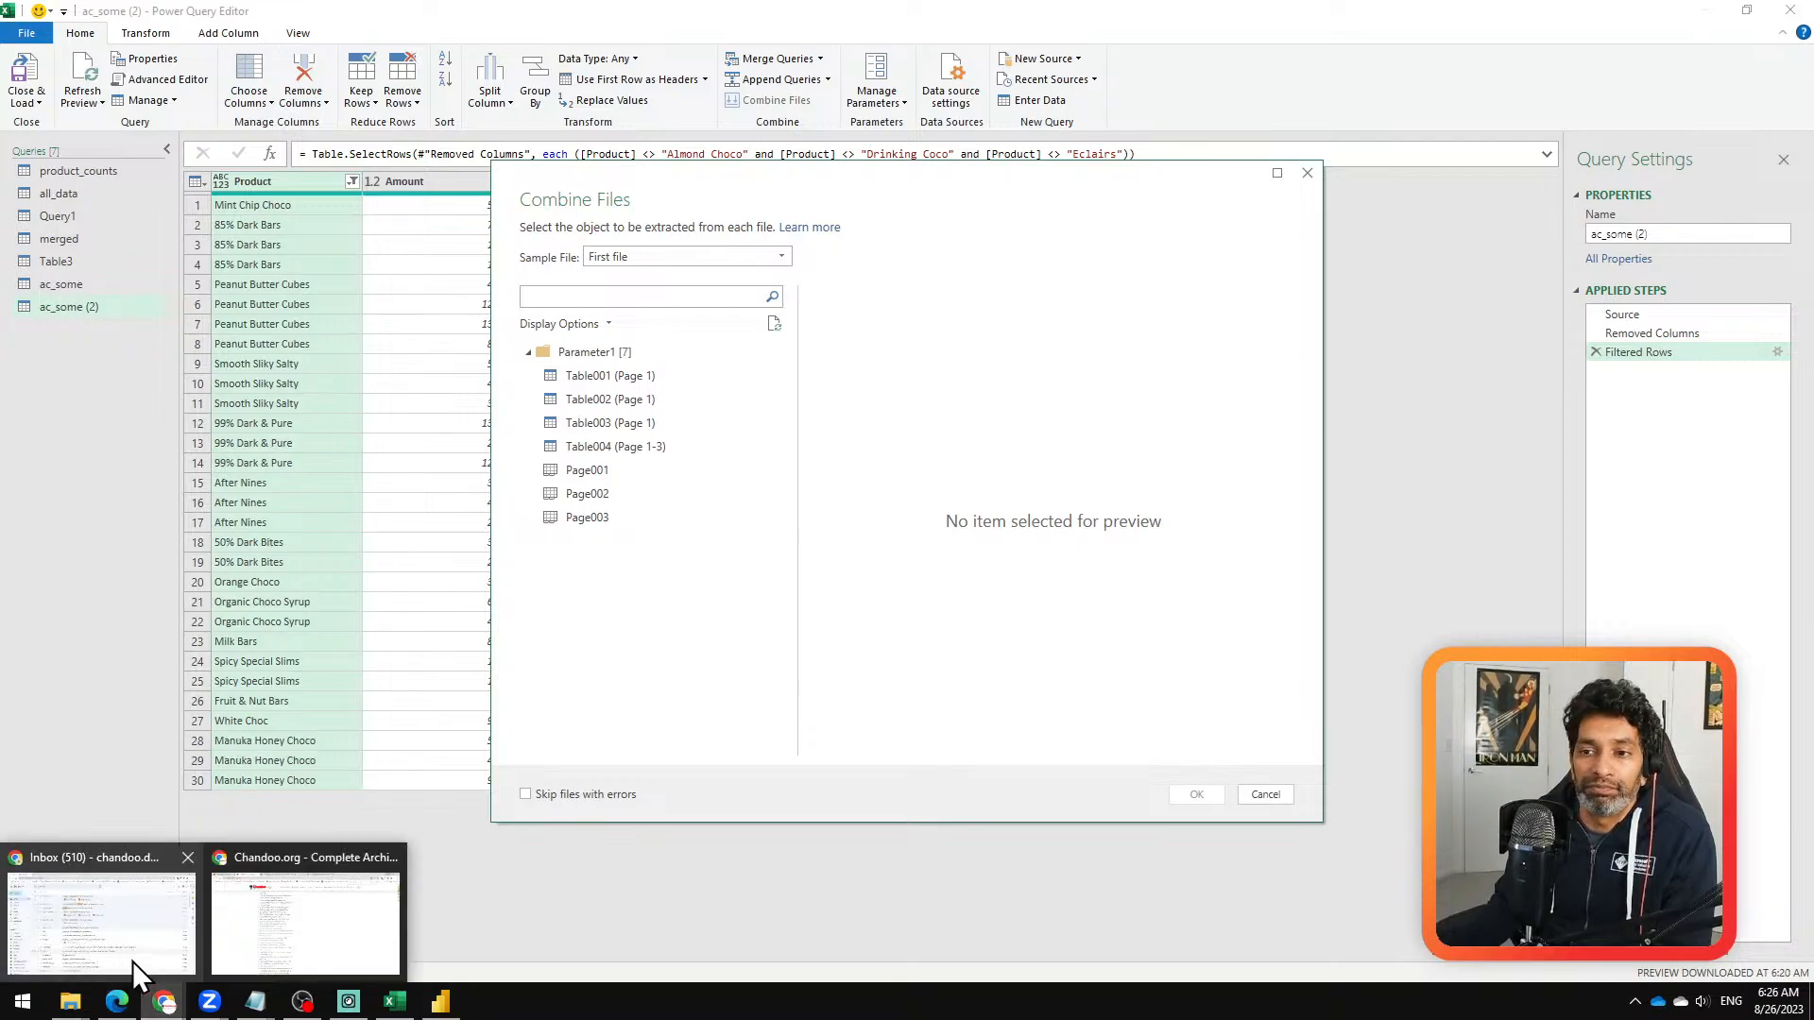
{"action": "left_click", "coordinate": [253, 939]}
{"action": "left_click", "coordinate": [553, 17]}
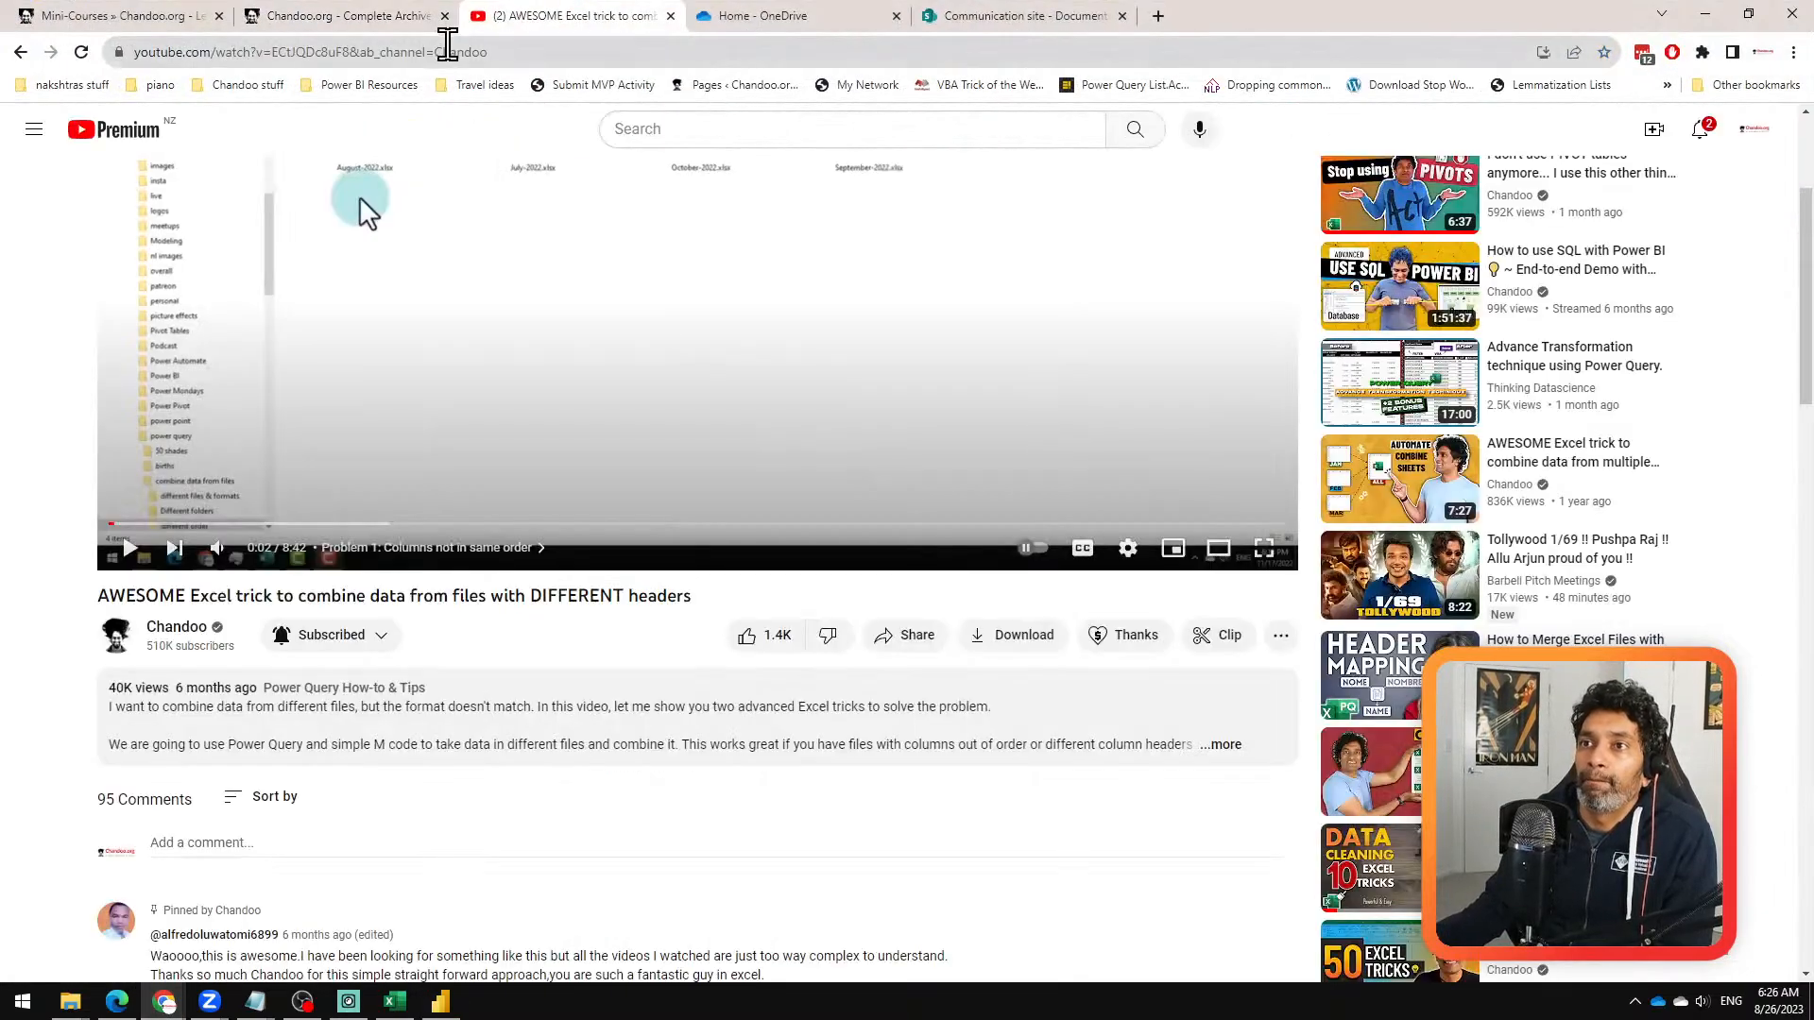
{"action": "left_click", "coordinate": [516, 53]}
{"action": "type", "text": "https://youtu.be/5I0pnj_-LLA"}
{"action": "key", "text": "Return"}
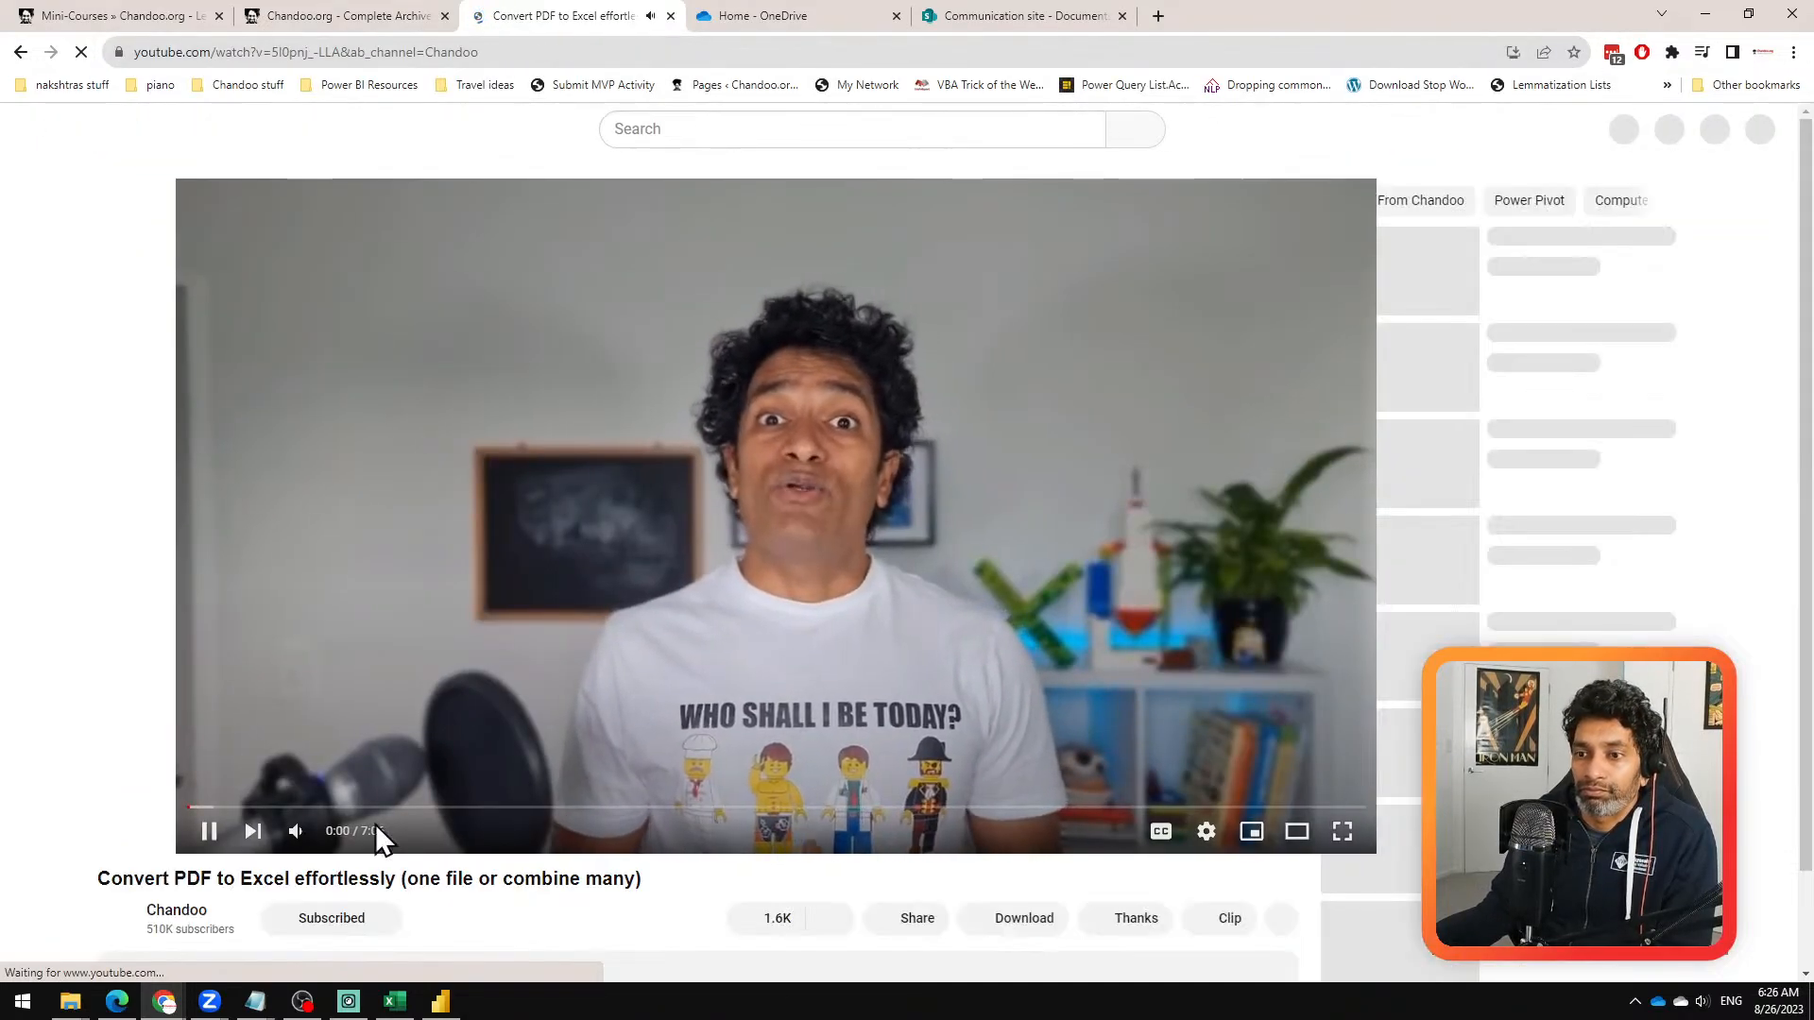
{"action": "left_click", "coordinate": [124, 835]}
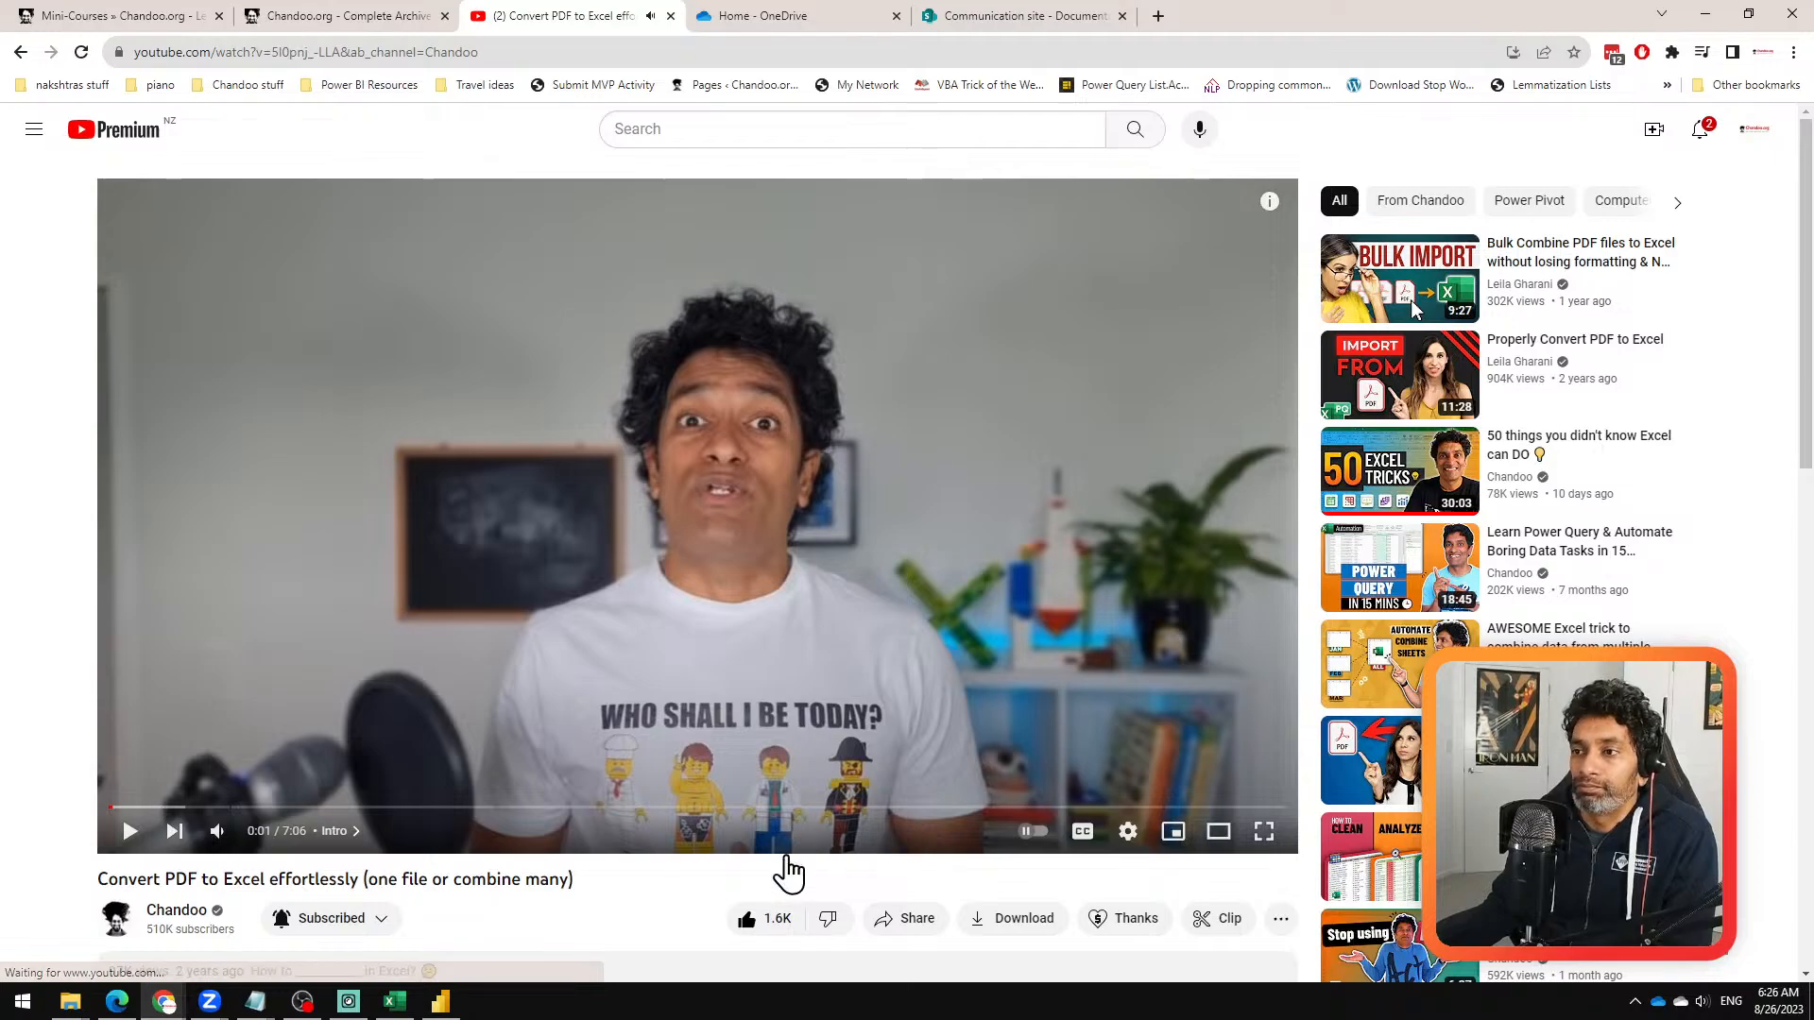
{"action": "scroll", "coordinate": [581, 864], "scroll_direction": "down", "scroll_amount": 1}
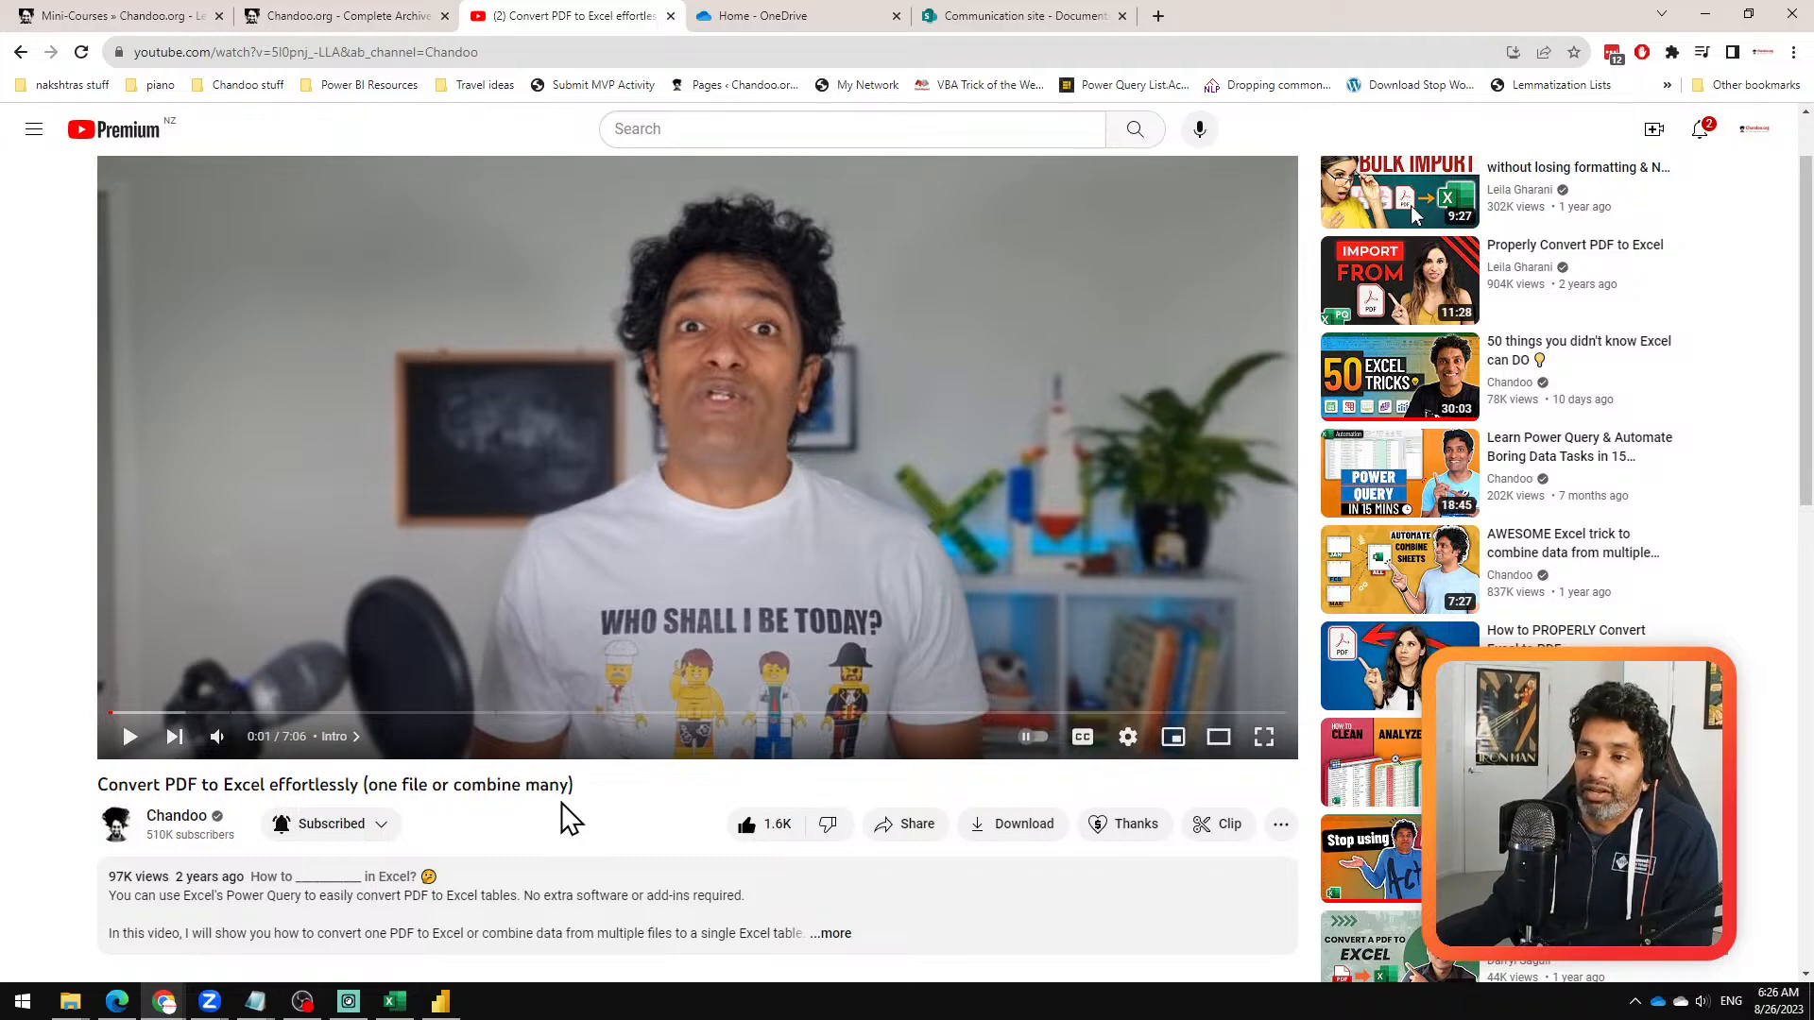
{"action": "scroll", "coordinate": [566, 817], "scroll_direction": "down", "scroll_amount": 1}
{"action": "scroll", "coordinate": [639, 737], "scroll_direction": "up", "scroll_amount": 1}
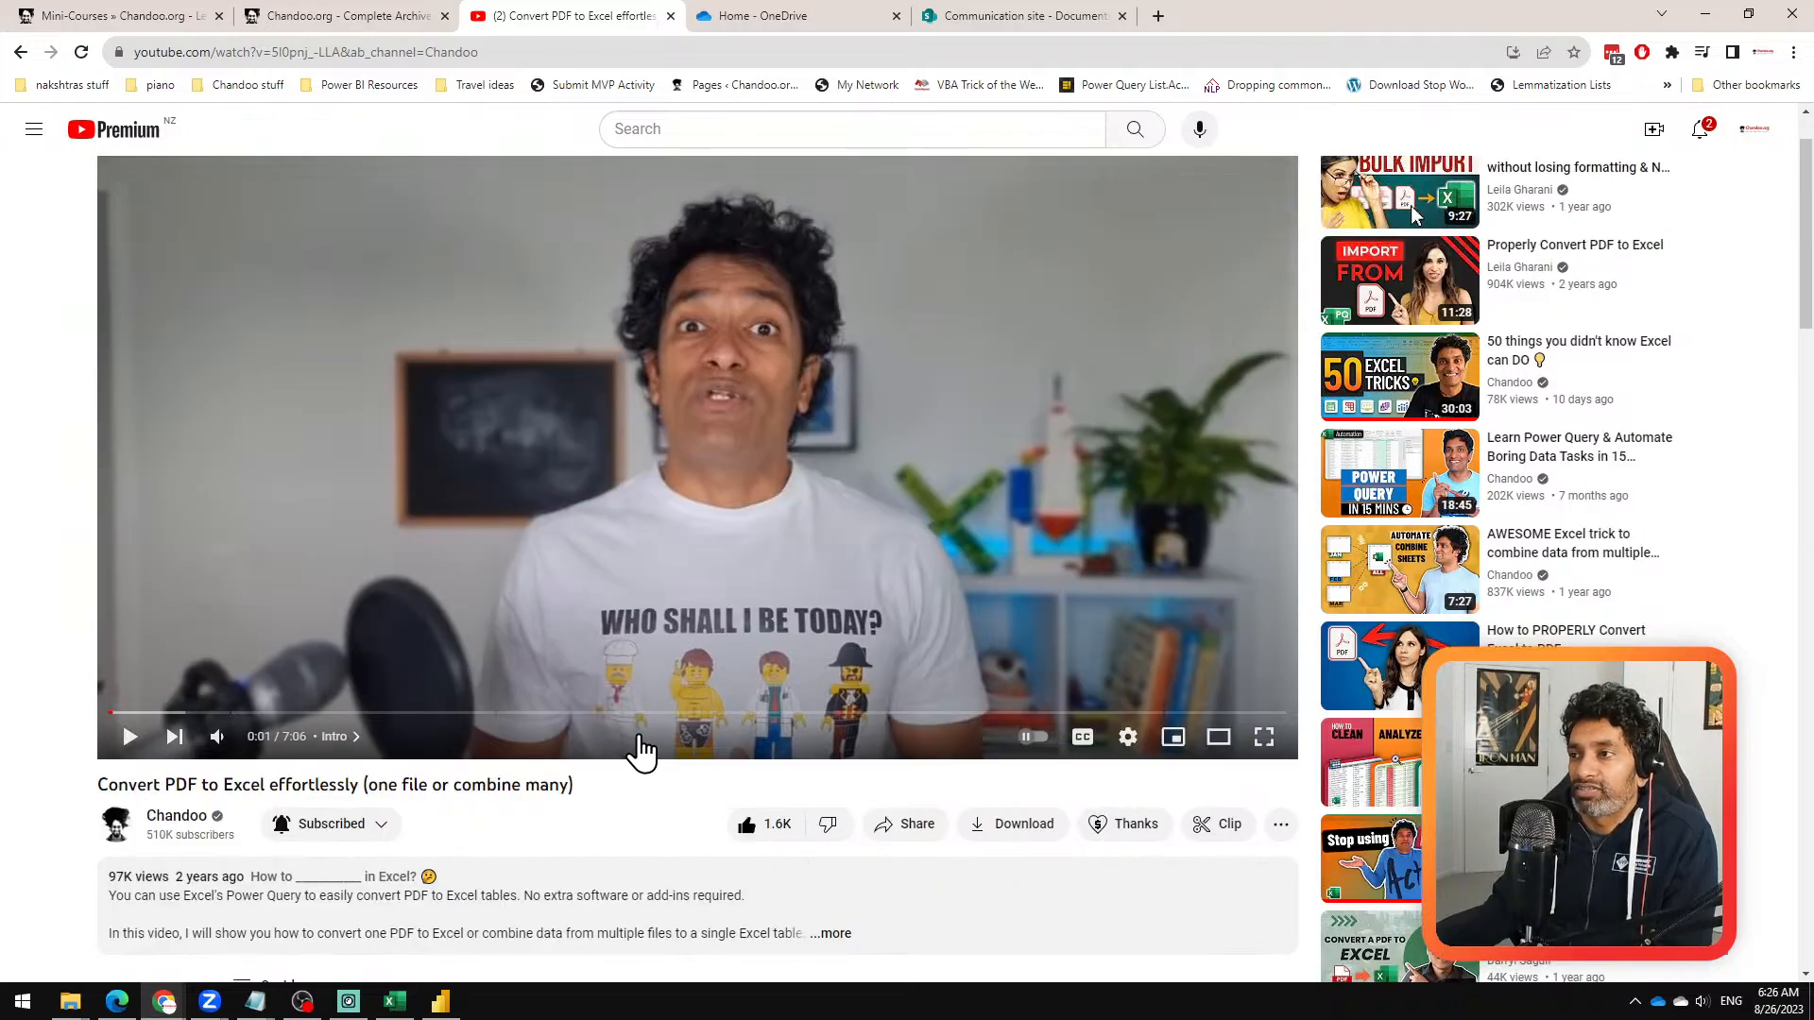
Step: Return from Chrome to the Power Query Editor and combine the folder's PDF files using Table004 (Page 1-3) of the first file
{"action": "scroll", "coordinate": [544, 678], "scroll_direction": "down", "scroll_amount": 5}
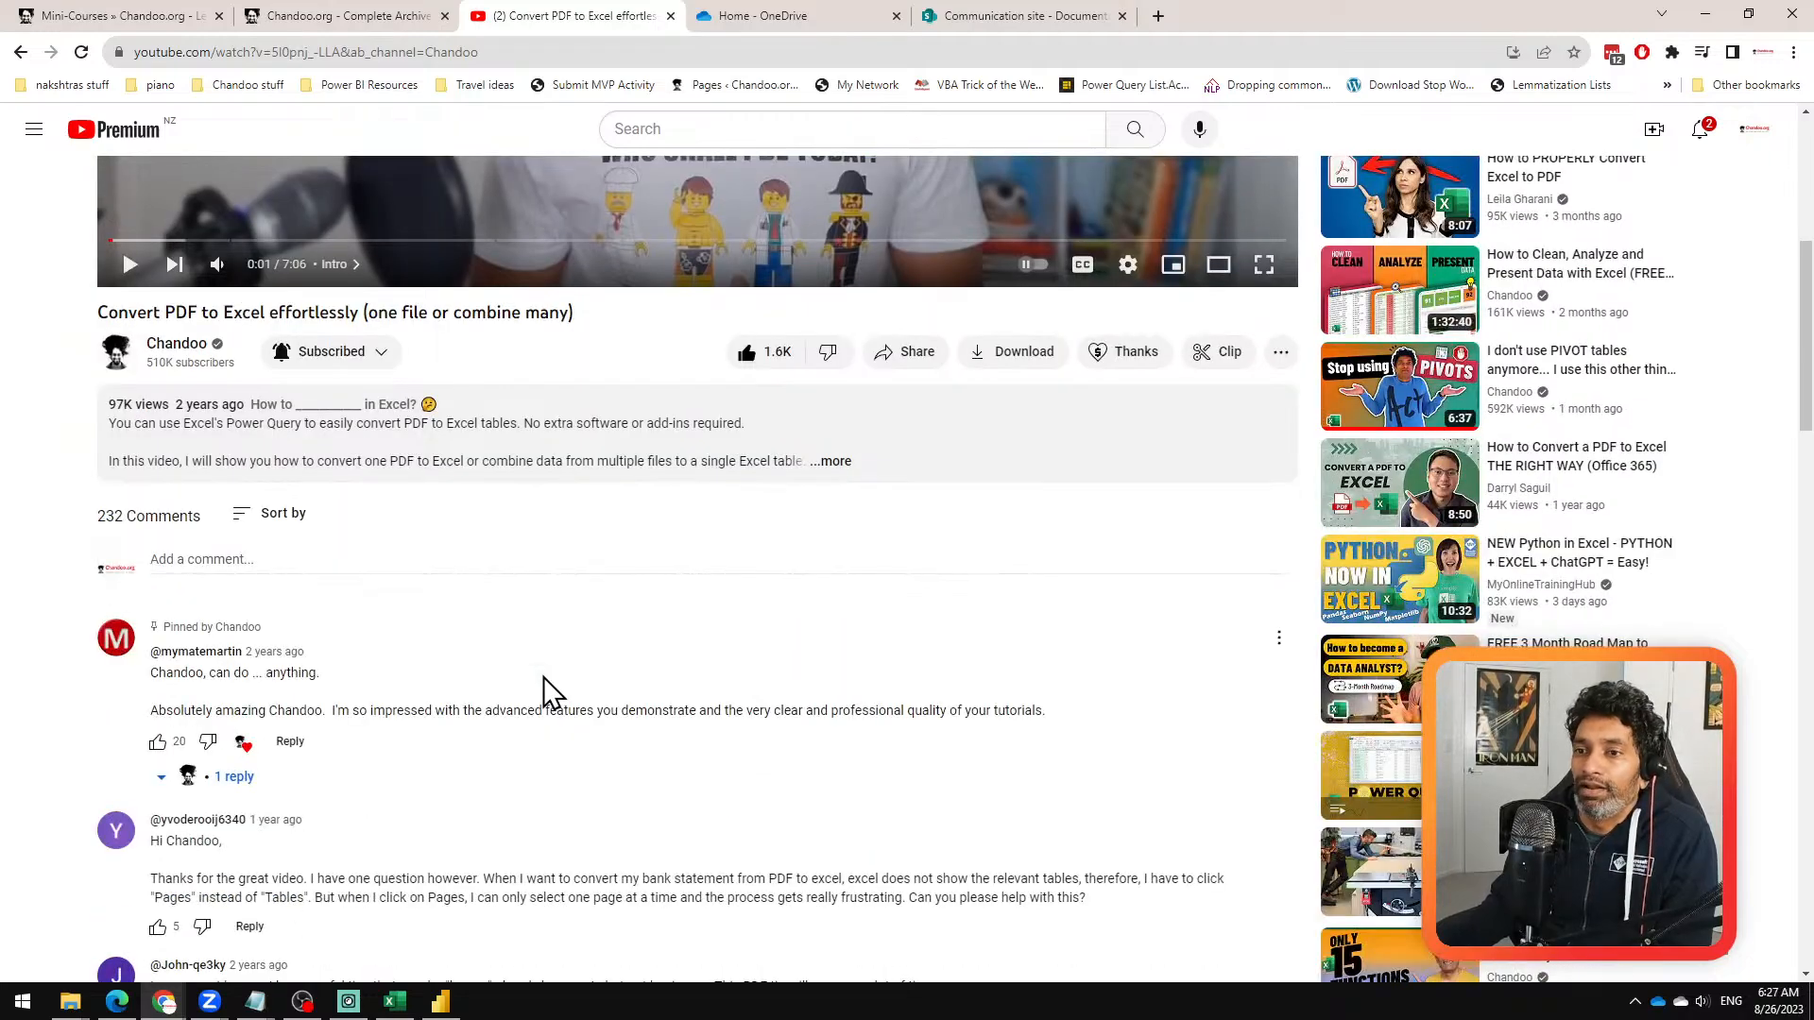
{"action": "scroll", "coordinate": [545, 676], "scroll_direction": "up", "scroll_amount": 5}
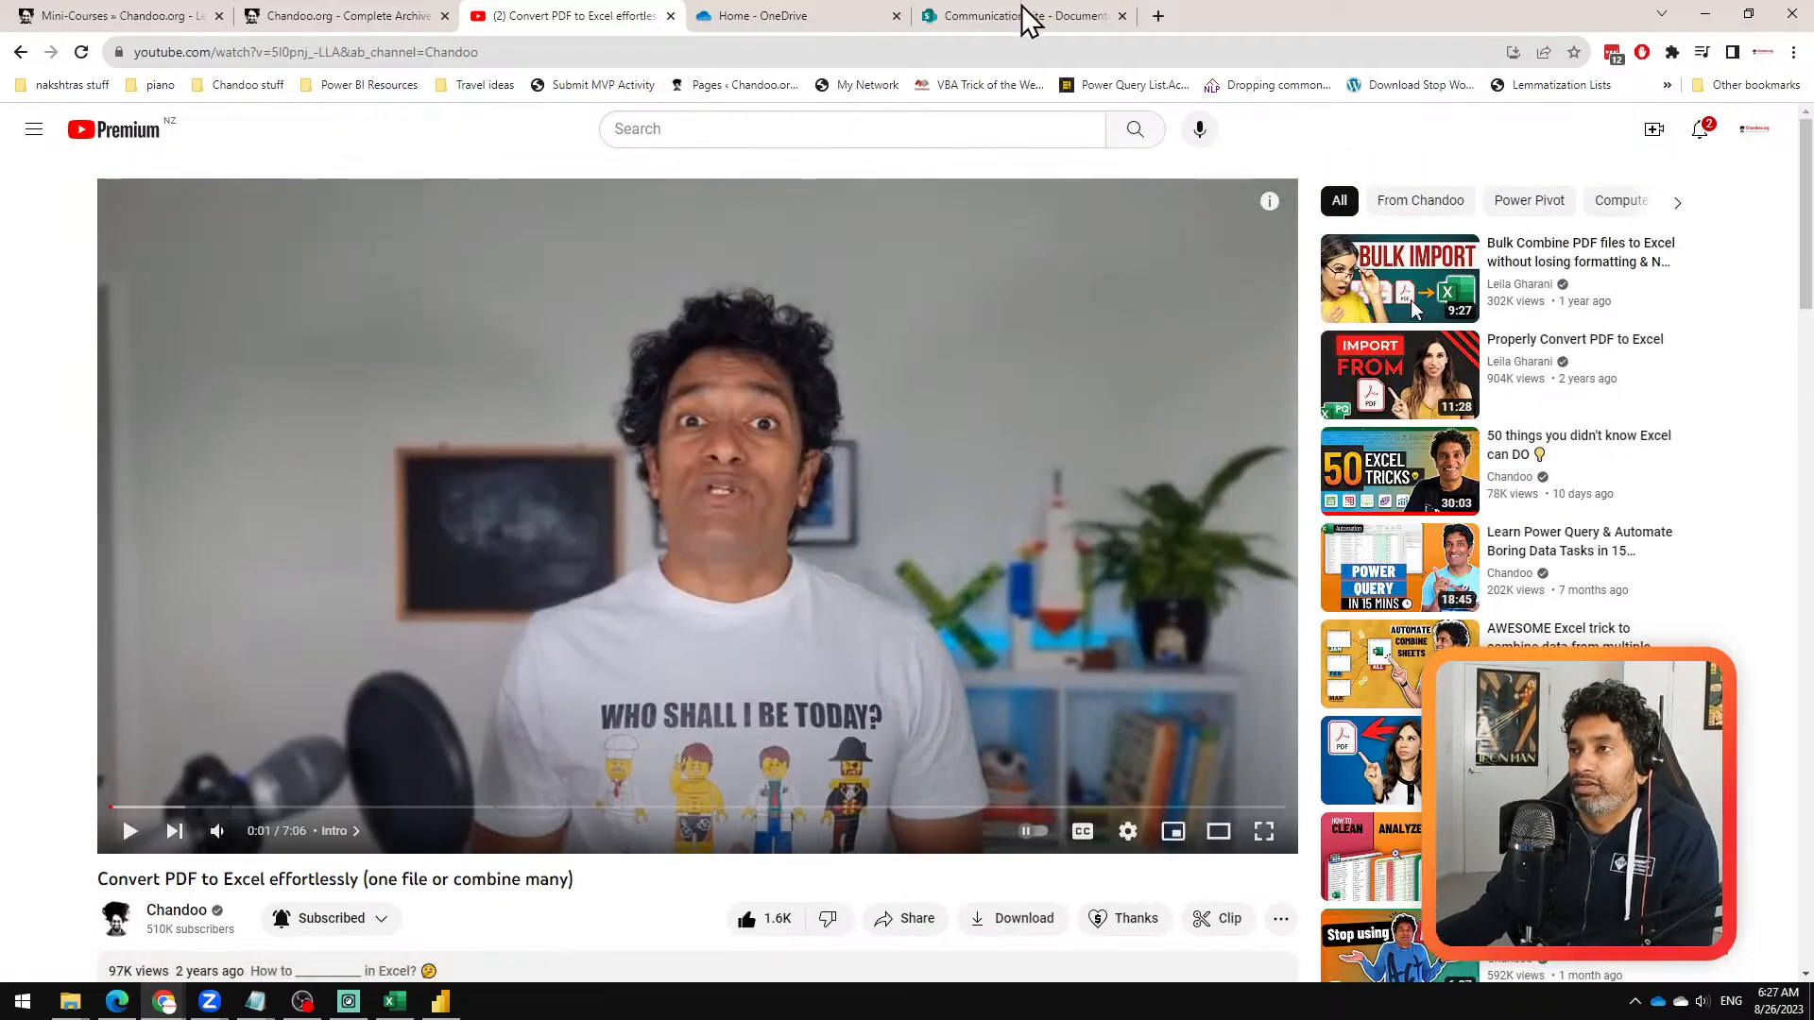
{"action": "left_click", "coordinate": [1696, 17]}
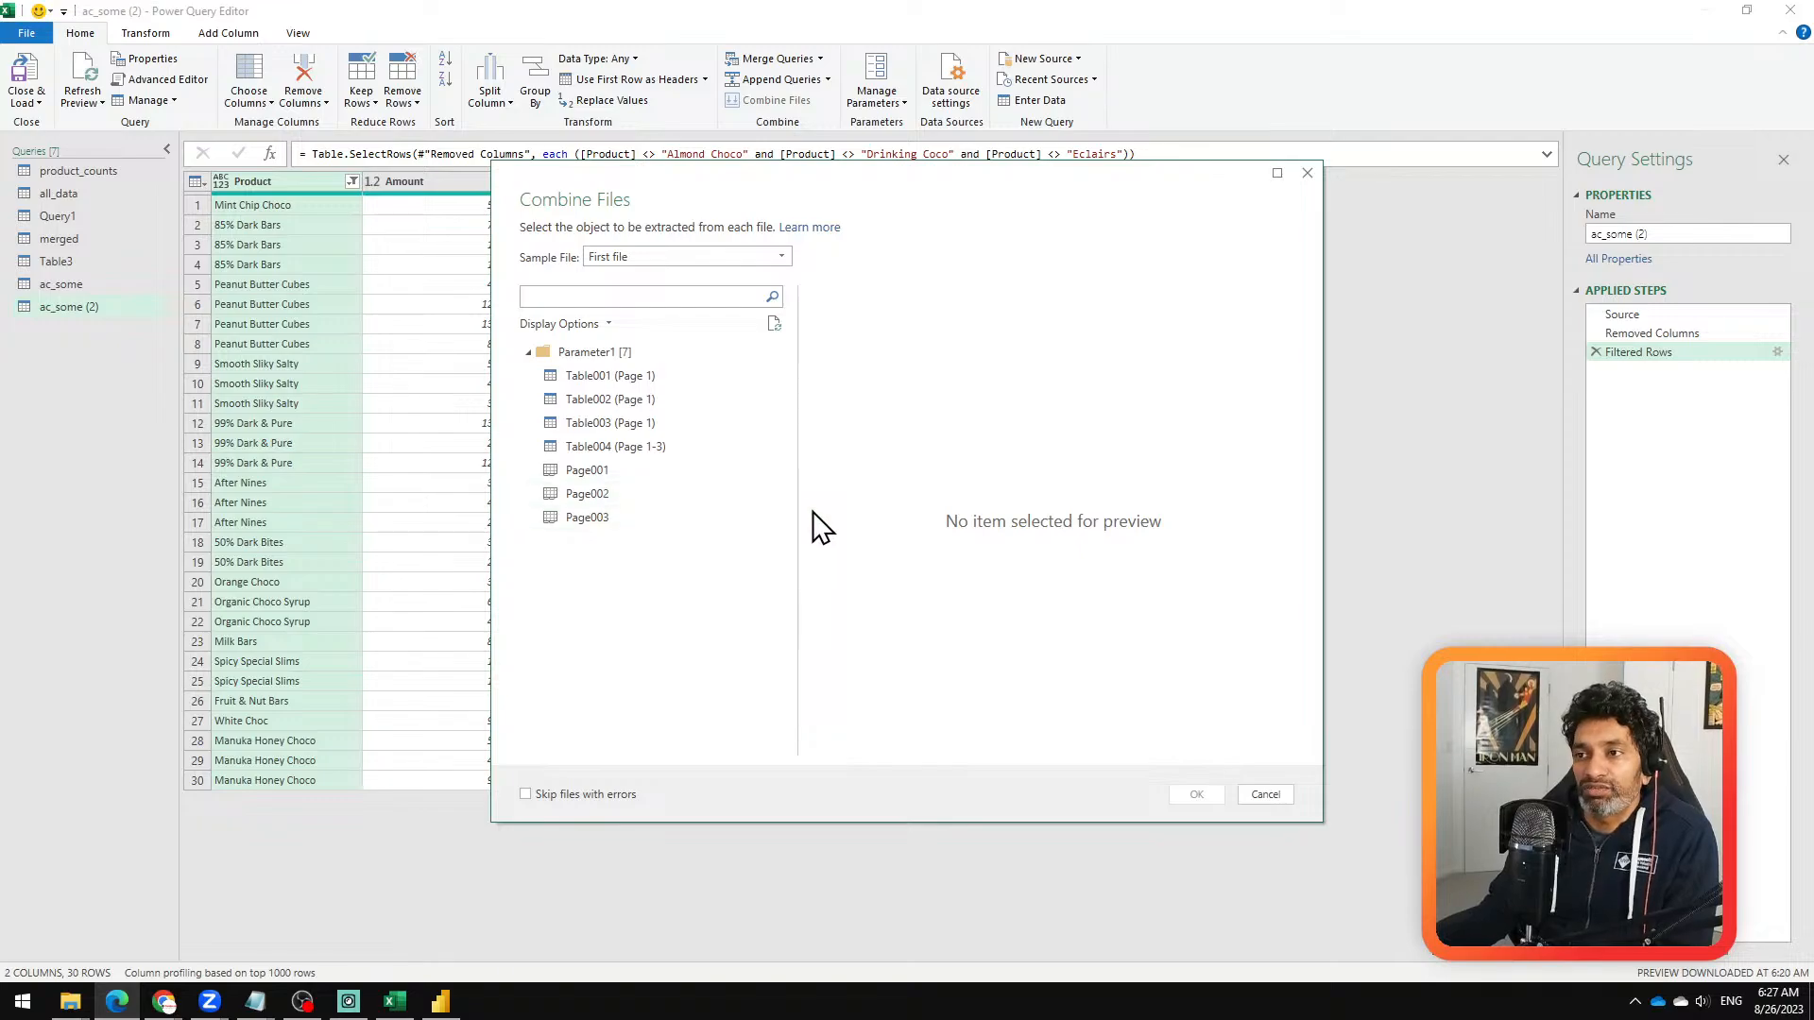
{"action": "left_click", "coordinate": [643, 447]}
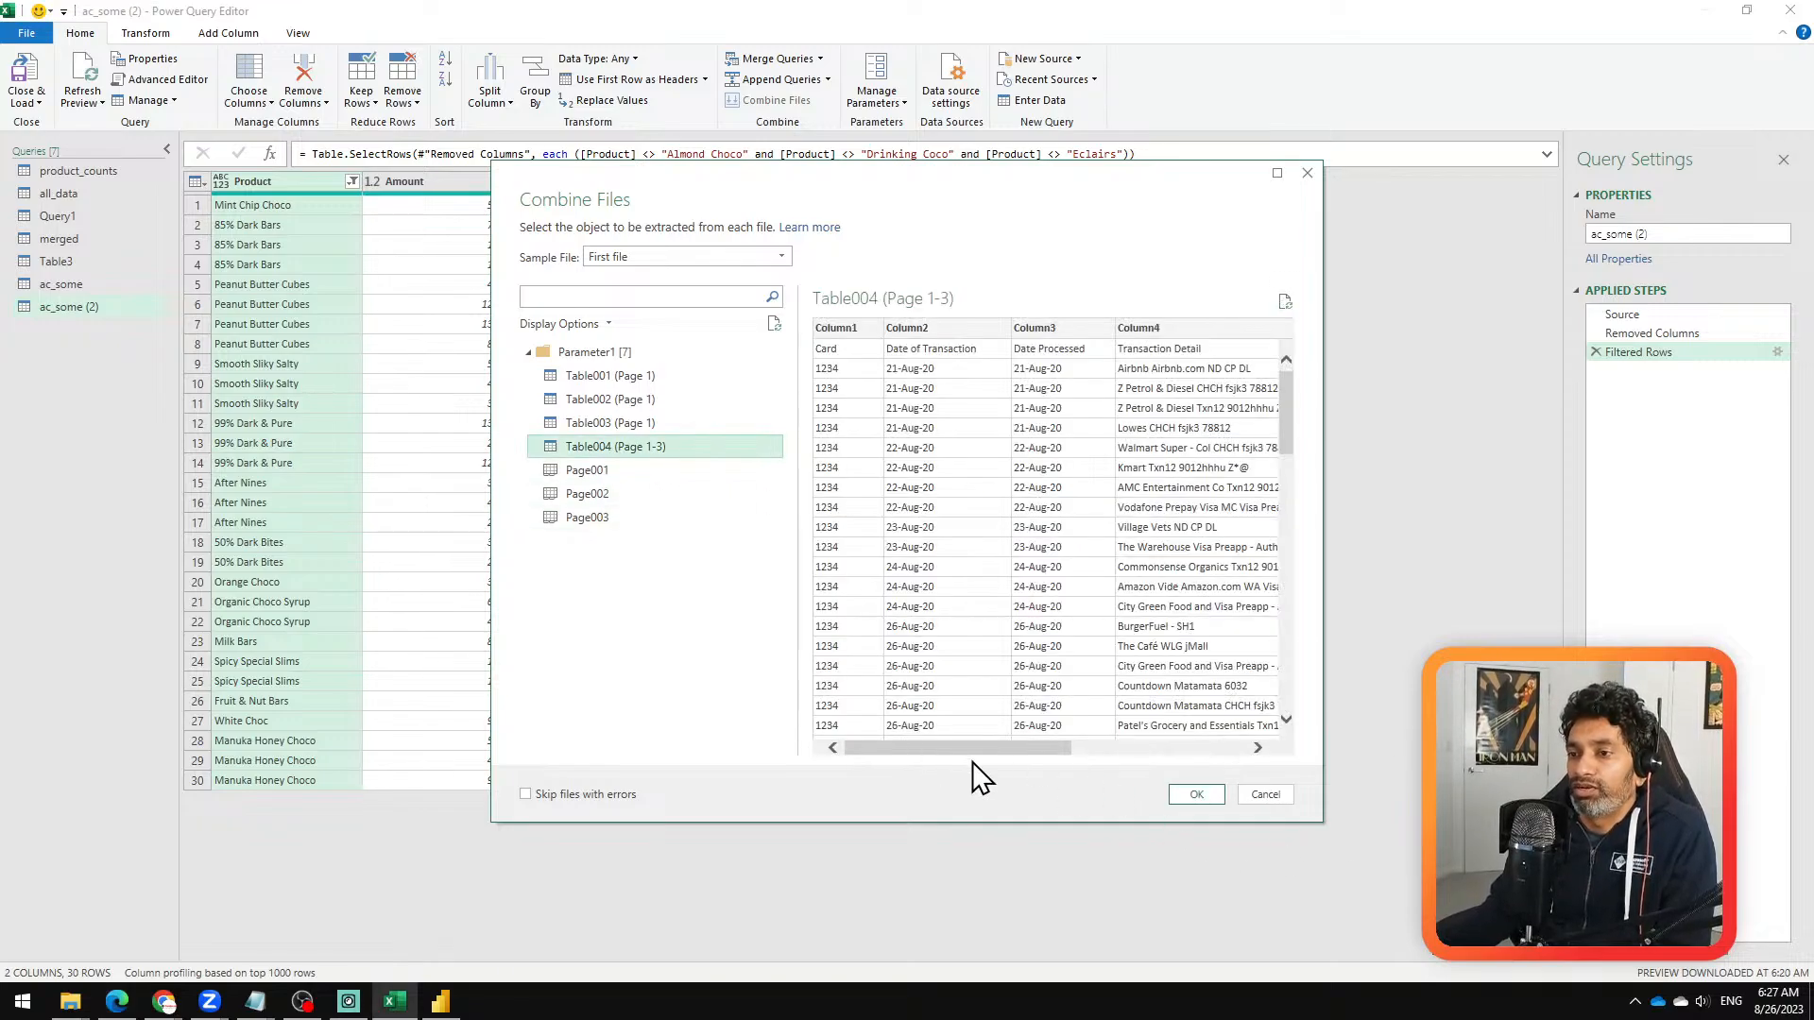
{"action": "left_click", "coordinate": [1194, 793]}
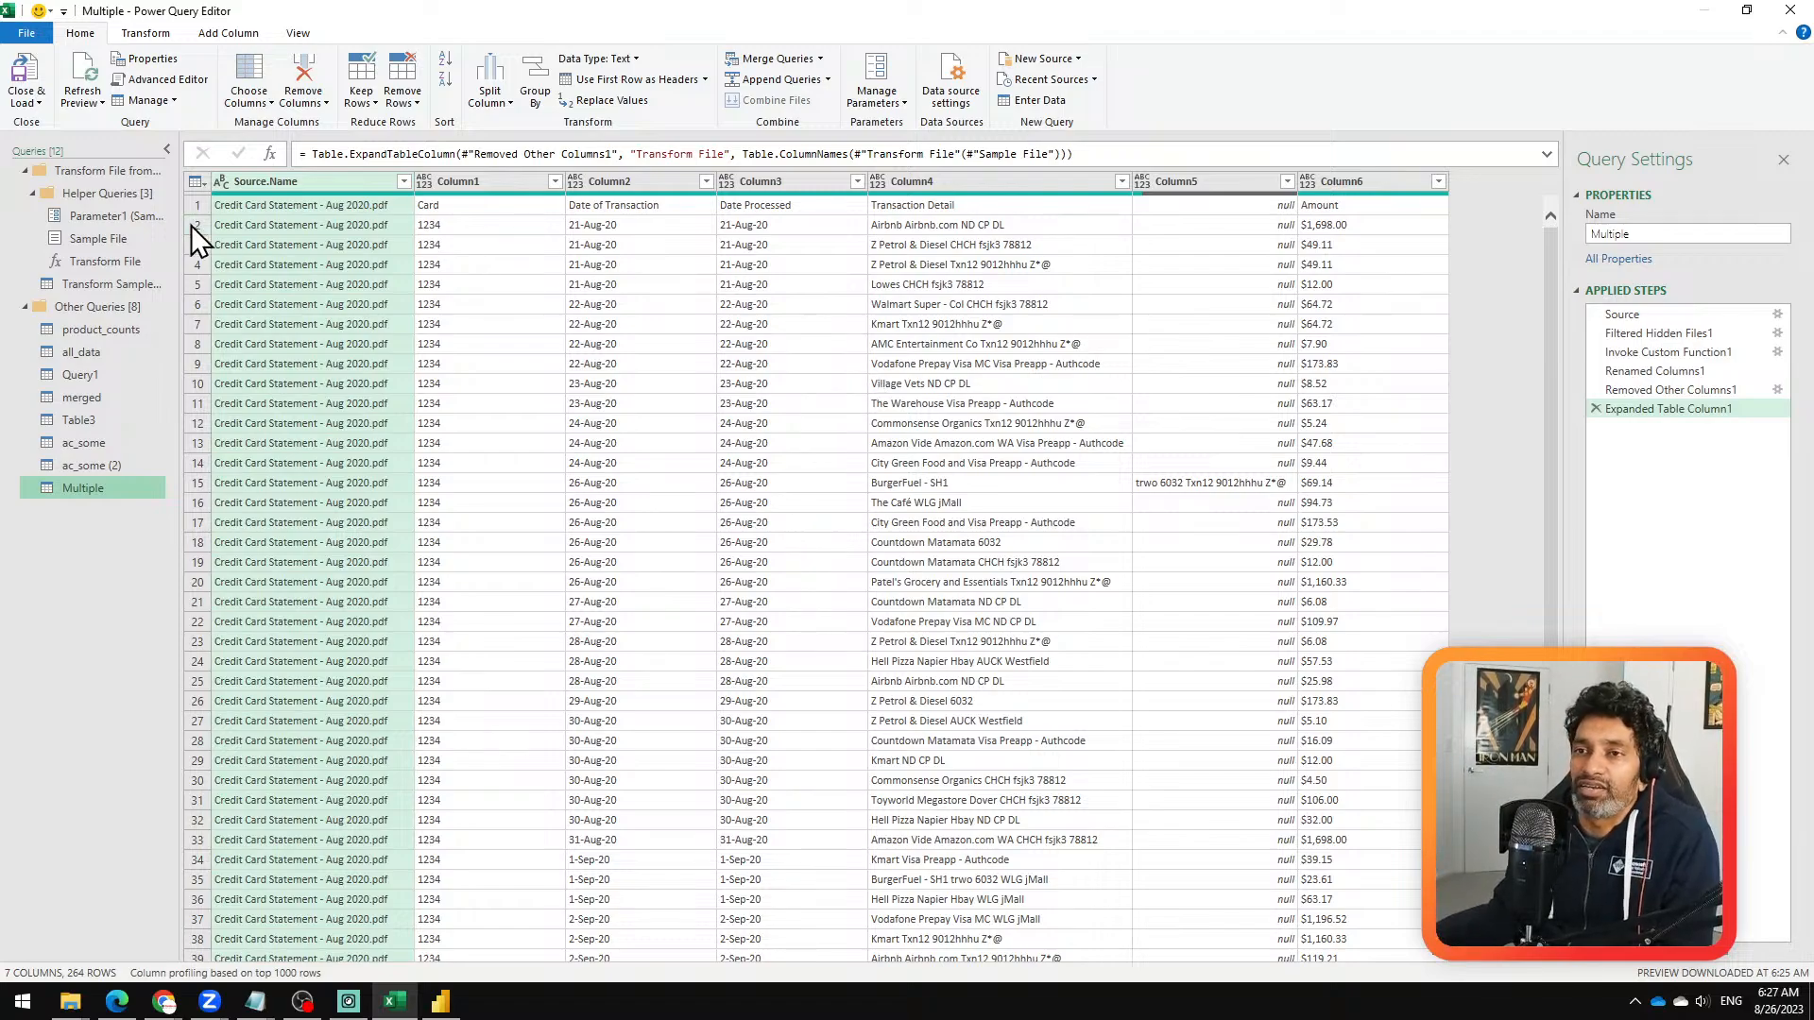
Step: In the Transform Sample File query, delete the Navigation step and filter the Name column to Page001, Page002 and Page003
{"action": "left_click", "coordinate": [127, 291]}
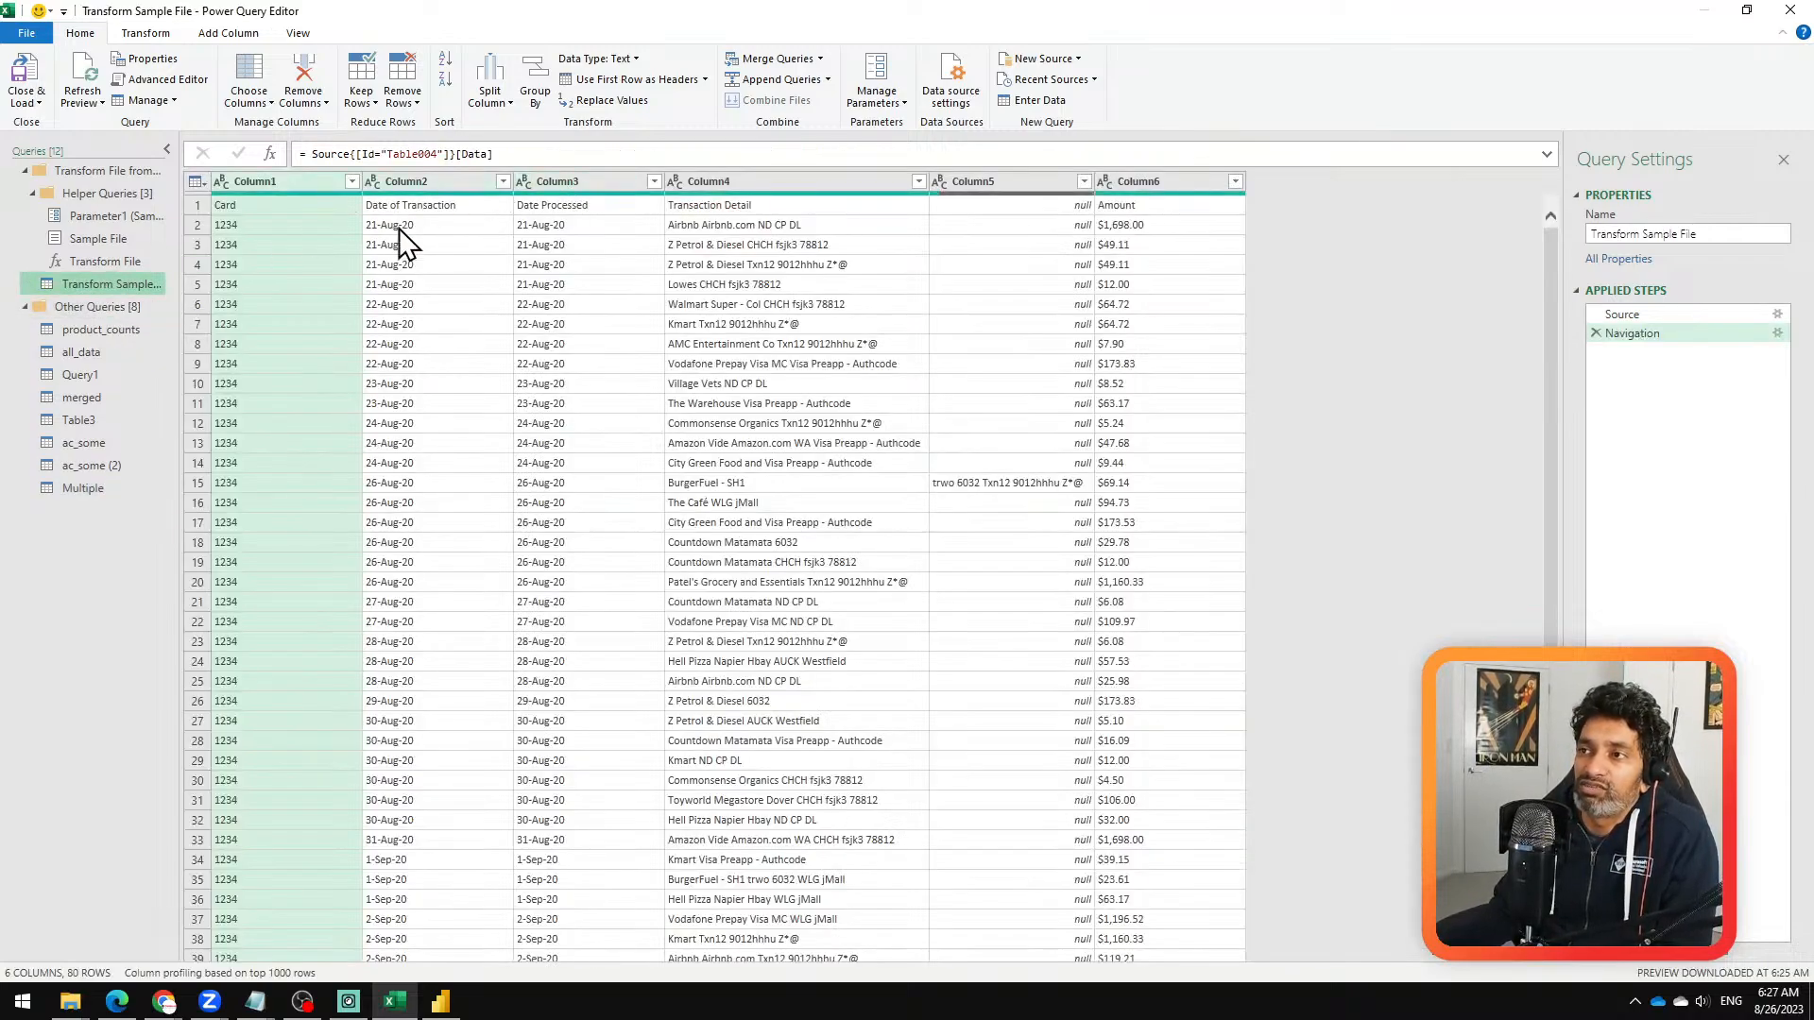
{"action": "left_click", "coordinate": [1596, 333]}
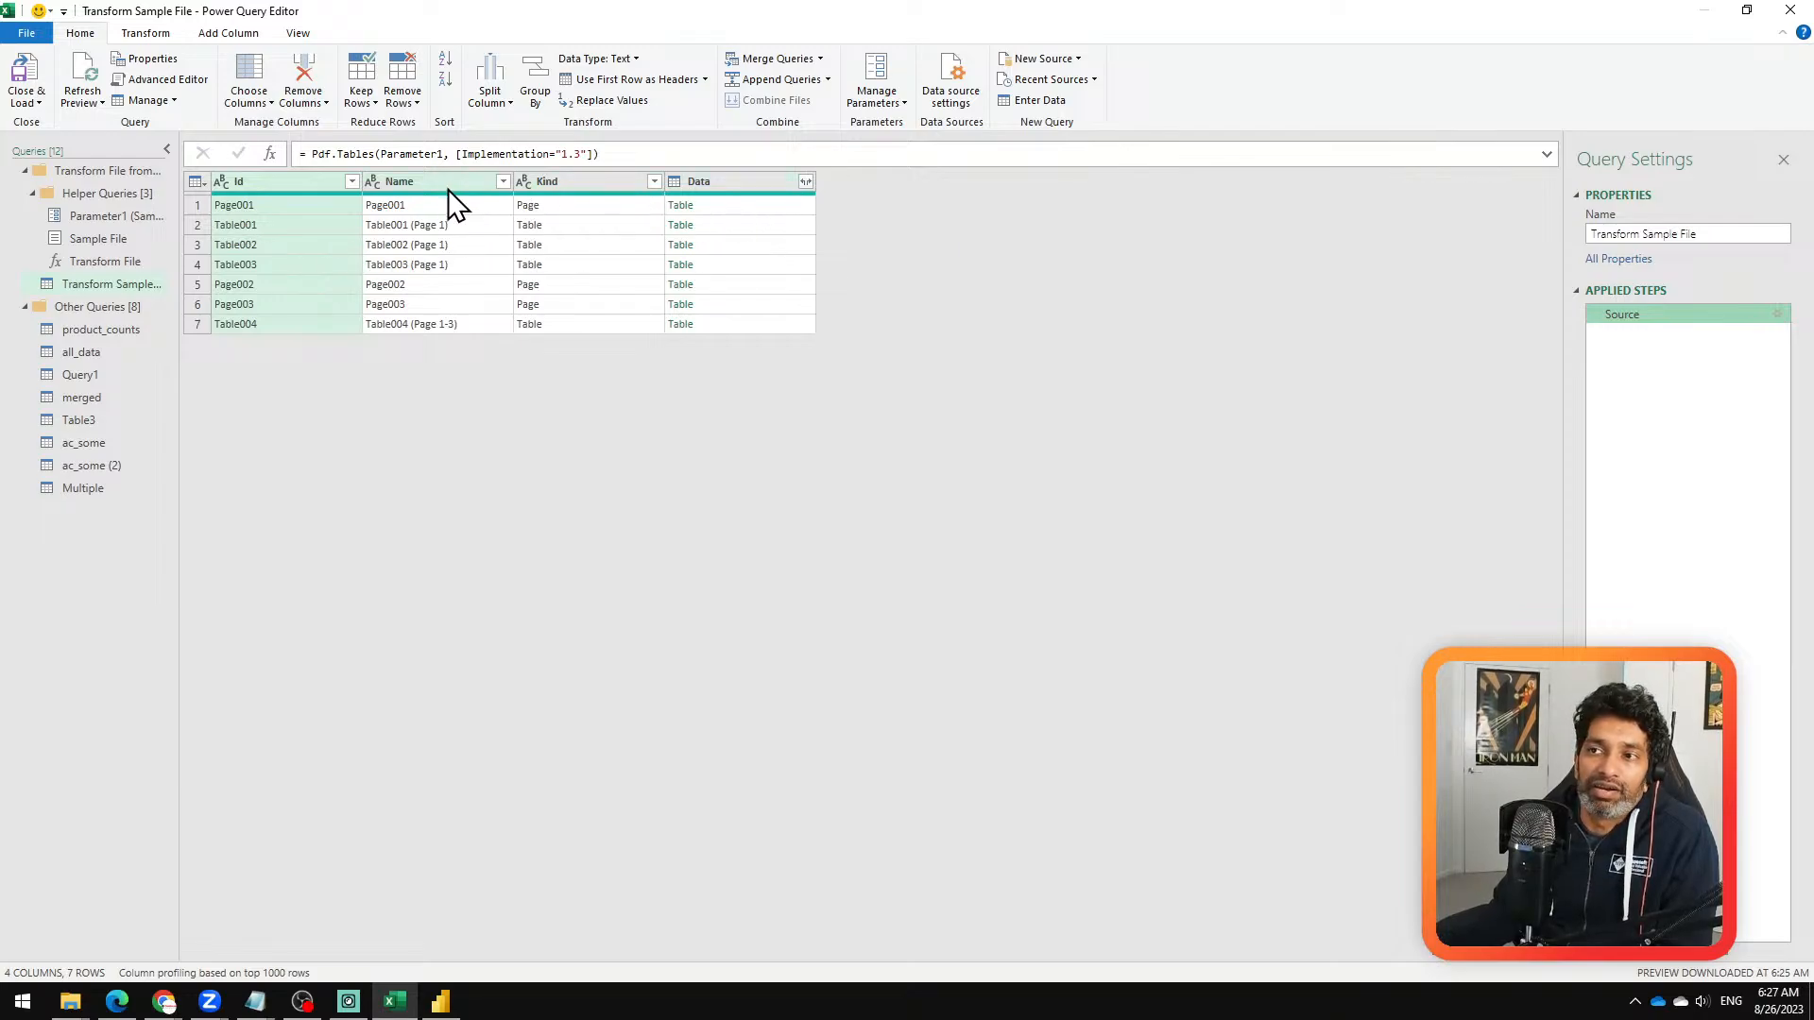
{"action": "left_click", "coordinate": [503, 181]}
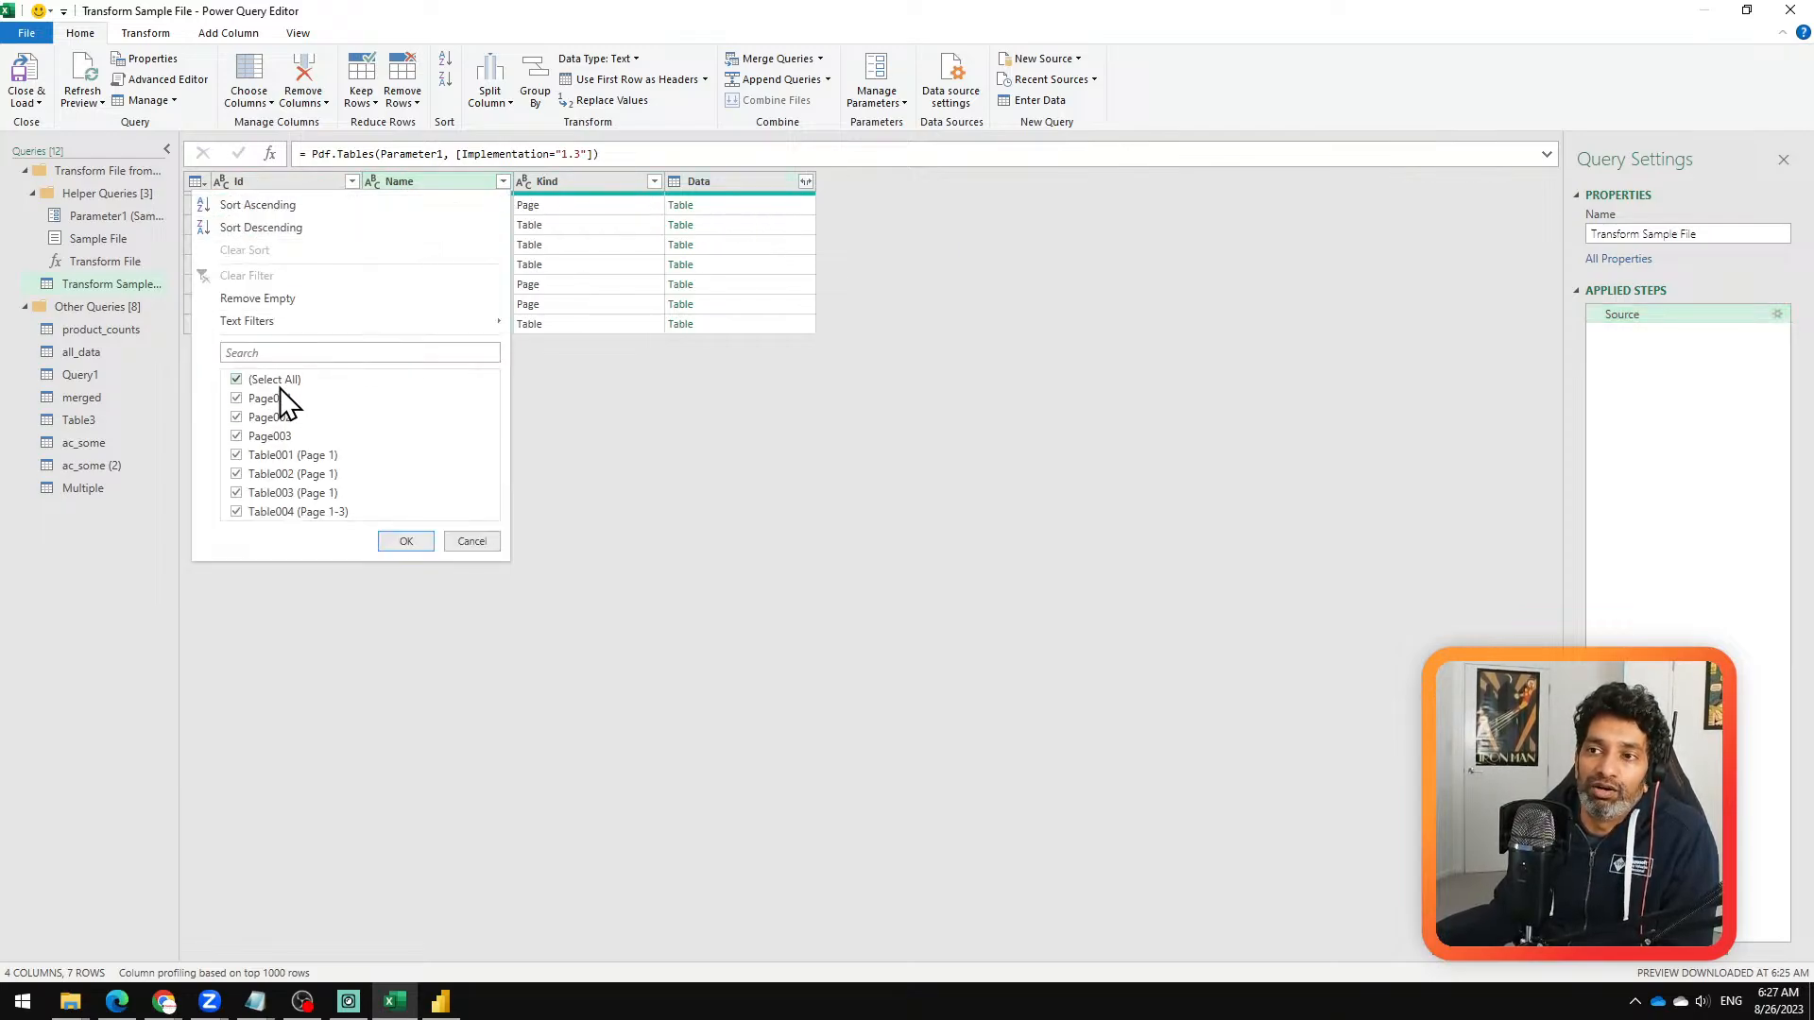
{"action": "left_click", "coordinate": [270, 475]}
{"action": "left_click", "coordinate": [269, 493]}
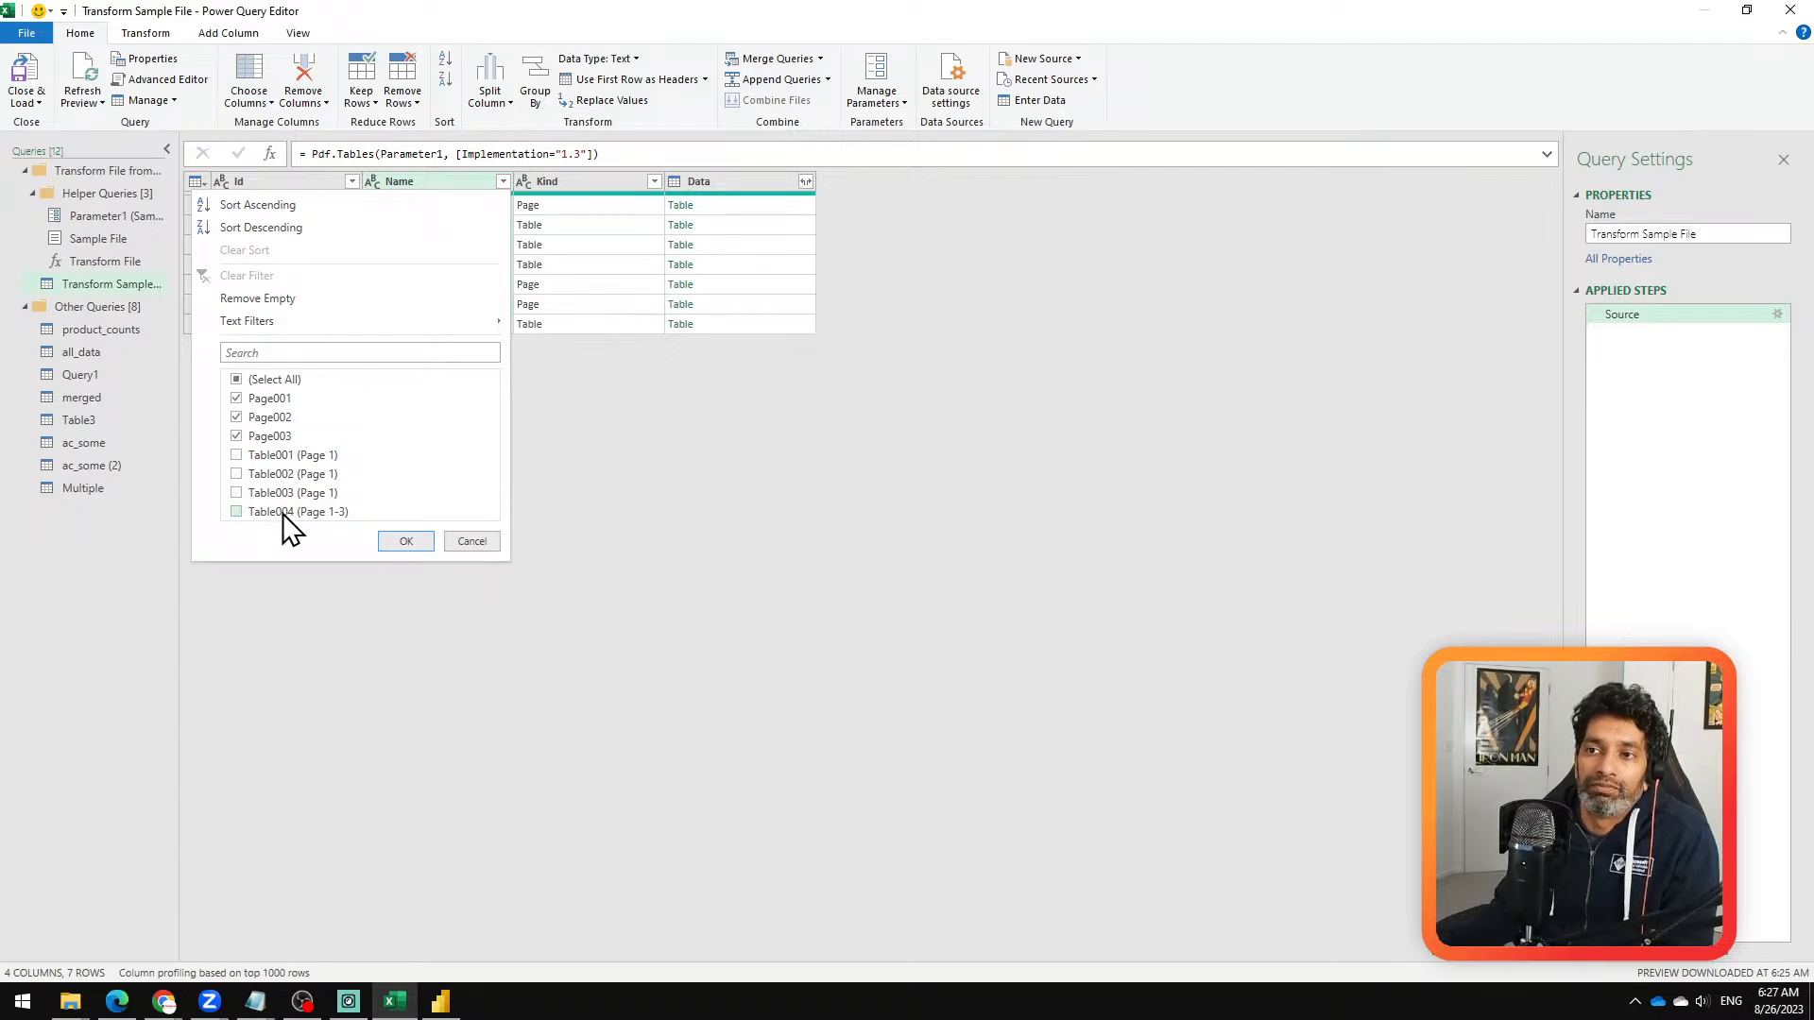
{"action": "left_click", "coordinate": [281, 511]}
{"action": "left_click", "coordinate": [406, 540]}
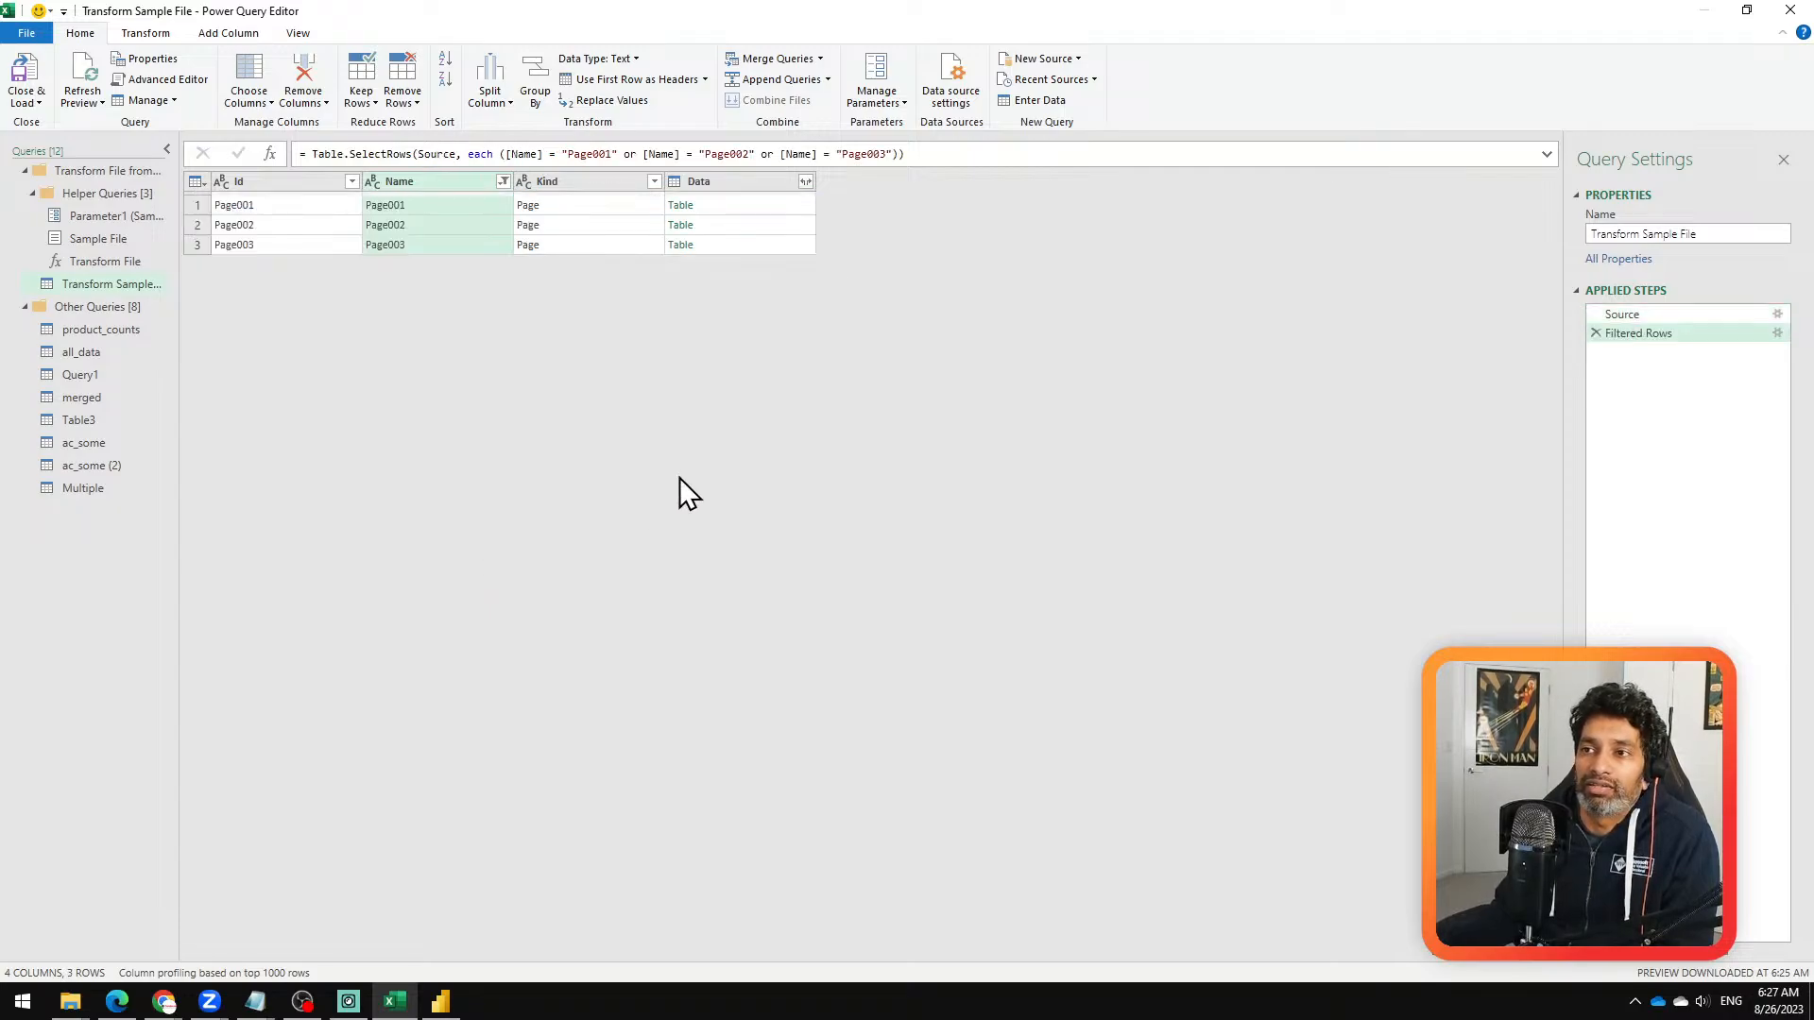
Step: Inspect the expansion options of the Data column without expanding it
{"action": "left_click", "coordinate": [805, 181]}
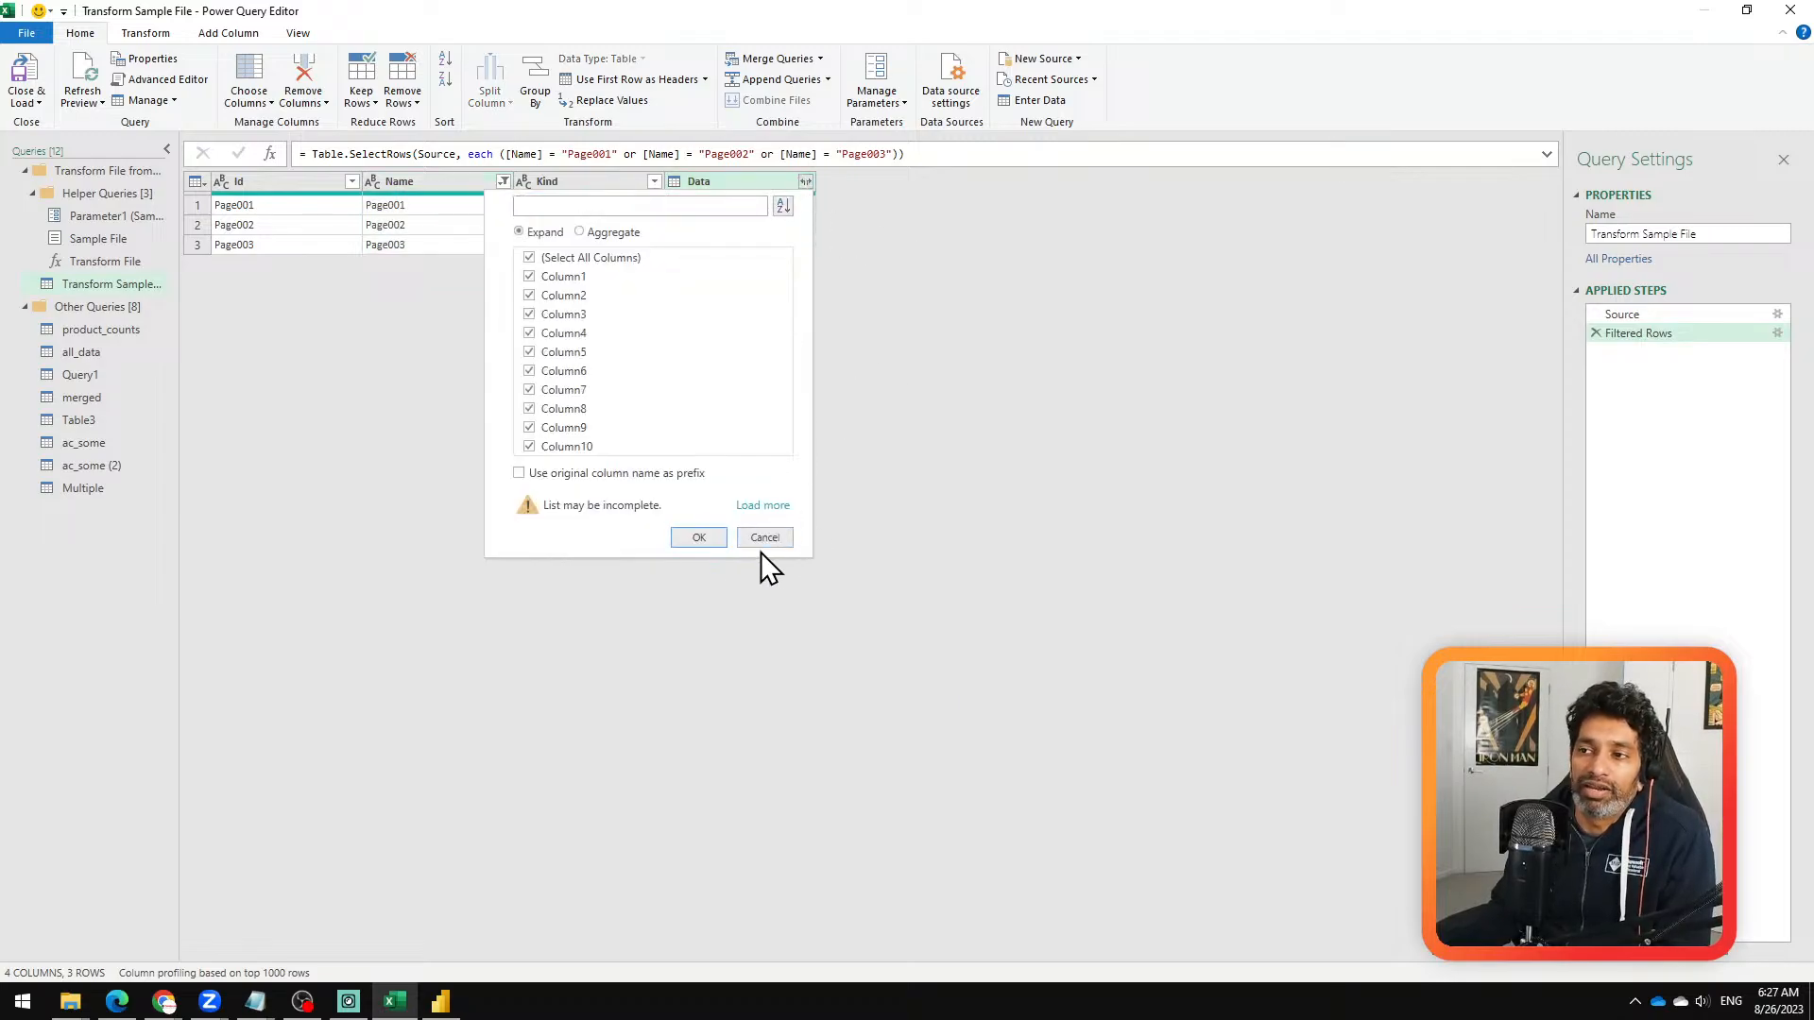
{"action": "left_click", "coordinate": [756, 541]}
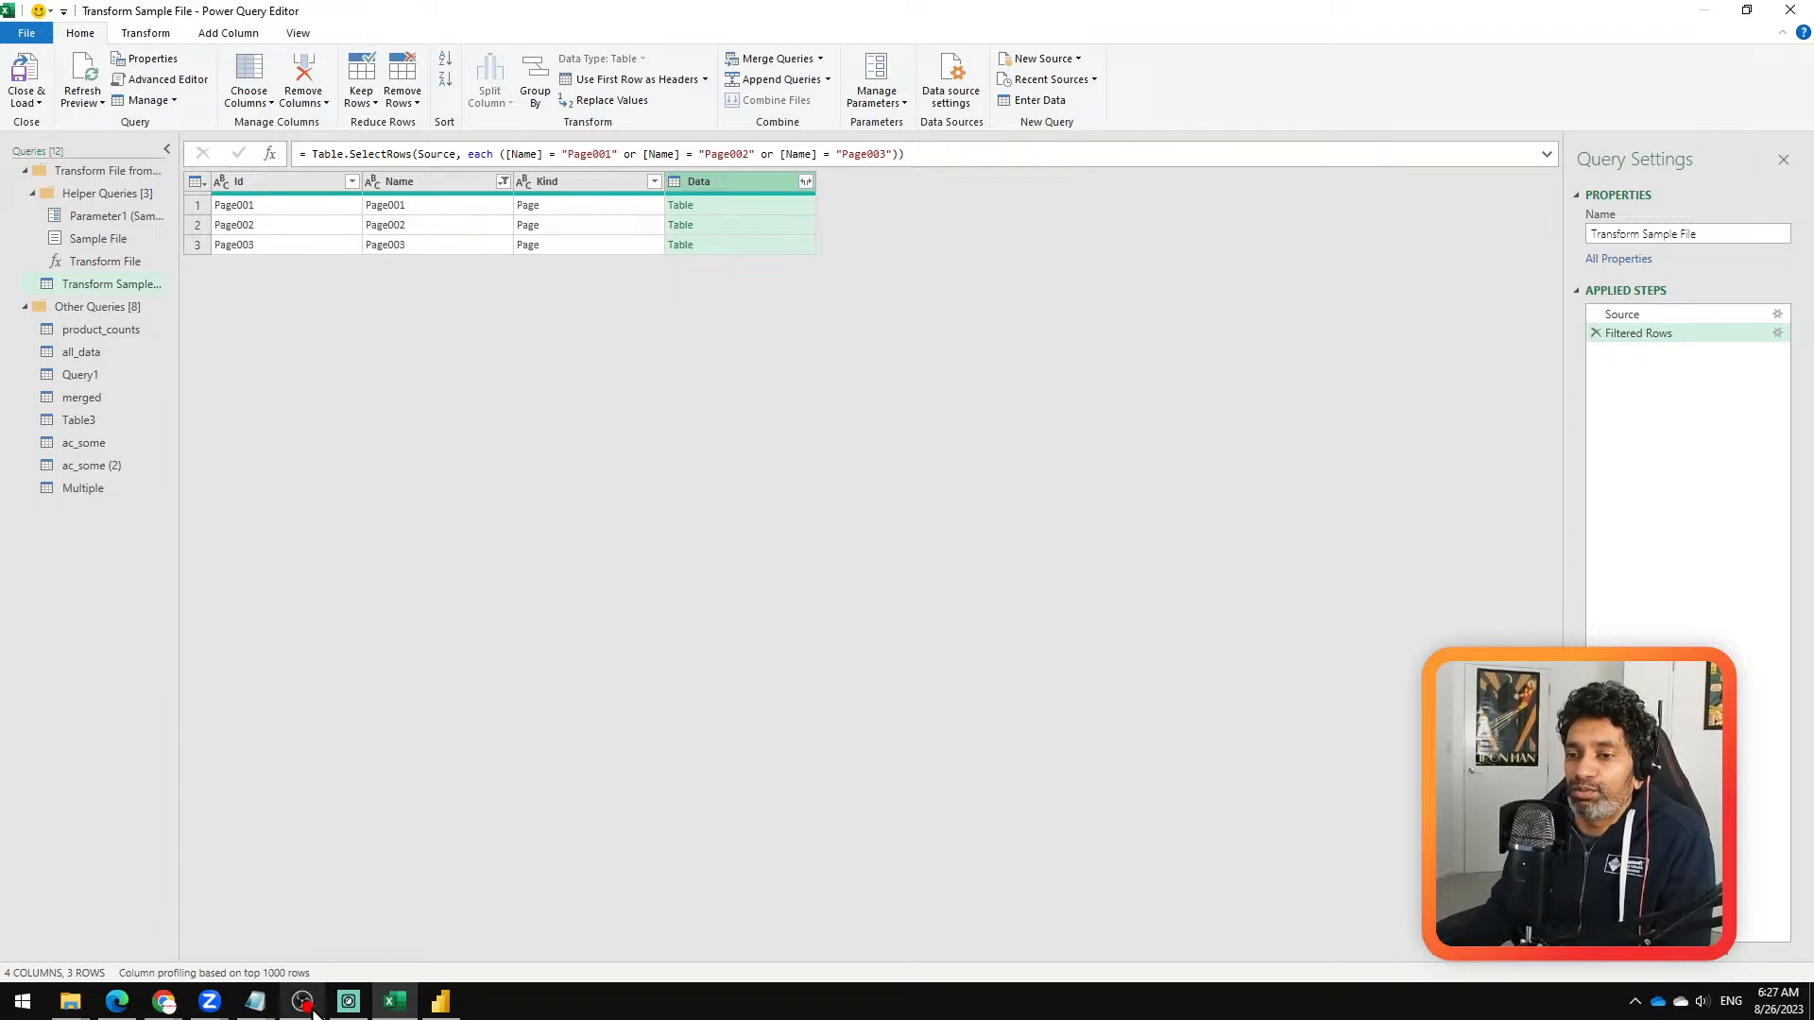
Step: Switch to the Zoom meeting and remove the participant whose video is on, without reporting them to Zoom
{"action": "mouse_move", "coordinate": [203, 1006]}
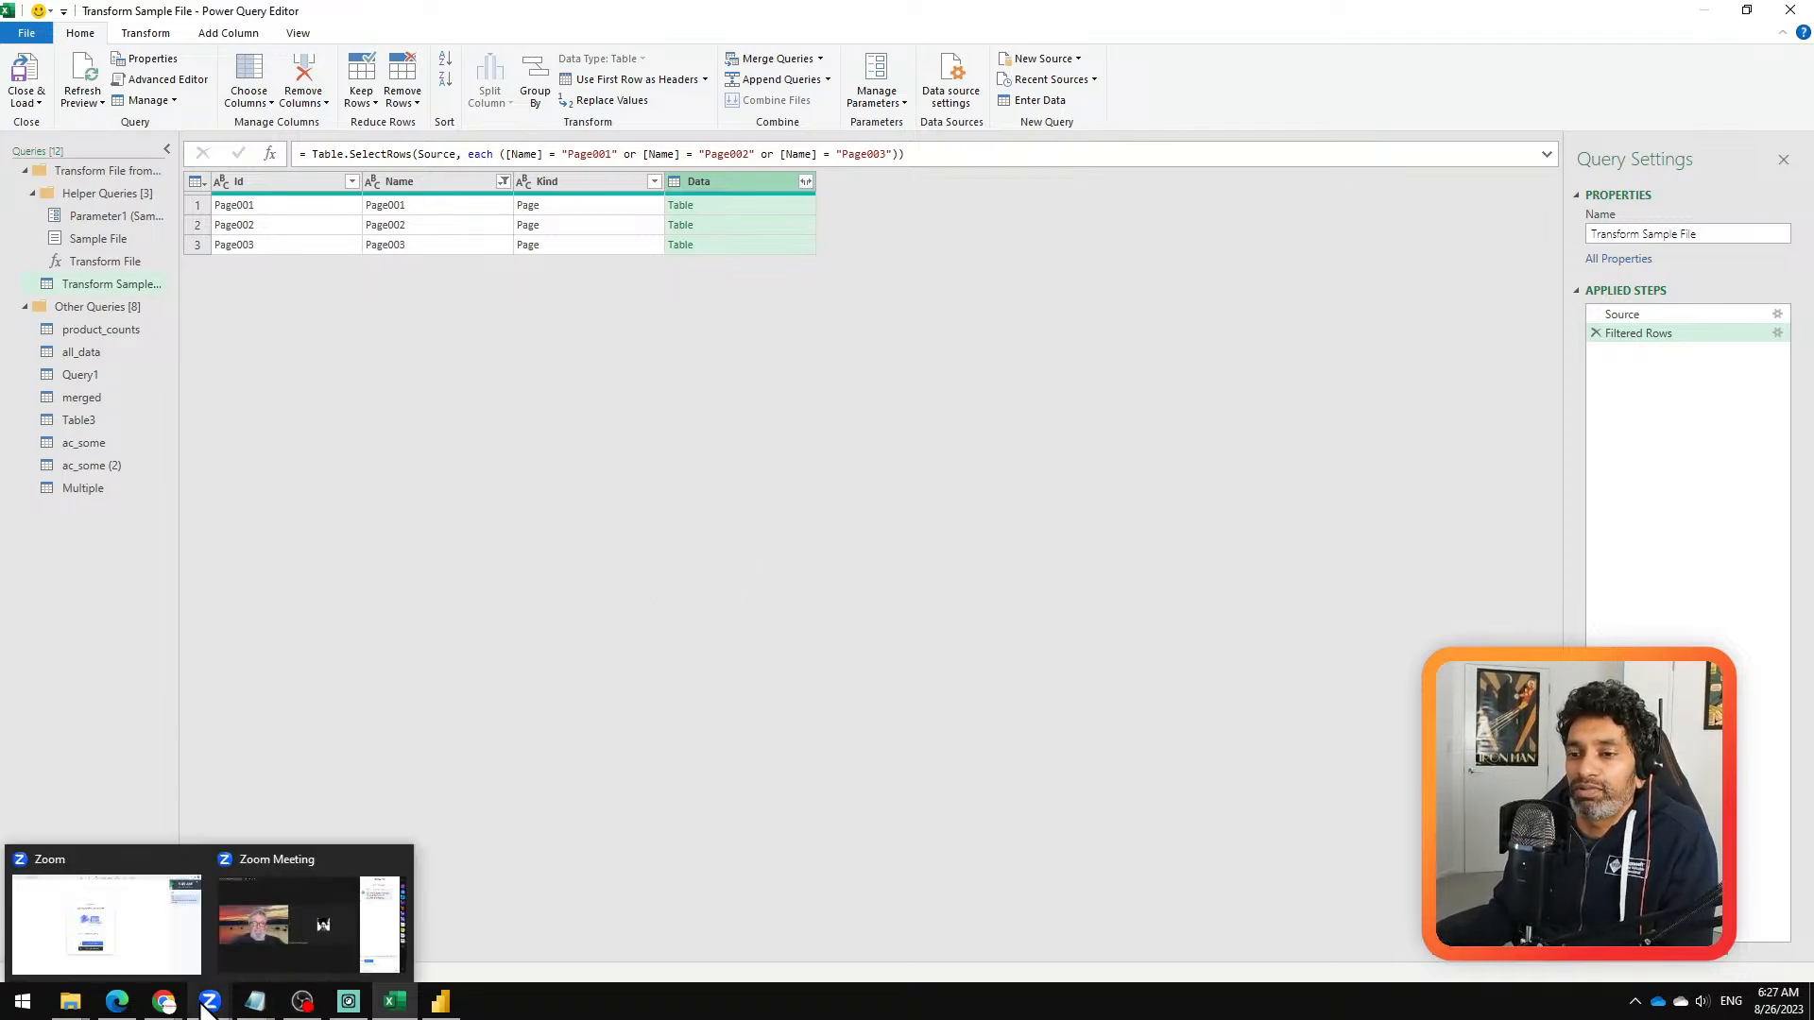
{"action": "left_click", "coordinate": [244, 956]}
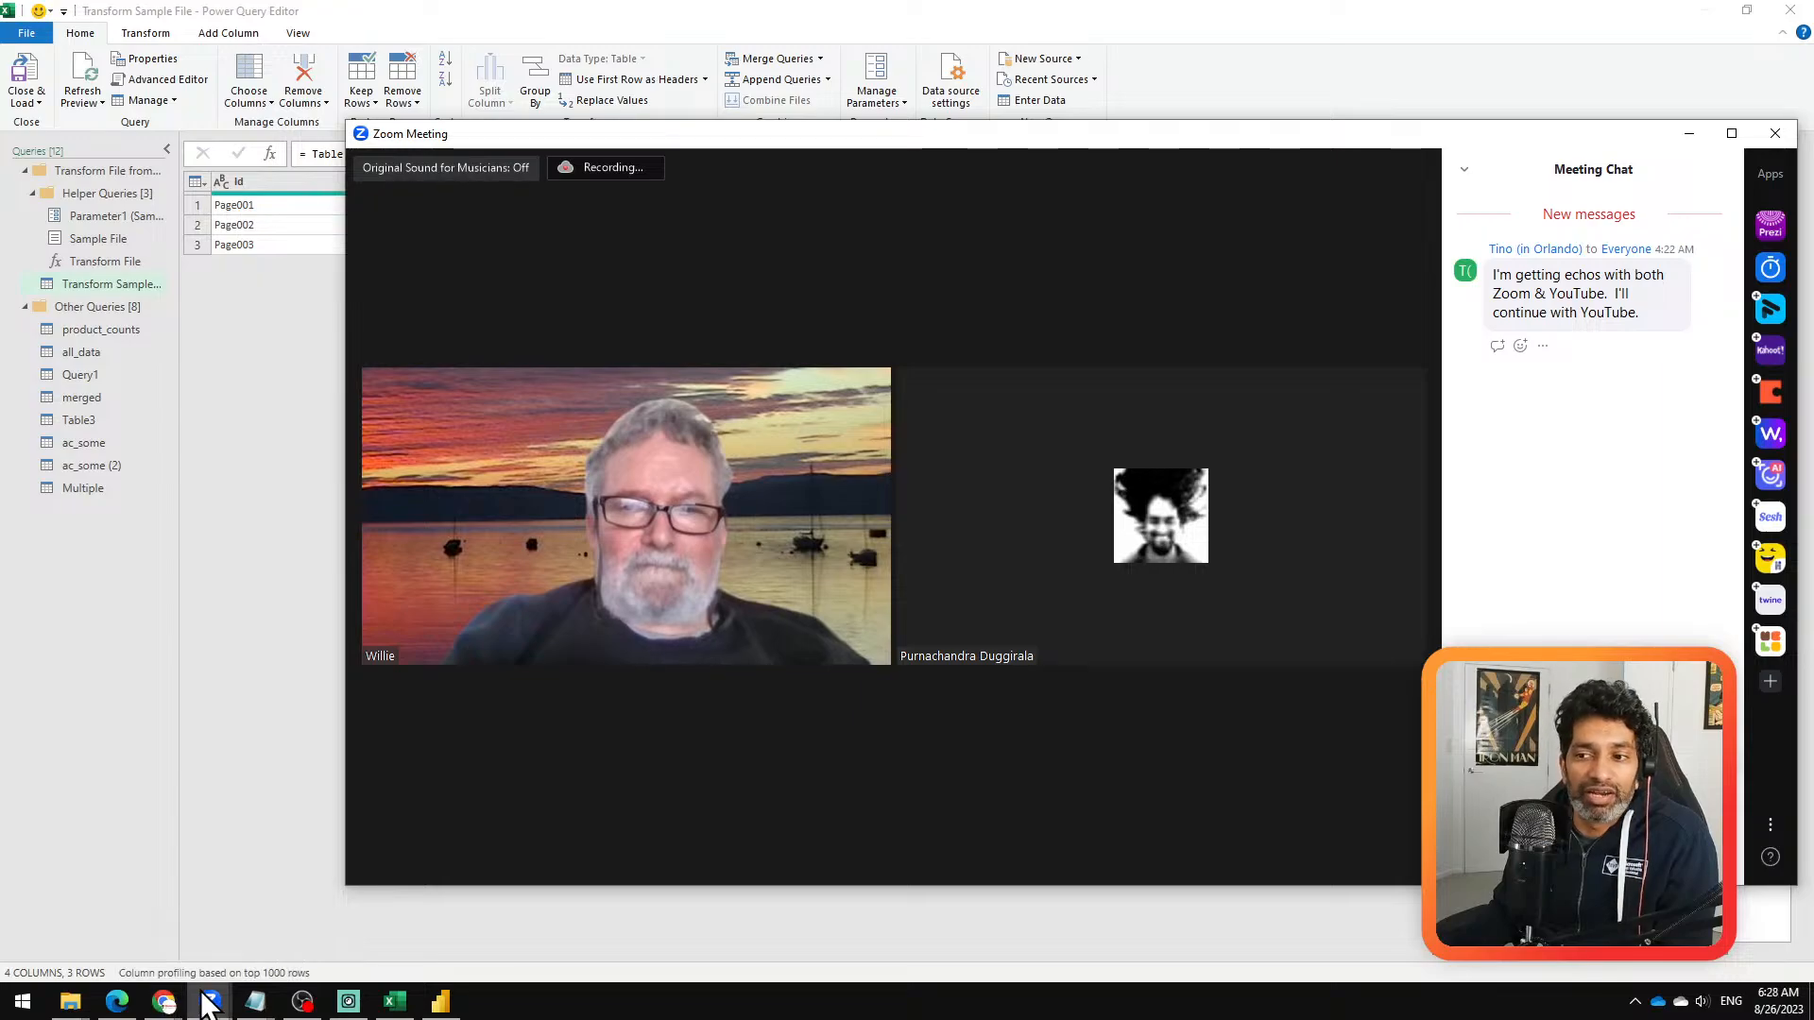
{"action": "left_click", "coordinate": [300, 1001]}
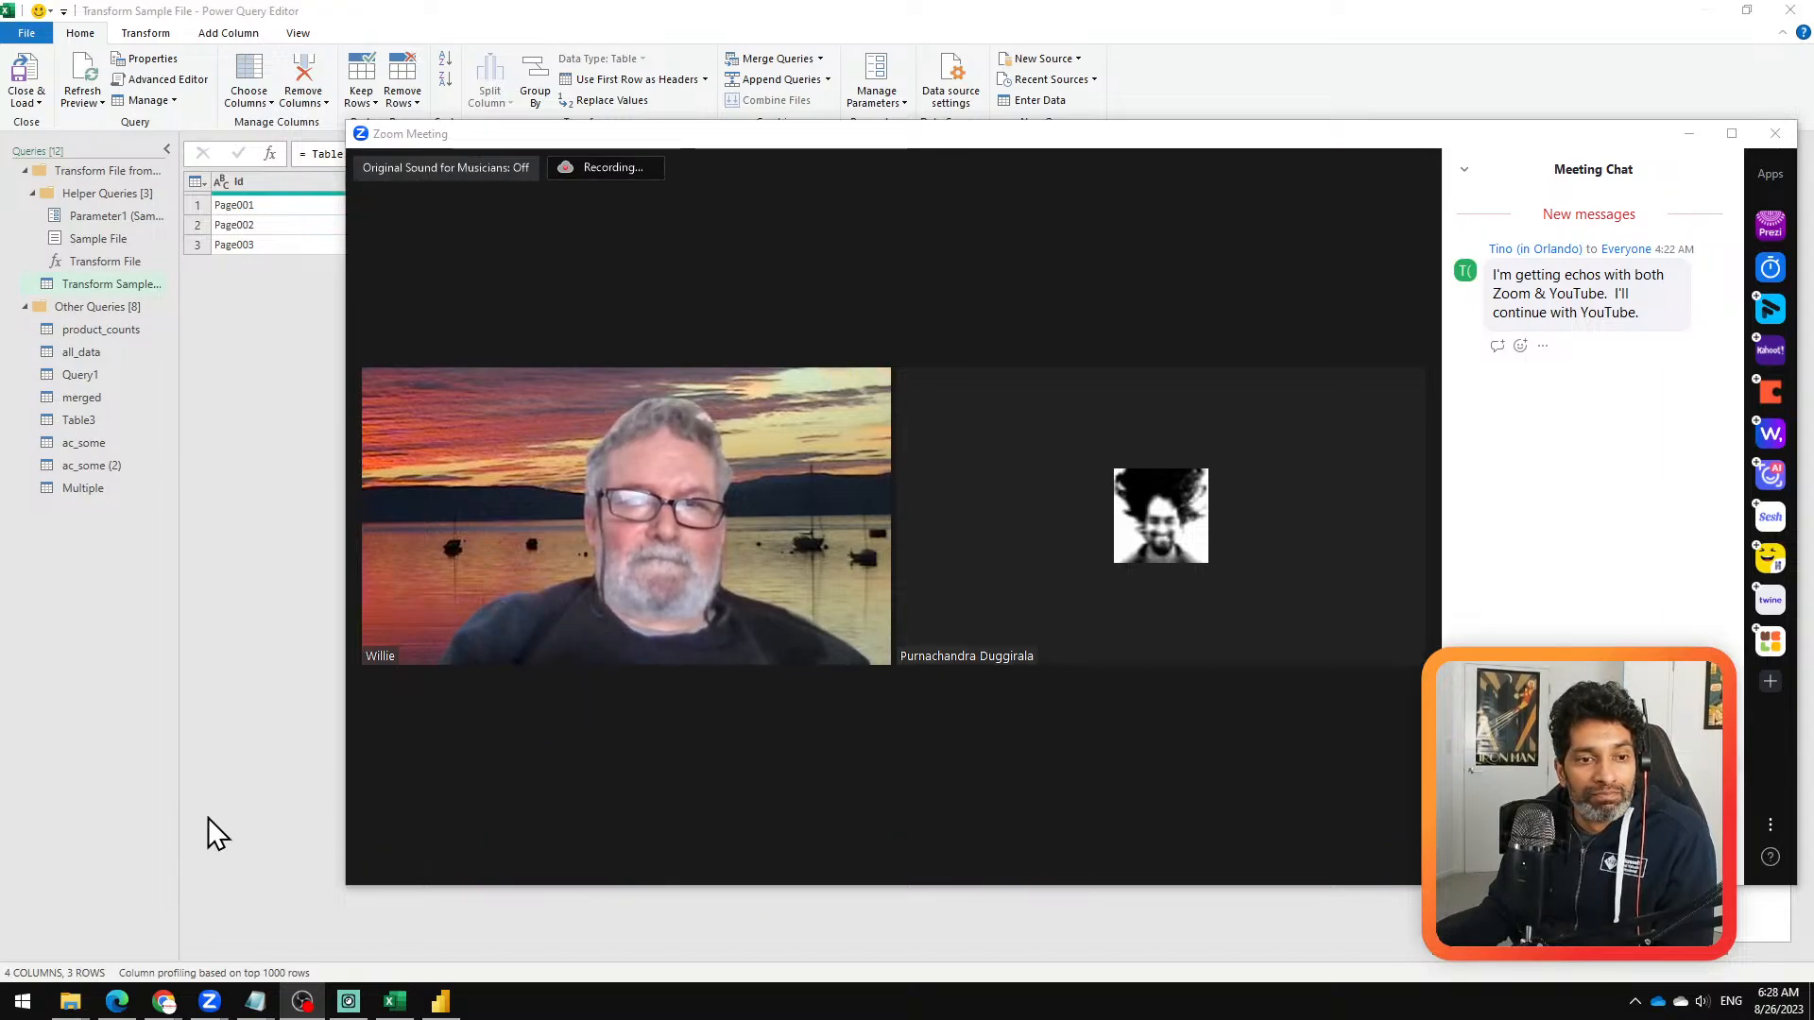
{"action": "left_click", "coordinate": [856, 765]}
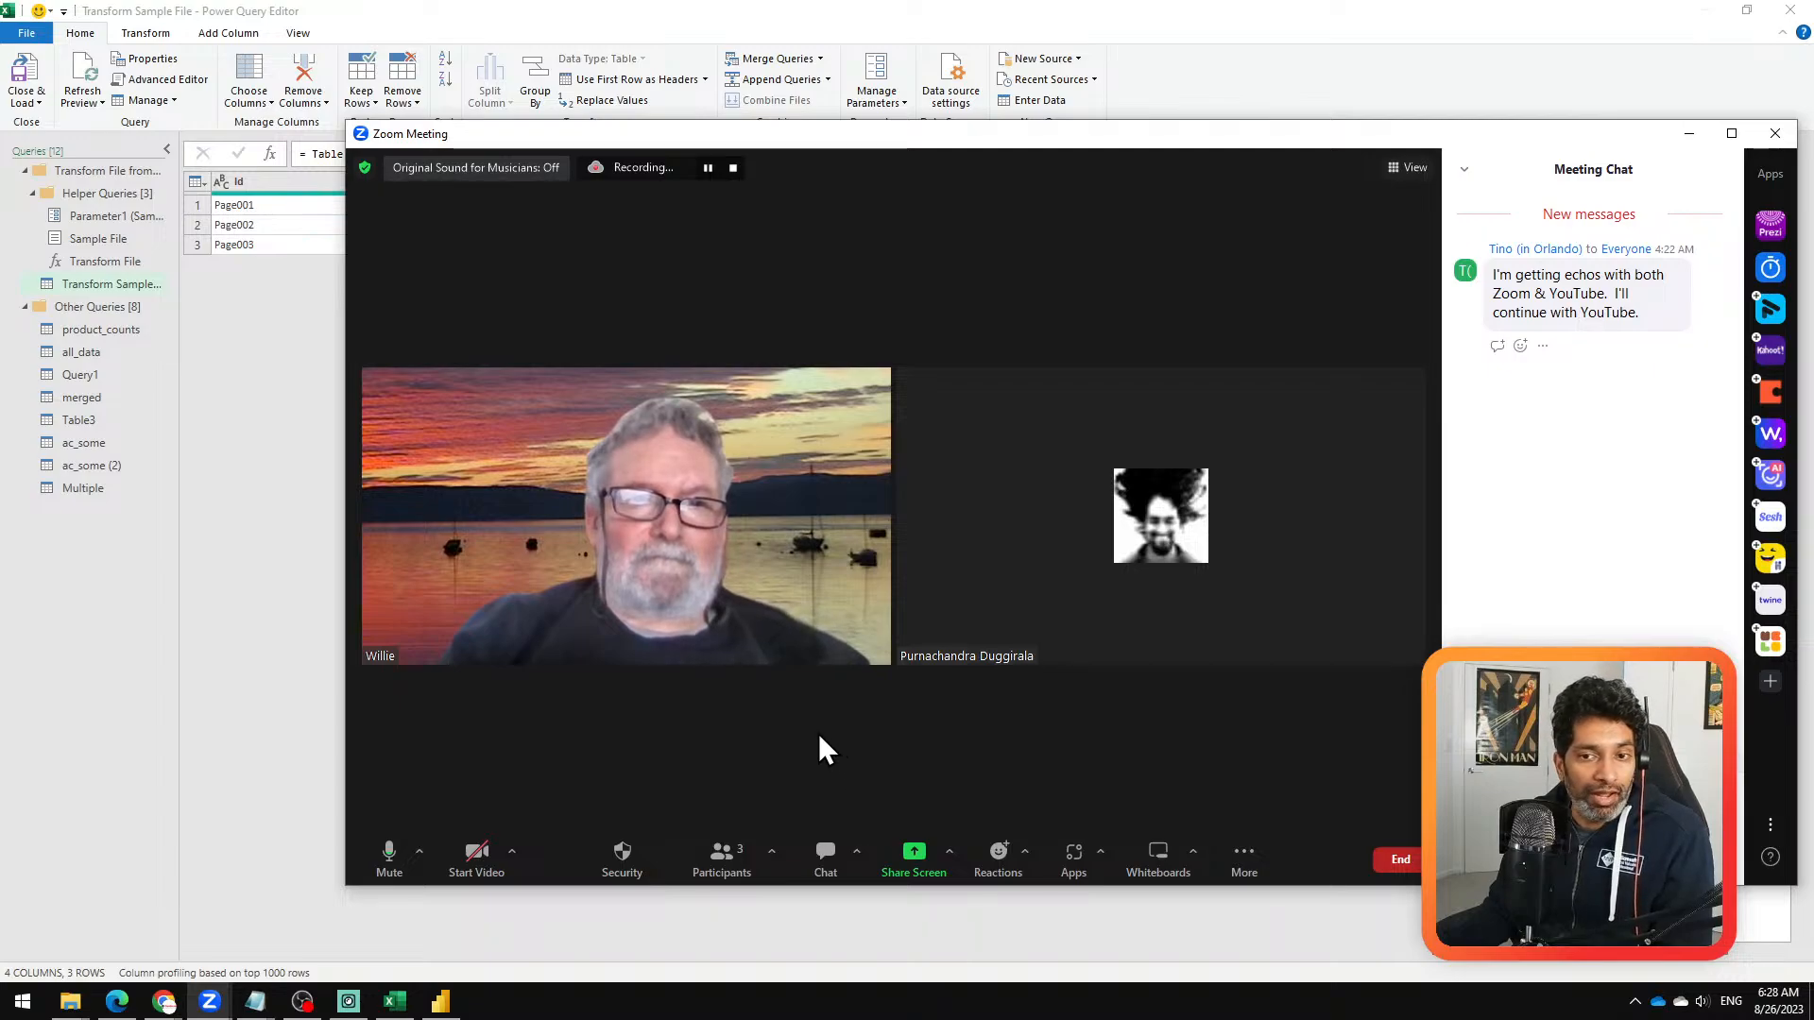
{"action": "mouse_move", "coordinate": [828, 518]}
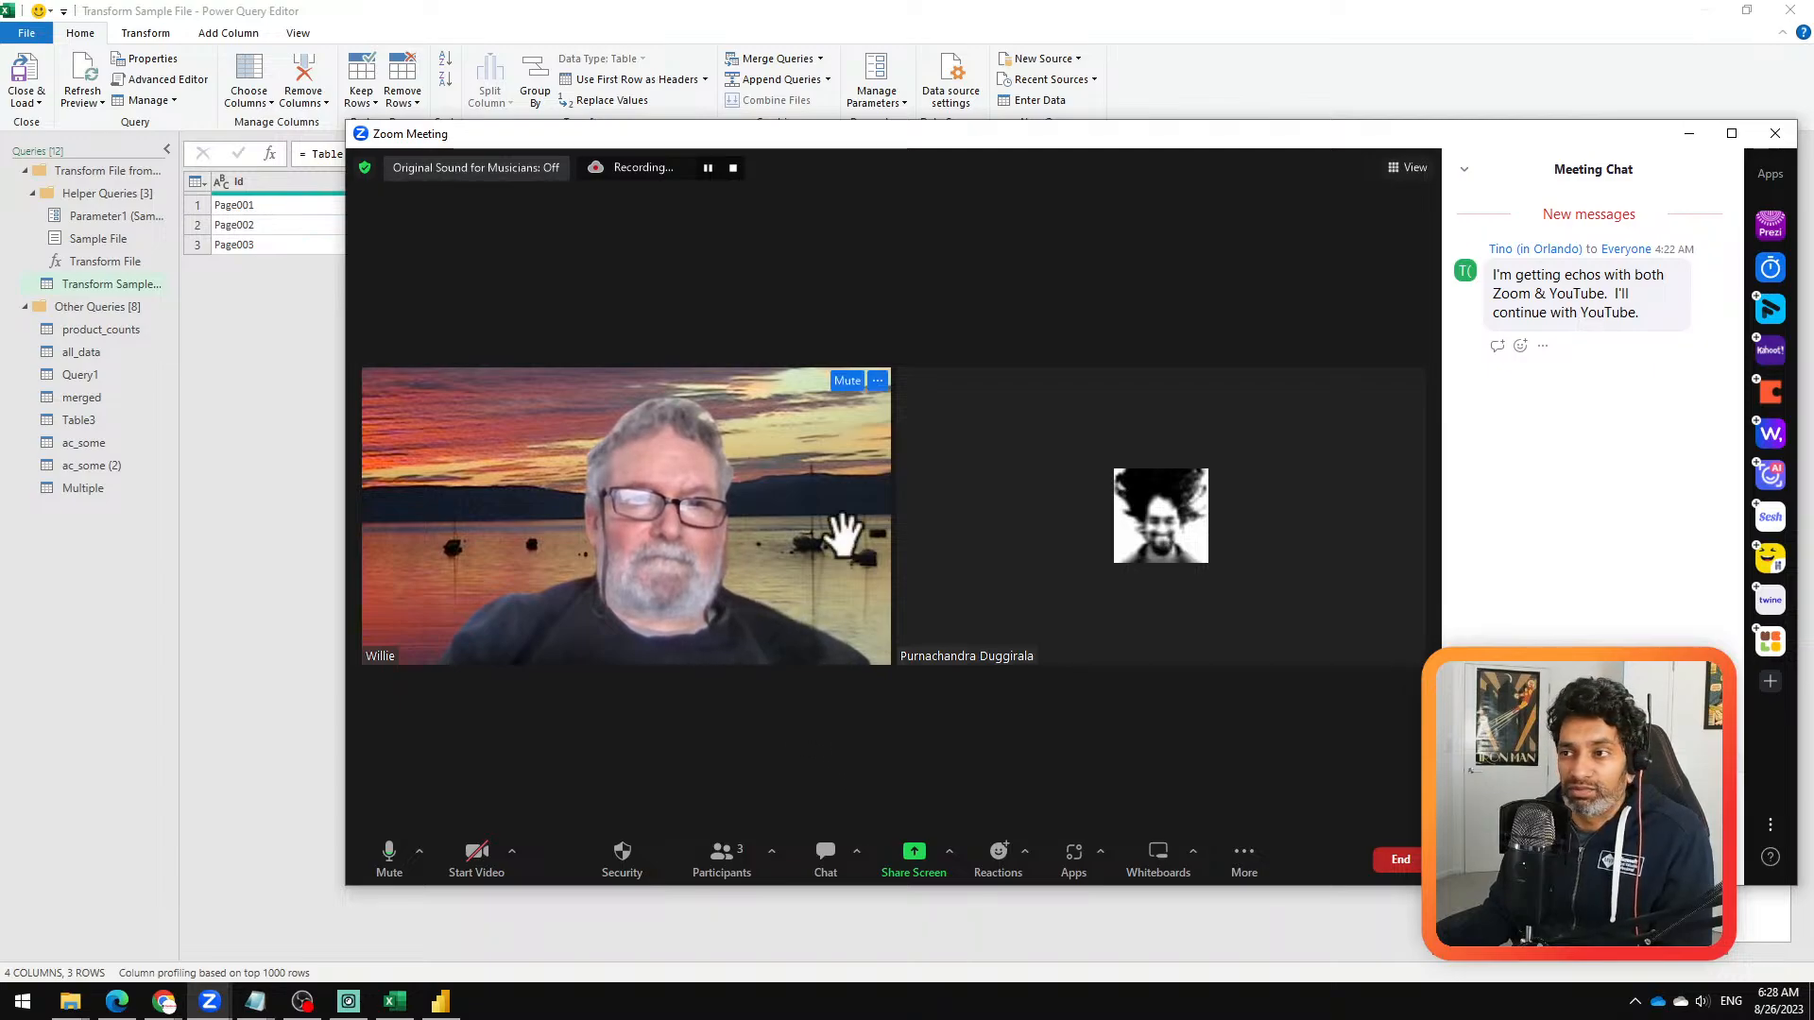
{"action": "left_click", "coordinate": [877, 380]}
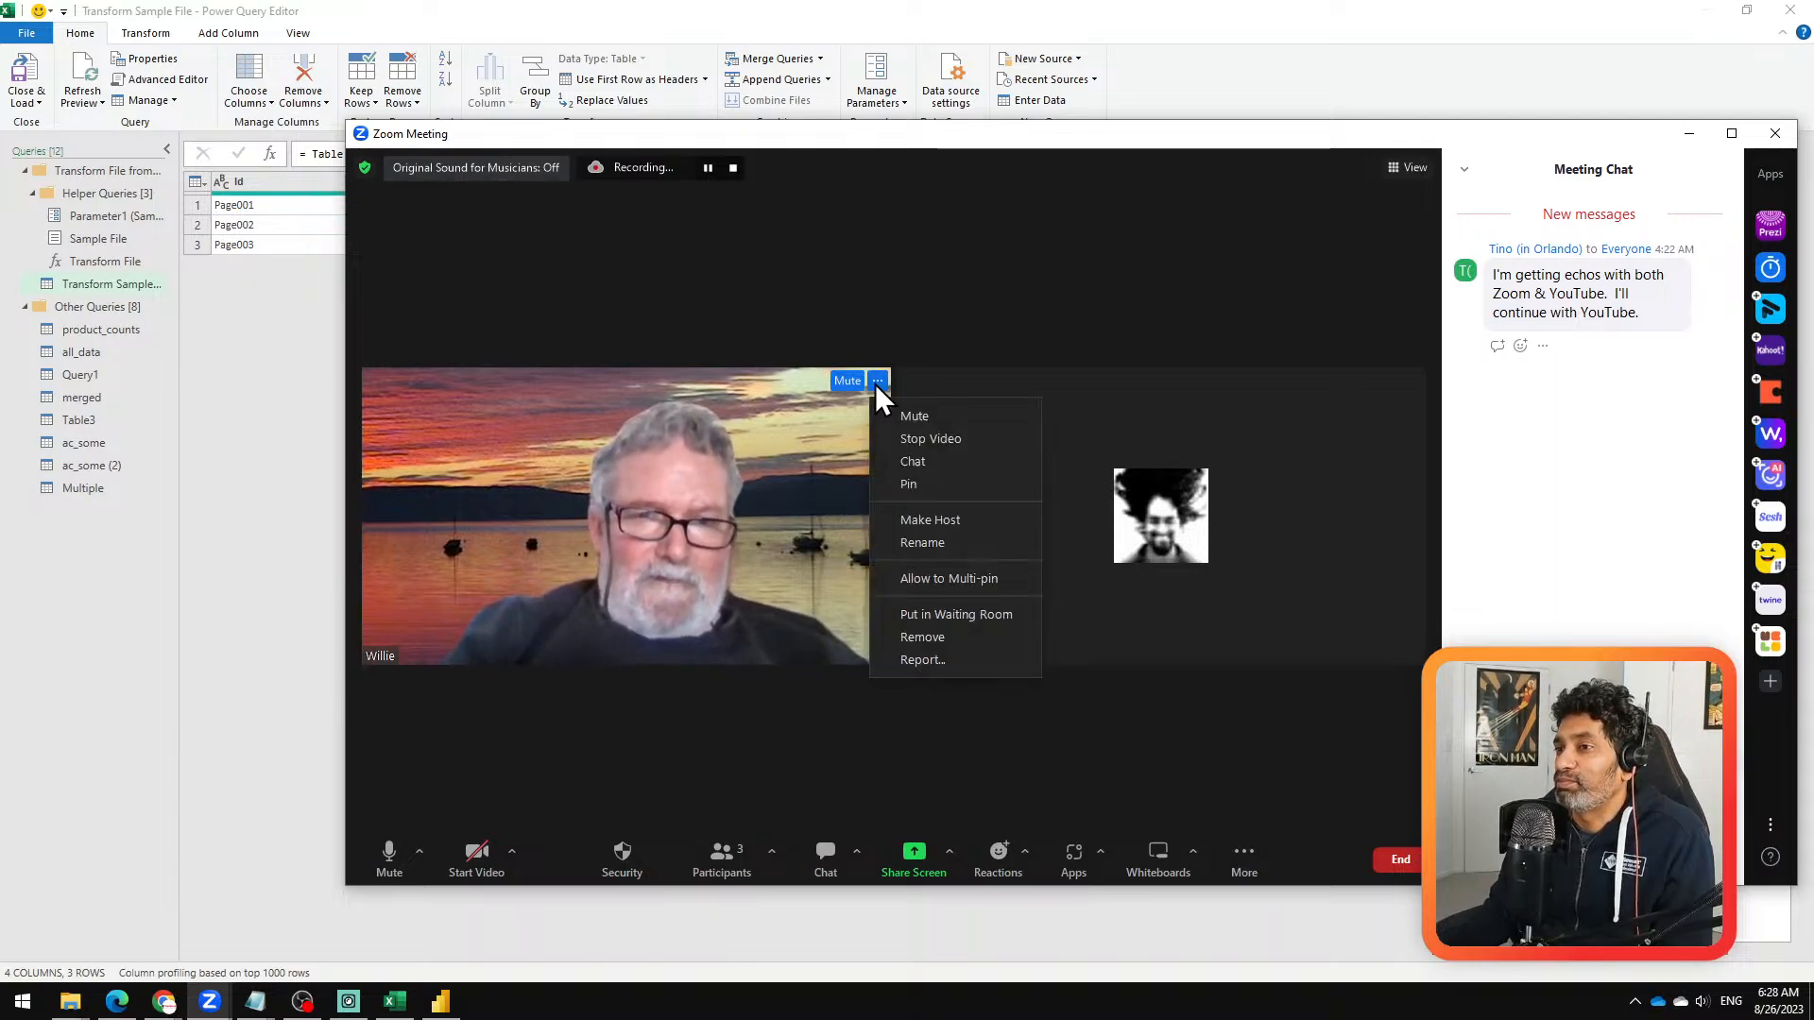
{"action": "left_click", "coordinate": [968, 642]}
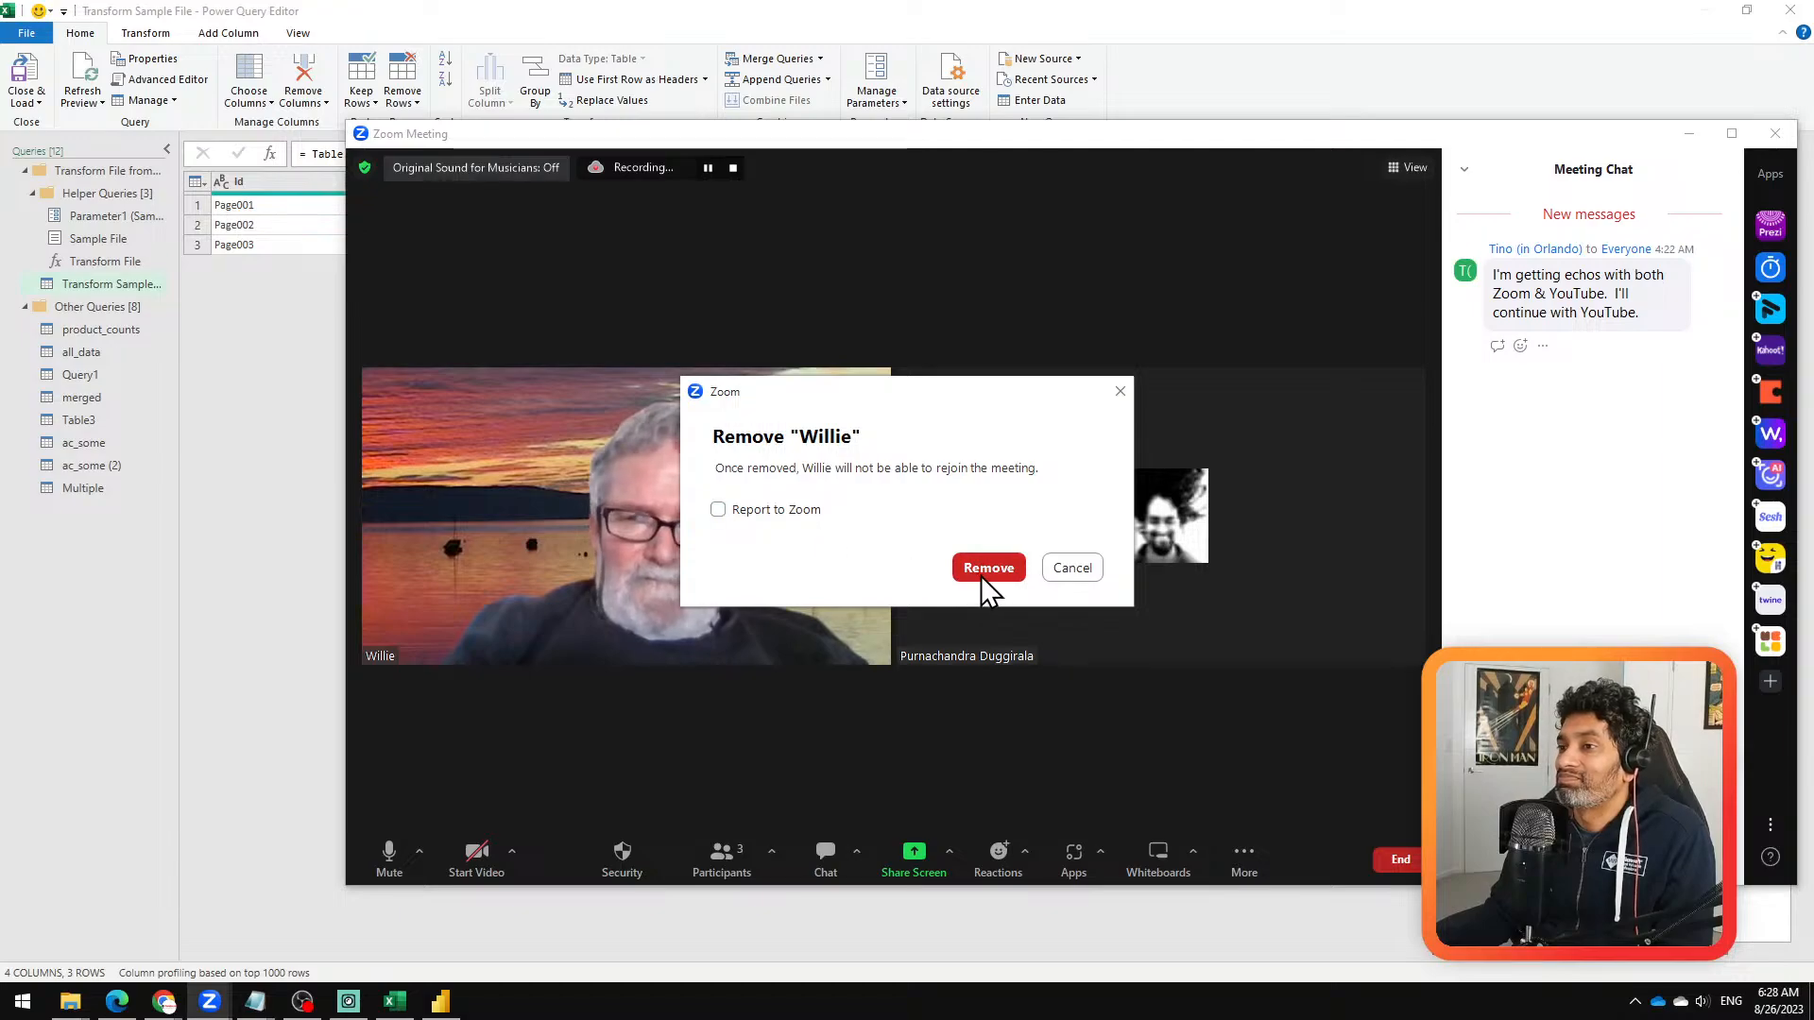
{"action": "left_click", "coordinate": [983, 578]}
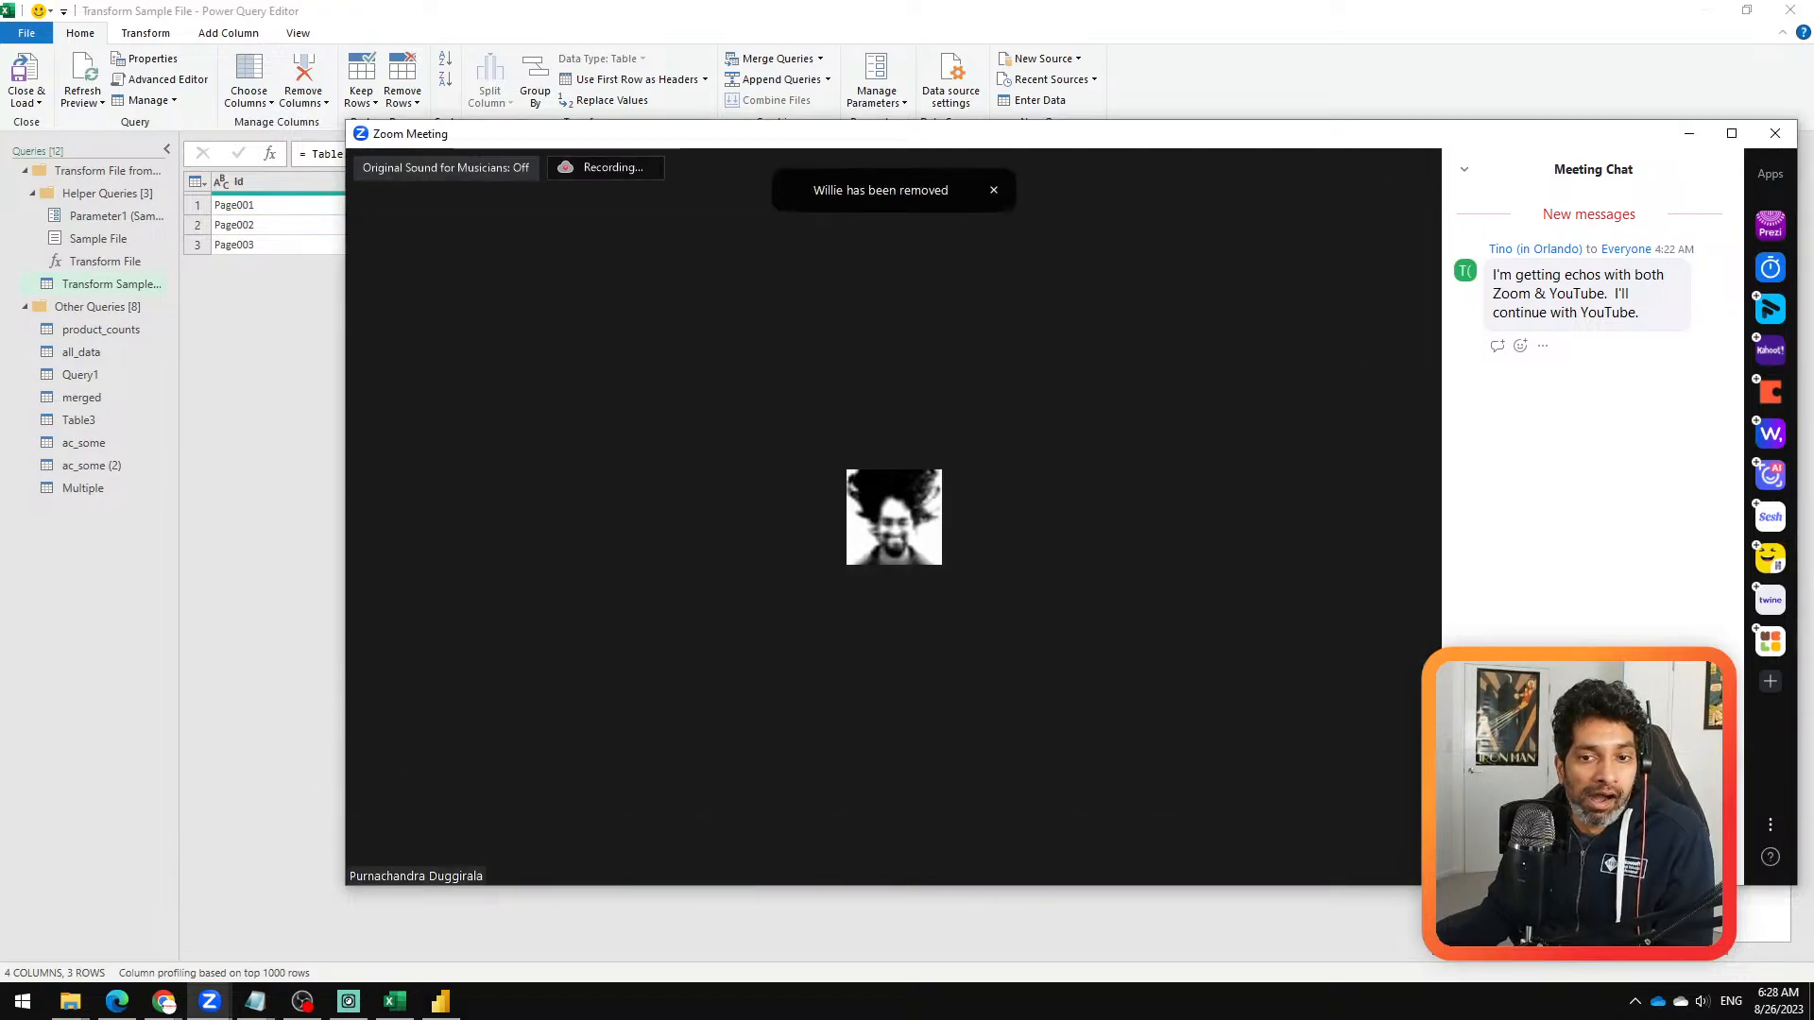